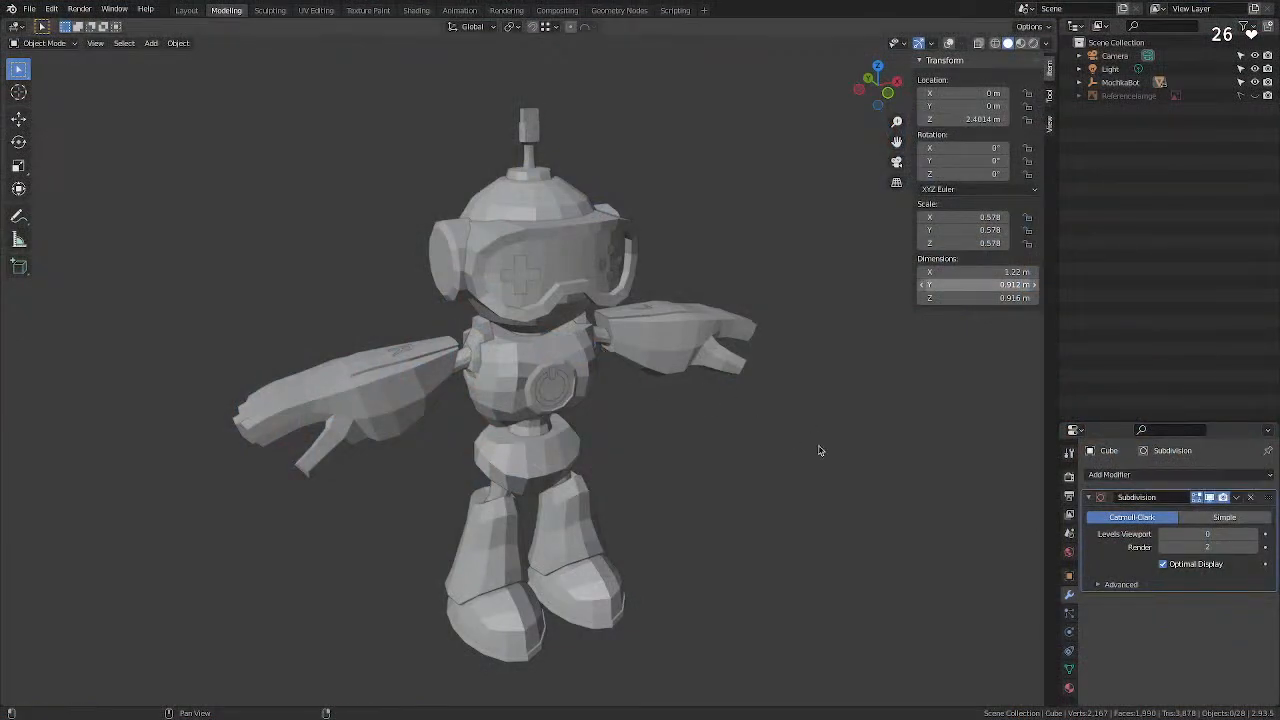
# Turn on the viewport overlays around the robot model.
pyautogui.moveTo(731, 443)
pyautogui.mouseDown(button='middle')
pyautogui.moveTo(608, 393)
pyautogui.moveTo(743, 406)
pyautogui.moveTo(739, 433)
pyautogui.mouseUp(button='middle')
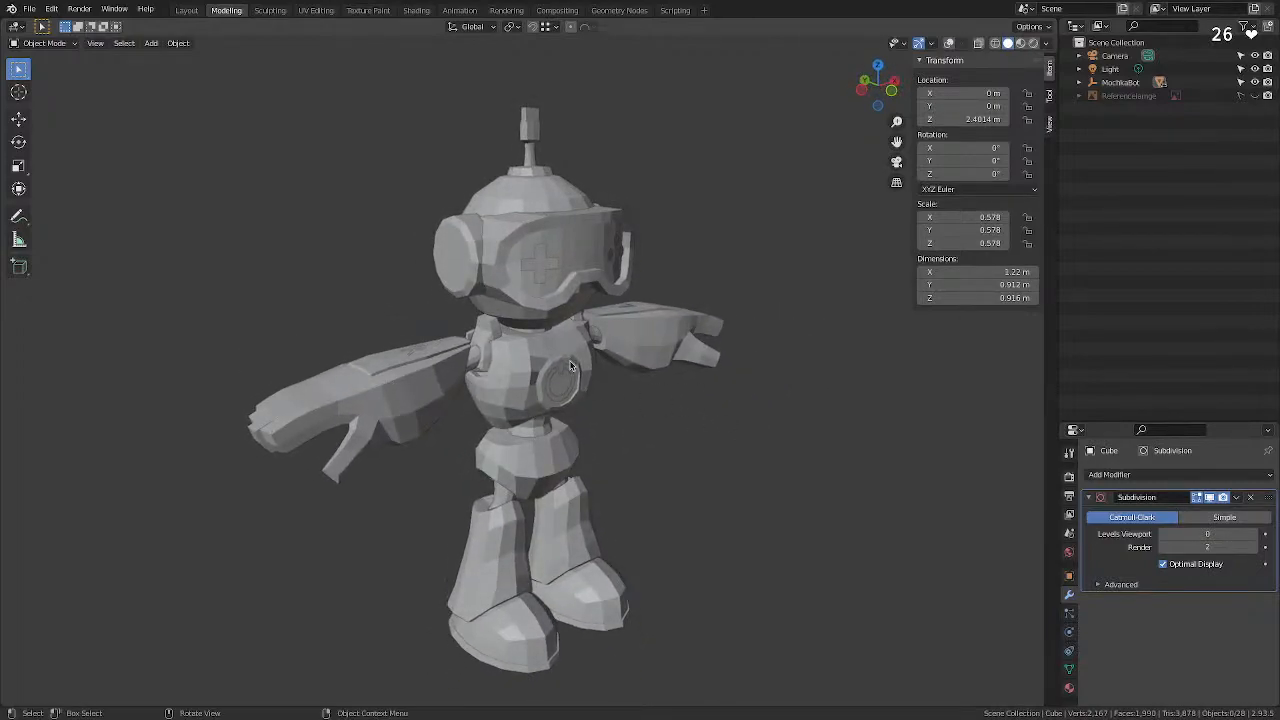
pyautogui.moveTo(571, 366); pyautogui.dragTo(609, 374, button='middle')
pyautogui.moveTo(625, 440); pyautogui.dragTo(675, 440, button='middle')
pyautogui.click(949, 43)
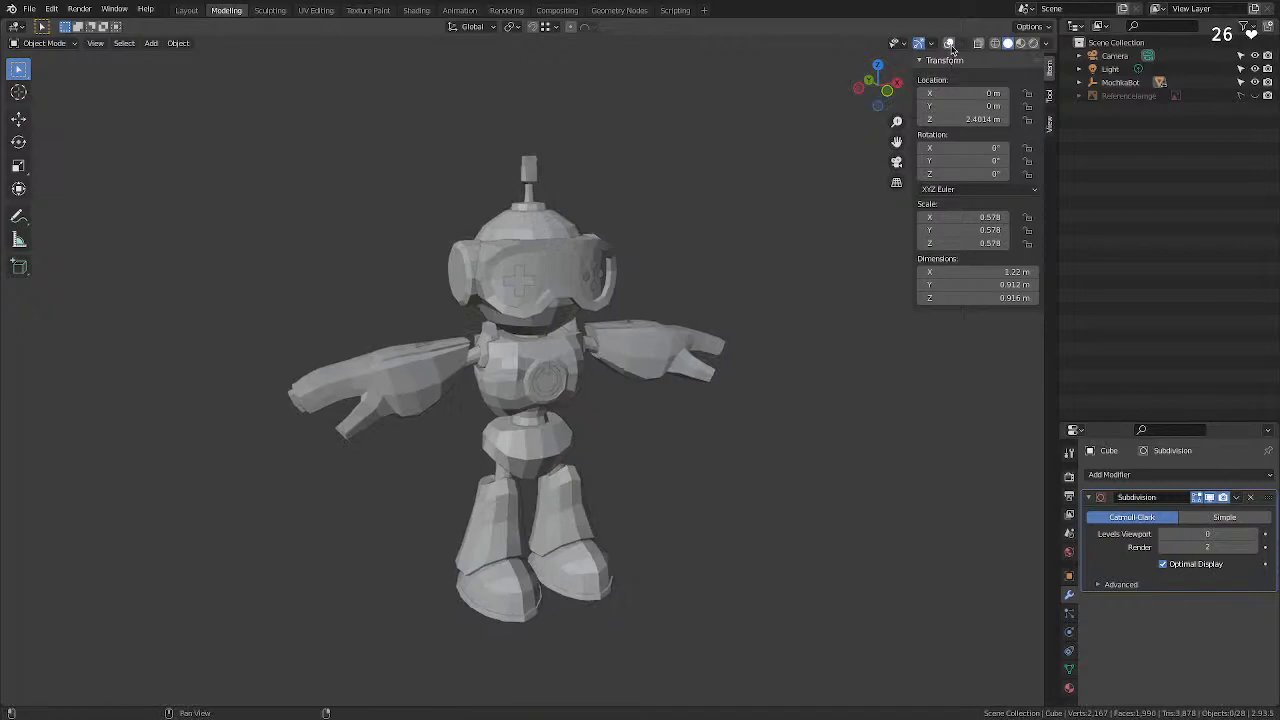
# Briefly show and hide the reference image, and examine the robot model from the front and both sides.
pyautogui.moveTo(690, 375)
pyautogui.mouseDown(button='middle')
pyautogui.moveTo(534, 381)
pyautogui.moveTo(829, 277)
pyautogui.mouseUp(button='middle')
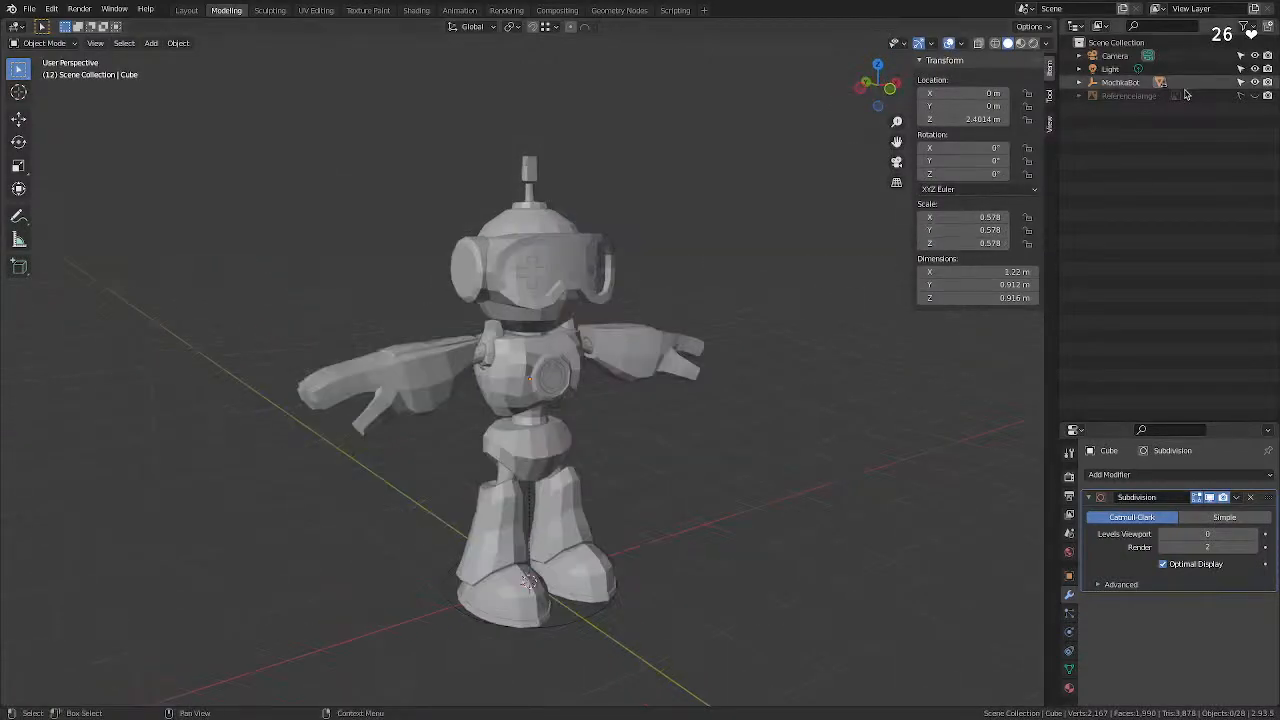
pyautogui.click(1255, 95)
pyautogui.click(1255, 95)
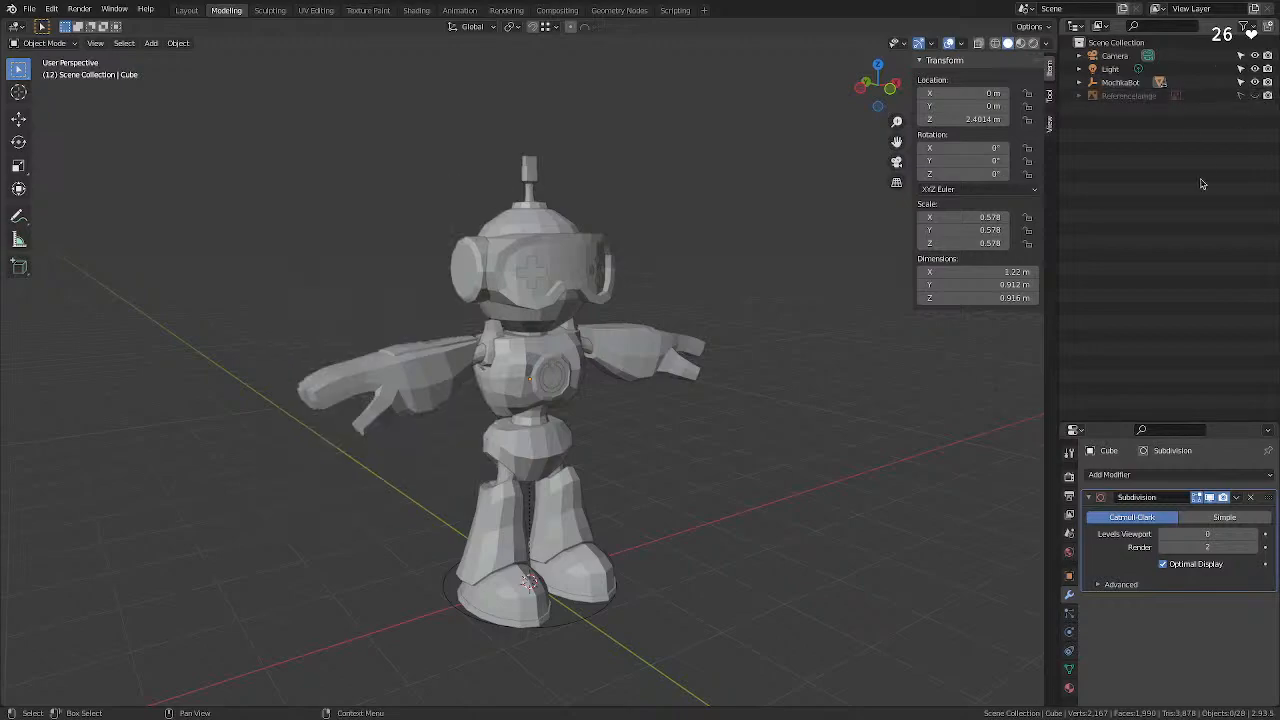
pyautogui.moveTo(746, 420)
pyautogui.mouseDown(button='middle')
pyautogui.moveTo(457, 443)
pyautogui.moveTo(657, 414)
pyautogui.moveTo(786, 374)
pyautogui.moveTo(677, 411)
pyautogui.moveTo(689, 428)
pyautogui.mouseUp(button='middle')
pyautogui.scroll(-1, 689, 428)
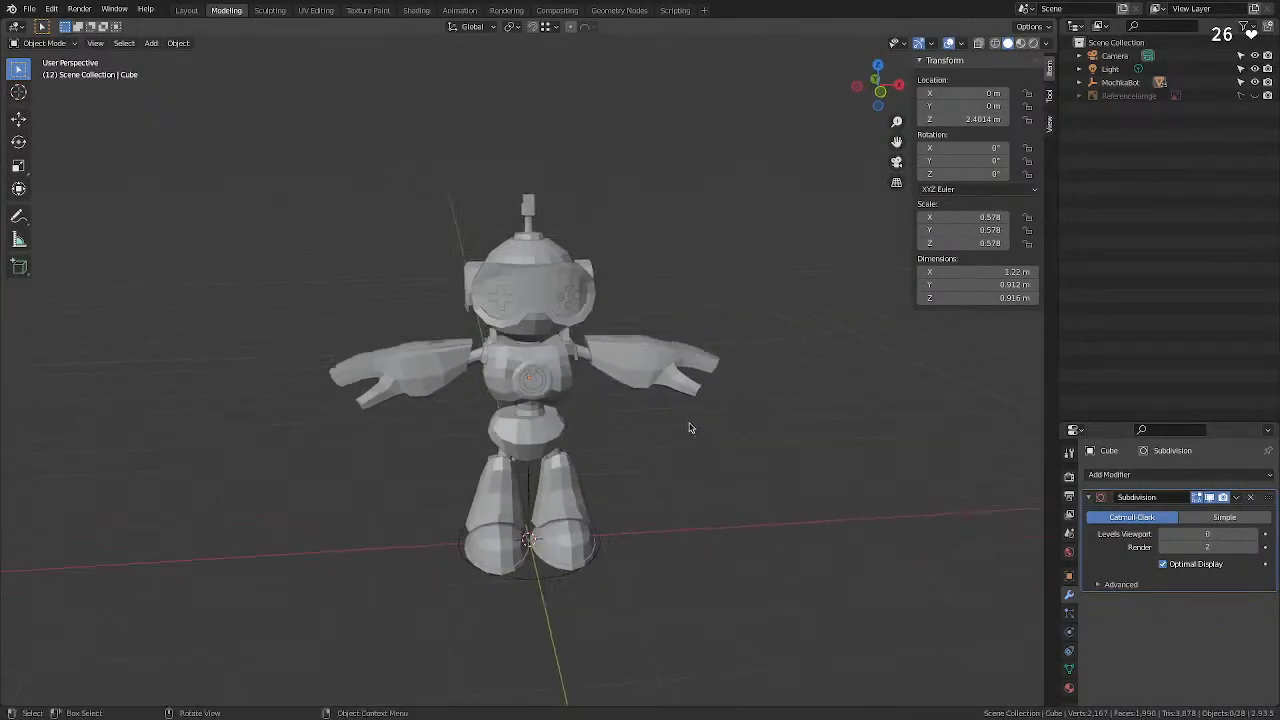
pyautogui.scroll(3, 614, 403)
pyautogui.moveTo(594, 397); pyautogui.dragTo(571, 367, button='middle')
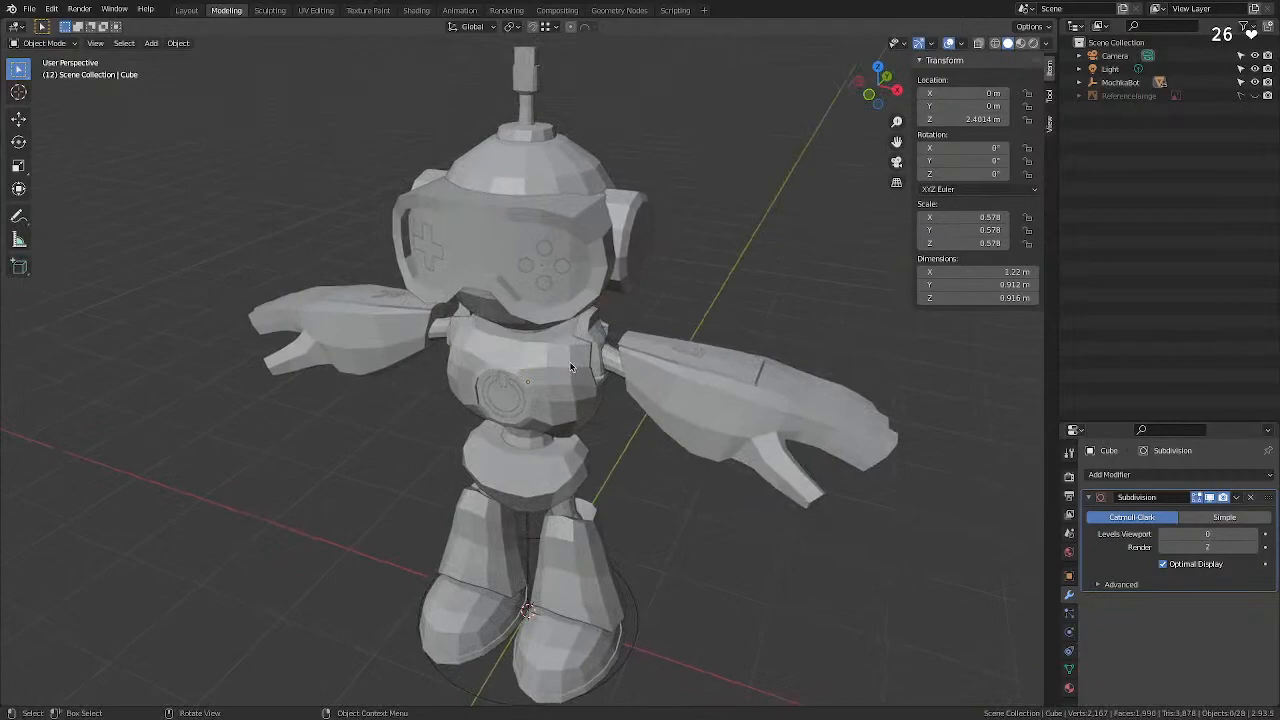
# Select the robot's torso, then select its head sphere instead.
pyautogui.click(571, 367)
pyautogui.moveTo(645, 445); pyautogui.dragTo(673, 434, button='middle')
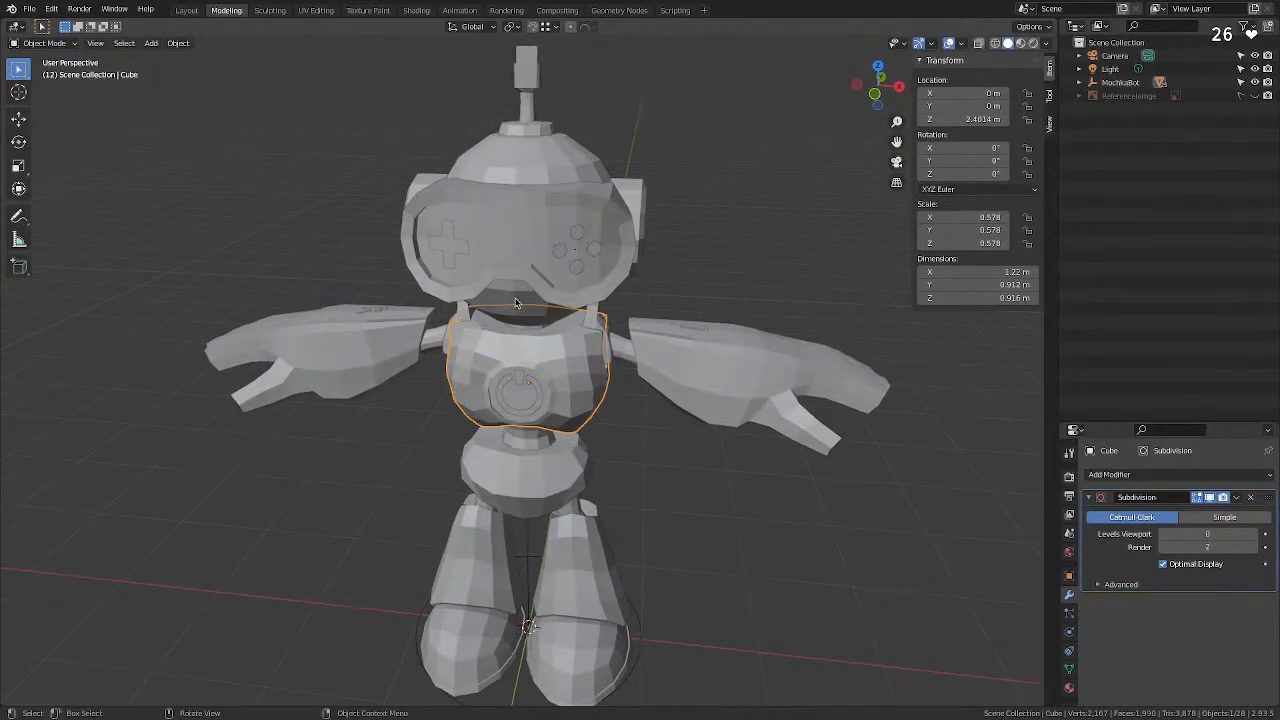
pyautogui.click(505, 298)
pyautogui.moveTo(453, 306); pyautogui.dragTo(536, 295, button='middle')
pyautogui.rightClick(552, 171)
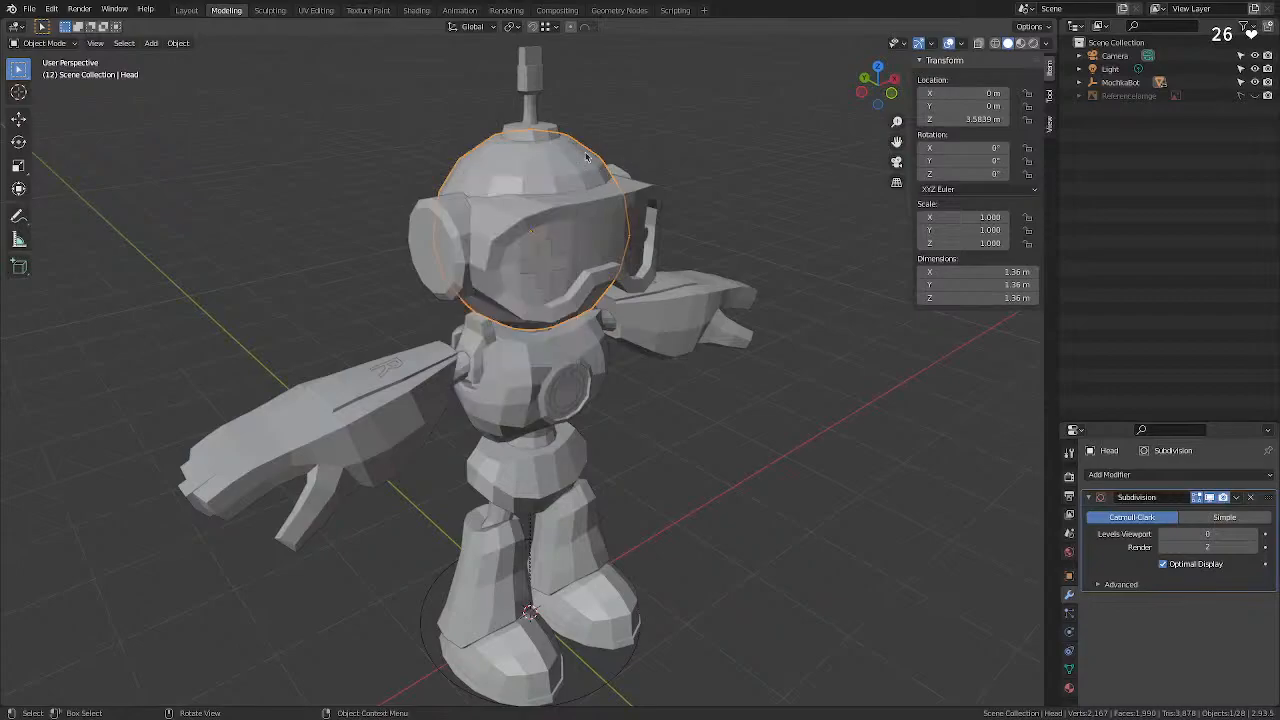
pyautogui.rightClick(554, 170)
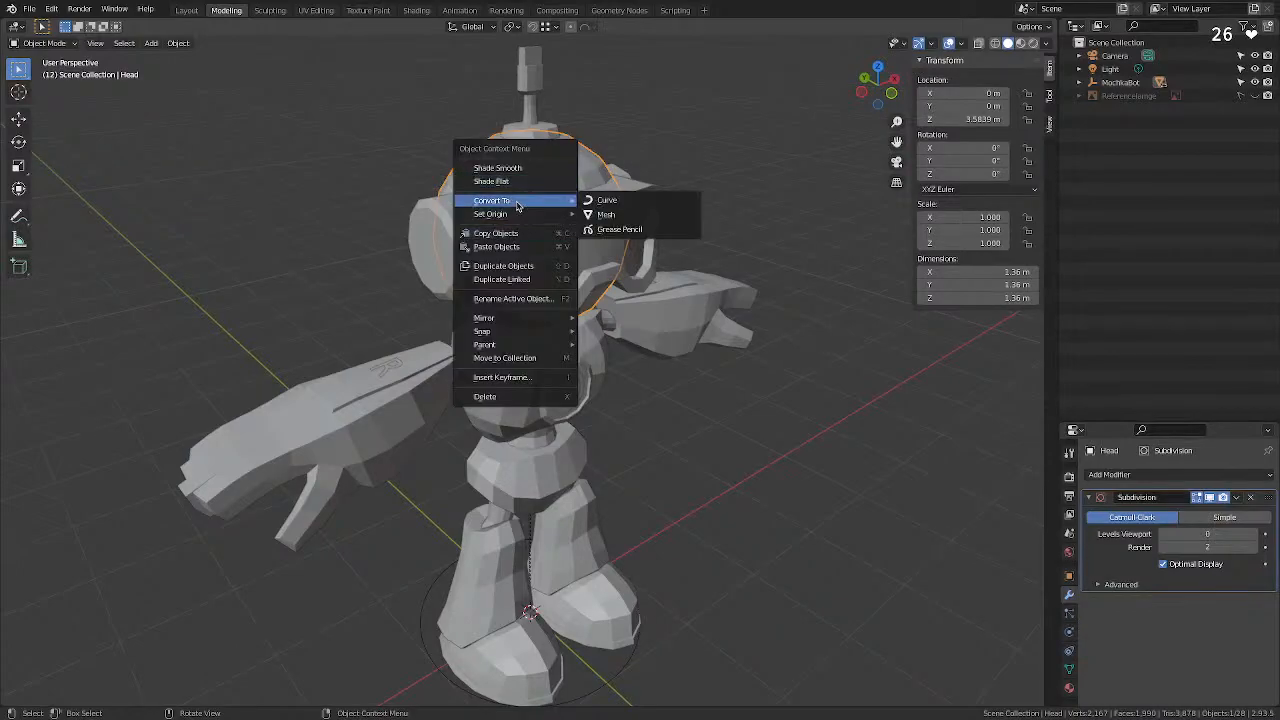
pyautogui.click(332, 193)
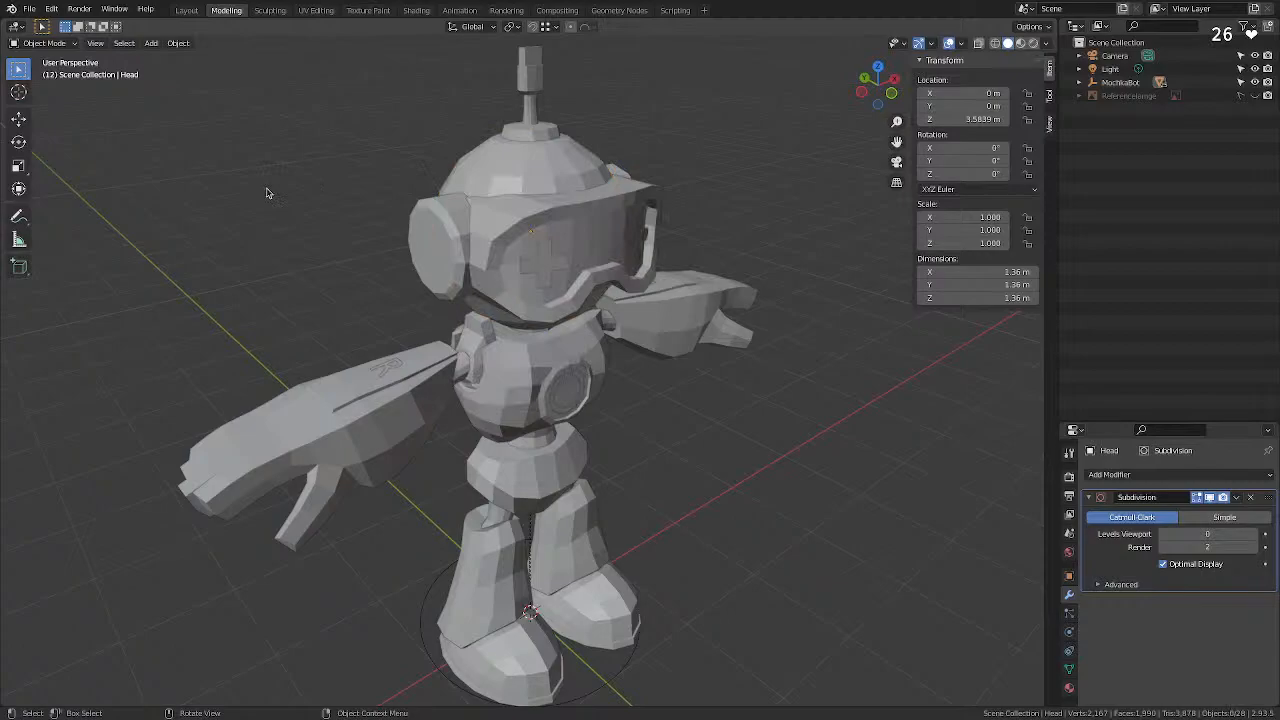
pyautogui.rightClick(550, 171)
pyautogui.click(532, 164)
pyautogui.rightClick(540, 164)
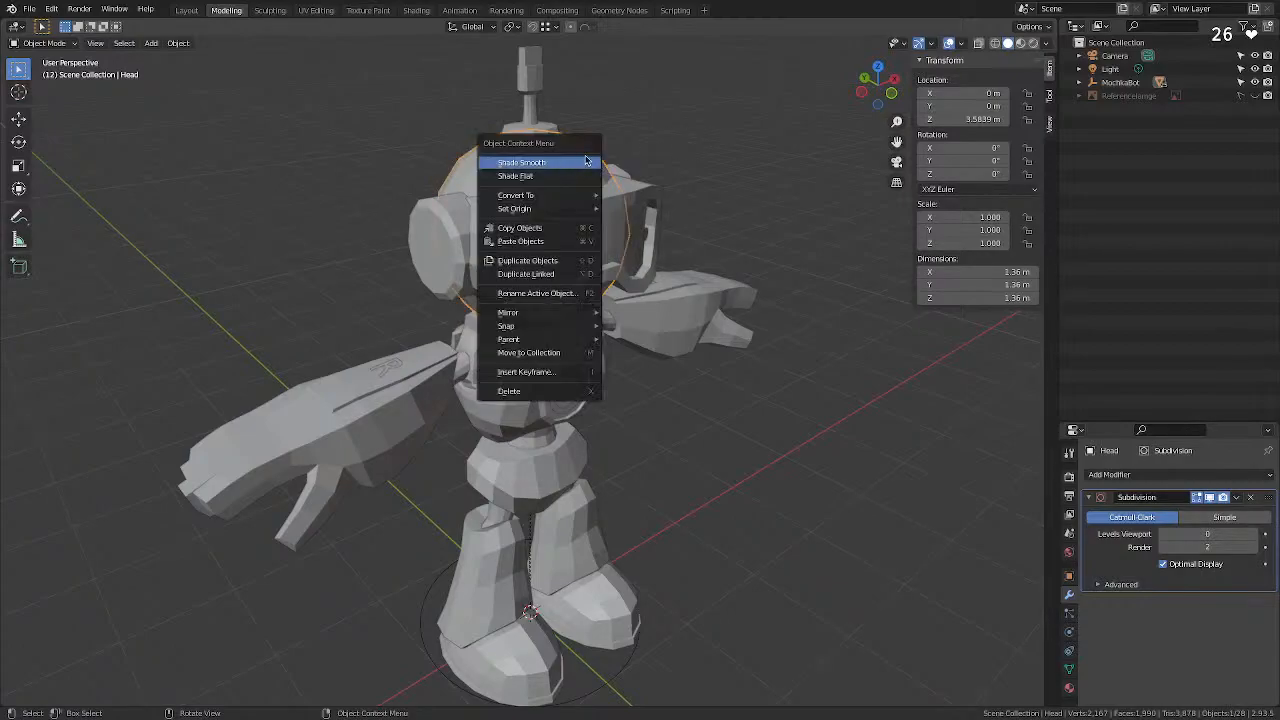
pyautogui.click(700, 127)
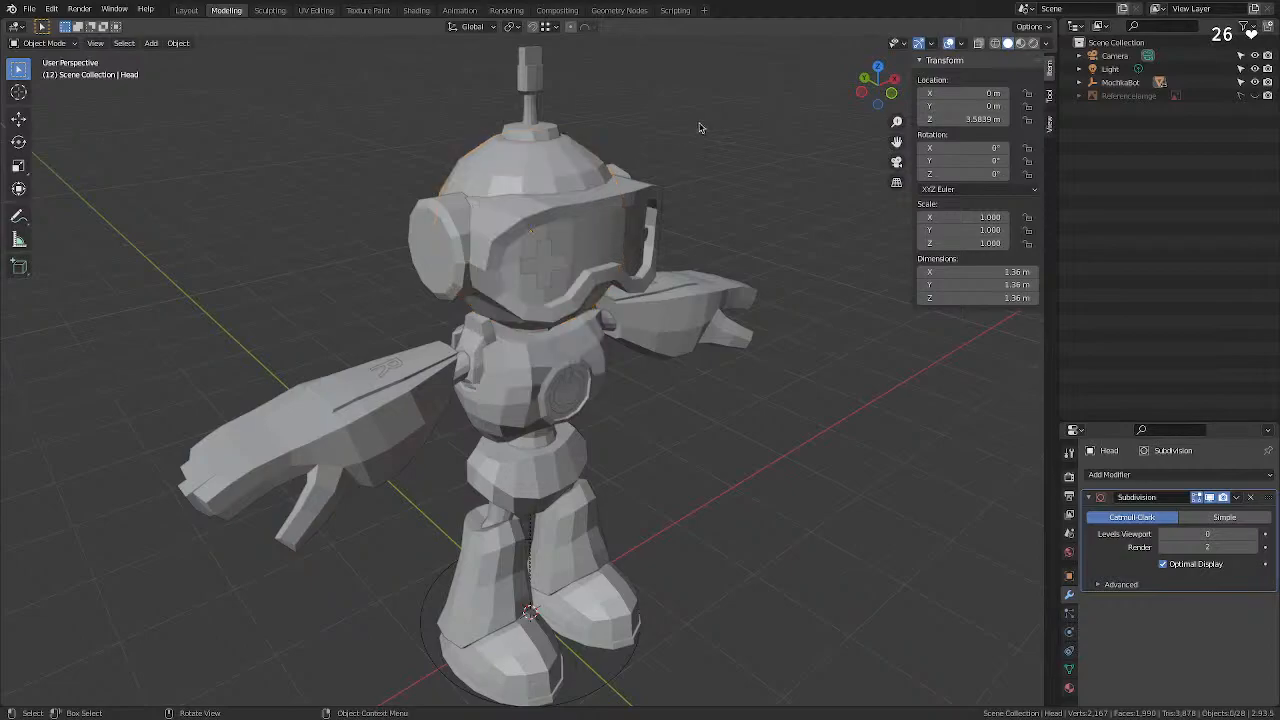
pyautogui.click(42, 43)
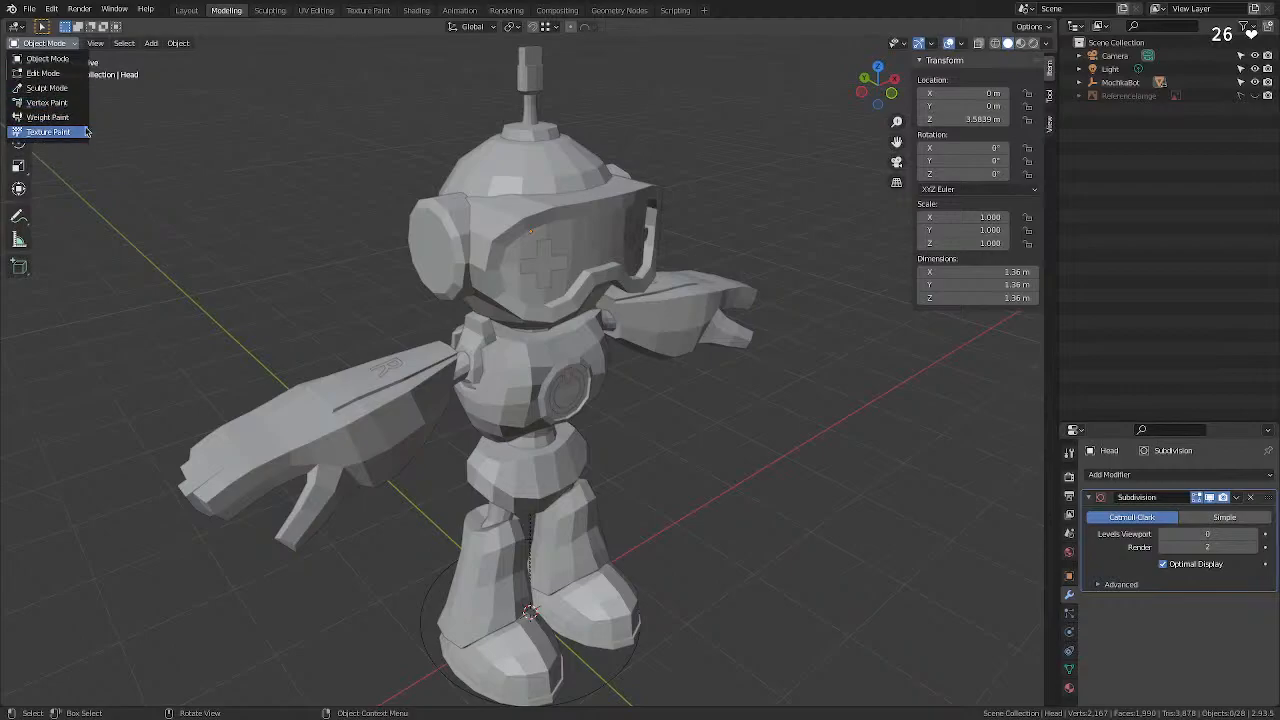
# Switch to the UV Editing workspace and enlarge the 3D viewport by narrowing the UV editor.
pyautogui.click(316, 10)
pyautogui.moveTo(740, 190); pyautogui.dragTo(850, 210, button='middle')
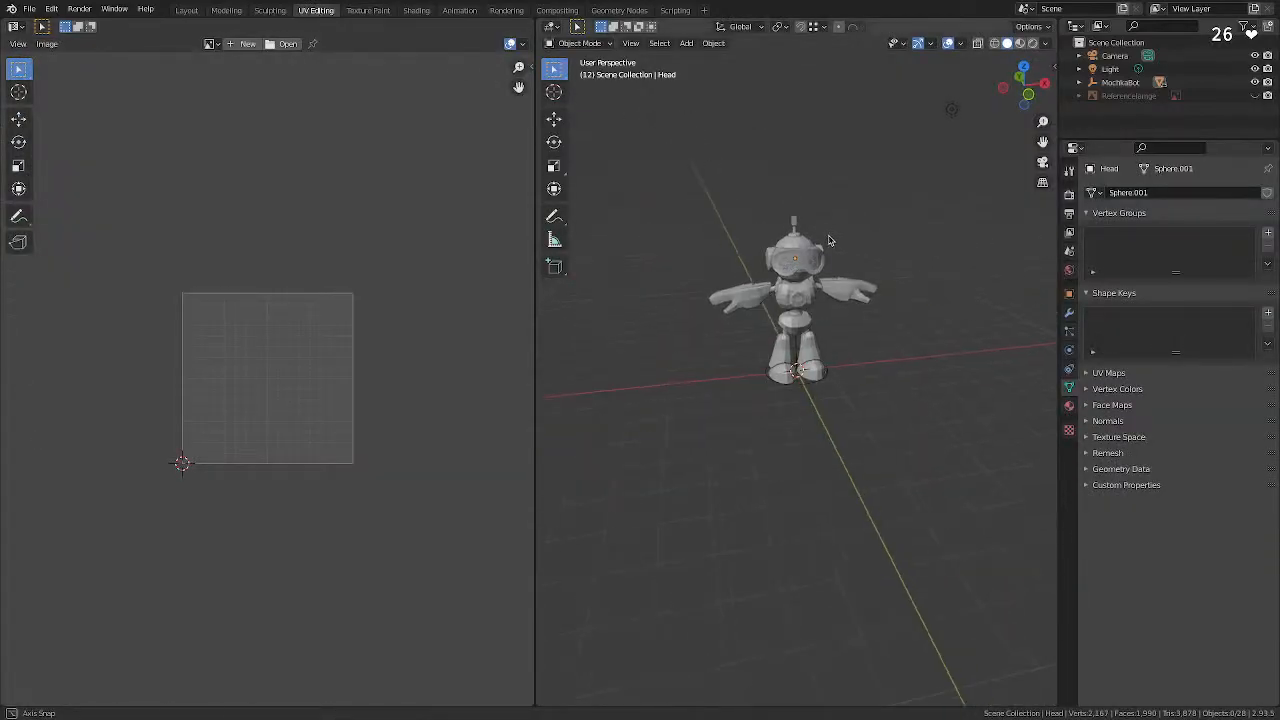
pyautogui.scroll(5, 852, 212)
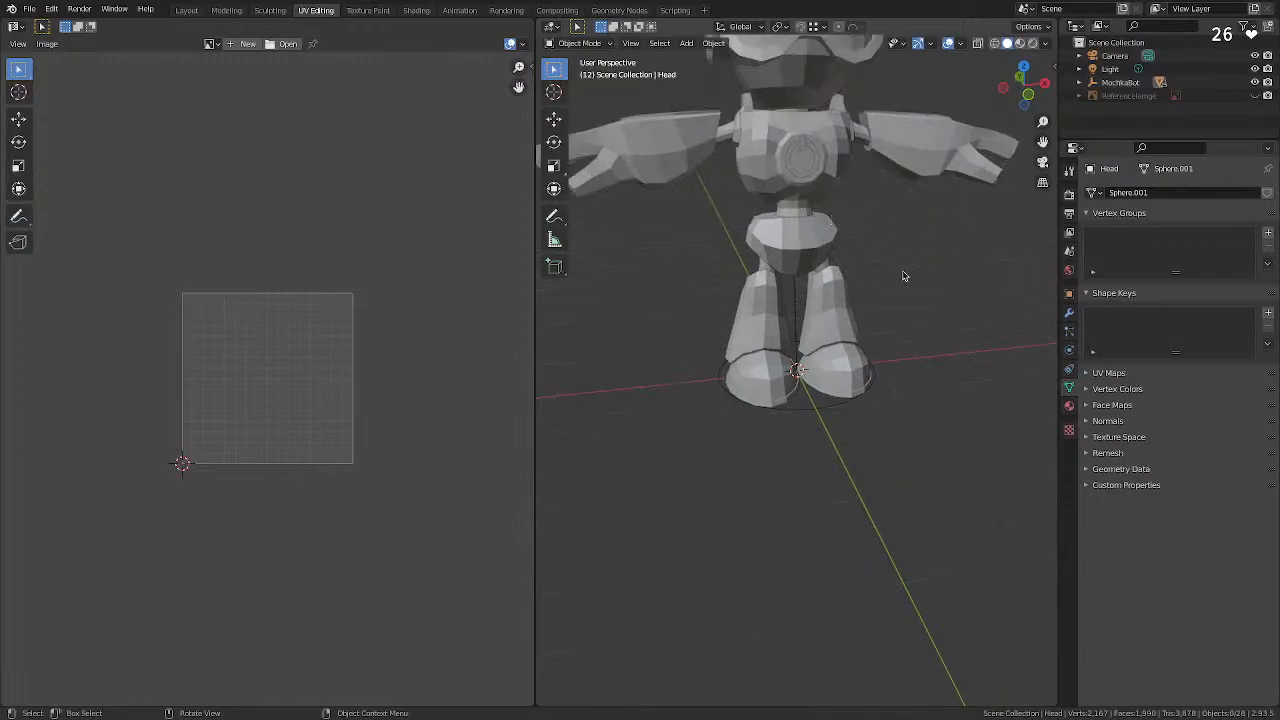
pyautogui.scroll(-4, 903, 276)
pyautogui.moveTo(535, 334); pyautogui.dragTo(188, 333)
pyautogui.click(630, 140)
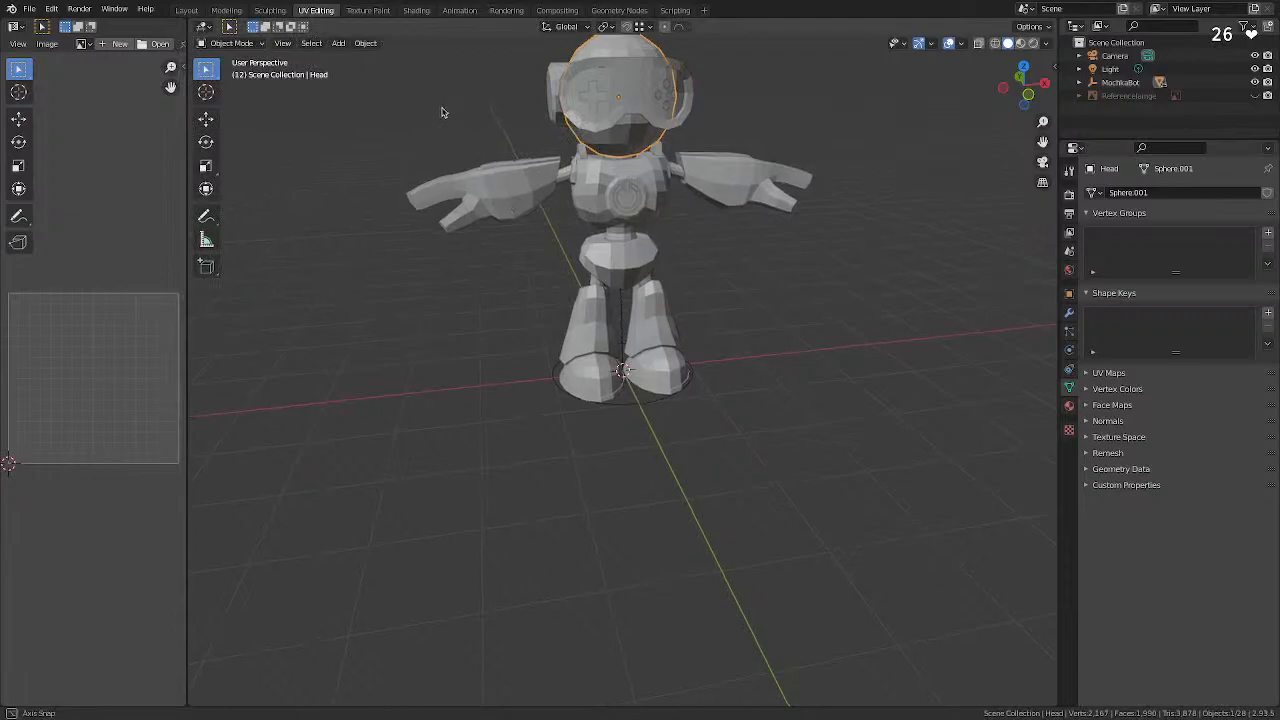
pyautogui.moveTo(443, 112); pyautogui.dragTo(625, 187, button='middle')
pyautogui.rightClick(625, 187)
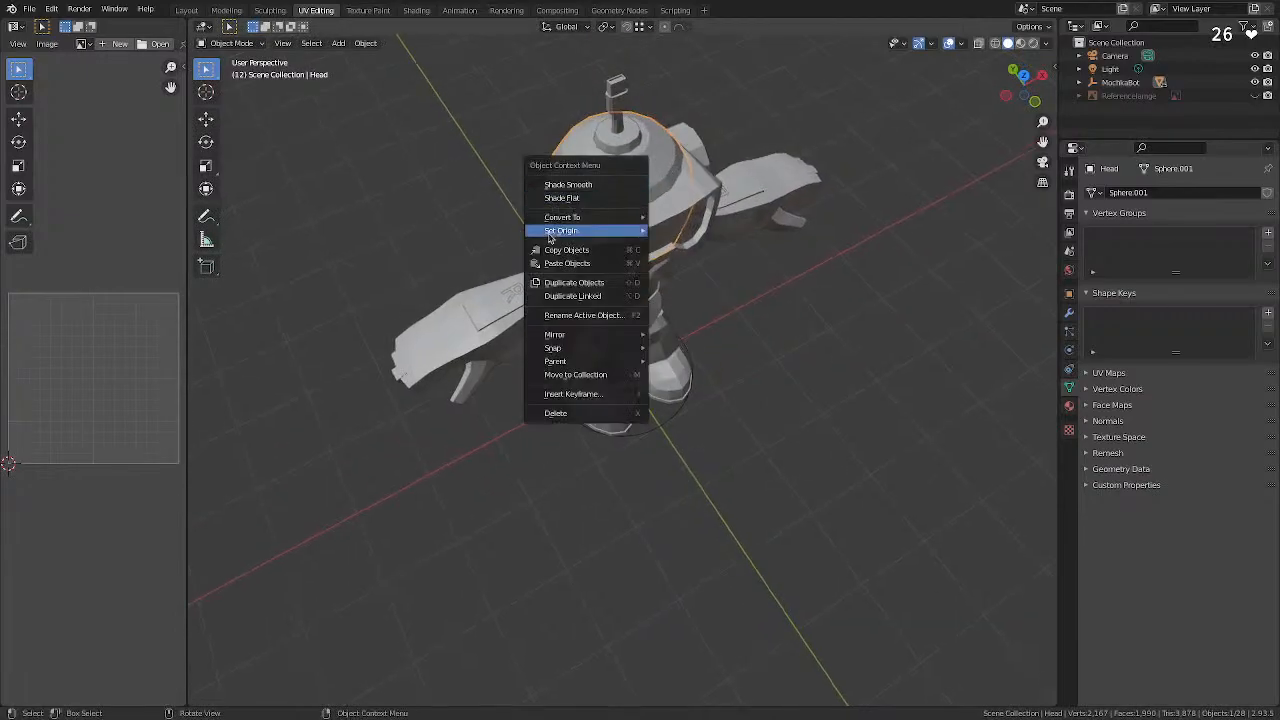
pyautogui.click(661, 383)
pyautogui.hotkey('alt', 'a')
# Select the robot's head, try Texture Paint mode on it, and put it in Edit Mode instead.
pyautogui.click(630, 168)
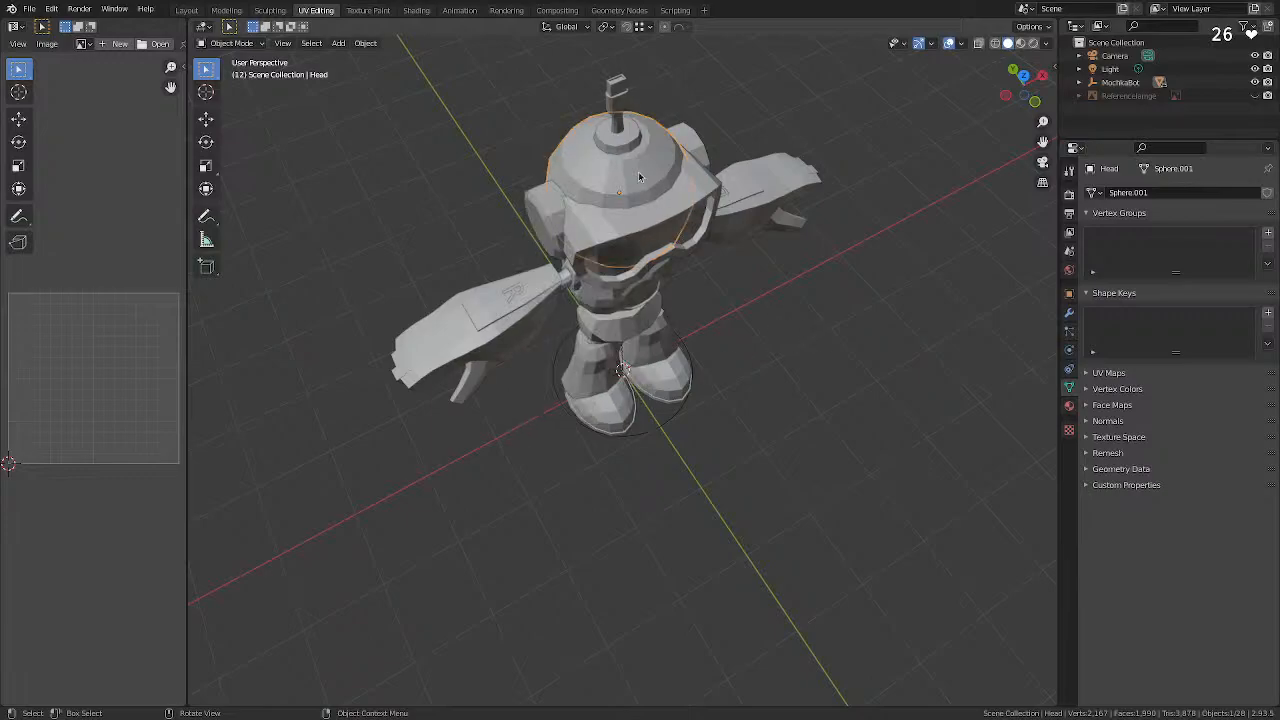
pyautogui.click(228, 43)
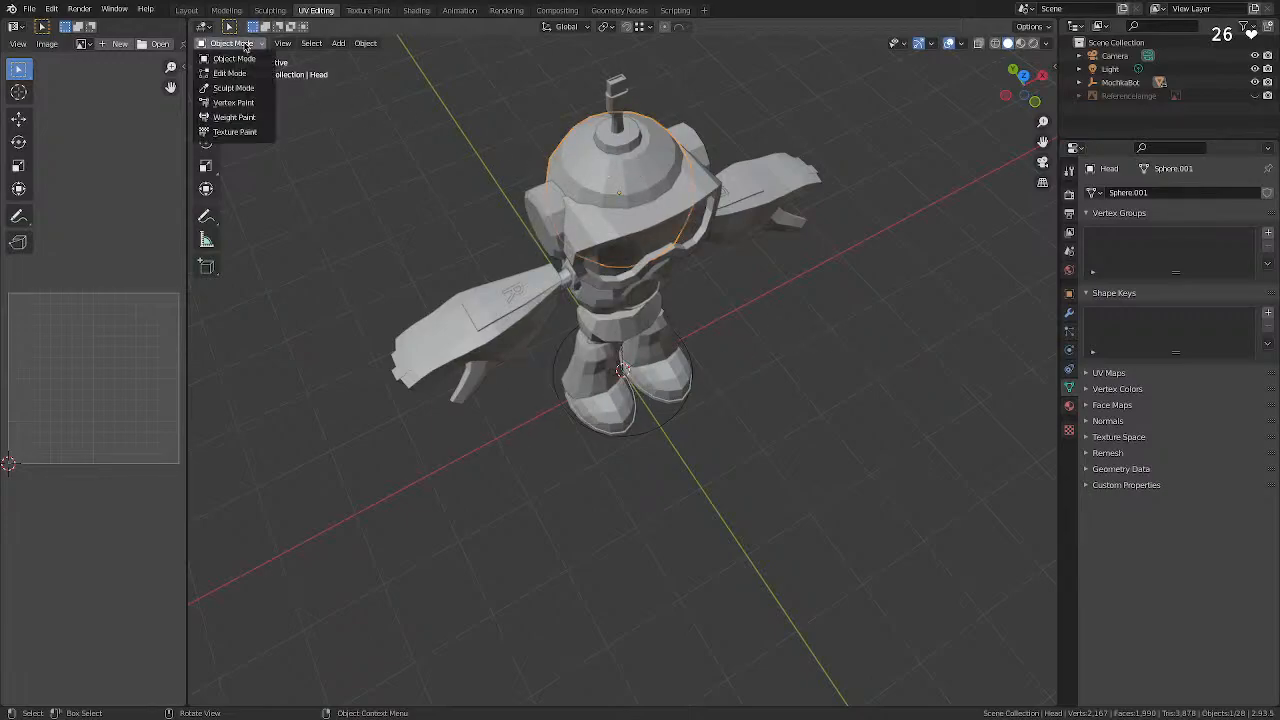
pyautogui.click(235, 137)
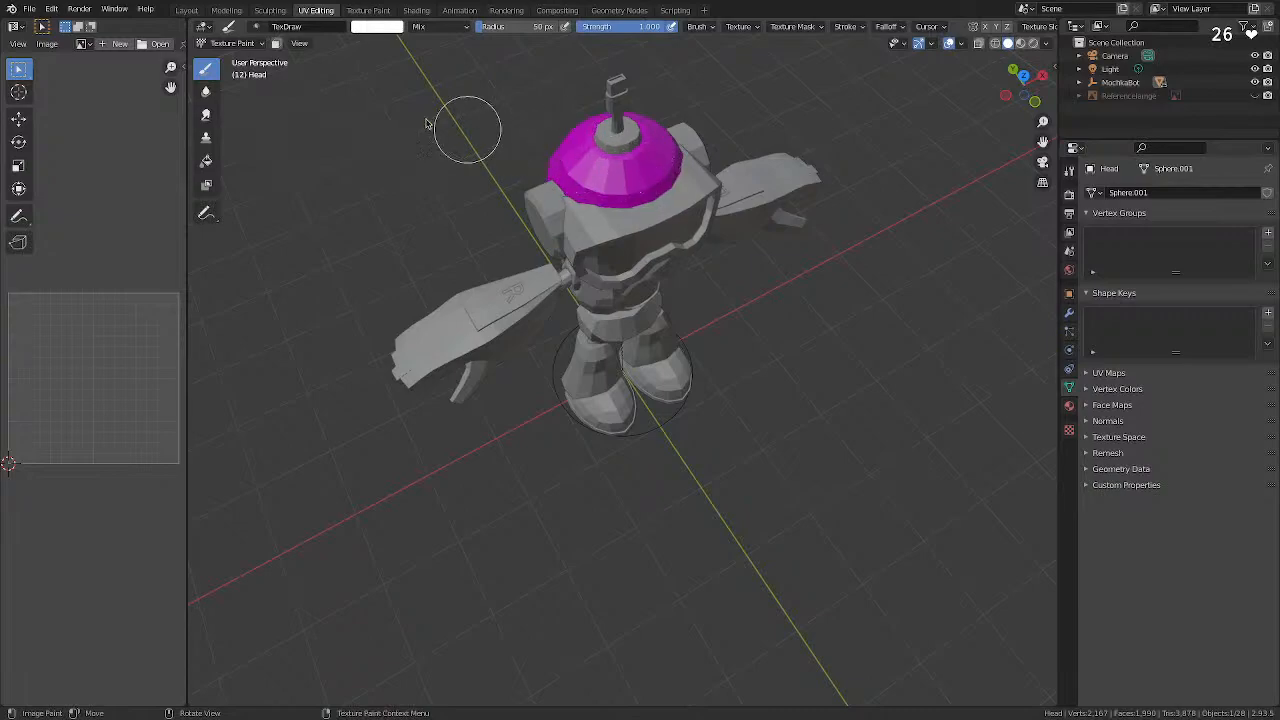
pyautogui.click(240, 43)
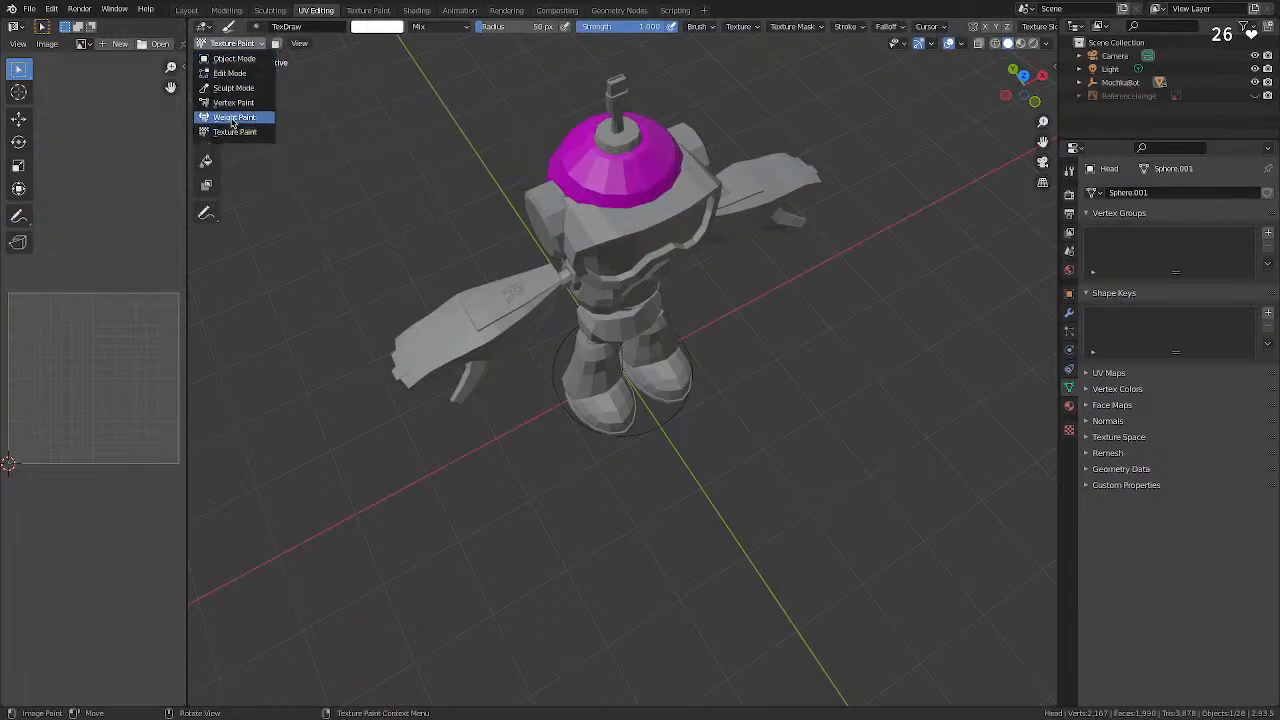
pyautogui.click(238, 73)
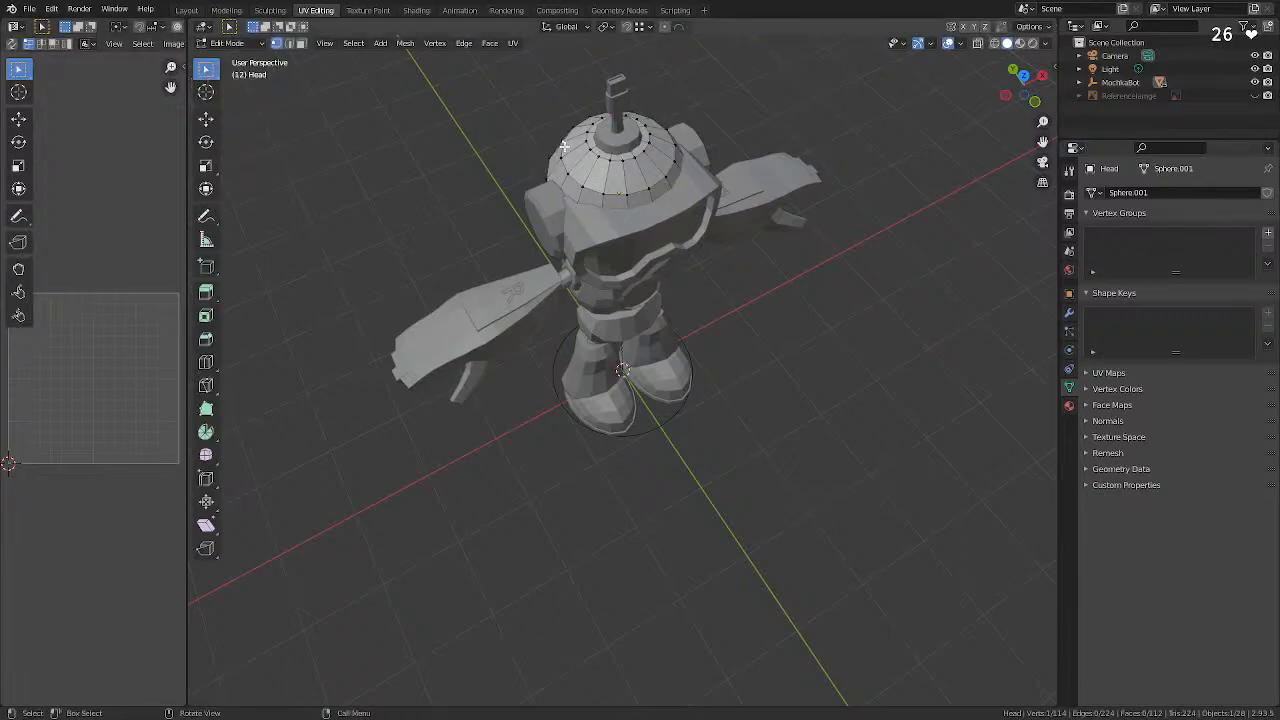
pyautogui.rightClick(631, 177)
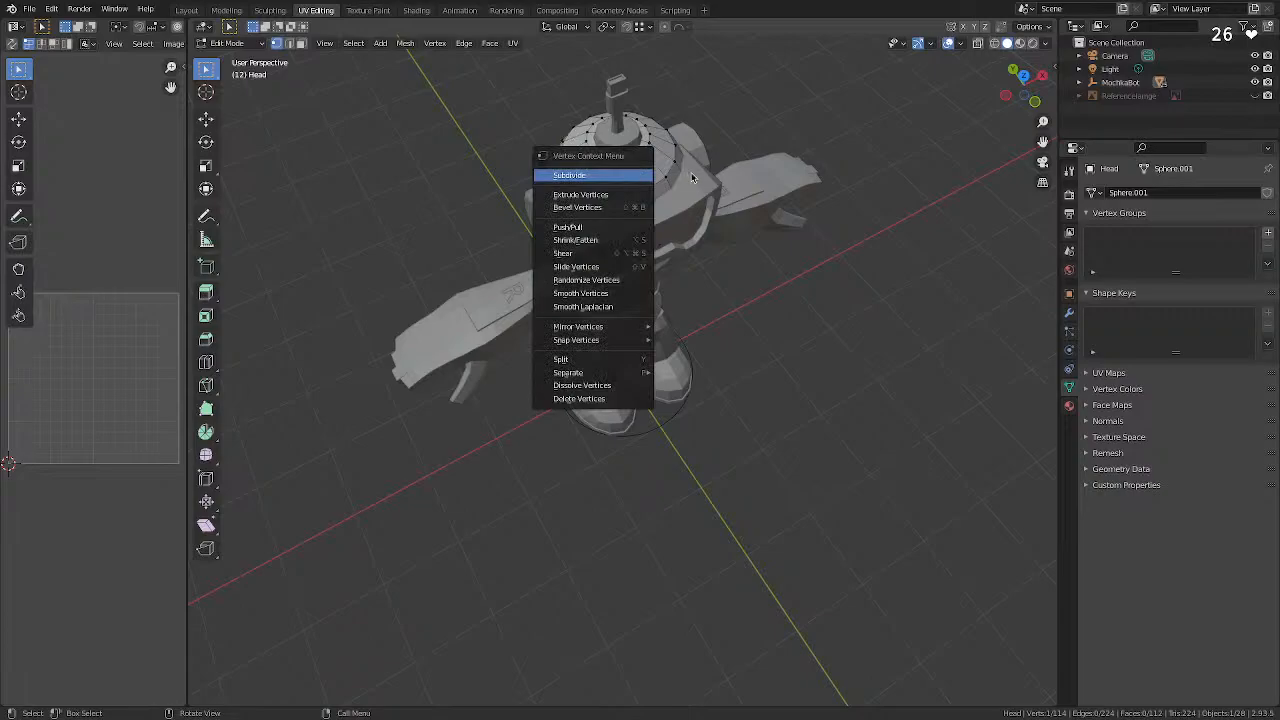
pyautogui.moveTo(854, 251); pyautogui.dragTo(723, 217, button='middle')
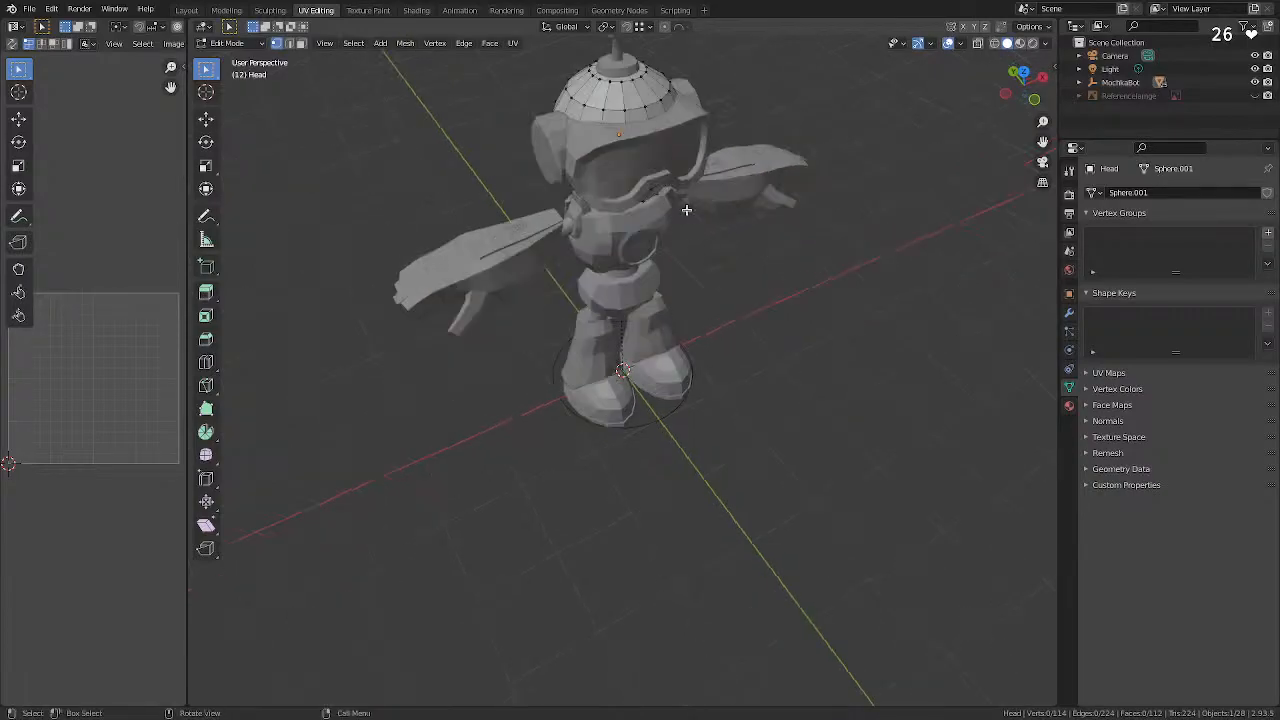
# Switch from Blender to a private Brave browser window.
pyautogui.hotkey('ctrl', 'Left')
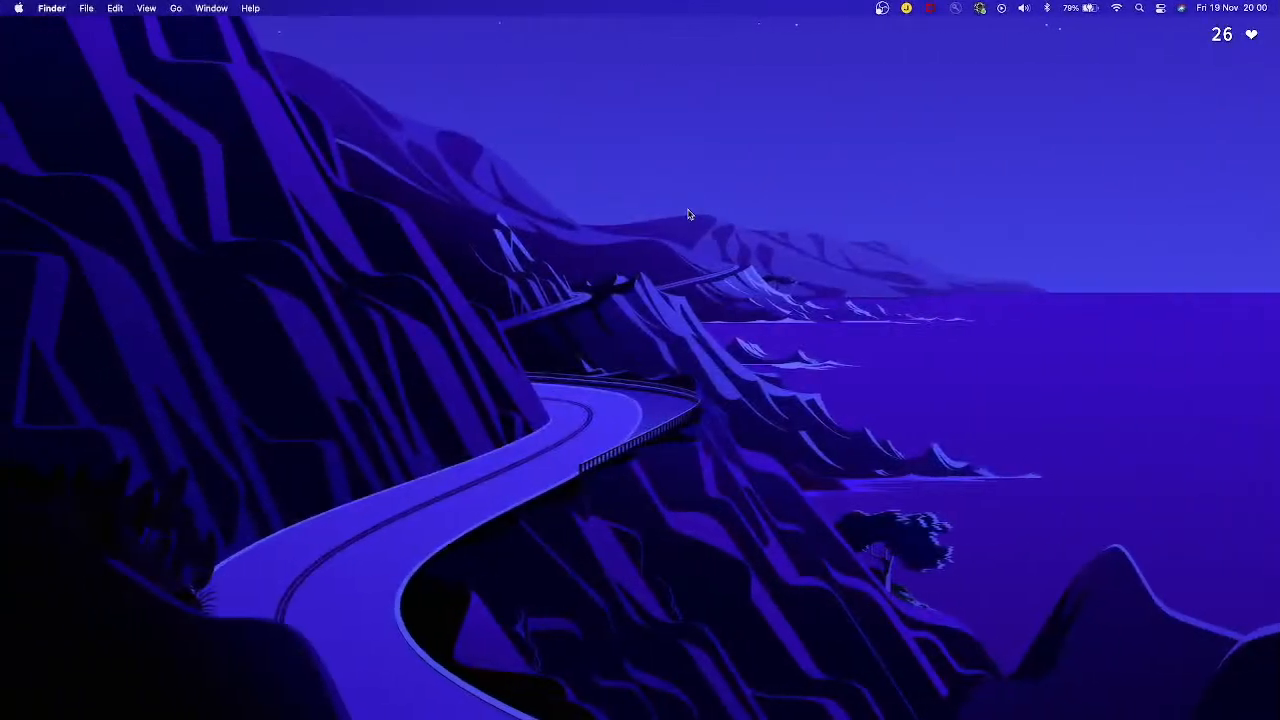
pyautogui.hotkey('ctrl', 'Right')
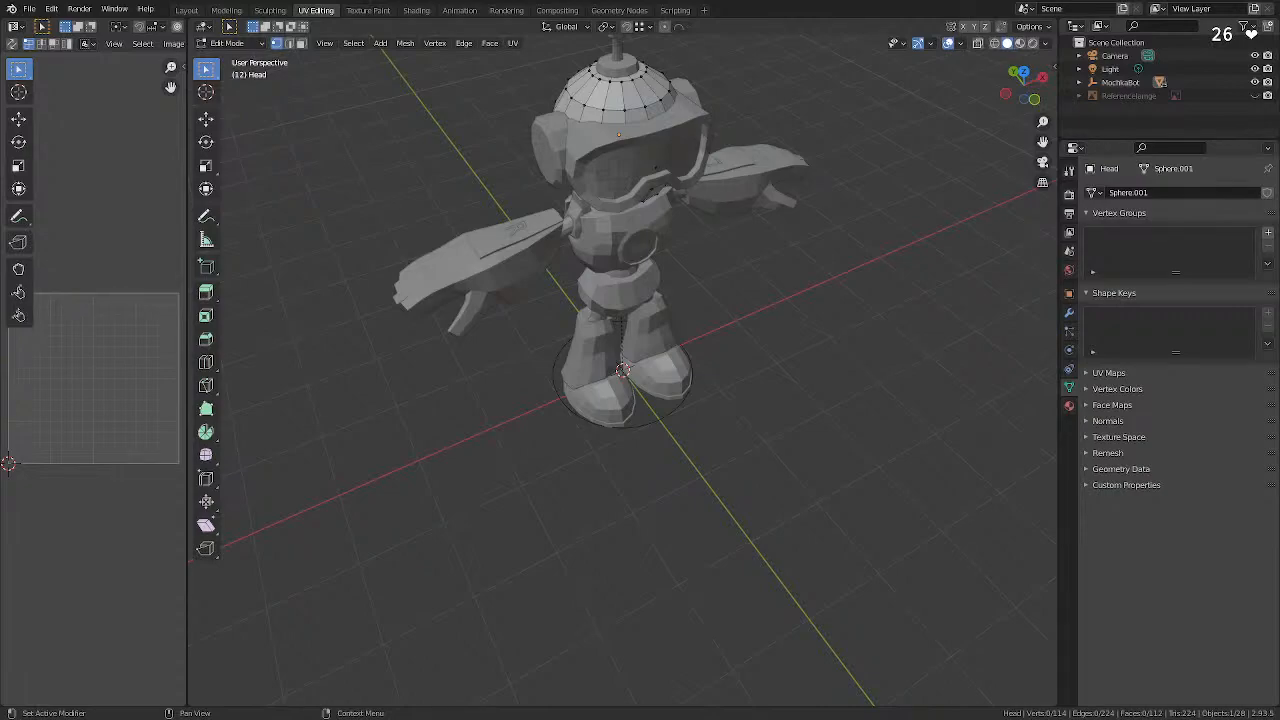
pyautogui.hotkey('ctrl', 'Up')
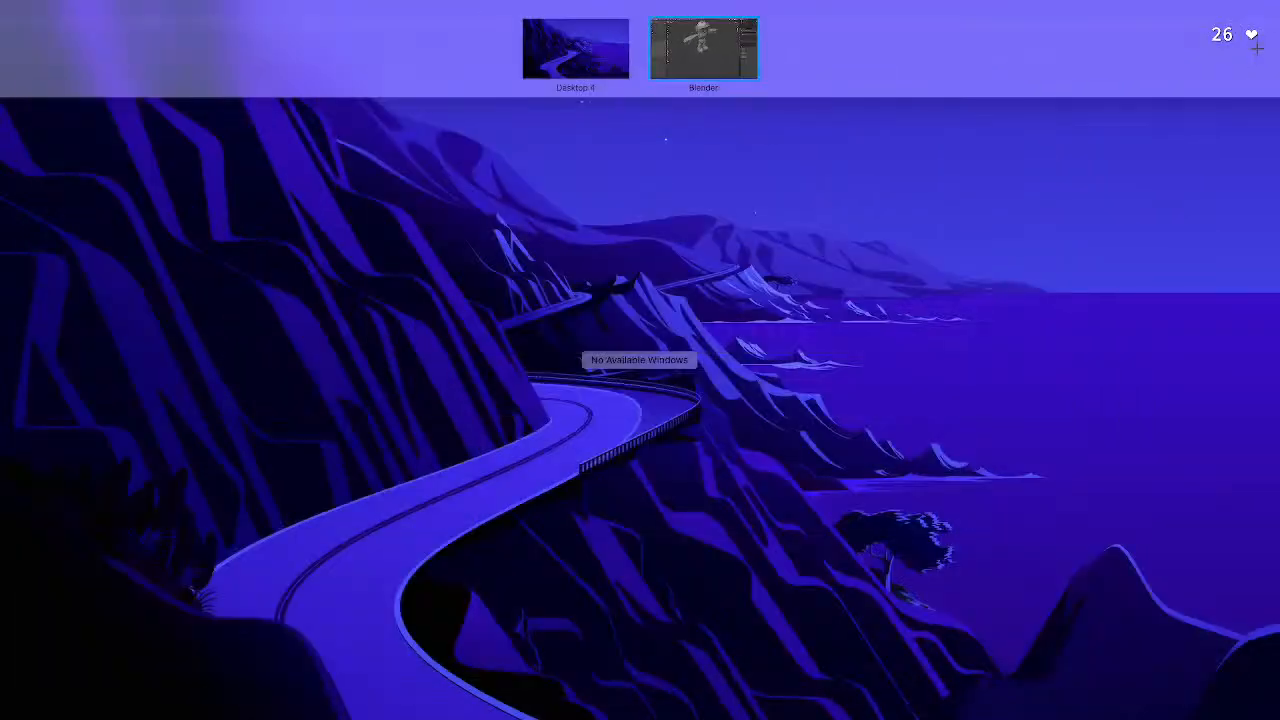
pyautogui.moveTo(1257, 48); pyautogui.dragTo(757, 60)
pyautogui.click(757, 60)
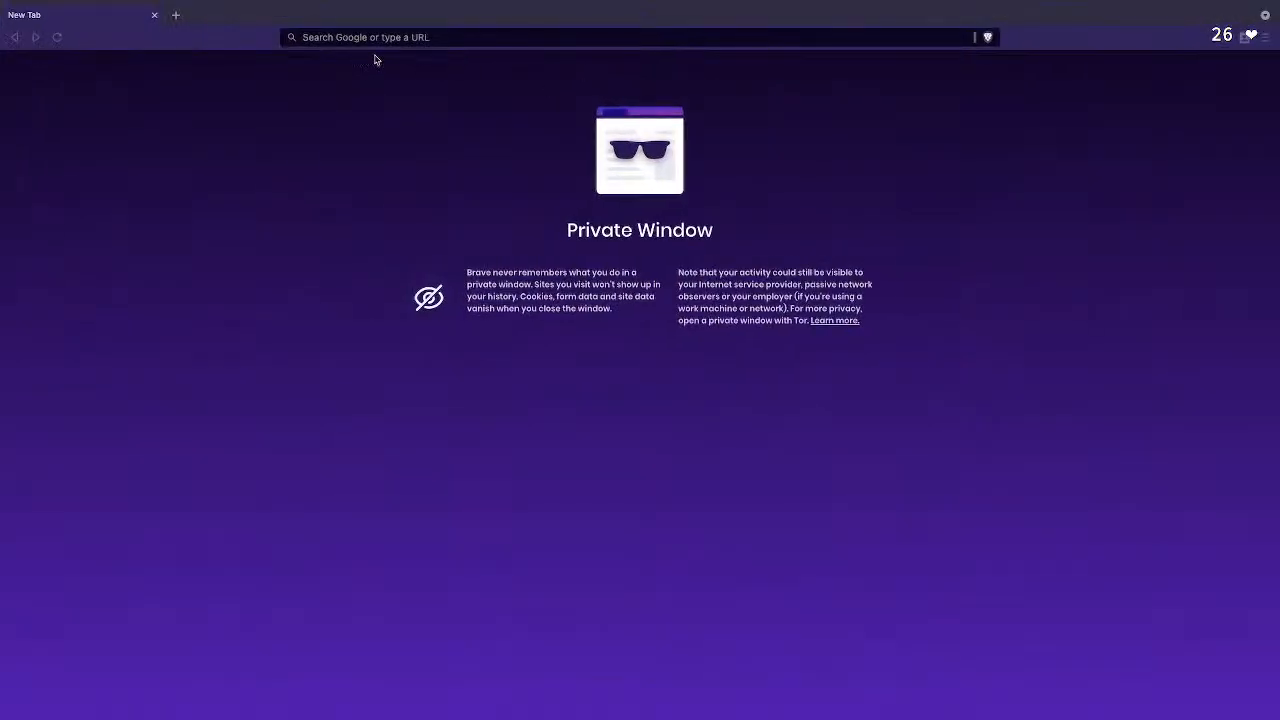
# Search Google for "blender UV unwrapping" and accept the cookie terms.
pyautogui.click(402, 39)
pyautogui.click(311, 140)
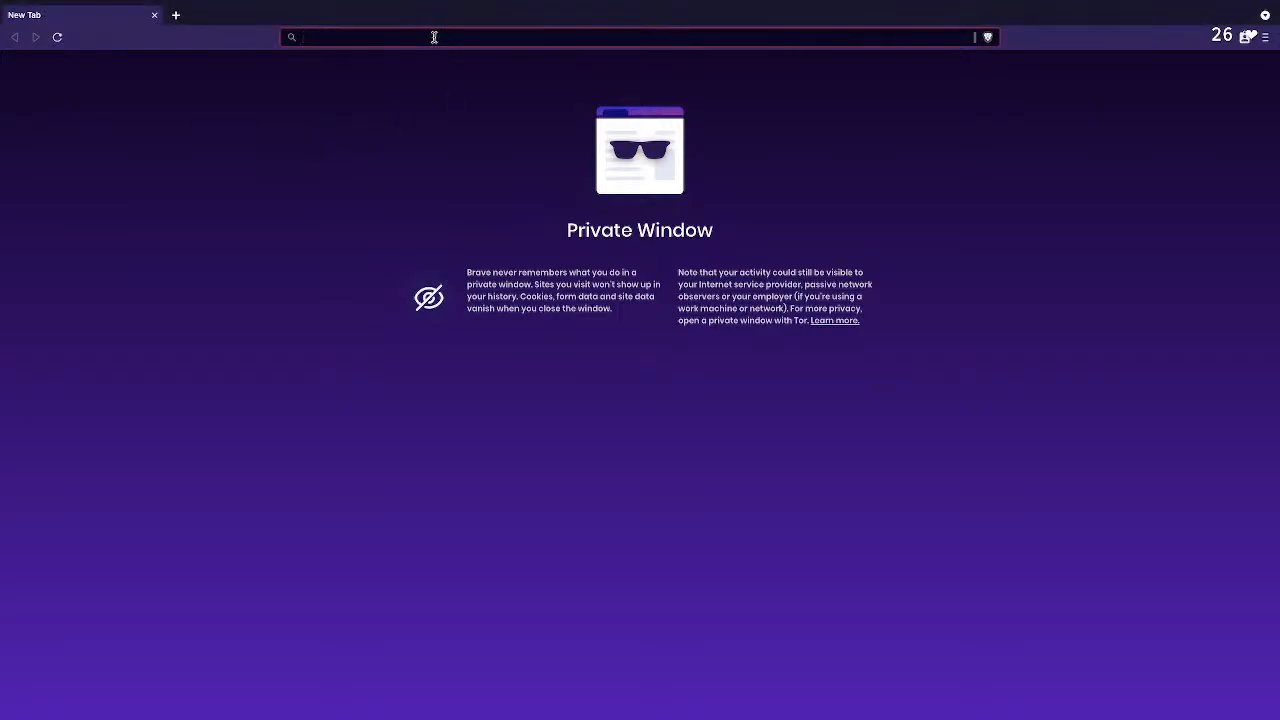
pyautogui.write('b')
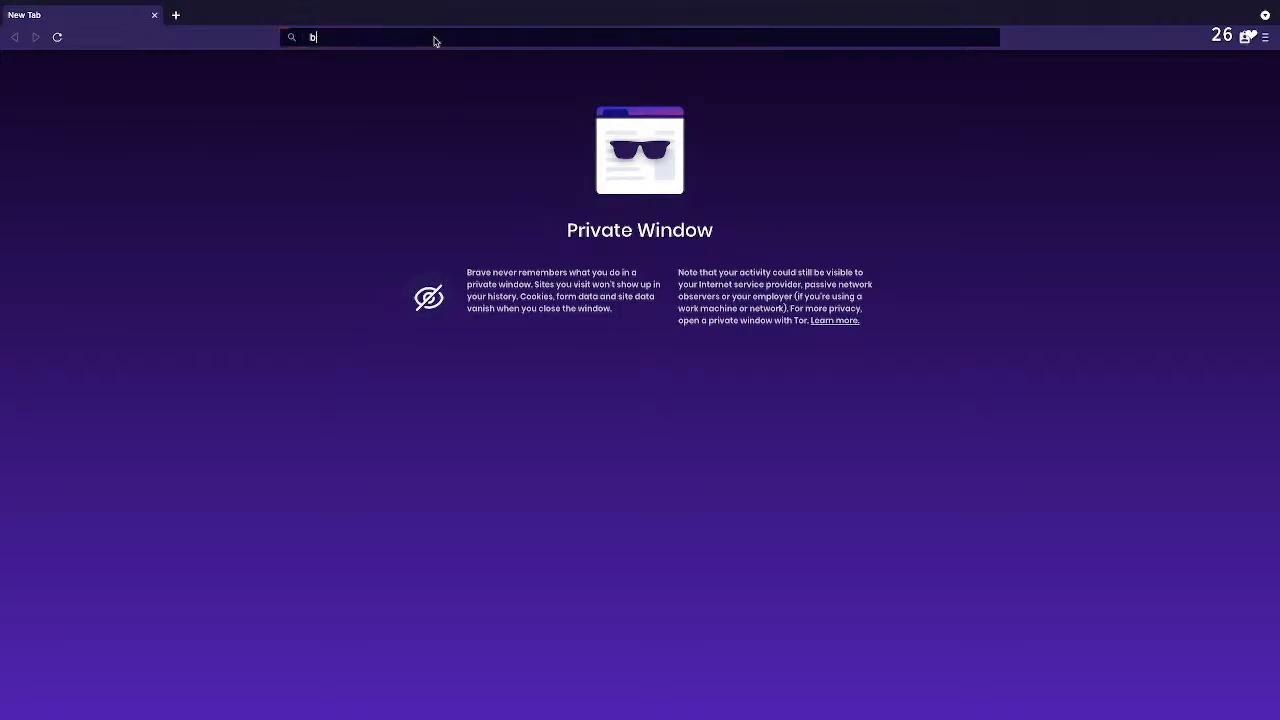
pyautogui.write('lender UV ')
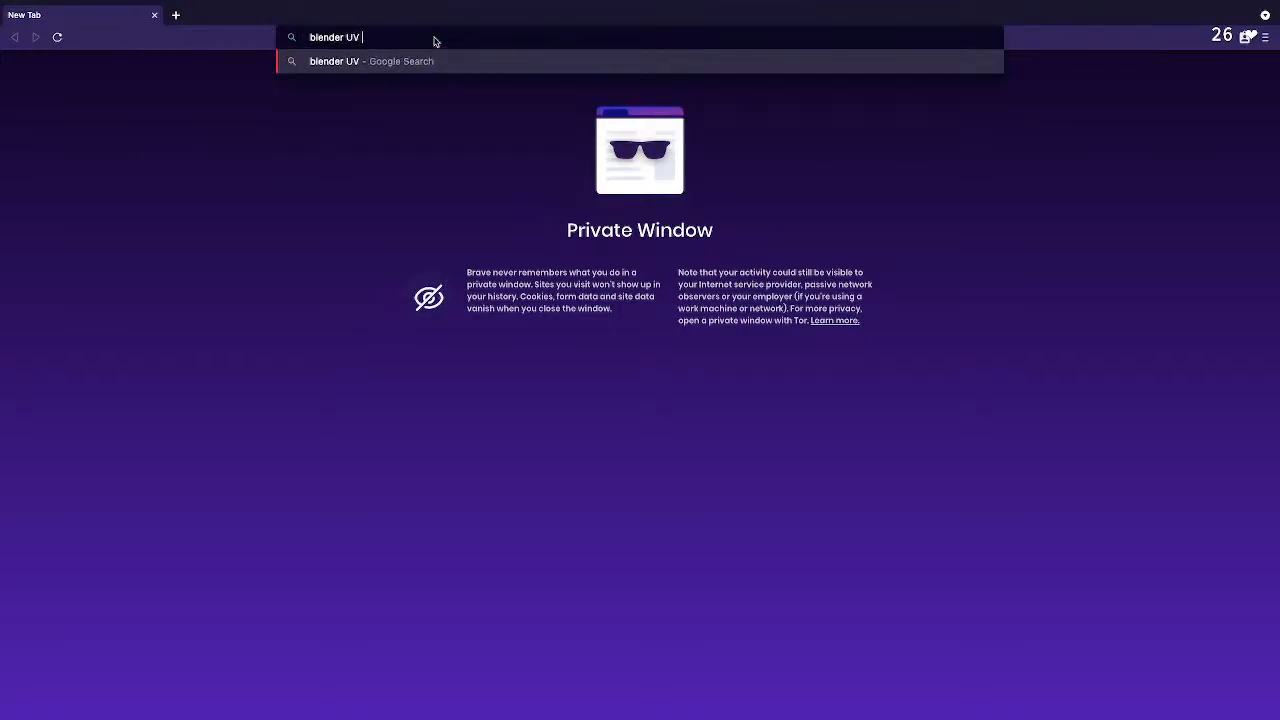
pyautogui.write('unwrapping')
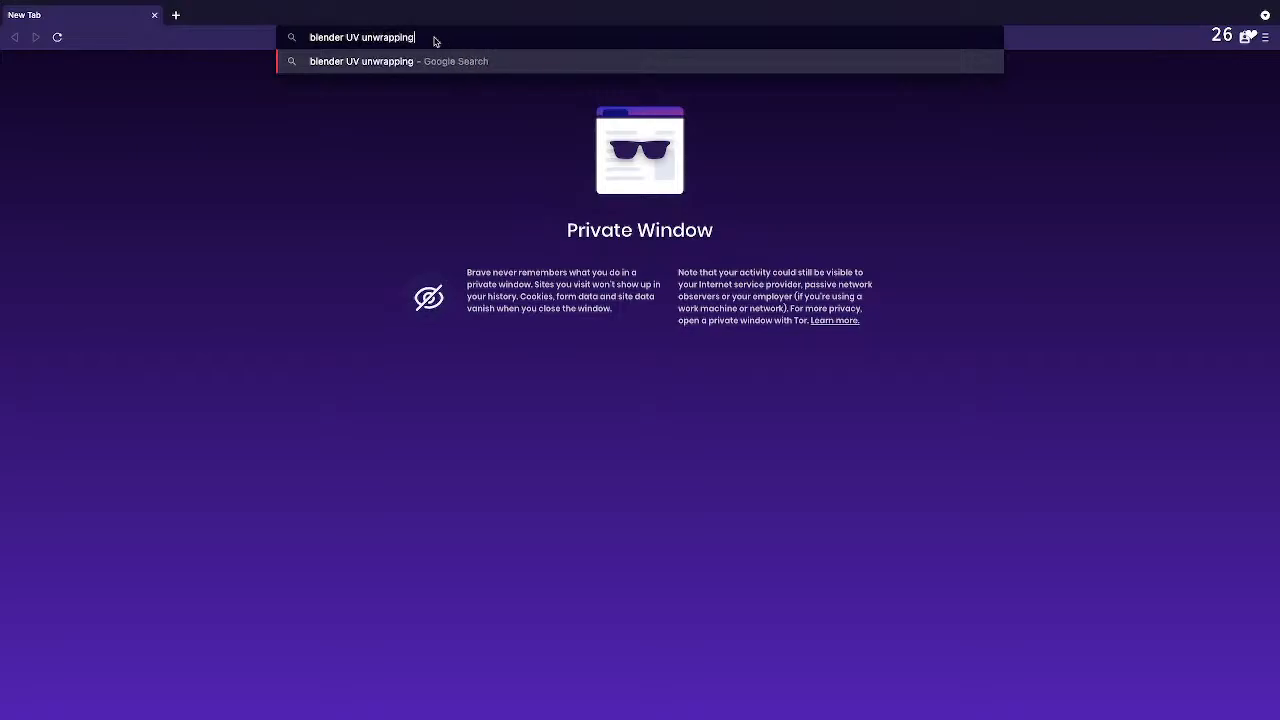
pyautogui.press('Return')
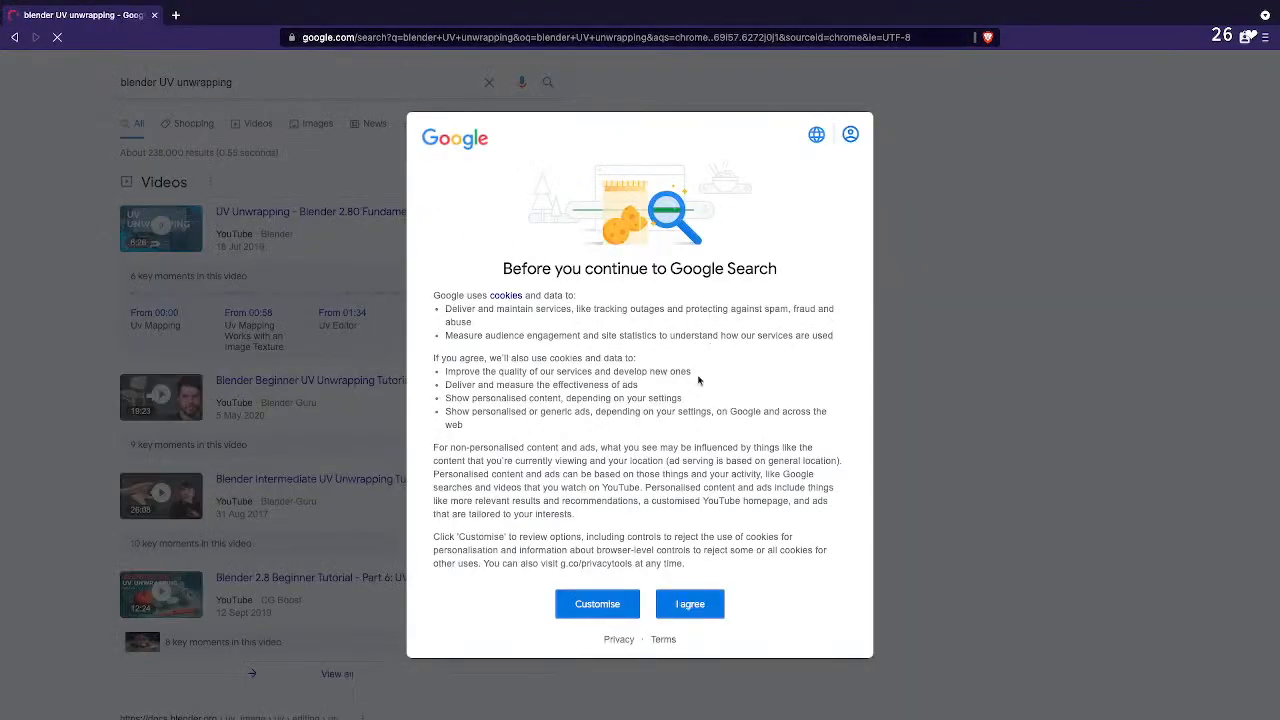
pyautogui.click(692, 607)
# Open the All3DP article "Blender 2.9: UV Mapping – Simply Explained" from the search results.
pyautogui.scroll(-4, 754, 325)
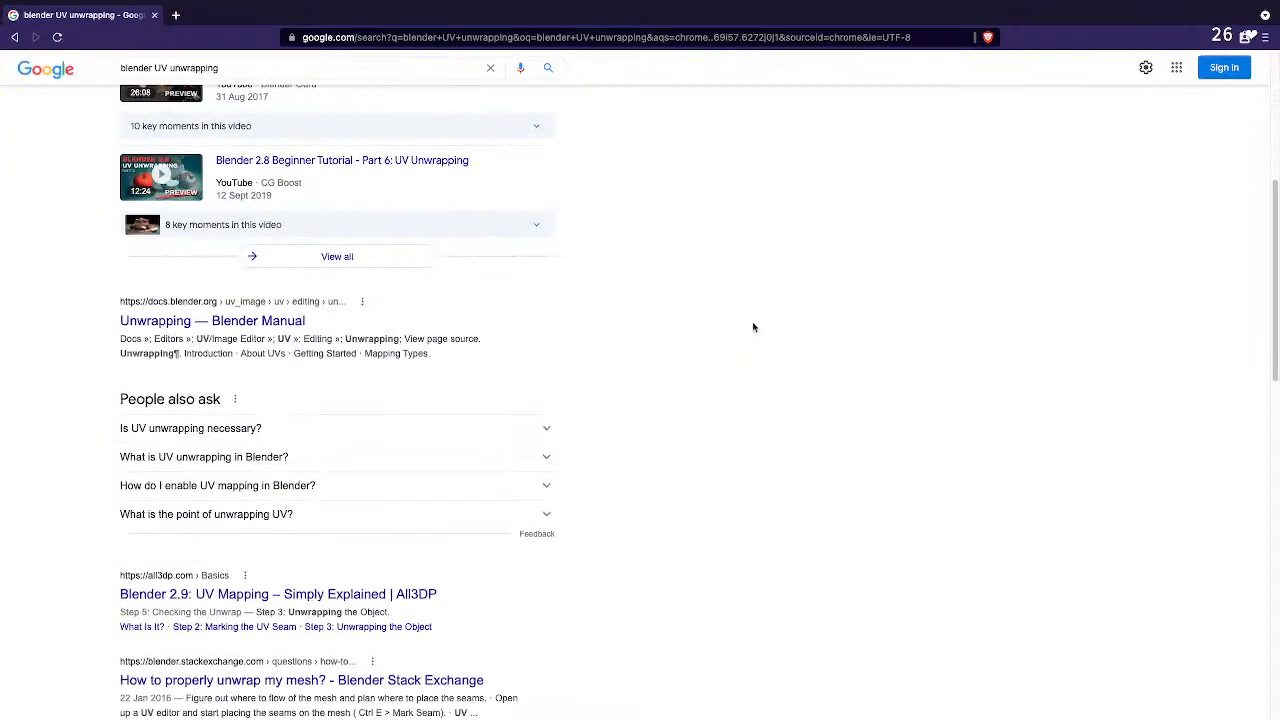
pyautogui.scroll(-1, 722, 507)
pyautogui.click(362, 521)
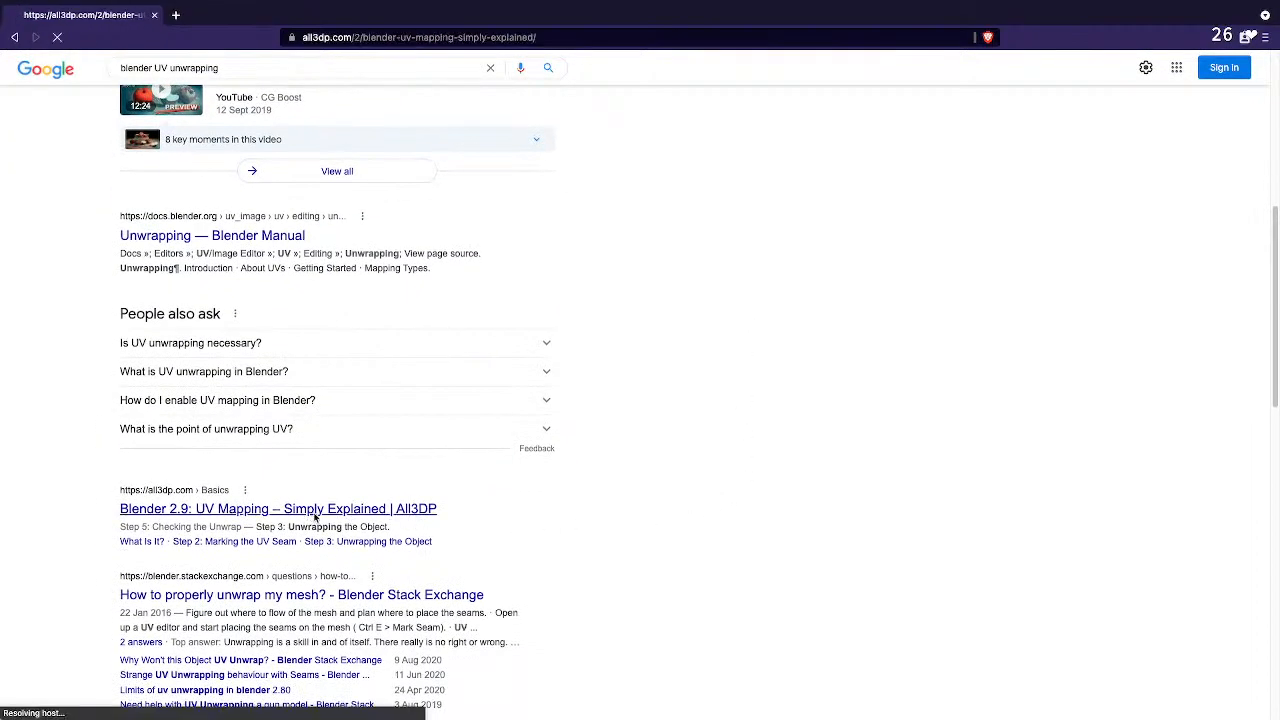
# Accept All3DP's cookies and read the article's introduction and its "Updates in the UV Editor" section.
pyautogui.scroll(-5, 740, 460)
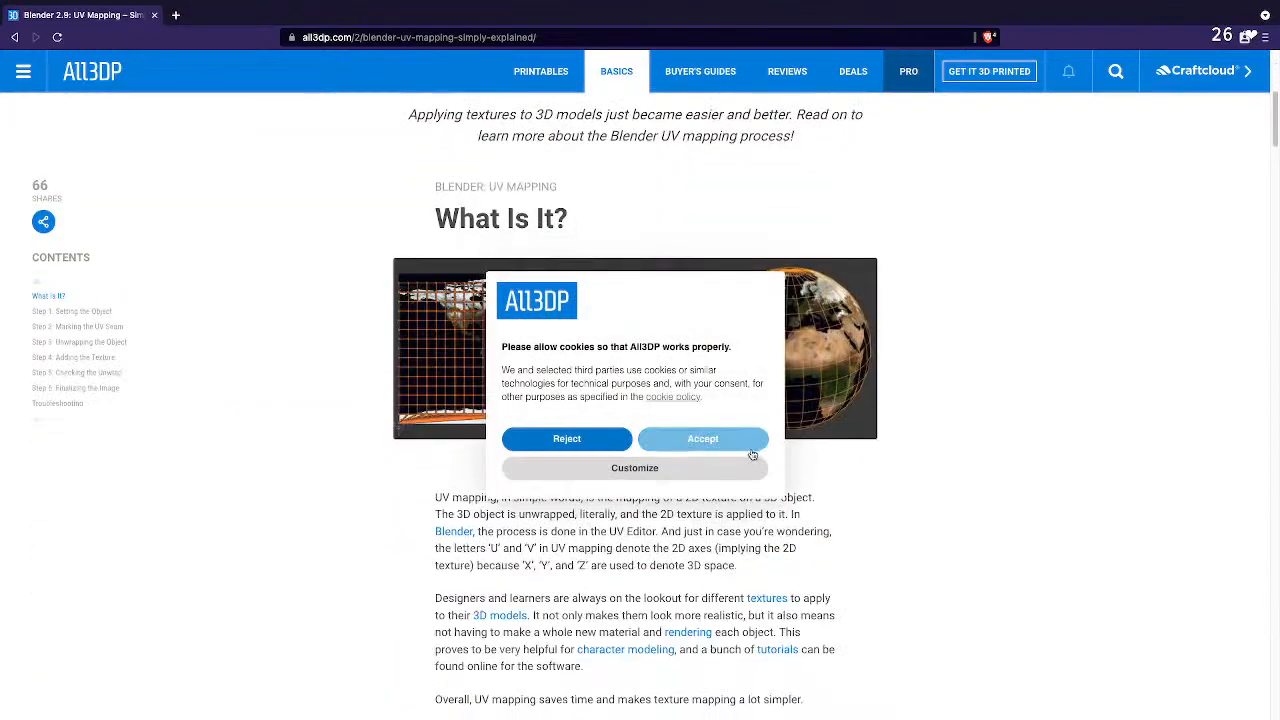
pyautogui.click(752, 447)
pyautogui.scroll(-5, 783, 494)
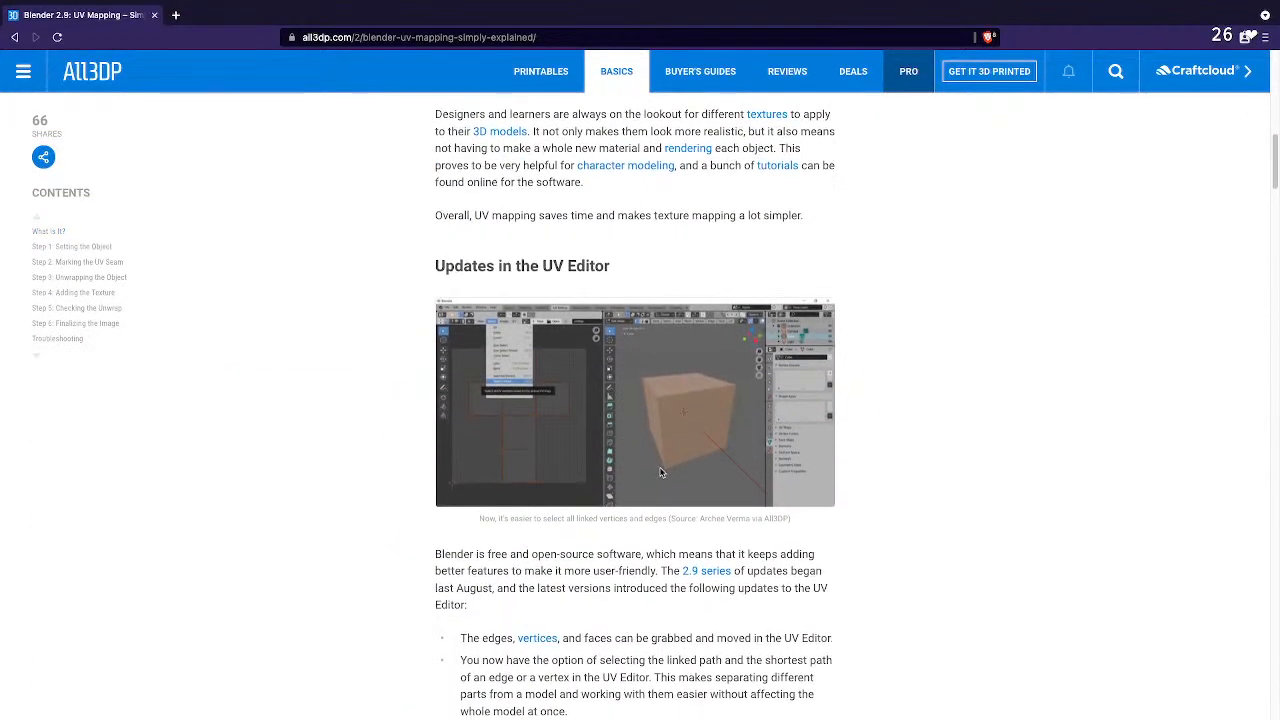
pyautogui.scroll(1, 600, 420)
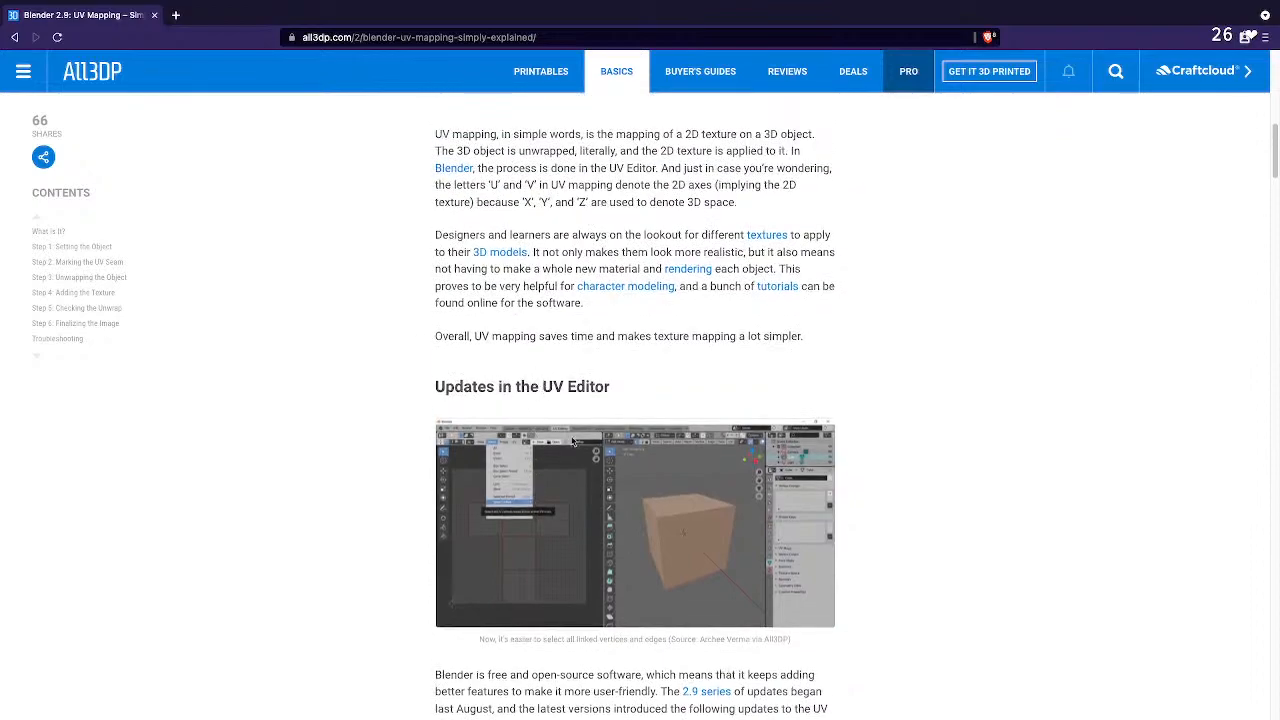
pyautogui.scroll(-3, 584, 447)
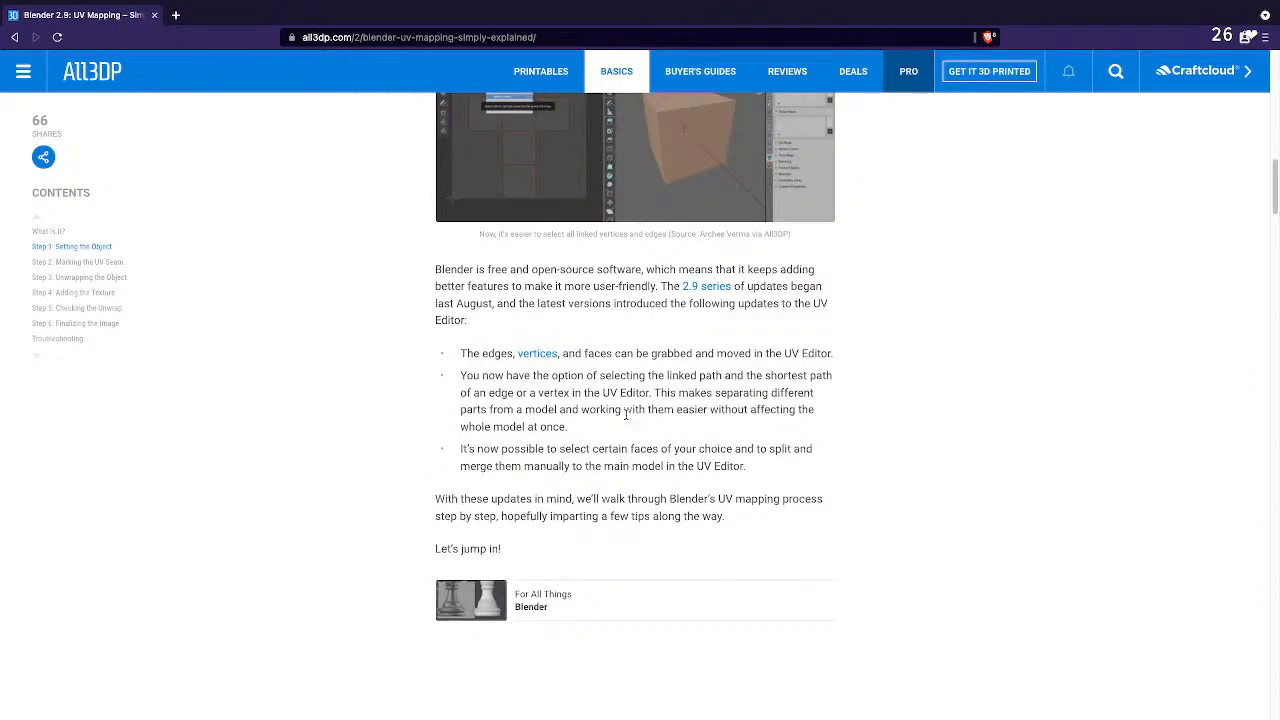
# Read the article's instructions on setting the object and on marking and clearing a UV seam.
pyautogui.scroll(-8, 626, 414)
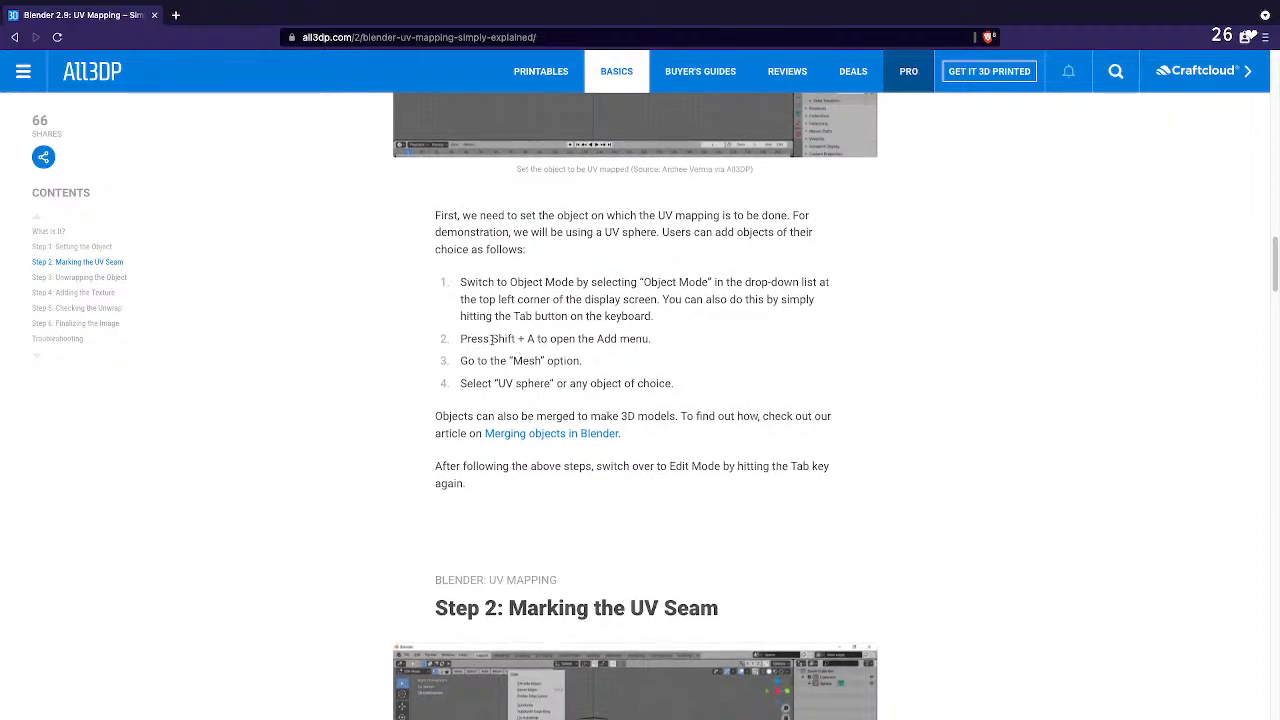
pyautogui.scroll(-2, 492, 340)
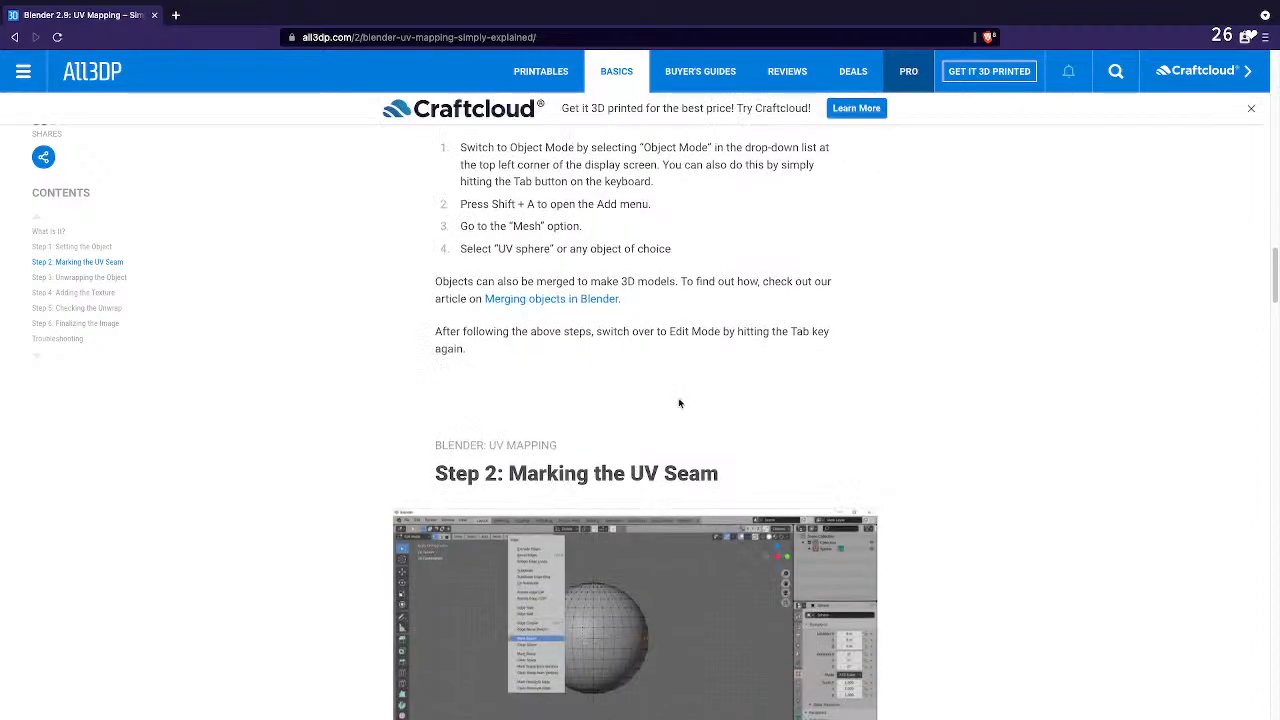
pyautogui.scroll(-2, 610, 464)
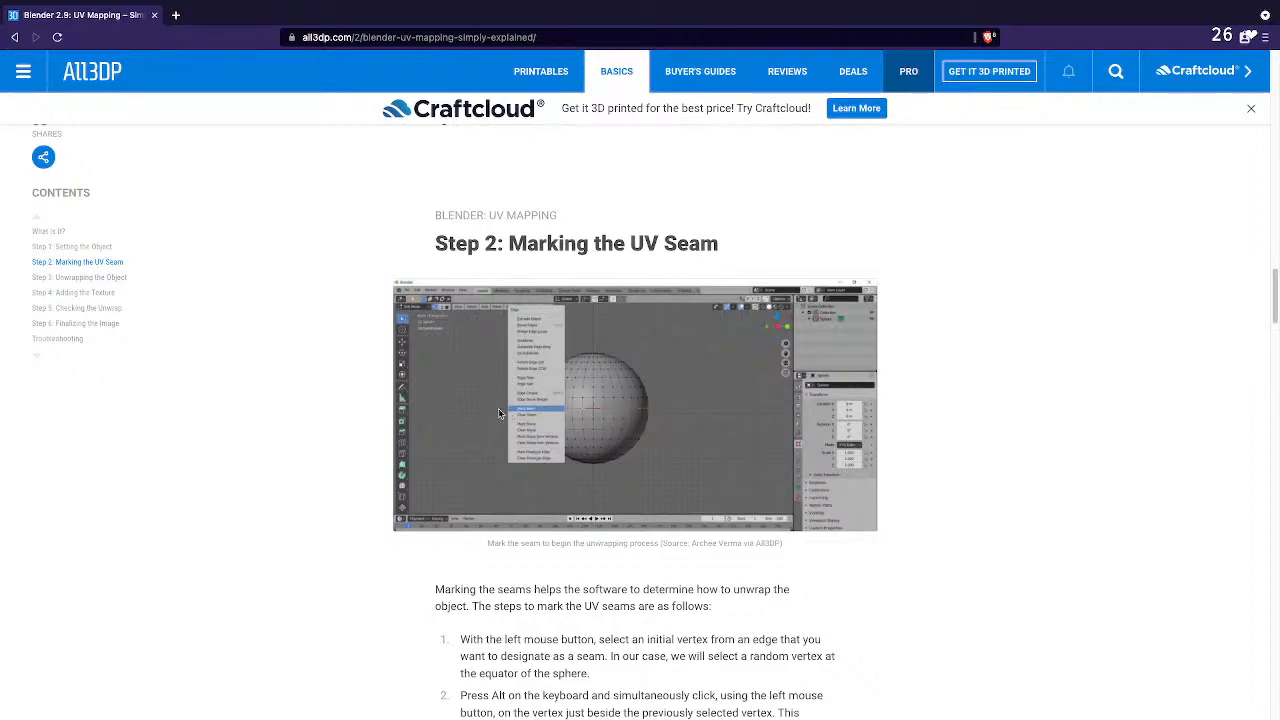
pyautogui.scroll(-3, 592, 399)
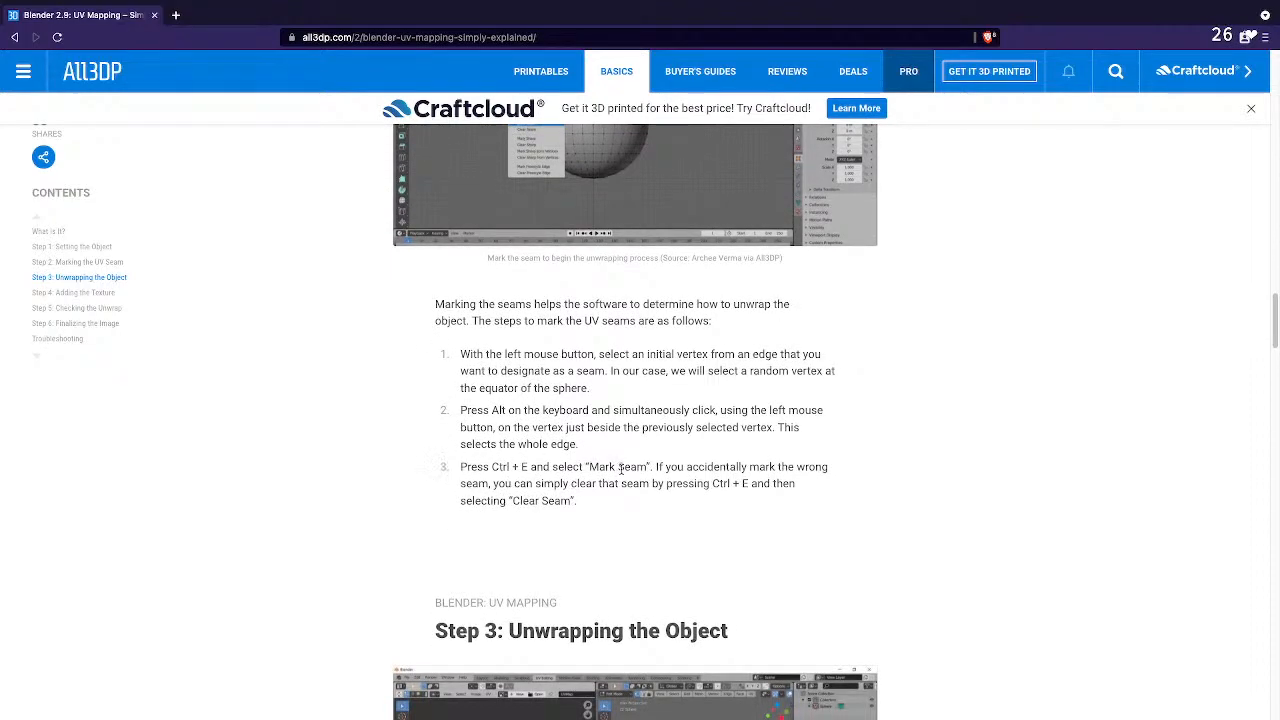
pyautogui.moveTo(617, 467); pyautogui.dragTo(839, 477)
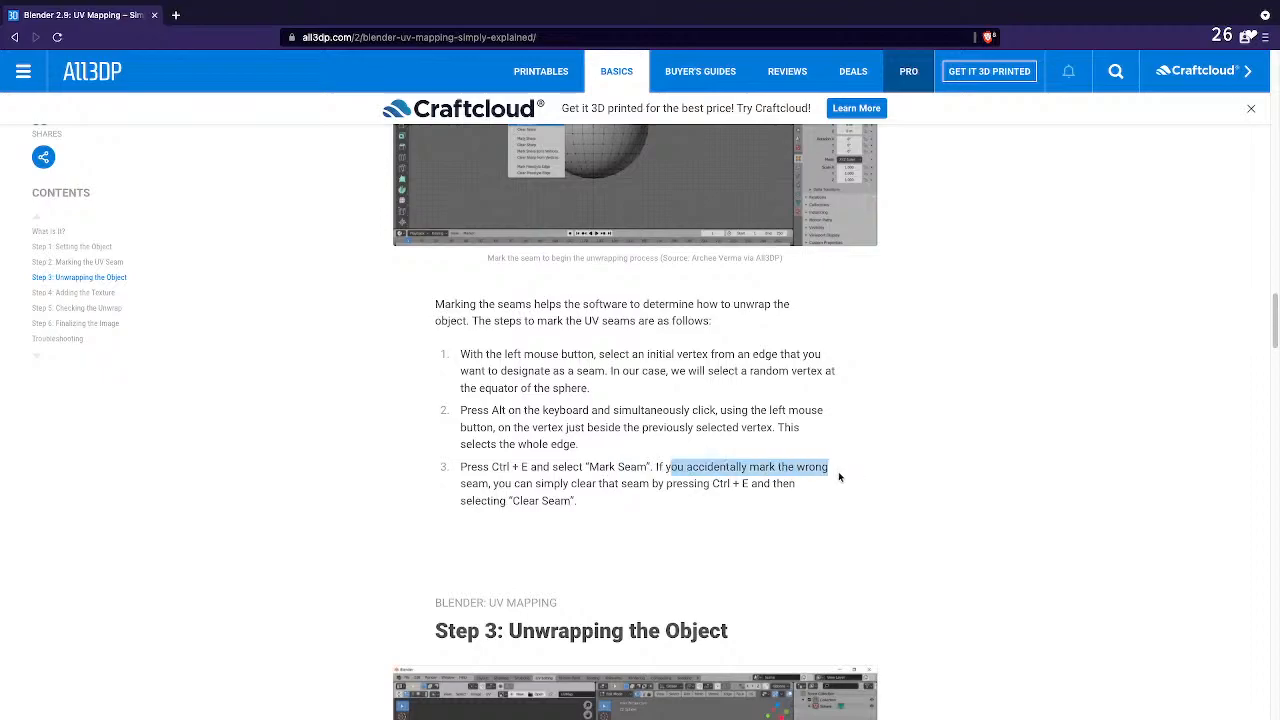
pyautogui.moveTo(472, 484); pyautogui.dragTo(710, 484)
pyautogui.moveTo(535, 484); pyautogui.dragTo(765, 486)
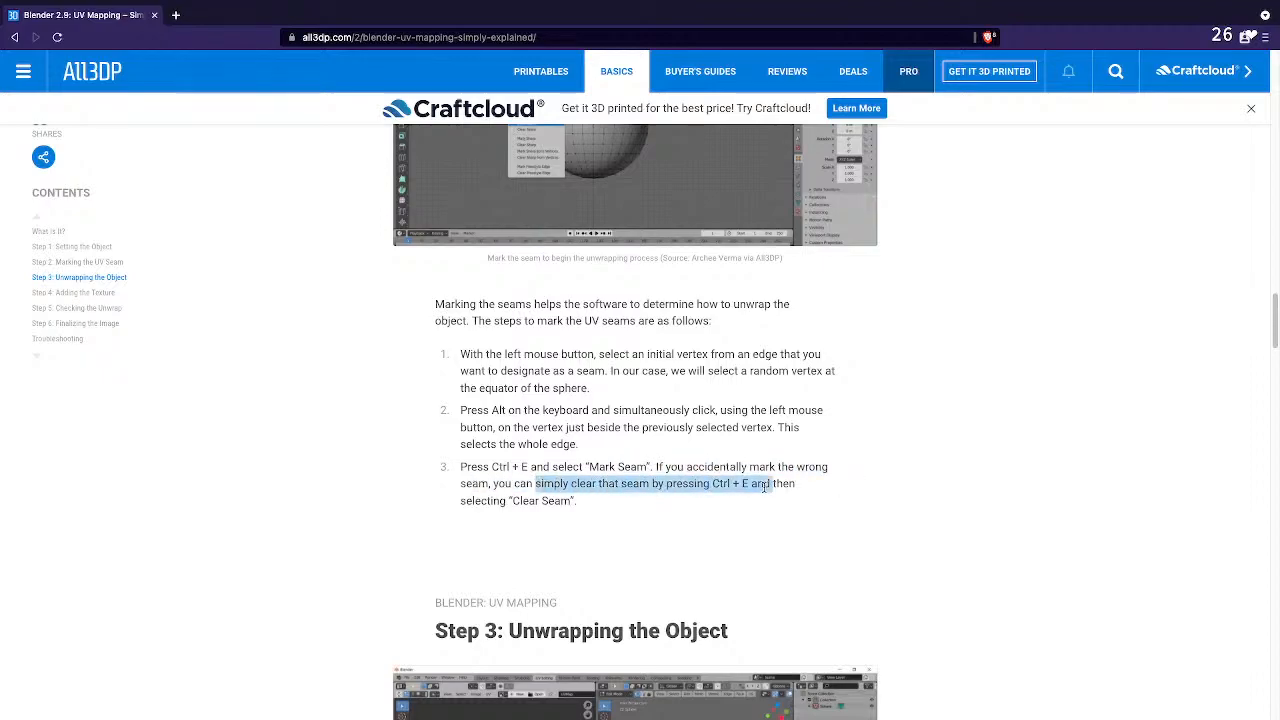
pyautogui.click(765, 486)
# Read "Step 3: Unwrapping the Object" in the article, covering the UV Editing workspace, selecting the whole object and unwrapping it.
pyautogui.scroll(-3, 608, 484)
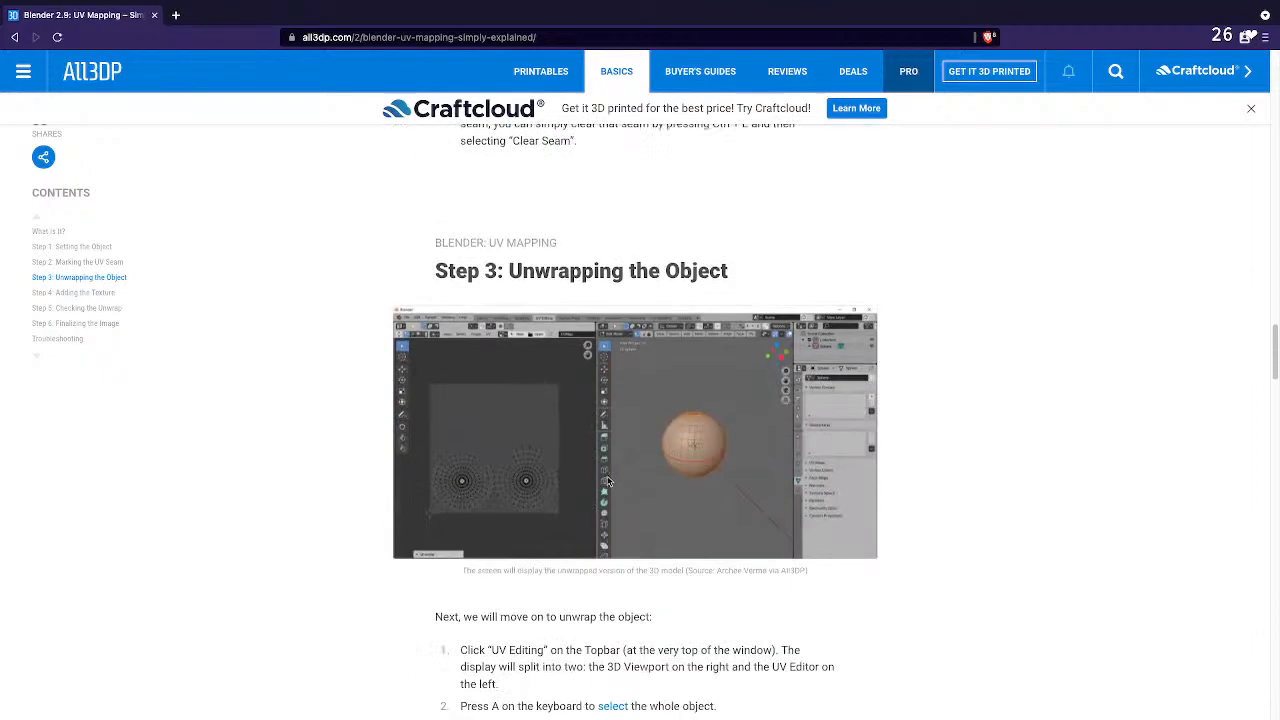
pyautogui.scroll(-2, 575, 466)
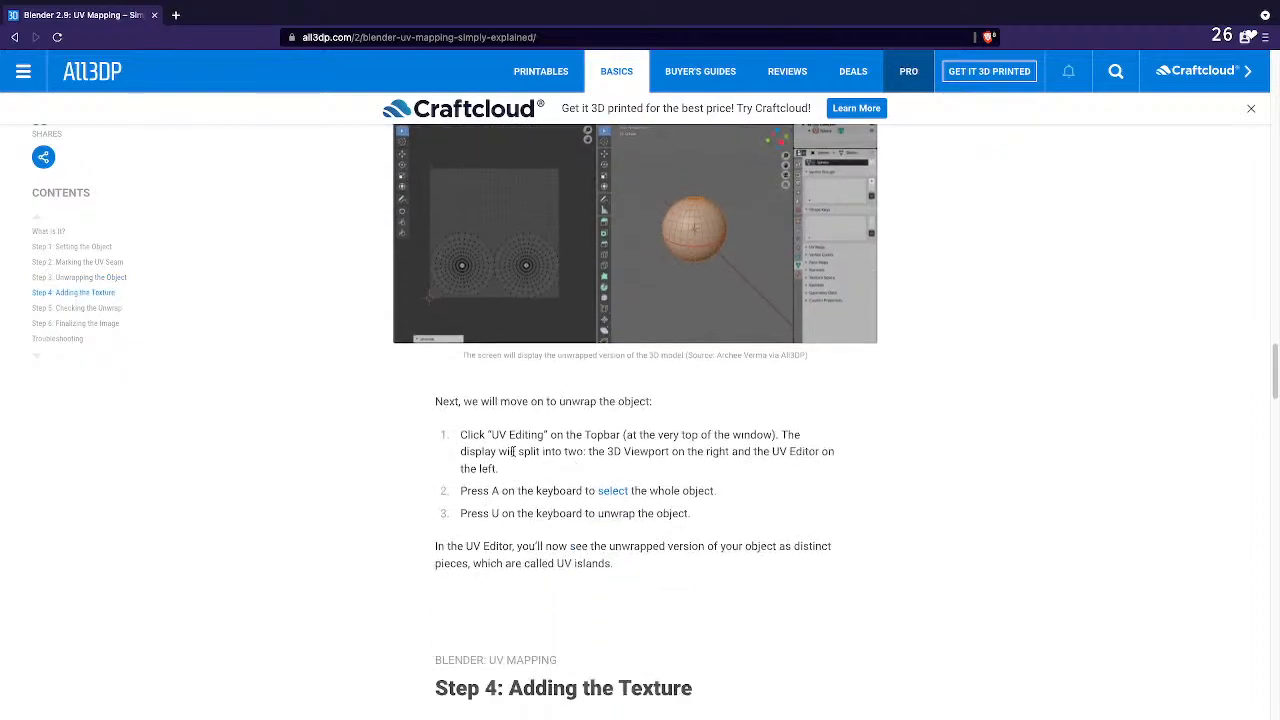
pyautogui.moveTo(472, 436); pyautogui.dragTo(733, 442)
pyautogui.click(733, 442)
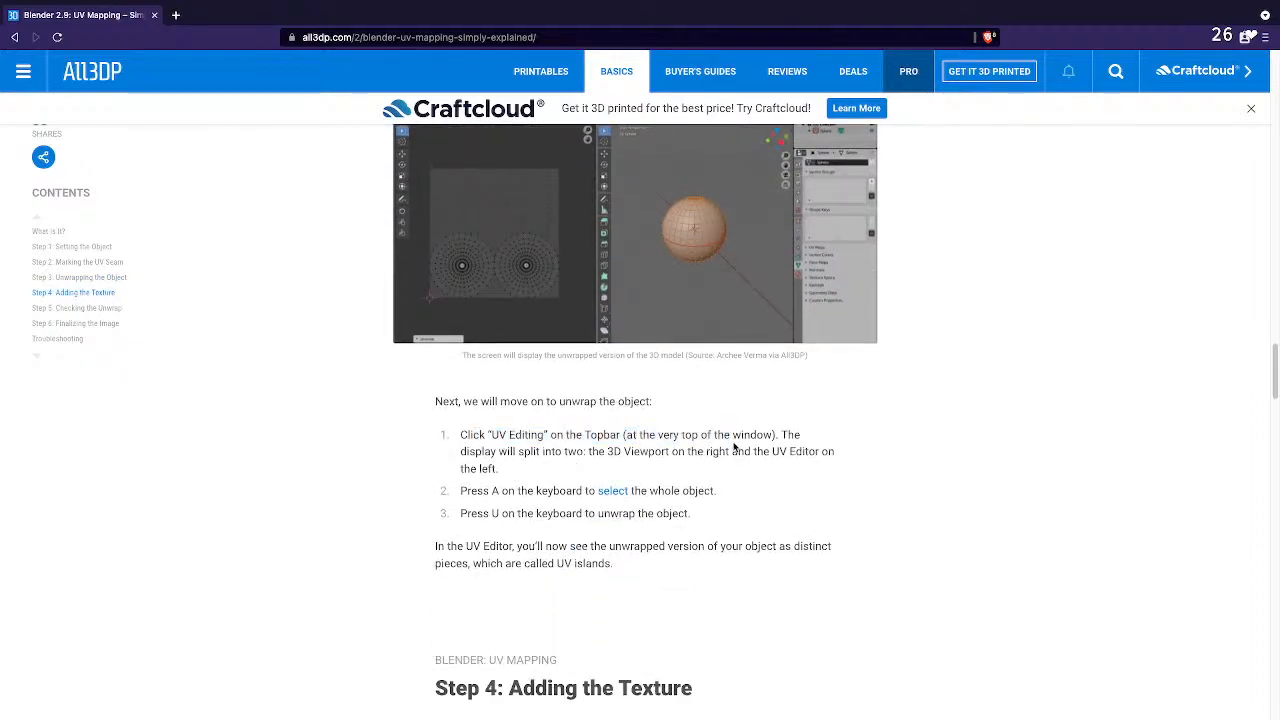
pyautogui.moveTo(545, 434); pyautogui.dragTo(770, 436)
pyautogui.click(770, 436)
pyautogui.moveTo(548, 436); pyautogui.dragTo(805, 442)
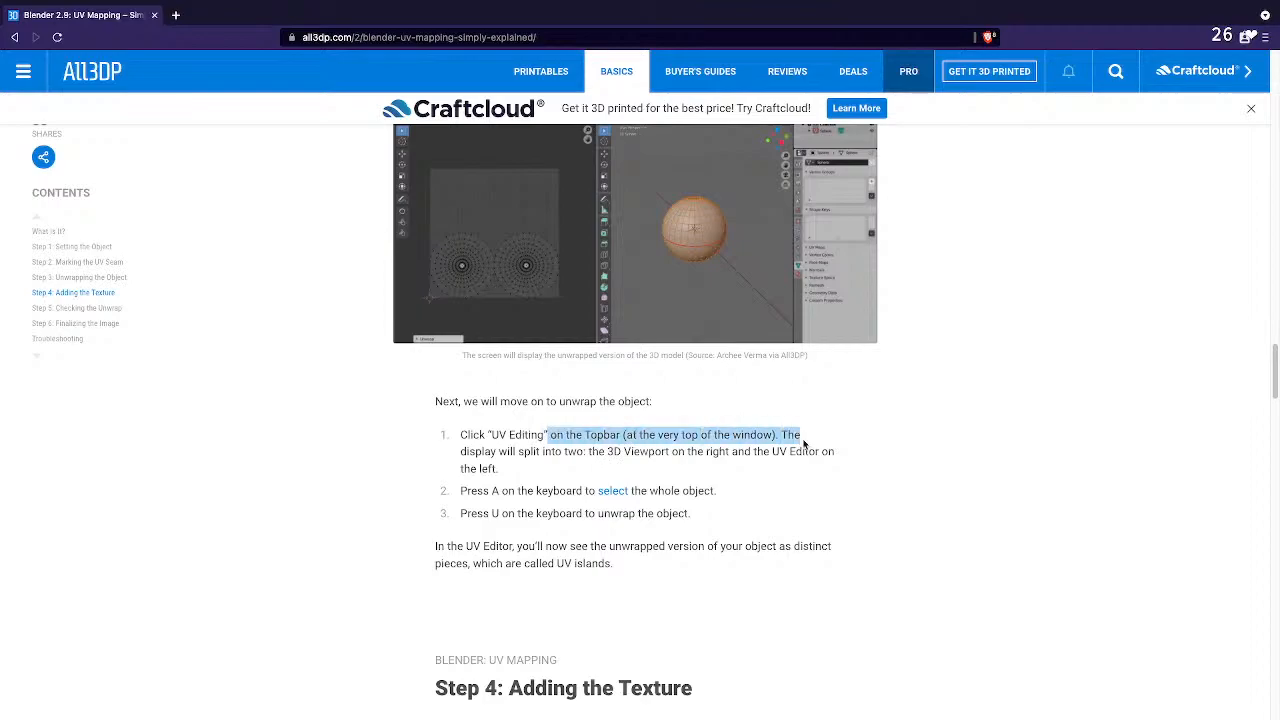
pyautogui.moveTo(476, 450); pyautogui.dragTo(857, 460)
pyautogui.click(850, 465)
pyautogui.moveTo(640, 452); pyautogui.dragTo(834, 457)
pyautogui.click(778, 462)
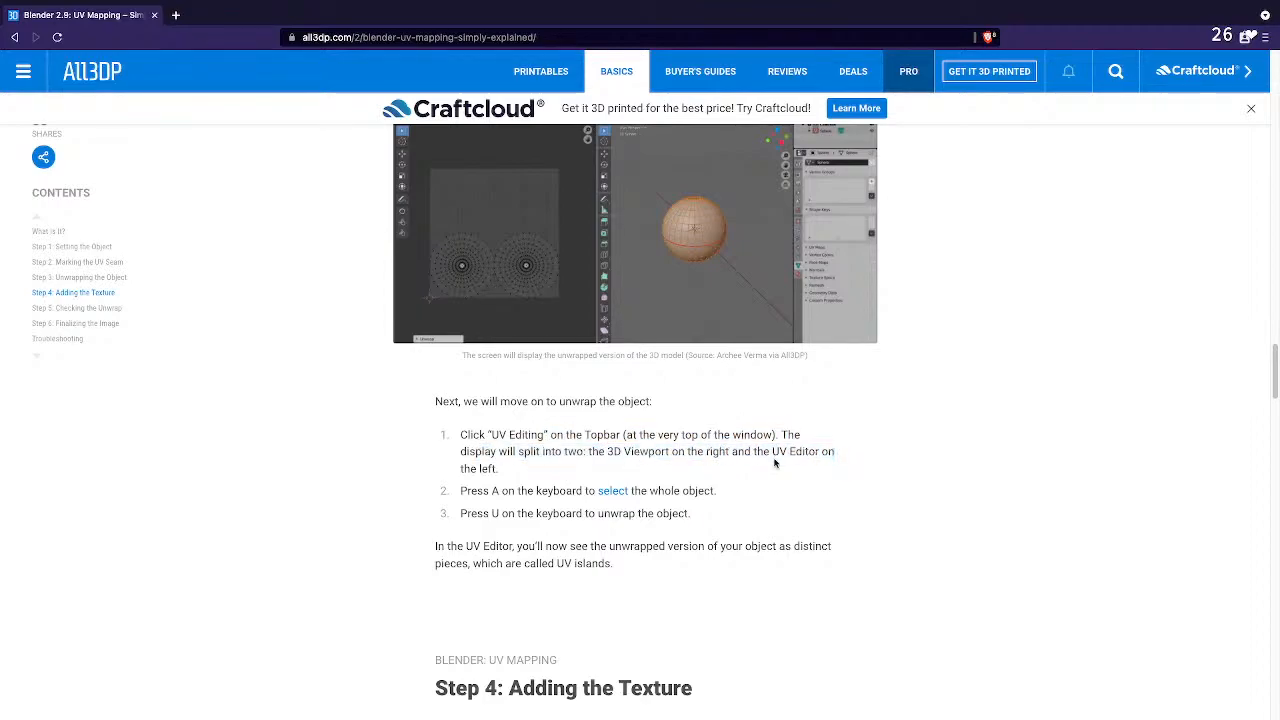
pyautogui.moveTo(462, 490); pyautogui.dragTo(552, 492)
pyautogui.click(505, 510)
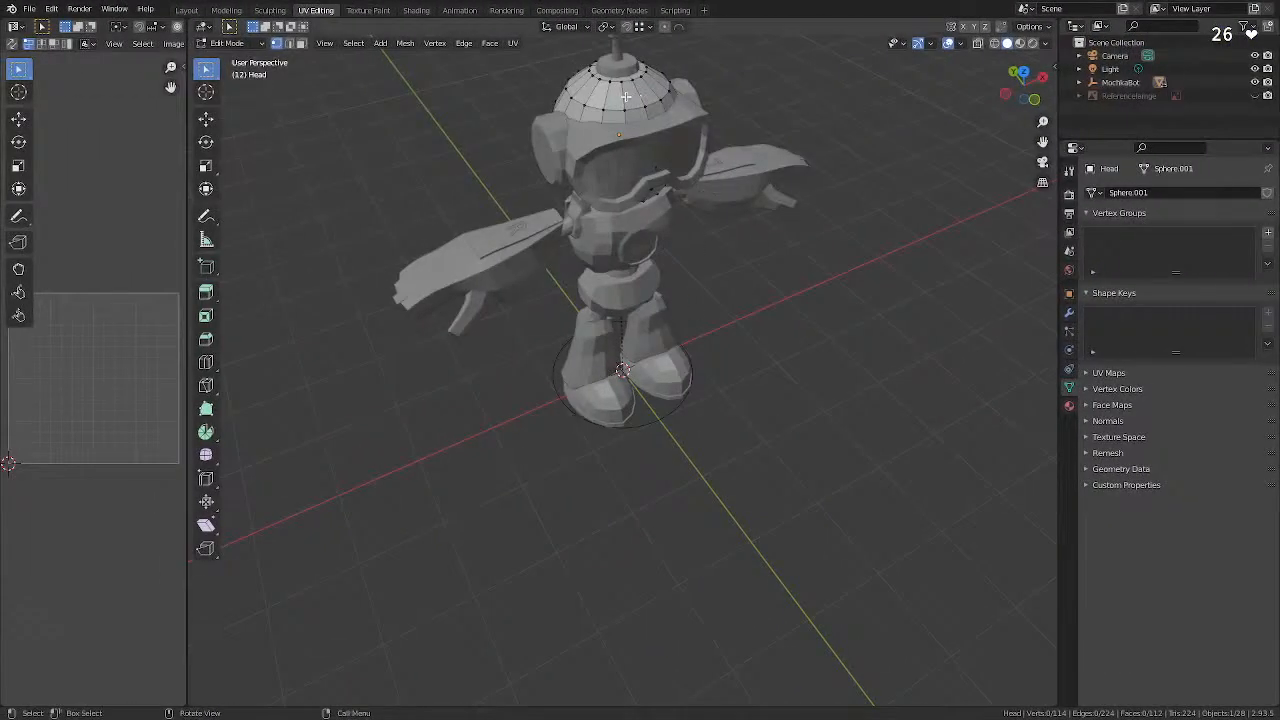
# Select all of the head's geometry in the UV Editing workspace and open ColorPalette.png in a widened UV Editor.
pyautogui.press('a')
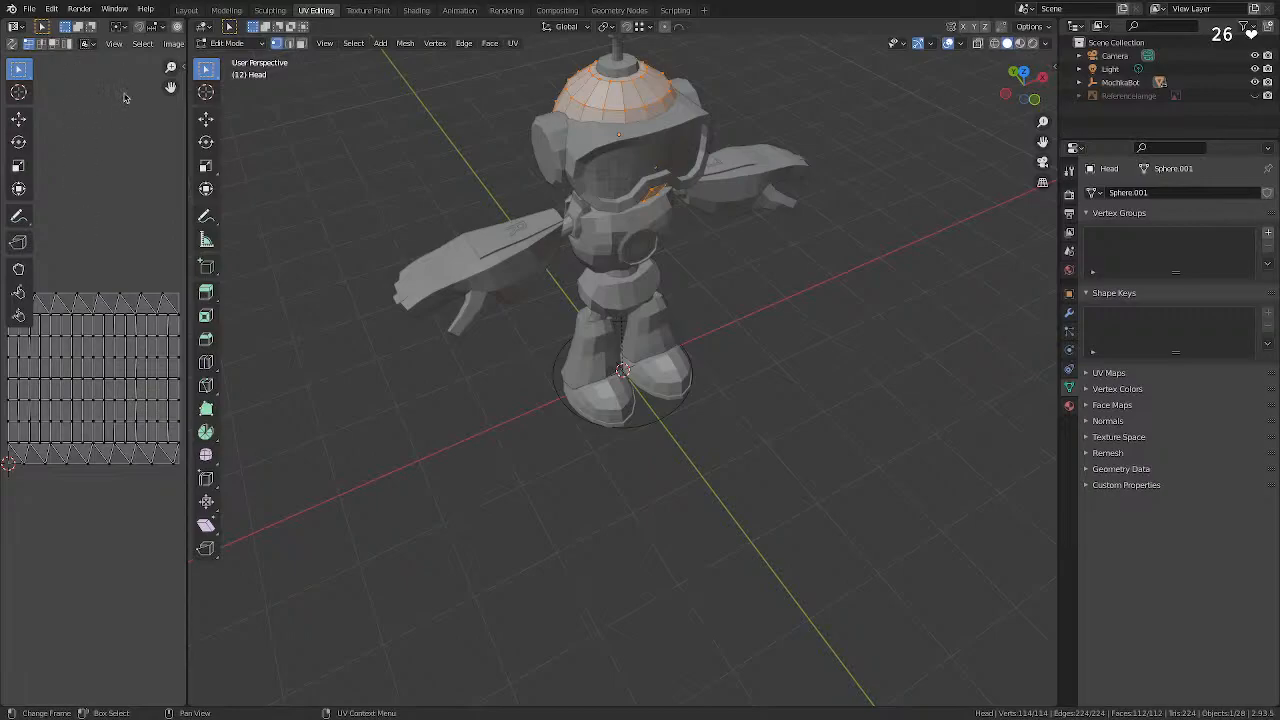
pyautogui.moveTo(187, 50); pyautogui.dragTo(331, 50)
pyautogui.click(174, 43)
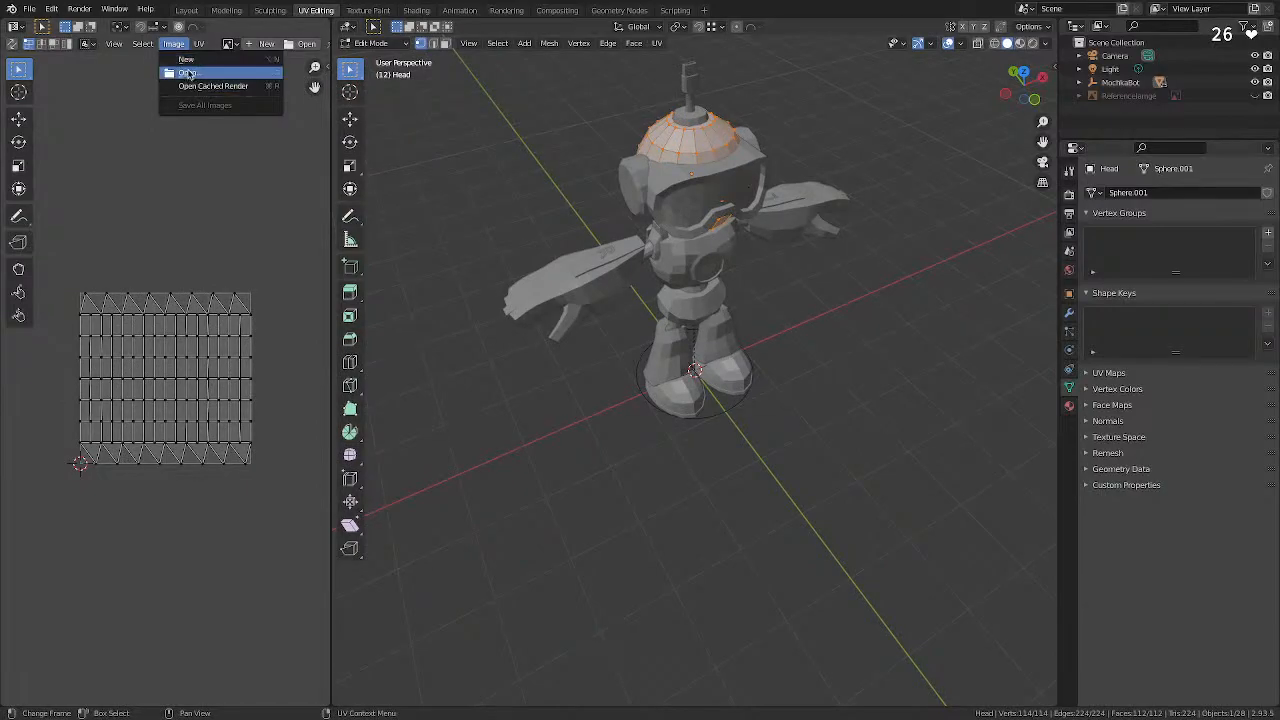
pyautogui.click(187, 74)
pyautogui.doubleClick(483, 207)
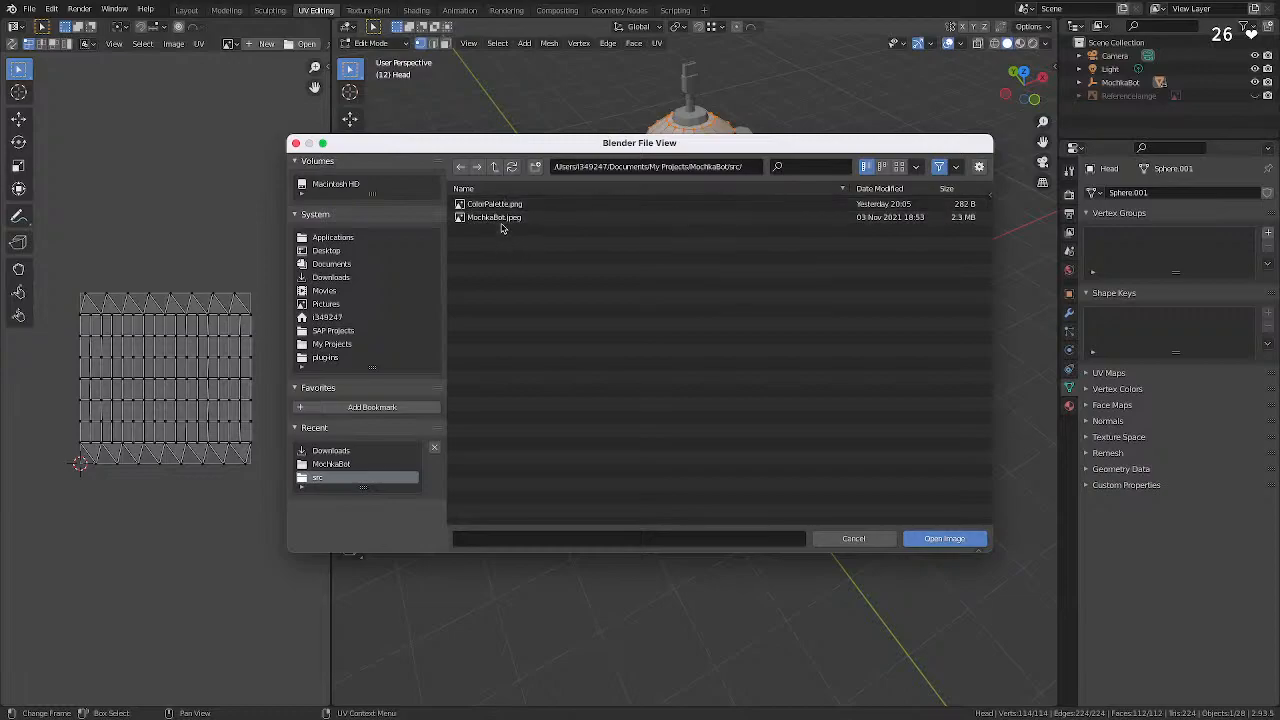
pyautogui.click(497, 205)
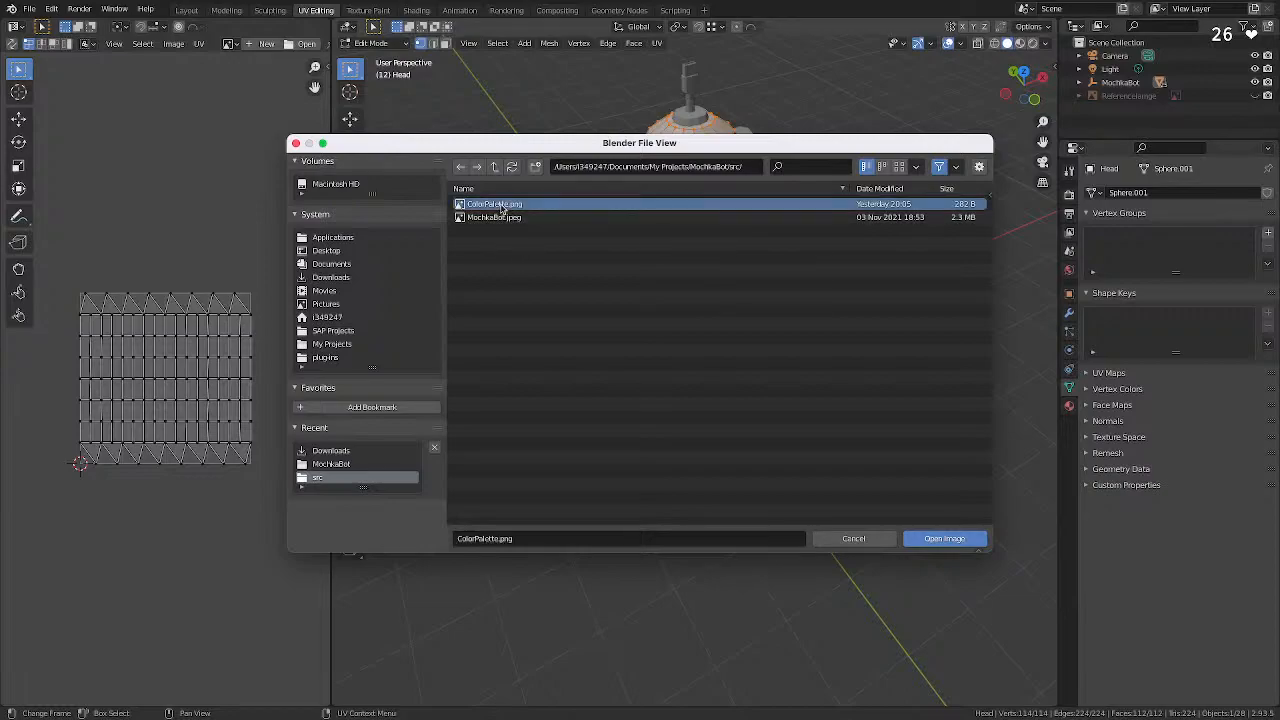
pyautogui.click(944, 539)
pyautogui.scroll(1, 196, 390)
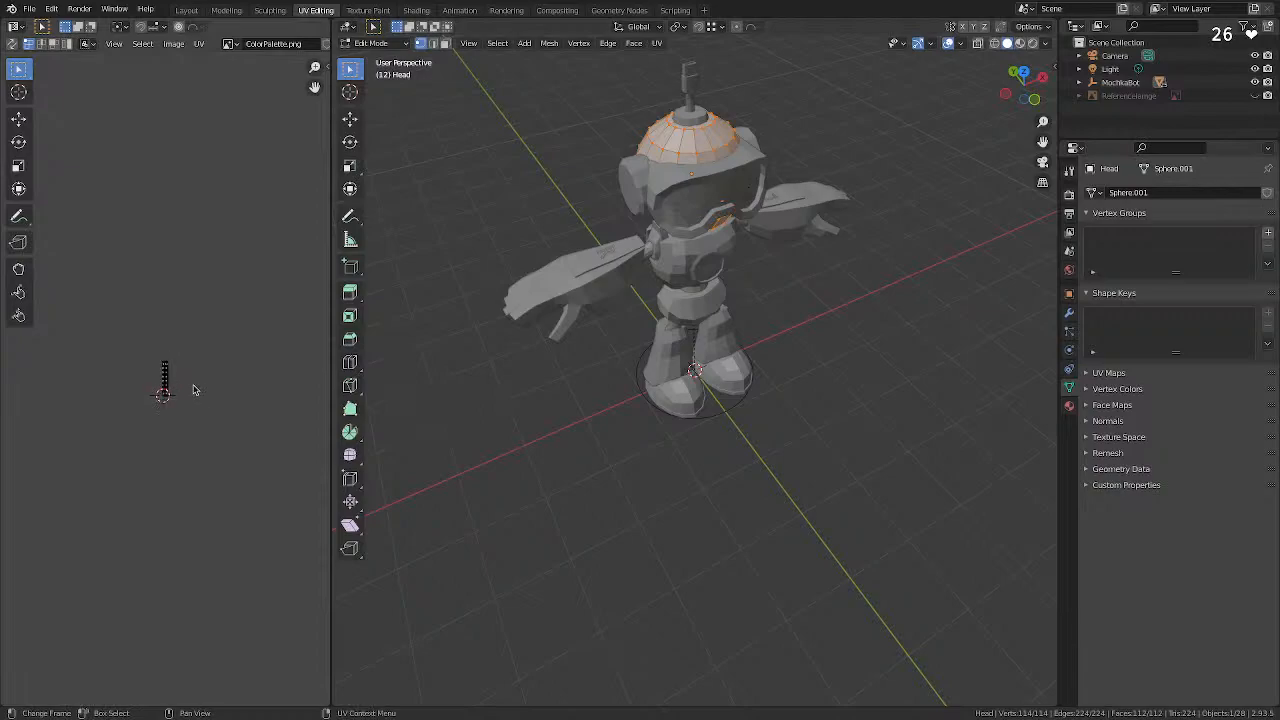
pyautogui.scroll(10, 168, 376)
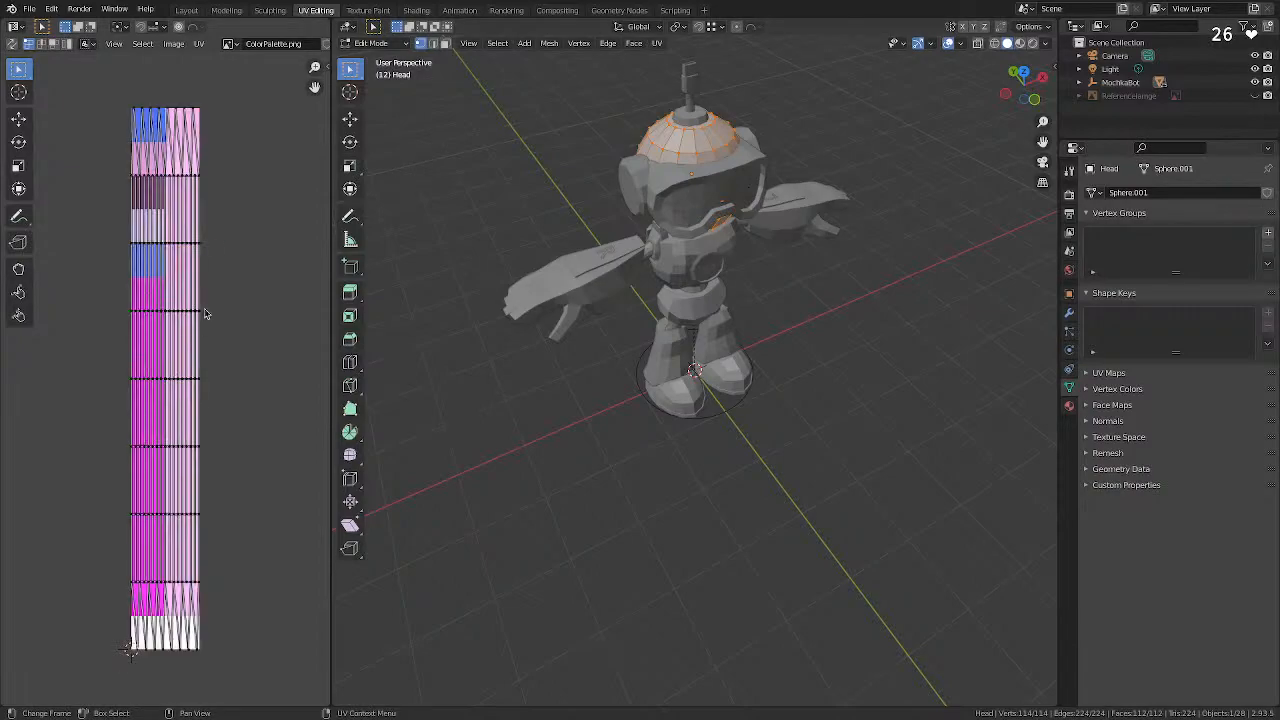
# Box-select all of the head's UVs over the palette, and clear the mesh selection with face selection mode active.
pyautogui.moveTo(212, 82); pyautogui.dragTo(74, 704)
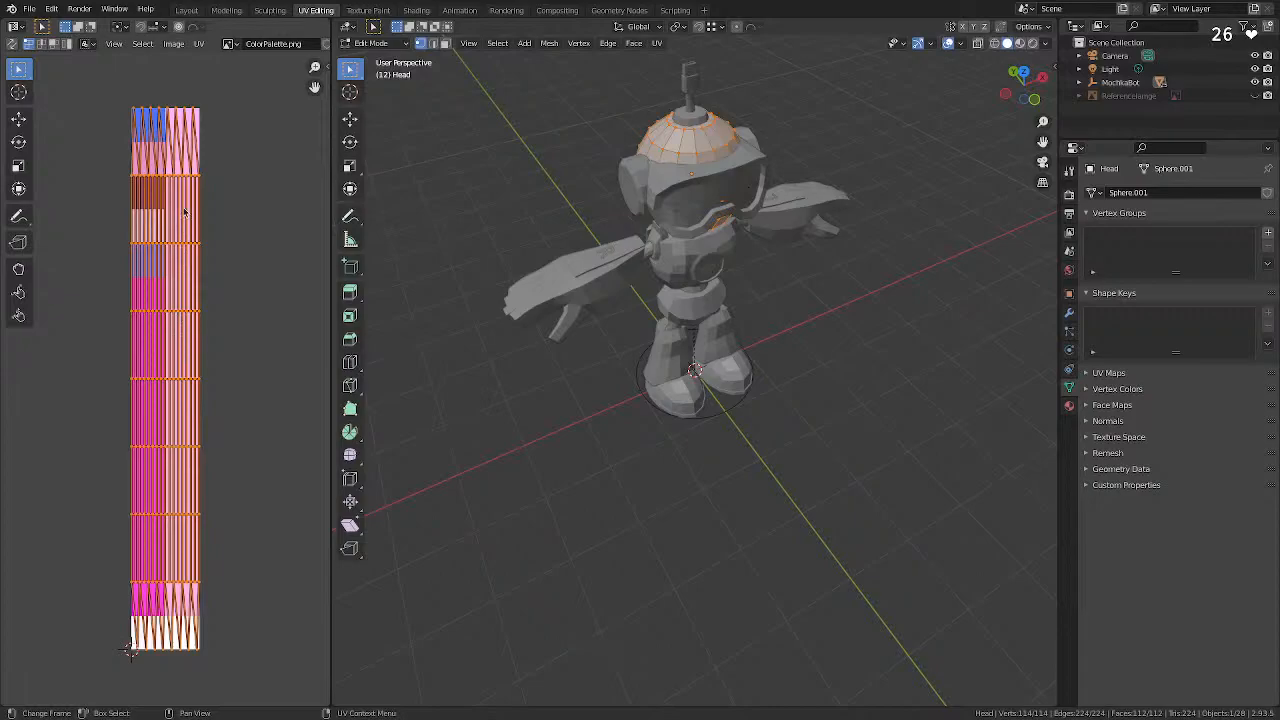
pyautogui.click(558, 133)
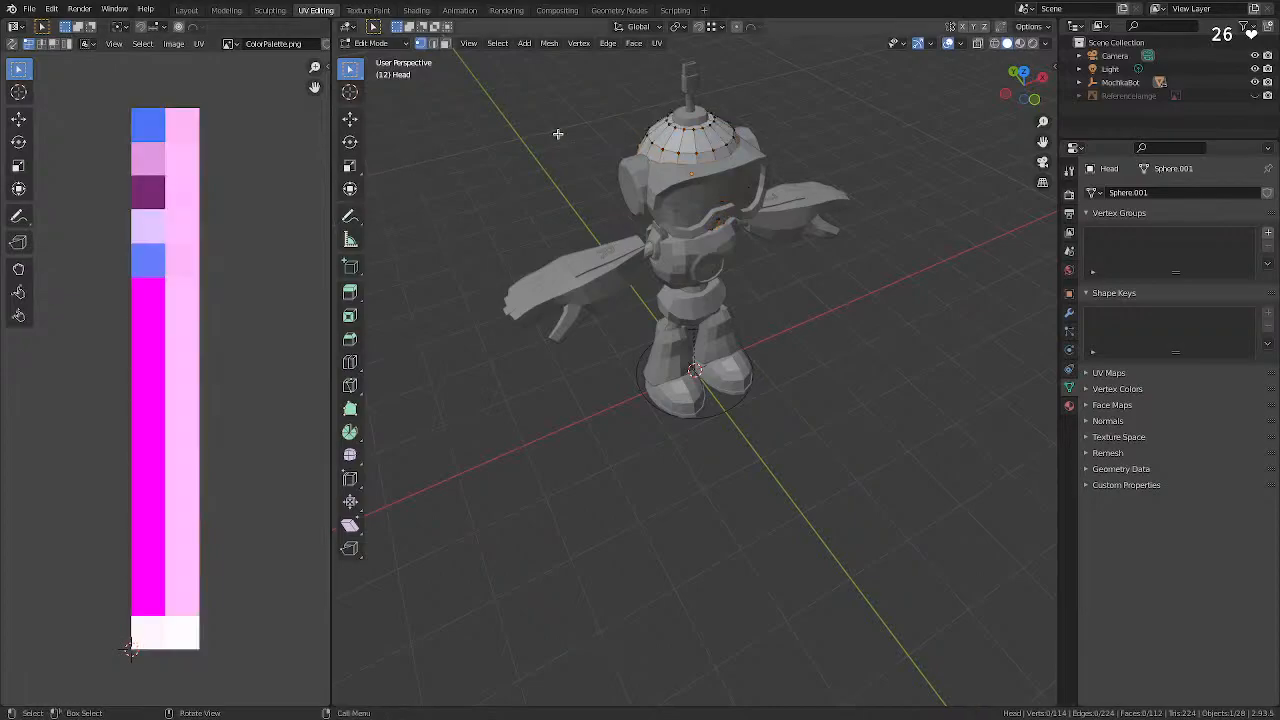
pyautogui.press('3')
# Dismiss the new-file choices and recalculate the normals of the head mesh.
pyautogui.press('ctrl')
pyautogui.hotkey('ctrl', 'n')
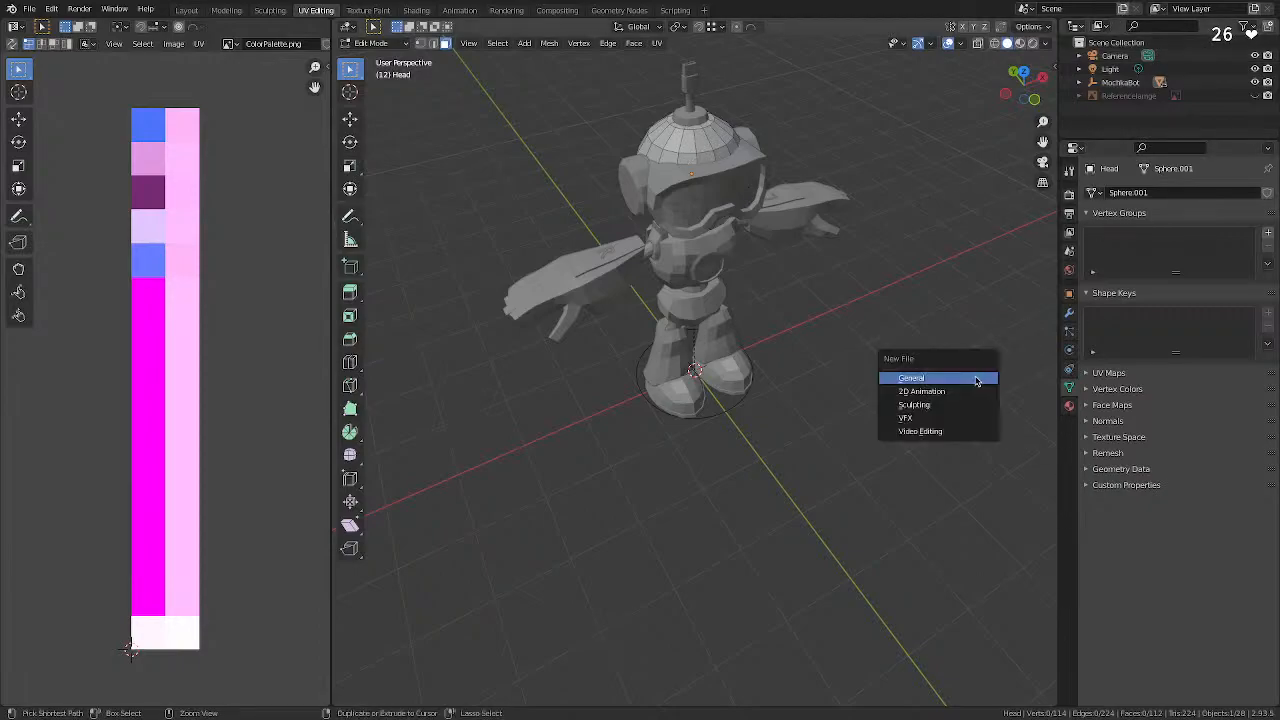
pyautogui.press('Escape')
pyautogui.hotkey('ctrl', 'n')
pyautogui.press('Escape')
pyautogui.hotkey('alt', 'n')
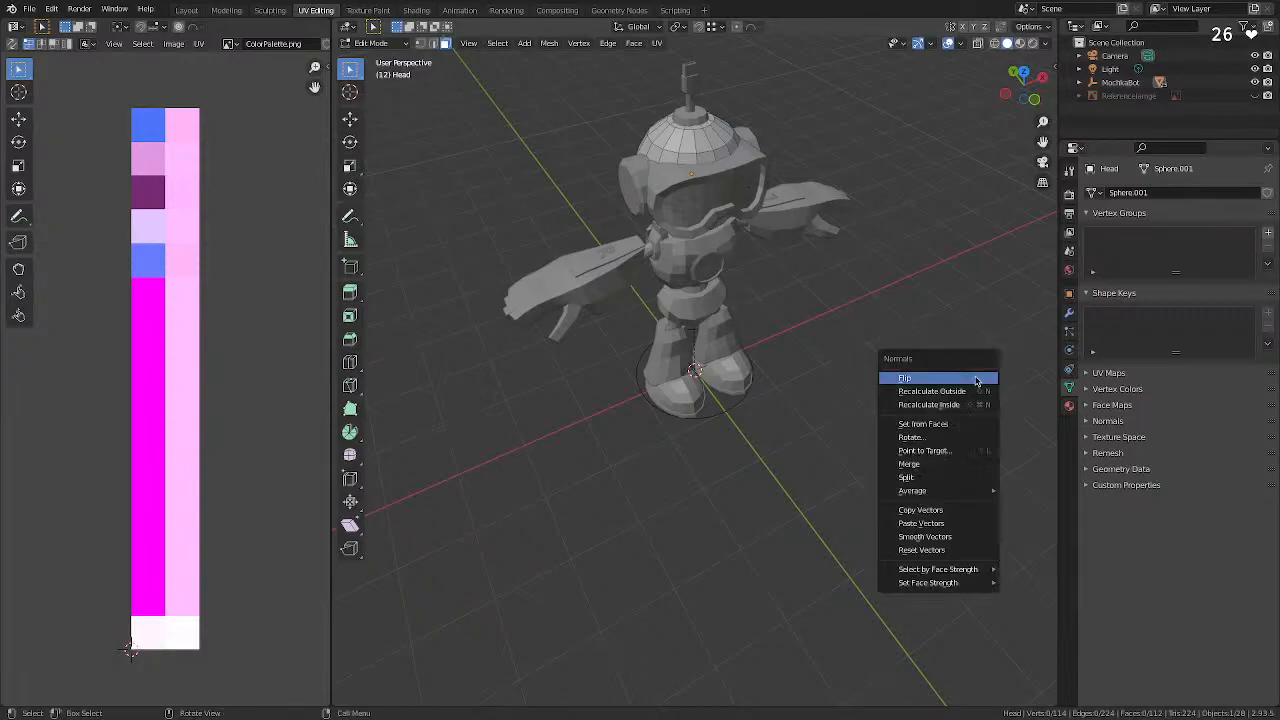
pyautogui.click(975, 376)
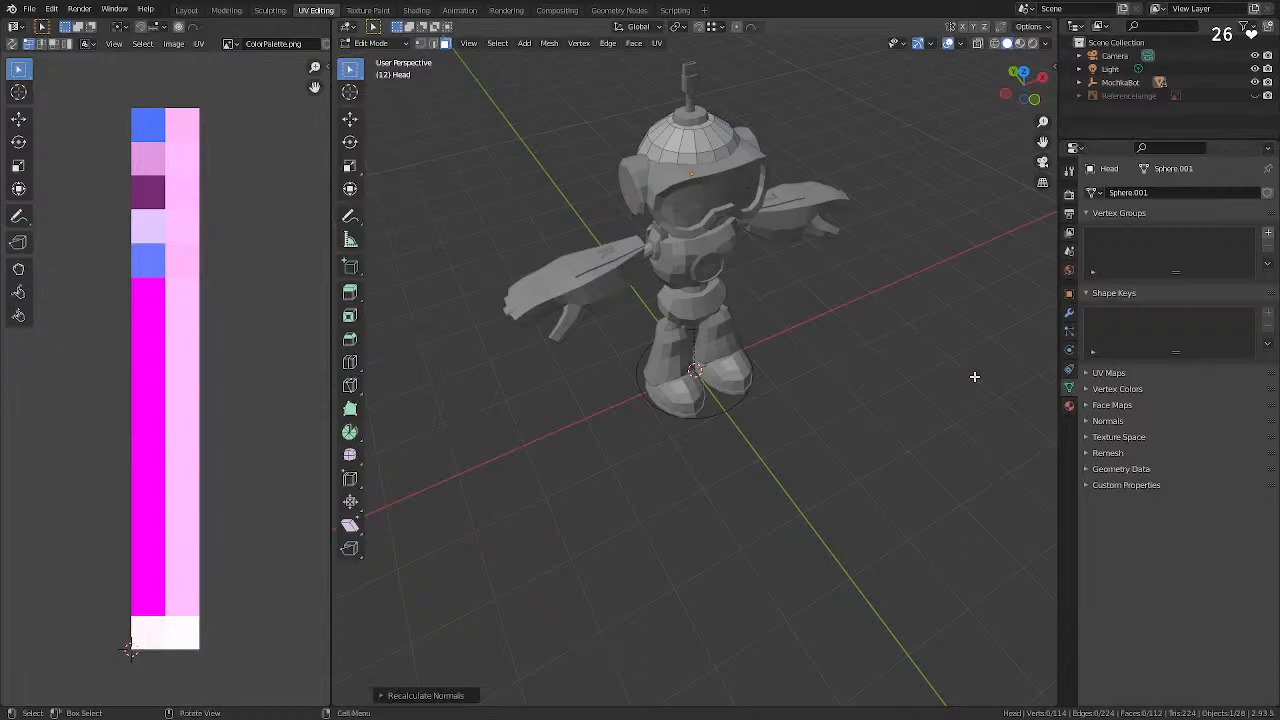
# Copy the selected object and frame the whole scene in the 3D viewport.
pyautogui.press('ctrl')
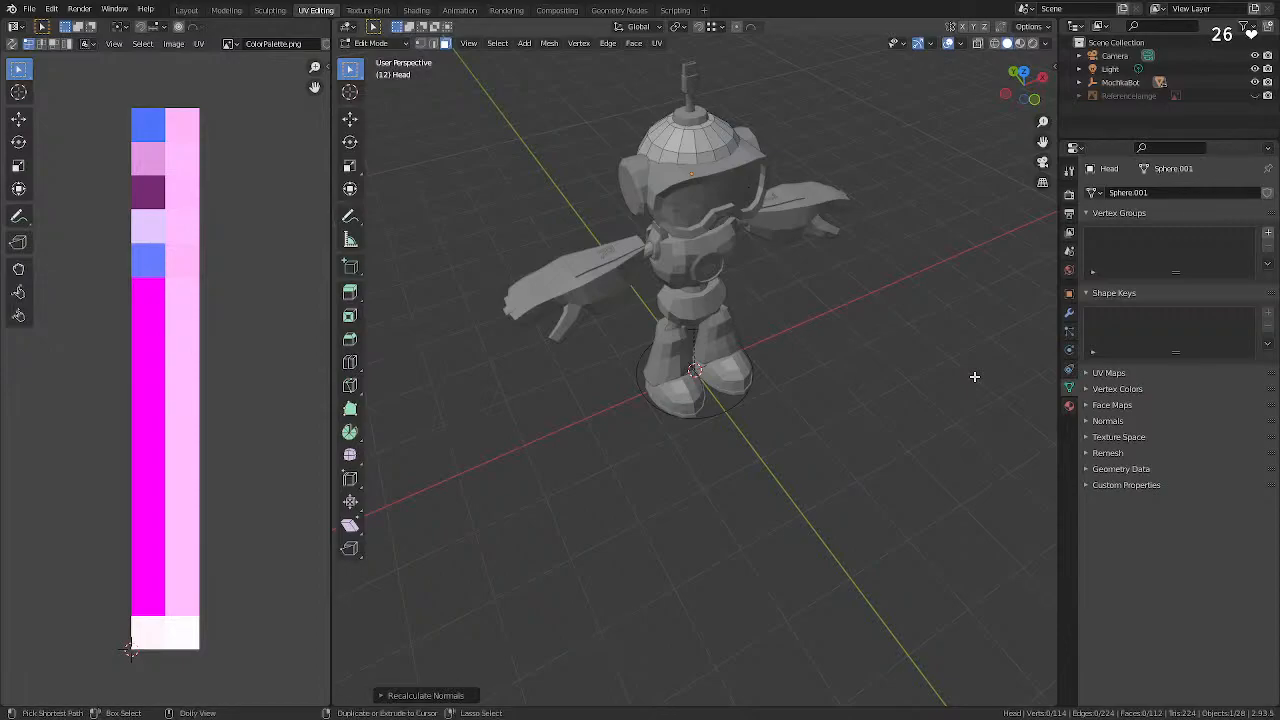
pyautogui.press('alt')
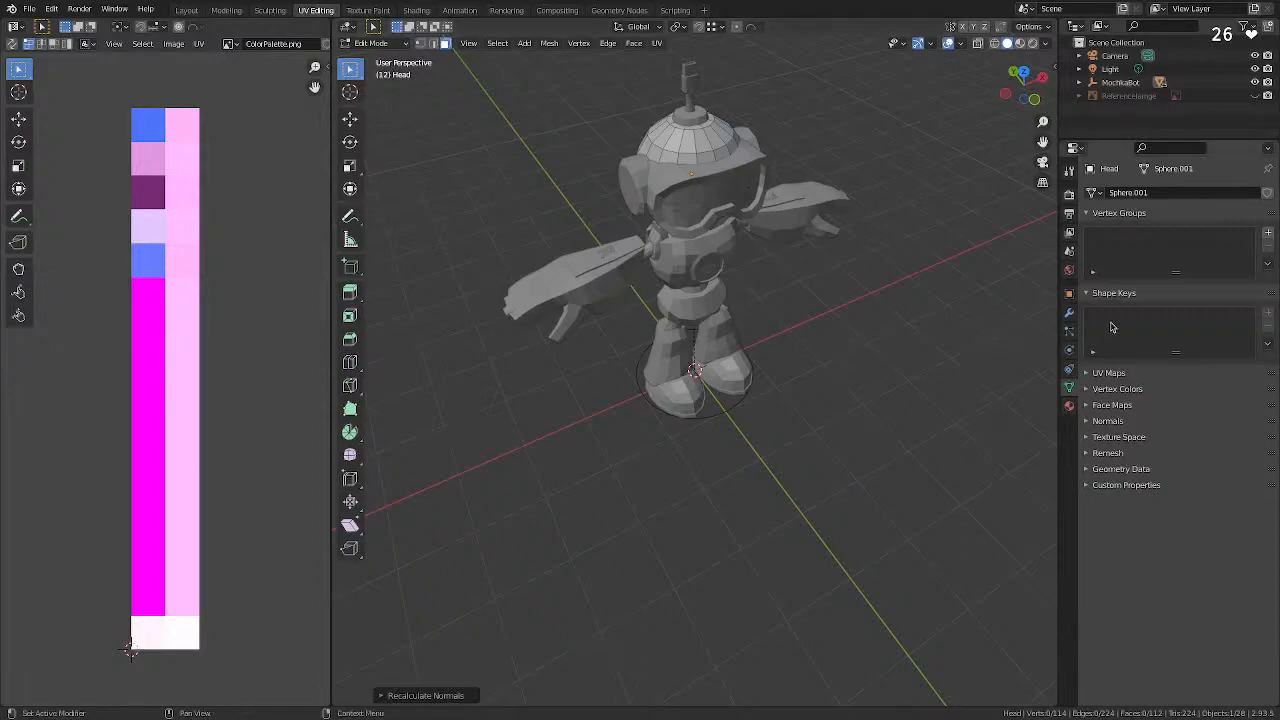
pyautogui.press('ctrl')
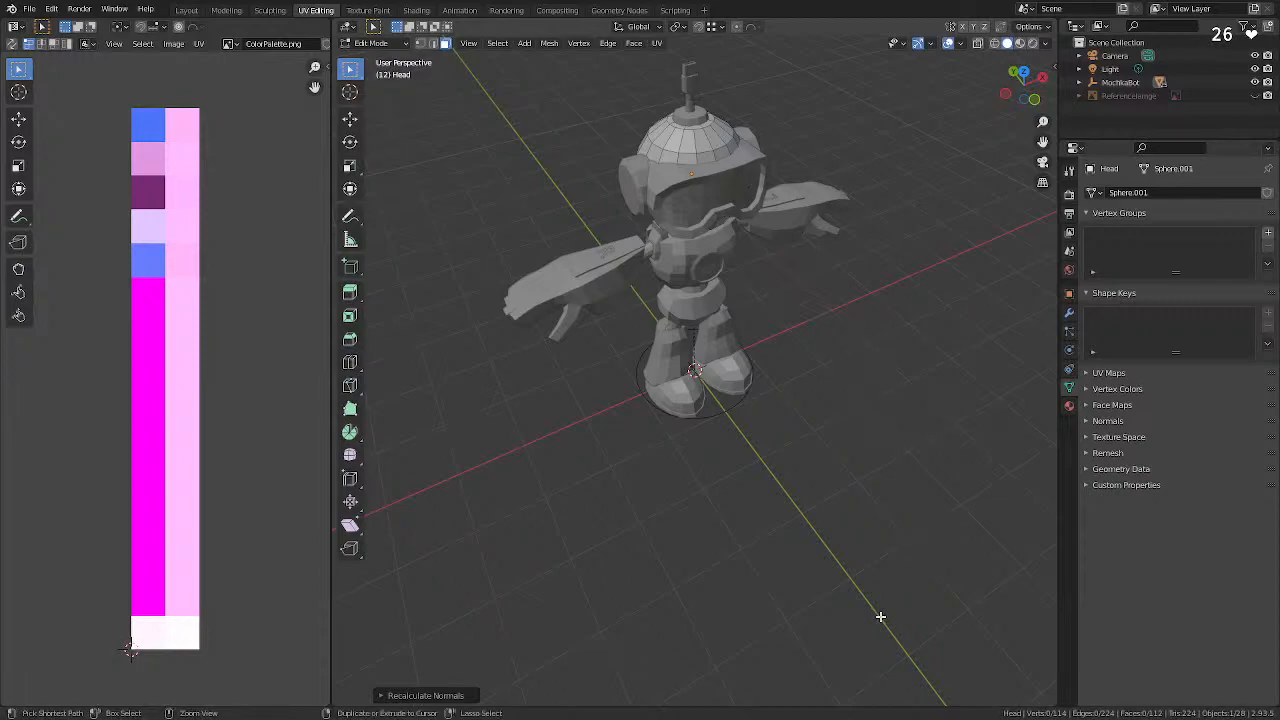
pyautogui.hotkey('ctrl', 'c')
pyautogui.hotkey('shift', 'c')
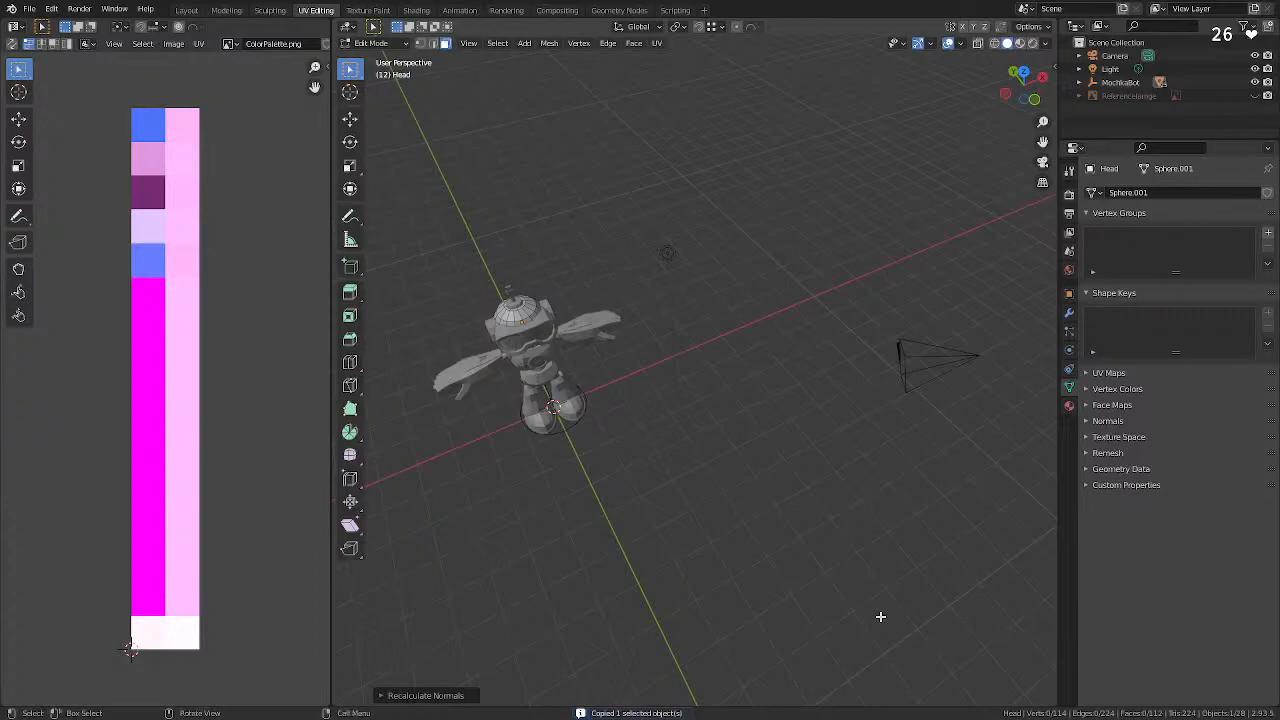
# Open the add-on preferences and expand the settings of the Screencast Keys add-on.
pyautogui.click(55, 8)
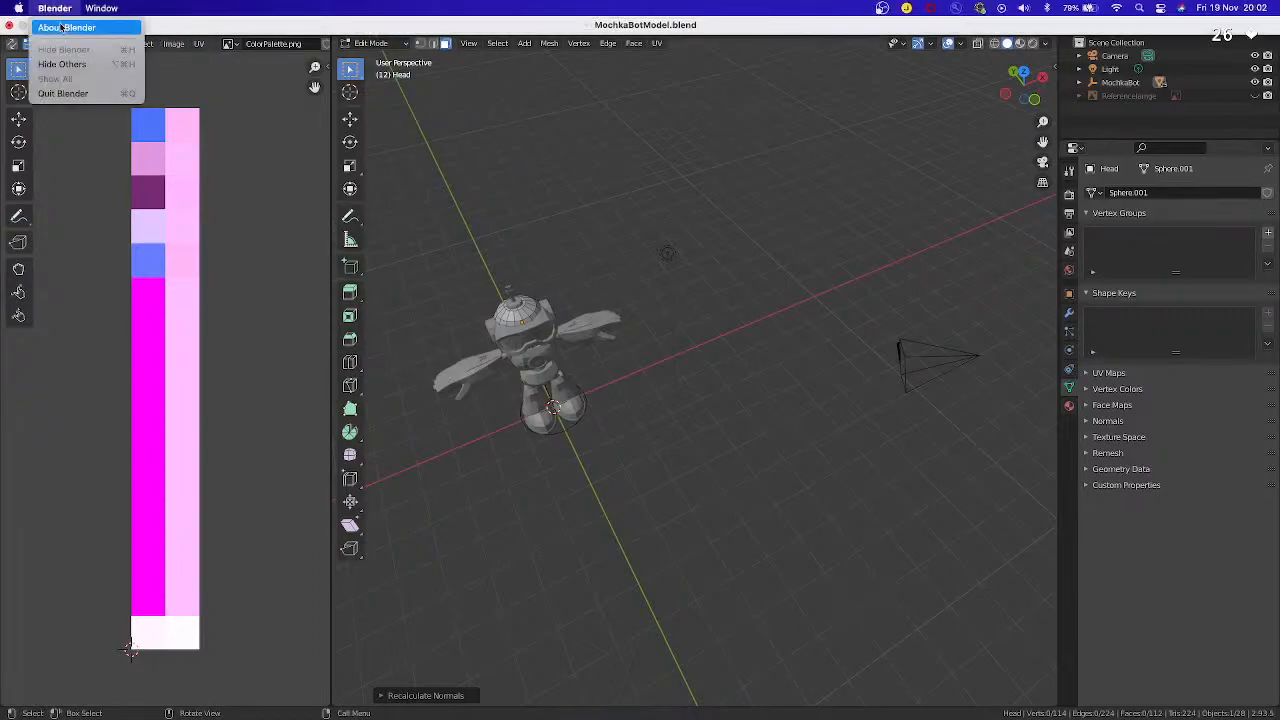
pyautogui.click(232, 266)
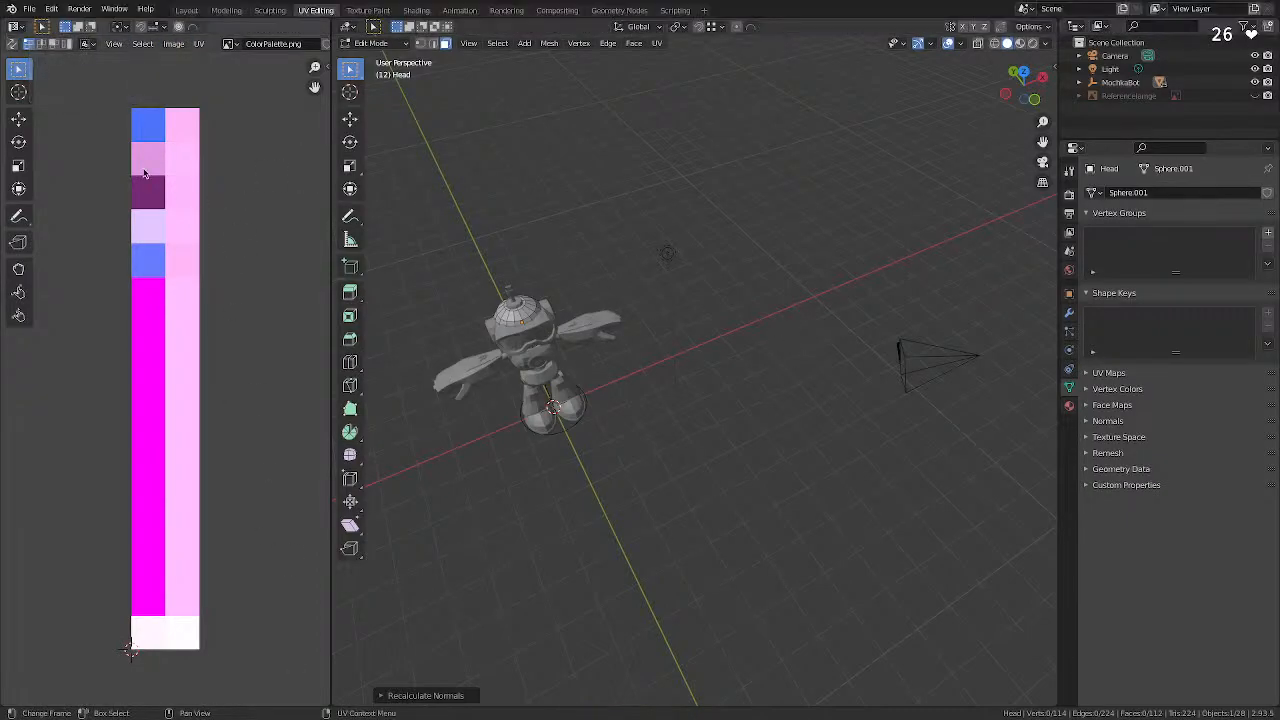
pyautogui.click(36, 9)
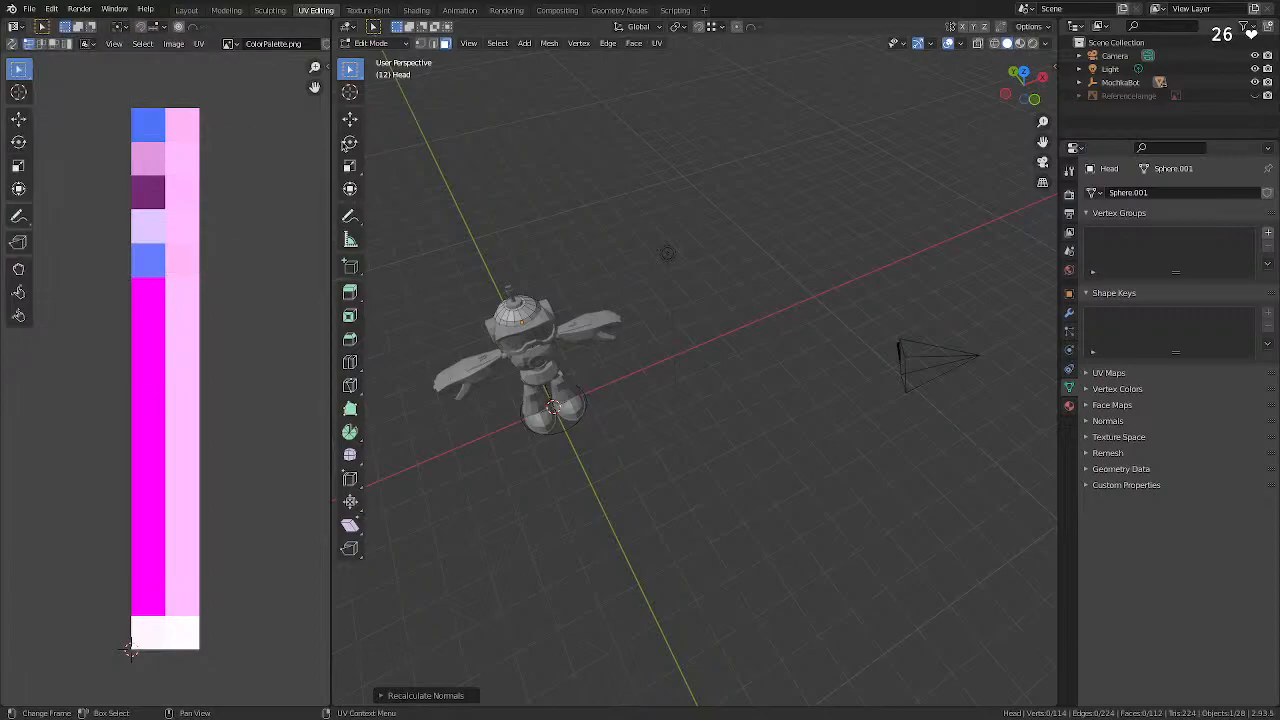
pyautogui.click(29, 9)
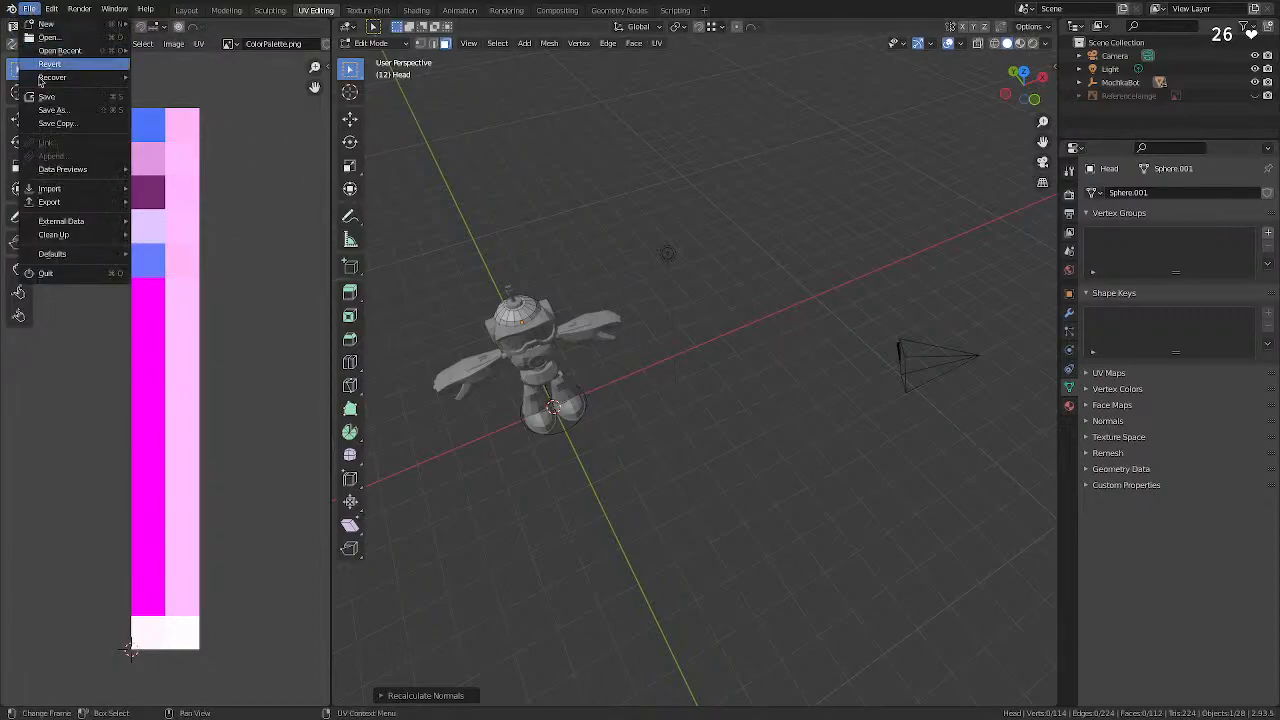
pyautogui.moveTo(61, 48)
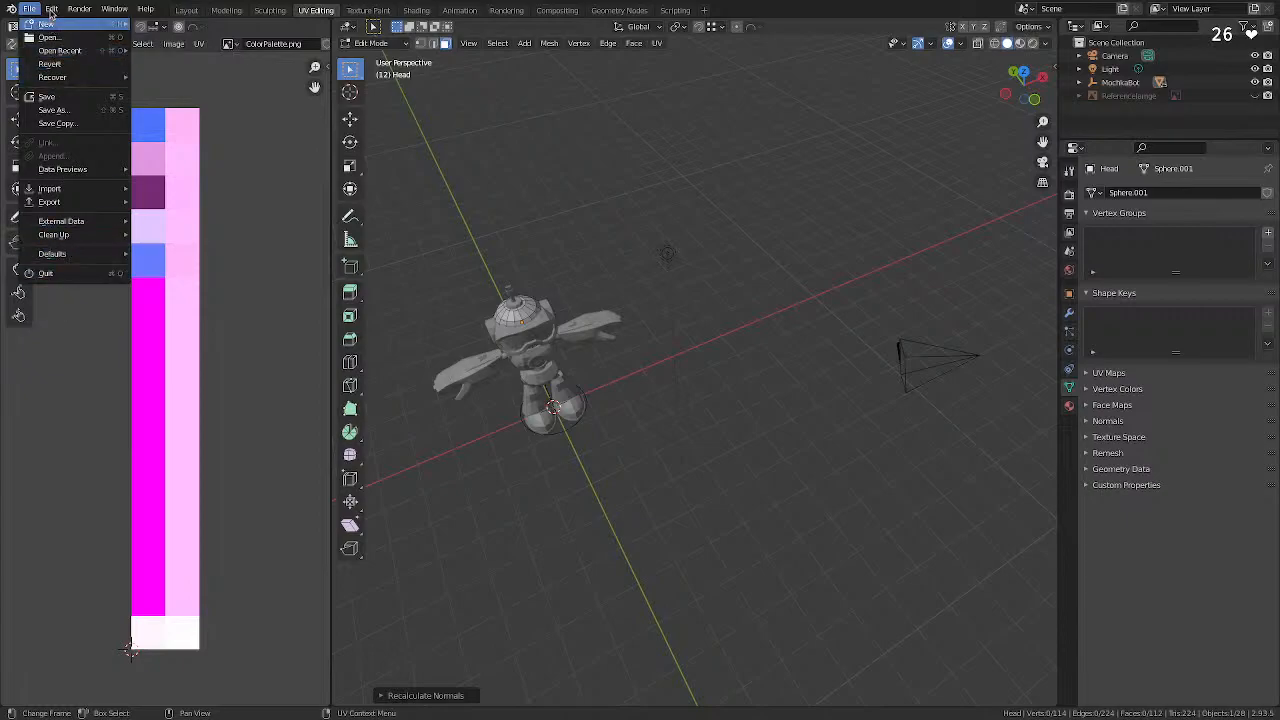
pyautogui.moveTo(53, 9)
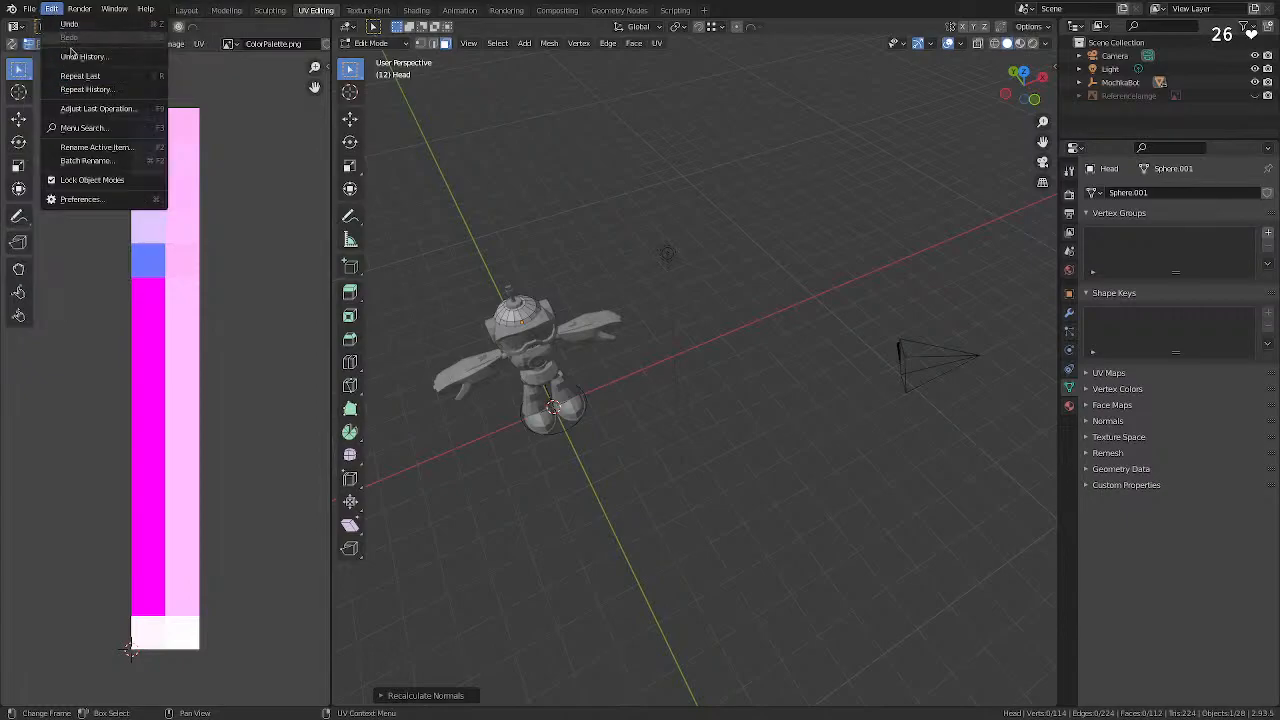
pyautogui.click(83, 200)
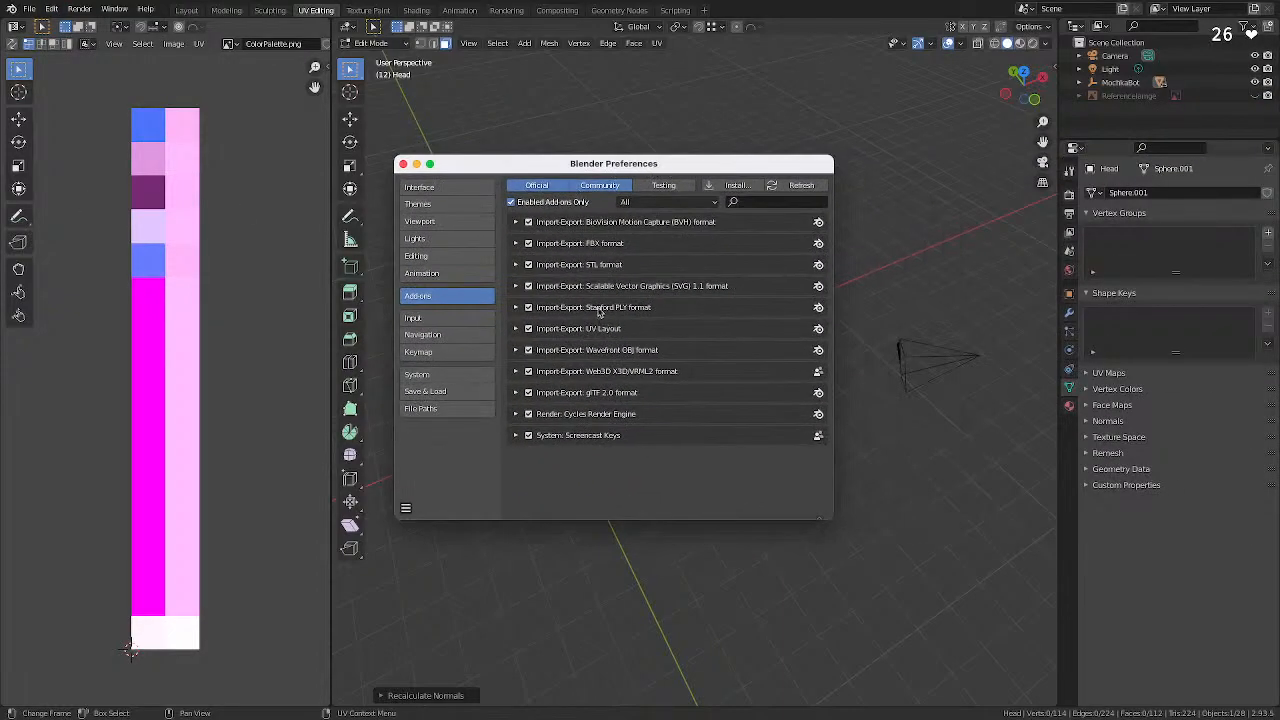
pyautogui.click(516, 436)
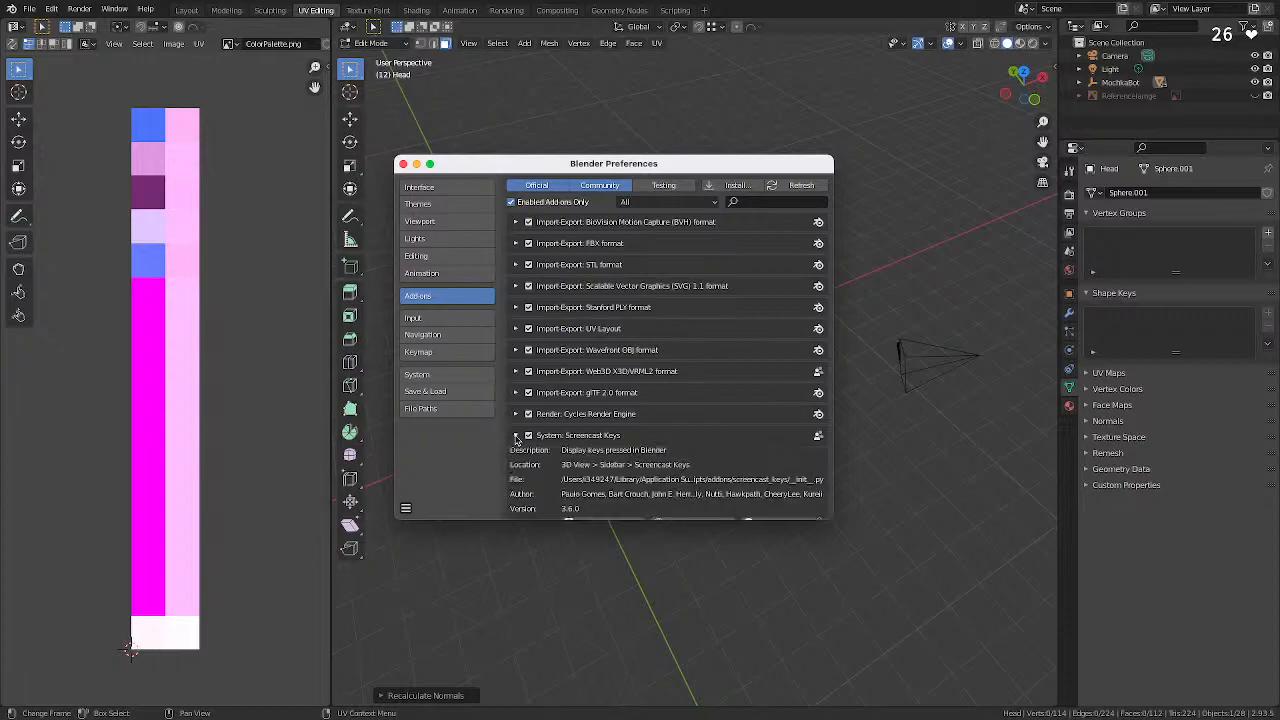
pyautogui.scroll(-5, 640, 455)
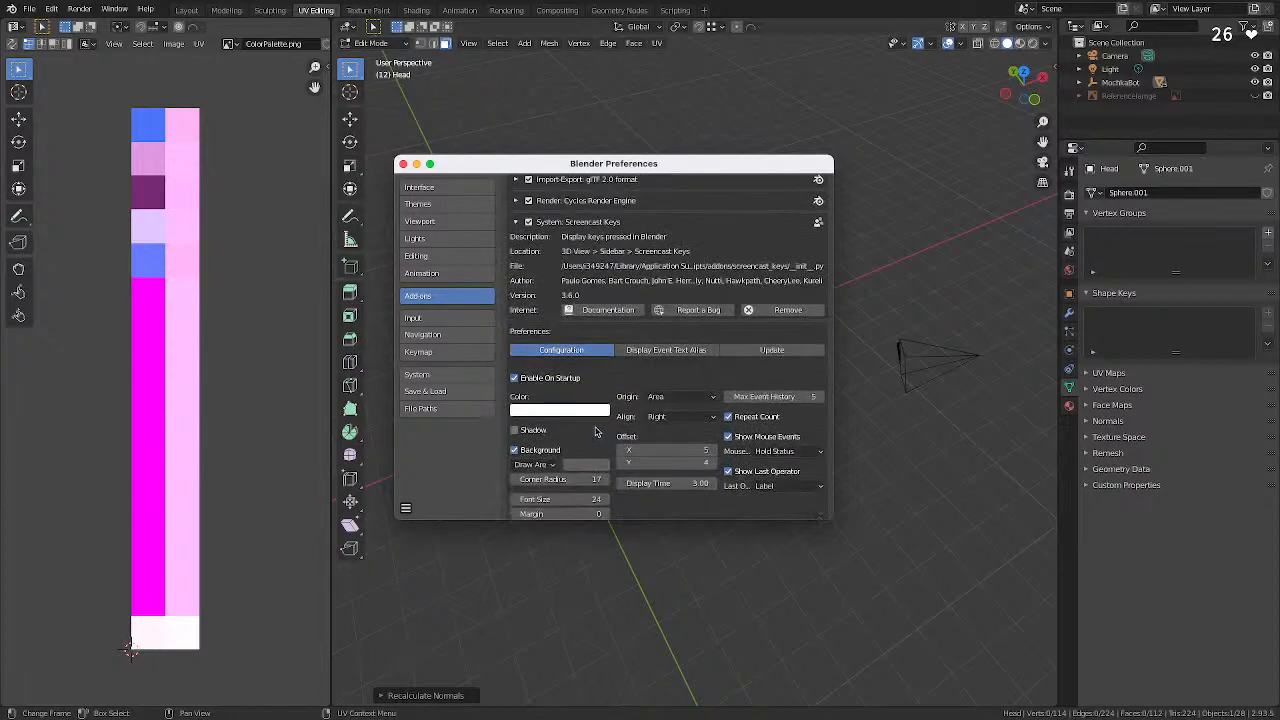
pyautogui.scroll(-2, 595, 431)
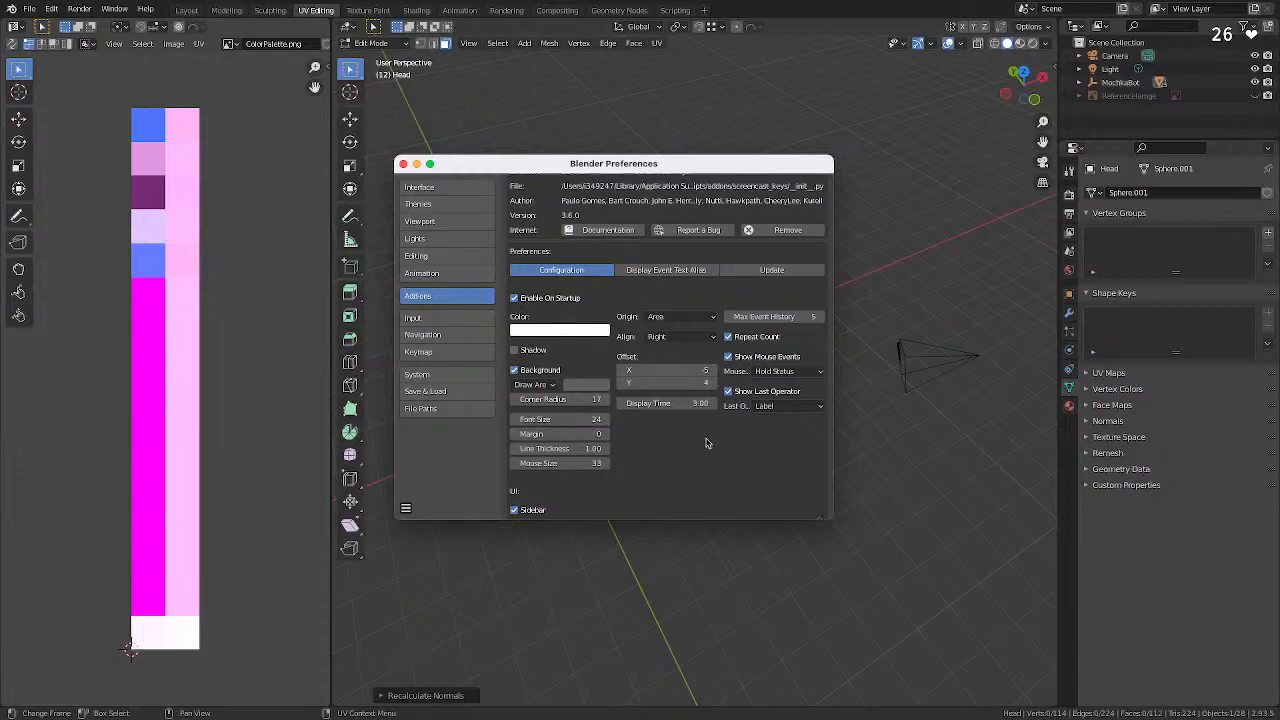
# Look through the Update, Display Event Text Alias and Configuration settings of the Screencast Keys add-on.
pyautogui.click(766, 271)
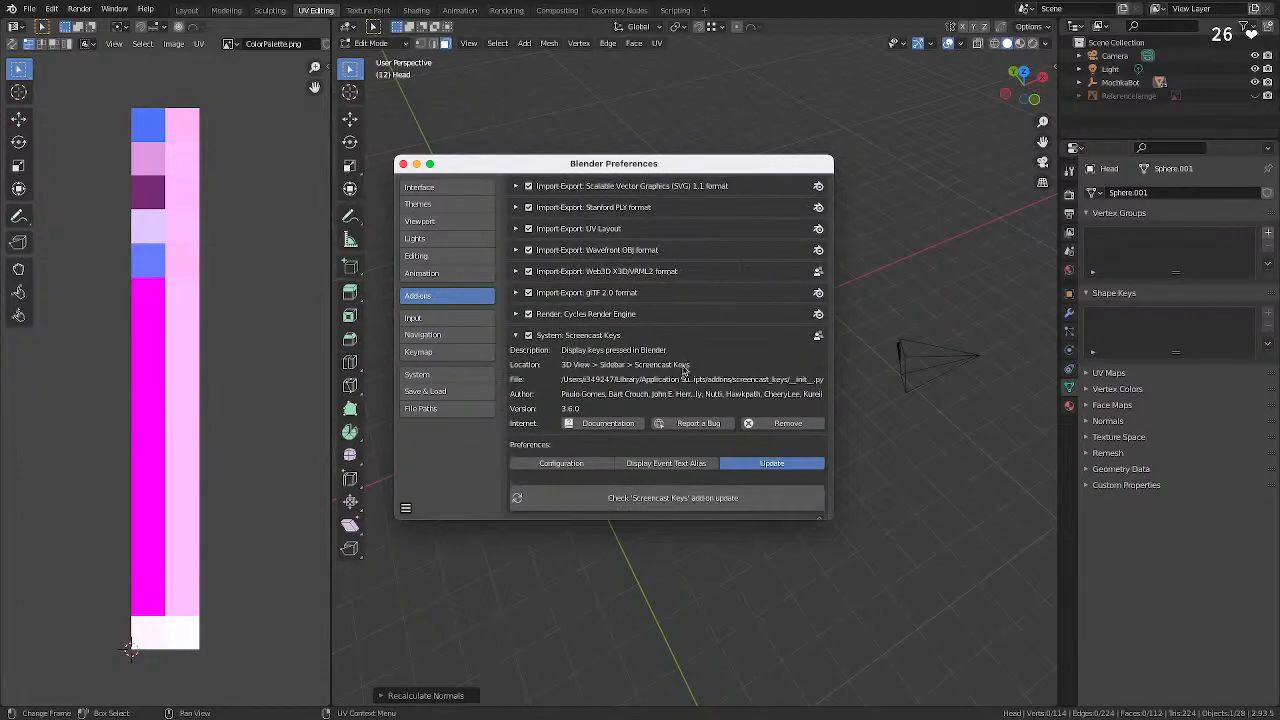
pyautogui.click(662, 466)
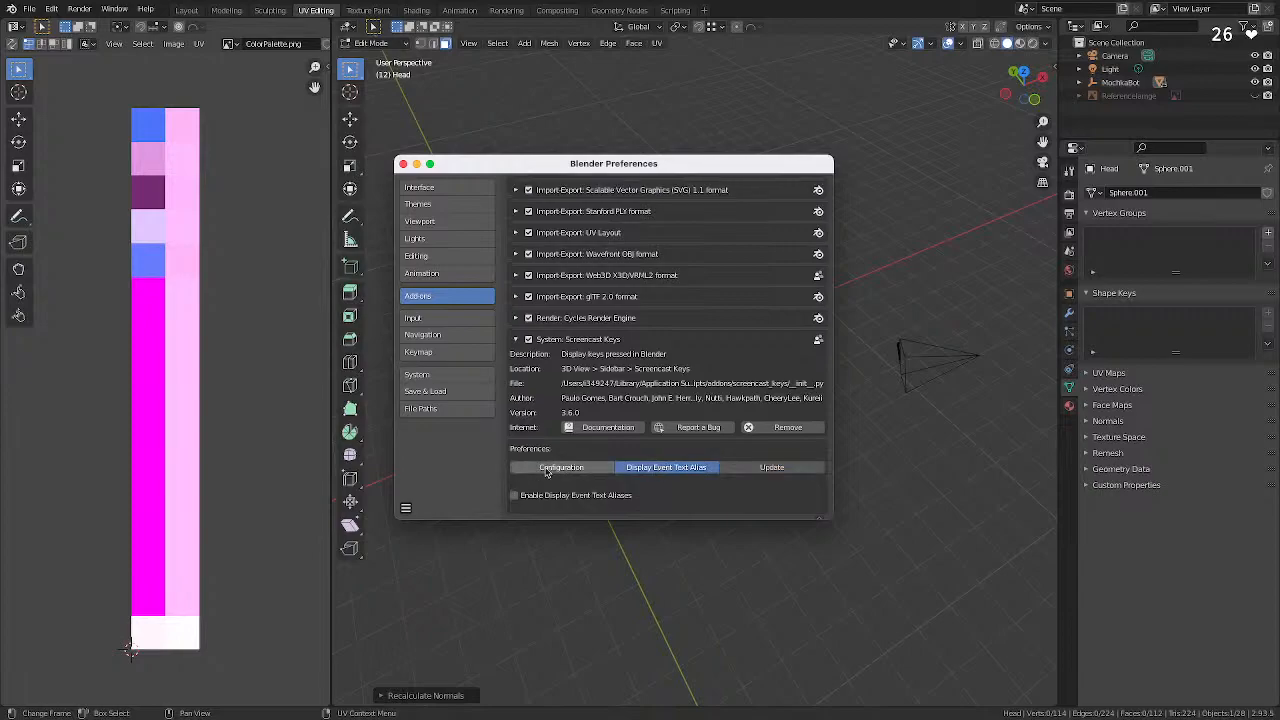
pyautogui.click(545, 474)
pyautogui.click(744, 476)
pyautogui.scroll(-1, 636, 490)
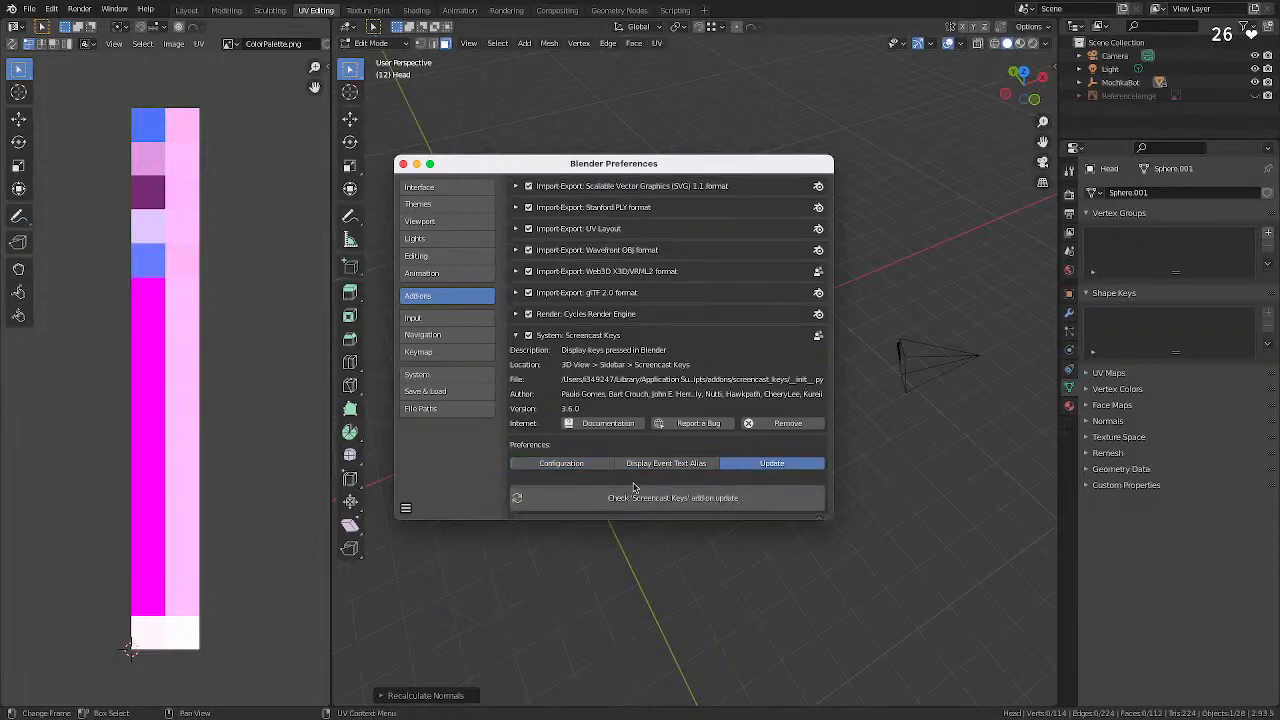
pyautogui.click(565, 466)
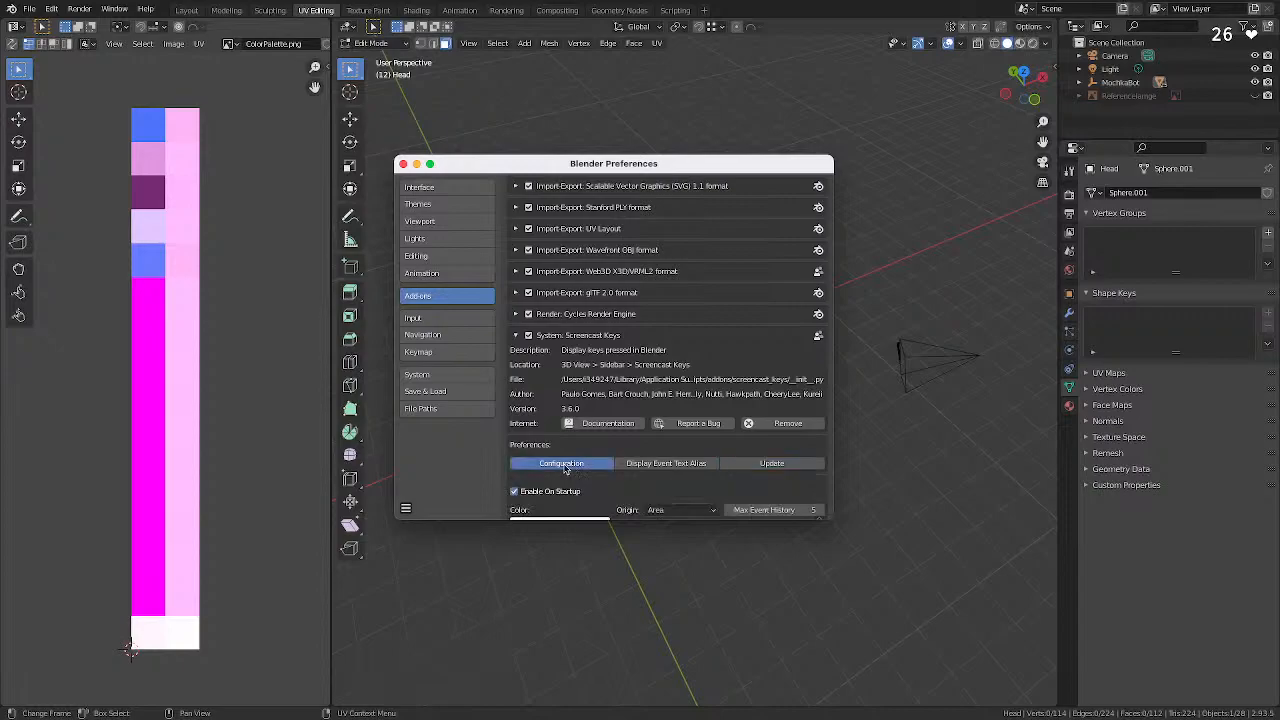
pyautogui.scroll(-3, 650, 475)
pyautogui.scroll(-6, 656, 473)
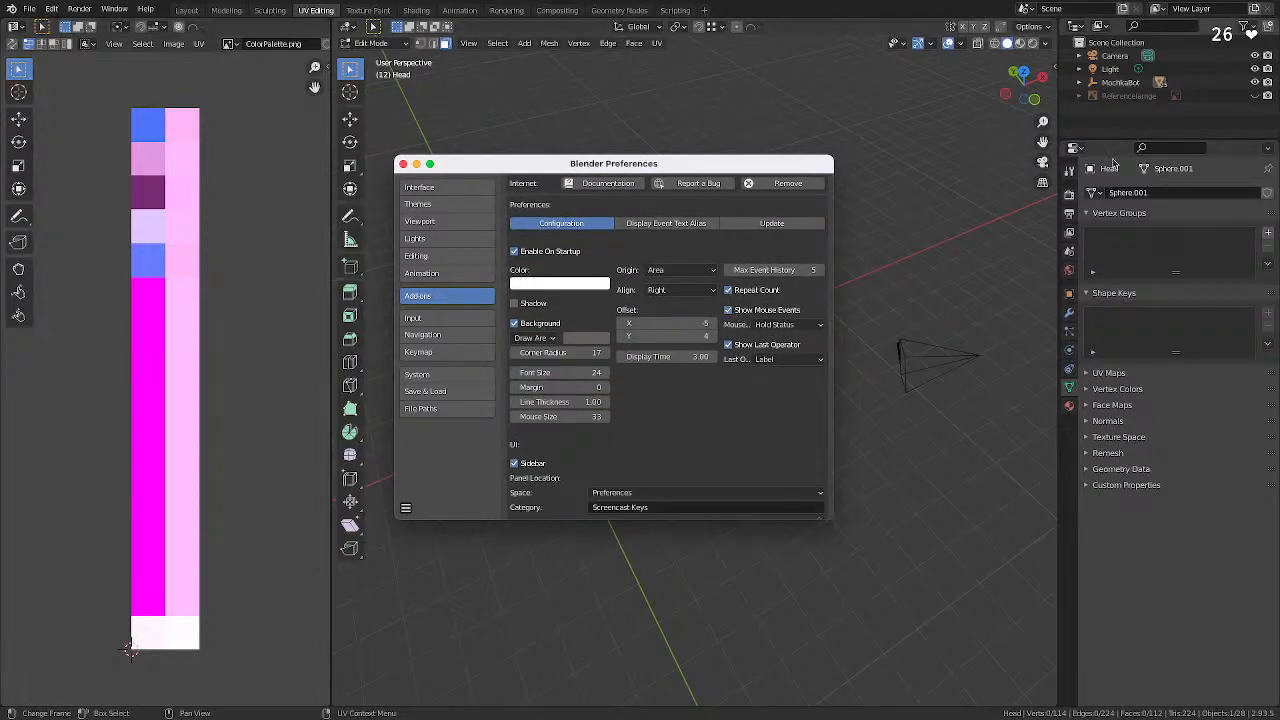
# Show the 3D viewport's sidebar and look through its View and Tool categories for the Screencast Keys controls.
pyautogui.click(1055, 68)
pyautogui.click(1050, 123)
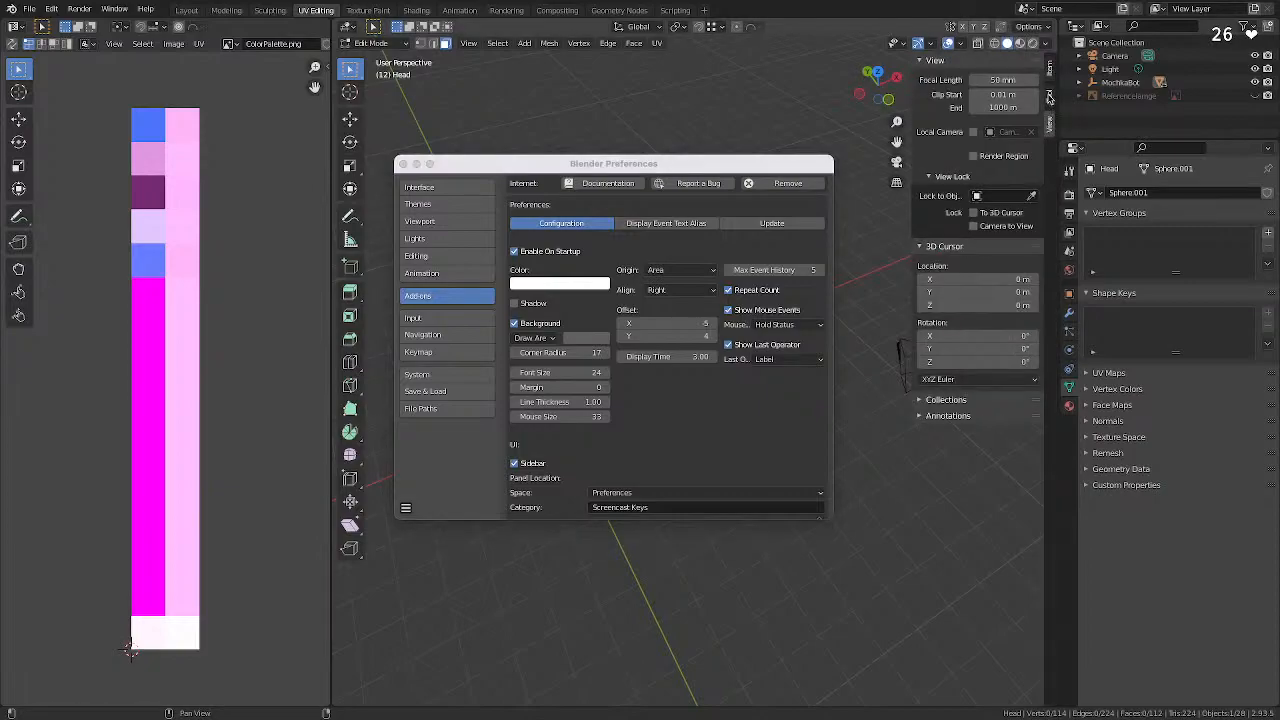
pyautogui.click(986, 402)
pyautogui.click(953, 449)
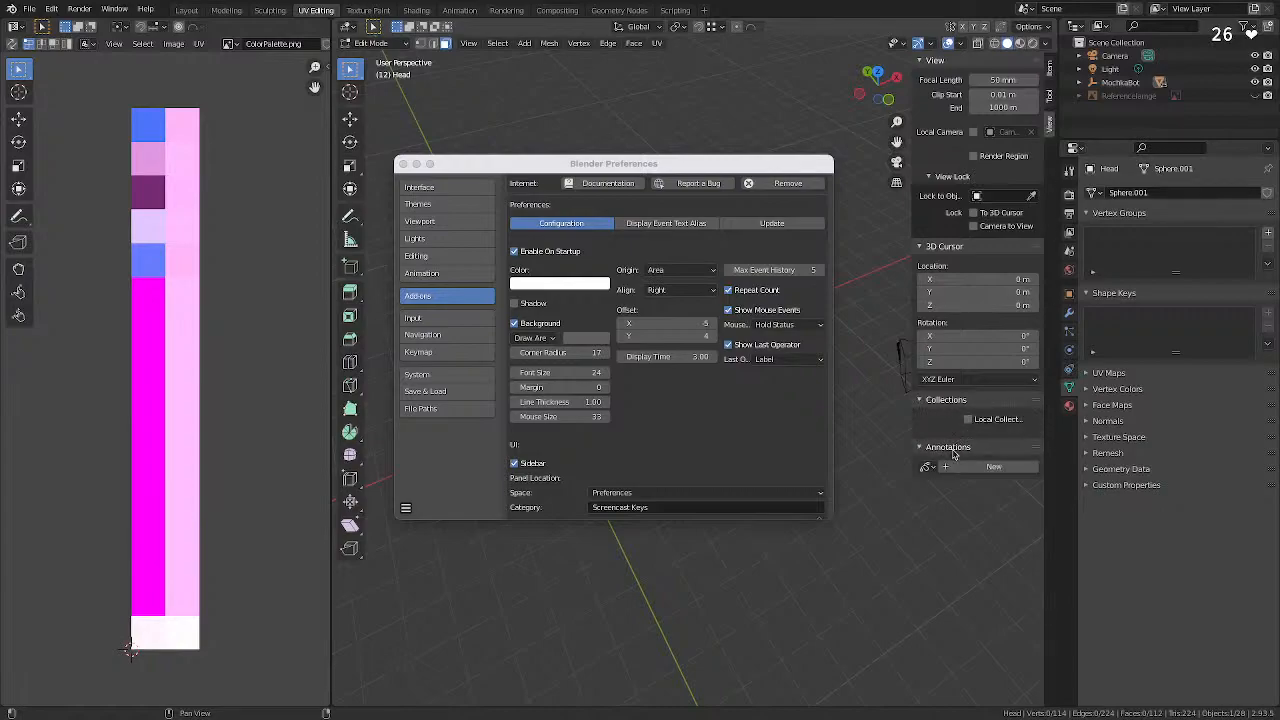
pyautogui.click(1049, 95)
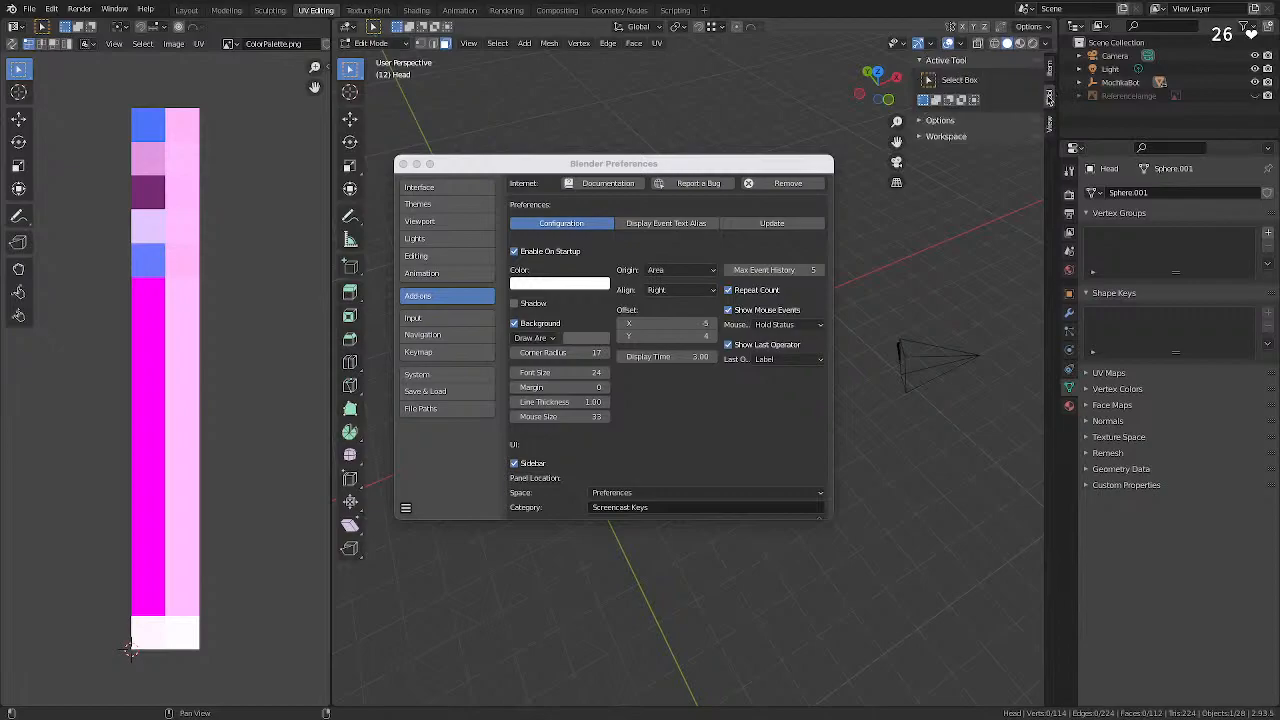
# Set the Screencast Keys panel location's space to 3D View in the add-on preferences.
pyautogui.scroll(-3, 642, 450)
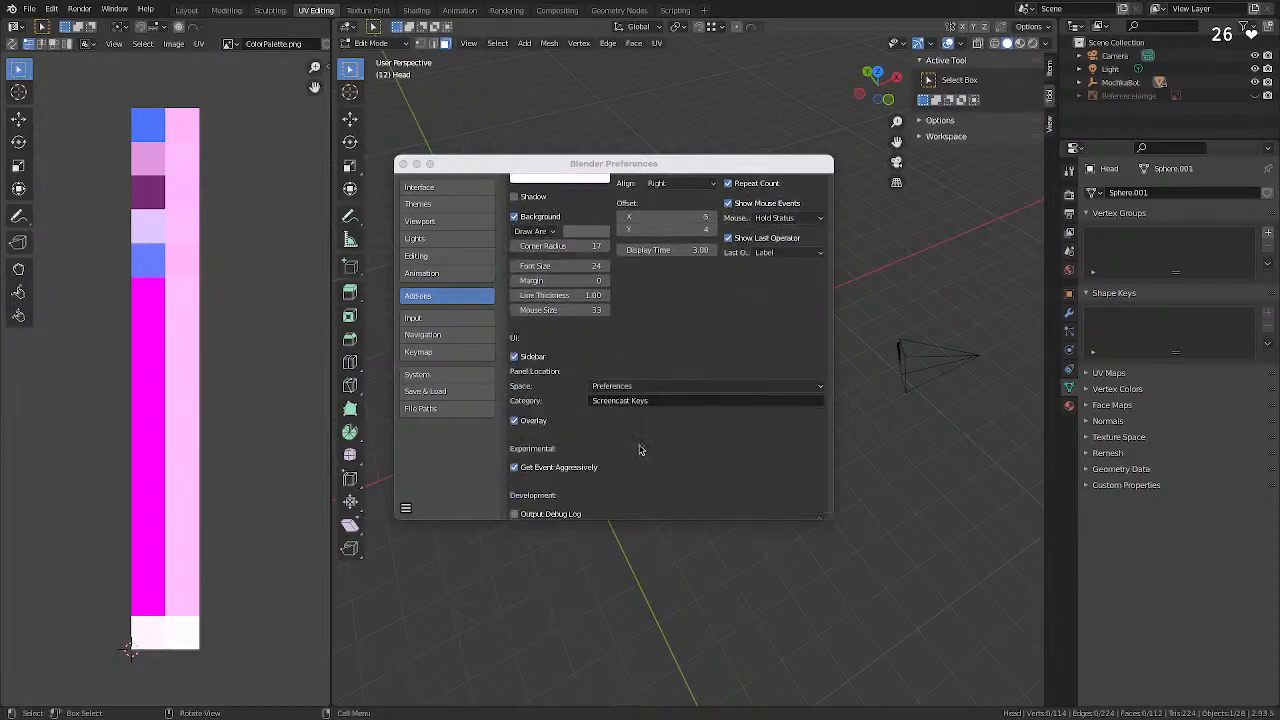
pyautogui.click(639, 387)
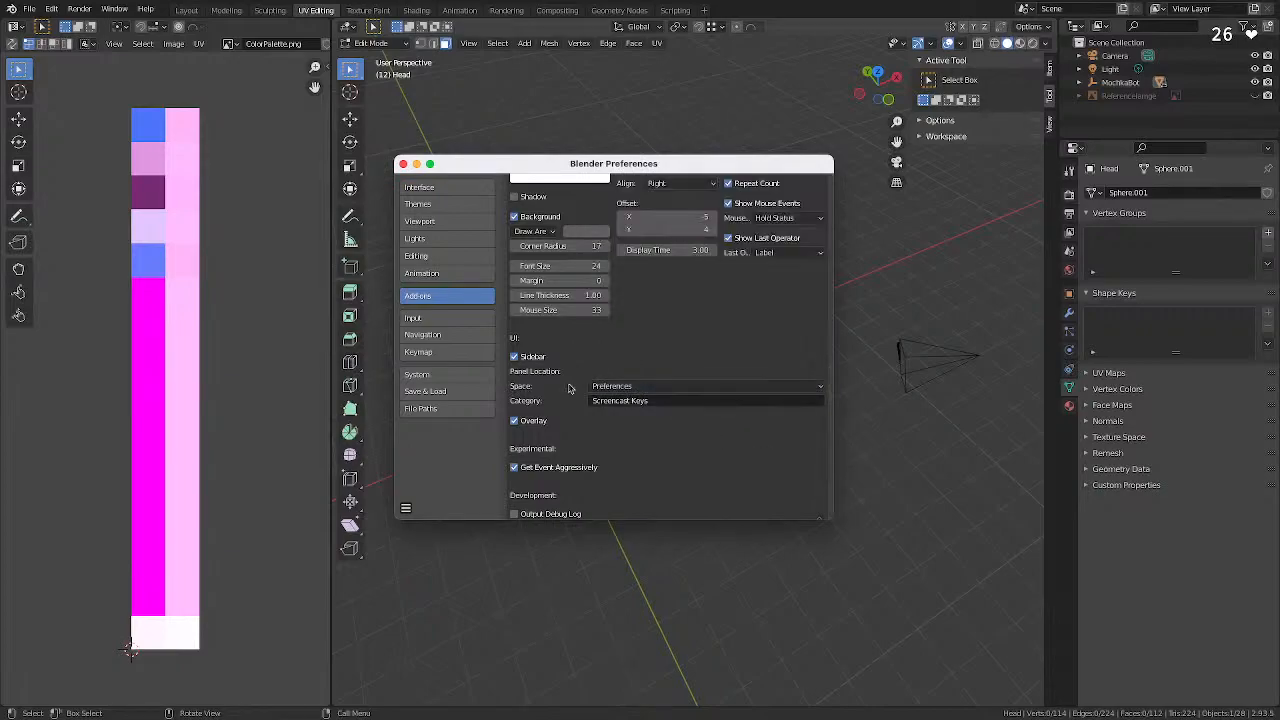
pyautogui.click(620, 386)
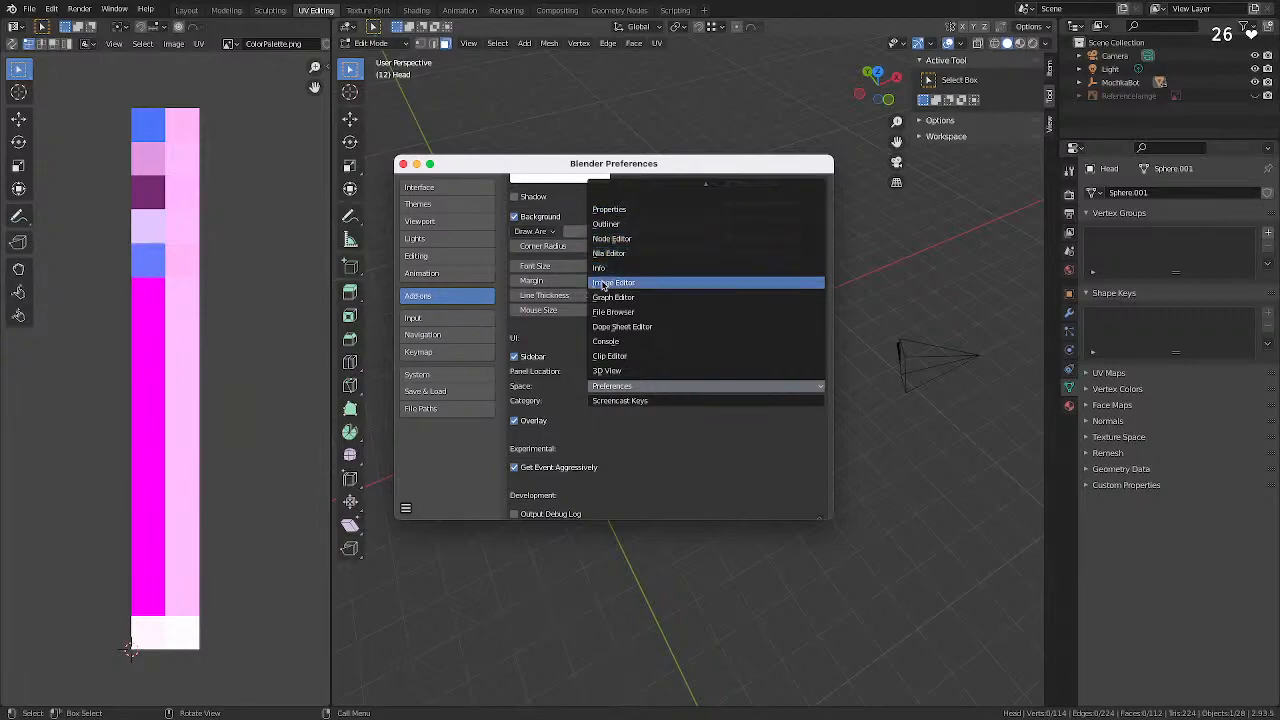
pyautogui.click(614, 371)
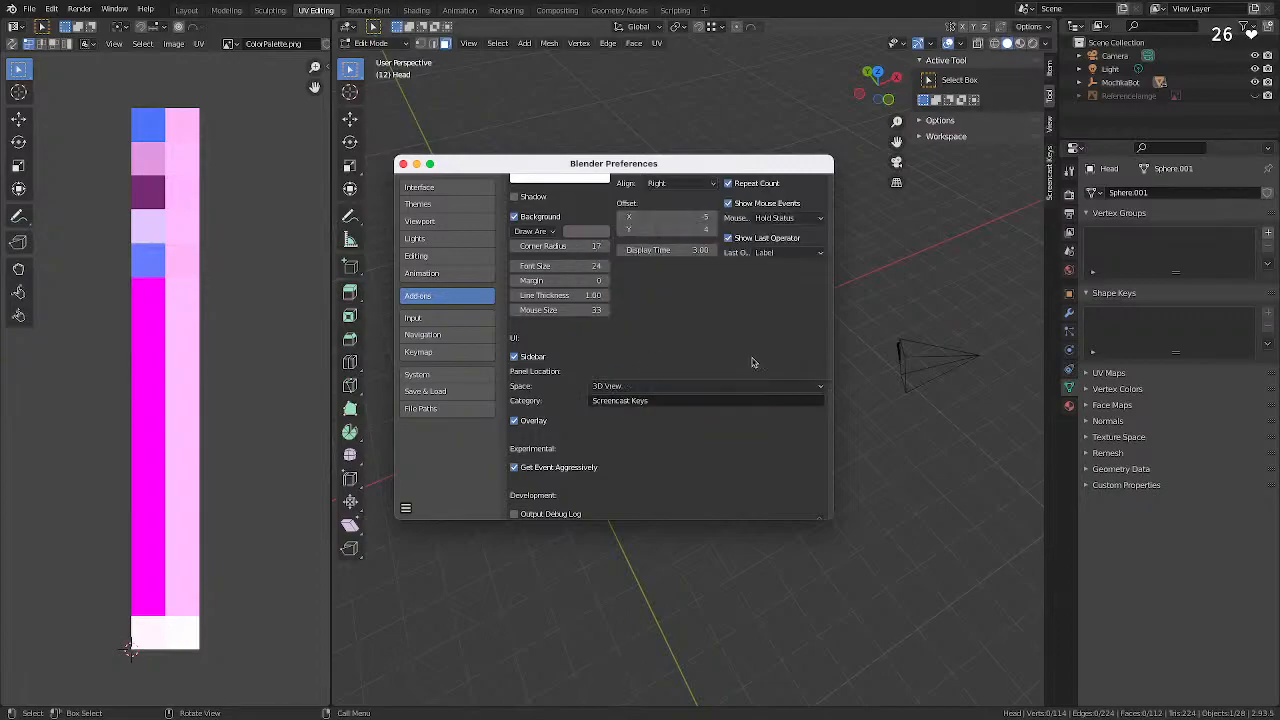
# Turn on the Screencast Keys display from its own category in the 3D viewport's sidebar.
pyautogui.click(1050, 175)
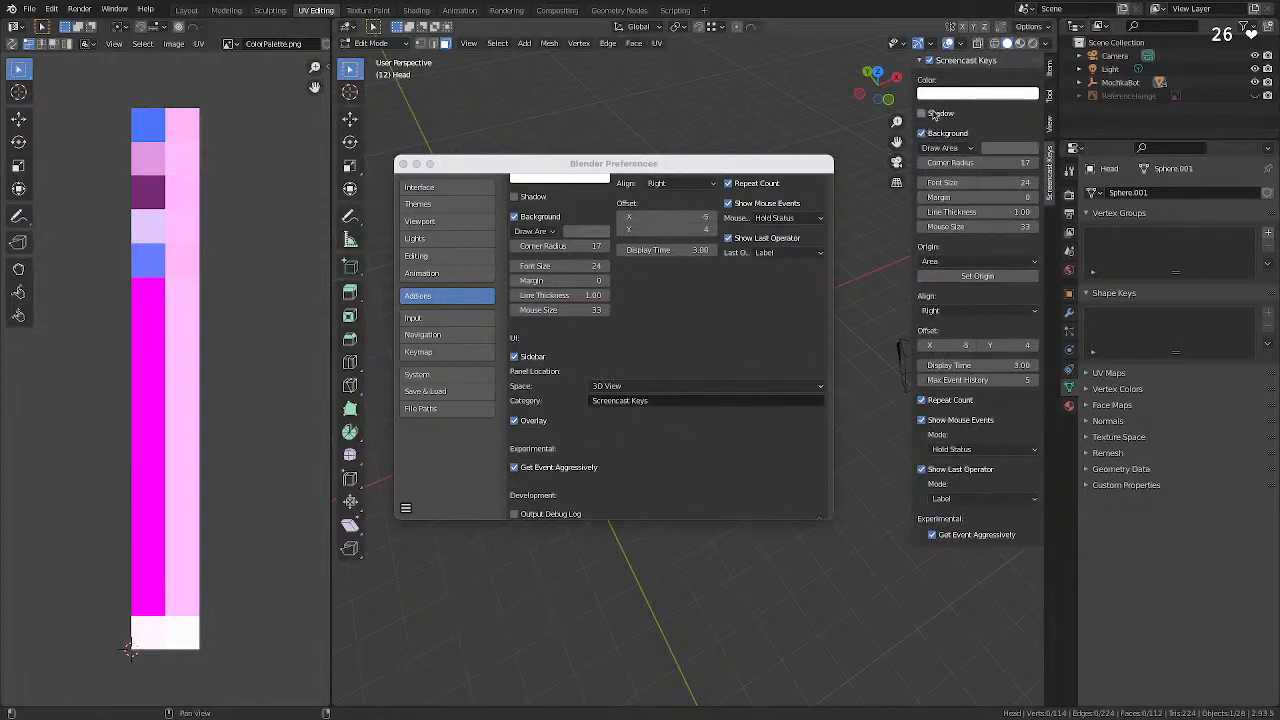
pyautogui.click(880, 170)
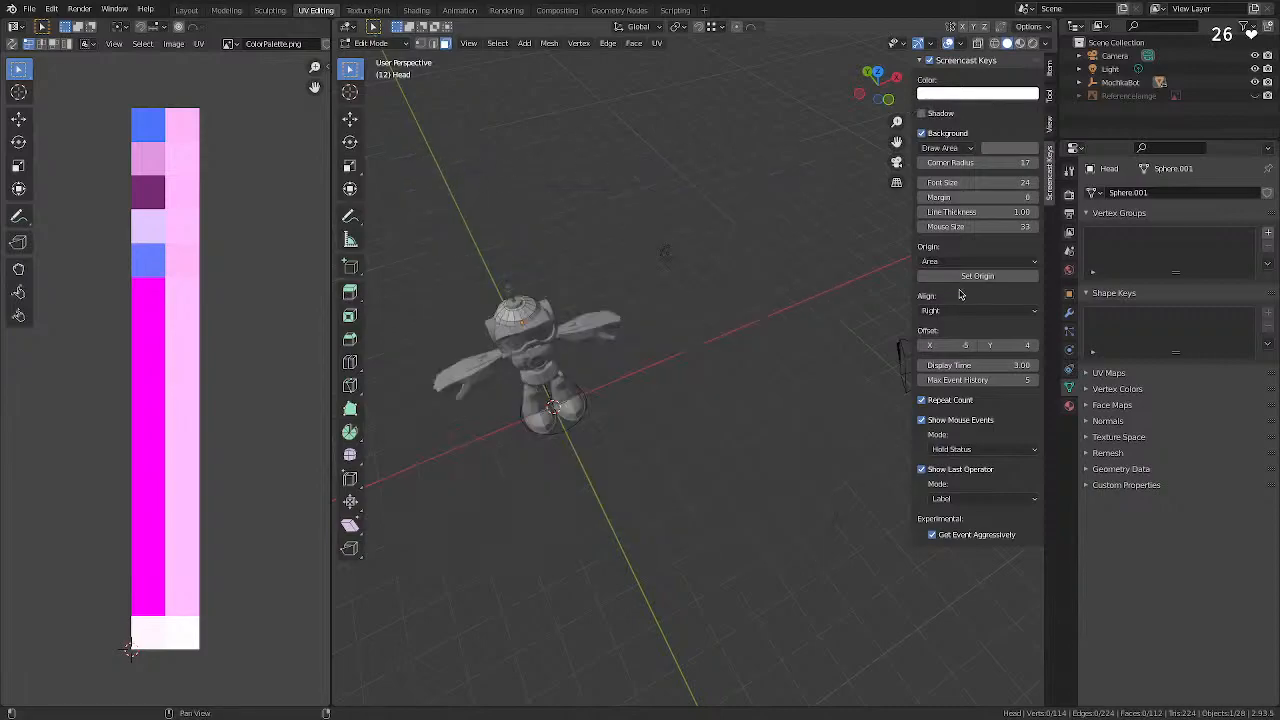
pyautogui.click(1003, 262)
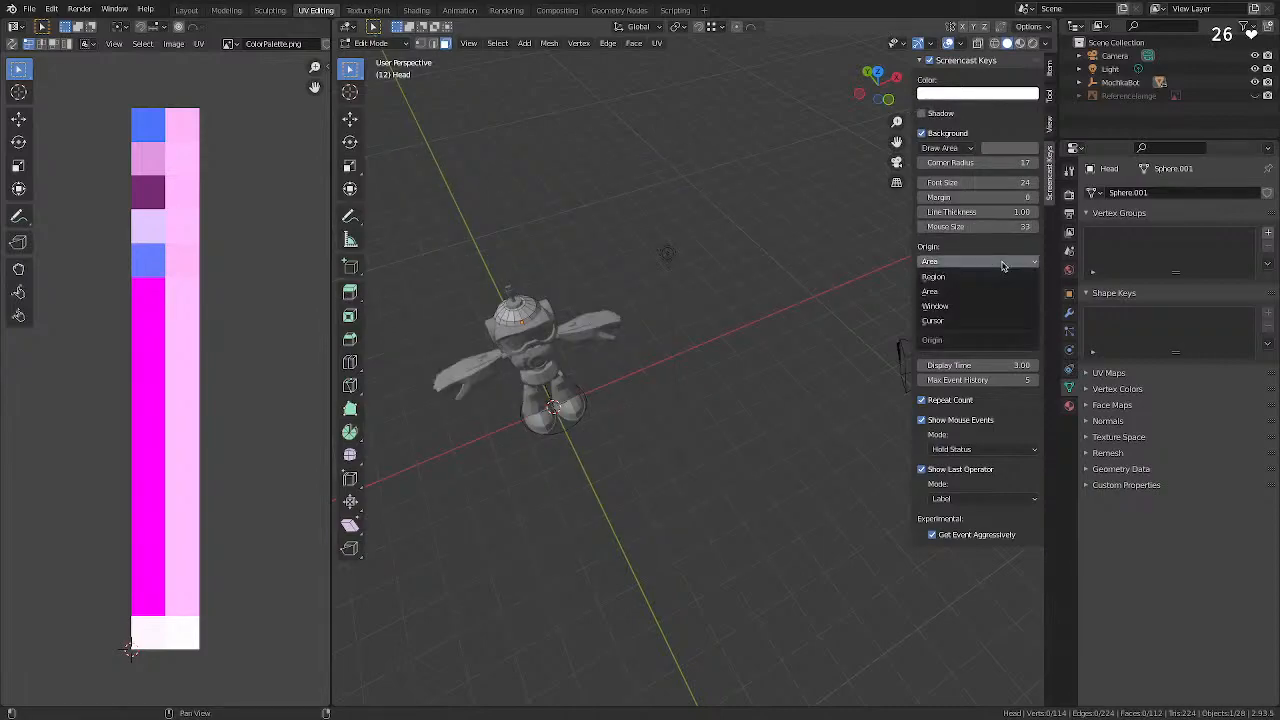
pyautogui.click(979, 248)
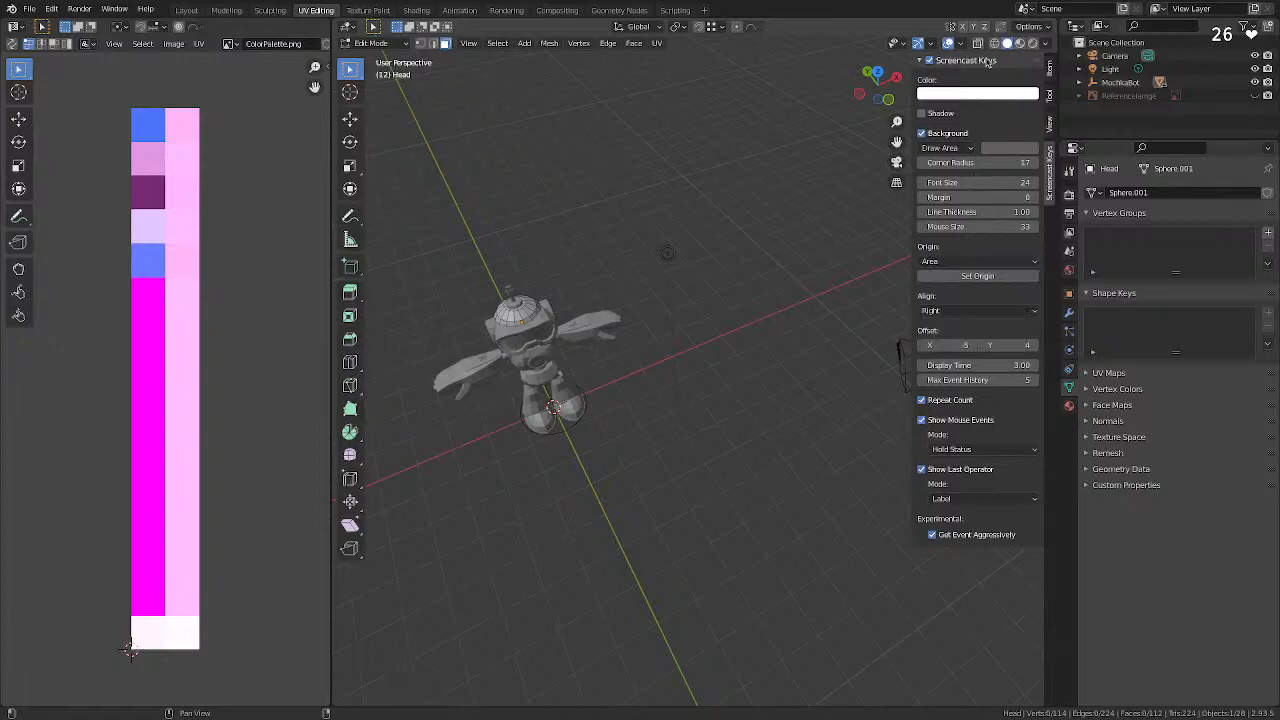
pyautogui.click(929, 61)
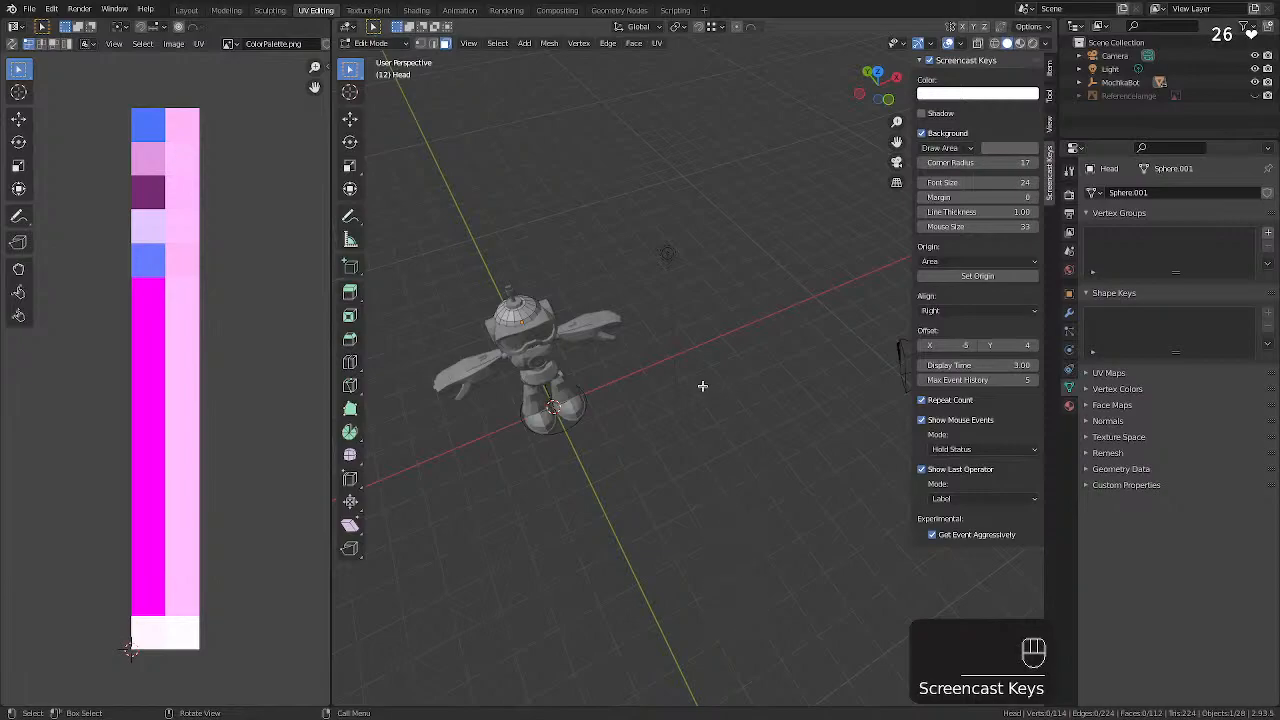
# Select a single face on the head's dome and frame it in the right orthographic view.
pyautogui.click(511, 312)
pyautogui.moveTo(465, 358); pyautogui.dragTo(486, 291, button='middle')
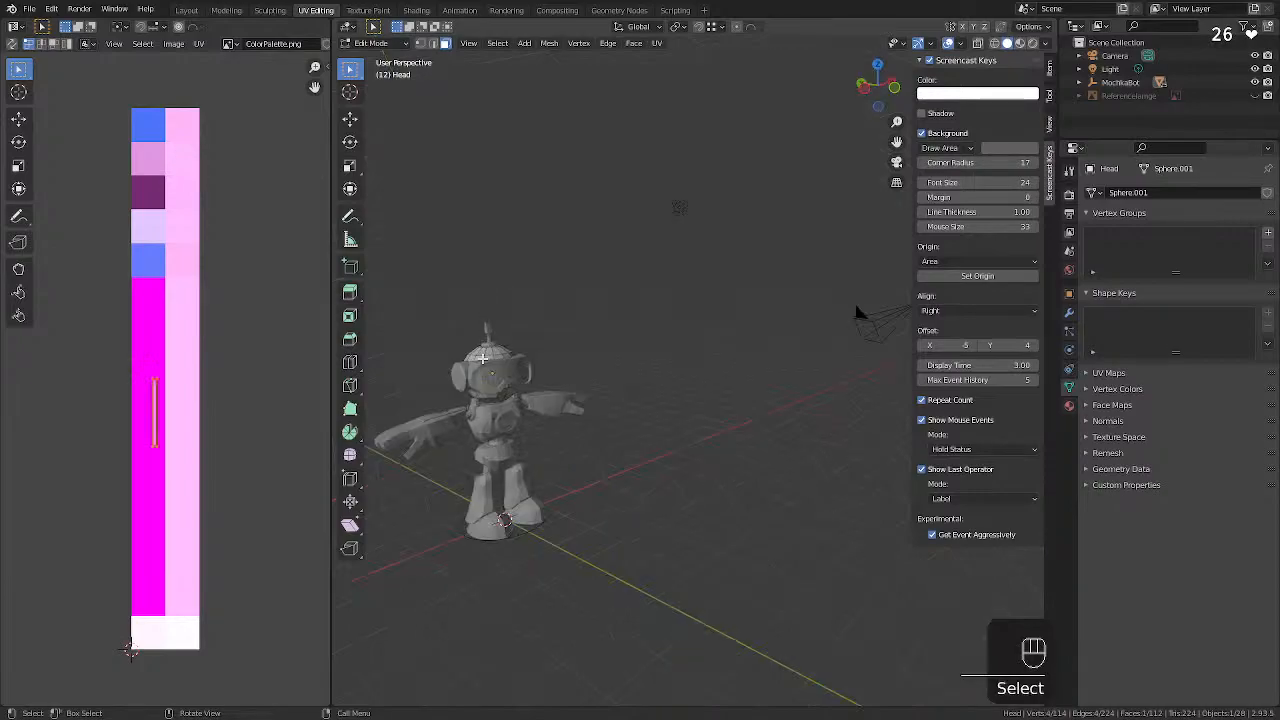
pyautogui.click(482, 358)
pyautogui.press('KP_Decimal')
pyautogui.press('KP_3')
pyautogui.press('KP_Decimal')
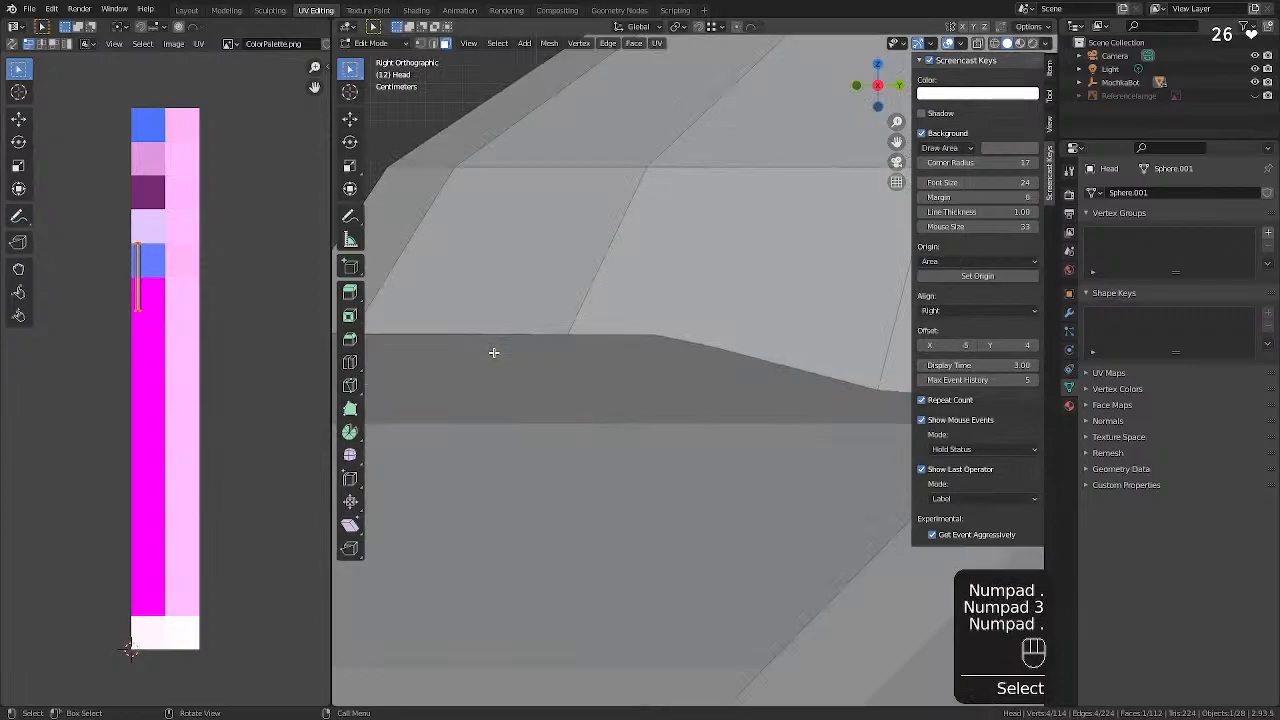
pyautogui.scroll(-8, 520, 445)
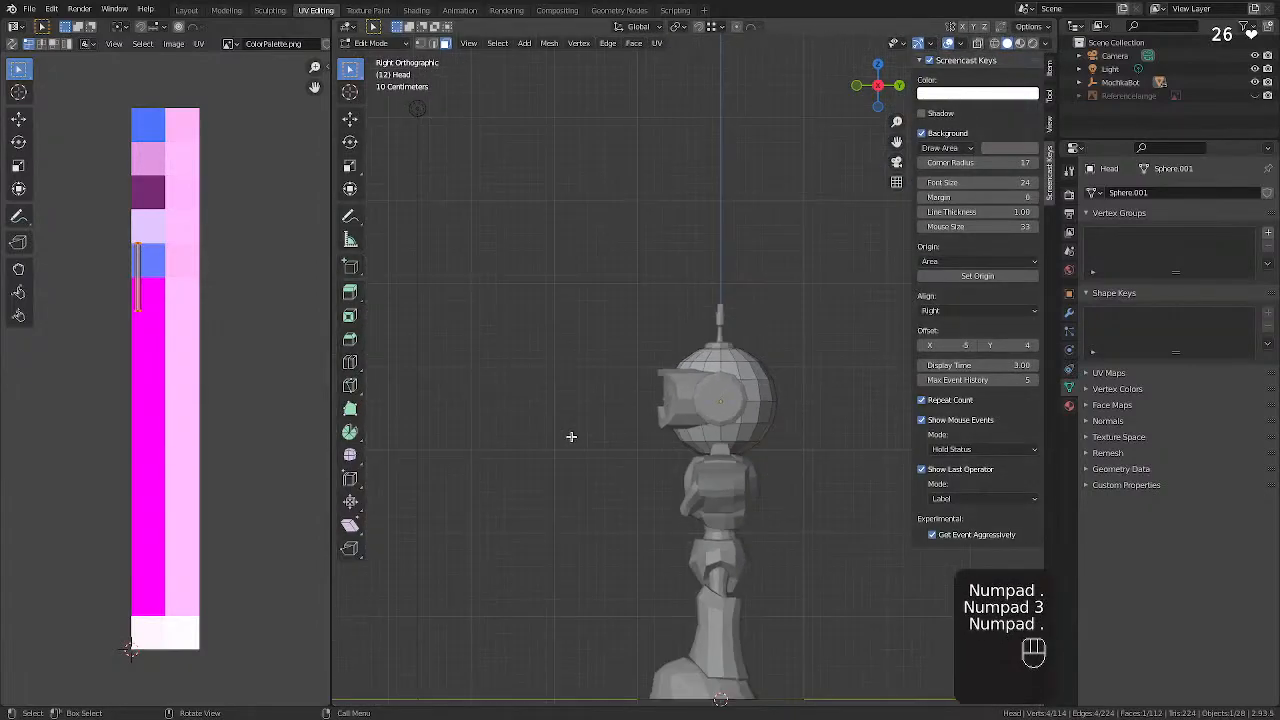
pyautogui.moveTo(571, 437); pyautogui.dragTo(727, 432, button='middle')
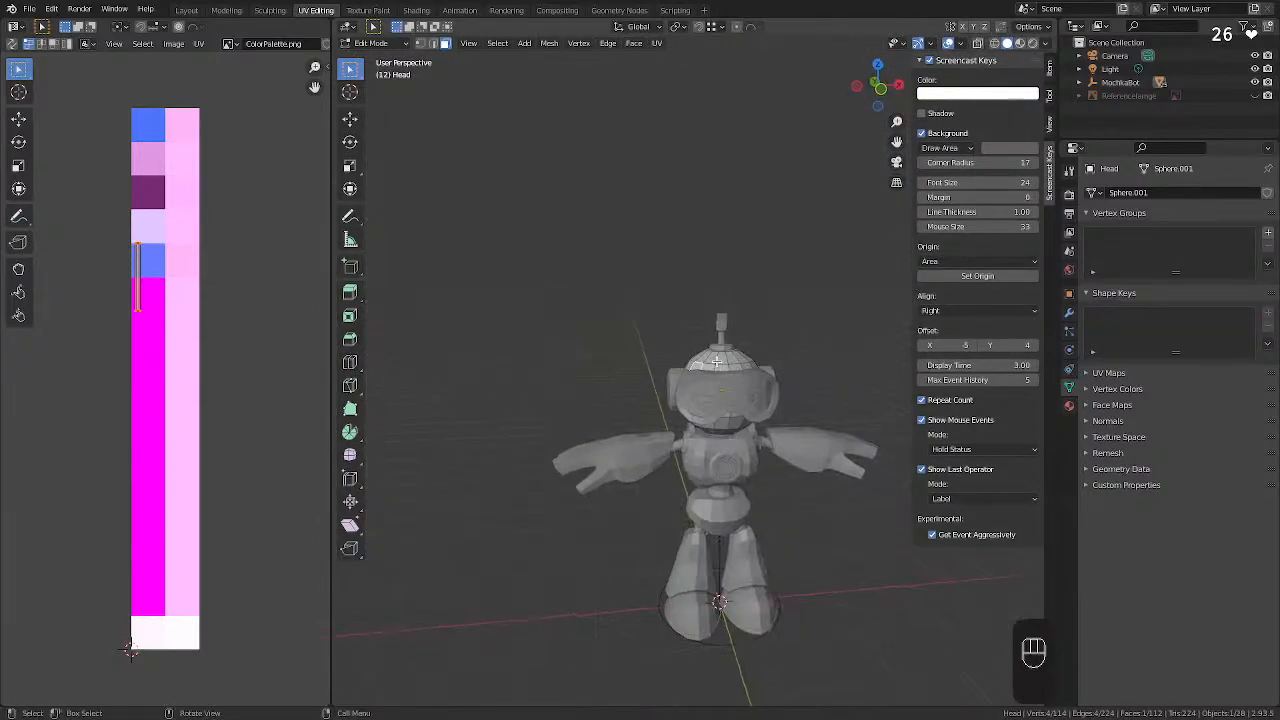
# Select all faces of the head and scale their UVs to 0, collapsing them to a single point.
pyautogui.press('a')
pyautogui.press('KP_Decimal')
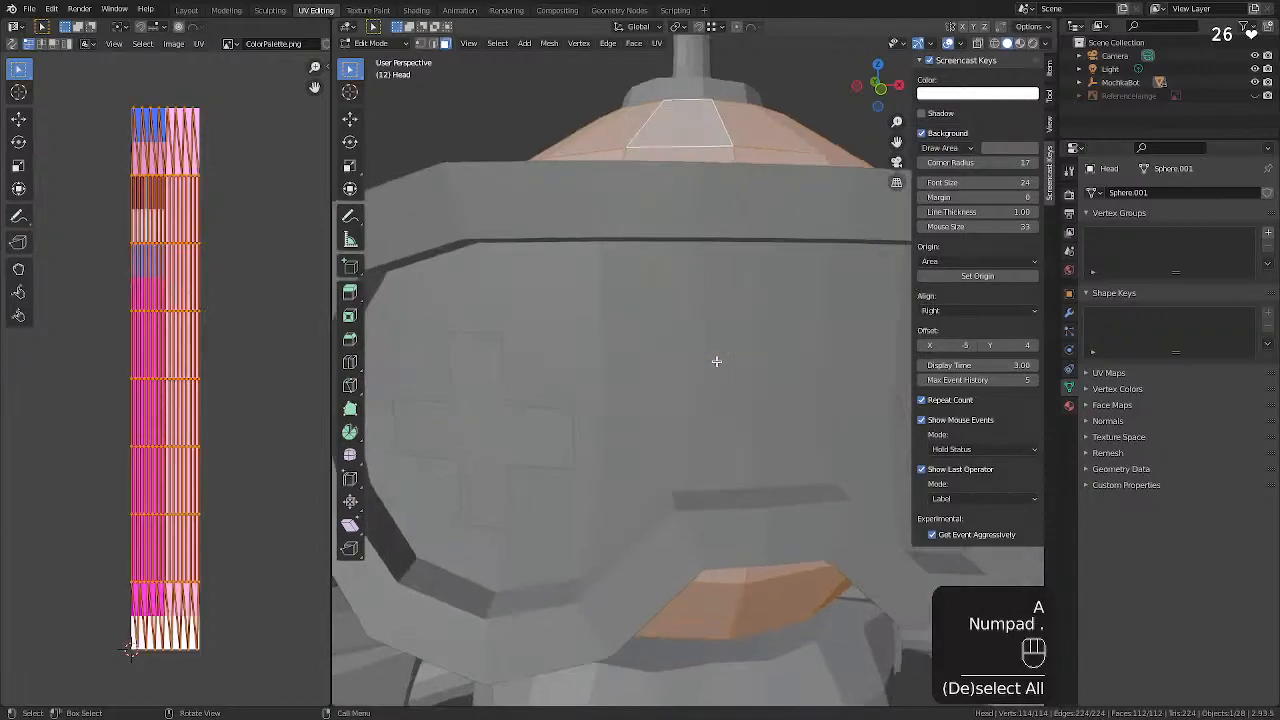
pyautogui.scroll(-4, 651, 386)
pyautogui.moveTo(657, 329); pyautogui.dragTo(590, 360, button='middle')
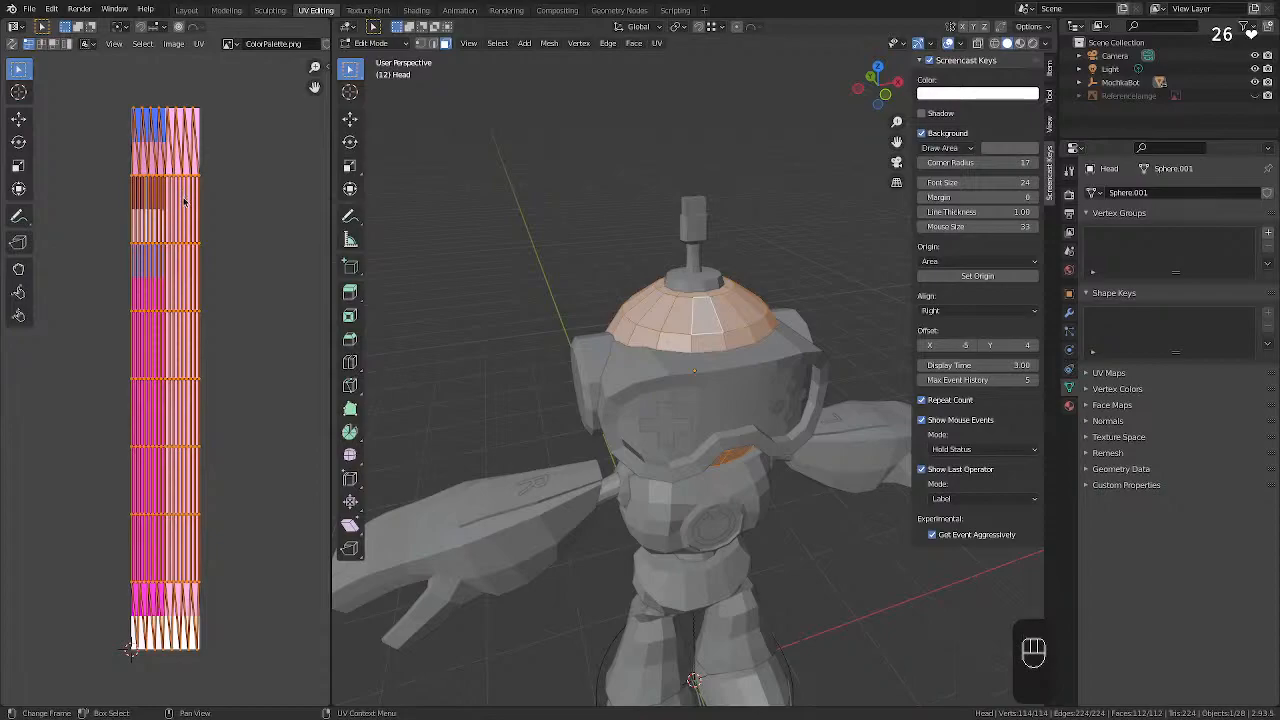
pyautogui.press('s')
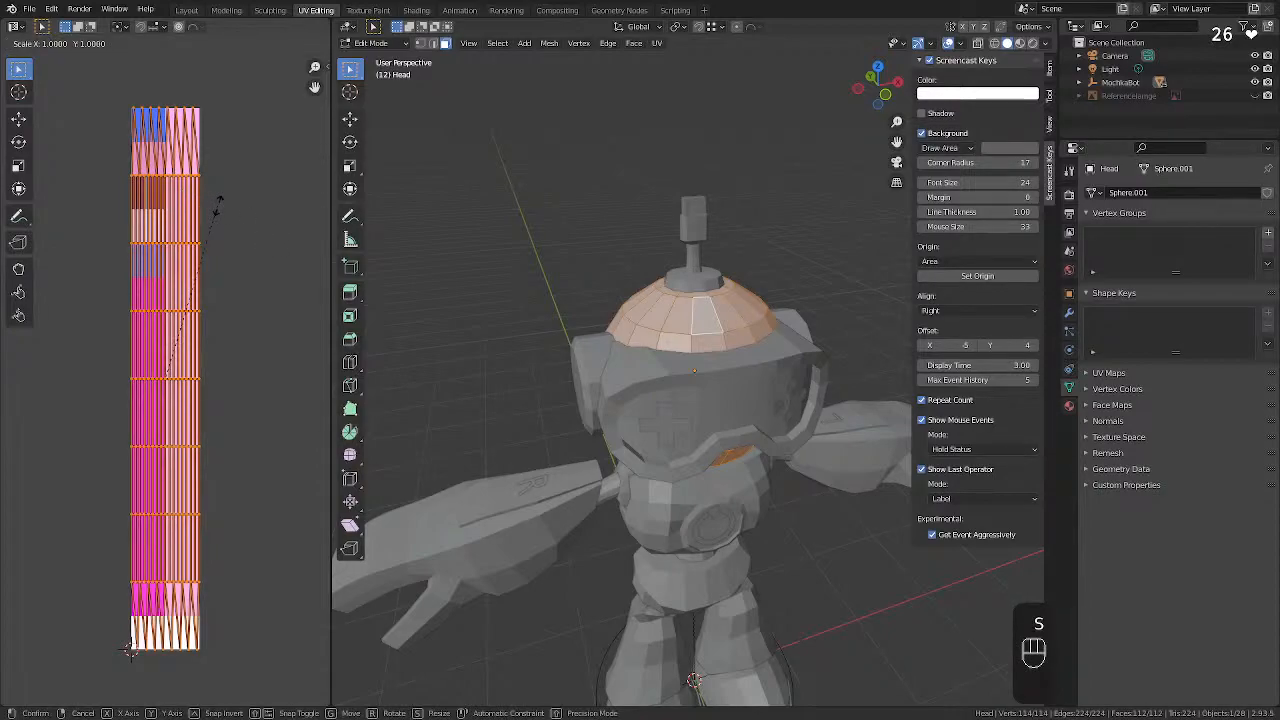
pyautogui.press('KP_0')
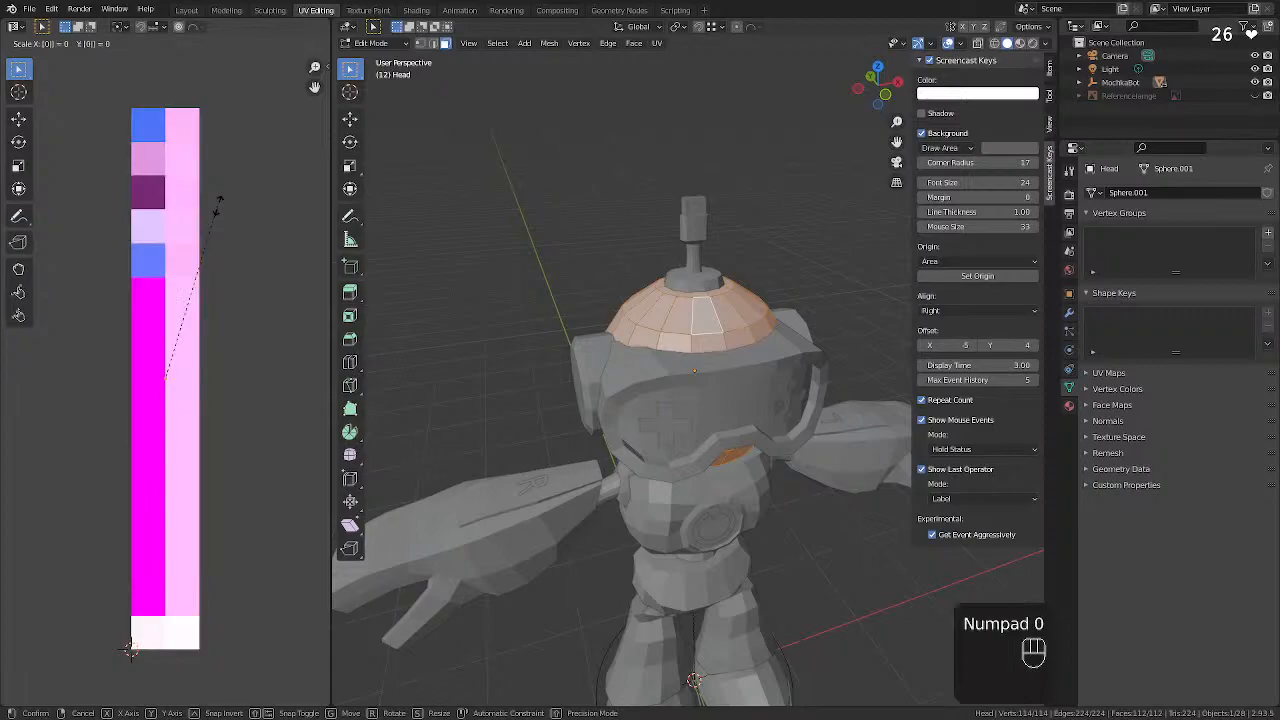
pyautogui.click(157, 360)
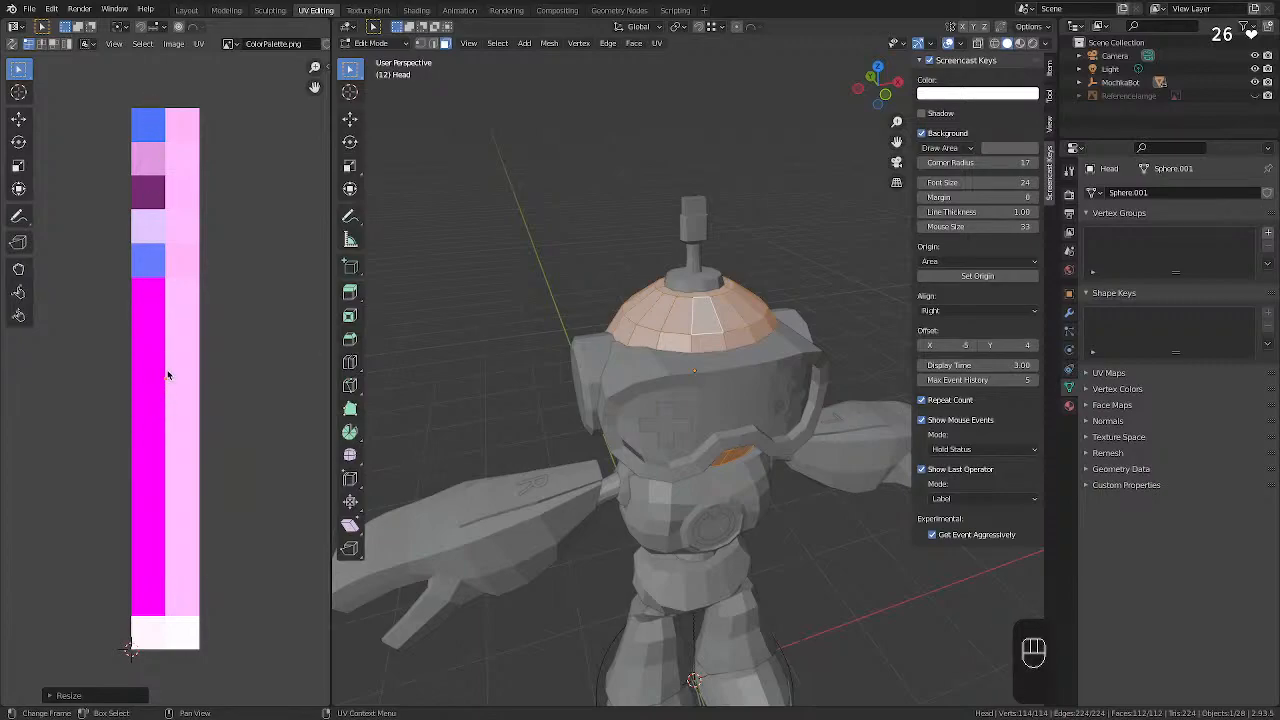
# Move the head's collapsed UVs onto the palette's pale lavender swatch and clear the face selection.
pyautogui.moveTo(154, 423); pyautogui.dragTo(165, 425, button='middle')
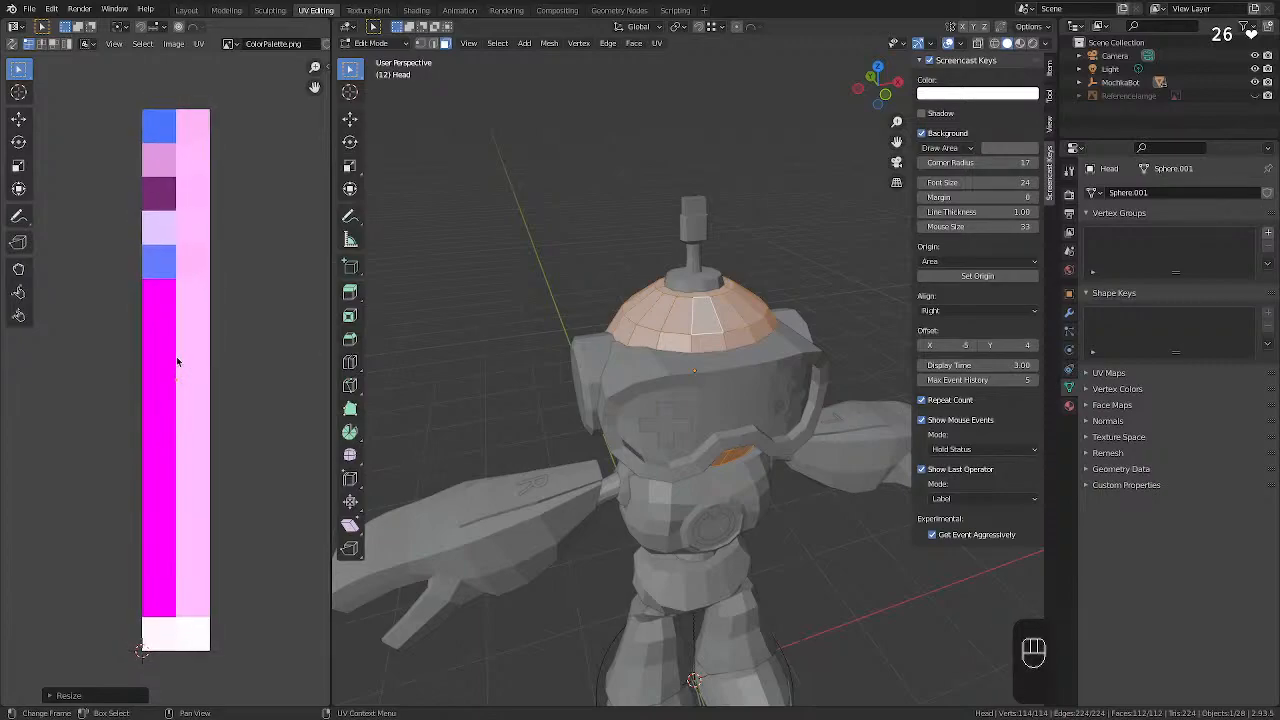
pyautogui.moveTo(182, 360); pyautogui.dragTo(141, 421)
pyautogui.press('g')
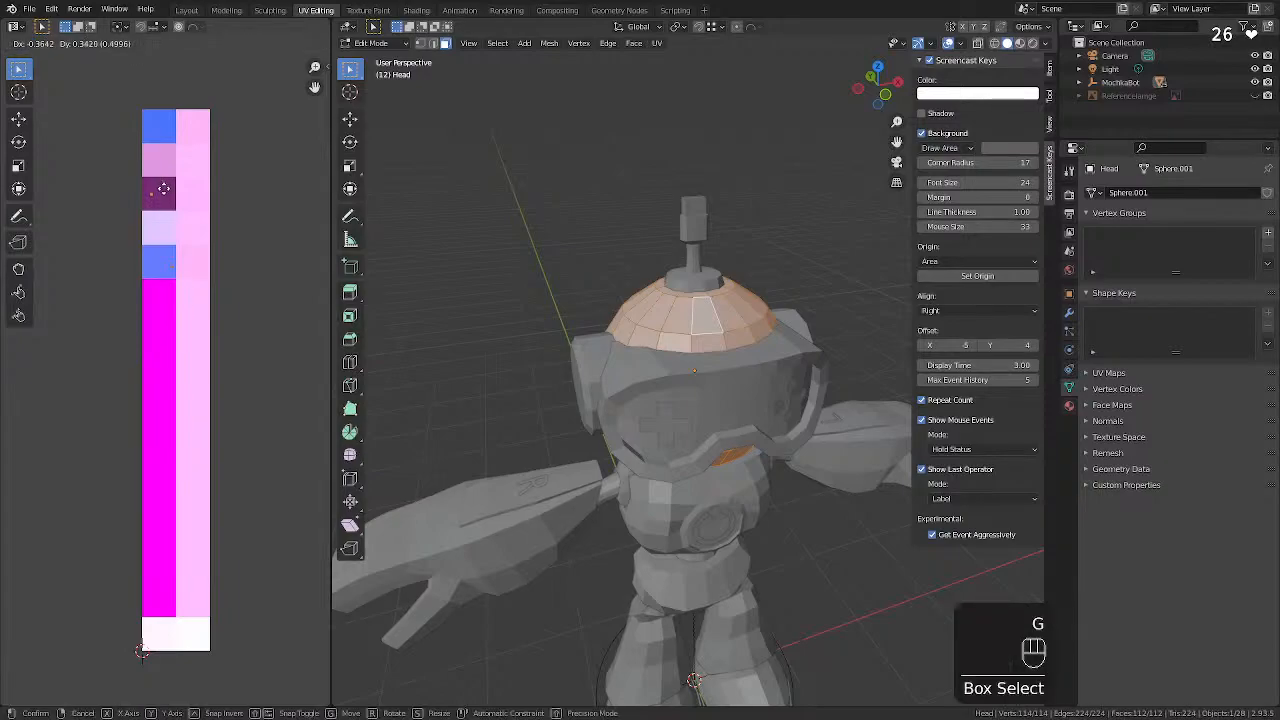
pyautogui.click(166, 218)
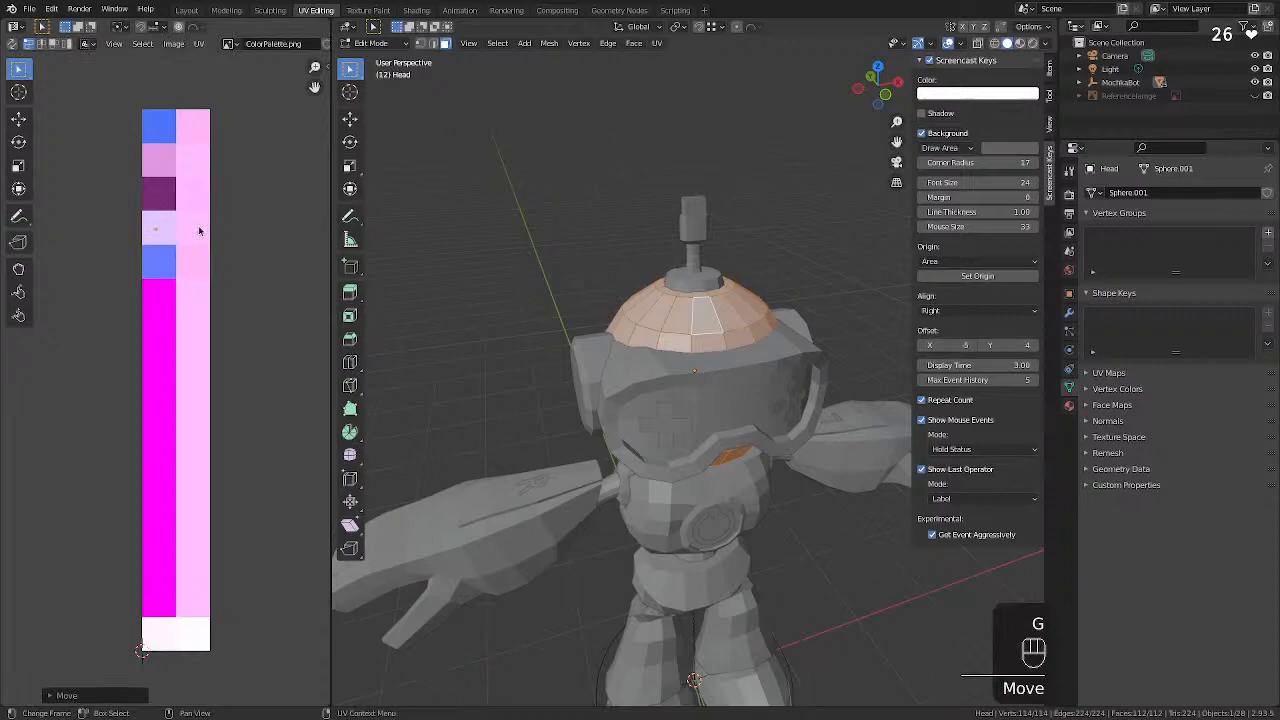
pyautogui.click(480, 255)
pyautogui.moveTo(437, 297); pyautogui.dragTo(461, 279, button='middle')
pyautogui.moveTo(103, 262); pyautogui.dragTo(80, 280)
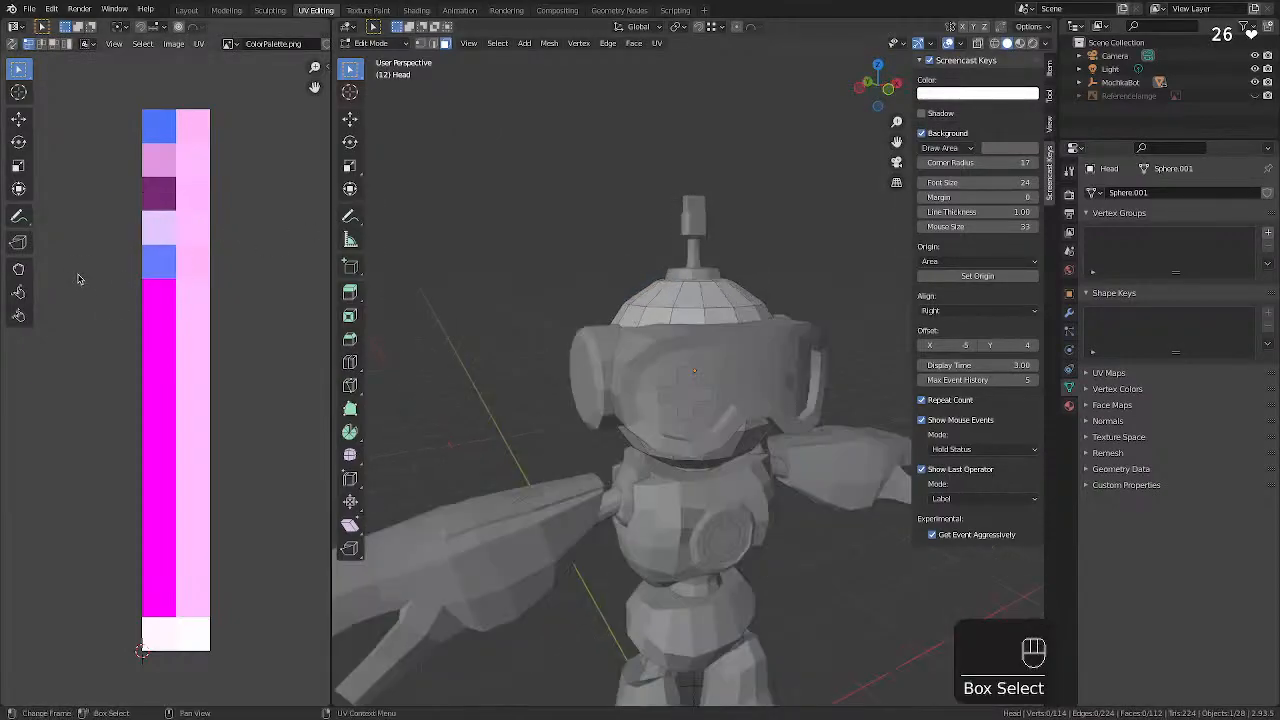
# Reselect all the head's faces, move their UVs onto the blue swatch just below the lavender one, and deselect the faces.
pyautogui.click(712, 291)
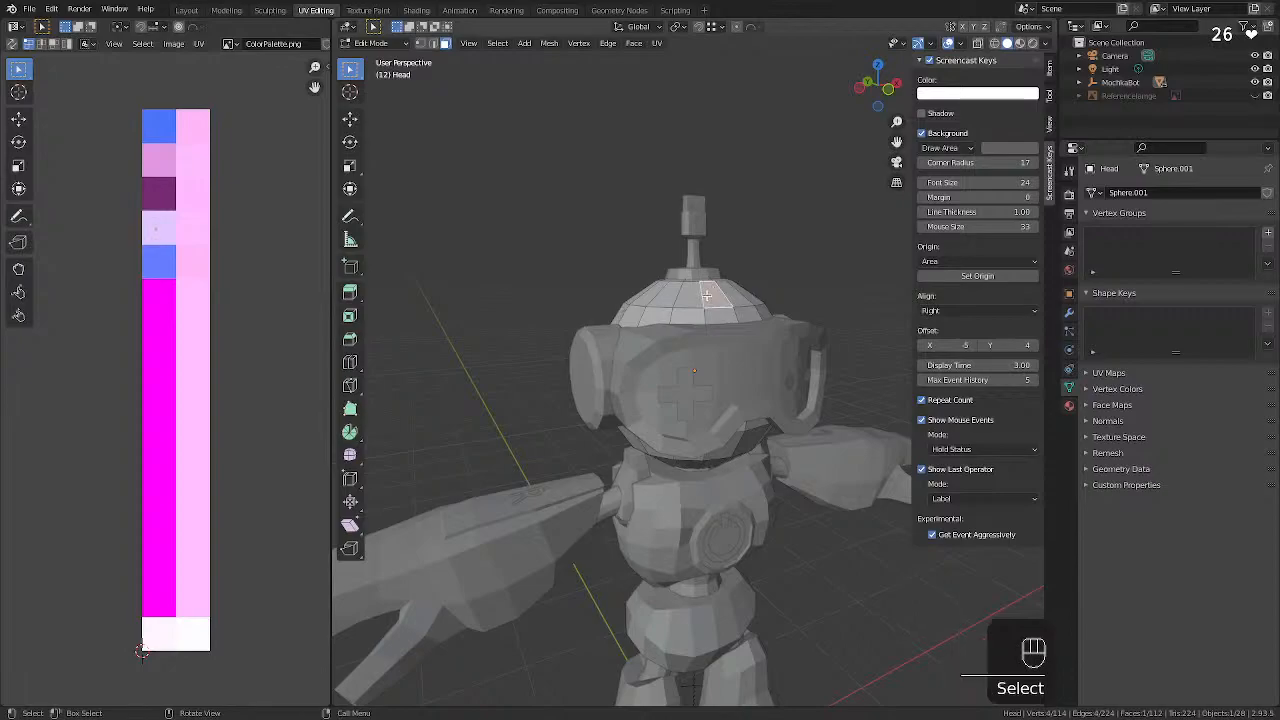
pyautogui.press('a')
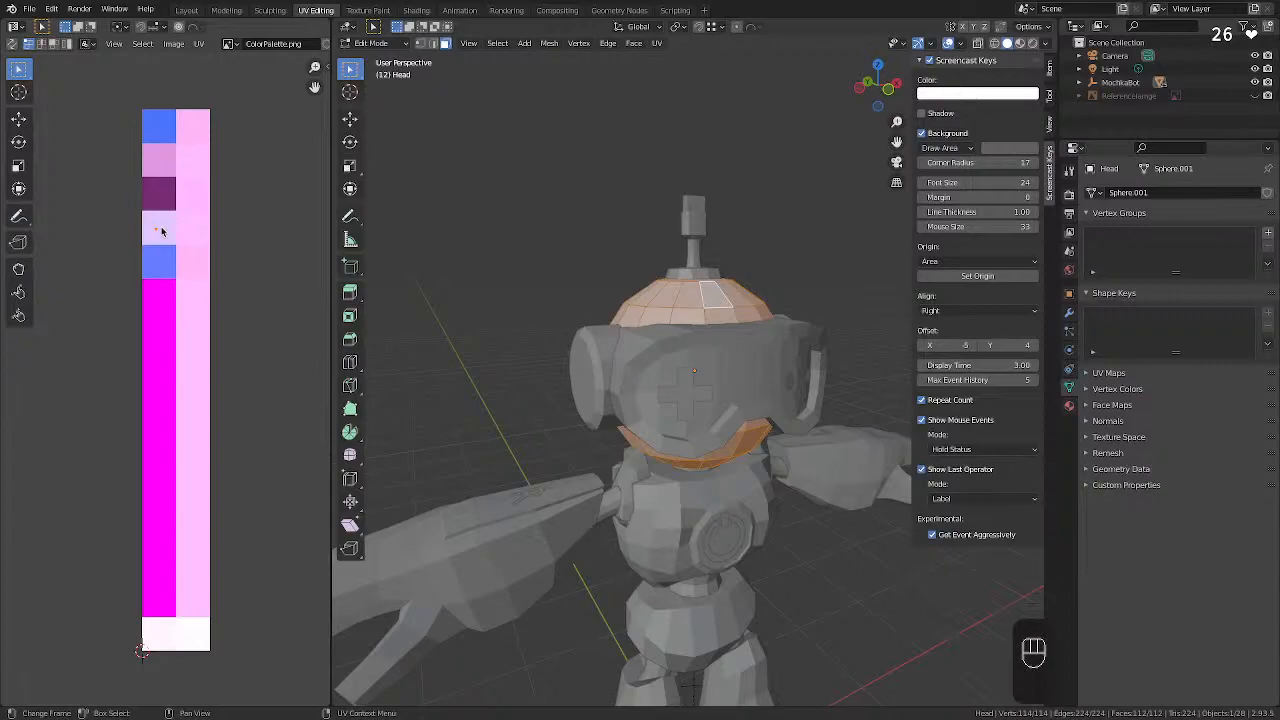
pyautogui.press('g')
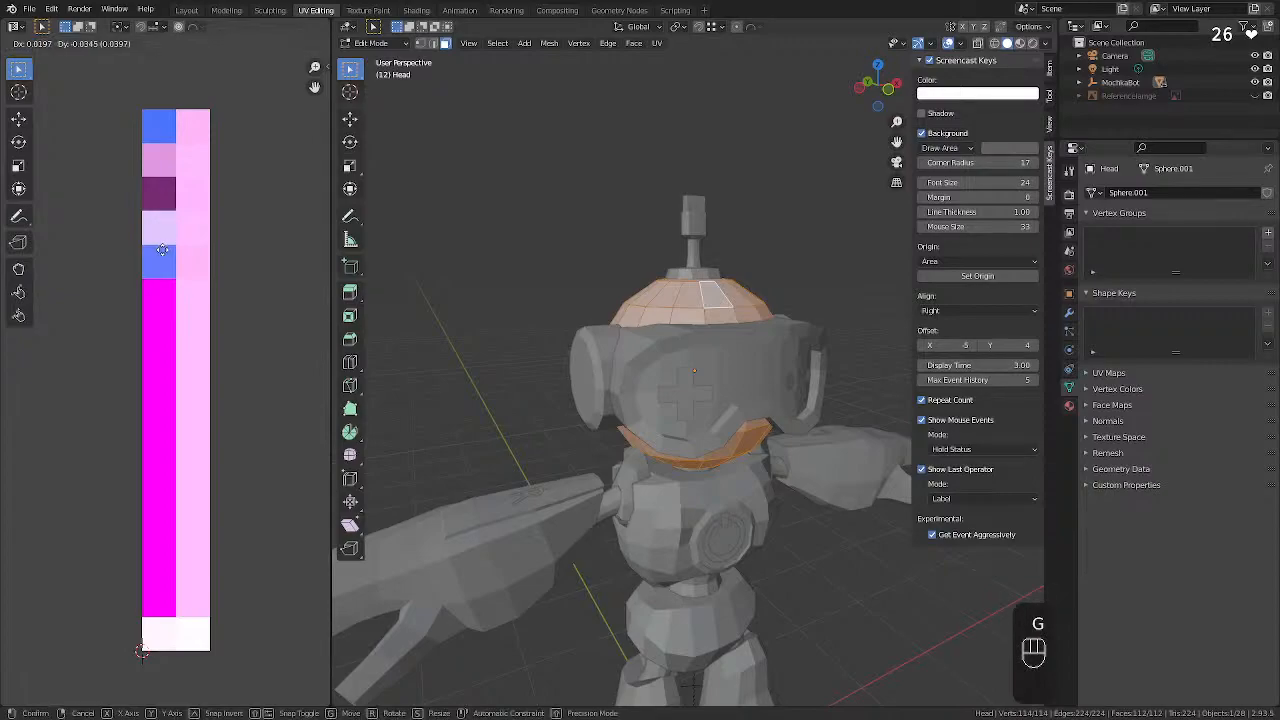
pyautogui.click(161, 264)
pyautogui.click(586, 266)
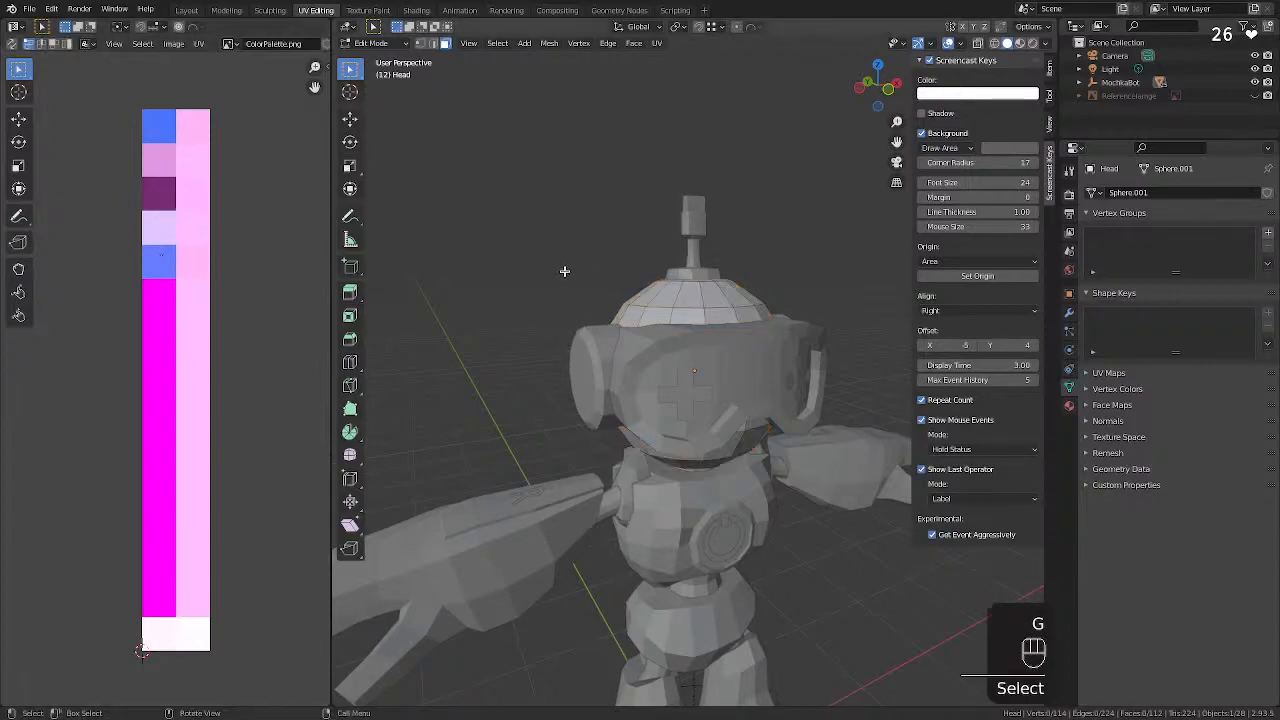
# Hide the 3D viewport's sidebar, inspect the robot in Material Preview and Rendered shading, and return to Solid shading.
pyautogui.click(1021, 43)
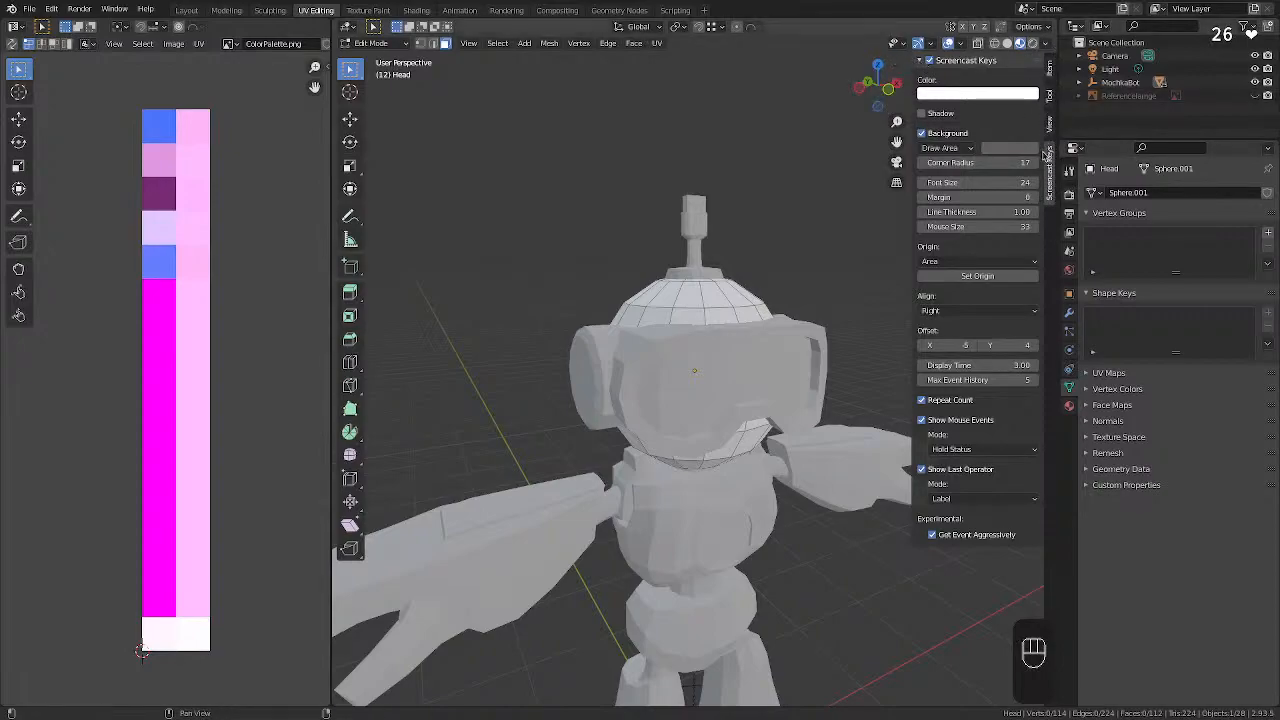
pyautogui.press('n')
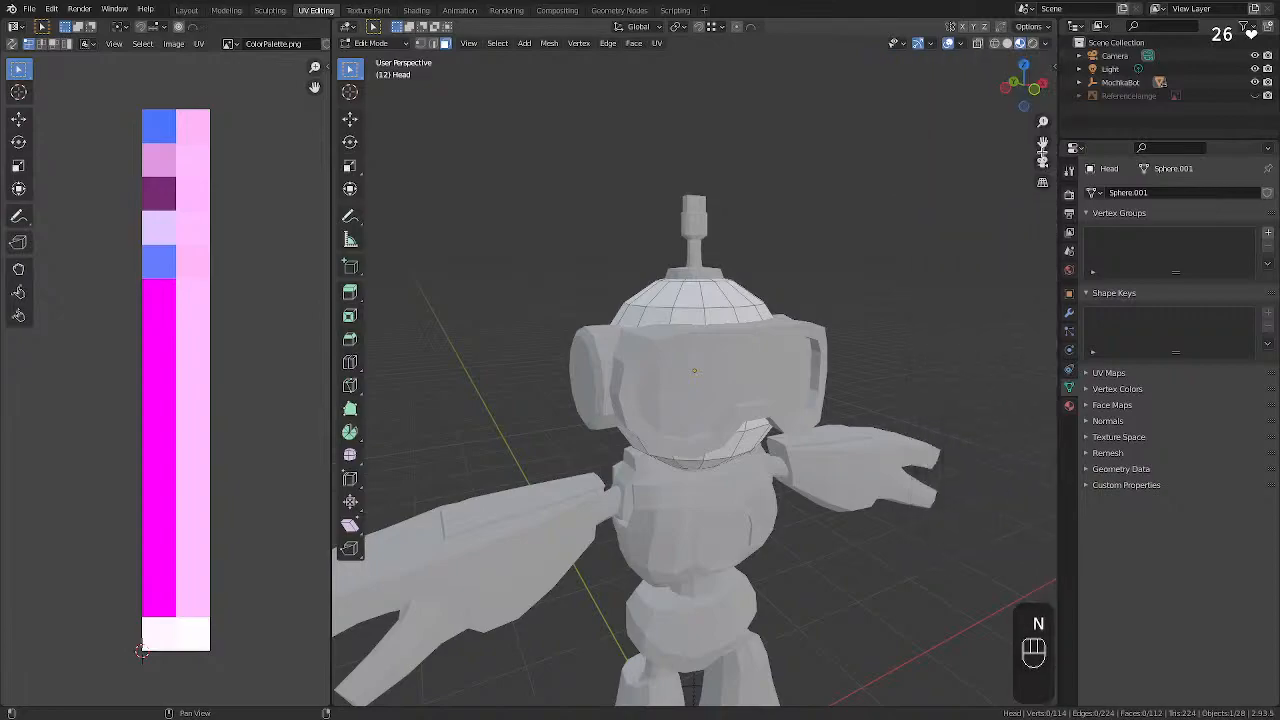
pyautogui.click(1032, 44)
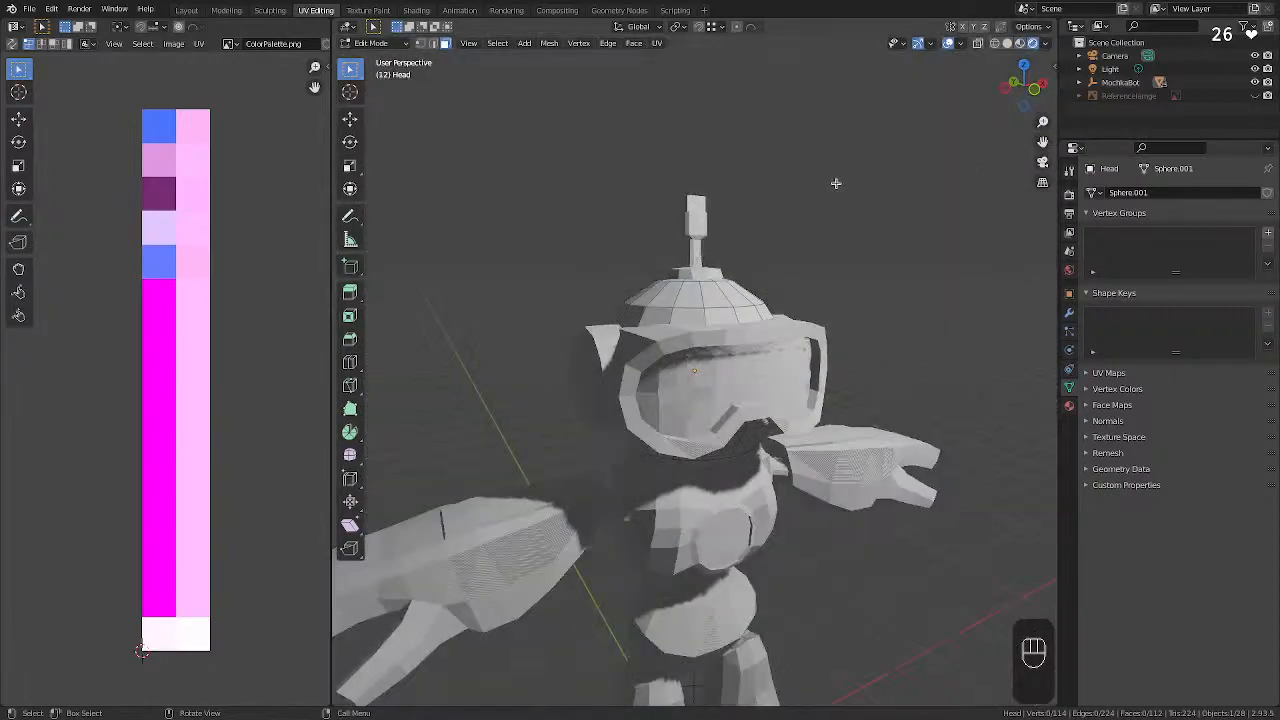
pyautogui.moveTo(837, 180)
pyautogui.mouseDown(button='middle')
pyautogui.moveTo(837, 223)
pyautogui.moveTo(851, 209)
pyautogui.mouseUp(button='middle')
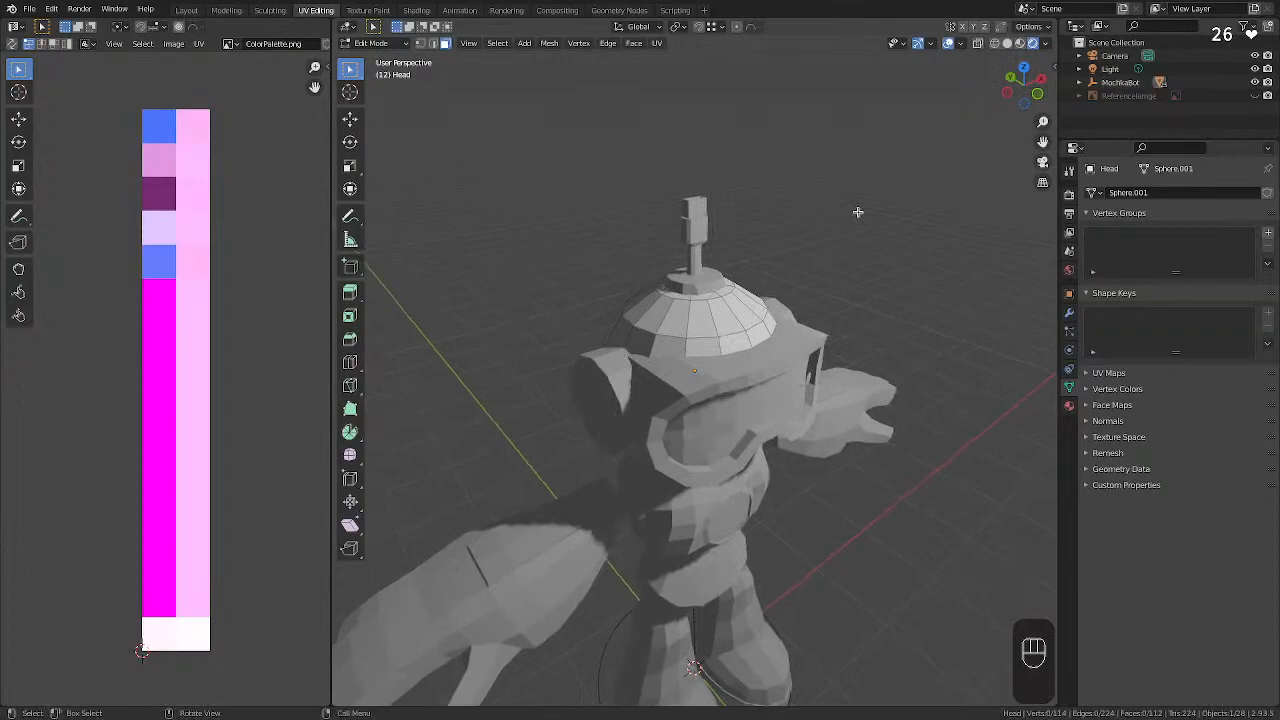
pyautogui.click(727, 317)
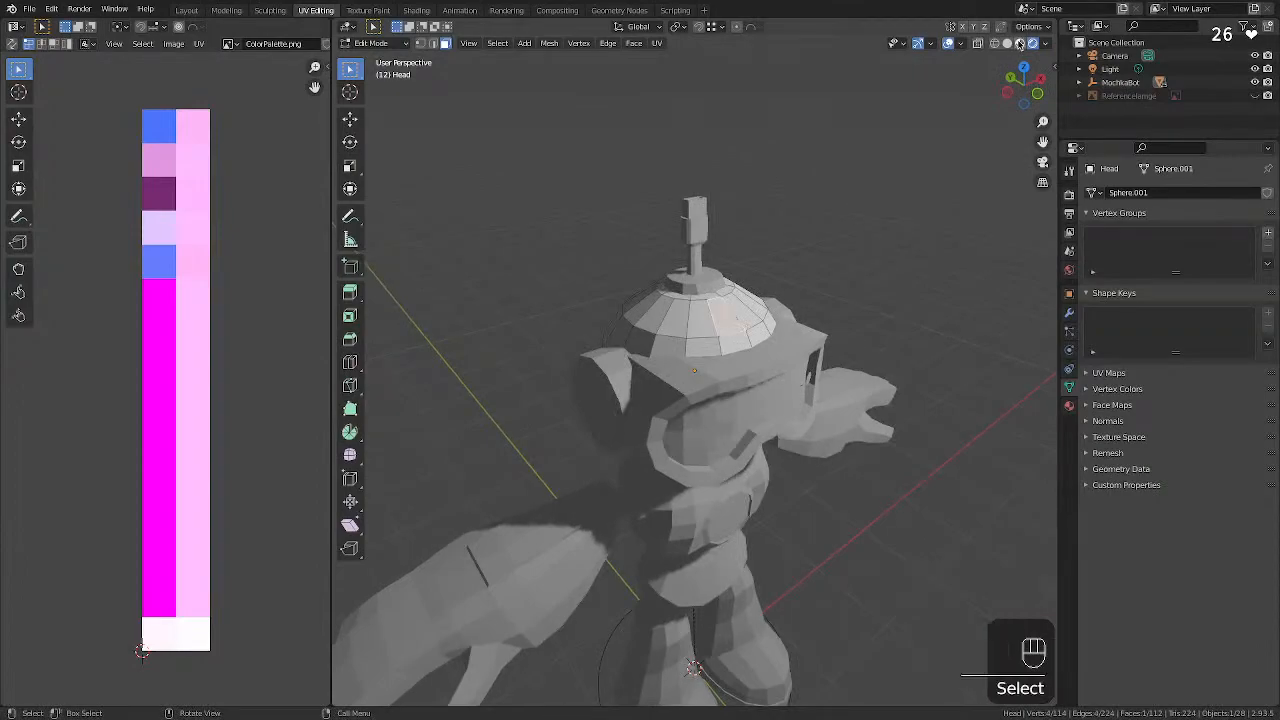
pyautogui.click(1020, 44)
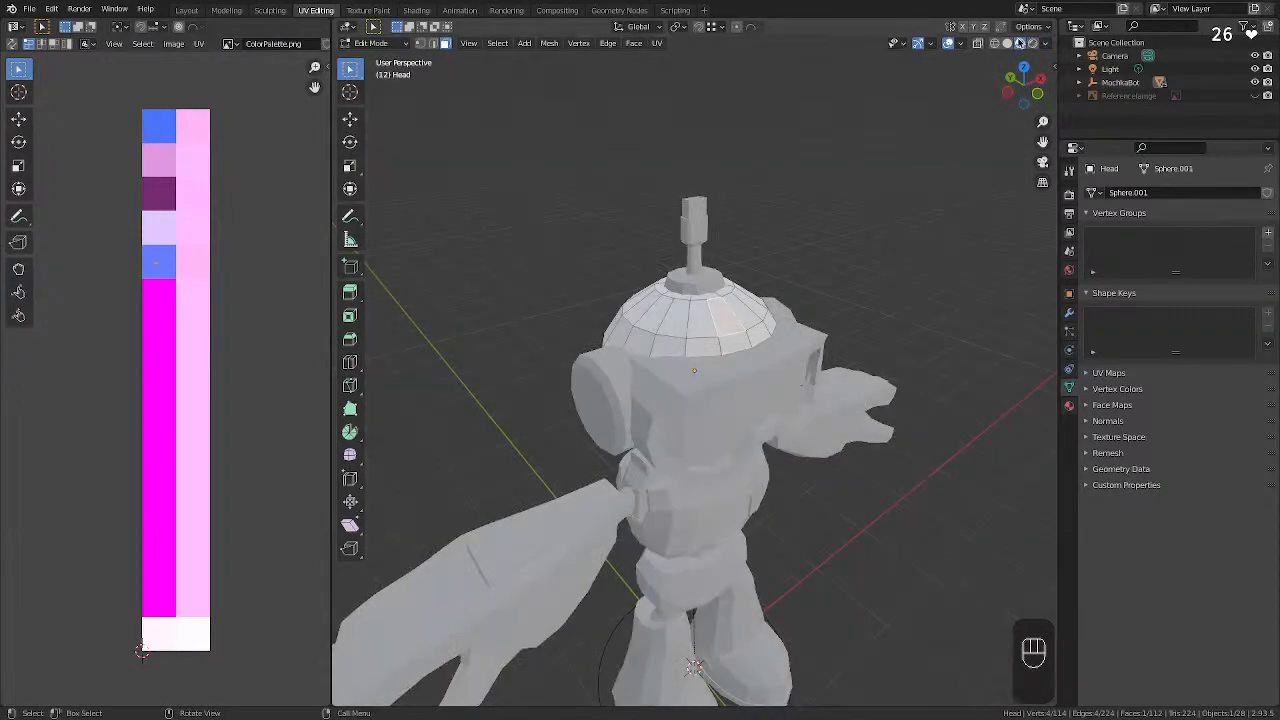
pyautogui.click(1008, 44)
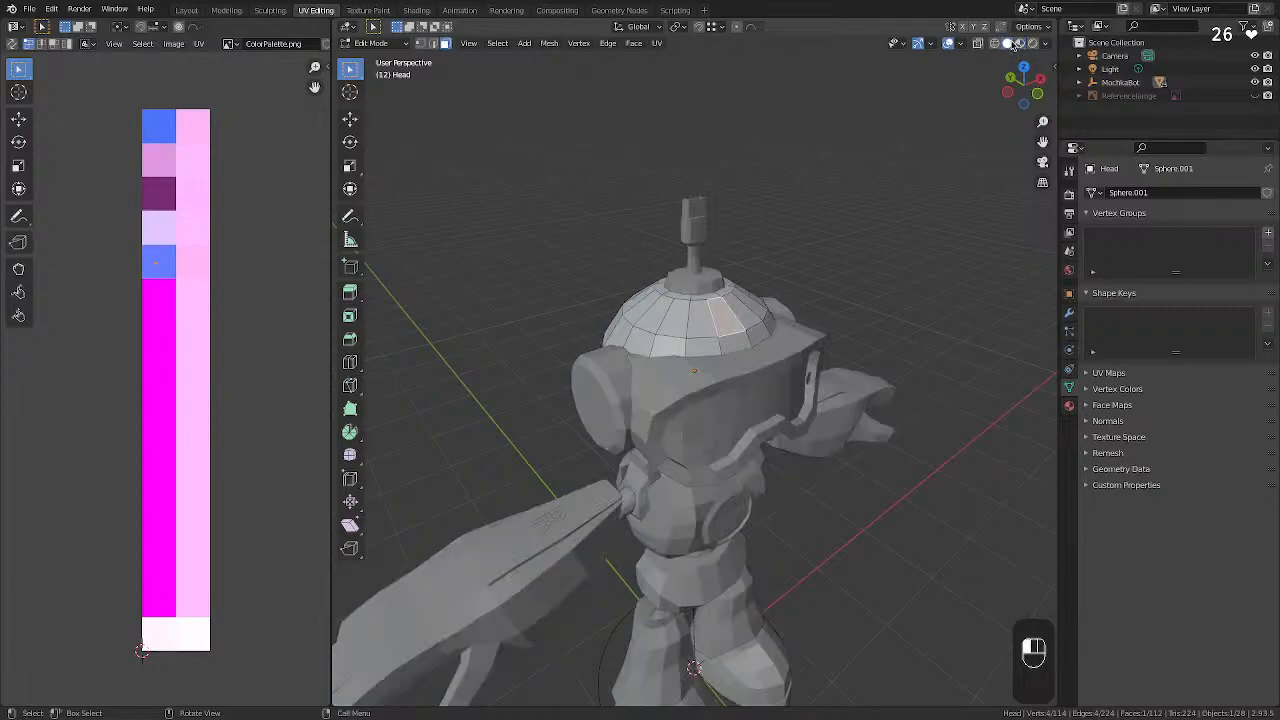
pyautogui.click(848, 195)
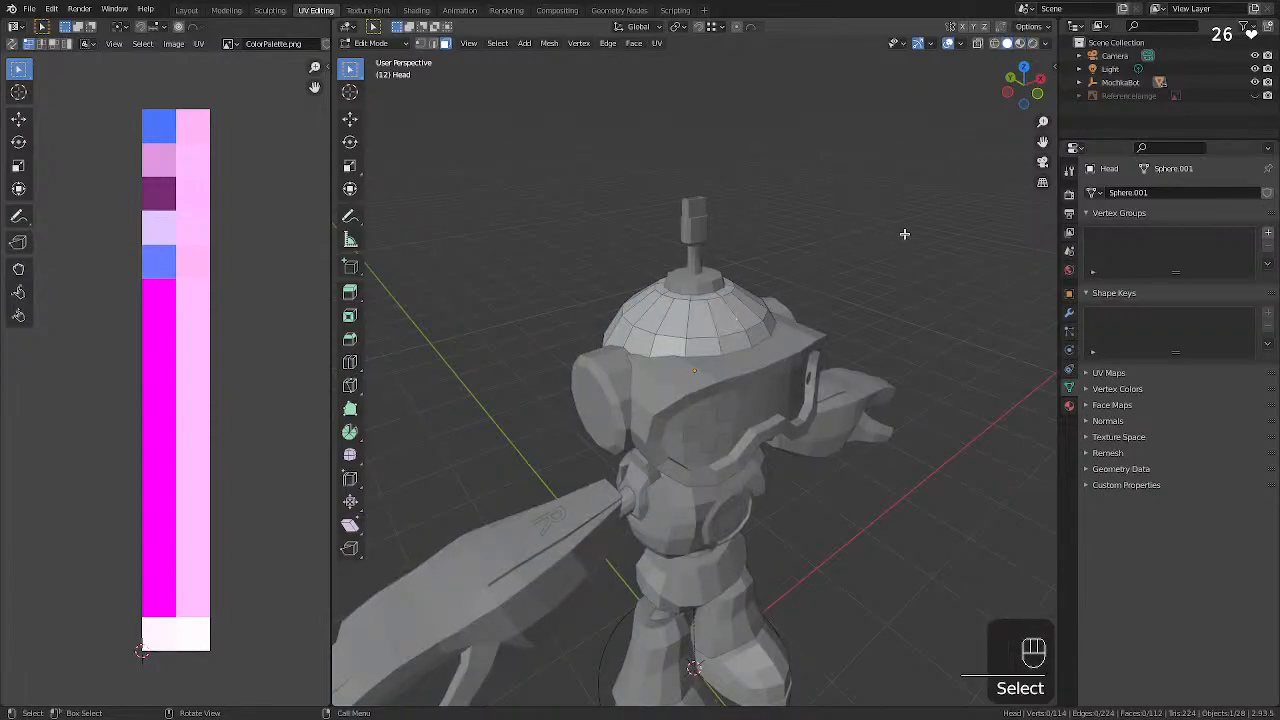
# Create a new material for the head and look over the list of existing materials and the new material's settings.
pyautogui.click(1069, 406)
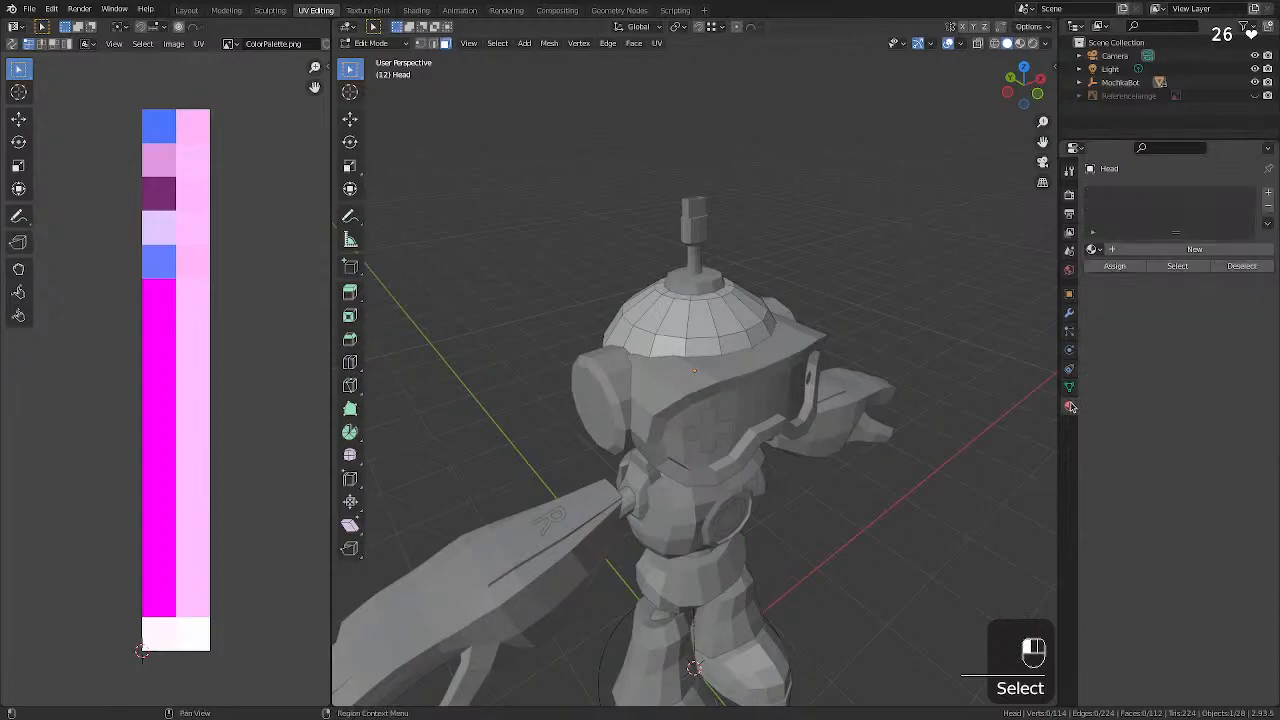
pyautogui.click(1176, 251)
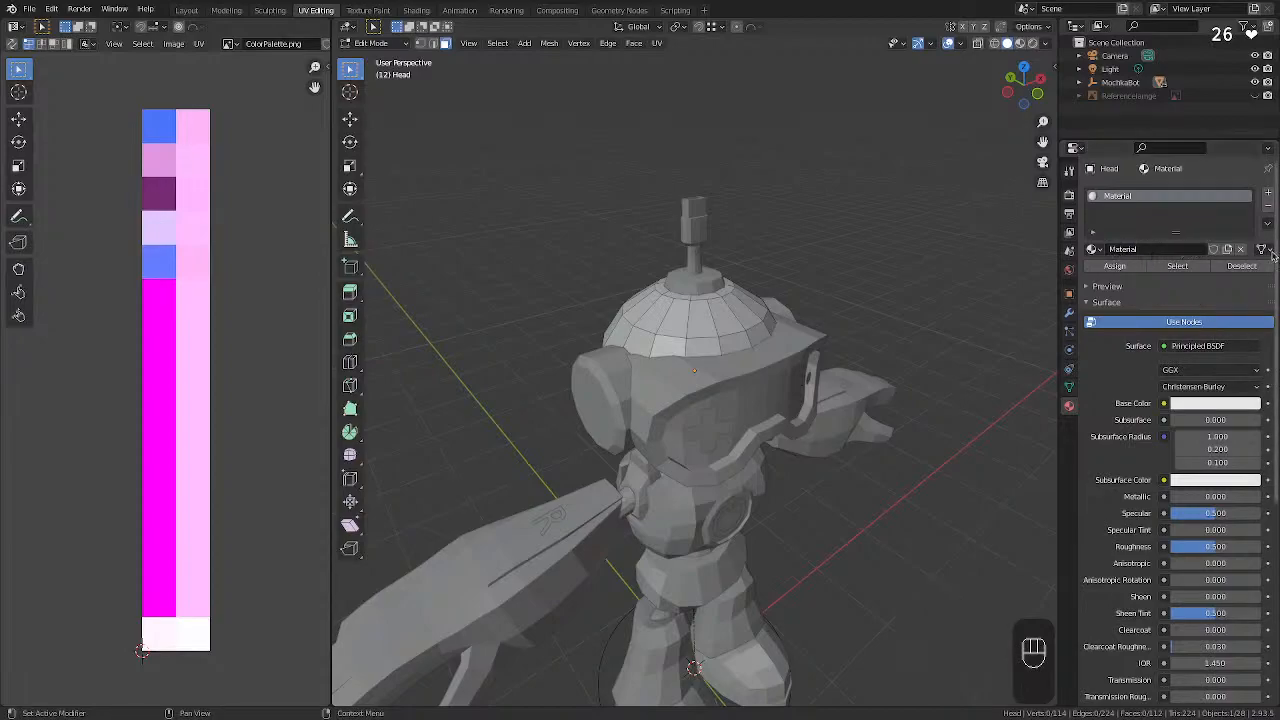
pyautogui.click(1097, 250)
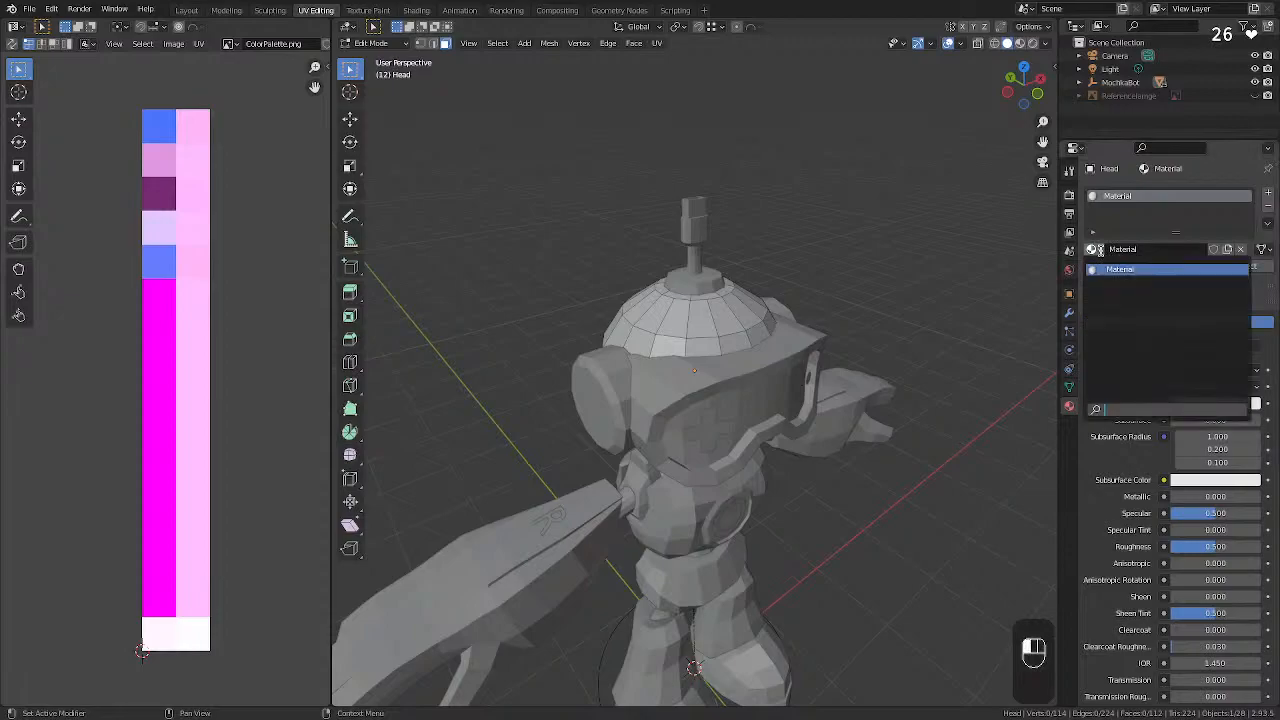
pyautogui.click(983, 264)
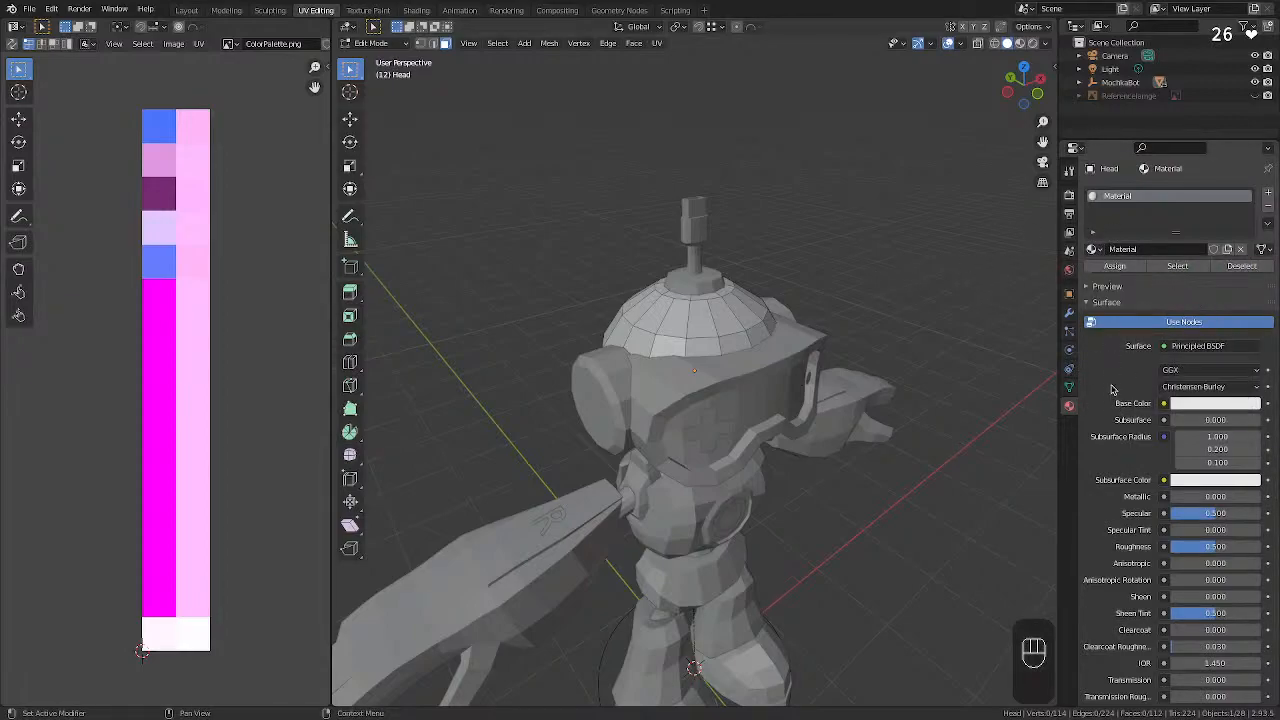
pyautogui.scroll(-5, 1118, 380)
pyautogui.scroll(5, 1118, 377)
# Select the head's faces by the new material's slot and assign the material to them, leaving its name as Material.
pyautogui.click(1178, 266)
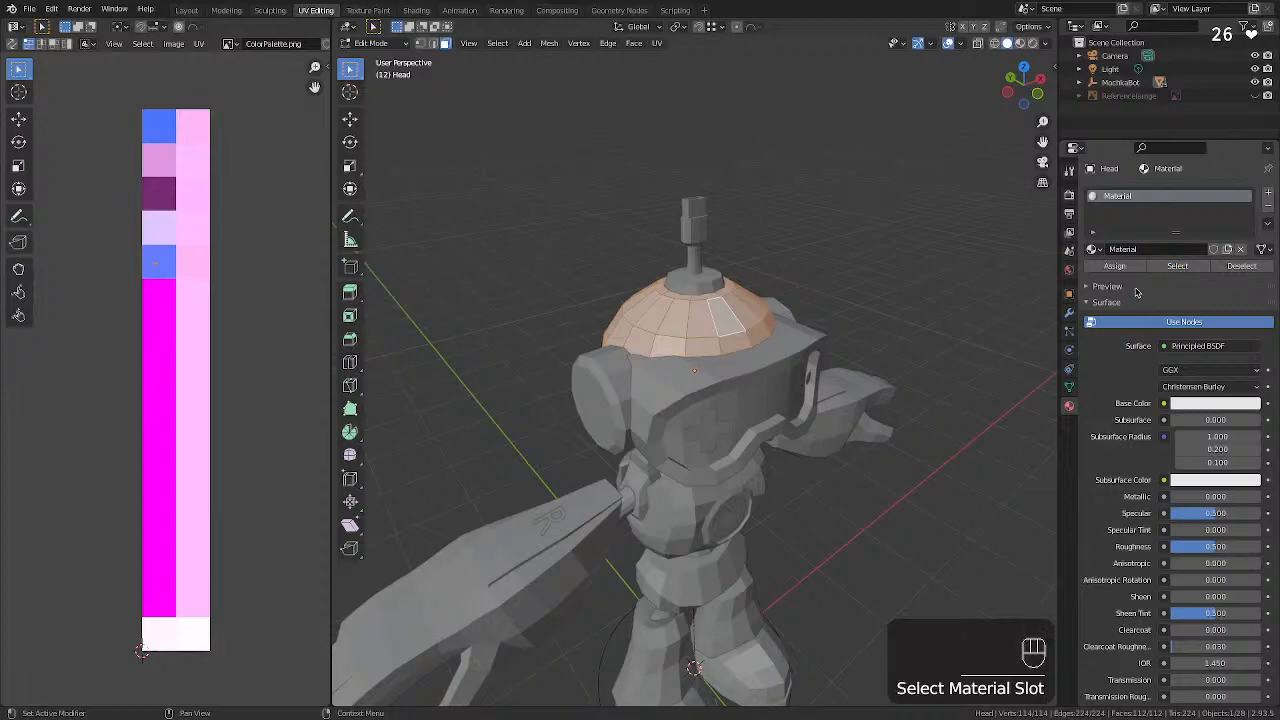
pyautogui.click(1089, 287)
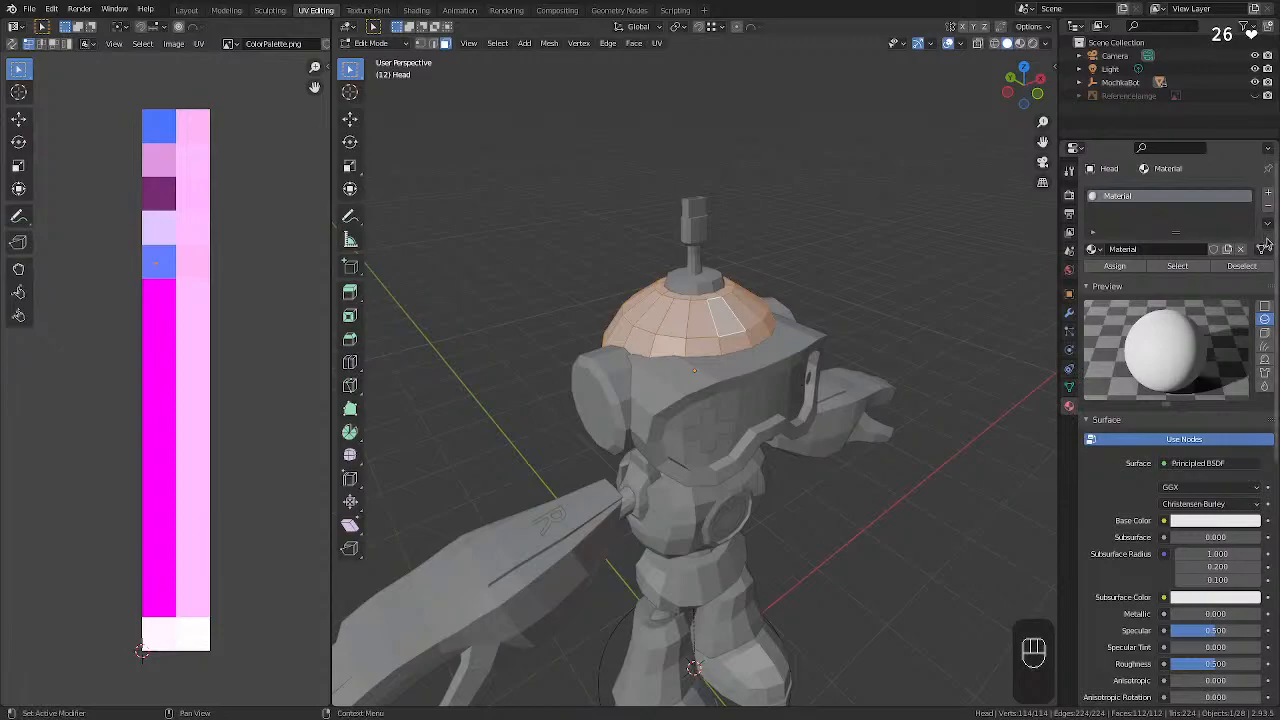
pyautogui.click(1180, 267)
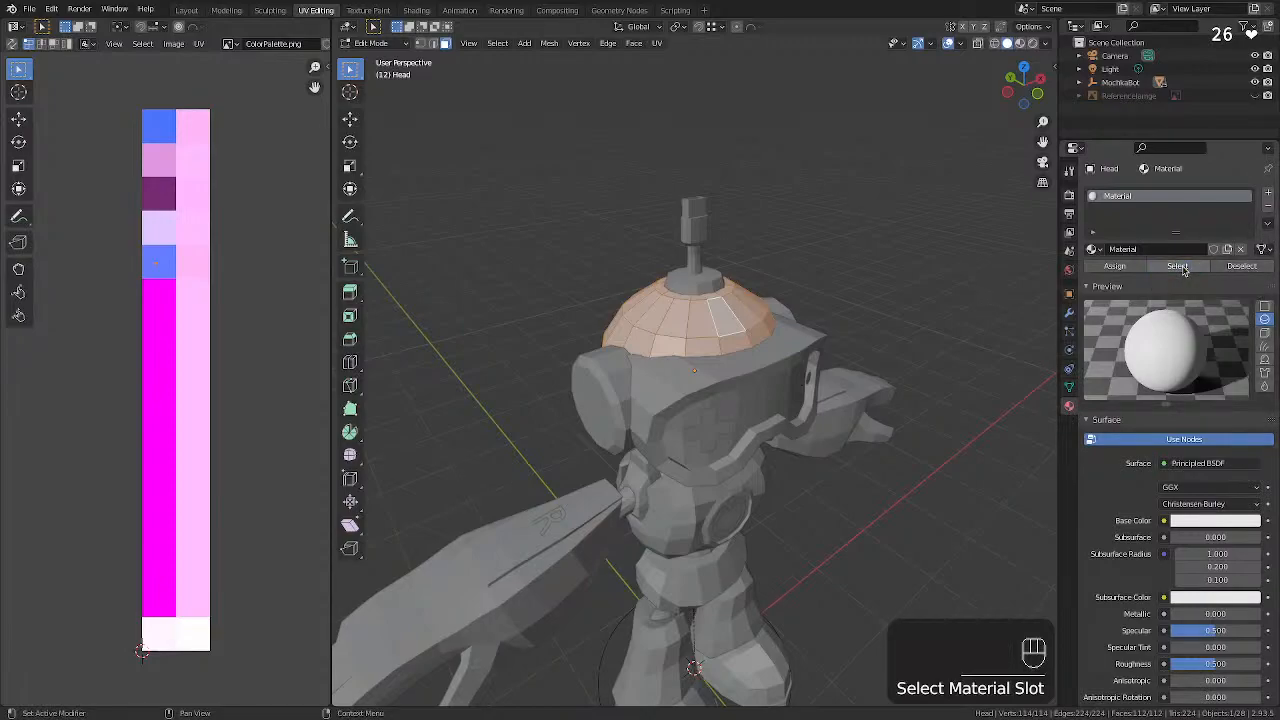
pyautogui.click(1130, 267)
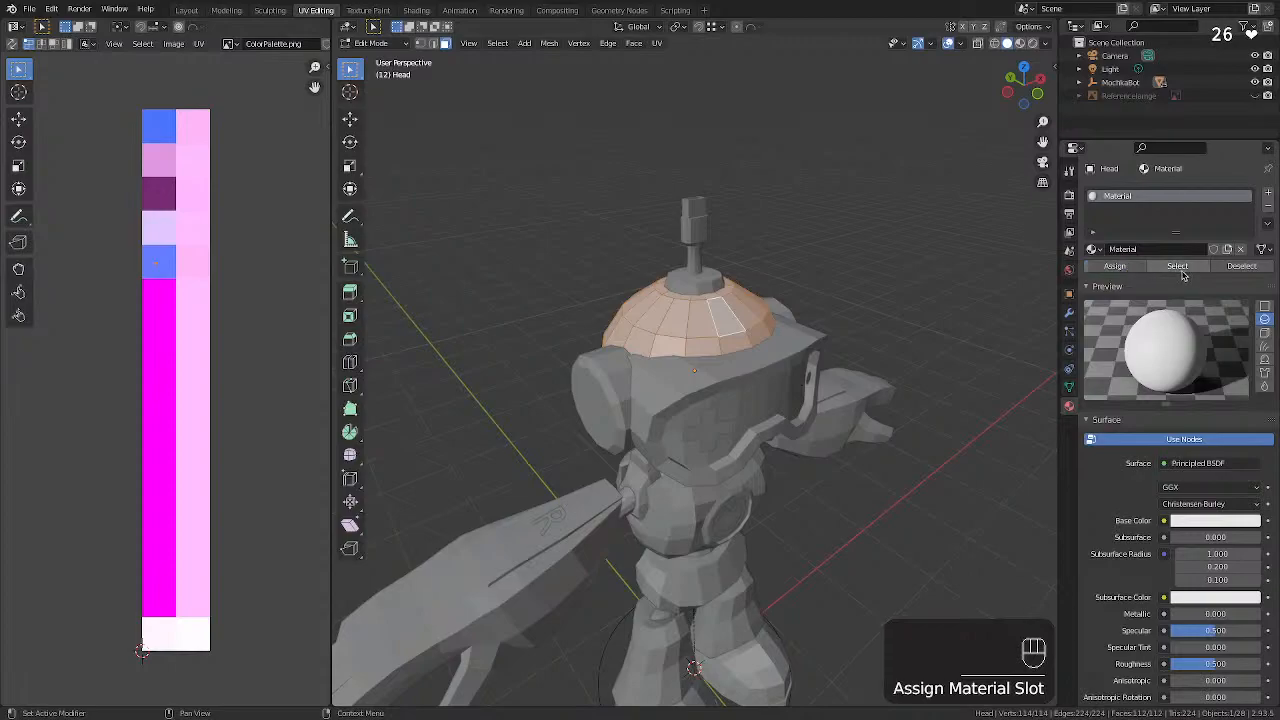
pyautogui.click(1105, 286)
pyautogui.doubleClick(1110, 196)
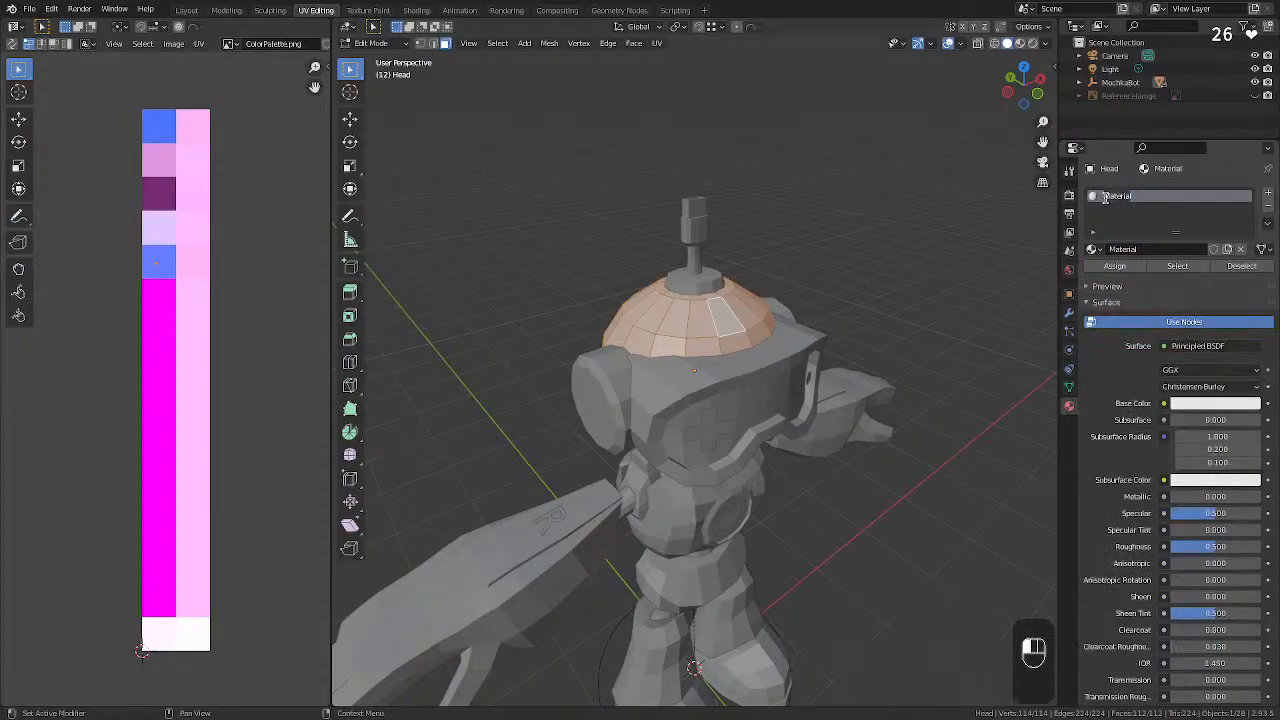
pyautogui.click(1137, 218)
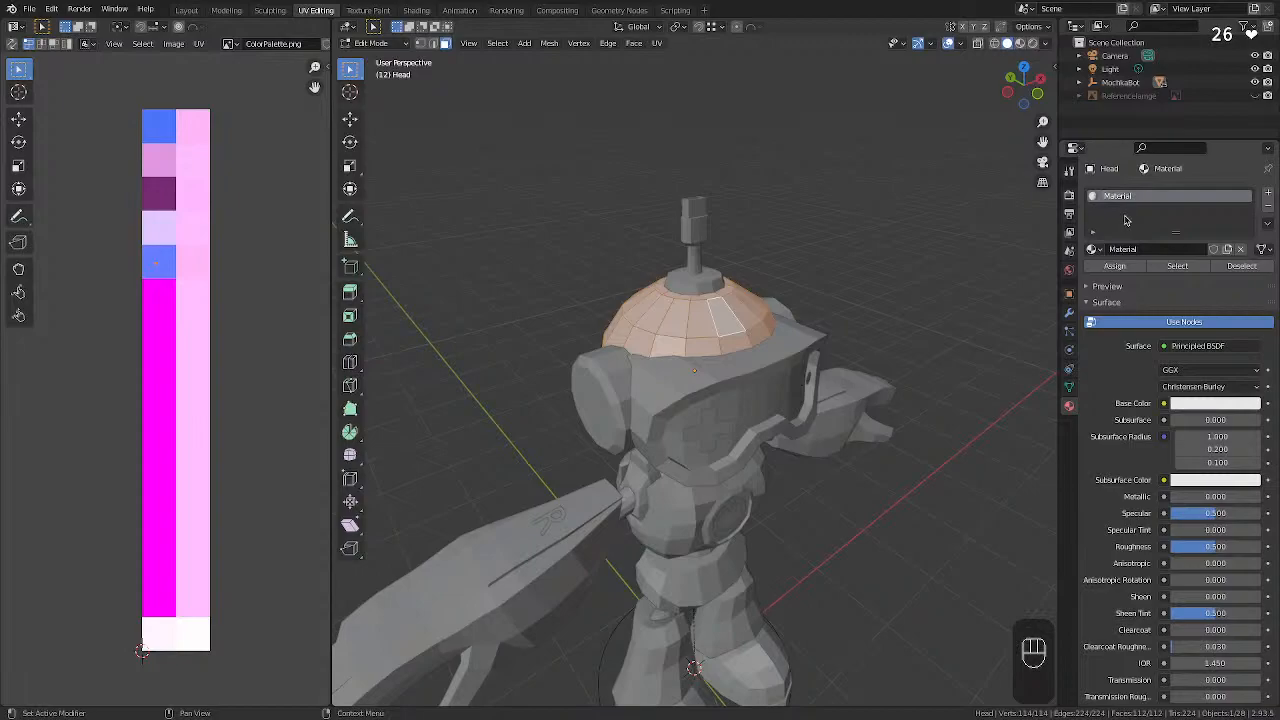
# Connect an Image Texture to the Base Color of the head's material.
pyautogui.click(1160, 168)
pyautogui.scroll(-2, 1135, 437)
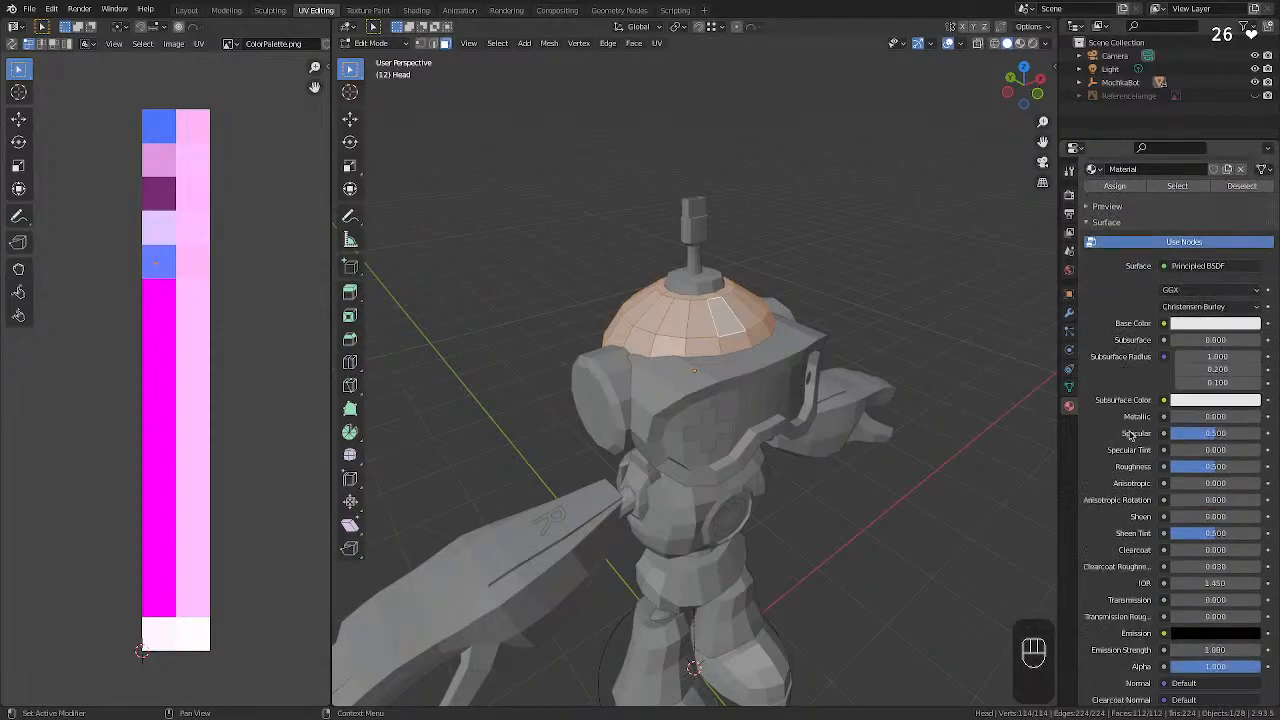
pyautogui.click(1229, 377)
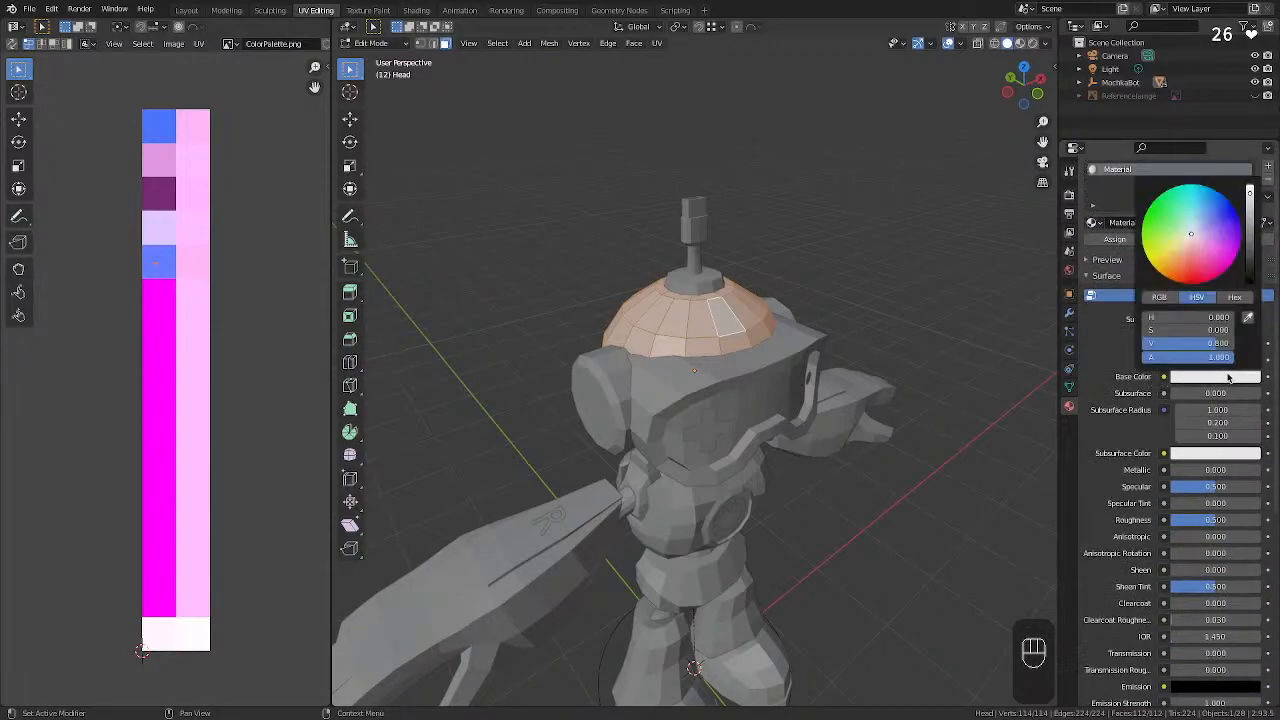
pyautogui.click(1164, 377)
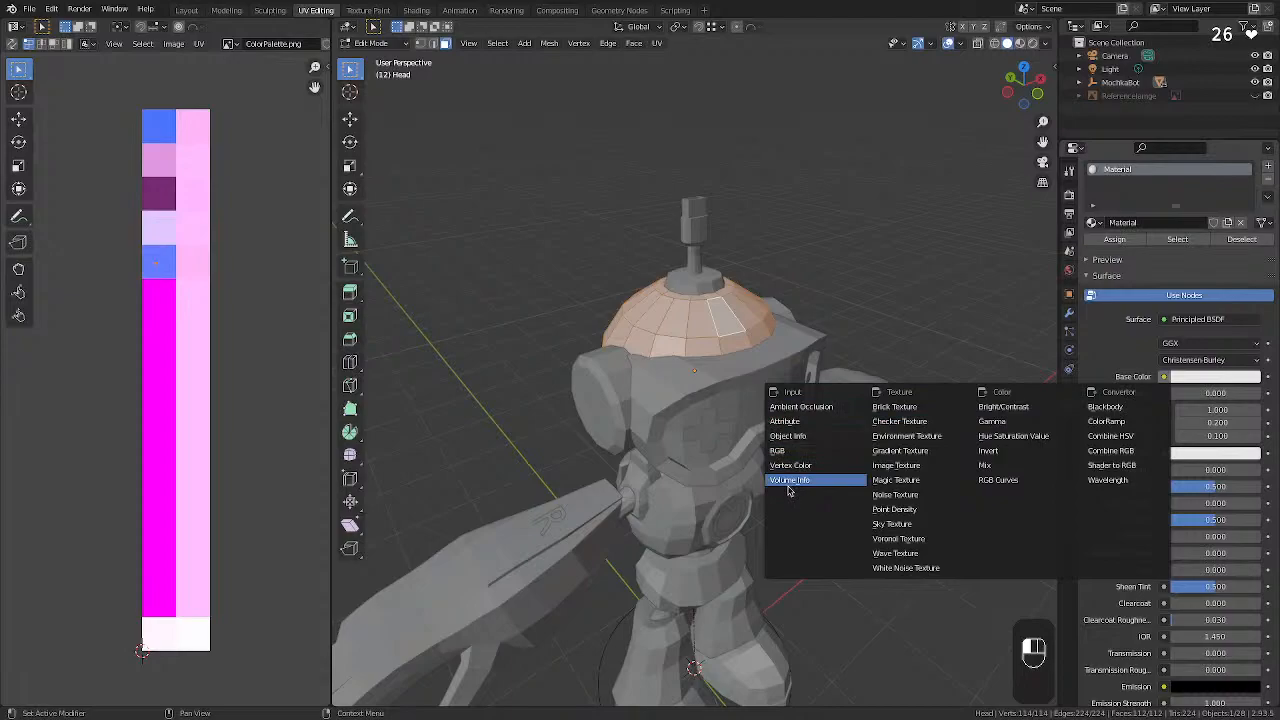
pyautogui.click(896, 465)
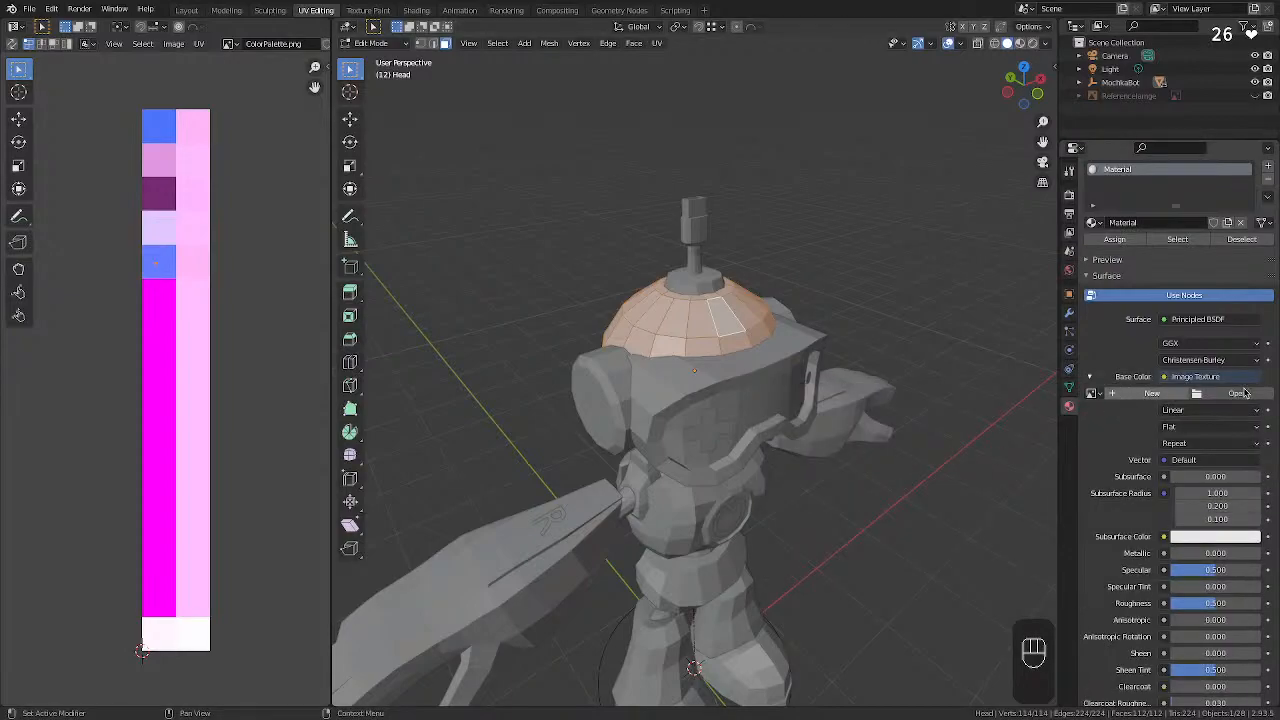
# Load ColorPalette.png from the src folder into the Base Color image texture and collapse the texture's settings.
pyautogui.click(1238, 393)
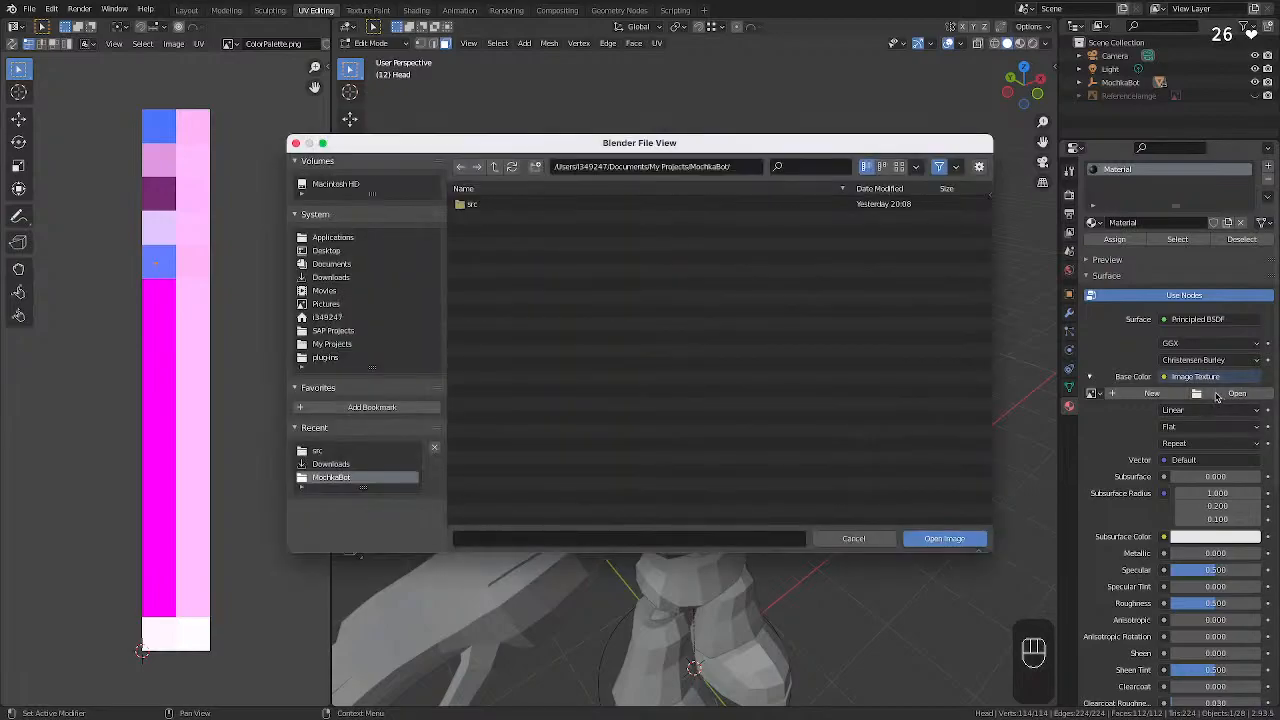
pyautogui.doubleClick(480, 205)
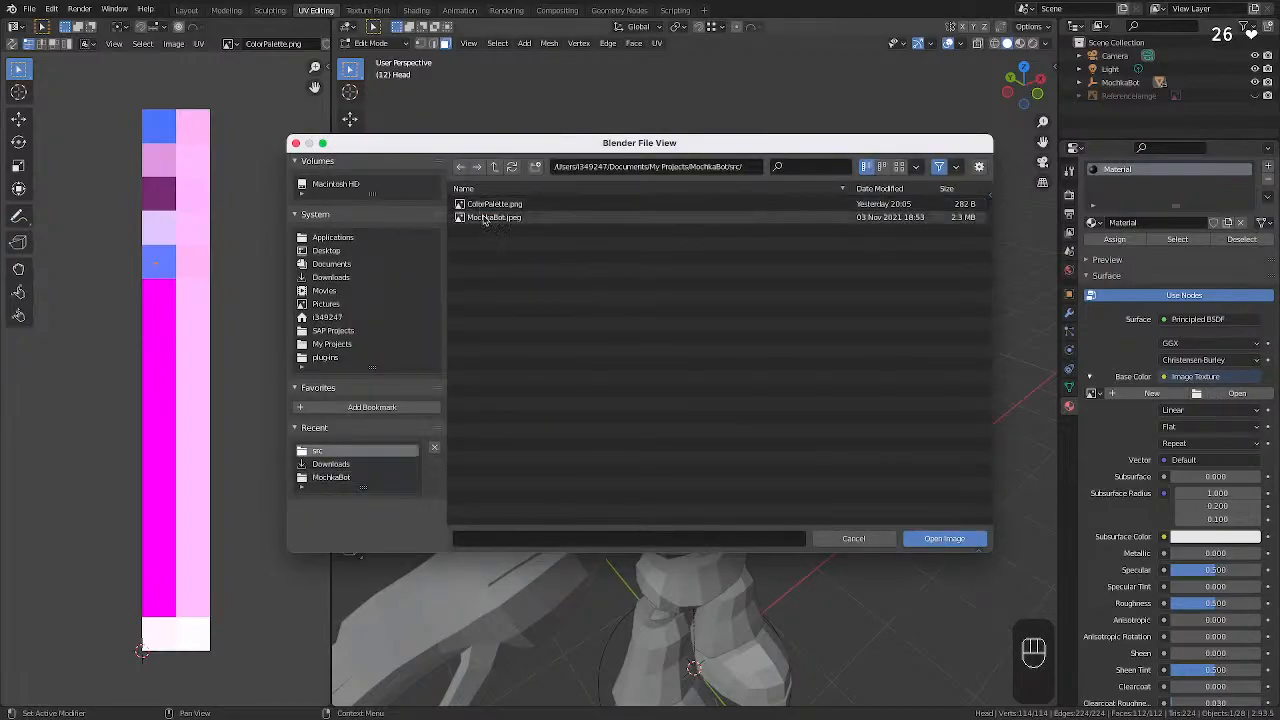
pyautogui.click(488, 204)
pyautogui.click(948, 540)
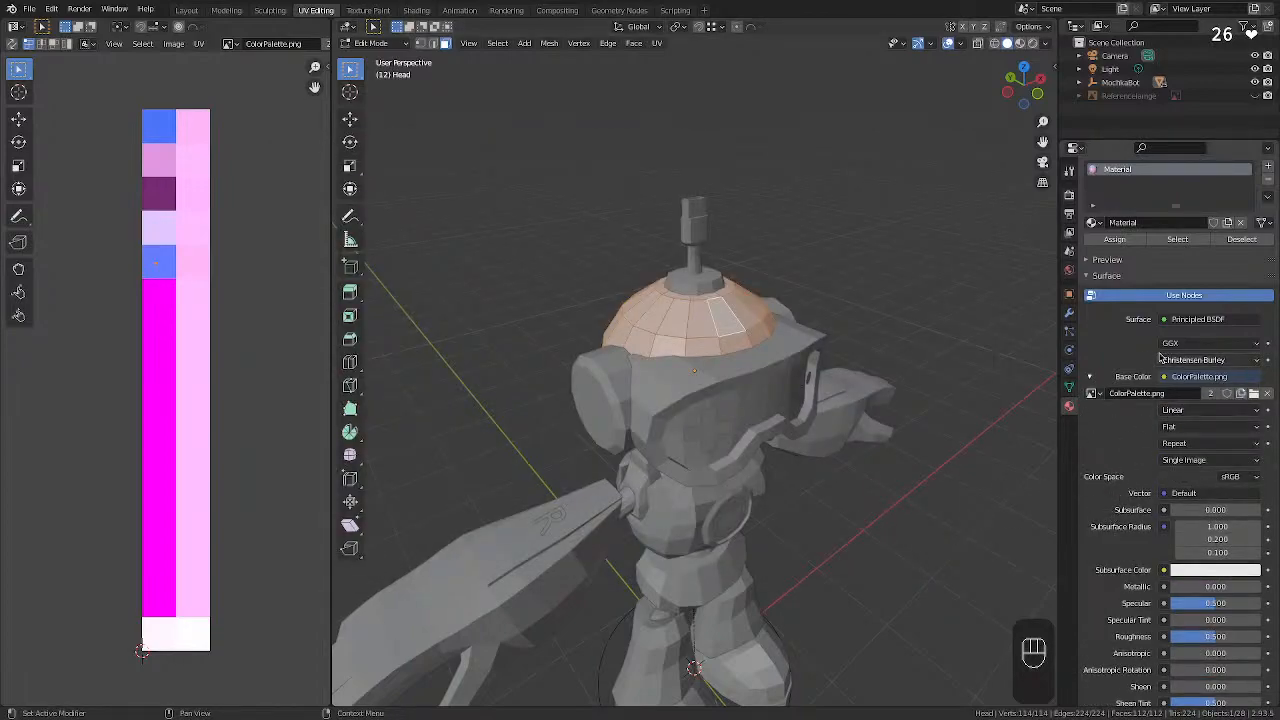
pyautogui.click(1089, 377)
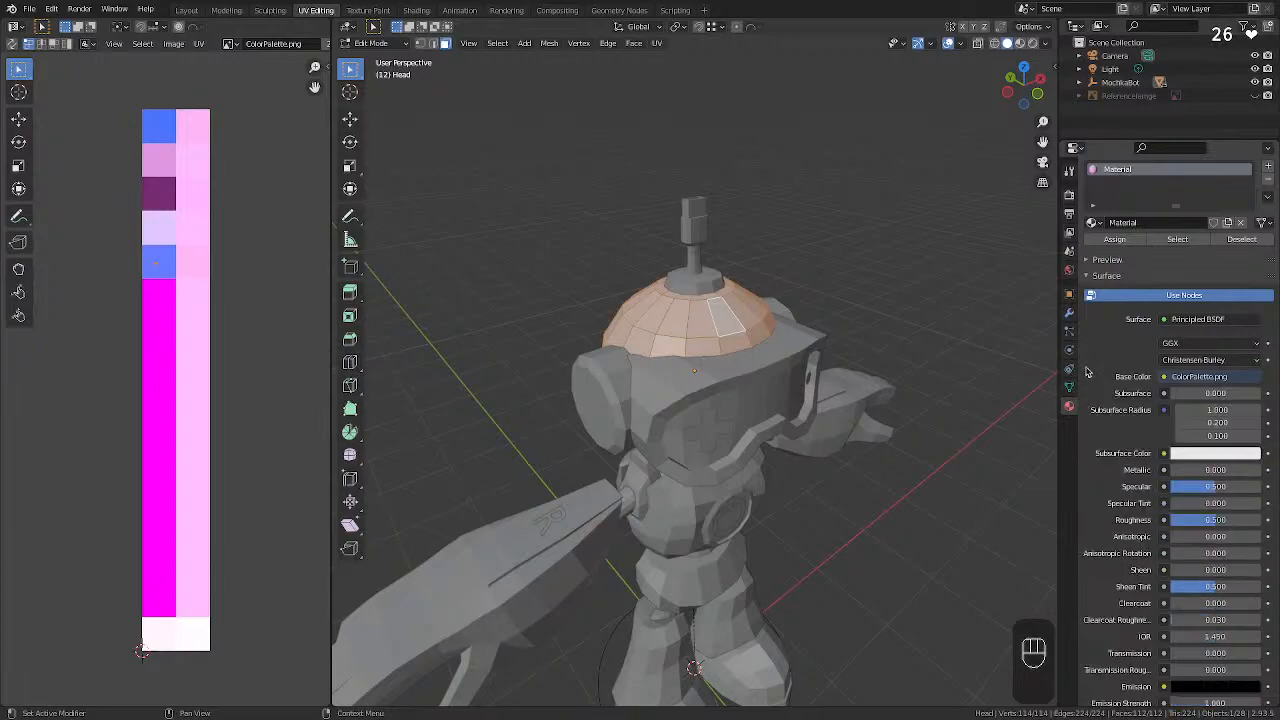
# Display the model in Material Preview shading and deselect the head's faces.
pyautogui.click(1020, 43)
pyautogui.click(917, 323)
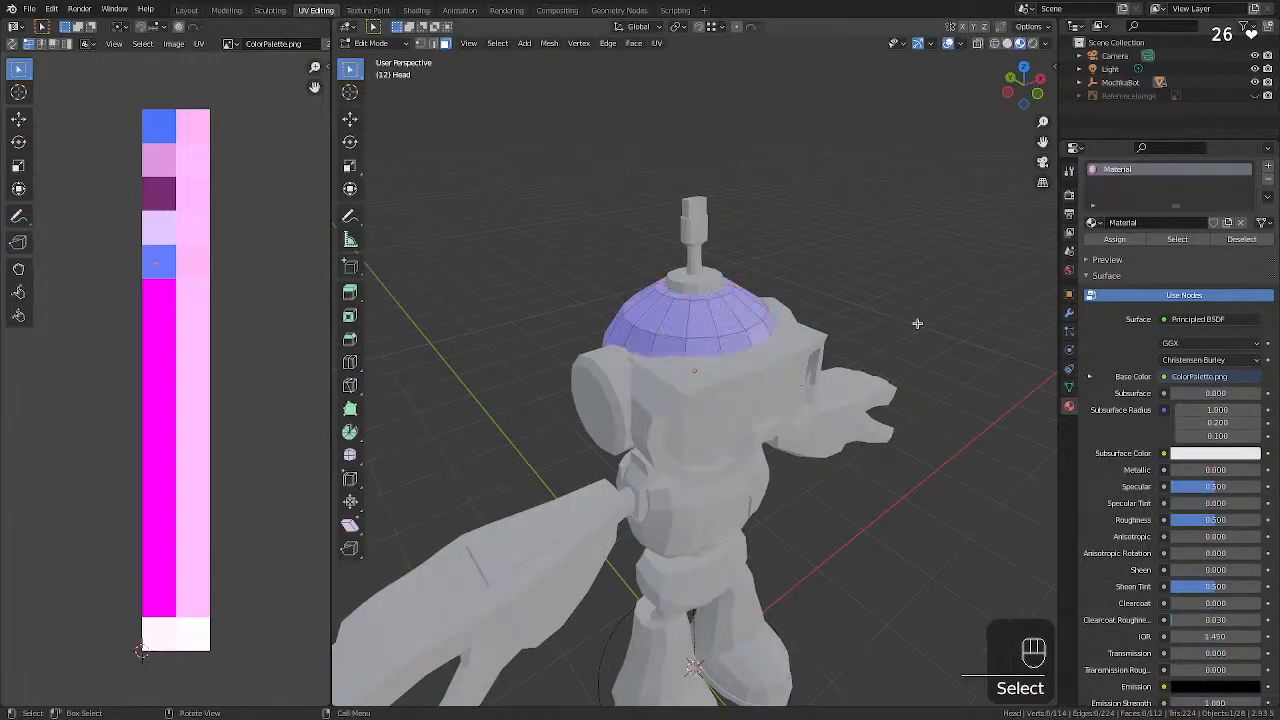
pyautogui.click(170, 138)
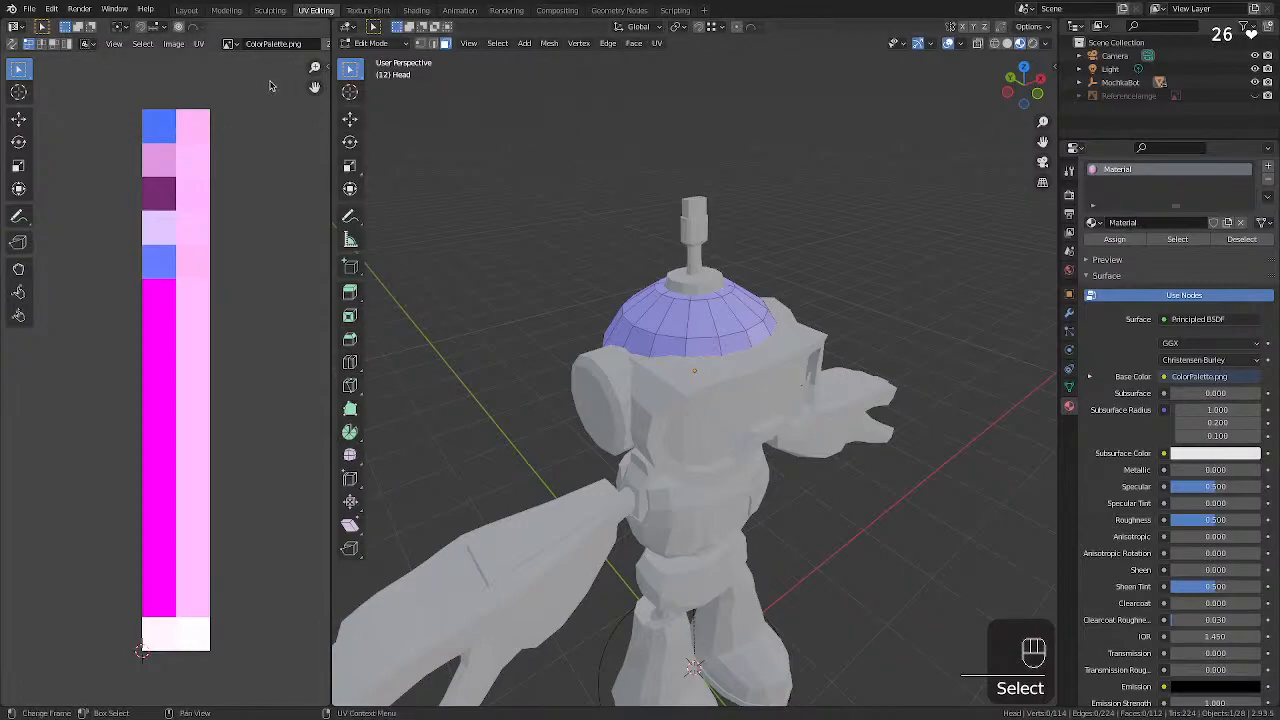
# Make a separate copy of the palette image in the UV editor and select all of the head's faces.
pyautogui.click(326, 45)
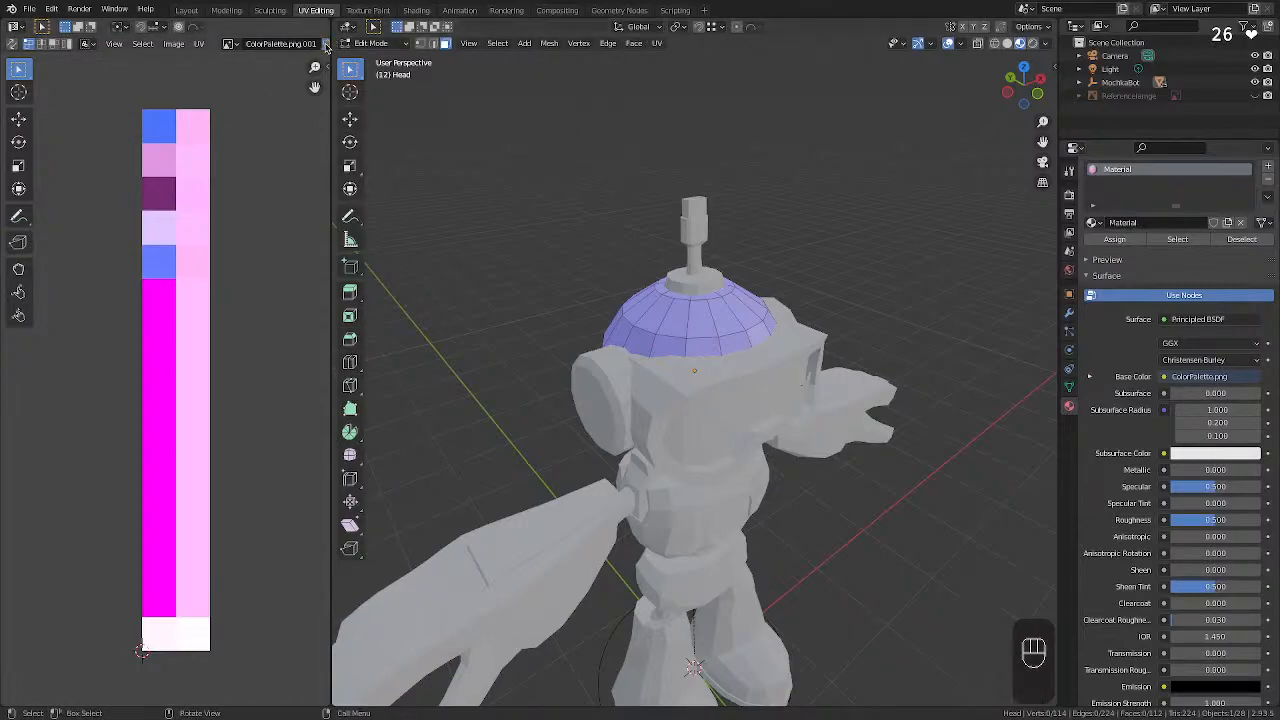
pyautogui.click(189, 157)
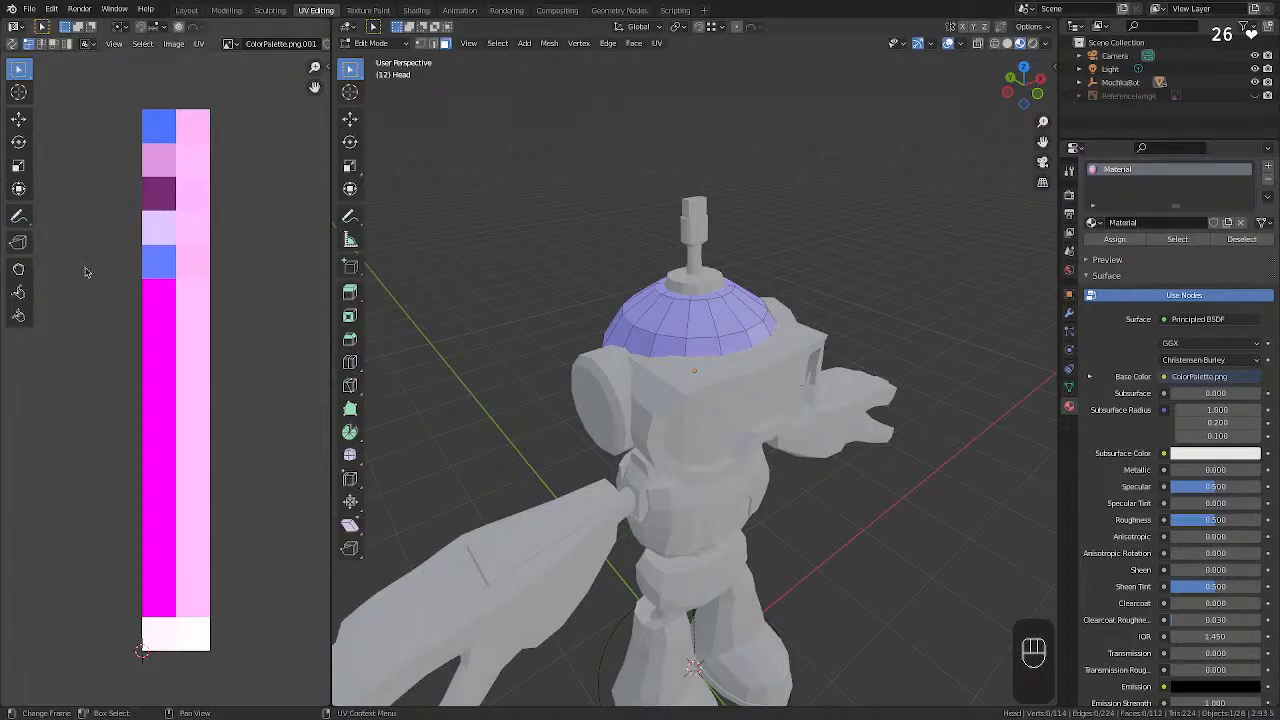
pyautogui.click(754, 327)
pyautogui.click(735, 322)
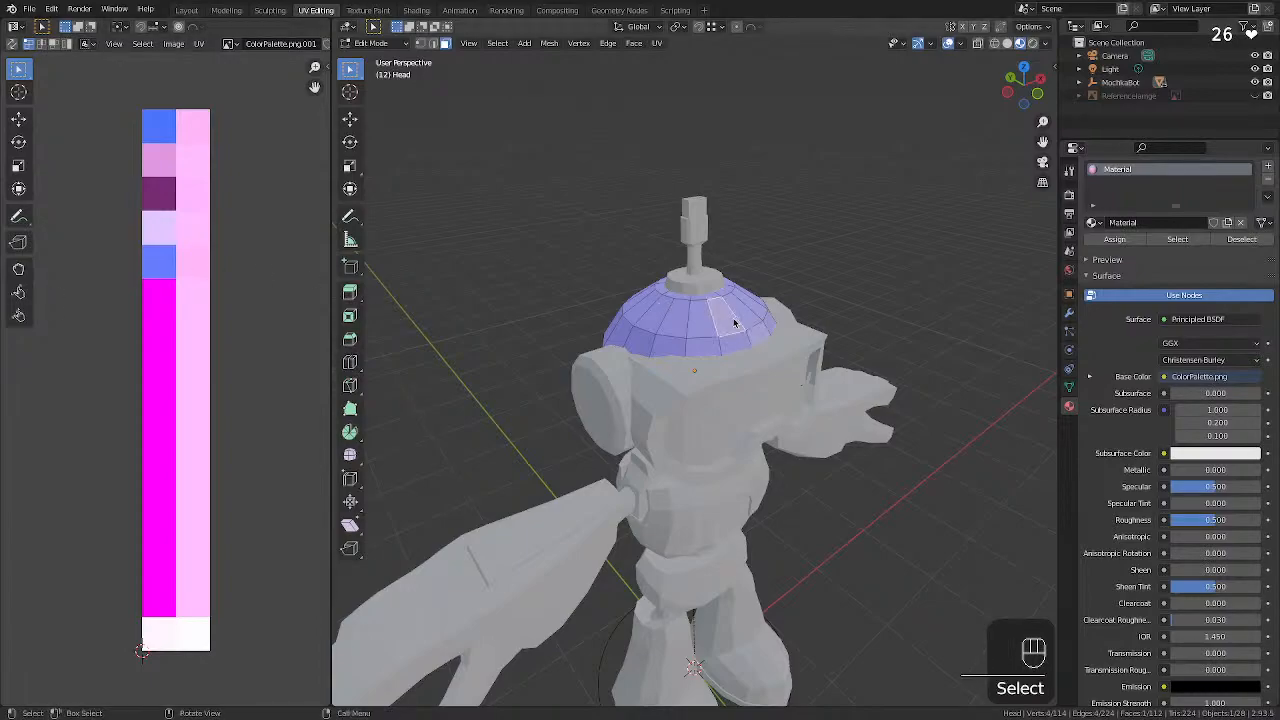
pyautogui.press('a')
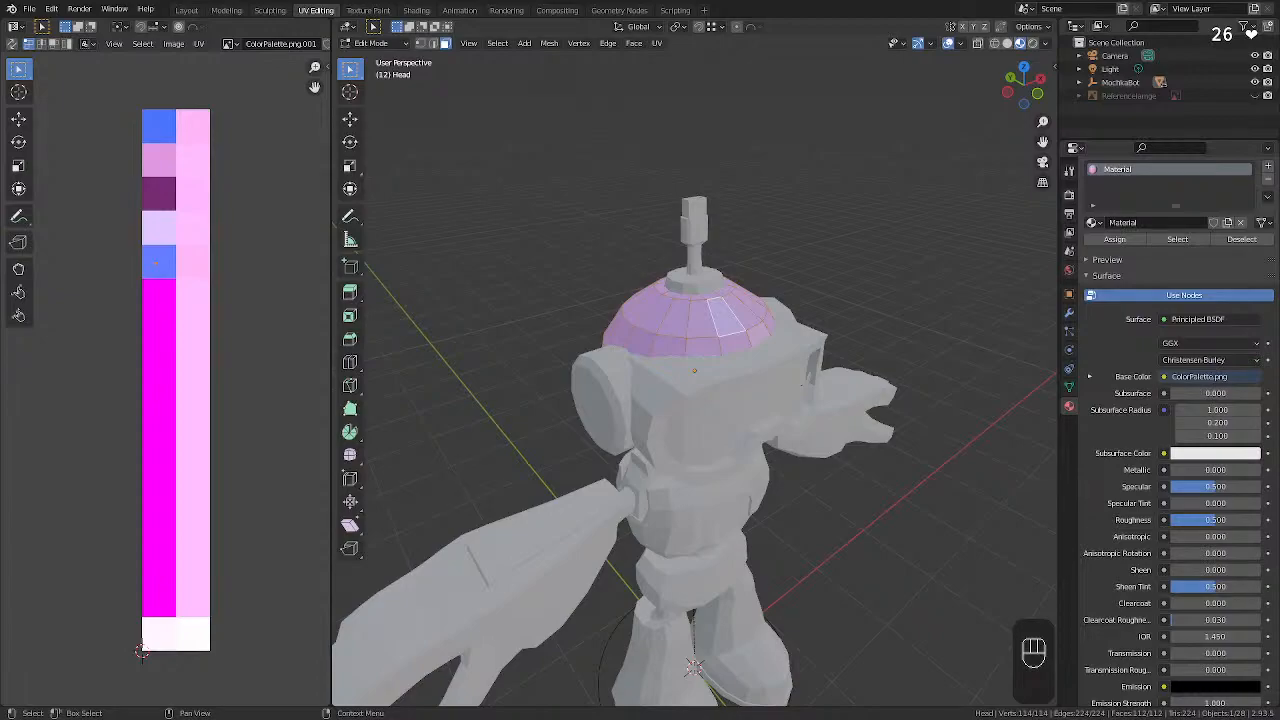
# Switch to Vectornator and bring the ColorPalete32bit artboard into view.
pyautogui.hotkey('ctrl', 'Up')
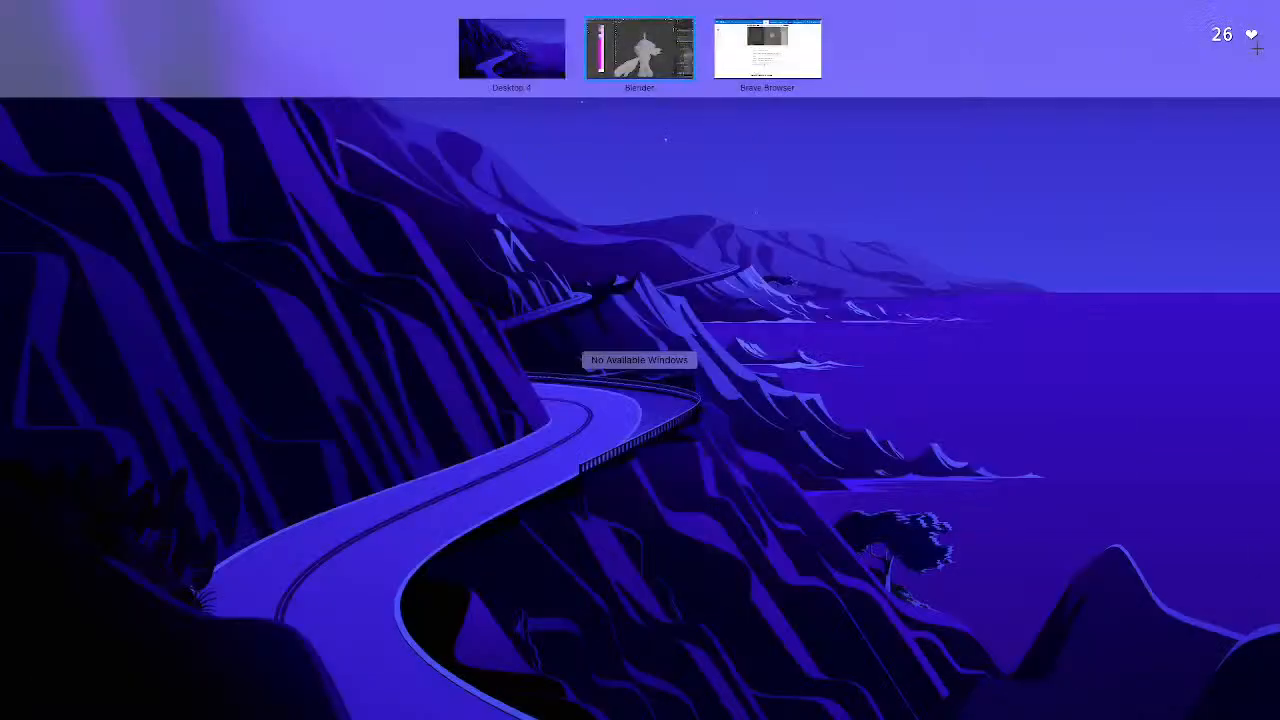
pyautogui.moveTo(790, 700); pyautogui.dragTo(690, 270)
pyautogui.click(637, 289)
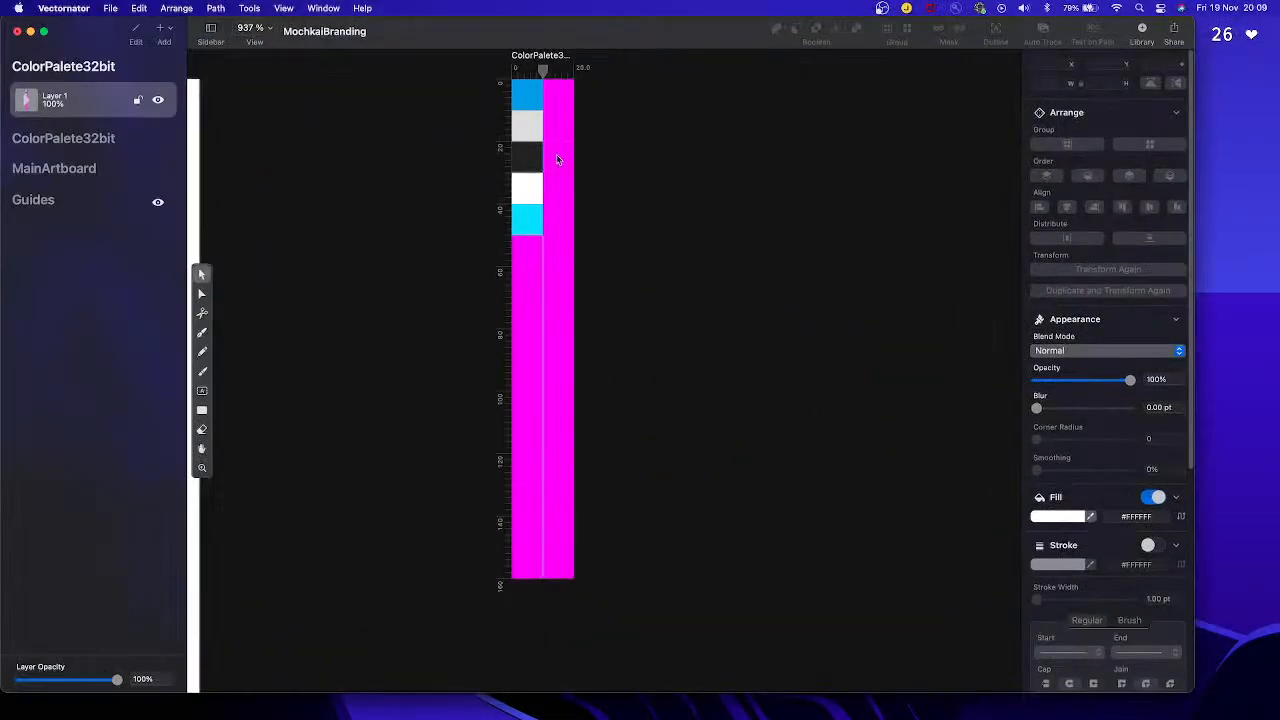
pyautogui.moveTo(551, 56); pyautogui.dragTo(592, 85)
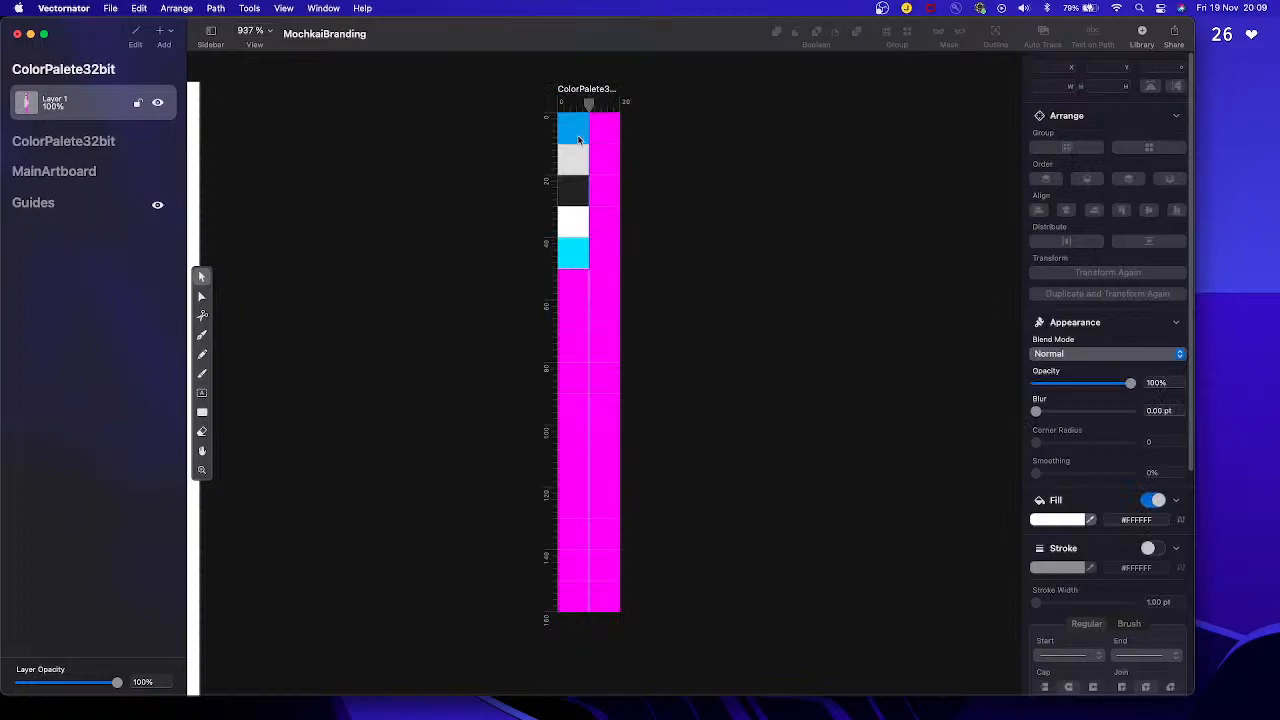
pyautogui.click(573, 128)
pyautogui.click(606, 598)
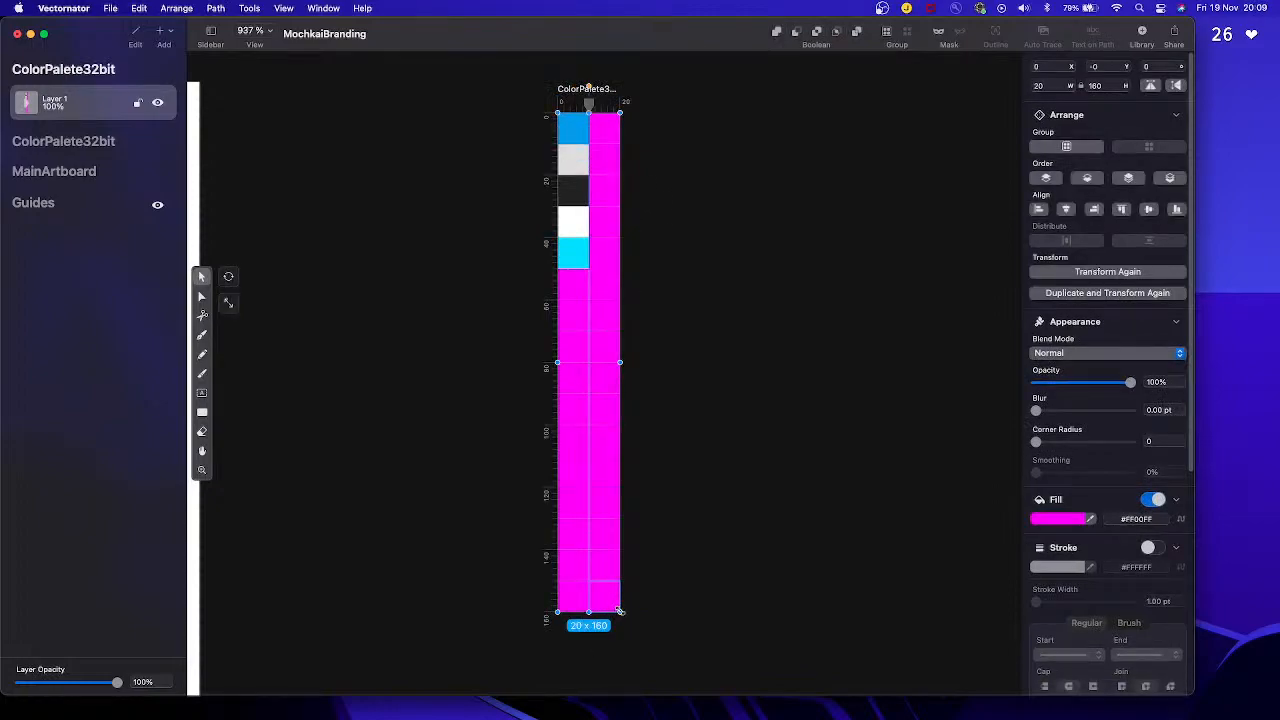
pyautogui.press('super+g')
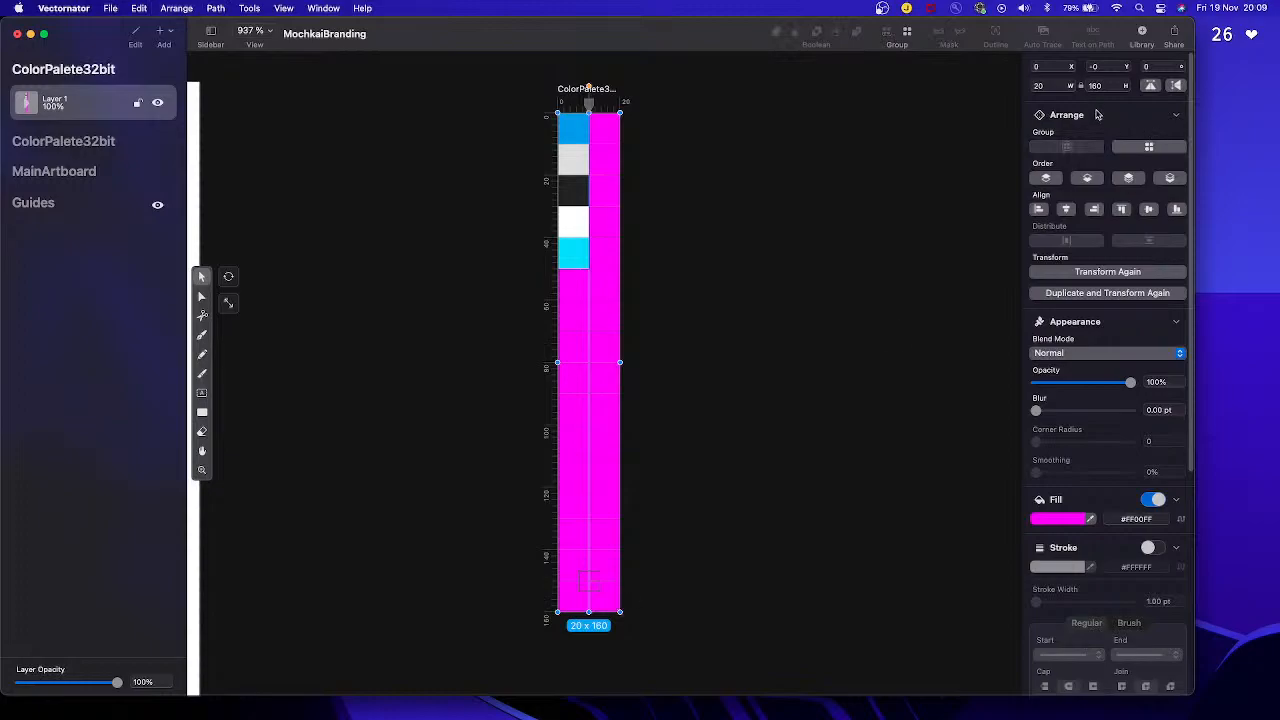
pyautogui.click(1047, 86)
pyautogui.write('2')
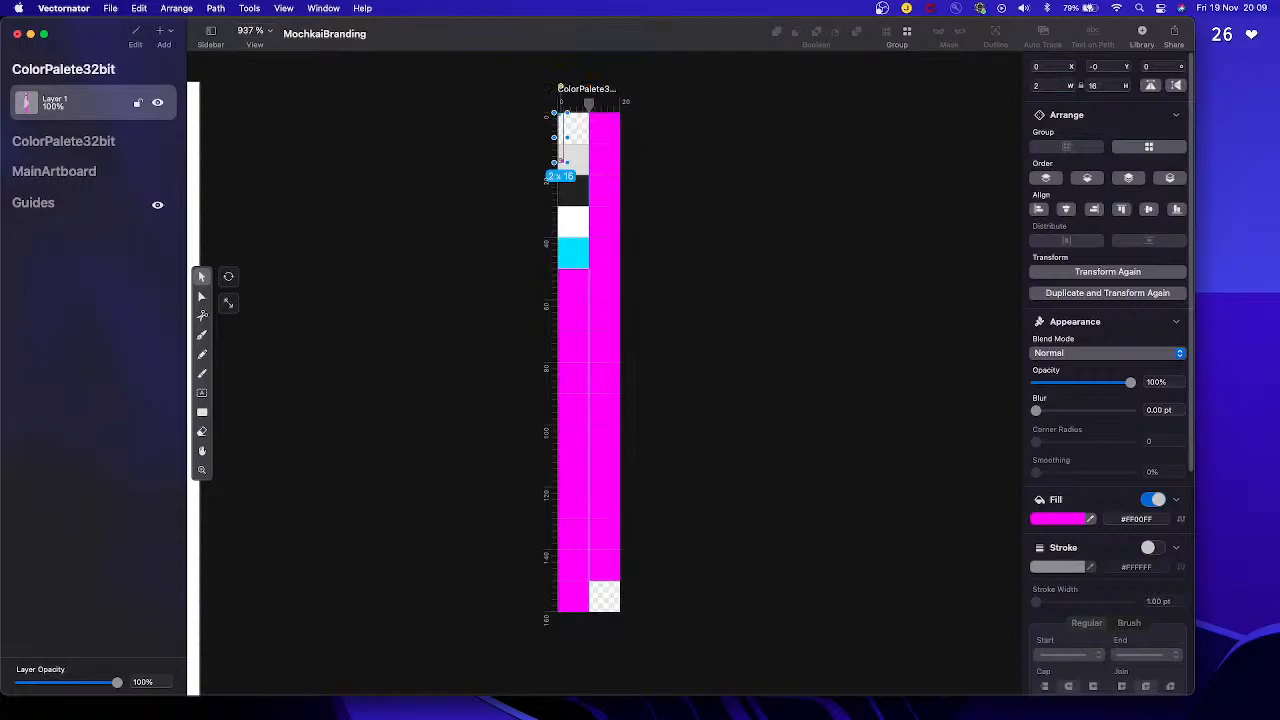
pyautogui.write('0')
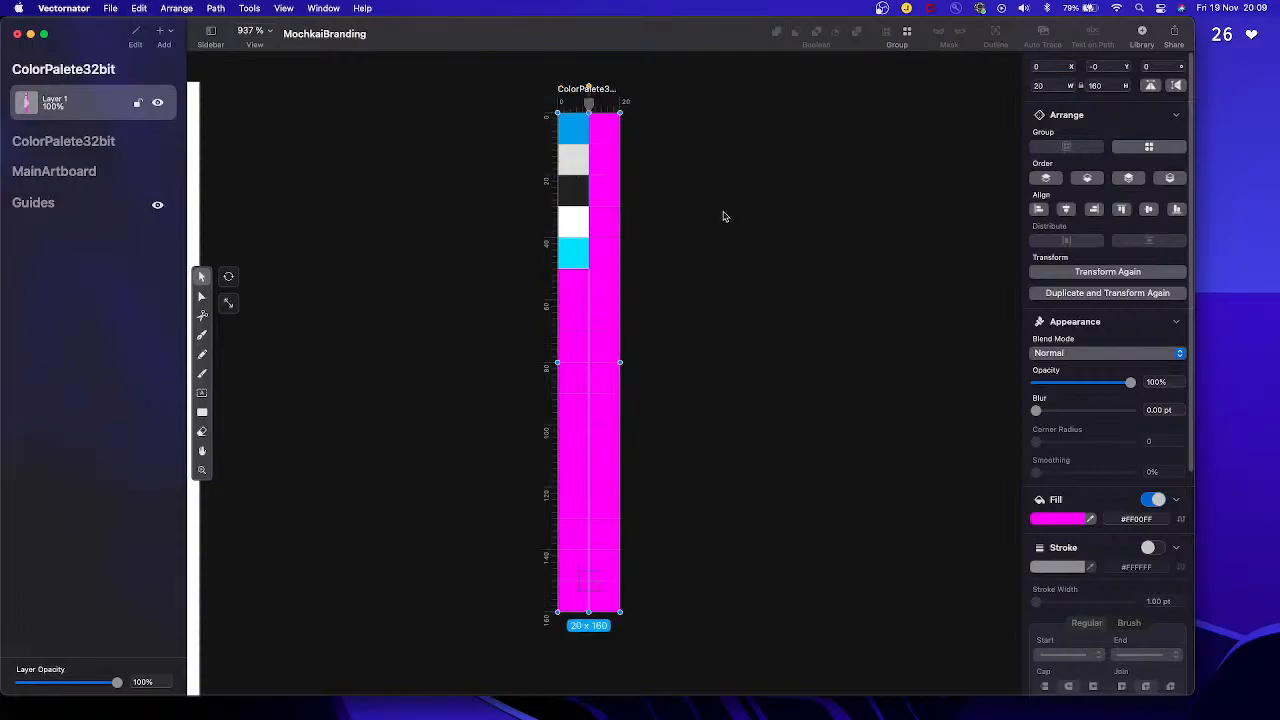
# Select all palette swatches, ungroup and regroup them as one, and scale the group proportionally to a width of 2.
pyautogui.moveTo(646, 677); pyautogui.dragTo(487, 114)
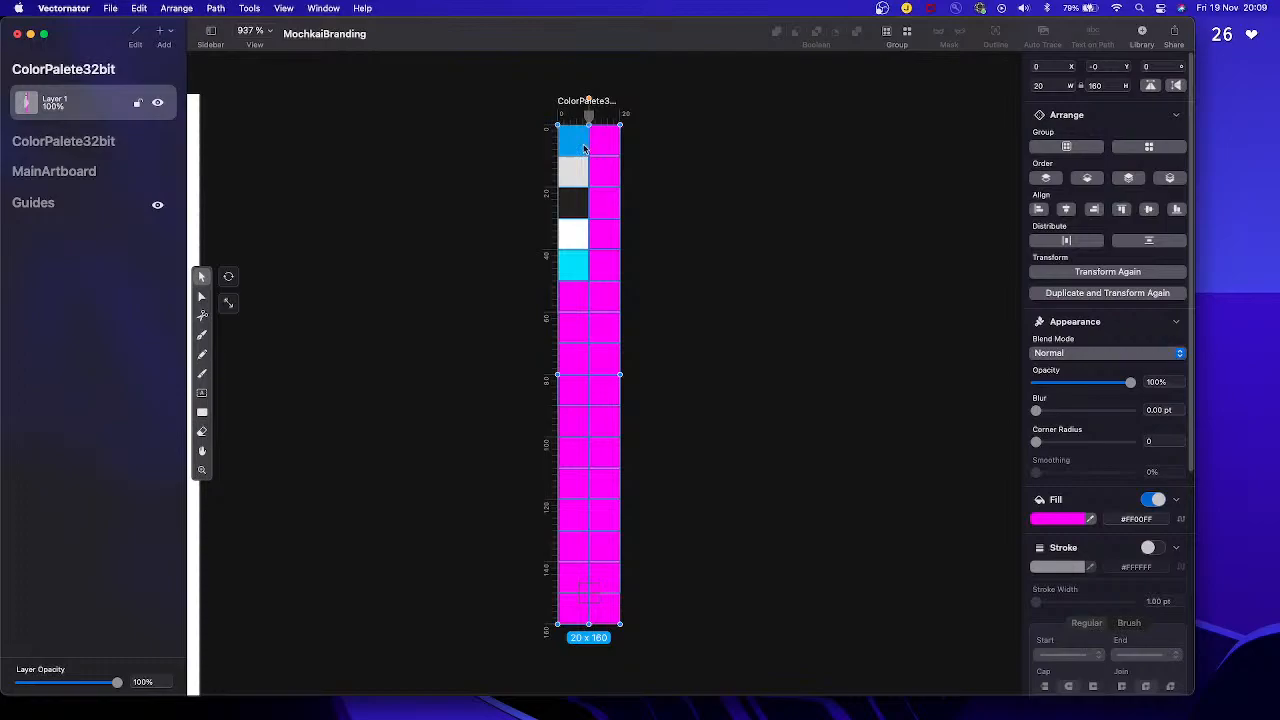
pyautogui.click(885, 32)
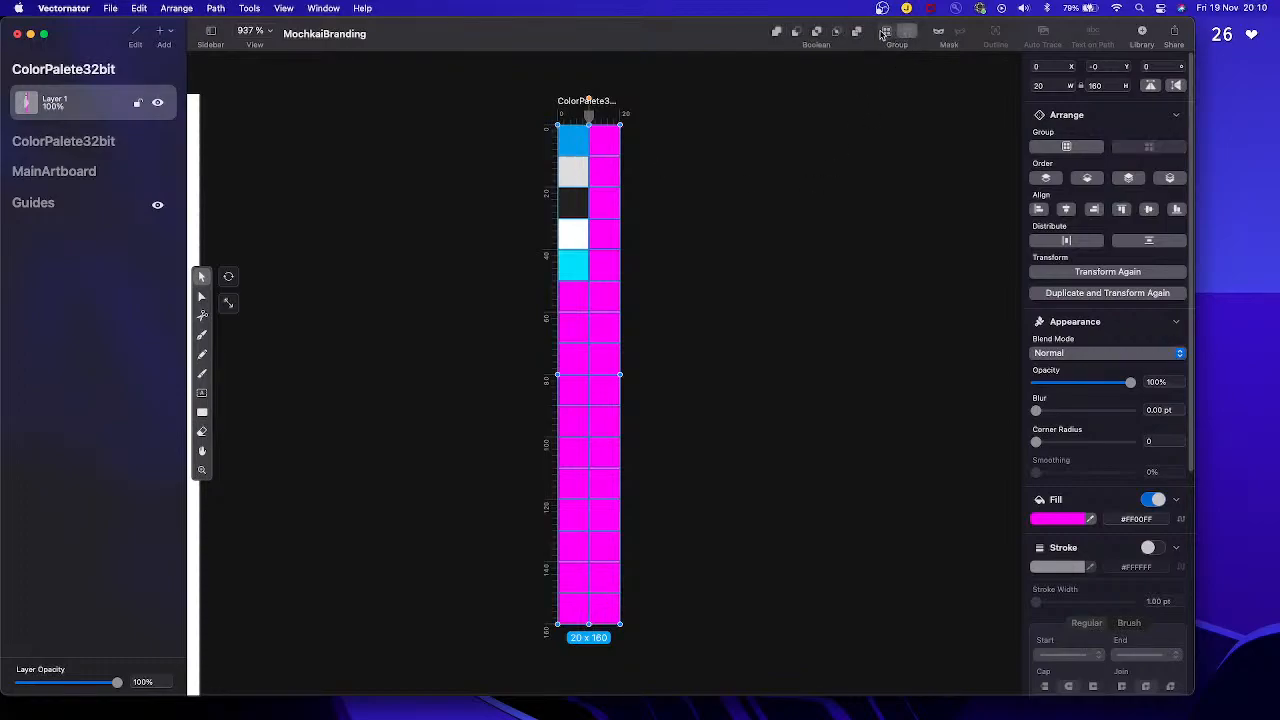
pyautogui.click(885, 32)
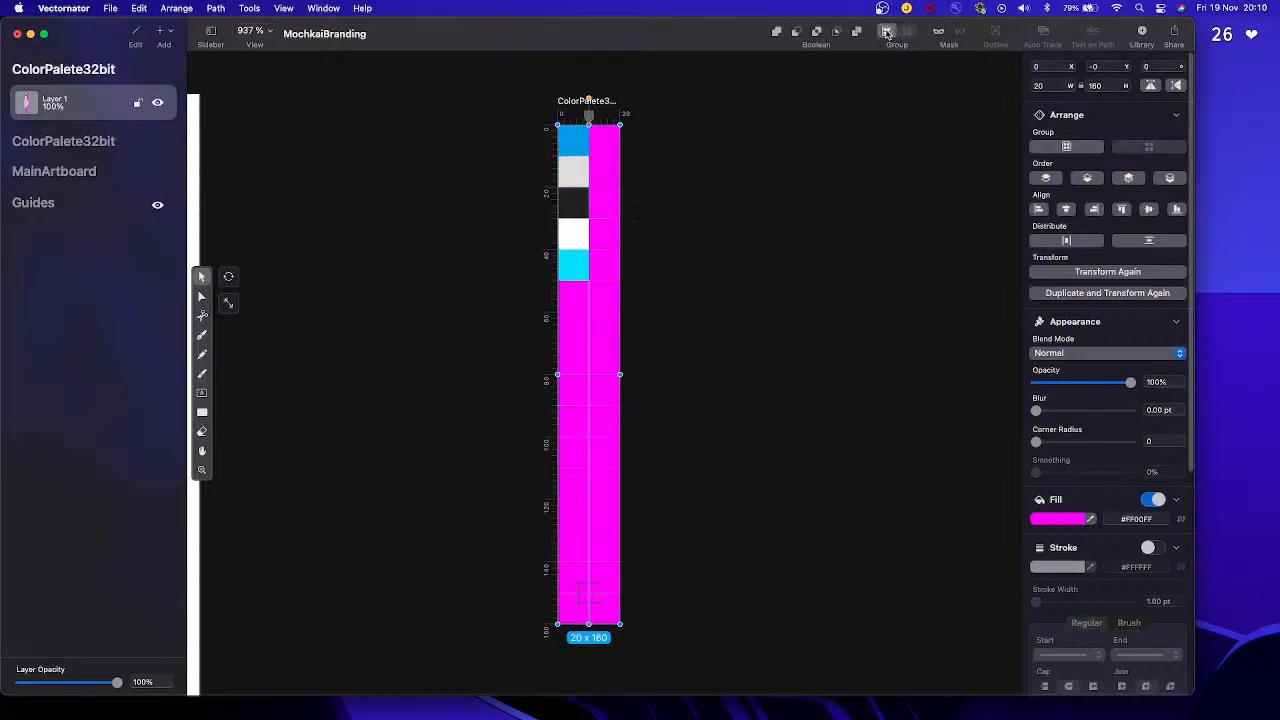
pyautogui.click(1048, 85)
pyautogui.write('2')
pyautogui.press('Return')
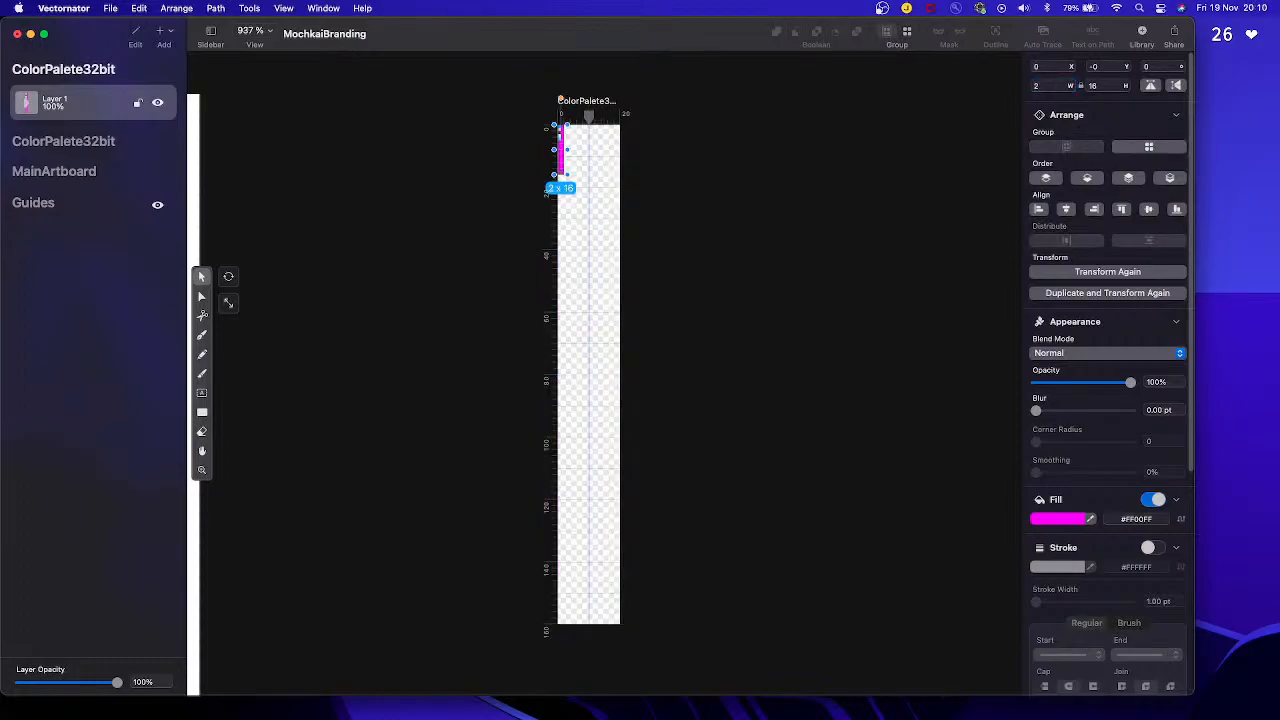
# Set the ColorPalete32bit artboard's width to 2 with its proportions locked, so it fits the scaled swatches.
pyautogui.click(829, 271)
pyautogui.click(602, 101)
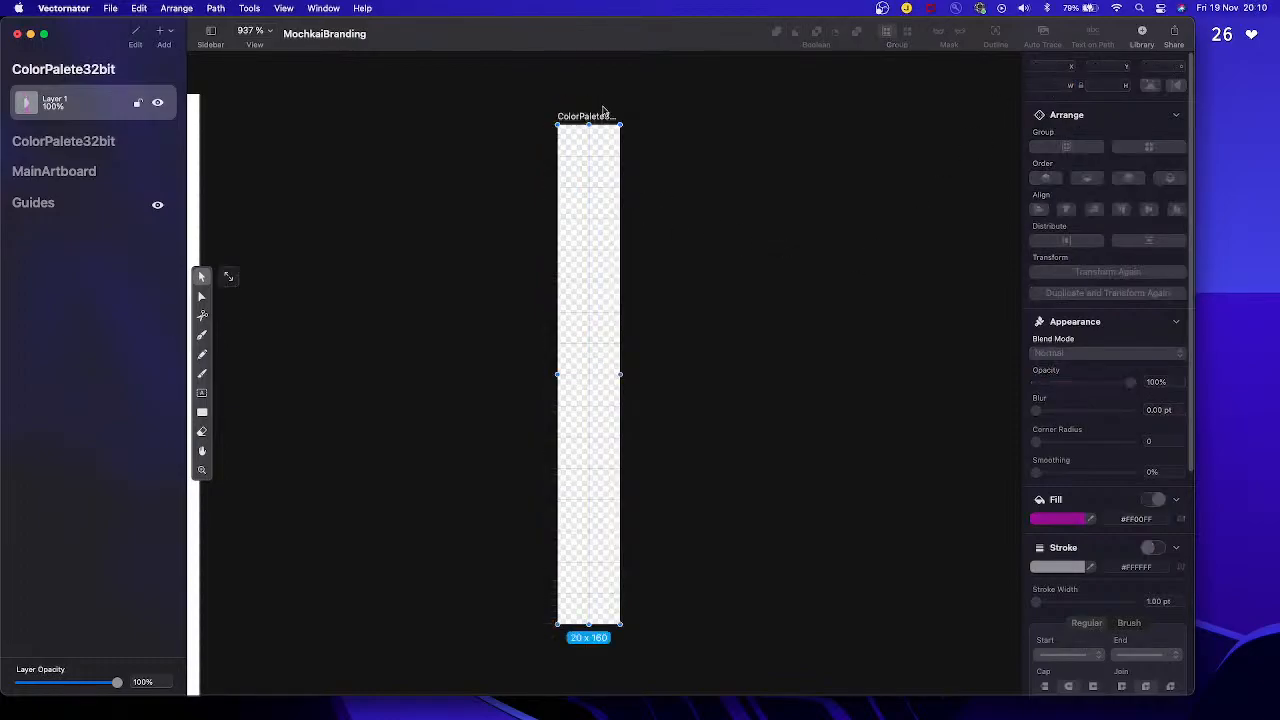
pyautogui.click(1050, 85)
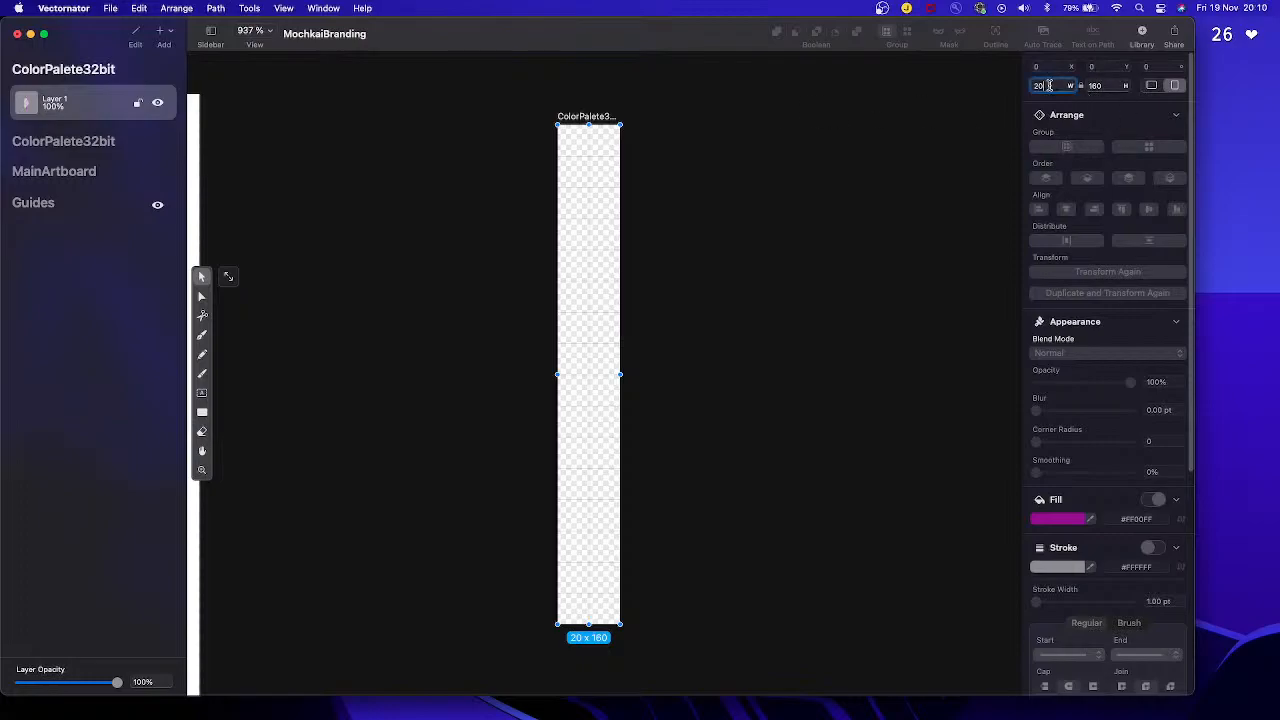
pyautogui.write('2')
pyautogui.press('Return')
pyautogui.click(578, 159)
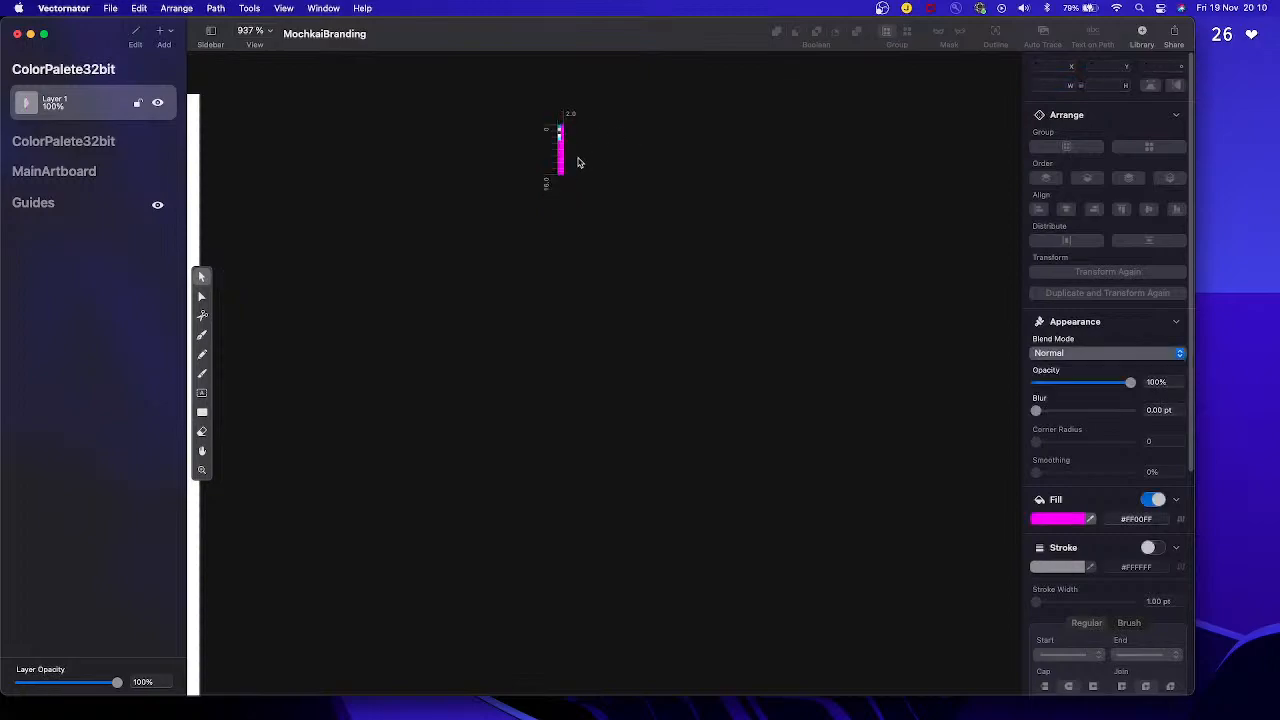
# Examine the scaled palette artboard up close and select its swatch group to check its size.
pyautogui.scroll(2, 562, 155)
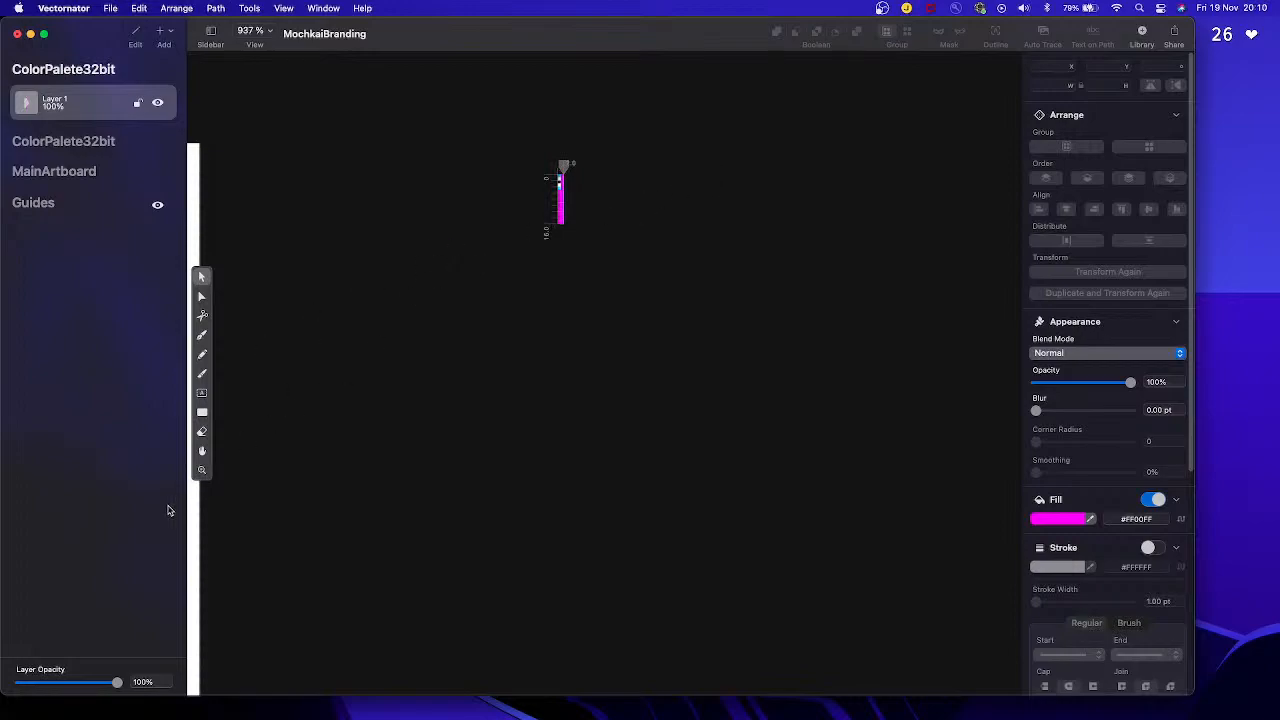
pyautogui.keyDown('alt'); pyautogui.scroll(-2, 564, 229); pyautogui.keyUp('alt')
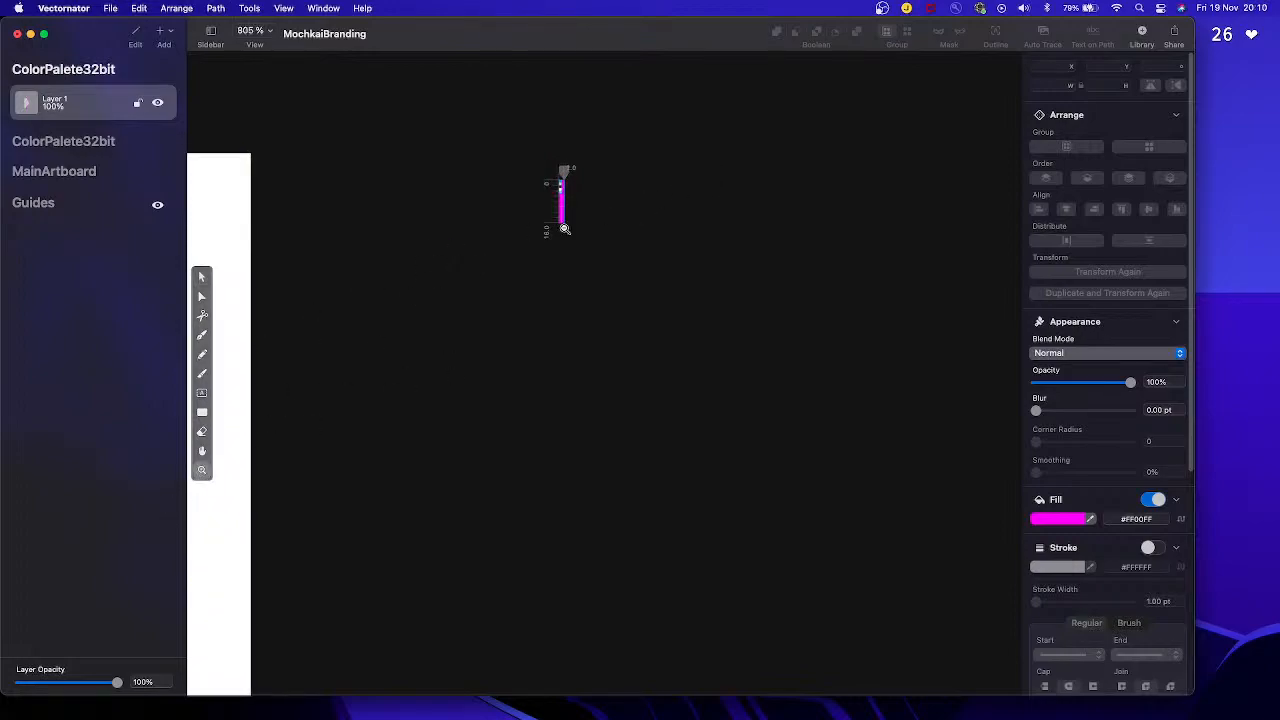
pyautogui.keyDown('alt'); pyautogui.scroll(15, 566, 214); pyautogui.keyUp('alt')
pyautogui.hscroll(3, 573, 200)
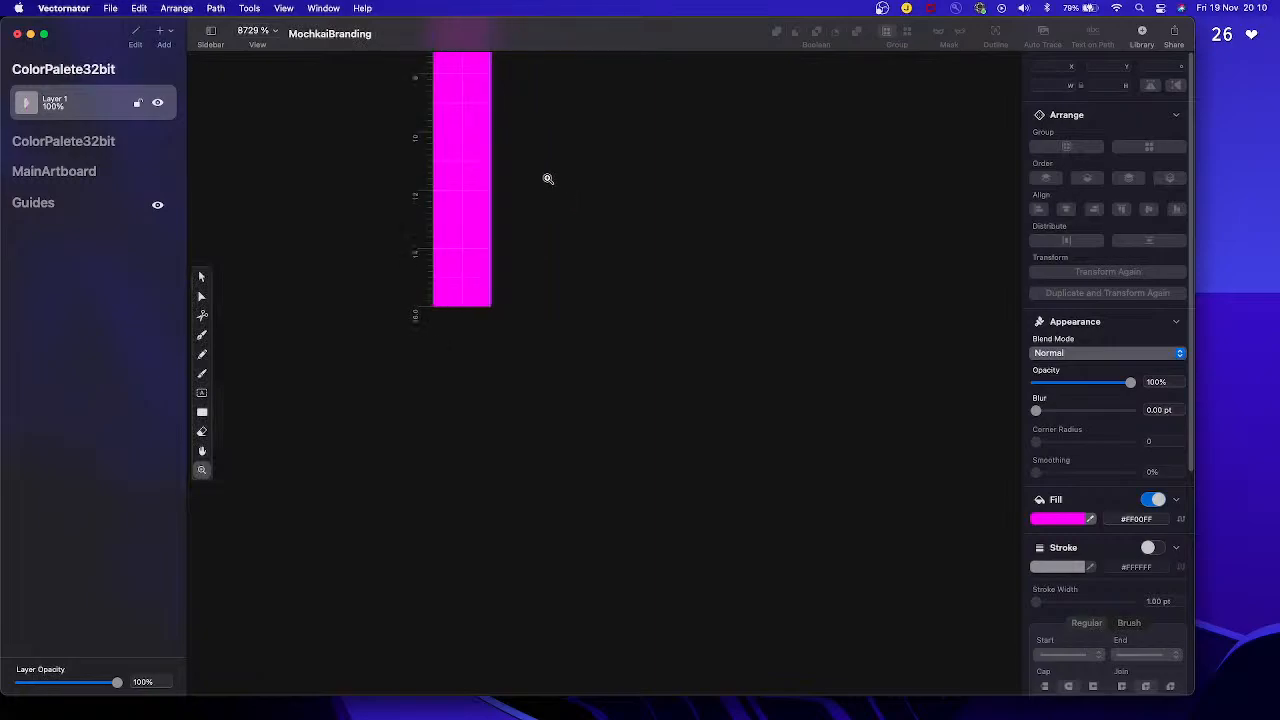
pyautogui.press('space')
pyautogui.moveTo(526, 164); pyautogui.dragTo(637, 457)
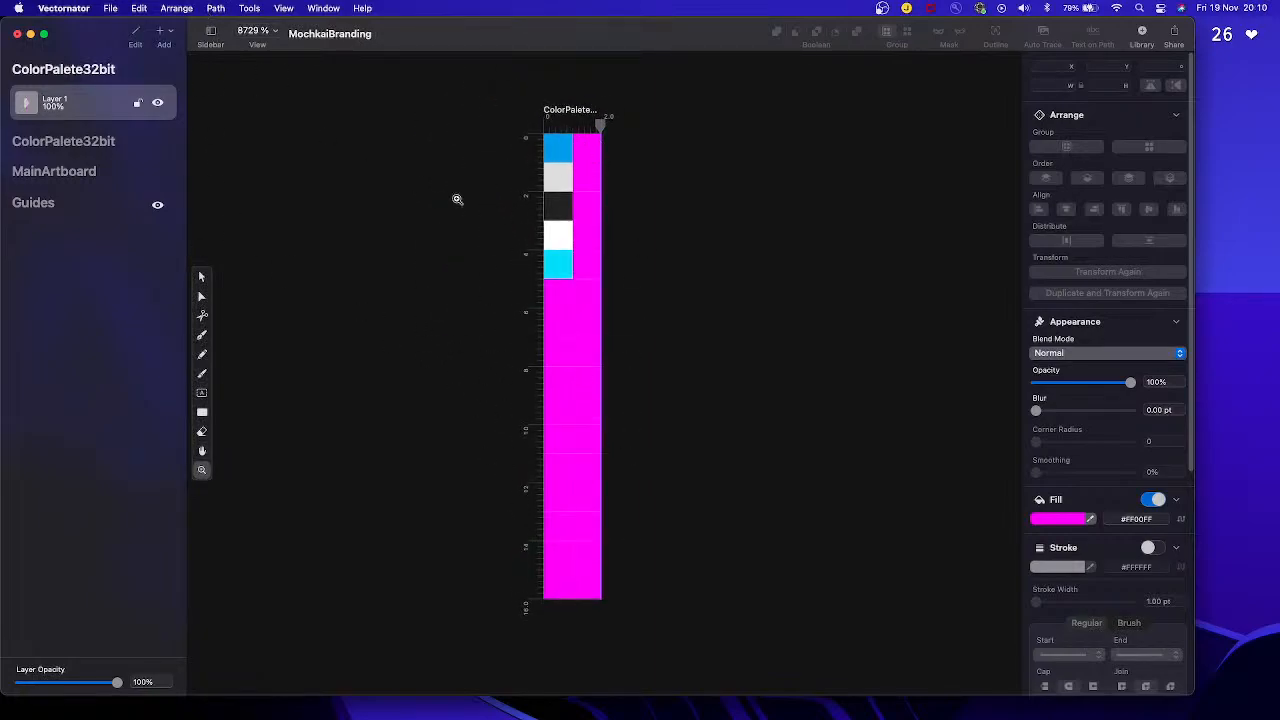
pyautogui.click(201, 277)
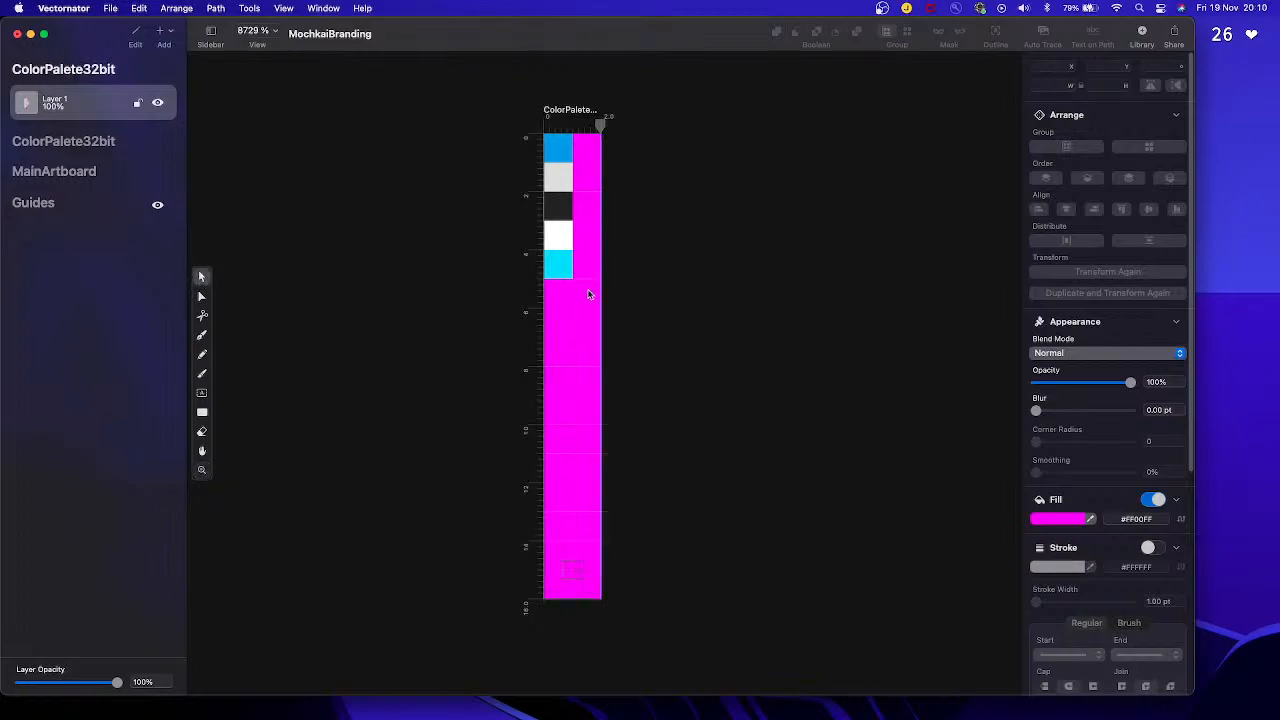
pyautogui.click(589, 291)
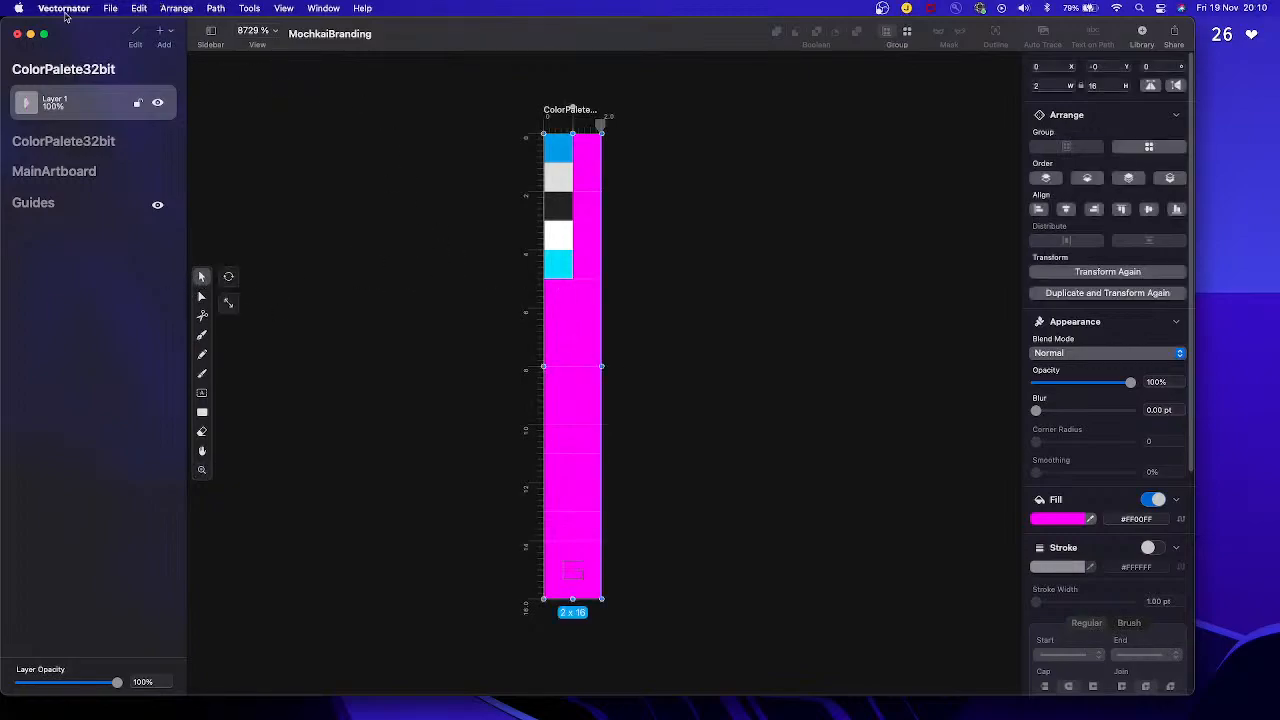
# Export the ColorPalete32bit artboard as a 2 x 16 PNG named ColorPalette into MochkaBot/src, replacing the existing file.
pyautogui.click(110, 8)
pyautogui.click(117, 159)
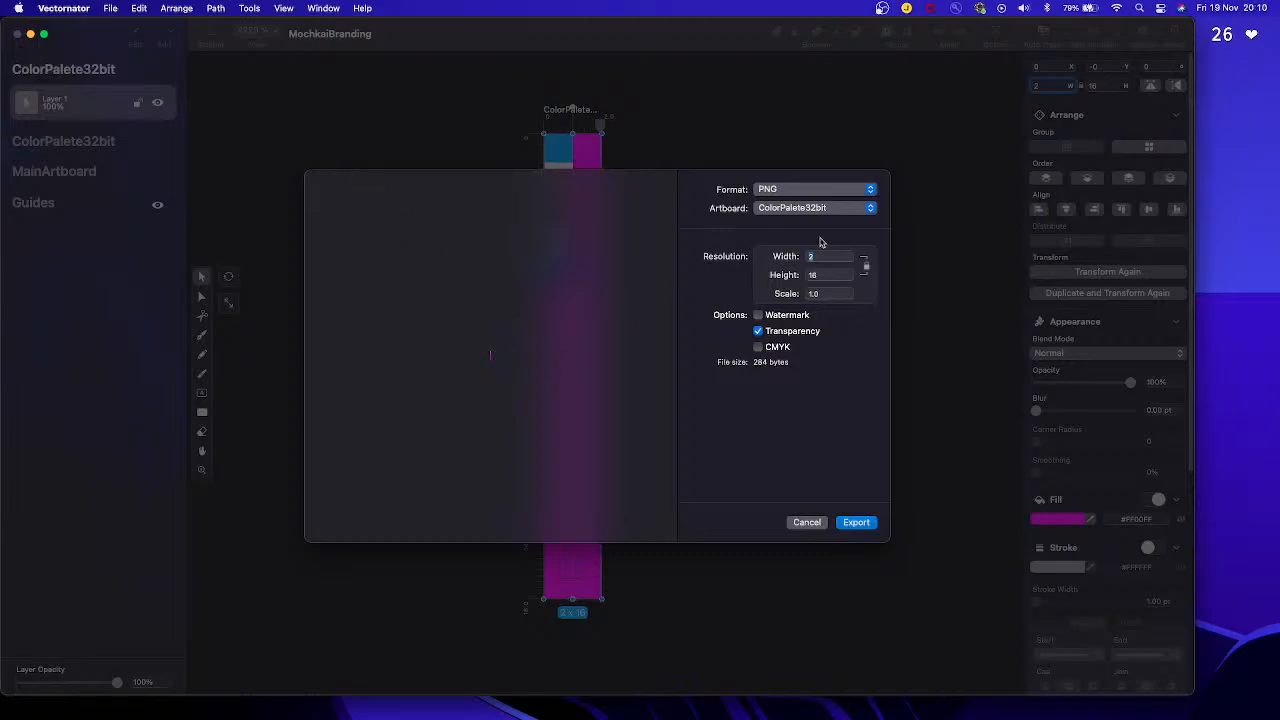
pyautogui.click(864, 524)
pyautogui.scroll(-3, 569, 416)
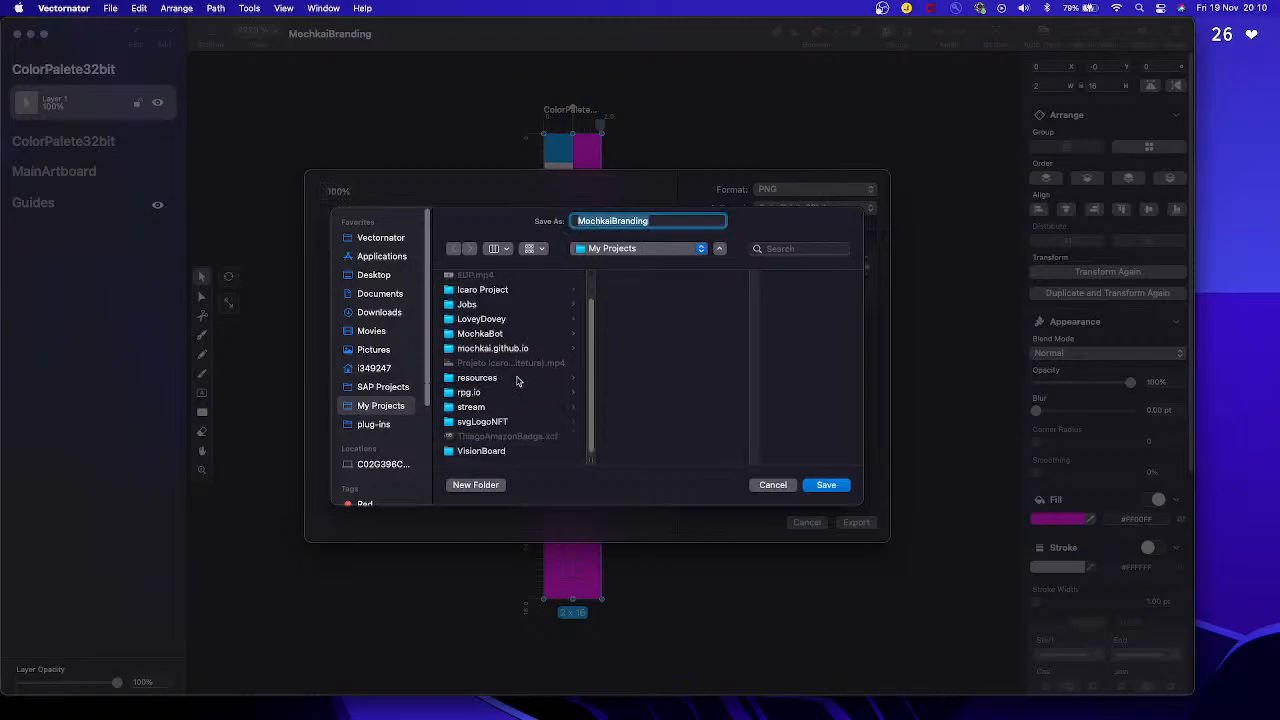
pyautogui.click(483, 335)
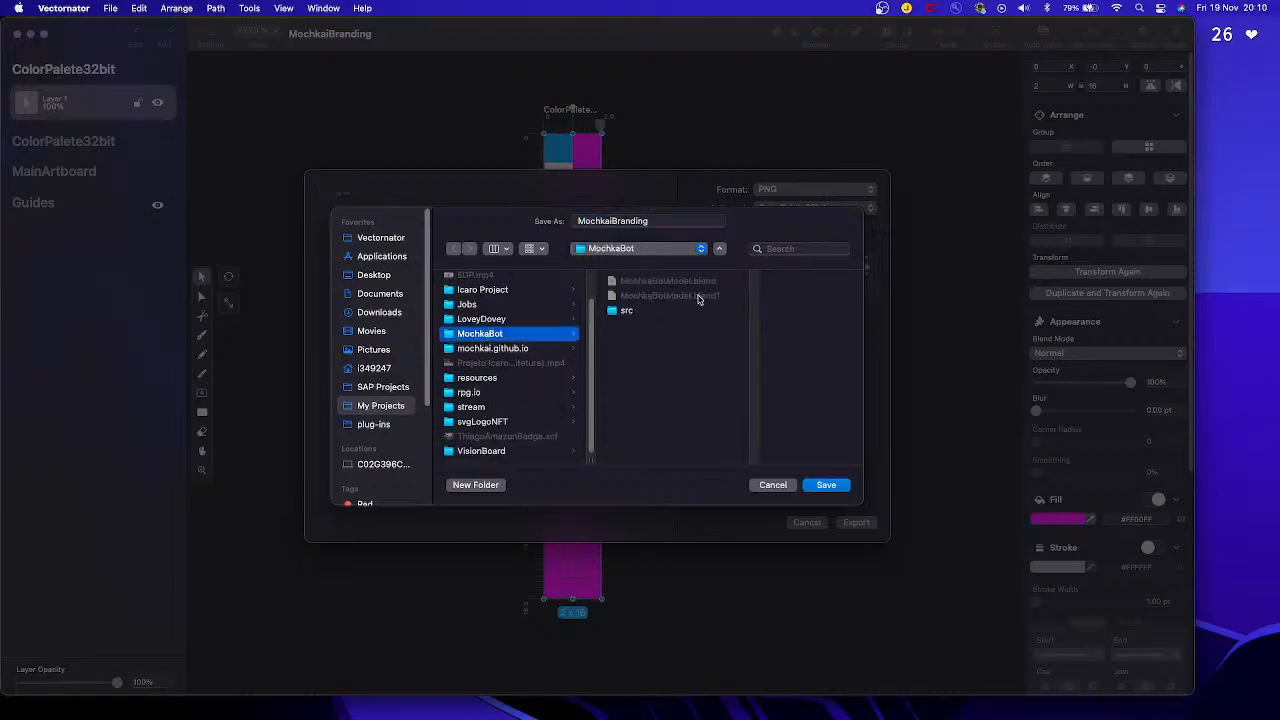
pyautogui.click(646, 310)
pyautogui.click(788, 284)
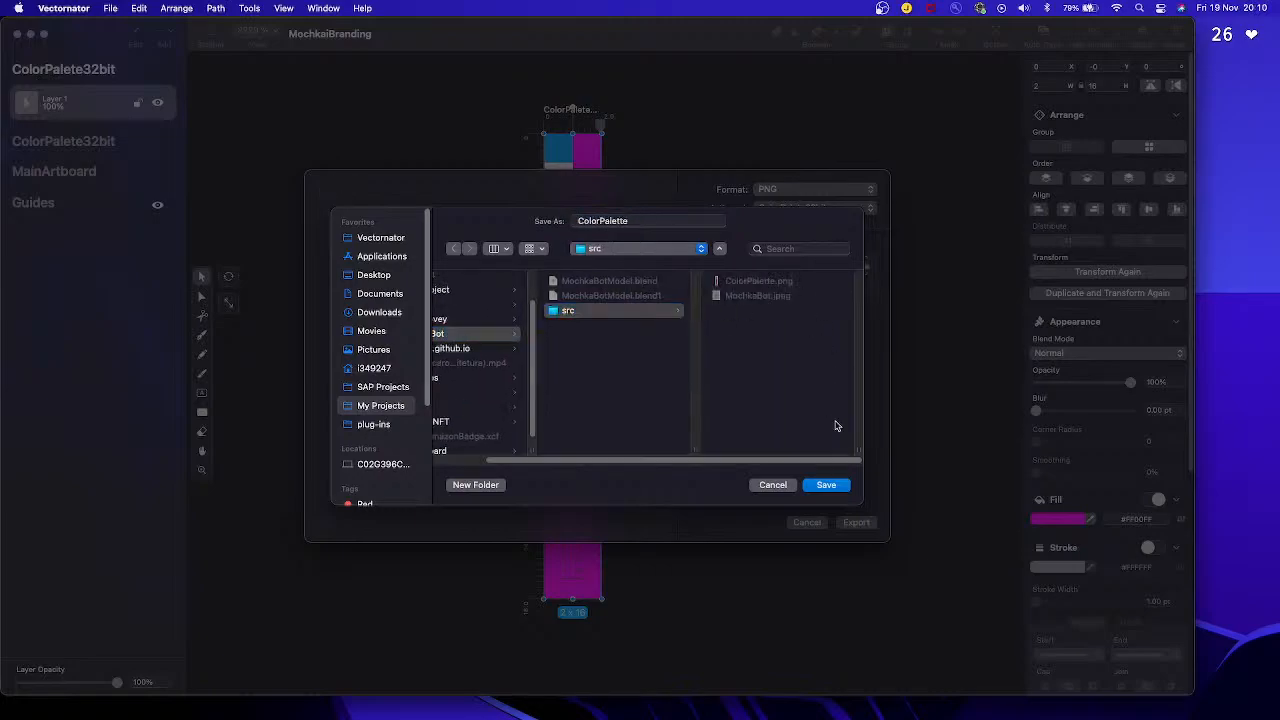
pyautogui.click(826, 486)
pyautogui.click(646, 422)
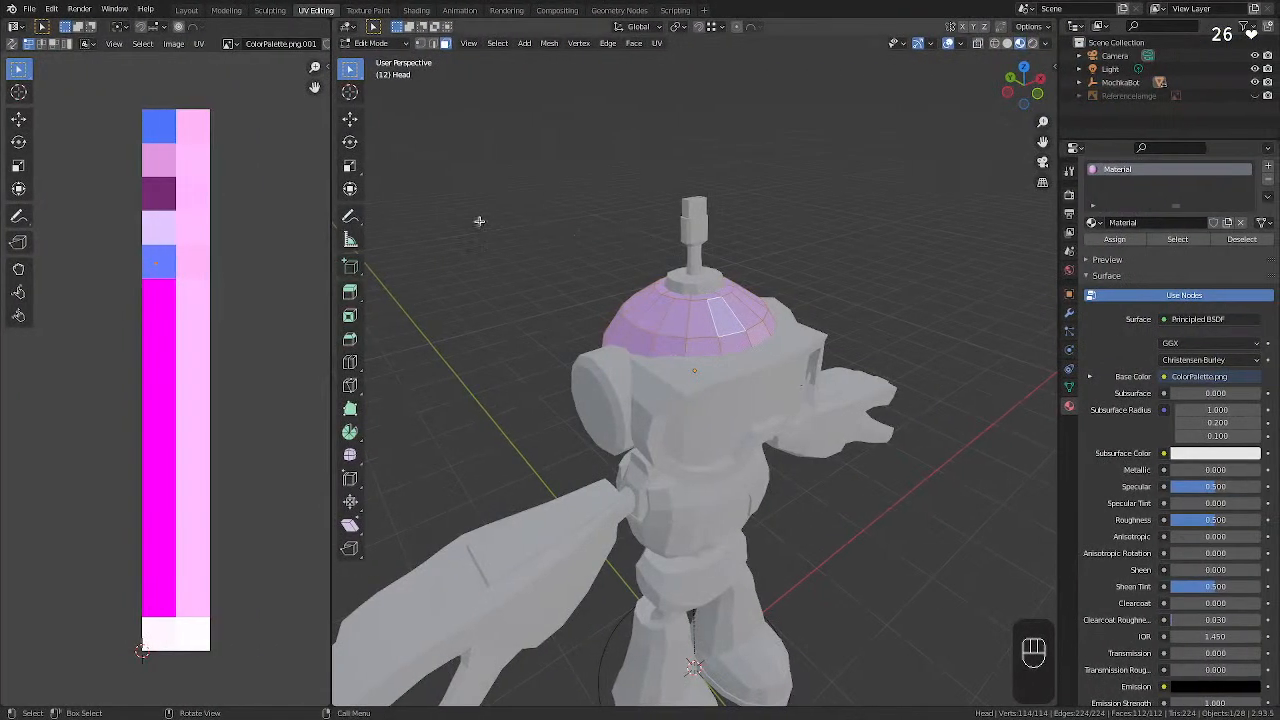
# Compare the ColorPalette.png and ColorPalette.png.001 images by switching between them in the UV editor.
pyautogui.click(277, 191)
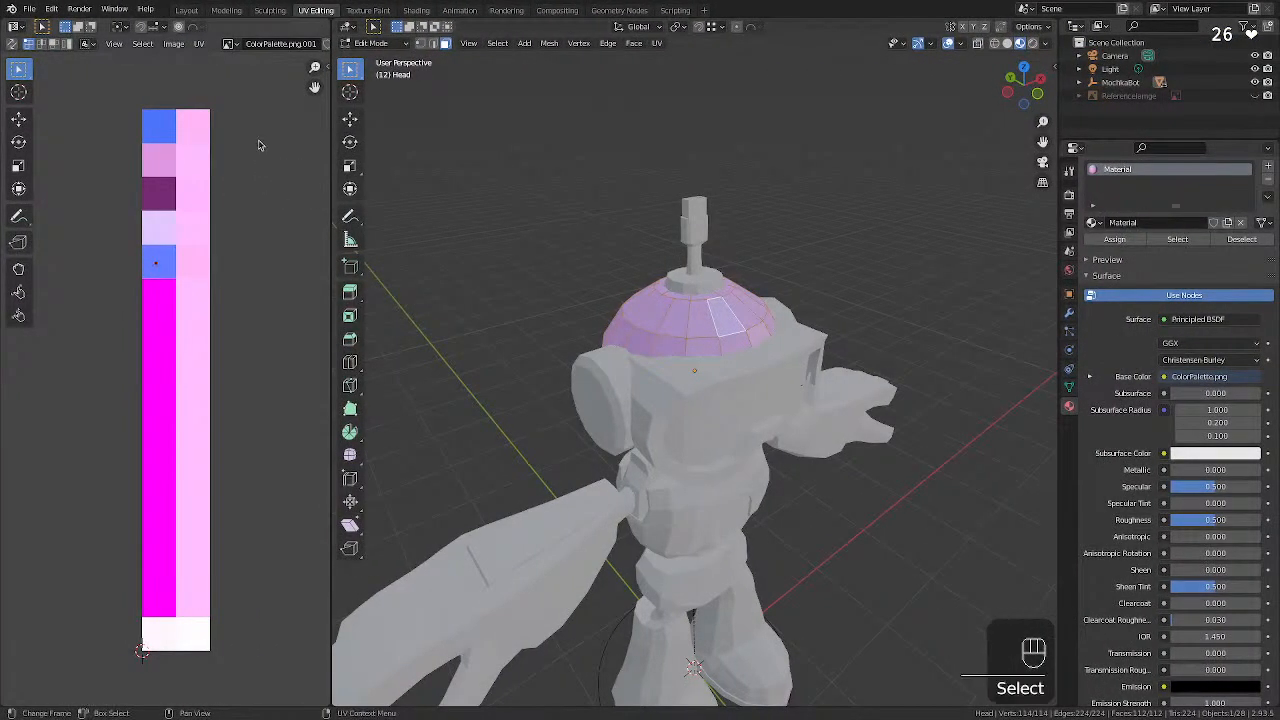
pyautogui.click(228, 43)
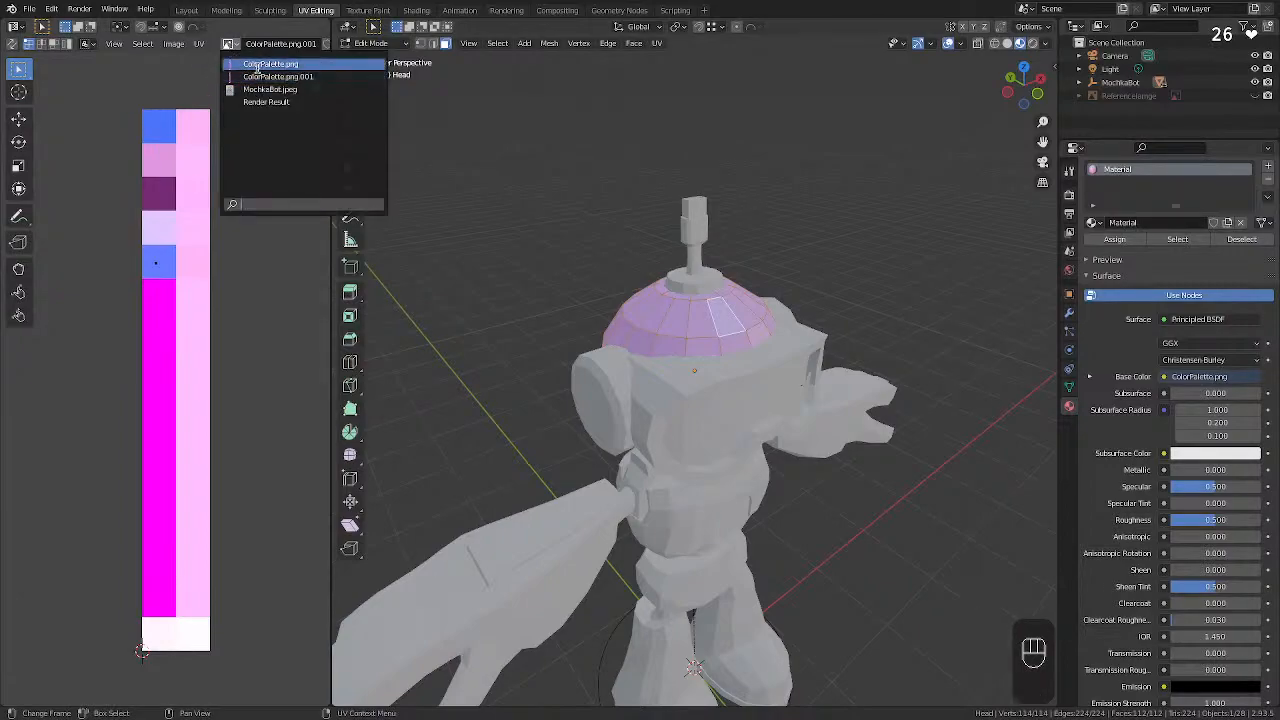
pyautogui.click(250, 64)
pyautogui.click(229, 44)
pyautogui.click(266, 77)
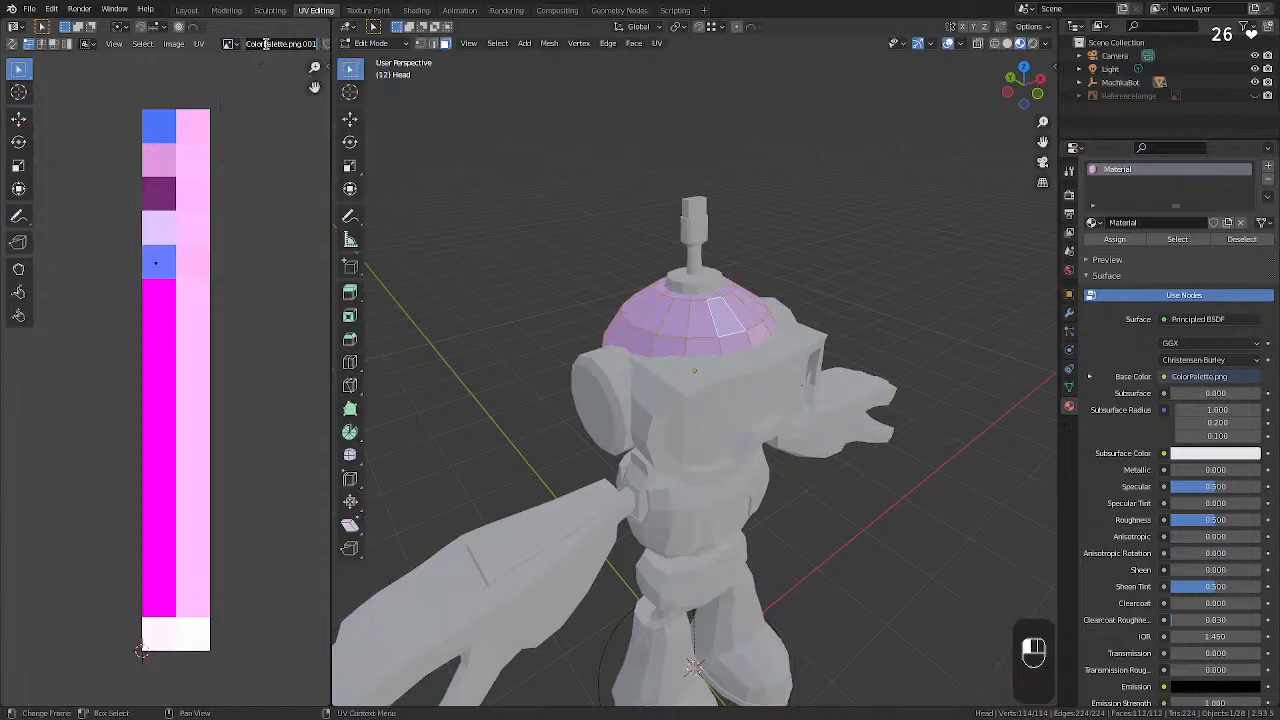
# Assign an Image Texture to the material's Base Color and load ColorPalette.png from the MochkaBot/src folder into it.
pyautogui.click(1180, 378)
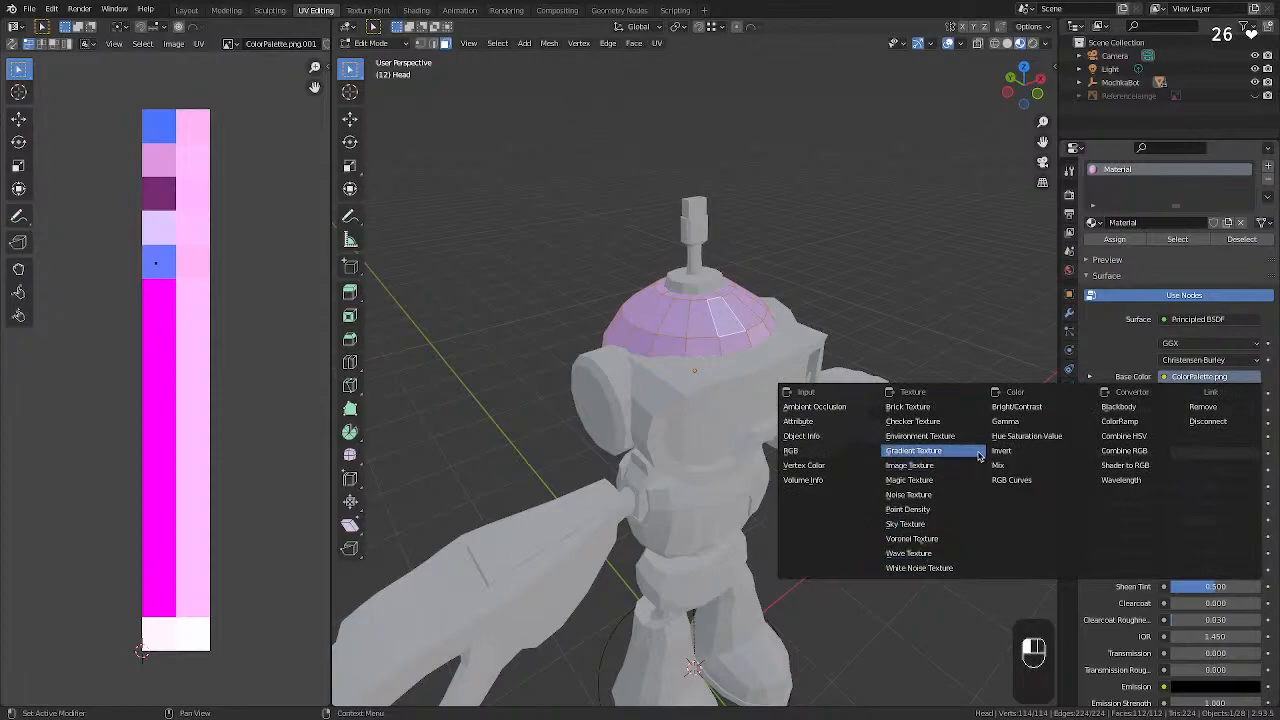
pyautogui.click(915, 466)
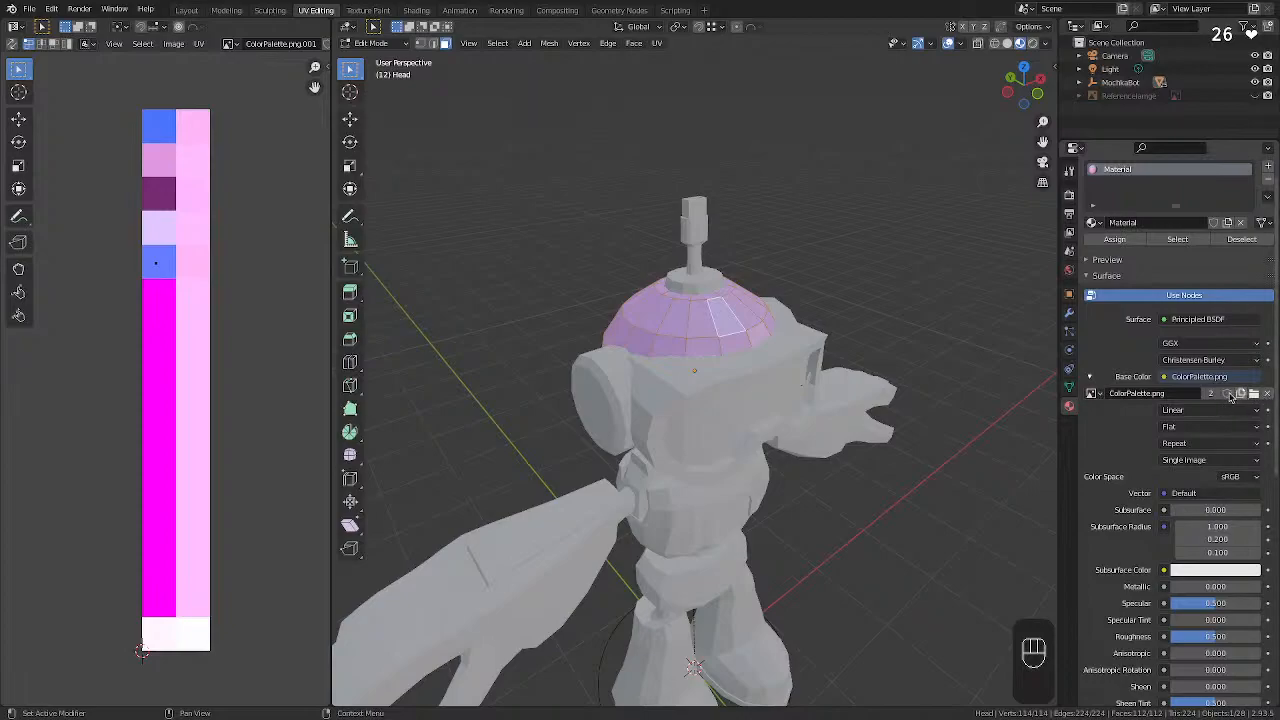
pyautogui.click(1091, 393)
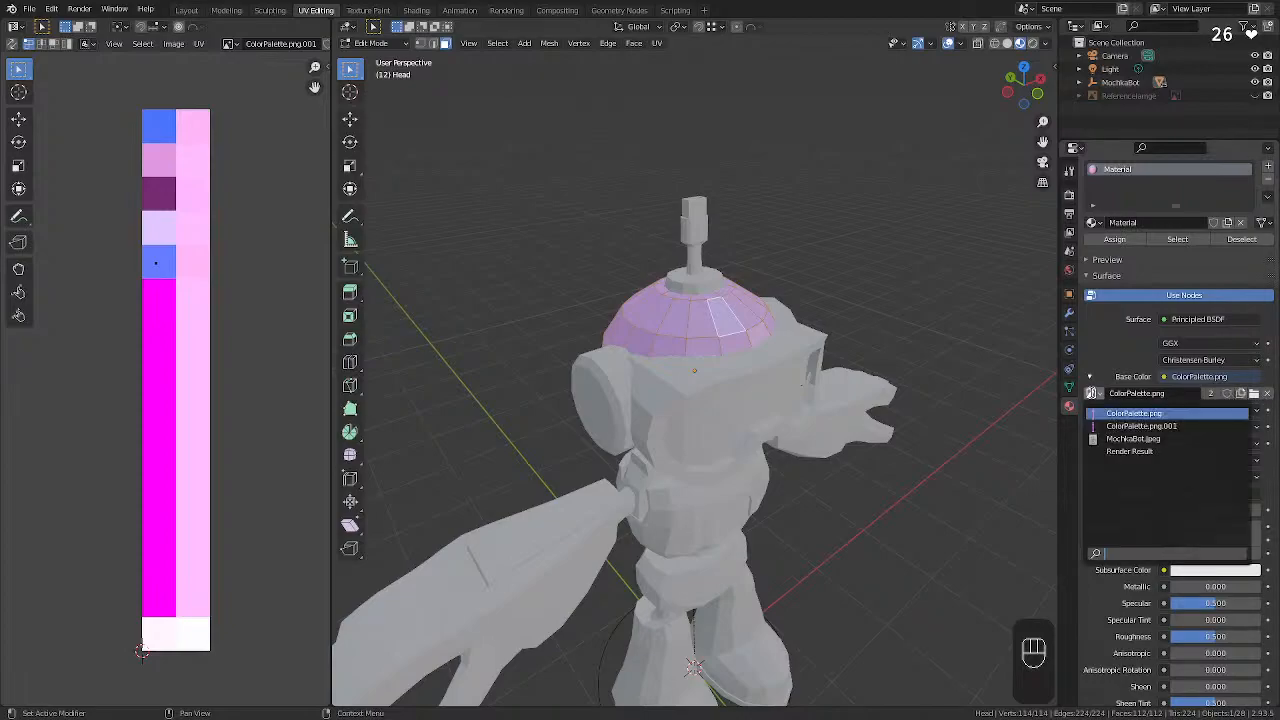
pyautogui.click(1254, 393)
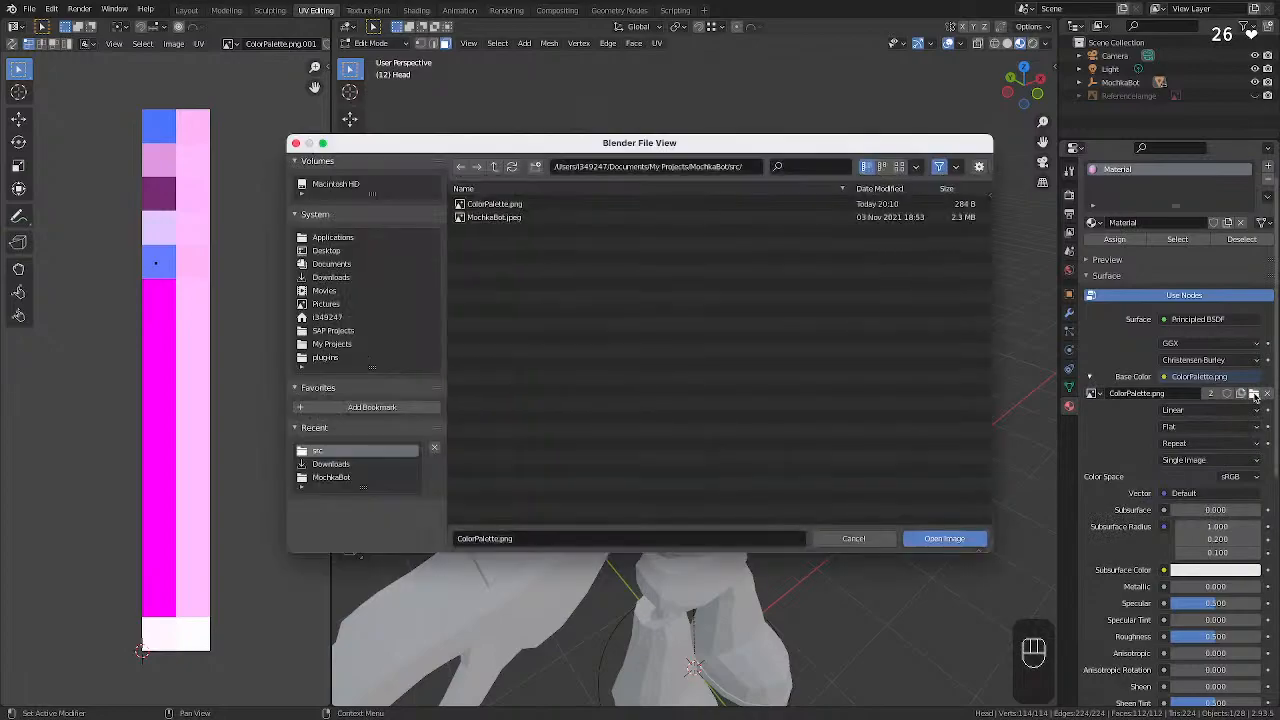
pyautogui.click(485, 204)
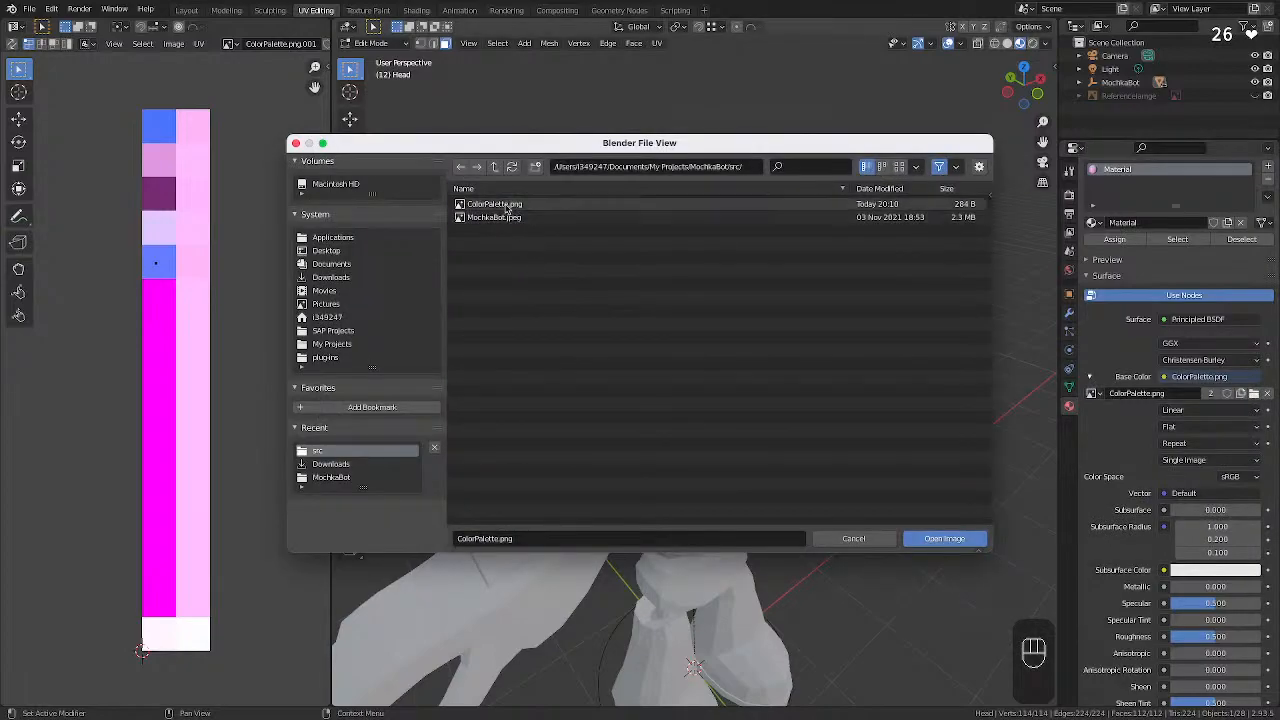
pyautogui.click(974, 539)
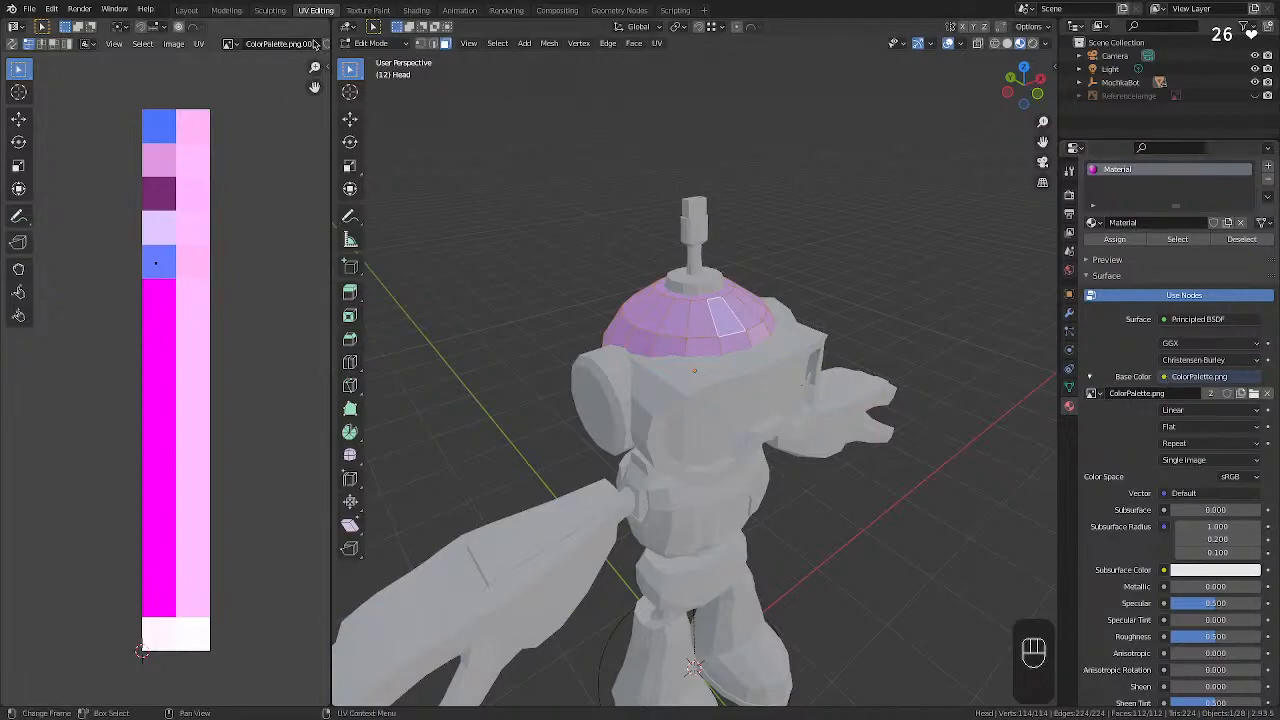
# Display the ColorPalette.png image in the UV editor instead of ColorPalette.png.001.
pyautogui.click(238, 44)
pyautogui.click(244, 67)
pyautogui.click(233, 218)
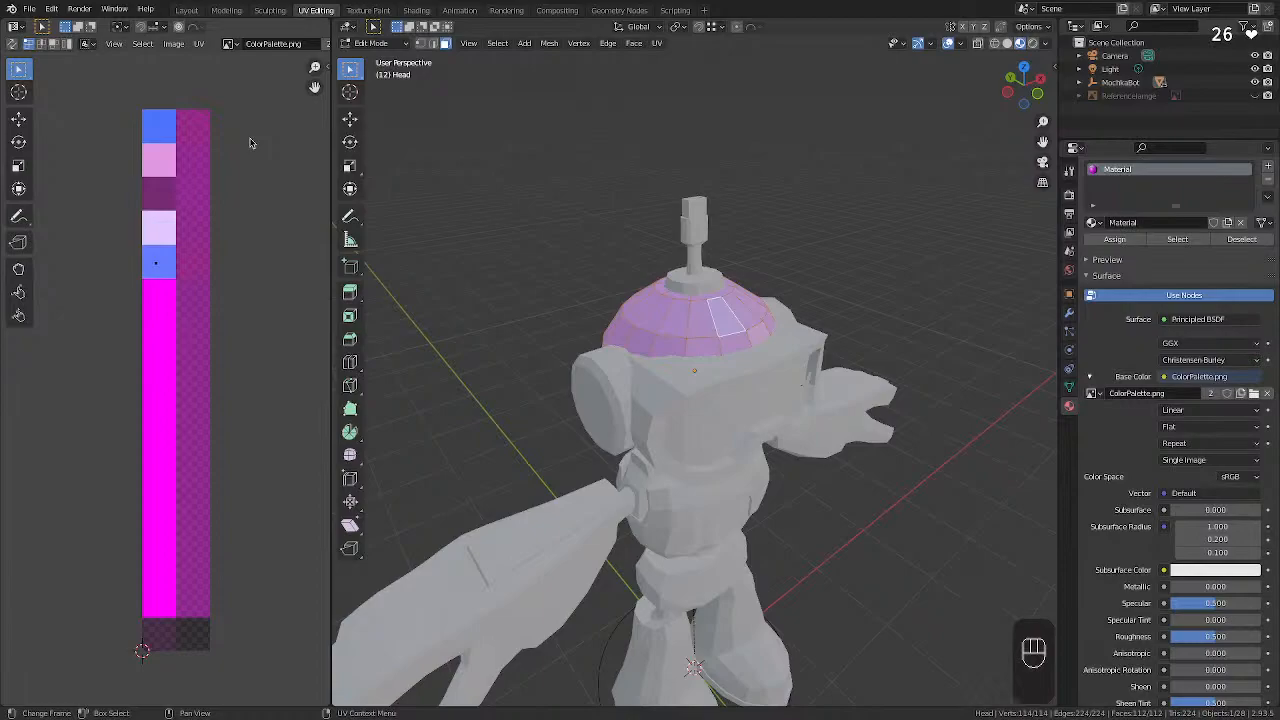
# Switch to Vectornator and make the larger, second ColorPalete32bit artboard the active one.
pyautogui.hotkey('ctrl', 'Left')
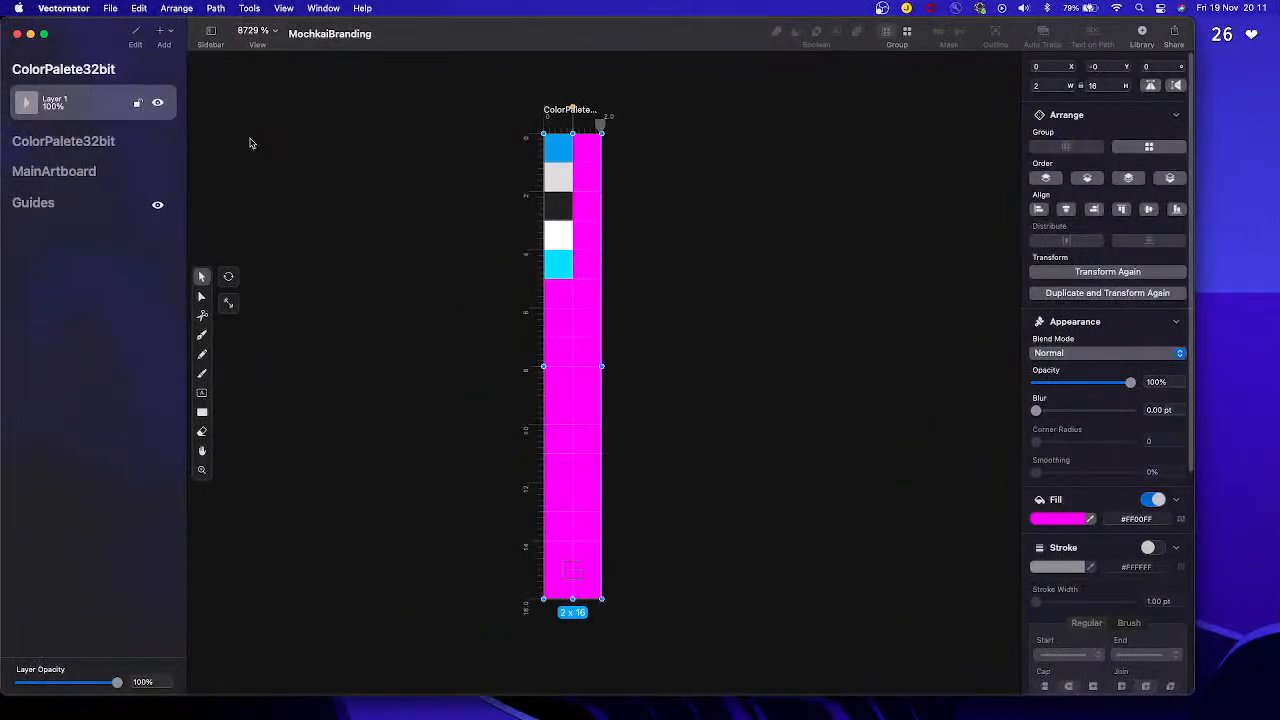
pyautogui.click(806, 267)
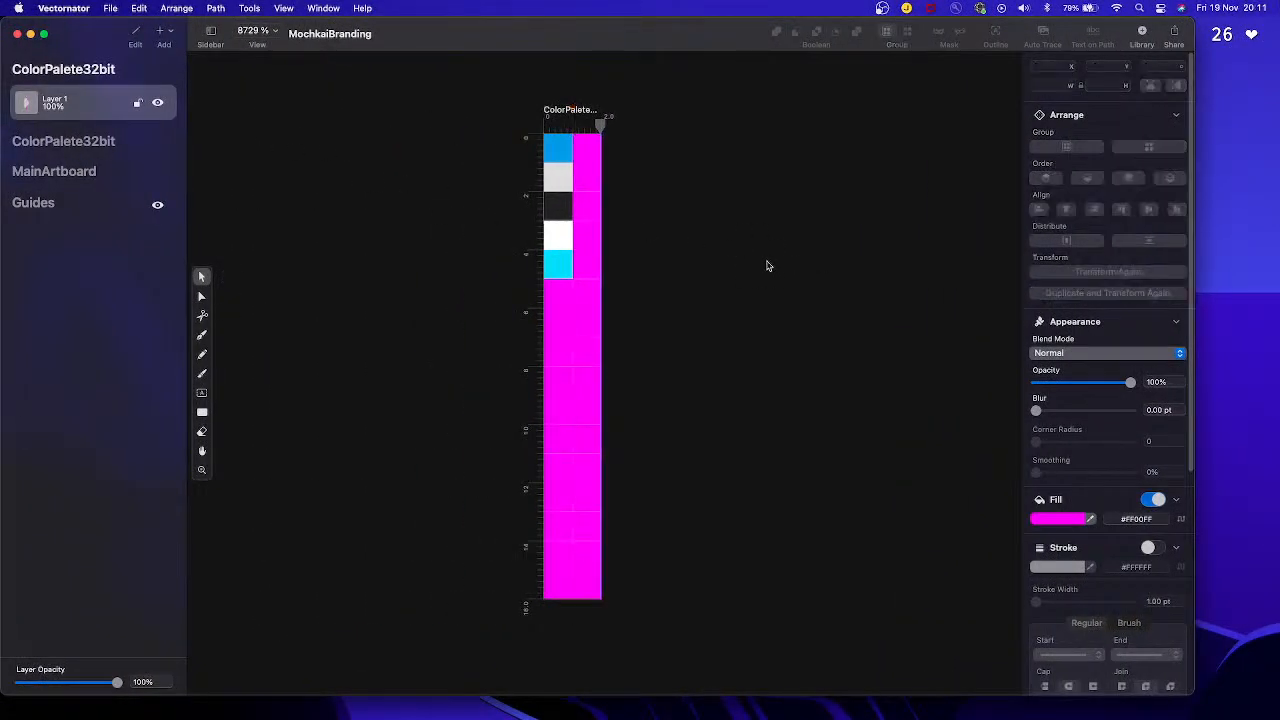
pyautogui.click(112, 143)
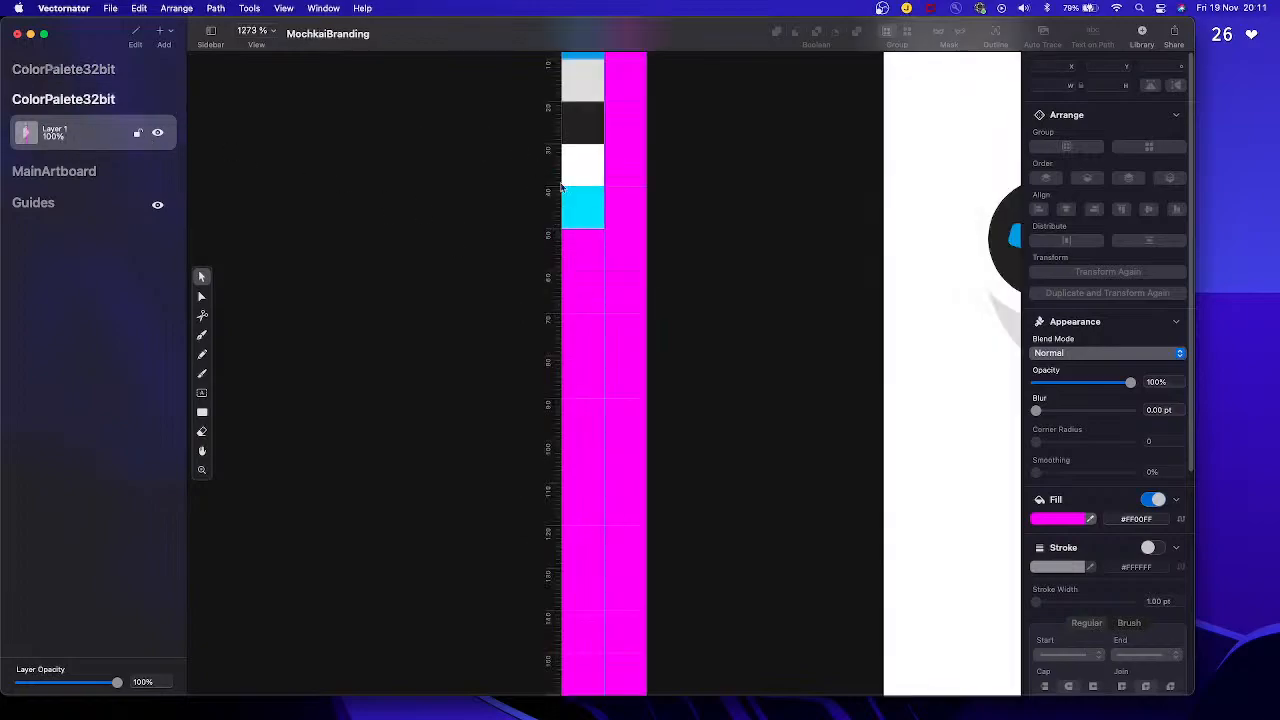
pyautogui.scroll(2, 575, 200)
pyautogui.scroll(1, 594, 160)
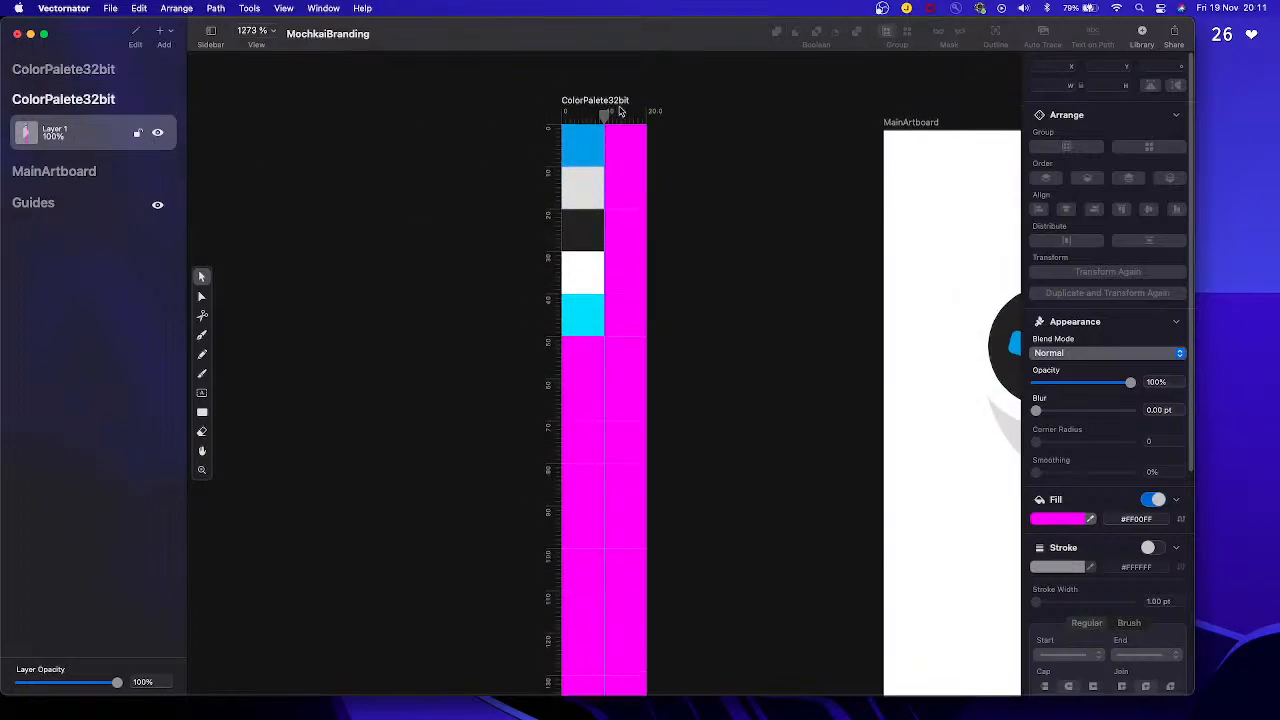
# Export the ColorPalete32bit artboard as a 20 x 160 JPEG named ColorPalette into the src folder.
pyautogui.click(110, 8)
pyautogui.click(120, 160)
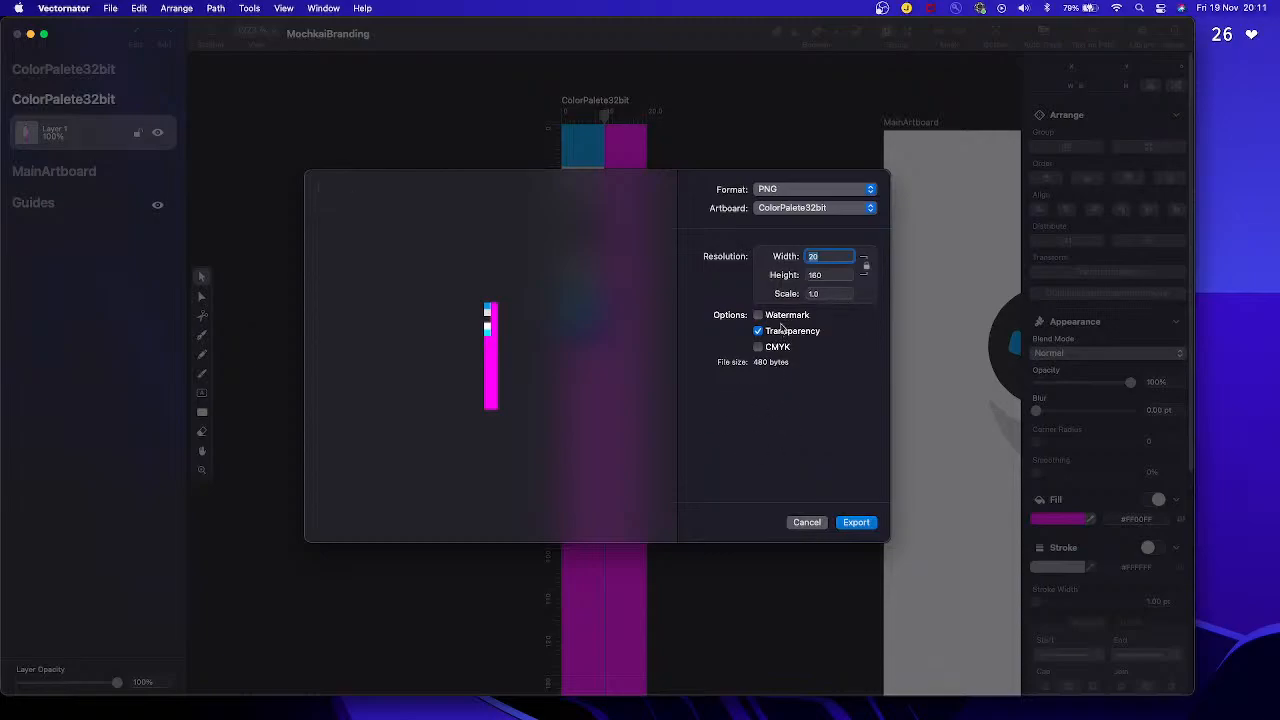
pyautogui.click(759, 331)
pyautogui.click(858, 190)
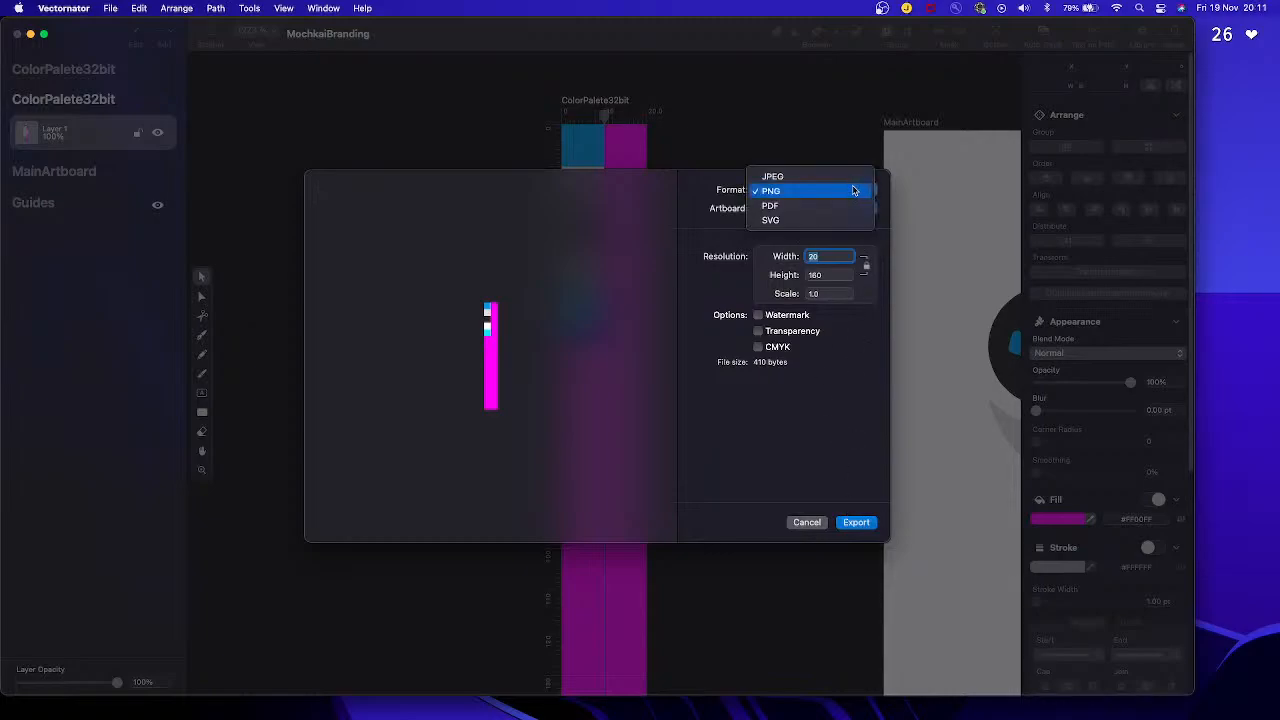
pyautogui.click(816, 177)
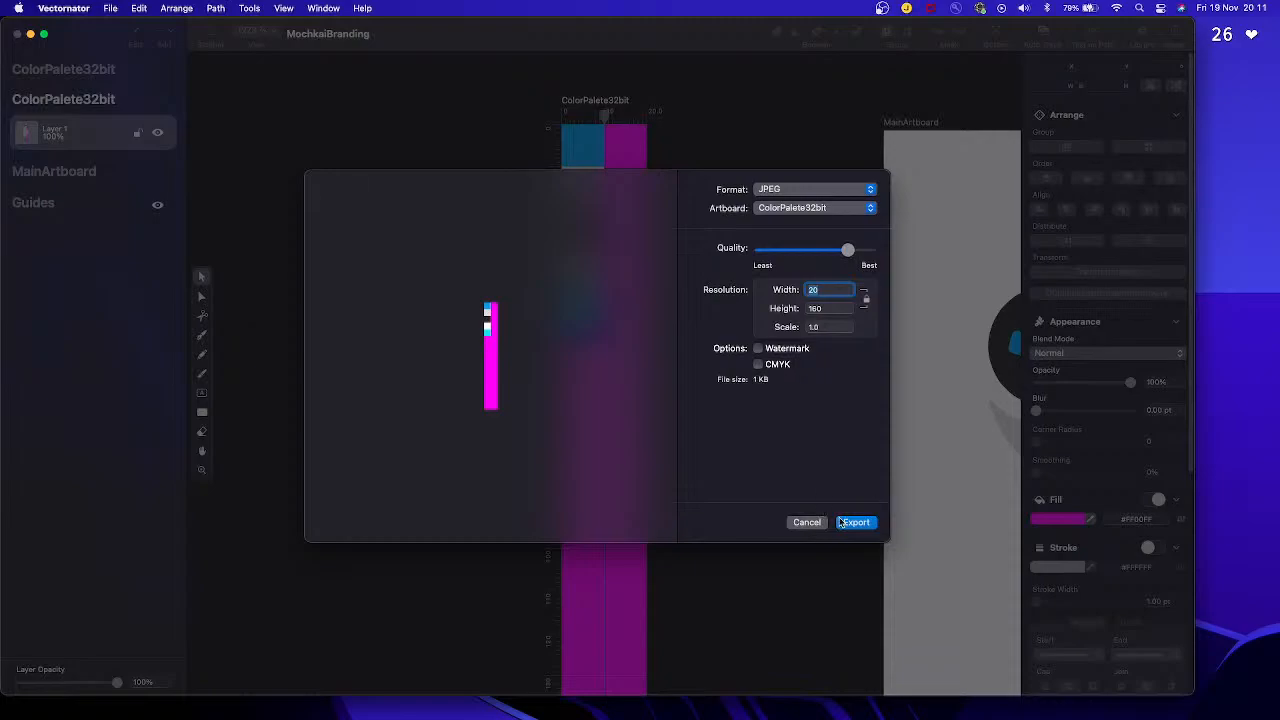
pyautogui.click(855, 522)
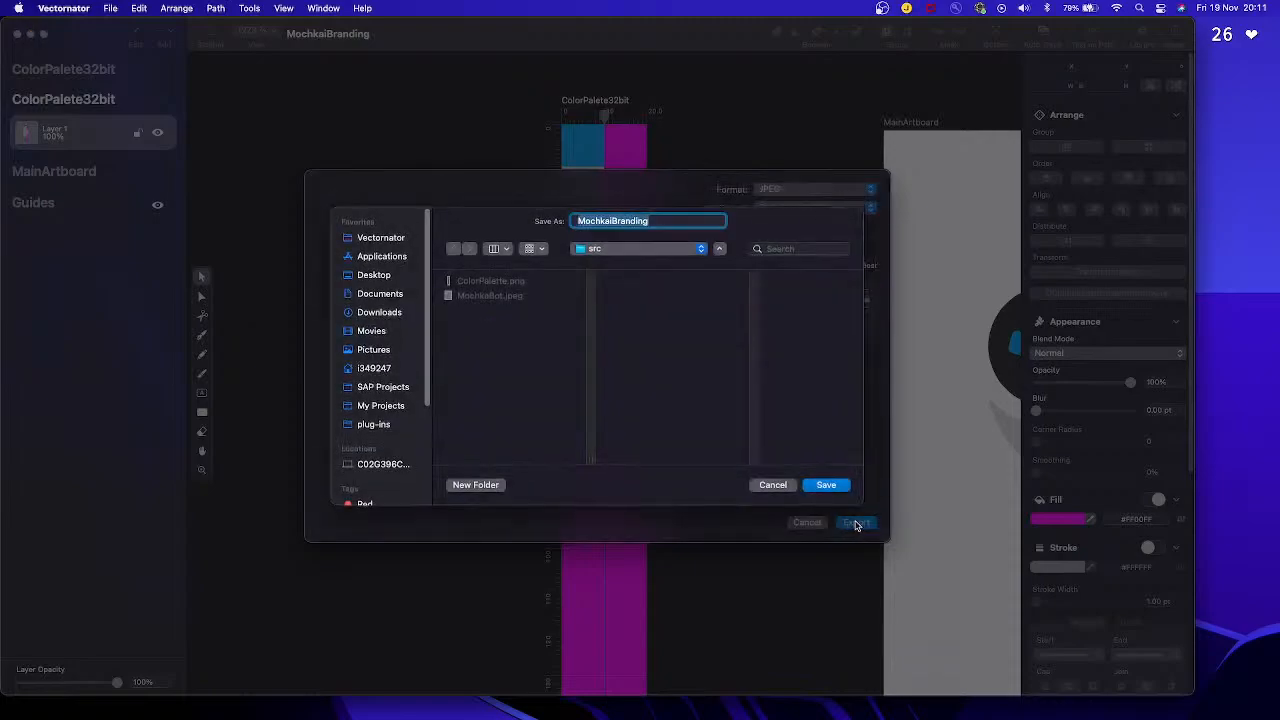
pyautogui.click(500, 281)
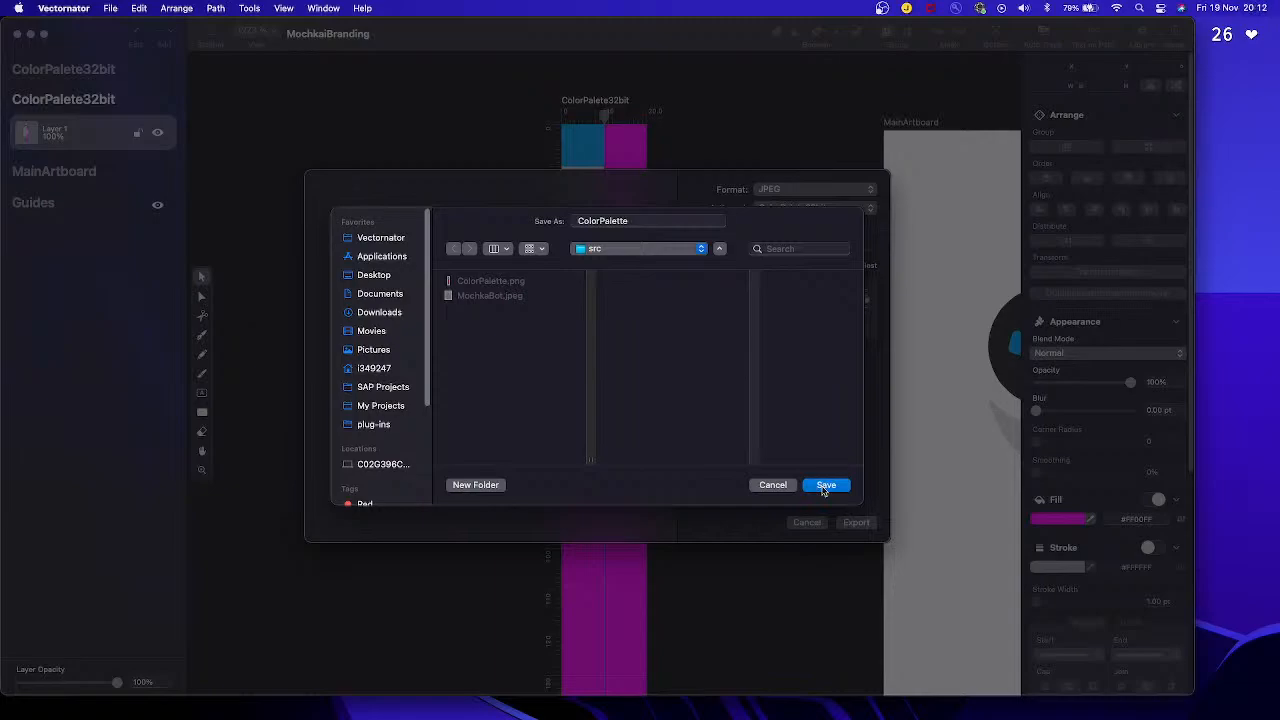
pyautogui.click(667, 219)
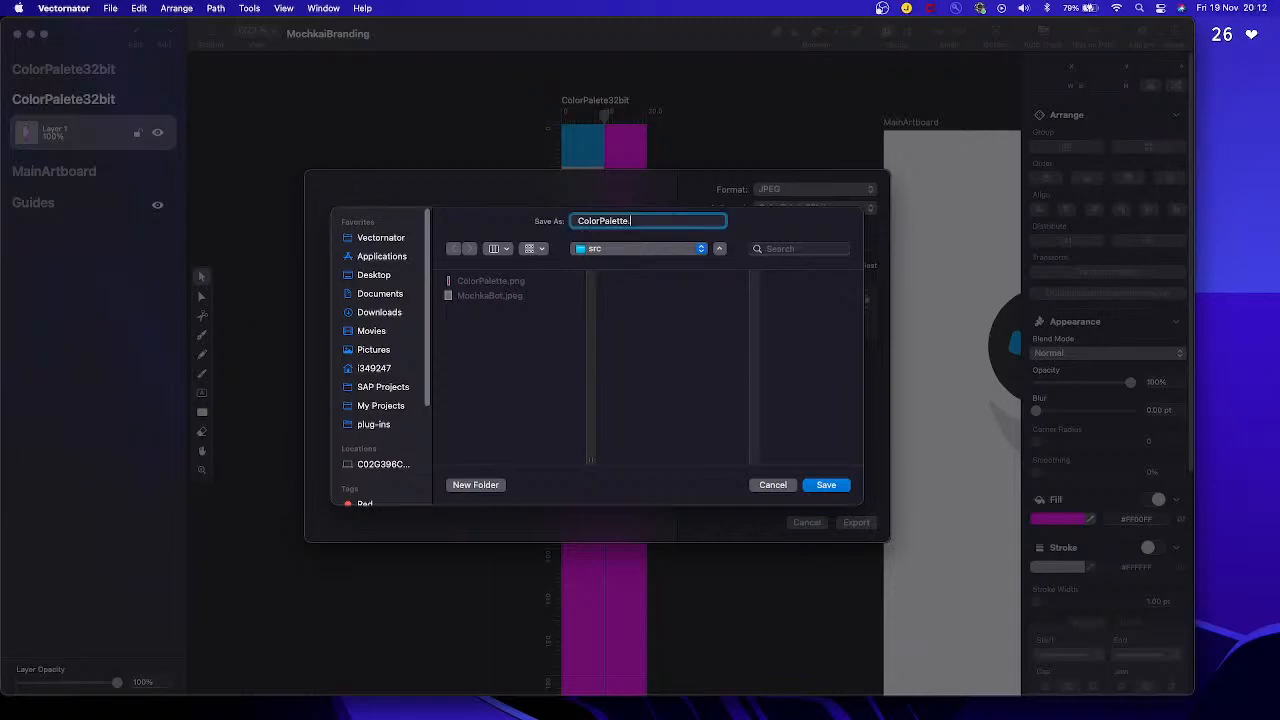
pyautogui.press('Return')
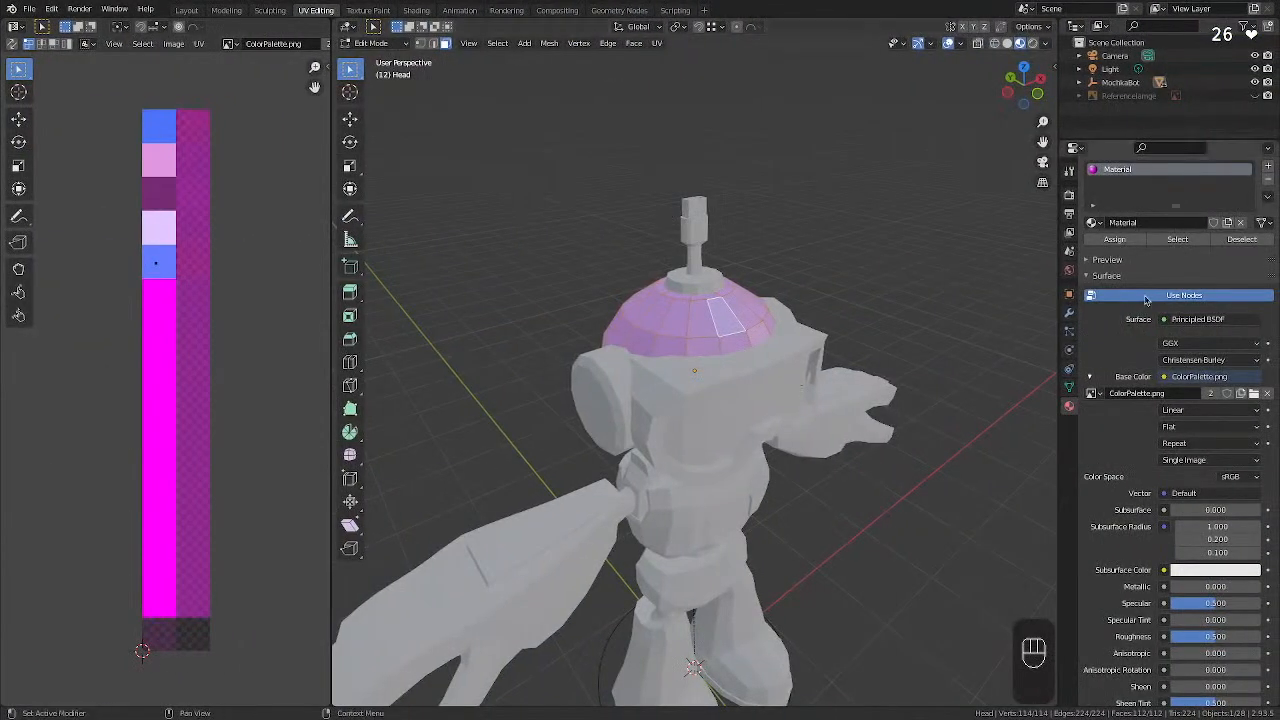
# In Blender, load ColorPalette.jpg as the material's Base Color image and inspect its swatches in the UV editor.
pyautogui.click(1253, 394)
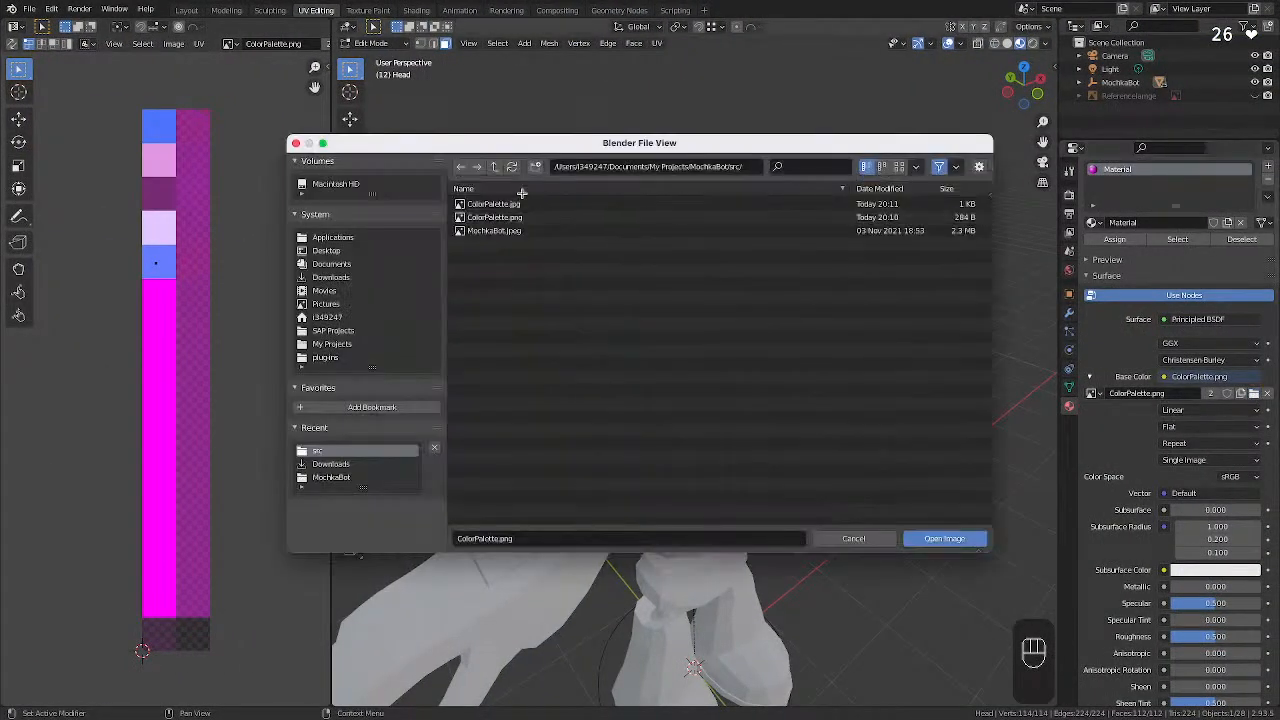
pyautogui.click(490, 204)
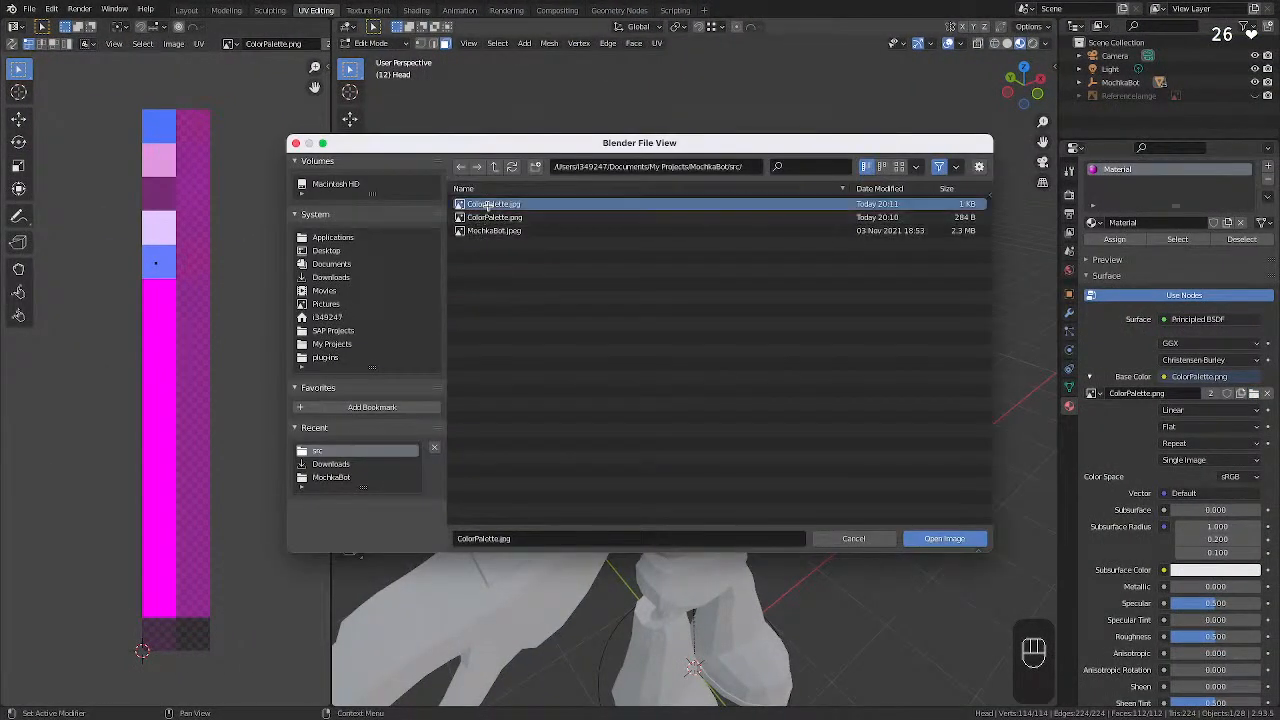
pyautogui.click(920, 538)
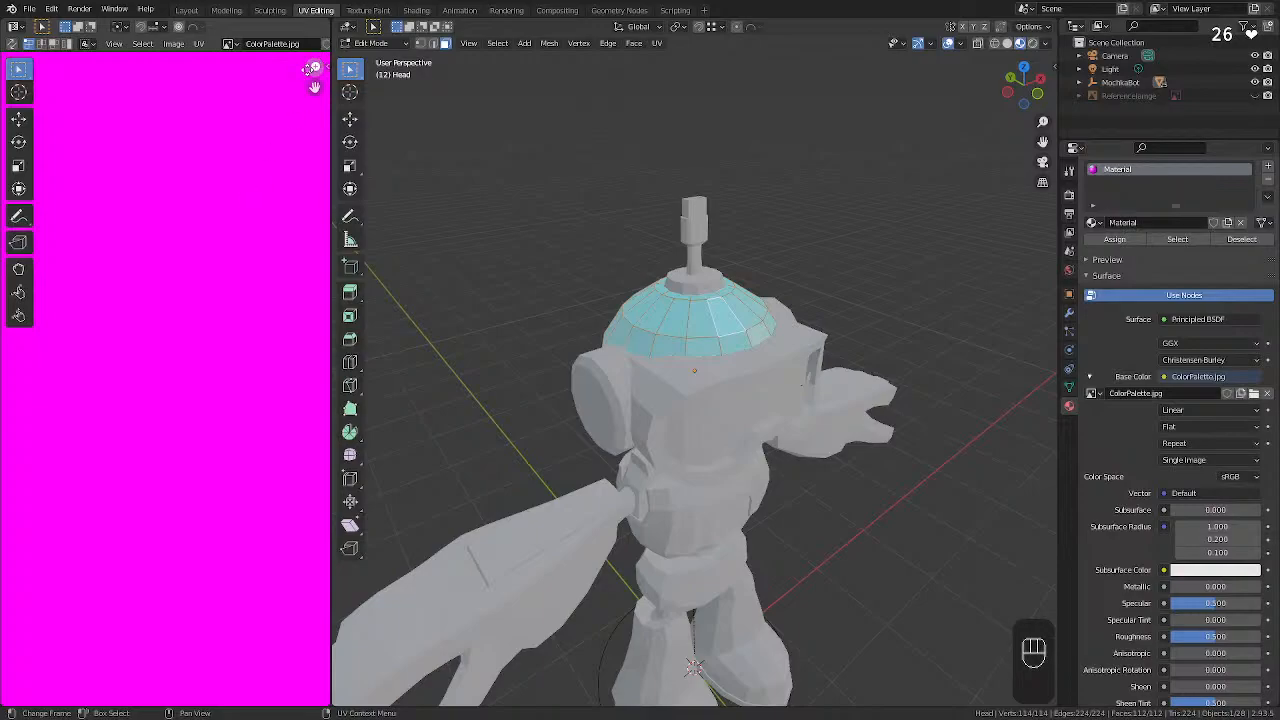
pyautogui.moveTo(168, 292); pyautogui.dragTo(278, 186)
pyautogui.press('z')
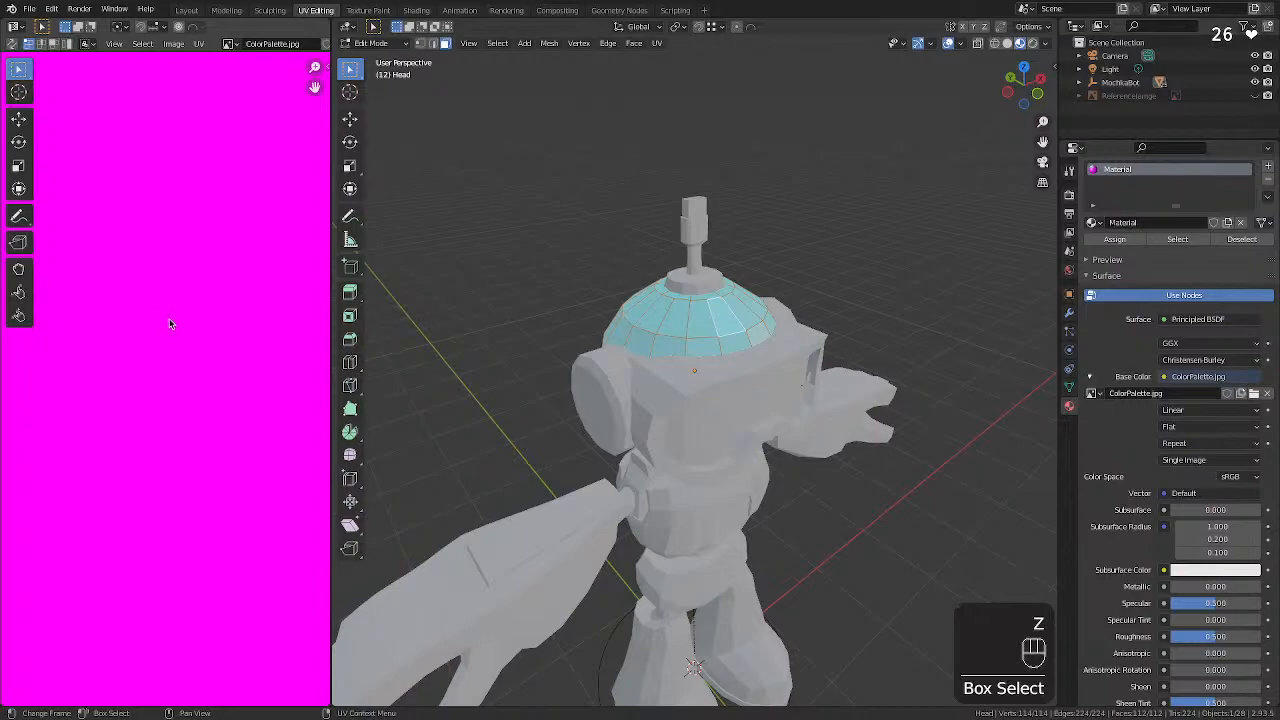
pyautogui.scroll(-5, 173, 318)
pyautogui.scroll(4, 172, 275)
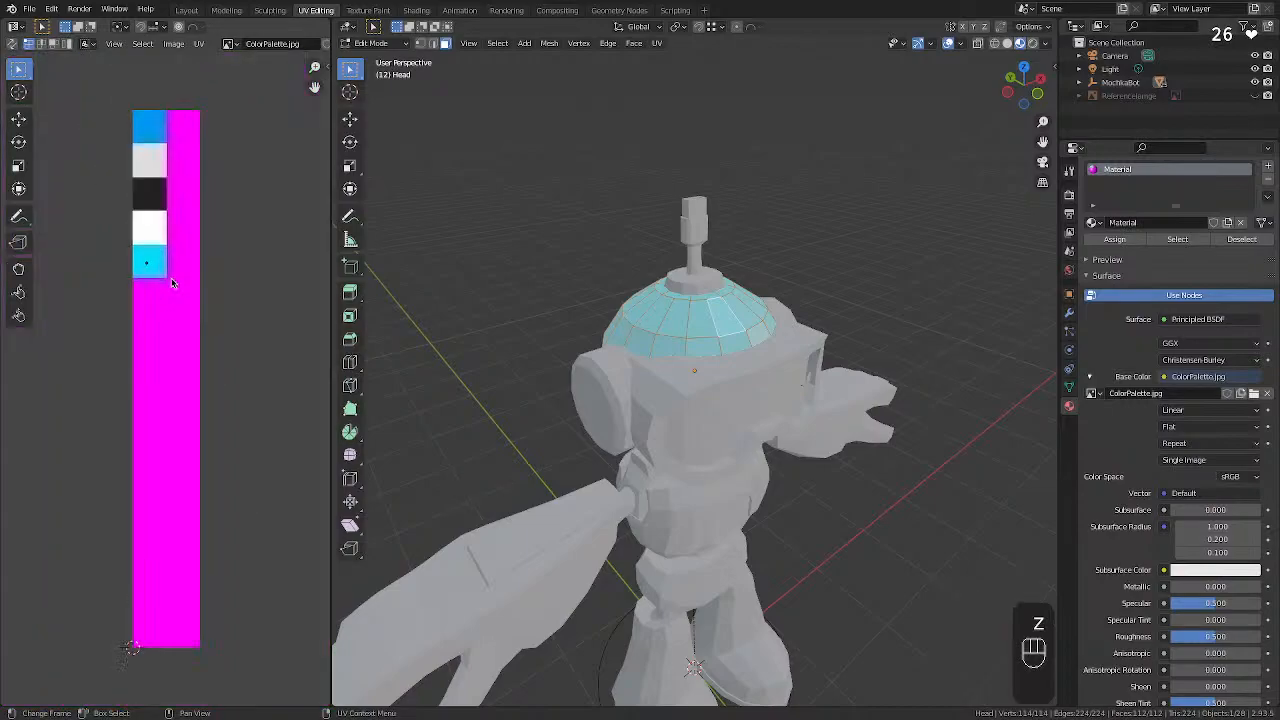
pyautogui.moveTo(173, 210); pyautogui.dragTo(188, 429, button='middle')
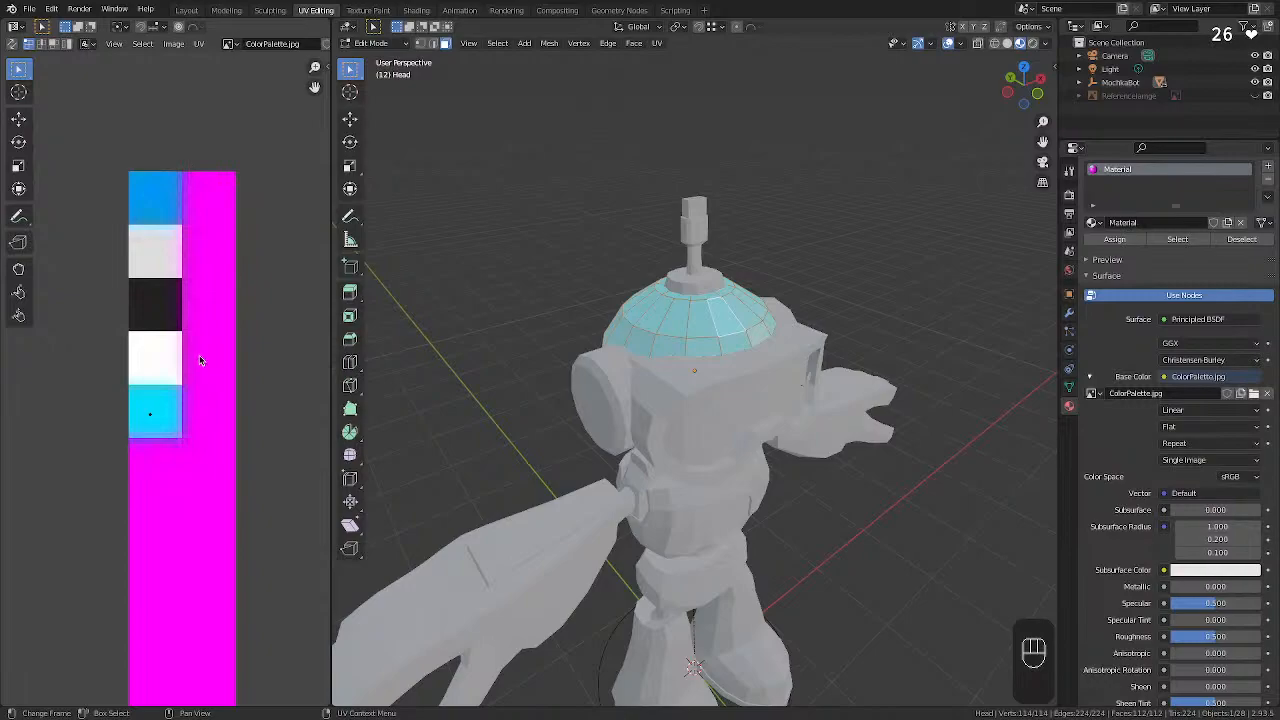
# In Vectornator, export the ColorPalete32bit artboard as a 20 x 160 PNG without transparency, replacing ColorPalette.png in src, and return to Blender.
pyautogui.hotkey('ctrl', 'Left')
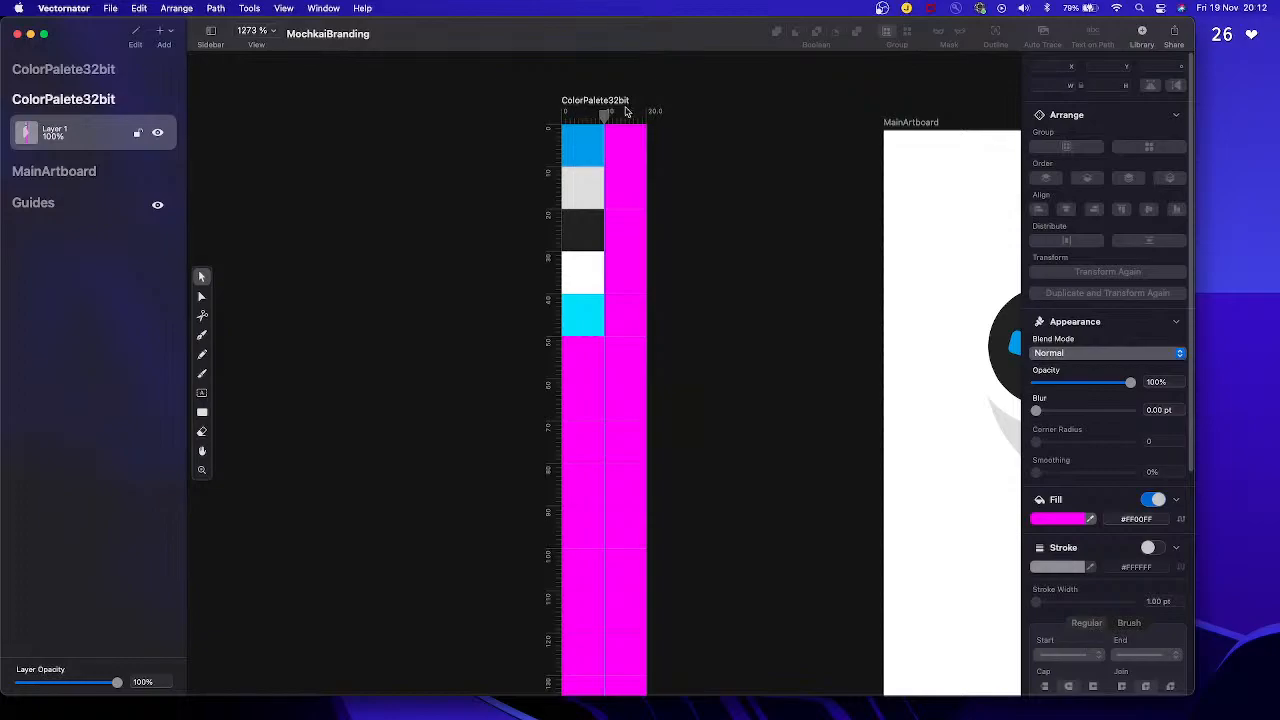
pyautogui.click(115, 8)
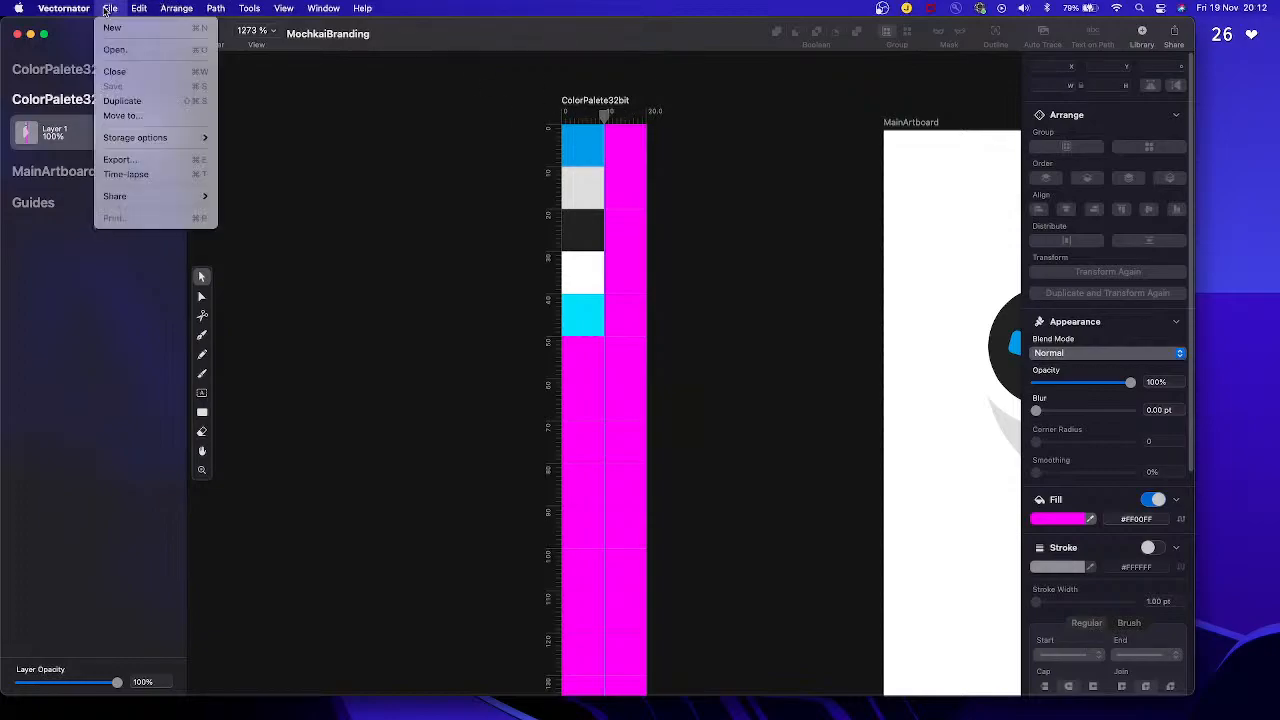
pyautogui.click(140, 158)
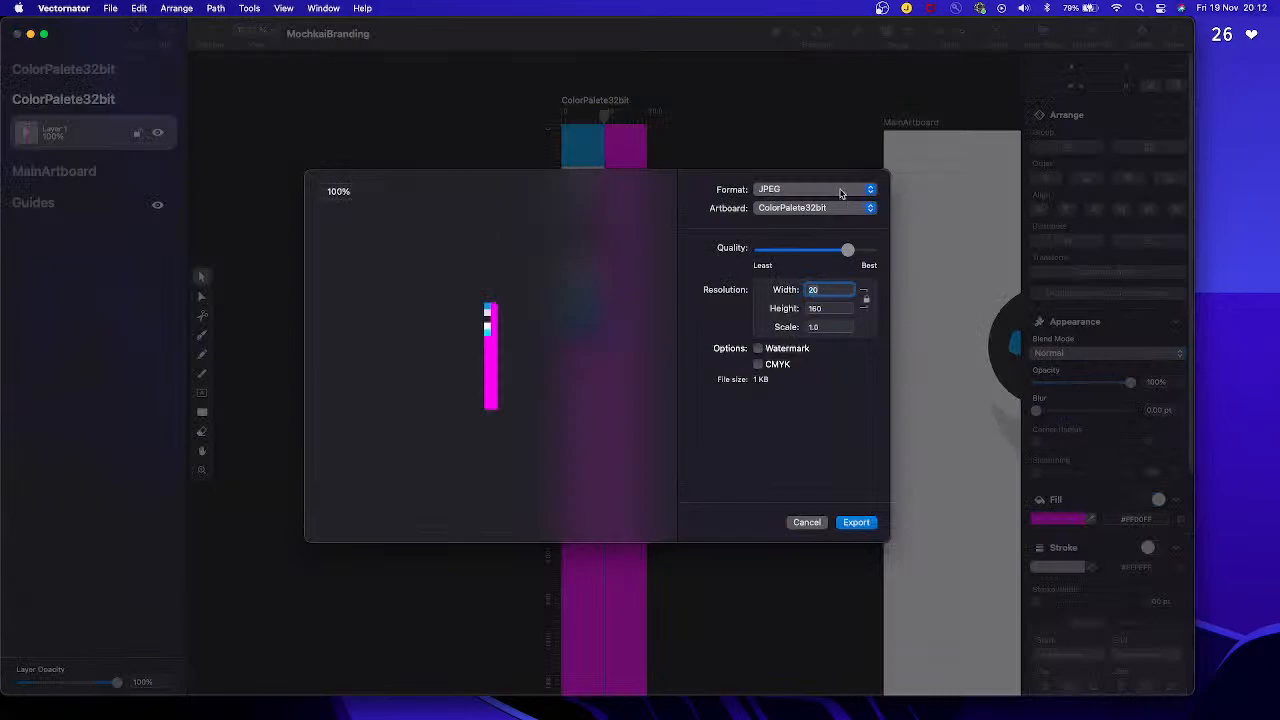
pyautogui.click(840, 193)
pyautogui.click(797, 204)
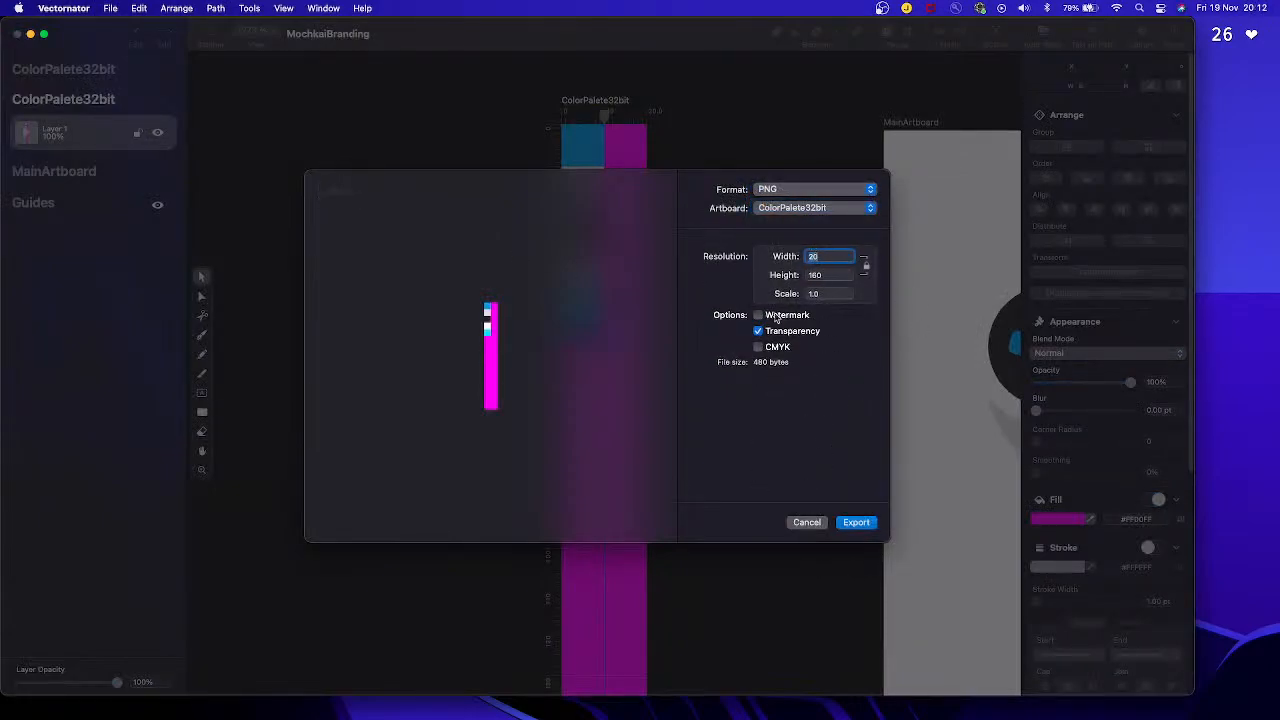
pyautogui.click(758, 331)
pyautogui.click(857, 522)
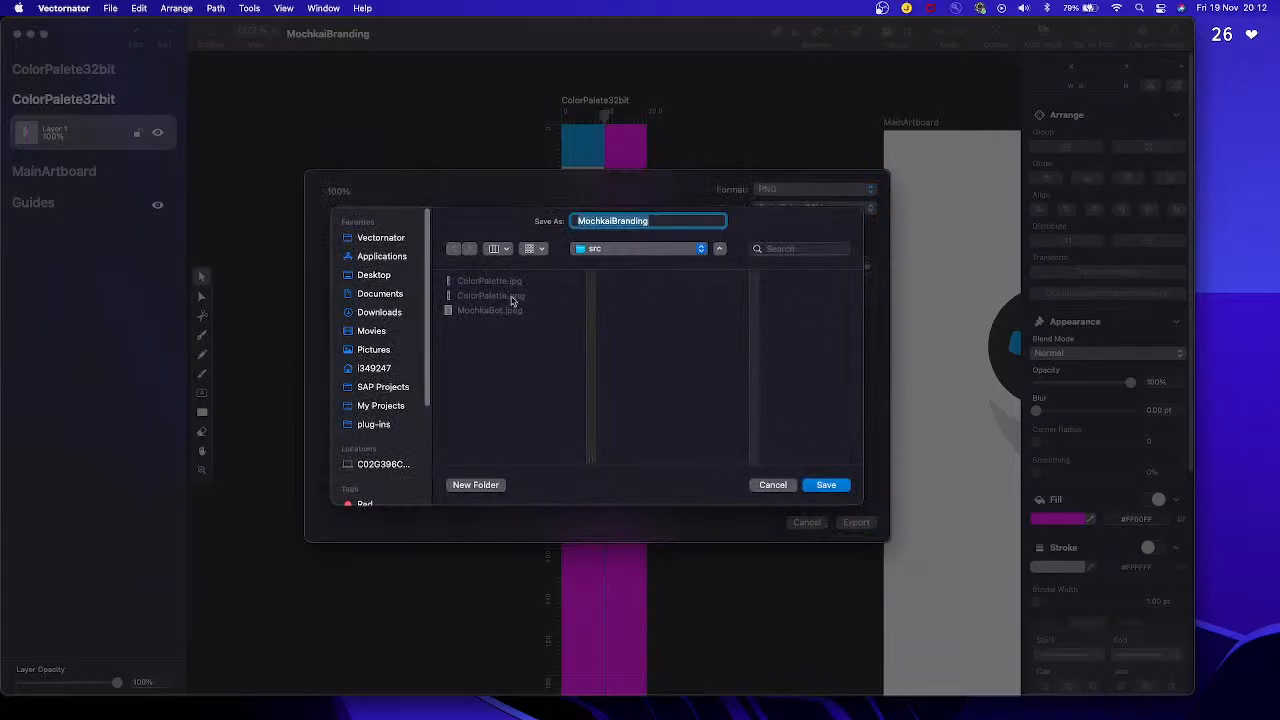
pyautogui.click(492, 298)
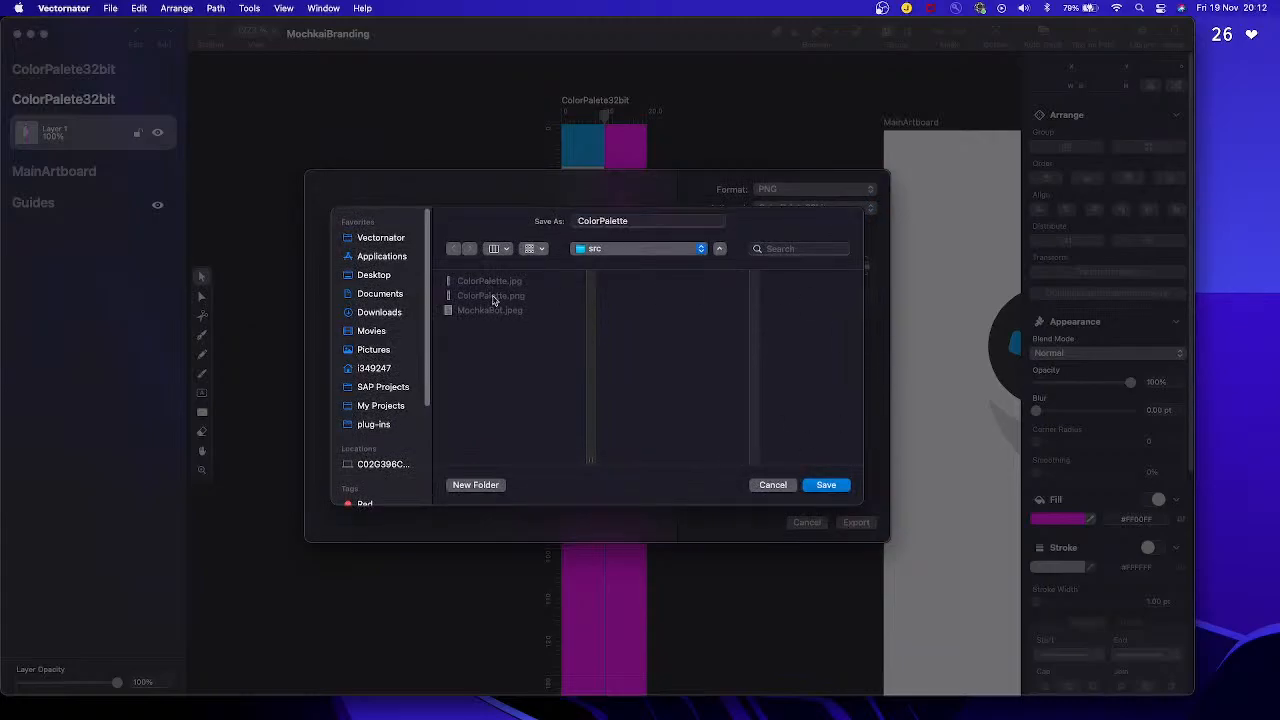
pyautogui.click(826, 484)
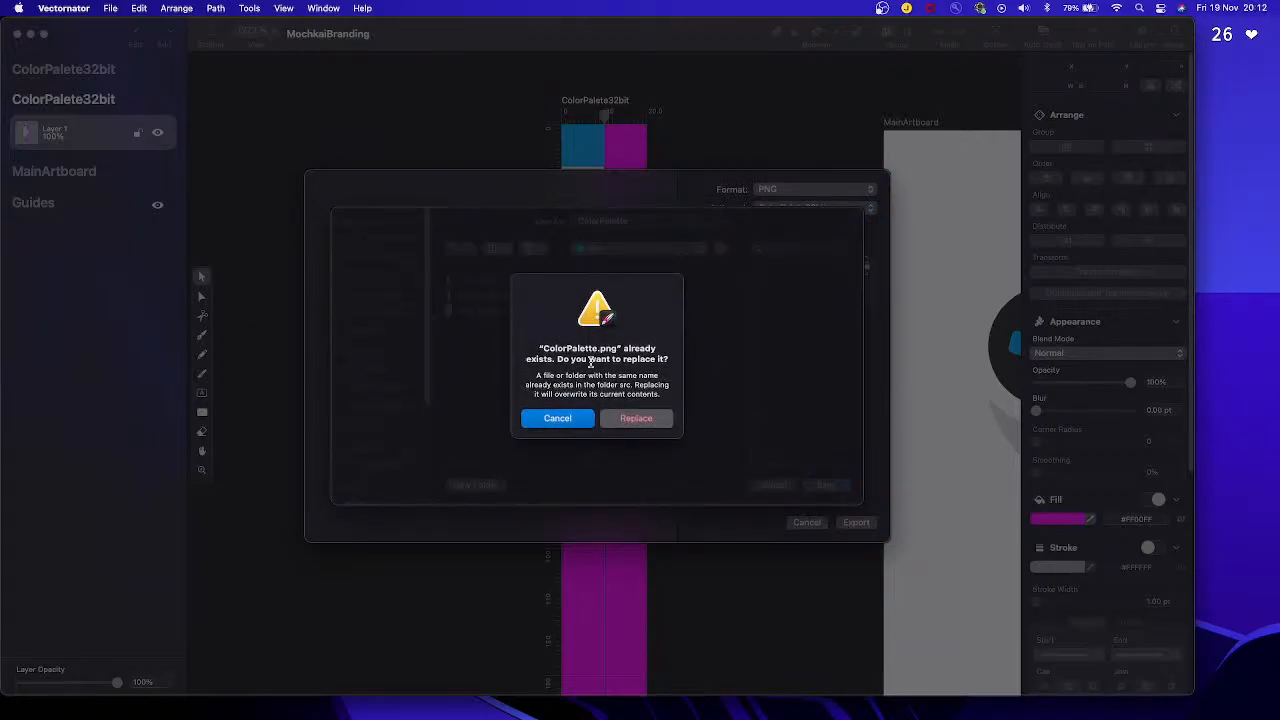
pyautogui.click(634, 420)
pyautogui.hotkey('ctrl', 'Right')
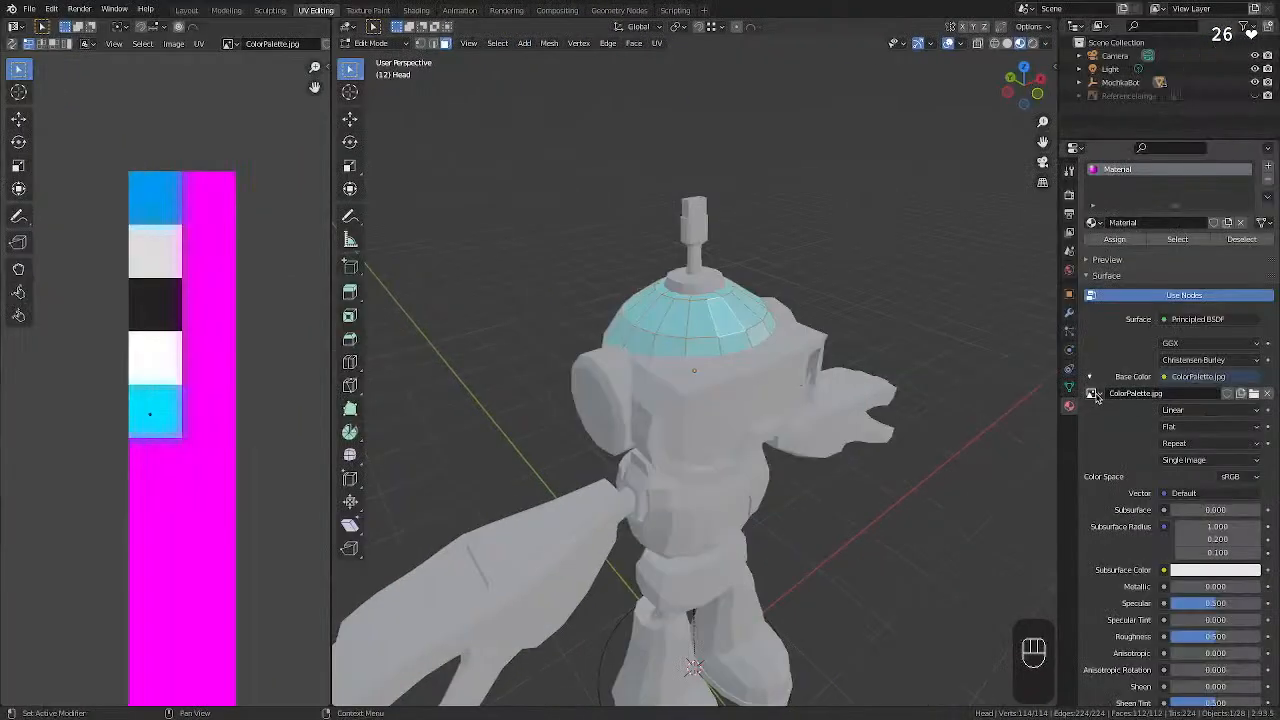
# Load ColorPalette.png from the src folder as the material's Base Color image and display it in the UV editor.
pyautogui.click(1093, 393)
pyautogui.click(1102, 426)
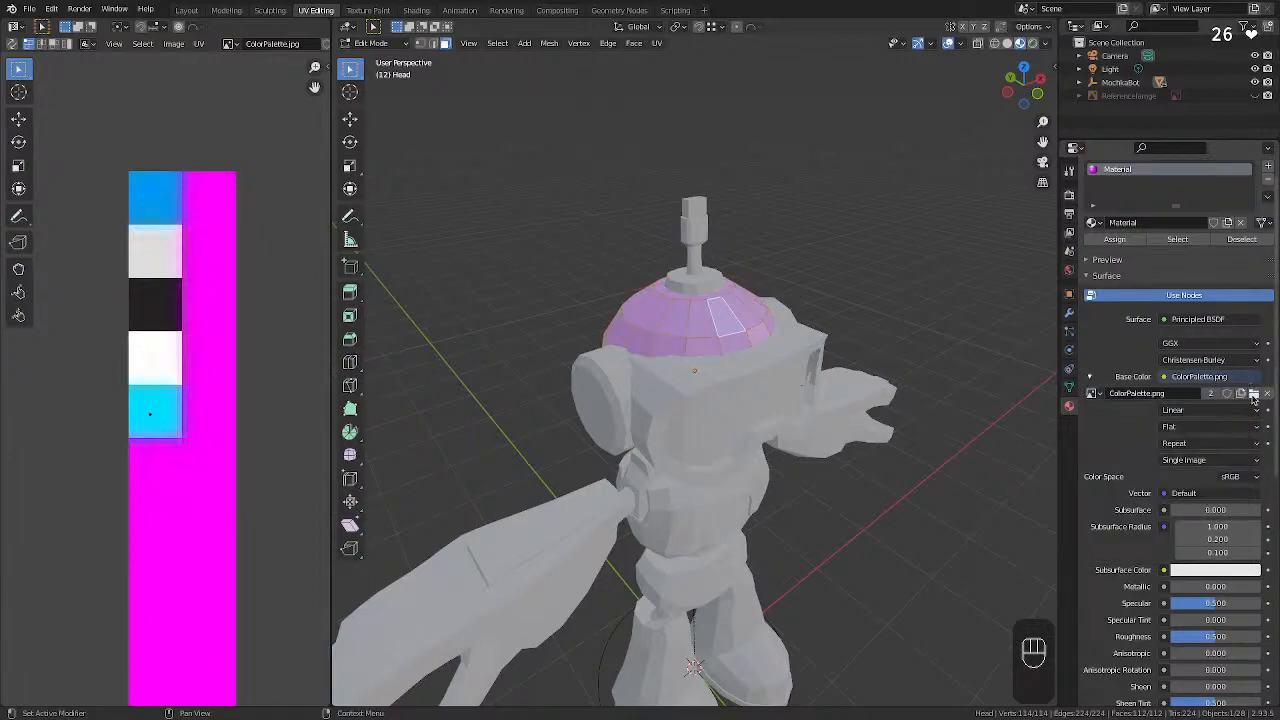
pyautogui.click(1254, 393)
pyautogui.click(495, 218)
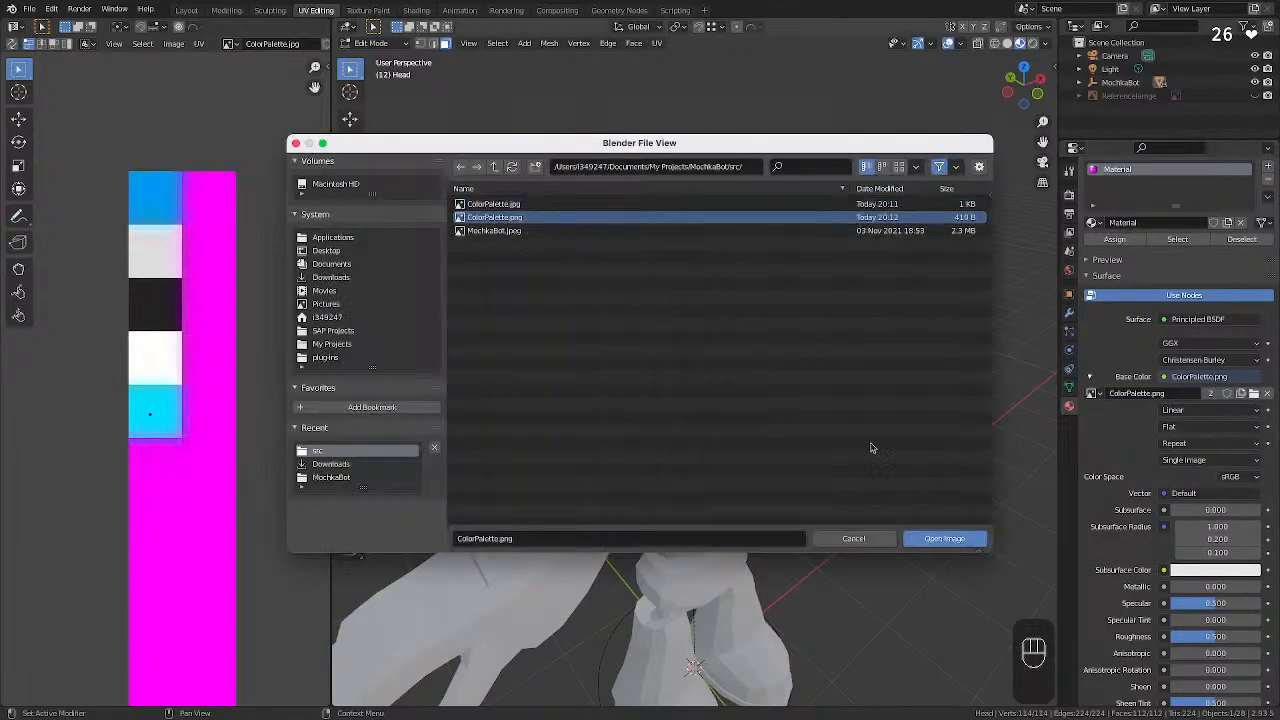
pyautogui.click(945, 540)
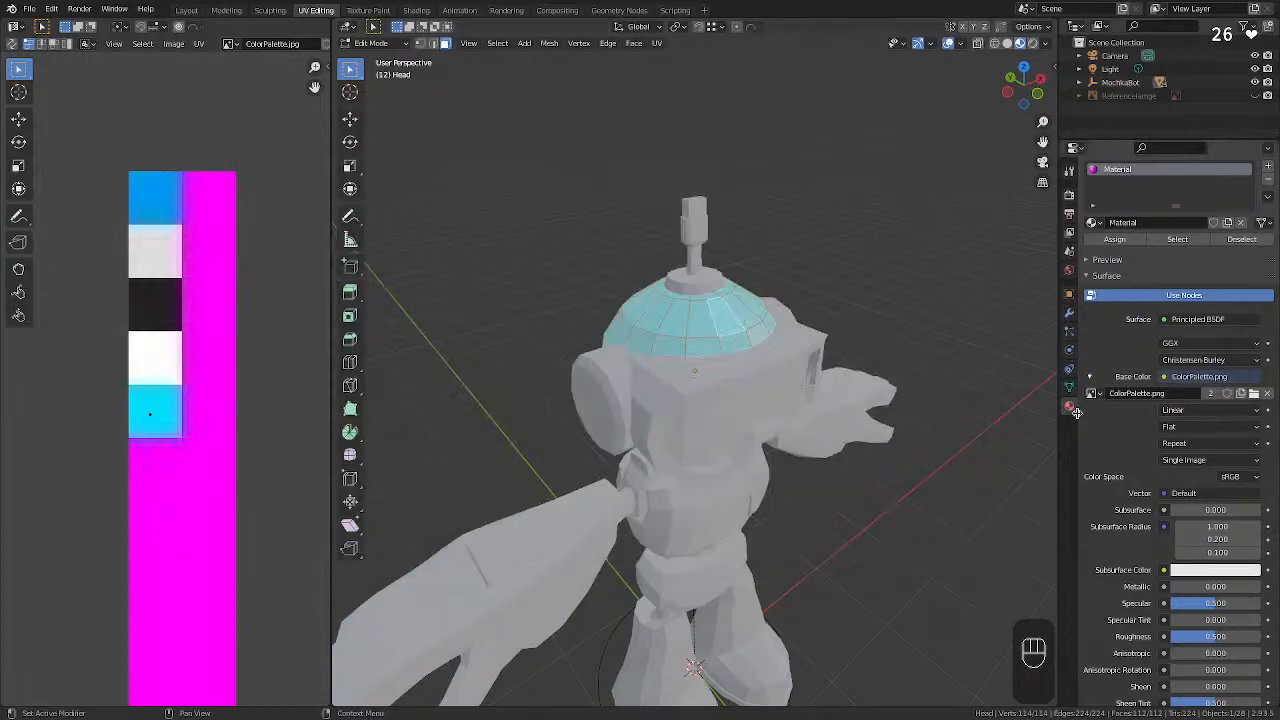
pyautogui.click(229, 43)
pyautogui.click(231, 79)
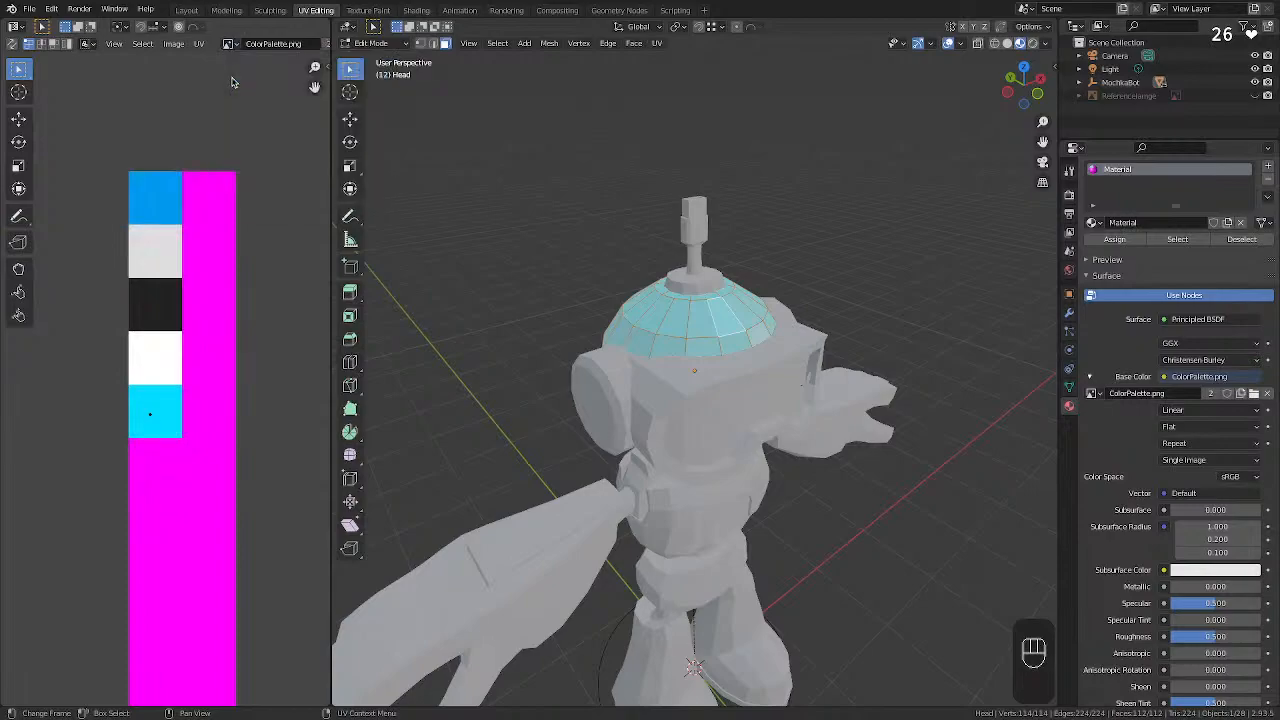
# Select all of the head's faces, move their UVs onto the palette's white swatch, and inspect the colour on the head.
pyautogui.click(161, 415)
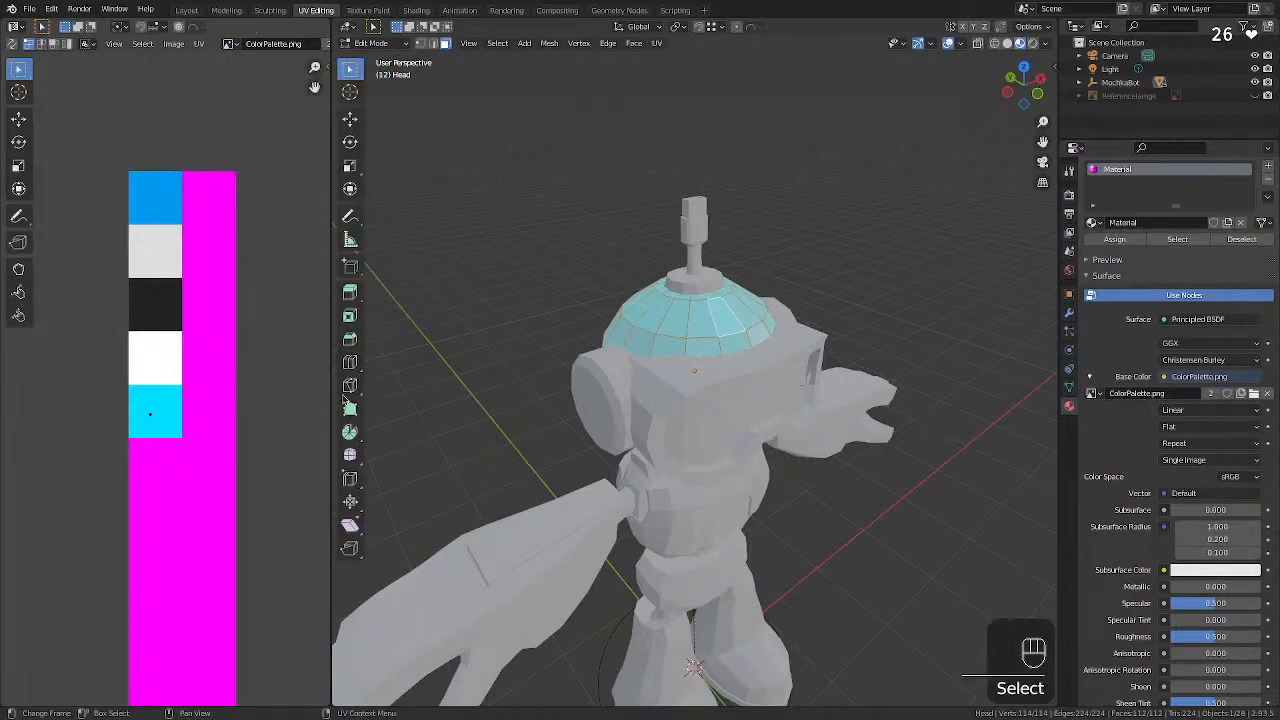
pyautogui.click(676, 319)
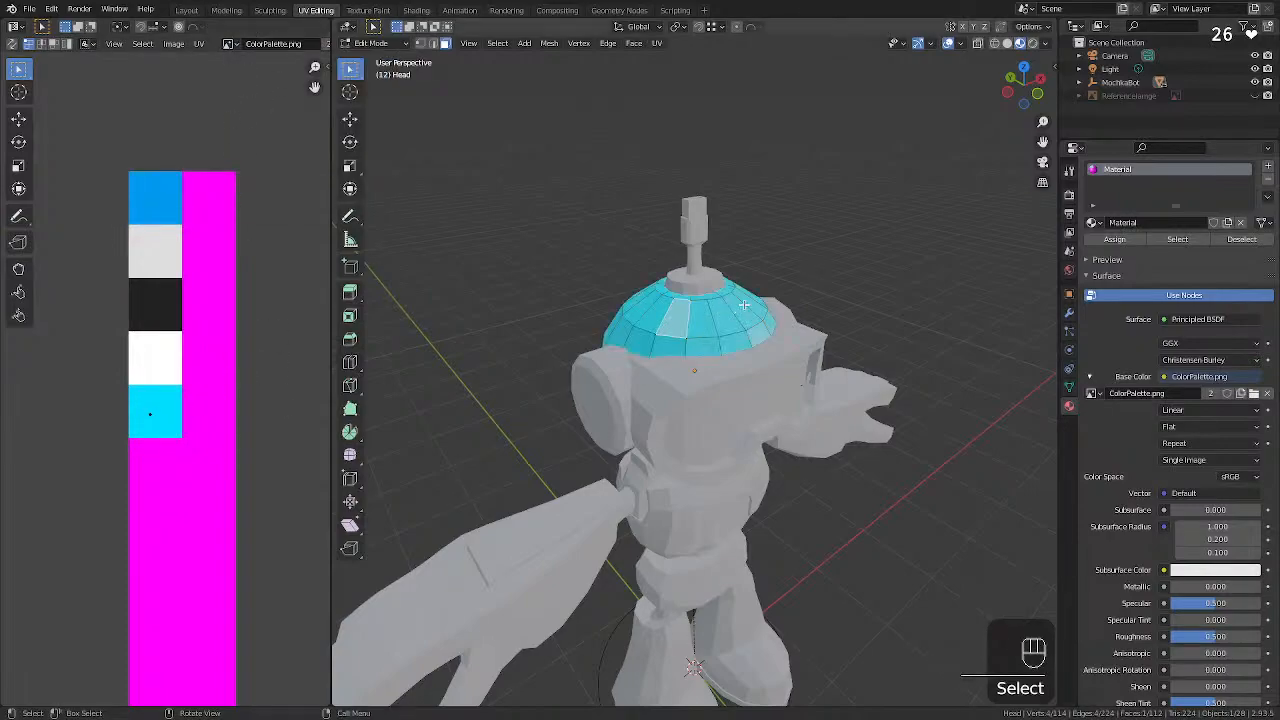
pyautogui.moveTo(744, 305)
pyautogui.mouseDown(button='middle')
pyautogui.moveTo(674, 268)
pyautogui.moveTo(742, 311)
pyautogui.mouseUp(button='middle')
pyautogui.press('a')
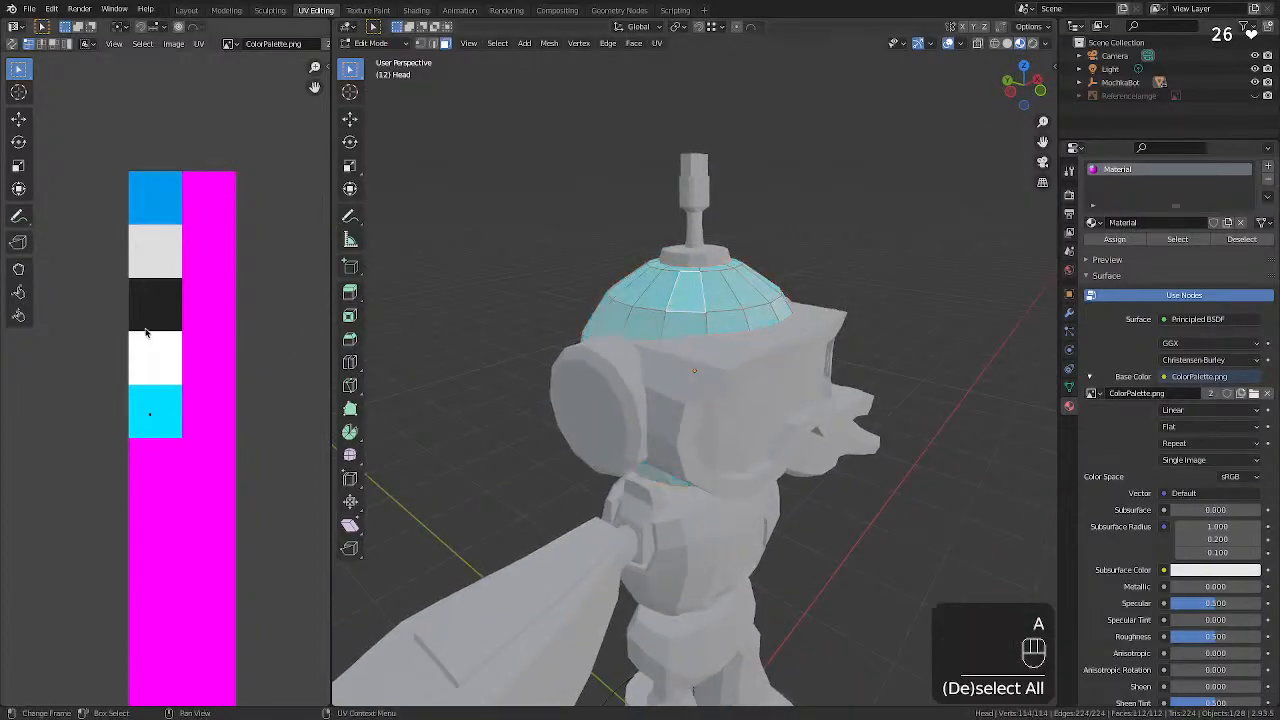
pyautogui.press('g')
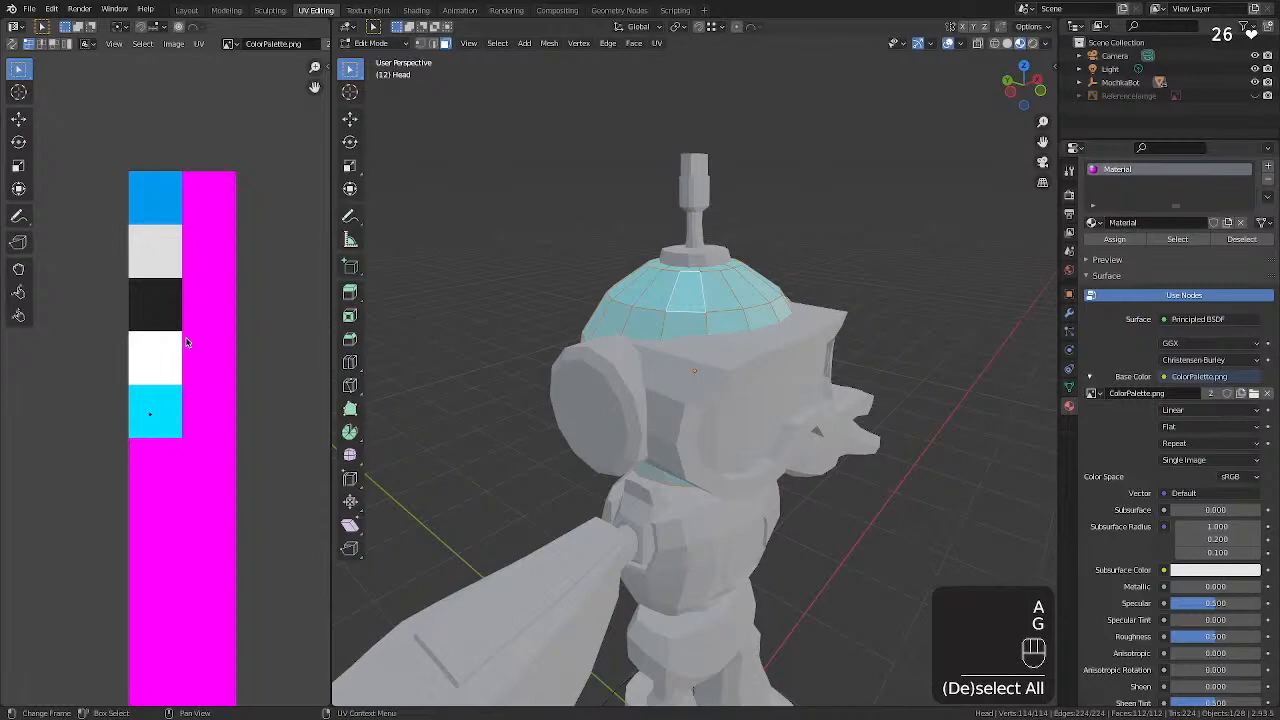
pyautogui.click(151, 416)
pyautogui.press('g')
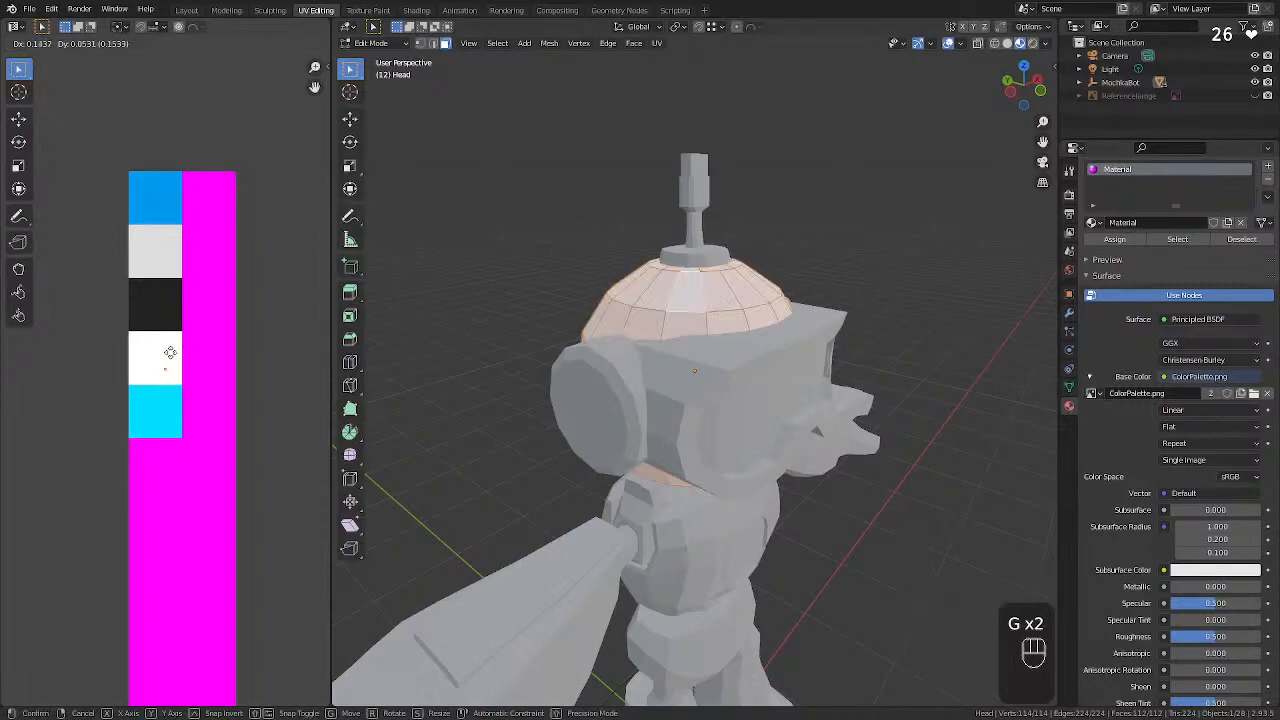
pyautogui.click(160, 357)
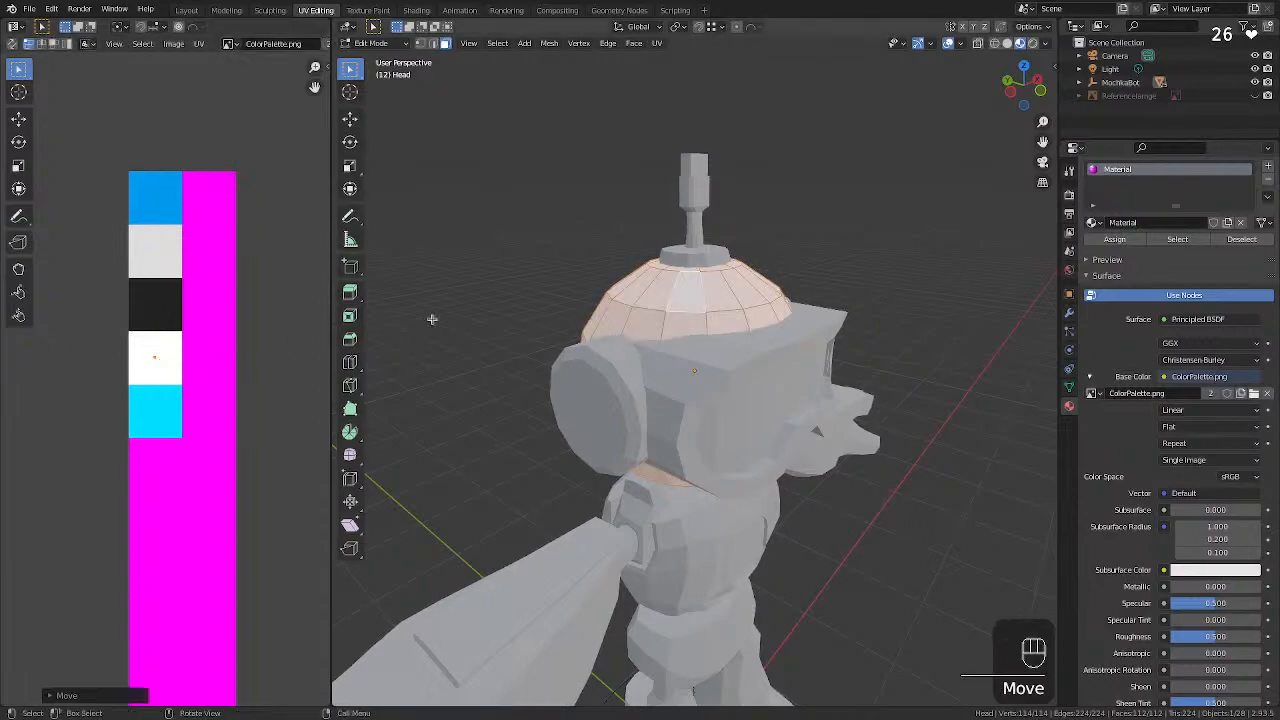
pyautogui.click(448, 316)
pyautogui.moveTo(570, 292); pyautogui.dragTo(498, 328, button='middle')
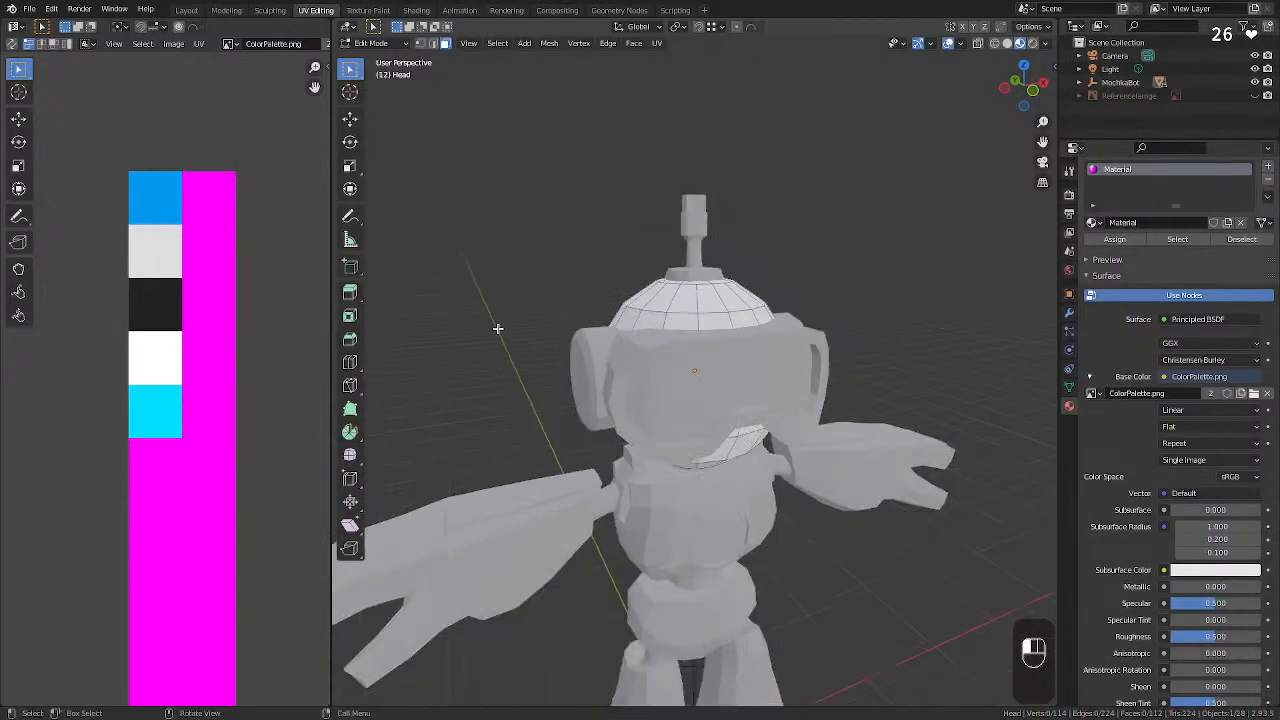
pyautogui.scroll(3, 498, 328)
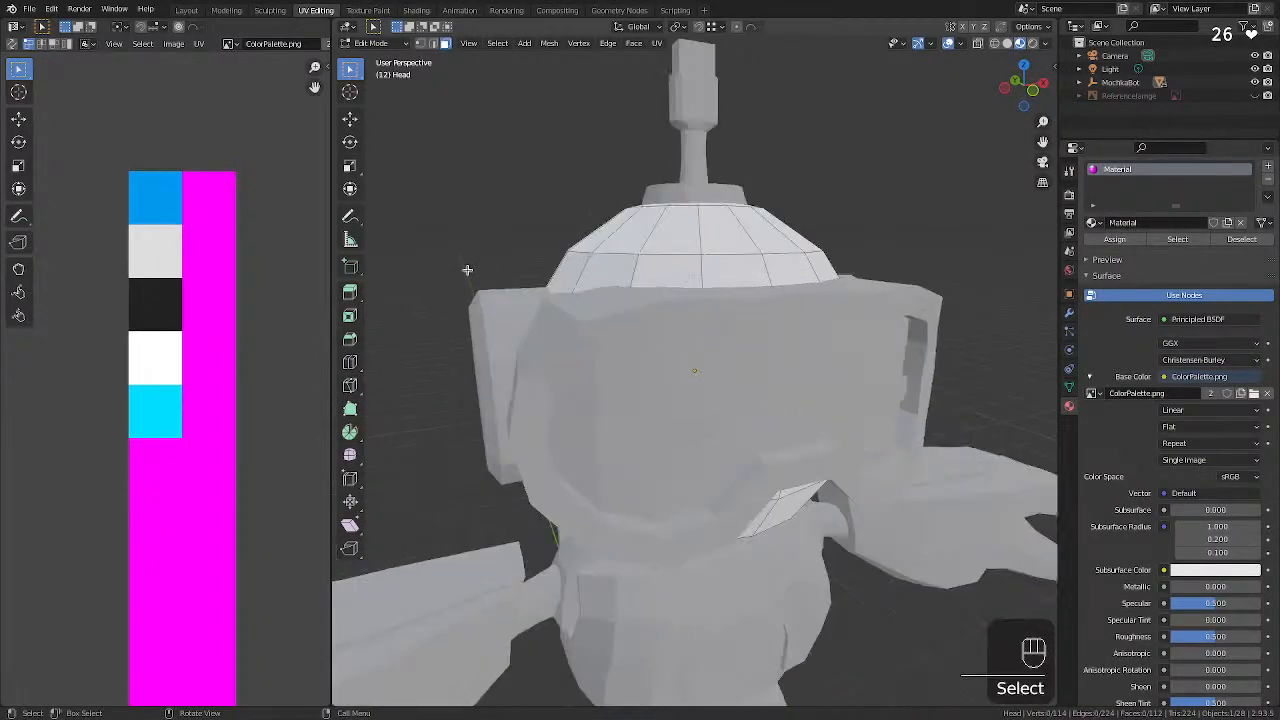
pyautogui.scroll(-3, 468, 271)
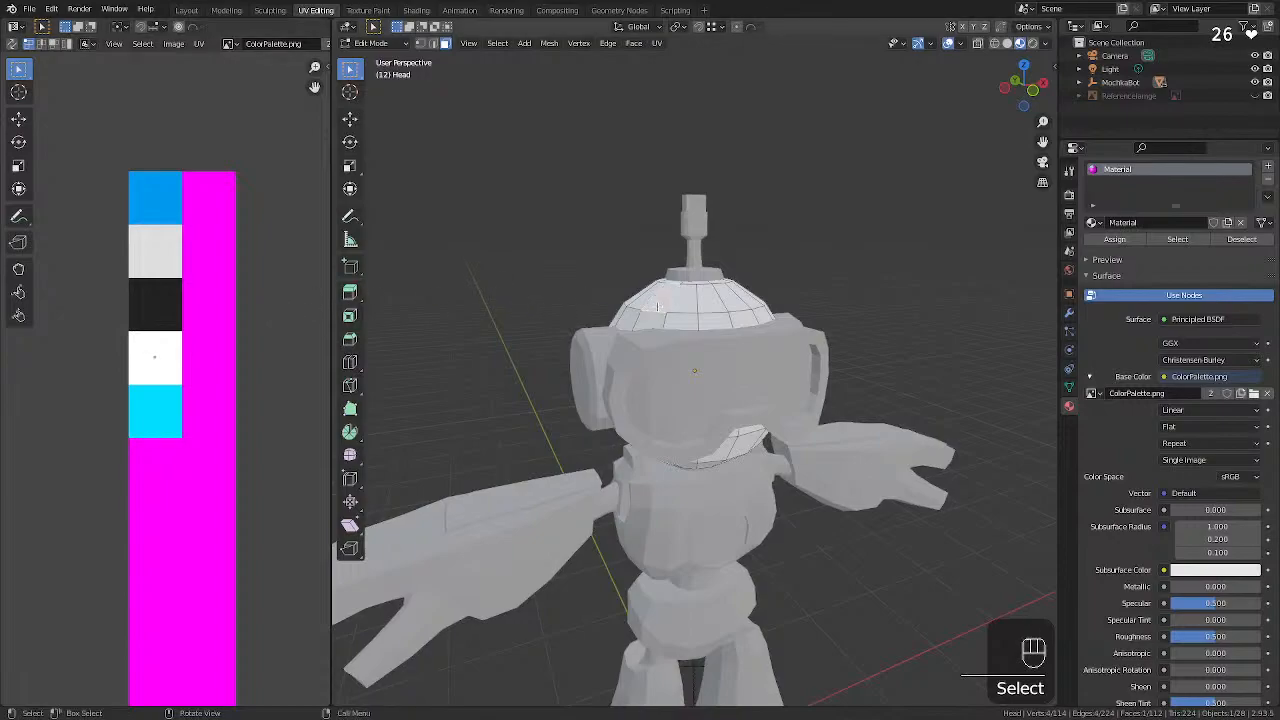
# Move all of the head's UVs onto the light grey swatch of the palette and leave Edit Mode.
pyautogui.press('a')
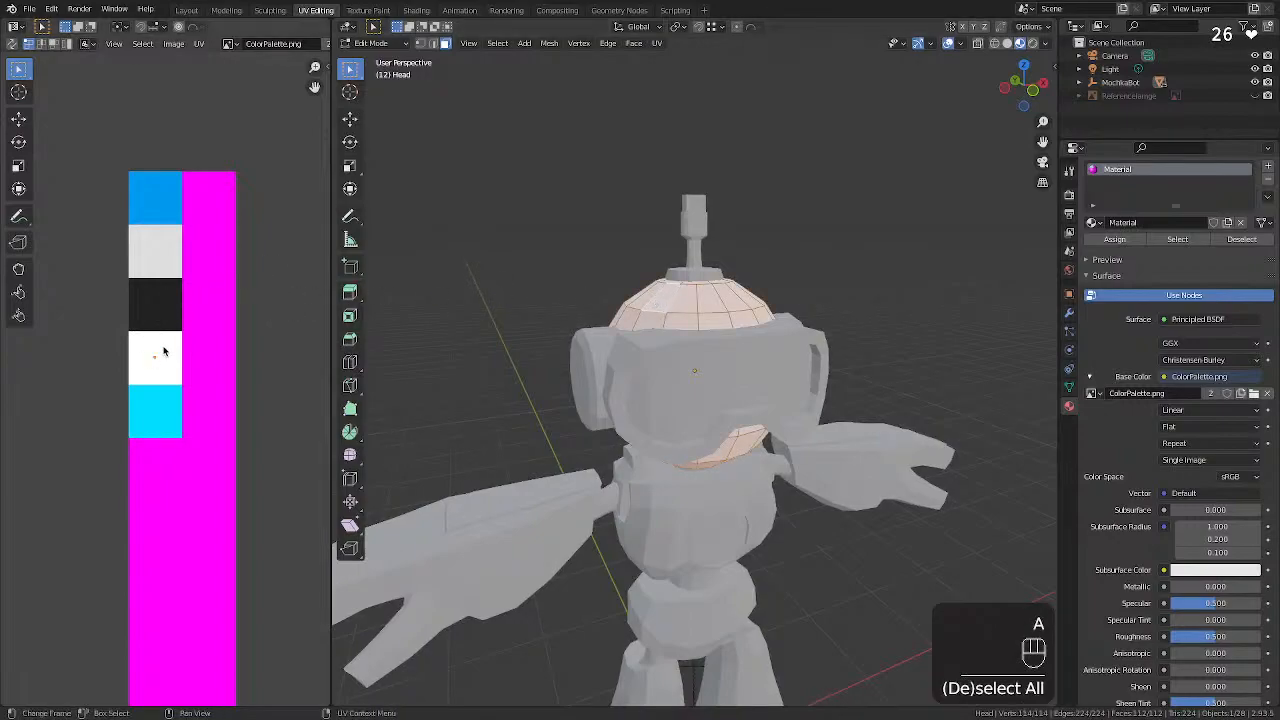
pyautogui.moveTo(164, 350); pyautogui.dragTo(169, 350)
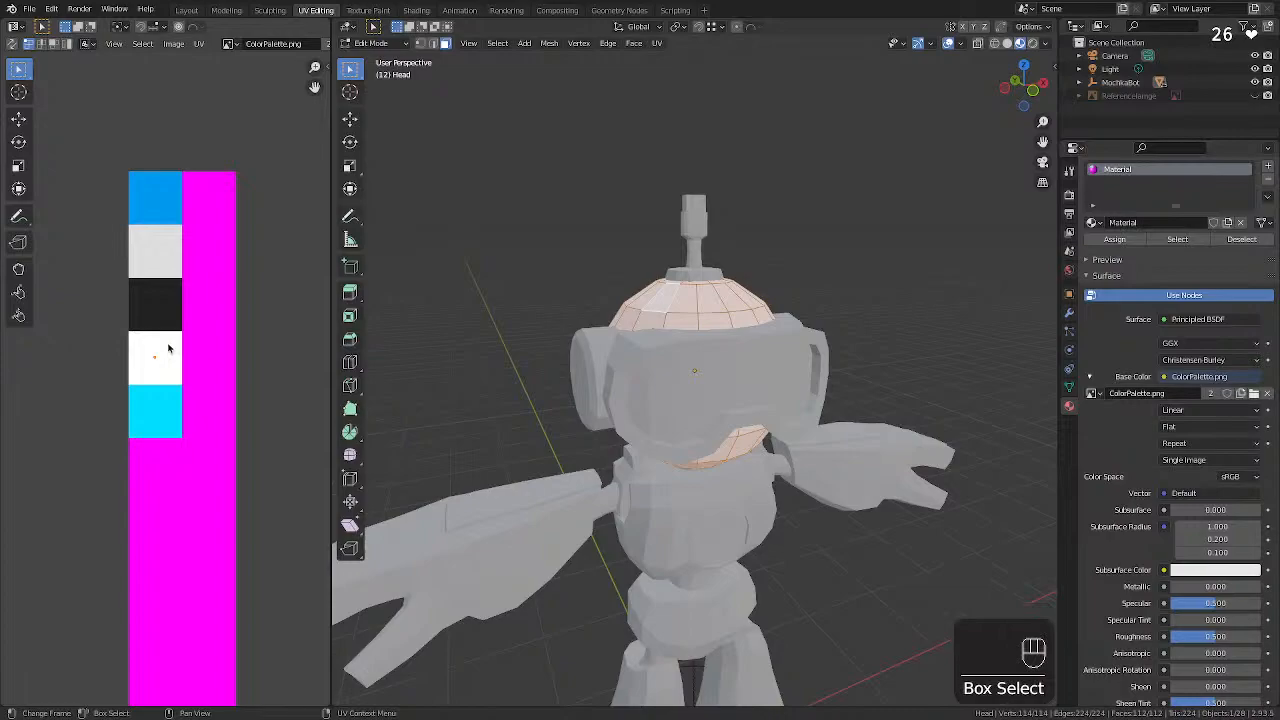
pyautogui.press('g')
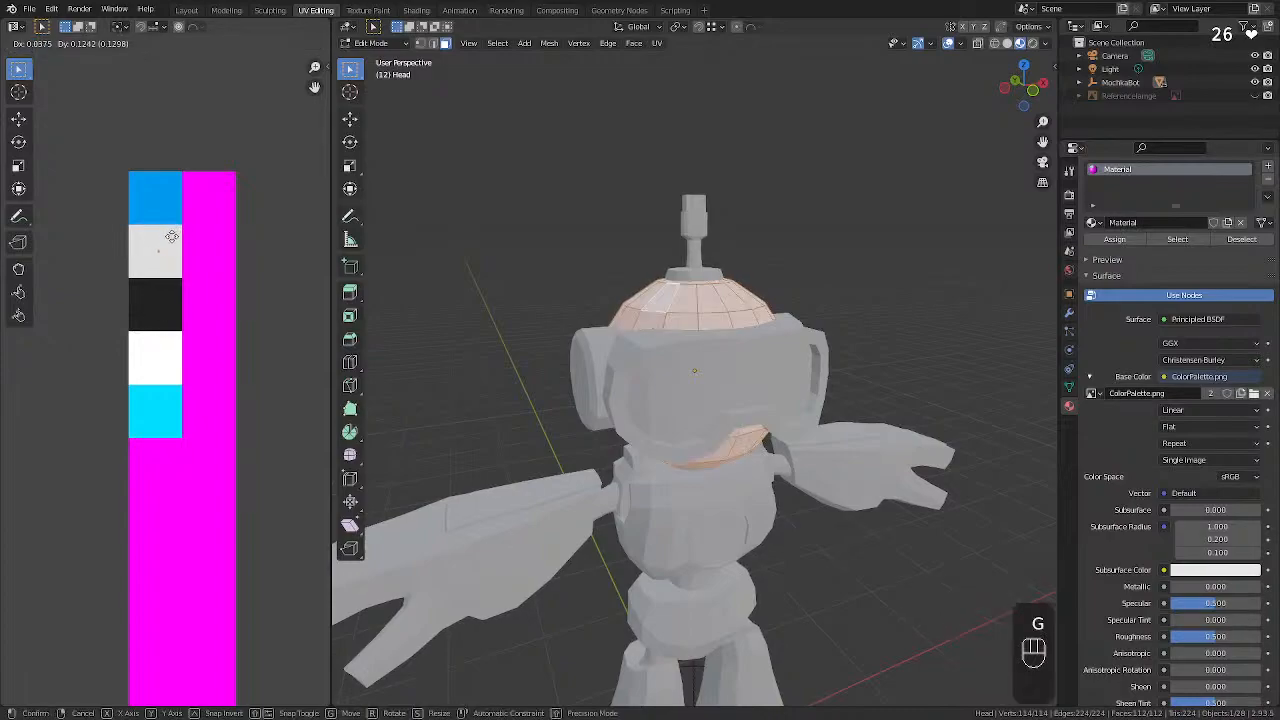
pyautogui.click(167, 247)
pyautogui.click(521, 235)
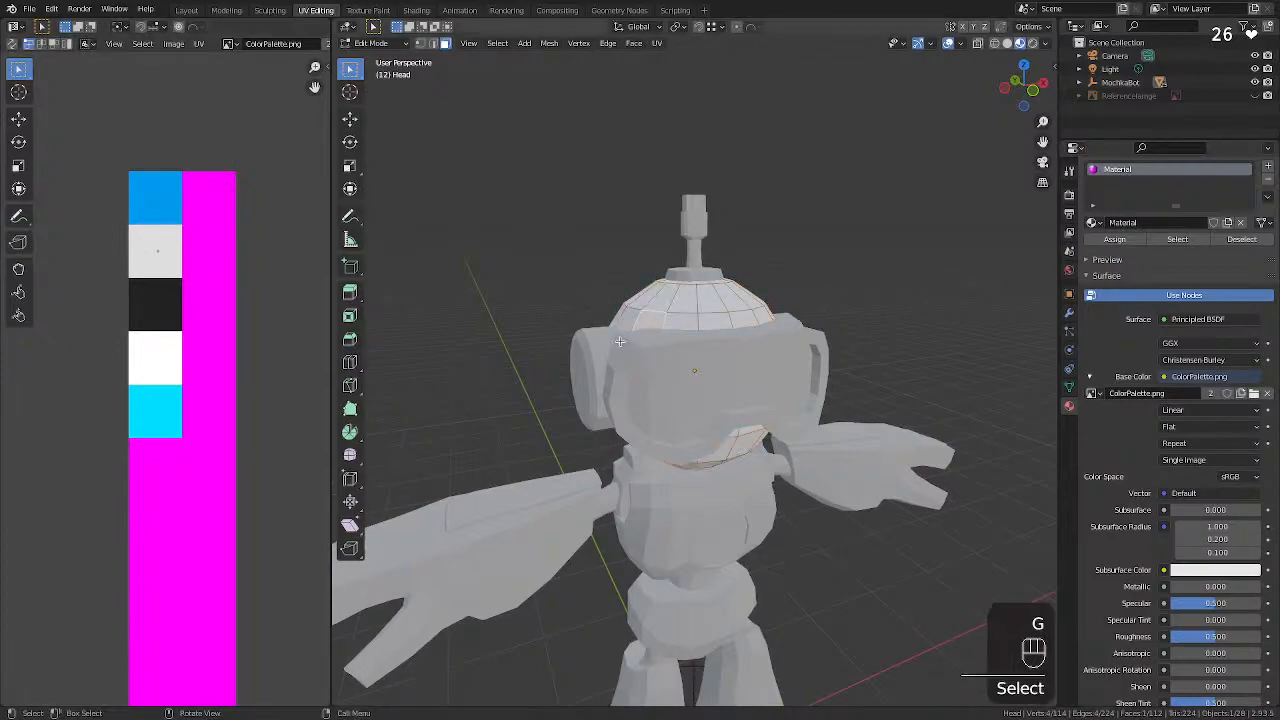
pyautogui.press('Tab')
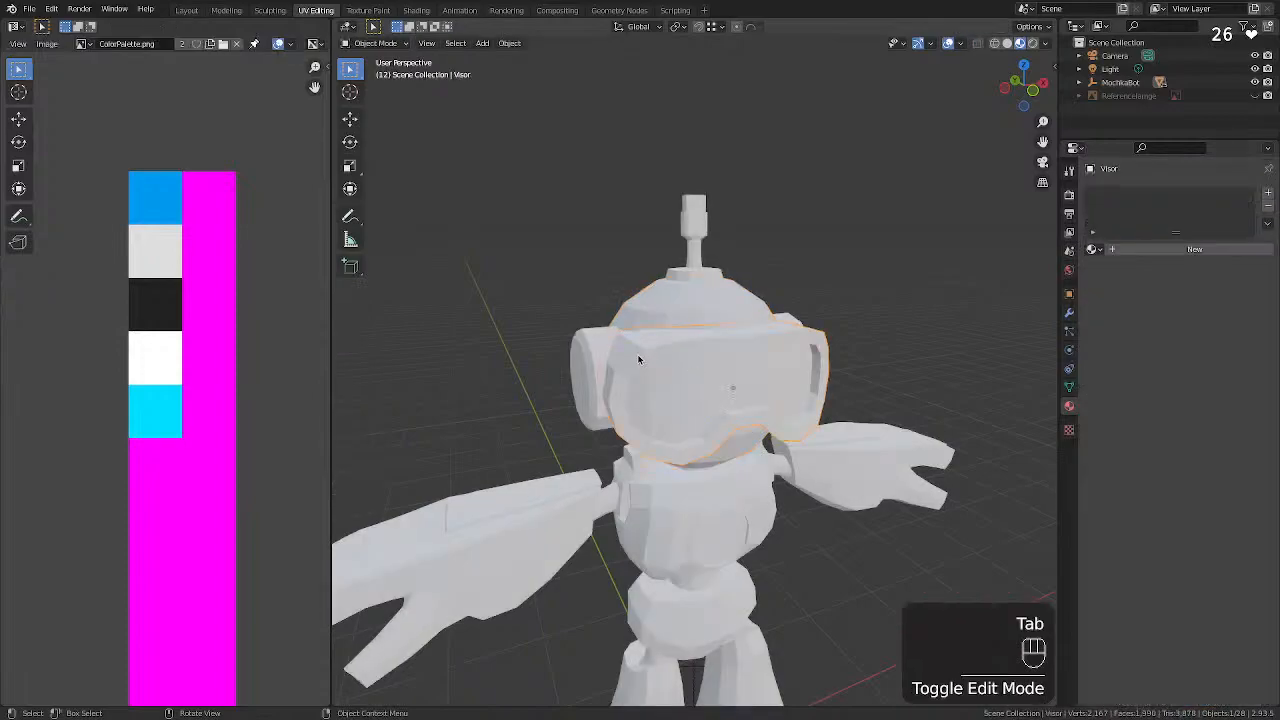
# Make the head the active object, select every object in the scene, and collapse the material's Surface settings.
pyautogui.click(639, 360)
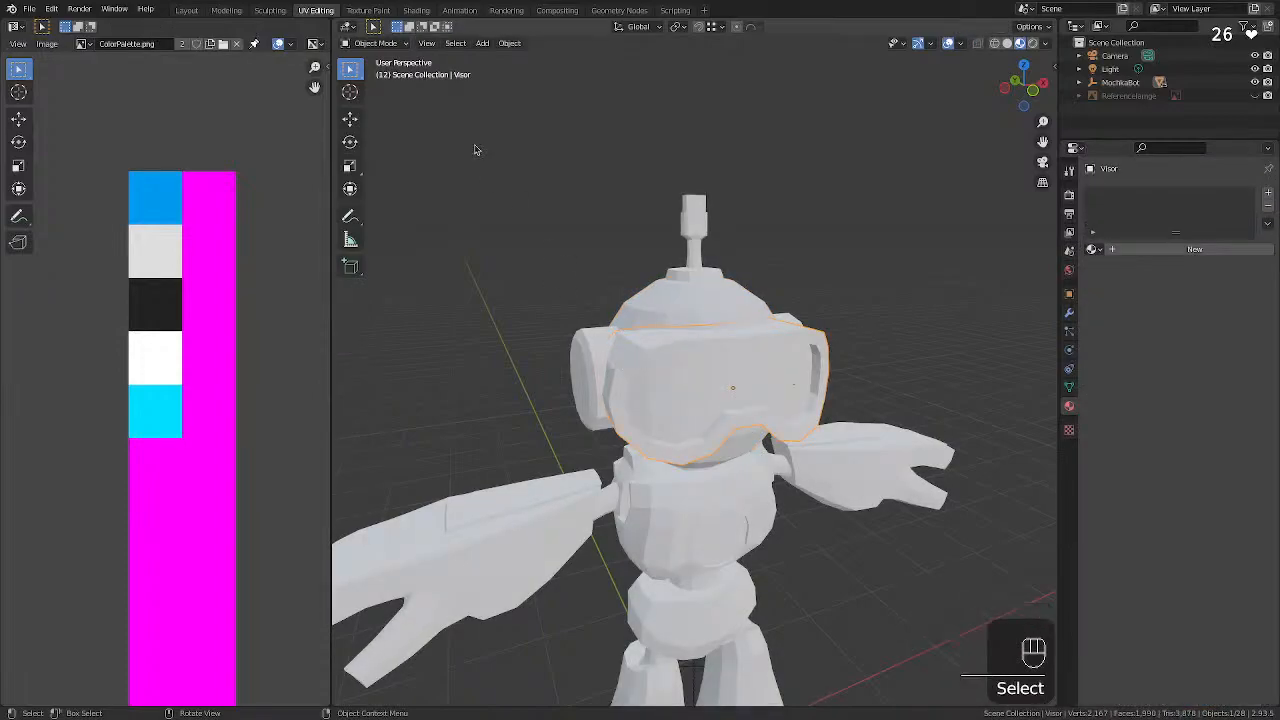
pyautogui.click(664, 309)
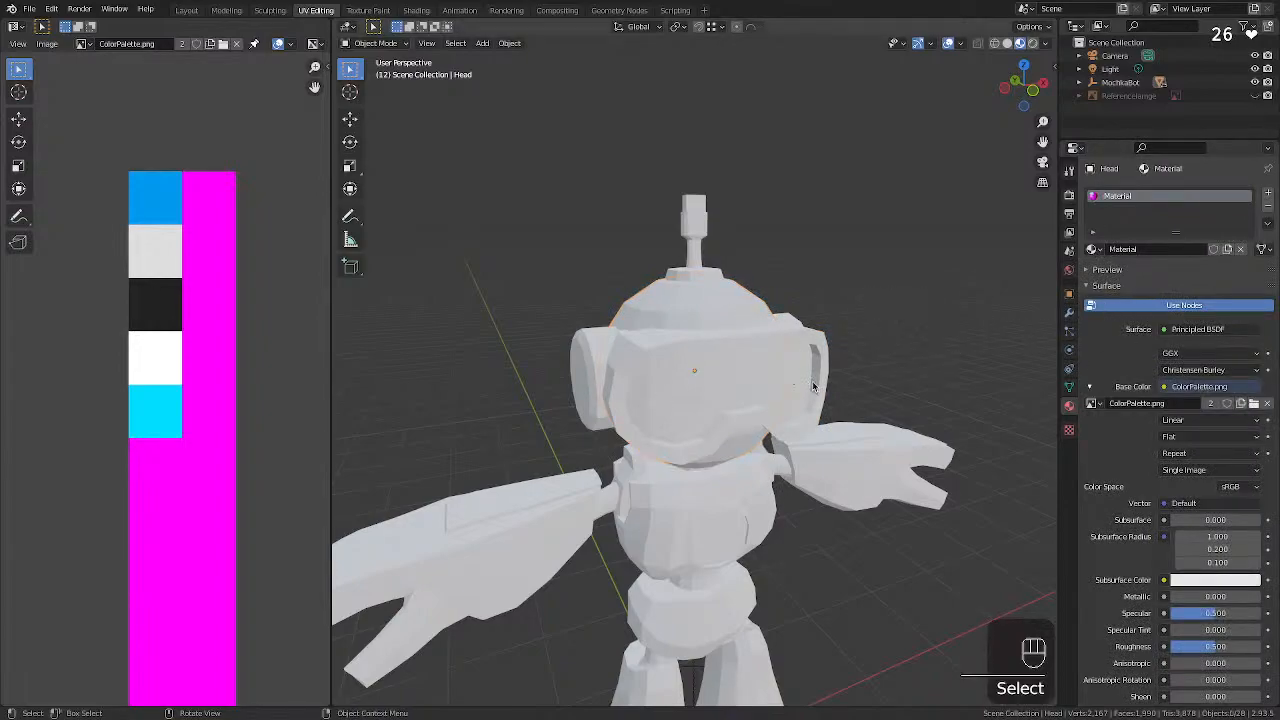
pyautogui.press('a')
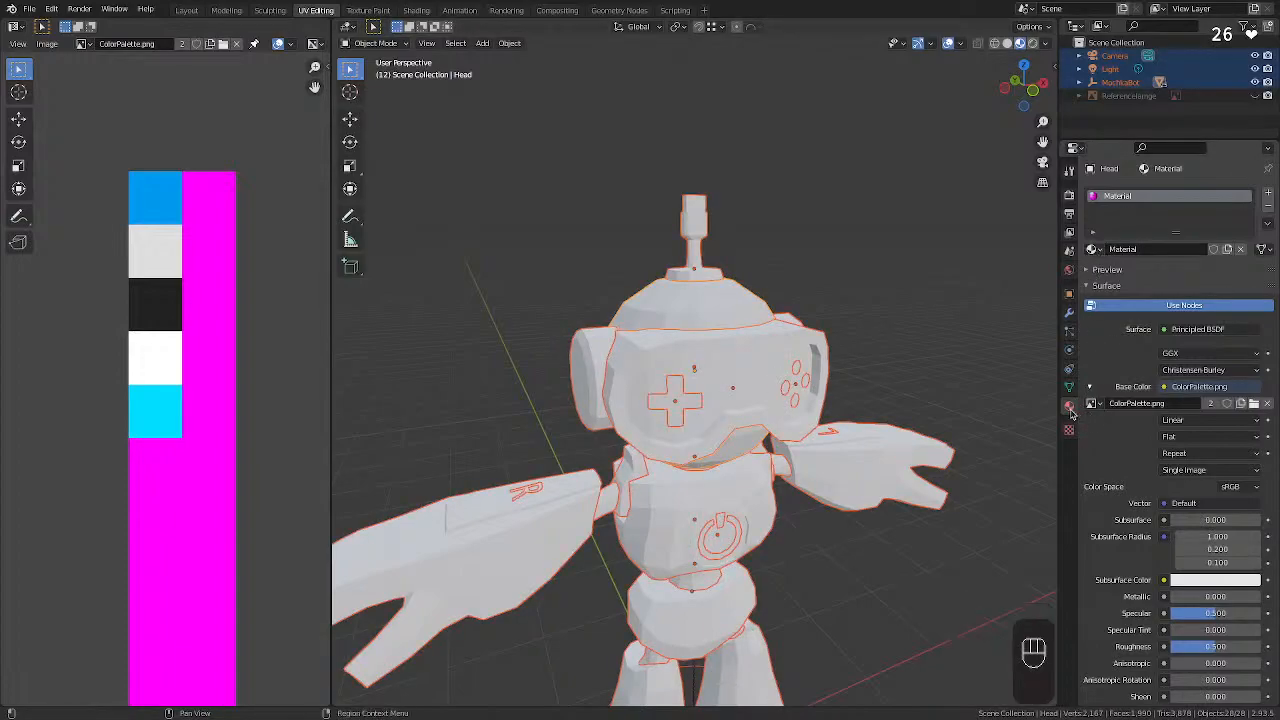
pyautogui.click(906, 342)
pyautogui.press('a')
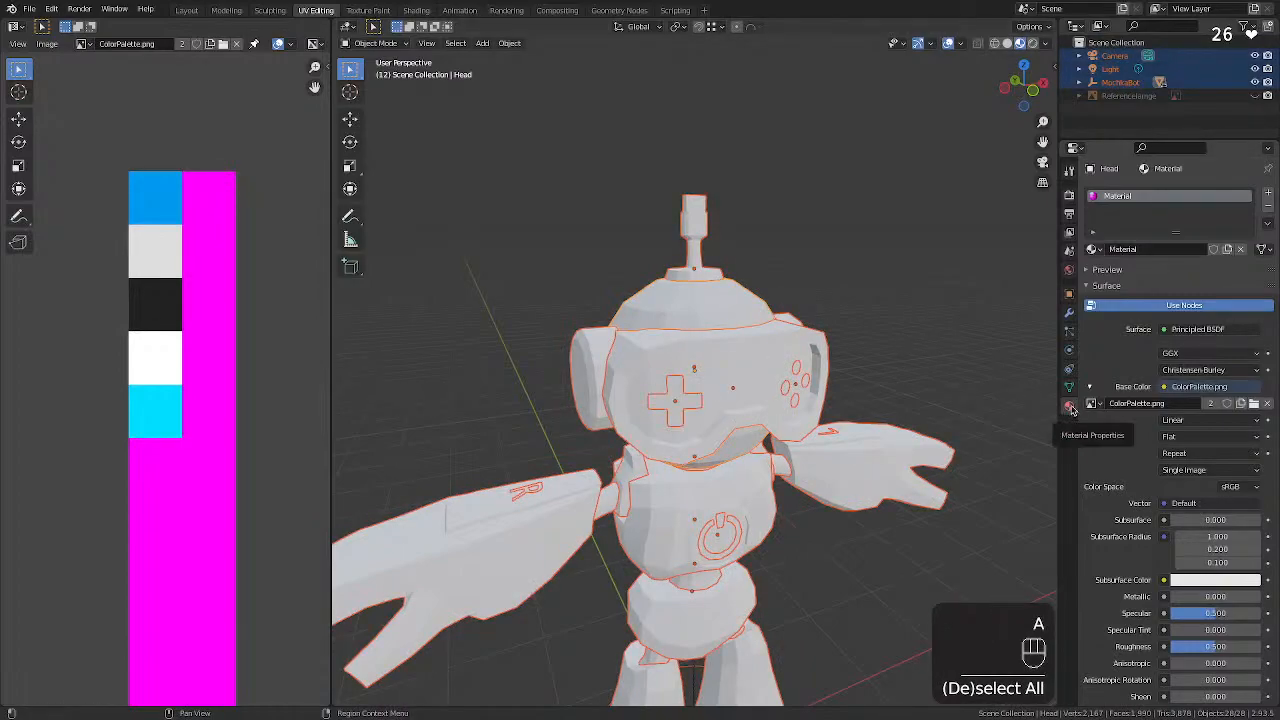
pyautogui.click(1104, 285)
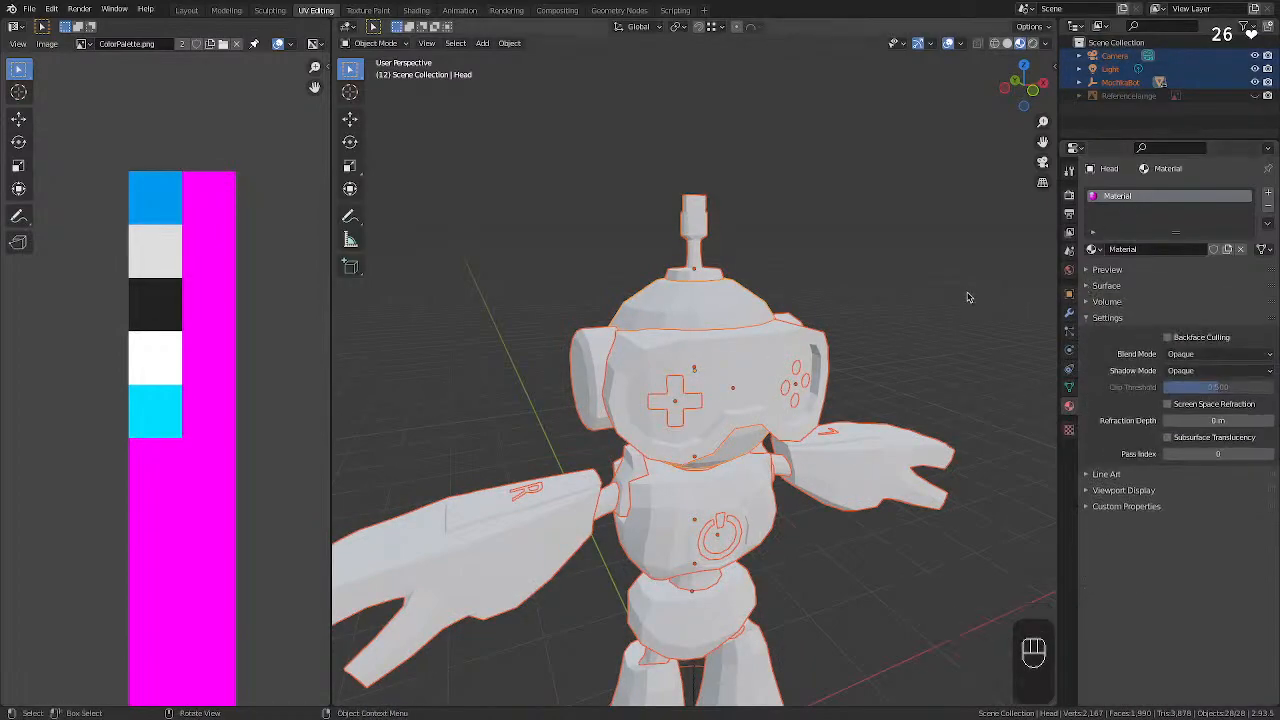
# Assign the existing palette material, Material, to the visor instead of a new one.
pyautogui.click(758, 358)
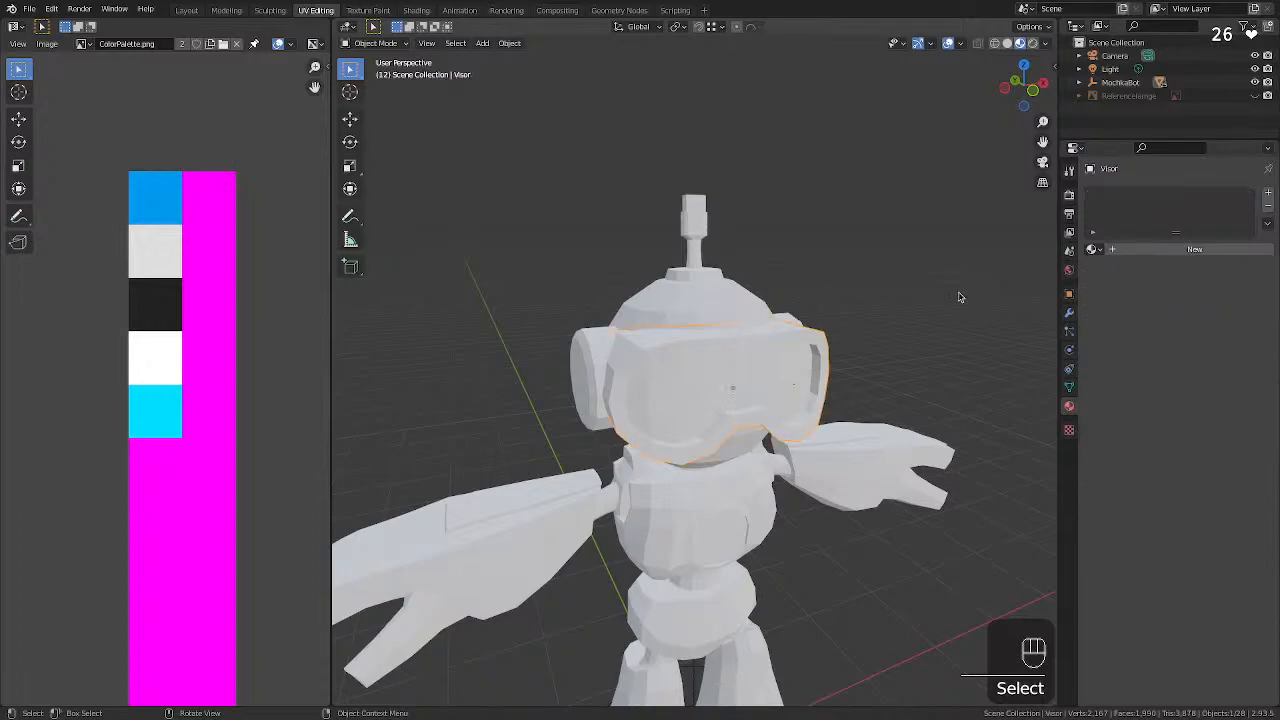
pyautogui.click(1127, 250)
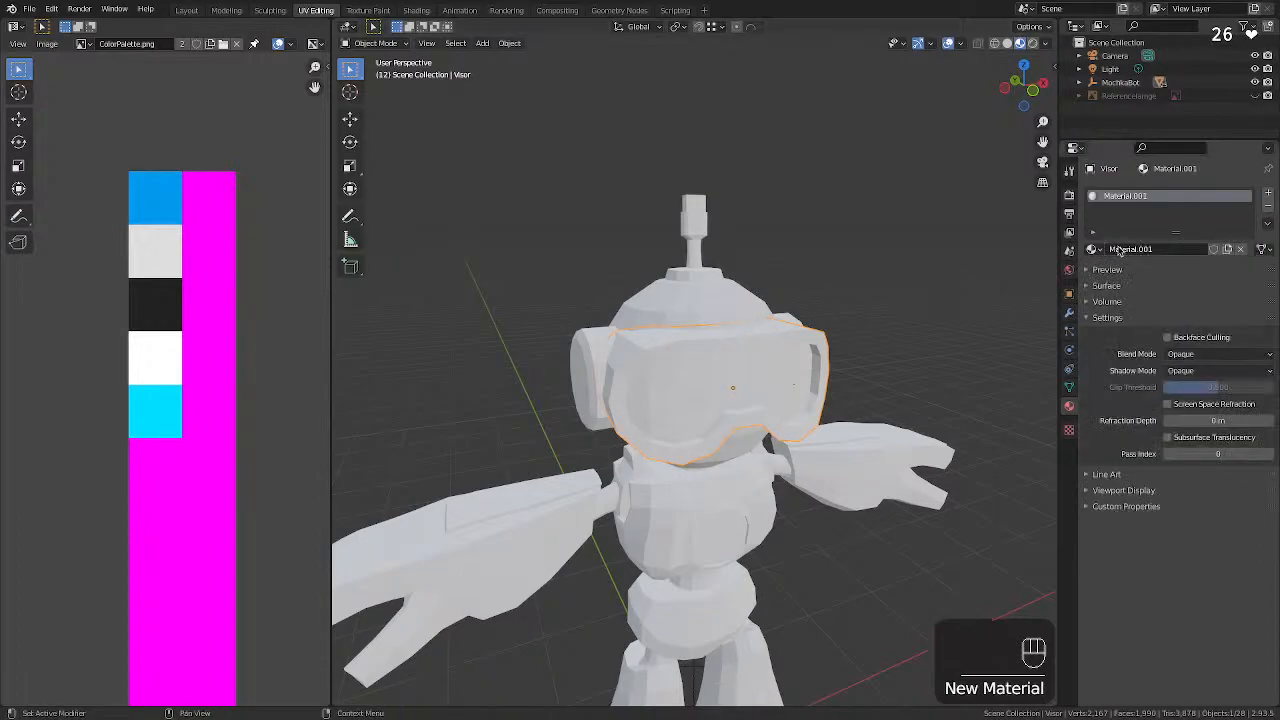
pyautogui.press('super+z')
pyautogui.click(1094, 249)
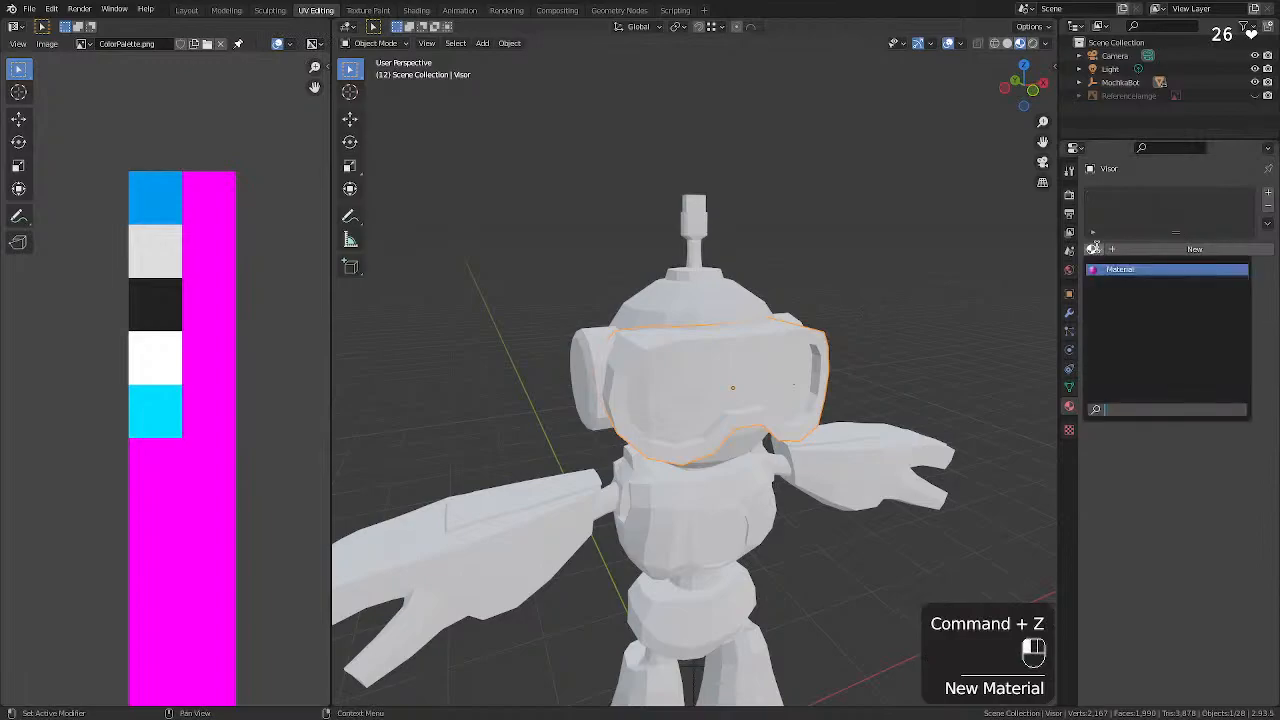
pyautogui.click(1113, 270)
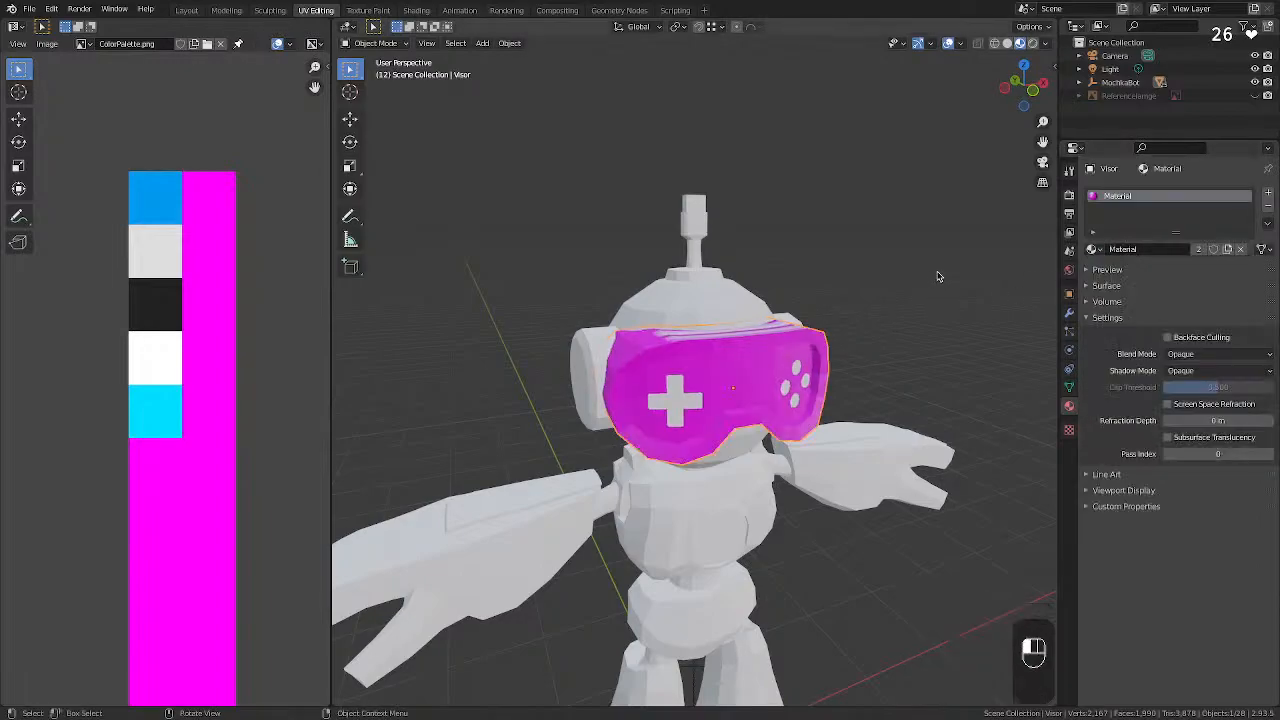
# Assign the existing Material with all objects selected and the ears active, and clear the selection.
pyautogui.click(815, 355)
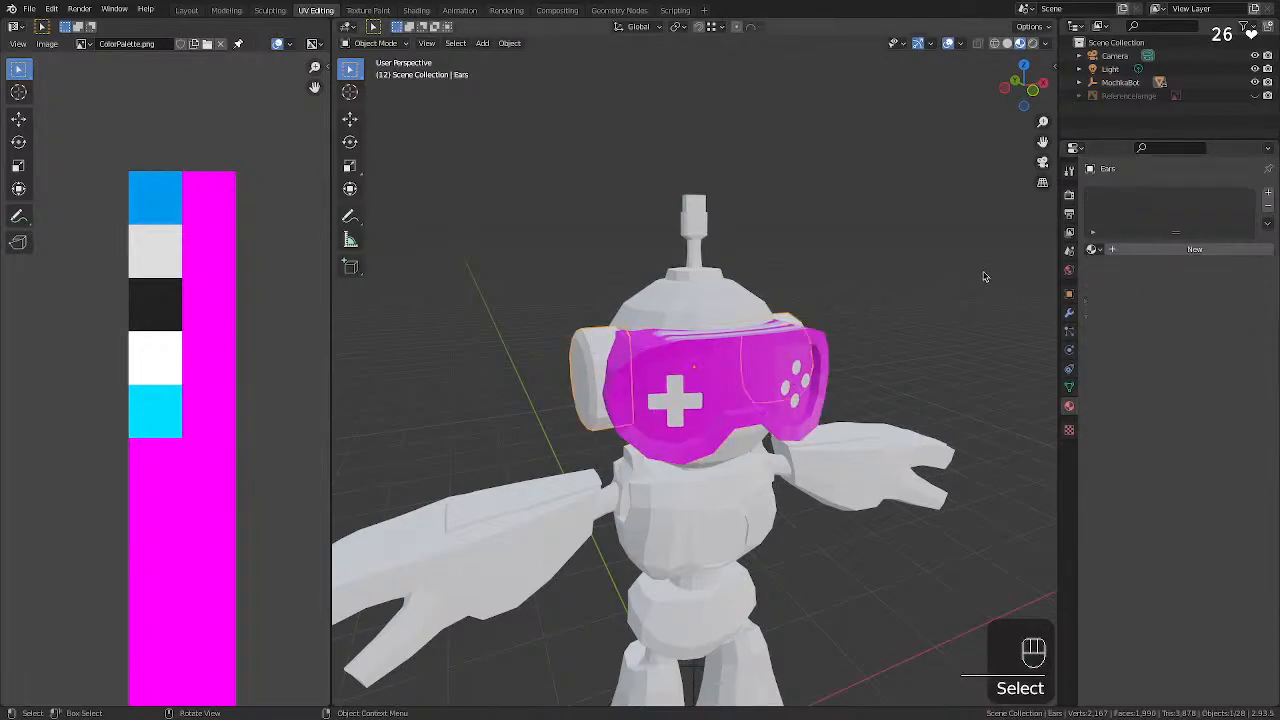
pyautogui.press('super+a')
pyautogui.press('a')
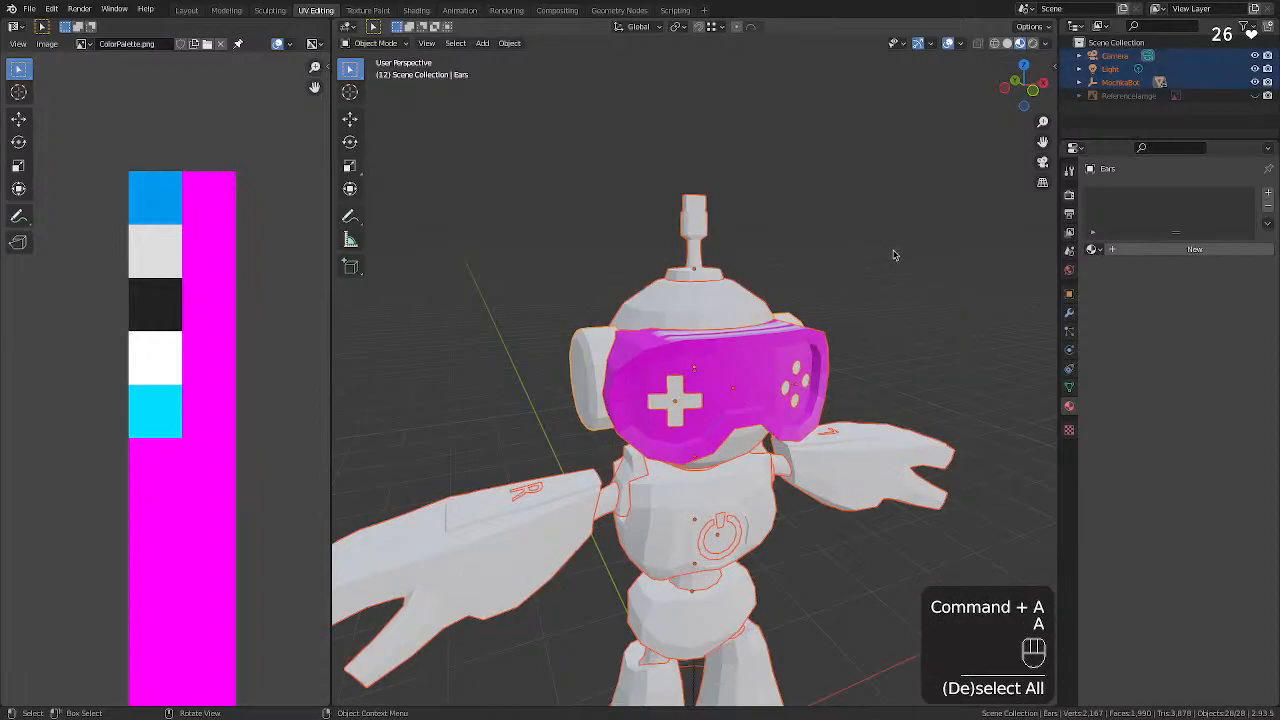
pyautogui.click(1095, 249)
pyautogui.click(1099, 268)
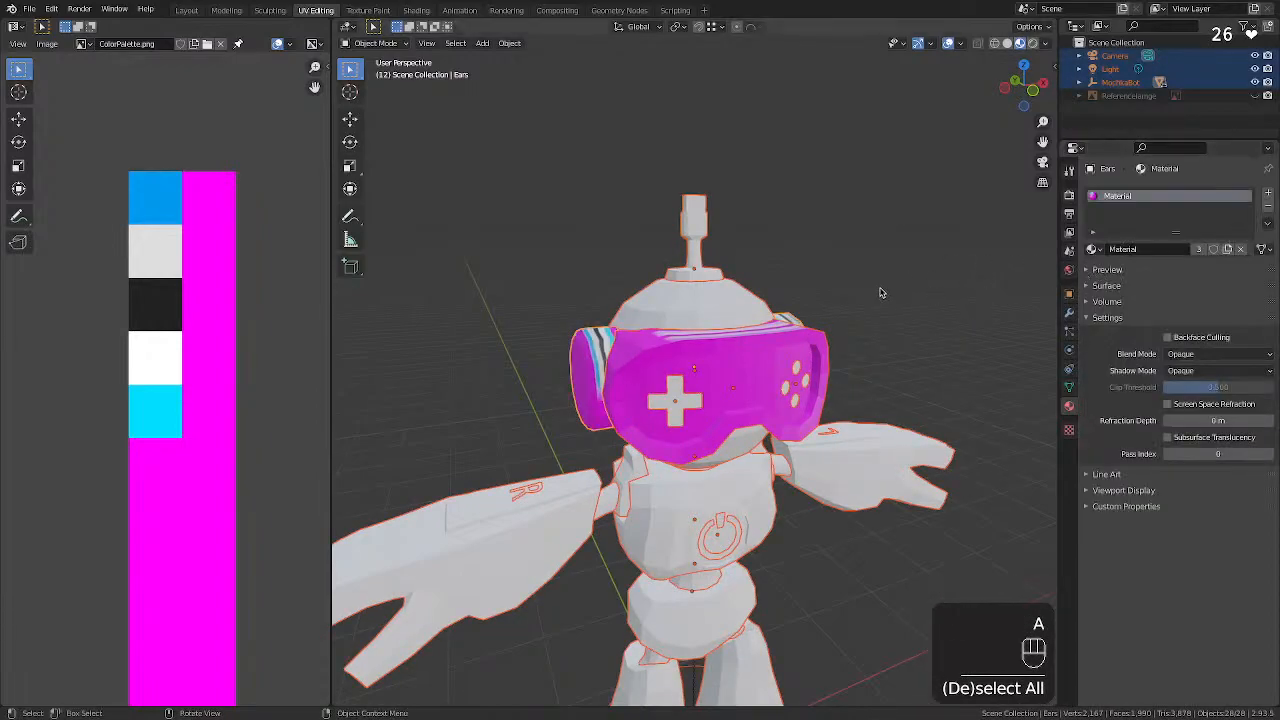
pyautogui.click(881, 292)
pyautogui.moveTo(882, 302); pyautogui.dragTo(840, 308, button='middle')
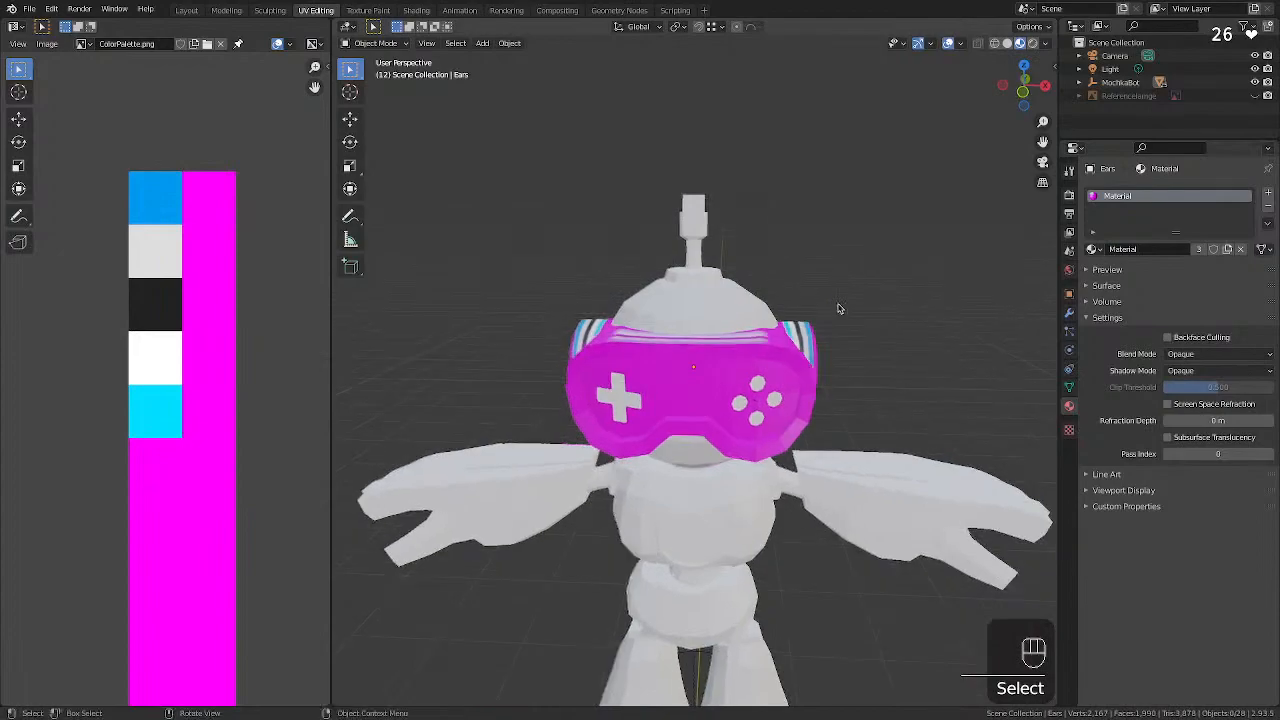
# Select the robot's left hand and inspect its material slot and the colouring of the whole robot.
pyautogui.click(849, 466)
pyautogui.click(869, 403)
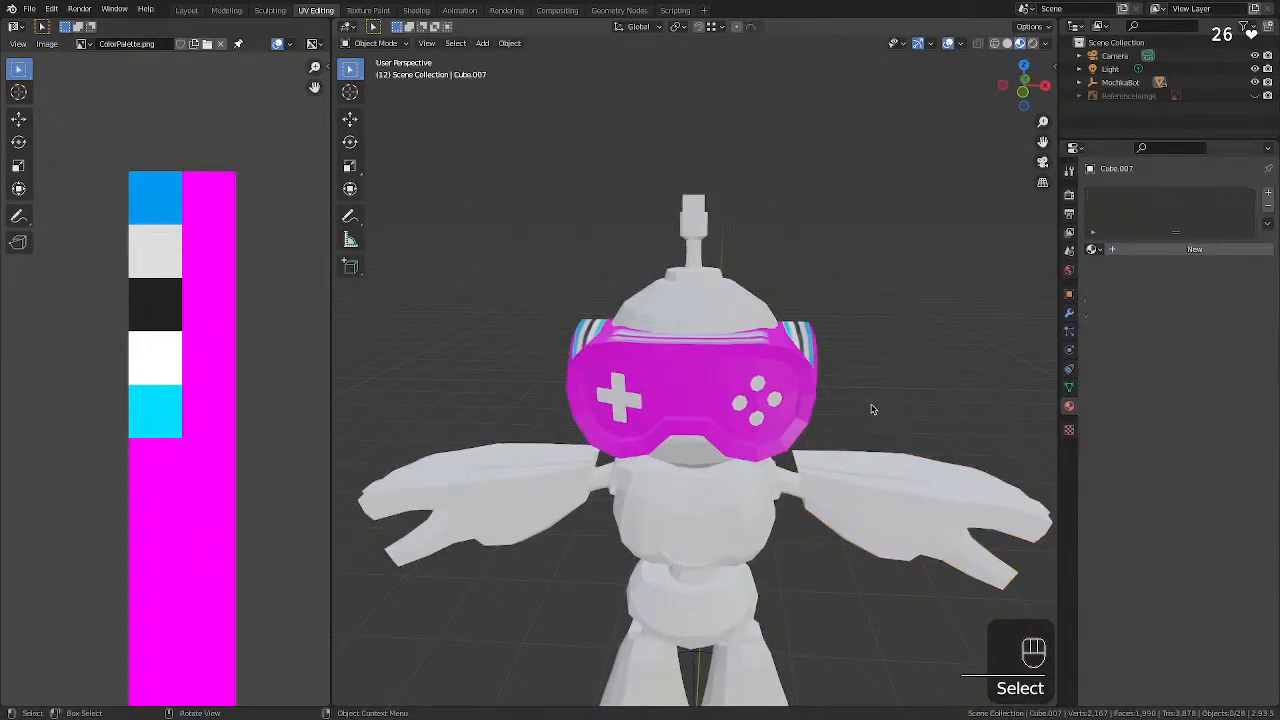
pyautogui.moveTo(870, 402); pyautogui.dragTo(913, 389, button='middle')
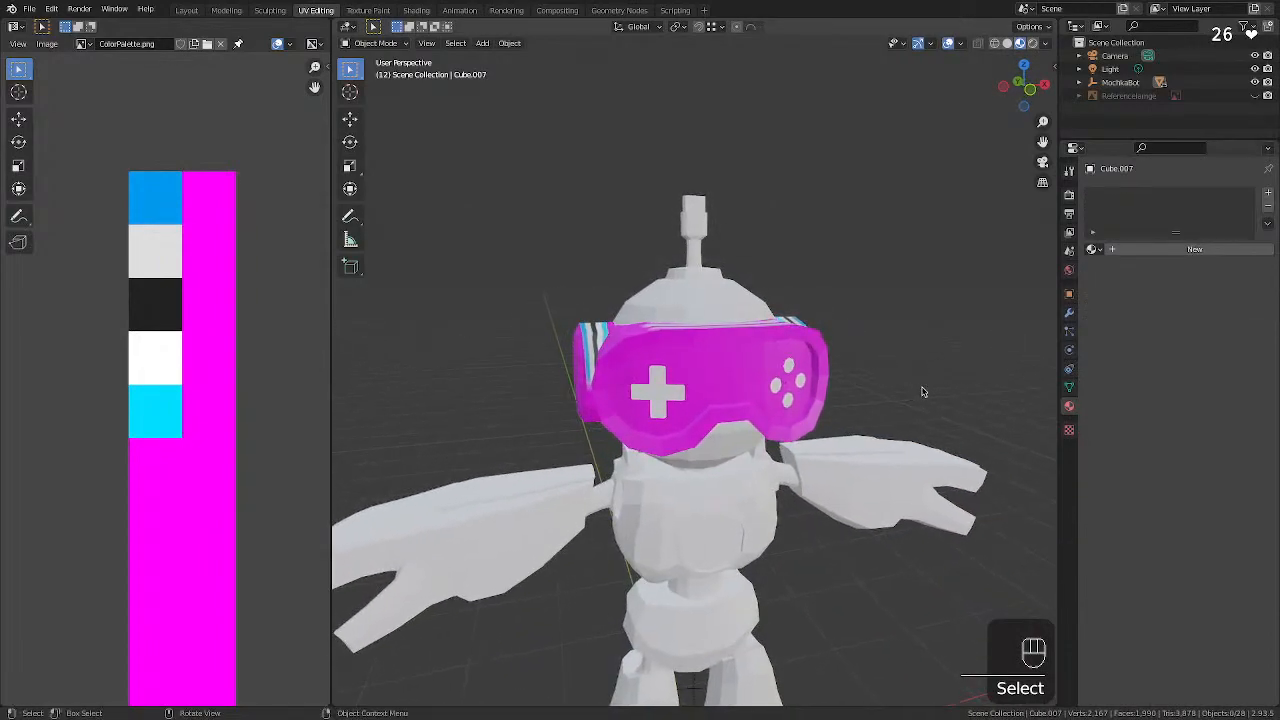
pyautogui.click(880, 463)
pyautogui.scroll(2, 855, 464)
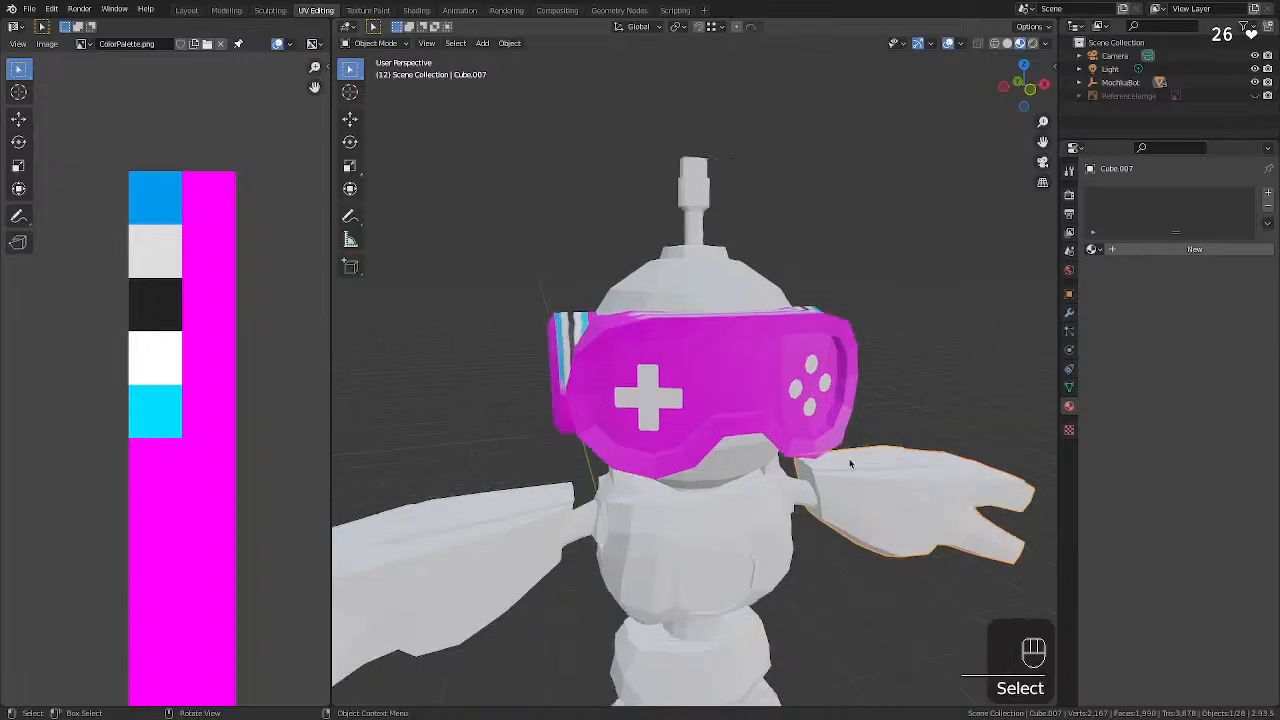
pyautogui.scroll(-7, 851, 463)
pyautogui.scroll(5, 850, 463)
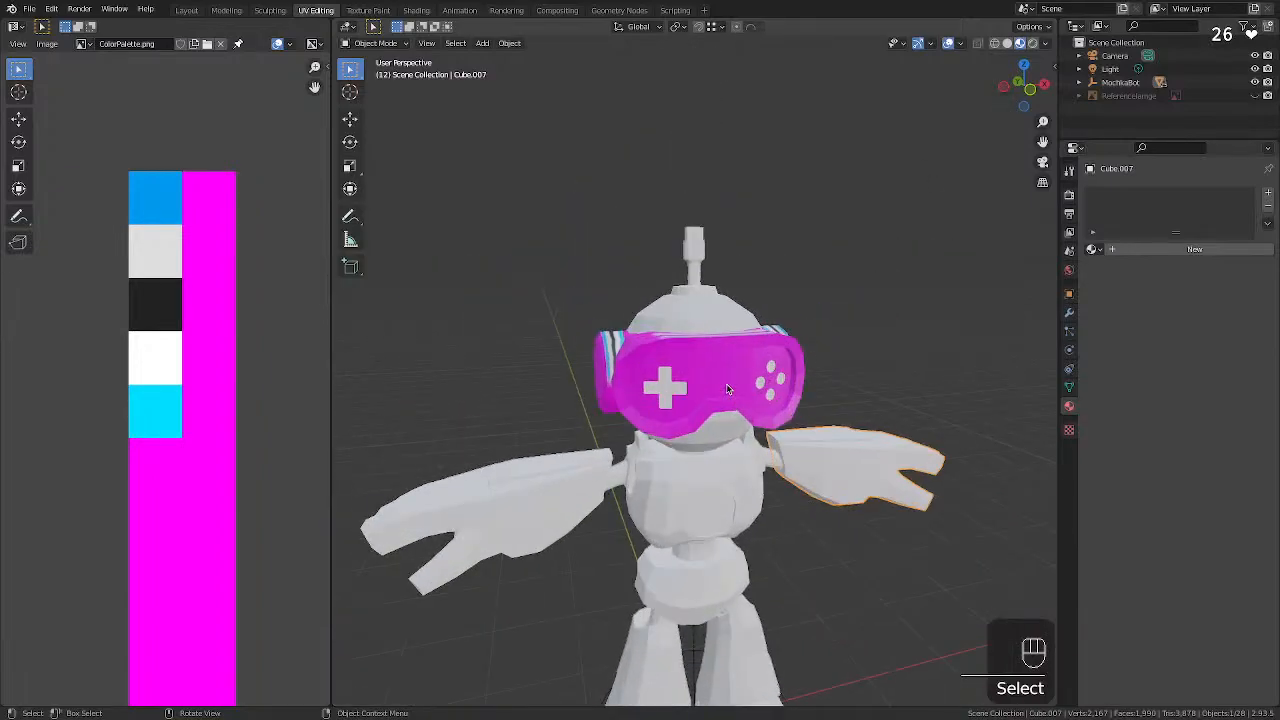
# Make the visor's plus-shaped button active, select every object, assign the existing material, Material, and clear the selection.
pyautogui.click(658, 394)
pyautogui.press('a')
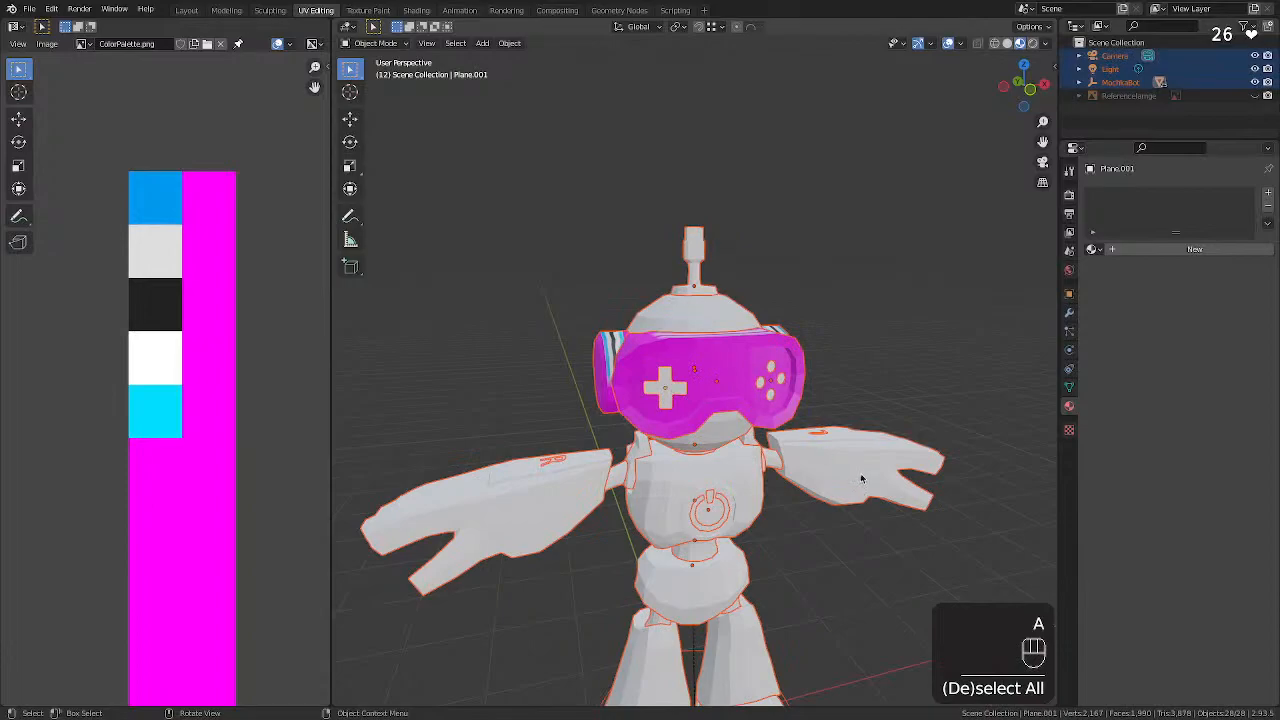
pyautogui.click(1093, 249)
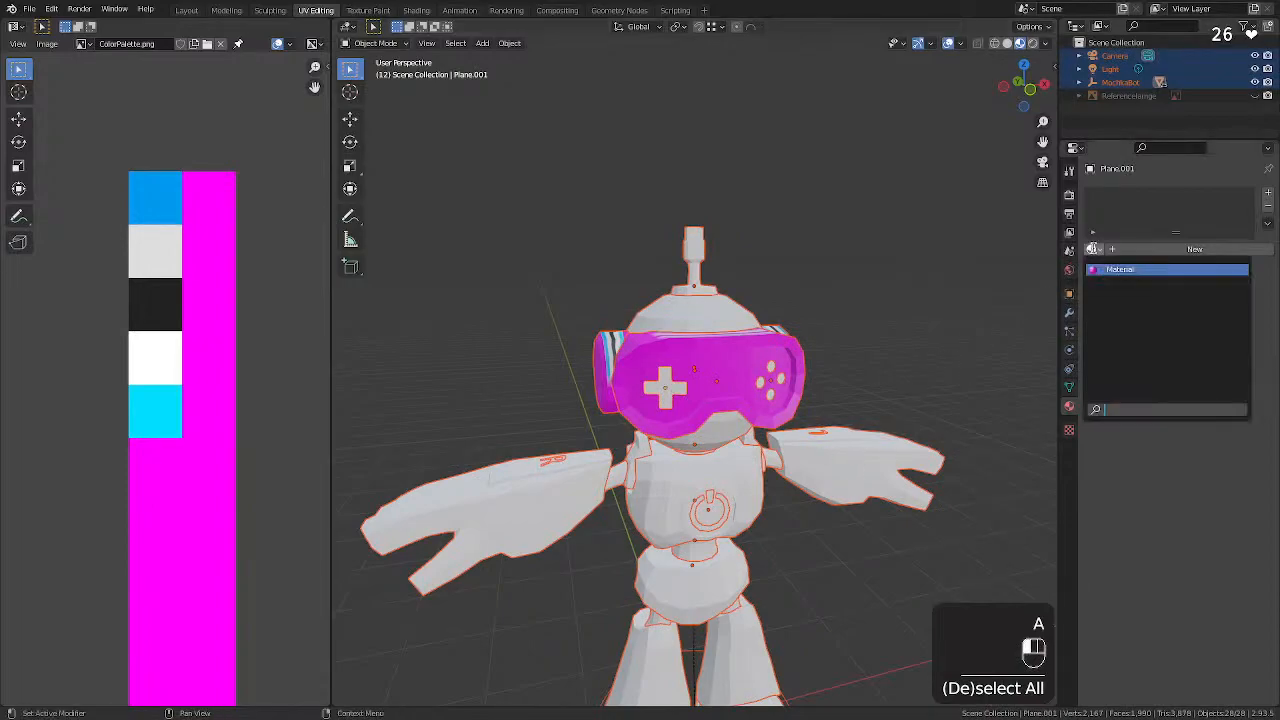
pyautogui.click(1106, 270)
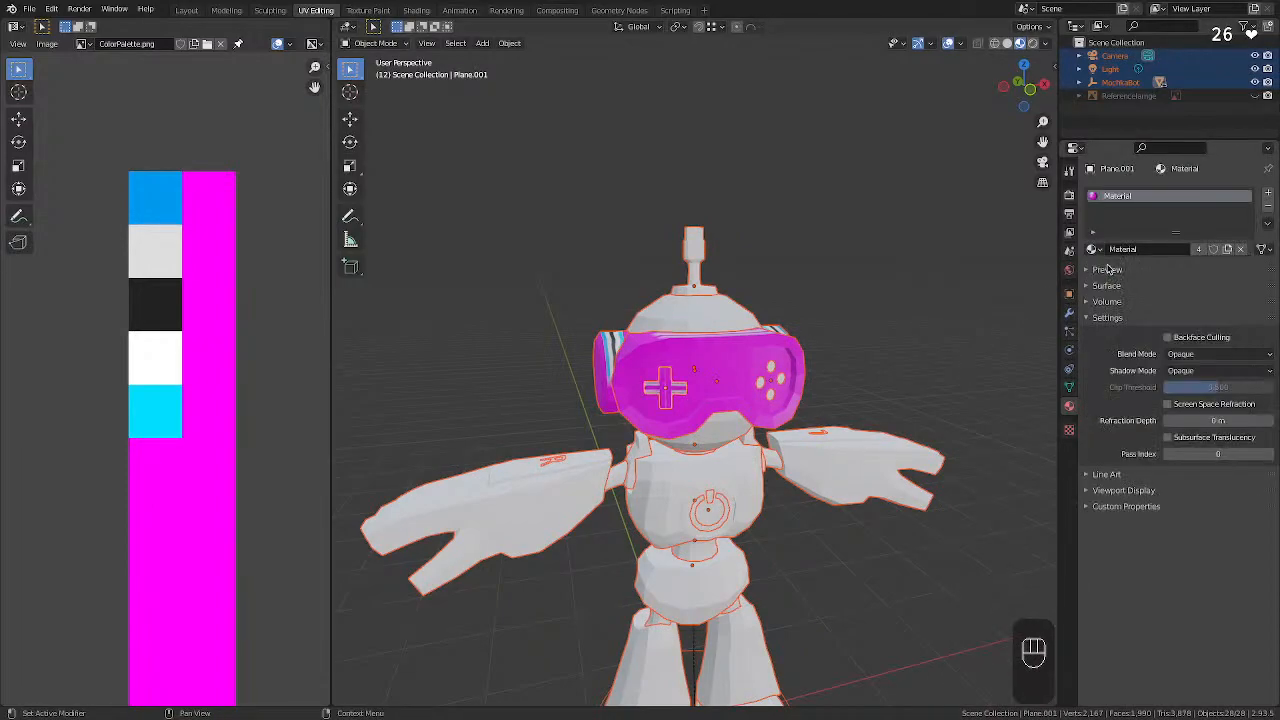
pyautogui.click(1093, 249)
pyautogui.click(1110, 271)
pyautogui.click(948, 349)
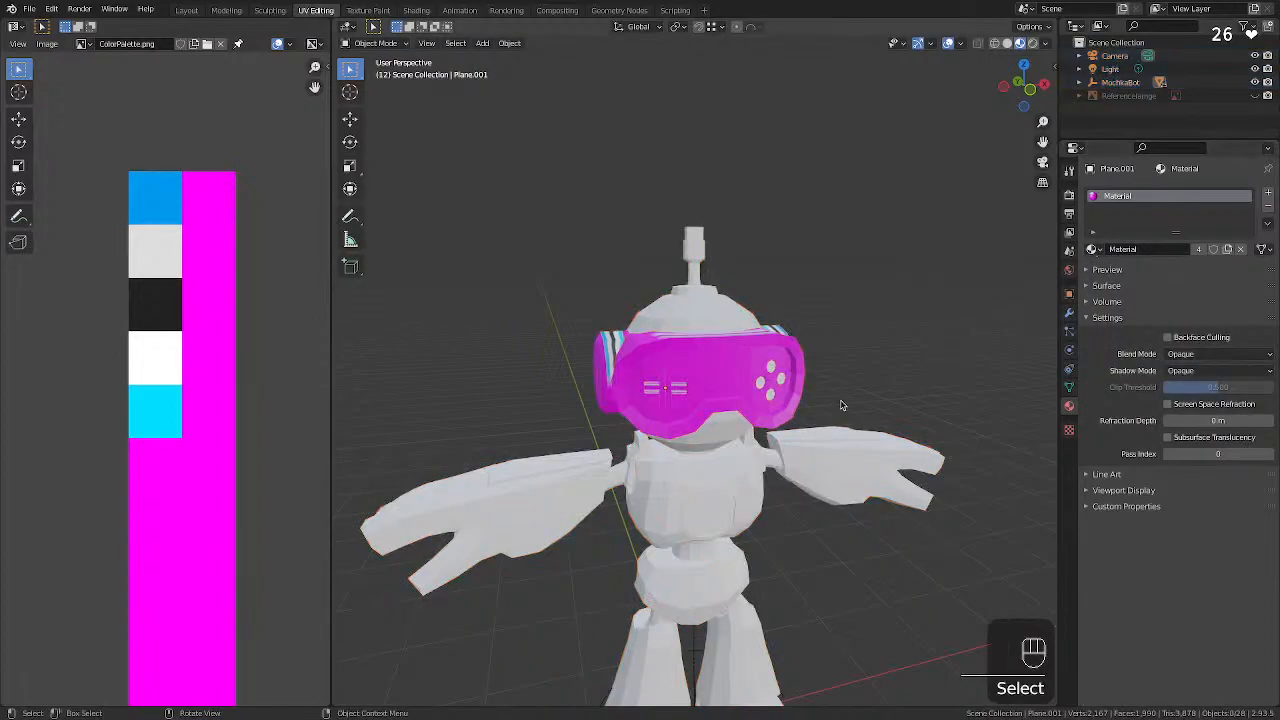
# Switch to the web browser and search for "apply the same material to all objects in scene blender".
pyautogui.press('ctrl')
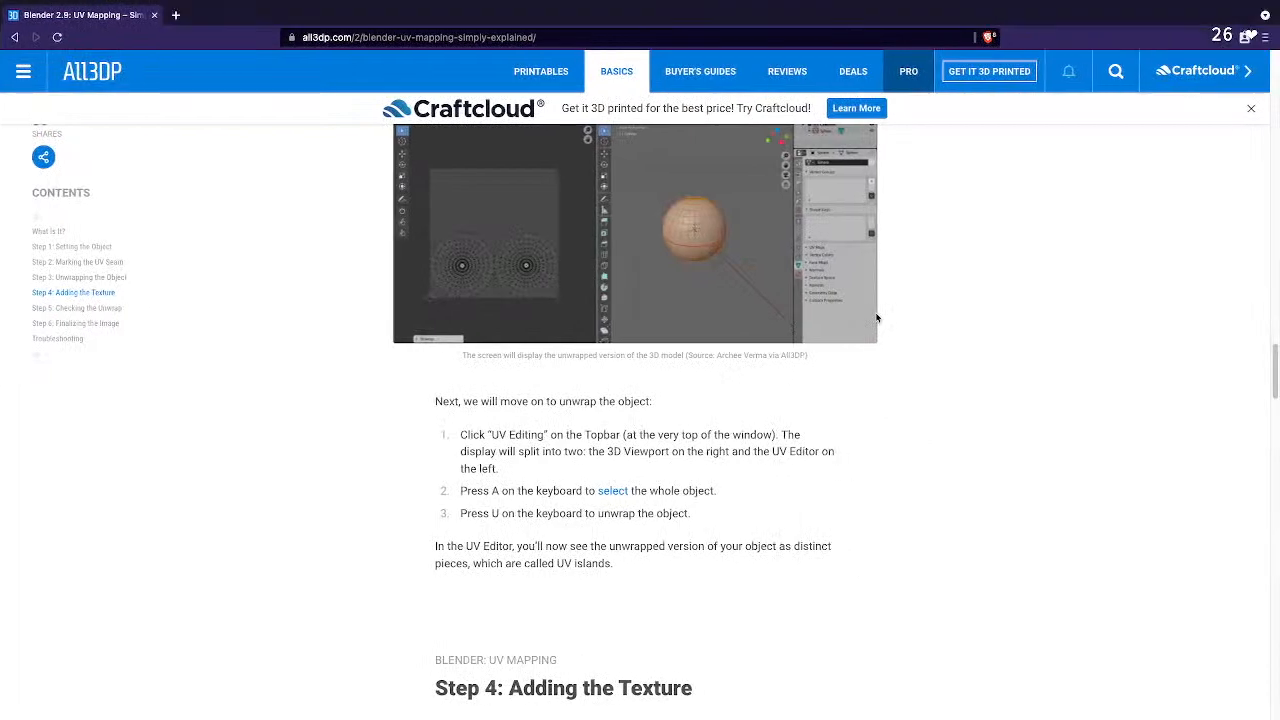
pyautogui.click(540, 37)
pyautogui.write('applyu')
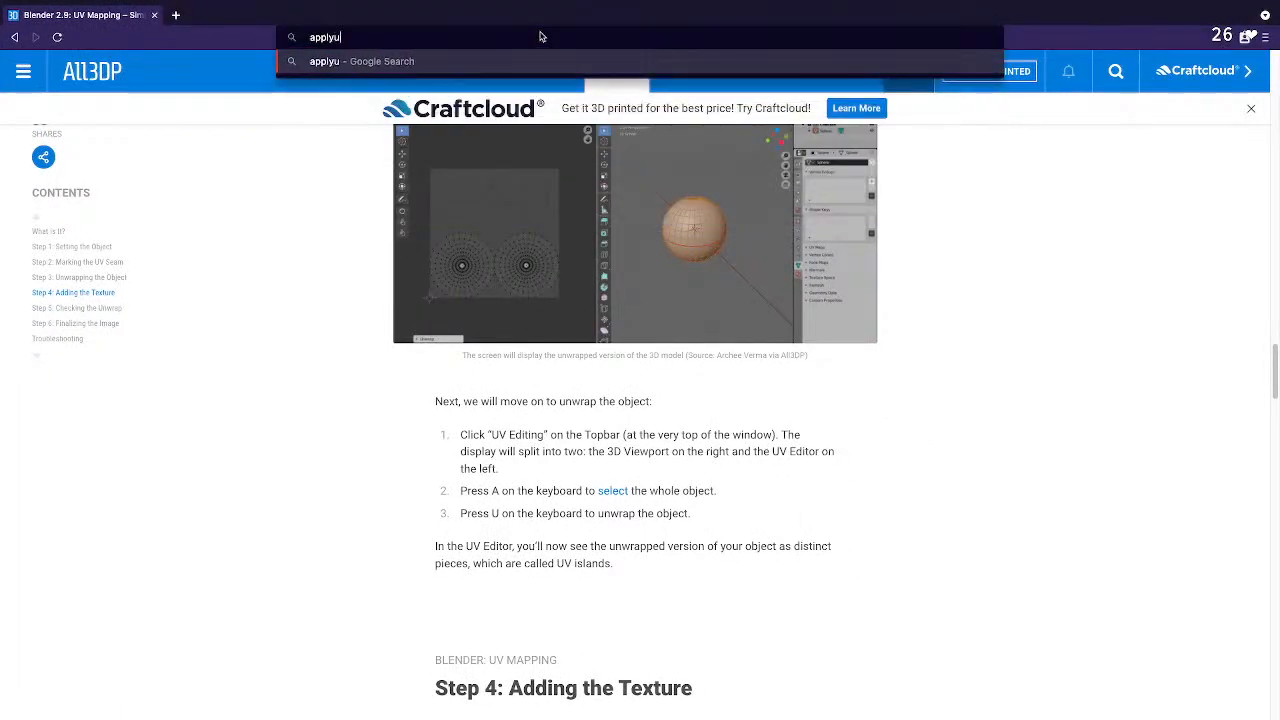
pyautogui.press('BackSpace')
pyautogui.write('the same mat')
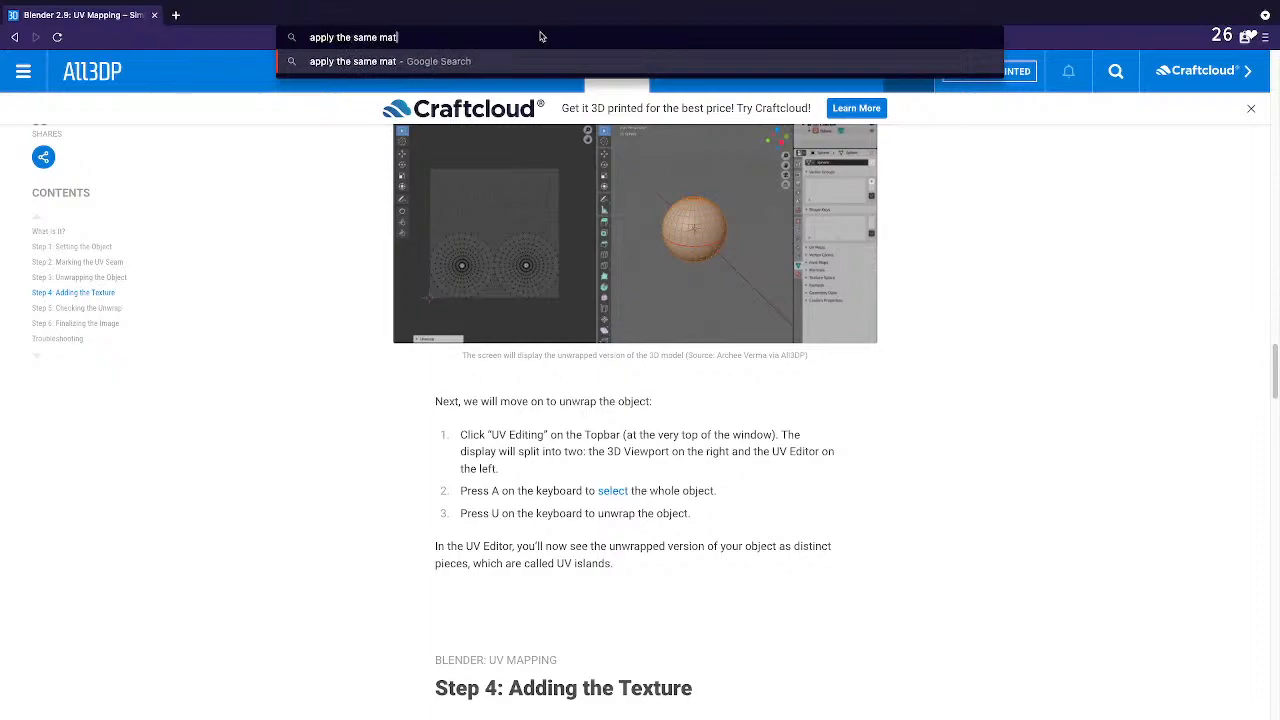
pyautogui.write('erial to all ')
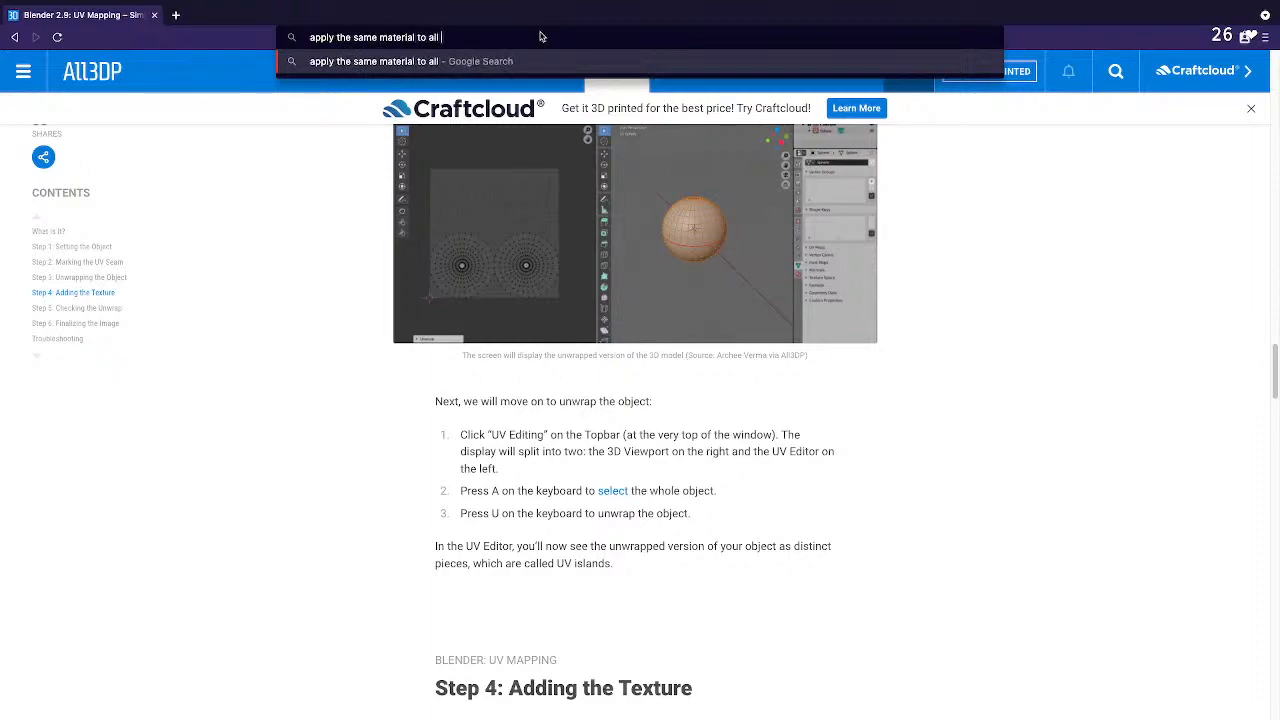
pyautogui.write('objects i')
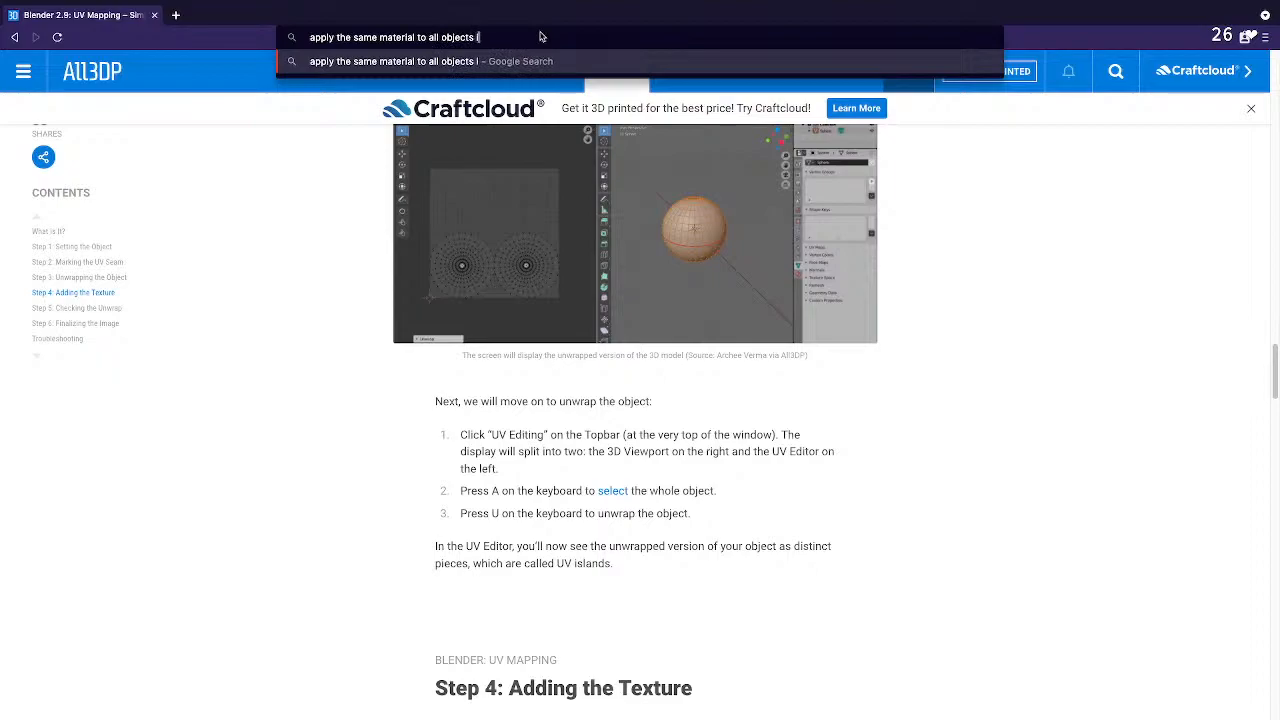
pyautogui.write('n scene blender')
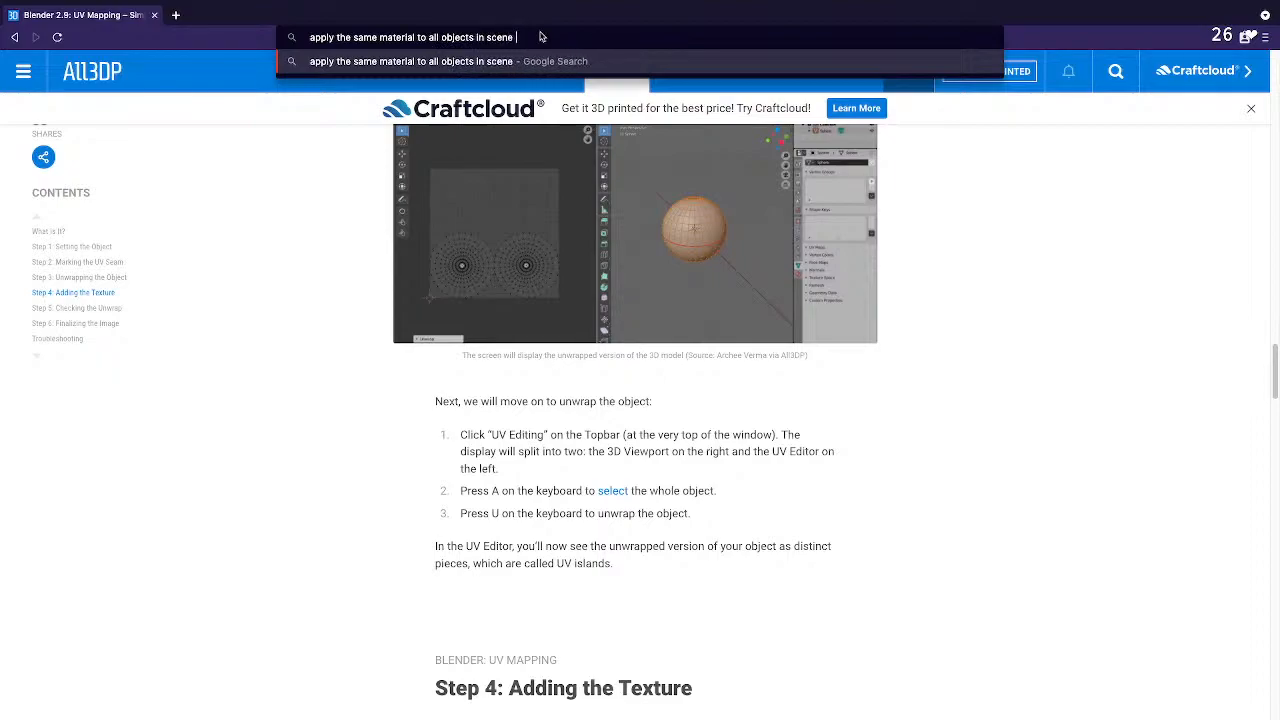
pyautogui.press('Return')
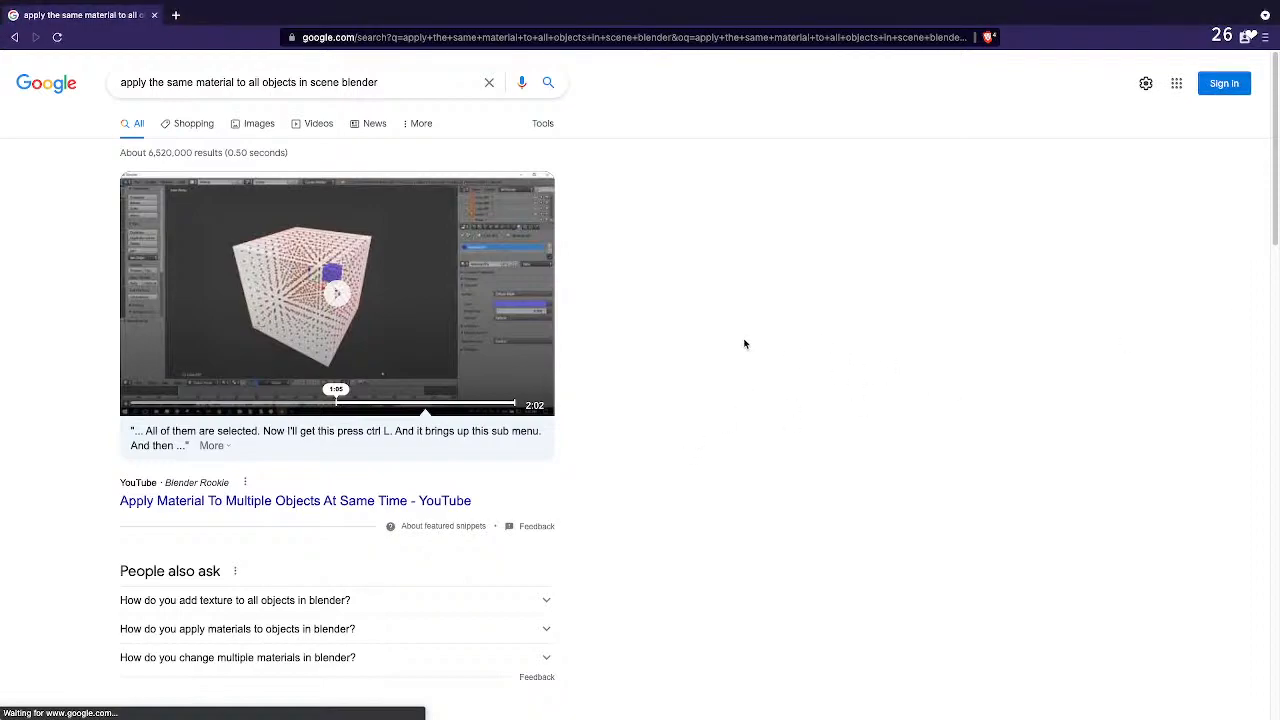
# Look through the search results and open the article "How to Assign one Material to Multiple Objects in Blender 2.8".
pyautogui.scroll(-3, 400, 426)
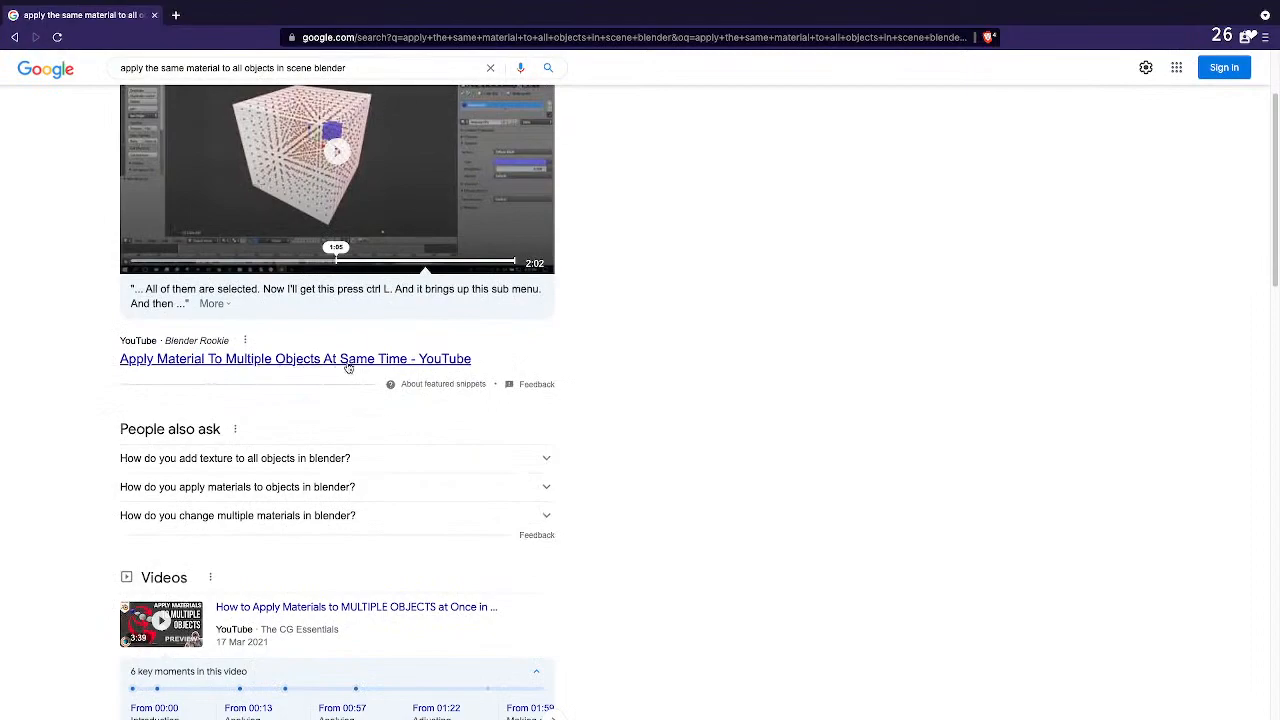
pyautogui.scroll(-3, 394, 479)
pyautogui.scroll(-3, 394, 479)
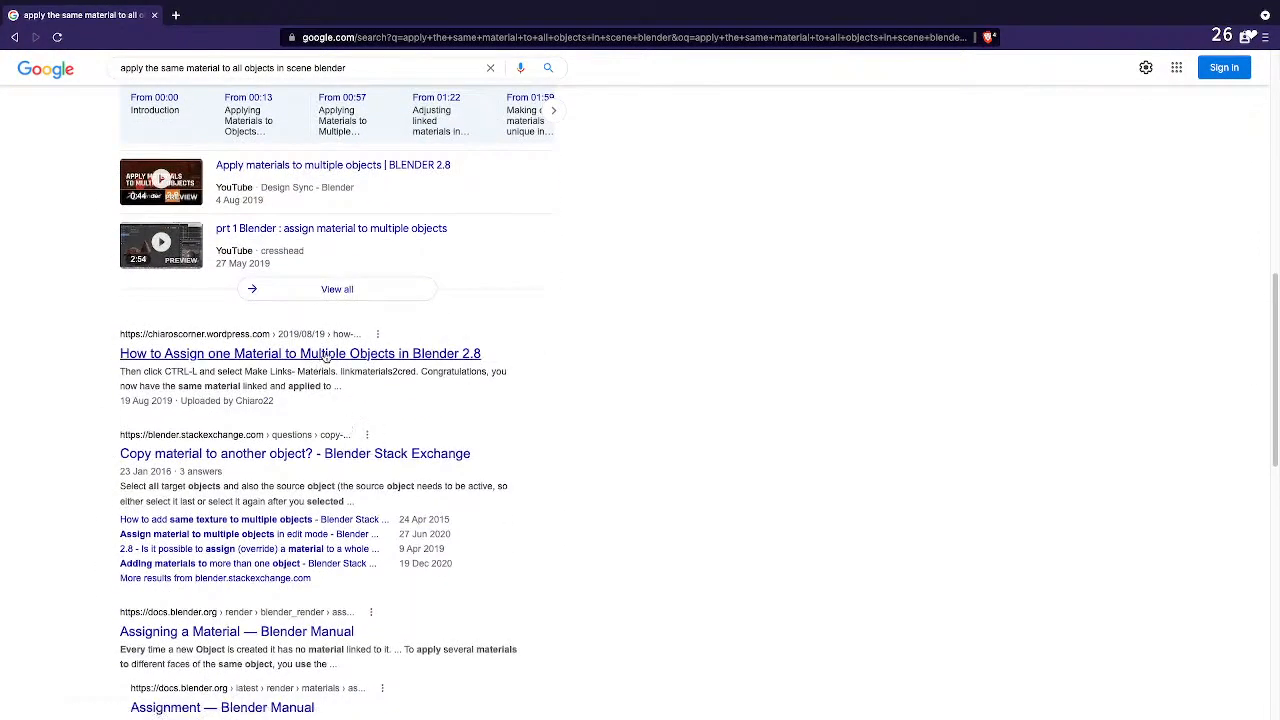
pyautogui.click(327, 354)
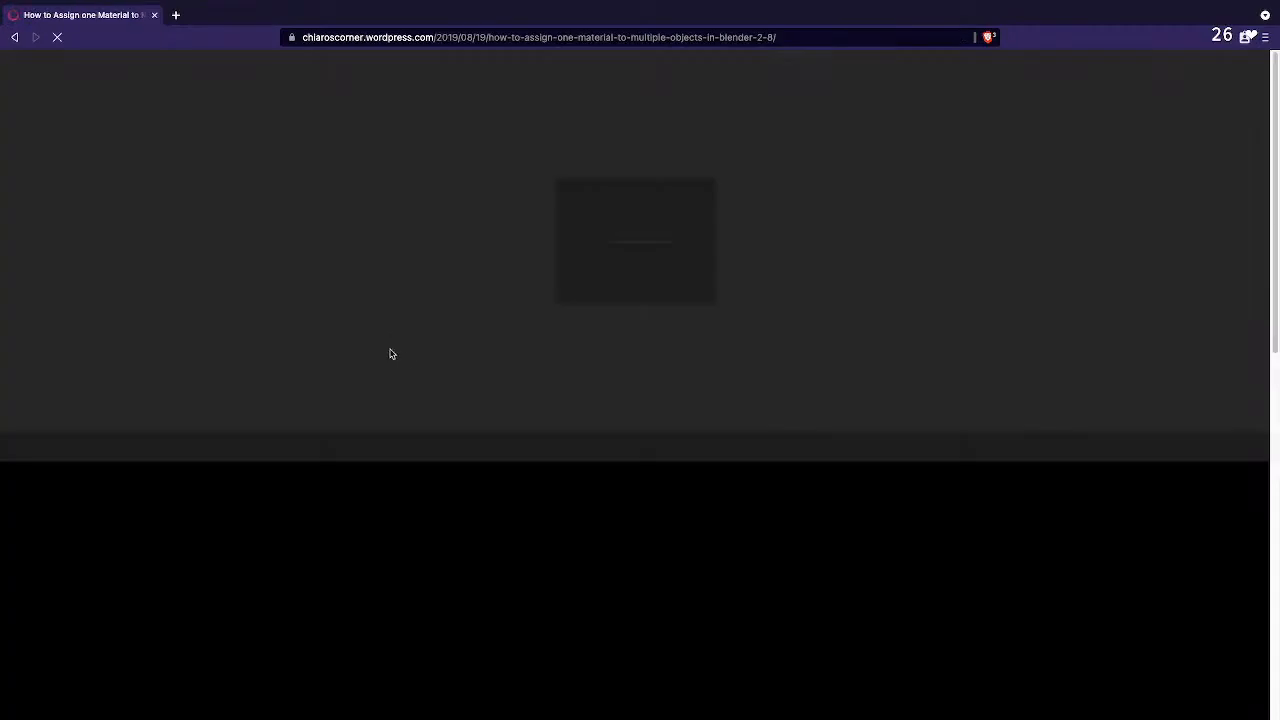
# Read the article's instructions on the selection order and the Make Links command for sharing one material between objects.
pyautogui.scroll(-5, 638, 540)
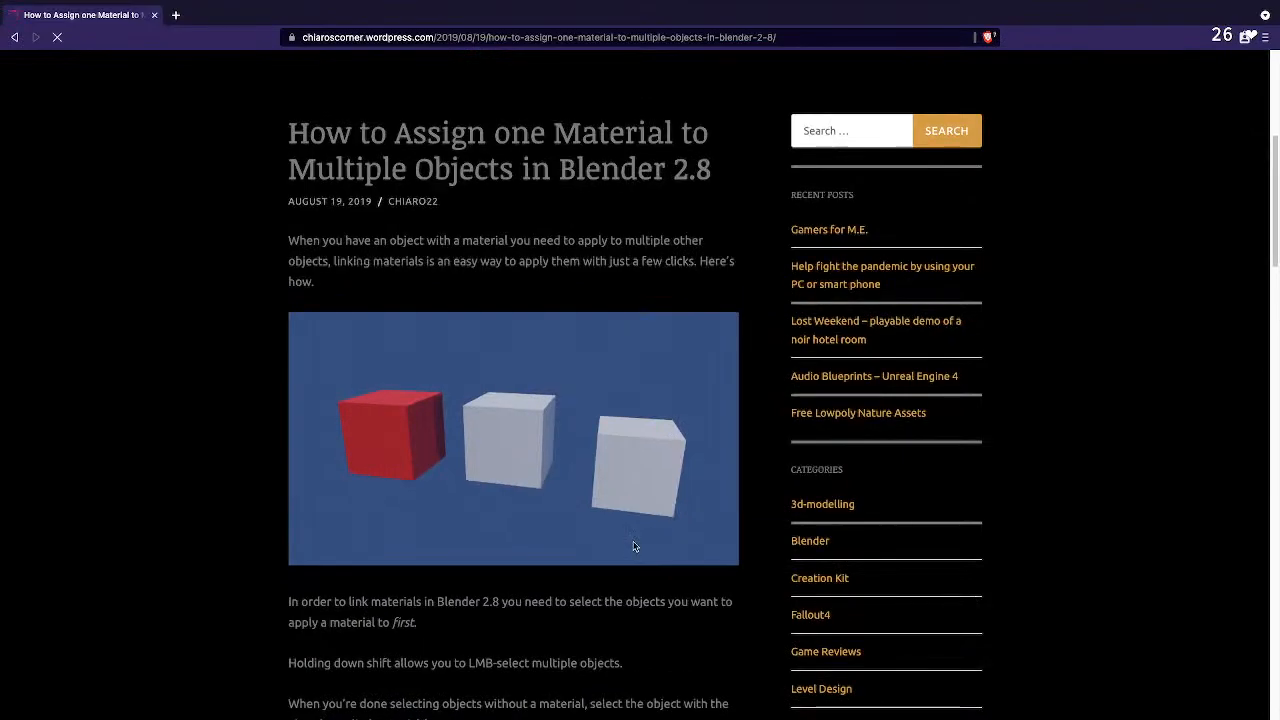
pyautogui.scroll(-9, 638, 540)
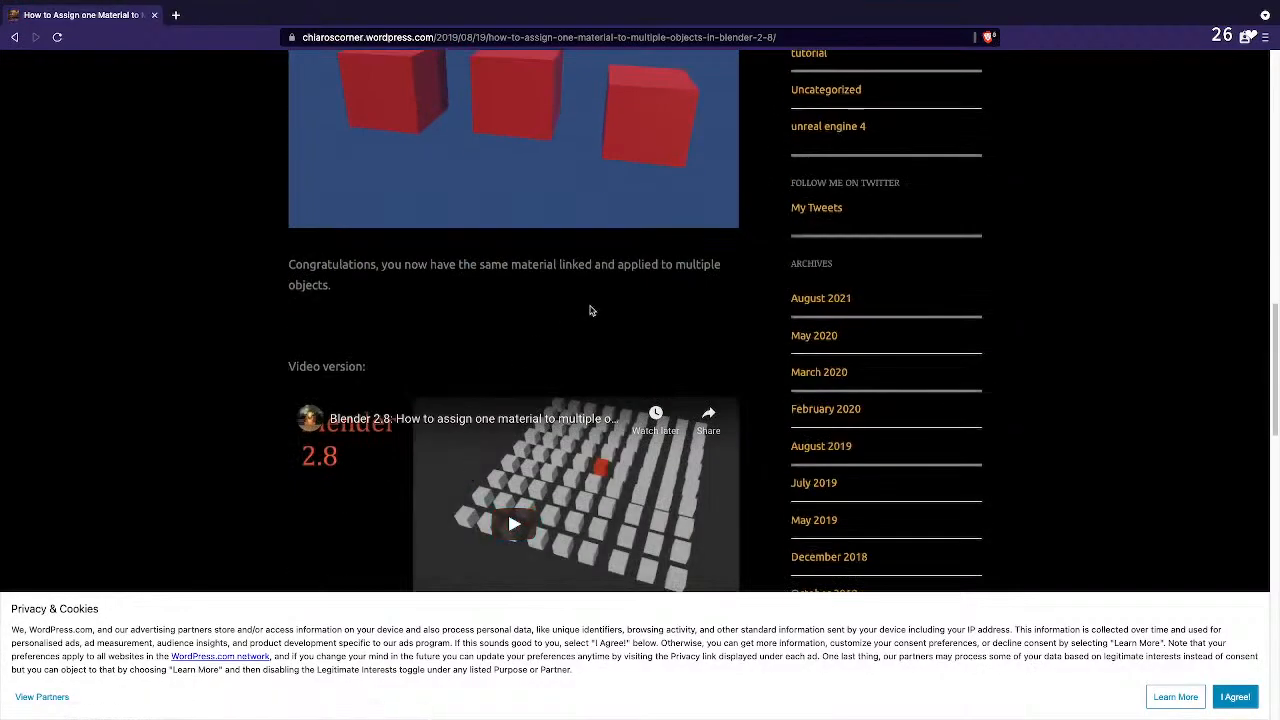
pyautogui.scroll(-4, 594, 314)
pyautogui.scroll(12, 568, 348)
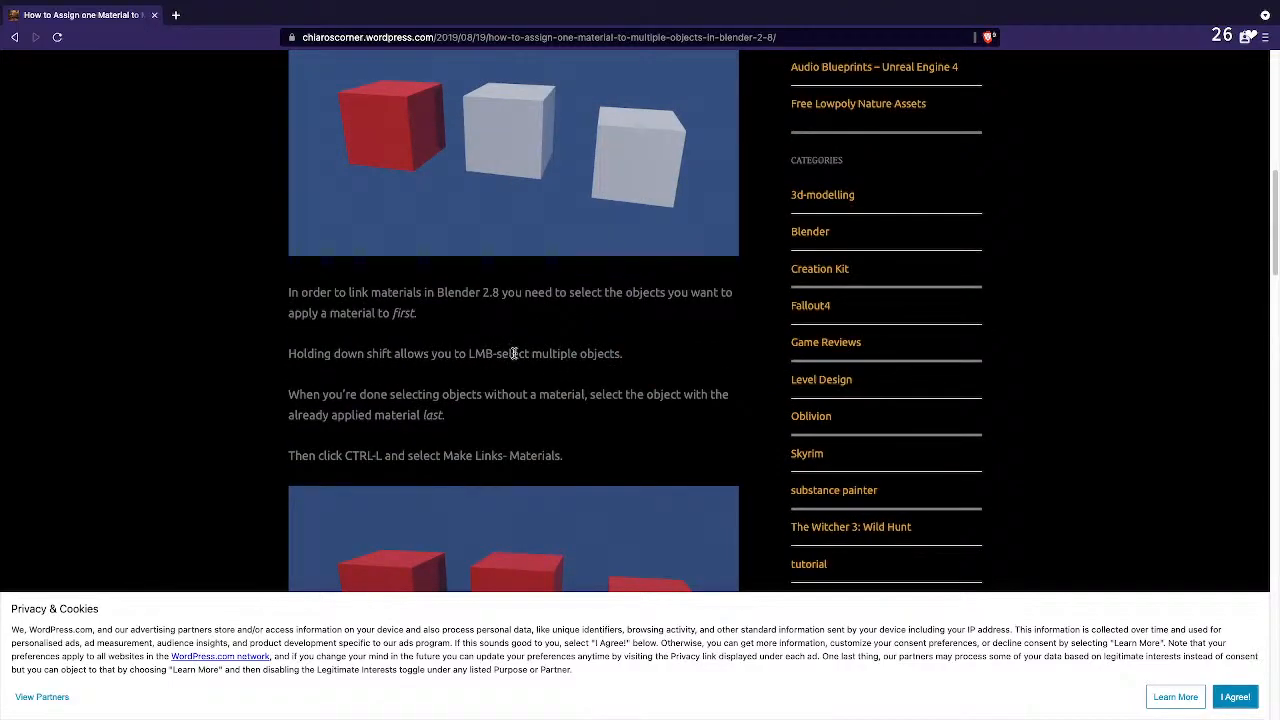
pyautogui.click(638, 358)
pyautogui.moveTo(288, 396); pyautogui.dragTo(724, 394)
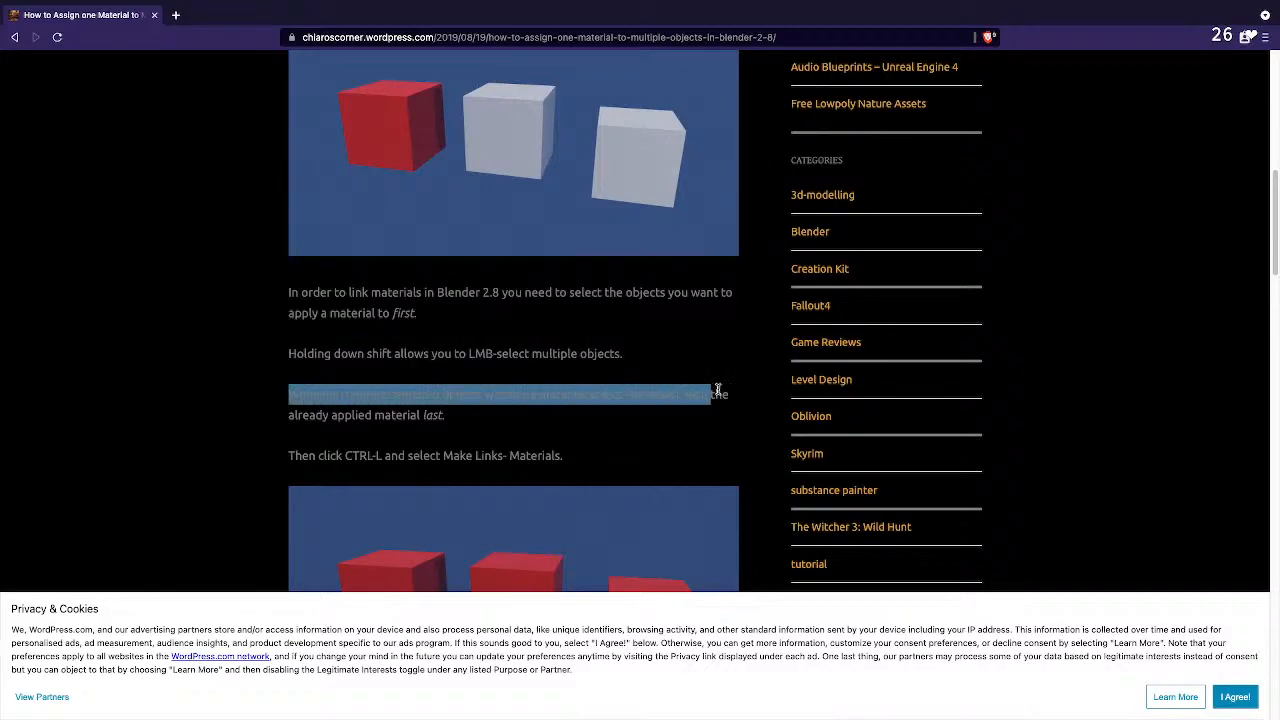
pyautogui.click(575, 438)
pyautogui.moveTo(440, 396); pyautogui.dragTo(679, 396)
pyautogui.click(645, 421)
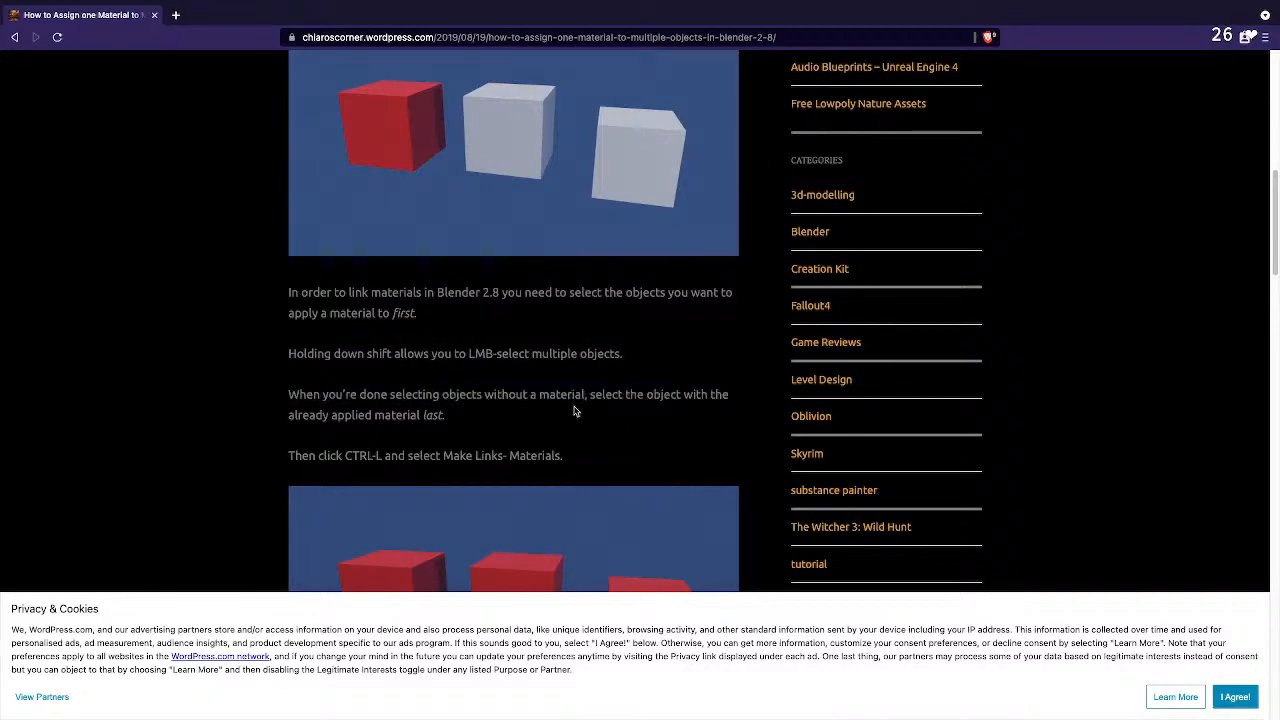
pyautogui.moveTo(549, 393); pyautogui.dragTo(697, 389)
pyautogui.click(627, 406)
pyautogui.moveTo(324, 415); pyautogui.dragTo(548, 419)
pyautogui.click(548, 419)
pyautogui.scroll(-1, 515, 311)
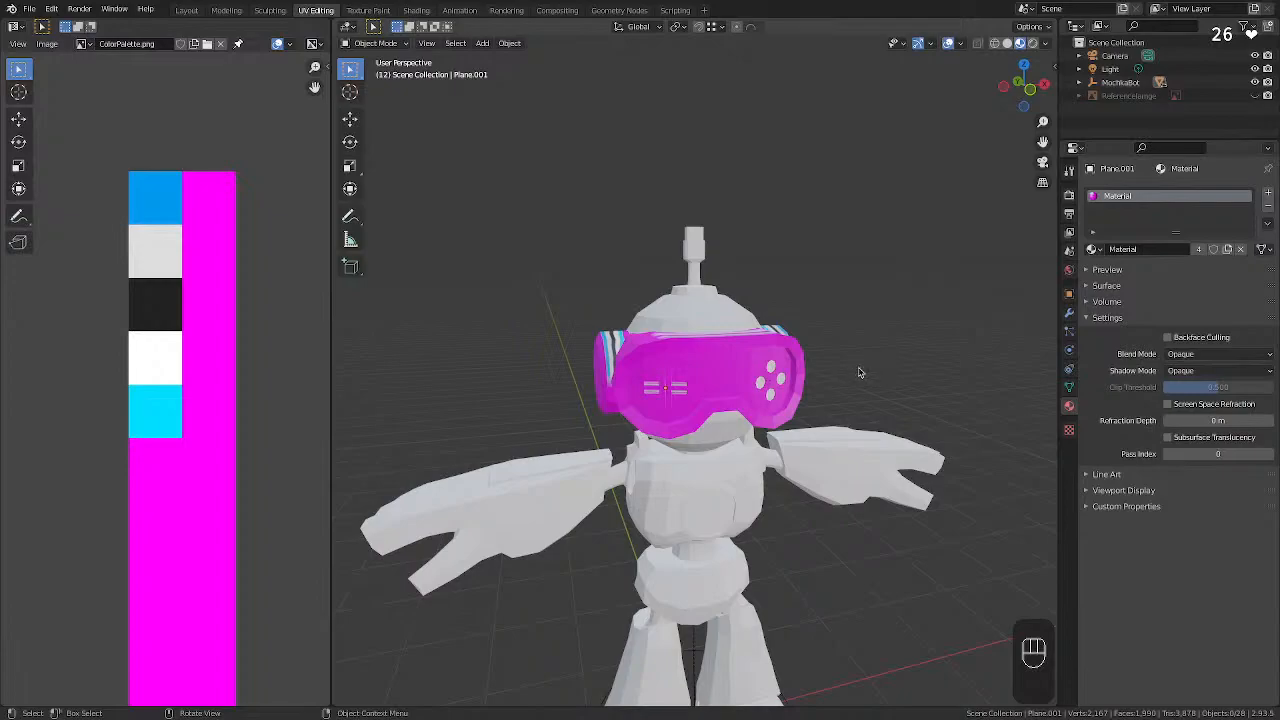
# Back in Blender, select all objects with the plus-shaped button active, link its material to them, and clear the selection.
pyautogui.press('a')
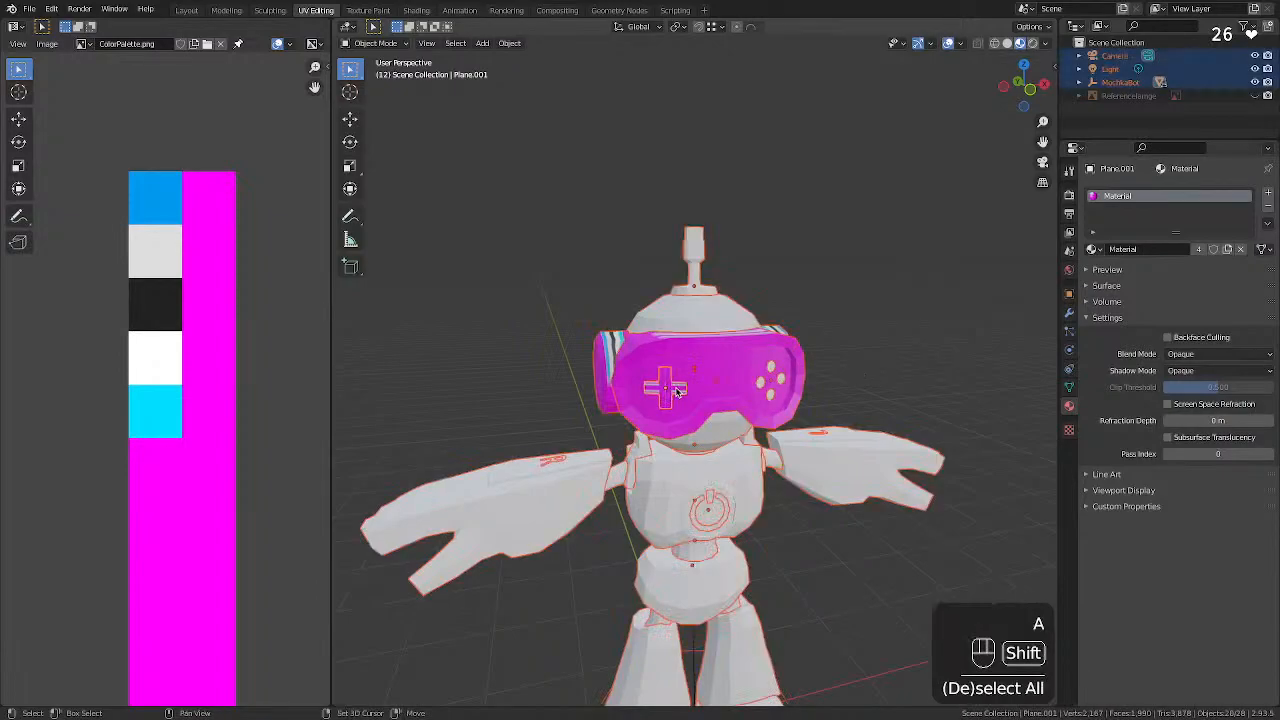
pyautogui.keyDown('shift'); pyautogui.click(677, 390); pyautogui.keyUp('shift')
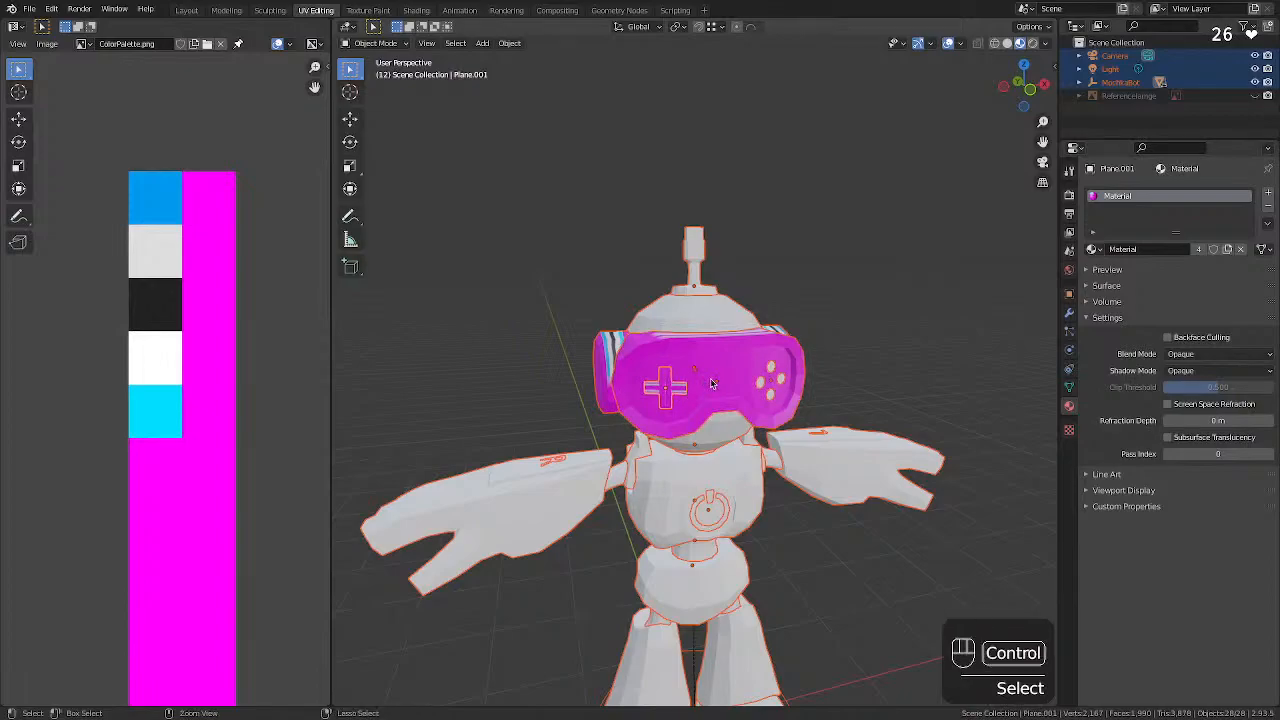
pyautogui.hotkey('ctrl', 'l')
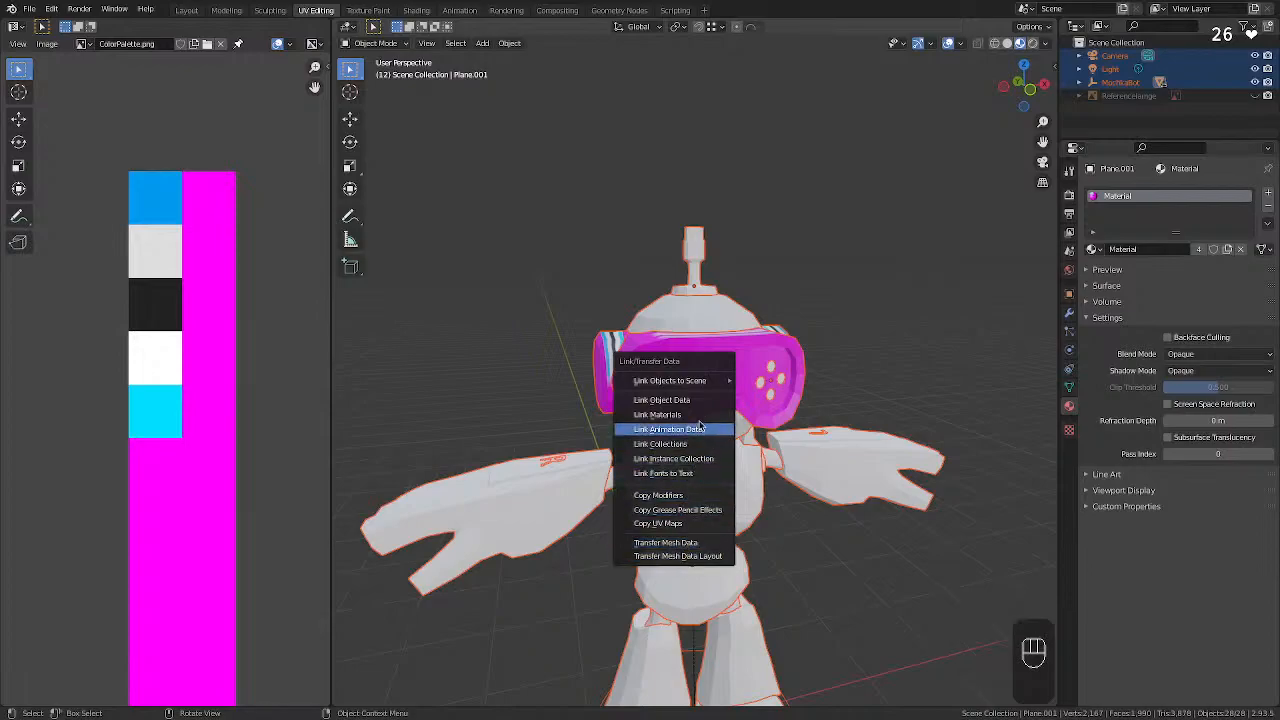
pyautogui.click(688, 415)
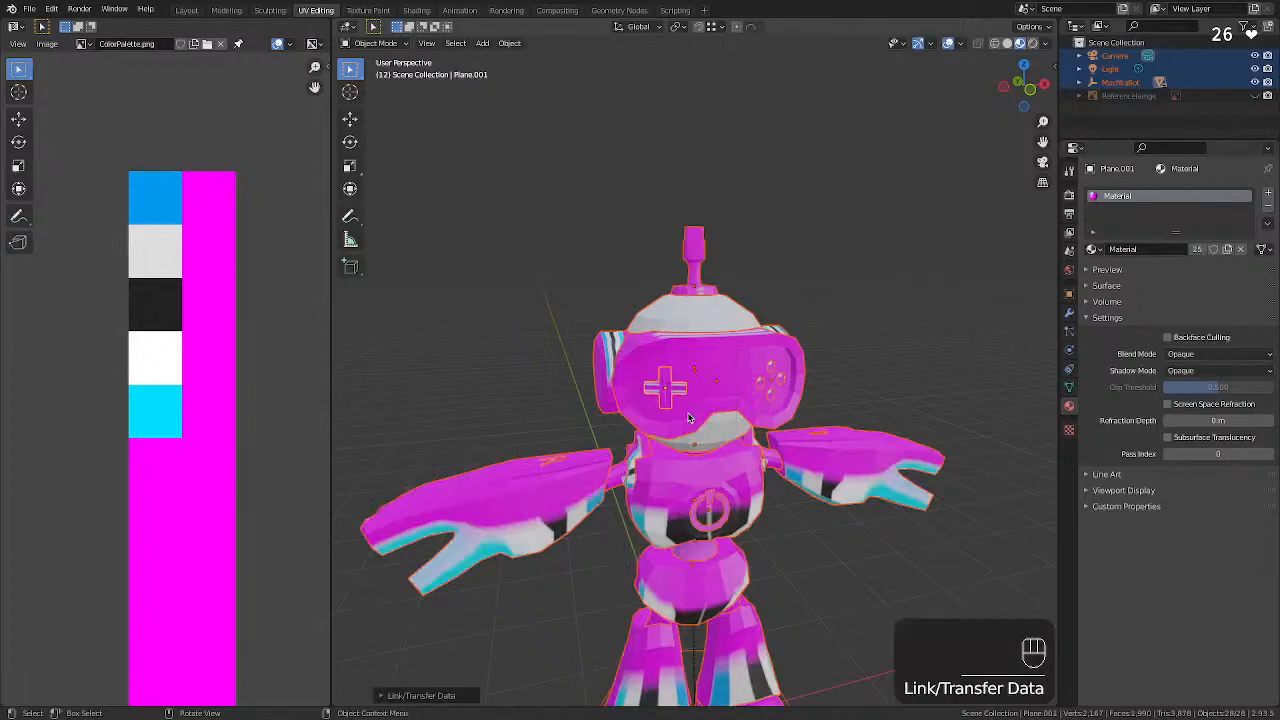
pyautogui.click(904, 357)
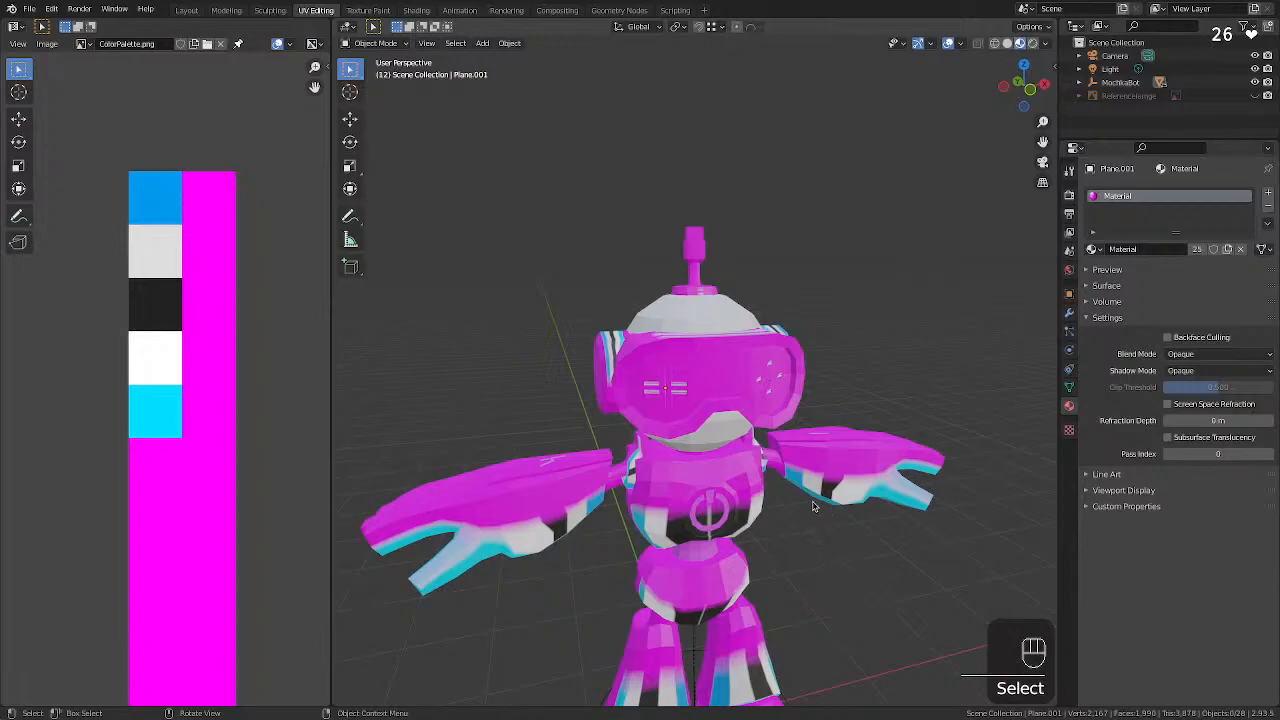
# Inspect the palette colouring on the robot's visor, its plus-shaped button and its round buttons by selecting them.
pyautogui.moveTo(815, 507); pyautogui.dragTo(840, 501, button='middle')
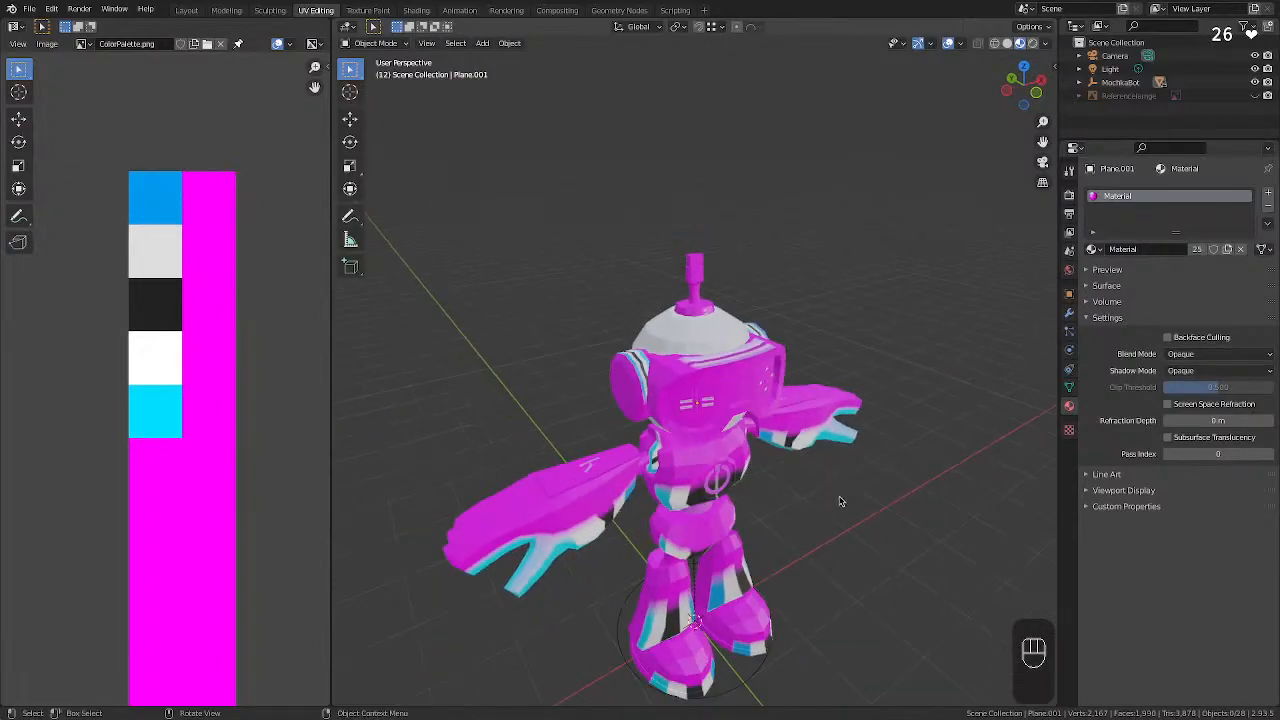
pyautogui.click(729, 357)
pyautogui.scroll(5, 744, 364)
pyautogui.moveTo(838, 450)
pyautogui.mouseDown(button='middle')
pyautogui.moveTo(779, 415)
pyautogui.moveTo(834, 430)
pyautogui.mouseUp(button='middle')
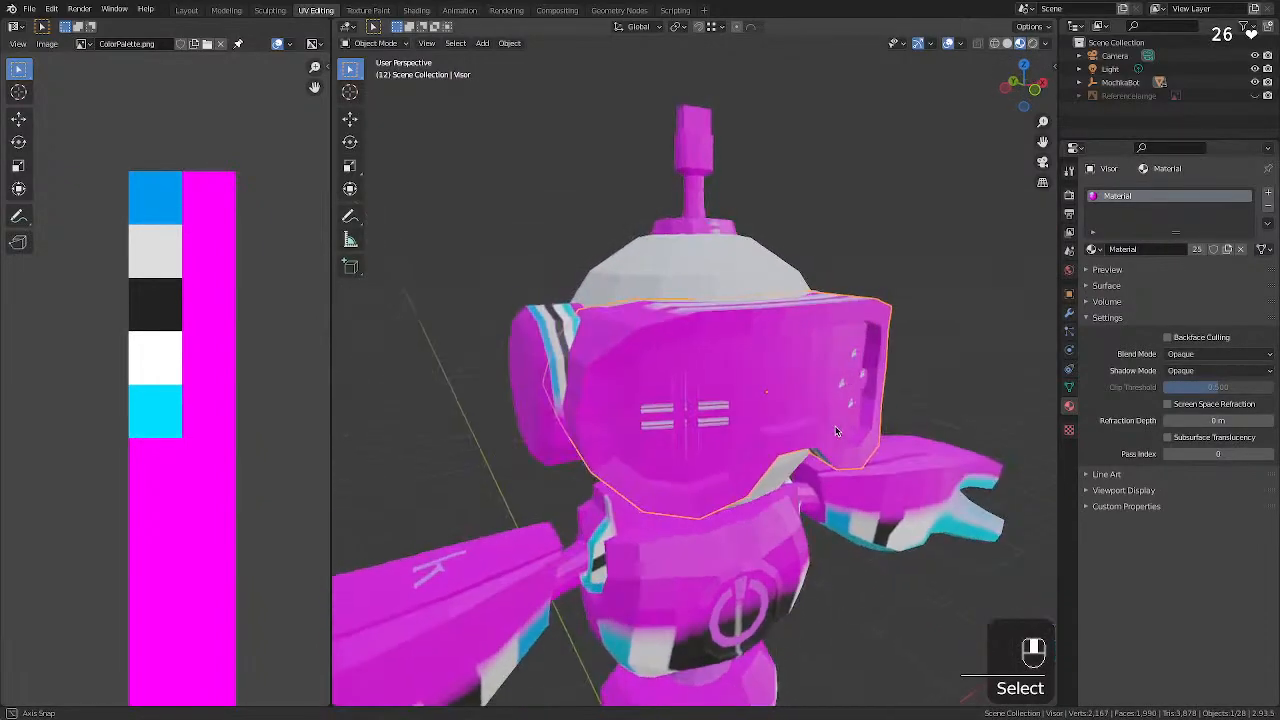
pyautogui.click(692, 408)
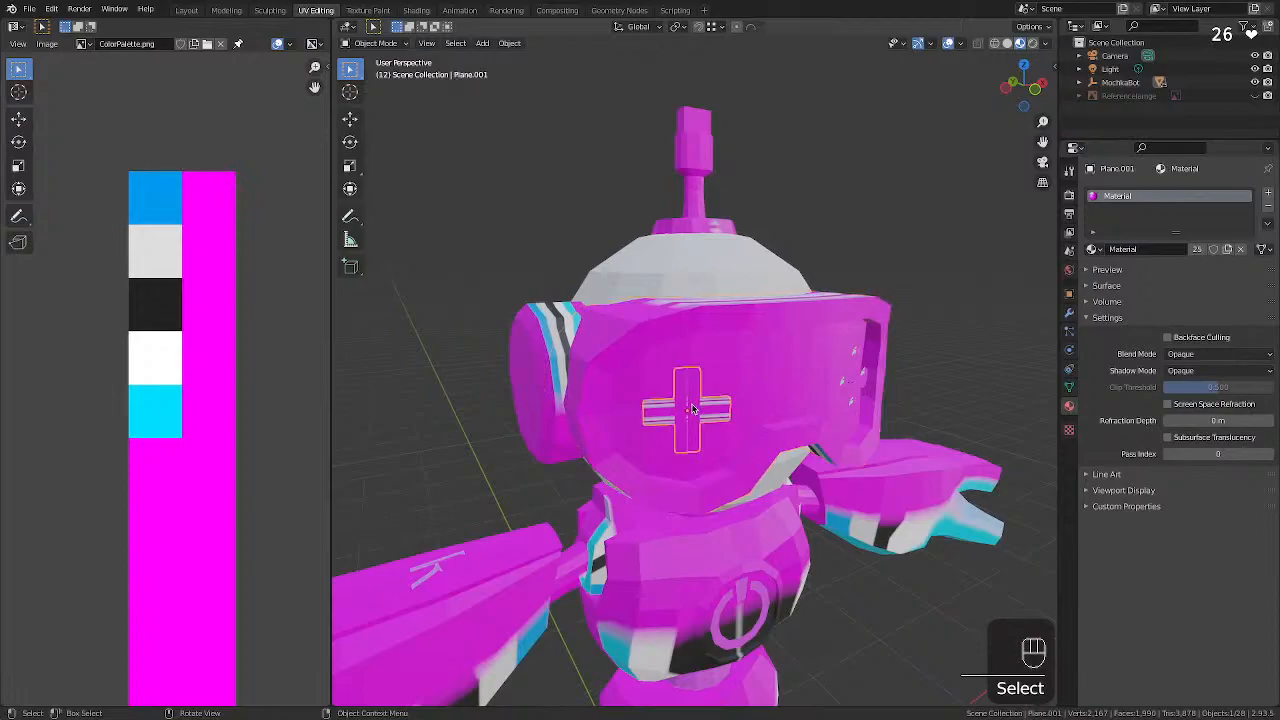
pyautogui.keyDown('shift'); pyautogui.click(844, 386); pyautogui.keyUp('shift')
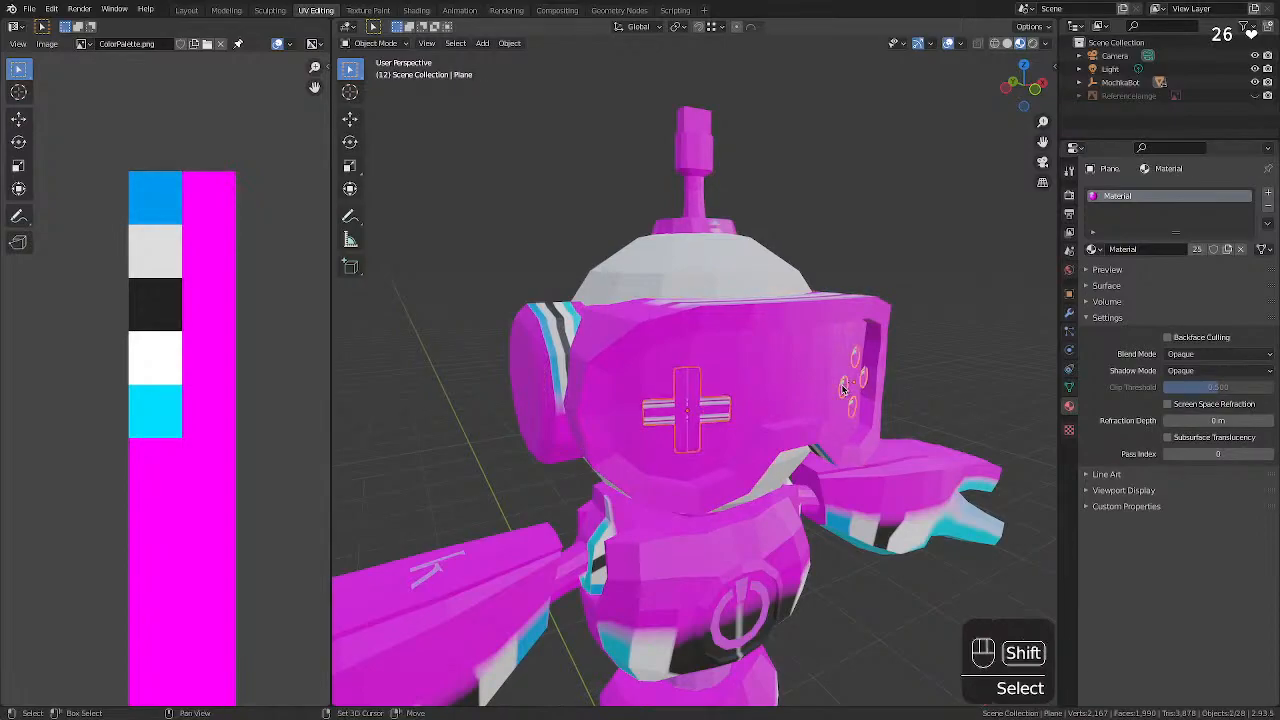
# Open the visor's plus-shaped button in Edit Mode with all of its faces selected.
pyautogui.click(715, 410)
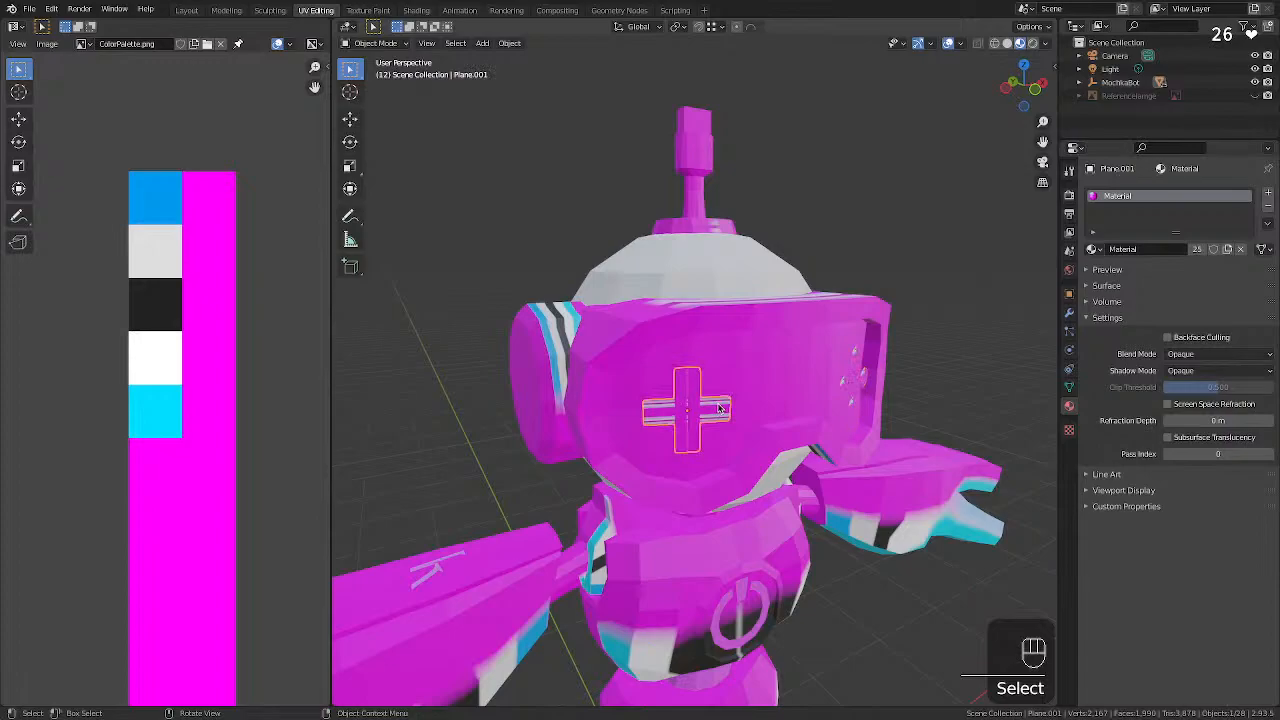
pyautogui.press('g')
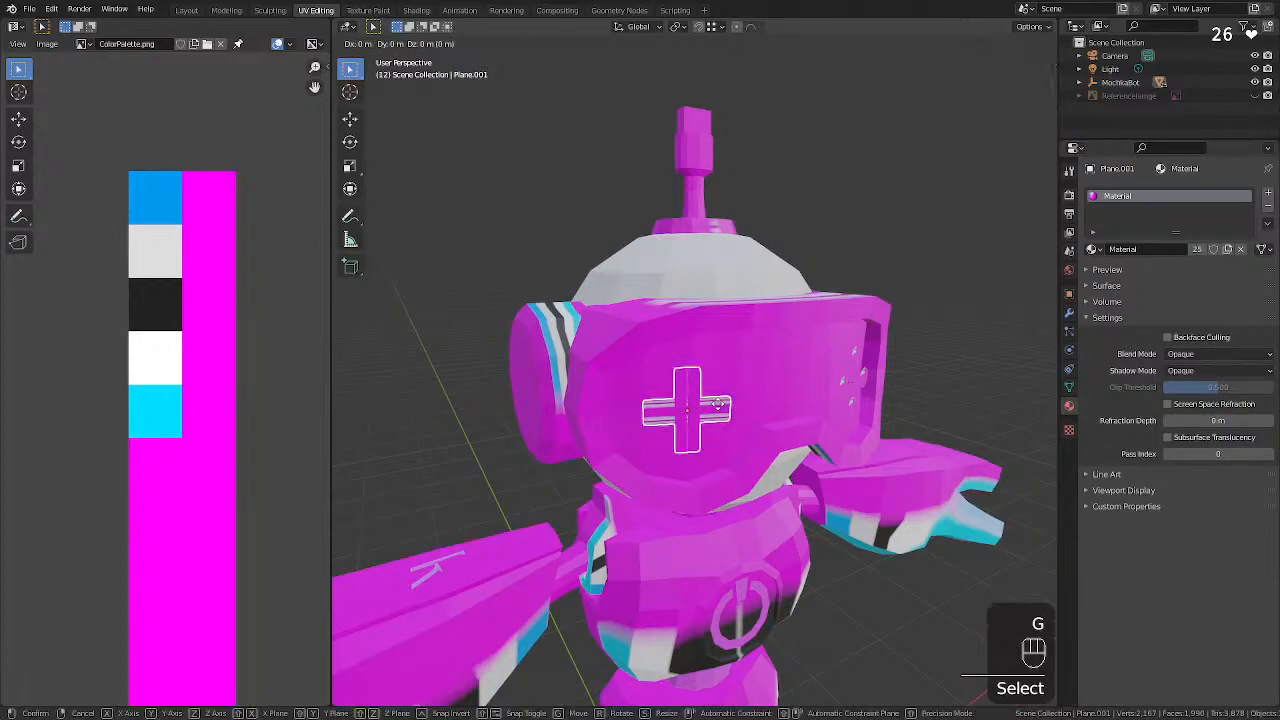
pyautogui.press('Escape')
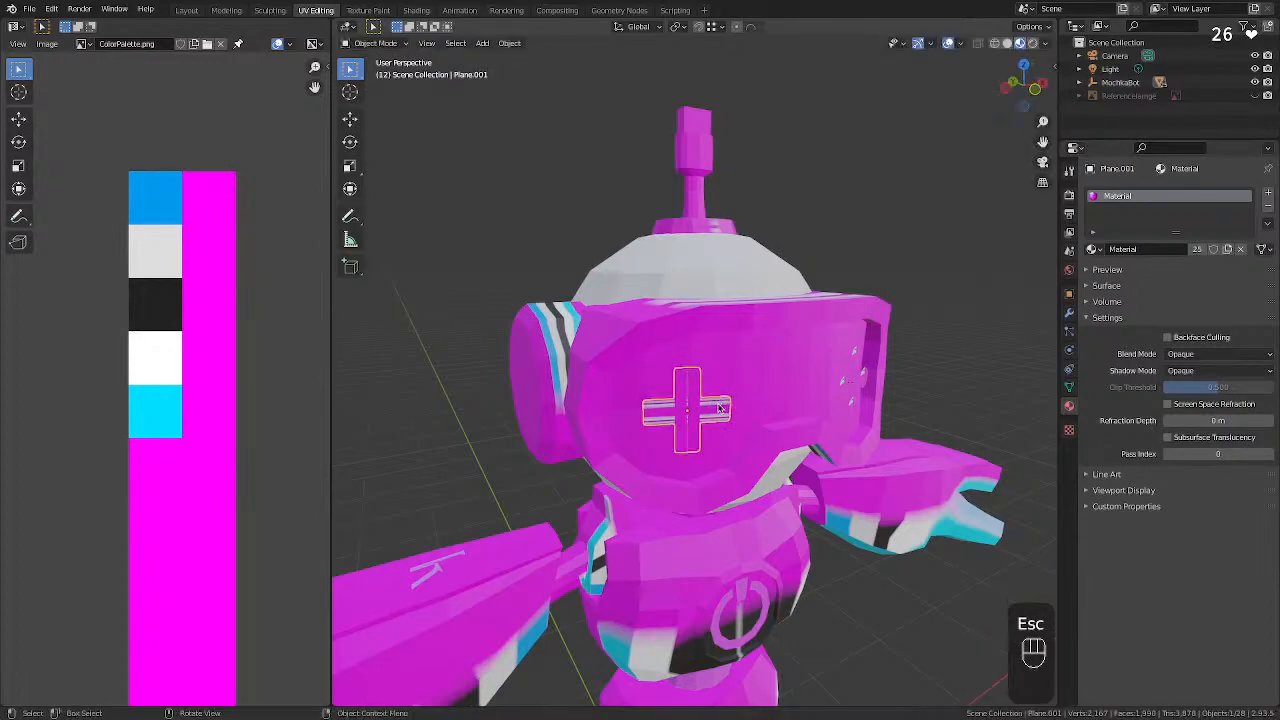
pyautogui.press('Tab')
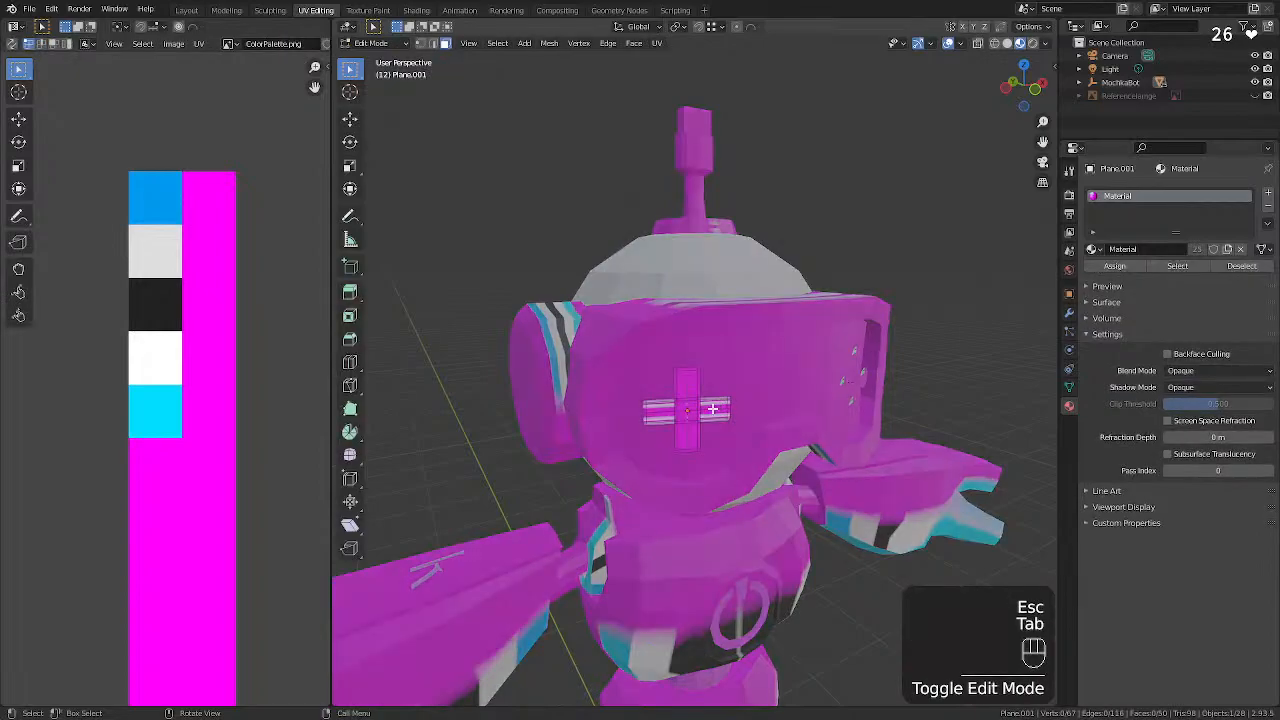
pyautogui.press('a')
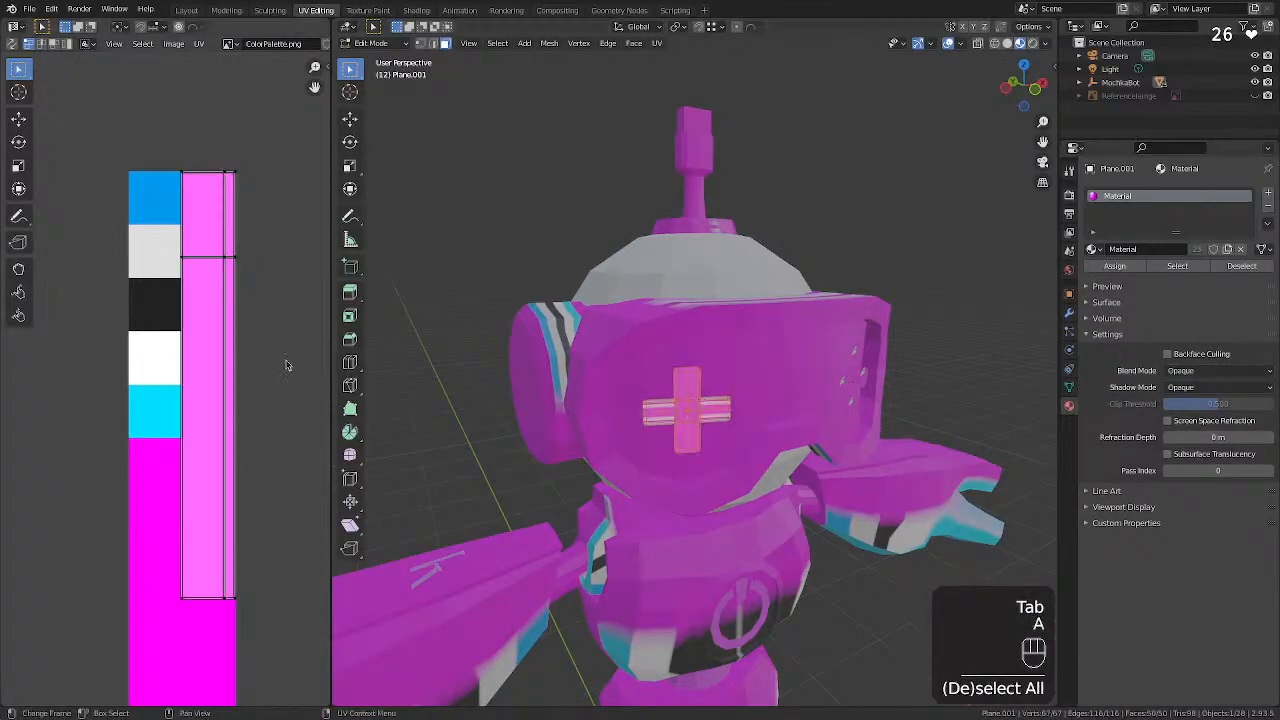
# Switch the UV Editor to face selection and select all UVs of the plus-shaped button.
pyautogui.press('s')
pyautogui.press('KP_0')
pyautogui.click(226, 274)
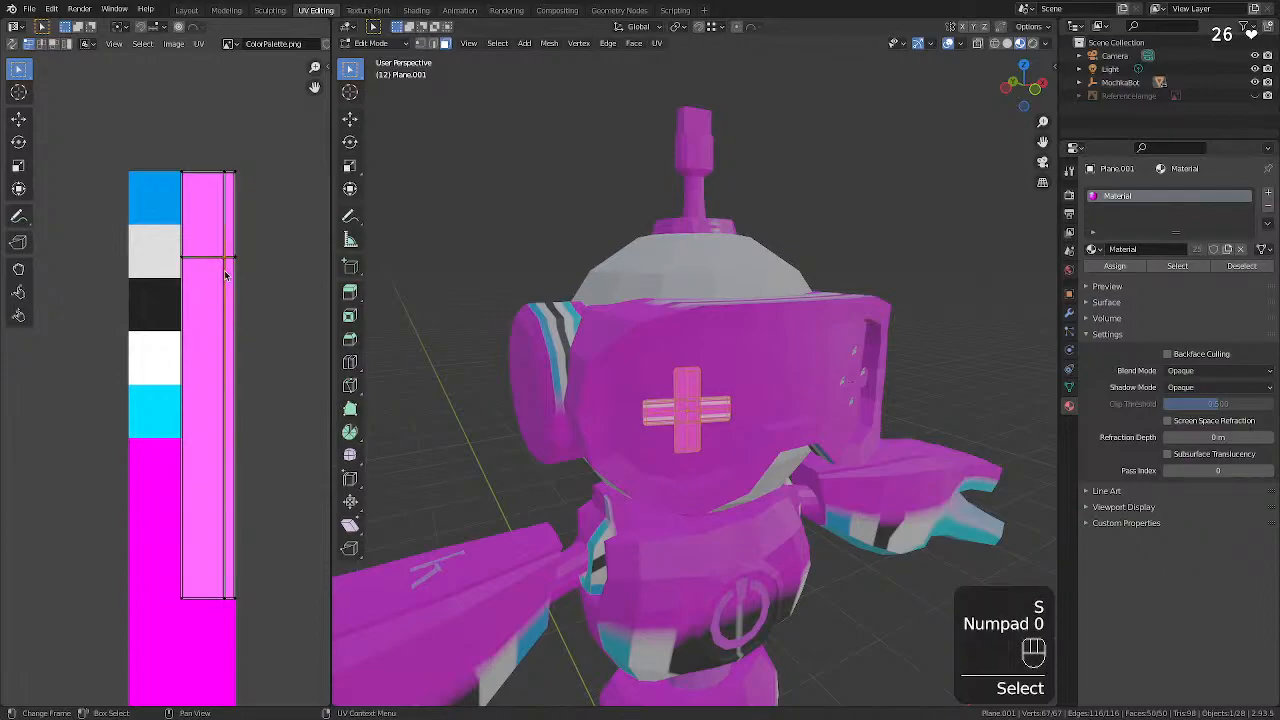
pyautogui.press('3')
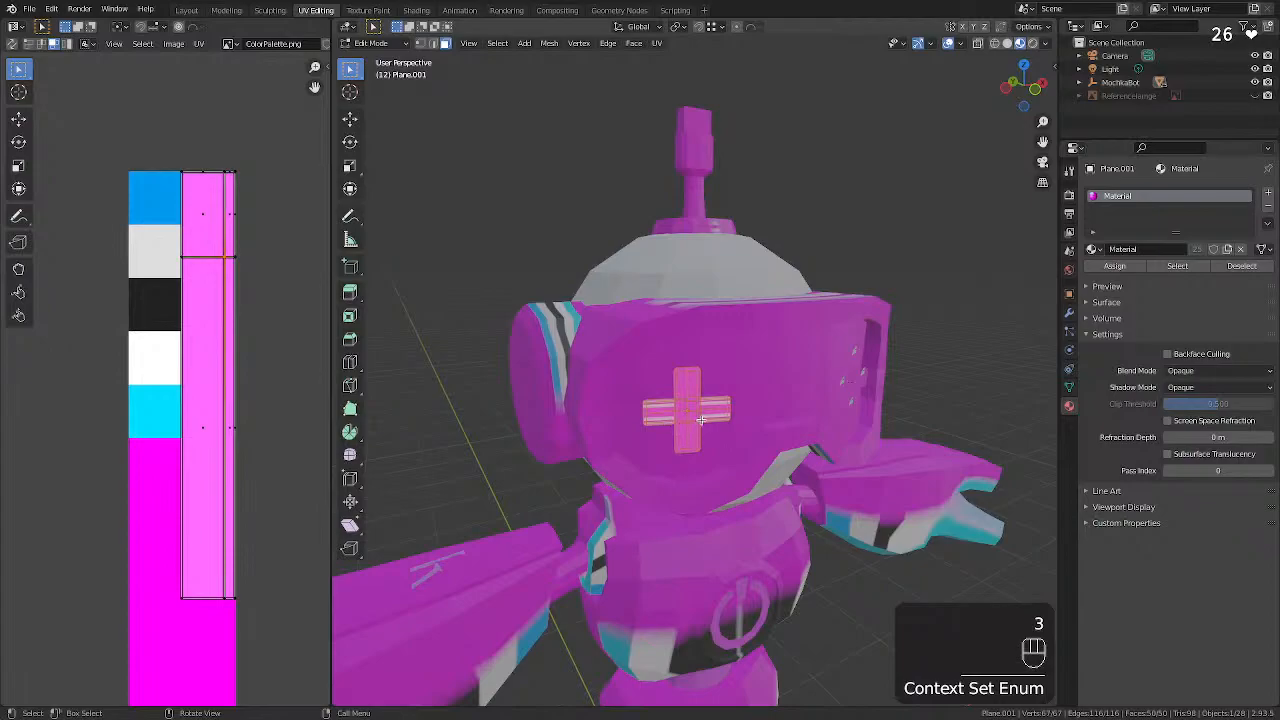
pyautogui.press('a')
pyautogui.press('a')
pyautogui.press('a')
pyautogui.press('a')
pyautogui.press('a')
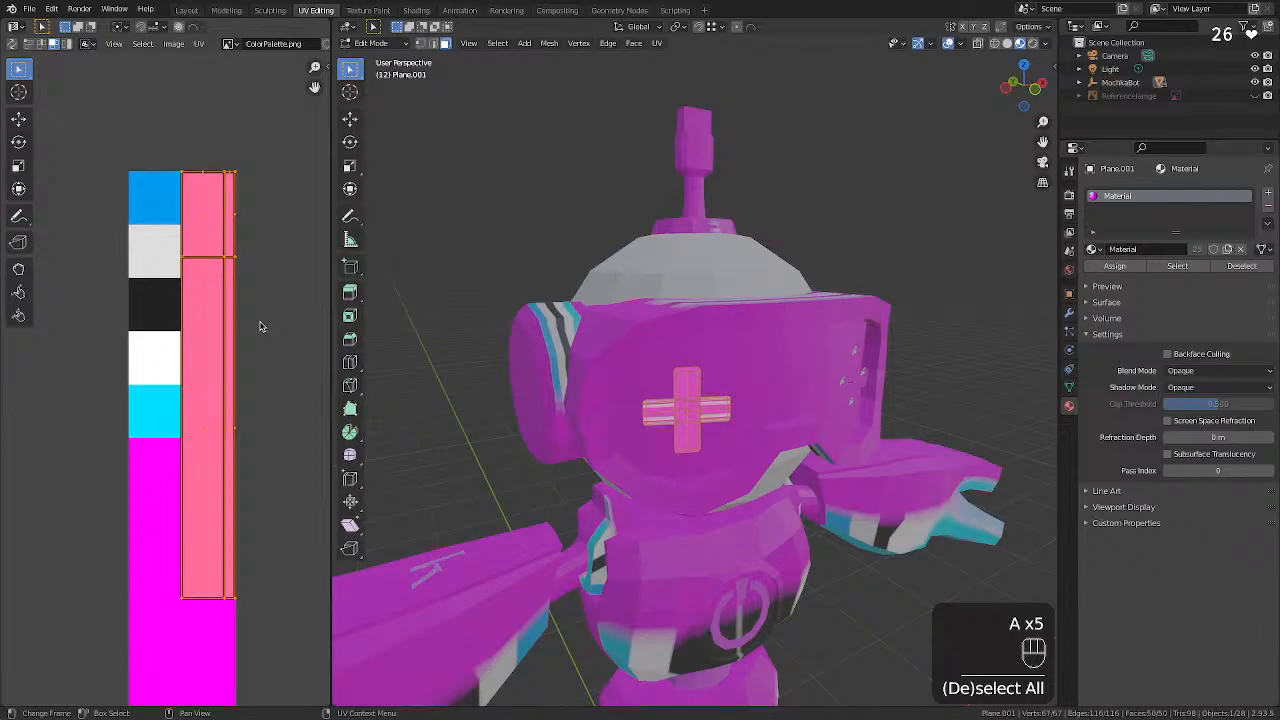
# Try to scale the plus-shaped button's UVs to 0 and move them onto the palette's colour swatches.
pyautogui.press('s')
pyautogui.press('KP_0')
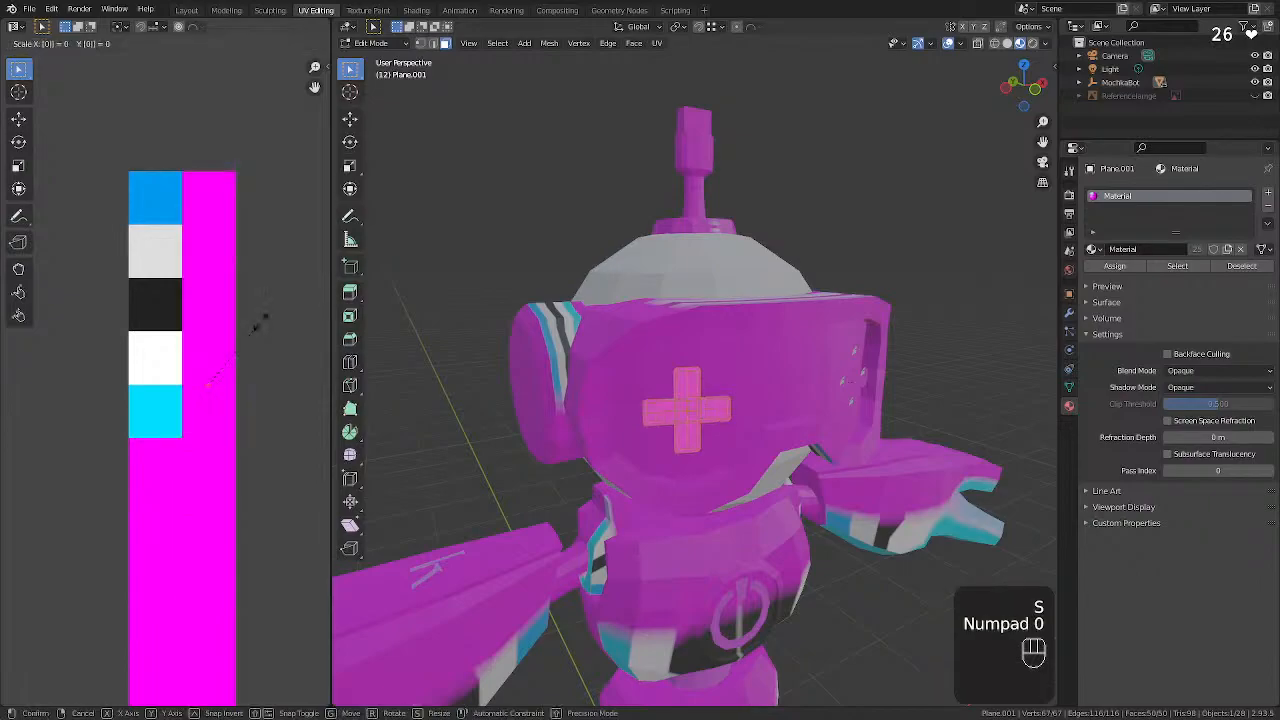
pyautogui.press('g')
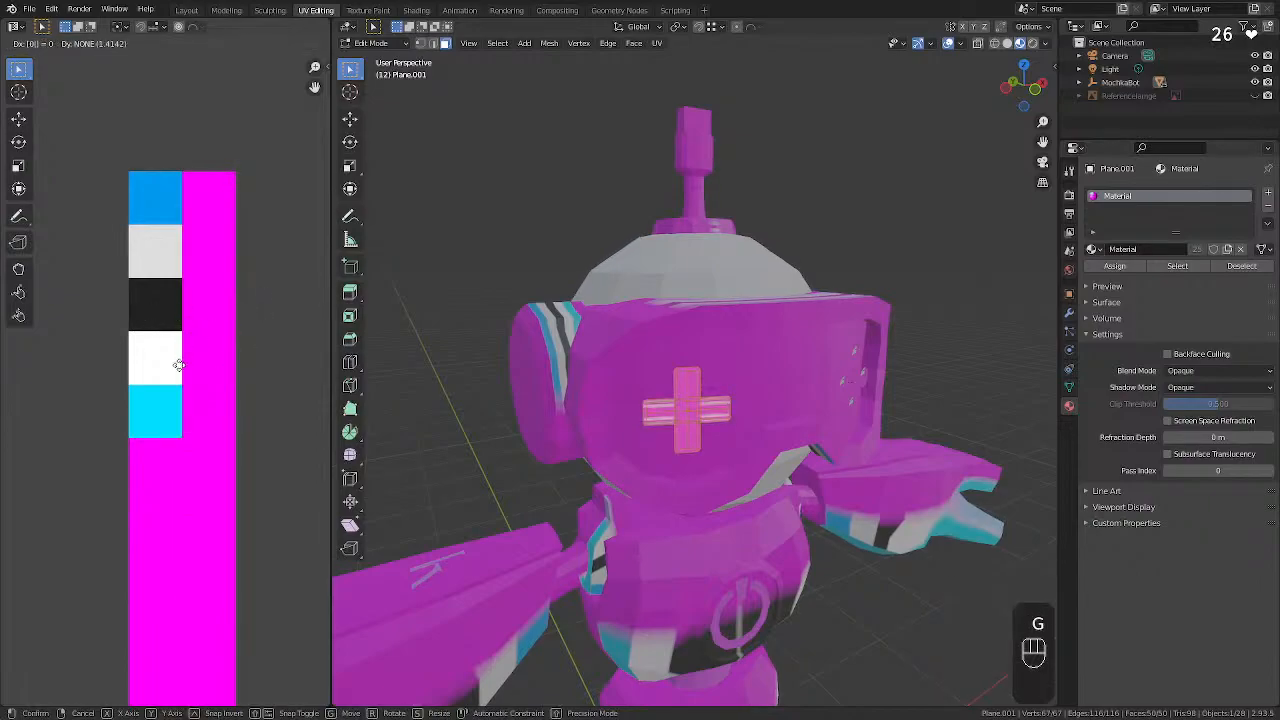
pyautogui.click(202, 395)
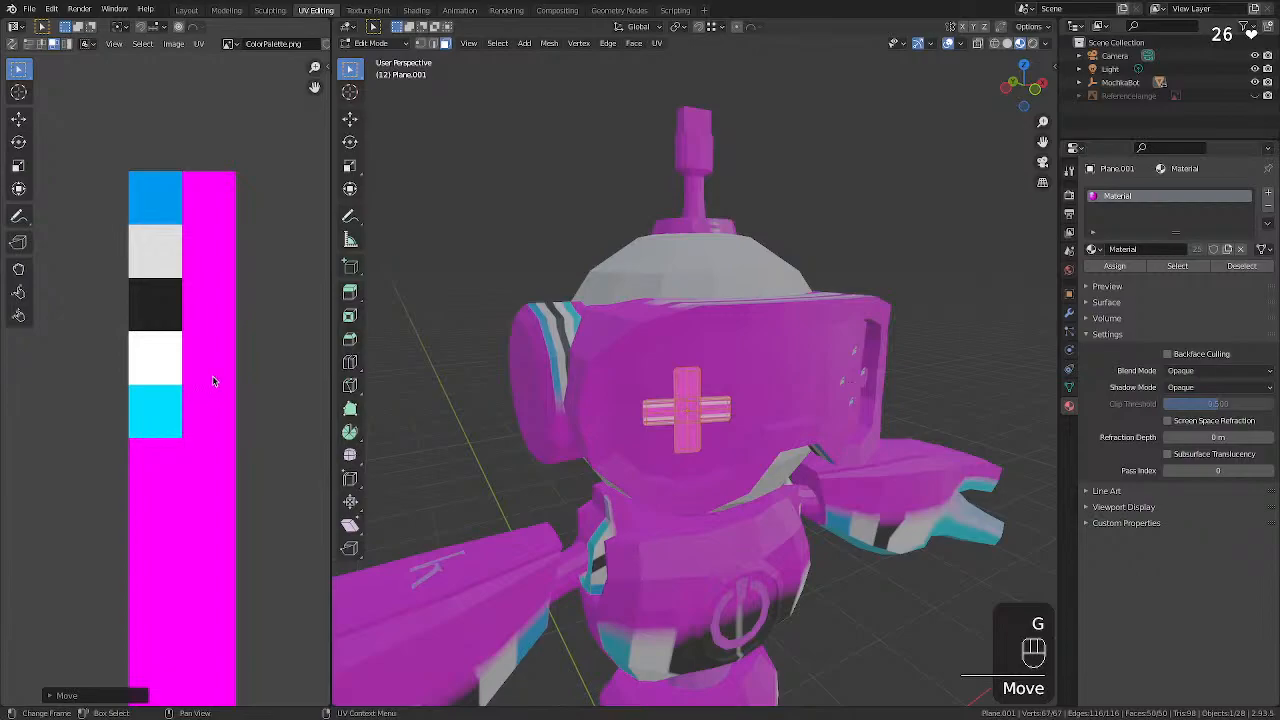
# Clear the face selection and reselect all faces of the plus-shaped button.
pyautogui.press('a')
pyautogui.press('a')
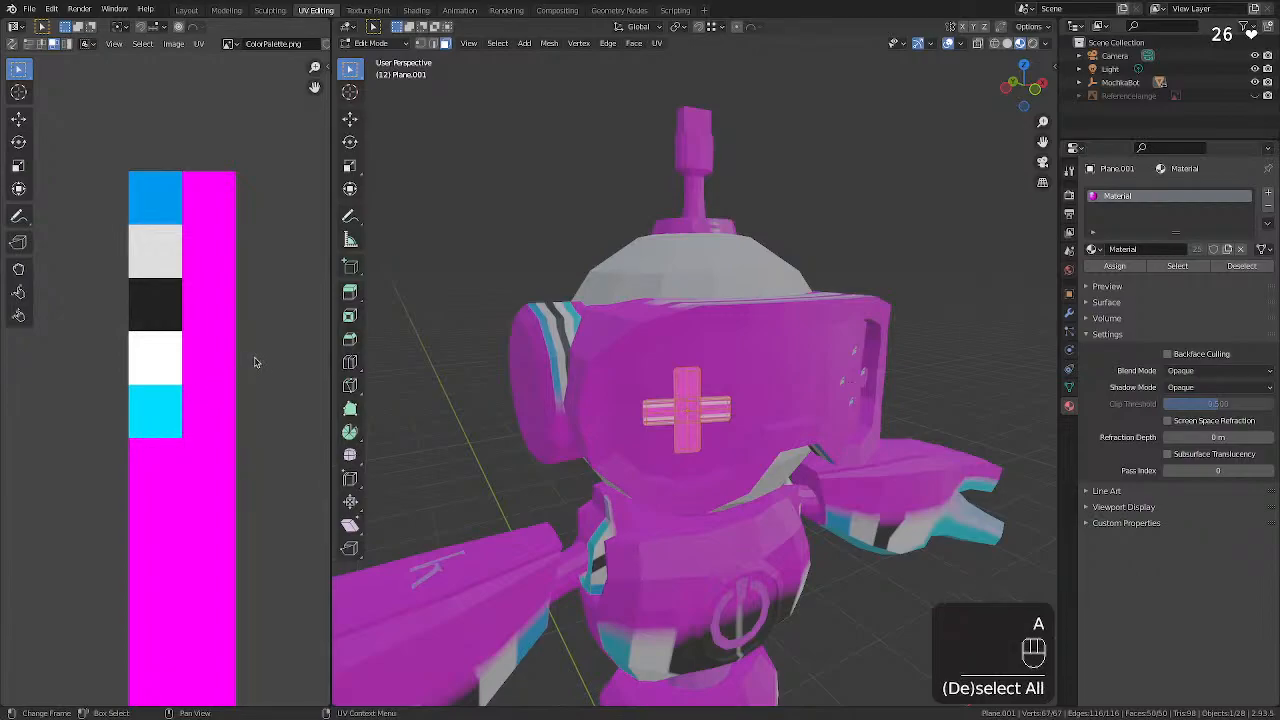
pyautogui.press('a')
pyautogui.click(251, 358)
pyautogui.click(681, 414)
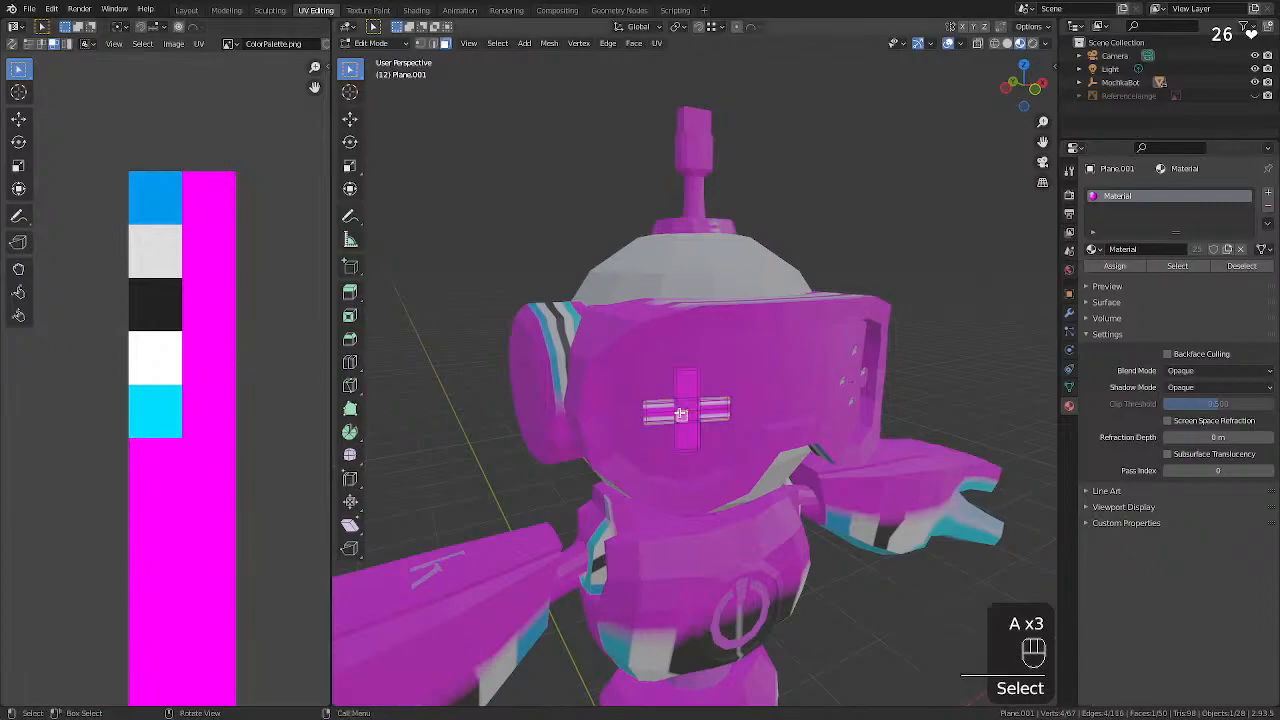
pyautogui.press('a')
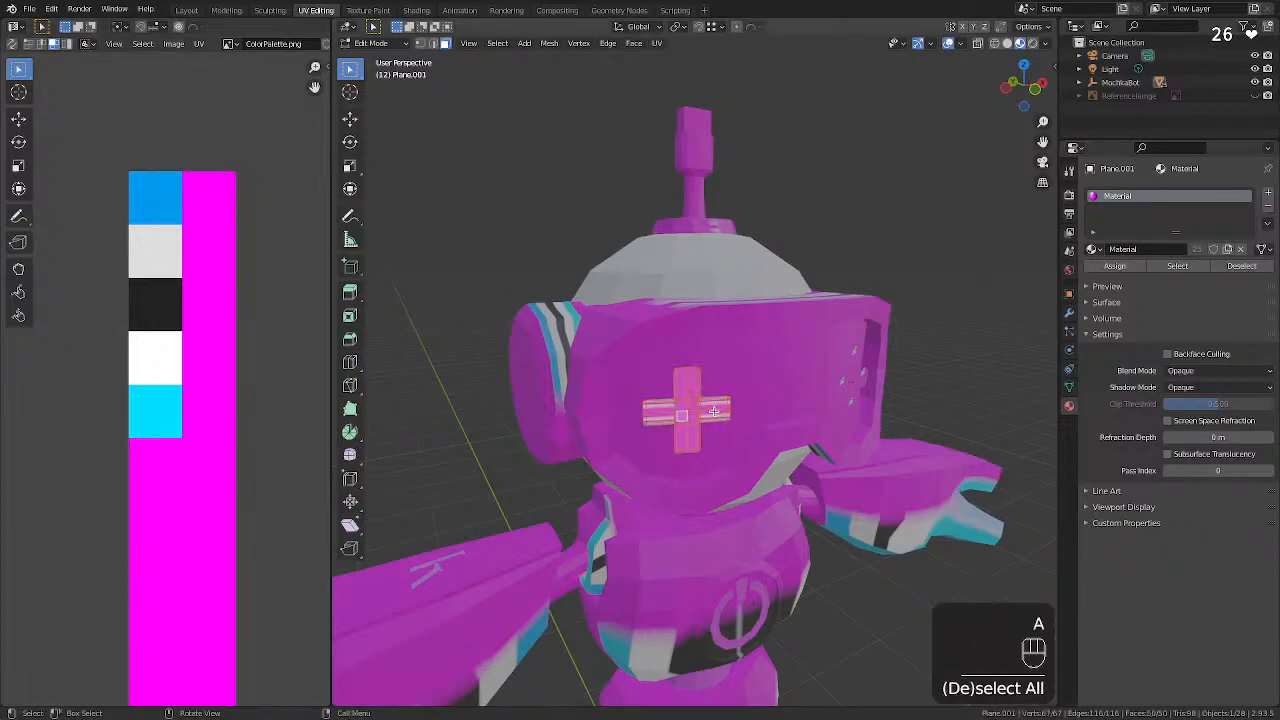
# Select the plus-shaped button's UV island lying above the palette image and move it back onto the palette.
pyautogui.scroll(-4, 215, 447)
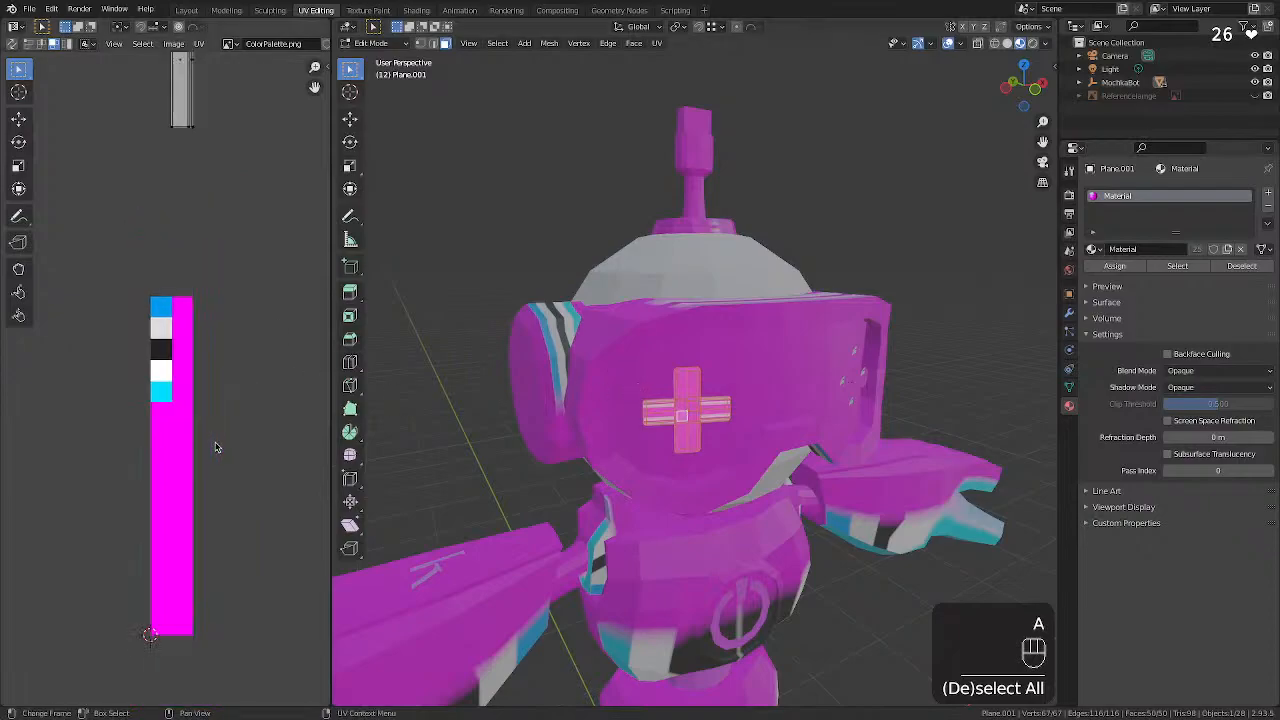
pyautogui.scroll(-3, 215, 447)
pyautogui.scroll(2, 216, 443)
pyautogui.scroll(-2, 217, 443)
pyautogui.scroll(2, 218, 400)
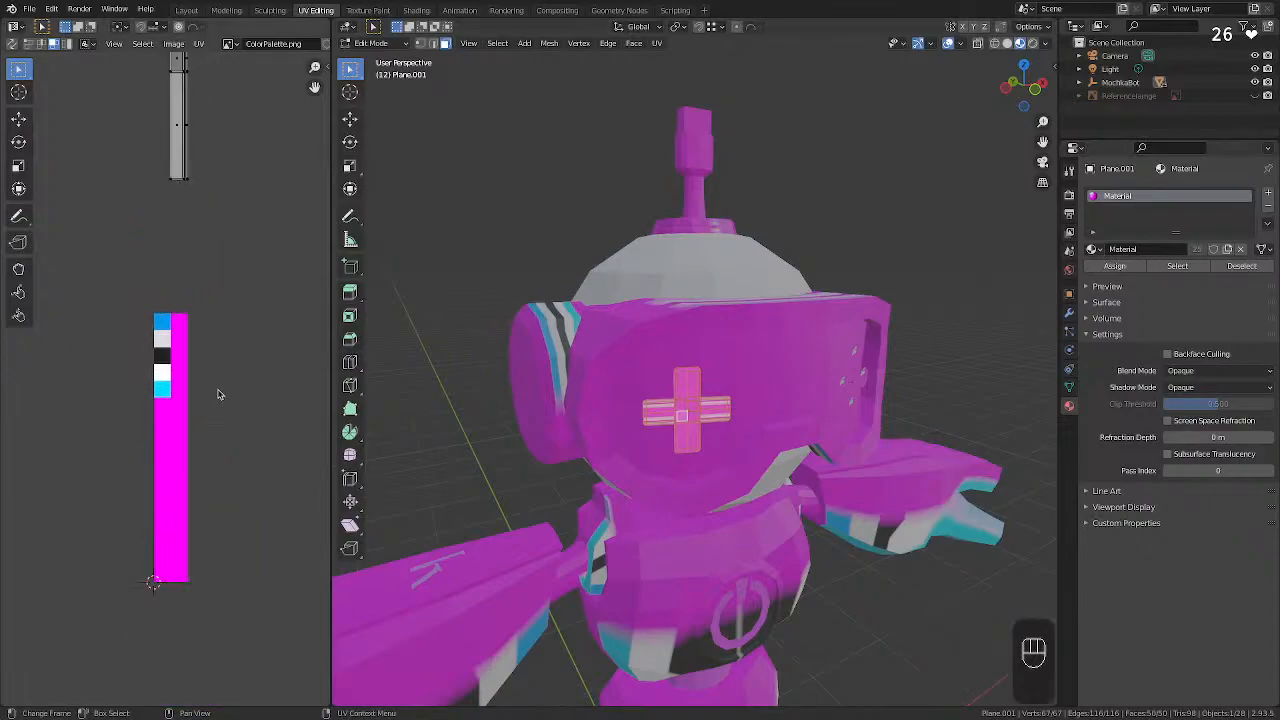
pyautogui.scroll(-2, 218, 396)
pyautogui.moveTo(214, 280); pyautogui.dragTo(253, 246)
pyautogui.press('a')
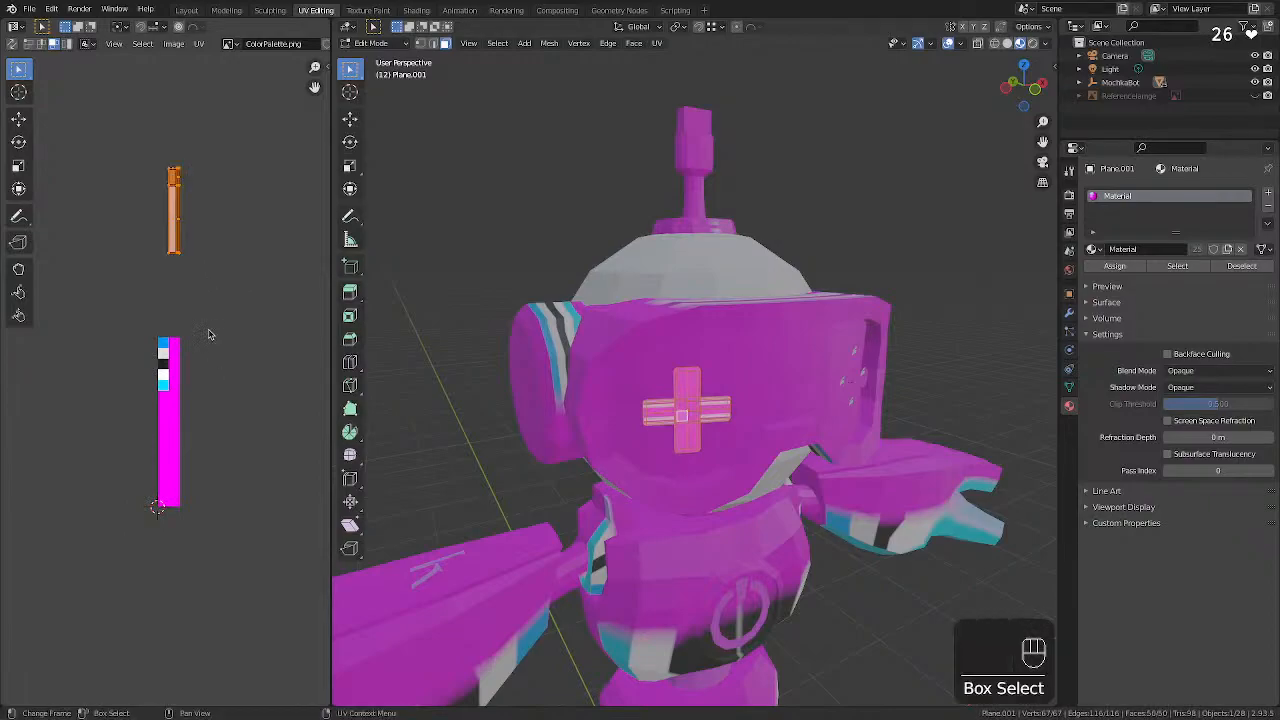
pyautogui.press('g')
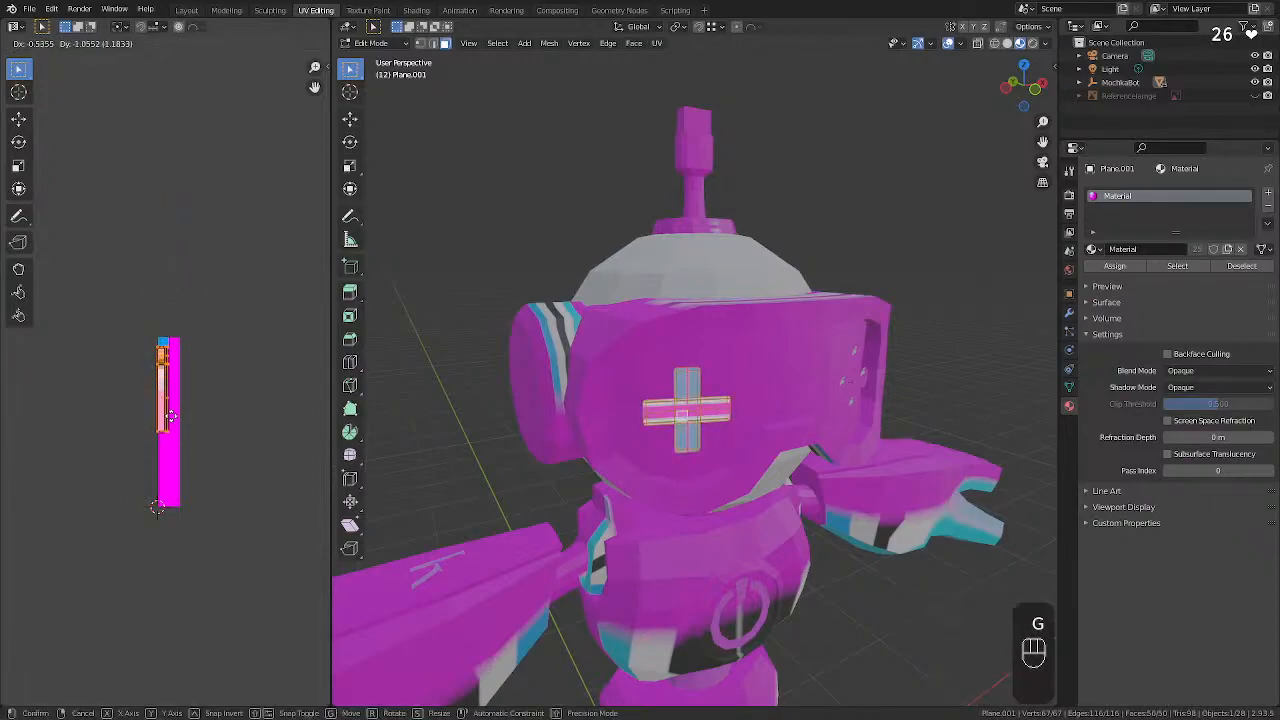
pyautogui.click(178, 410)
# Scale the plus-shaped button's UVs to 0 and place the resulting point on the cyan swatch.
pyautogui.scroll(3, 166, 400)
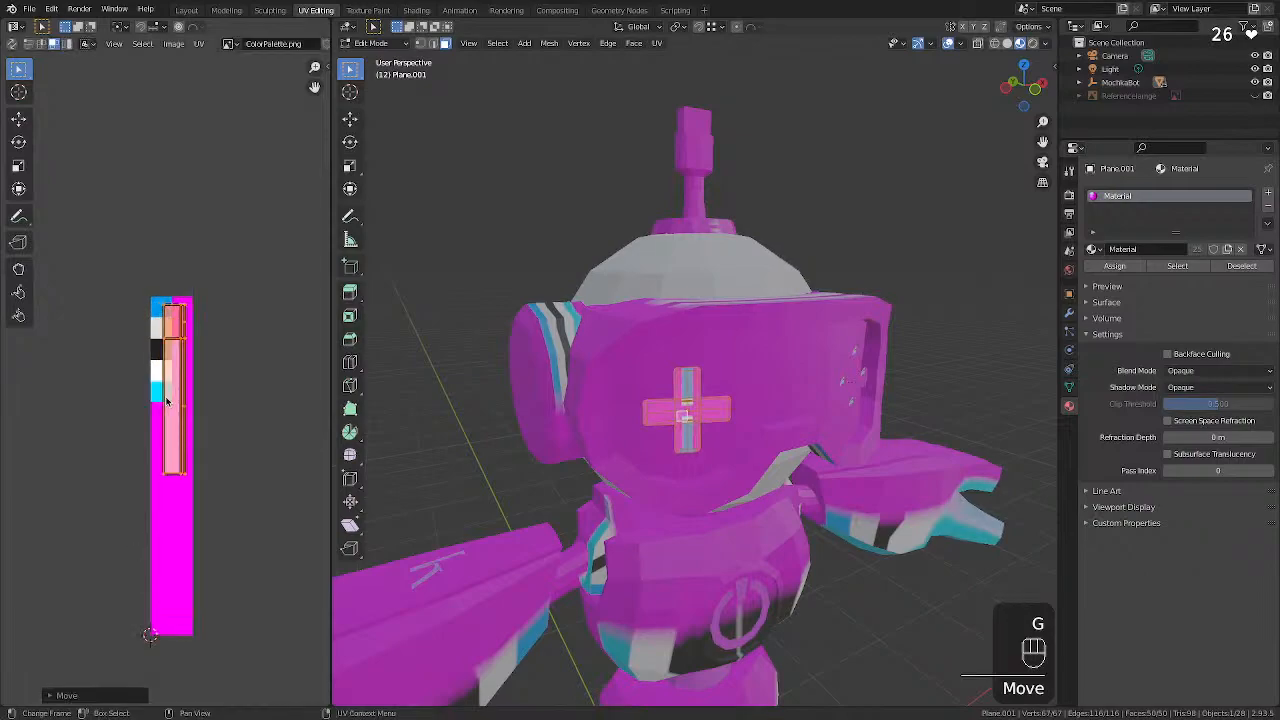
pyautogui.scroll(4, 166, 400)
pyautogui.press('s')
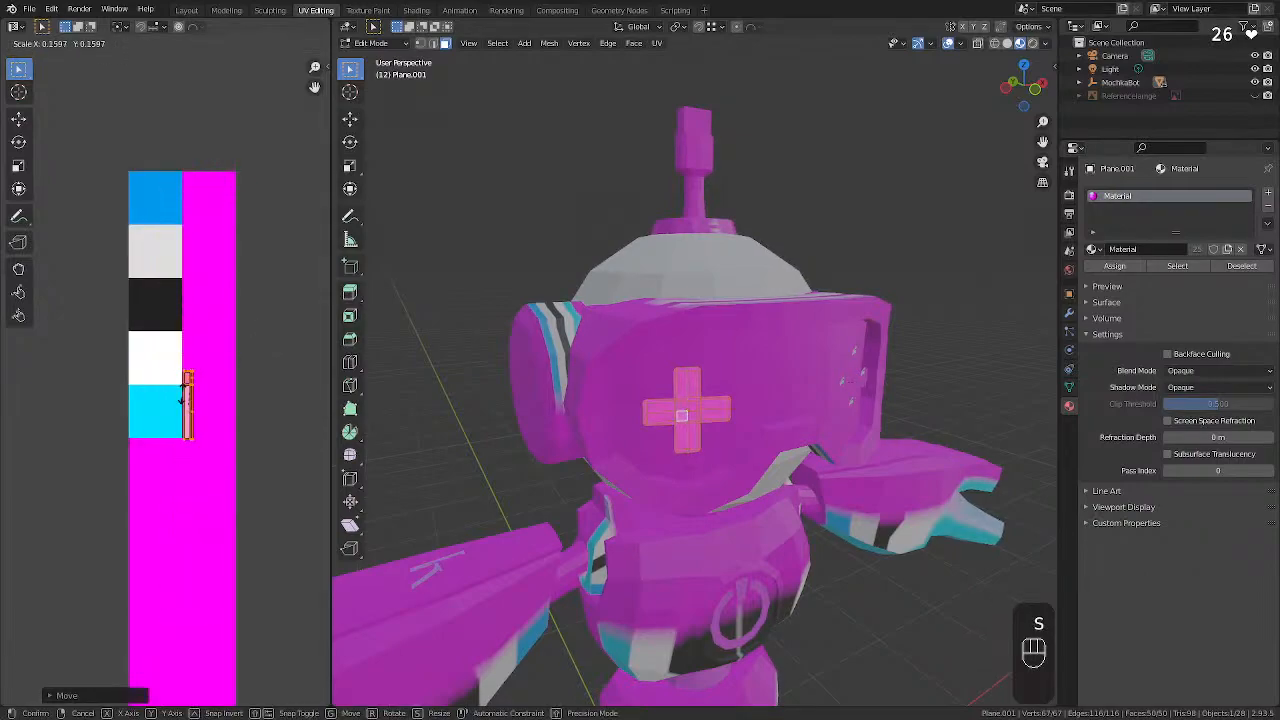
pyautogui.click(212, 400)
pyautogui.press('KP_0')
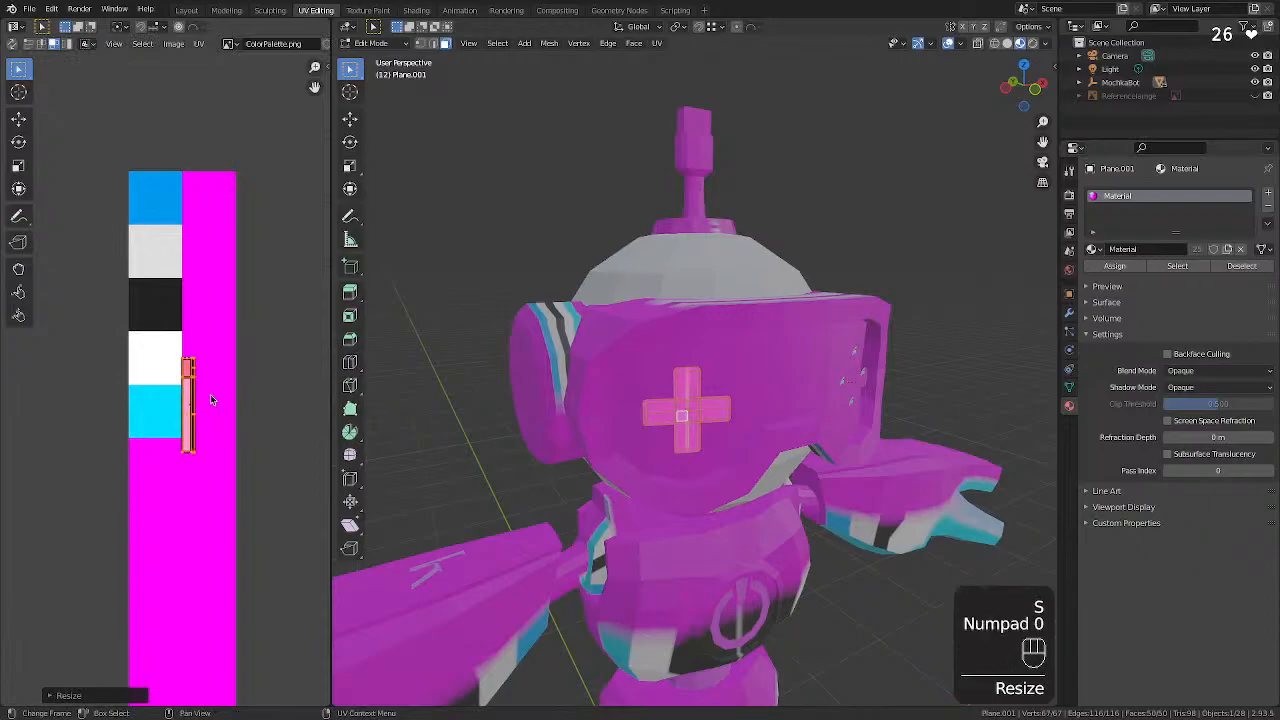
pyautogui.press('s')
pyautogui.press('KP_0')
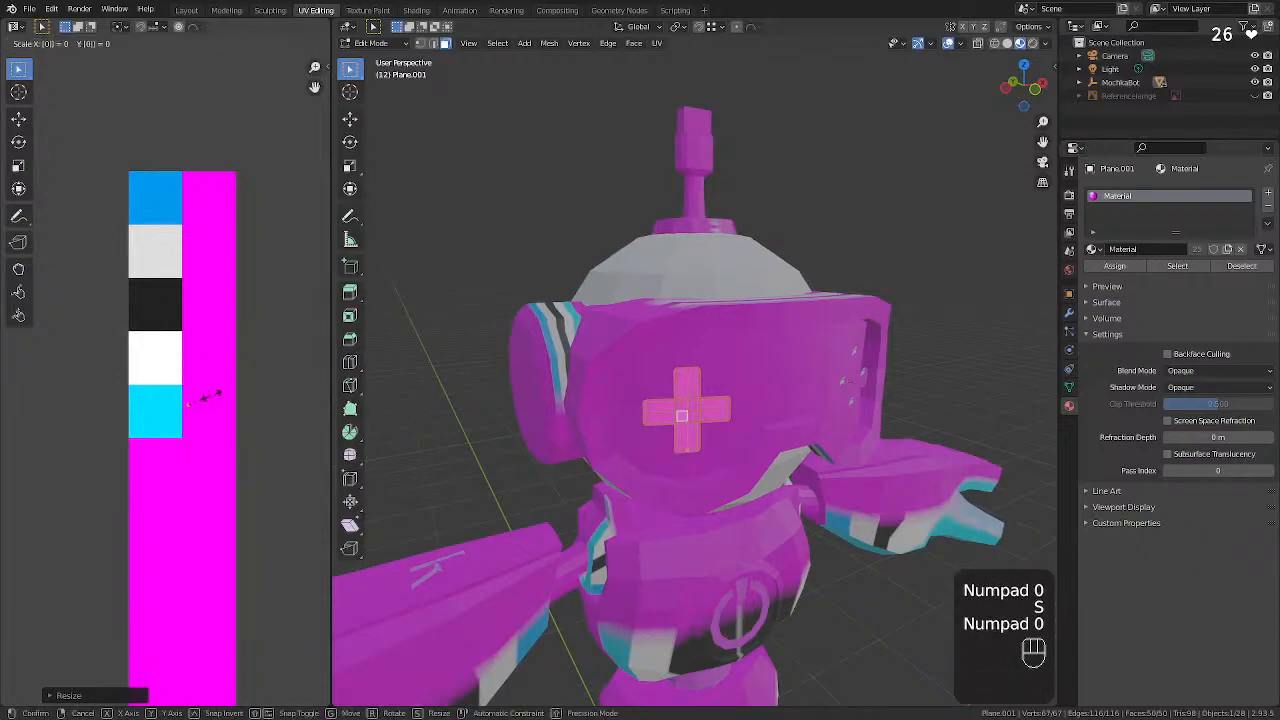
pyautogui.press('KP_Enter')
pyautogui.press('g')
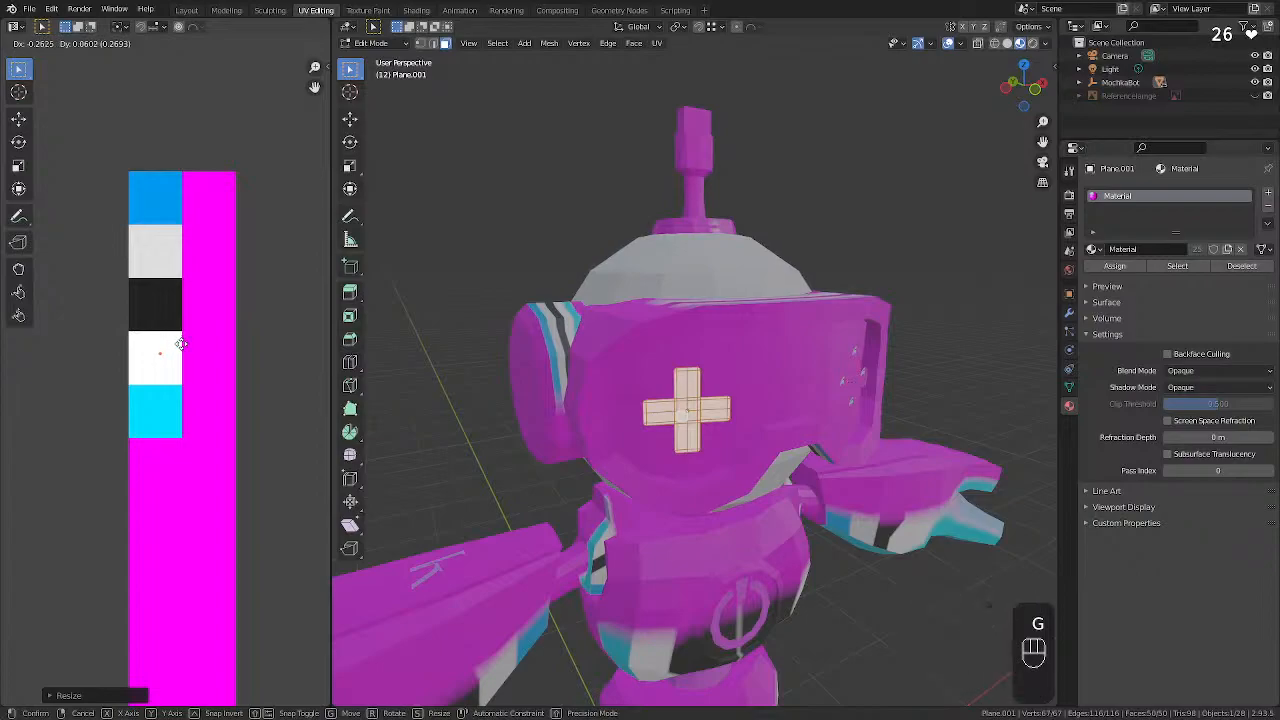
pyautogui.click(175, 414)
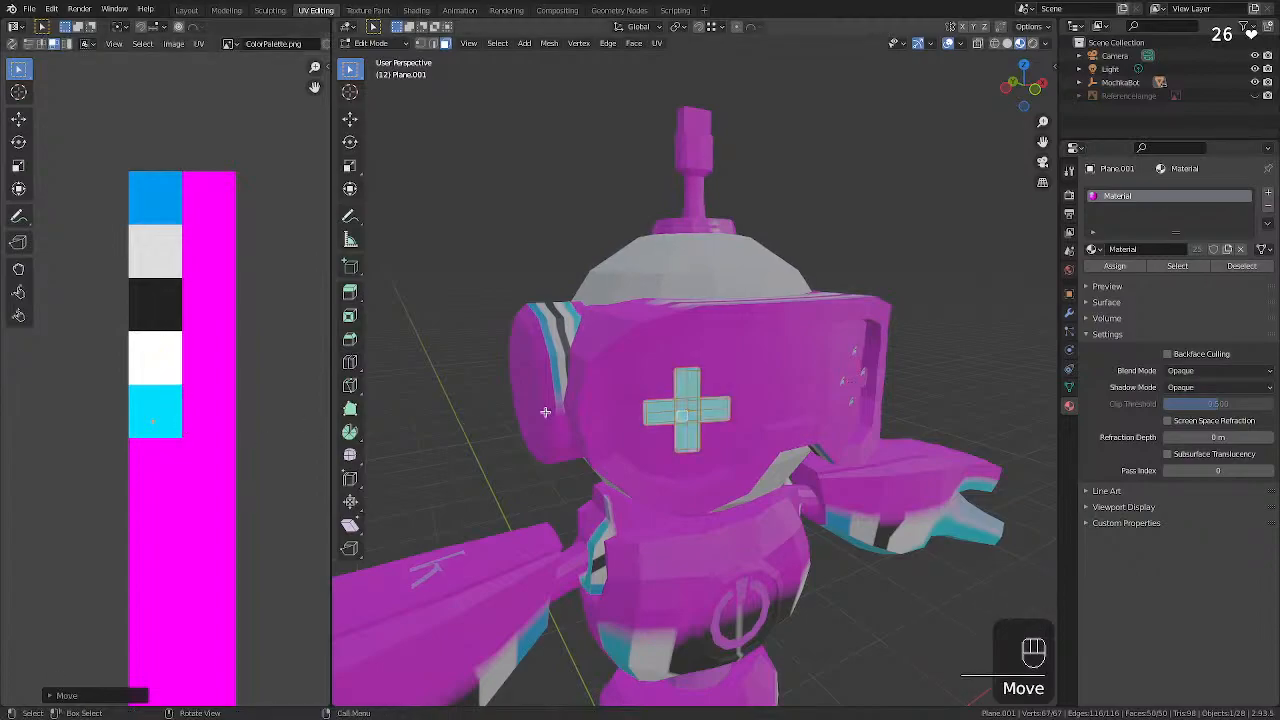
# Clear the face selection, leave Edit Mode and select the round buttons on the visor.
pyautogui.click(840, 384)
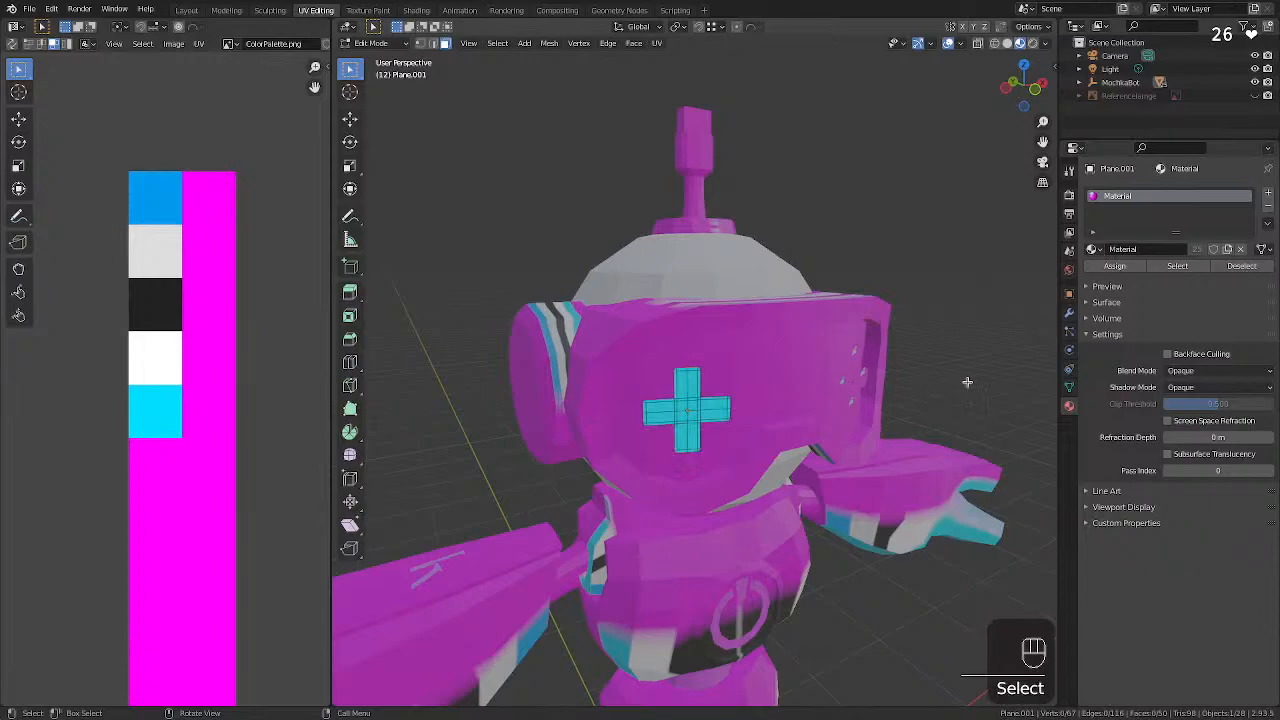
pyautogui.moveTo(967, 383); pyautogui.dragTo(796, 404, button='middle')
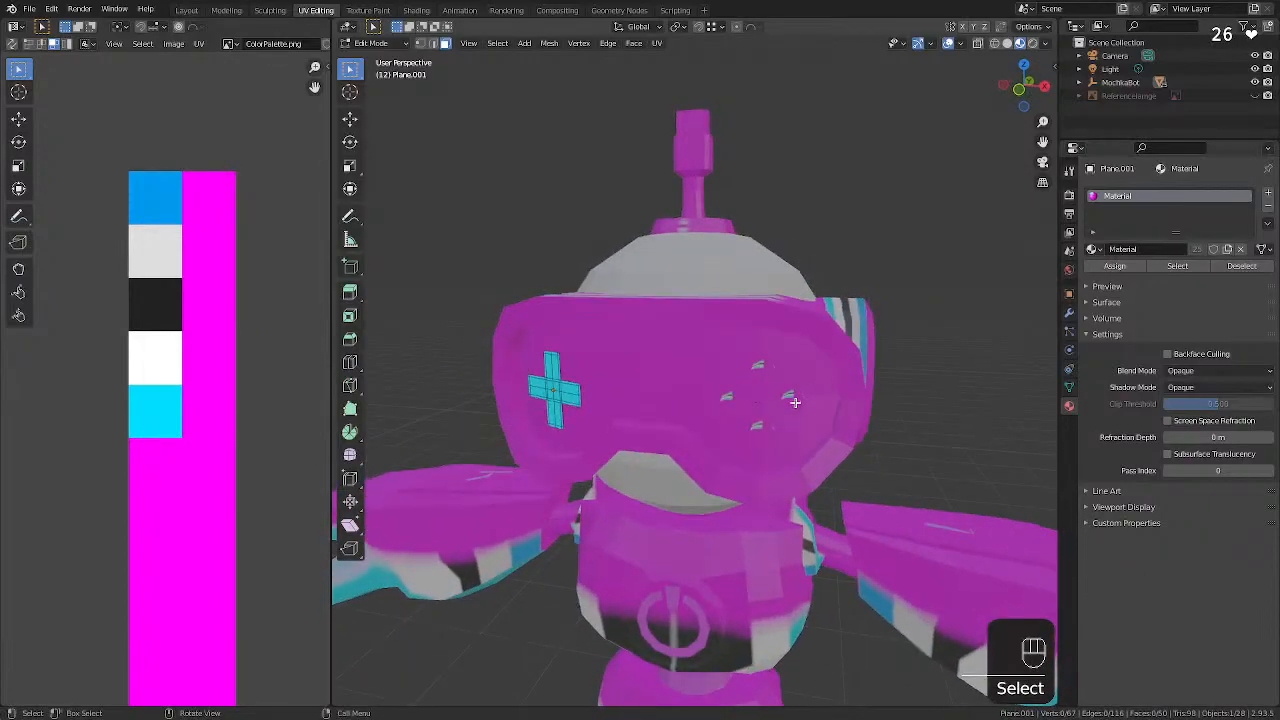
pyautogui.press('Tab')
pyautogui.moveTo(651, 384); pyautogui.dragTo(350, 369, button='middle')
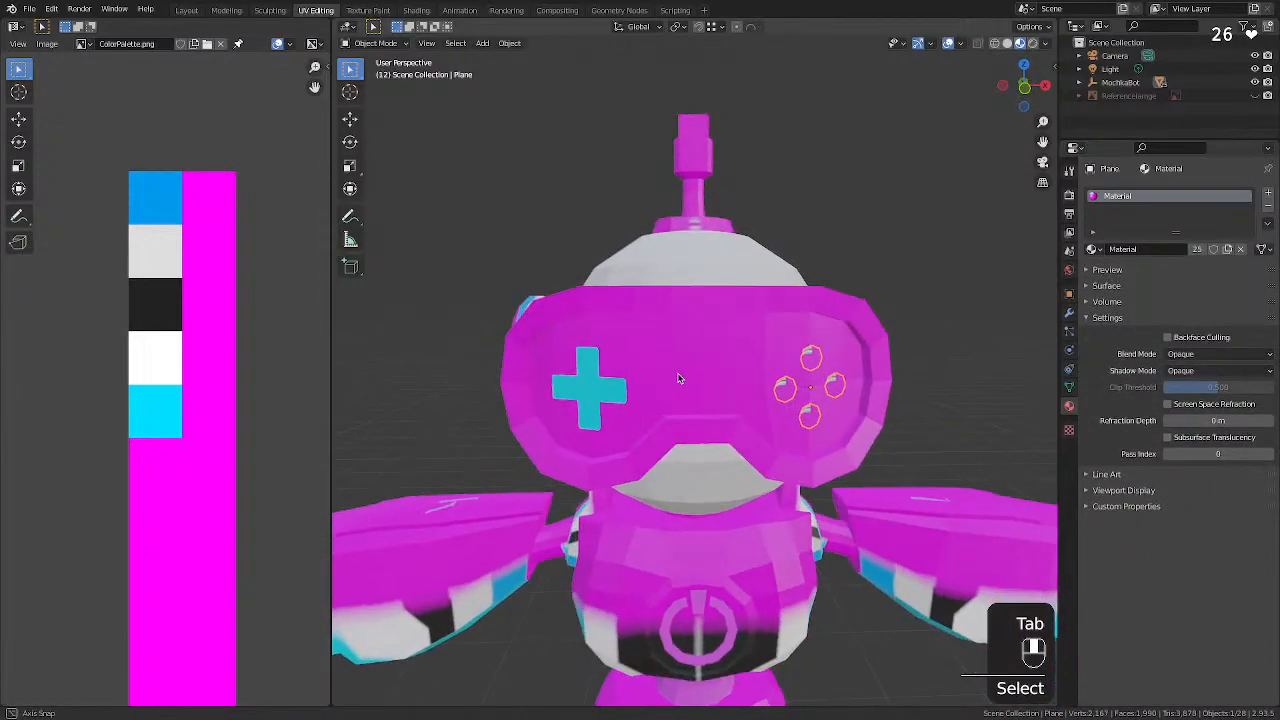
# Select the faces of the plus-shaped button's upper arm in Edit Mode and move their UVs onto the white swatch.
pyautogui.click(594, 404)
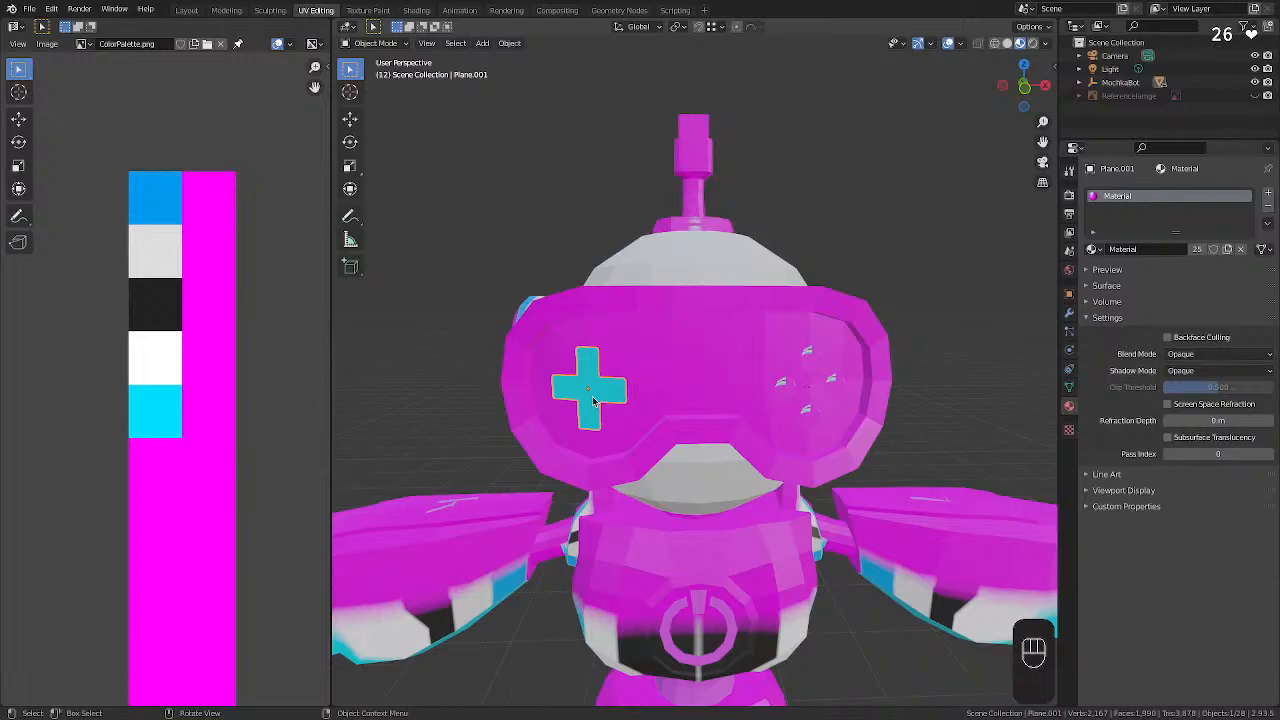
pyautogui.press('Tab')
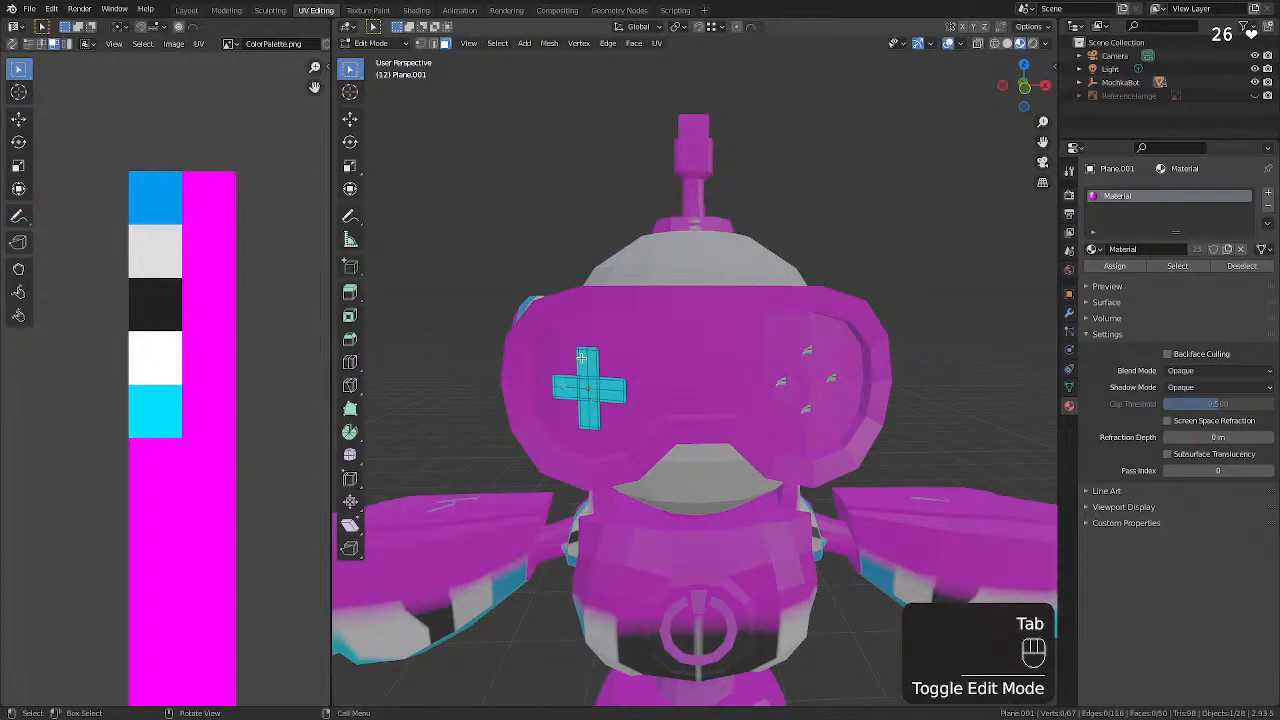
pyautogui.scroll(5, 459, 360)
pyautogui.scroll(-6, 462, 361)
pyautogui.scroll(2, 470, 363)
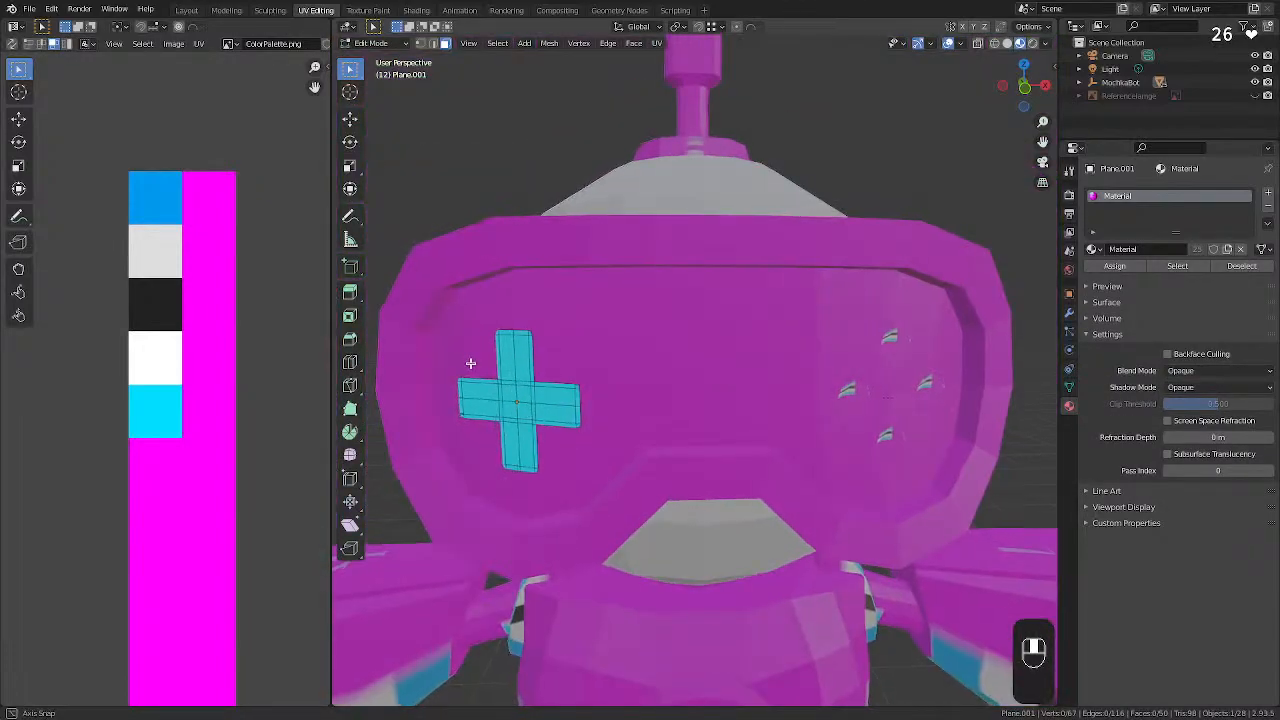
pyautogui.moveTo(470, 363); pyautogui.dragTo(420, 340, button='middle')
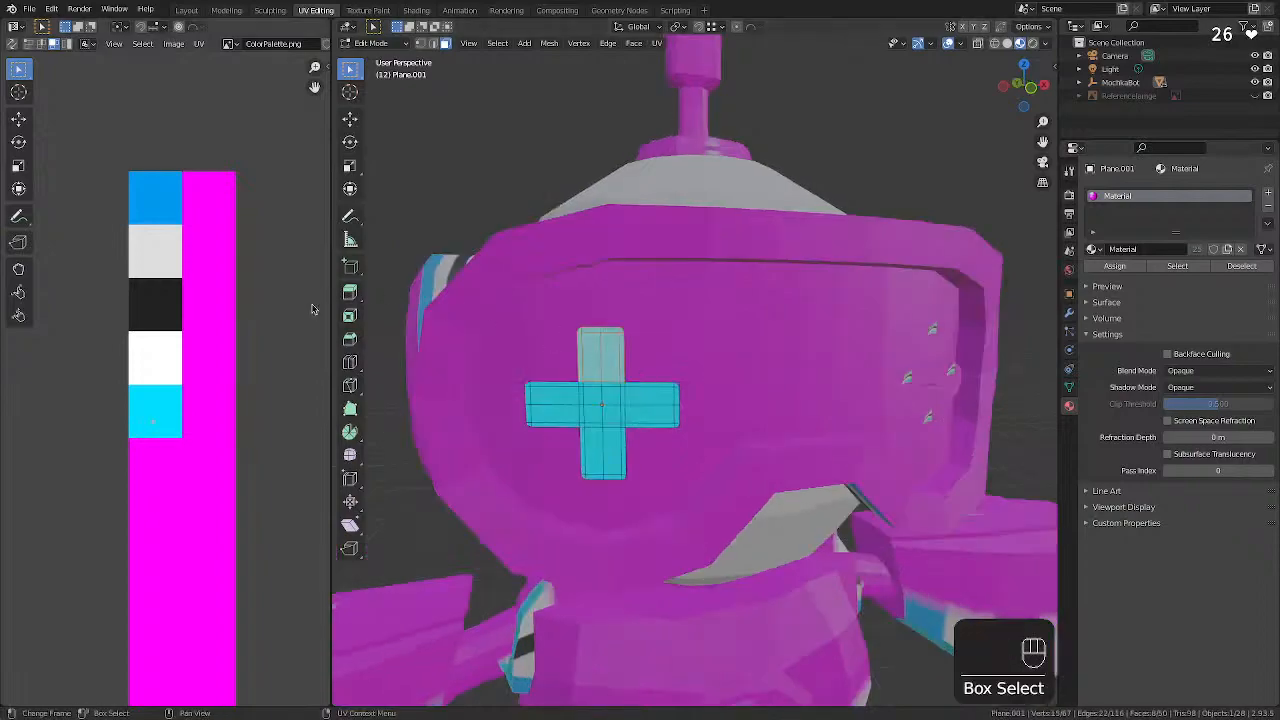
pyautogui.press('g')
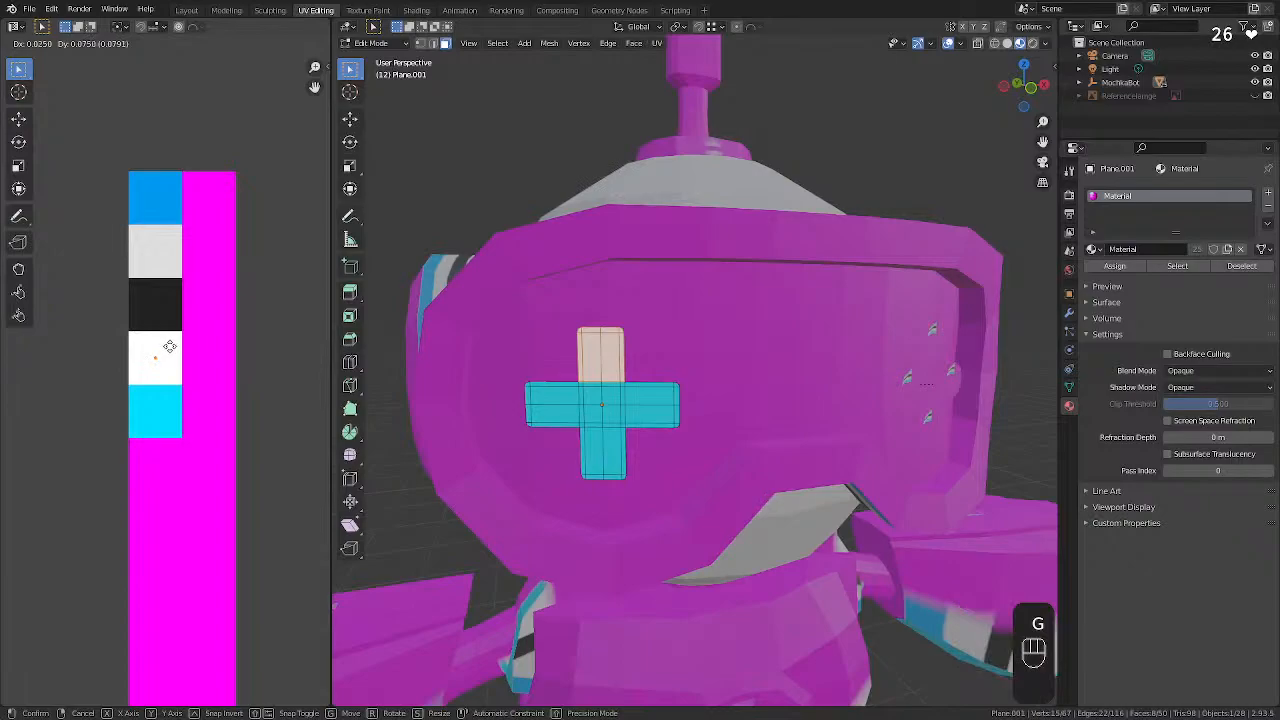
pyautogui.click(168, 352)
# Finish editing the plus-shaped button and select the visor's four round buttons in Object Mode.
pyautogui.click(816, 368)
pyautogui.moveTo(812, 389); pyautogui.dragTo(740, 386, button='middle')
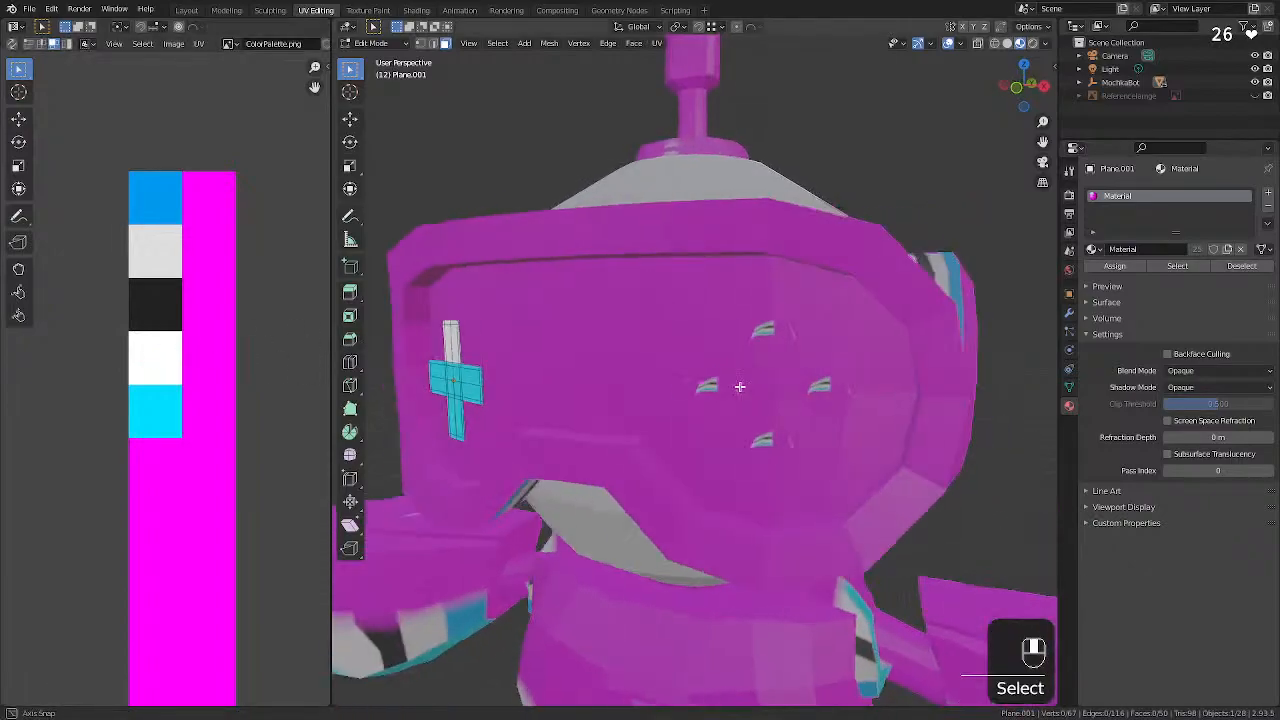
pyautogui.press('Tab')
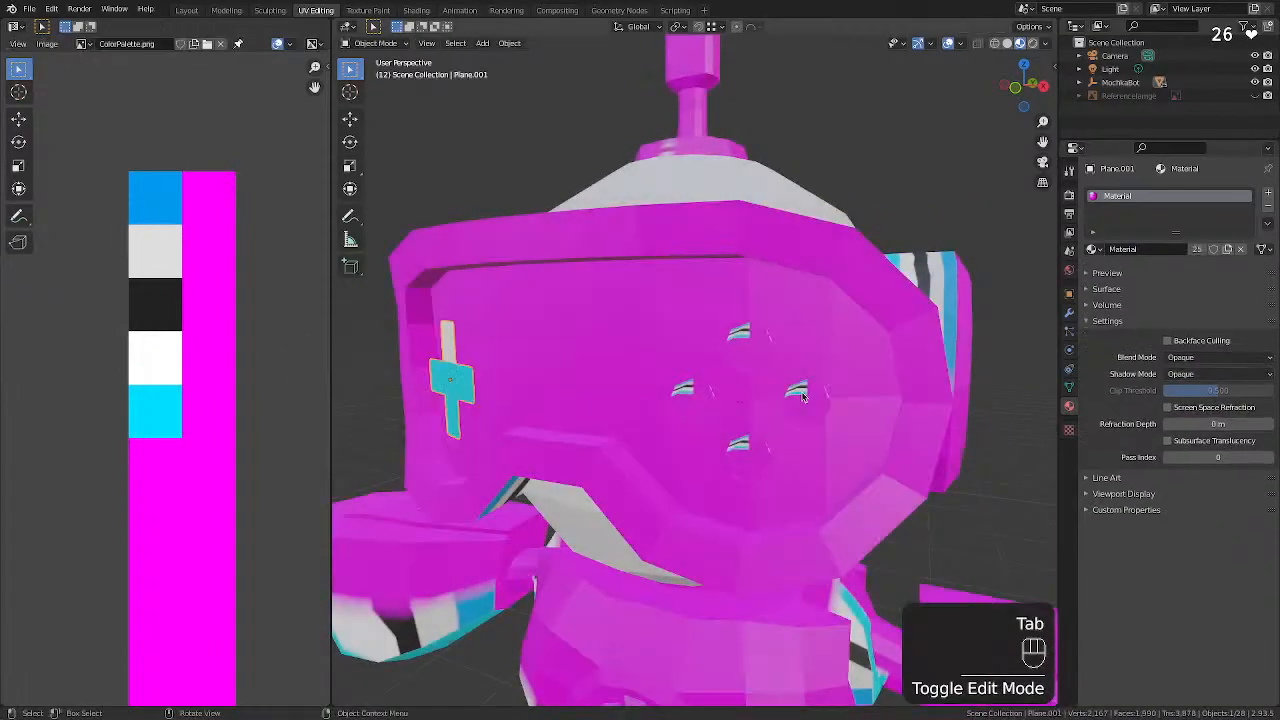
pyautogui.click(800, 392)
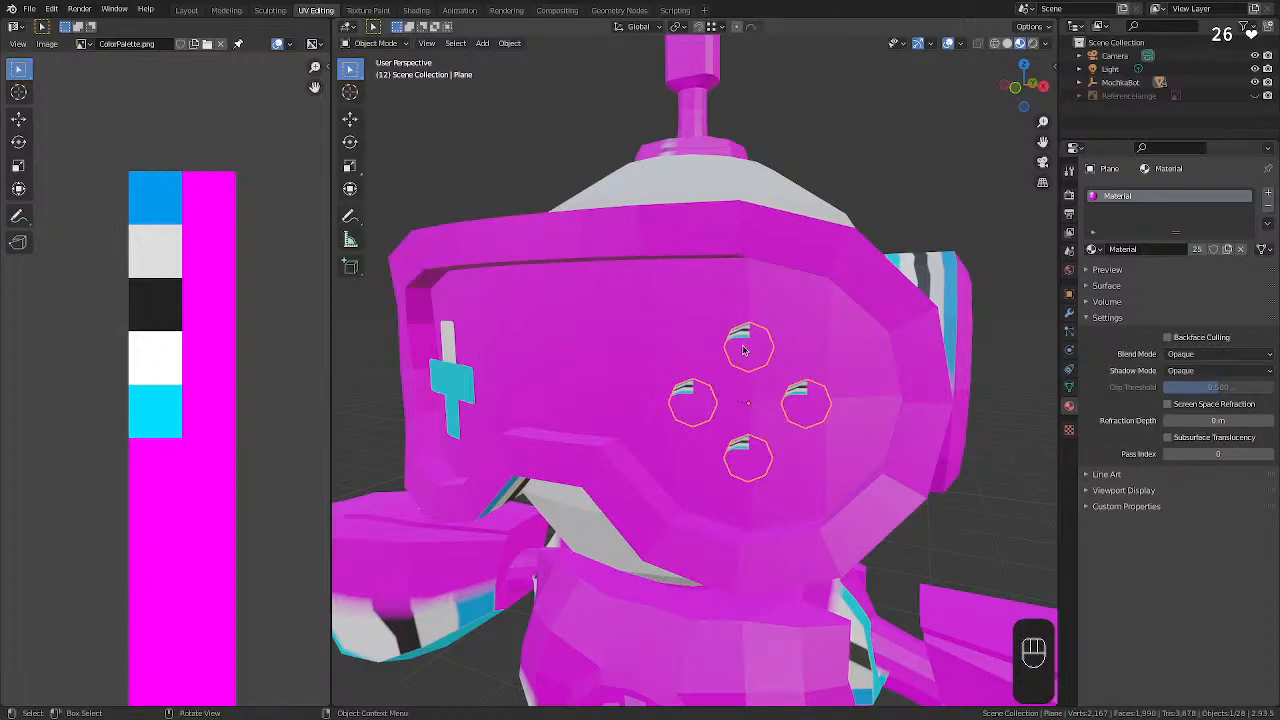
# Select all faces of the visor's four round buttons in Edit Mode and scale their UVs to 0.
pyautogui.press('Tab')
pyautogui.press('Tab')
pyautogui.press('Tab')
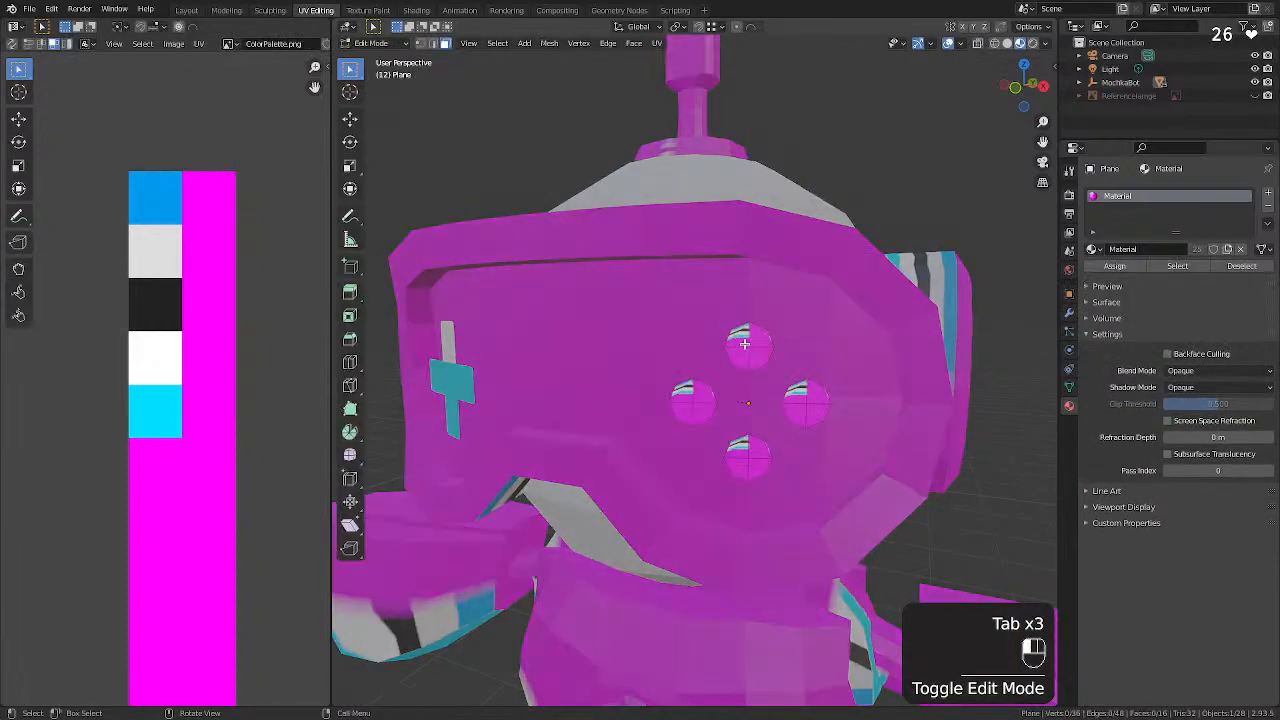
pyautogui.click(753, 344)
pyautogui.moveTo(791, 312); pyautogui.dragTo(682, 392)
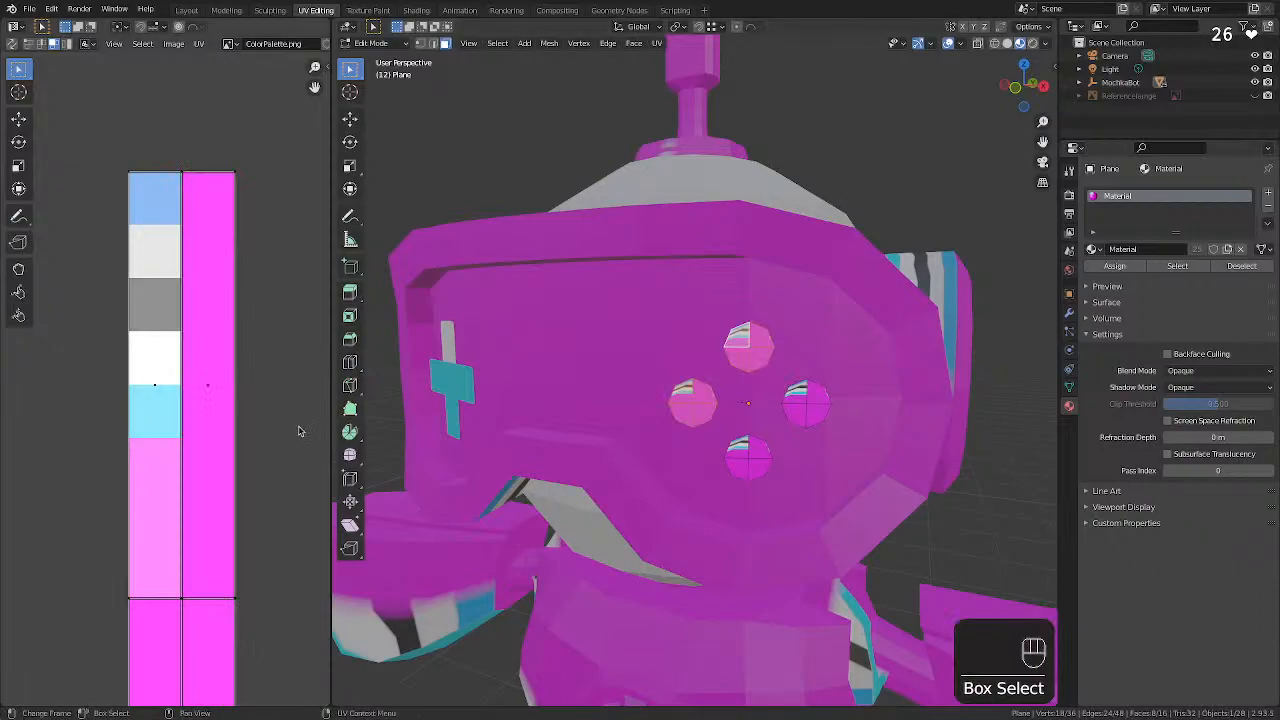
pyautogui.moveTo(563, 300); pyautogui.dragTo(870, 510)
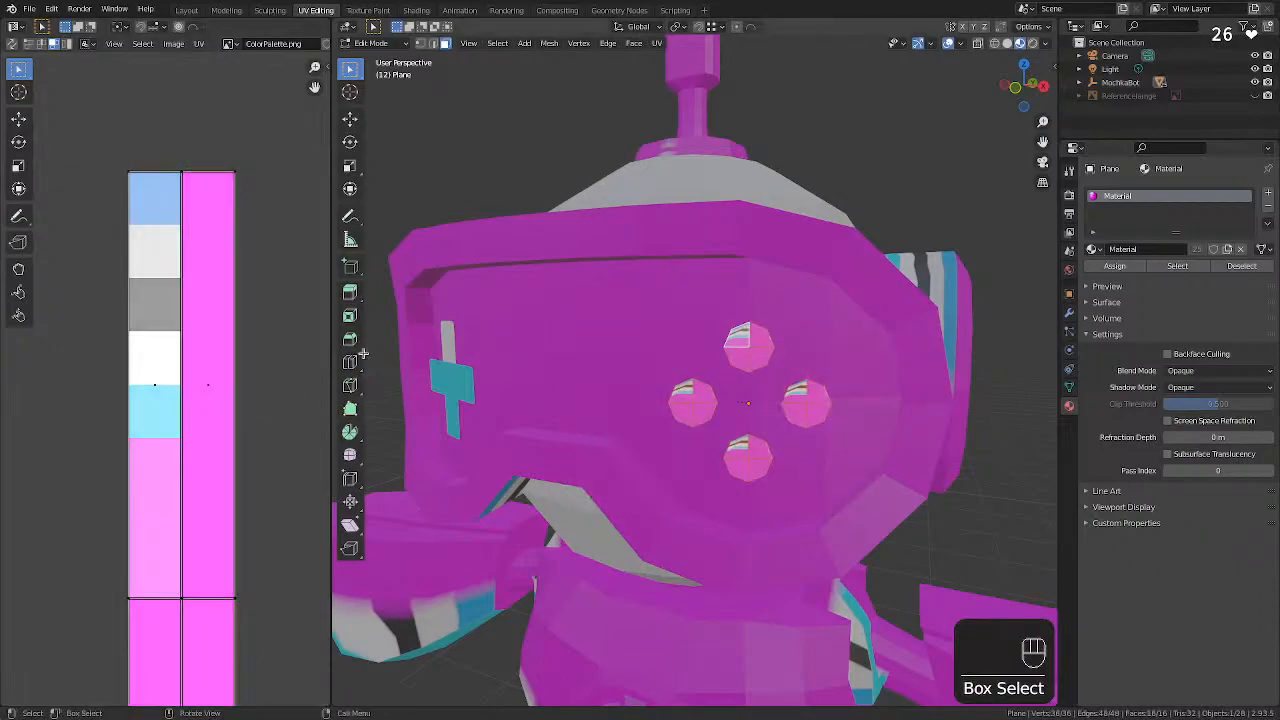
pyautogui.press('s')
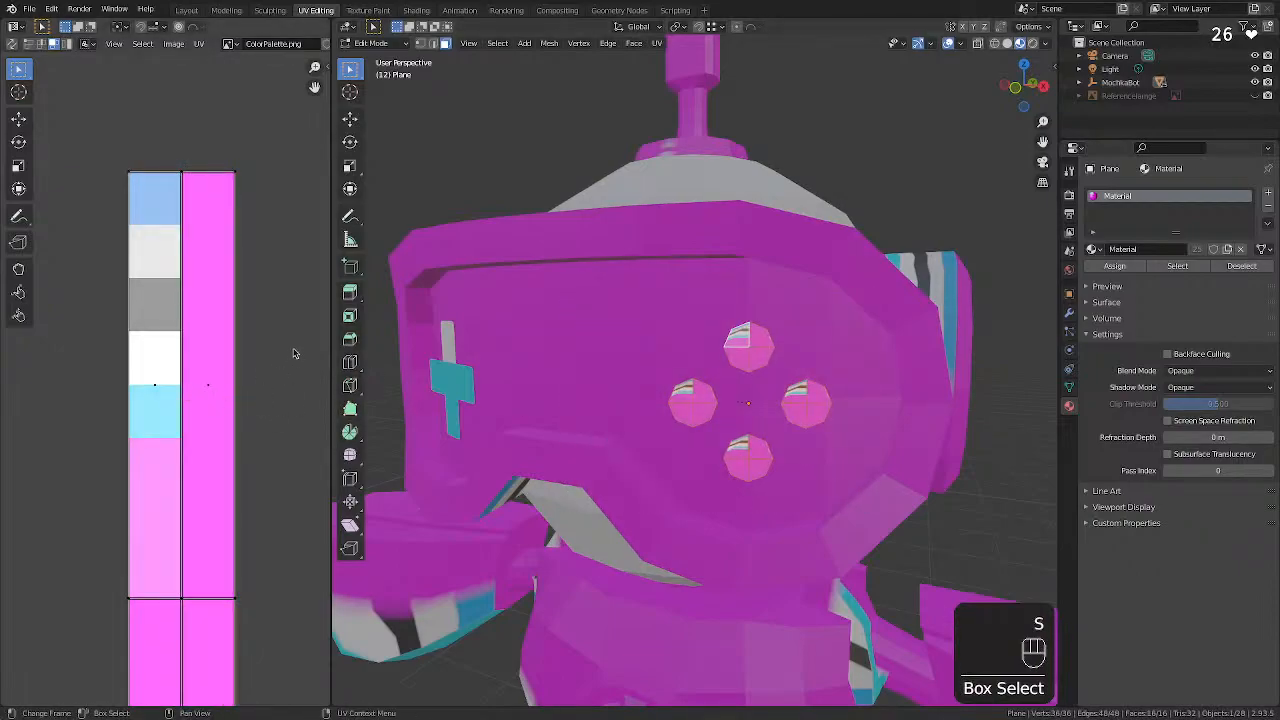
pyautogui.press('a')
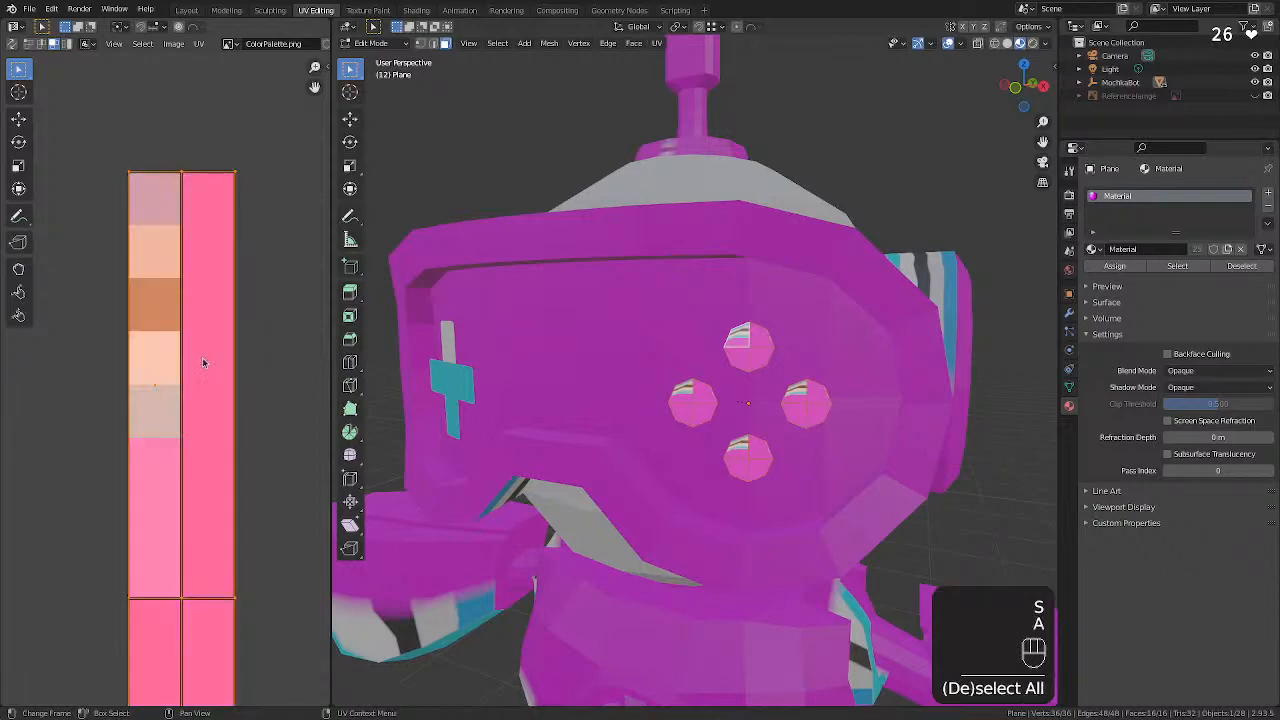
pyautogui.press('s')
pyautogui.press('KP_0')
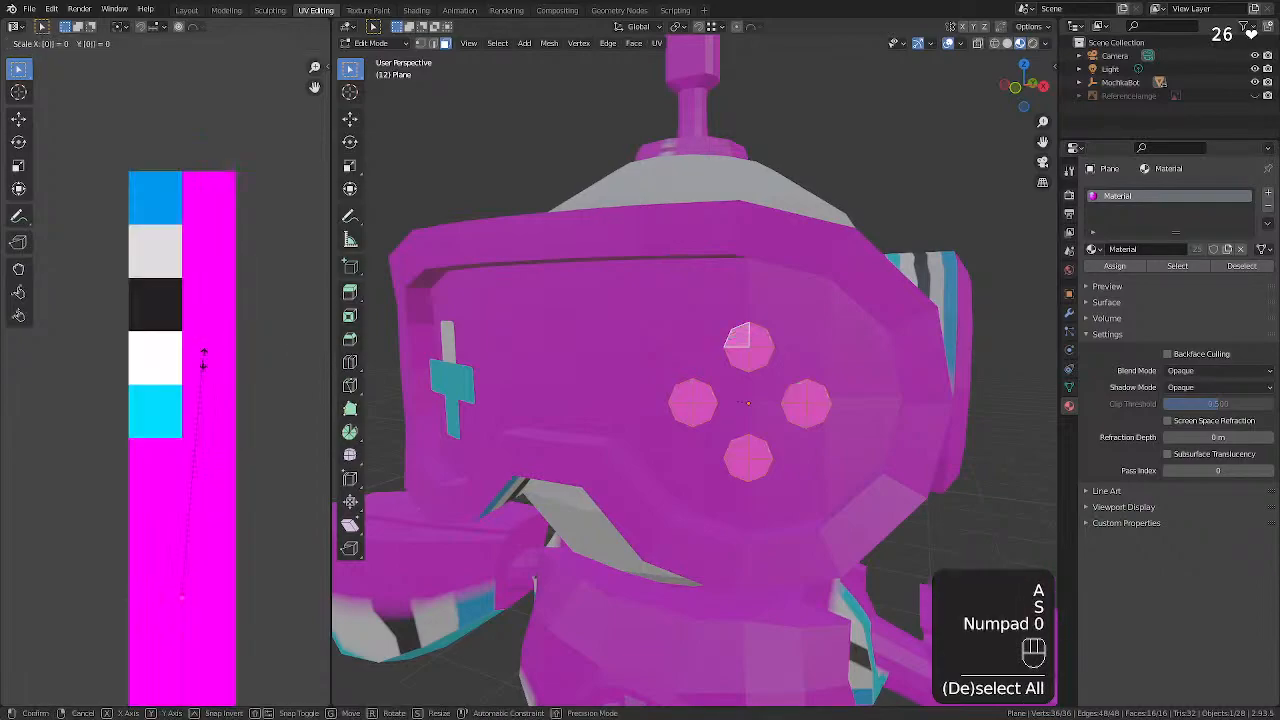
pyautogui.press('KP_Enter')
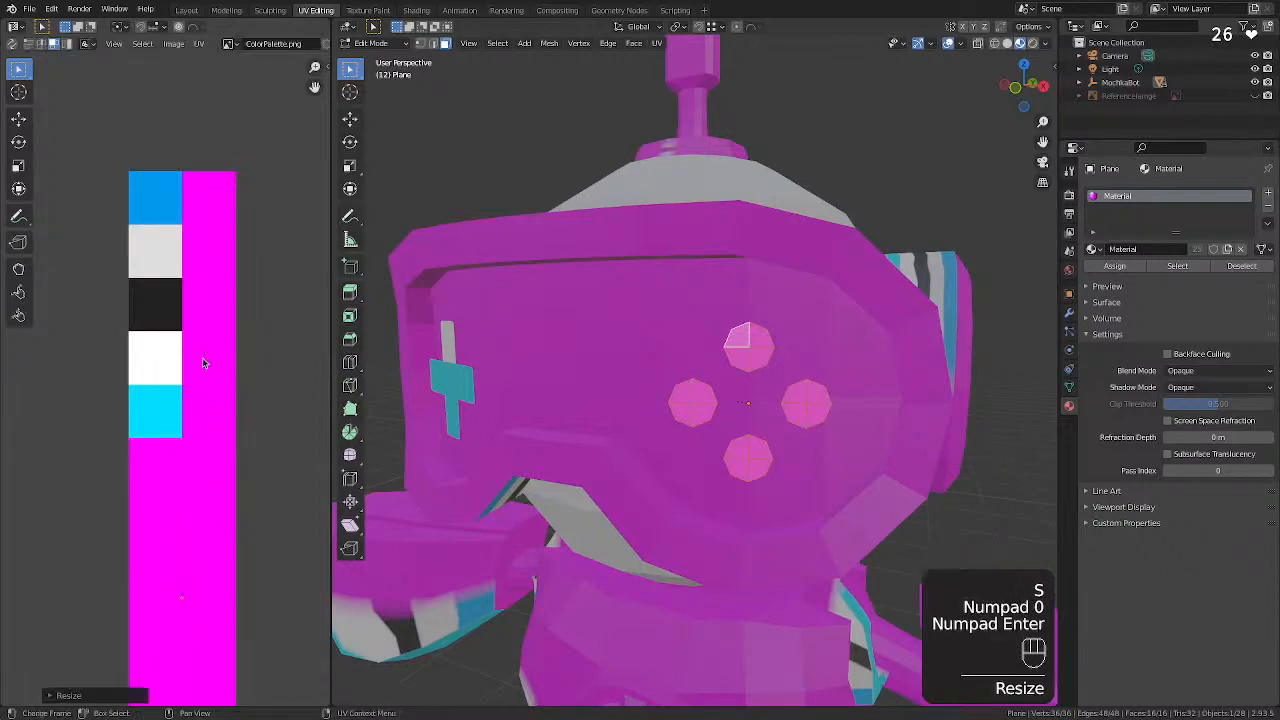
# Select the faces of the upper and left round buttons and move their UVs onto the white swatch.
pyautogui.click(749, 340)
pyautogui.keyDown('shift'); pyautogui.moveTo(613, 371); pyautogui.dragTo(705, 424); pyautogui.keyUp('shift')
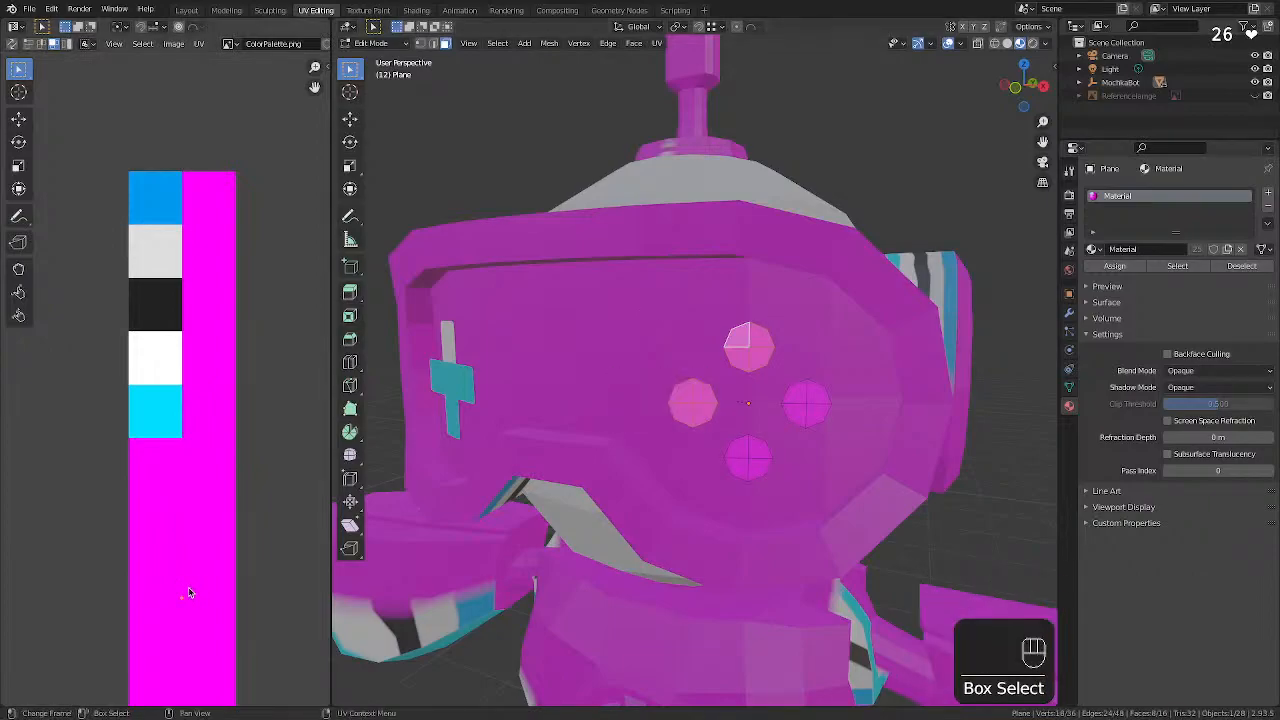
pyautogui.press('v')
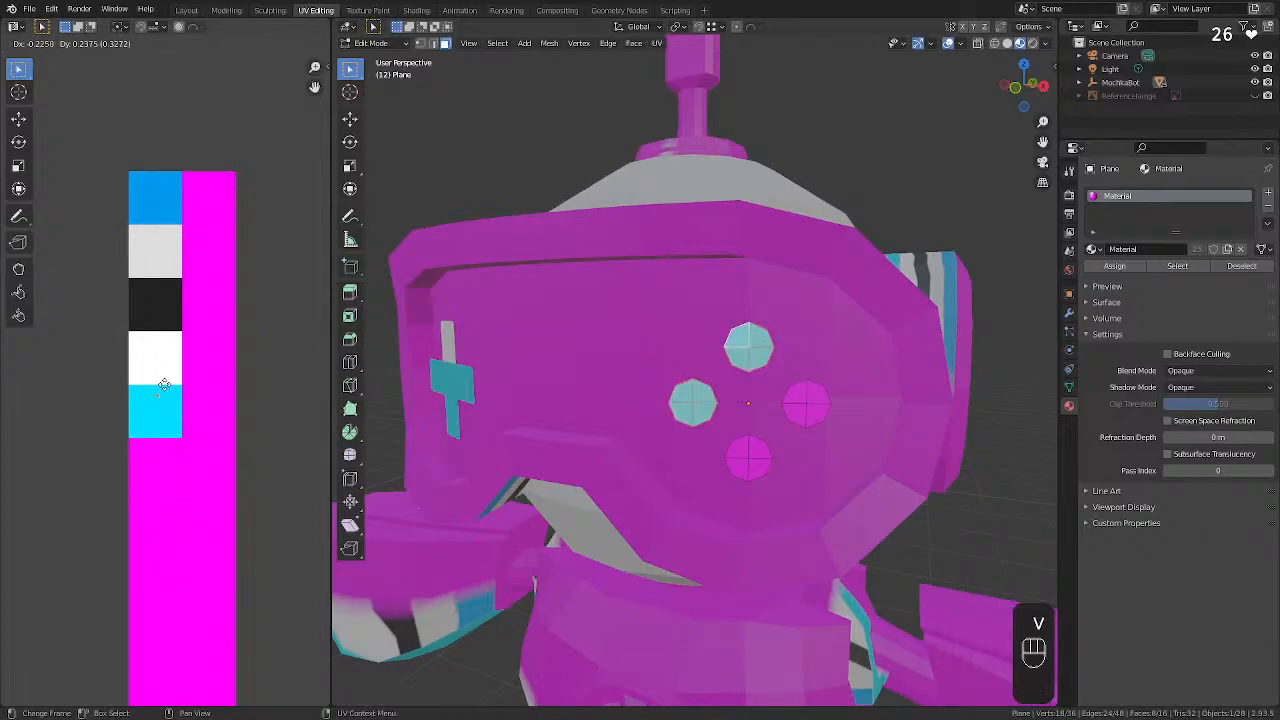
pyautogui.click(164, 385)
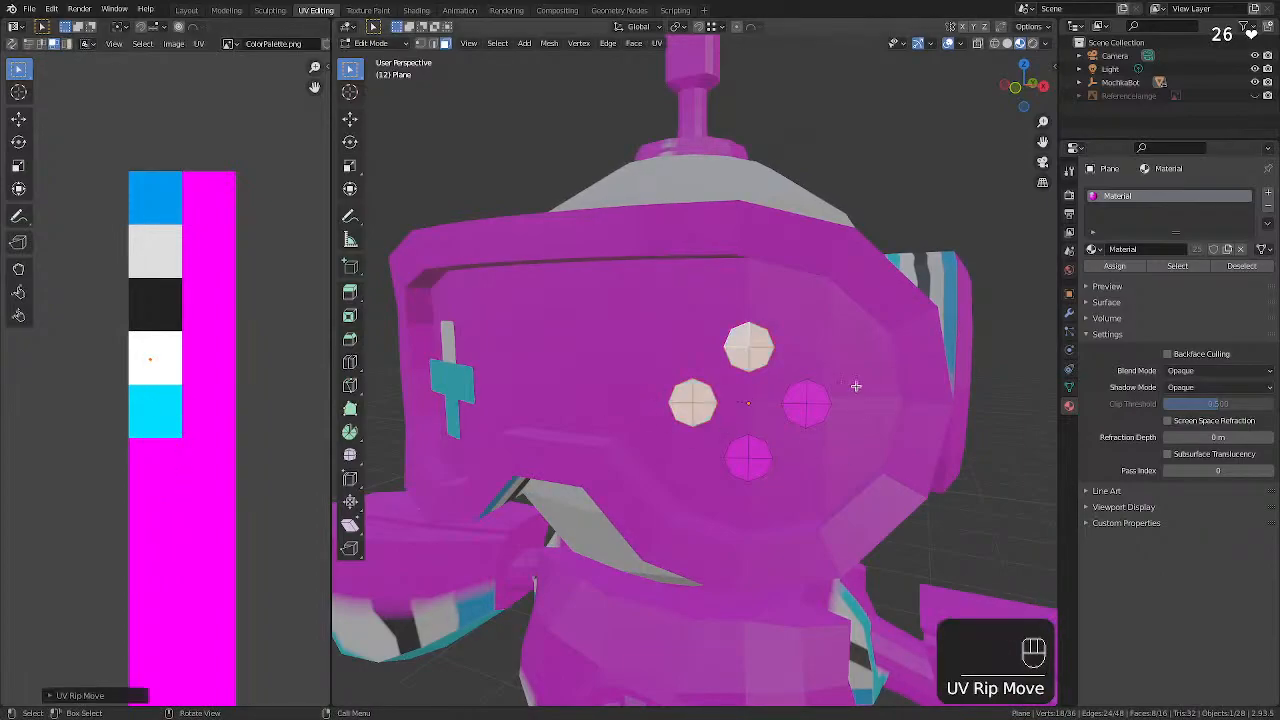
# Move the UVs of the right and lower round buttons onto the cyan swatch, then leave Edit Mode.
pyautogui.moveTo(855, 376); pyautogui.dragTo(772, 440)
pyautogui.keyDown('shift'); pyautogui.moveTo(797, 486); pyautogui.dragTo(707, 428); pyautogui.keyUp('shift')
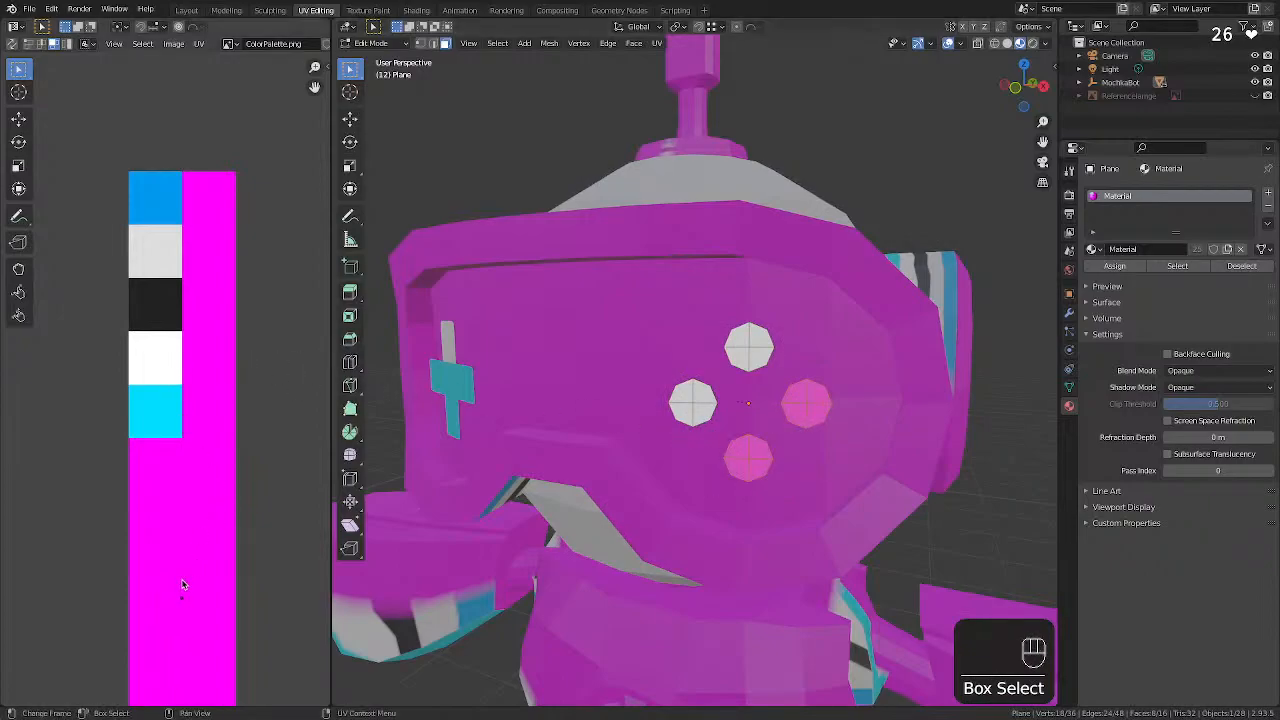
pyautogui.press('g')
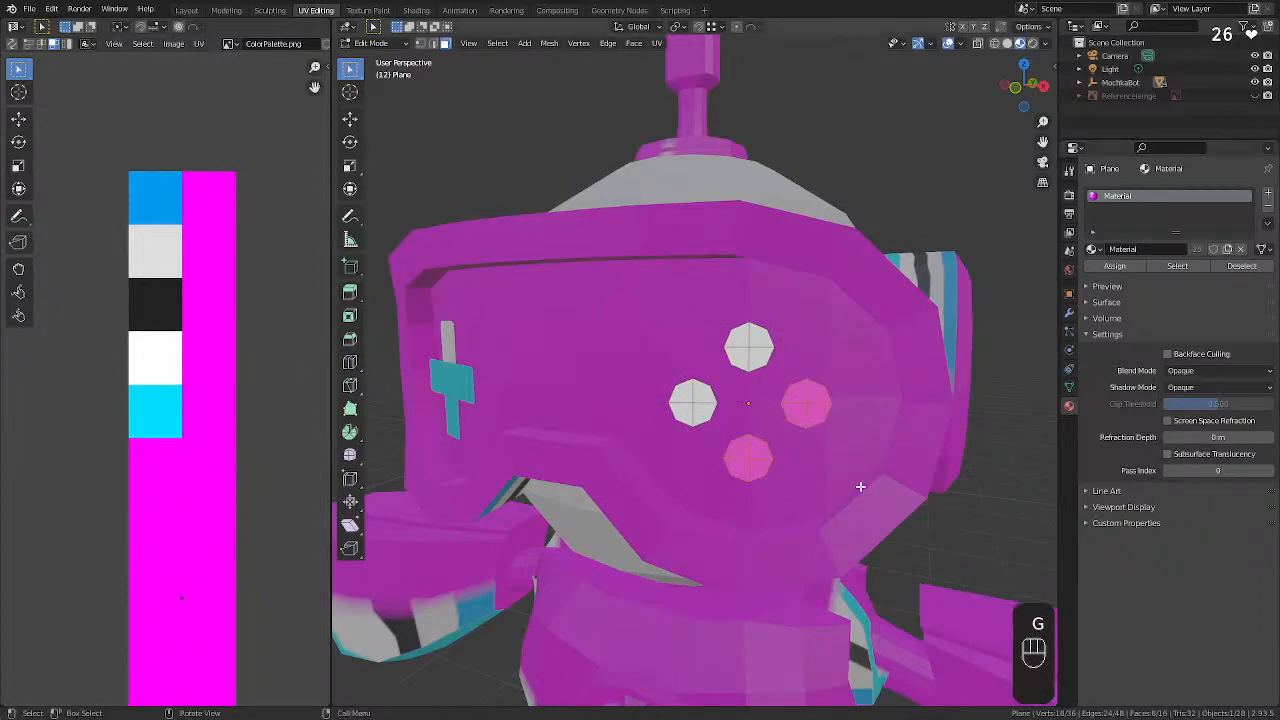
pyautogui.click(762, 440)
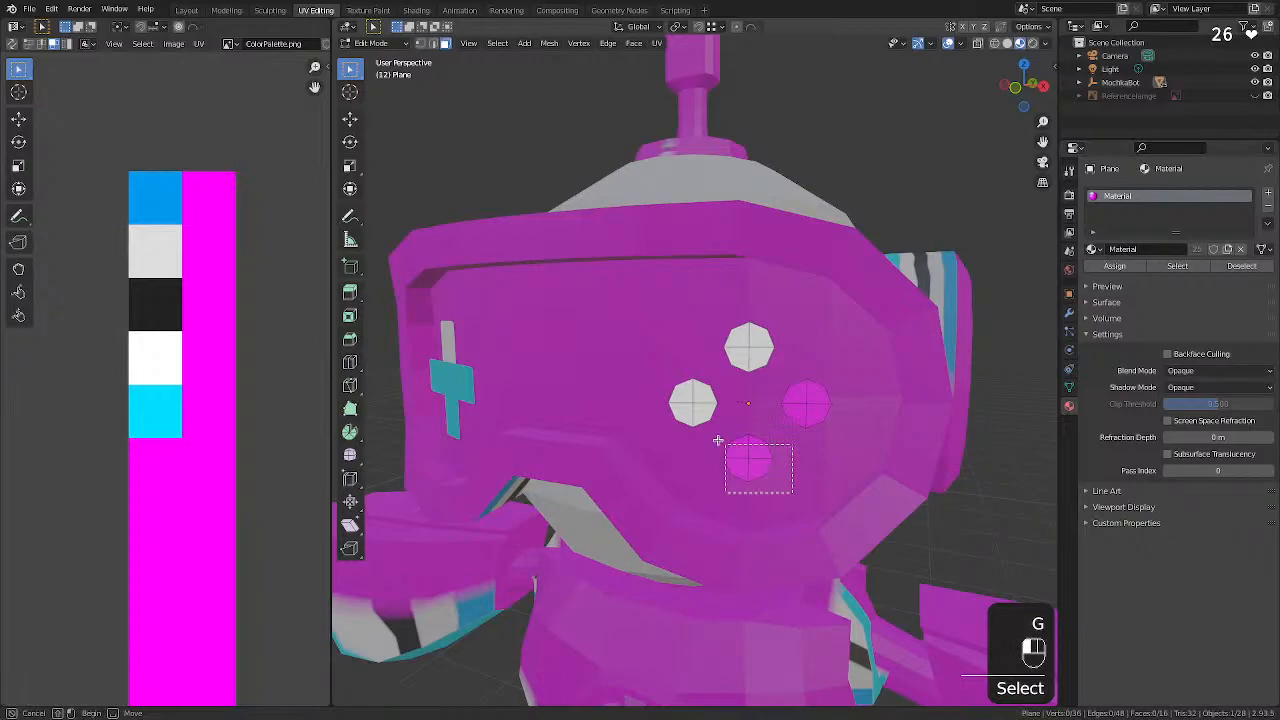
pyautogui.keyDown('shift'); pyautogui.click(812, 407); pyautogui.keyUp('shift')
pyautogui.scroll(-2, 213, 533)
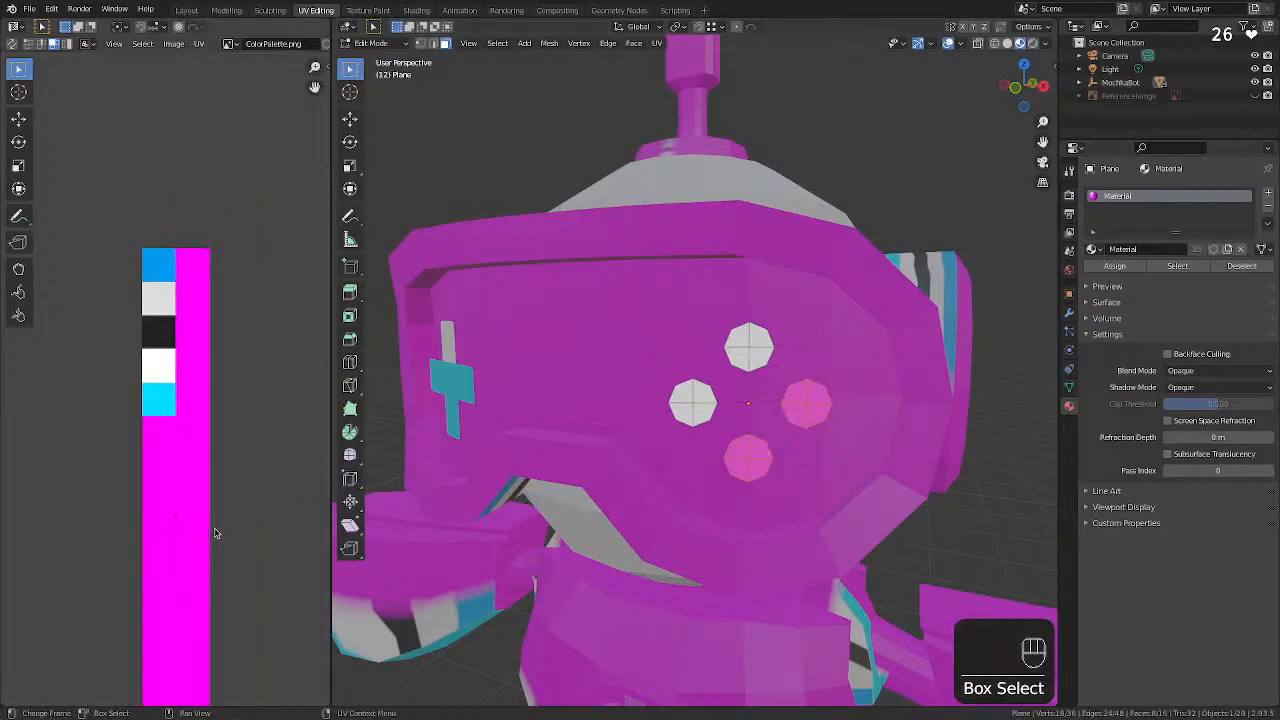
pyautogui.scroll(2, 212, 533)
pyautogui.moveTo(204, 556); pyautogui.dragTo(145, 662)
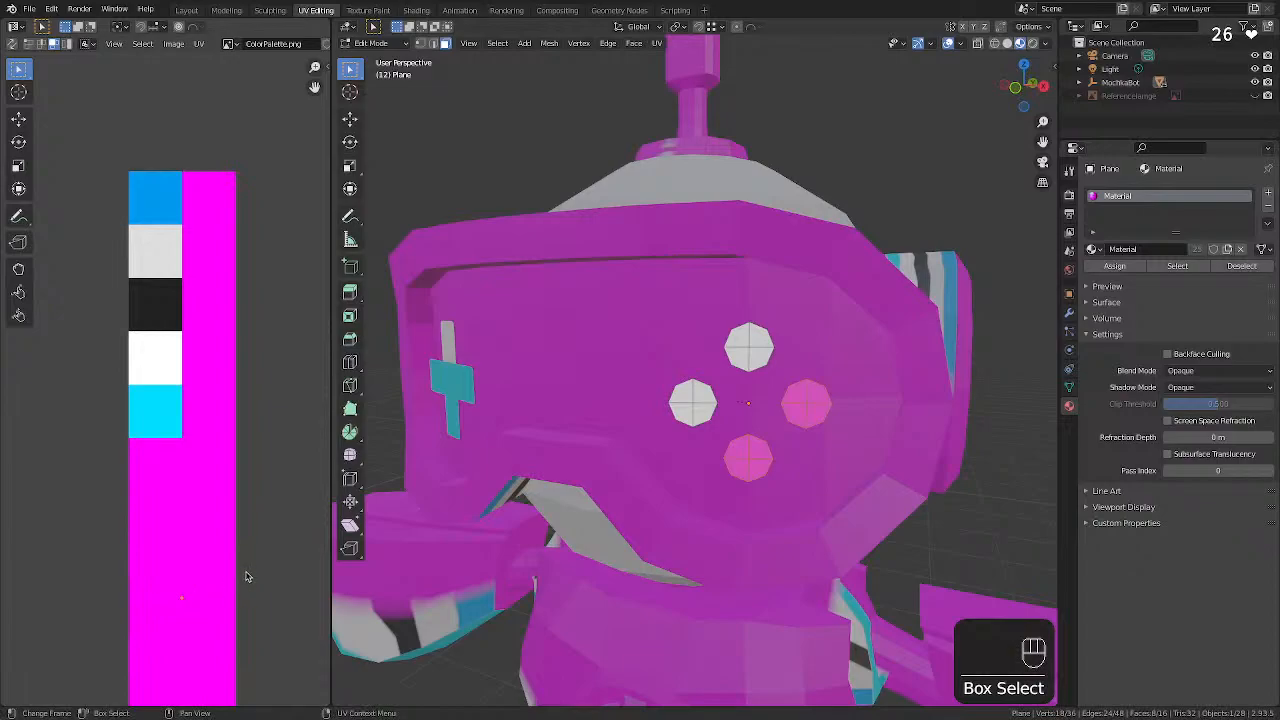
pyautogui.press('v')
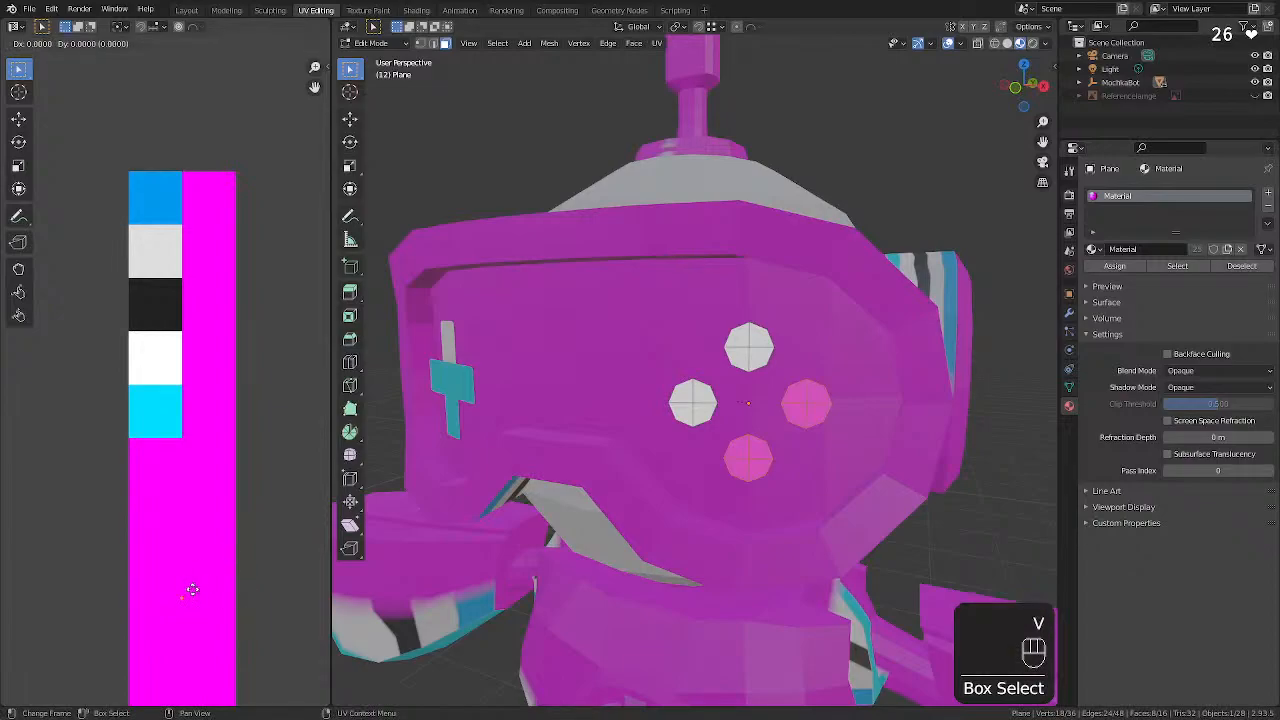
pyautogui.click(166, 416)
pyautogui.click(288, 432)
pyautogui.moveTo(643, 382); pyautogui.dragTo(684, 352, button='middle')
pyautogui.scroll(-6, 825, 342)
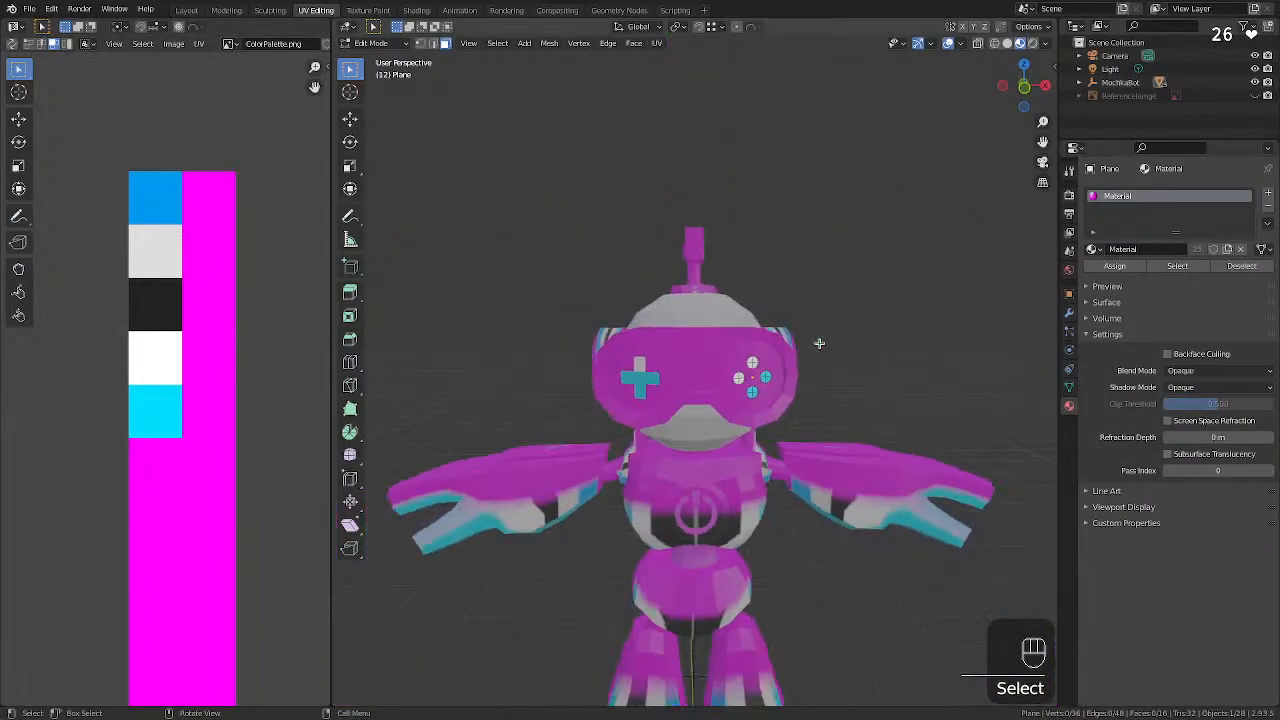
pyautogui.scroll(2, 808, 380)
pyautogui.moveTo(749, 380); pyautogui.dragTo(565, 385, button='middle')
pyautogui.press('Tab')
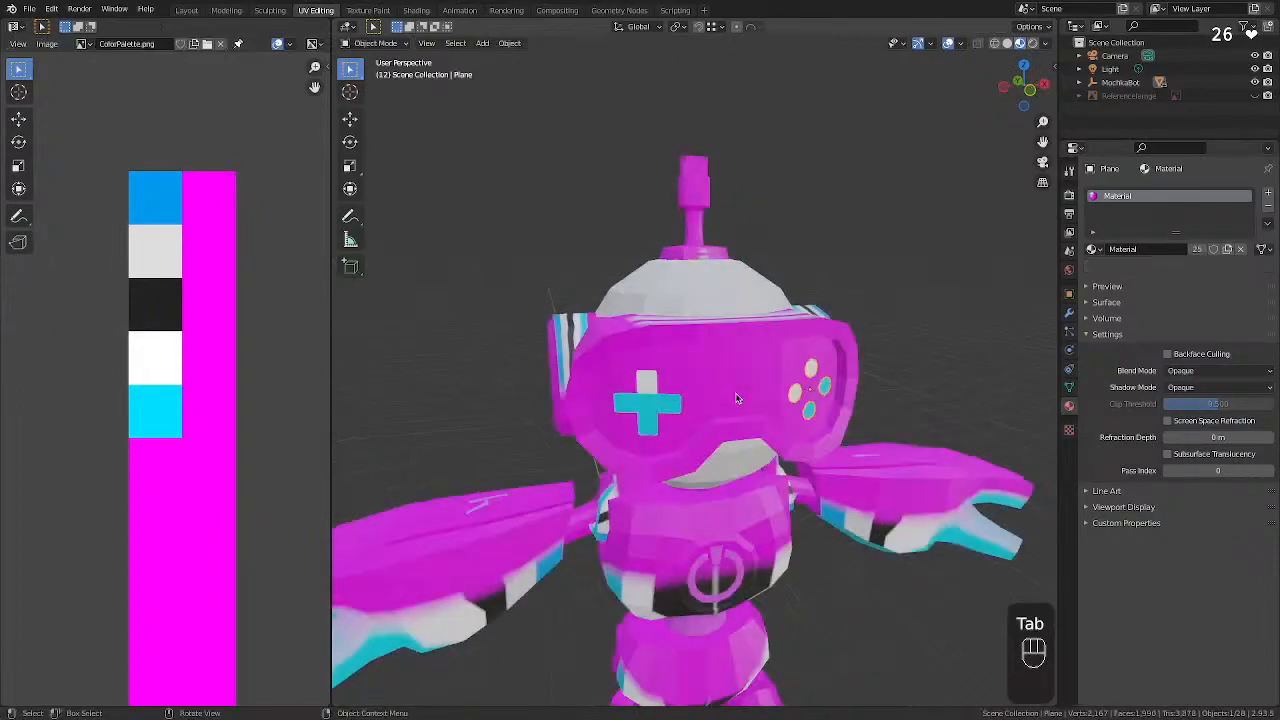
# Examine the visor, head, ears and arms from several angles to choose the next part to colour.
pyautogui.click(565, 385)
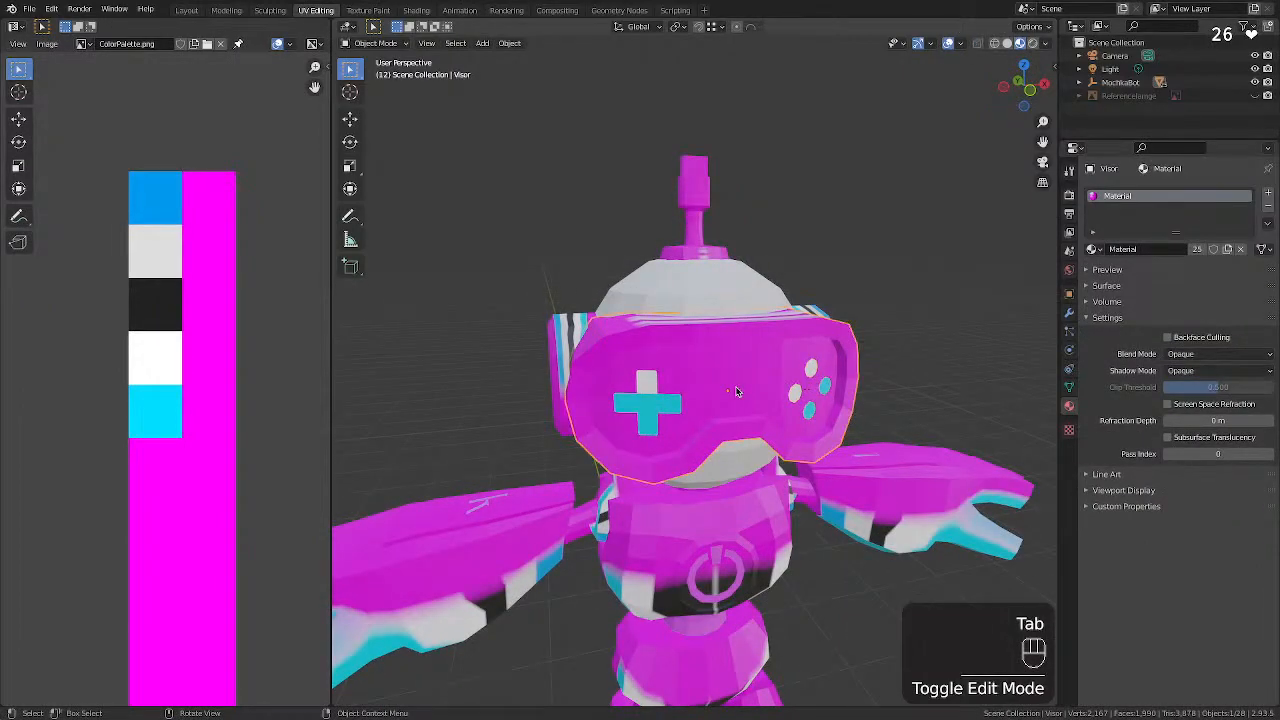
pyautogui.moveTo(592, 365); pyautogui.dragTo(615, 351, button='middle')
pyautogui.click(616, 365)
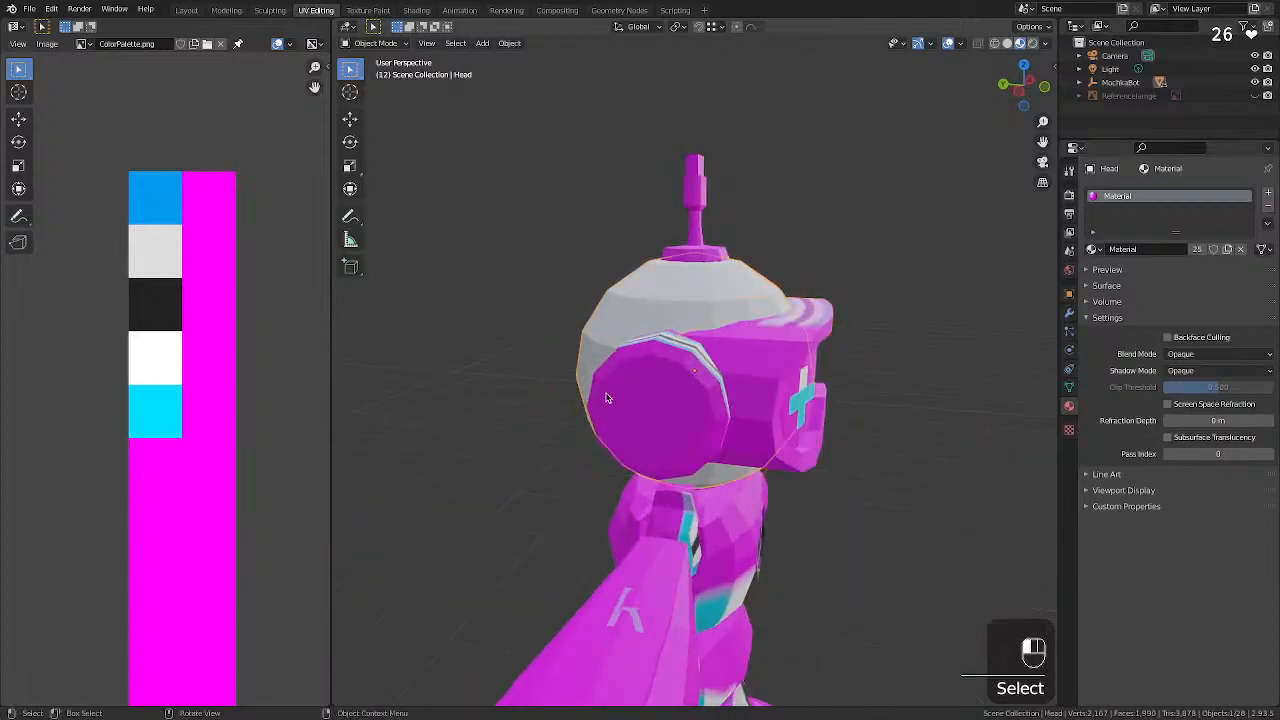
pyautogui.moveTo(704, 352); pyautogui.dragTo(897, 356, button='middle')
pyautogui.moveTo(597, 325); pyautogui.dragTo(597, 389, button='middle')
pyautogui.moveTo(528, 346); pyautogui.dragTo(610, 343, button='middle')
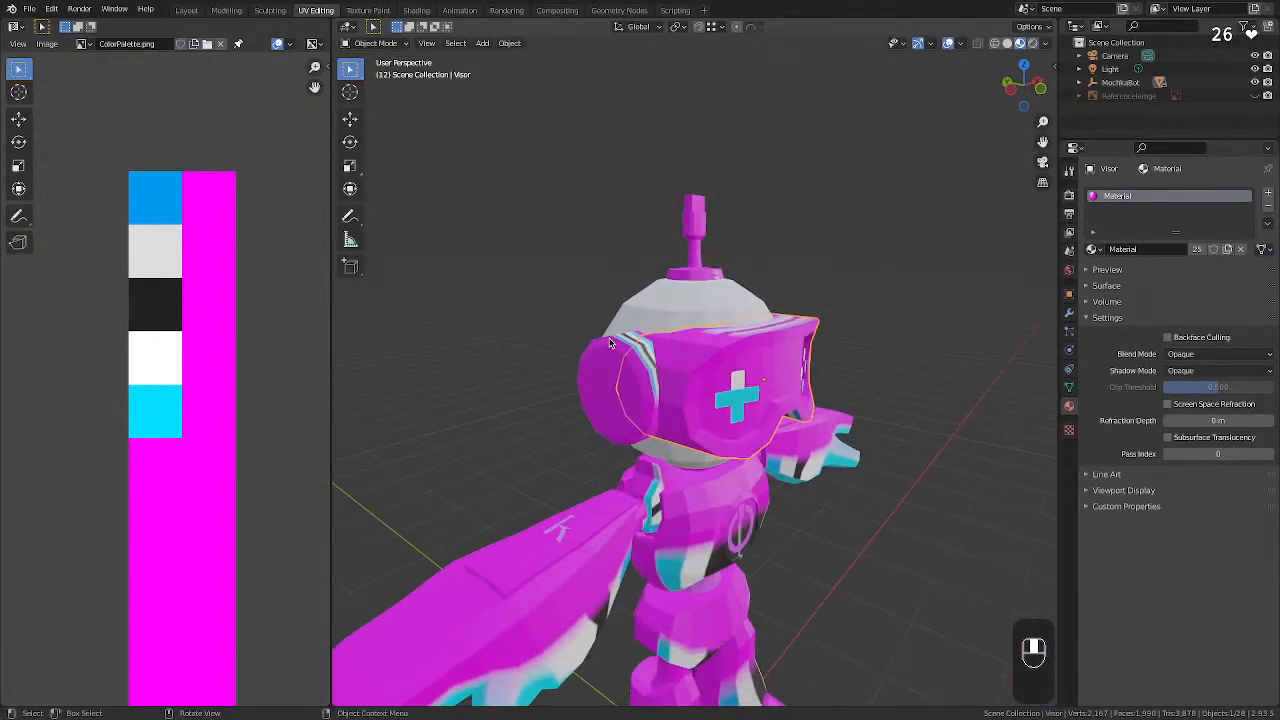
pyautogui.moveTo(518, 392); pyautogui.dragTo(488, 383, button='middle')
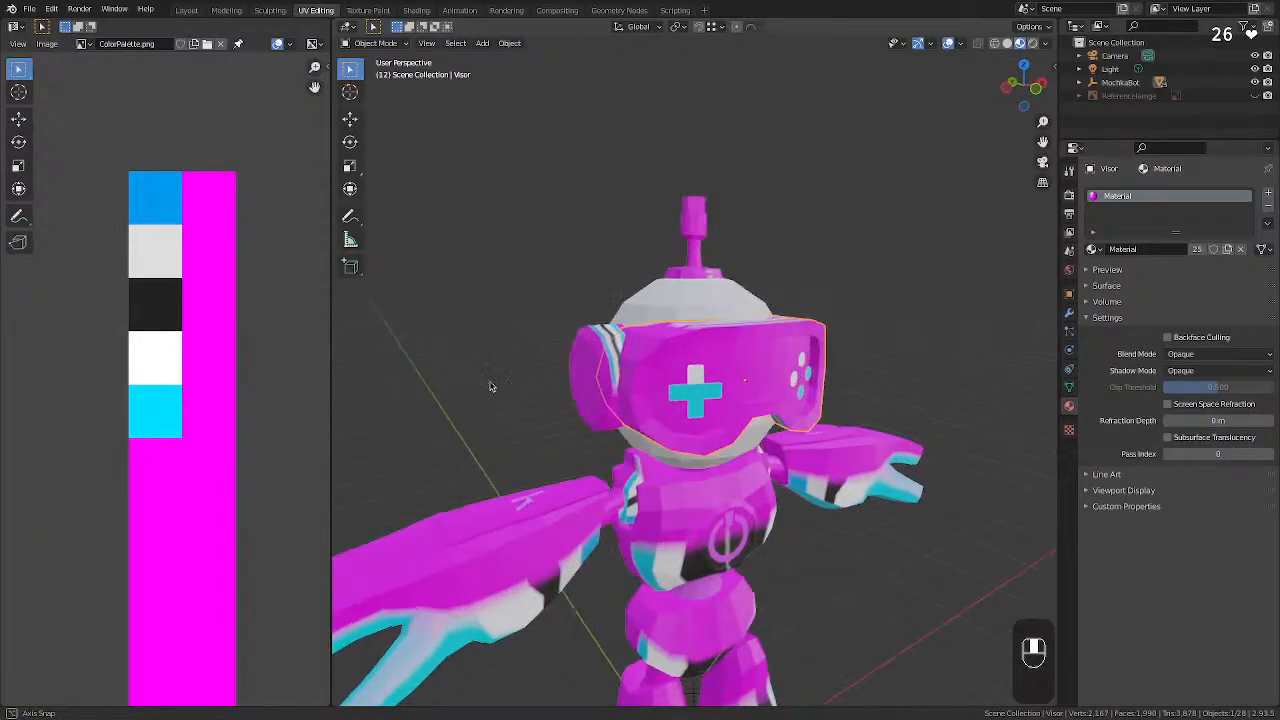
pyautogui.click(591, 340)
pyautogui.moveTo(537, 339)
pyautogui.mouseDown(button='middle')
pyautogui.moveTo(486, 340)
pyautogui.moveTo(451, 363)
pyautogui.moveTo(557, 331)
pyautogui.moveTo(531, 335)
pyautogui.mouseUp(button='middle')
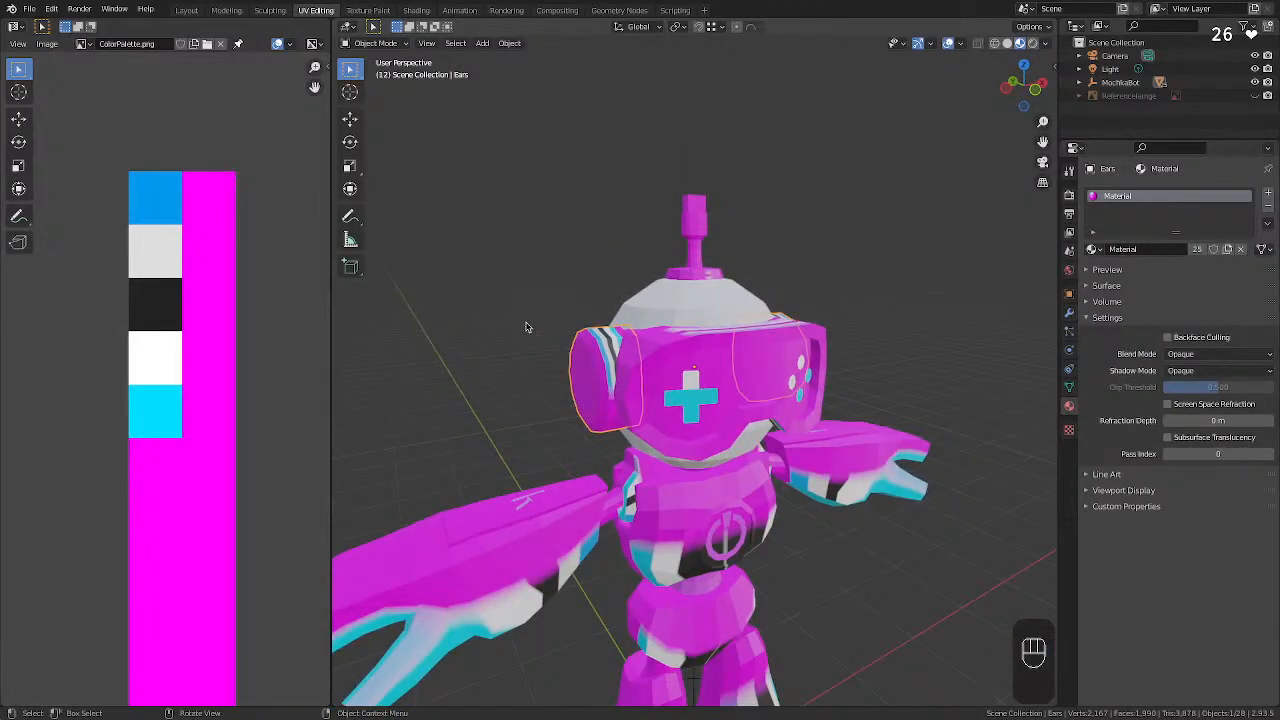
pyautogui.click(585, 540)
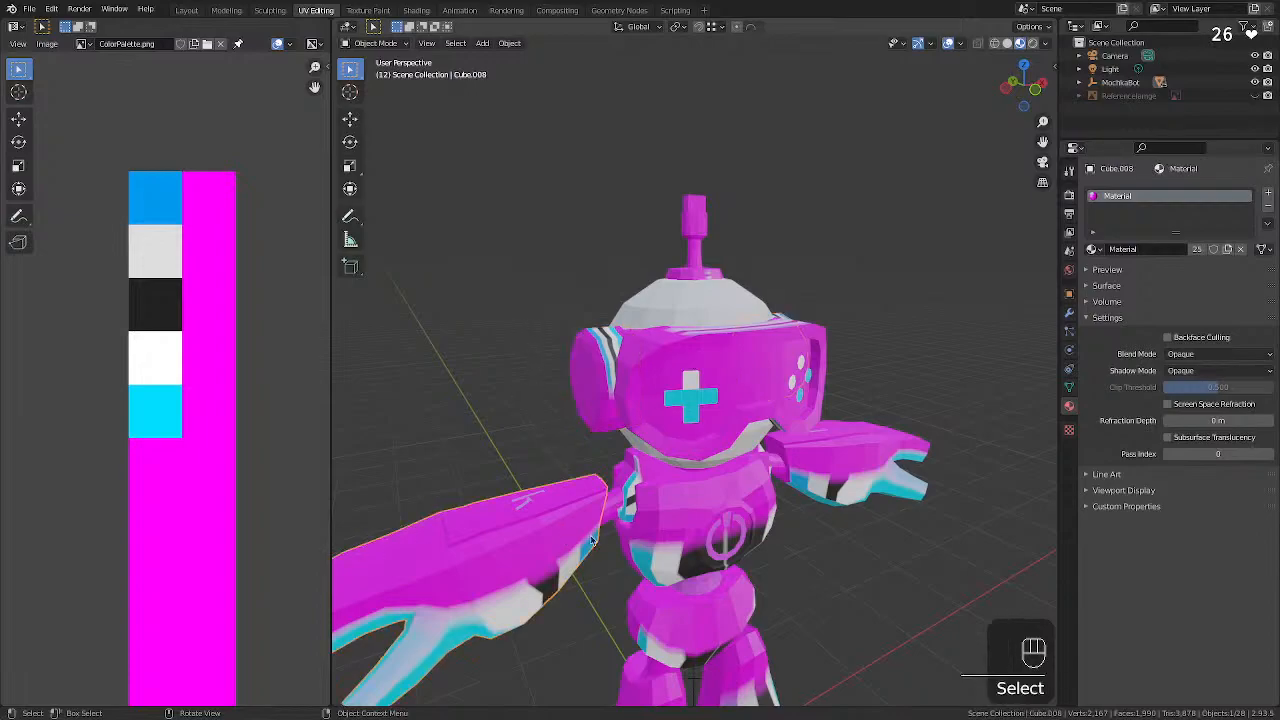
pyautogui.click(879, 487)
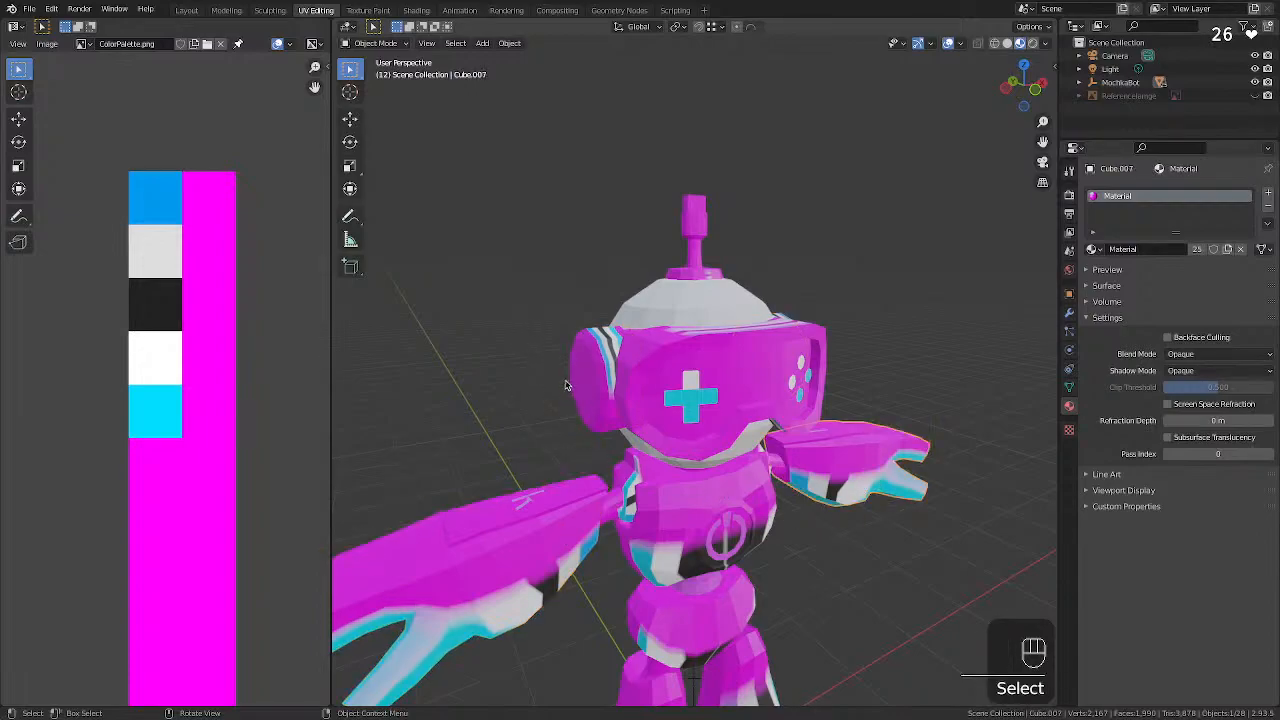
# Select the Ears object, enter Edit Mode with all faces selected and scale their UVs to 0.
pyautogui.click(581, 352)
pyautogui.moveTo(588, 337)
pyautogui.mouseDown(button='middle')
pyautogui.moveTo(520, 354)
pyautogui.moveTo(590, 341)
pyautogui.mouseUp(button='middle')
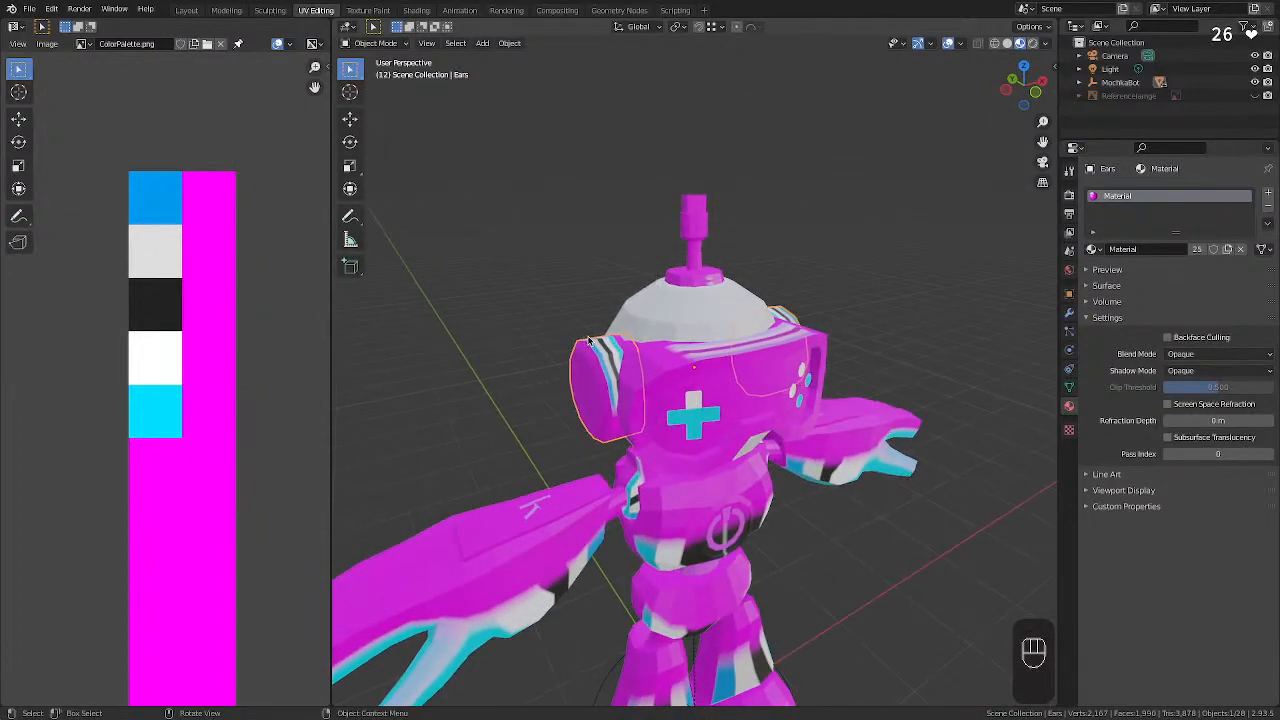
pyautogui.press('Tab')
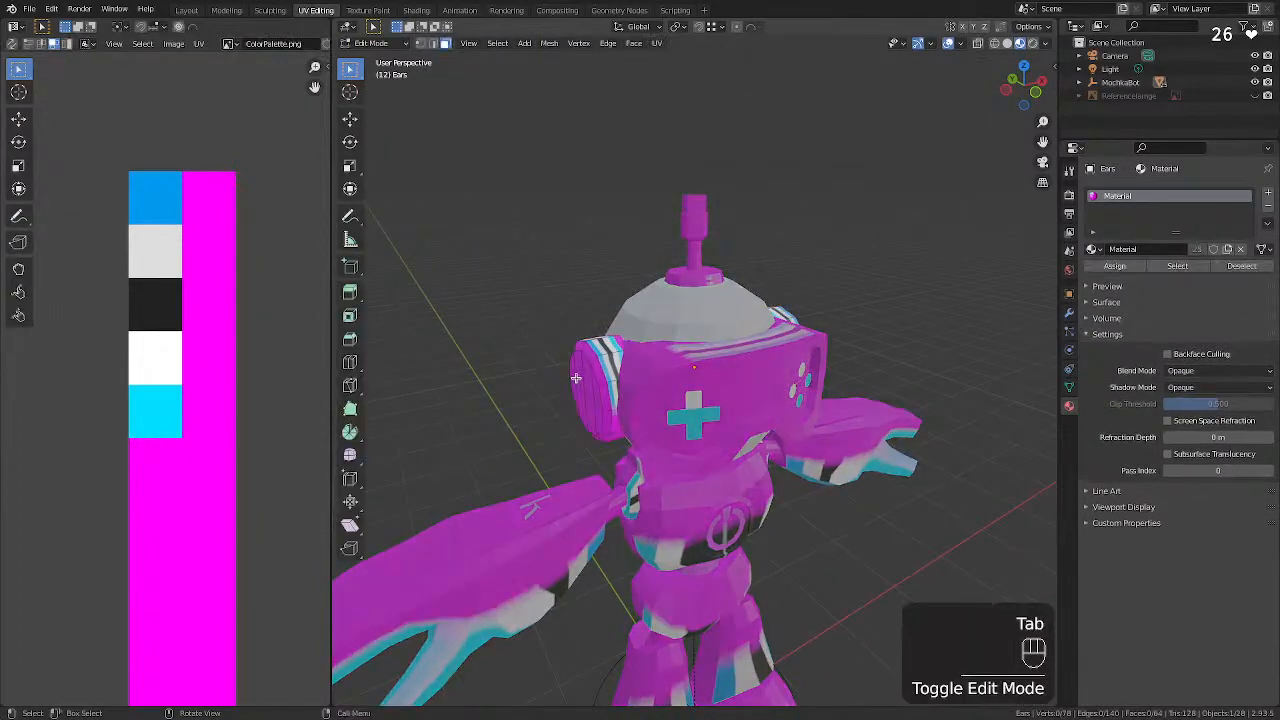
pyautogui.press('a')
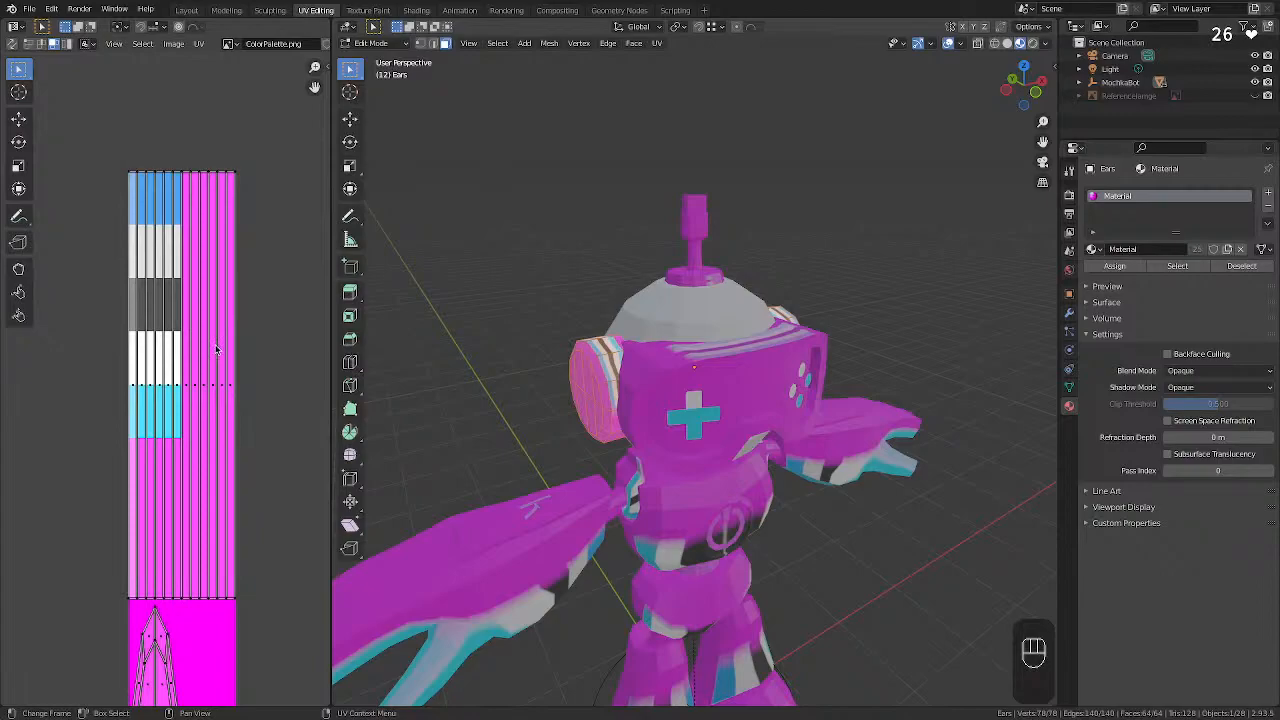
pyautogui.press('a')
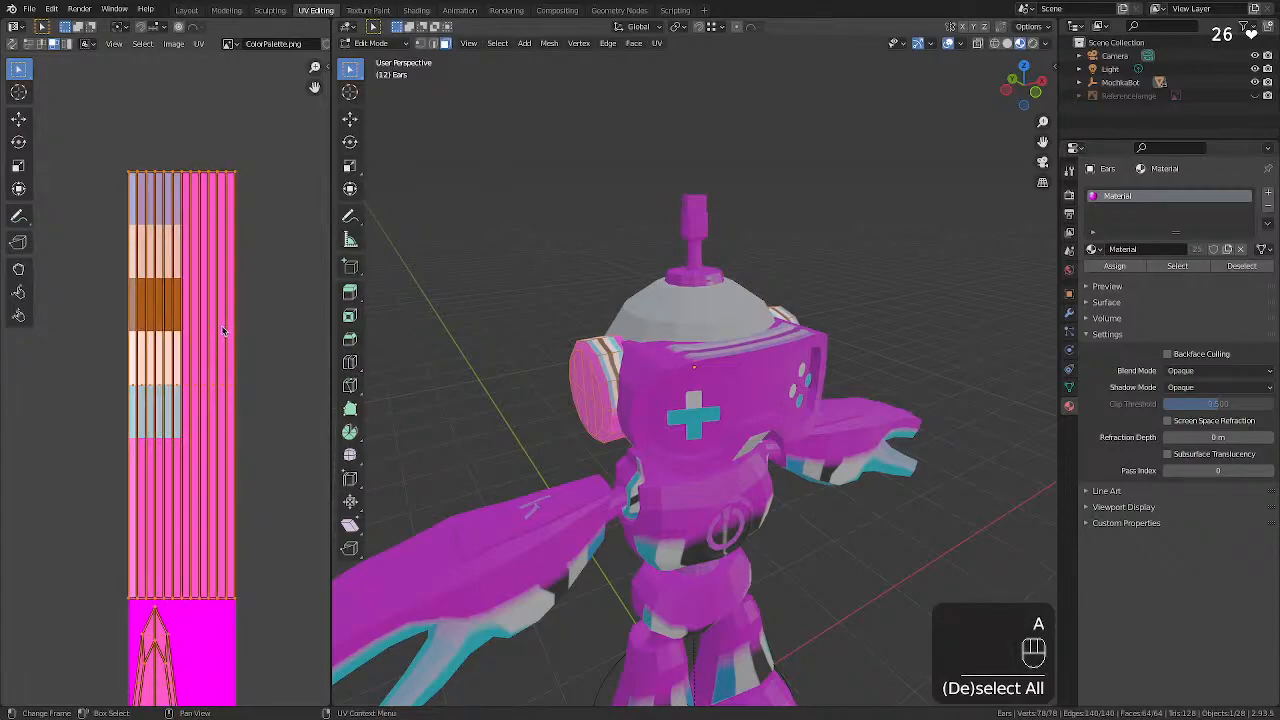
pyautogui.press('s')
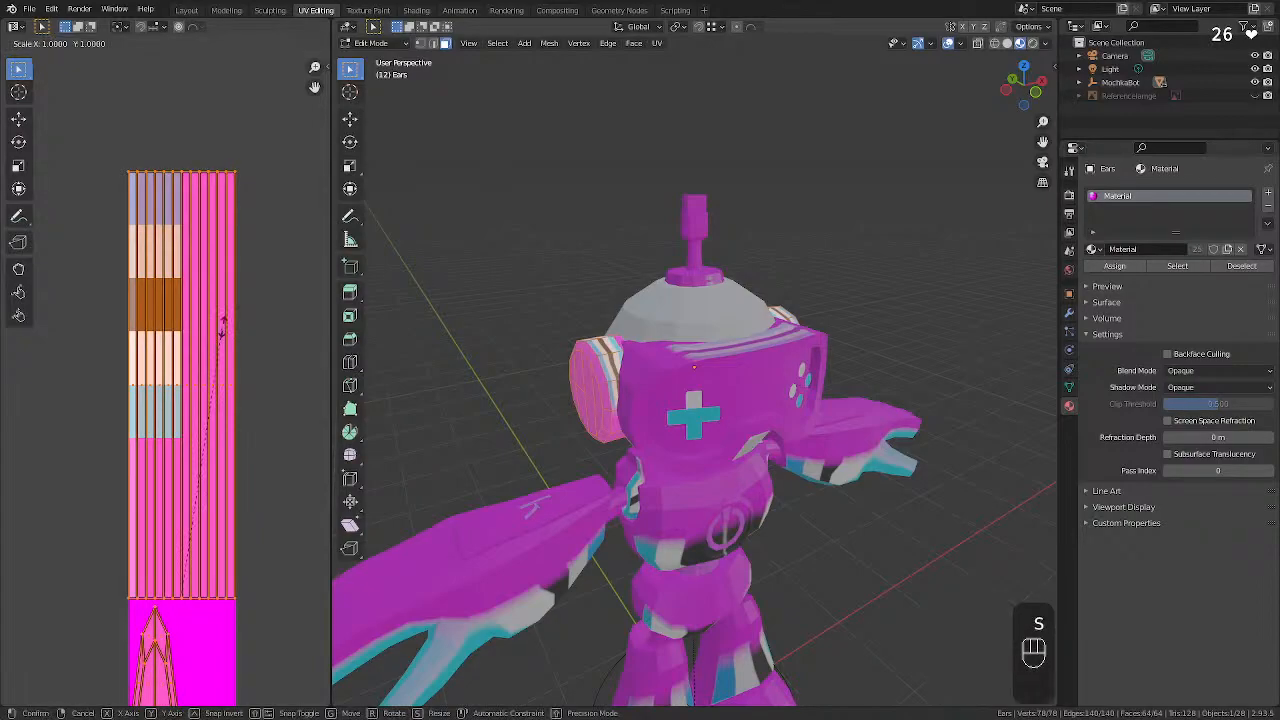
pyautogui.press('KP_0')
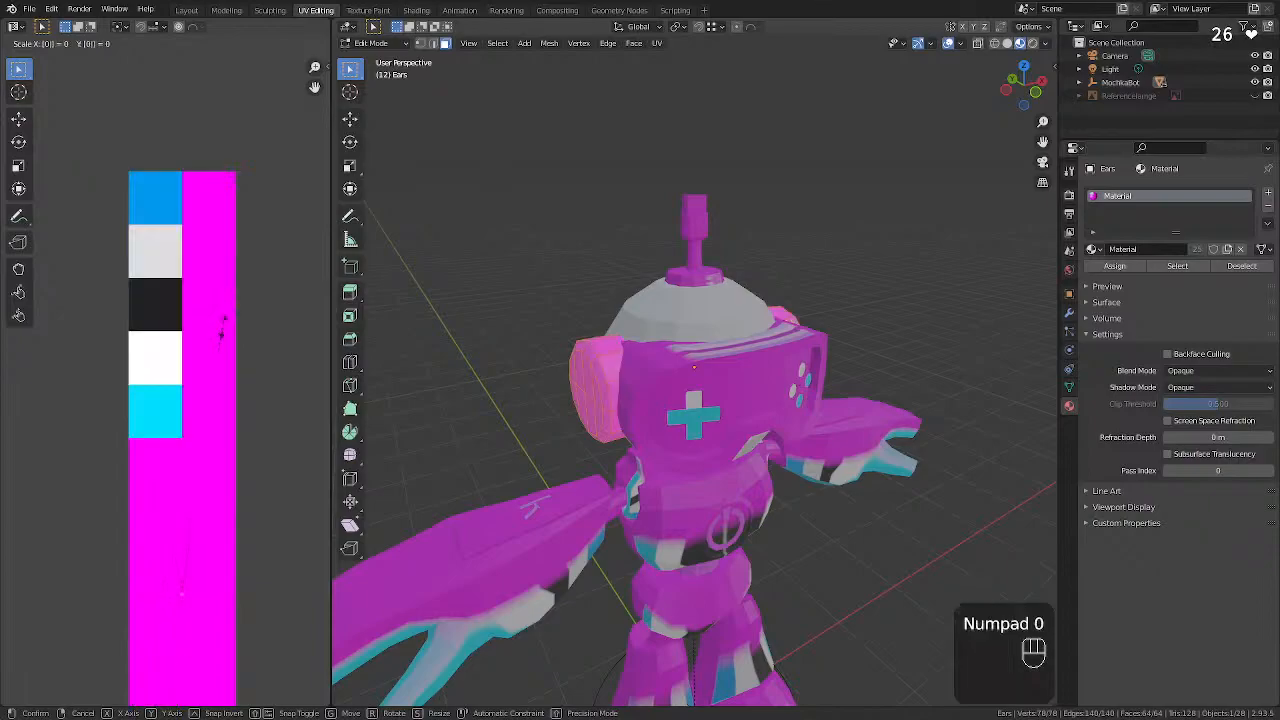
pyautogui.press('g')
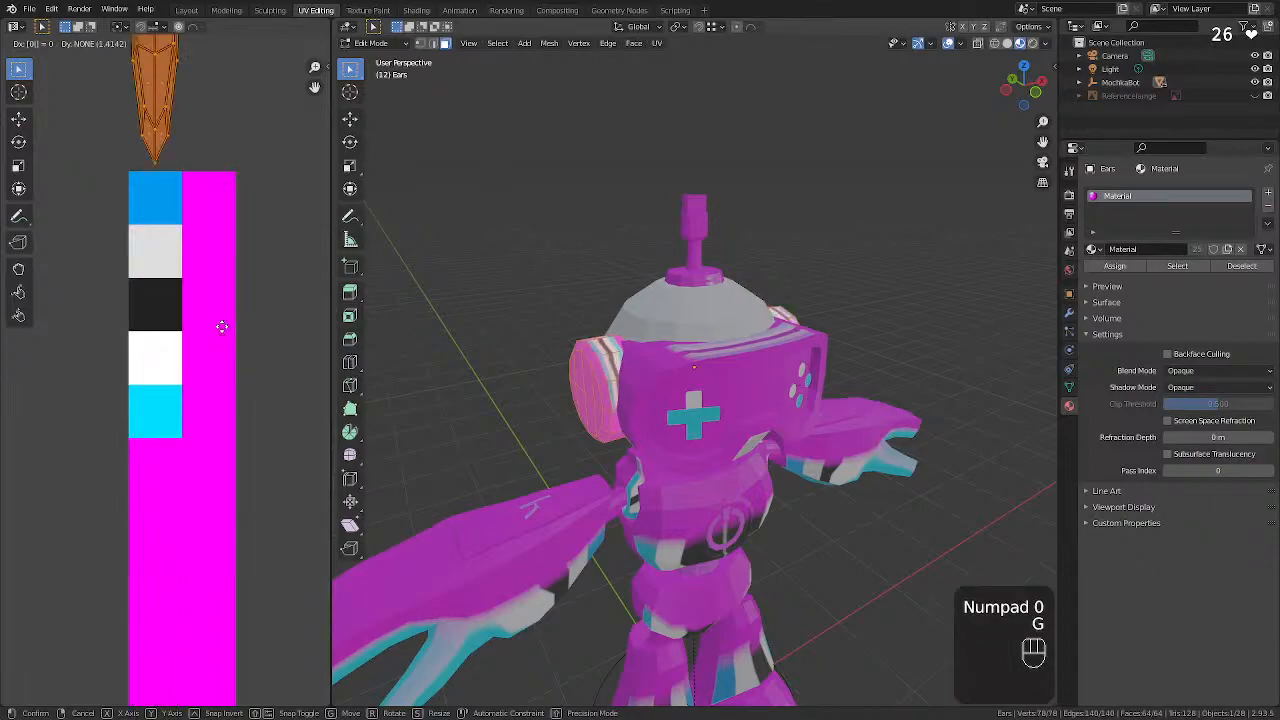
pyautogui.press('s')
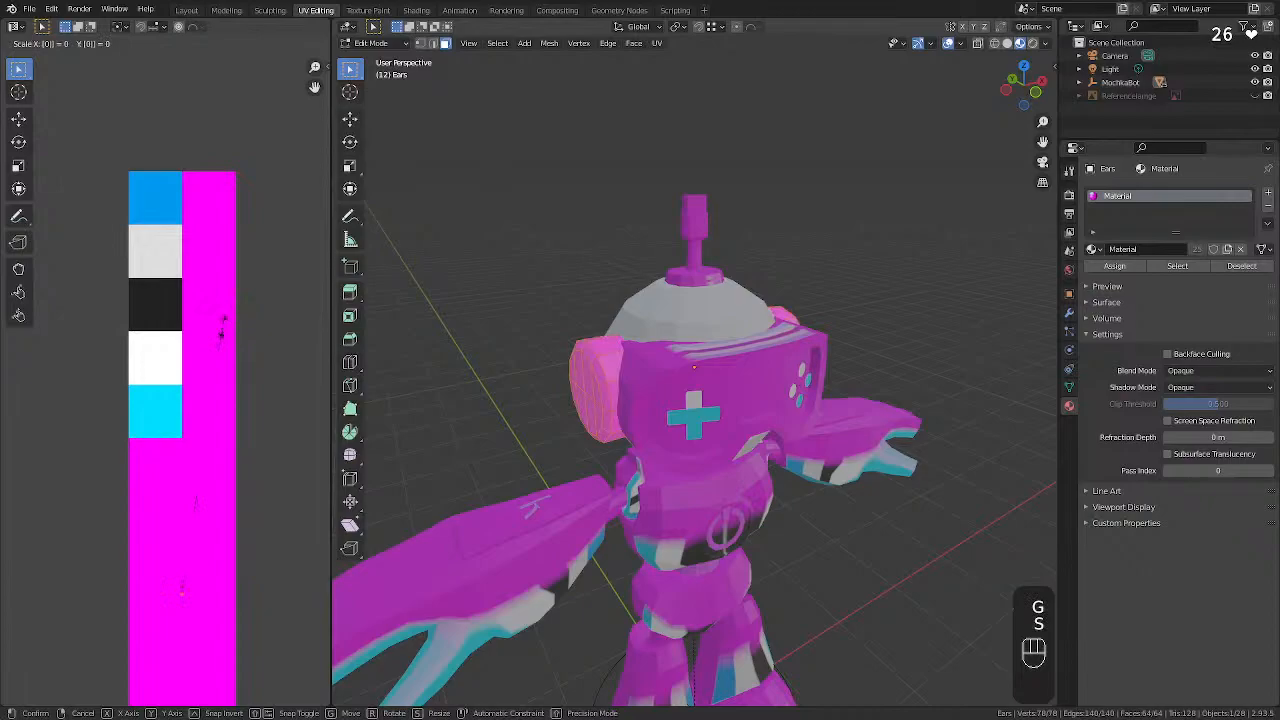
pyautogui.press('KP_Enter')
# Move the ears' collapsed UV point onto the light grey swatch and clear the face selection.
pyautogui.press('g')
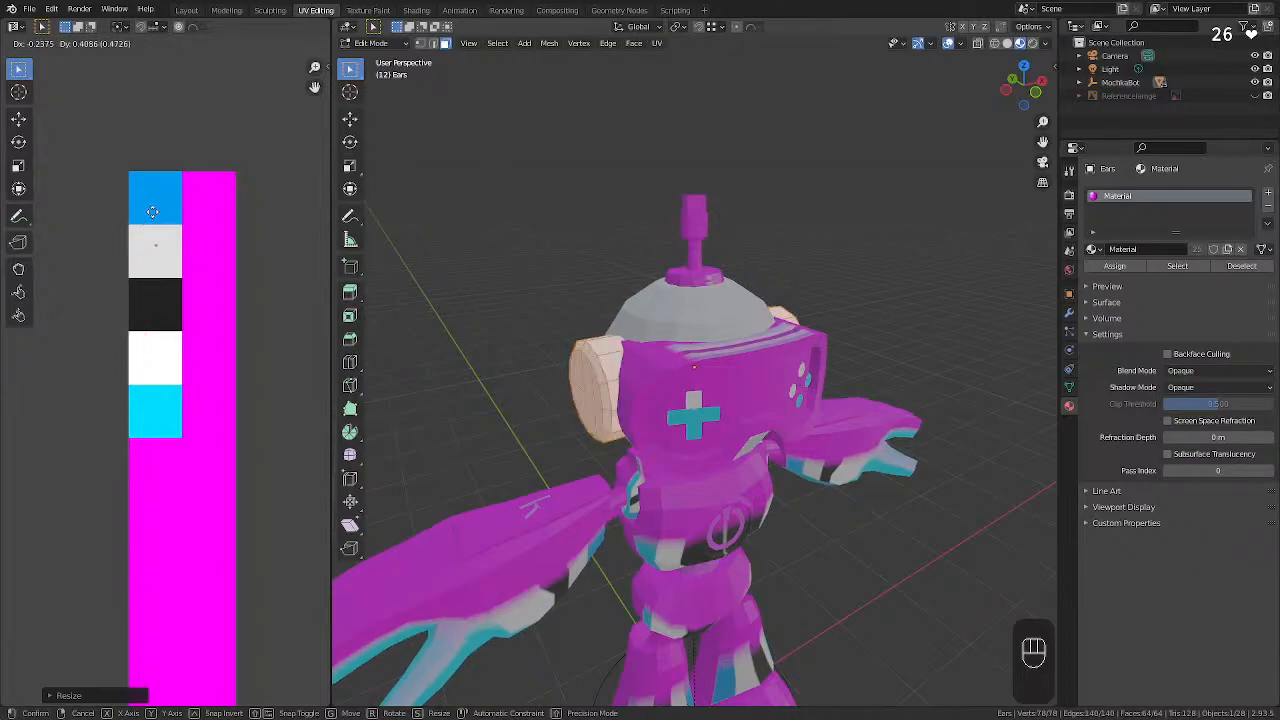
pyautogui.click(152, 214)
pyautogui.click(449, 263)
pyautogui.moveTo(440, 387); pyautogui.dragTo(626, 423, button='middle')
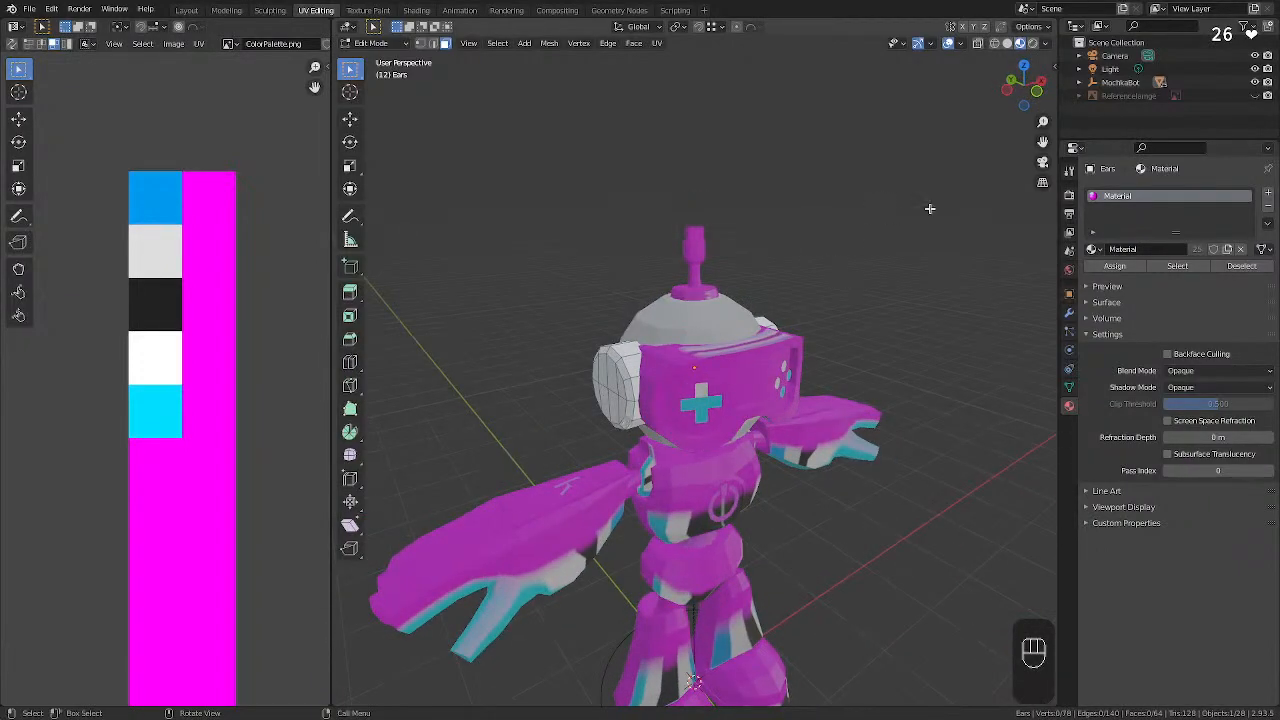
# Switch the viewport to Solid shading with its colour set to Texture and inspect the robot's head.
pyautogui.click(1007, 43)
pyautogui.moveTo(760, 237)
pyautogui.mouseDown(button='middle')
pyautogui.moveTo(689, 243)
pyautogui.moveTo(800, 220)
pyautogui.mouseUp(button='middle')
pyautogui.click(1048, 45)
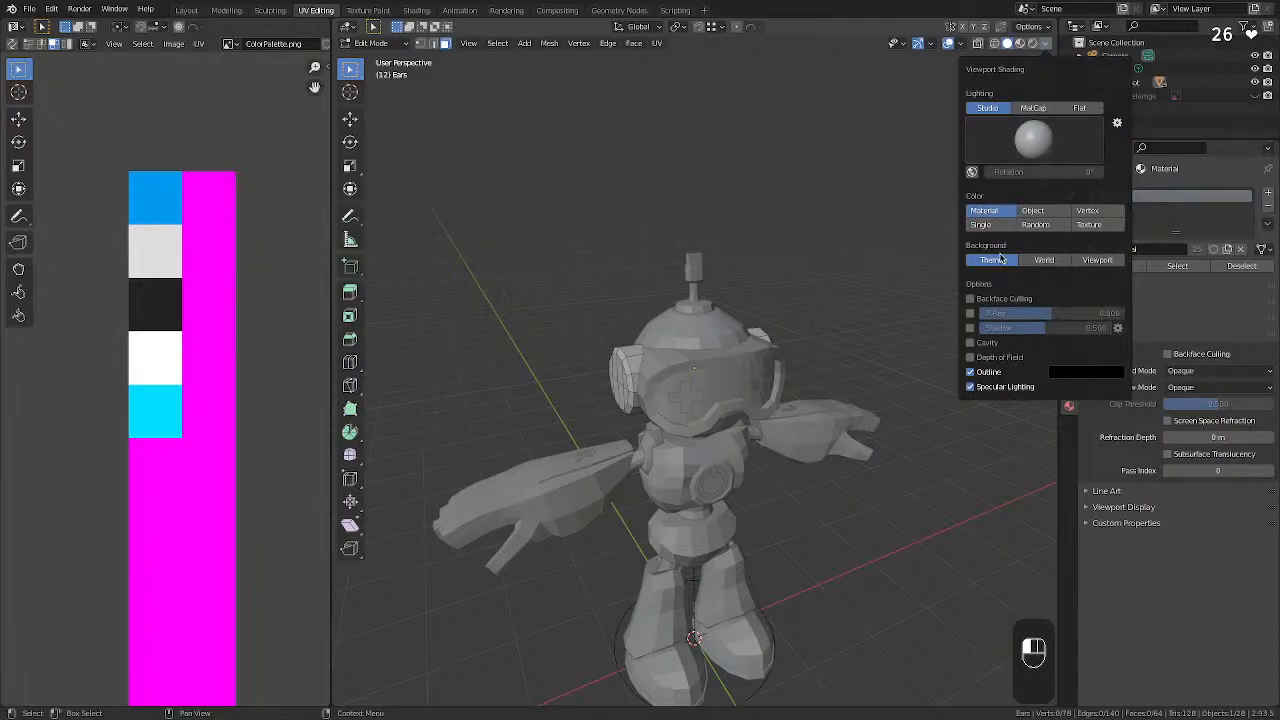
pyautogui.click(1100, 226)
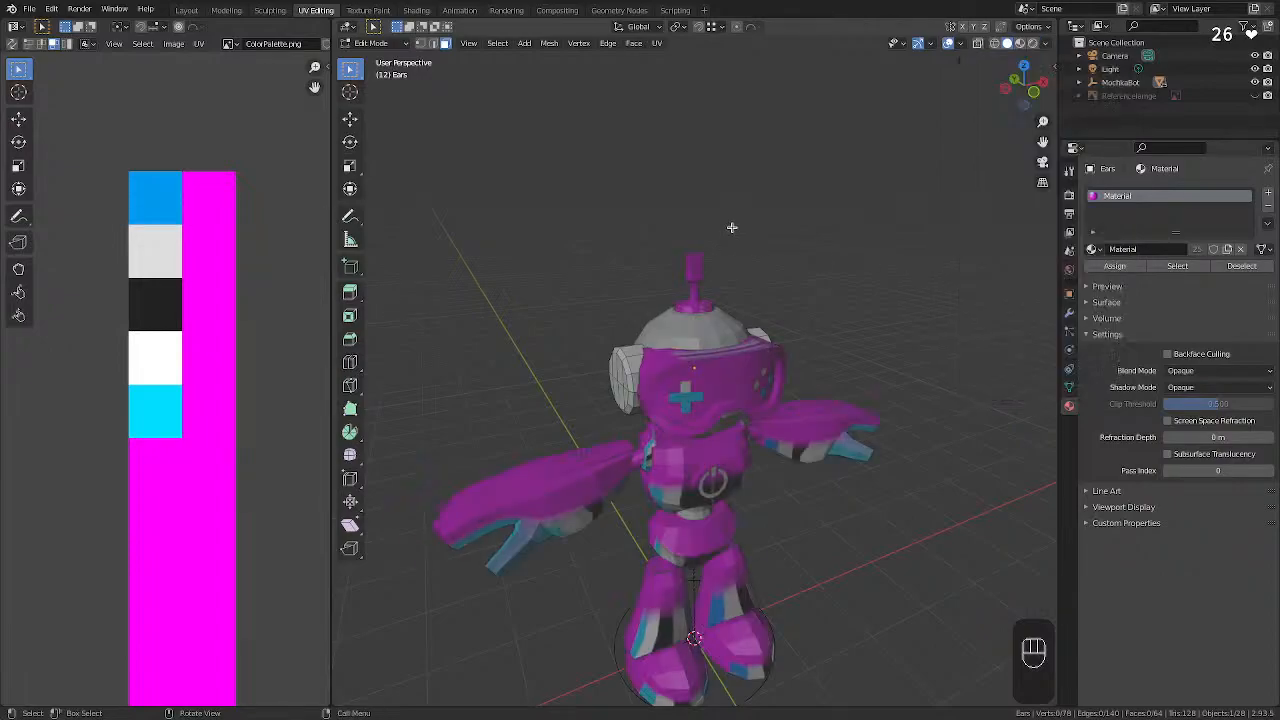
pyautogui.scroll(4, 725, 228)
pyautogui.moveTo(529, 226)
pyautogui.mouseDown(button='middle')
pyautogui.moveTo(567, 232)
pyautogui.moveTo(517, 251)
pyautogui.mouseUp(button='middle')
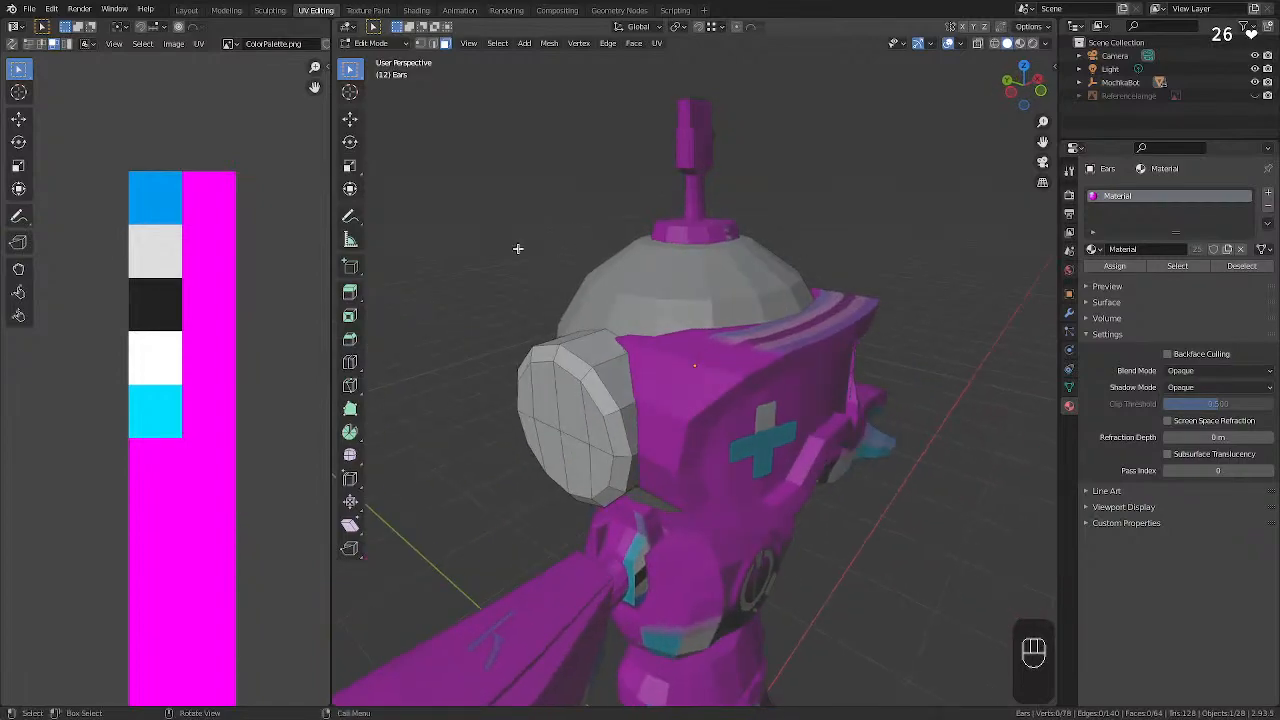
# Return the viewport to Material Preview shading, then leave and re-enter Edit Mode on the Ears object.
pyautogui.click(1020, 43)
pyautogui.moveTo(841, 211)
pyautogui.mouseDown(button='middle')
pyautogui.moveTo(828, 214)
pyautogui.moveTo(911, 223)
pyautogui.moveTo(783, 209)
pyautogui.moveTo(720, 226)
pyautogui.moveTo(868, 220)
pyautogui.mouseUp(button='middle')
pyautogui.press('Tab')
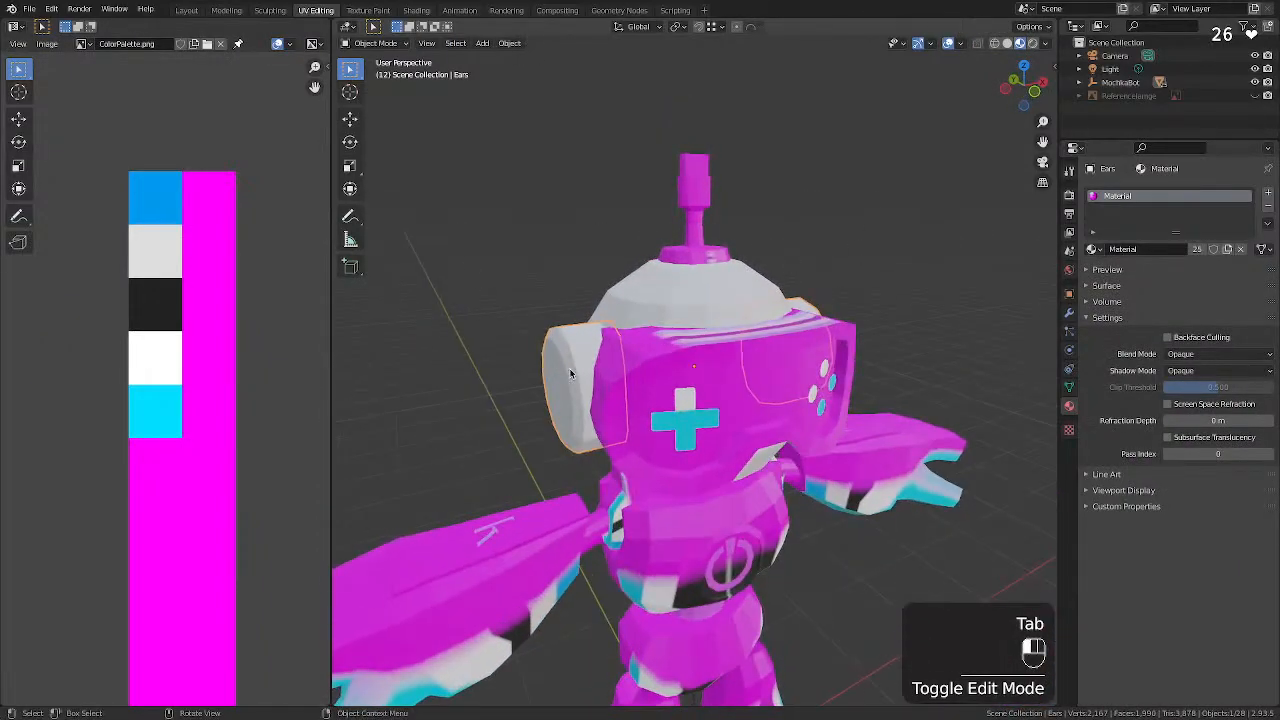
pyautogui.click(570, 373)
pyautogui.press('Tab')
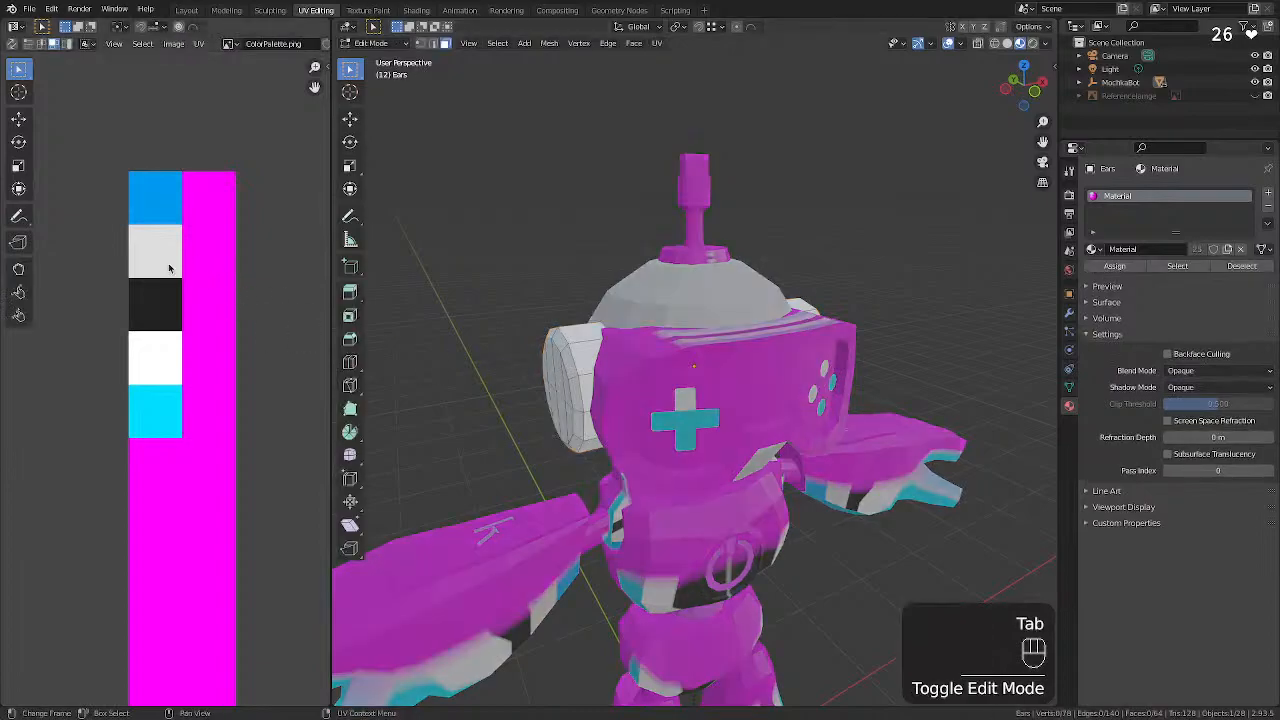
# Select all the ear faces and try to rip their UV point off the light grey swatch.
pyautogui.click(212, 249)
pyautogui.moveTo(212, 206); pyautogui.dragTo(126, 324)
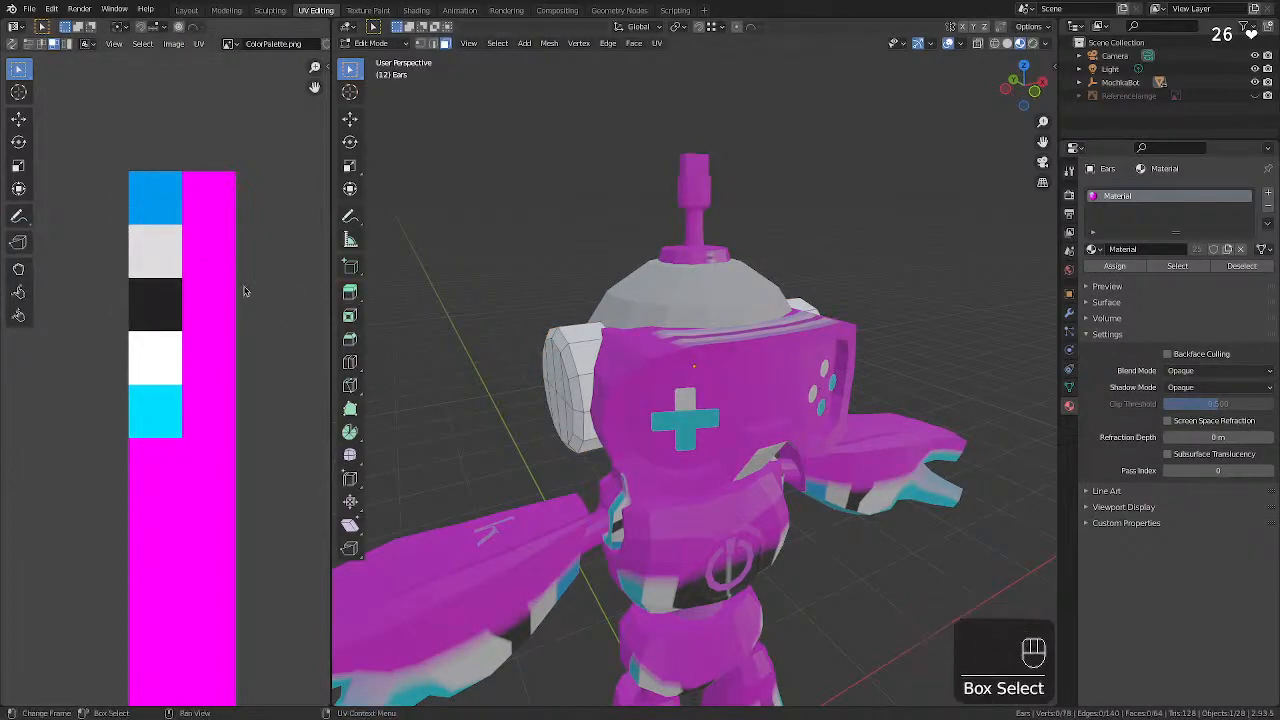
pyautogui.press('a')
pyautogui.press('a')
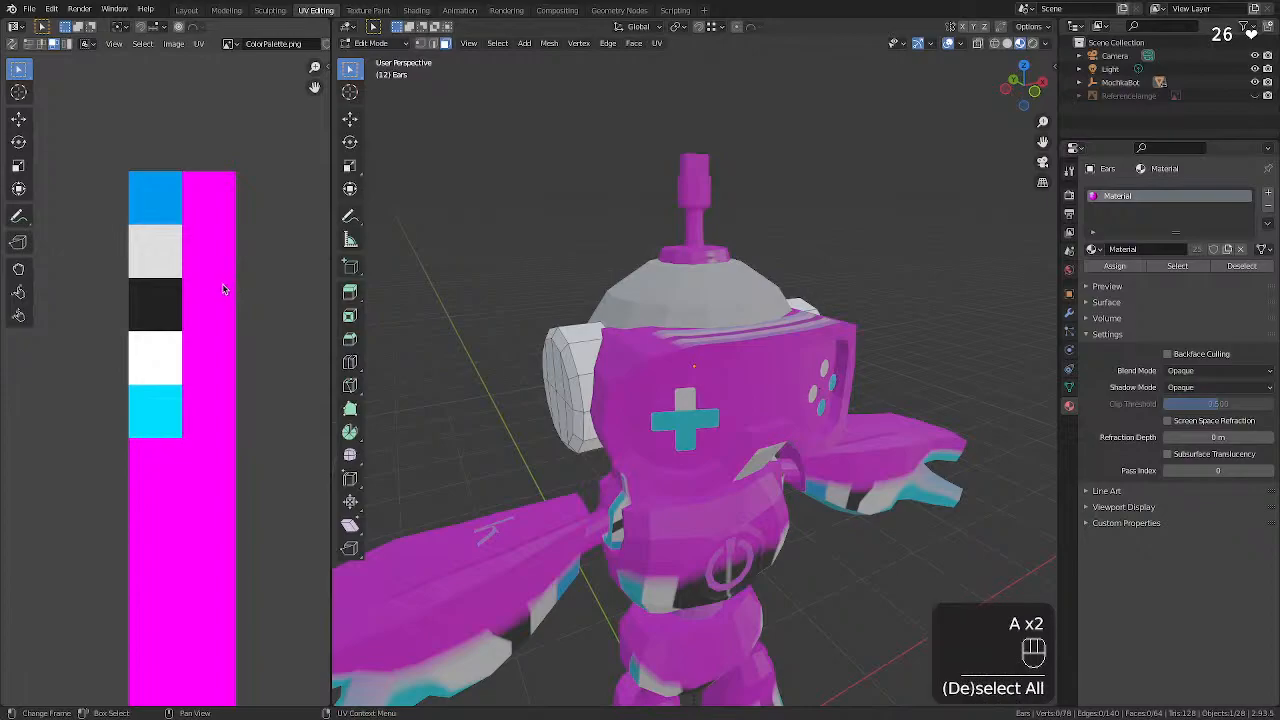
pyautogui.click(582, 366)
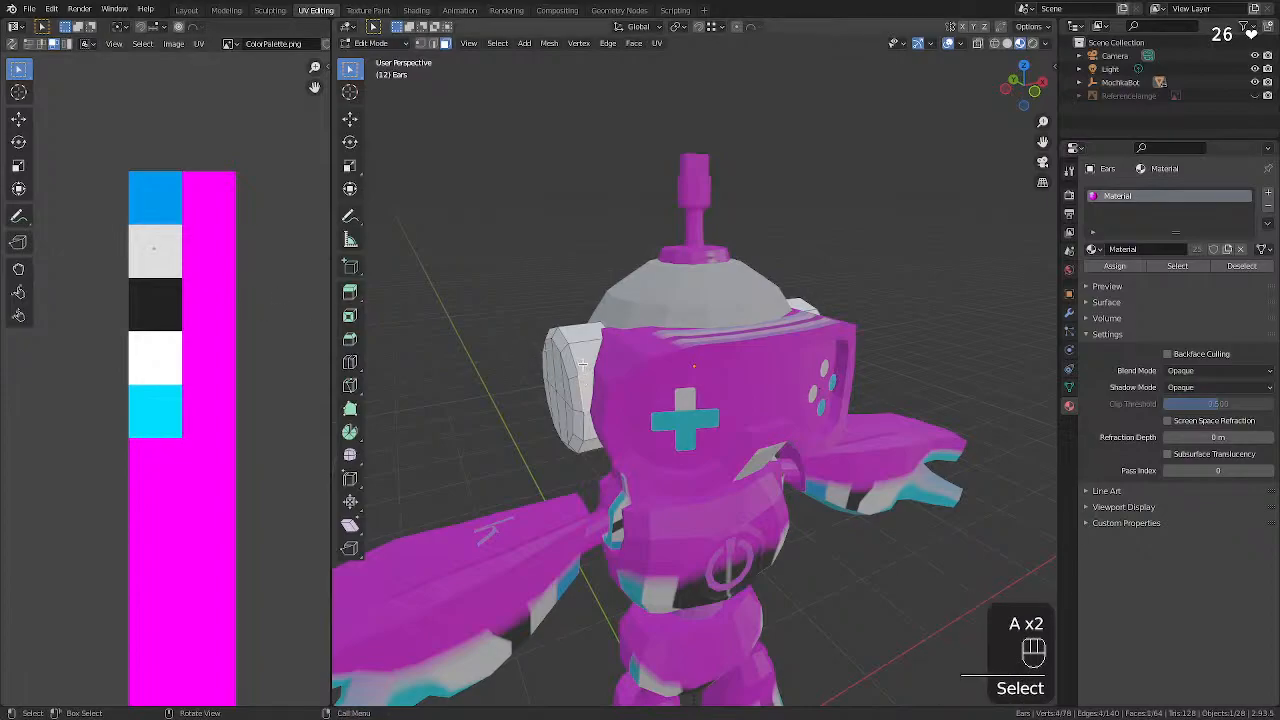
pyautogui.press('a')
pyautogui.click(152, 258)
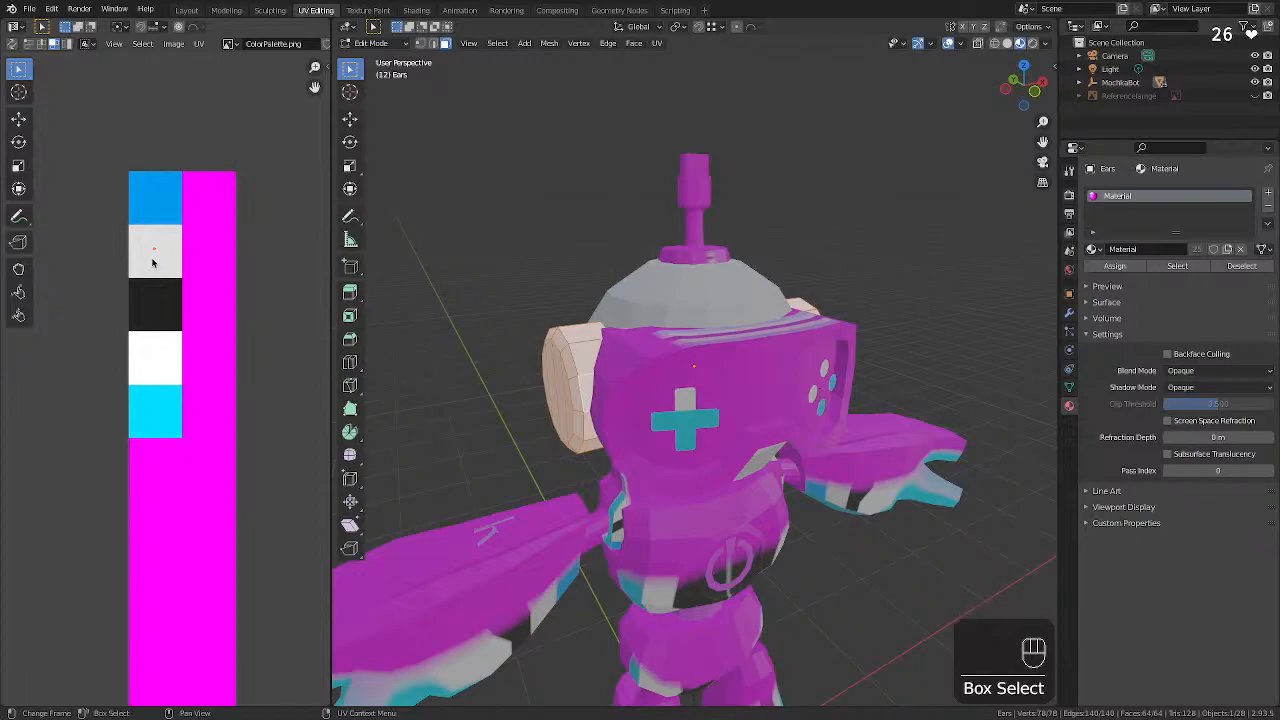
pyautogui.press('v')
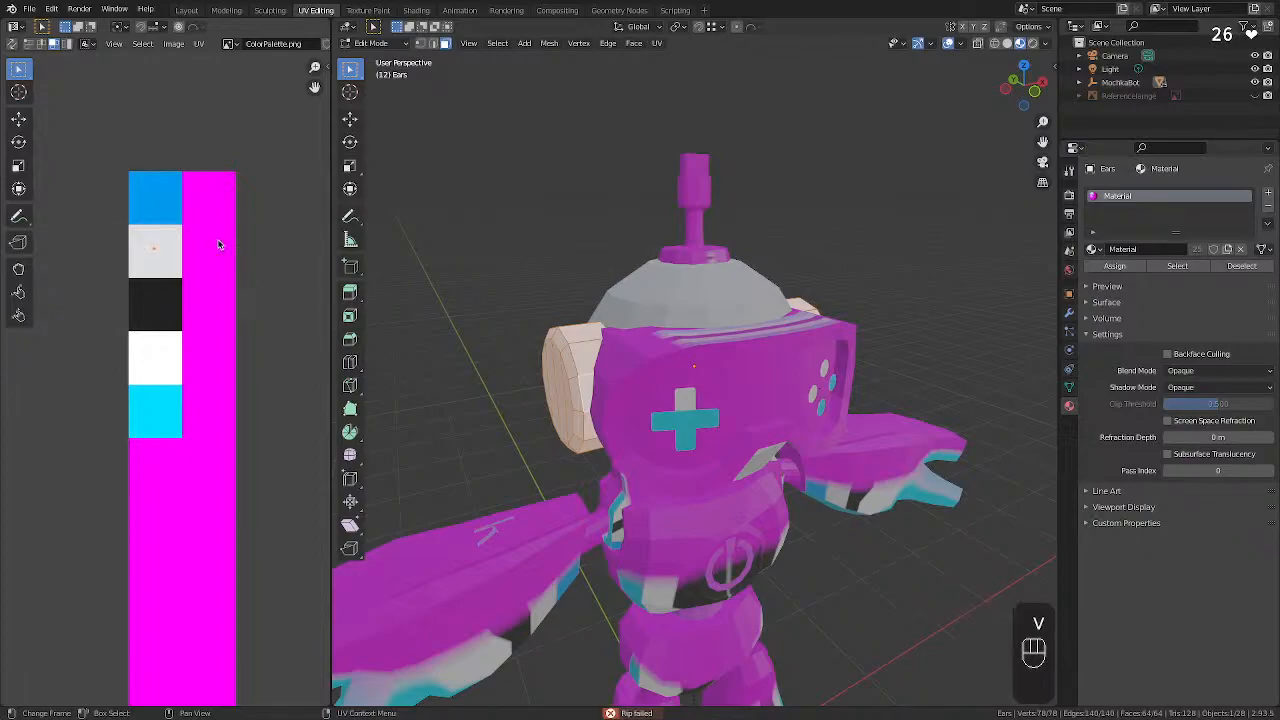
# Try to loop-select the faces around the ear's side and rim, then clear the selection.
pyautogui.keyDown('alt'); pyautogui.click(588, 333); pyautogui.keyUp('alt')
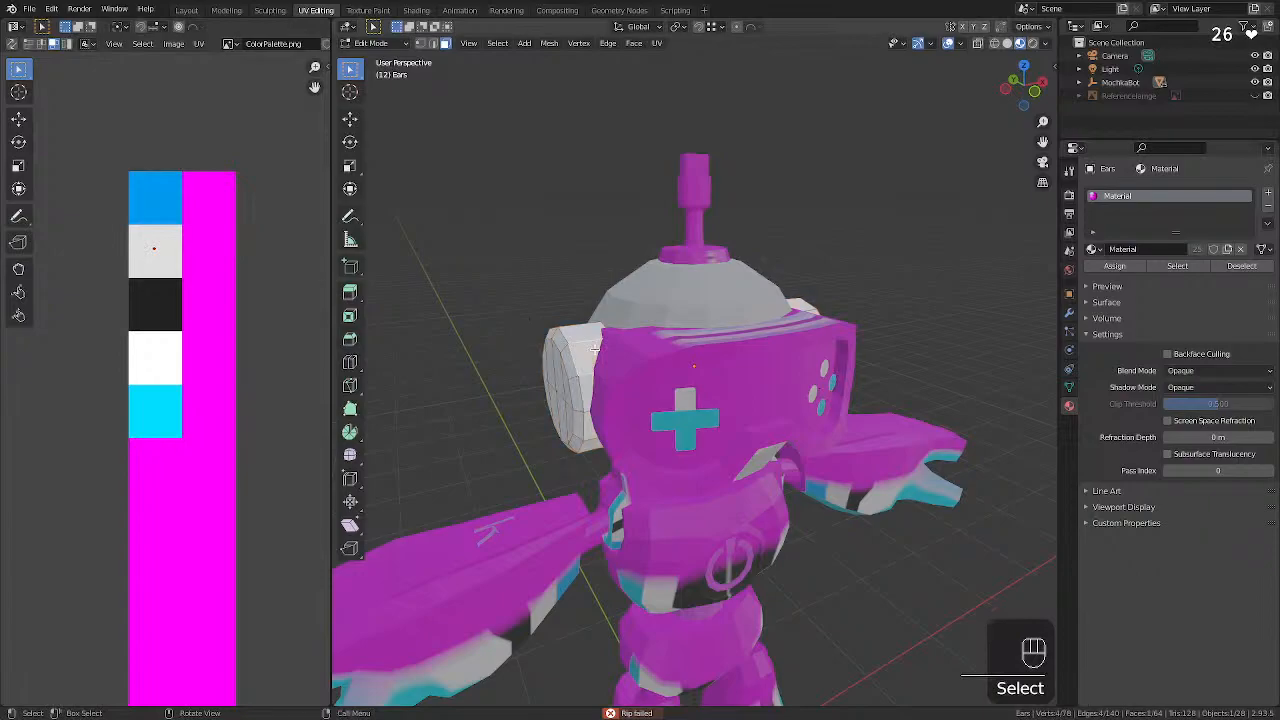
pyautogui.keyDown('alt'); pyautogui.click(585, 330); pyautogui.keyUp('alt')
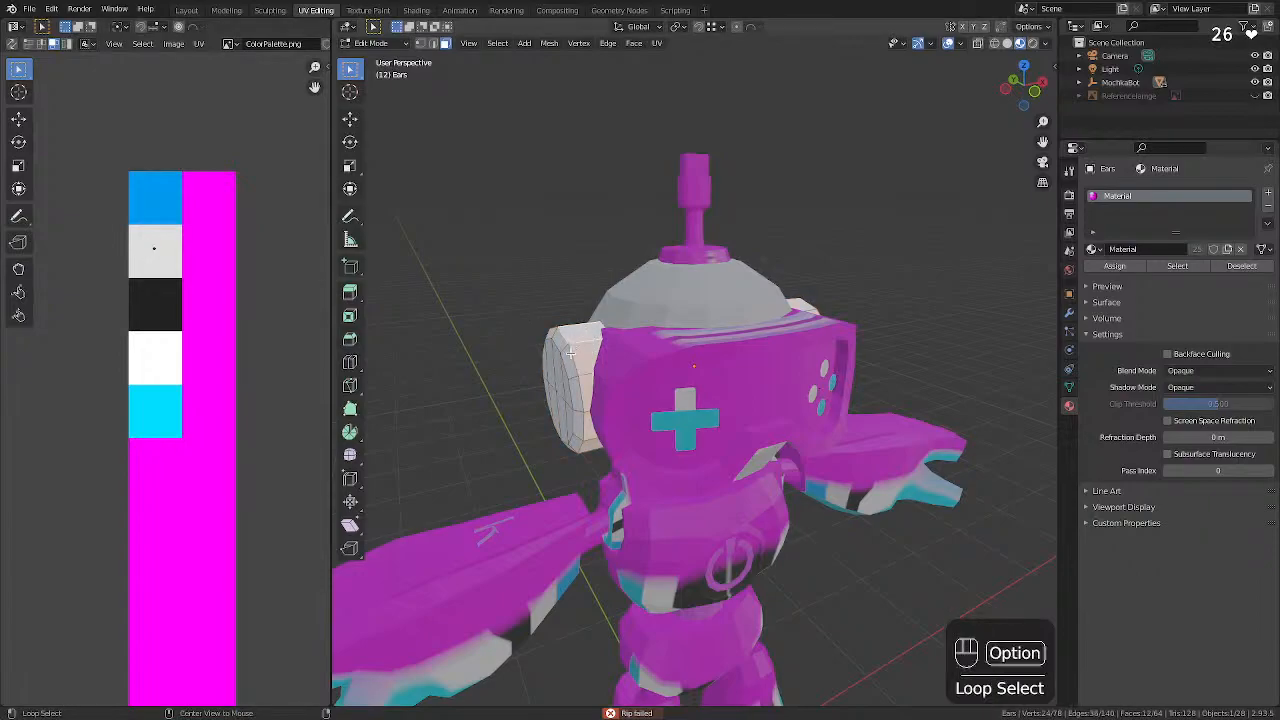
pyautogui.keyDown('alt'); pyautogui.keyDown('shift'); pyautogui.click(562, 342); pyautogui.keyUp('shift'); pyautogui.keyUp('alt')
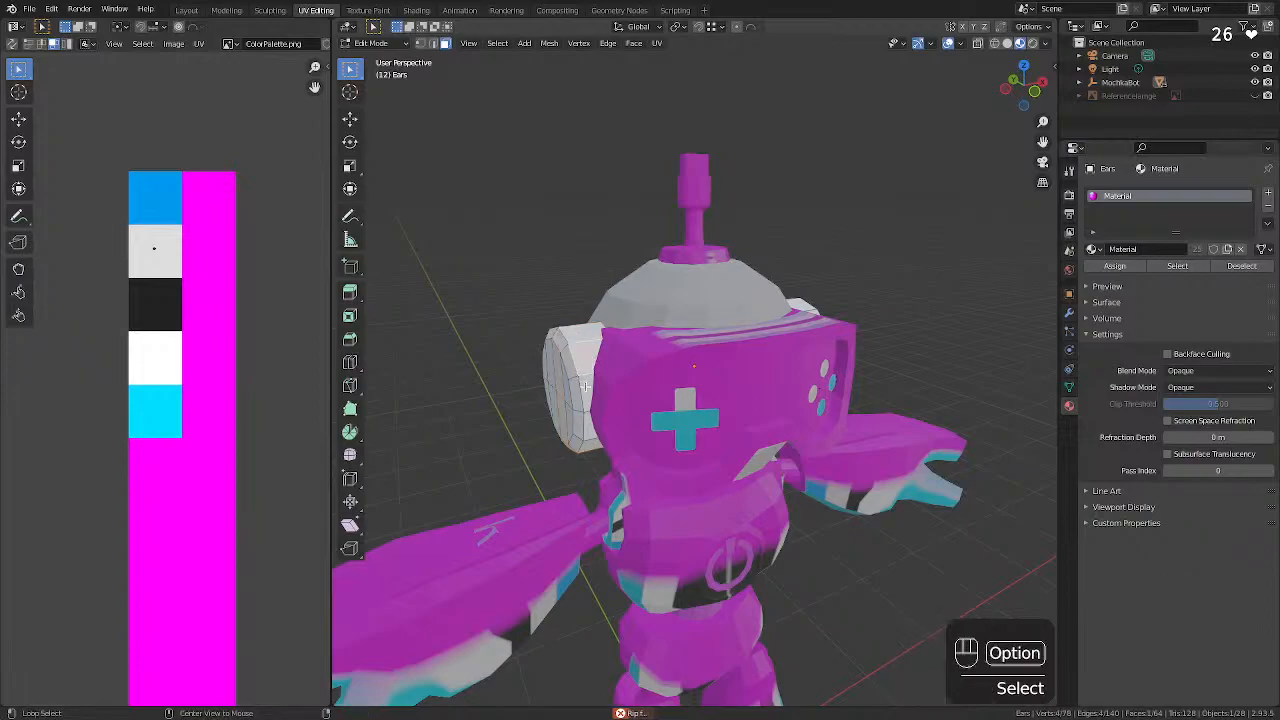
pyautogui.keyDown('alt'); pyautogui.keyDown('shift'); pyautogui.click(586, 386); pyautogui.keyUp('shift'); pyautogui.keyUp('alt')
pyautogui.click(578, 338)
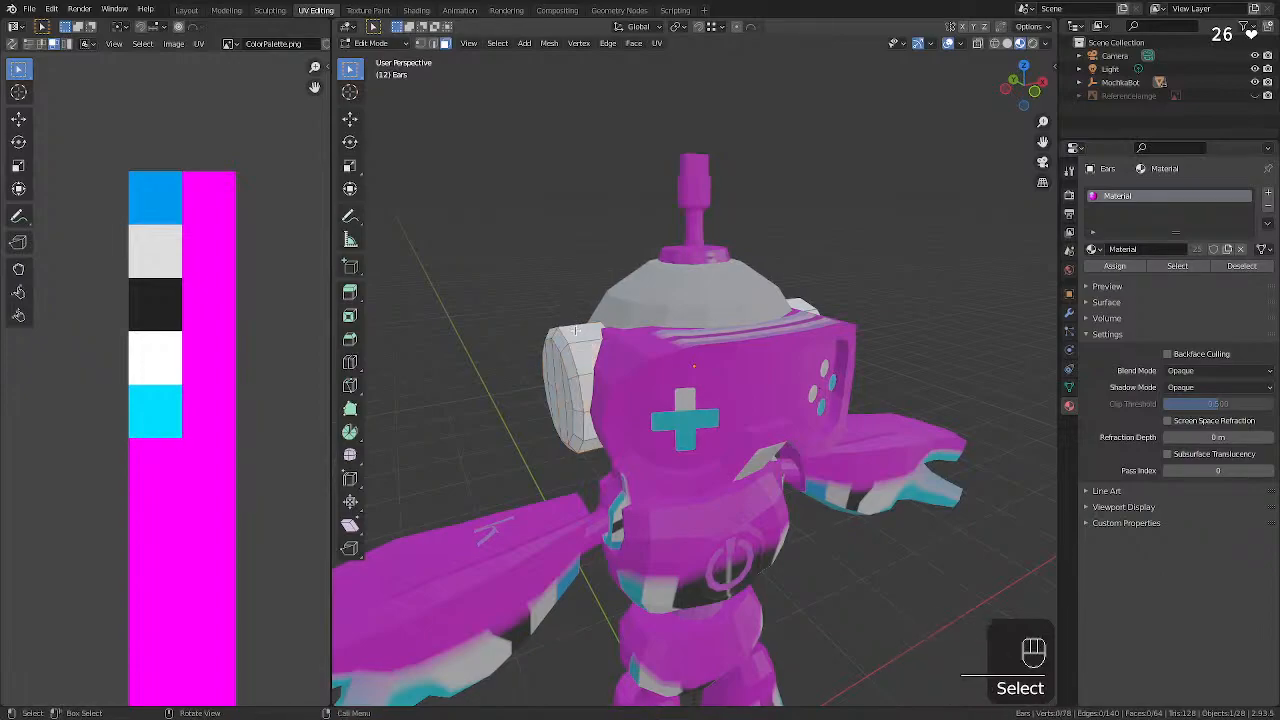
pyautogui.keyDown('alt'); pyautogui.keyDown('shift'); pyautogui.click(585, 363); pyautogui.keyUp('shift'); pyautogui.keyUp('alt')
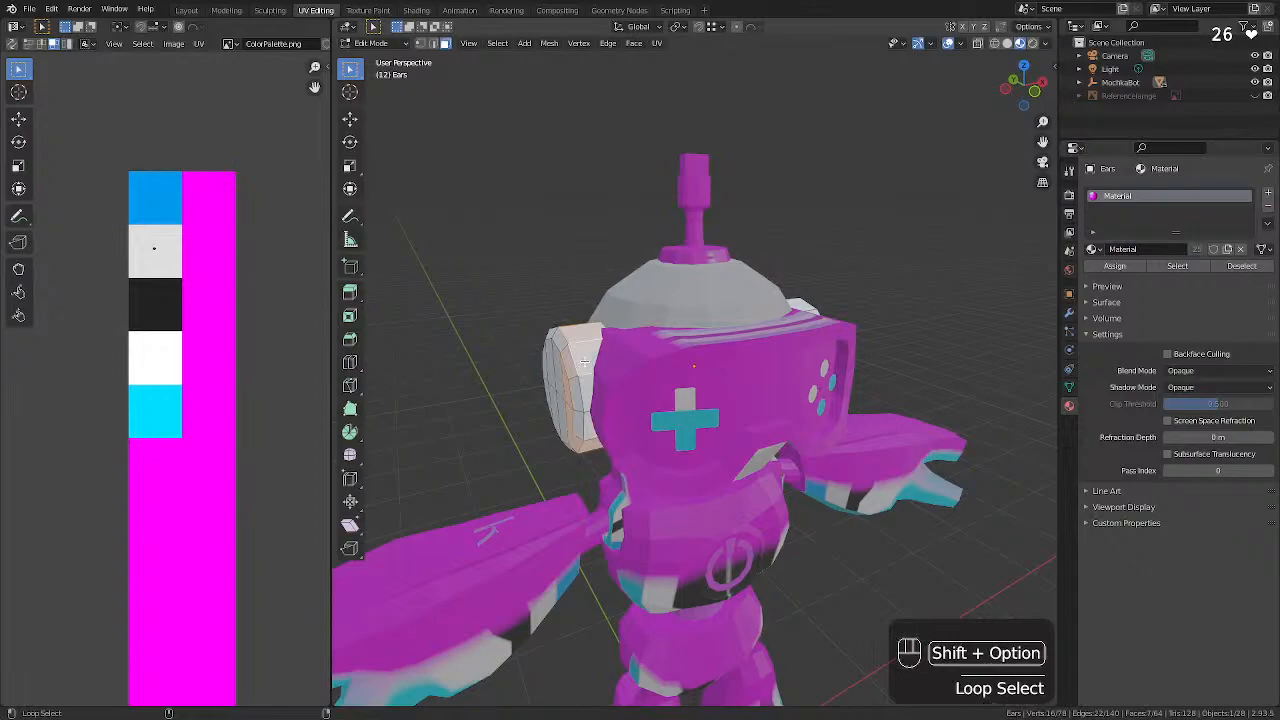
pyautogui.click(551, 209)
# Turn on X-Ray in the front view and select all faces of both ears.
pyautogui.click(1035, 92)
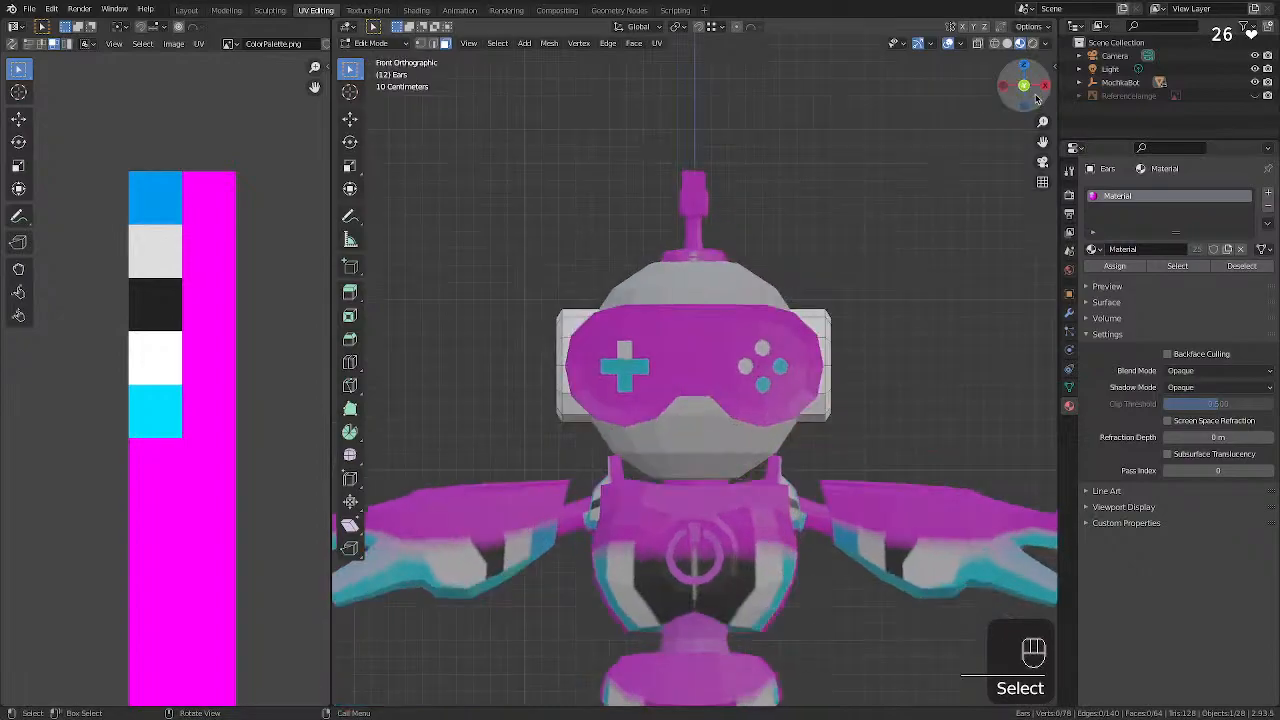
pyautogui.click(977, 45)
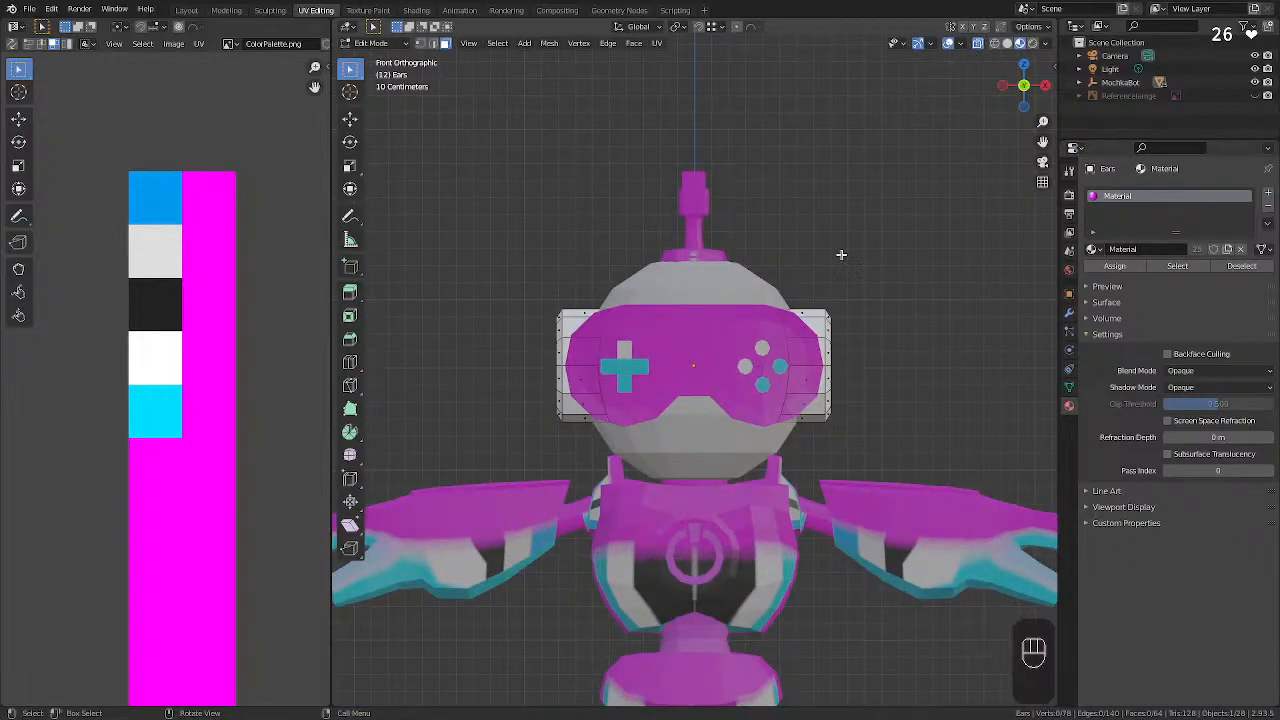
pyautogui.moveTo(849, 224); pyautogui.dragTo(482, 486)
# Remove the flat centre faces of both ears from the selection in the left view, keeping the rims and sides.
pyautogui.moveTo(737, 149); pyautogui.dragTo(722, 183, button='middle')
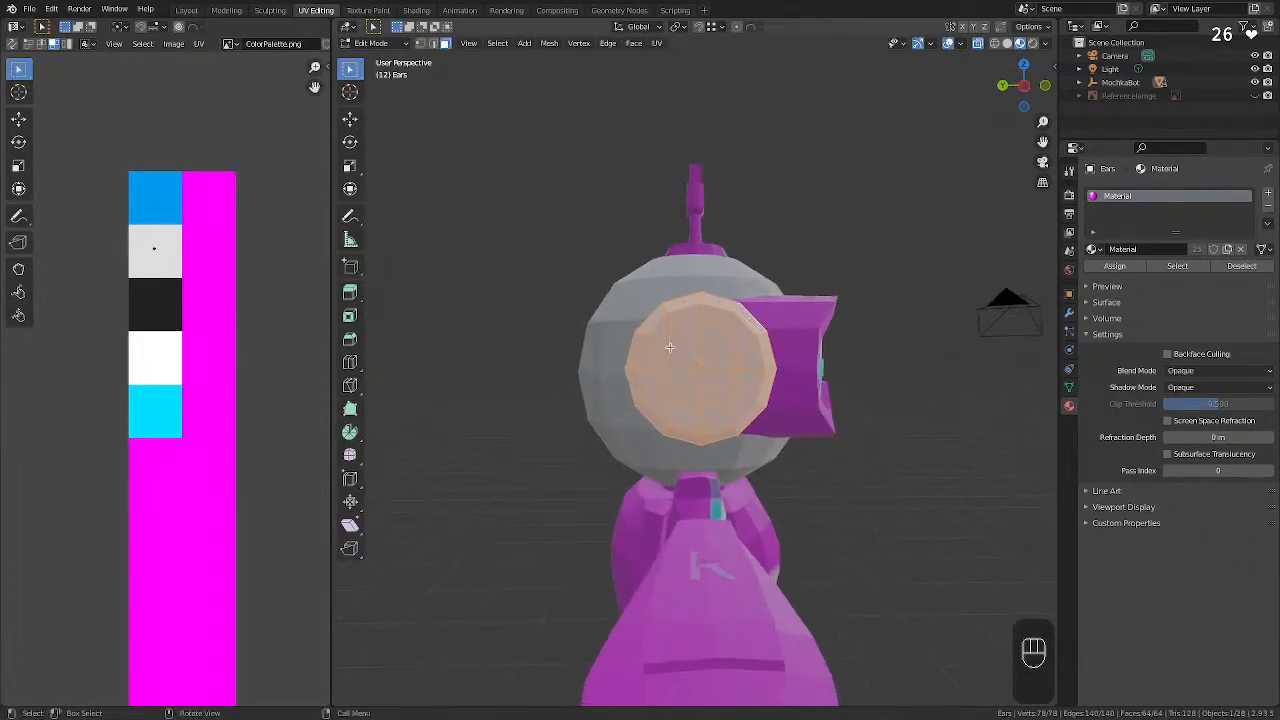
pyautogui.click(1025, 86)
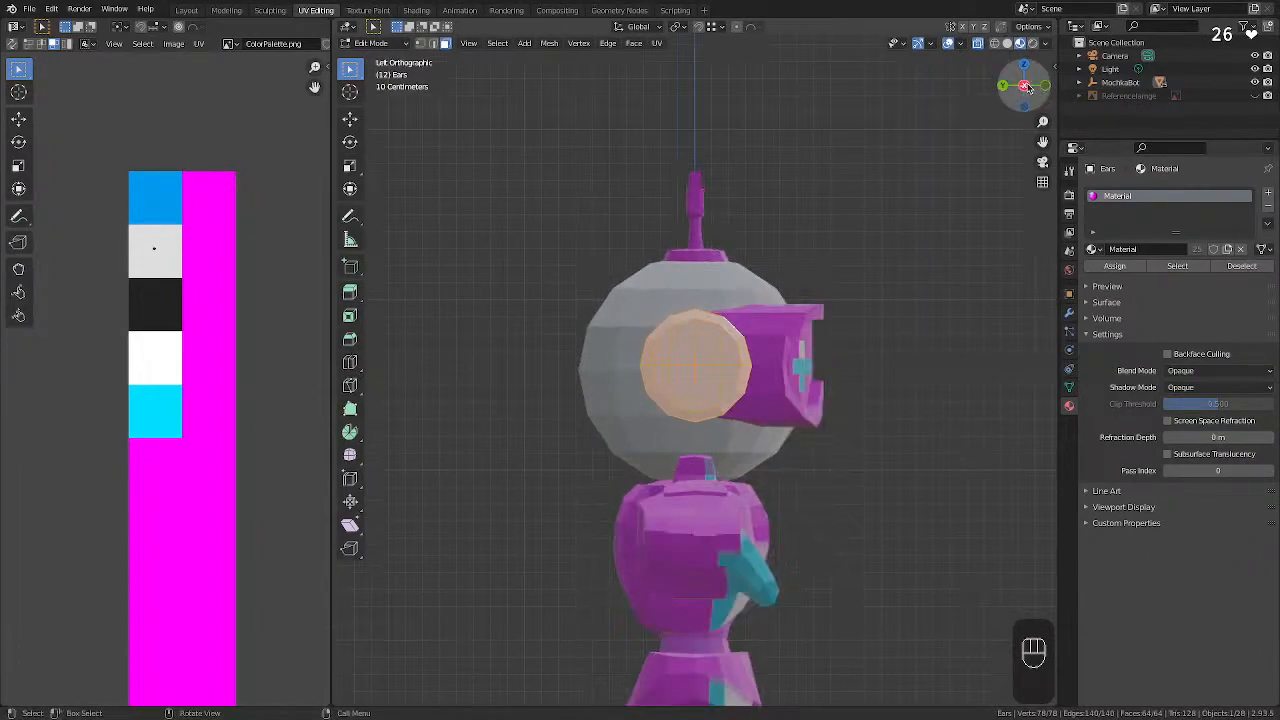
pyautogui.scroll(4, 822, 316)
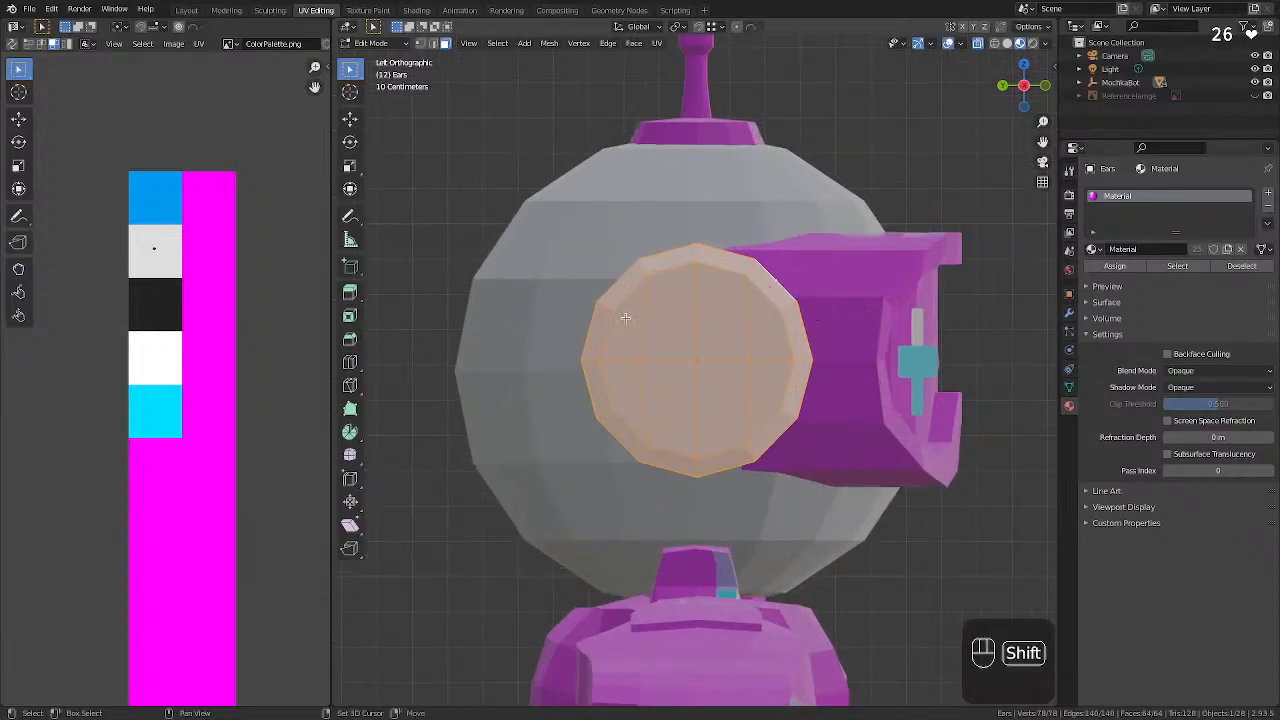
pyautogui.keyDown('shift'); pyautogui.moveTo(625, 318); pyautogui.dragTo(772, 360); pyautogui.keyUp('shift')
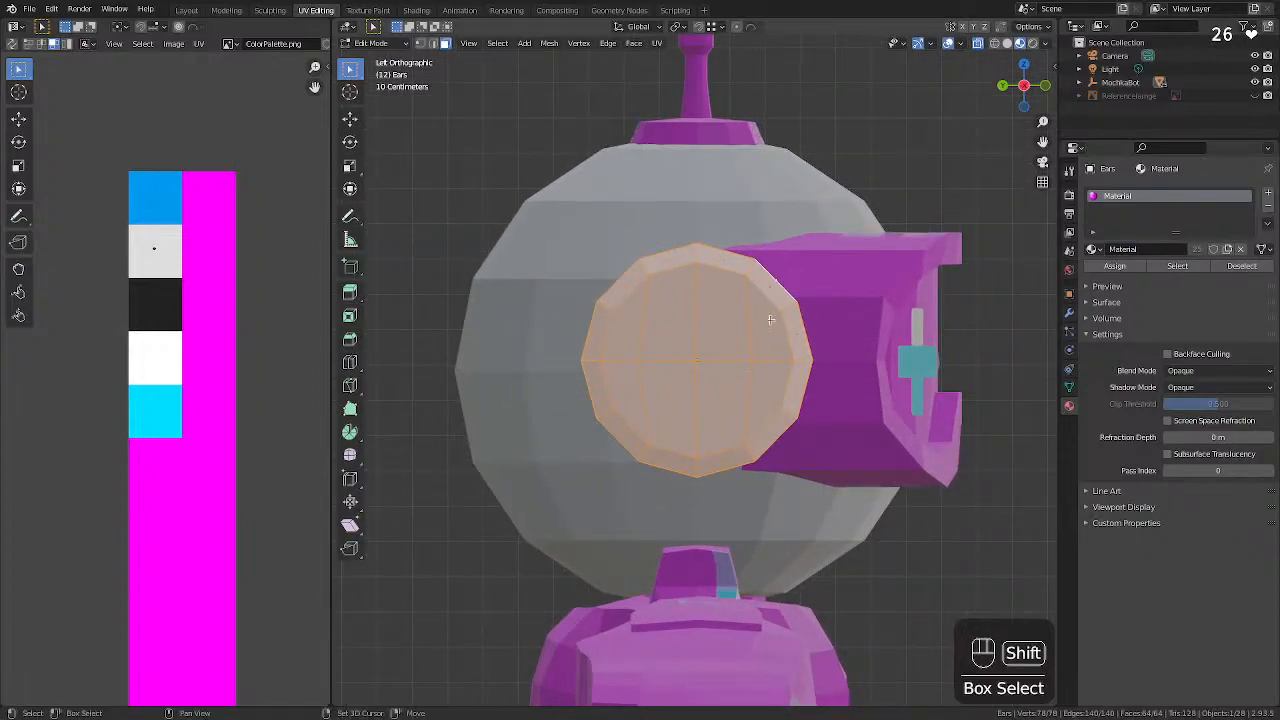
pyautogui.keyDown('ctrl'); pyautogui.moveTo(731, 306); pyautogui.dragTo(793, 418); pyautogui.keyUp('ctrl')
pyautogui.moveTo(872, 286); pyautogui.dragTo(430, 305, button='middle')
pyautogui.scroll(-5, 617, 300)
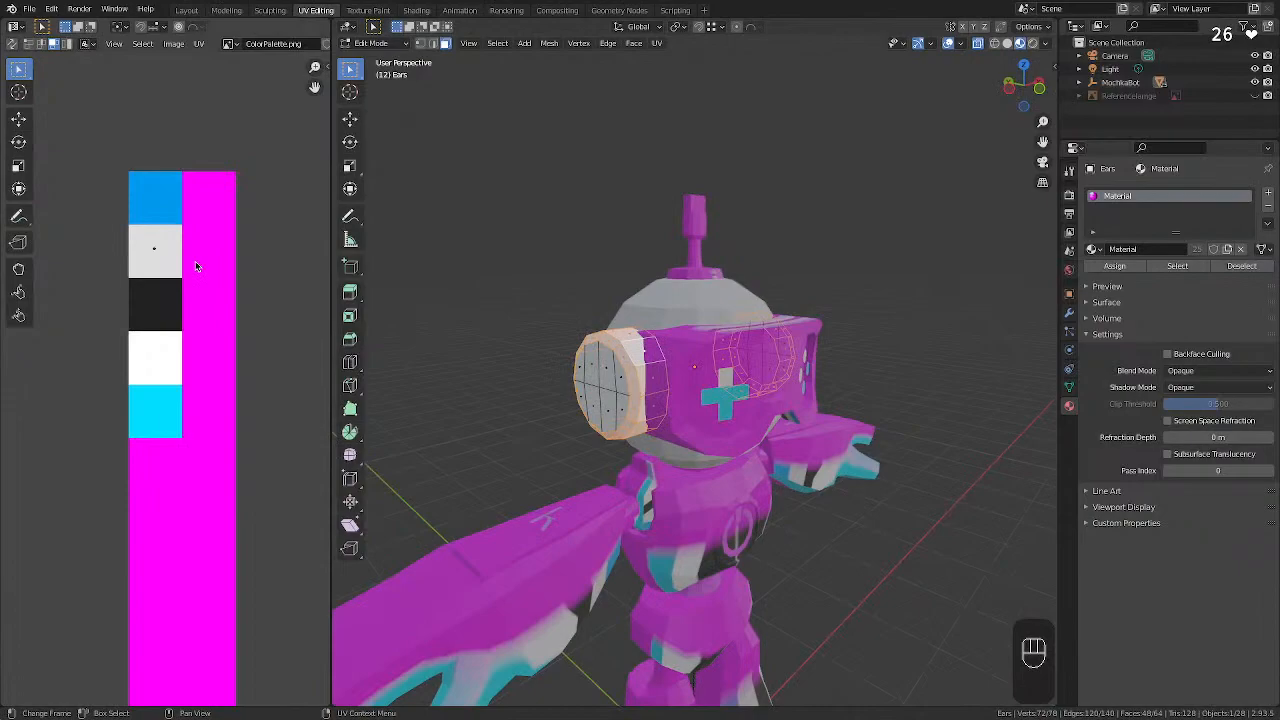
# Try to move the selected rim UVs from the light grey swatch onto the black swatch, then undo the move.
pyautogui.click(253, 243)
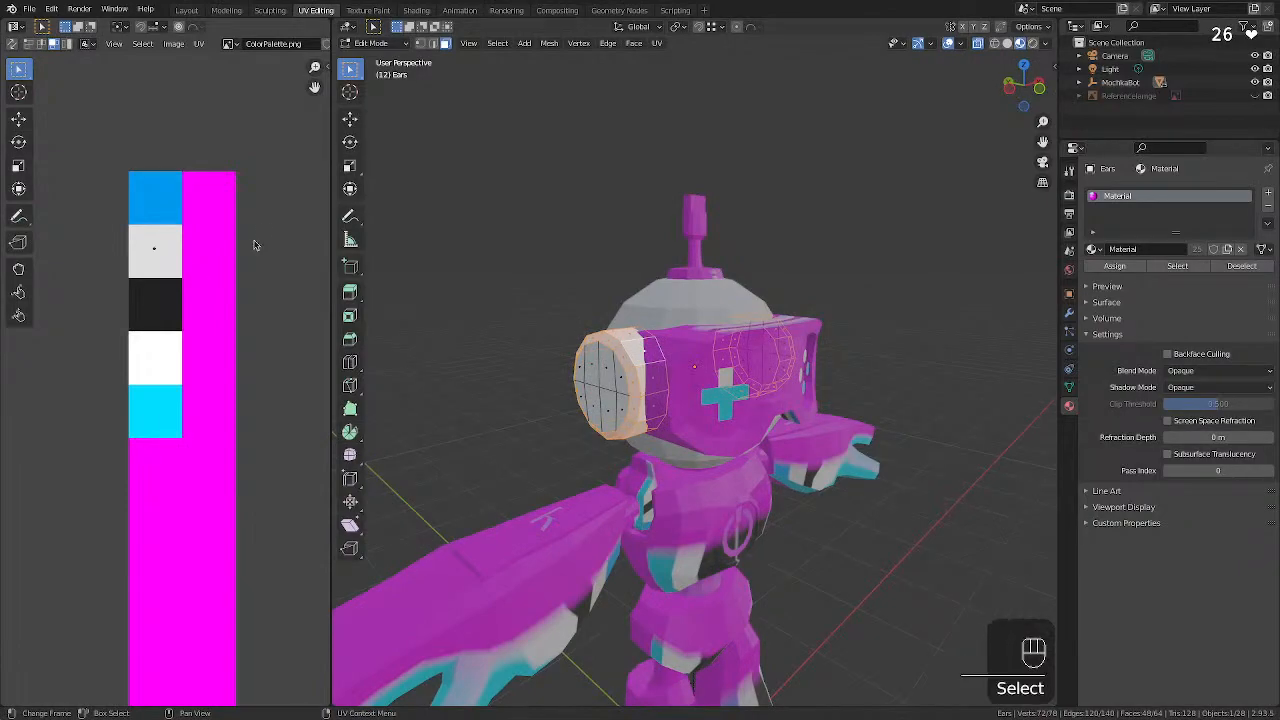
pyautogui.press('g')
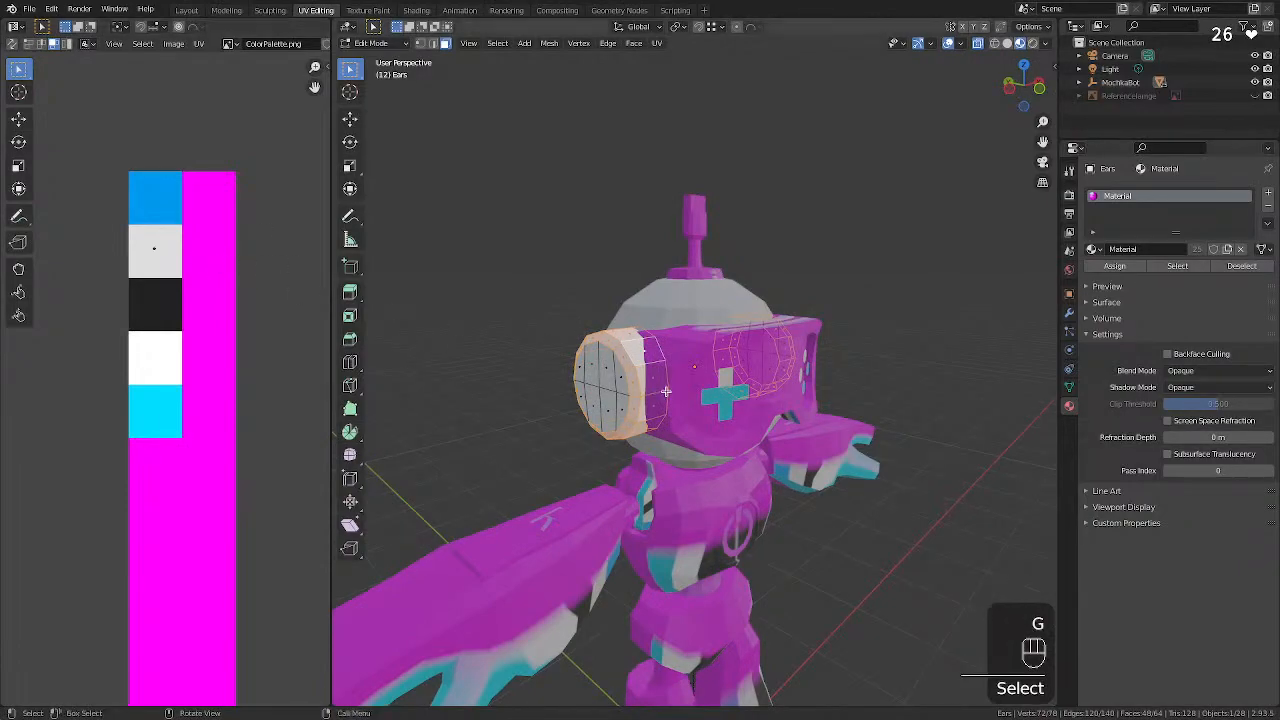
pyautogui.moveTo(226, 307); pyautogui.dragTo(260, 304, button='middle')
pyautogui.scroll(-4, 197, 372)
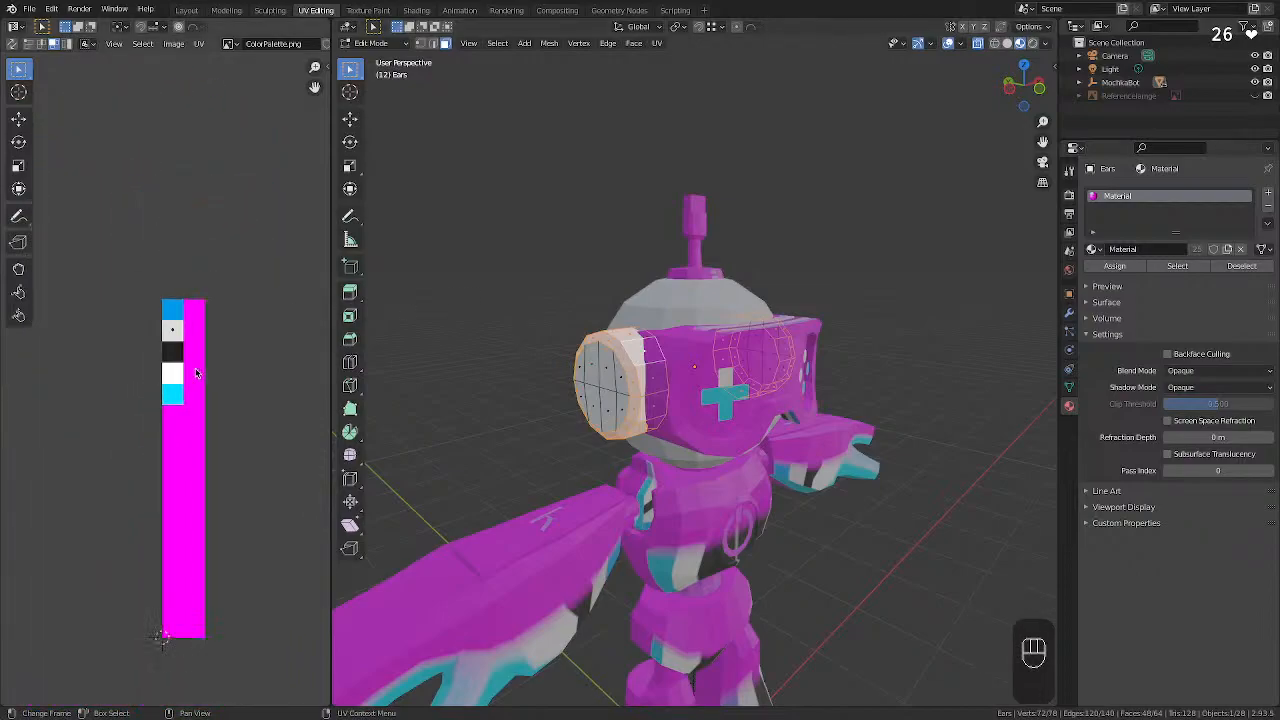
pyautogui.scroll(3, 197, 372)
pyautogui.scroll(-5, 197, 372)
pyautogui.scroll(8, 197, 372)
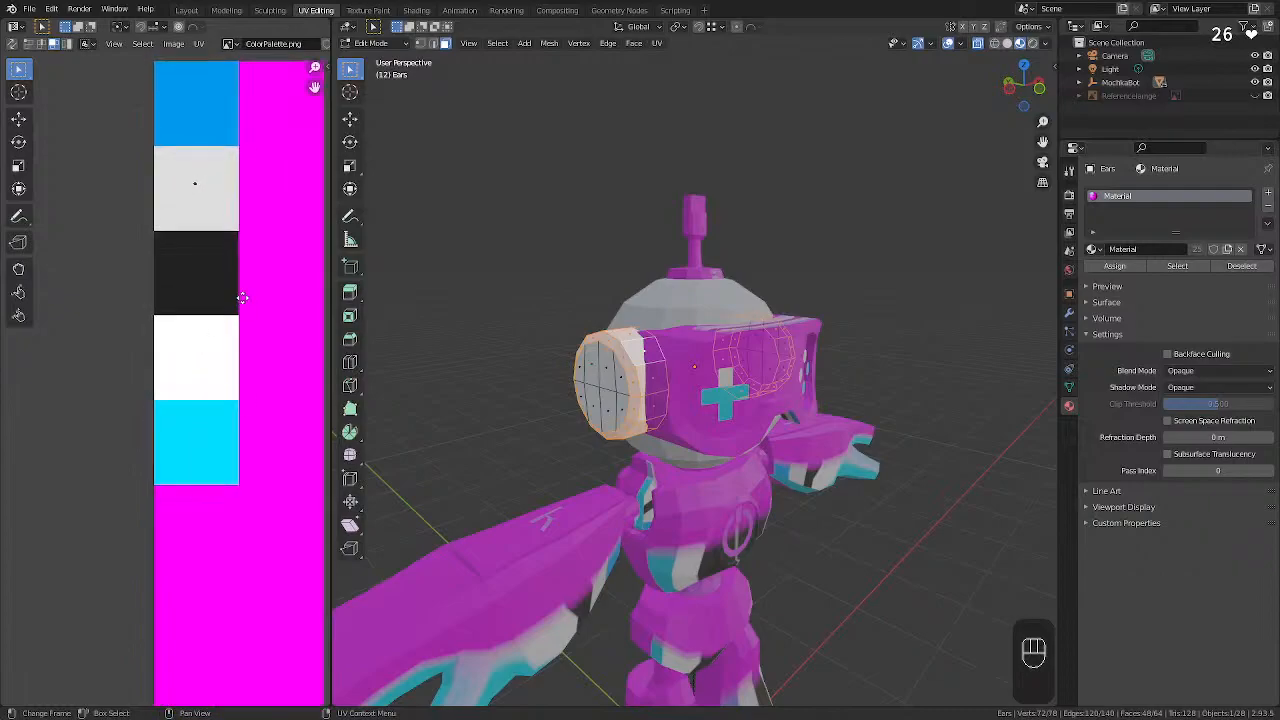
pyautogui.scroll(-1, 197, 335)
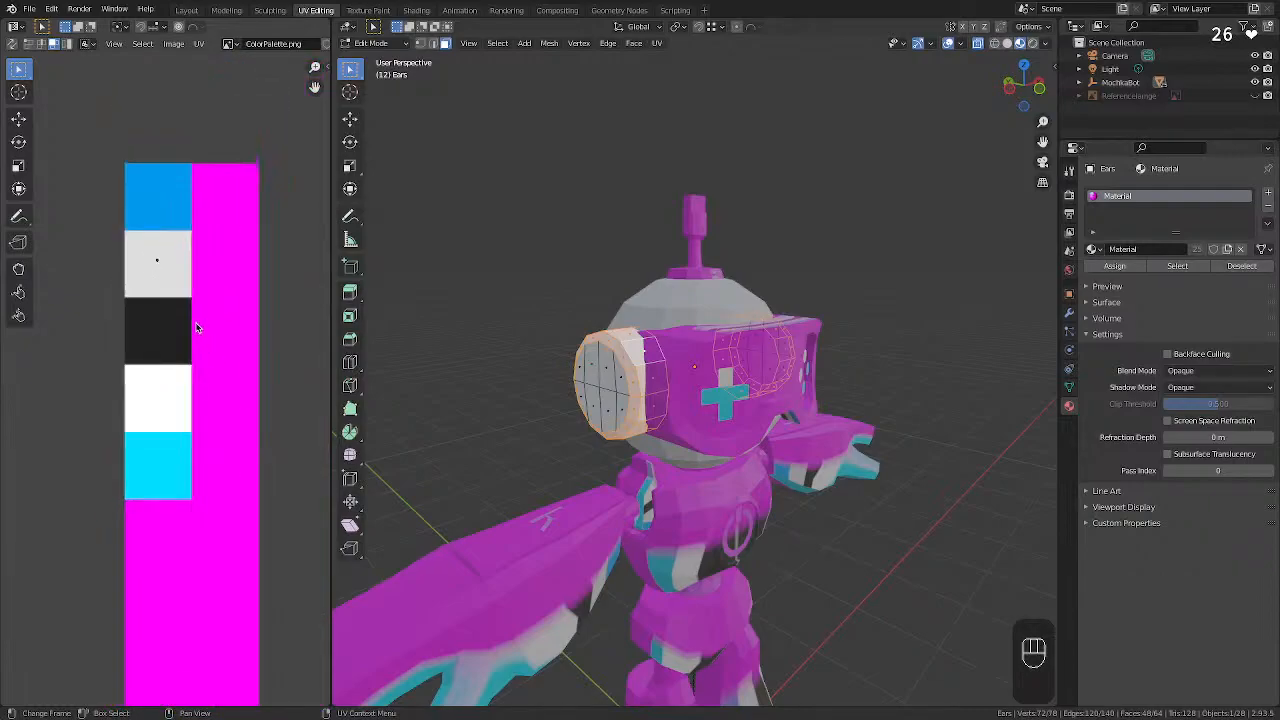
pyautogui.press('g')
pyautogui.click(176, 265)
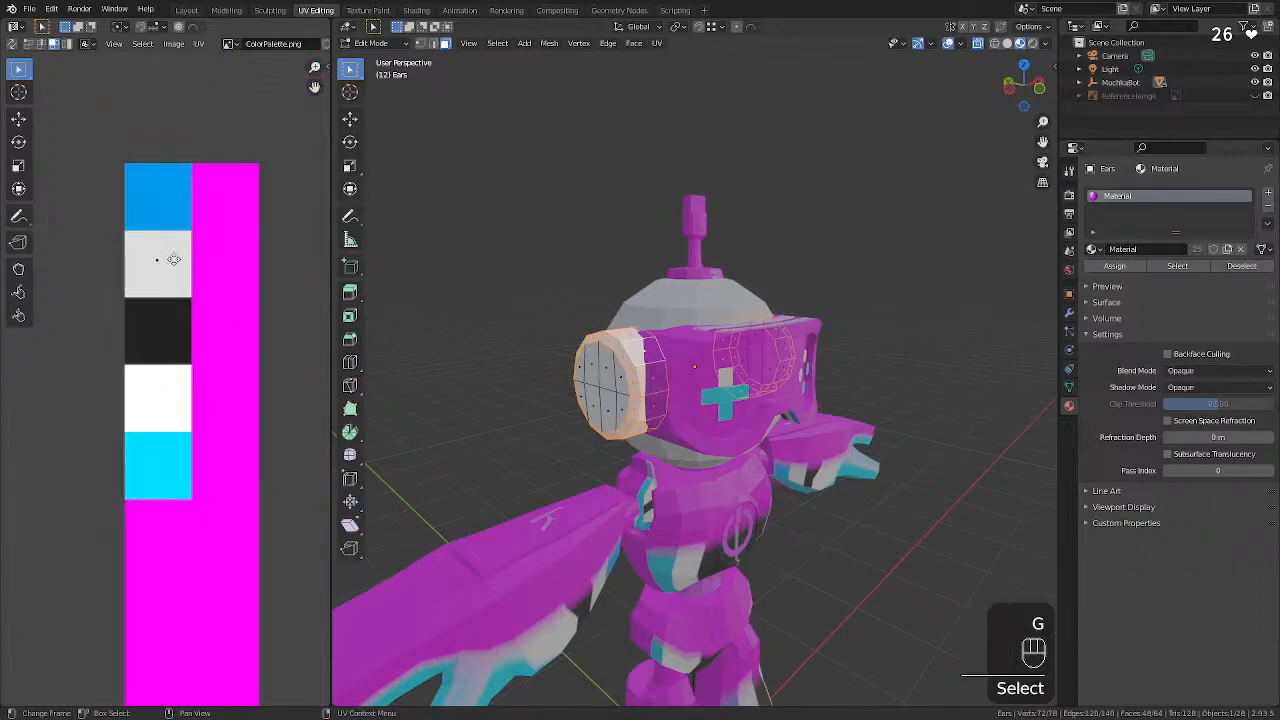
pyautogui.press('g')
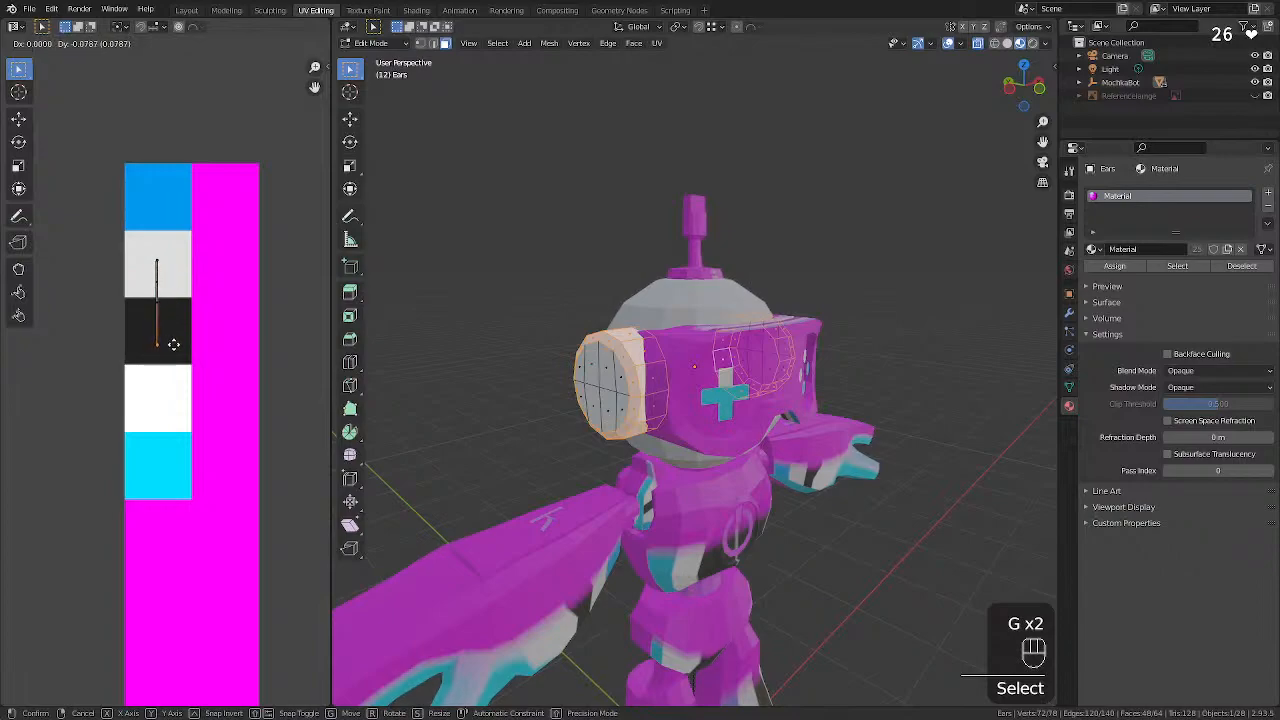
pyautogui.click(174, 339)
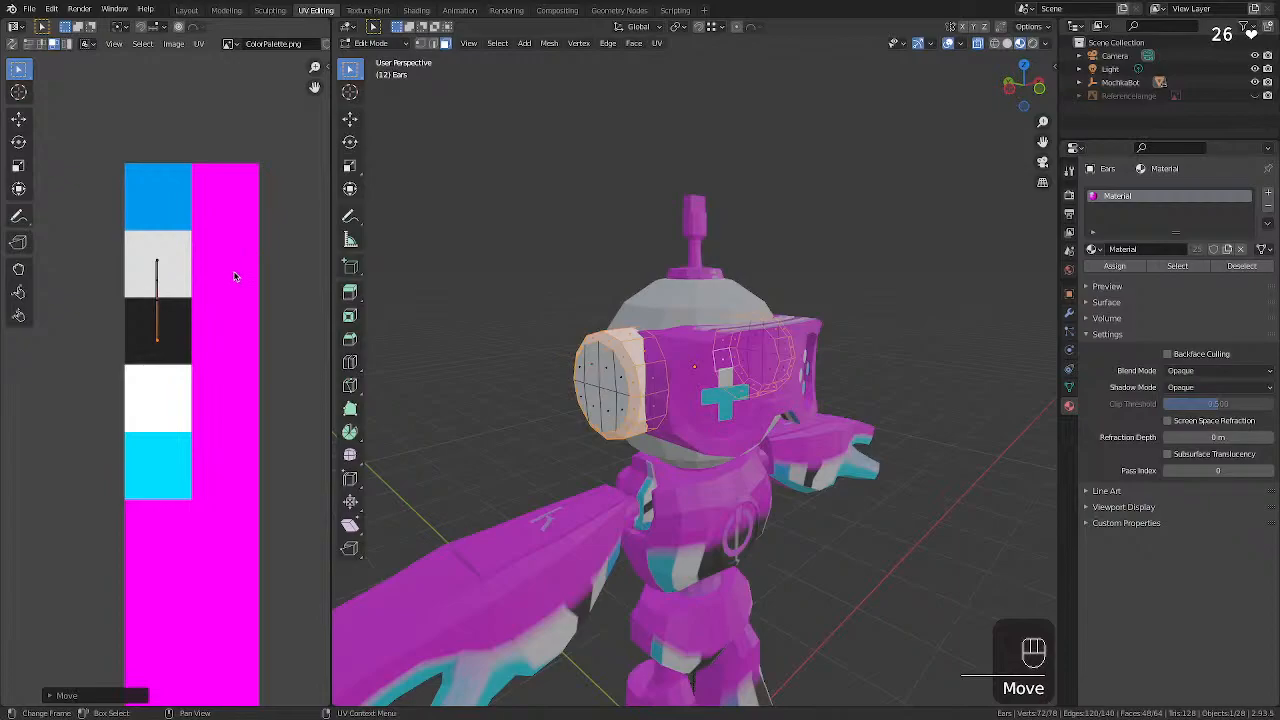
pyautogui.press('super+z')
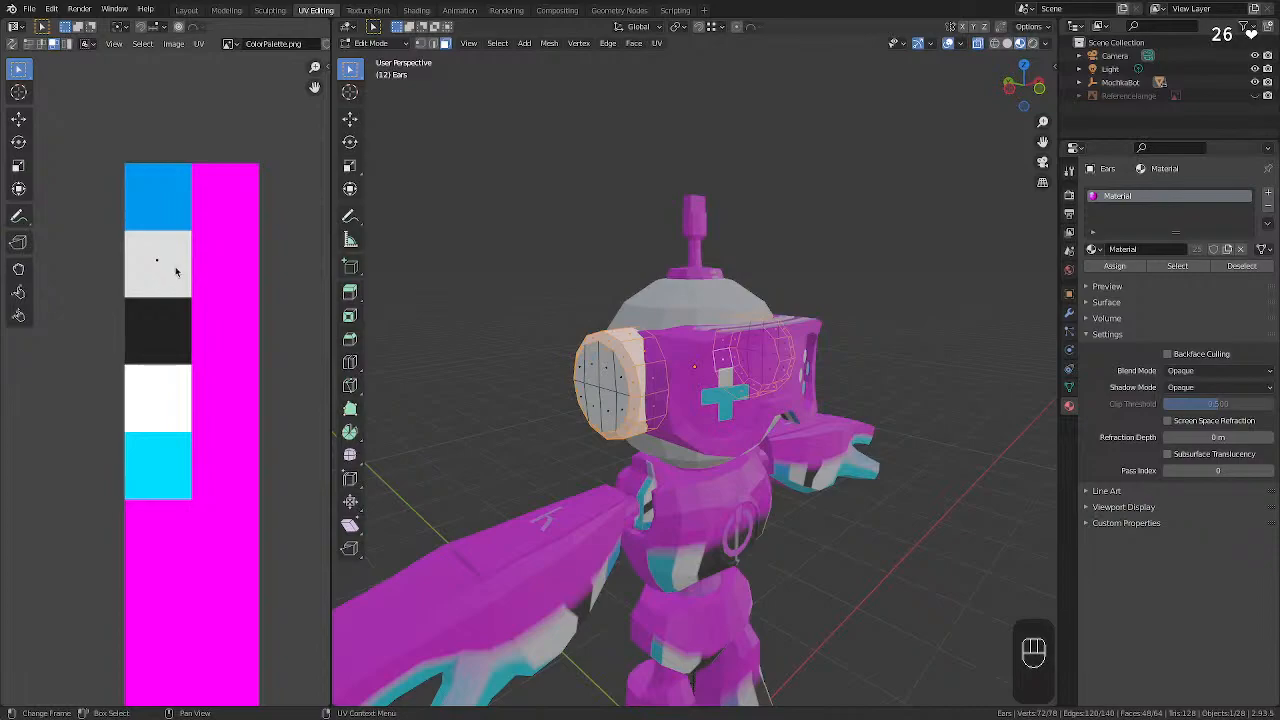
# Rip the rim and side UVs off the light grey point onto the white swatch, then clear the selection and leave Edit Mode.
pyautogui.press('v')
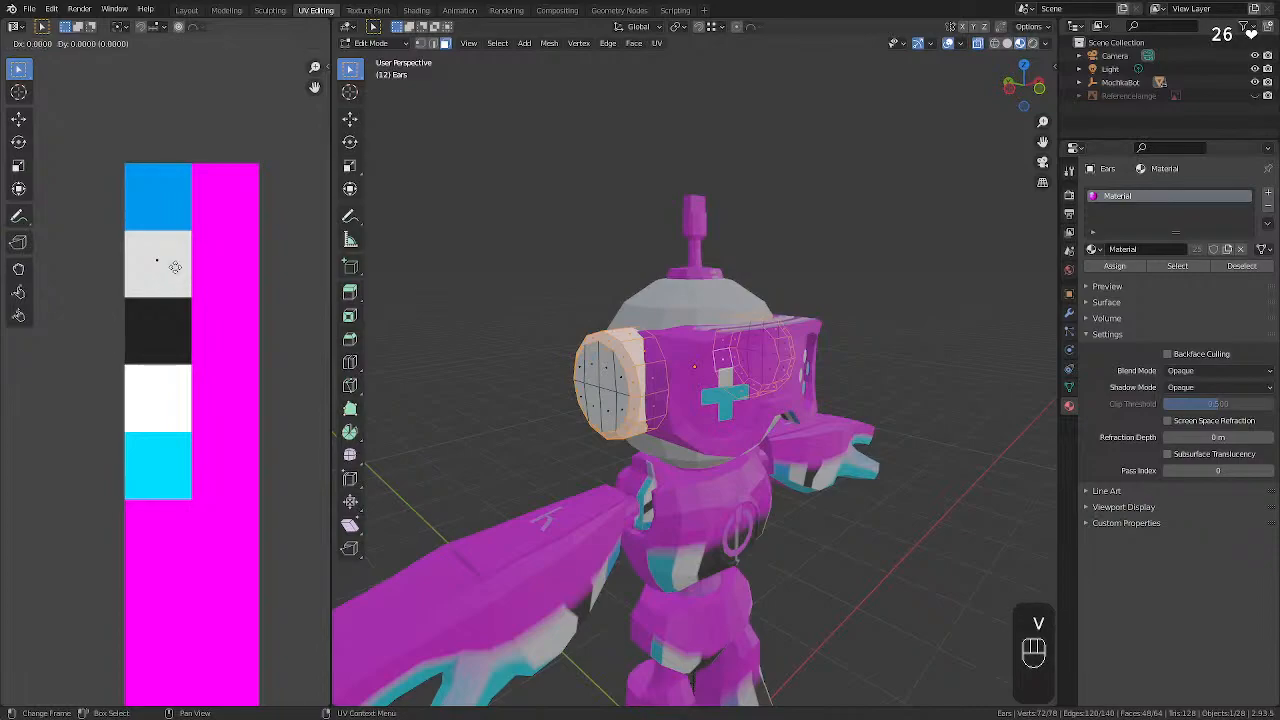
pyautogui.click(174, 406)
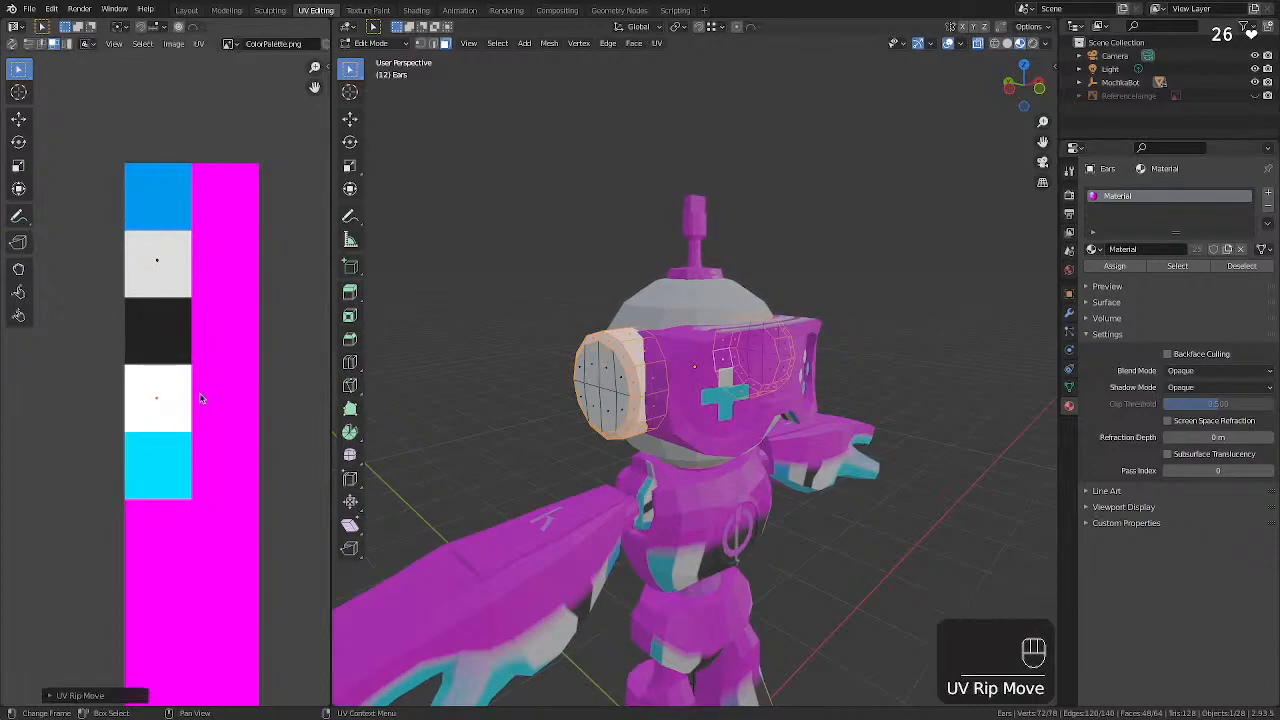
pyautogui.click(576, 268)
pyautogui.moveTo(578, 268); pyautogui.dragTo(560, 300, button='middle')
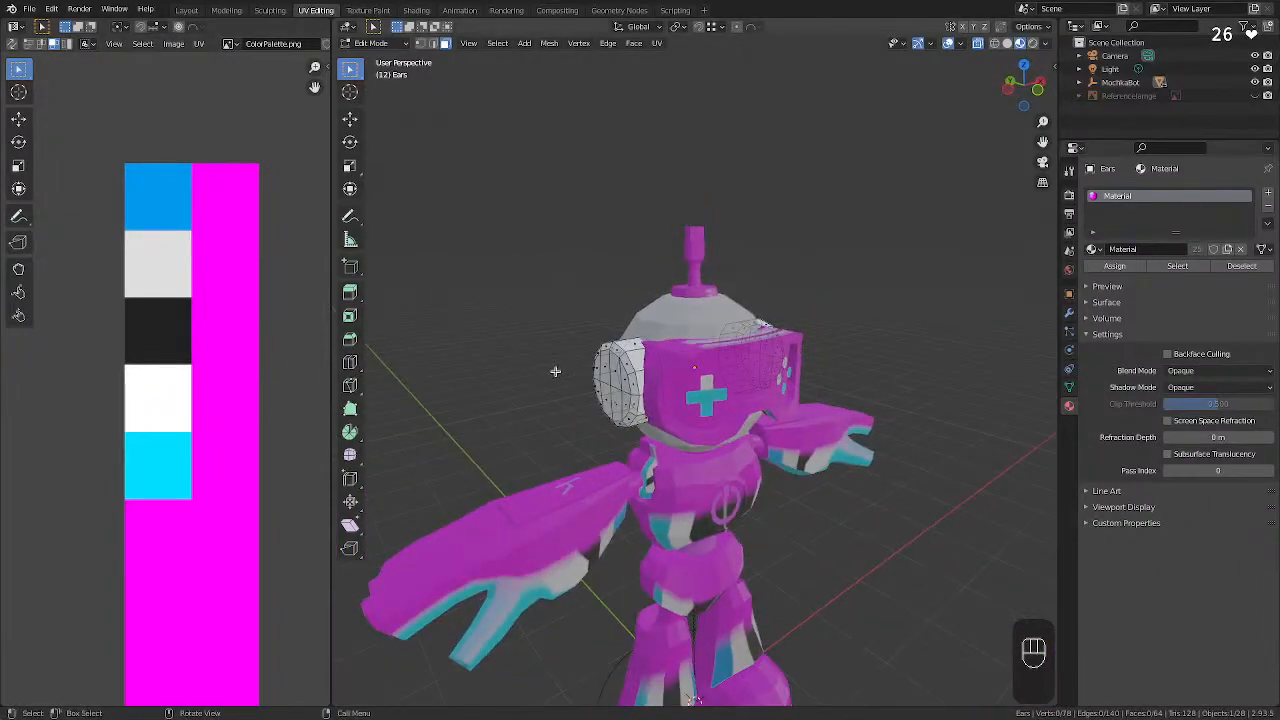
pyautogui.press('Tab')
pyautogui.click(610, 345)
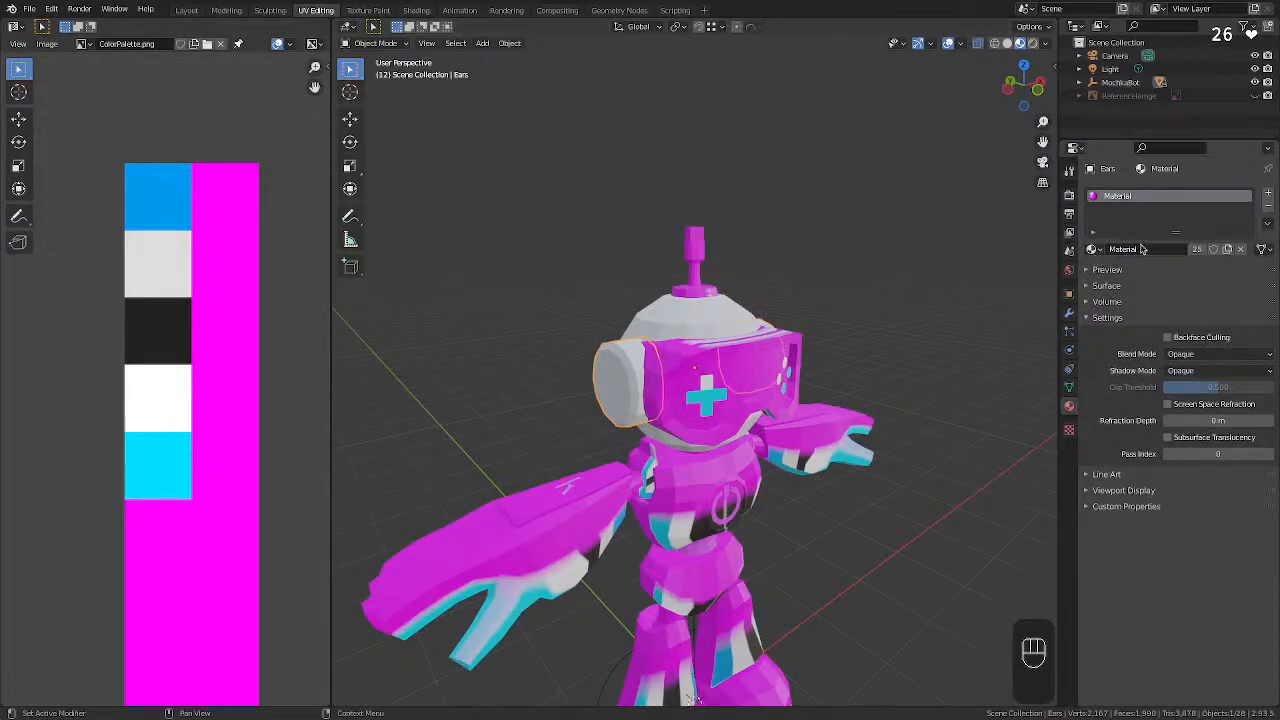
# Rename the ears' shared material to MainPalete and clear the object selection.
pyautogui.doubleClick(1124, 197)
pyautogui.press('BackSpace')
pyautogui.write('MainPalet')
pyautogui.press('Return')
pyautogui.click(524, 334)
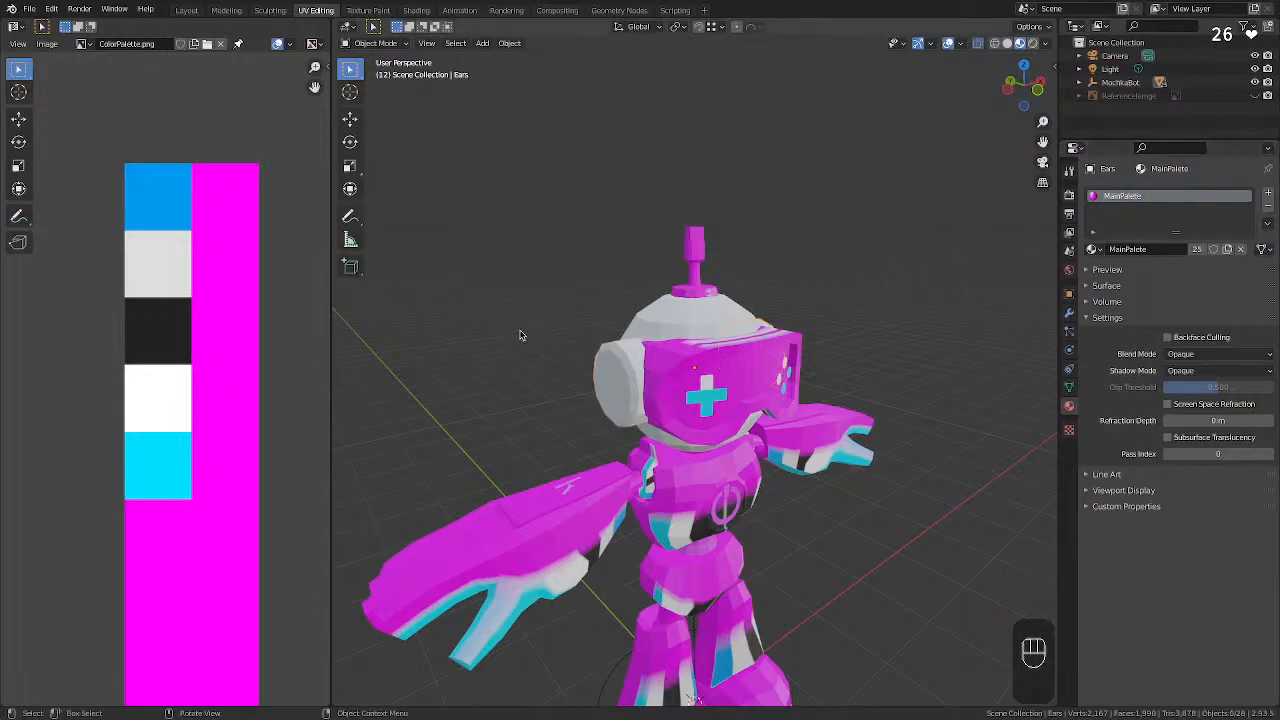
# Select the ears, enter Edit Mode and select all their faces and UVs.
pyautogui.click(634, 375)
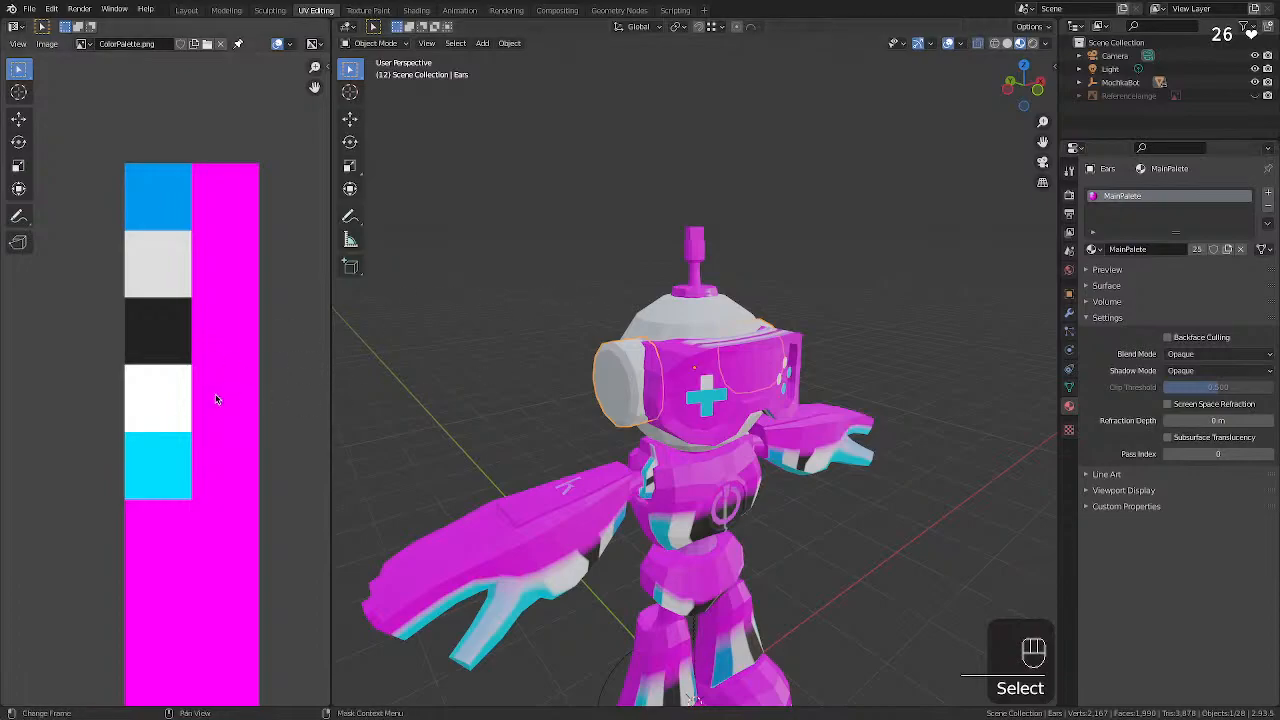
pyautogui.press('Tab')
pyautogui.moveTo(126, 378); pyautogui.dragTo(74, 464)
pyautogui.press('a')
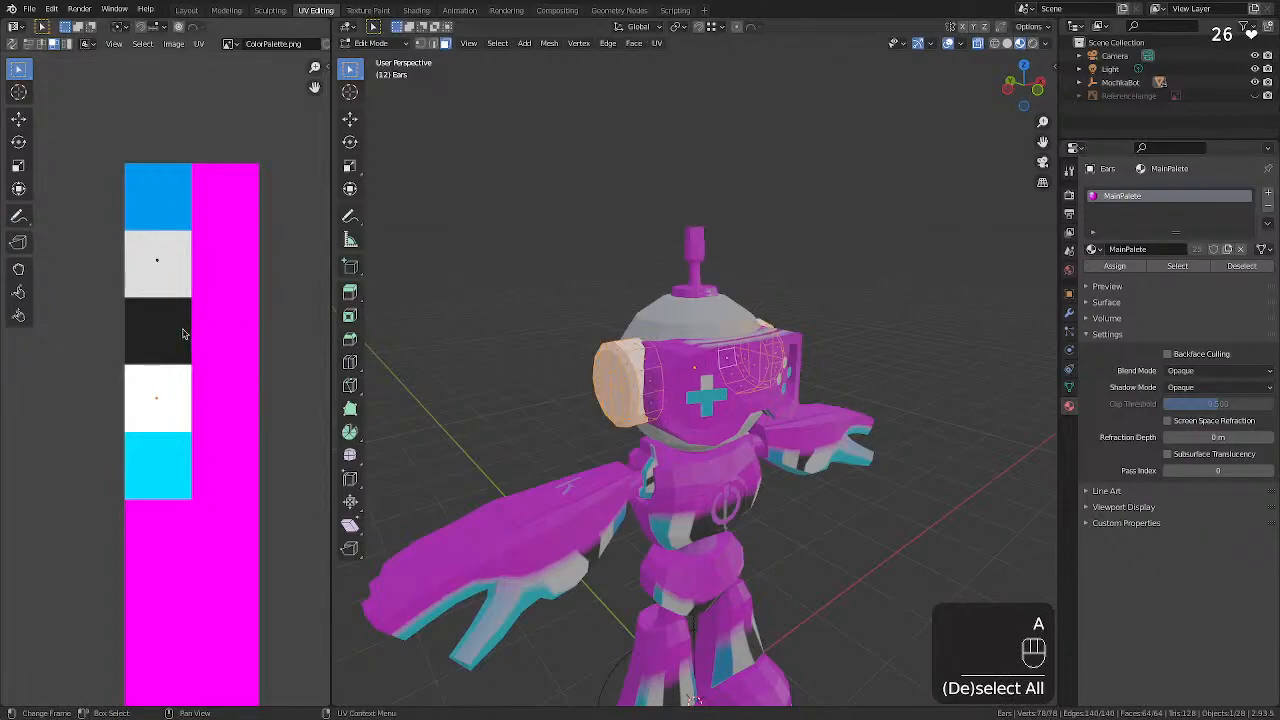
# Try to shift the ears' UV point within the light grey swatch, then clear the selection.
pyautogui.moveTo(143, 251); pyautogui.dragTo(164, 267)
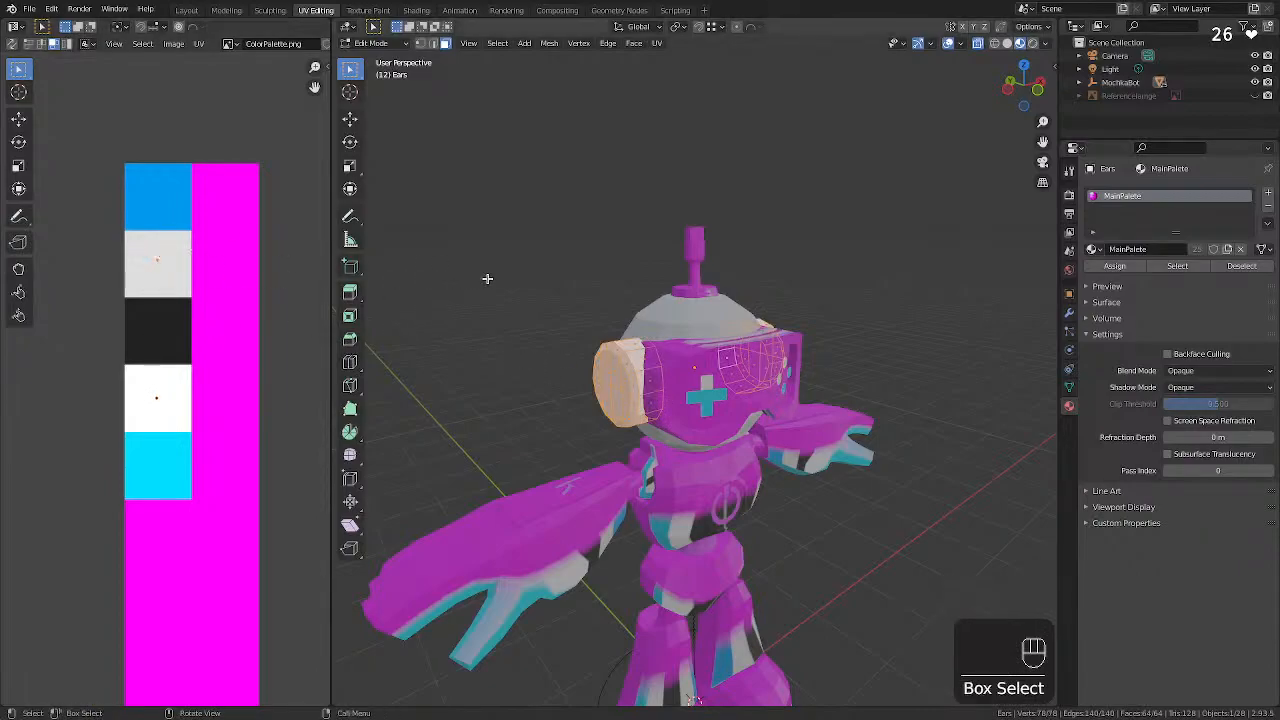
pyautogui.moveTo(486, 277); pyautogui.dragTo(563, 283, button='middle')
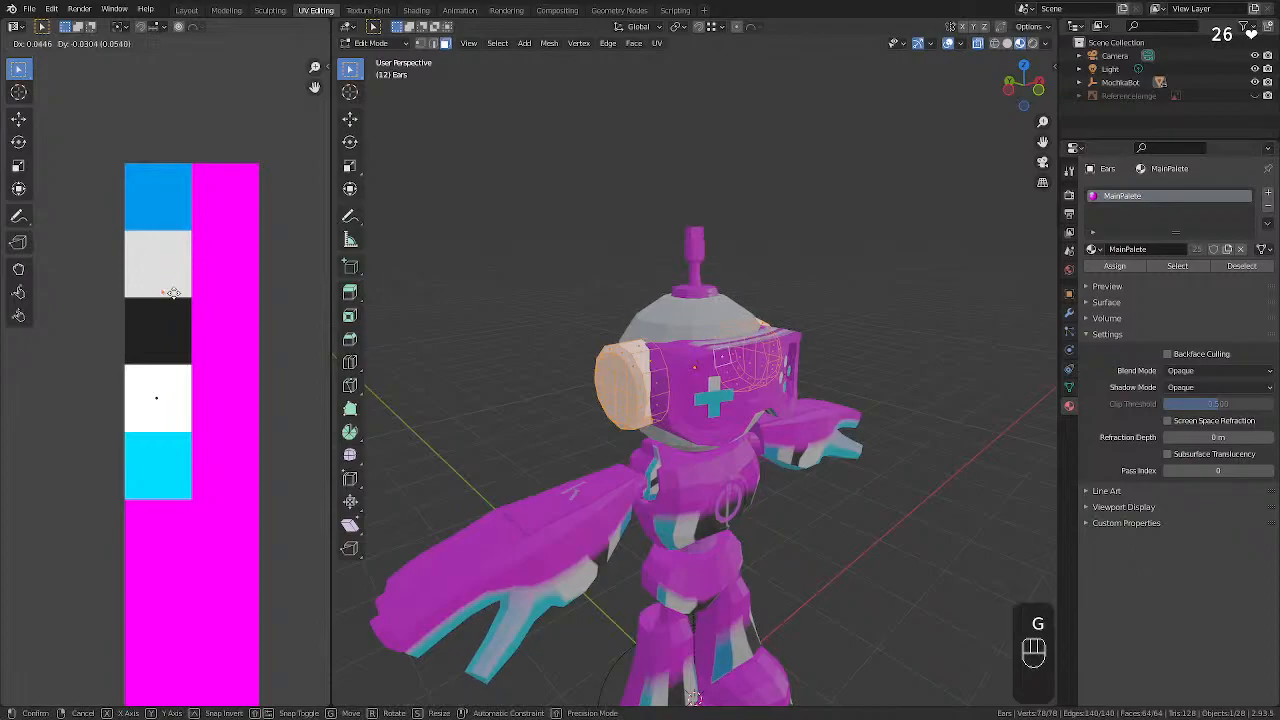
pyautogui.click(167, 268)
pyautogui.click(606, 330)
pyautogui.moveTo(606, 330); pyautogui.dragTo(505, 336, button='middle')
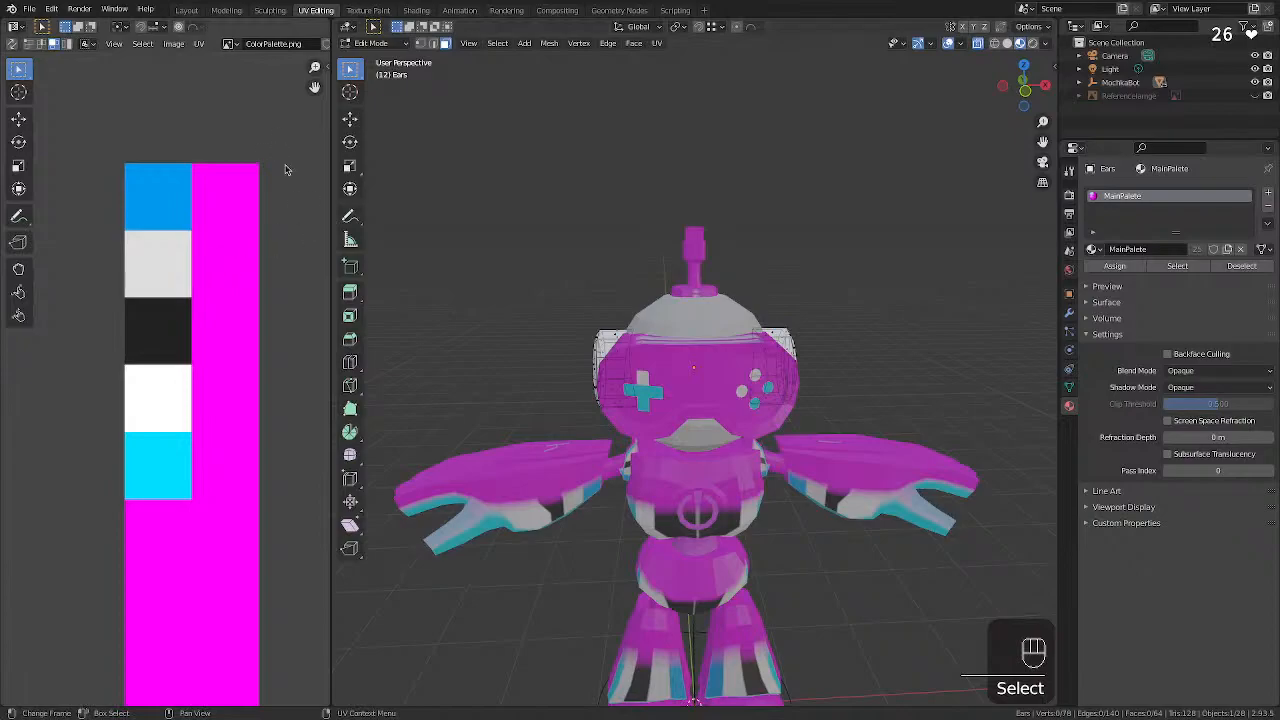
# Select the side faces of the ear beside the cross-shaped button, move their UVs onto the white swatch, and clear the selection.
pyautogui.scroll(2, 214, 230)
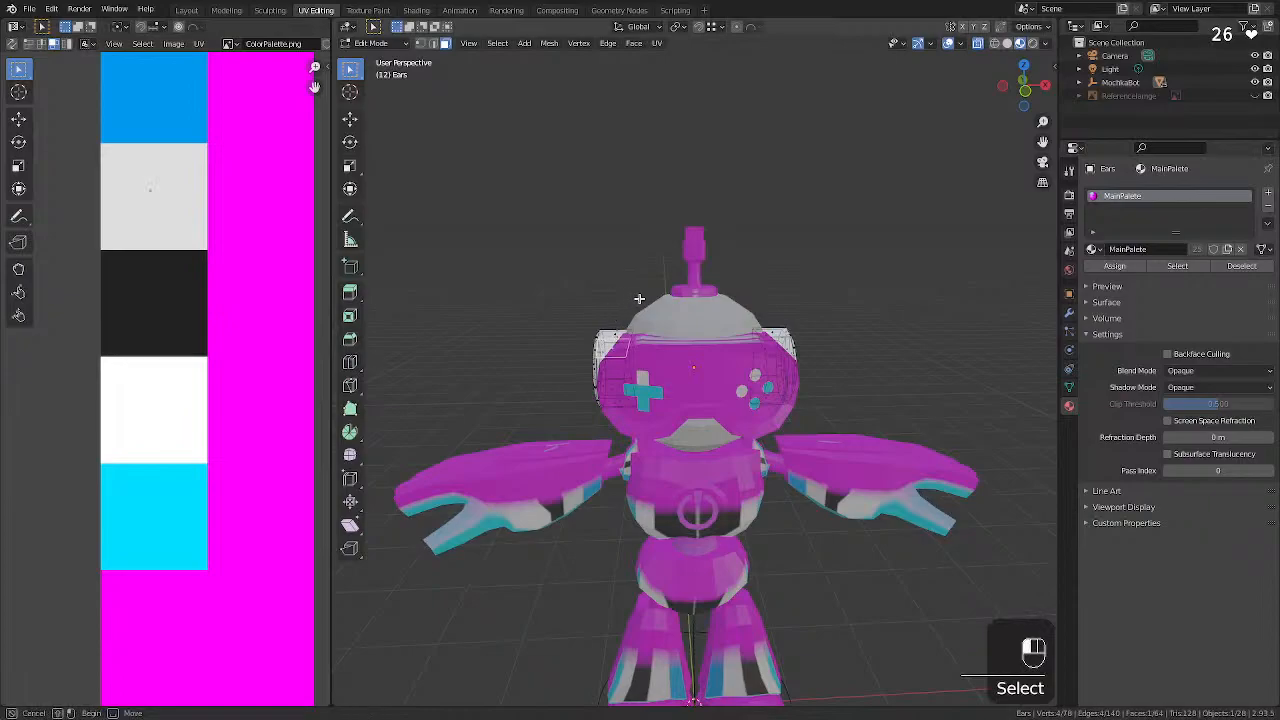
pyautogui.moveTo(636, 300); pyautogui.dragTo(610, 458)
pyautogui.moveTo(600, 450); pyautogui.dragTo(374, 363, button='middle')
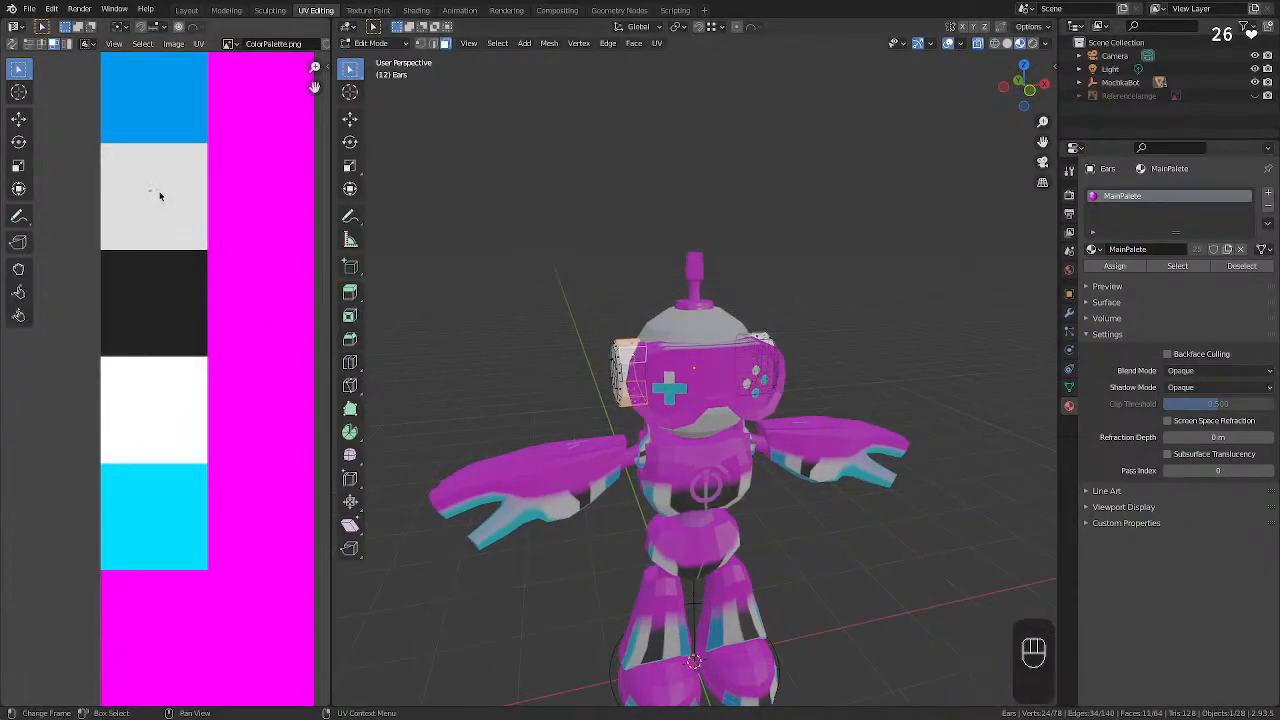
pyautogui.press('g')
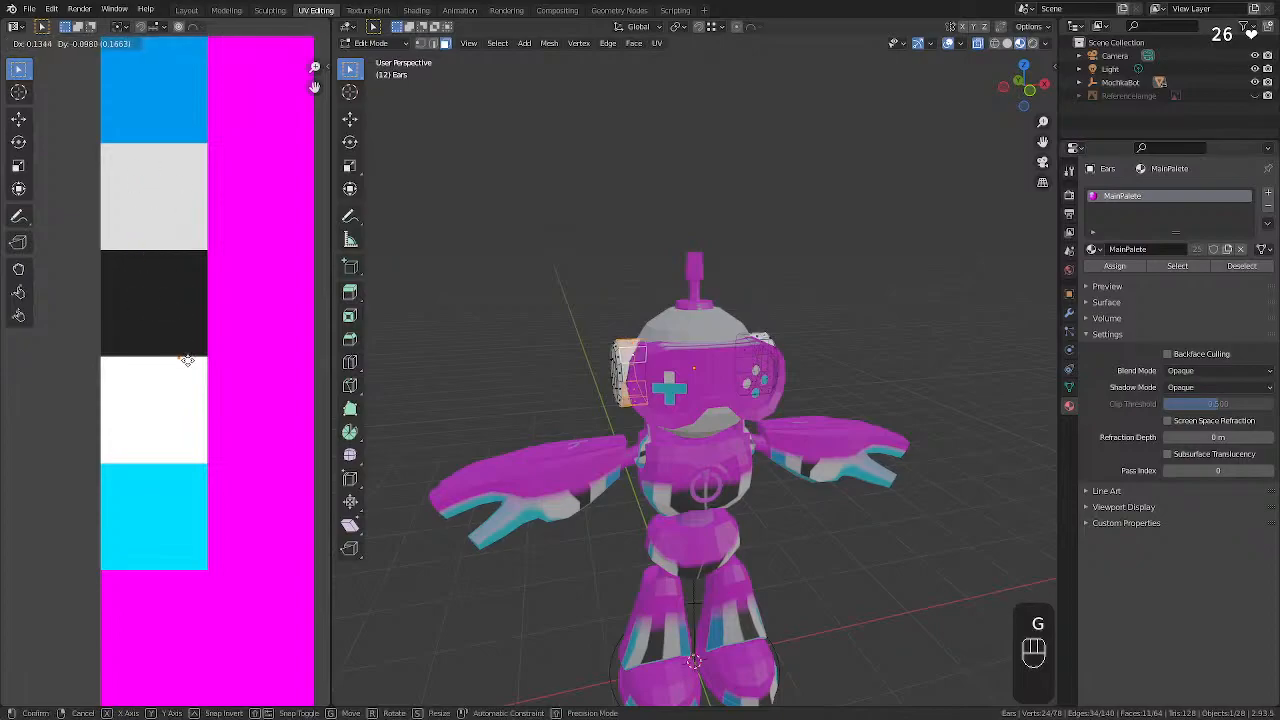
pyautogui.click(163, 419)
pyautogui.click(506, 309)
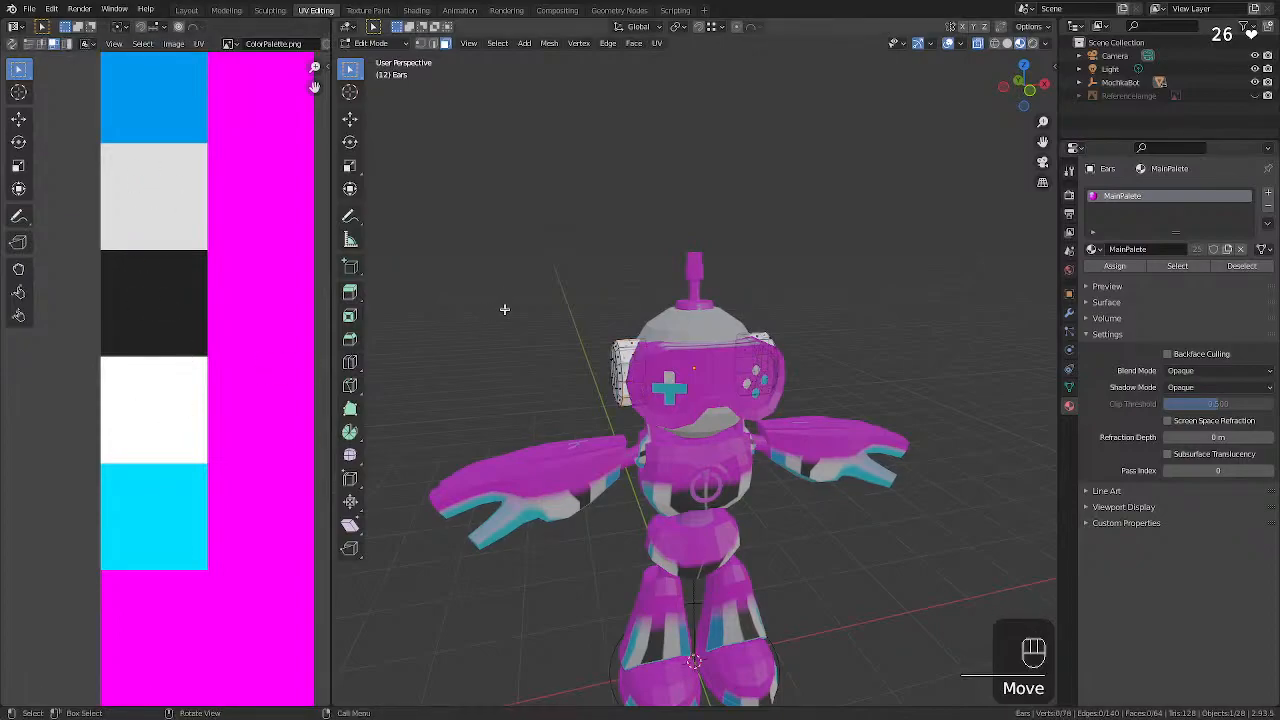
# Select the run of bevelled rim faces around the flat outer disc of the ear beside the cross-shaped button.
pyautogui.moveTo(508, 309); pyautogui.dragTo(618, 327, button='middle')
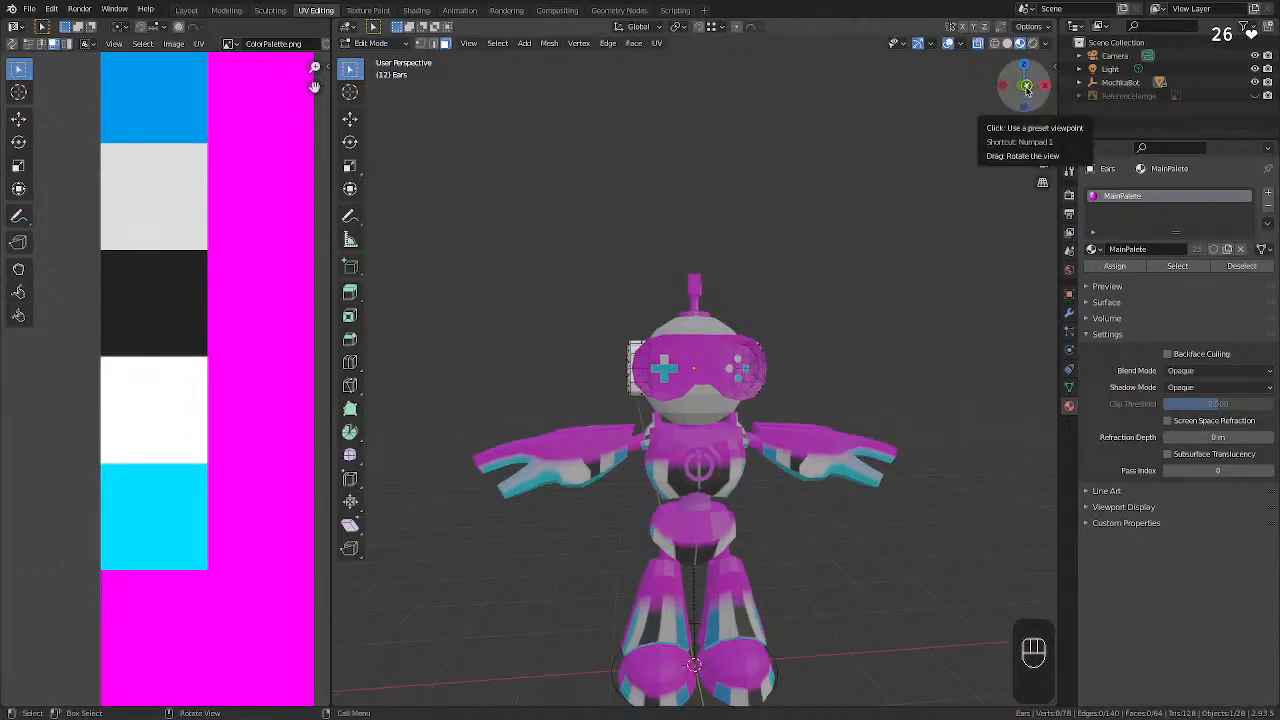
pyautogui.scroll(4, 540, 347)
pyautogui.moveTo(514, 349); pyautogui.dragTo(630, 392, button='middle')
pyautogui.keyDown('alt'); pyautogui.click(618, 443); pyautogui.keyUp('alt')
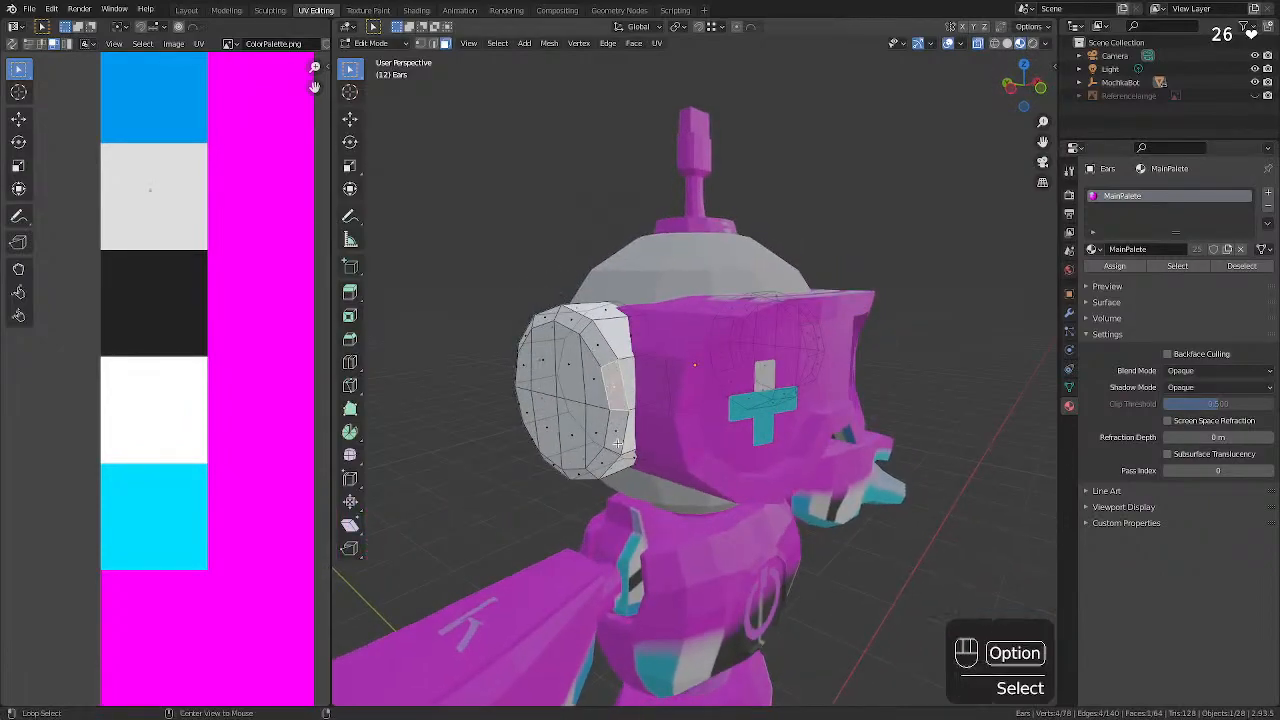
pyautogui.keyDown('ctrl'); pyautogui.click(601, 461); pyautogui.keyUp('ctrl')
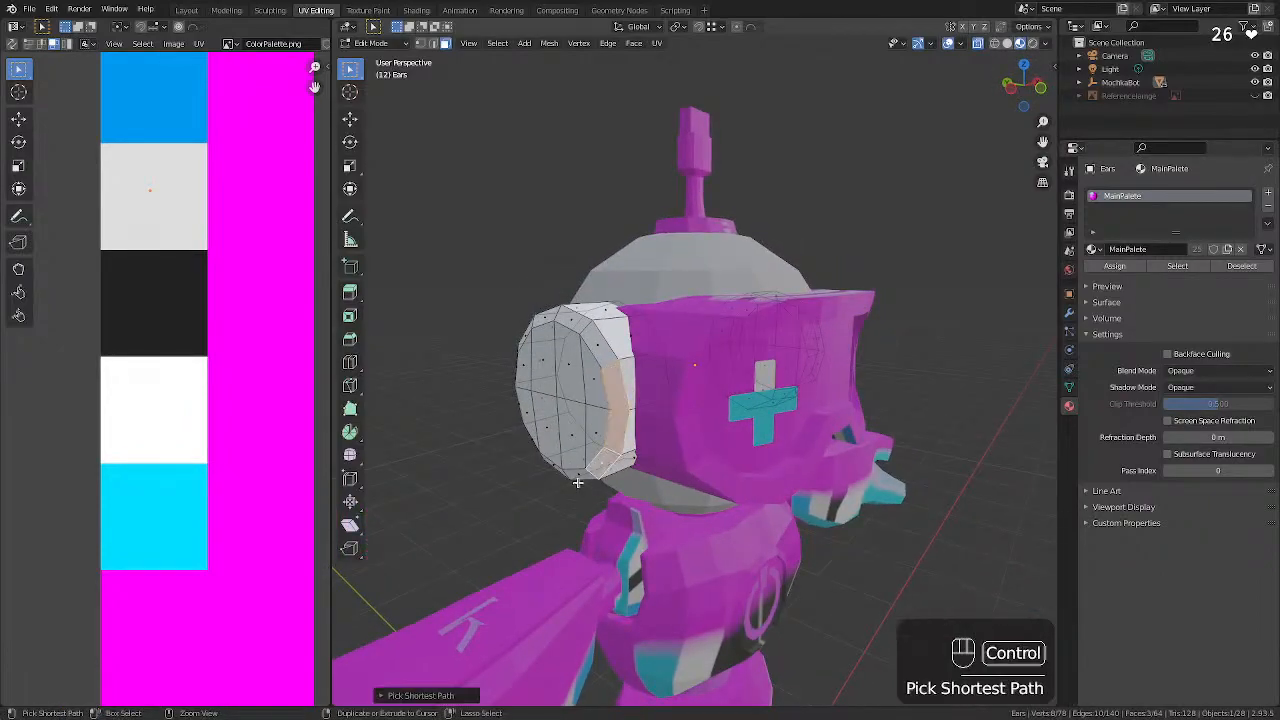
pyautogui.keyDown('ctrl'); pyautogui.keyDown('shift'); pyautogui.click(574, 476); pyautogui.keyUp('shift'); pyautogui.keyUp('ctrl')
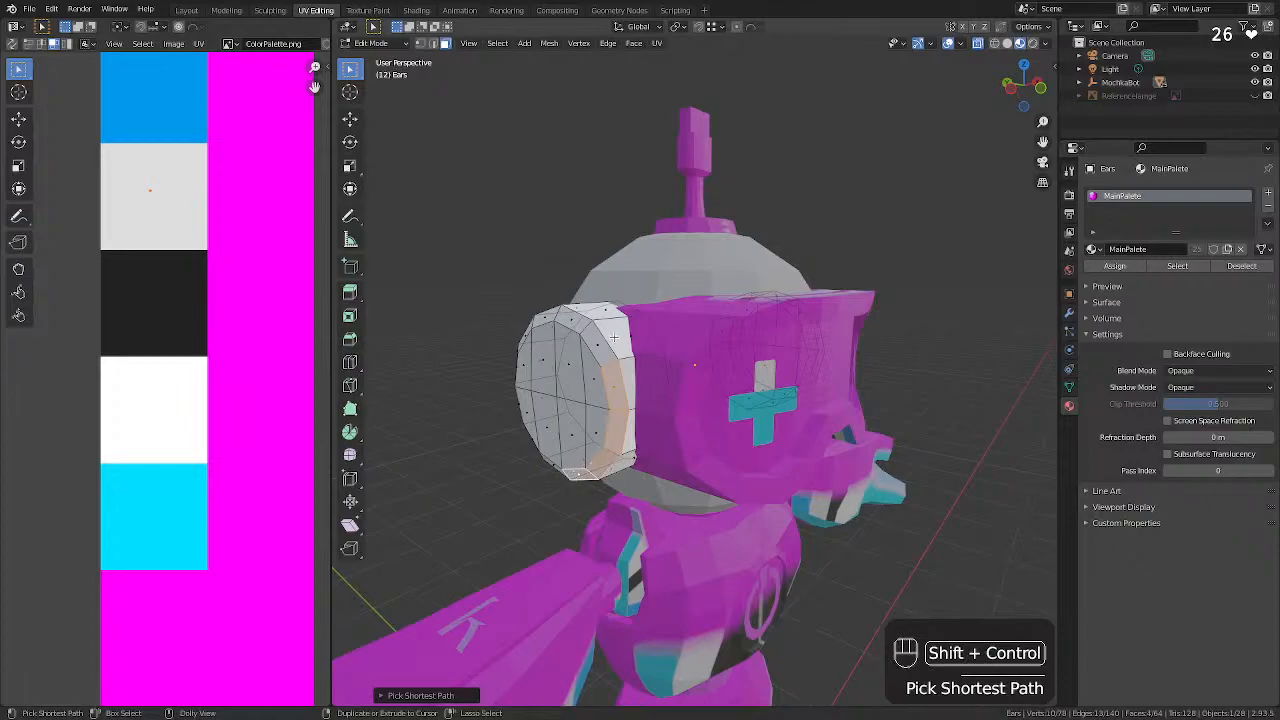
pyautogui.keyDown('alt'); pyautogui.click(612, 438); pyautogui.keyUp('alt')
pyautogui.click(611, 440)
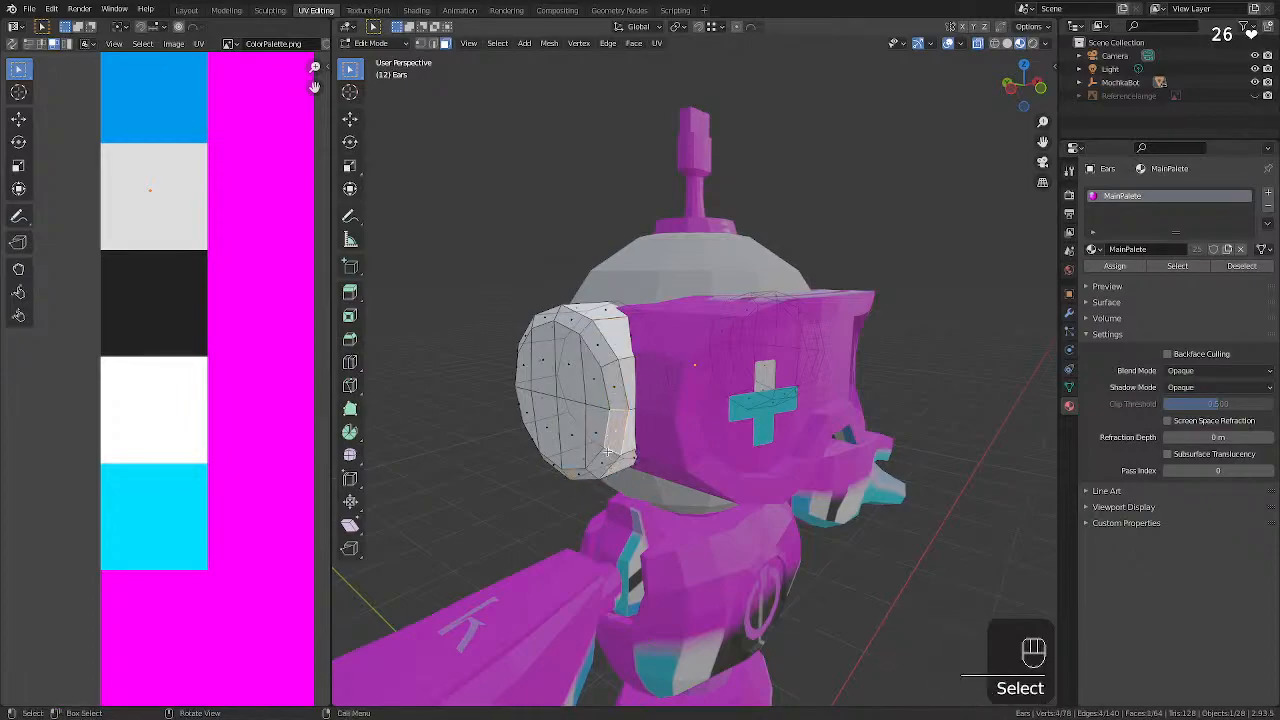
pyautogui.keyDown('alt'); pyautogui.keyDown('shift'); pyautogui.click(602, 472); pyautogui.keyUp('shift'); pyautogui.keyUp('alt')
pyautogui.click(616, 390)
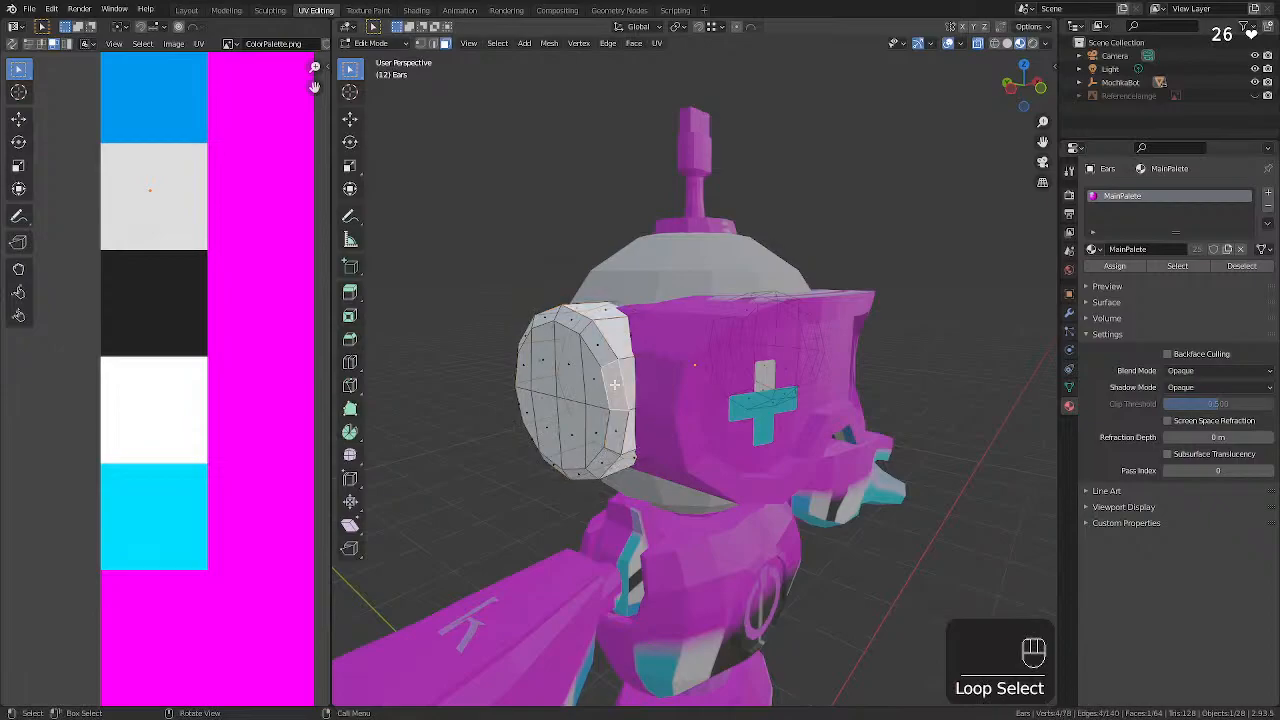
pyautogui.keyDown('alt'); pyautogui.click(572, 330); pyautogui.keyUp('alt')
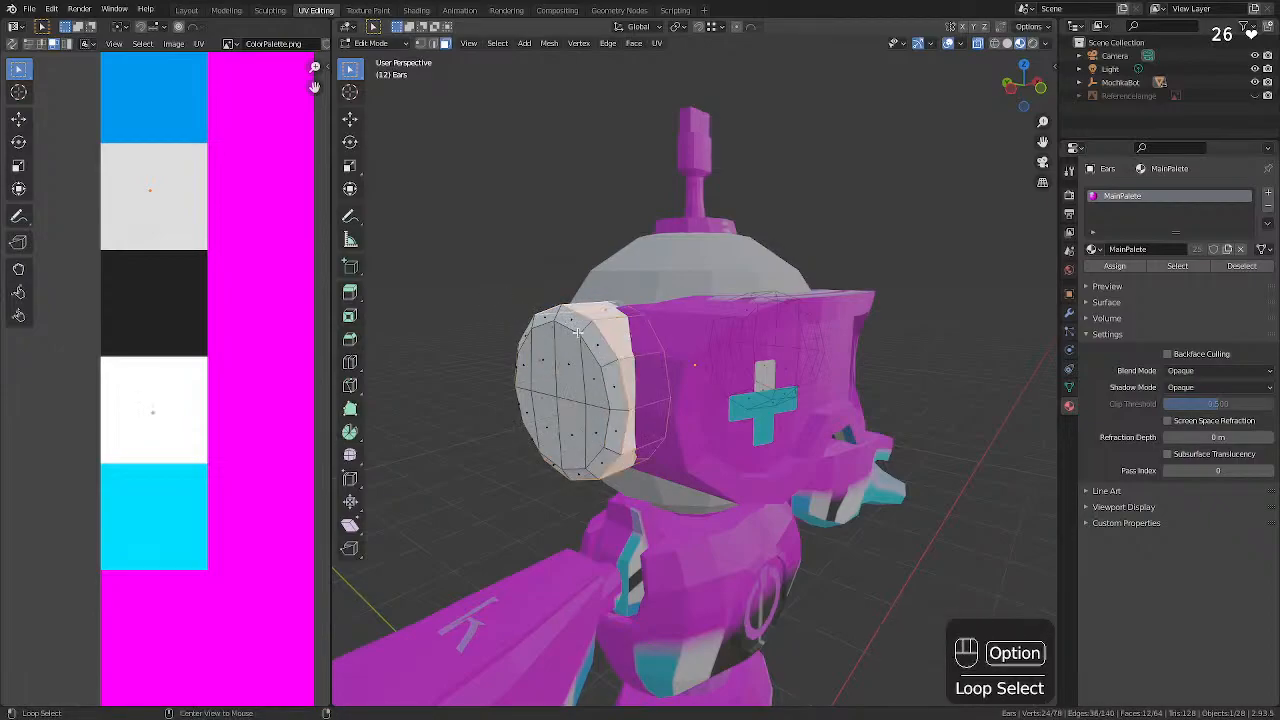
# Select the ring of rim faces around the outer cap of the ear beside the plus sign and move their UVs onto the white swatch.
pyautogui.click(598, 343)
pyautogui.keyDown('ctrl'); pyautogui.click(611, 392); pyautogui.keyUp('ctrl')
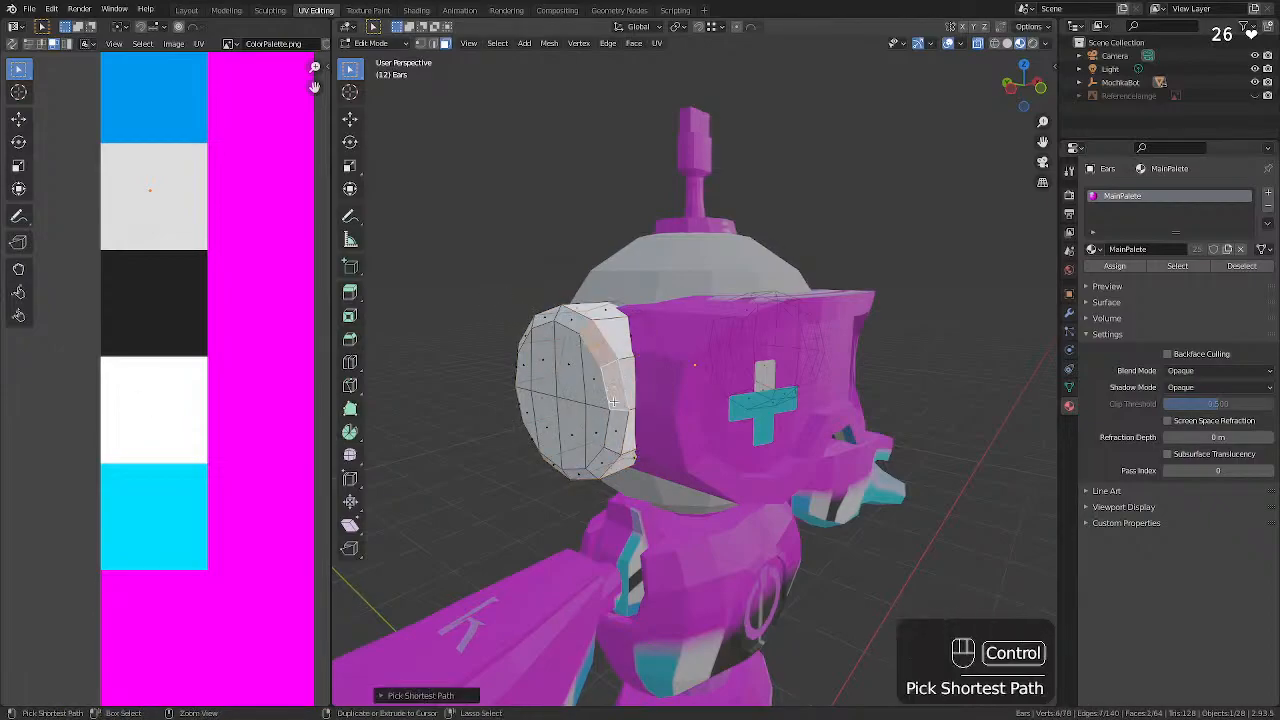
pyautogui.keyDown('ctrl'); pyautogui.click(614, 430); pyautogui.keyUp('ctrl')
pyautogui.keyDown('ctrl'); pyautogui.click(554, 467); pyautogui.keyUp('ctrl')
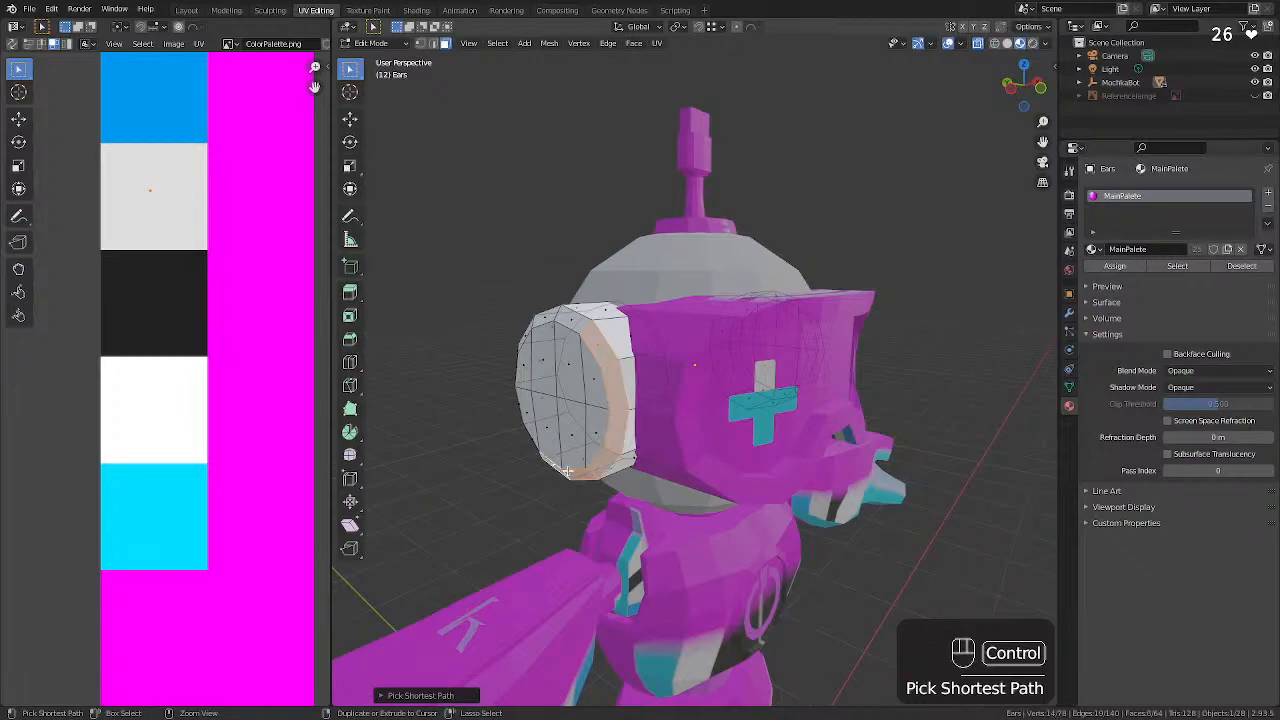
pyautogui.moveTo(554, 467); pyautogui.dragTo(631, 368, button='middle')
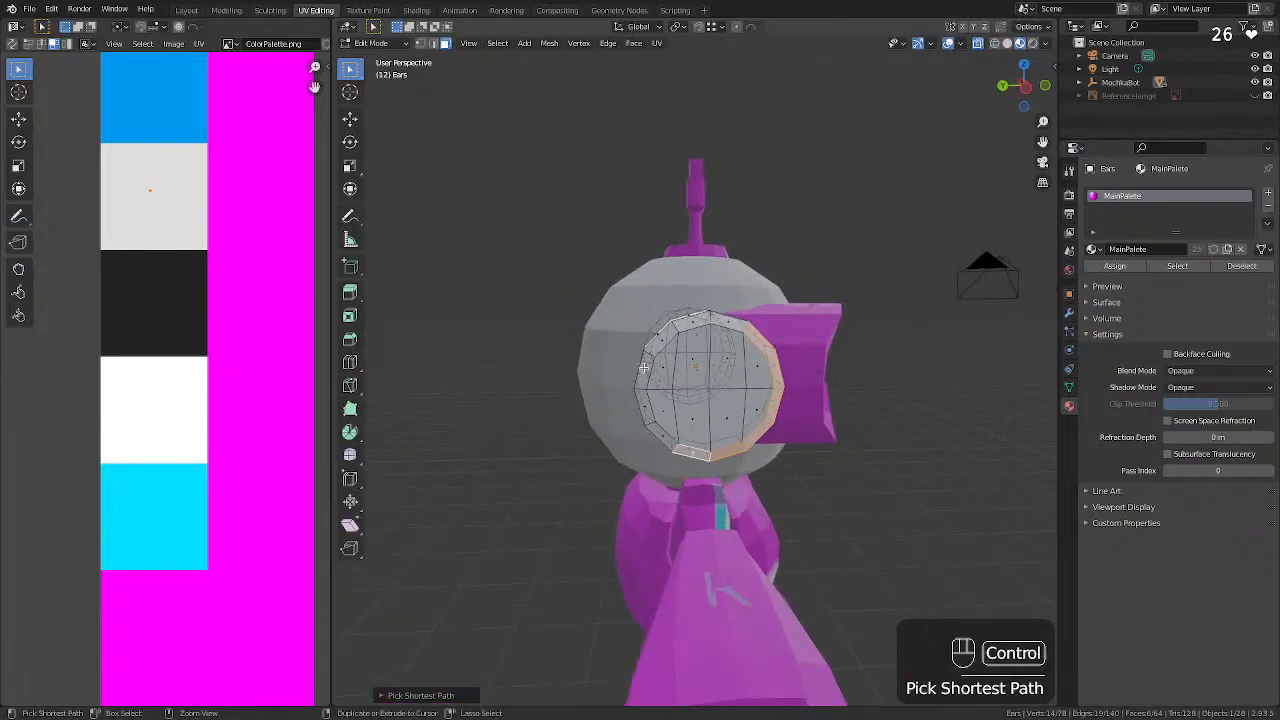
pyautogui.keyDown('ctrl'); pyautogui.click(644, 368); pyautogui.keyUp('ctrl')
pyautogui.keyDown('ctrl'); pyautogui.click(723, 319); pyautogui.keyUp('ctrl')
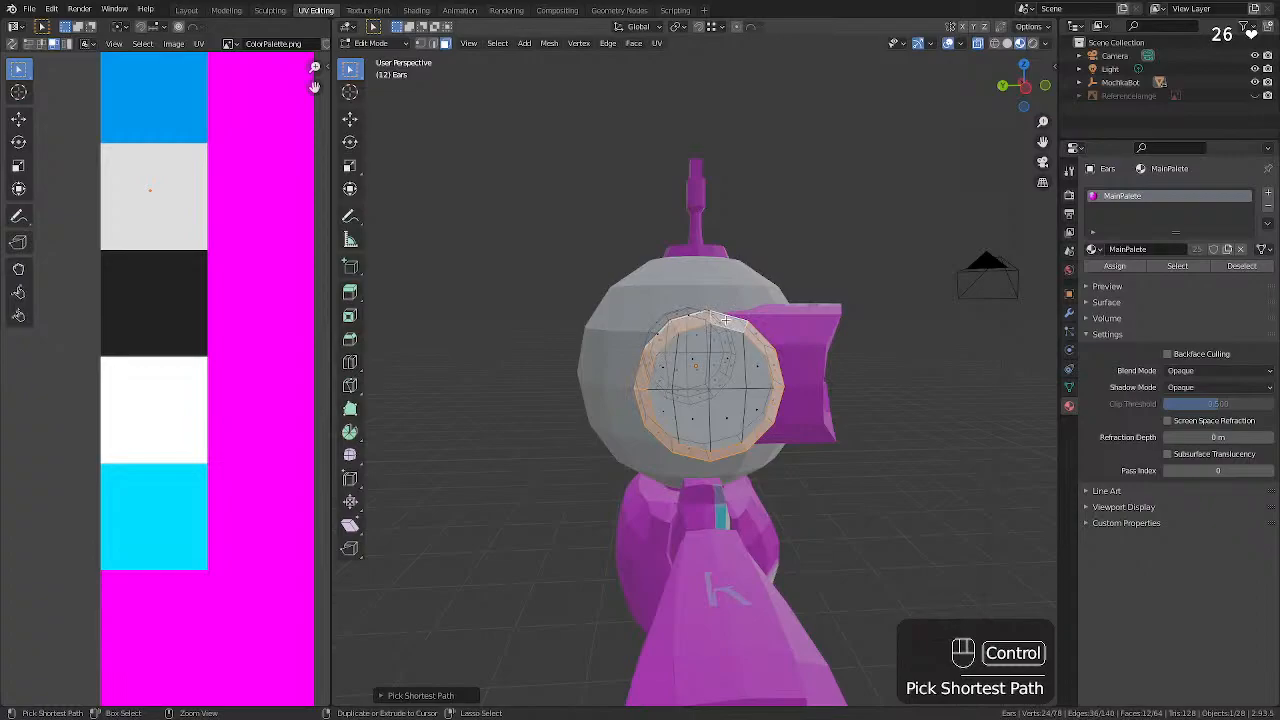
pyautogui.moveTo(723, 319); pyautogui.dragTo(163, 202, button='middle')
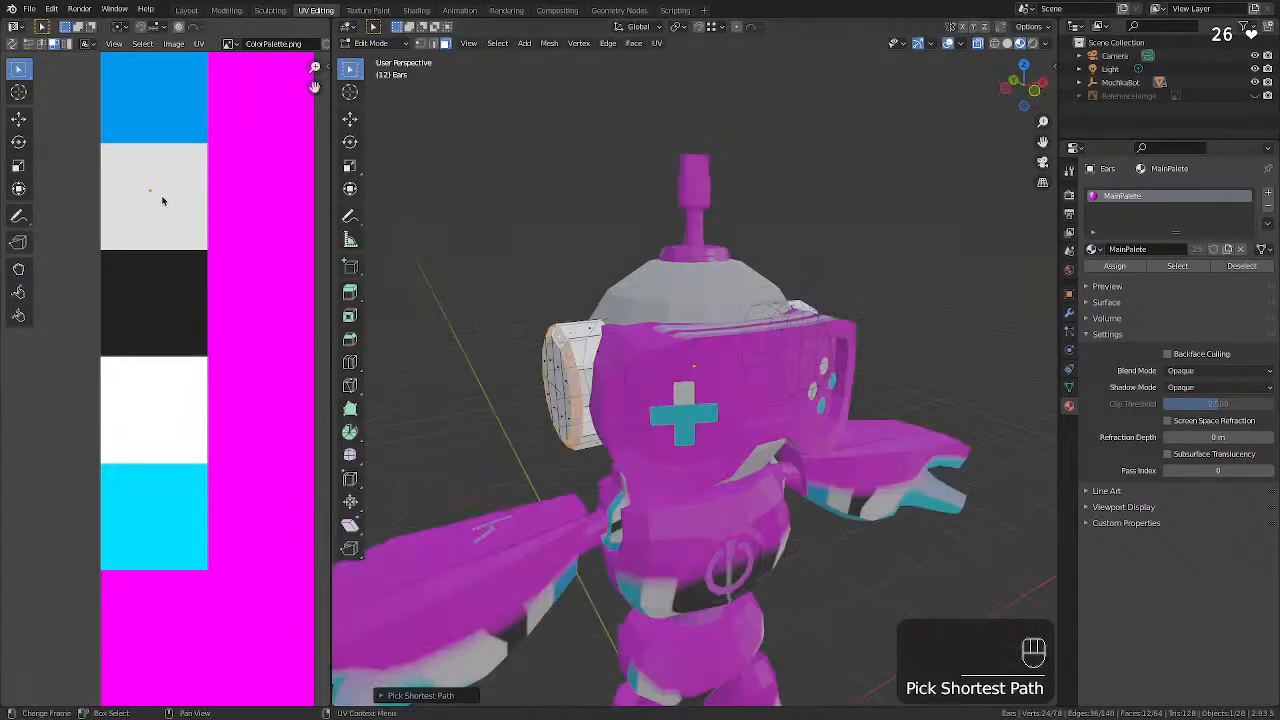
pyautogui.press('g')
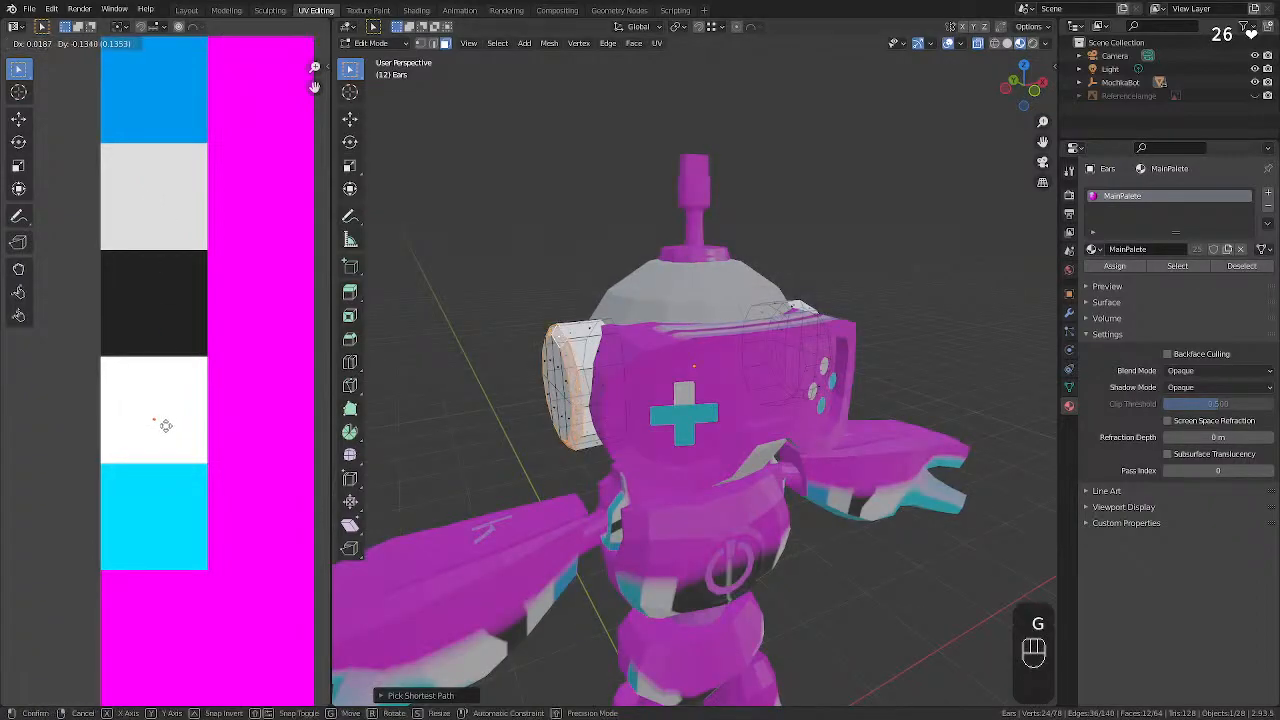
pyautogui.click(166, 418)
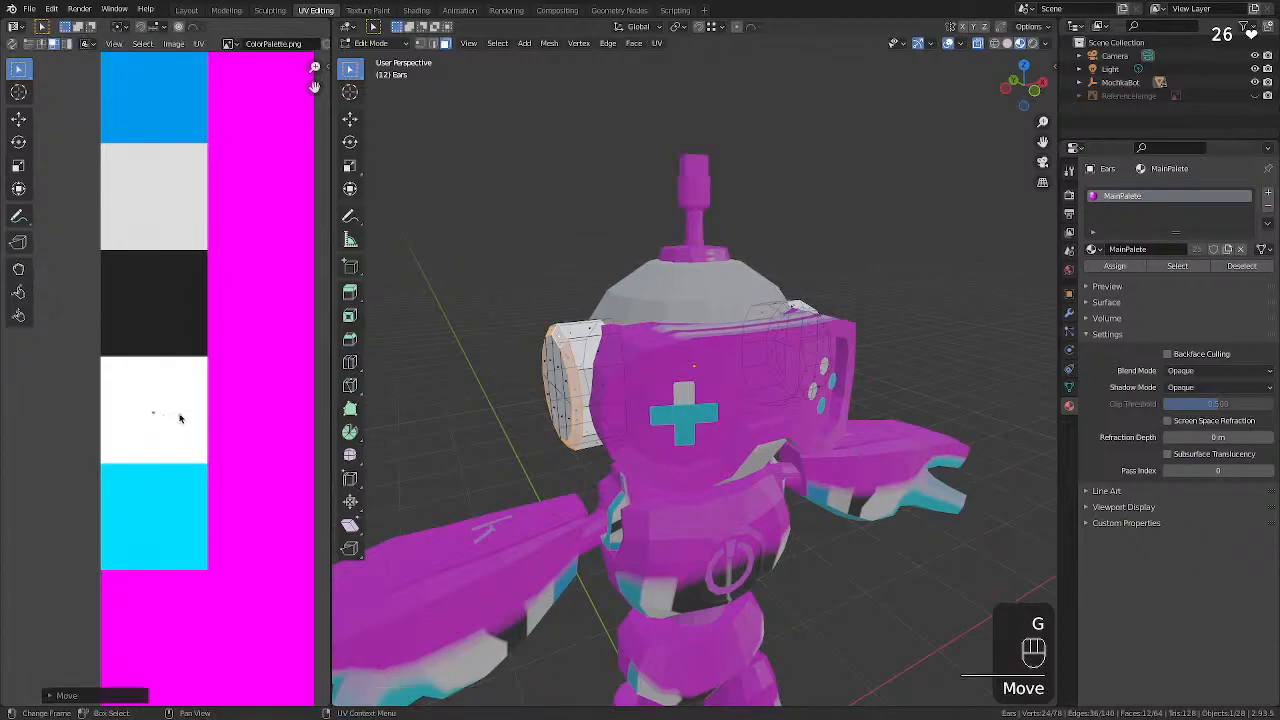
pyautogui.moveTo(830, 285); pyautogui.dragTo(680, 280, button='middle')
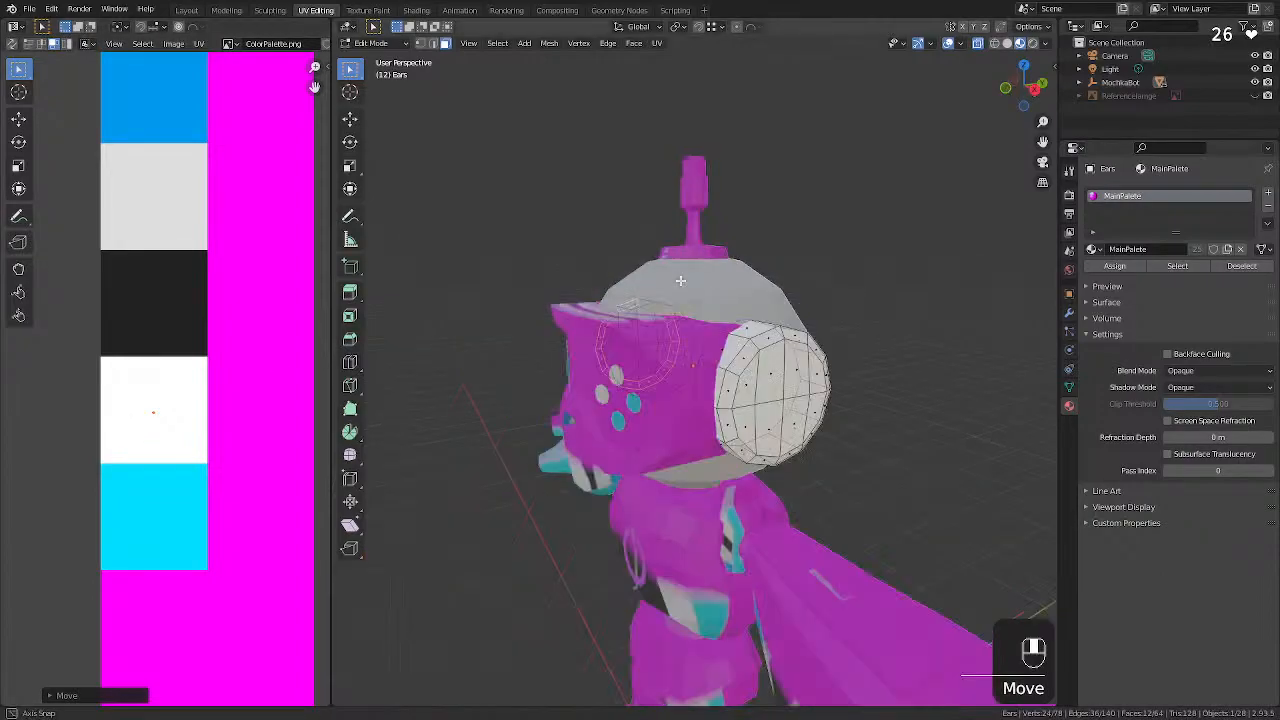
pyautogui.click(731, 365)
pyautogui.keyDown('shift'); pyautogui.click(757, 464); pyautogui.keyUp('shift')
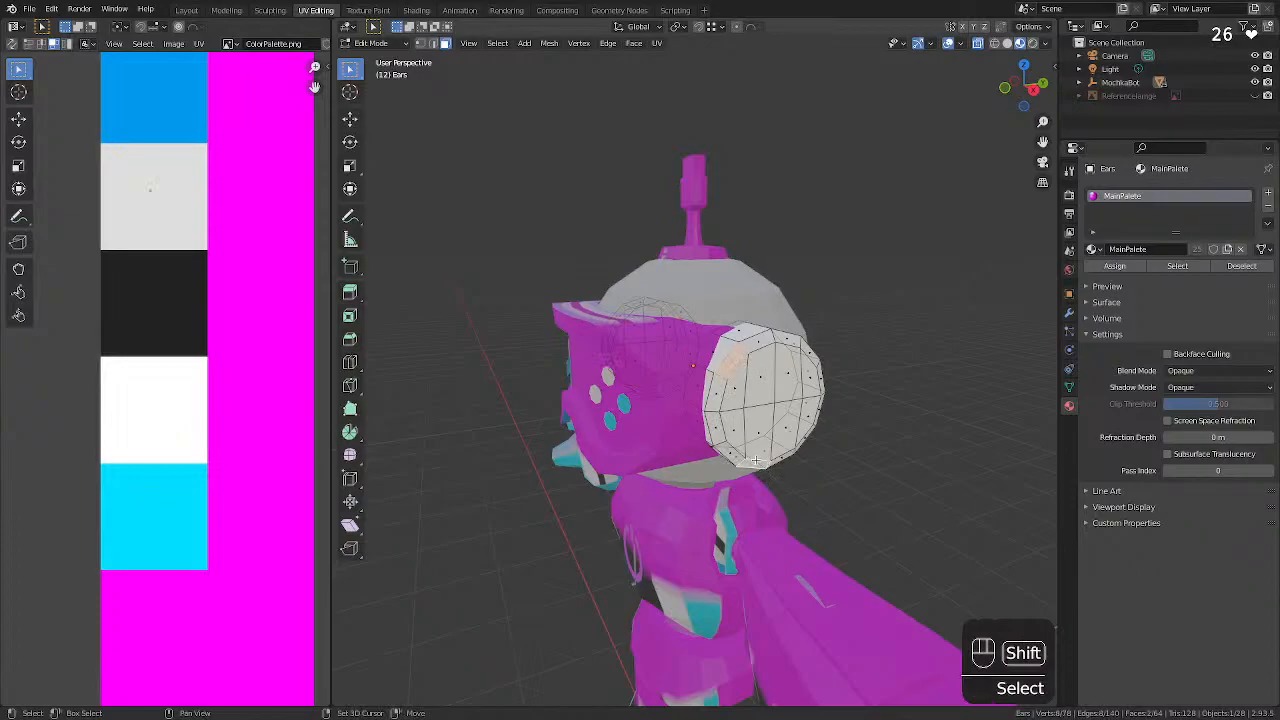
pyautogui.keyDown('ctrl'); pyautogui.click(734, 451); pyautogui.keyUp('ctrl')
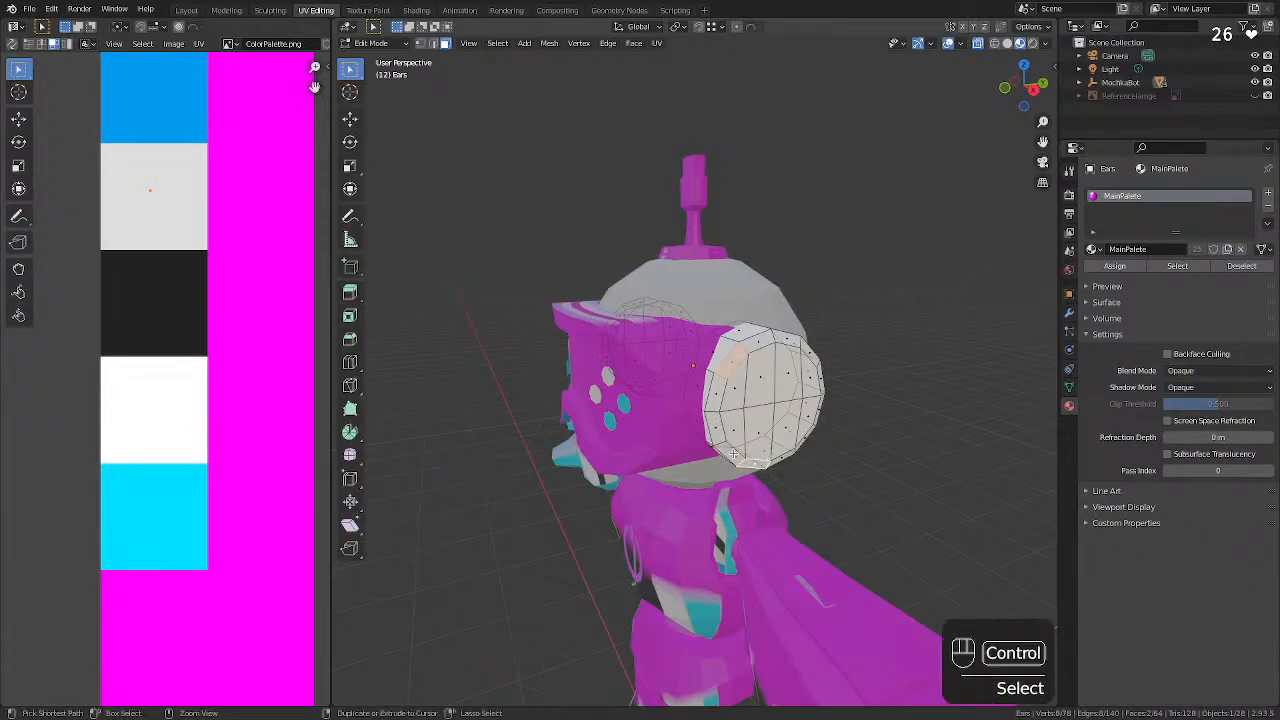
pyautogui.keyDown('ctrl'); pyautogui.click(761, 337); pyautogui.keyUp('ctrl')
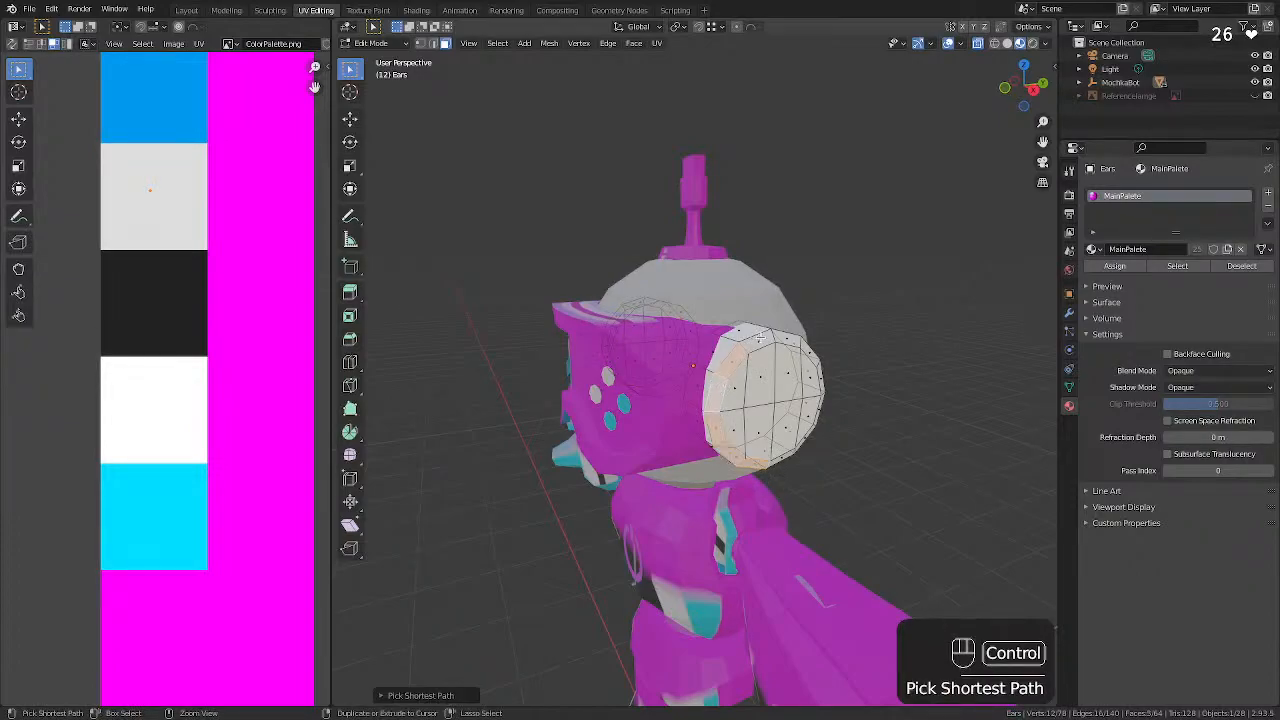
pyautogui.keyDown('ctrl'); pyautogui.click(820, 388); pyautogui.keyUp('ctrl')
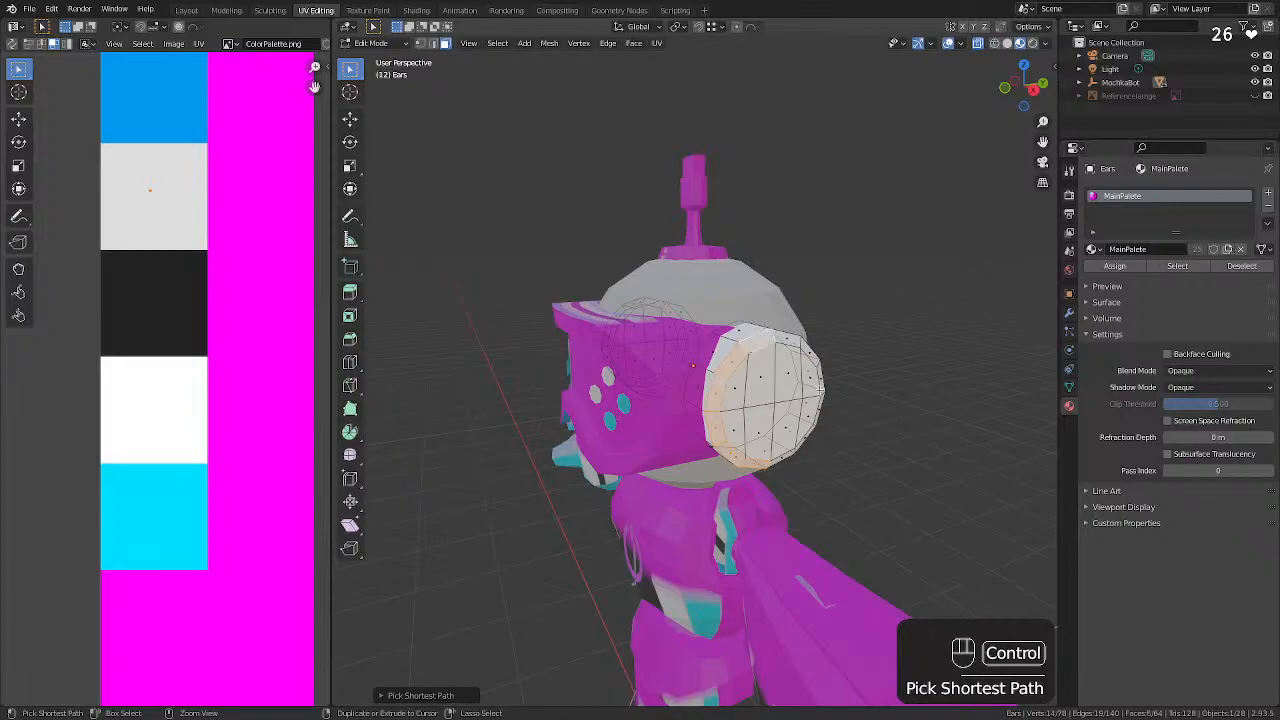
pyautogui.keyDown('ctrl'); pyautogui.click(822, 388); pyautogui.keyUp('ctrl')
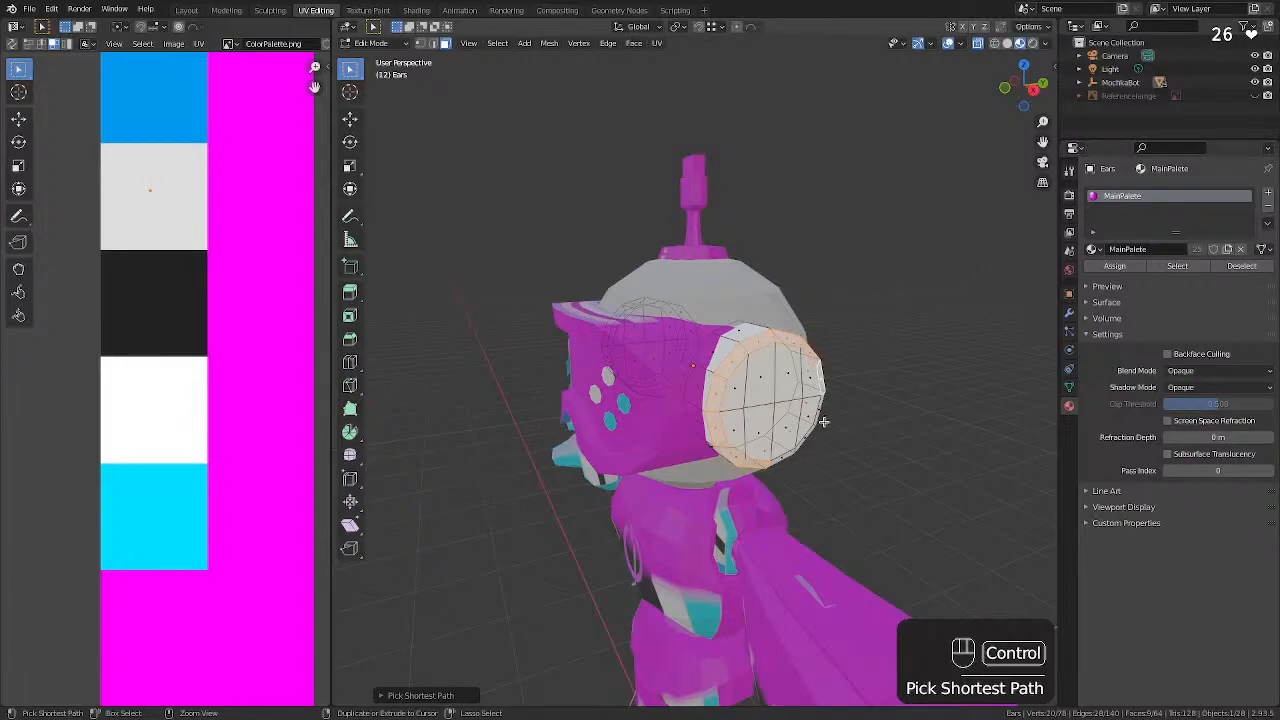
pyautogui.keyDown('ctrl'); pyautogui.click(783, 454); pyautogui.keyUp('ctrl')
pyautogui.moveTo(775, 408); pyautogui.dragTo(751, 366, button='middle')
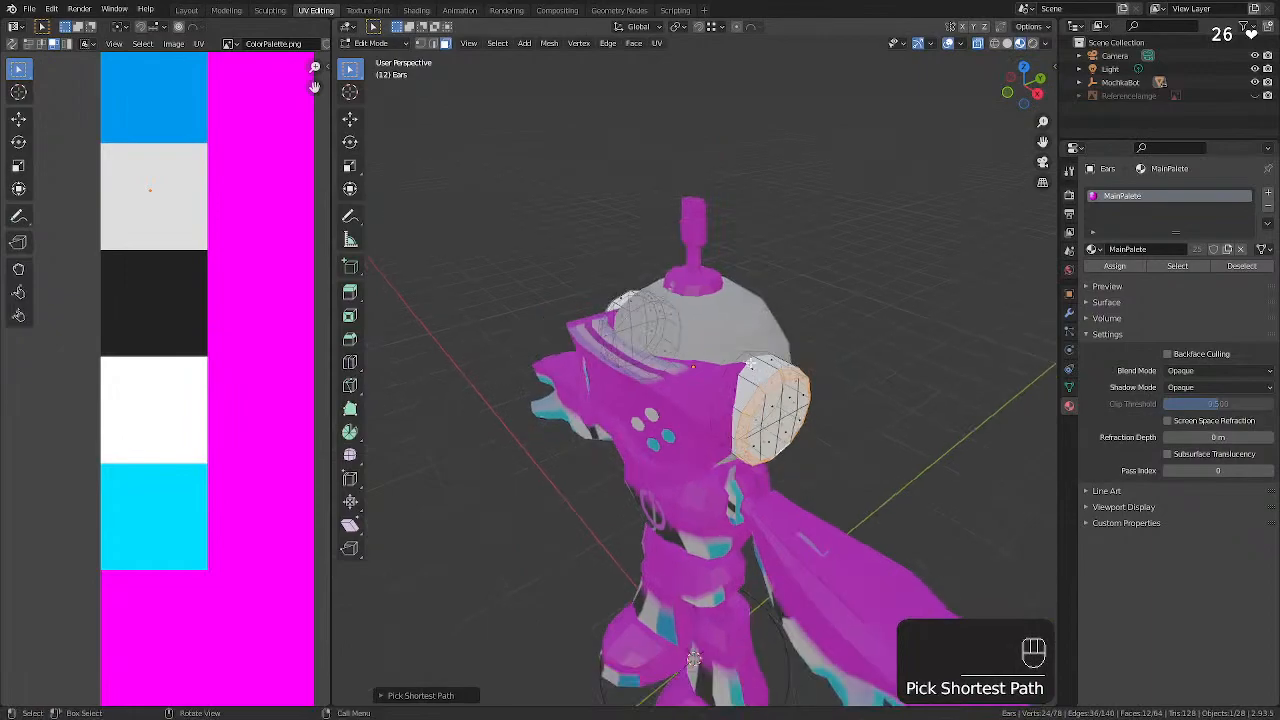
pyautogui.keyDown('ctrl'); pyautogui.keyDown('shift'); pyautogui.click(752, 368); pyautogui.keyUp('shift'); pyautogui.keyUp('ctrl')
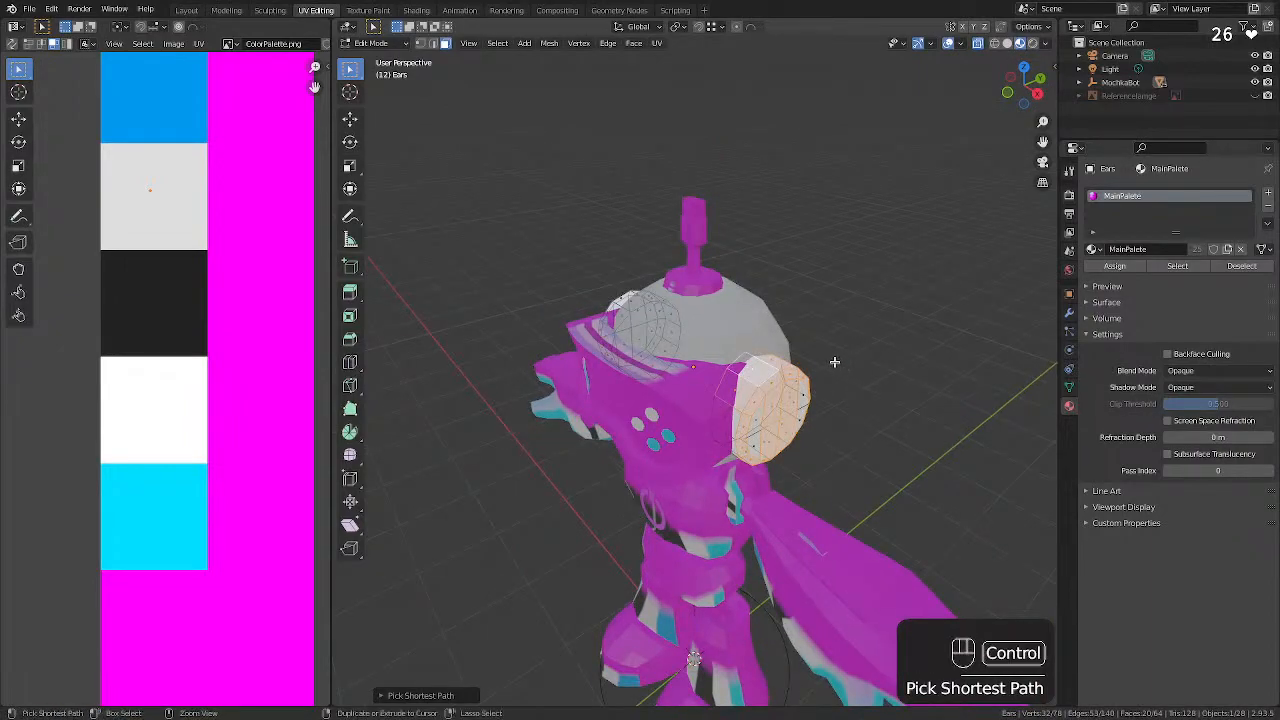
pyautogui.press('super+z')
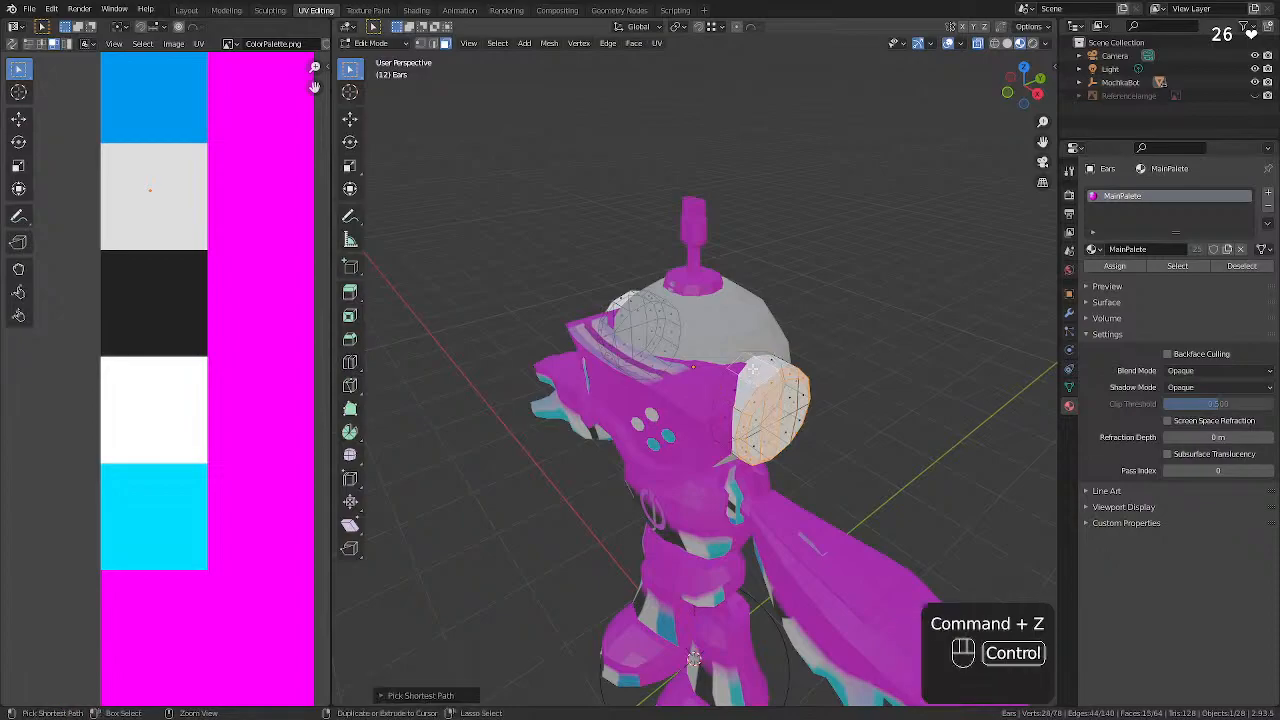
pyautogui.press('super+z')
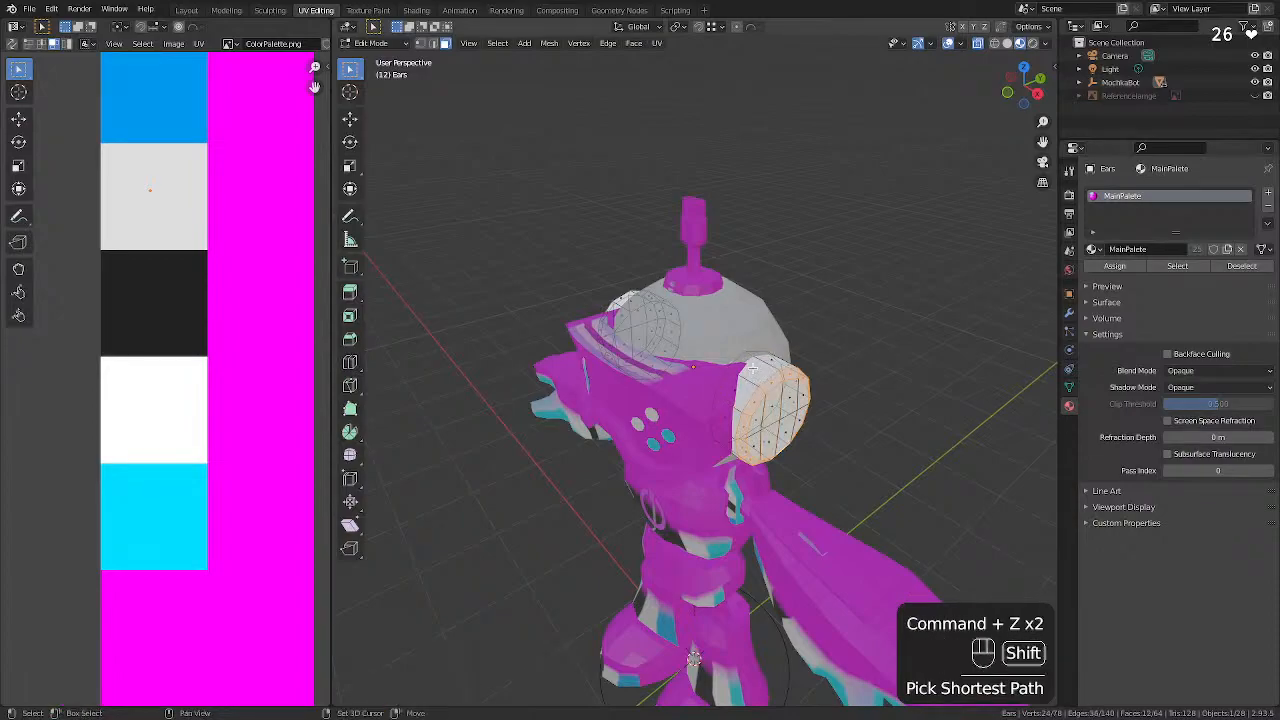
pyautogui.keyDown('ctrl'); pyautogui.keyDown('shift'); pyautogui.click(741, 388); pyautogui.keyUp('shift'); pyautogui.keyUp('ctrl')
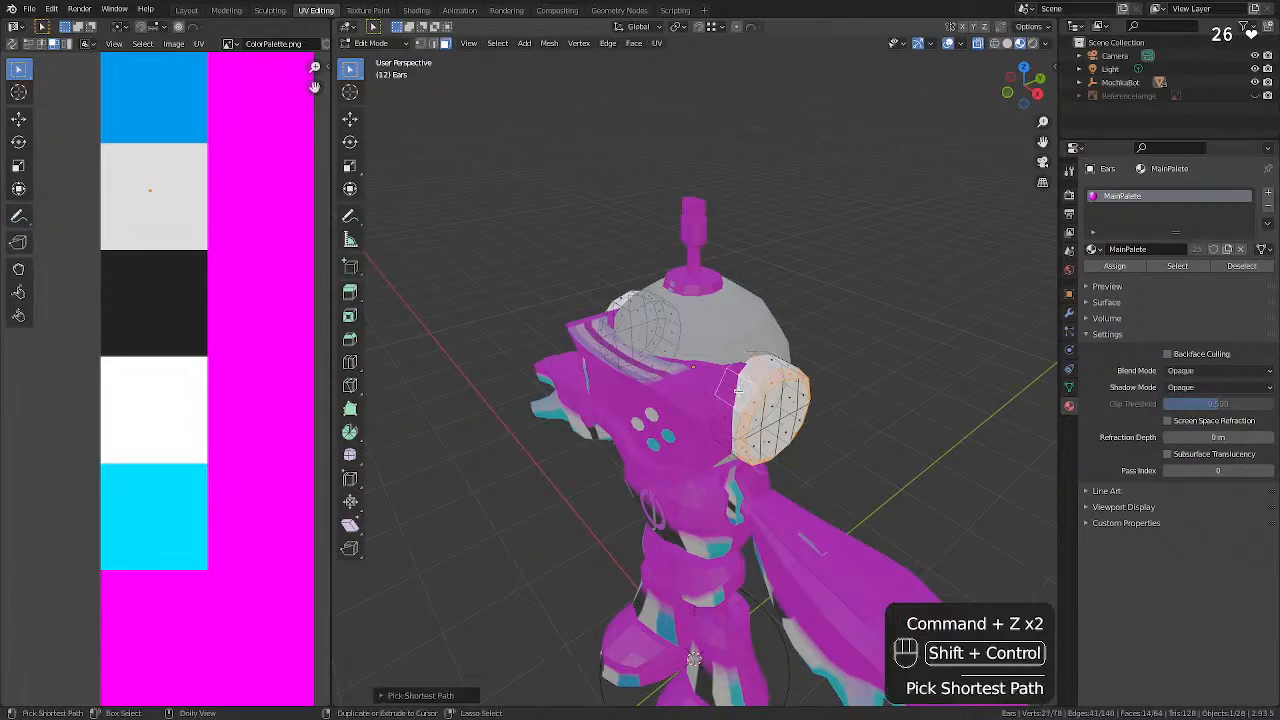
pyautogui.keyDown('ctrl'); pyautogui.click(766, 360); pyautogui.keyUp('ctrl')
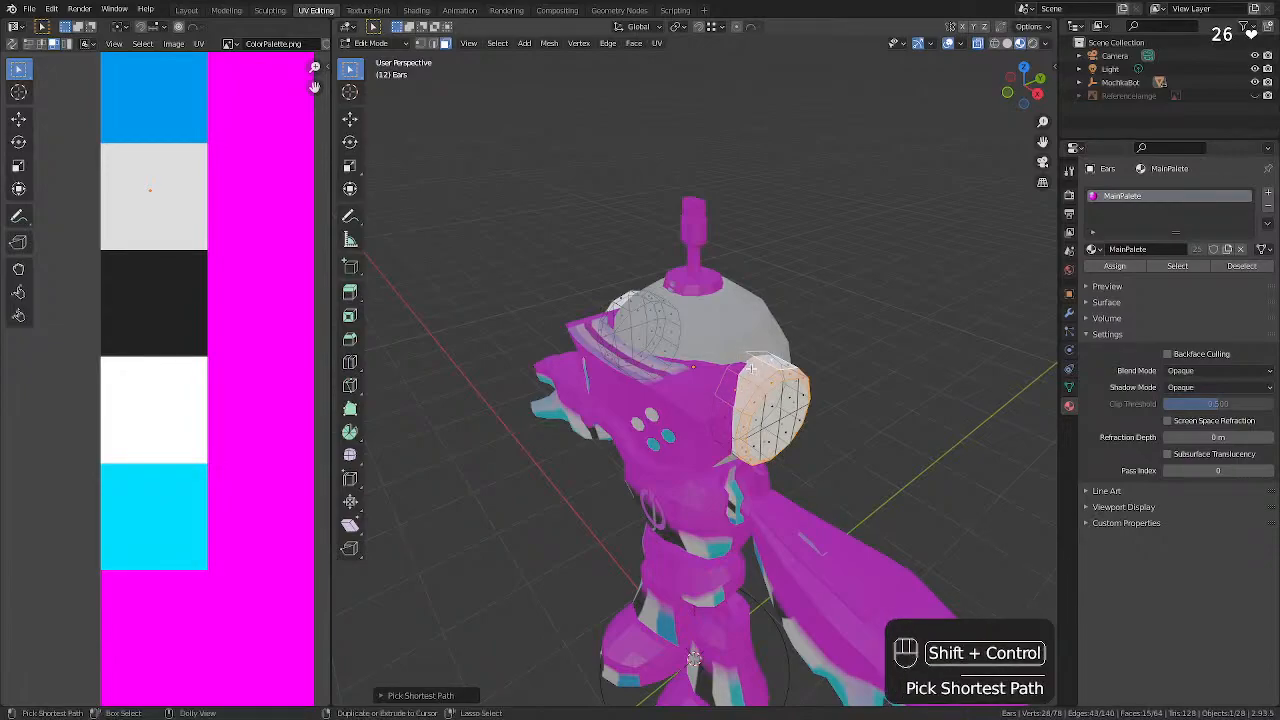
pyautogui.keyDown('ctrl'); pyautogui.keyDown('shift'); pyautogui.rightClick(750, 369); pyautogui.keyUp('shift'); pyautogui.keyUp('ctrl')
pyautogui.press('super+z')
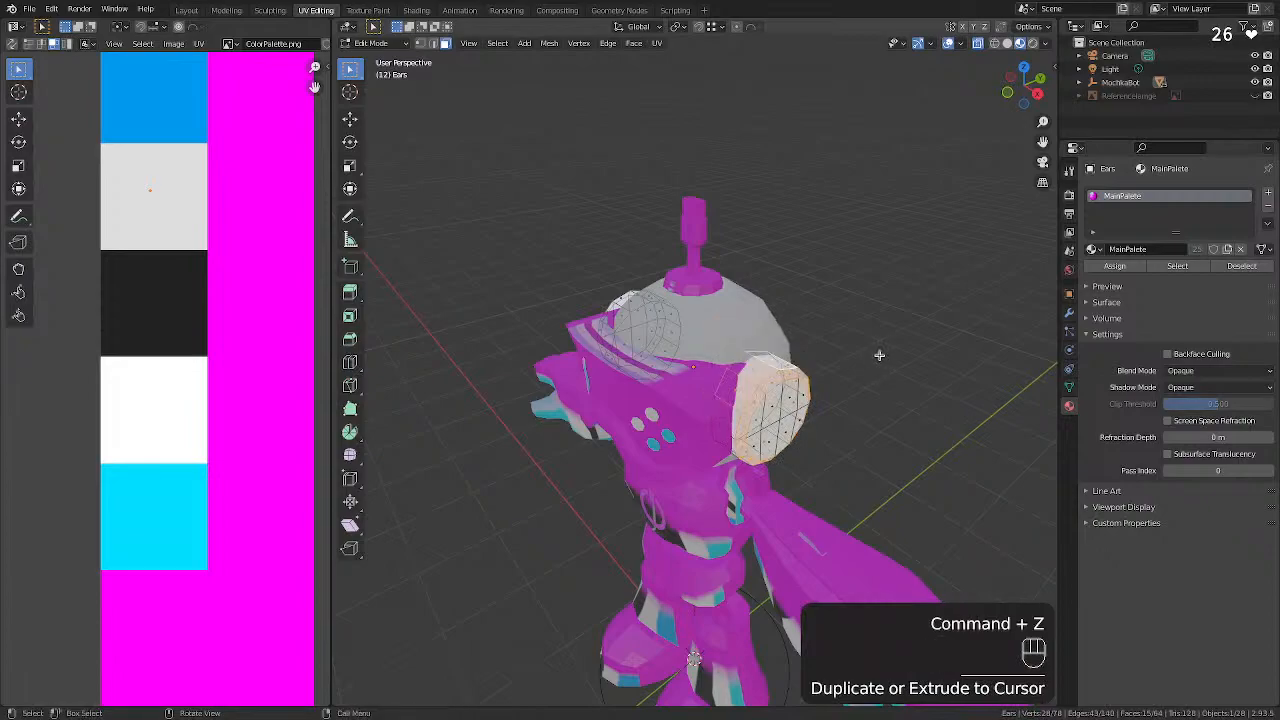
# Select the side-face loop and outer rim ring of the ear beside the four round buttons and move their UVs onto the white swatch.
pyautogui.moveTo(882, 355); pyautogui.dragTo(747, 339, button='middle')
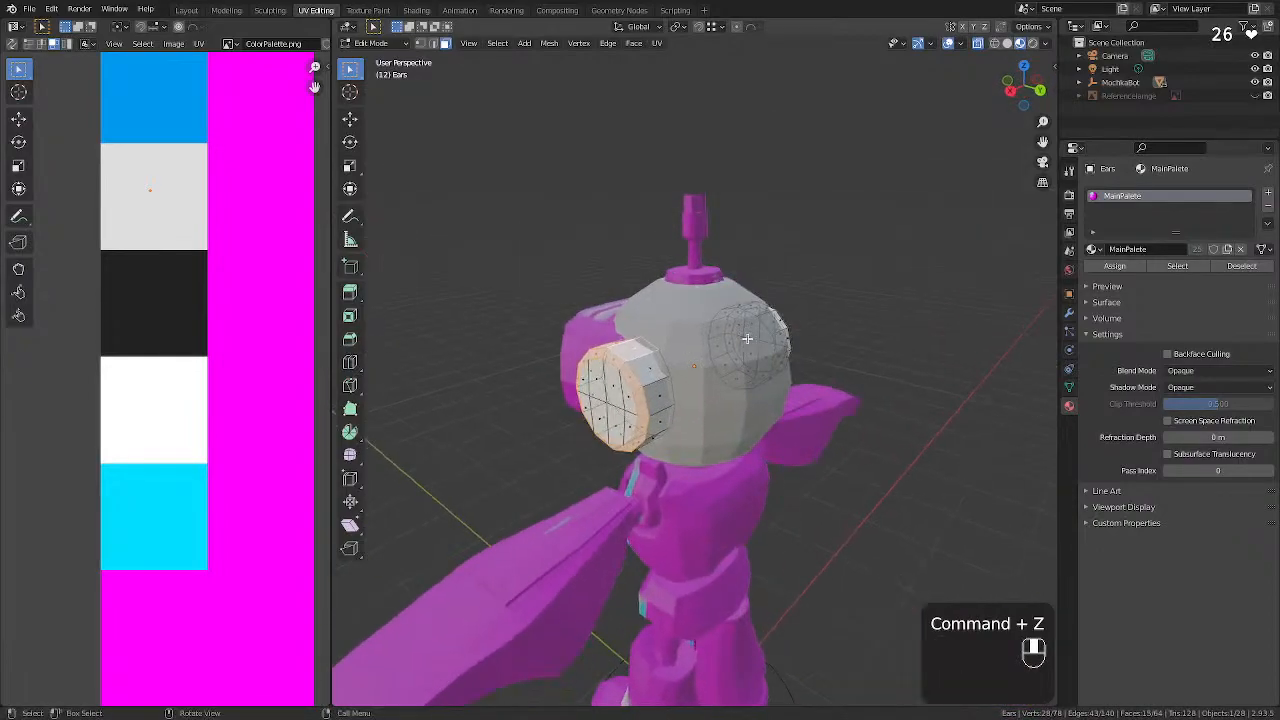
pyautogui.keyDown('alt'); pyautogui.click(648, 368); pyautogui.keyUp('alt')
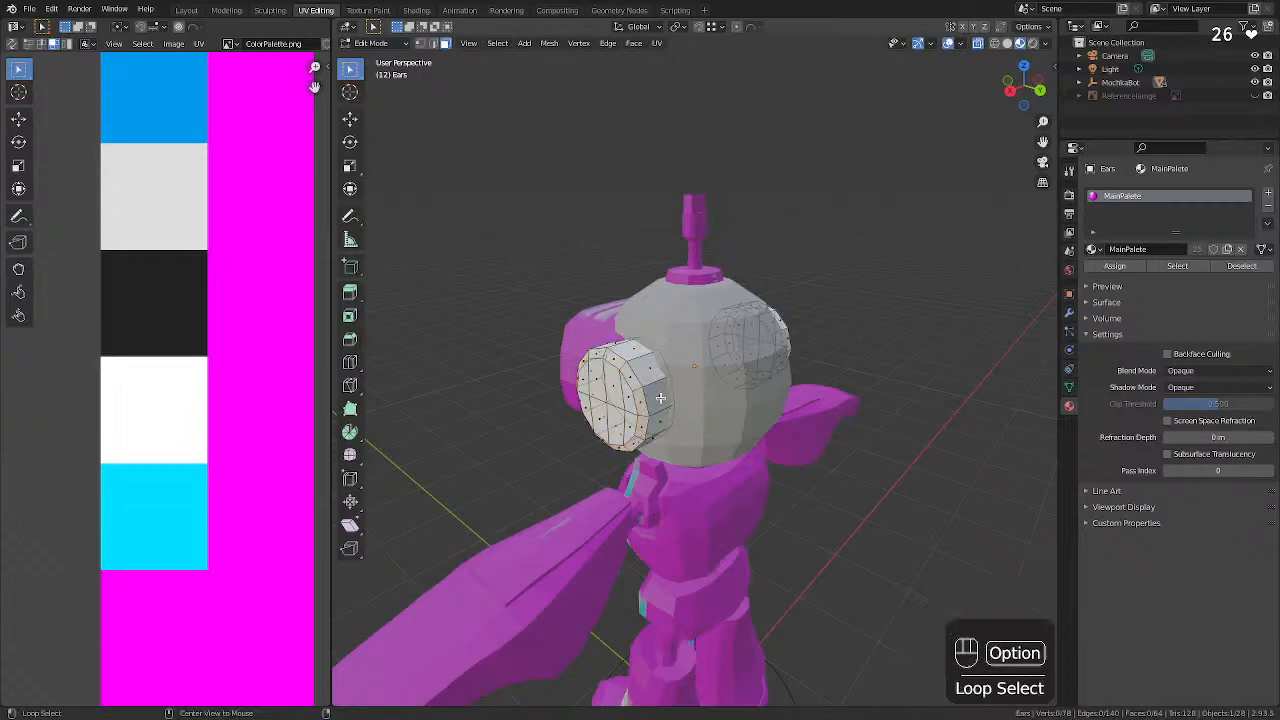
pyautogui.keyDown('alt'); pyautogui.click(651, 366); pyautogui.keyUp('alt')
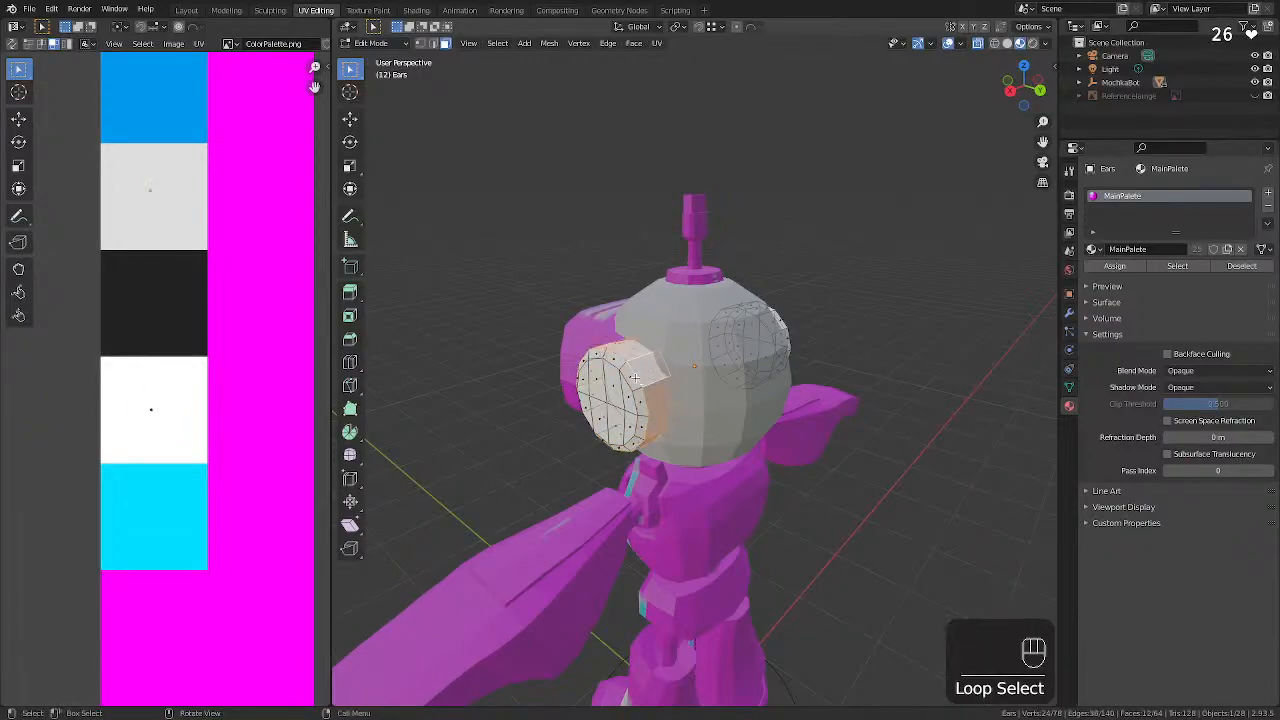
pyautogui.keyDown('shift'); pyautogui.click(634, 379); pyautogui.keyUp('shift')
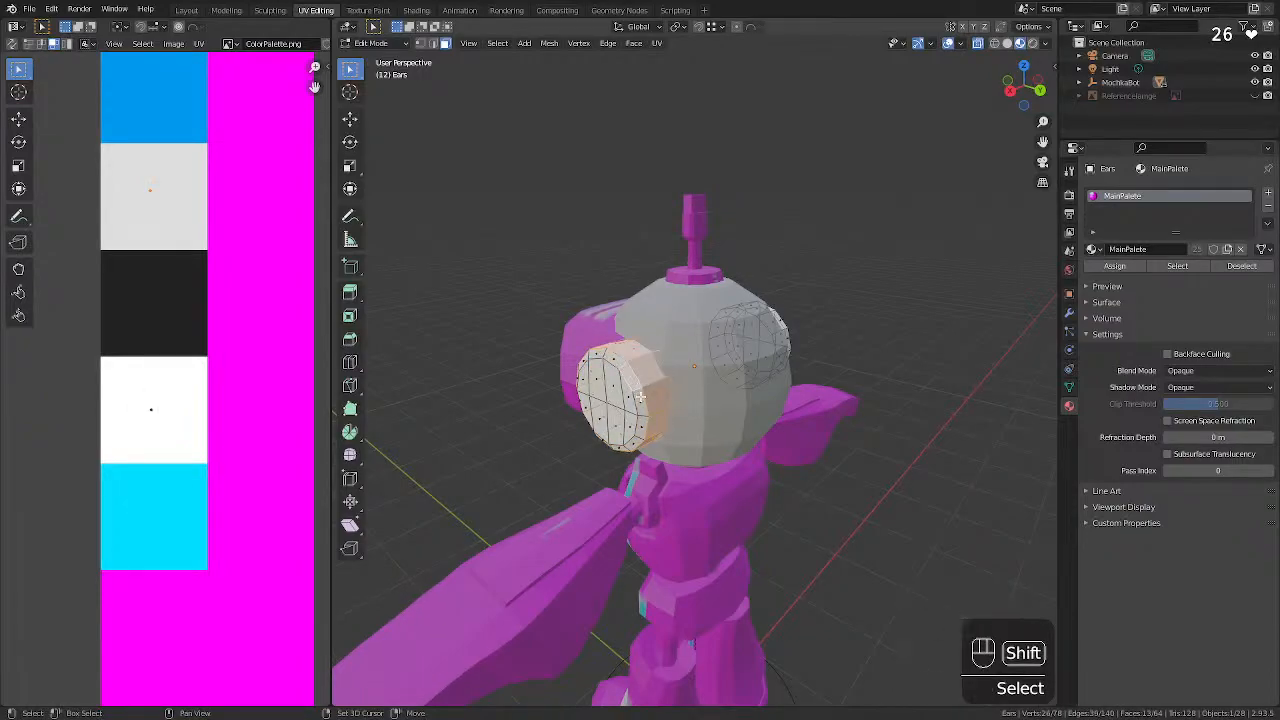
pyautogui.keyDown('ctrl'); pyautogui.click(625, 450); pyautogui.keyUp('ctrl')
pyautogui.moveTo(606, 445); pyautogui.dragTo(728, 414, button='middle')
pyautogui.keyDown('ctrl'); pyautogui.click(690, 414); pyautogui.keyUp('ctrl')
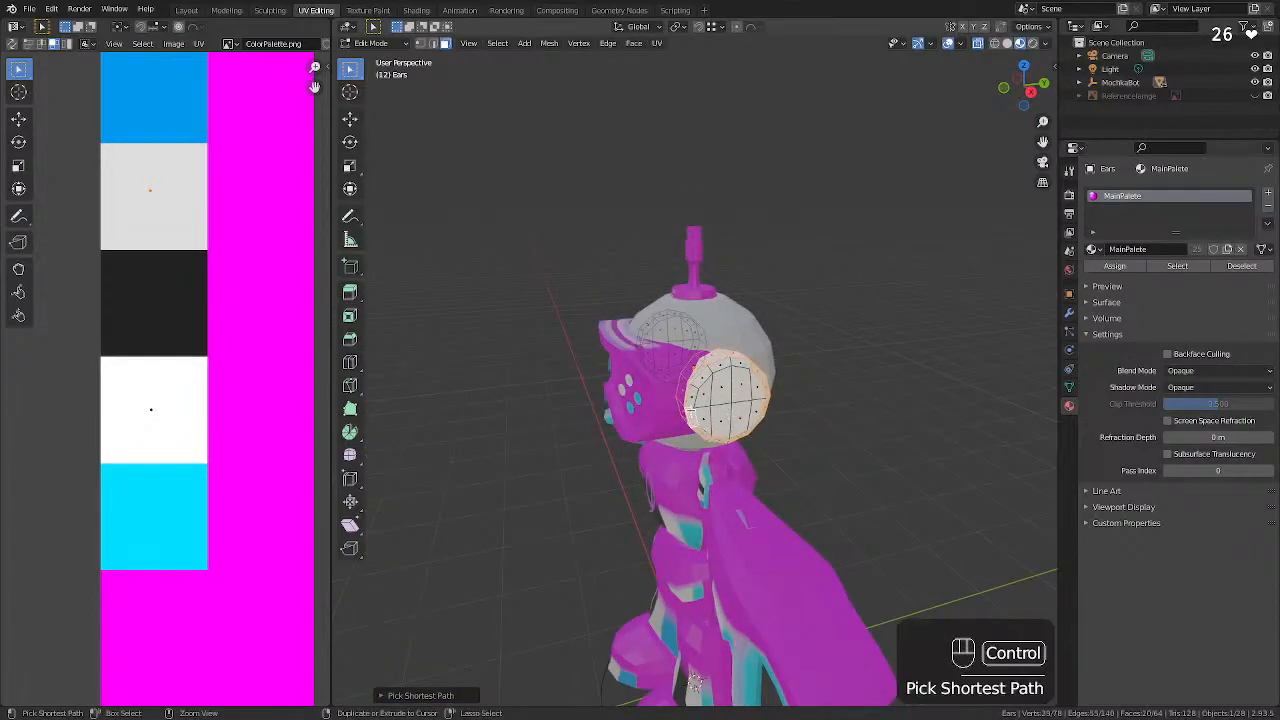
pyautogui.keyDown('ctrl'); pyautogui.click(739, 364); pyautogui.keyUp('ctrl')
pyautogui.scroll(3, 739, 364)
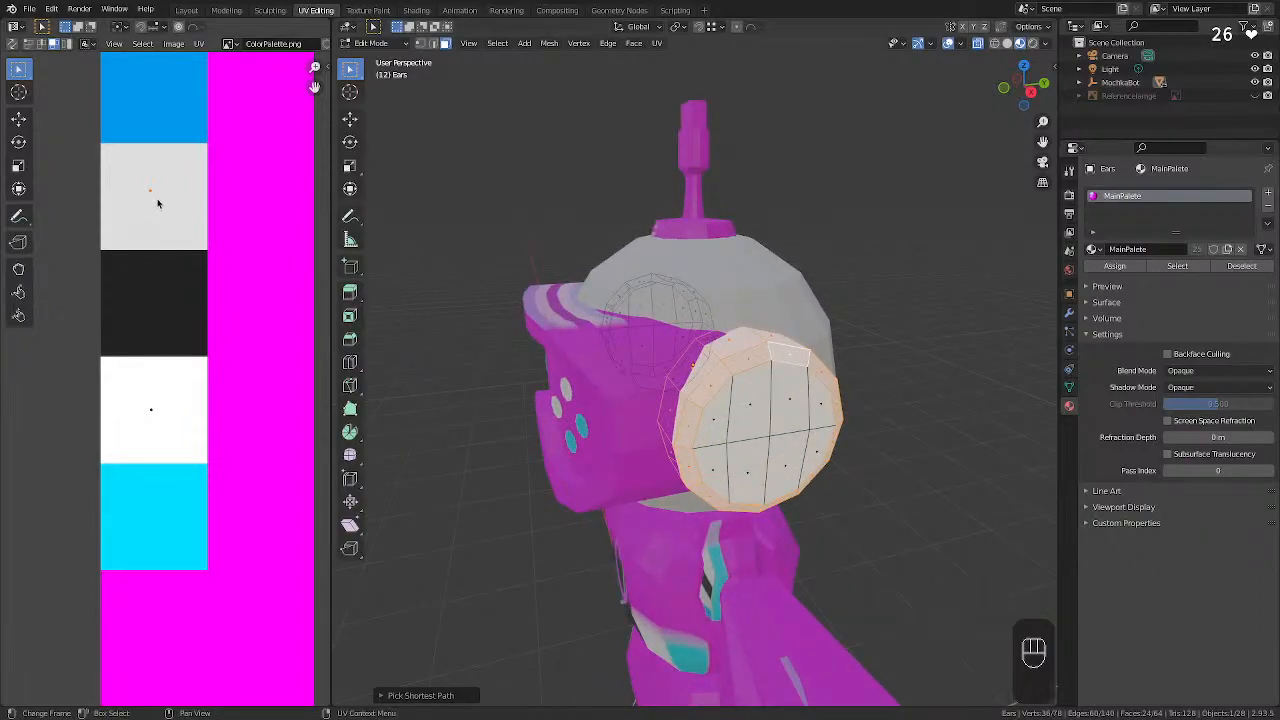
pyautogui.press('g')
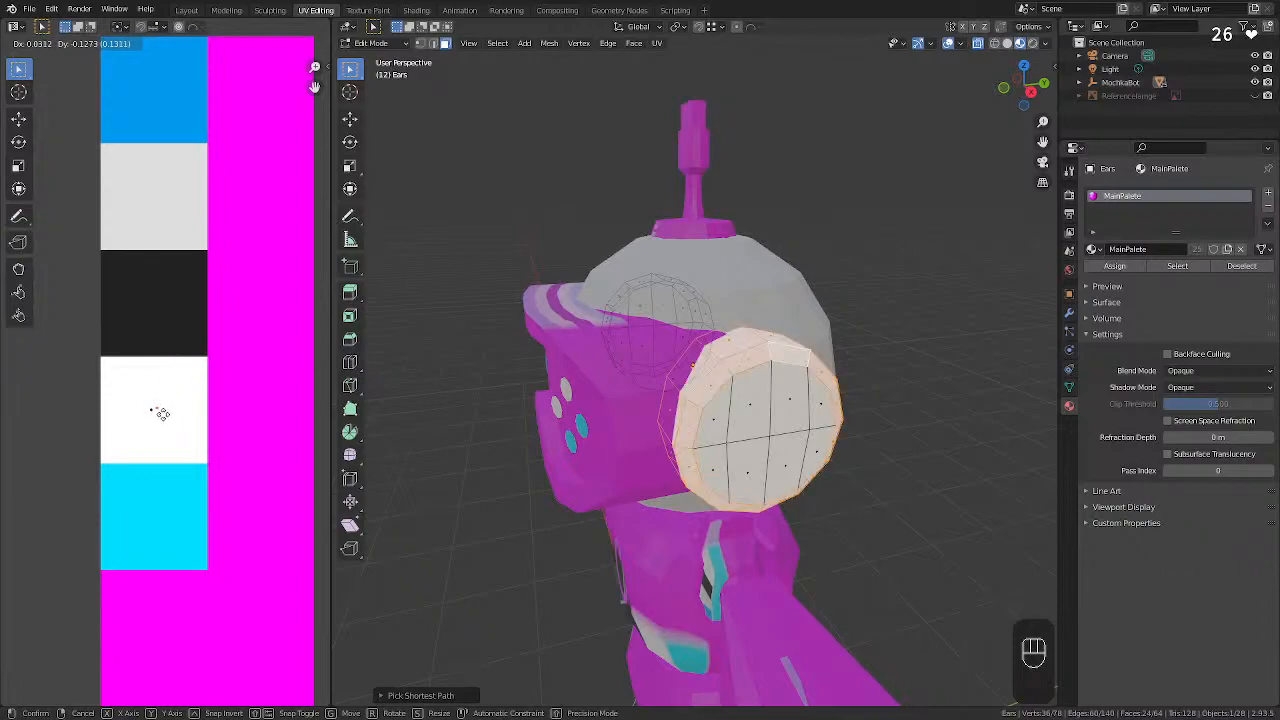
pyautogui.click(155, 412)
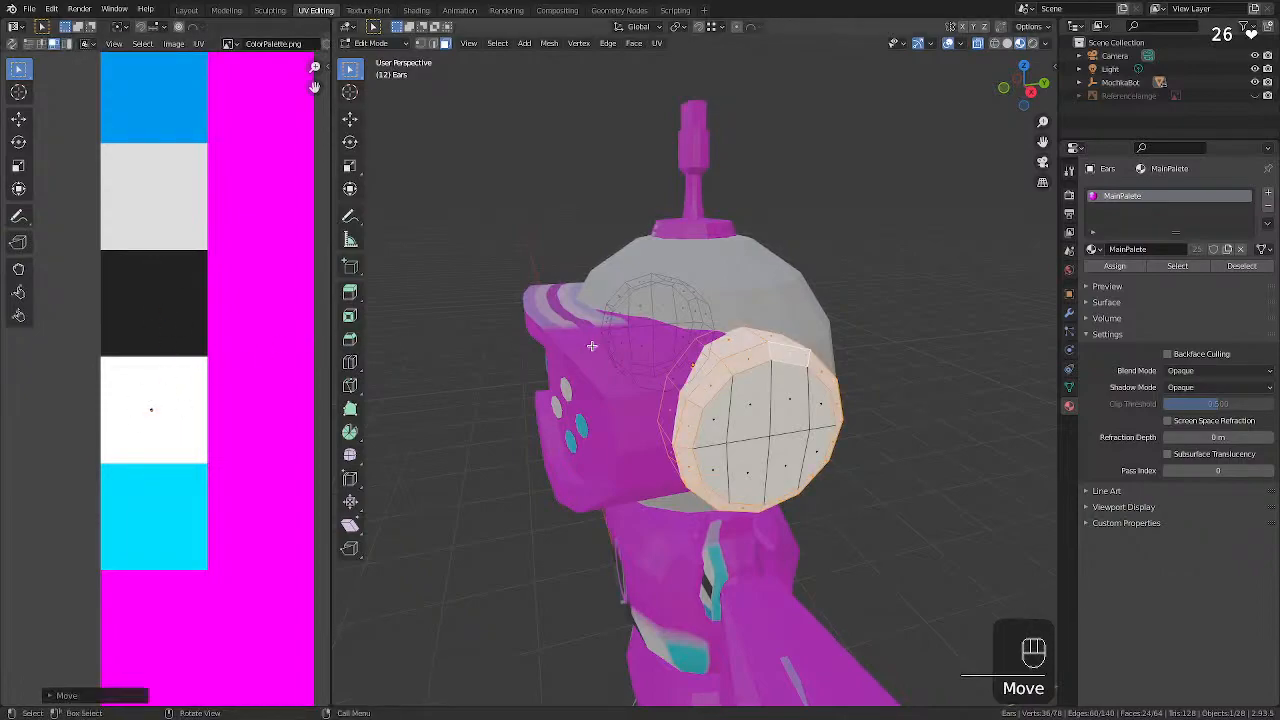
# Select all faces of the ears, scale their UVs on the white swatch to 0, and return to Object Mode.
pyautogui.press('a')
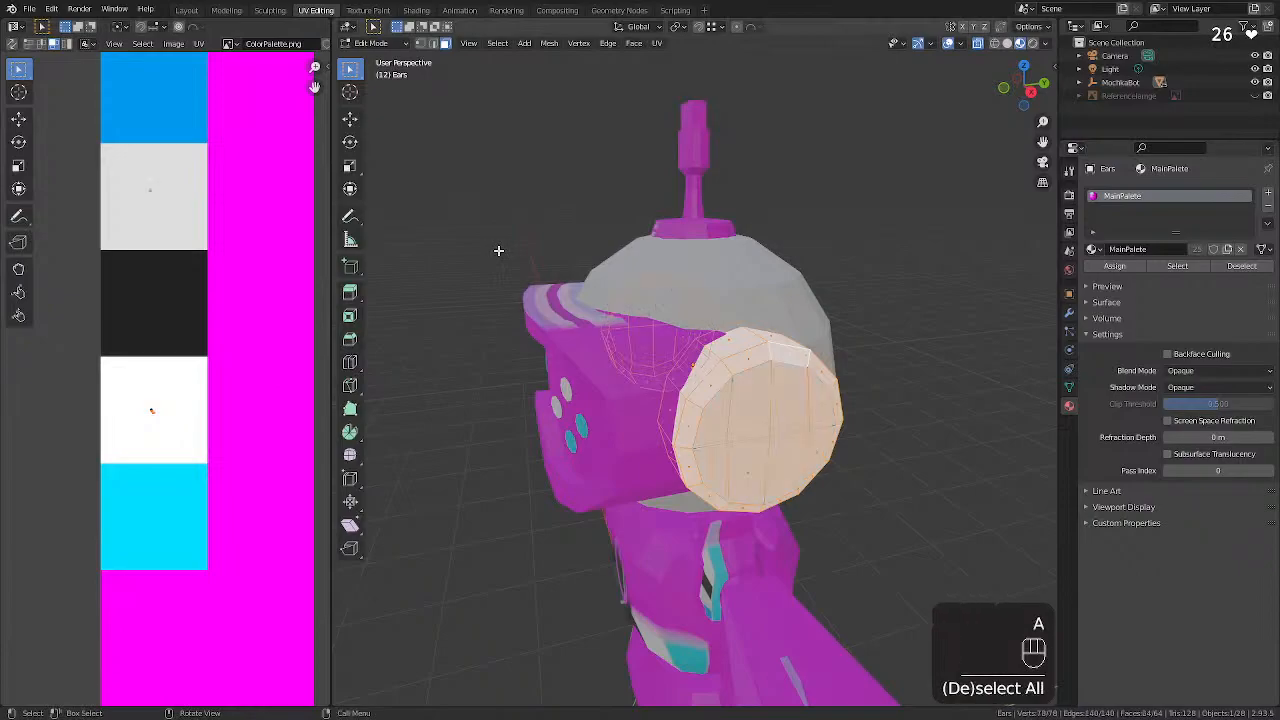
pyautogui.moveTo(421, 264); pyautogui.dragTo(645, 303, button='middle')
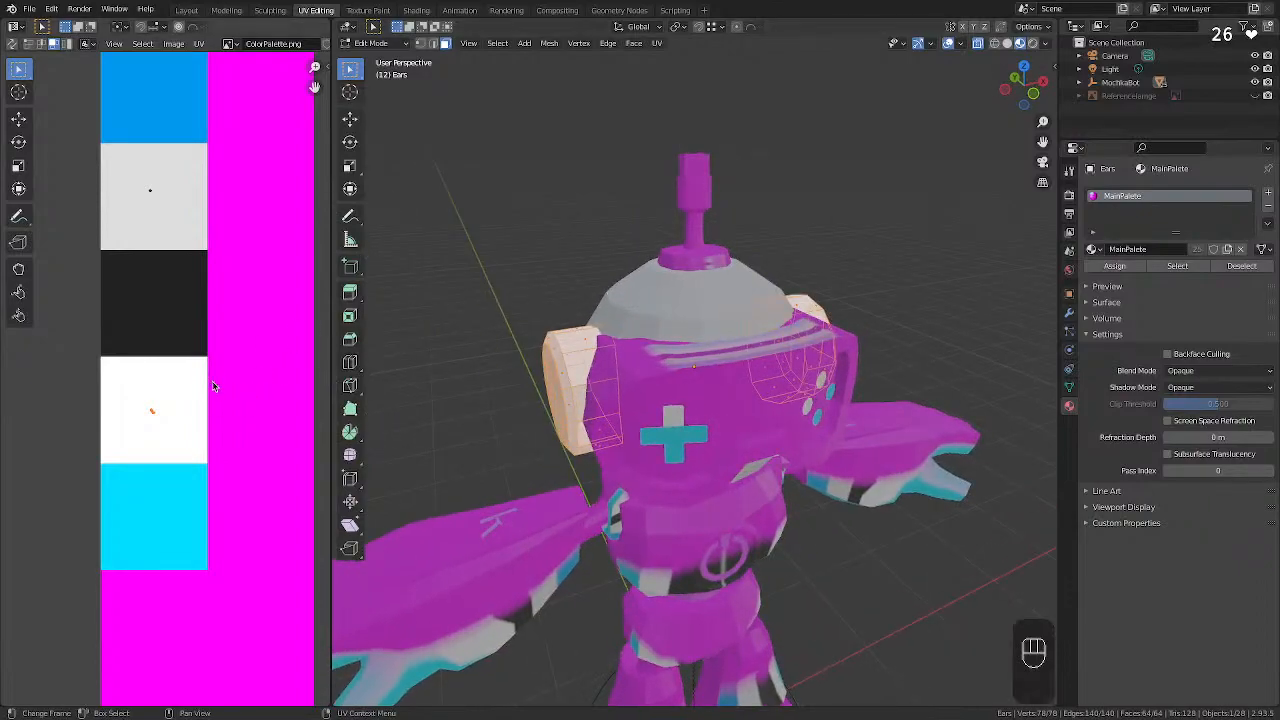
pyautogui.press('s')
pyautogui.press('KP_0')
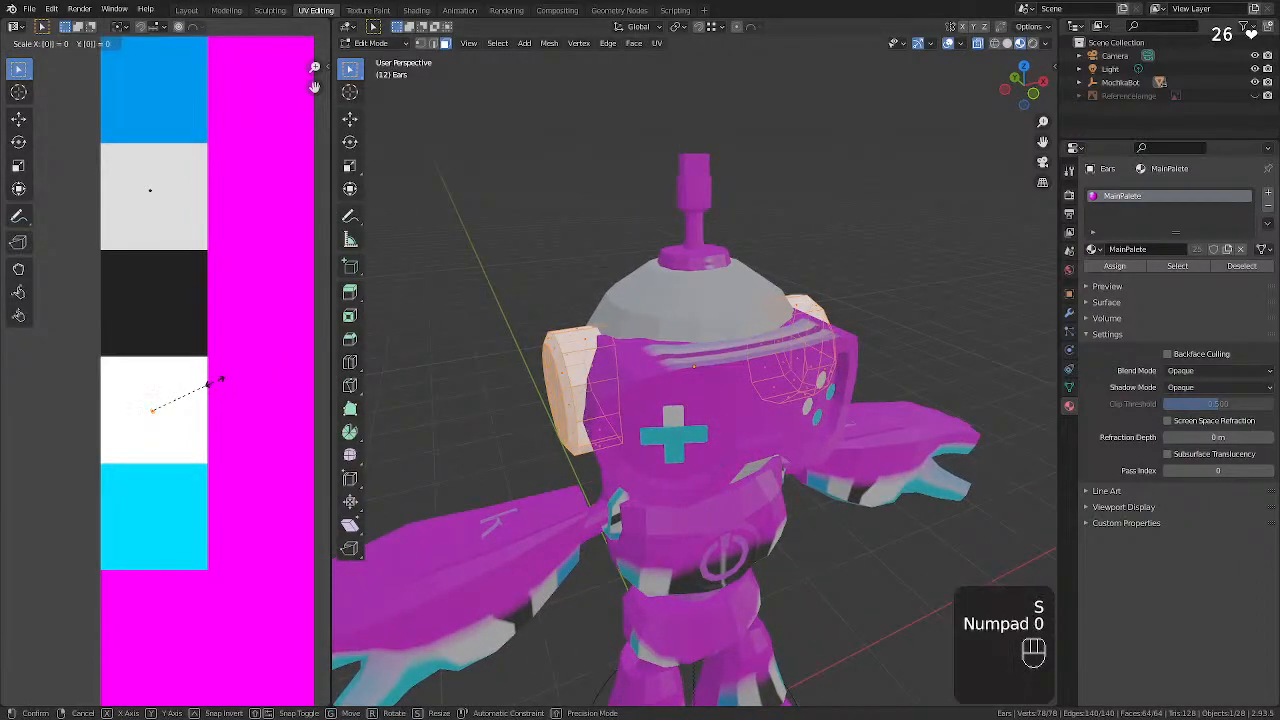
pyautogui.press('KP_Enter')
pyautogui.moveTo(494, 349)
pyautogui.mouseDown(button='middle')
pyautogui.moveTo(511, 344)
pyautogui.moveTo(500, 346)
pyautogui.mouseUp(button='middle')
pyautogui.click(500, 346)
pyautogui.moveTo(596, 326); pyautogui.dragTo(494, 321, button='middle')
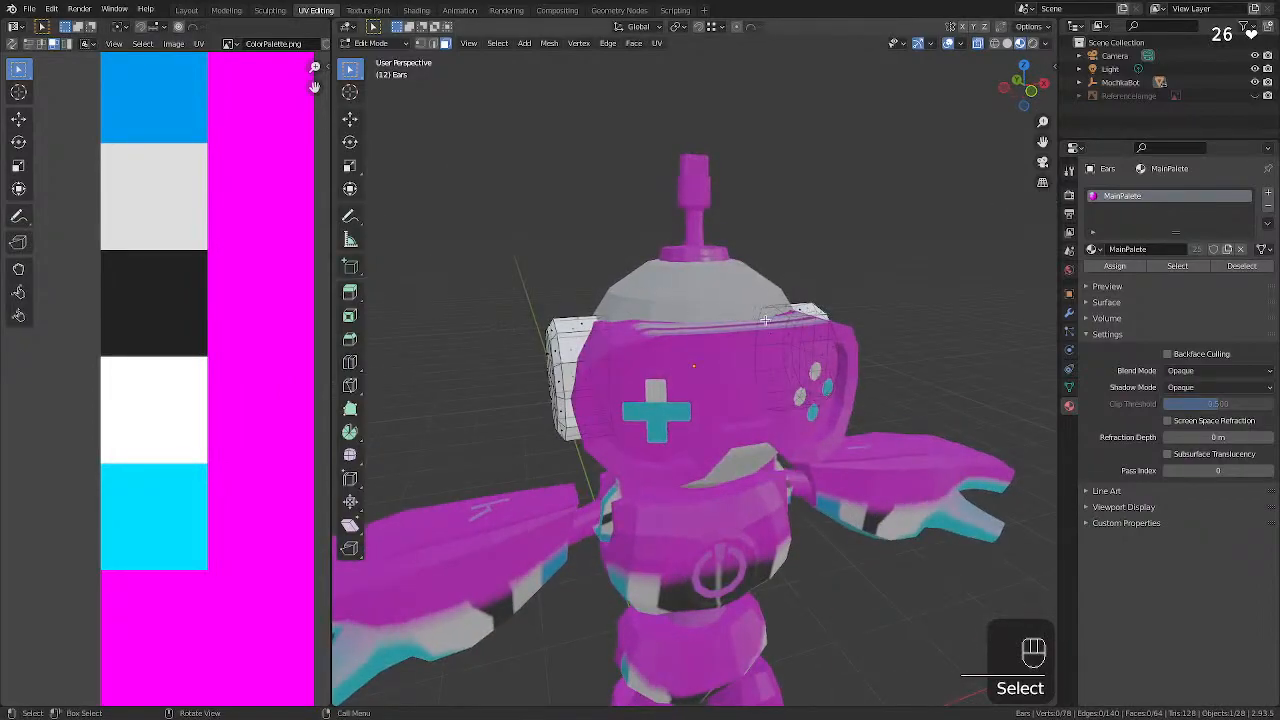
pyautogui.press('Tab')
# Inspect the robot's ears in solid shading with X-ray turned off, and restore the material preview shading.
pyautogui.moveTo(600, 326); pyautogui.dragTo(716, 288, button='middle')
pyautogui.click(1009, 43)
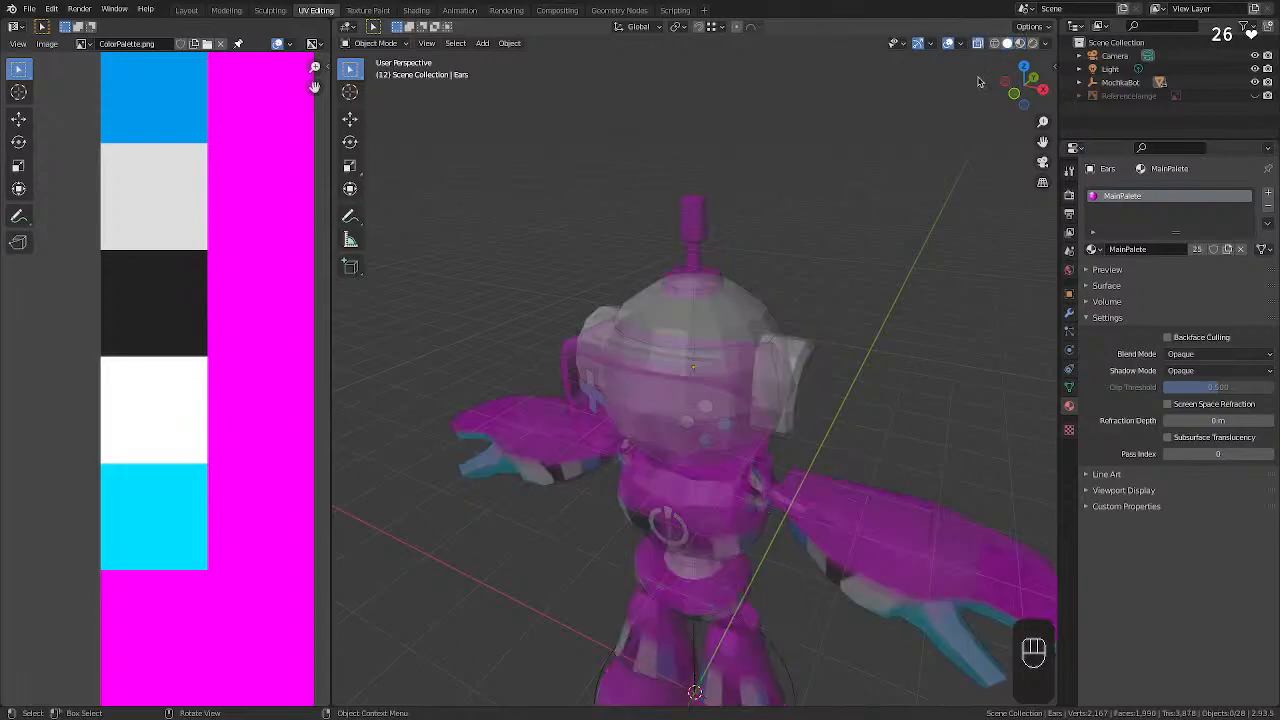
pyautogui.moveTo(842, 296); pyautogui.dragTo(730, 280, button='middle')
pyautogui.click(978, 44)
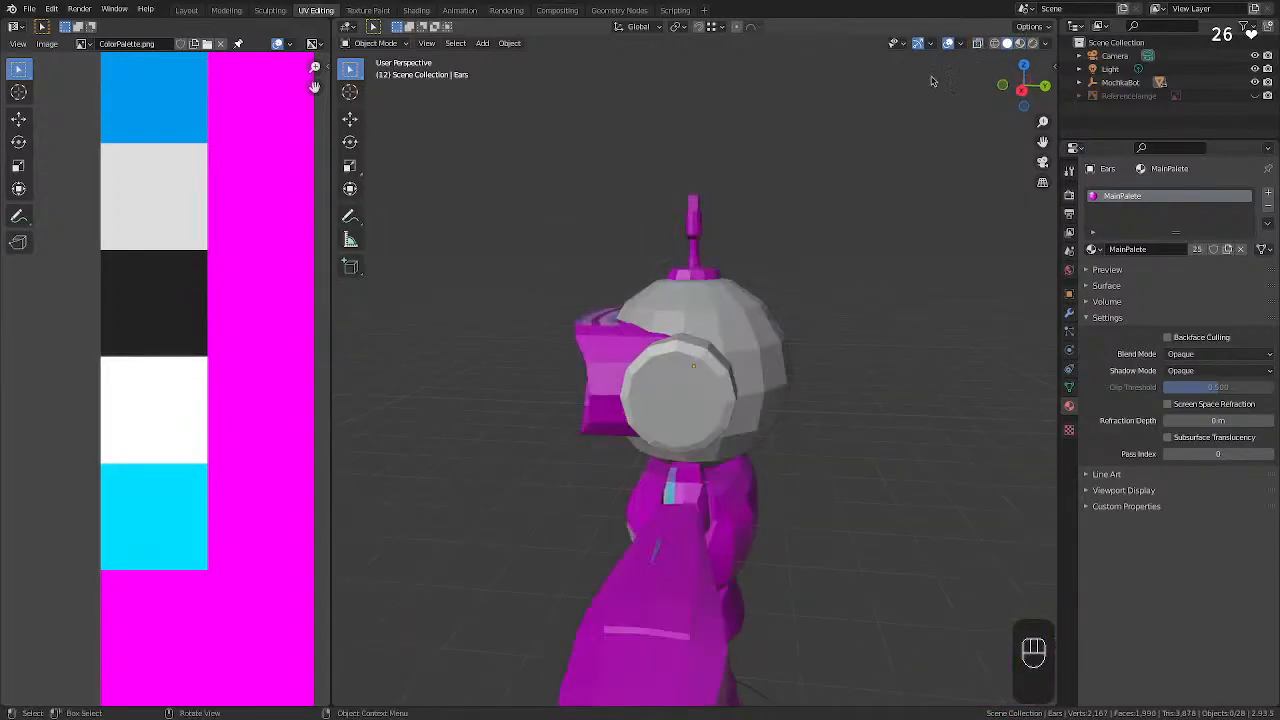
pyautogui.moveTo(645, 278); pyautogui.dragTo(827, 150, button='middle')
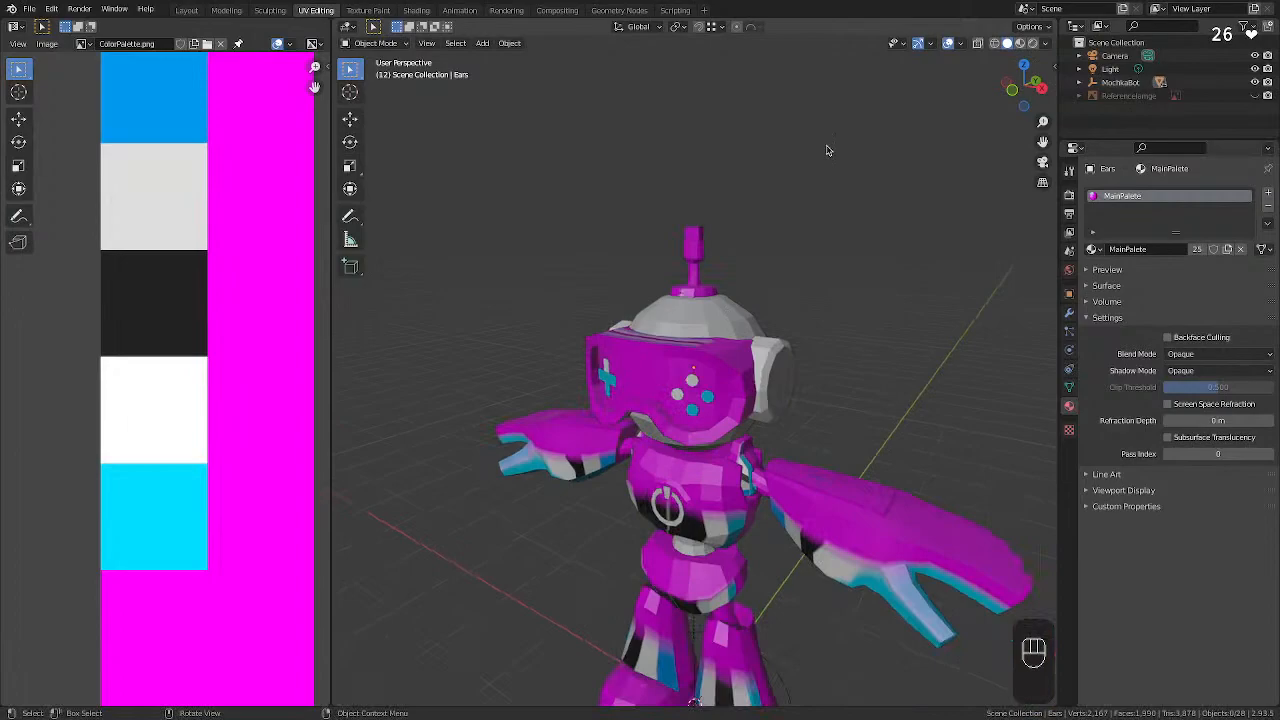
pyautogui.click(1020, 43)
pyautogui.moveTo(900, 180); pyautogui.dragTo(297, 380, button='middle')
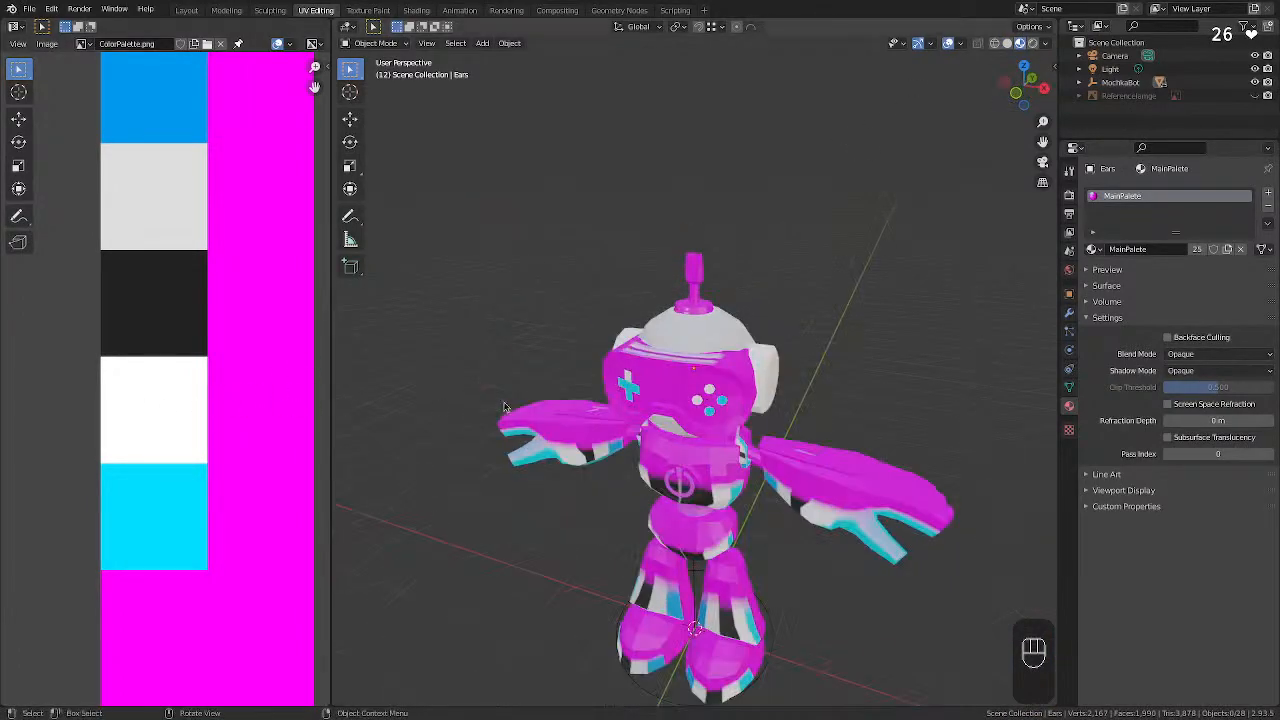
# Select the visor with the plus sign and four round buttons and open its mesh in Edit Mode.
pyautogui.click(754, 370)
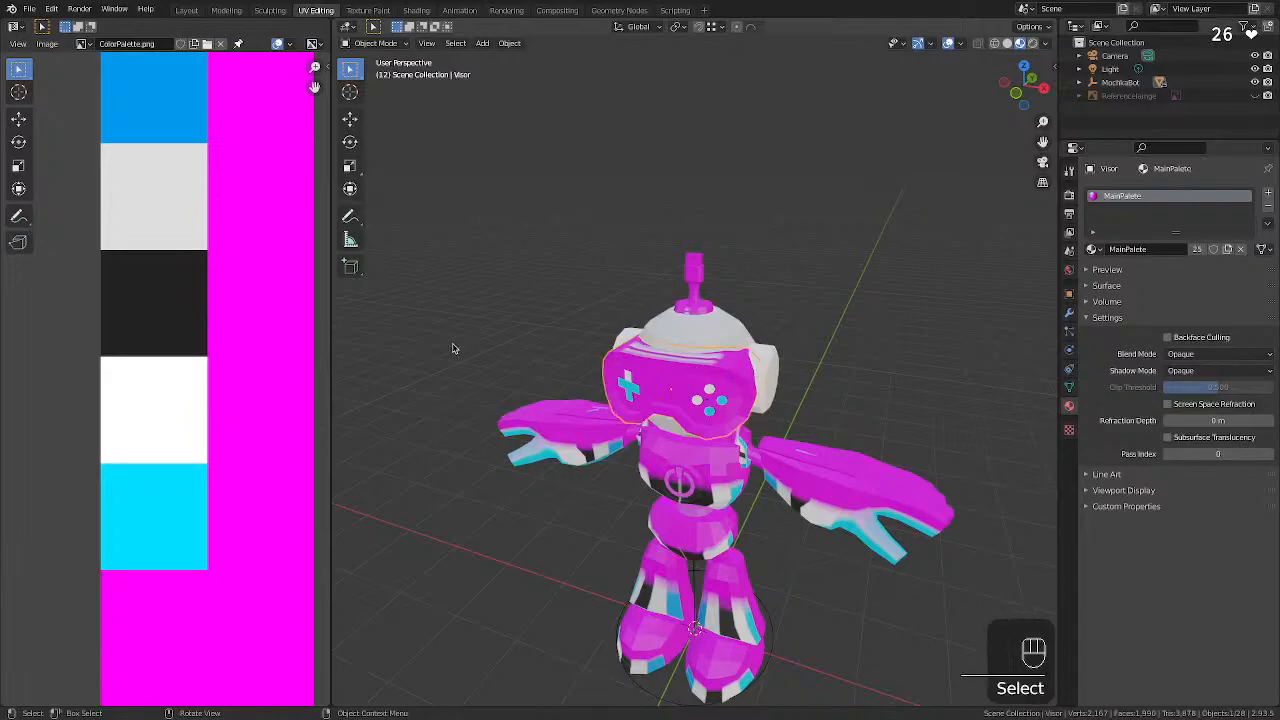
pyautogui.moveTo(452, 348); pyautogui.dragTo(590, 368, button='middle')
pyautogui.scroll(3, 588, 370)
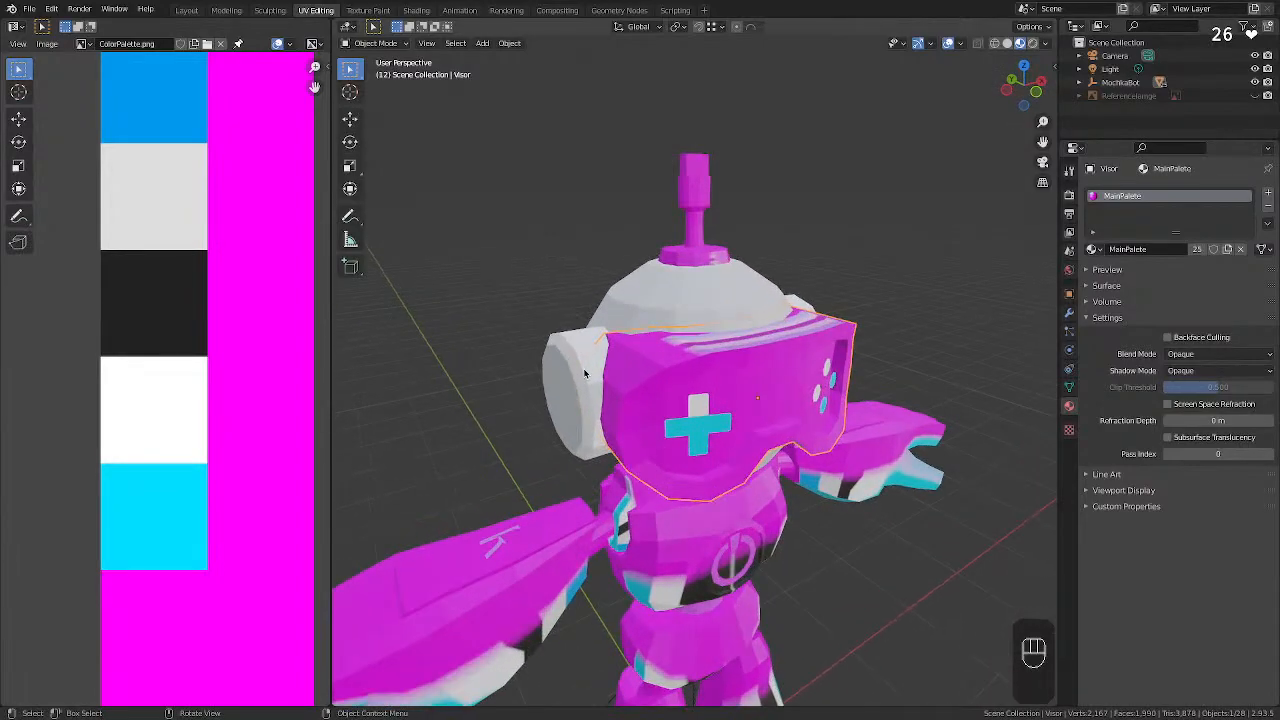
pyautogui.click(620, 385)
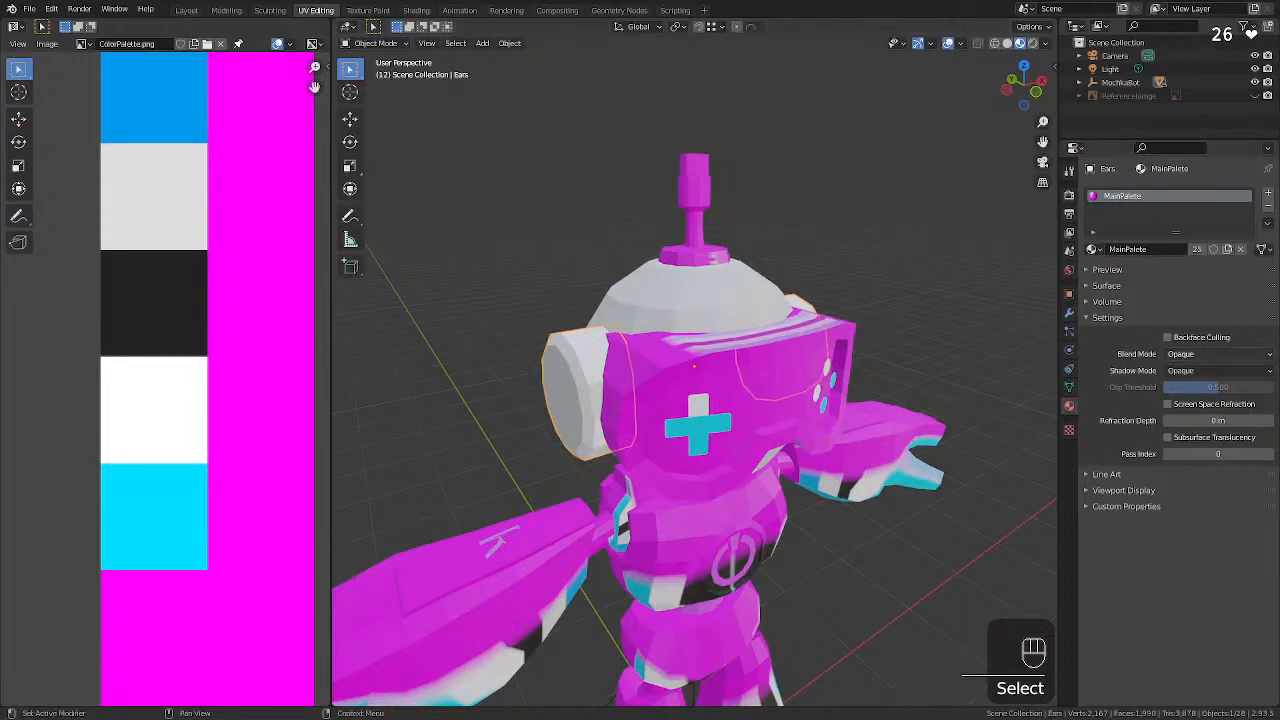
pyautogui.click(745, 371)
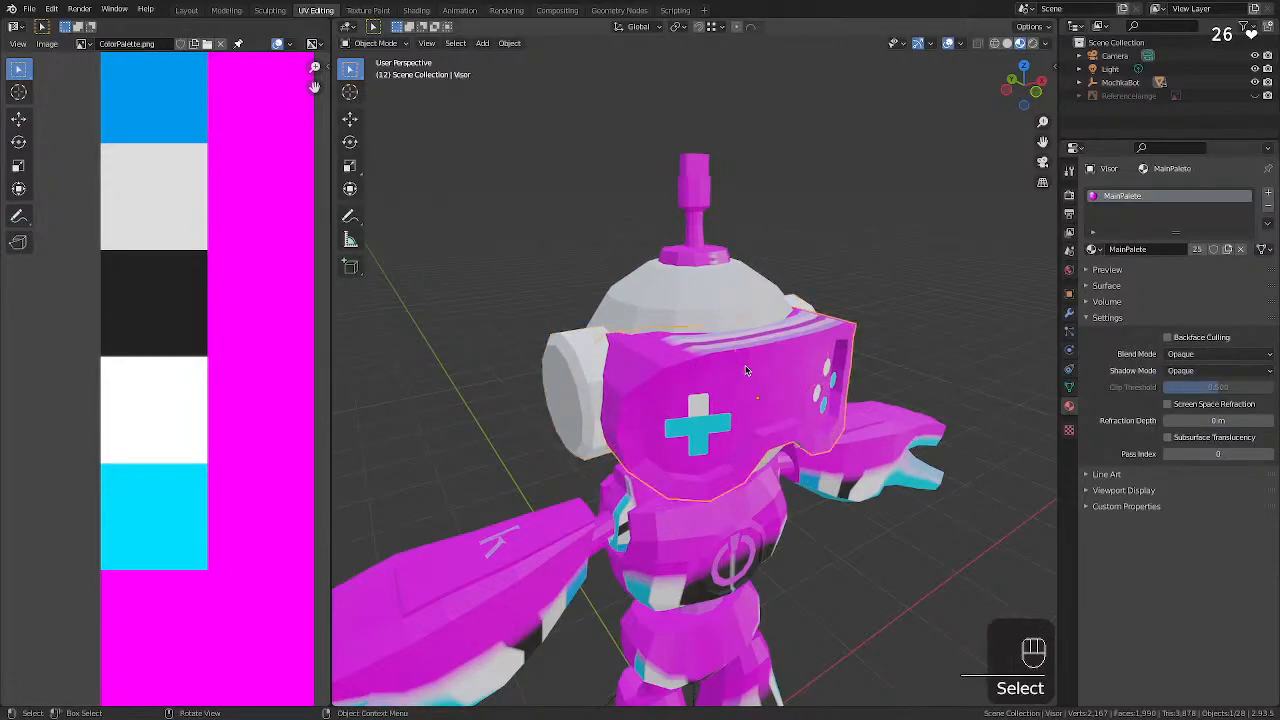
pyautogui.moveTo(751, 426)
pyautogui.mouseDown(button='middle')
pyautogui.moveTo(730, 417)
pyautogui.moveTo(751, 425)
pyautogui.mouseUp(button='middle')
pyautogui.scroll(2, 751, 425)
pyautogui.scroll(-2, 748, 428)
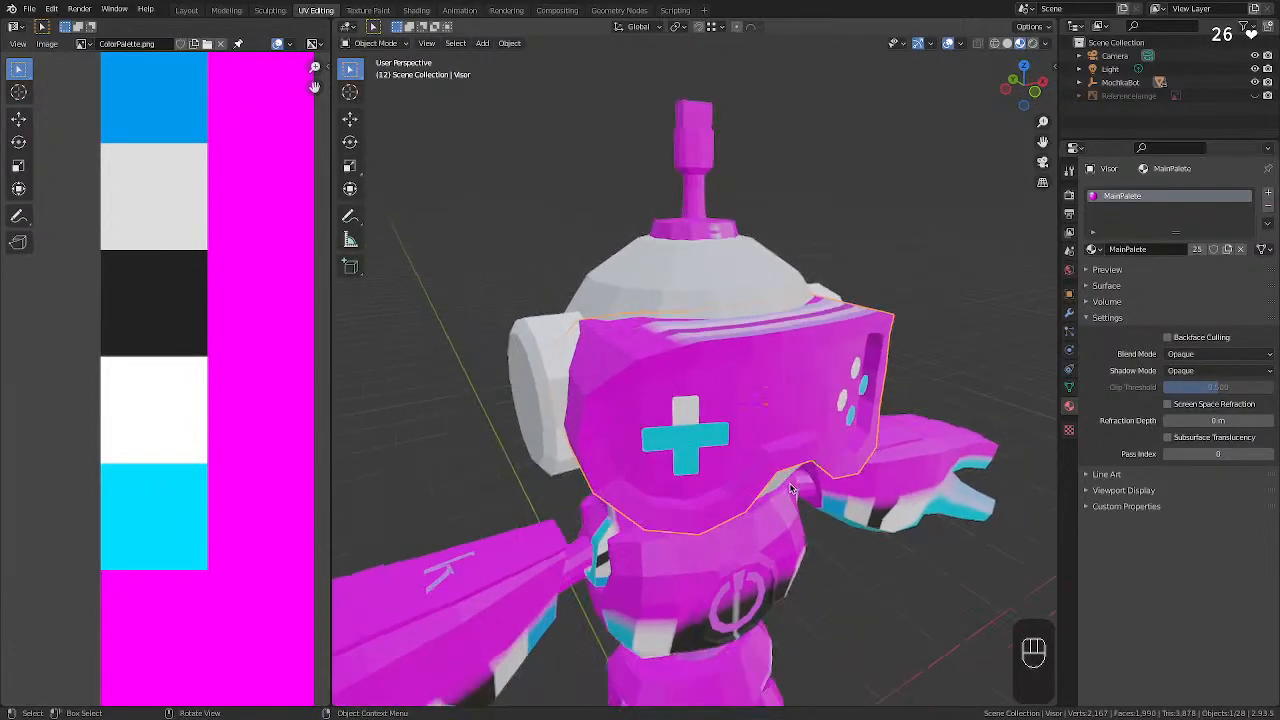
pyautogui.click(766, 446)
pyautogui.click(767, 446)
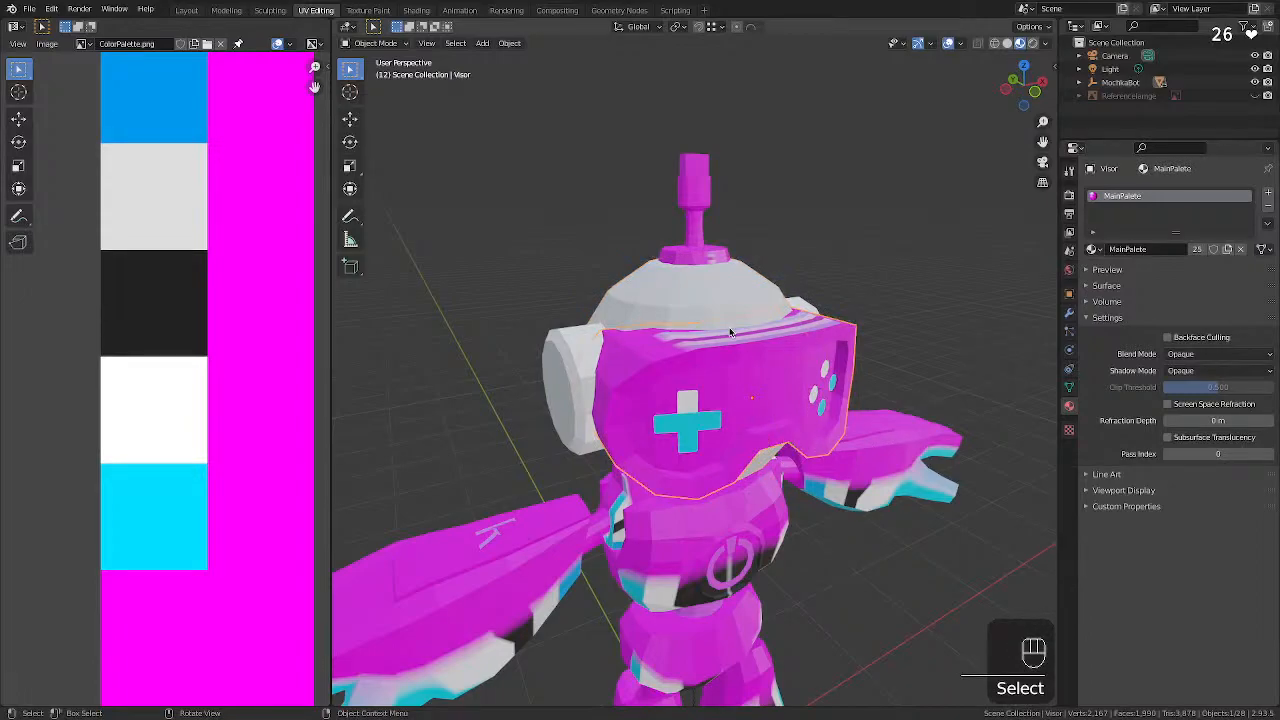
pyautogui.press('Tab')
# Try to select the visor's outer side loop, front rim loop and recessed inner rim loop together.
pyautogui.moveTo(730, 333); pyautogui.dragTo(620, 461, button='middle')
pyautogui.scroll(3, 678, 391)
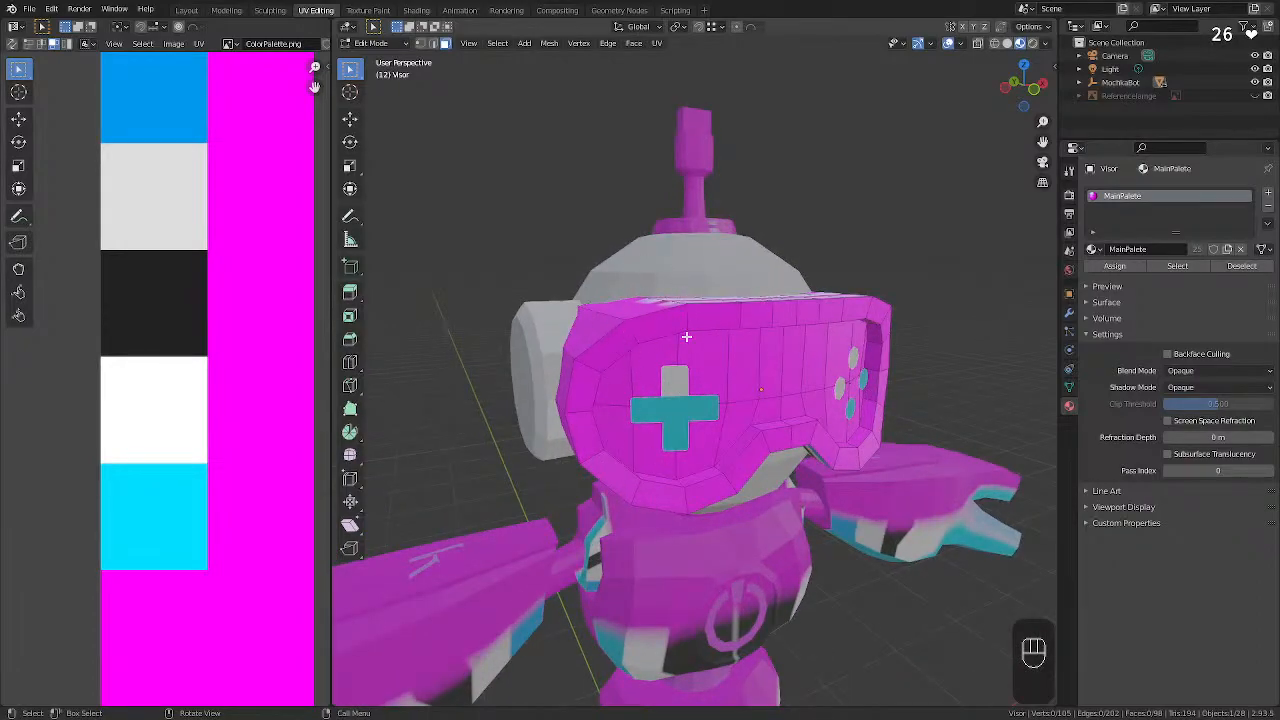
pyautogui.moveTo(686, 337); pyautogui.dragTo(612, 456, button='middle')
pyautogui.scroll(1, 609, 385)
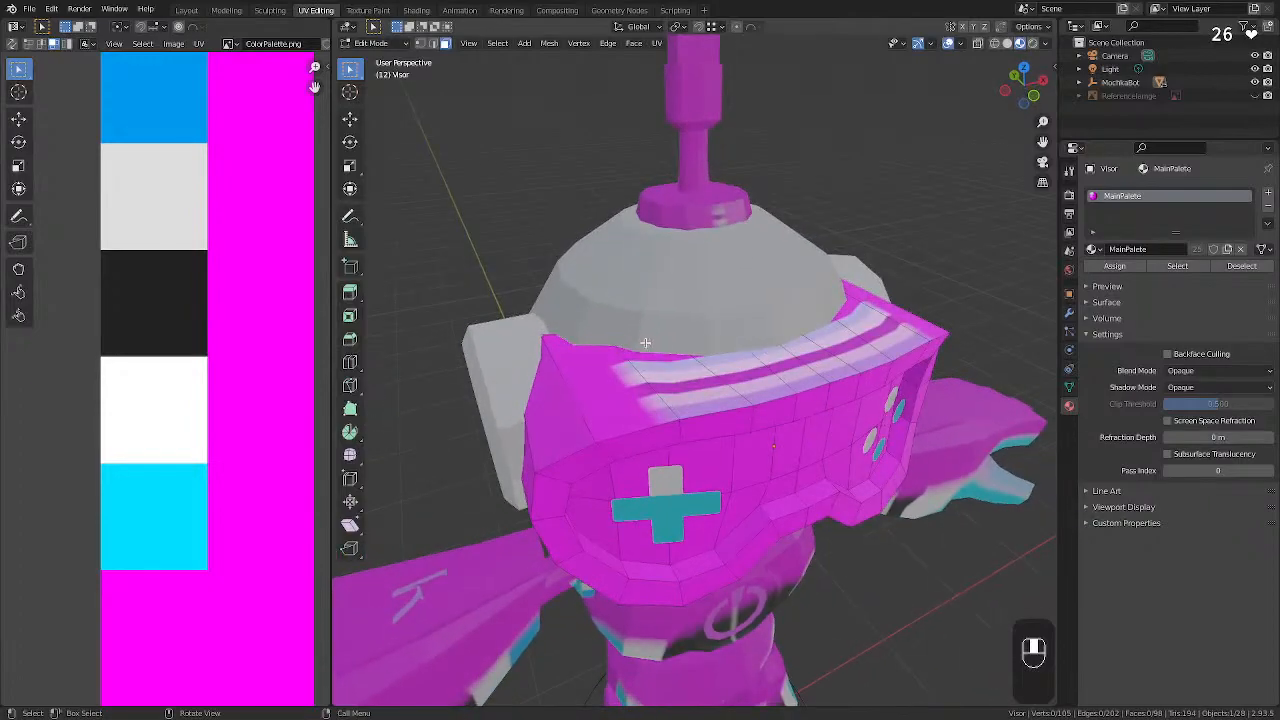
pyautogui.moveTo(686, 433); pyautogui.dragTo(638, 430, button='middle')
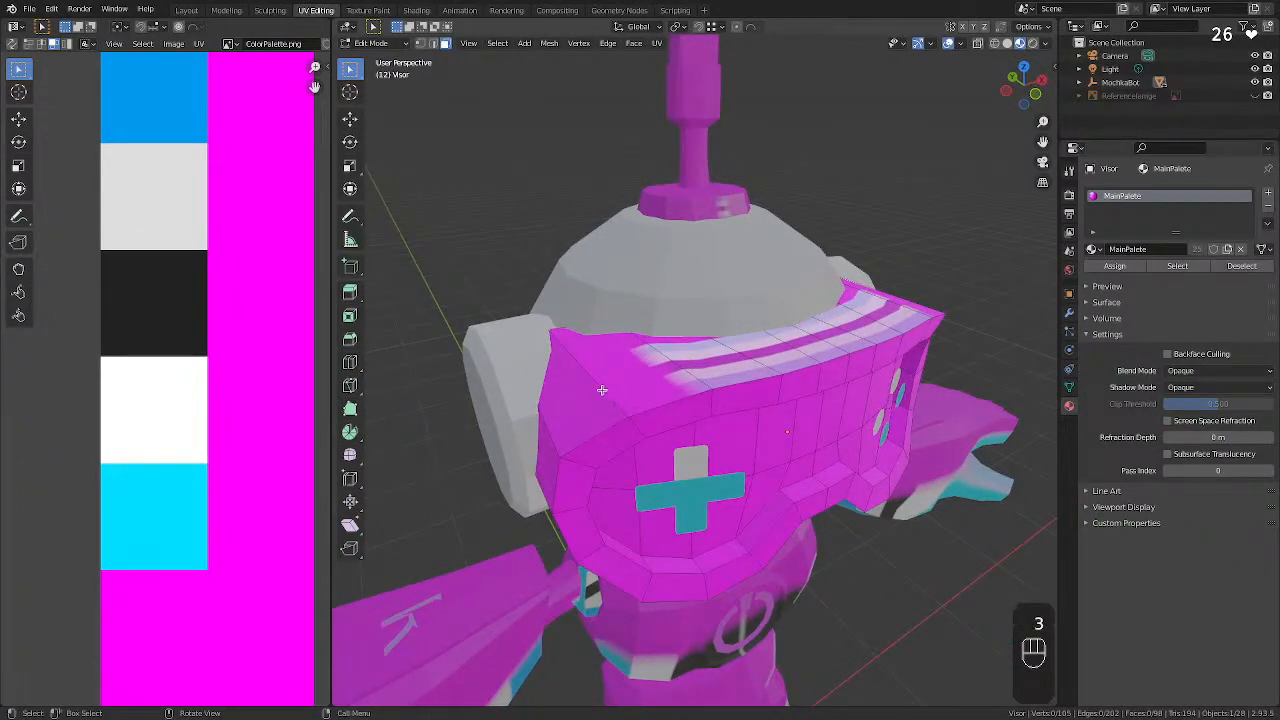
pyautogui.keyDown('alt'); pyautogui.click(628, 382); pyautogui.keyUp('alt')
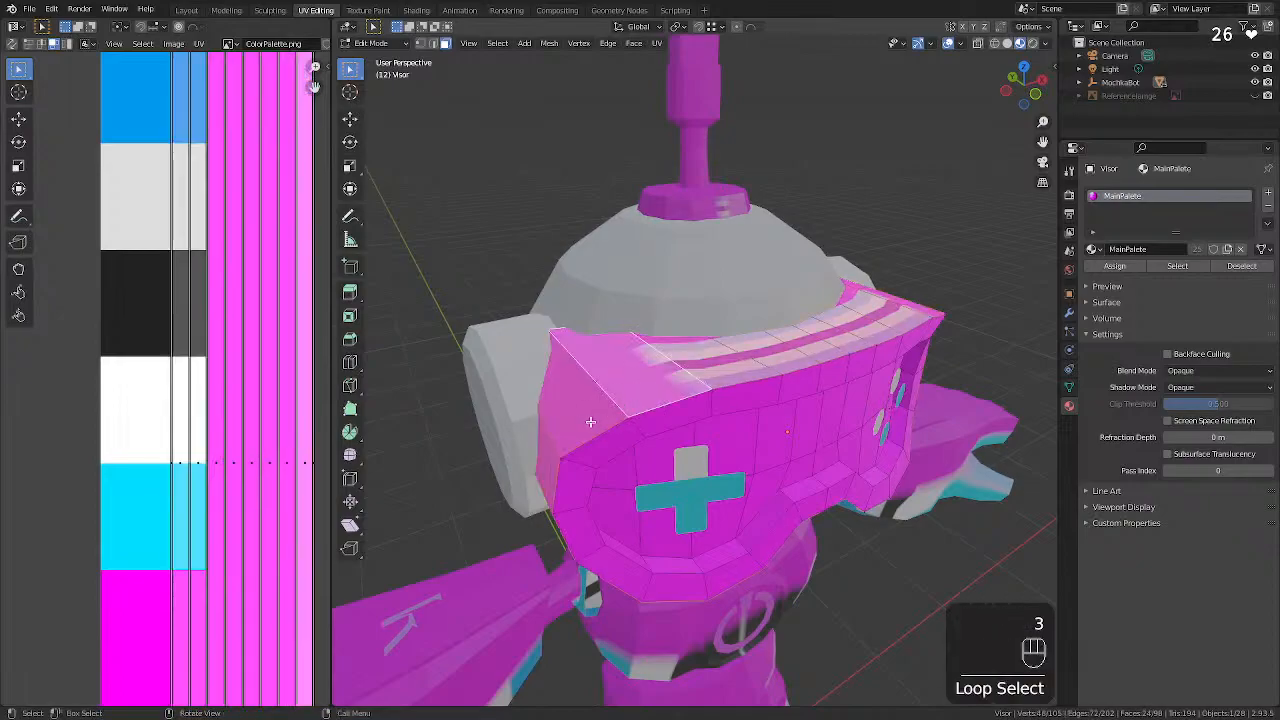
pyautogui.keyDown('alt'); pyautogui.click(586, 452); pyautogui.keyUp('alt')
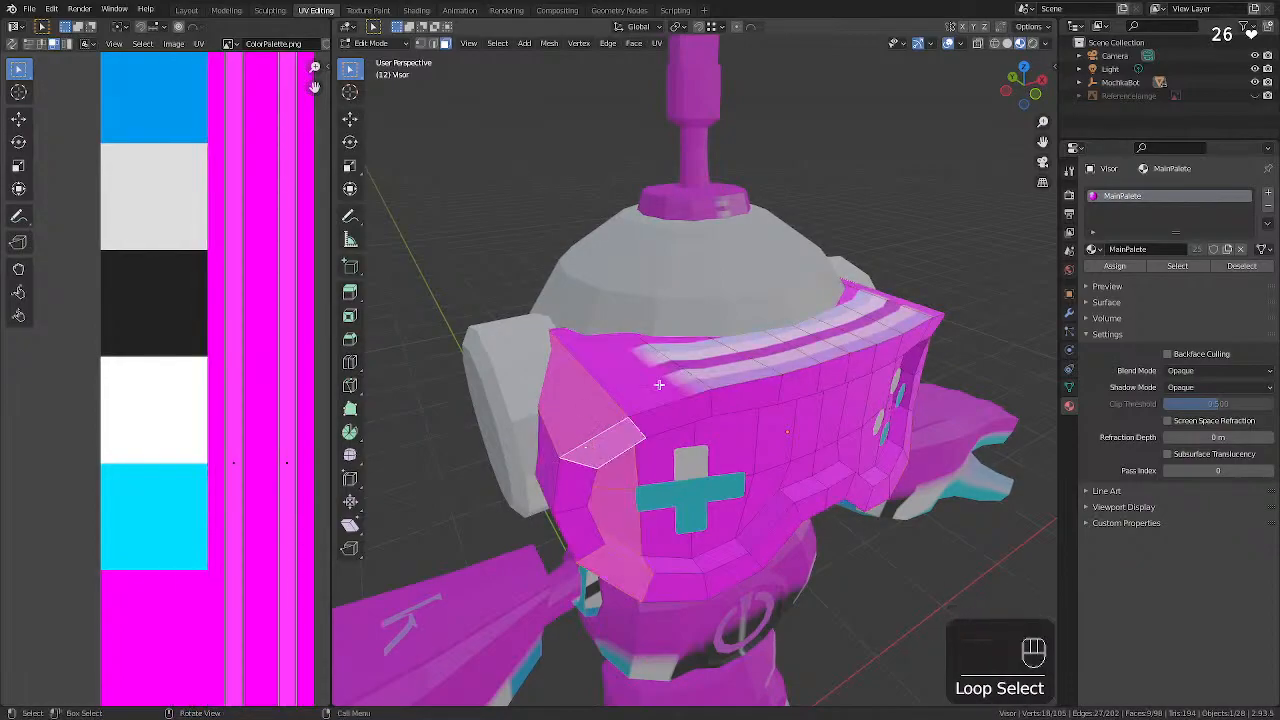
pyautogui.keyDown('alt'); pyautogui.keyDown('shift'); pyautogui.click(606, 432); pyautogui.keyUp('shift'); pyautogui.keyUp('alt')
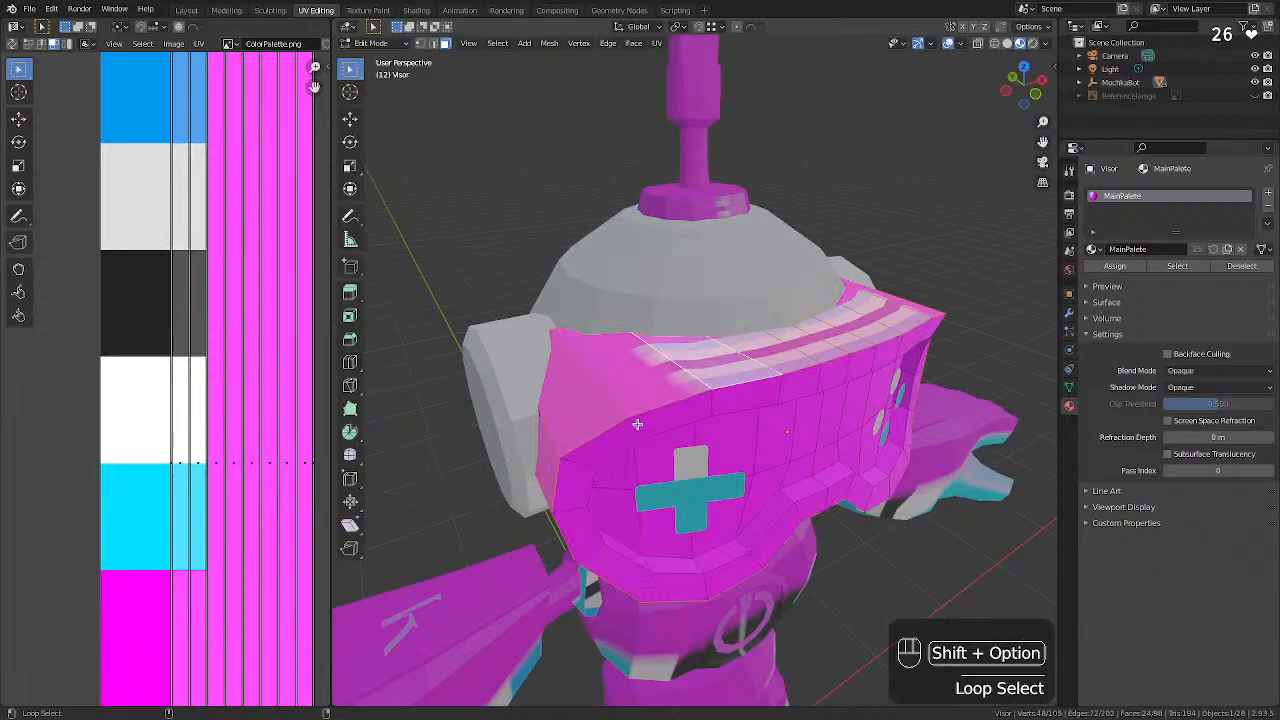
pyautogui.keyDown('alt'); pyautogui.keyDown('shift'); pyautogui.click(639, 426); pyautogui.keyUp('shift'); pyautogui.keyUp('alt')
pyautogui.moveTo(639, 426); pyautogui.dragTo(520, 422, button='middle')
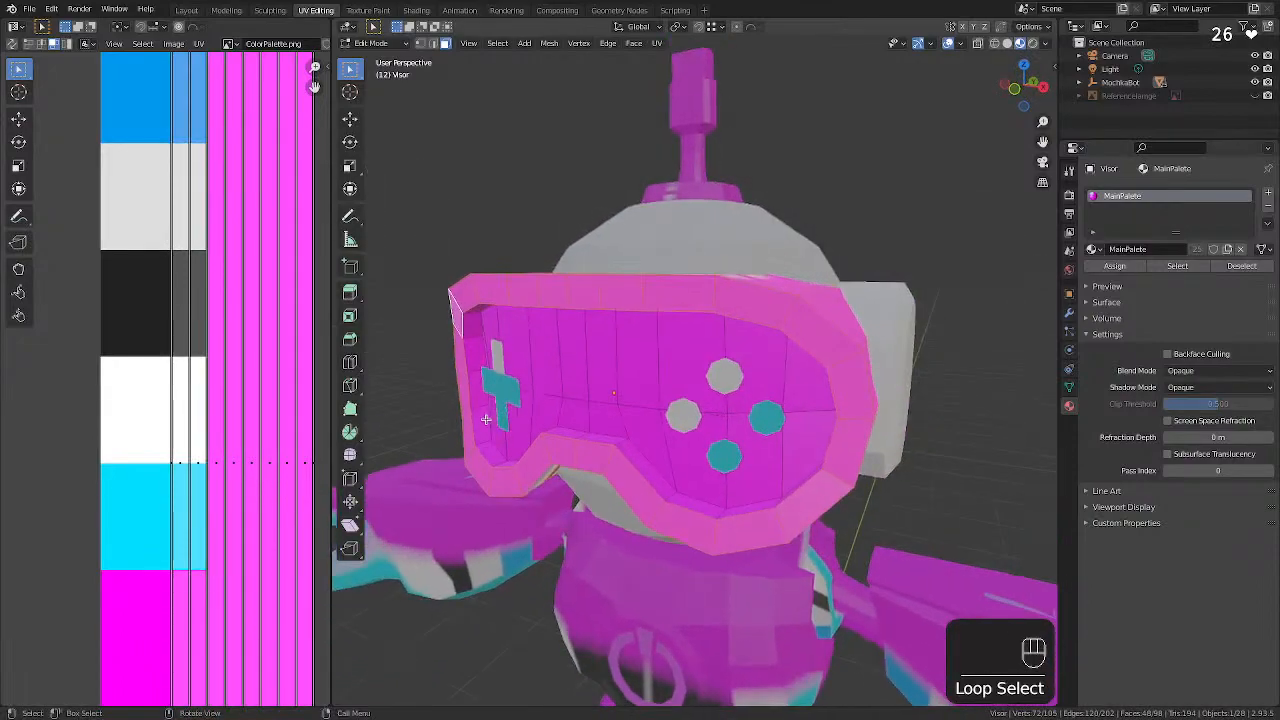
pyautogui.keyDown('alt'); pyautogui.keyDown('shift'); pyautogui.click(481, 420); pyautogui.keyUp('shift'); pyautogui.keyUp('alt')
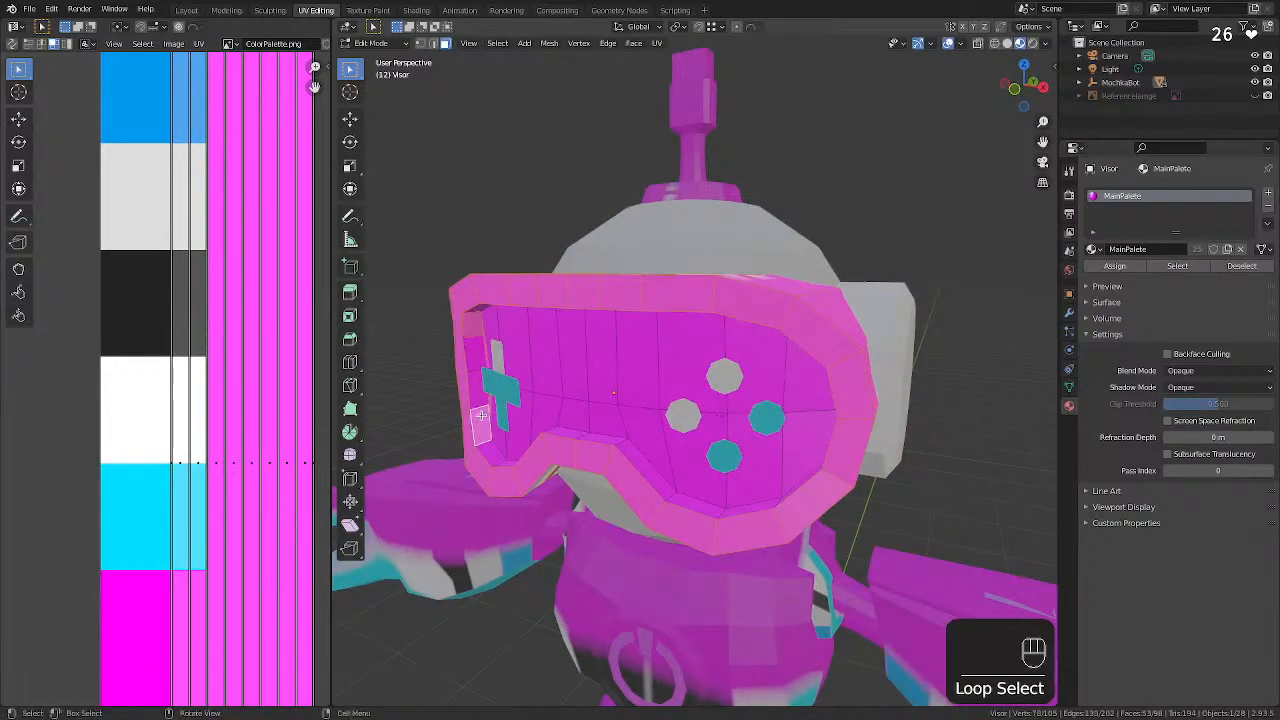
pyautogui.press('super+z')
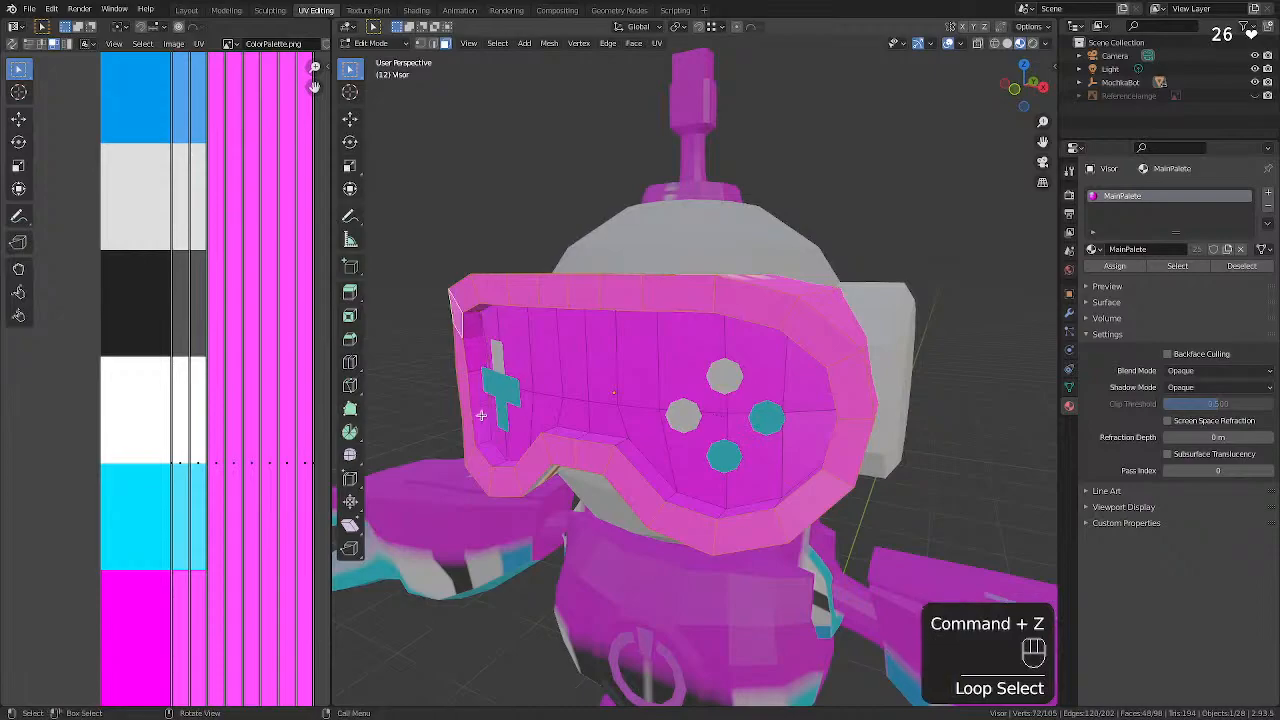
# Select the visor's recessed inner rim face loop and add the complete front rim loop around the lens.
pyautogui.click(470, 323)
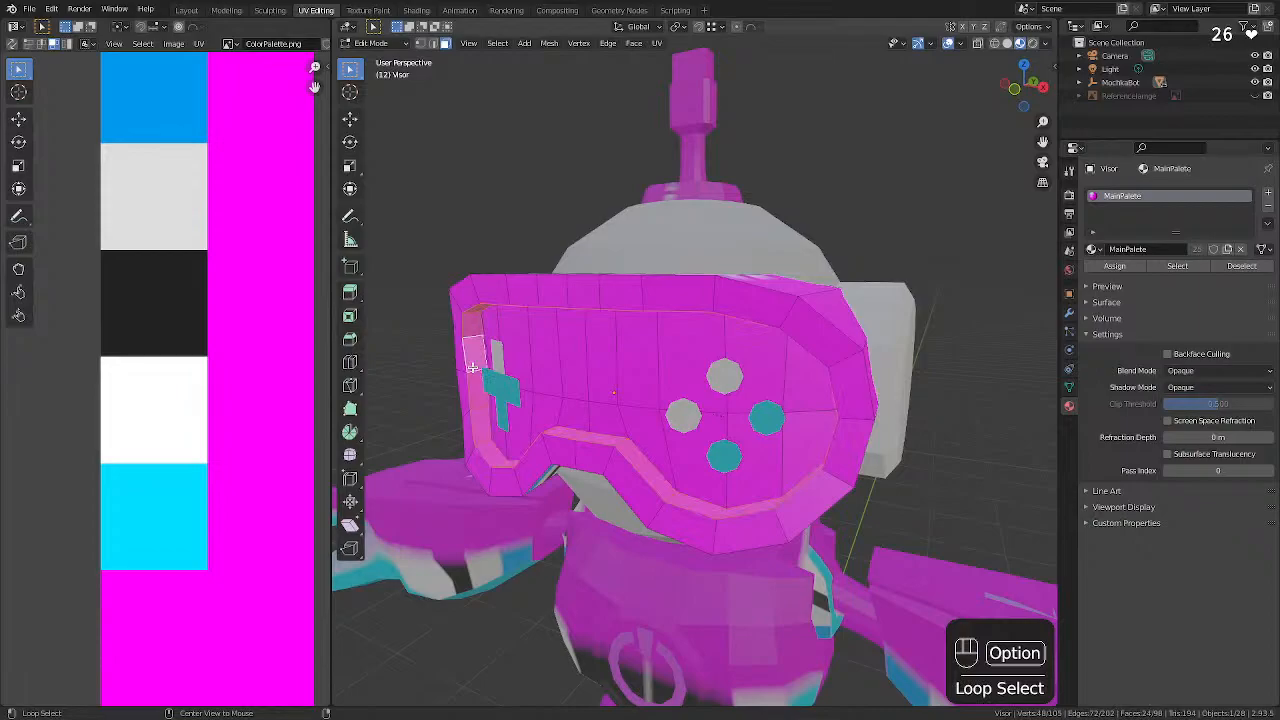
pyautogui.moveTo(472, 367); pyautogui.dragTo(531, 391, button='middle')
pyautogui.keyDown('shift'); pyautogui.click(531, 391); pyautogui.keyUp('shift')
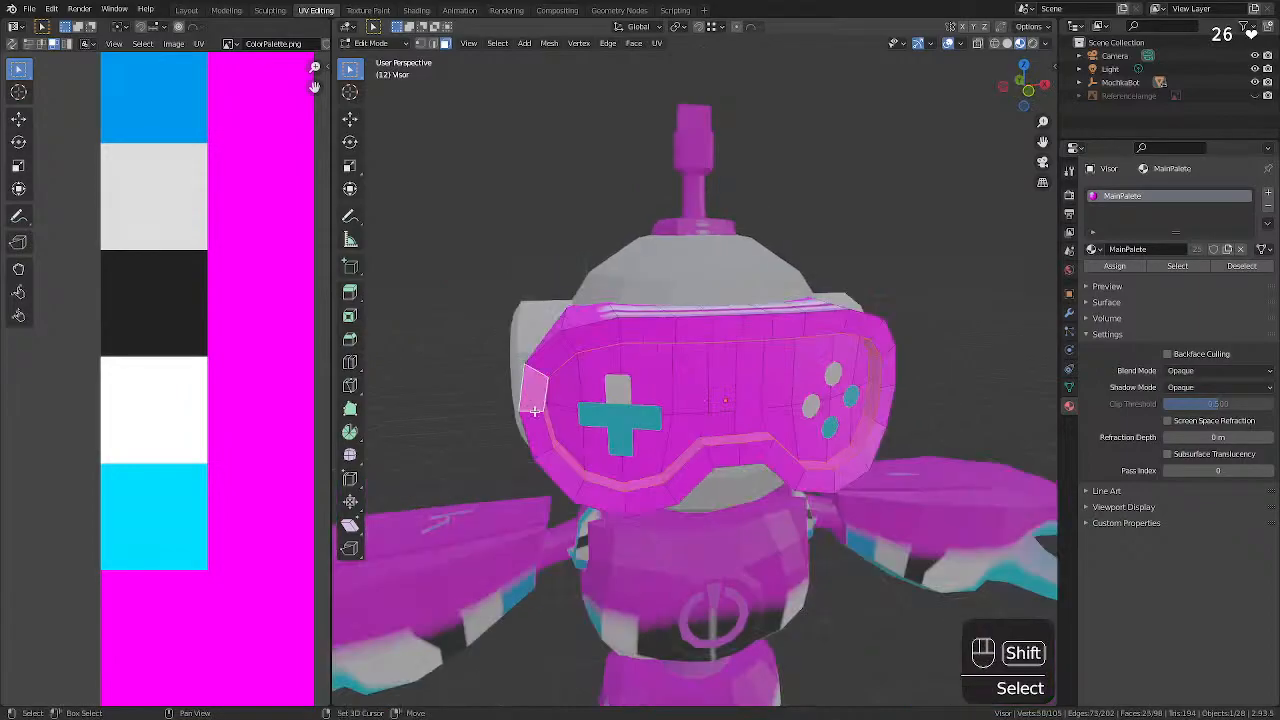
pyautogui.keyDown('alt'); pyautogui.keyDown('shift'); pyautogui.click(534, 420); pyautogui.keyUp('shift'); pyautogui.keyUp('alt')
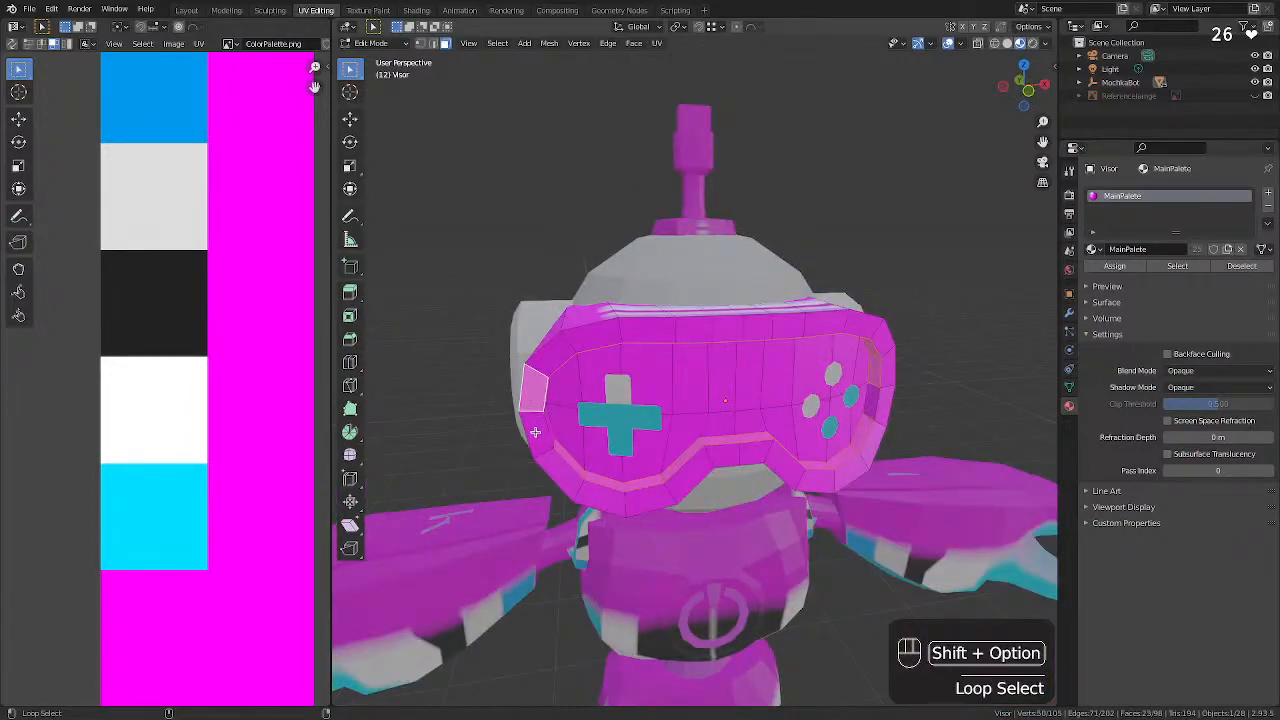
pyautogui.keyDown('alt'); pyautogui.keyDown('shift'); pyautogui.click(535, 432); pyautogui.keyUp('shift'); pyautogui.keyUp('alt')
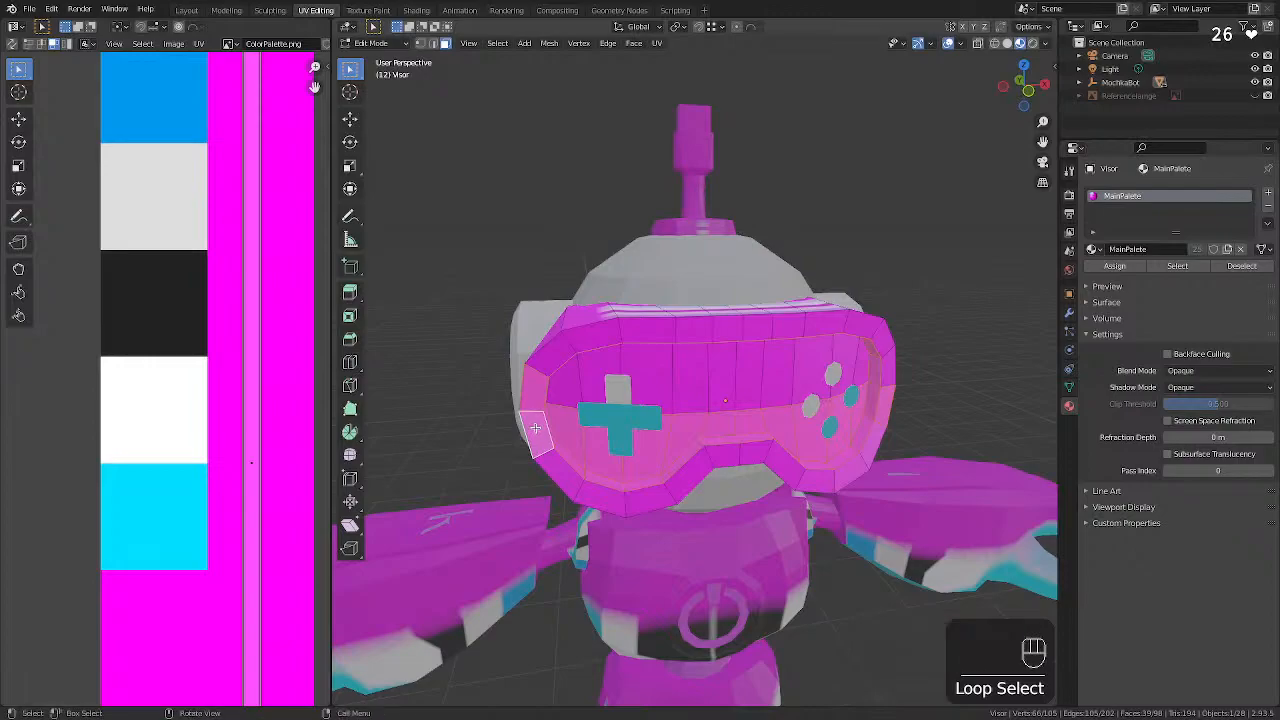
pyautogui.press('super+z')
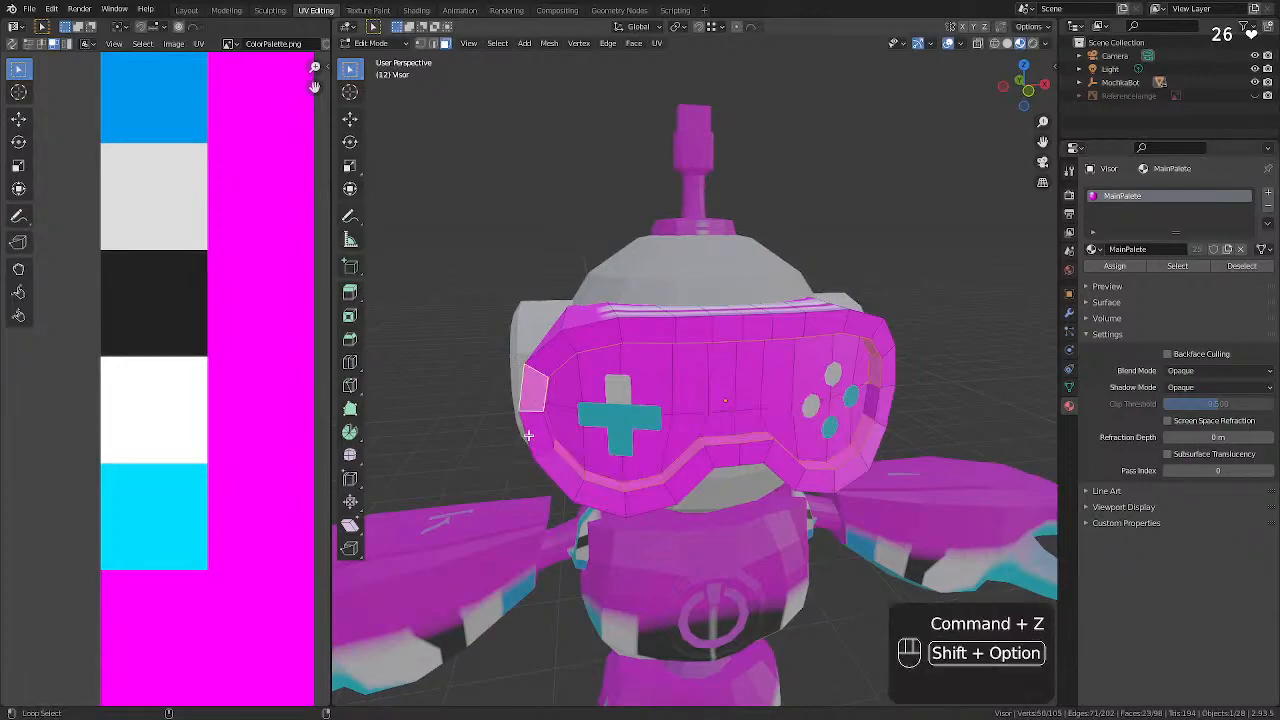
pyautogui.keyDown('alt'); pyautogui.keyDown('shift'); pyautogui.click(528, 435); pyautogui.keyUp('shift'); pyautogui.keyUp('alt')
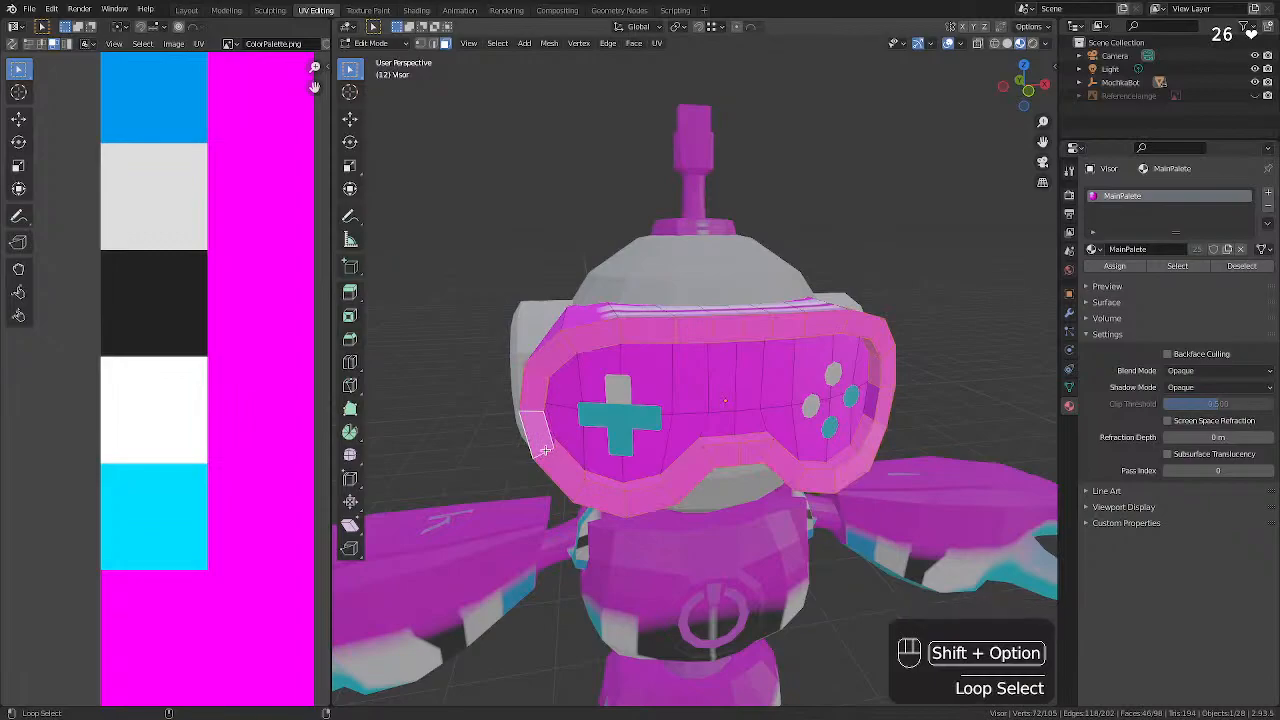
pyautogui.moveTo(547, 455)
pyautogui.mouseDown(button='middle')
pyautogui.moveTo(525, 456)
pyautogui.moveTo(535, 445)
pyautogui.mouseUp(button='middle')
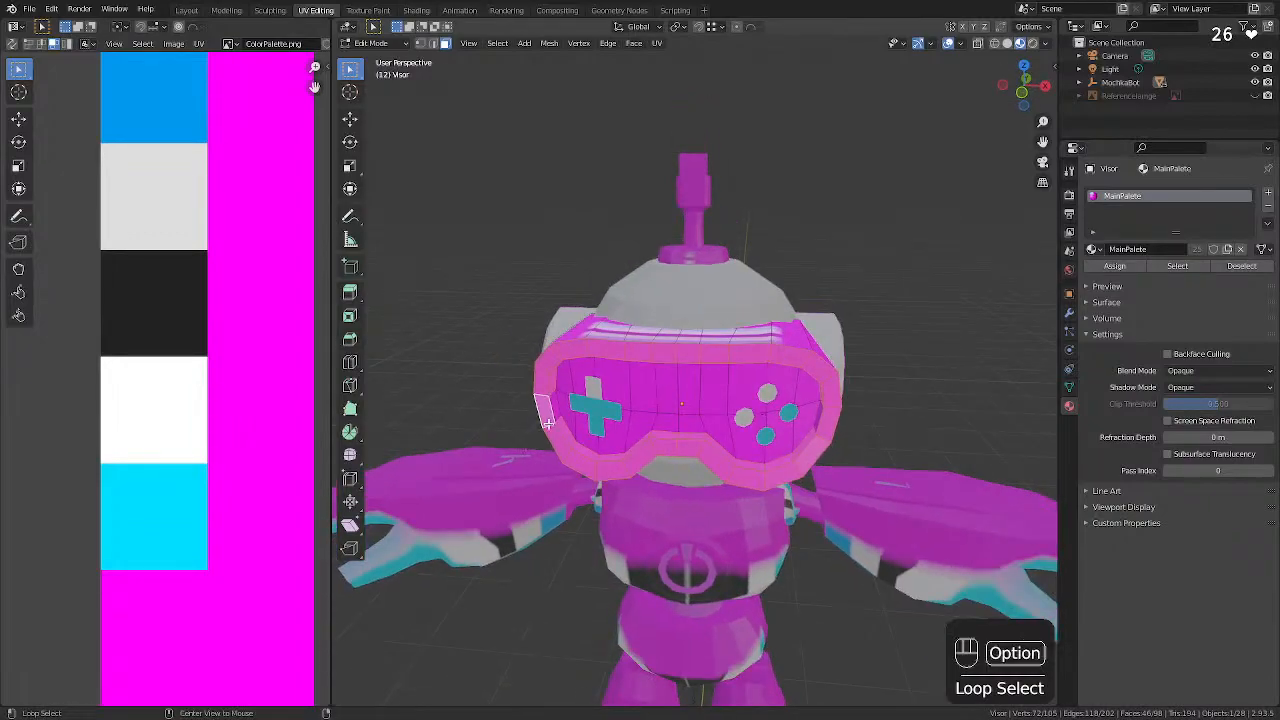
pyautogui.keyDown('alt'); pyautogui.click(557, 425); pyautogui.keyUp('alt')
pyautogui.keyDown('alt'); pyautogui.keyDown('shift'); pyautogui.click(553, 426); pyautogui.keyUp('shift'); pyautogui.keyUp('alt')
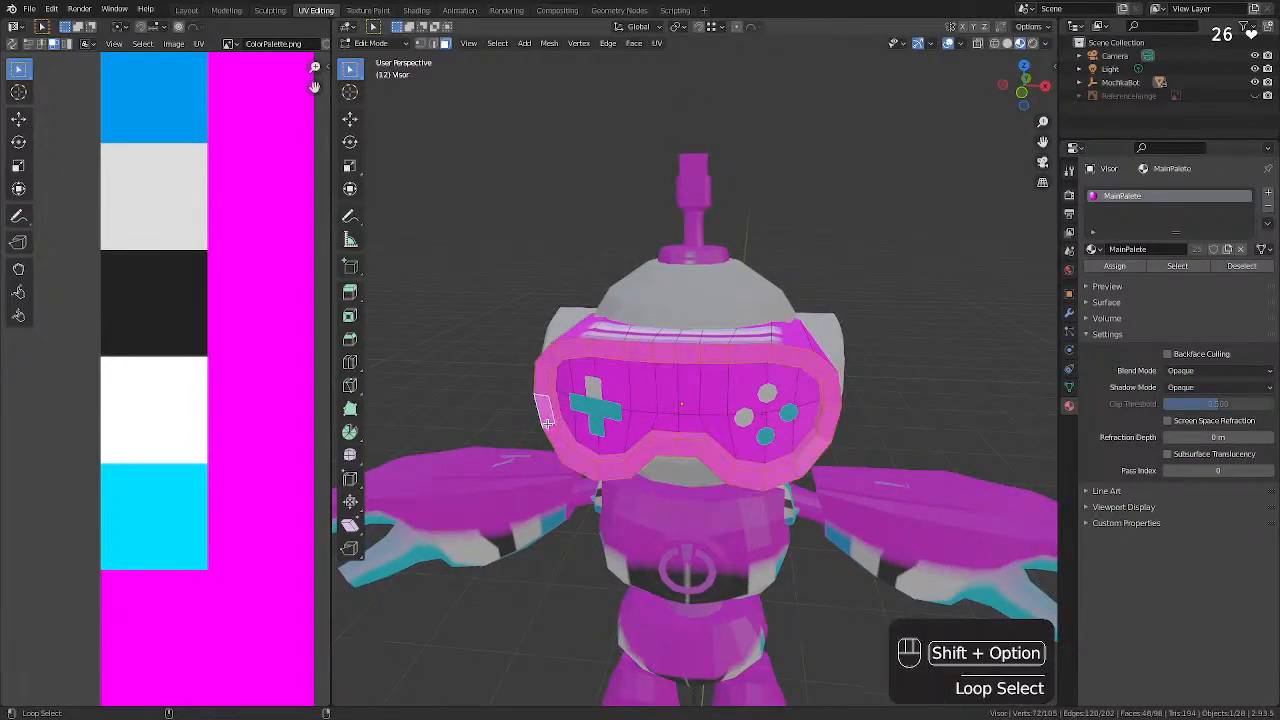
# Add the visor's outer side face loop to the selection and scale all the selected UVs to 0.
pyautogui.moveTo(518, 424); pyautogui.dragTo(640, 418, button='middle')
pyautogui.keyDown('alt'); pyautogui.click(626, 438); pyautogui.keyUp('alt')
pyautogui.keyDown('alt'); pyautogui.keyDown('shift'); pyautogui.click(640, 430); pyautogui.keyUp('shift'); pyautogui.keyUp('alt')
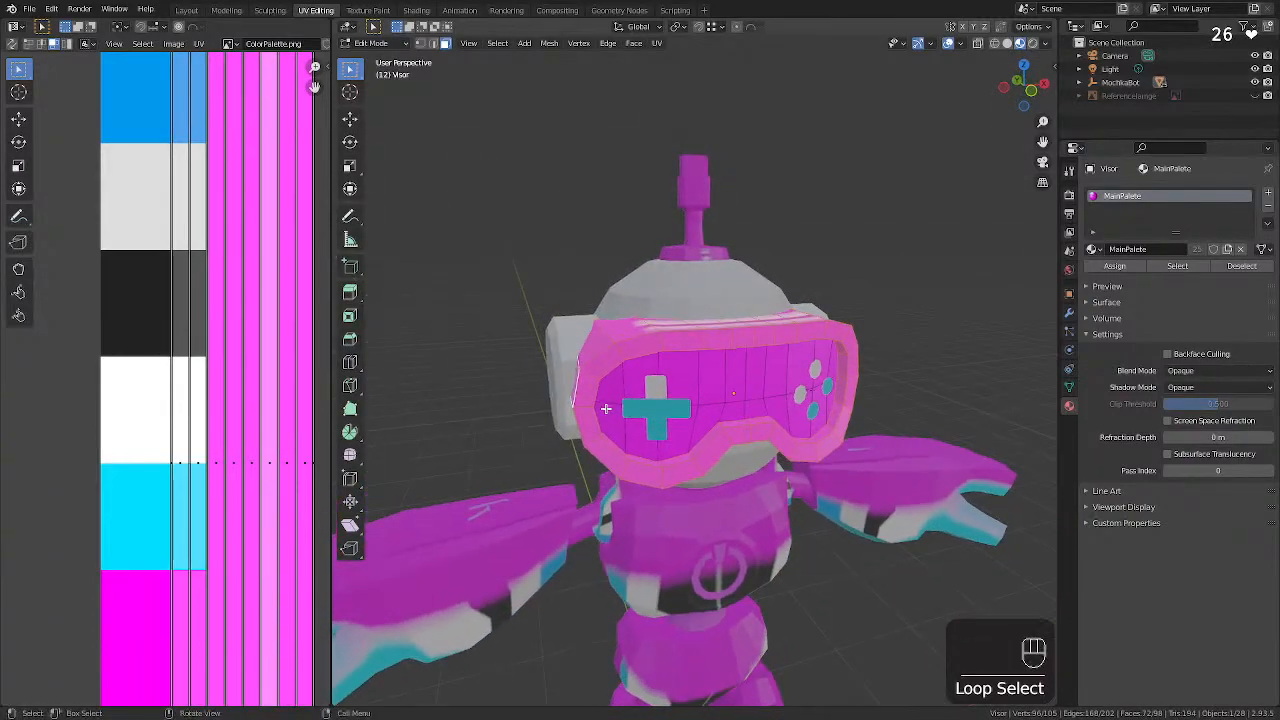
pyautogui.press('a')
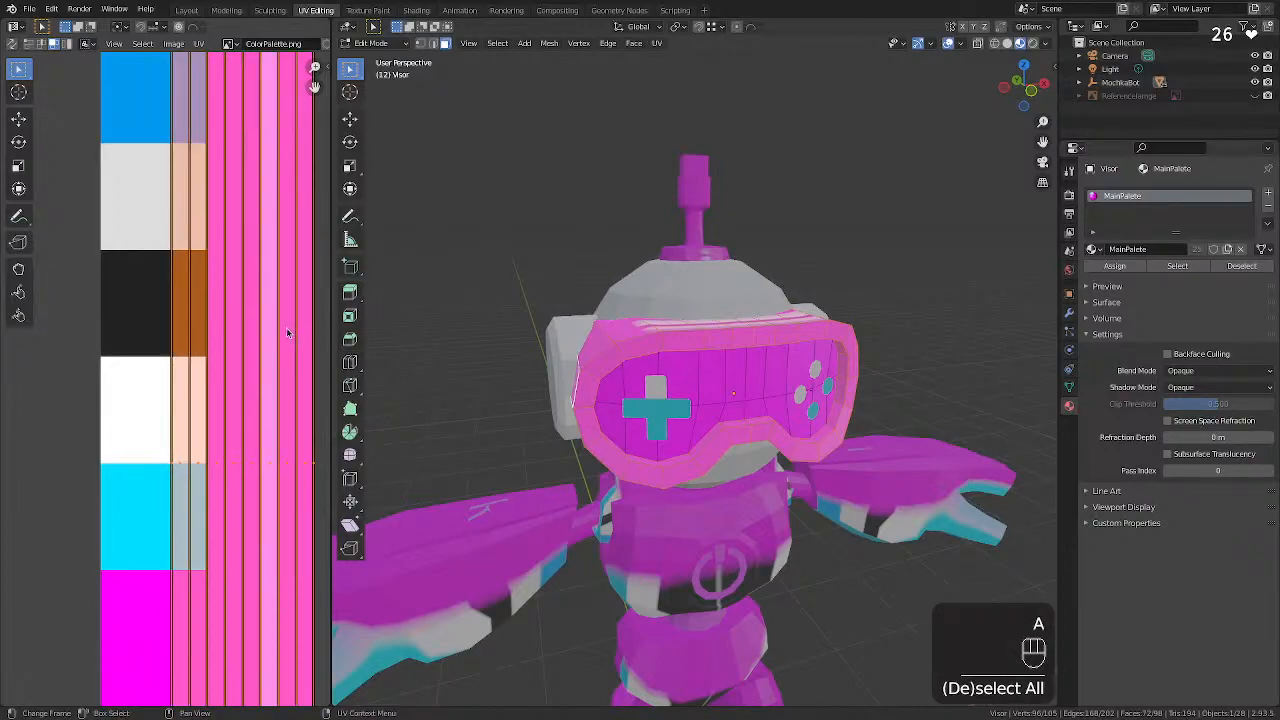
pyautogui.press('s')
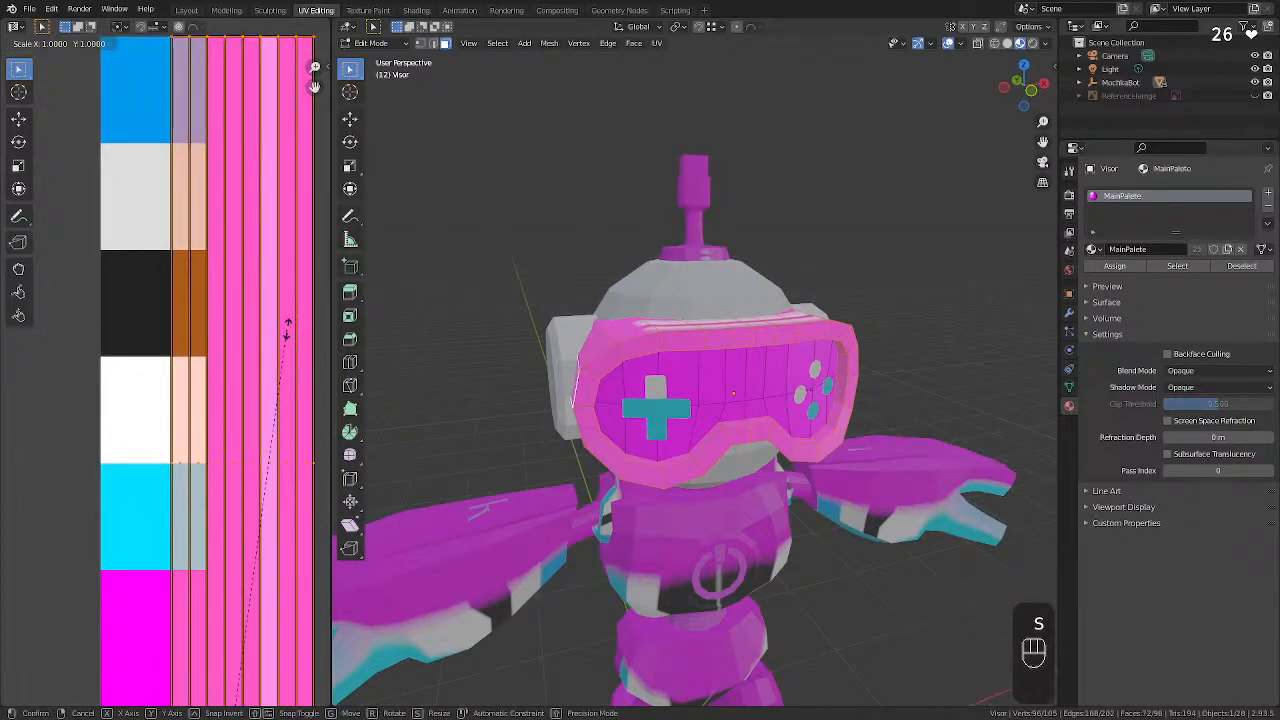
pyautogui.press('KP_0')
pyautogui.press('KP_Enter')
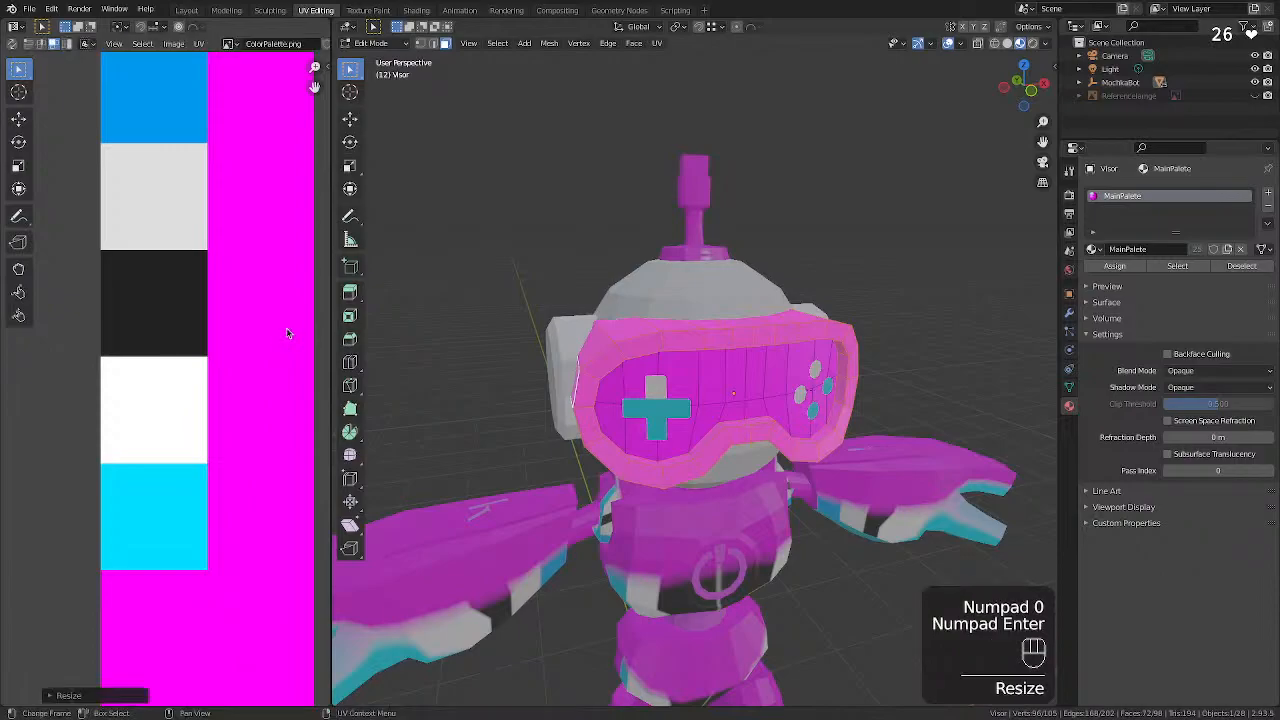
# Move the visor frame's collapsed UVs onto the white palette swatch and clear the face selection.
pyautogui.scroll(-5, 240, 403)
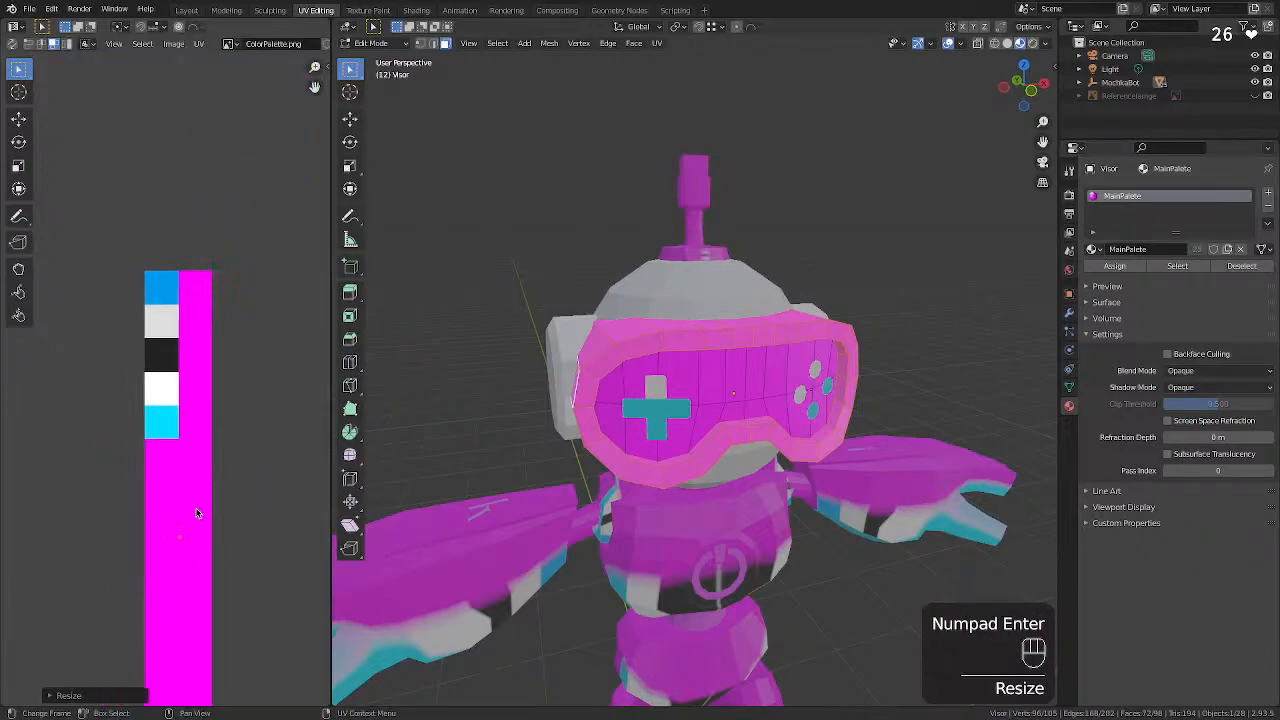
pyautogui.press('g')
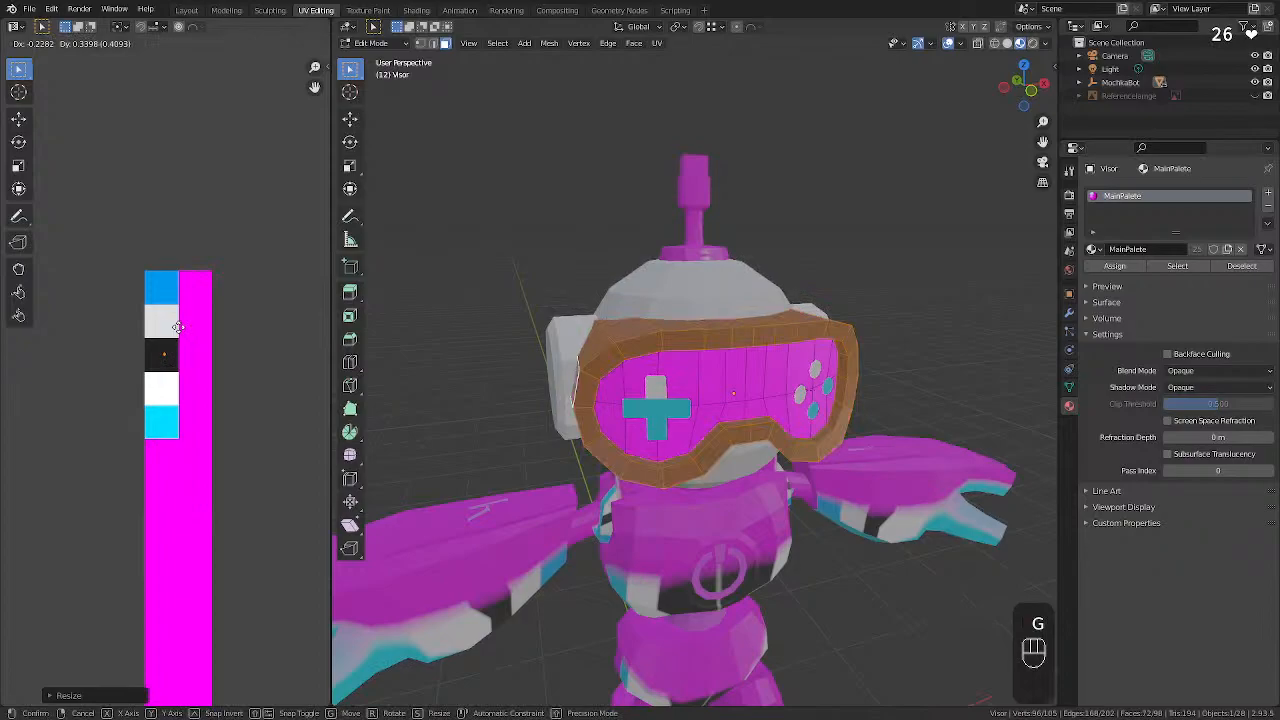
pyautogui.click(180, 370)
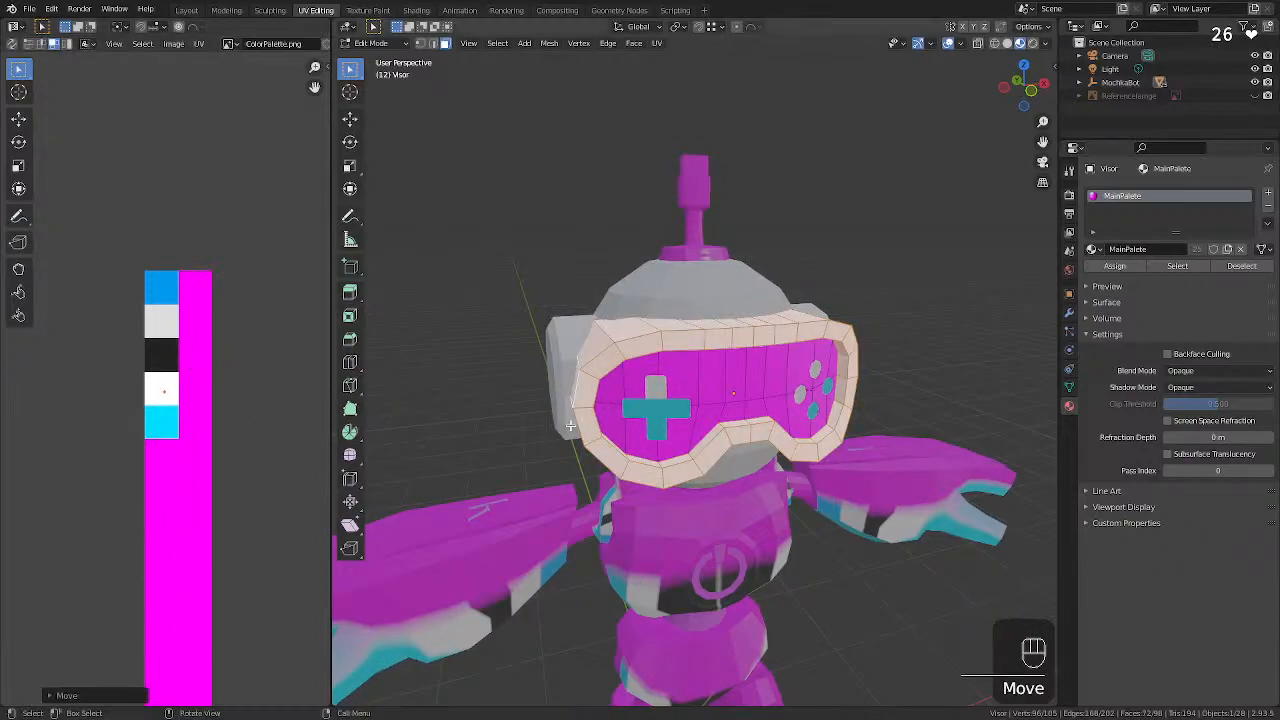
pyautogui.click(480, 429)
pyautogui.moveTo(480, 429); pyautogui.dragTo(549, 457, button='middle')
pyautogui.click(612, 389)
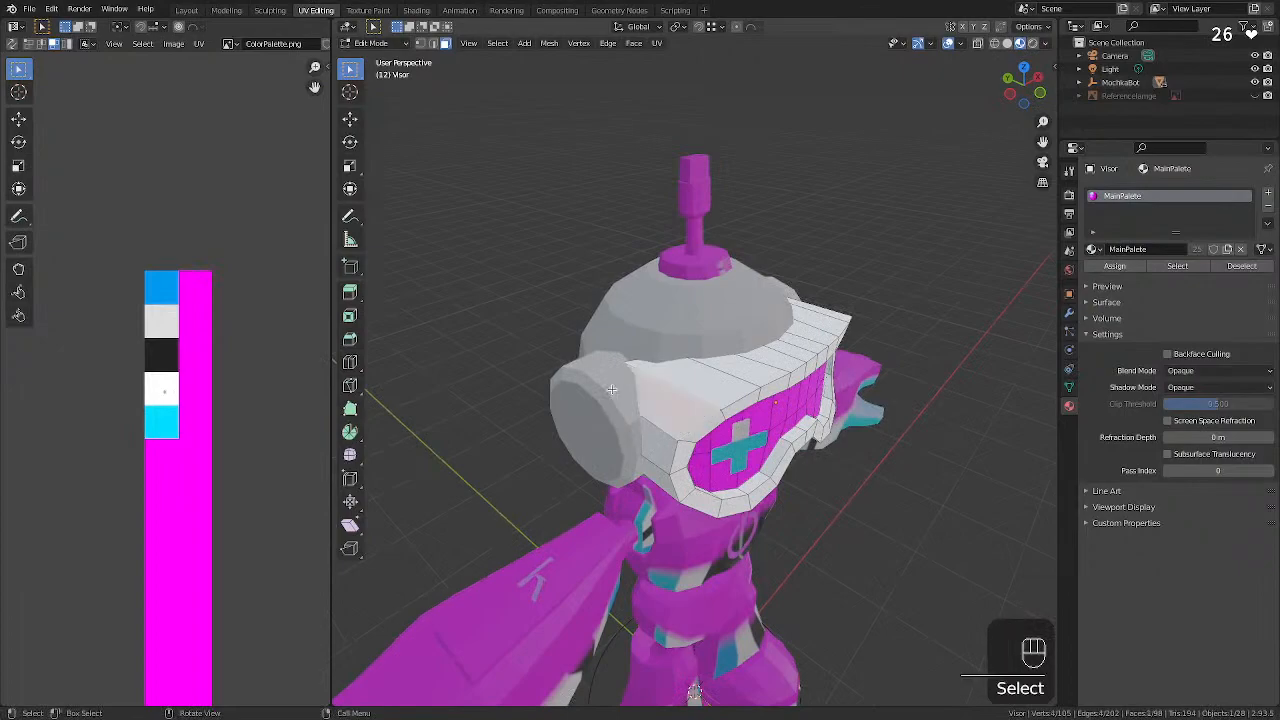
pyautogui.click(865, 520)
pyautogui.moveTo(866, 523); pyautogui.dragTo(789, 442, button='middle')
pyautogui.scroll(-1, 789, 440)
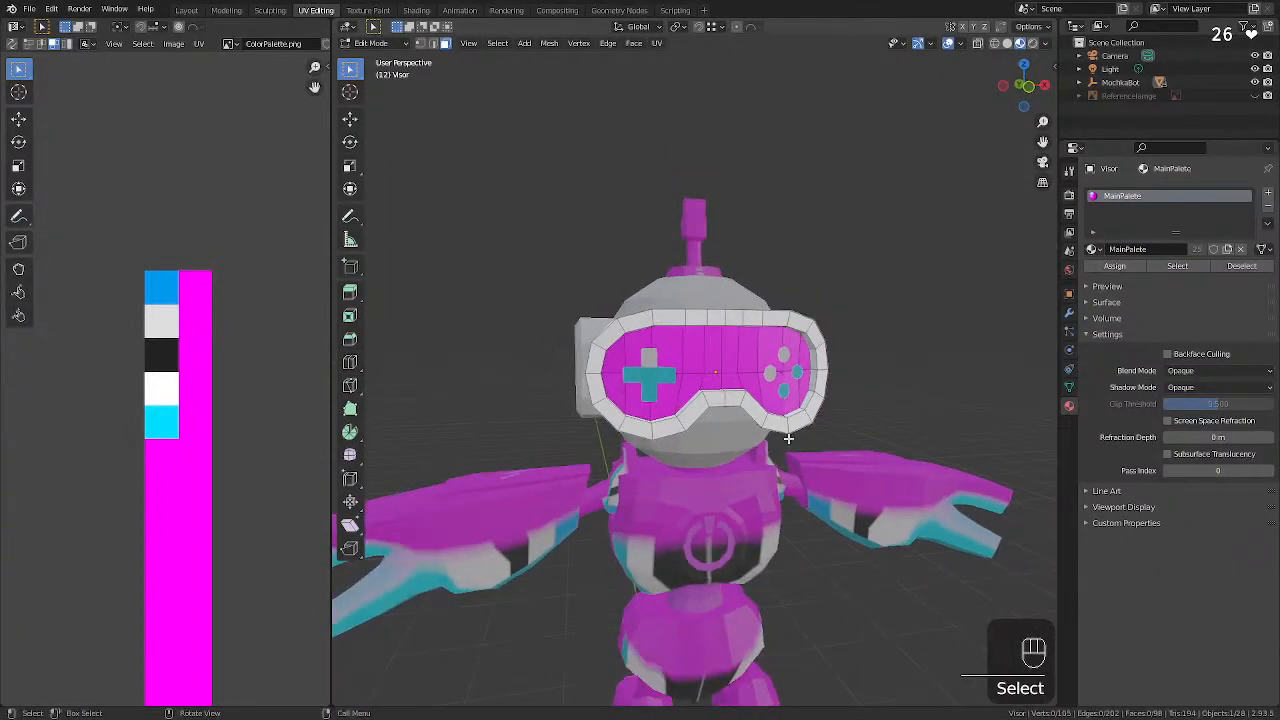
# Try to select the visor's magenta lens faces using face loops.
pyautogui.click(693, 371)
pyautogui.moveTo(693, 371); pyautogui.dragTo(609, 352, button='middle')
pyautogui.scroll(-1, 609, 352)
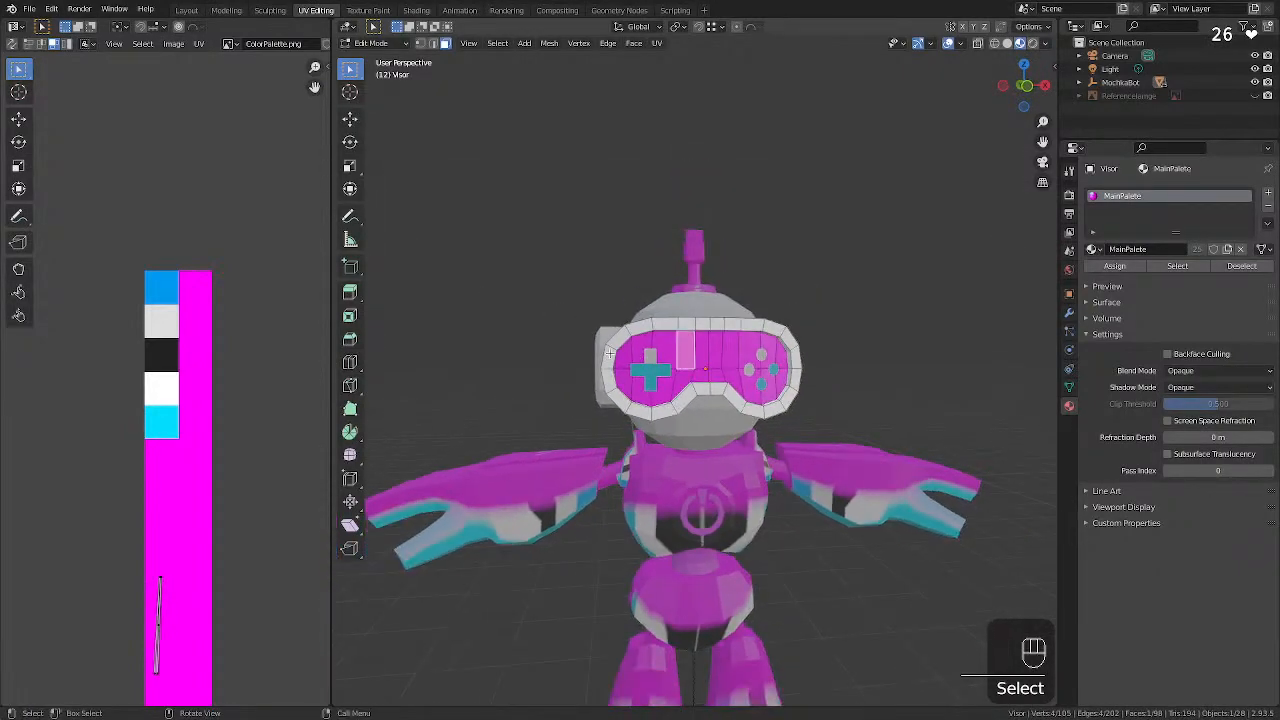
pyautogui.click(615, 357)
pyautogui.keyDown('alt'); pyautogui.click(785, 358); pyautogui.keyUp('alt')
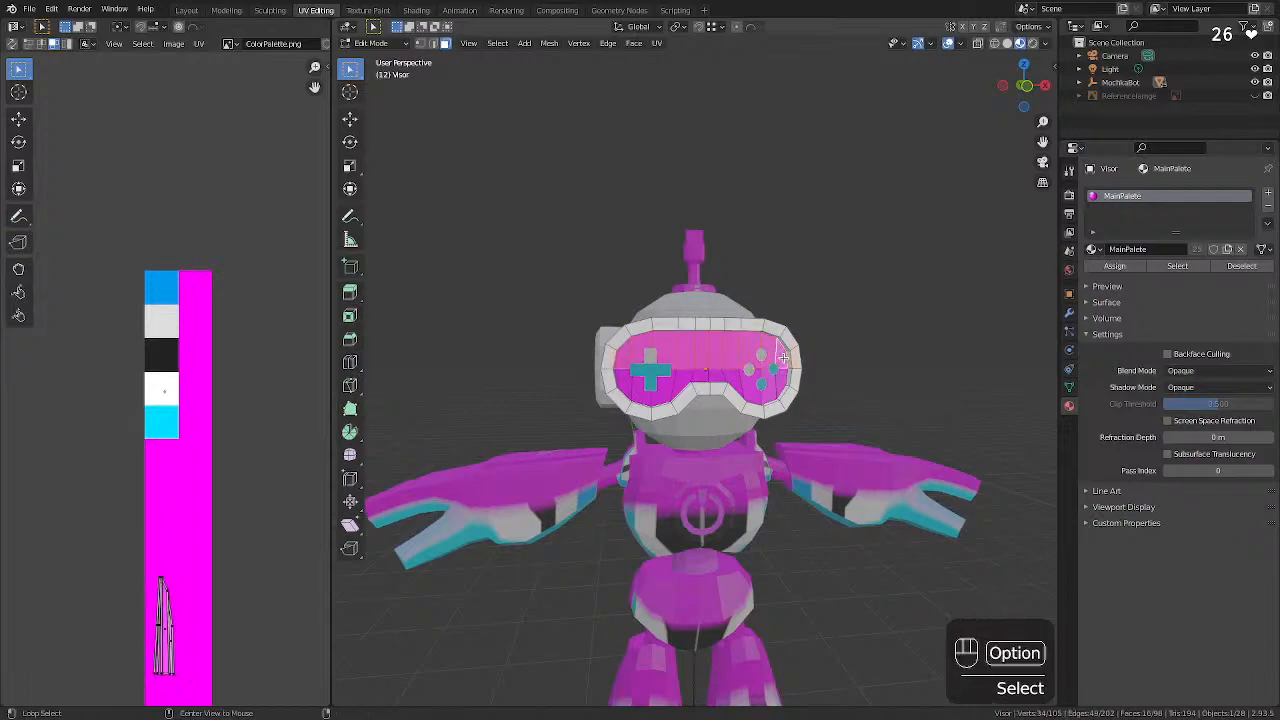
pyautogui.keyDown('alt'); pyautogui.click(775, 381); pyautogui.keyUp('alt')
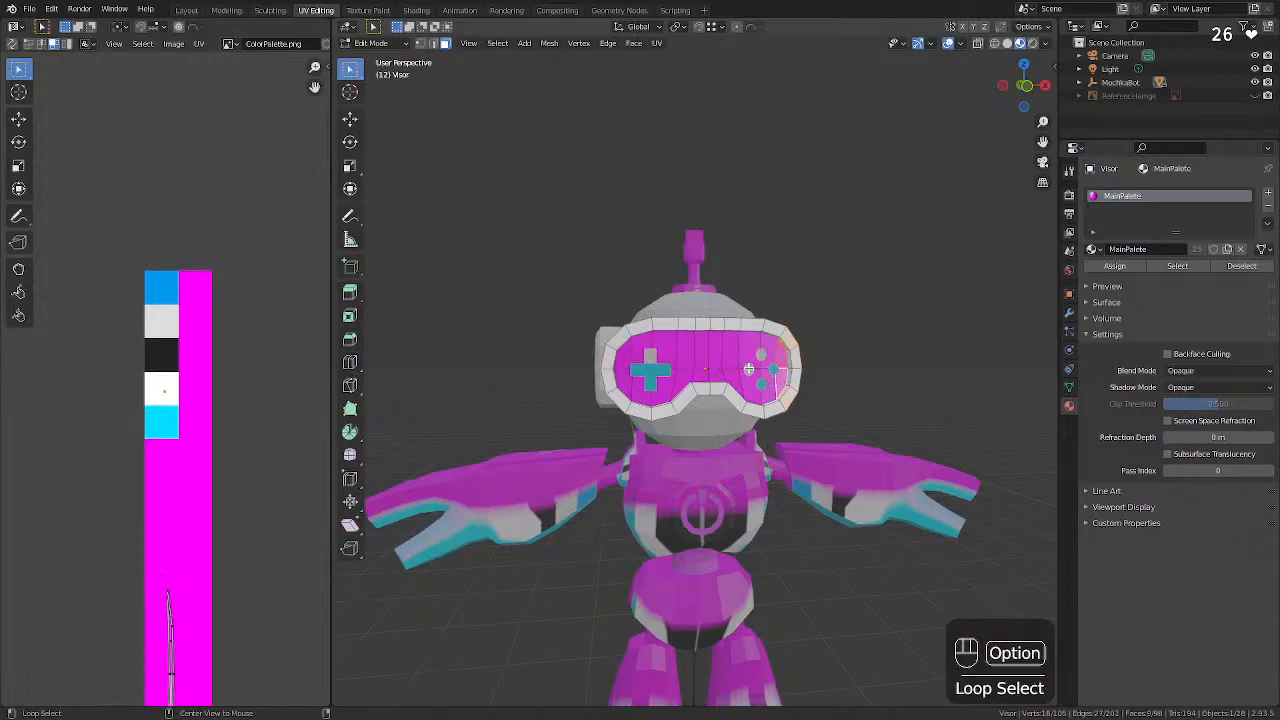
pyautogui.keyDown('alt'); pyautogui.keyDown('shift'); pyautogui.click(621, 358); pyautogui.keyUp('shift'); pyautogui.keyUp('alt')
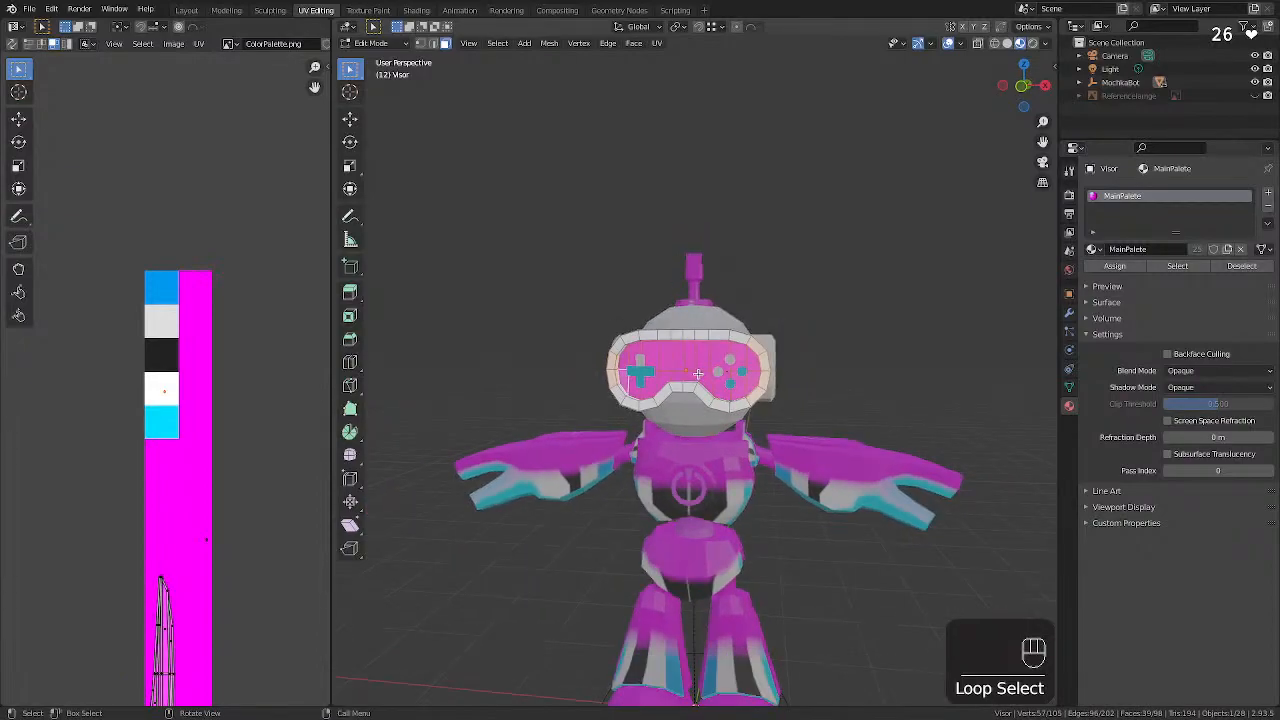
# Select every lens face inside the visor frame by picking shortest paths across the upper and lower rows.
pyautogui.scroll(4, 624, 364)
pyautogui.click(536, 339)
pyautogui.keyDown('shift'); pyautogui.click(833, 354); pyautogui.keyUp('shift')
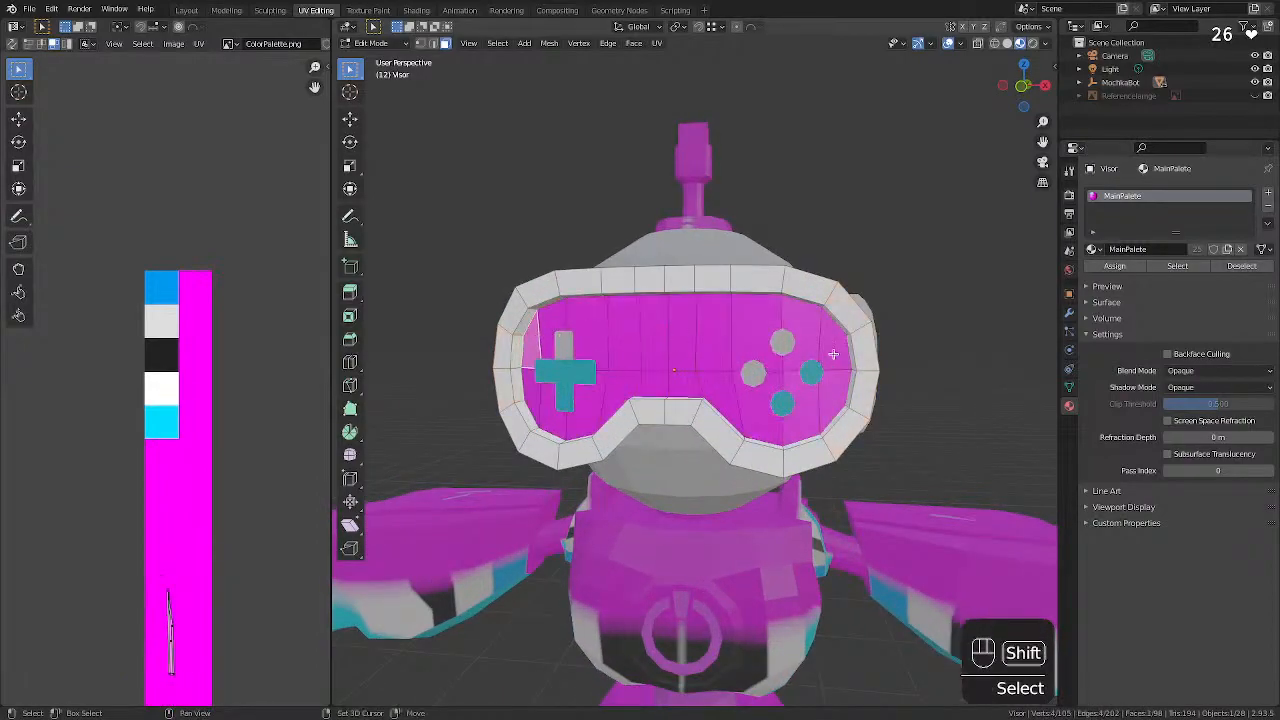
pyautogui.keyDown('ctrl'); pyautogui.keyDown('shift'); pyautogui.click(835, 346); pyautogui.keyUp('shift'); pyautogui.keyUp('ctrl')
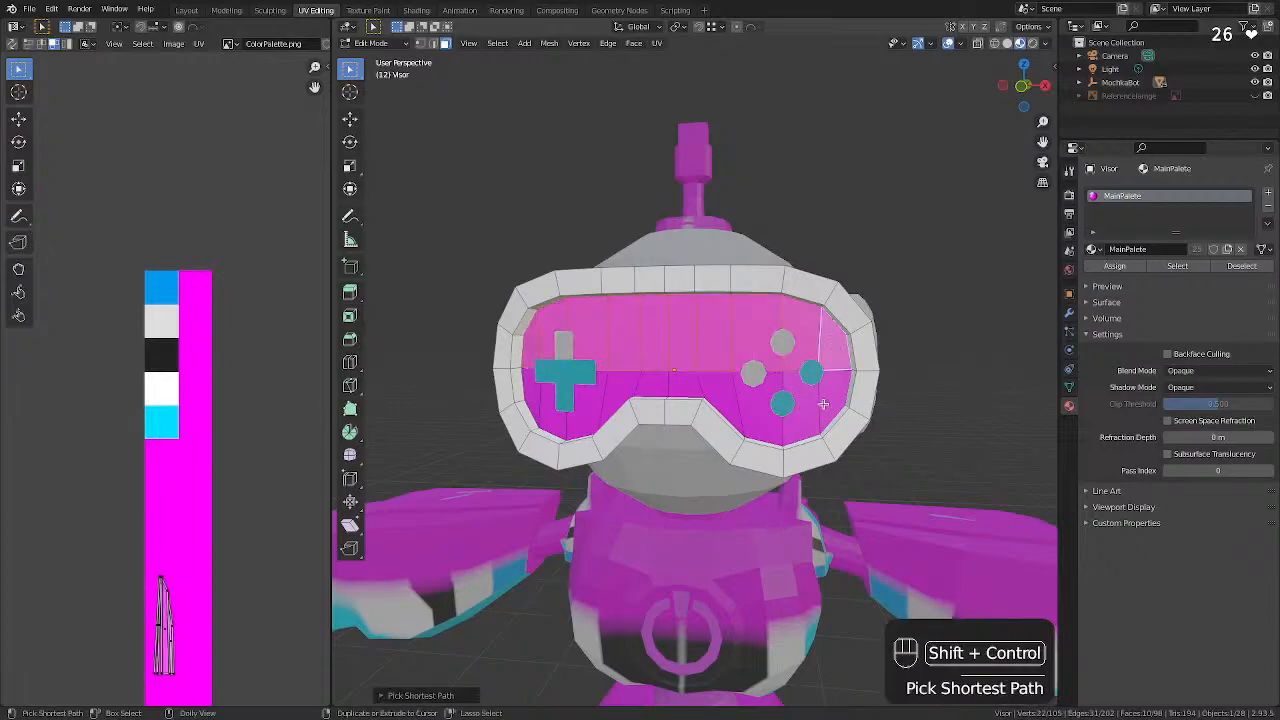
pyautogui.keyDown('ctrl'); pyautogui.keyDown('shift'); pyautogui.click(824, 404); pyautogui.keyUp('shift'); pyautogui.keyUp('ctrl')
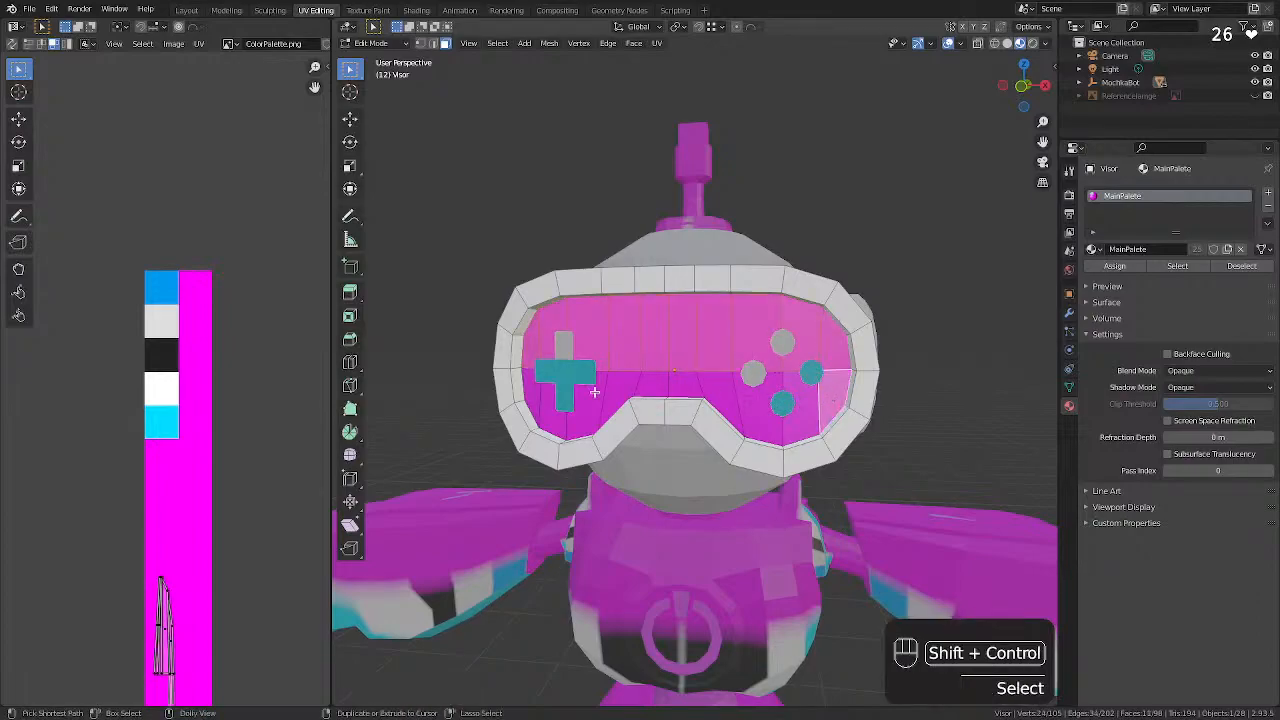
pyautogui.keyDown('ctrl'); pyautogui.keyDown('shift'); pyautogui.click(536, 394); pyautogui.keyUp('shift'); pyautogui.keyUp('ctrl')
pyautogui.moveTo(536, 394); pyautogui.dragTo(340, 440, button='middle')
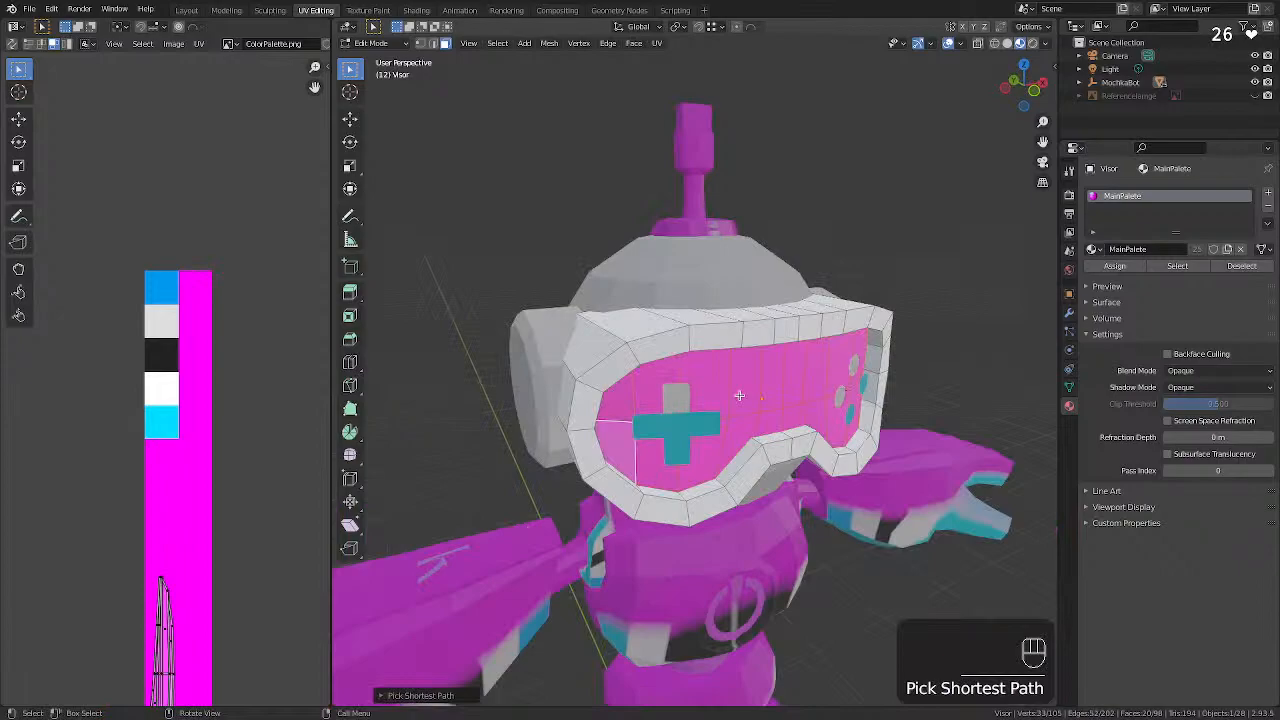
# Select all the UVs of the lens faces and scale them to 0.
pyautogui.press('s')
pyautogui.click(251, 493)
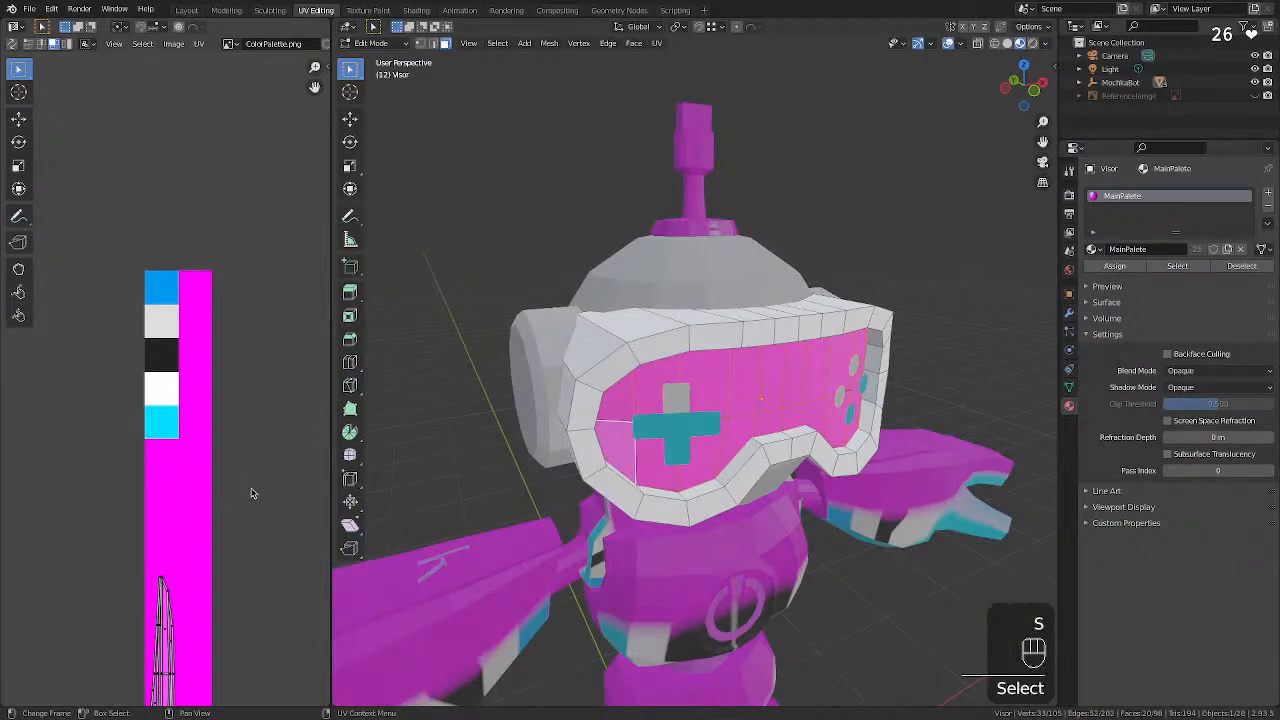
pyautogui.press('s')
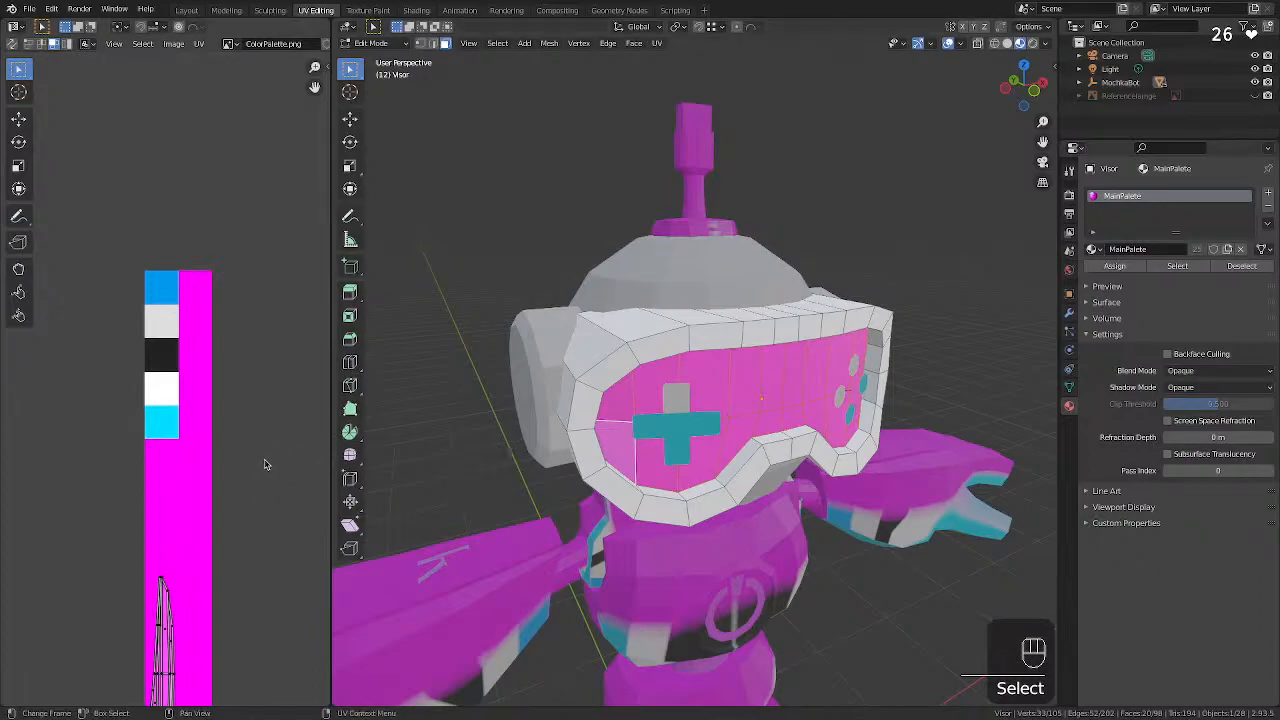
pyautogui.press('a')
pyautogui.press('s')
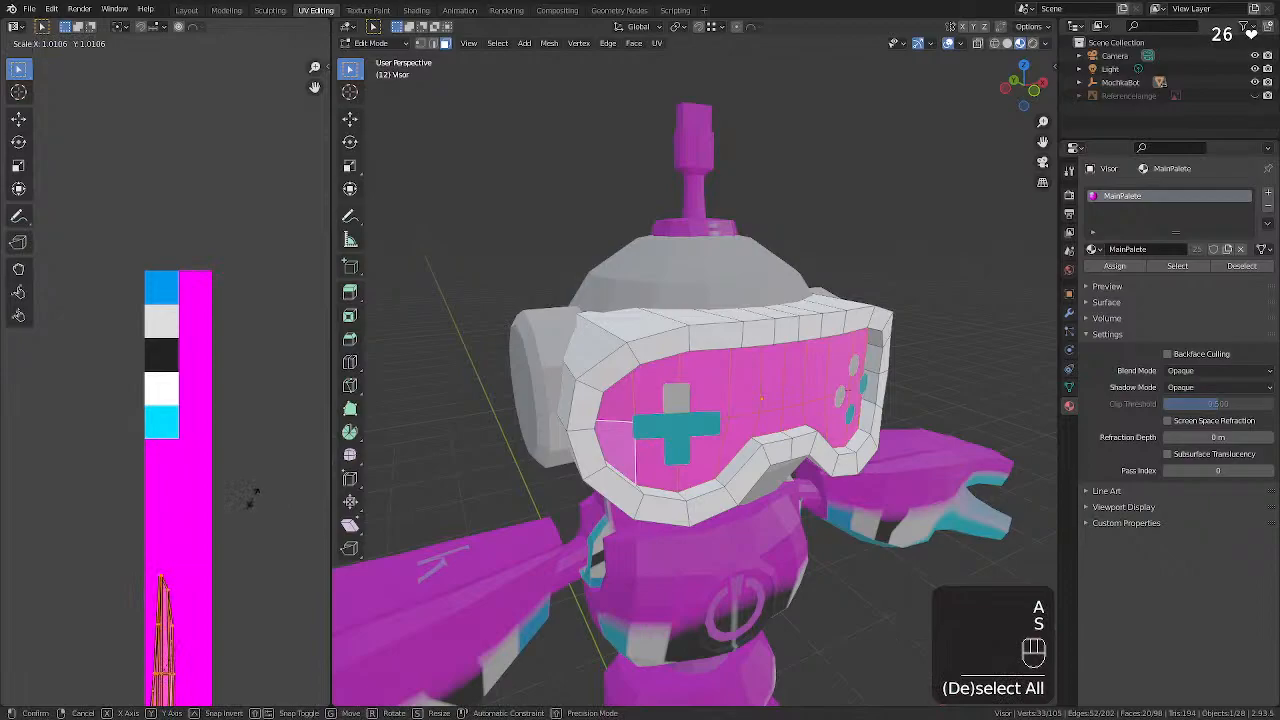
pyautogui.press('KP_0')
pyautogui.press('KP_Enter')
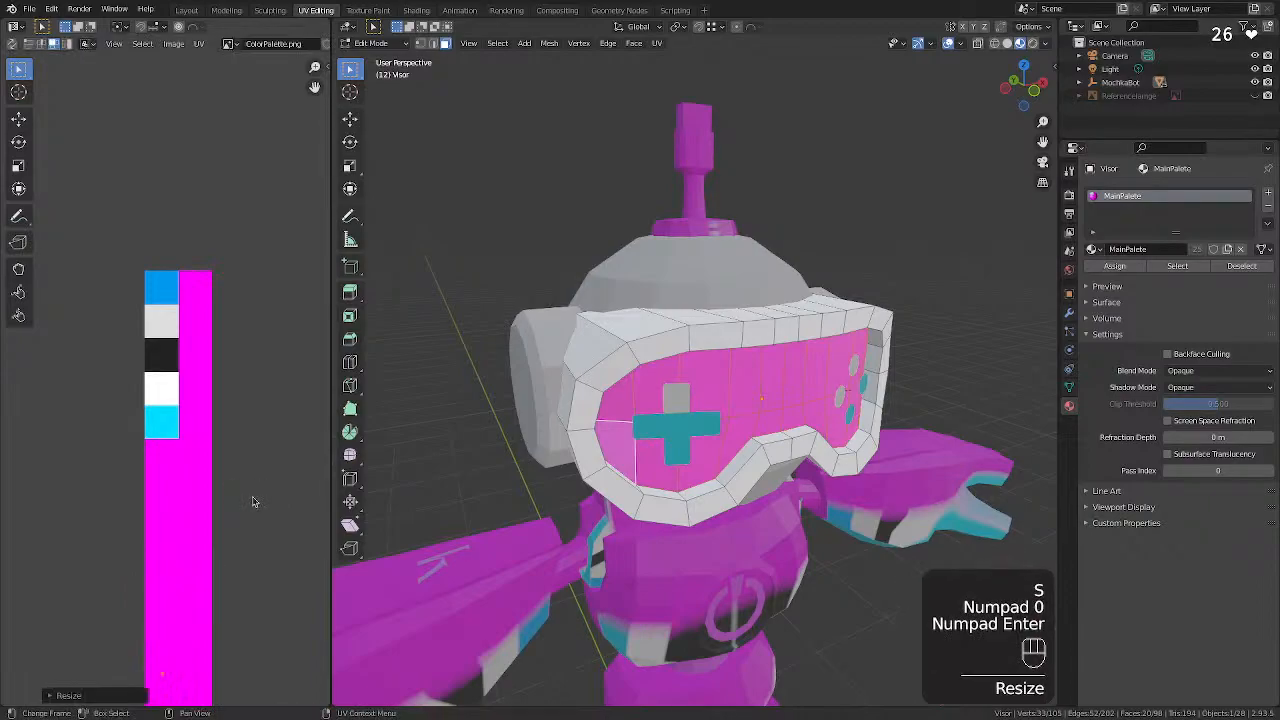
# Move the lens's collapsed UVs onto the black palette swatch, clear the selection and return to Object Mode.
pyautogui.press('g')
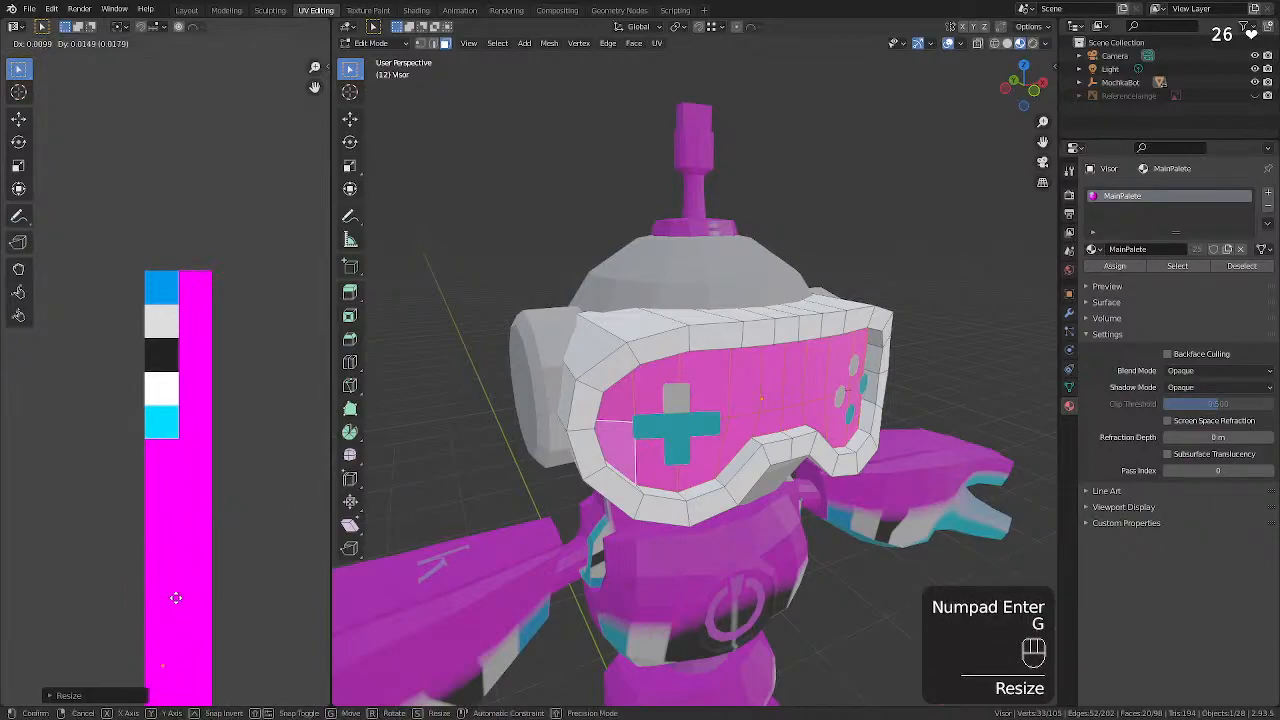
pyautogui.click(170, 355)
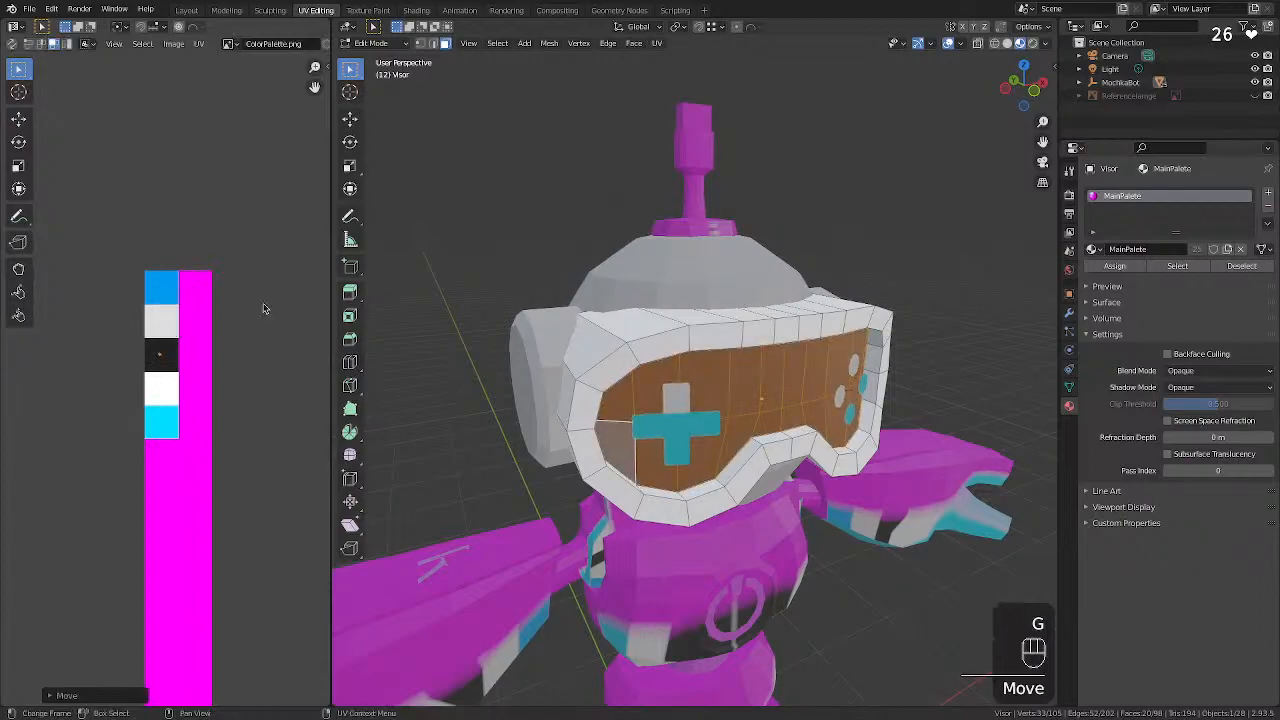
pyautogui.click(455, 328)
pyautogui.moveTo(455, 328); pyautogui.dragTo(608, 367, button='middle')
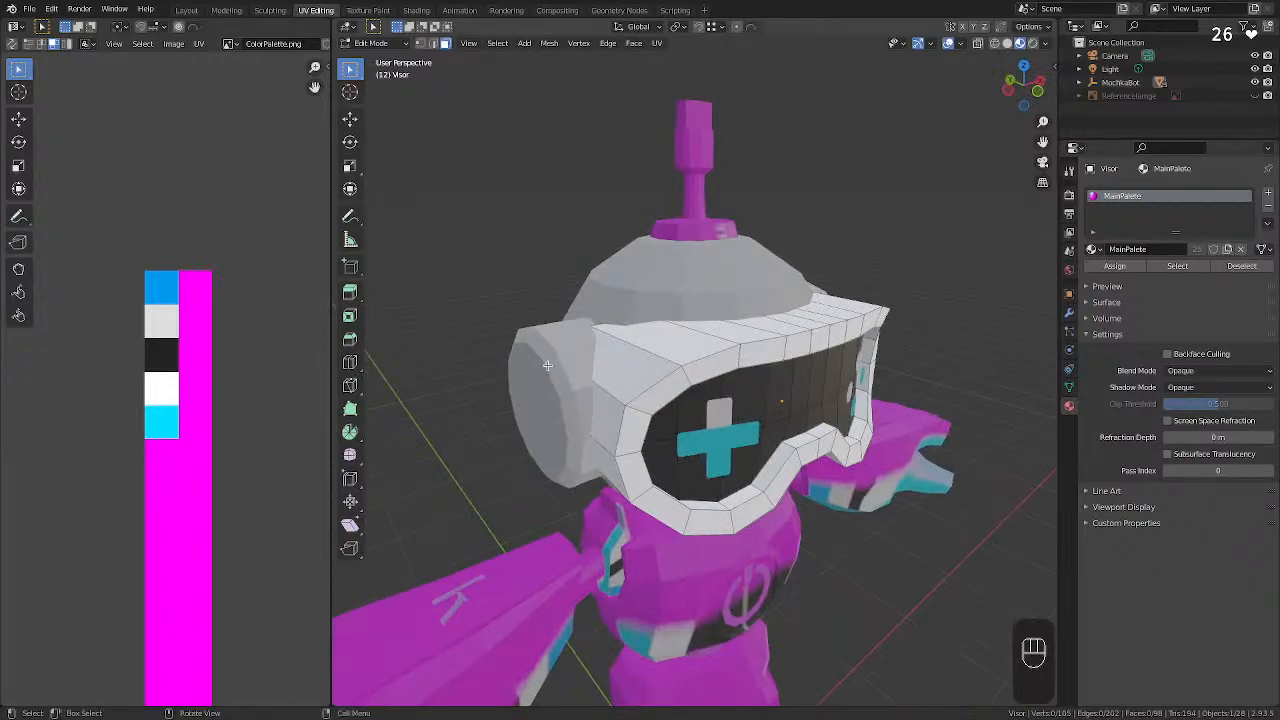
pyautogui.press('Tab')
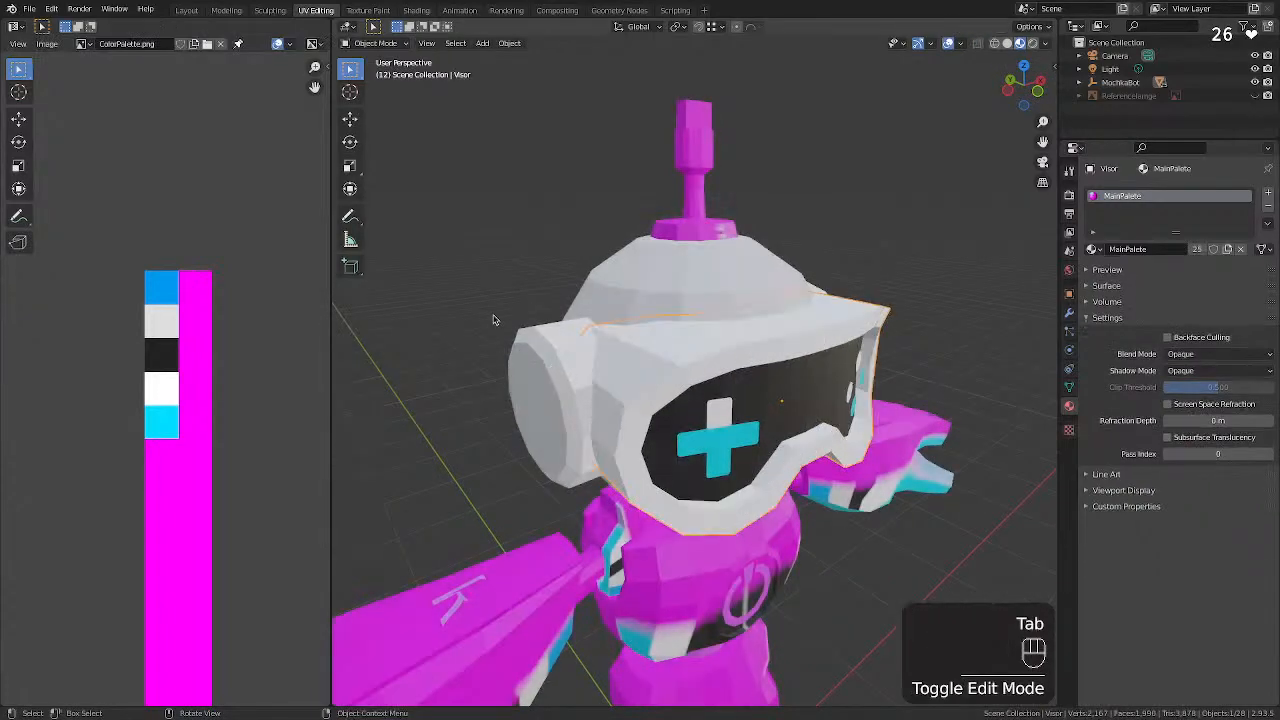
# Select the antenna on top of the head and view its mesh in Edit Mode.
pyautogui.moveTo(442, 356); pyautogui.dragTo(534, 340, button='middle')
pyautogui.scroll(2, 598, 435)
pyautogui.scroll(2, 598, 435)
pyautogui.moveTo(649, 337); pyautogui.dragTo(700, 250, button='middle')
pyautogui.click(681, 297)
pyautogui.moveTo(681, 297); pyautogui.dragTo(699, 187, button='middle')
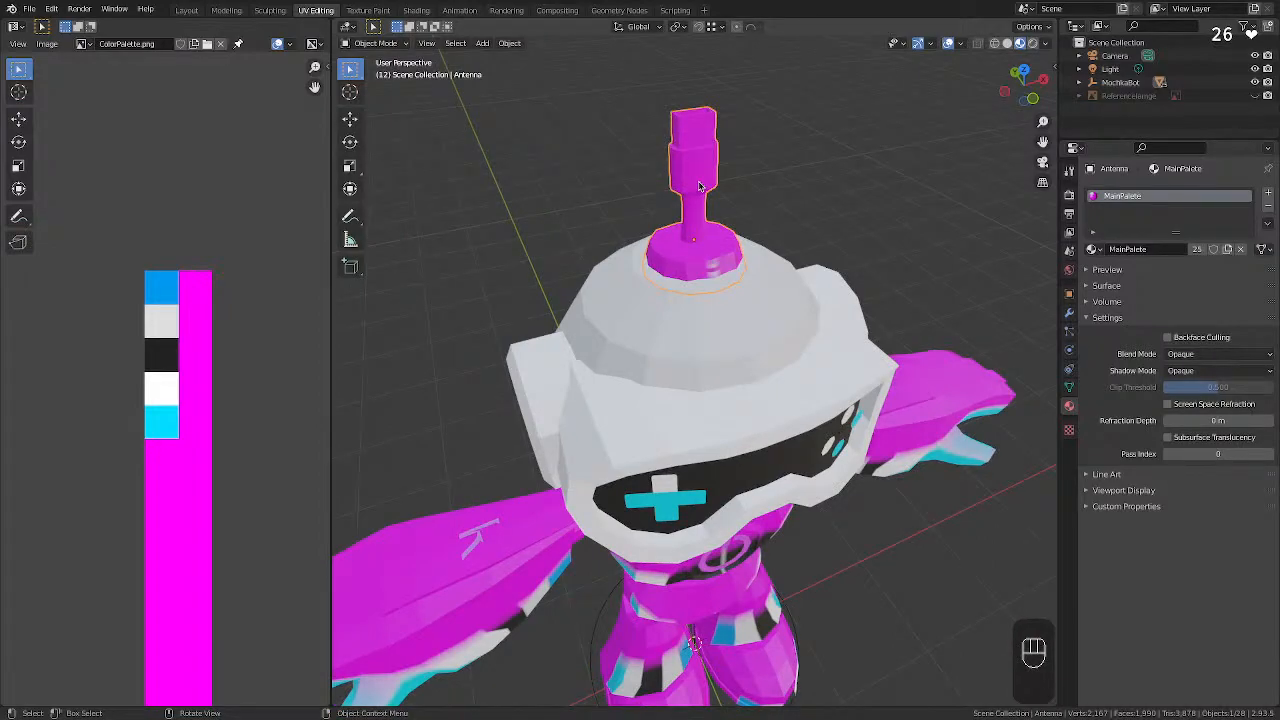
pyautogui.press('Tab')
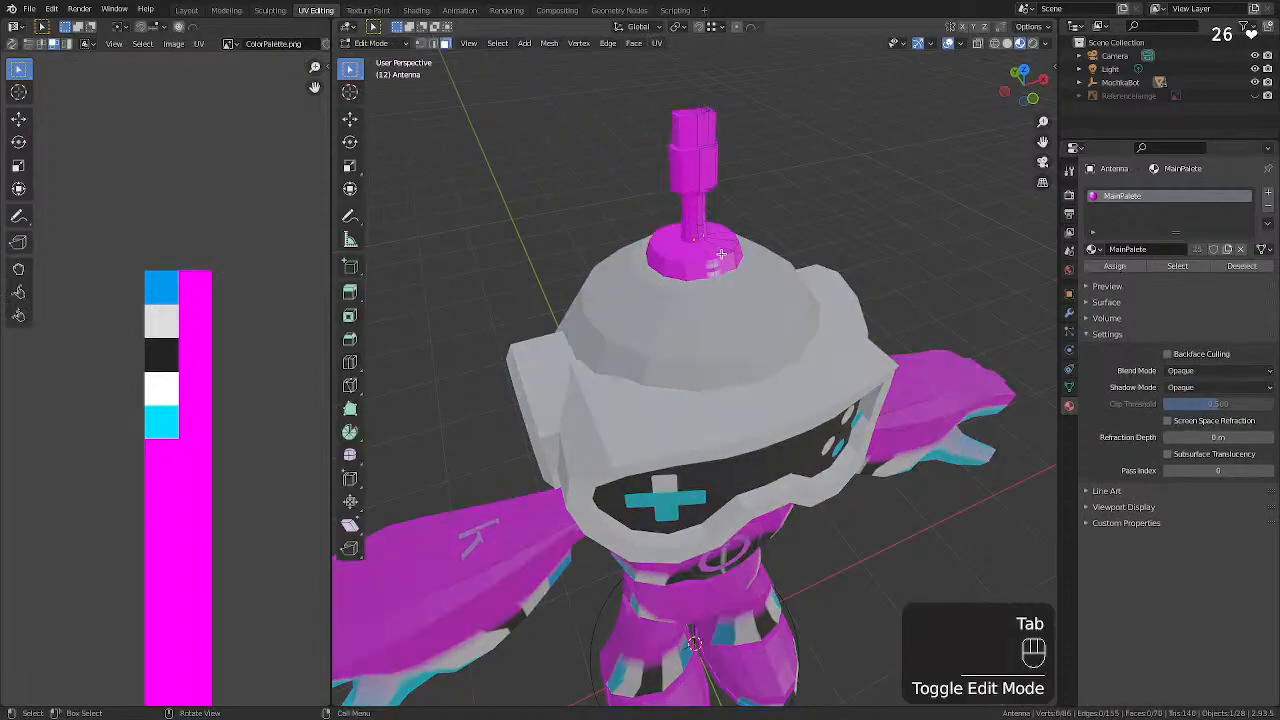
pyautogui.moveTo(720, 254); pyautogui.dragTo(764, 203, button='middle')
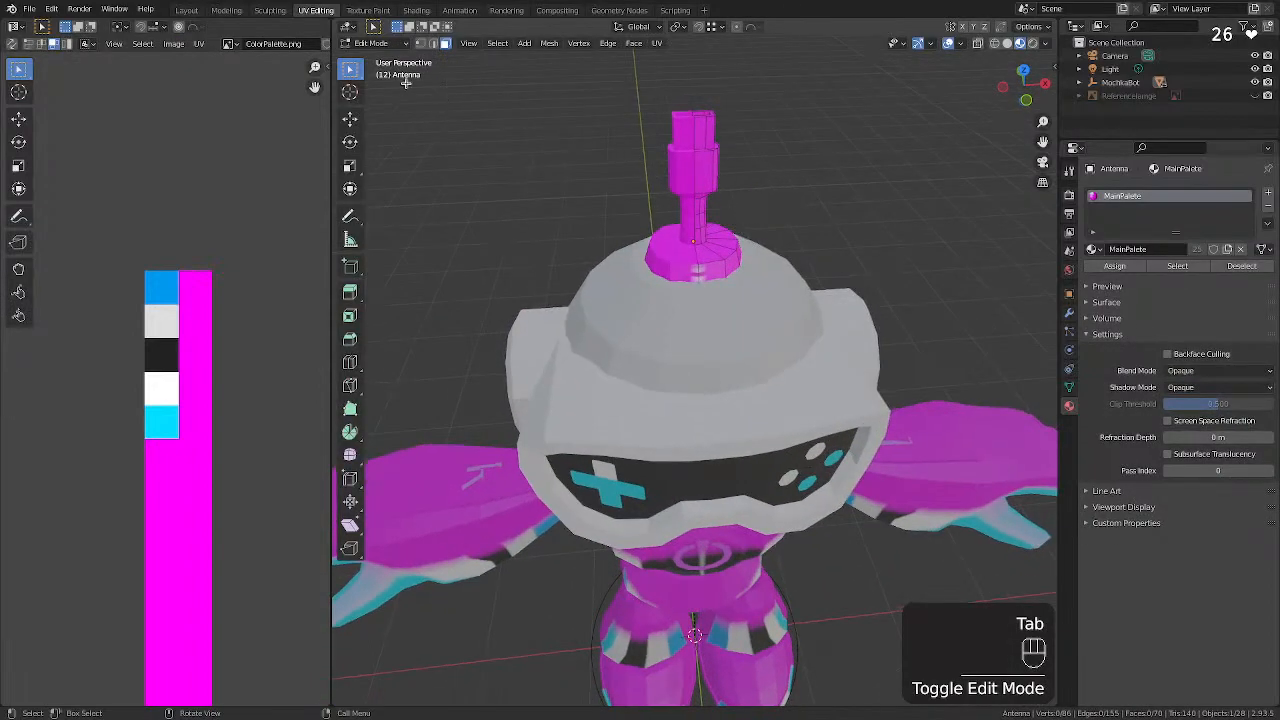
# Return to Object Mode and apply the antenna's Mirror modifier.
pyautogui.press('Tab')
pyautogui.click(720, 249)
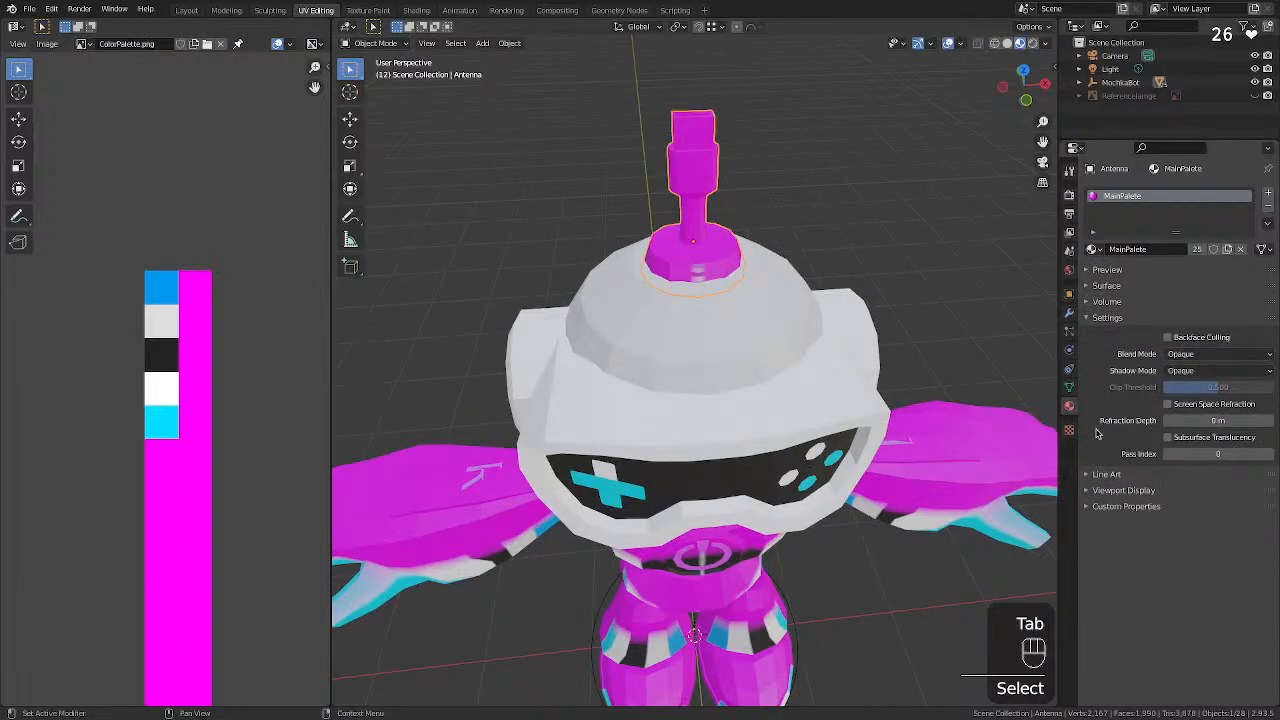
pyautogui.click(1069, 313)
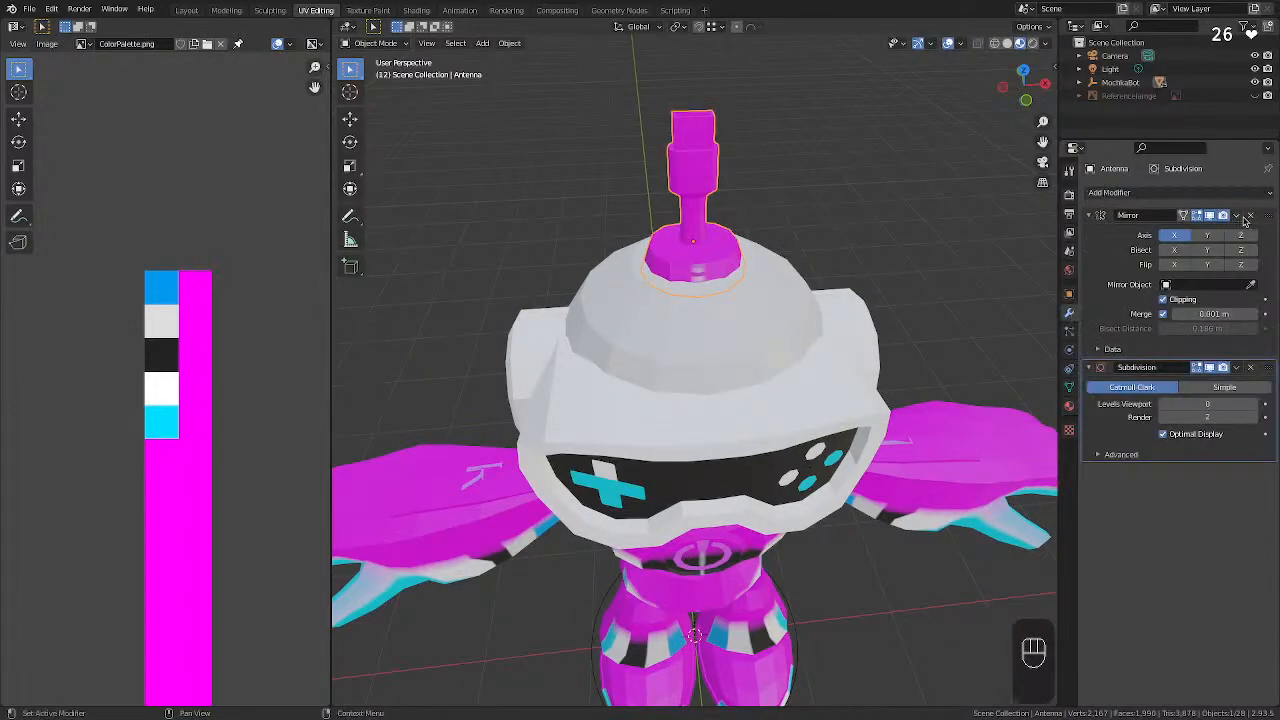
pyautogui.click(1237, 216)
pyautogui.click(1222, 236)
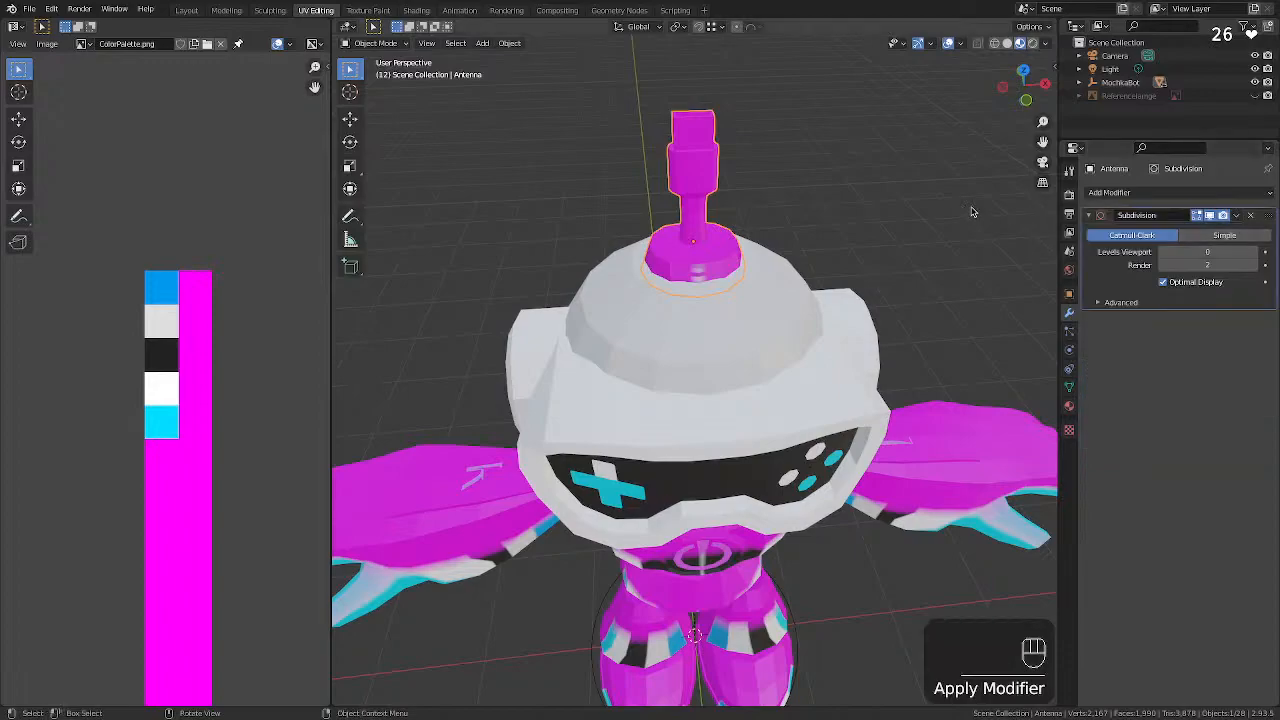
pyautogui.press('KP_Enter')
# Lift the antenna along Z to examine the underside of its base and undo the move.
pyautogui.click(798, 123)
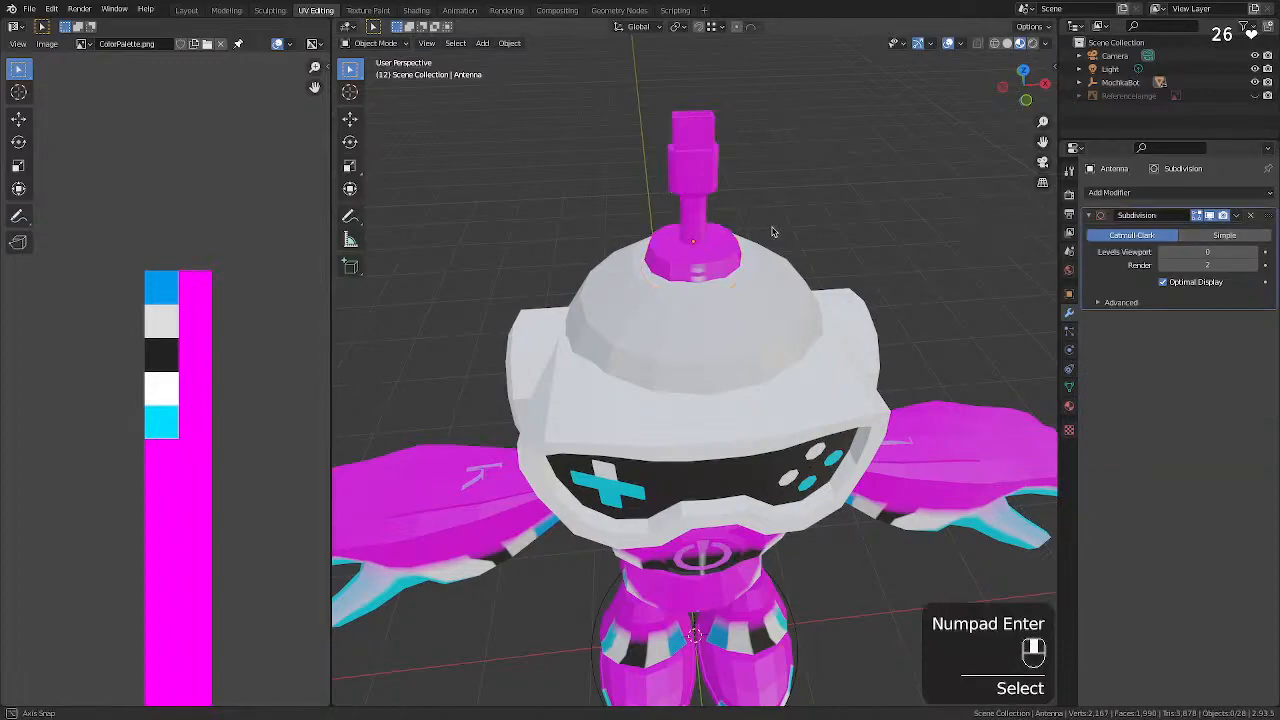
pyautogui.moveTo(774, 231); pyautogui.dragTo(768, 203, button='middle')
pyautogui.click(694, 244)
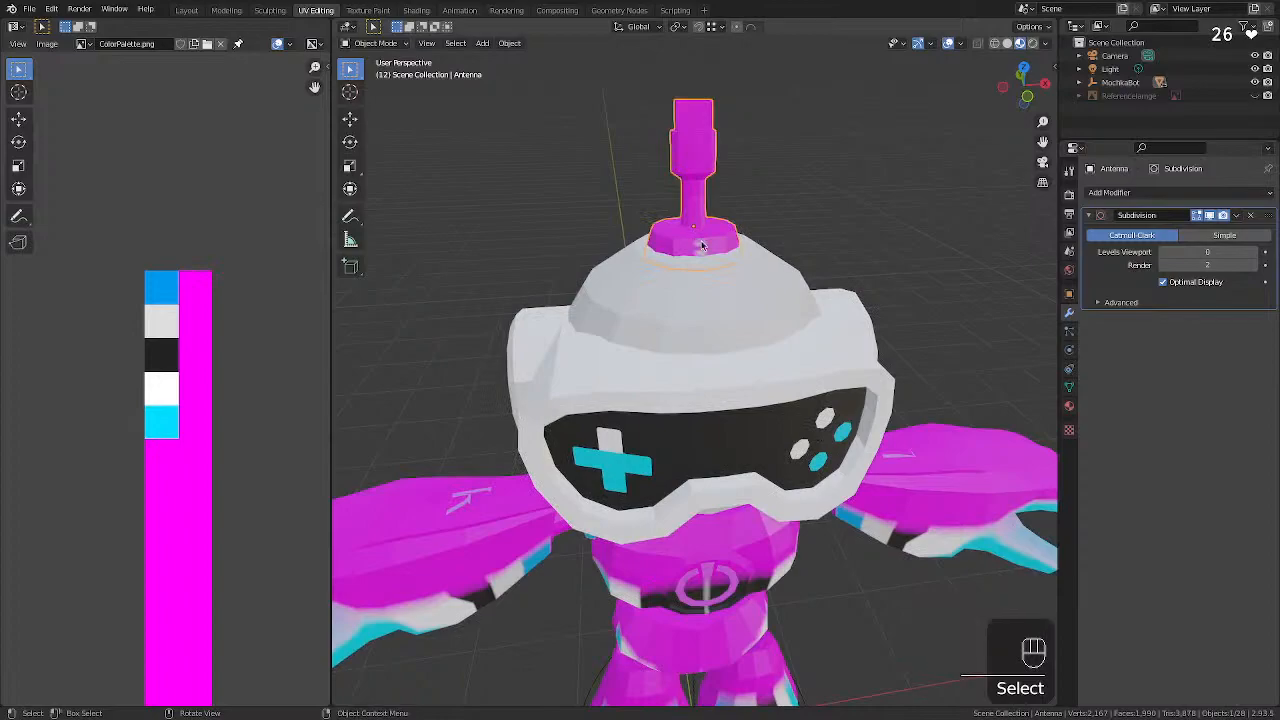
pyautogui.press('g')
pyautogui.press('z')
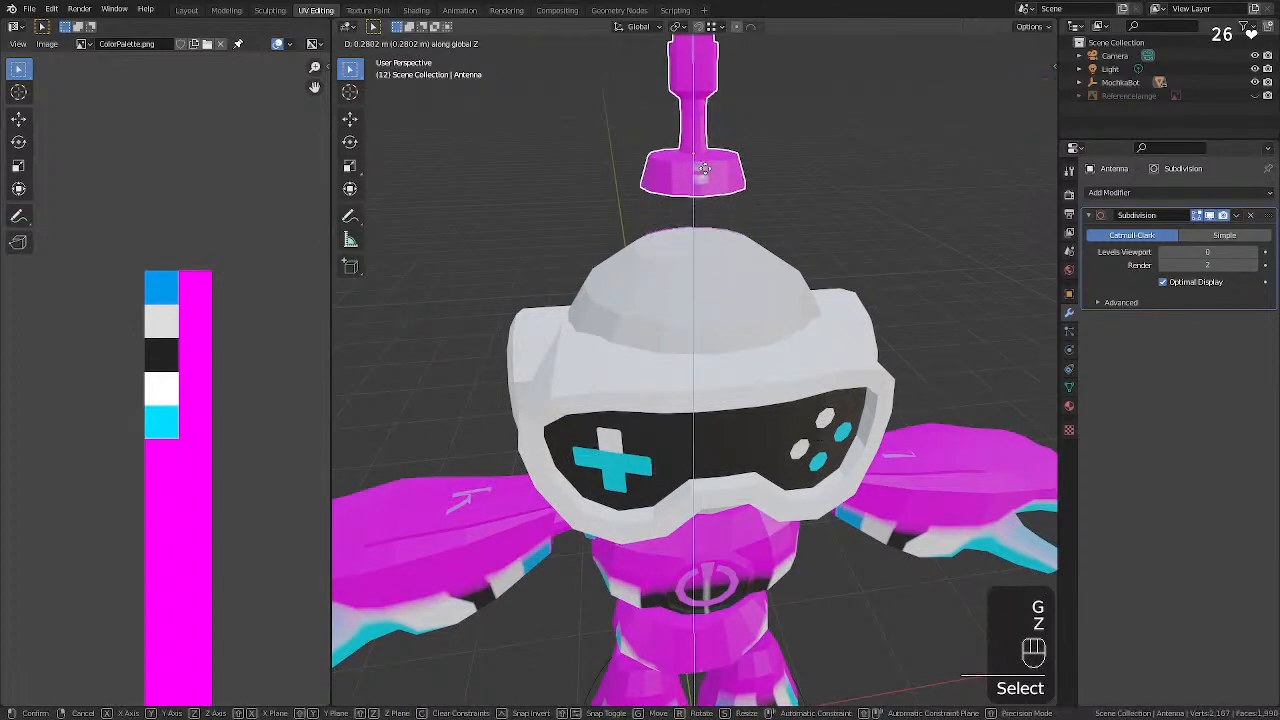
pyautogui.click(744, 213)
pyautogui.moveTo(744, 213); pyautogui.dragTo(837, 149, button='middle')
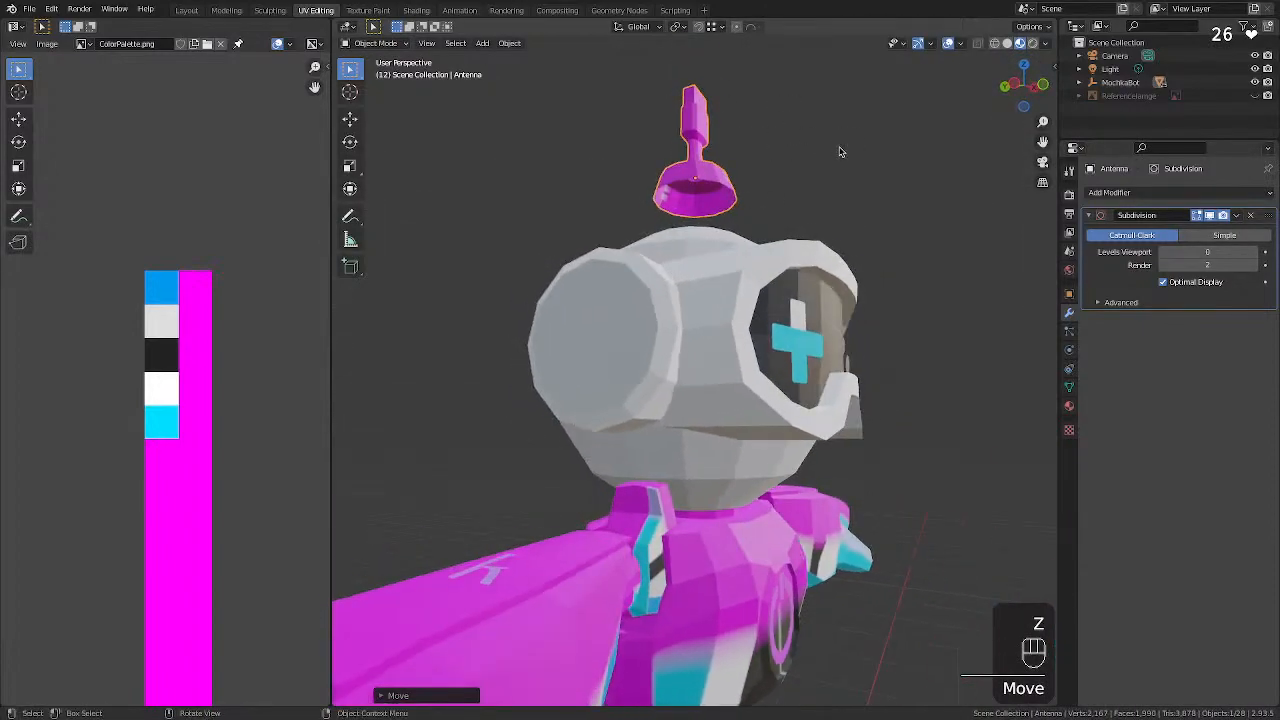
pyautogui.press('super+z')
# Open the antenna's mesh in Edit Mode and select the top and side face loops of its round base.
pyautogui.moveTo(923, 171); pyautogui.dragTo(712, 270, button='middle')
pyautogui.click(722, 285)
pyautogui.press('Tab')
pyautogui.scroll(3, 703, 262)
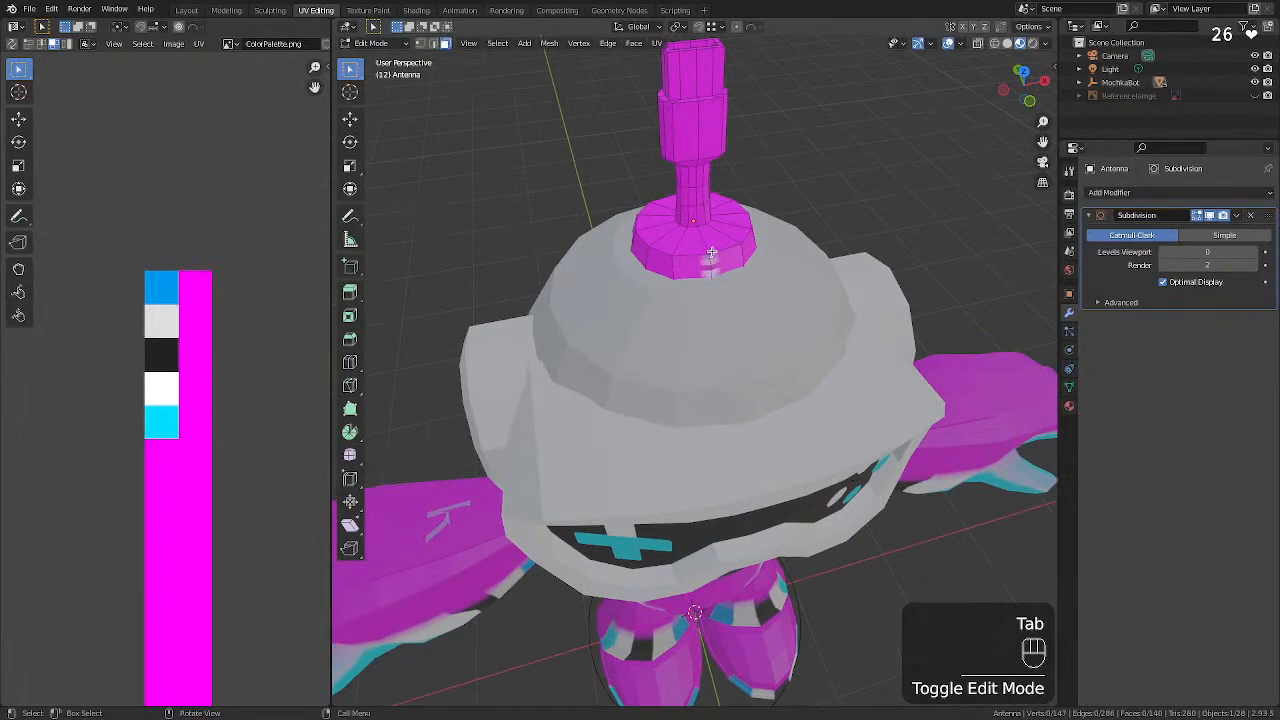
pyautogui.click(717, 245)
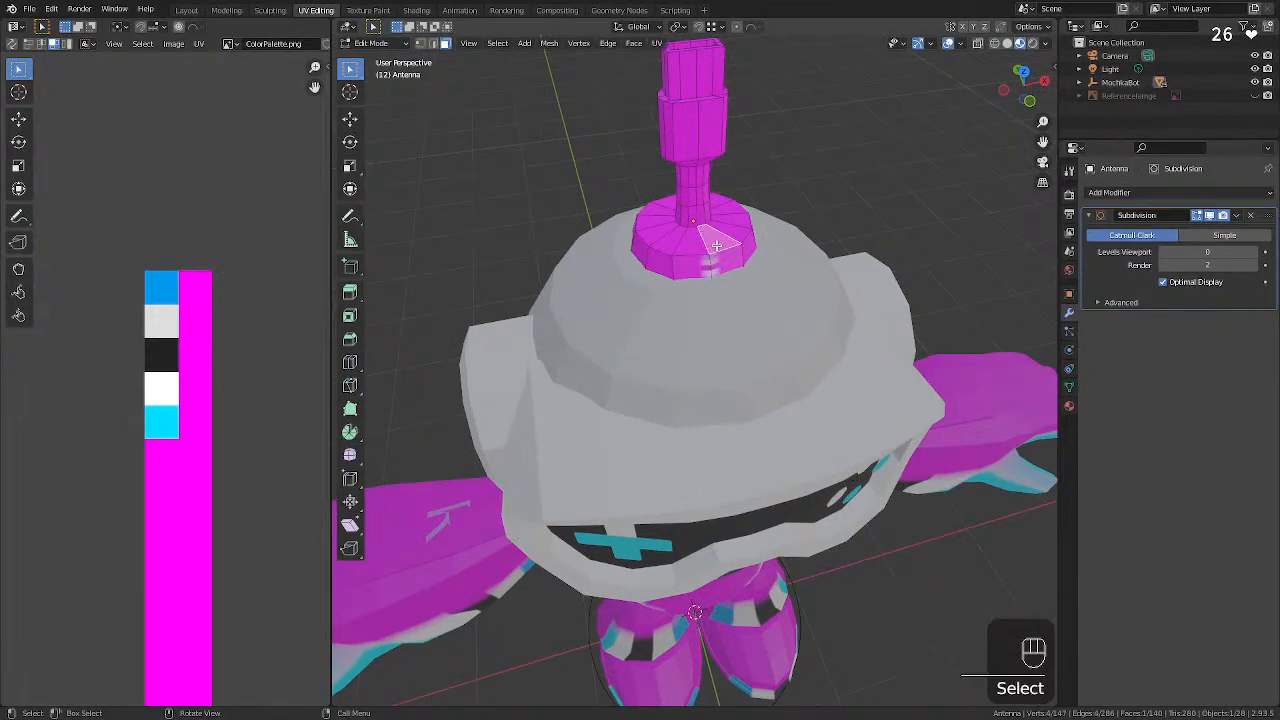
pyautogui.keyDown('alt'); pyautogui.click(717, 246); pyautogui.keyUp('alt')
pyautogui.keyDown('alt'); pyautogui.click(706, 245); pyautogui.keyUp('alt')
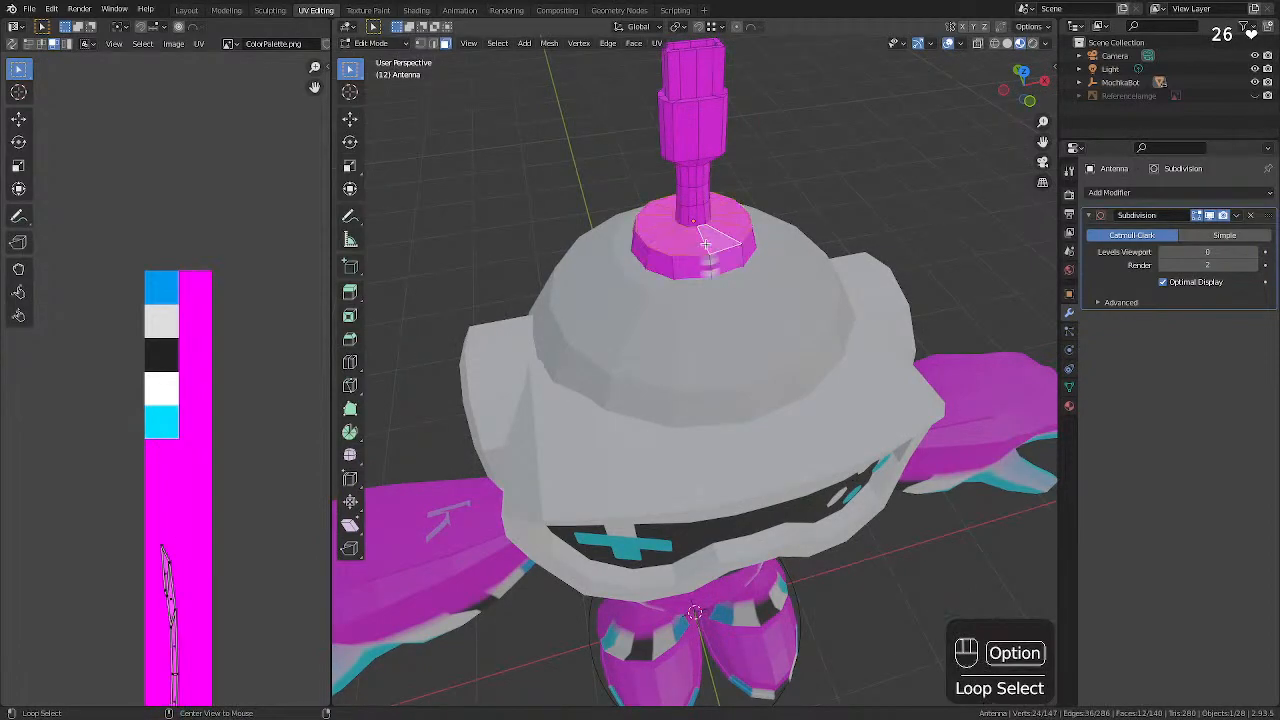
pyautogui.keyDown('alt'); pyautogui.keyDown('shift'); pyautogui.click(714, 263); pyautogui.keyUp('shift'); pyautogui.keyUp('alt')
pyautogui.moveTo(730, 215); pyautogui.dragTo(752, 203, button='middle')
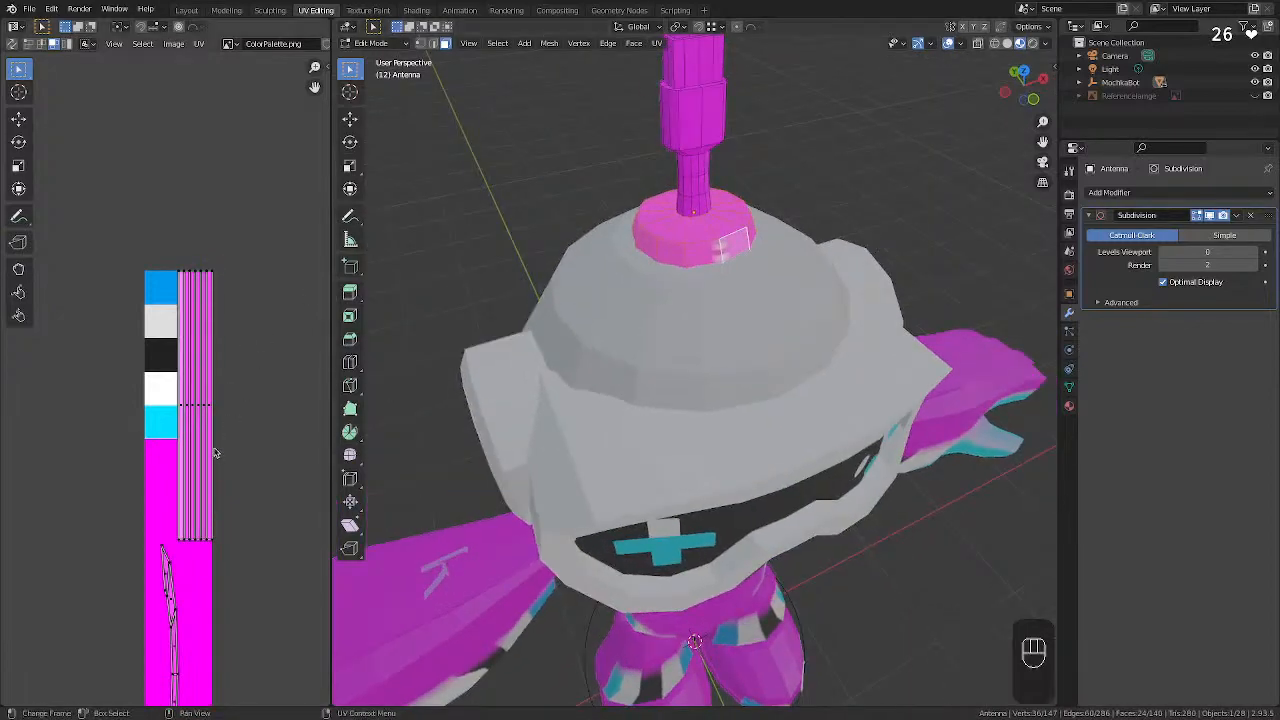
pyautogui.press('s')
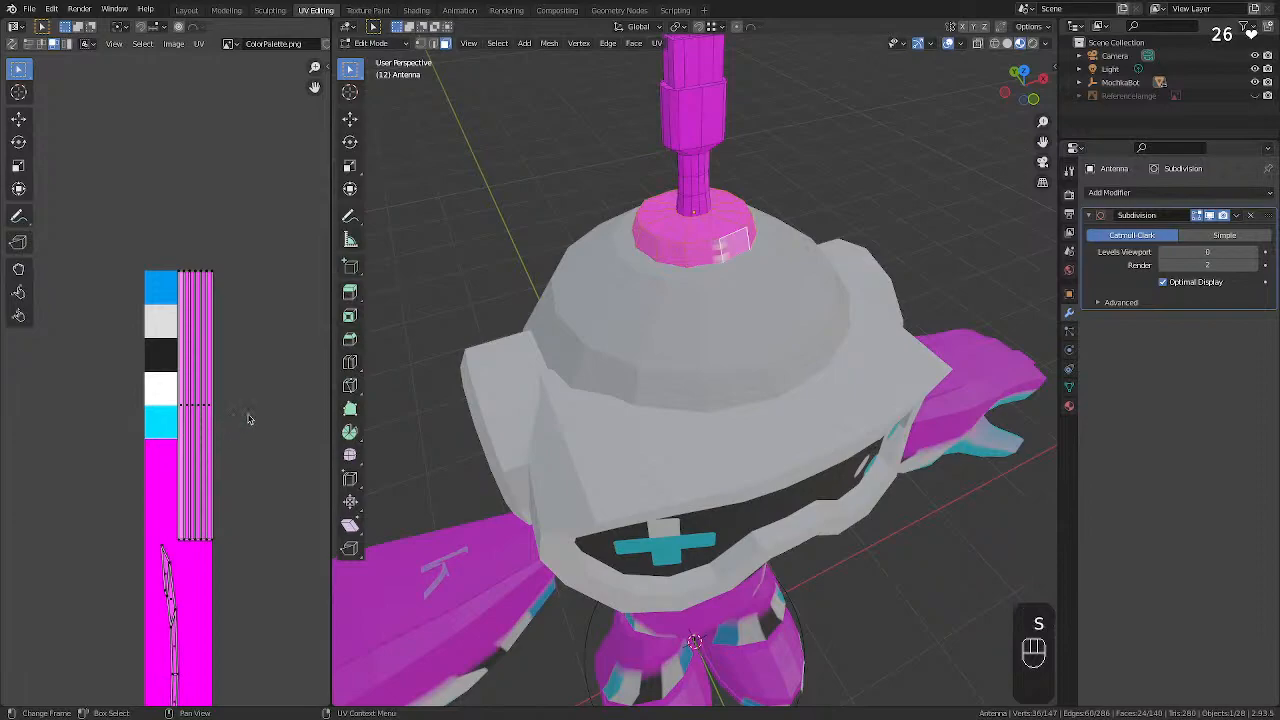
pyautogui.press('s')
pyautogui.press('a')
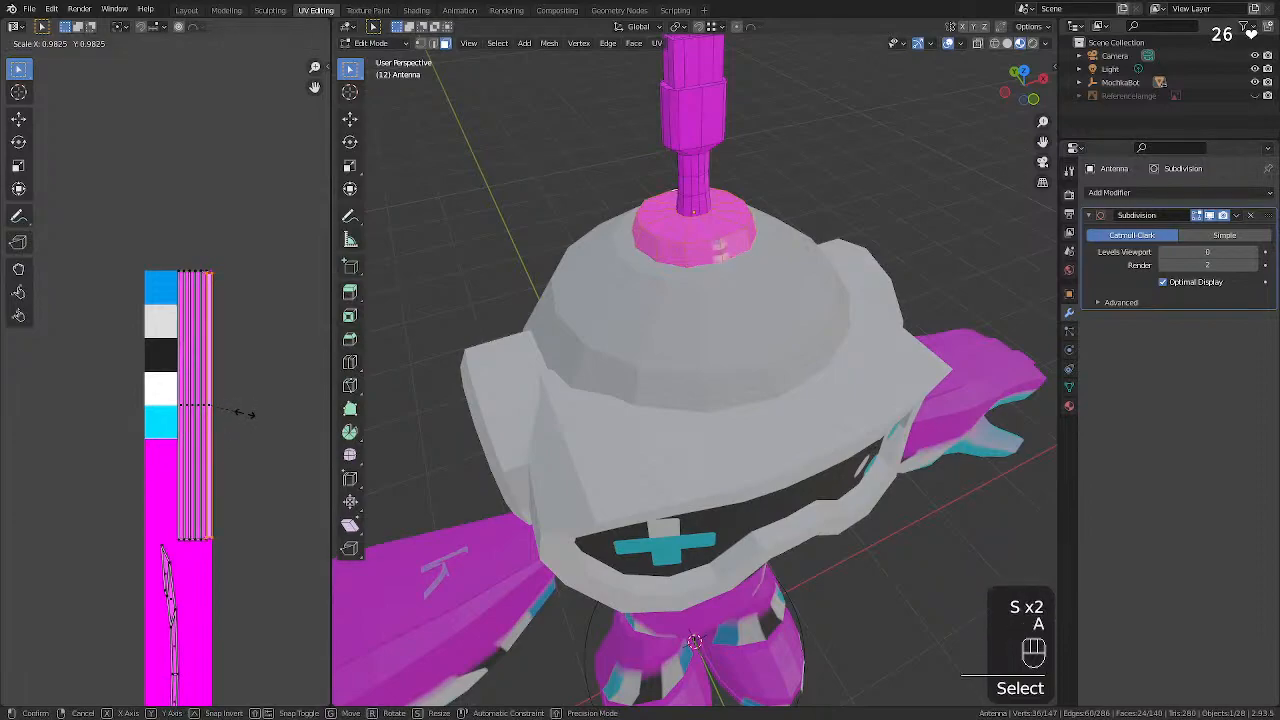
pyautogui.press('Escape')
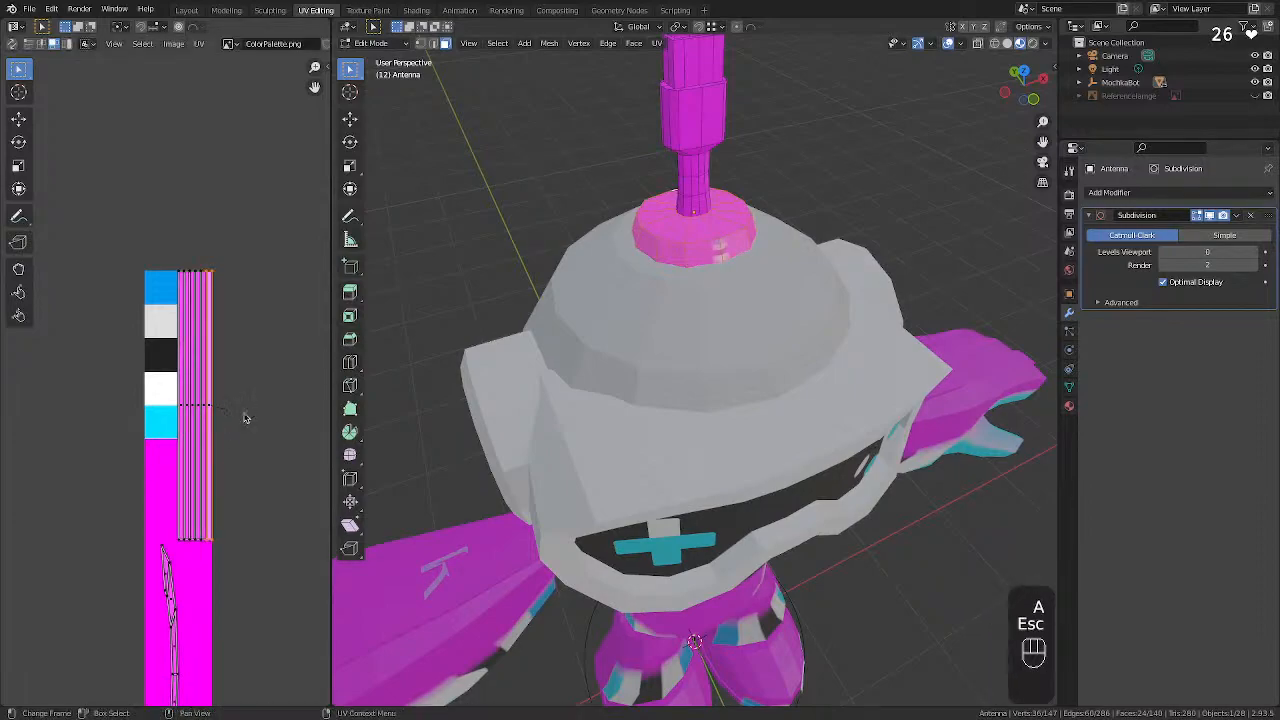
# Collapse all UVs of the antenna base's selected faces to a single point and place it on the white swatch.
pyautogui.press('a')
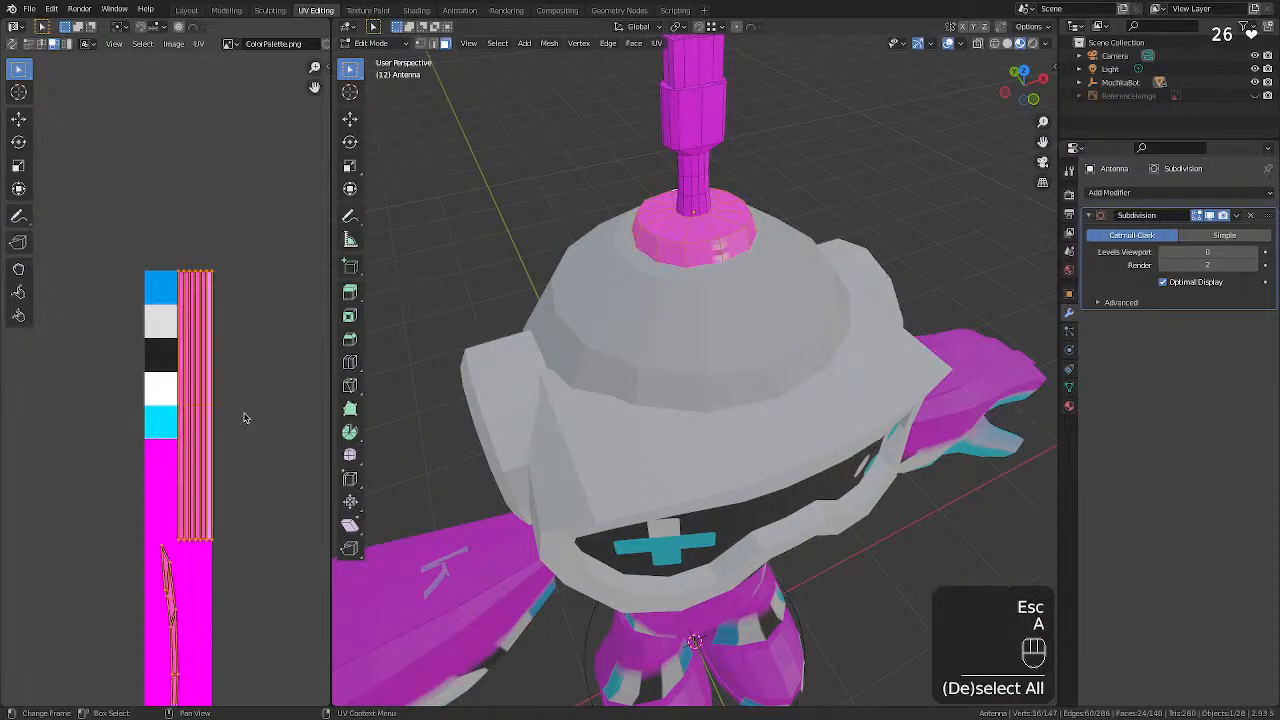
pyautogui.press('s')
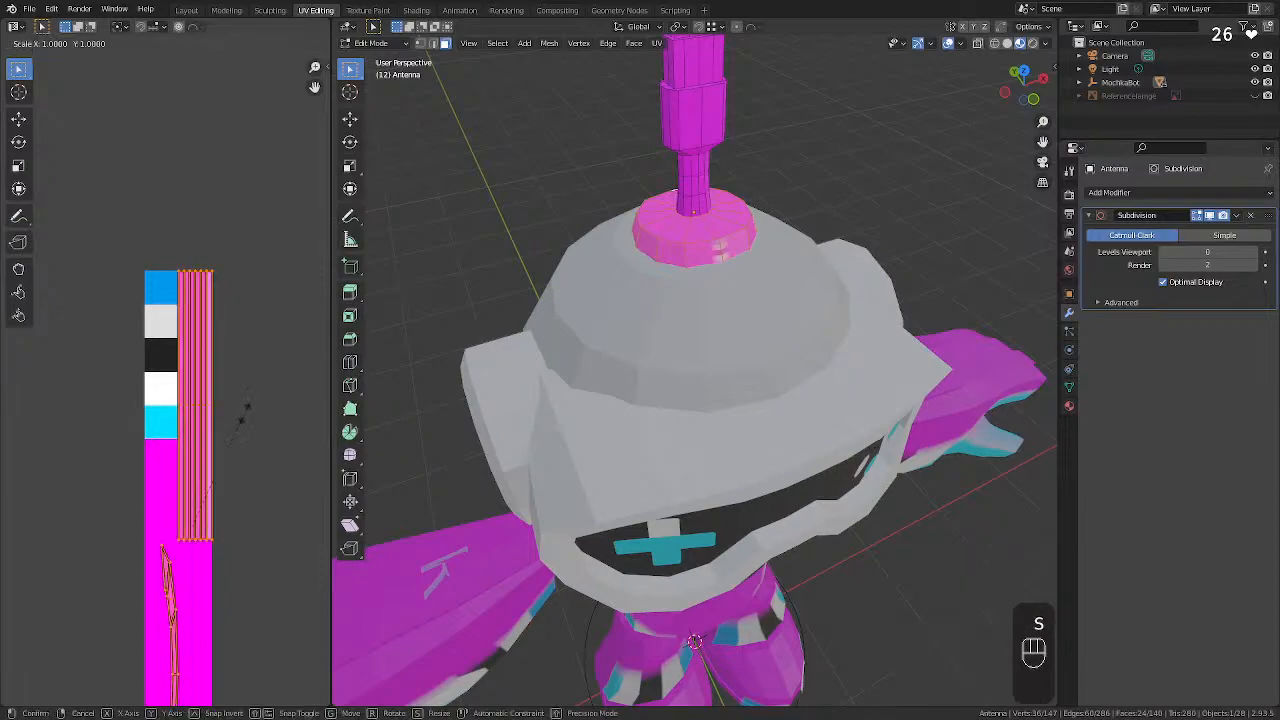
pyautogui.press('KP_0')
pyautogui.press('KP_Enter')
pyautogui.press('g')
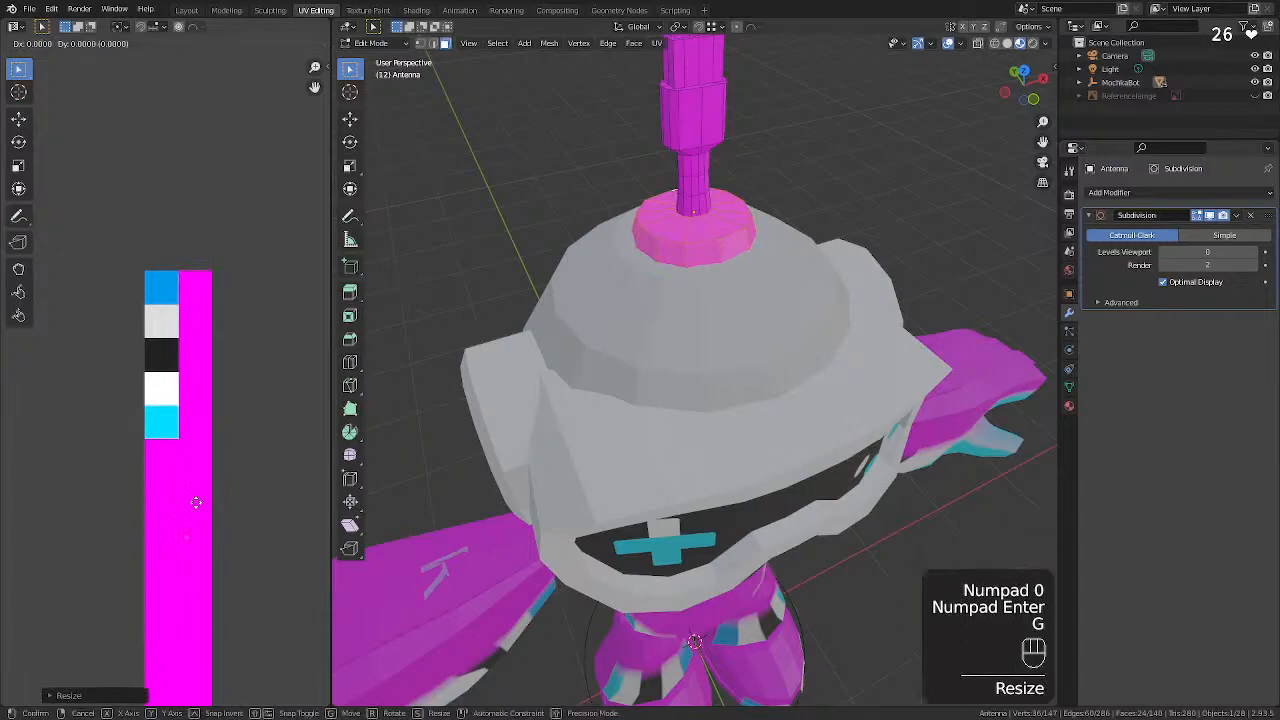
pyautogui.click(170, 362)
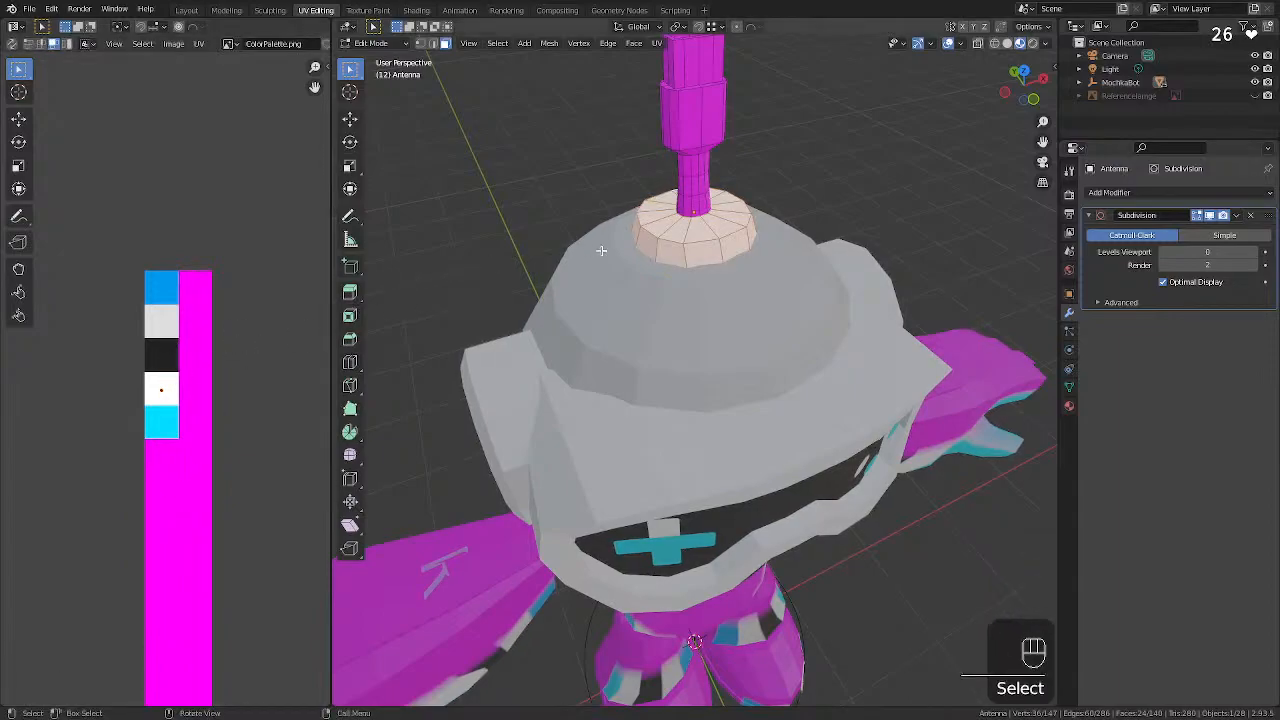
# In front view with X-ray on, select all faces of the antenna's thin stem just above the base.
pyautogui.moveTo(697, 198); pyautogui.dragTo(672, 152, button='middle')
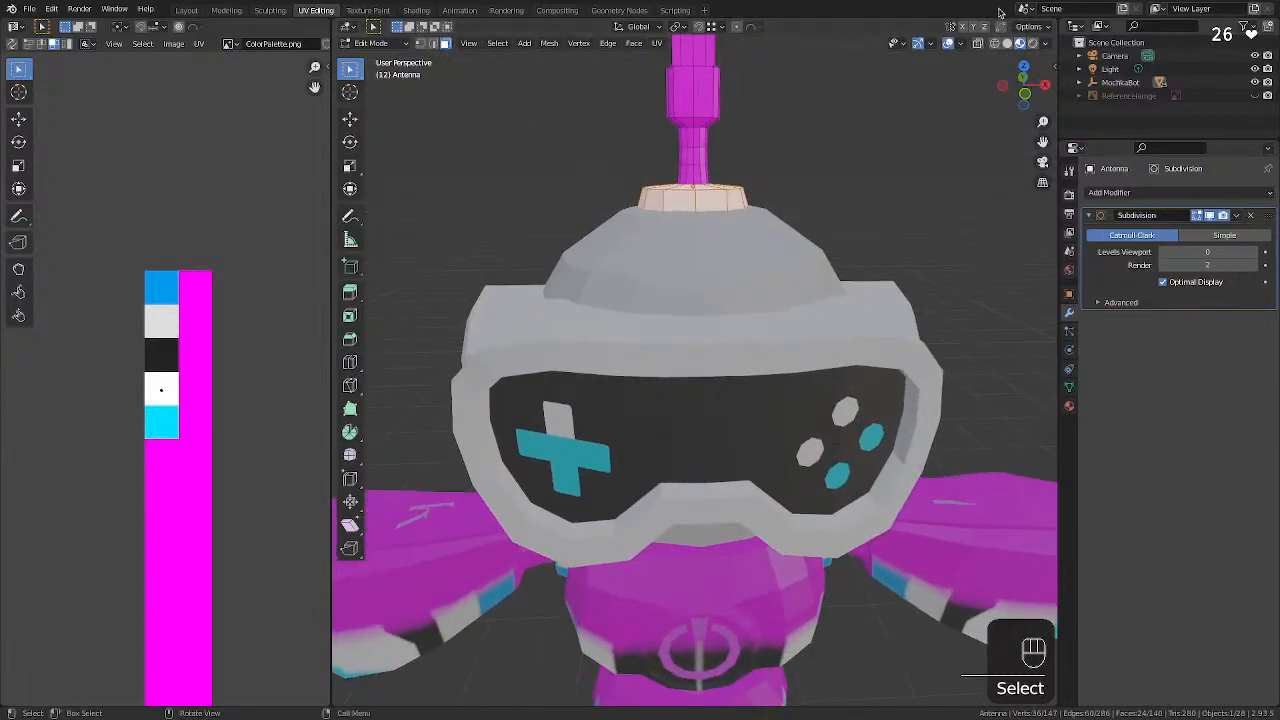
pyautogui.click(1027, 94)
pyautogui.scroll(3, 714, 146)
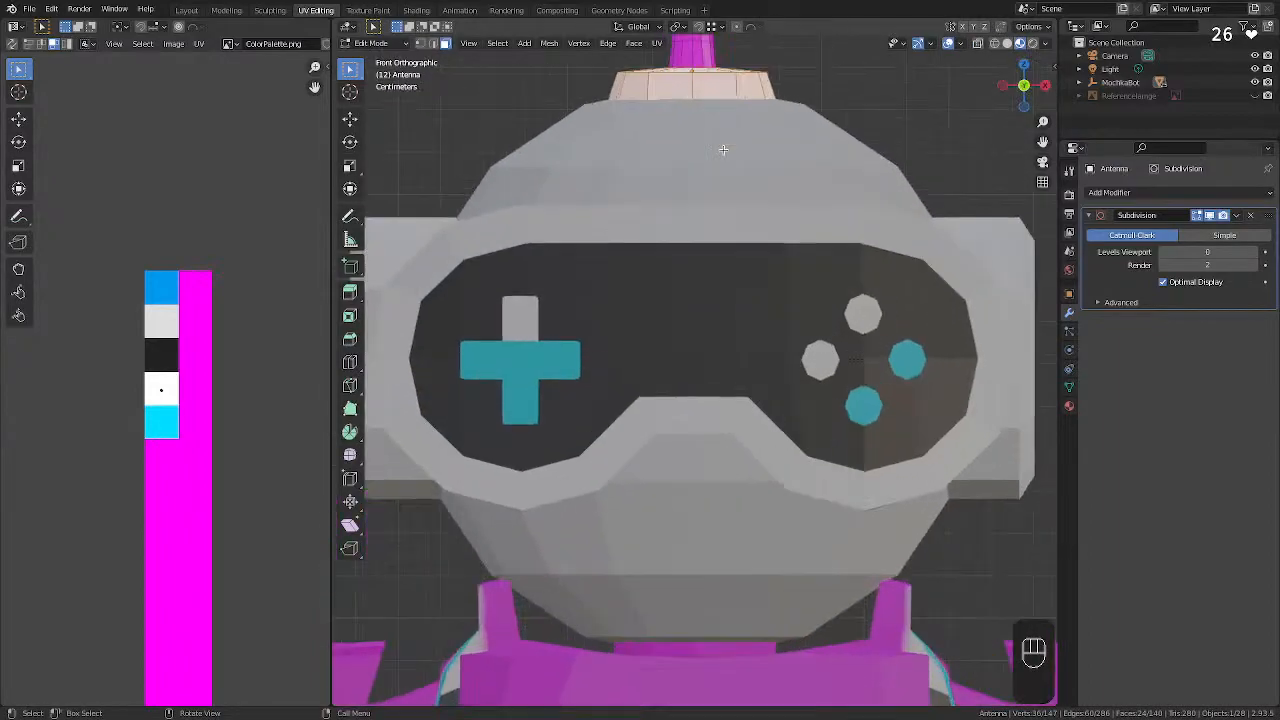
pyautogui.scroll(-3, 731, 143)
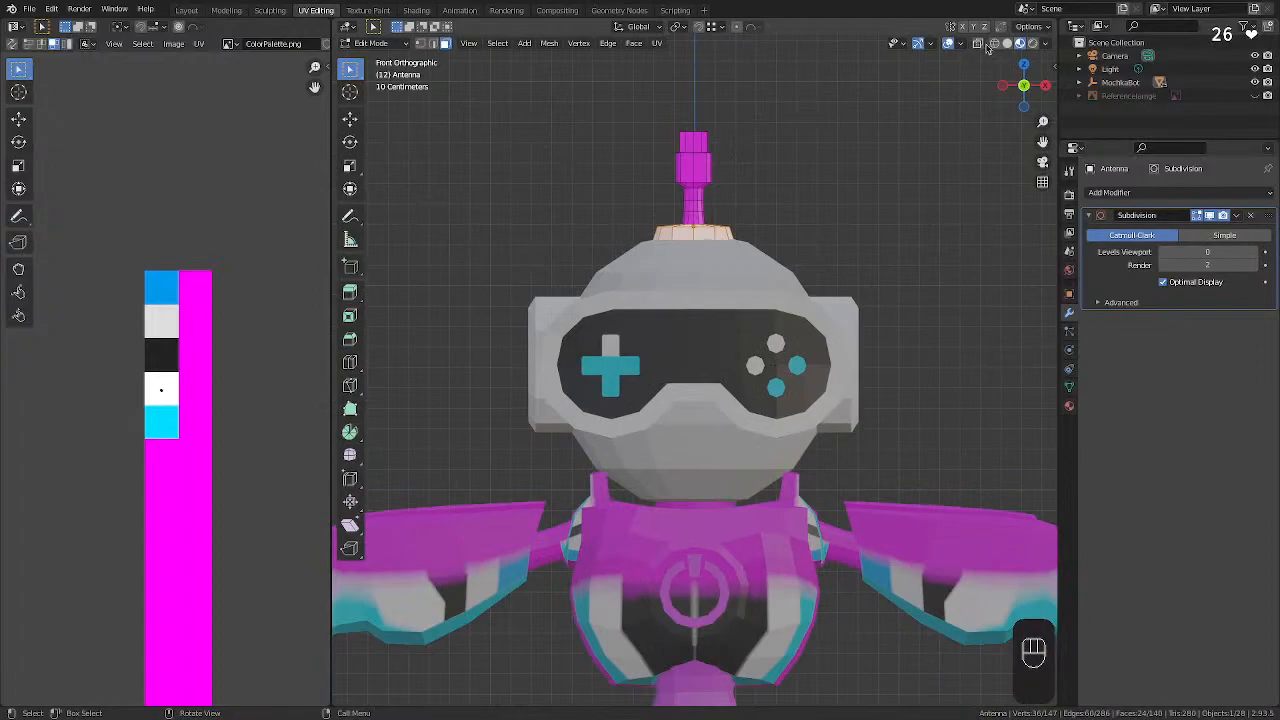
pyautogui.click(675, 212)
pyautogui.moveTo(660, 186); pyautogui.dragTo(736, 220)
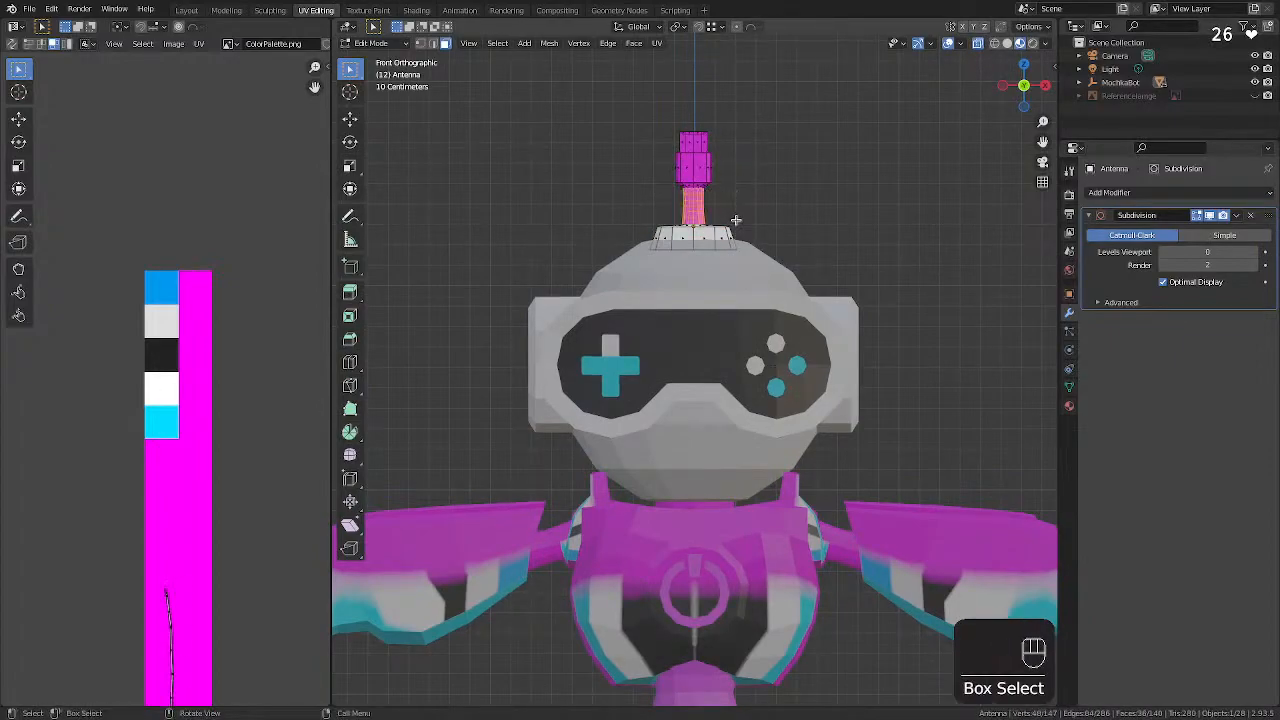
# Scale the thin stem's UVs to zero, move them onto the black swatch, and clear the face selection.
pyautogui.click(228, 457)
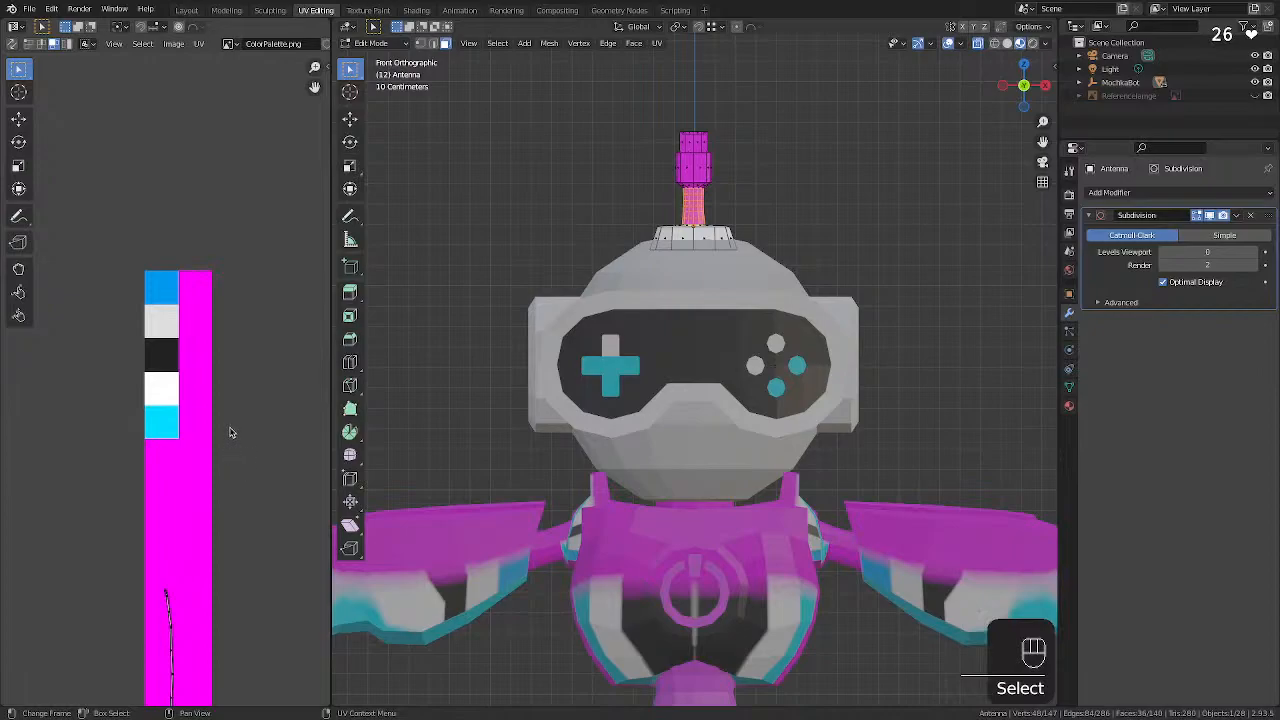
pyautogui.press('s')
pyautogui.press('KP_0')
pyautogui.press('KP_Enter')
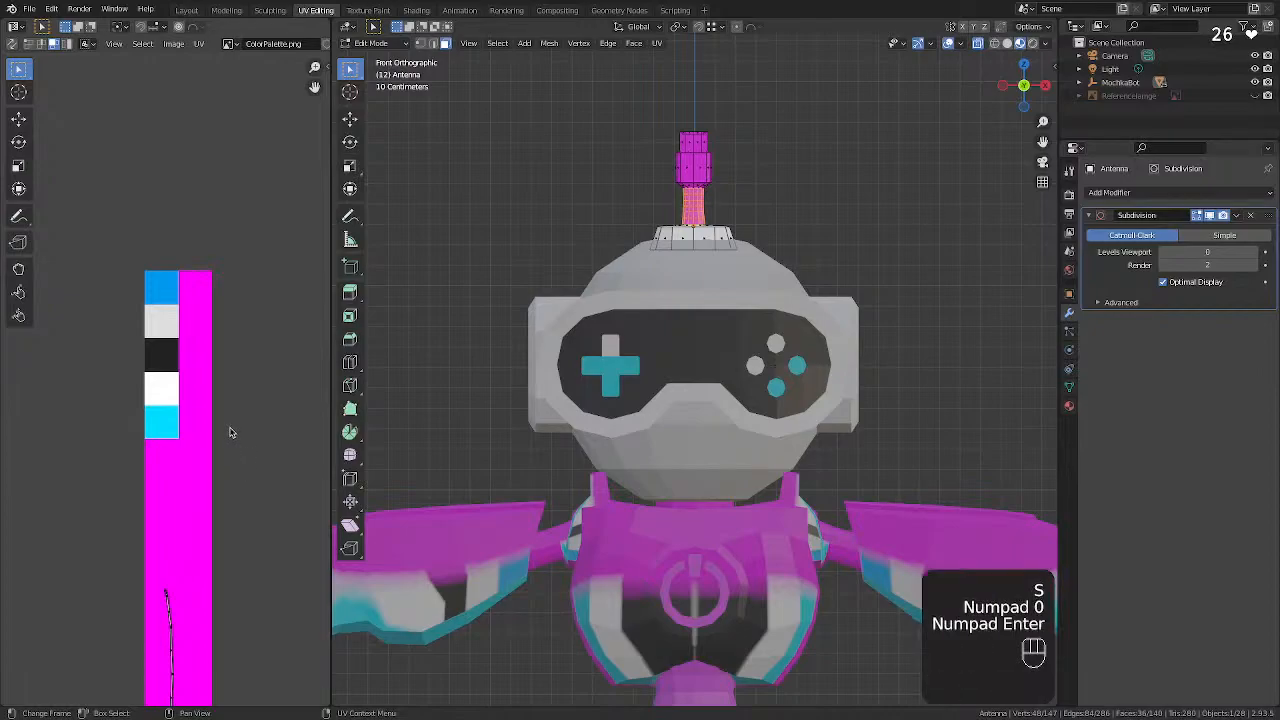
pyautogui.press('a')
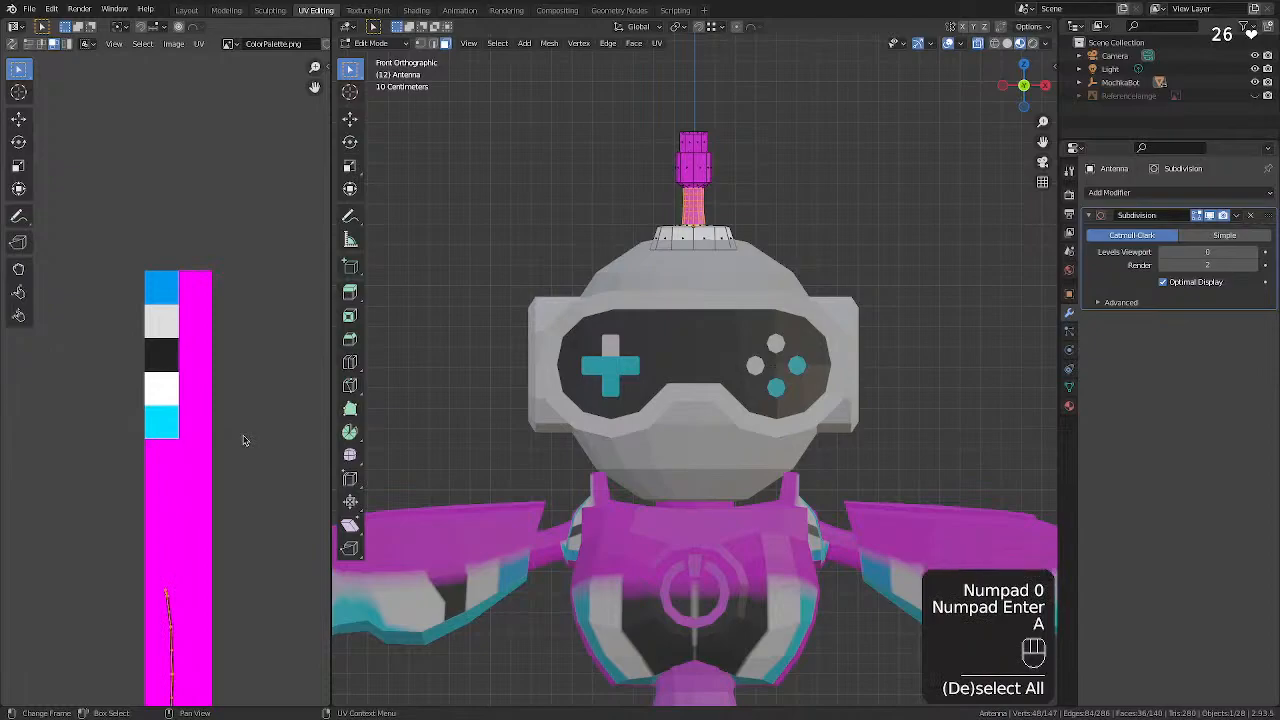
pyautogui.press('s')
pyautogui.press('KP_0')
pyautogui.press('KP_Enter')
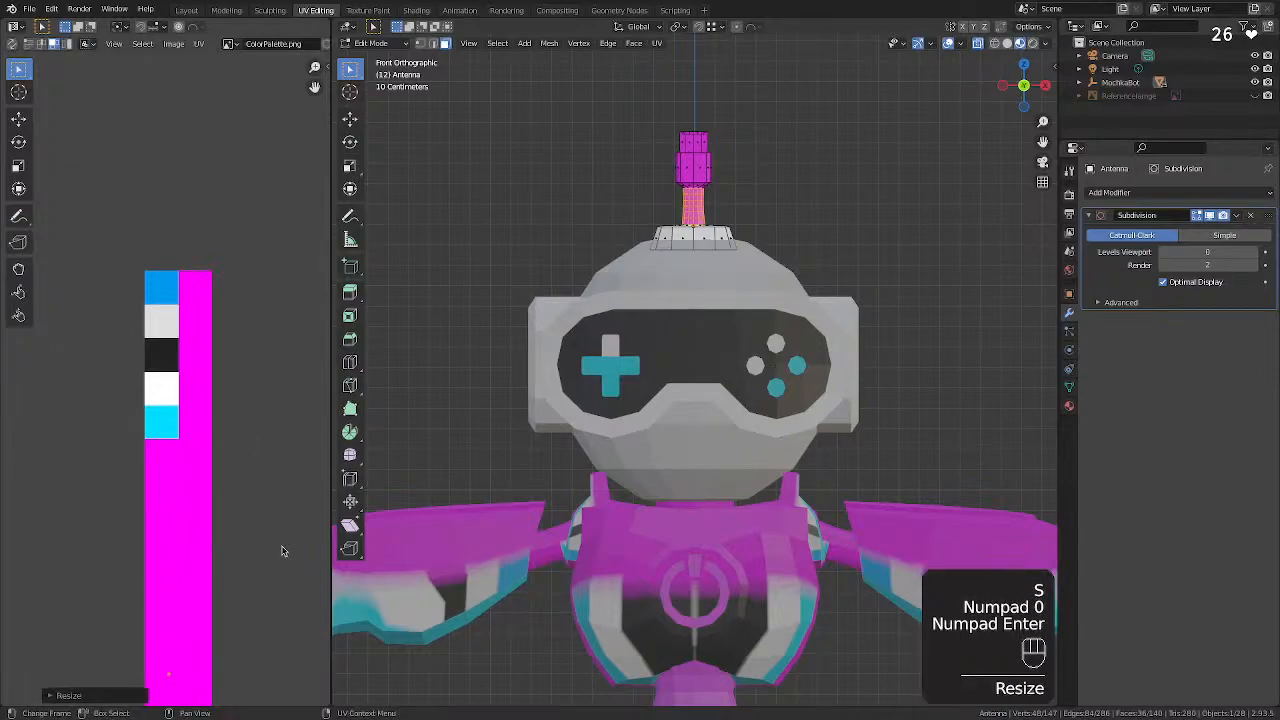
pyautogui.press('g')
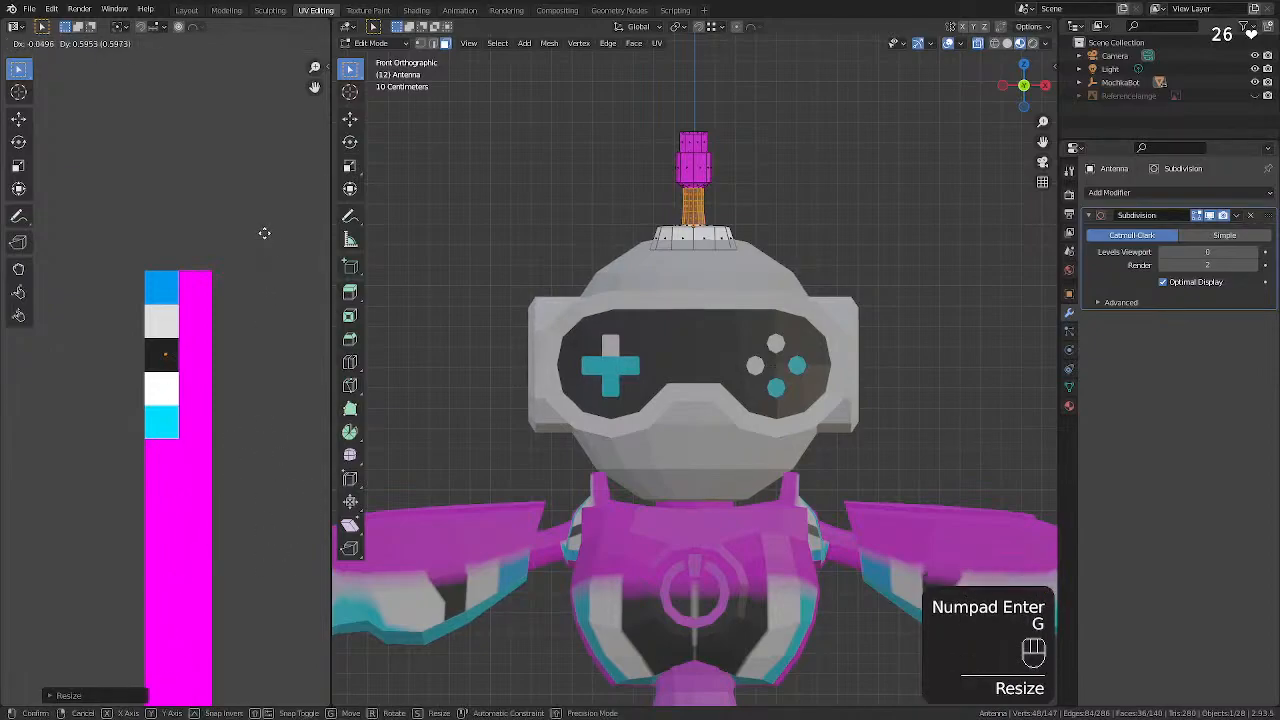
pyautogui.click(264, 233)
pyautogui.click(565, 159)
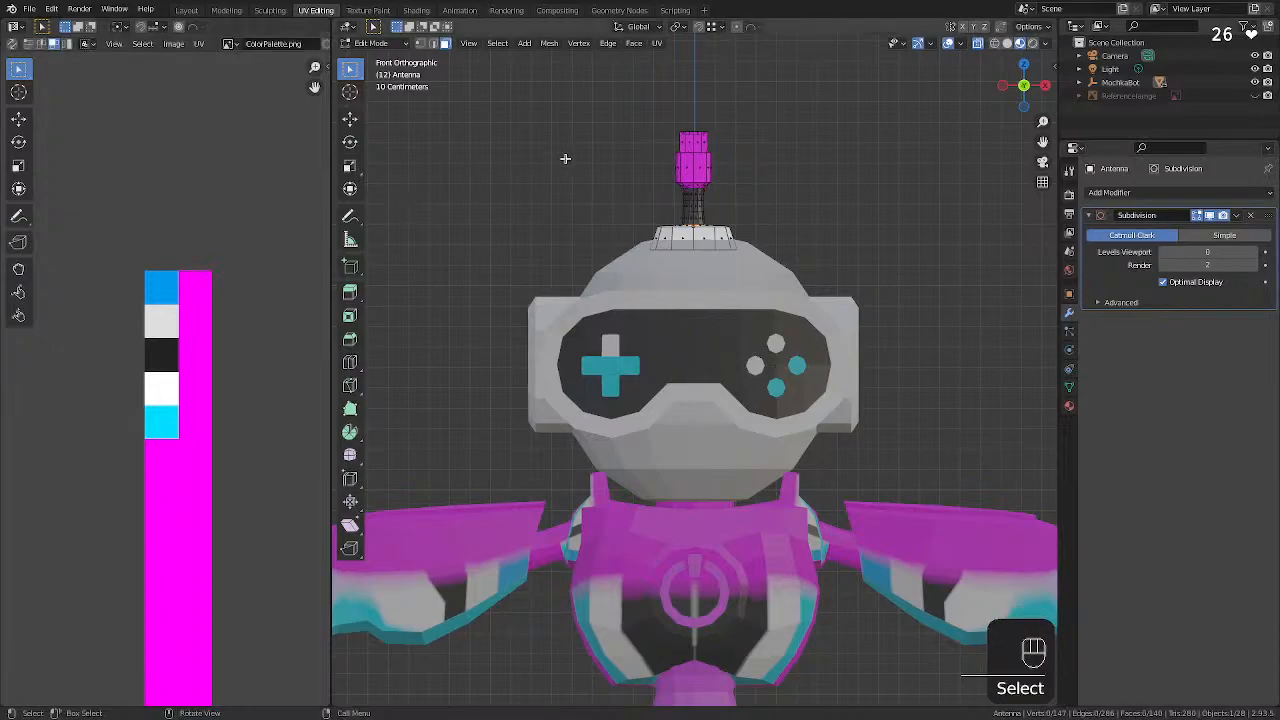
pyautogui.moveTo(565, 159); pyautogui.dragTo(631, 126, button='middle')
pyautogui.moveTo(631, 126); pyautogui.dragTo(745, 172)
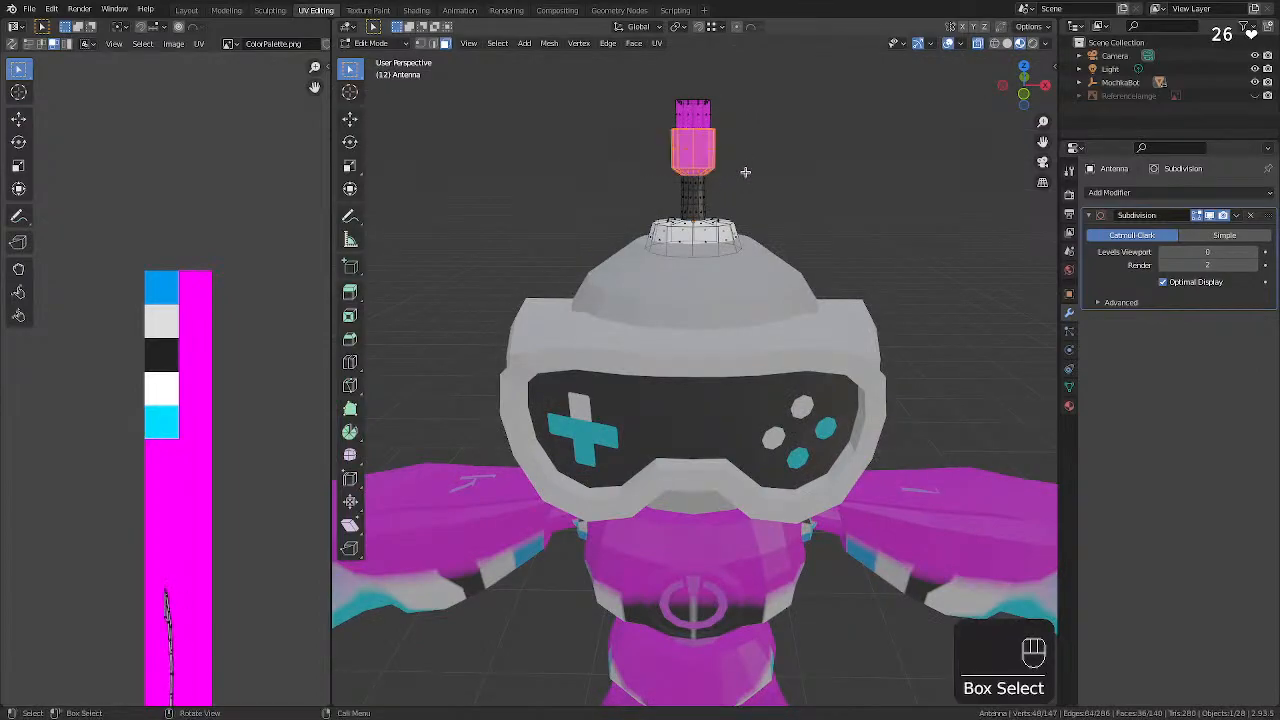
pyautogui.click(247, 465)
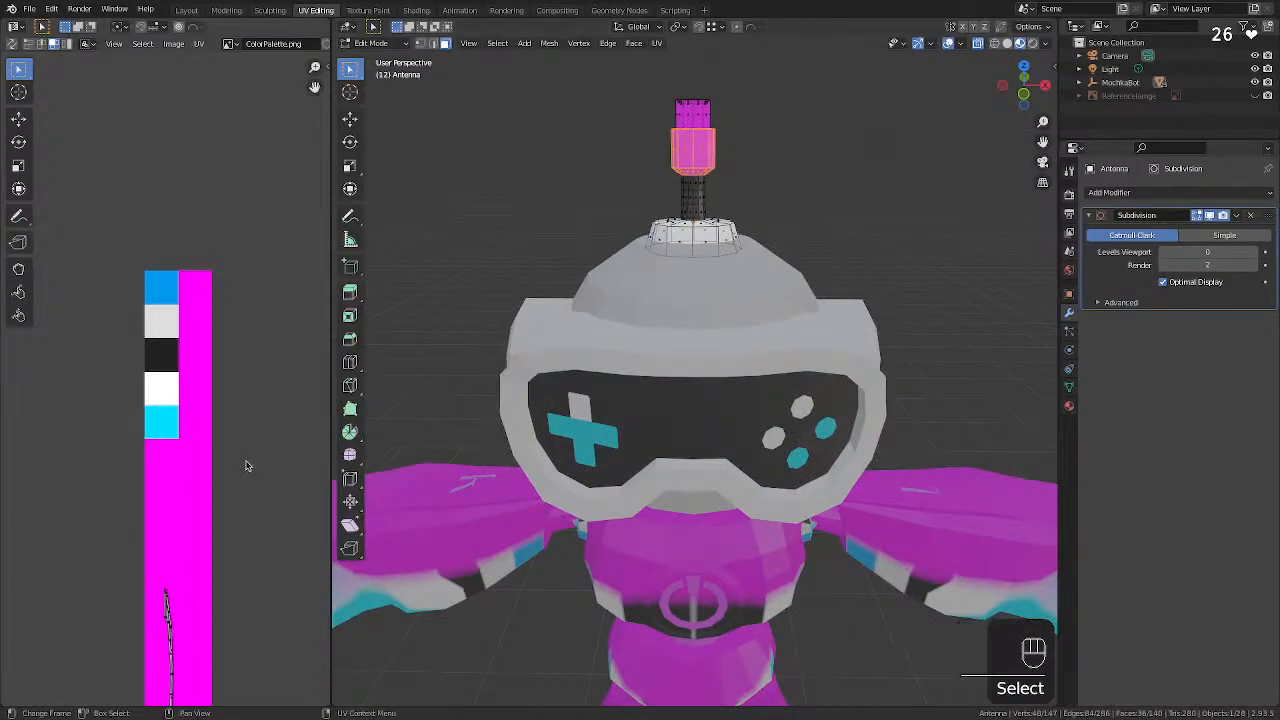
pyautogui.click(631, 126)
# Select the antenna's thin stem and wider collar in front view and collapse their UVs onto the black swatch.
pyautogui.click(1023, 95)
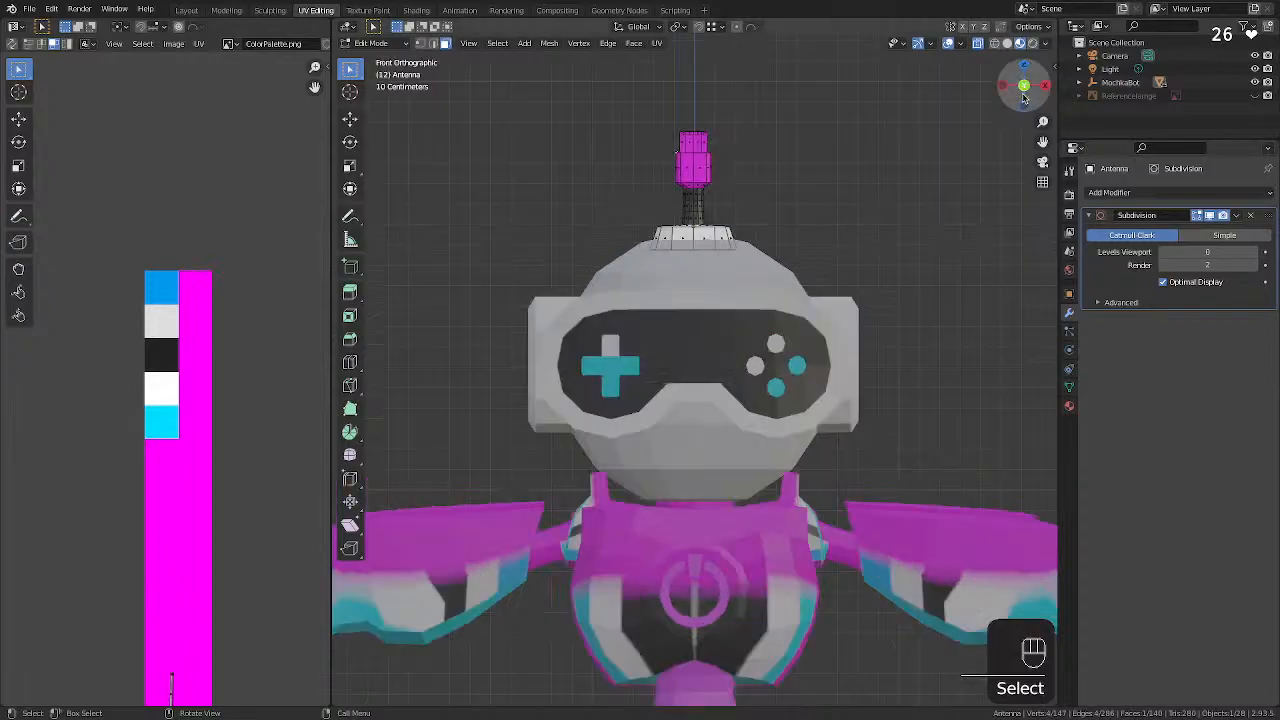
pyautogui.moveTo(652, 146); pyautogui.dragTo(745, 227)
pyautogui.click(259, 364)
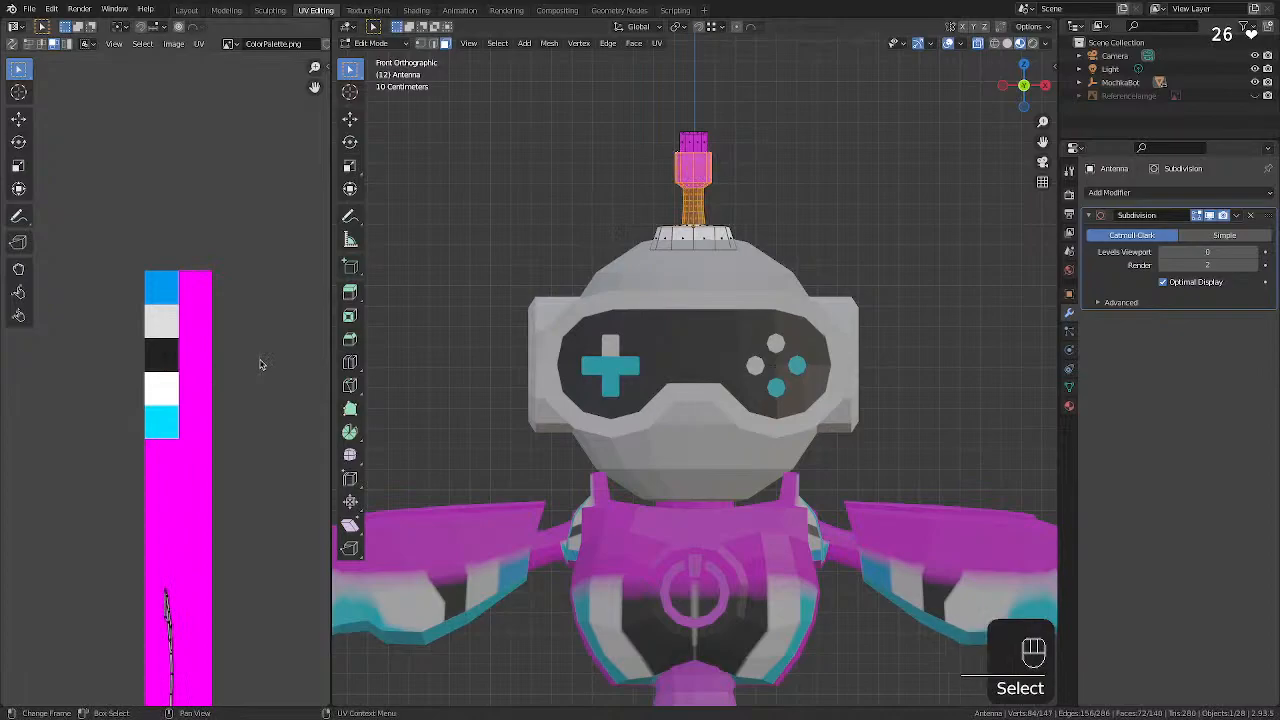
pyautogui.press('a')
pyautogui.press('s')
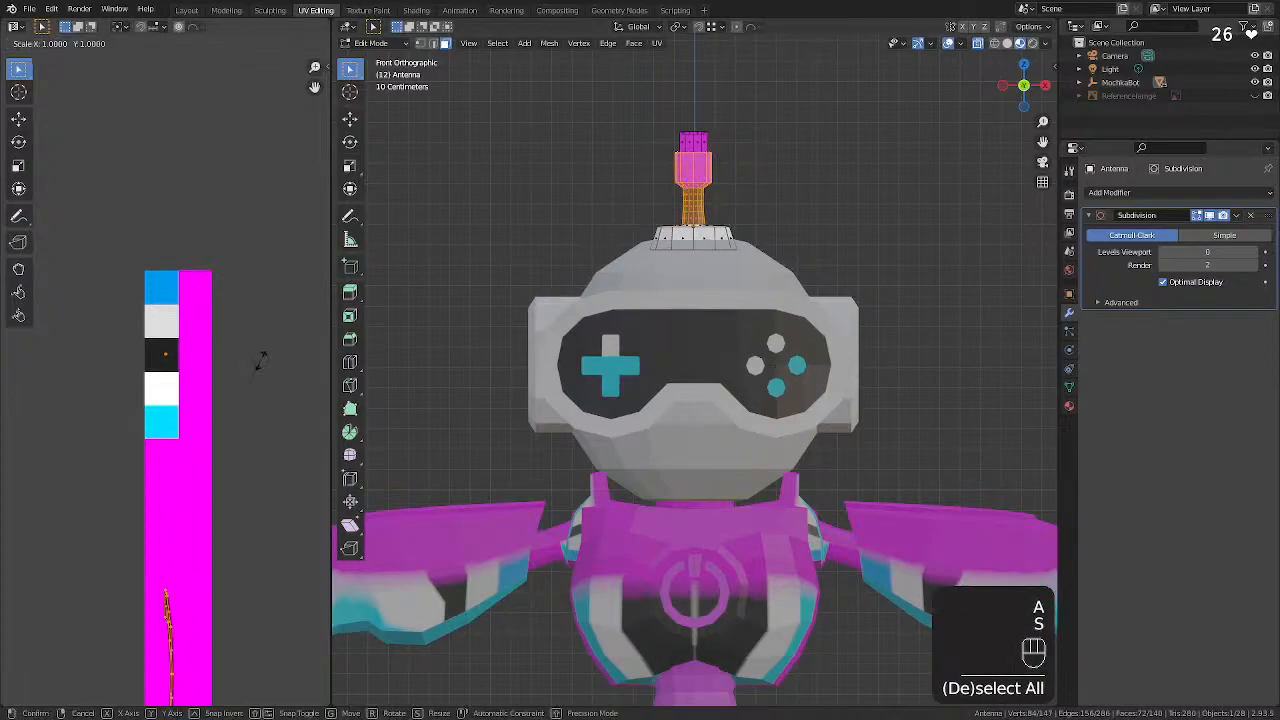
pyautogui.press('KP_0')
pyautogui.press('KP_Enter')
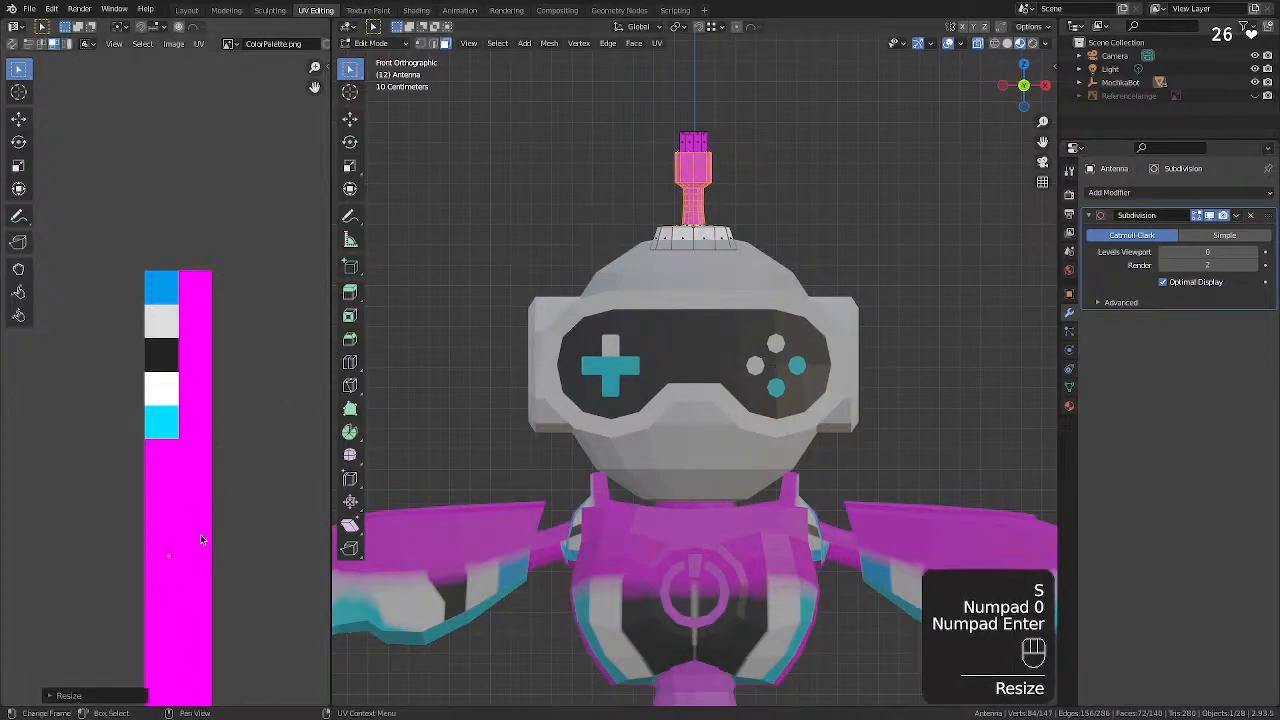
pyautogui.press('g')
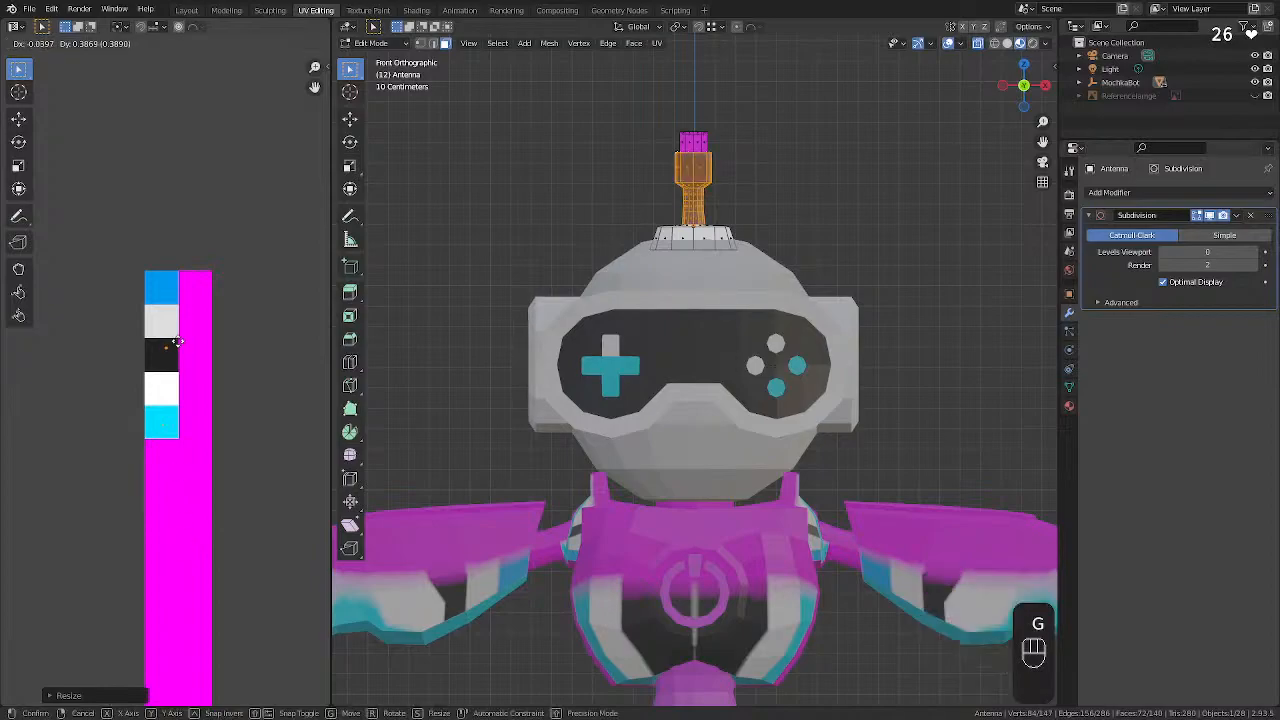
pyautogui.click(175, 347)
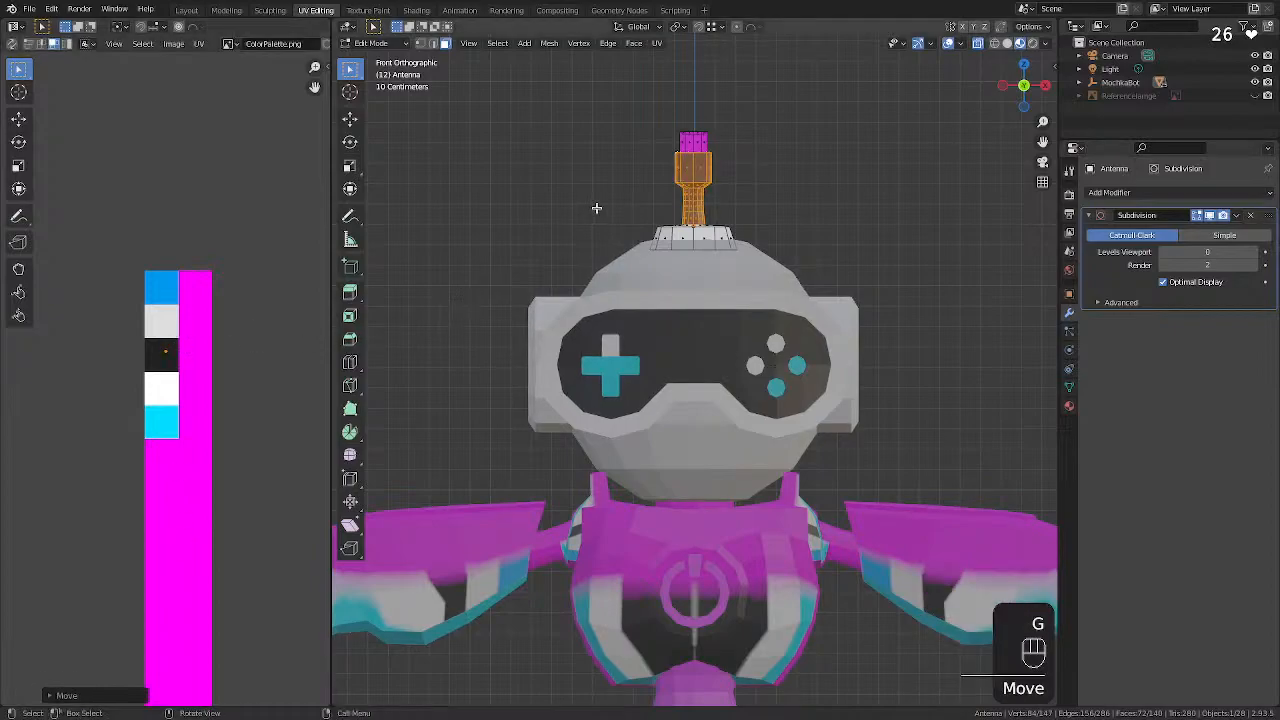
# Examine the antenna's uncoloured tip from above, ending in front view.
pyautogui.moveTo(596, 208); pyautogui.dragTo(646, 200, button='middle')
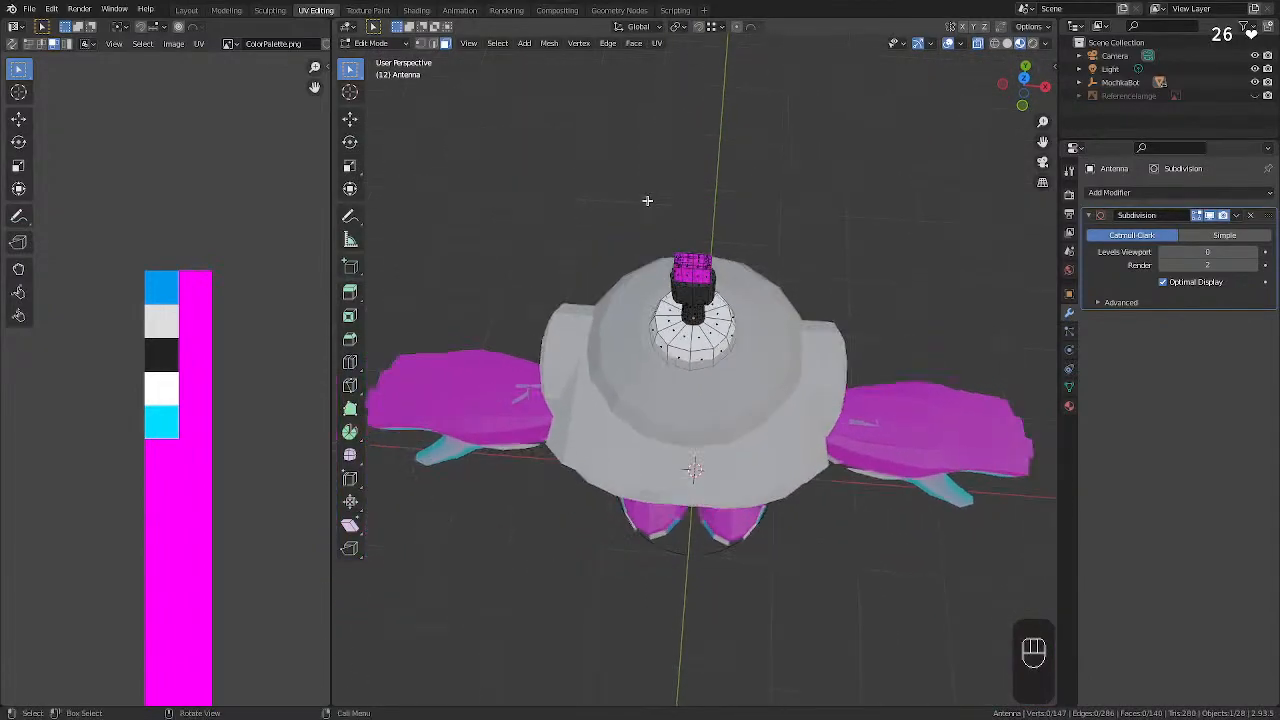
pyautogui.scroll(4, 646, 200)
pyautogui.moveTo(622, 148); pyautogui.dragTo(622, 168, button='middle')
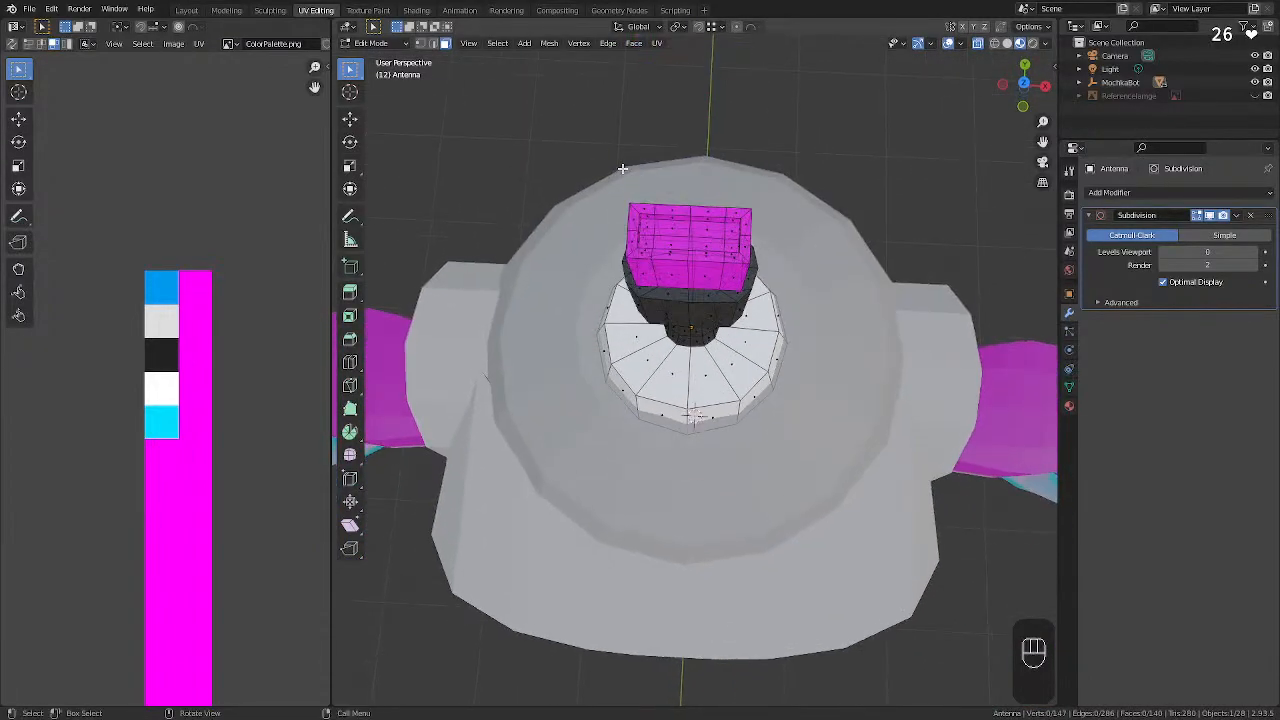
pyautogui.moveTo(667, 255); pyautogui.dragTo(828, 94, button='middle')
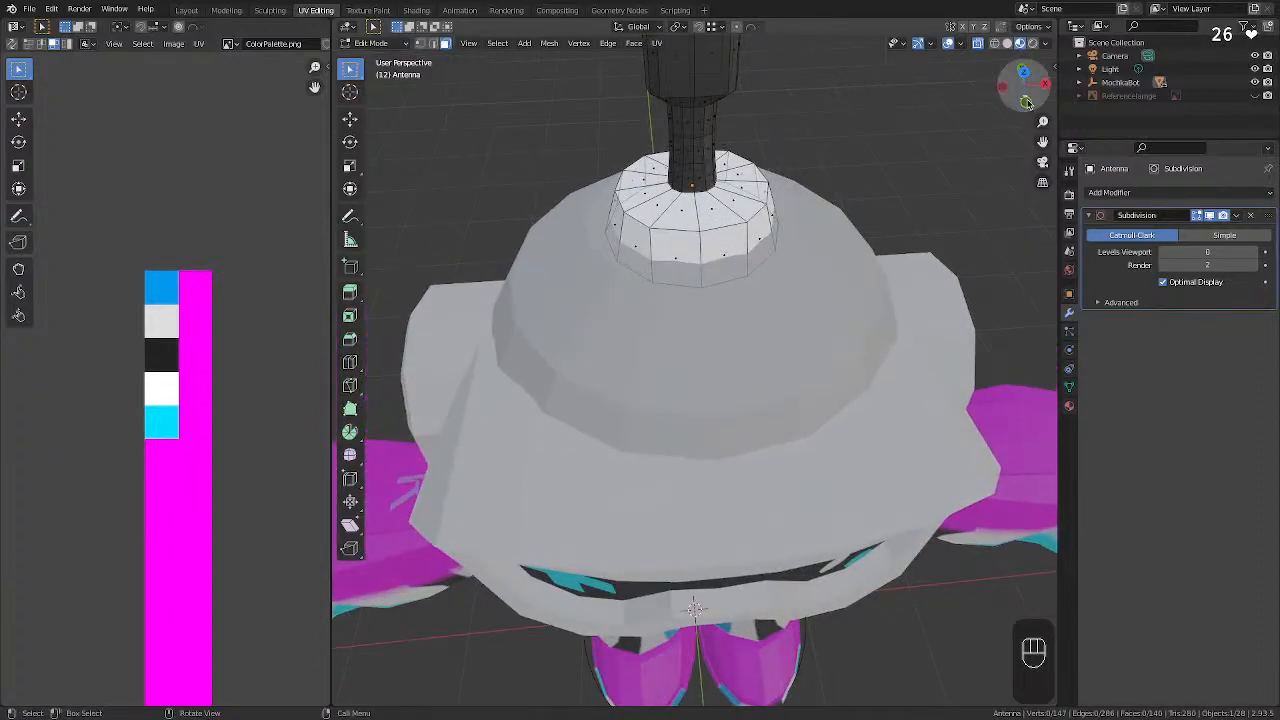
pyautogui.click(1026, 100)
pyautogui.click(1024, 67)
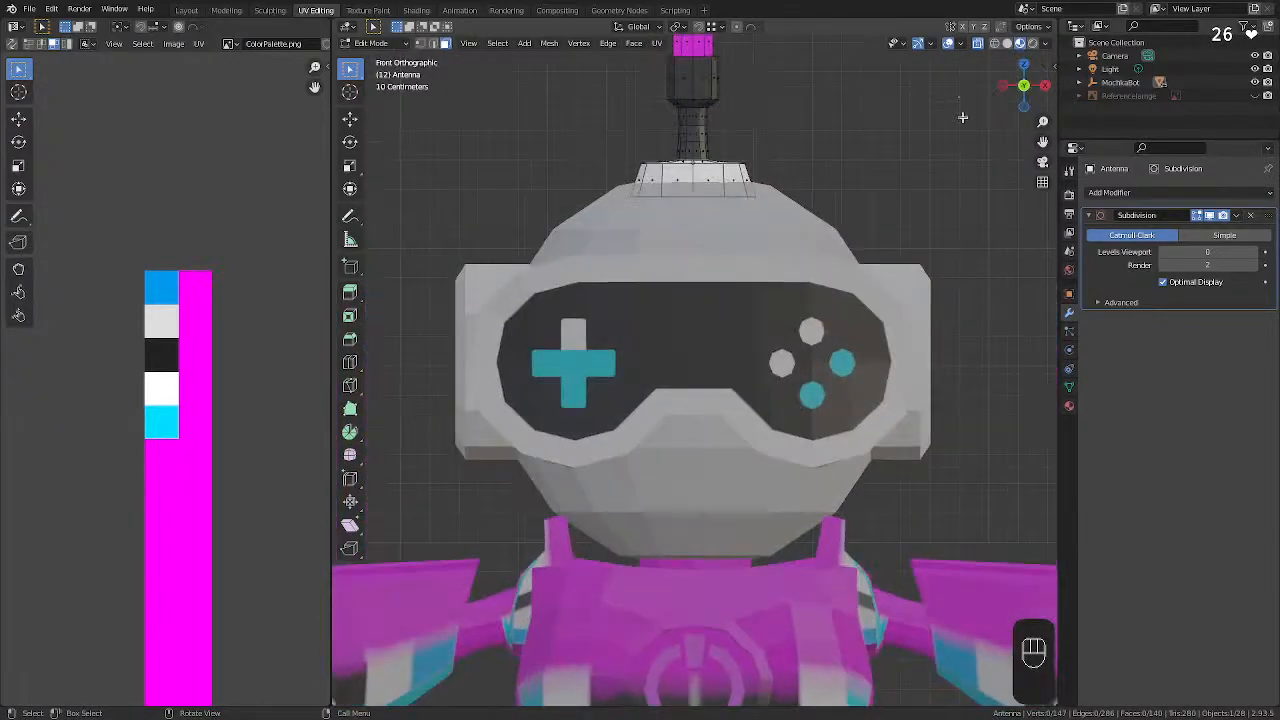
pyautogui.scroll(3, 762, 142)
pyautogui.scroll(-6, 758, 152)
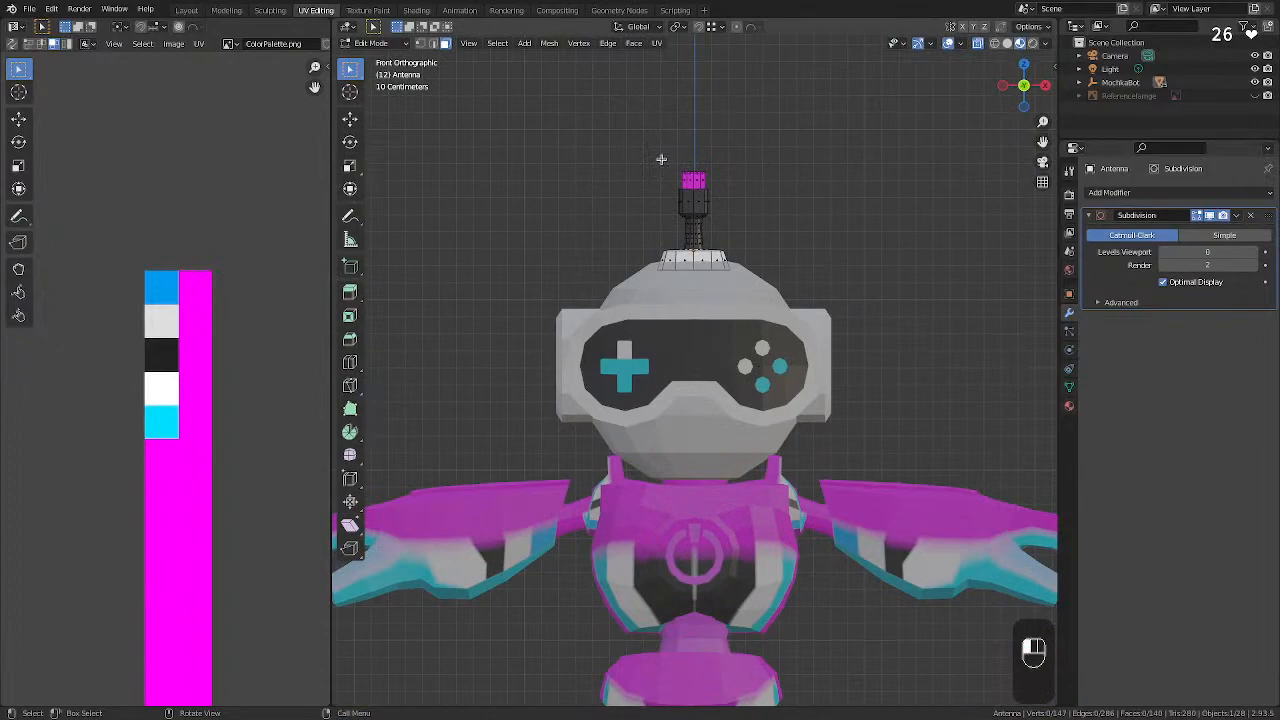
# Select the faces of the antenna's tip, scale their UVs to zero, and place them on the light grey swatch.
pyautogui.moveTo(659, 155); pyautogui.dragTo(733, 190)
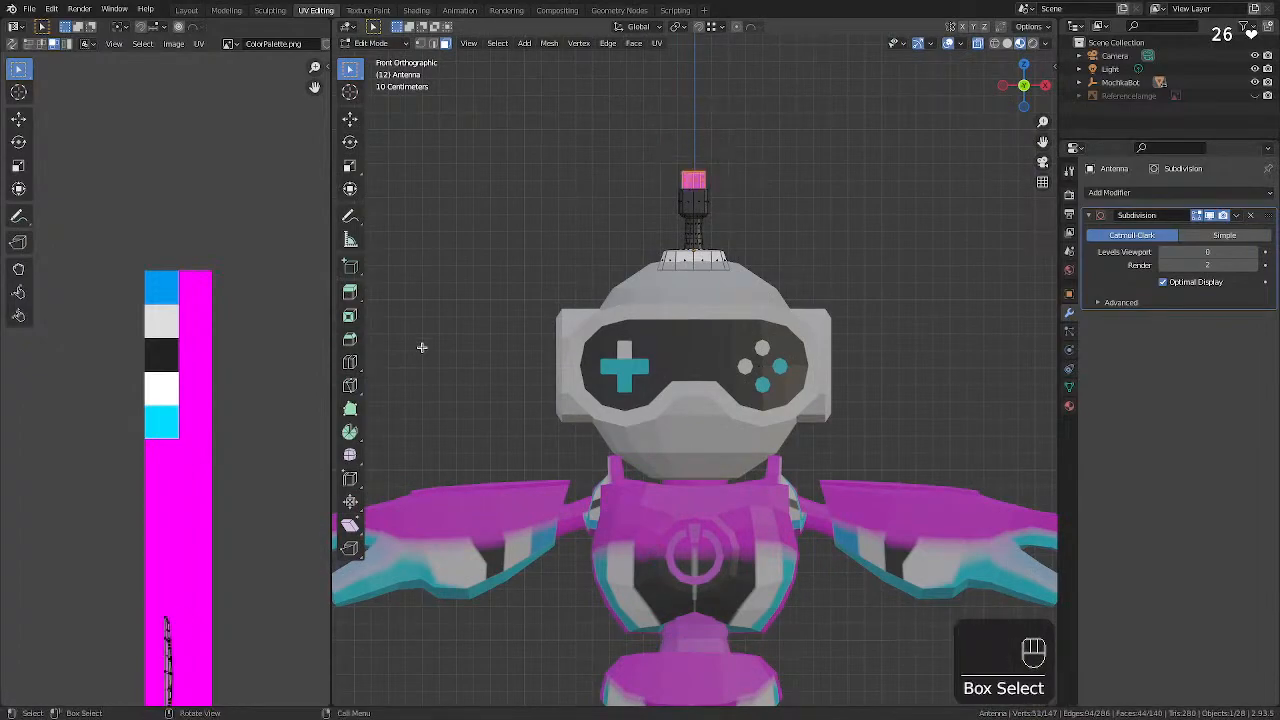
pyautogui.press('a')
pyautogui.press('s')
pyautogui.press('KP_0')
pyautogui.press('KP_Enter')
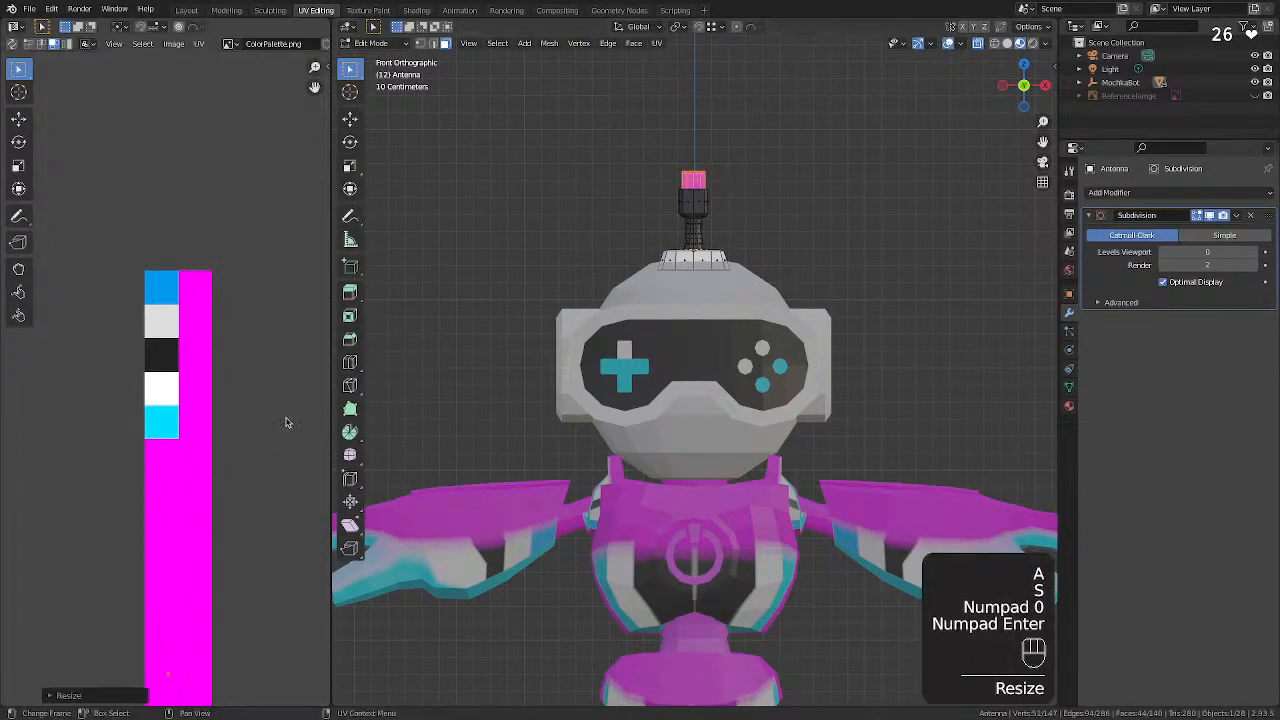
pyautogui.press('g')
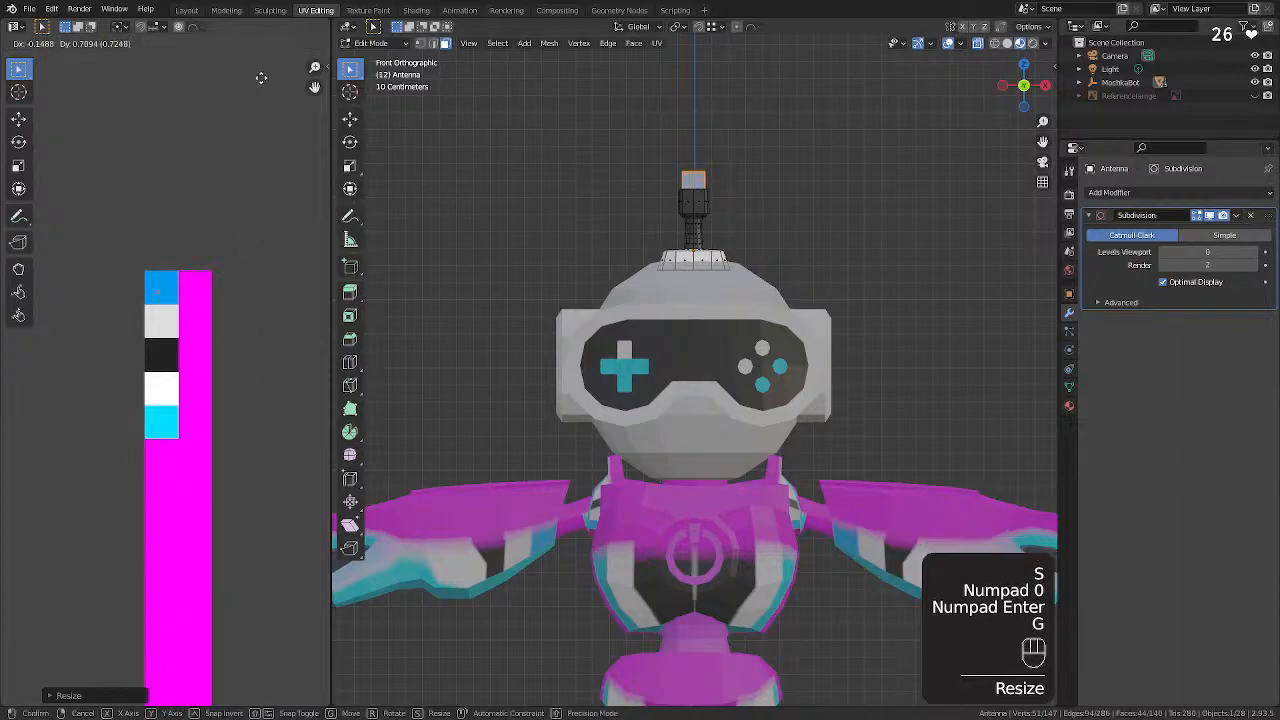
pyautogui.click(262, 112)
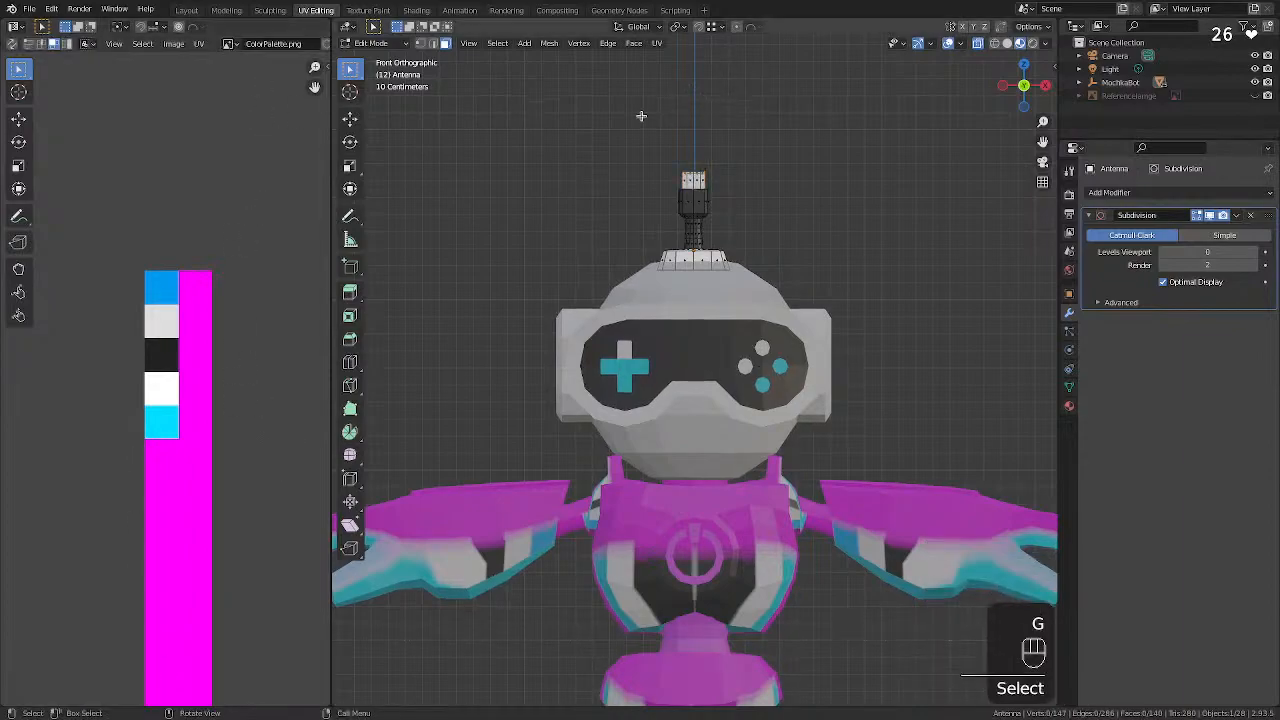
# Examine the coloured antenna from above.
pyautogui.moveTo(643, 114); pyautogui.dragTo(697, 333, button='middle')
pyautogui.scroll(-4, 697, 333)
pyautogui.scroll(7, 697, 333)
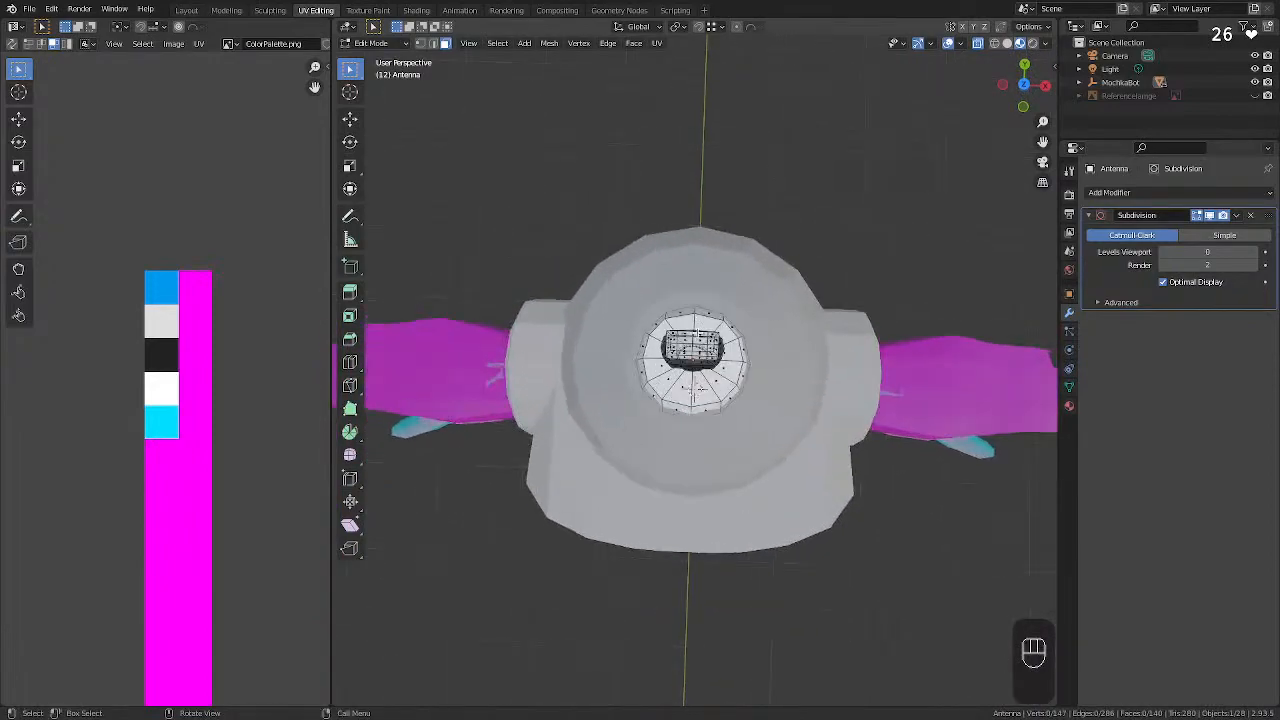
# Turn off X-ray, select the four inner faces along the back of the antenna tip's top, and move their UVs onto the cyan swatch.
pyautogui.scroll(-1, 963, 57)
pyautogui.click(978, 43)
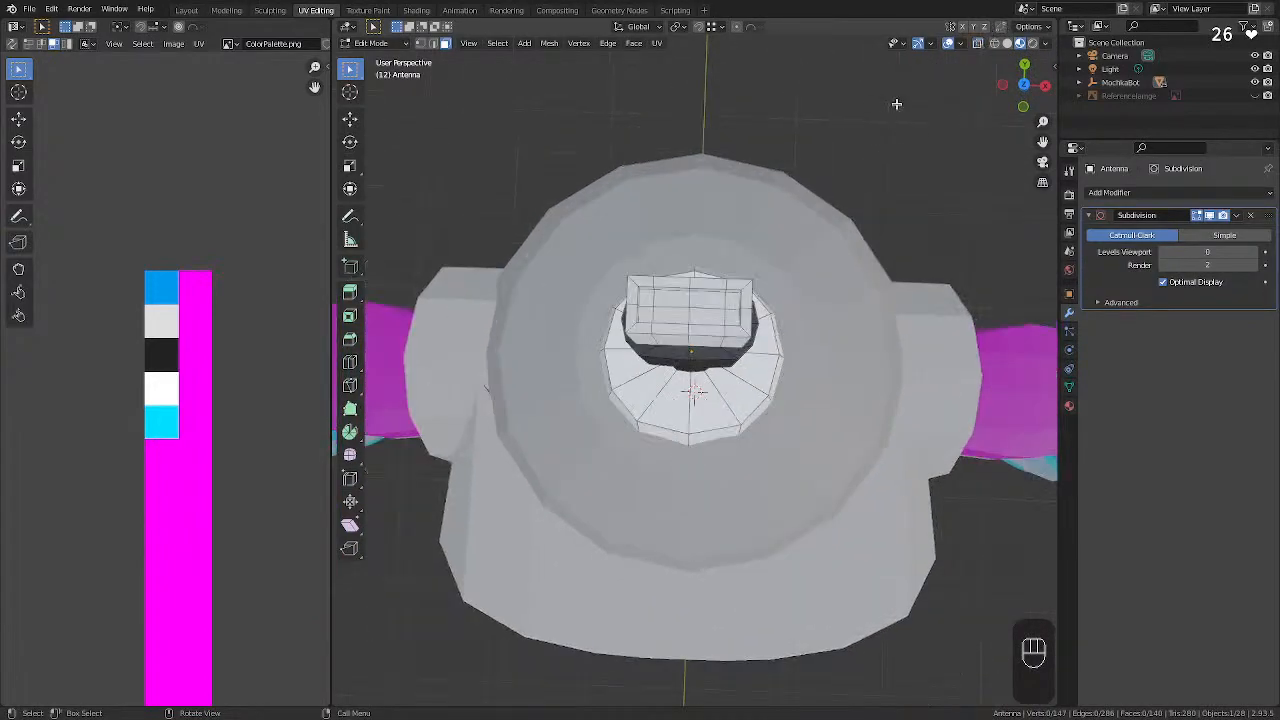
pyautogui.click(645, 298)
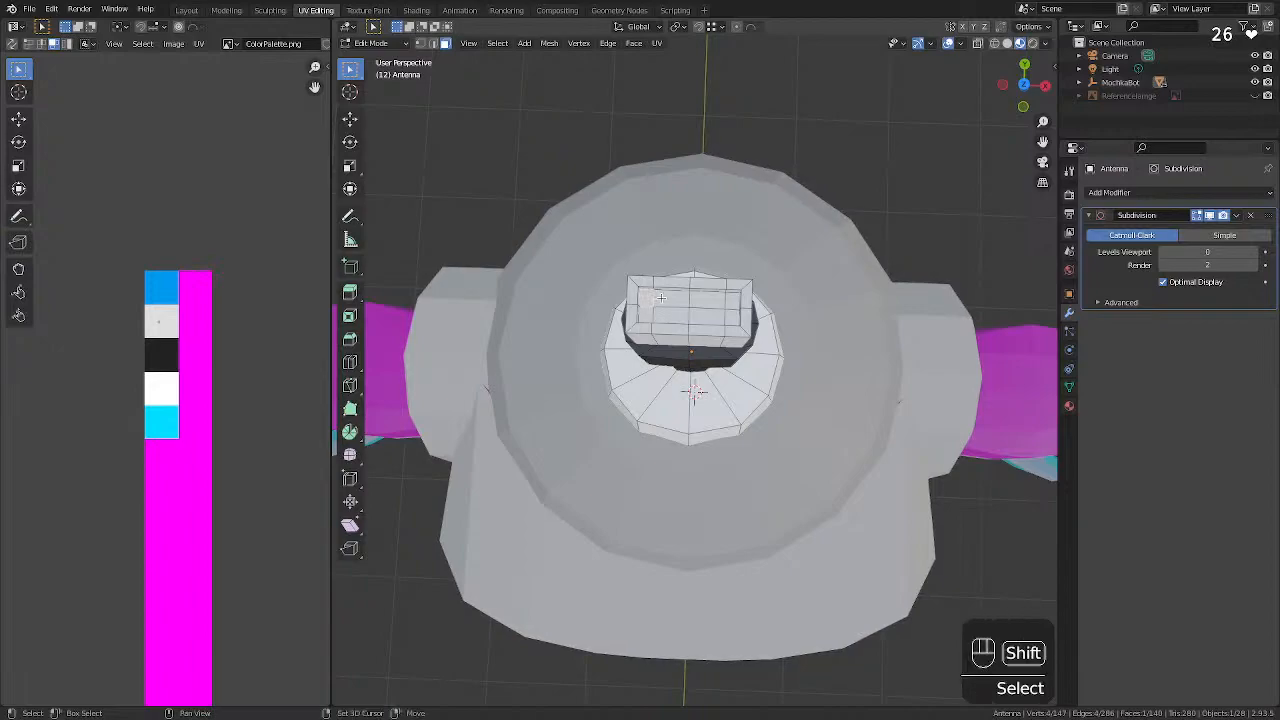
pyautogui.keyDown('shift'); pyautogui.click(675, 298); pyautogui.keyUp('shift')
pyautogui.keyDown('shift'); pyautogui.click(705, 300); pyautogui.keyUp('shift')
pyautogui.keyDown('shift'); pyautogui.click(727, 298); pyautogui.keyUp('shift')
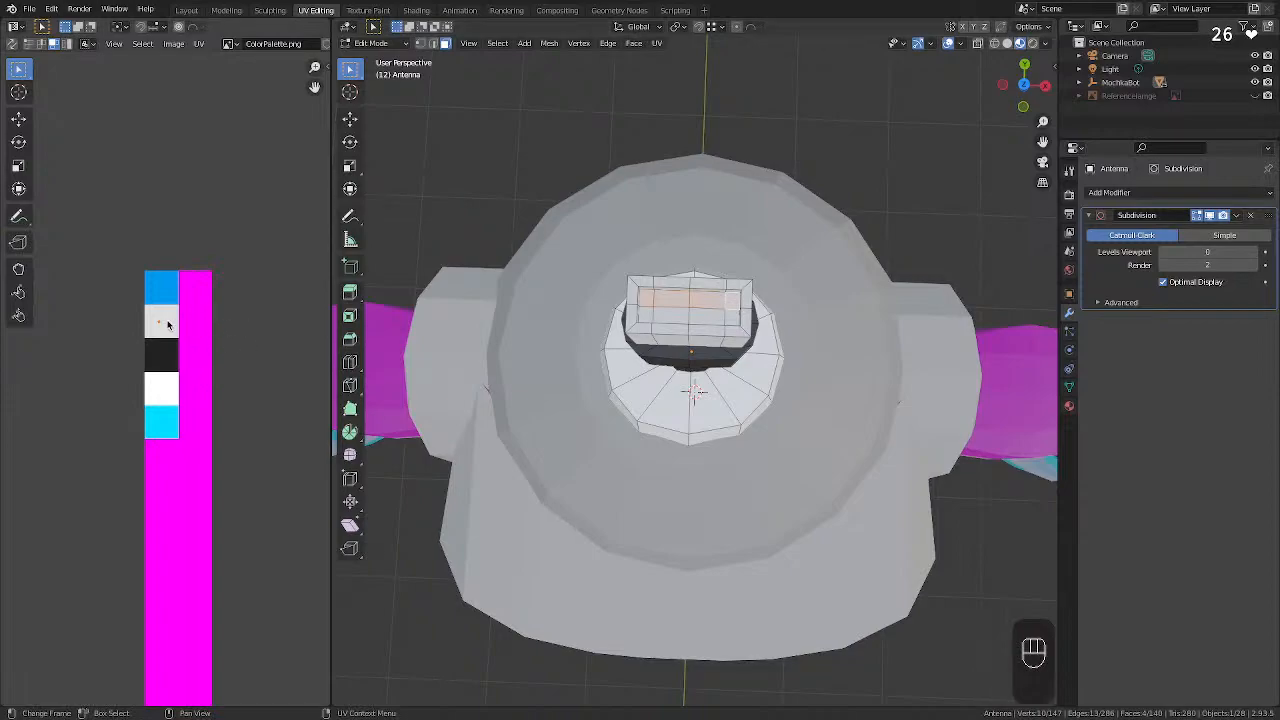
pyautogui.press('g')
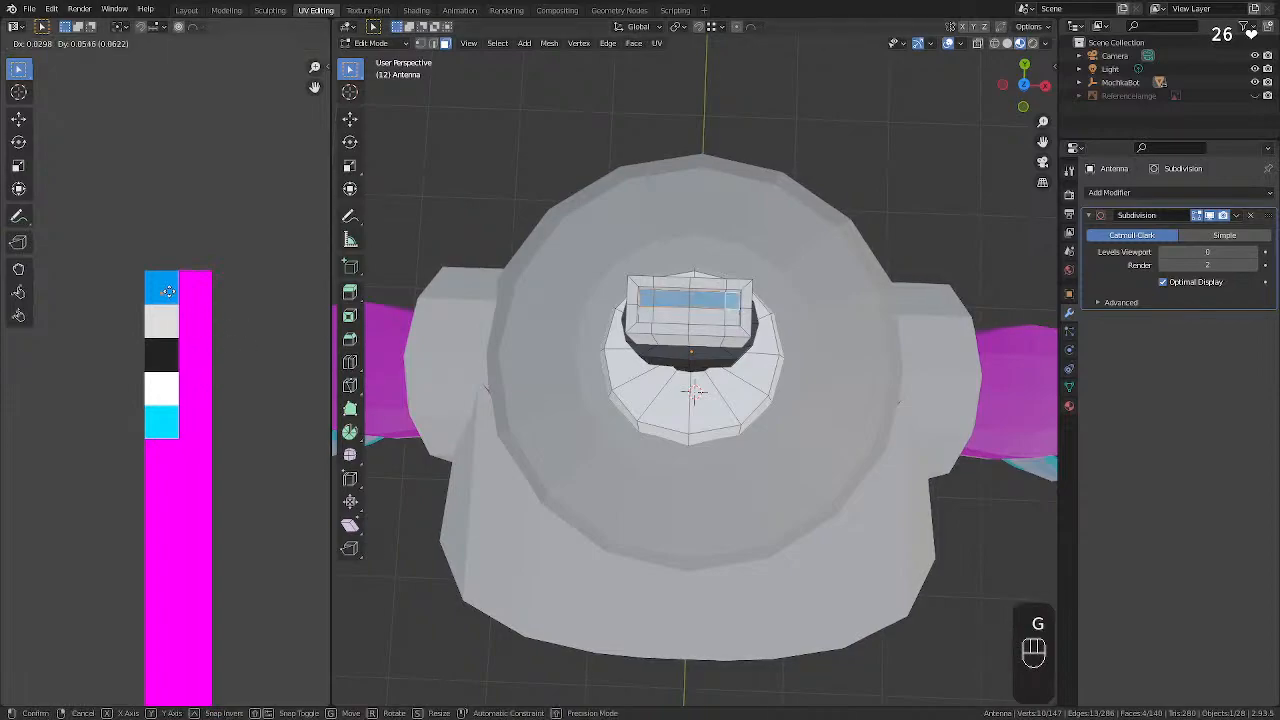
pyautogui.click(168, 423)
# Move the UVs of the selected antenna tip faces onto the blue swatch instead.
pyautogui.moveTo(656, 441)
pyautogui.mouseDown(button='middle')
pyautogui.moveTo(703, 320)
pyautogui.moveTo(677, 320)
pyautogui.moveTo(668, 425)
pyautogui.mouseUp(button='middle')
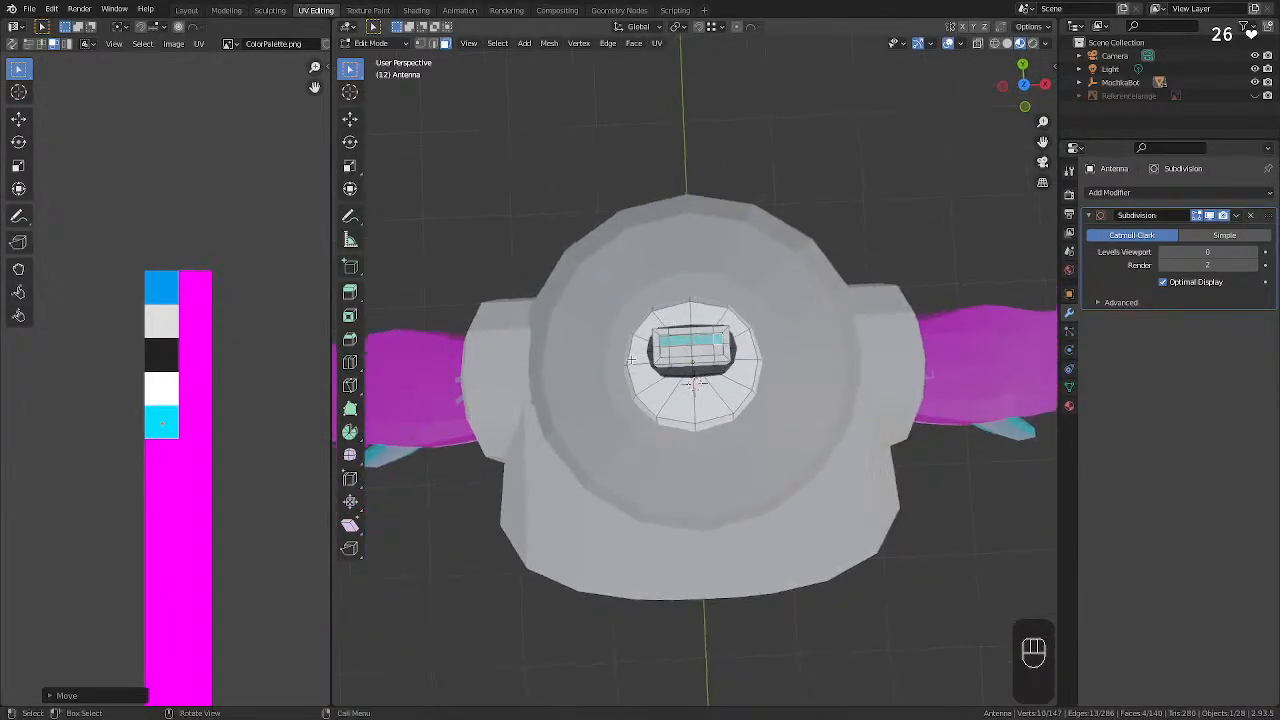
pyautogui.press('g')
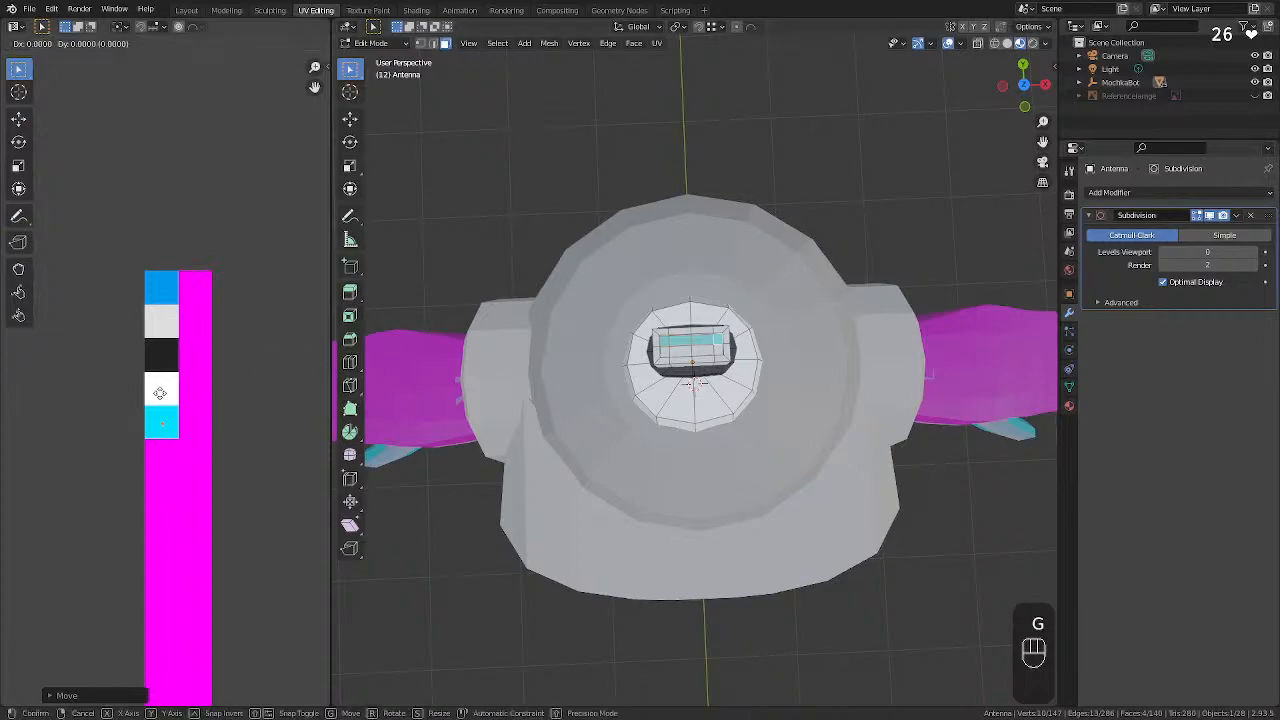
pyautogui.click(159, 260)
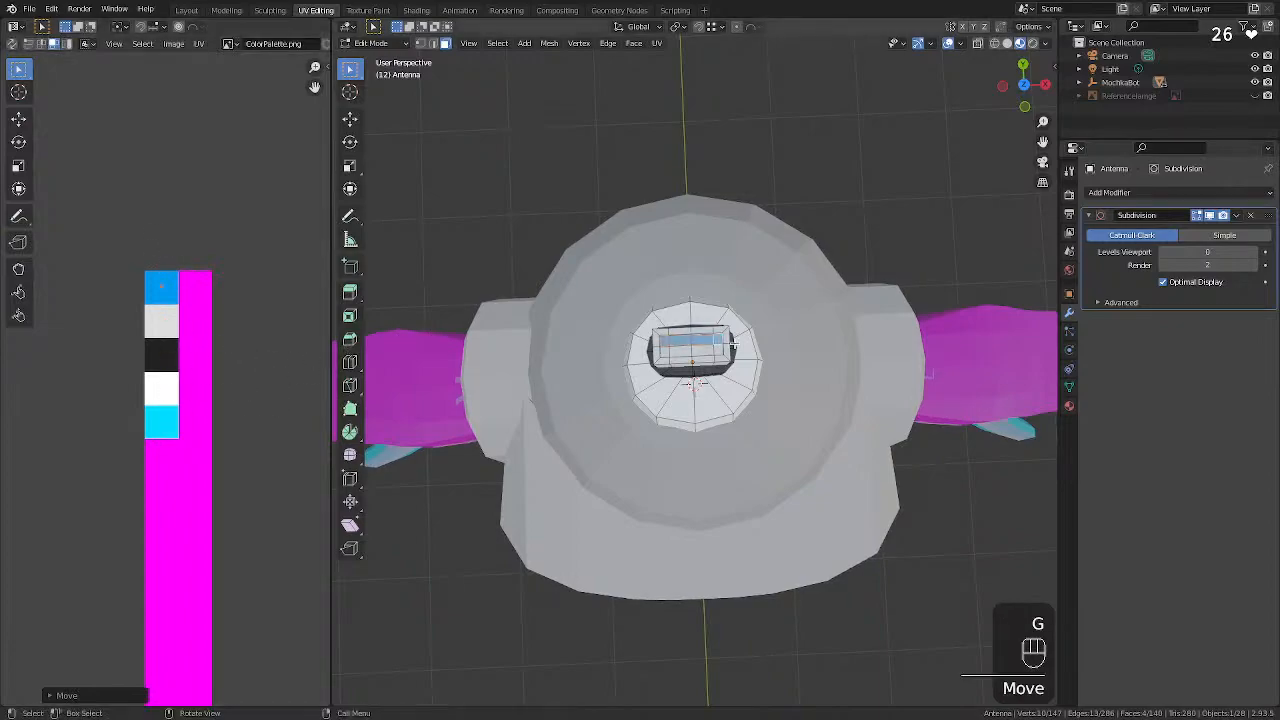
# Select the four inner faces along the front of the antenna tip's top and move their UVs onto the black swatch.
pyautogui.click(705, 345)
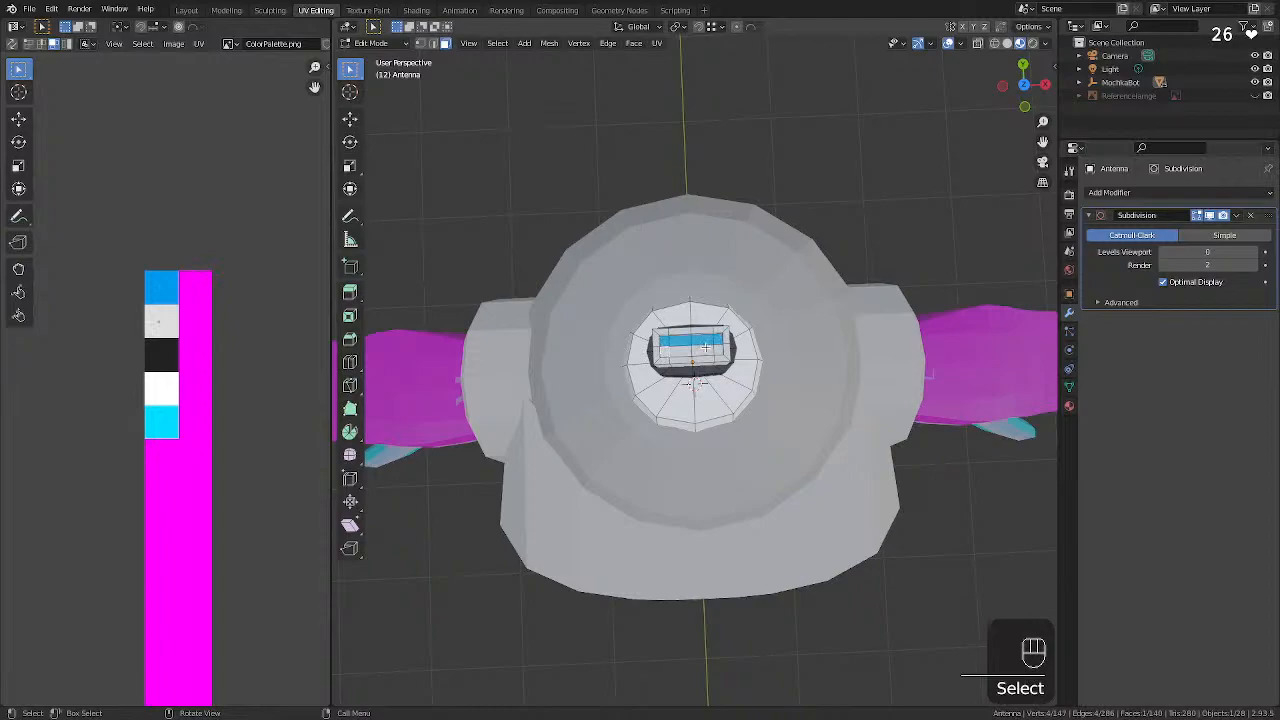
pyautogui.keyDown('alt'); pyautogui.click(667, 350); pyautogui.keyUp('alt')
pyautogui.click(664, 351)
pyautogui.keyDown('shift'); pyautogui.click(688, 351); pyautogui.keyUp('shift')
pyautogui.keyDown('shift'); pyautogui.click(716, 349); pyautogui.keyUp('shift')
pyautogui.keyDown('shift'); pyautogui.click(716, 349); pyautogui.keyUp('shift')
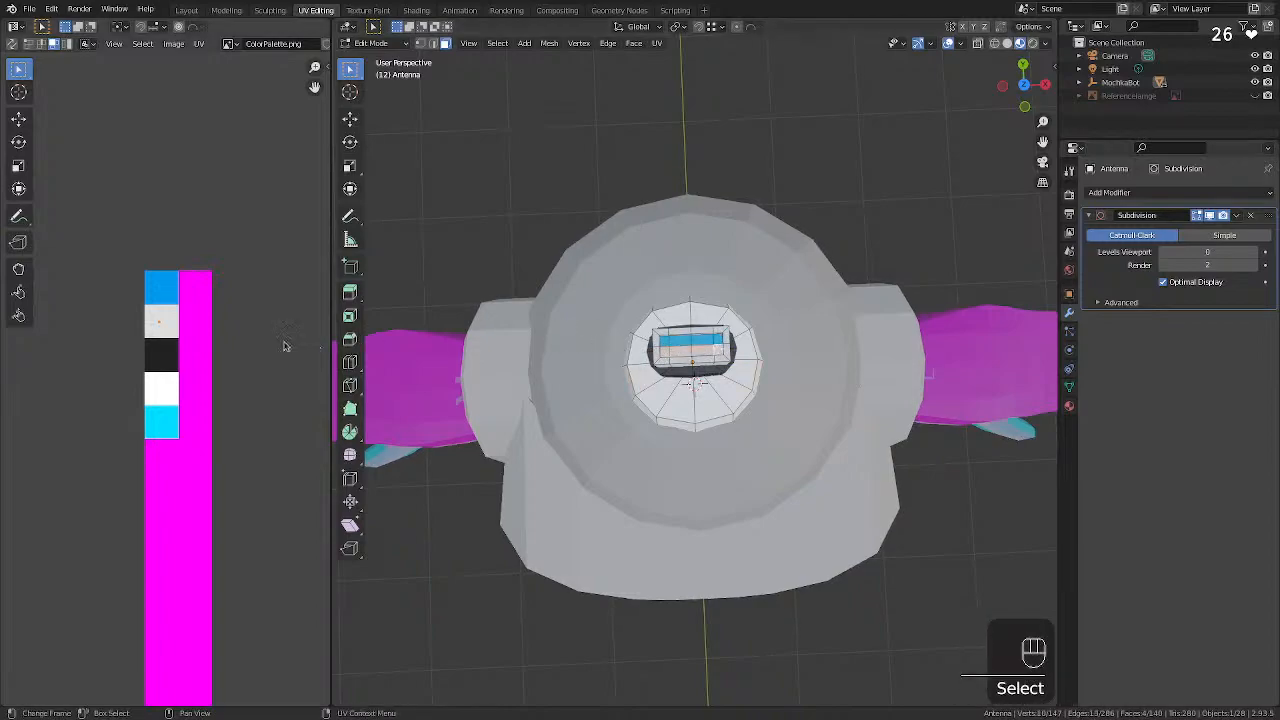
pyautogui.press('g')
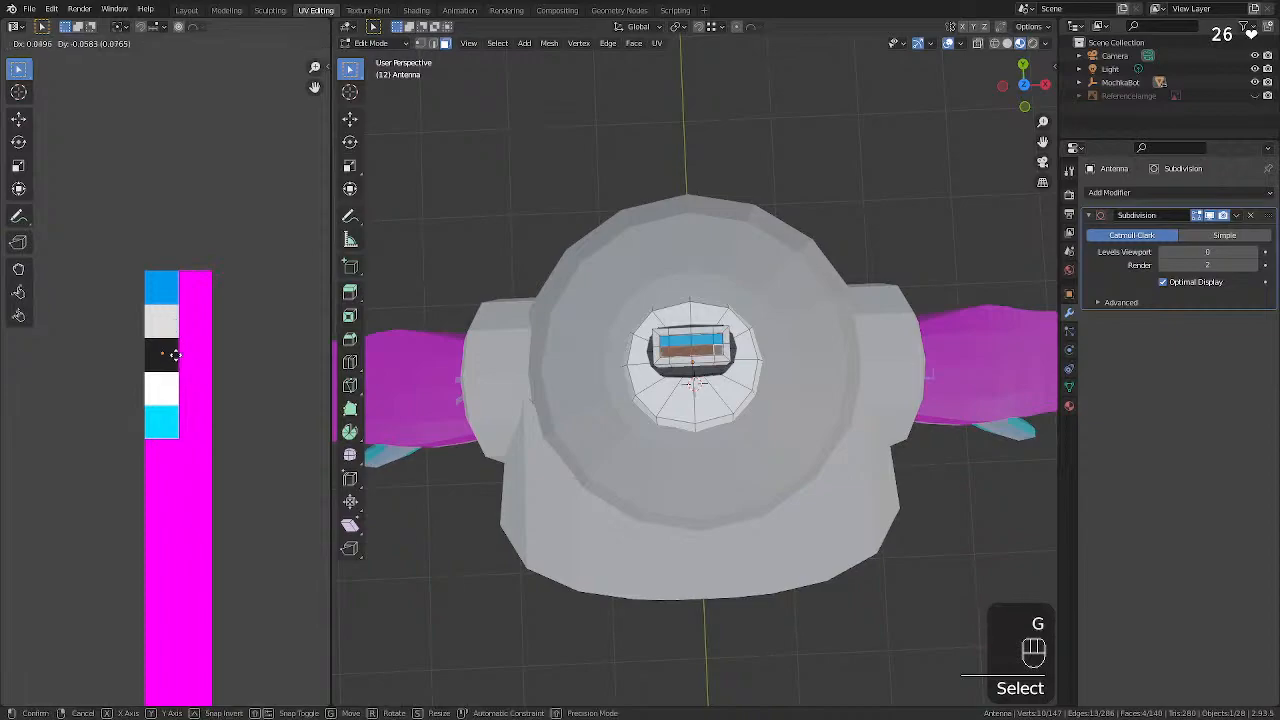
pyautogui.click(176, 356)
pyautogui.click(488, 224)
# Leave the antenna's Edit Mode, select the visor's D-pad and round buttons, and edit both objects together.
pyautogui.moveTo(488, 224); pyautogui.dragTo(630, 235, button='middle')
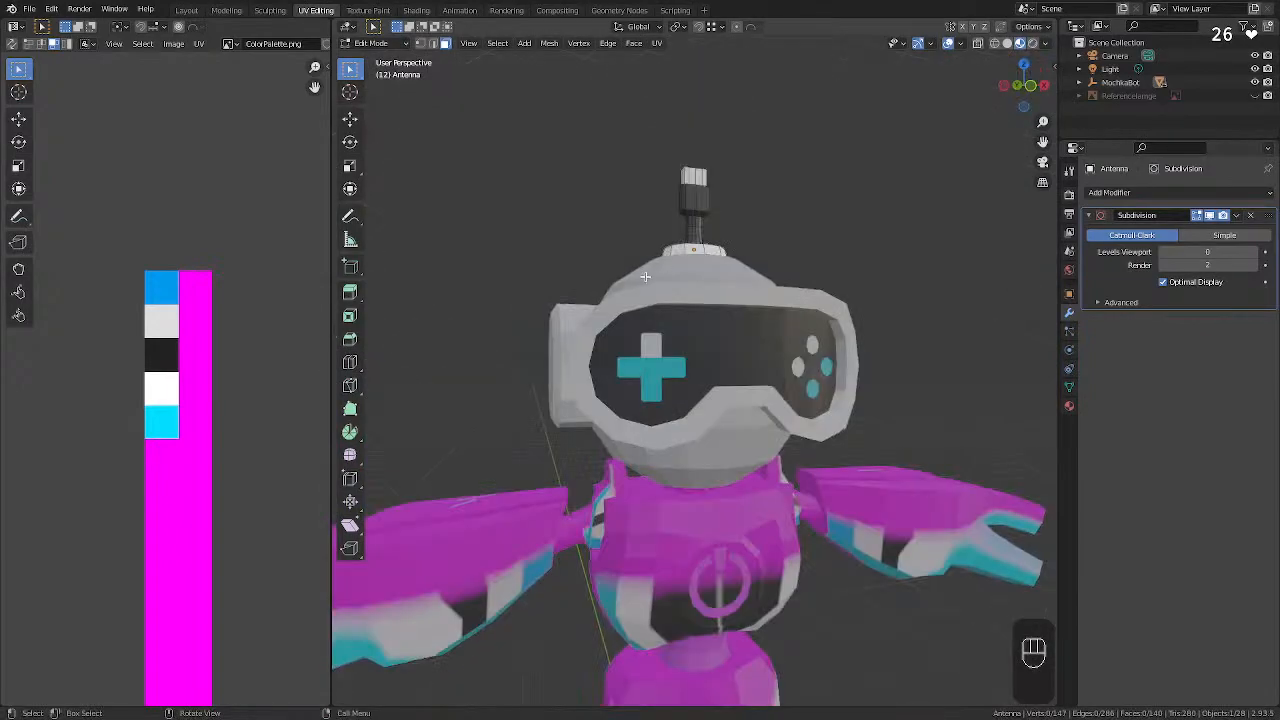
pyautogui.moveTo(646, 278); pyautogui.dragTo(644, 409, button='middle')
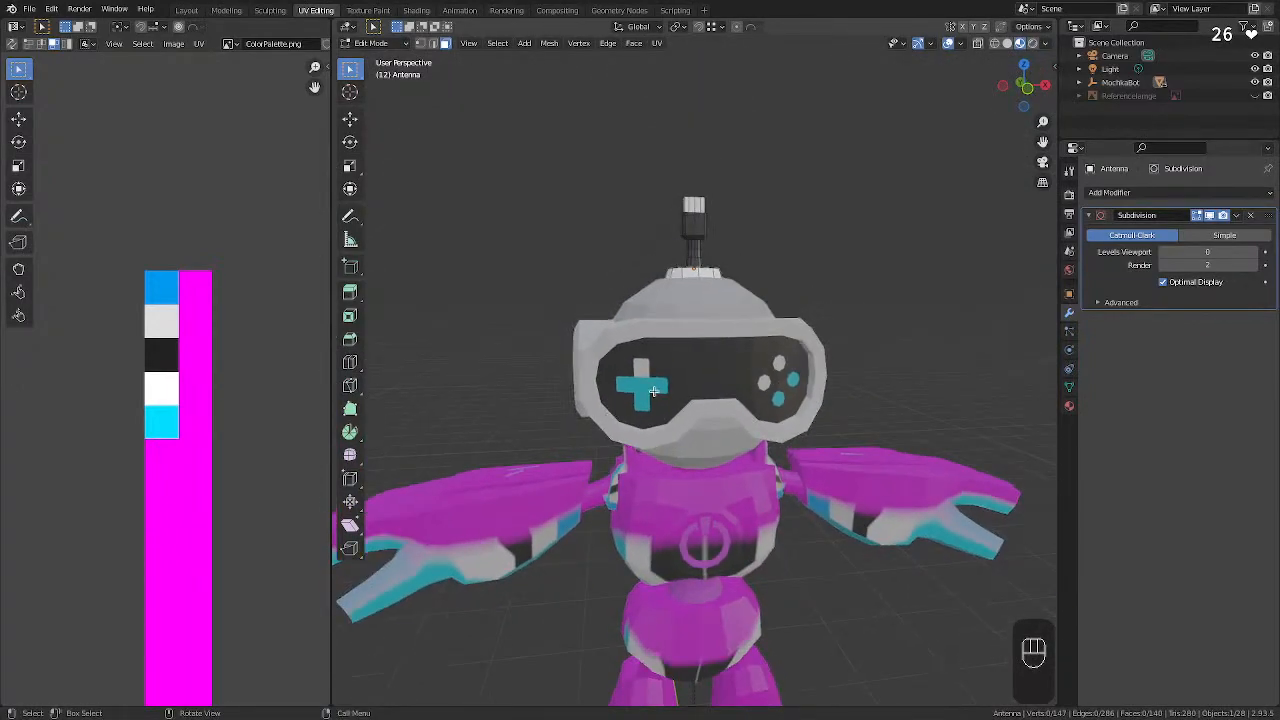
pyautogui.scroll(4, 648, 386)
pyautogui.scroll(-3, 655, 380)
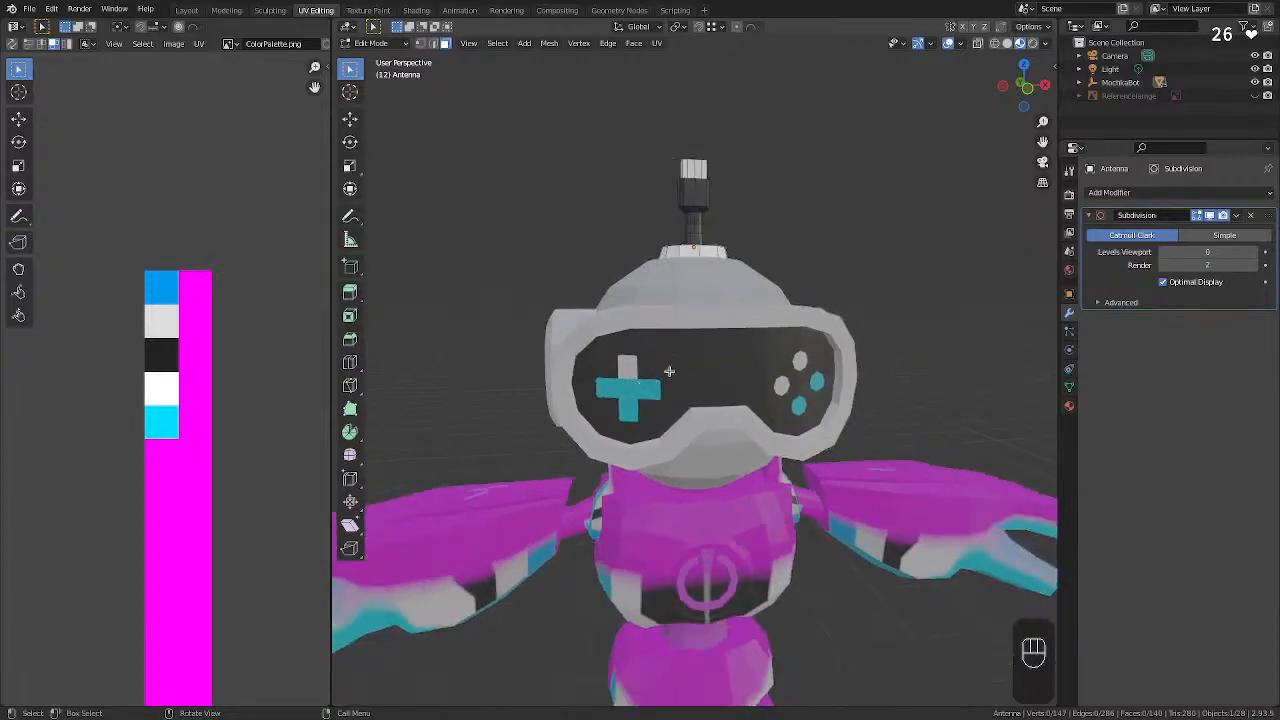
pyautogui.press('Tab')
pyautogui.keyDown('shift'); pyautogui.click(638, 390); pyautogui.keyUp('shift')
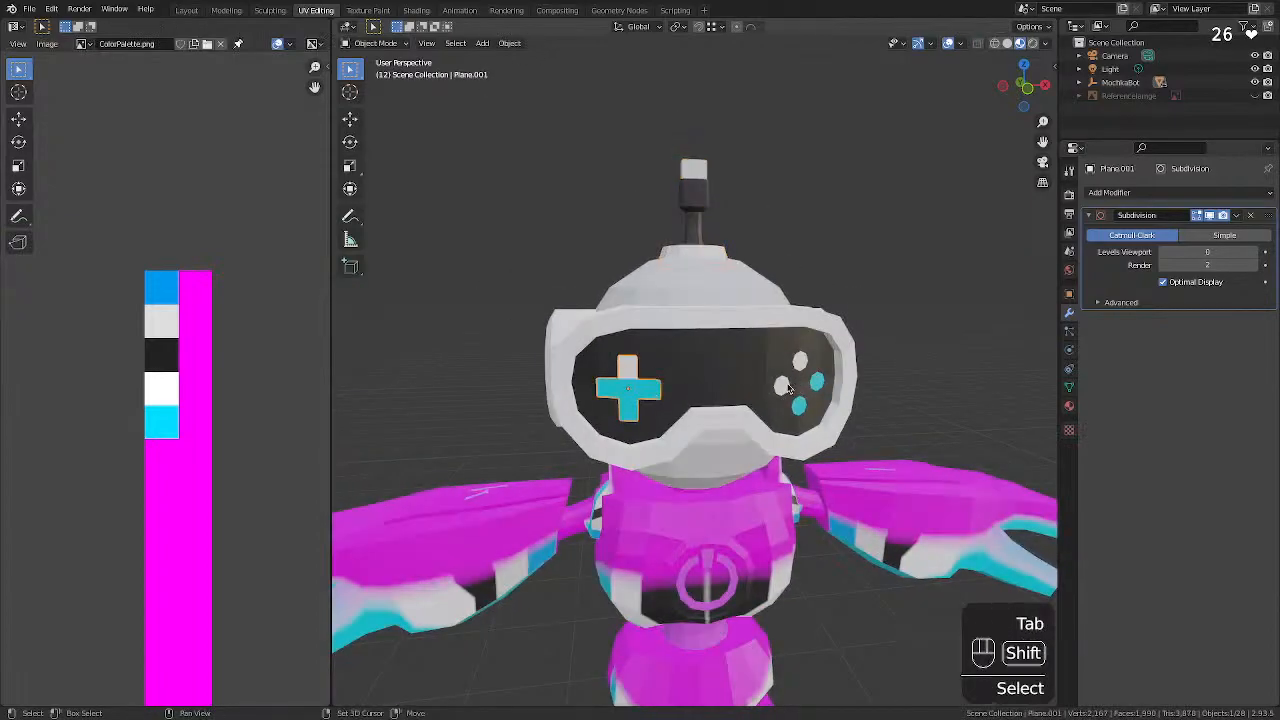
pyautogui.keyDown('shift'); pyautogui.click(787, 389); pyautogui.keyUp('shift')
pyautogui.press('Tab')
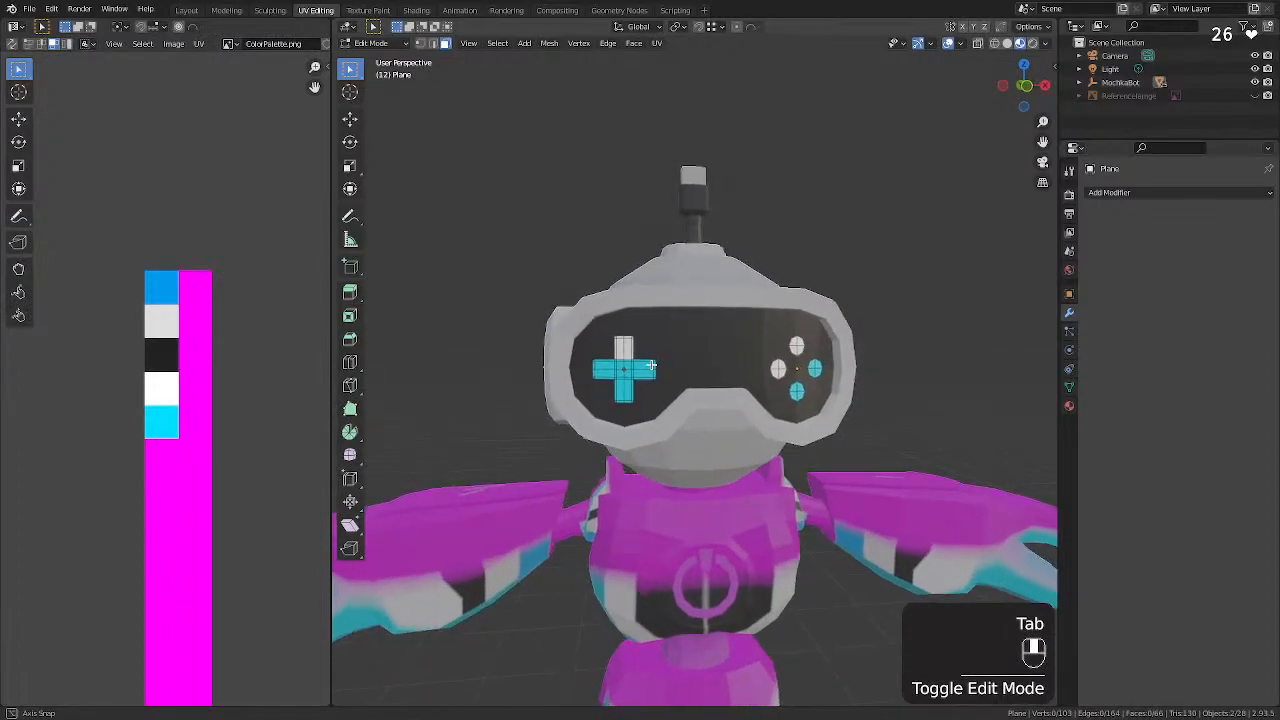
pyautogui.scroll(4, 640, 380)
pyautogui.scroll(-4, 553, 380)
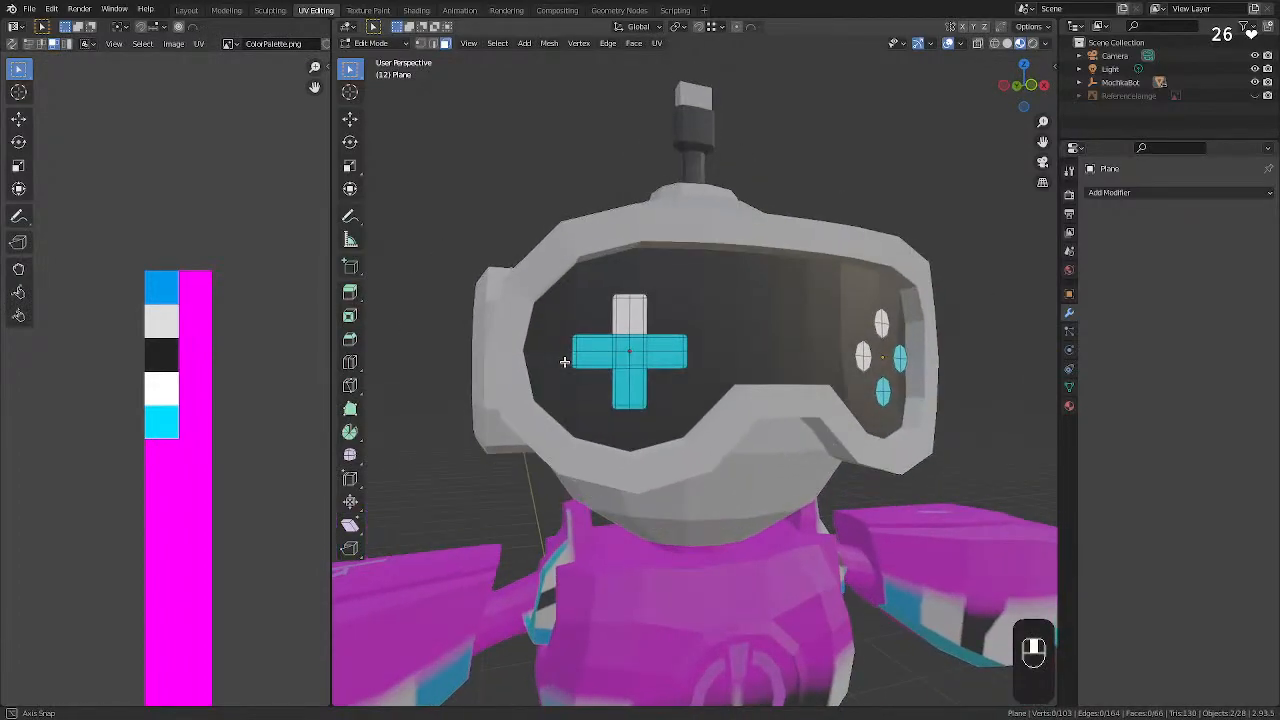
pyautogui.moveTo(551, 345); pyautogui.dragTo(691, 421)
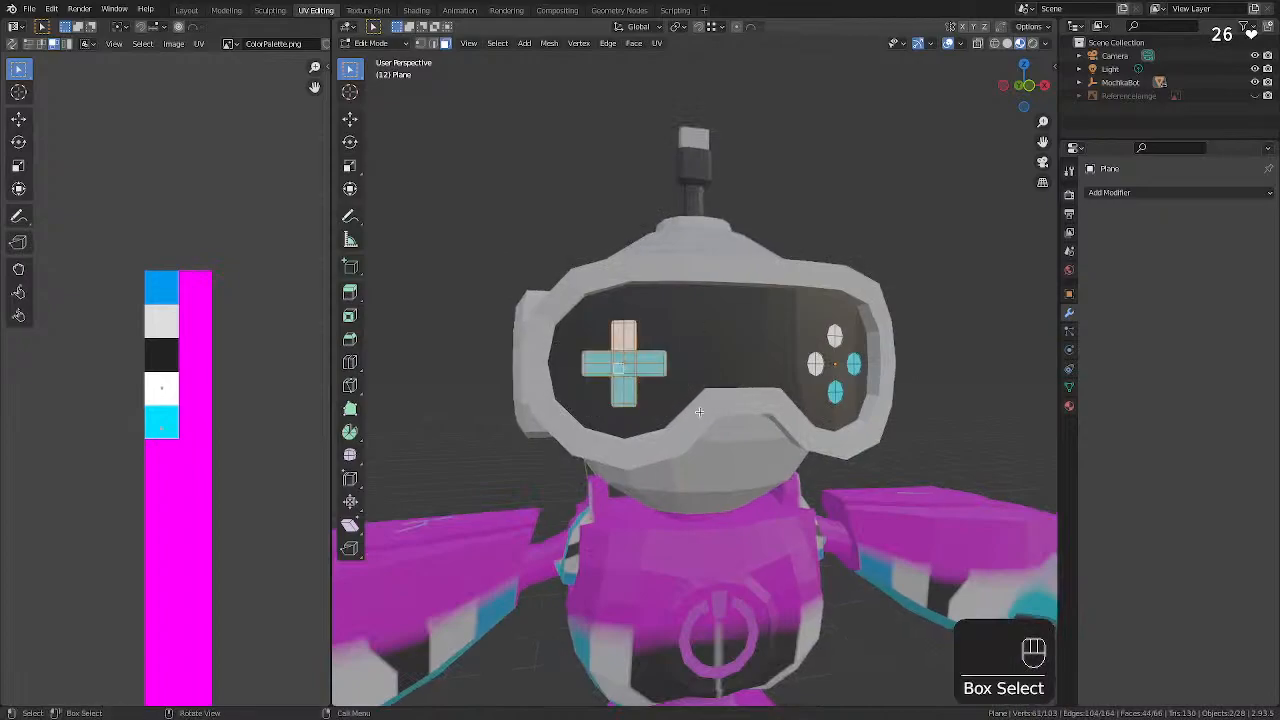
pyautogui.moveTo(697, 392); pyautogui.dragTo(671, 387, button='middle')
pyautogui.click(671, 386)
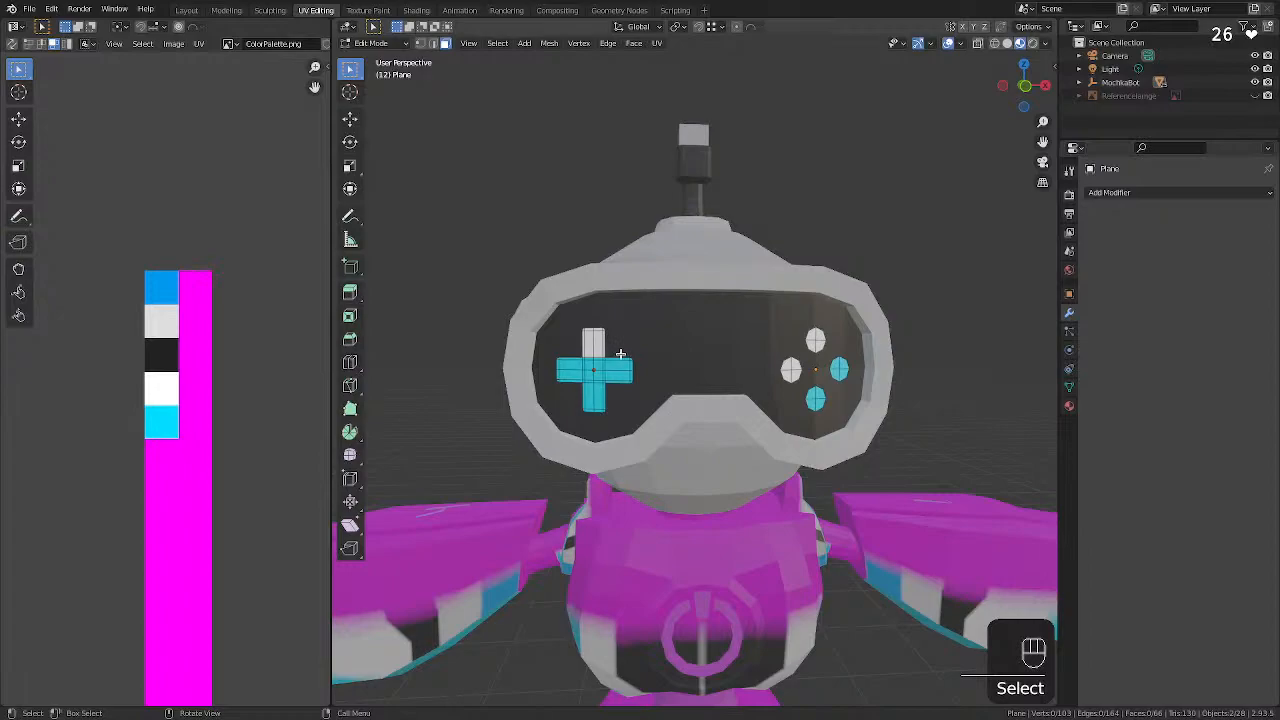
# In face select mode, select the D-pad's cyan faces without its white arm, plus the two cyan round buttons.
pyautogui.press('3')
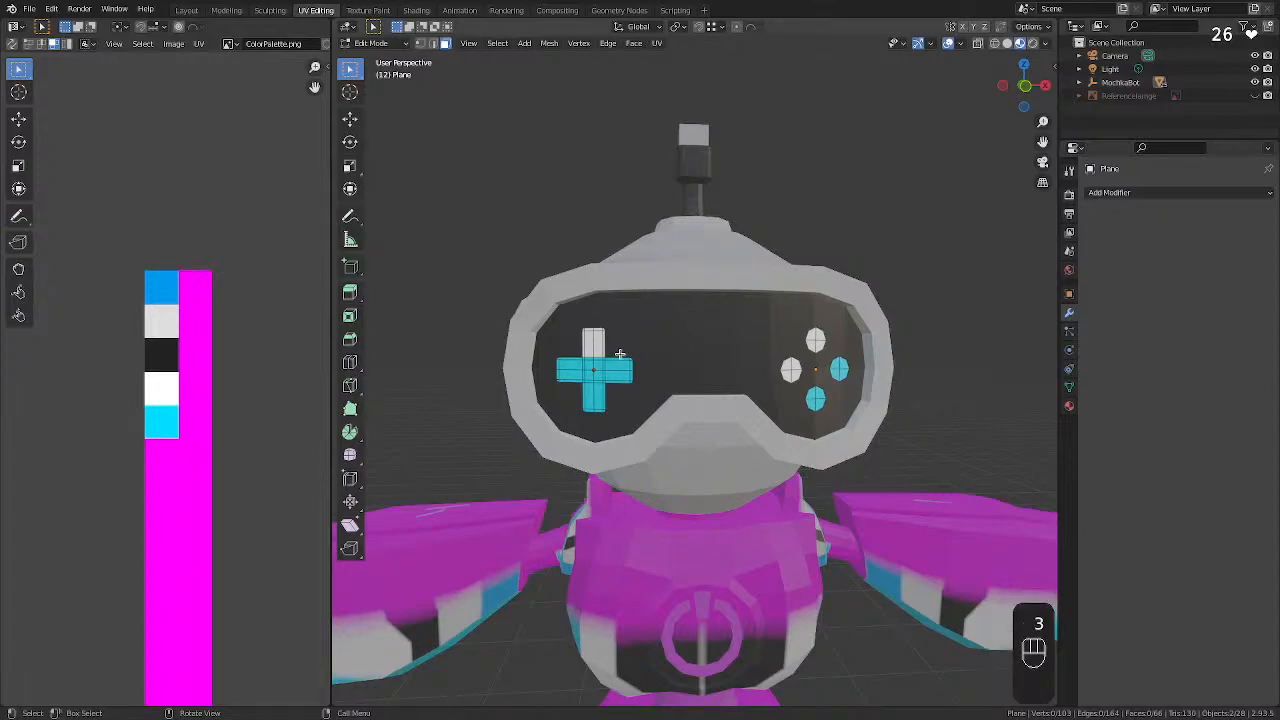
pyautogui.moveTo(541, 356); pyautogui.dragTo(657, 433)
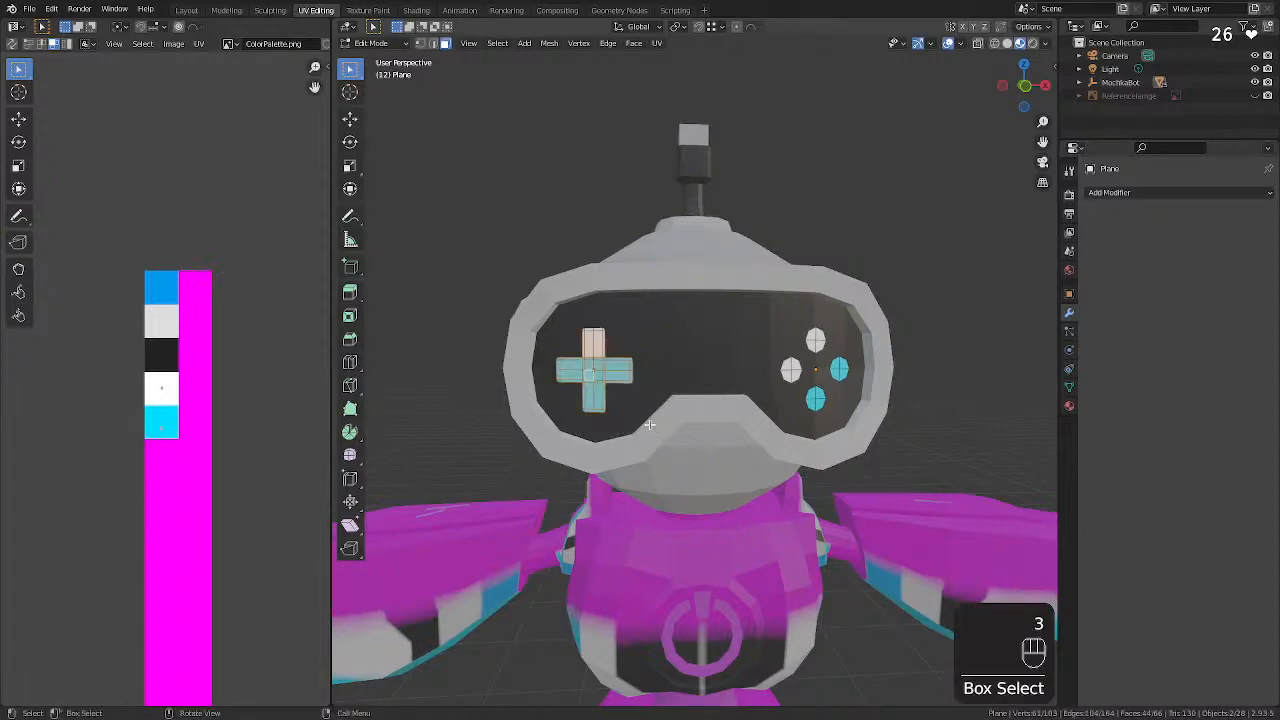
pyautogui.moveTo(625, 315)
pyautogui.keyDown('shift'); pyautogui.mouseDown()
pyautogui.moveTo(566, 356)
pyautogui.moveTo(648, 354)
pyautogui.mouseUp(); pyautogui.keyUp('shift')
pyautogui.moveTo(754, 359); pyautogui.dragTo(718, 361, button='middle')
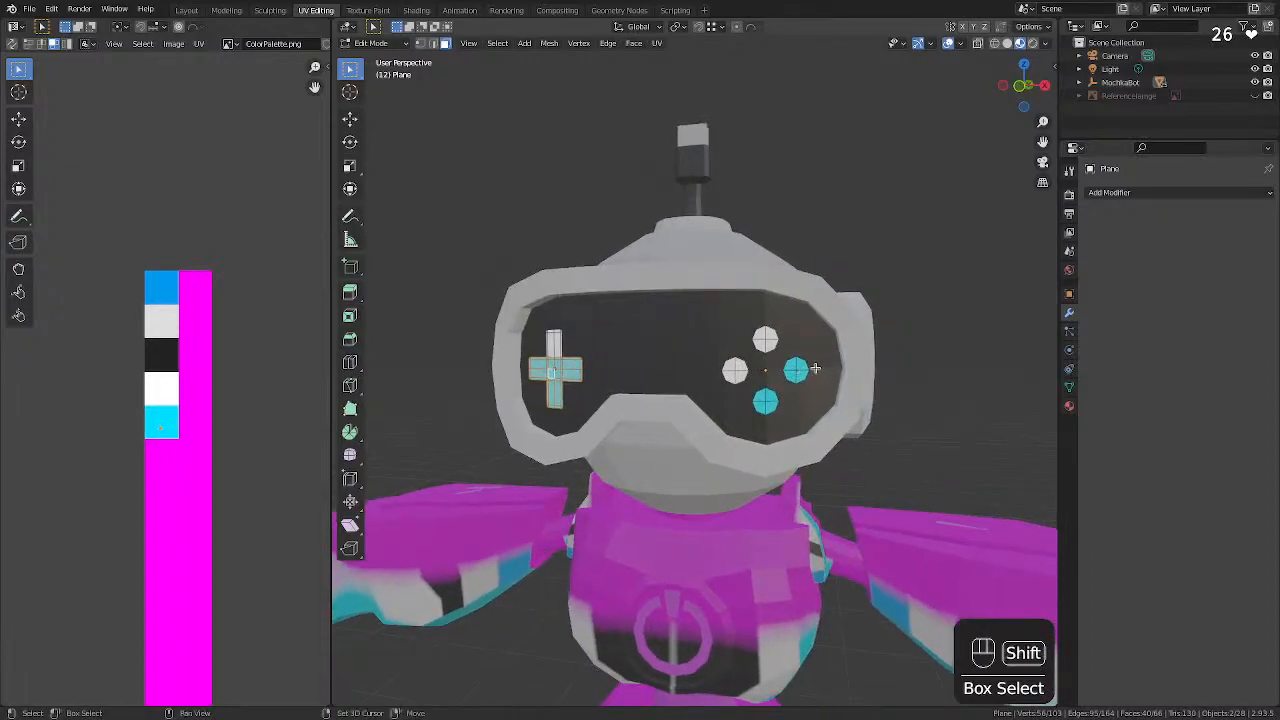
pyautogui.keyDown('shift'); pyautogui.moveTo(816, 367); pyautogui.dragTo(744, 386); pyautogui.keyUp('shift')
pyautogui.moveTo(744, 386); pyautogui.dragTo(598, 347, button='middle')
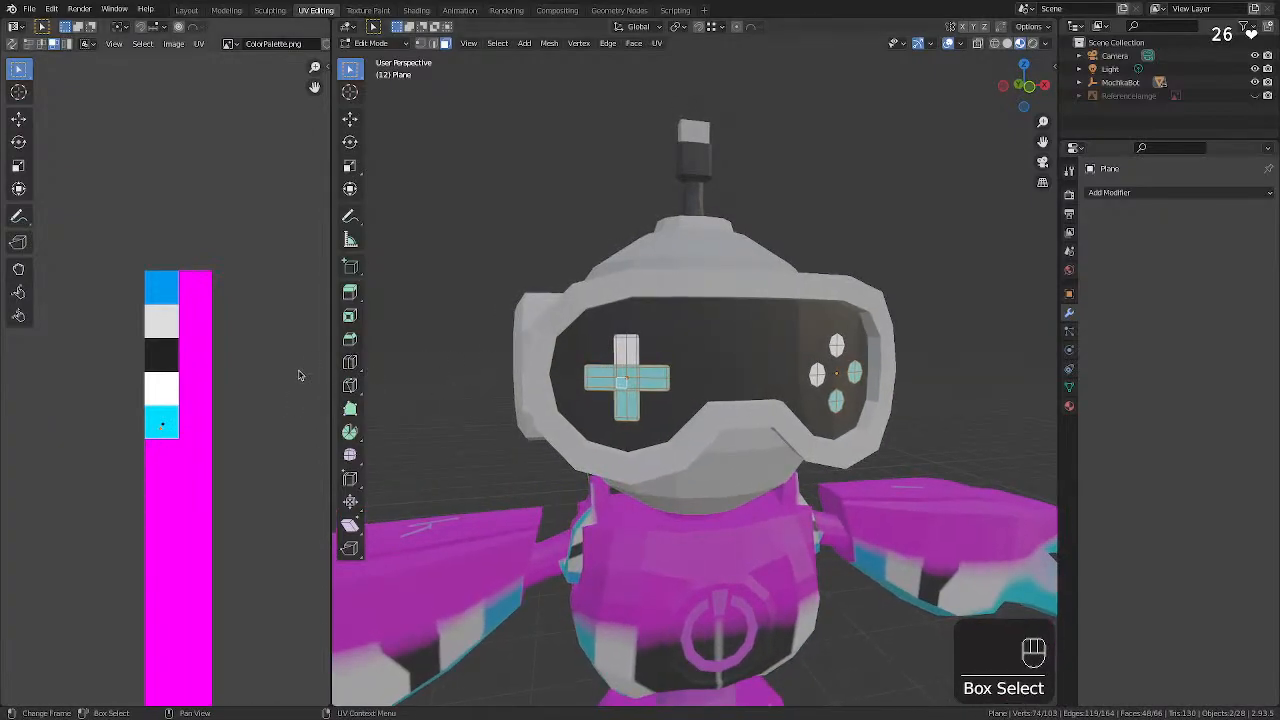
# Move the UVs of the selected D-pad and round button faces from the cyan swatch onto the blue swatch.
pyautogui.press('g')
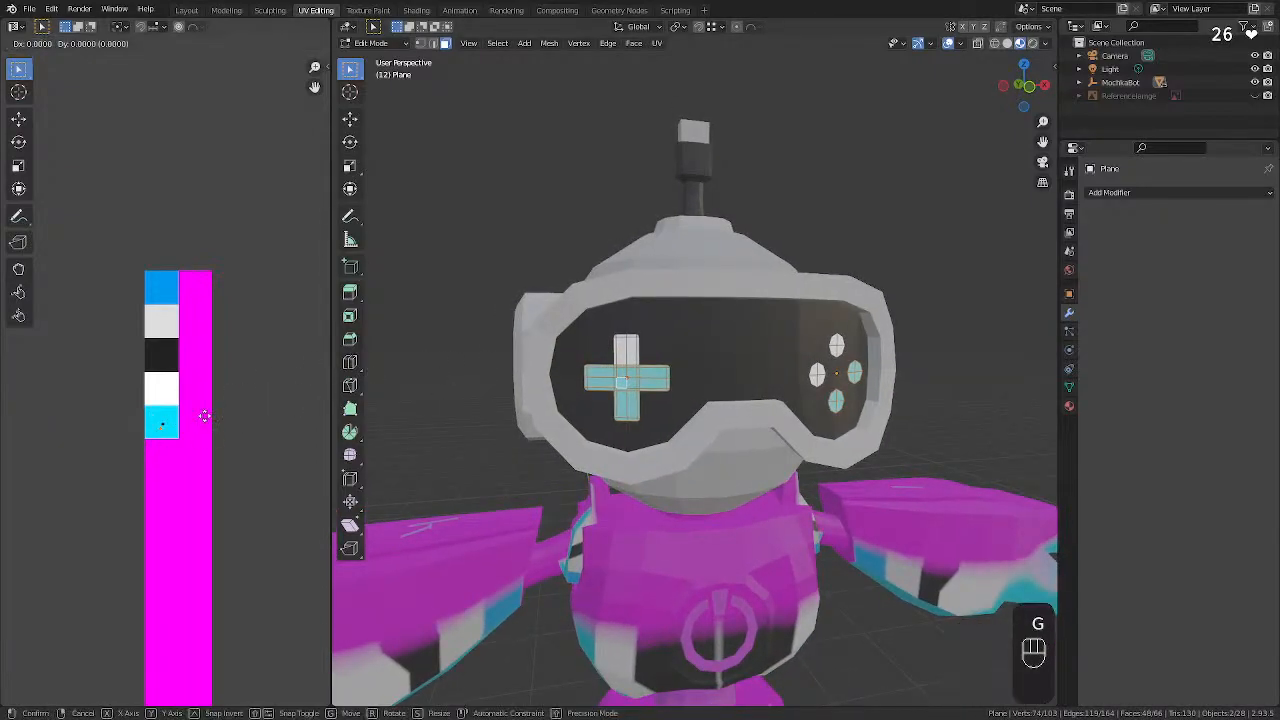
pyautogui.press('y')
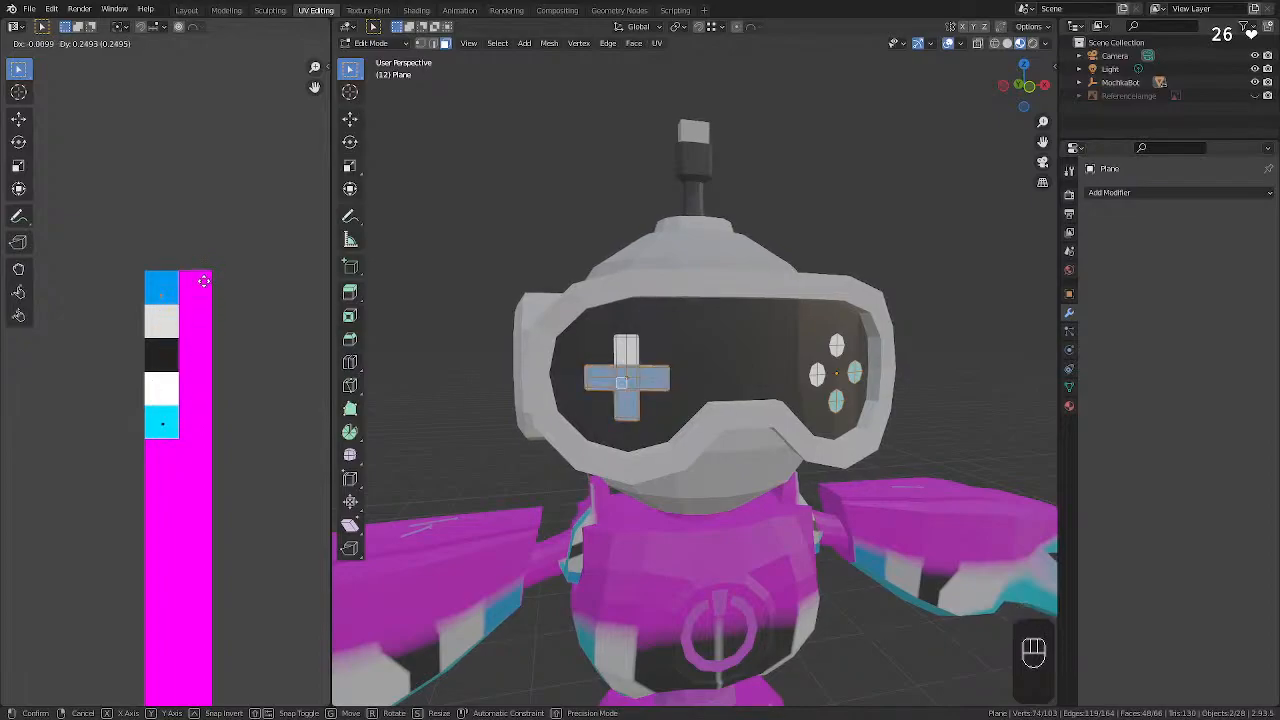
pyautogui.click(204, 281)
pyautogui.moveTo(184, 407); pyautogui.dragTo(142, 453)
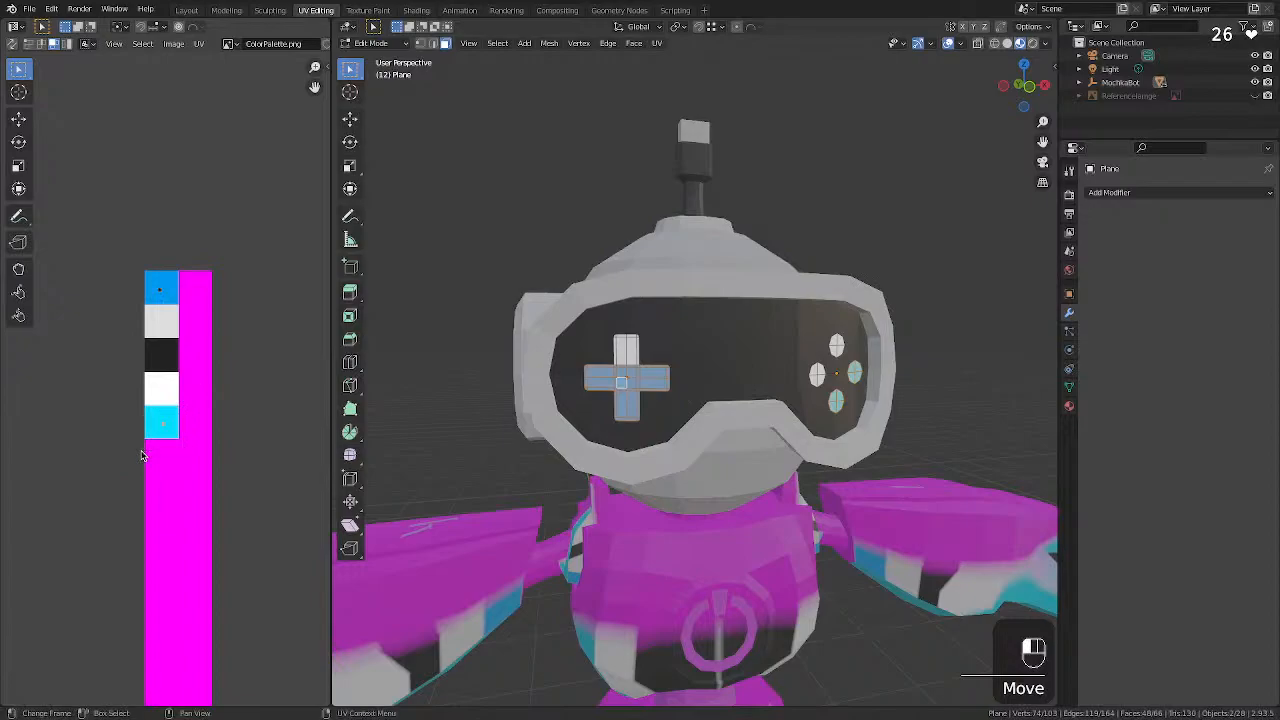
pyautogui.press('g')
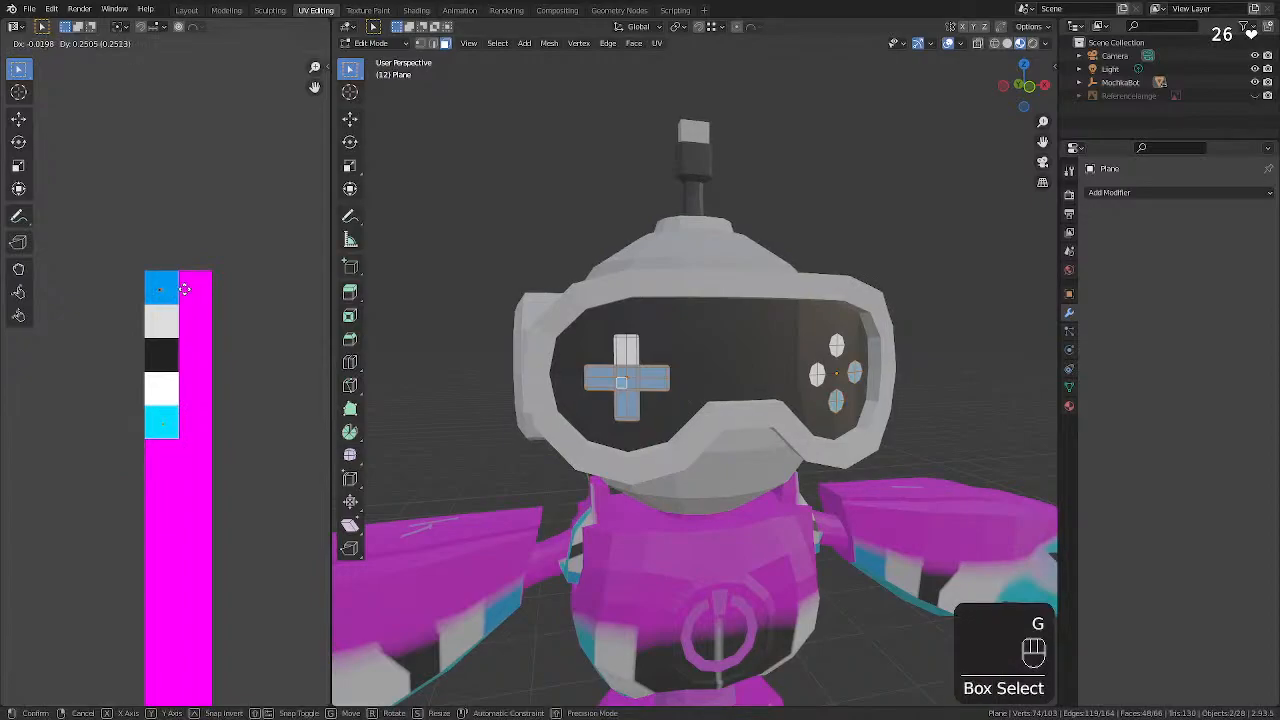
pyautogui.click(186, 287)
pyautogui.click(614, 200)
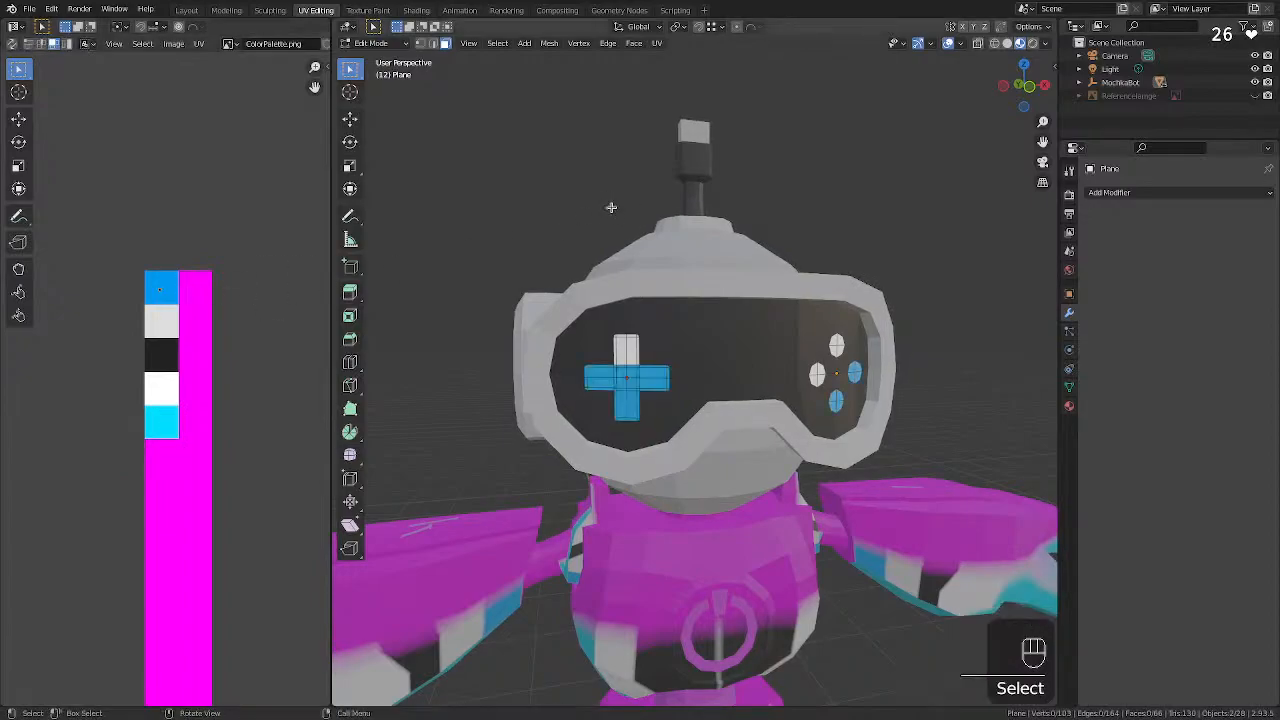
# Return to Object Mode, clear the selection, and inspect the coloured head and visor.
pyautogui.moveTo(609, 209); pyautogui.dragTo(884, 414, button='middle')
pyautogui.press('Tab')
pyautogui.click(929, 376)
pyautogui.scroll(-5, 884, 414)
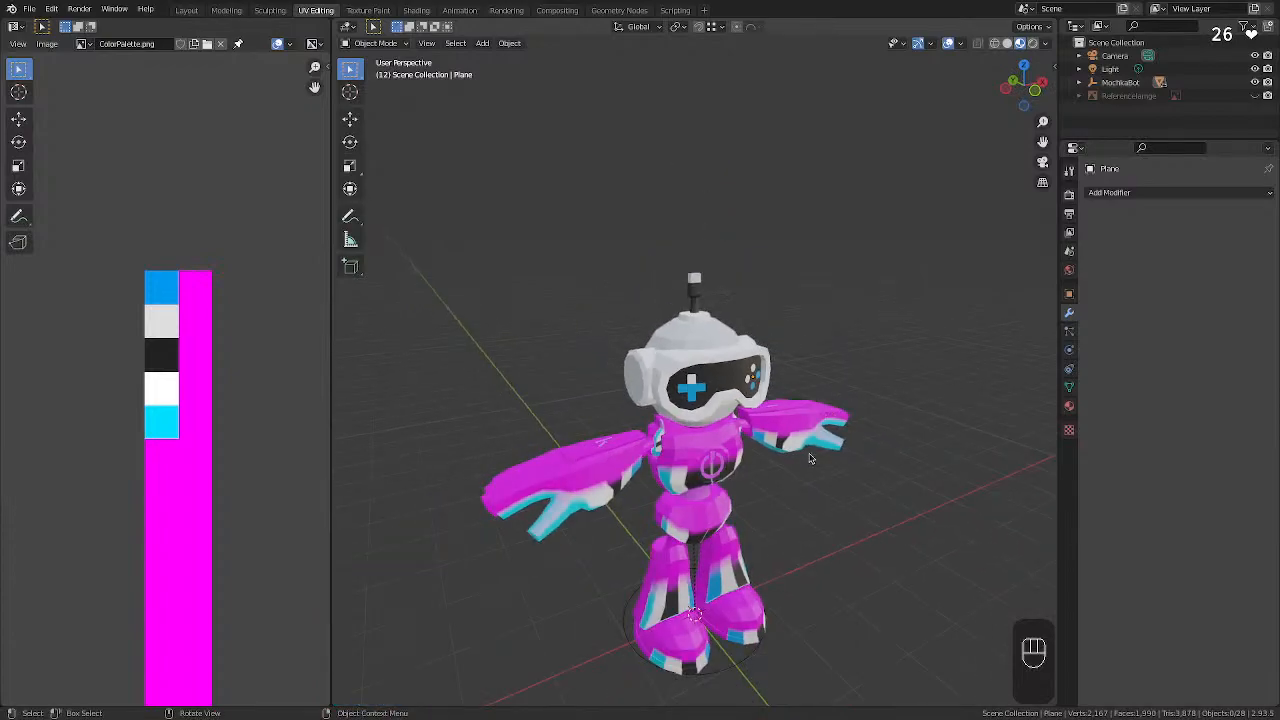
pyautogui.scroll(7, 785, 479)
pyautogui.scroll(-3, 816, 508)
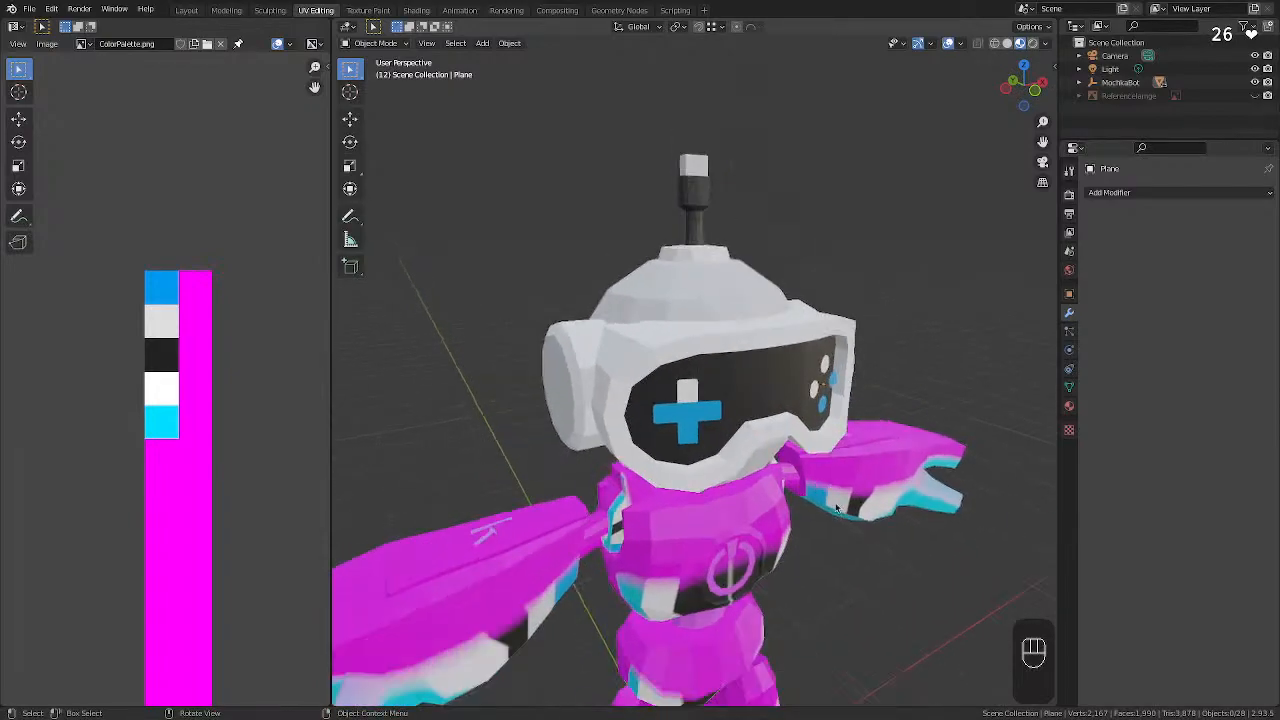
pyautogui.scroll(2, 806, 518)
# Select the neck cylinder hidden between the head and the torso.
pyautogui.click(775, 548)
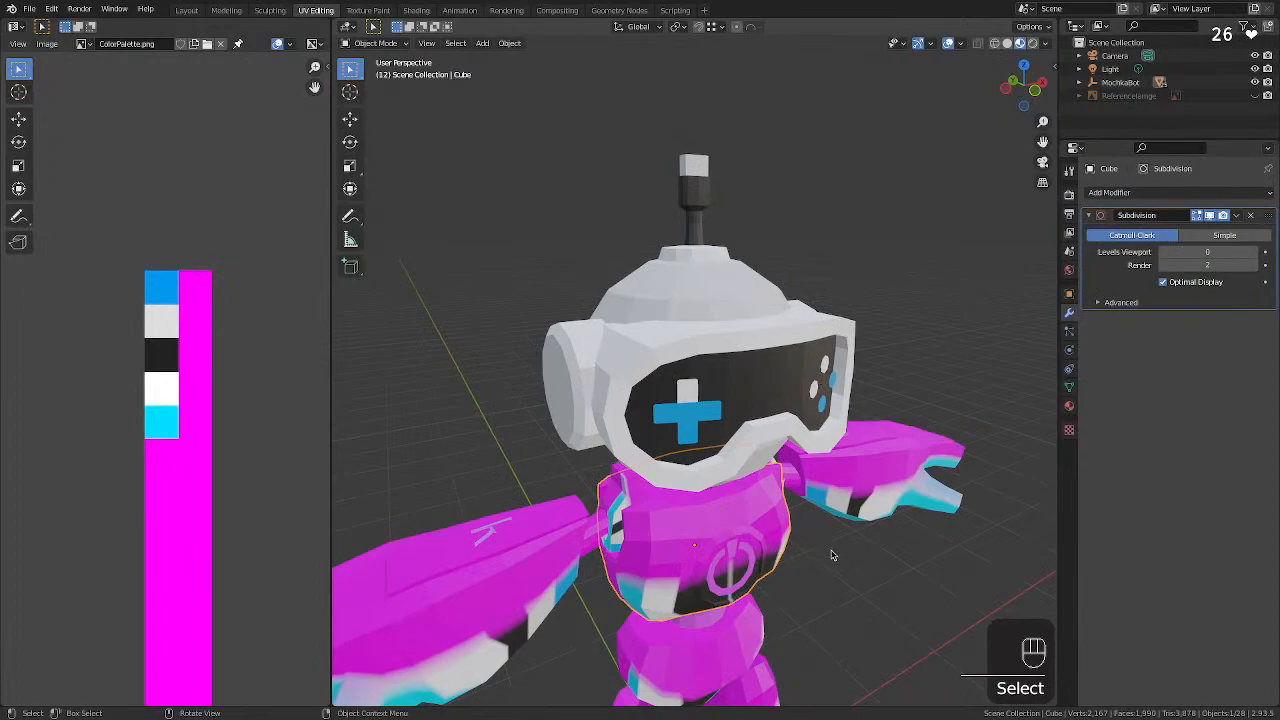
pyautogui.moveTo(831, 555); pyautogui.dragTo(806, 515, button='middle')
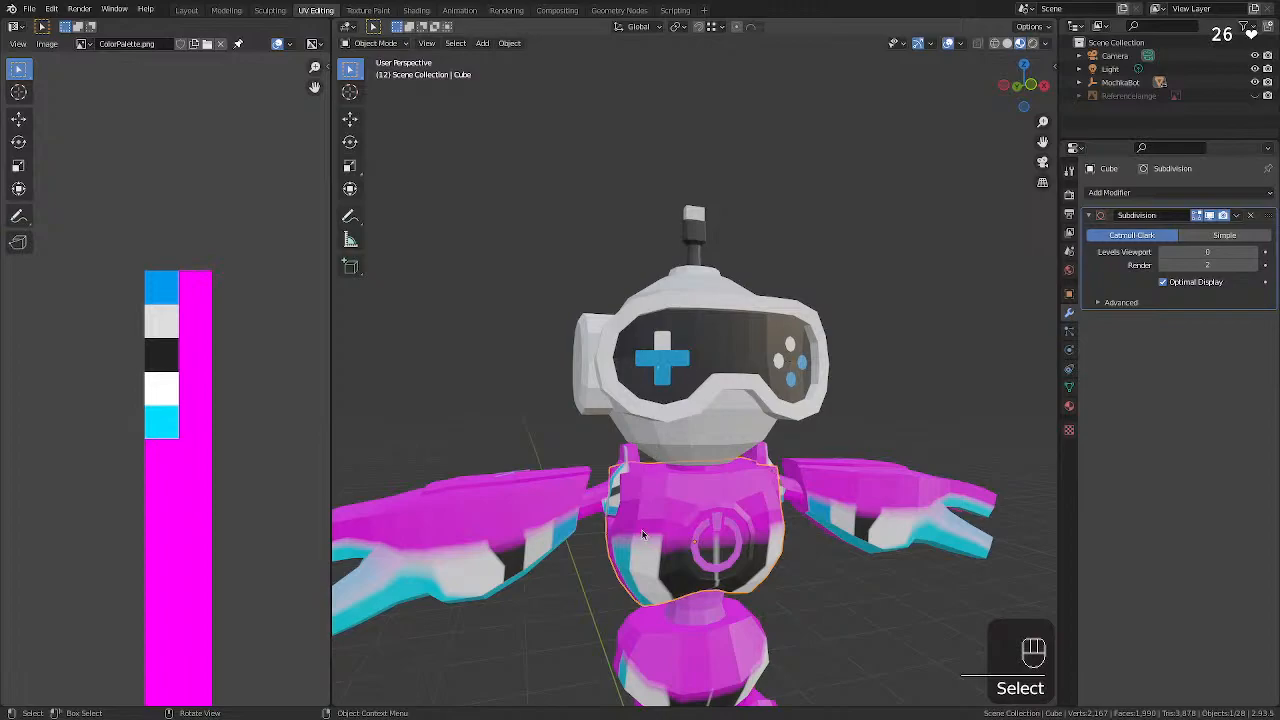
pyautogui.moveTo(643, 535); pyautogui.dragTo(688, 491, button='middle')
pyautogui.click(702, 468)
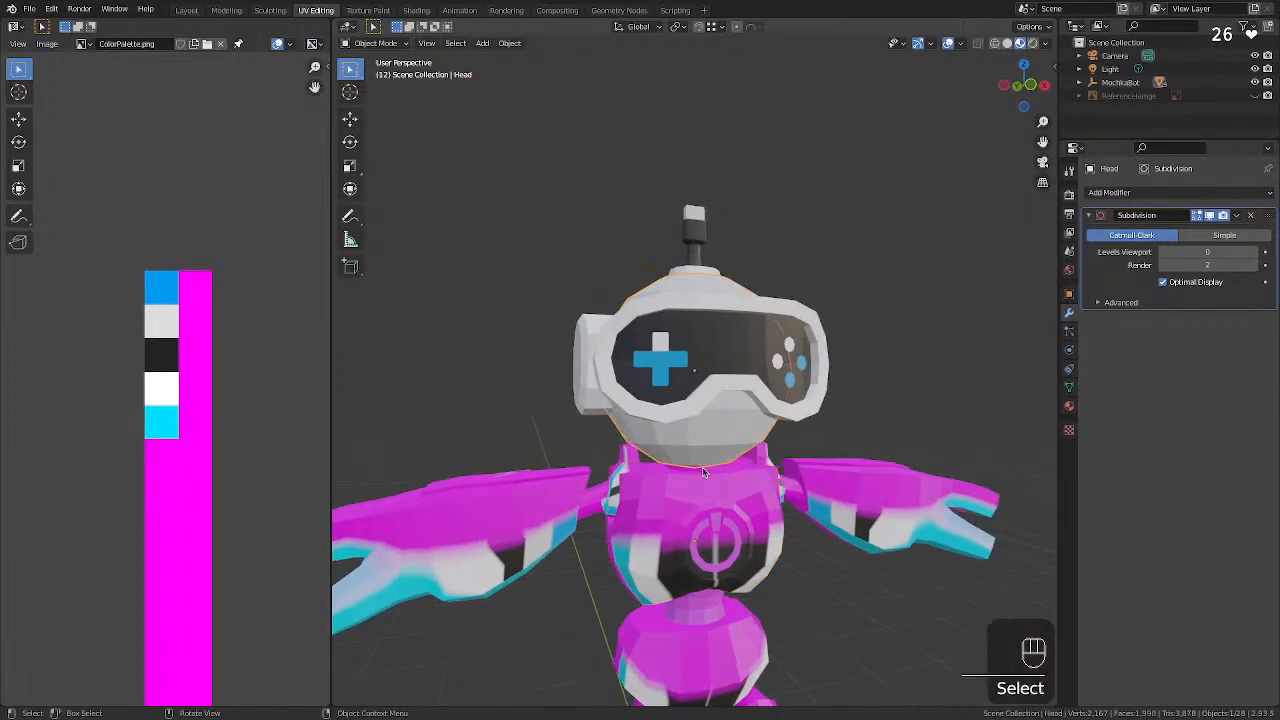
pyautogui.click(702, 470)
pyautogui.click(702, 470)
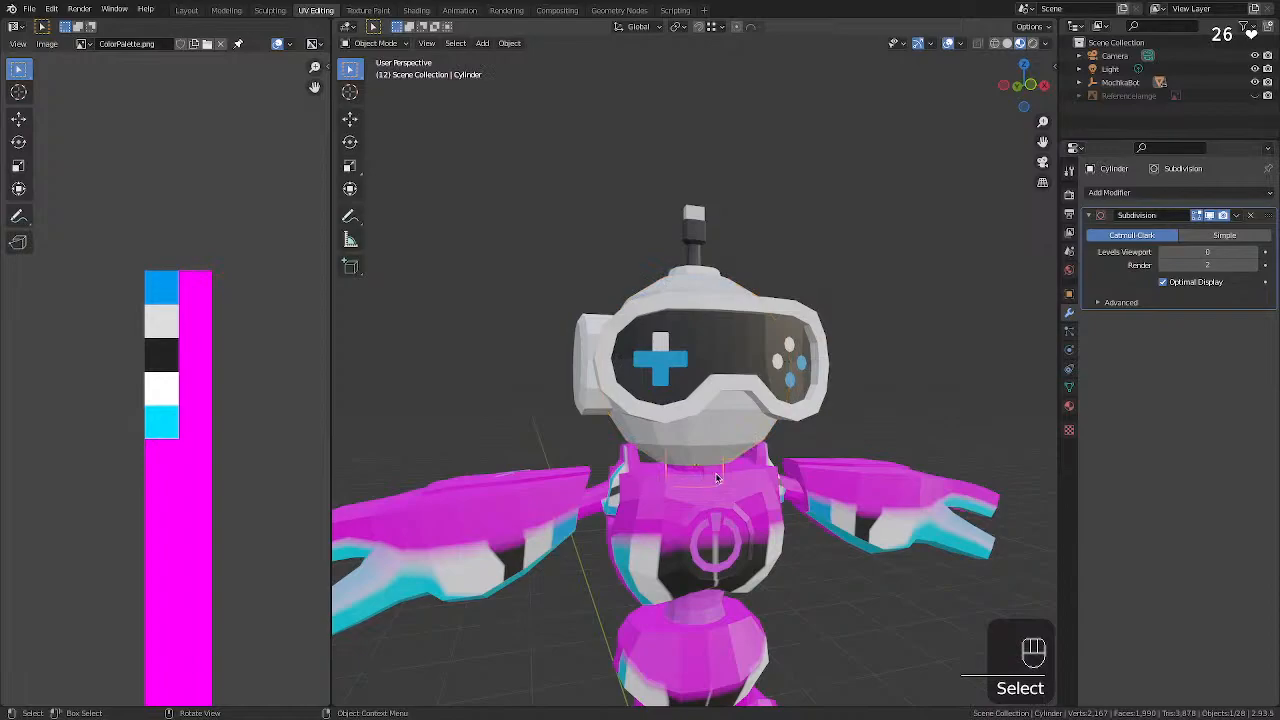
# Add both shoulder connectors and the waist connector below the torso to the selection.
pyautogui.moveTo(717, 478); pyautogui.dragTo(691, 464, button='middle')
pyautogui.scroll(-1, 690, 466)
pyautogui.keyDown('shift'); pyautogui.click(612, 481); pyautogui.keyUp('shift')
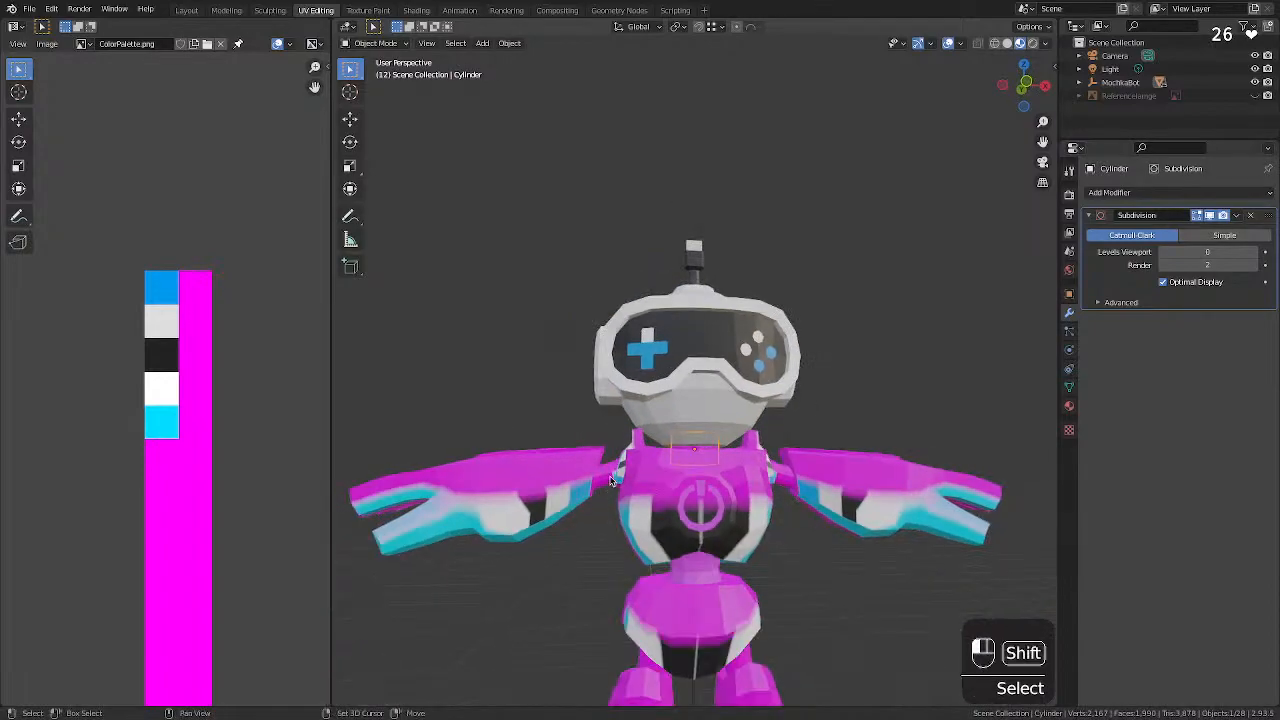
pyautogui.keyDown('shift'); pyautogui.click(702, 573); pyautogui.keyUp('shift')
pyautogui.keyDown('shift'); pyautogui.click(789, 471); pyautogui.keyUp('shift')
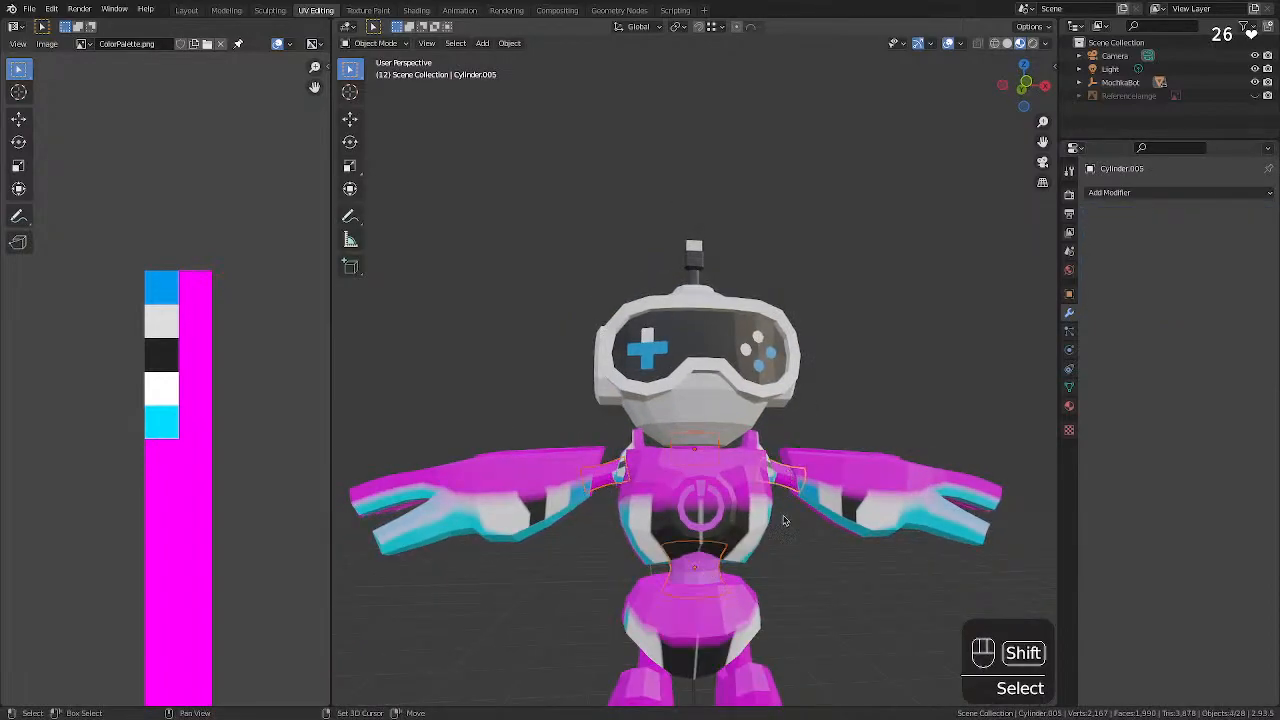
# Add both hip connectors to the joint selection and select all faces of these joints in Edit Mode.
pyautogui.keyDown('shift'); pyautogui.click(727, 663); pyautogui.keyUp('shift')
pyautogui.keyDown('shift'); pyautogui.click(648, 664); pyautogui.keyUp('shift')
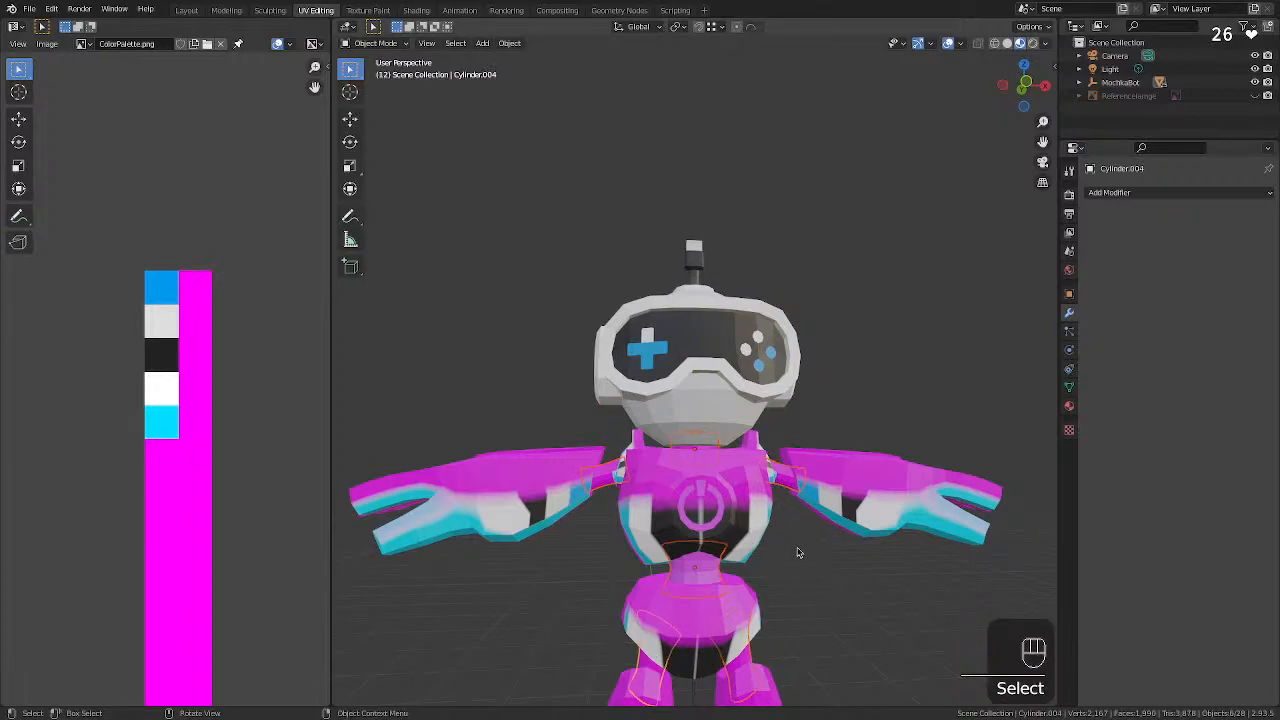
pyautogui.press('Tab')
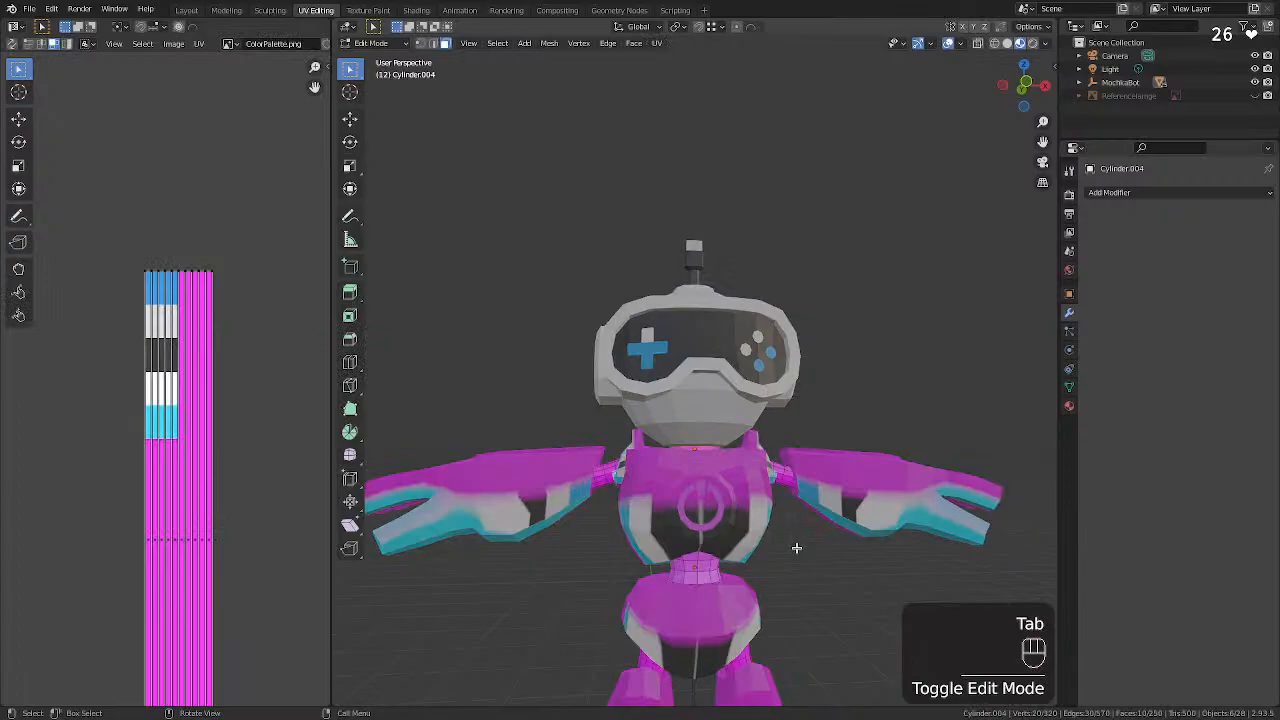
pyautogui.press('a')
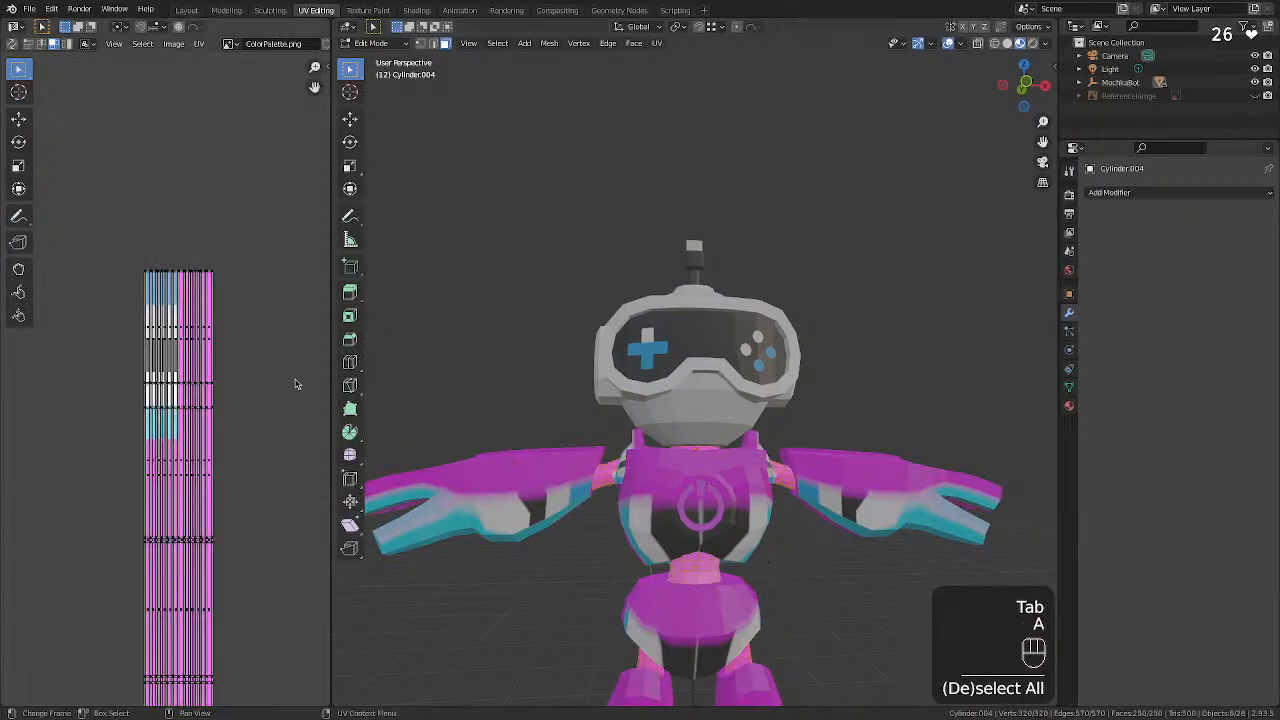
# Scale all of the joints' UVs to 0 and move the collapsed point onto the black swatch.
pyautogui.press('a')
pyautogui.press('s')
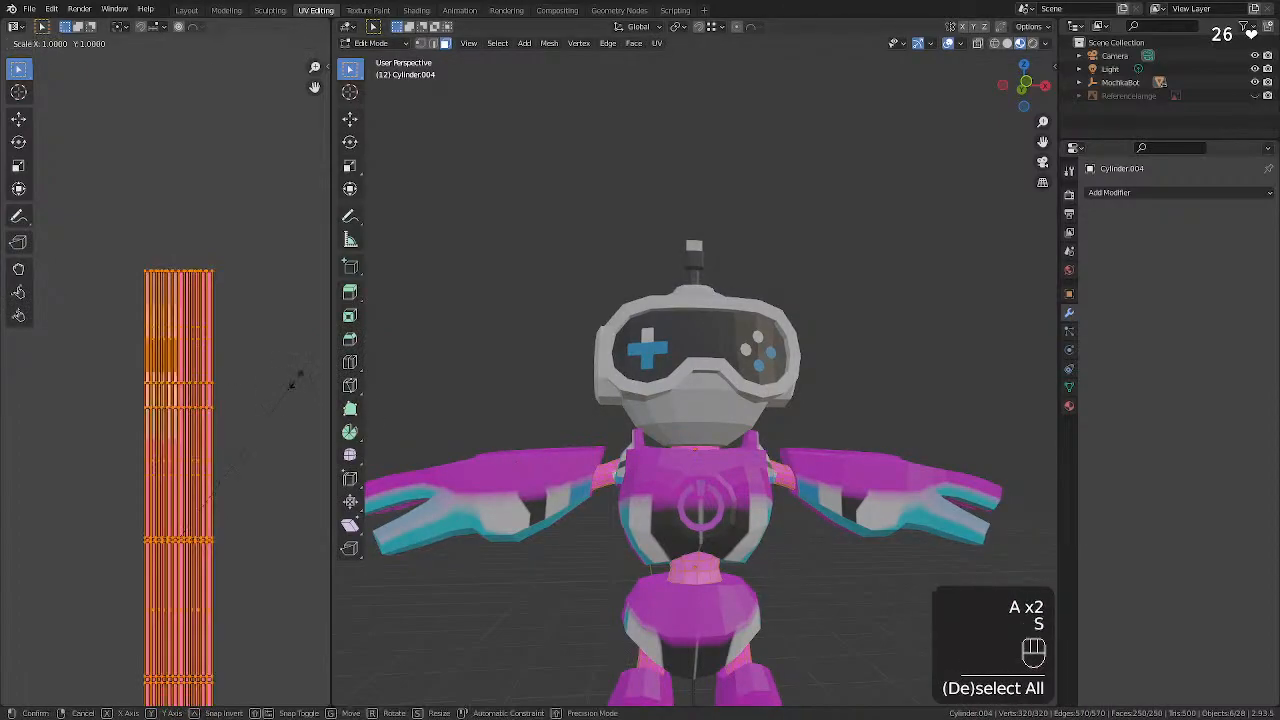
pyautogui.press('KP_0')
pyautogui.press('KP_Enter')
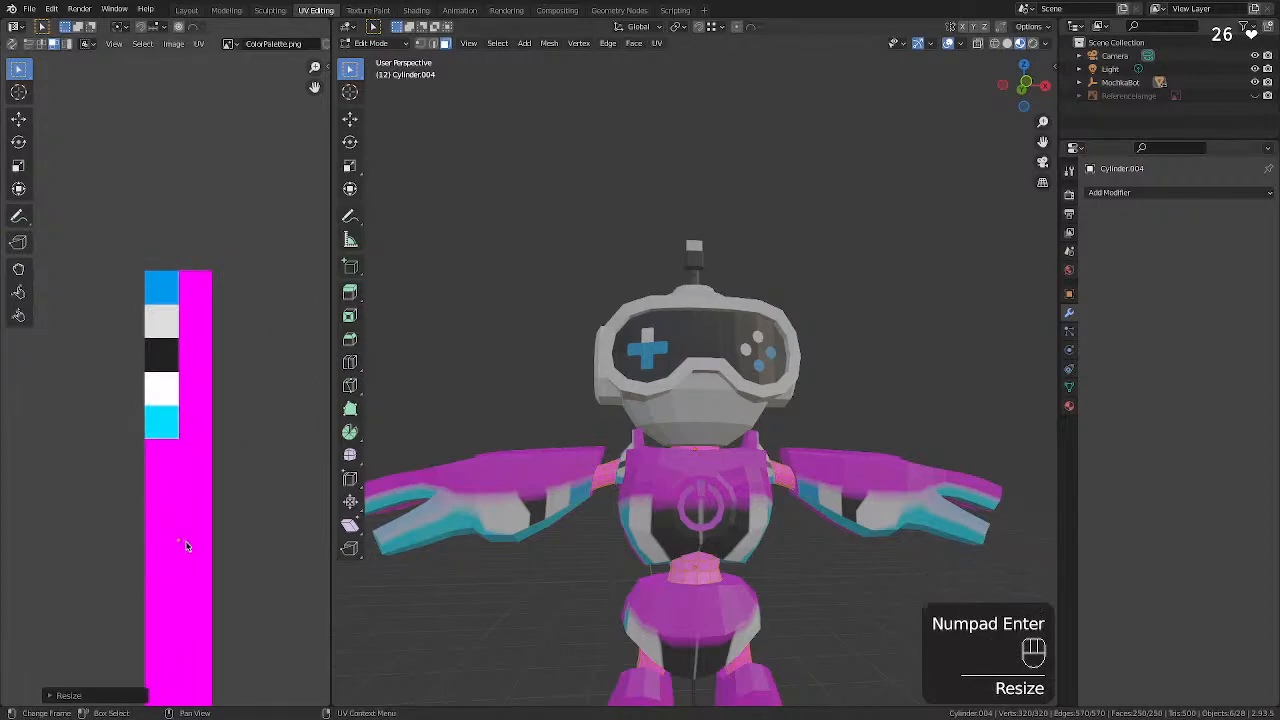
pyautogui.press('g')
pyautogui.click(175, 357)
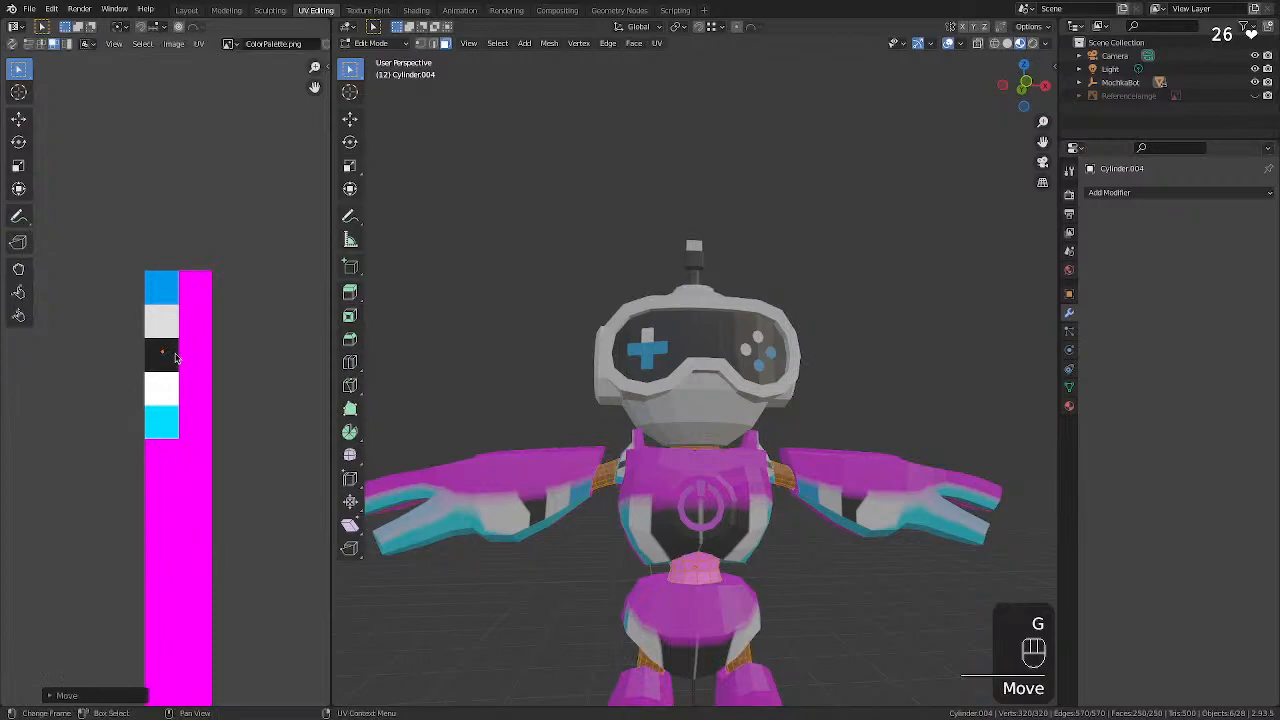
# Pick a face on the waist connector, reselect all joint faces, and check where their UVs lie around the palette.
pyautogui.click(442, 332)
pyautogui.moveTo(491, 367); pyautogui.dragTo(509, 371, button='middle')
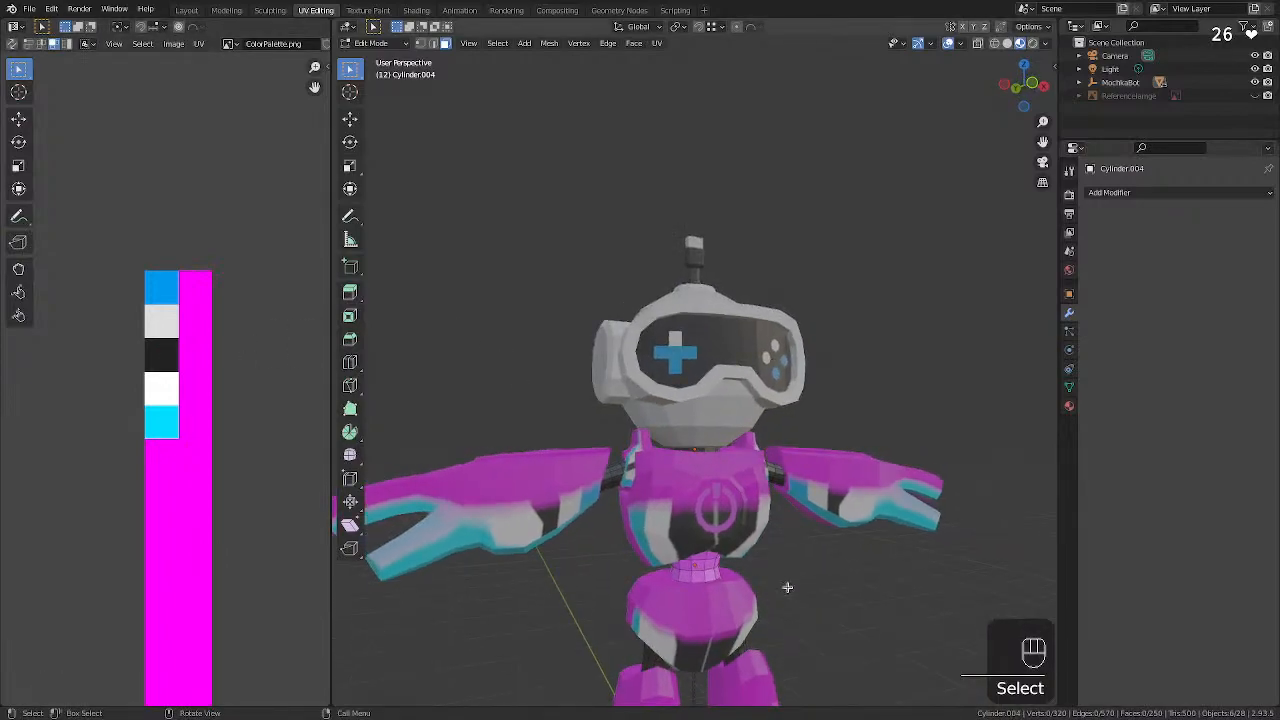
pyautogui.click(709, 575)
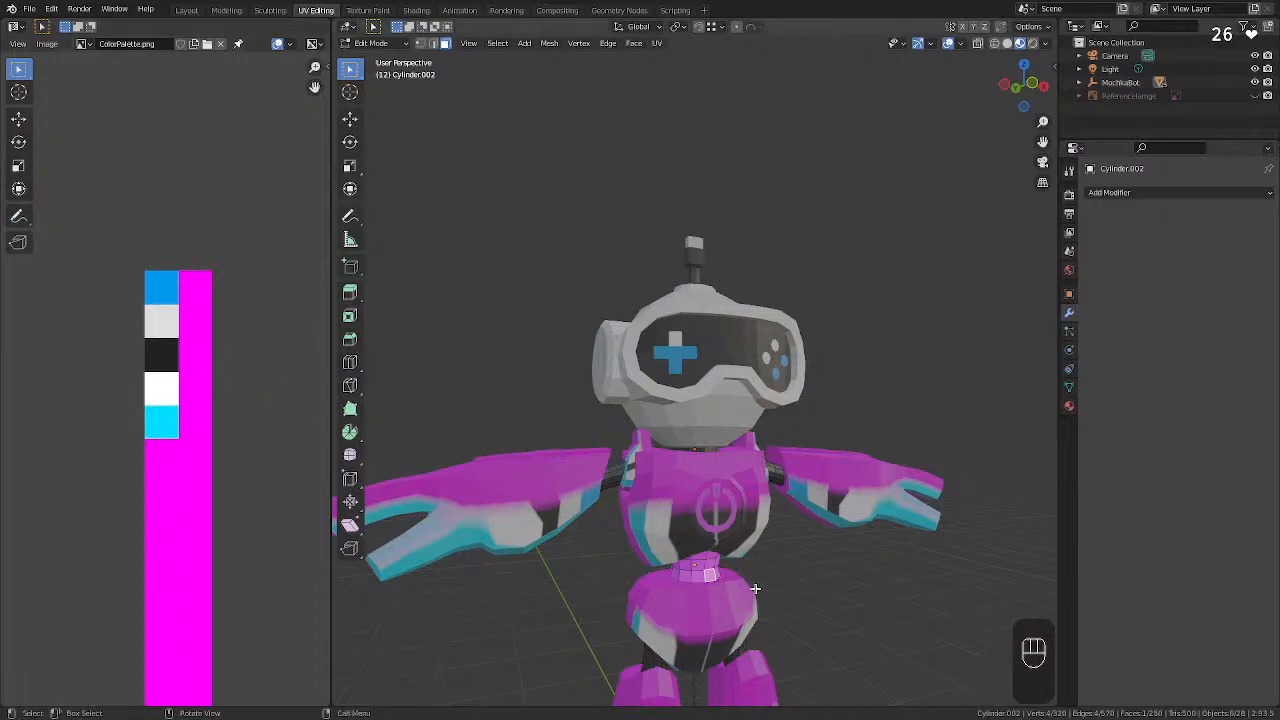
pyautogui.press('a')
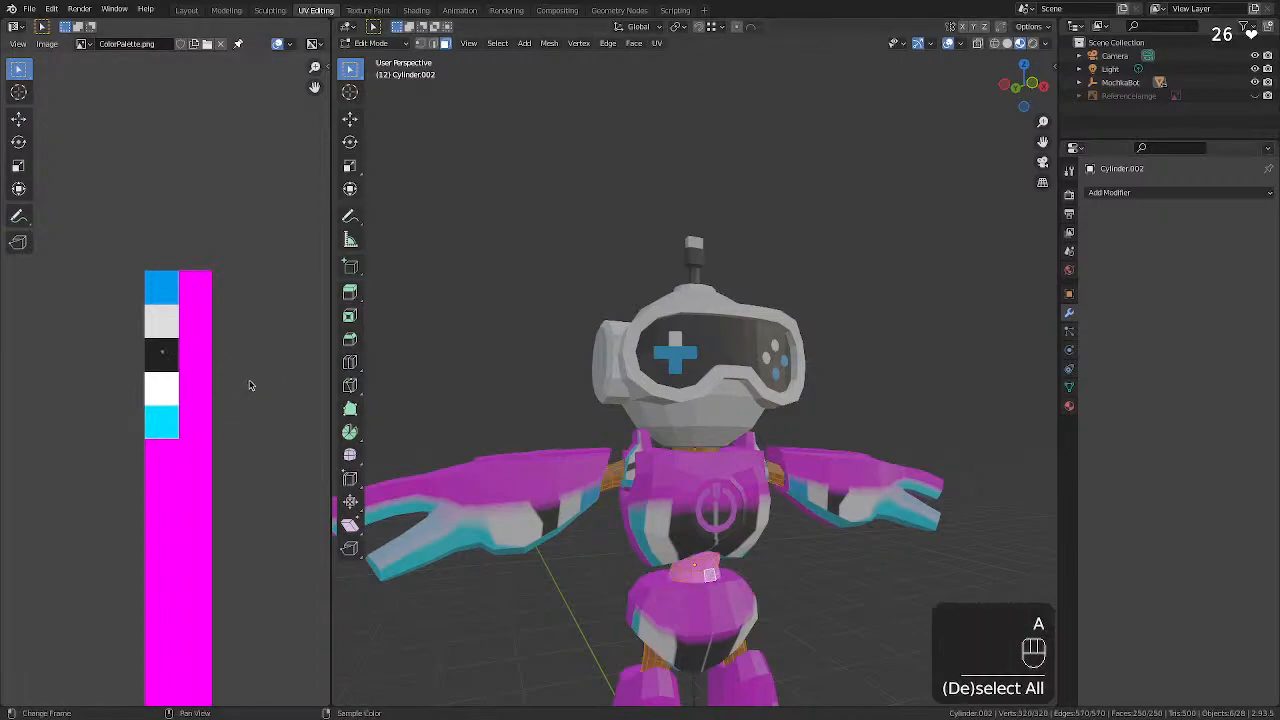
pyautogui.press('a')
pyautogui.scroll(-4, 277, 431)
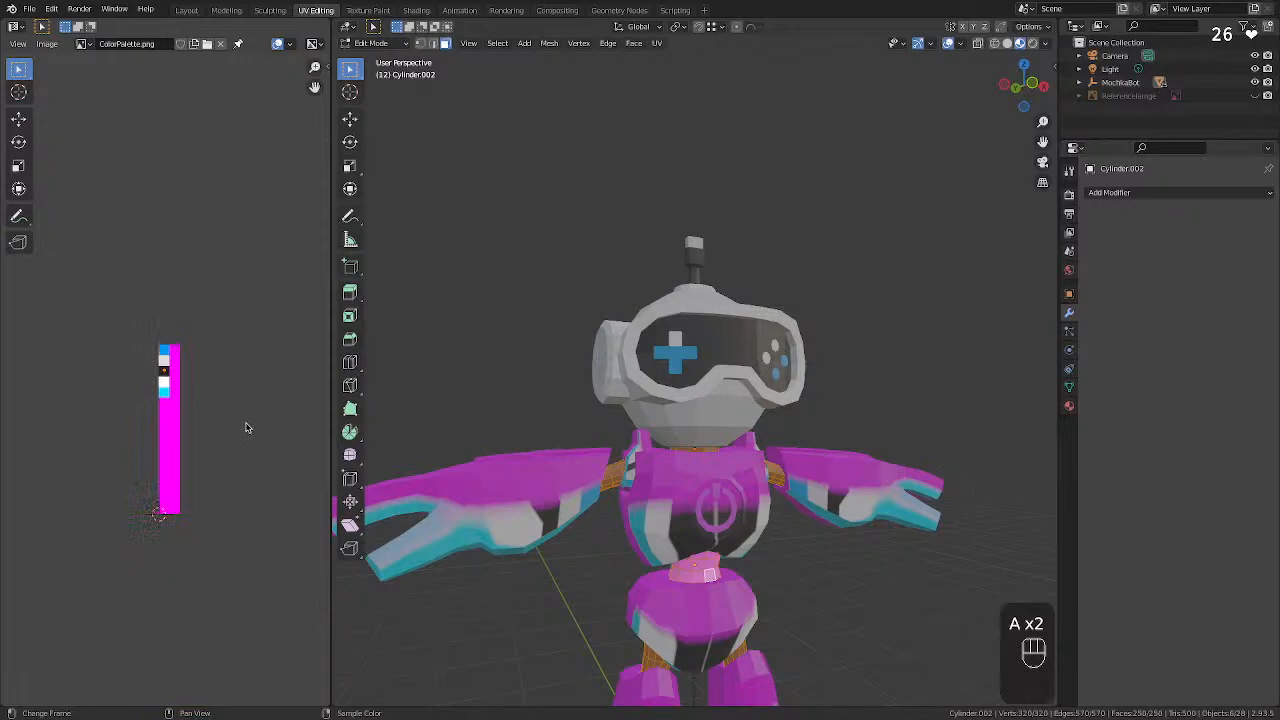
pyautogui.scroll(-4, 243, 429)
pyautogui.scroll(8, 236, 432)
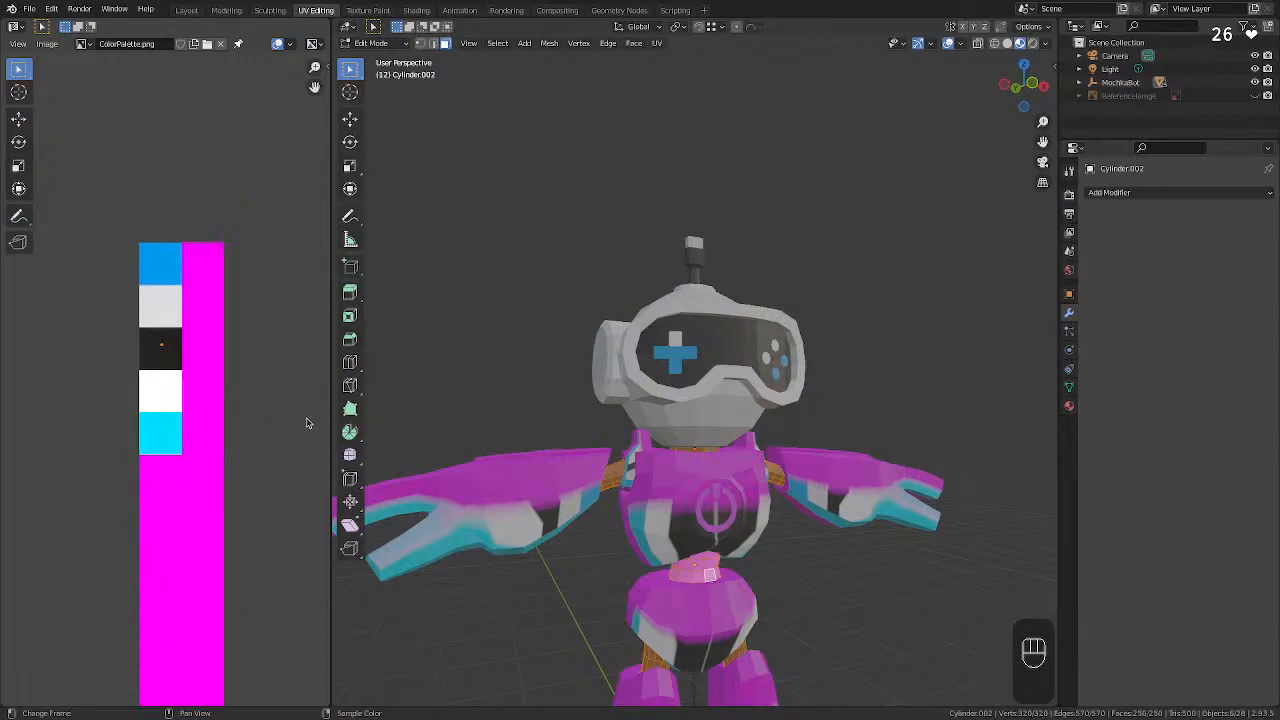
# Select all linked faces of the waist connector and search around the palette for their UVs.
pyautogui.click(703, 568)
pyautogui.click(704, 567)
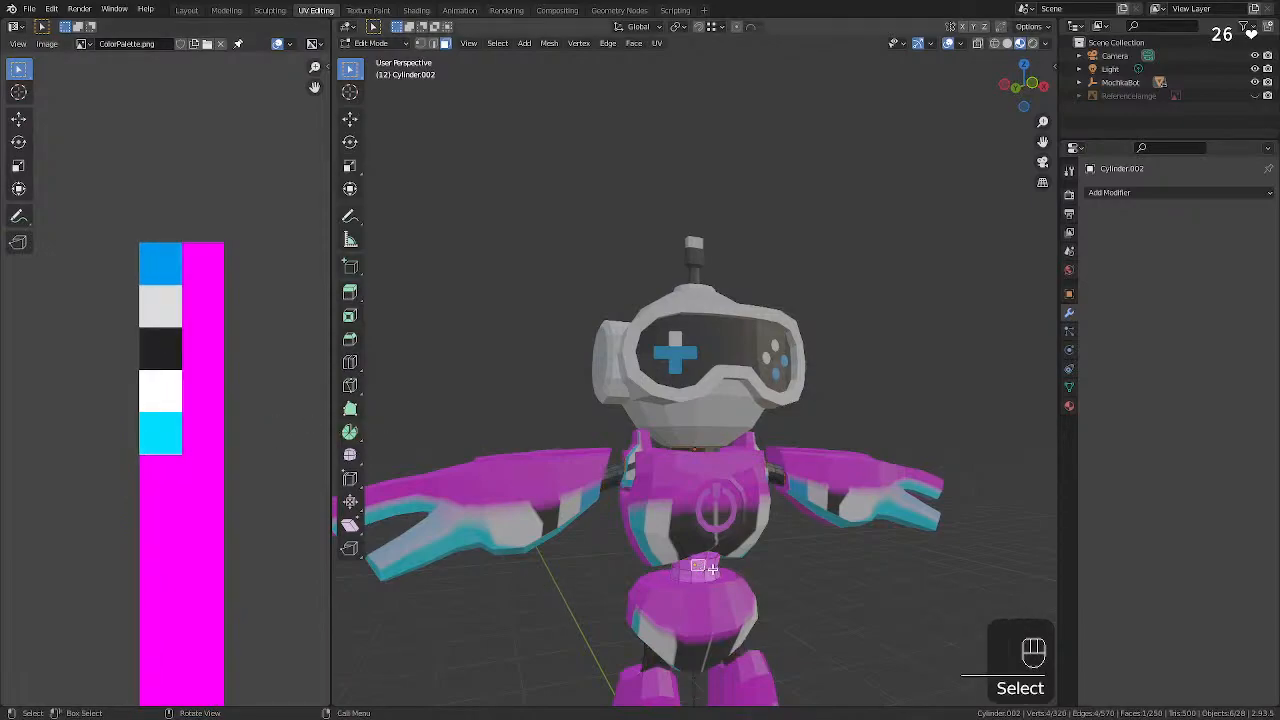
pyautogui.press('super+l')
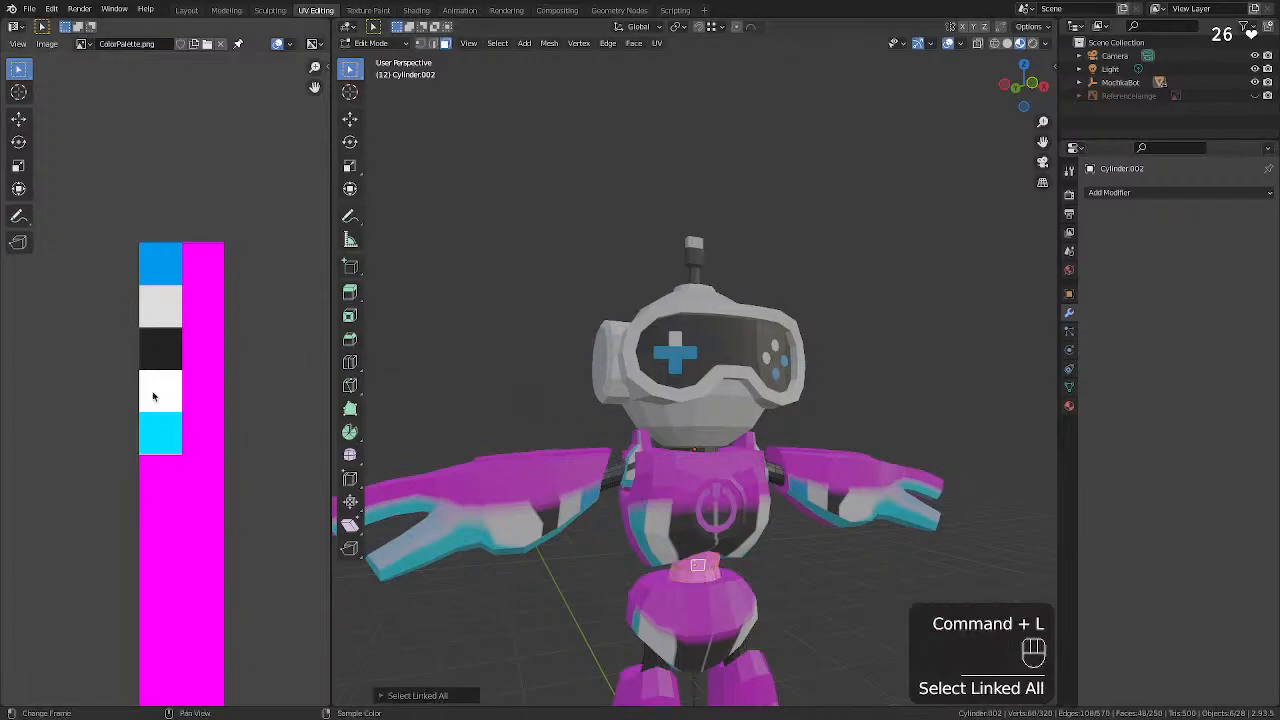
pyautogui.scroll(-8, 226, 423)
pyautogui.scroll(5, 215, 430)
pyautogui.scroll(2, 214, 427)
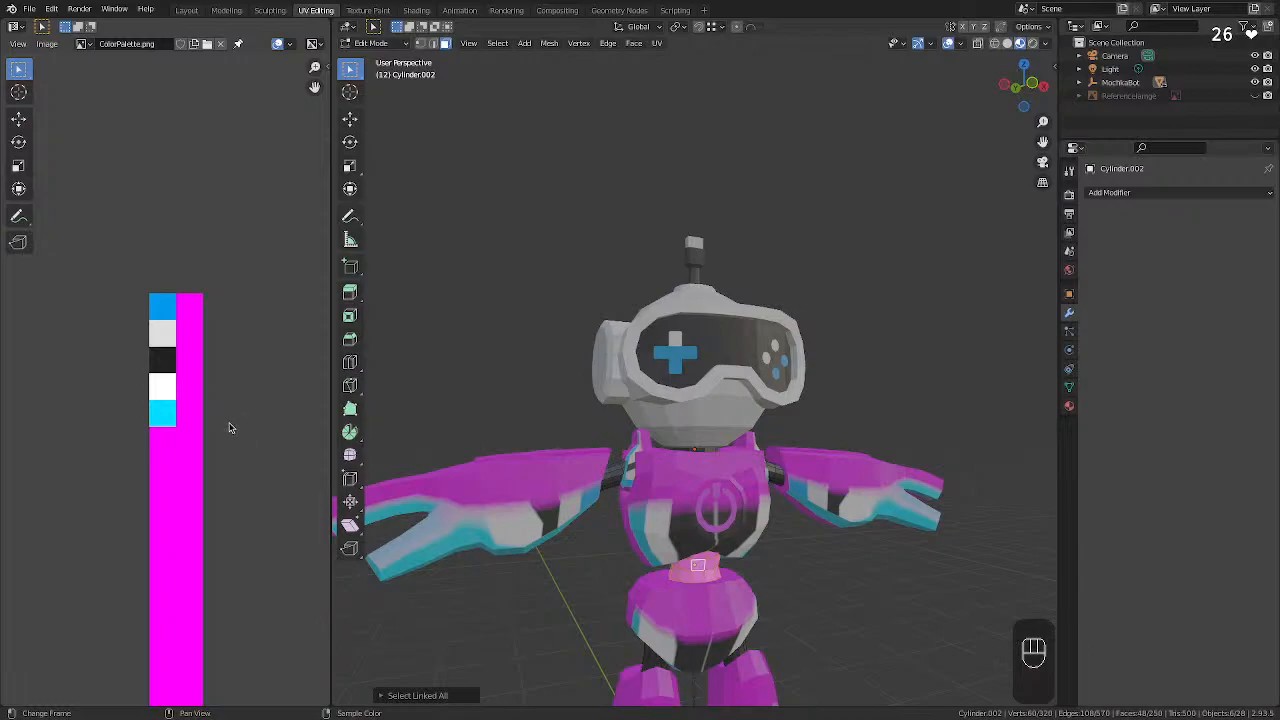
pyautogui.scroll(-2, 229, 430)
pyautogui.scroll(1, 228, 440)
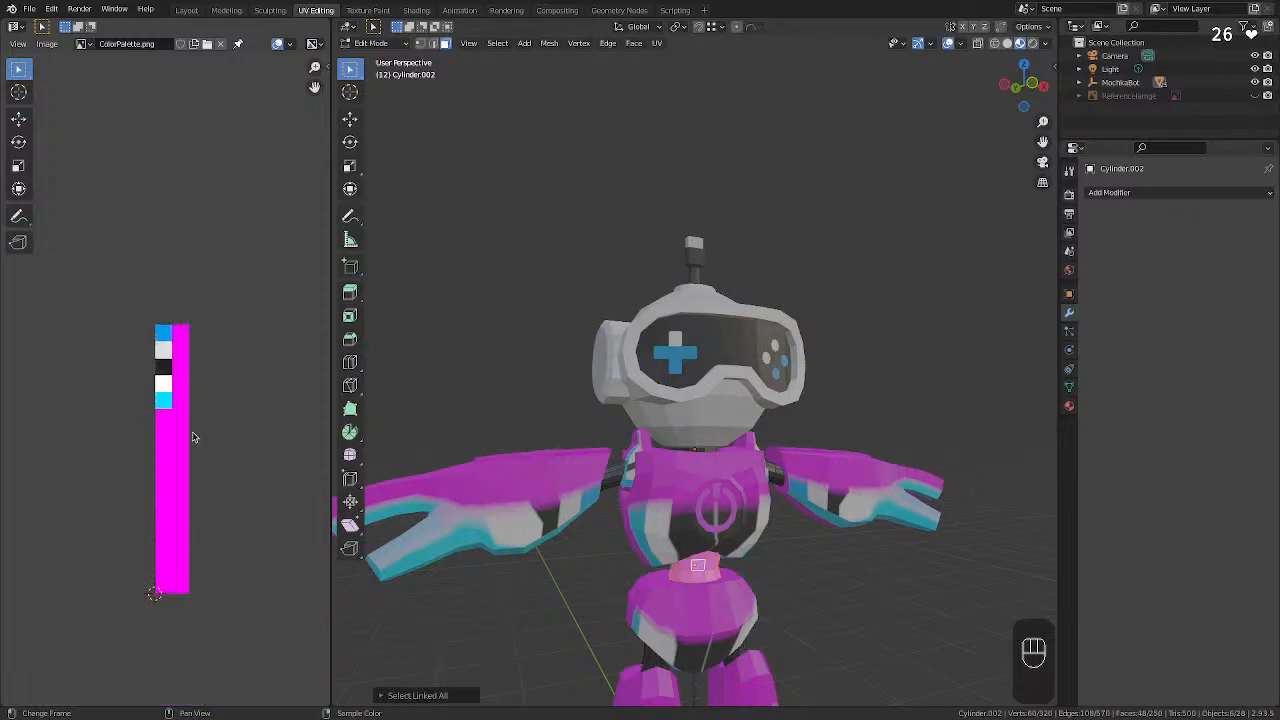
# Try to select and move the waist connector's UVs in the UV editor.
pyautogui.press('g')
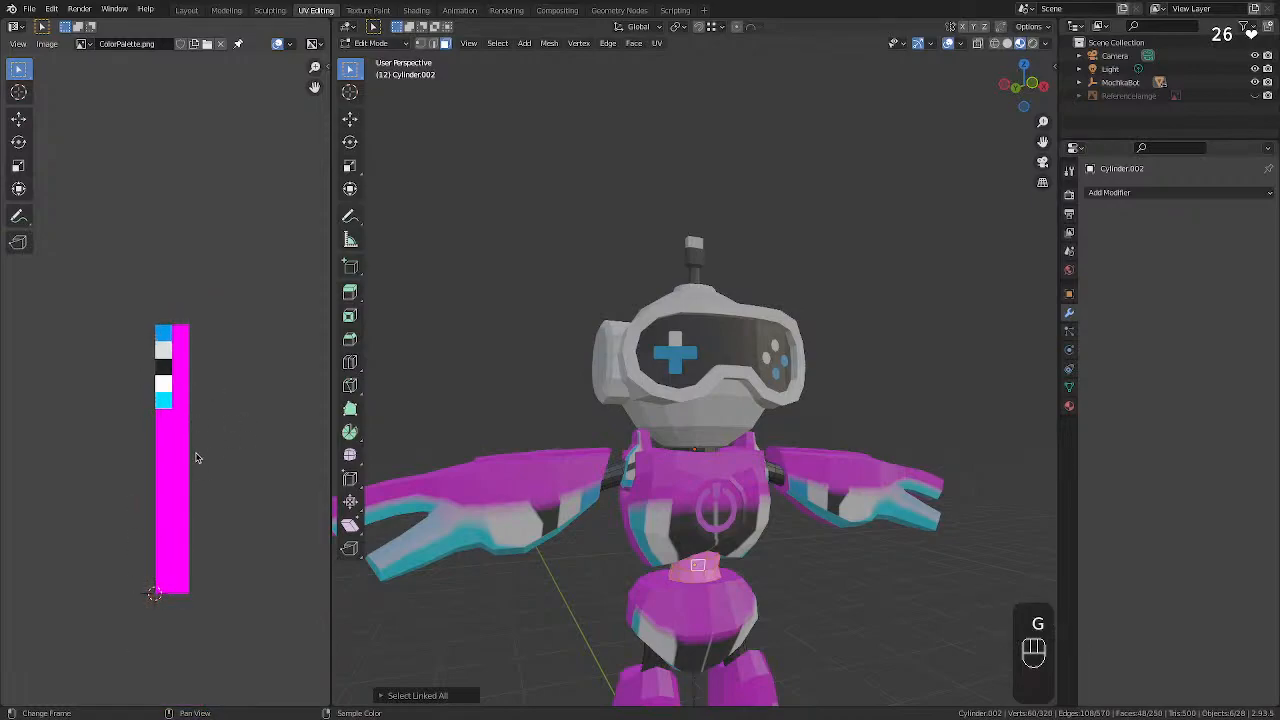
pyautogui.press('g')
pyautogui.press('a')
pyautogui.scroll(5, 178, 455)
pyautogui.scroll(-3, 180, 460)
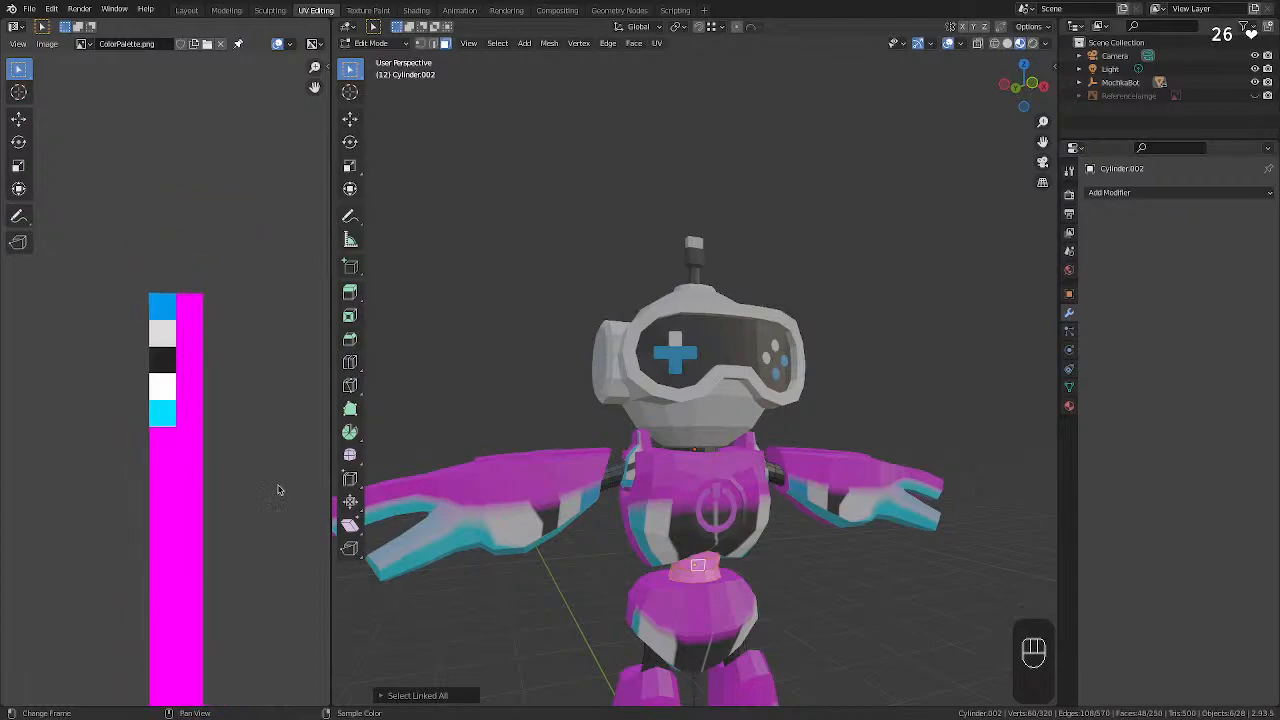
# Deselect the waist connector's faces and return to Object Mode with no object selected.
pyautogui.click(686, 561)
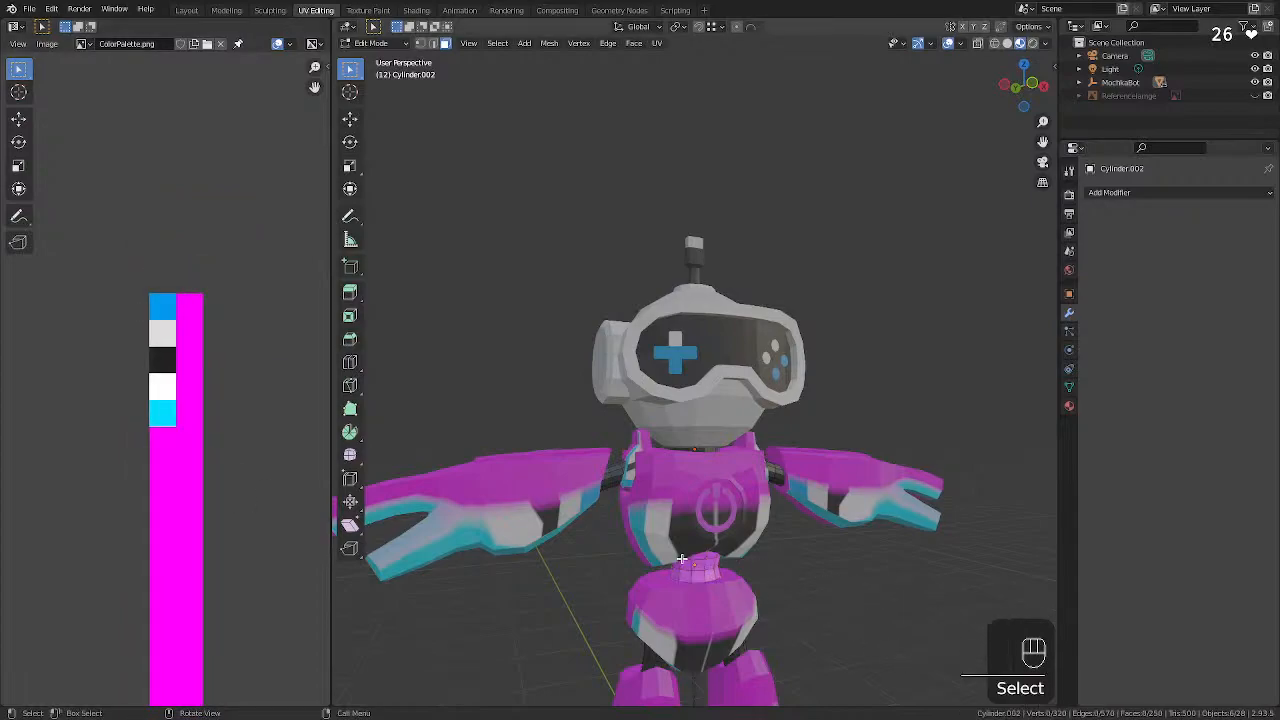
pyautogui.click(813, 571)
pyautogui.press('Escape')
pyautogui.press('Escape')
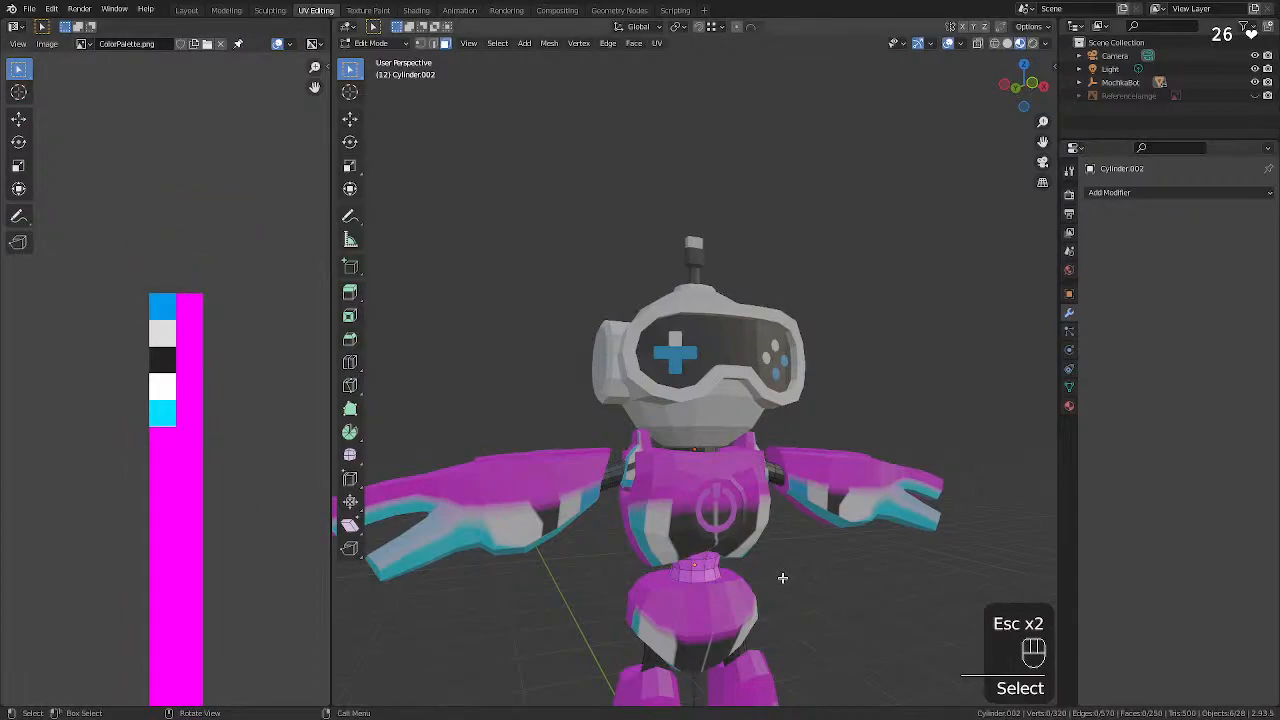
pyautogui.moveTo(785, 575); pyautogui.dragTo(822, 571, button='middle')
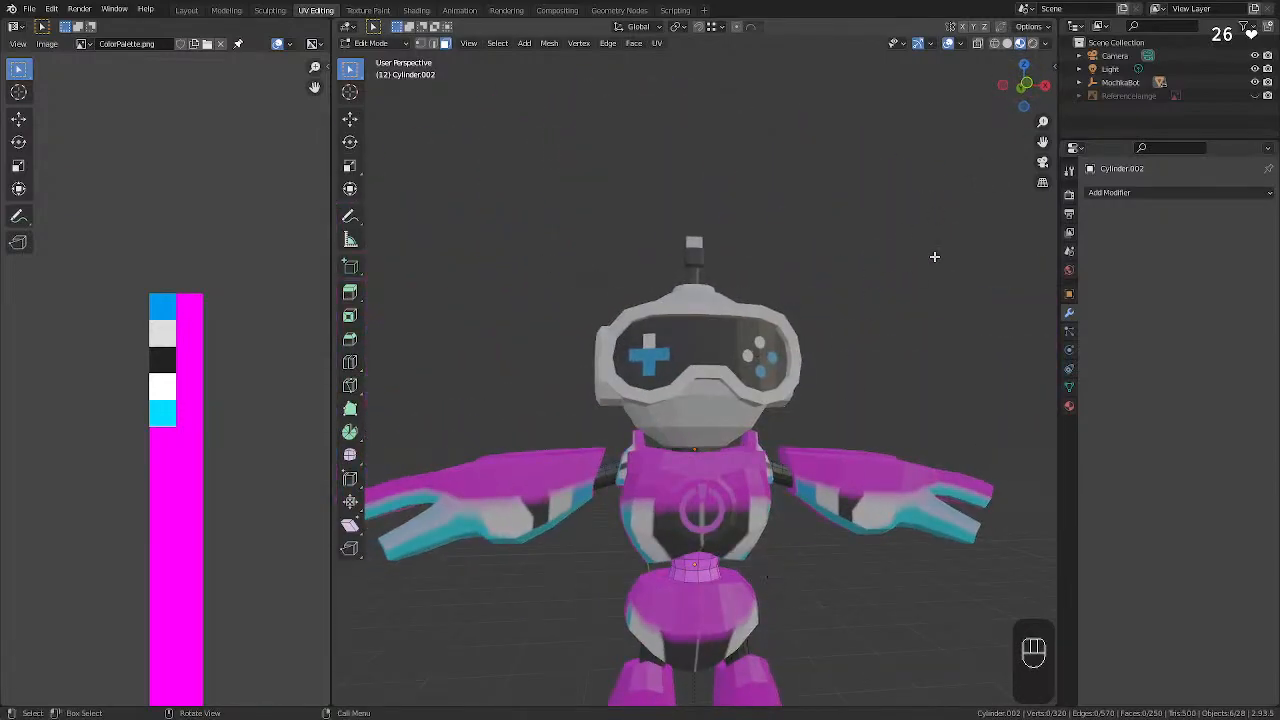
pyautogui.click(797, 642)
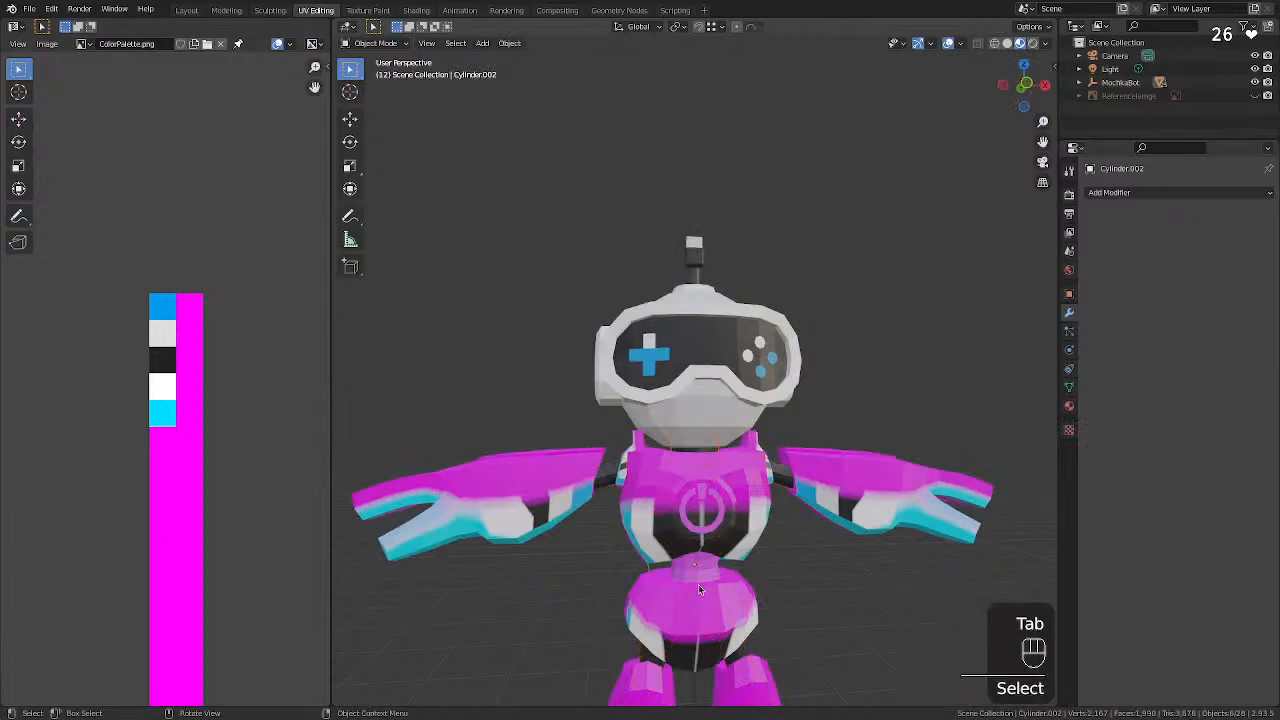
# Select only the waist connector and inspect its material, collapsing the material's Settings section.
pyautogui.click(706, 568)
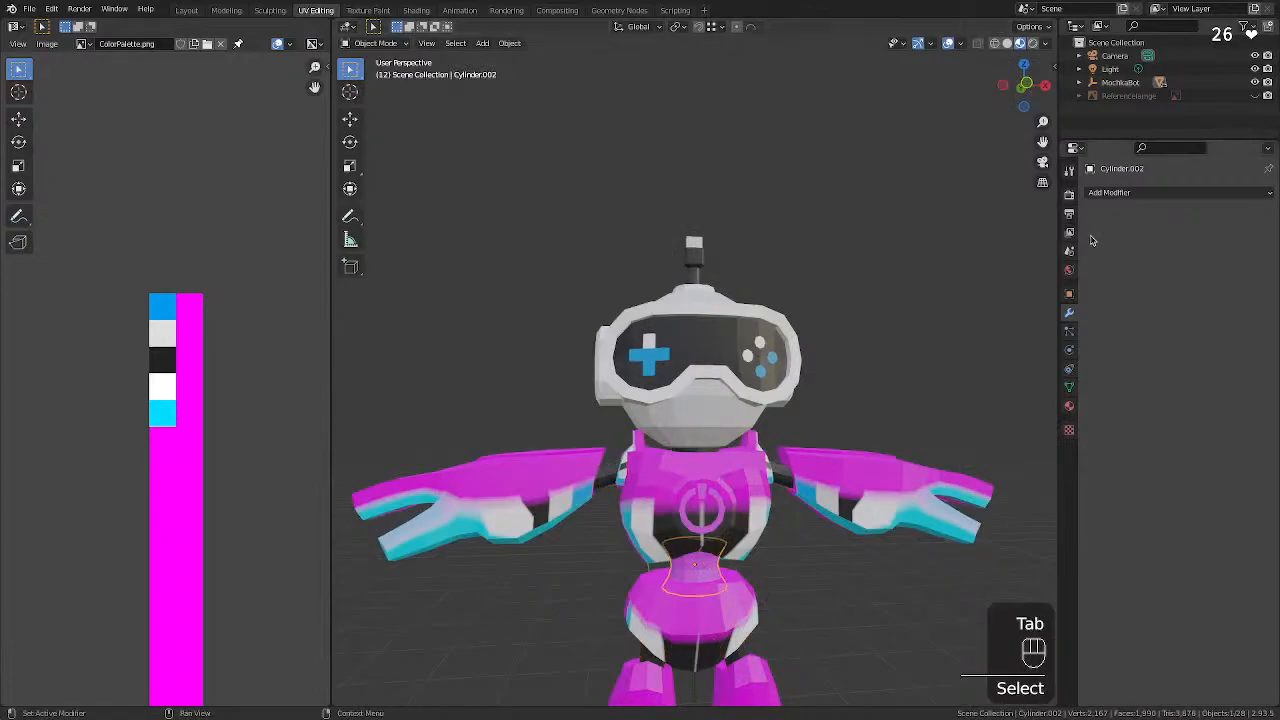
pyautogui.click(1069, 407)
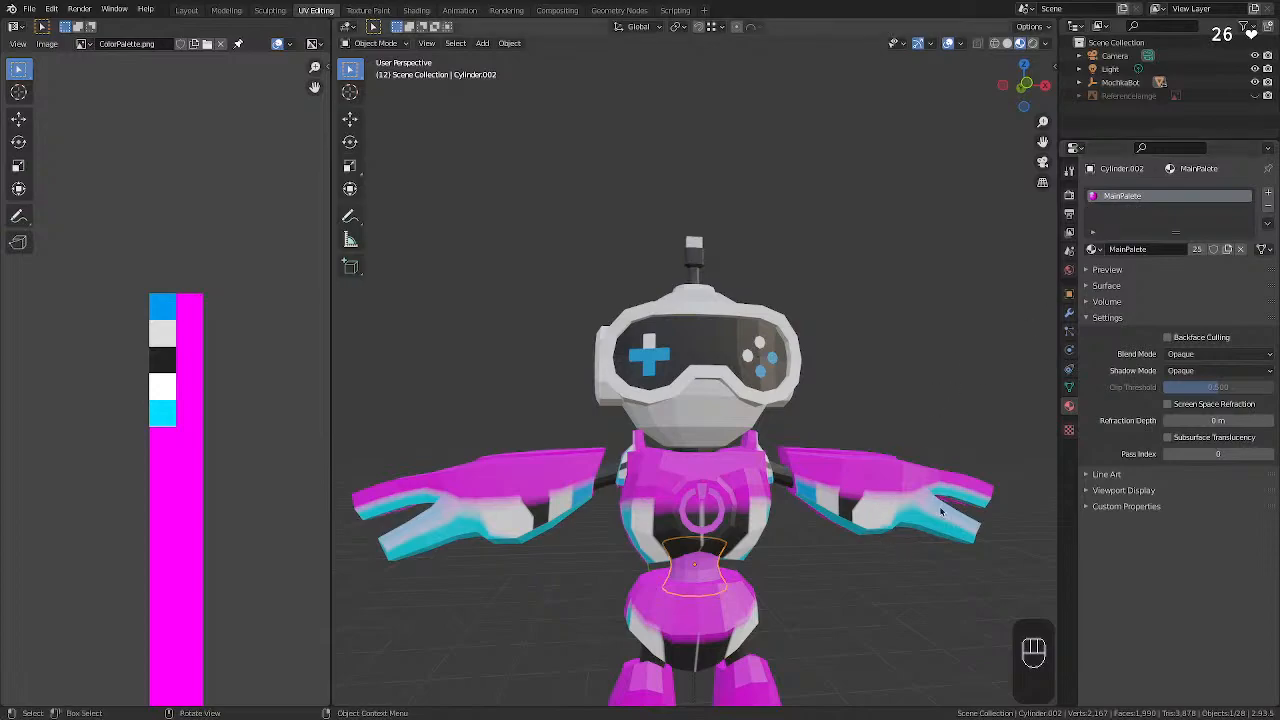
pyautogui.click(1090, 318)
pyautogui.click(817, 568)
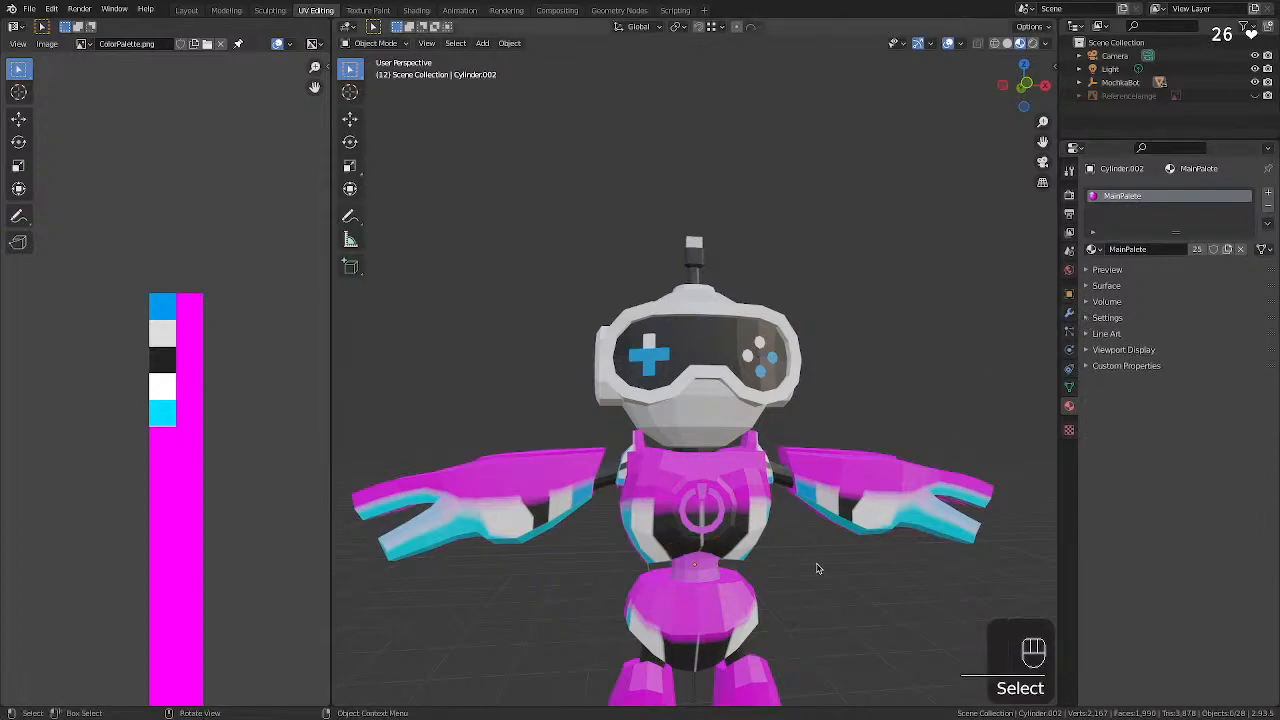
pyautogui.click(691, 578)
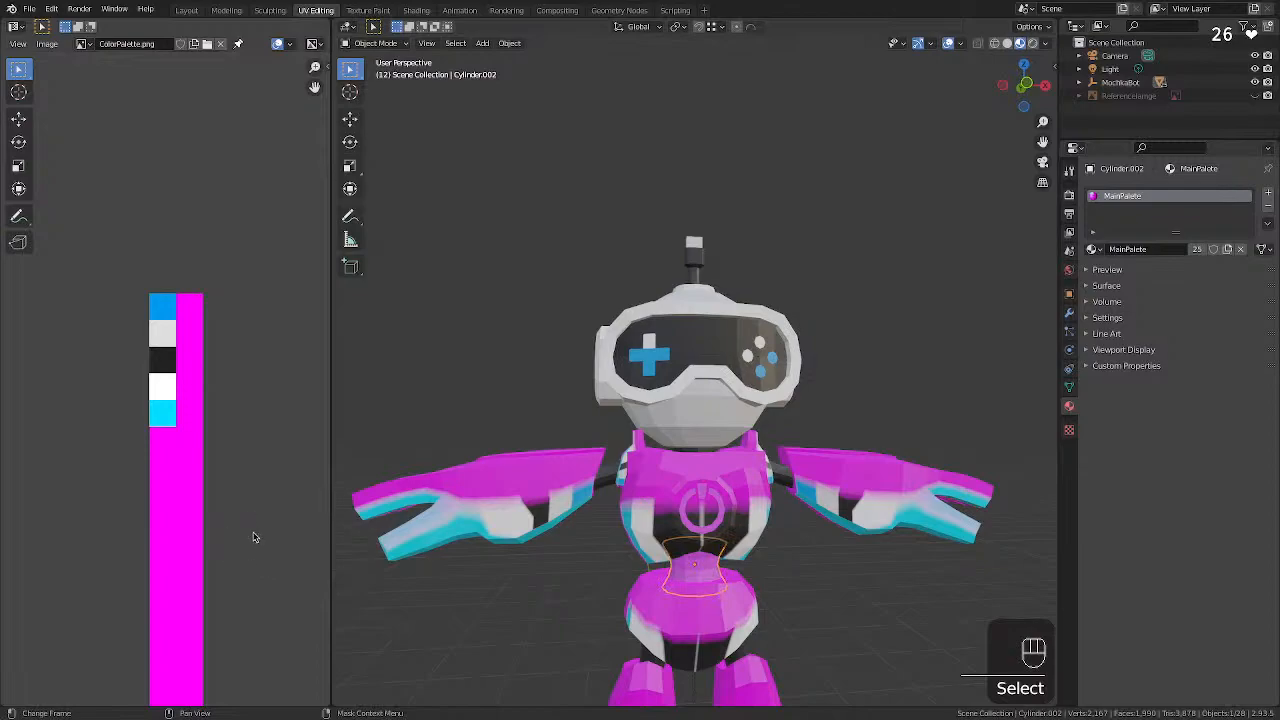
# Enter Edit Mode on the waist connector alone and select all its faces.
pyautogui.scroll(-4, 252, 532)
pyautogui.scroll(2, 255, 528)
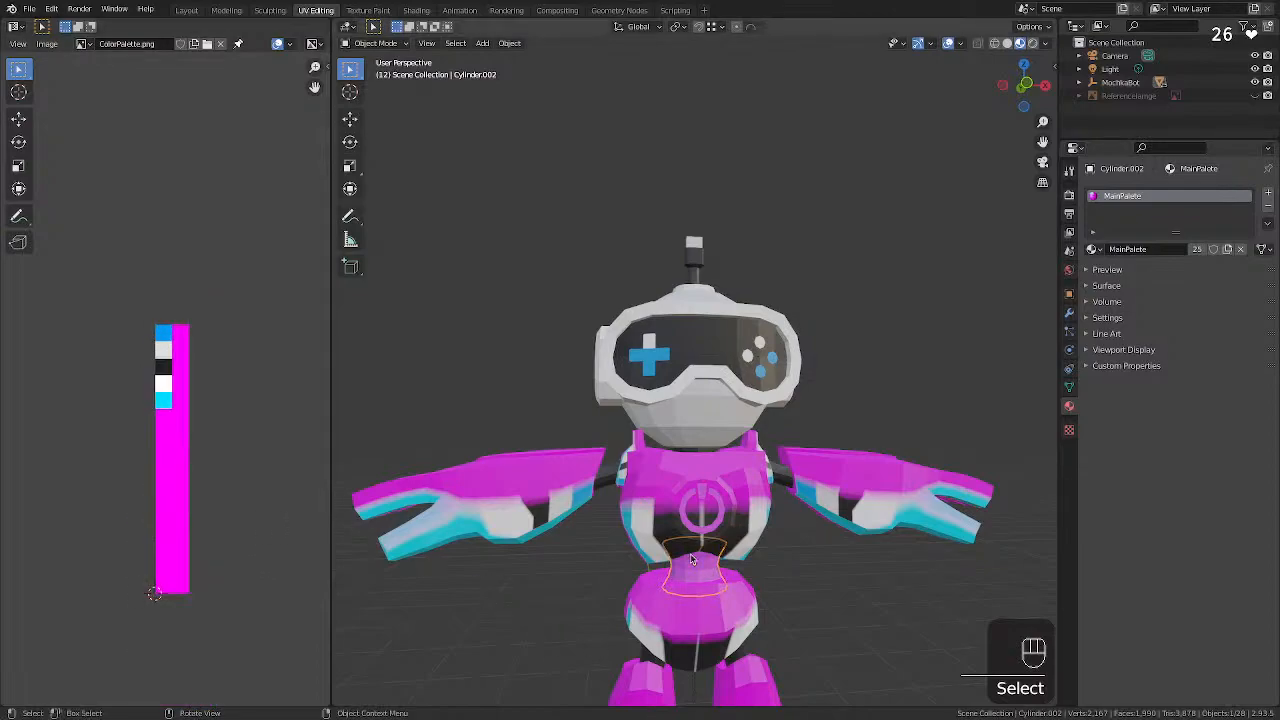
pyautogui.press('Tab')
pyautogui.press('a')
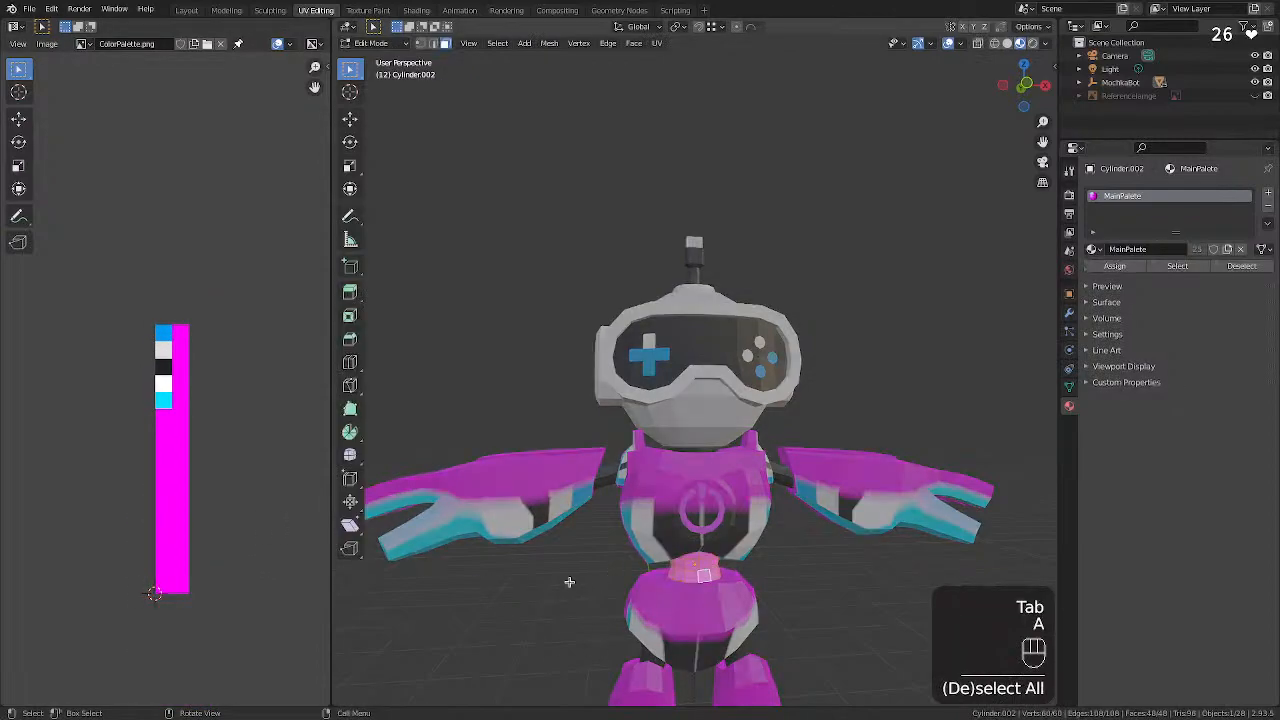
pyautogui.scroll(-4, 222, 471)
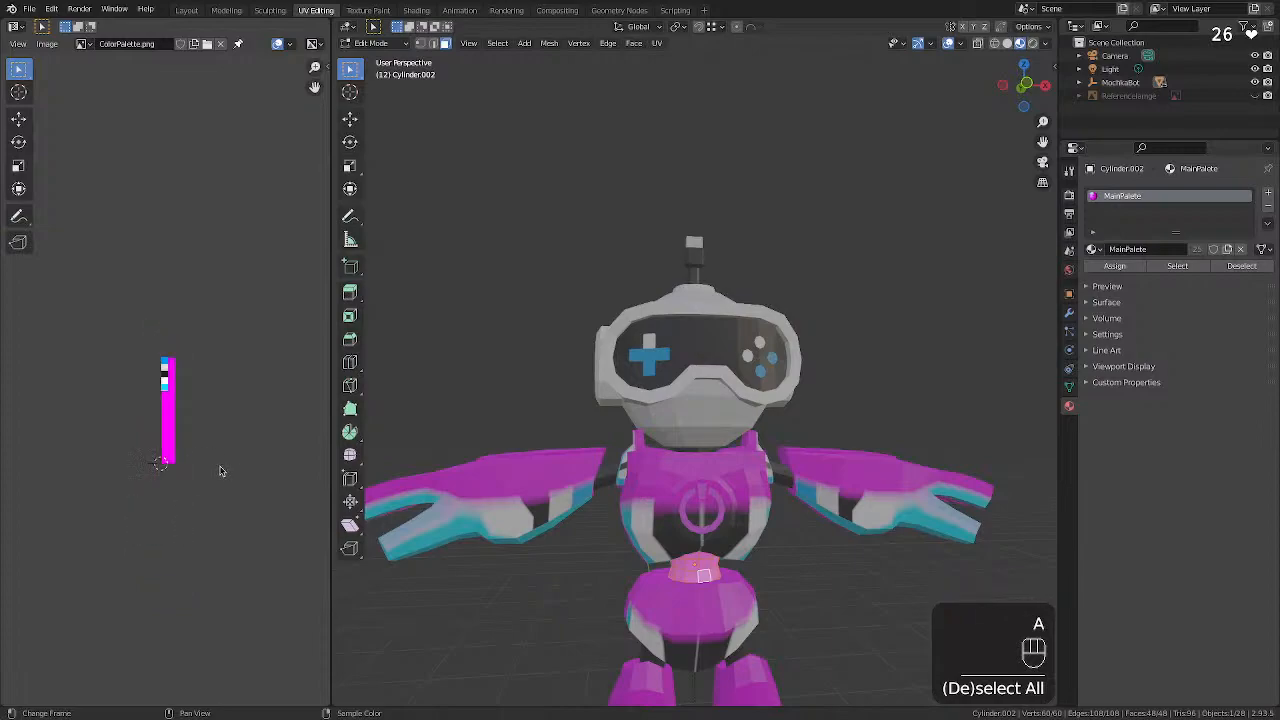
pyautogui.scroll(3, 206, 409)
# Try to move the waist connector's UVs in the UV editor with a value of 0.
pyautogui.press('g')
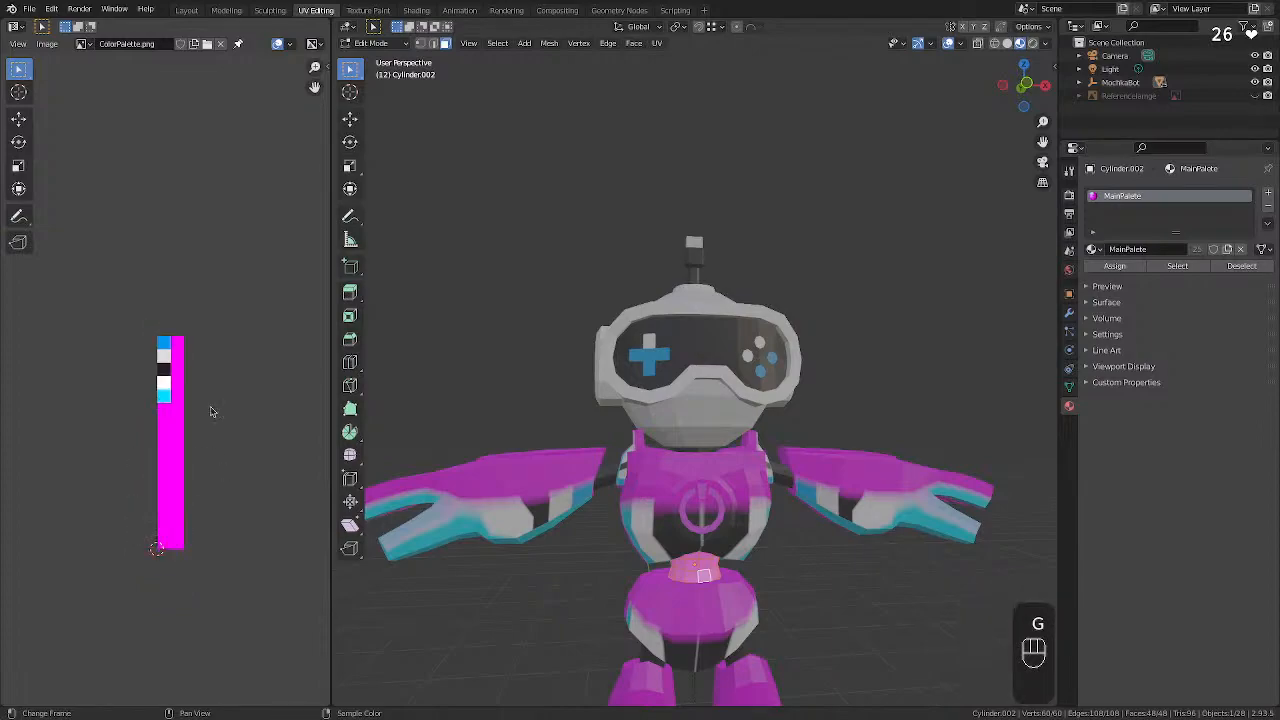
pyautogui.press('KP_0')
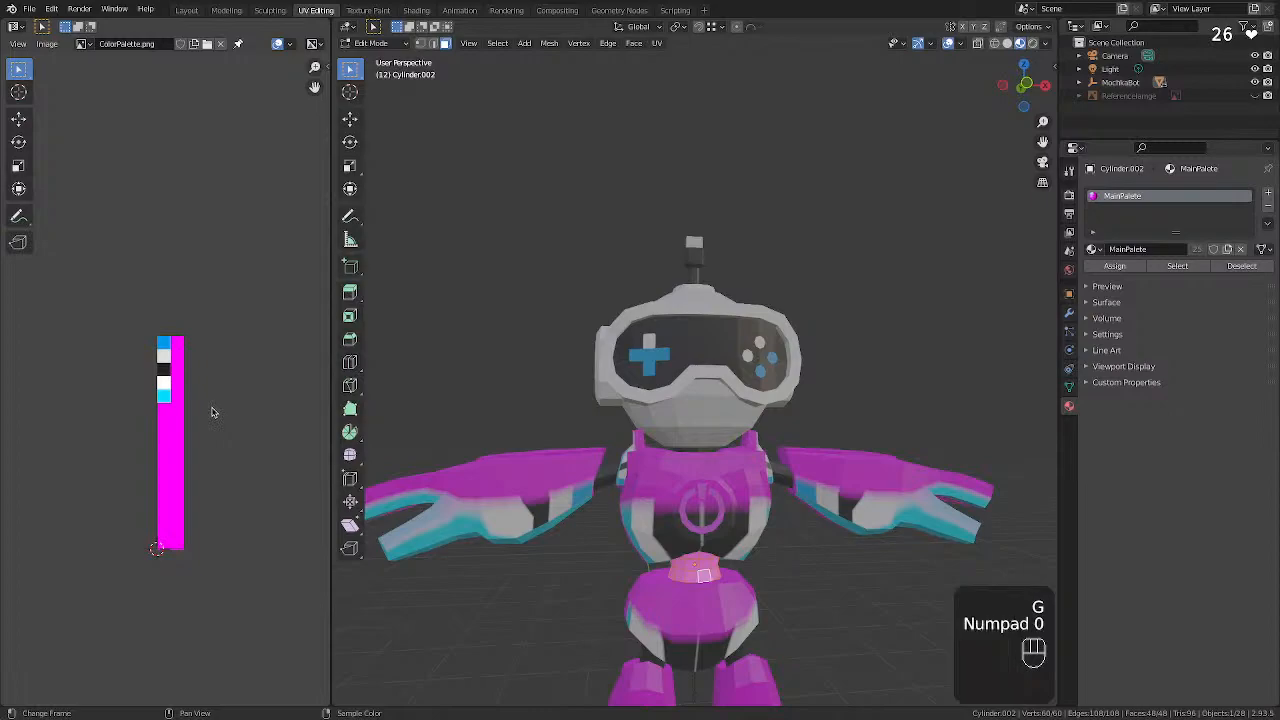
pyautogui.press('KP_0')
pyautogui.press('KP_0')
pyautogui.press('KP_0')
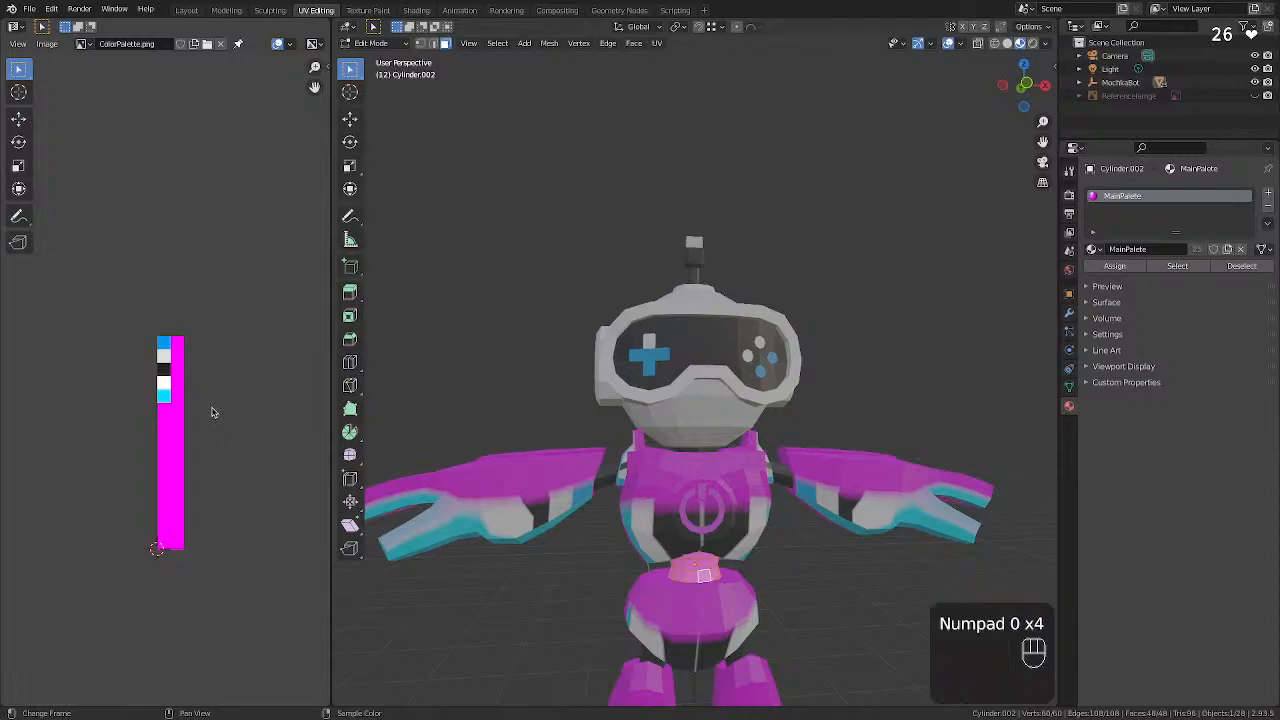
pyautogui.press('KP_Enter')
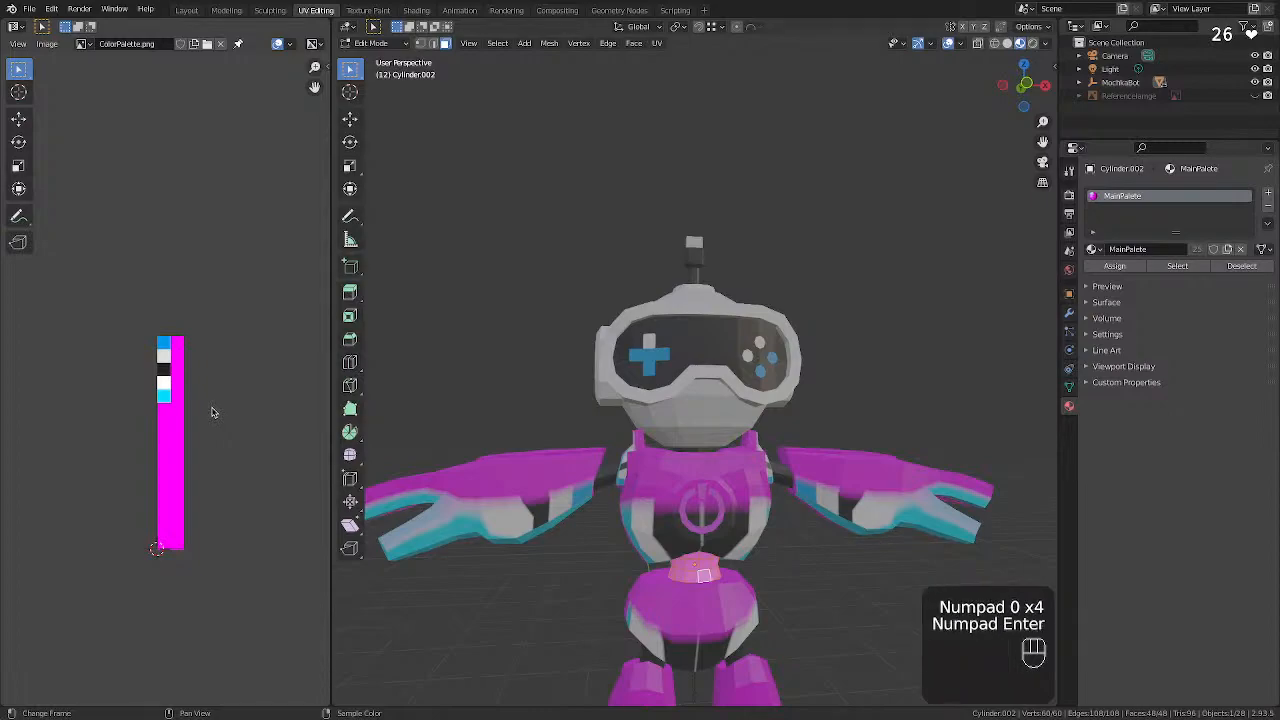
# Try to select all of the waist connector's UVs over the colour palette.
pyautogui.scroll(3, 198, 406)
pyautogui.scroll(-3, 195, 404)
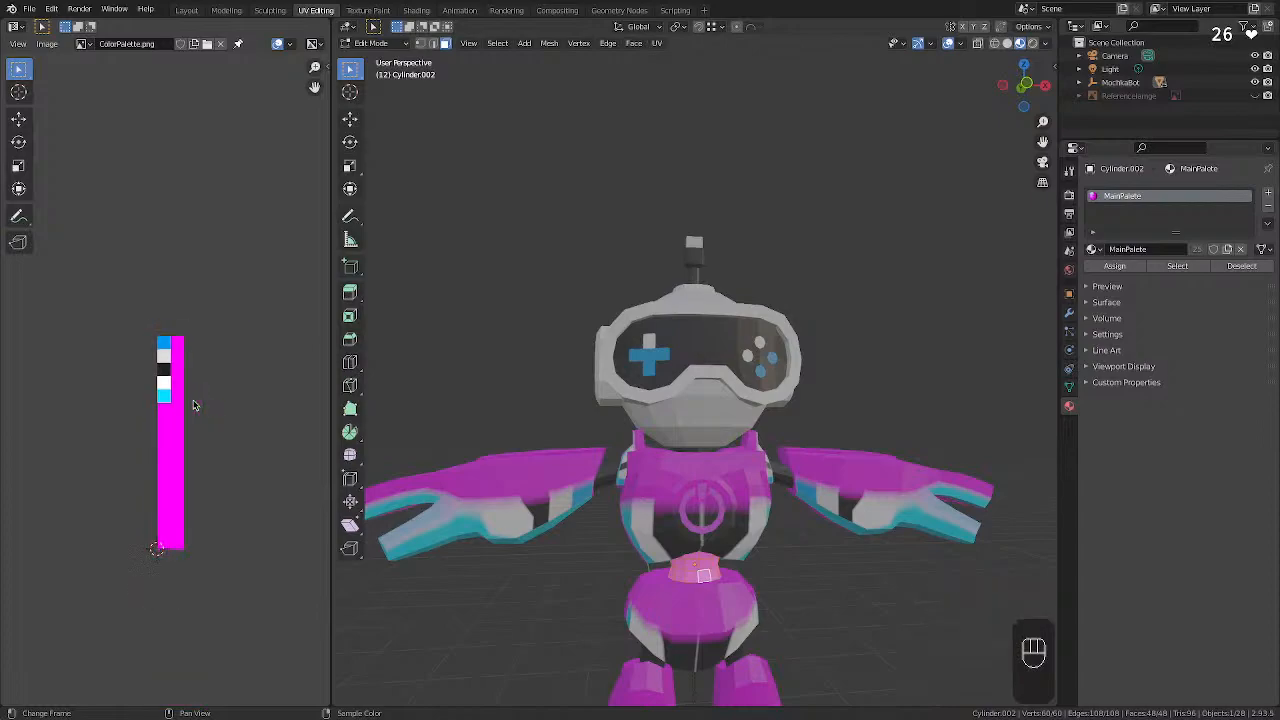
pyautogui.press('a')
pyautogui.press('a')
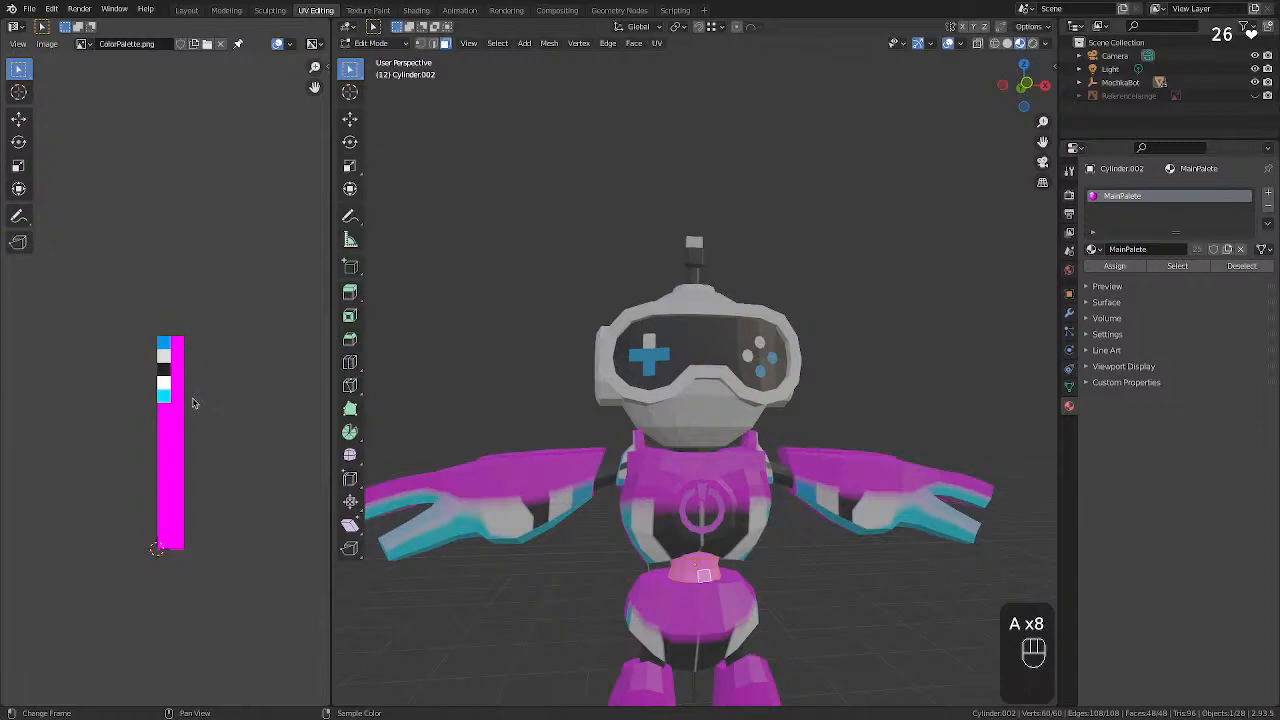
pyautogui.scroll(3, 193, 403)
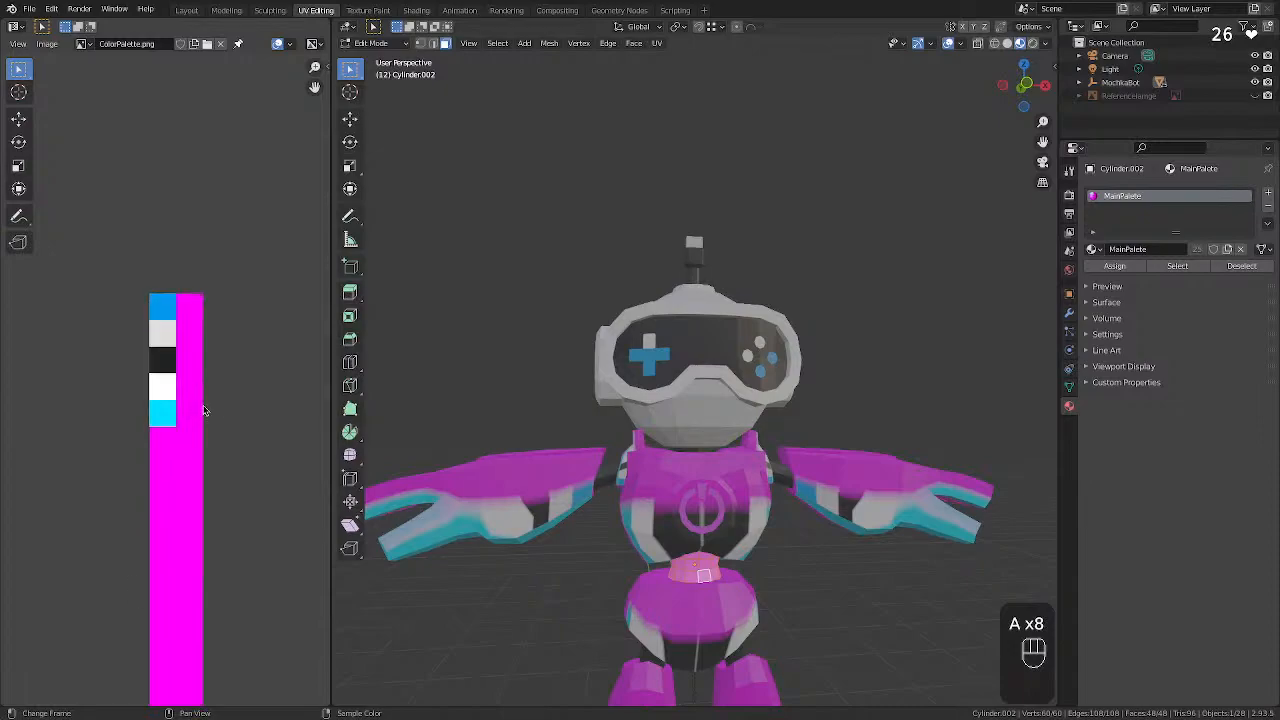
# Examine the area around the colour palette in the UV editor for the waist connector's UVs and try to frame them.
pyautogui.press('a')
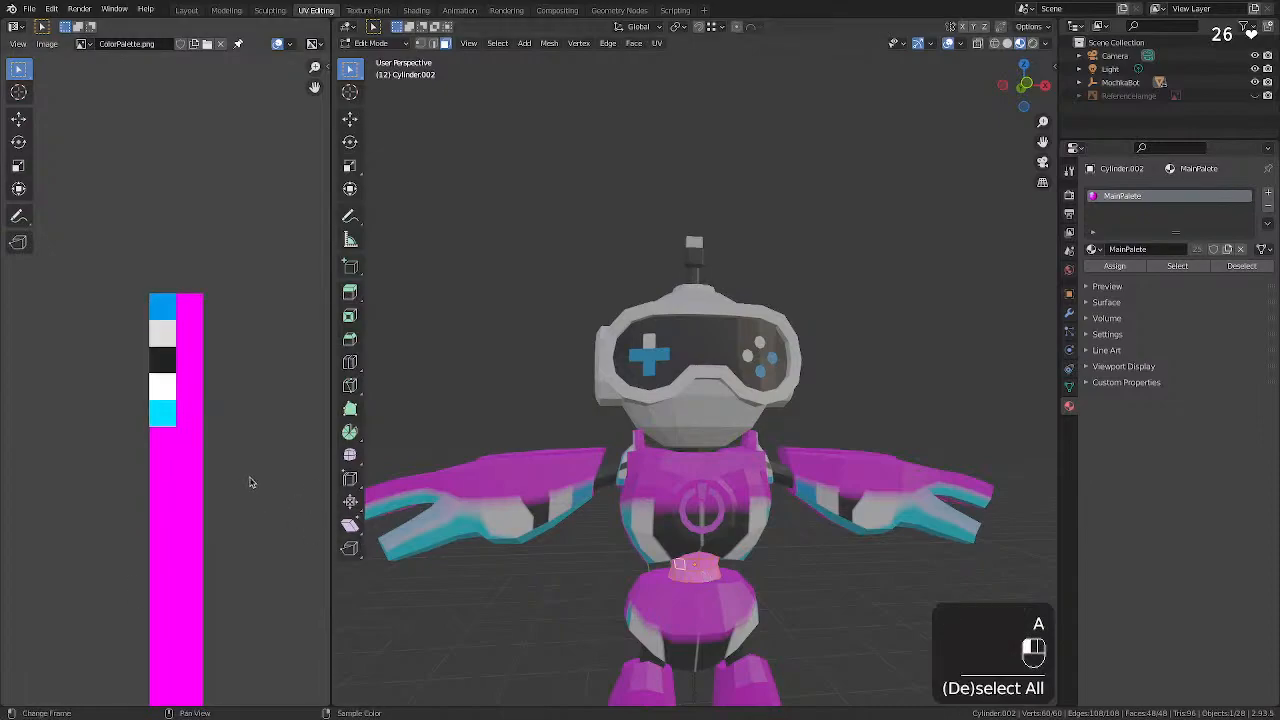
pyautogui.scroll(-3, 206, 483)
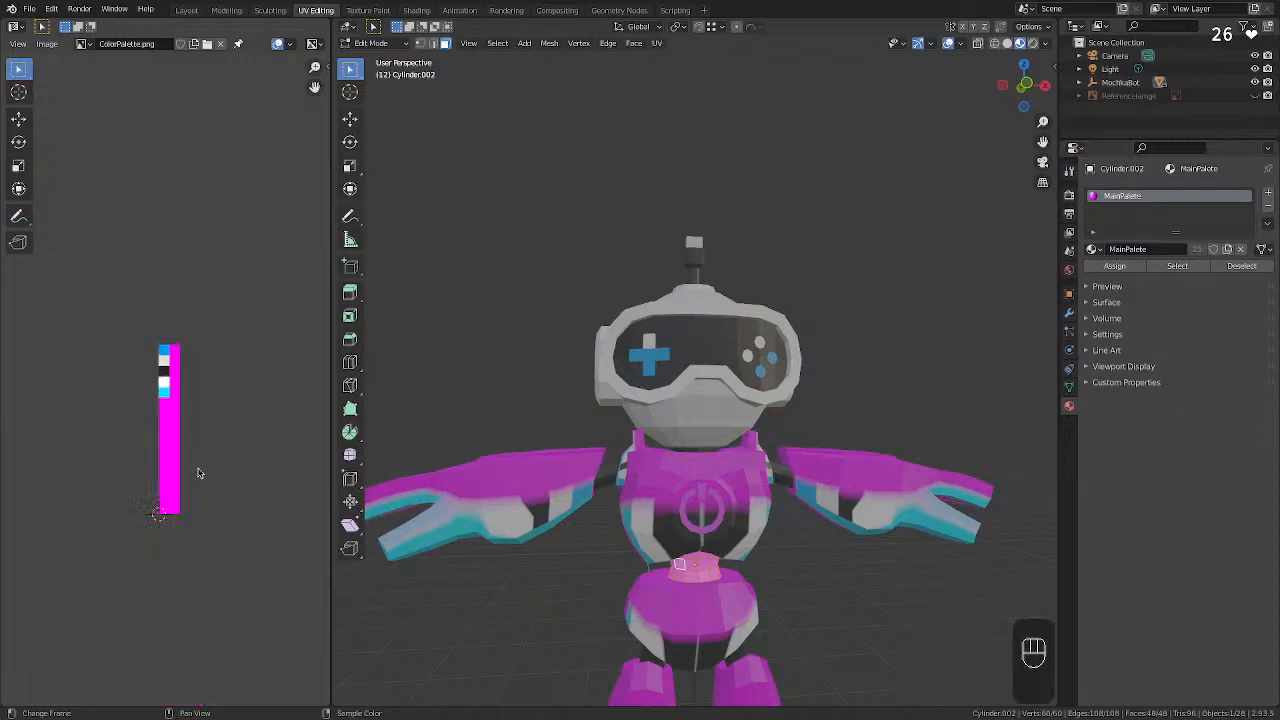
pyautogui.scroll(3, 198, 473)
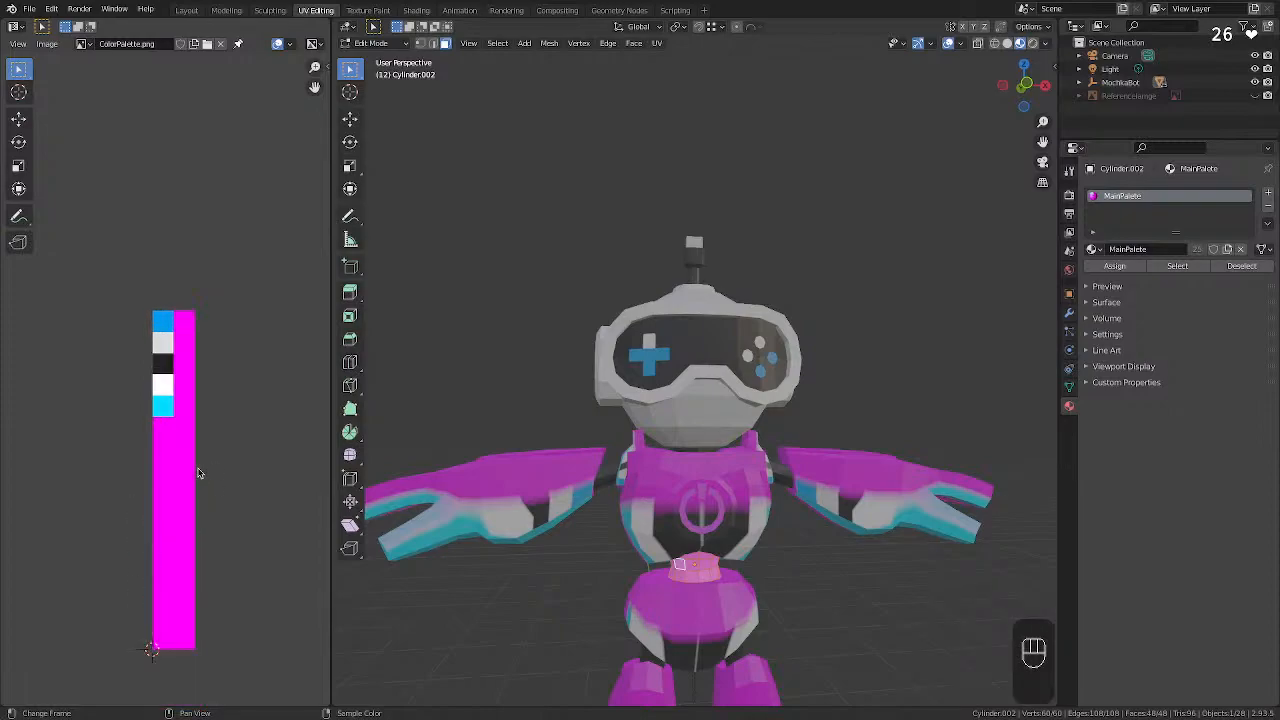
pyautogui.moveTo(165, 563); pyautogui.dragTo(135, 446, button='middle')
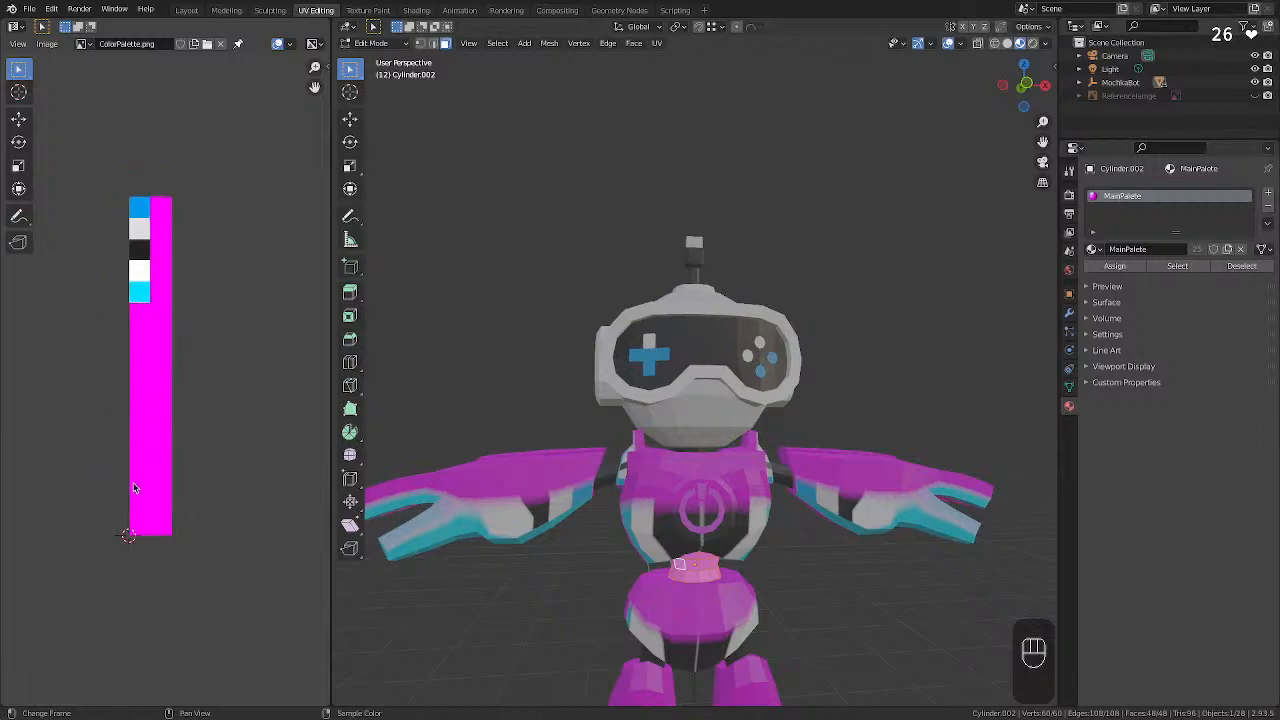
pyautogui.scroll(-4, 131, 493)
pyautogui.scroll(6, 131, 497)
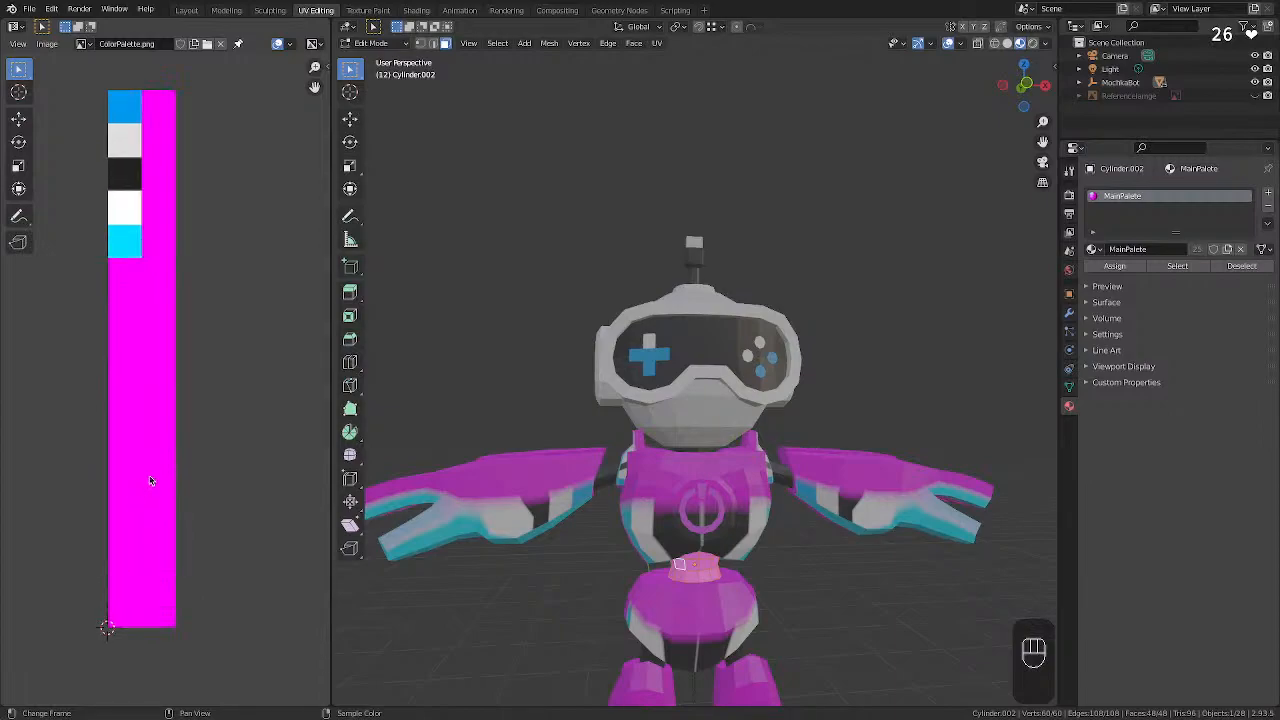
pyautogui.press('KP_Decimal')
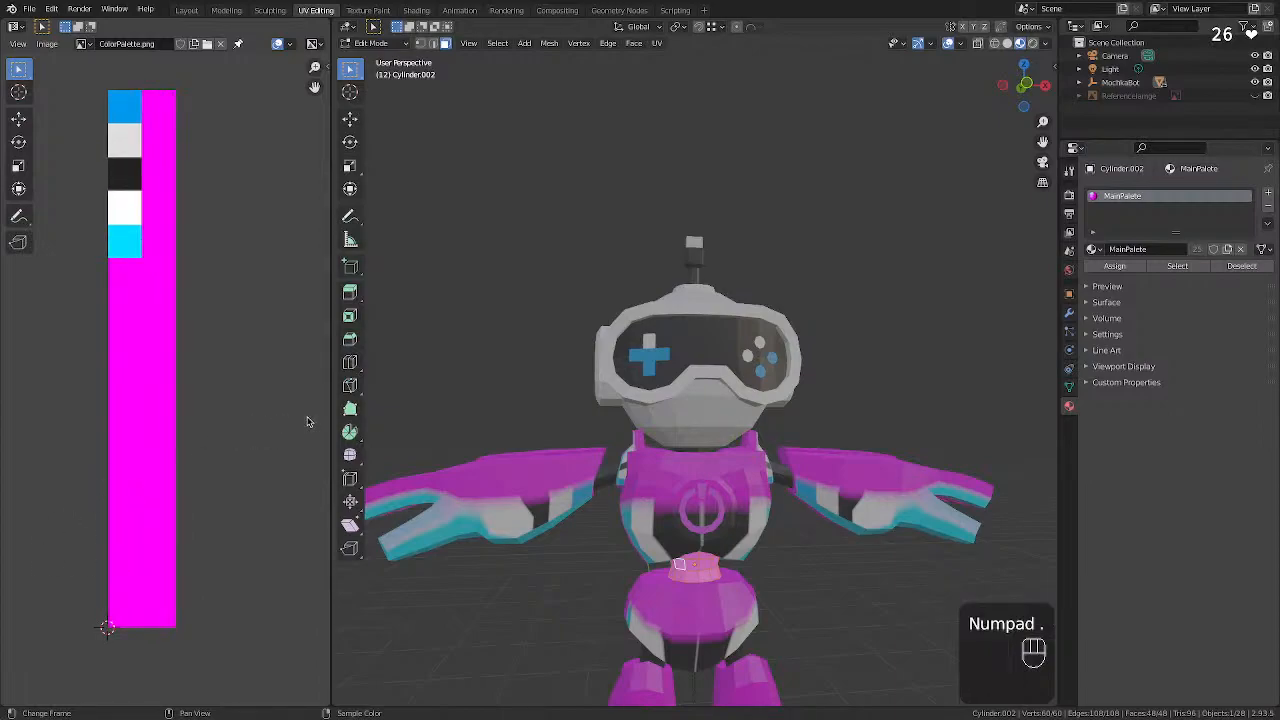
pyautogui.press('KP_Decimal')
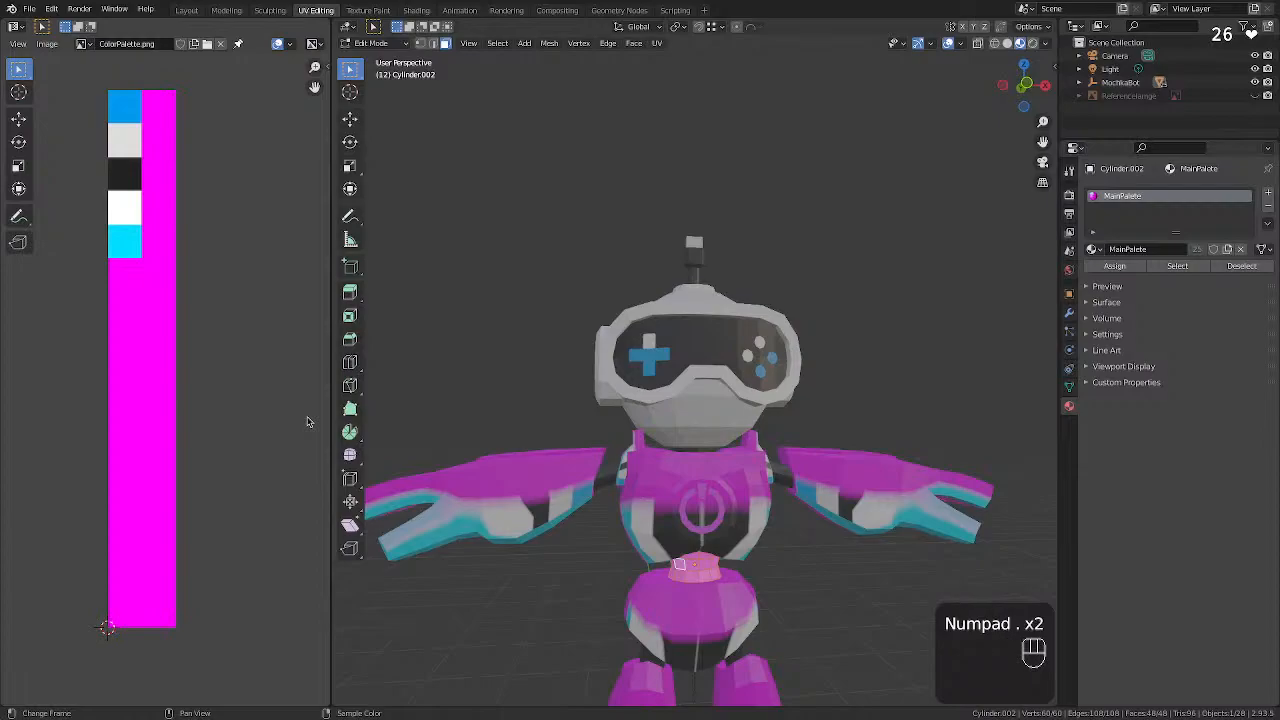
# Enter Edit Mode on the black shoulder joint, select all its faces and locate its UVs on the palette for comparison.
pyautogui.press('Tab')
pyautogui.click(603, 482)
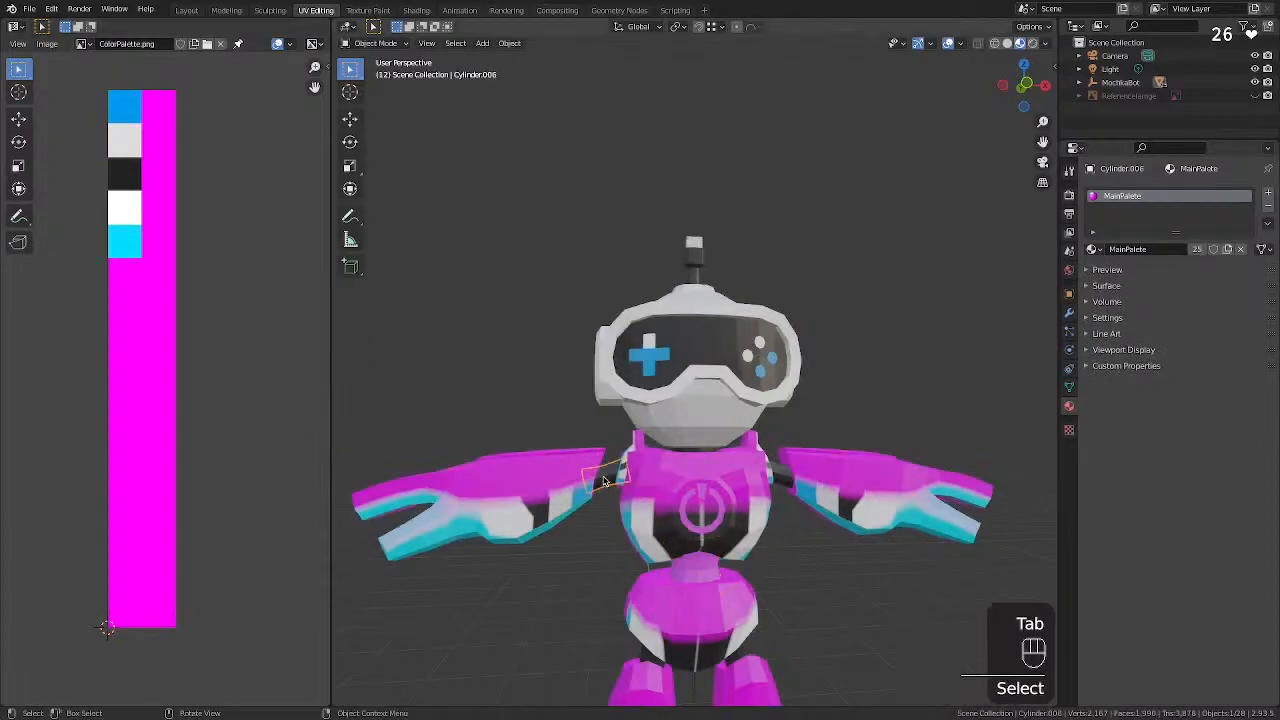
pyautogui.press('Tab')
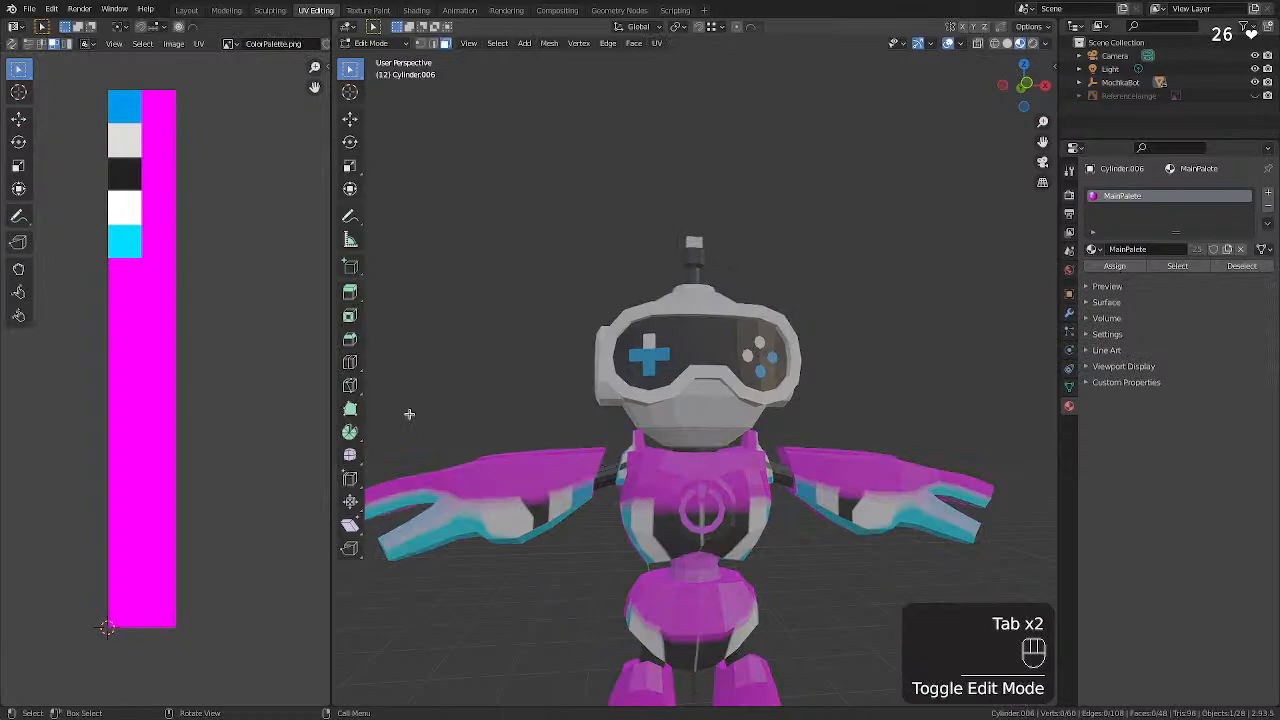
pyautogui.click(281, 365)
pyautogui.press('a')
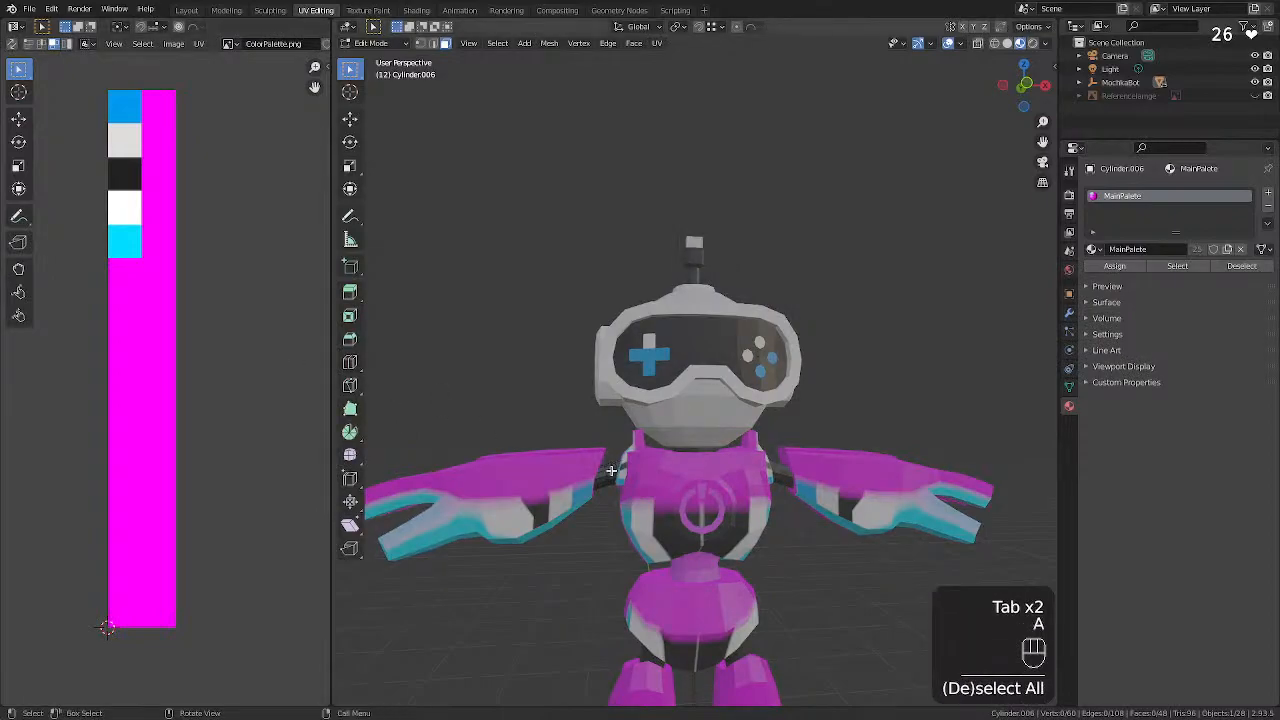
pyautogui.press('a')
pyautogui.click(249, 338)
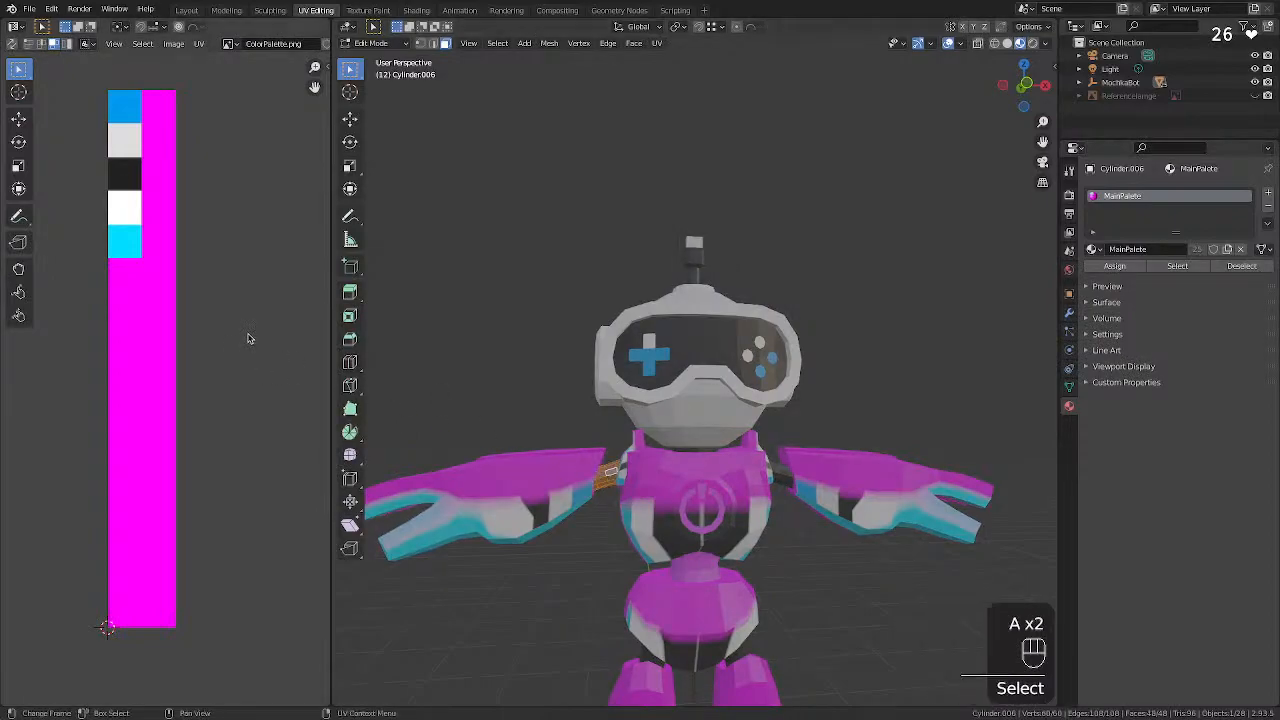
pyautogui.press('a')
pyautogui.press('KP_Decimal')
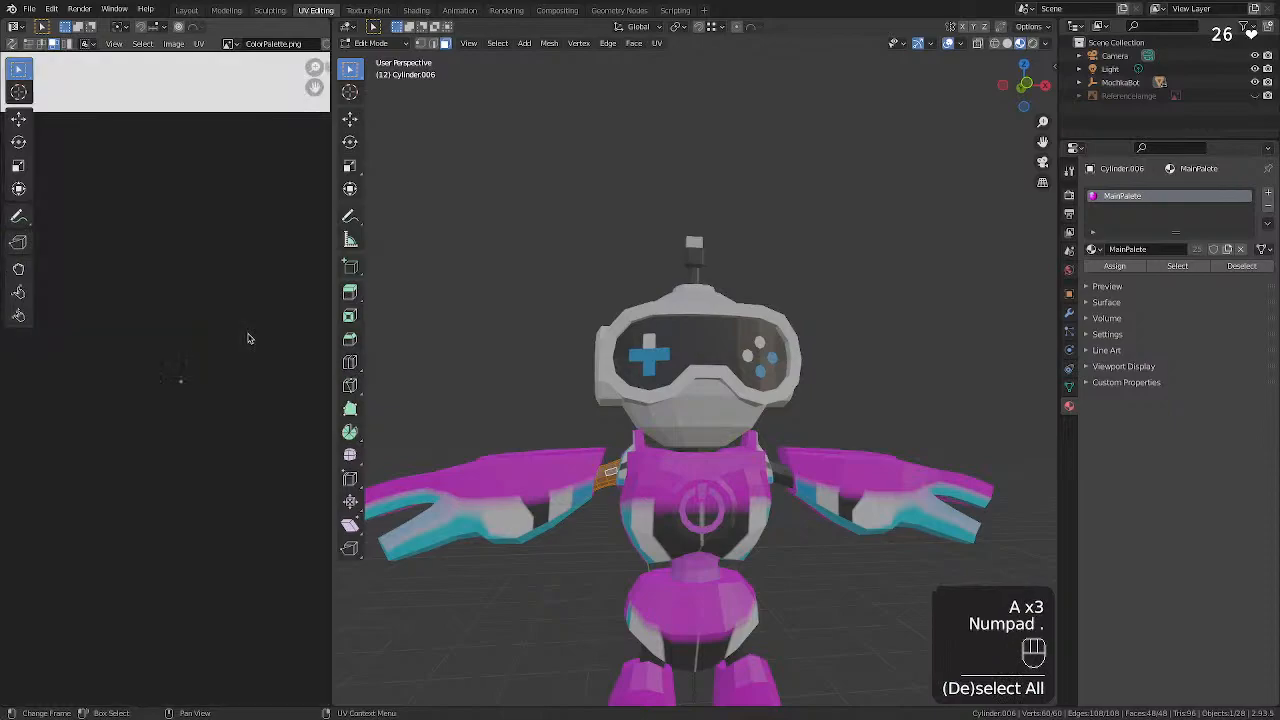
pyautogui.scroll(-10, 174, 386)
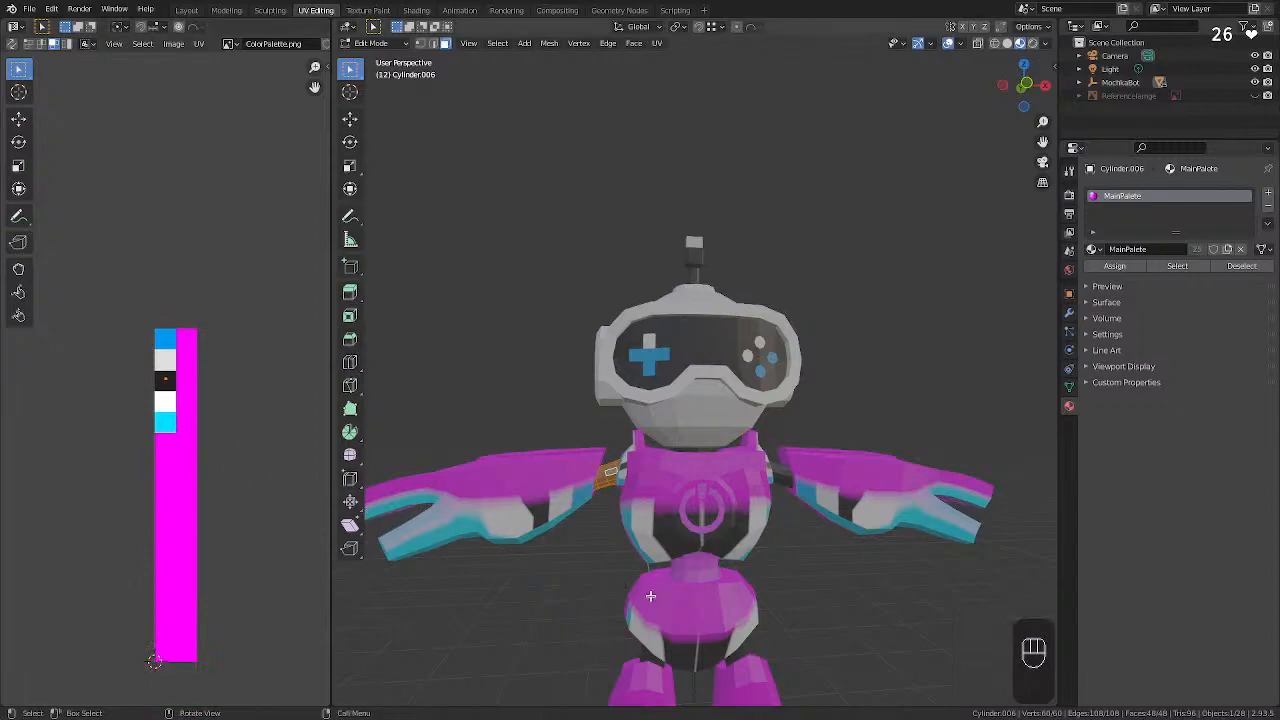
# Return to the waist connector in Edit Mode, select all its faces and try to frame its UVs over the palette.
pyautogui.click(571, 591)
pyautogui.press('Tab')
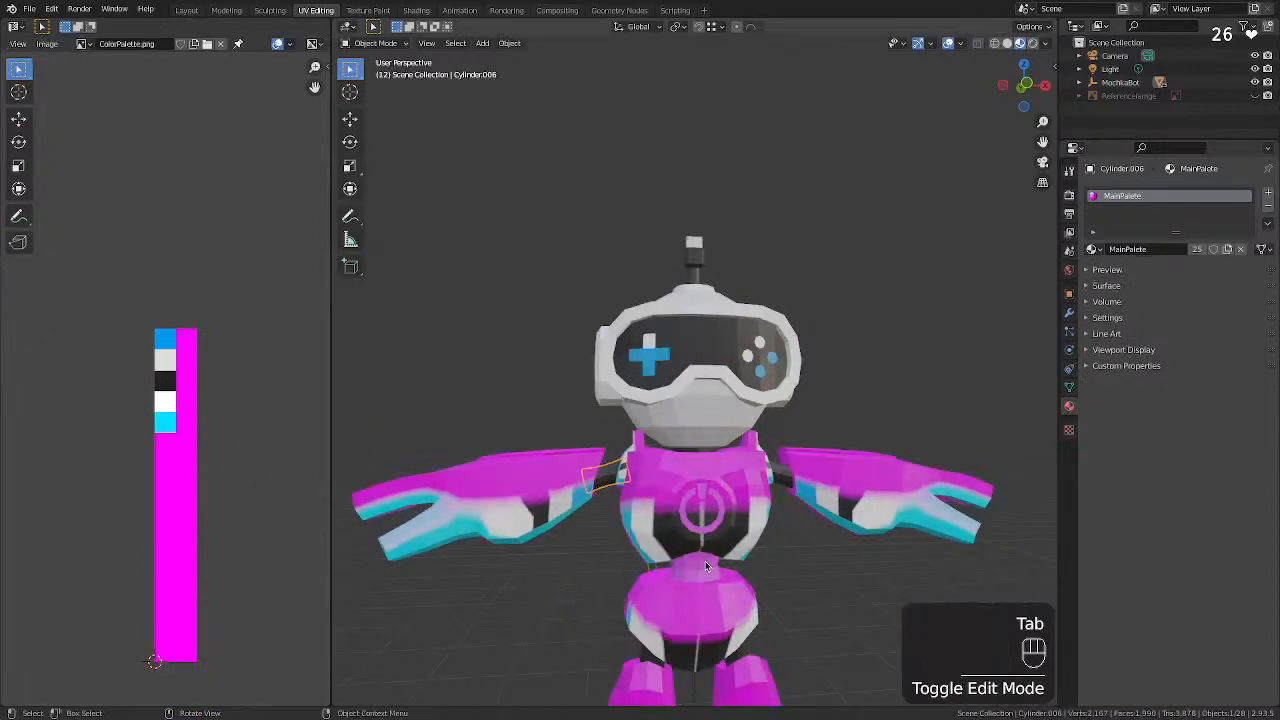
pyautogui.click(705, 566)
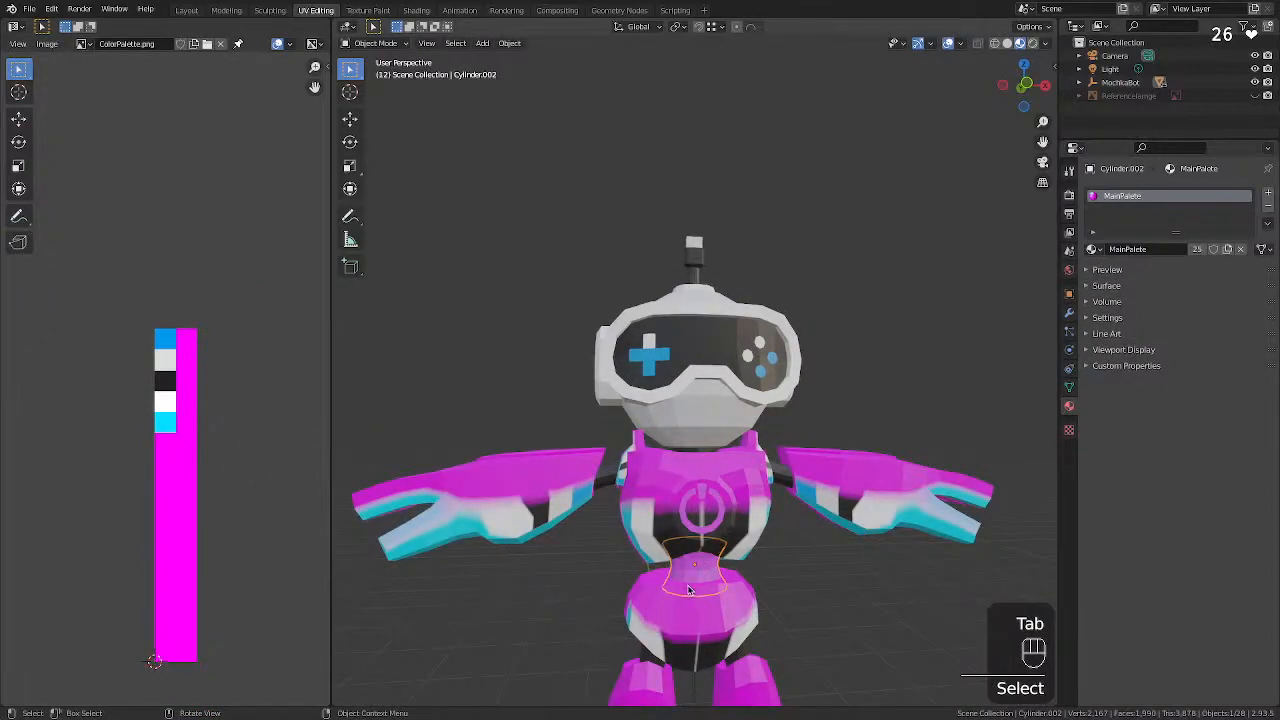
pyautogui.press('Tab')
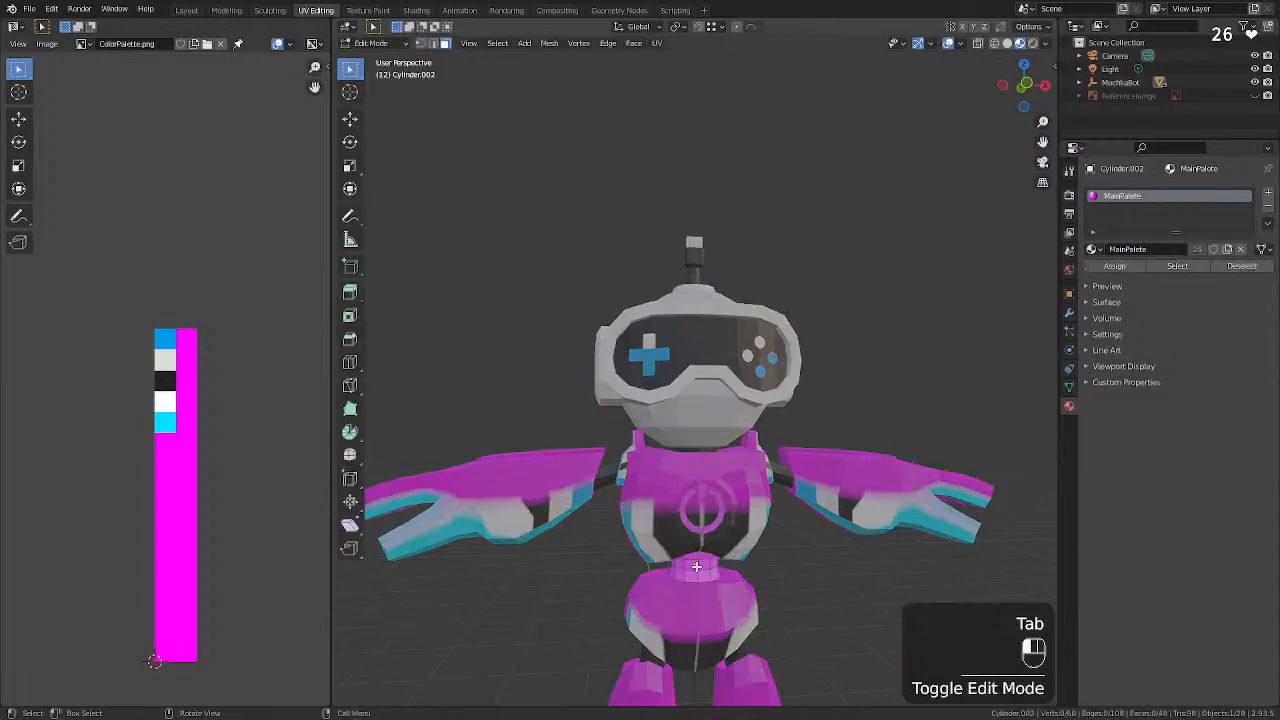
pyautogui.press('a')
pyautogui.press('a')
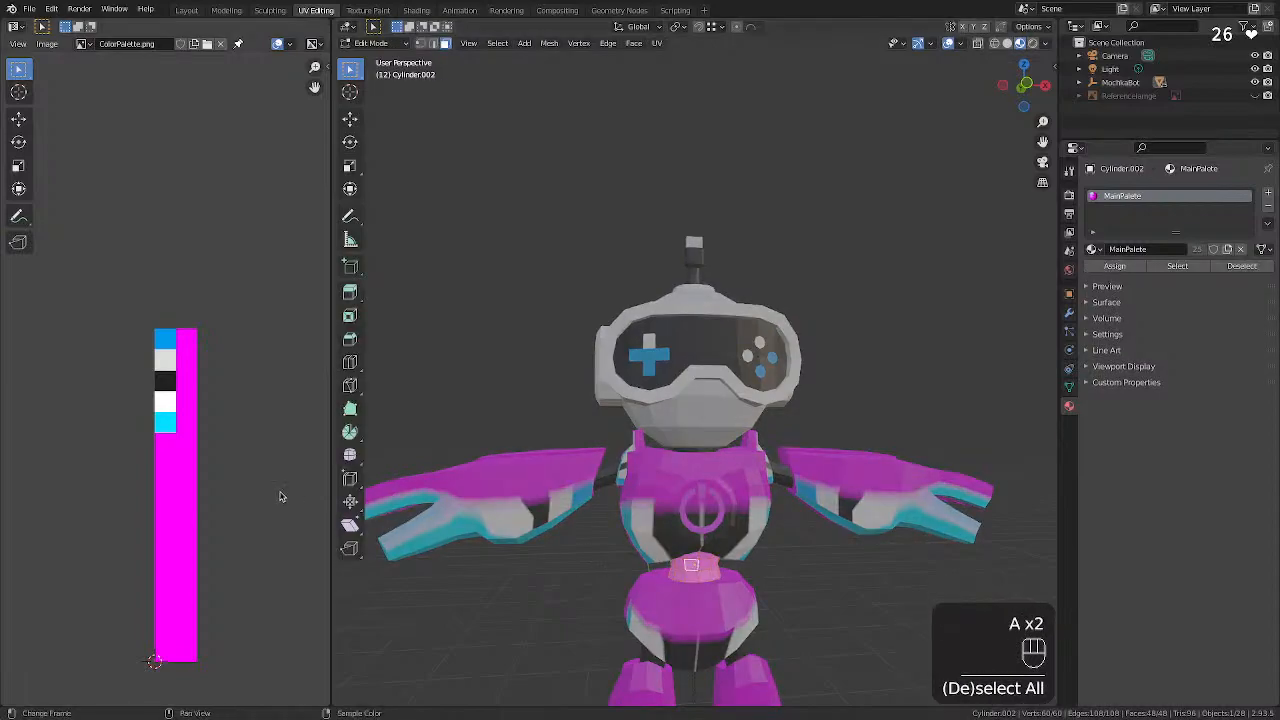
pyautogui.press('KP_Decimal')
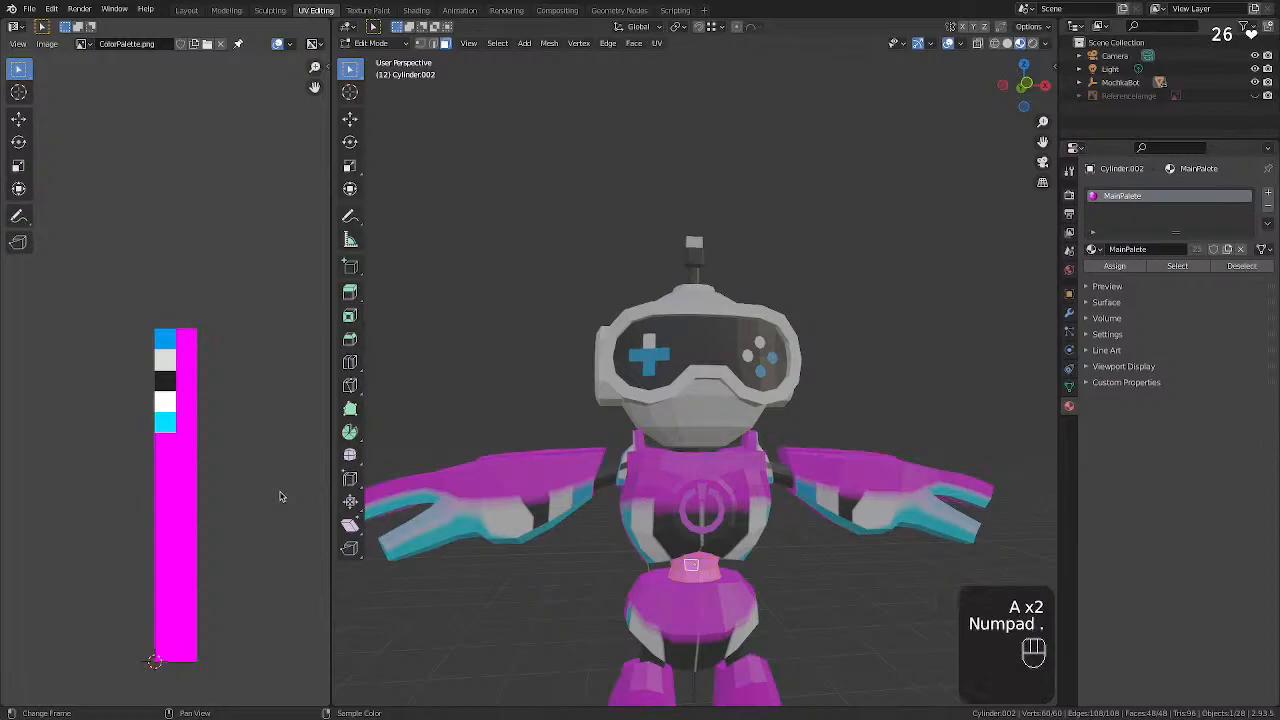
pyautogui.press('KP_Decimal')
pyautogui.press('KP_Decimal')
pyautogui.press('KP_Decimal')
pyautogui.press('KP_Decimal')
pyautogui.press('KP_Decimal')
pyautogui.press('KP_Decimal')
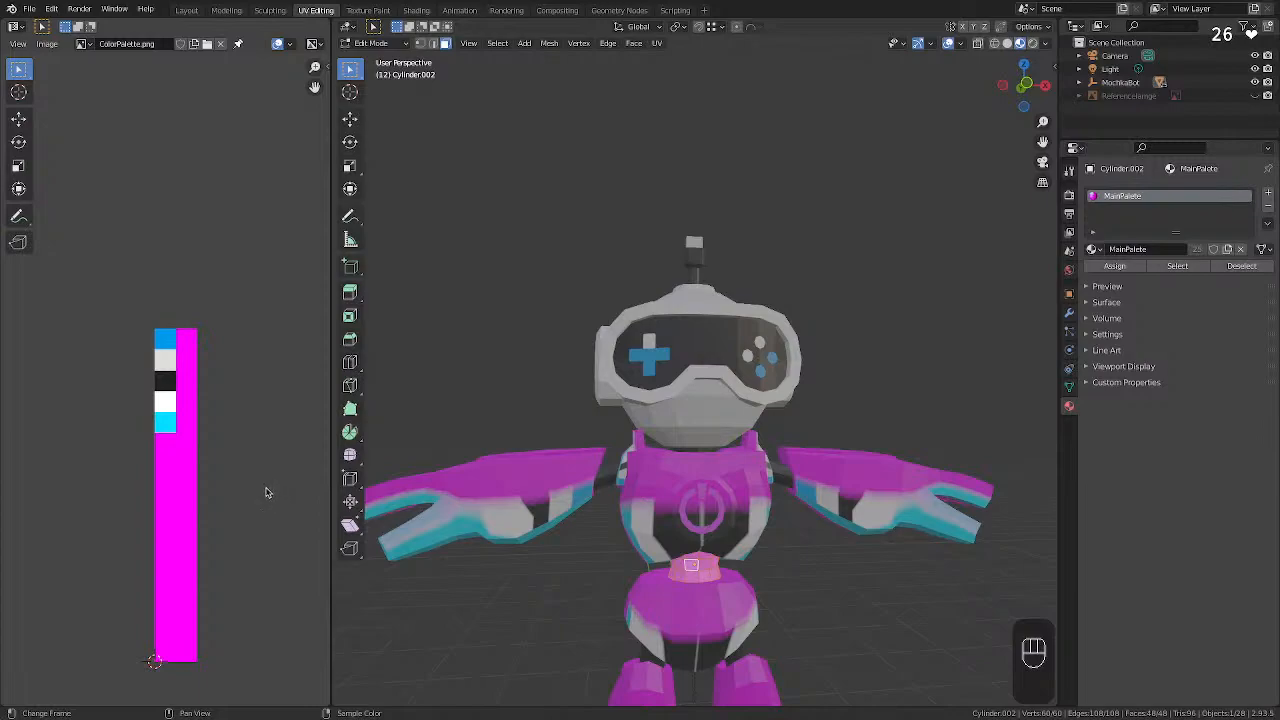
# Try to open the UV mapping options for the waist connector in Object Mode.
pyautogui.click(815, 579)
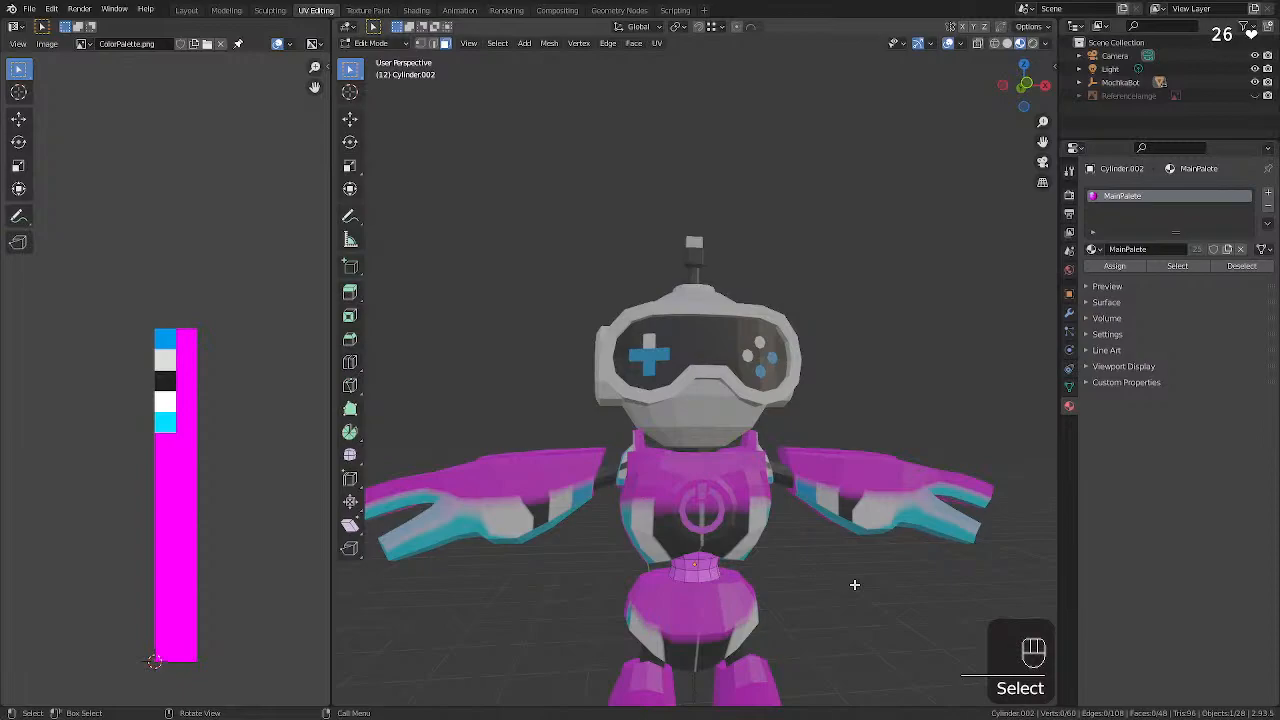
pyautogui.press('Escape')
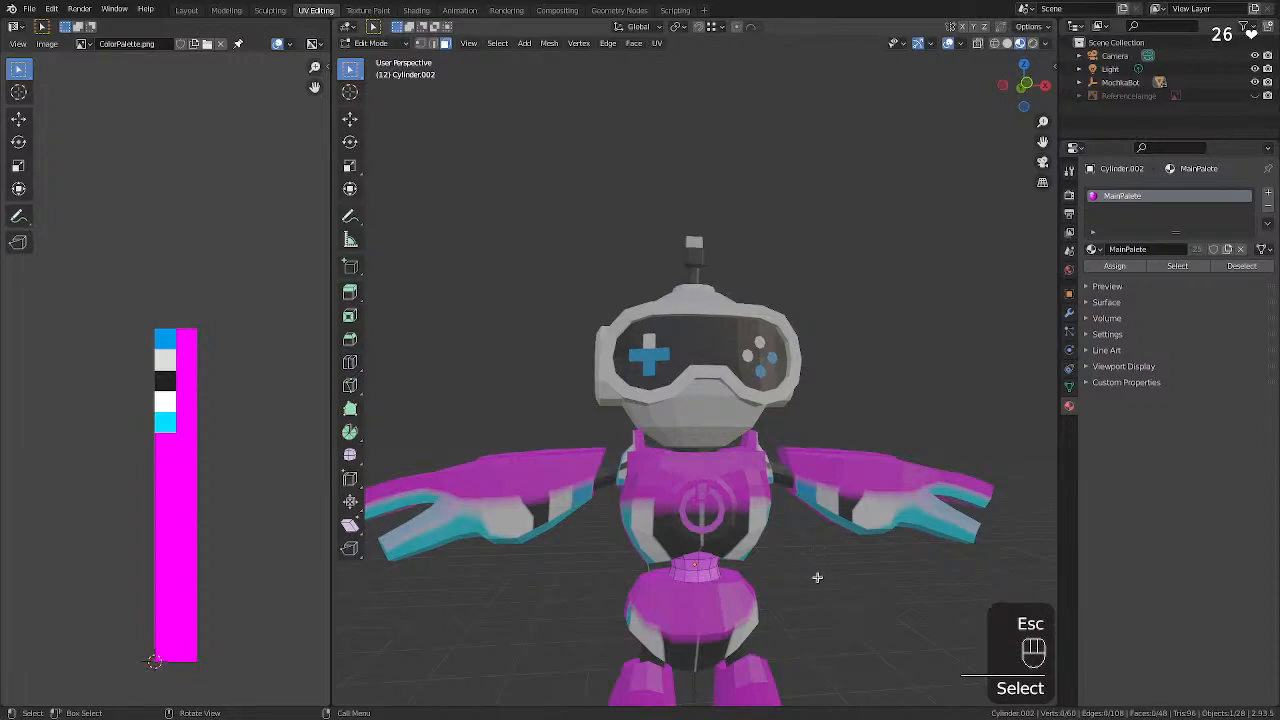
pyautogui.press('Tab')
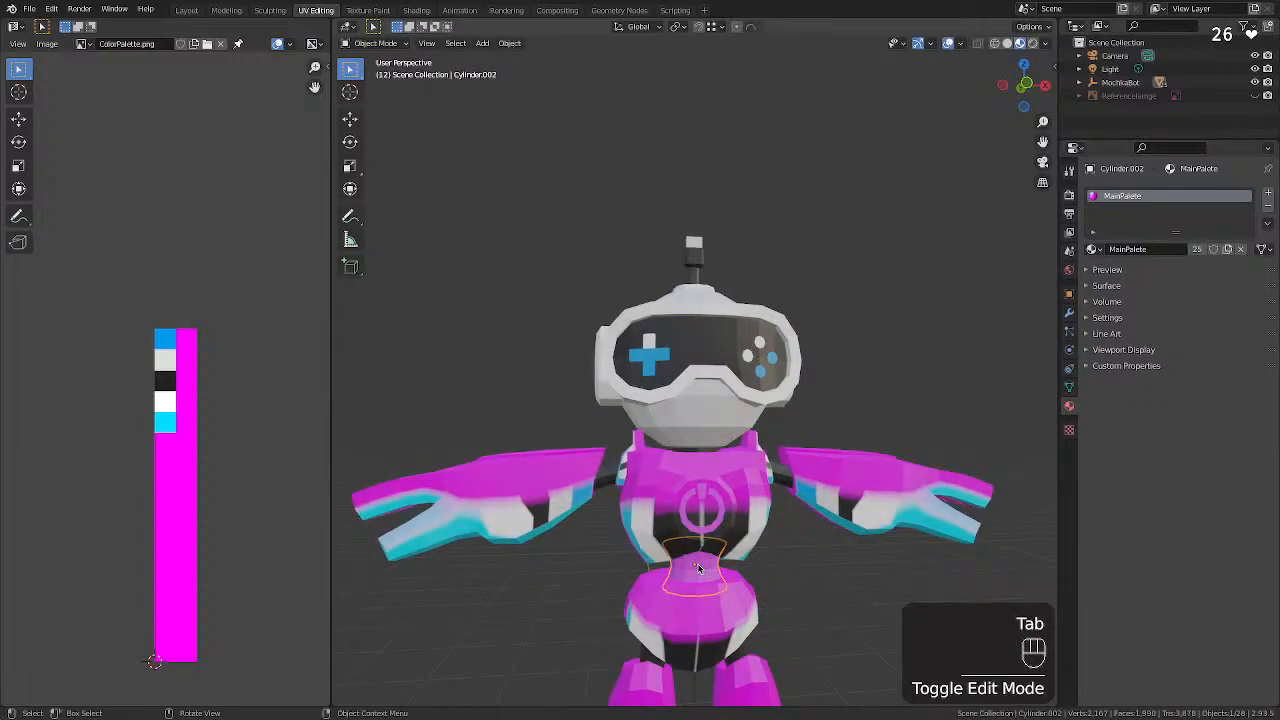
pyautogui.press('u')
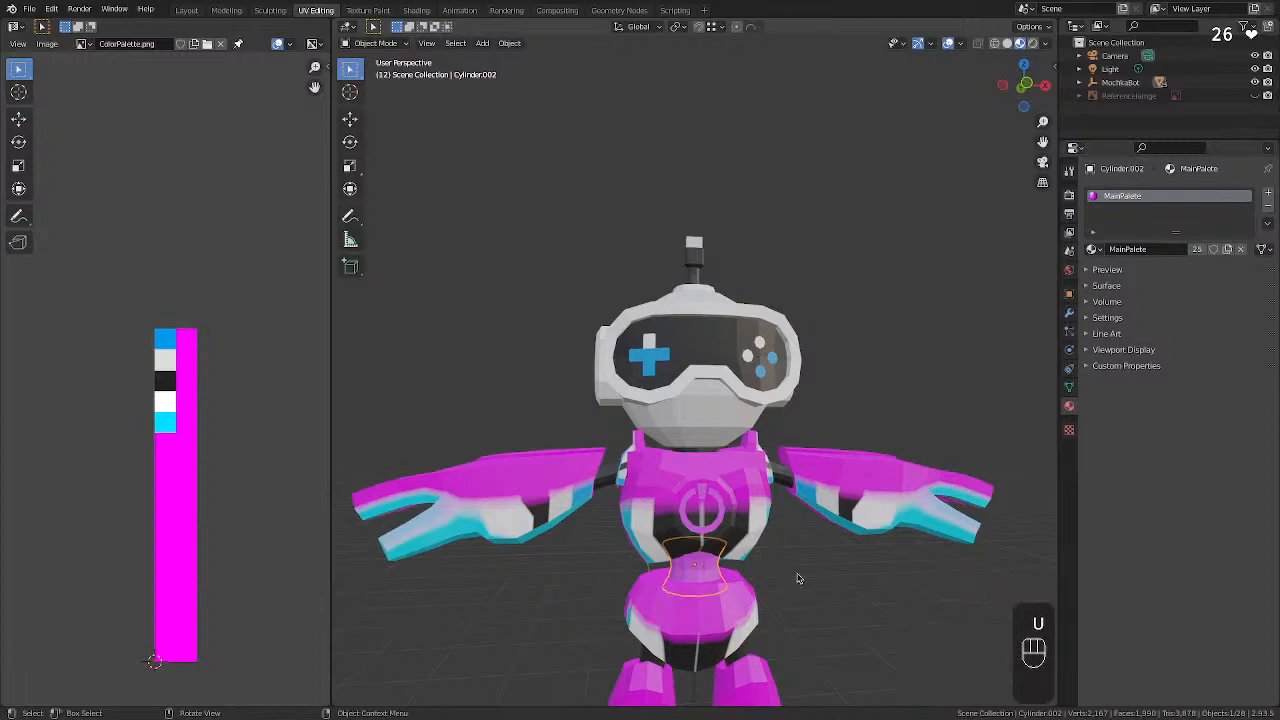
pyautogui.press('u')
# Enter Edit Mode on the waist connector, select all its faces and Unwrap them to create new UVs.
pyautogui.click(693, 578)
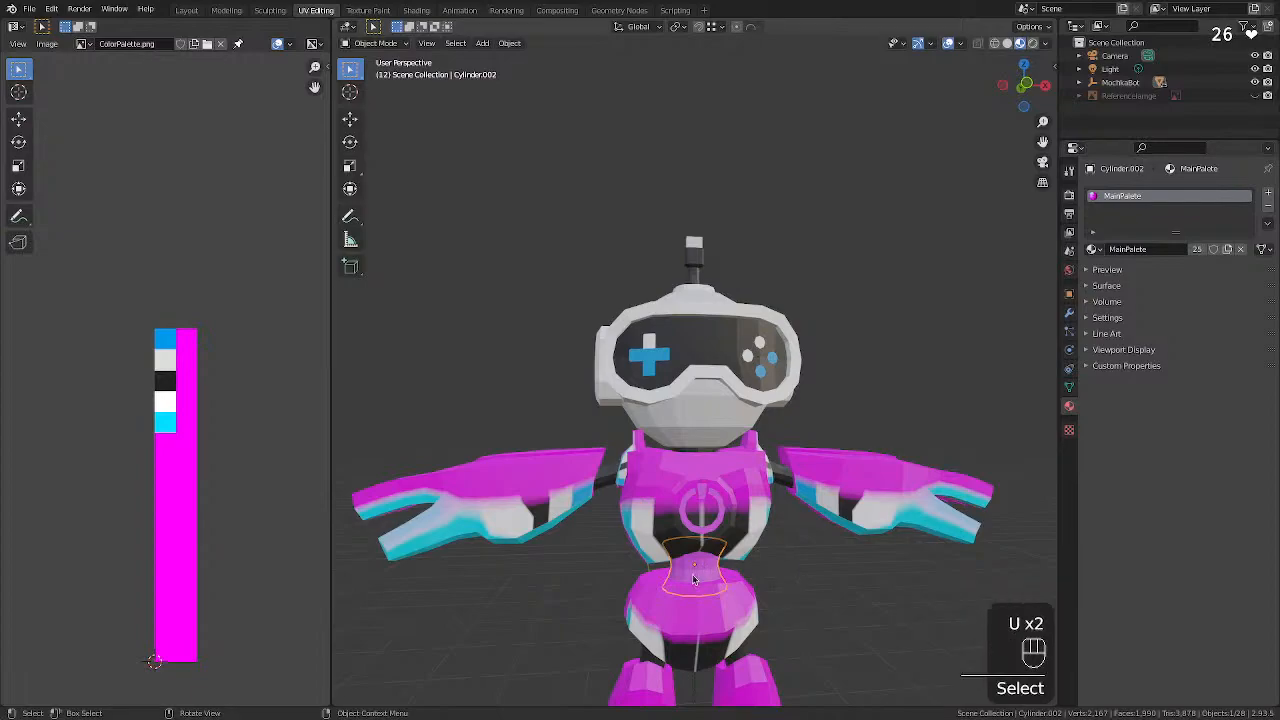
pyautogui.press('Tab')
pyautogui.press('a')
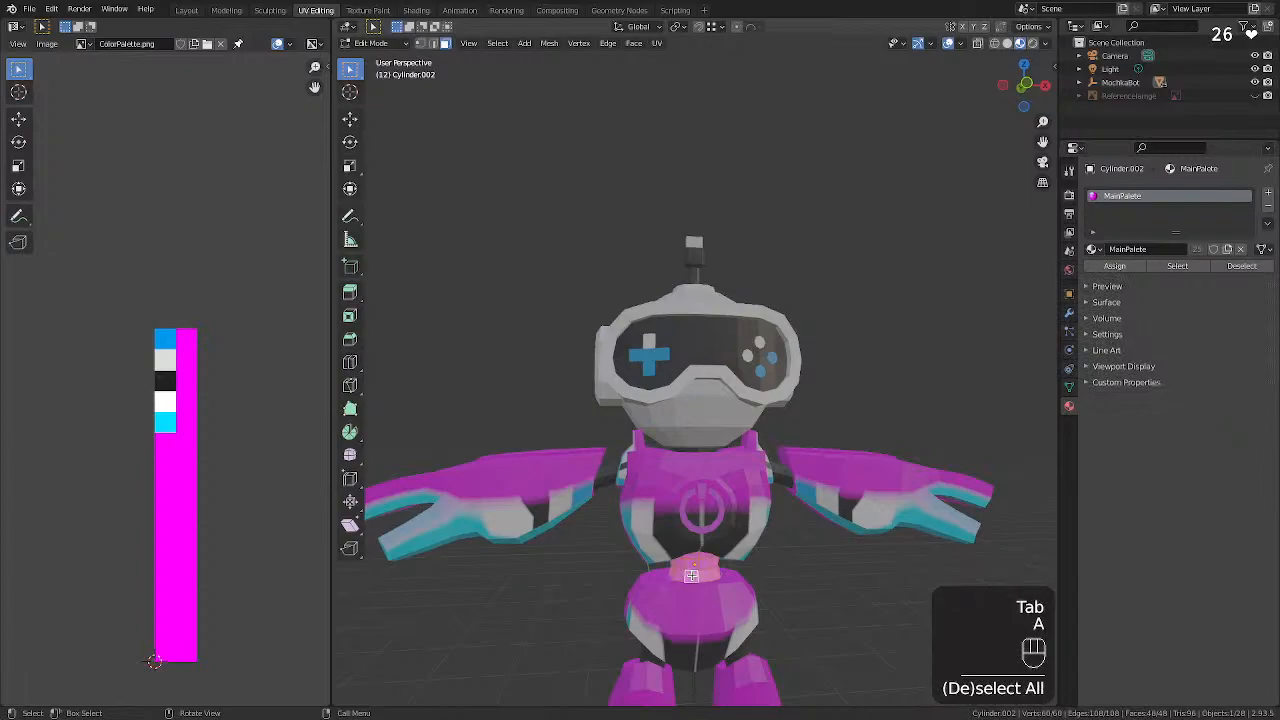
pyautogui.press('u')
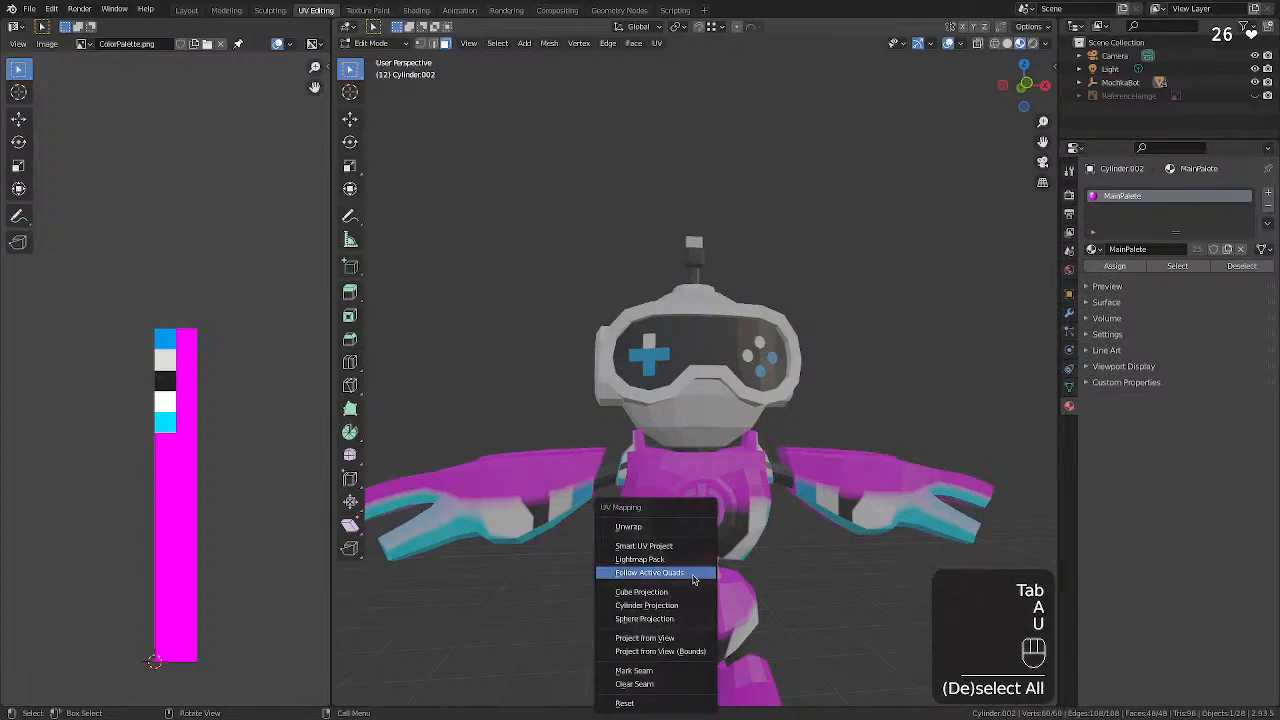
pyautogui.click(664, 528)
pyautogui.moveTo(235, 593); pyautogui.dragTo(128, 672)
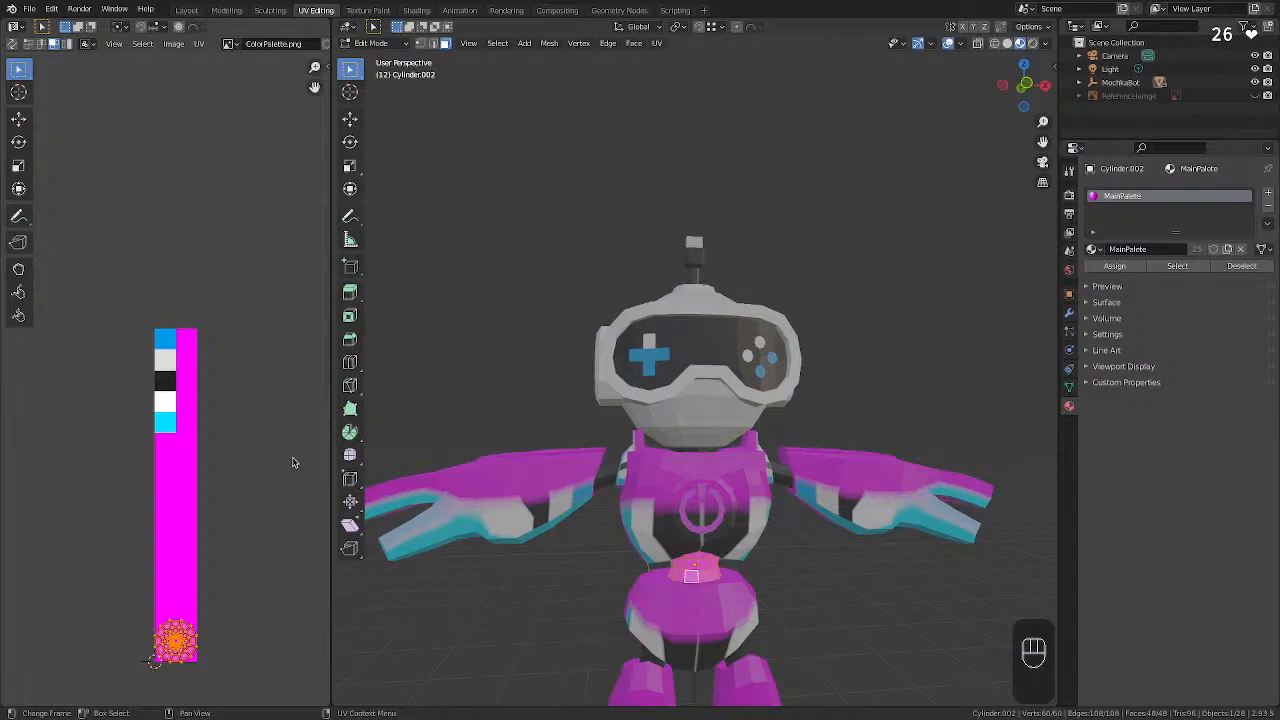
# Scale the waist connector's UVs to 0 and move them onto the black palette swatch, then deselect its faces.
pyautogui.press('s')
pyautogui.press('KP_0')
pyautogui.press('KP_Enter')
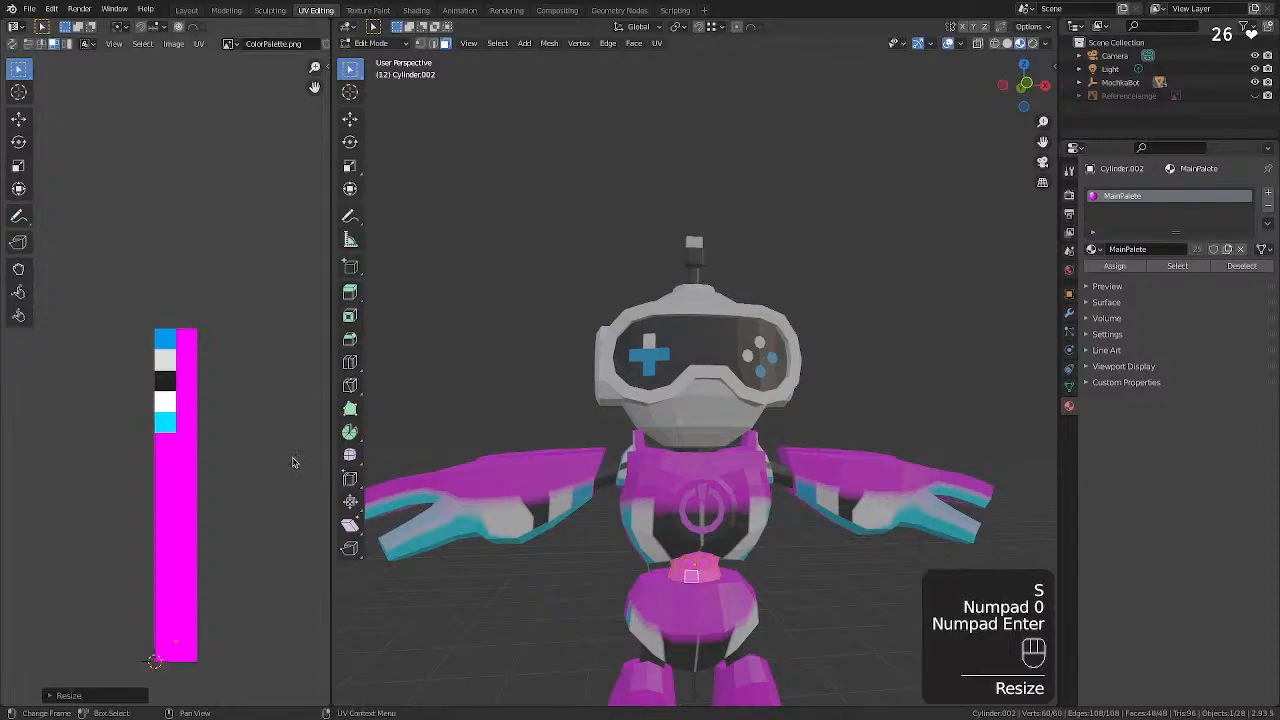
pyautogui.press('g')
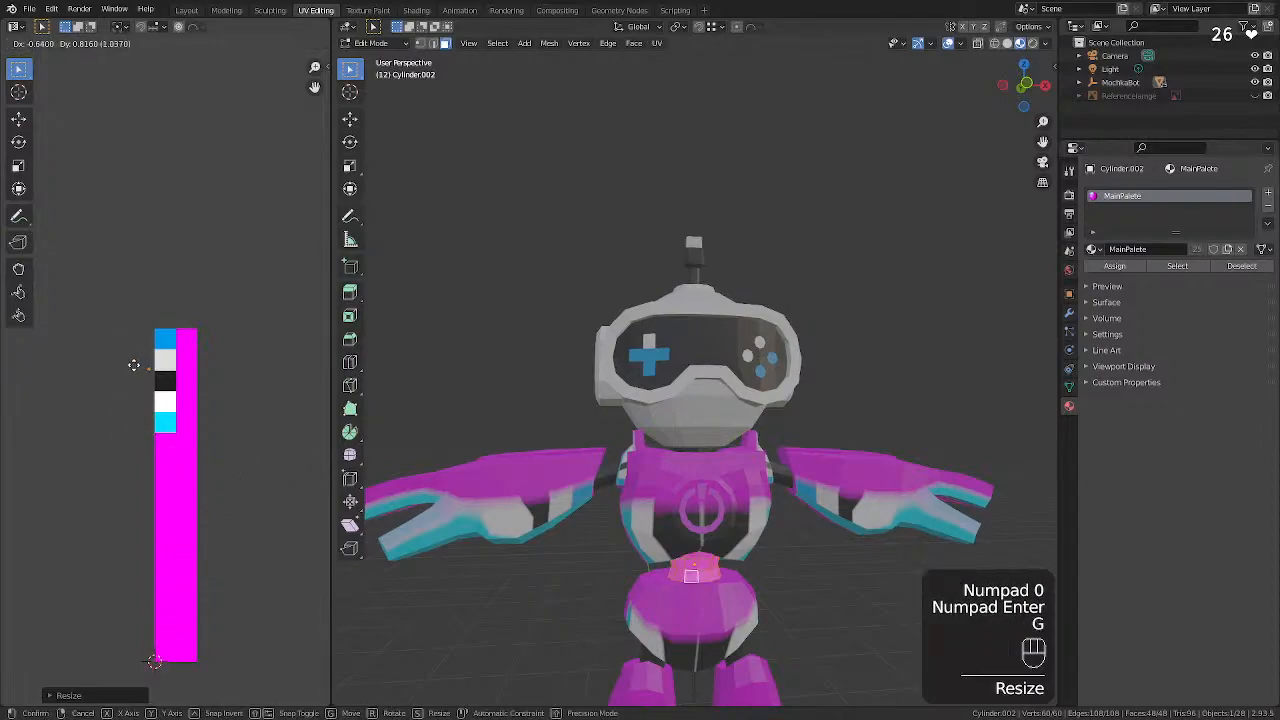
pyautogui.click(158, 378)
pyautogui.click(457, 358)
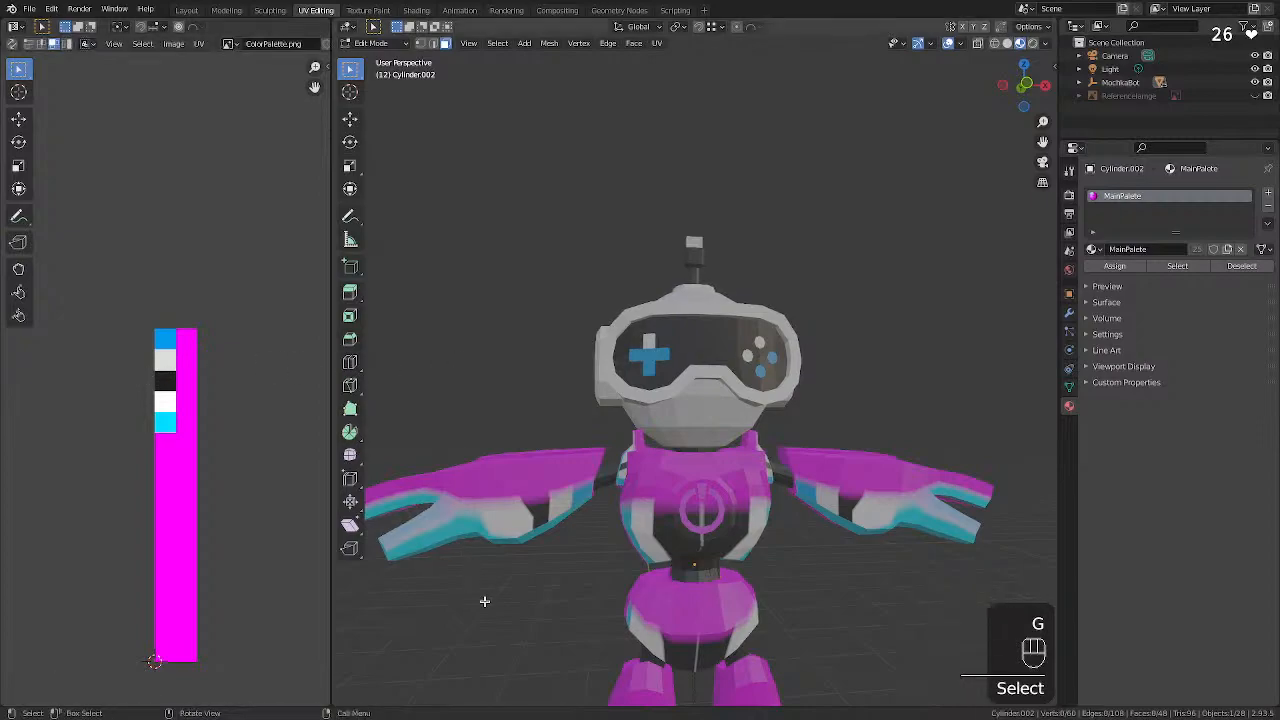
# Examine the robot's colouring around the head, torso, arms and waist from a slightly turned angle, and start the animation playback.
pyautogui.moveTo(486, 600); pyautogui.dragTo(521, 593)
pyautogui.moveTo(521, 593); pyautogui.dragTo(553, 537, button='middle')
pyautogui.scroll(-3, 534, 571)
pyautogui.scroll(3, 557, 543)
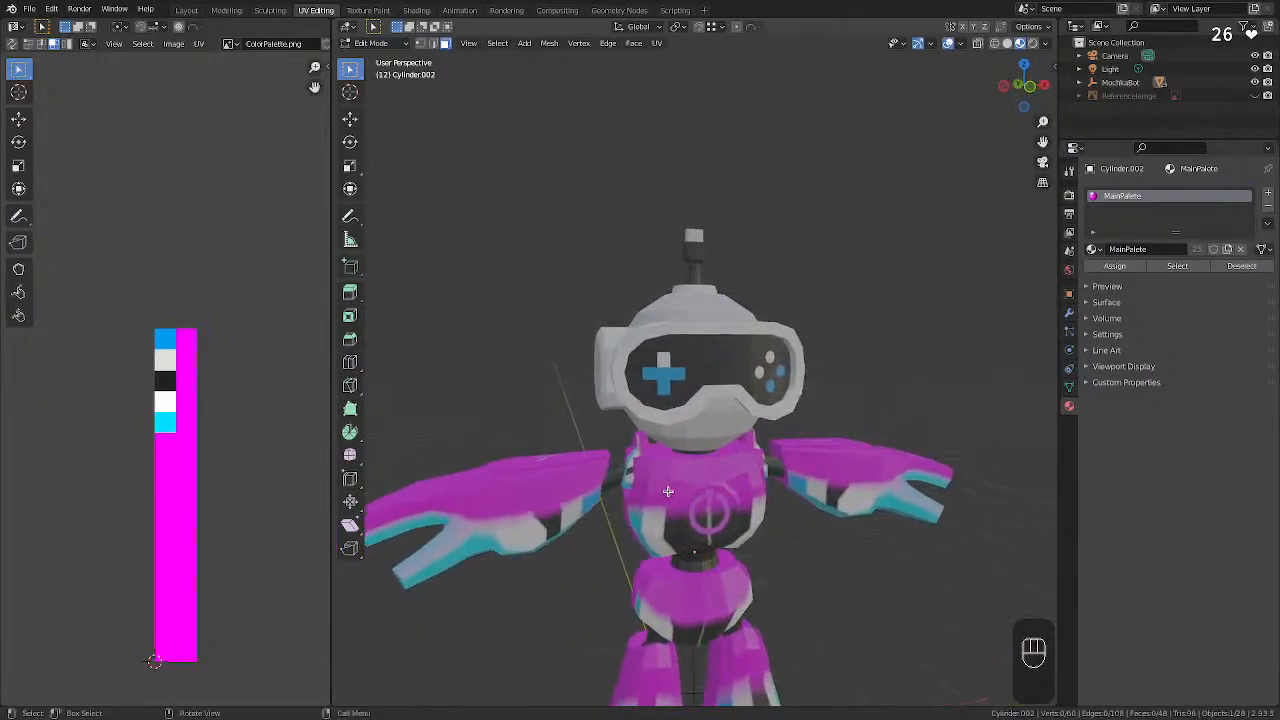
pyautogui.scroll(4, 700, 545)
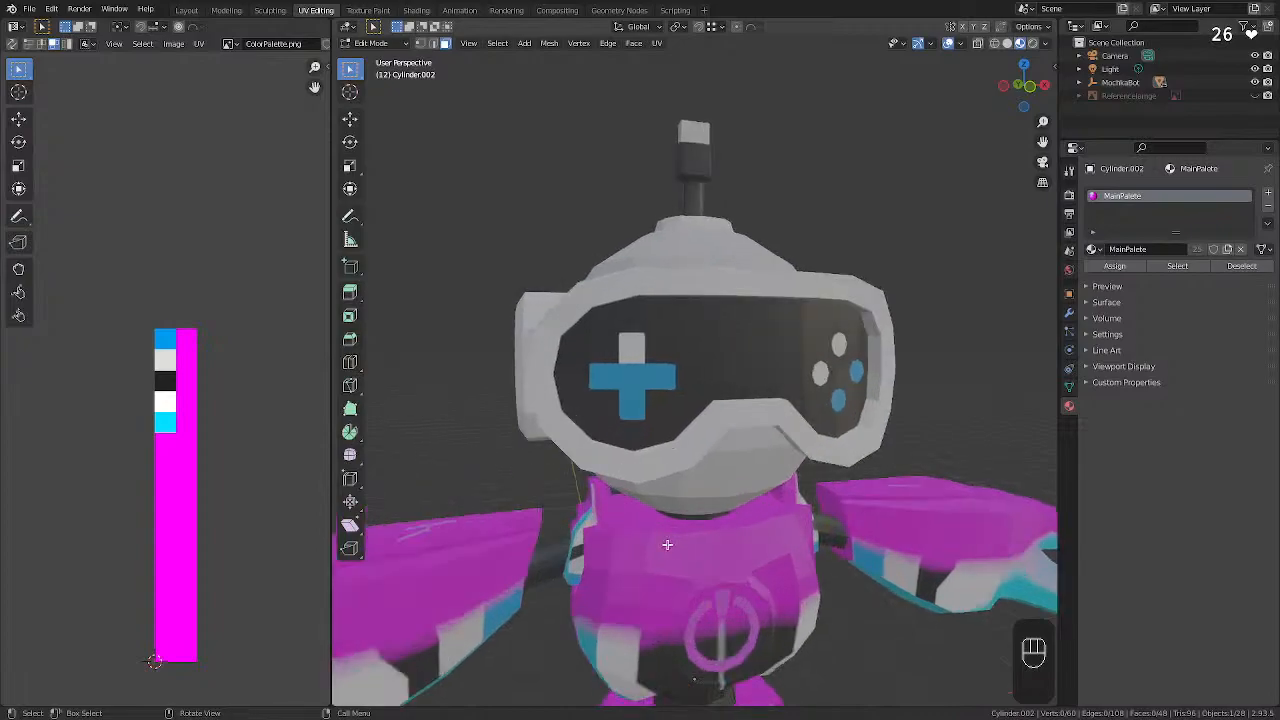
pyautogui.scroll(-4, 666, 538)
pyautogui.scroll(3, 652, 553)
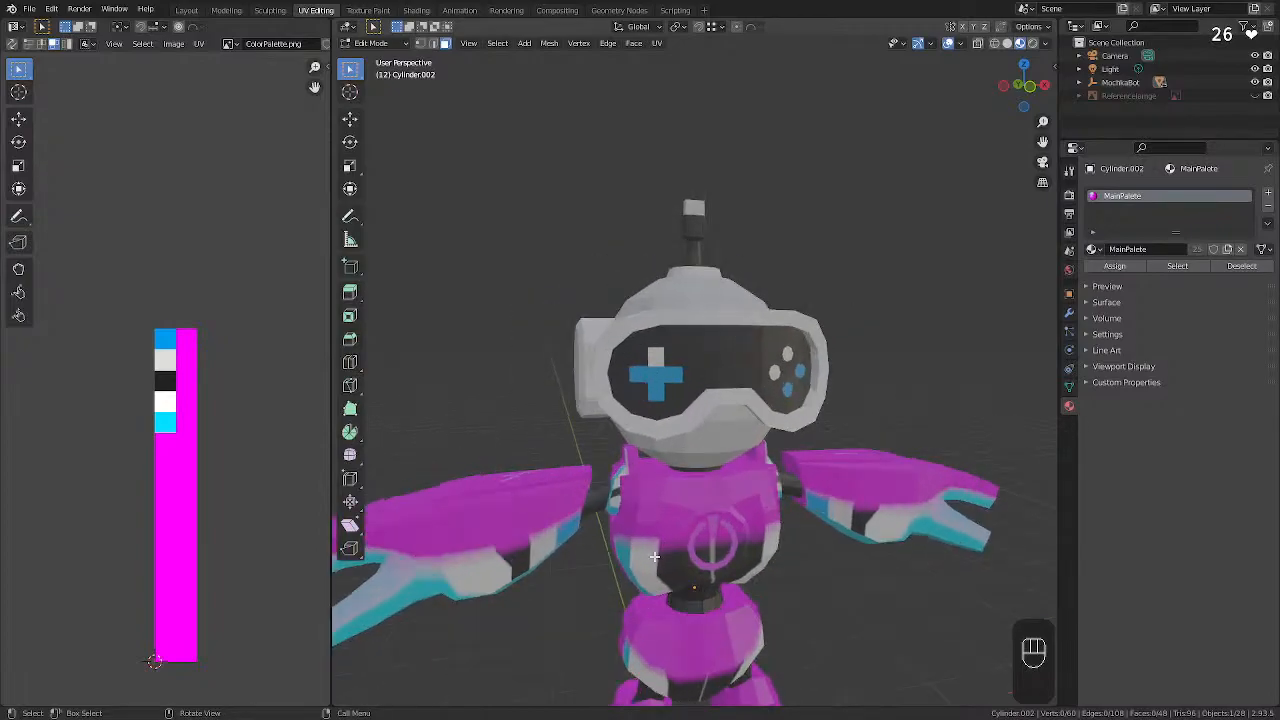
pyautogui.scroll(-2, 652, 553)
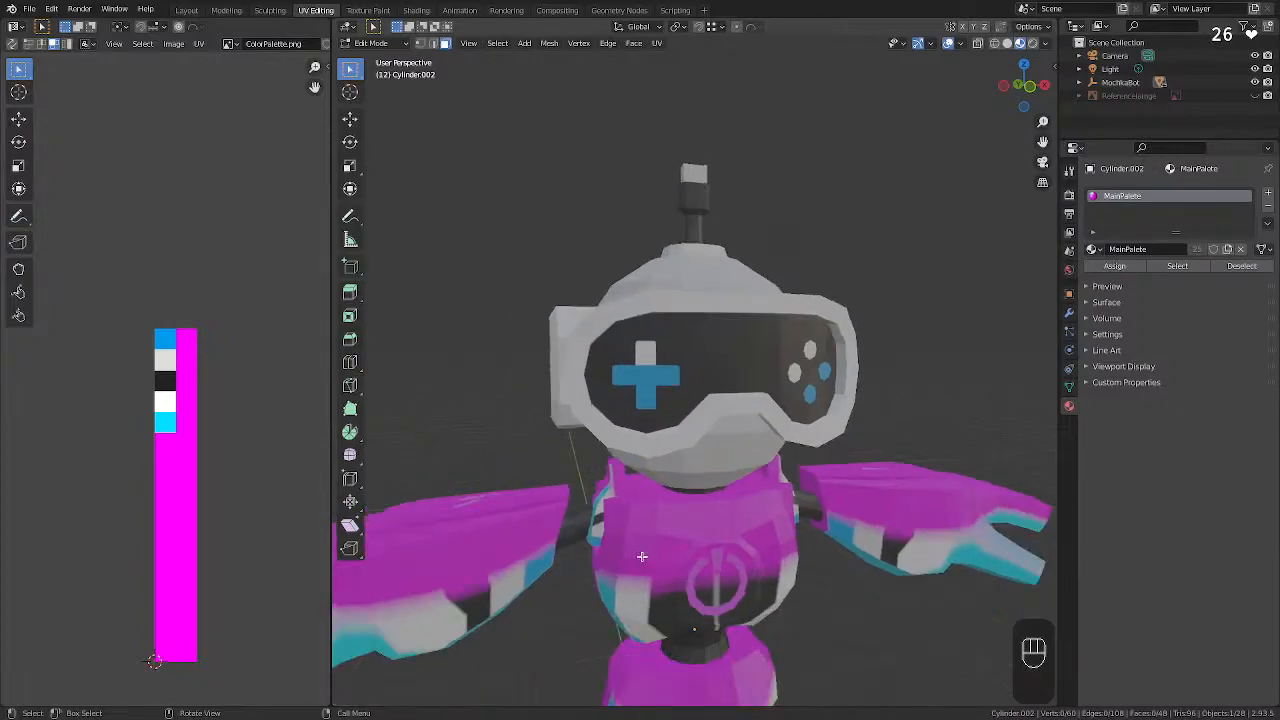
pyautogui.click(633, 545)
pyautogui.press('space')
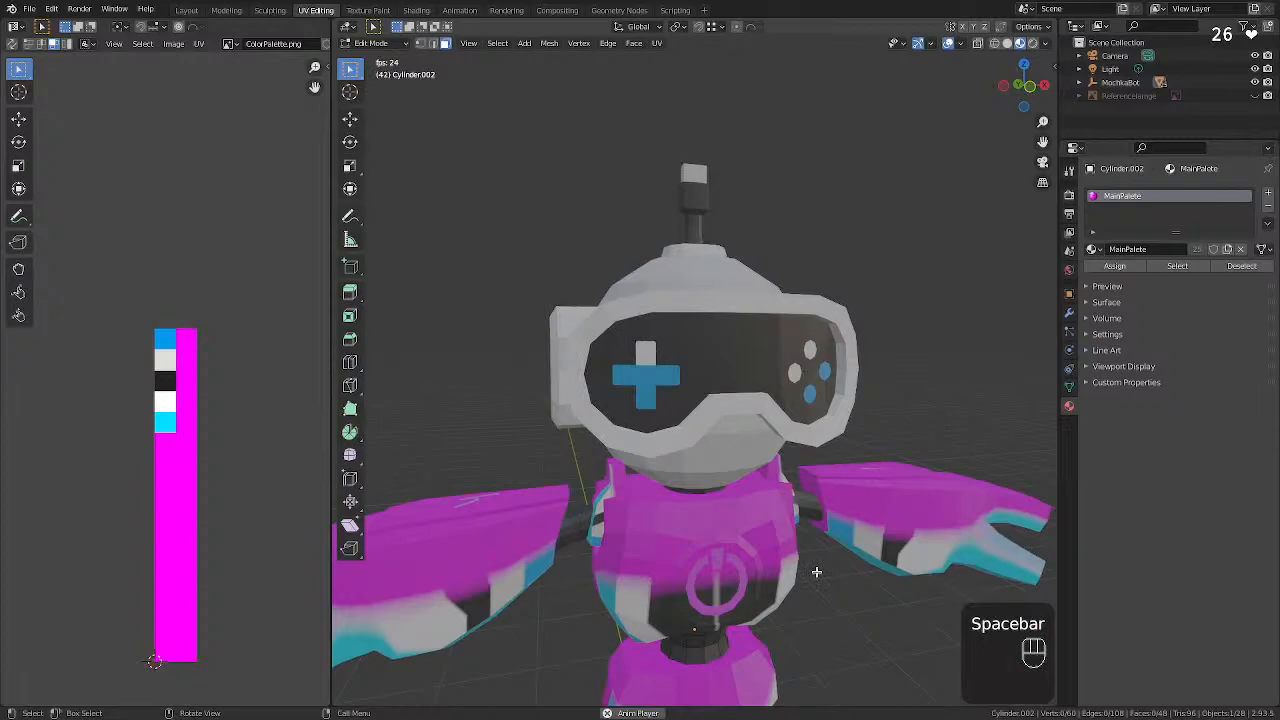
# Stop the animation playback, leave Edit Mode on the waist connector and select the robot's torso.
pyautogui.press('space')
pyautogui.keyDown('shift'); pyautogui.moveTo(826, 565); pyautogui.dragTo(738, 401, button='middle'); pyautogui.keyUp('shift')
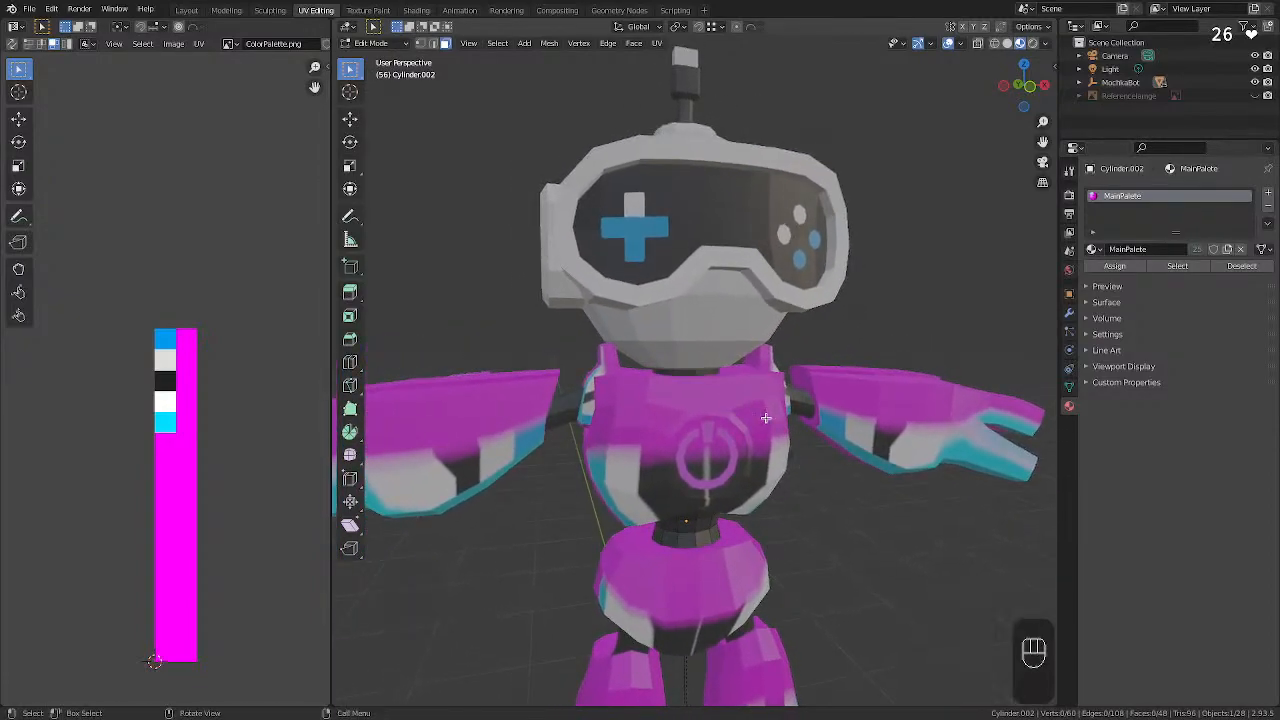
pyautogui.press('Tab')
pyautogui.click(770, 435)
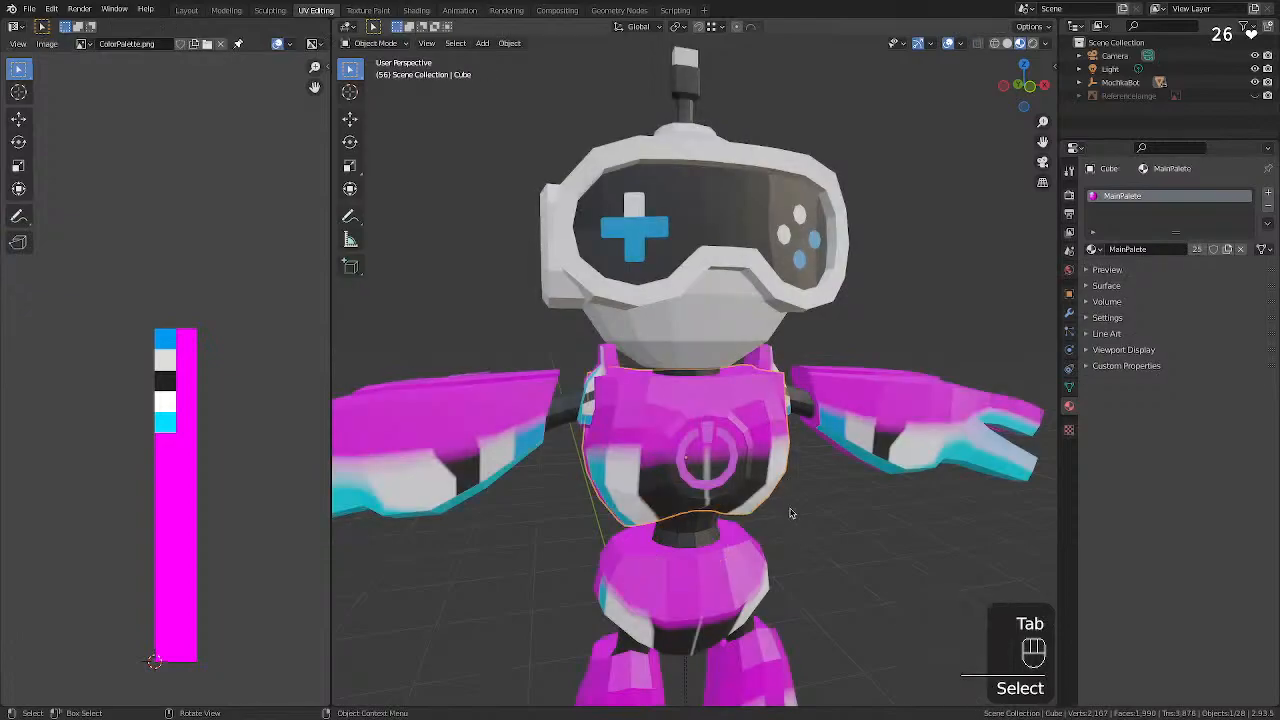
# Select the chest power symbol and the R and L letters on the arms together, and enter Edit Mode with all their faces selected.
pyautogui.moveTo(776, 505); pyautogui.dragTo(465, 450, button='middle')
pyautogui.click(722, 480)
pyautogui.keyDown('shift'); pyautogui.click(468, 445); pyautogui.keyUp('shift')
pyautogui.click(478, 444)
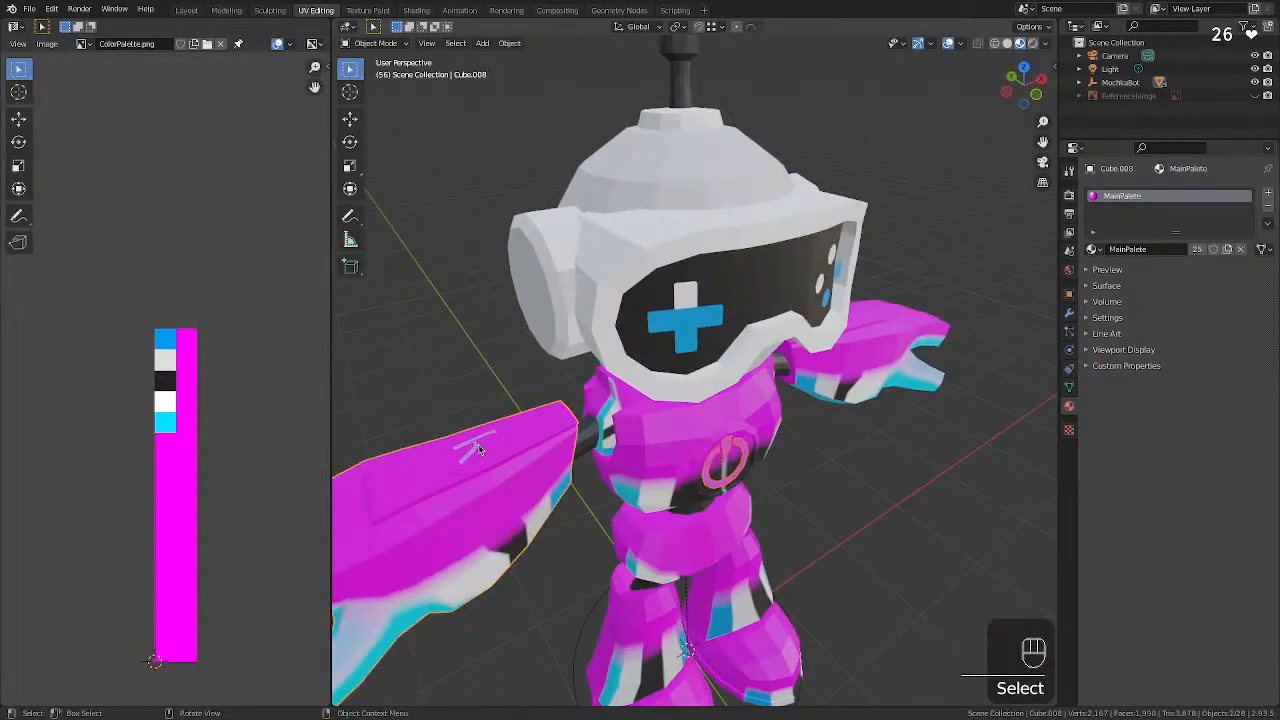
pyautogui.keyDown('shift'); pyautogui.click(722, 480); pyautogui.keyUp('shift')
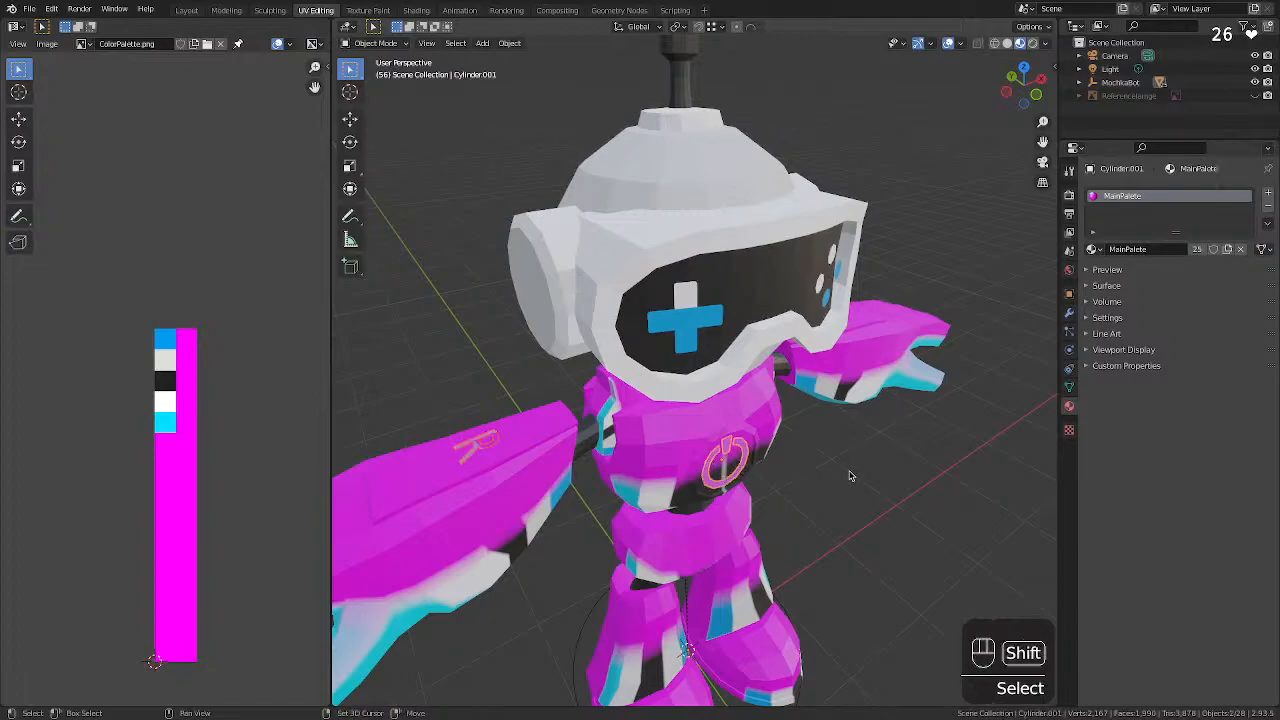
pyautogui.moveTo(722, 480); pyautogui.dragTo(893, 428, button='middle')
pyautogui.keyDown('shift'); pyautogui.click(884, 431); pyautogui.keyUp('shift')
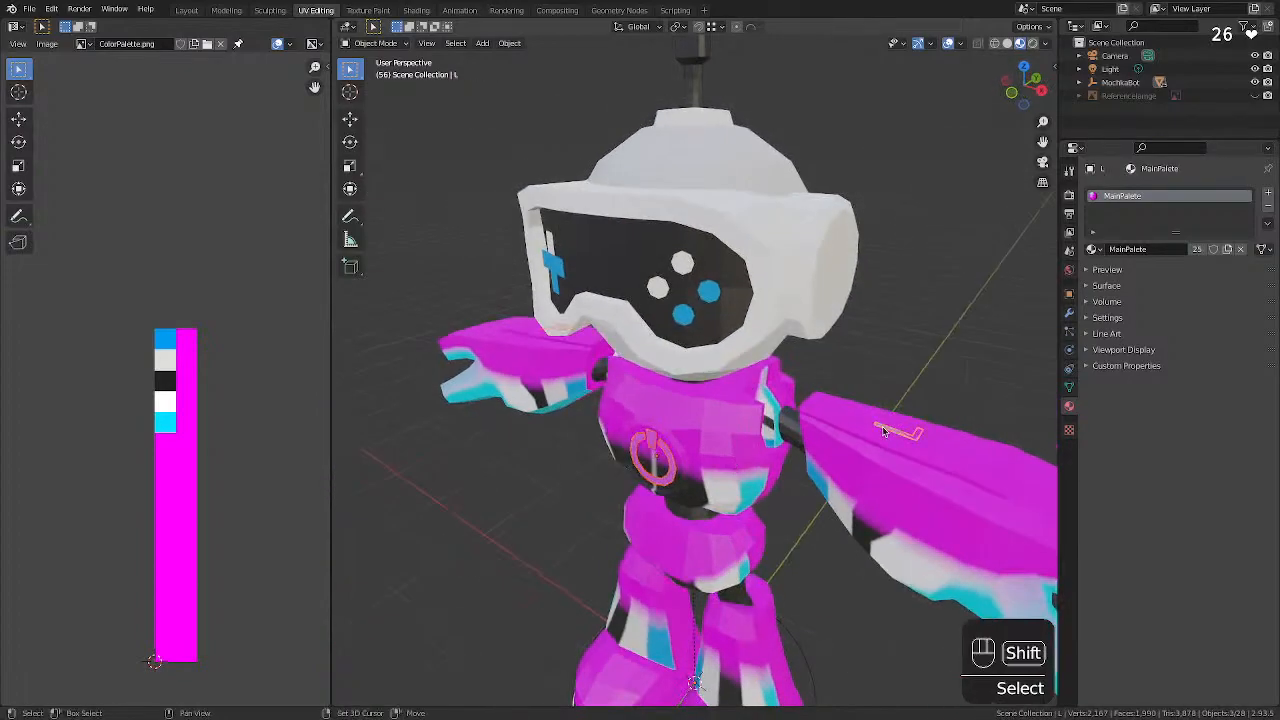
pyautogui.moveTo(622, 428); pyautogui.dragTo(724, 421, button='middle')
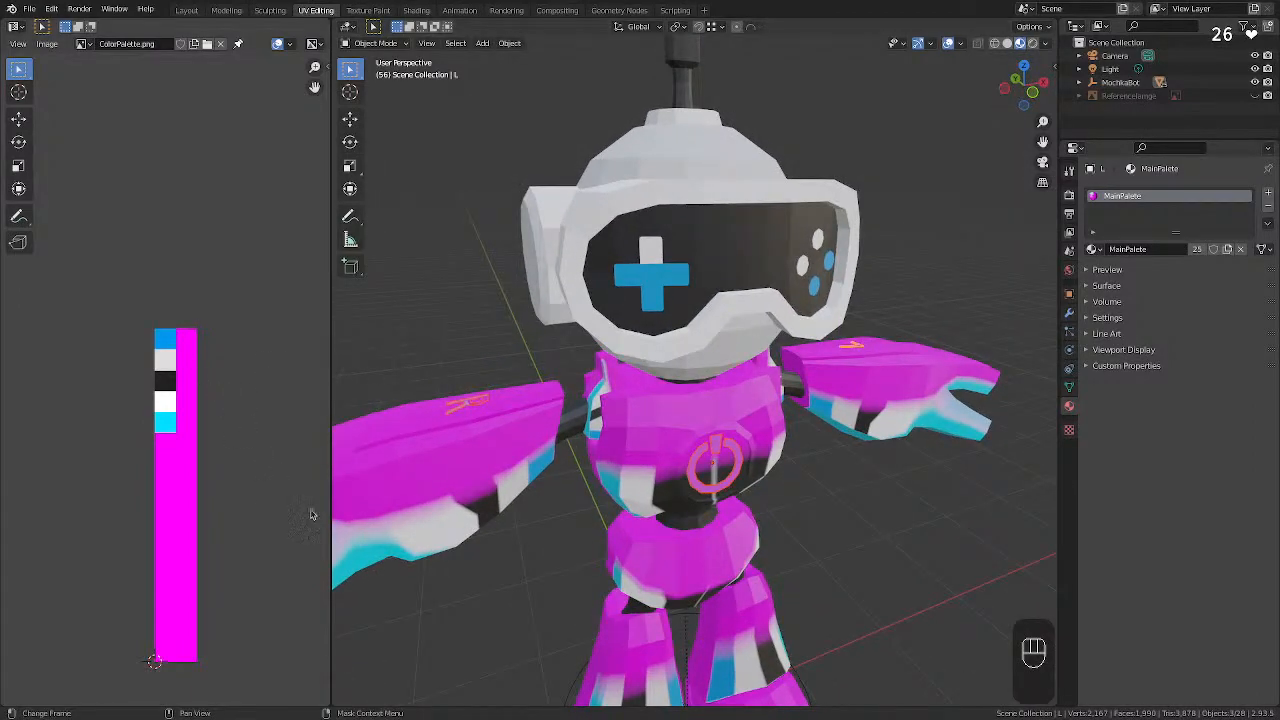
pyautogui.moveTo(602, 436); pyautogui.dragTo(566, 418, button='middle')
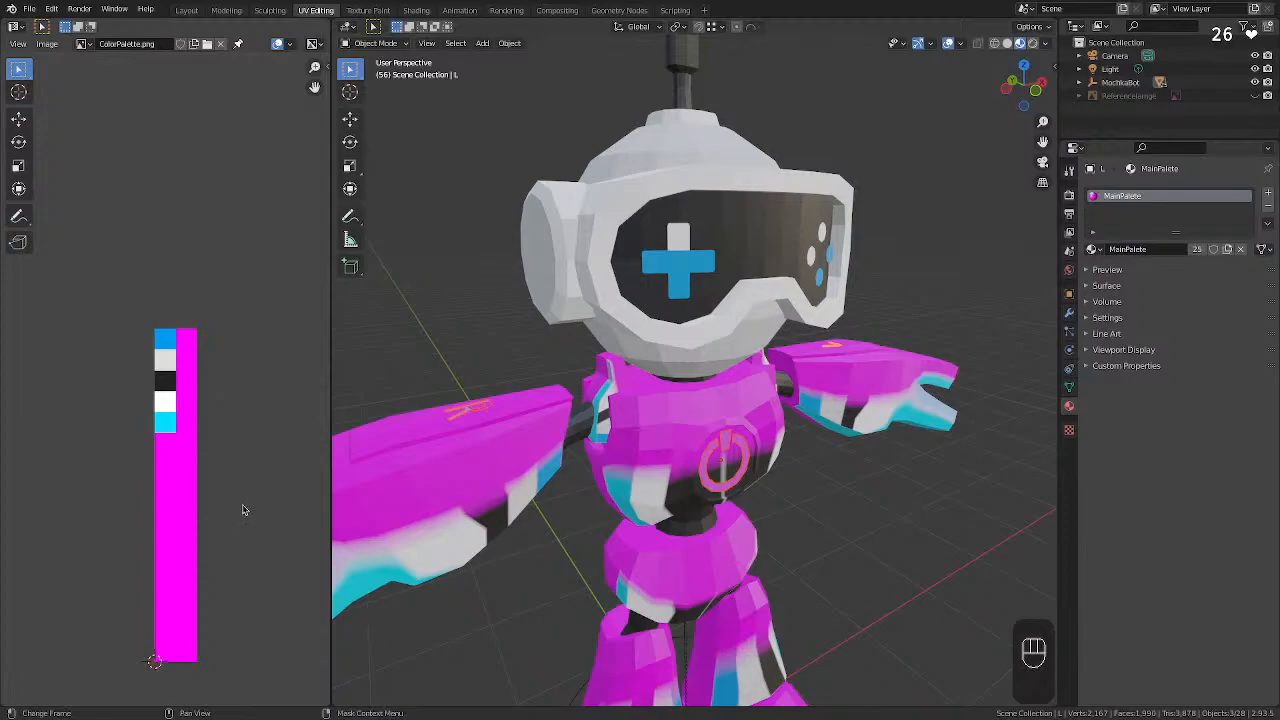
pyautogui.press('Tab')
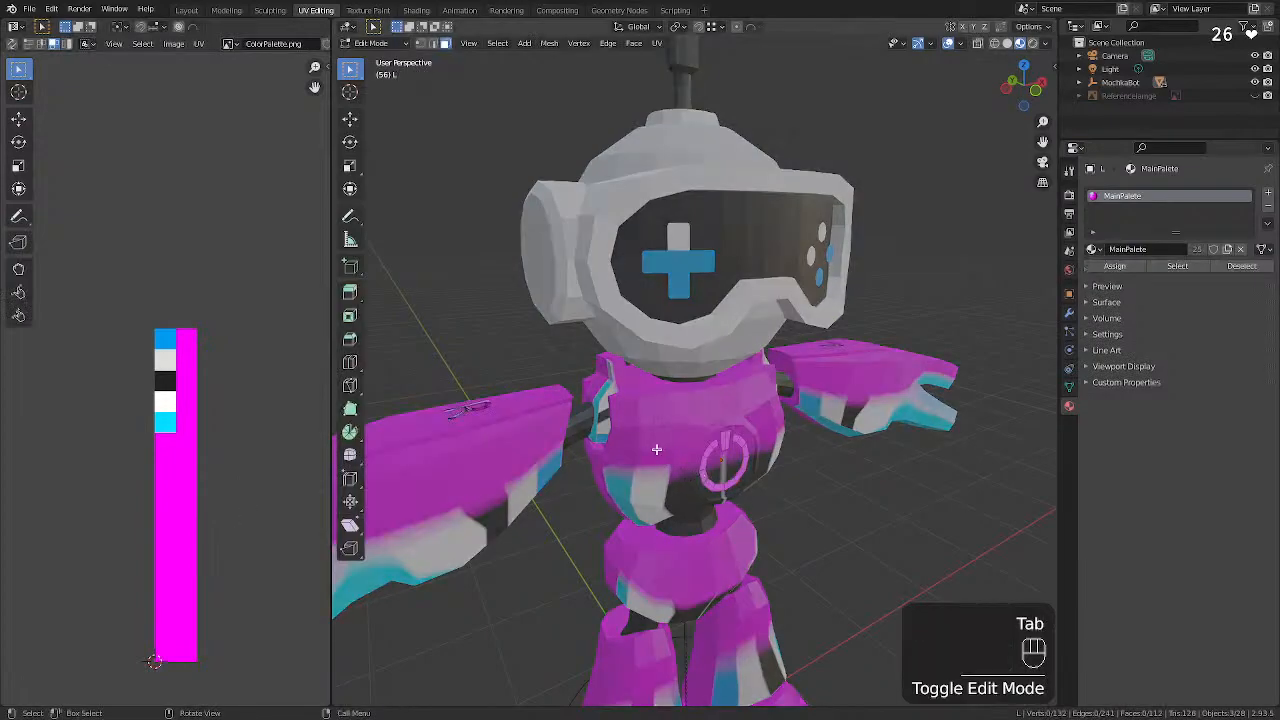
pyautogui.press('a')
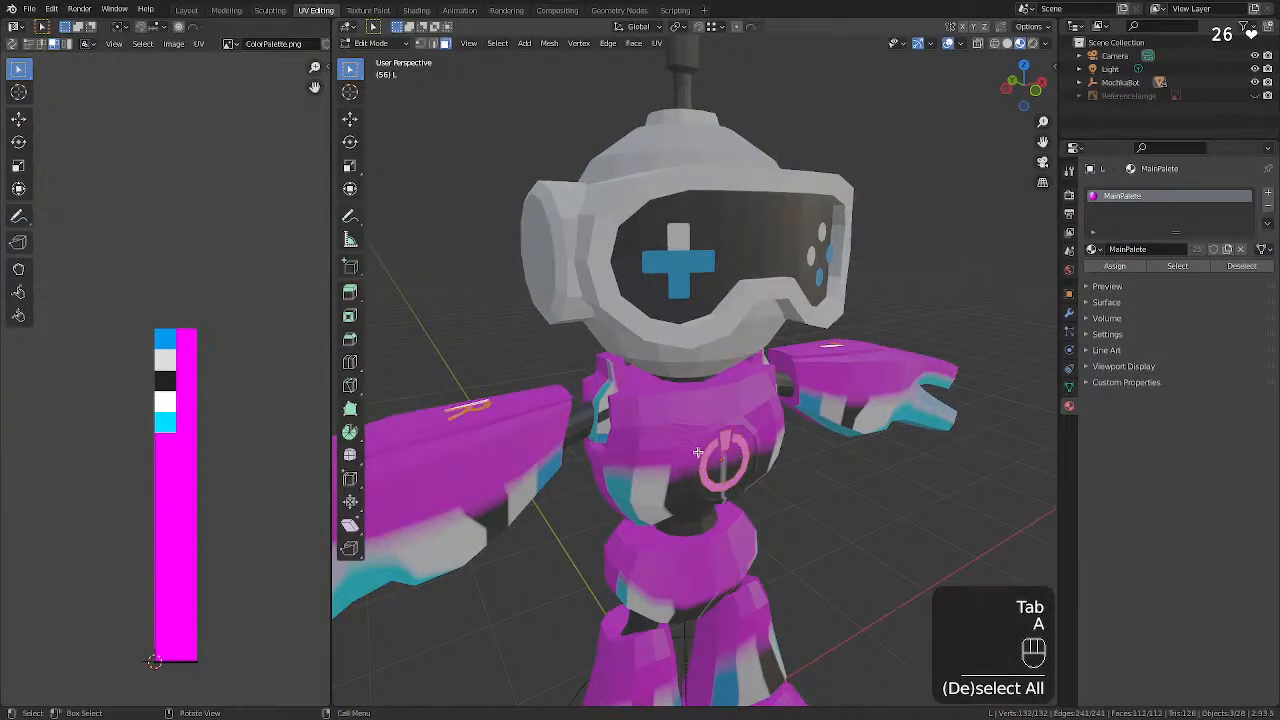
# Try to scale the symbols' existing UVs to 0 and move them onto the uppermost blue palette swatch.
pyautogui.click(275, 465)
pyautogui.press('a')
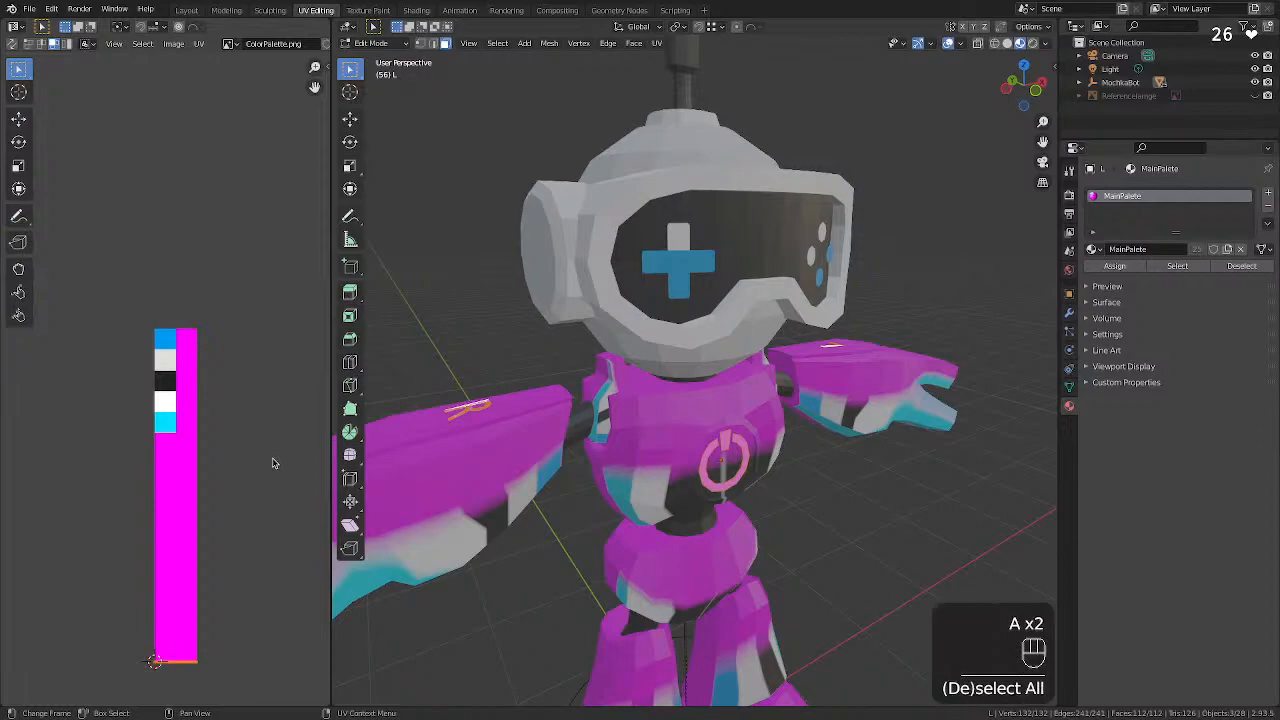
pyautogui.press('s')
pyautogui.press('KP_0')
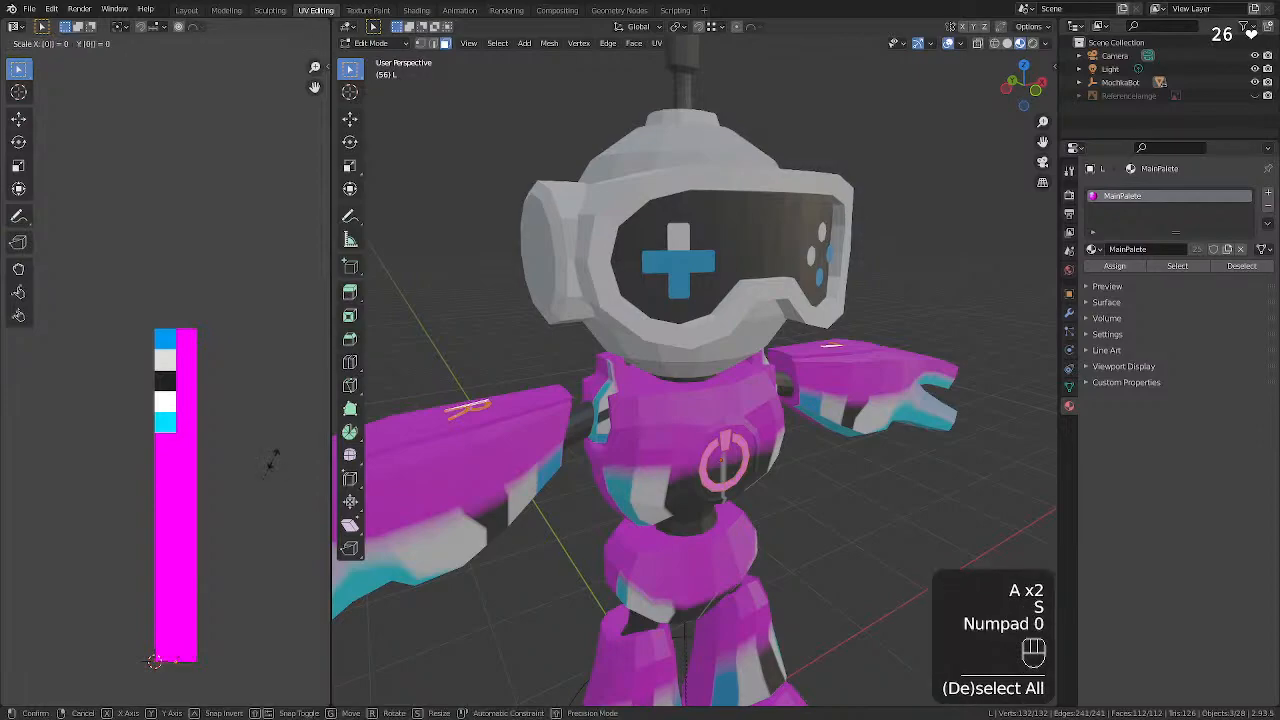
pyautogui.press('KP_Enter')
pyautogui.press('g')
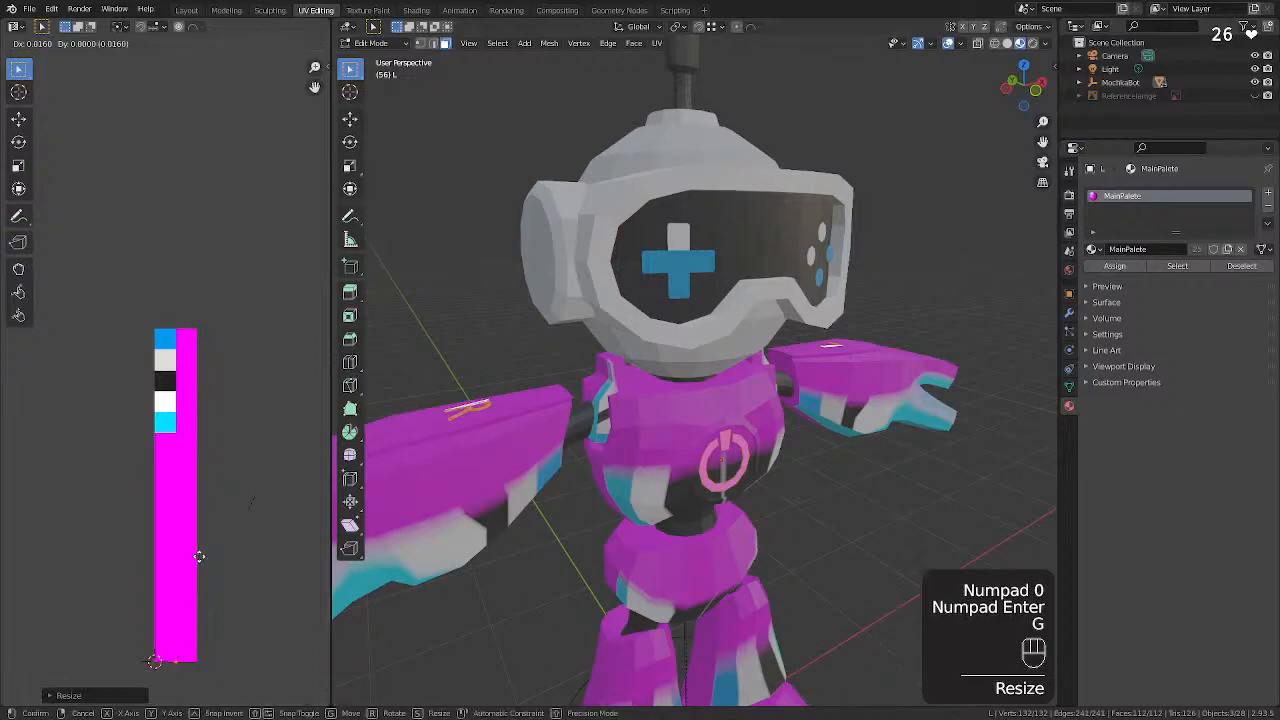
pyautogui.click(191, 232)
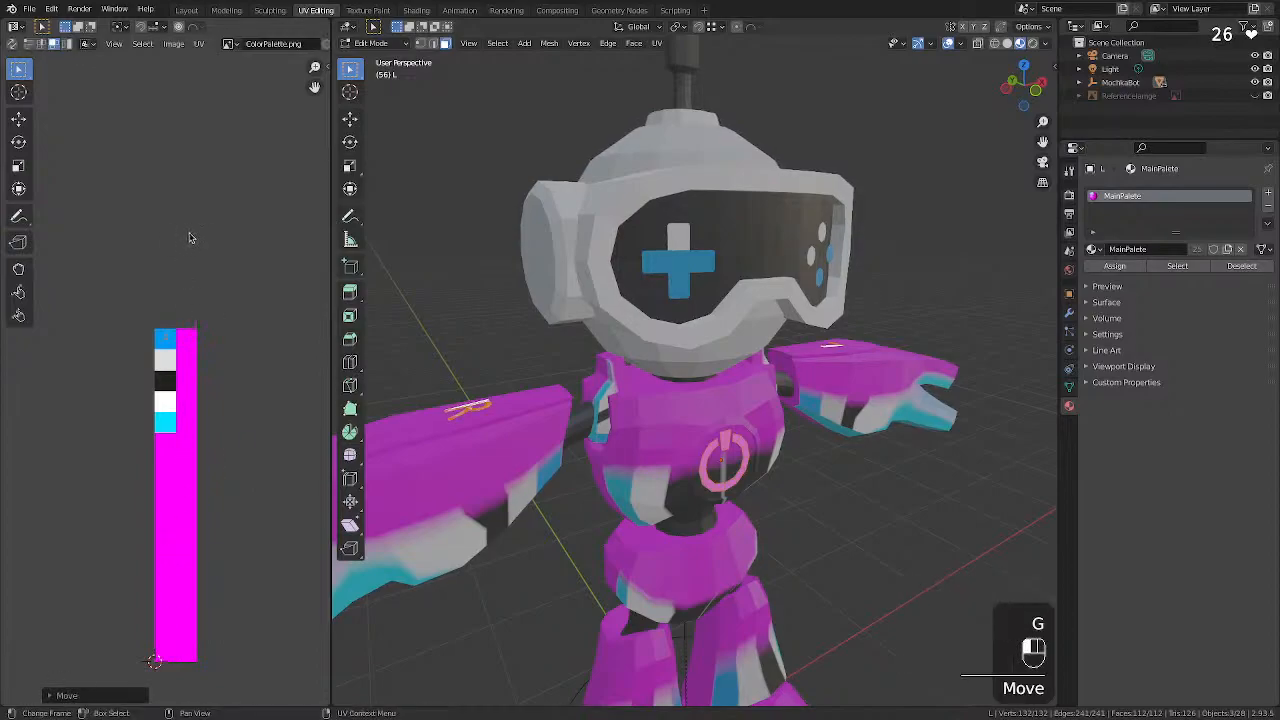
# Unwrap the faces of the power symbol and the R and L letters, and select all their new UVs.
pyautogui.moveTo(828, 447); pyautogui.dragTo(800, 450, button='middle')
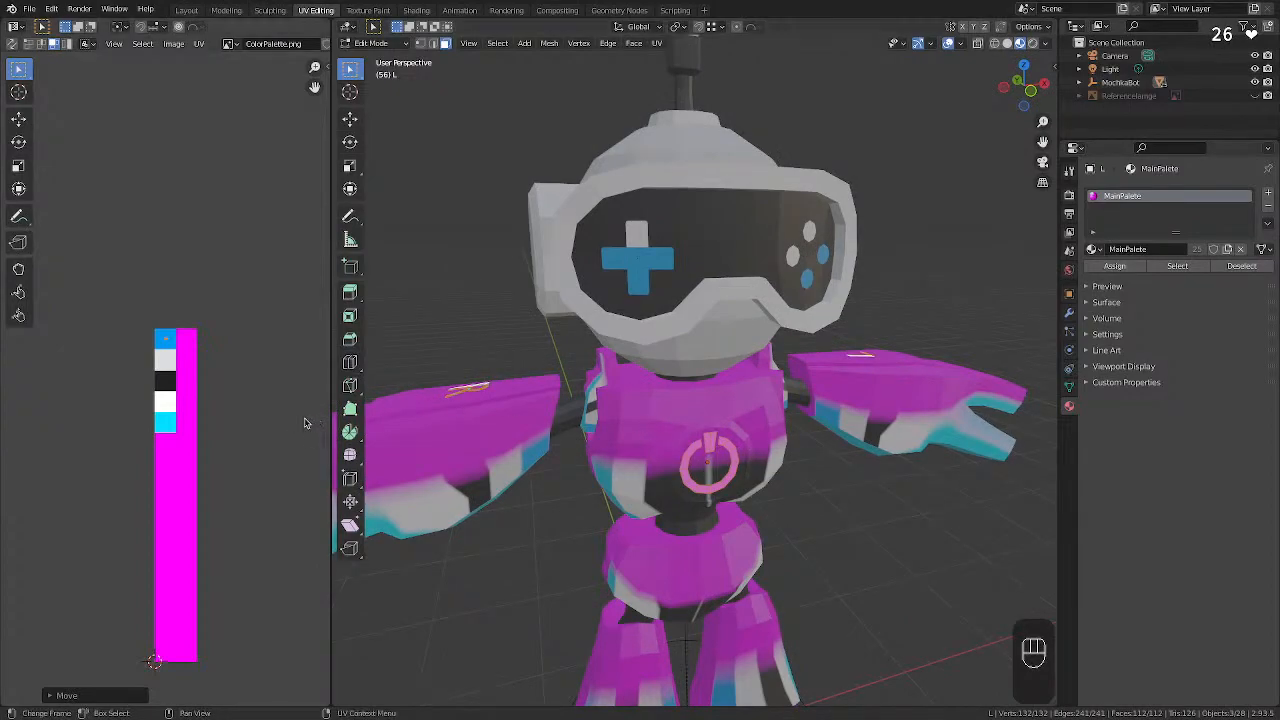
pyautogui.press('u')
pyautogui.click(726, 445)
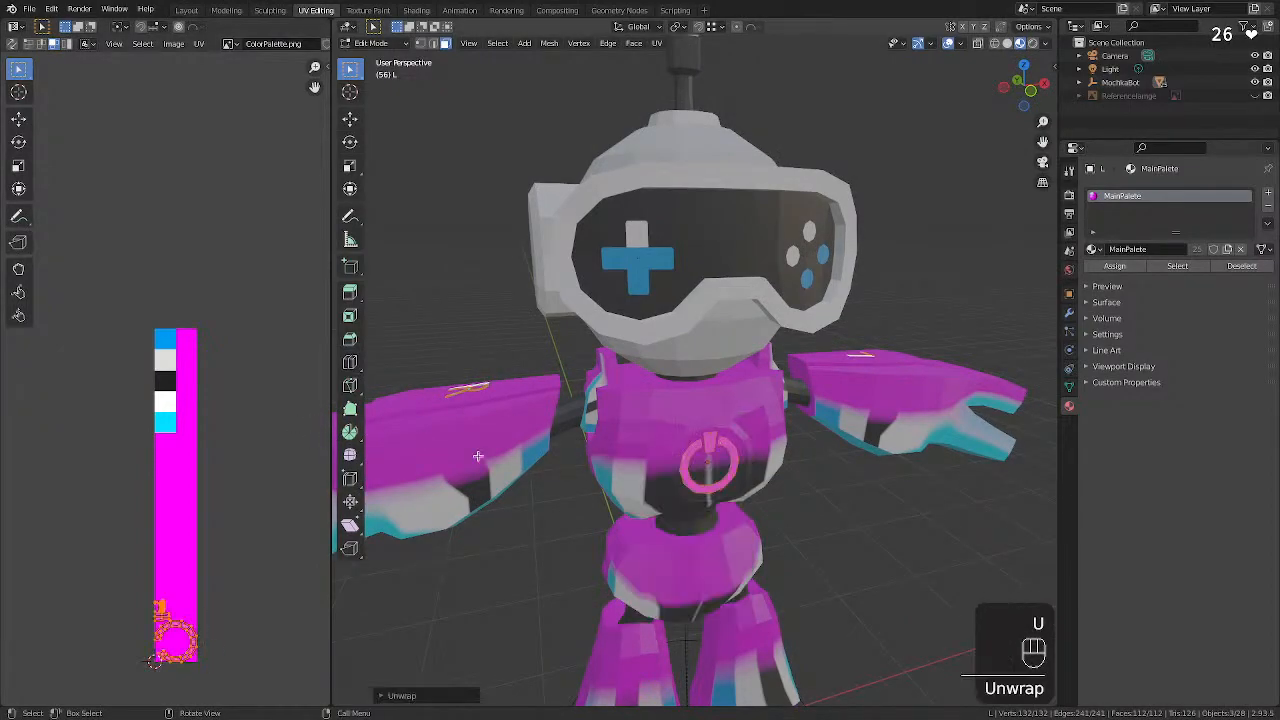
pyautogui.moveTo(257, 561); pyautogui.dragTo(108, 704)
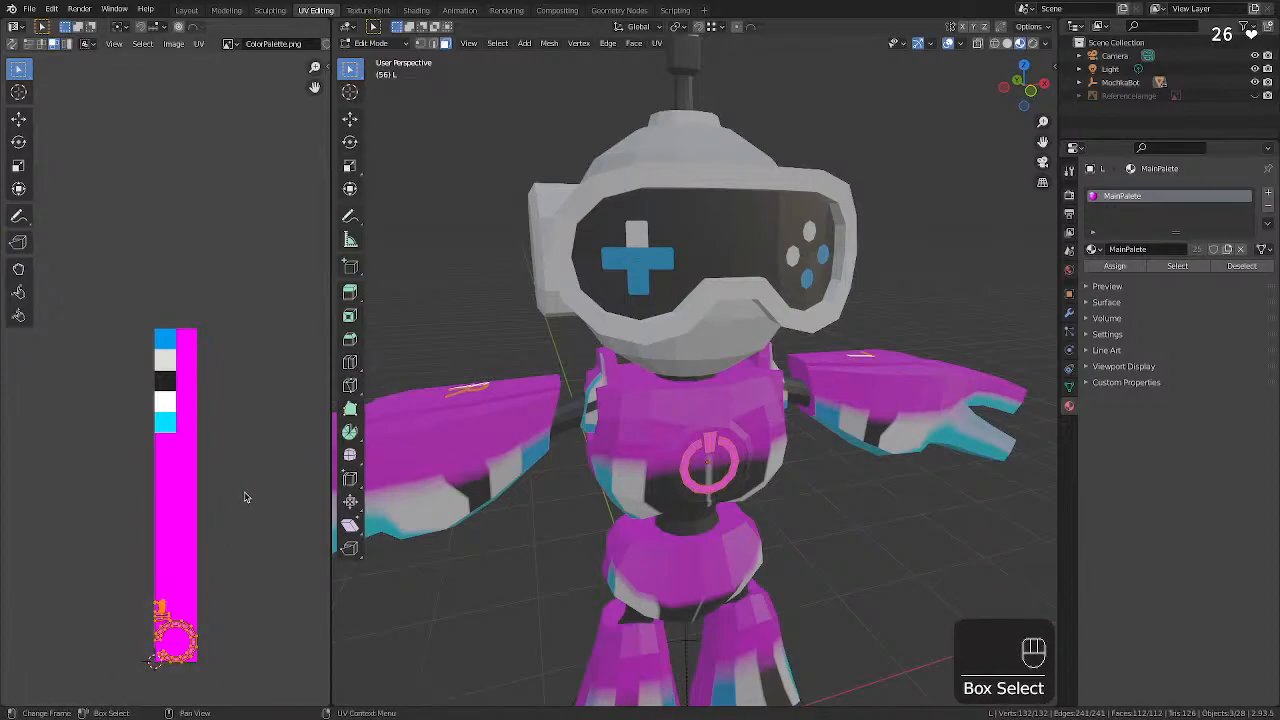
# Scale the unwrapped UVs of the three symbols to 0 and move them onto the uppermost blue palette swatch.
pyautogui.press('s')
pyautogui.press('KP_0')
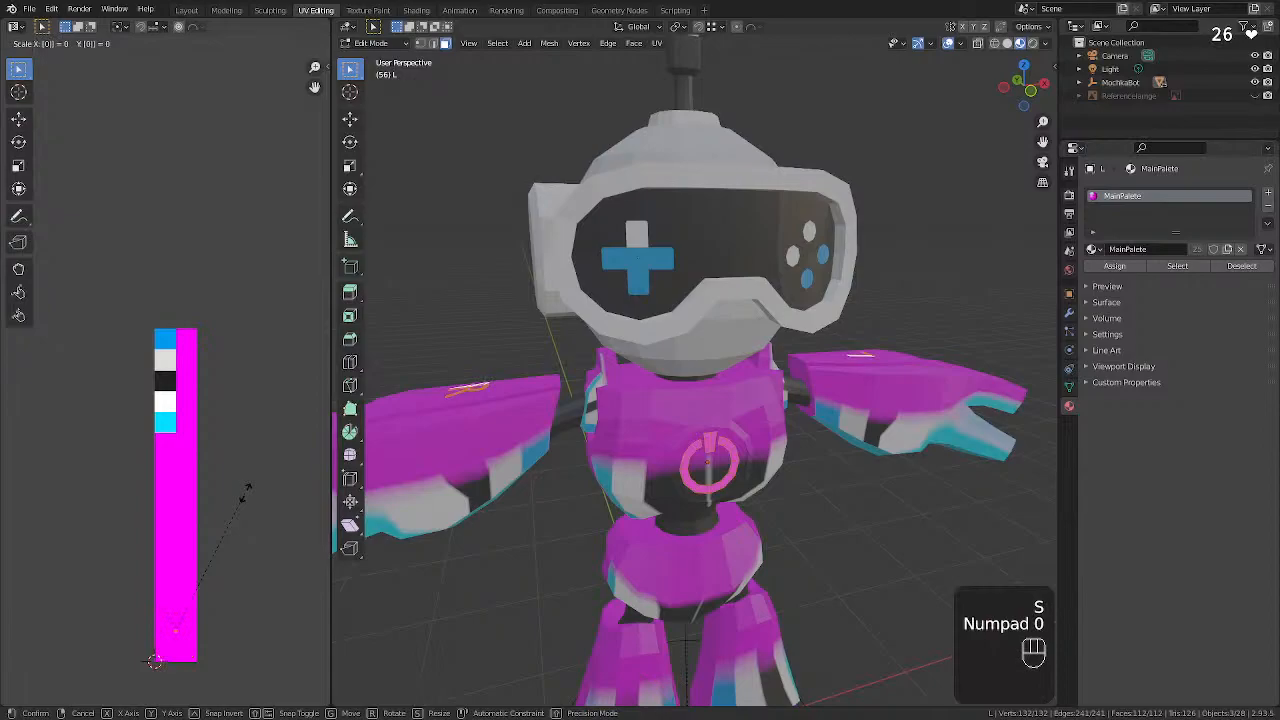
pyautogui.press('KP_Enter')
pyautogui.press('g')
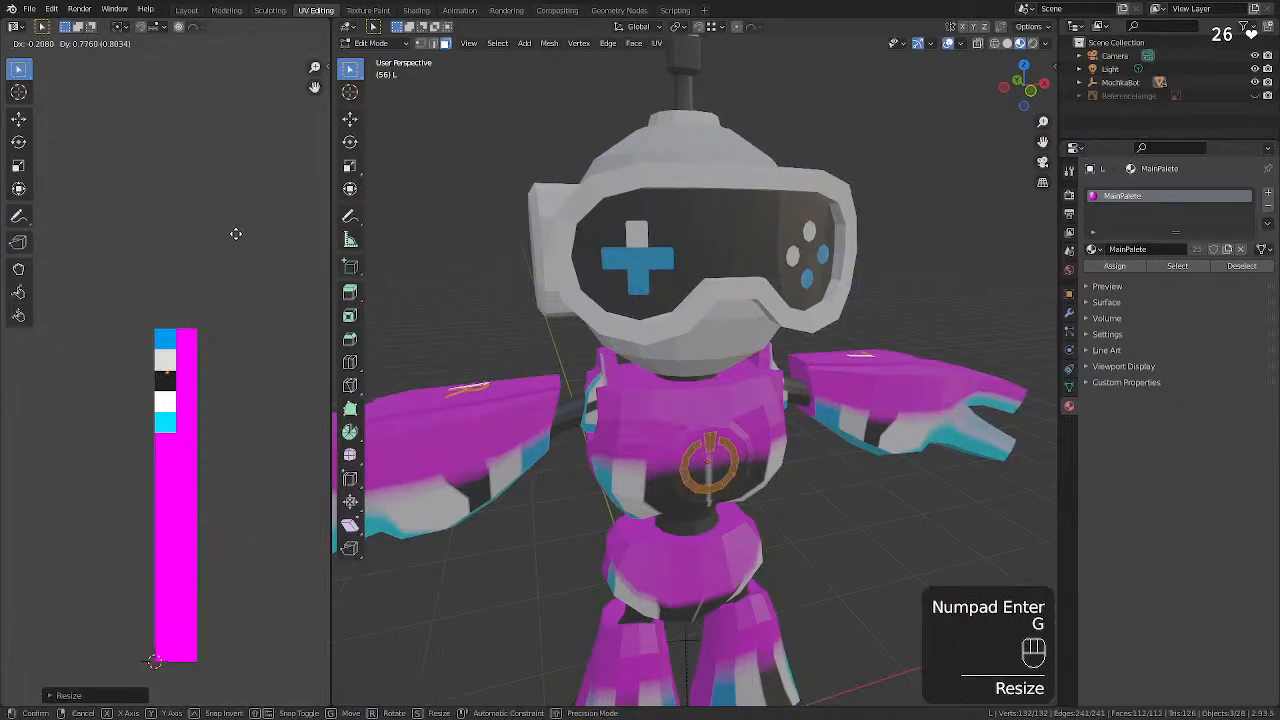
pyautogui.click(233, 198)
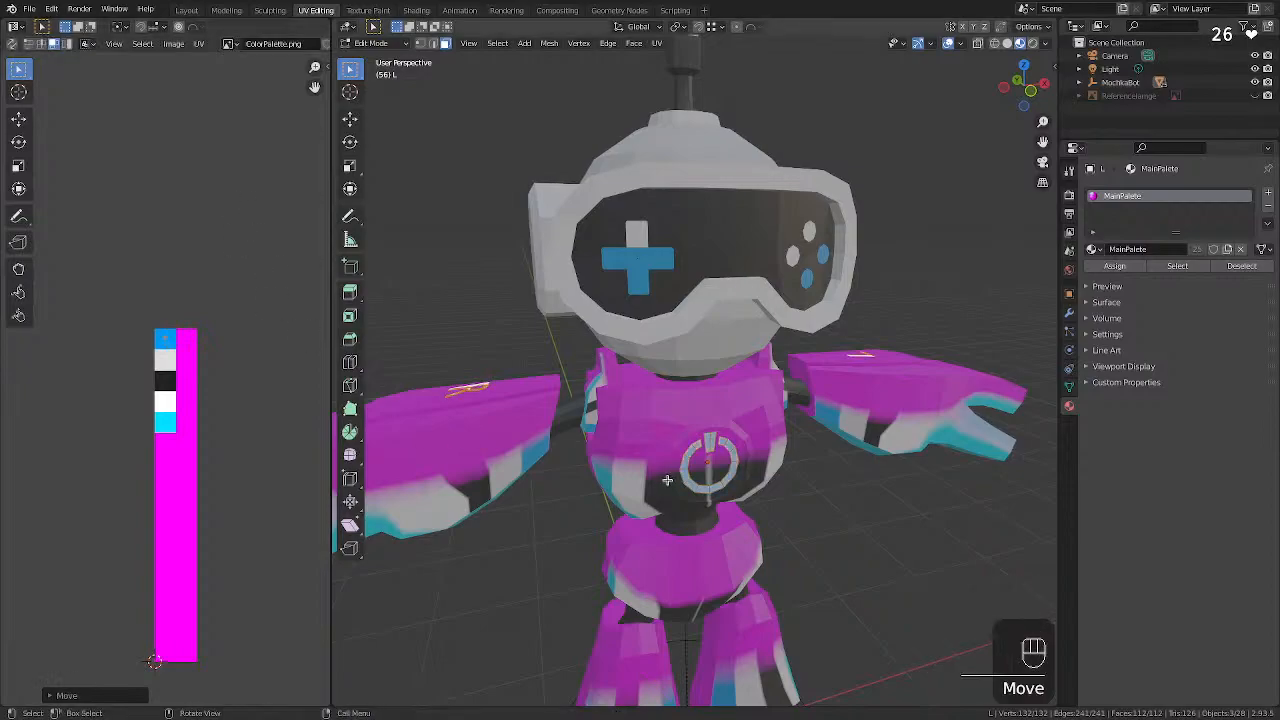
# Deselect the symbols' faces, return to Object Mode and clear the object selection.
pyautogui.moveTo(523, 560); pyautogui.dragTo(415, 502, button='middle')
pyautogui.moveTo(573, 514); pyautogui.dragTo(581, 570, button='middle')
pyautogui.scroll(-4, 604, 590)
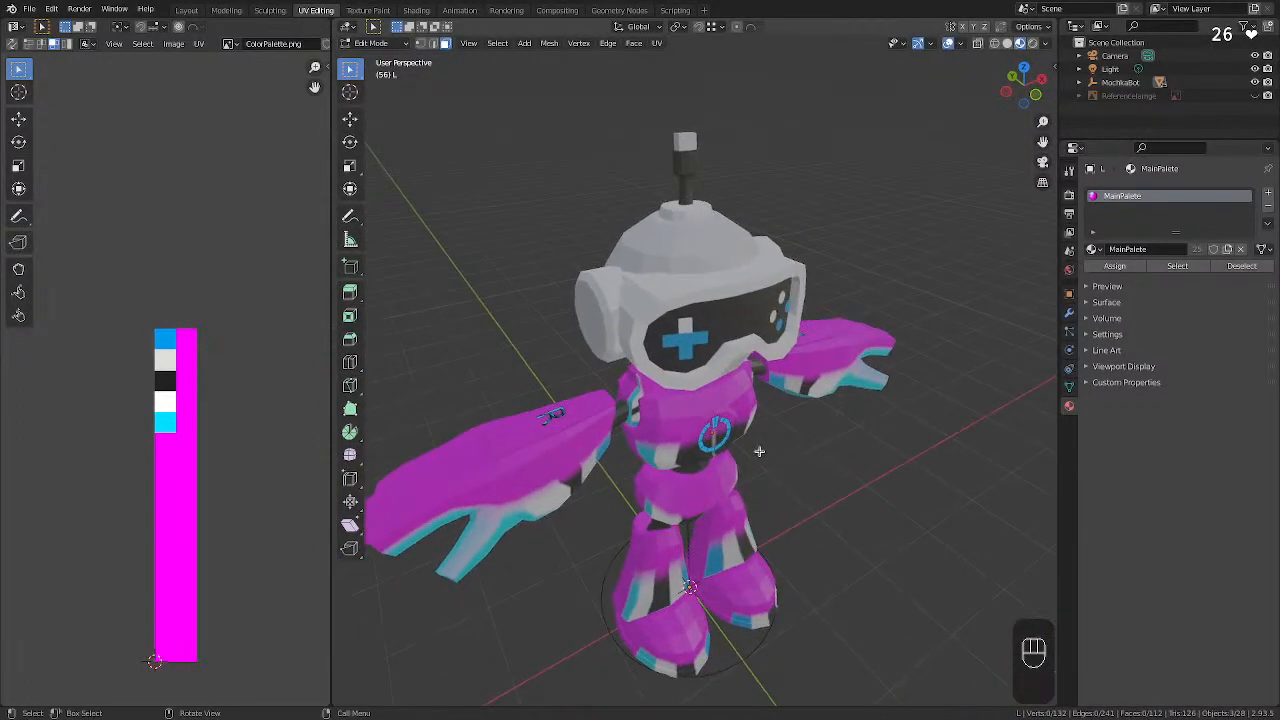
pyautogui.press('Tab')
pyautogui.moveTo(759, 428)
pyautogui.mouseDown(button='middle')
pyautogui.moveTo(700, 404)
pyautogui.moveTo(766, 430)
pyautogui.mouseUp(button='middle')
pyautogui.click(821, 480)
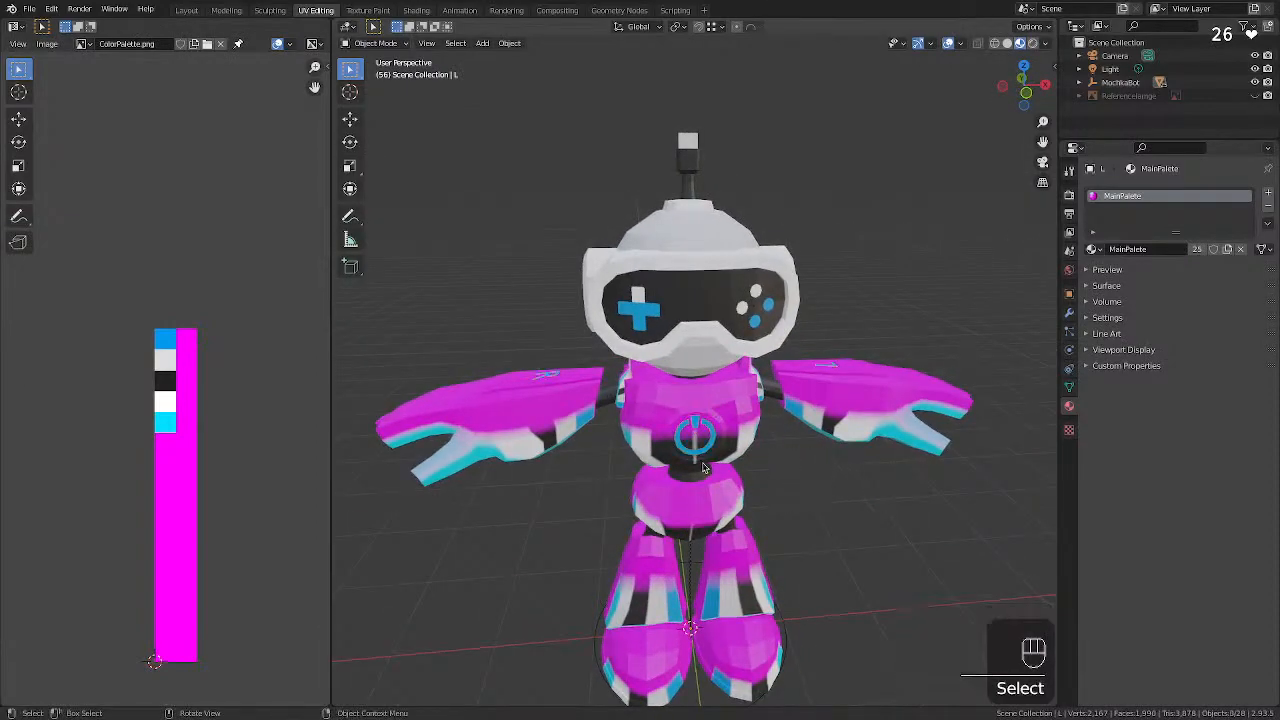
# Enter Edit Mode on the torso and select all its faces and their UVs.
pyautogui.moveTo(703, 467); pyautogui.dragTo(660, 418, button='middle')
pyautogui.click(660, 417)
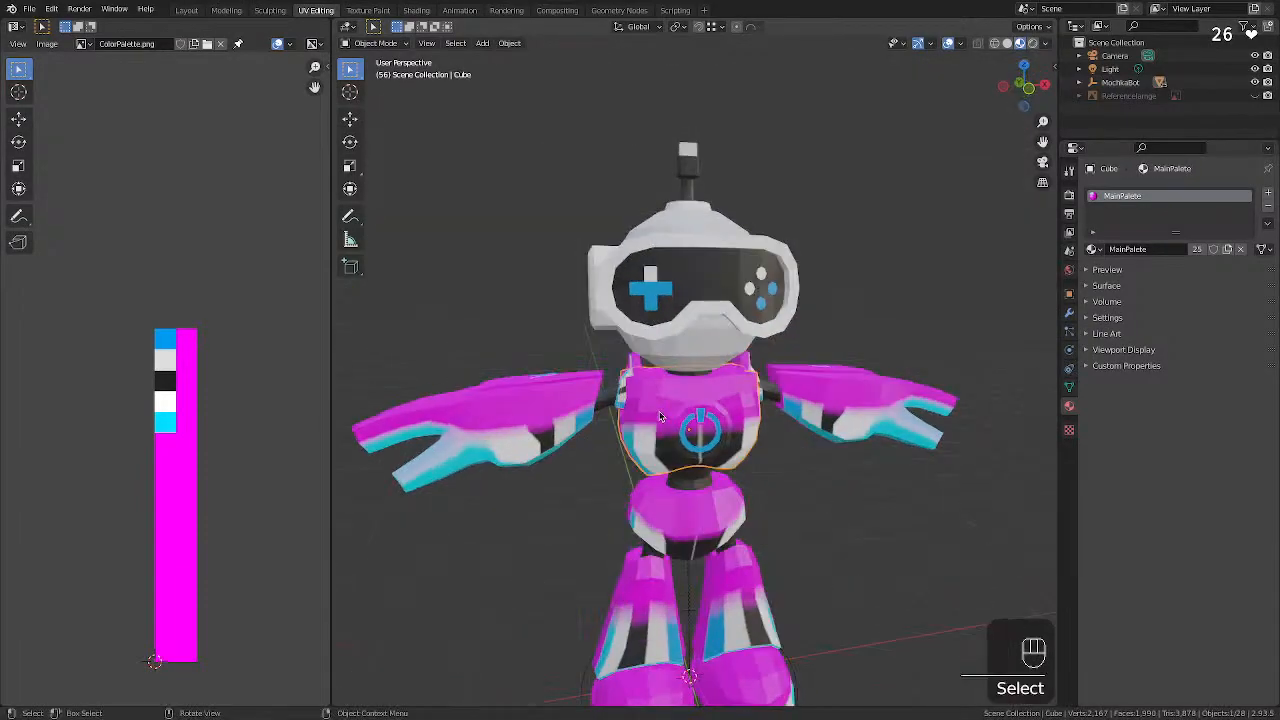
pyautogui.press('Tab')
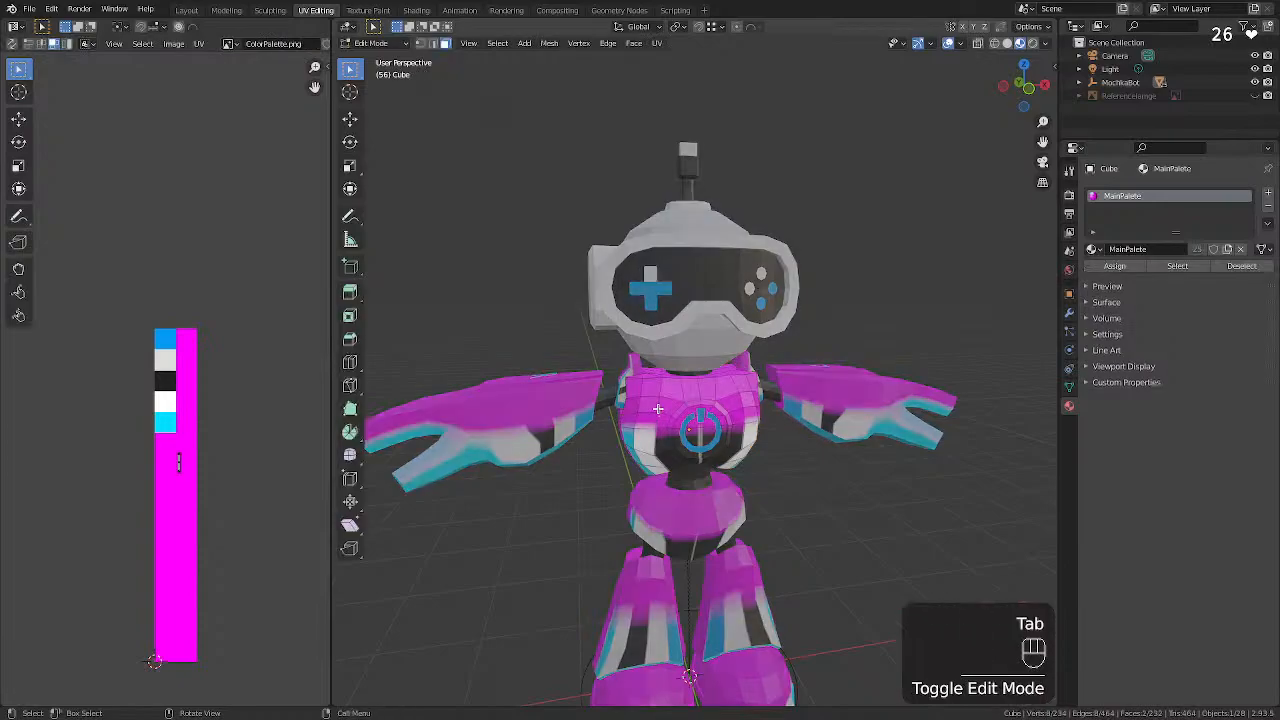
pyautogui.press('a')
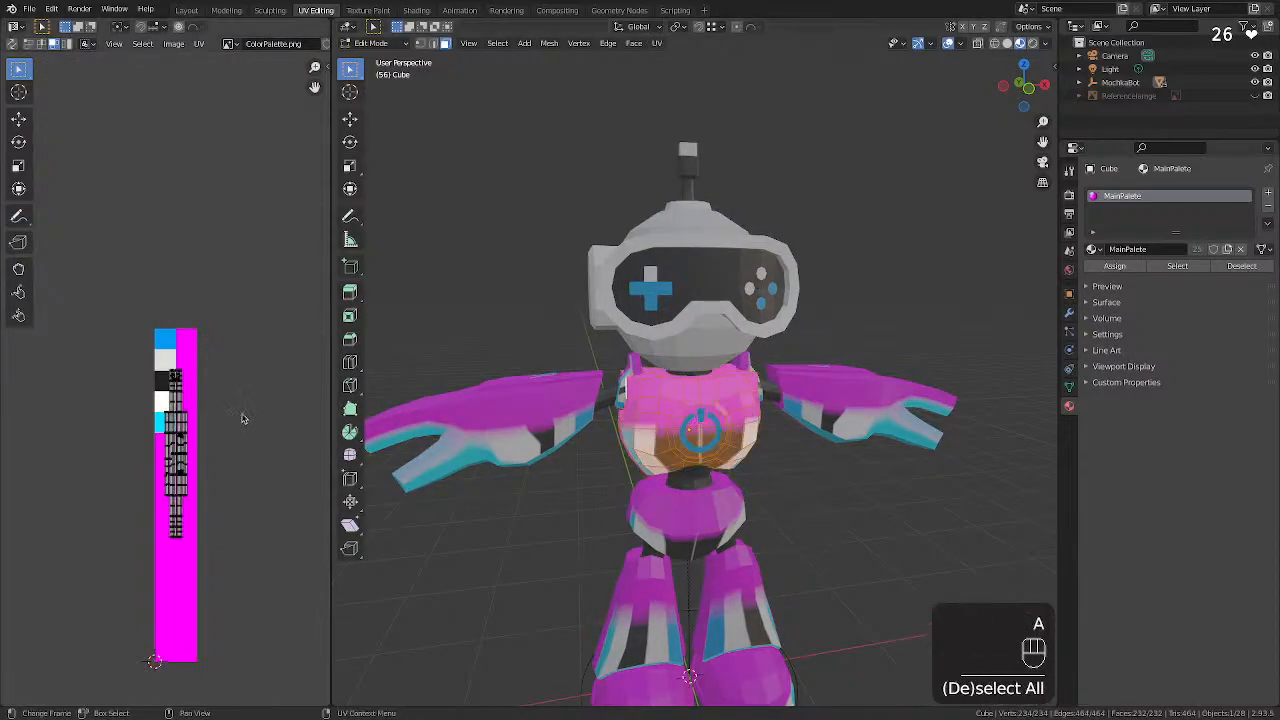
pyautogui.press('a')
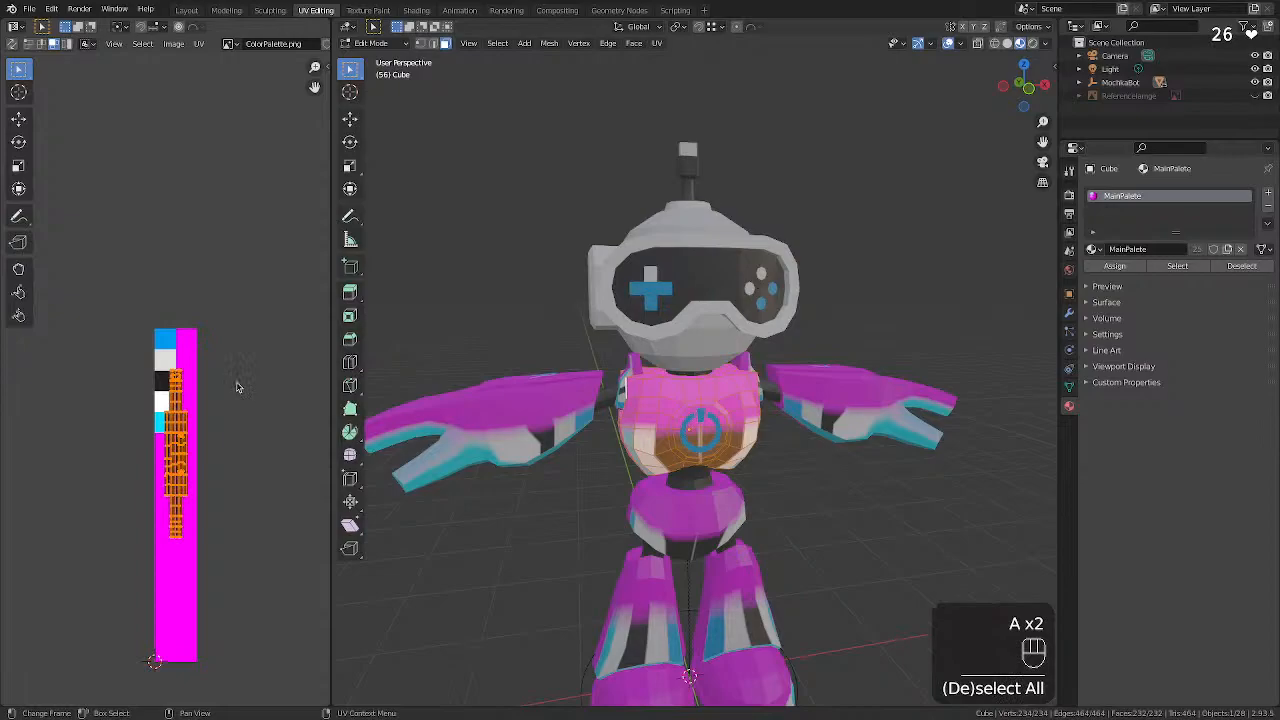
# Scale the torso's UVs to 0 and move them onto the white palette swatch, then deselect its faces.
pyautogui.press('g')
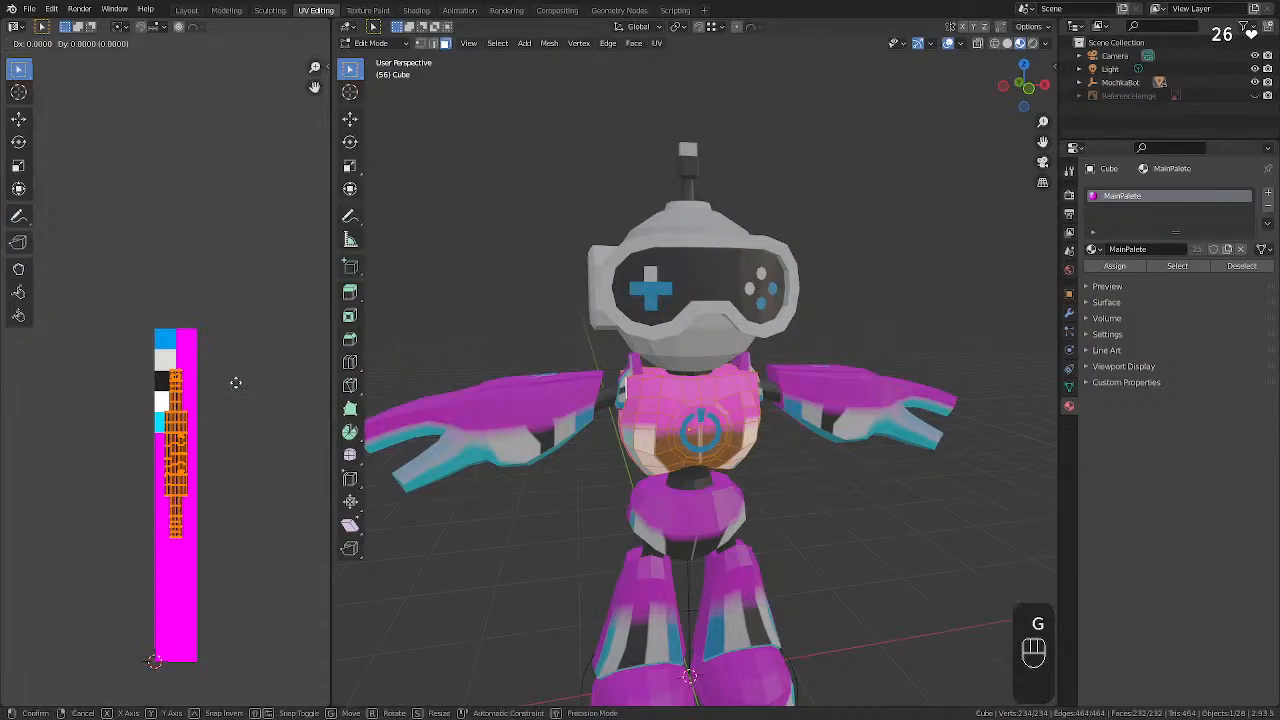
pyautogui.press('g')
pyautogui.press('s')
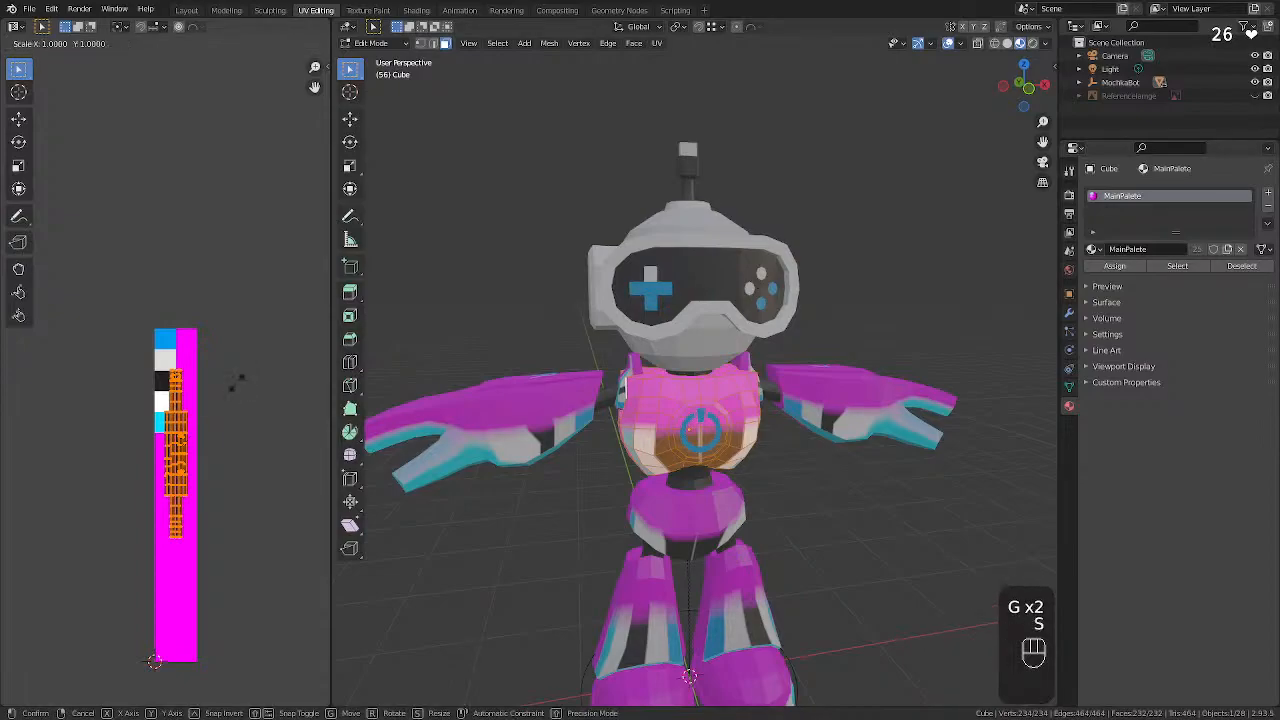
pyautogui.press('KP_0')
pyautogui.press('KP_Enter')
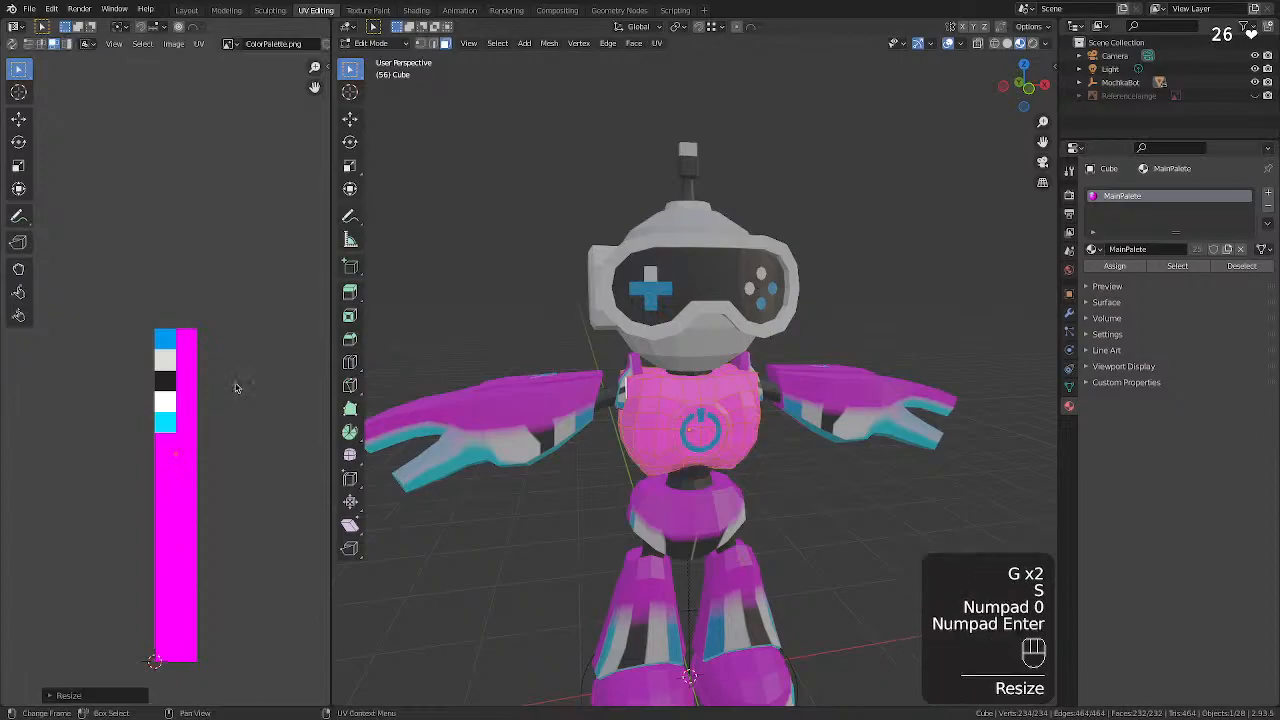
pyautogui.press('g')
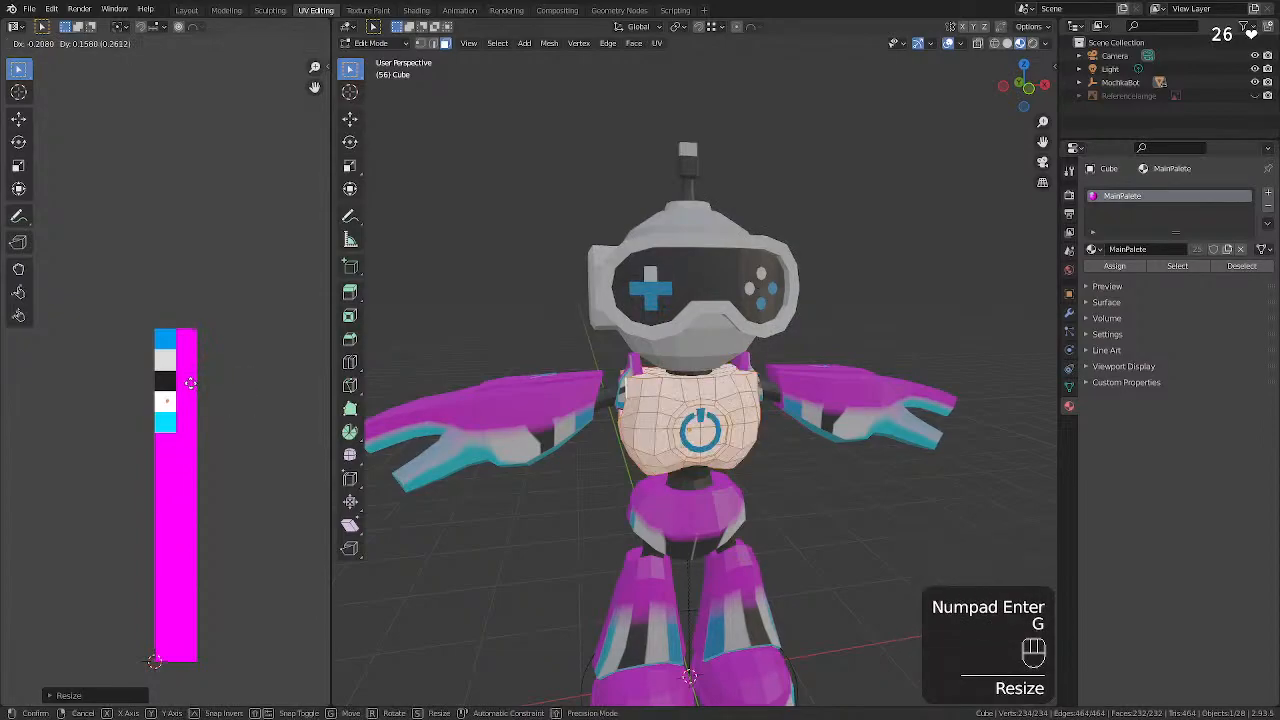
pyautogui.click(193, 389)
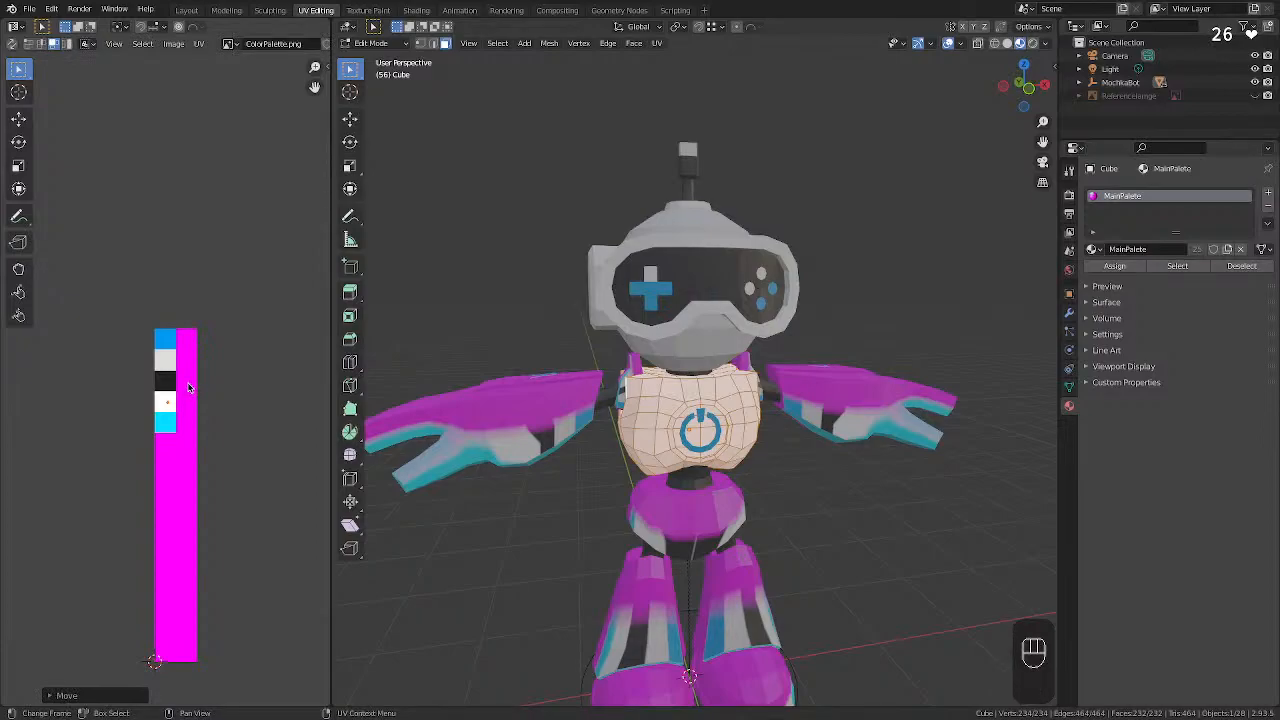
pyautogui.click(517, 542)
# Select both face loops of the ring around the torso's power symbol and move their UVs onto the light grey palette swatch.
pyautogui.moveTo(548, 524); pyautogui.dragTo(711, 488, button='middle')
pyautogui.scroll(7, 711, 488)
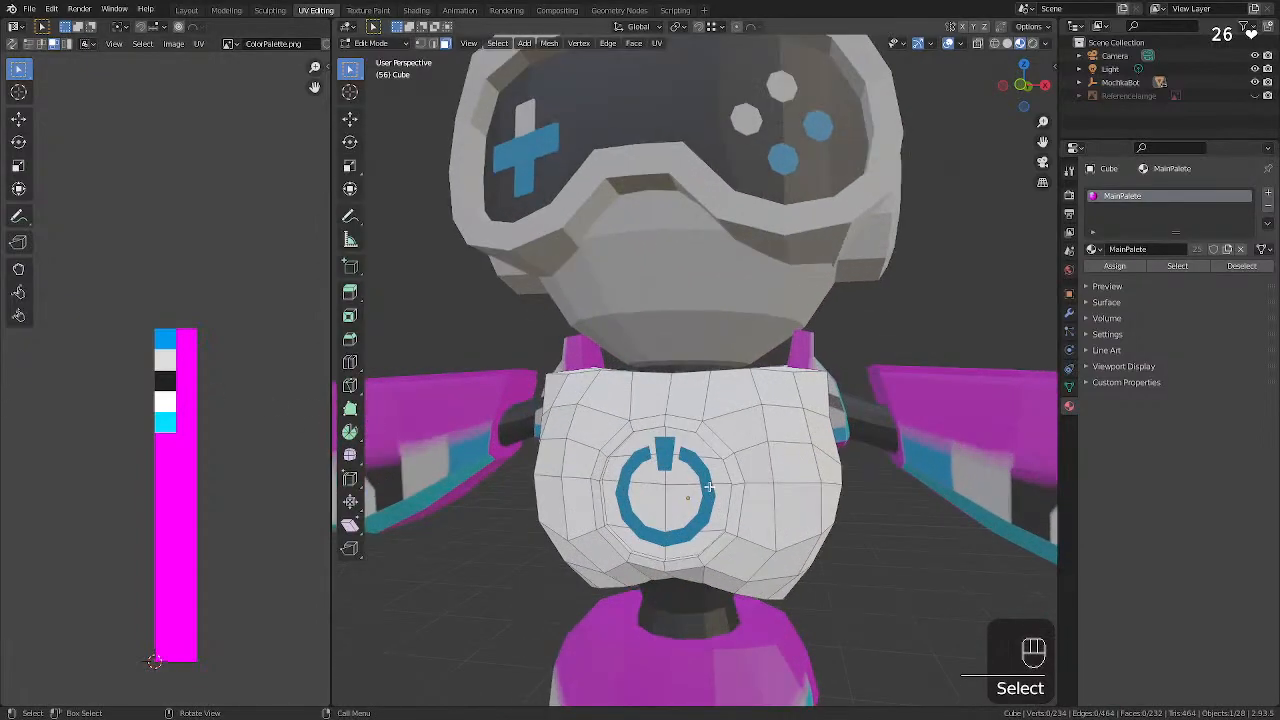
pyautogui.click(557, 427)
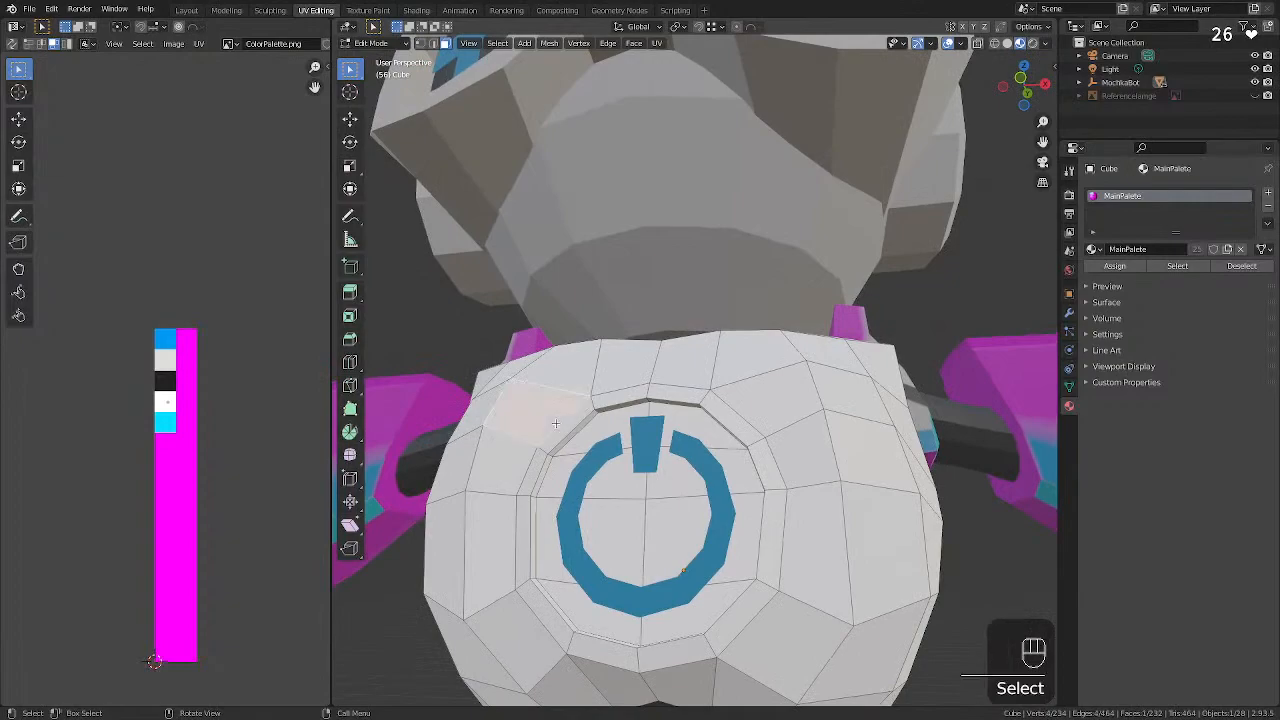
pyautogui.keyDown('alt'); pyautogui.click(543, 452); pyautogui.keyUp('alt')
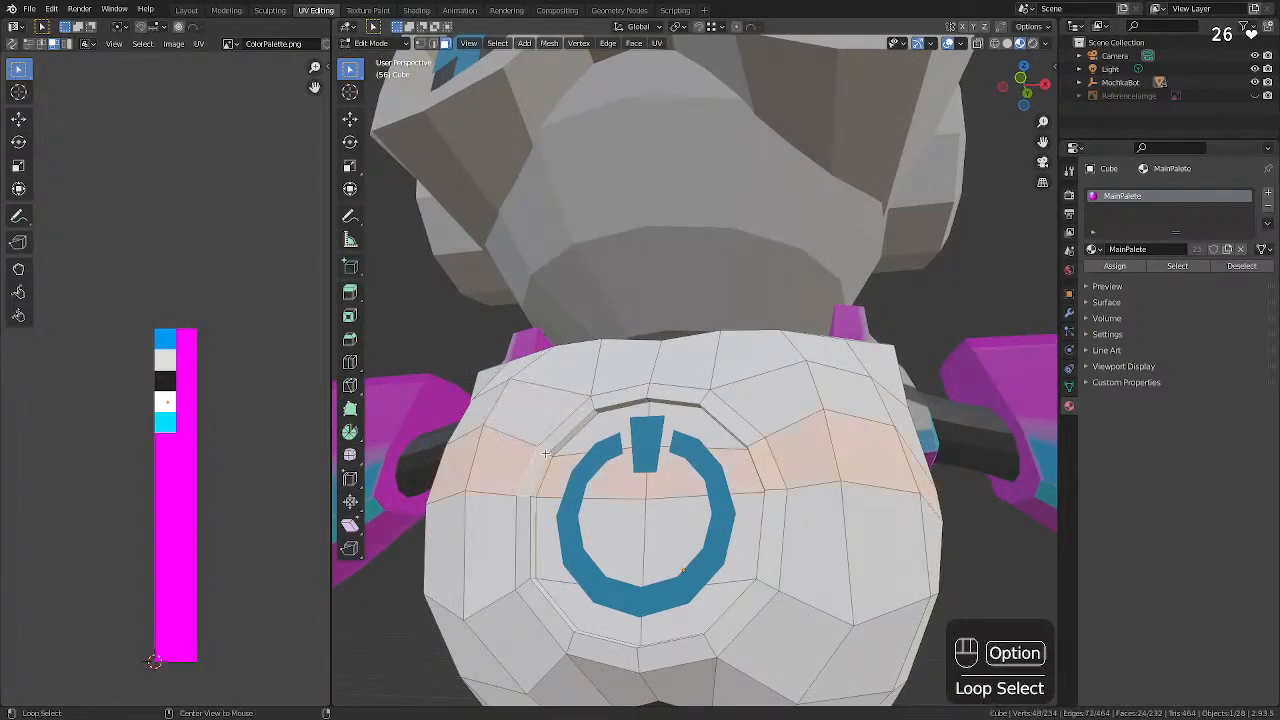
pyautogui.keyDown('alt'); pyautogui.click(545, 452); pyautogui.keyUp('alt')
pyautogui.keyDown('alt'); pyautogui.keyDown('shift'); pyautogui.click(552, 453); pyautogui.keyUp('shift'); pyautogui.keyUp('alt')
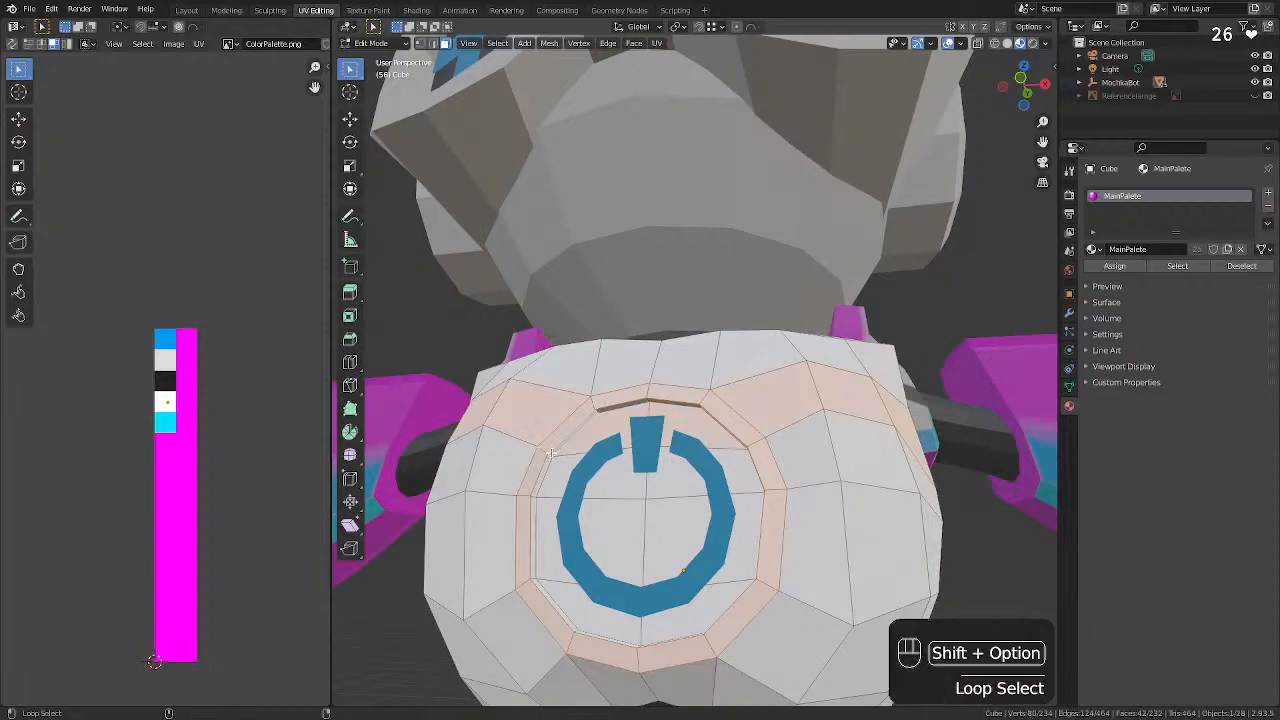
pyautogui.press('super+z')
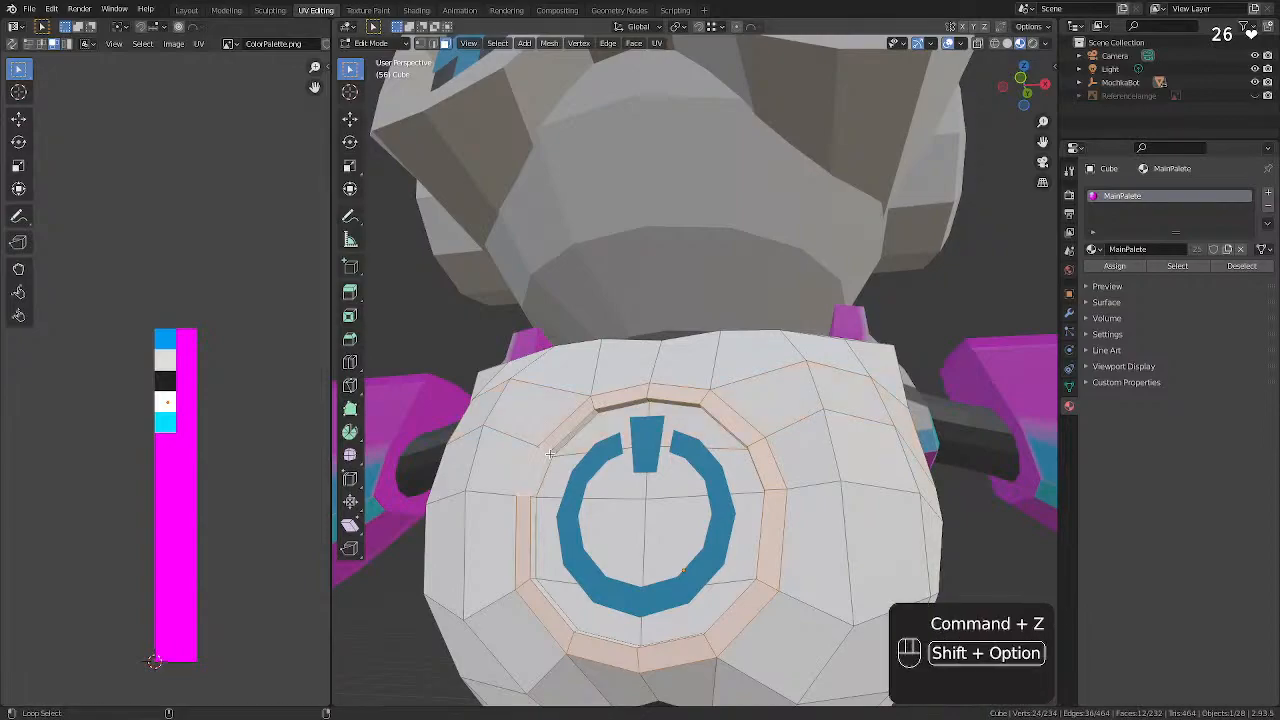
pyautogui.moveTo(559, 434); pyautogui.dragTo(628, 465, button='middle')
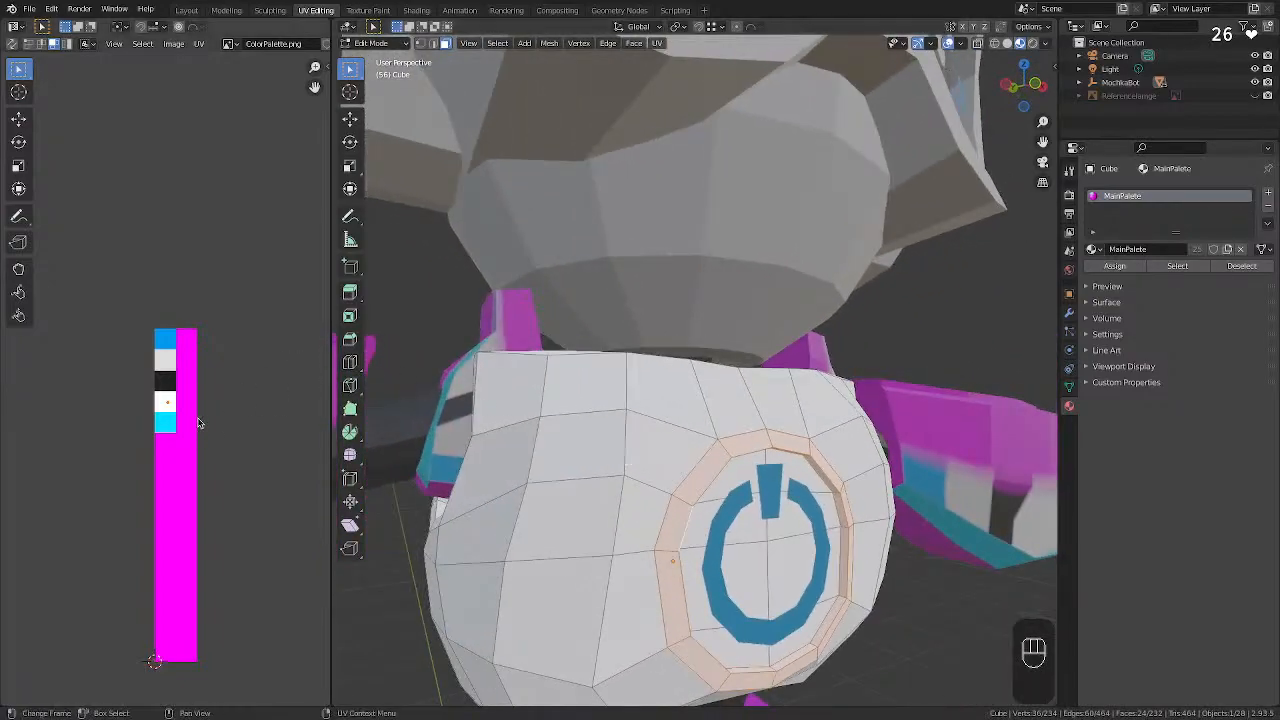
pyautogui.press('g')
pyautogui.click(190, 368)
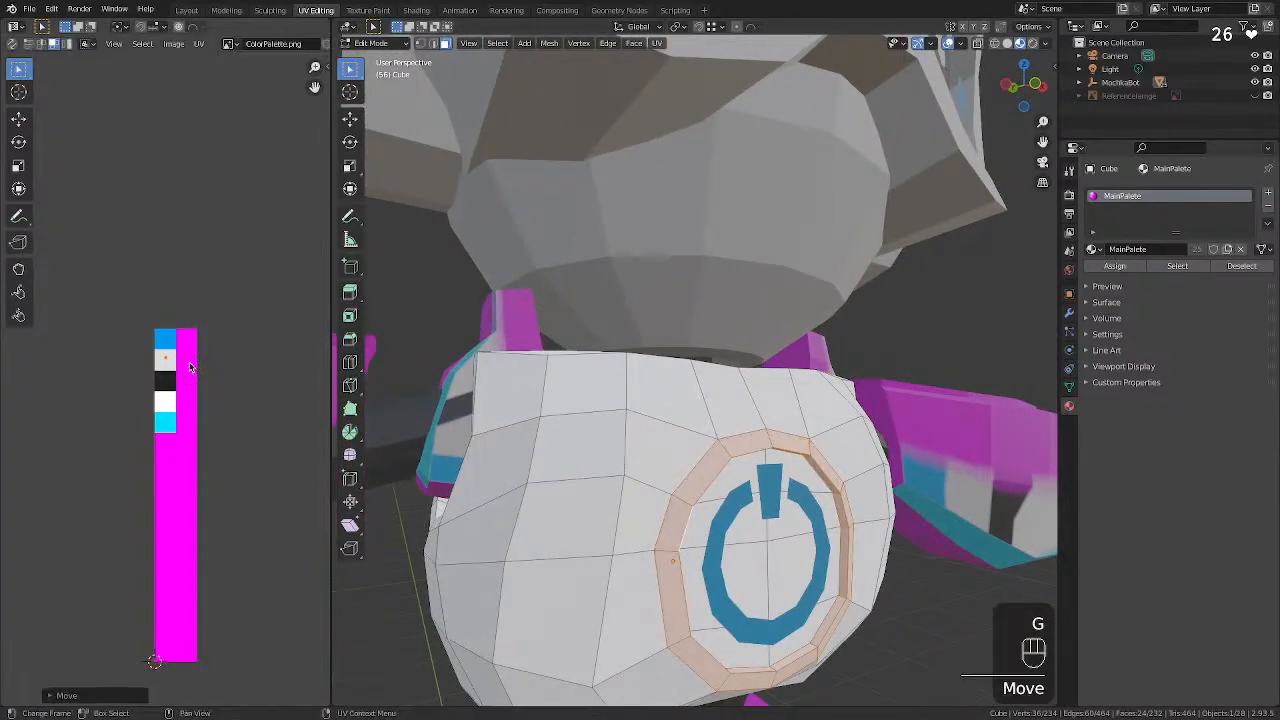
# Select the torso faces behind the power symbol, move their UVs onto the black palette swatch and clear the selection.
pyautogui.moveTo(738, 494); pyautogui.dragTo(686, 468, button='middle')
pyautogui.click(680, 463)
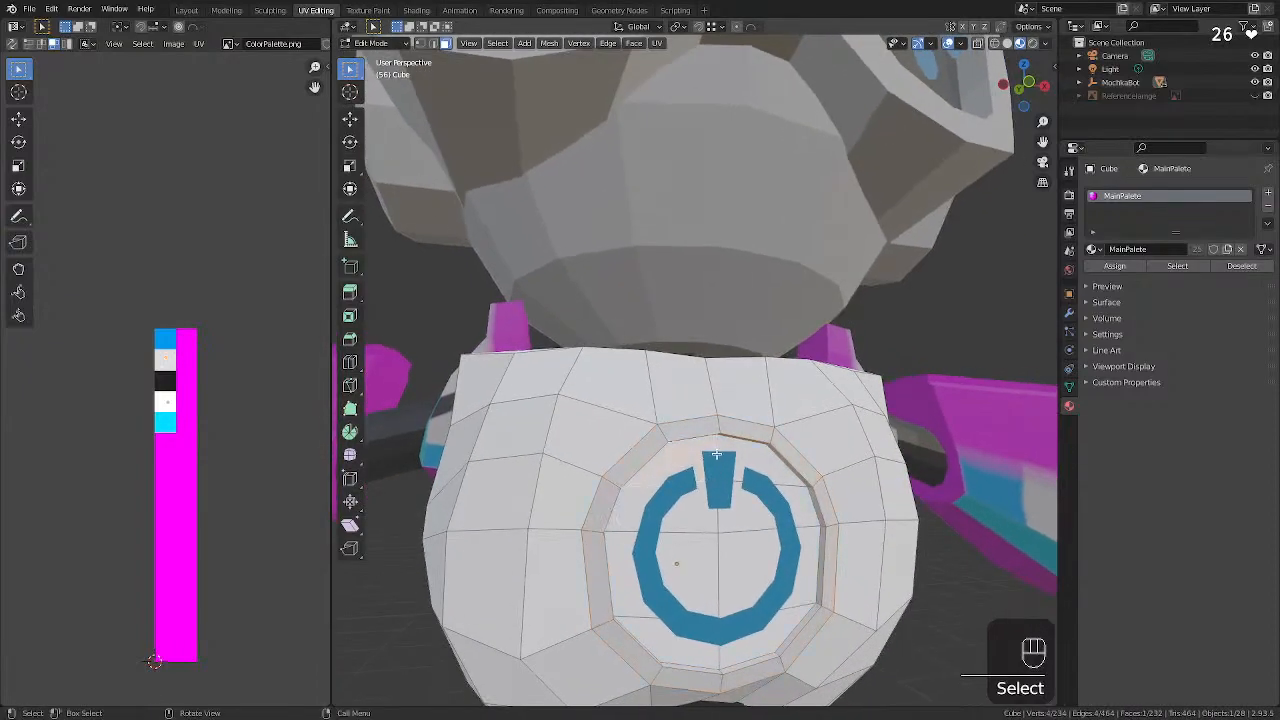
pyautogui.moveTo(746, 460); pyautogui.dragTo(678, 640)
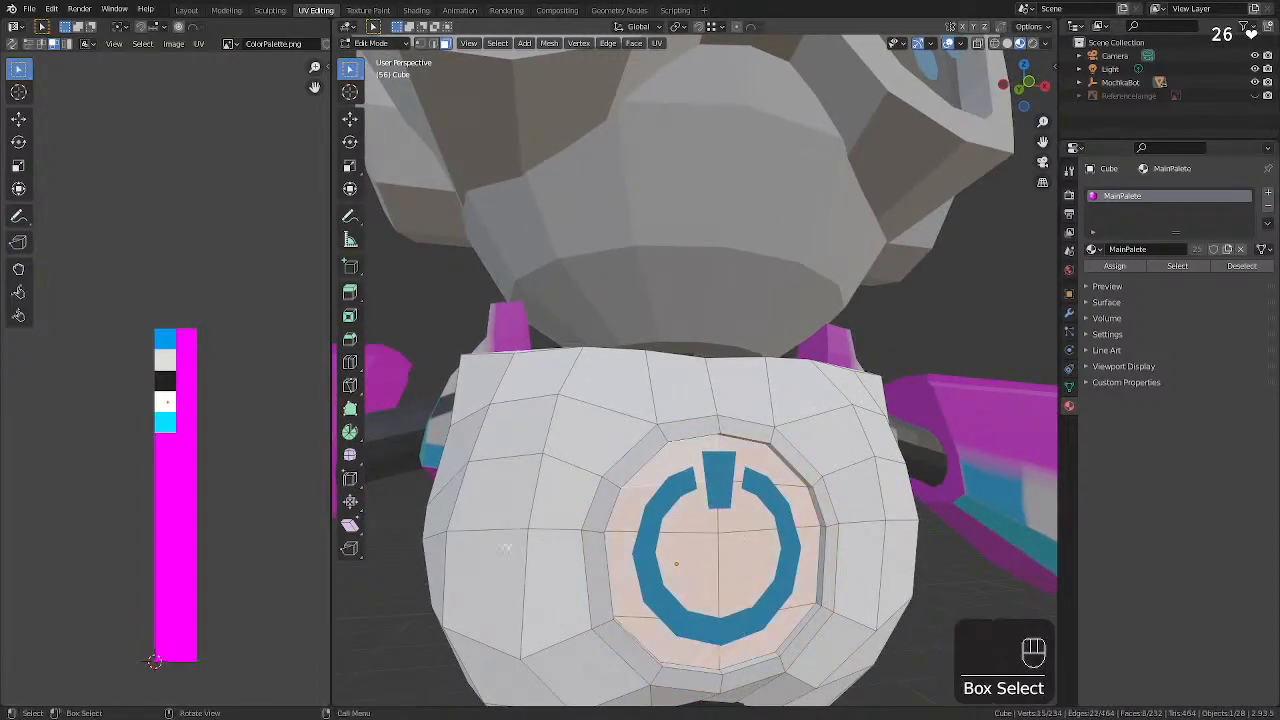
pyautogui.press('g')
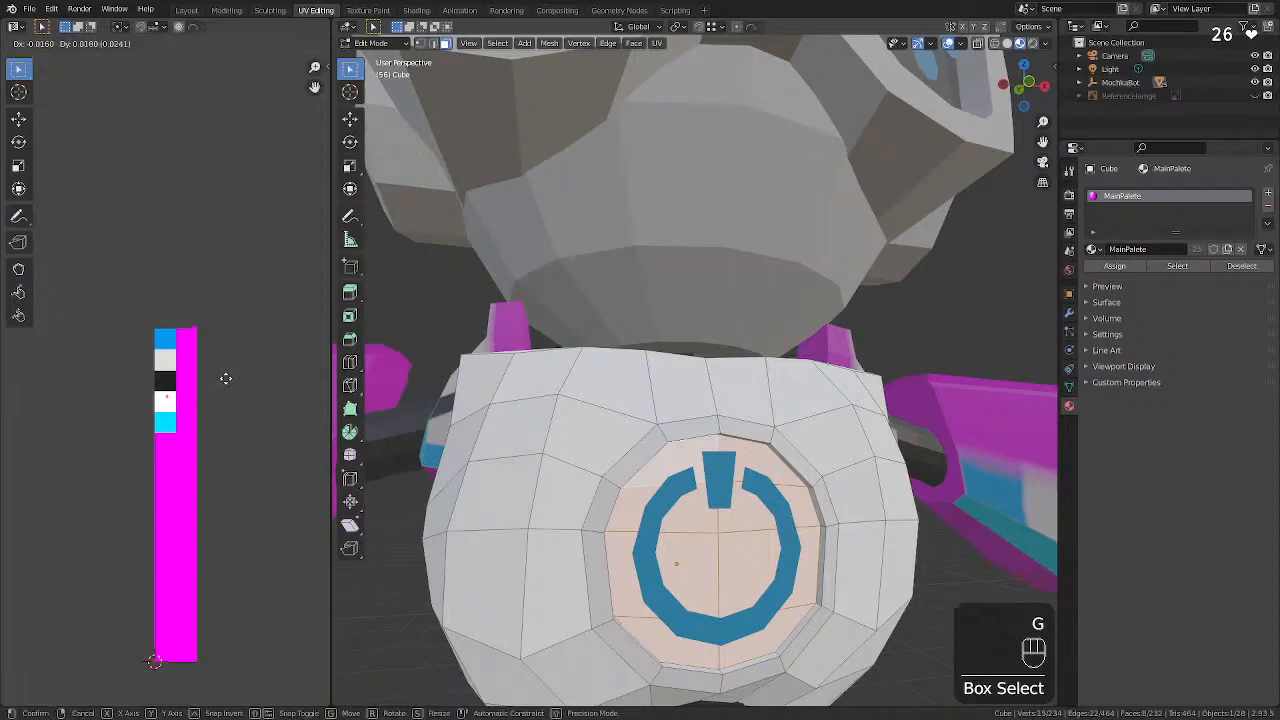
pyautogui.click(223, 369)
pyautogui.click(469, 306)
pyautogui.moveTo(423, 407); pyautogui.dragTo(678, 486, button='middle')
pyautogui.scroll(-5, 562, 512)
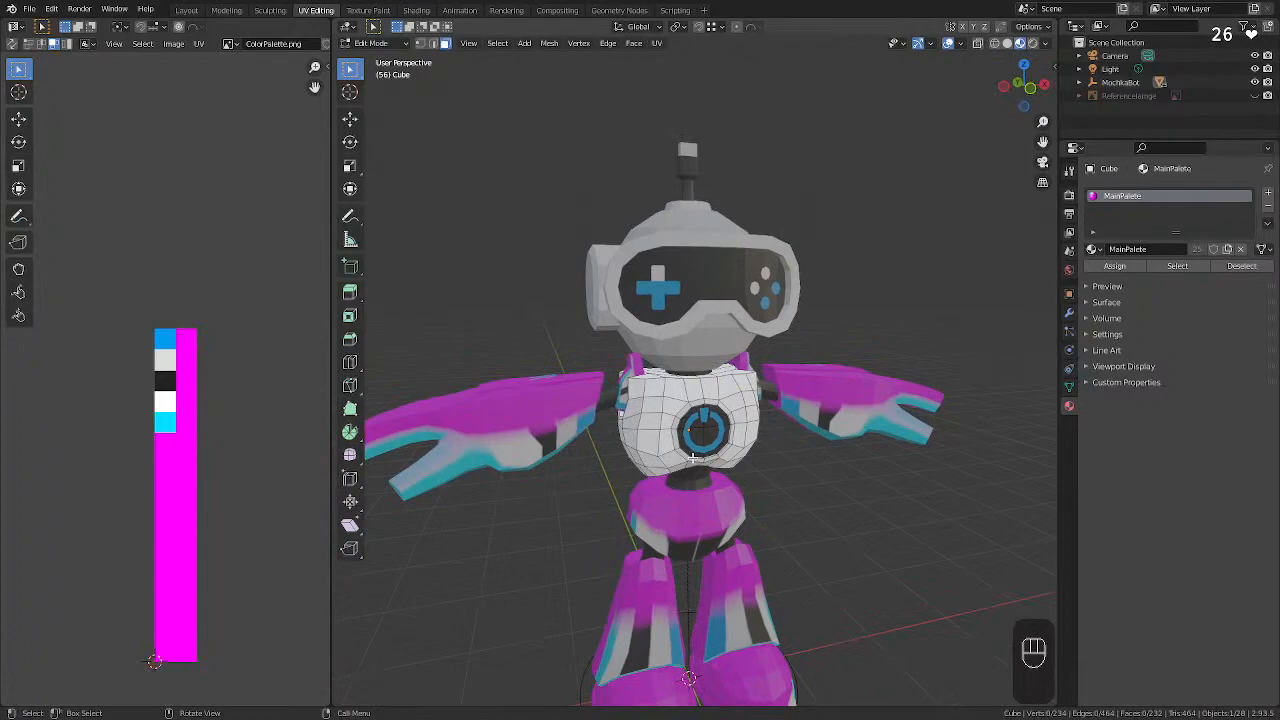
# Try selecting a face loop on the rim of the torso's arm socket, then clear the selection.
pyautogui.moveTo(693, 430); pyautogui.dragTo(630, 475, button='middle')
pyautogui.scroll(3, 611, 408)
pyautogui.scroll(4, 590, 412)
pyautogui.click(630, 475)
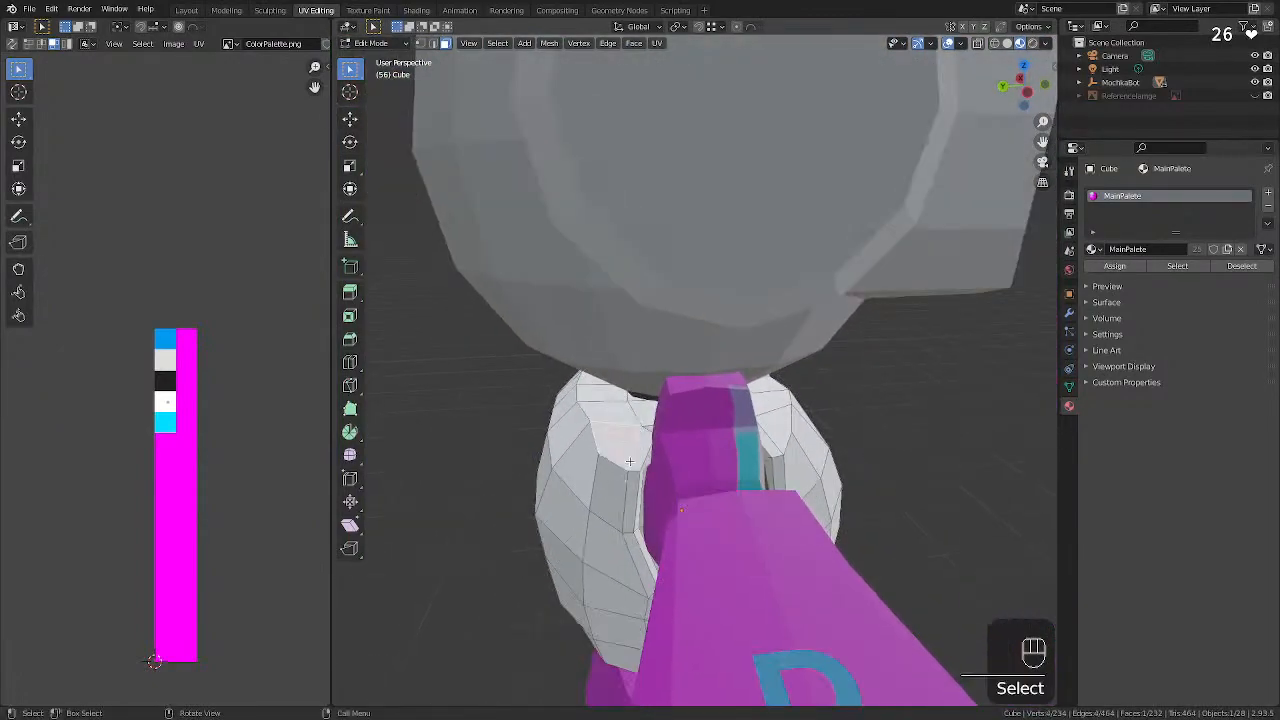
pyautogui.keyDown('alt'); pyautogui.click(631, 475); pyautogui.keyUp('alt')
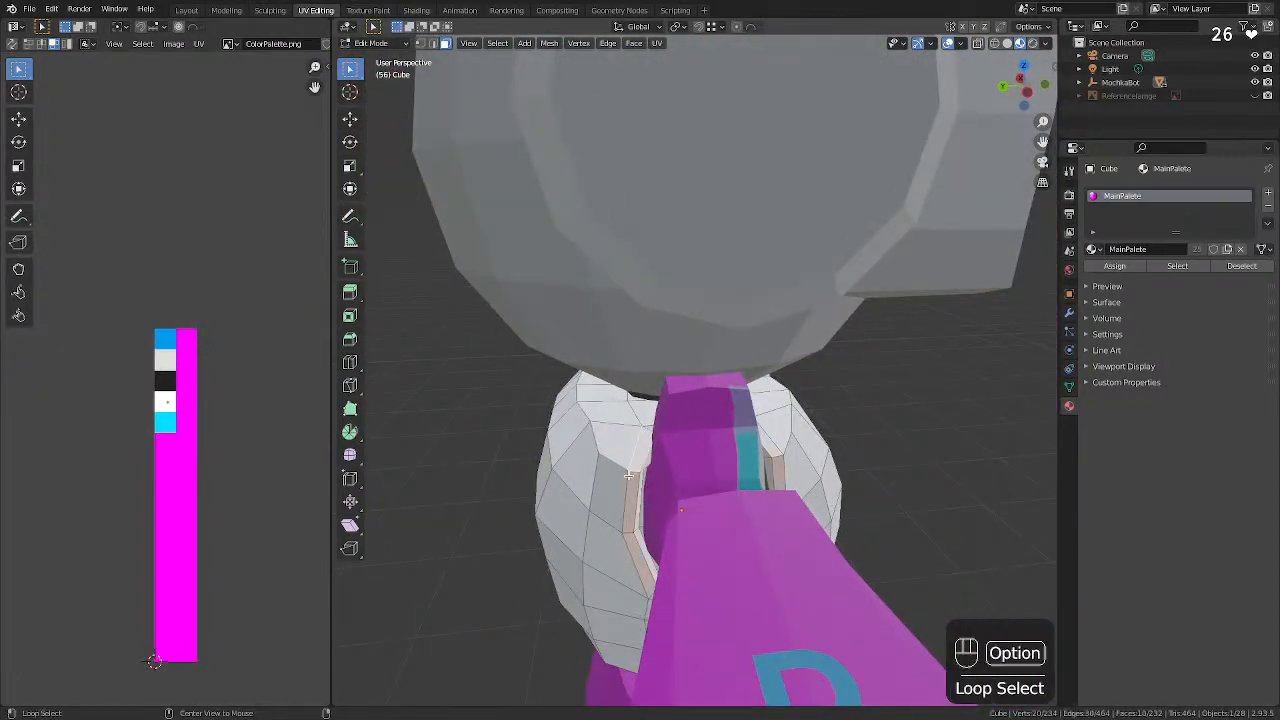
pyautogui.scroll(-6, 628, 470)
pyautogui.scroll(6, 628, 460)
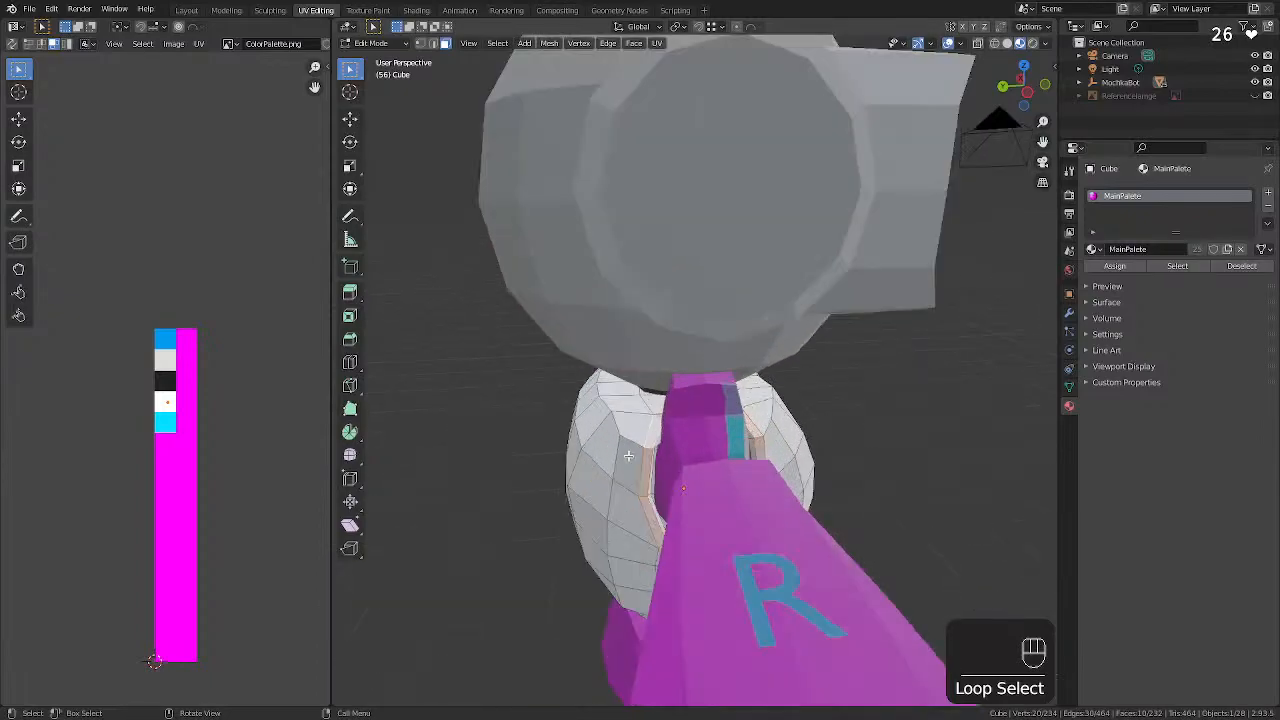
pyautogui.scroll(2, 629, 456)
pyautogui.scroll(-2, 617, 468)
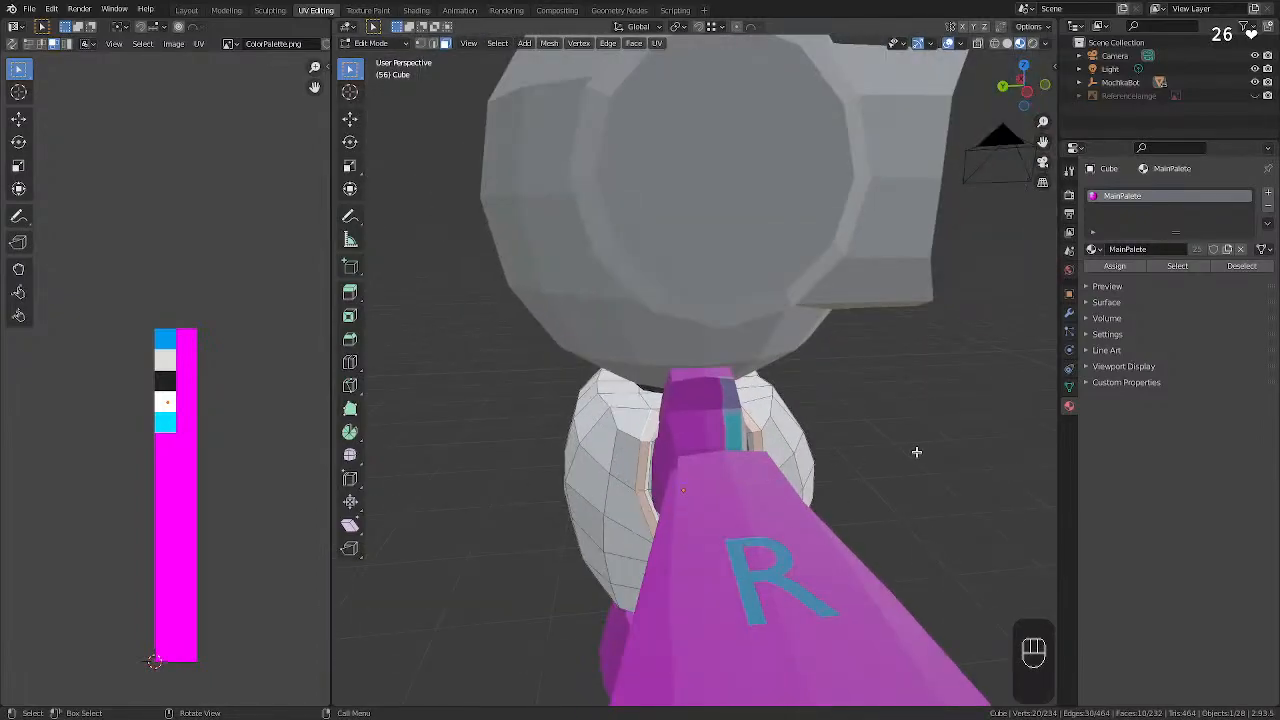
pyautogui.click(917, 453)
pyautogui.moveTo(917, 453); pyautogui.dragTo(820, 493, button='middle')
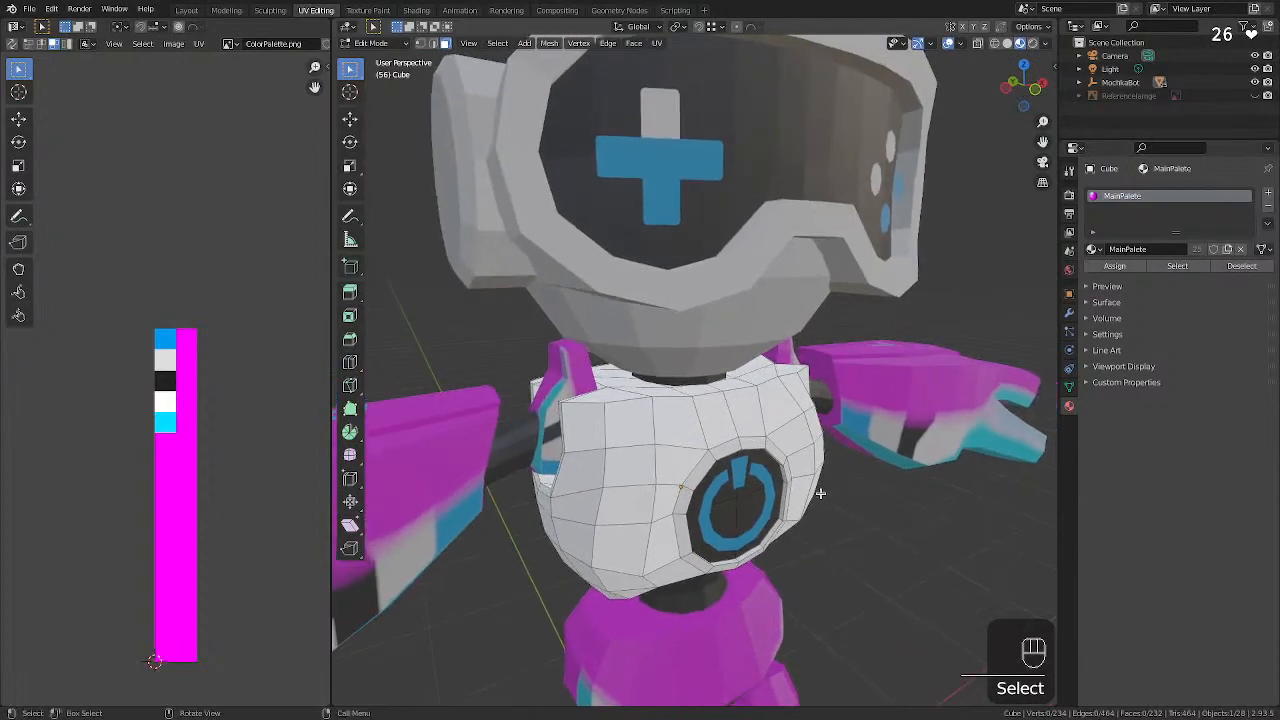
# Try to isolate the torso from within Edit Mode using the hide commands, and reveal its hidden faces again.
pyautogui.press('h')
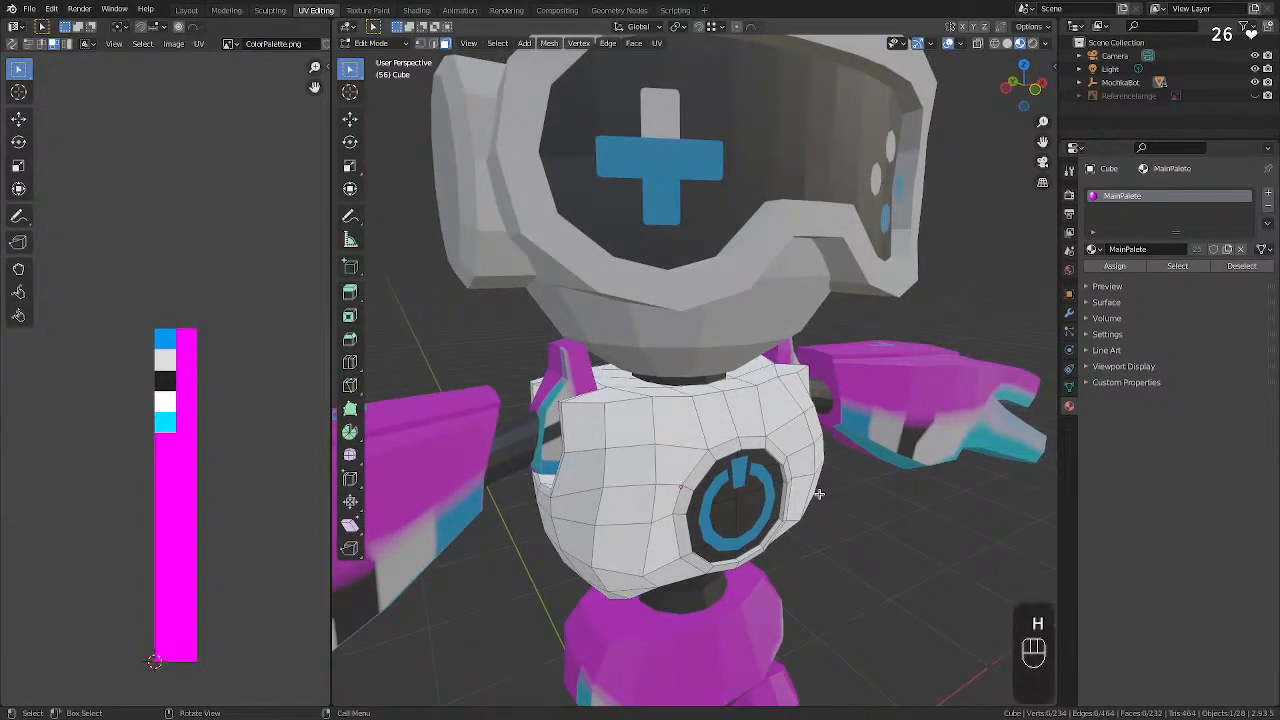
pyautogui.hotkey('shift', 'h')
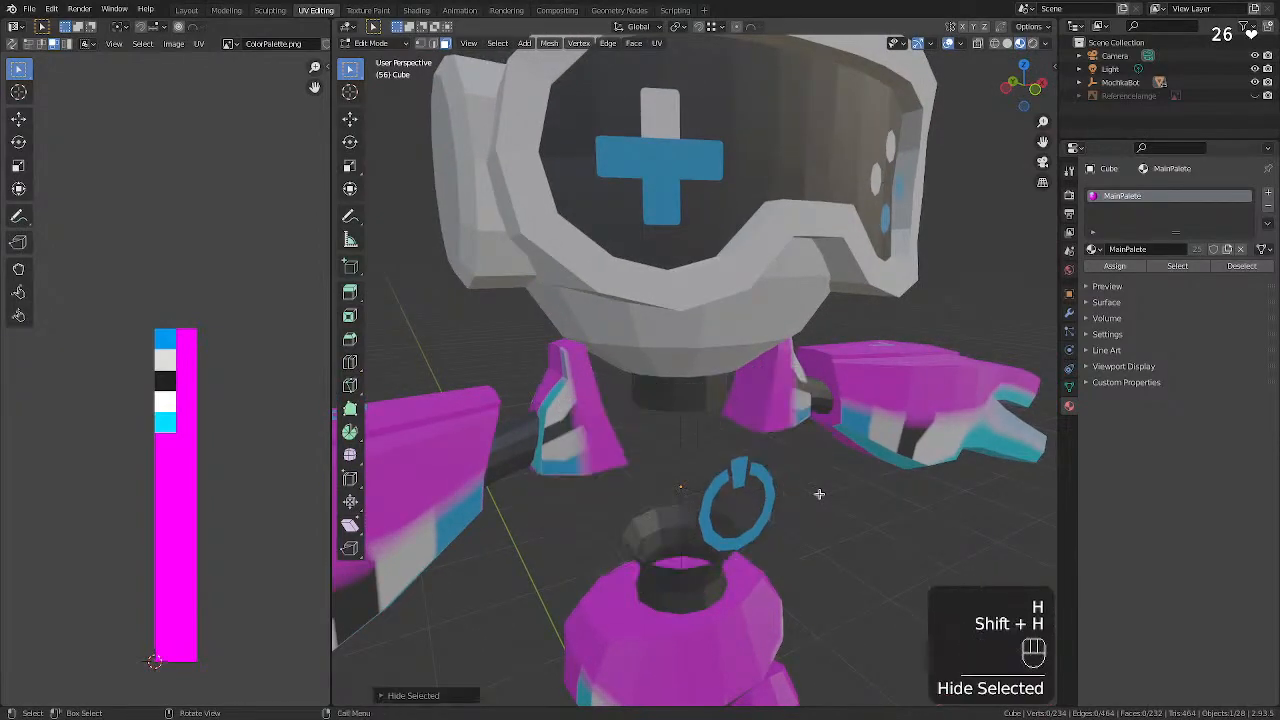
pyautogui.press('h')
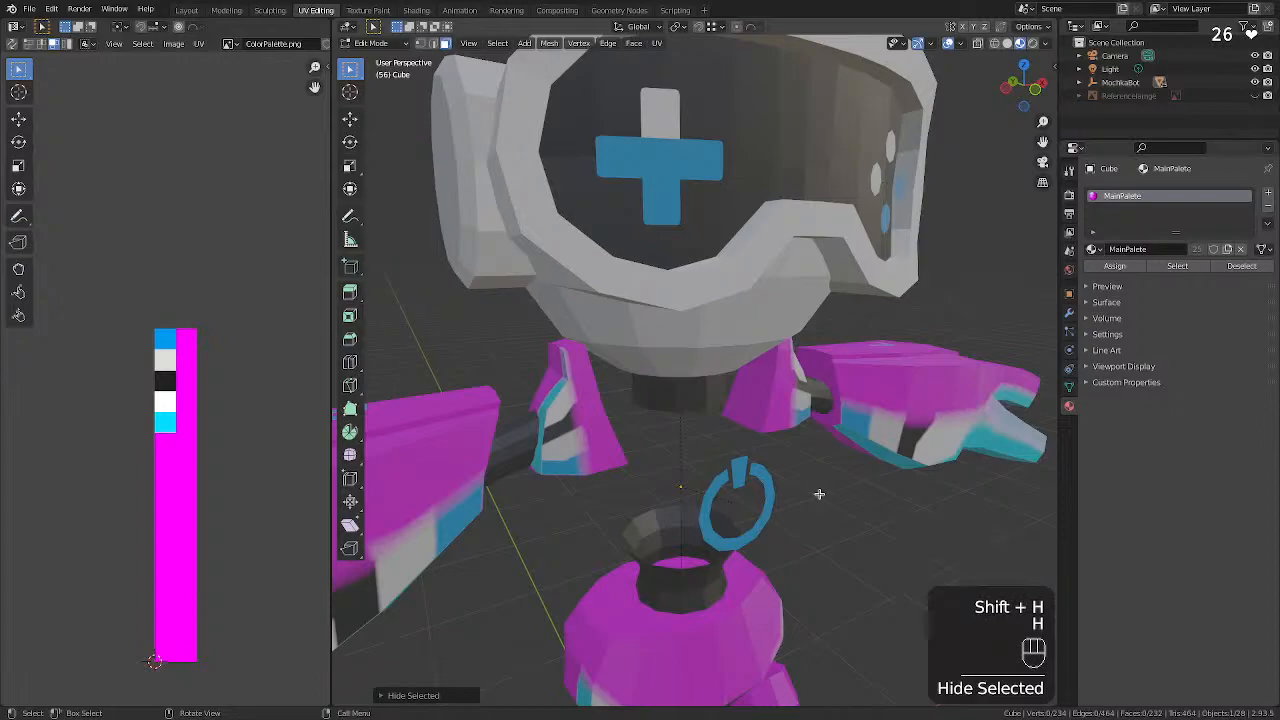
pyautogui.hotkey('ctrl', 'h')
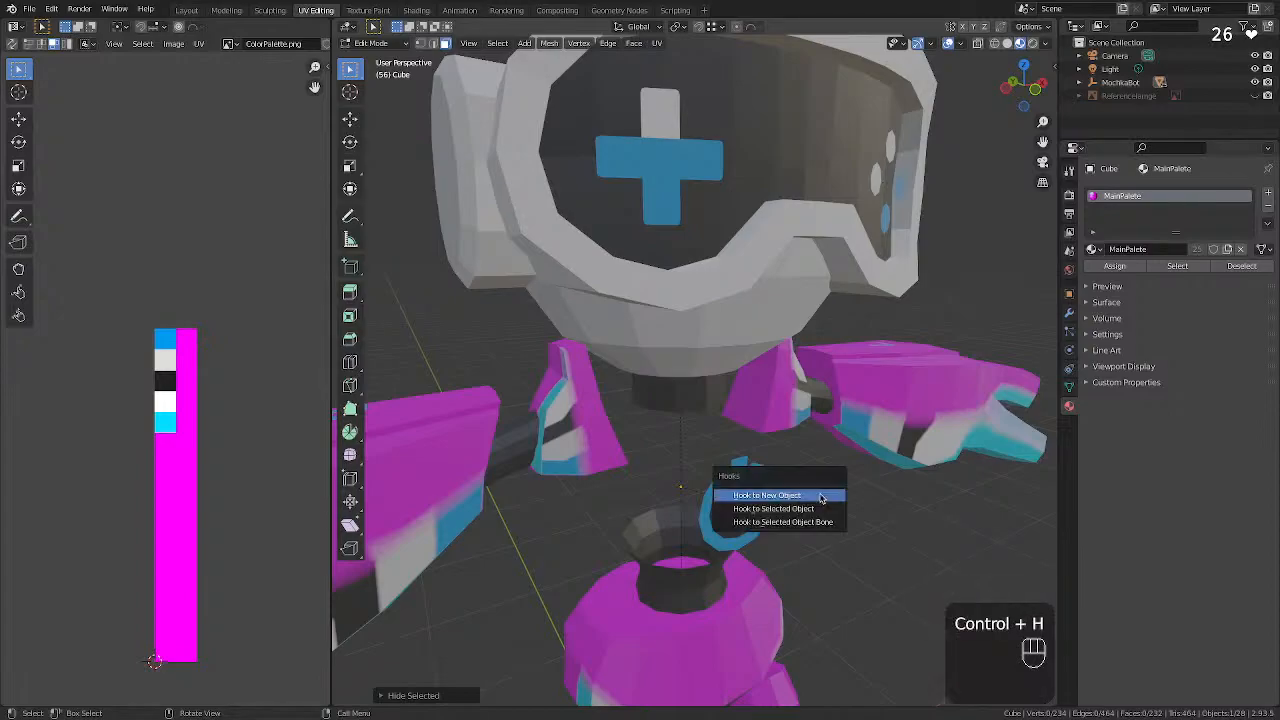
pyautogui.press('Escape')
pyautogui.press('super+h')
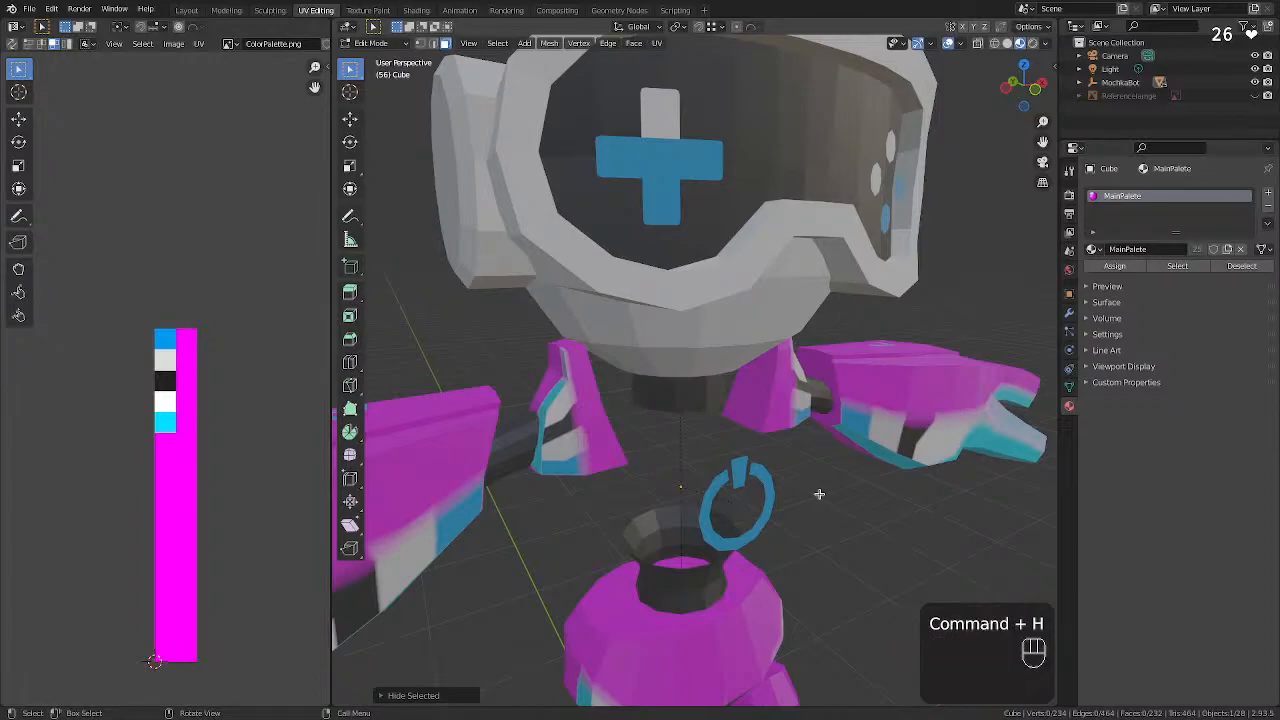
pyautogui.hotkey('alt', 'h')
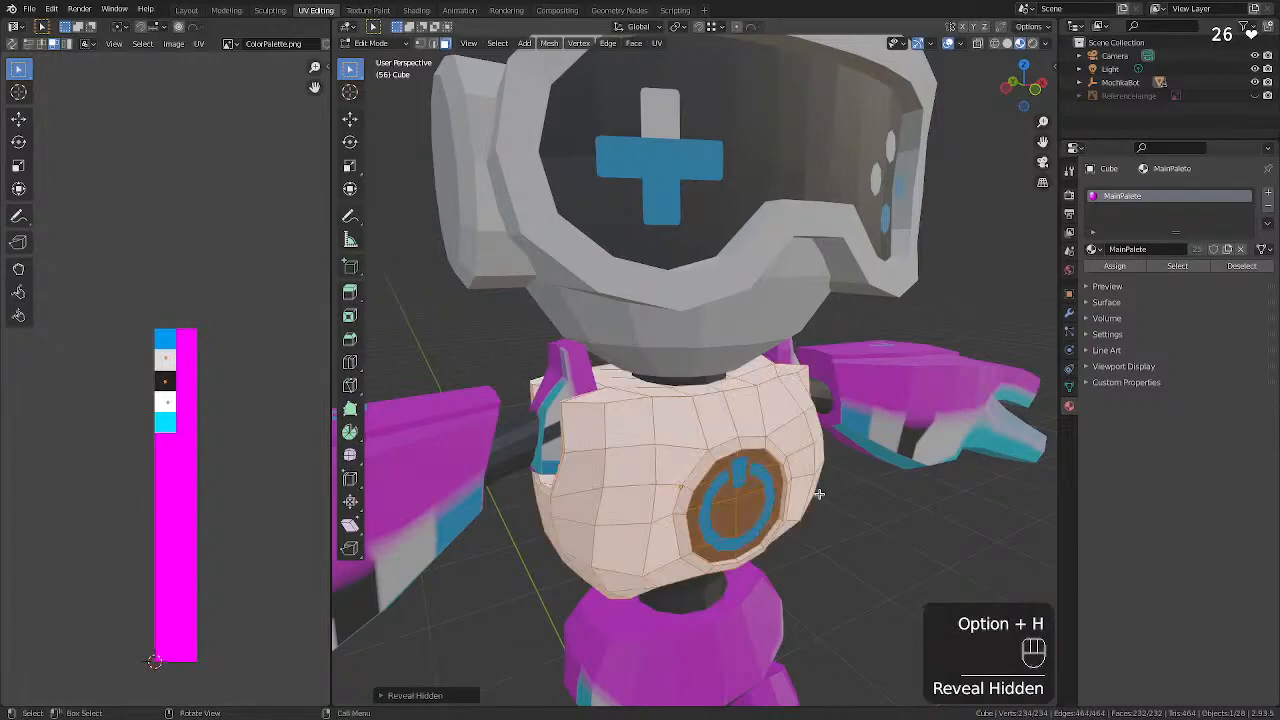
pyautogui.hotkey('ctrl', 'h')
pyautogui.press('Escape')
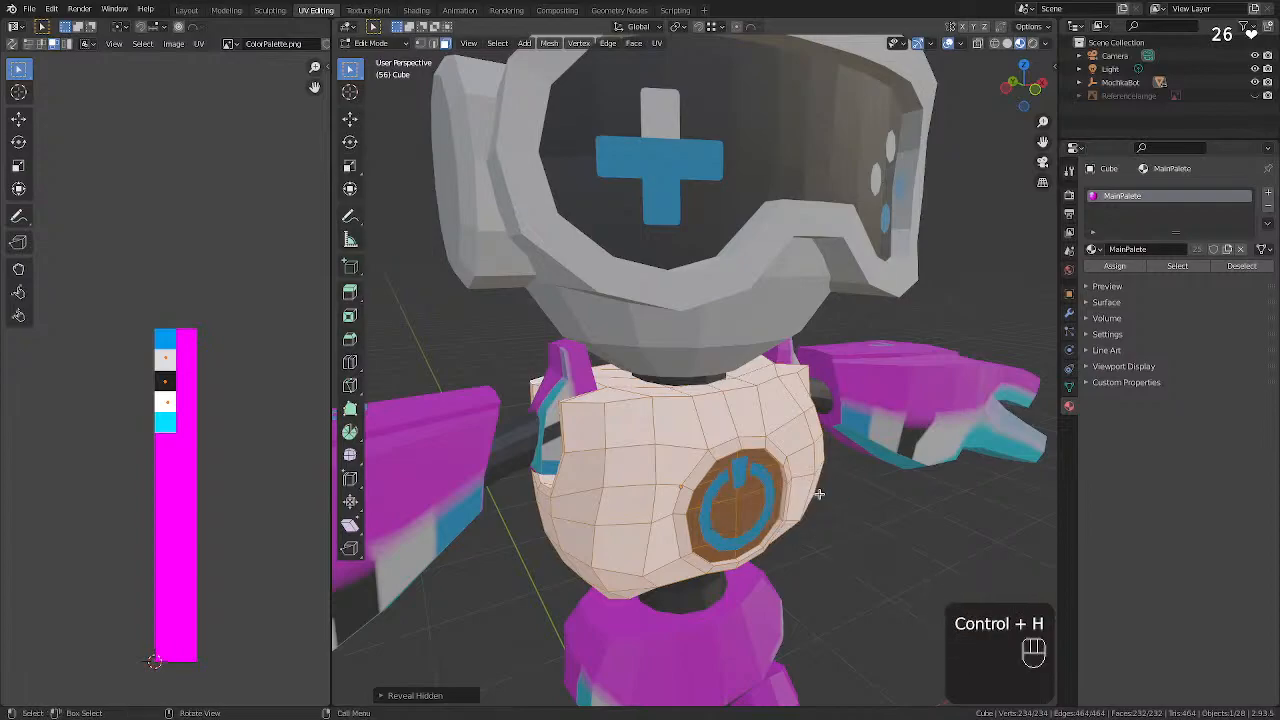
pyautogui.press('super+h')
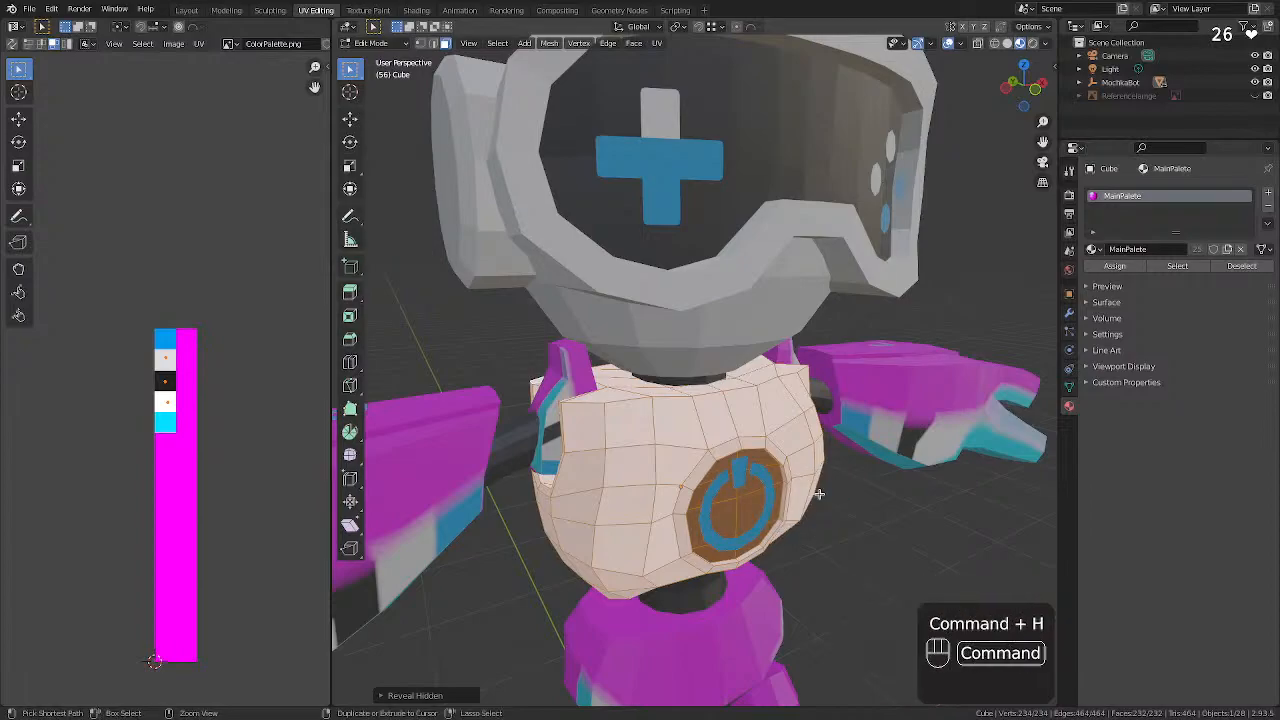
pyautogui.press('shift+super+h')
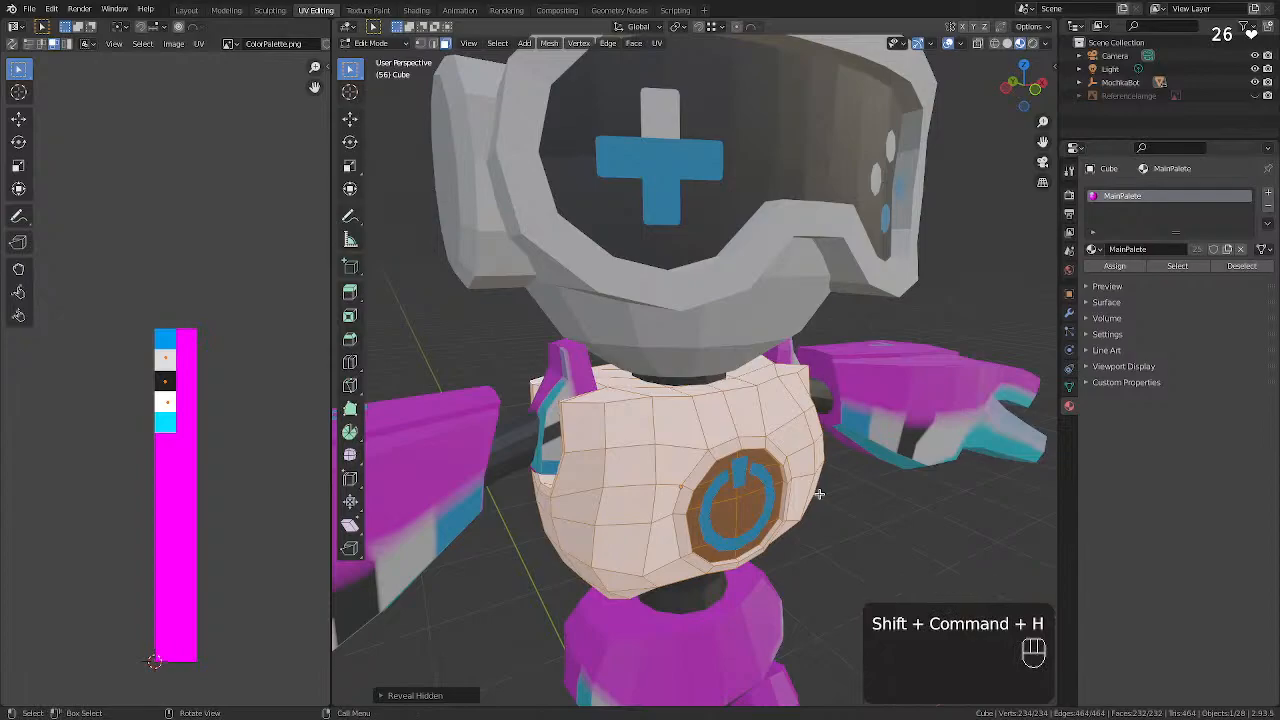
pyautogui.hotkey('shift', 'alt', 'h')
pyautogui.press('Escape')
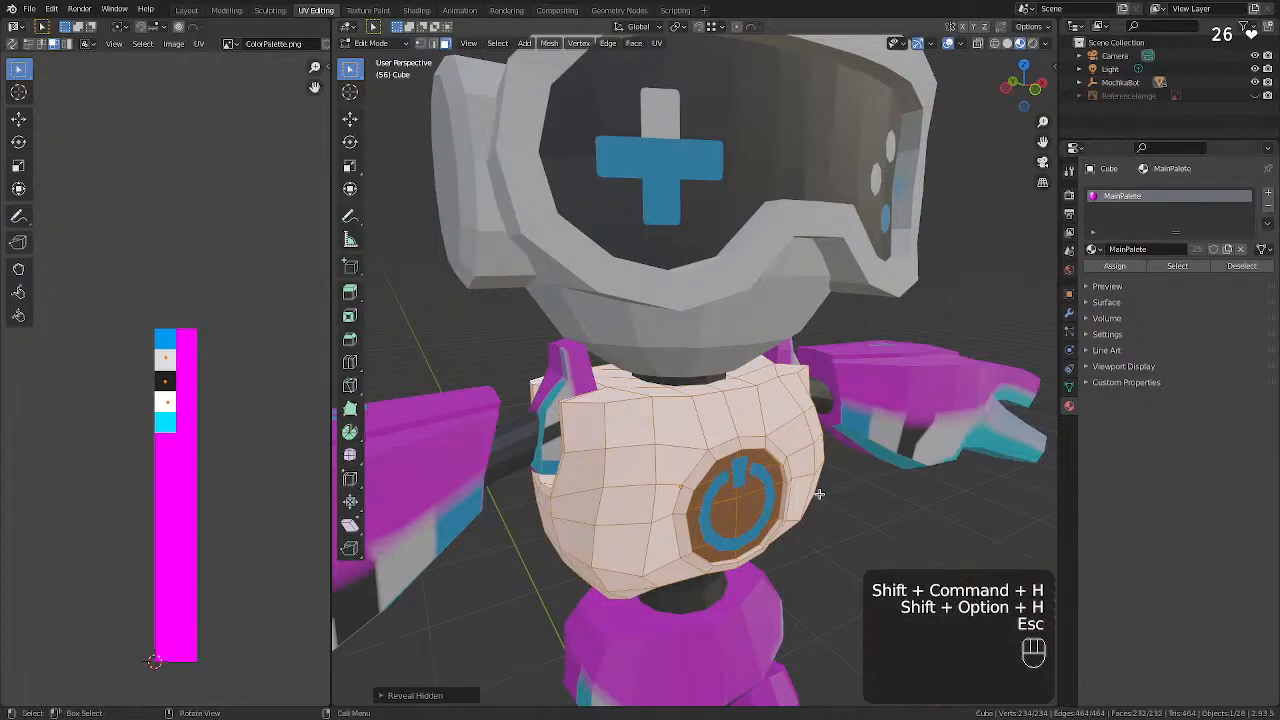
# Hide every object except the torso in Object Mode and re-enter Edit Mode on it.
pyautogui.click(851, 546)
pyautogui.press('Tab')
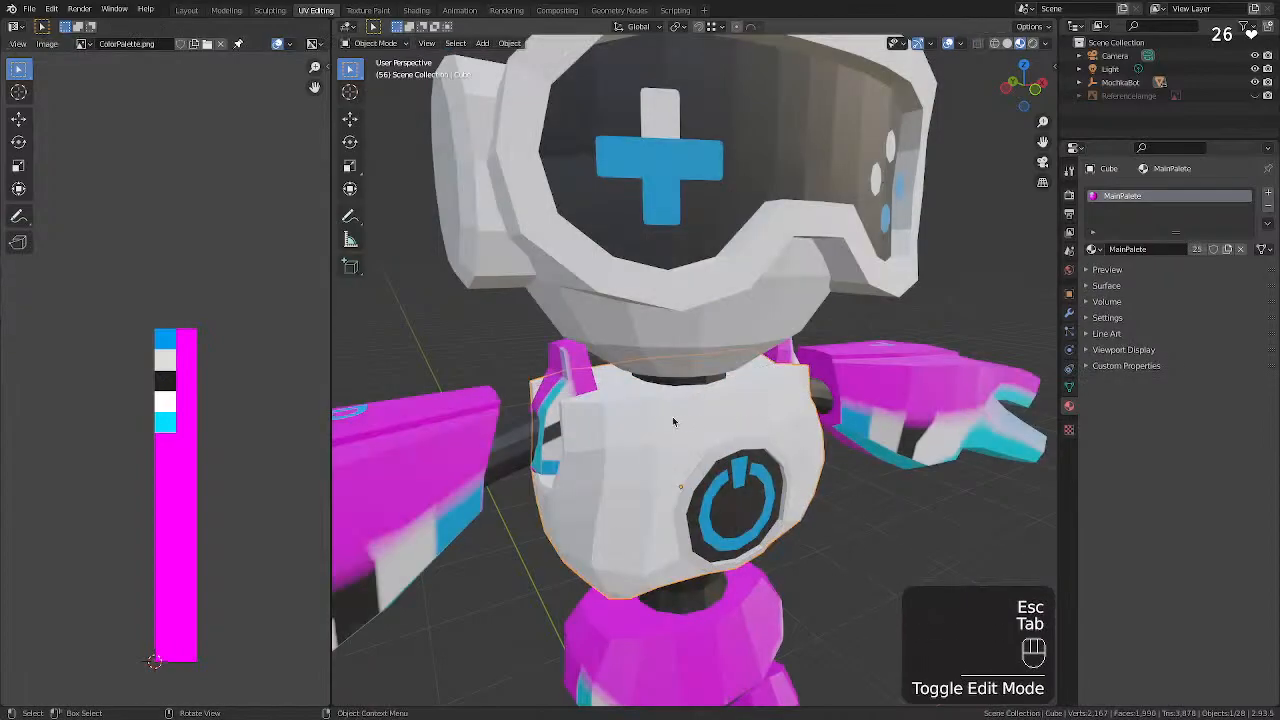
pyautogui.click(641, 429)
pyautogui.hotkey('shift', 'h')
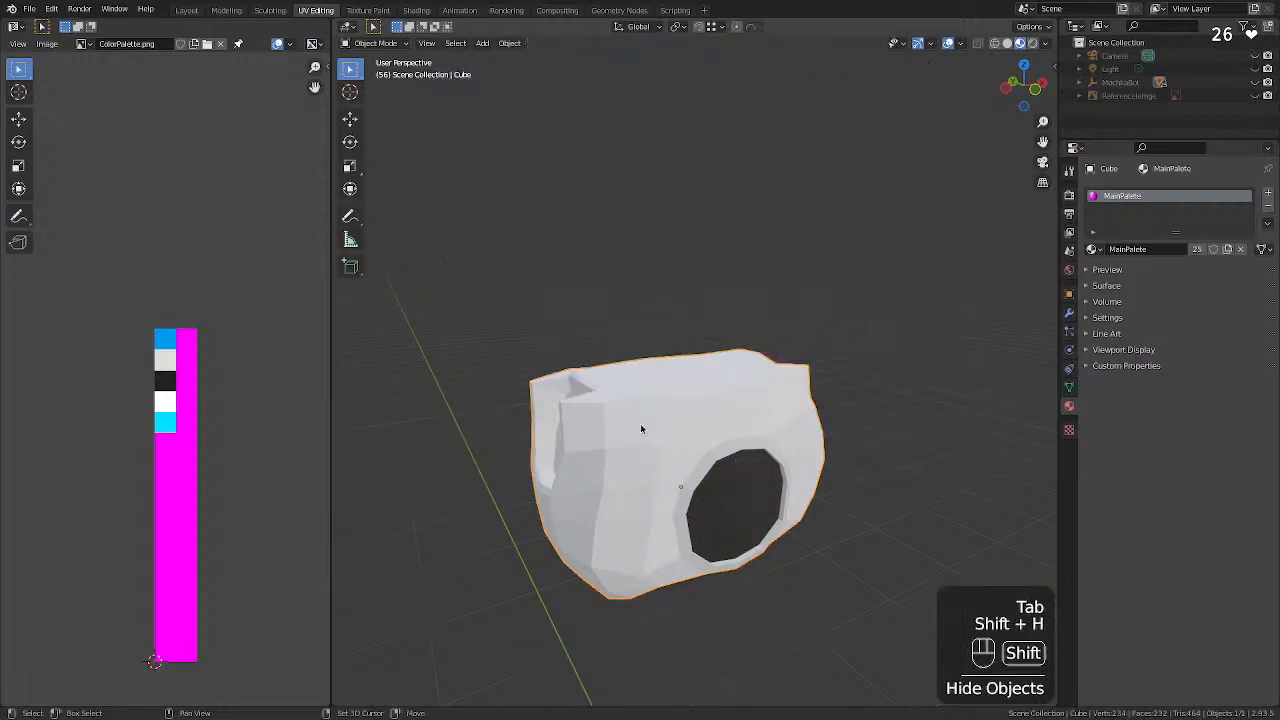
pyautogui.moveTo(608, 405); pyautogui.dragTo(574, 384, button='middle')
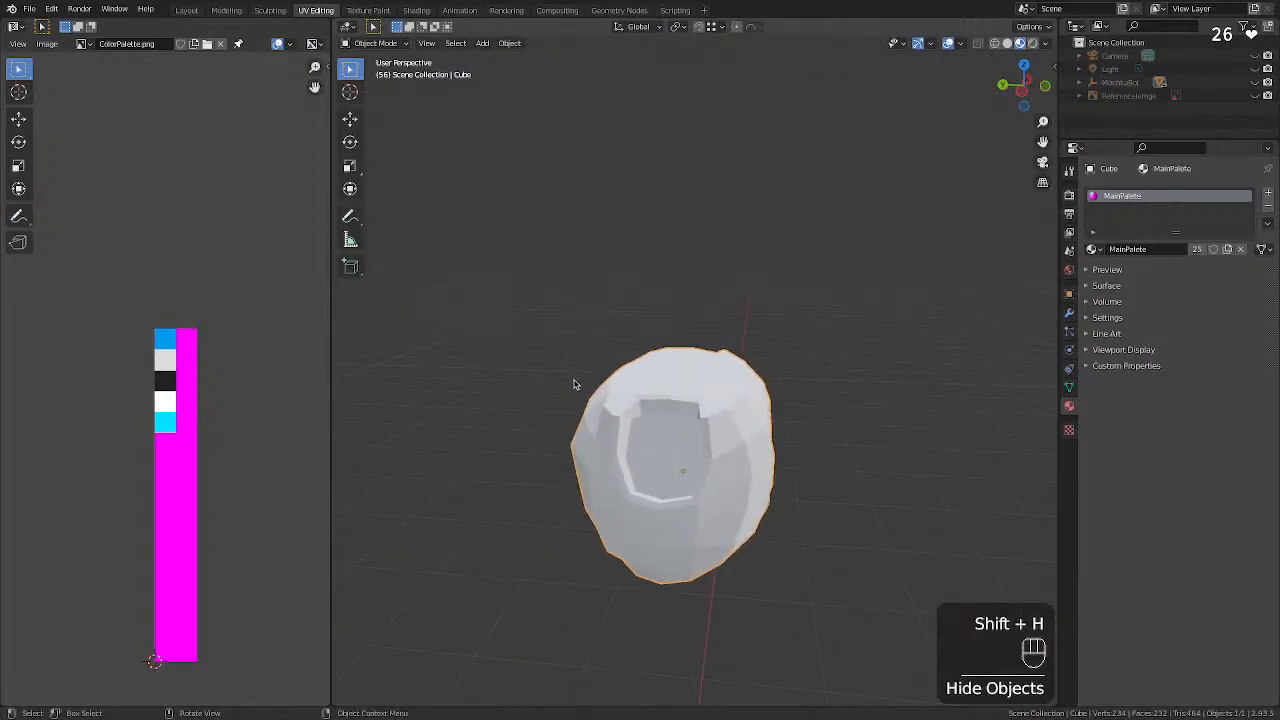
pyautogui.click(650, 478)
pyautogui.press('Tab')
pyautogui.scroll(3, 636, 472)
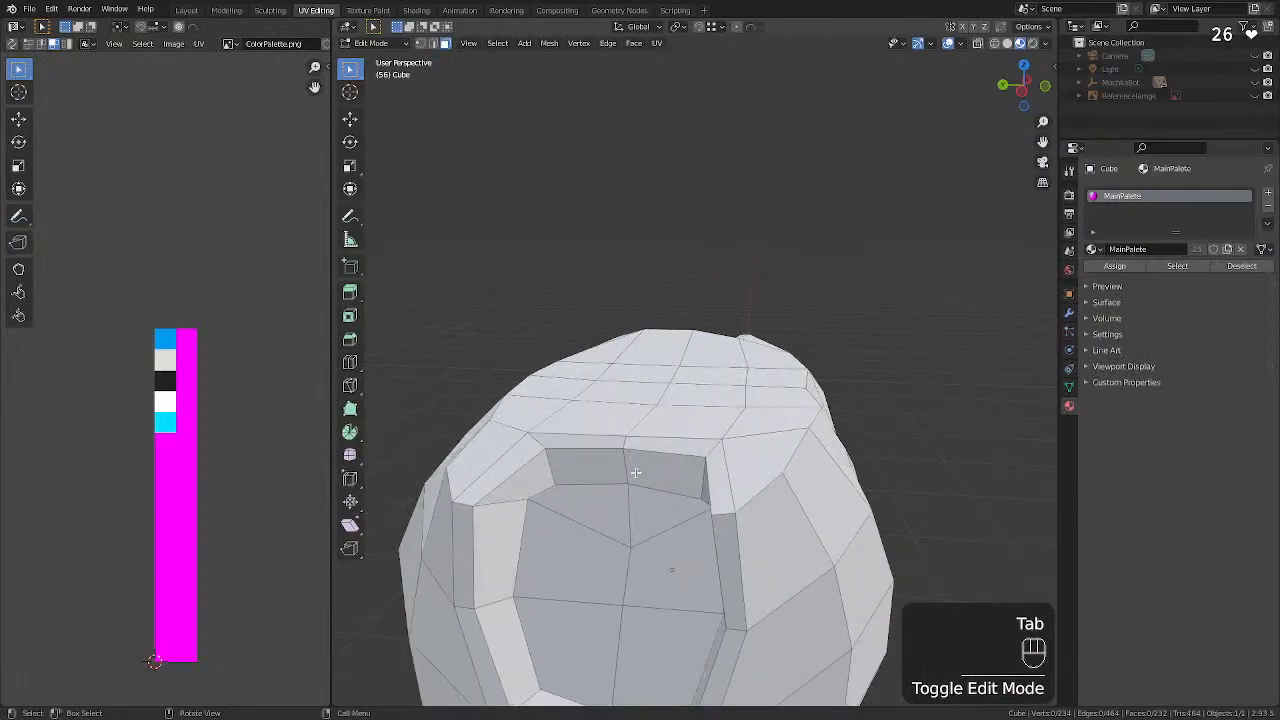
pyautogui.scroll(-3, 636, 472)
pyautogui.click(591, 440)
pyautogui.keyDown('alt'); pyautogui.click(584, 452); pyautogui.keyUp('alt')
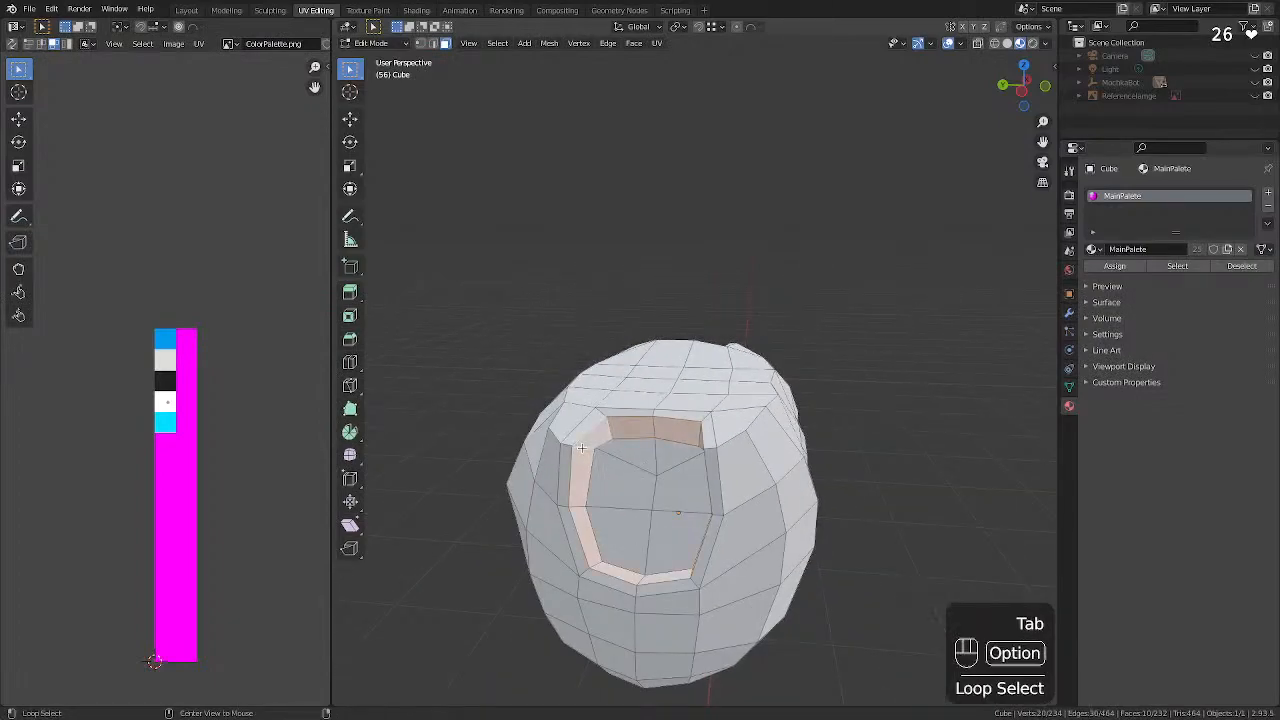
pyautogui.keyDown('alt'); pyautogui.click(578, 436); pyautogui.keyUp('alt')
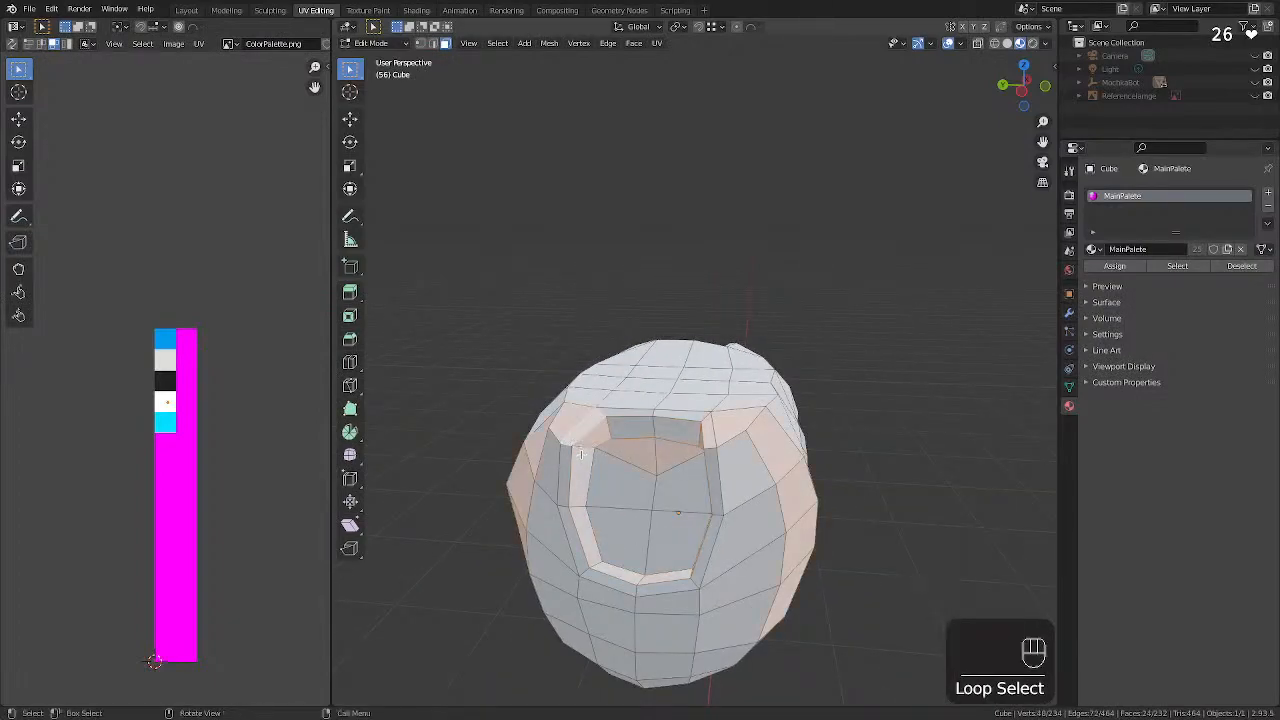
pyautogui.click(583, 450)
pyautogui.keyDown('alt'); pyautogui.keyDown('shift'); pyautogui.click(584, 455); pyautogui.keyUp('shift'); pyautogui.keyUp('alt')
pyautogui.keyDown('alt'); pyautogui.click(584, 455); pyautogui.keyUp('alt')
# Select the inner and outer rim face loops of both torso arm sockets and move their UVs onto the light grey palette swatch.
pyautogui.click(585, 447)
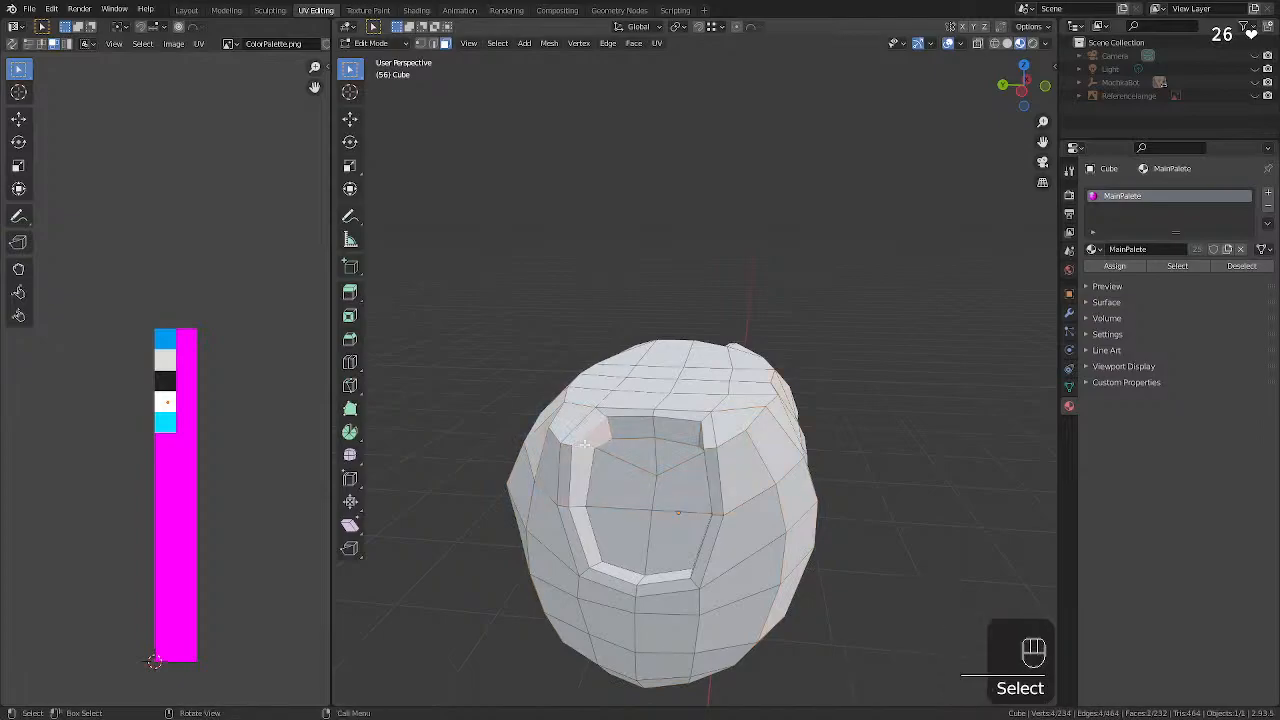
pyautogui.keyDown('alt'); pyautogui.click(585, 445); pyautogui.keyUp('alt')
pyautogui.keyDown('alt'); pyautogui.keyDown('shift'); pyautogui.click(573, 445); pyautogui.keyUp('shift'); pyautogui.keyUp('alt')
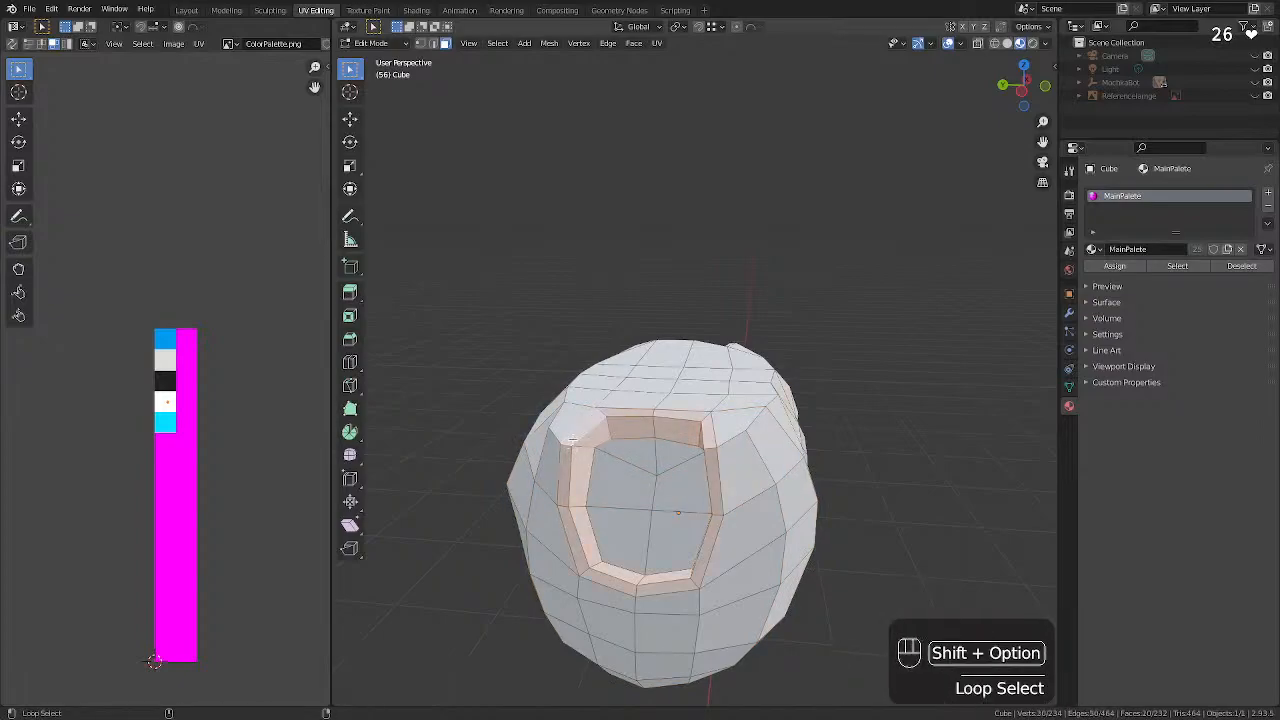
pyautogui.moveTo(572, 438); pyautogui.dragTo(604, 403, button='middle')
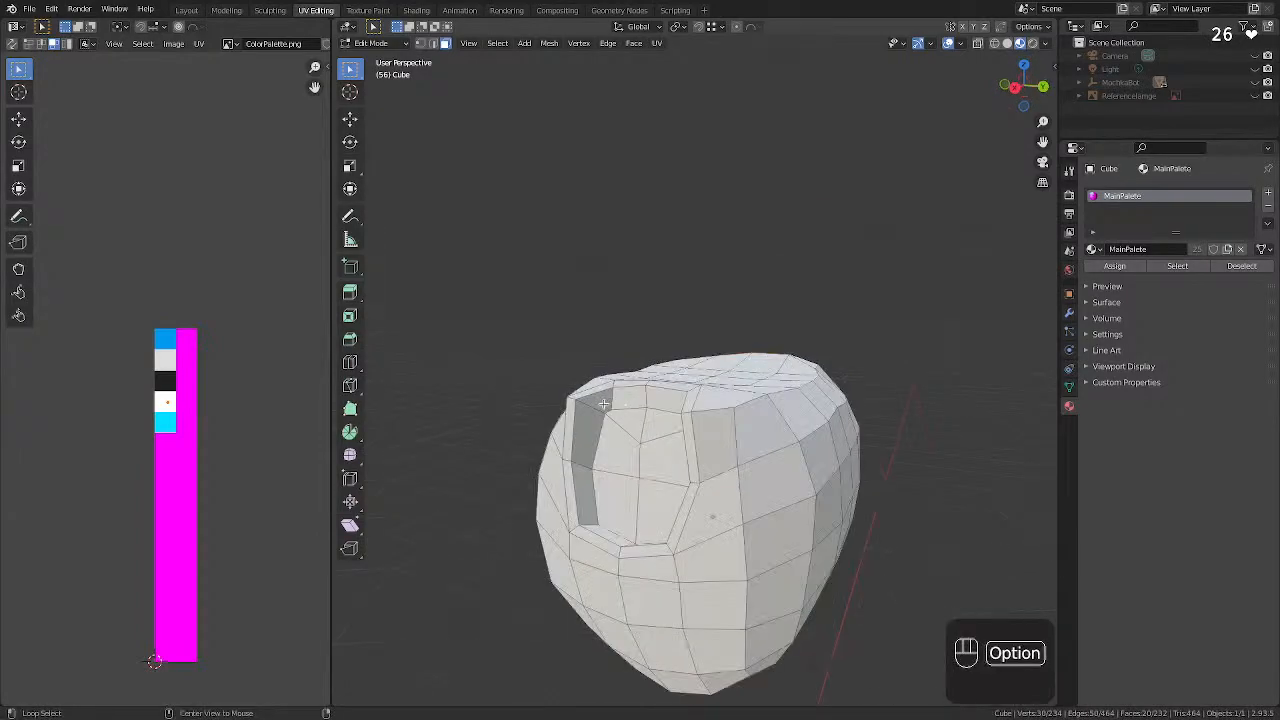
pyautogui.keyDown('alt'); pyautogui.keyDown('shift'); pyautogui.click(585, 403); pyautogui.keyUp('shift'); pyautogui.keyUp('alt')
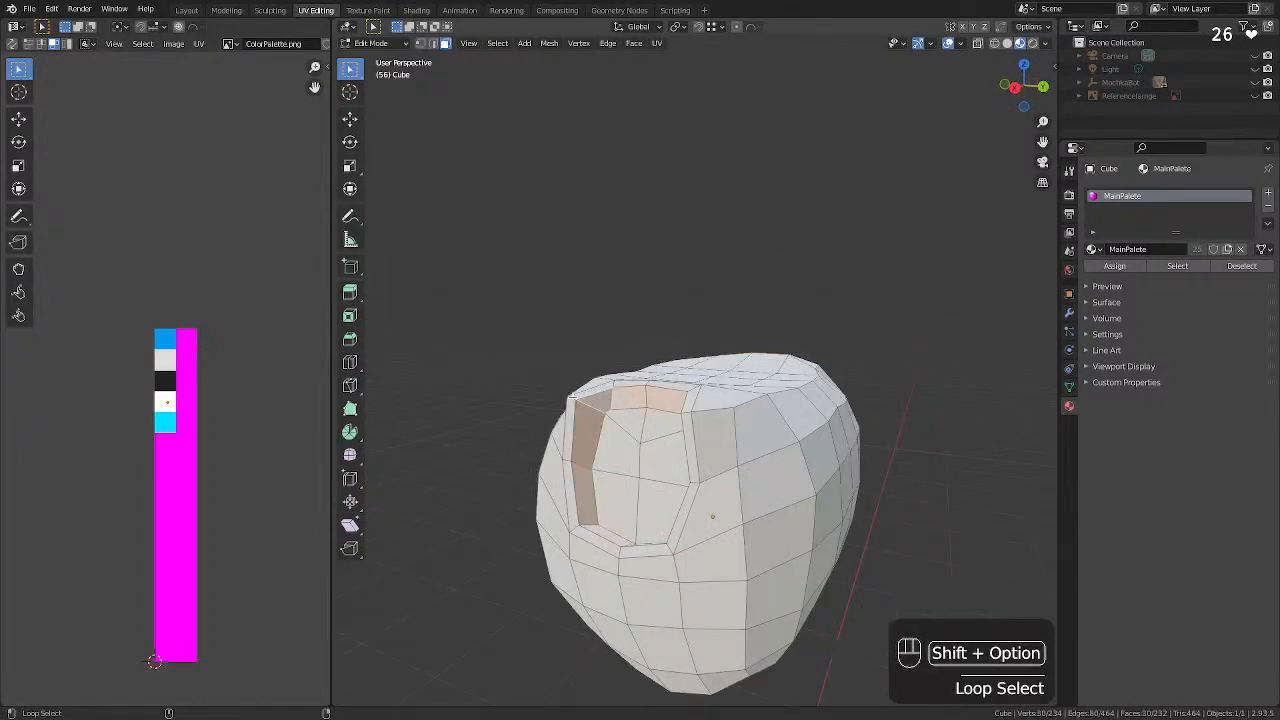
pyautogui.keyDown('alt'); pyautogui.keyDown('shift'); pyautogui.click(575, 400); pyautogui.keyUp('shift'); pyautogui.keyUp('alt')
pyautogui.moveTo(575, 400); pyautogui.dragTo(940, 405, button='middle')
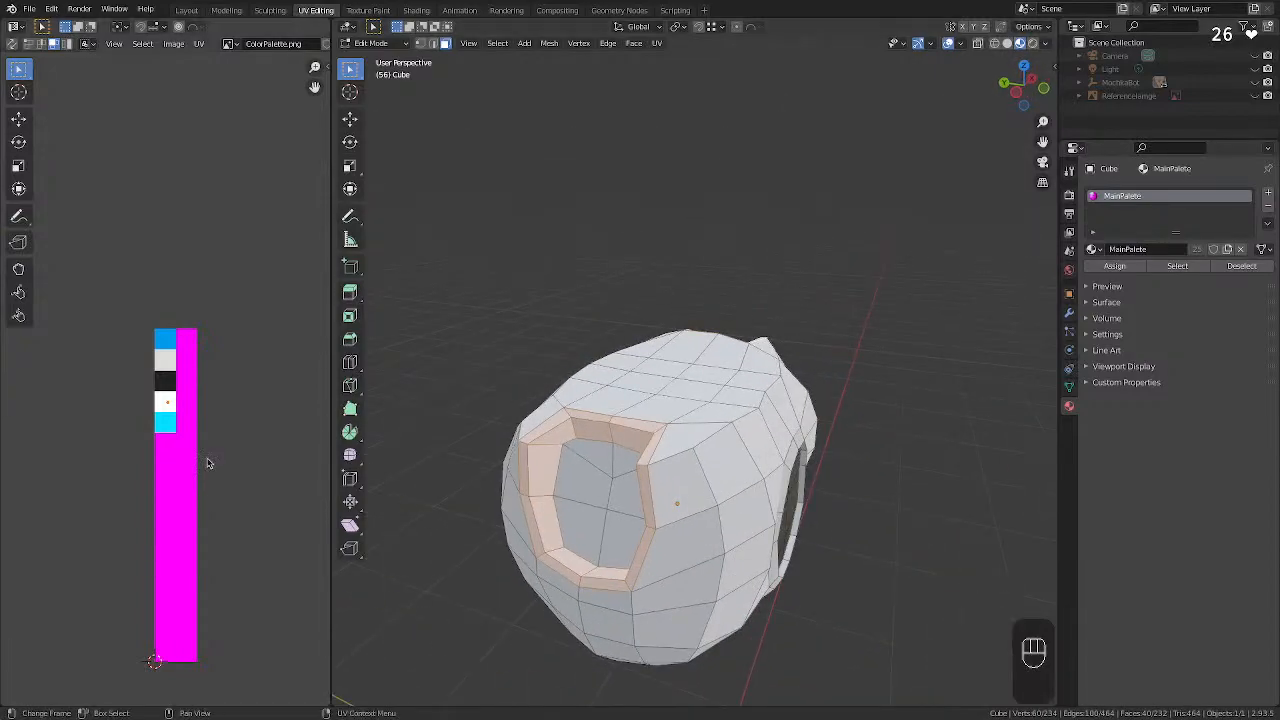
pyautogui.press('g')
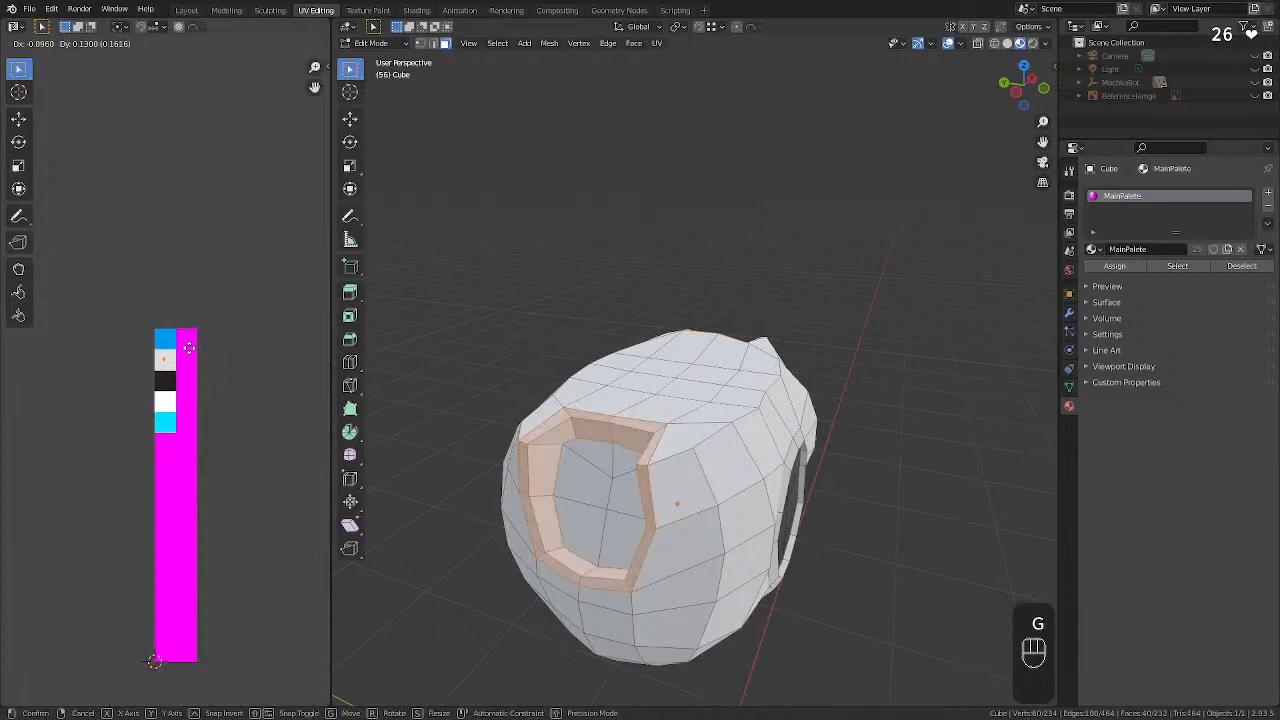
pyautogui.click(188, 348)
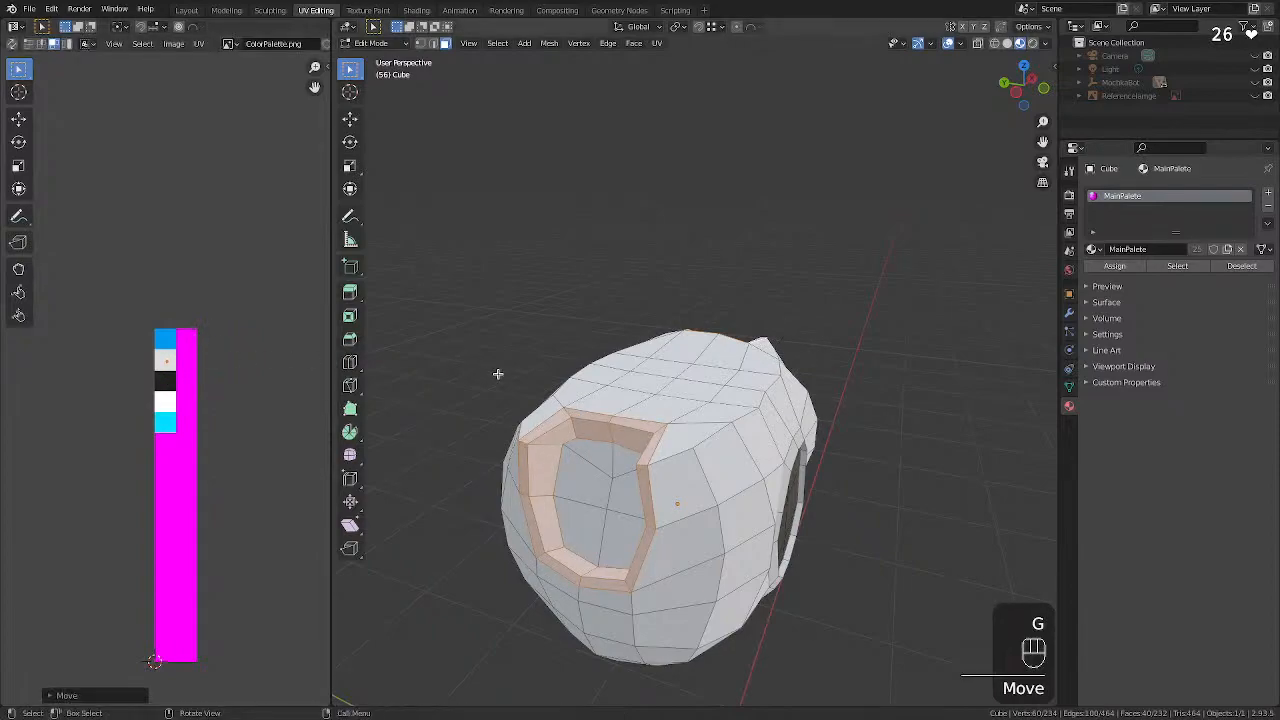
# Select the faces inside both arm sockets, move their UVs onto the black palette swatch and clear the selection.
pyautogui.moveTo(591, 457); pyautogui.dragTo(615, 536)
pyautogui.moveTo(765, 495); pyautogui.dragTo(498, 489, button='middle')
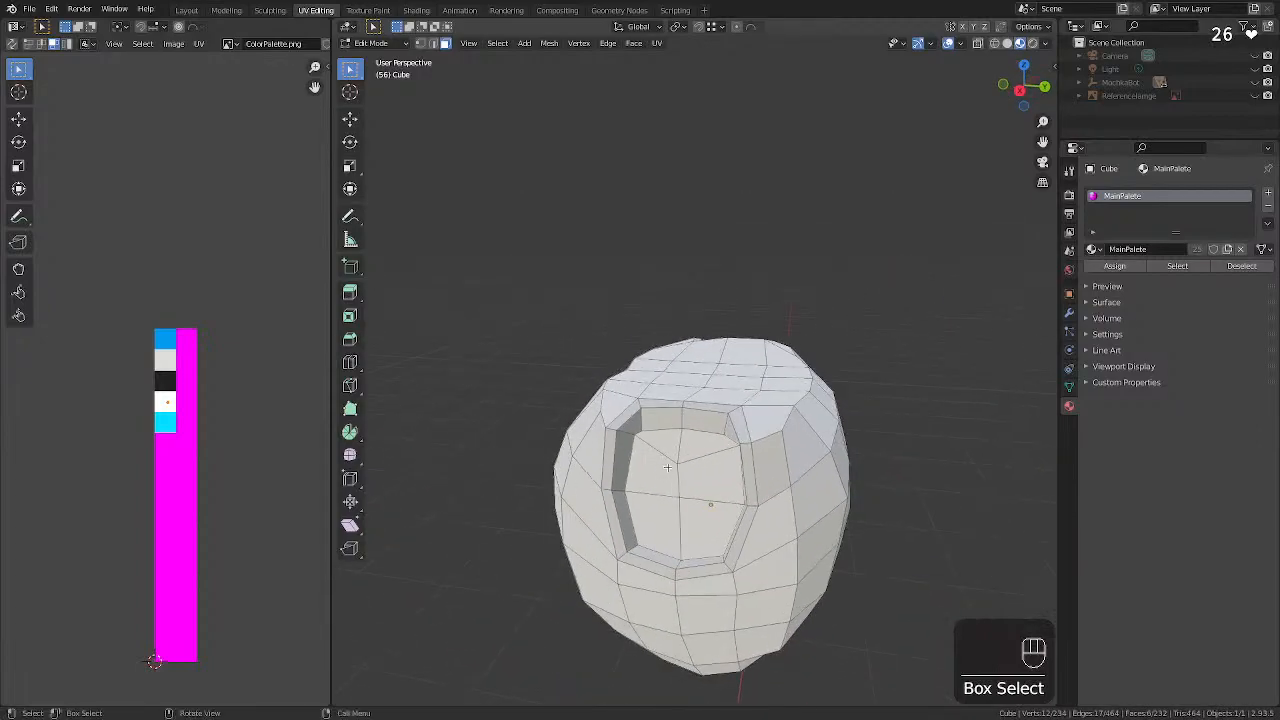
pyautogui.keyDown('shift'); pyautogui.moveTo(666, 453); pyautogui.dragTo(691, 503); pyautogui.keyUp('shift')
pyautogui.moveTo(637, 480); pyautogui.dragTo(923, 460, button='middle')
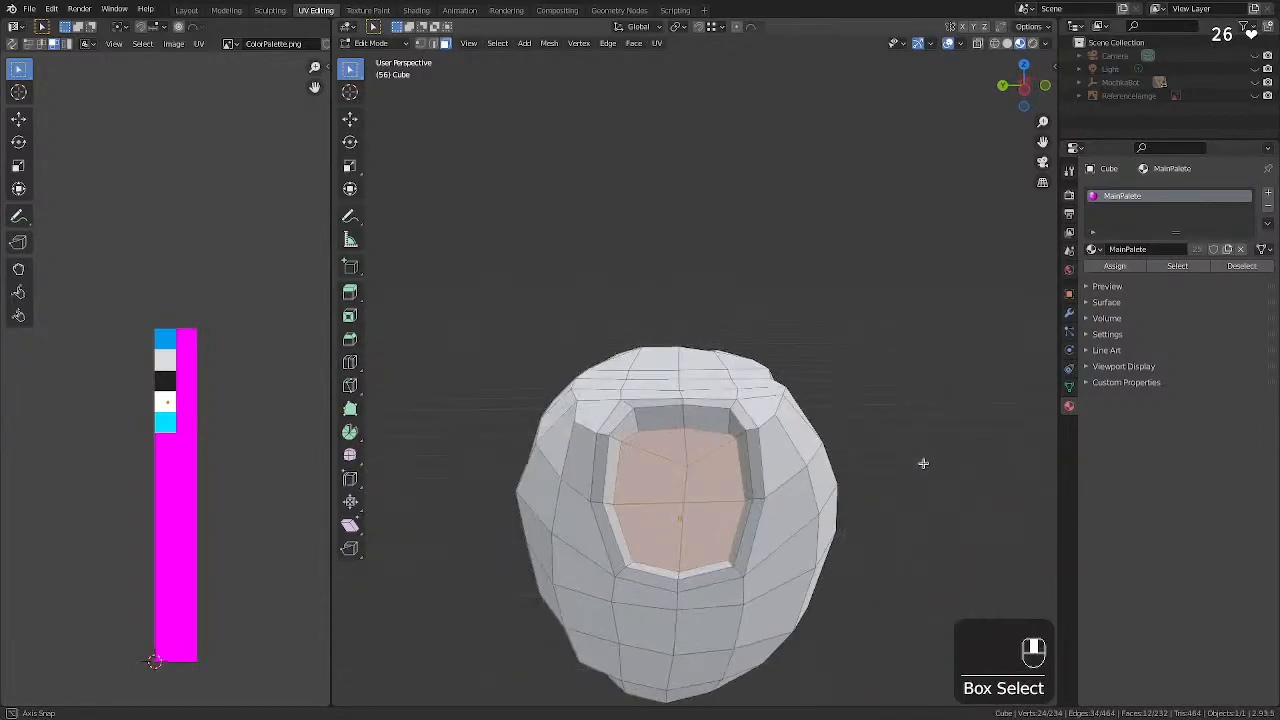
pyautogui.press('g')
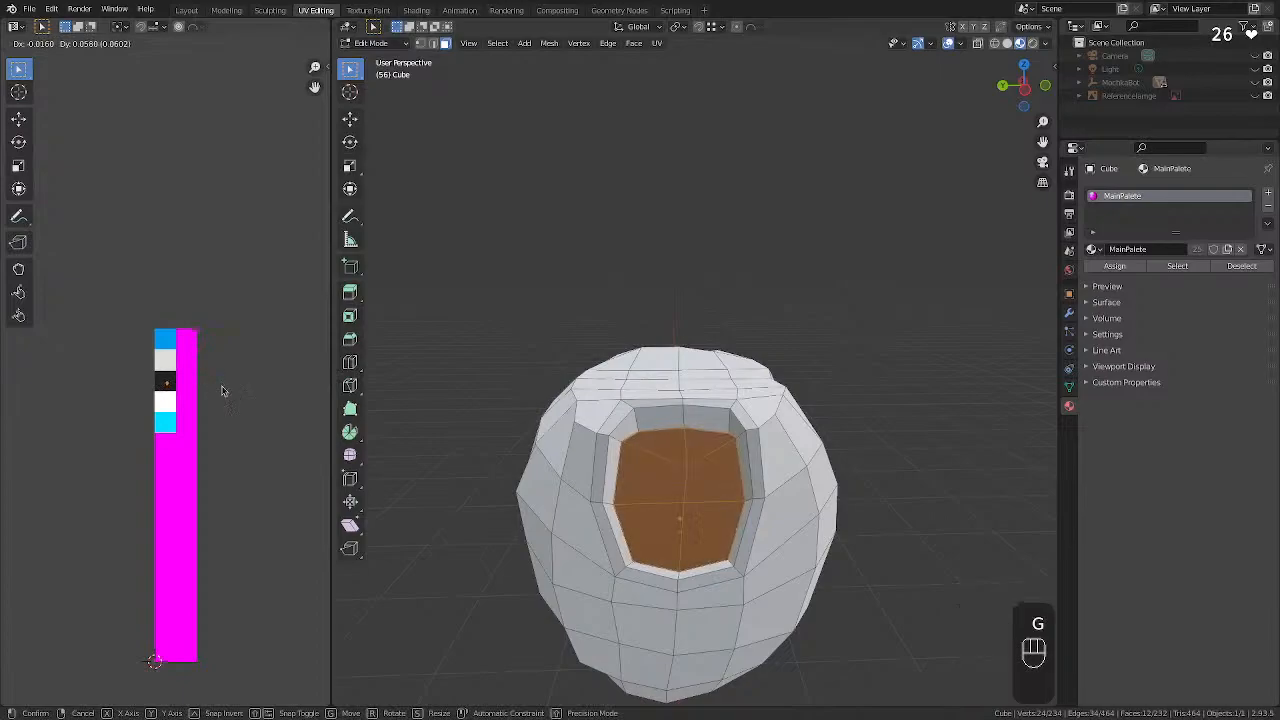
pyautogui.click(222, 389)
pyautogui.click(558, 369)
pyautogui.moveTo(558, 369); pyautogui.dragTo(718, 373, button='middle')
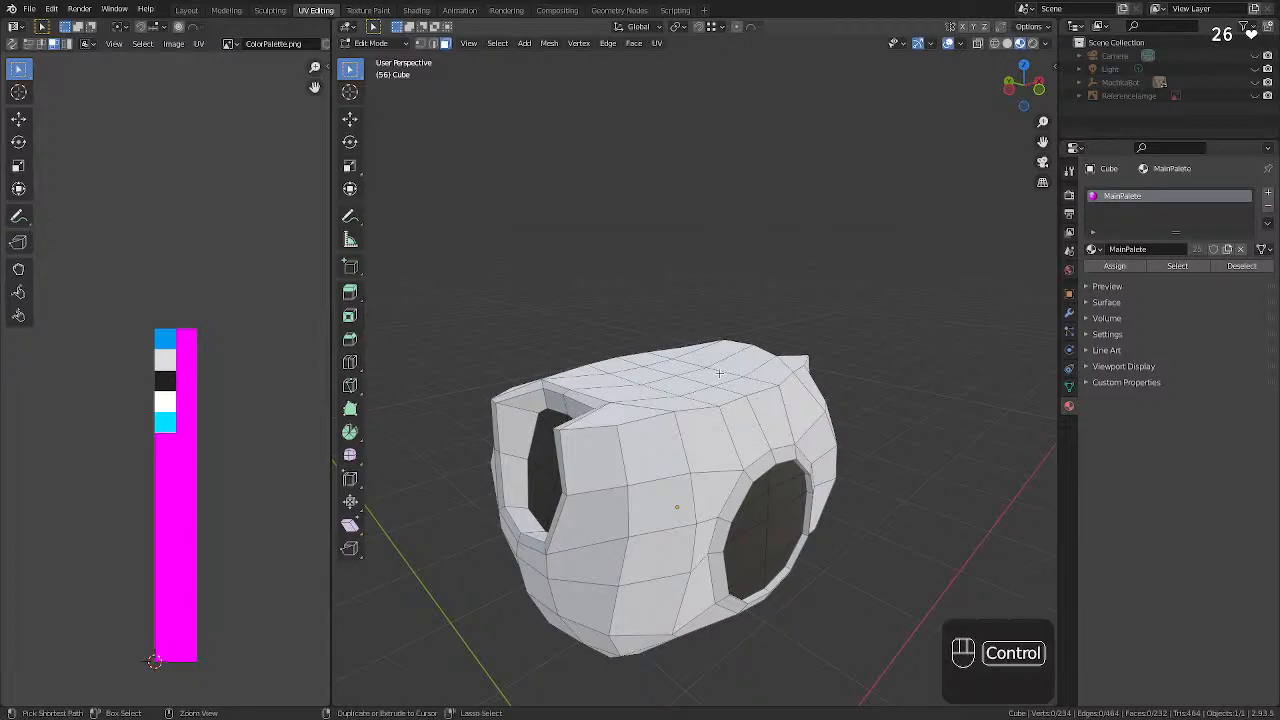
# Try to bring back the hidden objects from within Edit Mode using the hide commands, and reveal the torso's faces again.
pyautogui.hotkey('ctrl', 'h')
pyautogui.press('Escape')
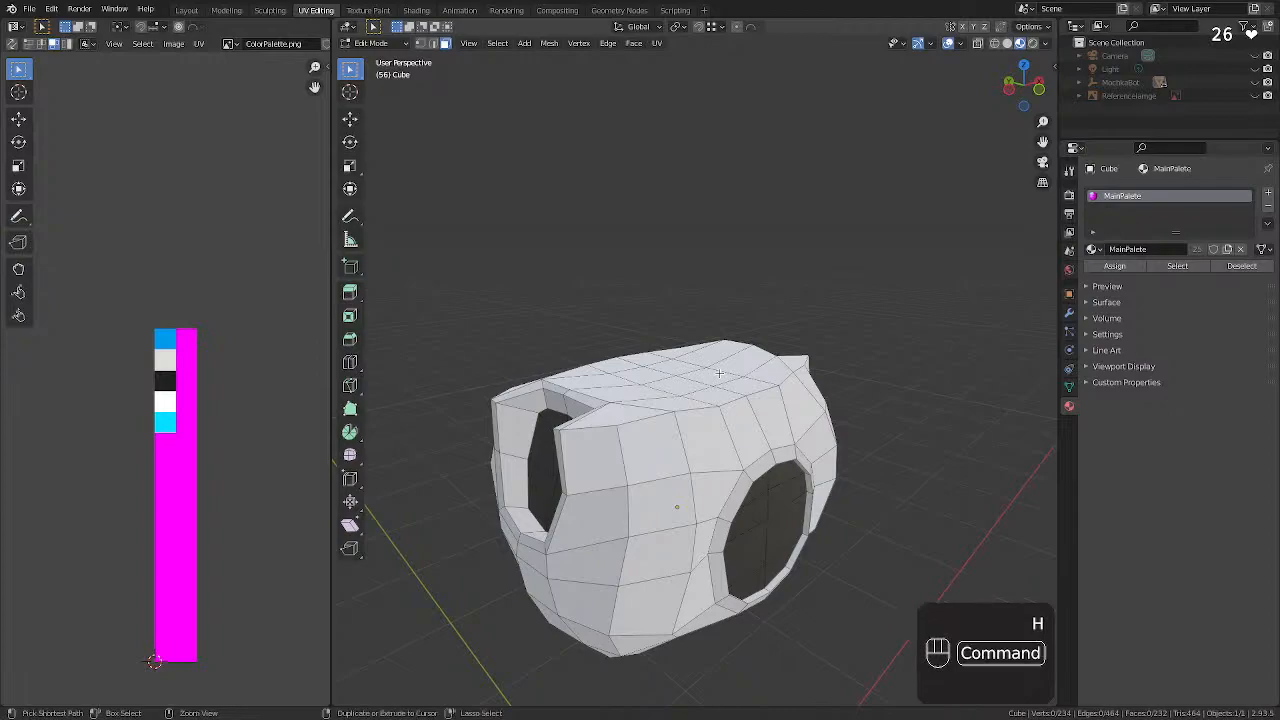
pyautogui.press('super+h')
pyautogui.press('alt')
pyautogui.hotkey('alt', 'h')
pyautogui.hotkey('shift', 'h')
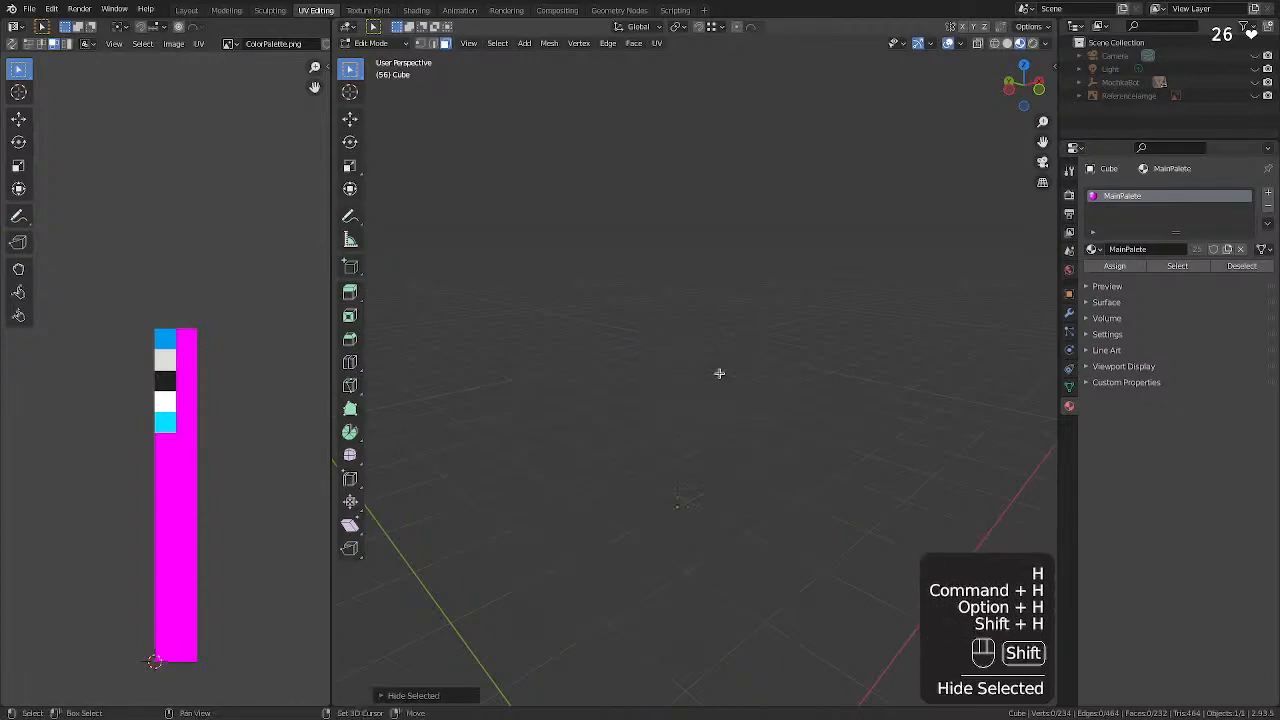
pyautogui.hotkey('shift', 'h')
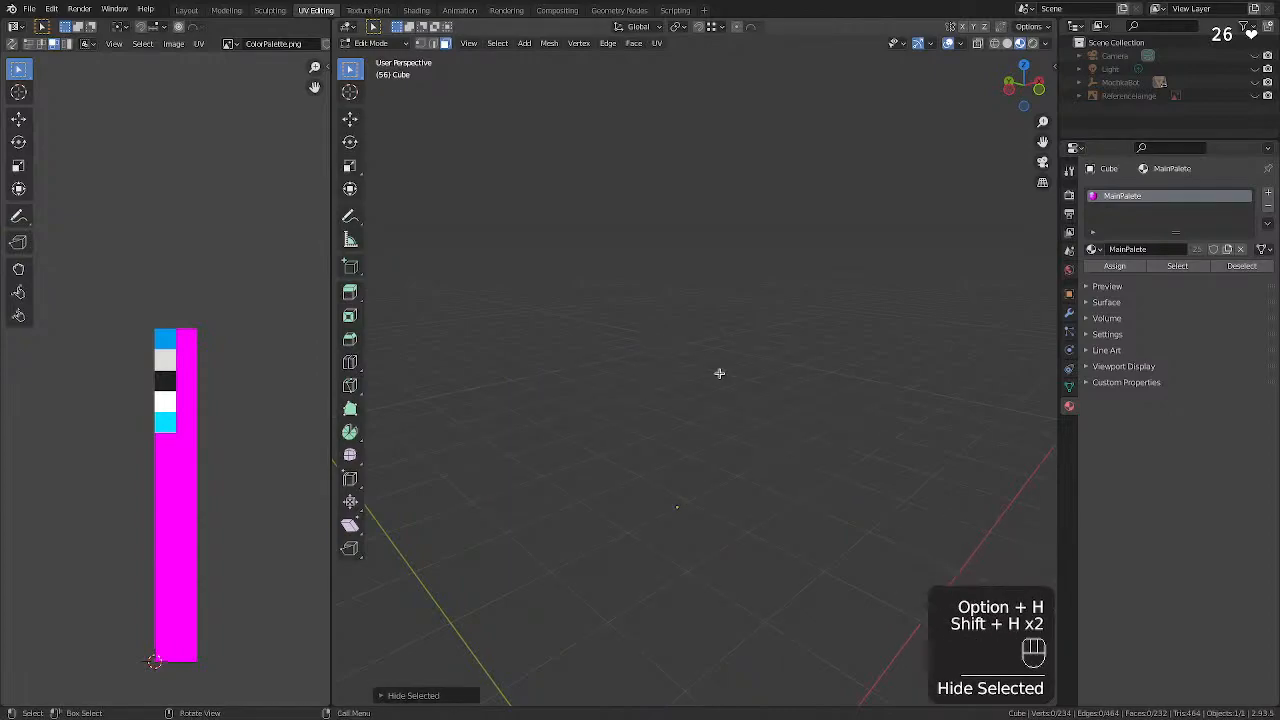
pyautogui.press('ctrl')
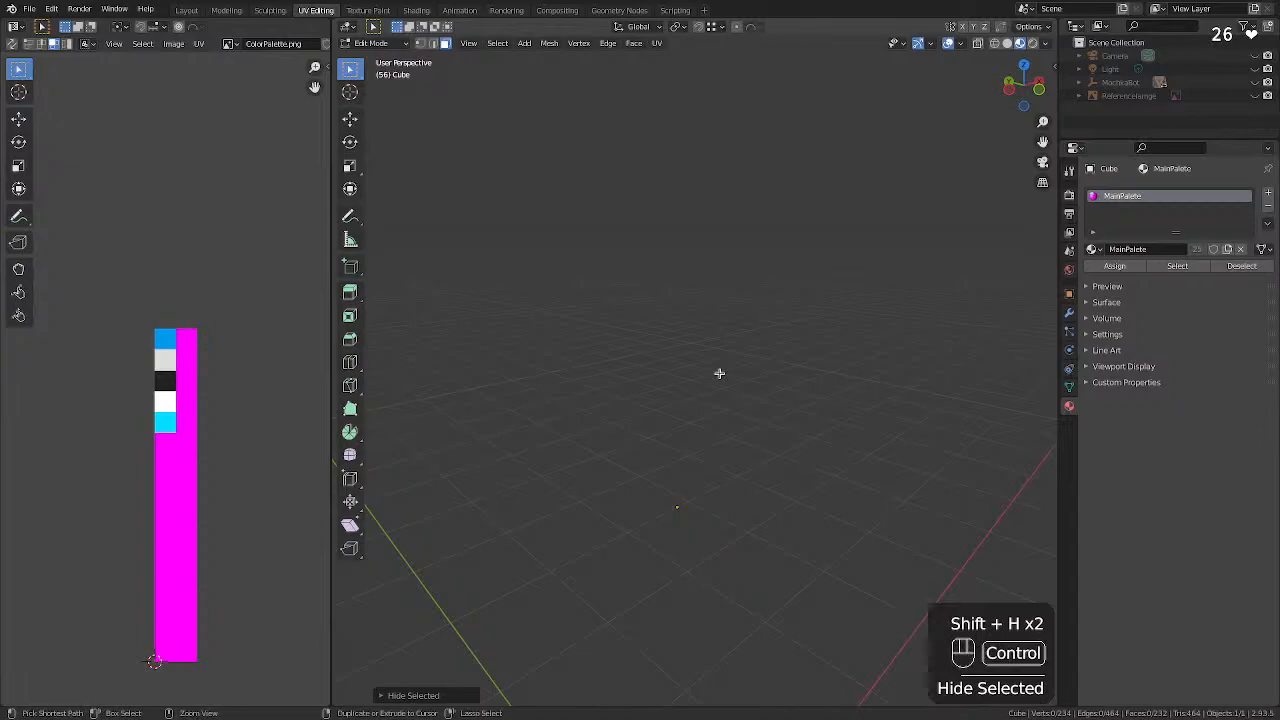
pyautogui.press('shift+super+h')
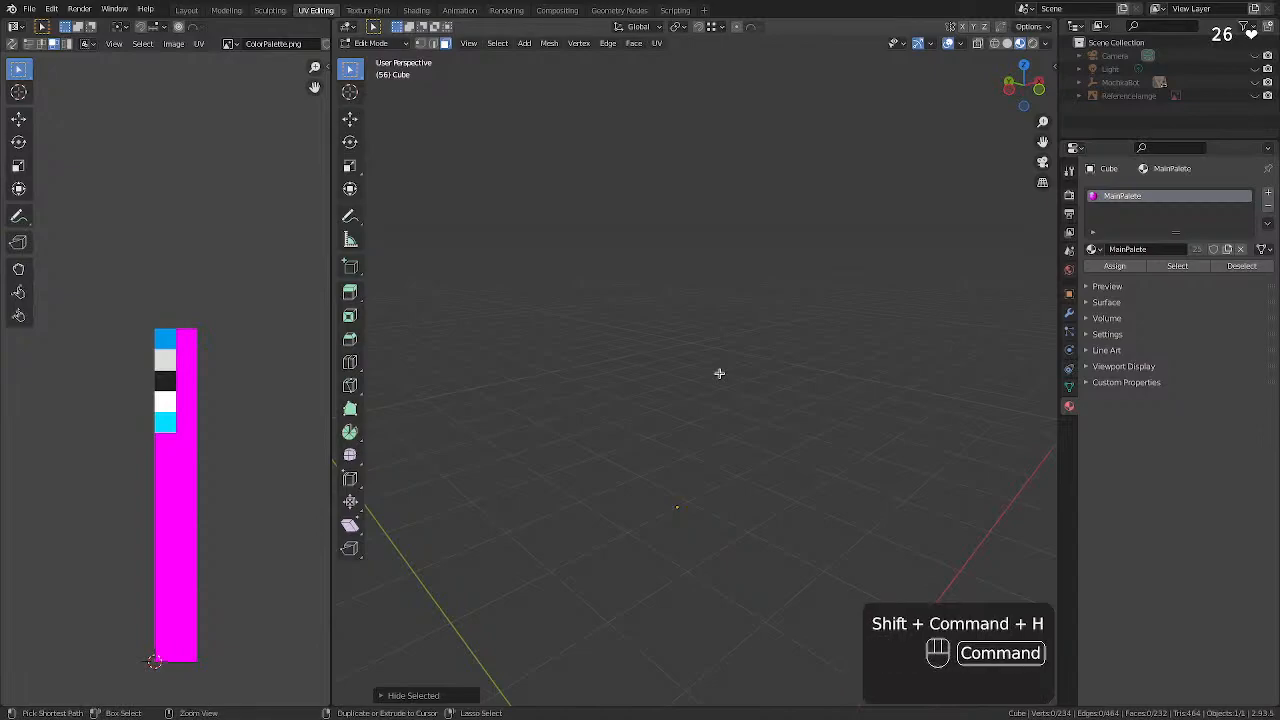
pyautogui.press('h')
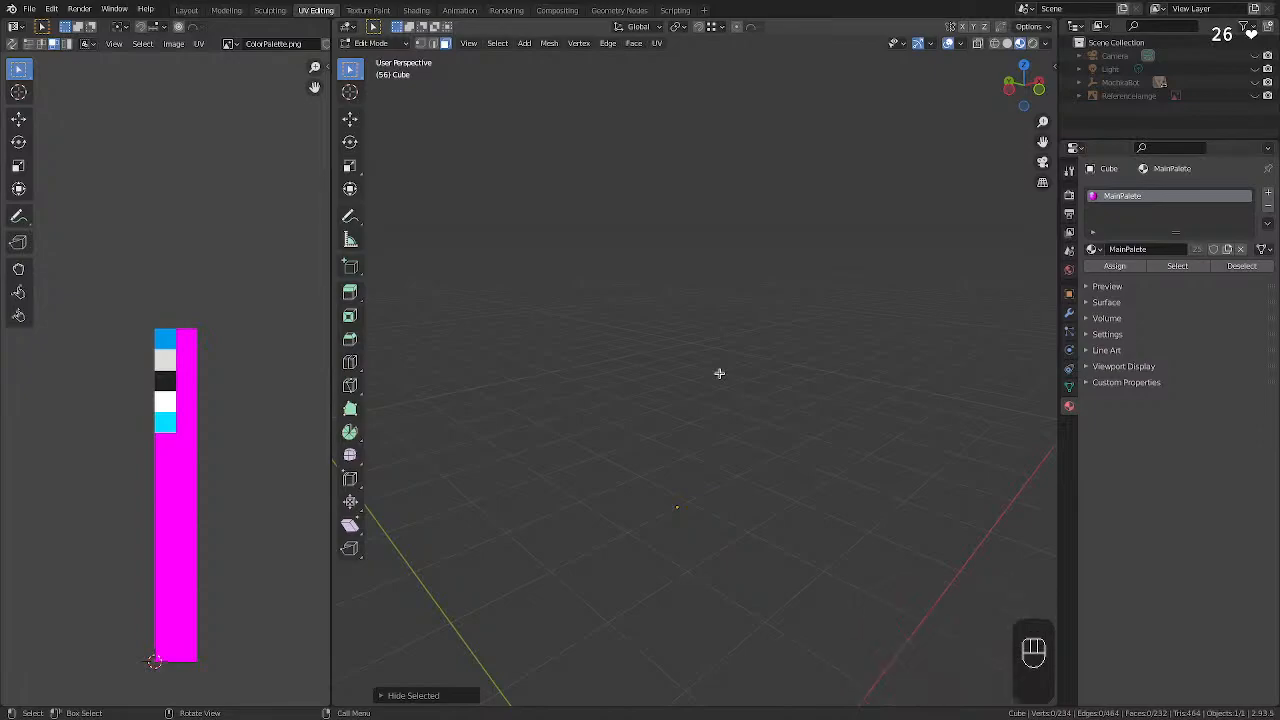
pyautogui.press('super+h')
pyautogui.press('alt')
pyautogui.hotkey('alt', 'h')
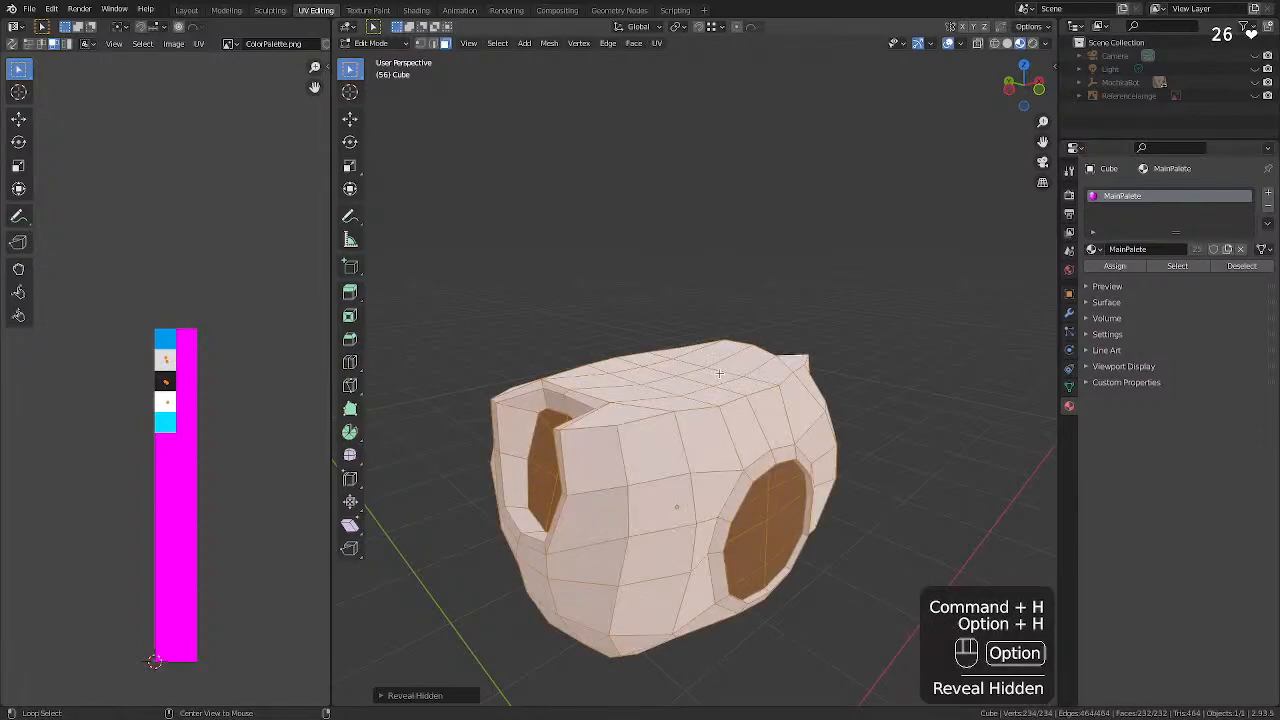
pyautogui.hotkey('alt', 'h')
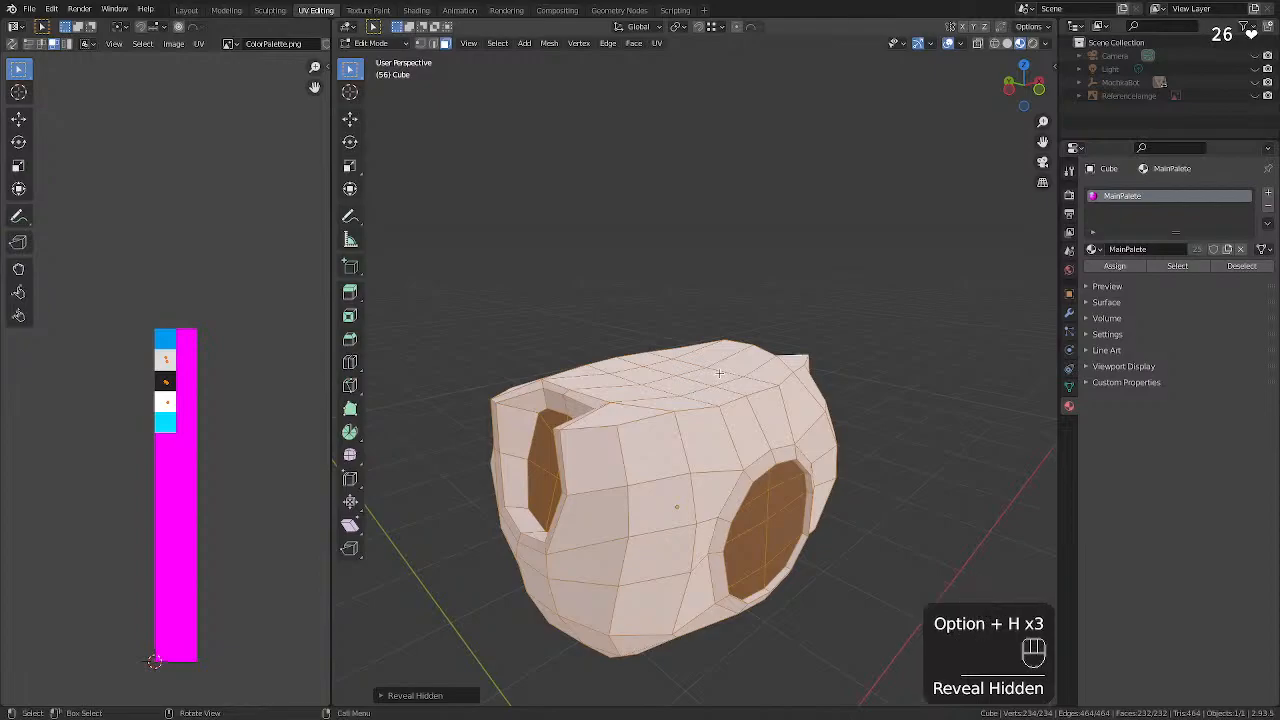
# Return to Object Mode, show all hidden objects, clear the selection and hide the reference image.
pyautogui.press('Tab')
pyautogui.hotkey('alt', 'h')
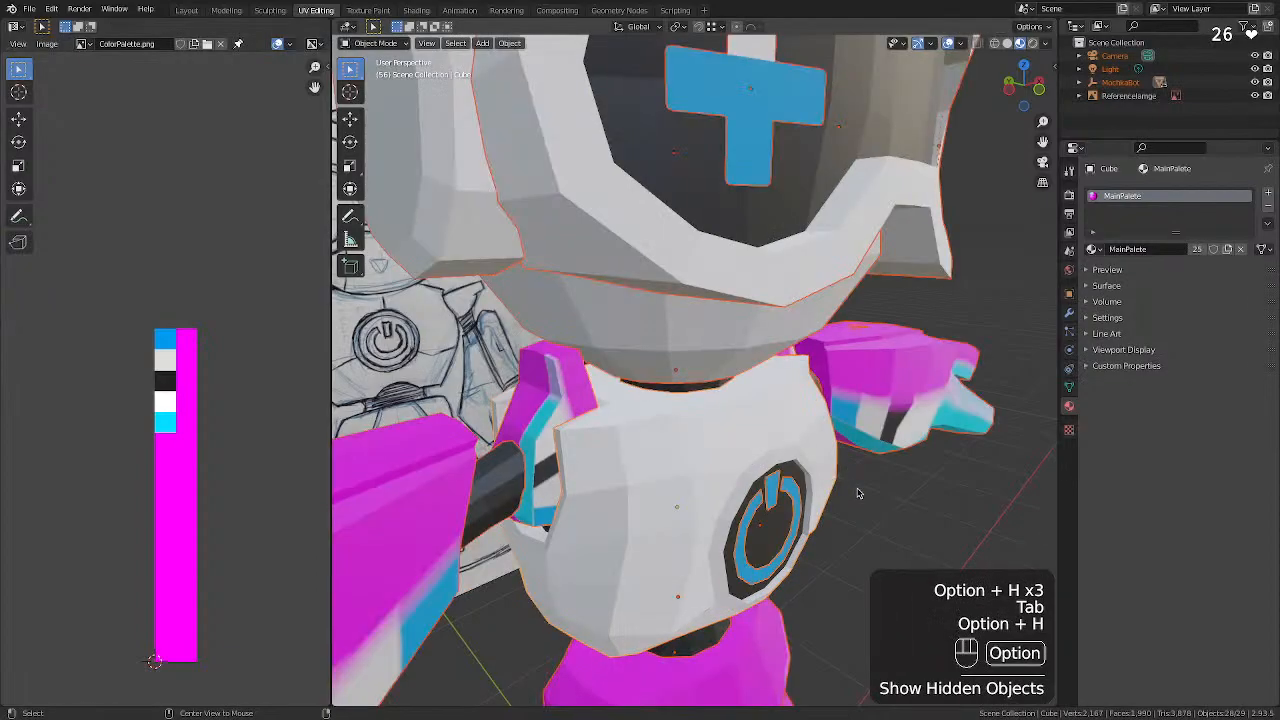
pyautogui.click(990, 559)
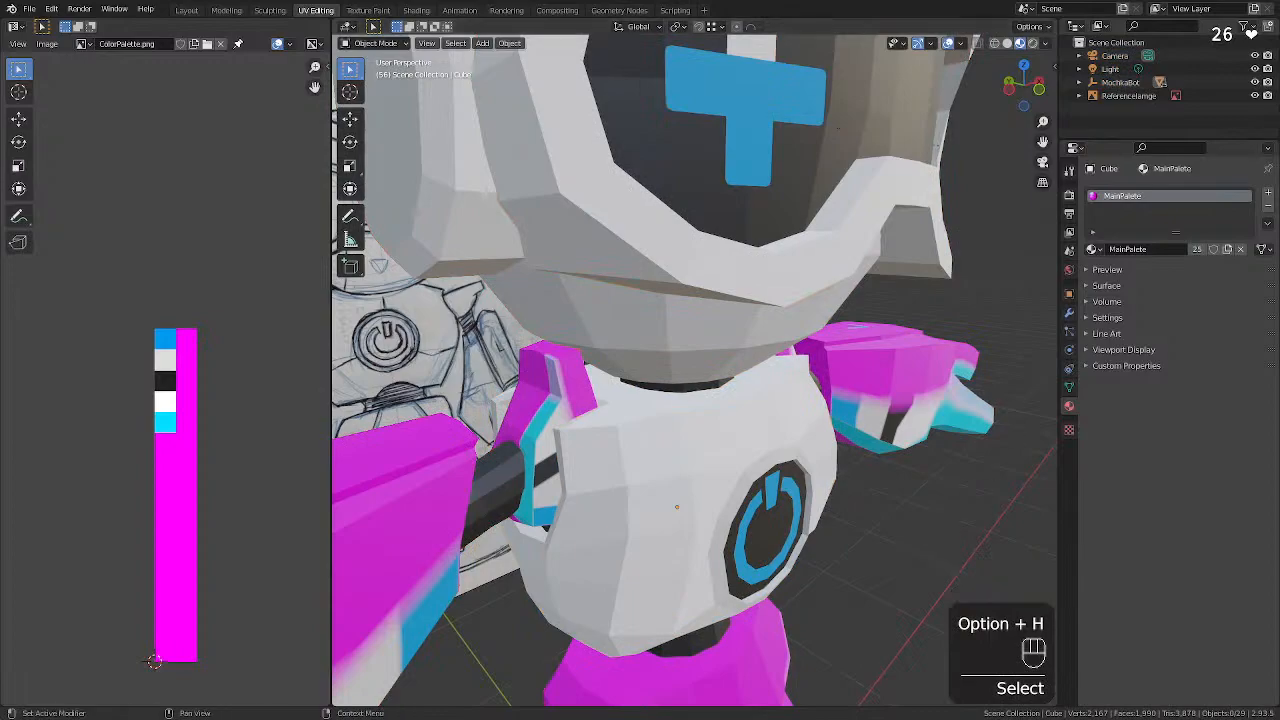
pyautogui.click(1255, 96)
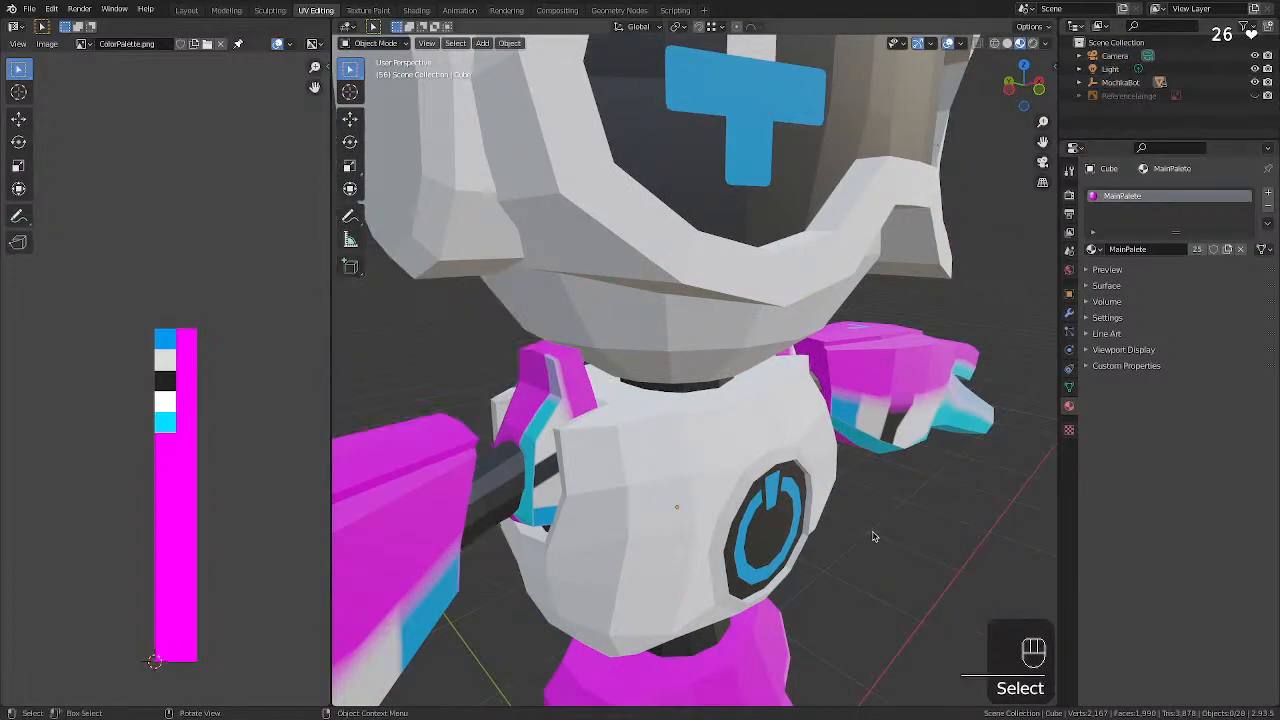
# Select both shoulder pieces beside the torso, edit them together and unwrap all their faces.
pyautogui.scroll(-5, 872, 537)
pyautogui.moveTo(874, 522); pyautogui.dragTo(590, 400, button='middle')
pyautogui.scroll(4, 573, 400)
pyautogui.click(590, 388)
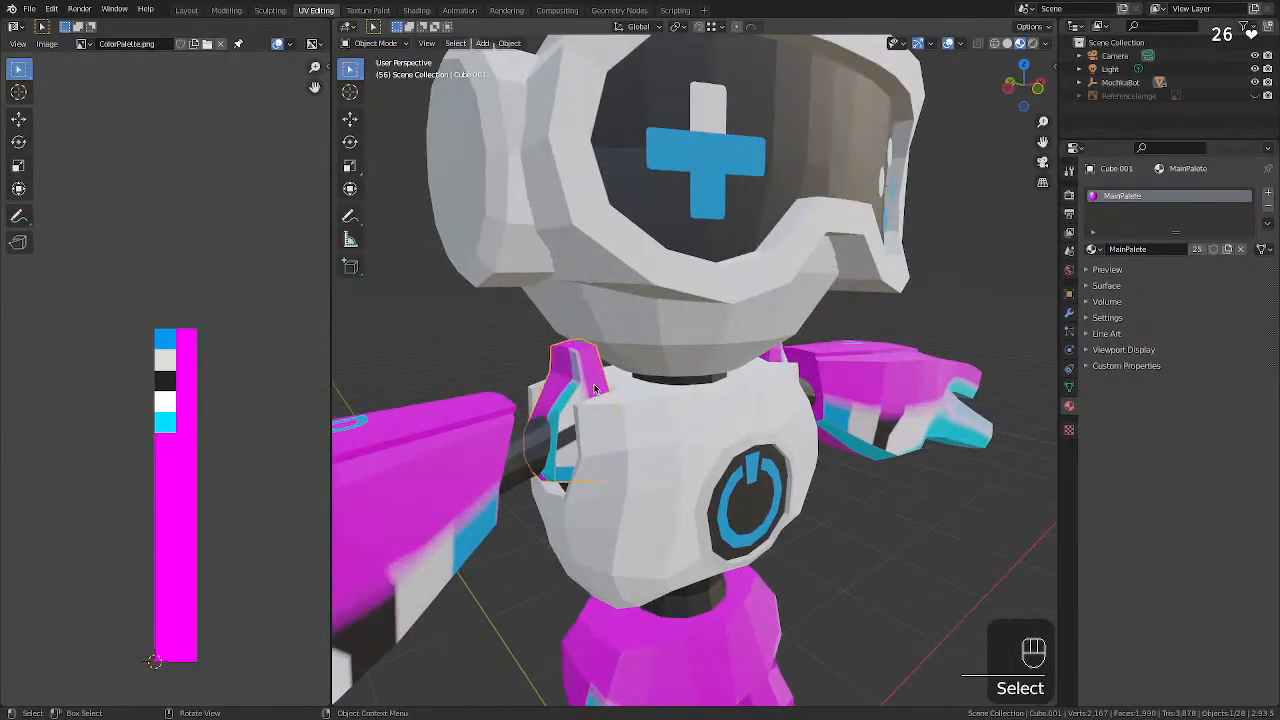
pyautogui.keyDown('shift'); pyautogui.click(793, 369); pyautogui.keyUp('shift')
pyautogui.moveTo(836, 370); pyautogui.dragTo(758, 394, button='middle')
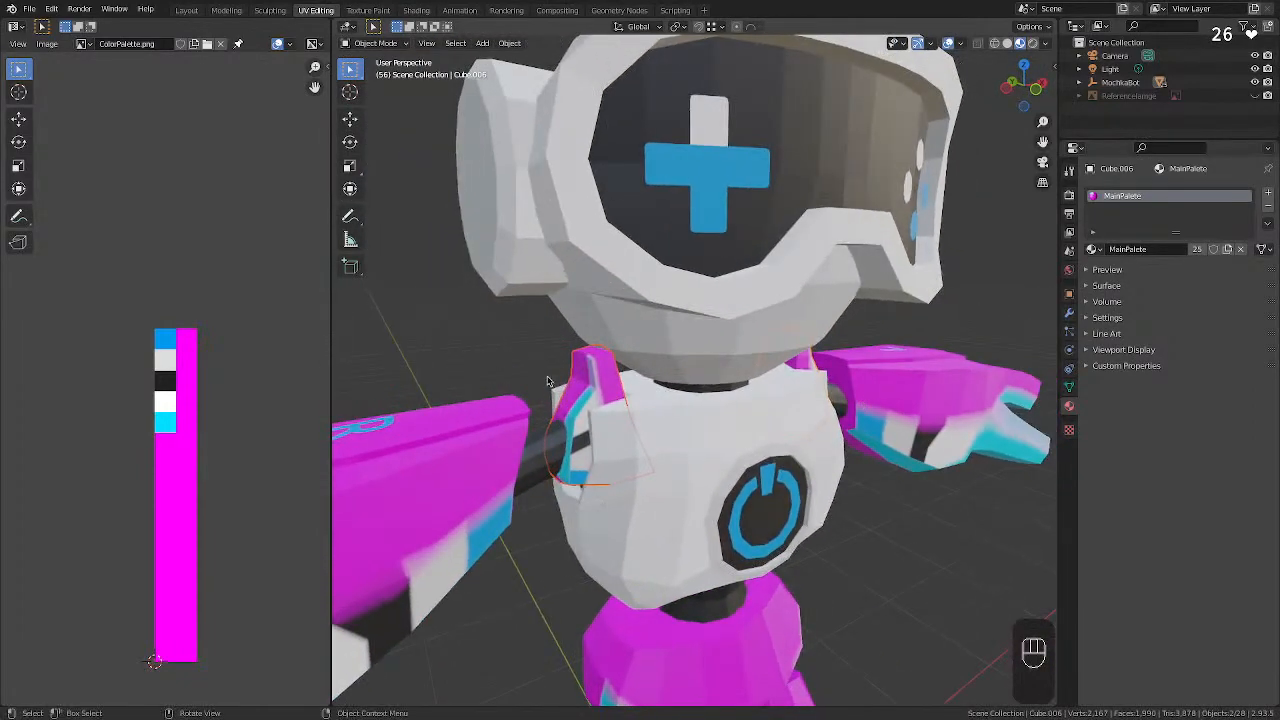
pyautogui.press('Tab')
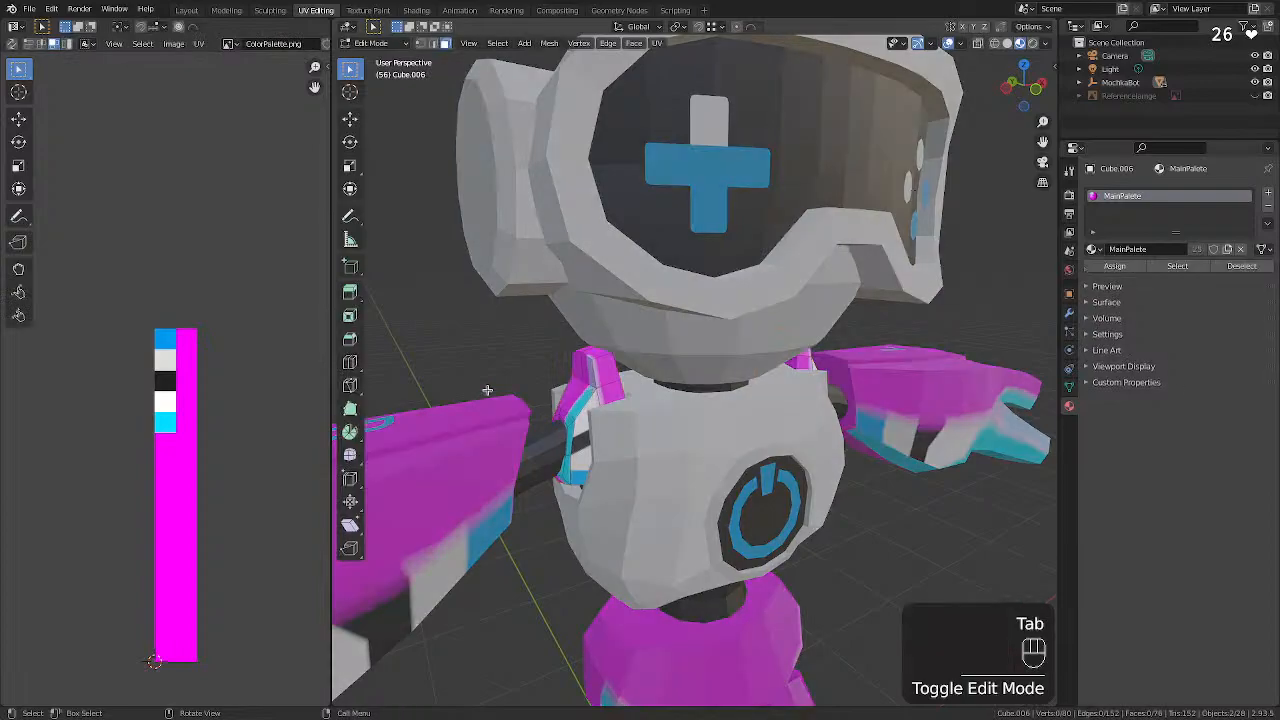
pyautogui.press('a')
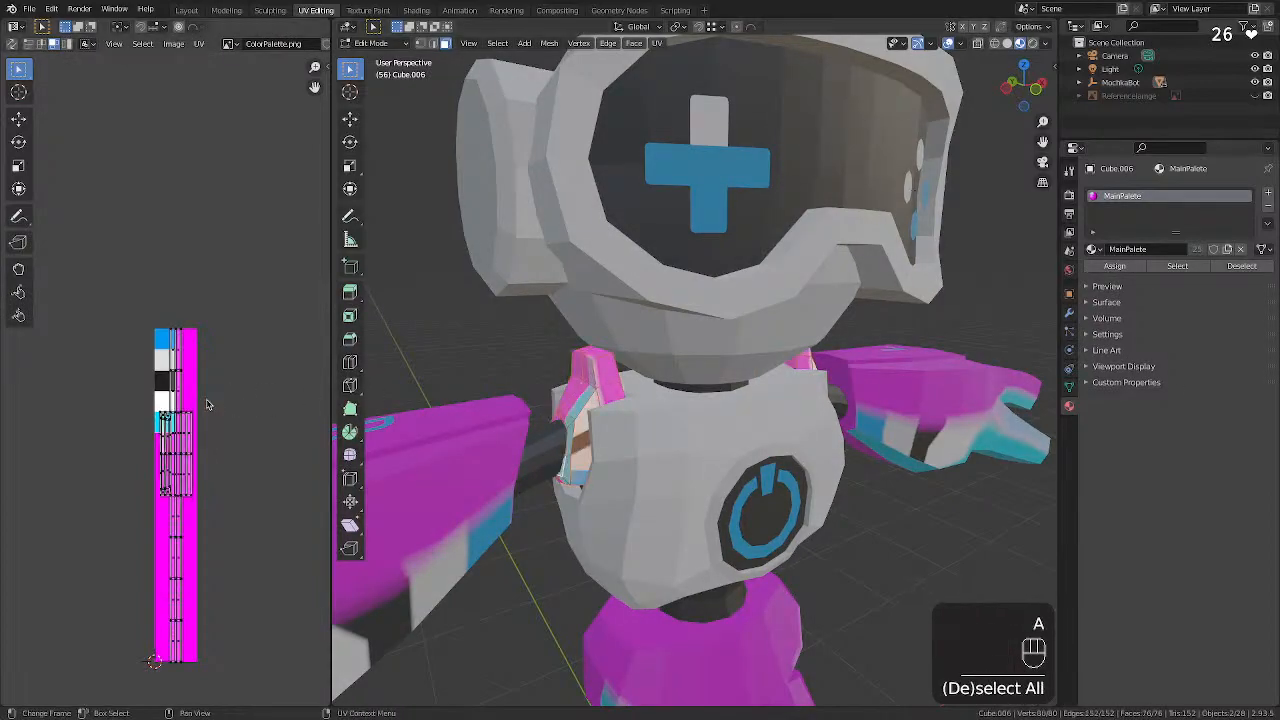
pyautogui.press('u')
pyautogui.click(578, 381)
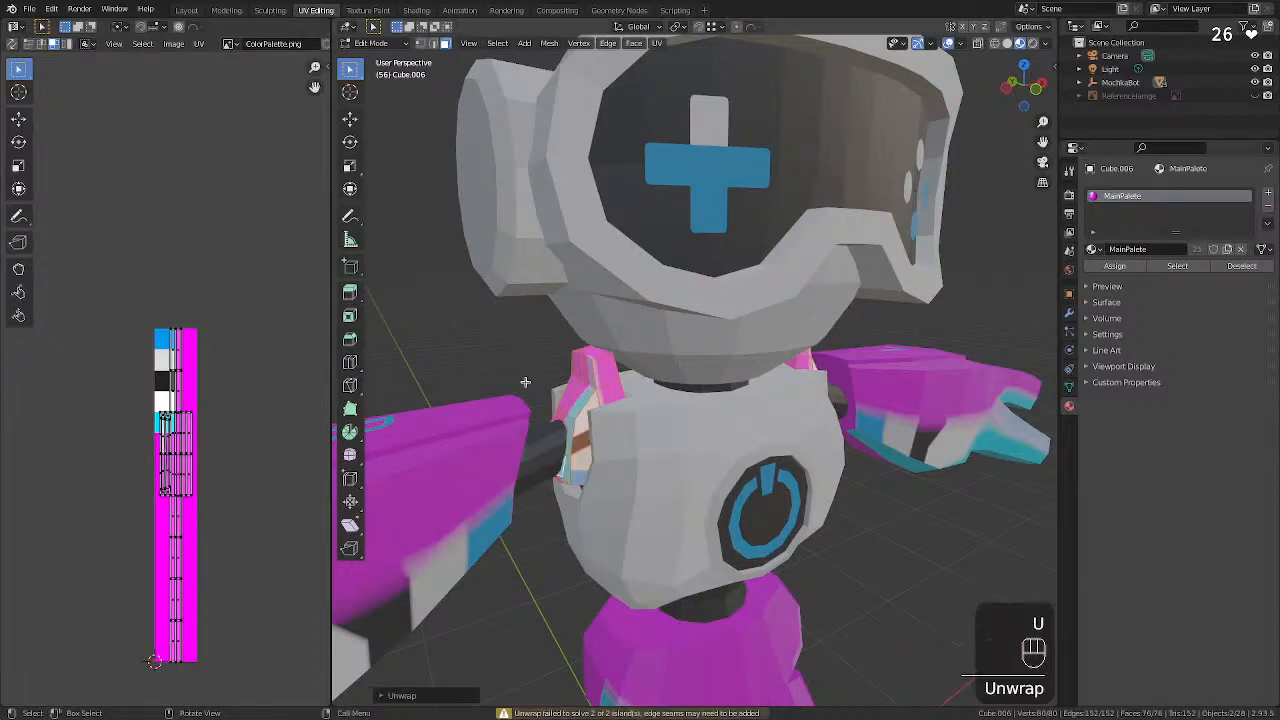
# Scale all the shoulder pieces' UVs to 0, move them onto the light grey palette swatch and leave Edit Mode.
pyautogui.click(263, 397)
pyautogui.press('a')
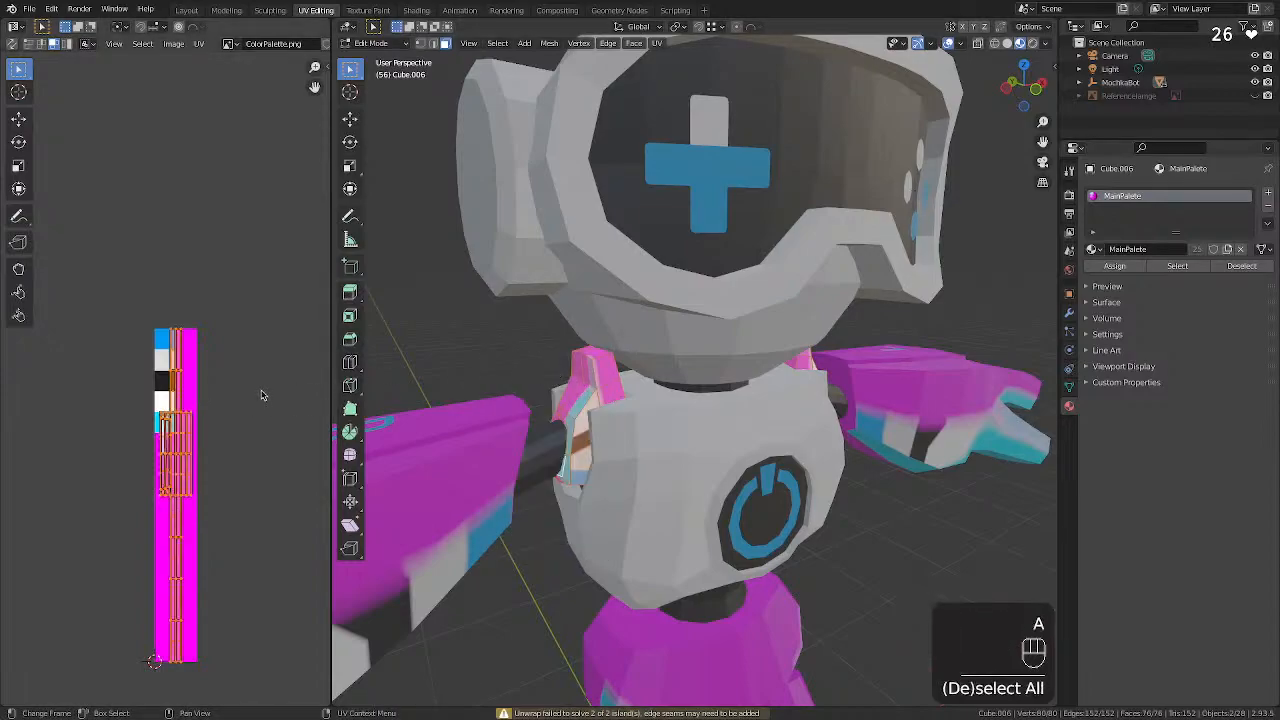
pyautogui.press('s')
pyautogui.press('KP_0')
pyautogui.press('KP_Enter')
pyautogui.press('g')
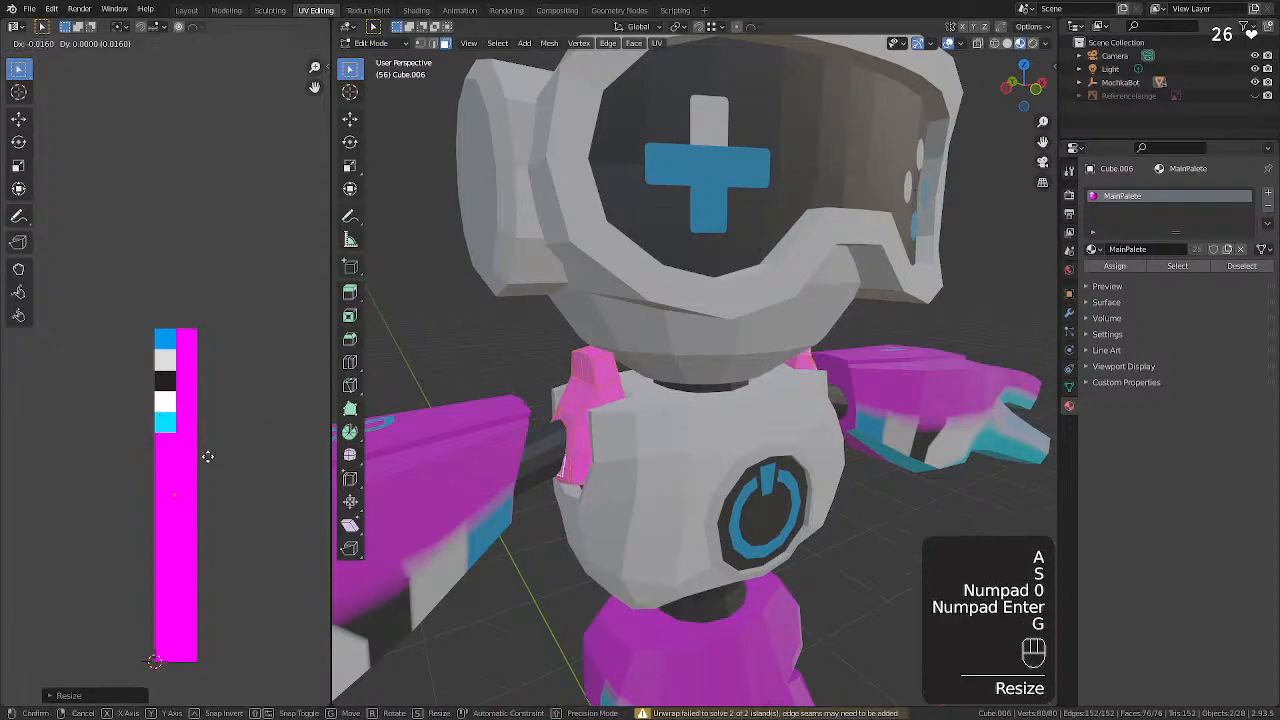
pyautogui.click(199, 329)
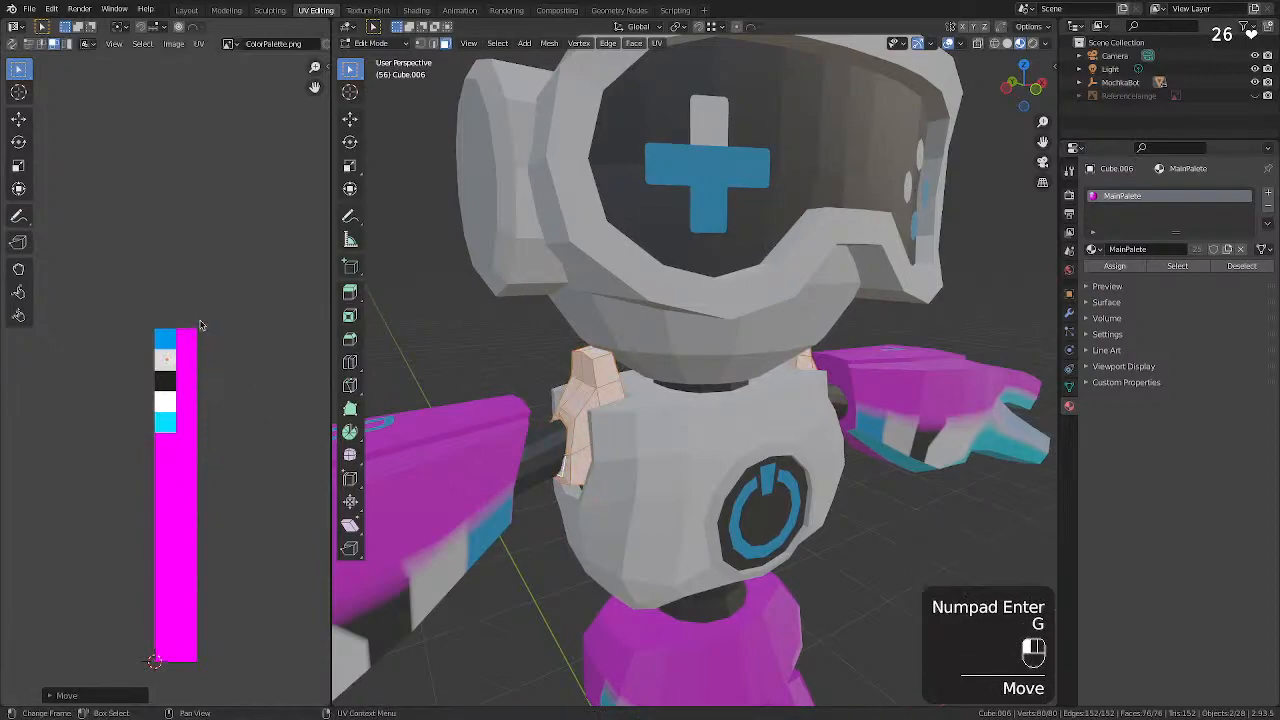
pyautogui.click(507, 338)
pyautogui.moveTo(560, 376)
pyautogui.mouseDown(button='middle')
pyautogui.moveTo(517, 374)
pyautogui.moveTo(584, 379)
pyautogui.mouseUp(button='middle')
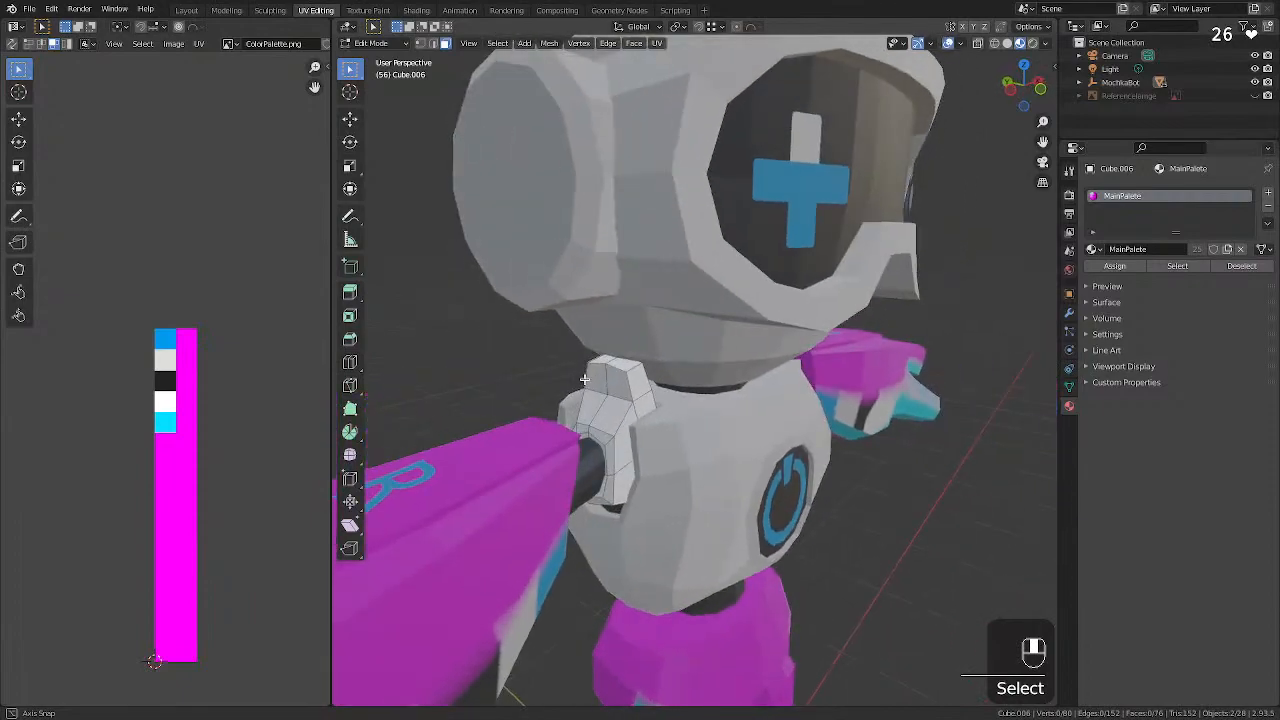
pyautogui.scroll(3, 585, 378)
pyautogui.press('Tab')
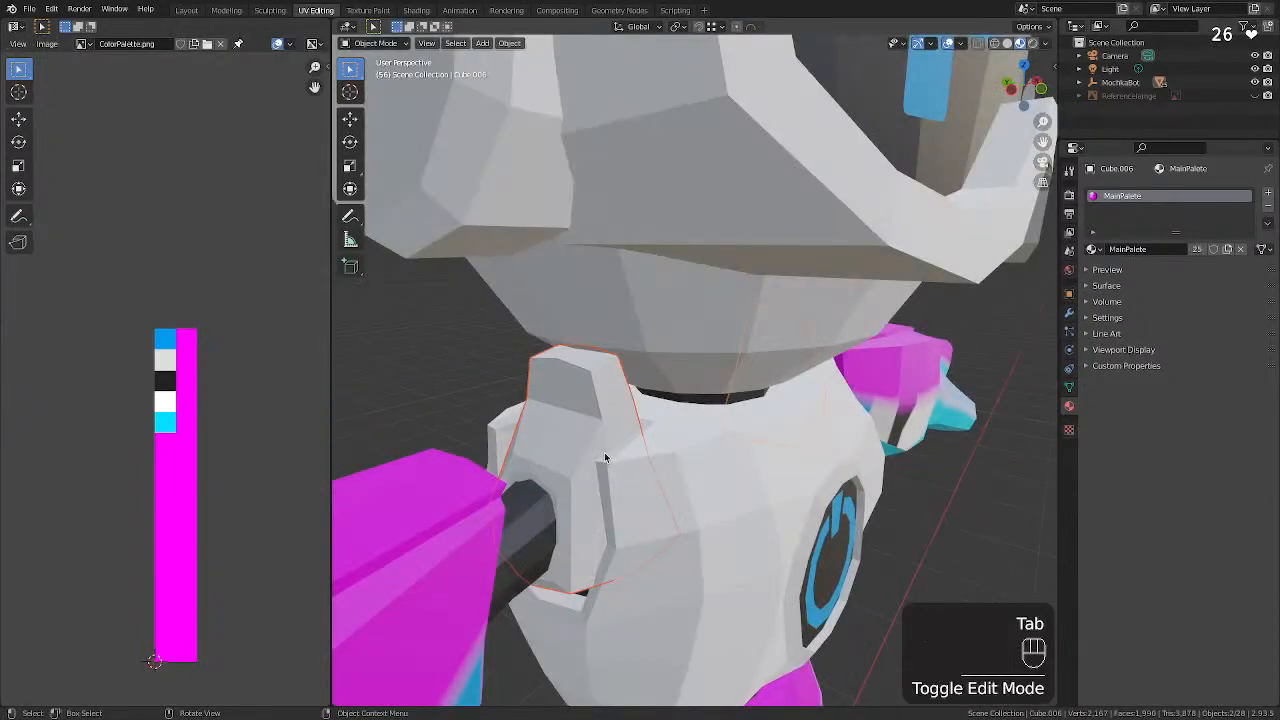
# Try hiding the shoulder pieces and the unselected objects, and show all hidden objects again.
pyautogui.press('h')
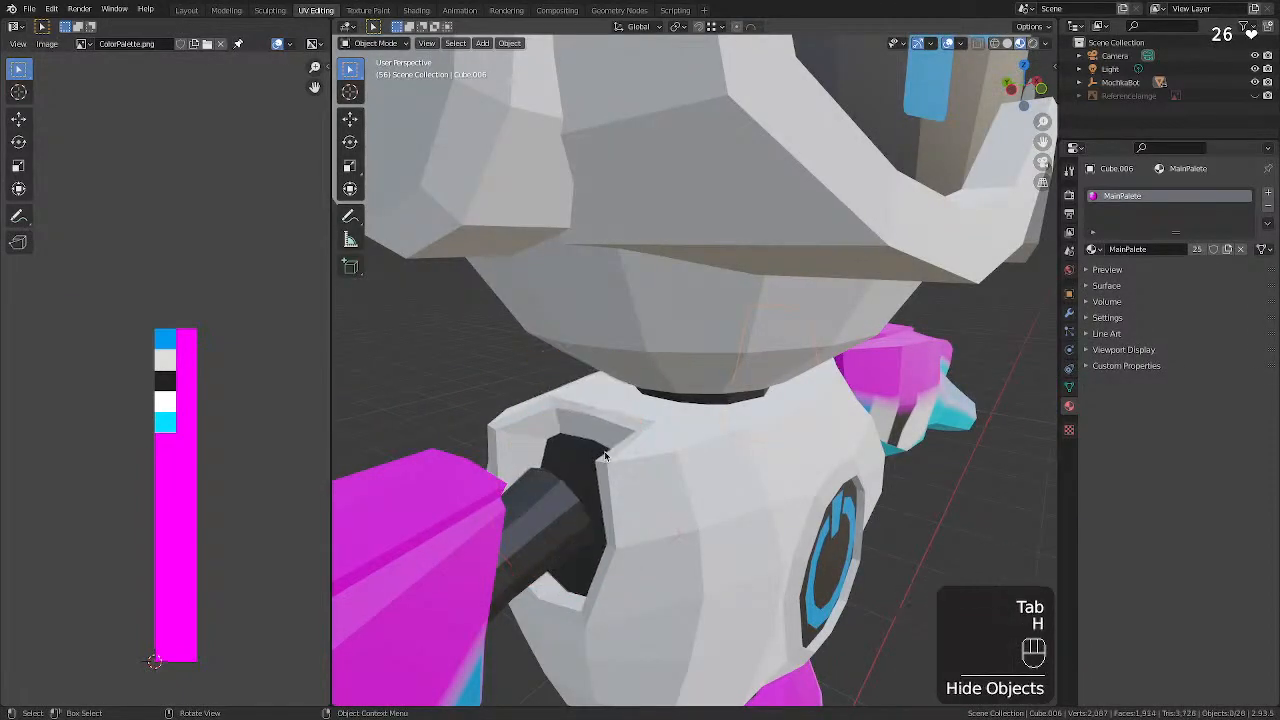
pyautogui.hotkey('shift', 'h')
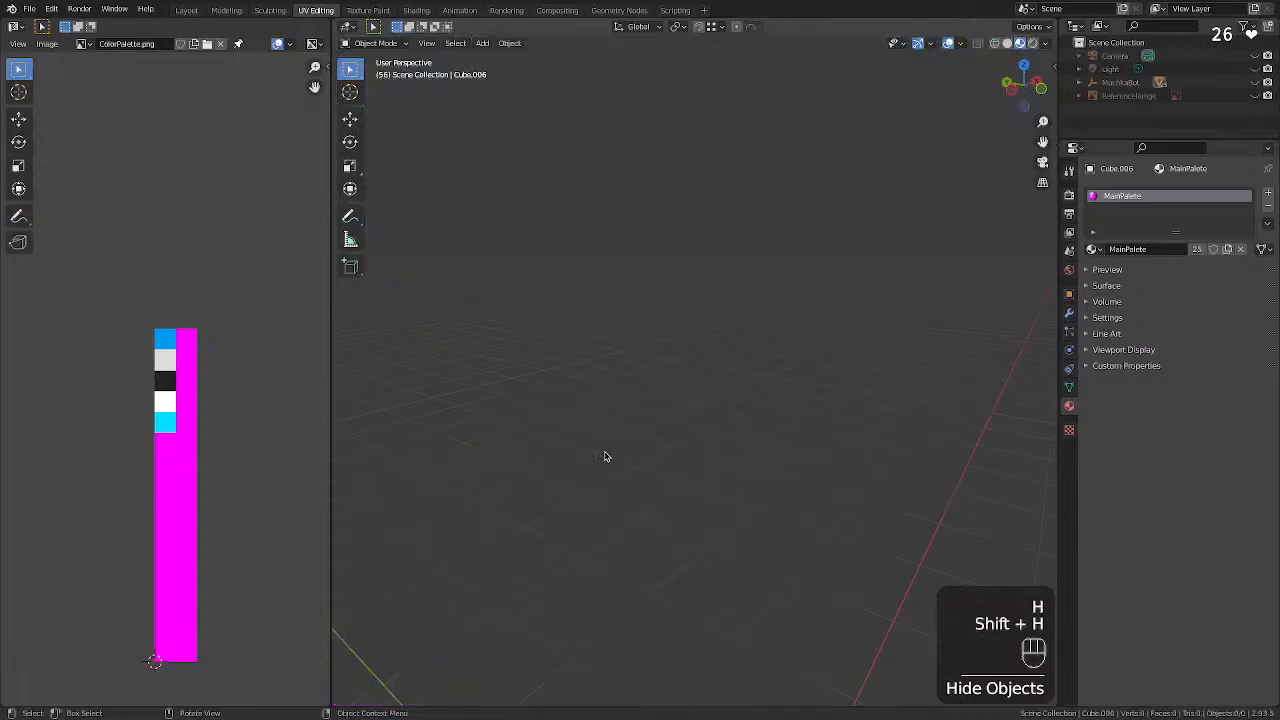
pyautogui.hotkey('alt', 'h')
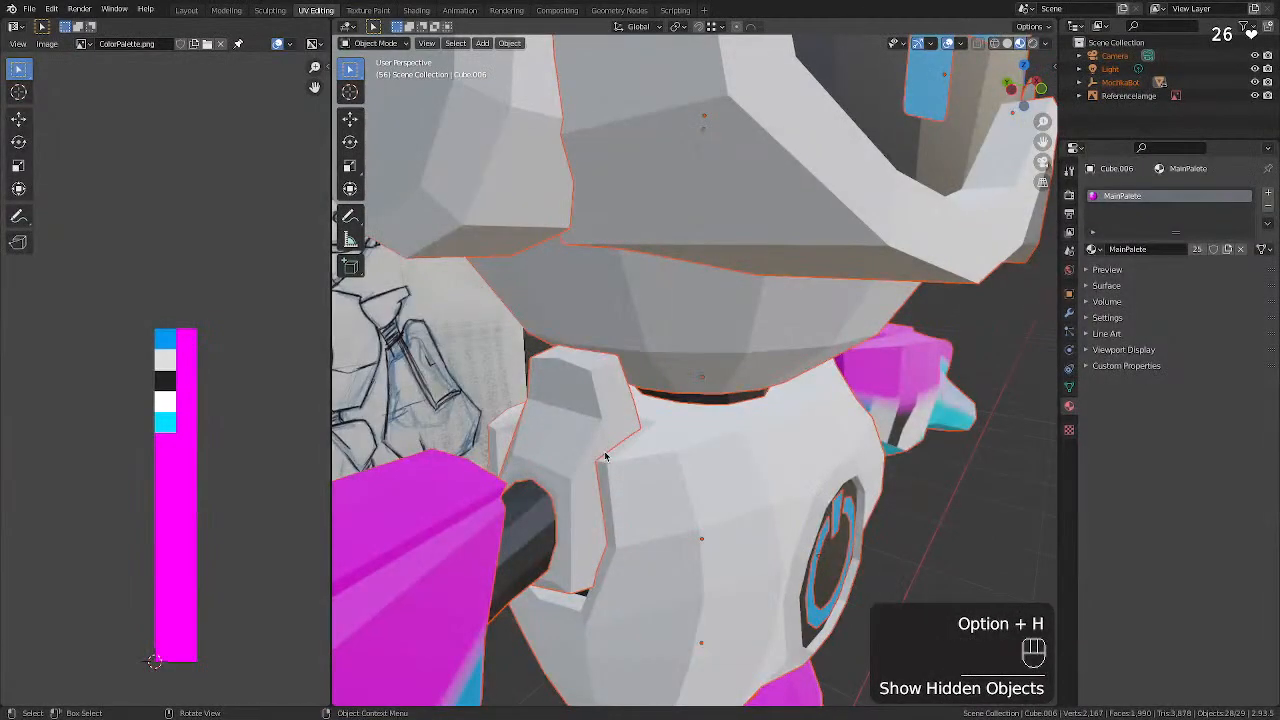
# Select both shoulder pieces beside the torso, hide all other objects and open the two pieces for editing.
pyautogui.click(604, 456)
pyautogui.moveTo(709, 457); pyautogui.dragTo(674, 446, button='middle')
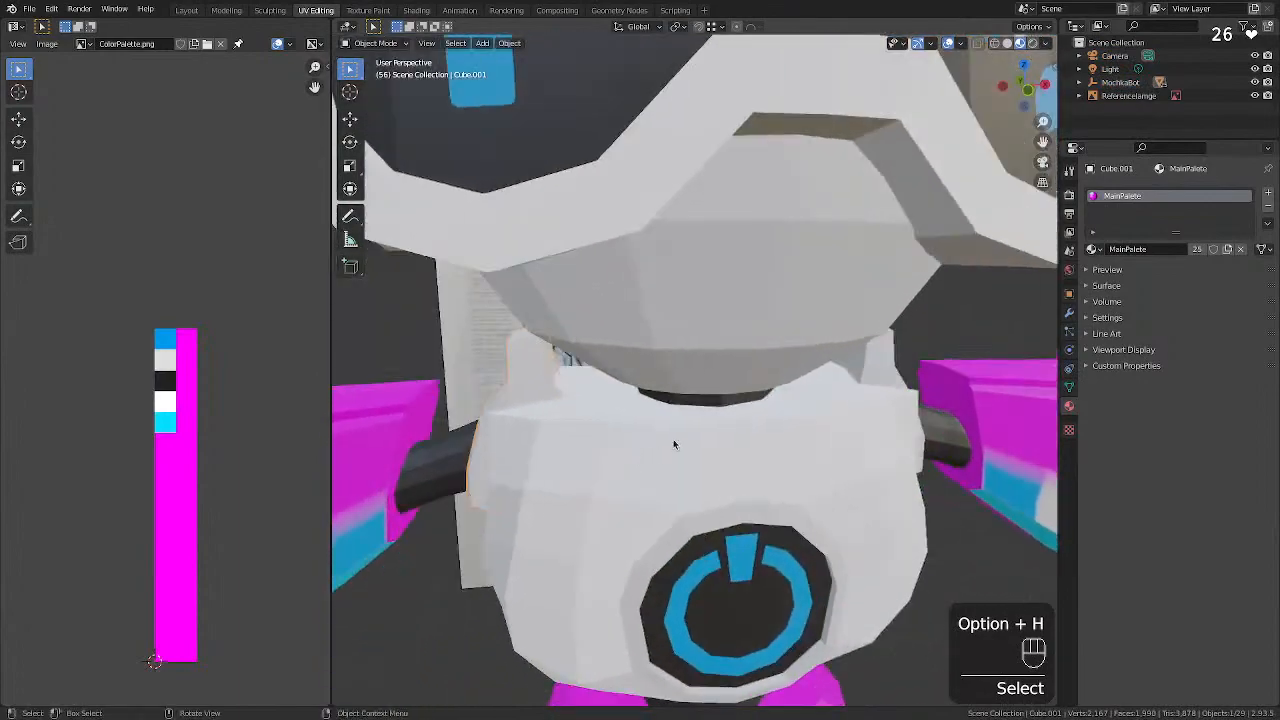
pyautogui.keyDown('shift'); pyautogui.click(884, 369); pyautogui.keyUp('shift')
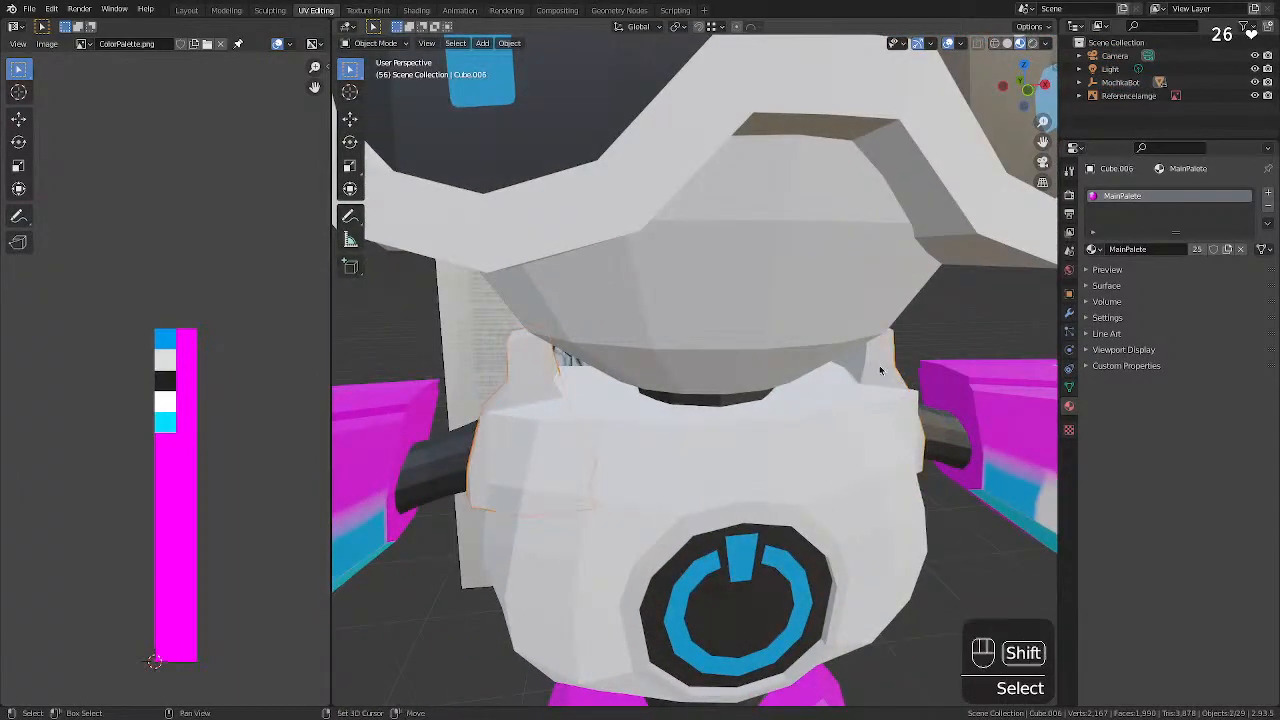
pyautogui.hotkey('shift', 'h')
pyautogui.moveTo(698, 406); pyautogui.dragTo(744, 402, button='middle')
pyautogui.press('Tab')
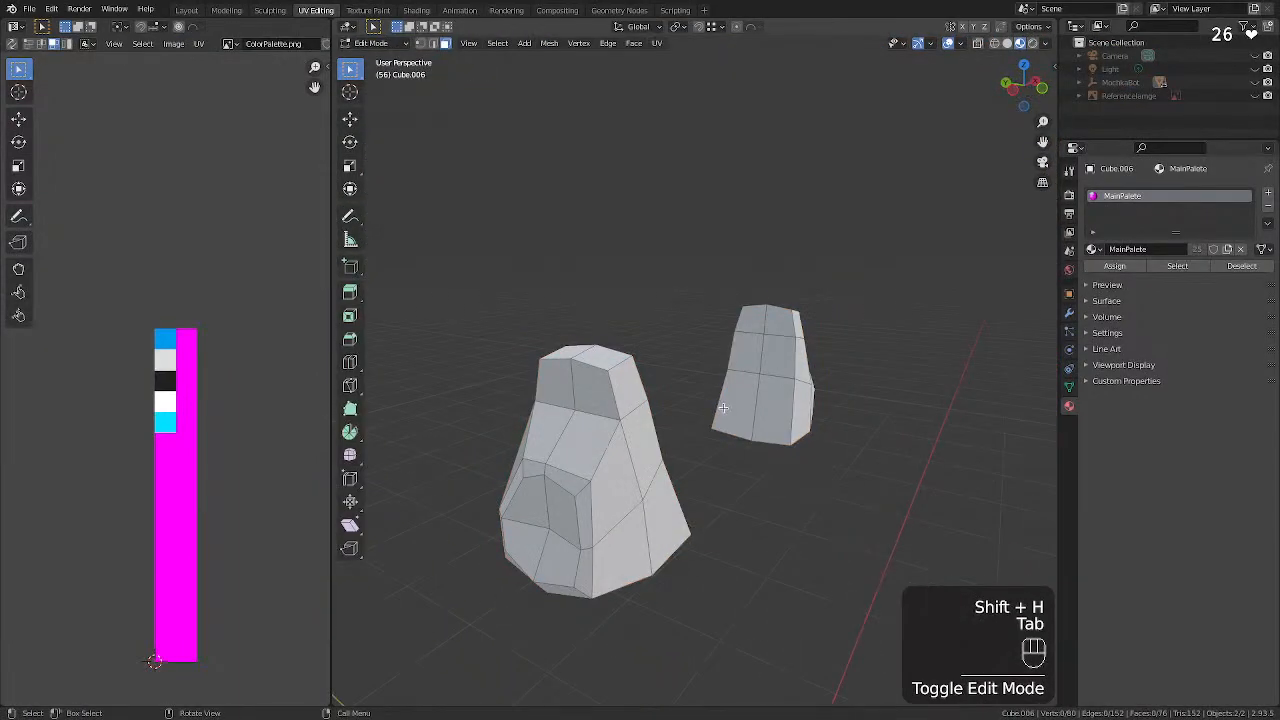
# Select the round arm-opening faces on both shoulder pieces, move their UVs onto the black palette swatch and clear the selection.
pyautogui.moveTo(742, 503); pyautogui.dragTo(664, 501, button='middle')
pyautogui.moveTo(658, 500); pyautogui.dragTo(698, 535)
pyautogui.moveTo(813, 493); pyautogui.dragTo(523, 480, button='middle')
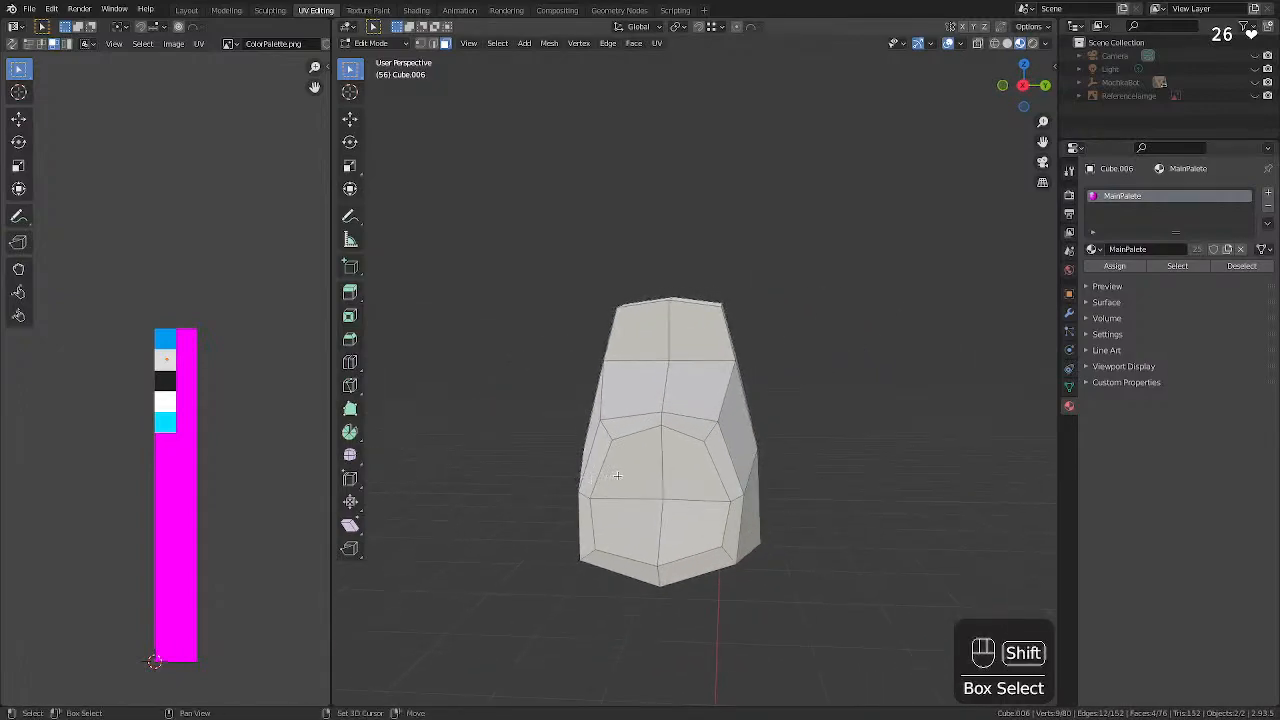
pyautogui.keyDown('shift'); pyautogui.moveTo(622, 477); pyautogui.dragTo(665, 508); pyautogui.keyUp('shift')
pyautogui.moveTo(596, 486); pyautogui.dragTo(560, 482, button='middle')
pyautogui.press('g')
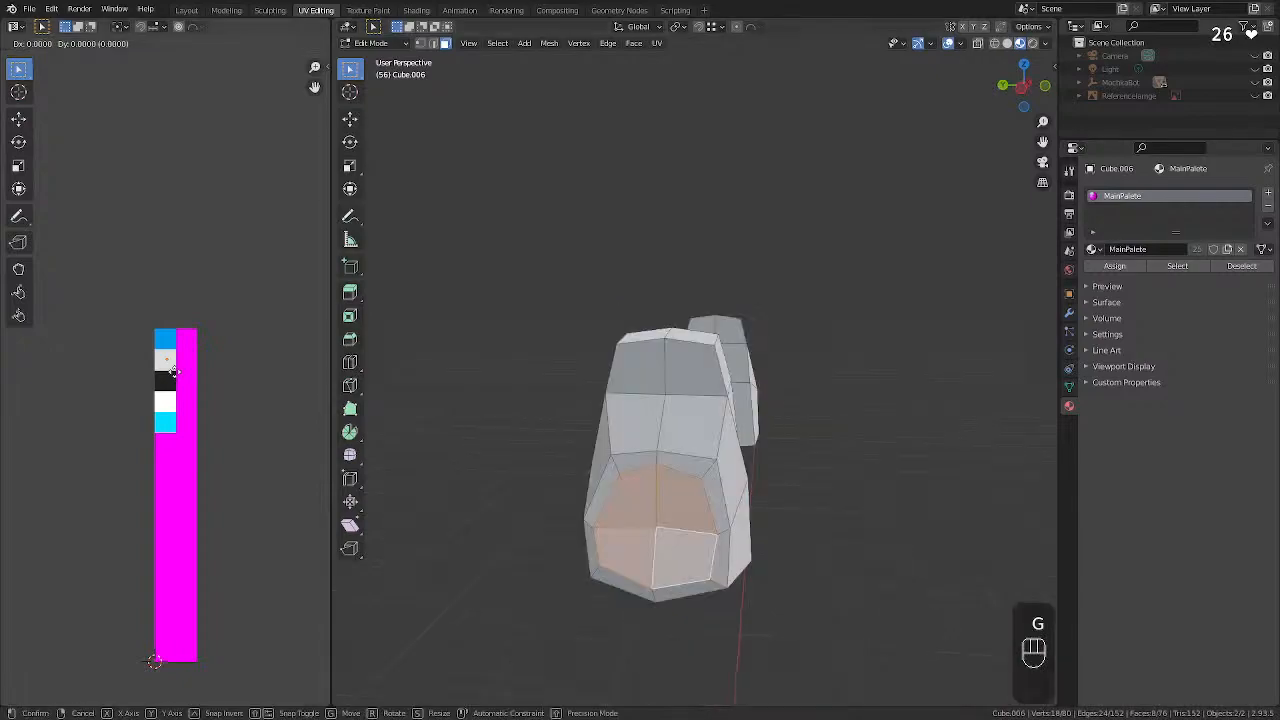
pyautogui.click(172, 393)
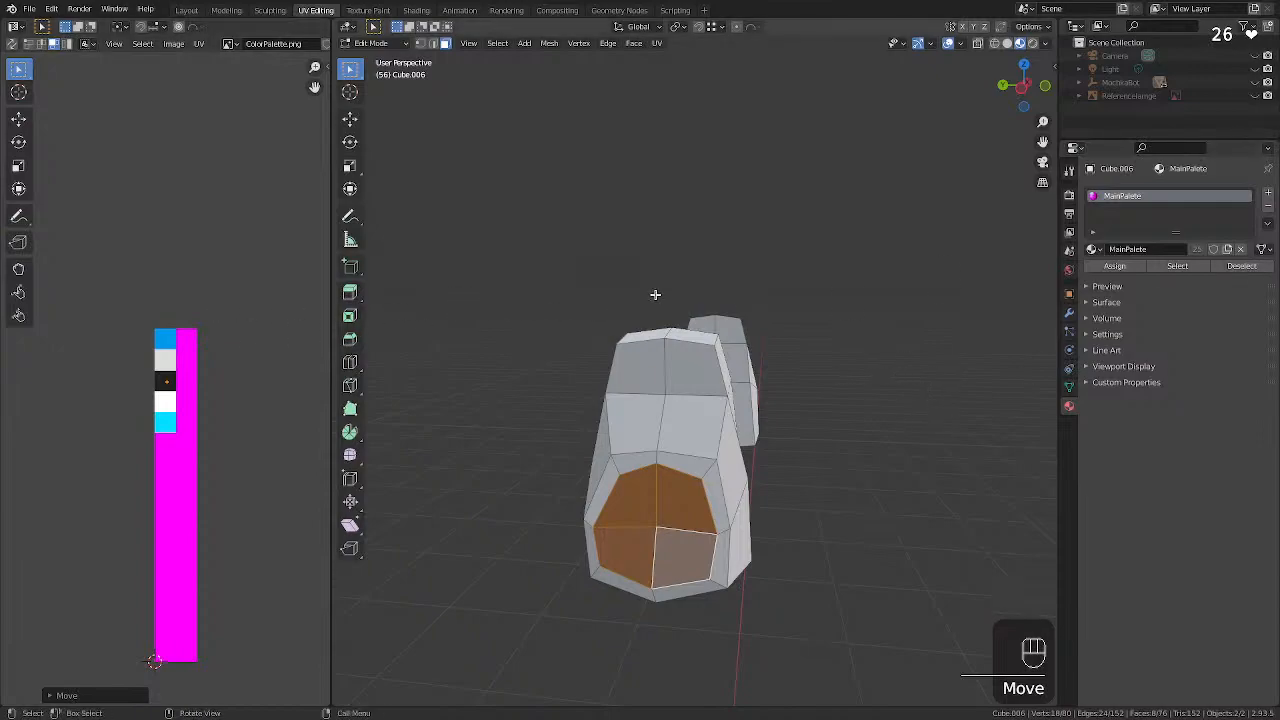
pyautogui.click(801, 372)
pyautogui.moveTo(801, 372); pyautogui.dragTo(620, 377, button='middle')
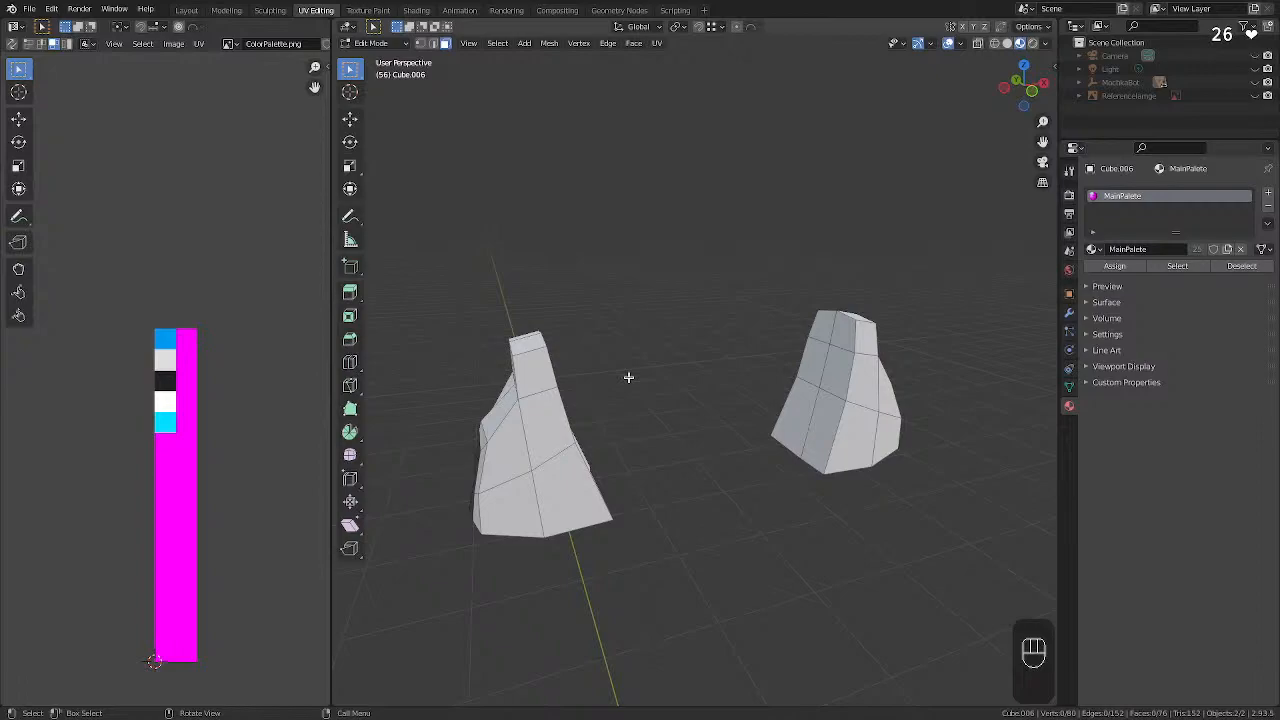
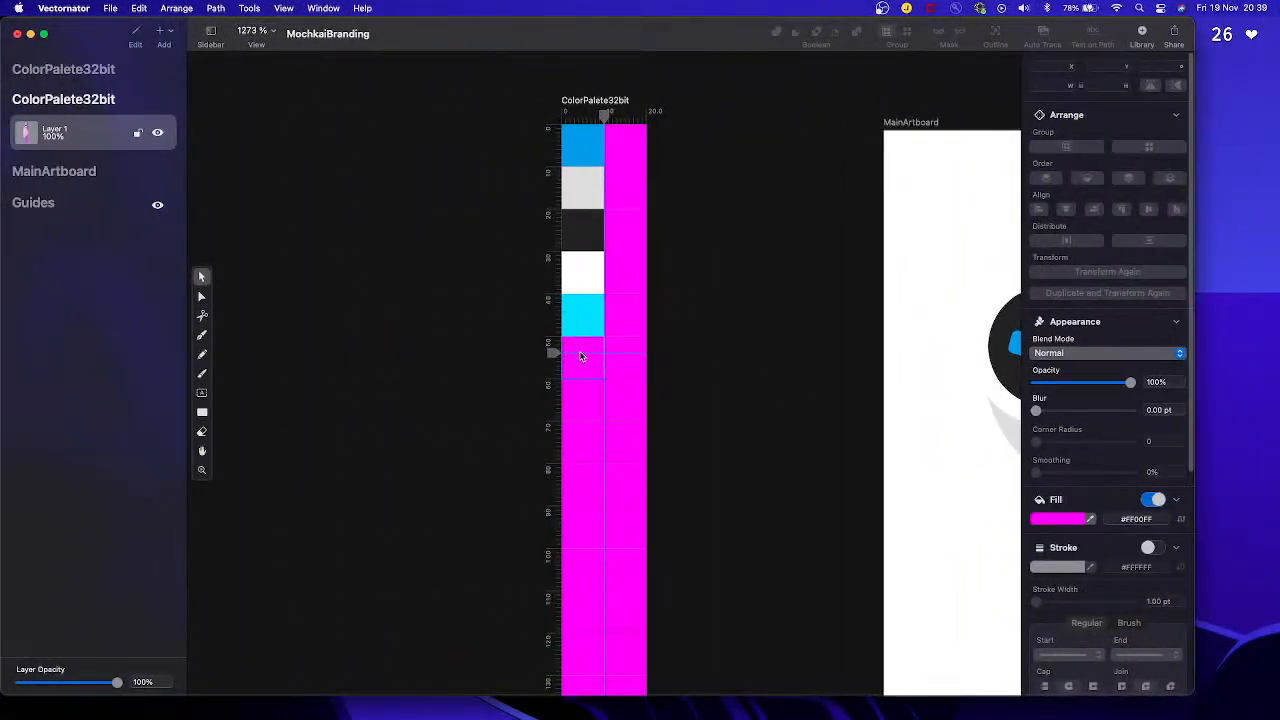
# Switch to Vectornator and copy the light grey swatch's fill #DDDDDD to the magenta square below the cyan swatch.
pyautogui.click(582, 357)
pyautogui.click(585, 195)
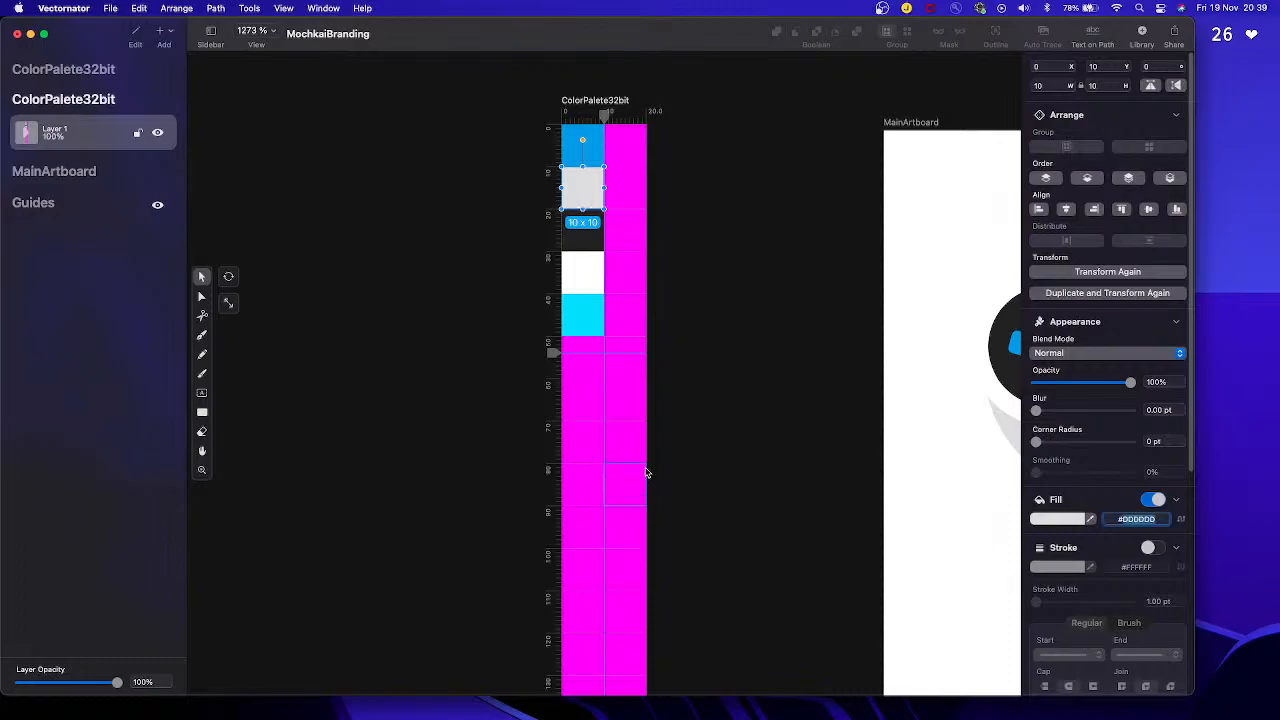
pyautogui.click(592, 364)
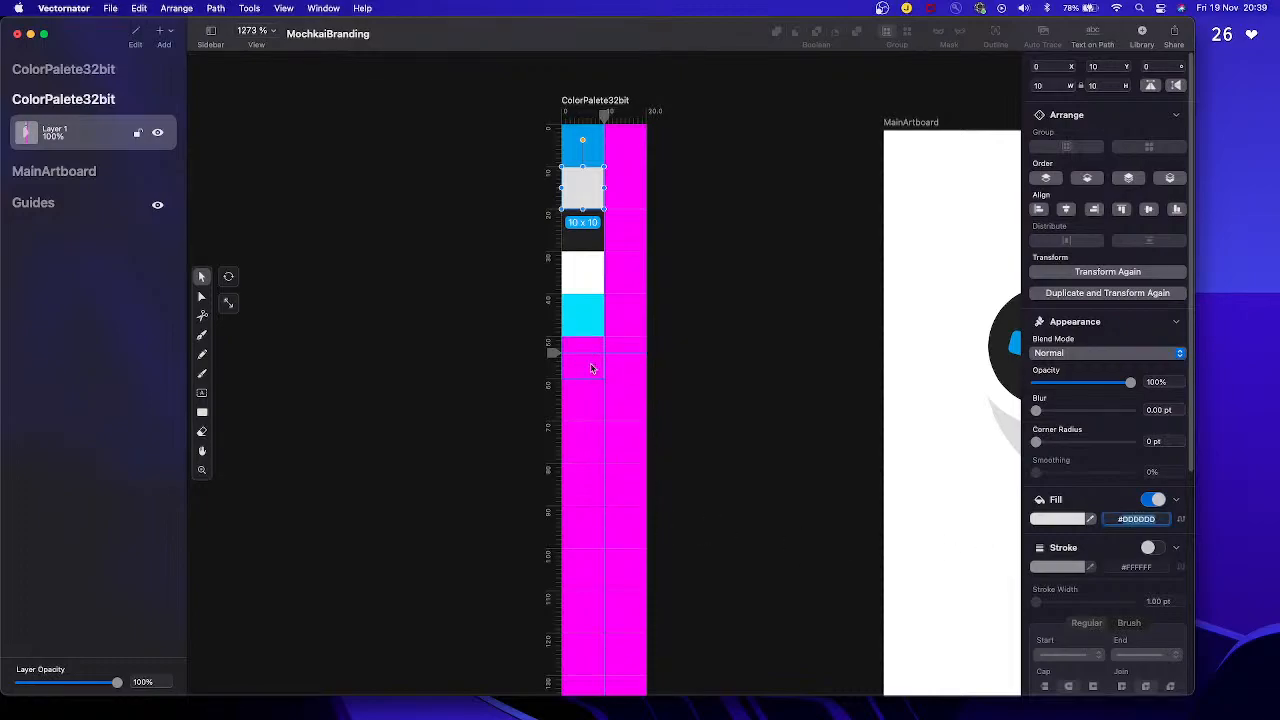
pyautogui.click(1140, 519)
pyautogui.press('Return')
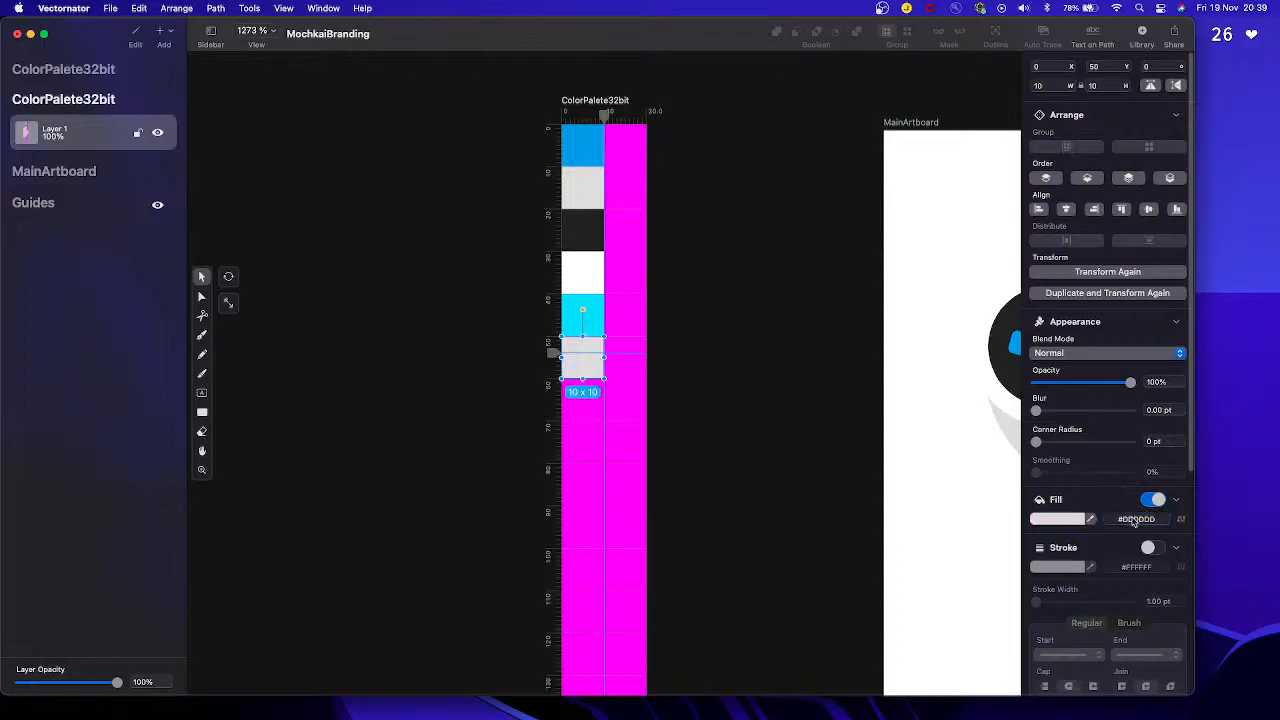
# Set the fill of the square below the cyan swatch to #999999.
pyautogui.click(1066, 522)
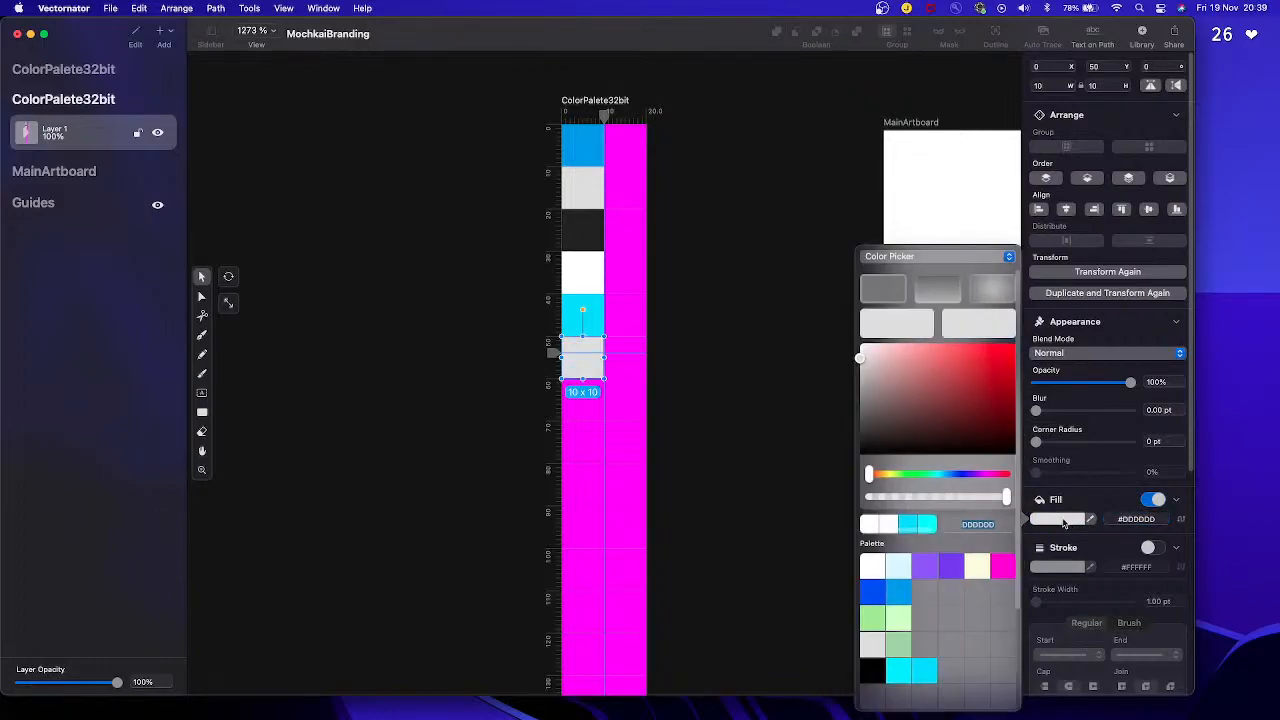
pyautogui.click(1138, 519)
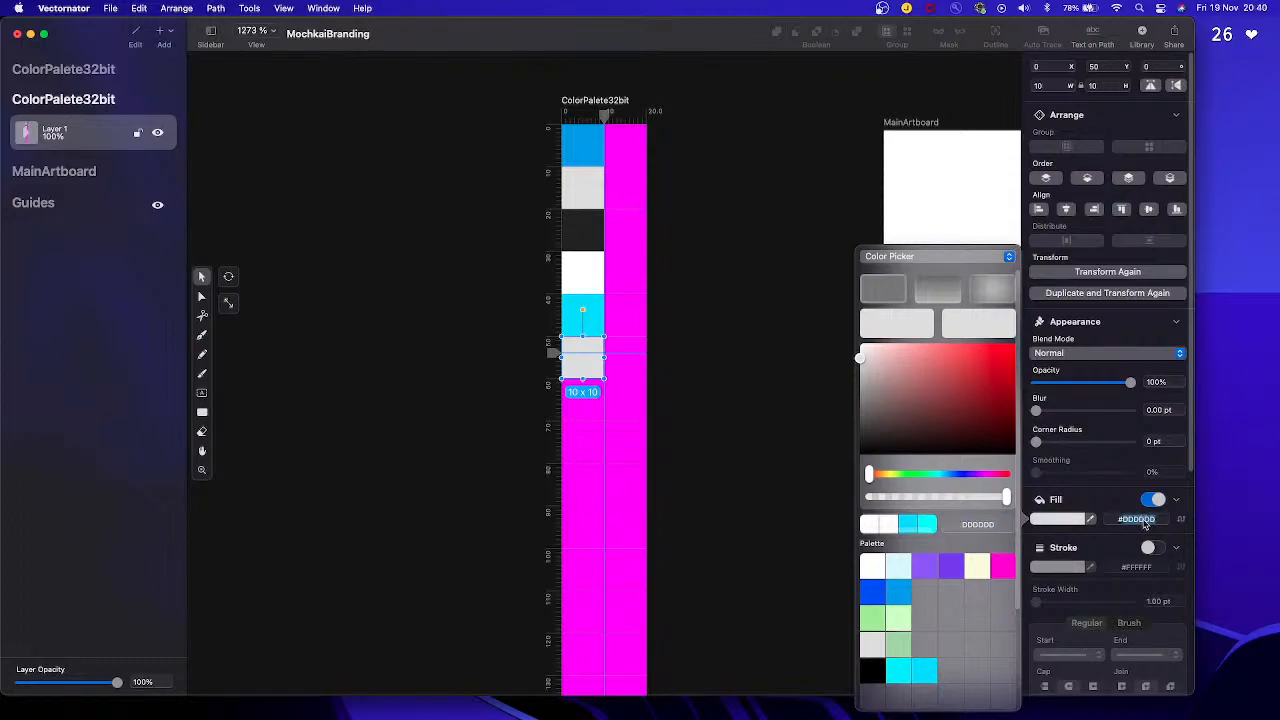
pyautogui.press('Escape')
pyautogui.press('super+c')
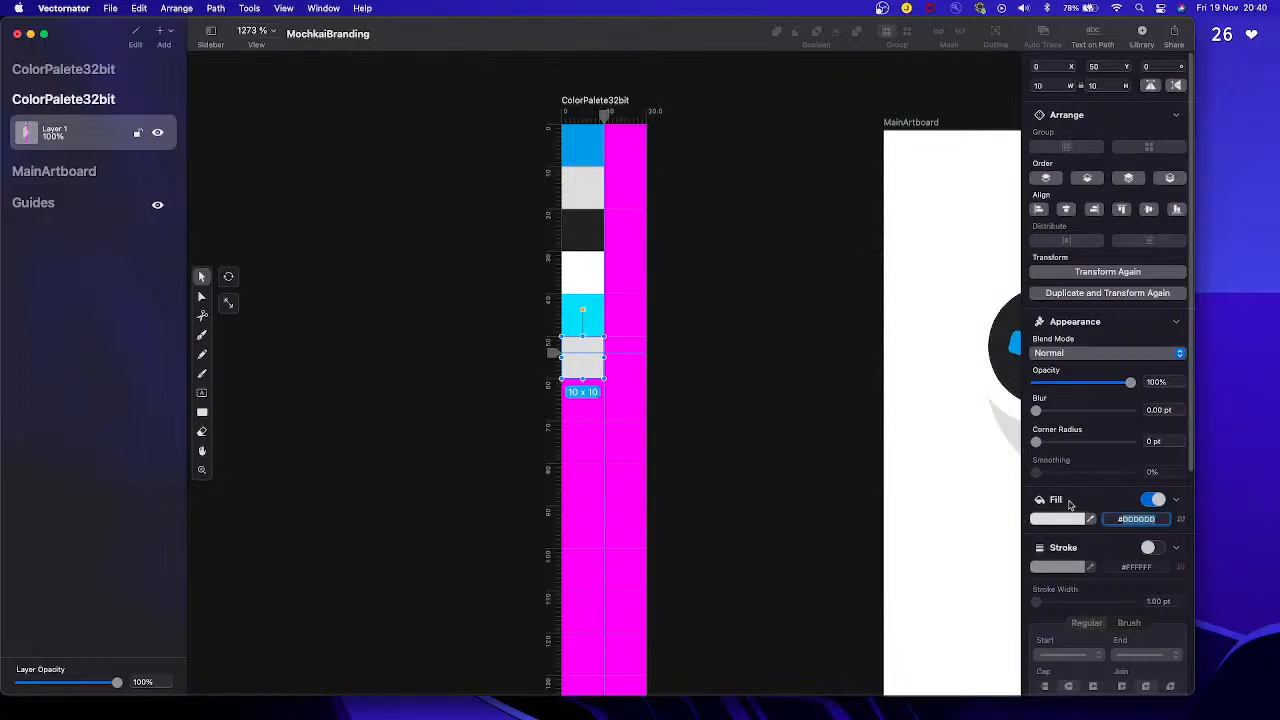
pyautogui.write('#999999')
pyautogui.press('Return')
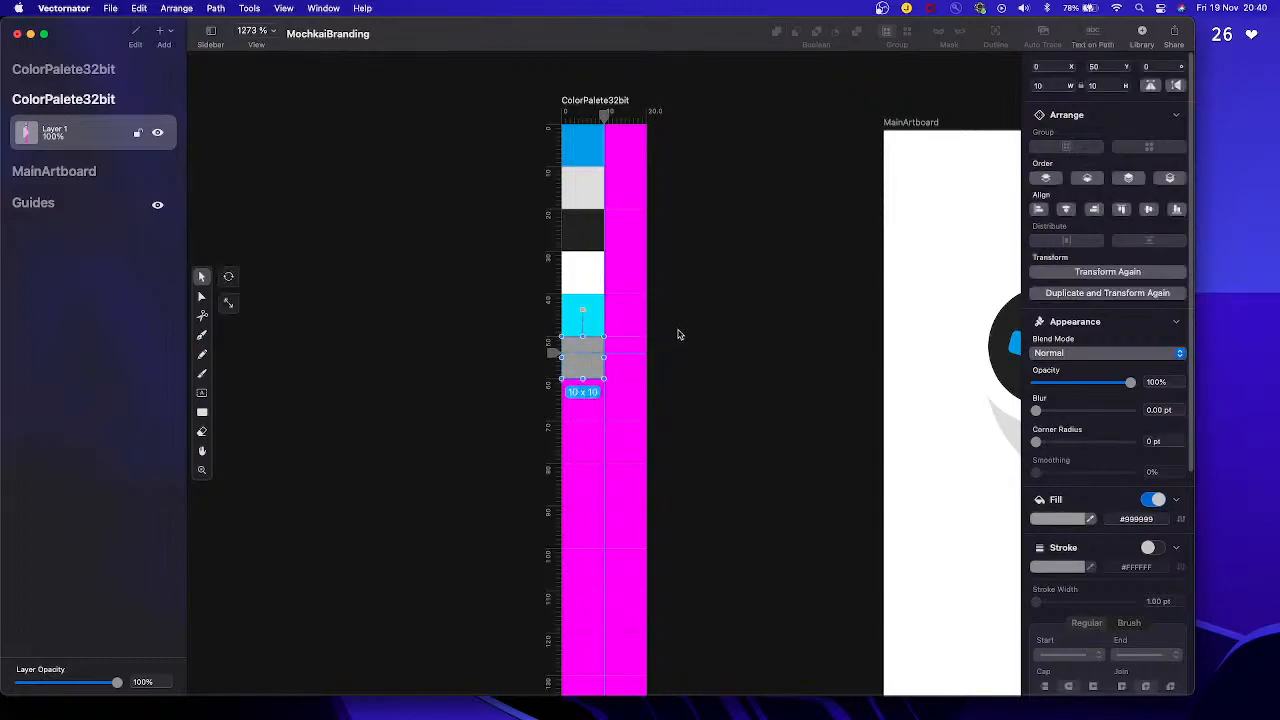
# Deselect the swatch, save the MochkaiBranding document and close its duplicate window.
pyautogui.click(678, 335)
pyautogui.press('super+s')
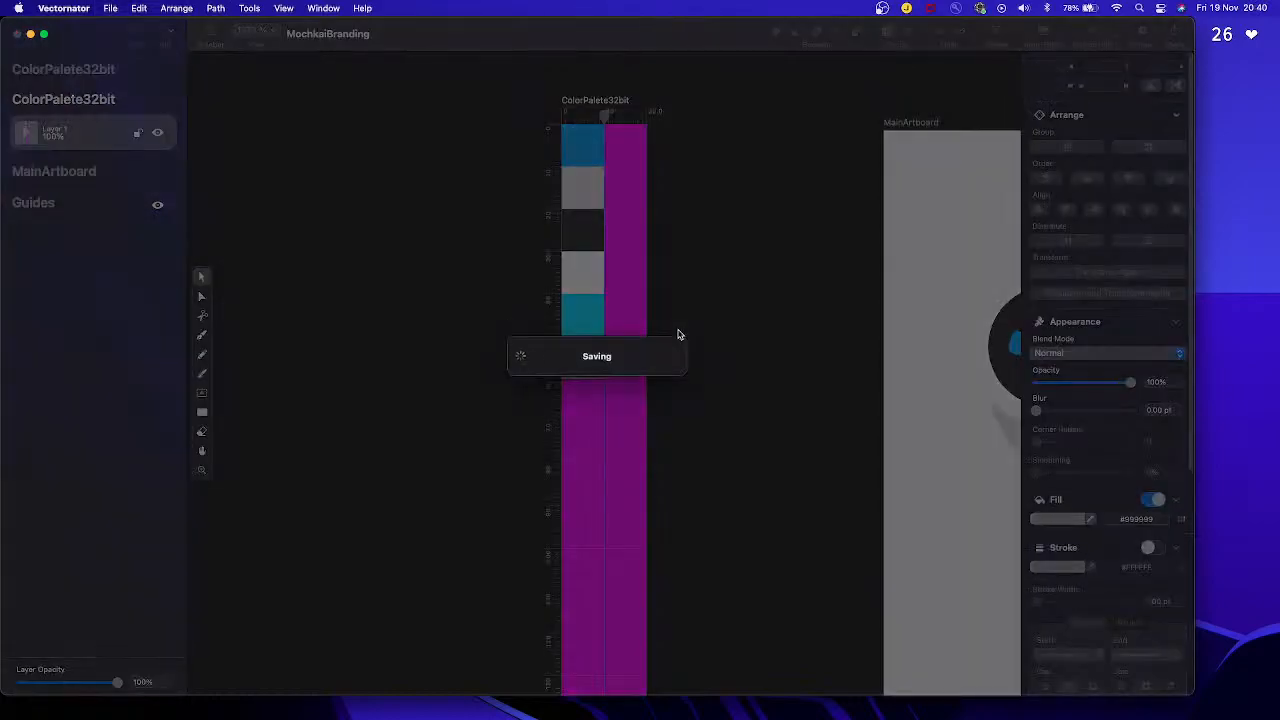
pyautogui.press('super+shift+s')
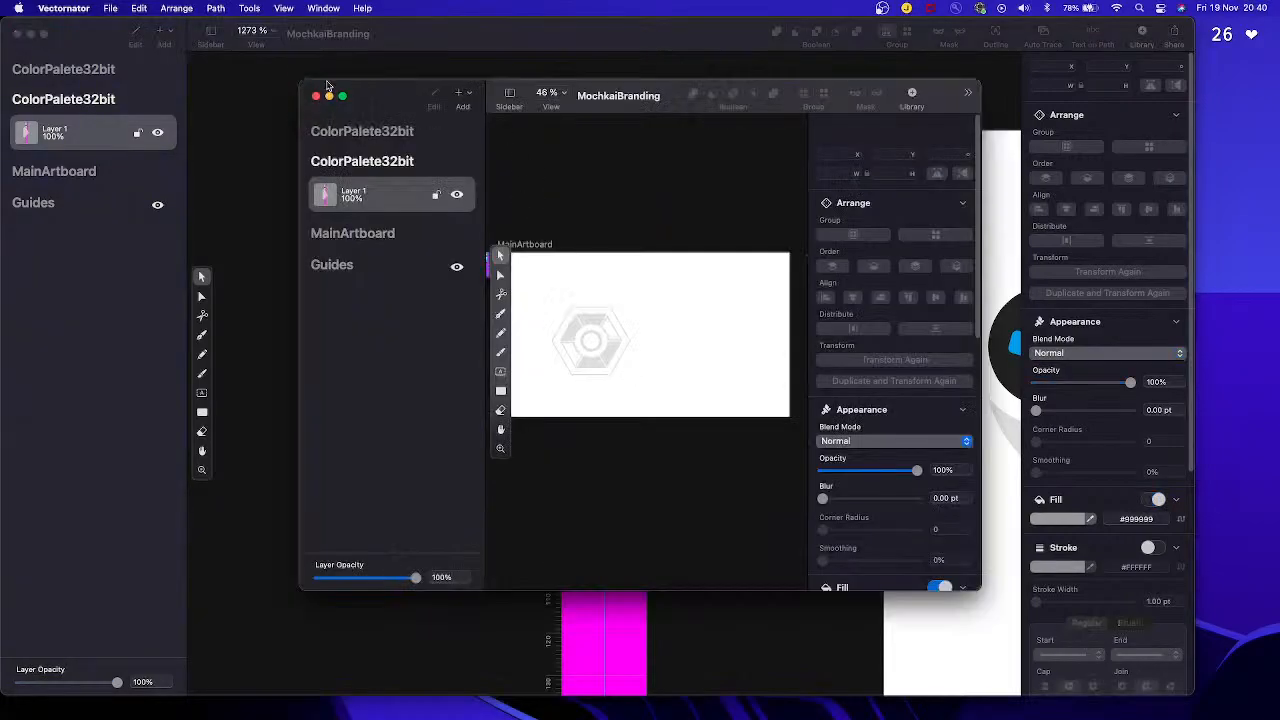
pyautogui.click(317, 95)
# Export the ColorPalete32bit artboard as a PNG named ColorPalette into the src folder.
pyautogui.press('super+e')
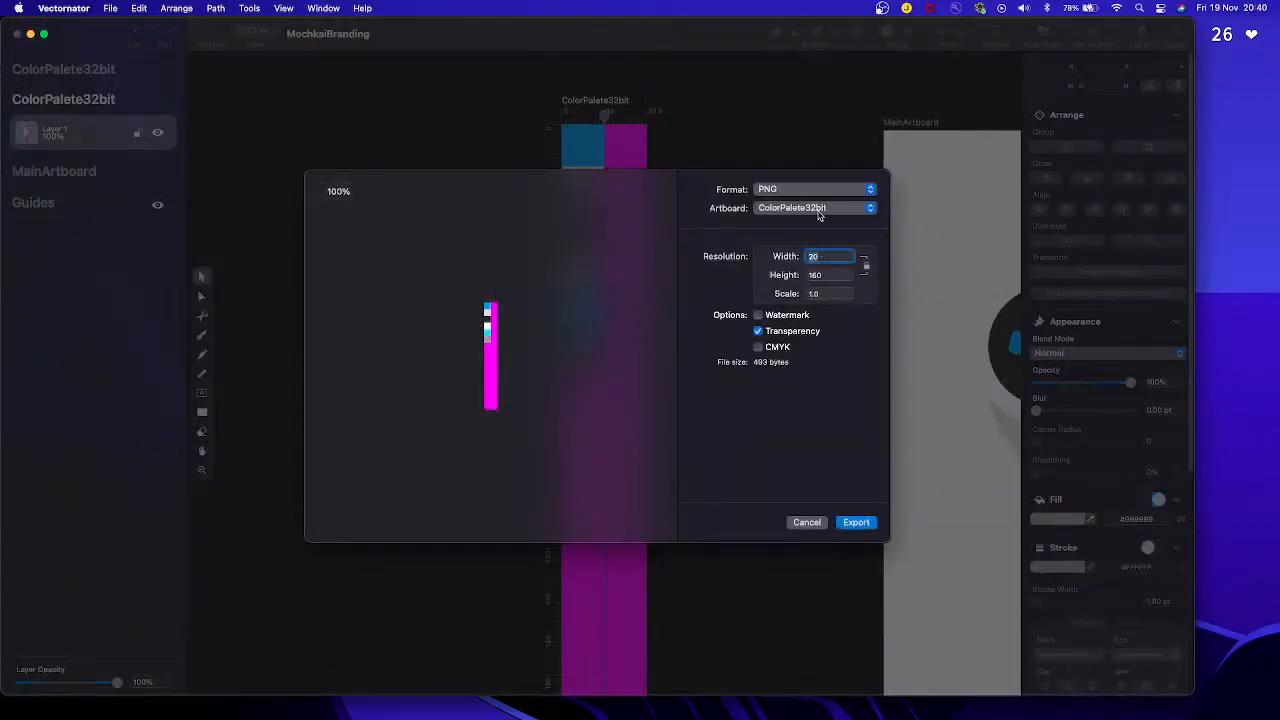
pyautogui.click(857, 522)
pyautogui.click(472, 290)
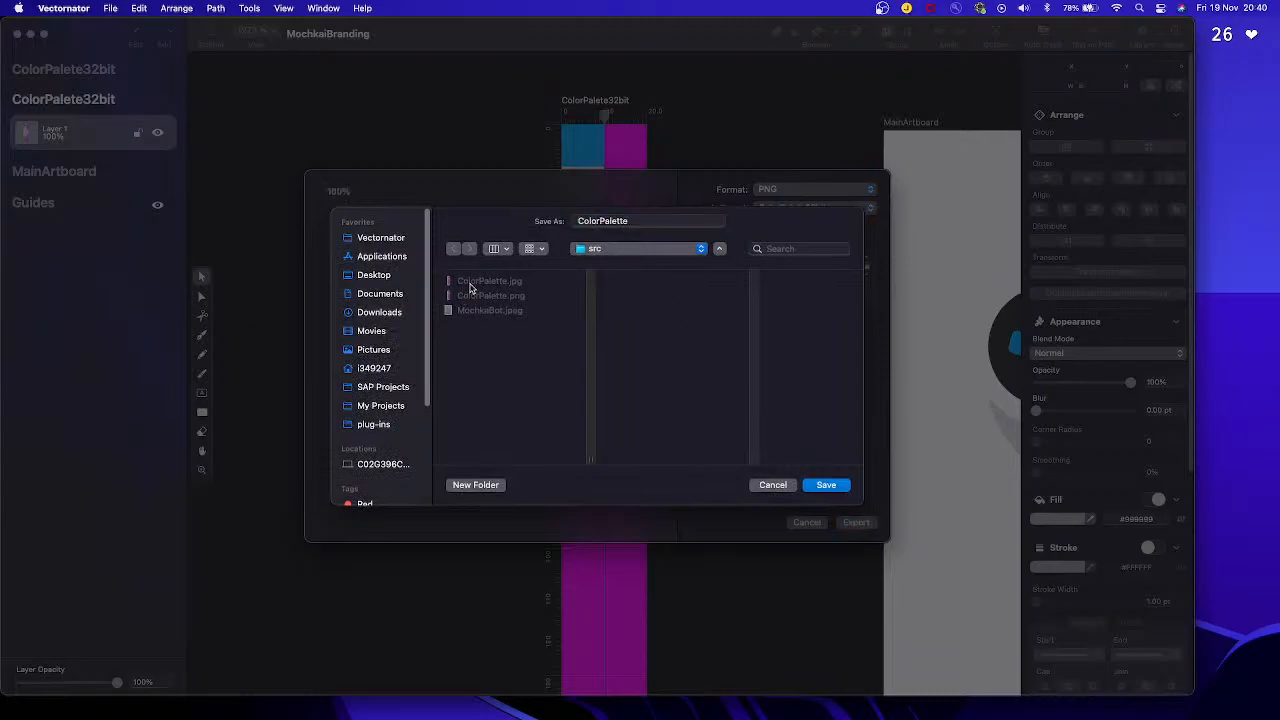
pyautogui.click(848, 486)
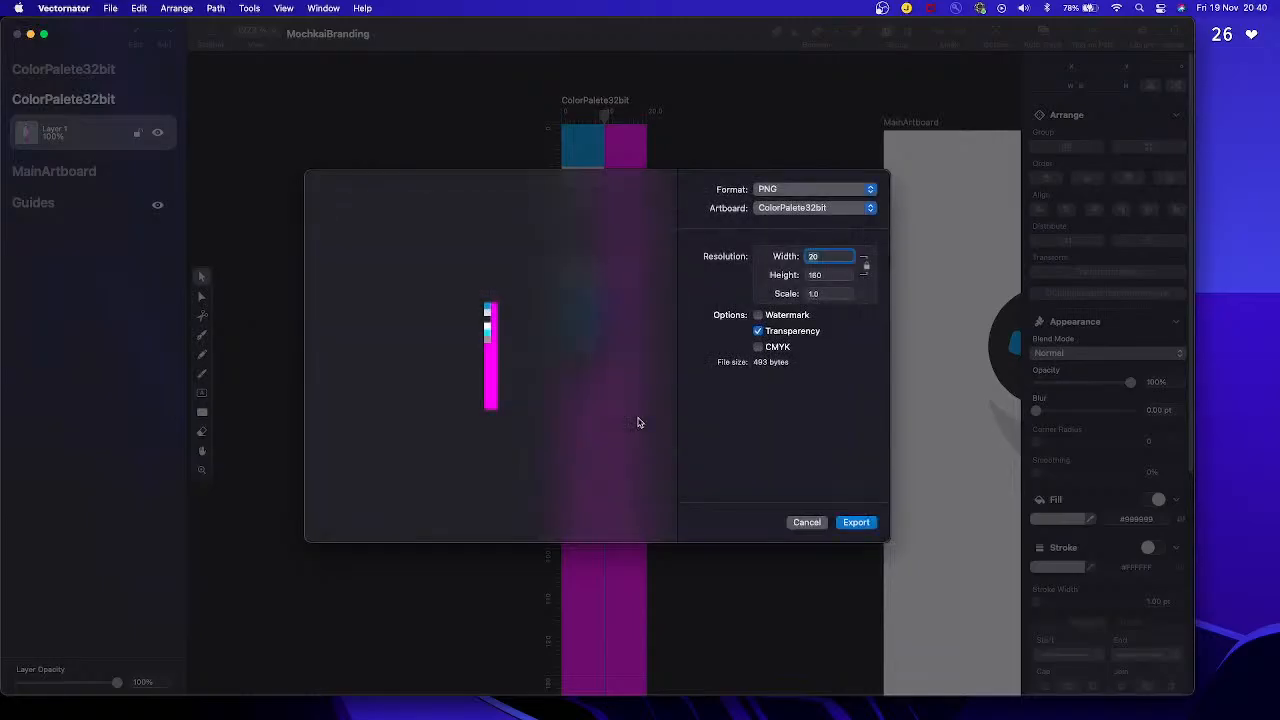
# Switch to Blender to check the palette image, and search the web in the browser for "reload image texture blender".
pyautogui.hotkey('ctrl', 'Right')
pyautogui.click(249, 247)
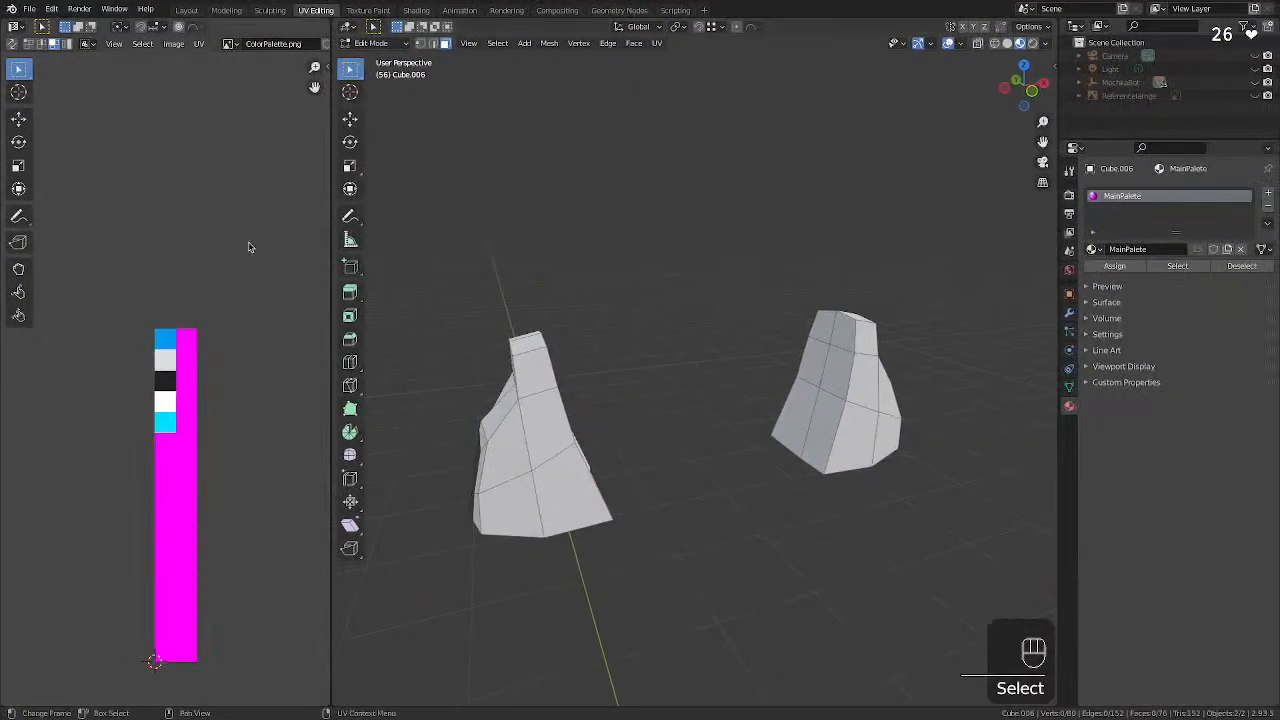
pyautogui.scroll(-1, 256, 110)
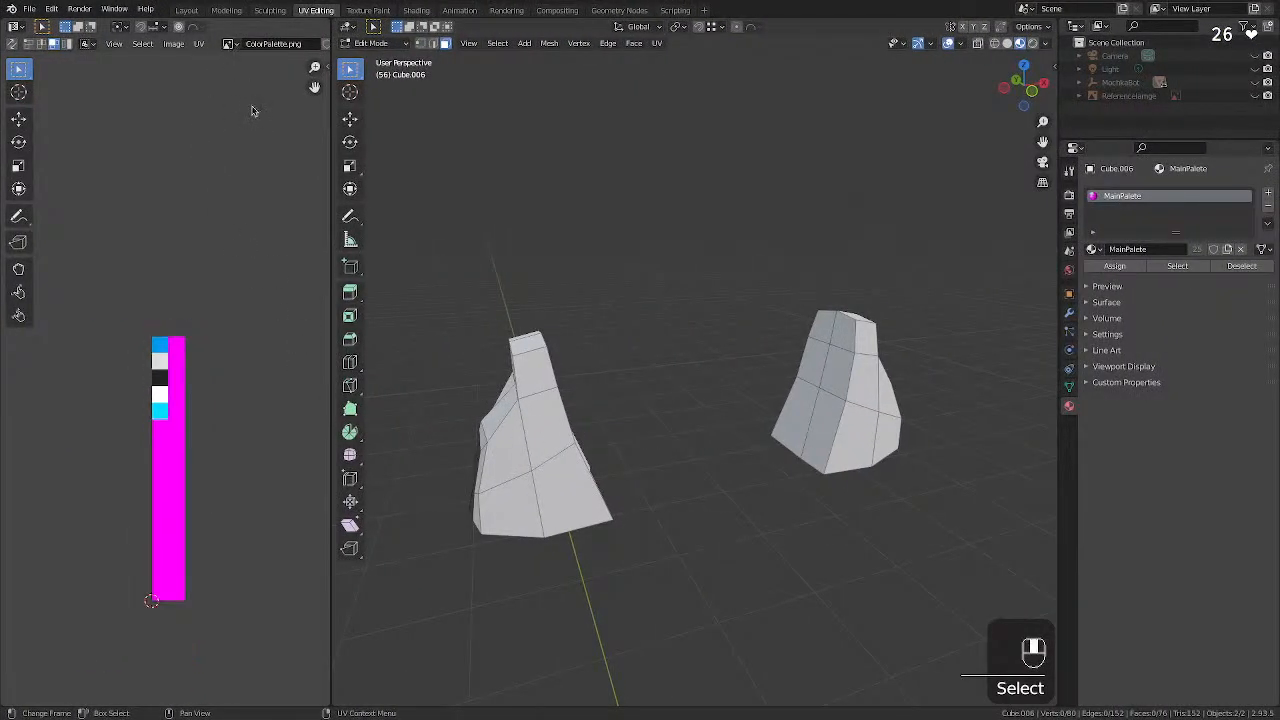
pyautogui.scroll(1, 235, 309)
pyautogui.hotkey('ctrl', 'Right')
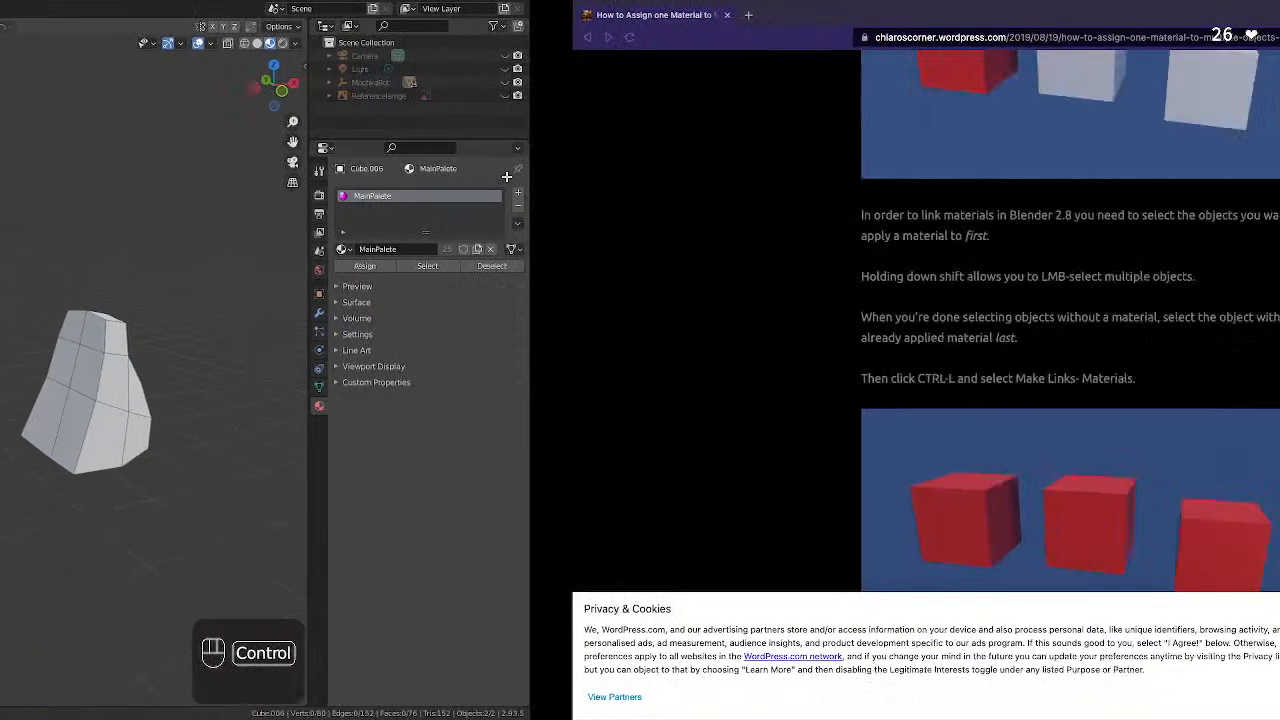
pyautogui.click(498, 34)
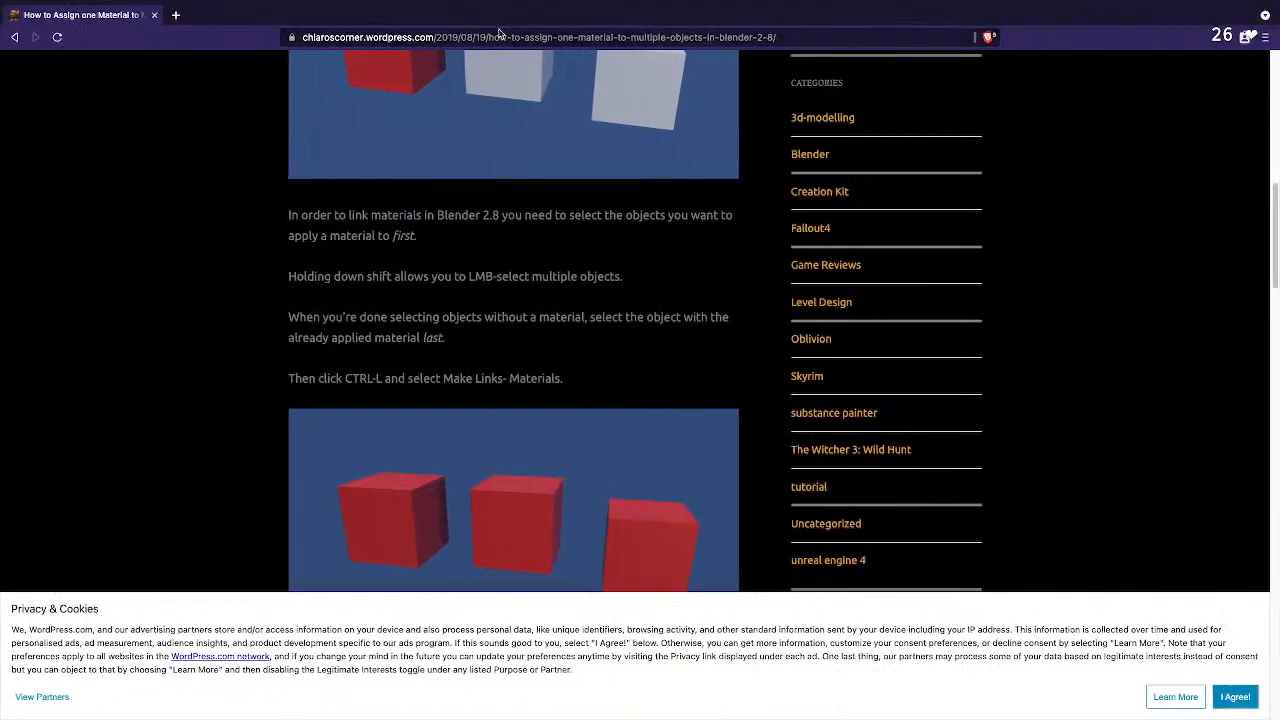
pyautogui.write('reload')
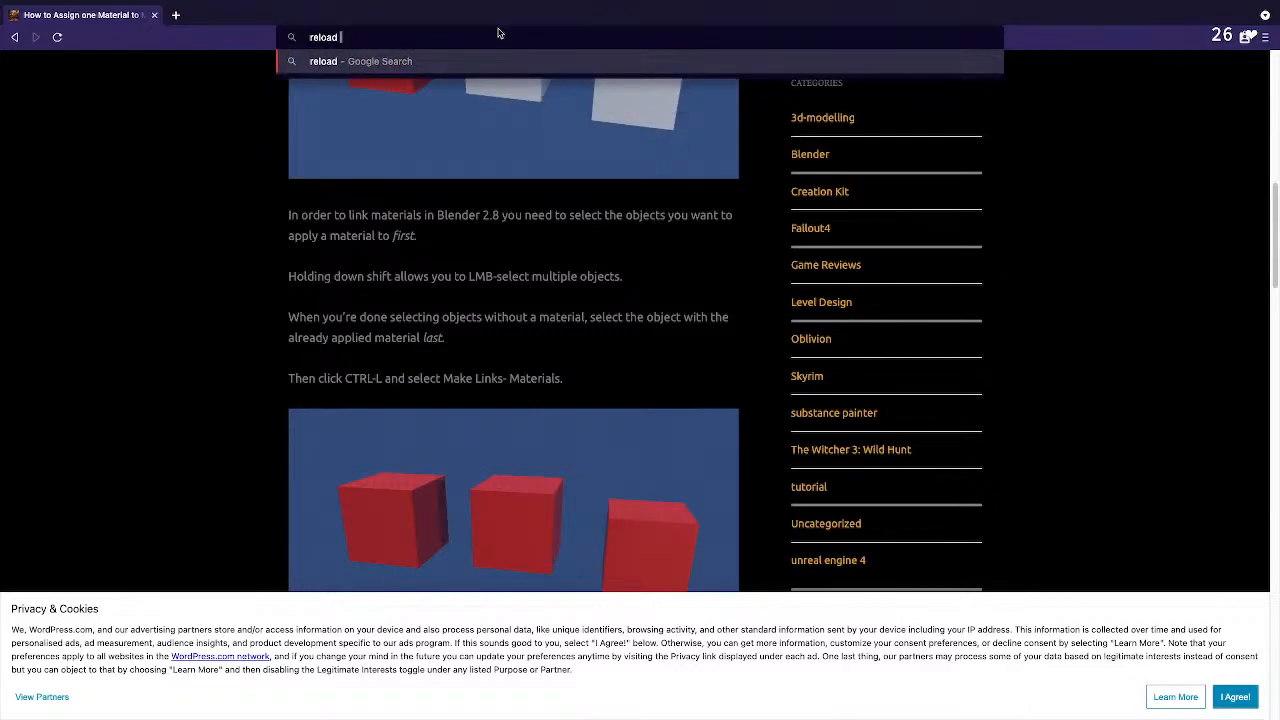
pyautogui.write(' image textu')
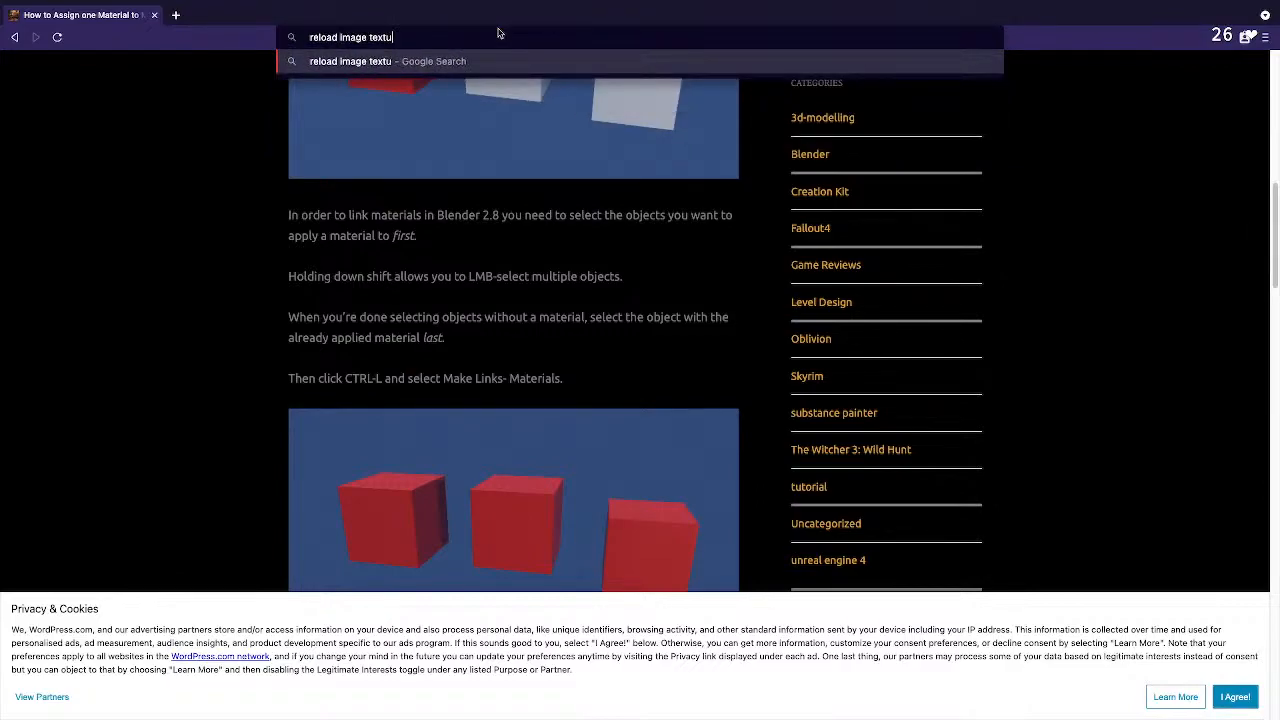
pyautogui.write('re blender')
pyautogui.press('Return')
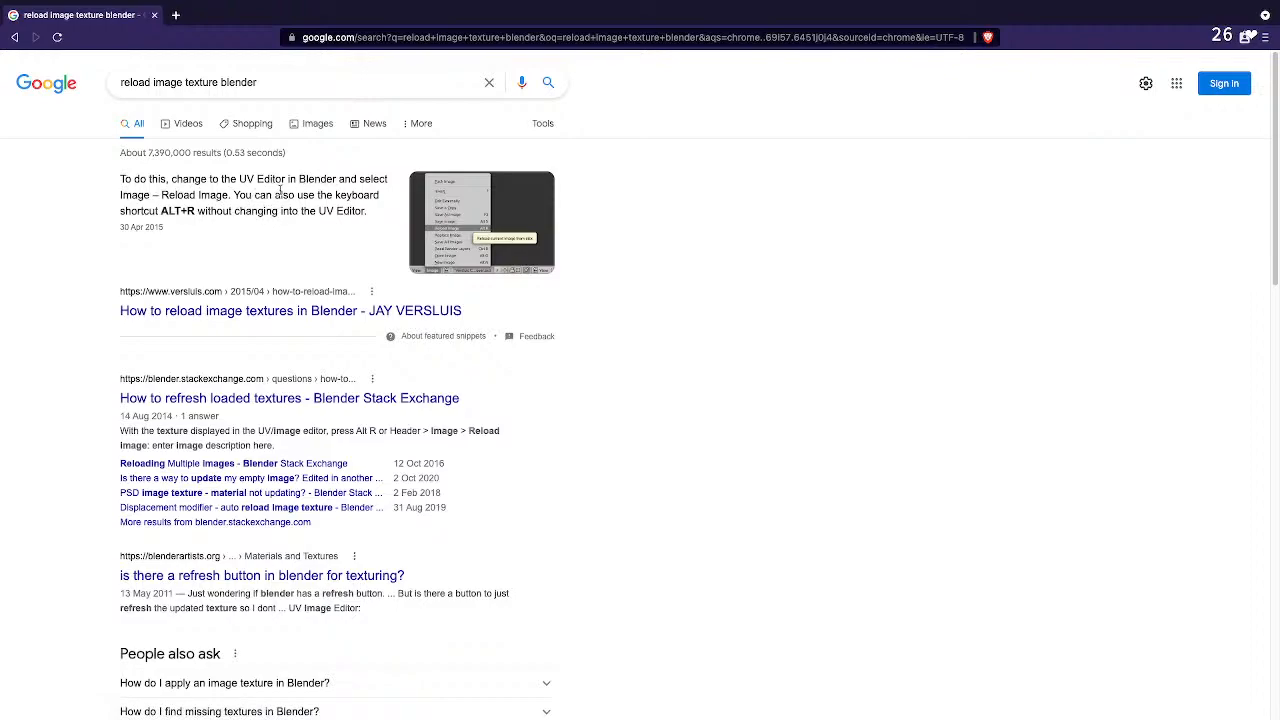
# Switch back to Blender and reload the ColorPalette.png image in the UV editor.
pyautogui.hotkey('alt', 'Tab')
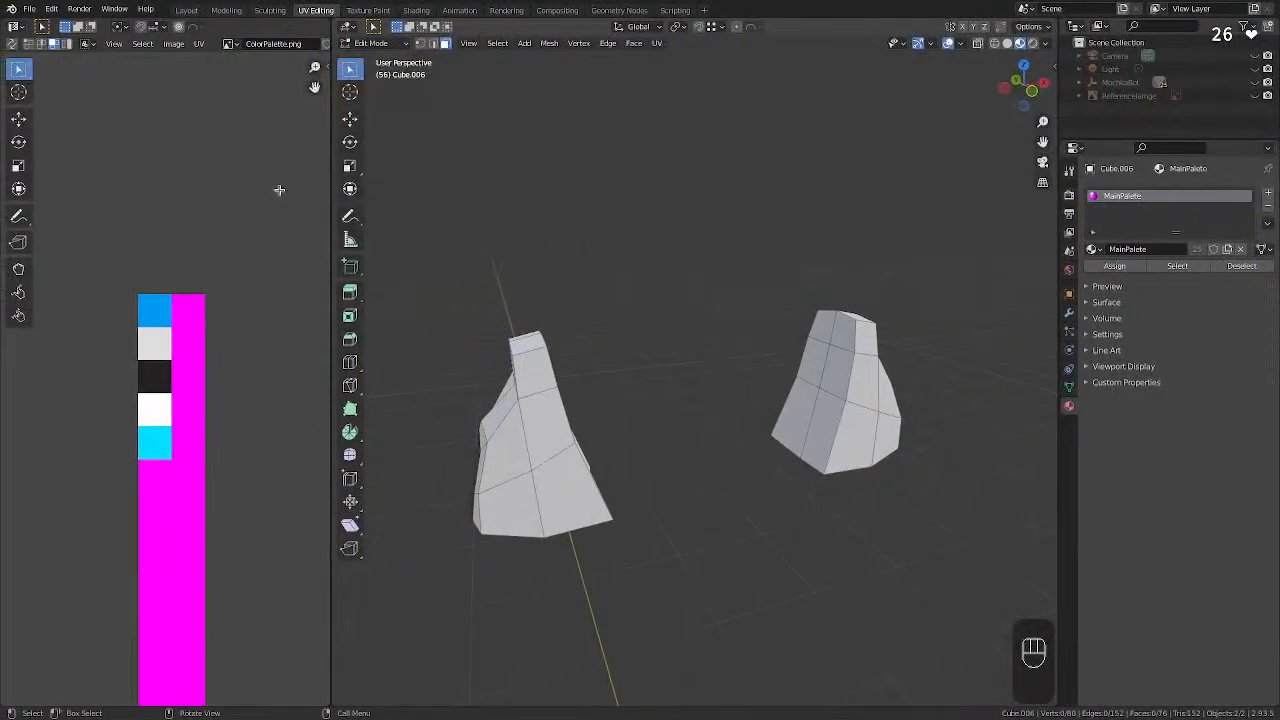
pyautogui.hotkey('alt', 'r')
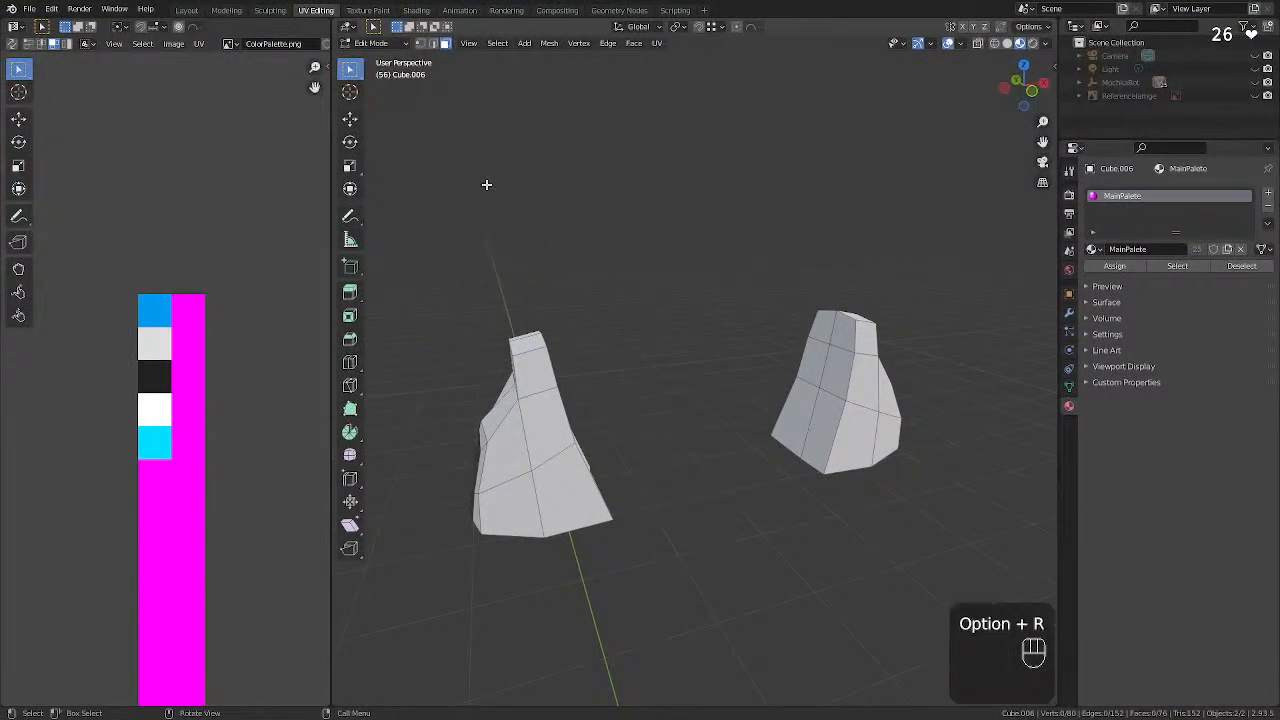
pyautogui.hotkey('alt', 'r')
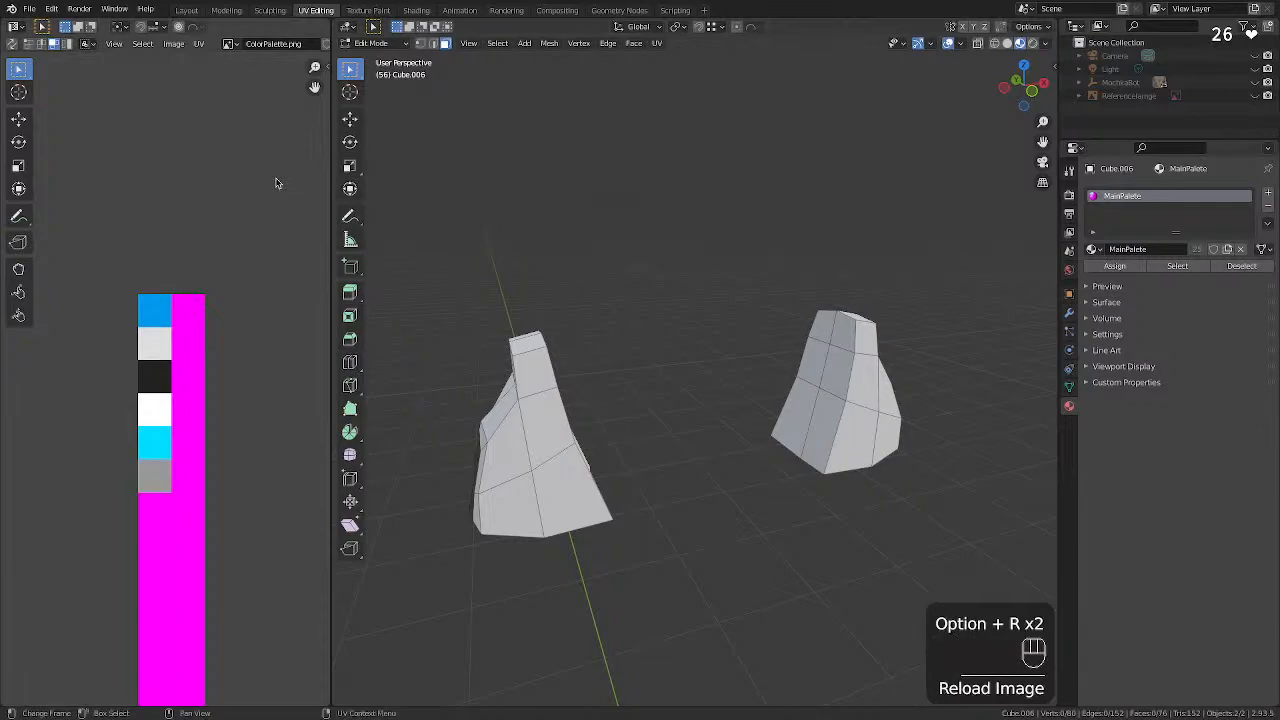
pyautogui.click(206, 394)
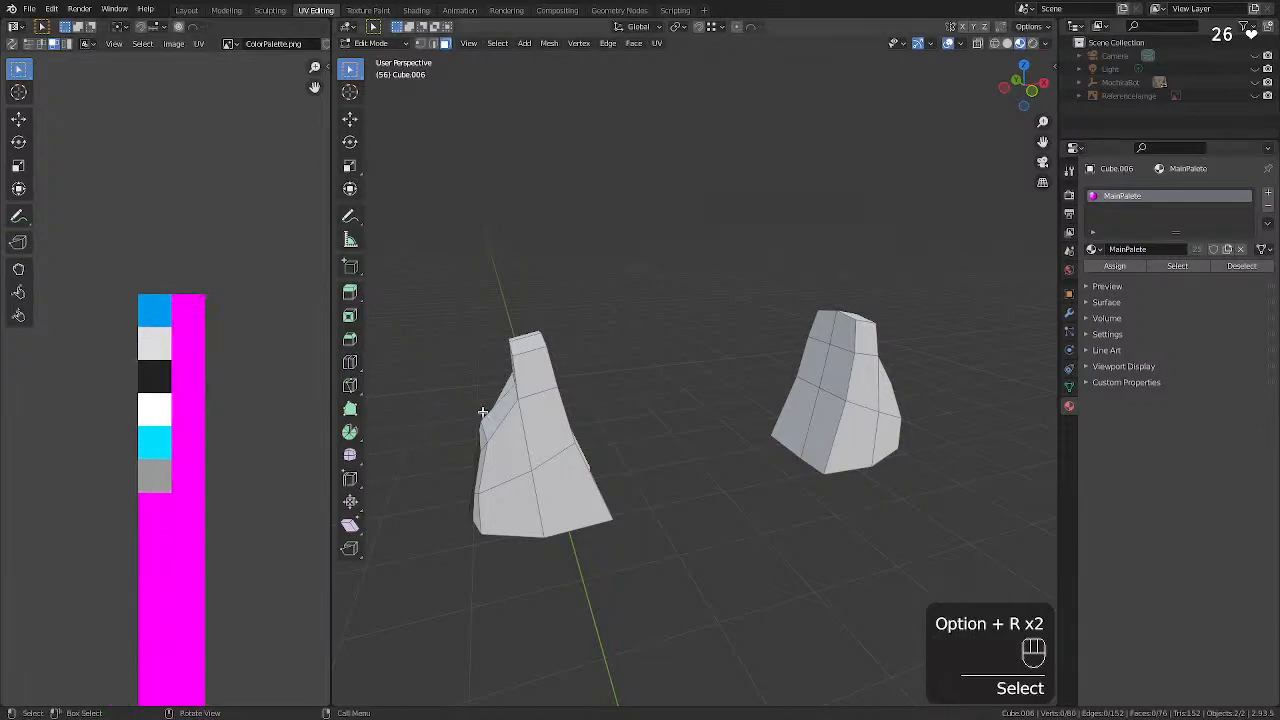
# Select all faces of both shoulder pieces, move their light grey swatch UVs onto the new mid-grey swatch and clear the selection.
pyautogui.click(550, 438)
pyautogui.moveTo(550, 438); pyautogui.dragTo(612, 432, button='middle')
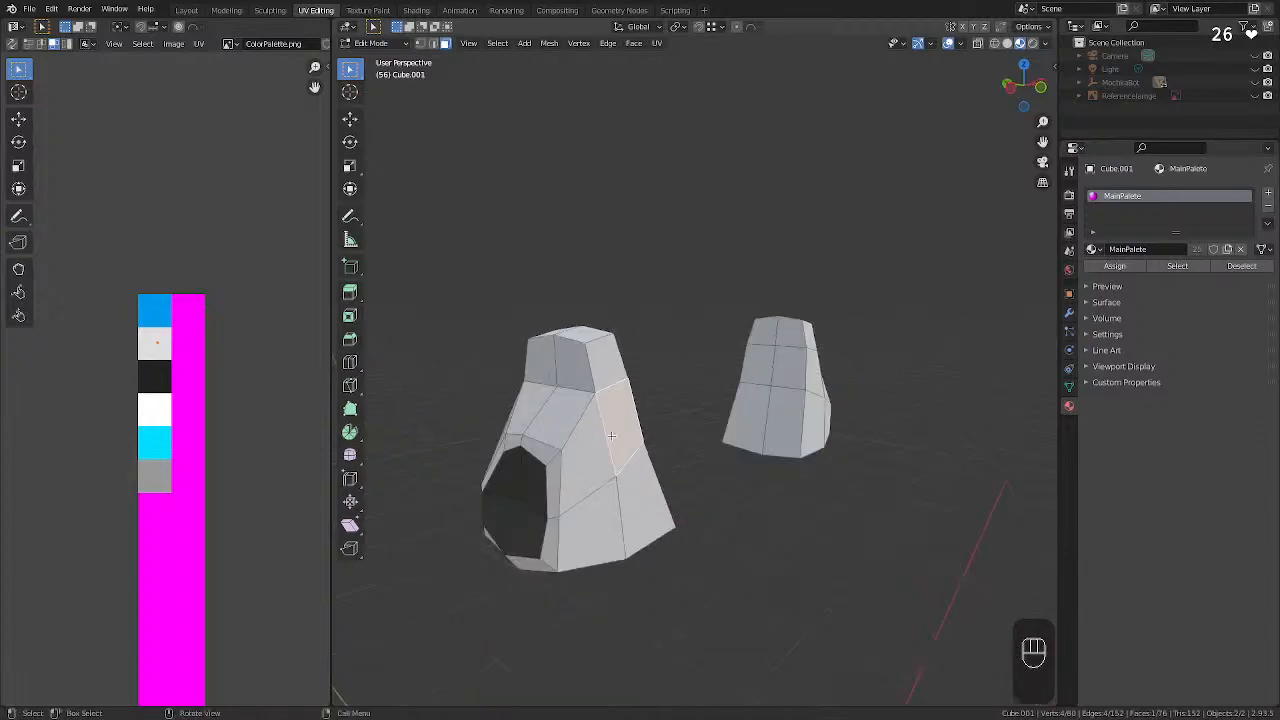
pyautogui.press('a')
pyautogui.moveTo(190, 329); pyautogui.dragTo(132, 354)
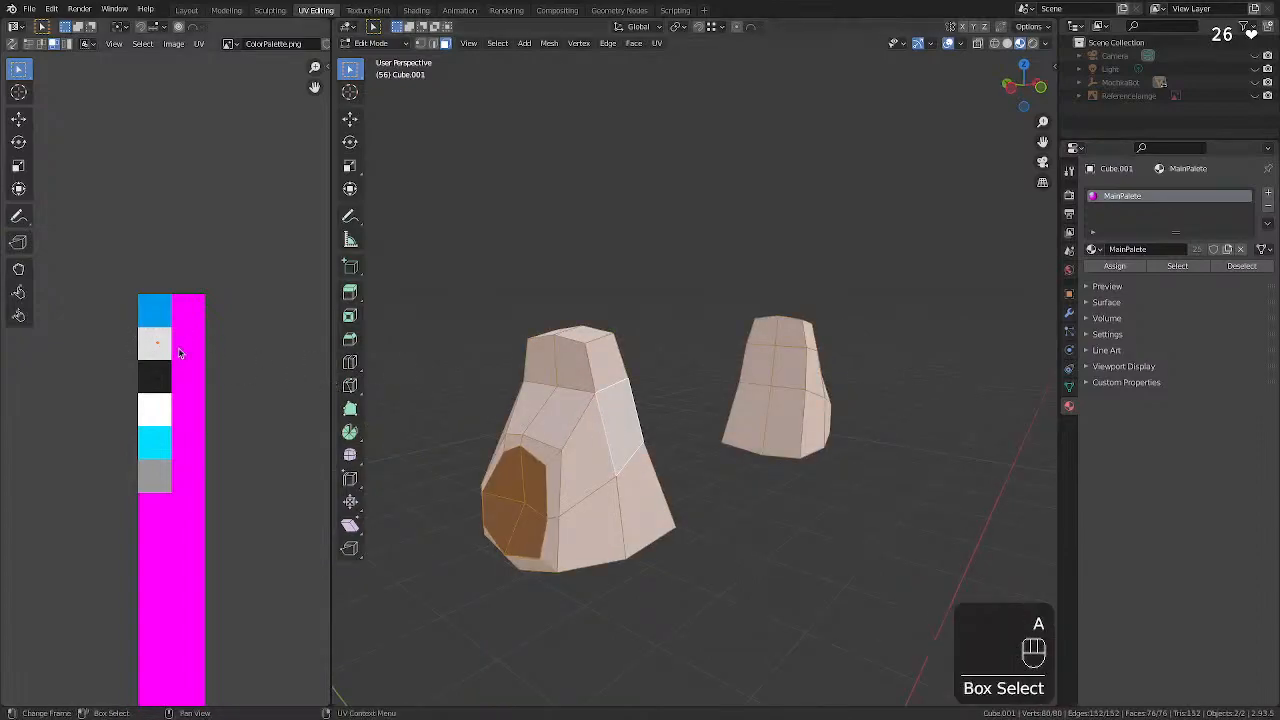
pyautogui.press('g')
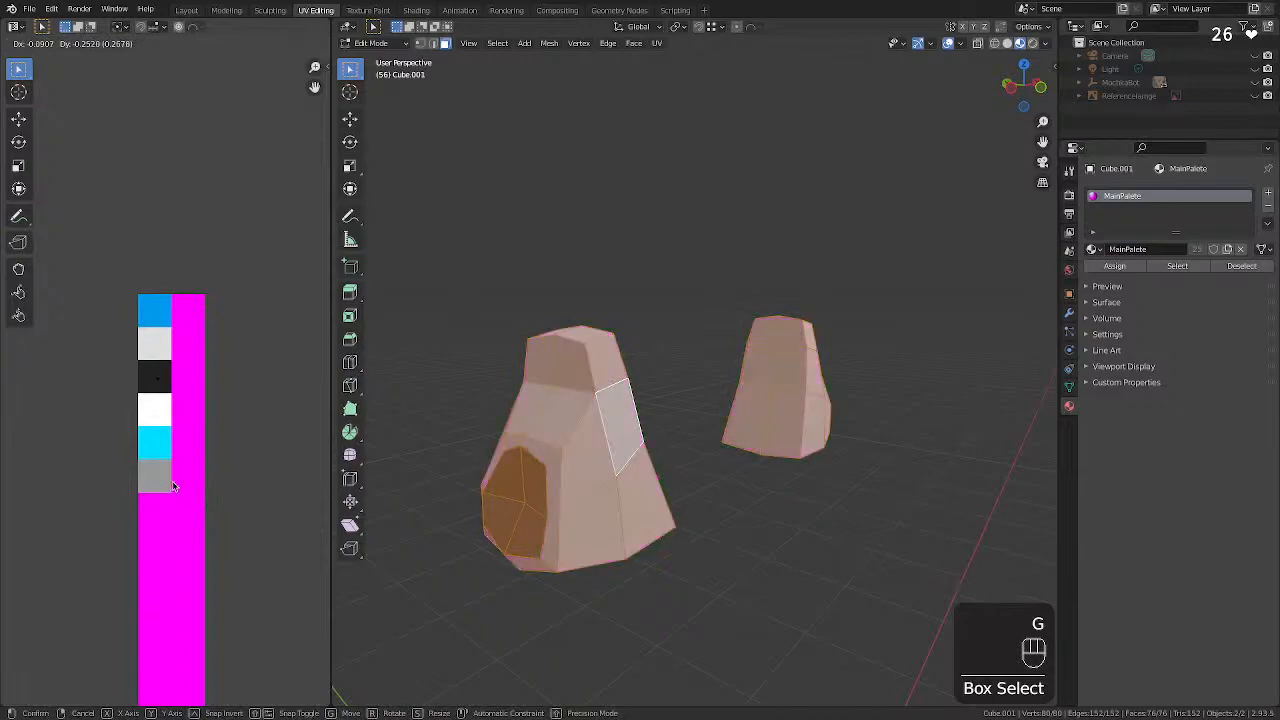
pyautogui.click(171, 486)
pyautogui.click(465, 364)
pyautogui.moveTo(600, 286); pyautogui.dragTo(614, 306, button='middle')
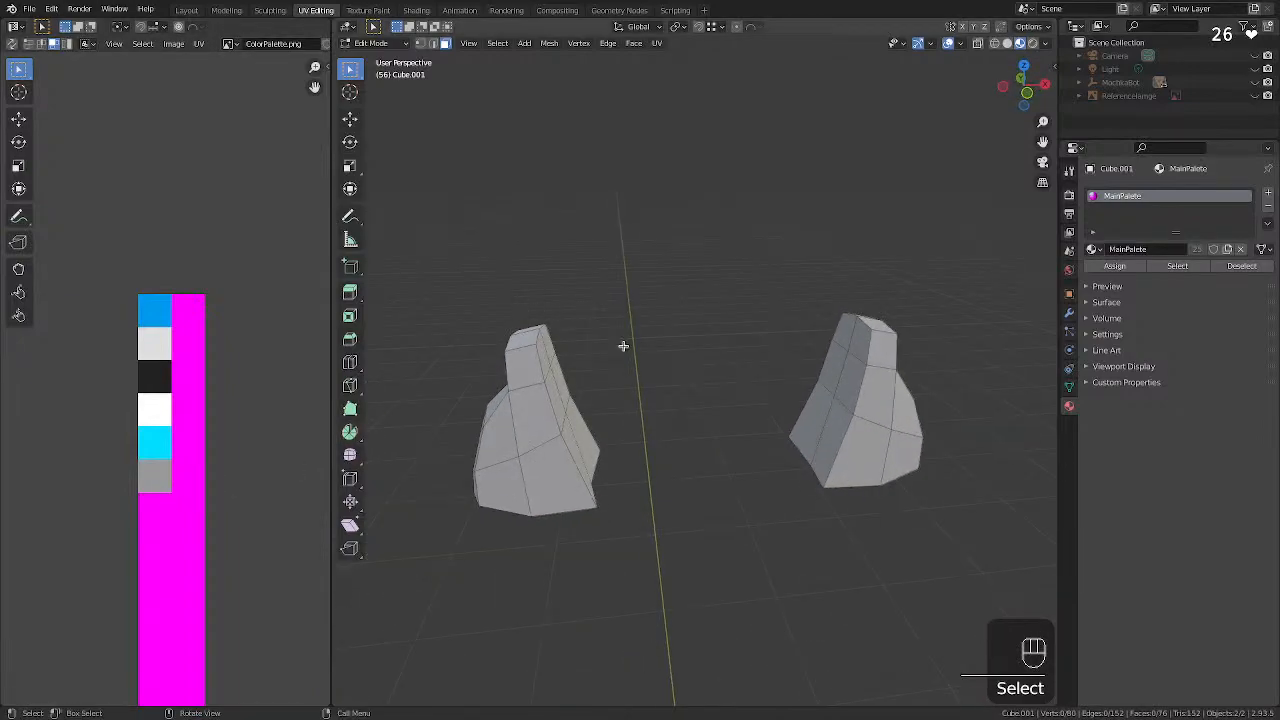
# Leave mesh editing on the shoulder pieces and unhide all the robot's other parts.
pyautogui.press('Tab')
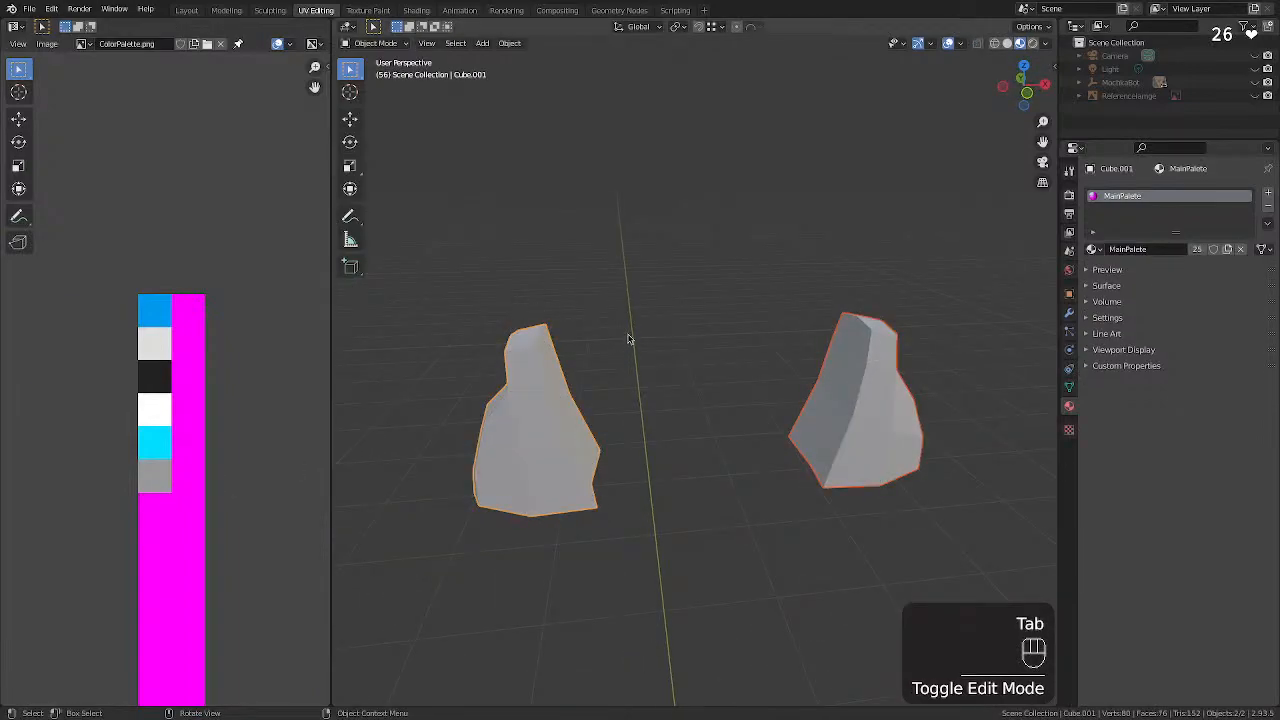
pyautogui.hotkey('alt', 'g')
pyautogui.hotkey('alt', 'h')
pyautogui.scroll(-5, 640, 370)
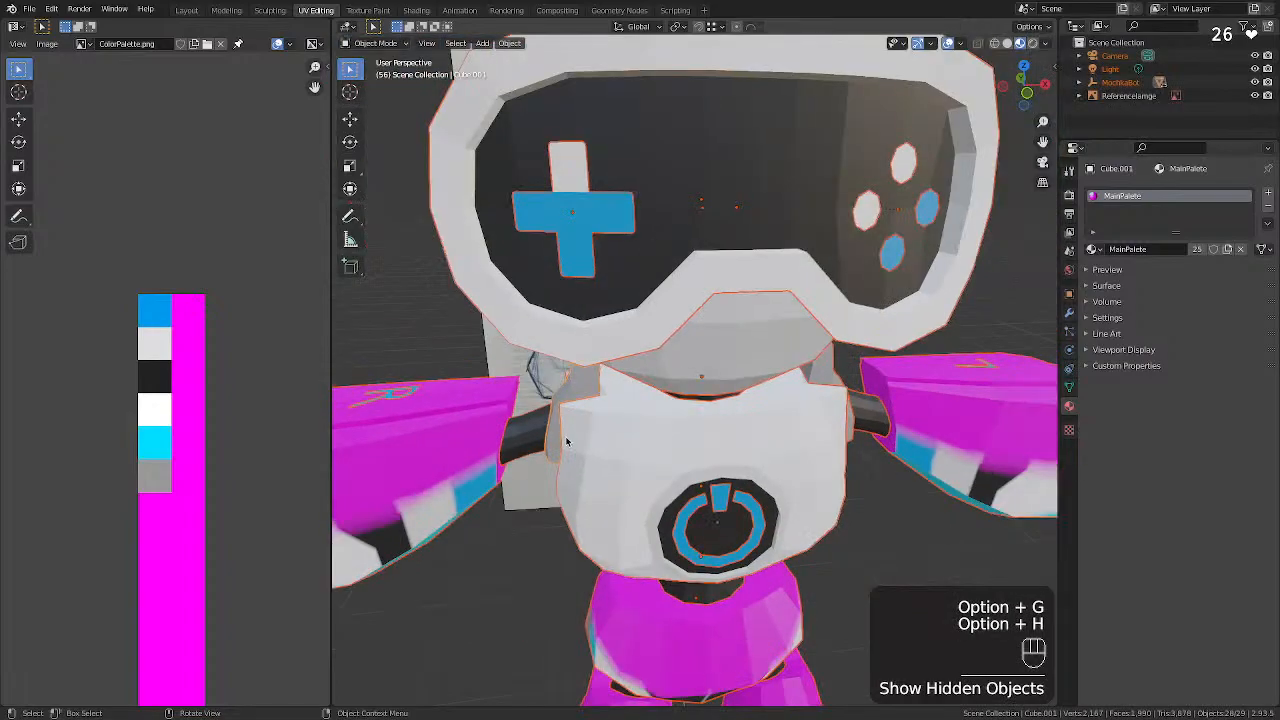
pyautogui.moveTo(640, 370); pyautogui.dragTo(640, 292, button='middle')
# On the ears object, move the light grey swatch UVs of the flat outer faces onto the mid-grey swatch and finish editing.
pyautogui.click(610, 273)
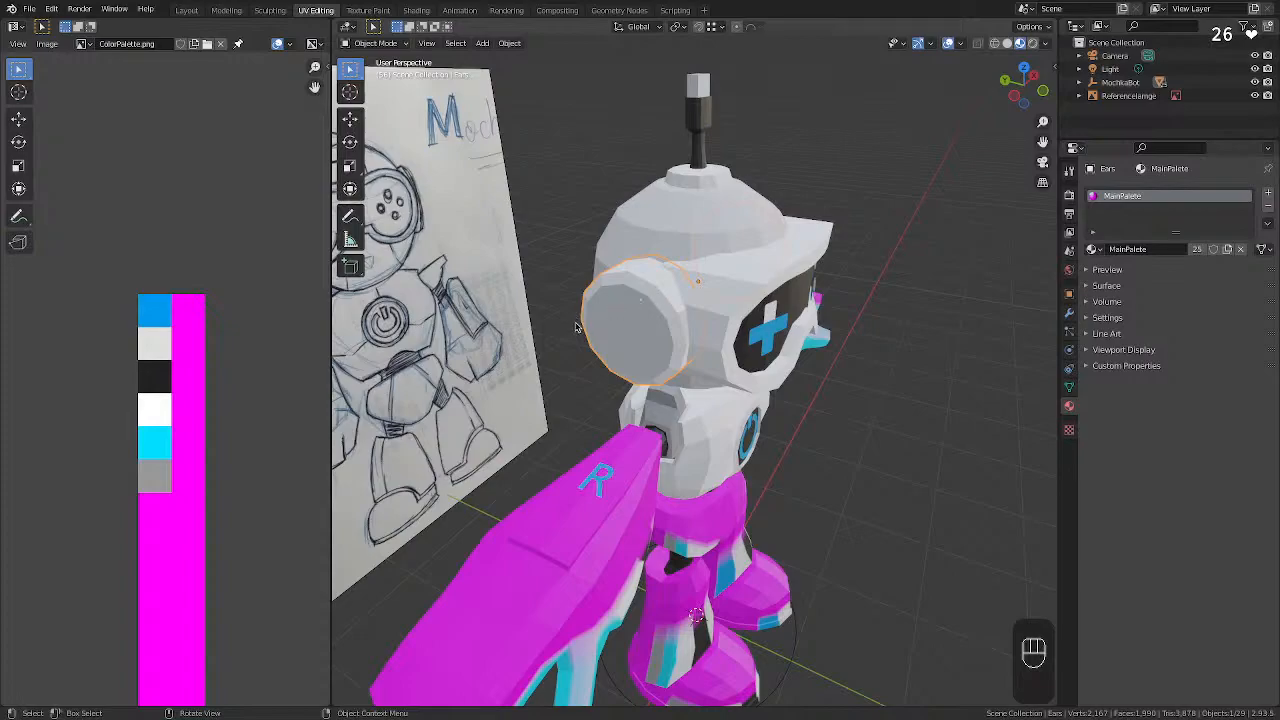
pyautogui.press('Tab')
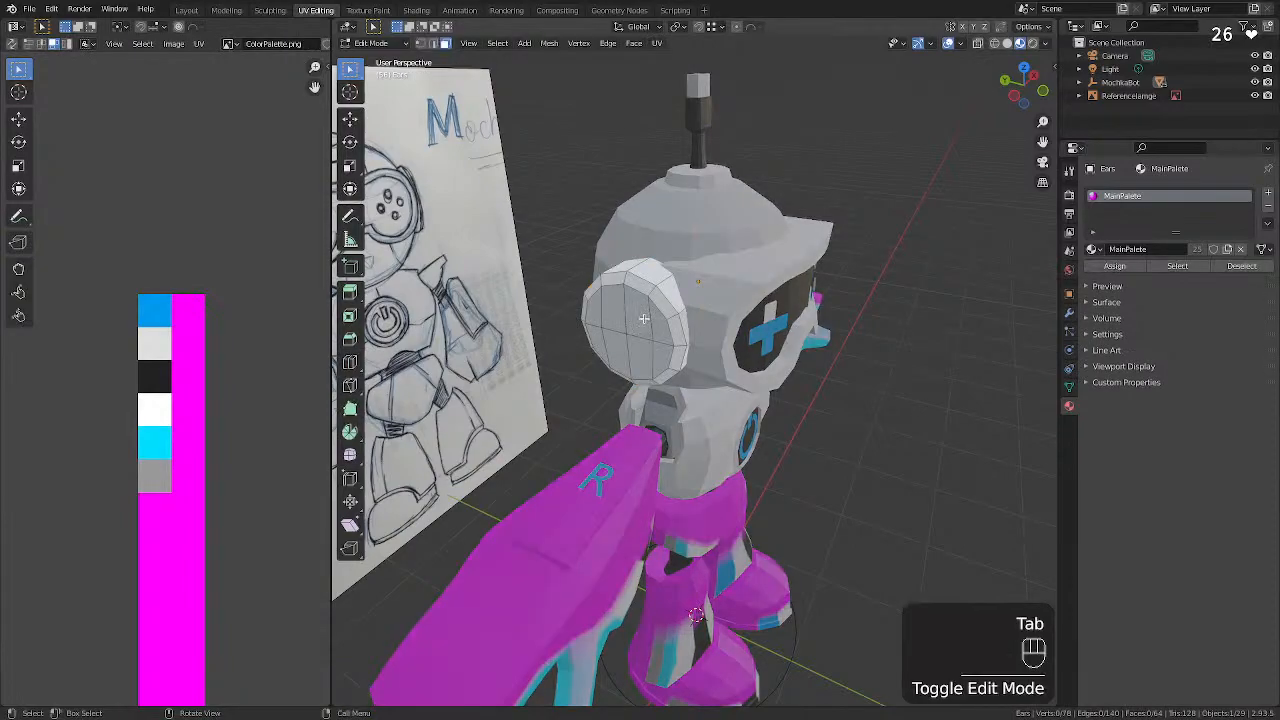
pyautogui.click(644, 318)
pyautogui.press('q')
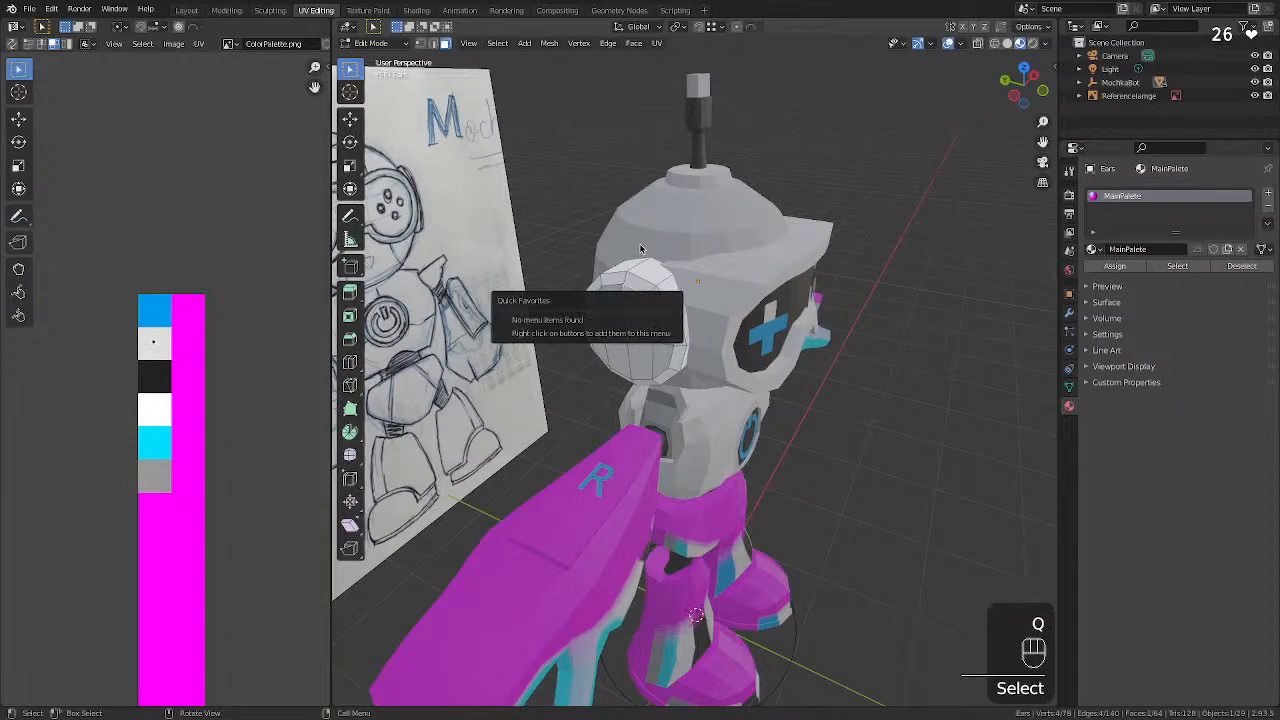
pyautogui.press('a')
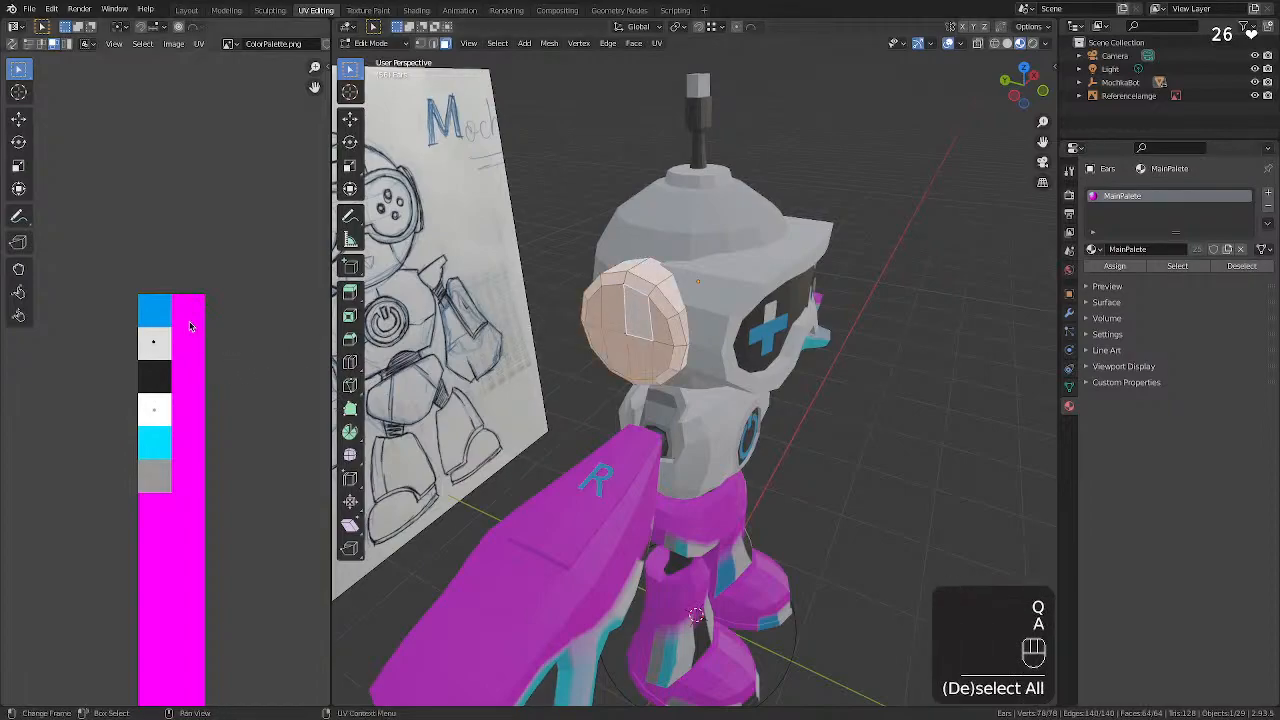
pyautogui.moveTo(189, 321); pyautogui.dragTo(122, 354)
pyautogui.press('g')
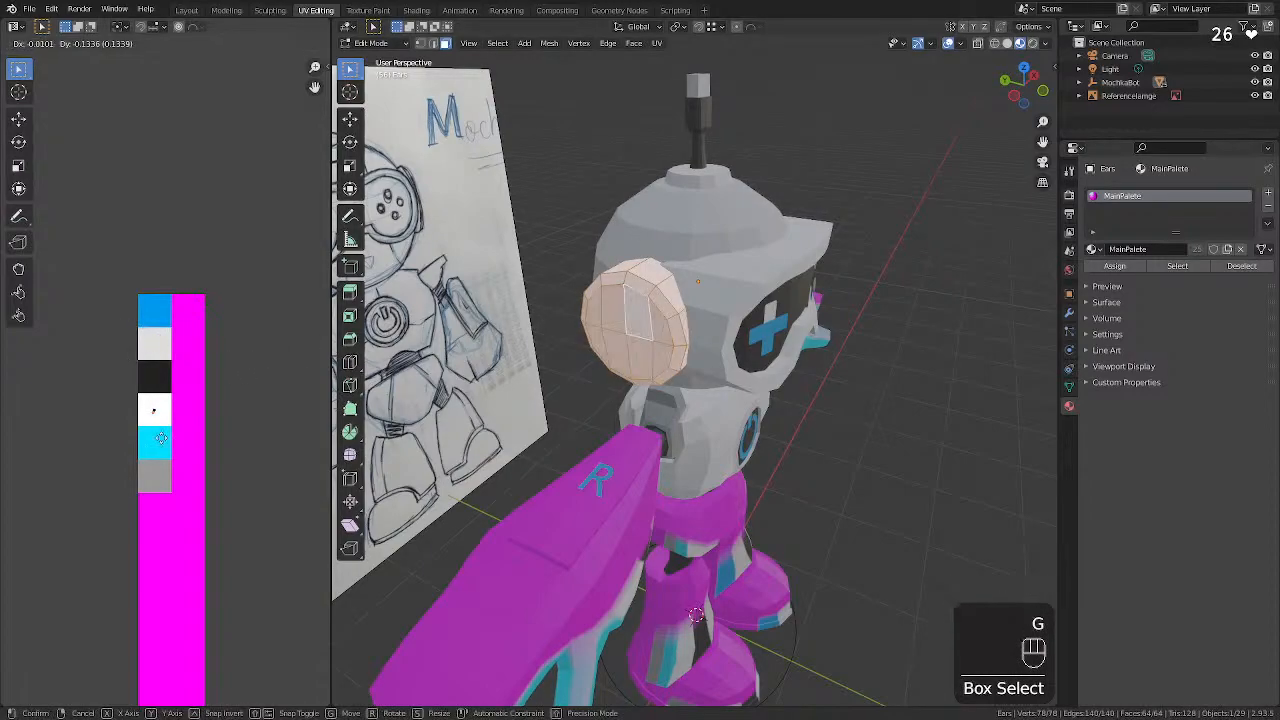
pyautogui.click(166, 482)
pyautogui.click(460, 224)
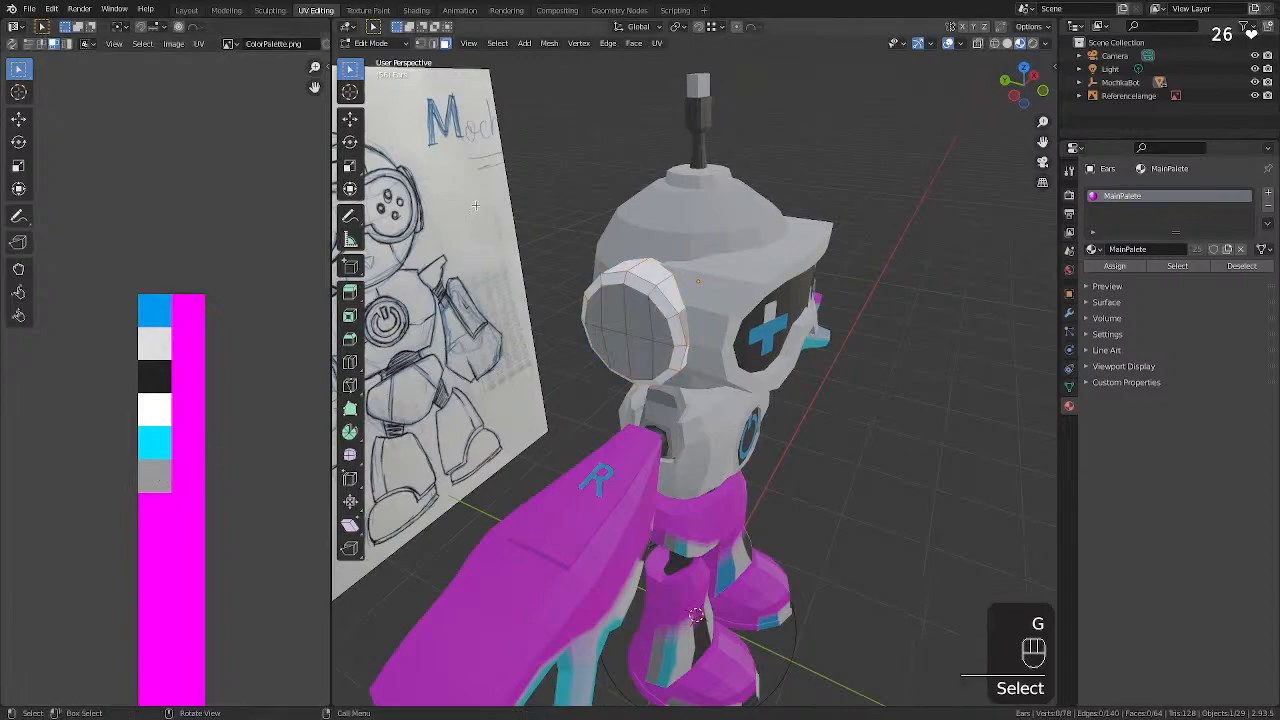
pyautogui.moveTo(560, 163); pyautogui.dragTo(447, 225, button='middle')
pyautogui.press('Tab')
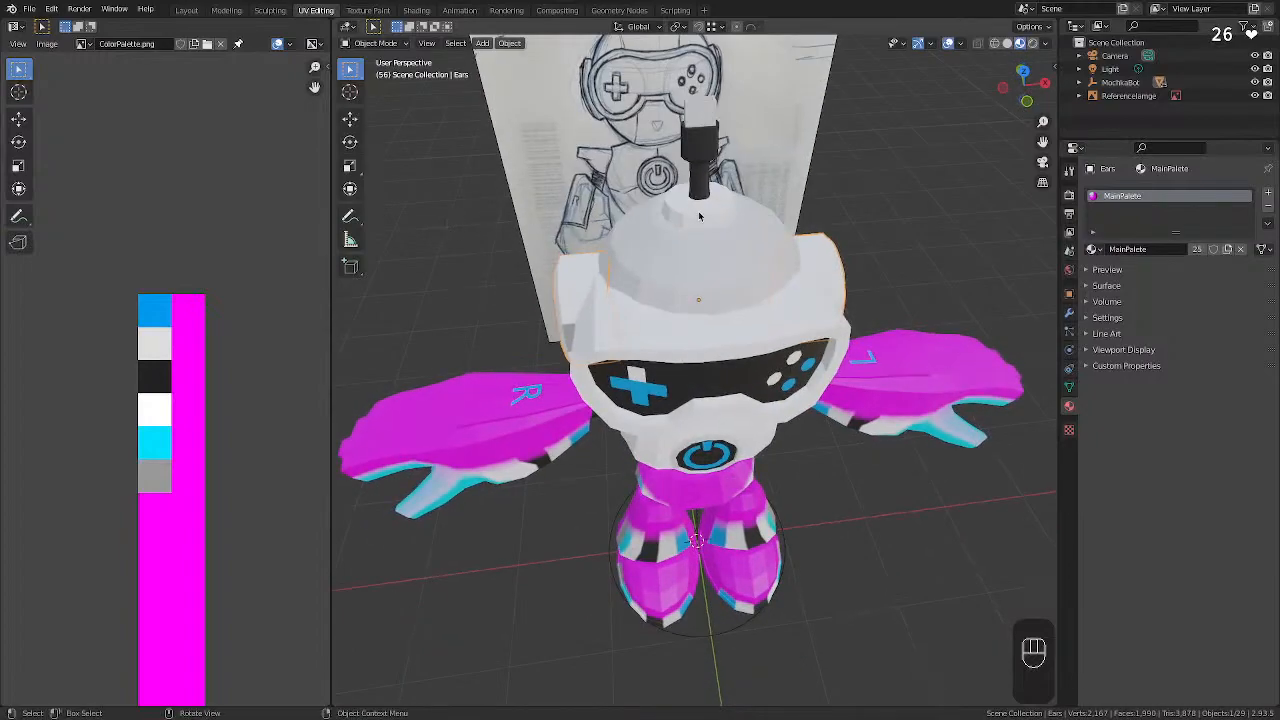
# Select the antenna object on top of the robot's head.
pyautogui.click(699, 220)
pyautogui.moveTo(692, 213)
pyautogui.mouseDown(button='middle')
pyautogui.moveTo(734, 191)
pyautogui.moveTo(723, 193)
pyautogui.mouseUp(button='middle')
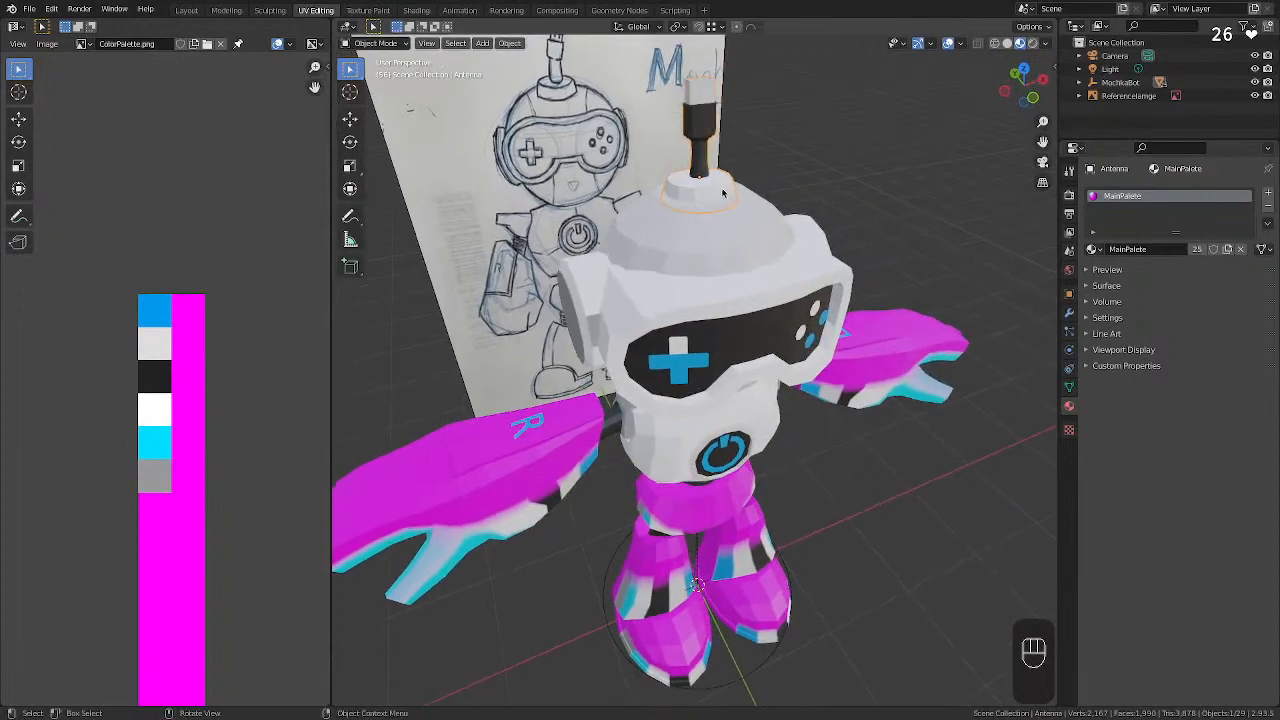
pyautogui.click(704, 194)
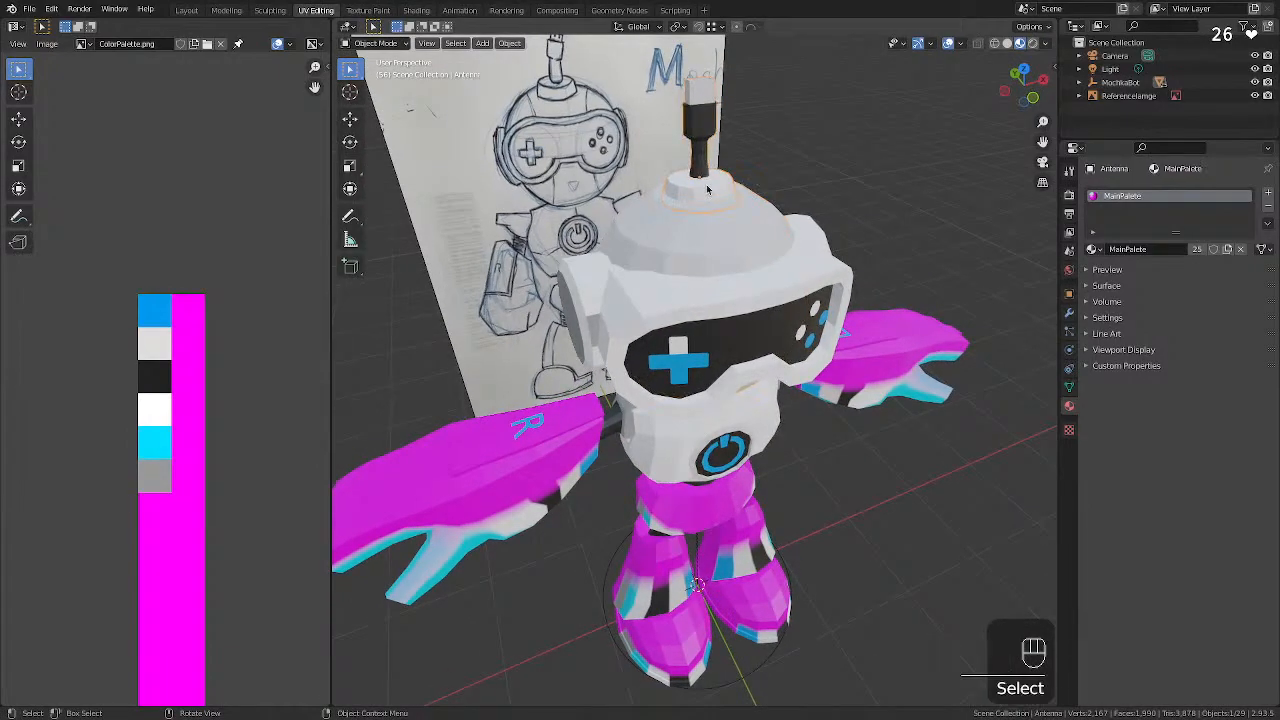
# Recolour the antenna's base ring on top of the head by moving its UVs onto the grey palette swatch.
pyautogui.moveTo(720, 178); pyautogui.dragTo(712, 182, button='middle')
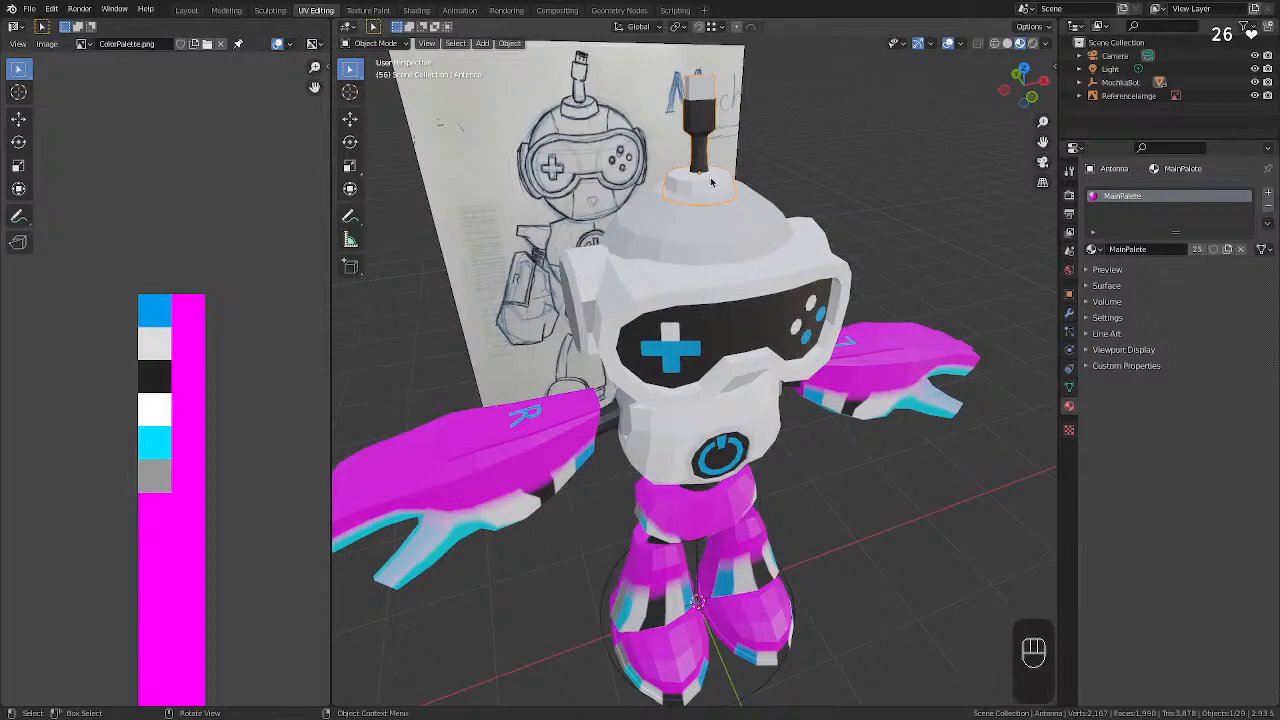
pyautogui.press('u')
pyautogui.click(706, 184)
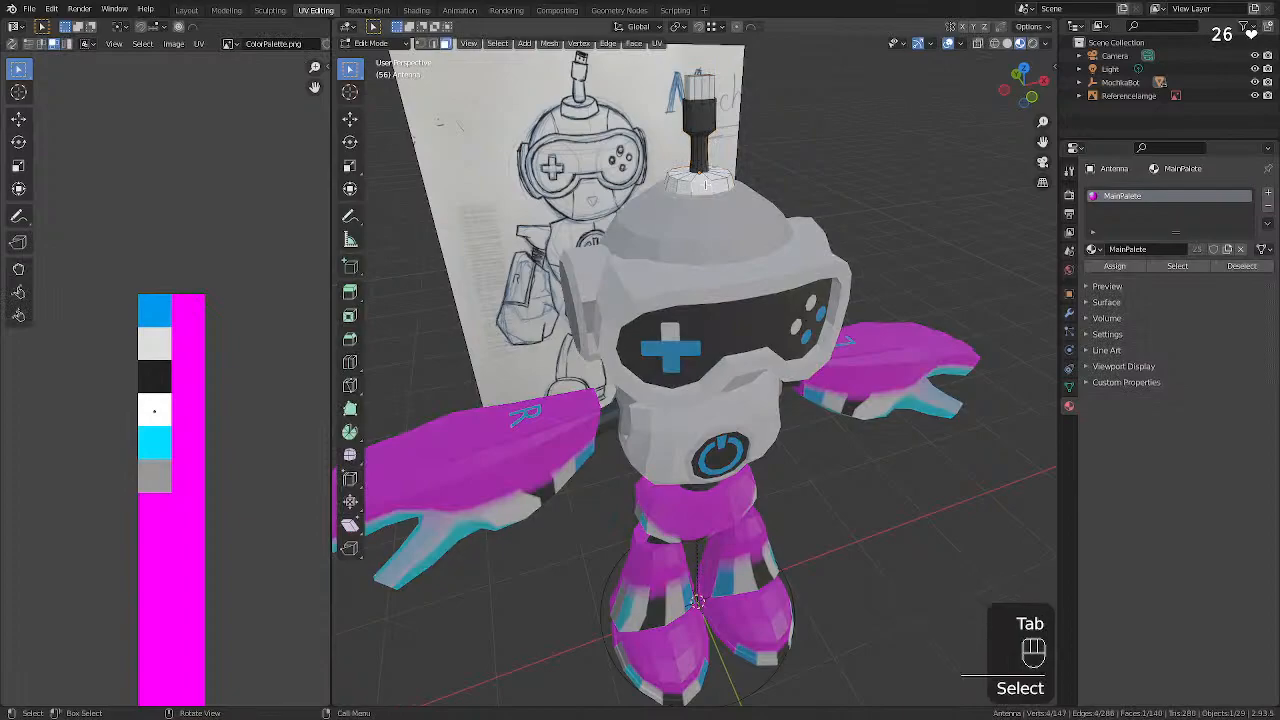
pyautogui.press('a')
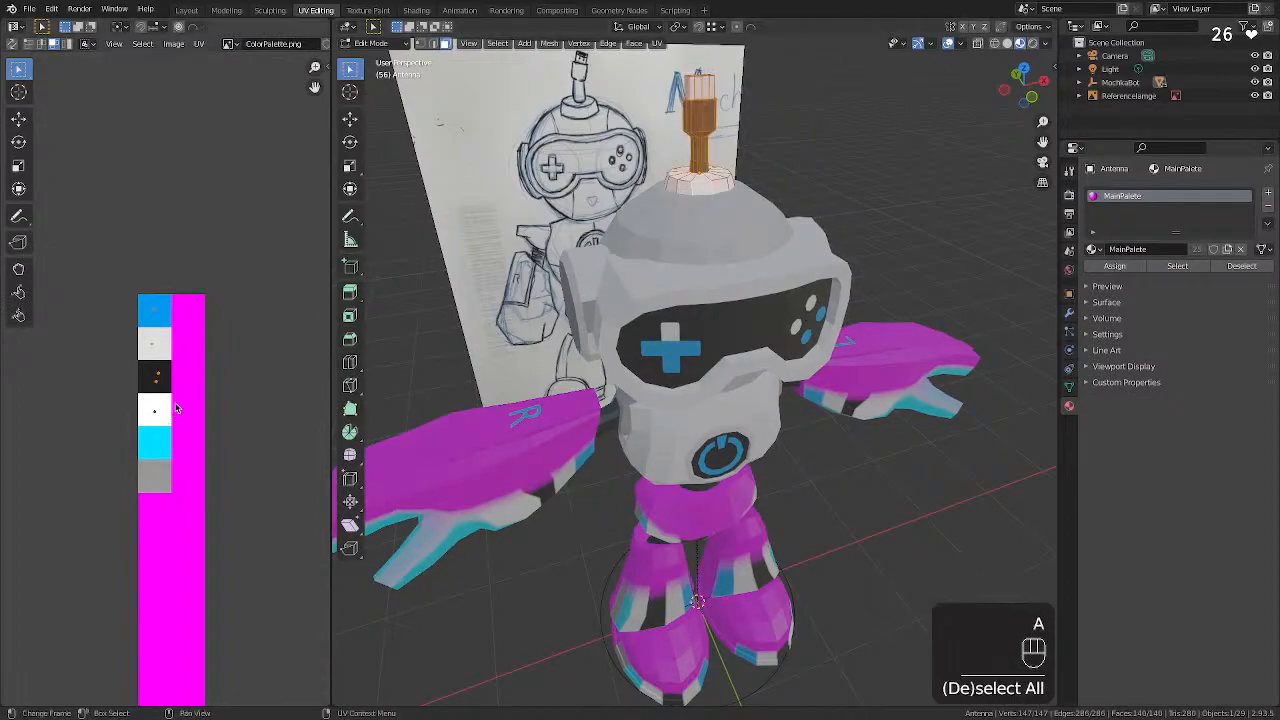
pyautogui.moveTo(178, 408); pyautogui.dragTo(130, 429)
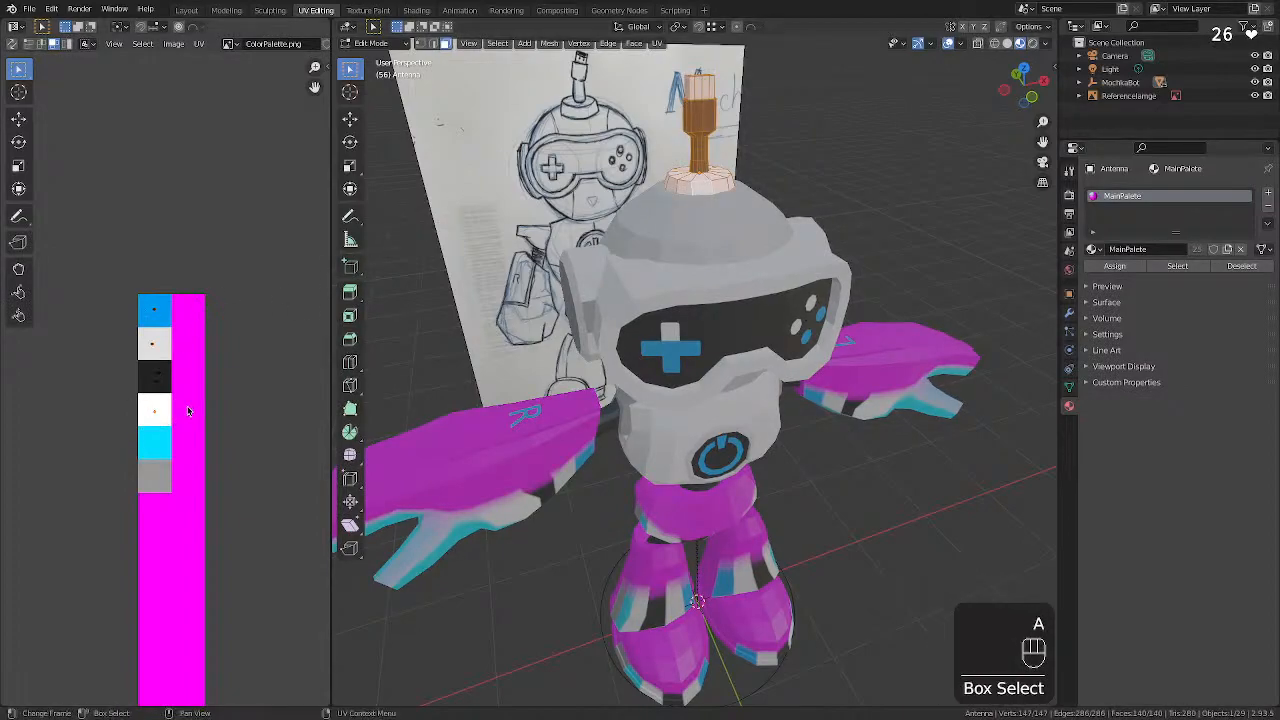
pyautogui.press('g')
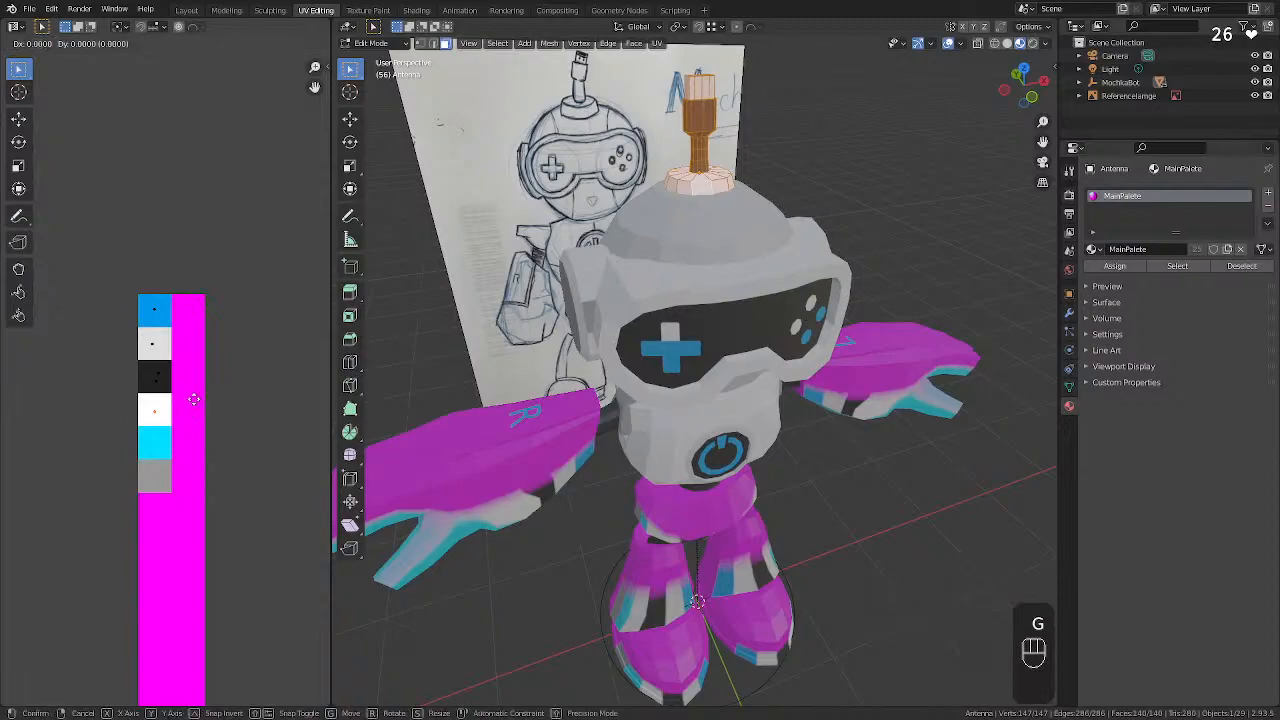
pyautogui.click(197, 473)
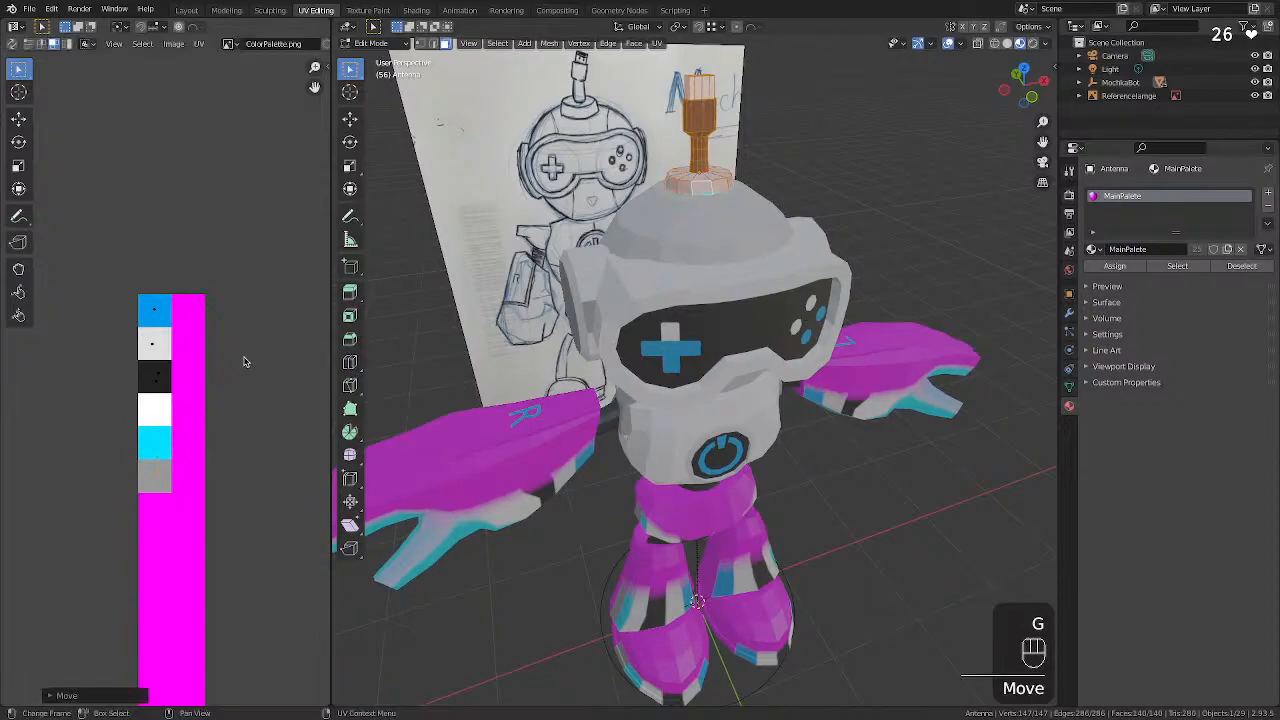
pyautogui.click(445, 204)
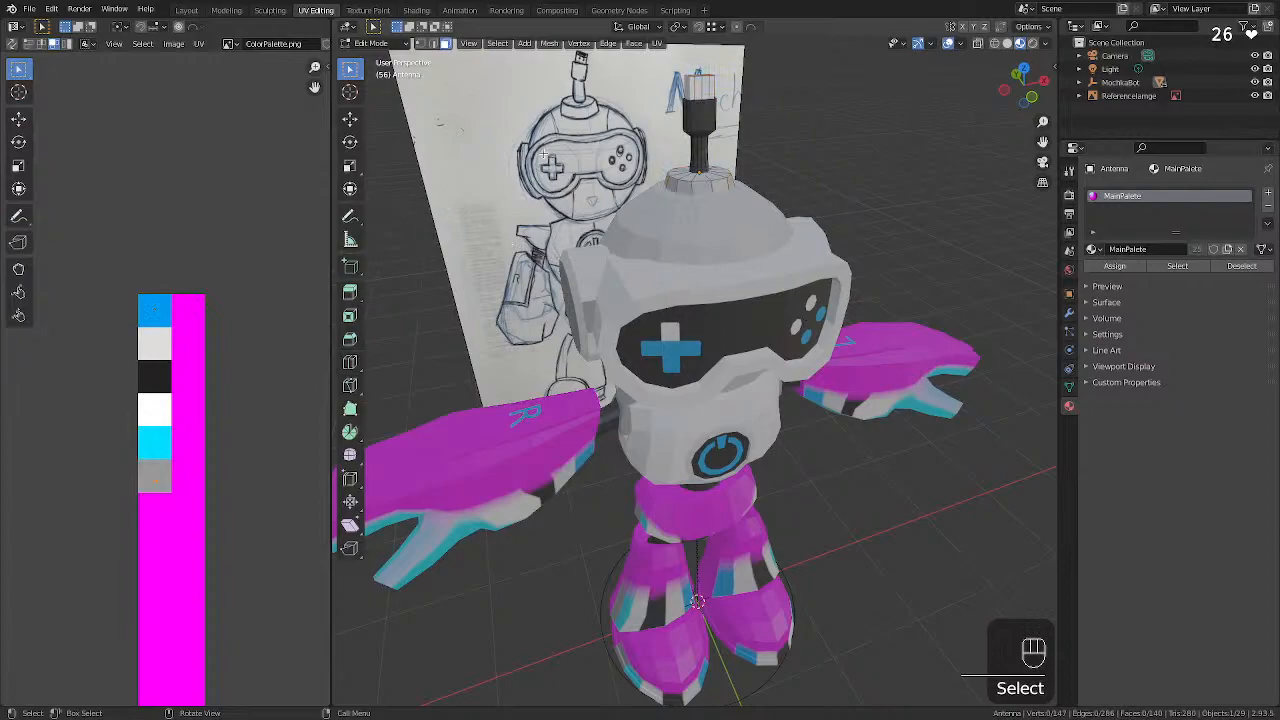
pyautogui.moveTo(543, 155)
pyautogui.mouseDown(button='middle')
pyautogui.moveTo(414, 177)
pyautogui.moveTo(541, 160)
pyautogui.mouseUp(button='middle')
pyautogui.press('q')
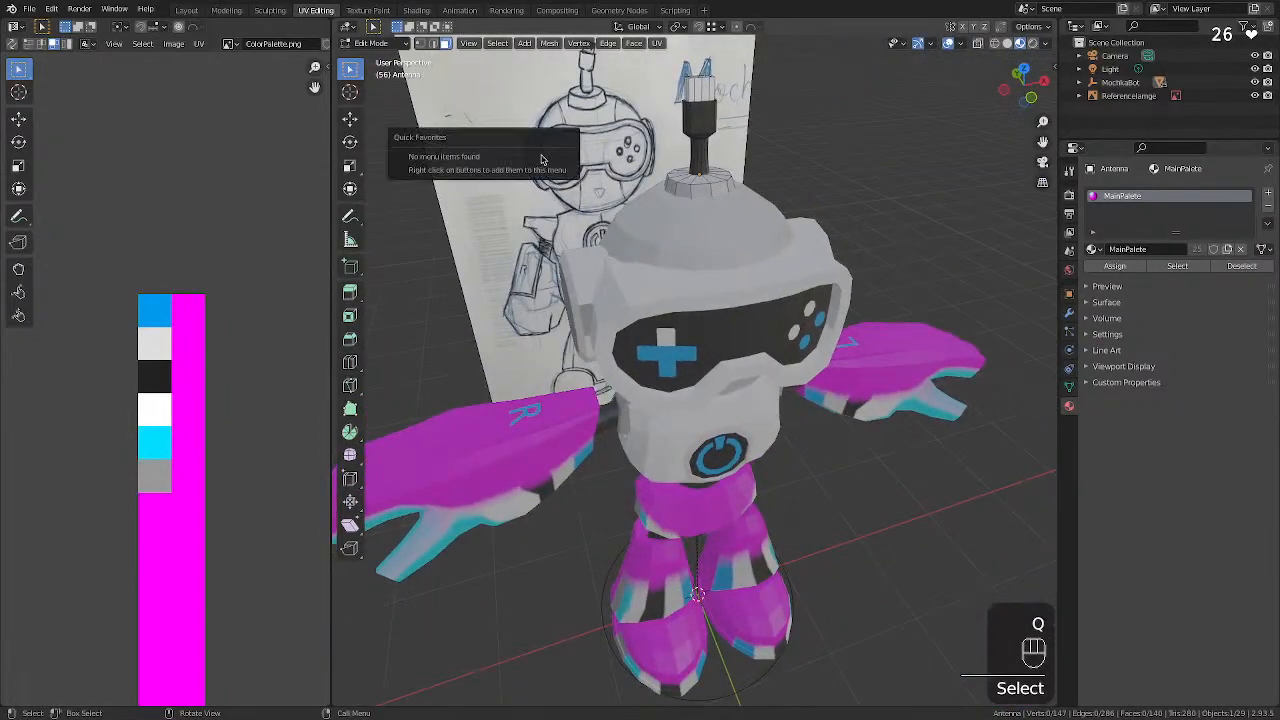
pyautogui.press('Tab')
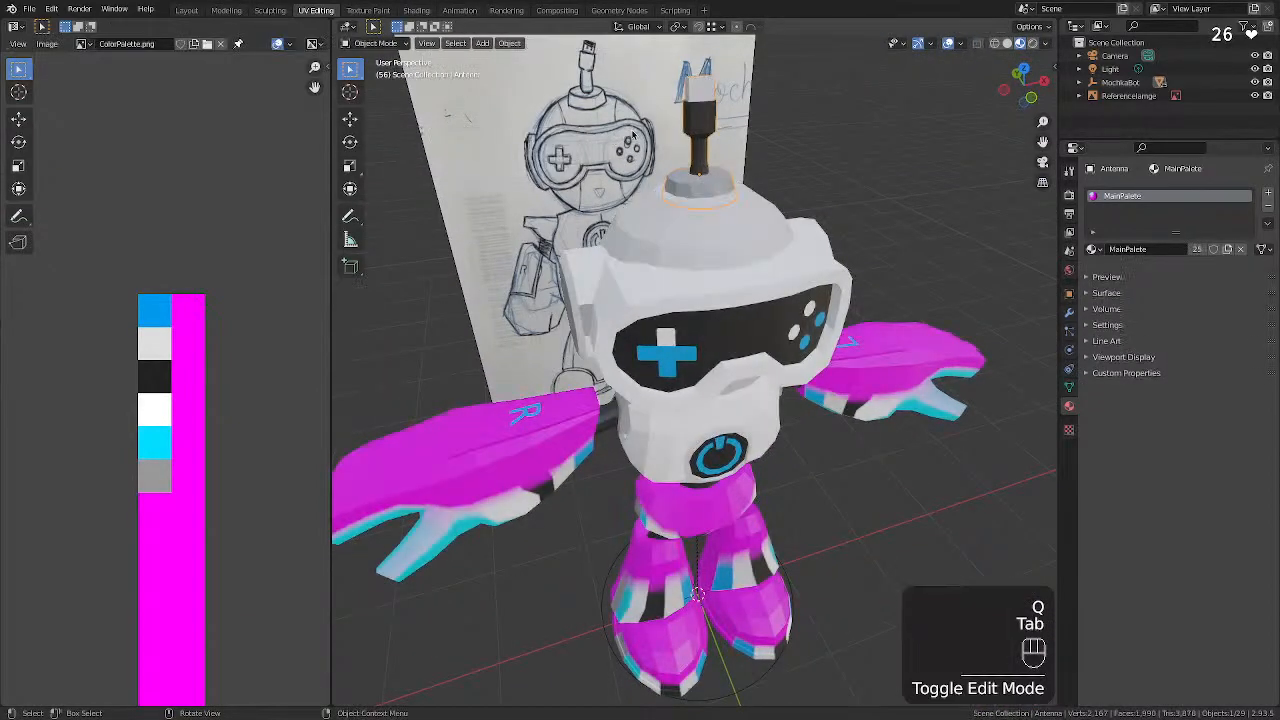
# Select both of the robot's arm meshes and open them together for editing.
pyautogui.click(588, 133)
pyautogui.moveTo(588, 133); pyautogui.dragTo(630, 442, button='middle')
pyautogui.scroll(-2, 620, 460)
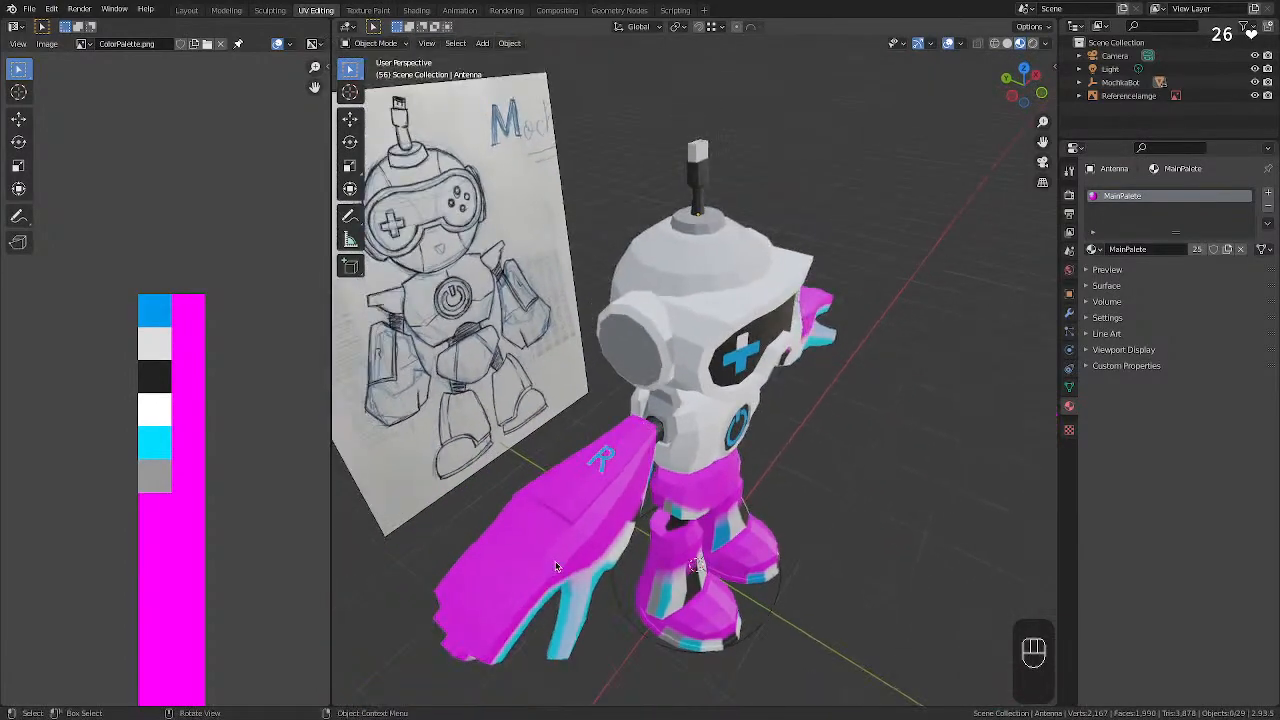
pyautogui.click(606, 512)
pyautogui.moveTo(722, 466); pyautogui.dragTo(629, 462, button='middle')
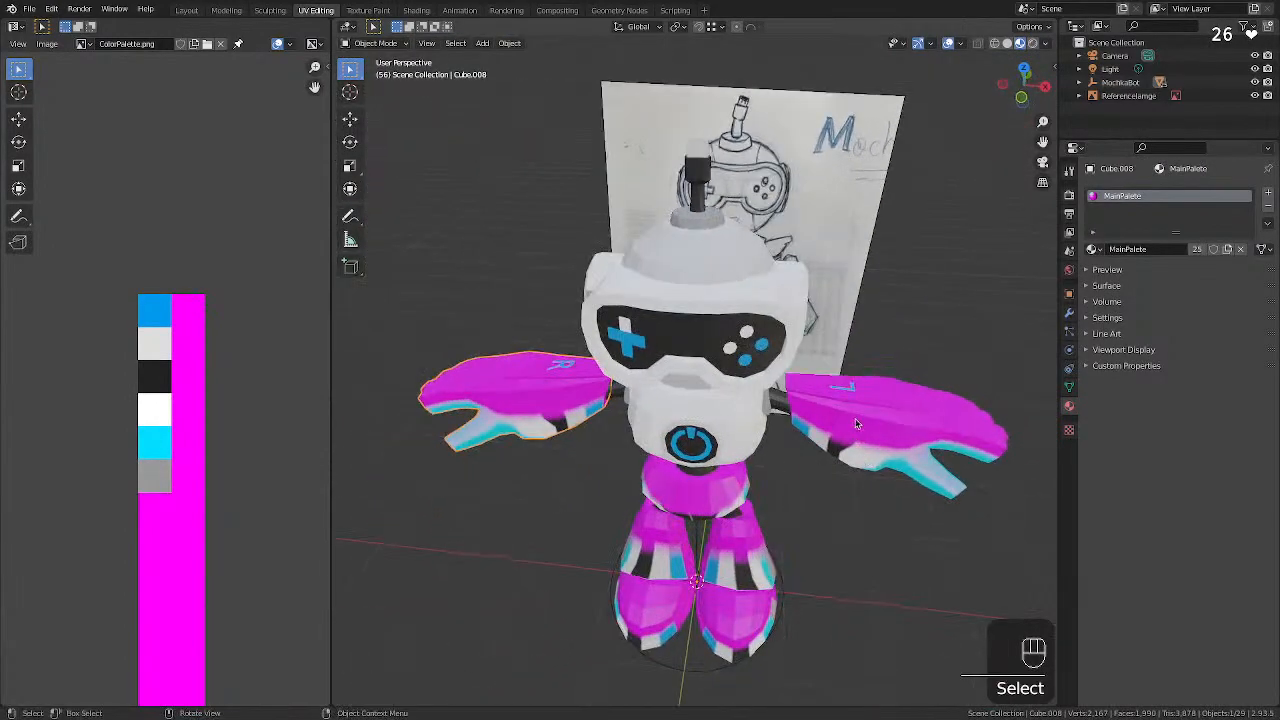
pyautogui.click(884, 428)
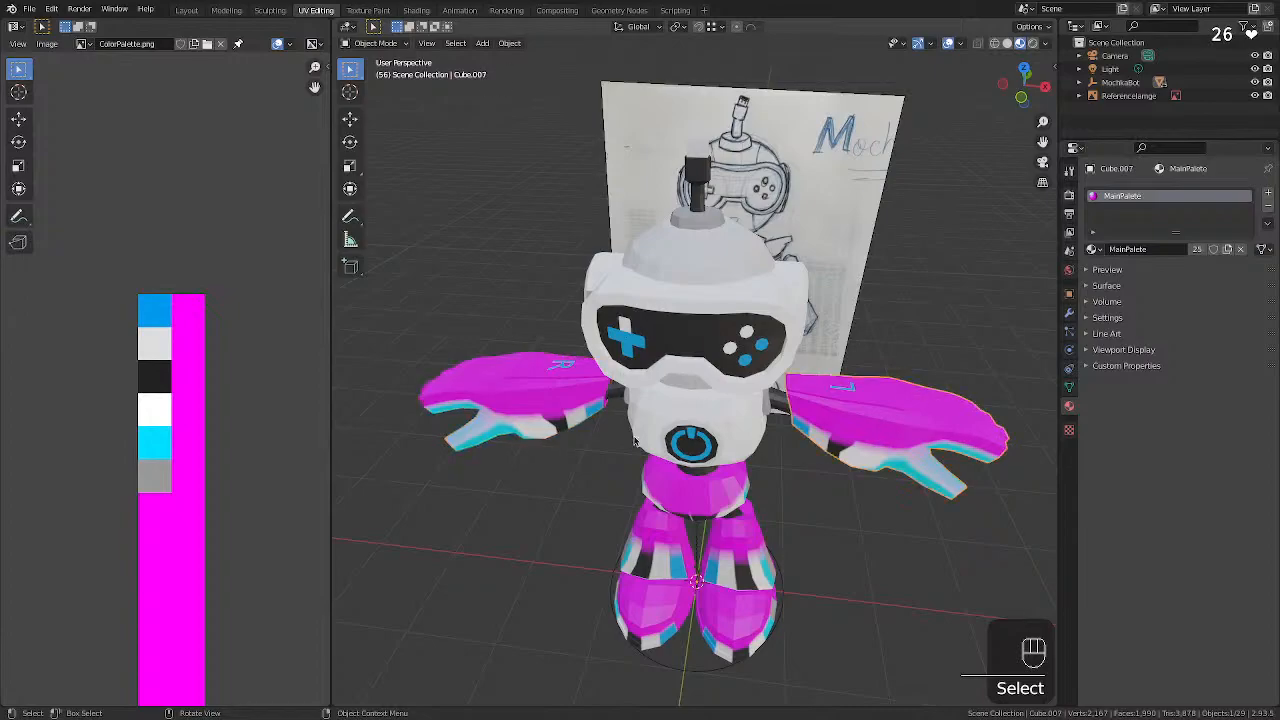
pyautogui.keyDown('shift'); pyautogui.click(583, 416); pyautogui.keyUp('shift')
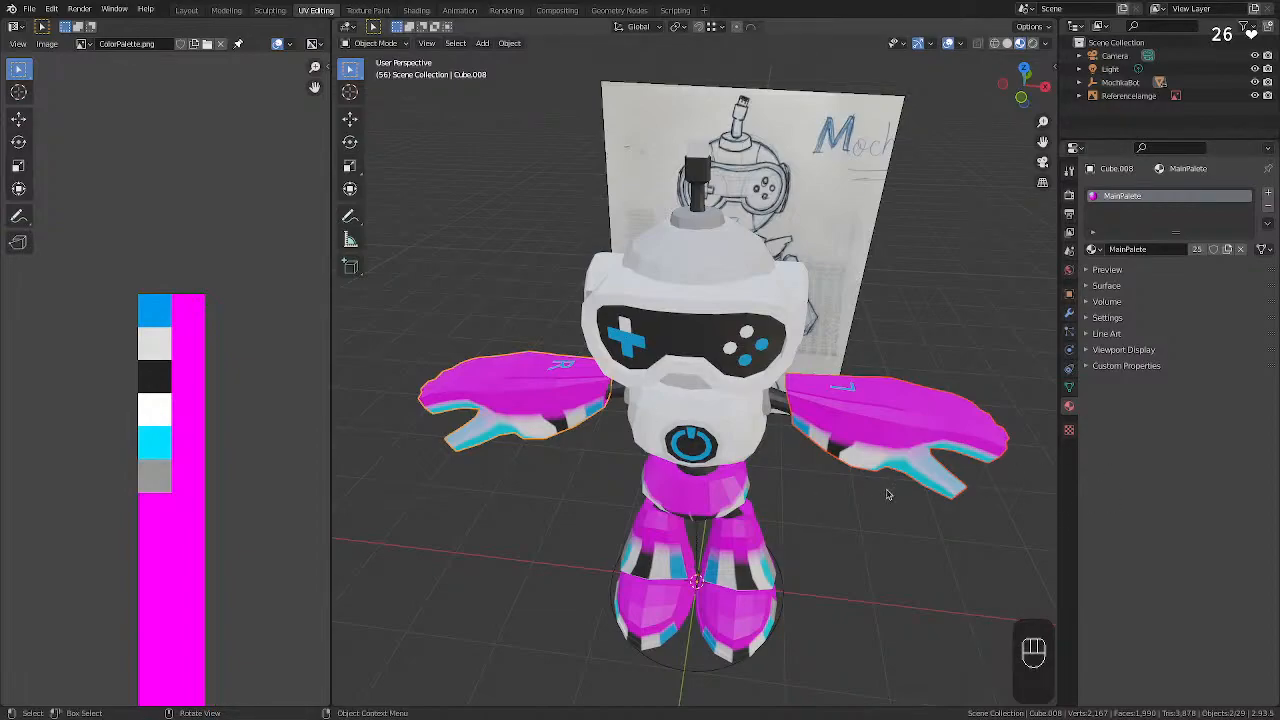
pyautogui.press('Tab')
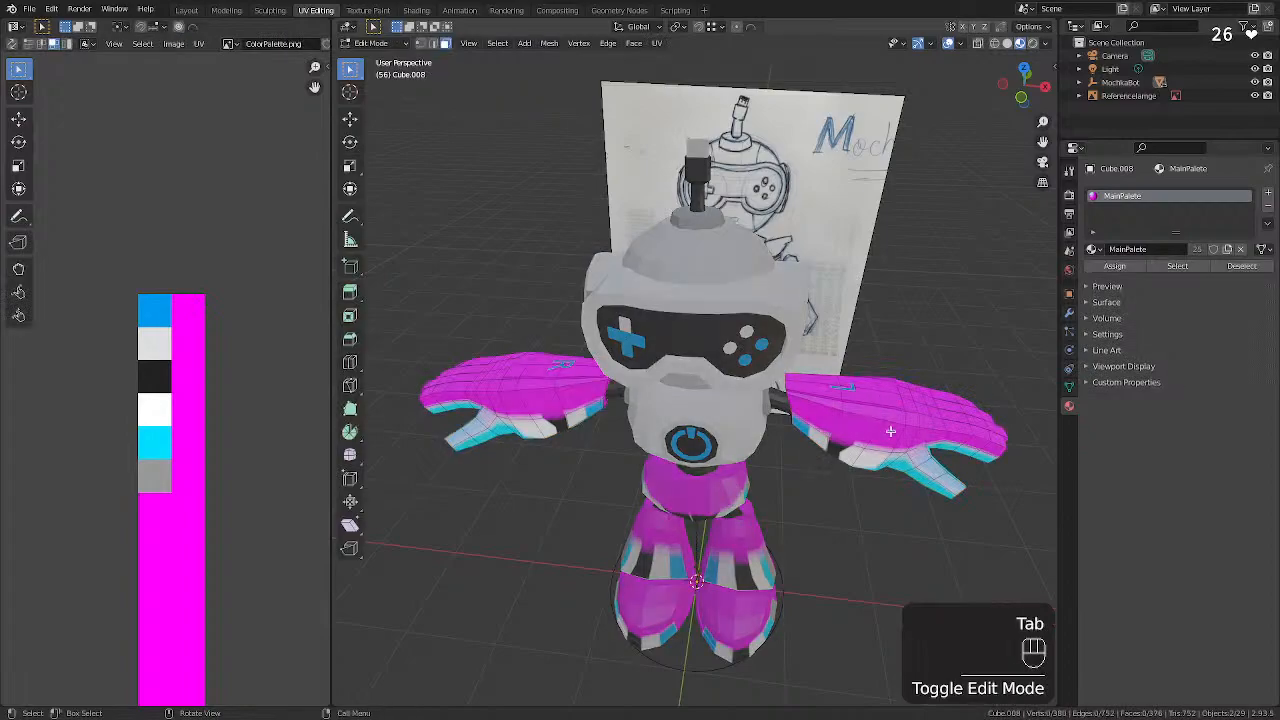
# Scale all UVs of both arms to 0 so they collapse to one point, and move them onto the white swatch.
pyautogui.click(910, 421)
pyautogui.press('a')
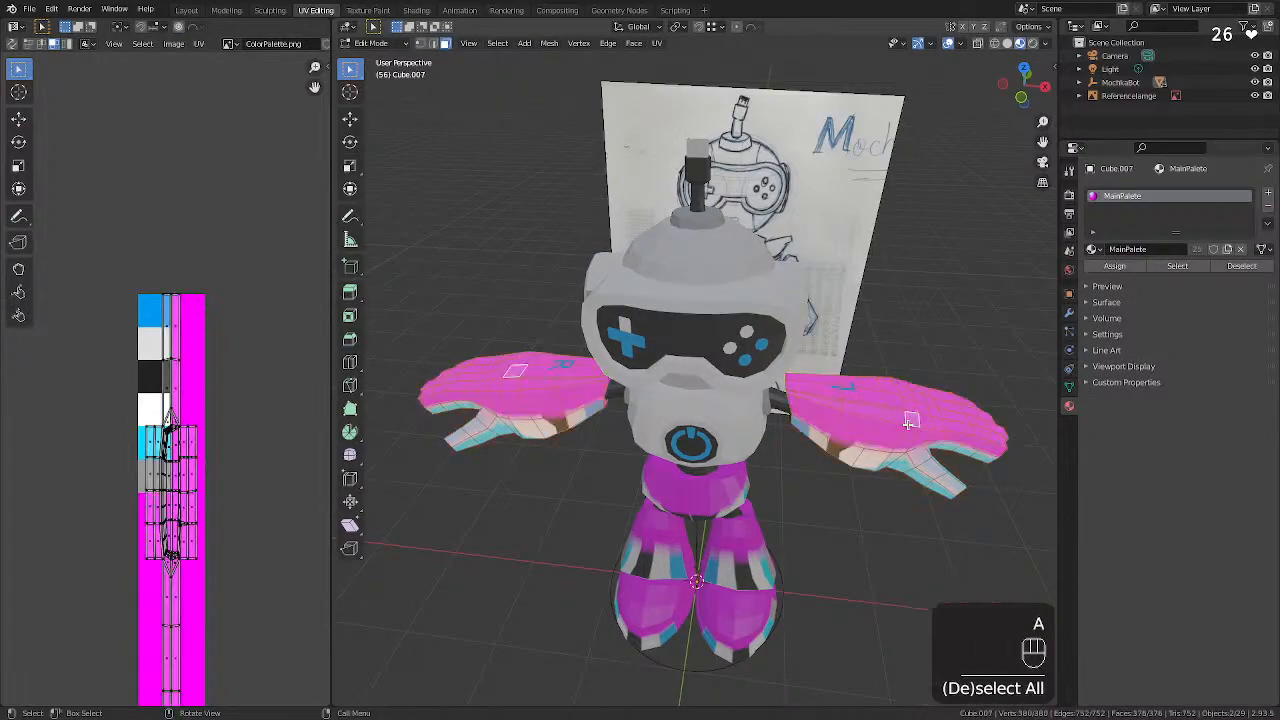
pyautogui.press('a')
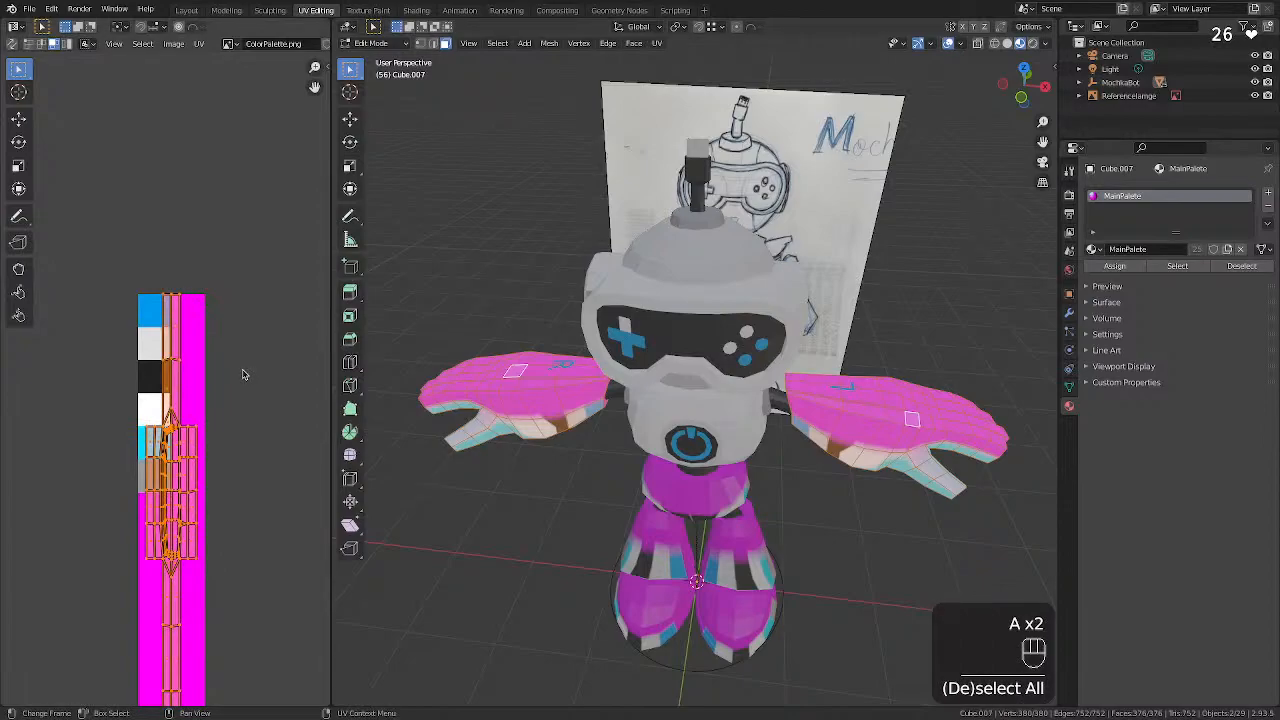
pyautogui.press('s')
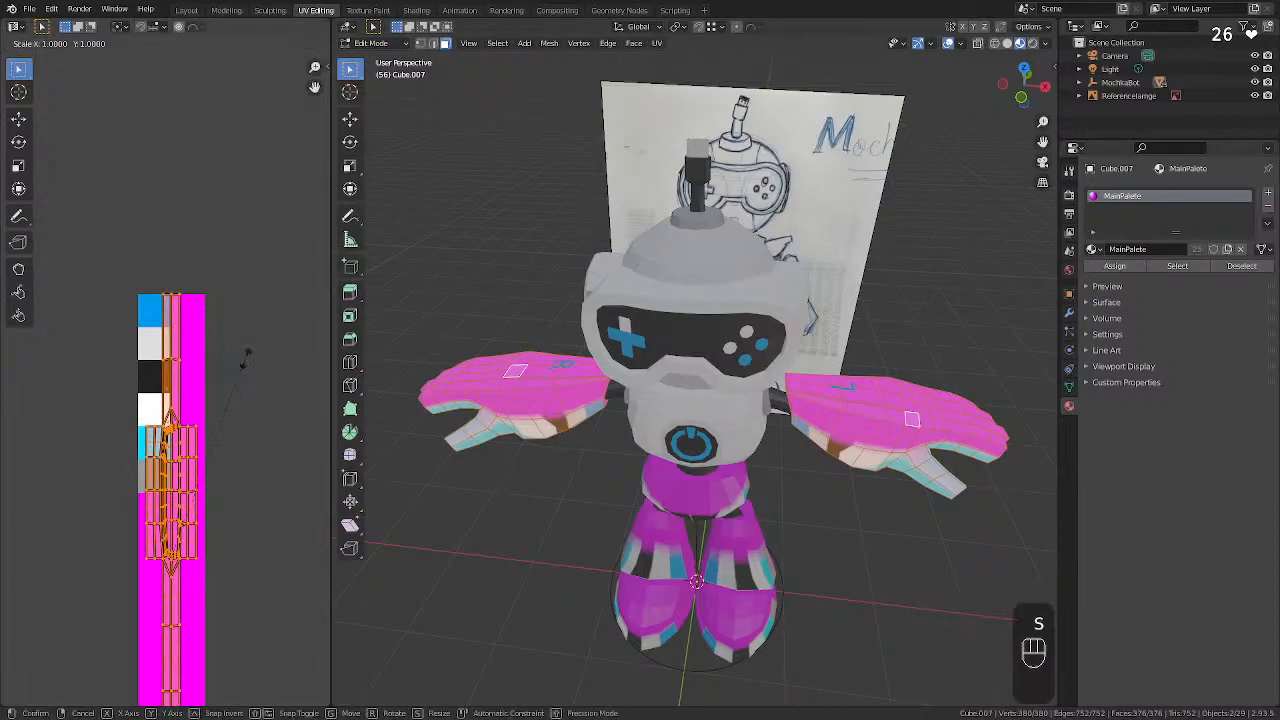
pyautogui.press('KP_0')
pyautogui.press('KP_Enter')
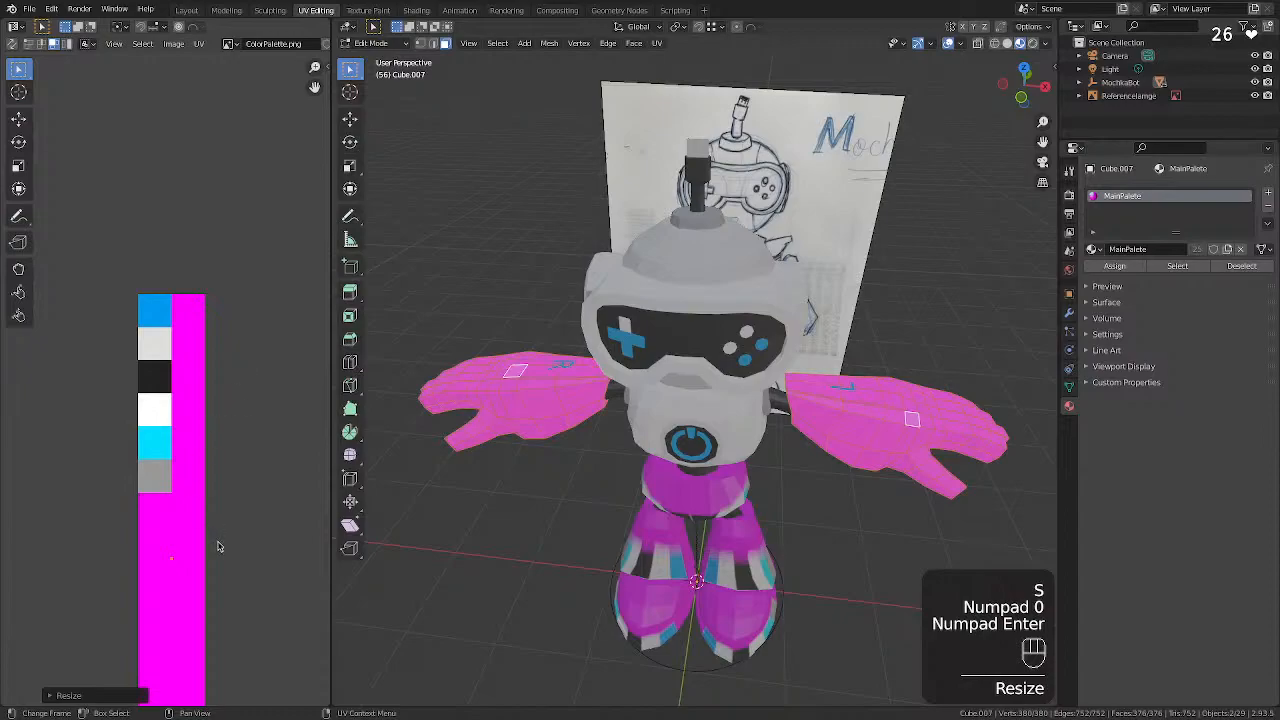
pyautogui.press('g')
pyautogui.click(209, 390)
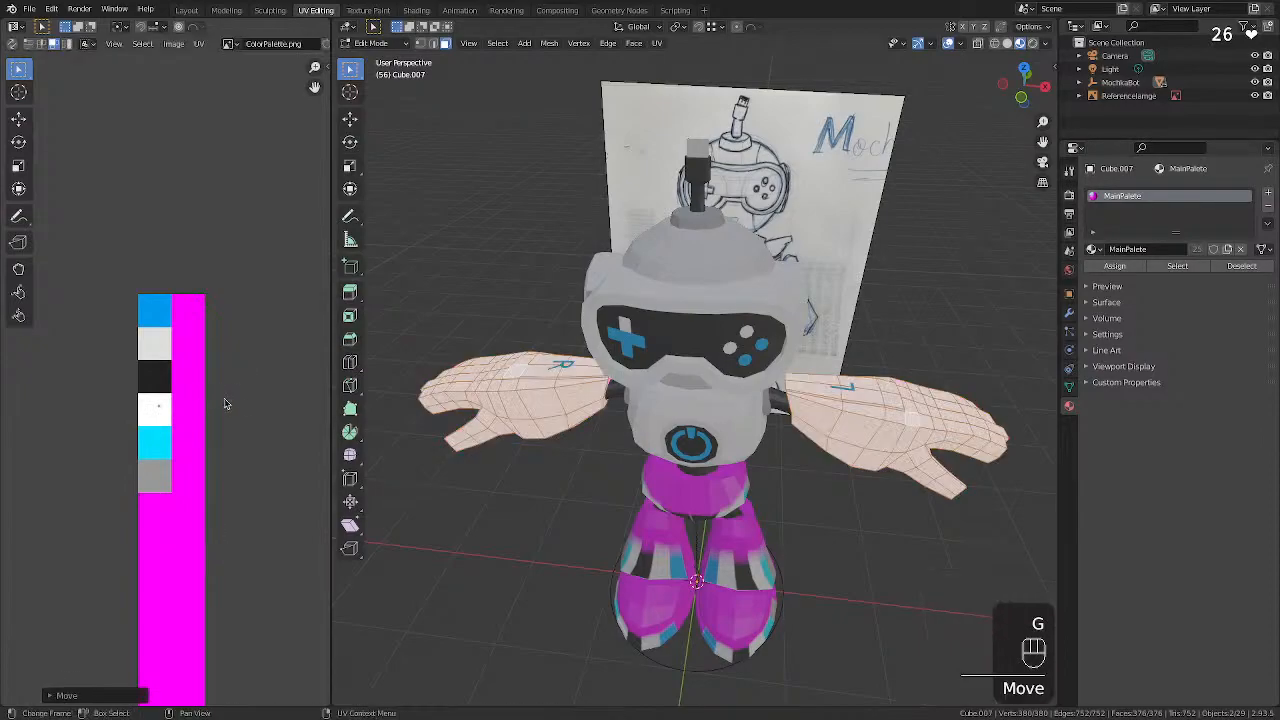
pyautogui.click(523, 548)
# Select the raised panel faces around the R and L letters on both forearms, and move their UVs onto the grey swatch.
pyautogui.moveTo(510, 494); pyautogui.dragTo(750, 424, button='middle')
pyautogui.moveTo(874, 368); pyautogui.dragTo(600, 388)
pyautogui.click(542, 356)
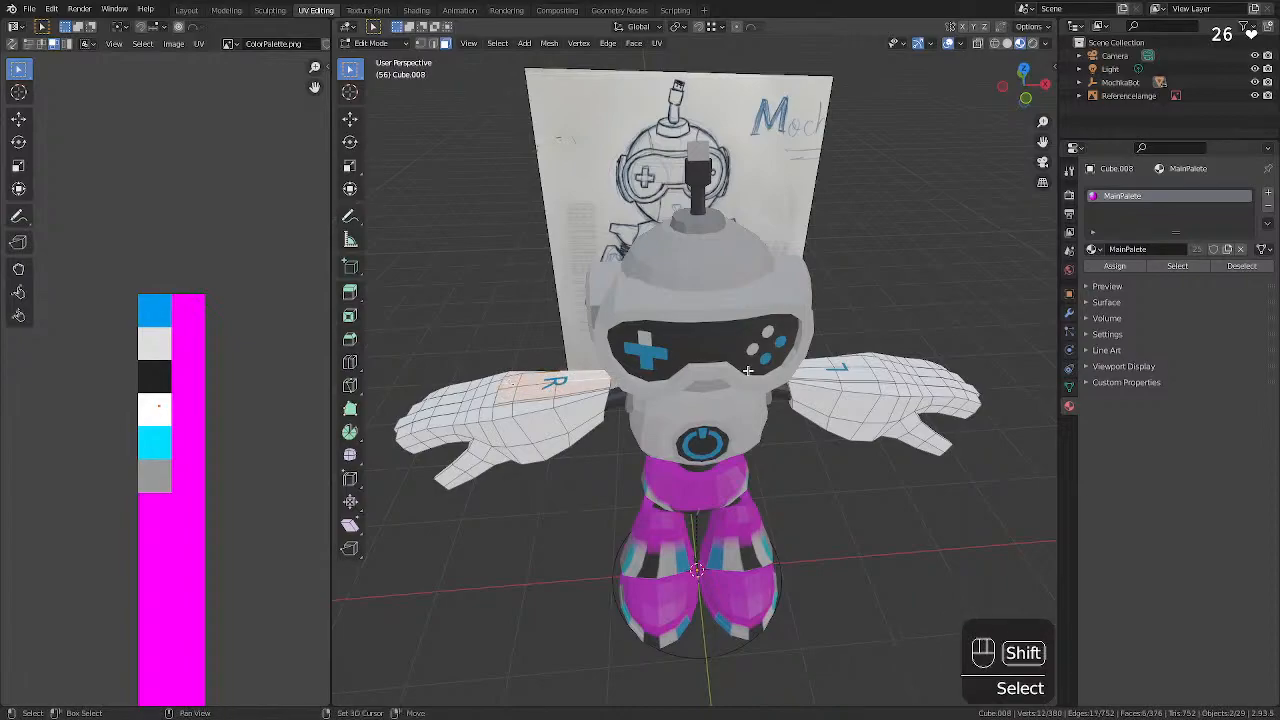
pyautogui.keyDown('shift'); pyautogui.moveTo(825, 363); pyautogui.dragTo(868, 373); pyautogui.keyUp('shift')
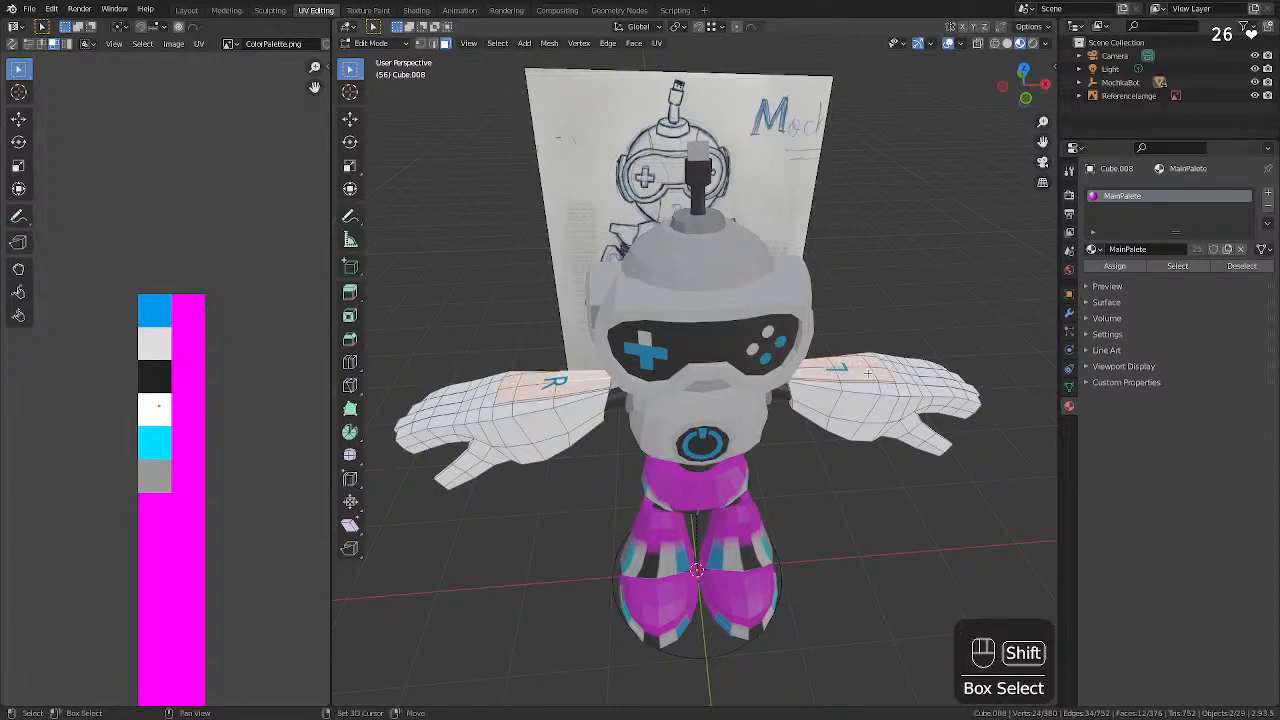
pyautogui.press('ctrl')
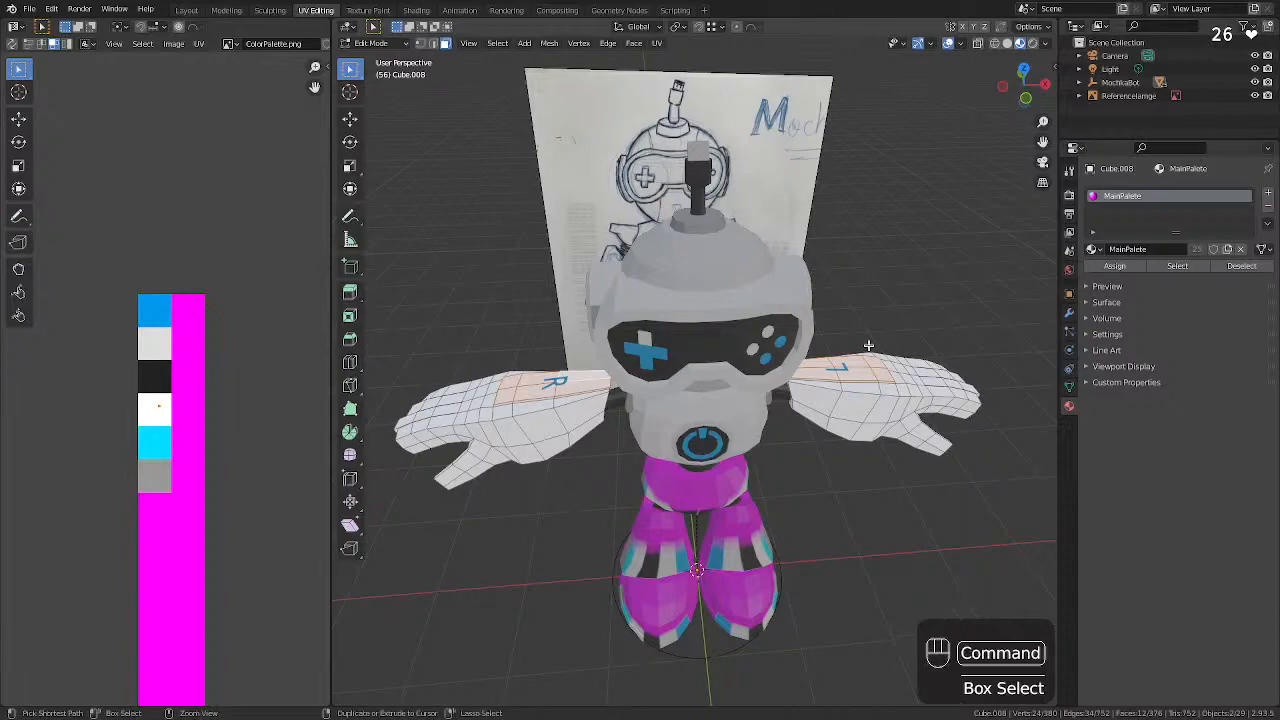
pyautogui.press('ctrl+KP_Add')
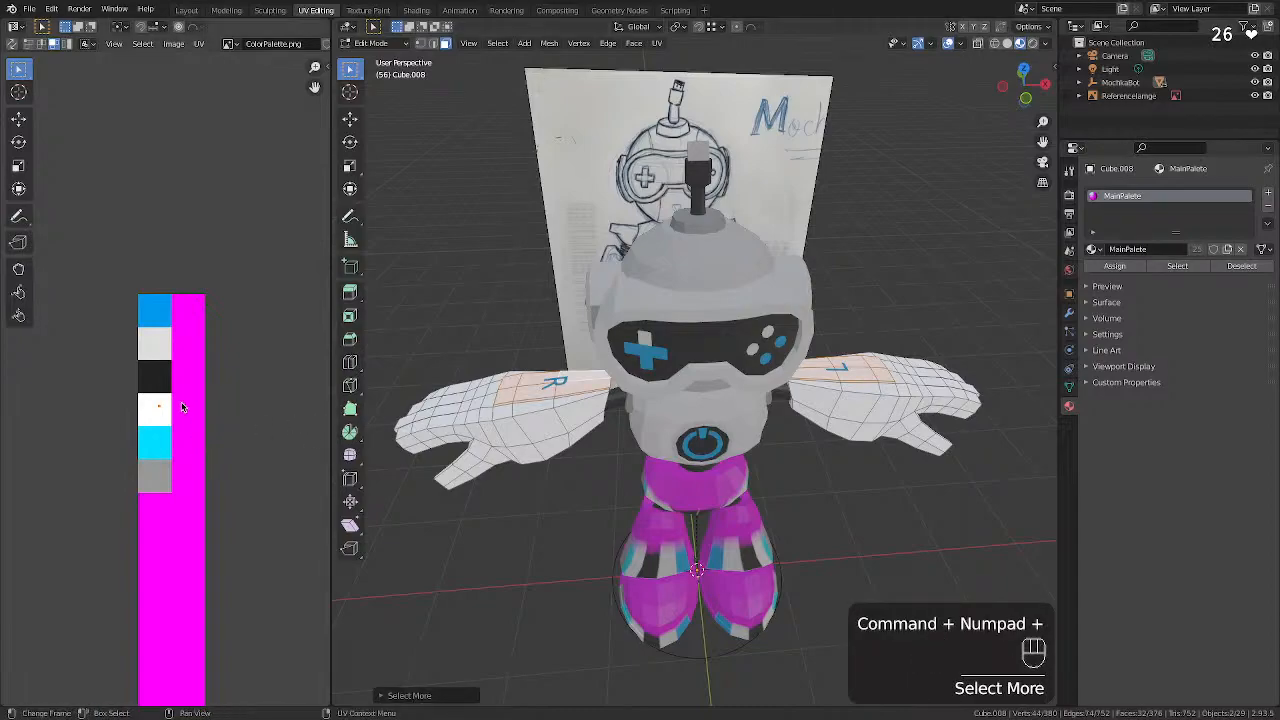
pyautogui.press('g')
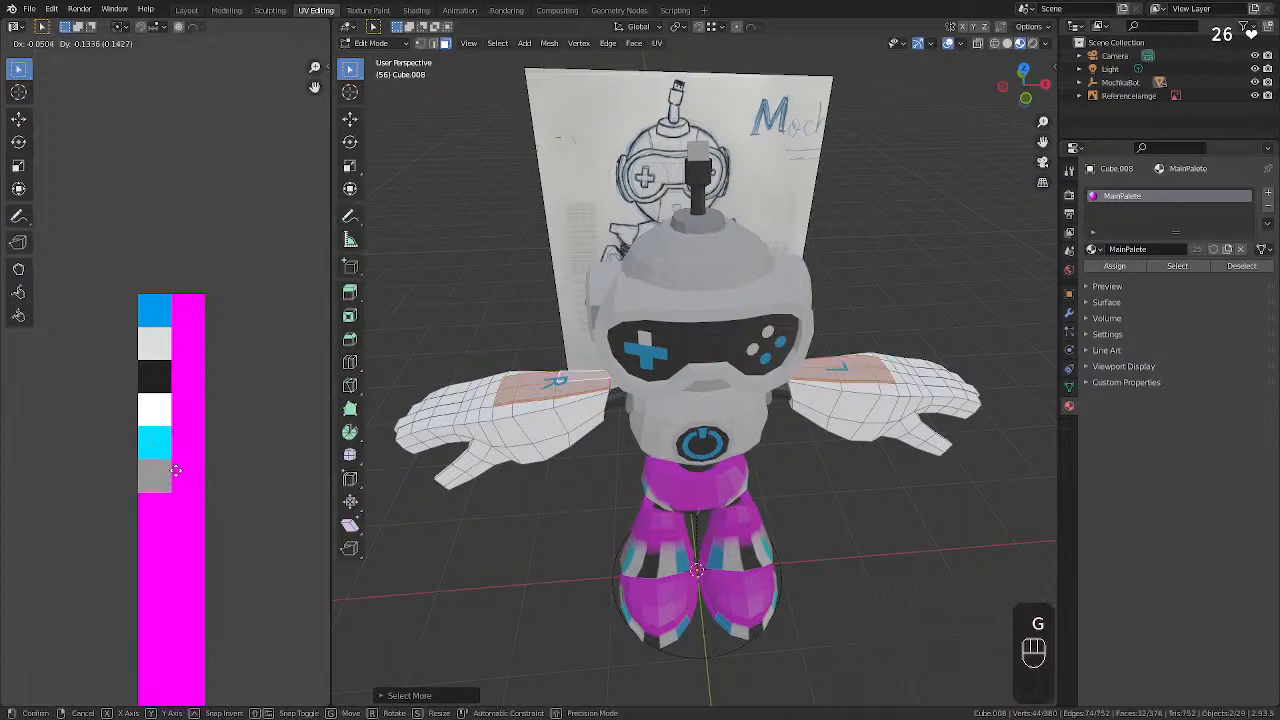
pyautogui.click(175, 470)
pyautogui.click(524, 543)
pyautogui.moveTo(471, 533); pyautogui.dragTo(812, 489, button='middle')
pyautogui.press('Tab')
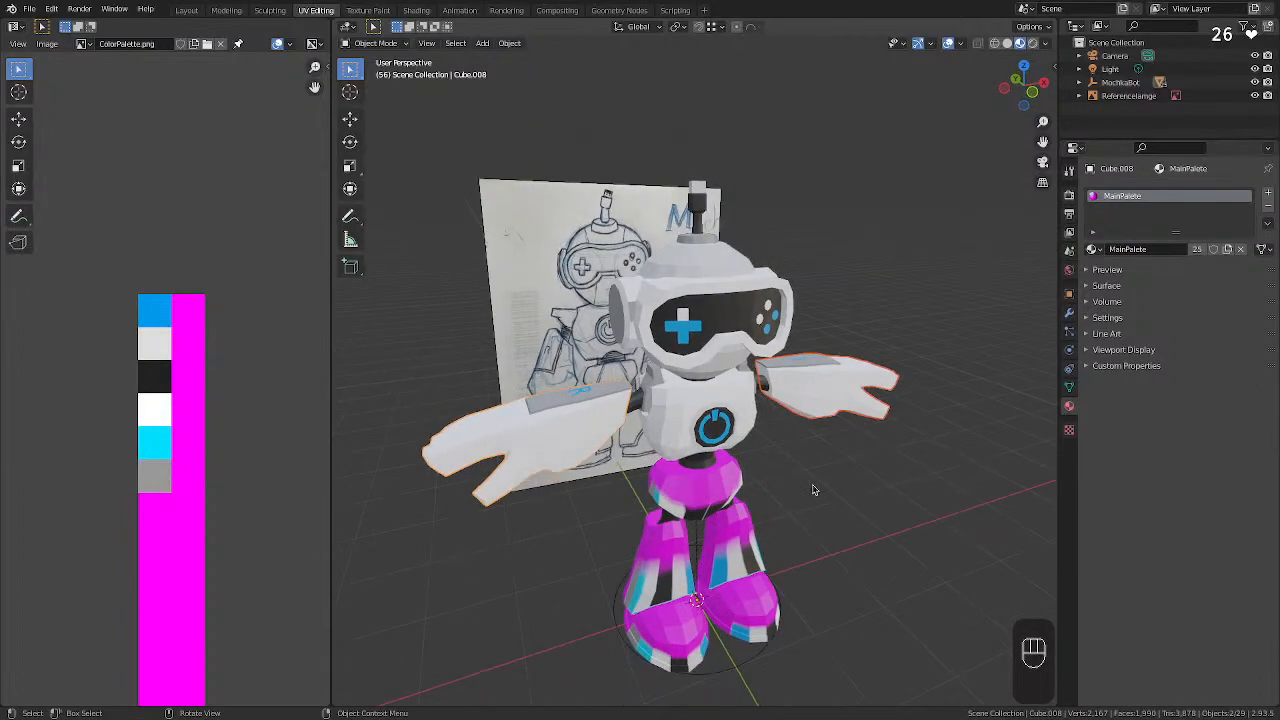
# Examine the recoloured arms, torso and head from several angles and distances.
pyautogui.scroll(-2, 767, 487)
pyautogui.scroll(2, 764, 481)
pyautogui.scroll(1, 764, 480)
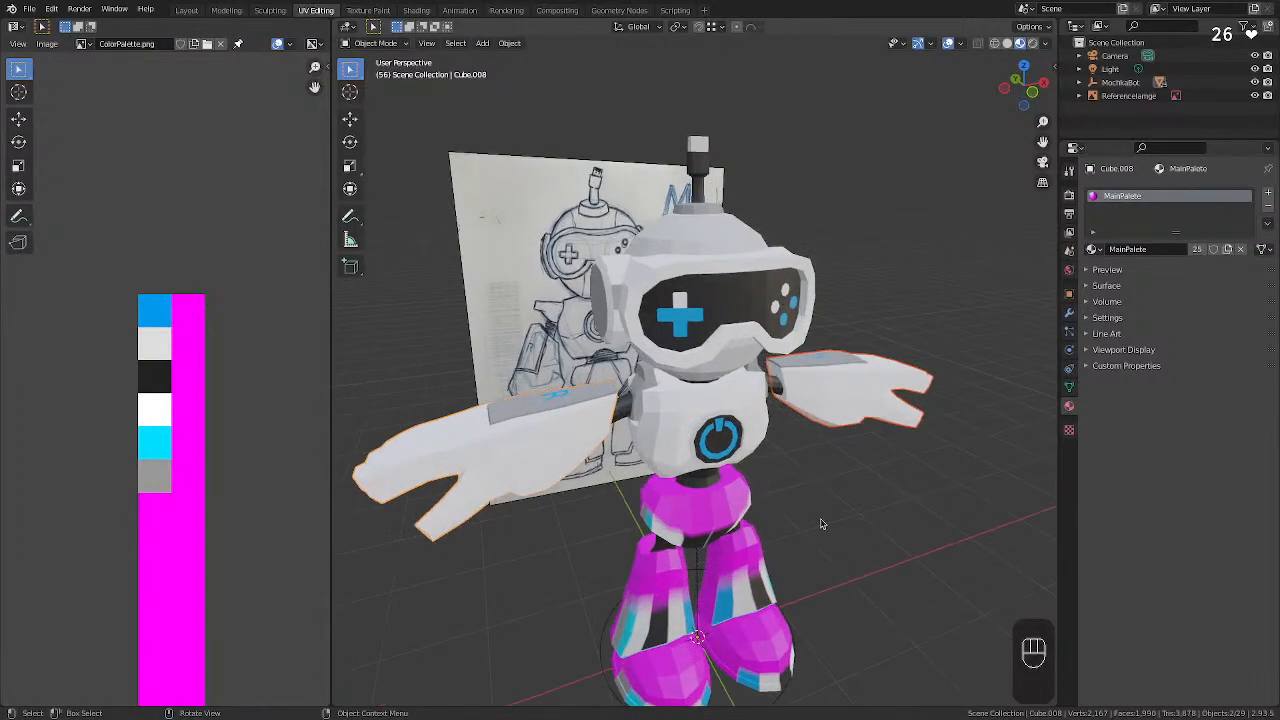
pyautogui.moveTo(617, 519); pyautogui.dragTo(686, 441, button='middle')
pyautogui.click(656, 256)
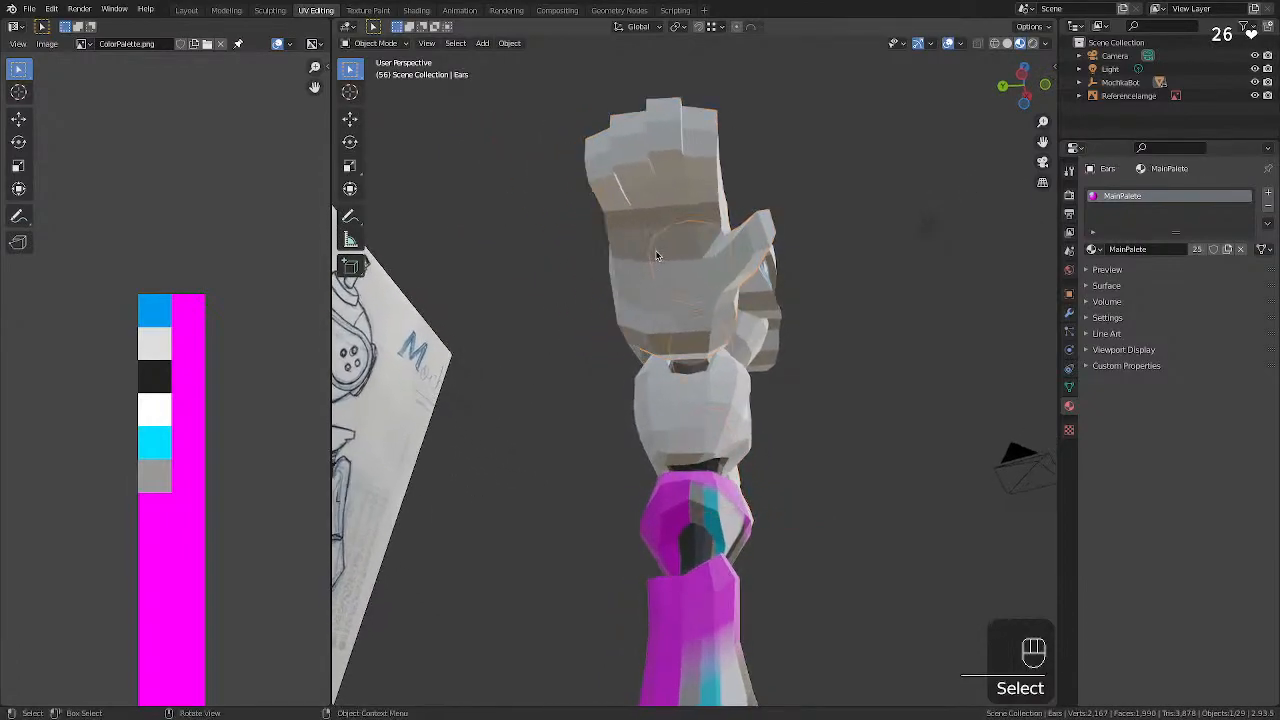
pyautogui.moveTo(925, 403); pyautogui.dragTo(820, 501, button='middle')
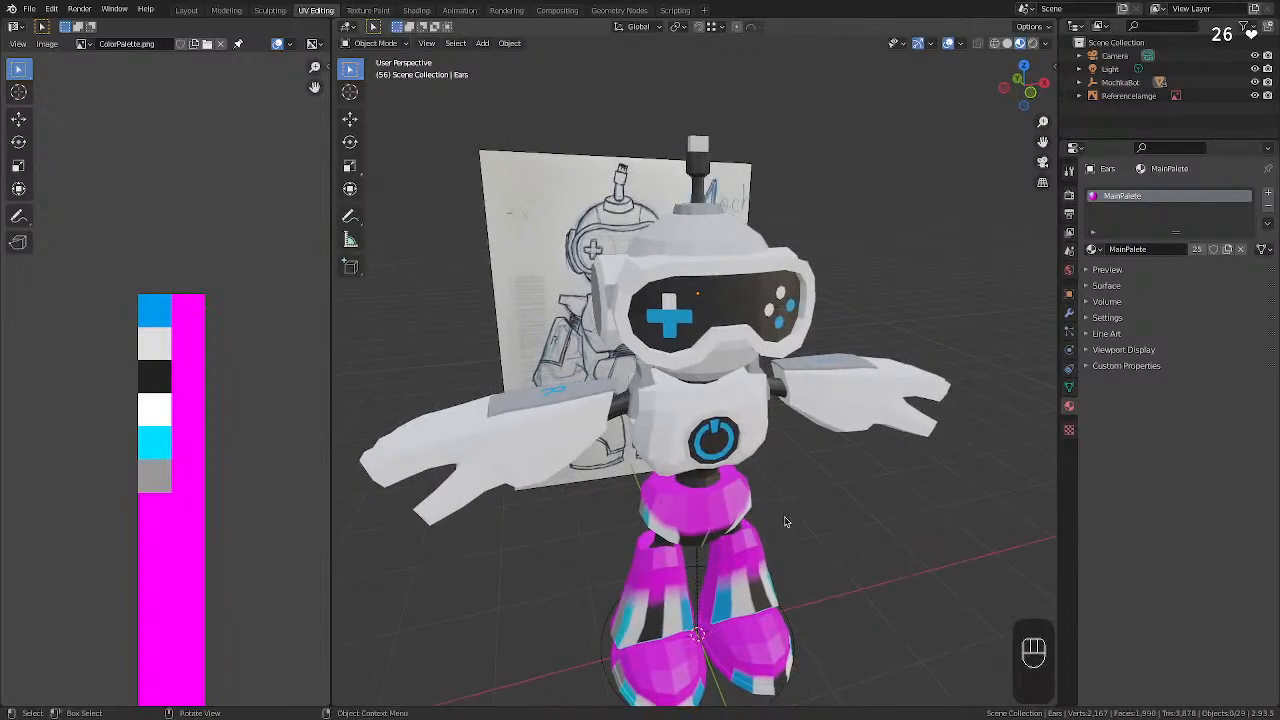
pyautogui.scroll(-2, 773, 511)
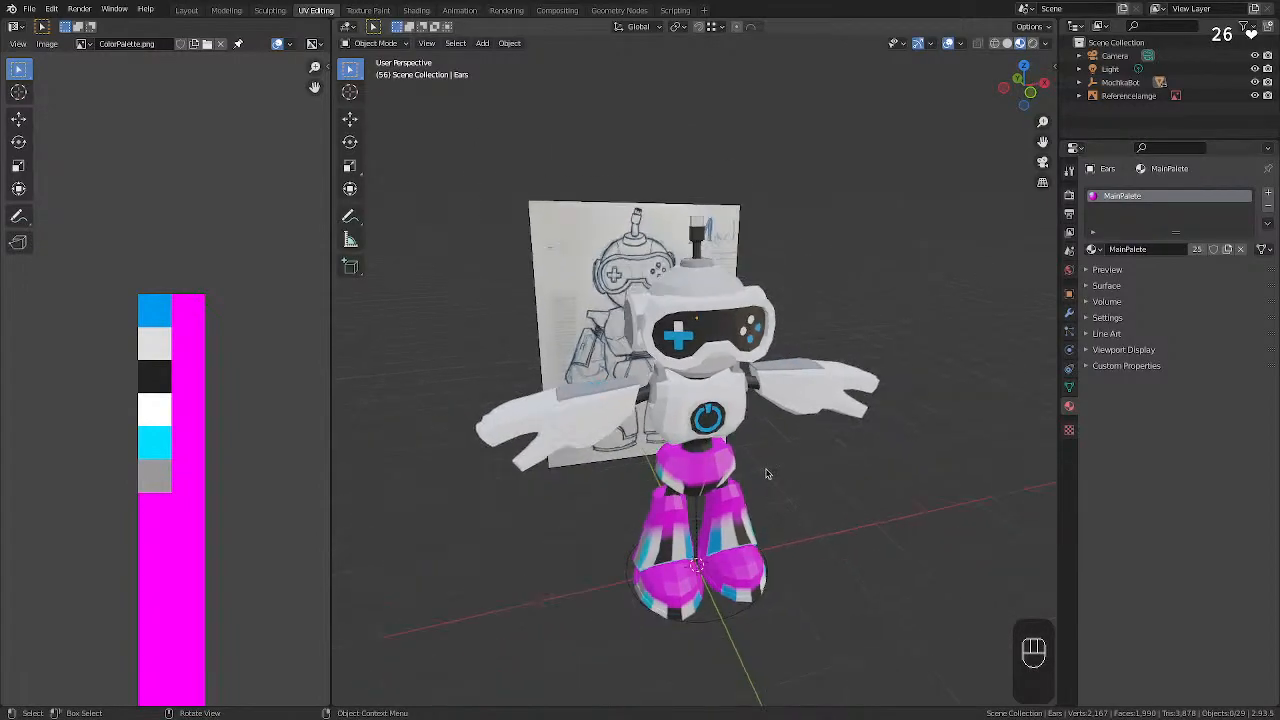
pyautogui.scroll(2, 765, 473)
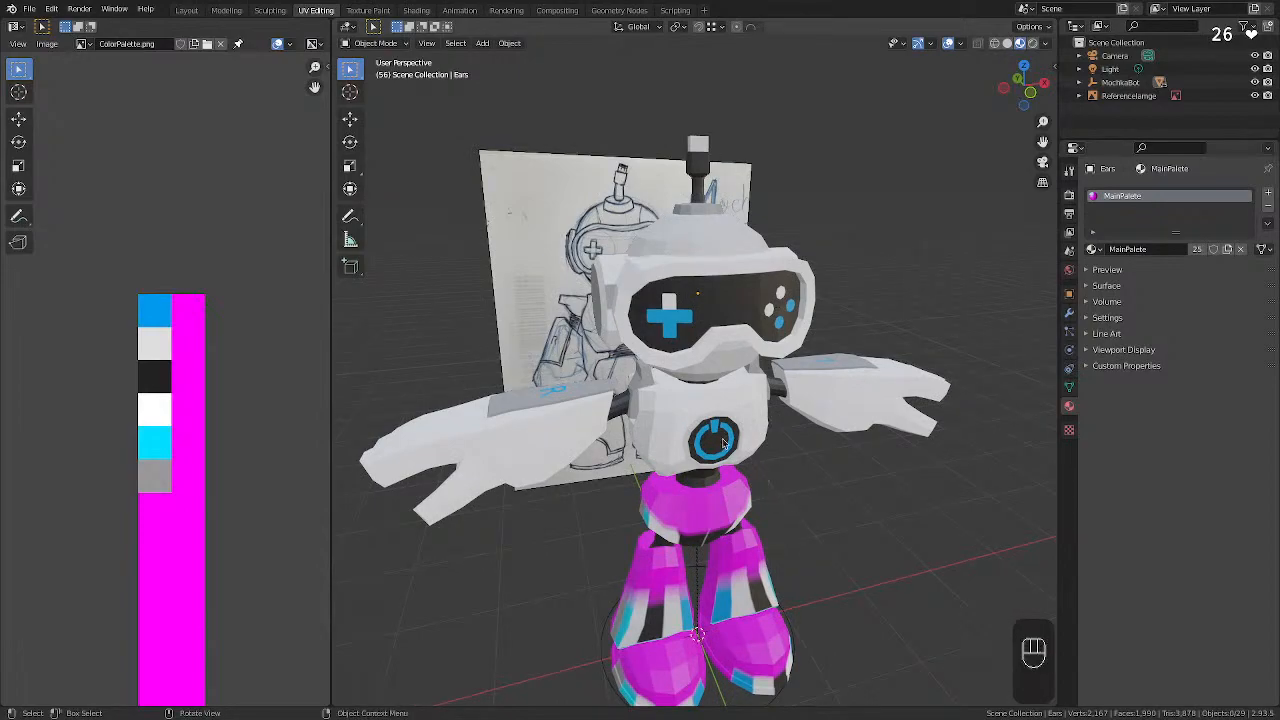
pyautogui.click(763, 404)
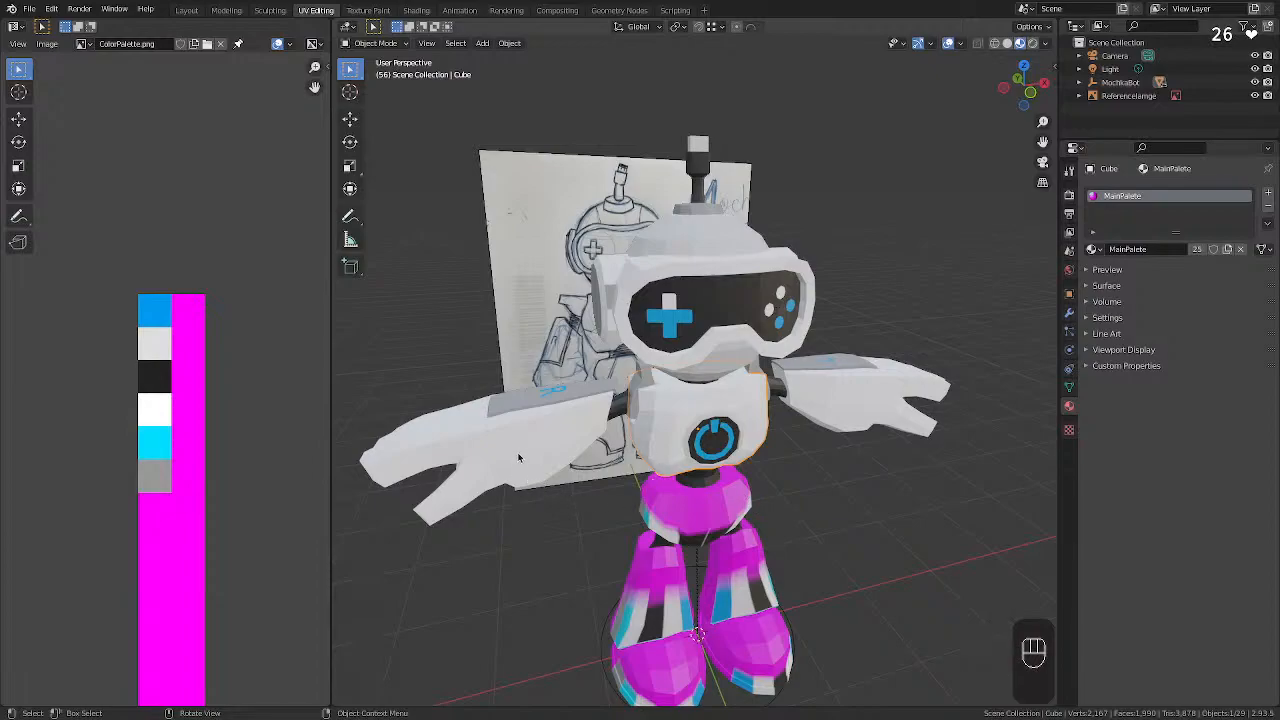
pyautogui.click(570, 432)
pyautogui.moveTo(566, 462); pyautogui.dragTo(745, 493, button='middle')
pyautogui.click(745, 493)
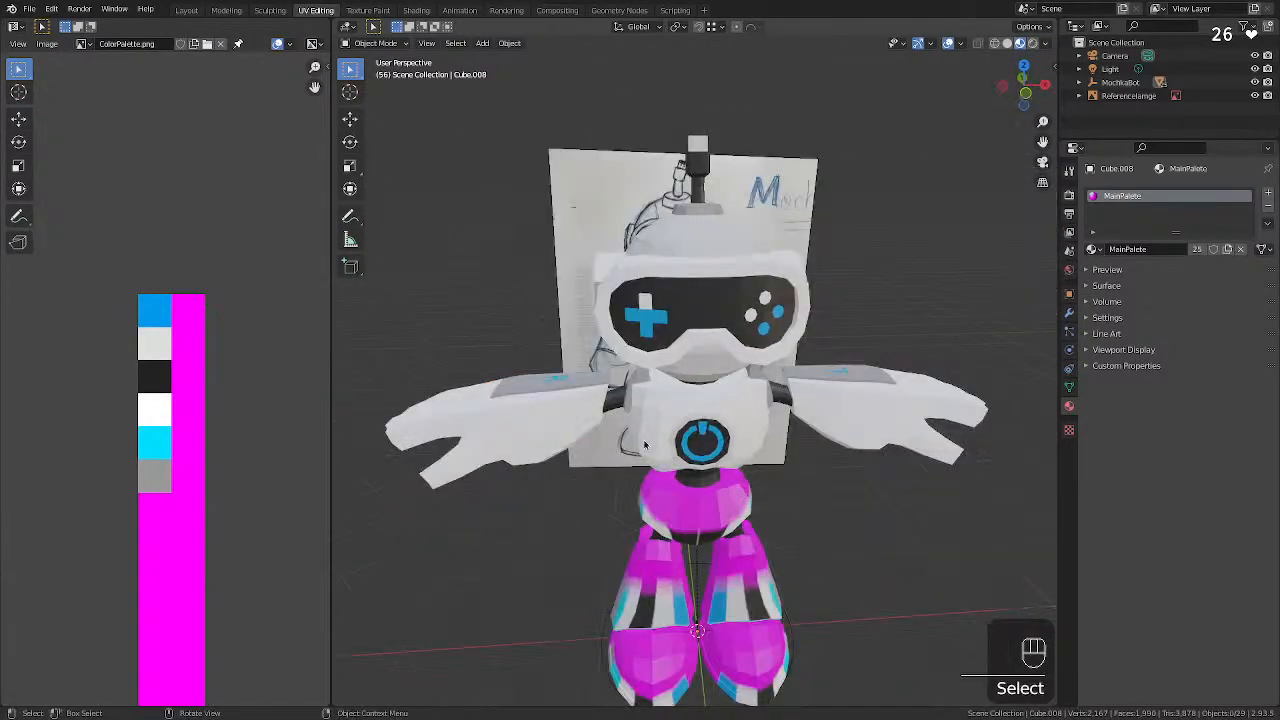
pyautogui.moveTo(644, 445); pyautogui.dragTo(685, 420, button='middle')
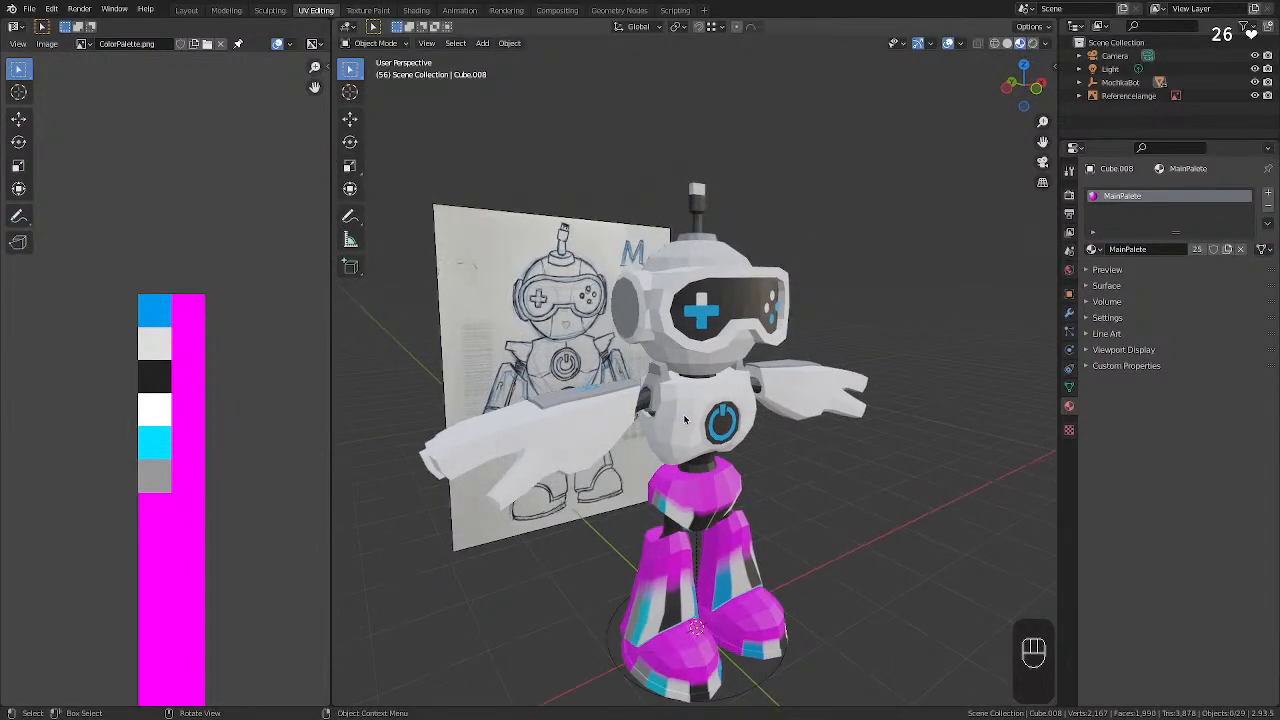
pyautogui.scroll(3, 722, 427)
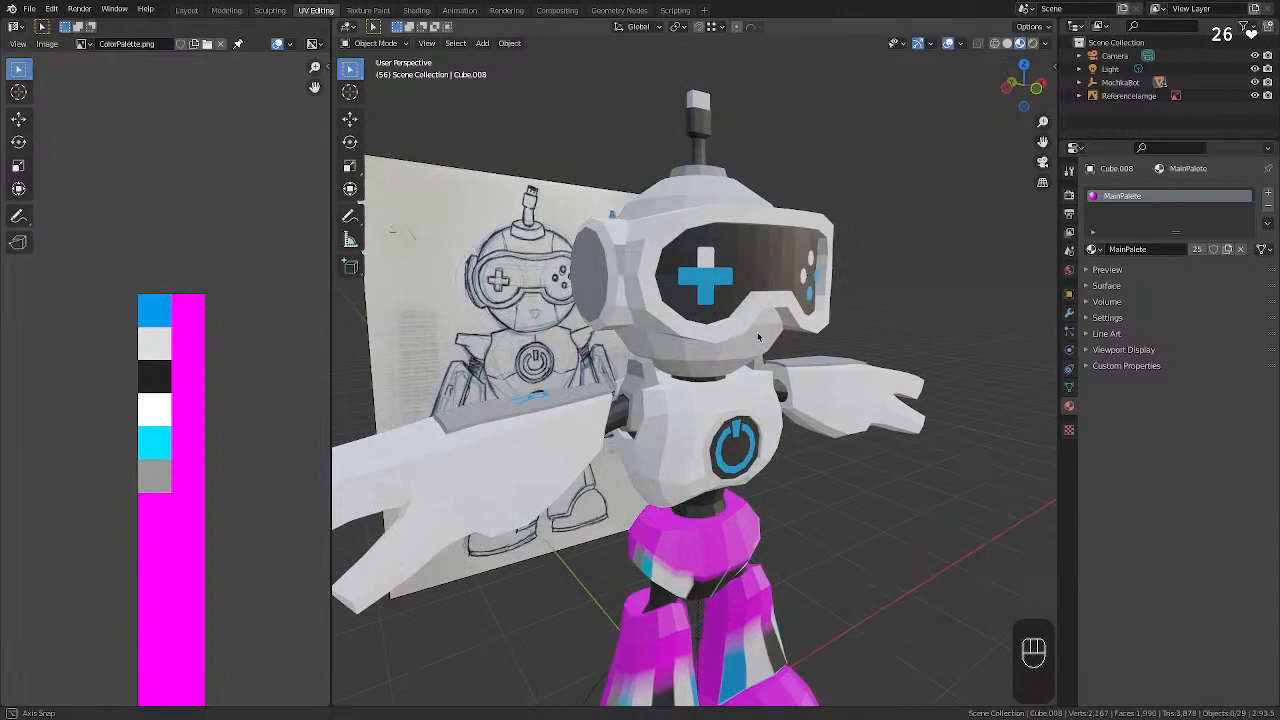
pyautogui.moveTo(759, 337); pyautogui.dragTo(641, 405, button='middle')
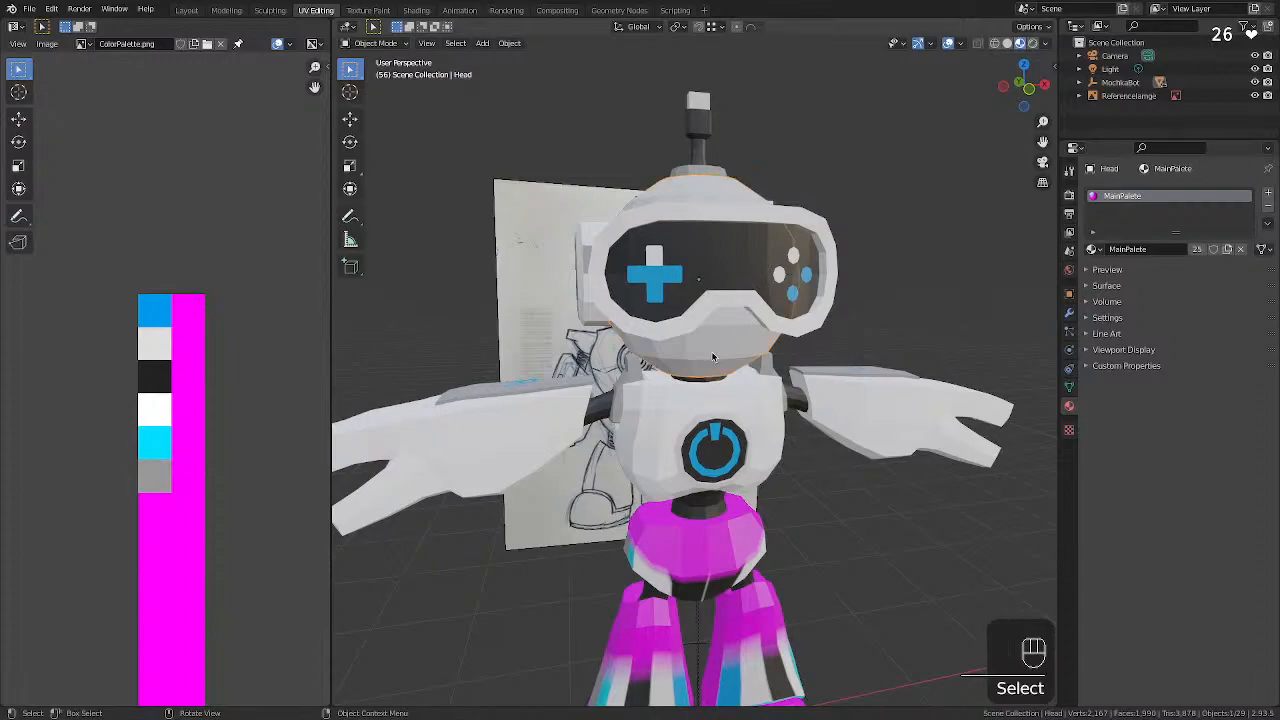
# Select all faces of the head mesh and move their UVs from the light grey swatch onto the white swatch.
pyautogui.moveTo(713, 357); pyautogui.dragTo(703, 288, button='middle')
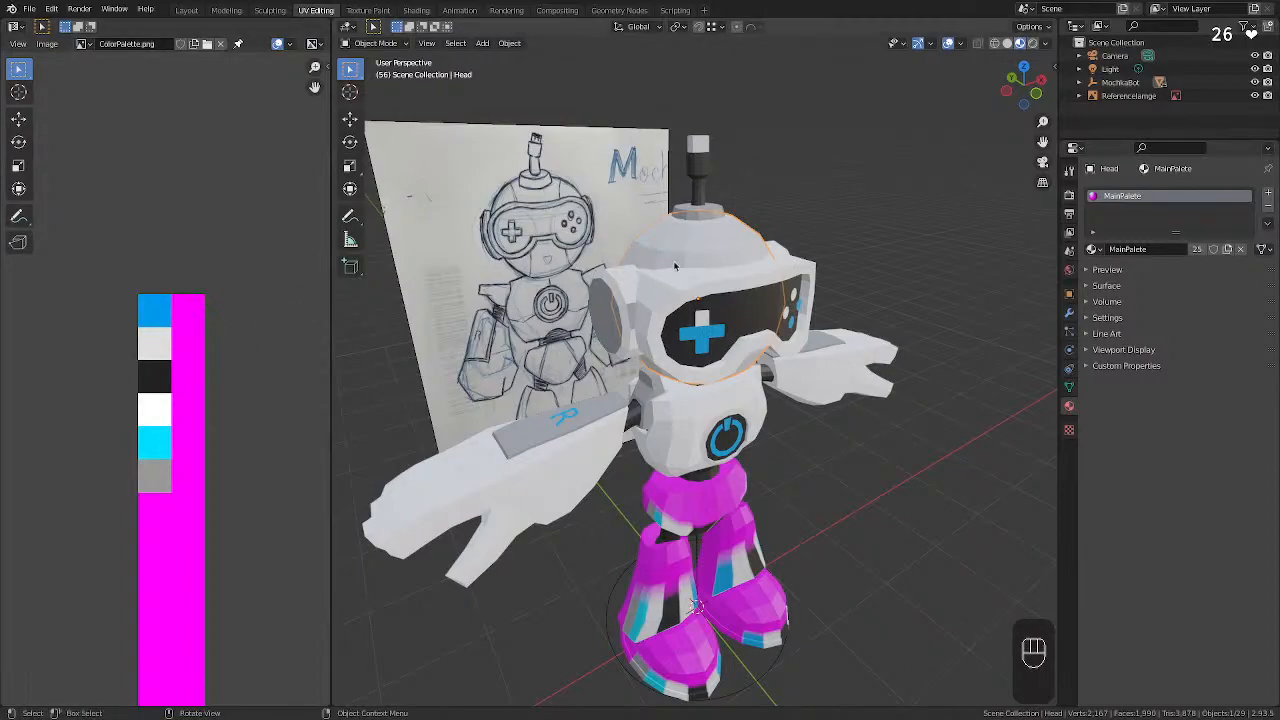
pyautogui.press('Tab')
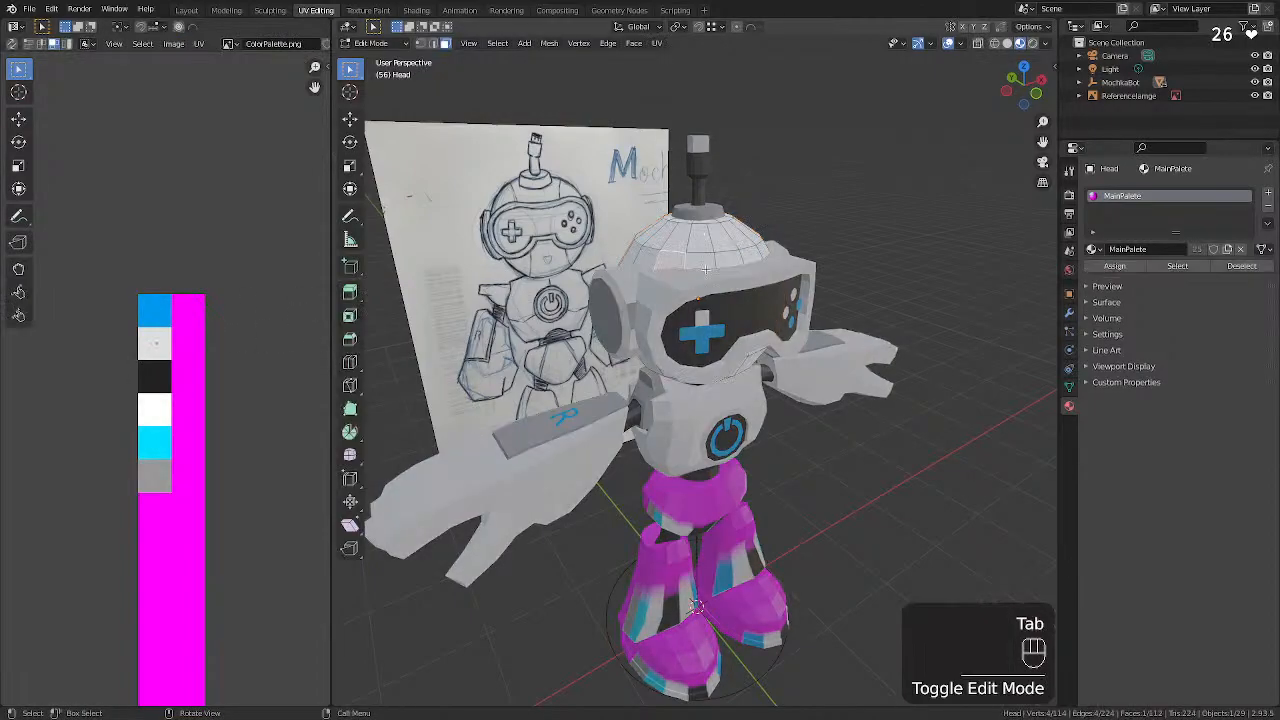
pyautogui.press('a')
pyautogui.press('g')
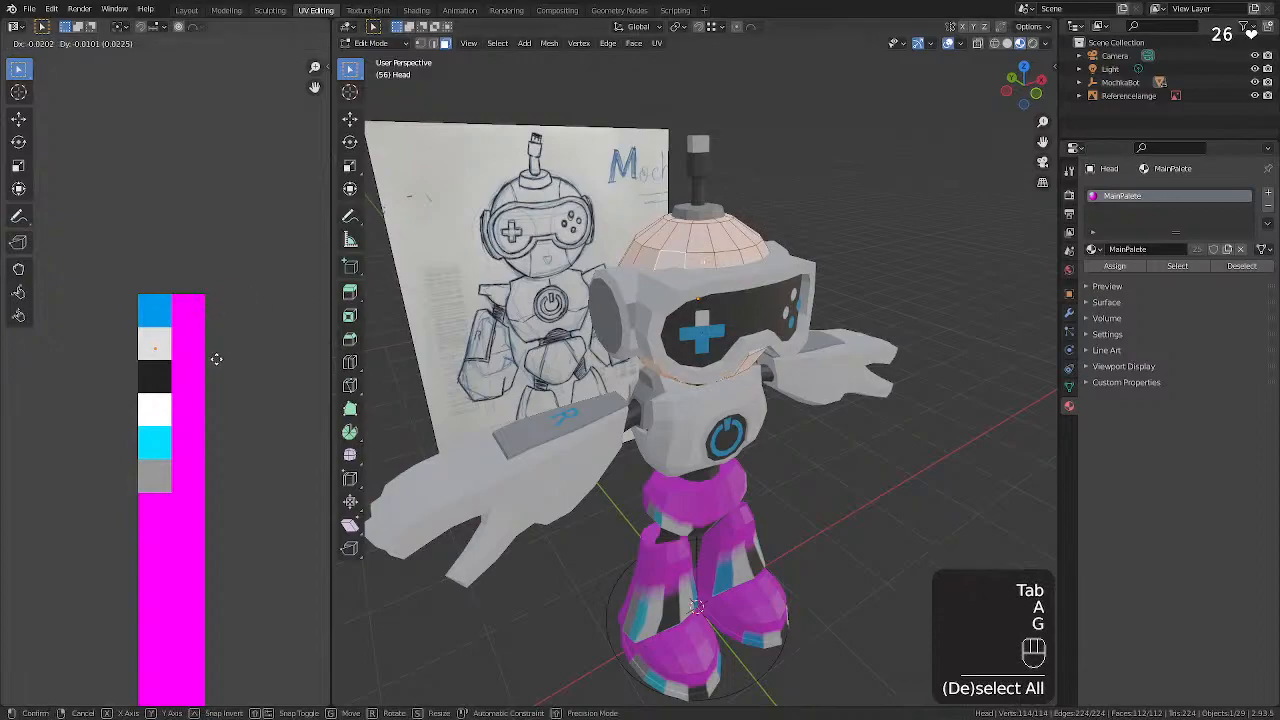
pyautogui.click(218, 404)
pyautogui.click(935, 524)
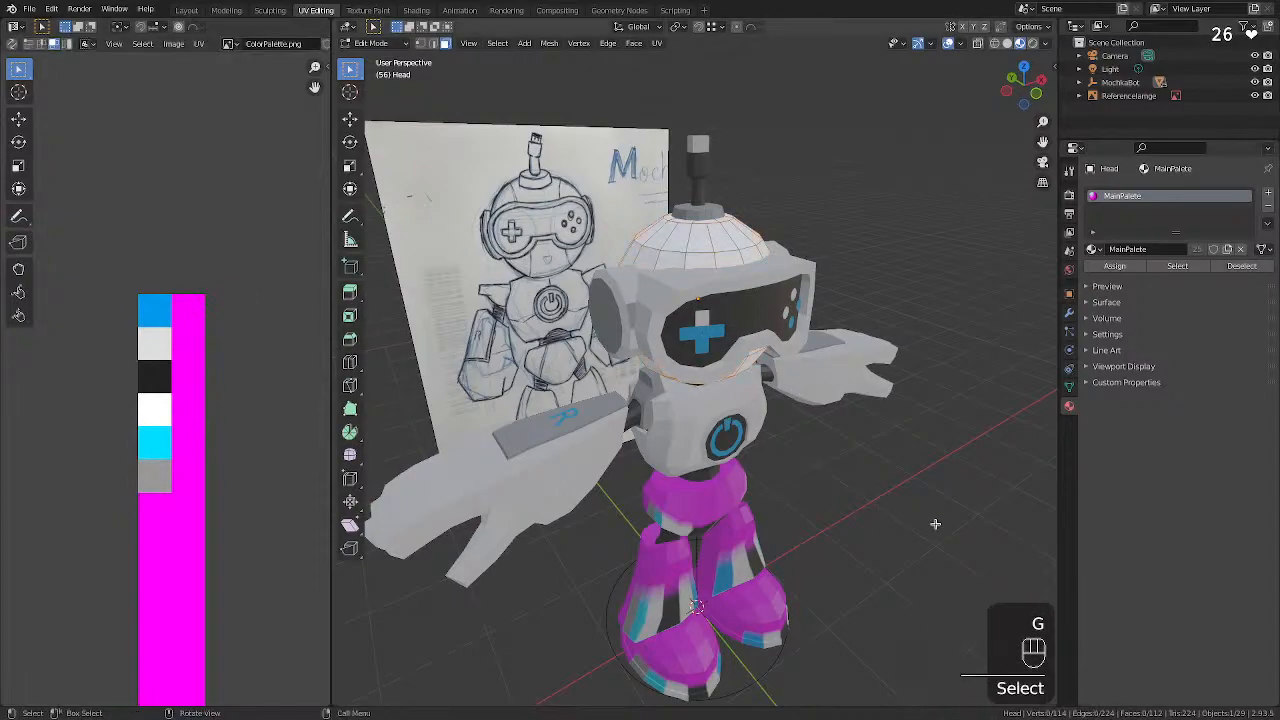
pyautogui.press('Tab')
pyautogui.moveTo(866, 463); pyautogui.dragTo(745, 460, button='middle')
pyautogui.click(874, 477)
# Select the loop of inner rim faces around the visor opening and move their UVs onto the light grey swatch.
pyautogui.scroll(7, 745, 460)
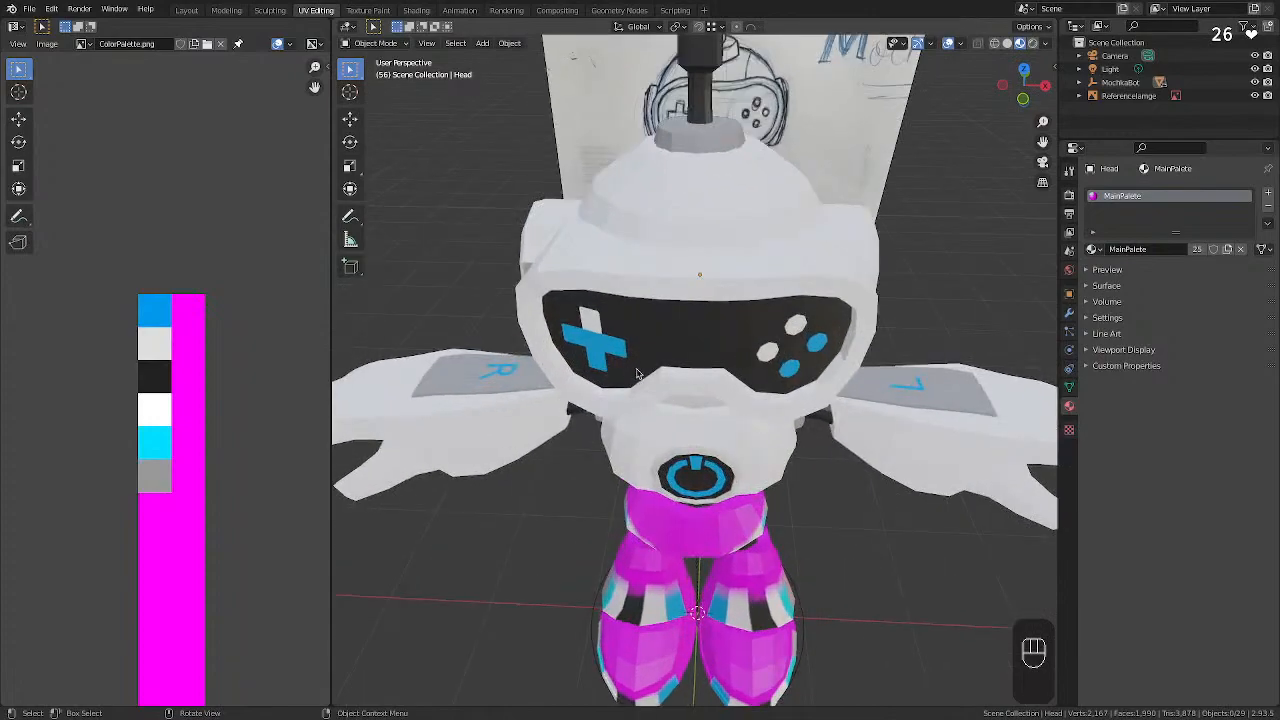
pyautogui.click(547, 405)
pyautogui.press('Tab')
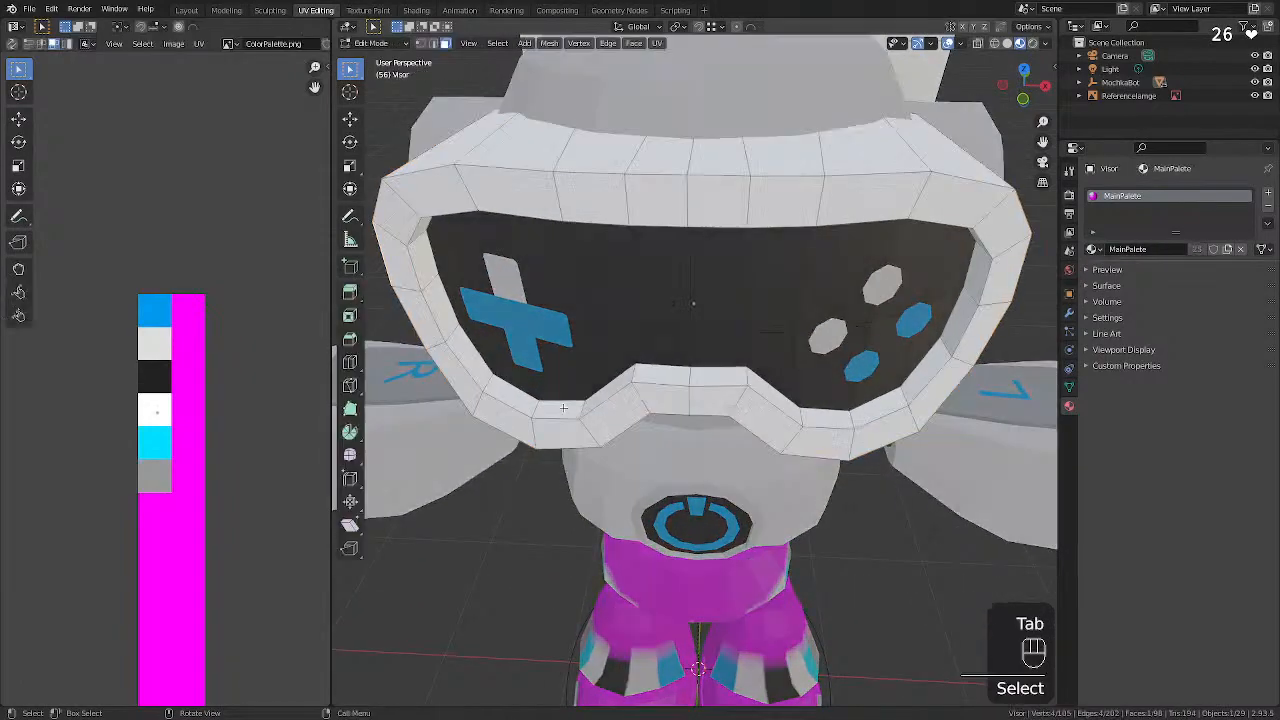
pyautogui.click(540, 412)
pyautogui.keyDown('alt'); pyautogui.click(537, 410); pyautogui.keyUp('alt')
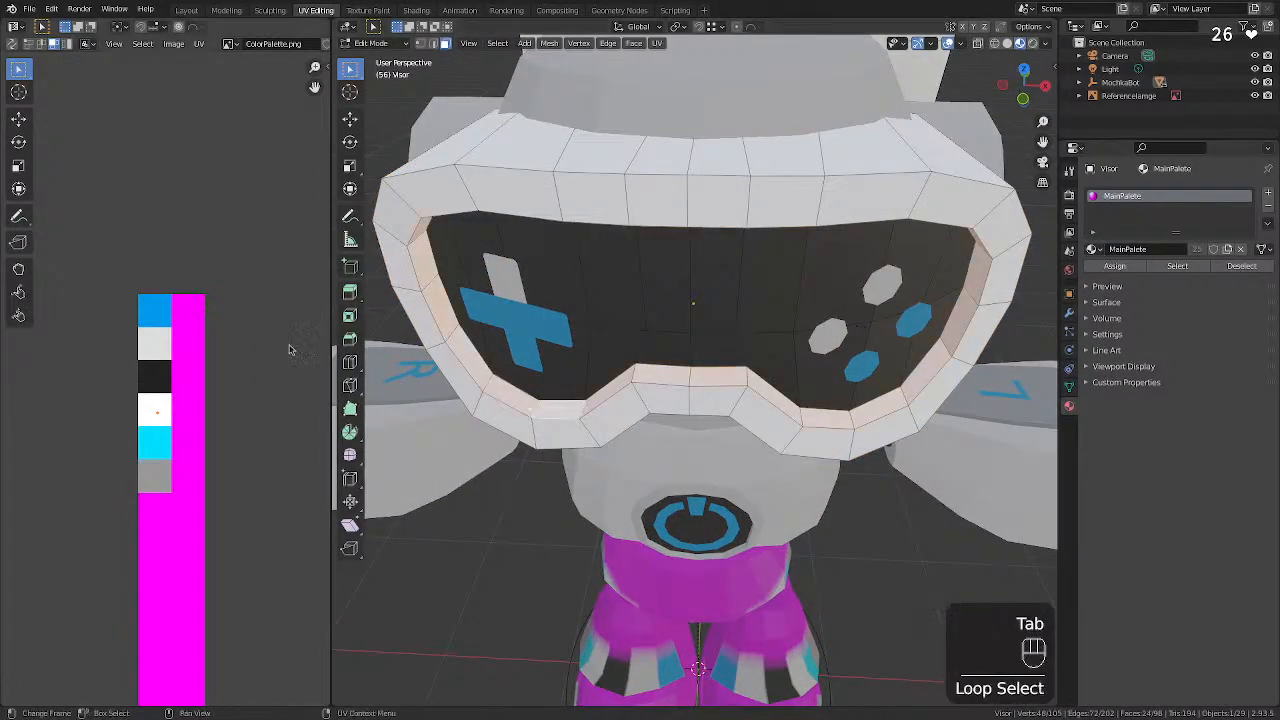
pyautogui.press('g')
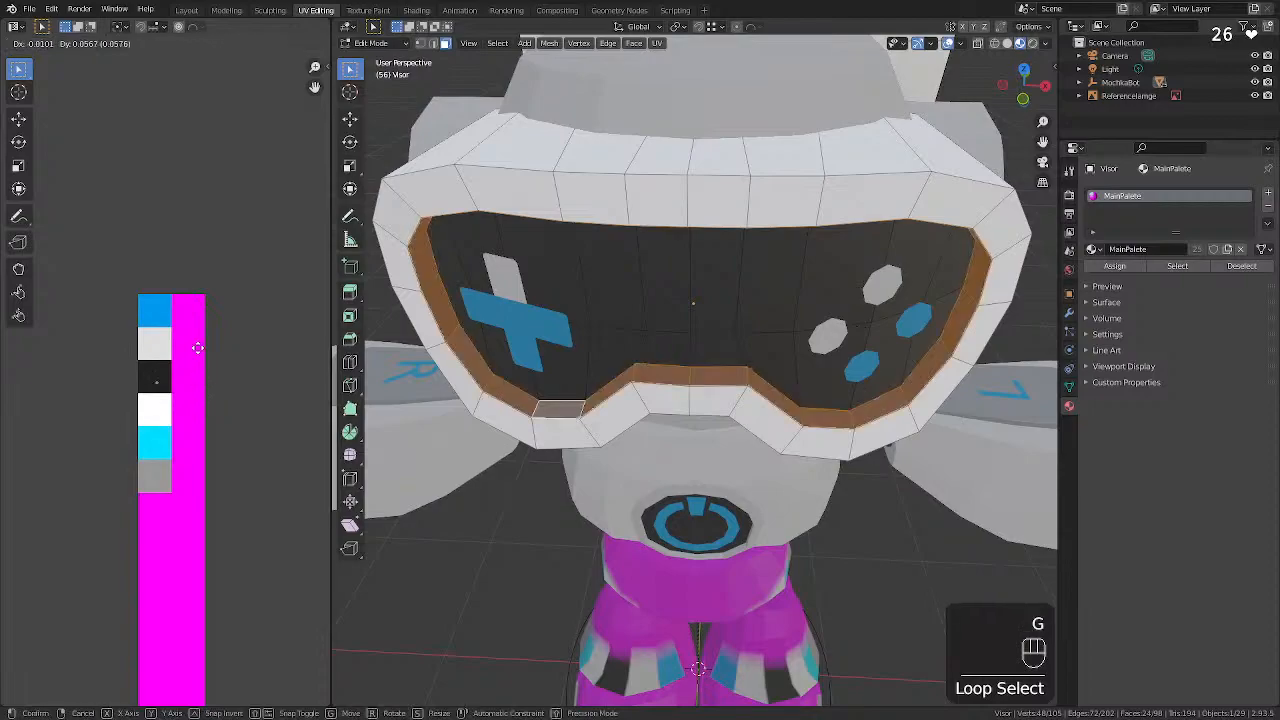
pyautogui.click(201, 317)
pyautogui.click(409, 557)
pyautogui.moveTo(409, 557); pyautogui.dragTo(603, 546, button='middle')
pyautogui.press('Tab')
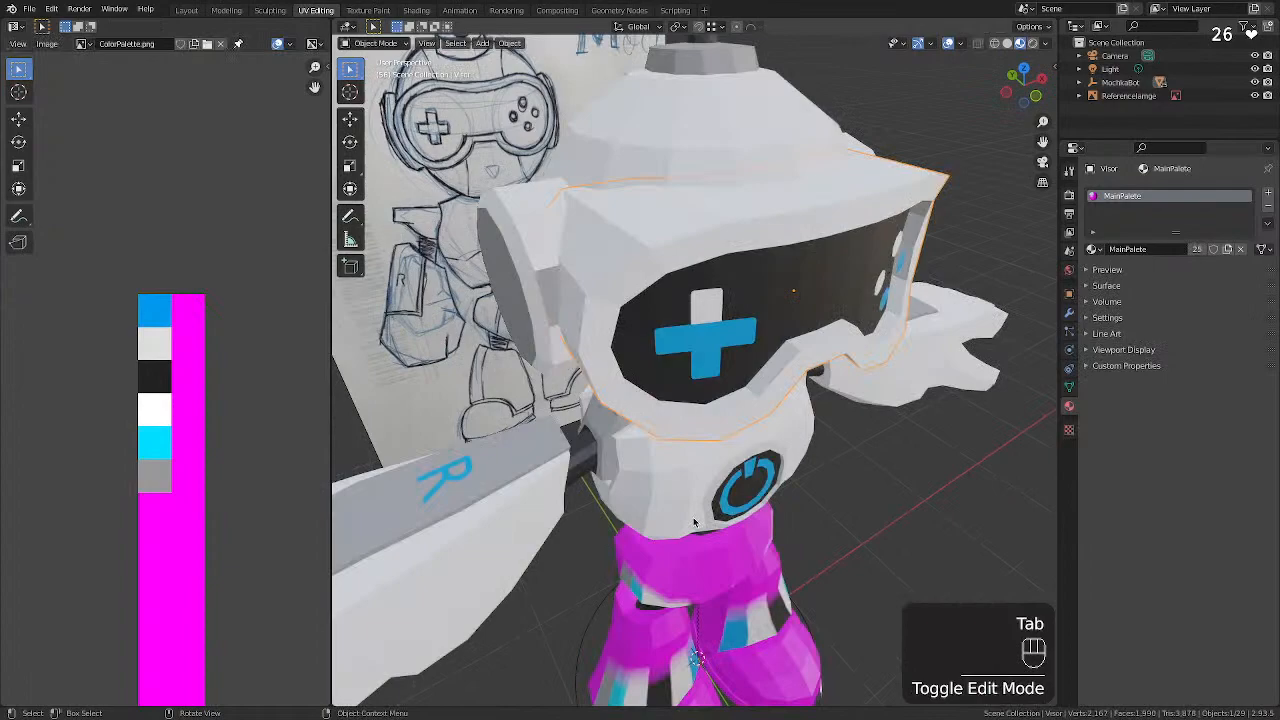
# Examine the recoloured head and visor rim and the whole robot from several angles and distances.
pyautogui.click(990, 490)
pyautogui.scroll(-7, 817, 491)
pyautogui.moveTo(797, 480)
pyautogui.mouseDown(button='middle')
pyautogui.moveTo(742, 475)
pyautogui.moveTo(810, 467)
pyautogui.moveTo(806, 436)
pyautogui.moveTo(703, 441)
pyautogui.moveTo(826, 446)
pyautogui.mouseUp(button='middle')
pyautogui.scroll(5, 804, 436)
pyautogui.scroll(-6, 828, 459)
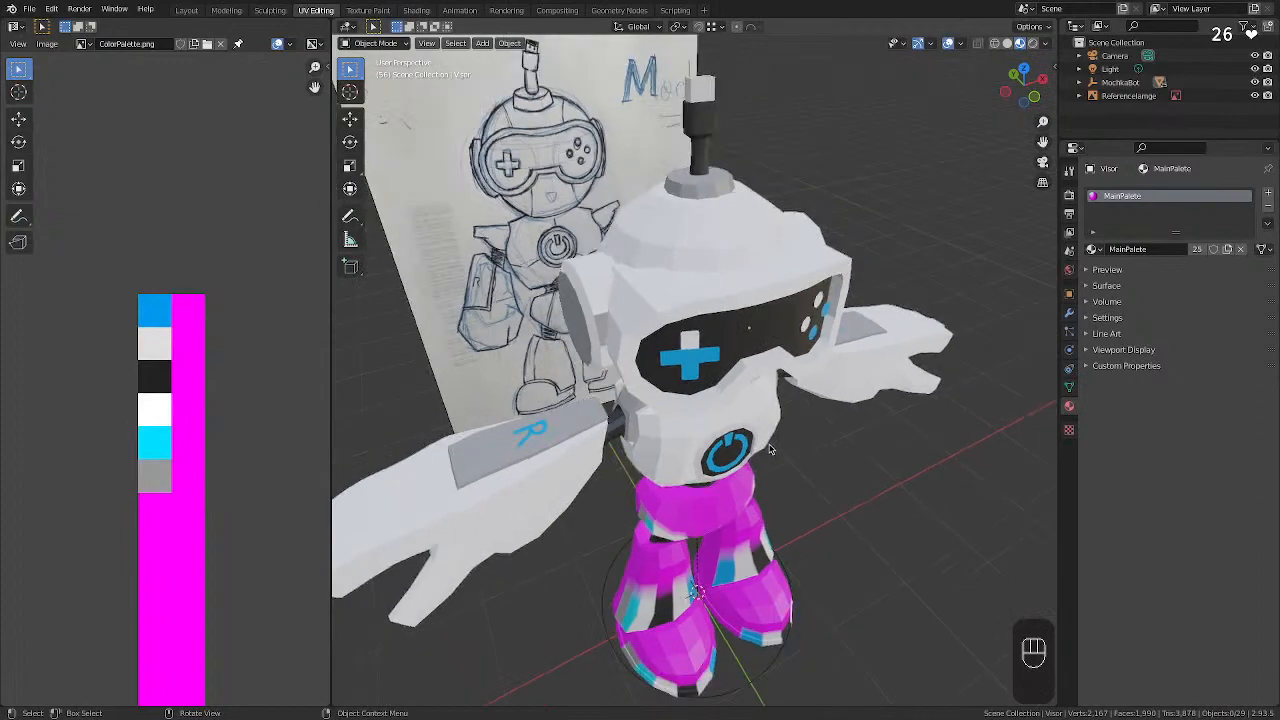
pyautogui.moveTo(775, 440); pyautogui.dragTo(718, 375, button='middle')
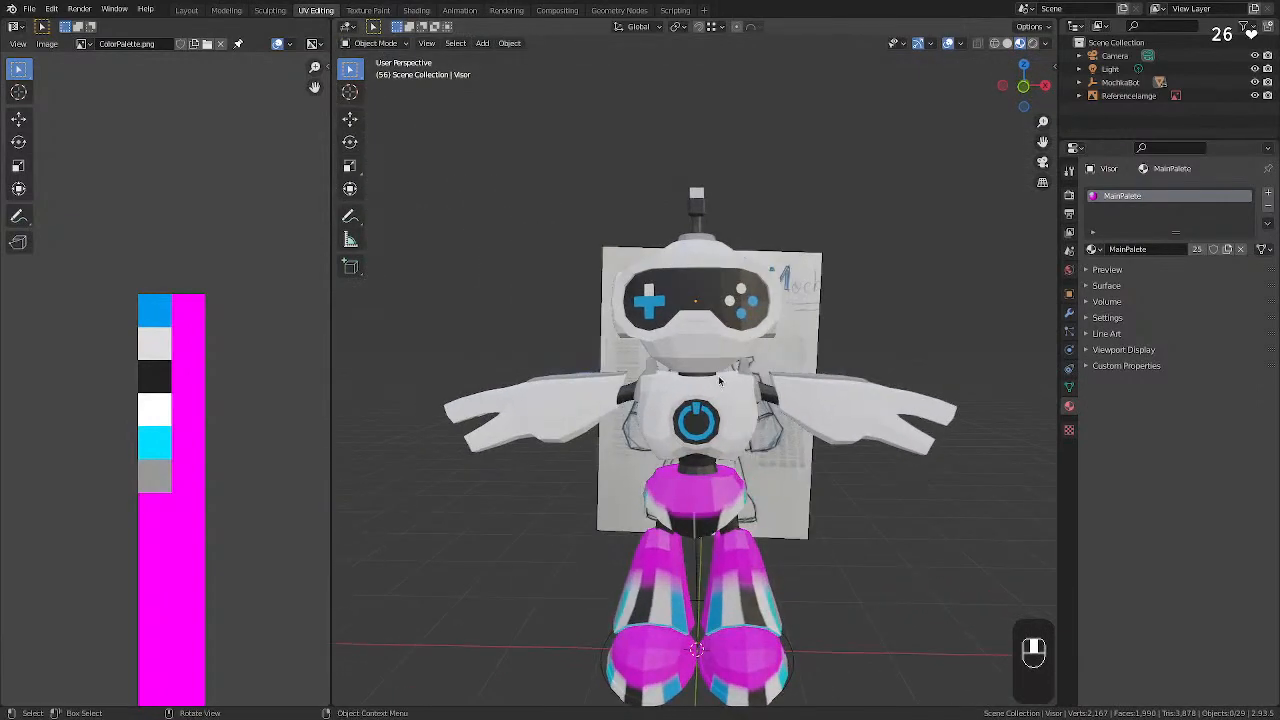
pyautogui.scroll(-2, 676, 562)
pyautogui.scroll(3, 692, 553)
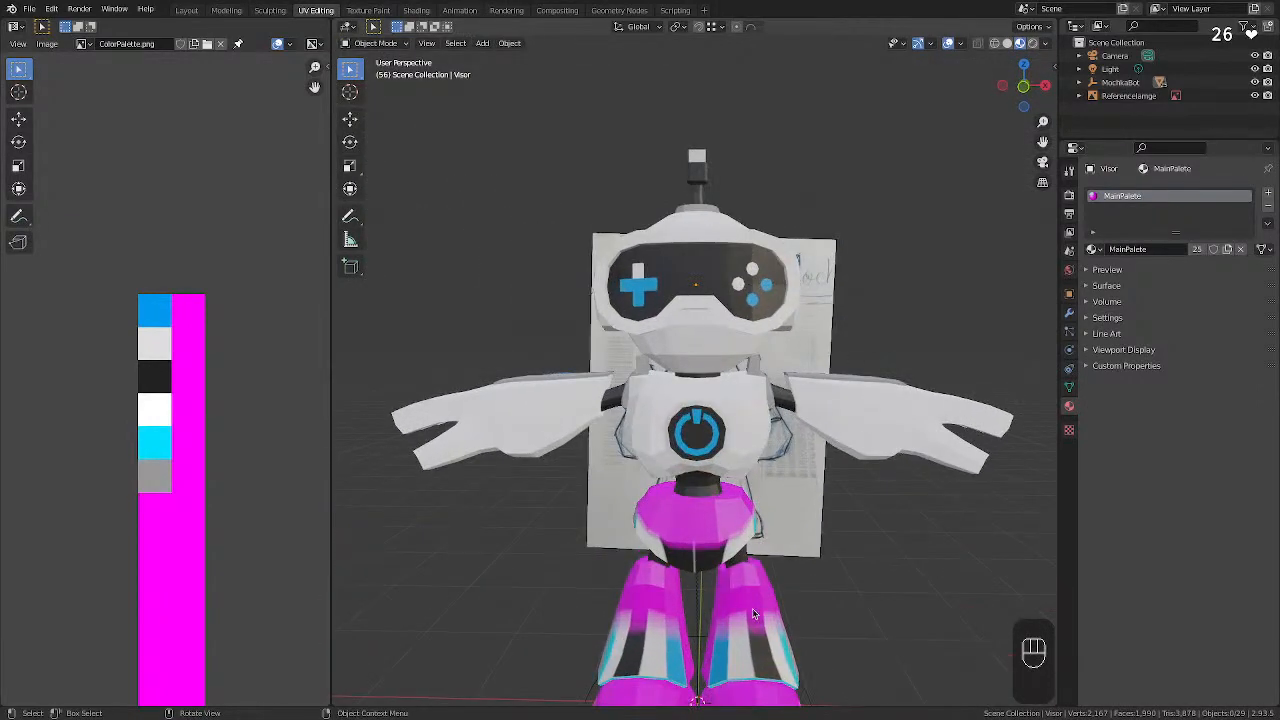
pyautogui.moveTo(754, 614); pyautogui.dragTo(690, 530, button='middle')
# Open the hip mesh for editing and select all of its faces and their UVs.
pyautogui.click(681, 517)
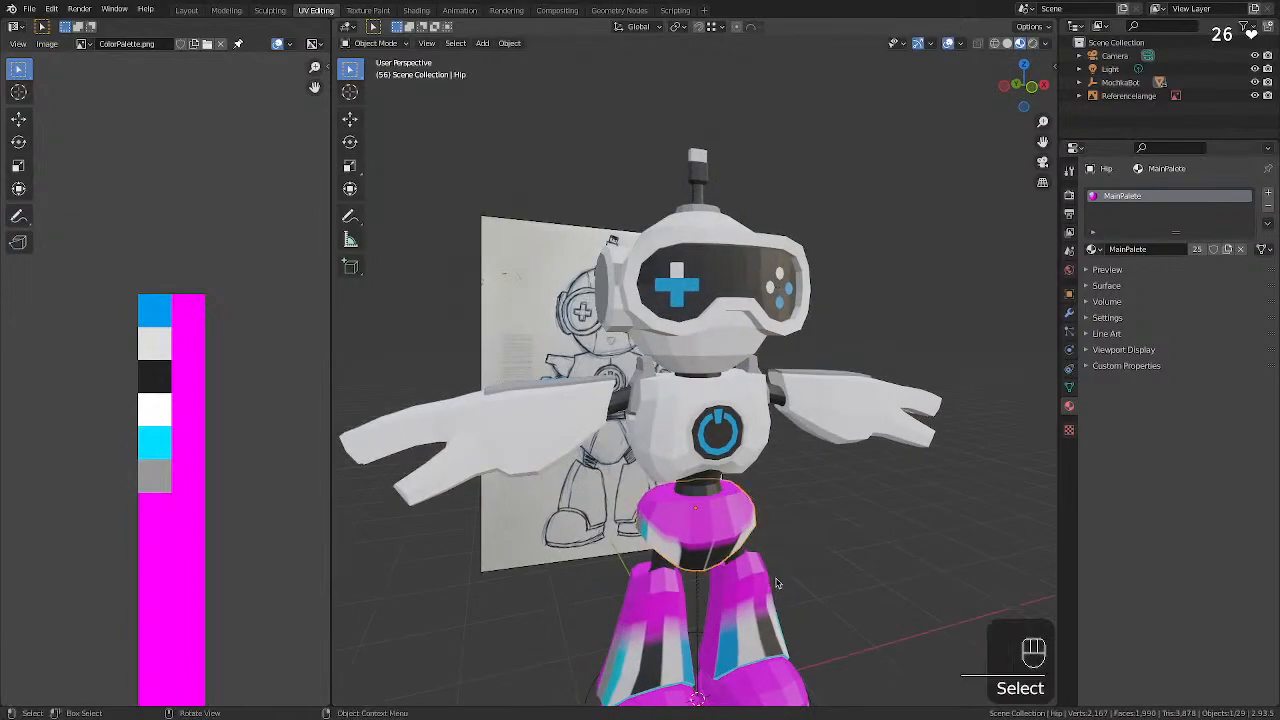
pyautogui.scroll(-2, 776, 583)
pyautogui.scroll(3, 769, 586)
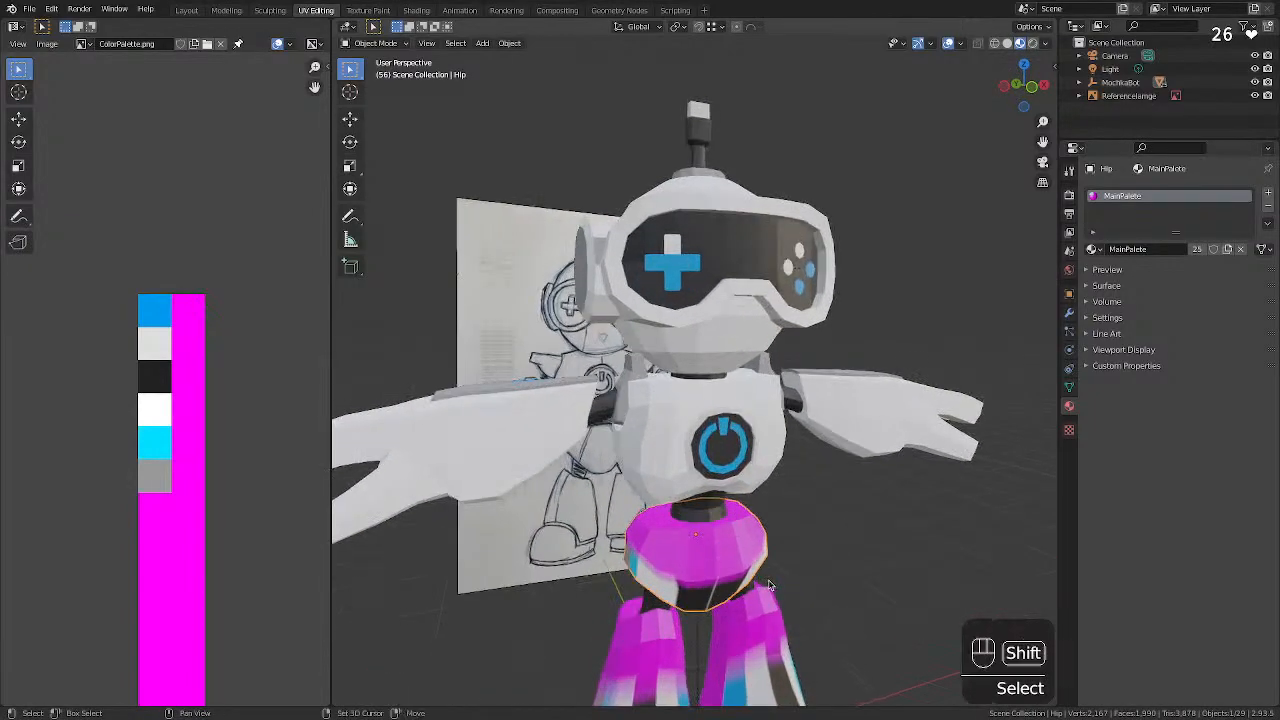
pyautogui.click(690, 572)
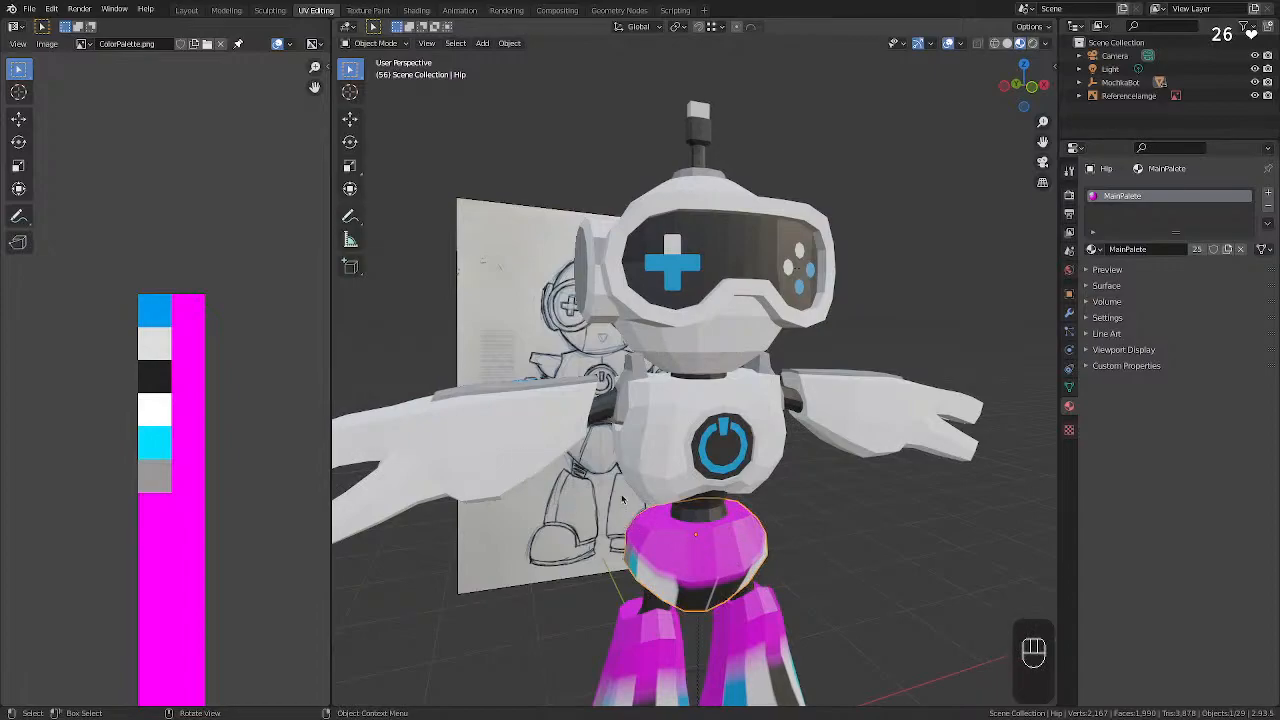
pyautogui.click(712, 562)
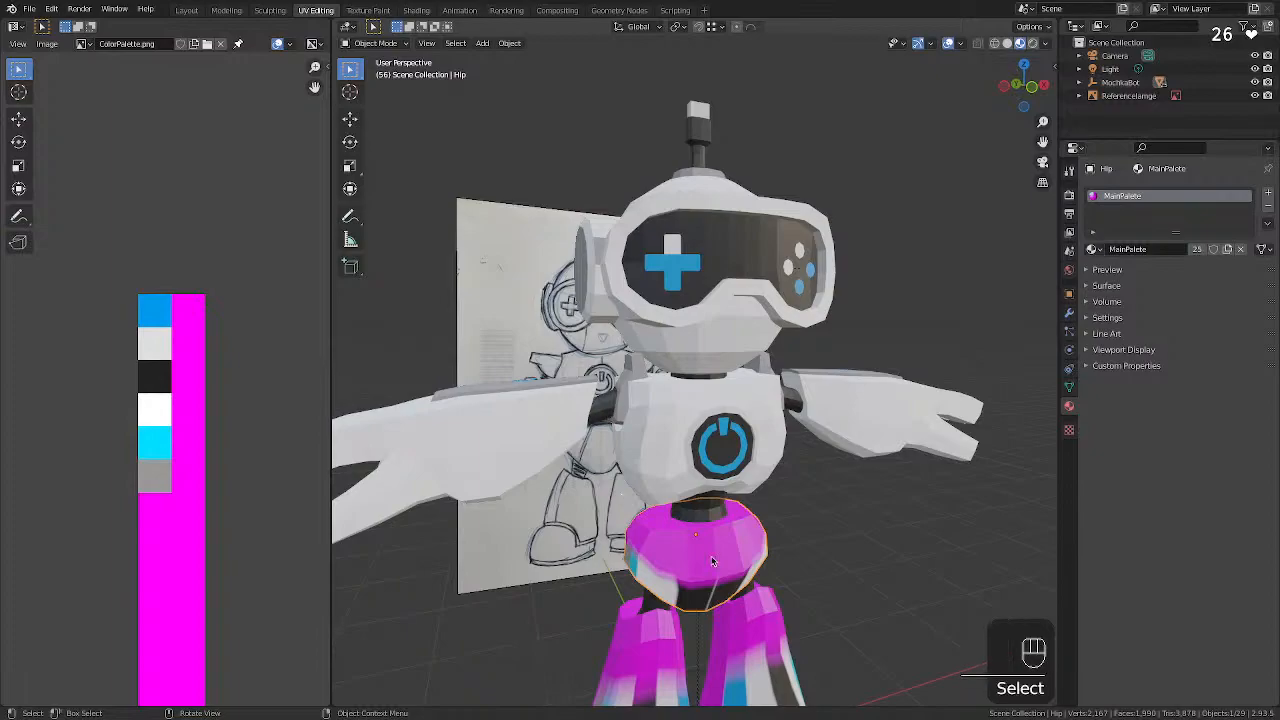
pyautogui.press('Tab')
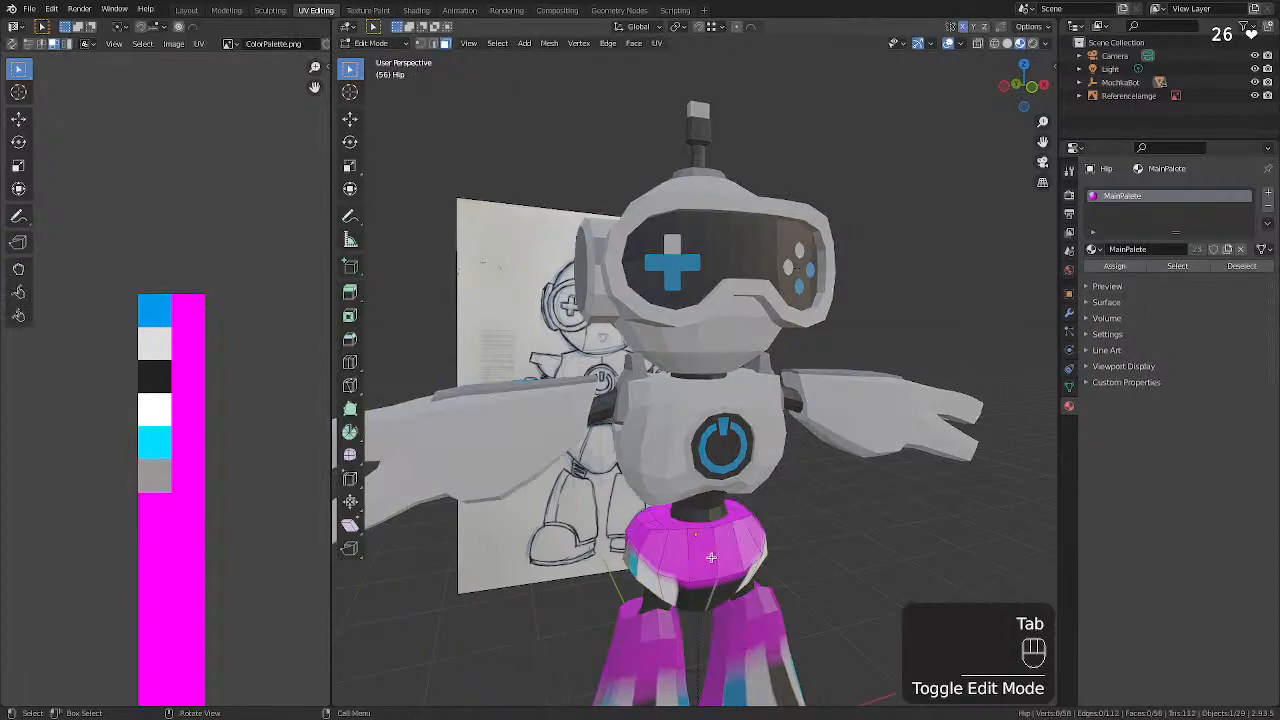
pyautogui.press('a')
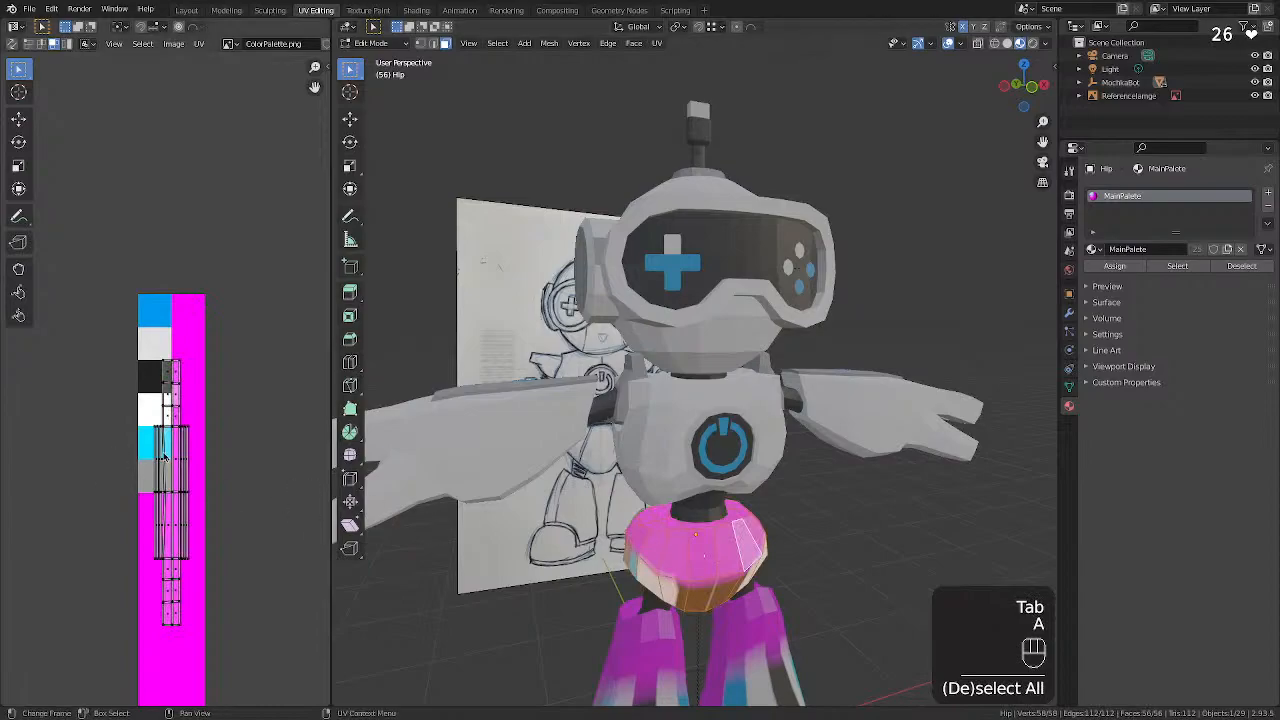
pyautogui.click(292, 445)
pyautogui.press('g')
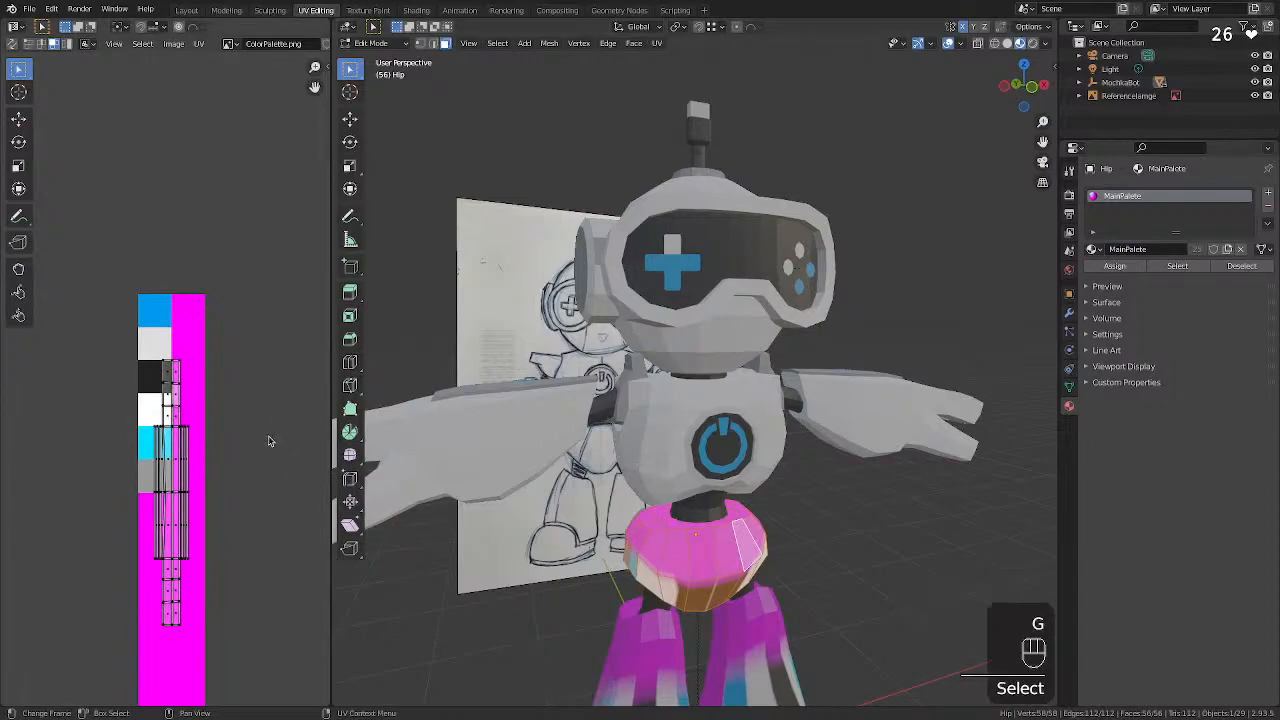
pyautogui.moveTo(228, 360); pyautogui.dragTo(87, 654)
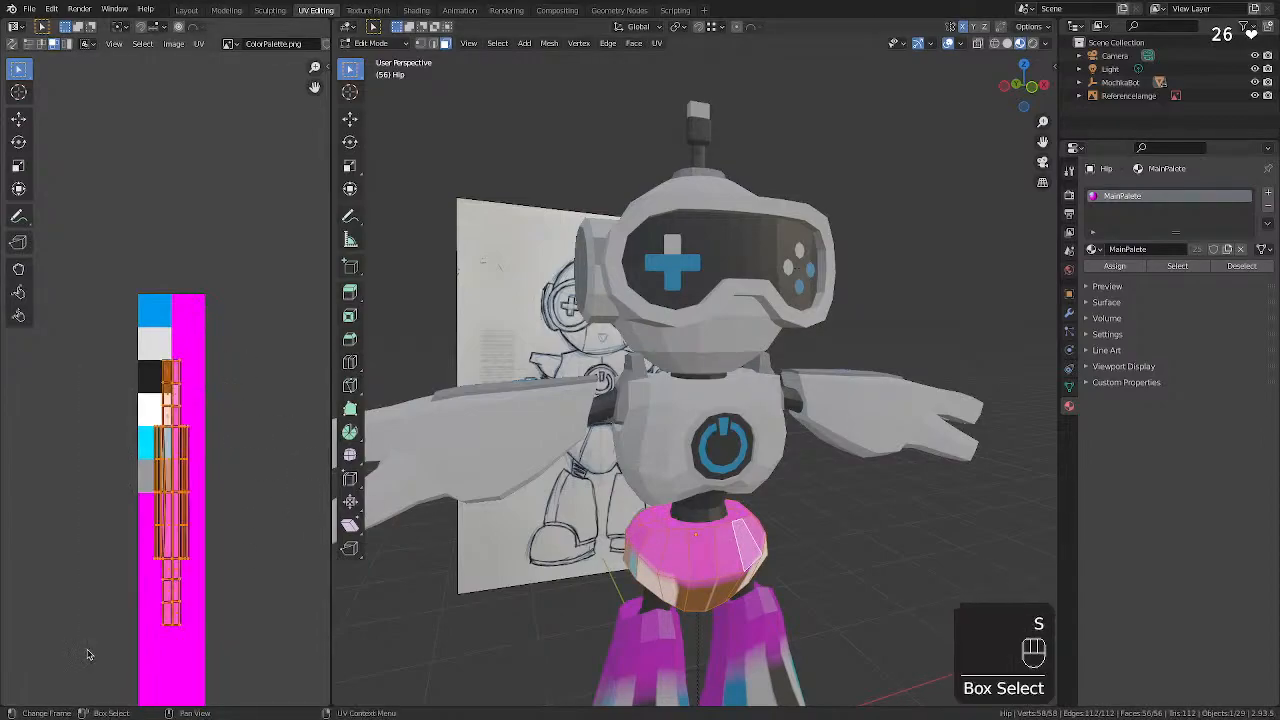
# Scale all hip UVs to 0 so they collapse to one point, and move them onto the white swatch.
pyautogui.press('g')
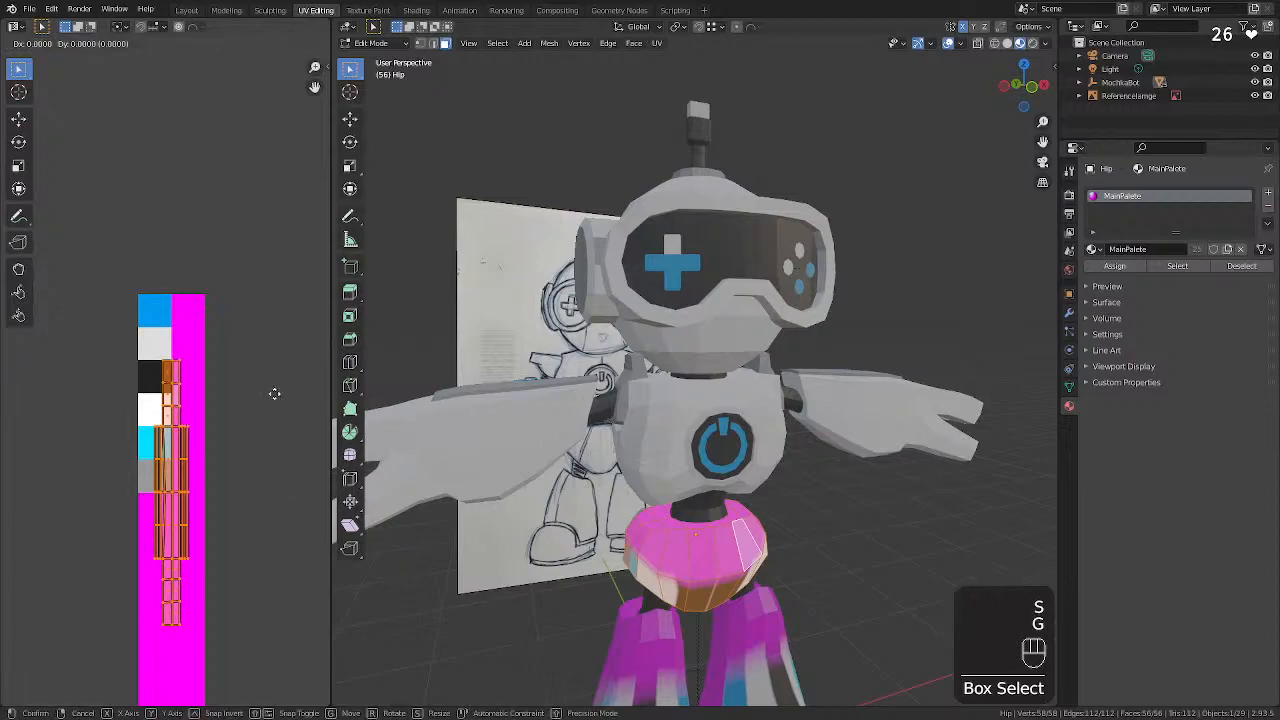
pyautogui.click(224, 411)
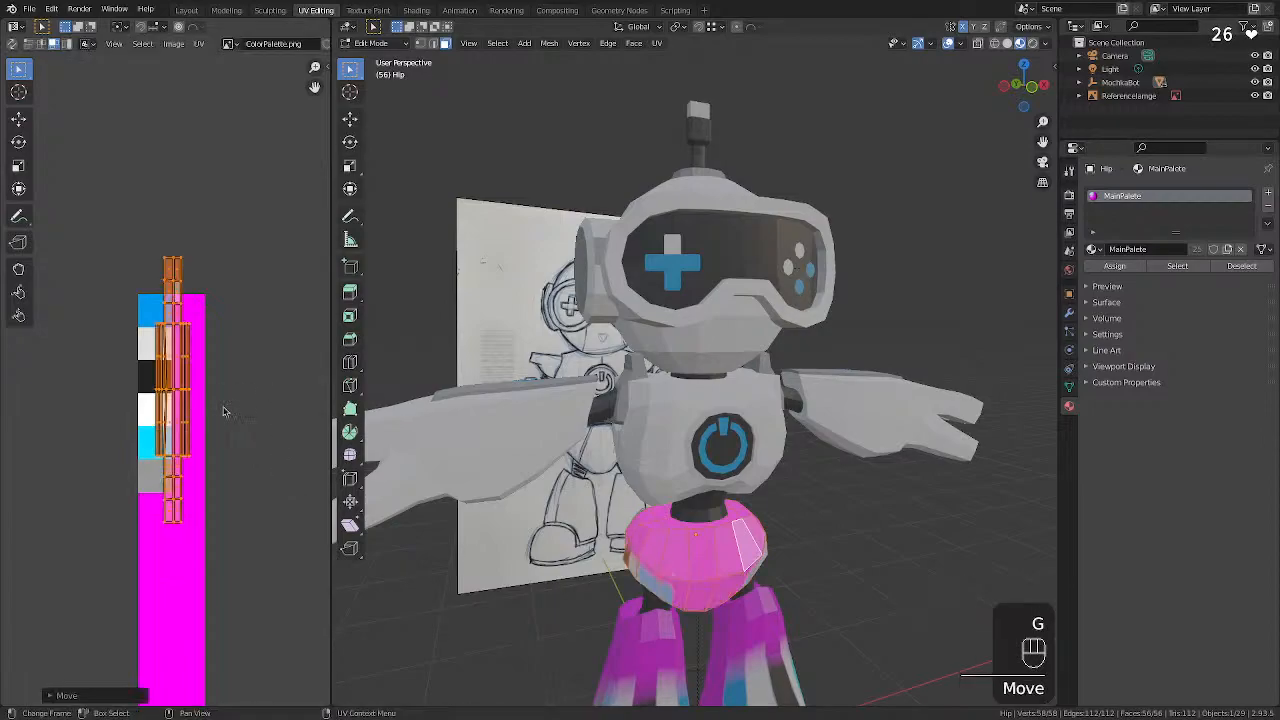
pyautogui.press('a')
pyautogui.press('s')
pyautogui.press('KP_0')
pyautogui.press('KP_Enter')
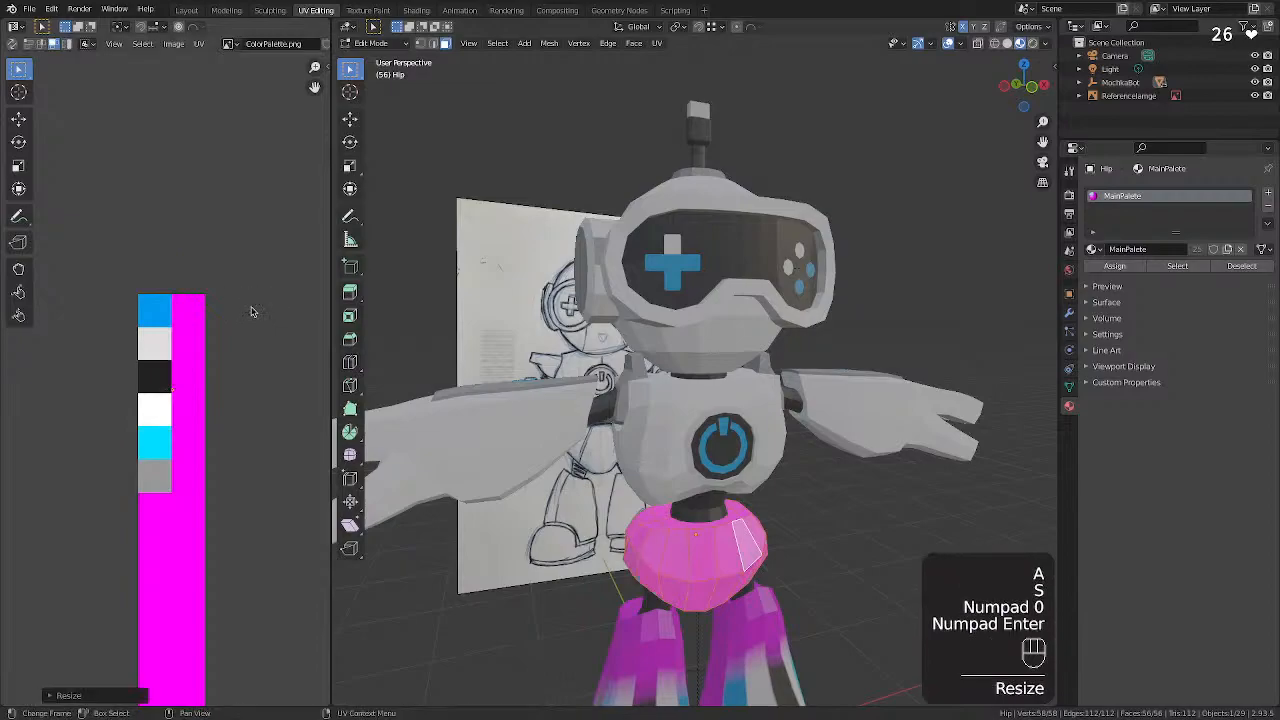
pyautogui.press('g')
pyautogui.click(201, 346)
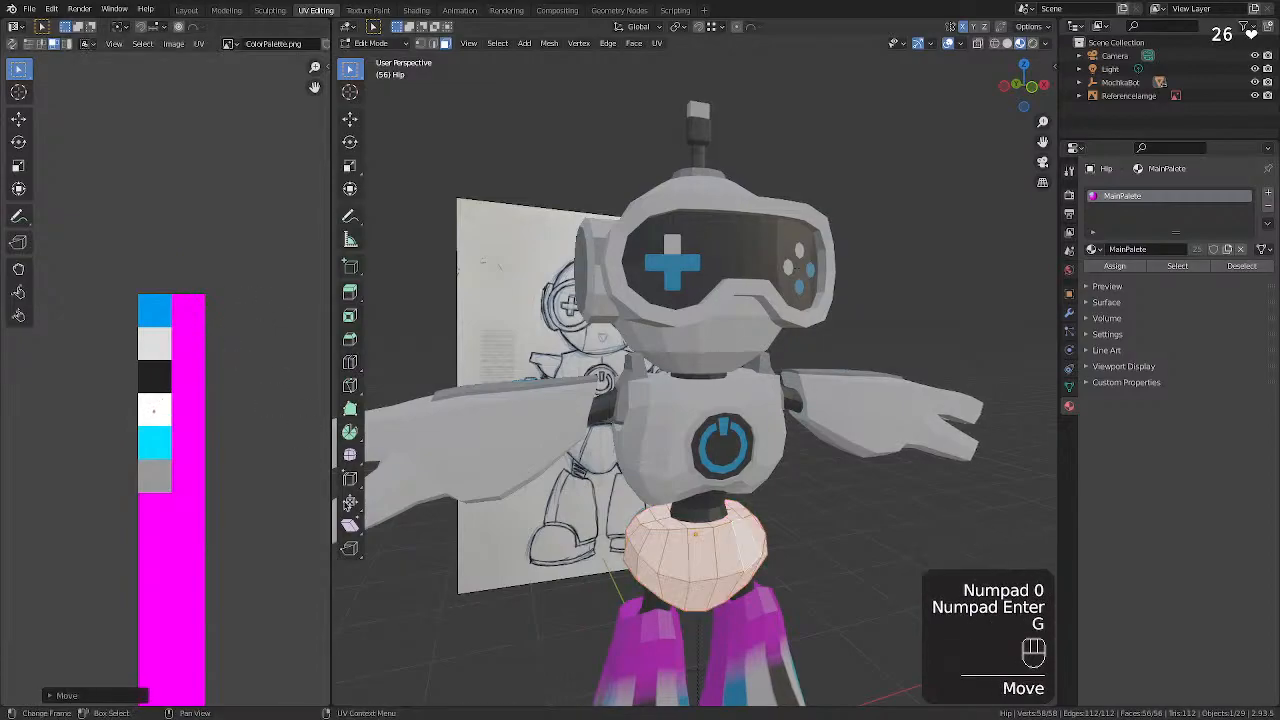
# Select the hip faces bordering the leg openings on both sides and move their UVs onto the light grey swatch.
pyautogui.click(564, 627)
pyautogui.moveTo(564, 627); pyautogui.dragTo(734, 547, button='middle')
pyautogui.moveTo(734, 547); pyautogui.dragTo(700, 586)
pyautogui.moveTo(700, 586); pyautogui.dragTo(392, 612, button='middle')
pyautogui.keyDown('shift'); pyautogui.moveTo(738, 570); pyautogui.dragTo(676, 605); pyautogui.keyUp('shift')
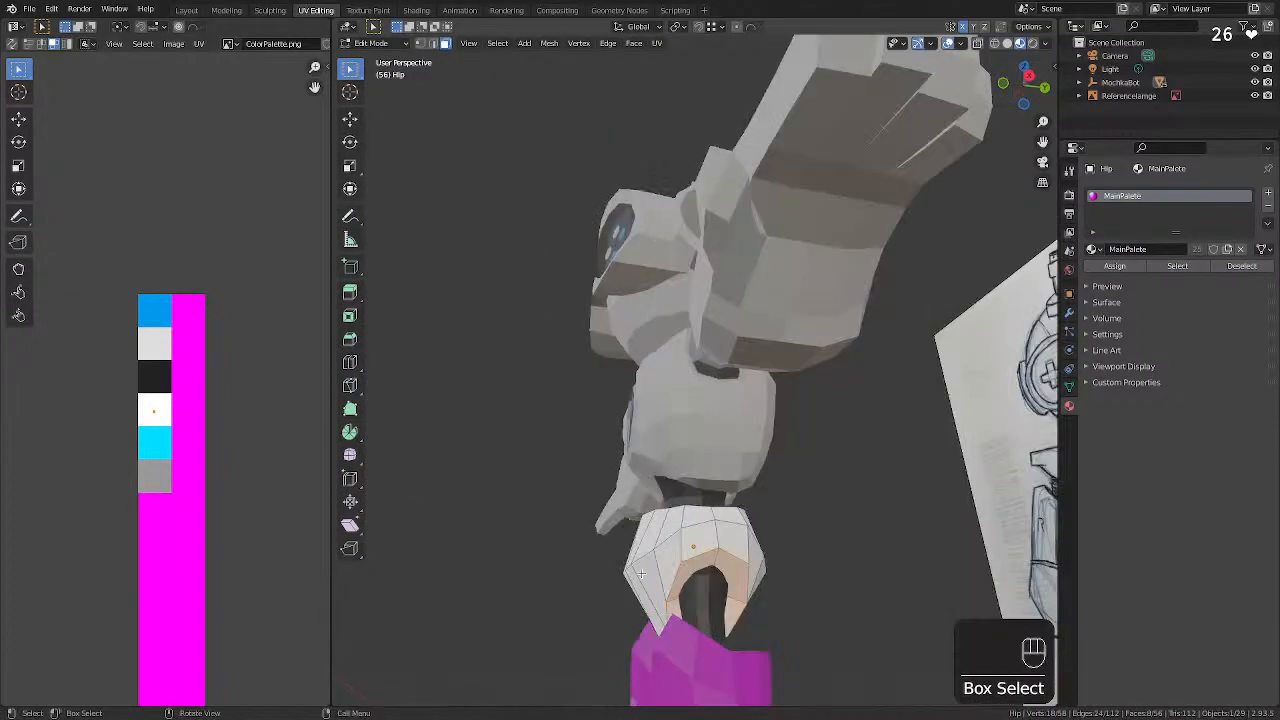
pyautogui.press('g')
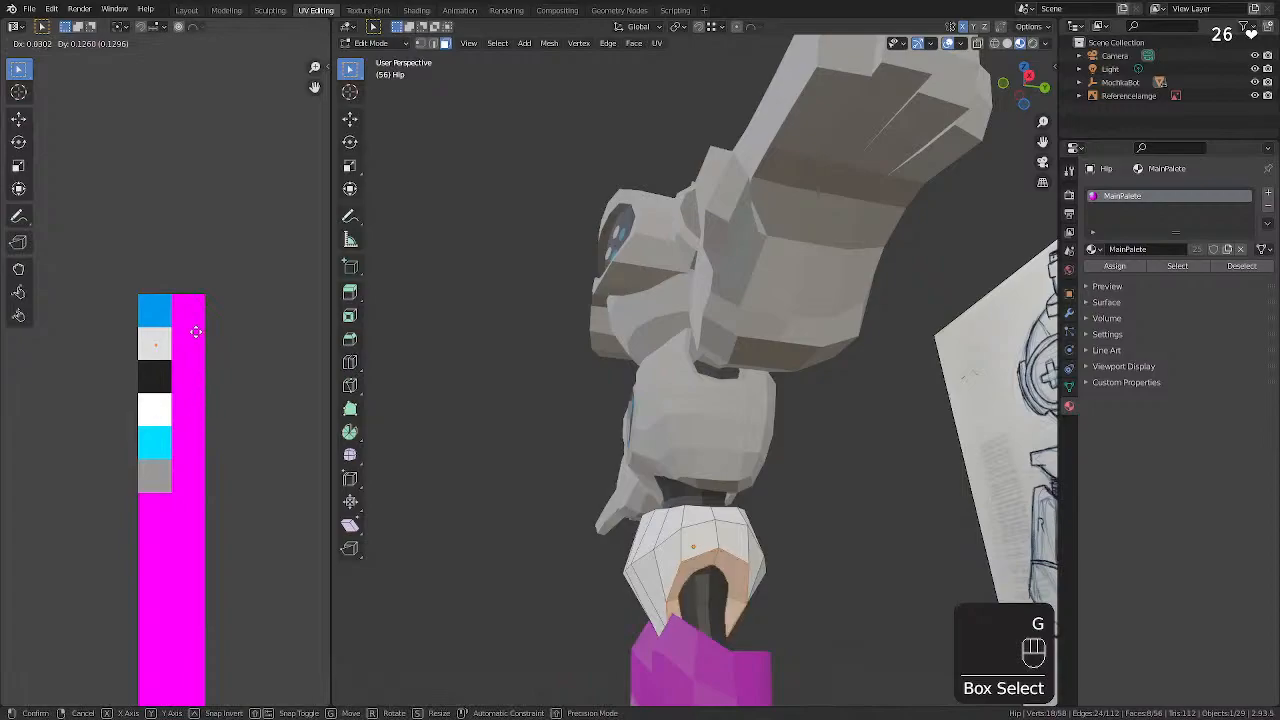
pyautogui.click(196, 332)
# Select the upper hip faces around the waist joint, move their UVs onto the light grey swatch, and finish editing the hip.
pyautogui.moveTo(551, 514); pyautogui.dragTo(700, 545, button='middle')
pyautogui.moveTo(656, 524); pyautogui.dragTo(753, 535)
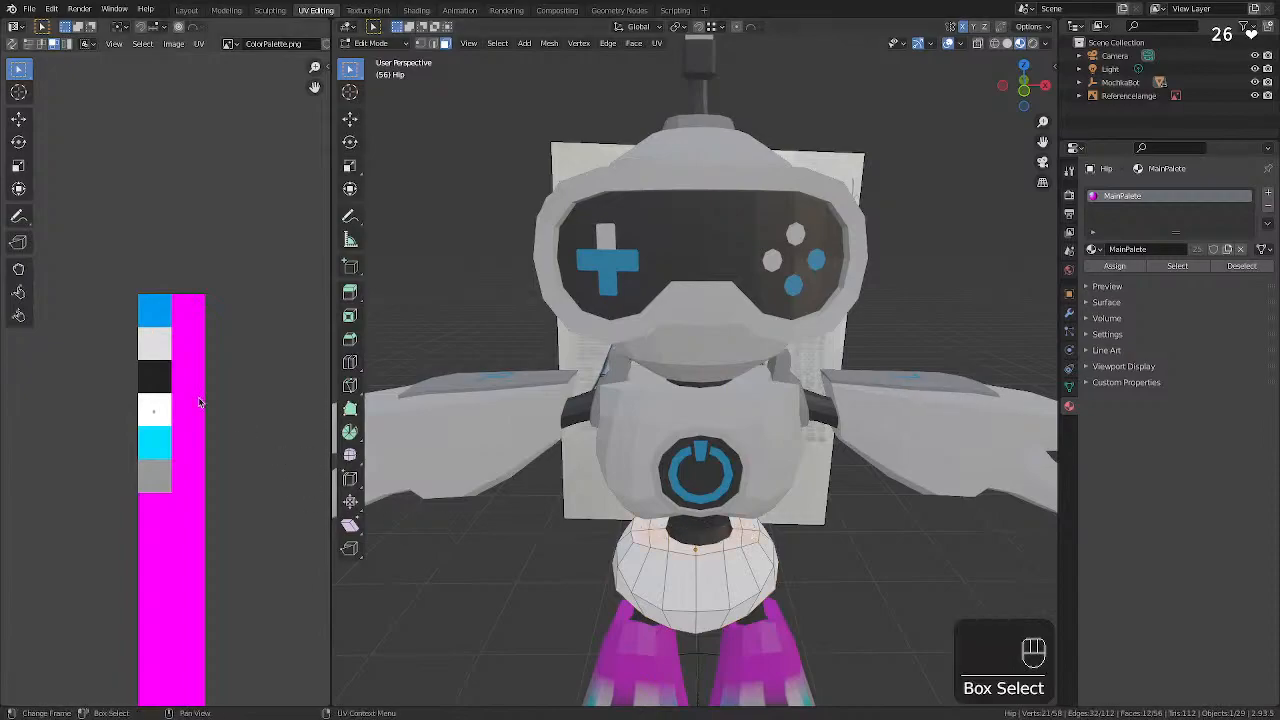
pyautogui.press('g')
pyautogui.click(235, 341)
pyautogui.click(435, 548)
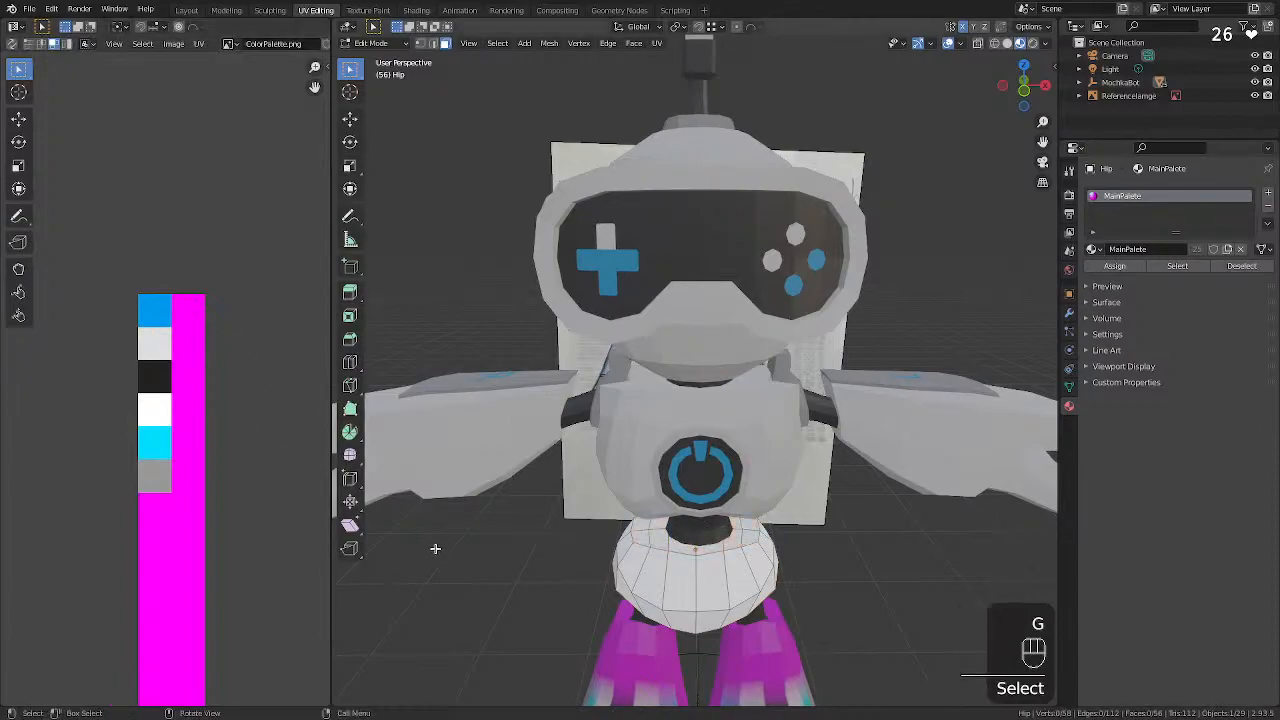
pyautogui.moveTo(536, 605); pyautogui.dragTo(663, 618, button='middle')
pyautogui.press('Tab')
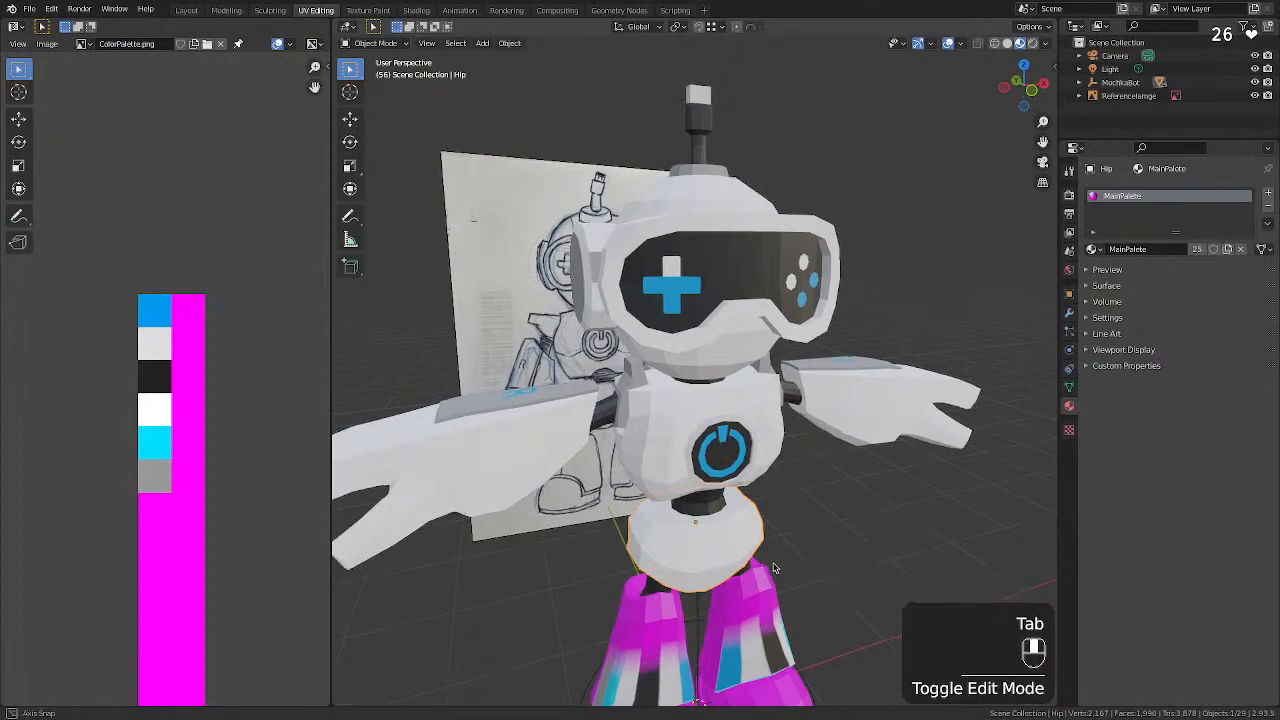
# Examine the recoloured hip from the side, from below and behind, and from the front.
pyautogui.moveTo(781, 570); pyautogui.dragTo(820, 534, button='middle')
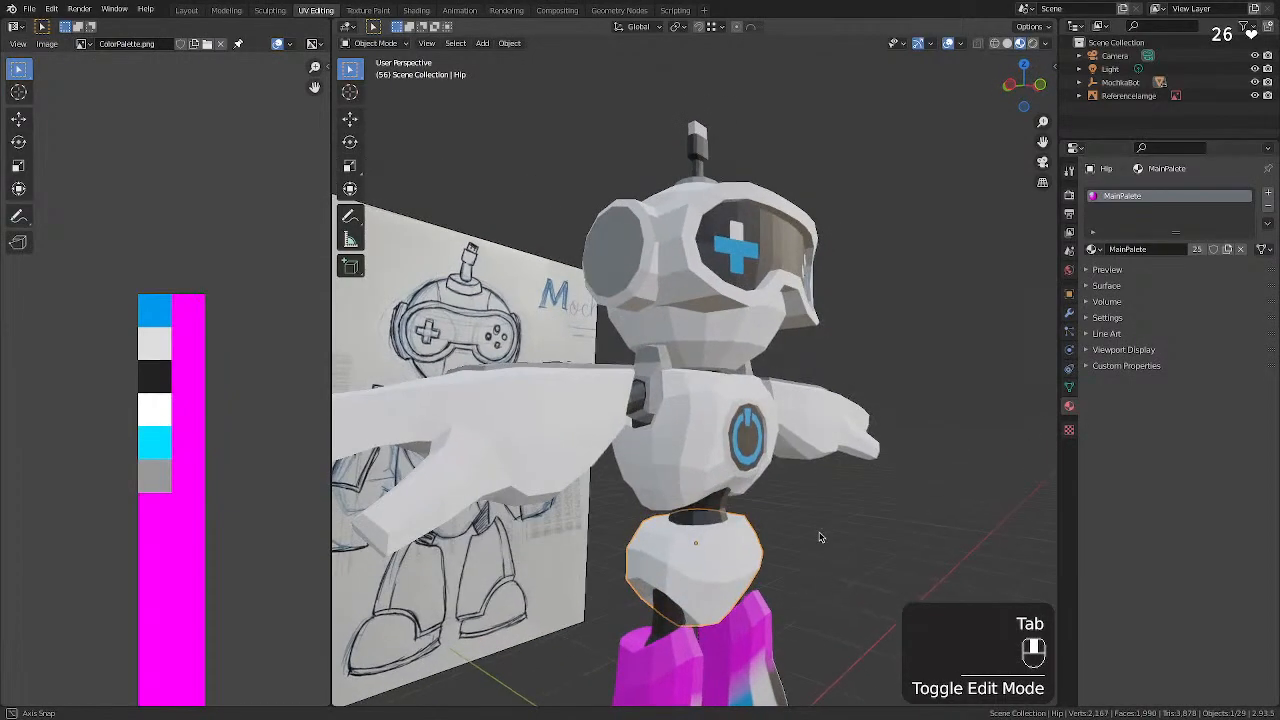
pyautogui.click(707, 567)
pyautogui.moveTo(748, 566); pyautogui.dragTo(401, 470, button='middle')
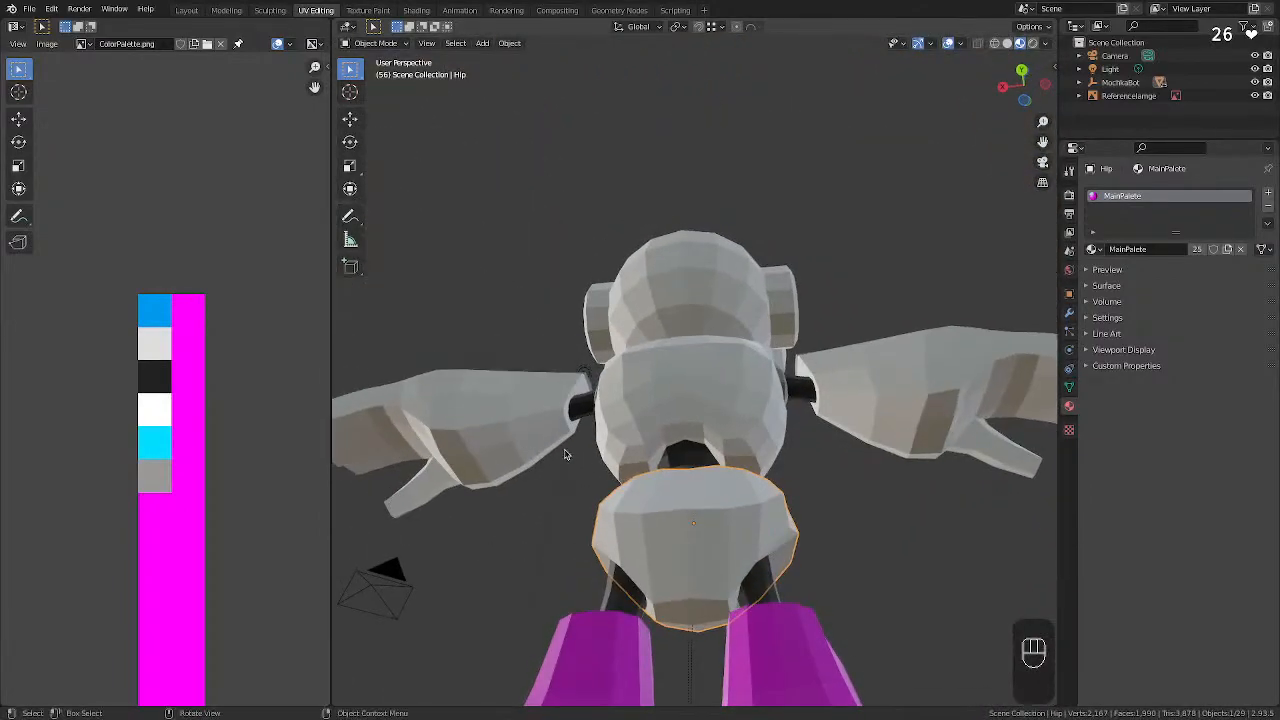
pyautogui.scroll(4, 567, 455)
pyautogui.moveTo(636, 465); pyautogui.dragTo(822, 645, button='middle')
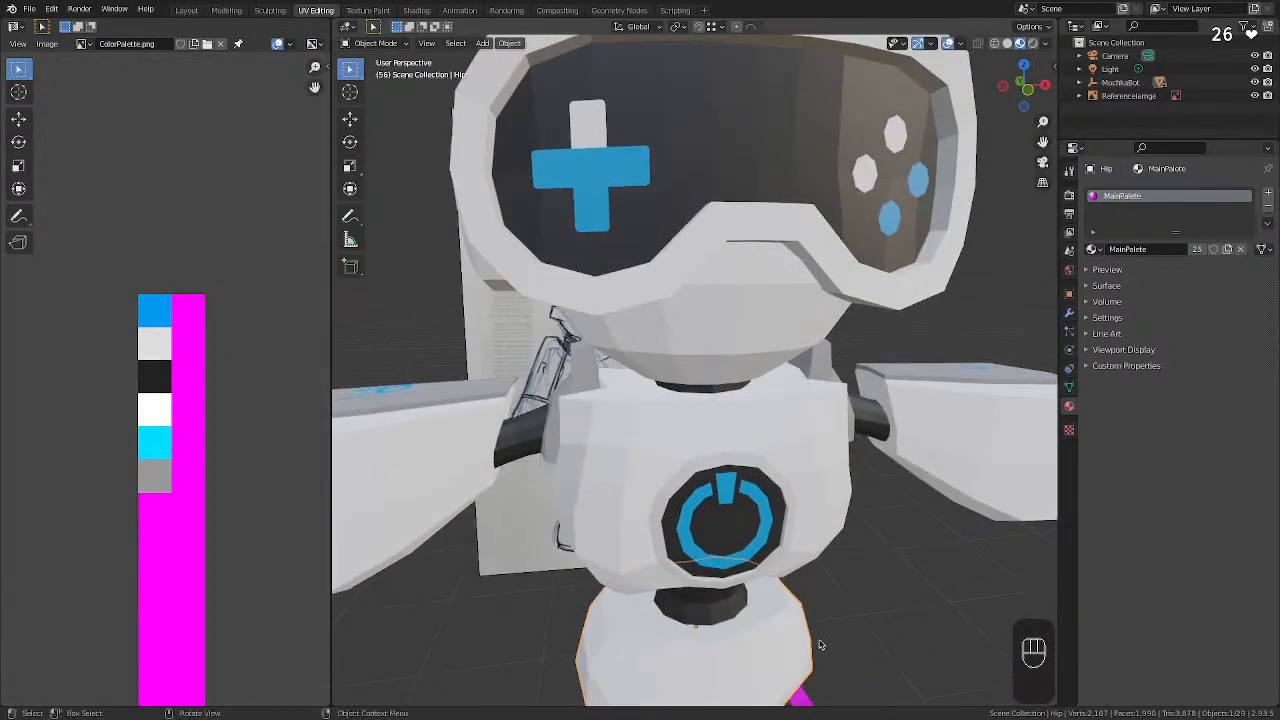
pyautogui.scroll(-4, 719, 636)
pyautogui.scroll(-3, 685, 637)
pyautogui.moveTo(660, 565); pyautogui.dragTo(700, 534, button='middle')
# Select both of the robot's lower leg meshes above the feet and open them together for editing.
pyautogui.click(683, 543)
pyautogui.click(676, 511)
pyautogui.keyDown('shift'); pyautogui.click(729, 495); pyautogui.keyUp('shift')
pyautogui.scroll(-1, 700, 535)
pyautogui.scroll(4, 700, 540)
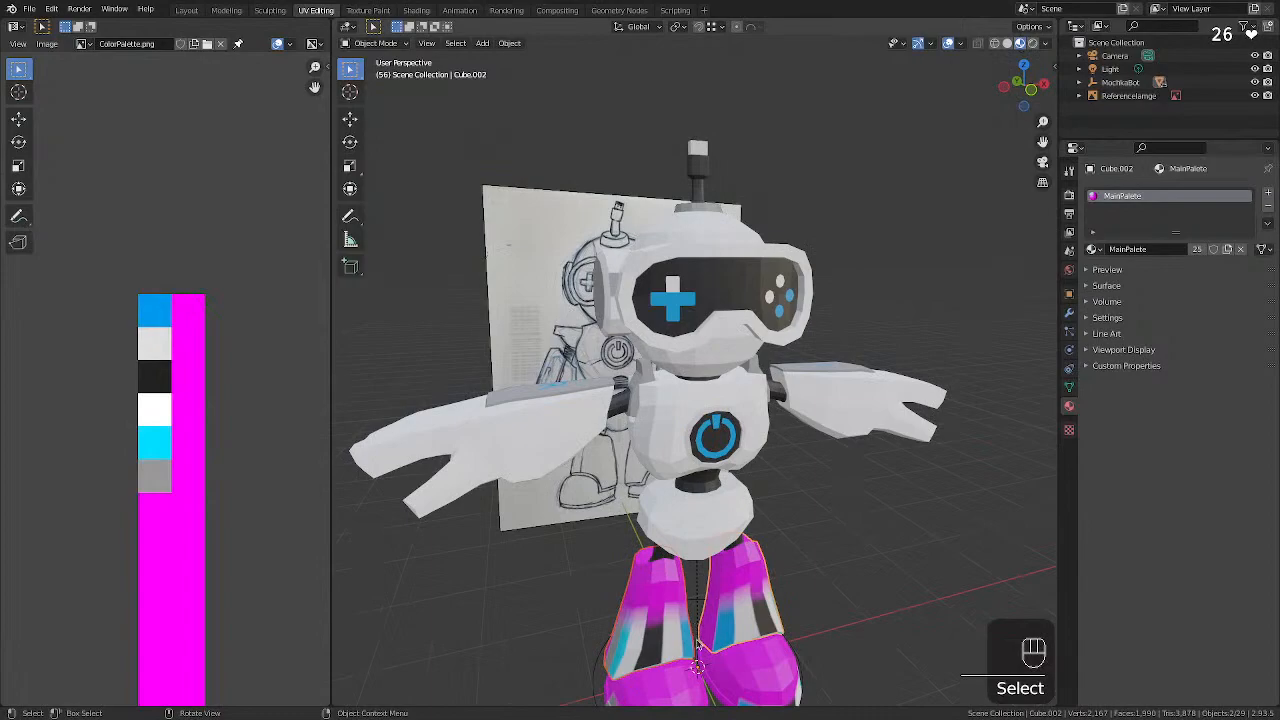
pyautogui.moveTo(697, 645); pyautogui.dragTo(708, 590, button='middle')
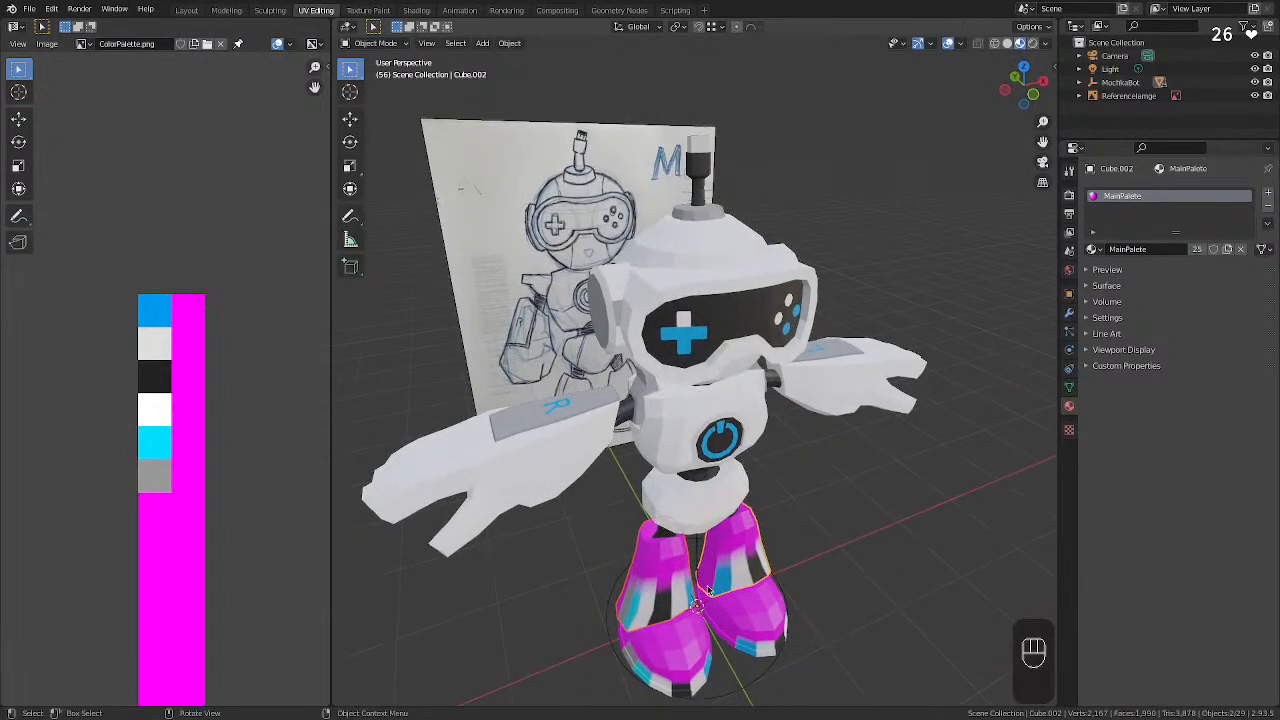
pyautogui.press('Tab')
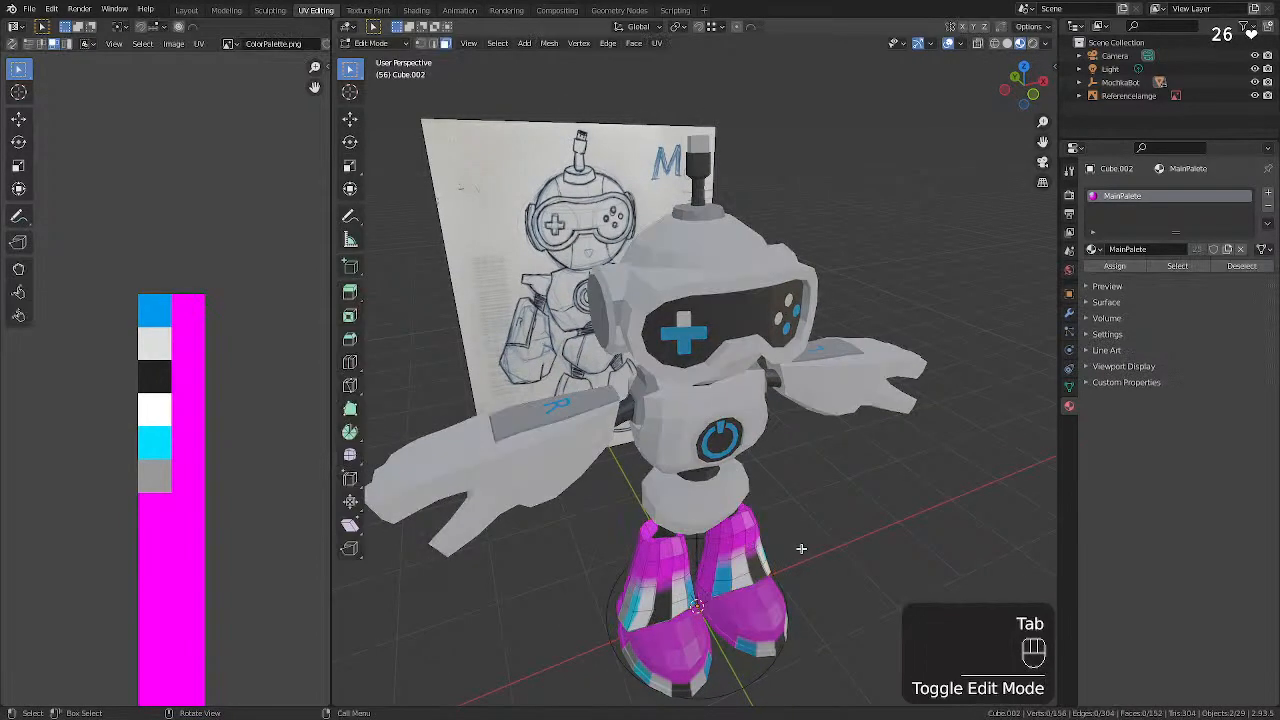
# Isolate the two lower leg meshes by hiding every other object and open them together for editing.
pyautogui.press('Tab')
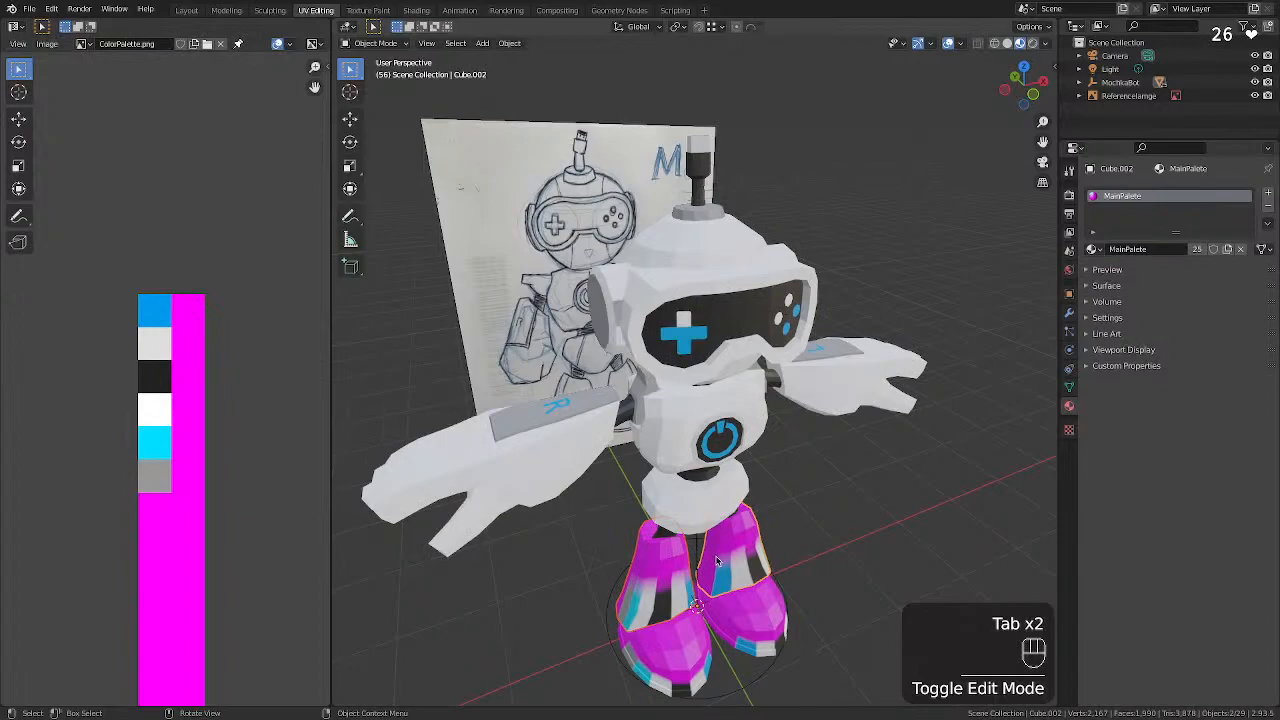
pyautogui.hotkey('shift', 'h')
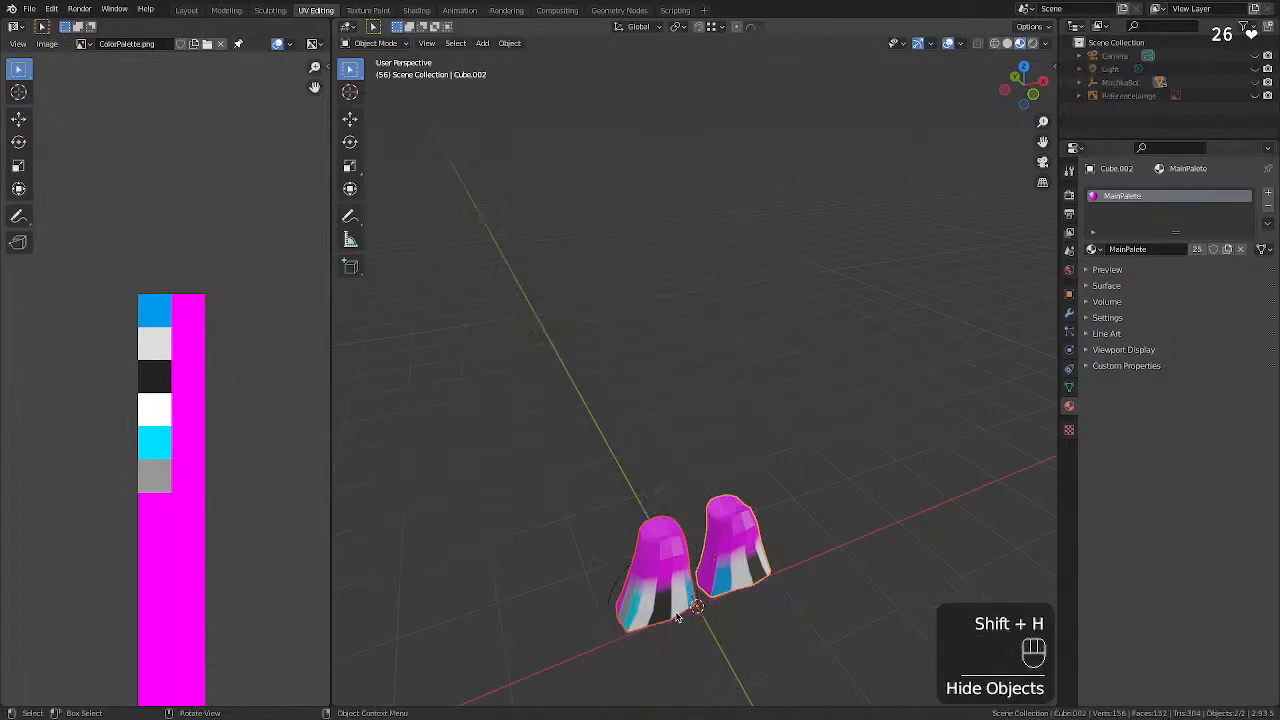
pyautogui.press('KP_Decimal')
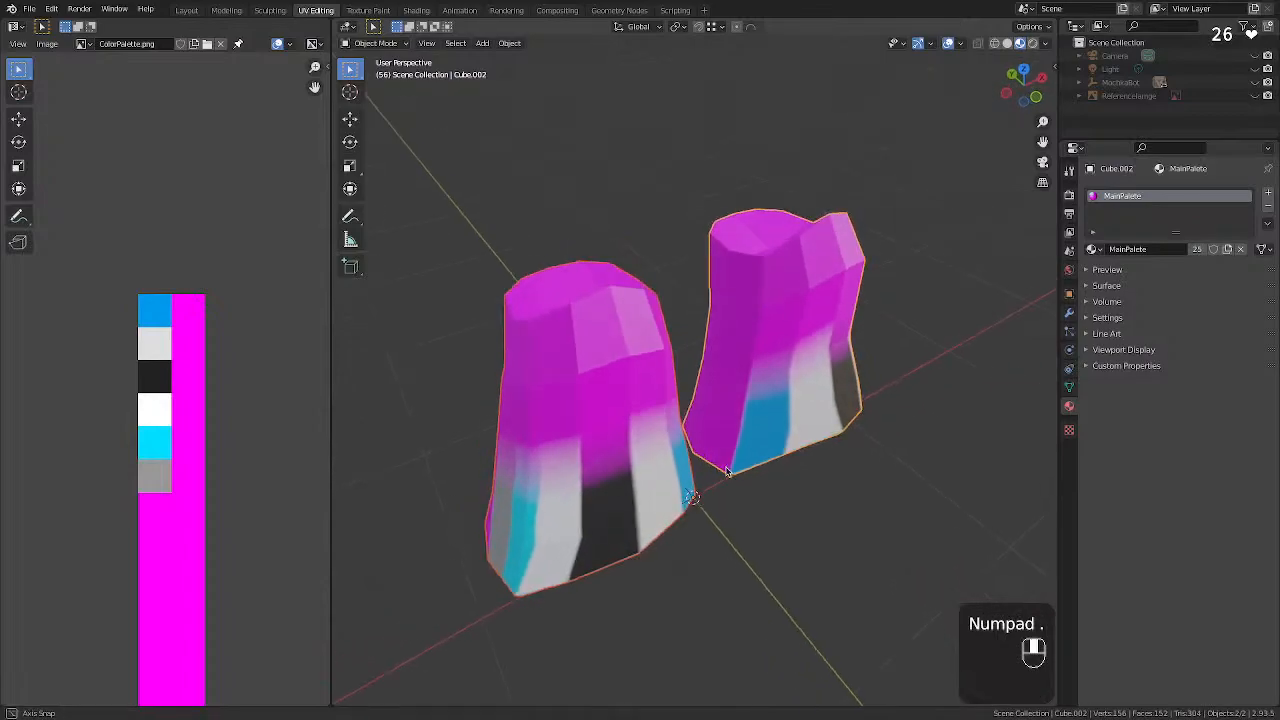
pyautogui.press('Tab')
pyautogui.moveTo(614, 369); pyautogui.dragTo(614, 391, button='middle')
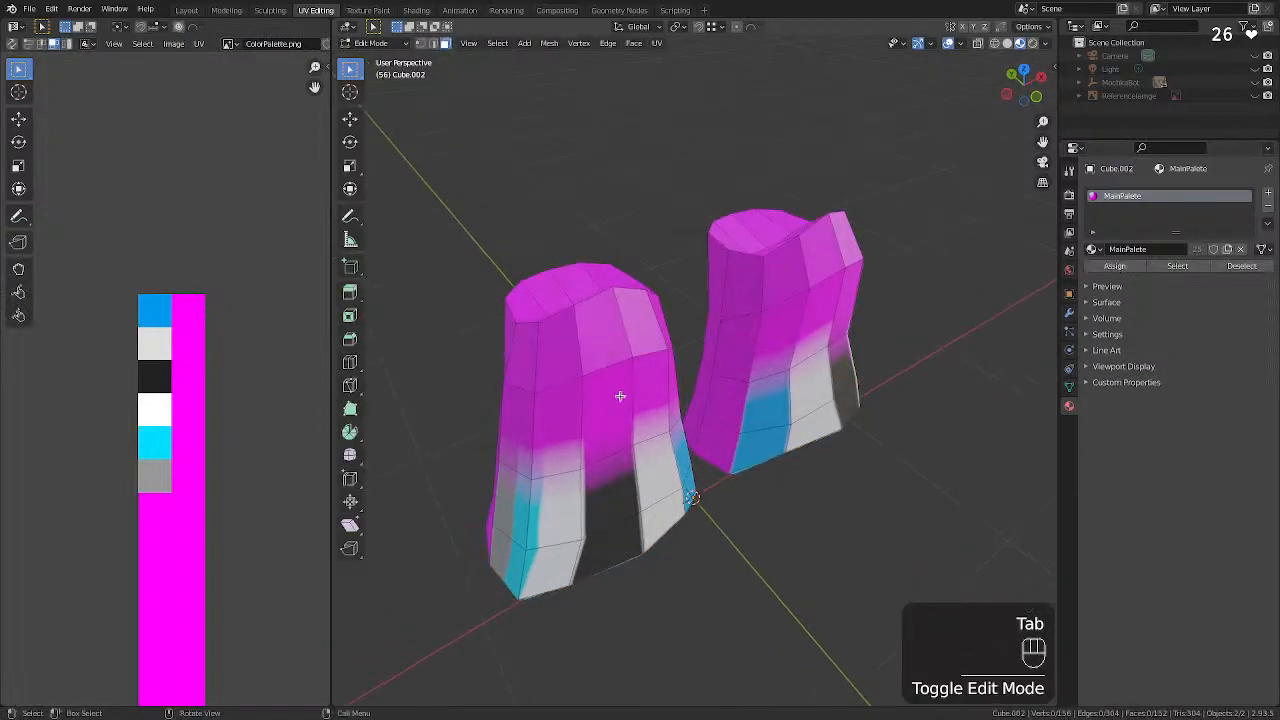
# Collapse all UVs of both lower legs to a single point with scale 0 and move them onto the white swatch.
pyautogui.press('a')
pyautogui.click(243, 403)
pyautogui.press('a')
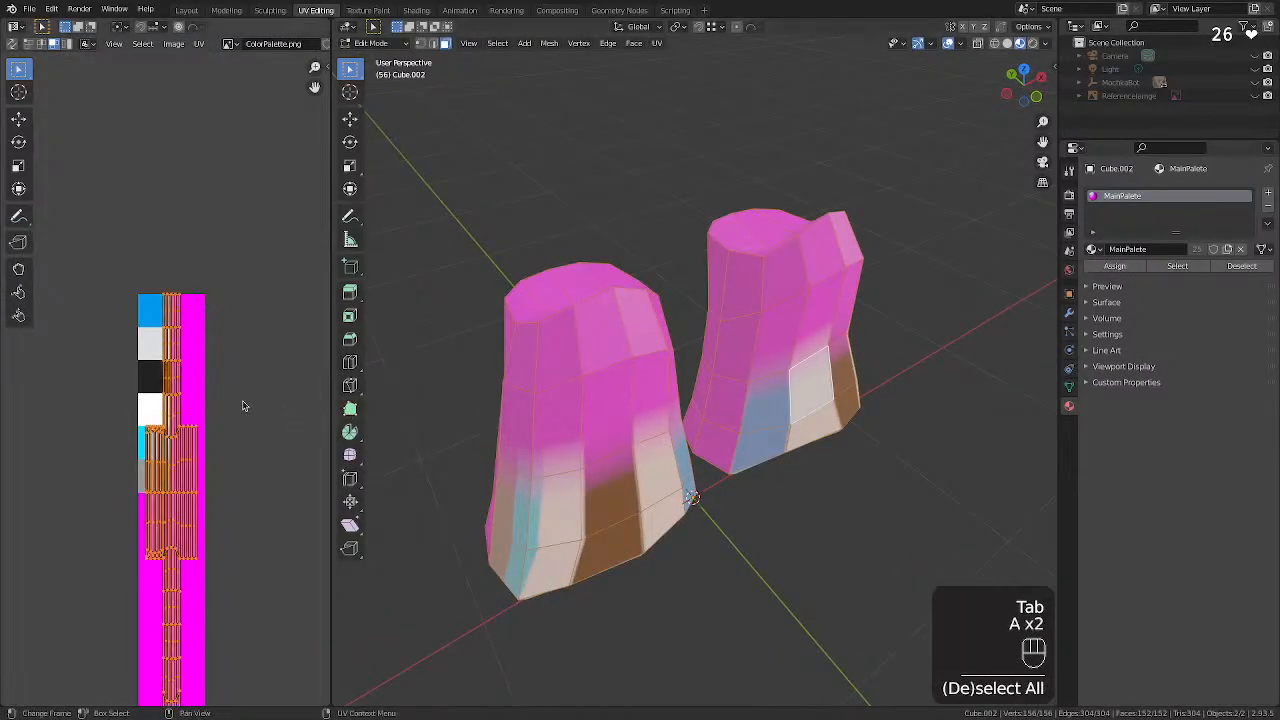
pyautogui.press('s')
pyautogui.press('KP_0')
pyautogui.press('KP_Enter')
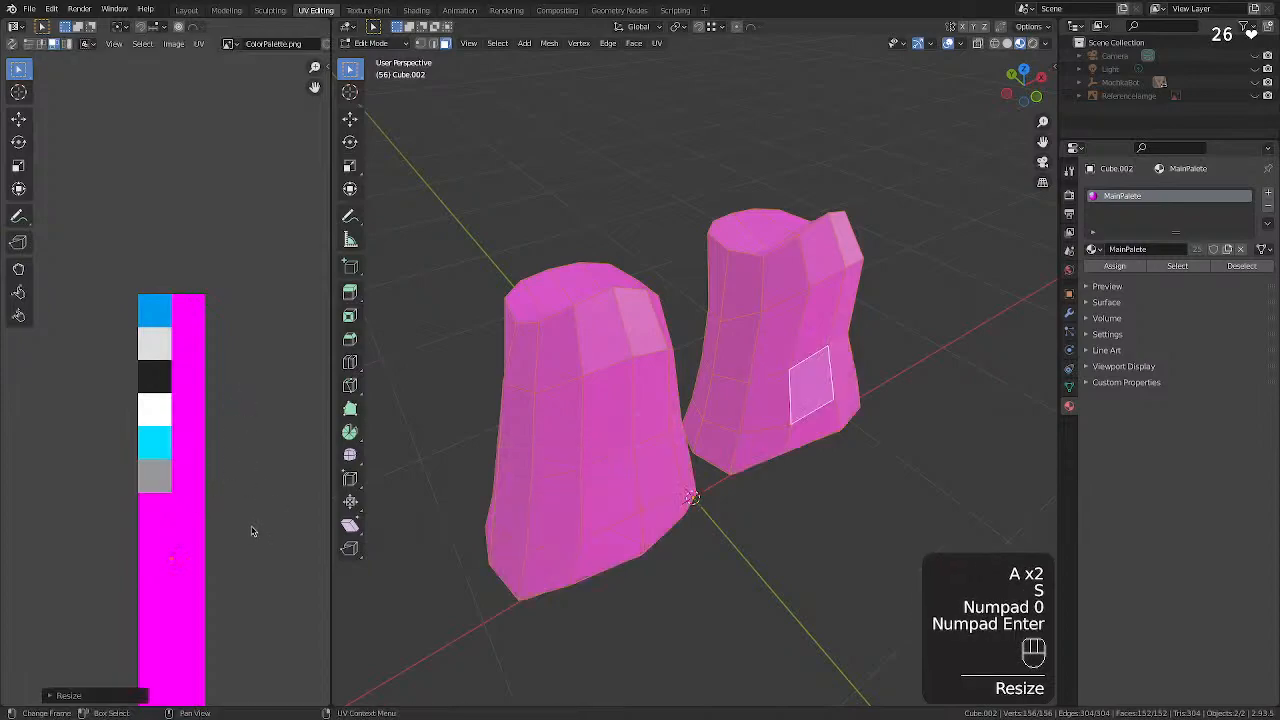
pyautogui.press('g')
pyautogui.click(241, 373)
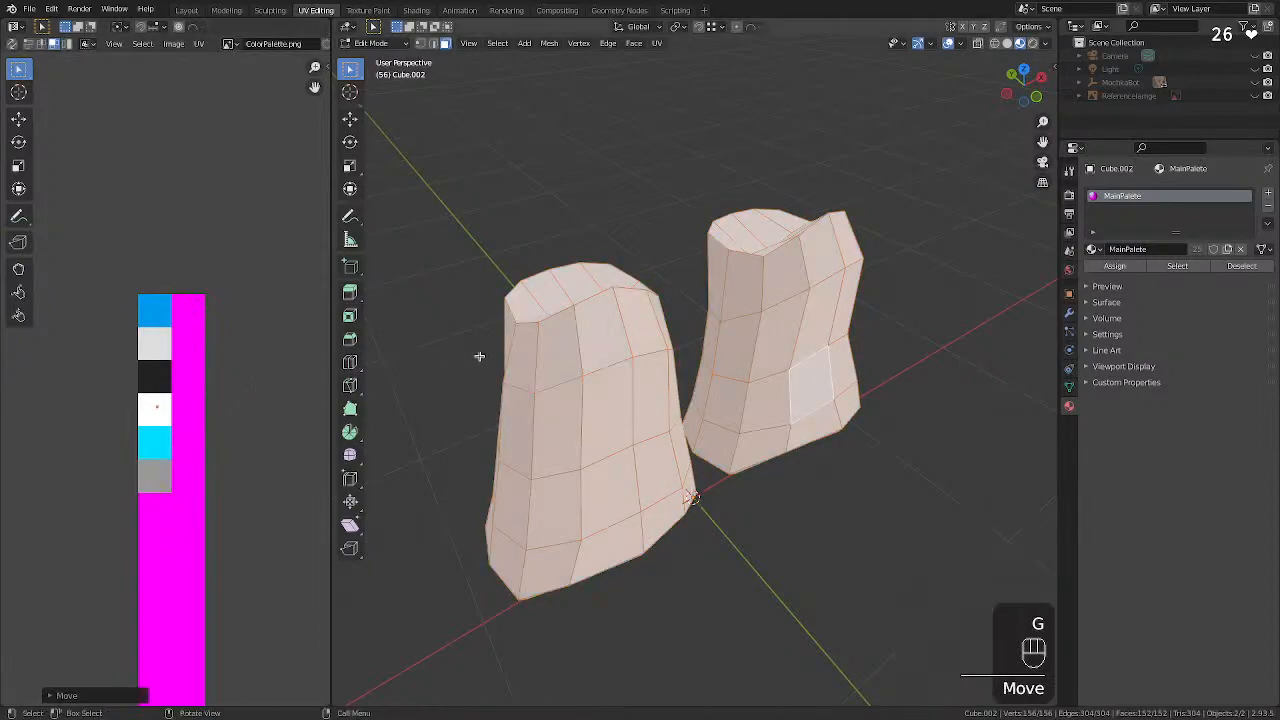
pyautogui.click(429, 346)
# Select the top faces of both lower legs and move their UVs onto the light grey swatch.
pyautogui.moveTo(429, 346); pyautogui.dragTo(549, 381, button='middle')
pyautogui.moveTo(686, 392); pyautogui.dragTo(750, 484)
pyautogui.keyDown('shift'); pyautogui.moveTo(637, 181); pyautogui.dragTo(675, 253); pyautogui.keyUp('shift')
pyautogui.keyDown('shift'); pyautogui.click(656, 256); pyautogui.keyUp('shift')
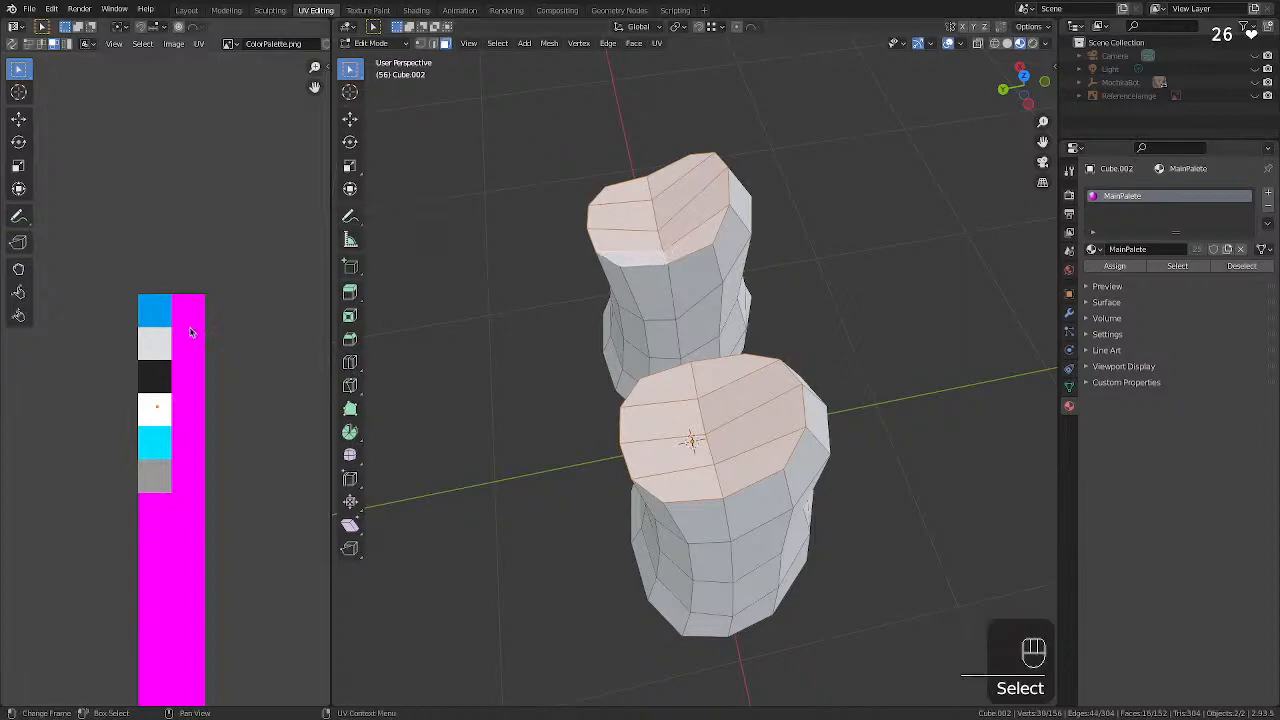
pyautogui.press('g')
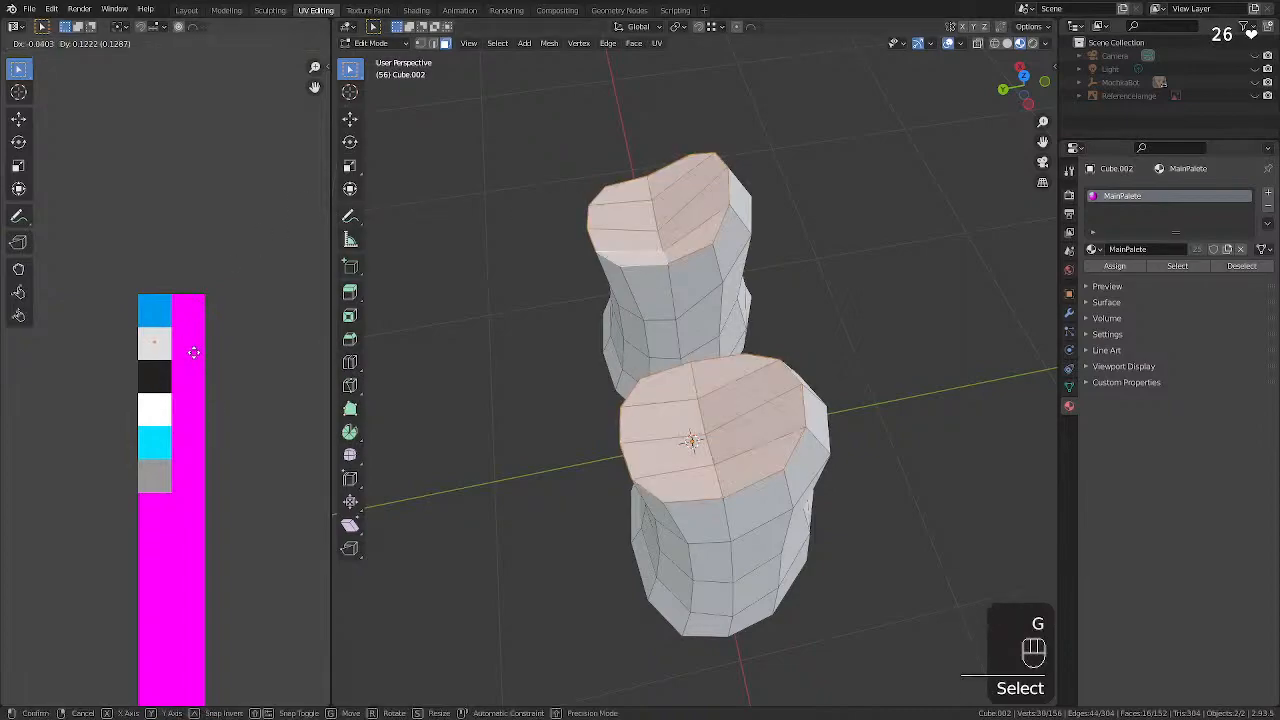
pyautogui.click(194, 352)
pyautogui.click(473, 358)
# Select the underside faces of both lower legs, grow the selection to include the rims, and move their UVs onto the darker grey swatch.
pyautogui.moveTo(800, 403); pyautogui.dragTo(524, 401, button='middle')
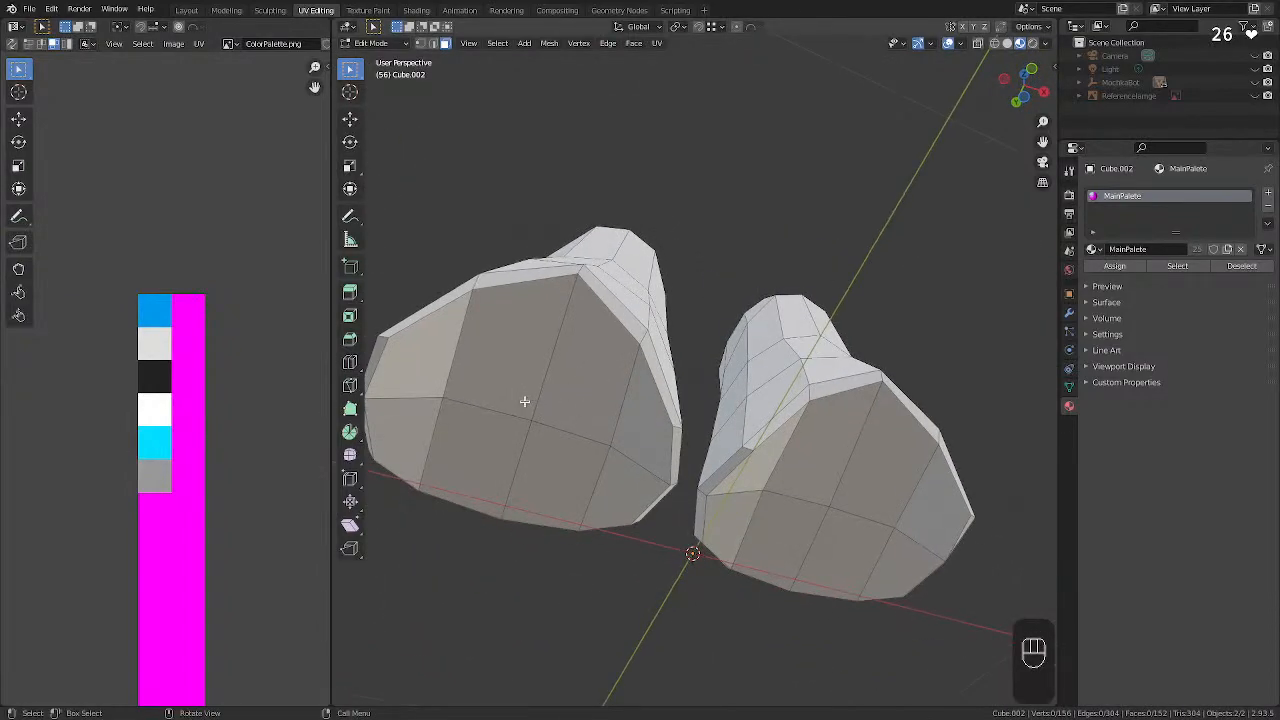
pyautogui.click(421, 389)
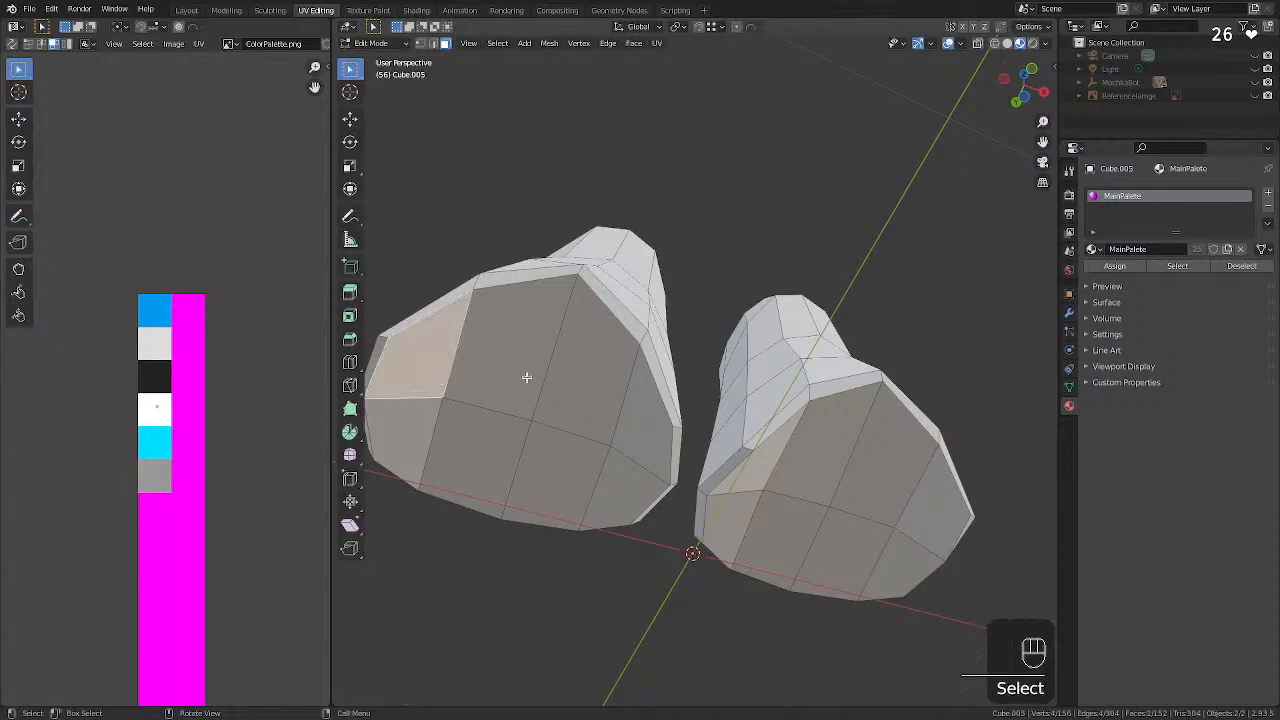
pyautogui.moveTo(521, 354)
pyautogui.mouseDown(button='middle')
pyautogui.moveTo(540, 373)
pyautogui.moveTo(523, 375)
pyautogui.mouseUp(button='middle')
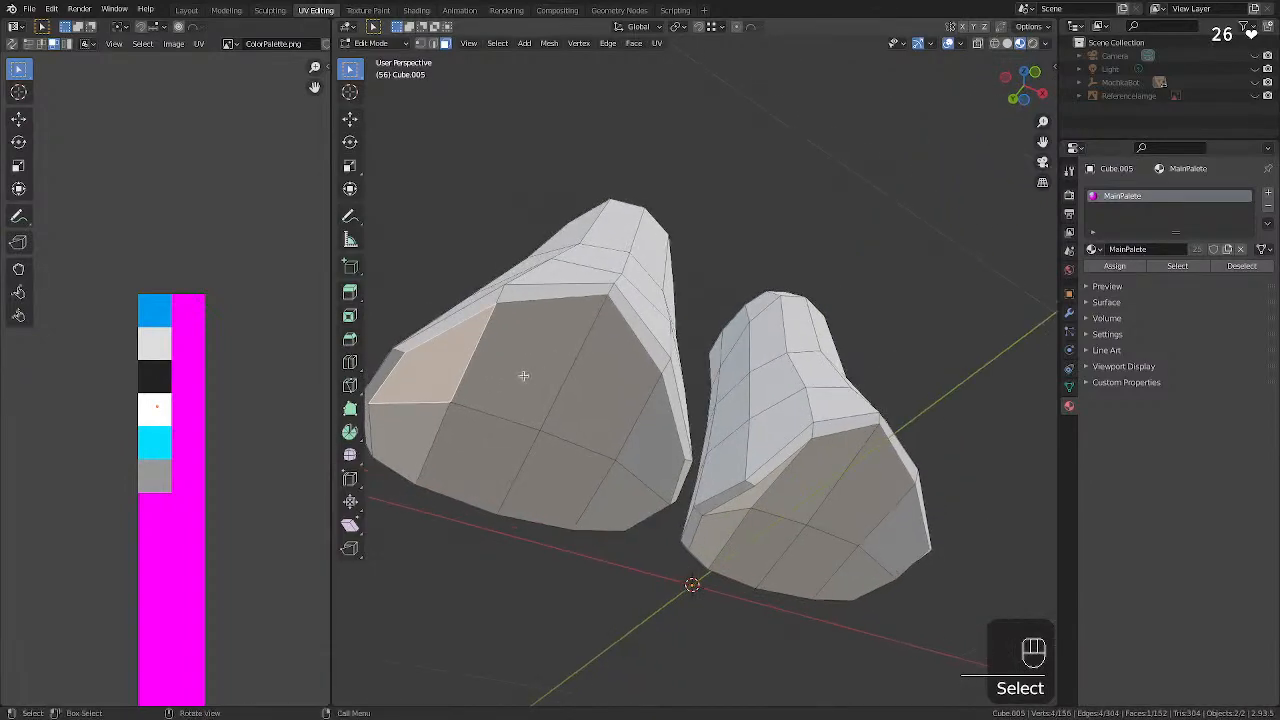
pyautogui.moveTo(523, 375); pyautogui.dragTo(646, 484)
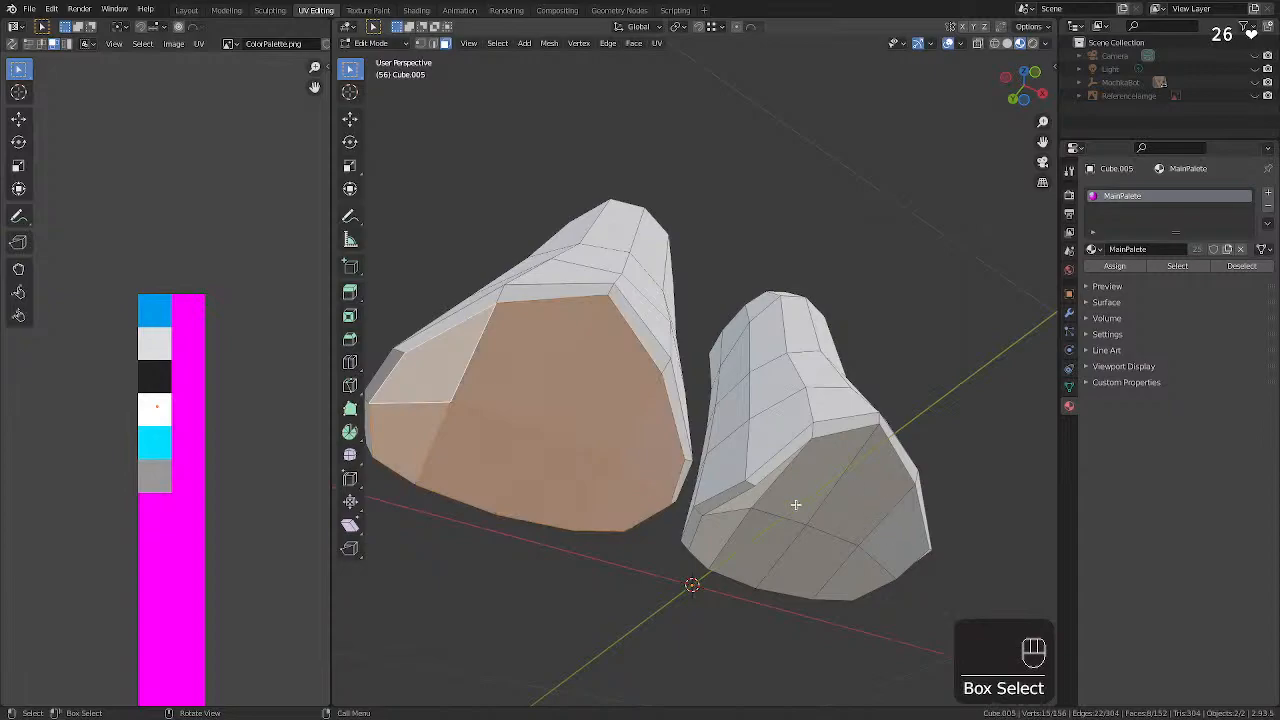
pyautogui.moveTo(795, 504); pyautogui.dragTo(771, 466, button='middle')
pyautogui.keyDown('shift'); pyautogui.moveTo(762, 386); pyautogui.dragTo(797, 392); pyautogui.keyUp('shift')
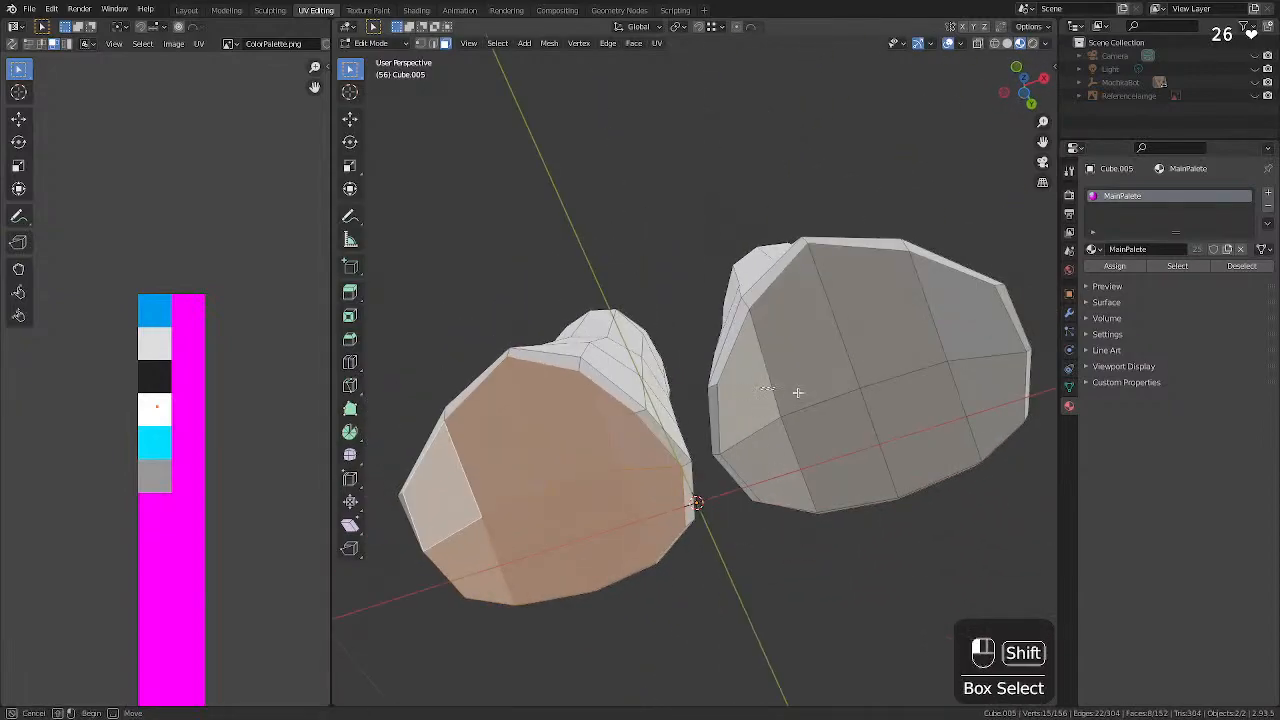
pyautogui.keyDown('shift'); pyautogui.moveTo(863, 433); pyautogui.dragTo(910, 417); pyautogui.keyUp('shift')
pyautogui.keyDown('shift'); pyautogui.click(977, 361); pyautogui.keyUp('shift')
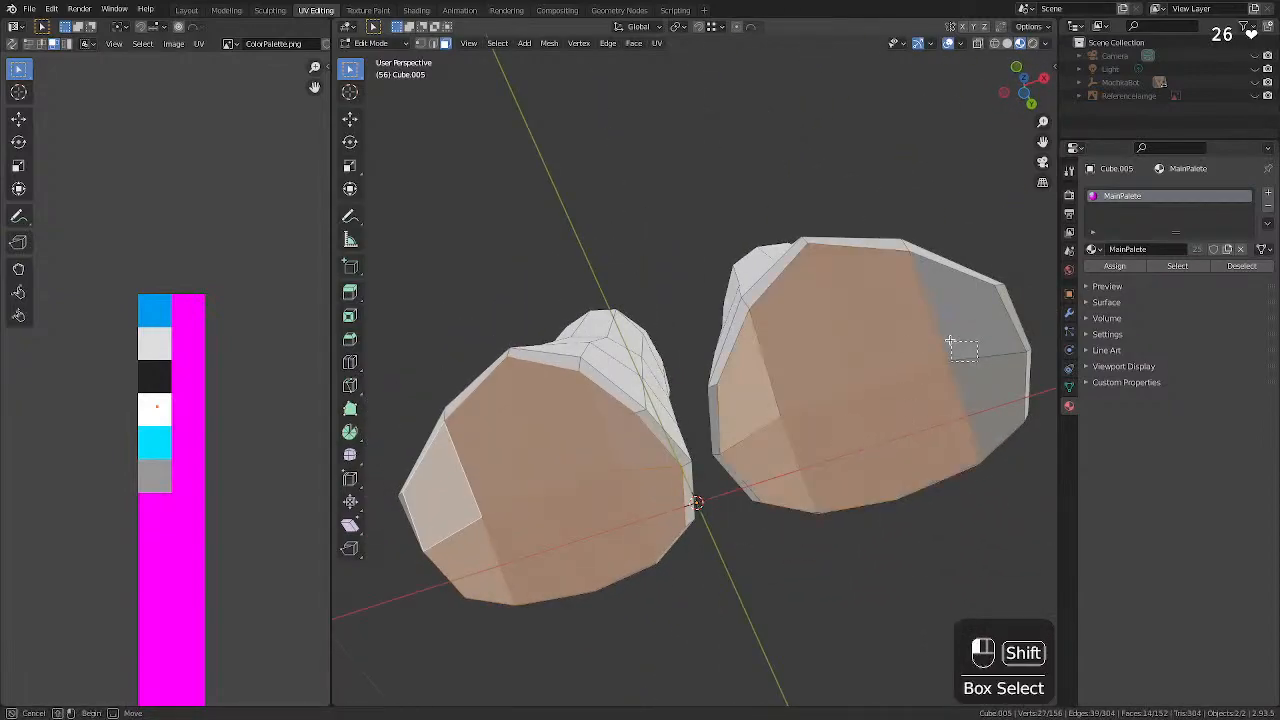
pyautogui.moveTo(794, 380); pyautogui.dragTo(802, 409, button='middle')
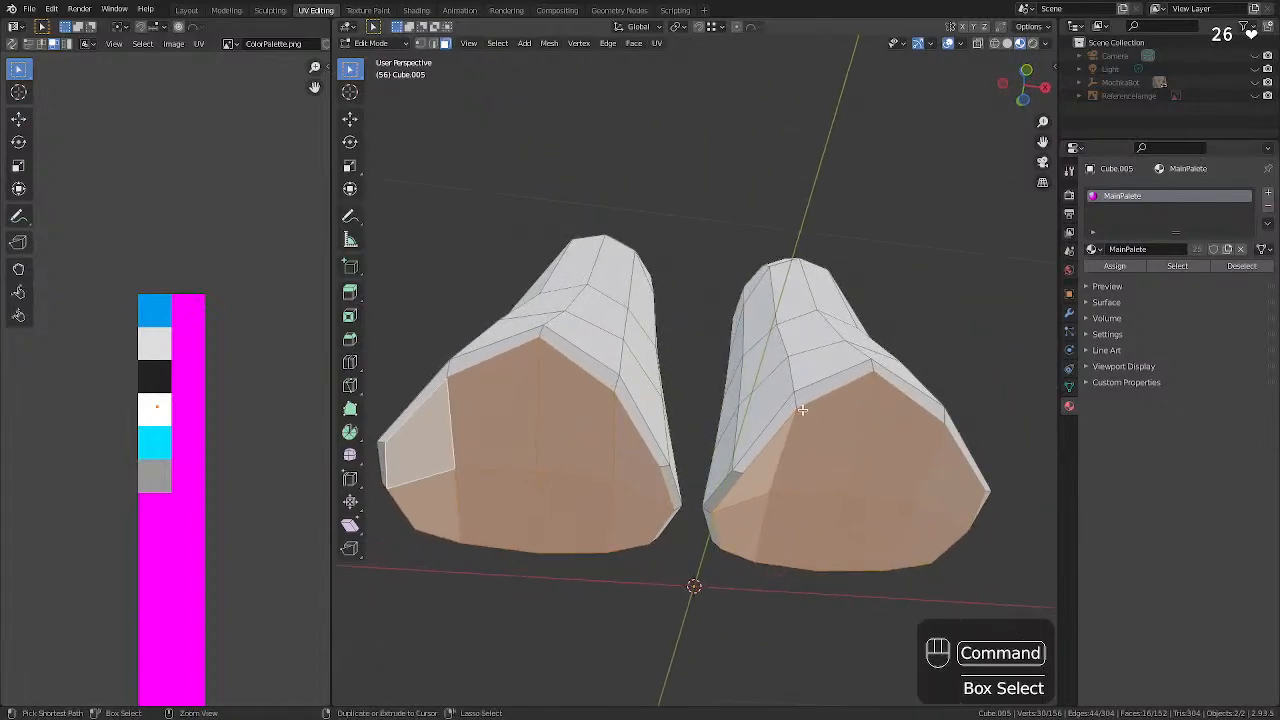
pyautogui.press('super+KP_Add')
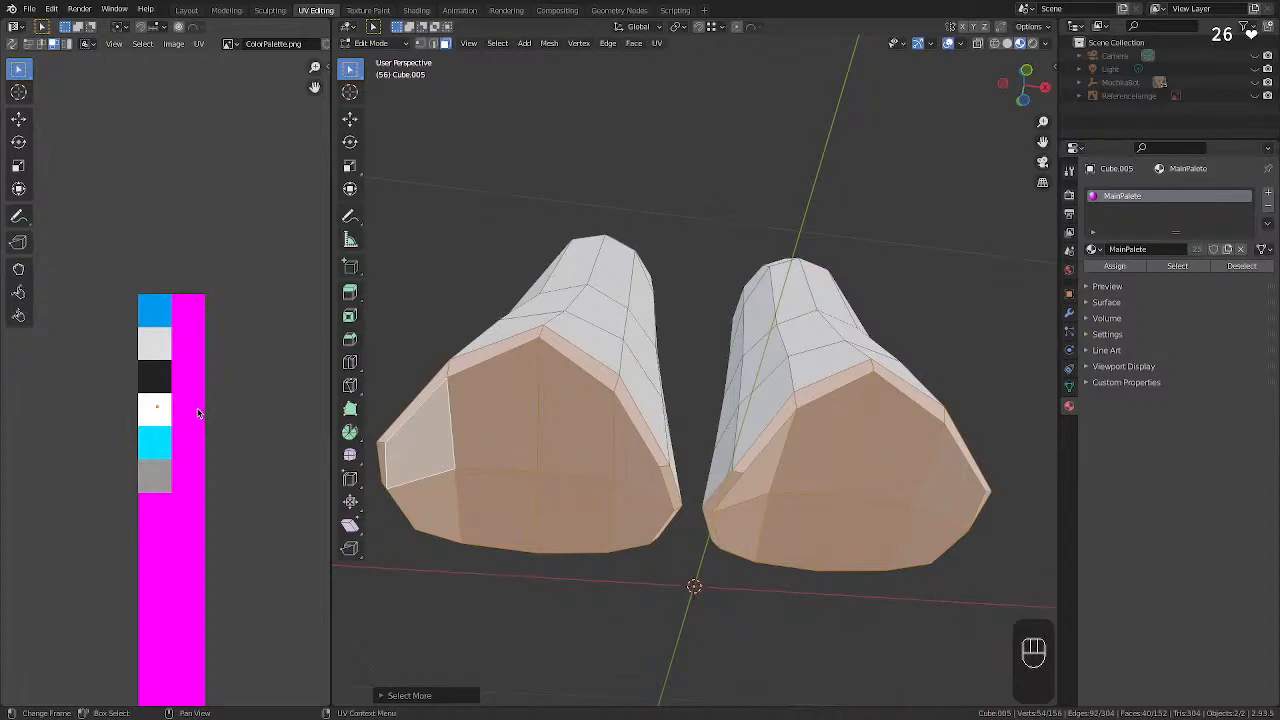
pyautogui.press('g')
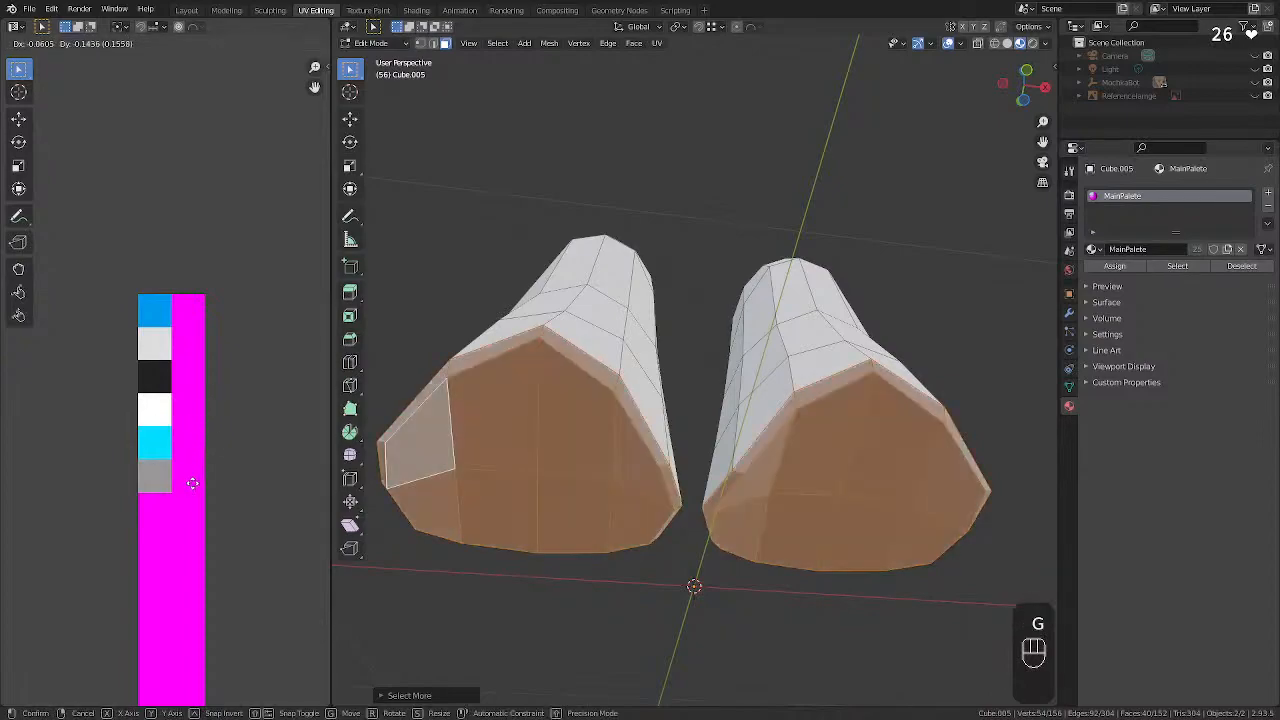
pyautogui.click(192, 479)
pyautogui.moveTo(511, 394); pyautogui.dragTo(542, 492, button='middle')
pyautogui.scroll(-4, 683, 532)
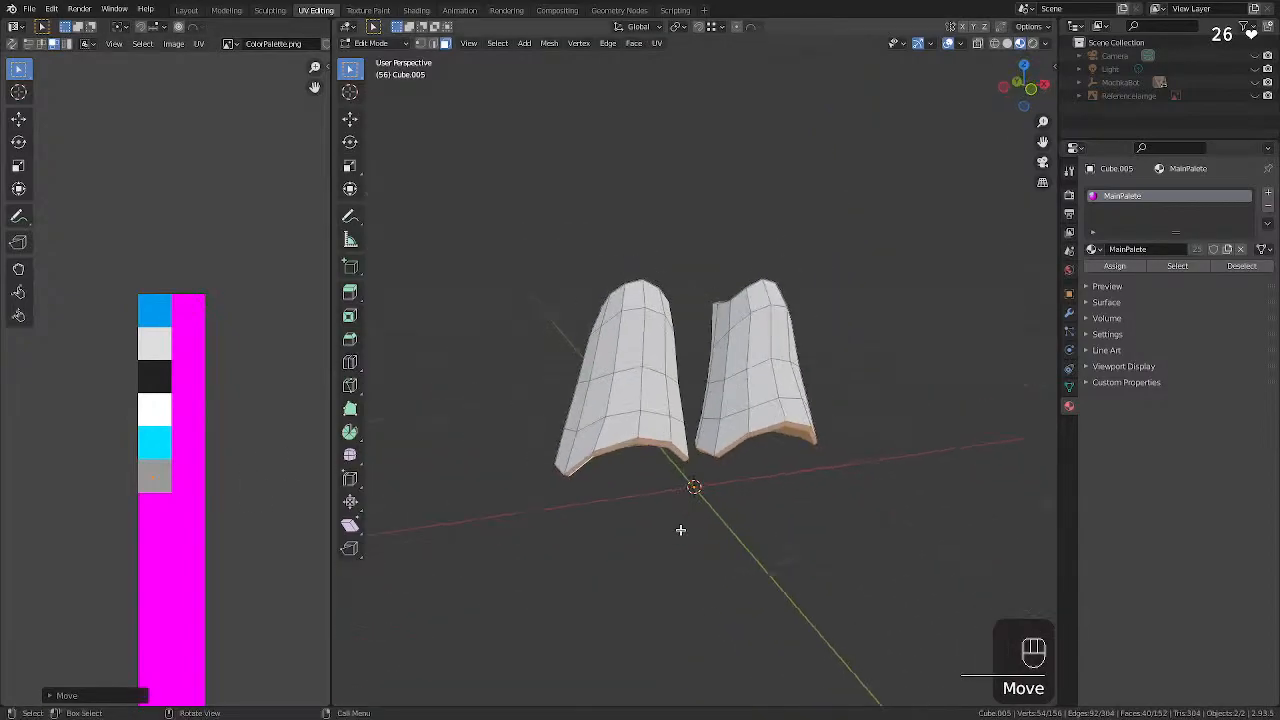
pyautogui.click(831, 516)
pyautogui.moveTo(877, 468); pyautogui.dragTo(829, 449, button='middle')
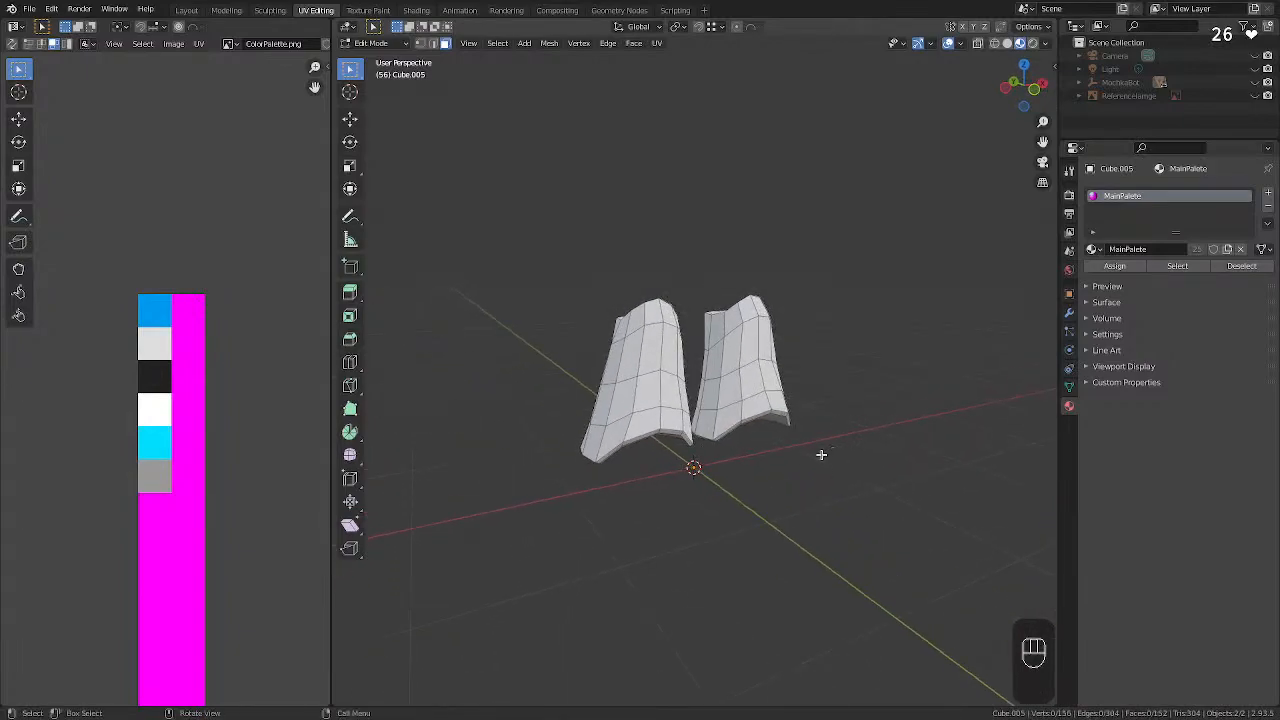
# Finish editing the lower legs, show all hidden objects again and clear the selection.
pyautogui.press('g')
pyautogui.press('Tab')
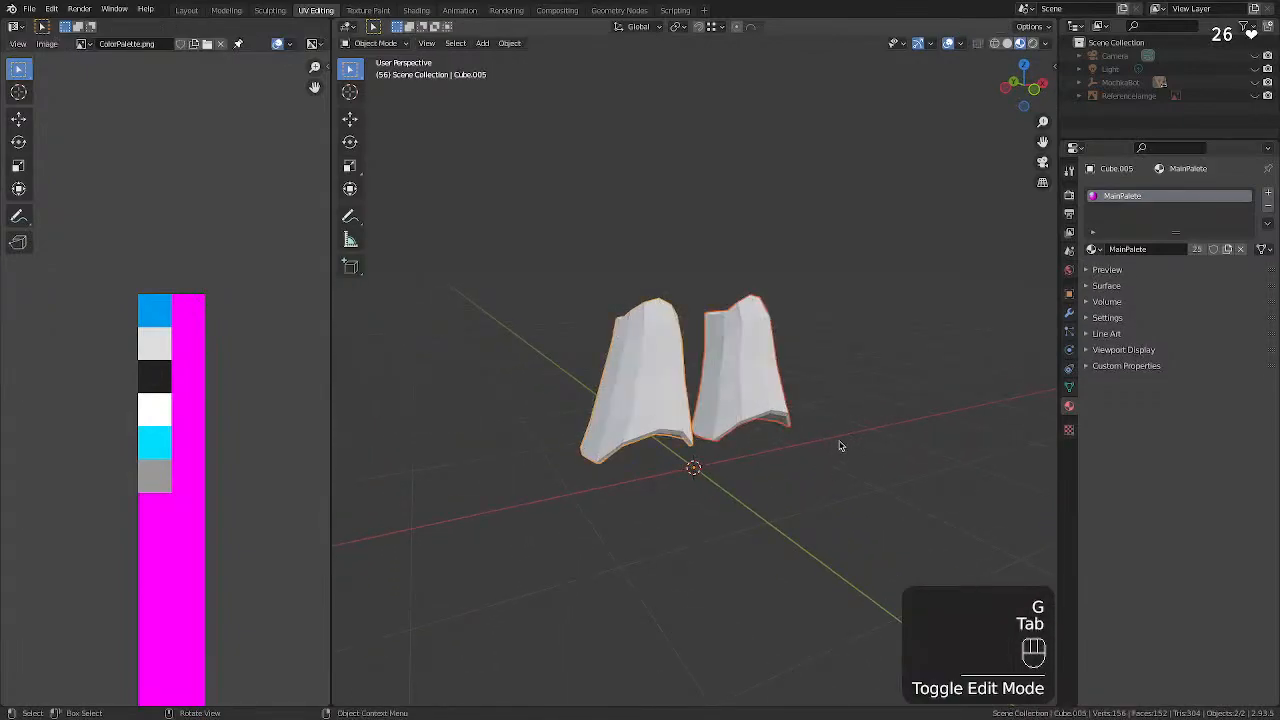
pyautogui.hotkey('alt', 'g')
pyautogui.click(878, 407)
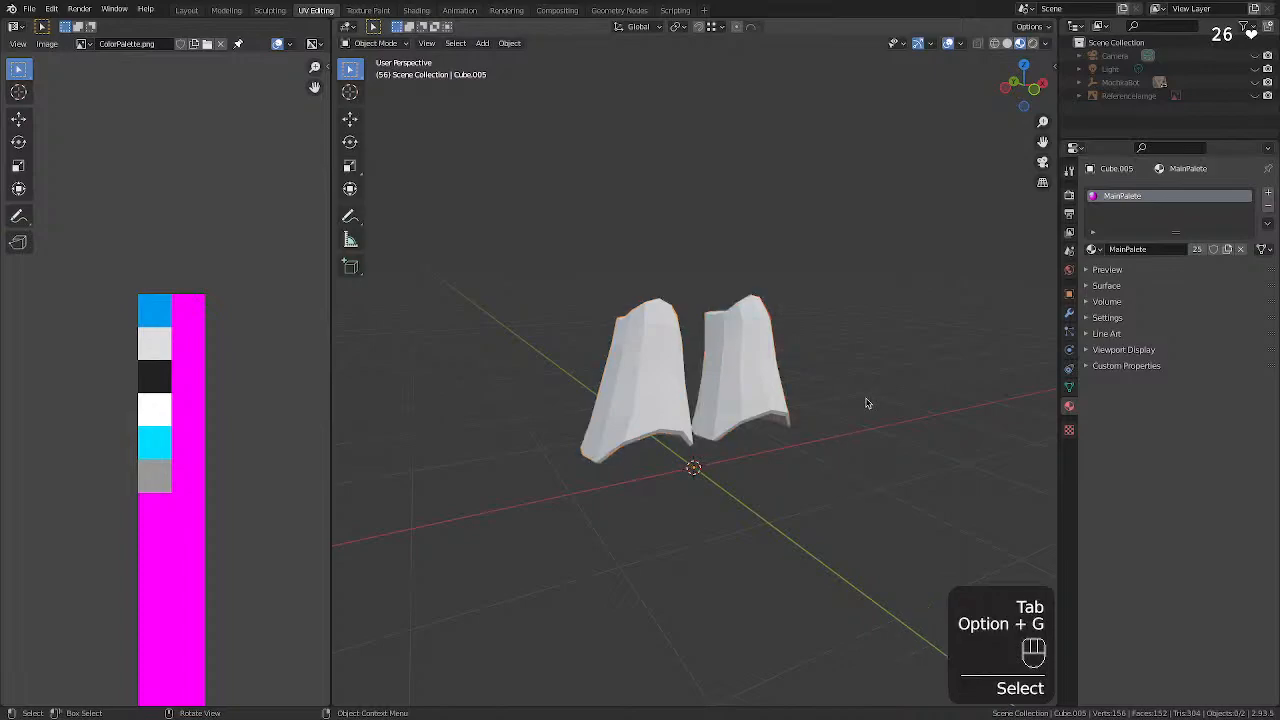
pyautogui.hotkey('alt', 'g')
pyautogui.hotkey('alt', 'h')
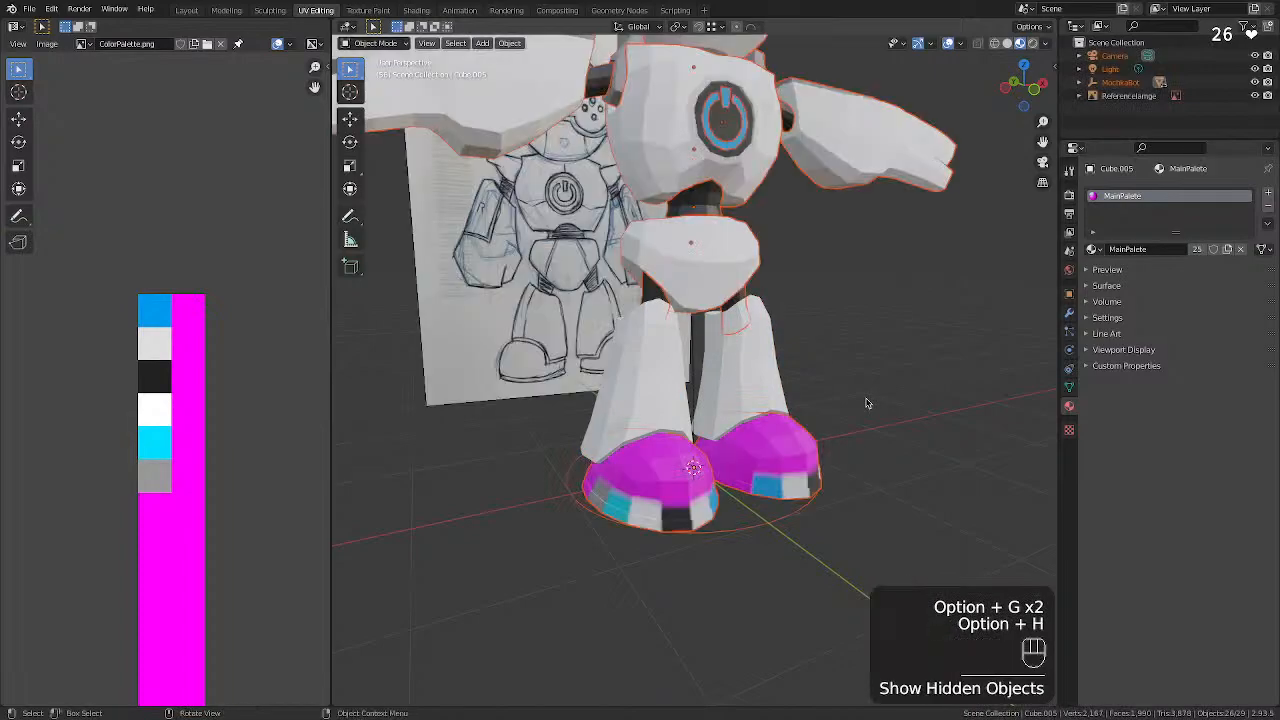
pyautogui.click(868, 404)
# Select both of the robot's feet and isolate them by hiding every other object.
pyautogui.moveTo(852, 416); pyautogui.dragTo(688, 486, button='middle')
pyautogui.click(662, 515)
pyautogui.scroll(-1, 689, 486)
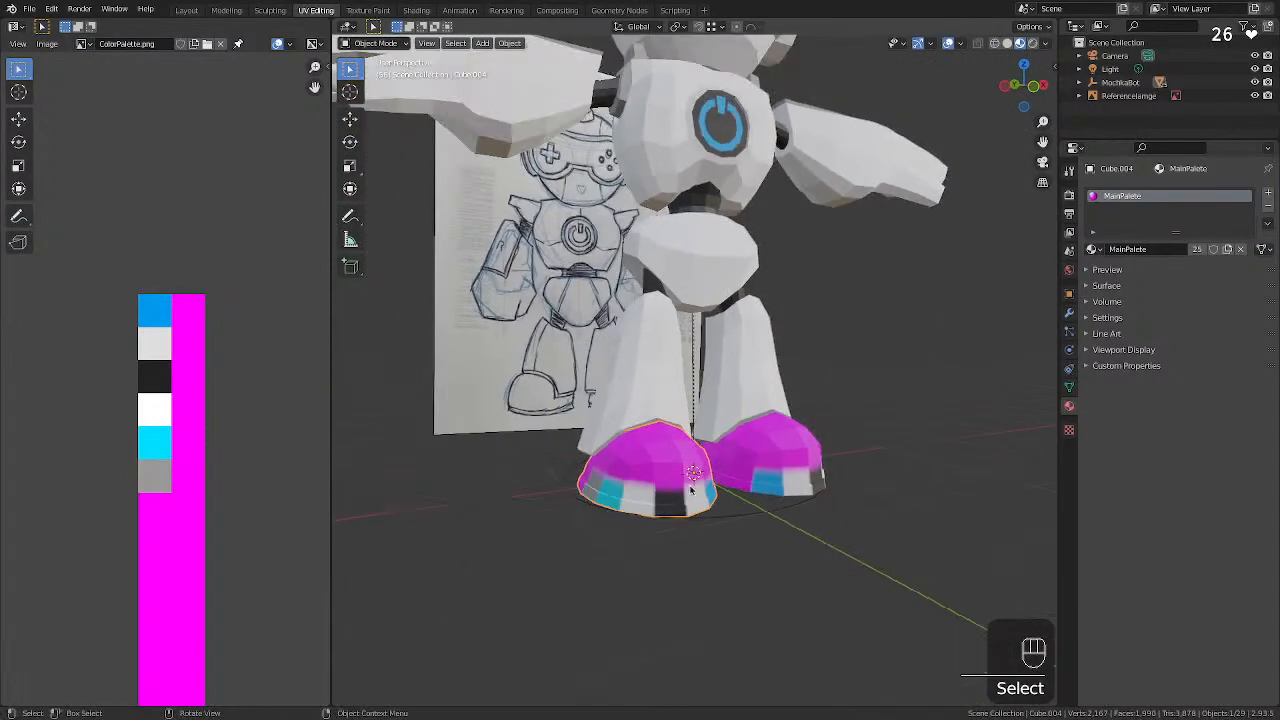
pyautogui.scroll(3, 658, 465)
pyautogui.scroll(-2, 640, 541)
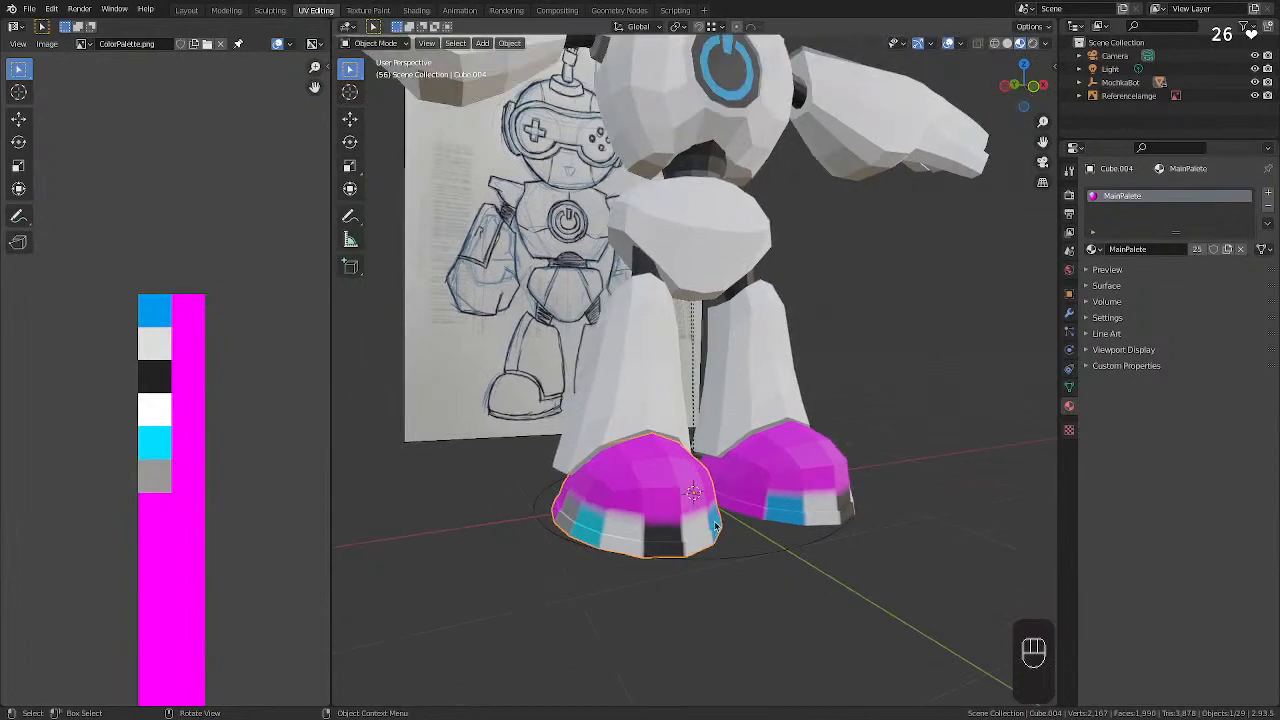
pyautogui.keyDown('shift'); pyautogui.click(828, 488); pyautogui.keyUp('shift')
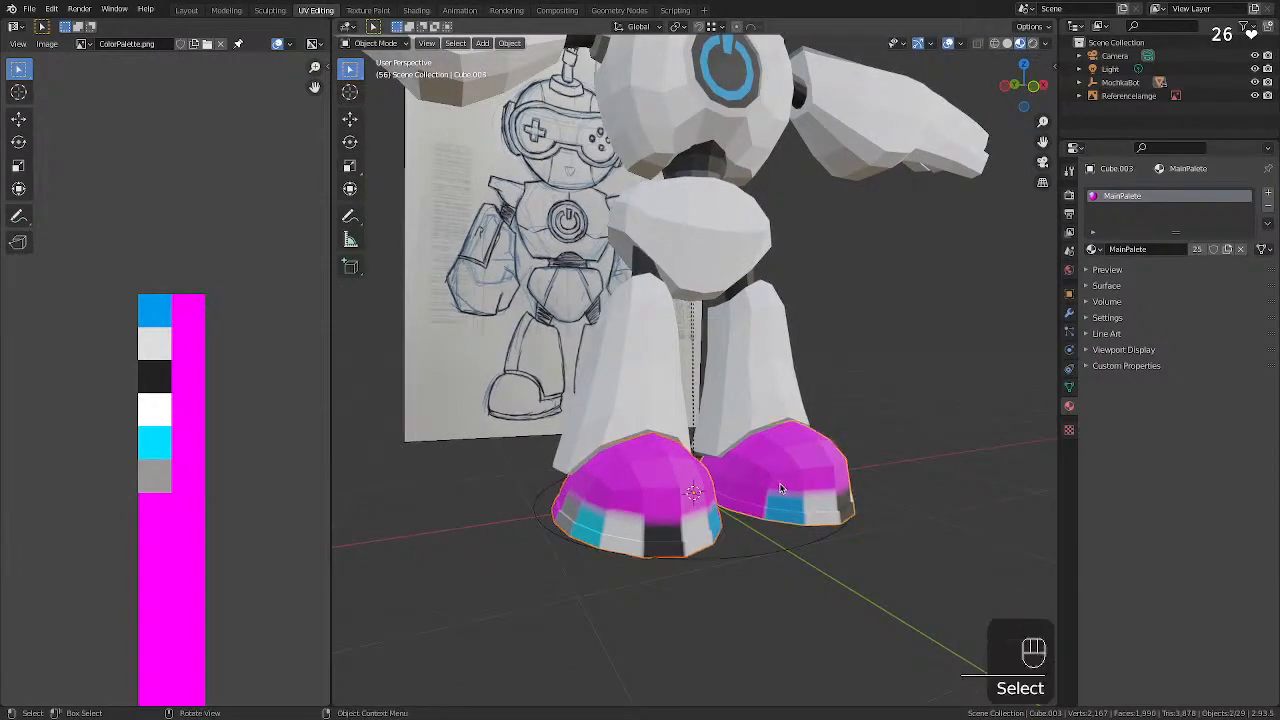
pyautogui.hotkey('shift', '`')
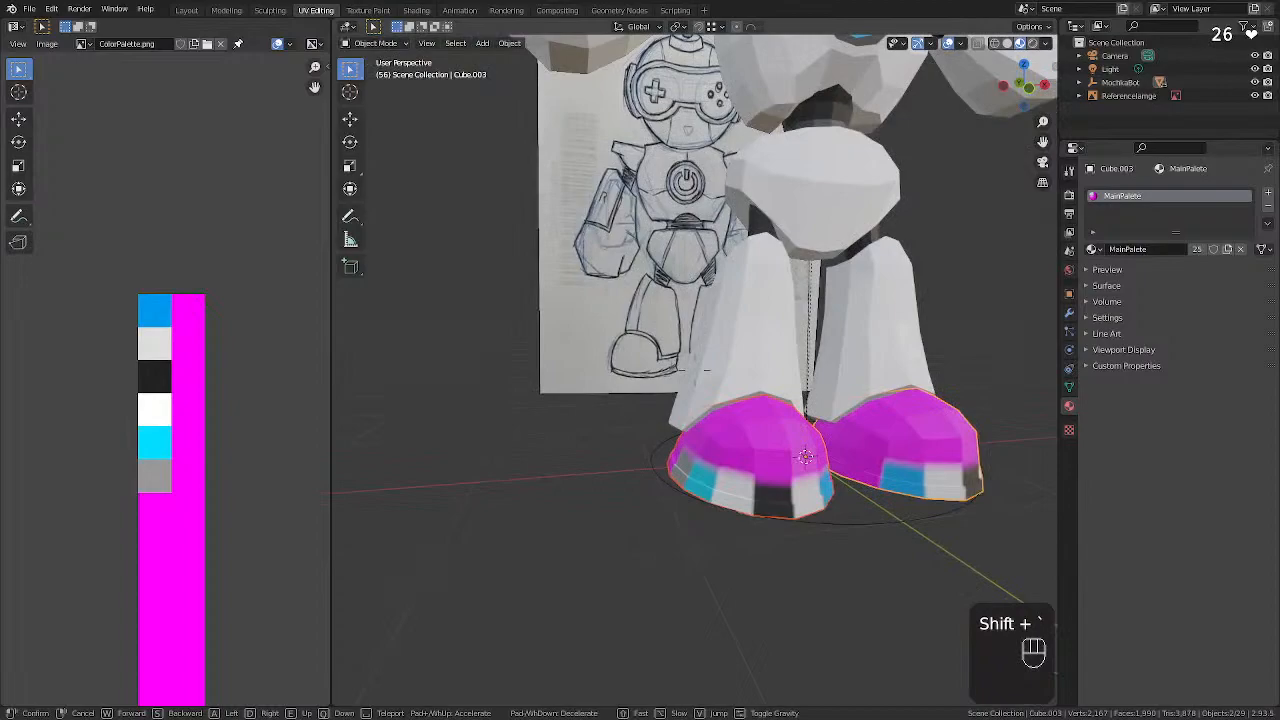
pyautogui.click(694, 369)
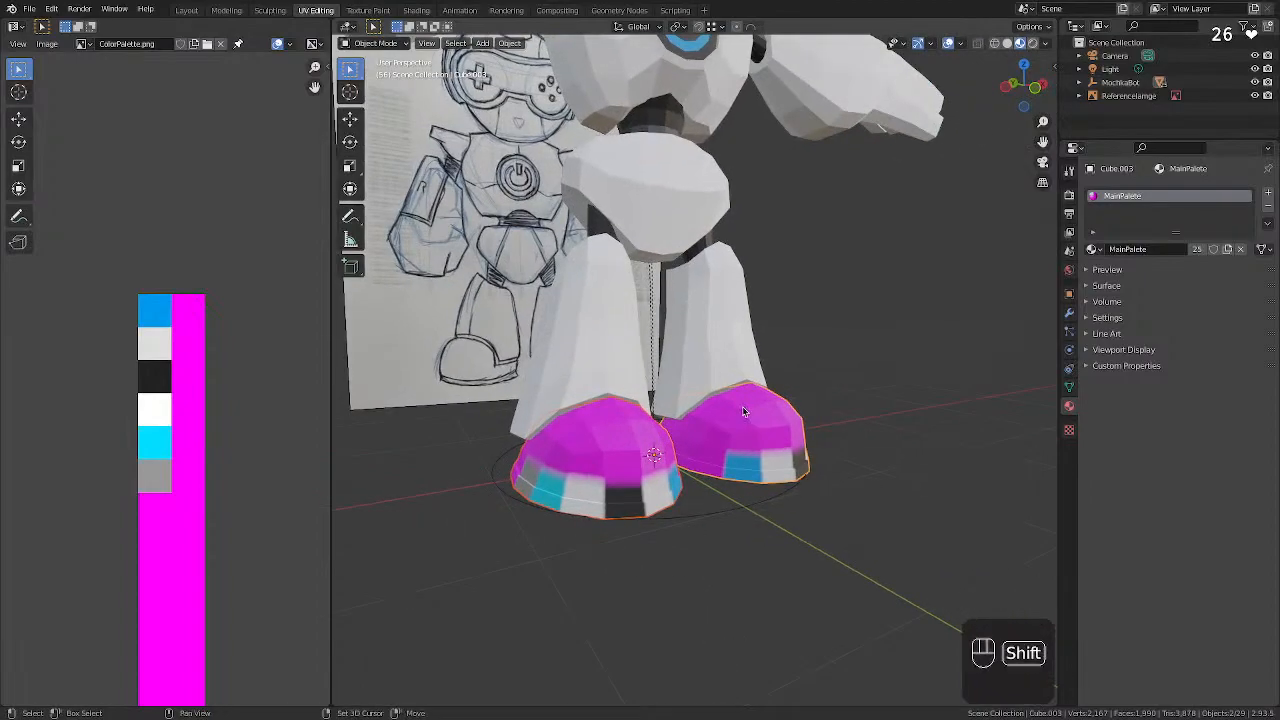
pyautogui.hotkey('shift', 'h')
pyautogui.press('KP_Decimal')
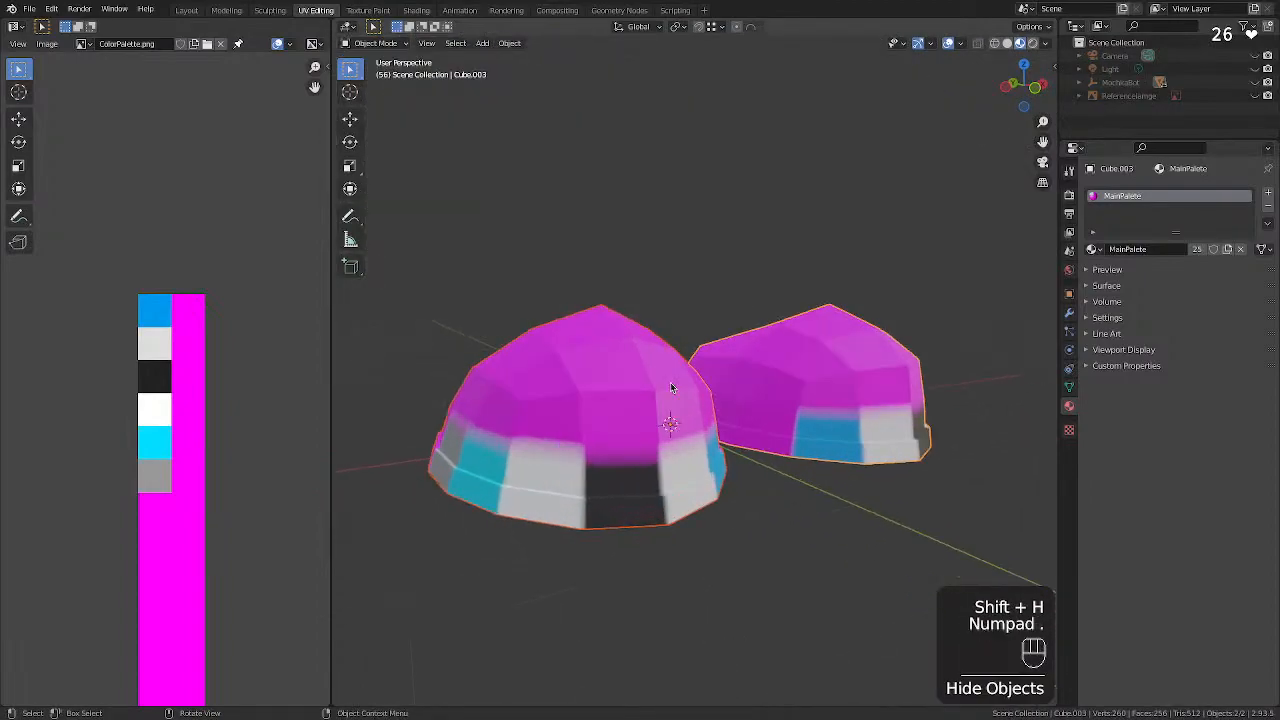
pyautogui.moveTo(671, 383); pyautogui.dragTo(648, 450, button='middle')
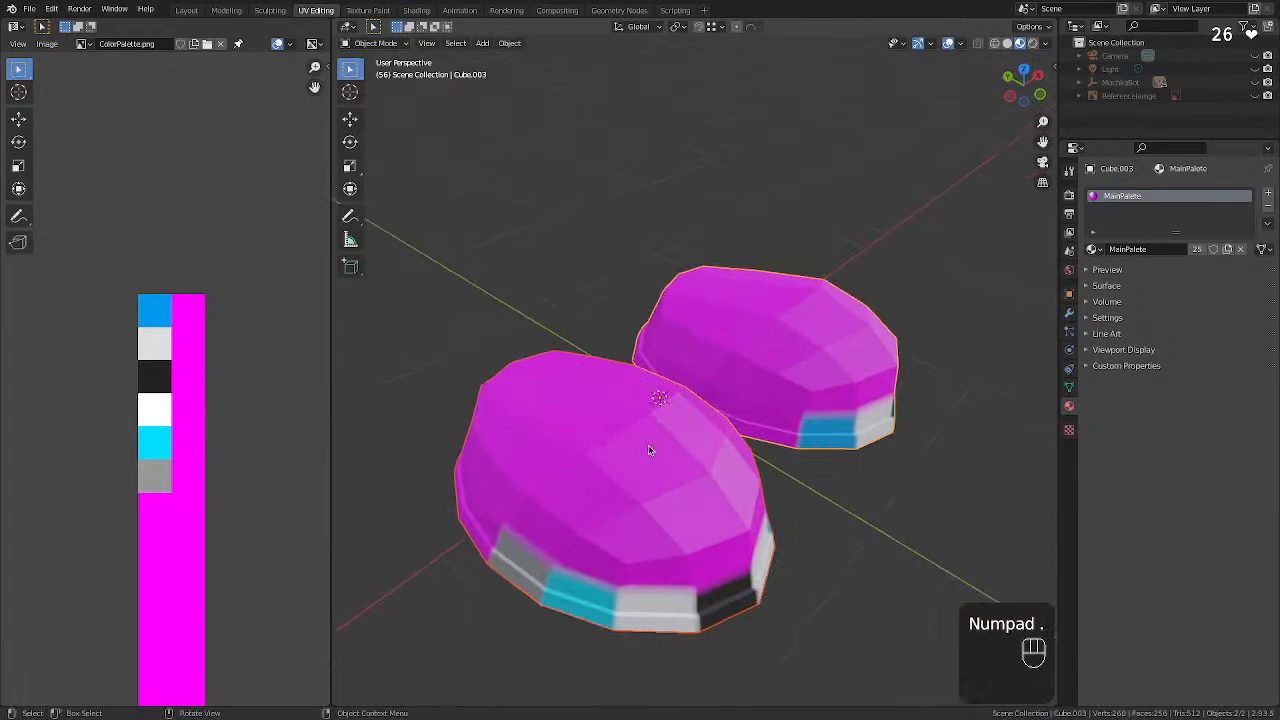
# Open both feet for editing, collapse all their UVs to a point with scale 0 and move them onto the white swatch.
pyautogui.press('Tab')
pyautogui.press('a')
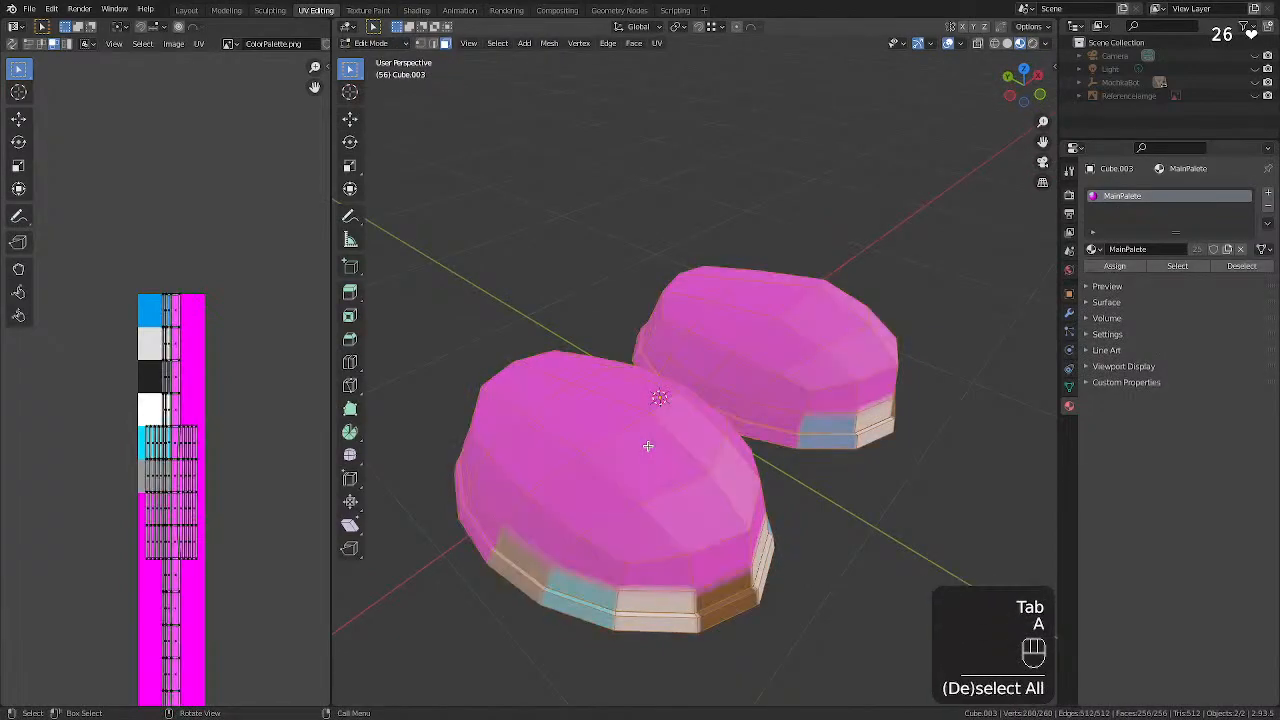
pyautogui.press('a')
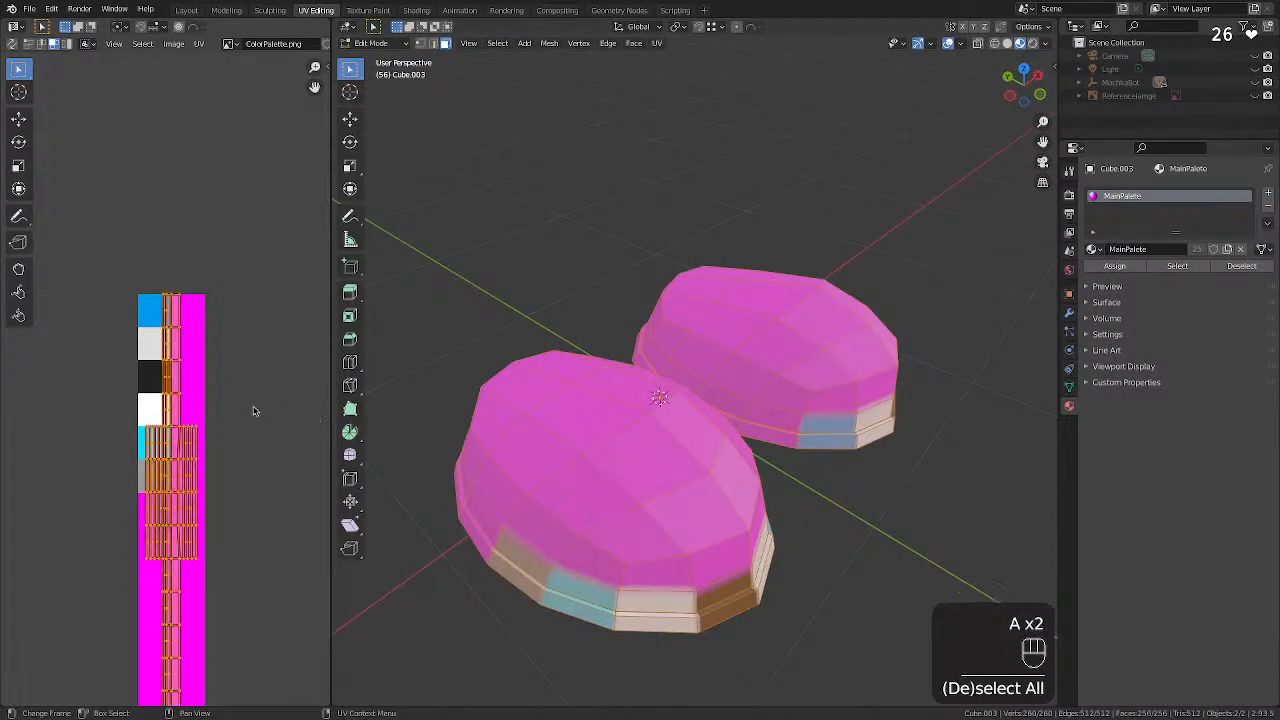
pyautogui.press('s')
pyautogui.press('KP_0')
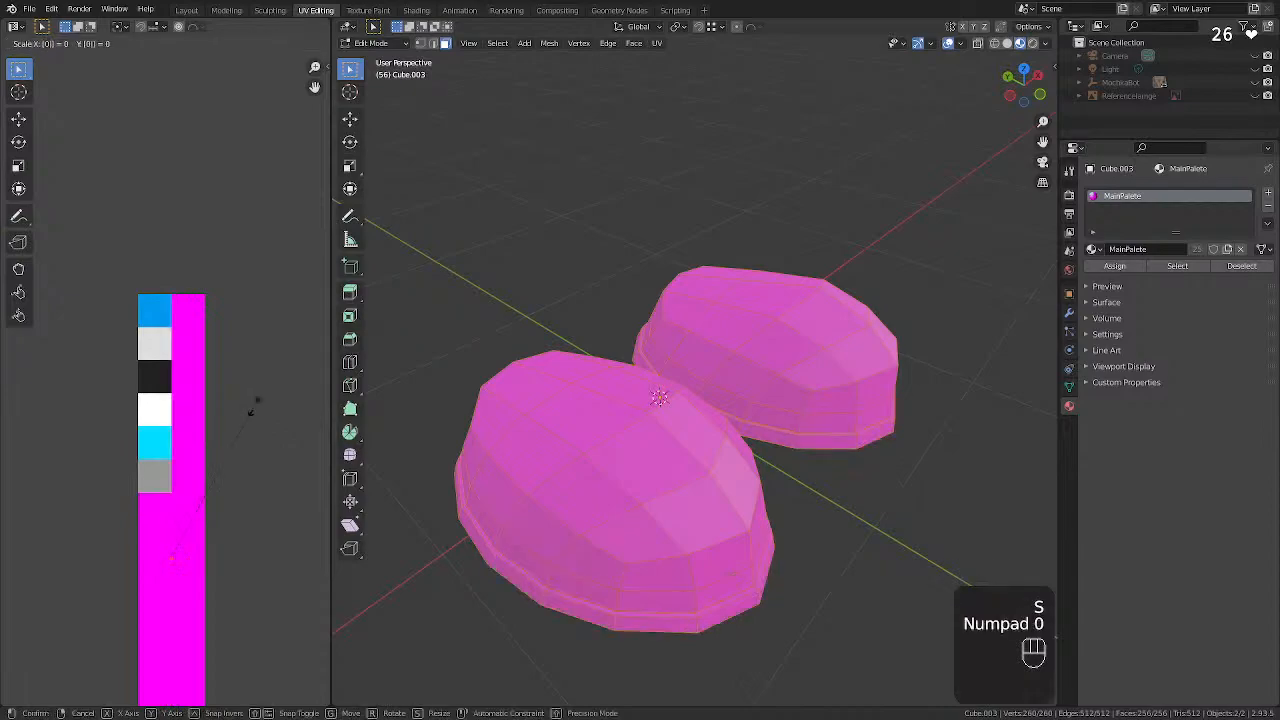
pyautogui.press('KP_Enter')
pyautogui.press('g')
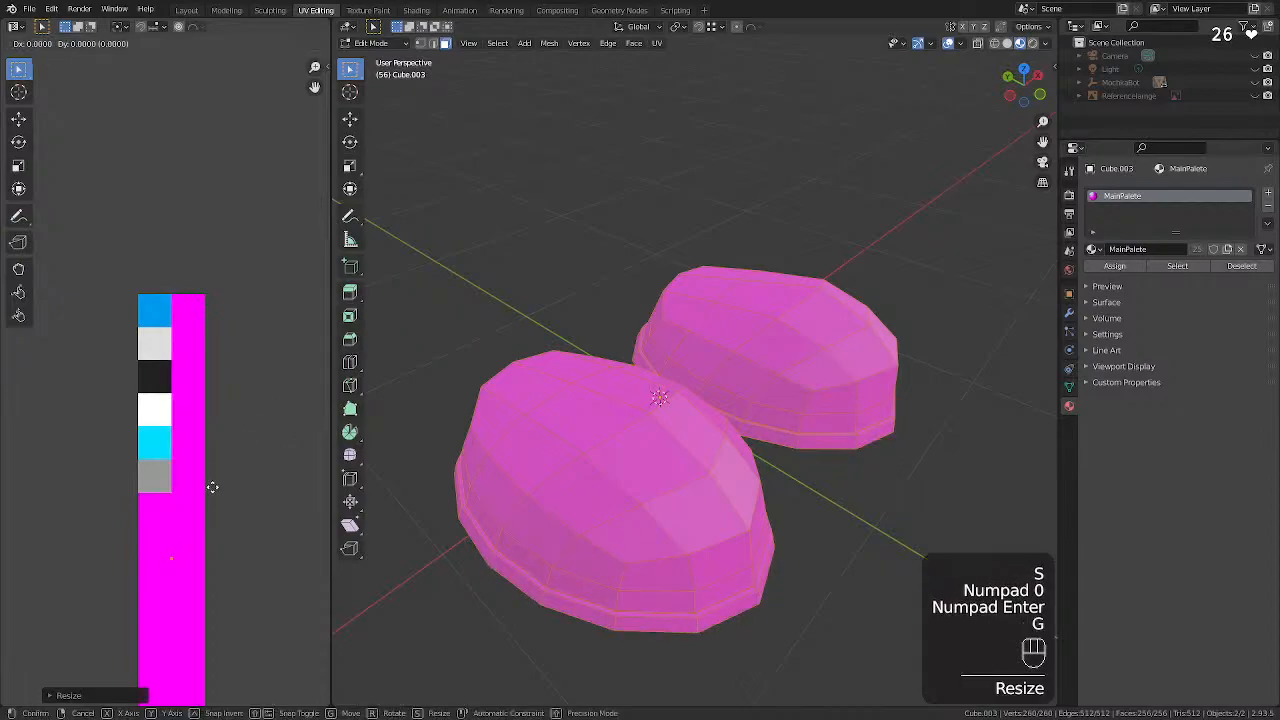
pyautogui.click(196, 335)
pyautogui.click(497, 290)
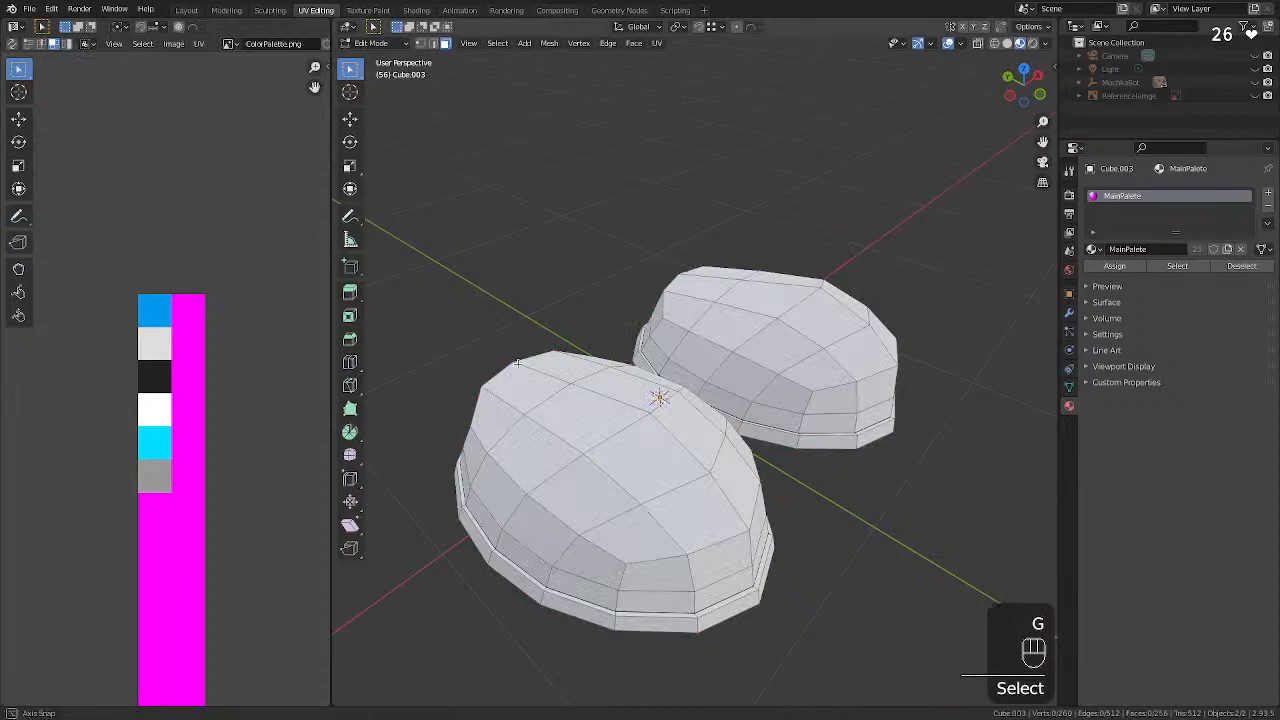
# Try to loop-select the rim faces and the narrow step above them around the sole of the nearer foot.
pyautogui.moveTo(504, 368); pyautogui.dragTo(604, 481, button='middle')
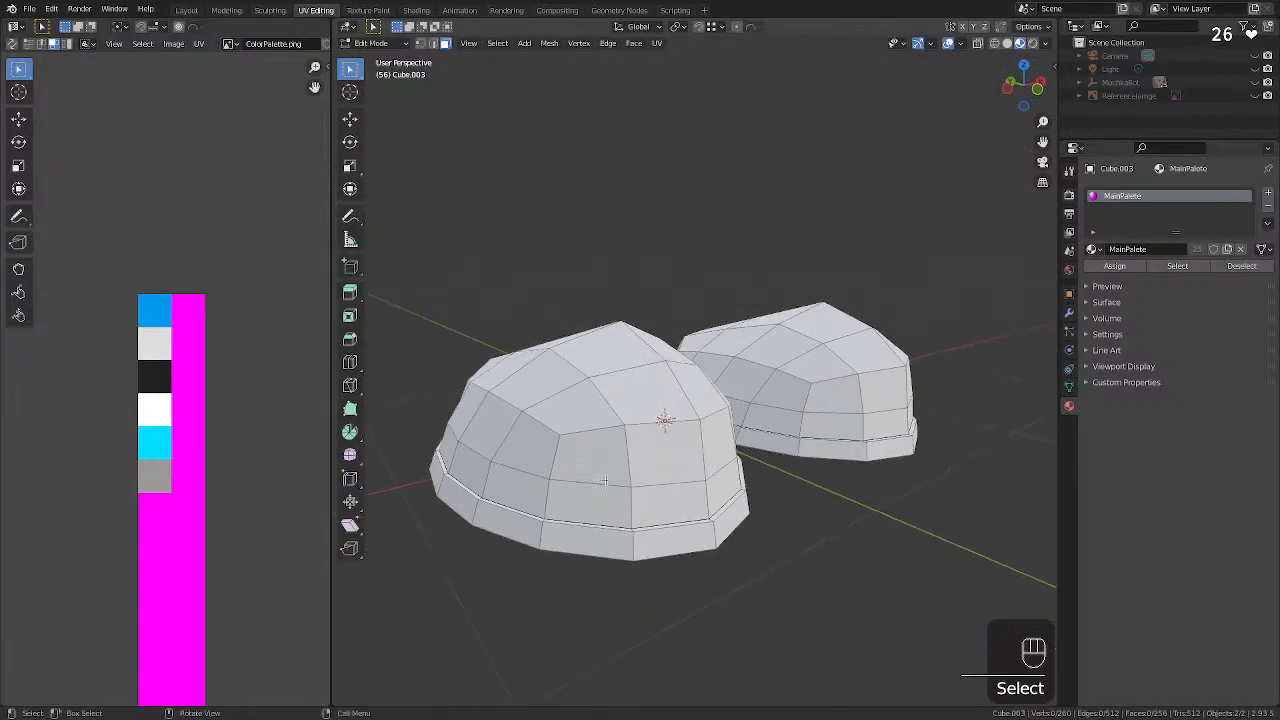
pyautogui.click(612, 545)
pyautogui.keyDown('alt'); pyautogui.click(621, 547); pyautogui.keyUp('alt')
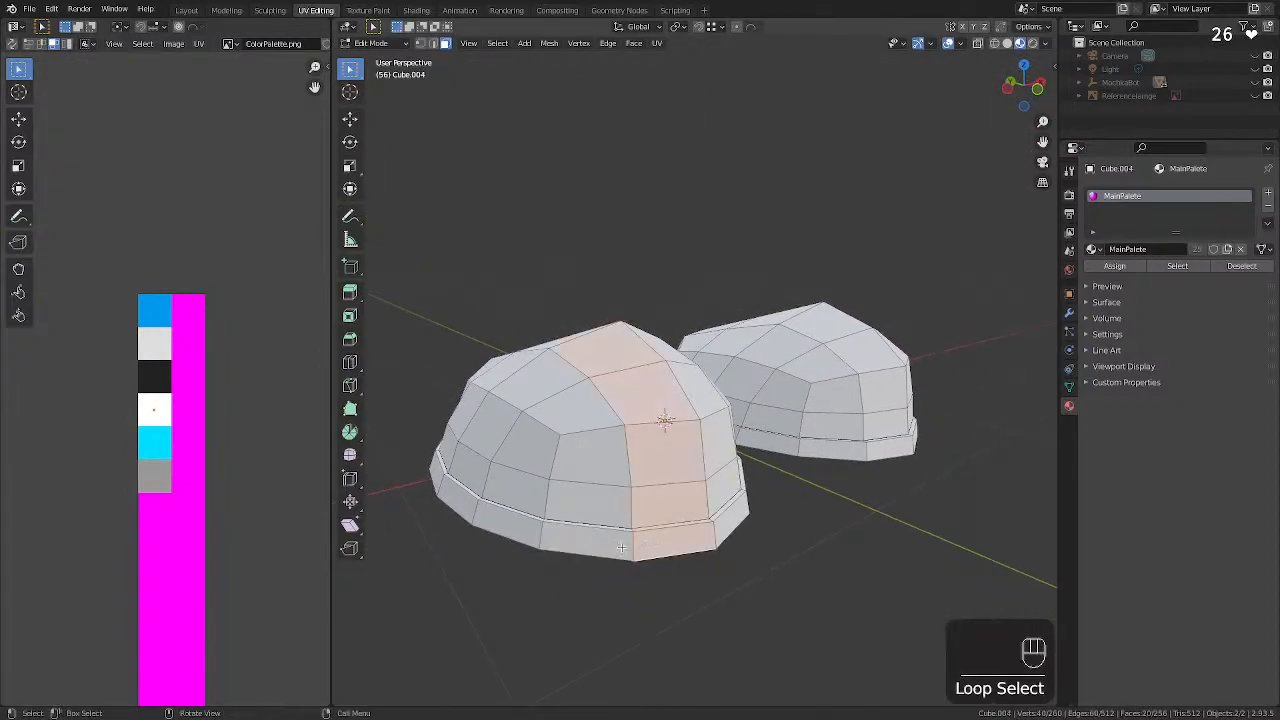
pyautogui.keyDown('alt'); pyautogui.click(632, 545); pyautogui.keyUp('alt')
pyautogui.keyDown('alt'); pyautogui.keyDown('shift'); pyautogui.click(632, 530); pyautogui.keyUp('shift'); pyautogui.keyUp('alt')
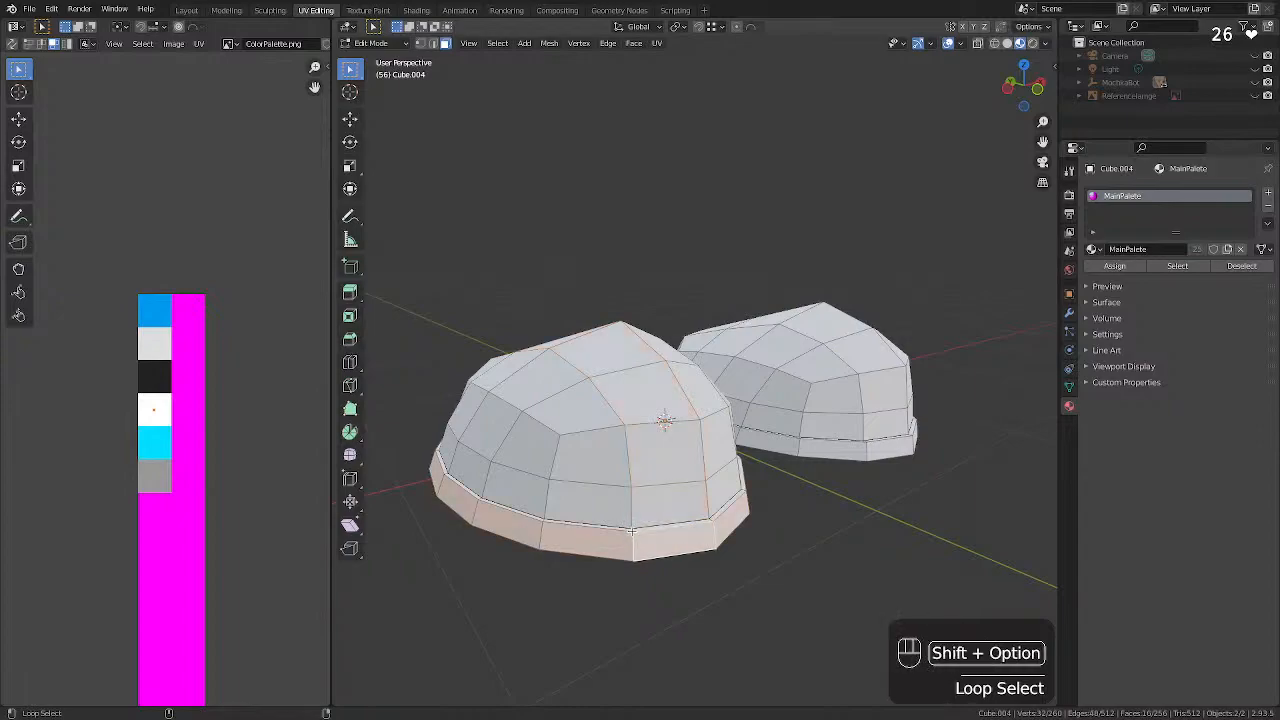
pyautogui.keyDown('alt'); pyautogui.click(631, 533); pyautogui.keyUp('alt')
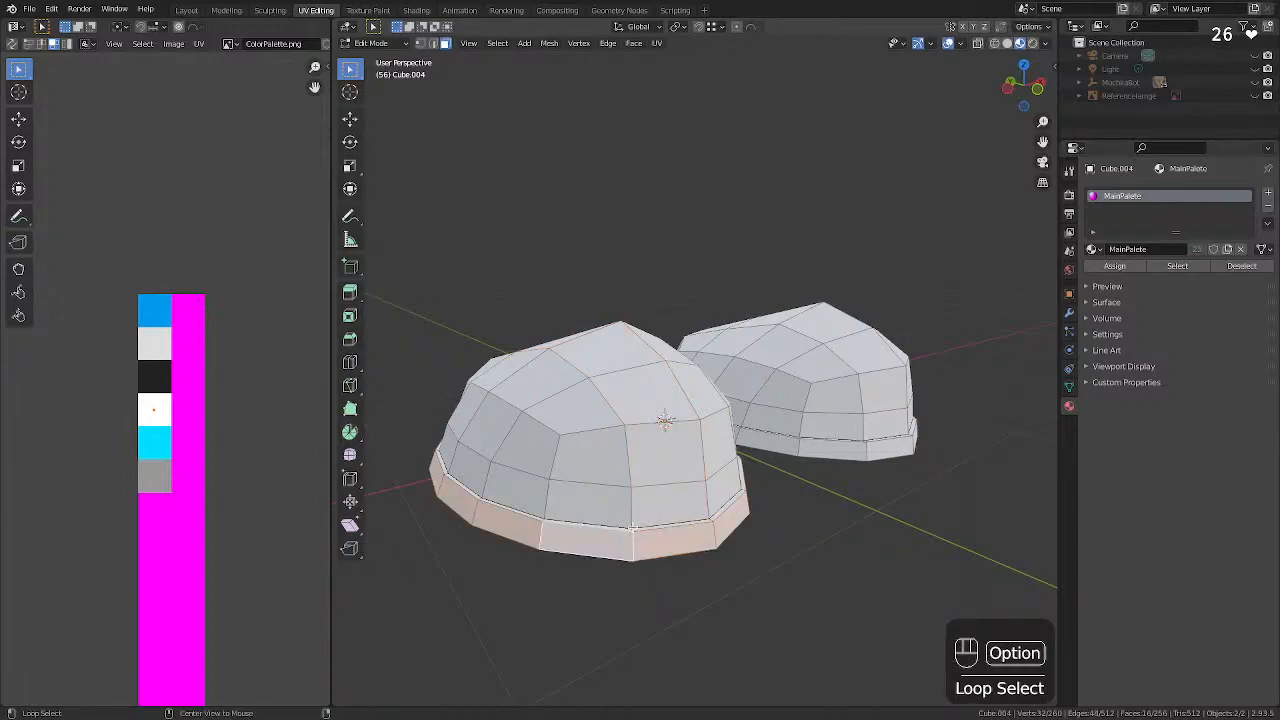
pyautogui.keyDown('alt'); pyautogui.keyDown('shift'); pyautogui.click(632, 528); pyautogui.keyUp('shift'); pyautogui.keyUp('alt')
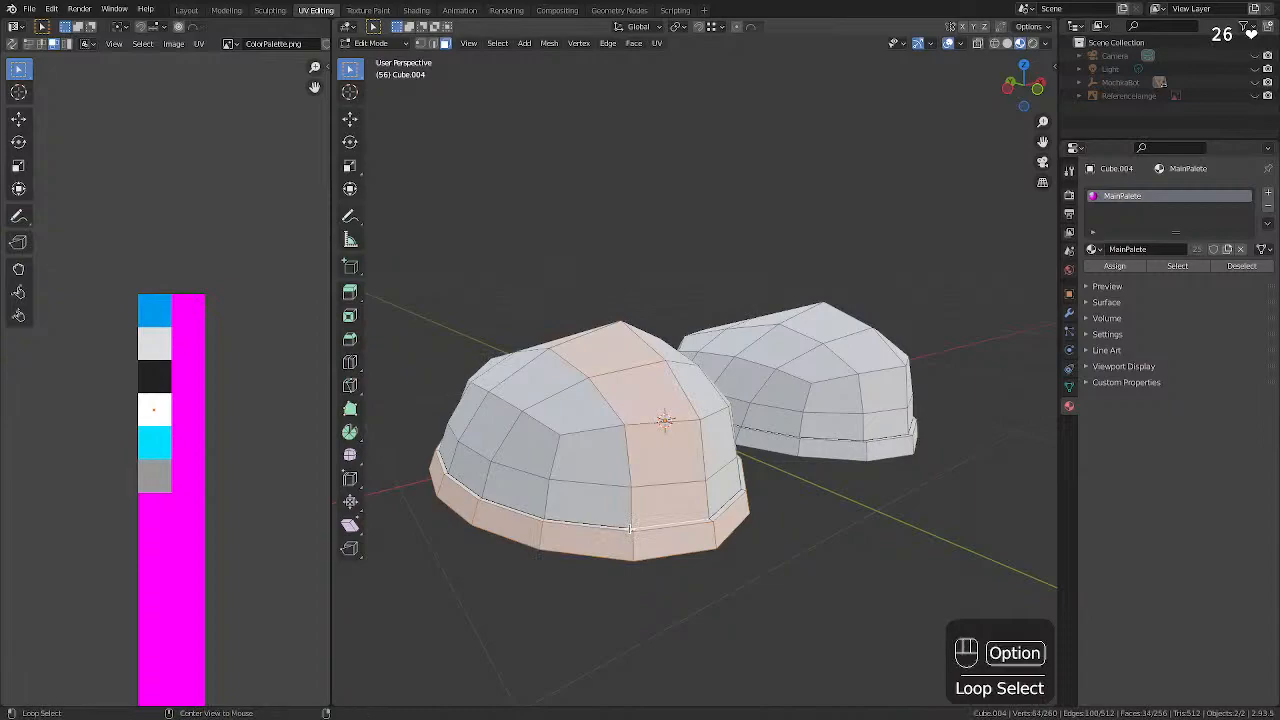
pyautogui.press('super+z')
pyautogui.keyDown('alt'); pyautogui.keyDown('shift'); pyautogui.click(632, 528); pyautogui.keyUp('shift'); pyautogui.keyUp('alt')
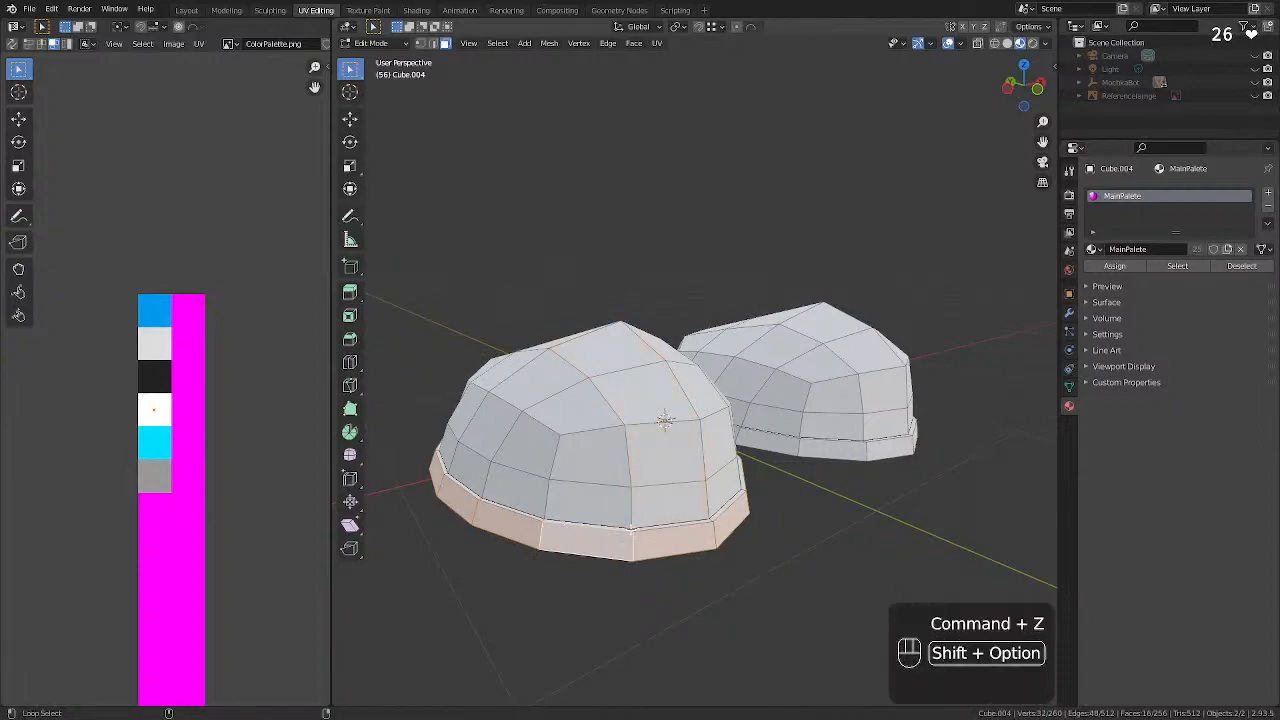
# Select the central underside faces of both feet and grow the selection three times to include the sole rims.
pyautogui.moveTo(625, 530); pyautogui.dragTo(575, 364, button='middle')
pyautogui.moveTo(551, 369); pyautogui.dragTo(617, 420)
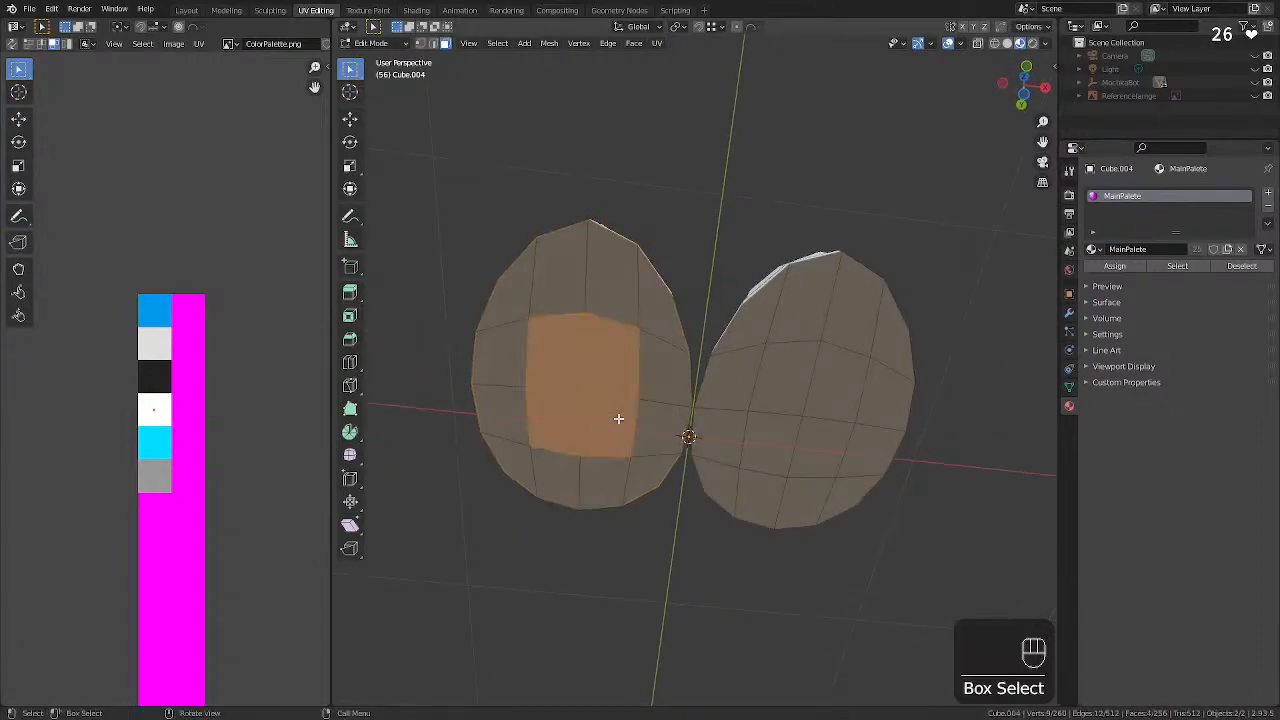
pyautogui.keyDown('shift'); pyautogui.moveTo(794, 406); pyautogui.dragTo(815, 445); pyautogui.keyUp('shift')
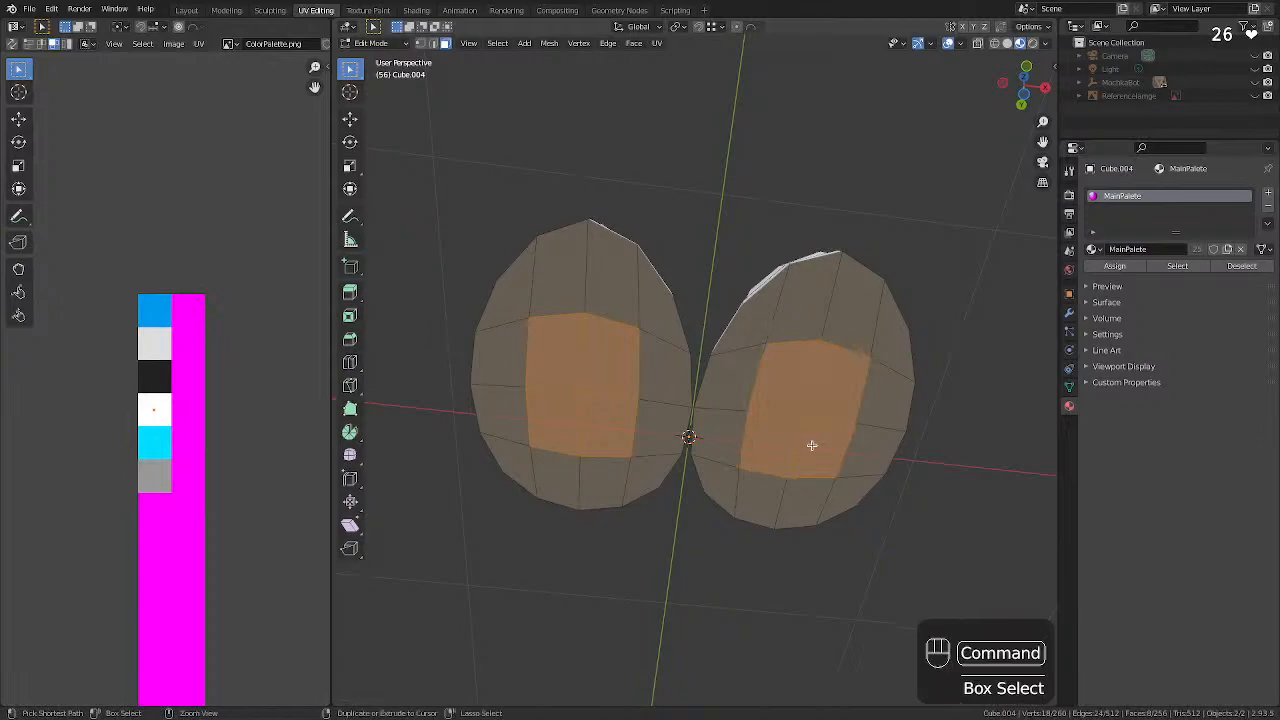
pyautogui.press('ctrl+KP_Add')
pyautogui.press('ctrl+KP_Add')
pyautogui.press('ctrl+KP_Add')
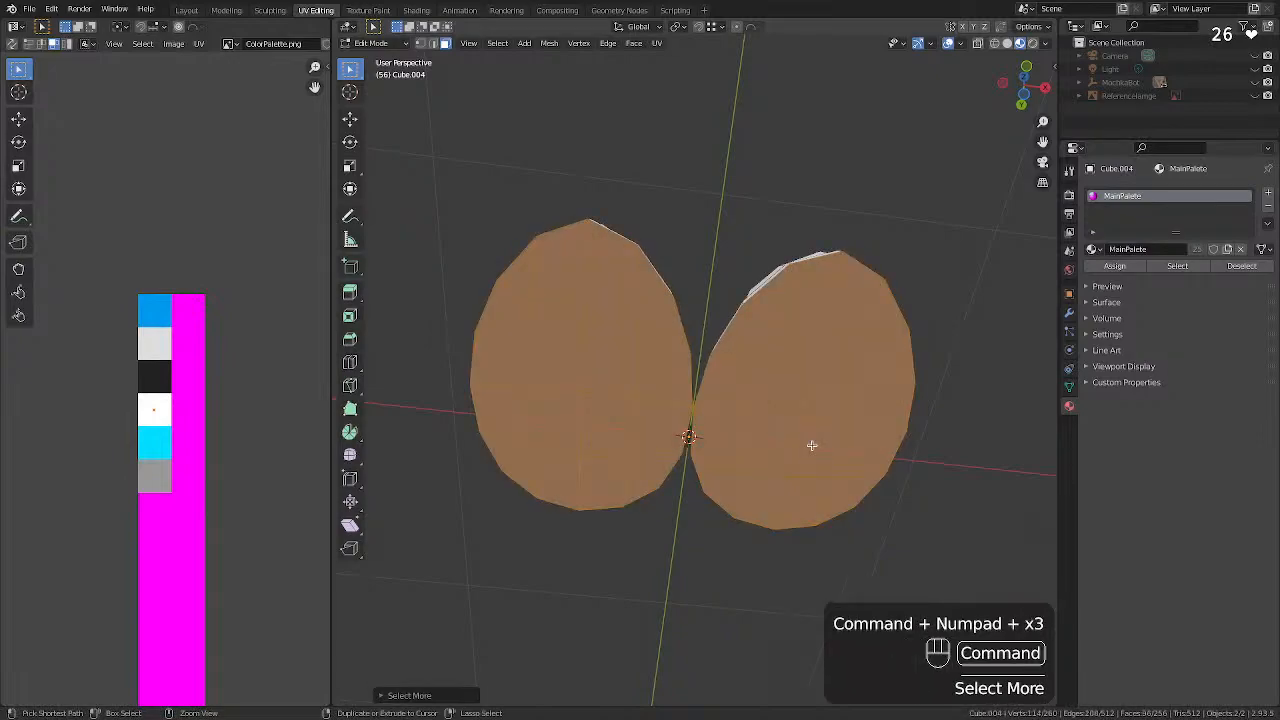
# Move the selected sole faces' UVs onto the black swatch and finish editing the feet.
pyautogui.moveTo(686, 286); pyautogui.dragTo(752, 444, button='middle')
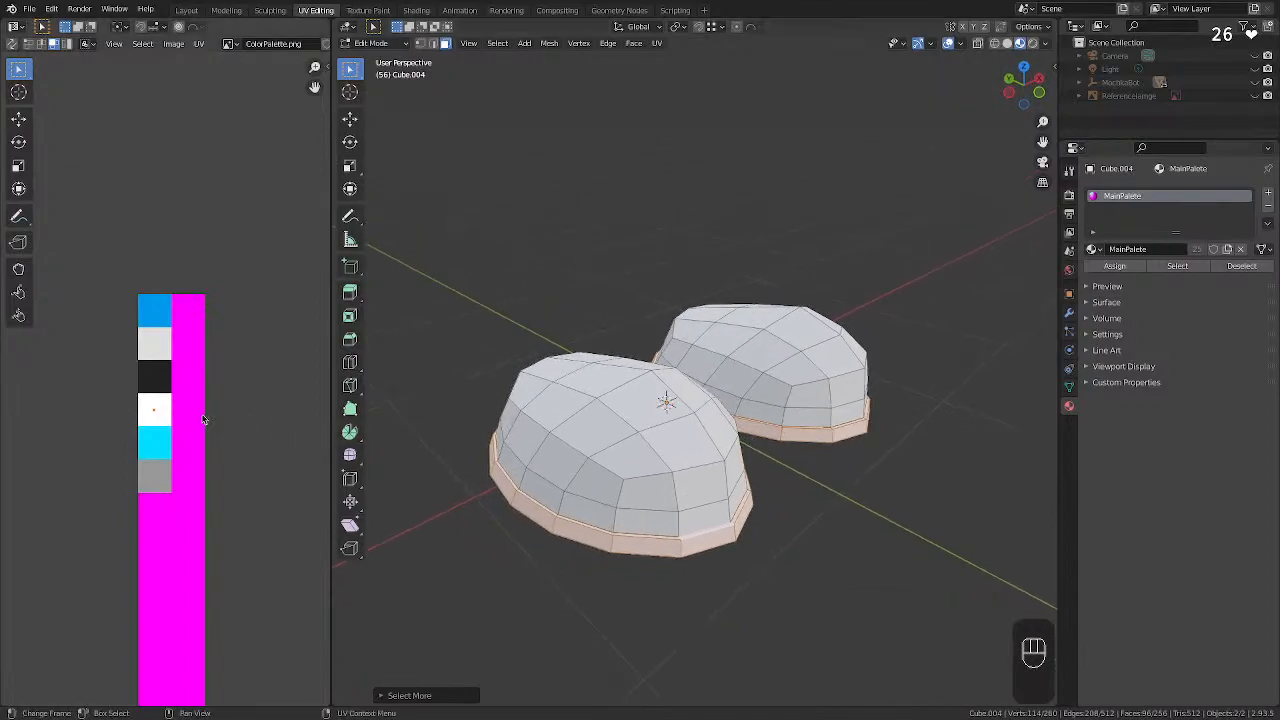
pyautogui.press('g')
pyautogui.click(808, 608)
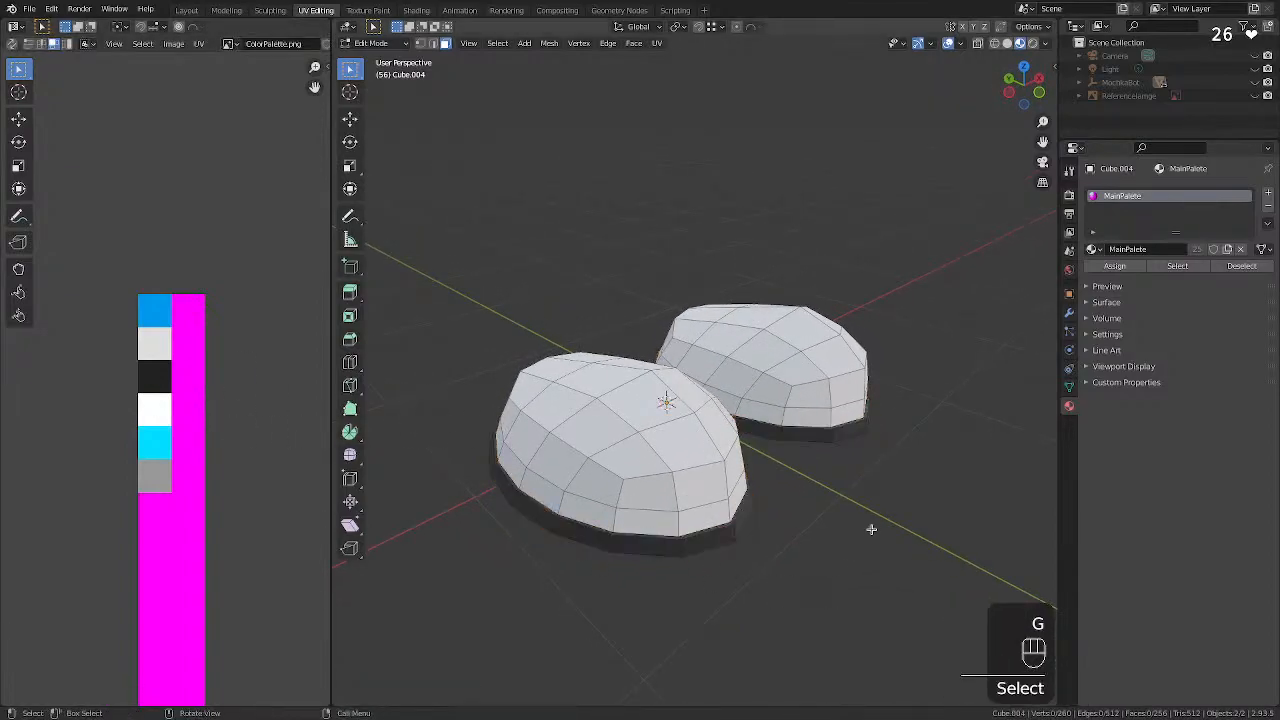
pyautogui.moveTo(871, 529); pyautogui.dragTo(725, 457, button='middle')
pyautogui.press('Tab')
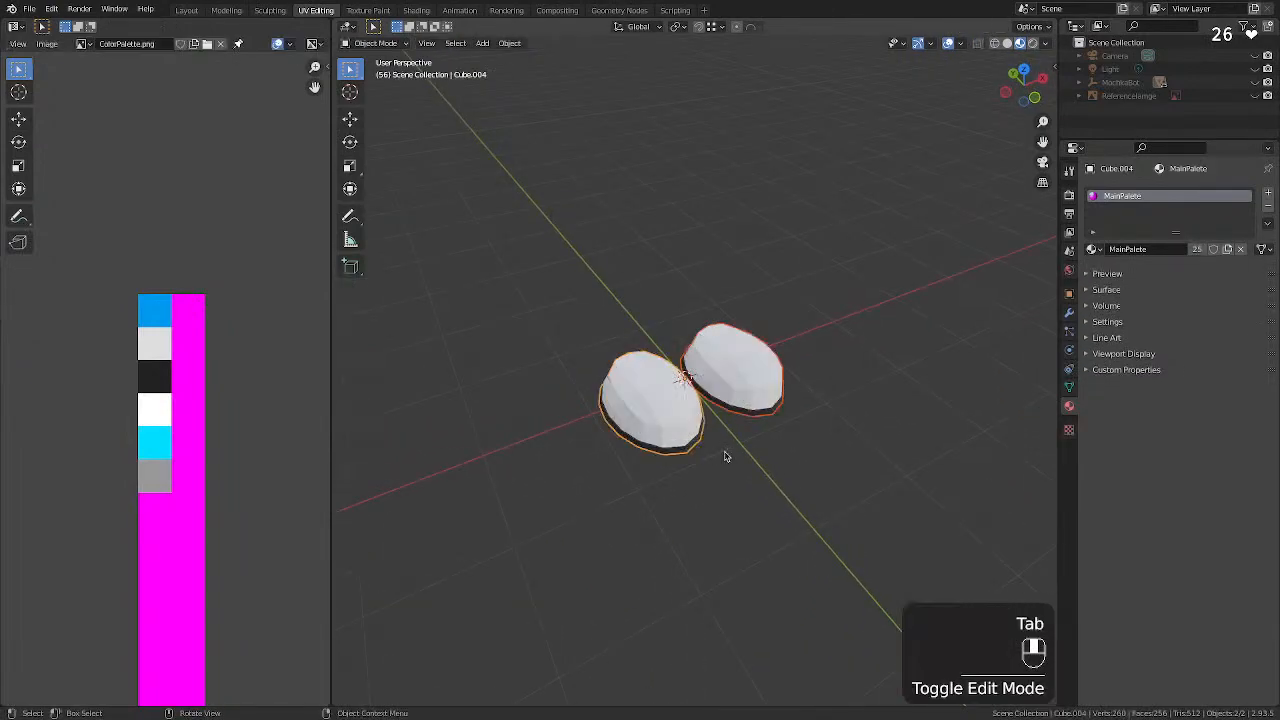
# Clear the feet's location, show all hidden objects again and clear the selection.
pyautogui.hotkey('alt', 'g')
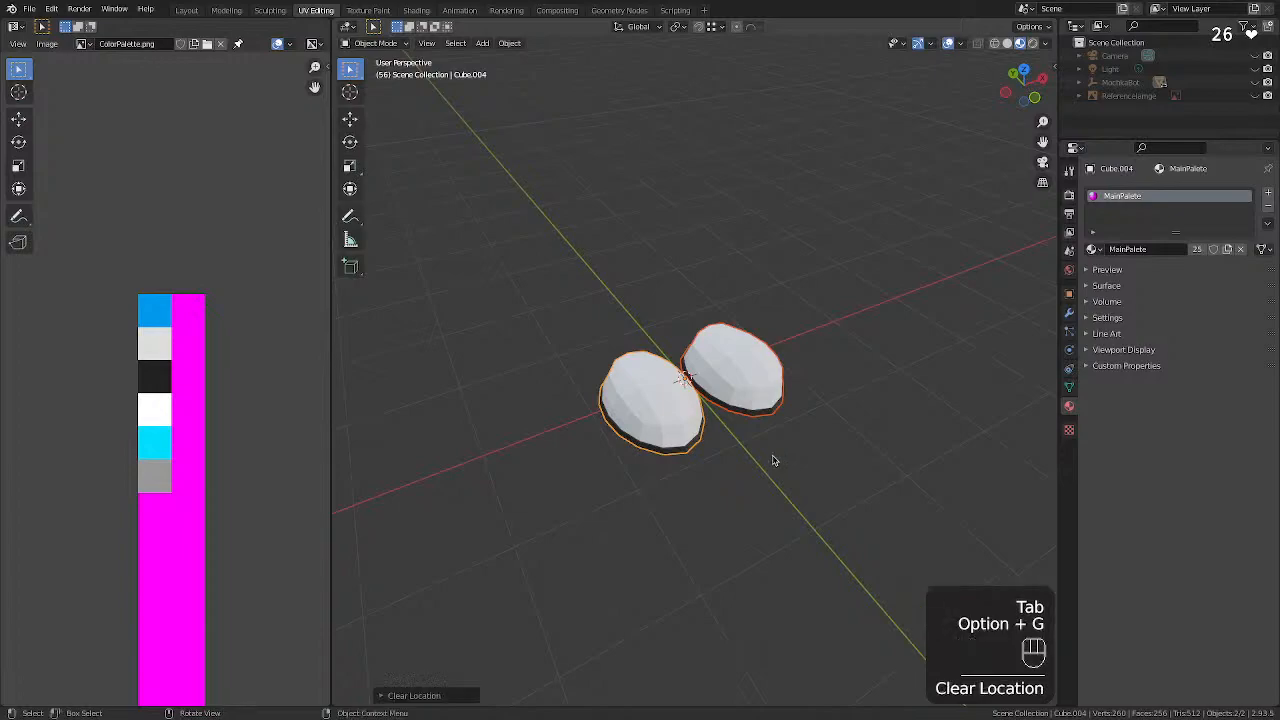
pyautogui.click(773, 456)
pyautogui.hotkey('alt', 'h')
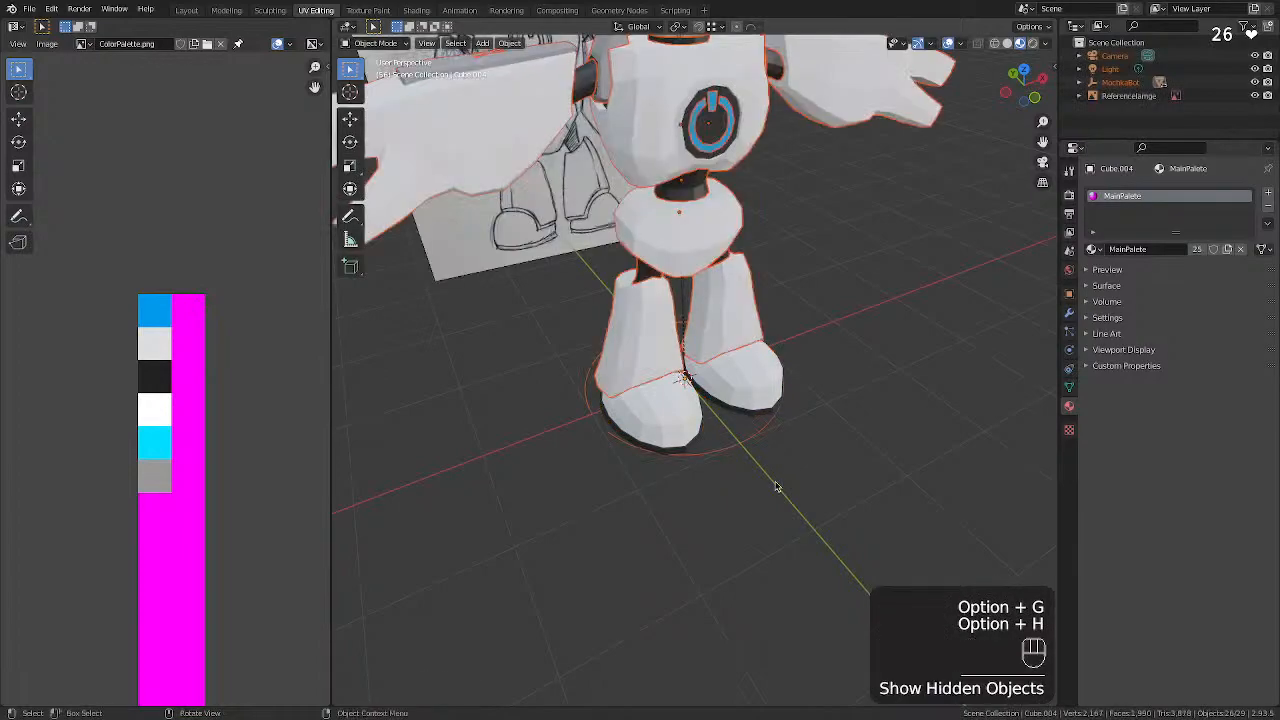
pyautogui.click(774, 495)
# Examine the coloured robot as a whole, framing the view on its torso.
pyautogui.moveTo(774, 500); pyautogui.dragTo(722, 304, button='middle')
pyautogui.scroll(3, 731, 468)
pyautogui.scroll(-6, 731, 468)
pyautogui.scroll(4, 722, 304)
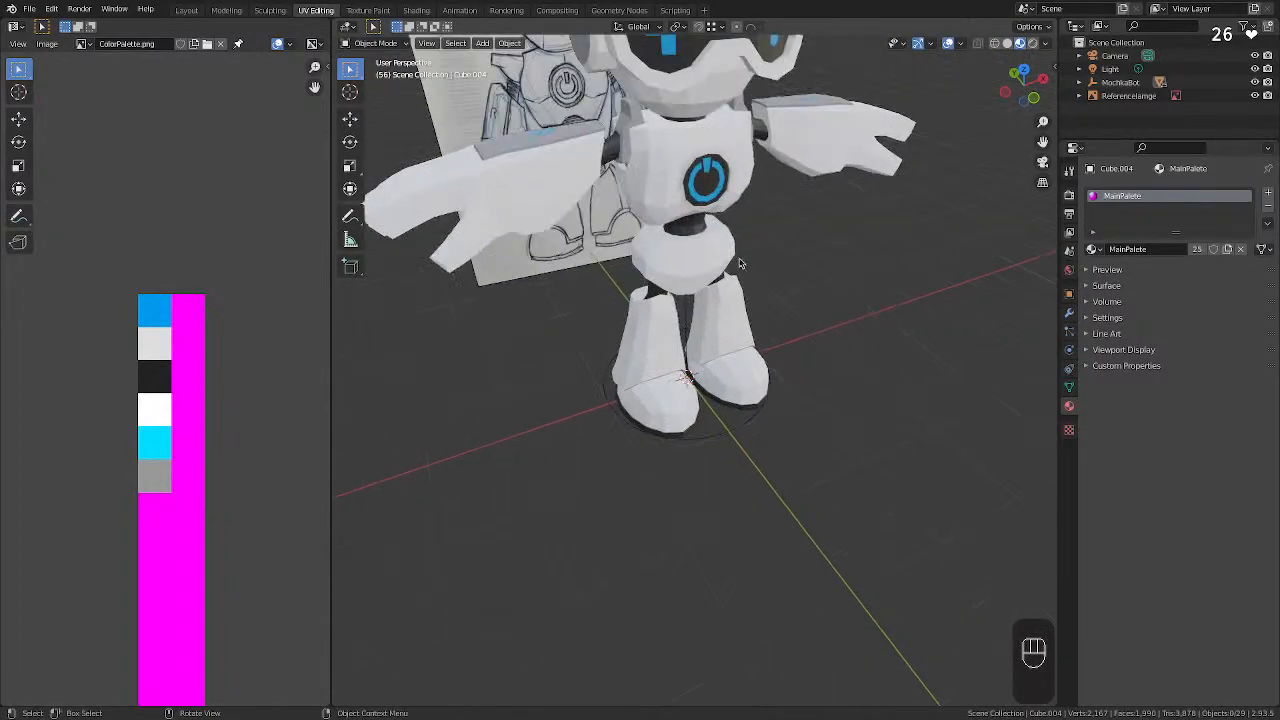
pyautogui.press('space')
pyautogui.press('KP_Decimal')
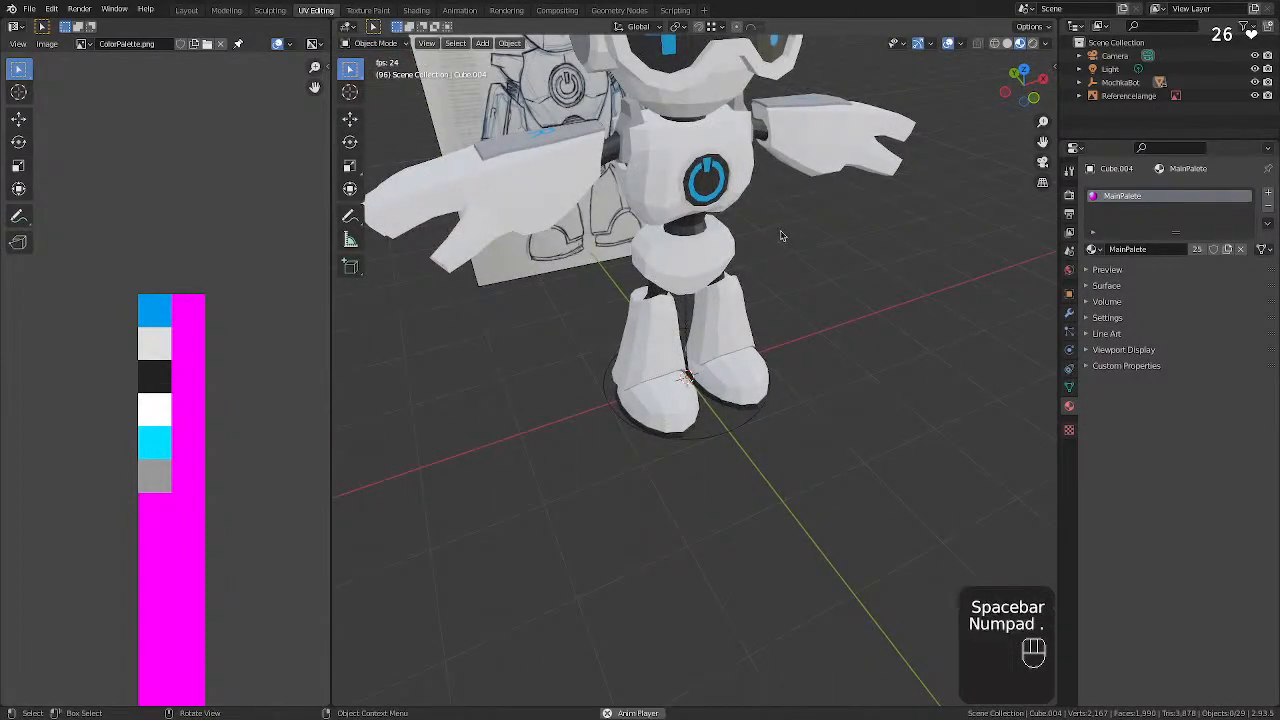
pyautogui.click(695, 172)
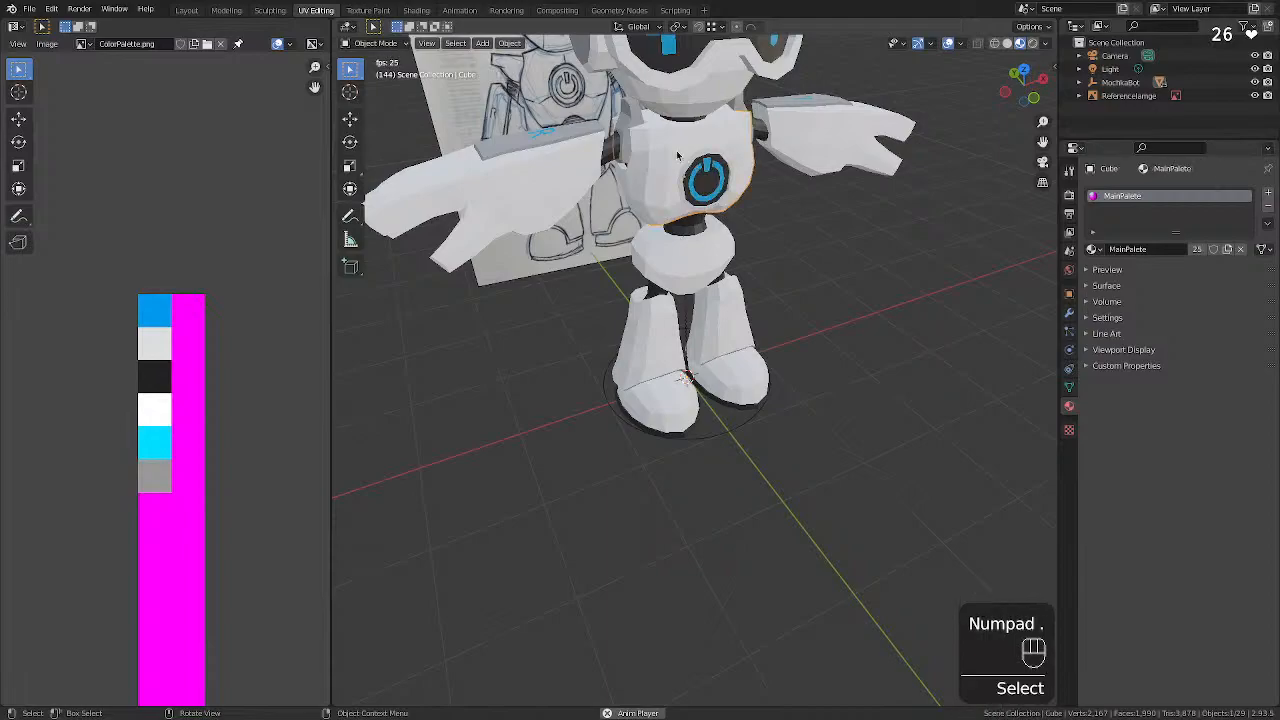
pyautogui.press('KP_Decimal')
pyautogui.scroll(-6, 678, 155)
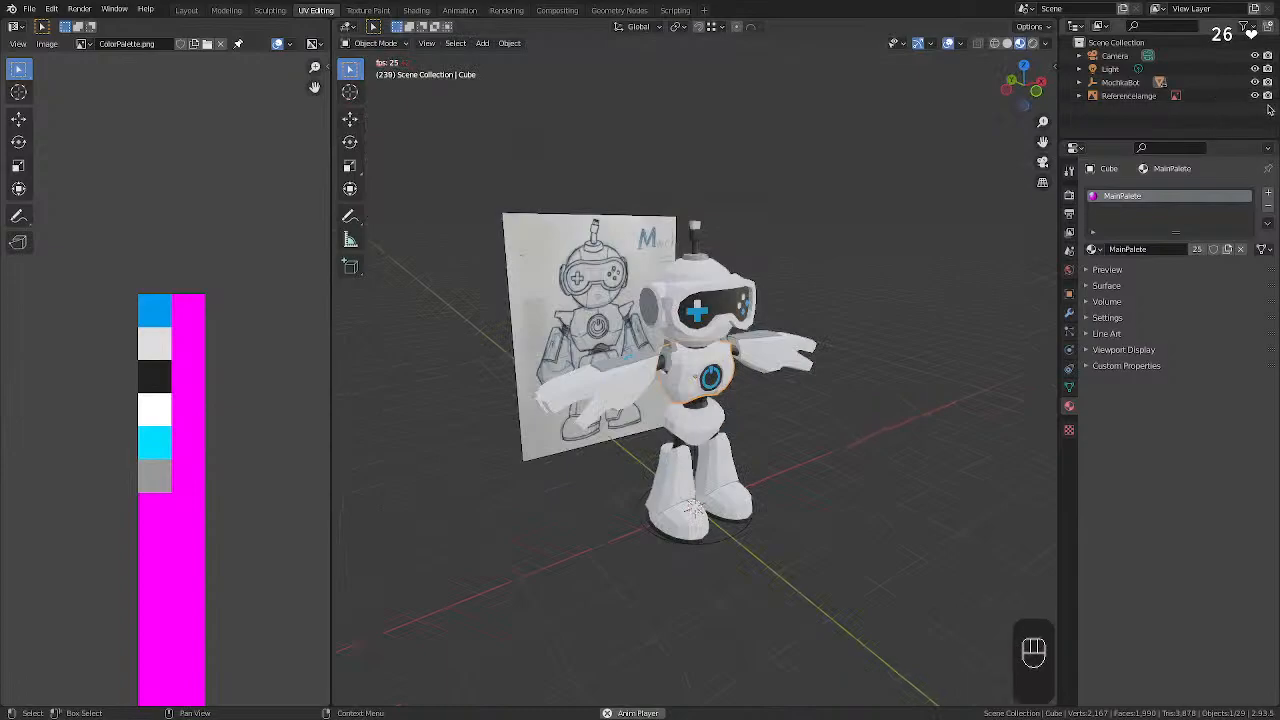
# Hide the reference image and frame all the robot's parts without the camera and light, viewing the robot from the side.
pyautogui.click(1254, 96)
pyautogui.click(875, 397)
pyautogui.press('a')
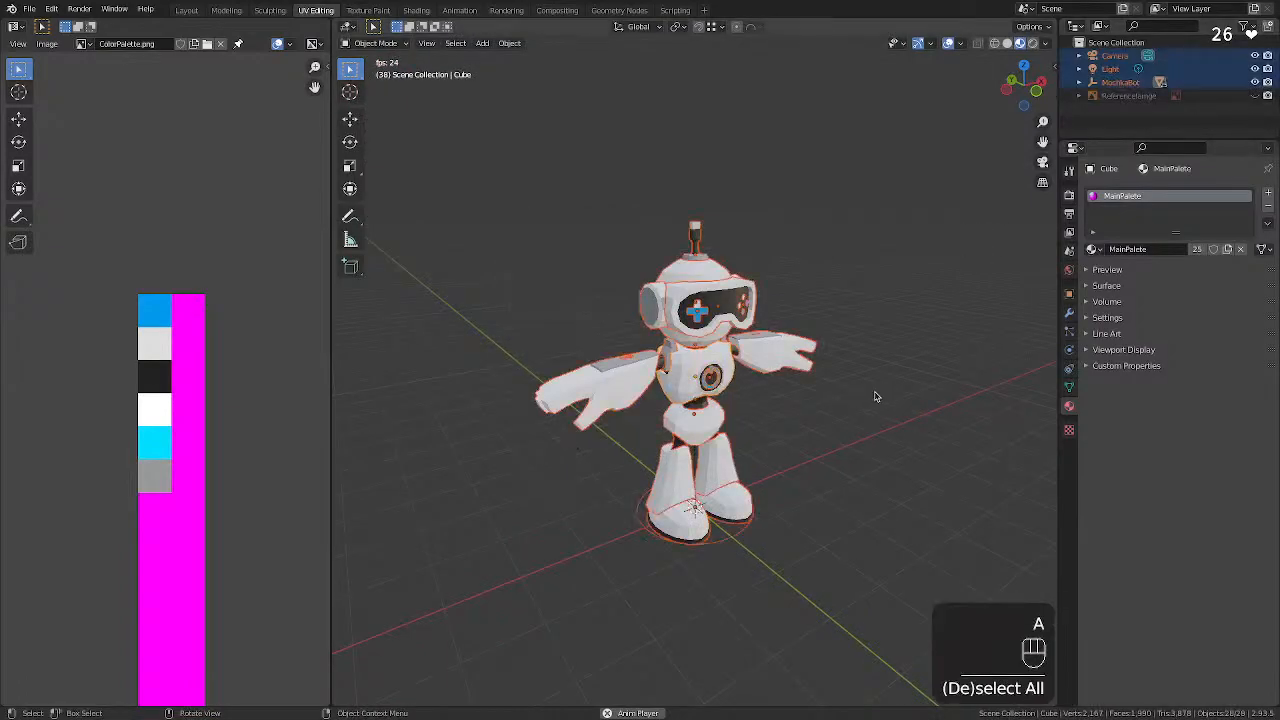
pyautogui.press('KP_Decimal')
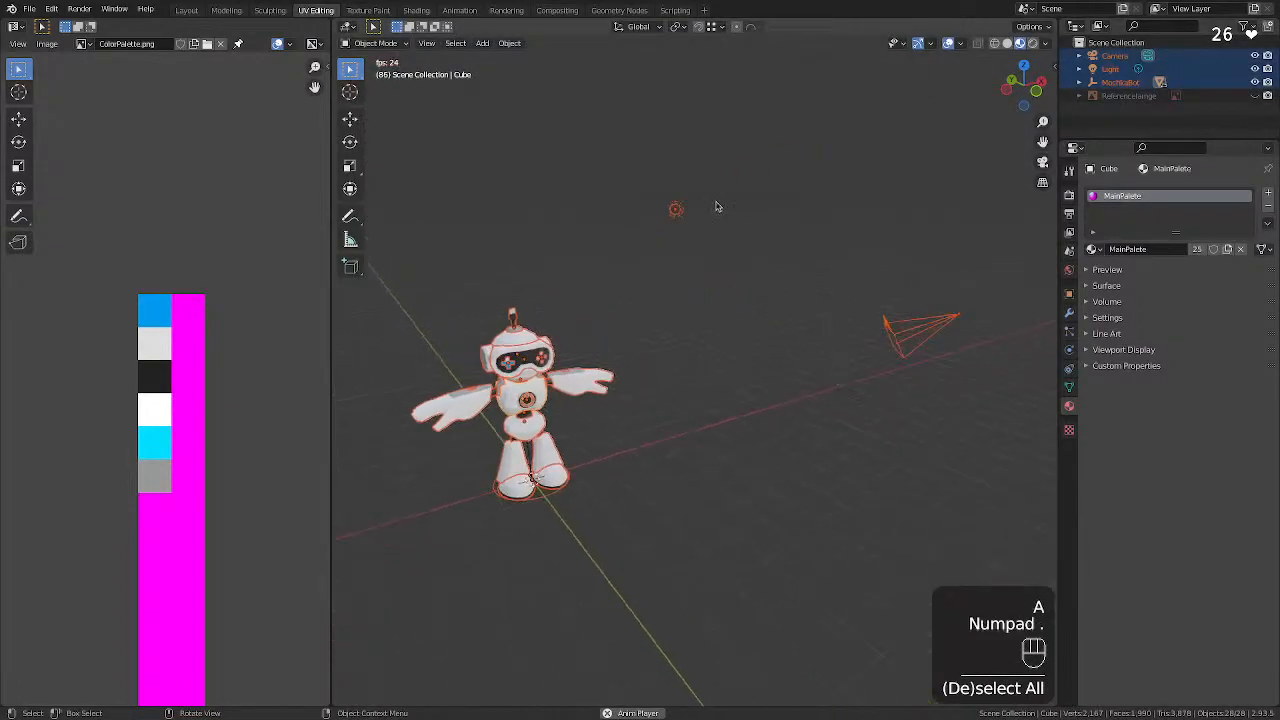
pyautogui.moveTo(642, 144); pyautogui.dragTo(992, 426)
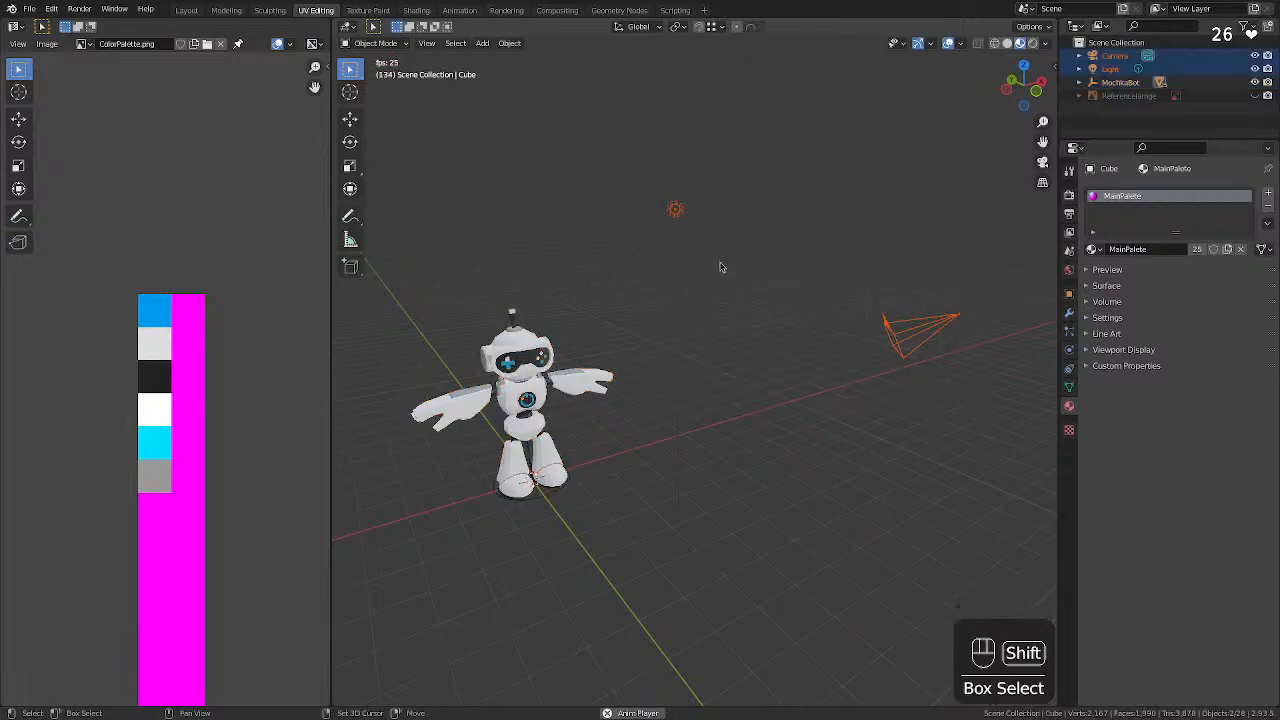
pyautogui.moveTo(614, 194); pyautogui.dragTo(369, 592)
pyautogui.press('KP_Decimal')
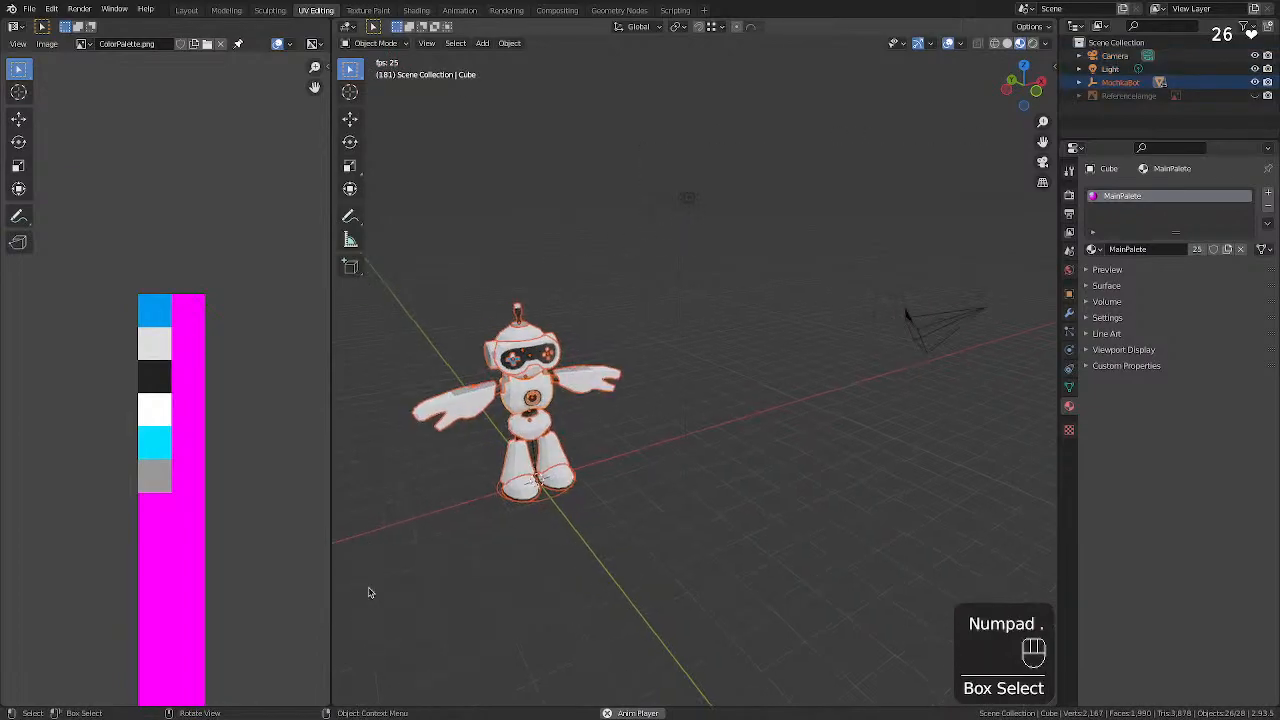
pyautogui.moveTo(748, 490); pyautogui.dragTo(384, 382, button='middle')
pyautogui.click(821, 404)
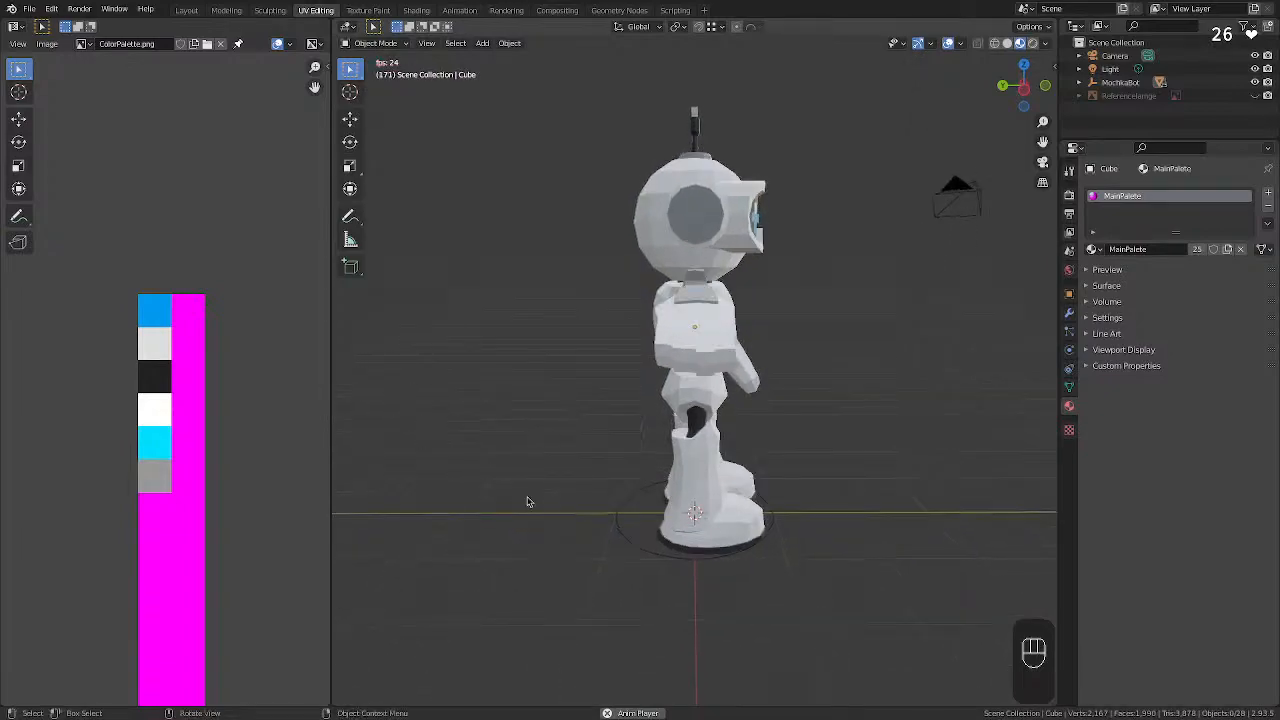
# Enable Affect Only Parents and move the MochkaBot empty about 0.2 m along negative Y to centre it under the feet.
pyautogui.click(621, 536)
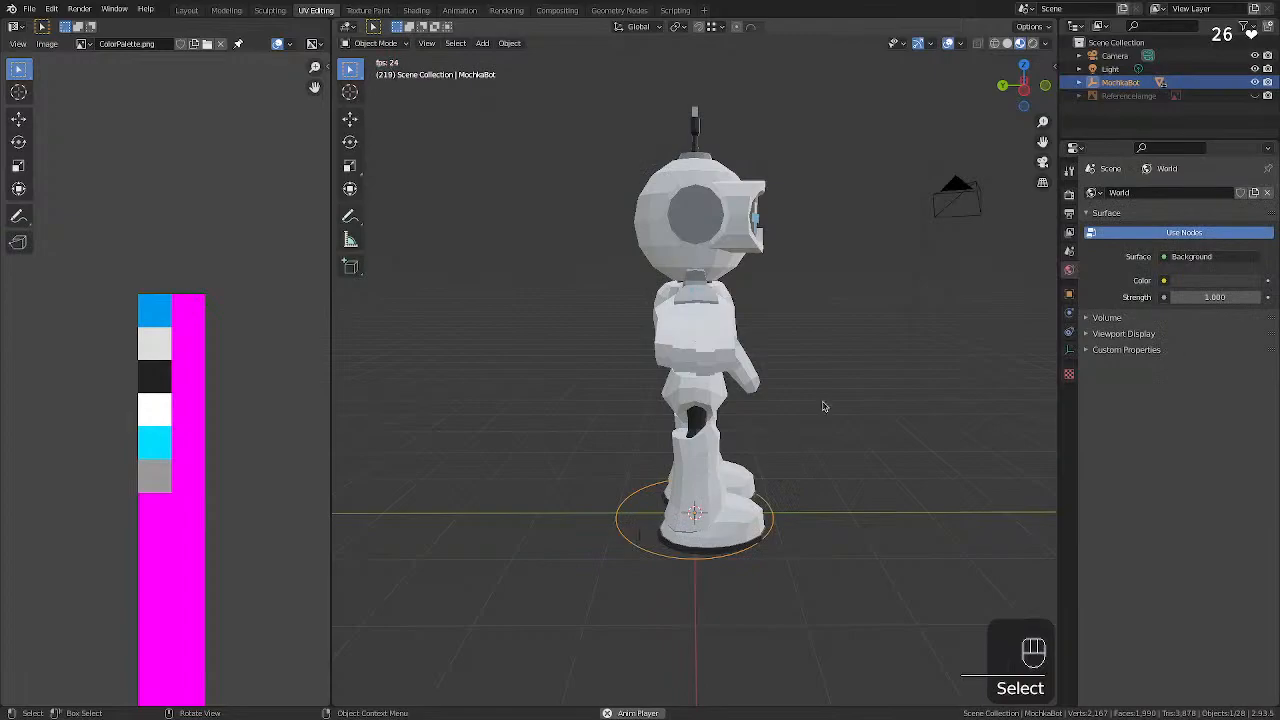
pyautogui.click(1046, 43)
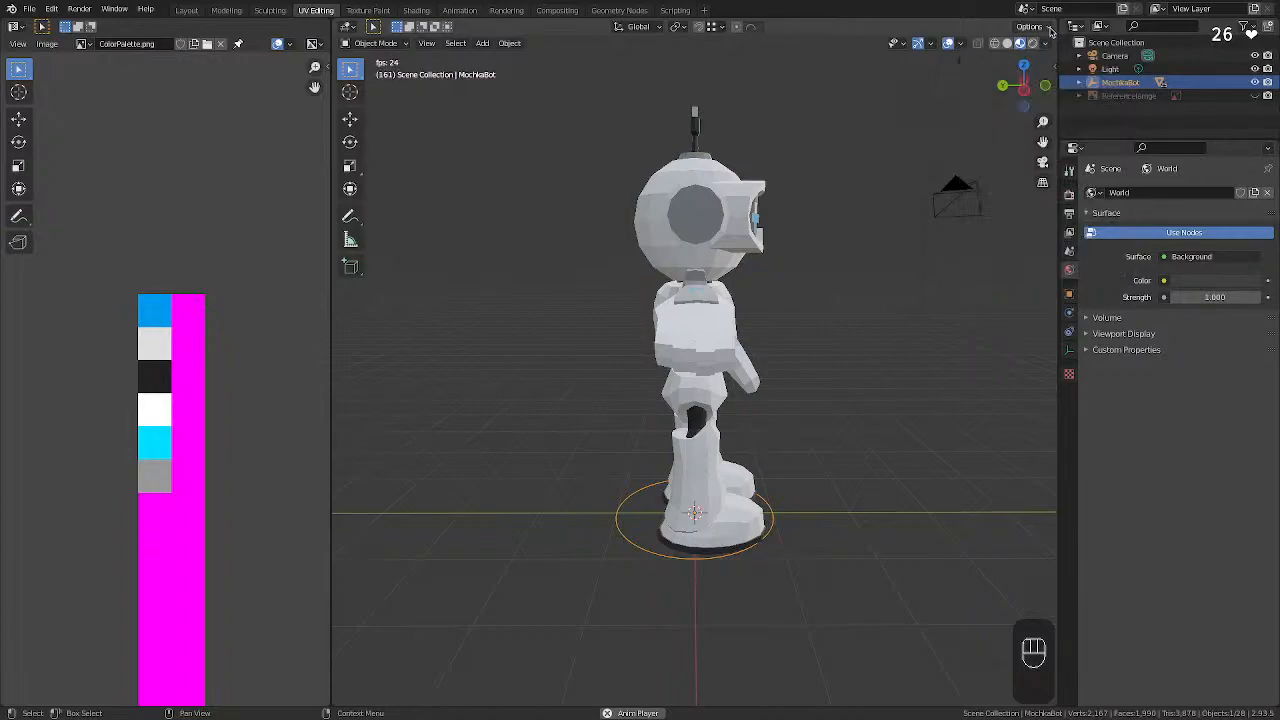
pyautogui.click(1045, 27)
pyautogui.click(1027, 94)
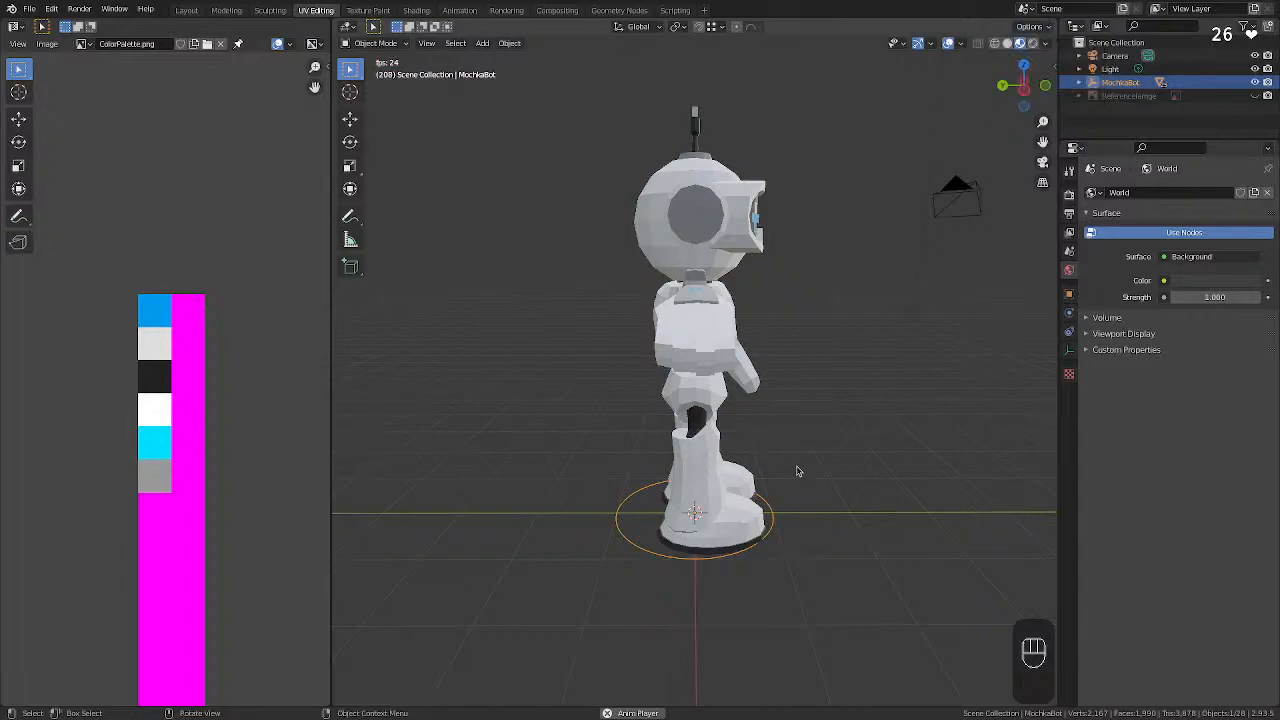
pyautogui.press('g')
pyautogui.press('x')
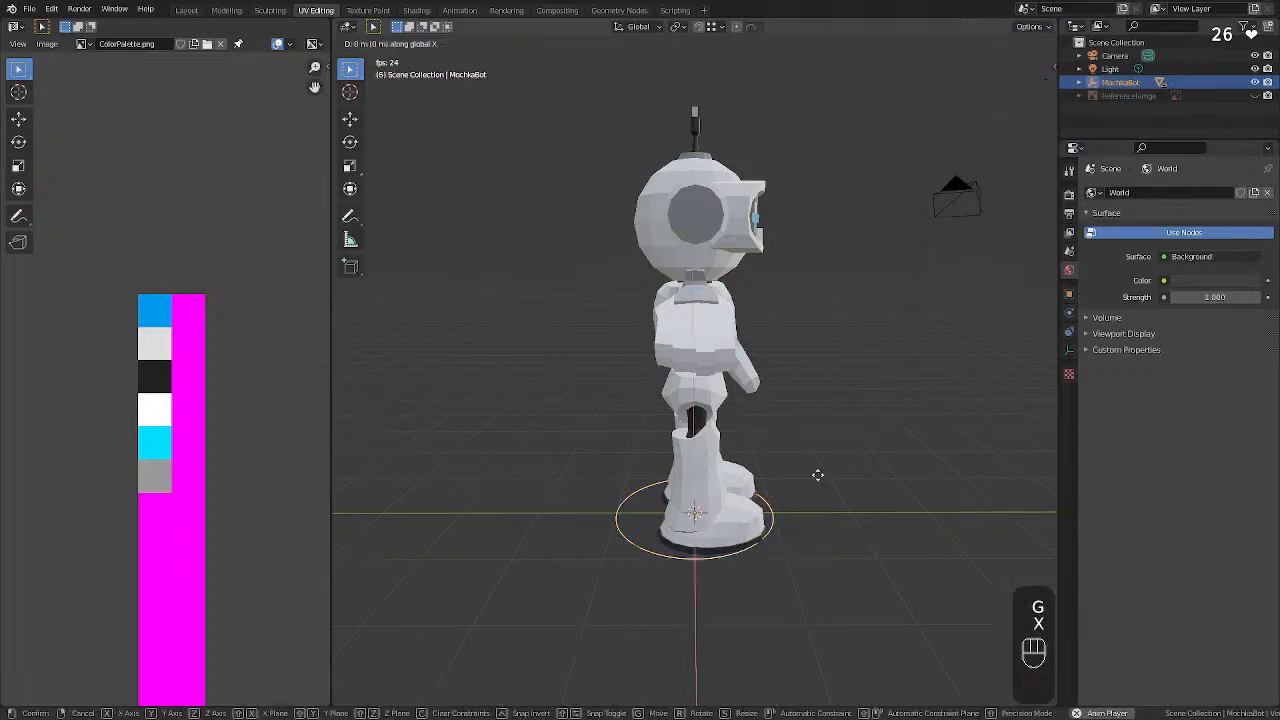
pyautogui.press('y')
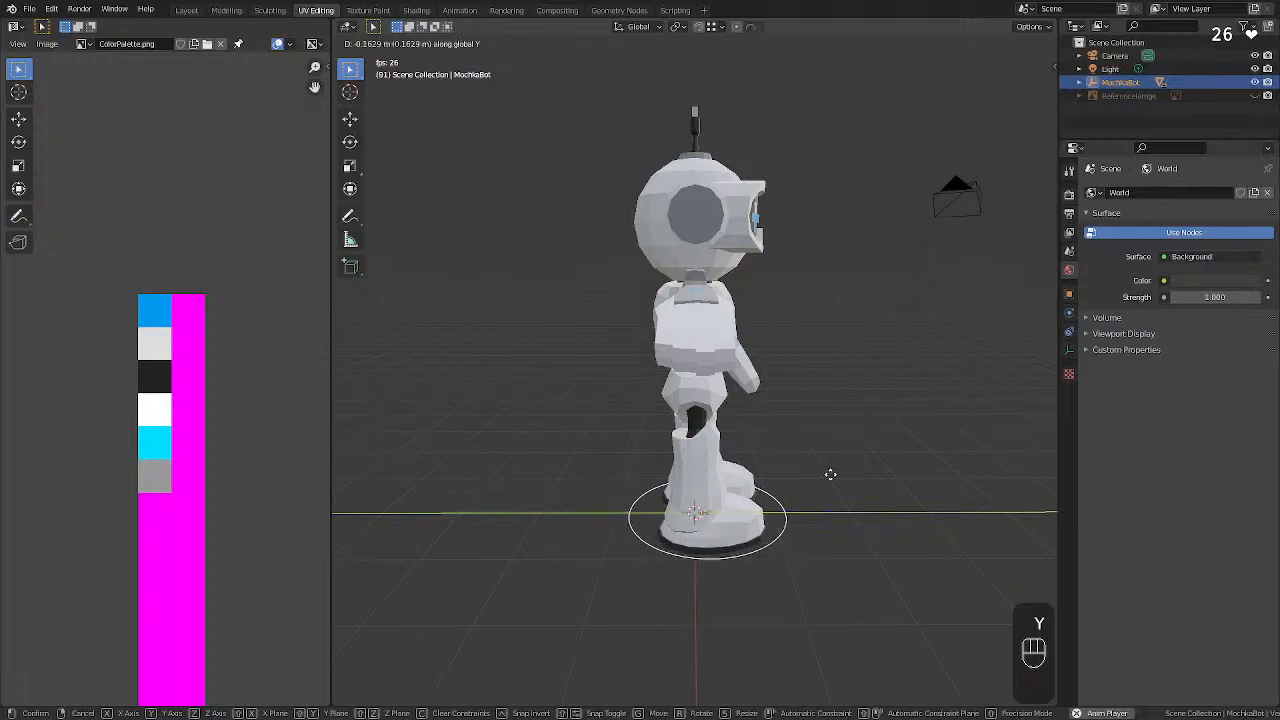
pyautogui.click(831, 475)
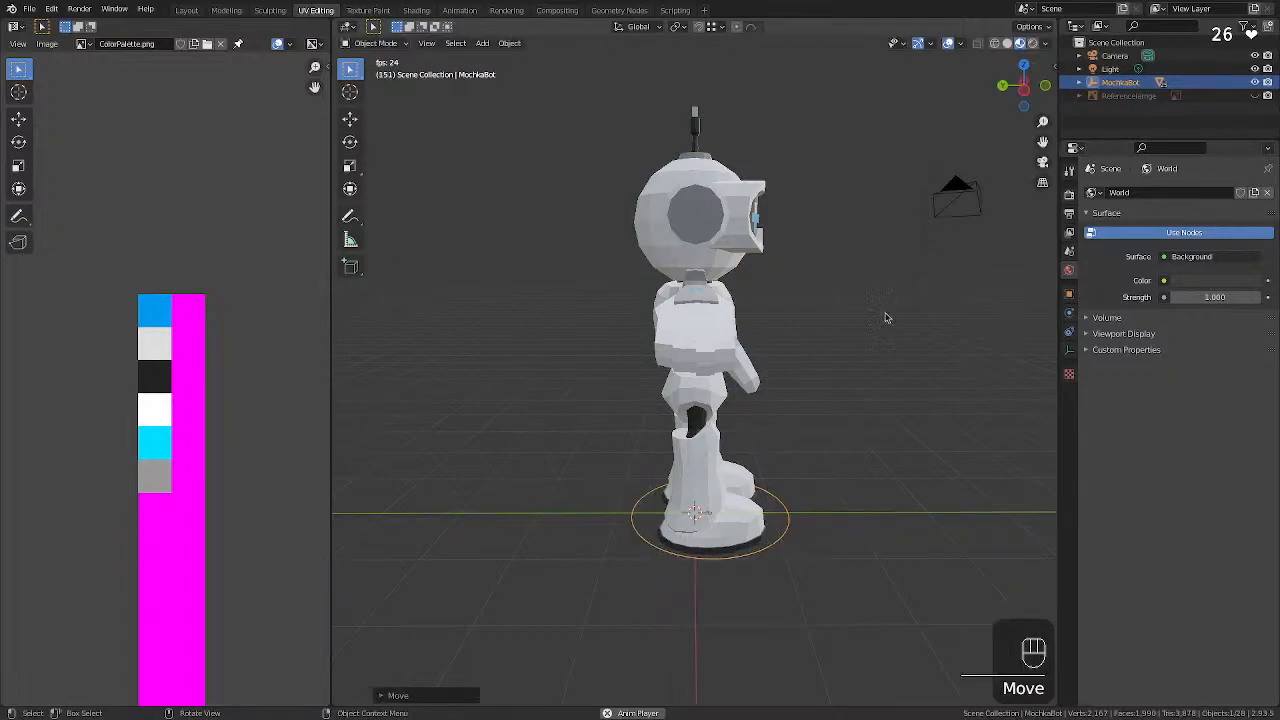
# Turn off Affect Only Parents and move the MochkaBot empty with the whole robot about 0.19 m along Y back to the world origin.
pyautogui.click(1030, 27)
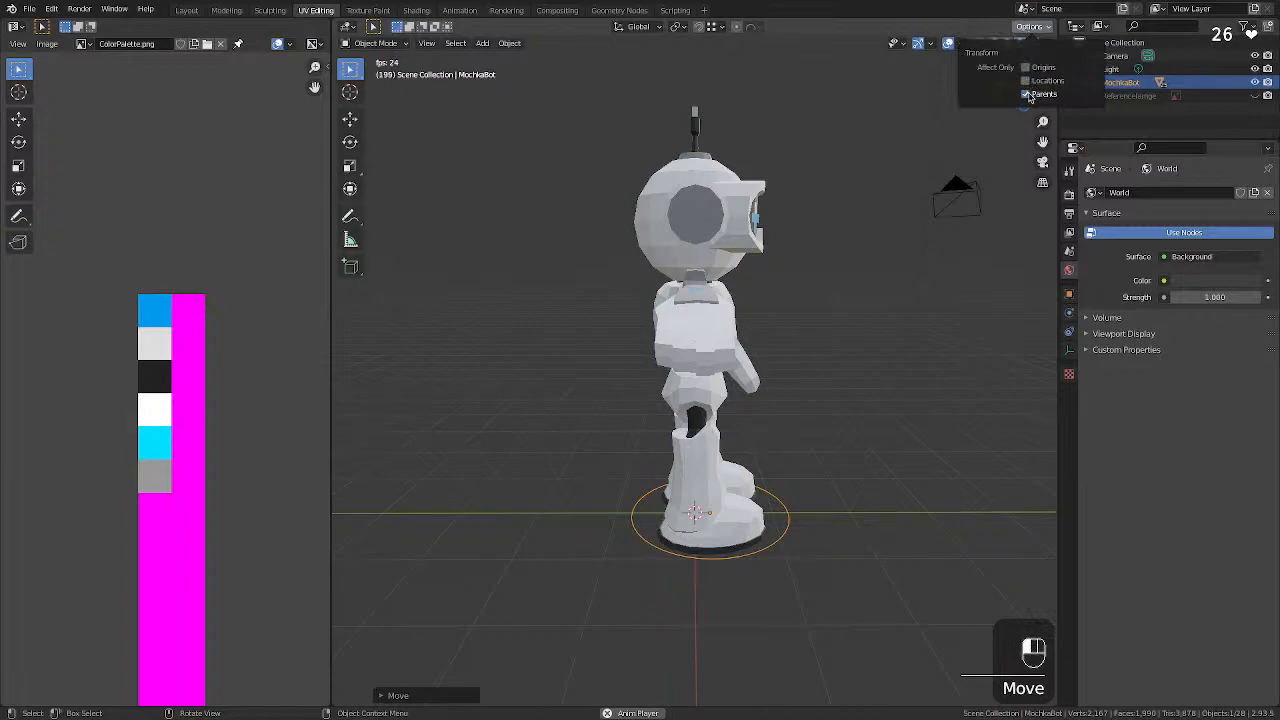
pyautogui.press('g')
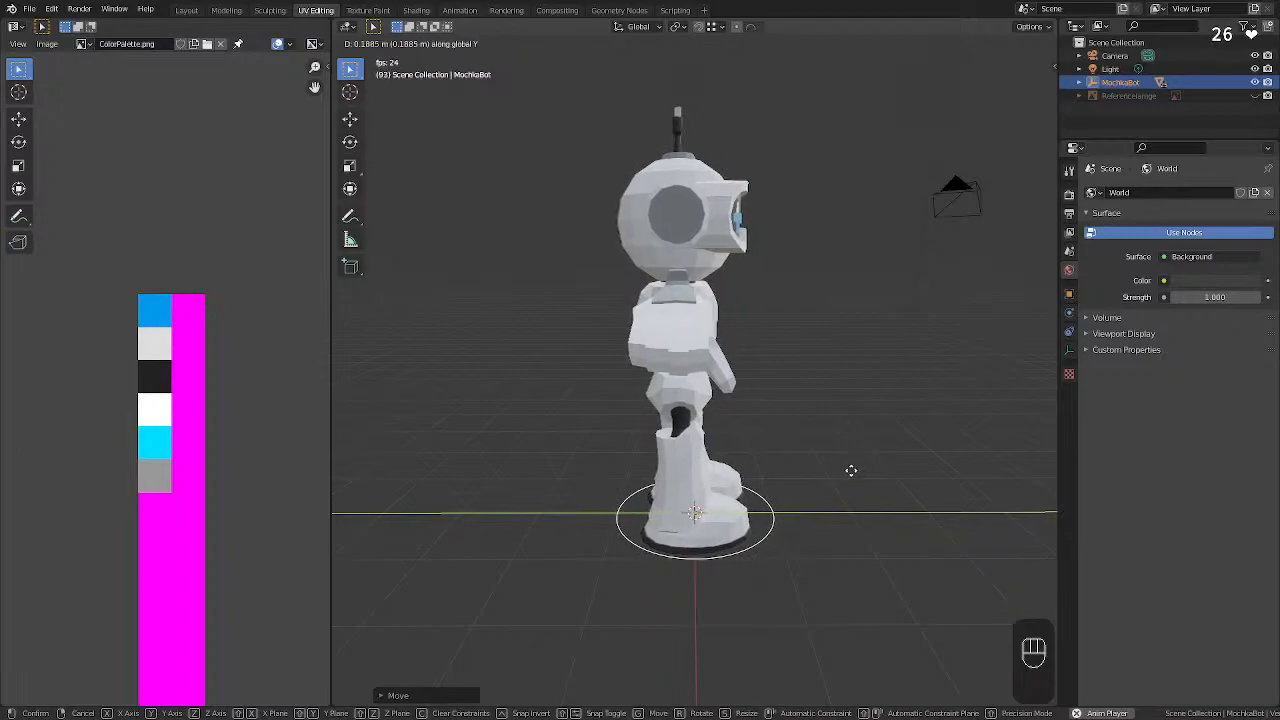
pyautogui.click(851, 471)
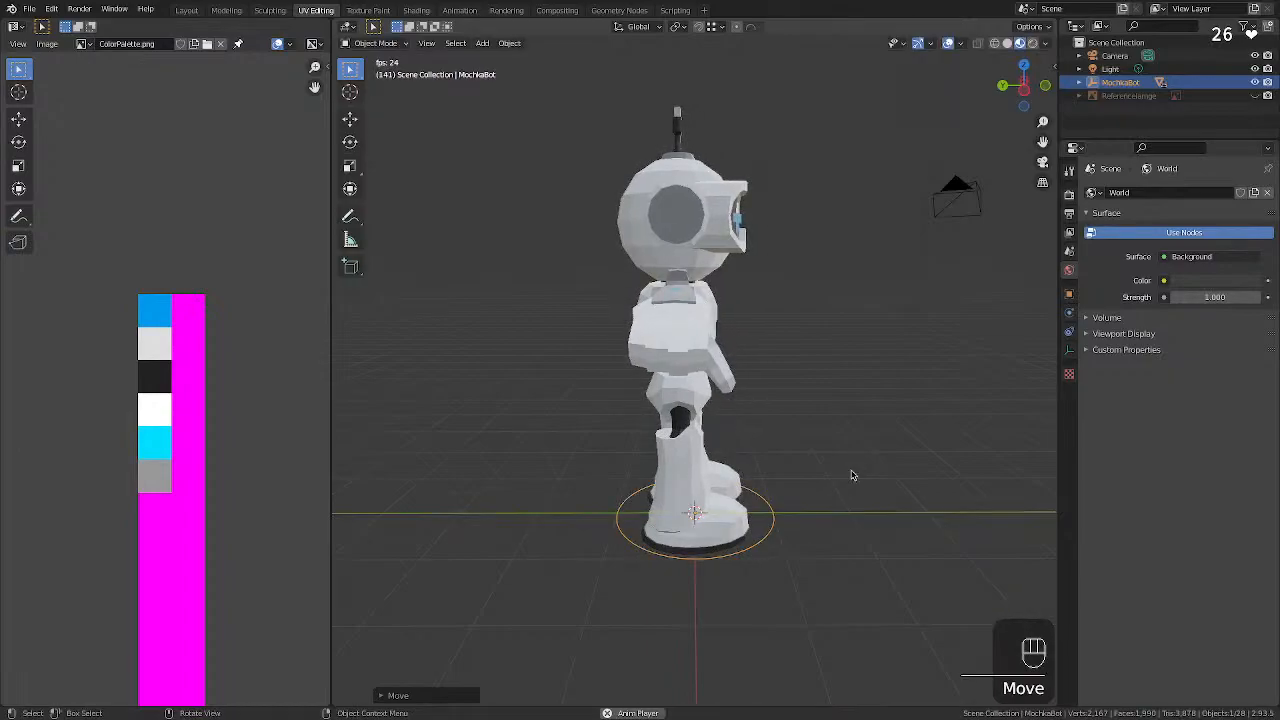
pyautogui.press('g')
pyautogui.press('KP_0')
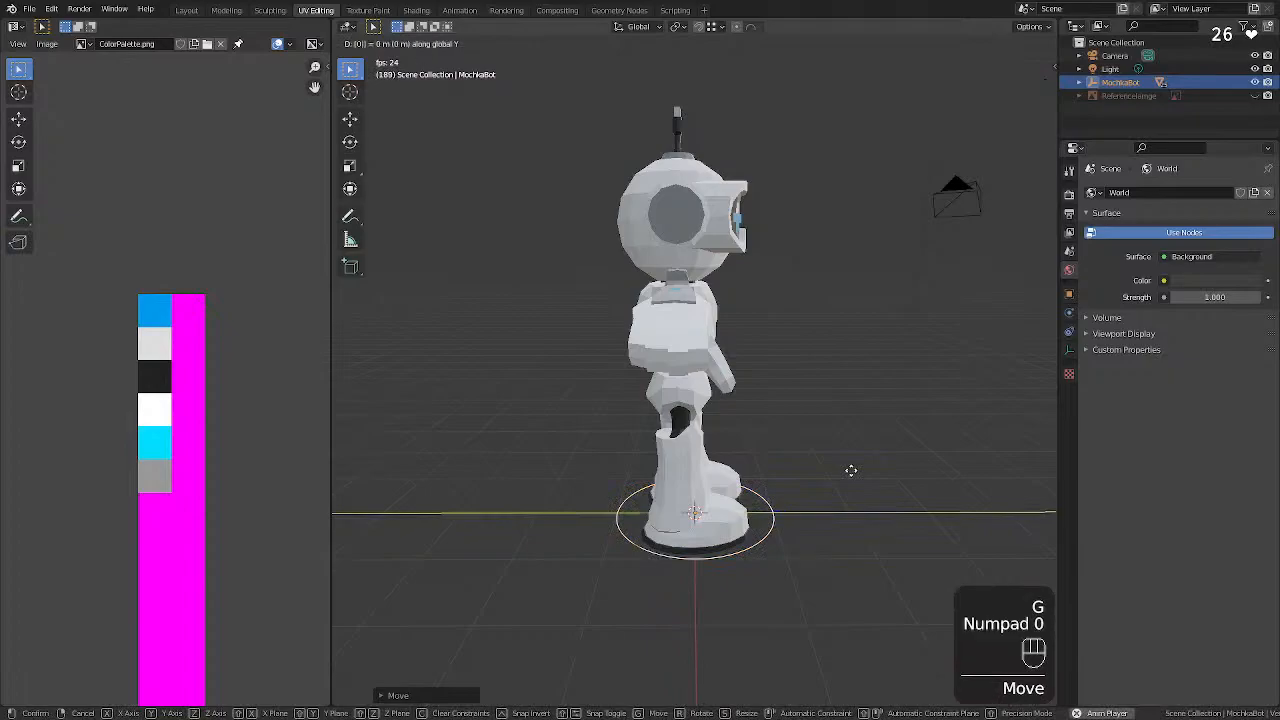
pyautogui.press('KP_Enter')
pyautogui.click(841, 461)
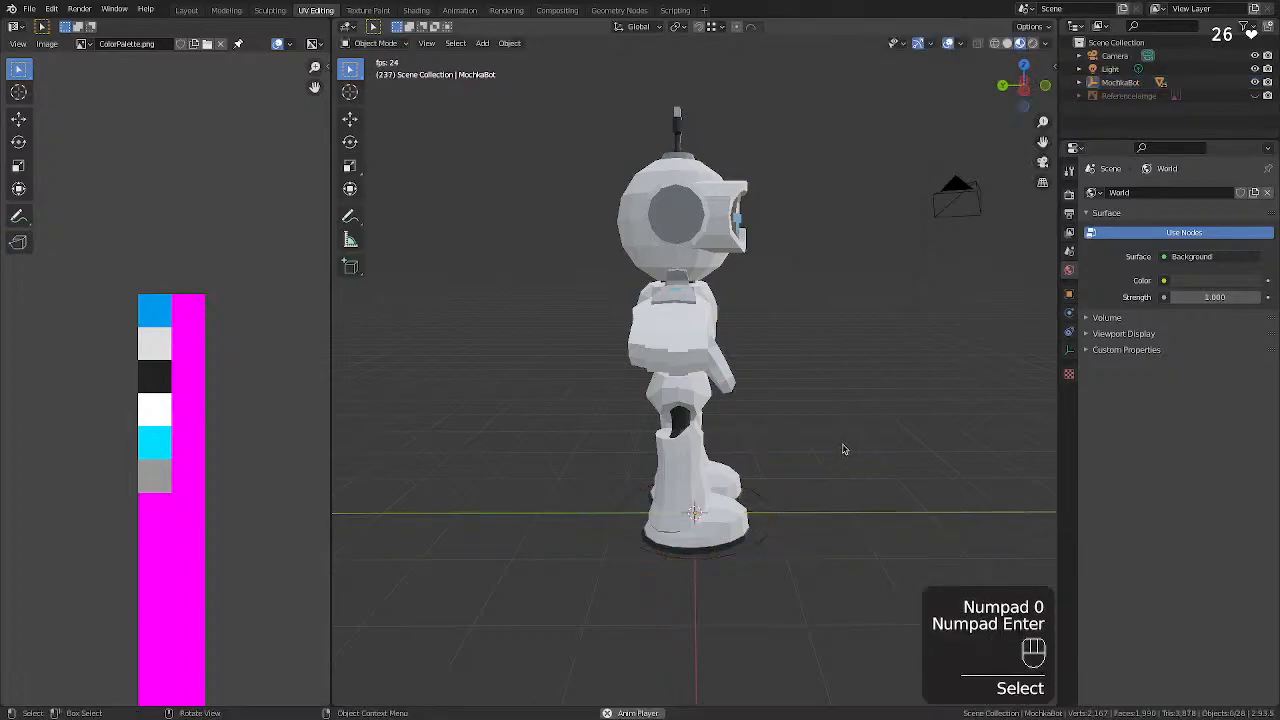
pyautogui.moveTo(841, 461); pyautogui.dragTo(866, 430, button='middle')
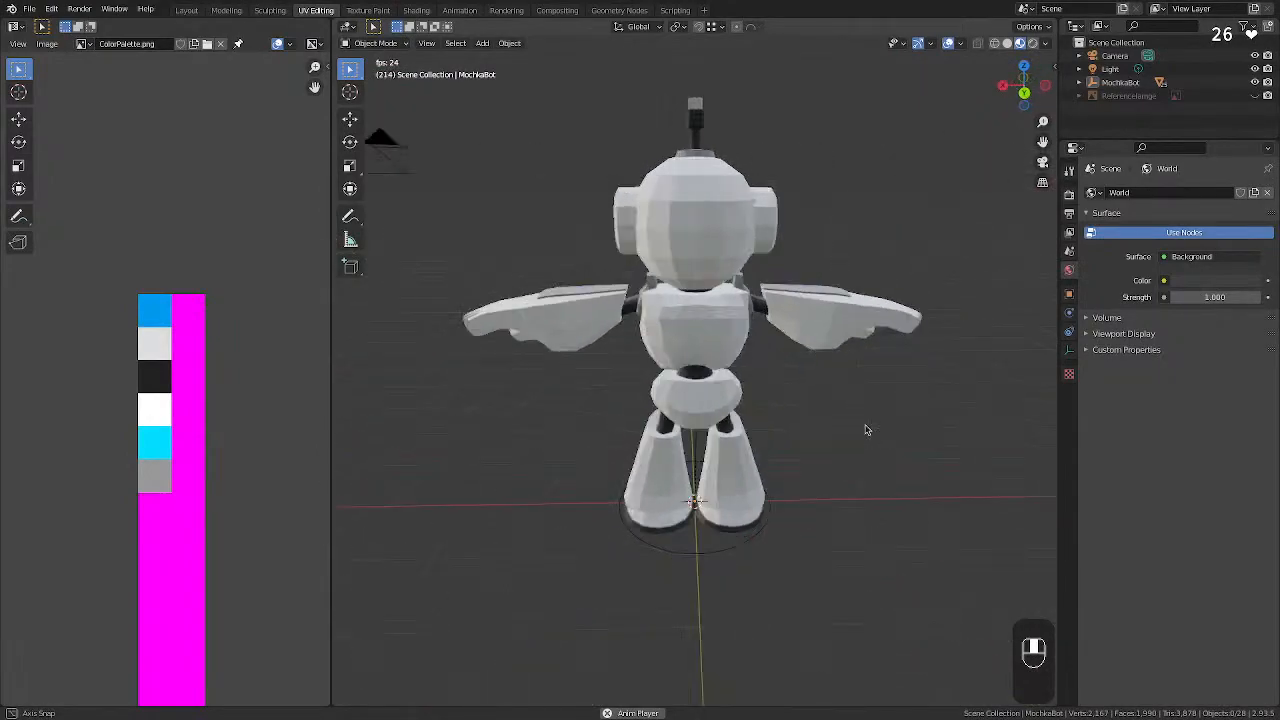
# Examine the whole coloured robot from the front, back and sides, including close views of its torso, visor and arms.
pyautogui.moveTo(866, 430); pyautogui.dragTo(611, 457)
pyautogui.scroll(-1, 612, 400)
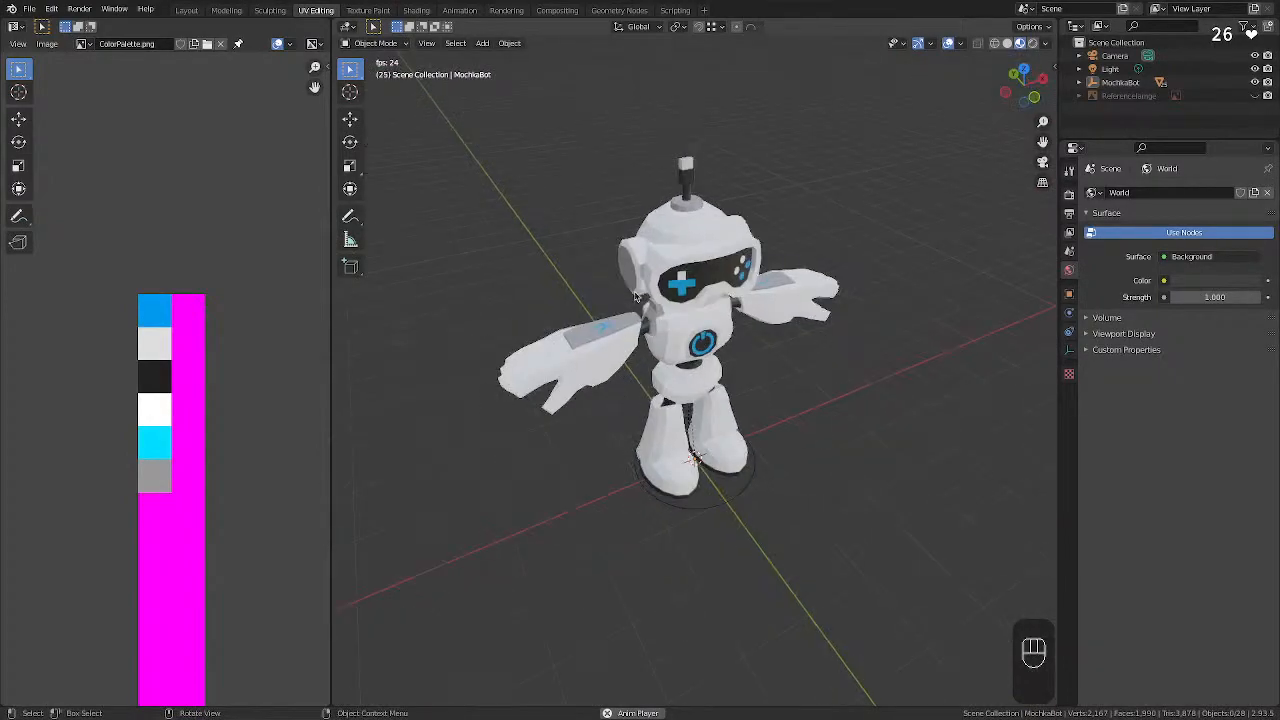
pyautogui.scroll(2, 615, 290)
pyautogui.scroll(-1, 620, 287)
pyautogui.scroll(2, 620, 287)
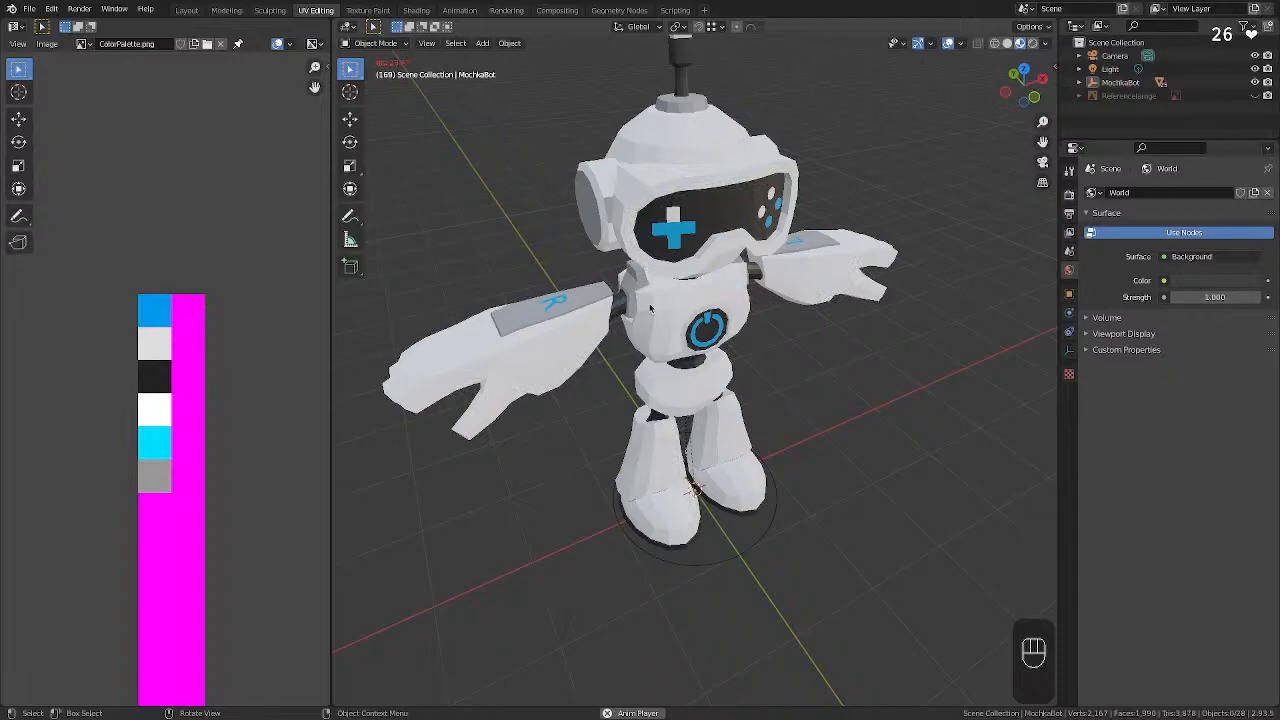
pyautogui.moveTo(557, 280); pyautogui.dragTo(654, 299, button='middle')
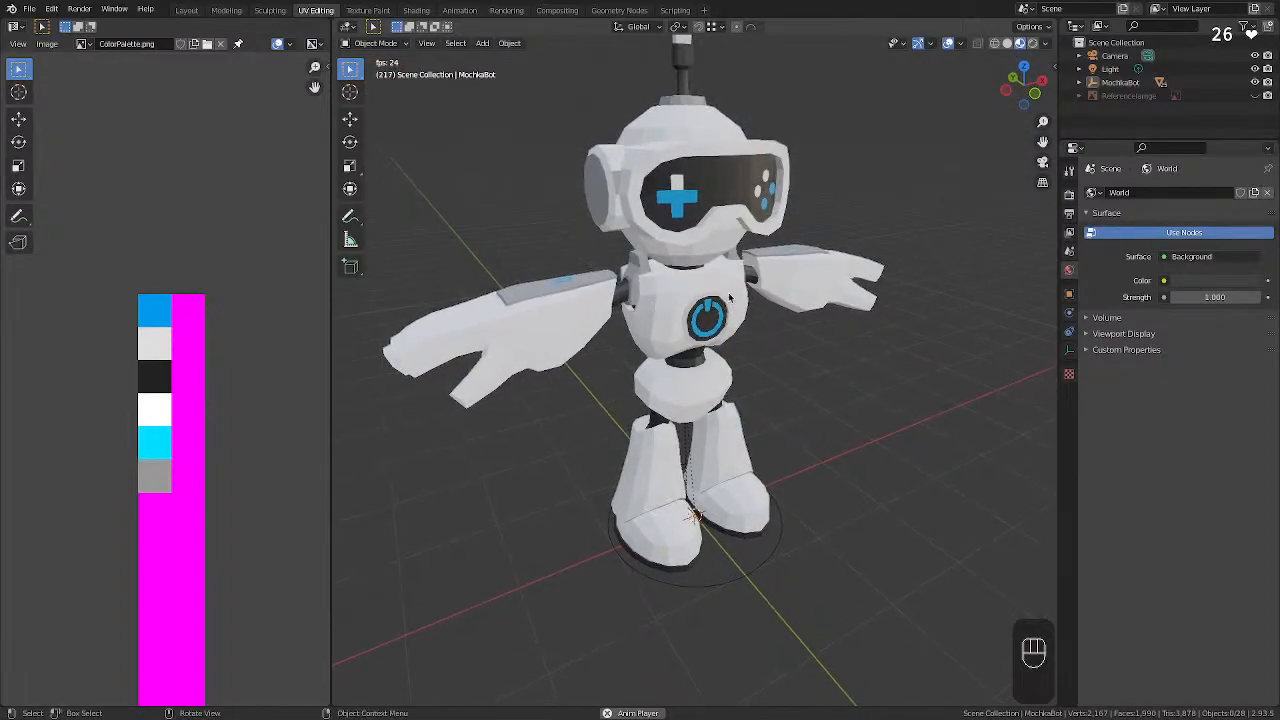
pyautogui.moveTo(677, 224)
pyautogui.mouseDown(button='middle')
pyautogui.moveTo(671, 251)
pyautogui.moveTo(671, 220)
pyautogui.mouseUp(button='middle')
pyautogui.scroll(-1, 671, 220)
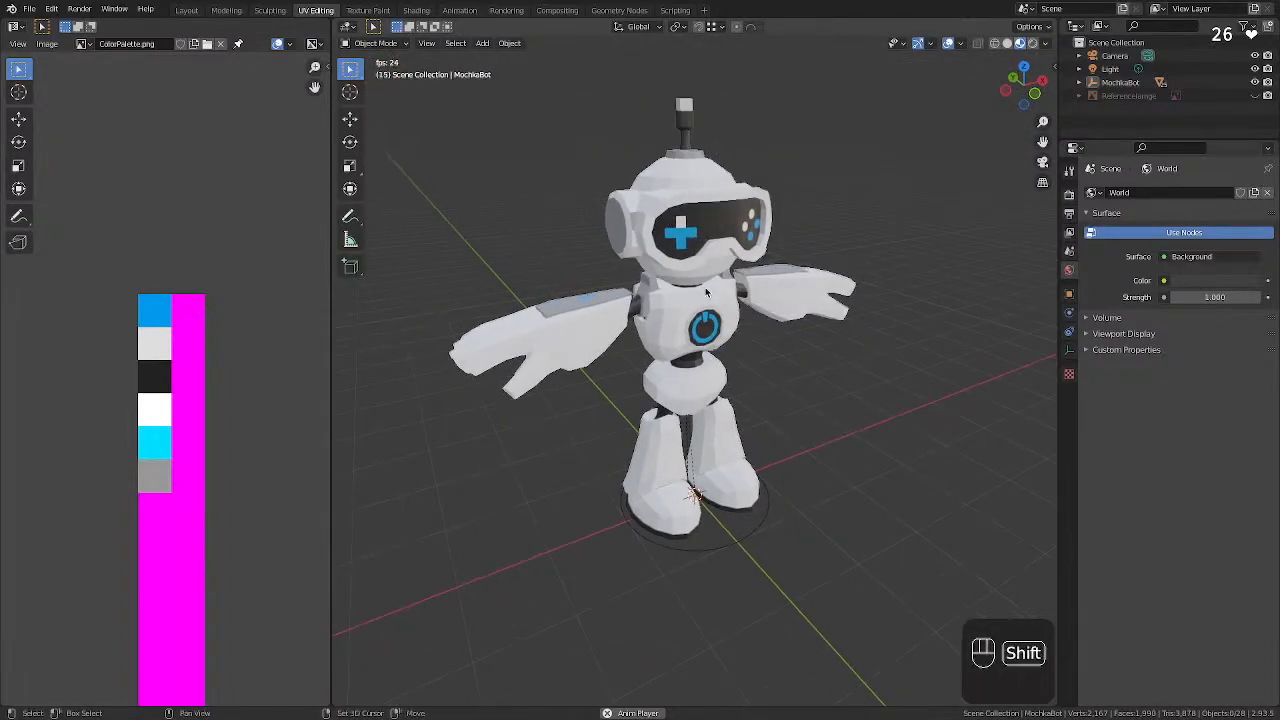
pyautogui.scroll(5, 704, 300)
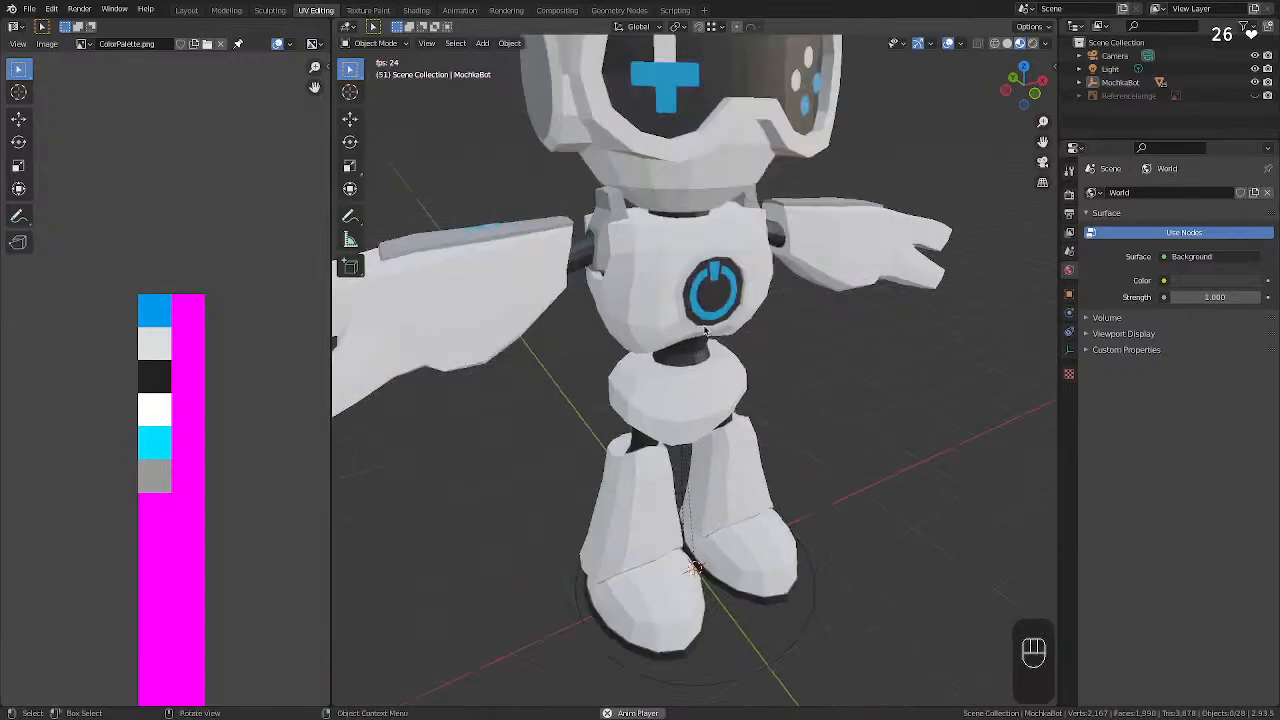
pyautogui.scroll(-4, 704, 330)
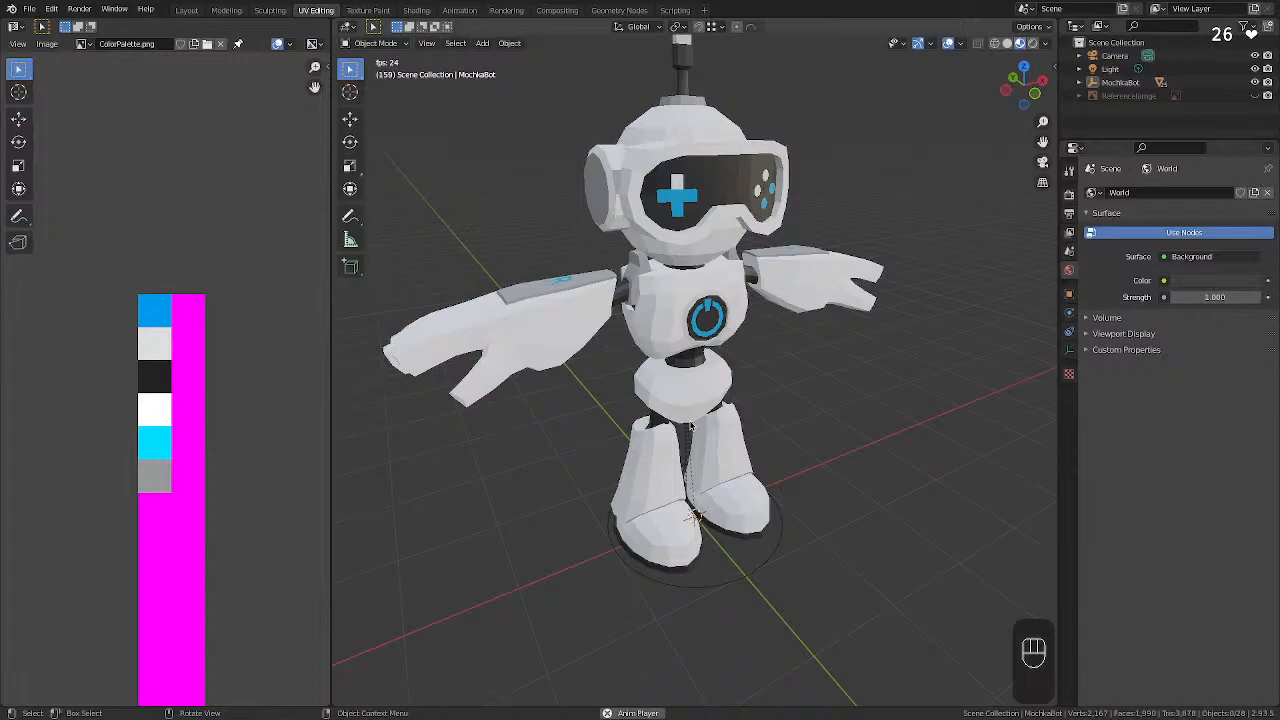
pyautogui.moveTo(632, 454); pyautogui.dragTo(820, 355, button='middle')
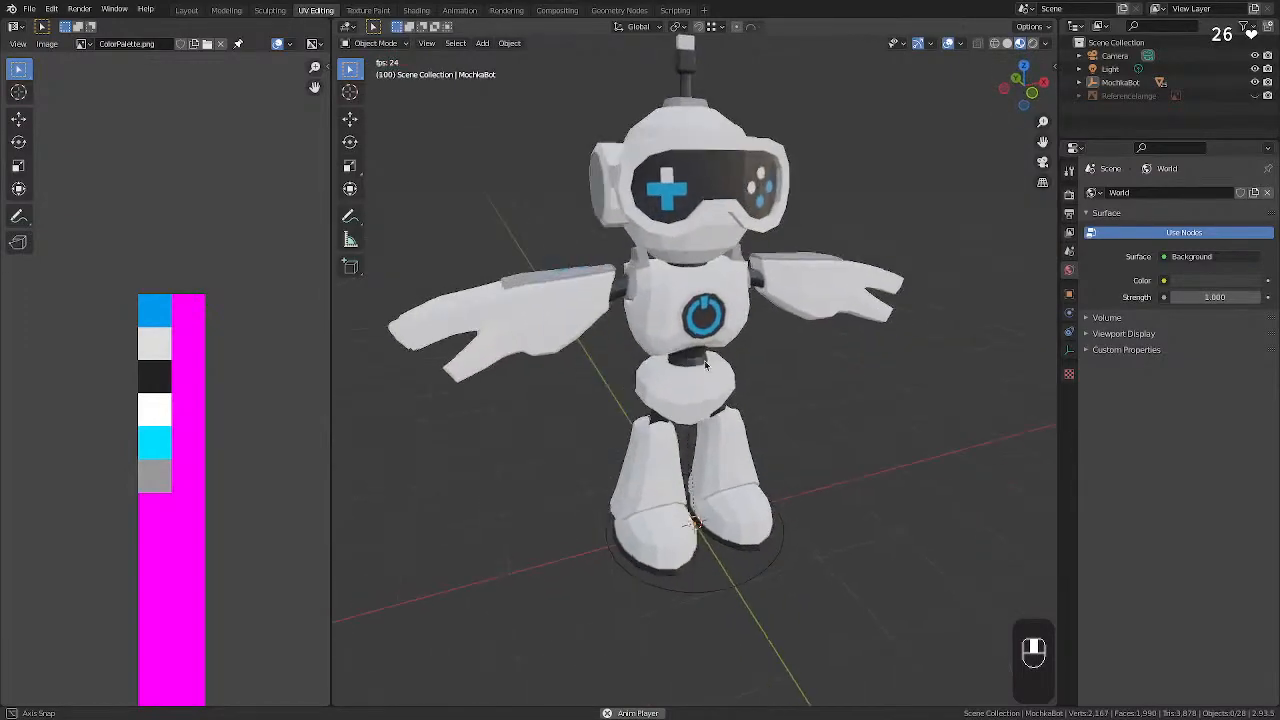
pyautogui.scroll(2, 839, 351)
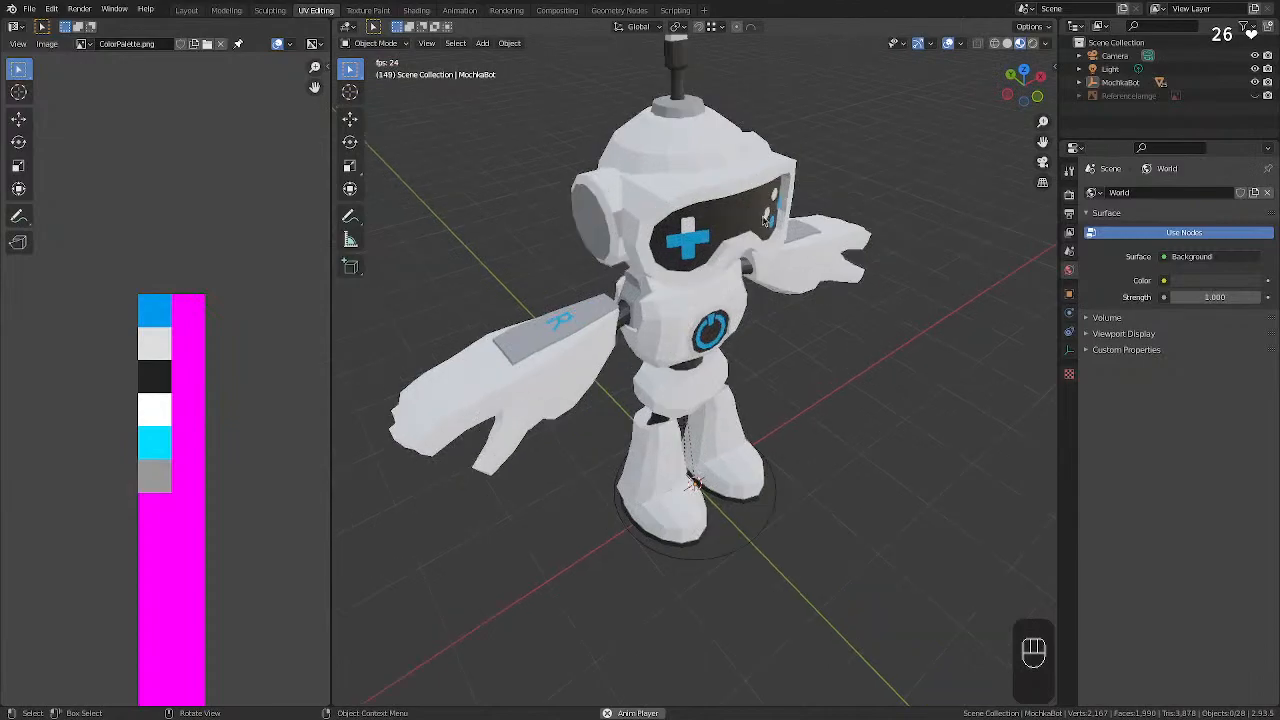
pyautogui.moveTo(814, 343); pyautogui.dragTo(890, 340, button='middle')
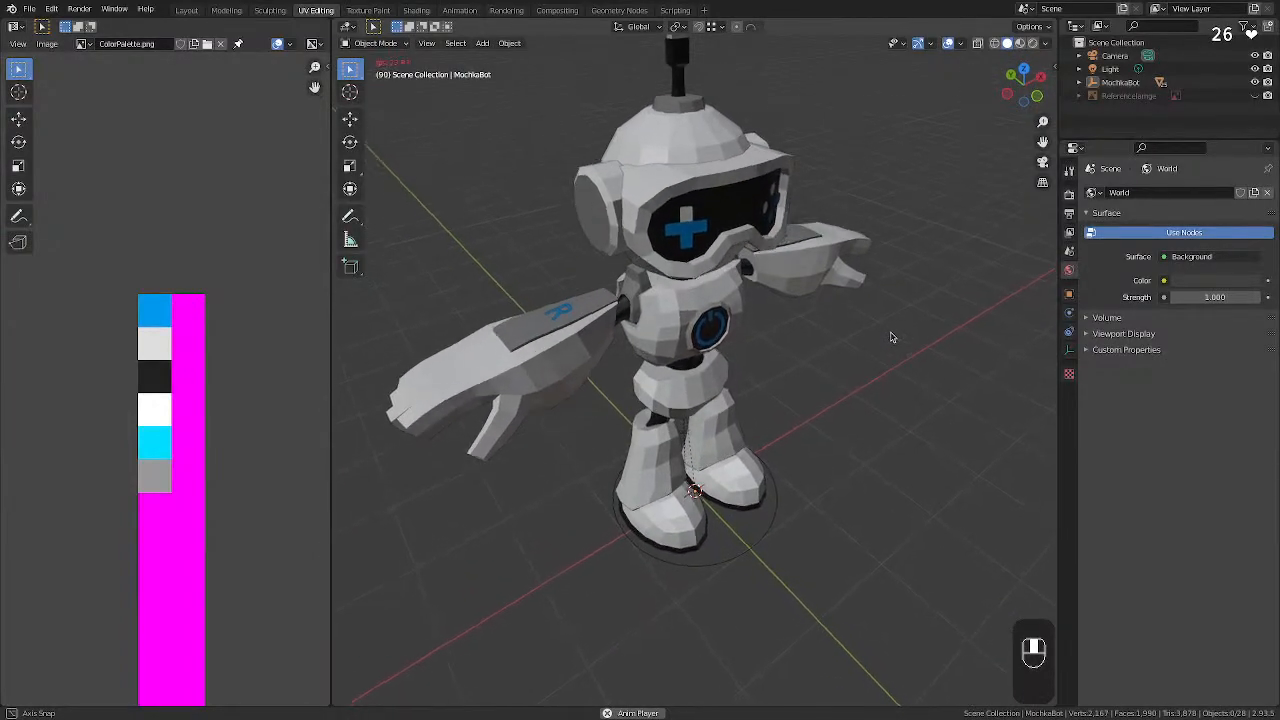
# Stop the animation playback and frame the robot closely in the solid textured view.
pyautogui.scroll(2, 673, 268)
pyautogui.scroll(-2, 665, 290)
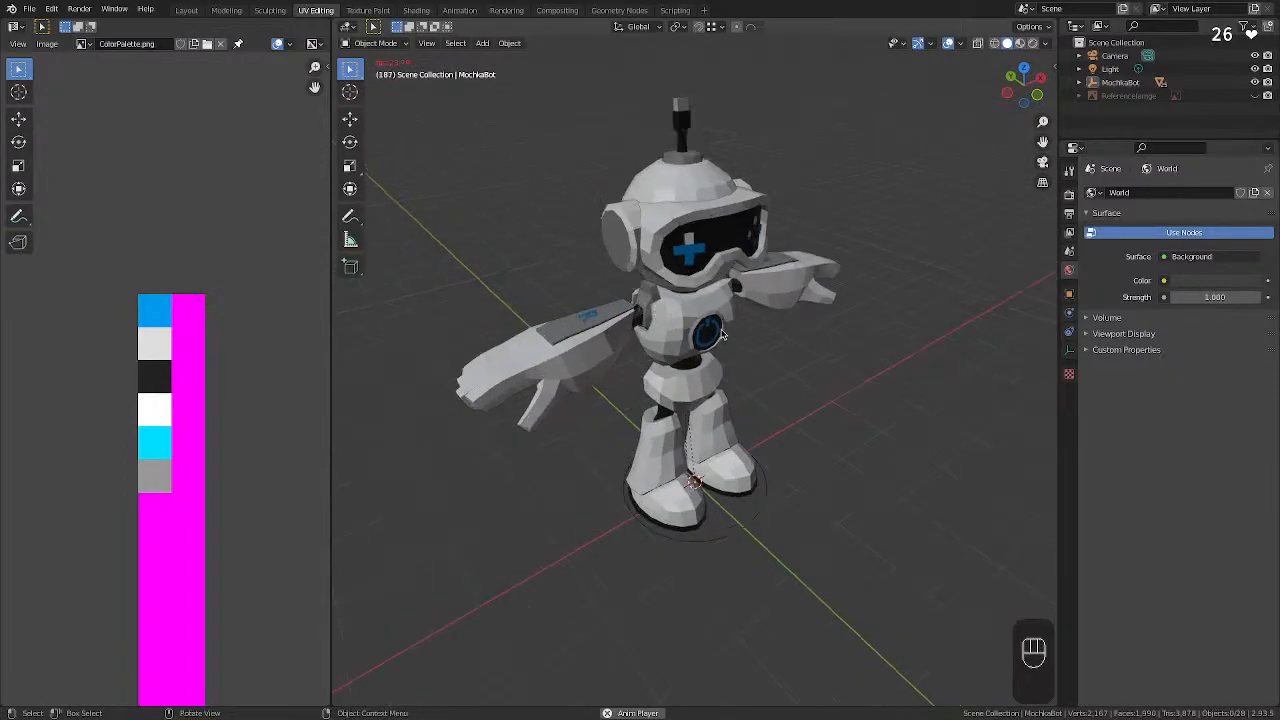
pyautogui.press('space')
pyautogui.keyDown('shift'); pyautogui.moveTo(749, 363); pyautogui.dragTo(774, 401, button='middle'); pyautogui.keyUp('shift')
pyautogui.scroll(2, 752, 388)
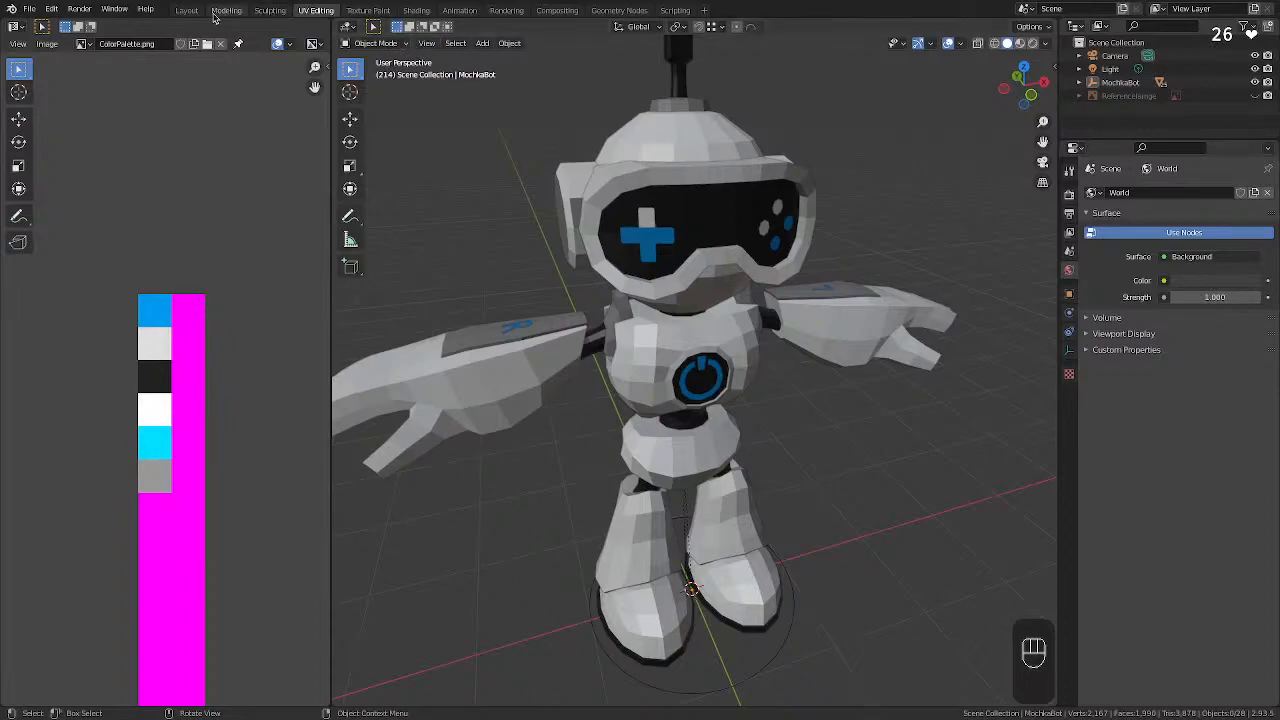
# In the Modeling workspace, set the solid viewport shading colour to Texture so the robot's palette colours are displayed.
pyautogui.click(222, 11)
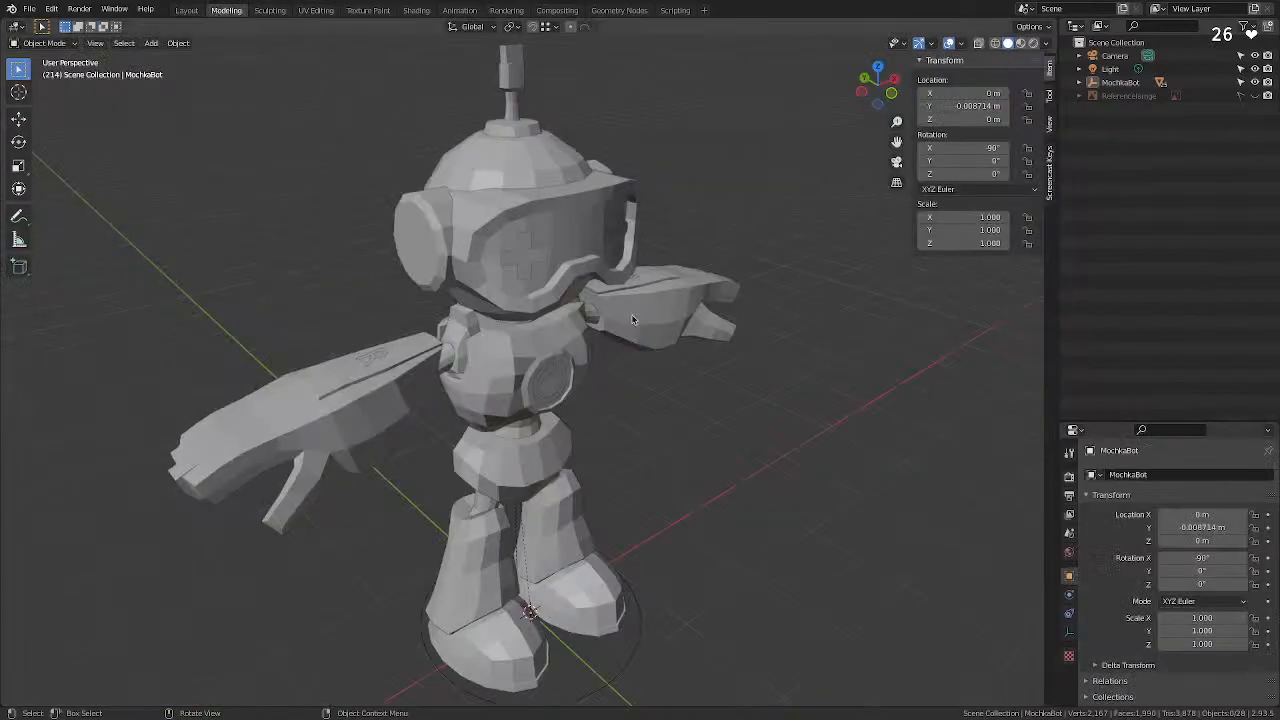
pyautogui.click(1050, 170)
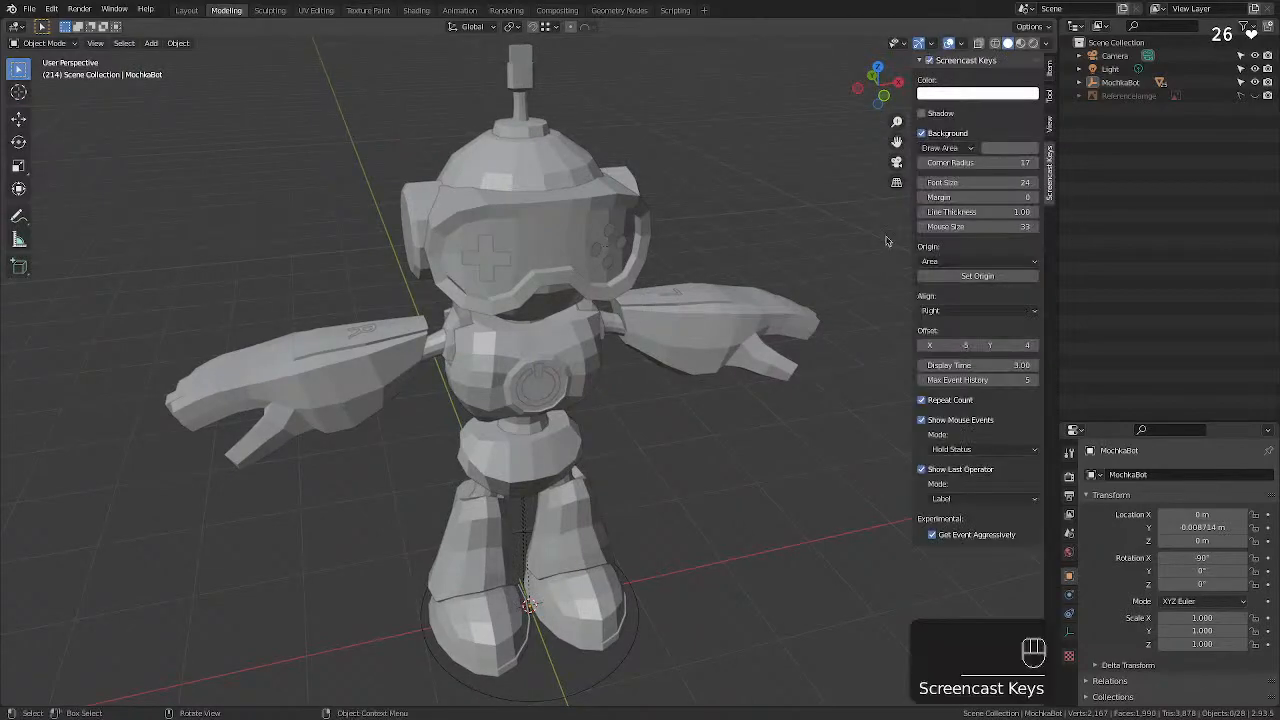
pyautogui.moveTo(510, 455); pyautogui.dragTo(585, 401, button='middle')
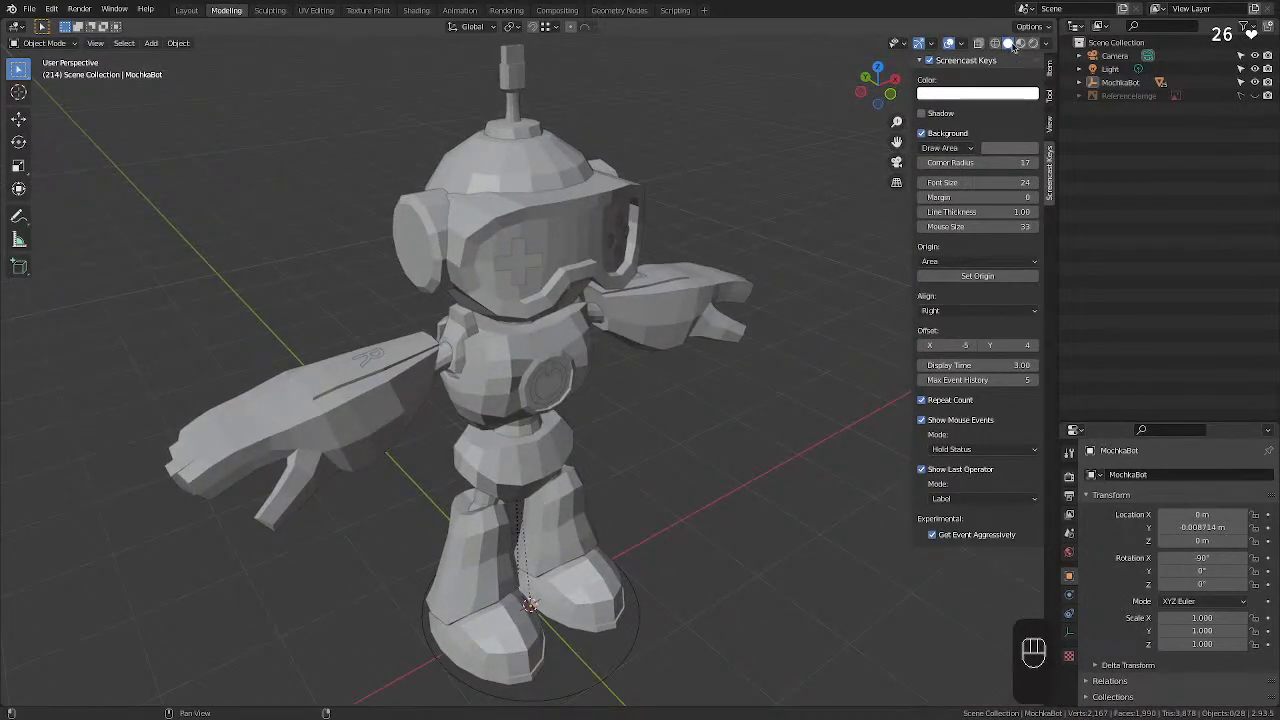
pyautogui.click(1045, 43)
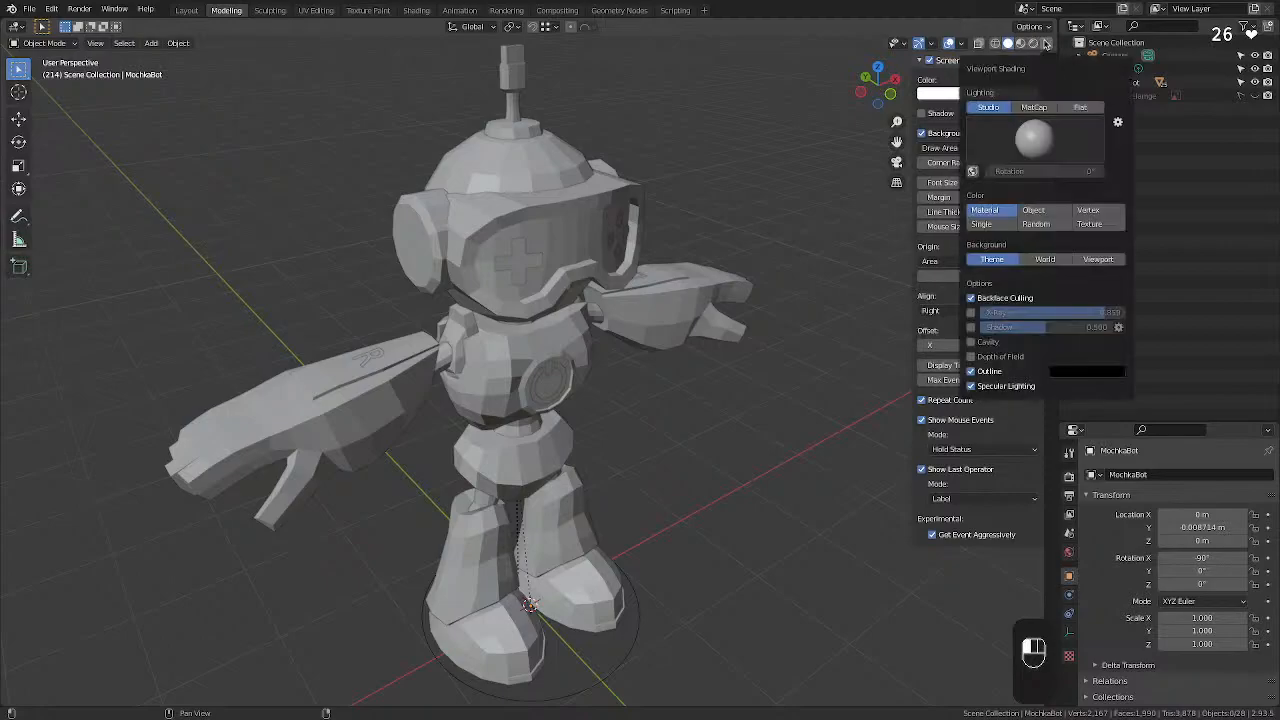
pyautogui.click(1090, 226)
pyautogui.moveTo(675, 170); pyautogui.dragTo(693, 376, button='middle')
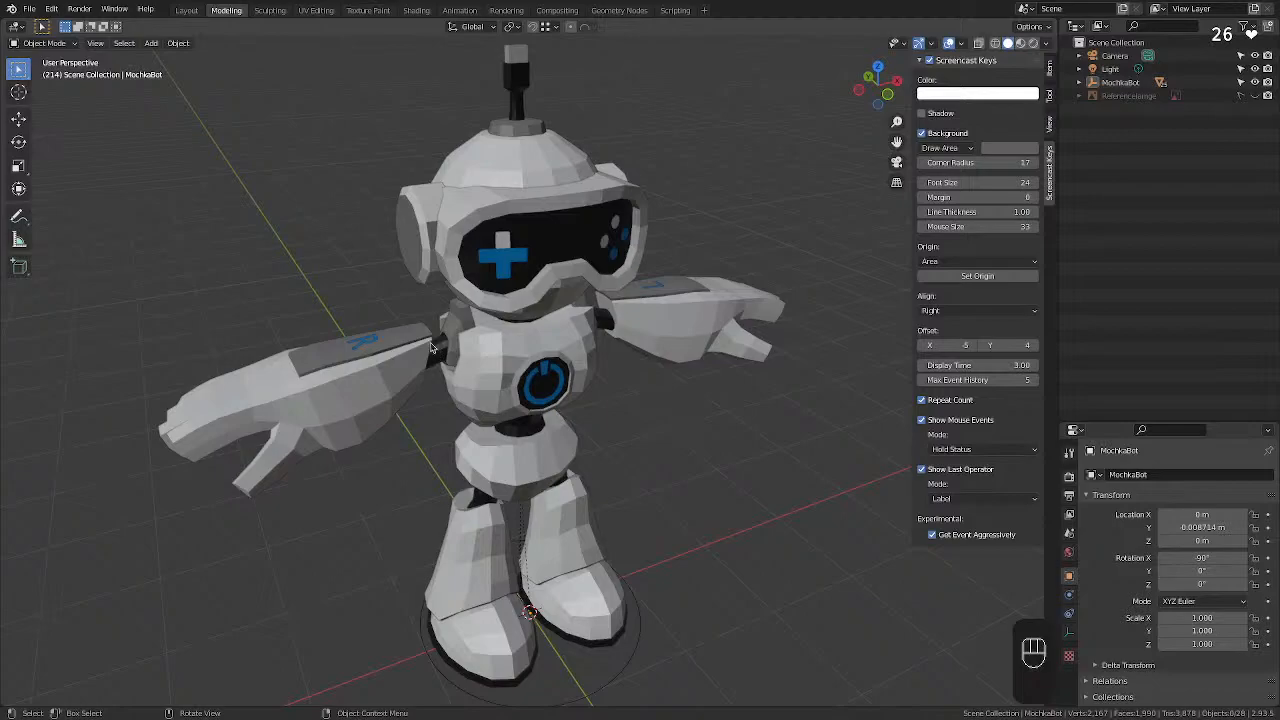
# Add a default armature at the world origin and delete it again.
pyautogui.click(151, 43)
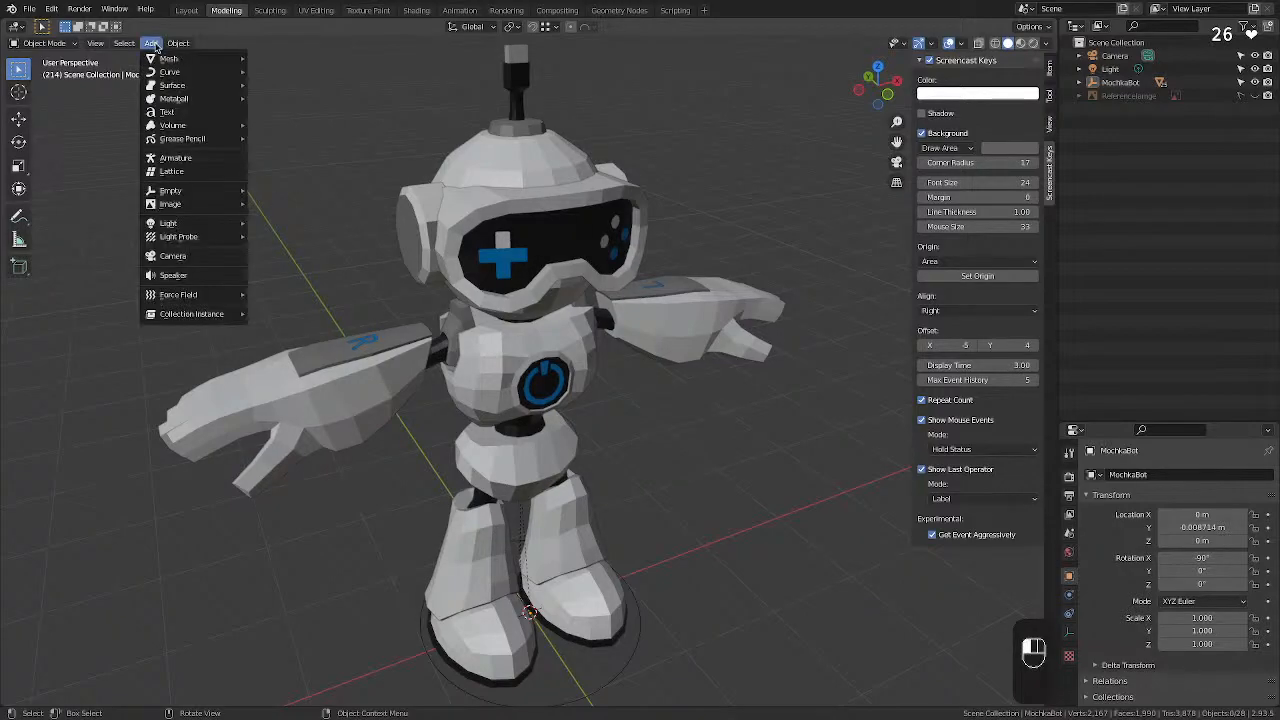
pyautogui.click(216, 159)
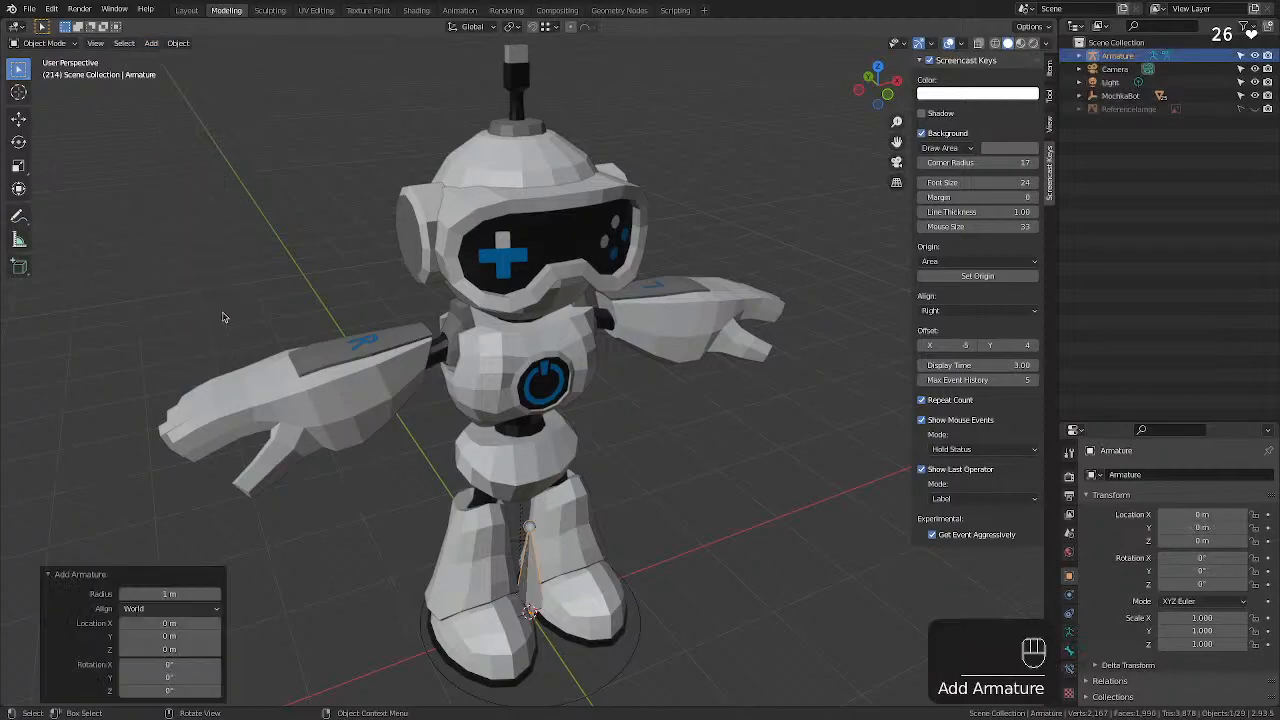
pyautogui.press('Delete')
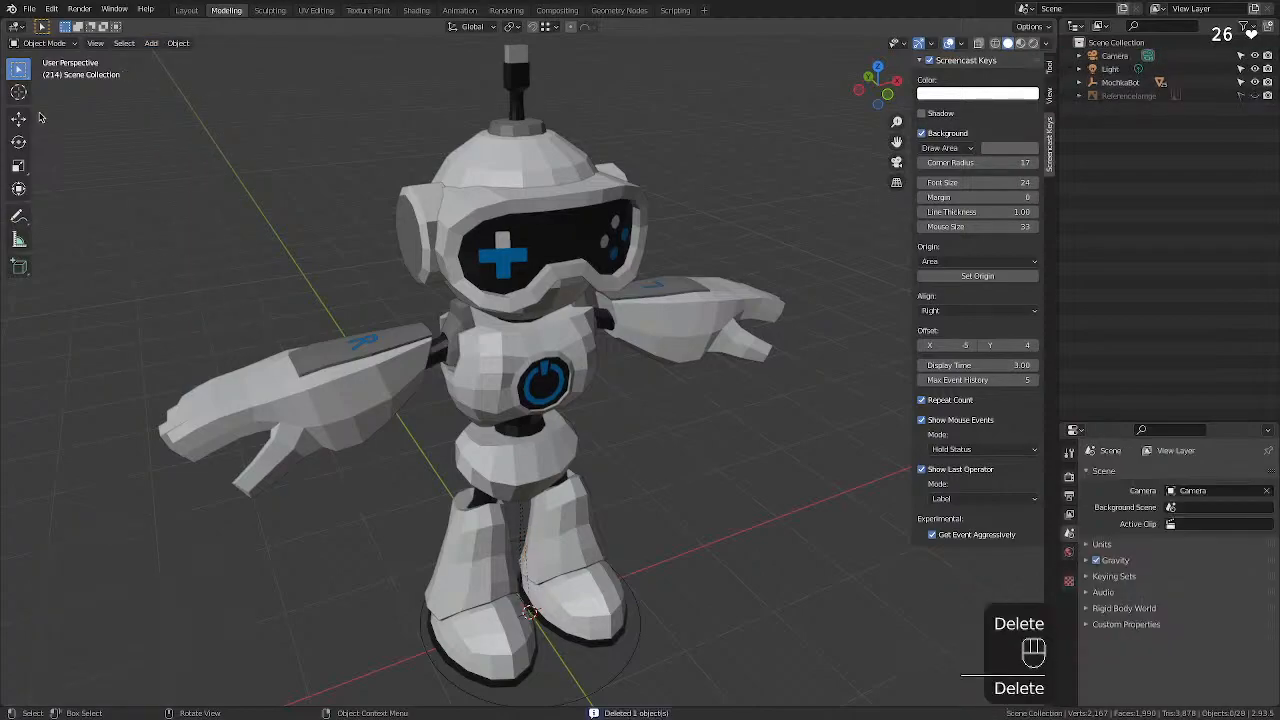
# Open the add-on preferences and turn off Enabled Add-ons Only to list all add-ons.
pyautogui.click(48, 9)
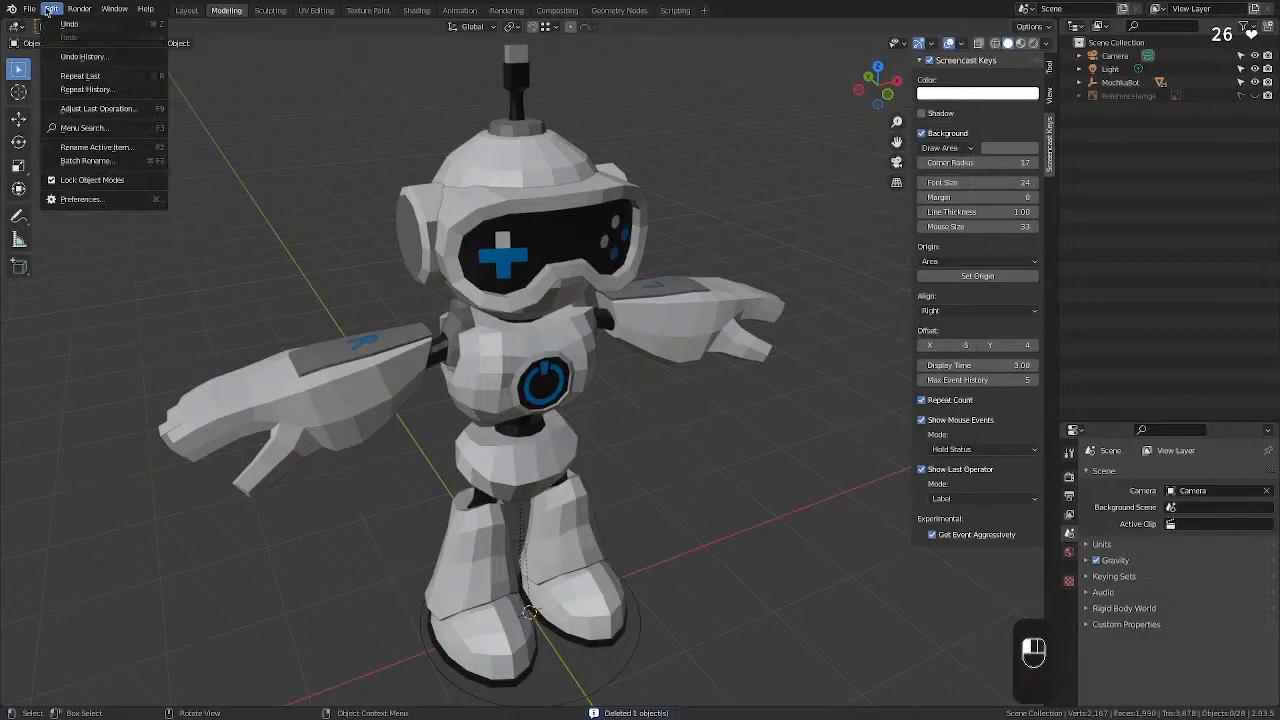
pyautogui.click(113, 200)
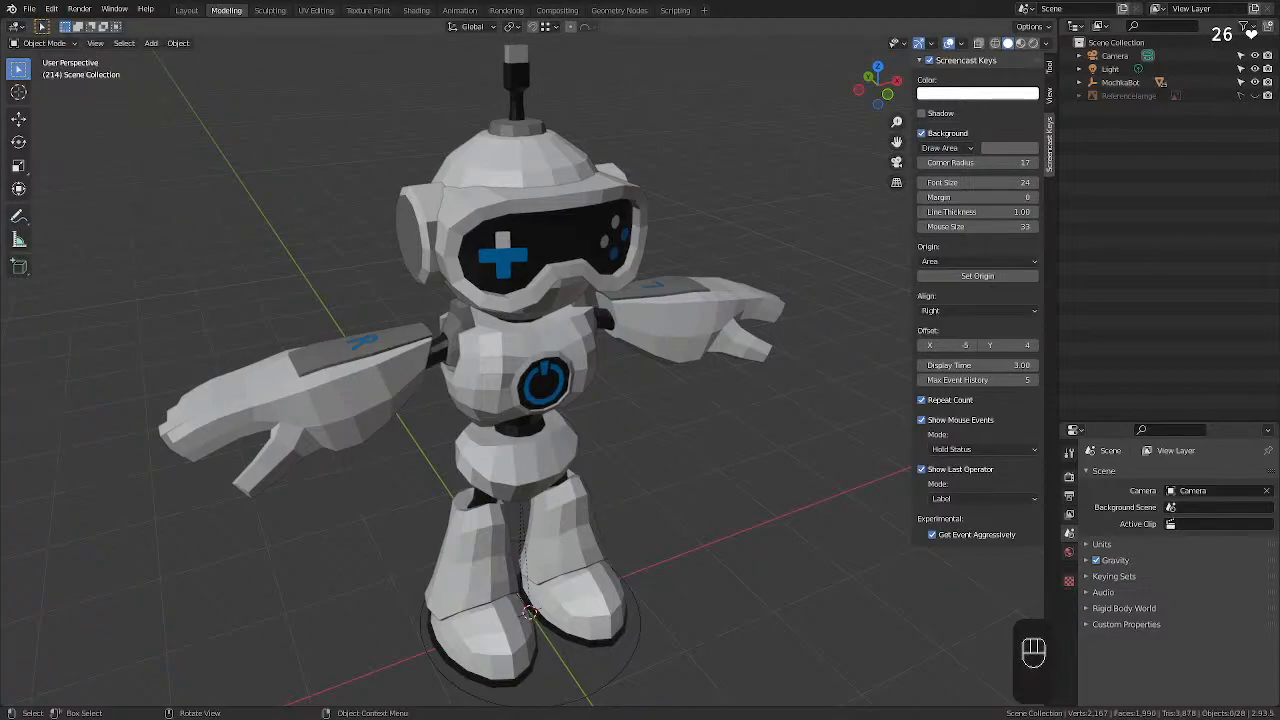
pyautogui.moveTo(947, 54); pyautogui.dragTo(572, 151)
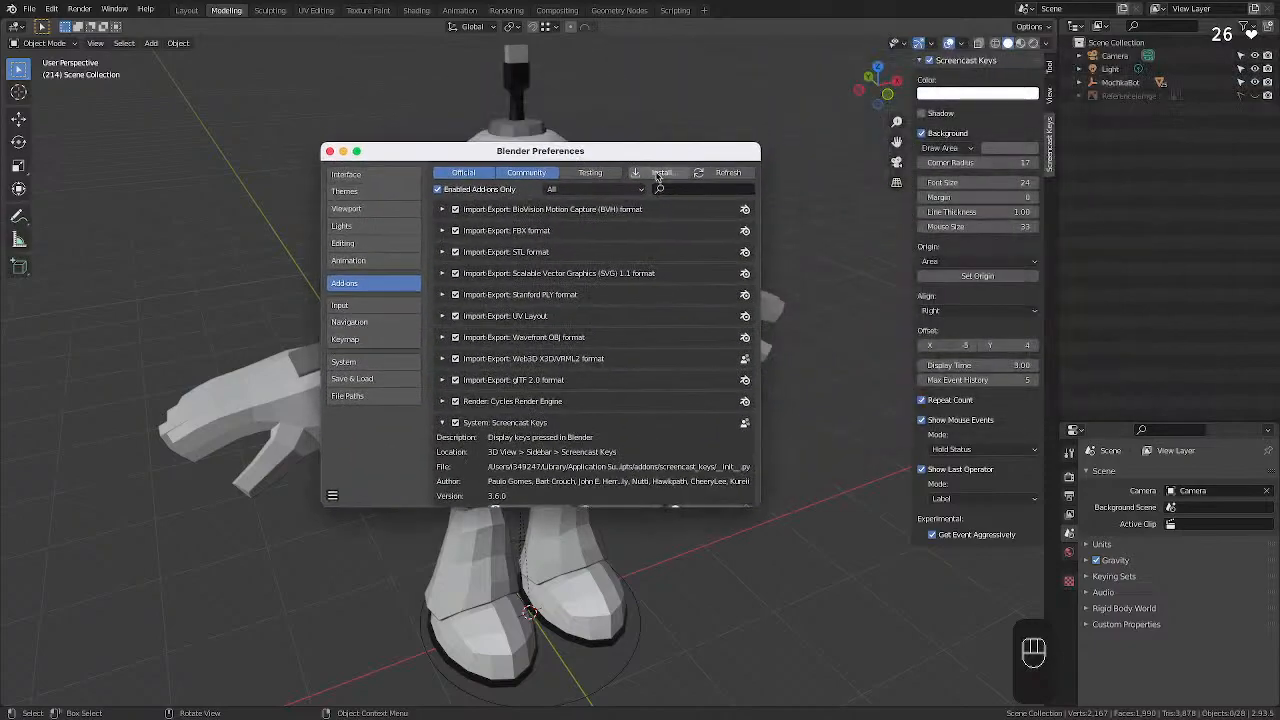
pyautogui.click(459, 190)
# Search the add-ons for "met" and "arma", and clear the search.
pyautogui.click(690, 188)
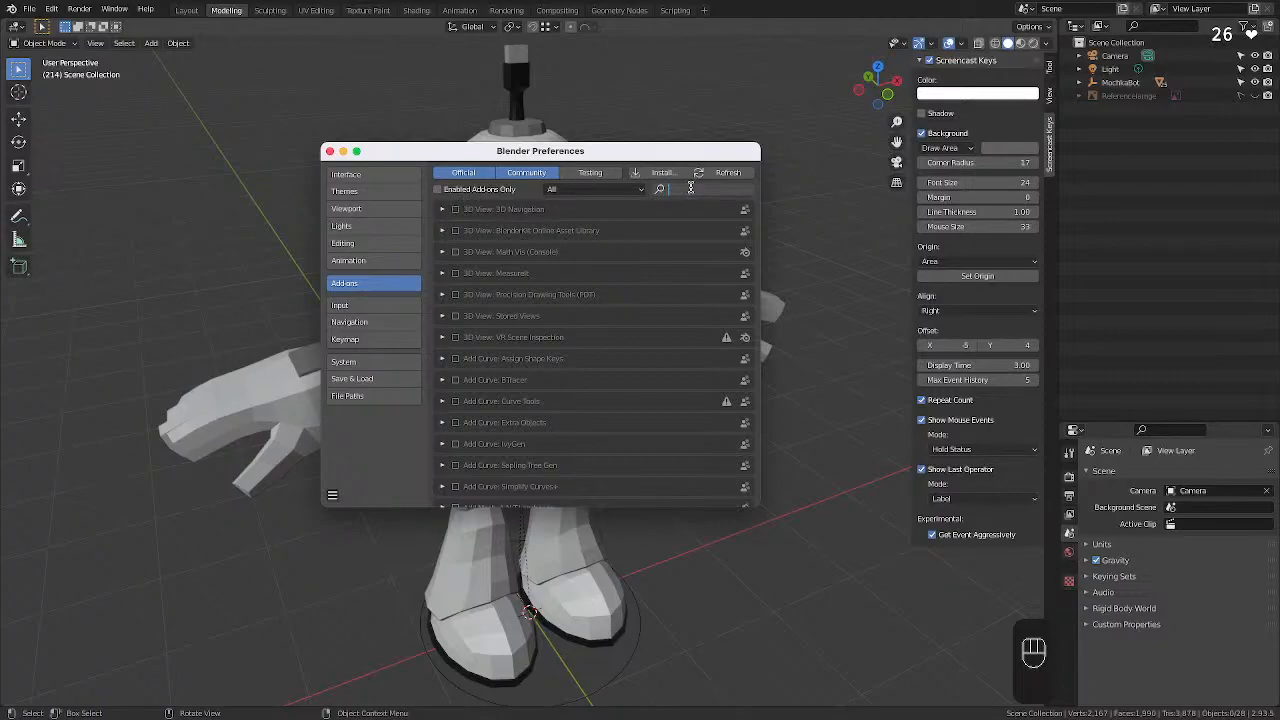
pyautogui.write('mesh')
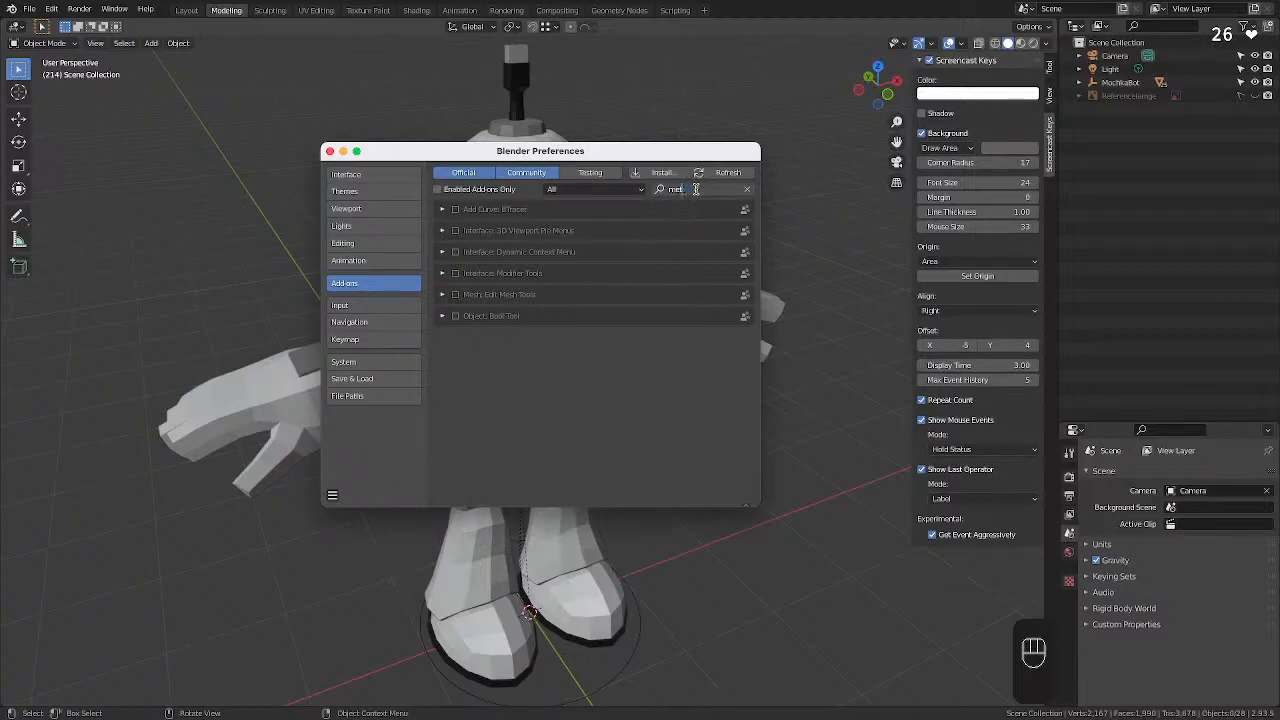
pyautogui.press('BackSpace')
pyautogui.press('BackSpace')
pyautogui.press('BackSpace')
pyautogui.write('arma')
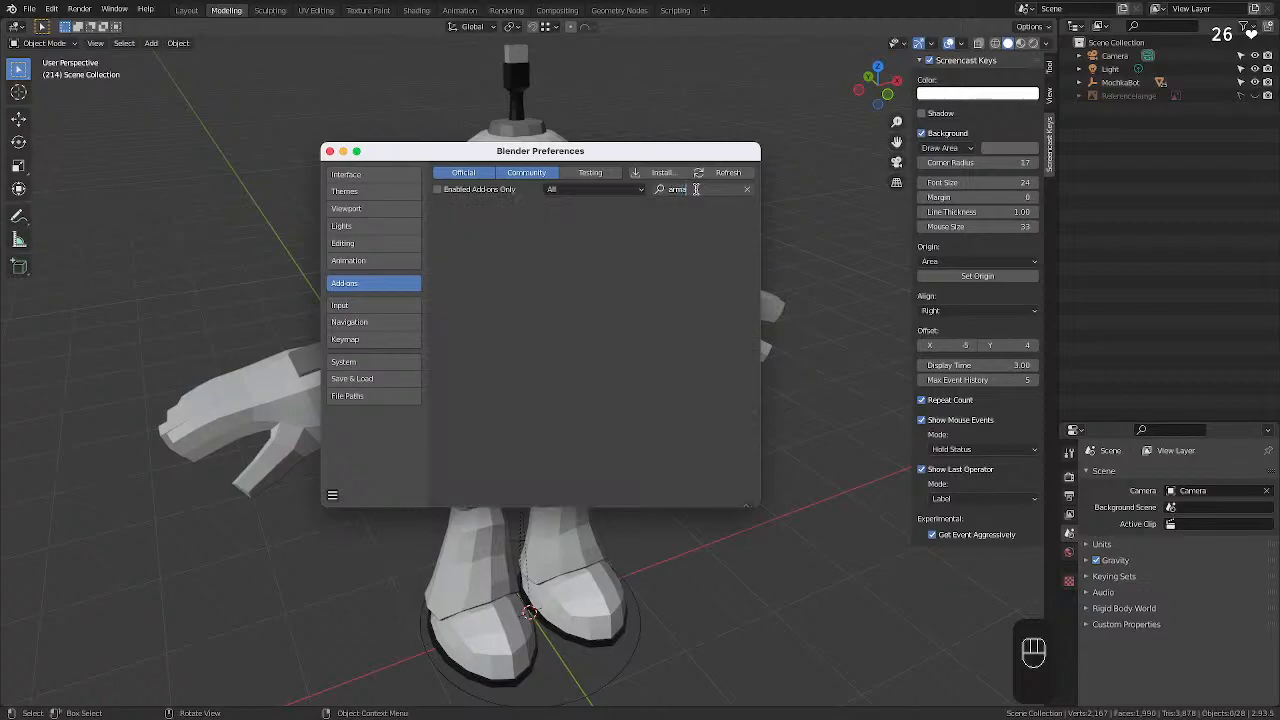
pyautogui.press('BackSpace')
pyautogui.press('BackSpace')
pyautogui.press('BackSpace')
pyautogui.press('BackSpace')
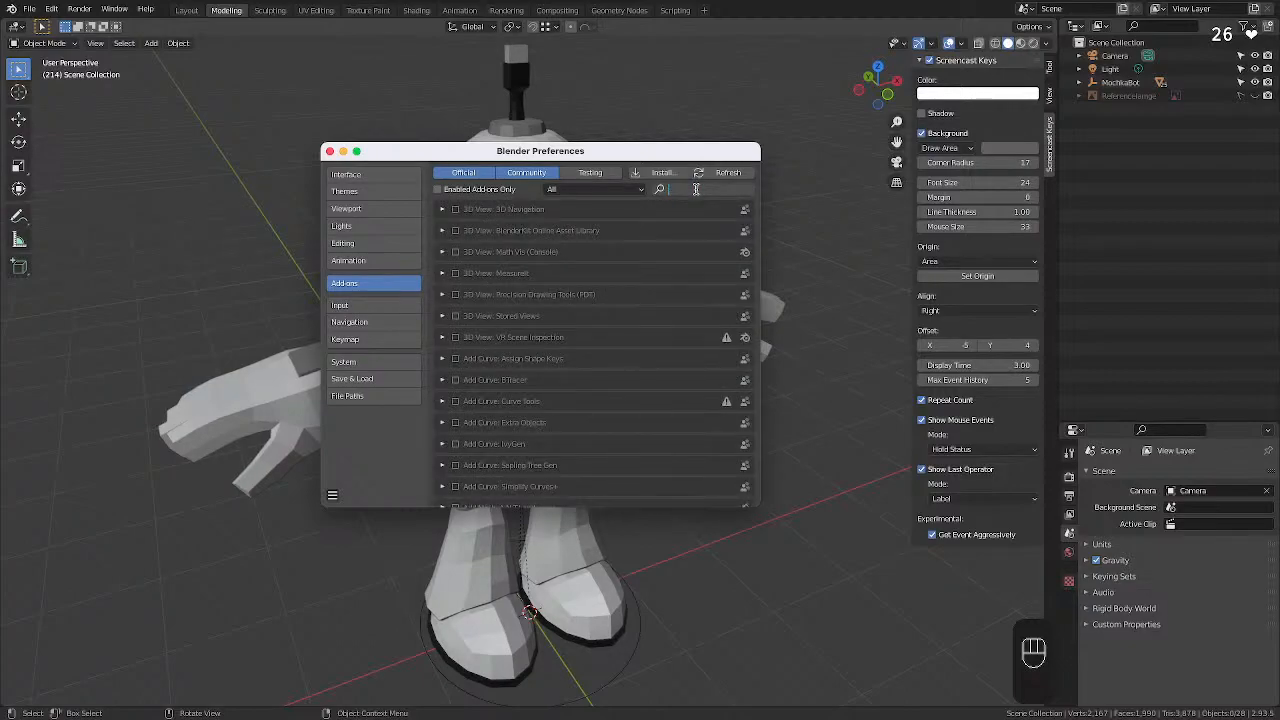
# Search the add-ons for "rig", enable Rigging: Rigify, review its details and close the preferences.
pyautogui.write('rig')
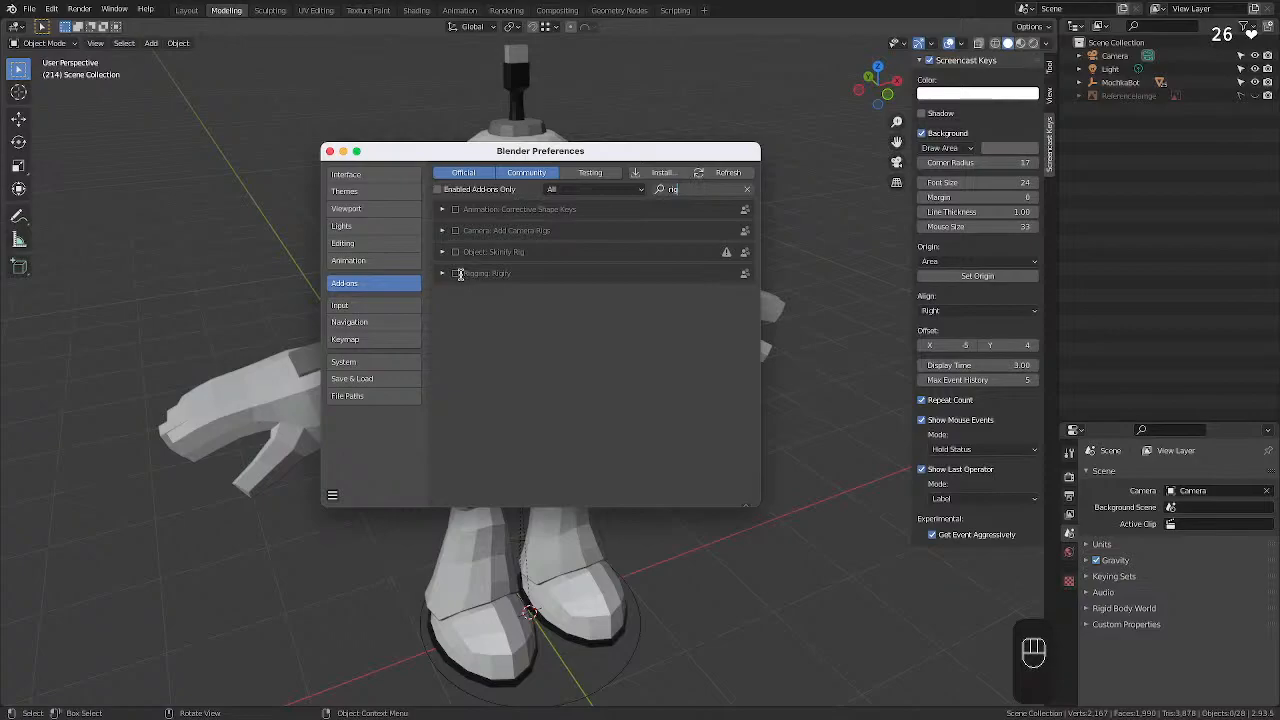
pyautogui.click(455, 274)
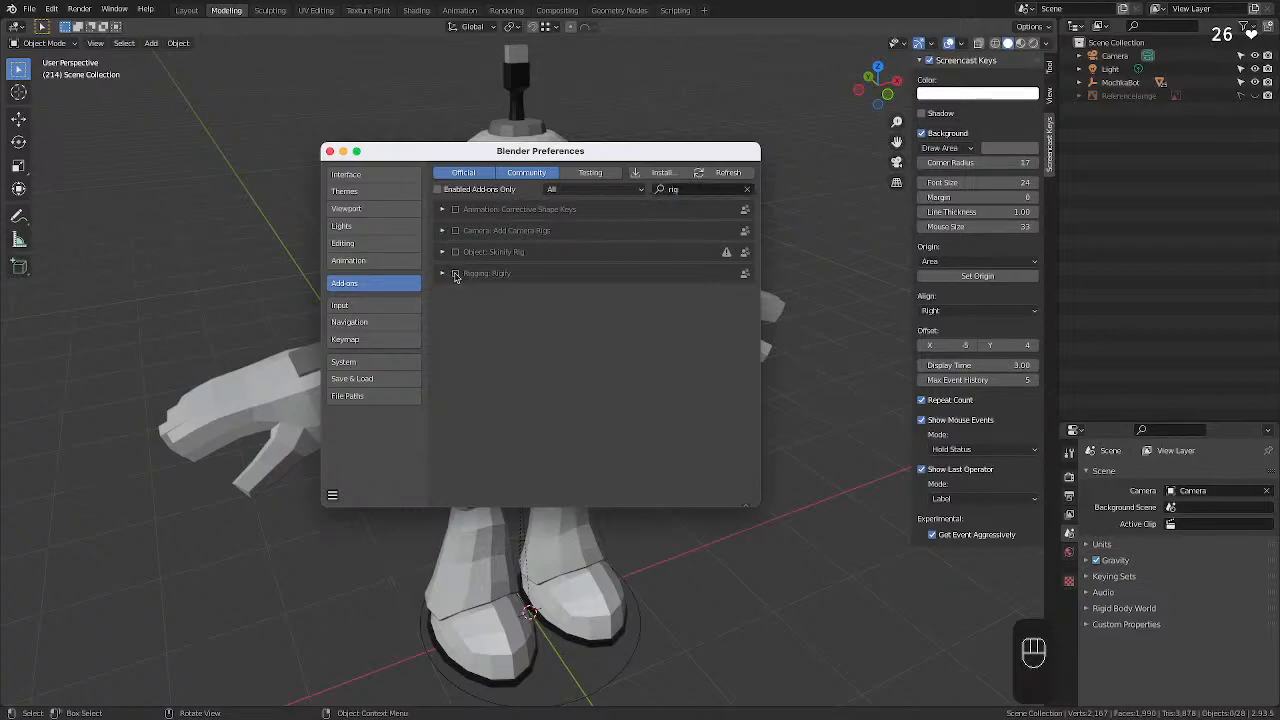
pyautogui.click(455, 273)
pyautogui.click(442, 274)
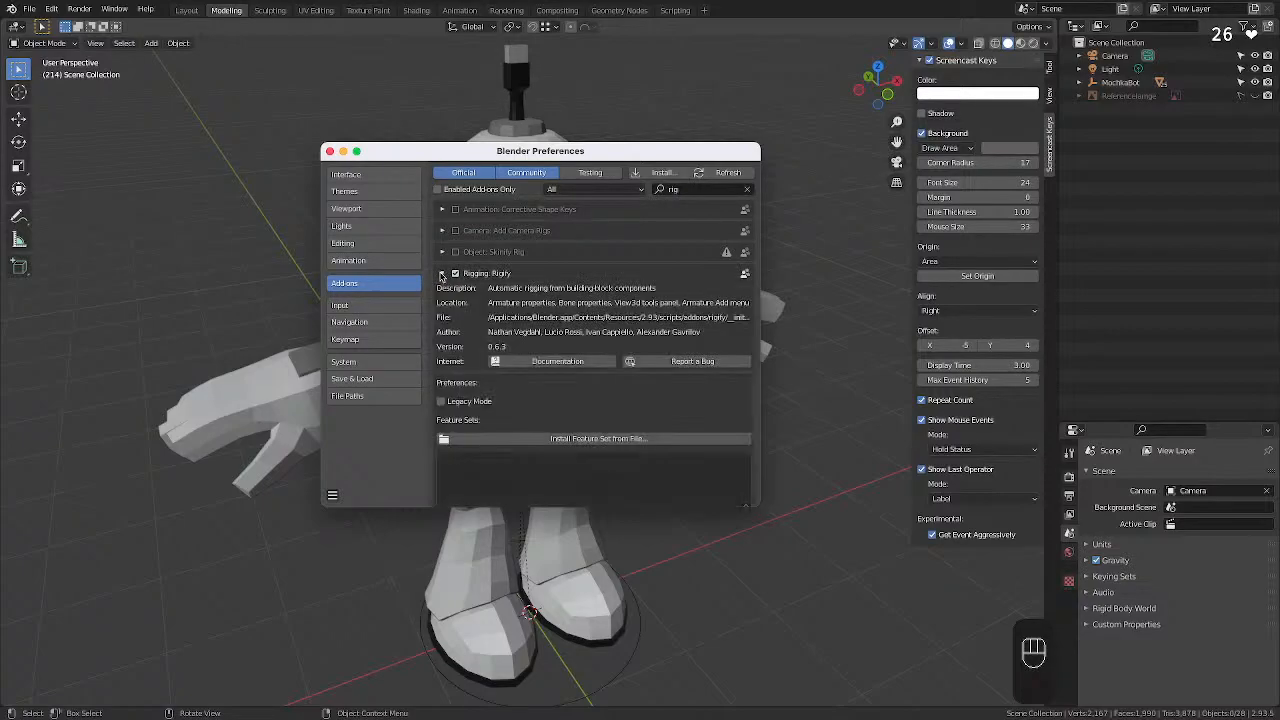
pyautogui.scroll(-1, 584, 304)
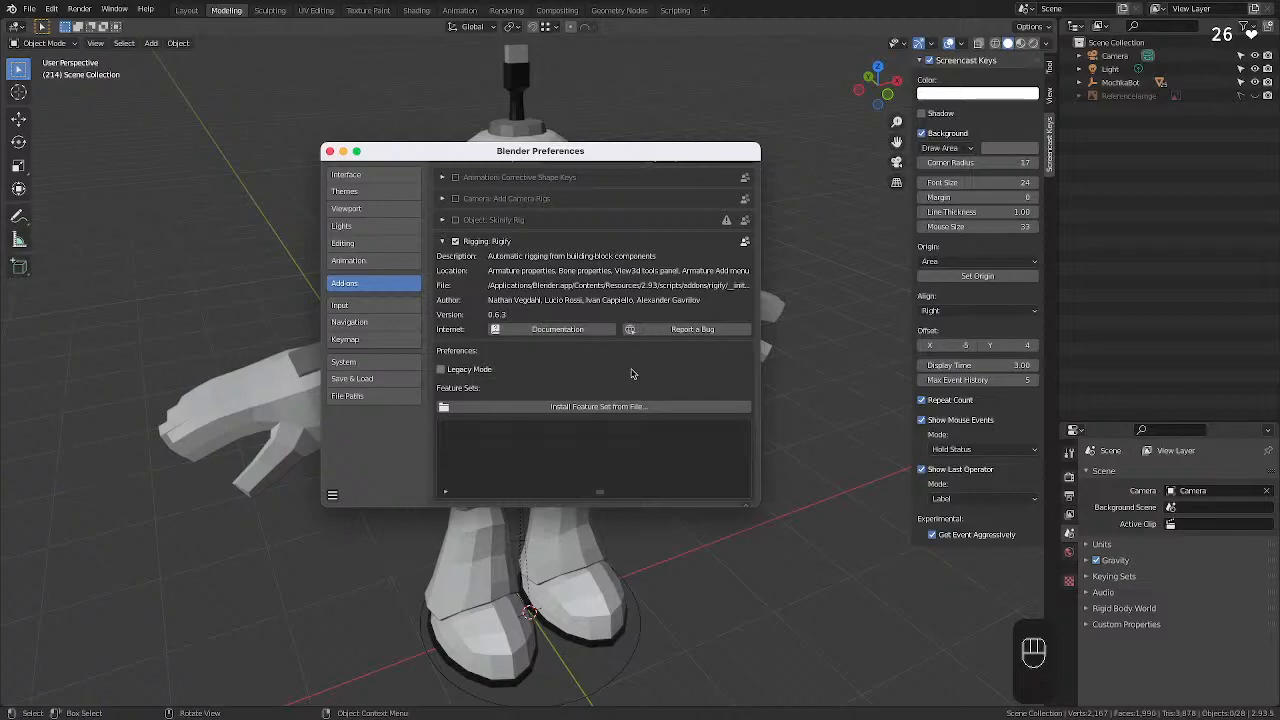
pyautogui.scroll(1, 578, 318)
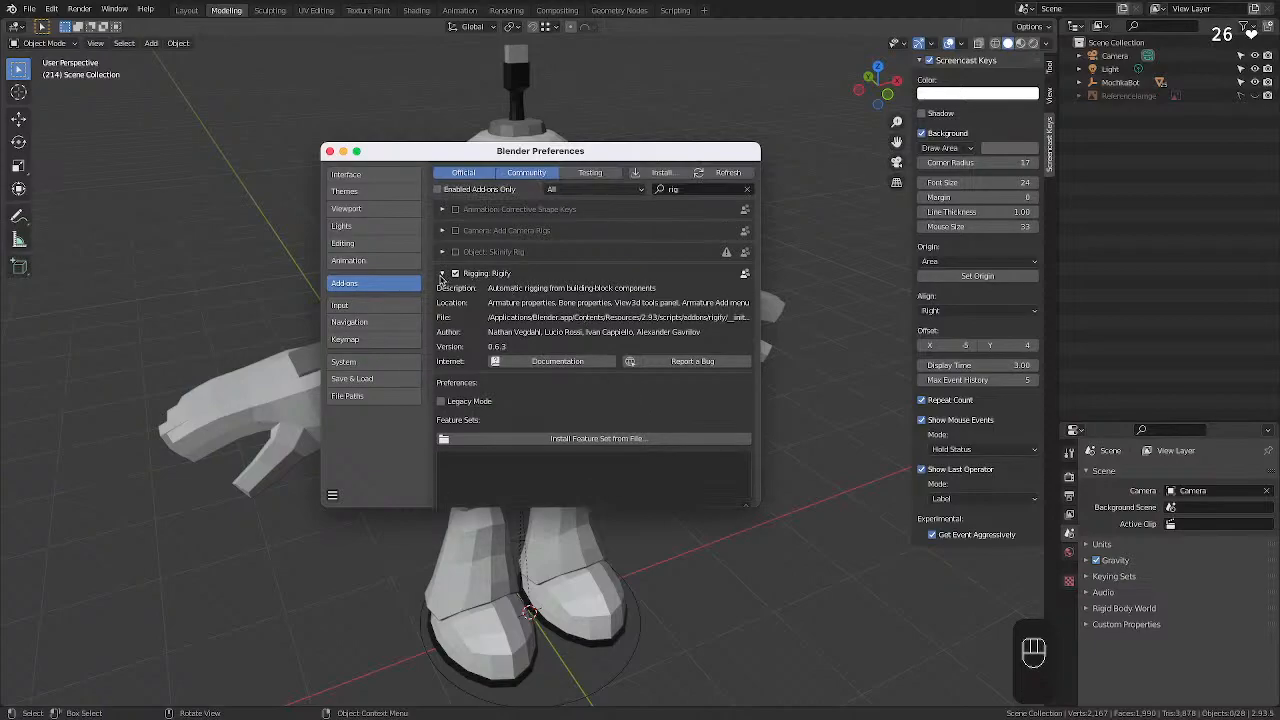
pyautogui.click(442, 275)
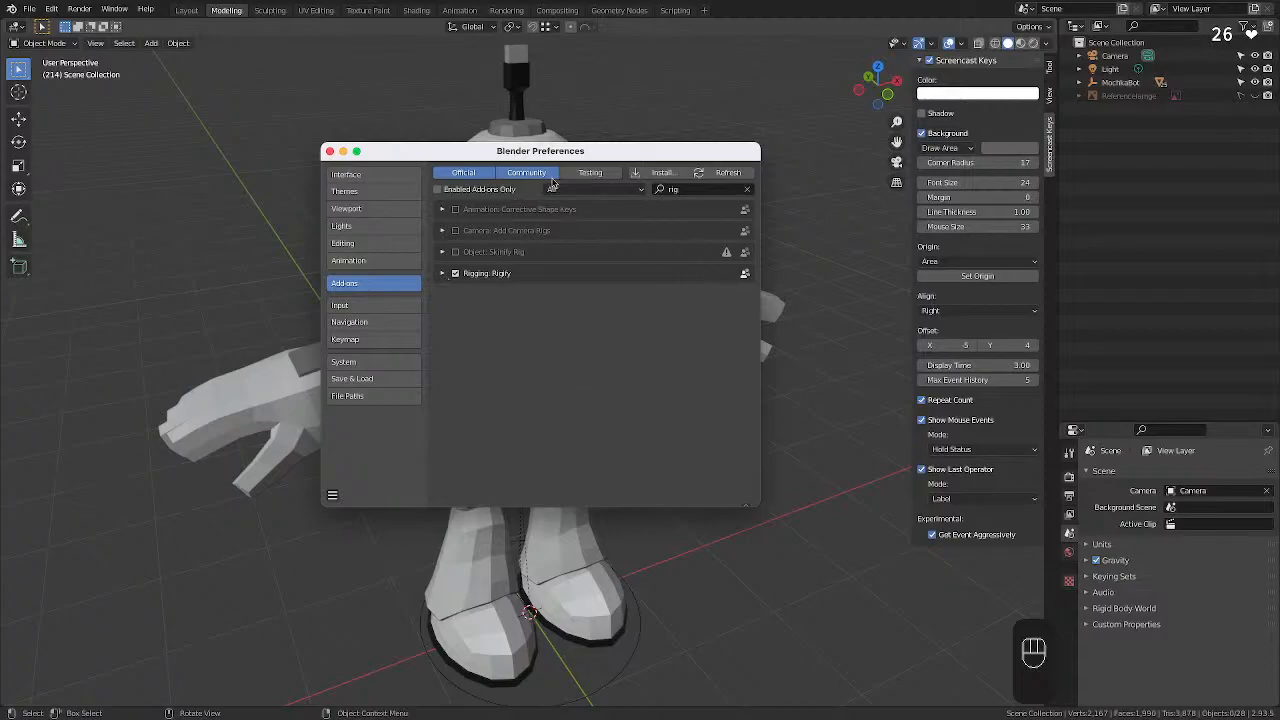
pyautogui.click(330, 151)
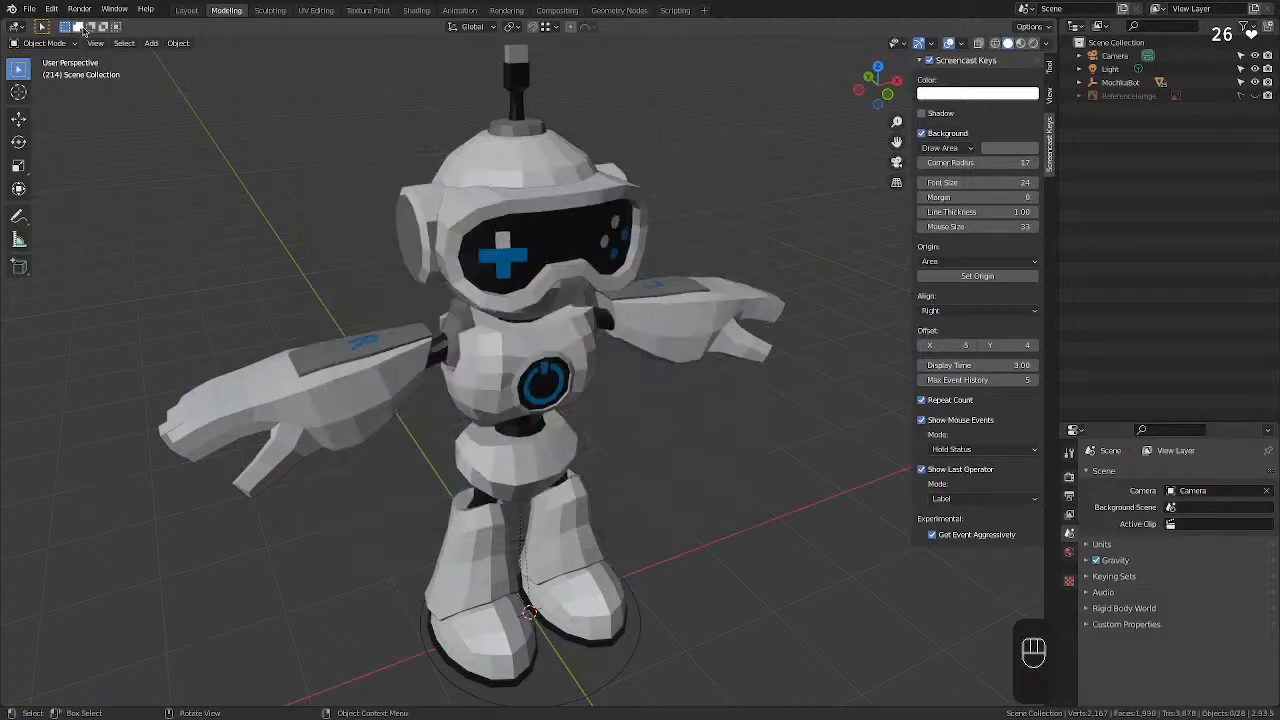
# Add a Rigify Human (Meta-Rig) armature at the world origin.
pyautogui.click(151, 43)
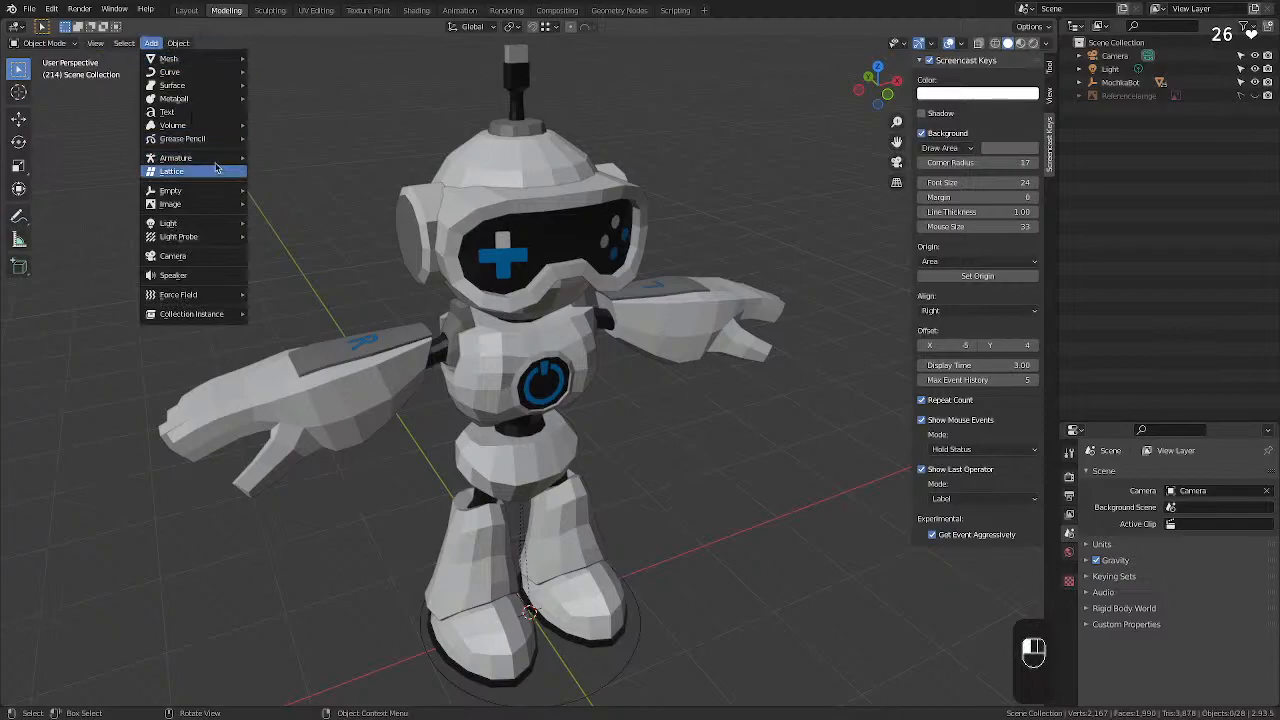
pyautogui.moveTo(219, 158)
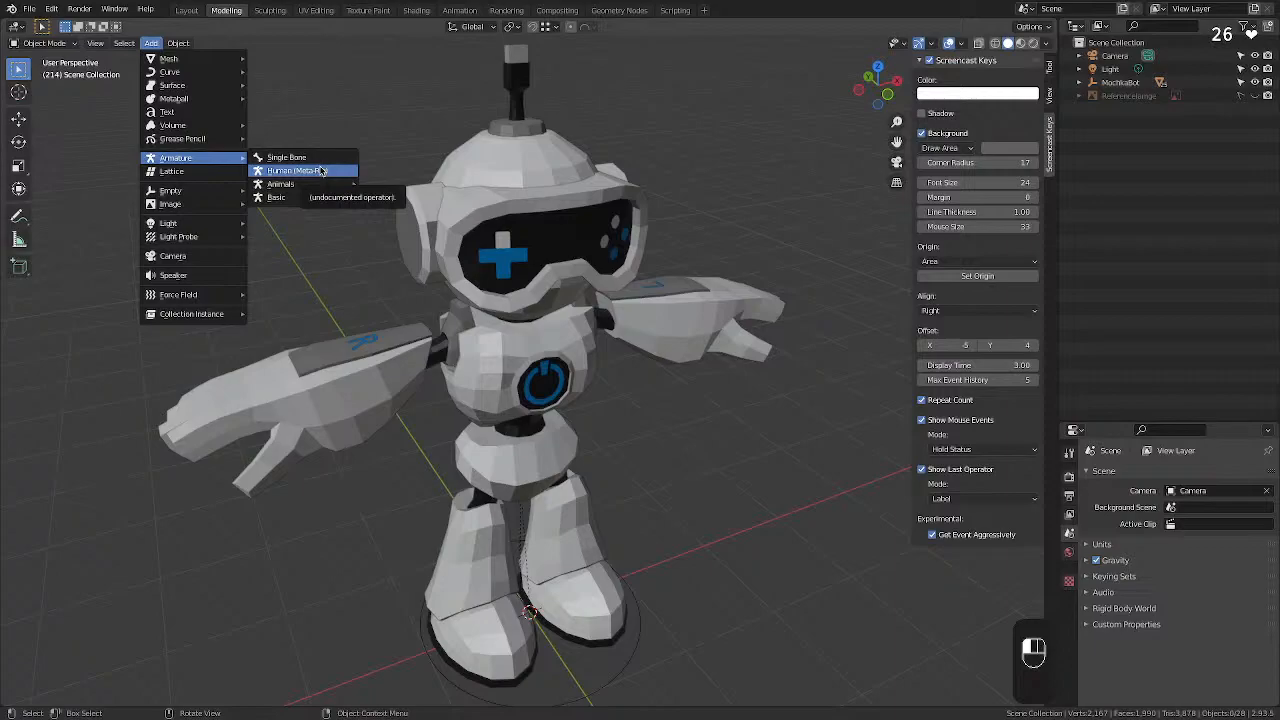
pyautogui.click(318, 172)
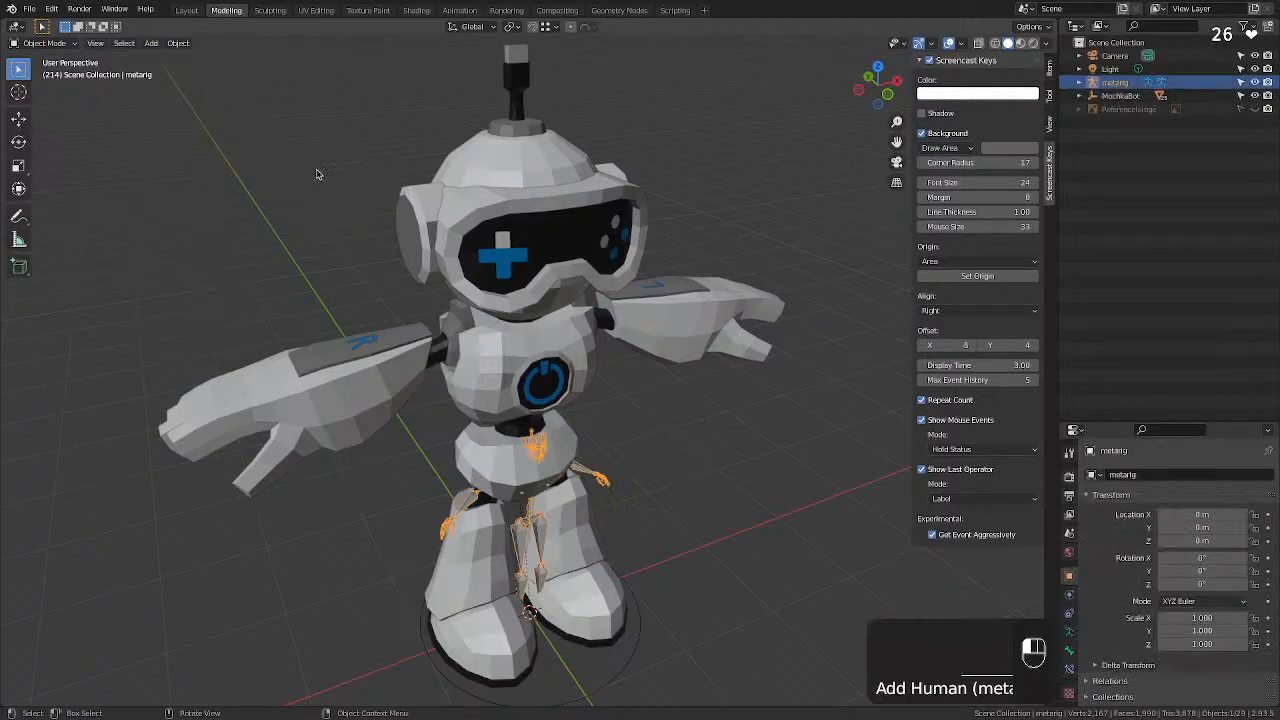
# Scale the human meta-rig up uniformly by about 1.811 to approximate the robot's proportions.
pyautogui.moveTo(615, 560); pyautogui.dragTo(557, 505, button='middle')
pyautogui.scroll(-1, 560, 510)
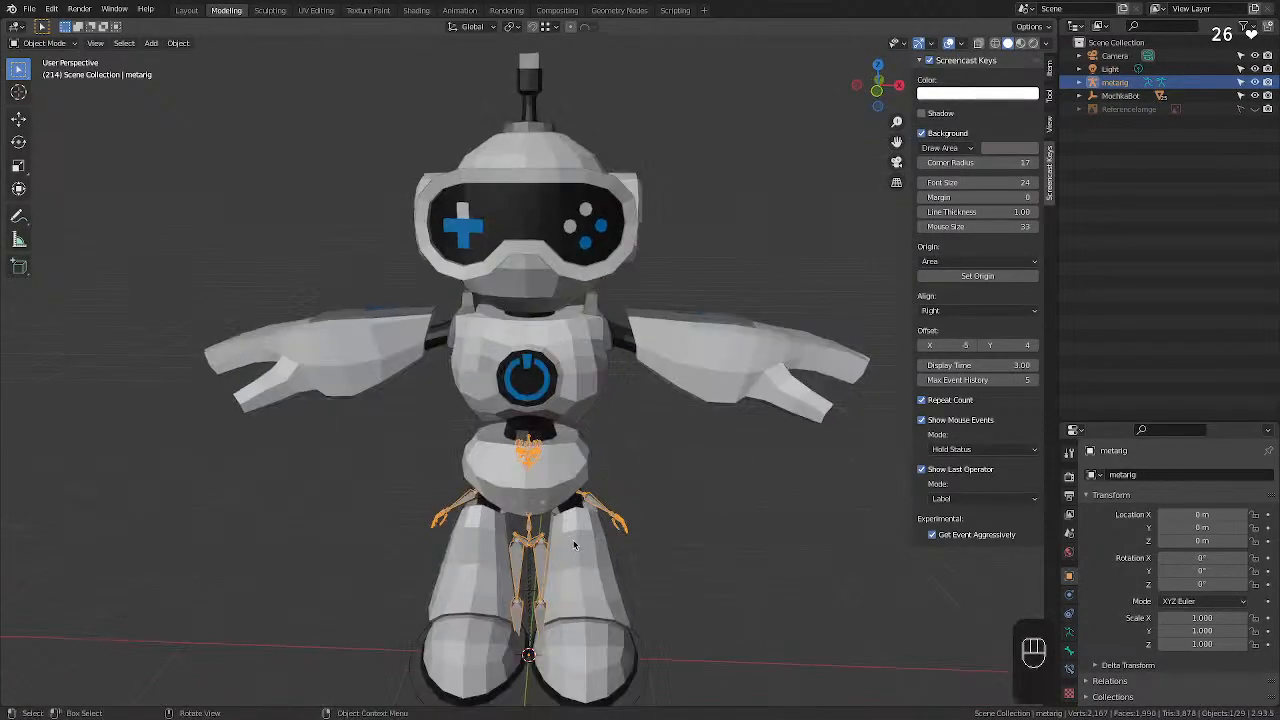
pyautogui.scroll(-3, 586, 540)
pyautogui.scroll(2, 586, 540)
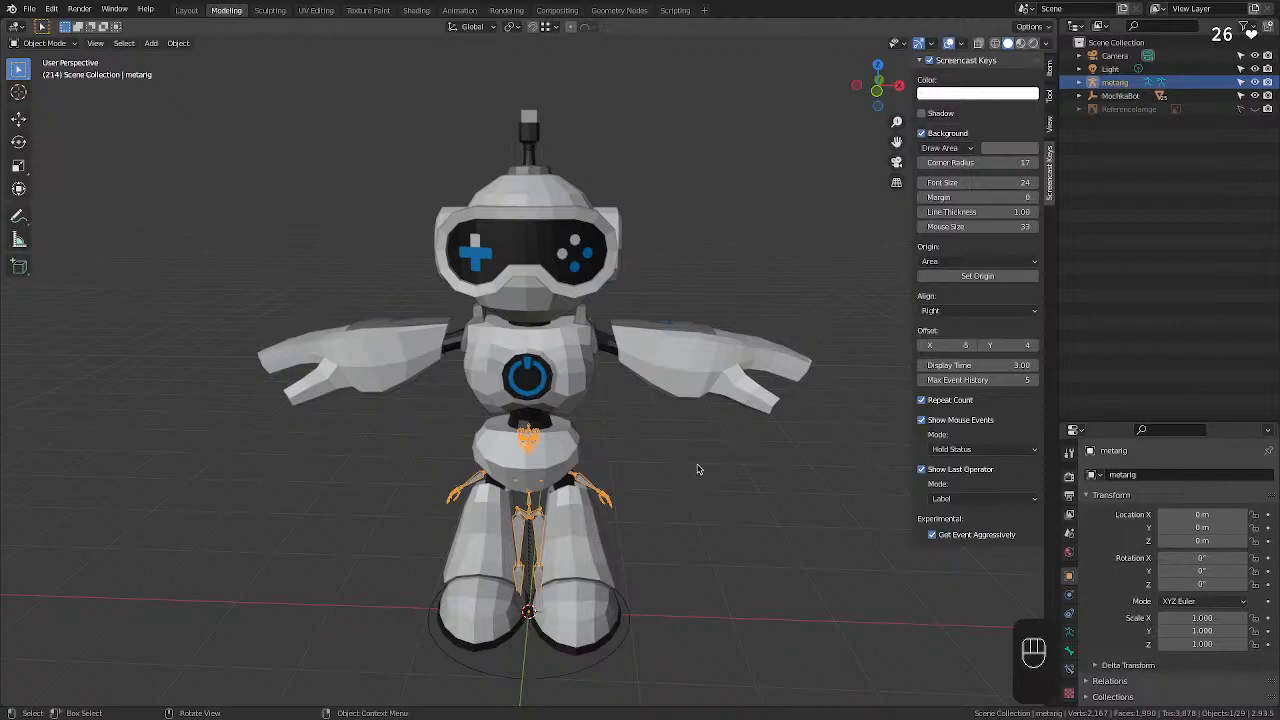
pyautogui.press('s')
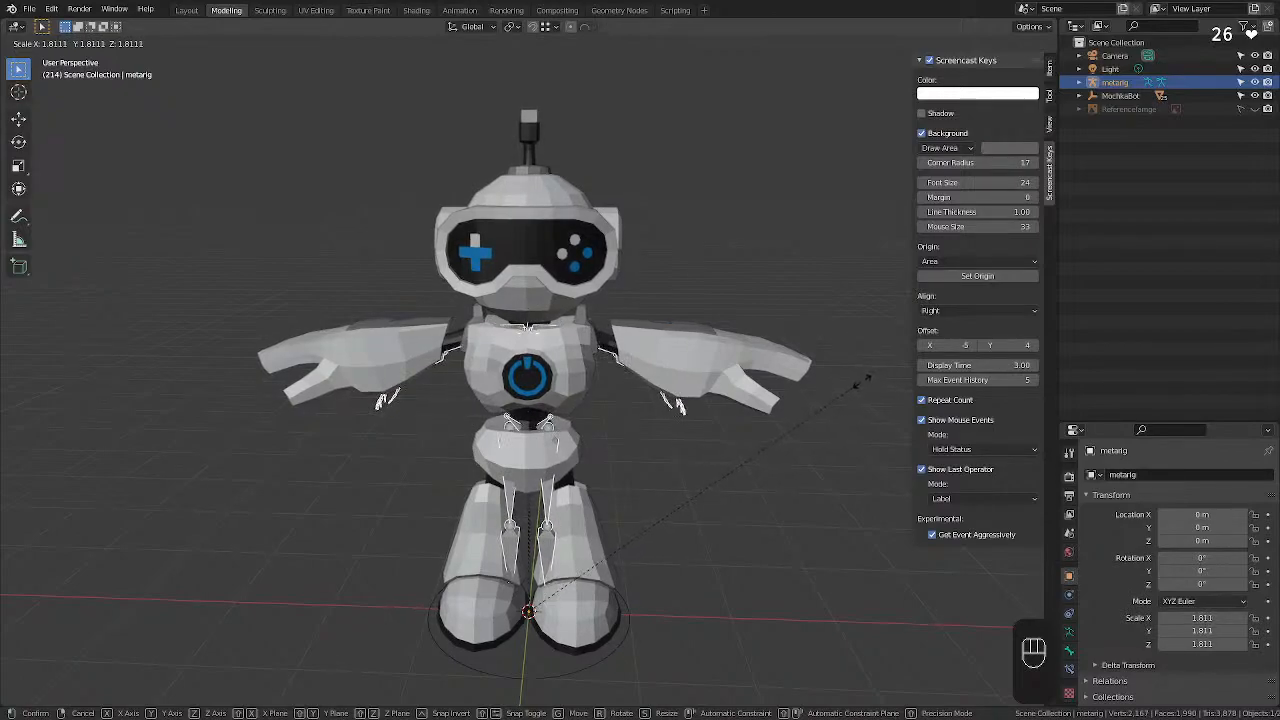
pyautogui.click(865, 381)
# Enable X-Ray shading in the viewport and lower its opacity to about 0.159.
pyautogui.moveTo(805, 396); pyautogui.dragTo(796, 274, button='middle')
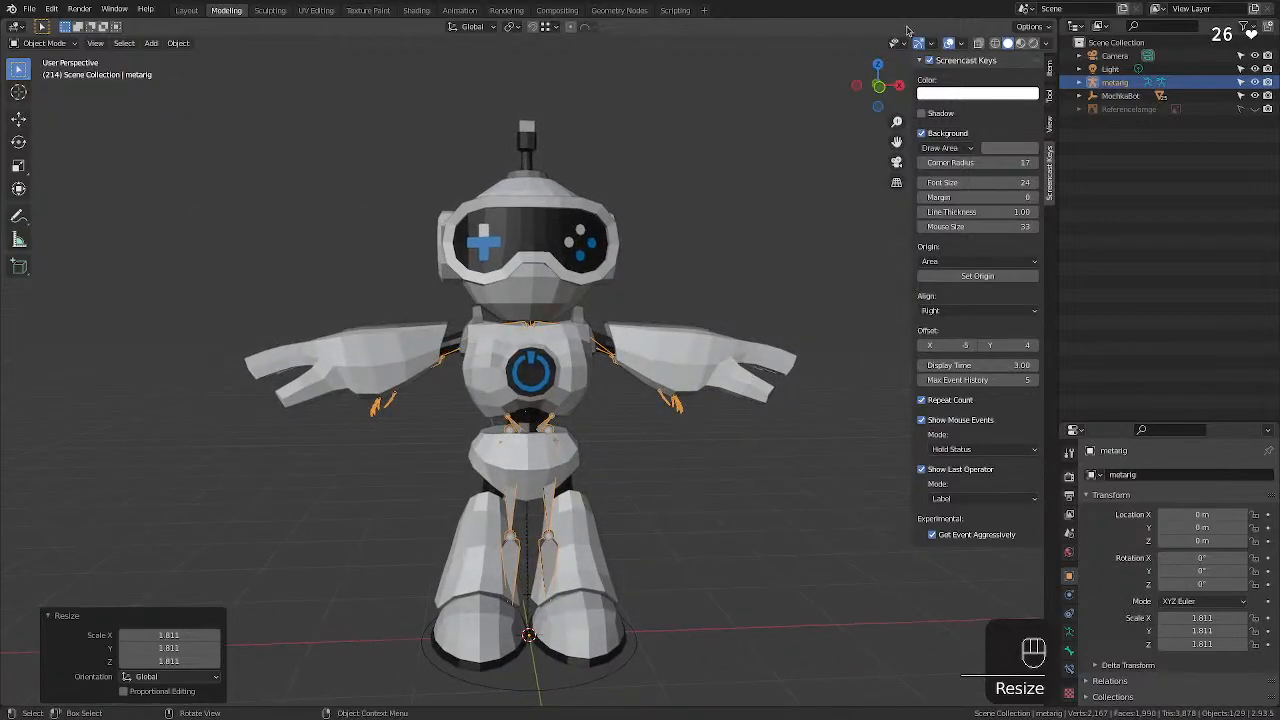
pyautogui.click(979, 44)
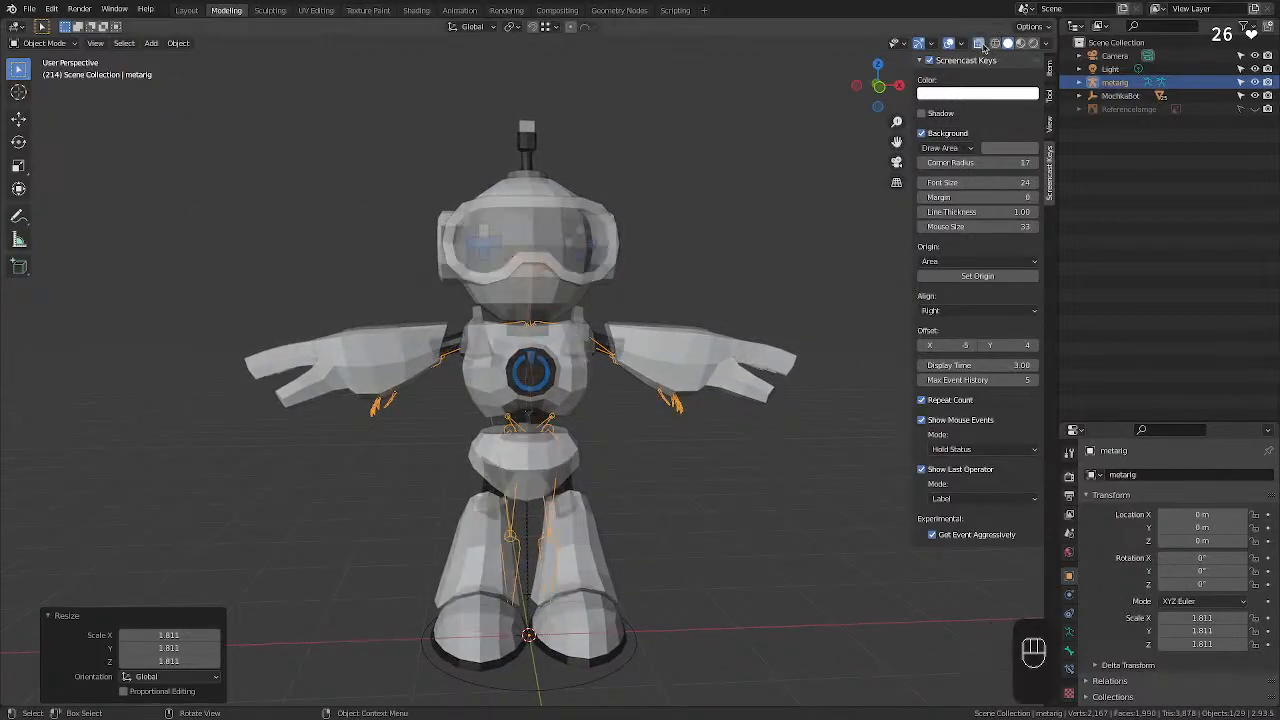
pyautogui.click(1047, 43)
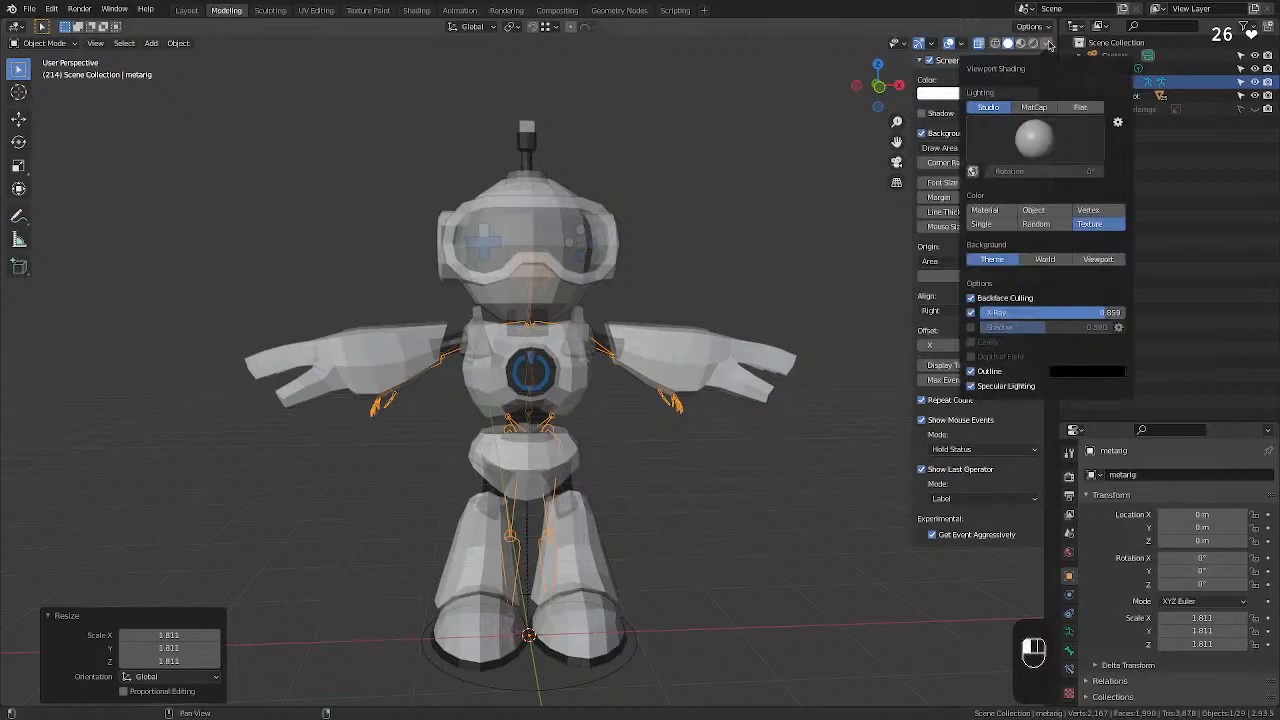
pyautogui.moveTo(1097, 313); pyautogui.dragTo(1082, 313)
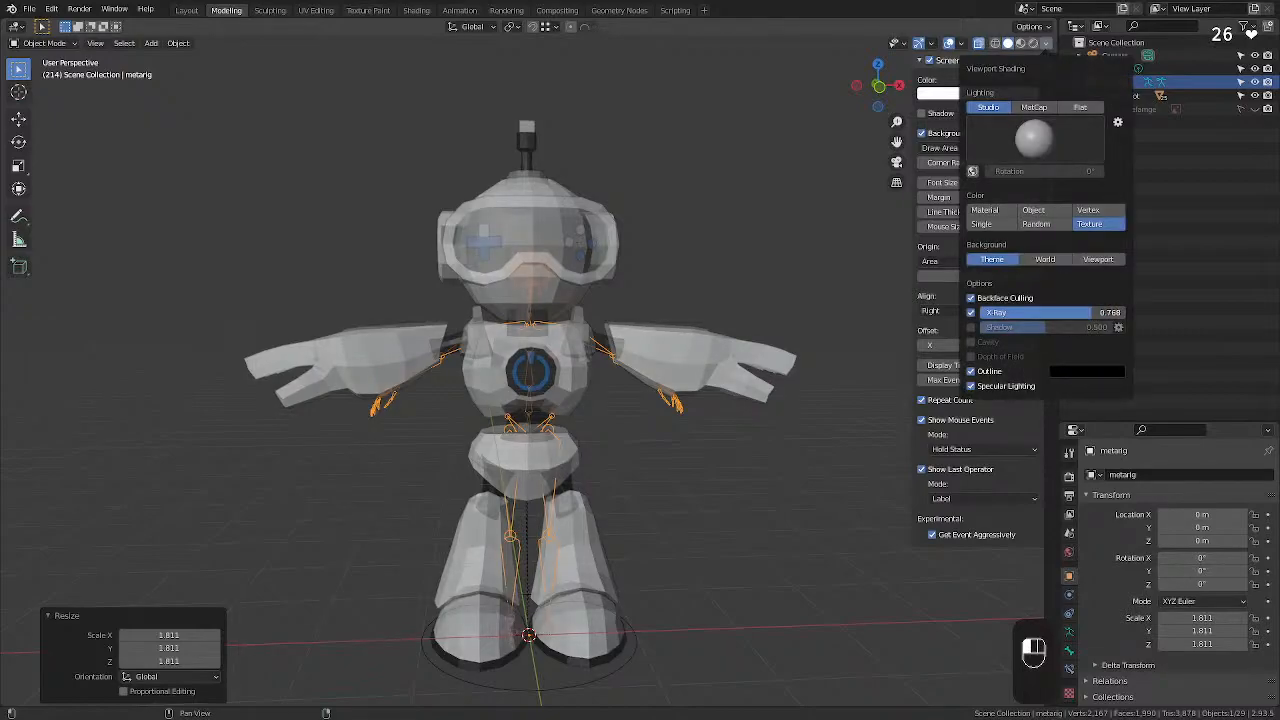
pyautogui.moveTo(1091, 313); pyautogui.dragTo(1006, 316)
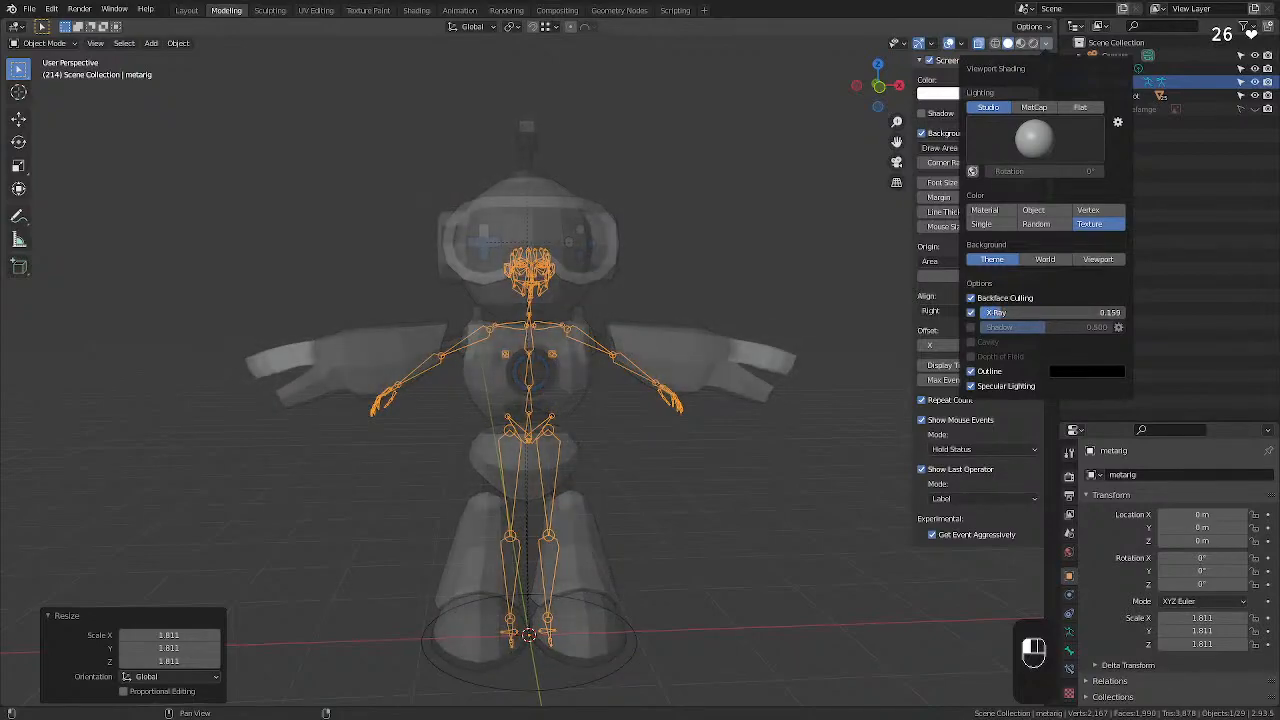
pyautogui.moveTo(657, 272)
pyautogui.mouseDown(button='middle')
pyautogui.moveTo(640, 275)
pyautogui.moveTo(669, 263)
pyautogui.mouseUp(button='middle')
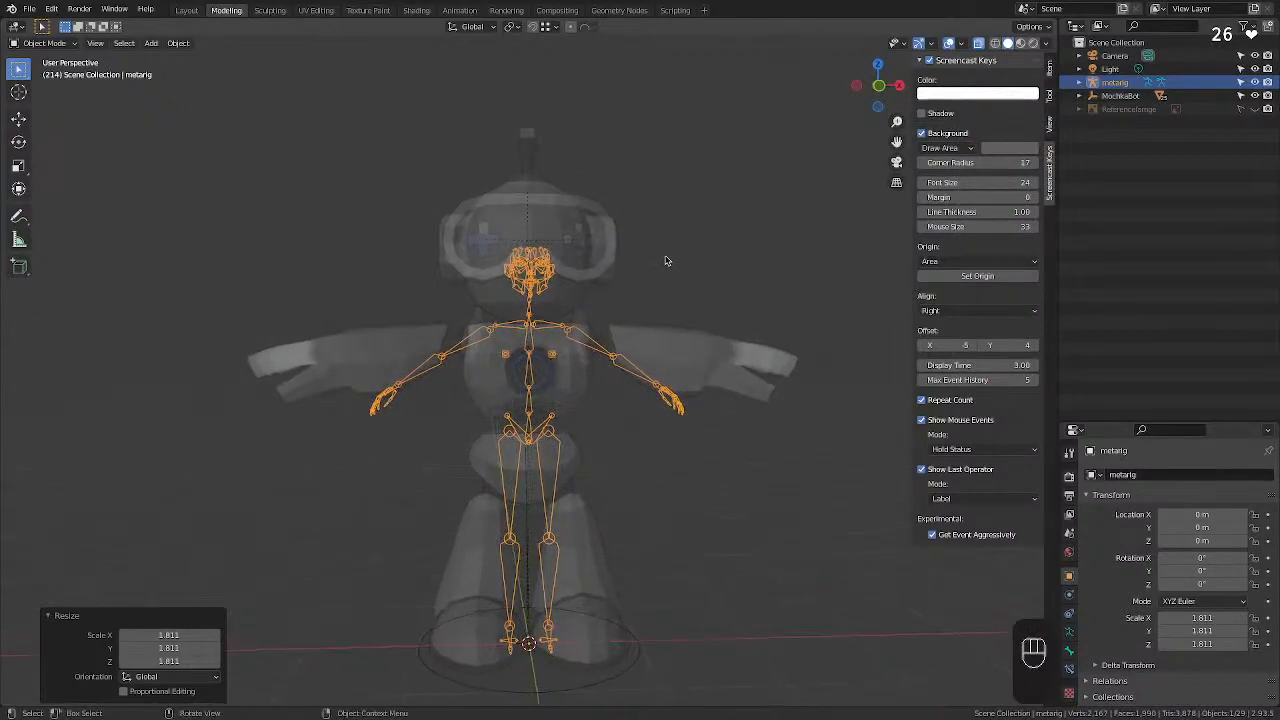
# In the front orthographic view, scale the meta-rig down uniformly by about 0.977 to fit the robot's body.
pyautogui.click(880, 88)
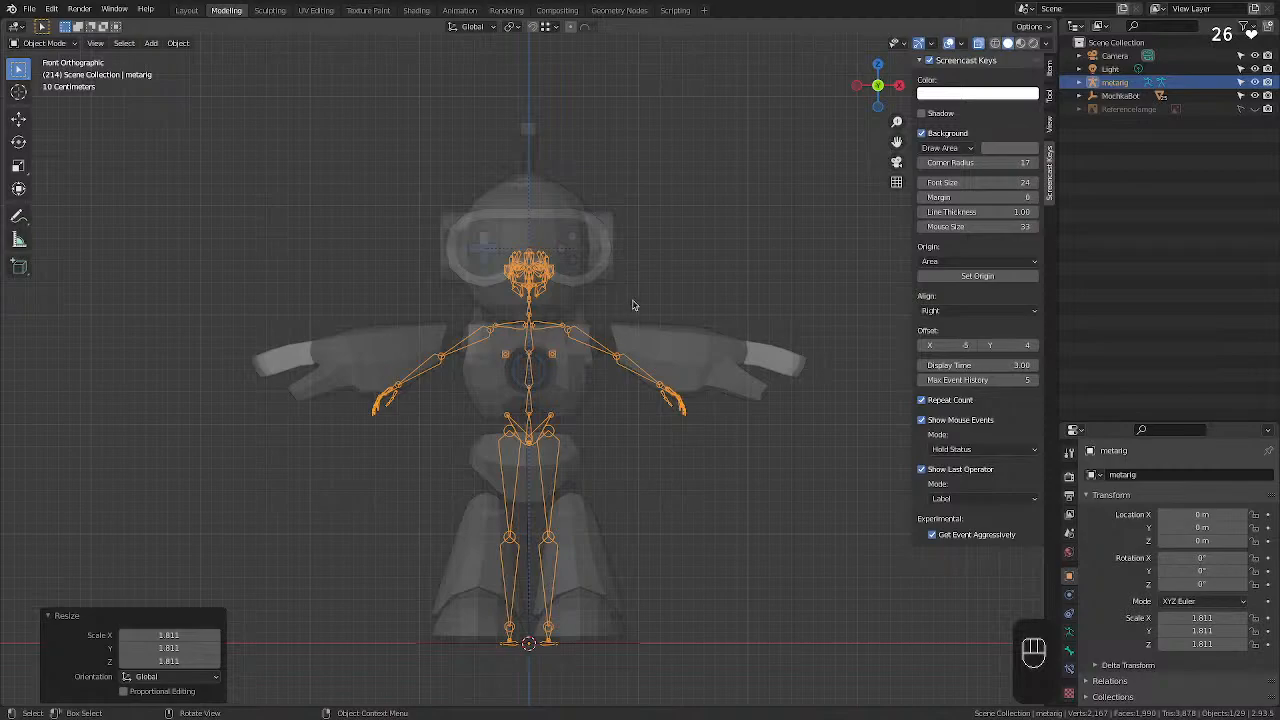
pyautogui.press('s')
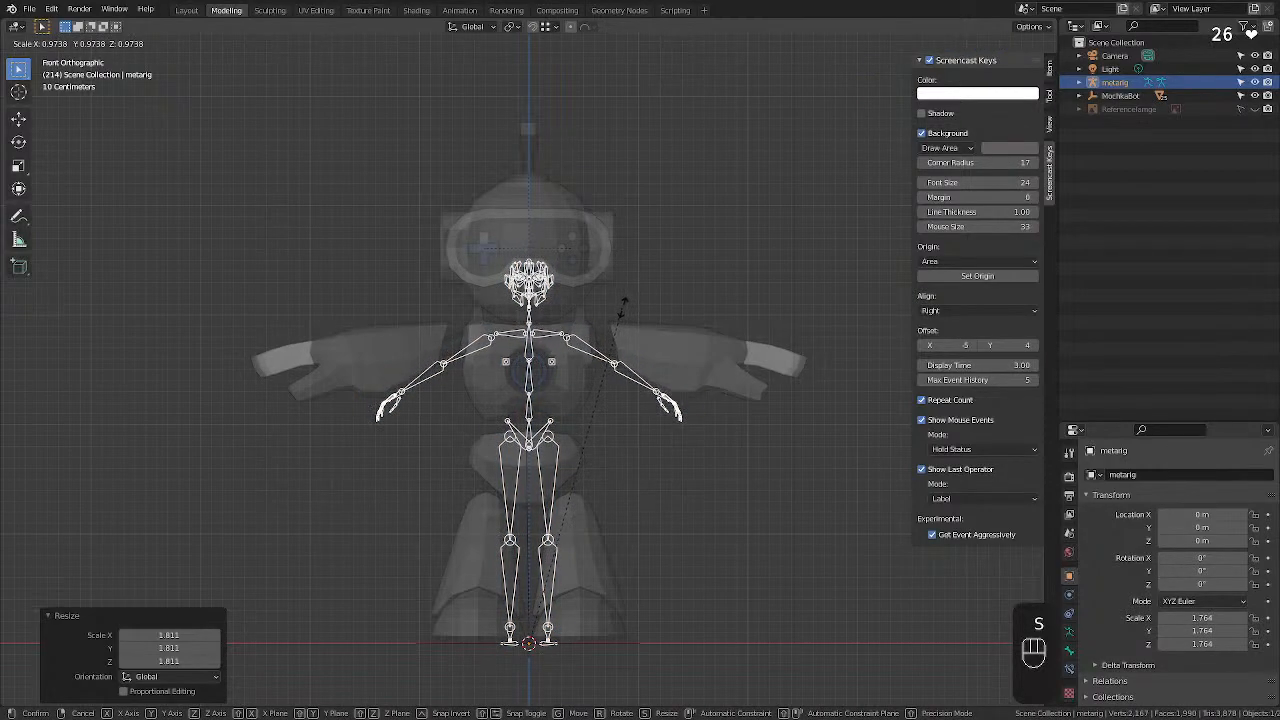
pyautogui.click(623, 311)
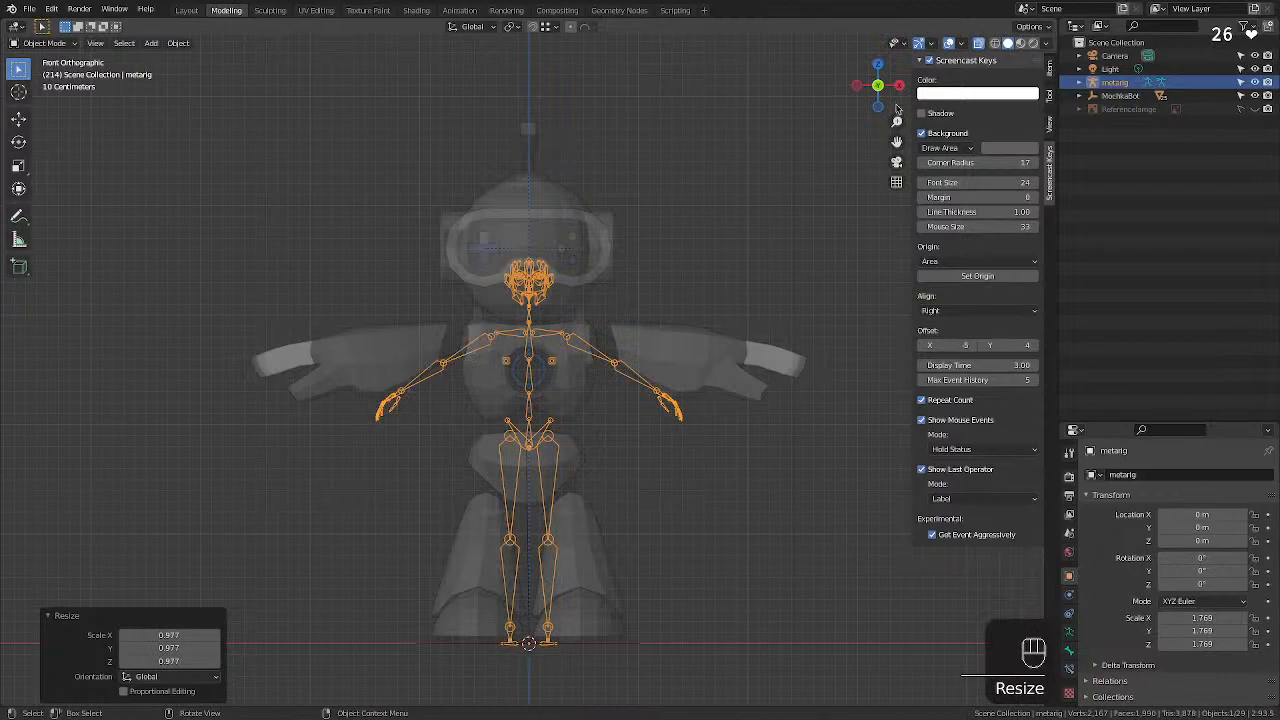
# Disable viewport selection for the MochkaBot hierarchy so that only the rig can be picked.
pyautogui.click(654, 278)
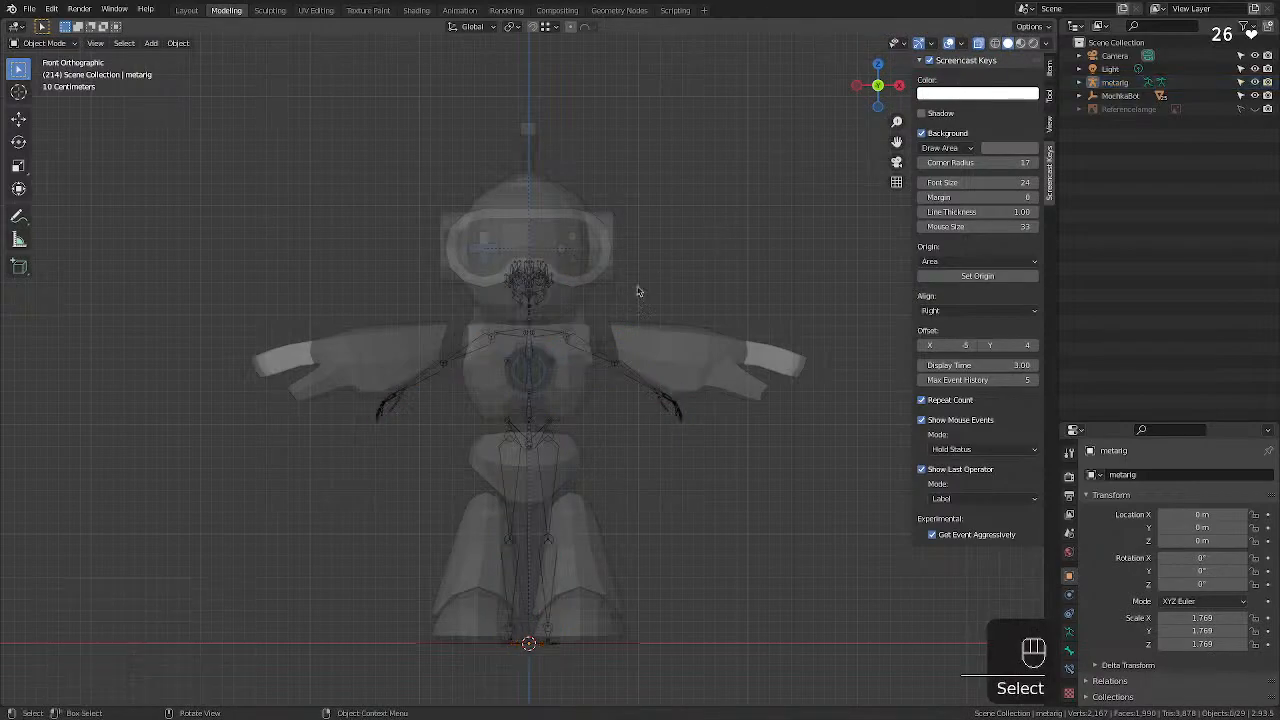
pyautogui.click(528, 322)
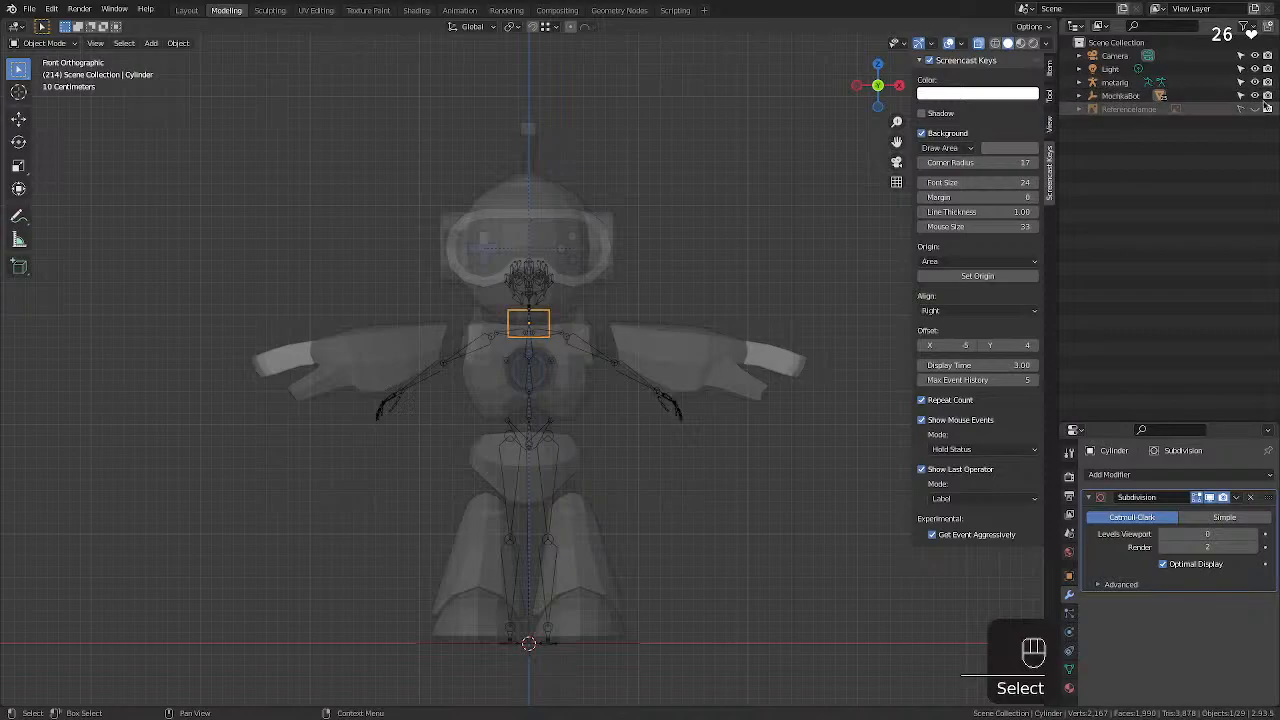
pyautogui.click(589, 343)
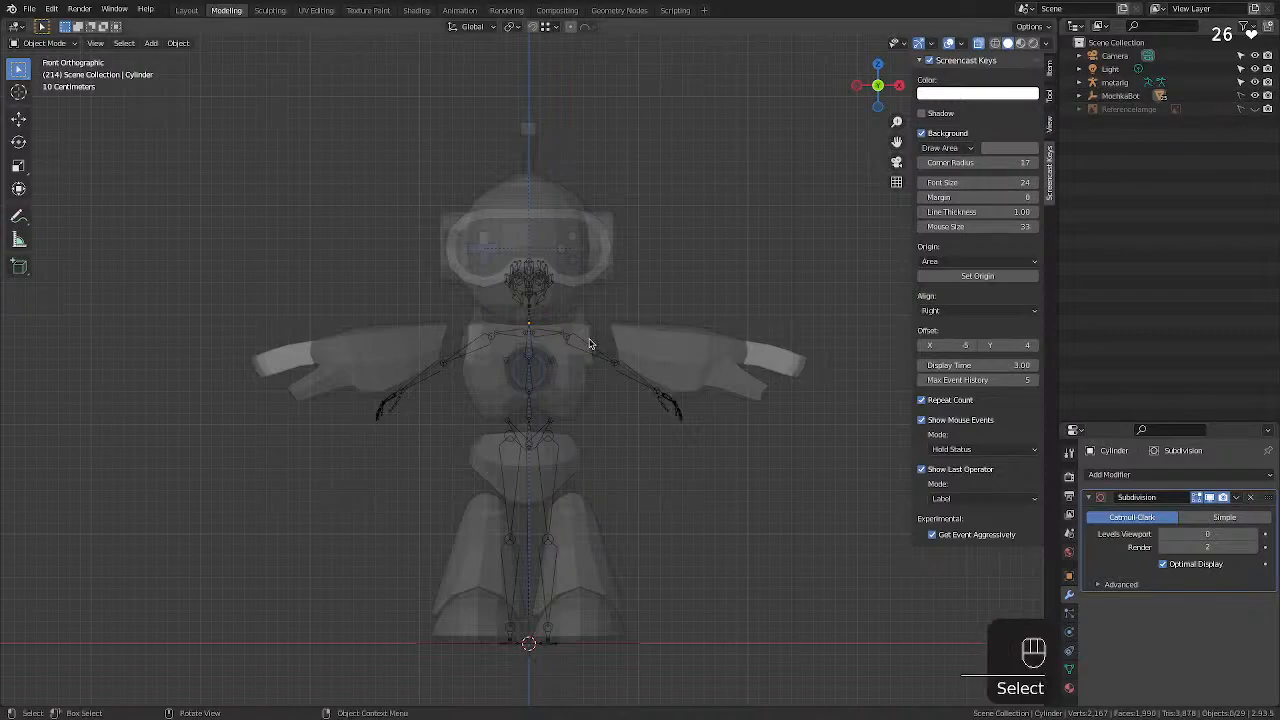
pyautogui.click(1115, 82)
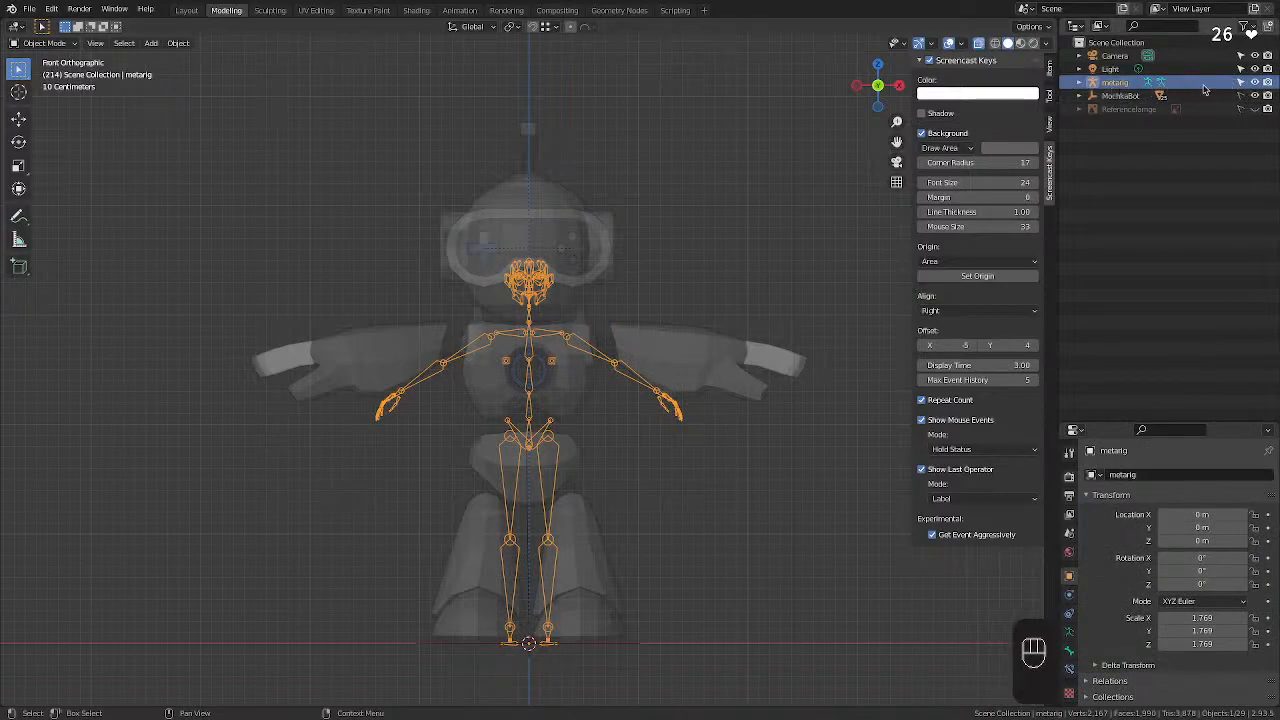
pyautogui.click(1150, 95)
pyautogui.click(1080, 95)
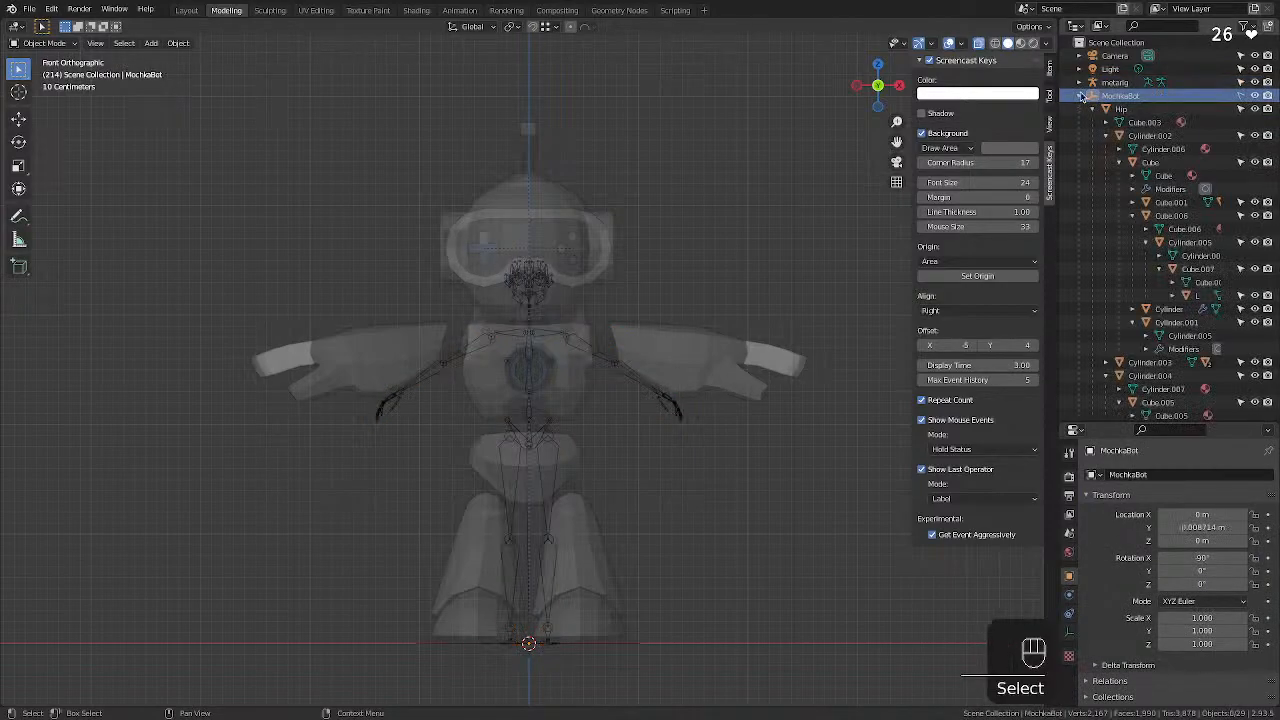
pyautogui.click(1079, 96)
pyautogui.click(1079, 96)
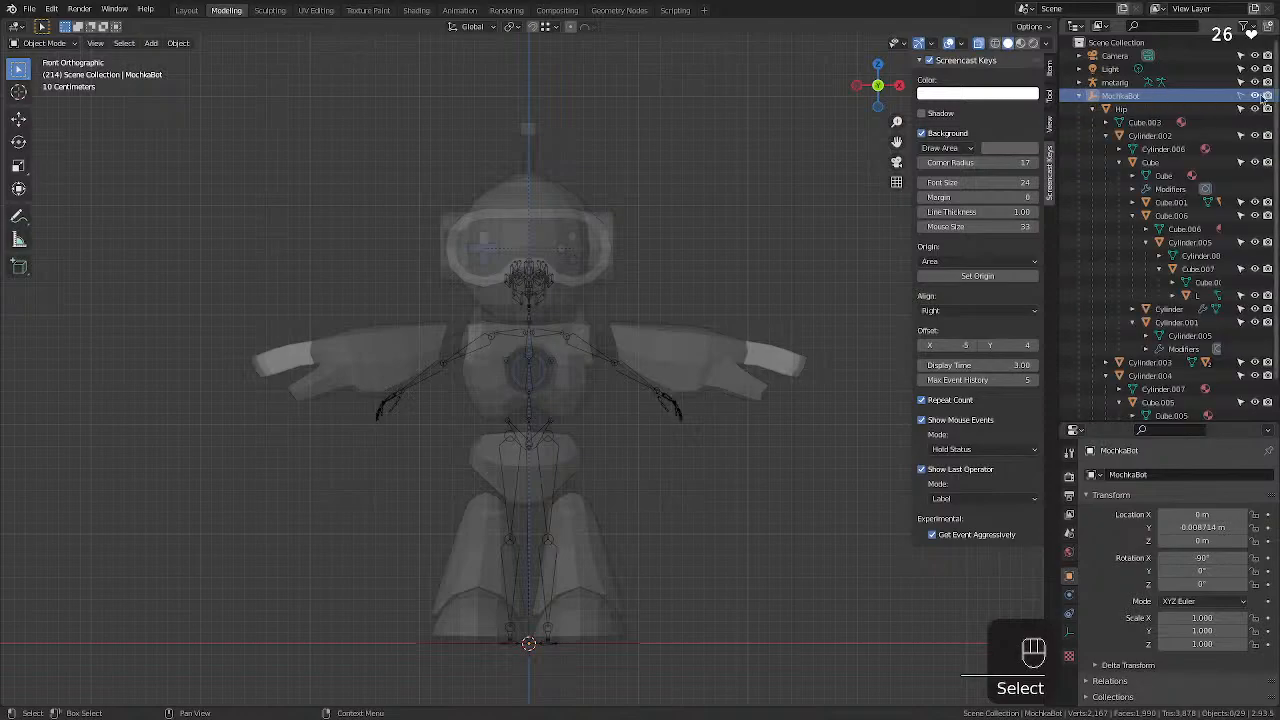
pyautogui.click(1080, 95)
# Test picking the meta-rig in the viewport, and enter Edit Mode on it with X-axis mirroring on.
pyautogui.click(584, 349)
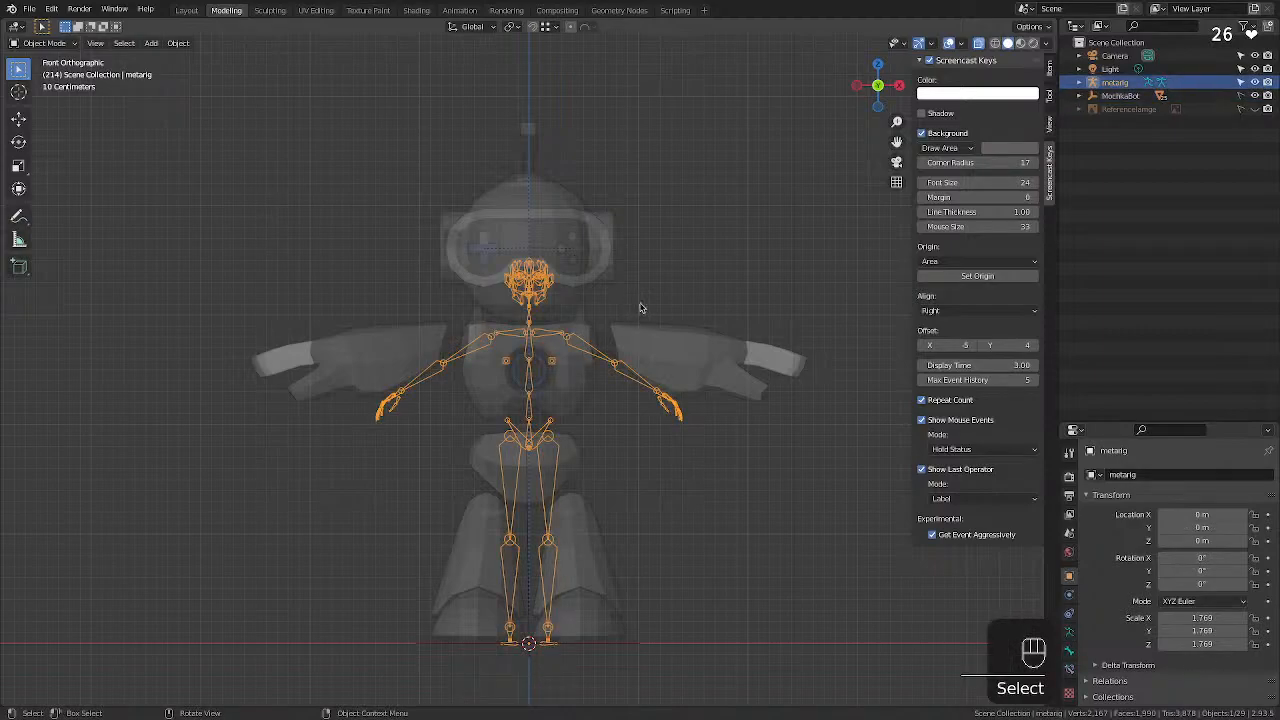
pyautogui.click(562, 336)
pyautogui.click(620, 460)
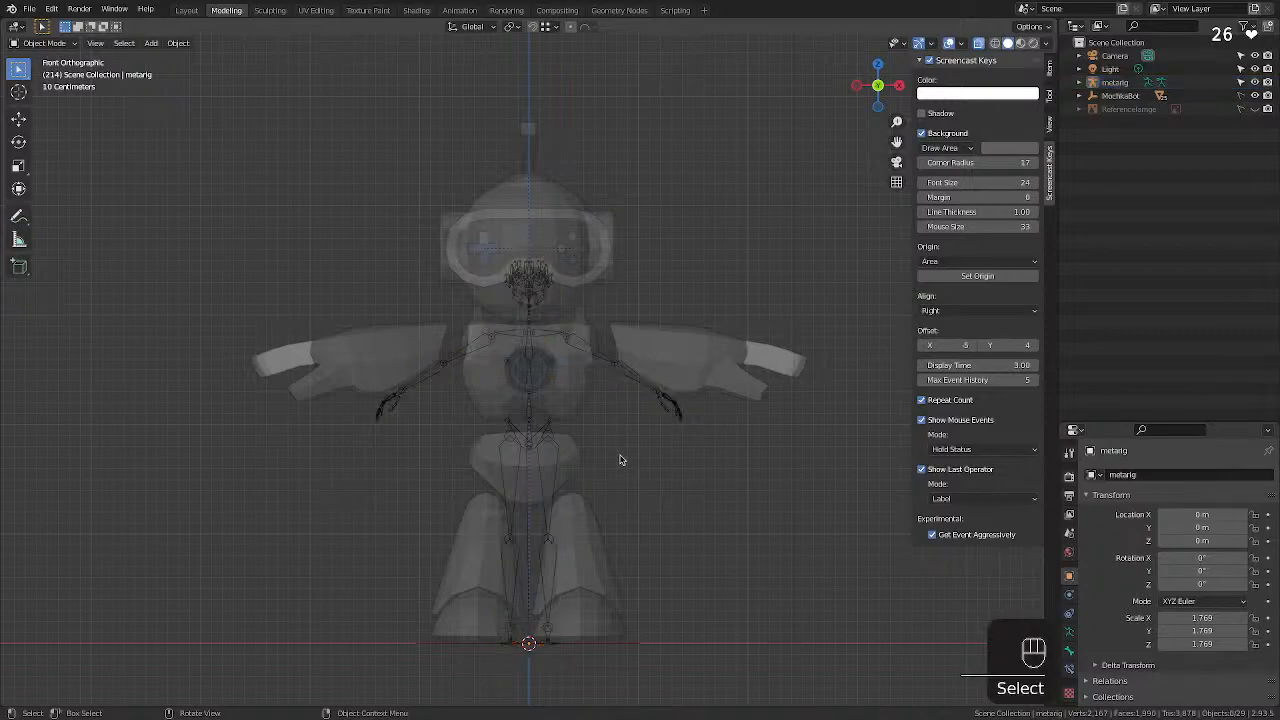
pyautogui.click(604, 356)
pyautogui.press('Tab')
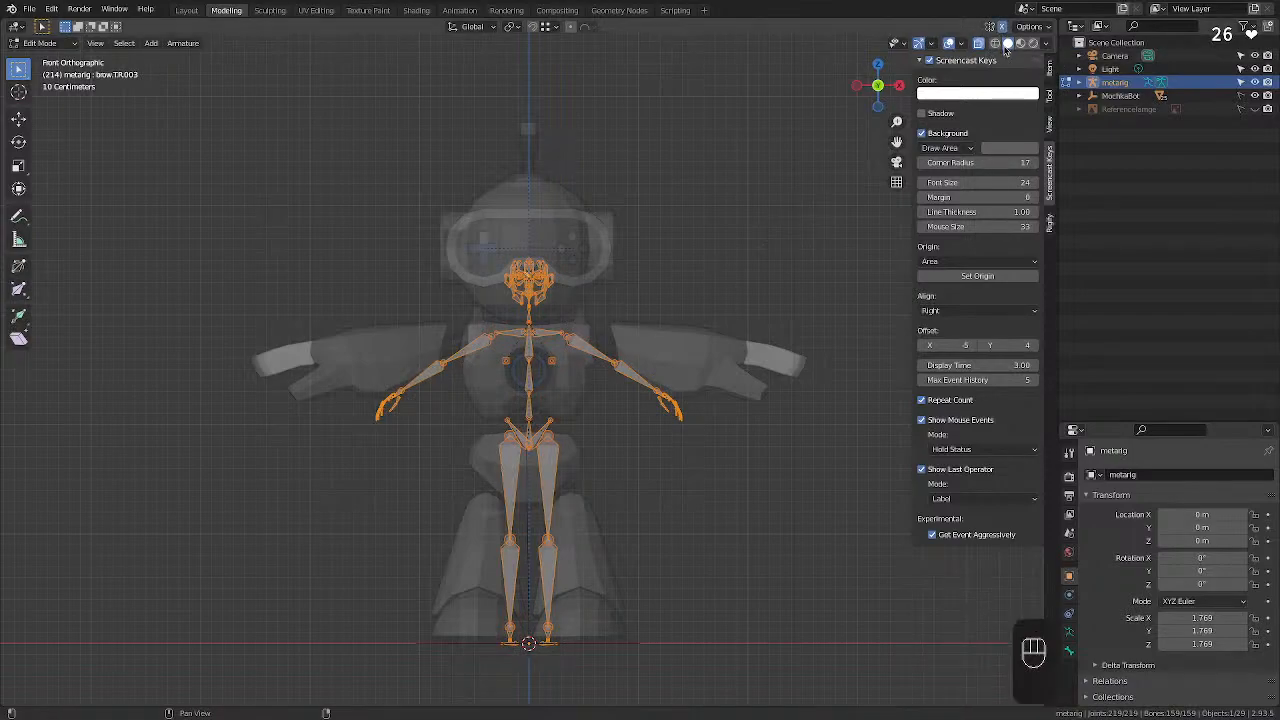
# Try to move the upper_arm.L bone about 0.21 m outward, and undo the move.
pyautogui.click(600, 337)
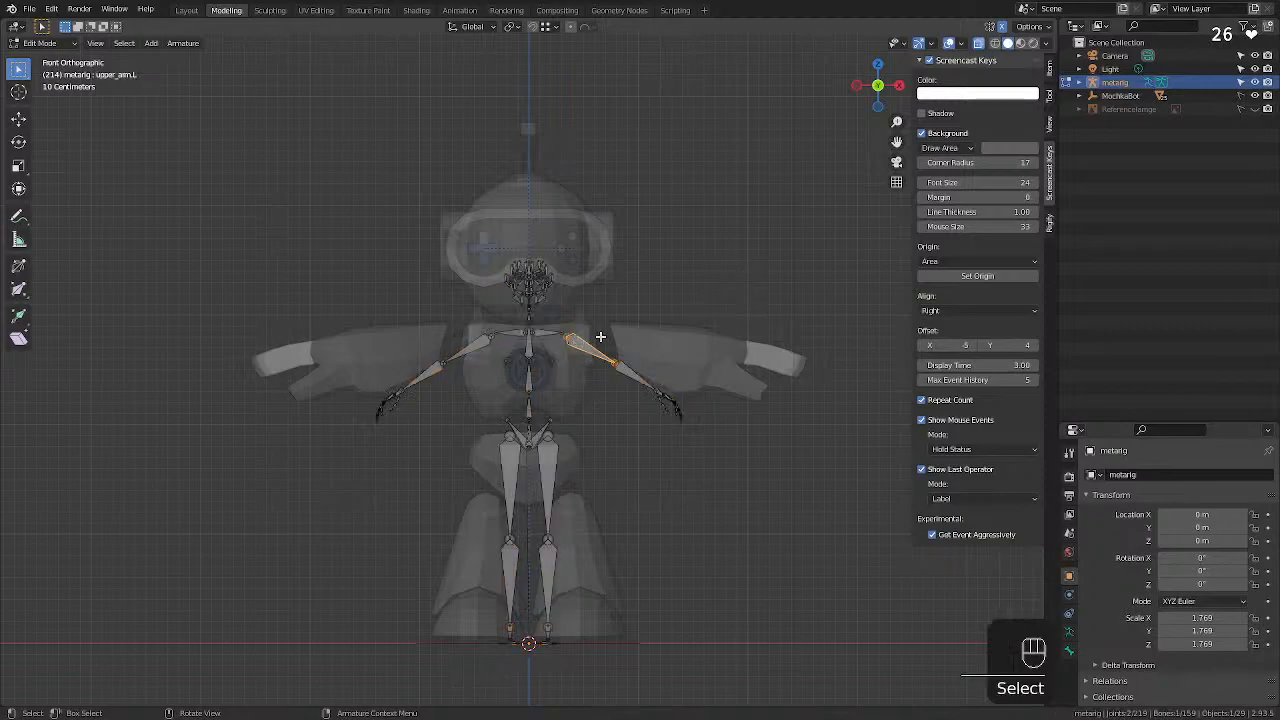
pyautogui.press('g')
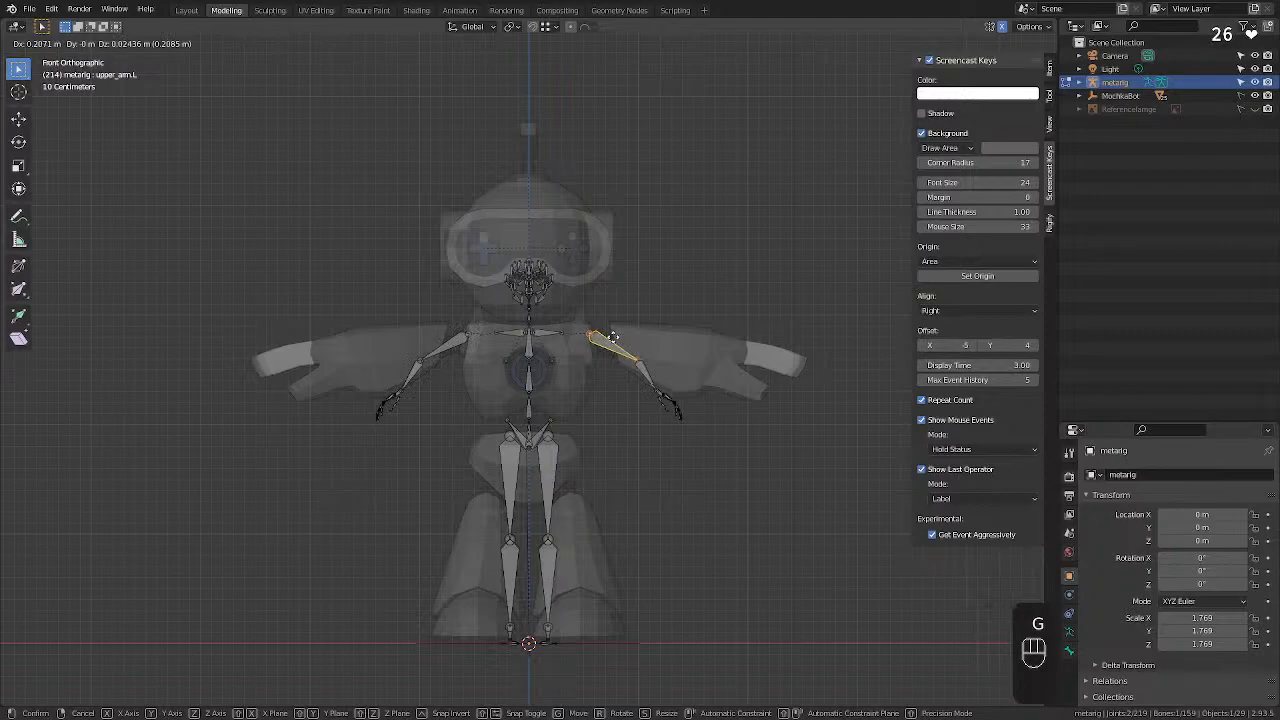
pyautogui.click(613, 336)
pyautogui.press('super+z')
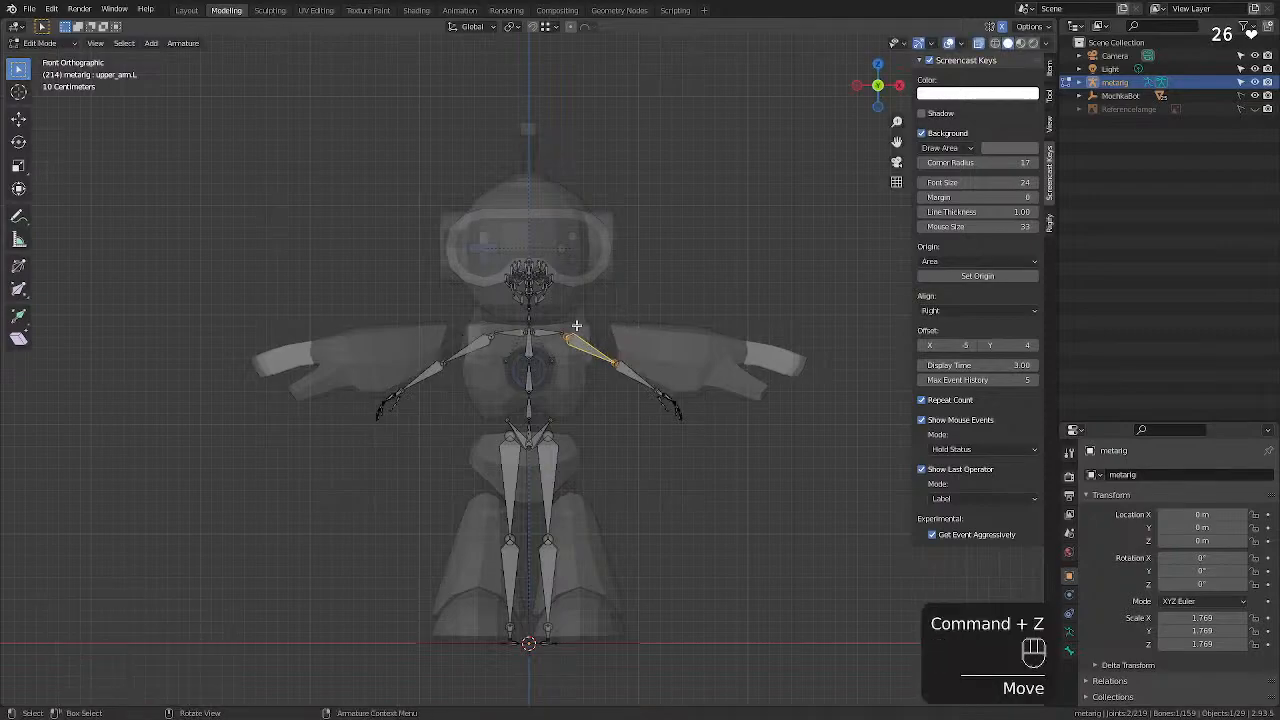
# Try to lengthen the shoulder.L bone by scaling it and by moving its outer joint about 0.24 m outward, undoing both.
pyautogui.click(550, 332)
pyautogui.press('s')
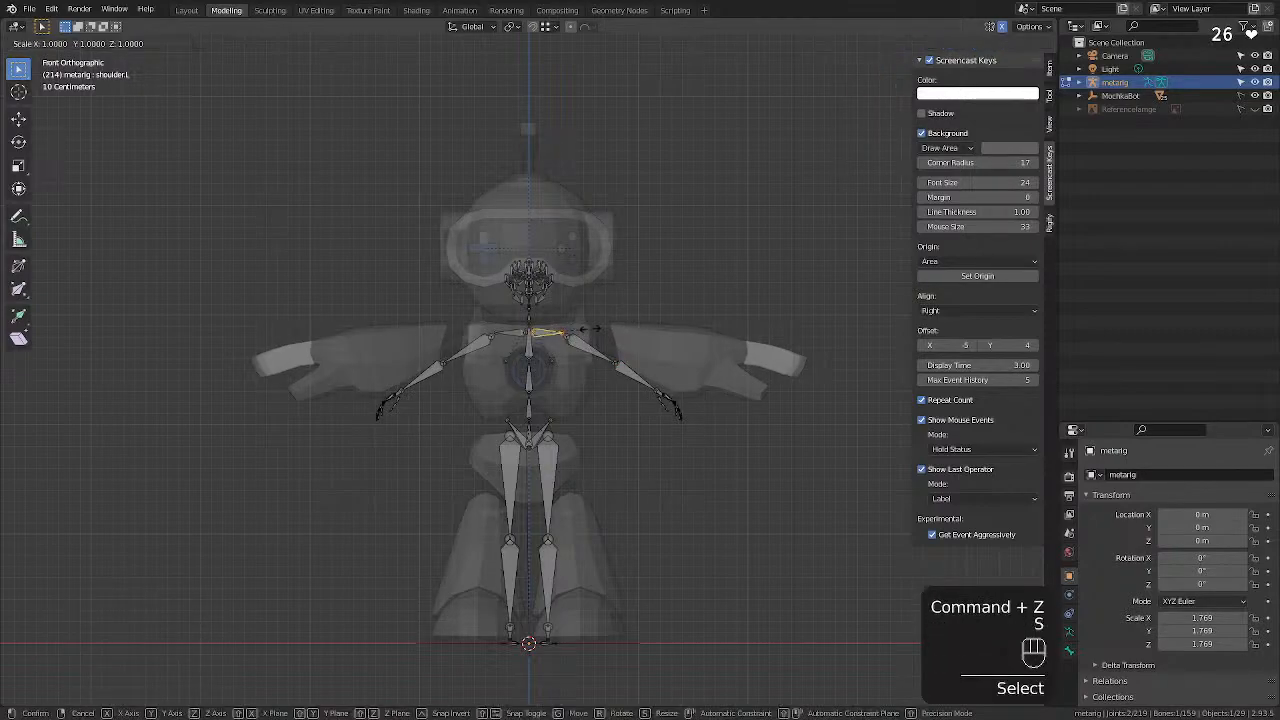
pyautogui.click(592, 328)
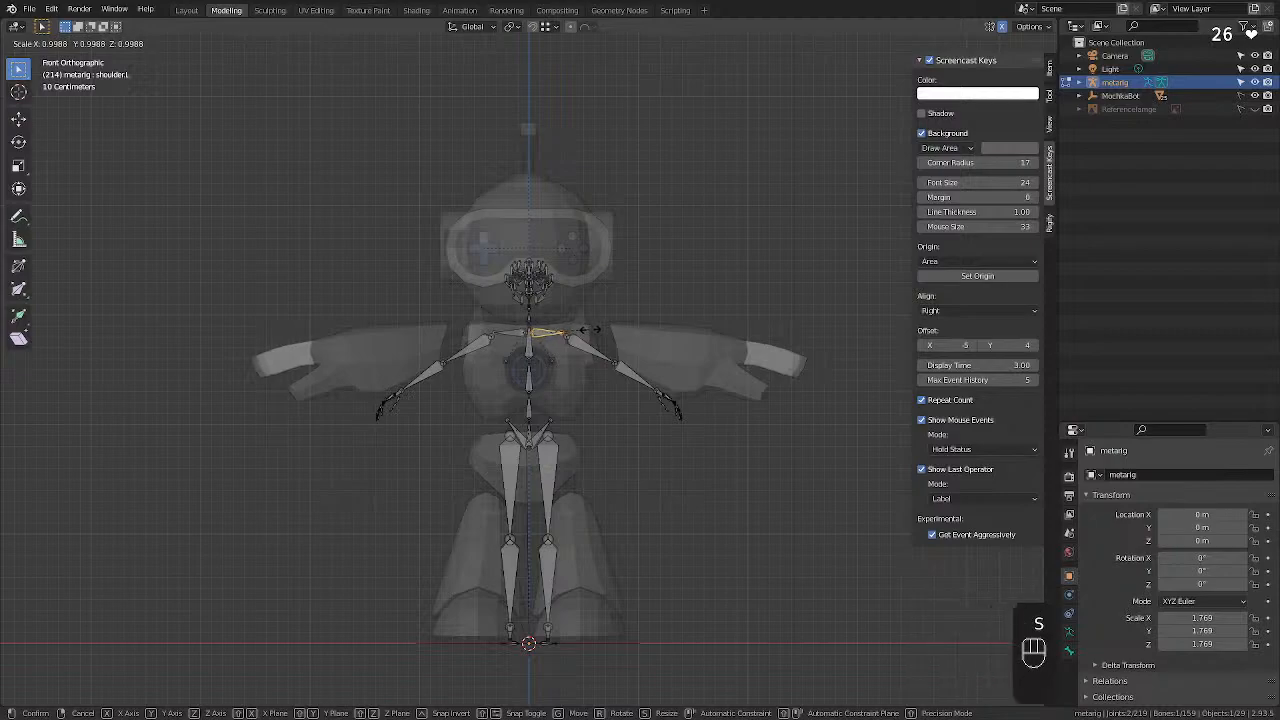
pyautogui.press('super+z')
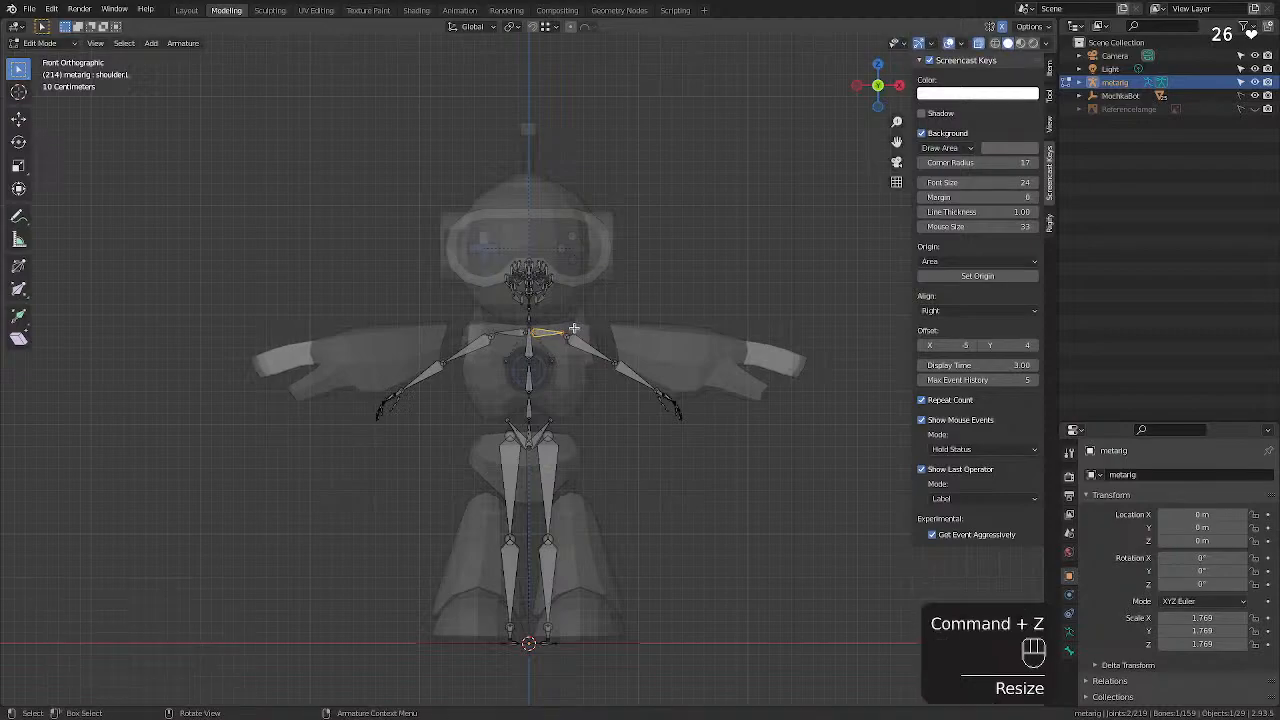
pyautogui.click(572, 330)
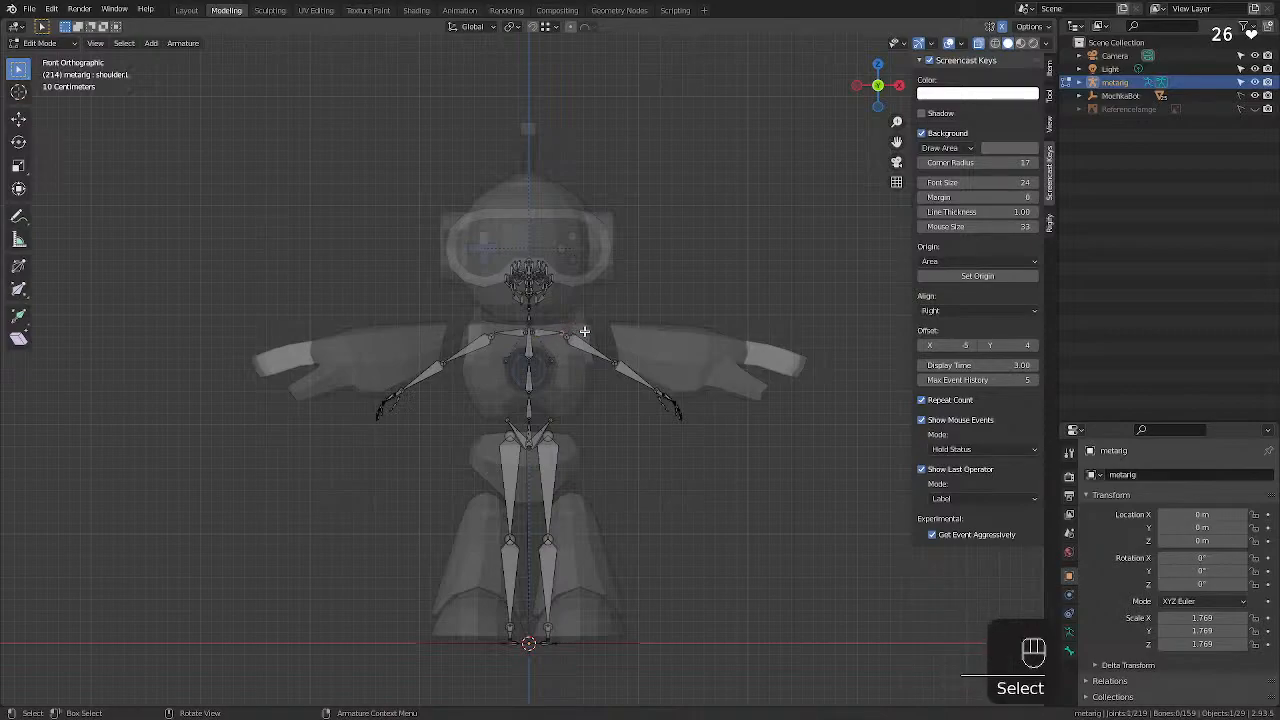
pyautogui.press('g')
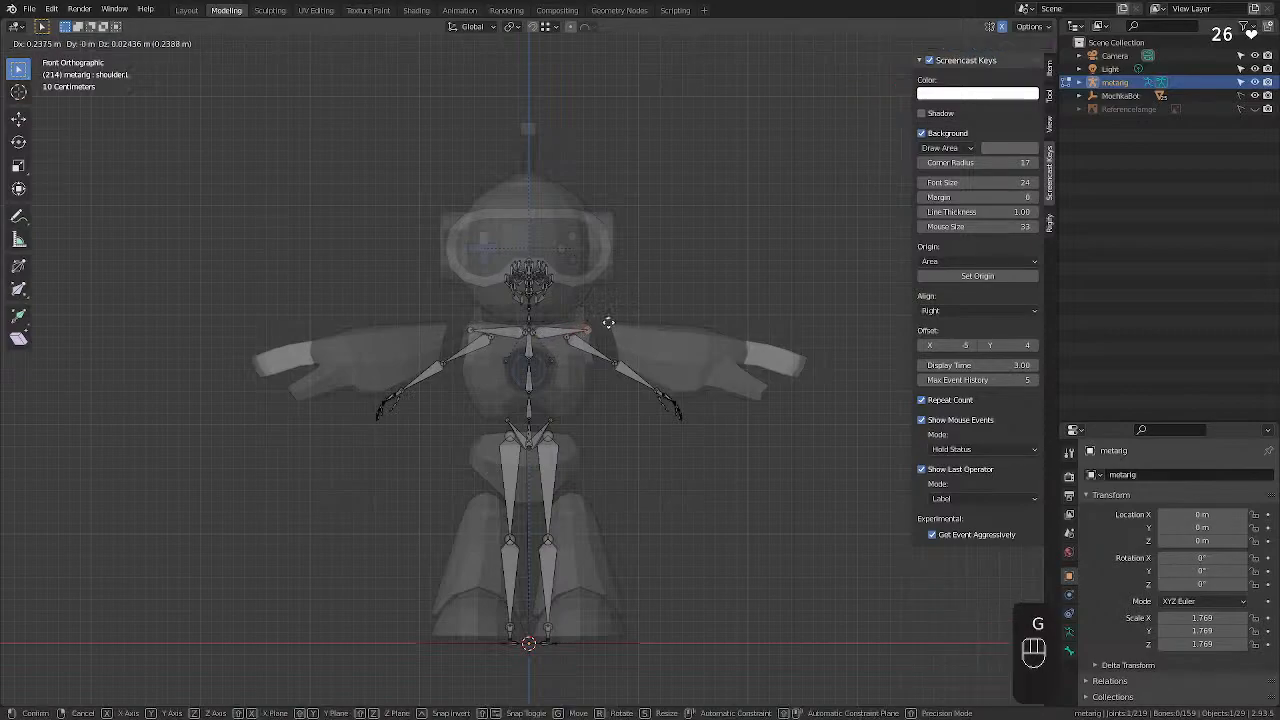
pyautogui.click(609, 324)
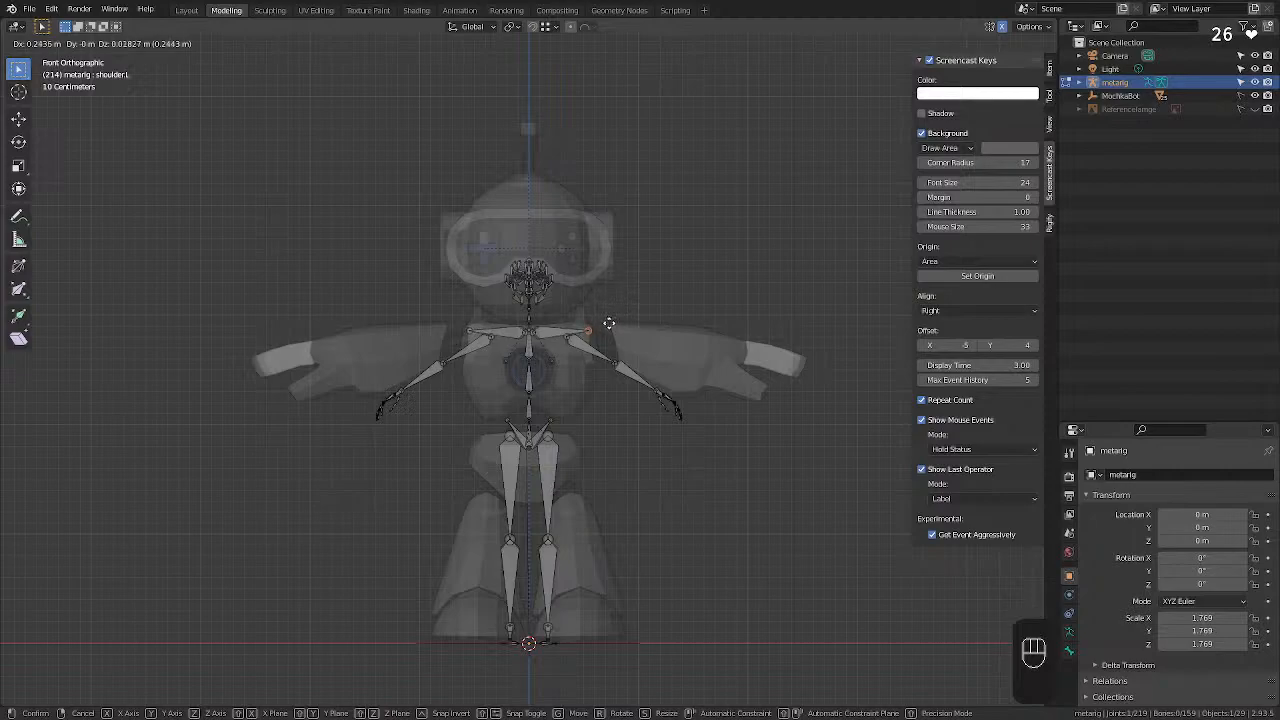
pyautogui.press('super+z')
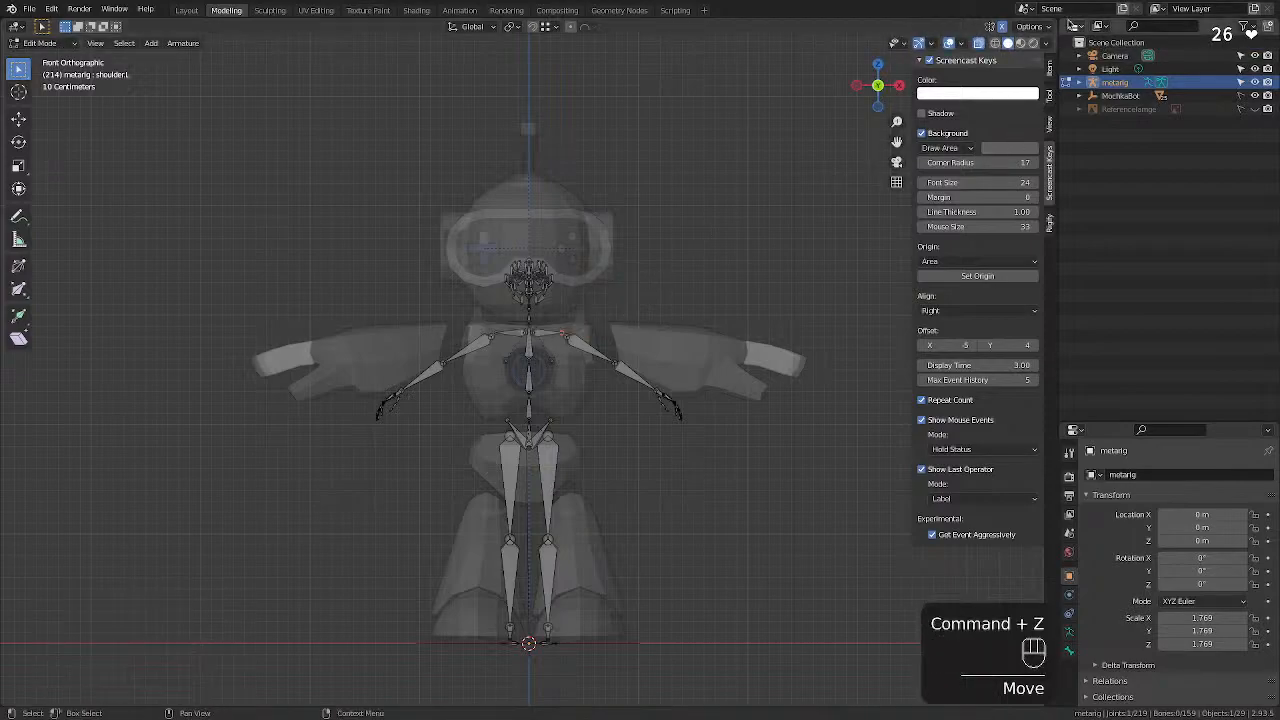
pyautogui.click(1043, 29)
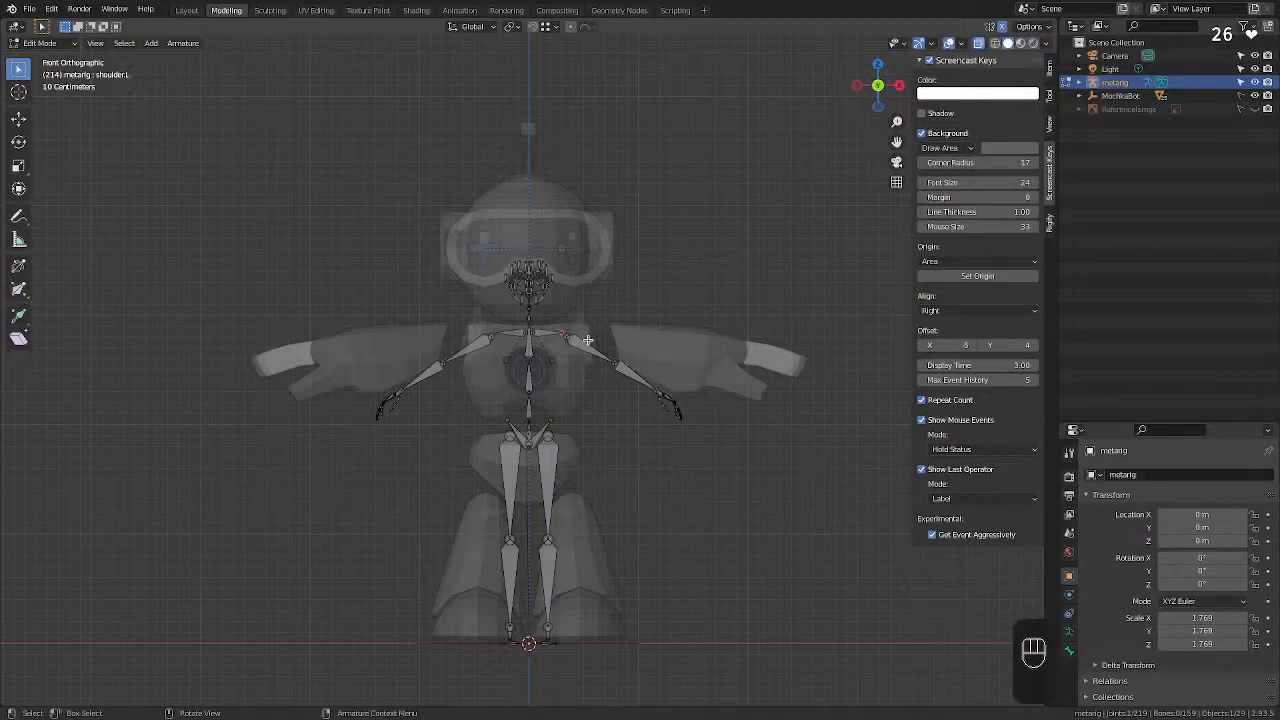
# Move the outer joint of shoulder.L about 0.19 m outward, and the upper_arm.L root about 0.24 m outward beside it.
pyautogui.press('g')
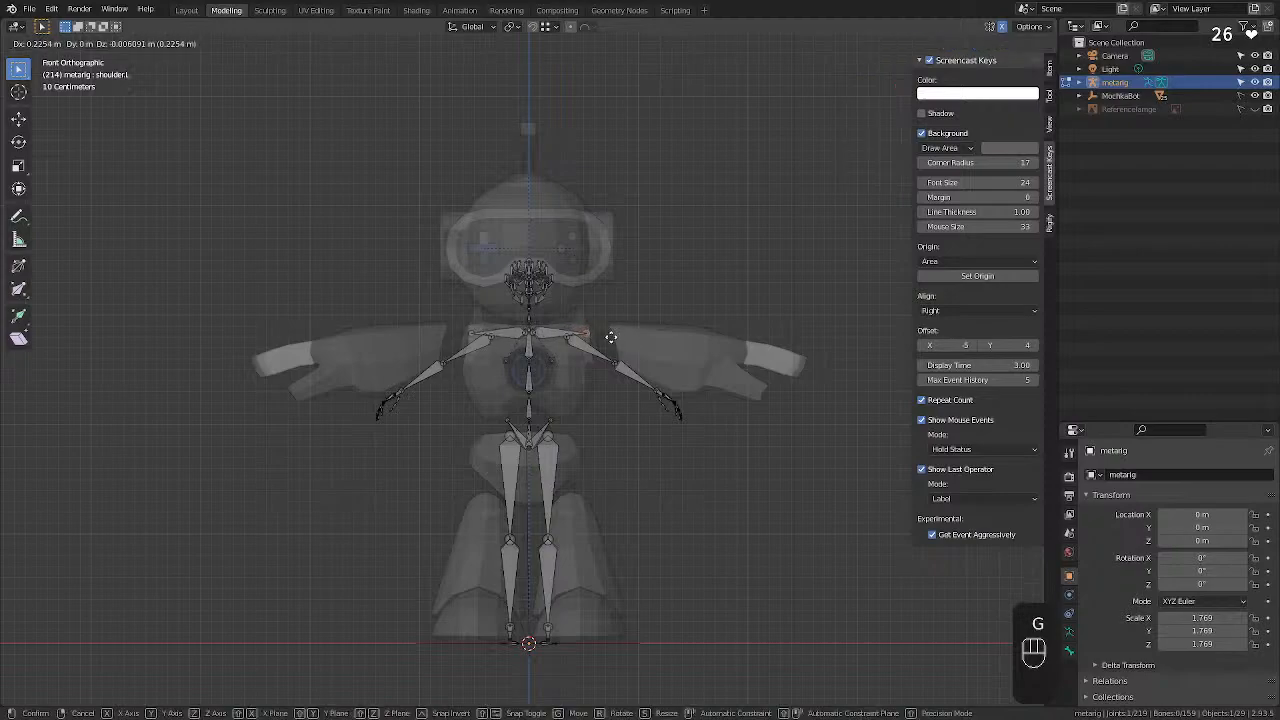
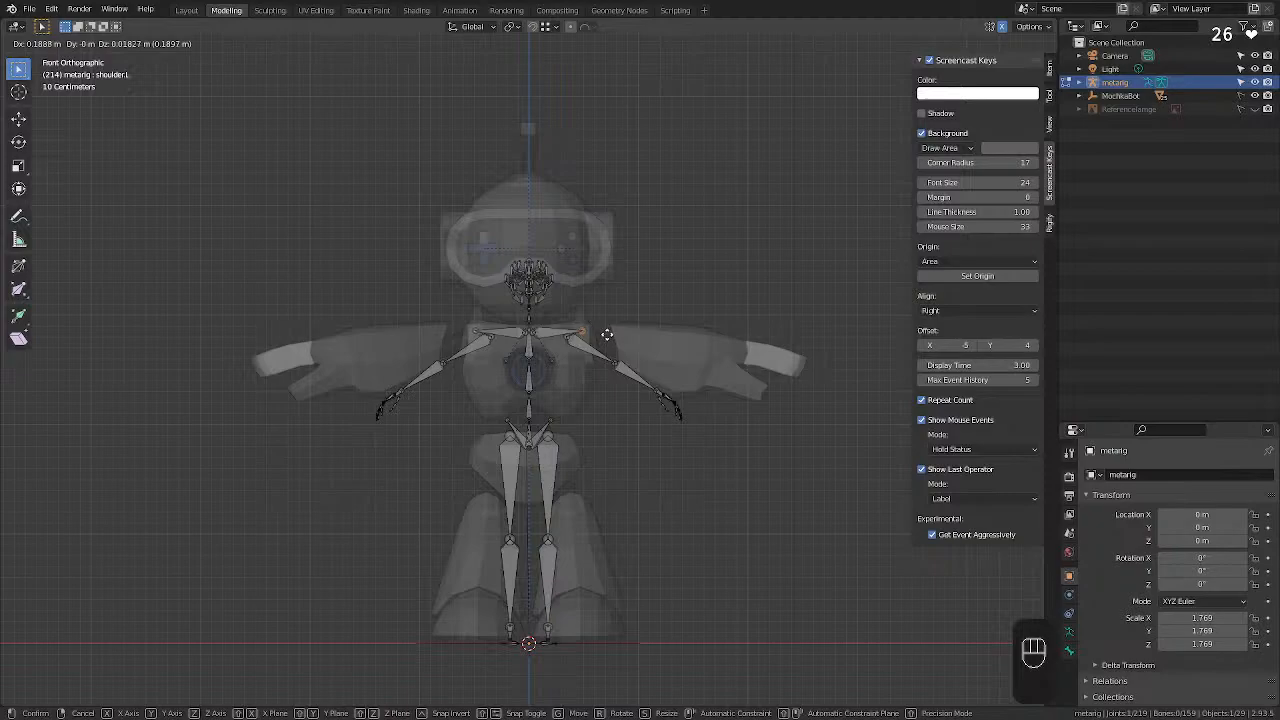
pyautogui.click(606, 336)
pyautogui.click(586, 347)
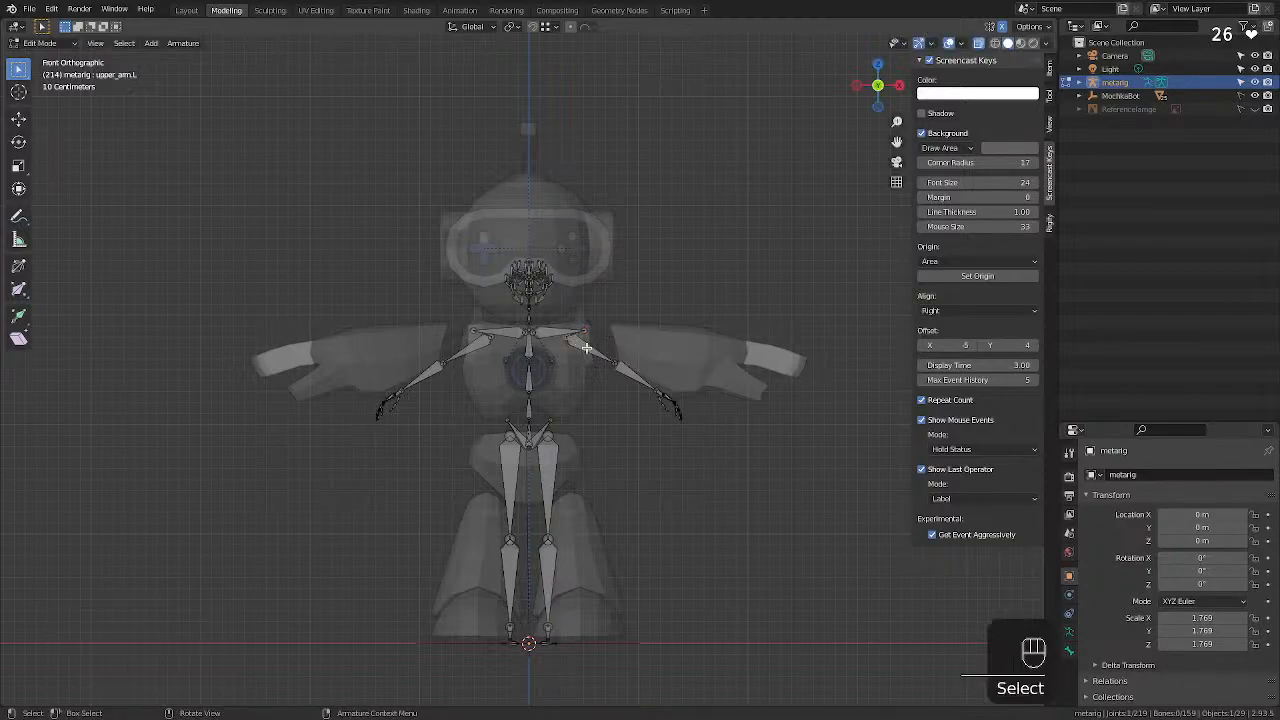
pyautogui.press('g')
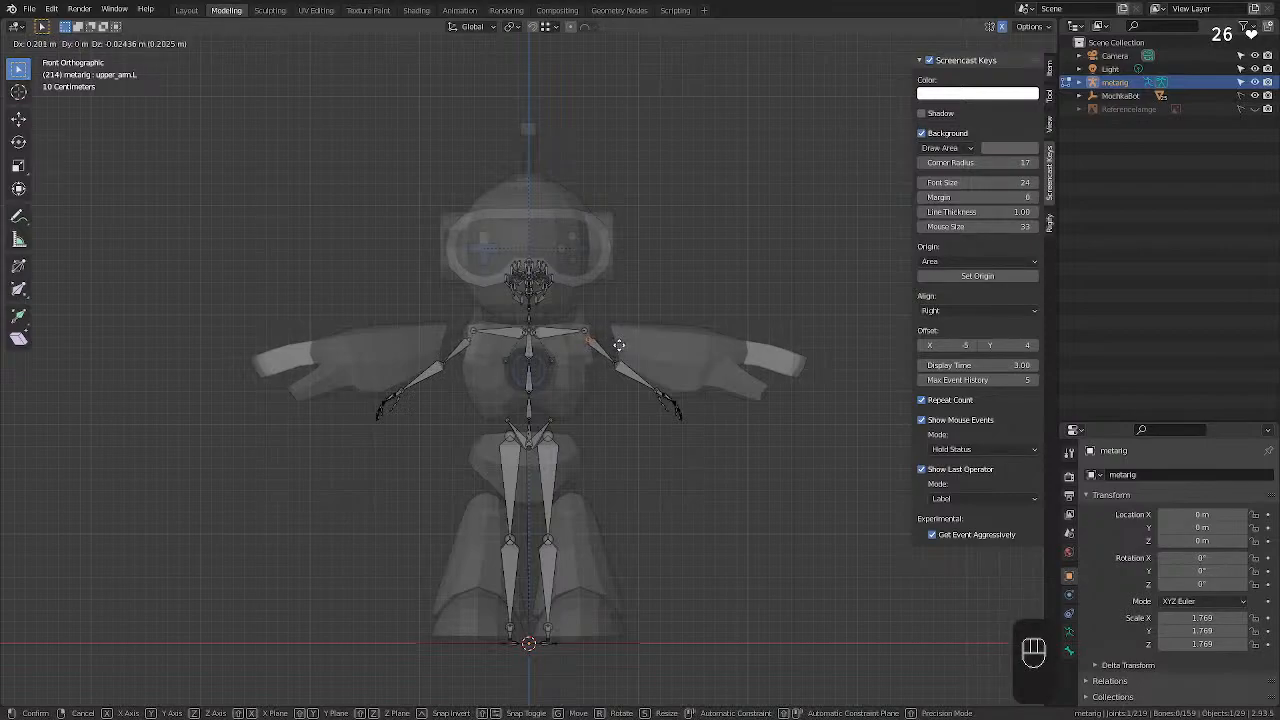
pyautogui.click(623, 346)
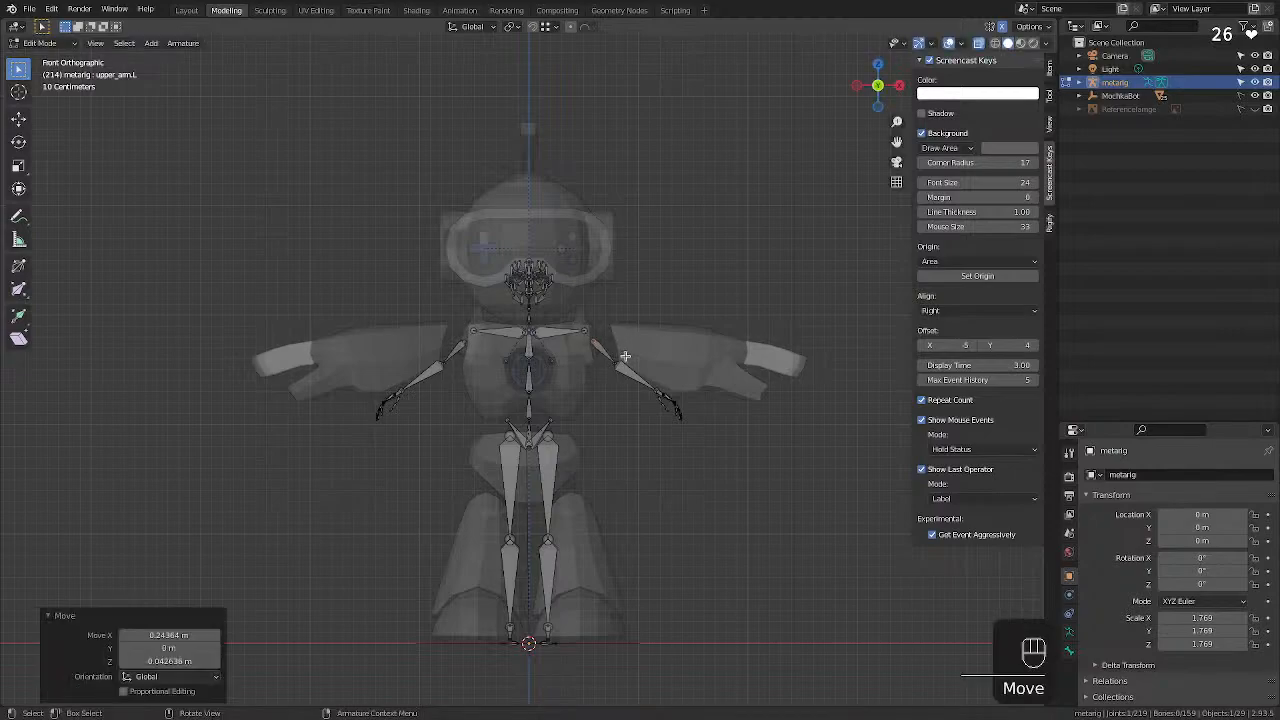
# Move the left elbow joint about 0.14 m outward and 0.15 m up, and the hand bones about 0.49 m outward and 0.26 m up.
pyautogui.click(625, 356)
pyautogui.press('g')
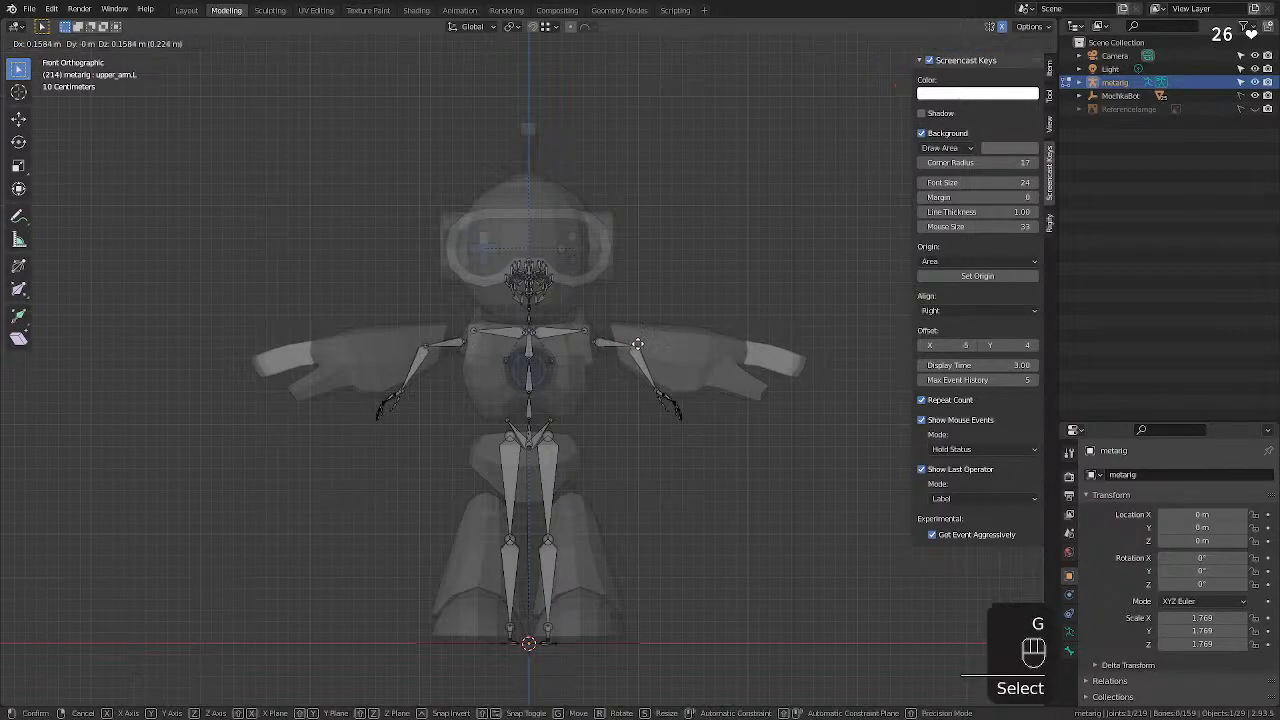
pyautogui.click(636, 345)
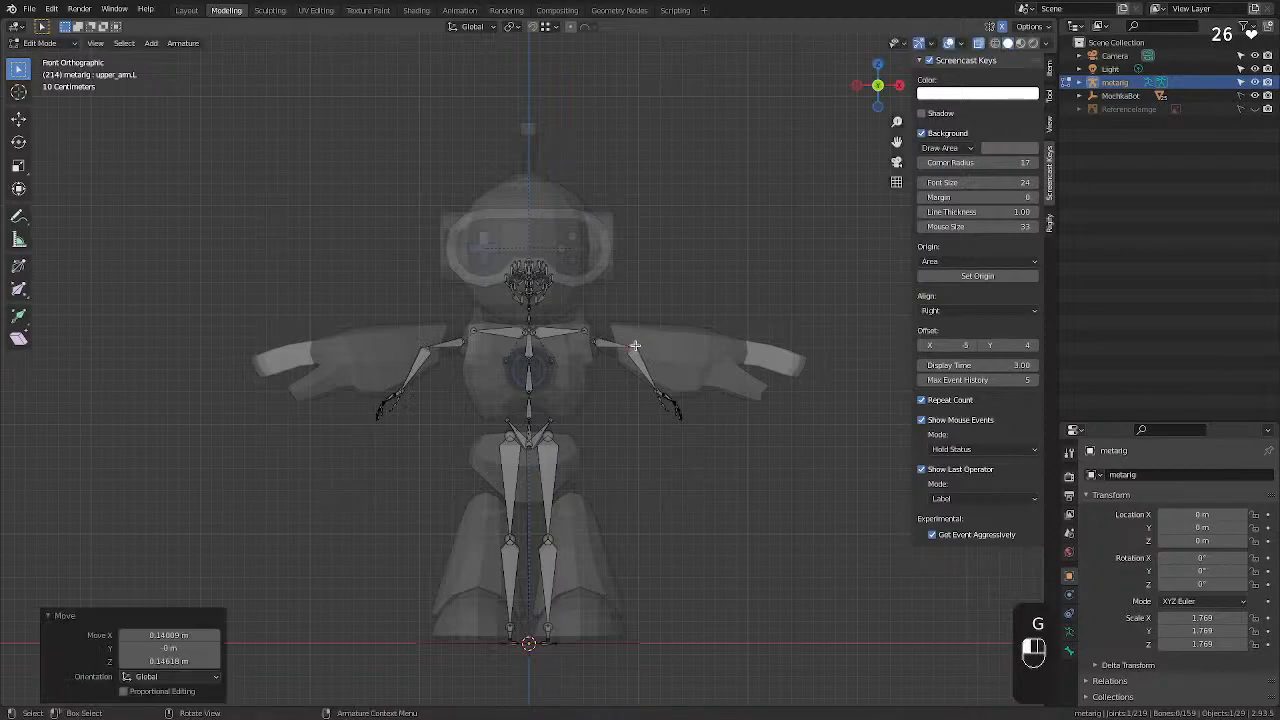
pyautogui.moveTo(690, 380); pyautogui.dragTo(626, 478)
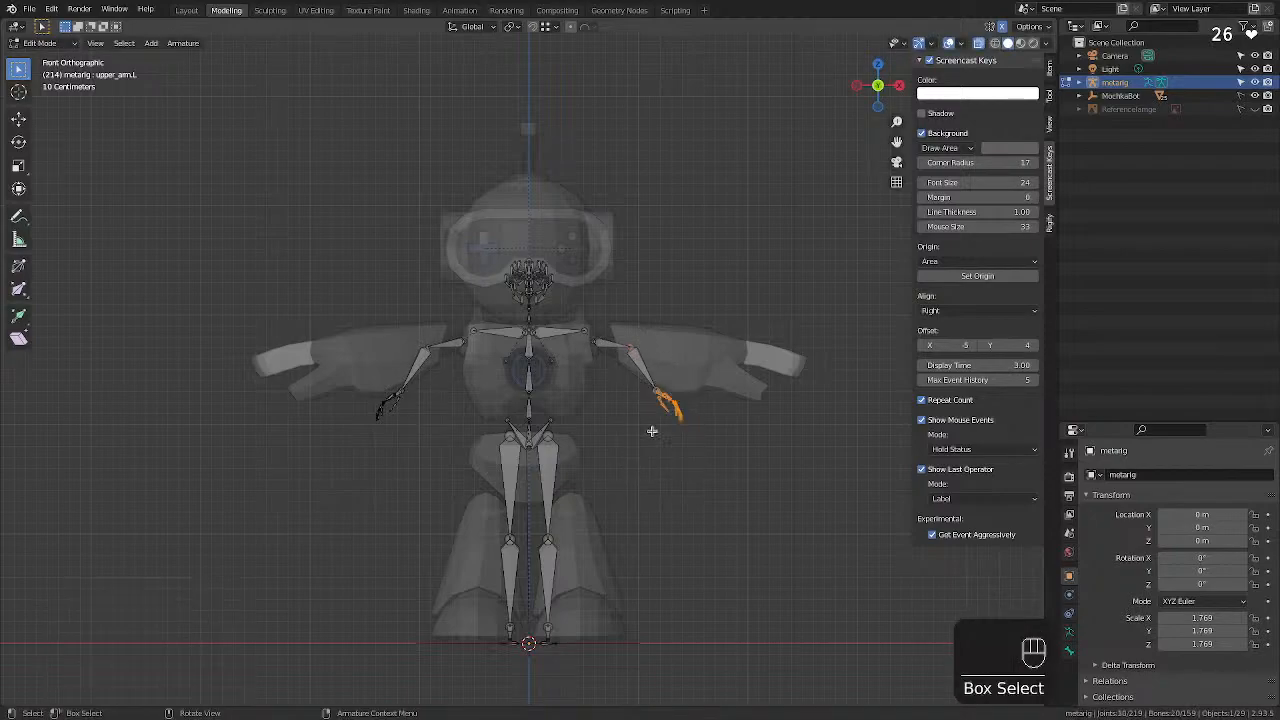
pyautogui.press('g')
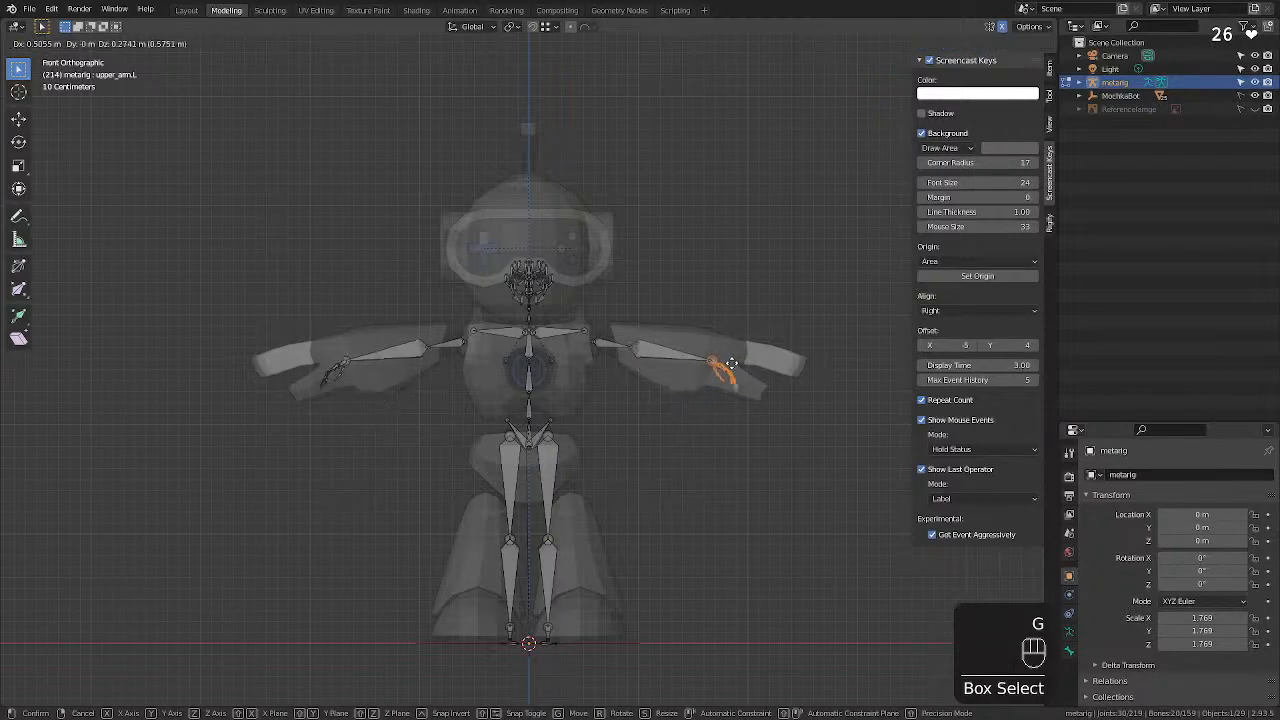
pyautogui.click(732, 365)
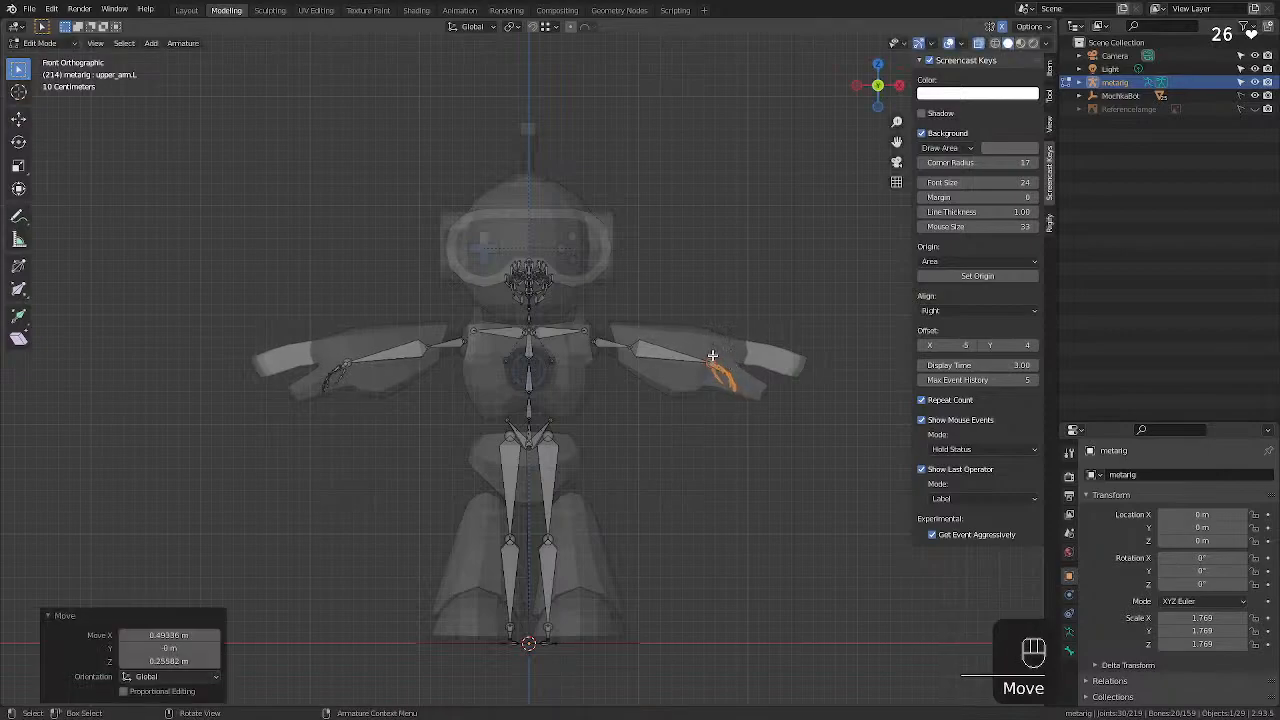
# Nudge the wrist end of forearm.L slightly outward within the robot's arm.
pyautogui.click(711, 360)
pyautogui.click(711, 359)
pyautogui.press('g')
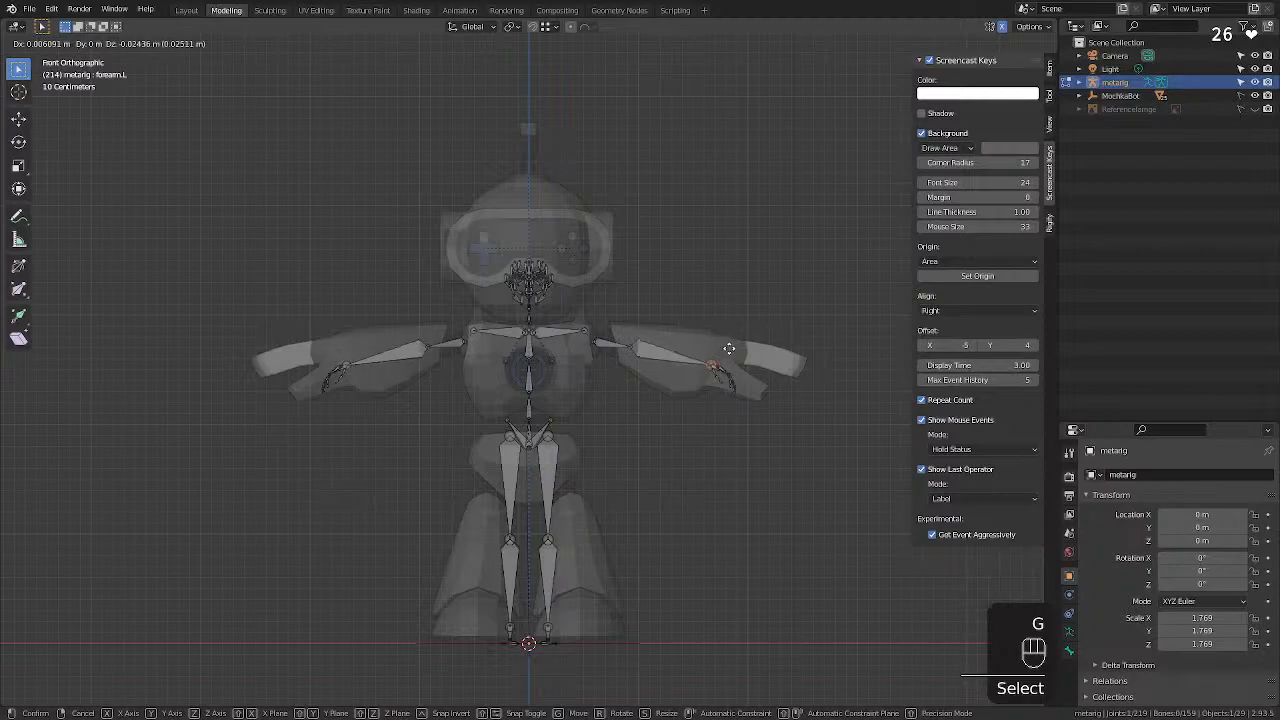
pyautogui.click(735, 346)
pyautogui.click(747, 340)
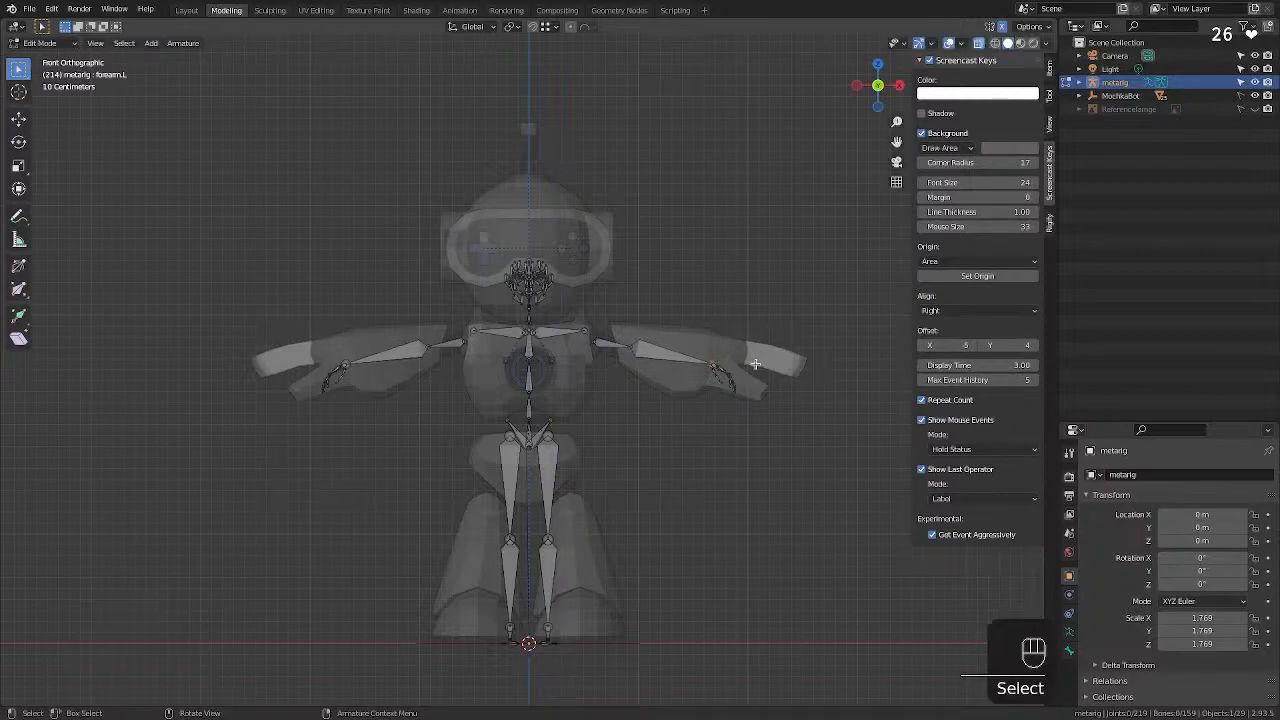
# Rotate the left hand and finger bones by -28.7° and raise them about 0.1 m to align with the robot's hand.
pyautogui.moveTo(767, 352); pyautogui.dragTo(709, 404)
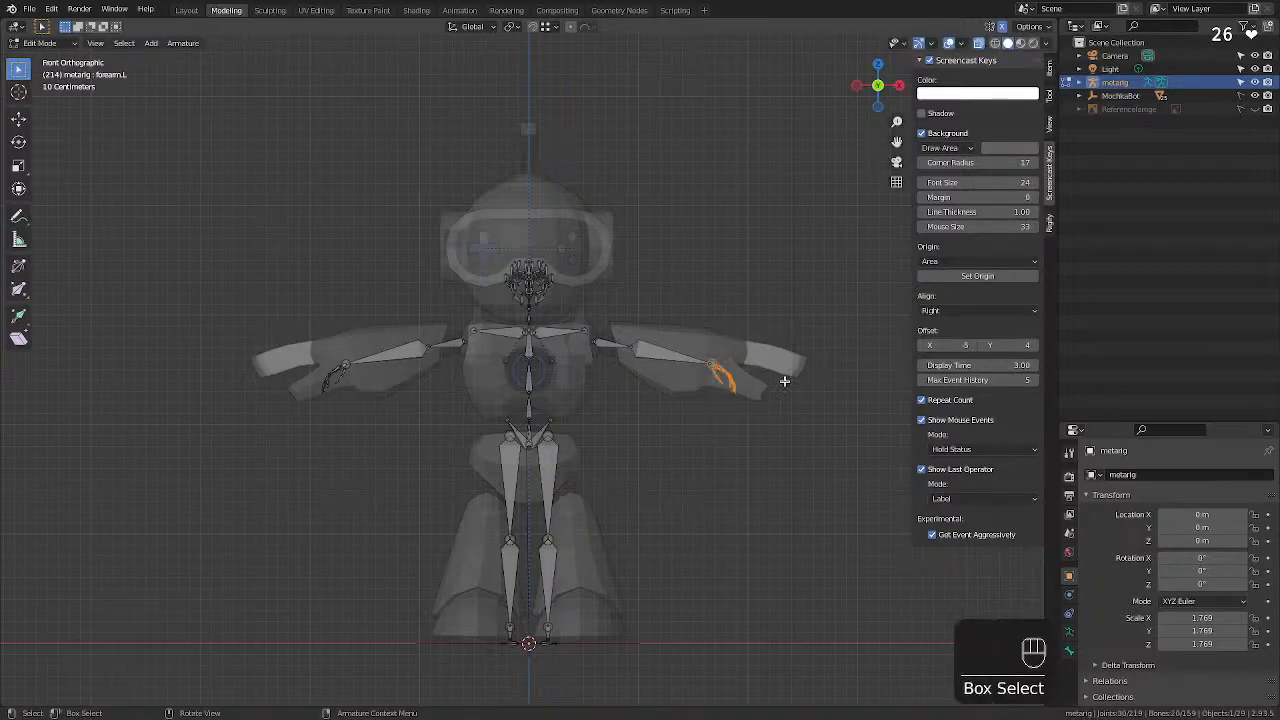
pyautogui.press('r')
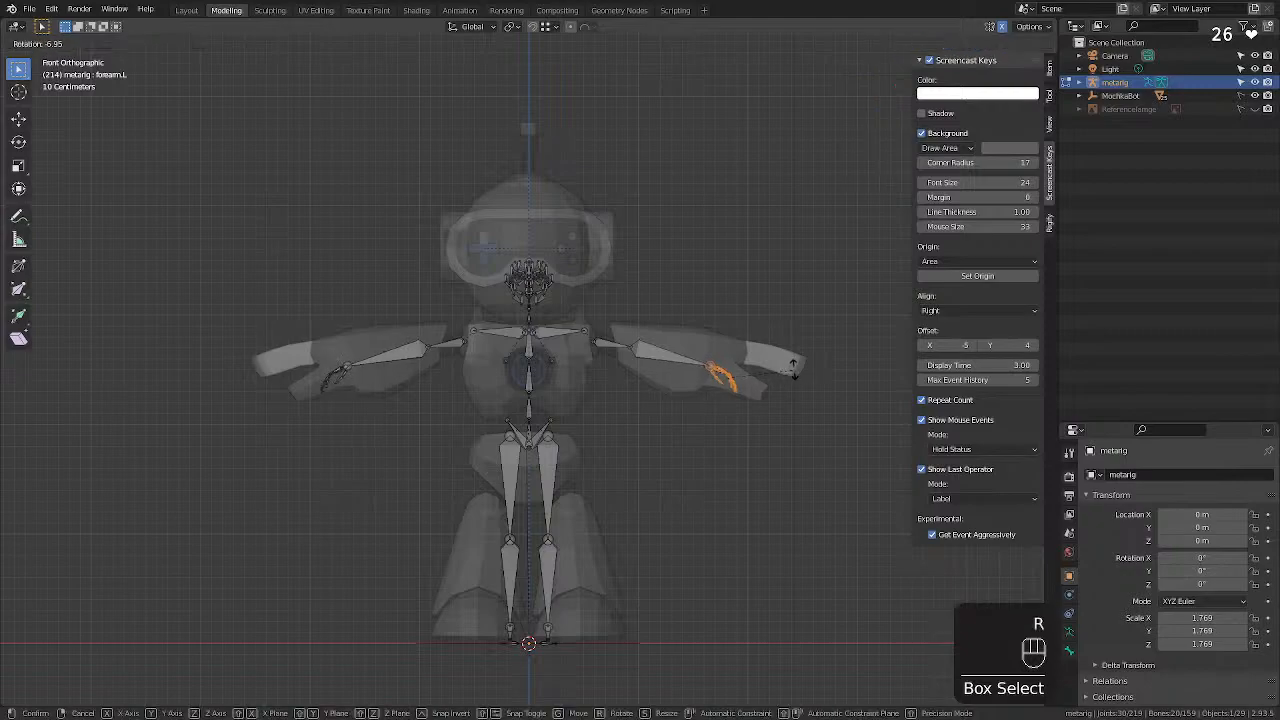
pyautogui.click(732, 381)
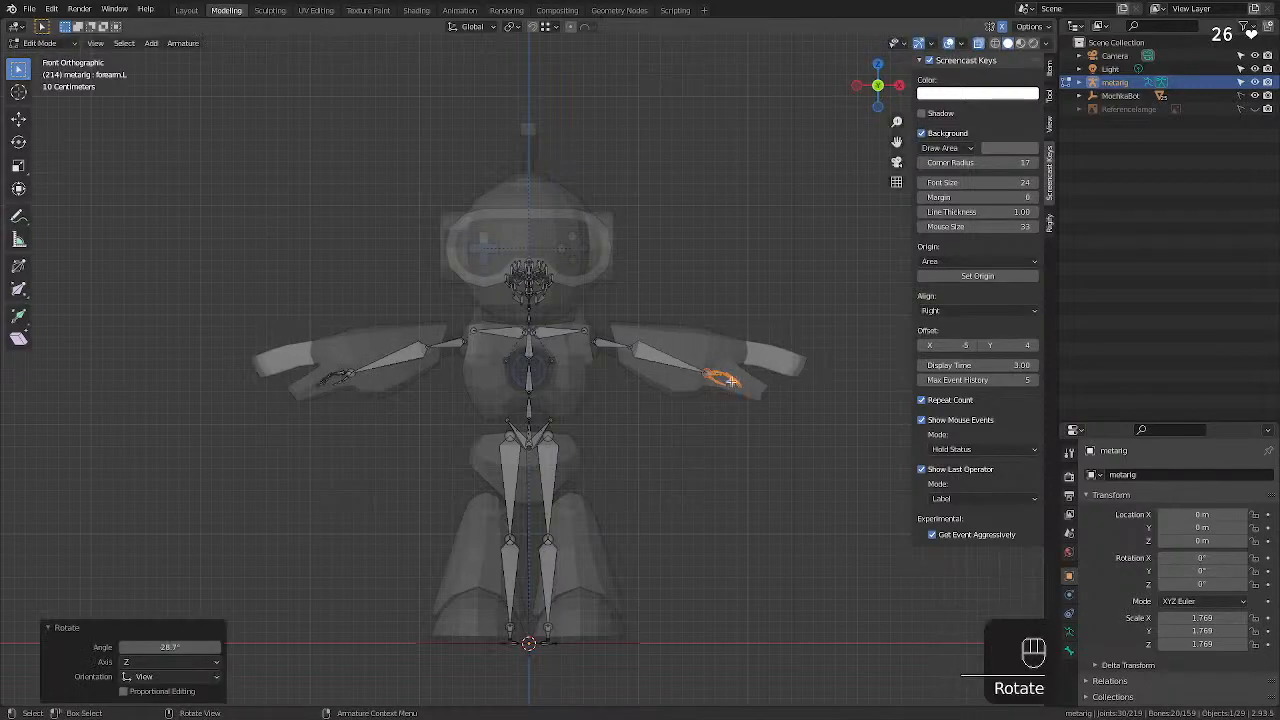
pyautogui.press('g')
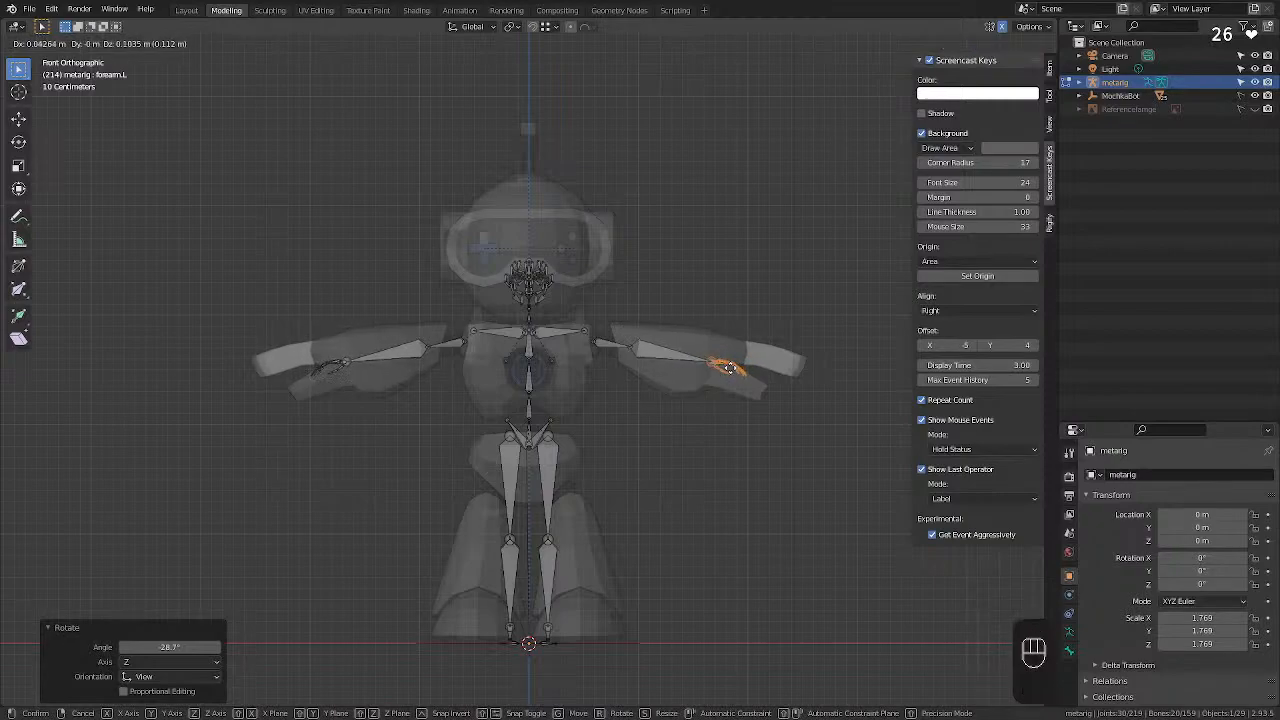
pyautogui.rightClick(732, 369)
pyautogui.click(732, 319)
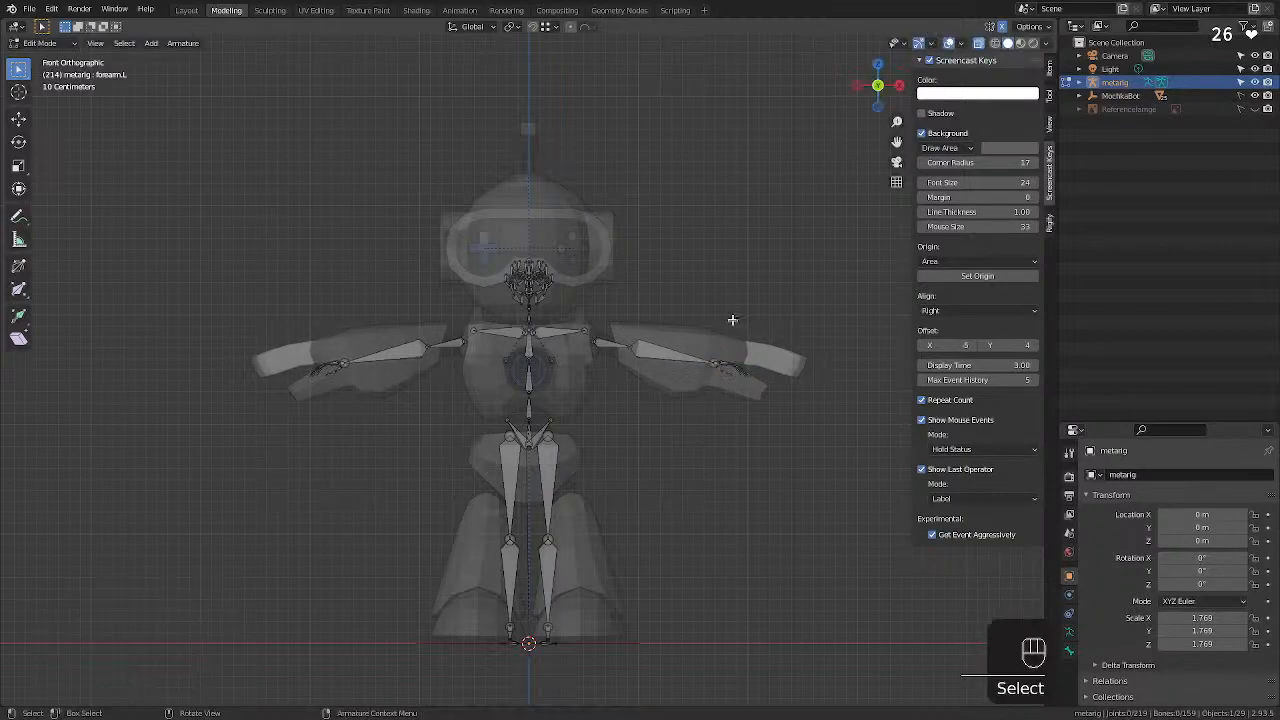
# Move the left foot bones about 0.30 m outward into the robot's foot, and raise the ankle joint about 0.31 m.
pyautogui.click(546, 540)
pyautogui.moveTo(577, 614); pyautogui.dragTo(537, 658)
pyautogui.press('g')
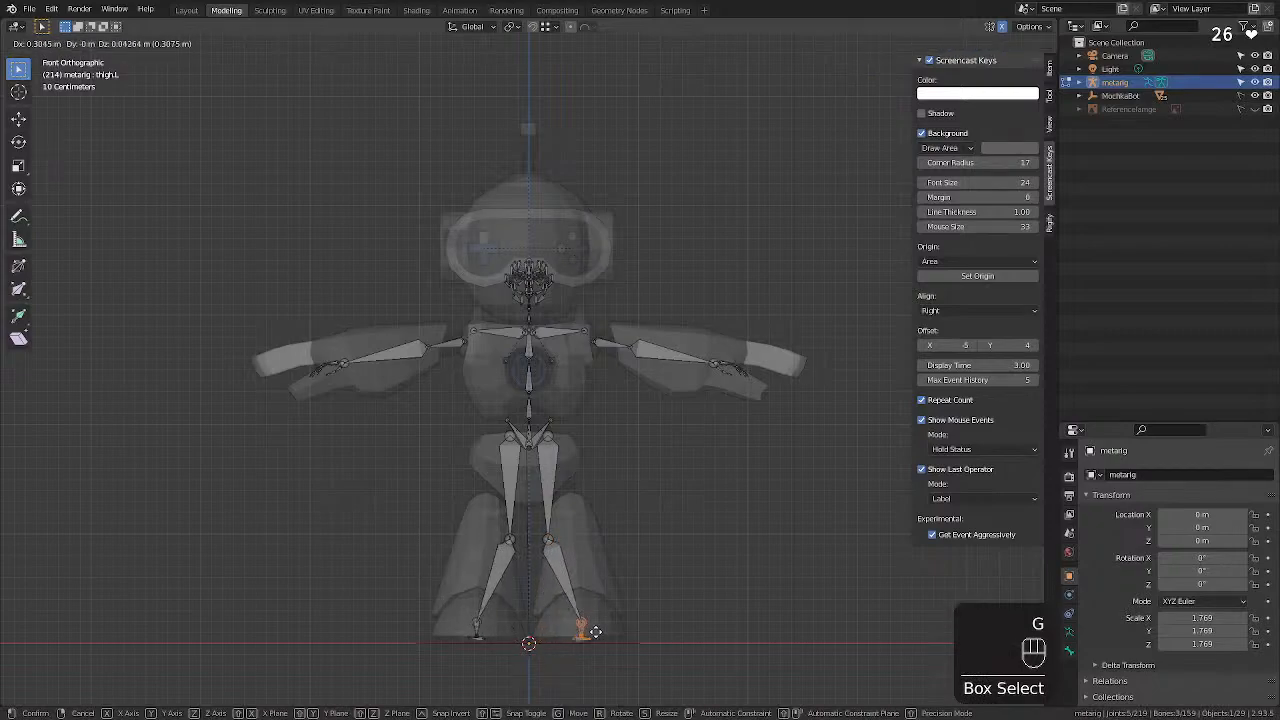
pyautogui.click(596, 632)
pyautogui.click(584, 617)
pyautogui.press('g')
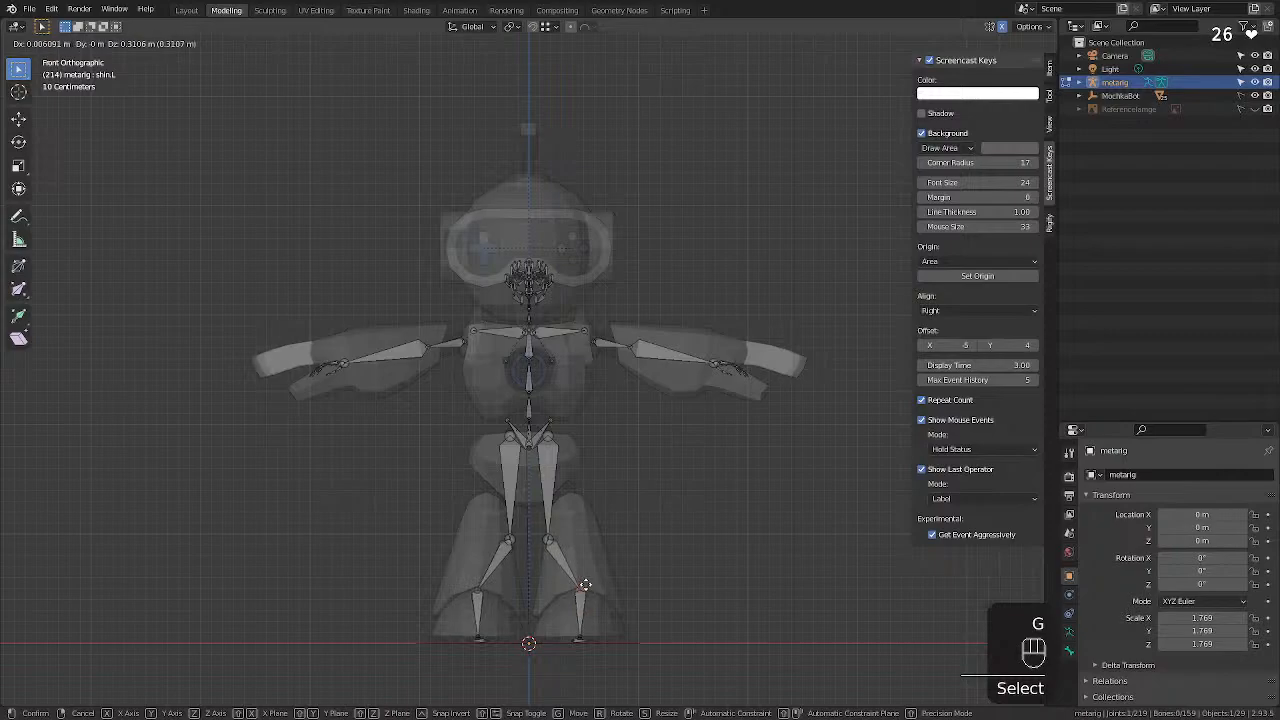
pyautogui.click(585, 585)
# Move the left knee joint about 0.23 m outward and 0.26 m up, and lower the thigh.L root outward to the robot's hip.
pyautogui.click(550, 538)
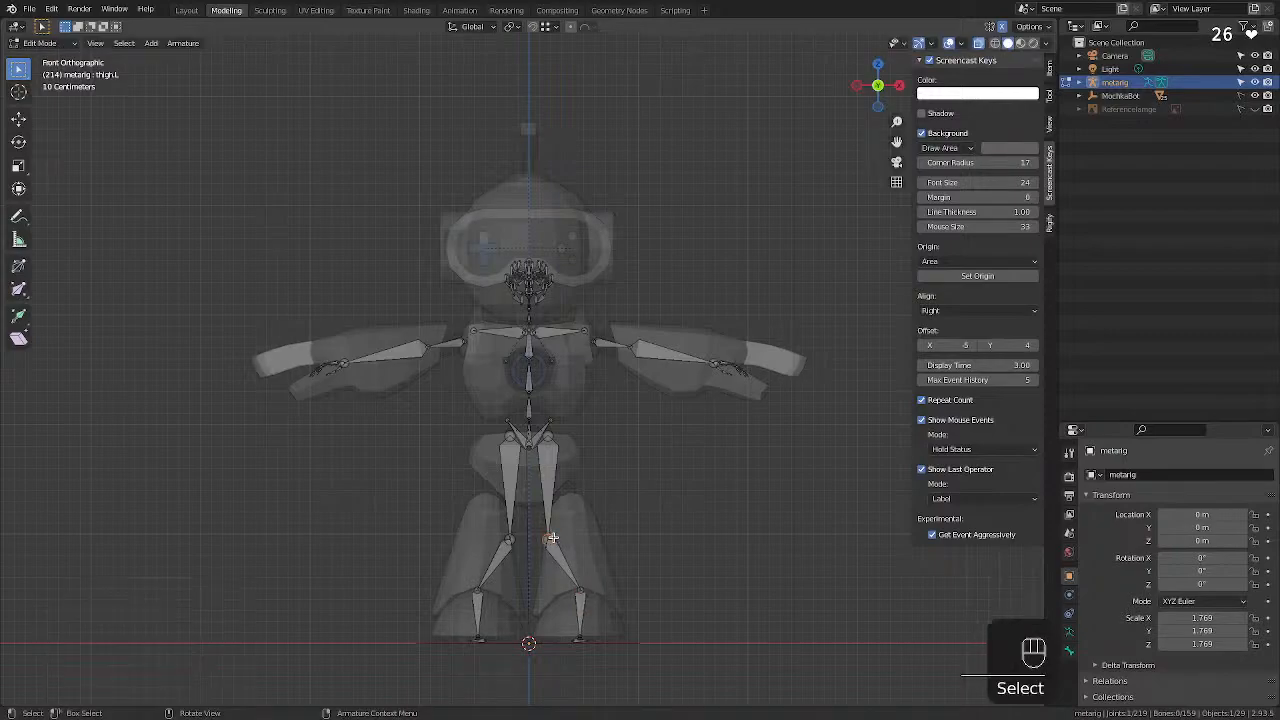
pyautogui.press('g')
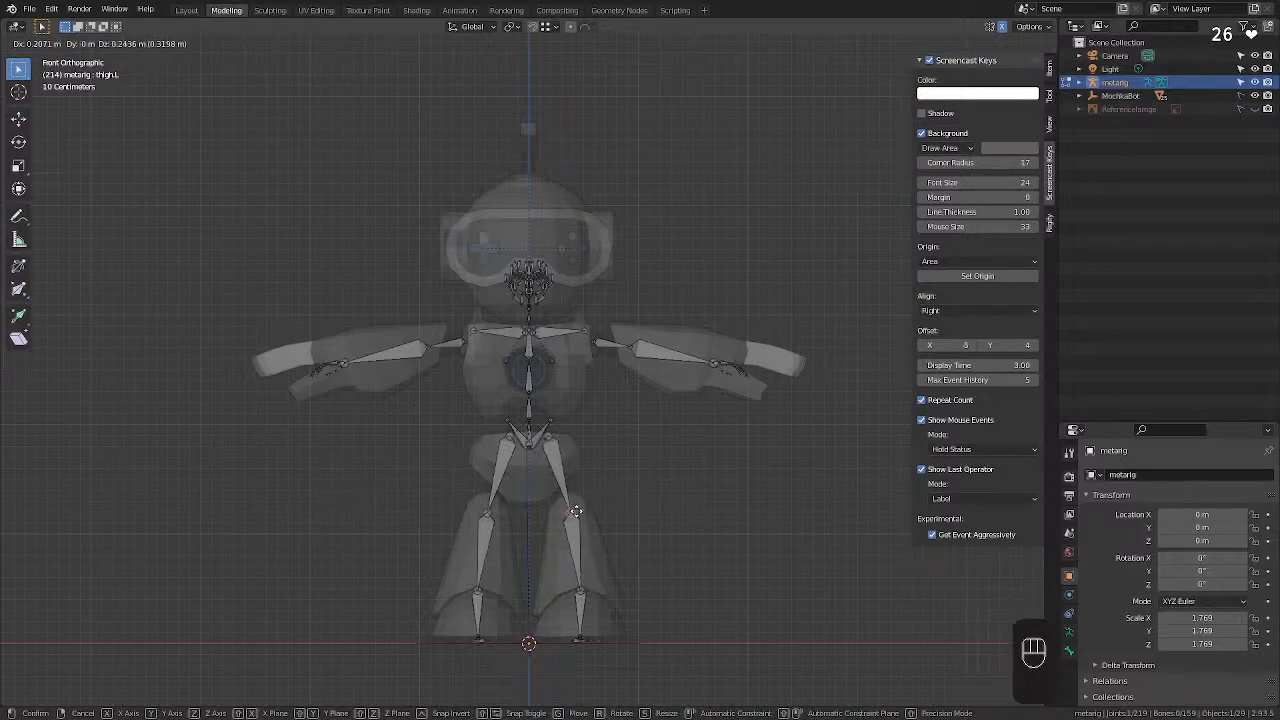
pyautogui.click(561, 478)
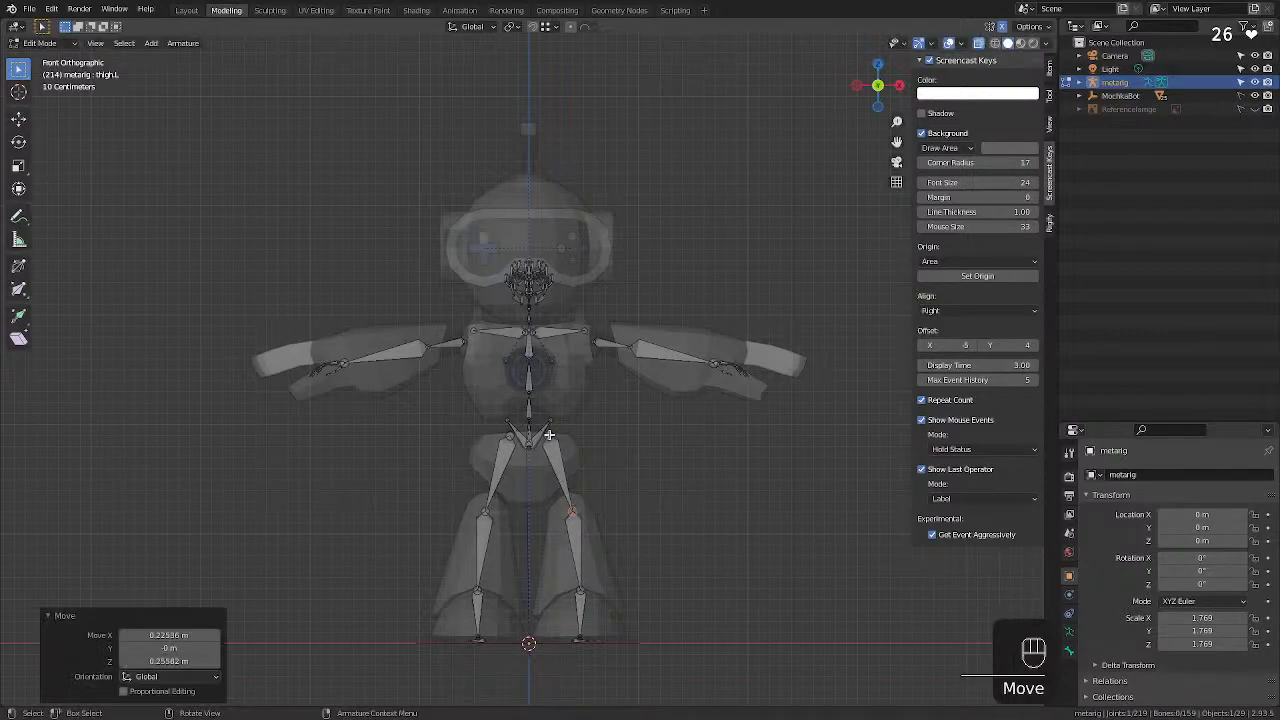
pyautogui.click(550, 436)
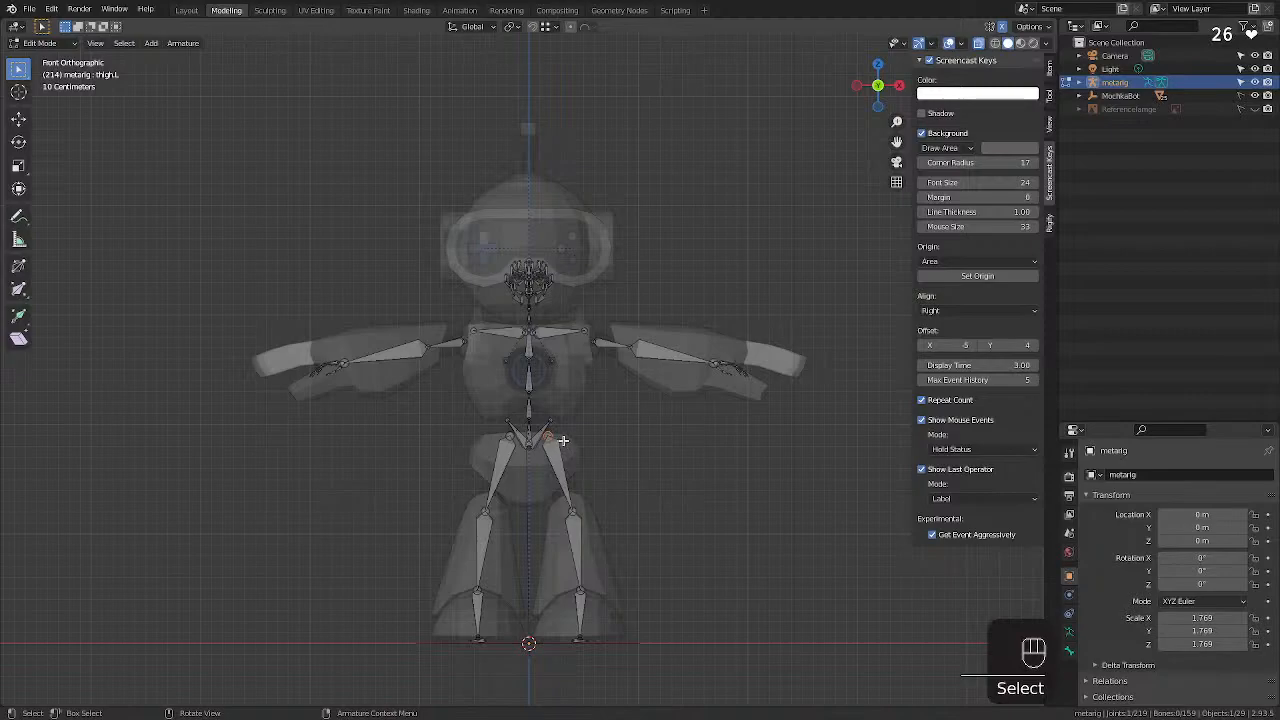
pyautogui.press('g')
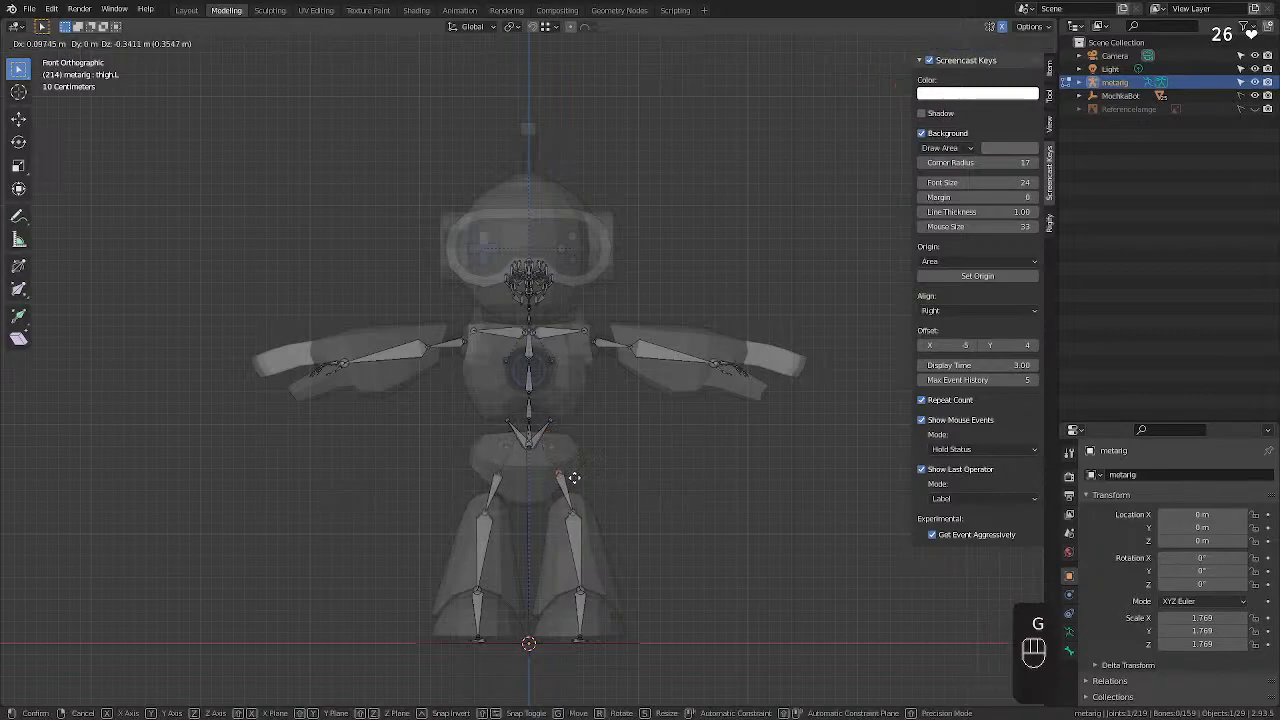
pyautogui.click(575, 472)
# Lower the shared root of the pelvis bones about 0.3 m, and move the pelvis.R tip about 0.13 m outward and 0.26 m down.
pyautogui.click(543, 444)
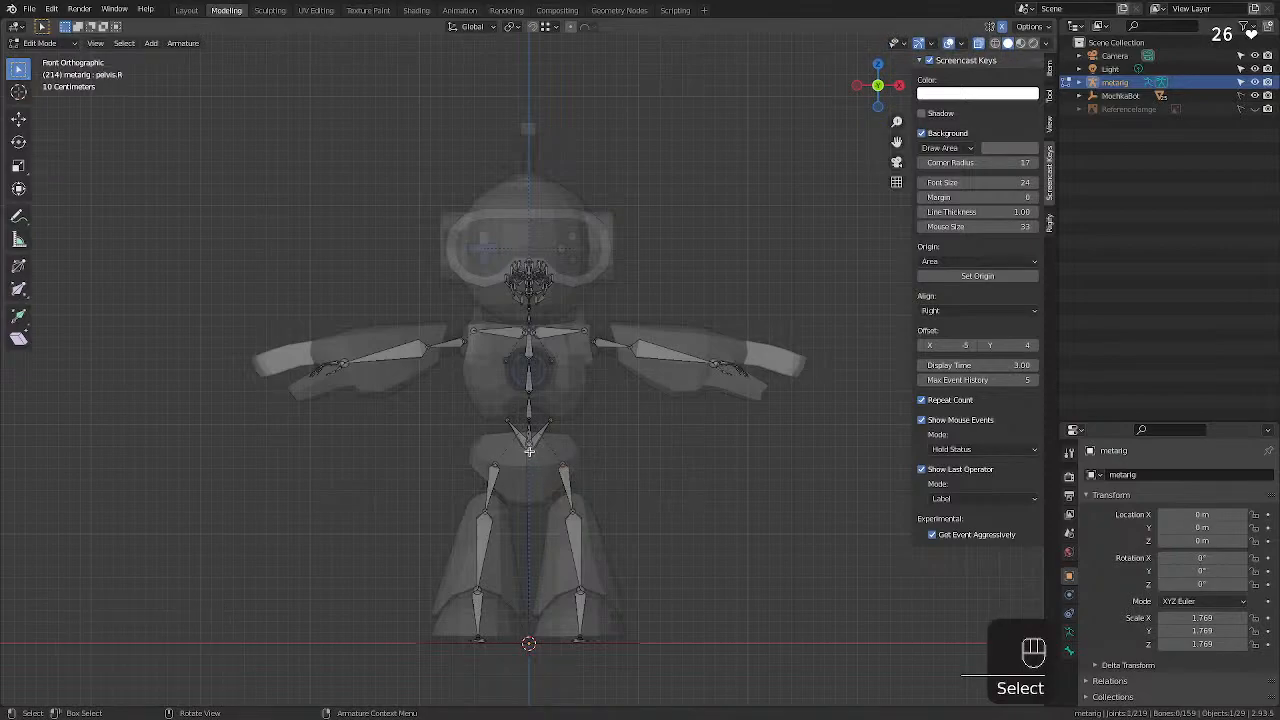
pyautogui.press('g')
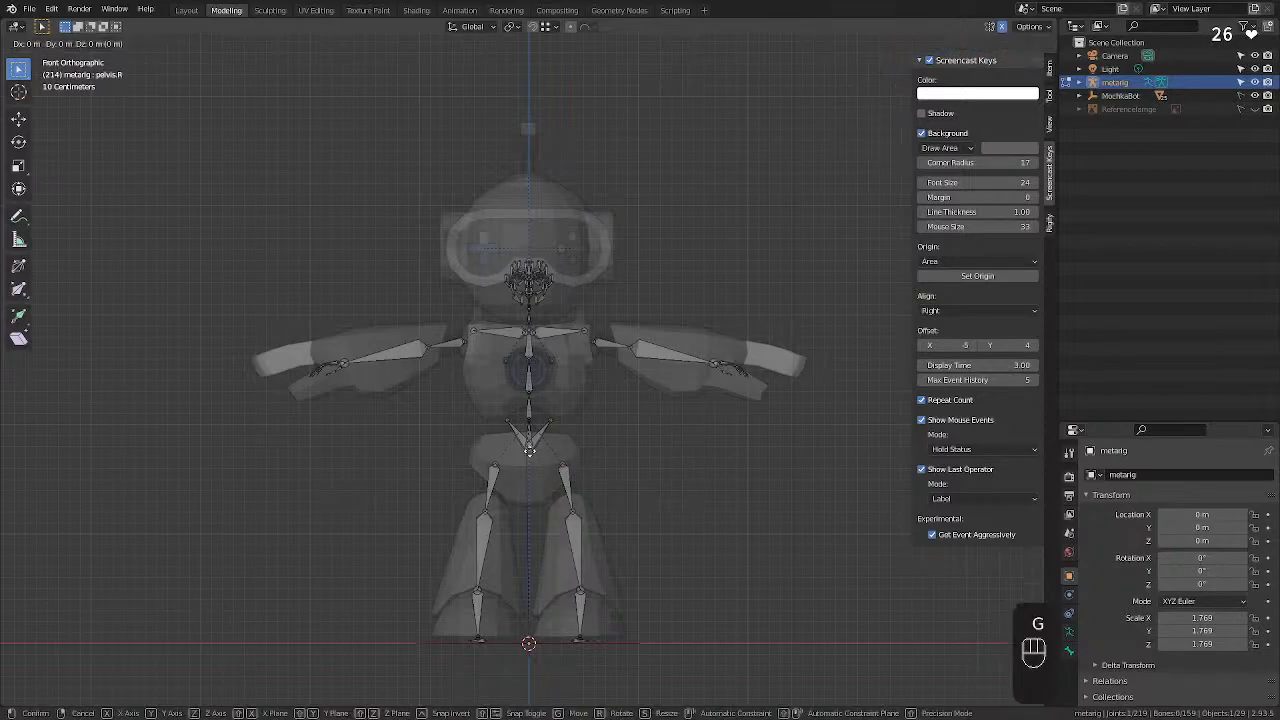
pyautogui.click(529, 478)
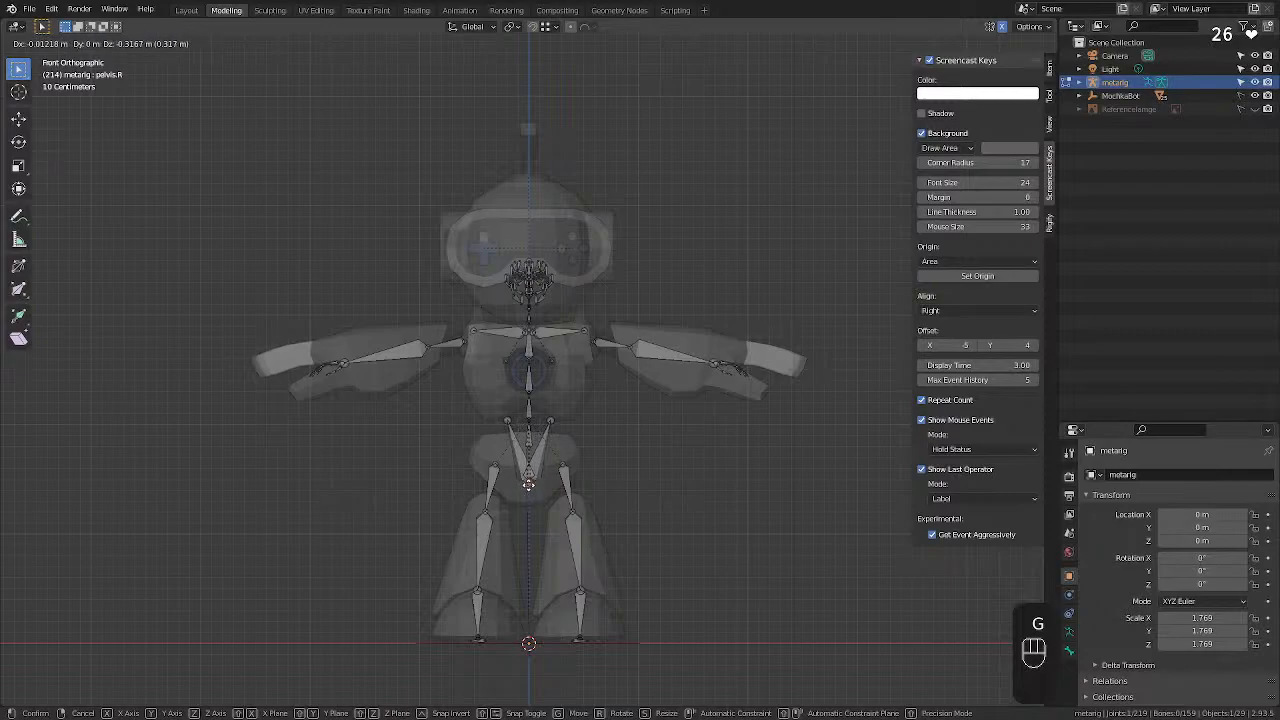
pyautogui.click(506, 418)
pyautogui.press('g')
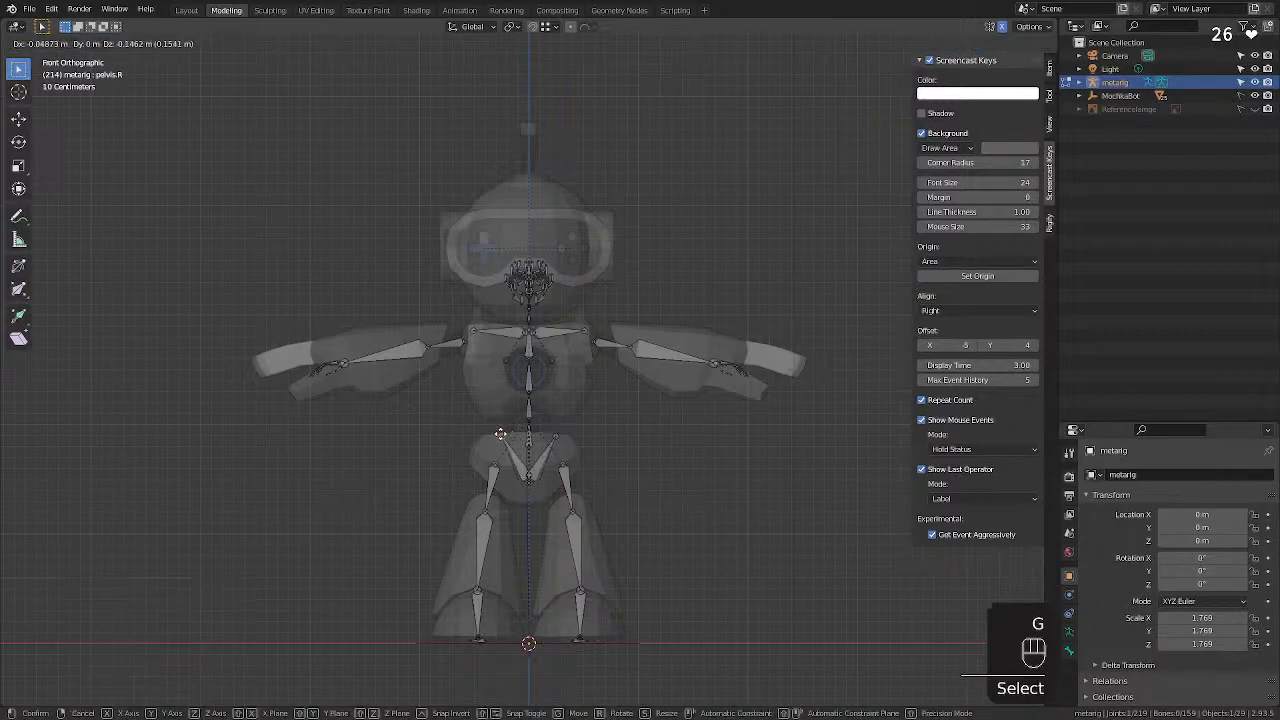
pyautogui.click(492, 445)
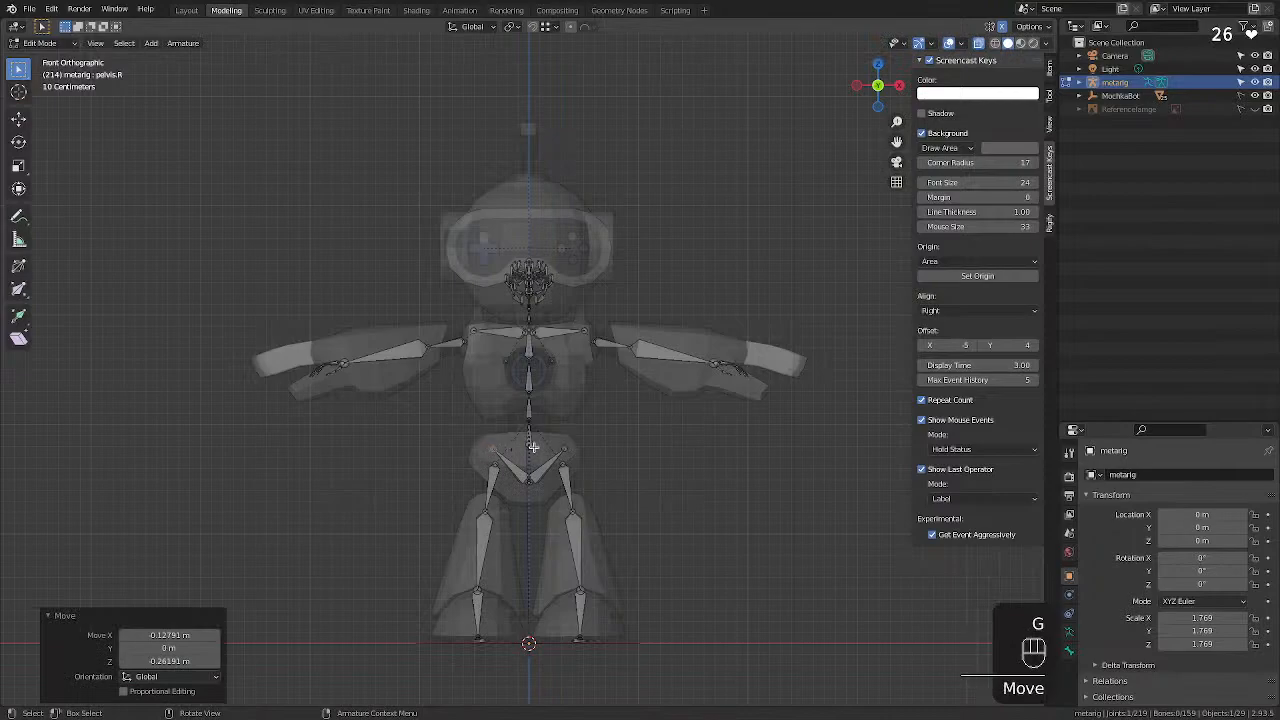
# Lower the root of the spine bone about 0.3 m along the Z axis to meet the pelvis bones.
pyautogui.click(533, 459)
pyautogui.press('g')
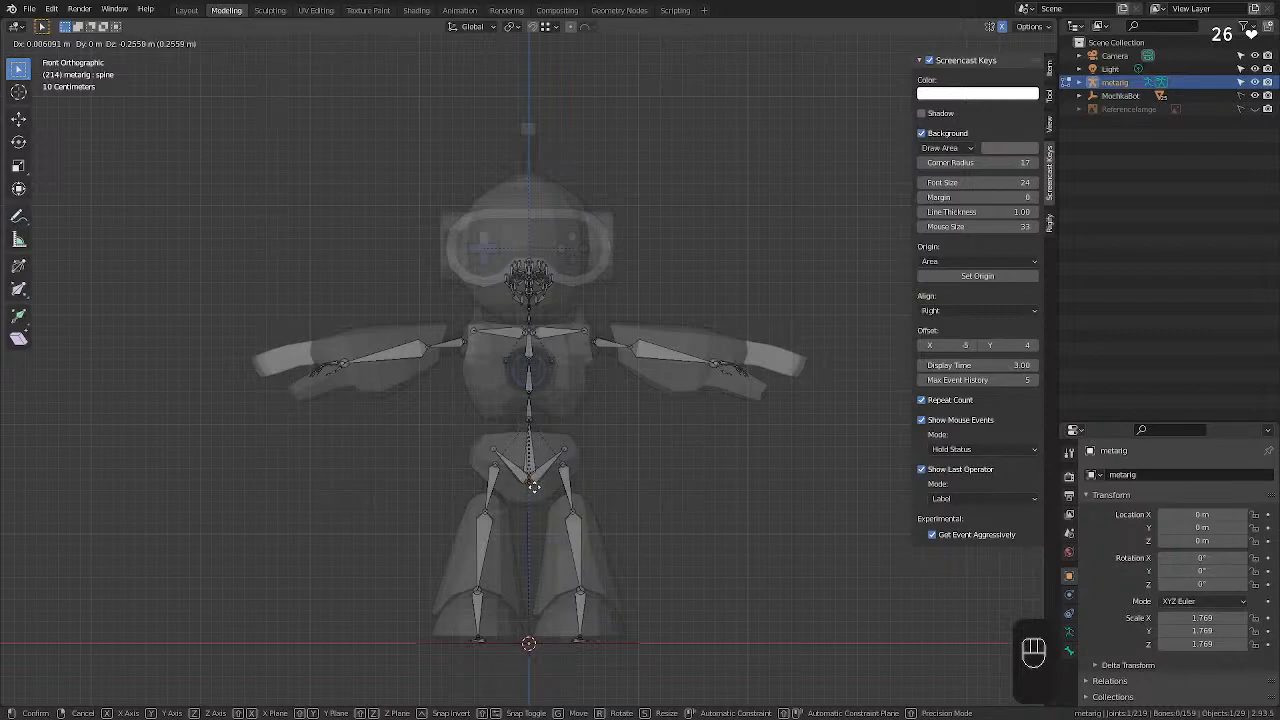
pyautogui.press('z')
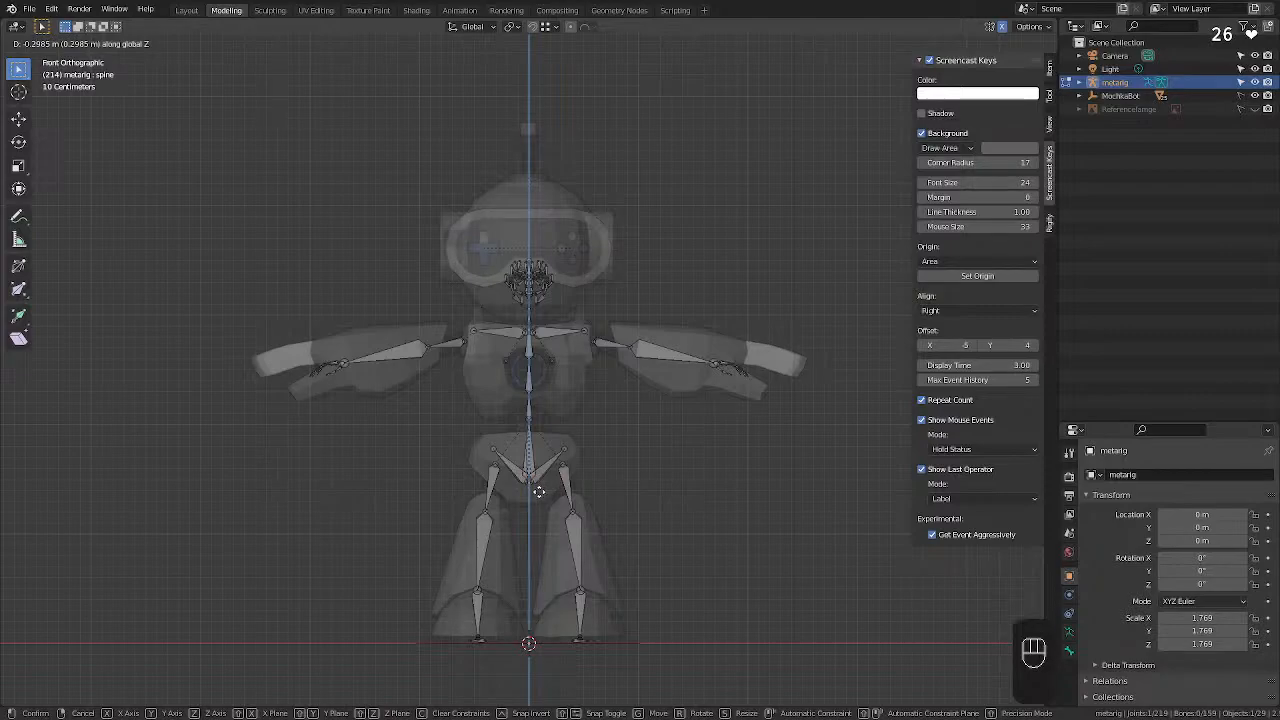
pyautogui.click(538, 491)
pyautogui.click(686, 440)
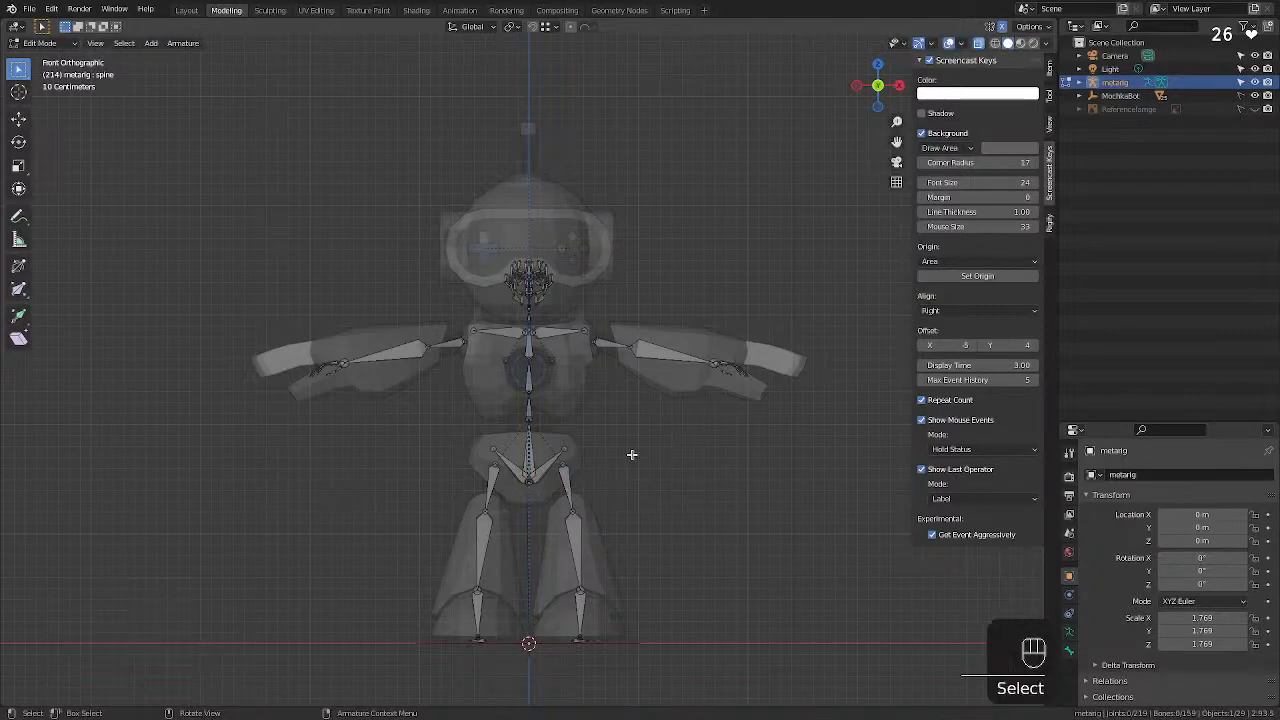
# Lower the spine bone's upper joint about 0.13 m and the upper joint of spine.001 about 0.11 m.
pyautogui.click(530, 420)
pyautogui.press('g')
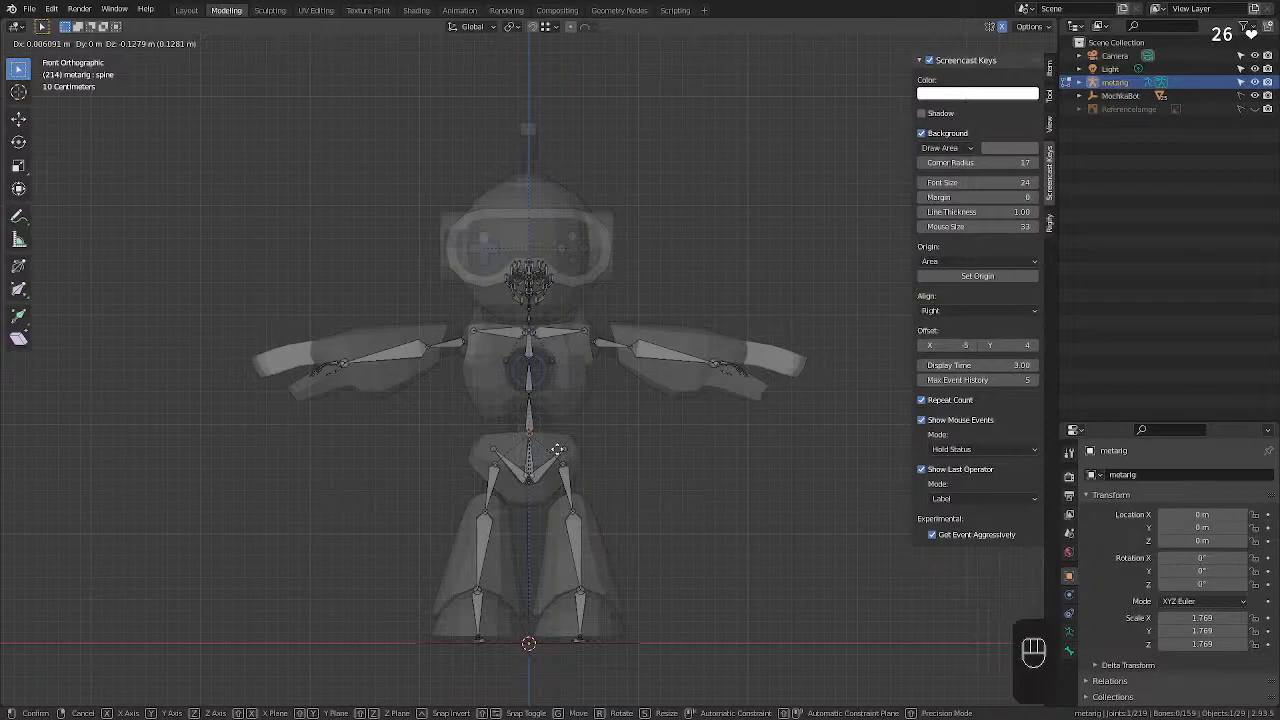
pyautogui.click(551, 440)
pyautogui.click(528, 395)
pyautogui.press('g')
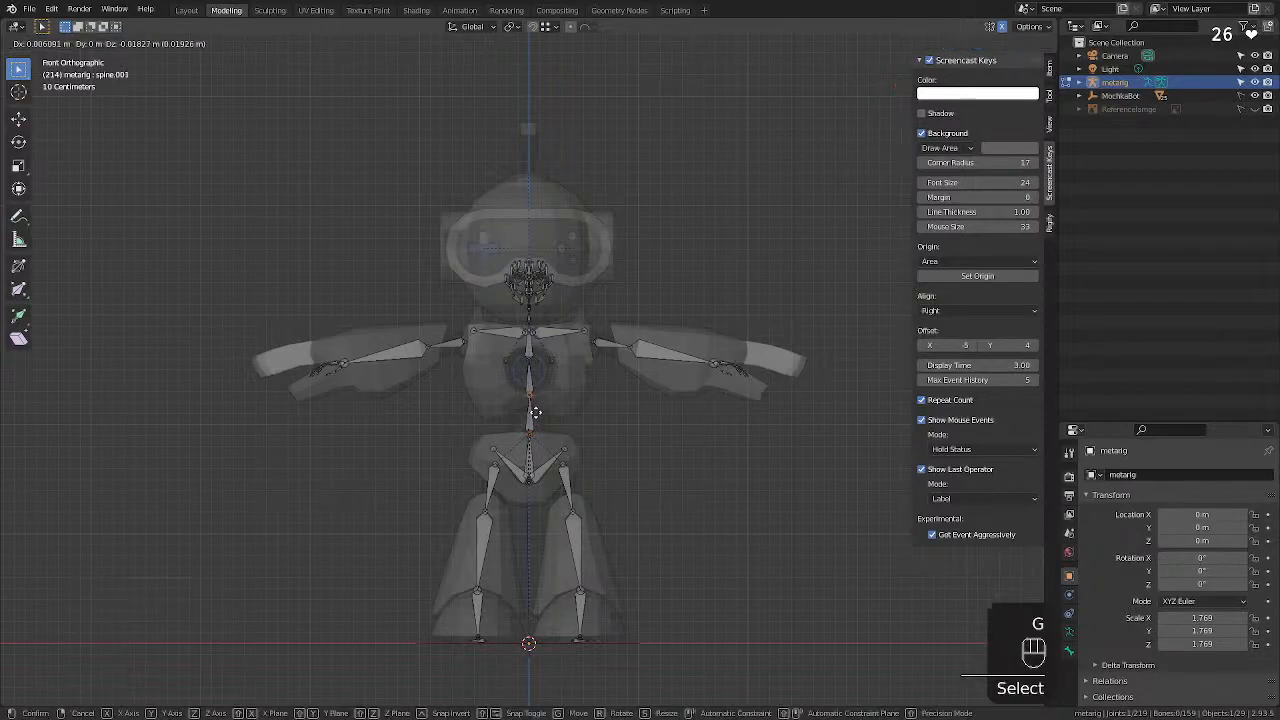
pyautogui.click(537, 413)
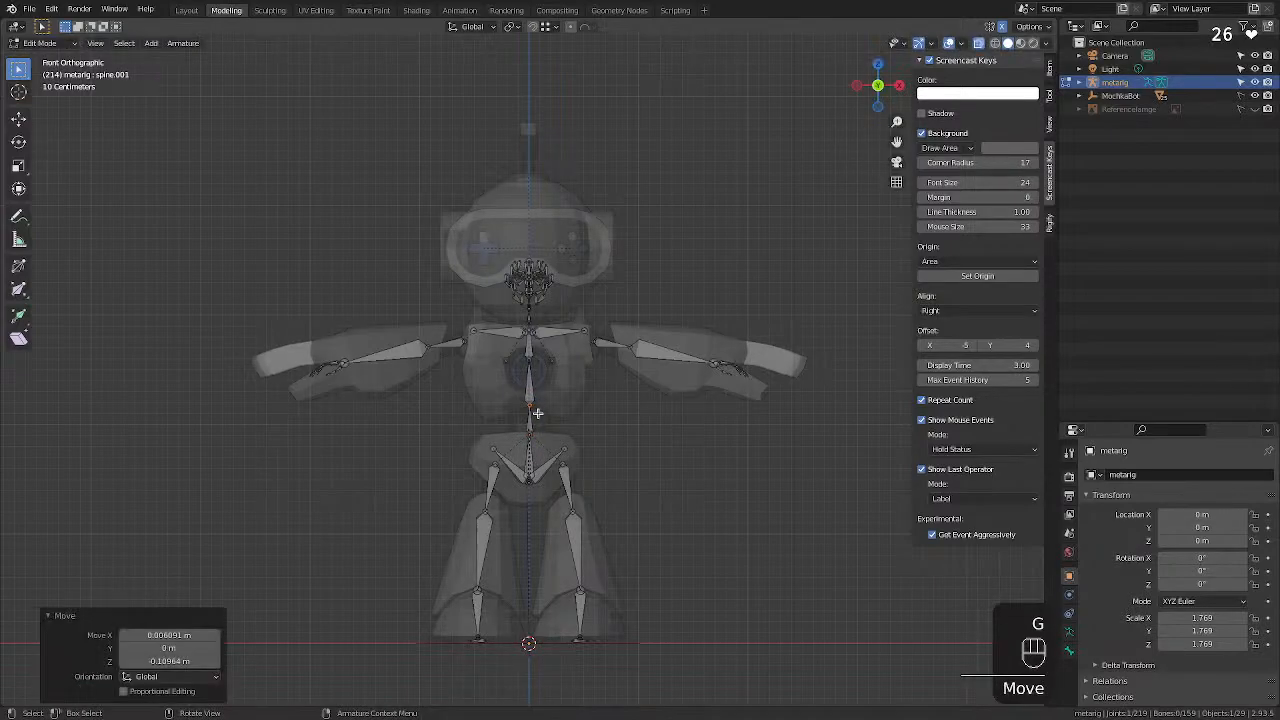
# Lower the upper joint of spine.002 about 0.06 m in the chest and clear the selection.
pyautogui.click(529, 362)
pyautogui.press('g')
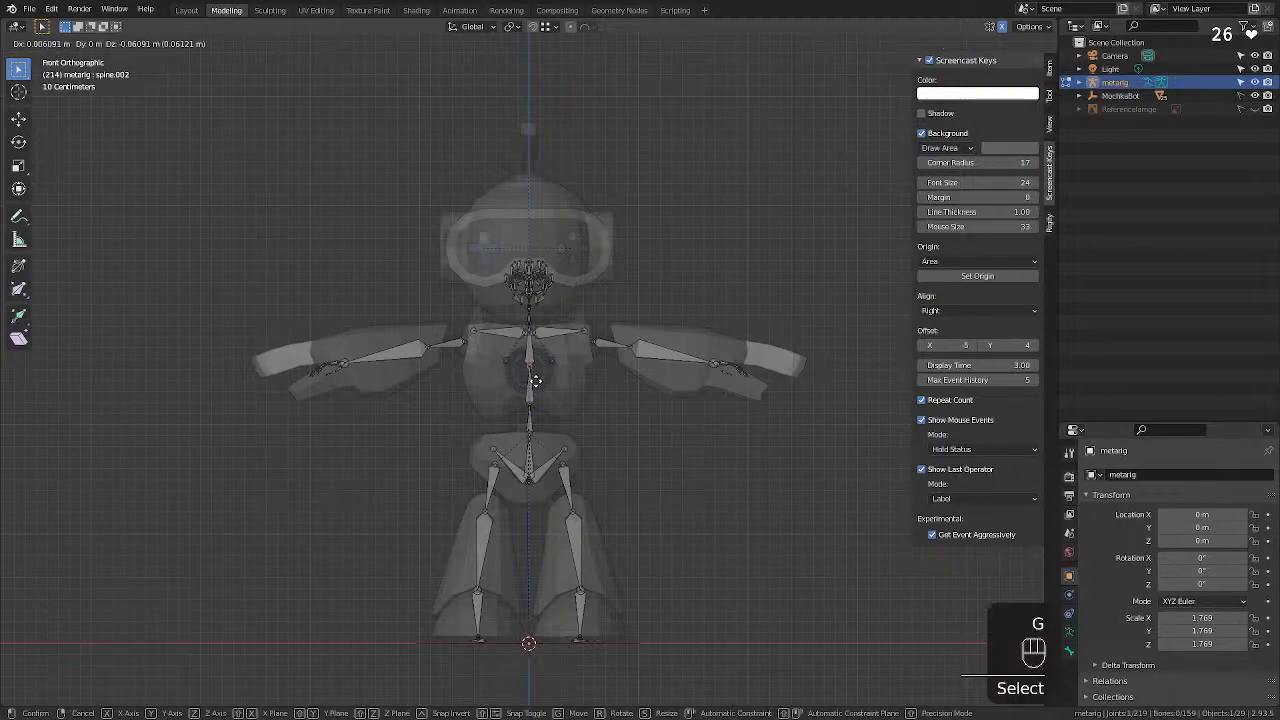
pyautogui.click(536, 381)
pyautogui.click(670, 432)
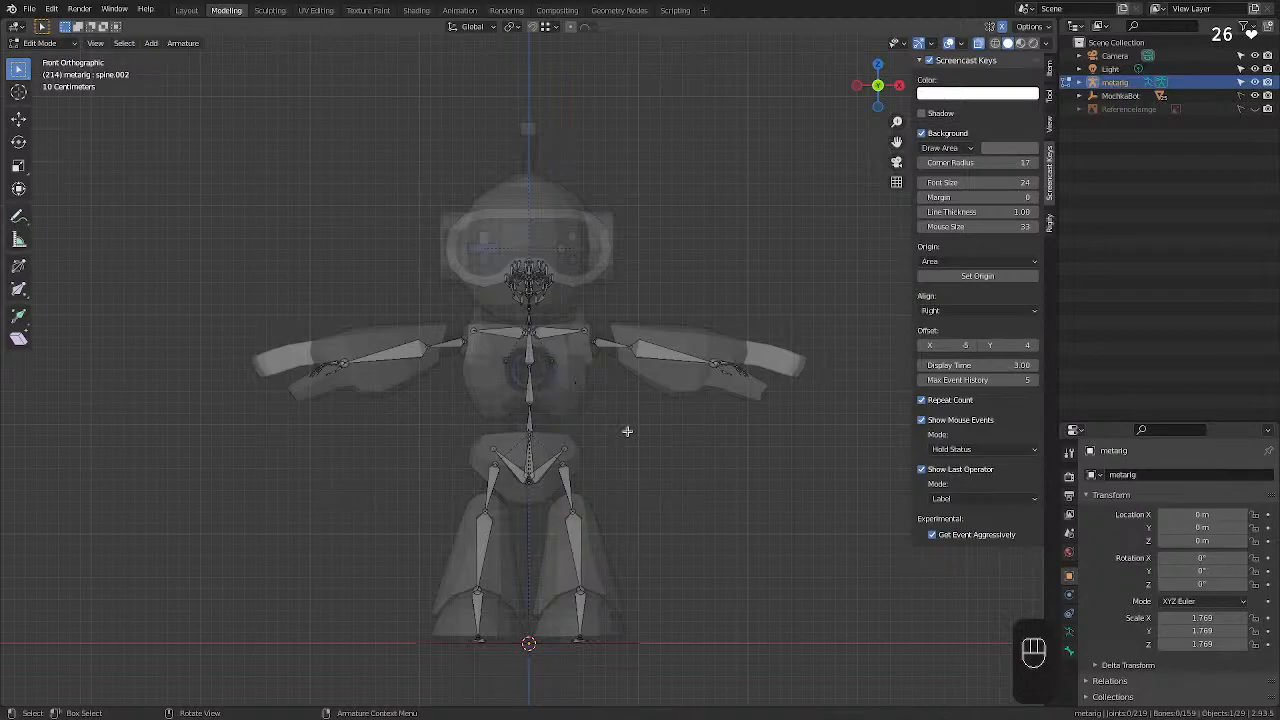
# Delete the cluster of face bones in front of the head bone.
pyautogui.scroll(1, 534, 292)
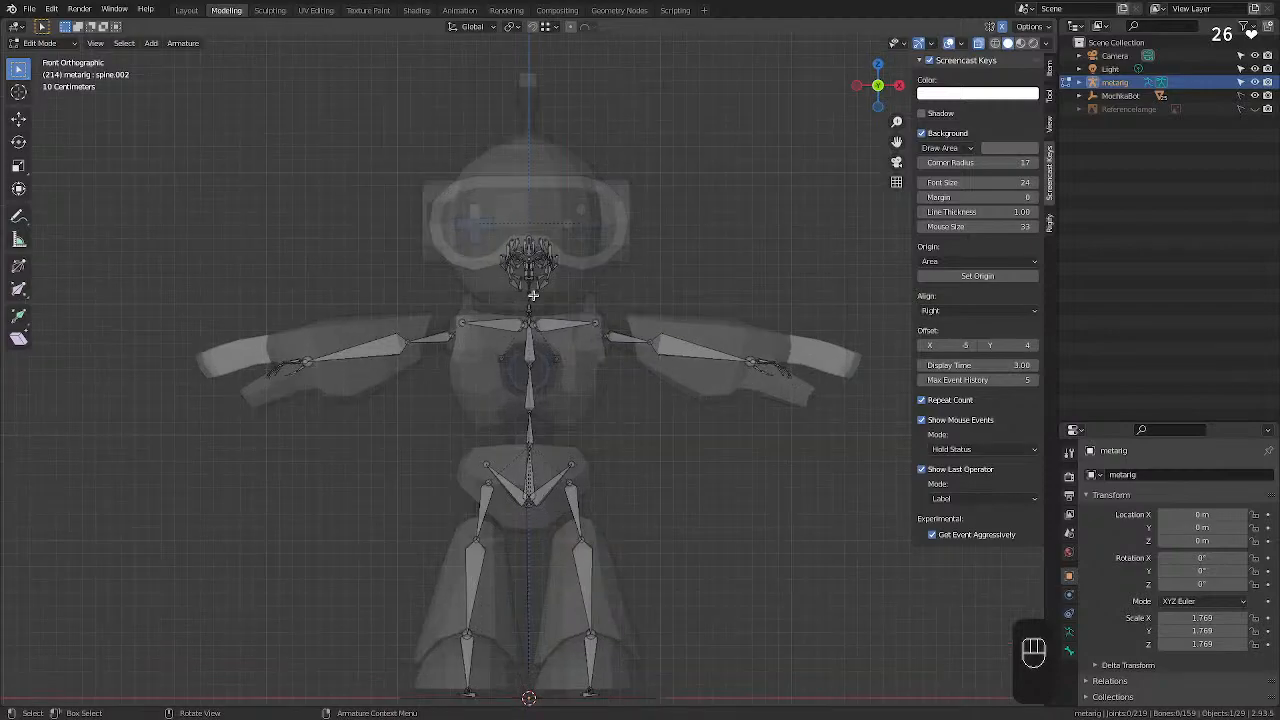
pyautogui.scroll(2, 533, 295)
pyautogui.scroll(-1, 552, 261)
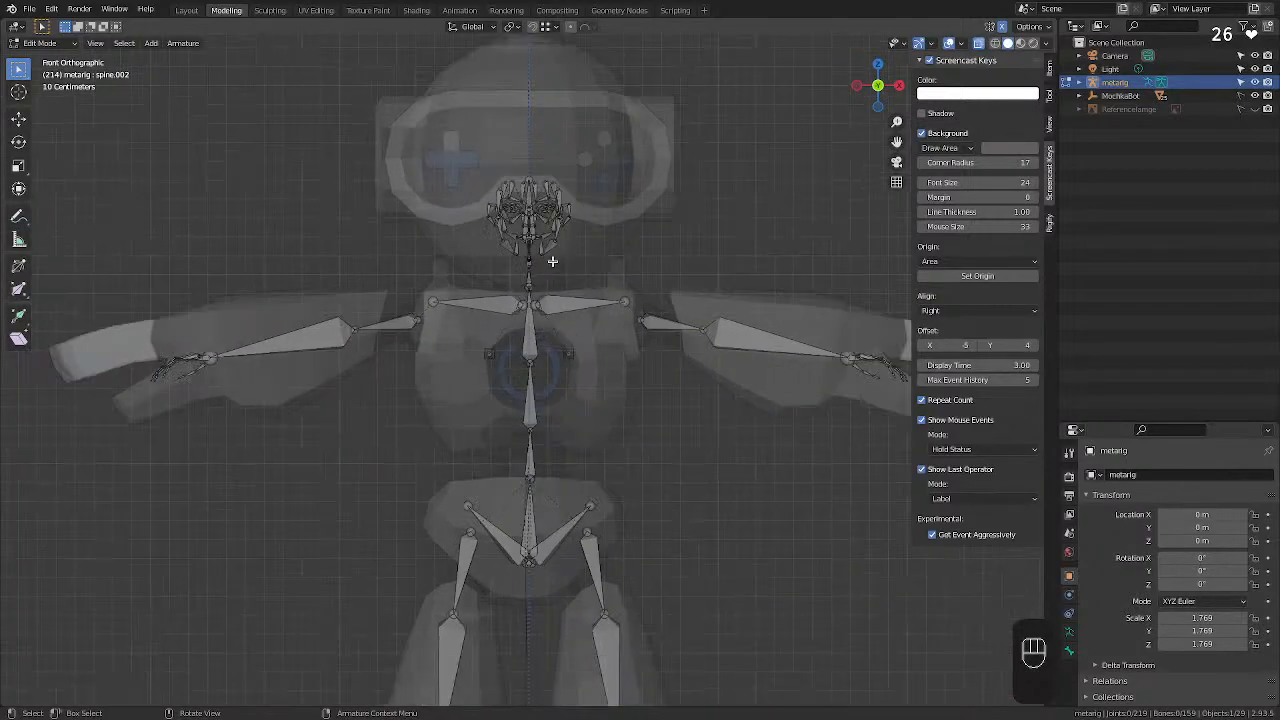
pyautogui.click(556, 199)
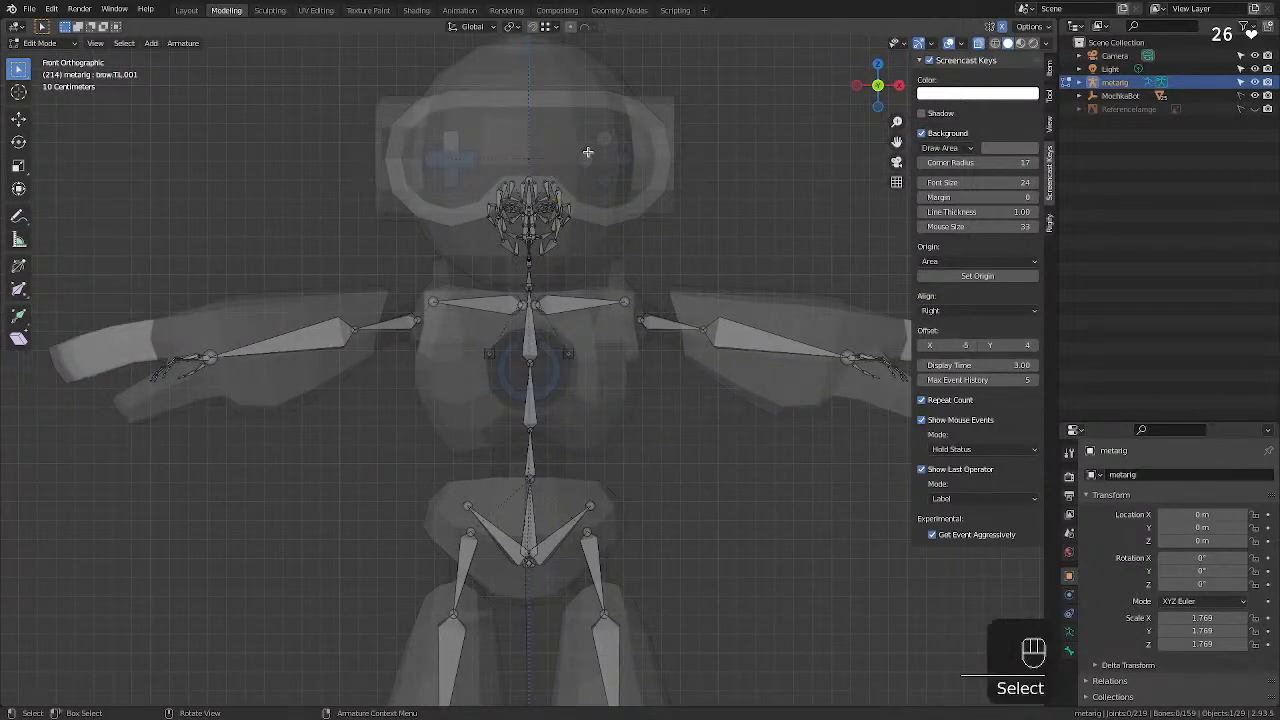
pyautogui.moveTo(606, 144); pyautogui.dragTo(562, 168)
pyautogui.moveTo(562, 168); pyautogui.dragTo(440, 160, button='middle')
pyautogui.moveTo(432, 155); pyautogui.dragTo(508, 268)
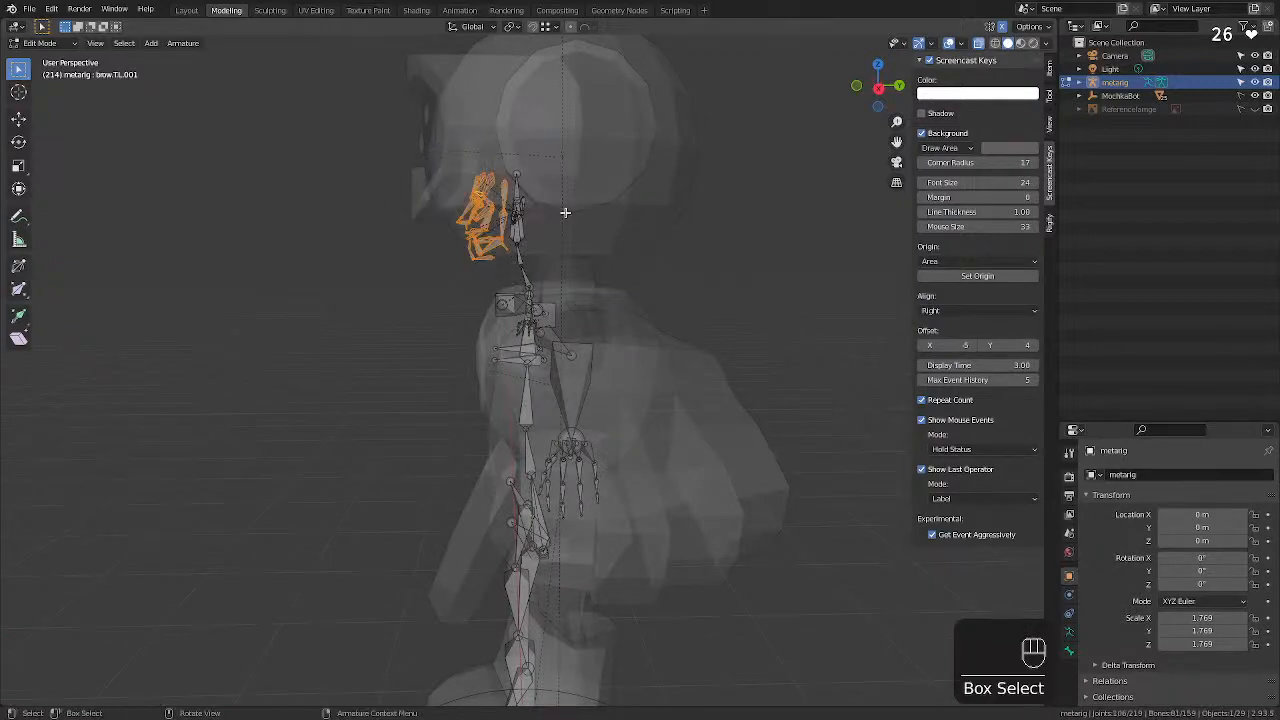
pyautogui.press('x')
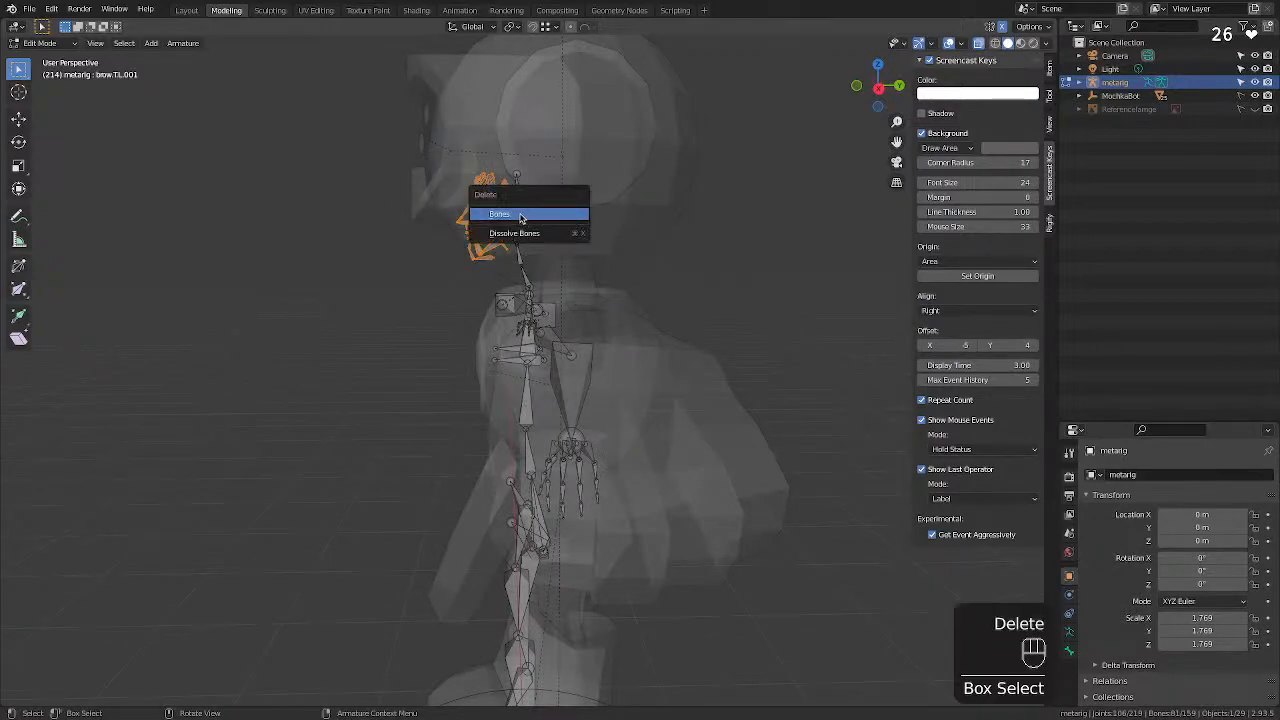
pyautogui.click(520, 215)
# Delete the mirrored ear bones left on both sides of the head bone.
pyautogui.moveTo(500, 214); pyautogui.dragTo(570, 212, button='middle')
pyautogui.moveTo(588, 182); pyautogui.dragTo(546, 238)
pyautogui.press('x')
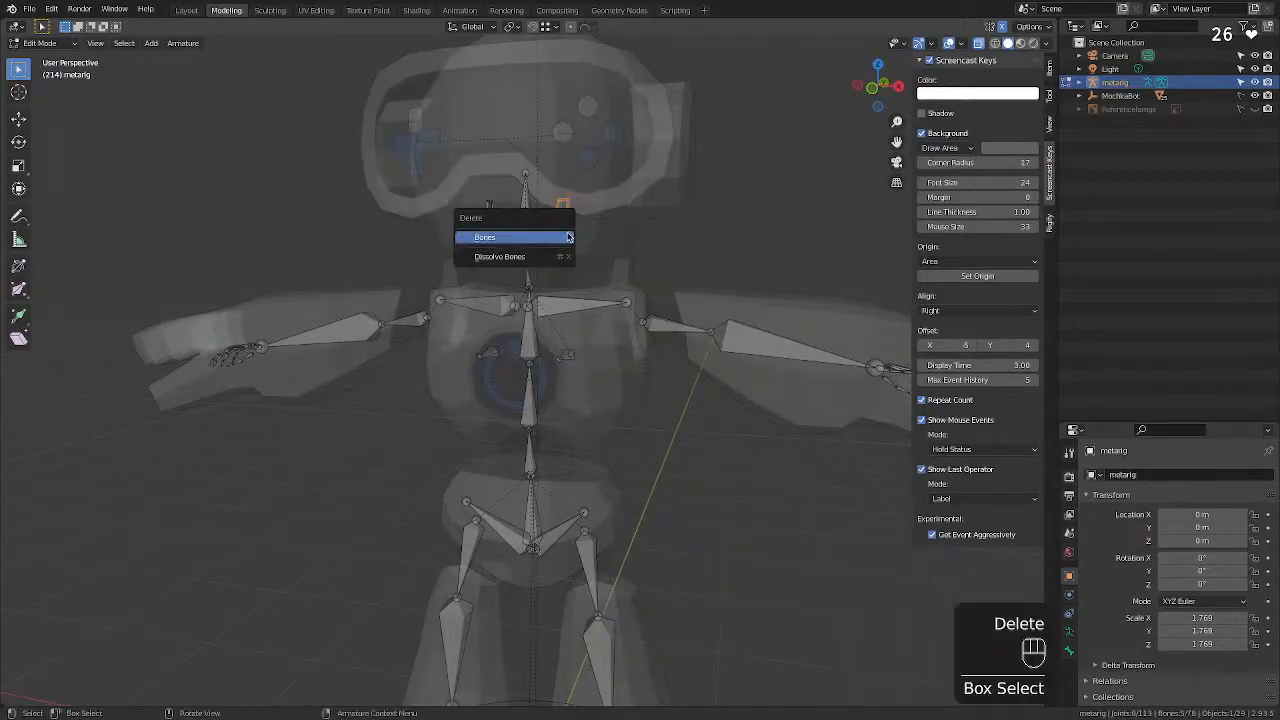
pyautogui.click(567, 237)
# Move the spine bone's upper joint about 0.21 m backward along the Y axis.
pyautogui.moveTo(567, 237); pyautogui.dragTo(417, 206, button='middle')
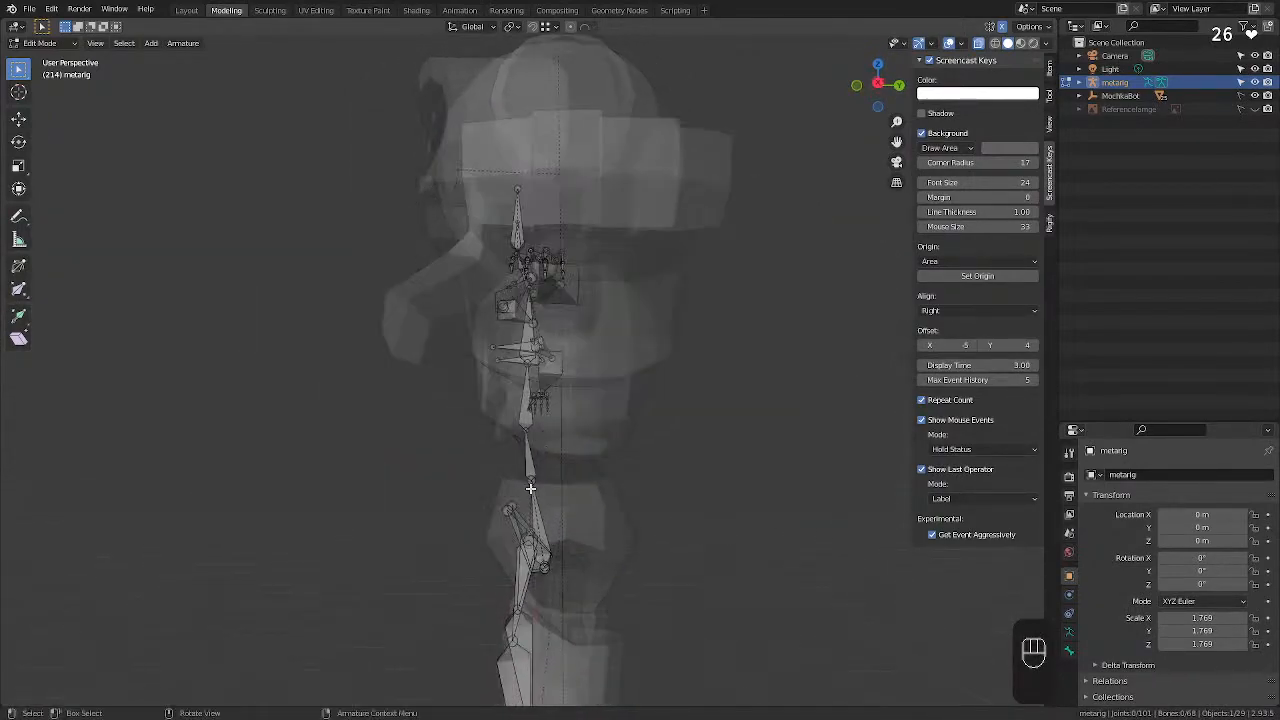
pyautogui.click(531, 482)
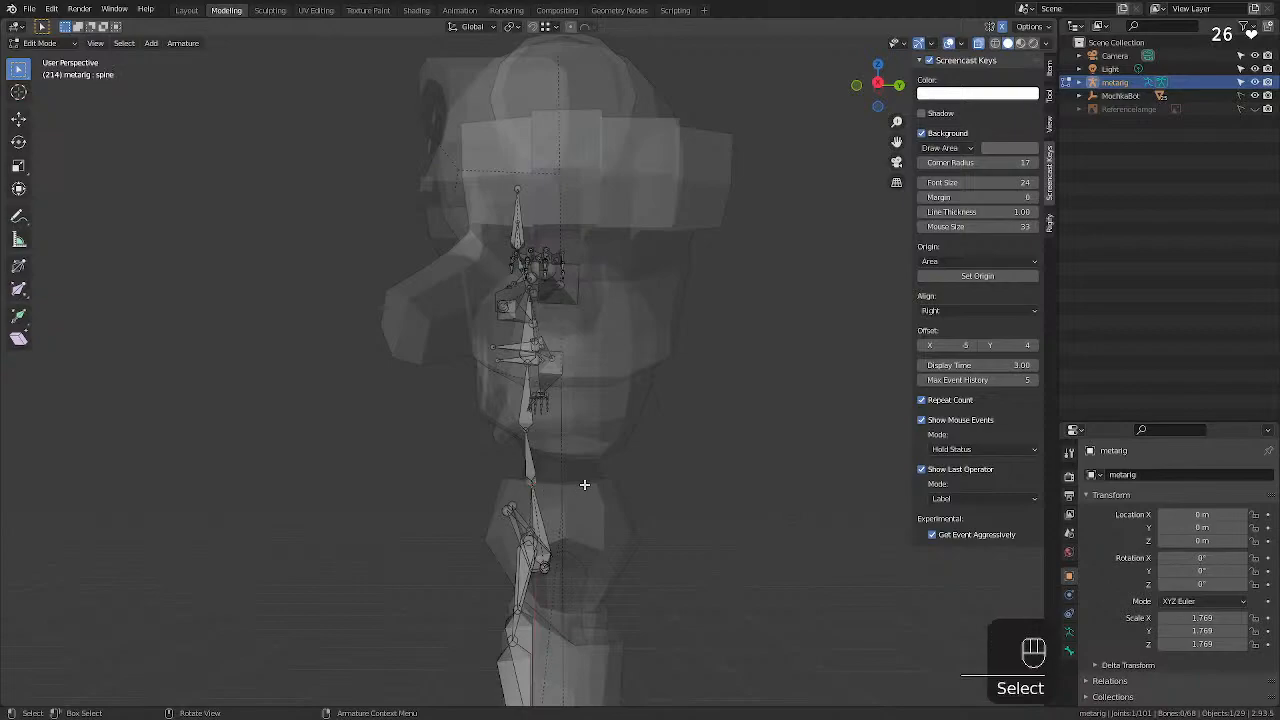
pyautogui.press('g')
pyautogui.press('y')
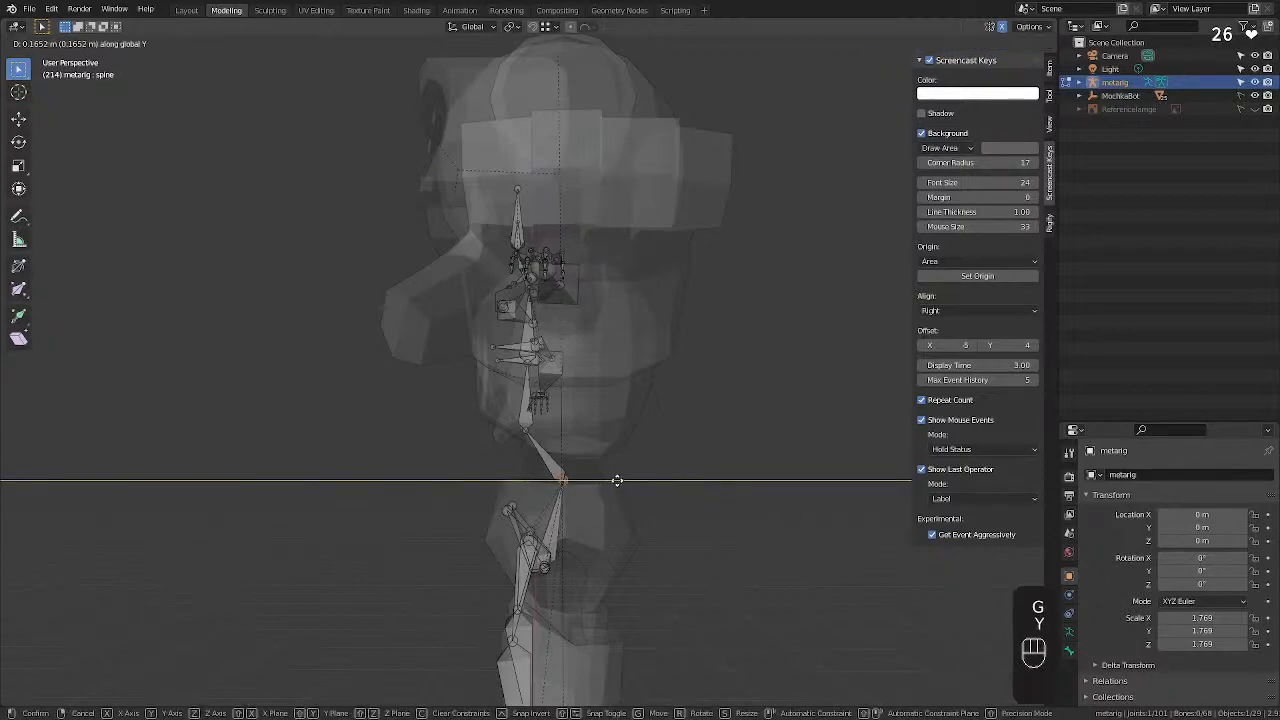
pyautogui.click(624, 480)
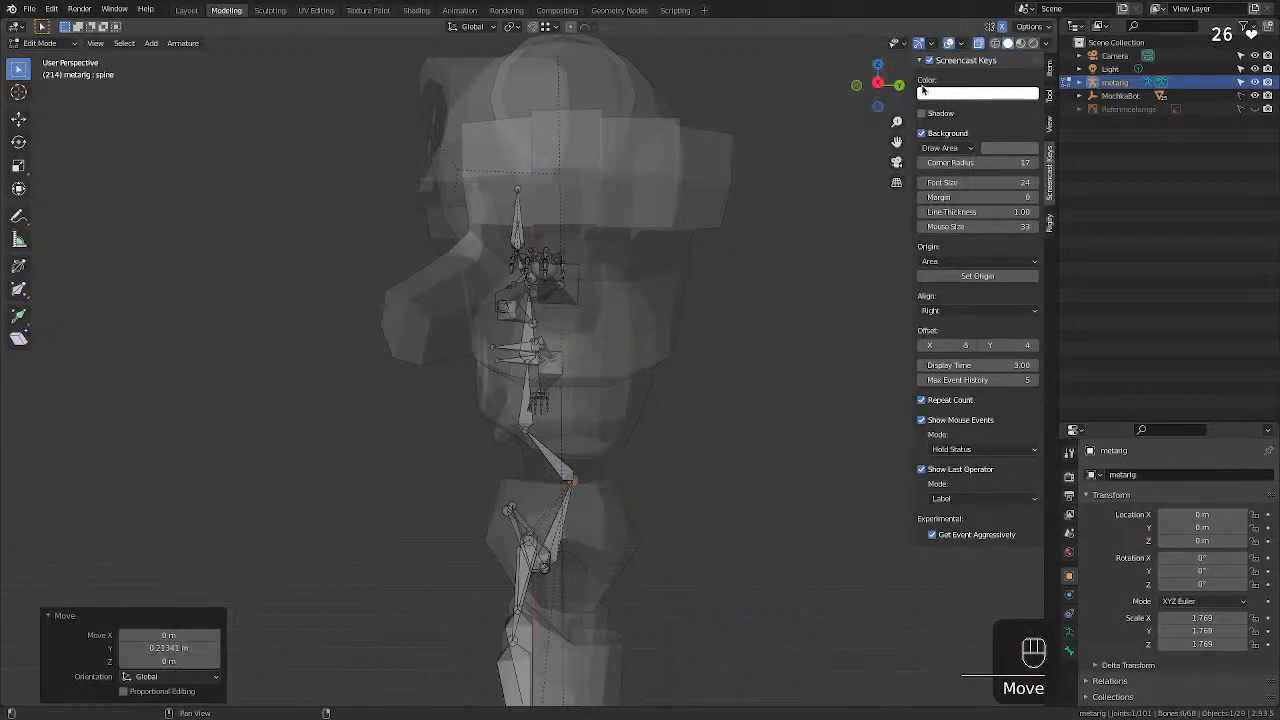
# In side view, move the knee joint about 0.2 m backward and the ankle joint about 0.31 m backward and 0.18 m down.
pyautogui.press('KP_3')
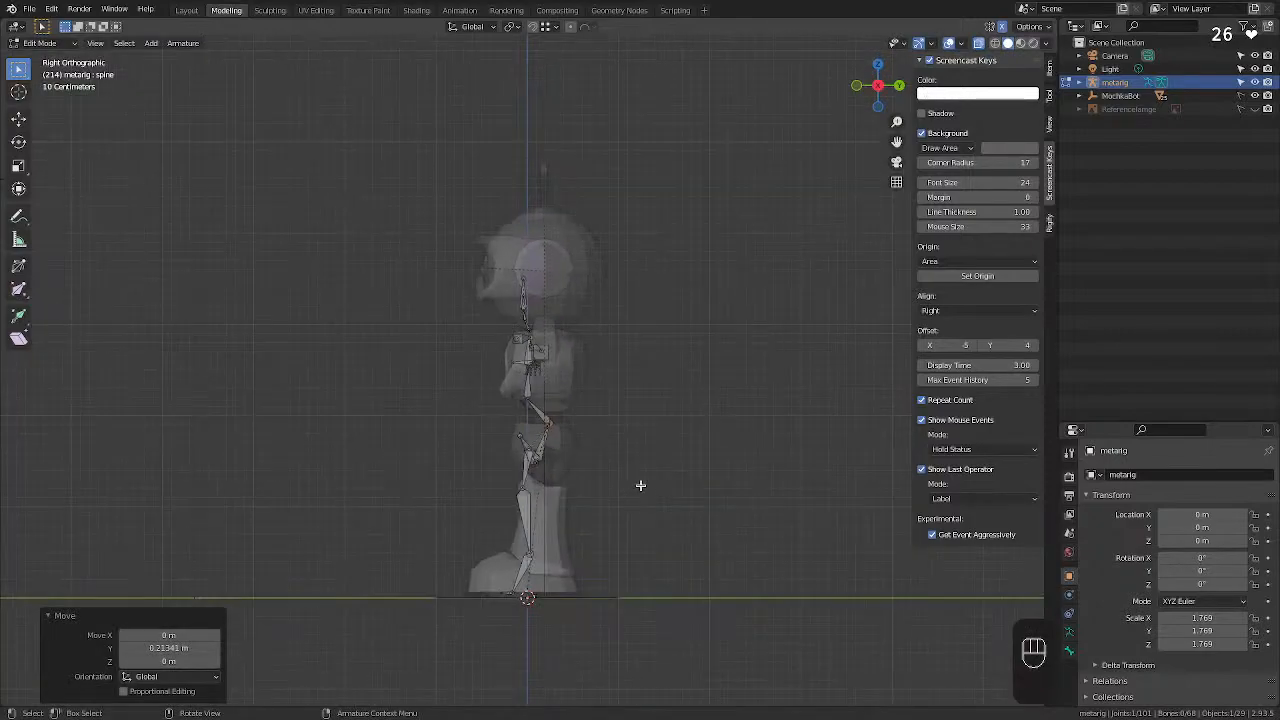
pyautogui.click(521, 541)
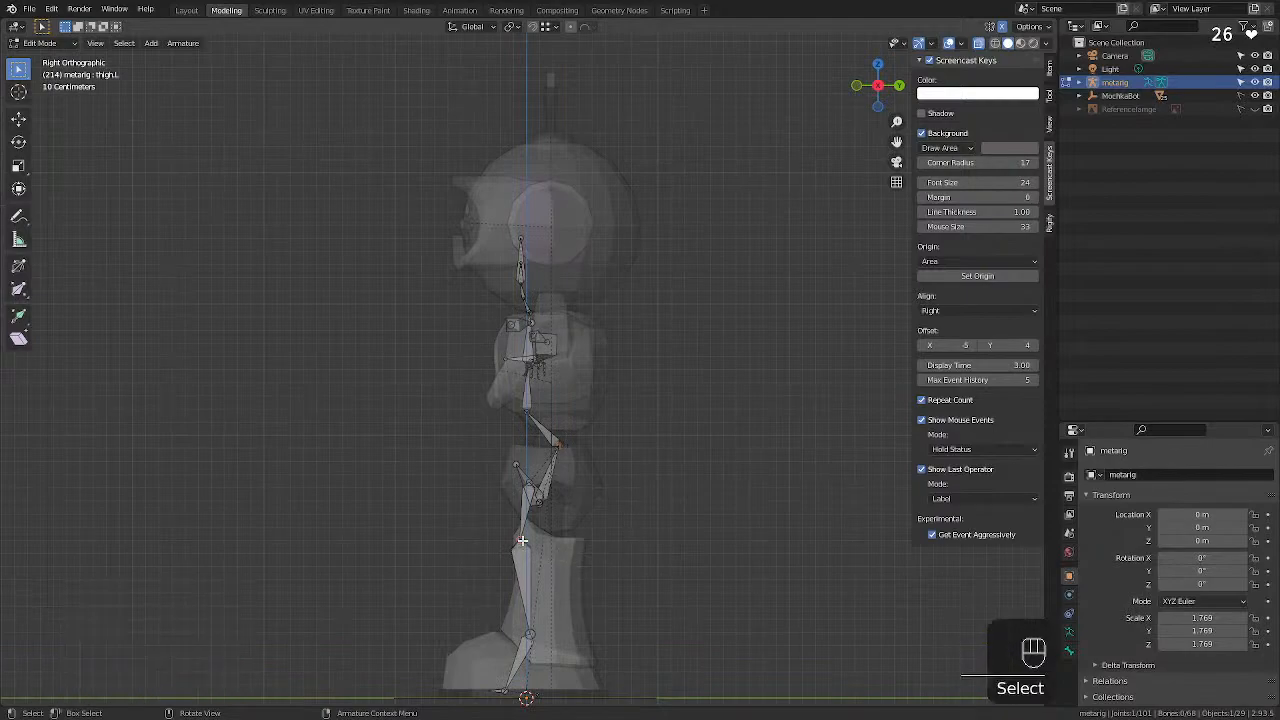
pyautogui.press('g')
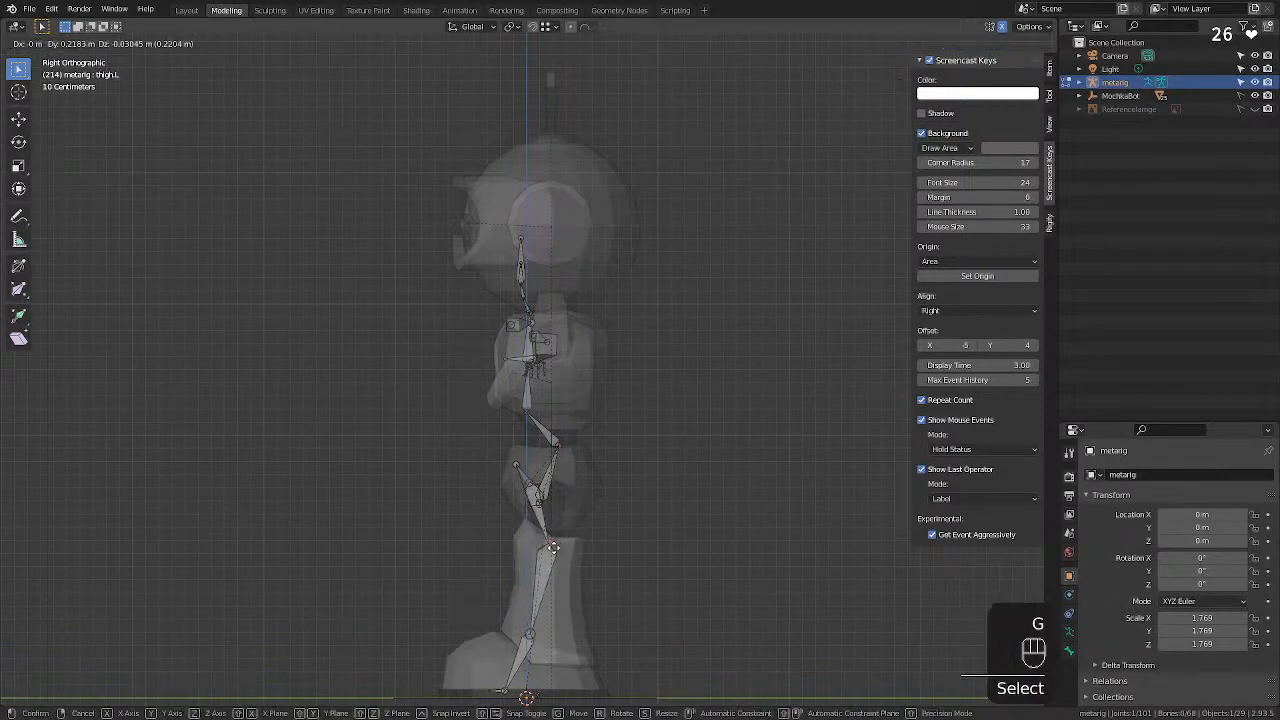
pyautogui.click(543, 655)
pyautogui.click(529, 632)
pyautogui.press('g')
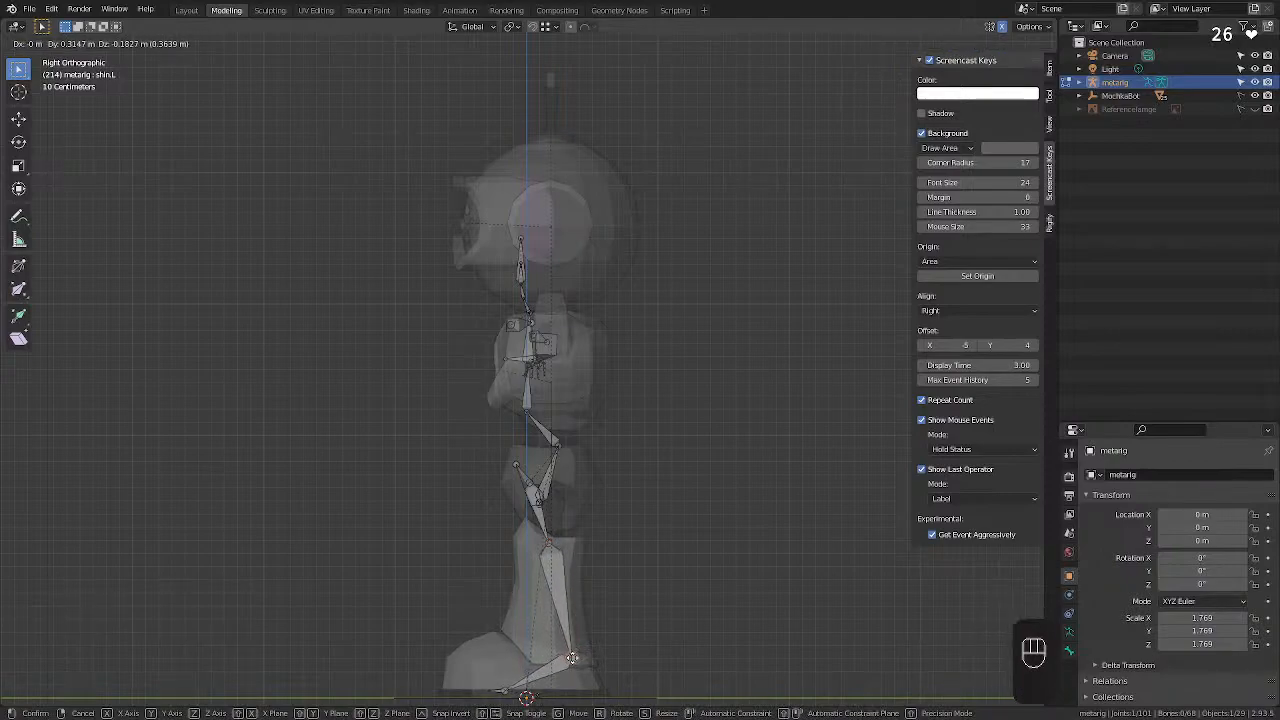
pyautogui.click(563, 660)
# Move the foot.L tip about 0.23 m backward and 0.05 m up, and raise the ankle joint about 0.1 m.
pyautogui.click(503, 690)
pyautogui.press('g')
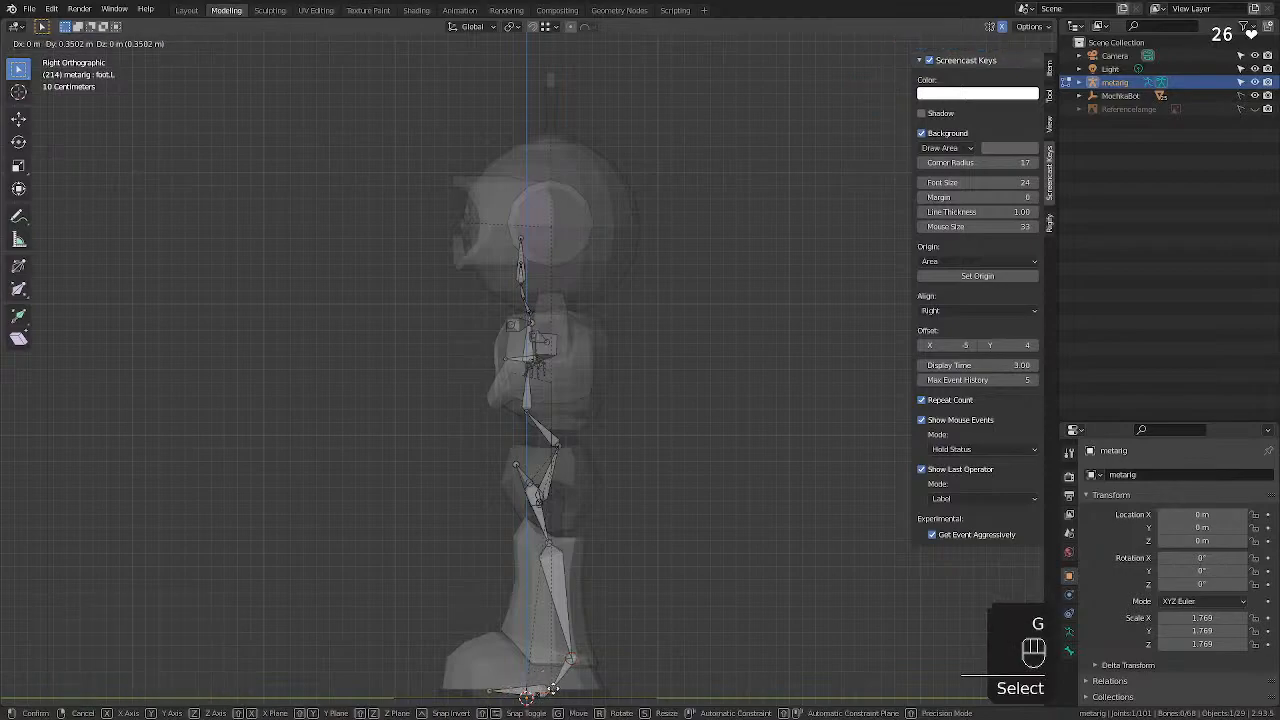
pyautogui.click(537, 682)
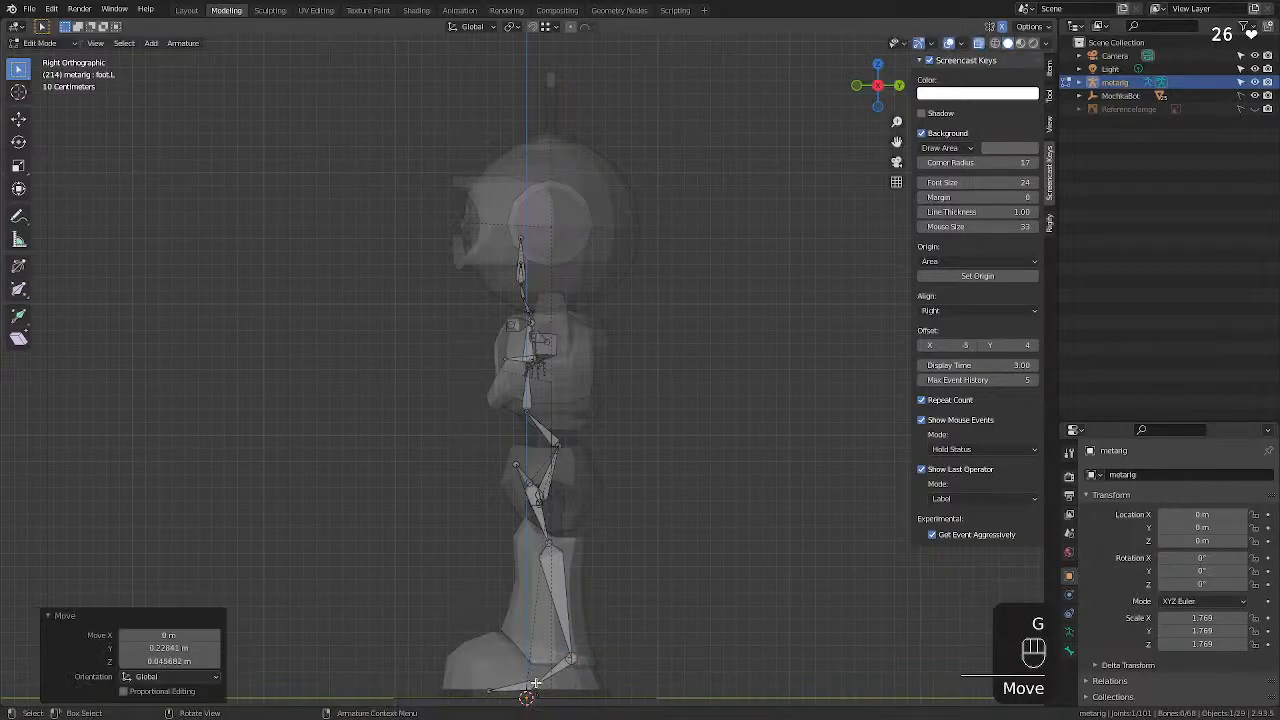
pyautogui.click(578, 652)
pyautogui.press('g')
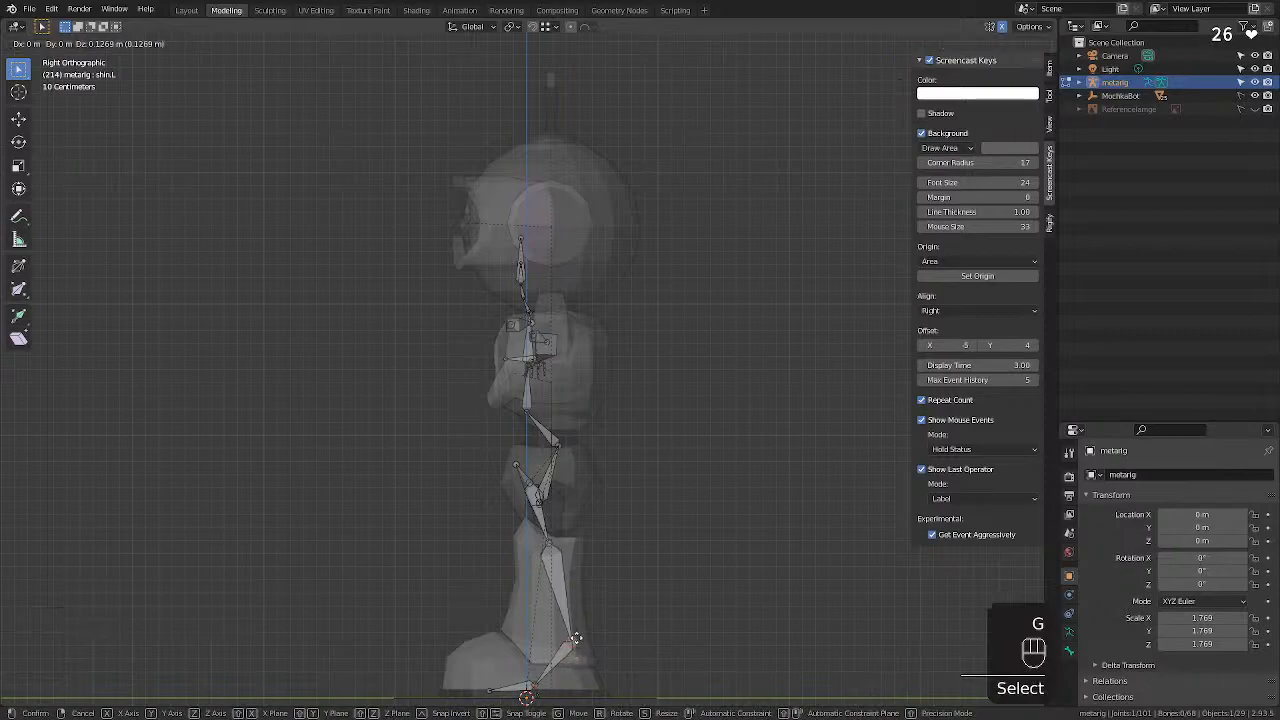
pyautogui.click(575, 641)
# Move the toe.L tip about 0.32 m forward and 0.17 m up, and shift the ankle joint about 0.09 m forward and 0.07 m down.
pyautogui.click(490, 691)
pyautogui.press('g')
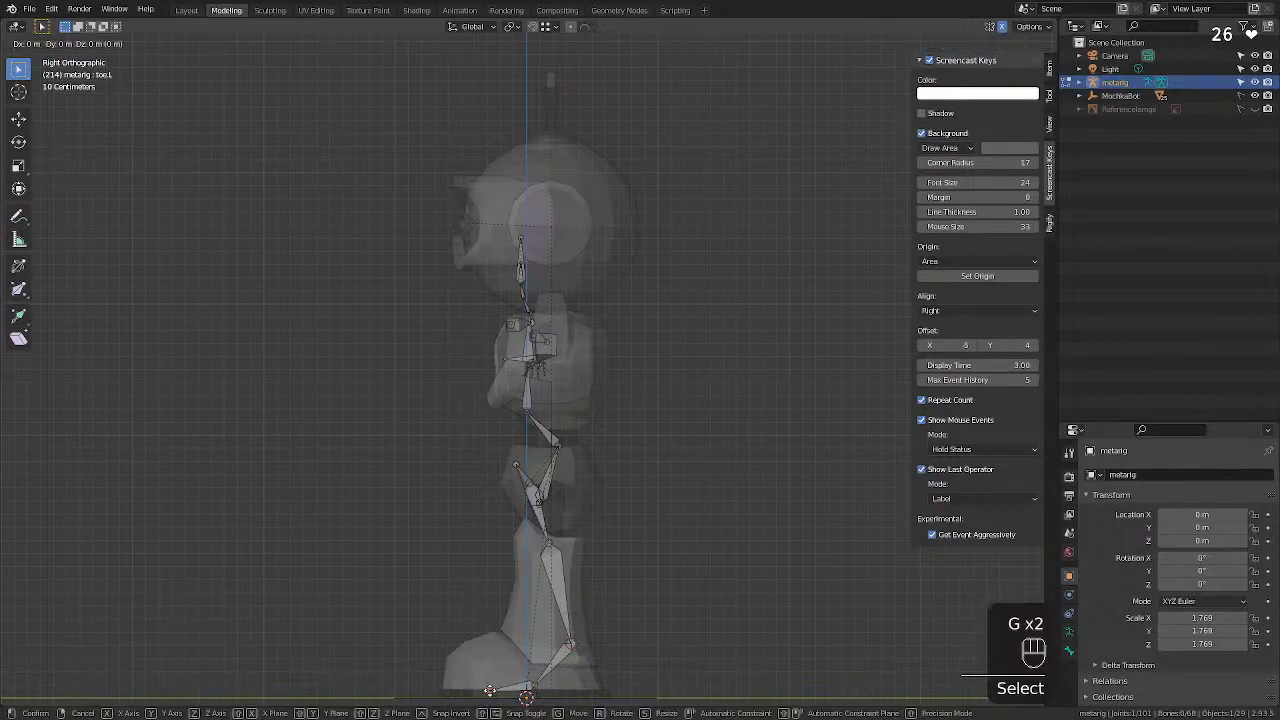
pyautogui.click(447, 668)
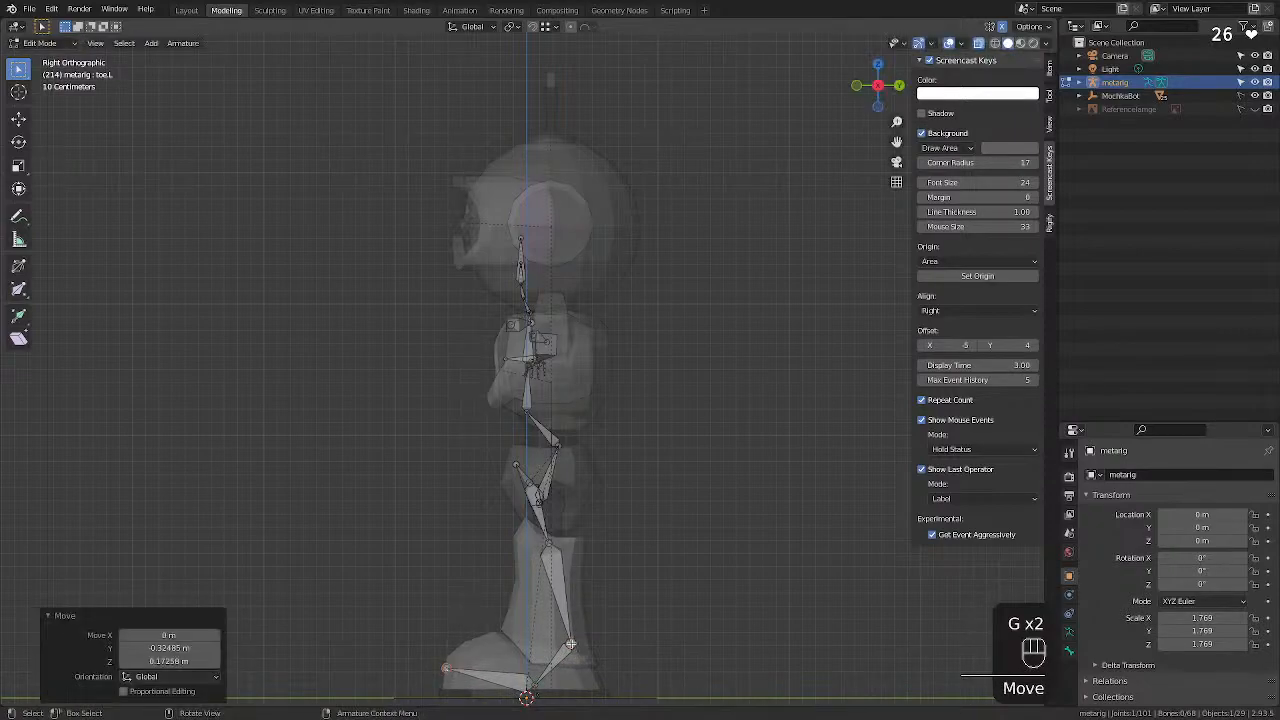
pyautogui.click(570, 644)
pyautogui.press('g')
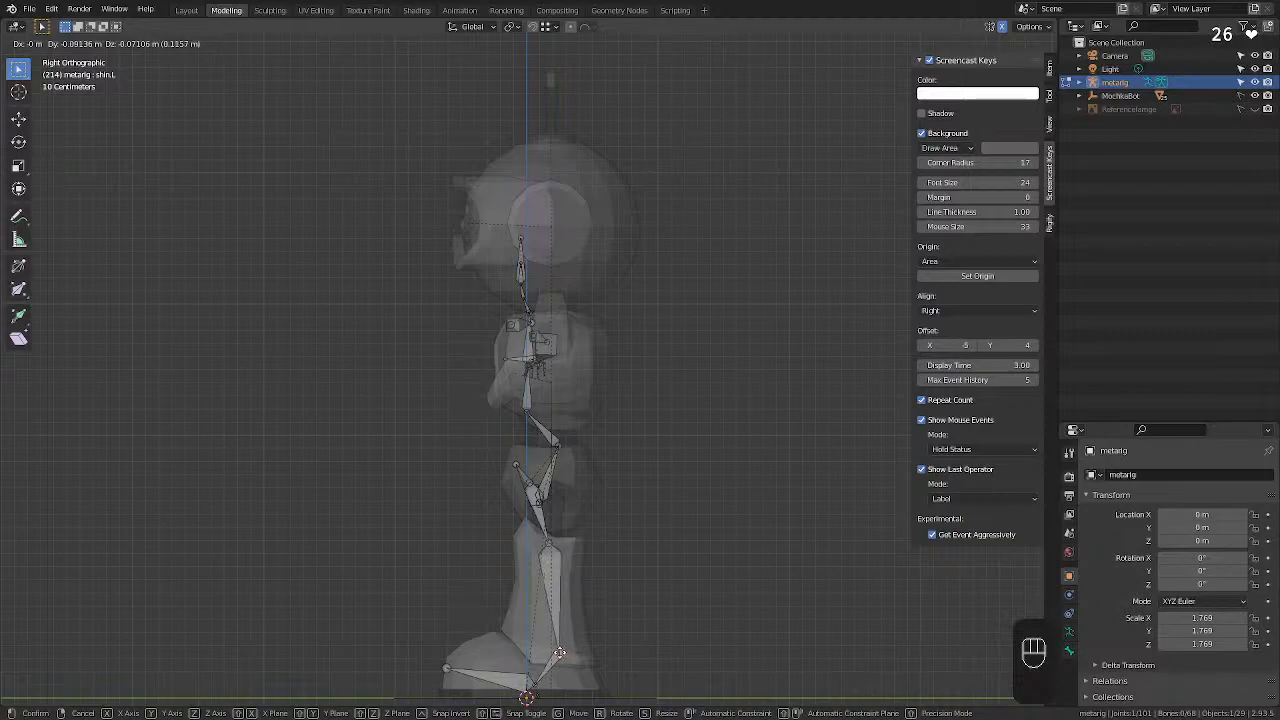
pyautogui.click(559, 653)
# Move the thigh.L root about 0.17 m backward and 0.08 m down inside the robot's hip in side view.
pyautogui.moveTo(690, 592); pyautogui.dragTo(671, 549, button='middle')
pyautogui.scroll(-1, 690, 540)
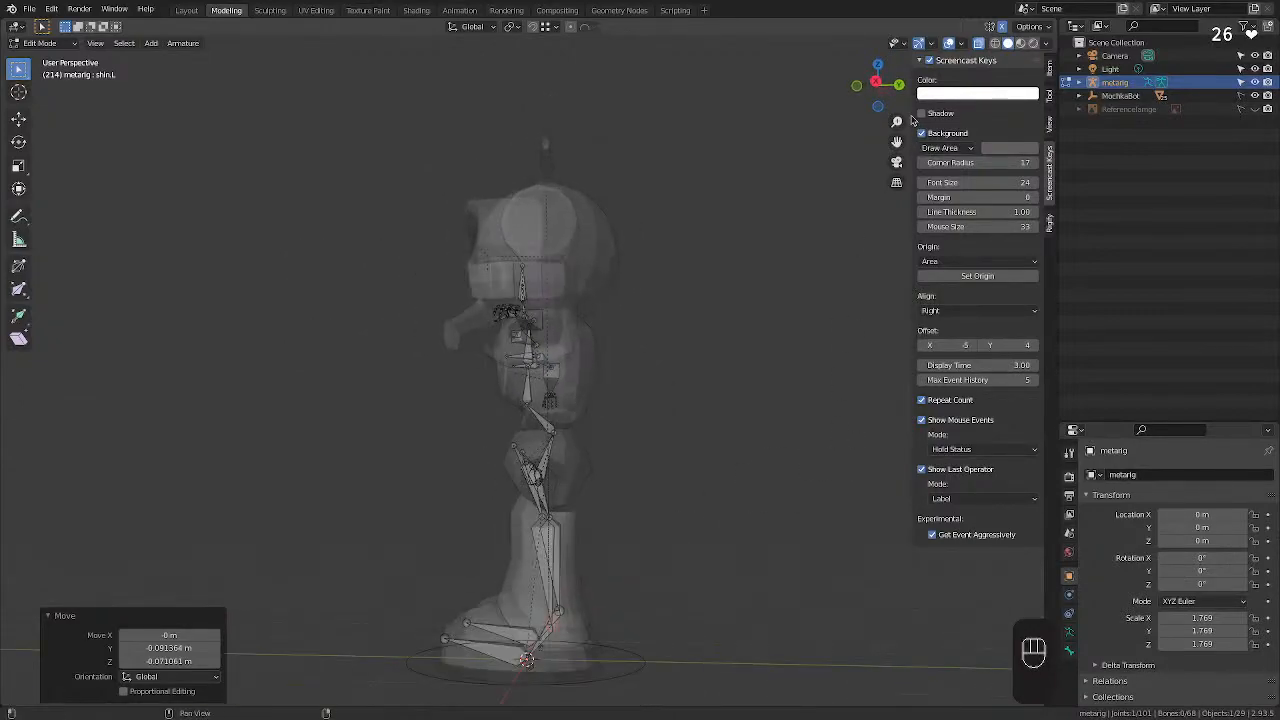
pyautogui.click(898, 85)
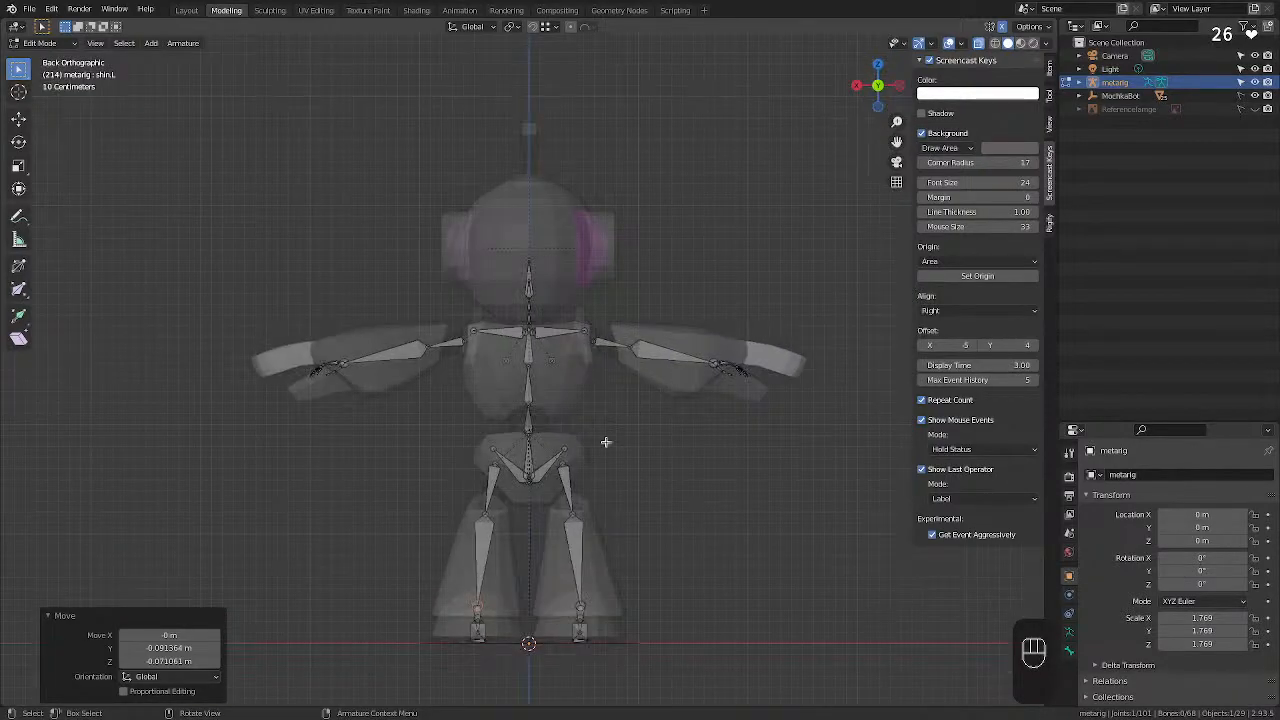
pyautogui.click(878, 88)
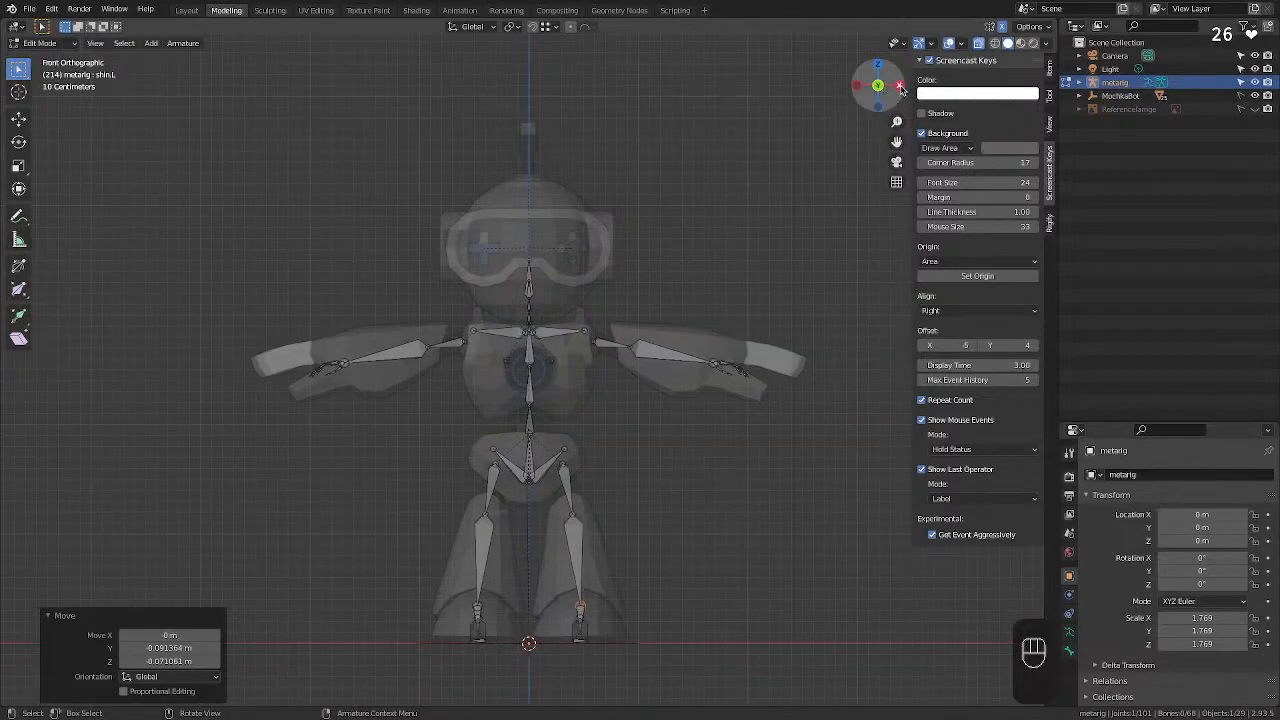
pyautogui.click(890, 87)
pyautogui.scroll(3, 564, 460)
pyautogui.scroll(-2, 571, 528)
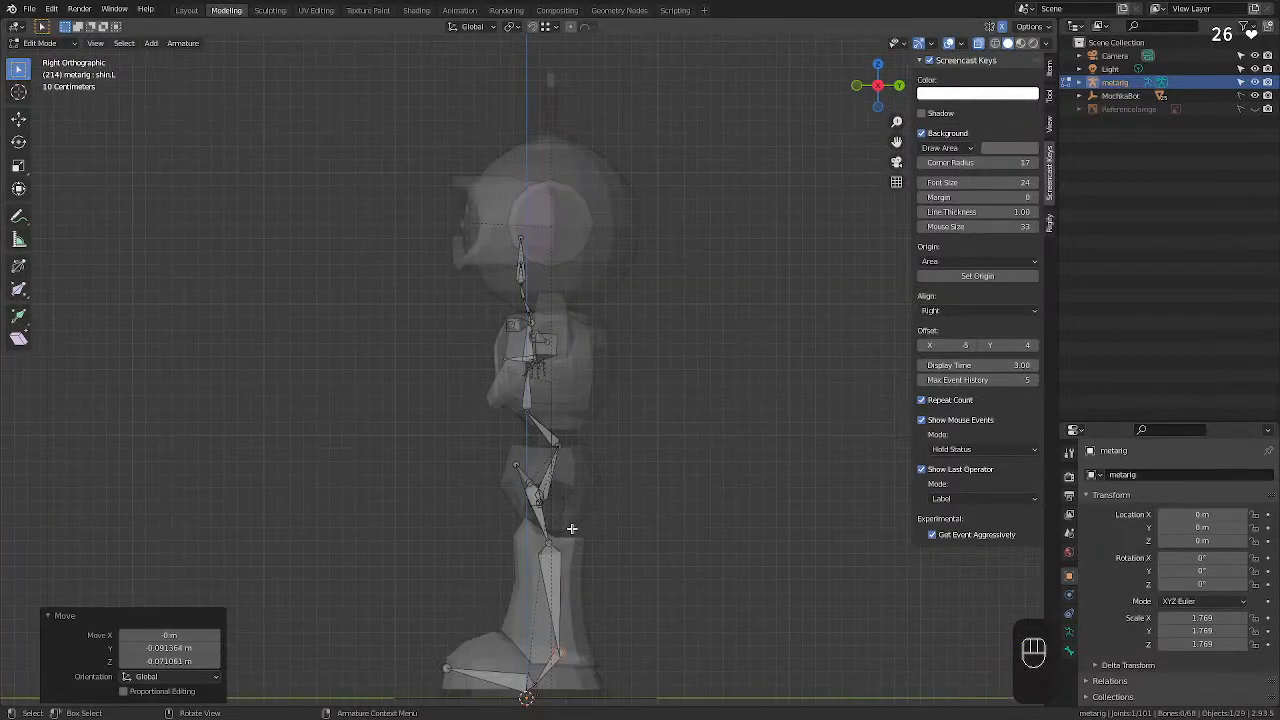
pyautogui.click(531, 486)
pyautogui.press('g')
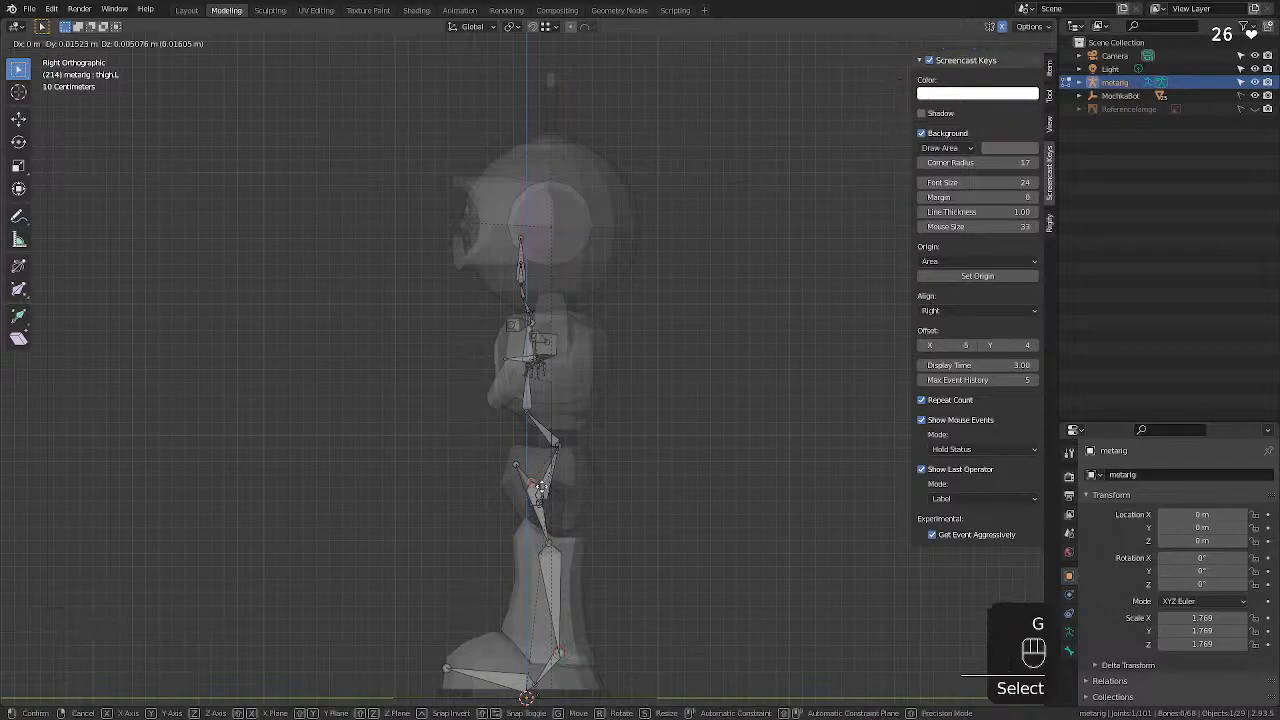
pyautogui.click(553, 496)
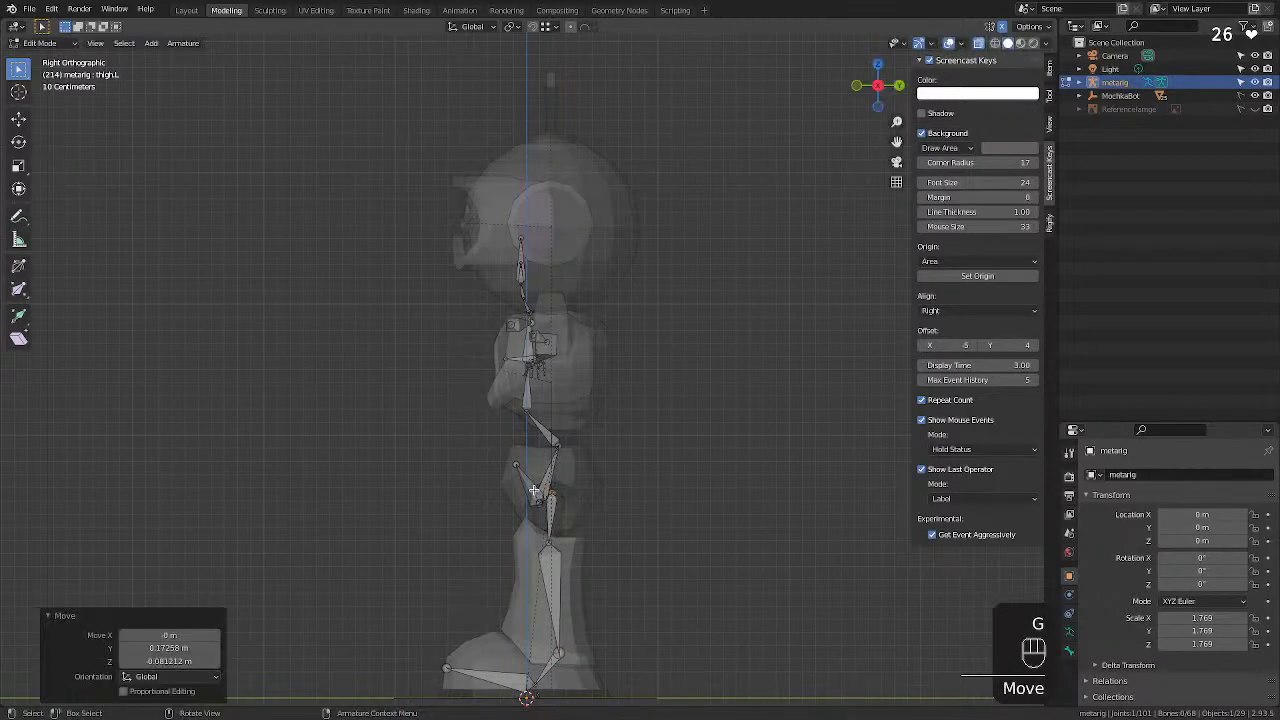
# Move the pelvis.L root about 0.12 m backward and 0.02 m down, and its tip about 0.27 m backward and 0.03 m up.
pyautogui.click(540, 504)
pyautogui.press('g')
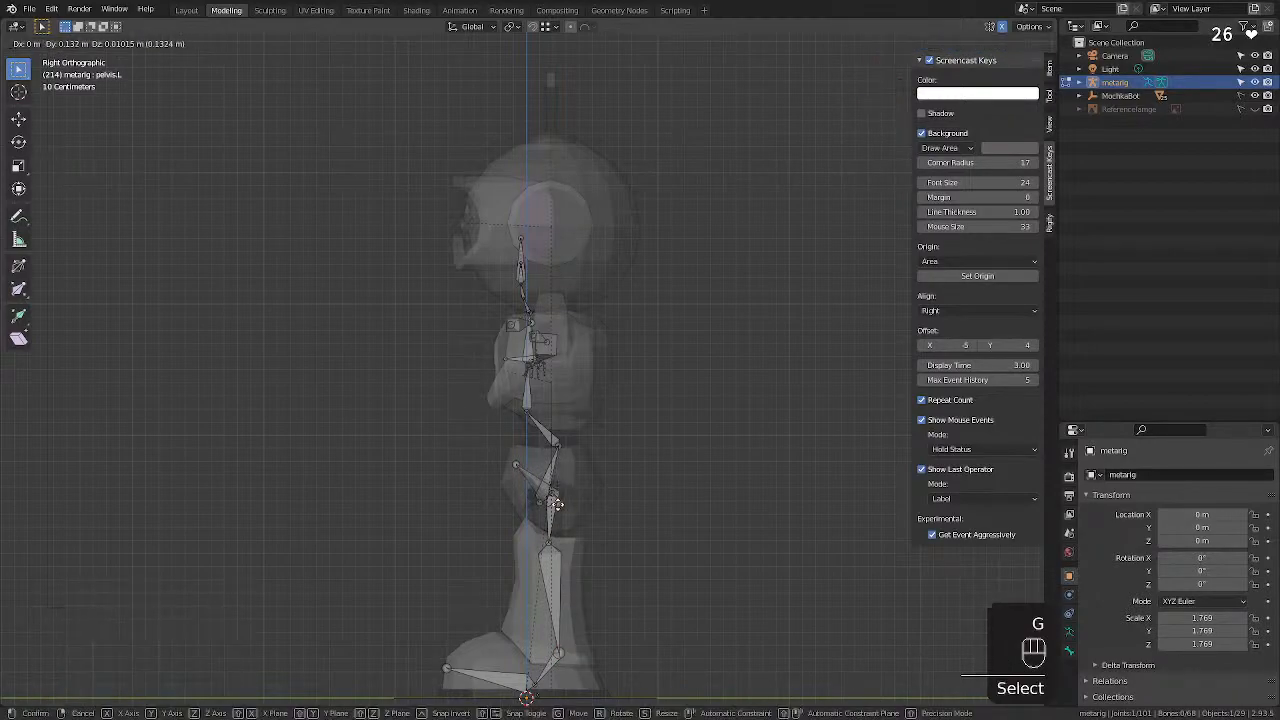
pyautogui.click(556, 507)
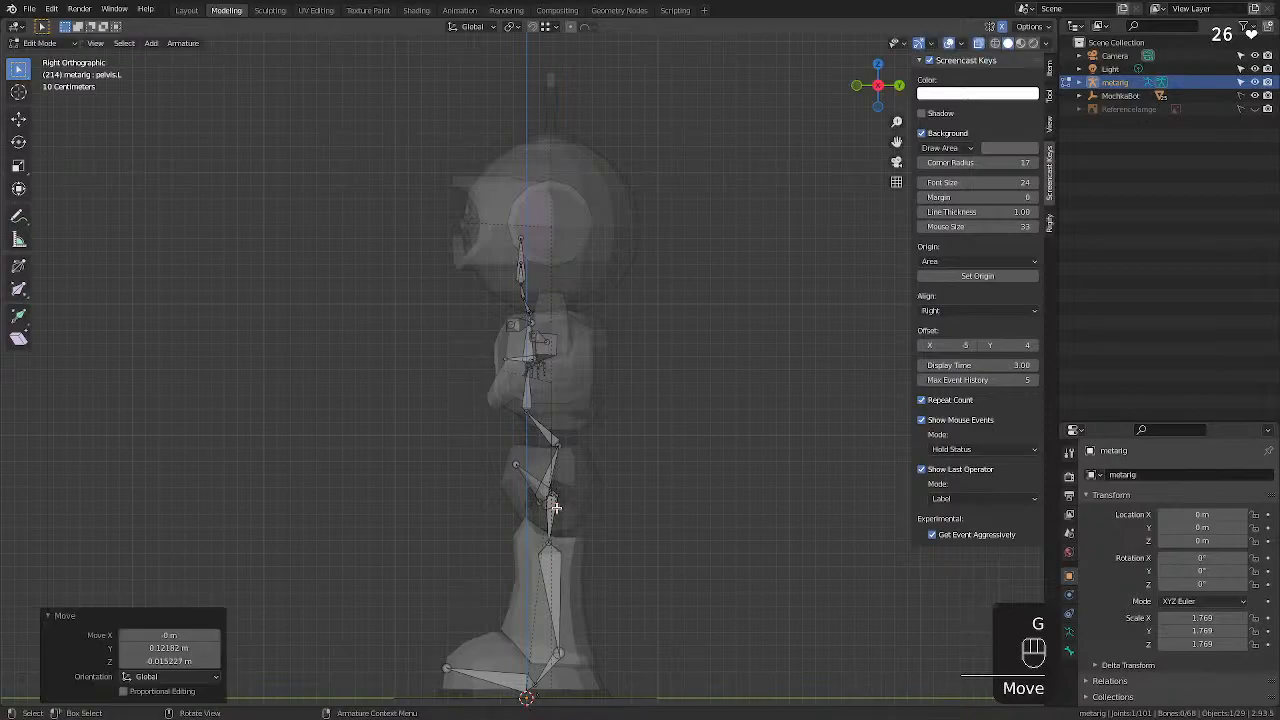
pyautogui.click(556, 507)
pyautogui.press('g')
pyautogui.click(545, 507)
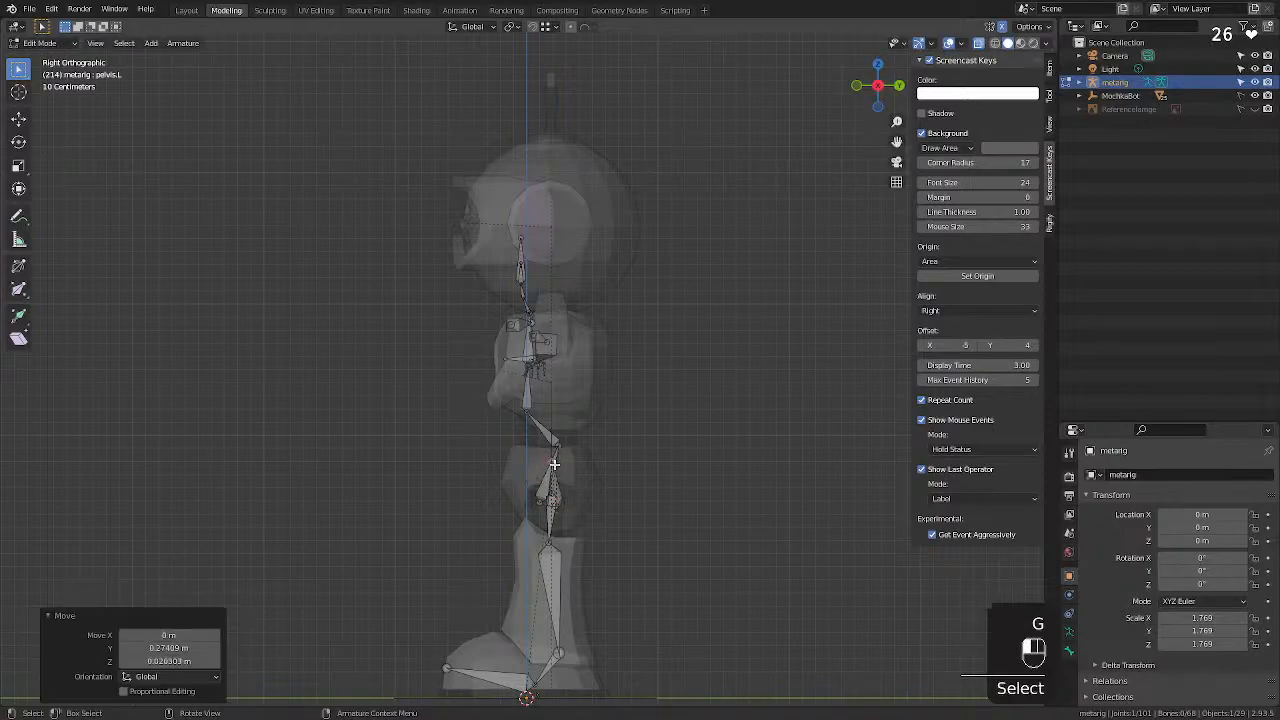
# Move the spine root about 0.09 m backward and 0.04 m down, and shift spine.001's upper joint backward to the torso's centre.
pyautogui.click(540, 504)
pyautogui.press('g')
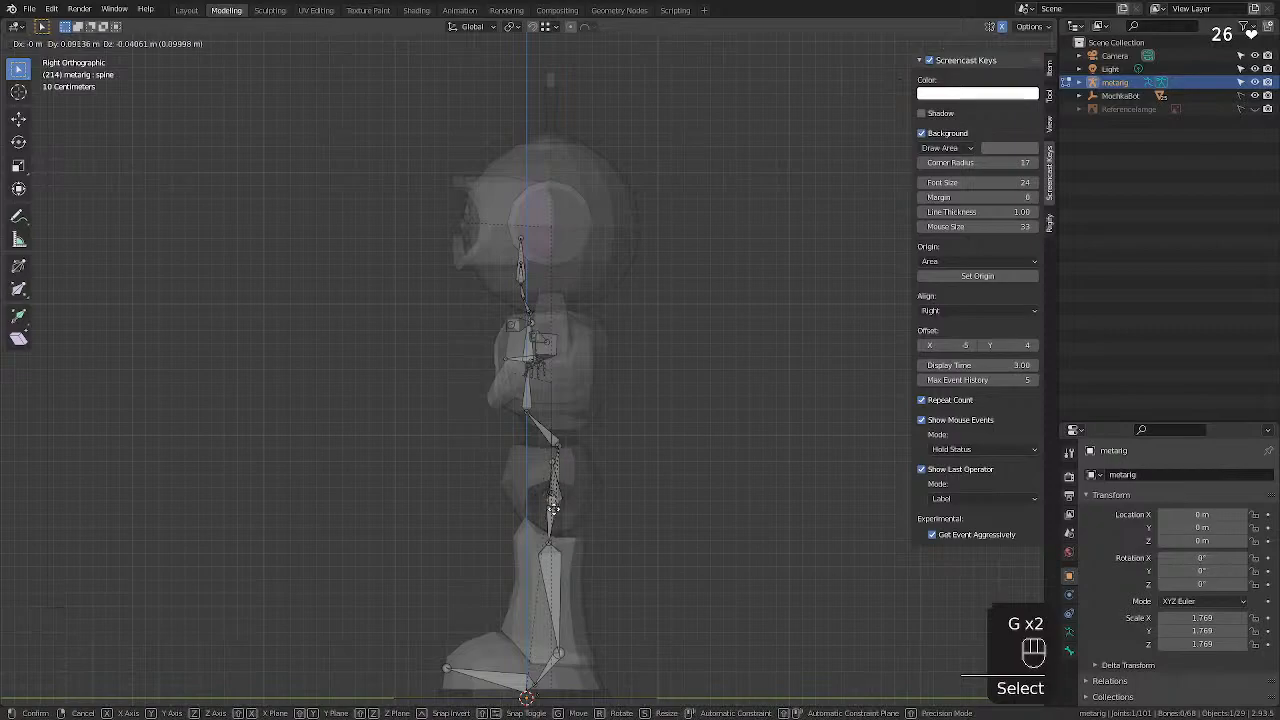
pyautogui.click(553, 508)
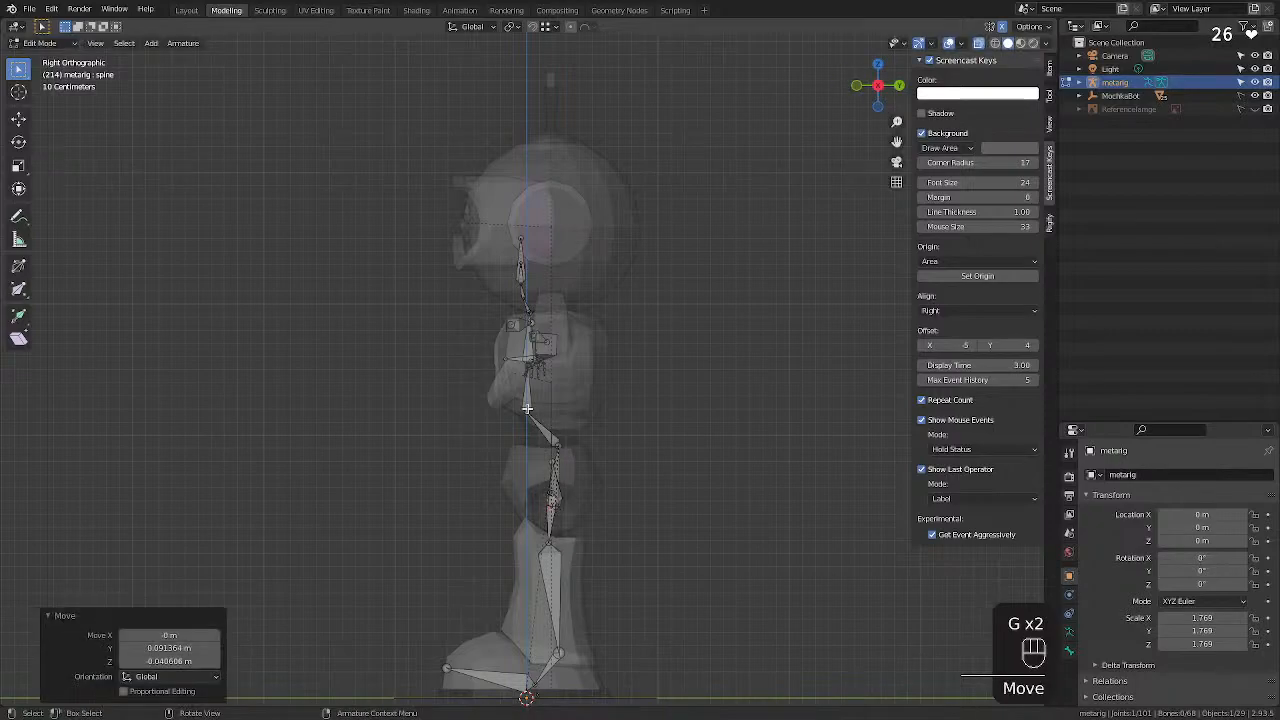
pyautogui.click(527, 409)
pyautogui.press('g')
pyautogui.click(566, 408)
# Move spine.002's upper joint about 0.27 m backward along Y inside the robot's torso.
pyautogui.moveTo(566, 408); pyautogui.dragTo(522, 370, button='middle')
pyautogui.click(525, 364)
pyautogui.press('g')
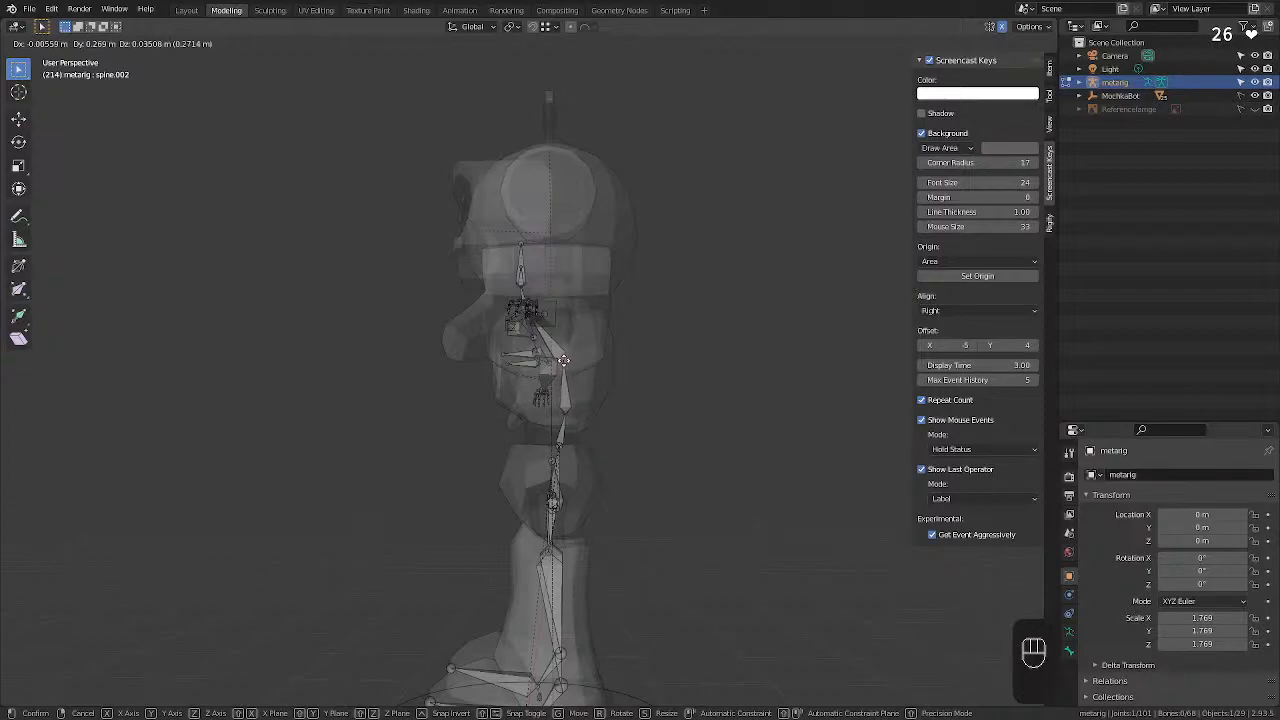
pyautogui.press('y')
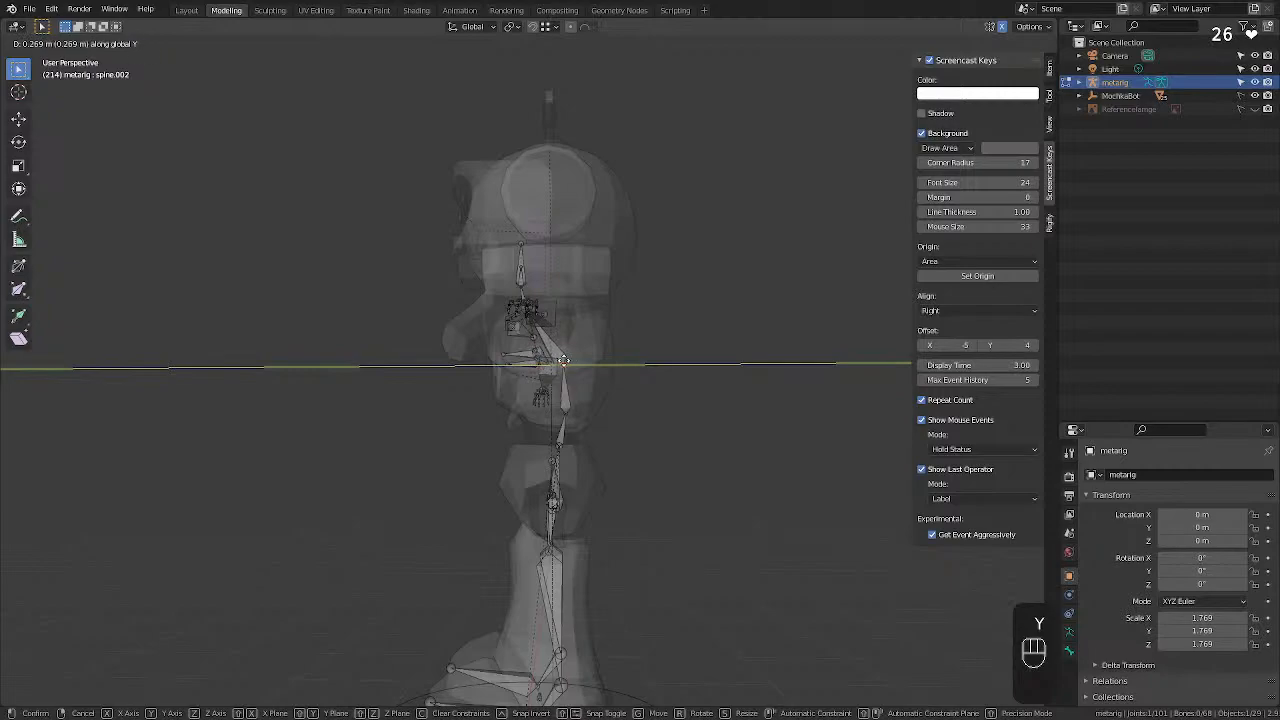
pyautogui.click(431, 385)
# Move the inner ends of both shoulder bones together about 0.50 m backward along Y.
pyautogui.moveTo(431, 385); pyautogui.dragTo(475, 366, button='middle')
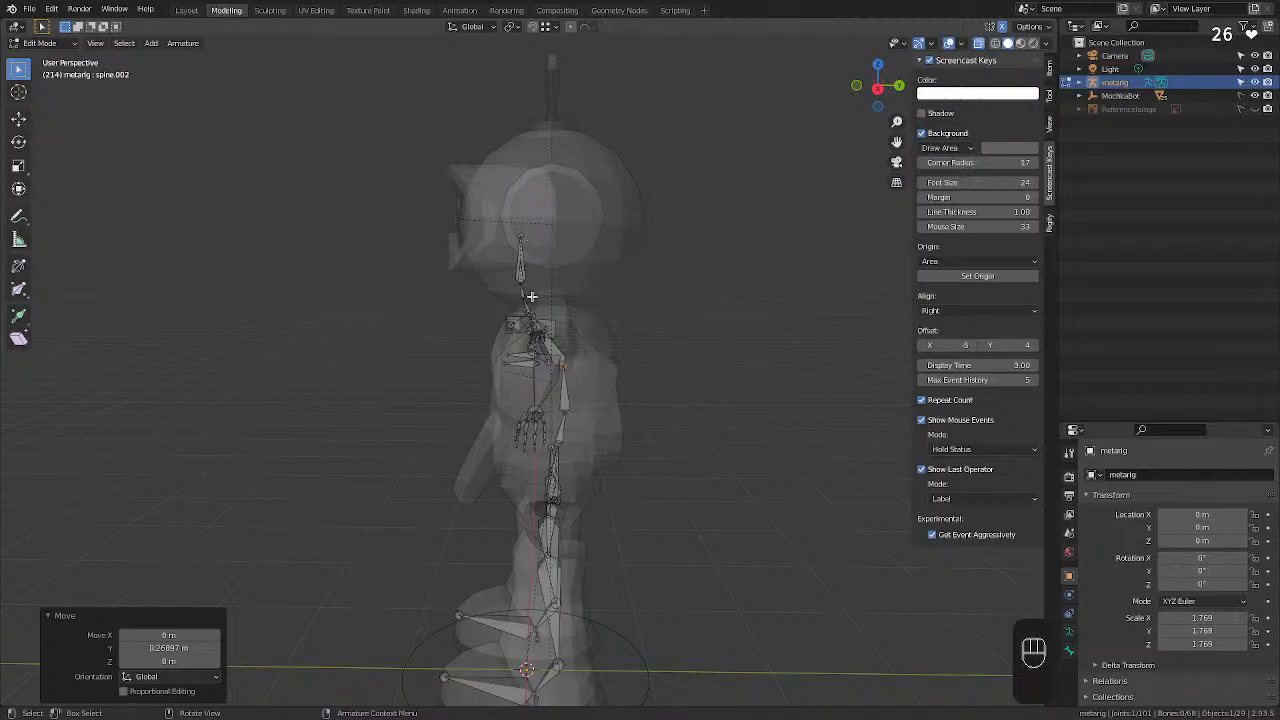
pyautogui.moveTo(531, 296); pyautogui.dragTo(475, 320, button='middle')
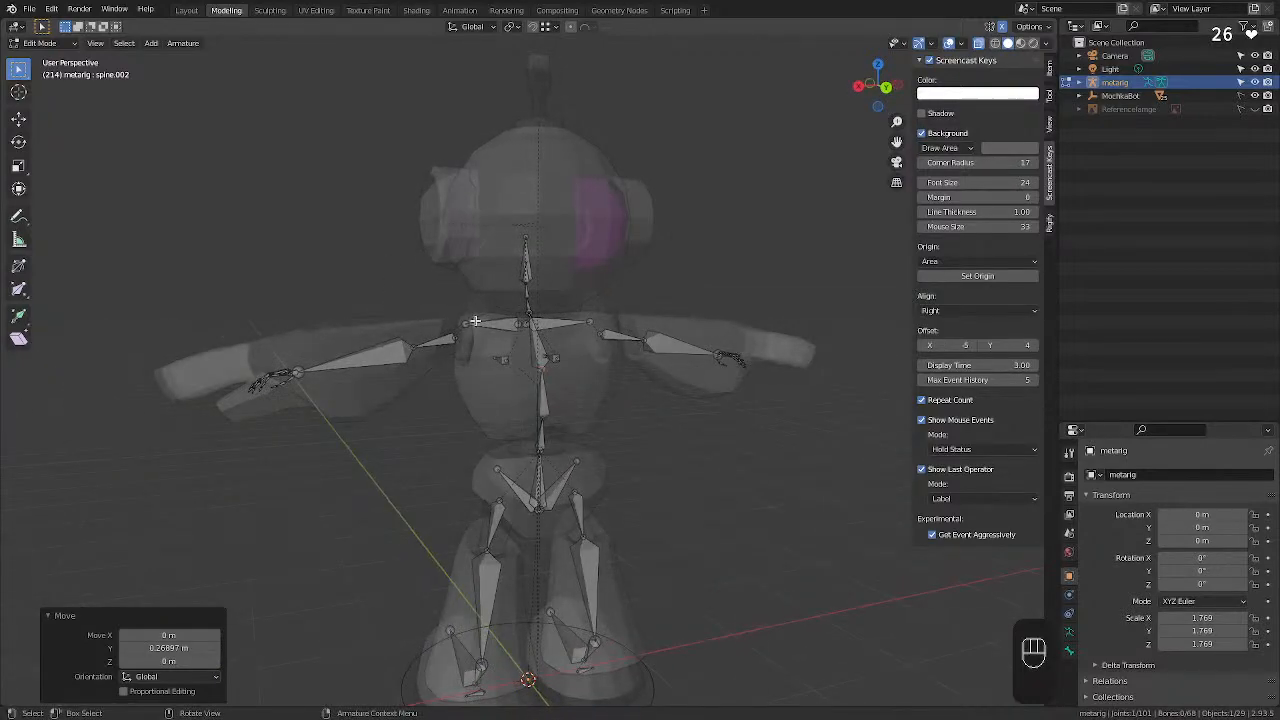
pyautogui.click(531, 330)
pyautogui.click(516, 321)
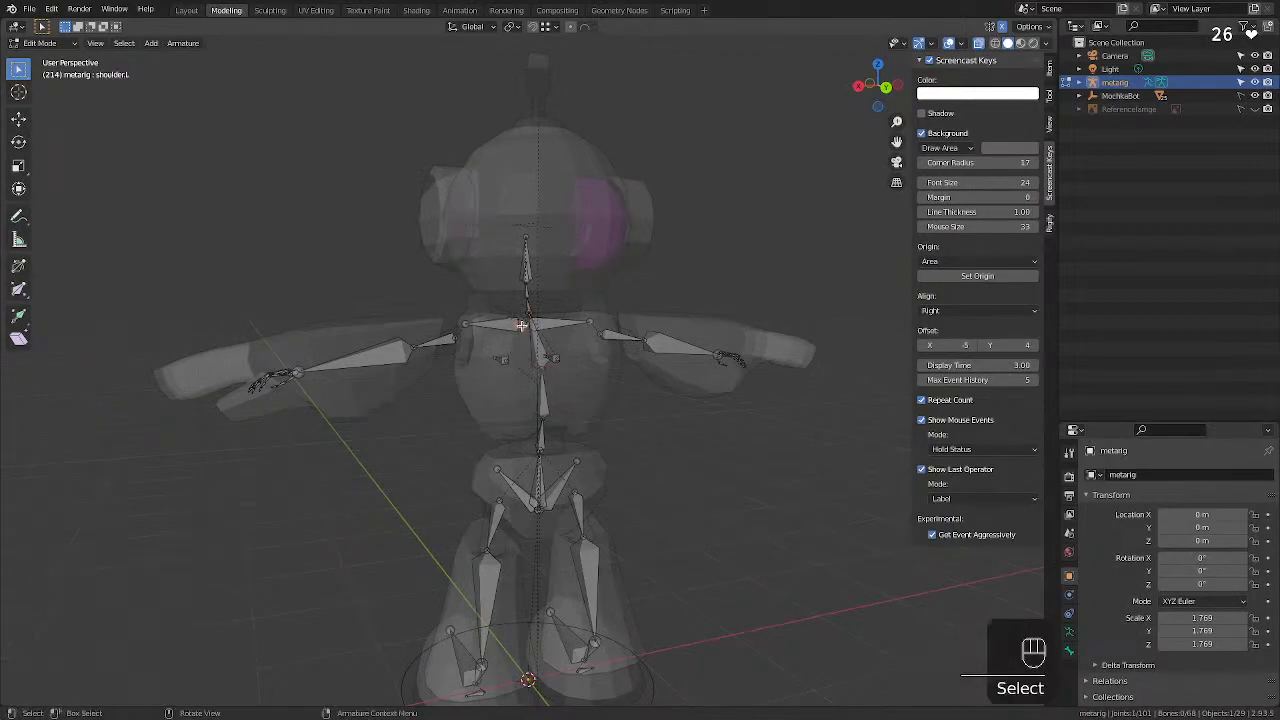
pyautogui.keyDown('shift'); pyautogui.click(525, 324); pyautogui.keyUp('shift')
pyautogui.press('g')
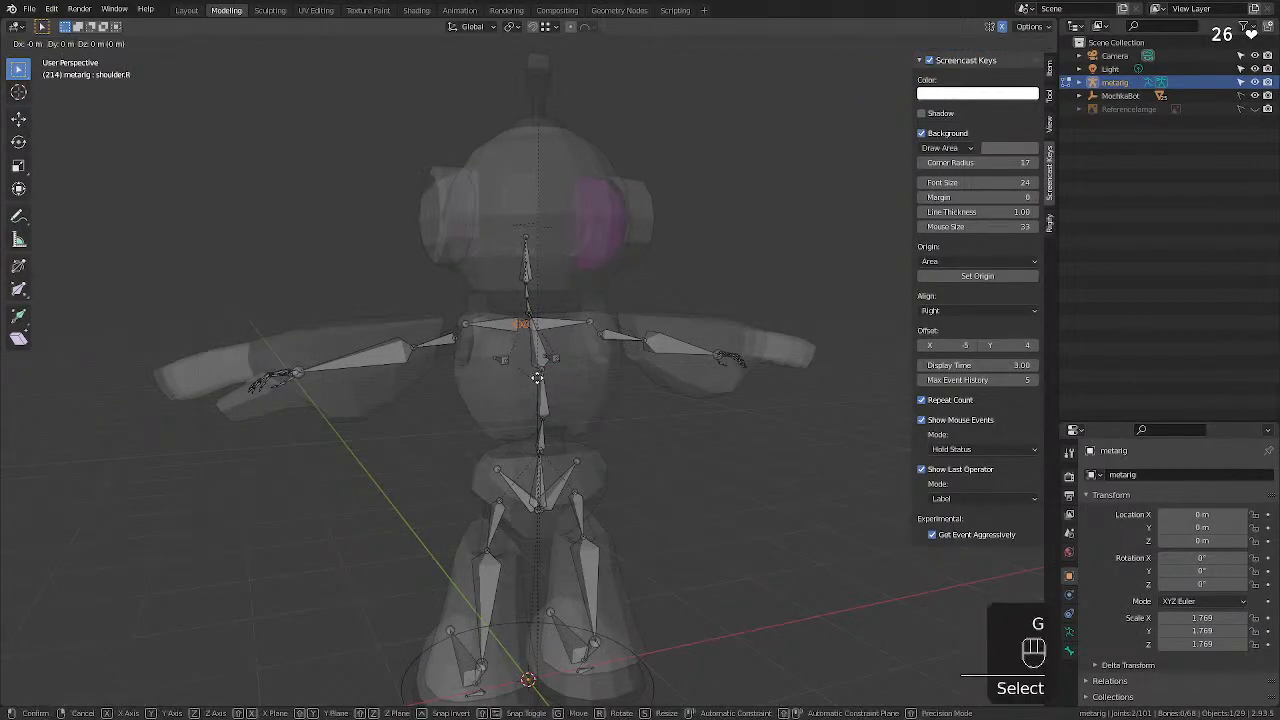
pyautogui.press('y')
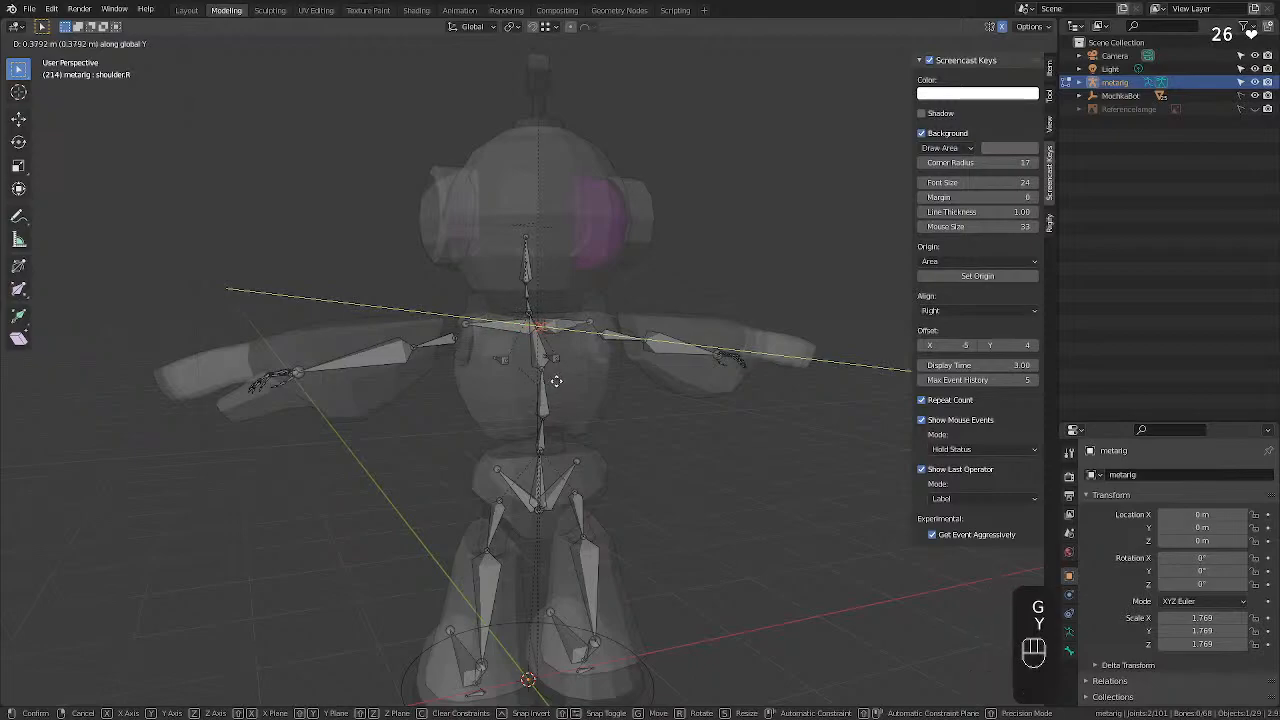
pyautogui.click(562, 381)
# Move shoulder.L's outer end and upper_arm.L's root together about 0.18 m backward along Y.
pyautogui.moveTo(562, 381); pyautogui.dragTo(585, 395, button='middle')
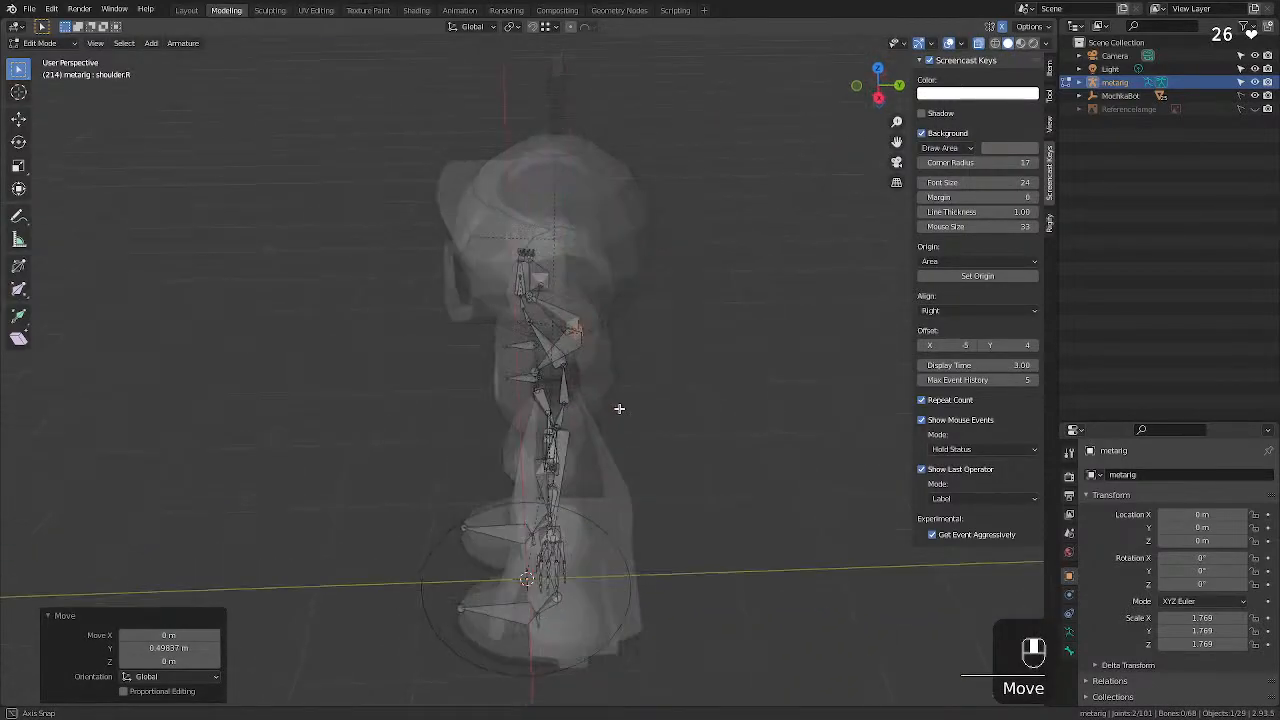
pyautogui.click(535, 389)
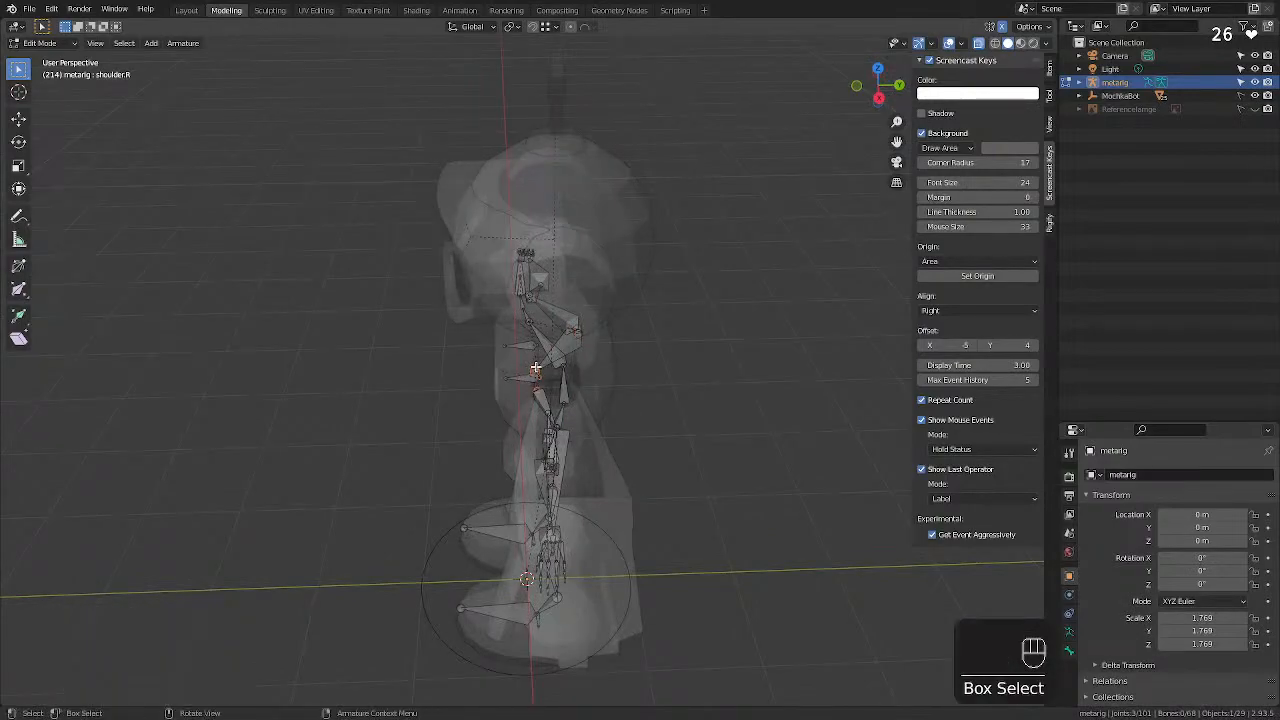
pyautogui.moveTo(462, 387); pyautogui.dragTo(600, 343, button='middle')
pyautogui.click(605, 338)
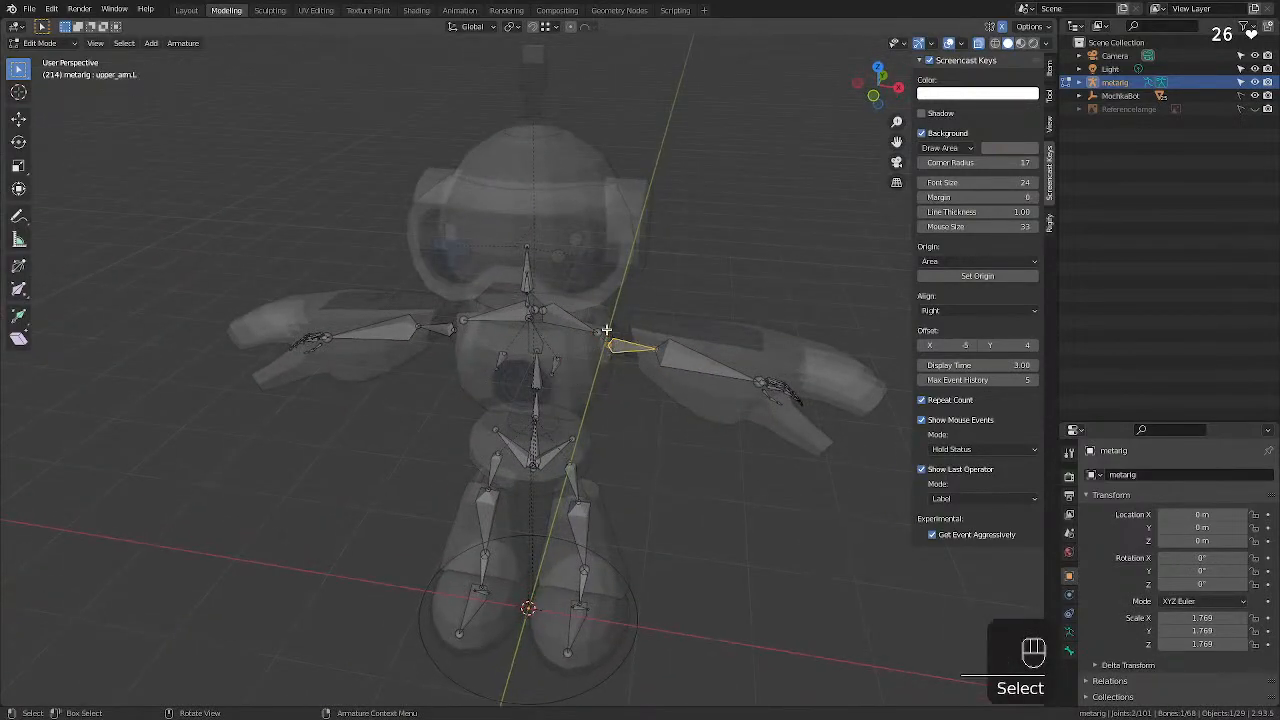
pyautogui.click(595, 360)
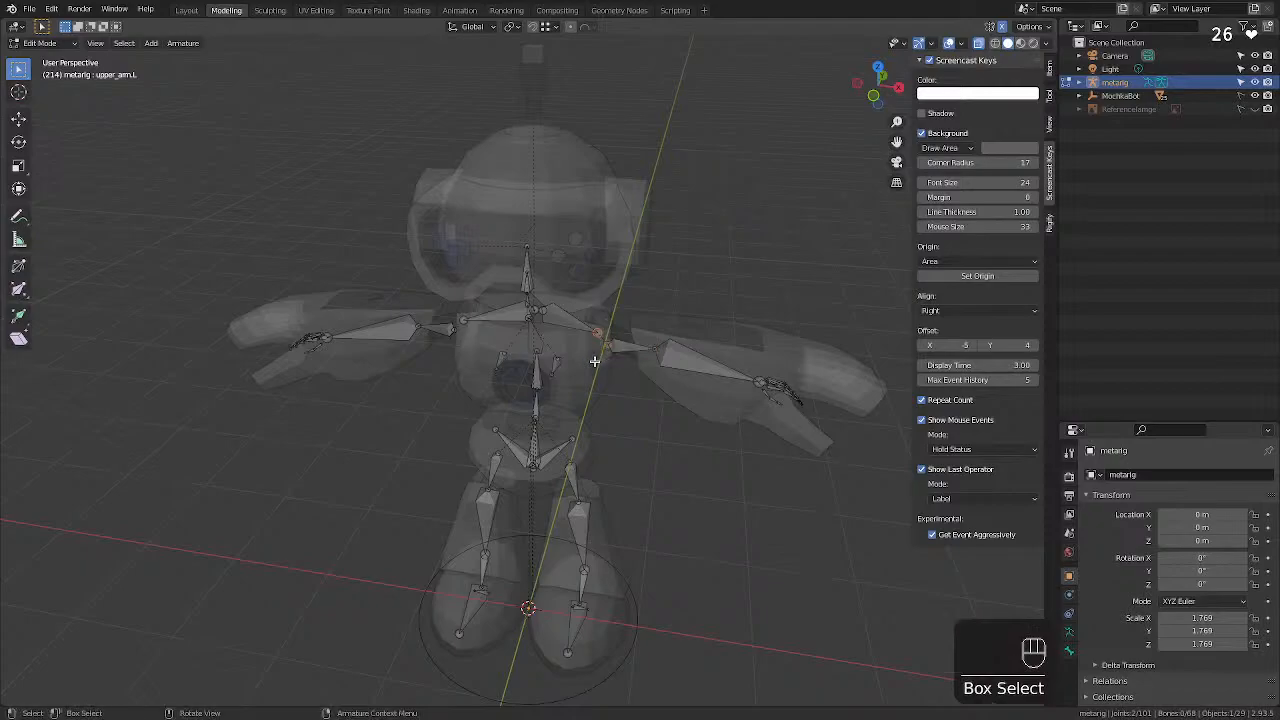
pyautogui.moveTo(595, 360); pyautogui.dragTo(533, 376, button='middle')
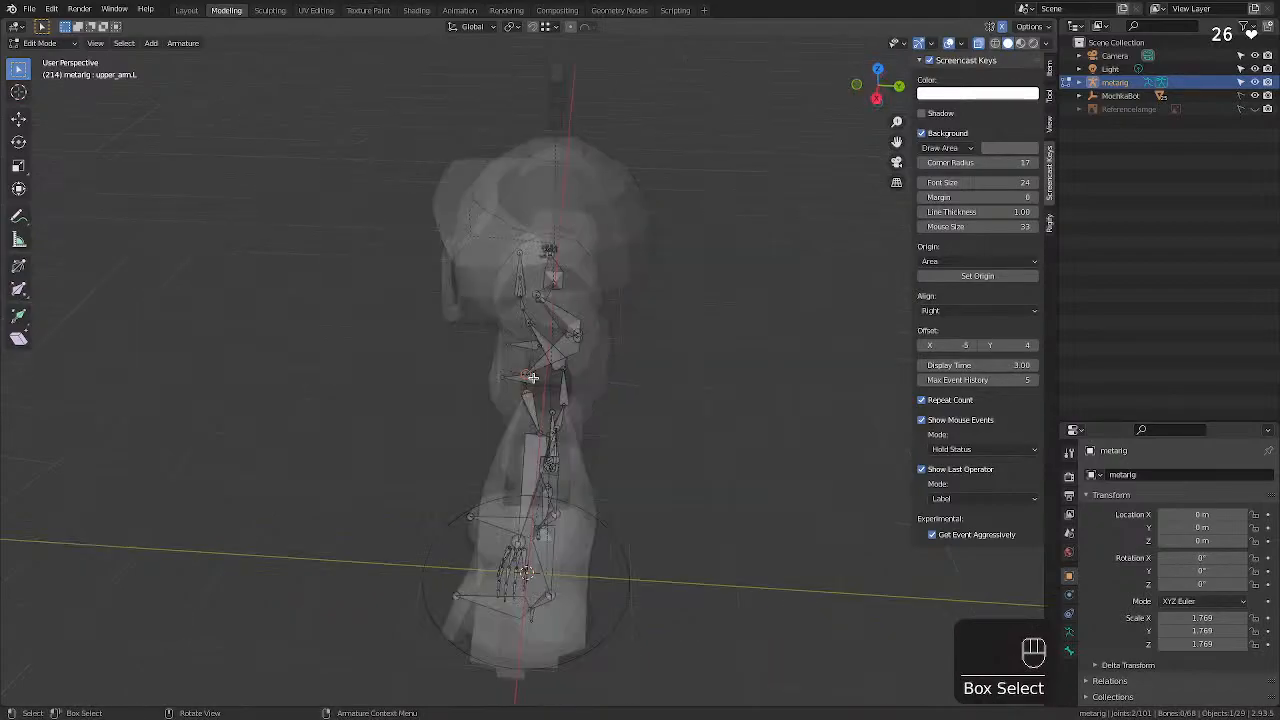
pyautogui.press('g')
pyautogui.press('y')
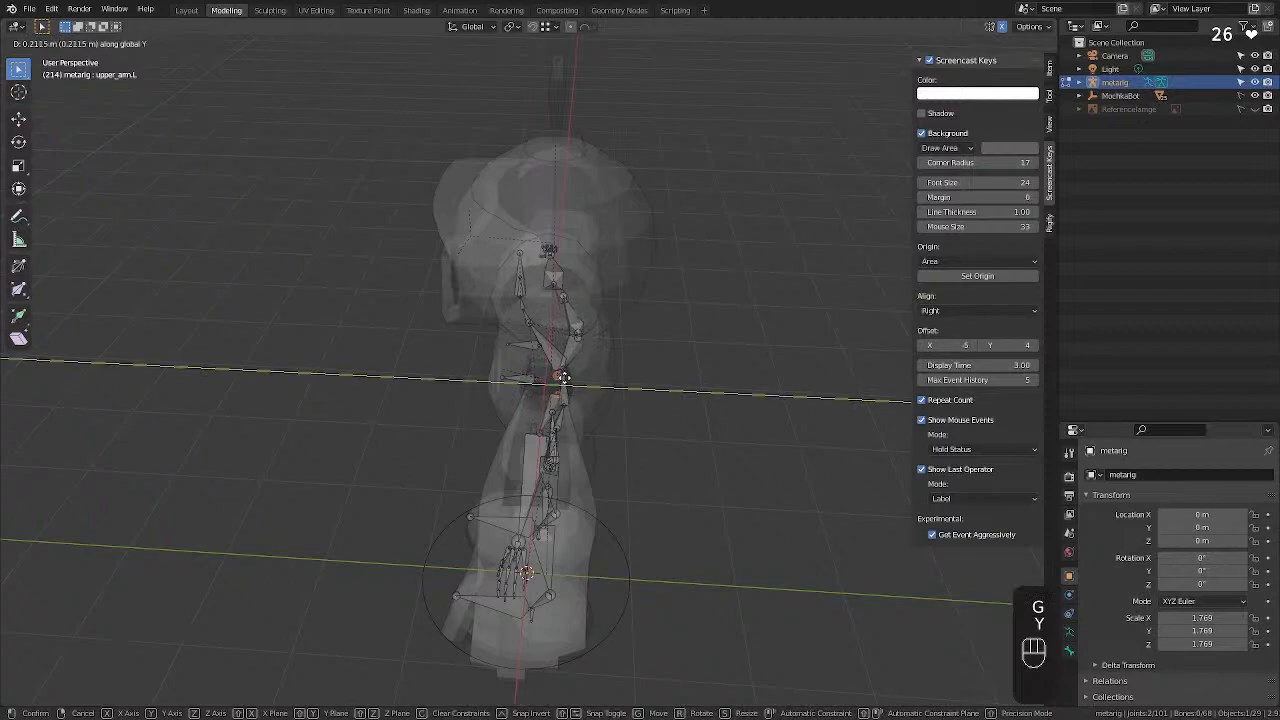
pyautogui.click(563, 377)
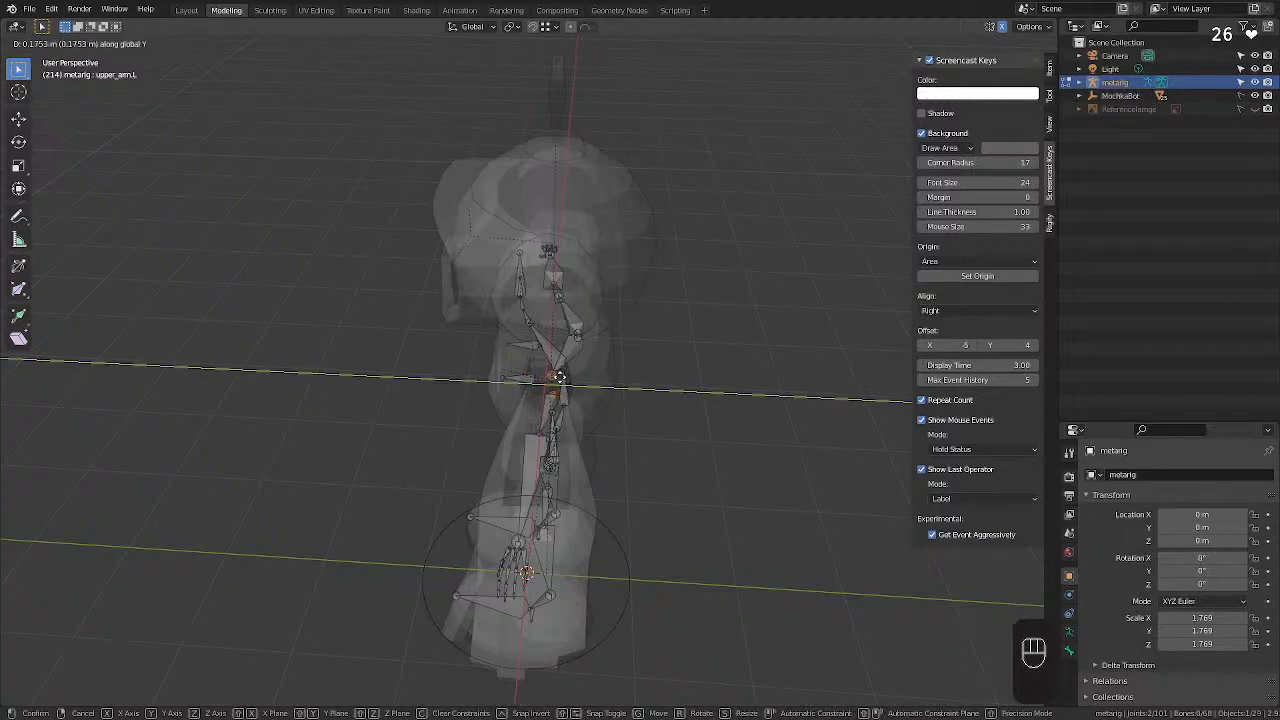
# Move spine.003's upper joint about 0.22 m backward along Y at the top of the torso.
pyautogui.moveTo(522, 533); pyautogui.dragTo(498, 335, button='middle')
pyautogui.click(529, 322)
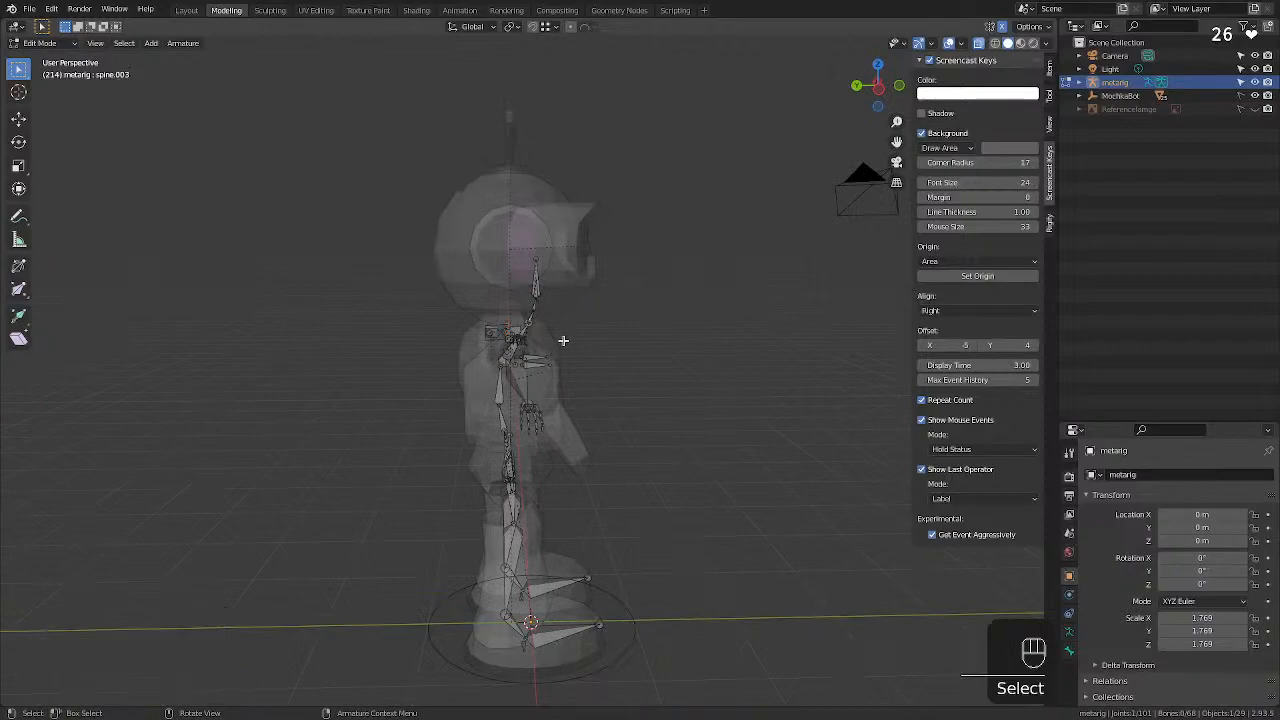
pyautogui.press('g')
pyautogui.press('y')
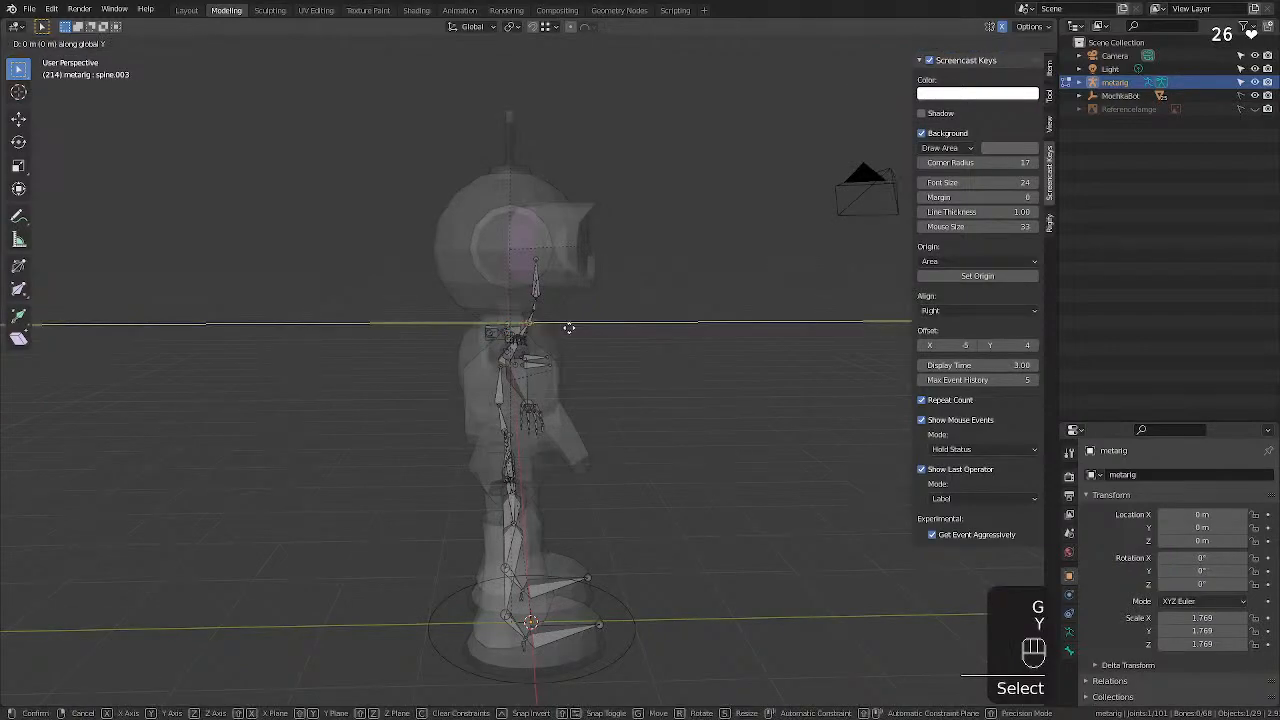
pyautogui.click(580, 340)
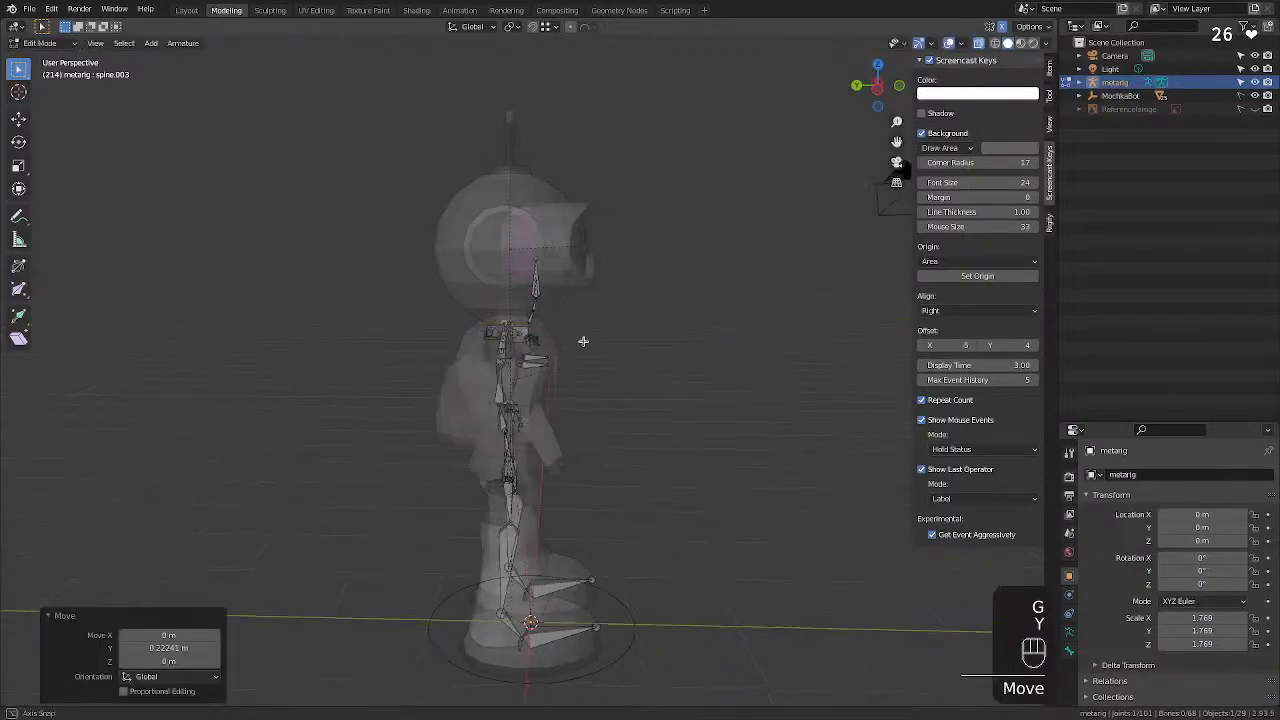
# Shift spine.003's upper joint about 0.05 m forward along Y and about 0.06 m down along Z.
pyautogui.moveTo(583, 343); pyautogui.dragTo(309, 337, button='middle')
pyautogui.scroll(5, 427, 288)
pyautogui.moveTo(442, 267); pyautogui.dragTo(431, 285, button='middle')
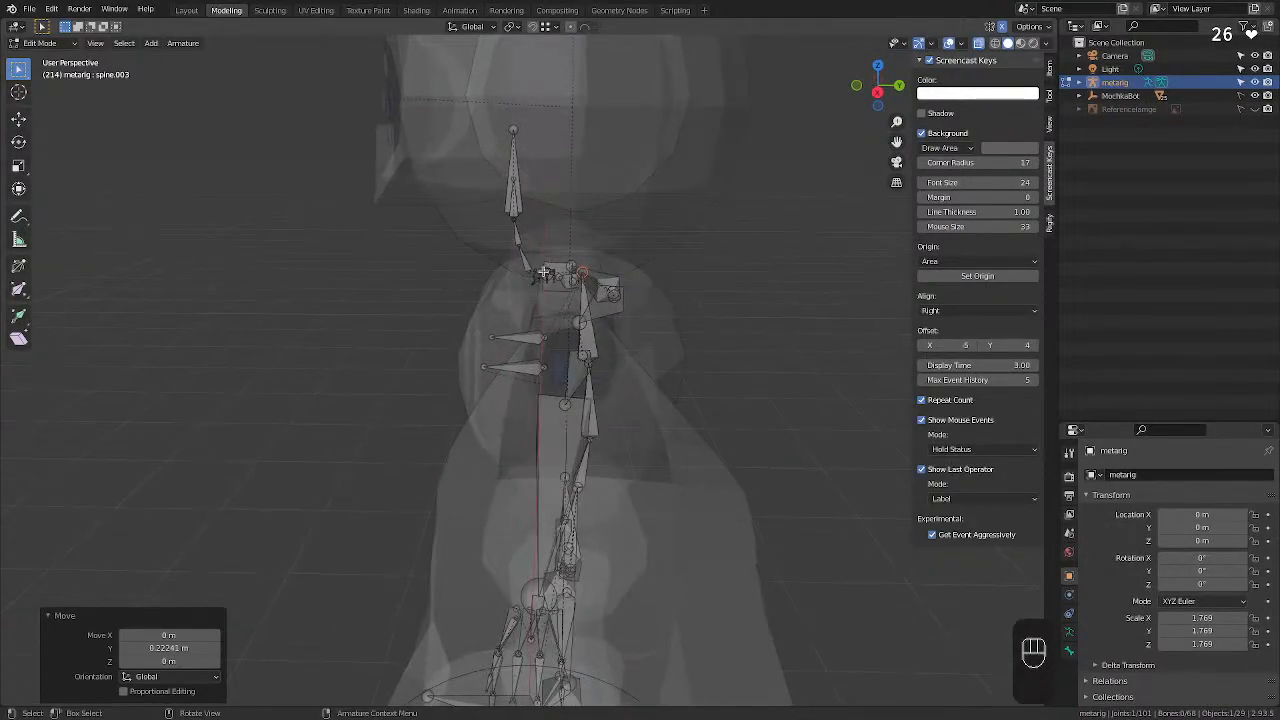
pyautogui.moveTo(543, 272); pyautogui.dragTo(626, 257, button='middle')
pyautogui.press('g')
pyautogui.press('y')
pyautogui.click(600, 270)
pyautogui.press('g')
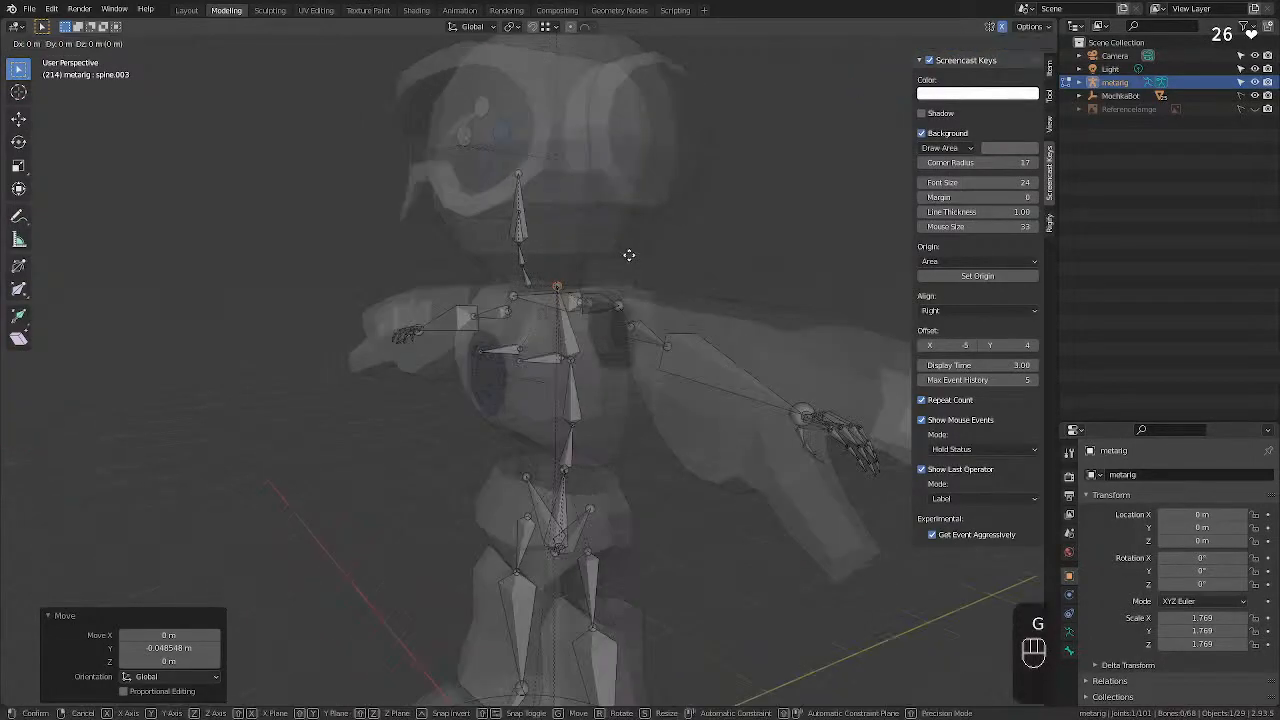
pyautogui.press('z')
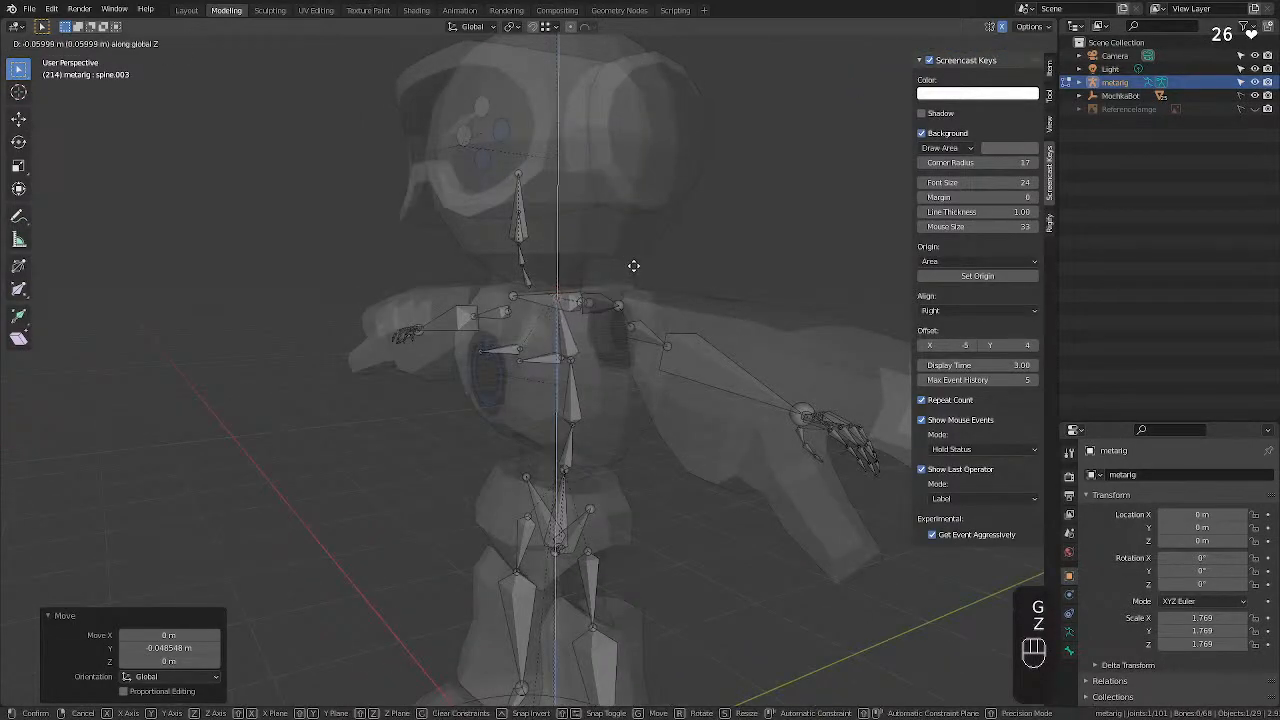
pyautogui.click(633, 266)
# Move the neck and head bones together about 0.17 m backward, above the upper end of spine.003.
pyautogui.moveTo(633, 266); pyautogui.dragTo(514, 266, button='middle')
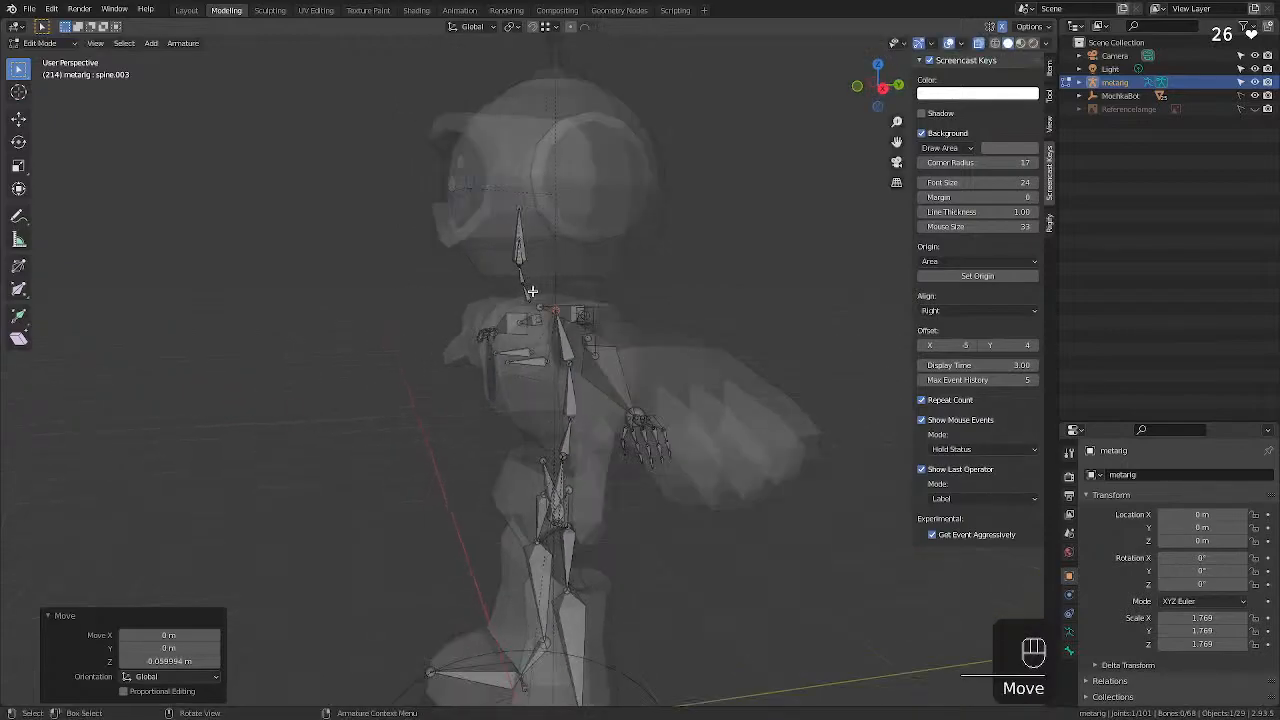
pyautogui.moveTo(538, 192); pyautogui.dragTo(500, 300)
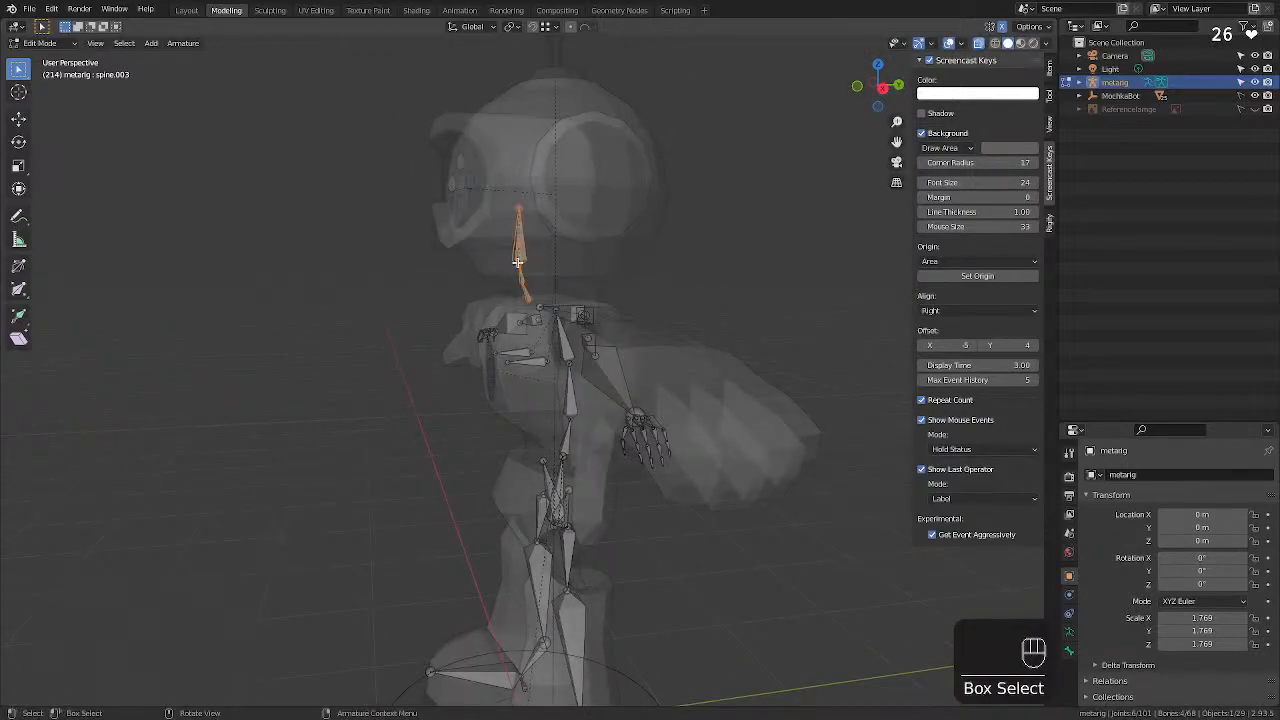
pyautogui.moveTo(505, 285); pyautogui.dragTo(507, 255, button='middle')
pyautogui.press('g')
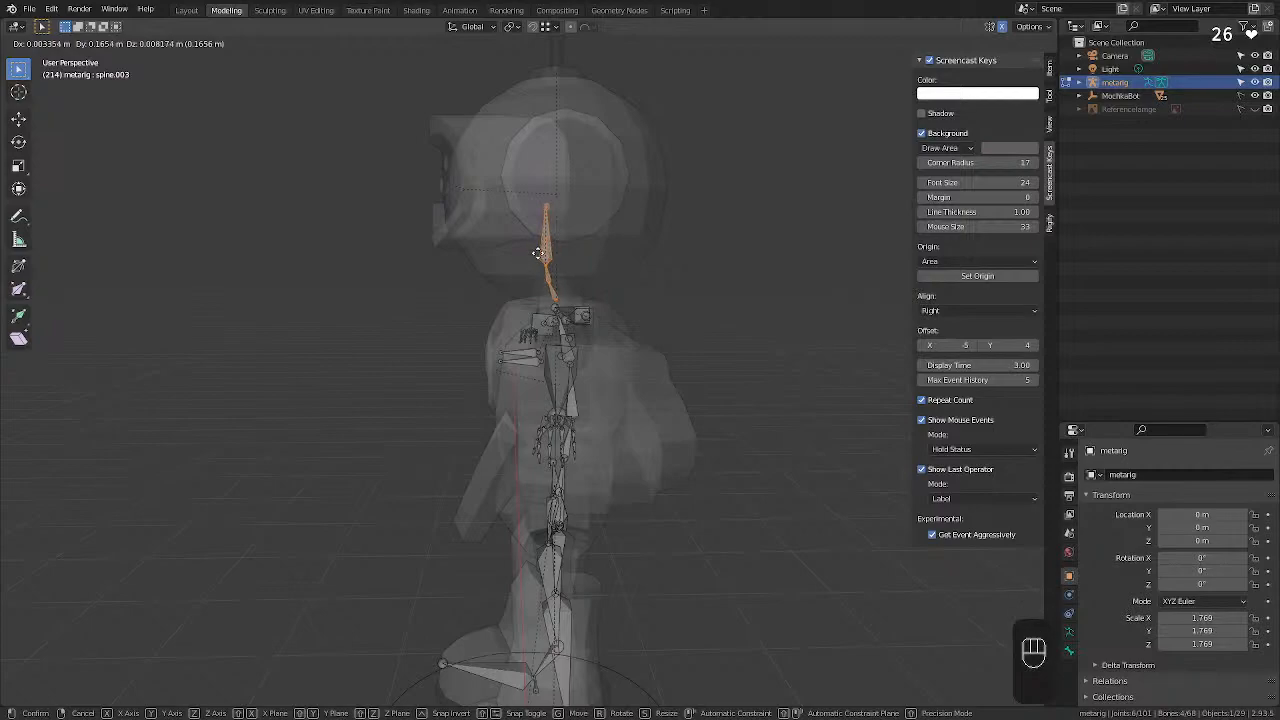
pyautogui.click(538, 253)
# Select the lower neck bone spine.004.
pyautogui.moveTo(457, 251); pyautogui.dragTo(429, 260, button='middle')
pyautogui.click(563, 300)
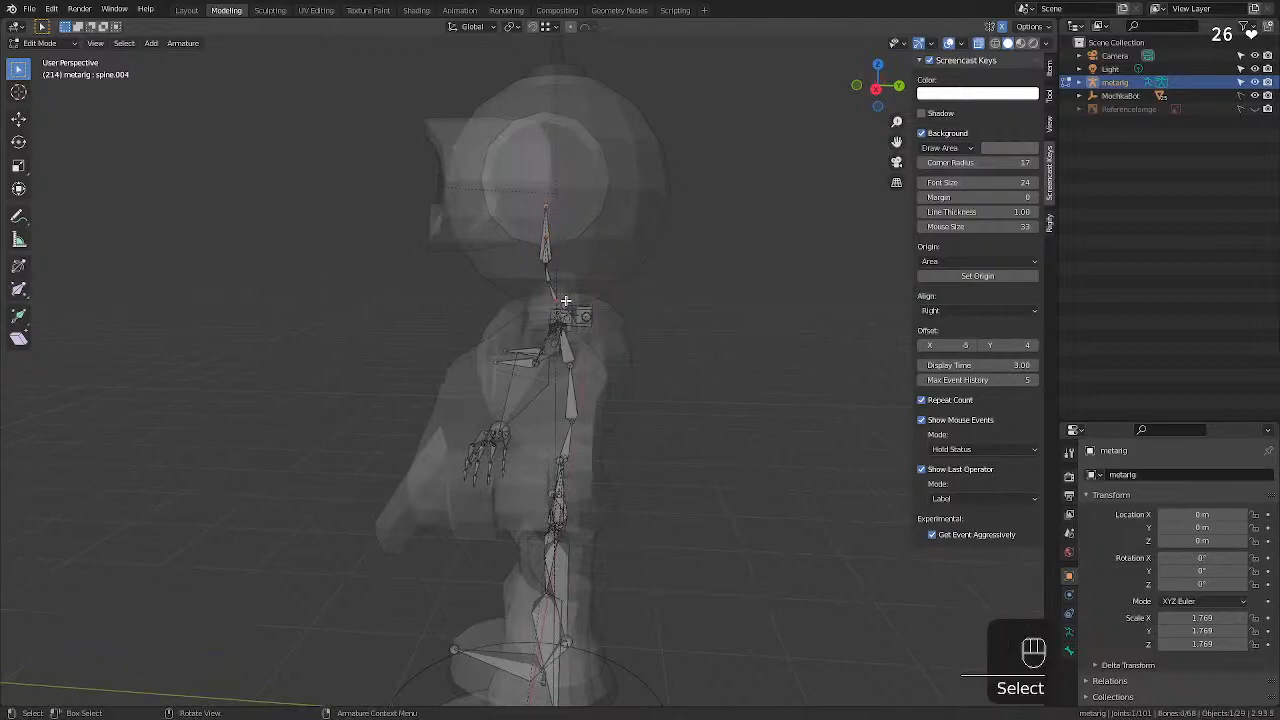
pyautogui.scroll(-3, 563, 297)
pyautogui.scroll(6, 565, 296)
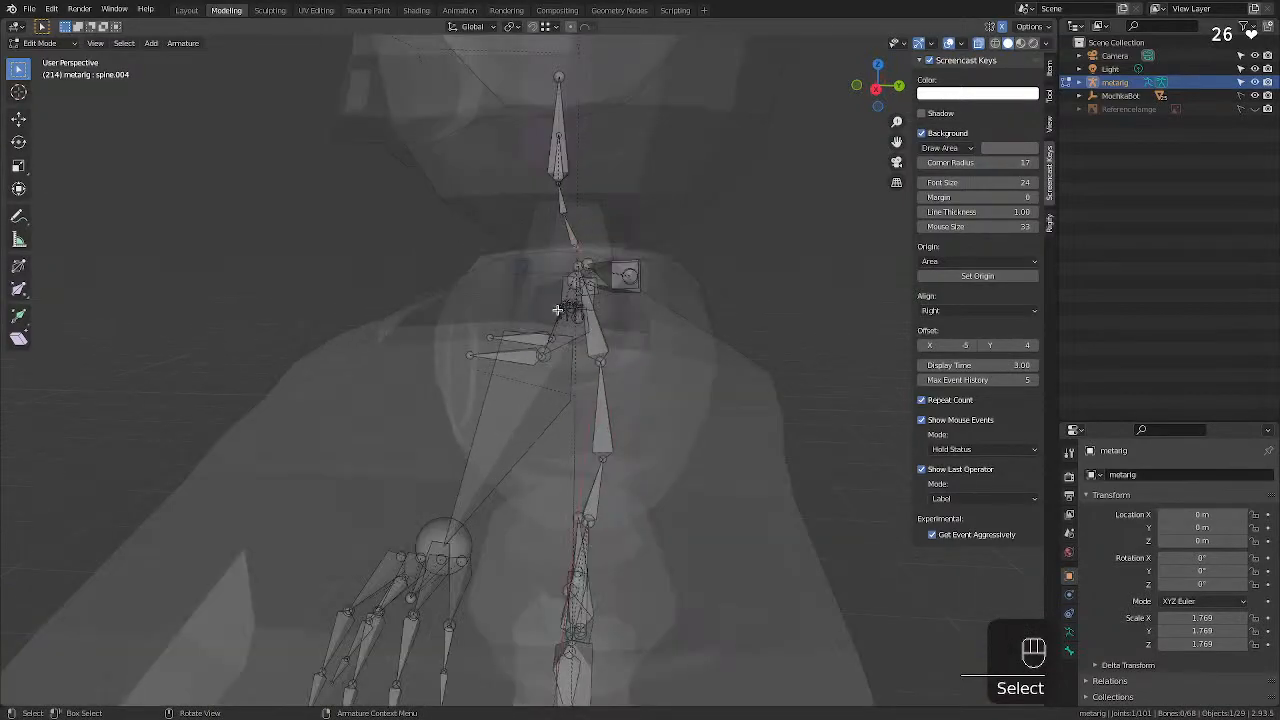
pyautogui.scroll(-1, 573, 293)
pyautogui.click(563, 258)
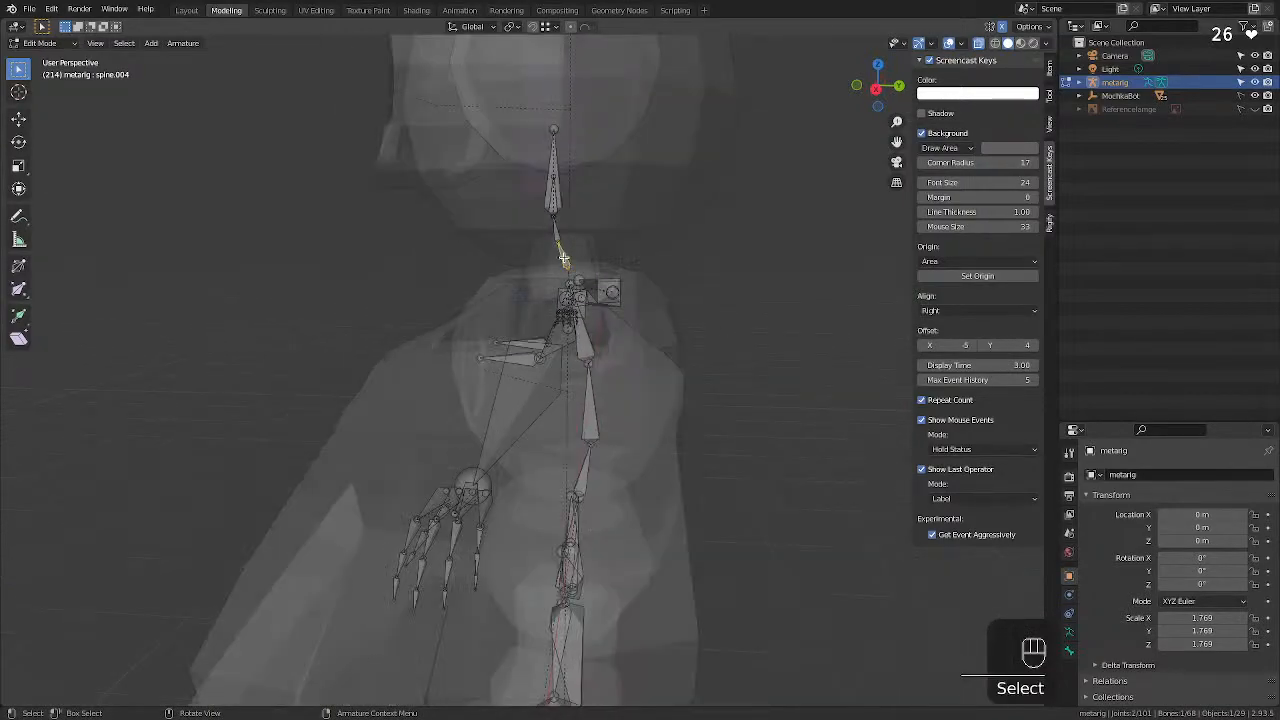
# Expand the metarig's bone hierarchy from spine through spine.004 to examine the chain of neck and head bones.
pyautogui.click(1079, 82)
pyautogui.click(1092, 95)
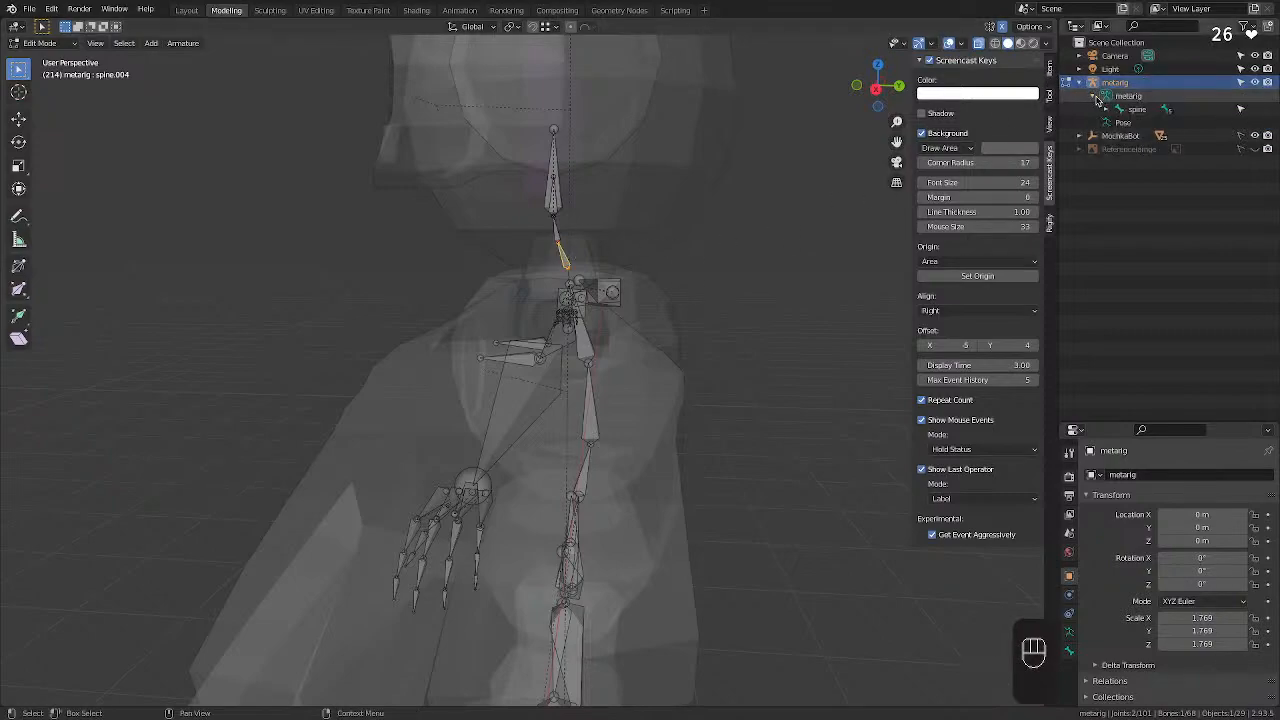
pyautogui.click(1104, 109)
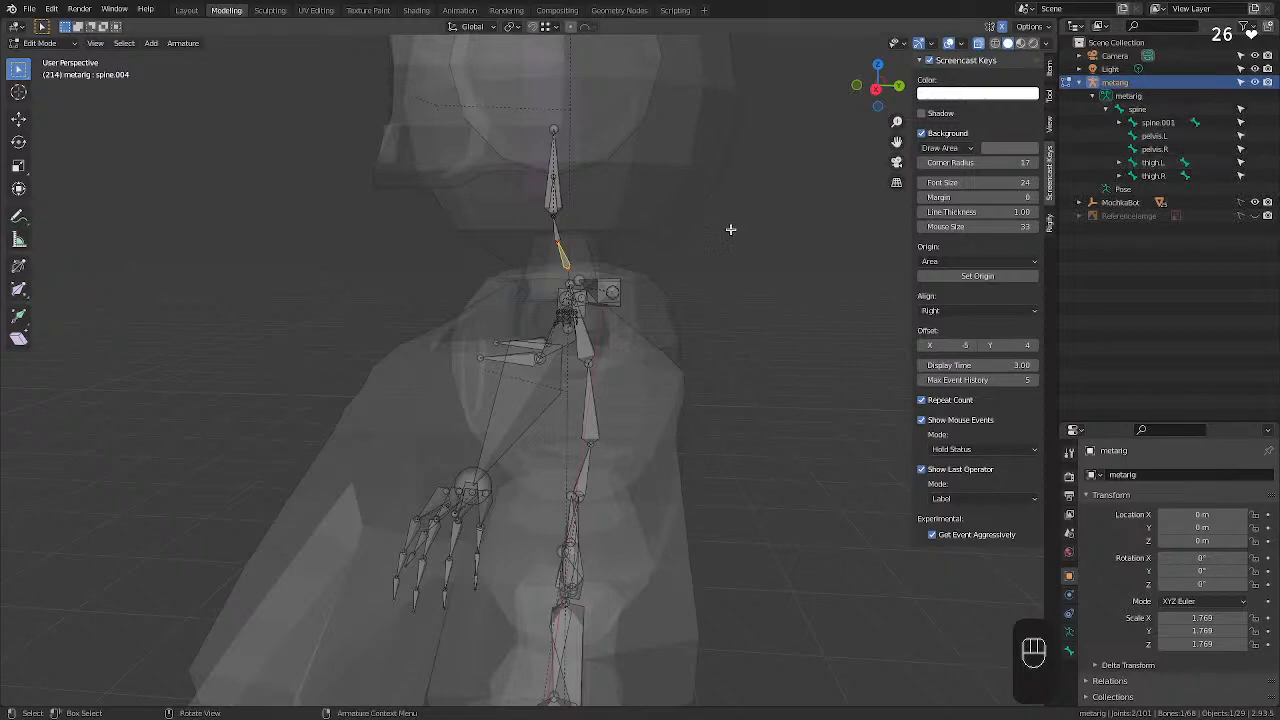
pyautogui.click(1118, 122)
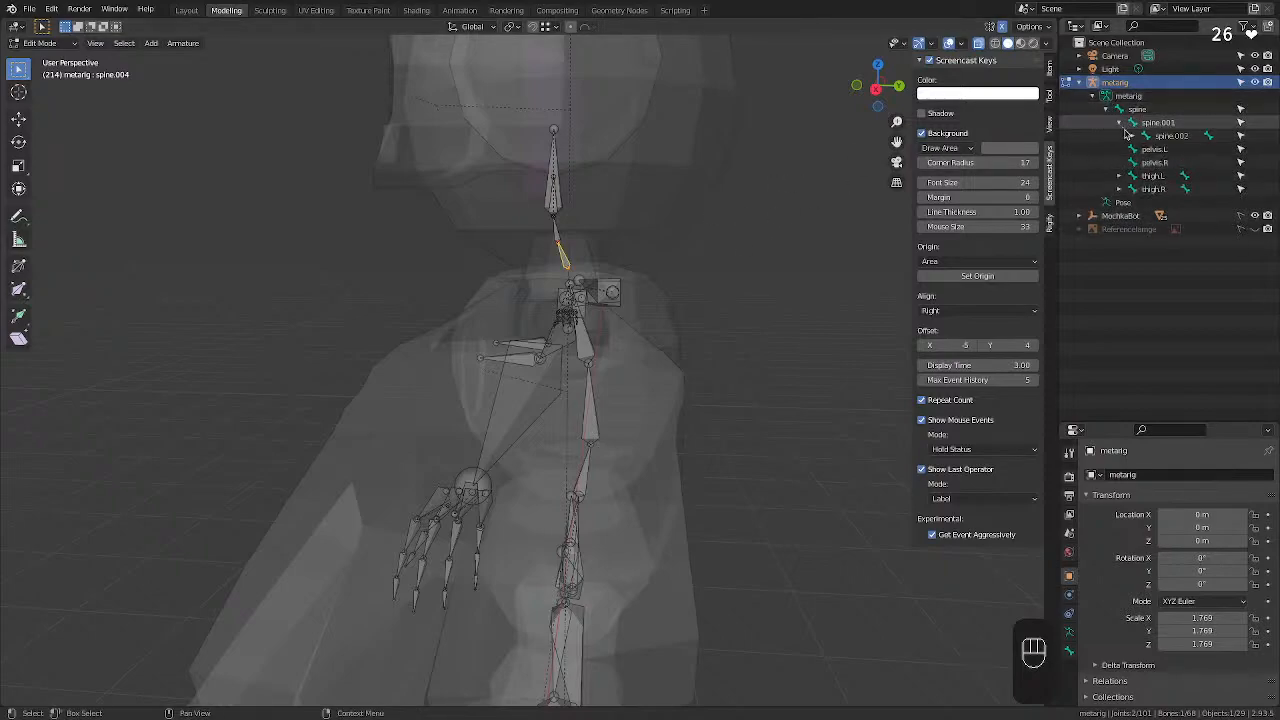
pyautogui.click(1132, 136)
pyautogui.click(1145, 149)
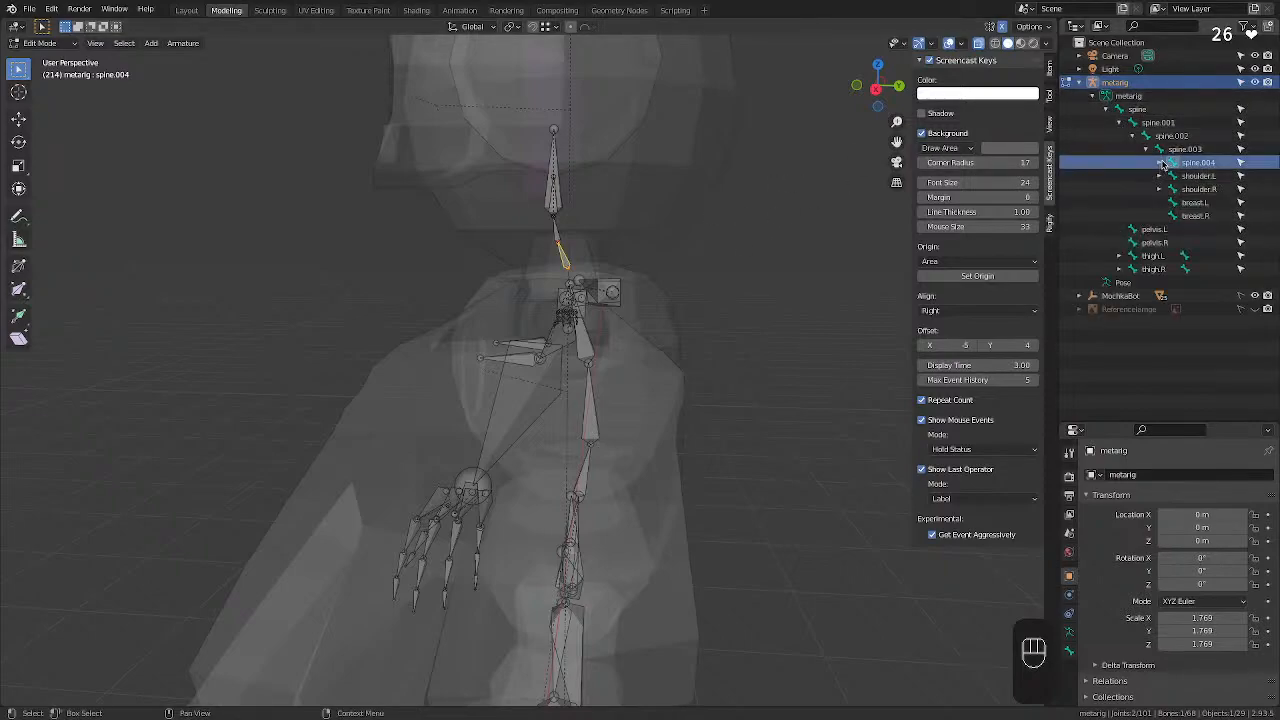
pyautogui.click(1159, 163)
pyautogui.click(1172, 176)
pyautogui.click(1185, 189)
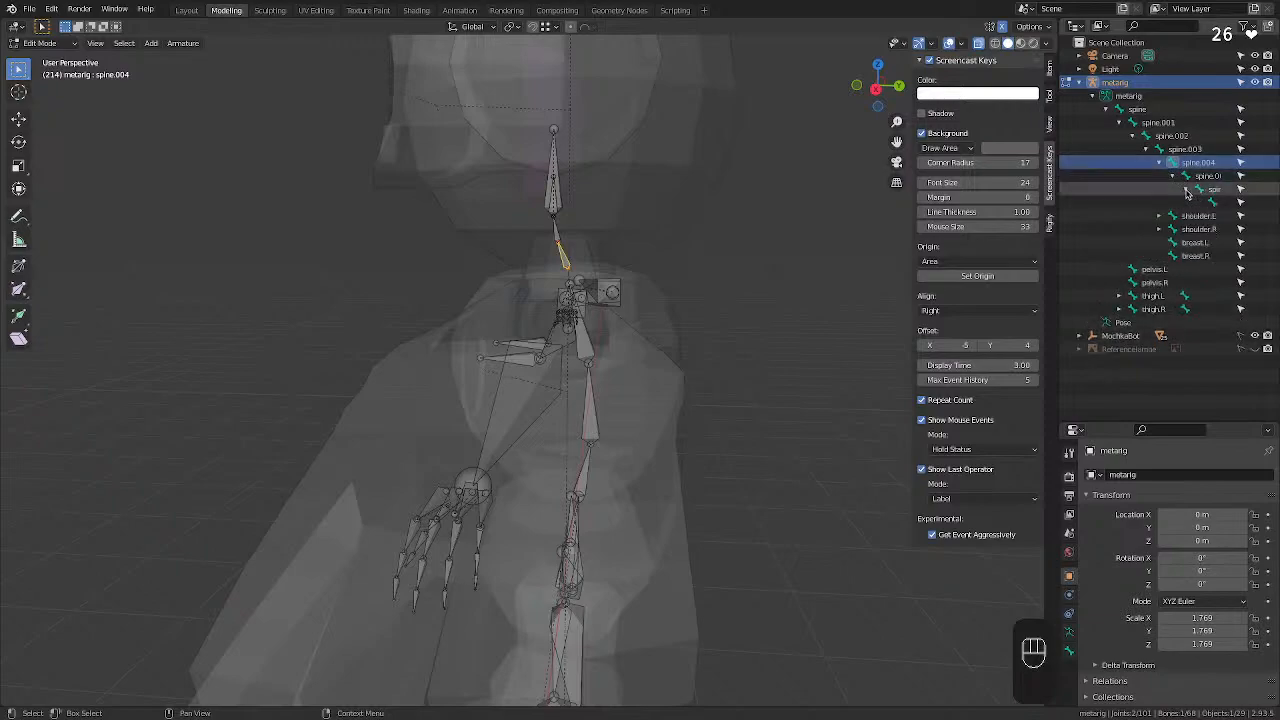
# Move the lower neck bone spine.004 about 0.03 m along Y and about 0.05 m down along Z.
pyautogui.click(565, 257)
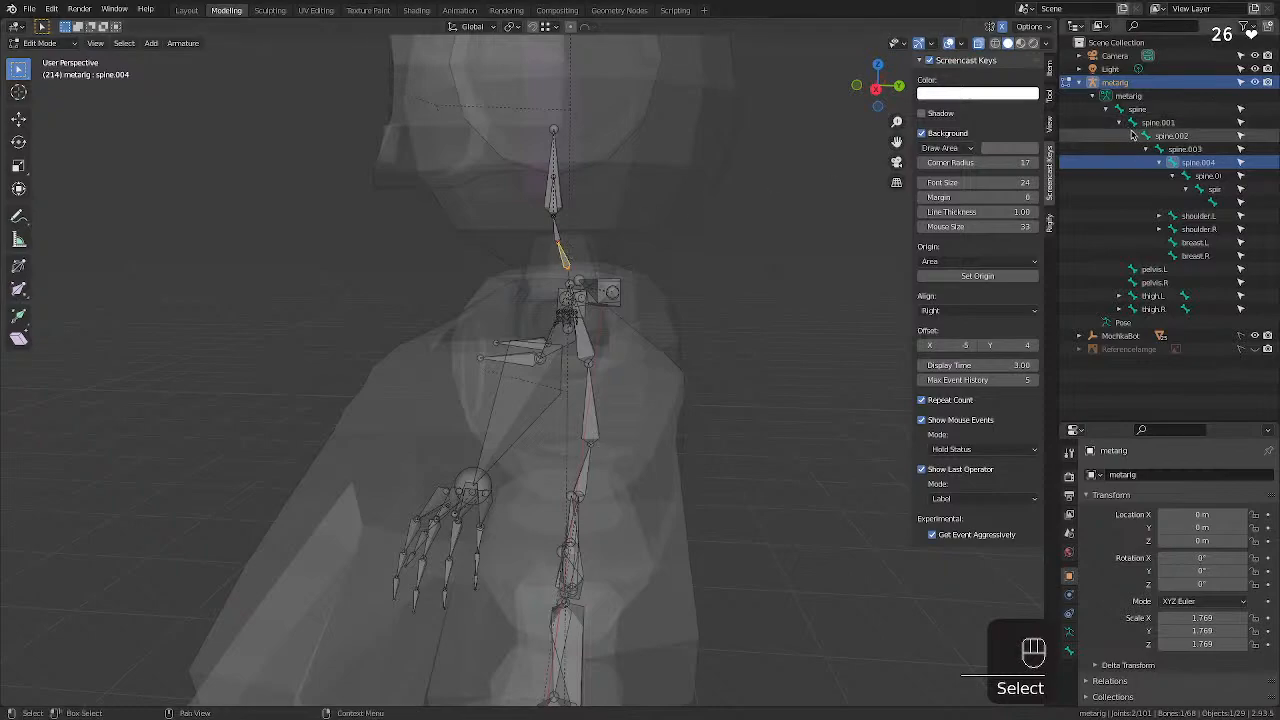
pyautogui.click(744, 267)
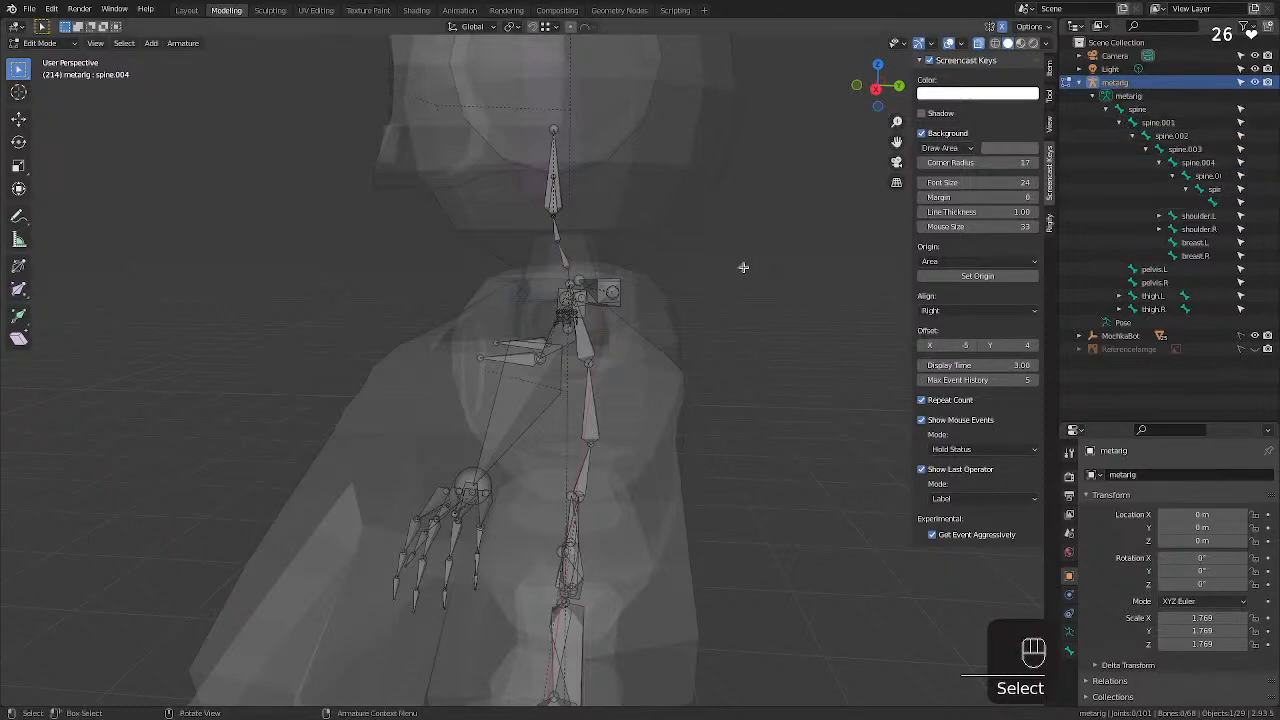
pyautogui.hotkey('ctrl', 'z')
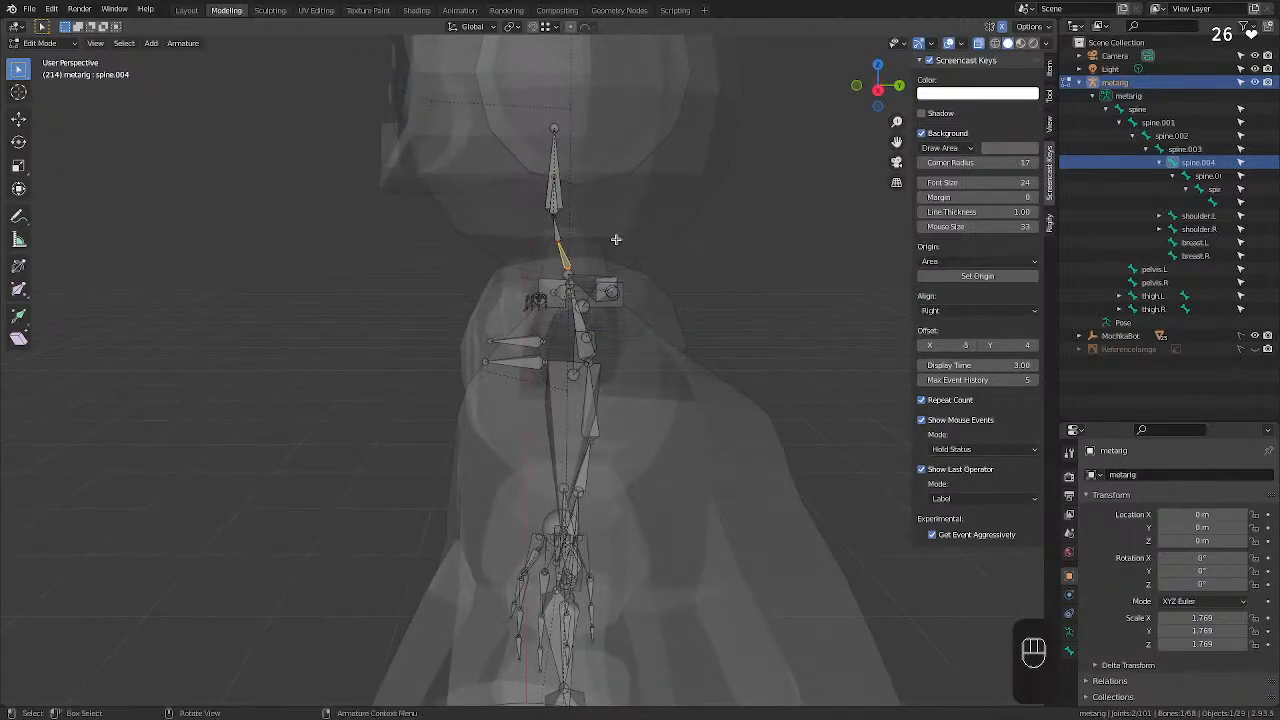
pyautogui.moveTo(616, 239); pyautogui.dragTo(586, 234, button='middle')
pyautogui.press('g')
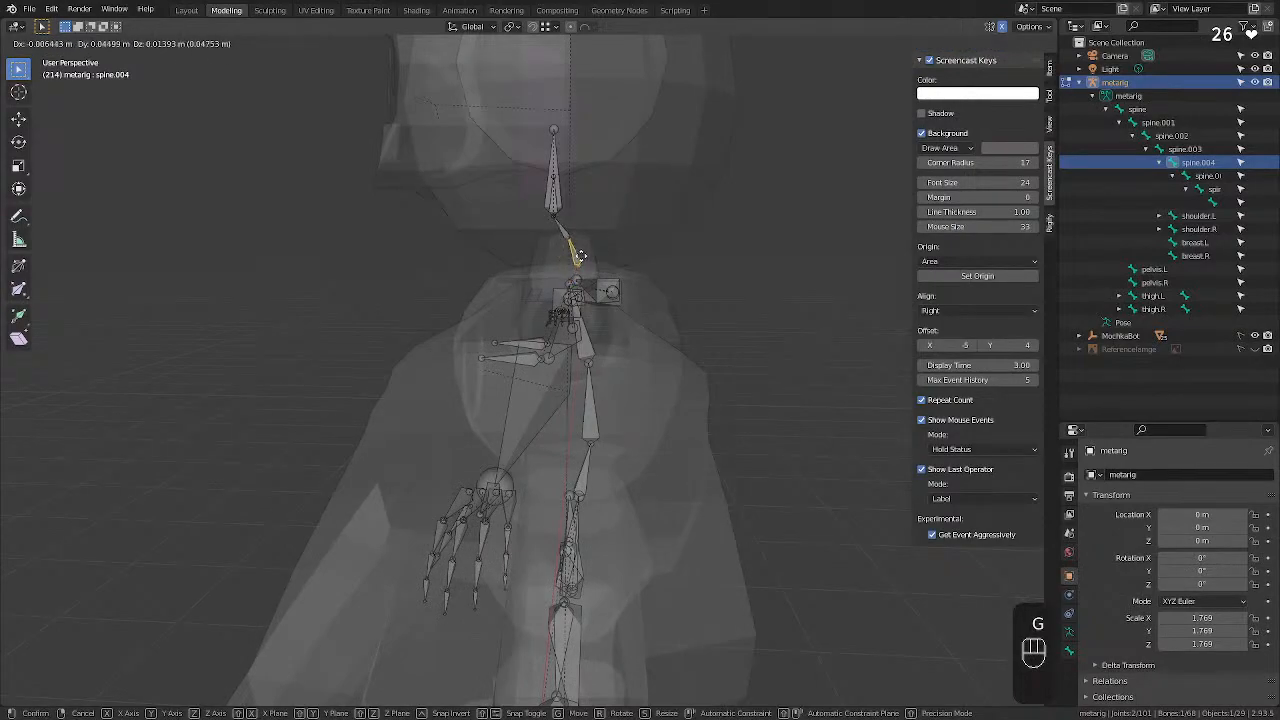
pyautogui.press('y')
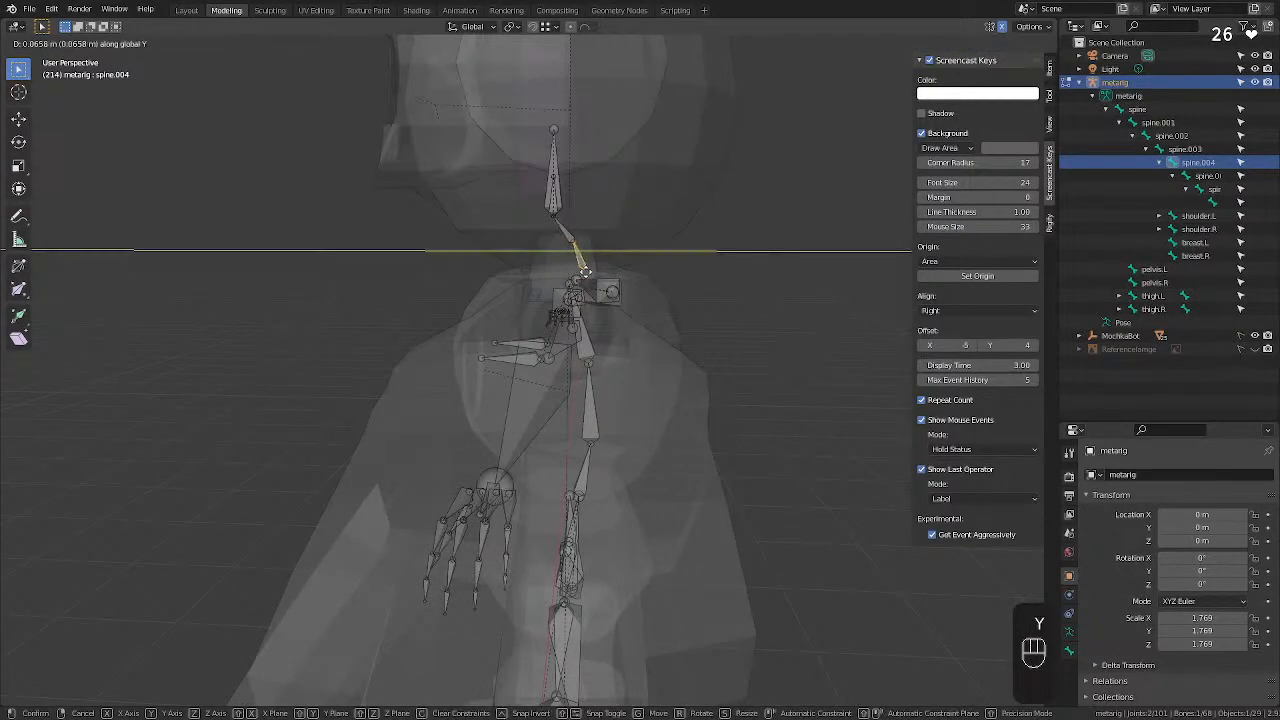
pyautogui.click(577, 270)
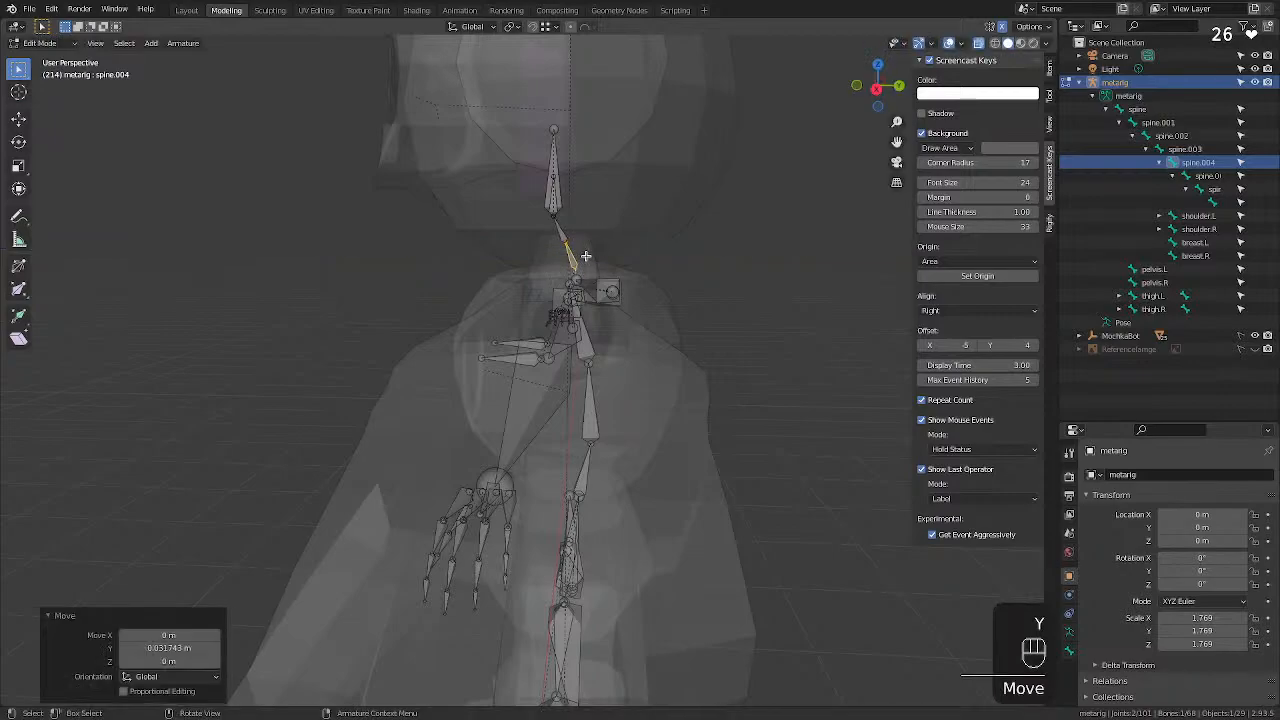
pyautogui.press('g')
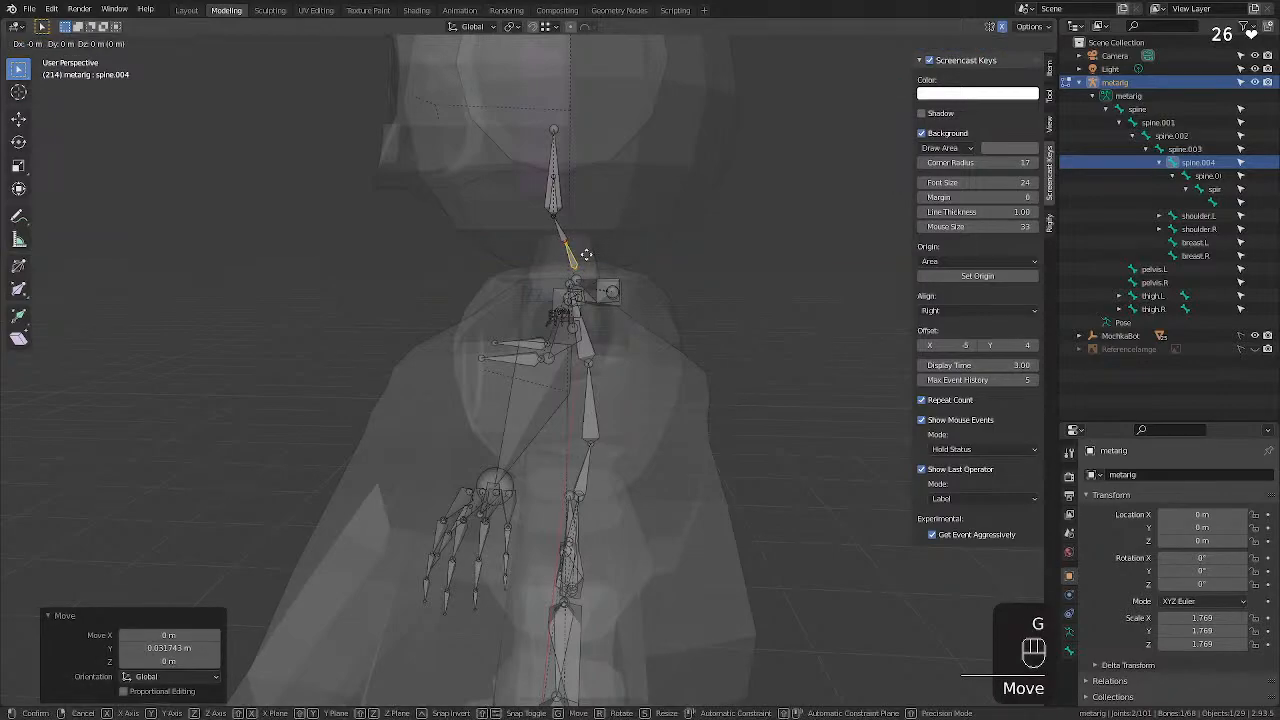
pyautogui.press('z')
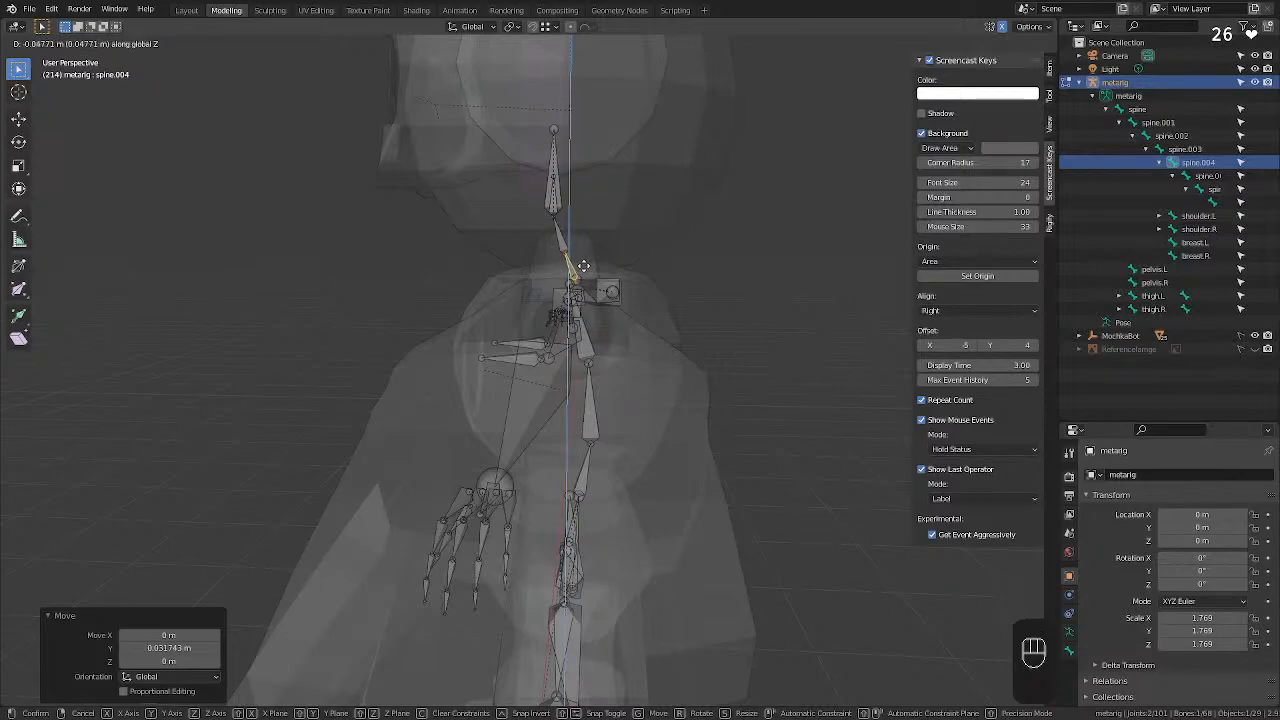
pyautogui.click(583, 265)
# Rotate spine.004 about -24° around the global X axis so it stands more upright in the neck.
pyautogui.moveTo(583, 265); pyautogui.dragTo(673, 242, button='middle')
pyautogui.press('r')
pyautogui.press('y')
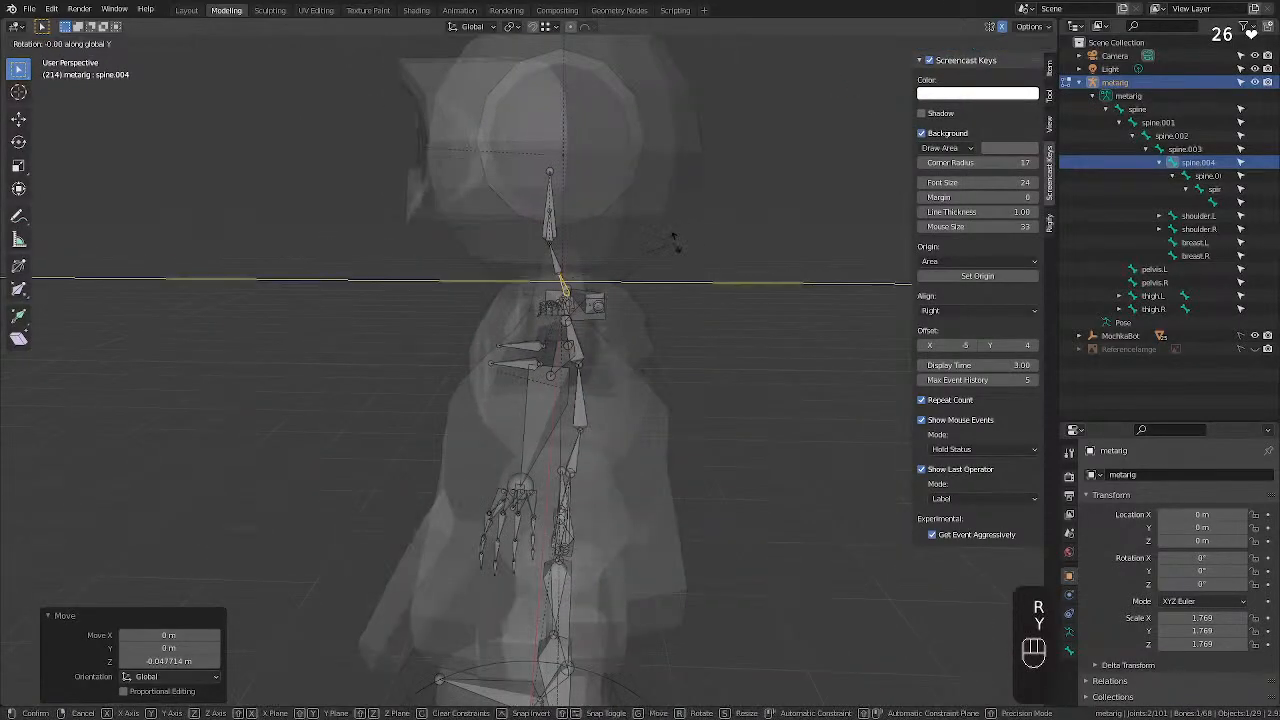
pyautogui.press('x')
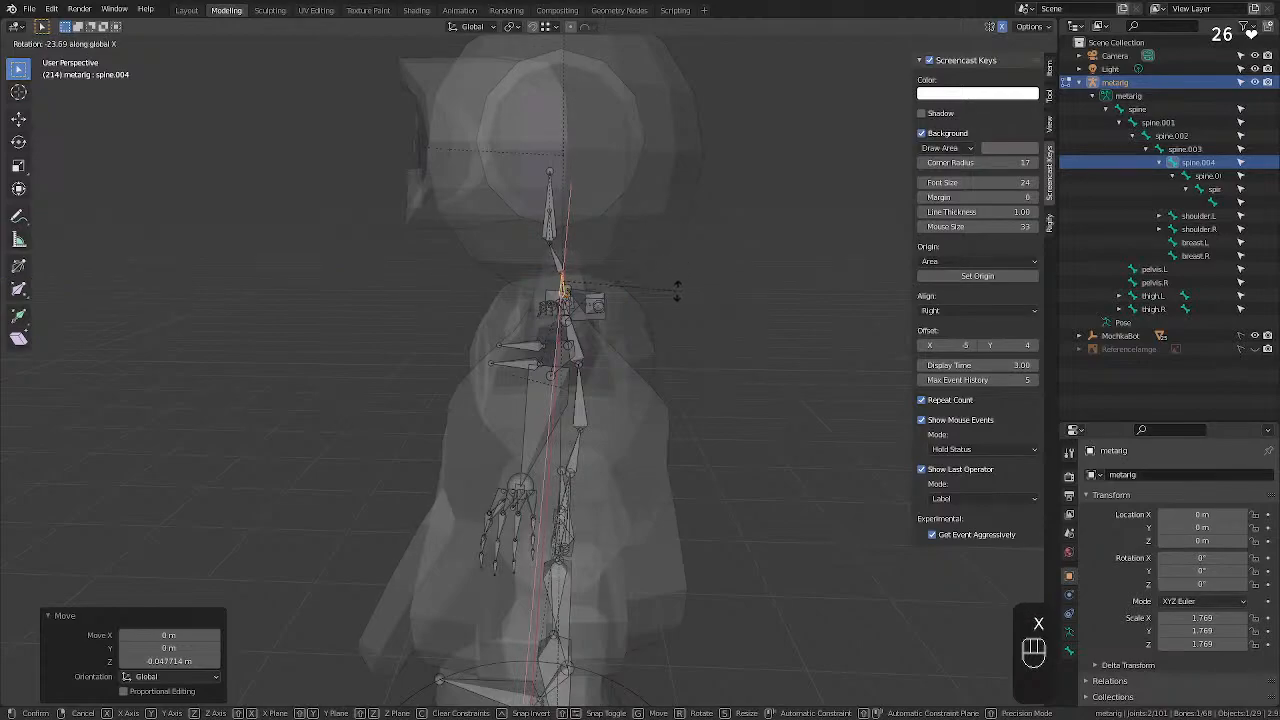
pyautogui.click(673, 288)
pyautogui.click(692, 233)
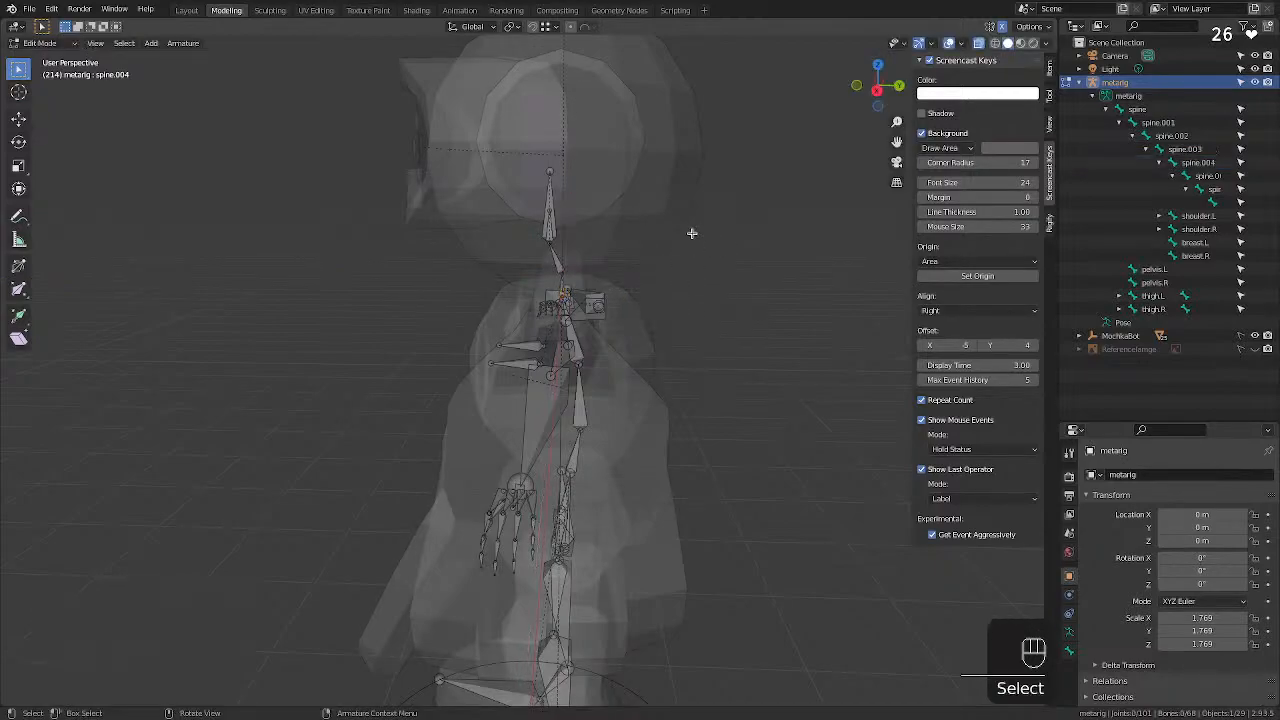
# Rotate the upper neck bone spine.005 by -21.5° around global X and shift it about 0.04 m along Y.
pyautogui.click(555, 259)
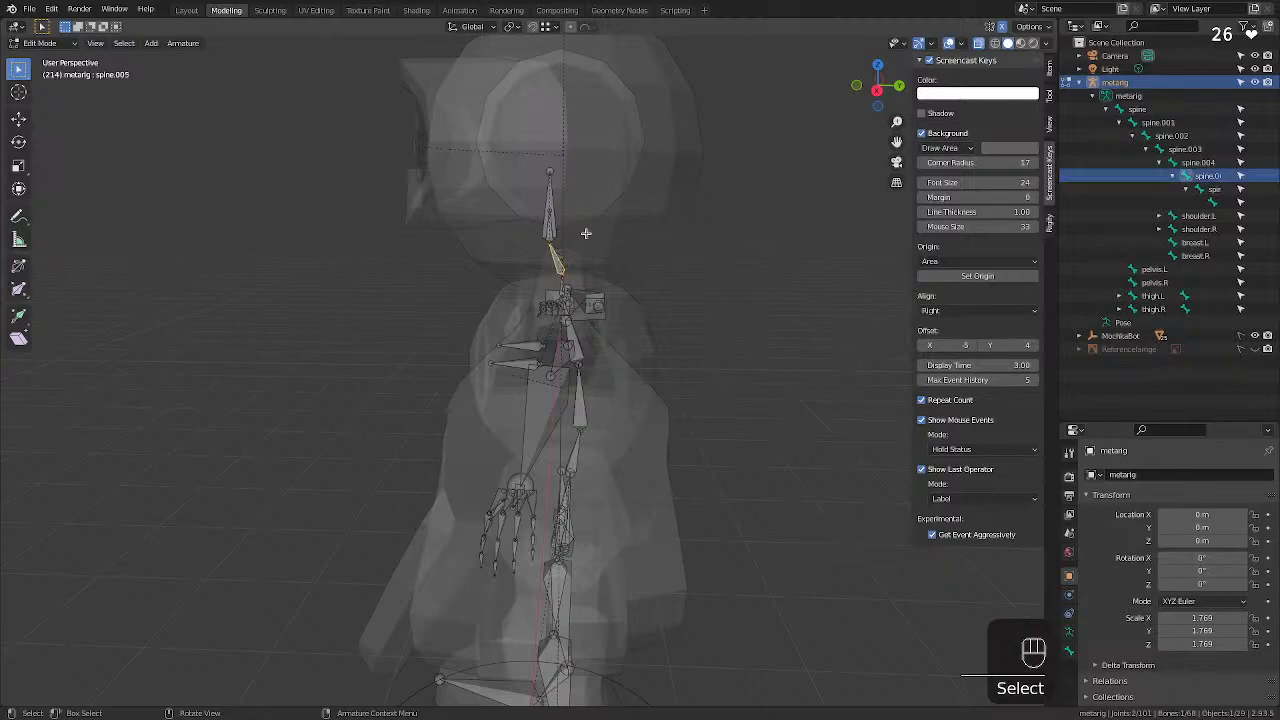
pyautogui.press('r')
pyautogui.press('x')
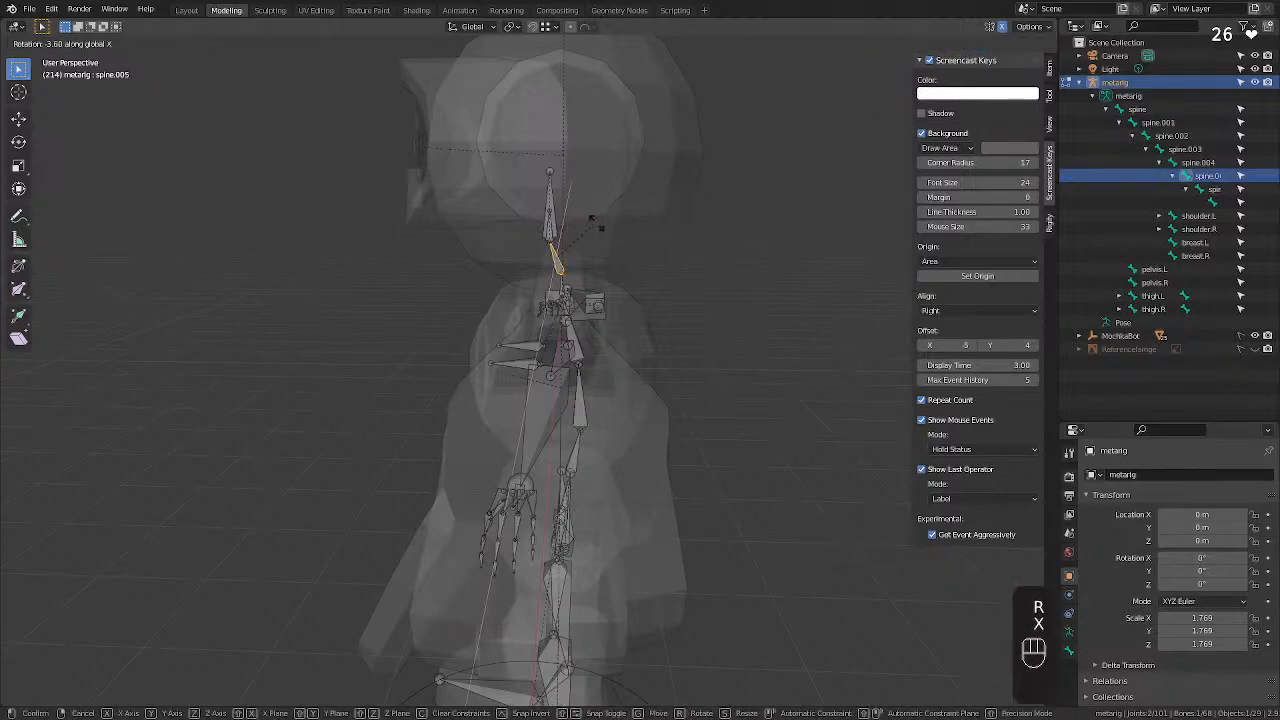
pyautogui.click(556, 246)
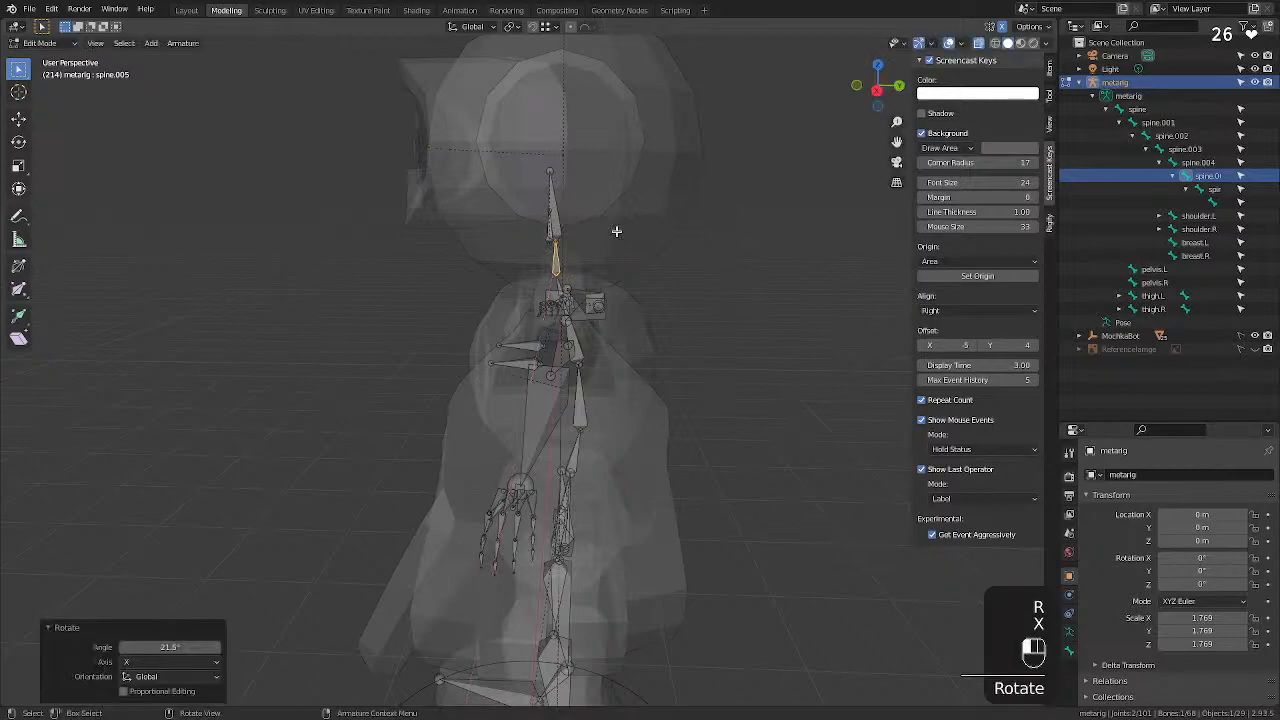
pyautogui.press('g')
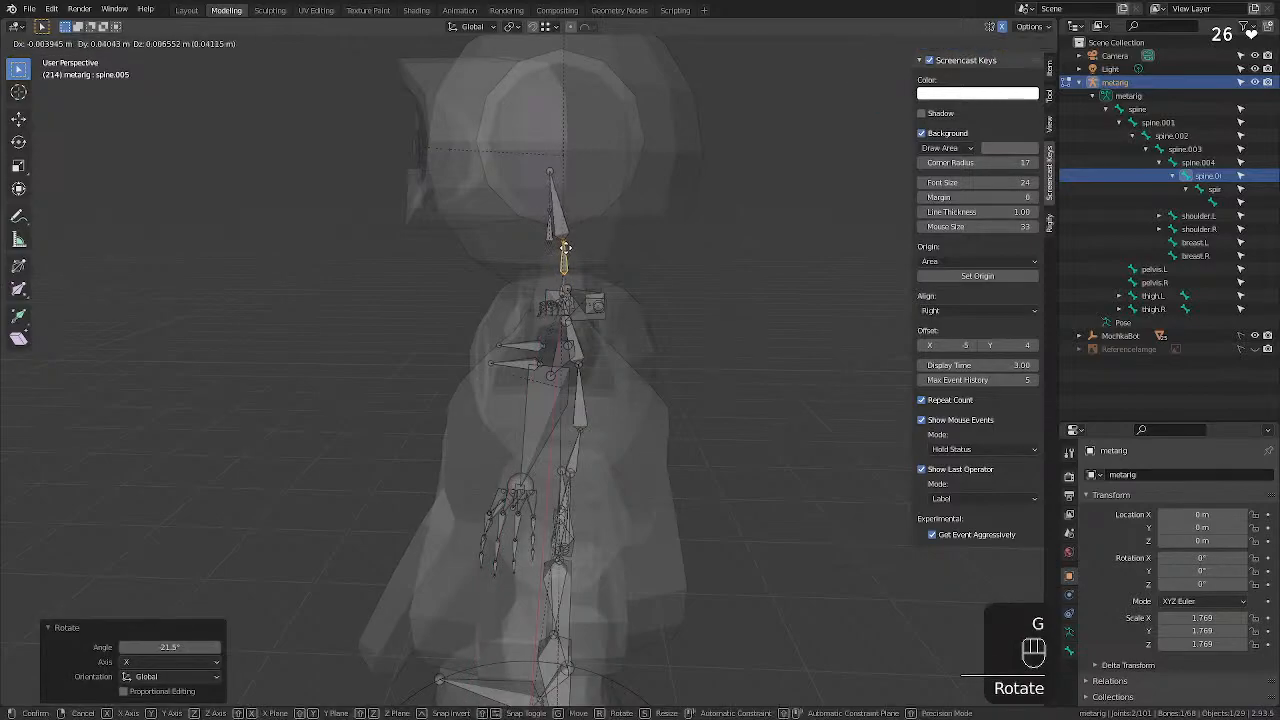
pyautogui.click(572, 242)
# Delete the leftover child bone of spine.006 at the lower end of the head bone.
pyautogui.moveTo(566, 221); pyautogui.dragTo(567, 164, button='middle')
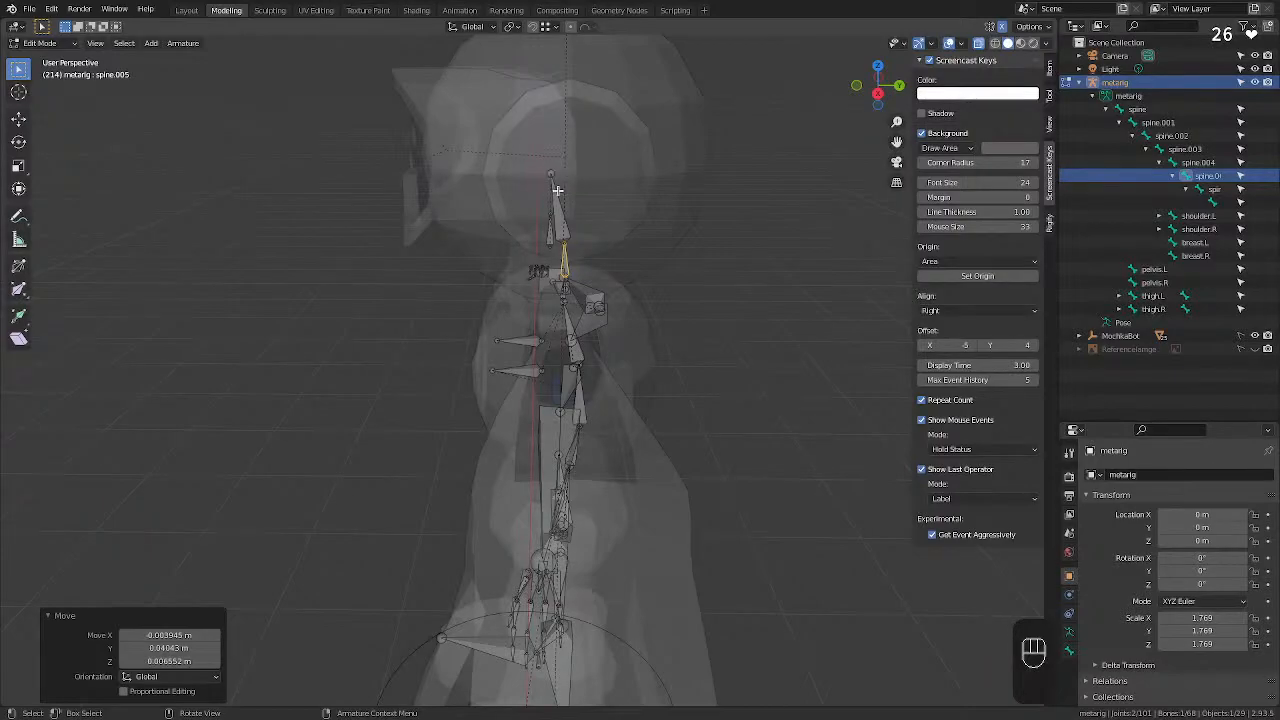
pyautogui.click(557, 200)
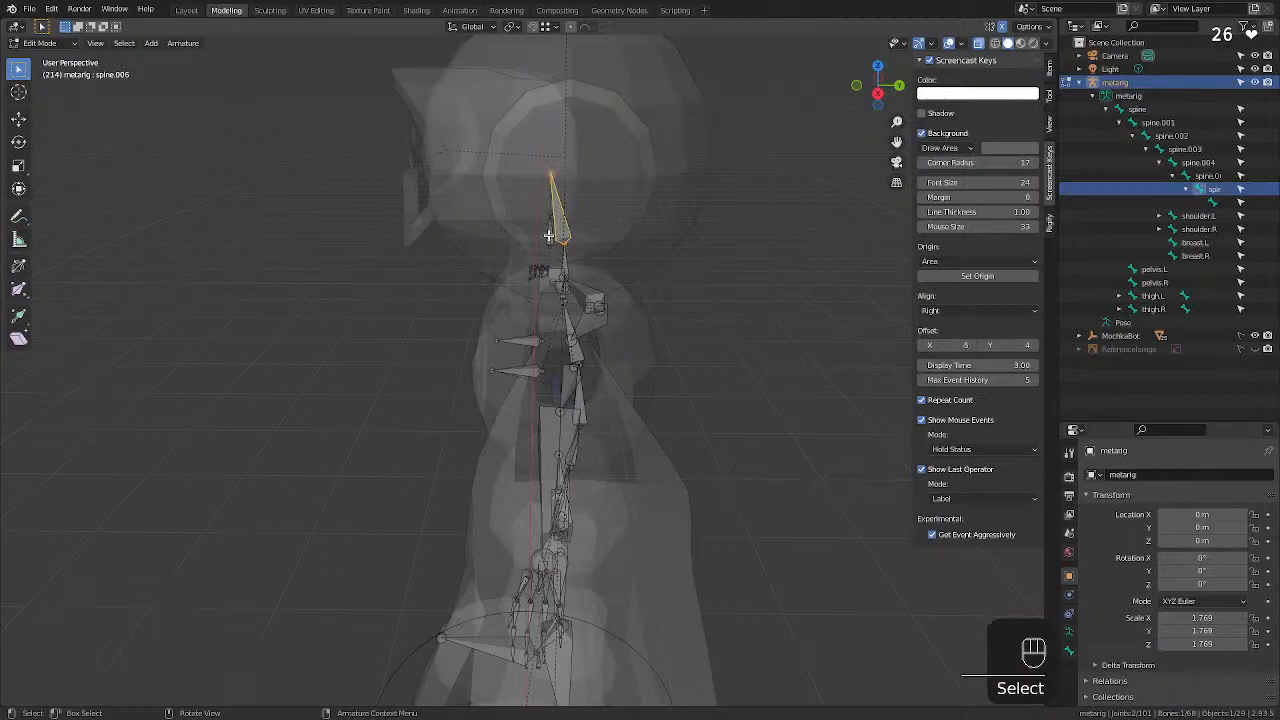
pyautogui.click(548, 235)
pyautogui.moveTo(560, 161); pyautogui.dragTo(583, 197, button='middle')
pyautogui.press('Delete')
pyautogui.click(588, 174)
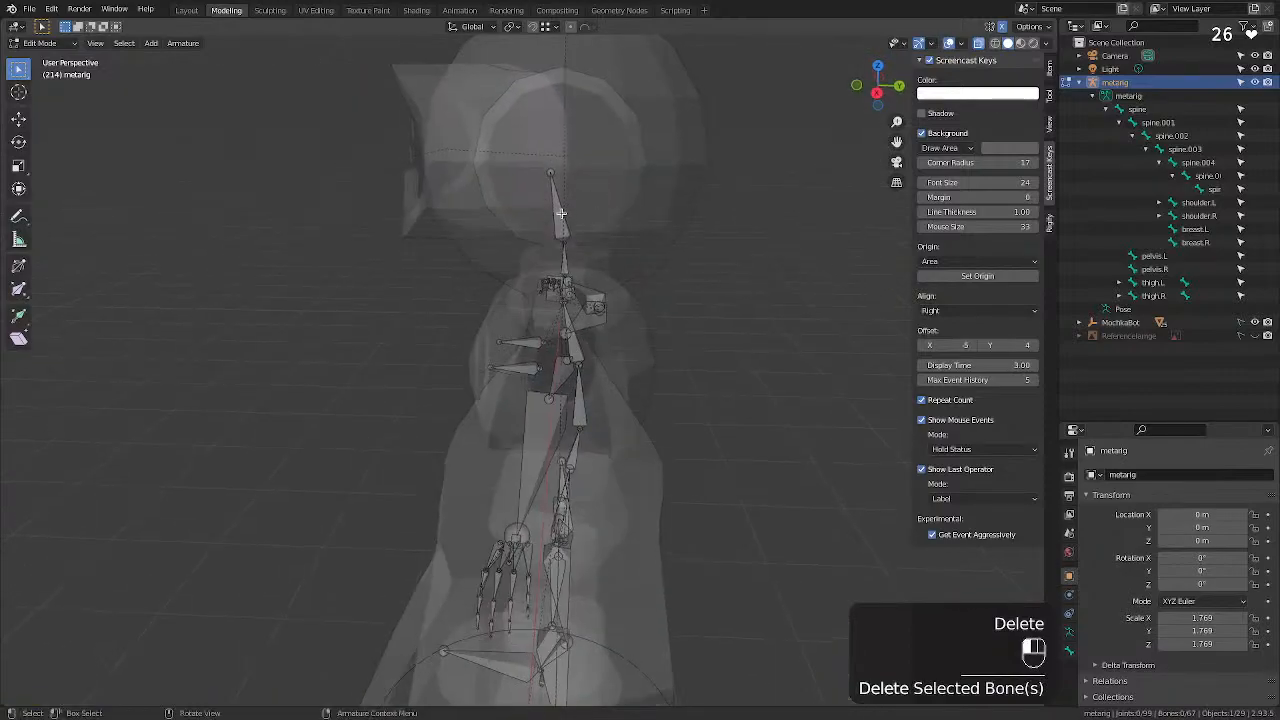
# Raise the head bone spine.006 about 0.72 m along Z, stretching spine.005 up through the head.
pyautogui.click(561, 213)
pyautogui.click(575, 241)
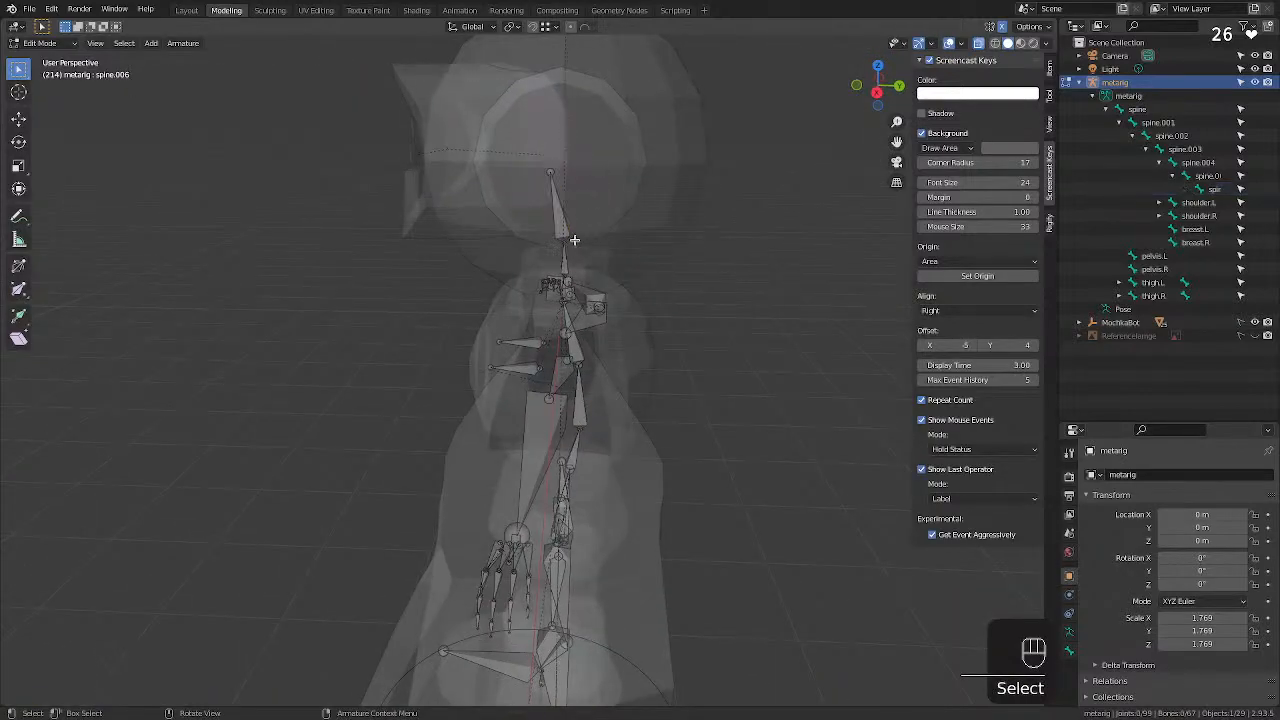
pyautogui.click(553, 200)
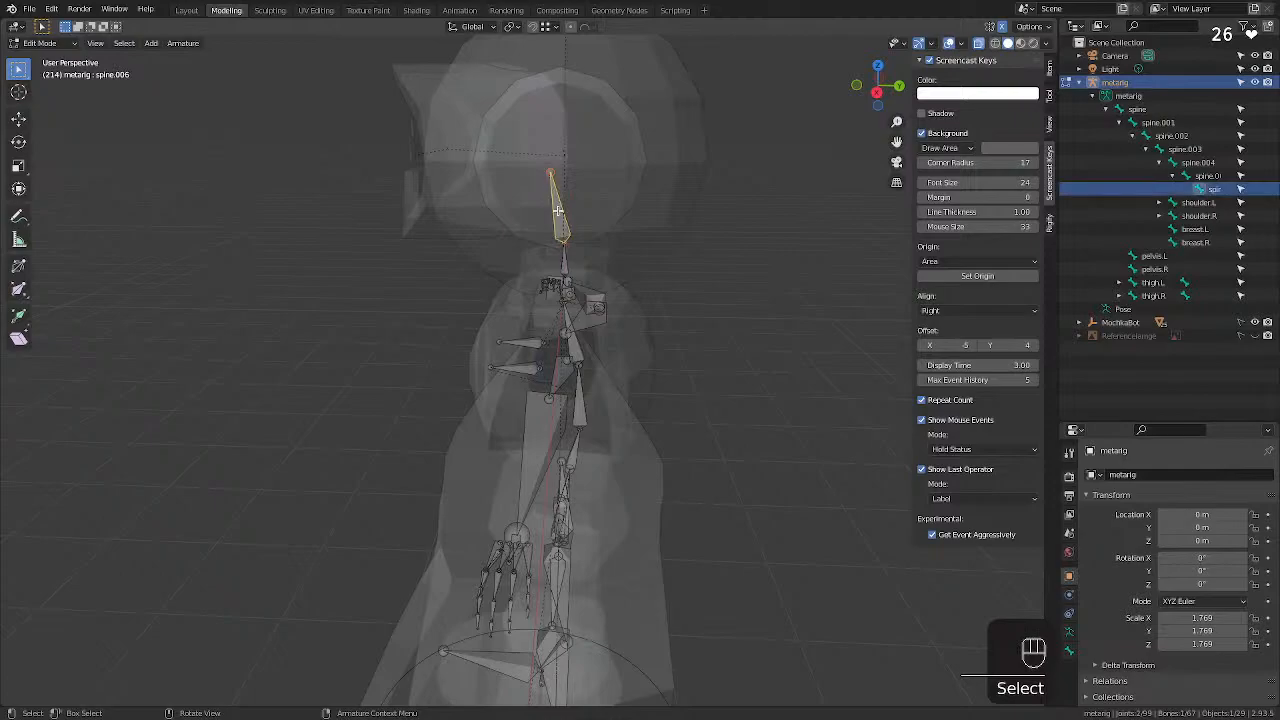
pyautogui.press('g')
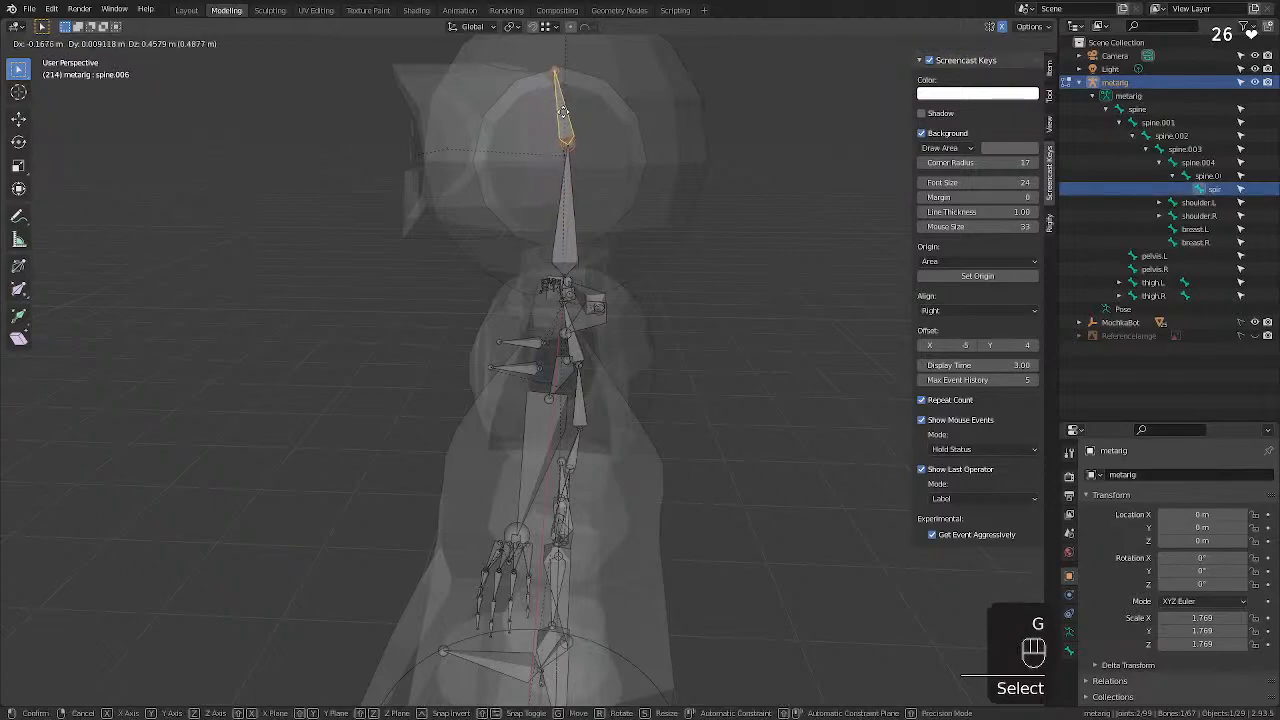
pyautogui.press('z')
pyautogui.click(565, 50)
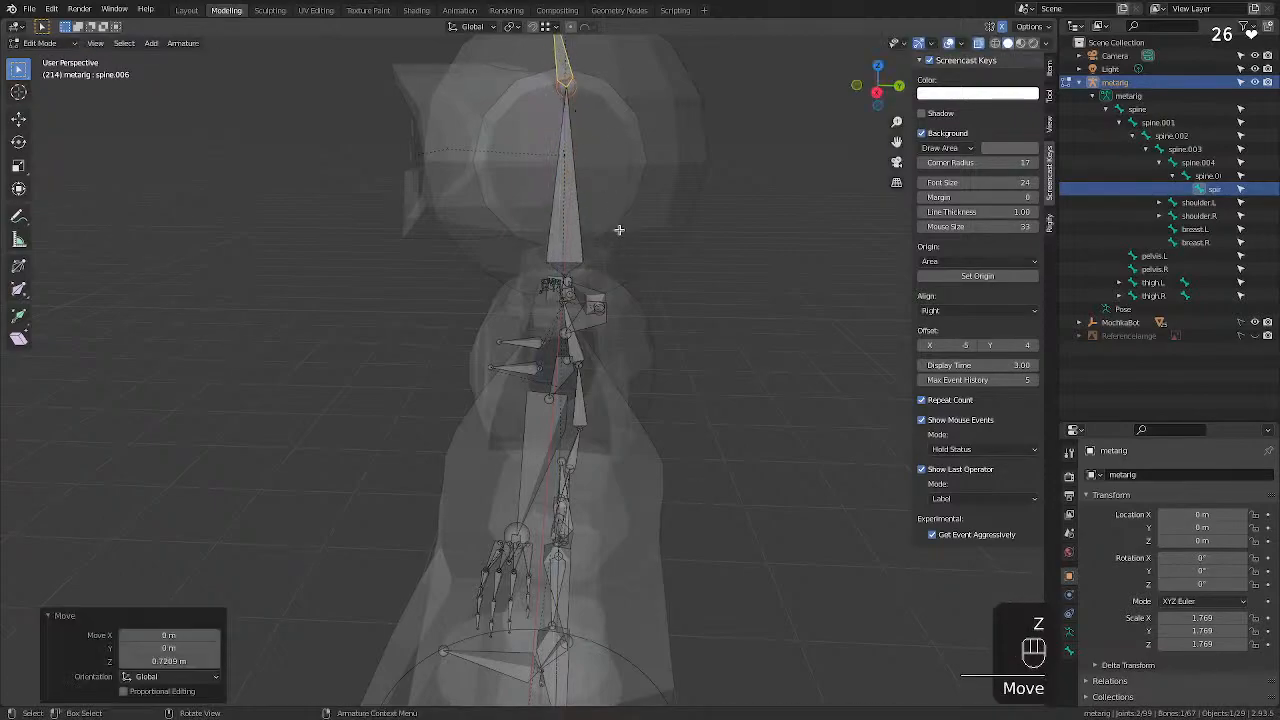
# Raise spine.006 about another 0.35 m along Z so its lower joint sits at the crown of the head.
pyautogui.moveTo(619, 229)
pyautogui.mouseDown(button='middle')
pyautogui.moveTo(680, 217)
pyautogui.moveTo(621, 214)
pyautogui.mouseUp(button='middle')
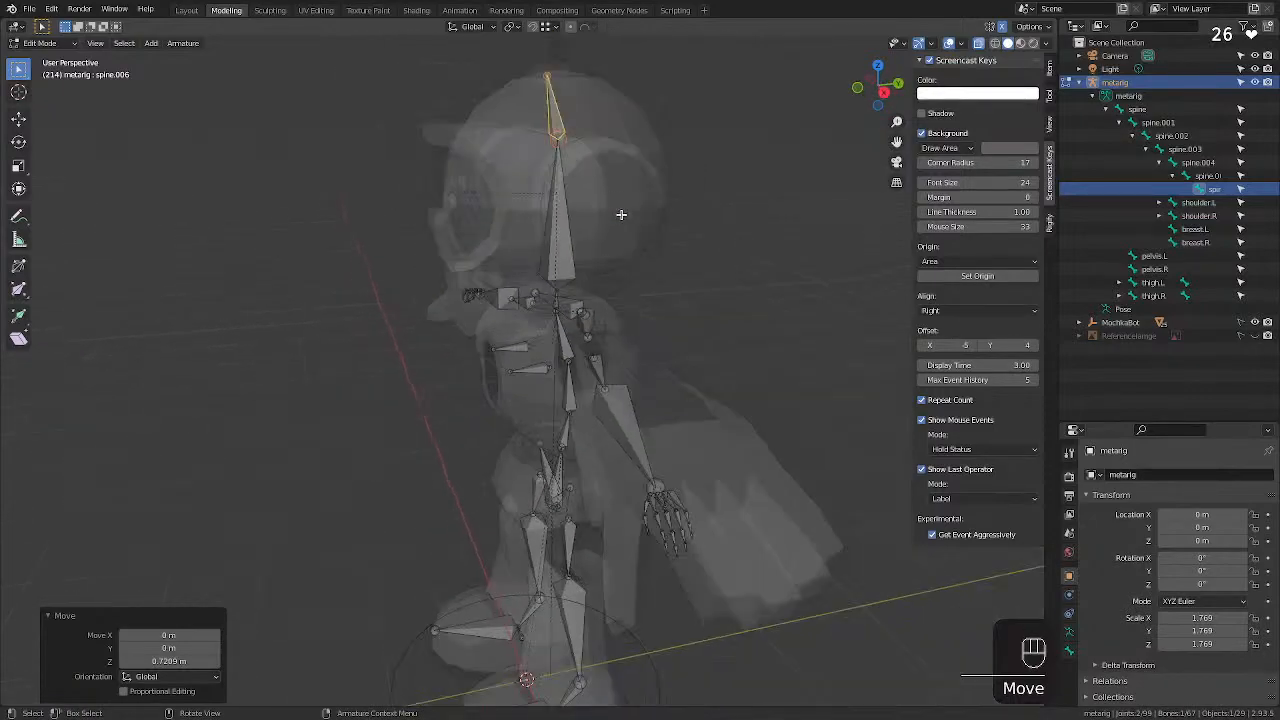
pyautogui.scroll(-2, 621, 214)
pyautogui.scroll(-2, 539, 229)
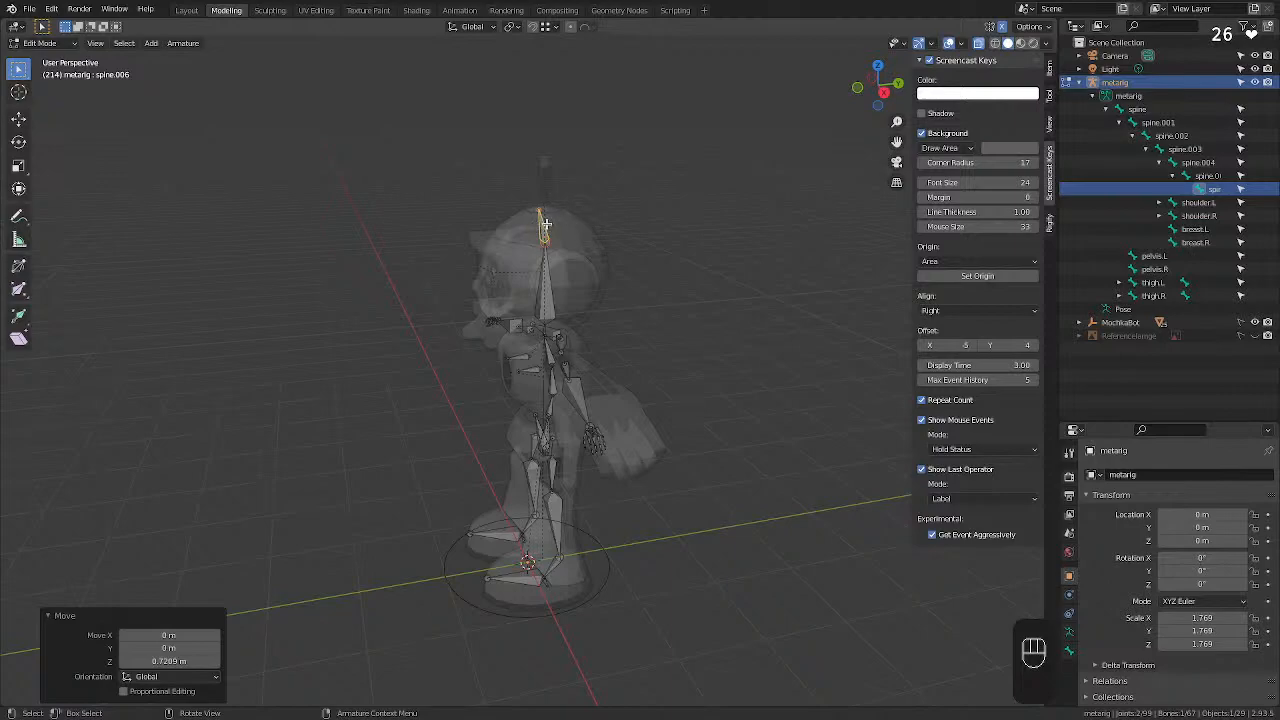
pyautogui.press('z')
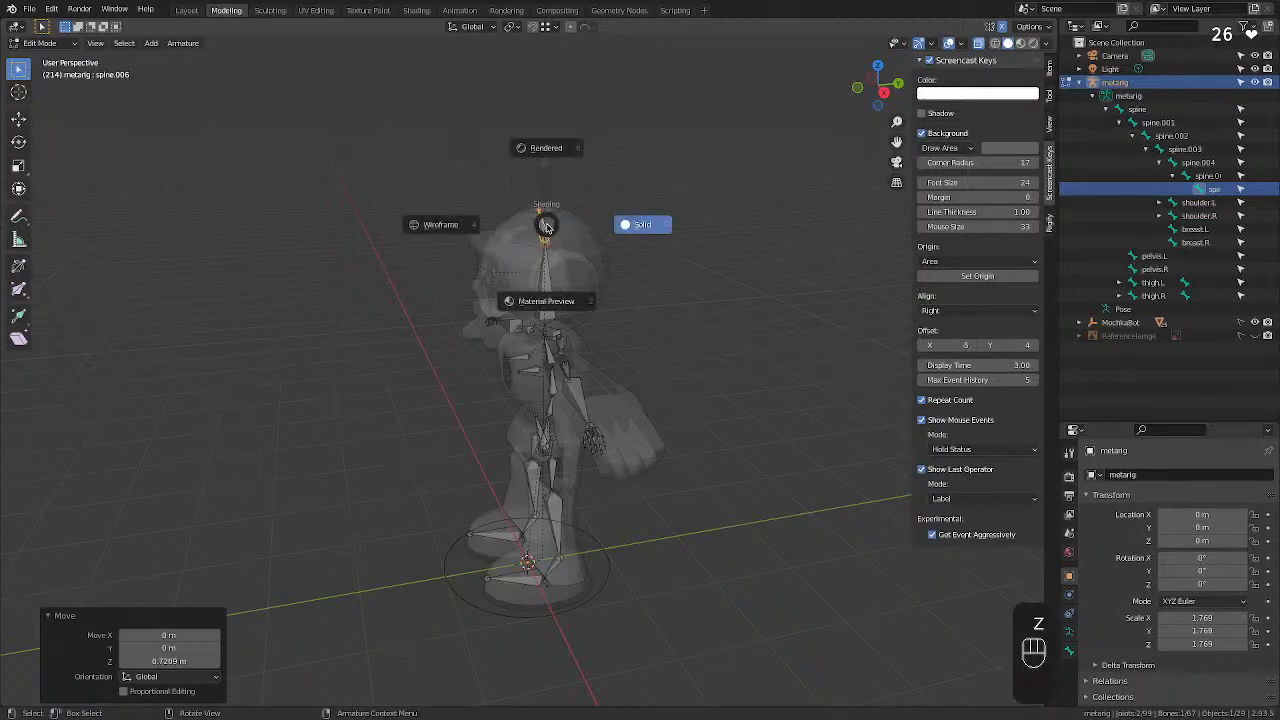
pyautogui.press('g')
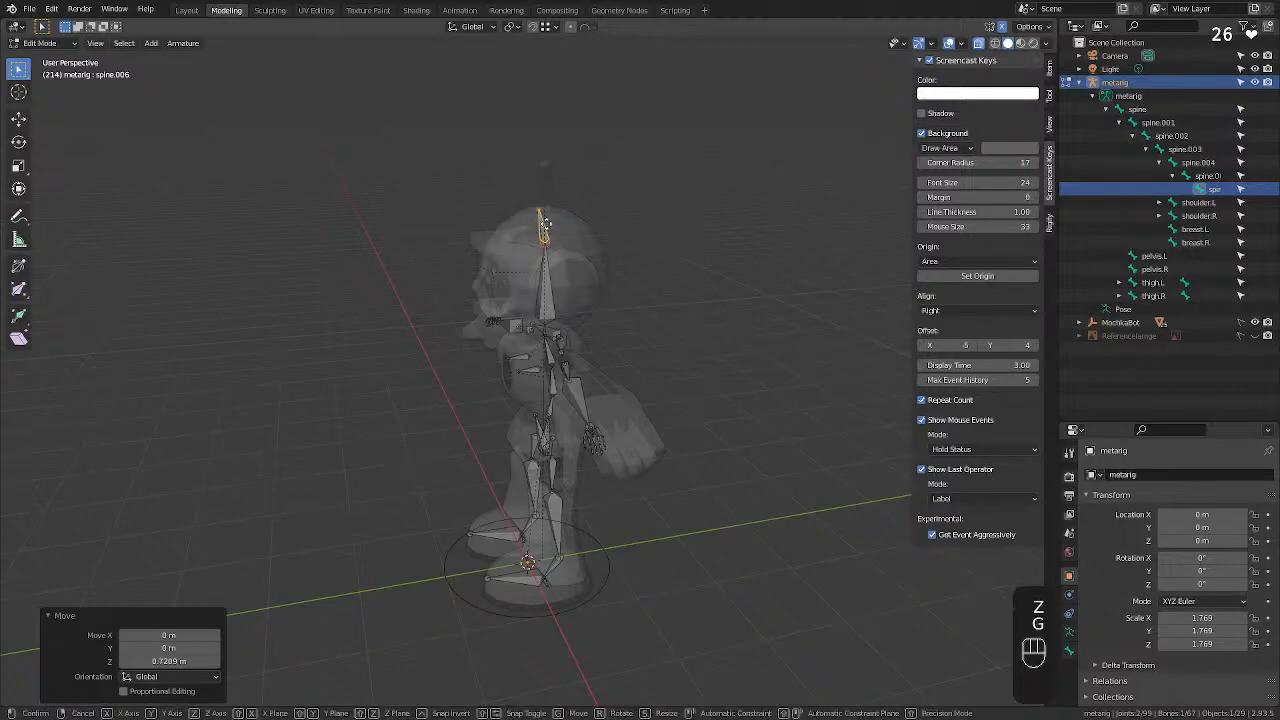
pyautogui.press('z')
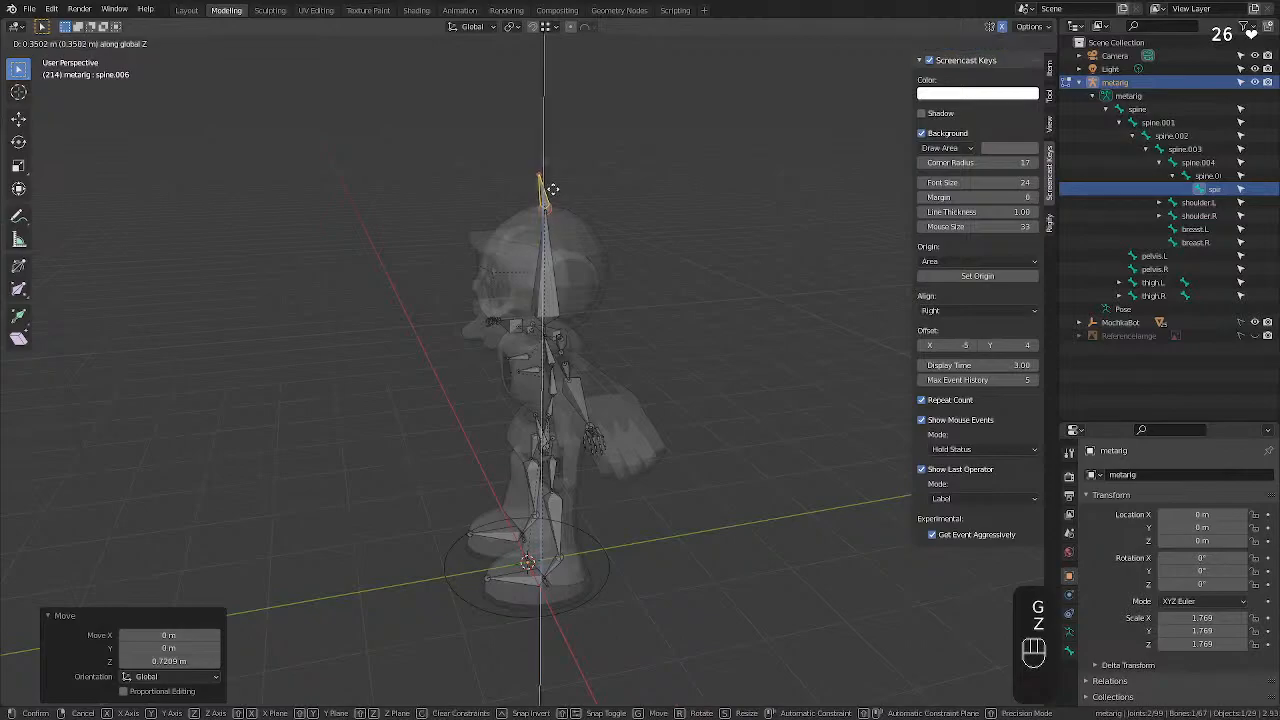
pyautogui.click(553, 187)
# Move the upper joint of spine.006 about 0.06 m along Y and 0.21 m down along Z, keeping X locked.
pyautogui.moveTo(634, 197); pyautogui.dragTo(594, 200, button='middle')
pyautogui.scroll(5, 588, 180)
pyautogui.click(550, 80)
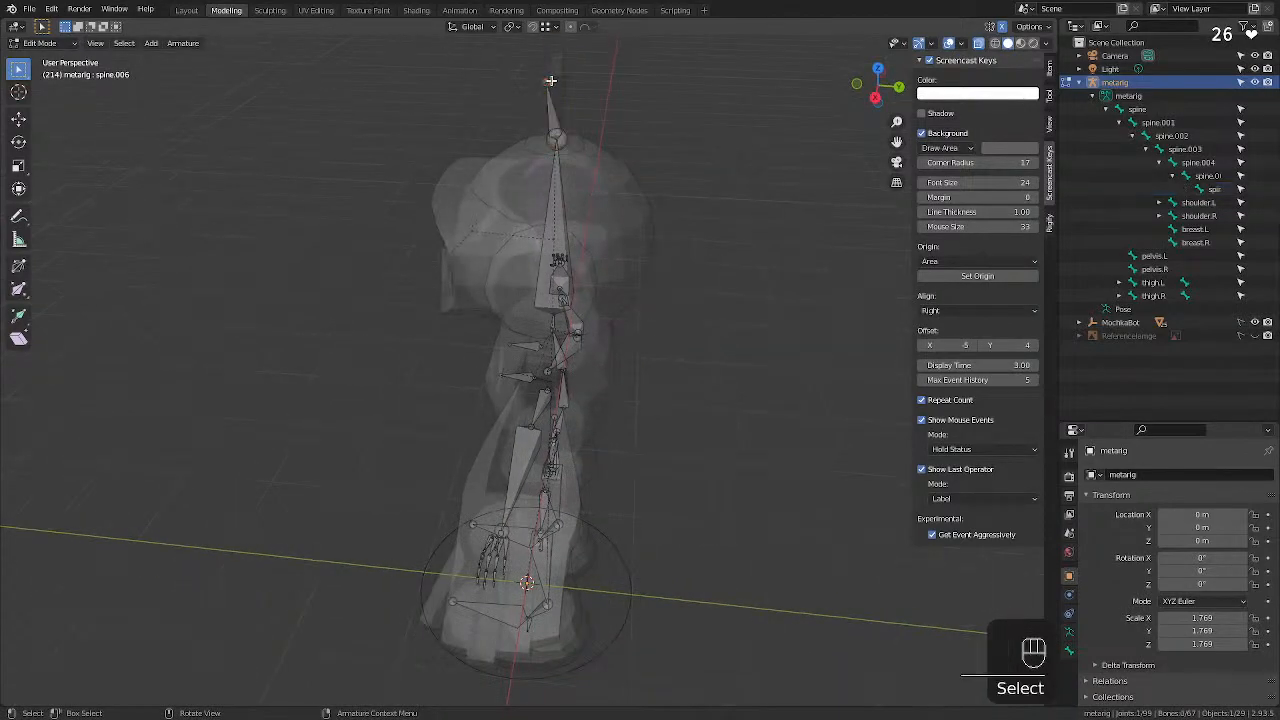
pyautogui.press('g')
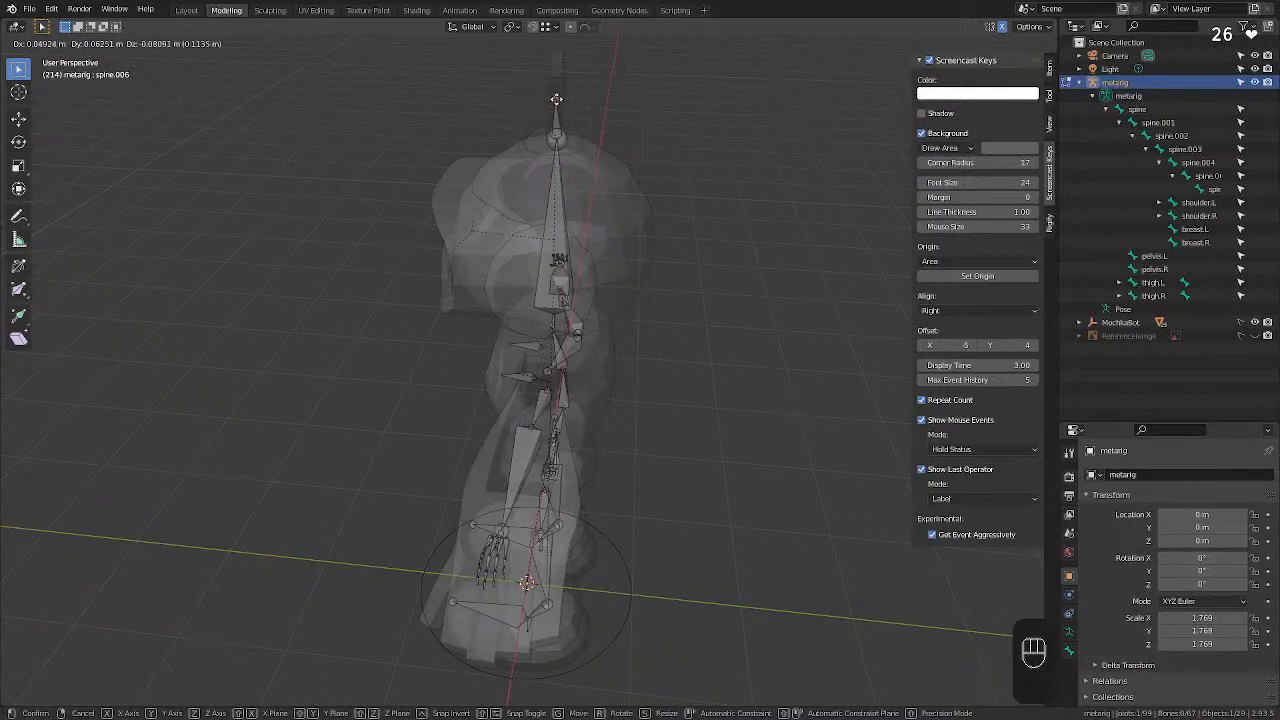
pyautogui.press('shift')
pyautogui.hotkey('shift', 'x')
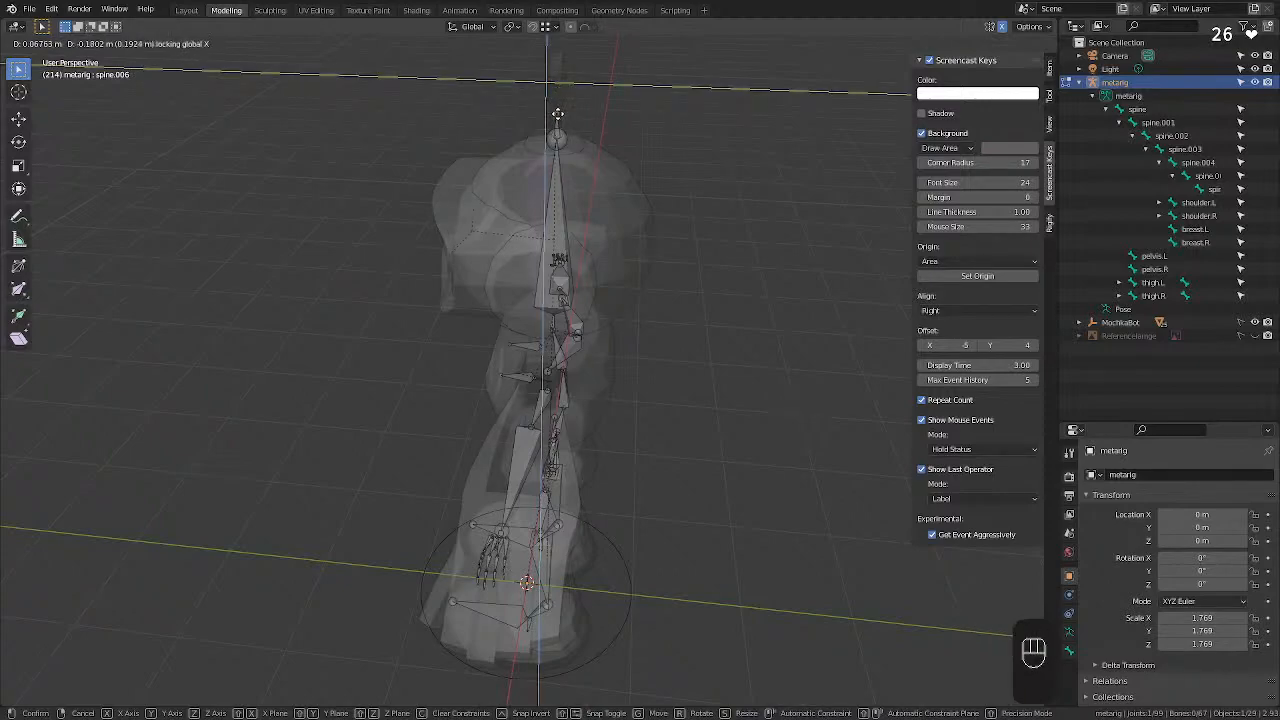
pyautogui.click(557, 119)
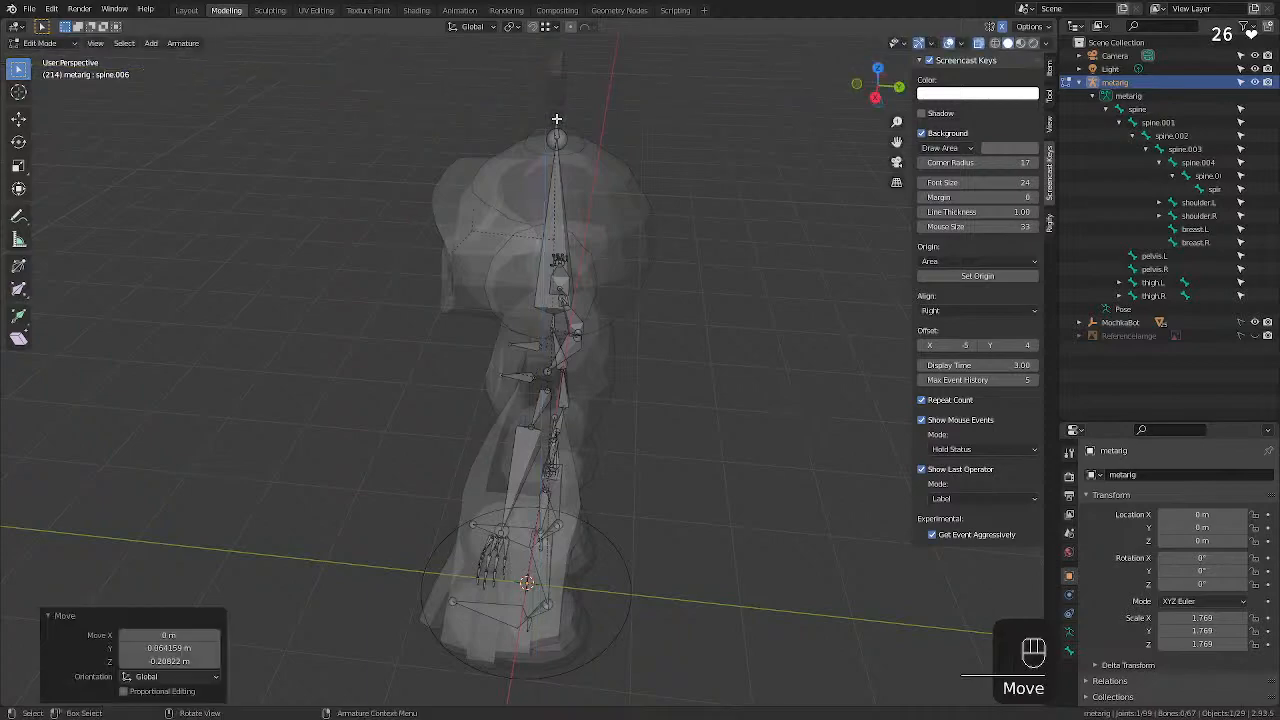
# Try extruding a new bone about 0.1 m long from the upper joint of spine.006, and undo the extrusion.
pyautogui.moveTo(635, 118)
pyautogui.mouseDown(button='middle')
pyautogui.moveTo(642, 96)
pyautogui.moveTo(632, 100)
pyautogui.mouseUp(button='middle')
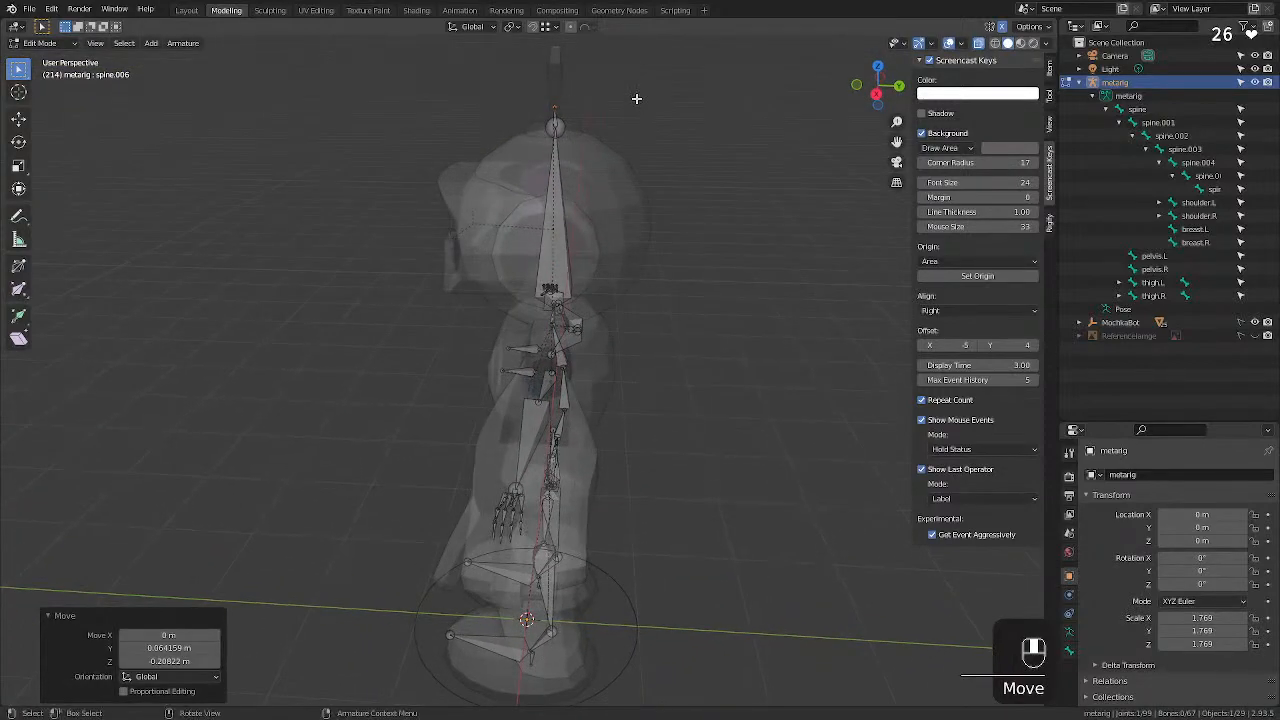
pyautogui.press('e')
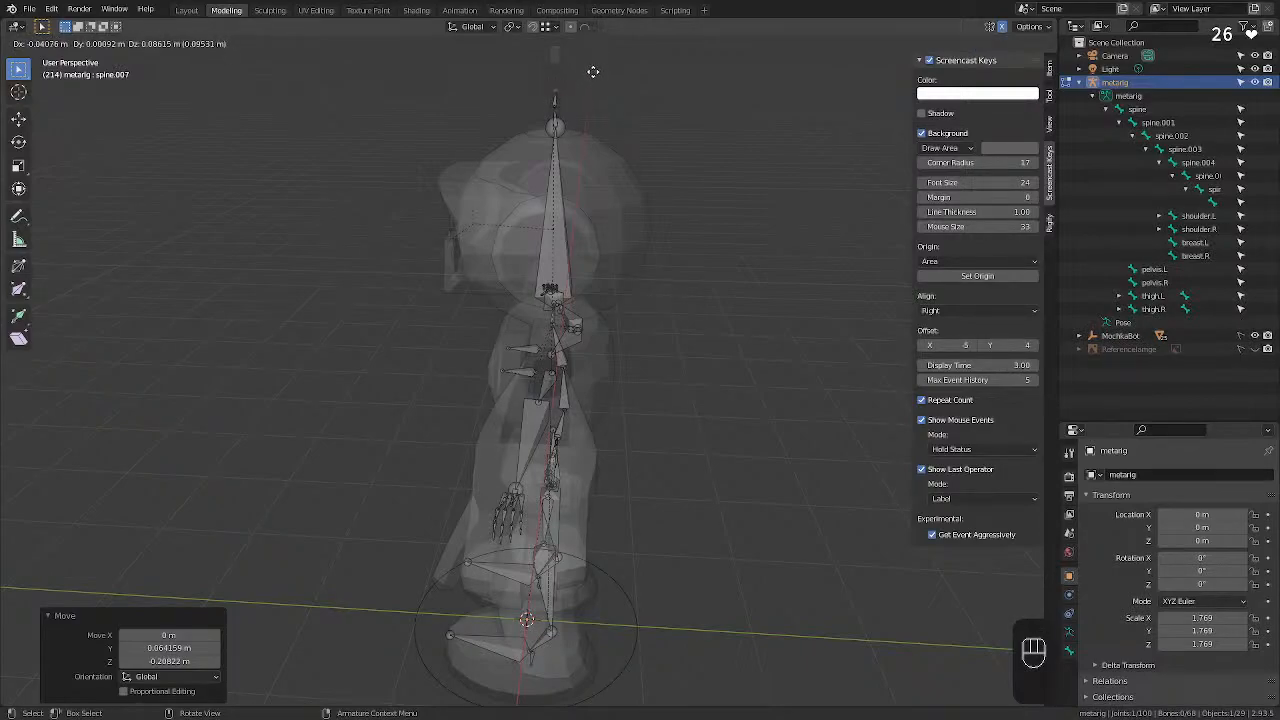
pyautogui.click(591, 72)
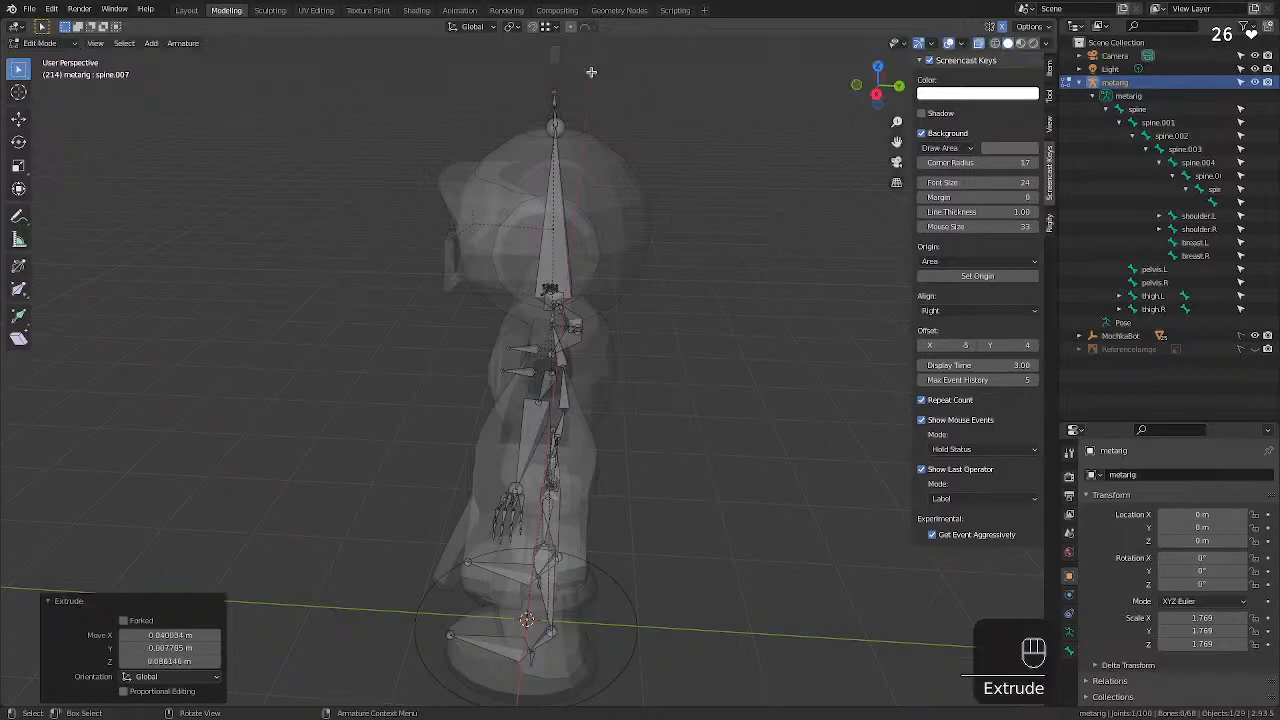
pyautogui.moveTo(588, 74); pyautogui.dragTo(712, 73, button='middle')
pyautogui.press('super+z')
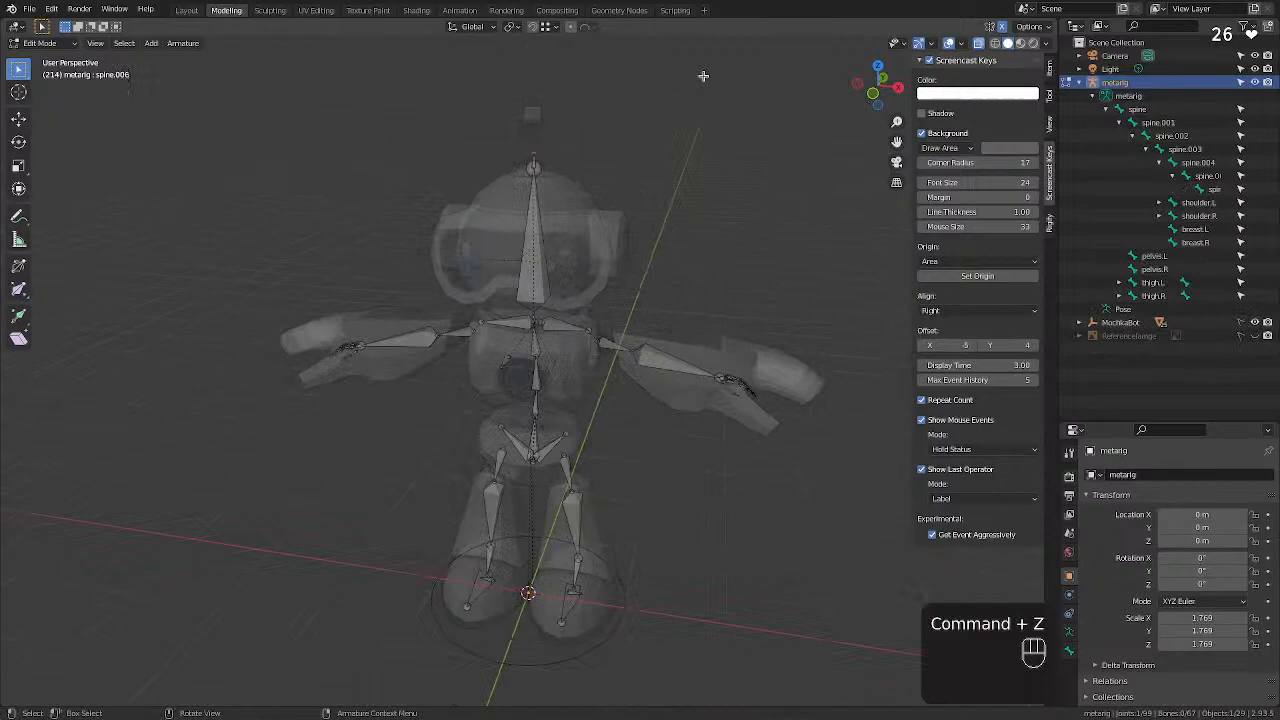
# Try to centre the upper joint of spine.006 in the front view by moving it 0 m along X.
pyautogui.click(870, 95)
pyautogui.scroll(3, 622, 110)
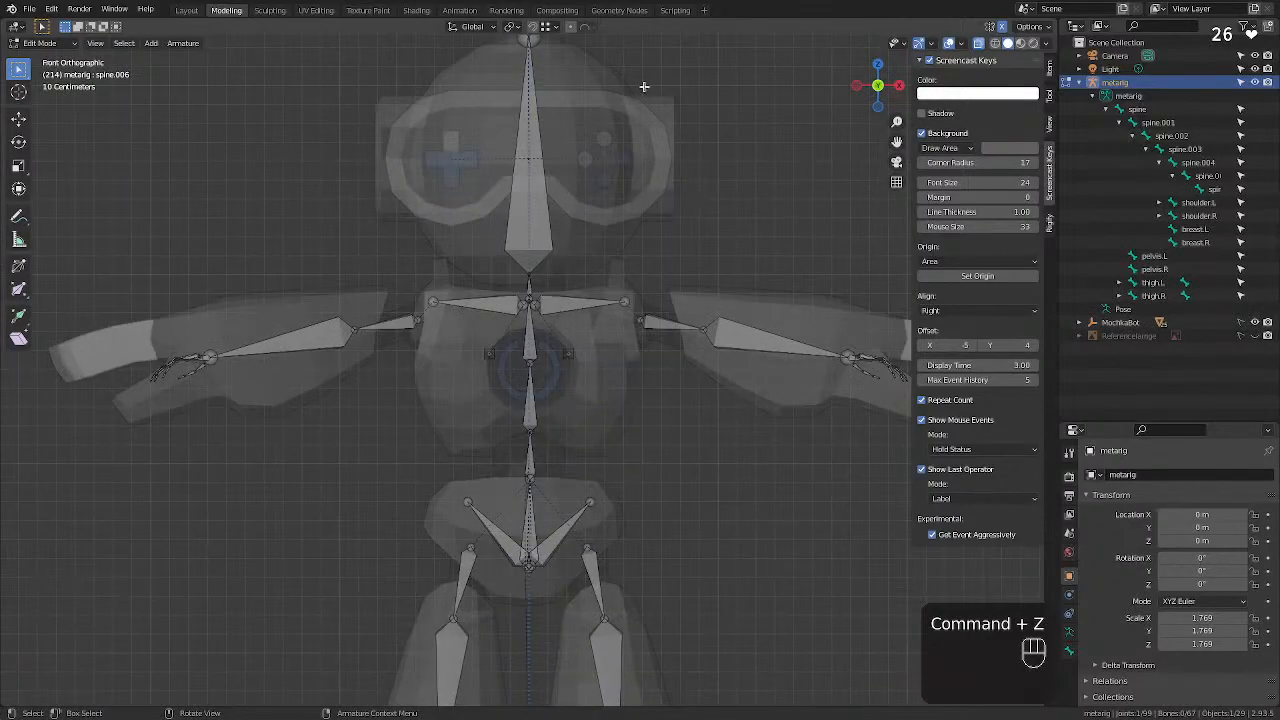
pyautogui.press('KP_Decimal')
pyautogui.scroll(6, 597, 309)
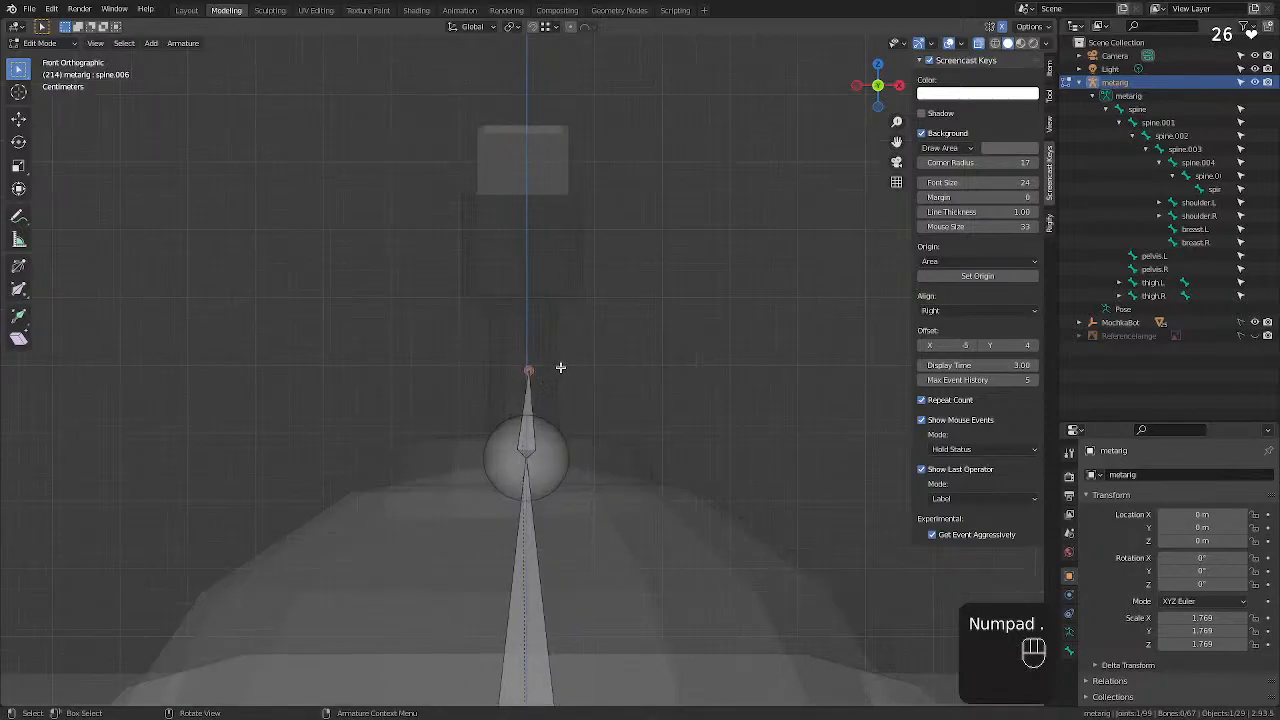
pyautogui.press('g')
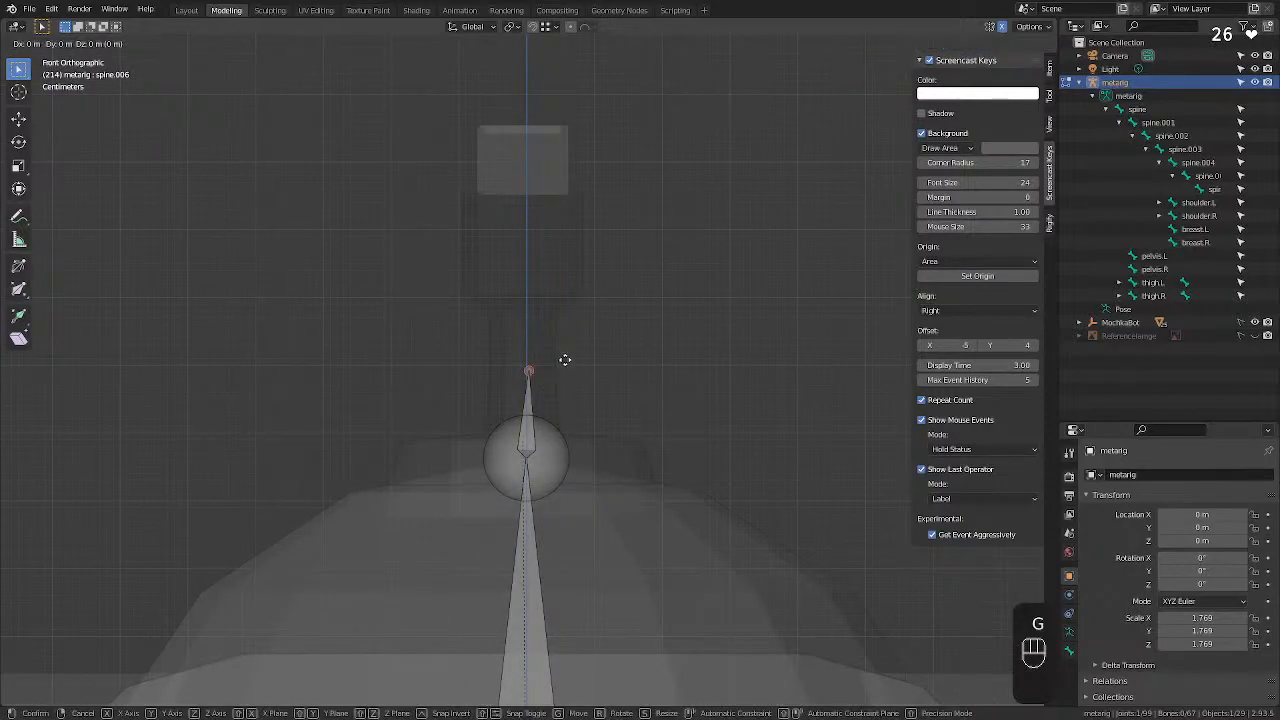
pyautogui.press('x')
pyautogui.press('KP_0')
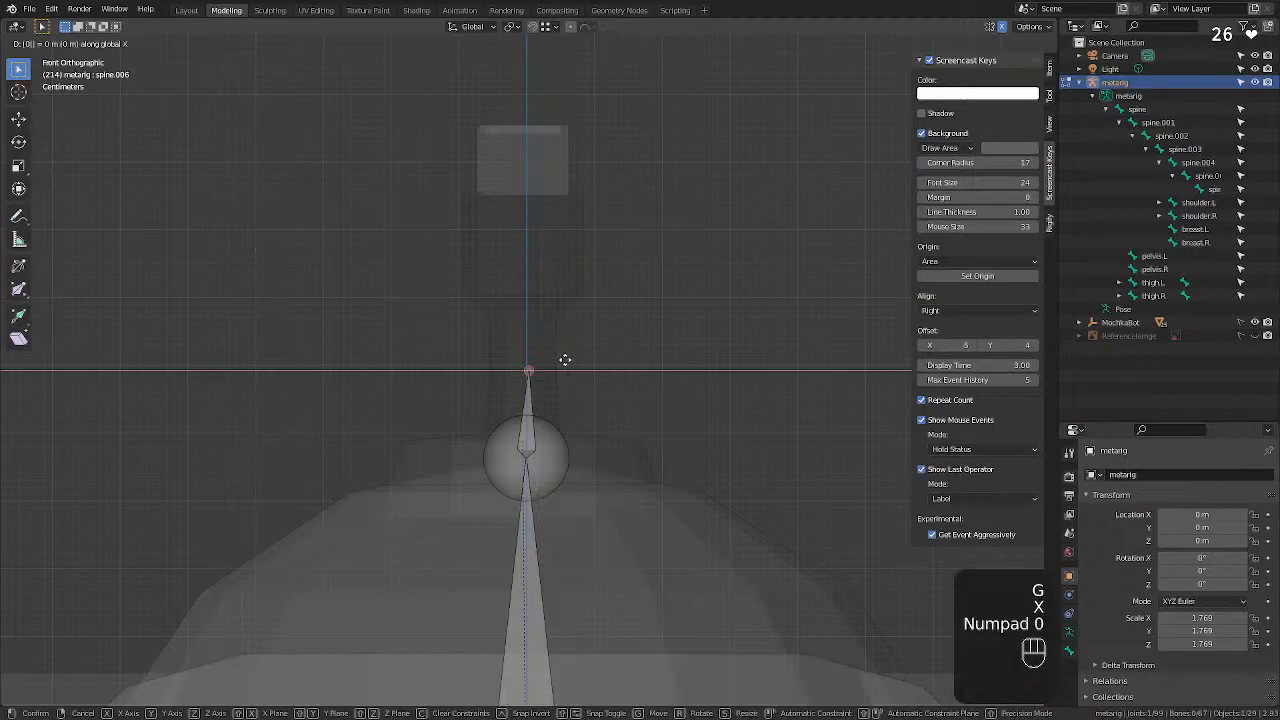
pyautogui.press('KP_0')
pyautogui.press('KP_Enter')
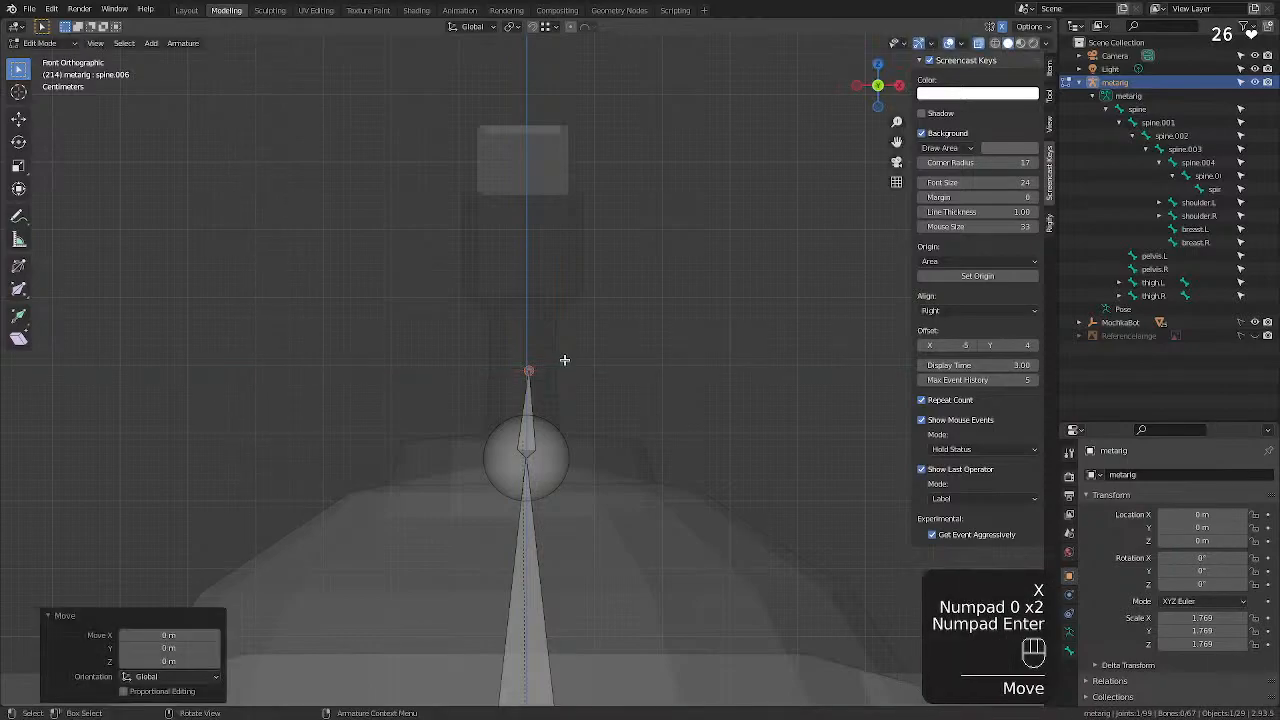
# Nudge the upper joint of spine.006 about −0.004 m in X and 0.006 m in Z, and set the bone's head and tail X to 0.
pyautogui.press('g')
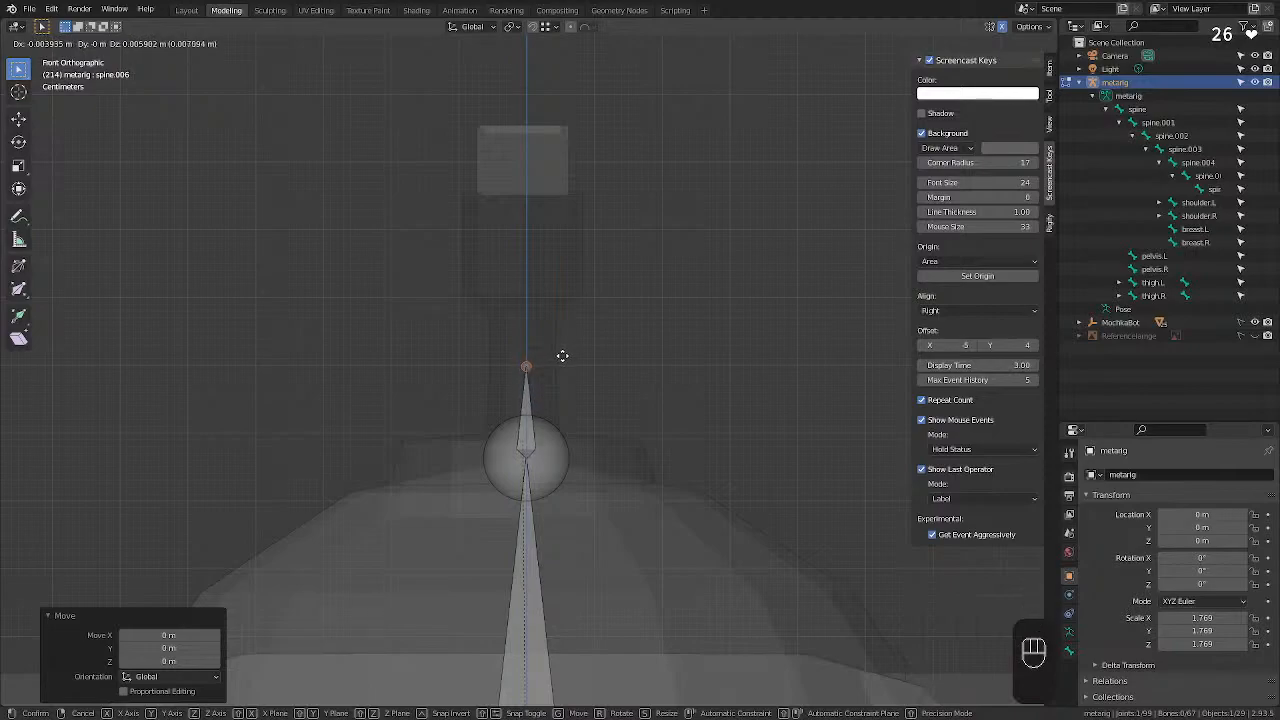
pyautogui.click(562, 356)
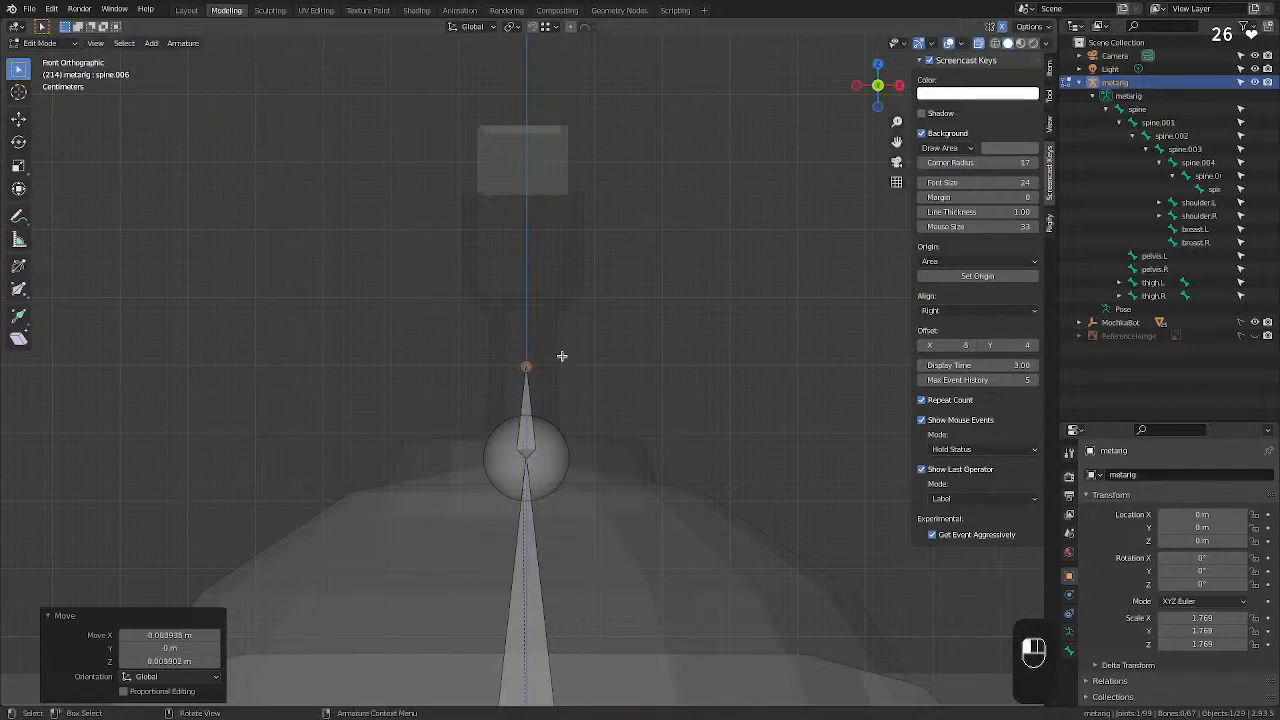
pyautogui.click(1051, 68)
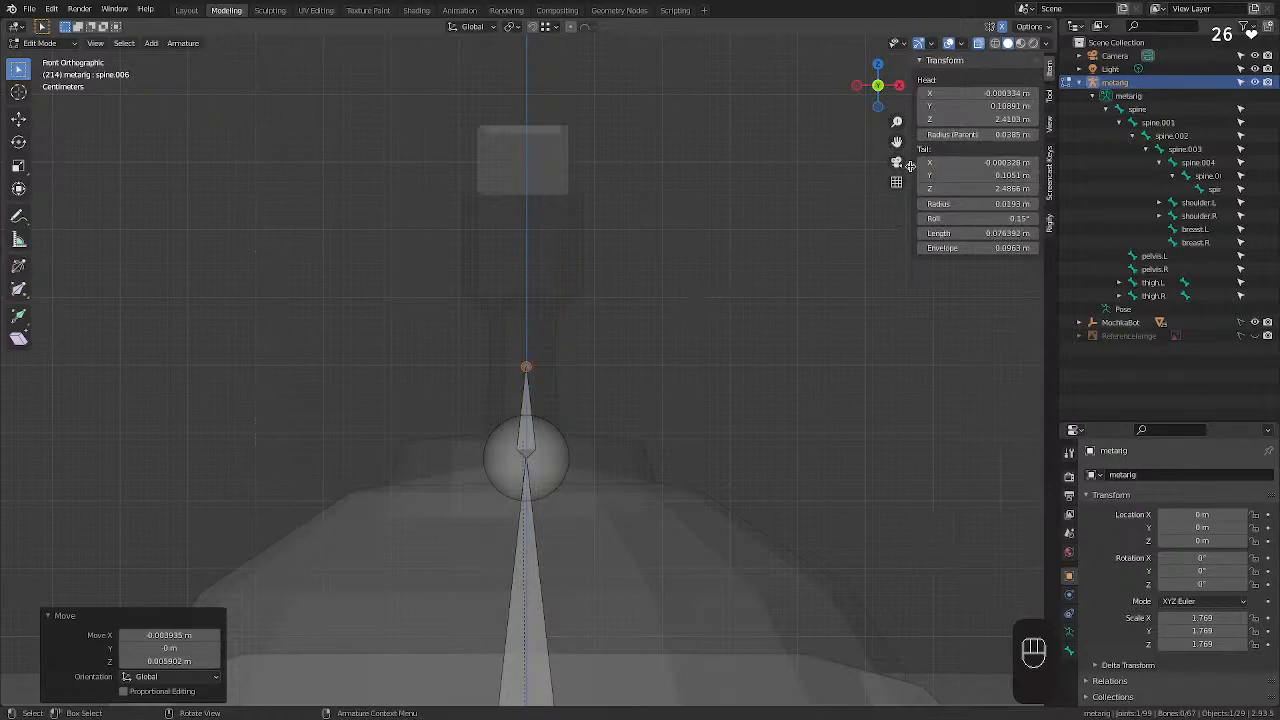
pyautogui.click(984, 93)
pyautogui.write('0')
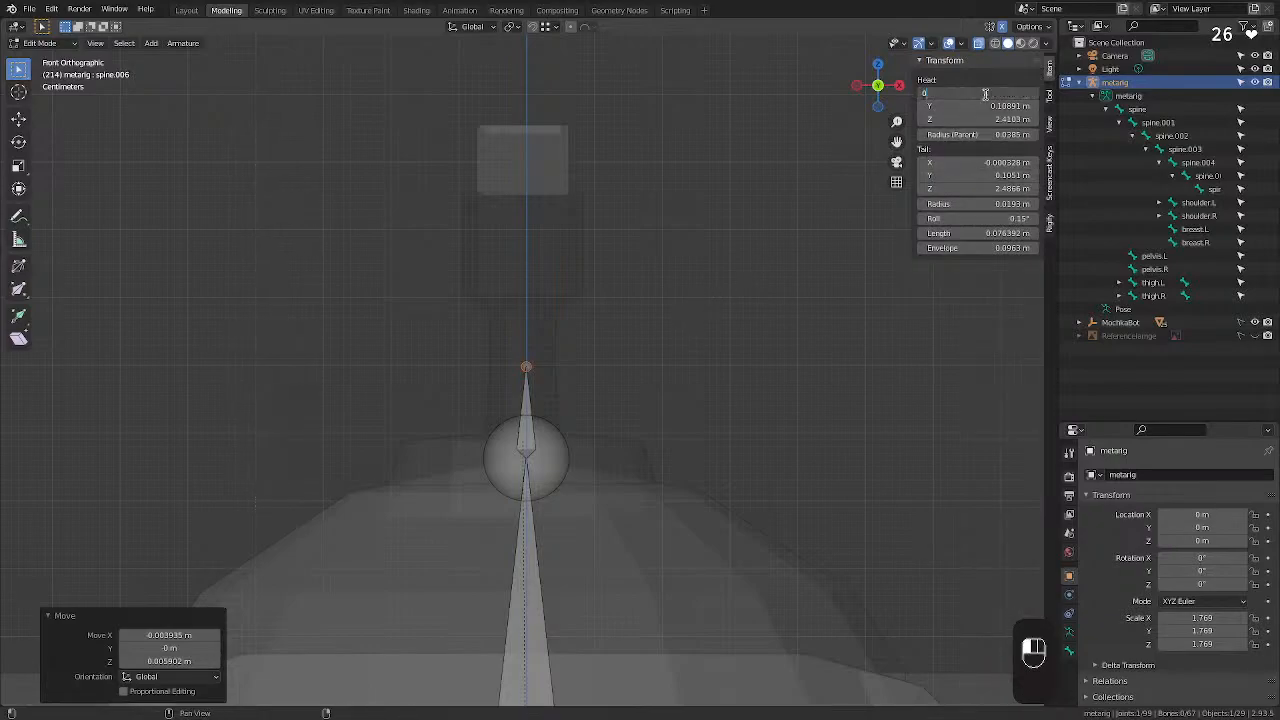
pyautogui.press('Return')
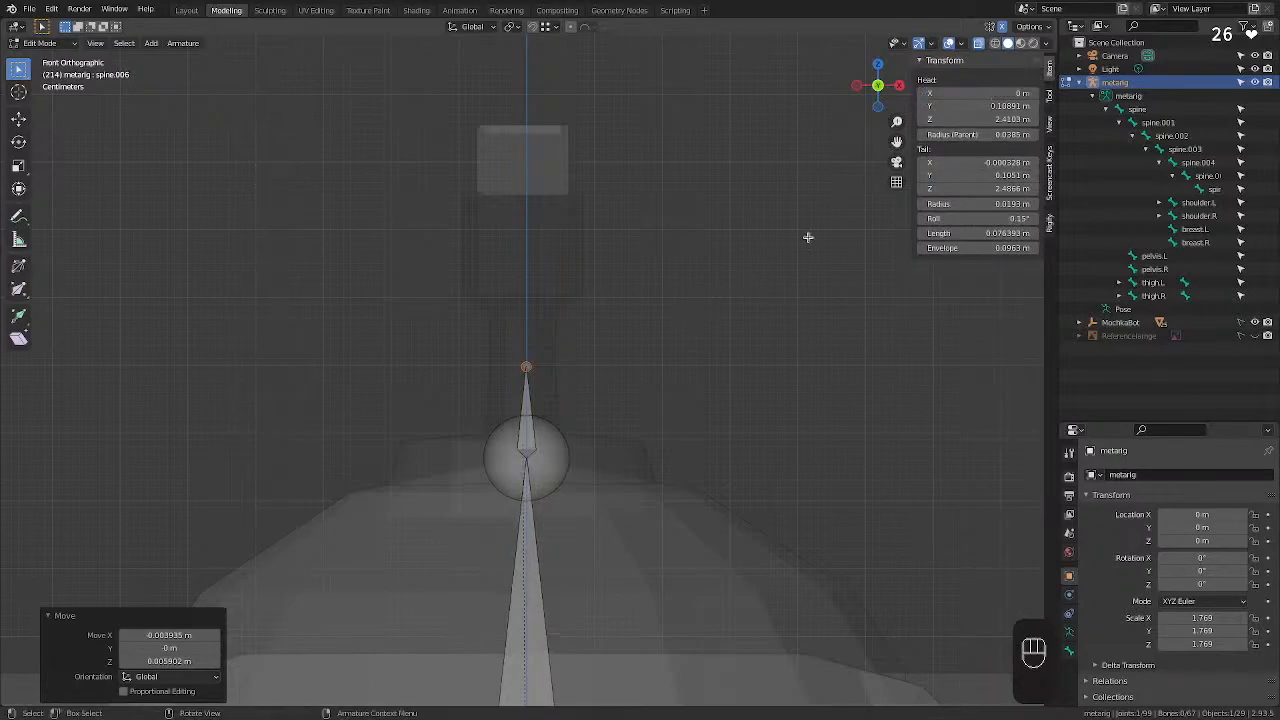
pyautogui.click(984, 162)
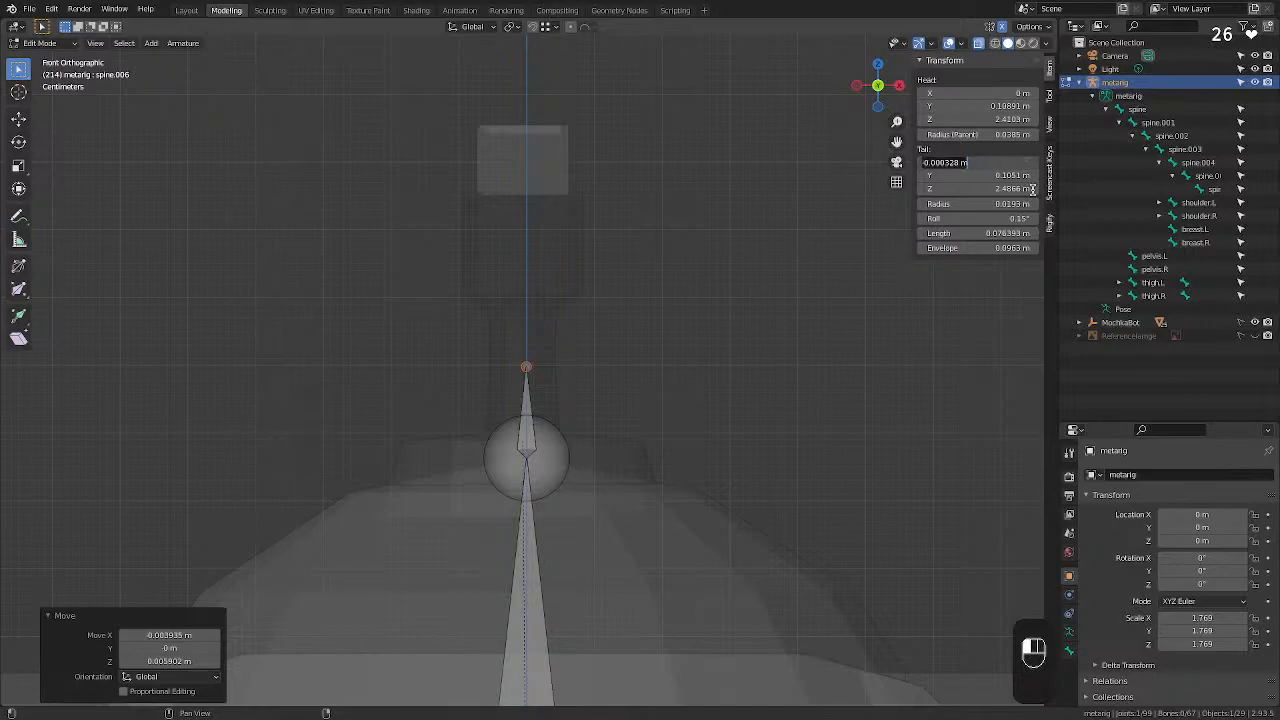
pyautogui.write('0')
pyautogui.click(853, 278)
# Extrude two chained bones upward along Z from the upper joint of spine.006, moving about 0.10 m and 0.24 m, through the antenna.
pyautogui.click(529, 450)
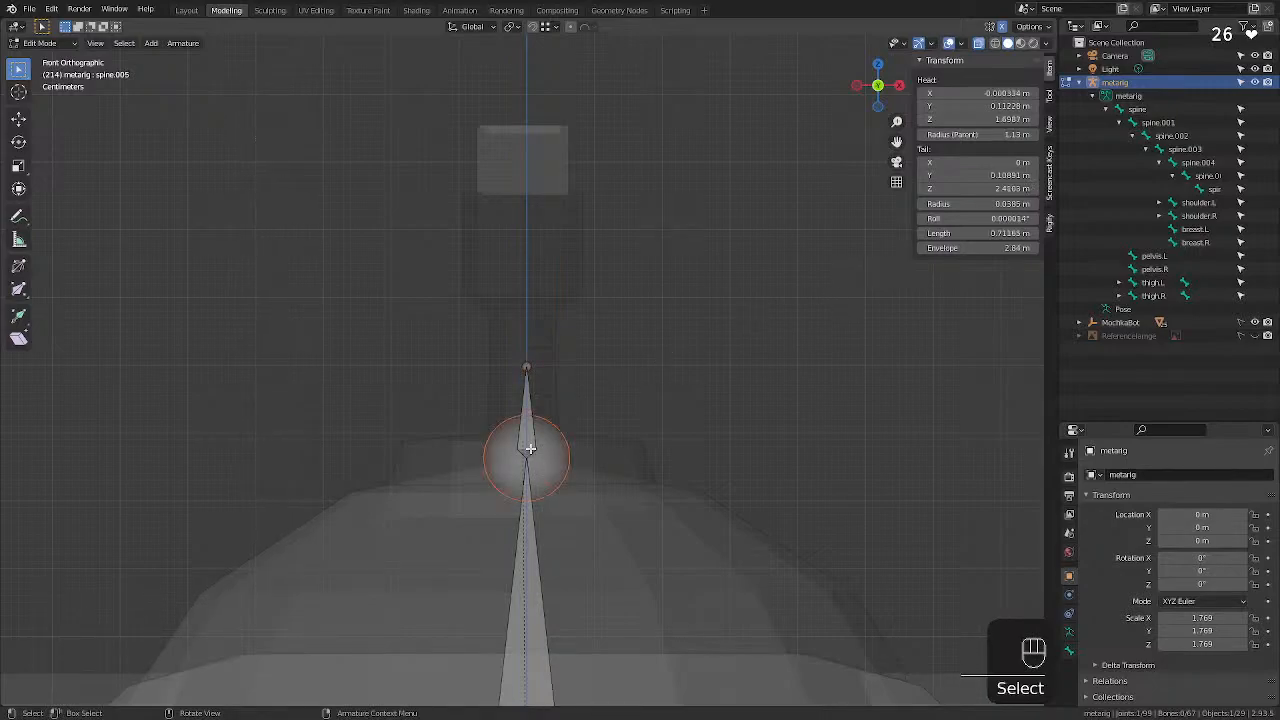
pyautogui.click(530, 410)
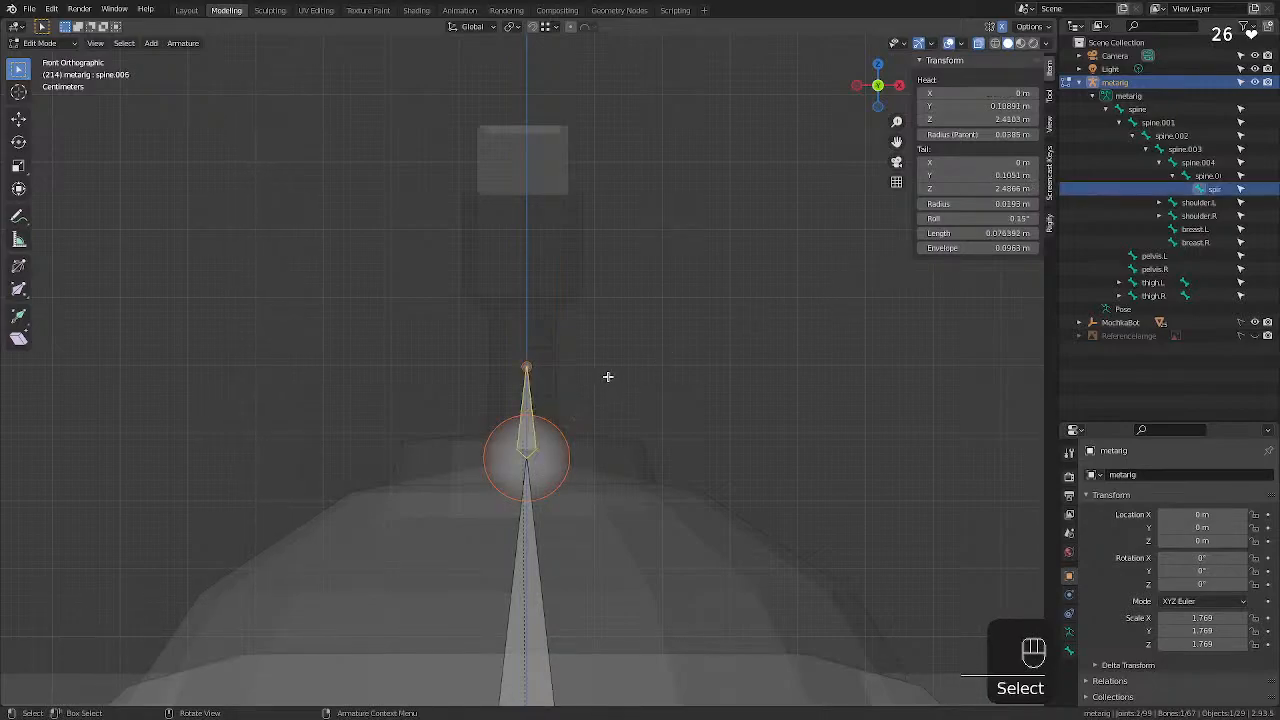
pyautogui.moveTo(607, 376)
pyautogui.mouseDown(button='middle')
pyautogui.moveTo(403, 377)
pyautogui.moveTo(597, 377)
pyautogui.mouseUp(button='middle')
pyautogui.click(557, 364)
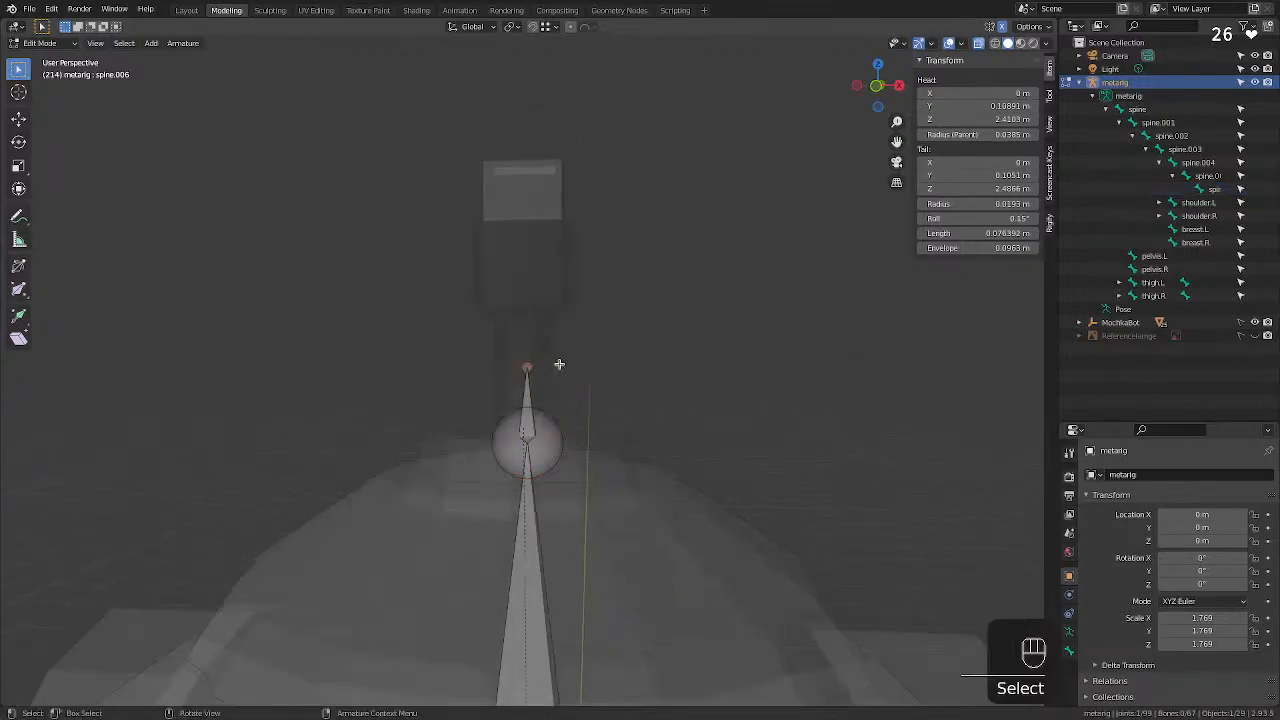
pyautogui.scroll(-3, 606, 360)
pyautogui.scroll(2, 591, 359)
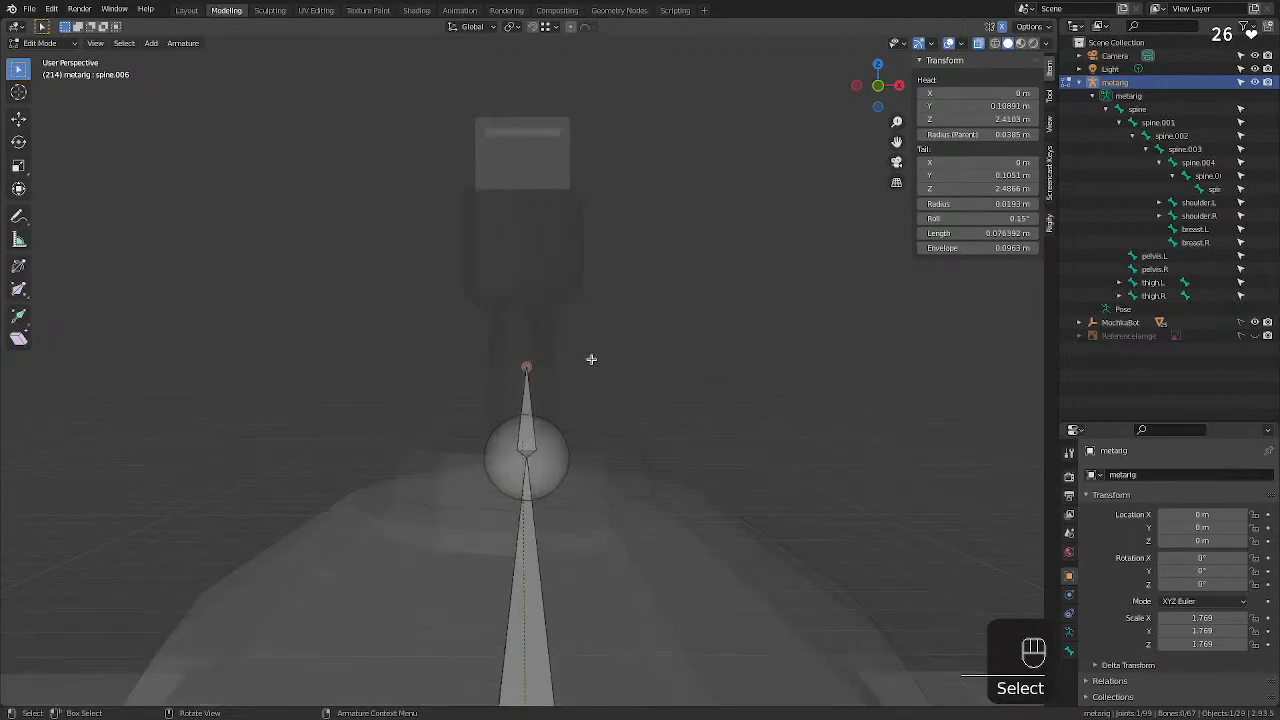
pyautogui.click(877, 88)
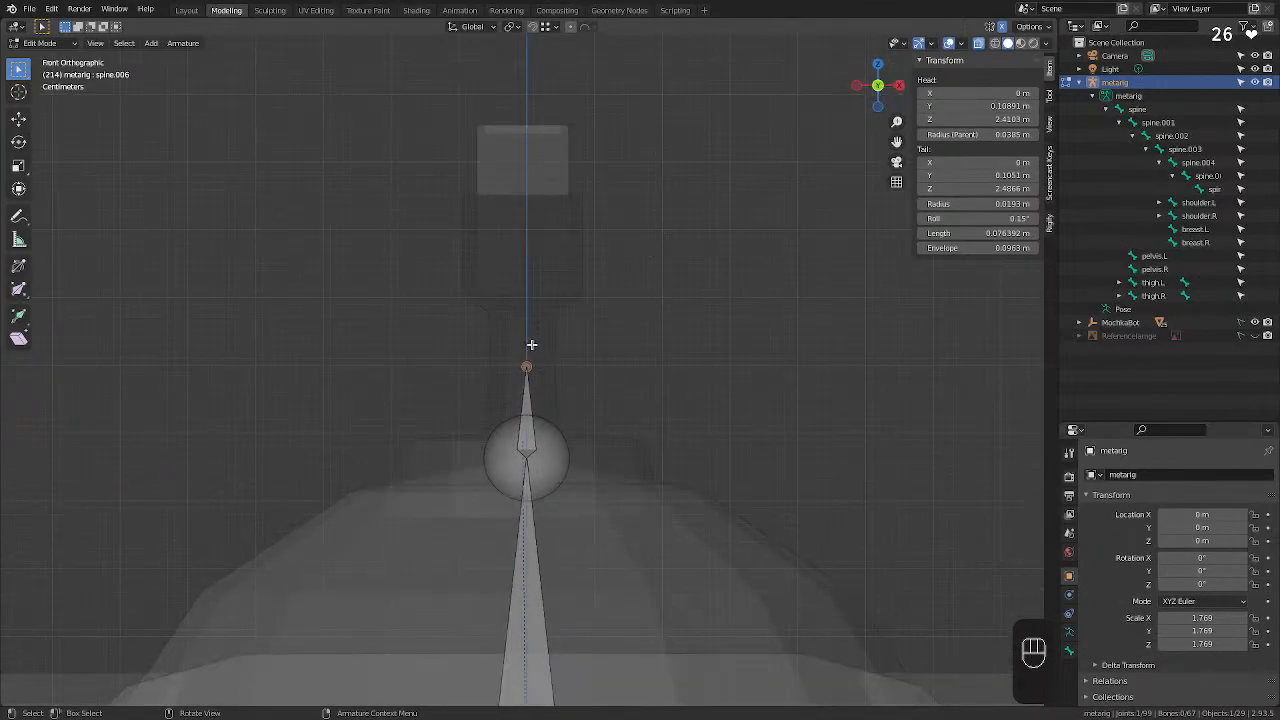
pyautogui.press('e')
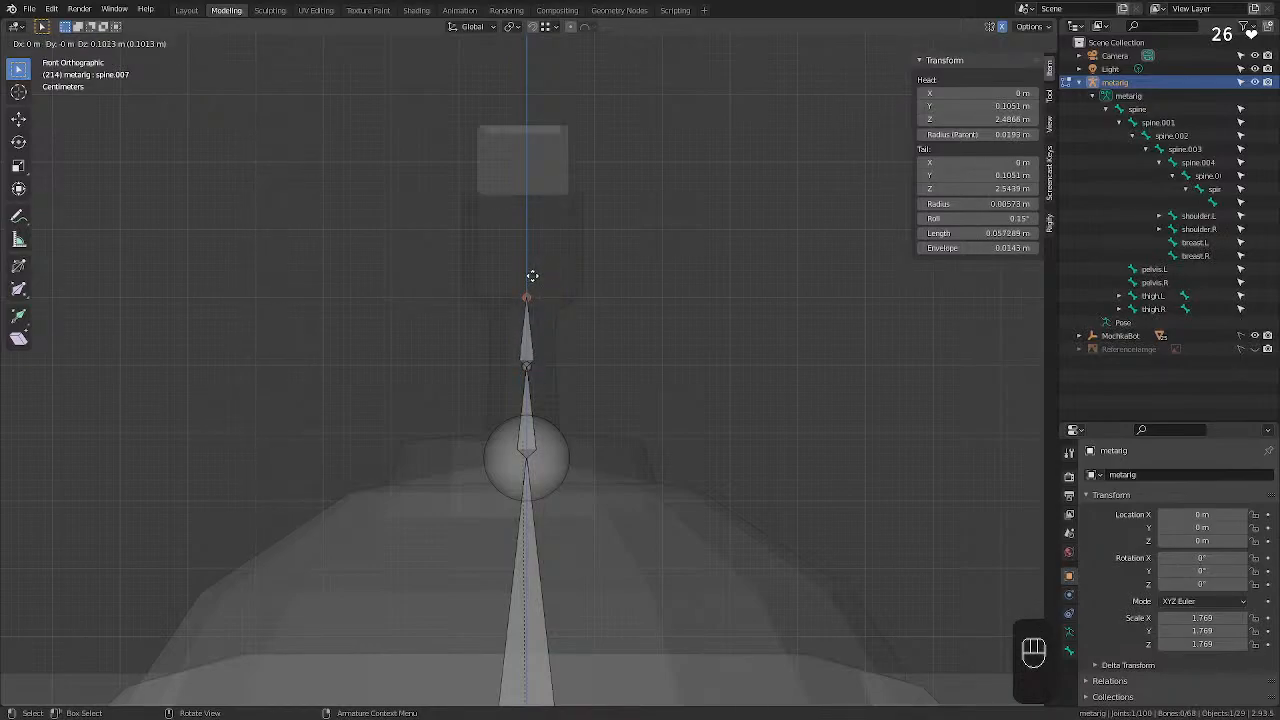
pyautogui.click(532, 276)
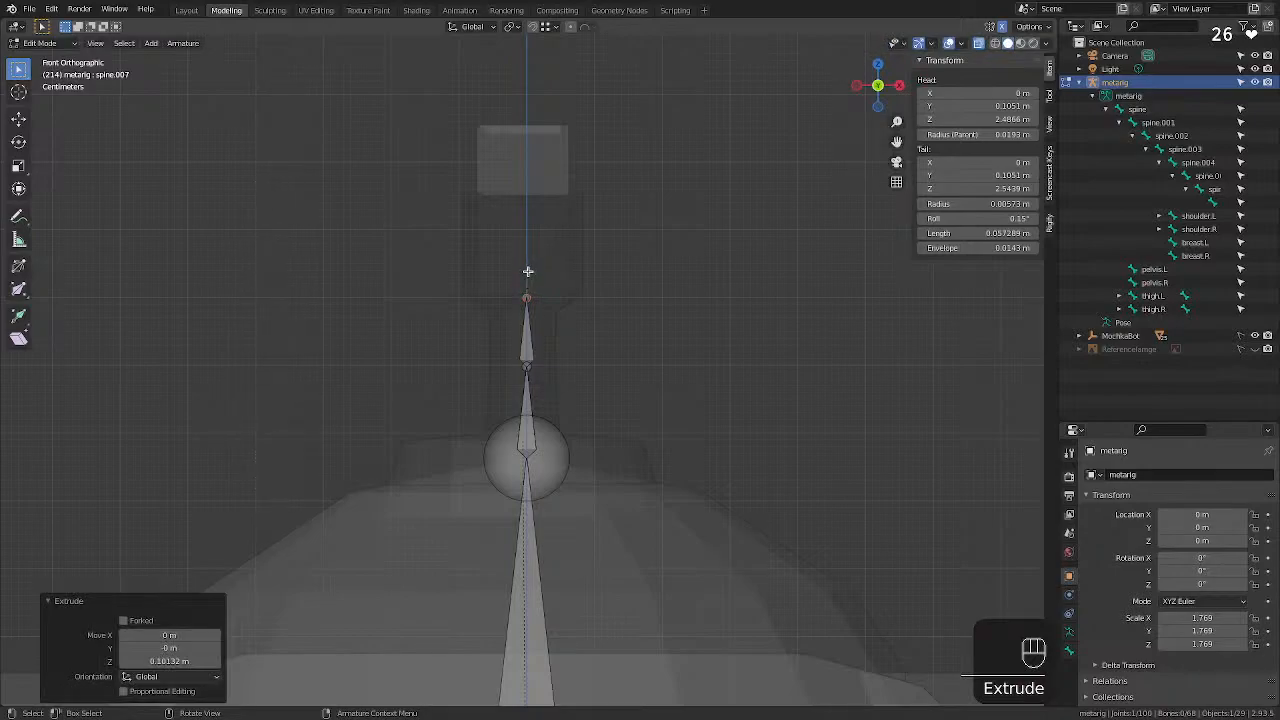
pyautogui.press('e')
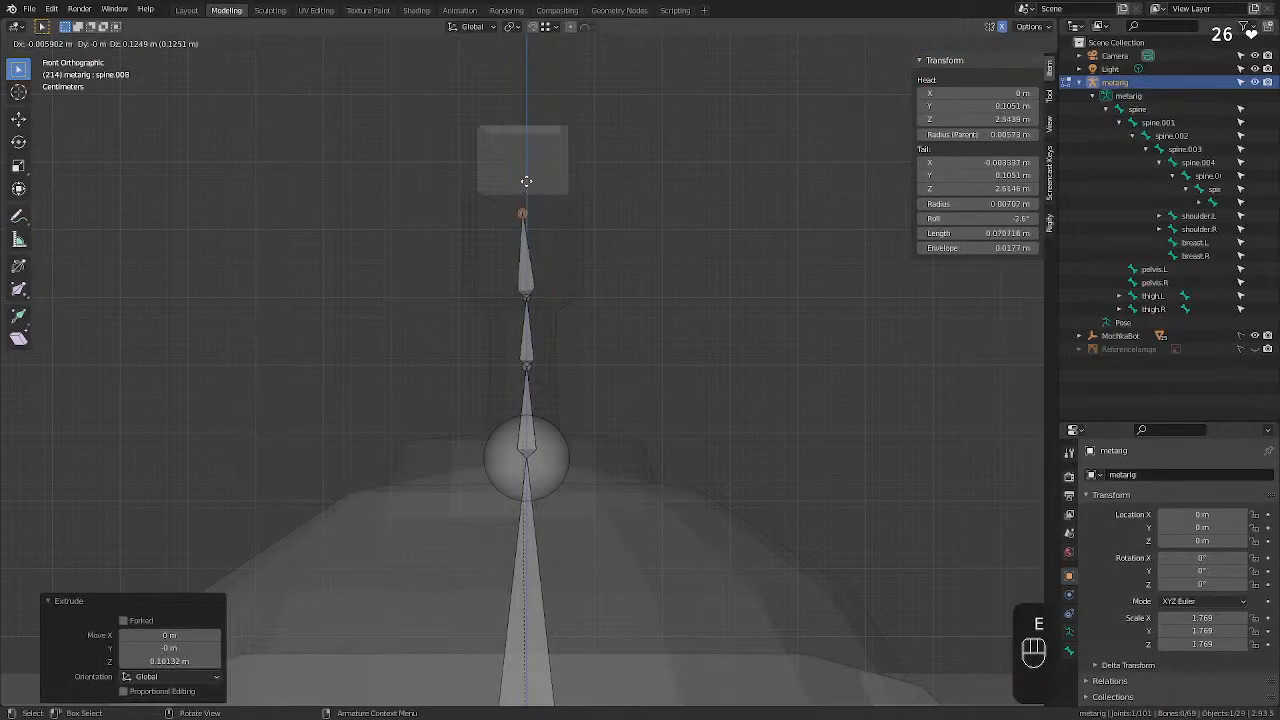
pyautogui.click(528, 105)
# Save the MochkaBotModel.blend file.
pyautogui.moveTo(714, 309); pyautogui.dragTo(531, 340, button='middle')
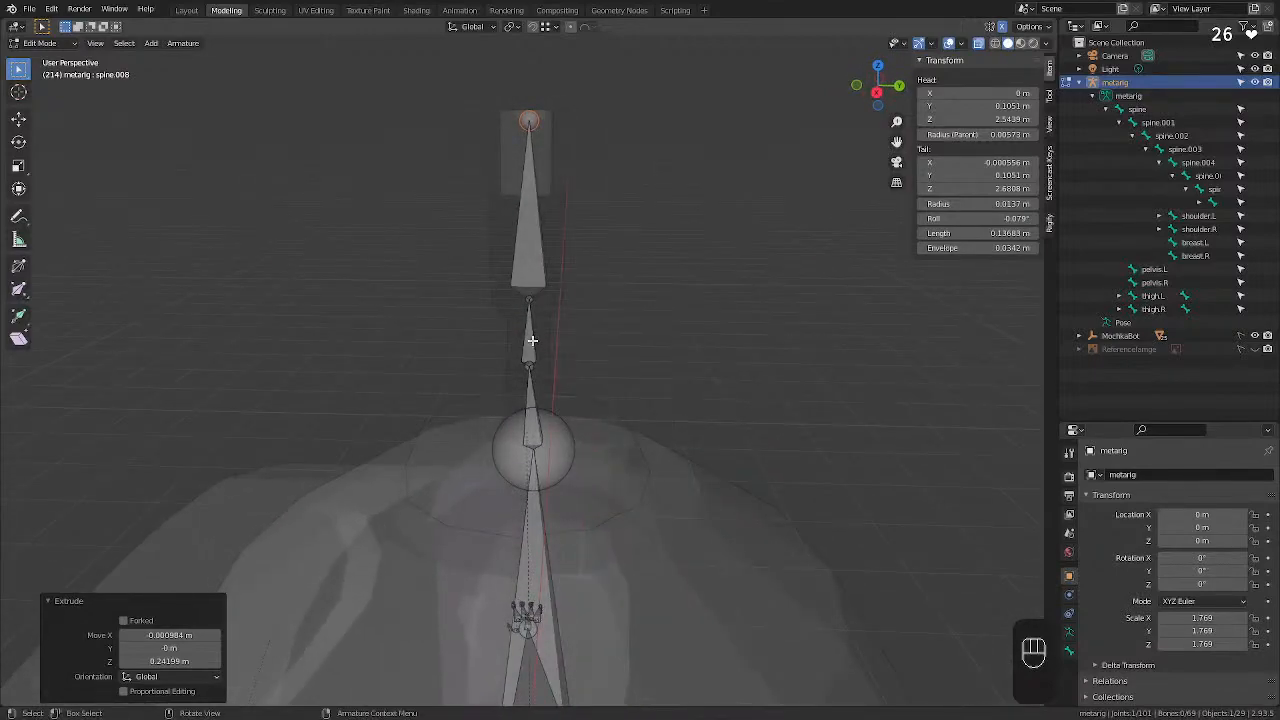
pyautogui.scroll(-8, 577, 486)
pyautogui.moveTo(566, 440); pyautogui.dragTo(501, 531, button='middle')
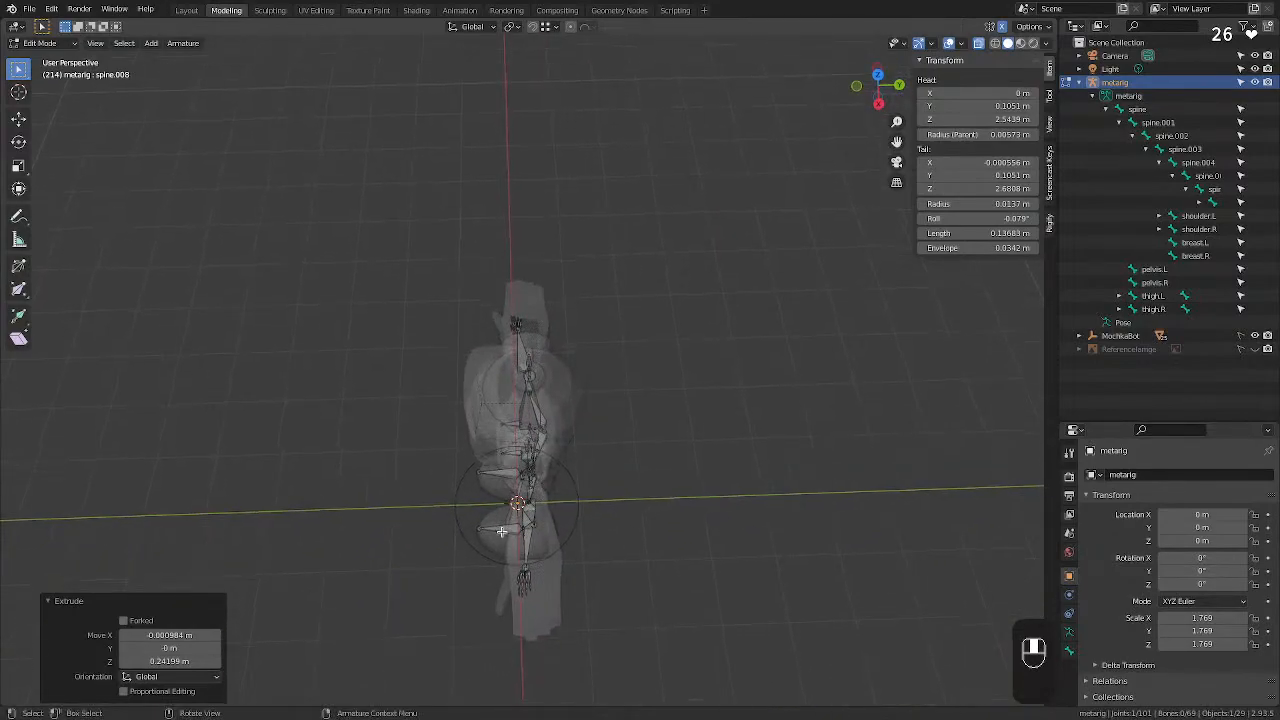
pyautogui.moveTo(519, 617); pyautogui.dragTo(566, 405, button='middle')
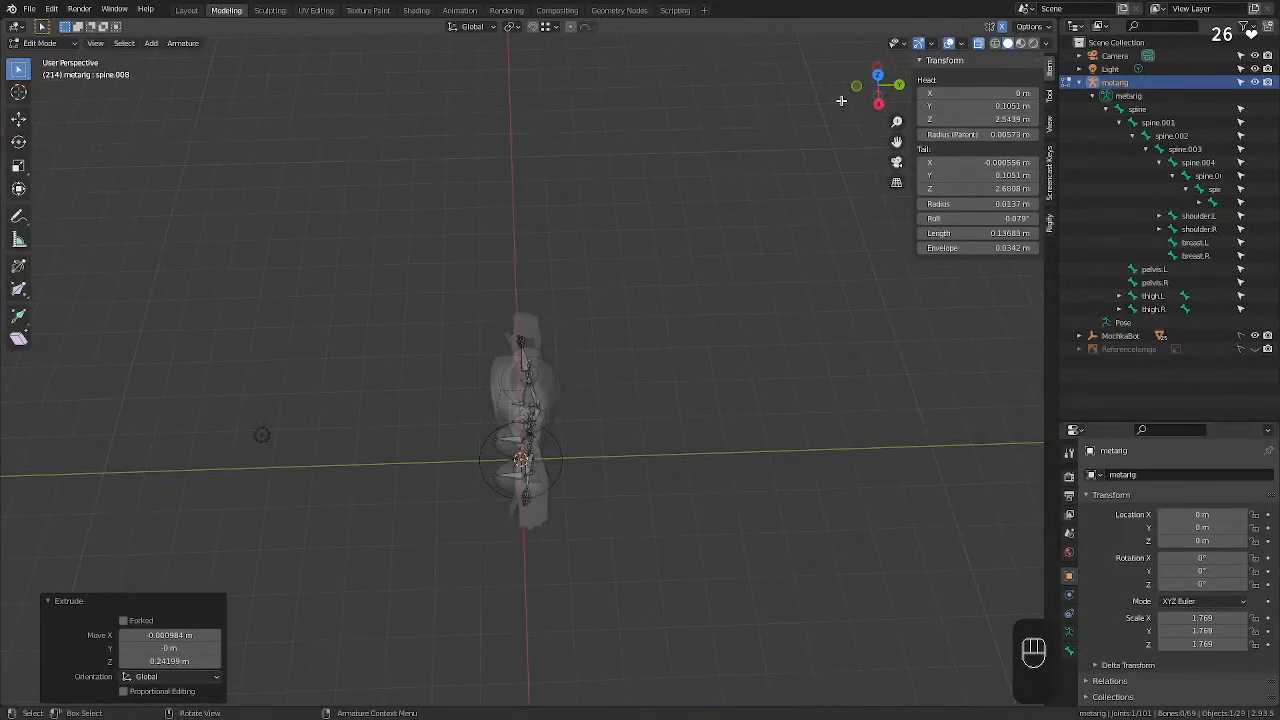
pyautogui.click(877, 75)
pyautogui.scroll(-4, 658, 415)
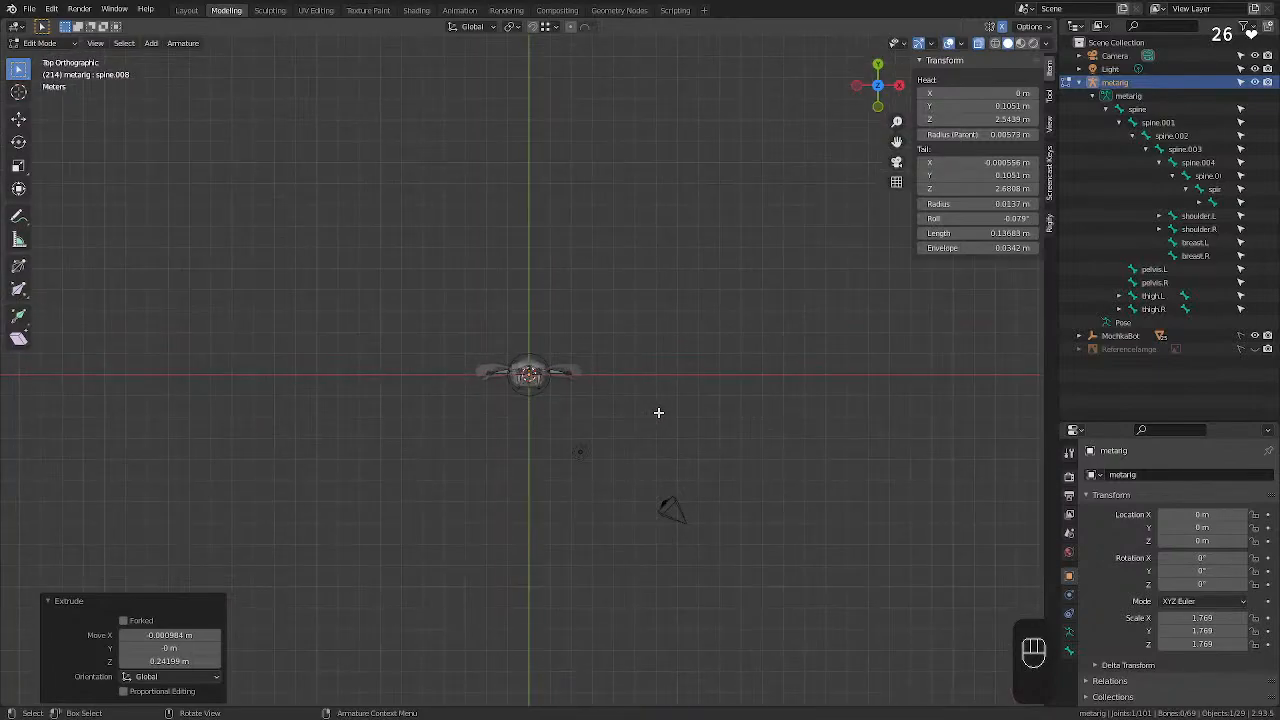
pyautogui.scroll(11, 657, 414)
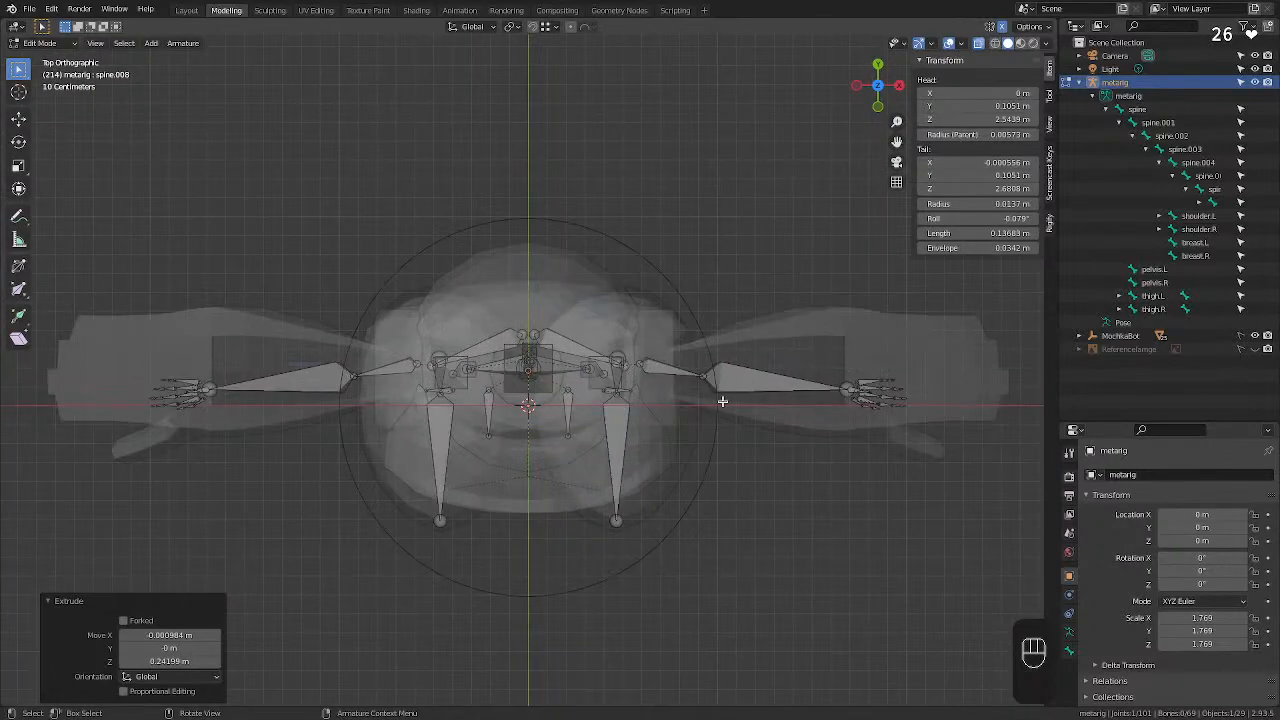
pyautogui.press('super+s')
# Move the left wrist joint at the end of forearm.L about −0.02 m in X and −0.01 m in Y from the top view.
pyautogui.scroll(-4, 811, 430)
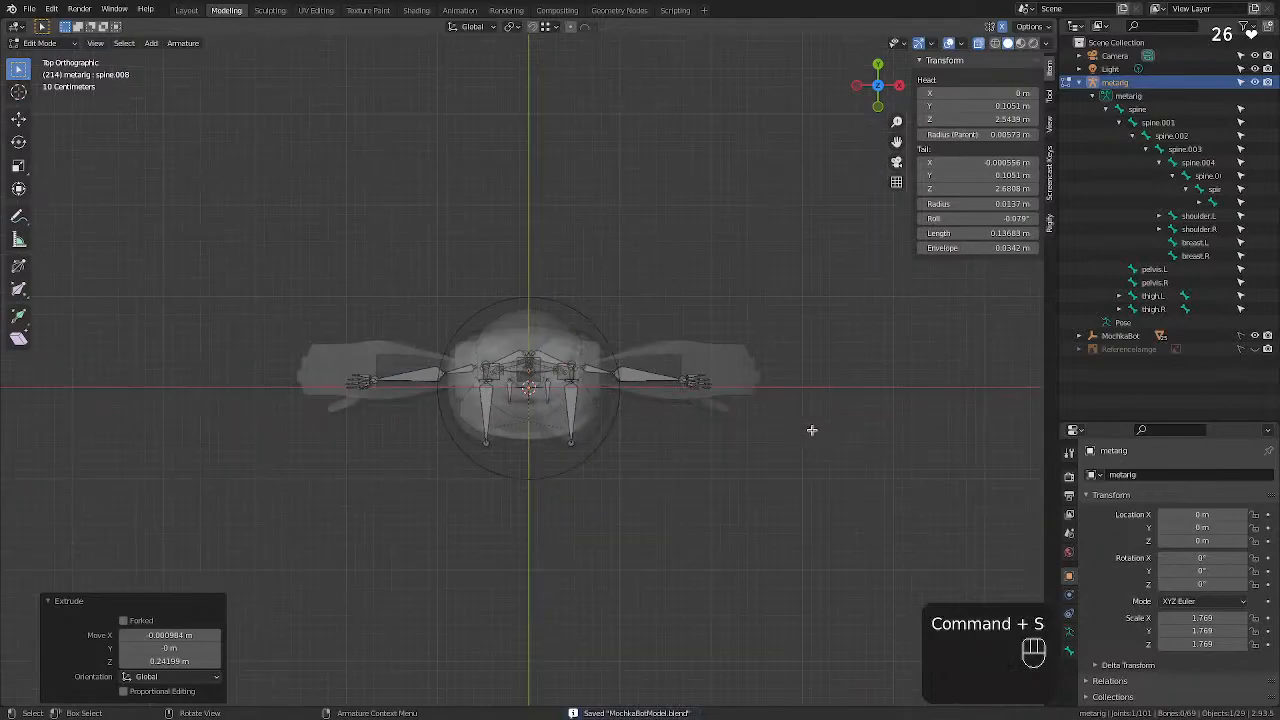
pyautogui.scroll(-2, 784, 428)
pyautogui.scroll(6, 766, 420)
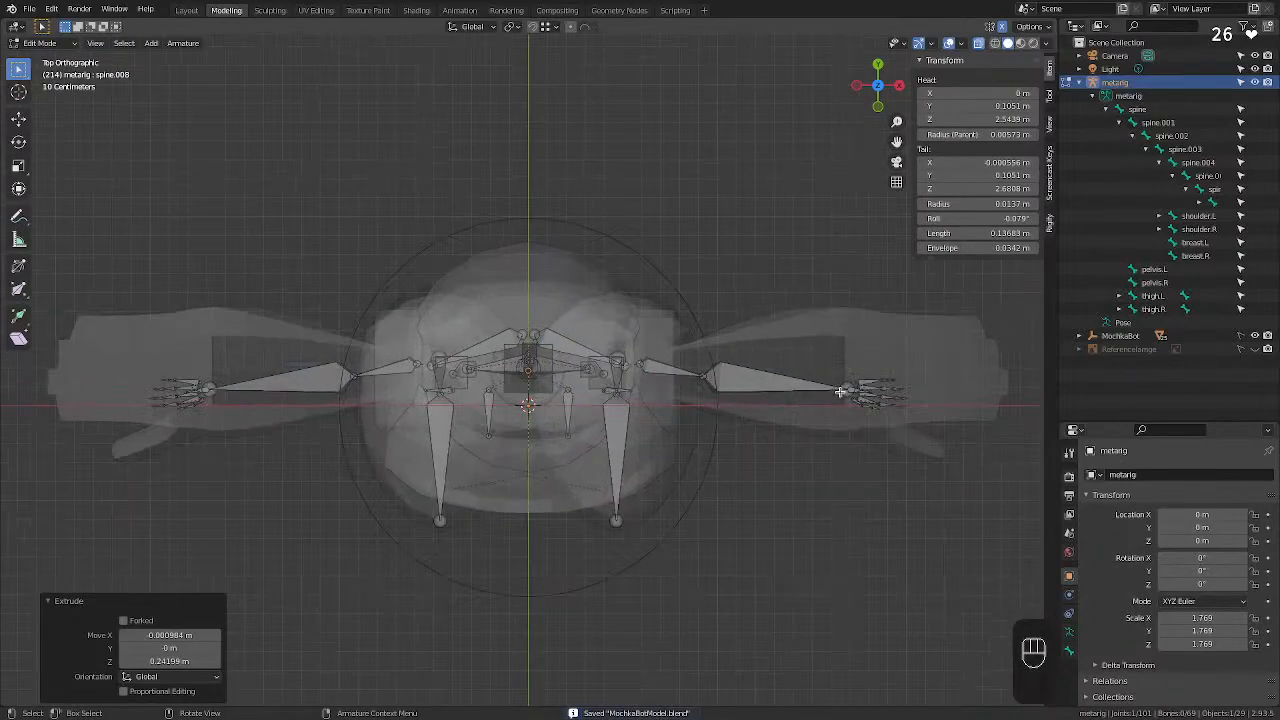
pyautogui.click(856, 388)
pyautogui.press('KP_Decimal')
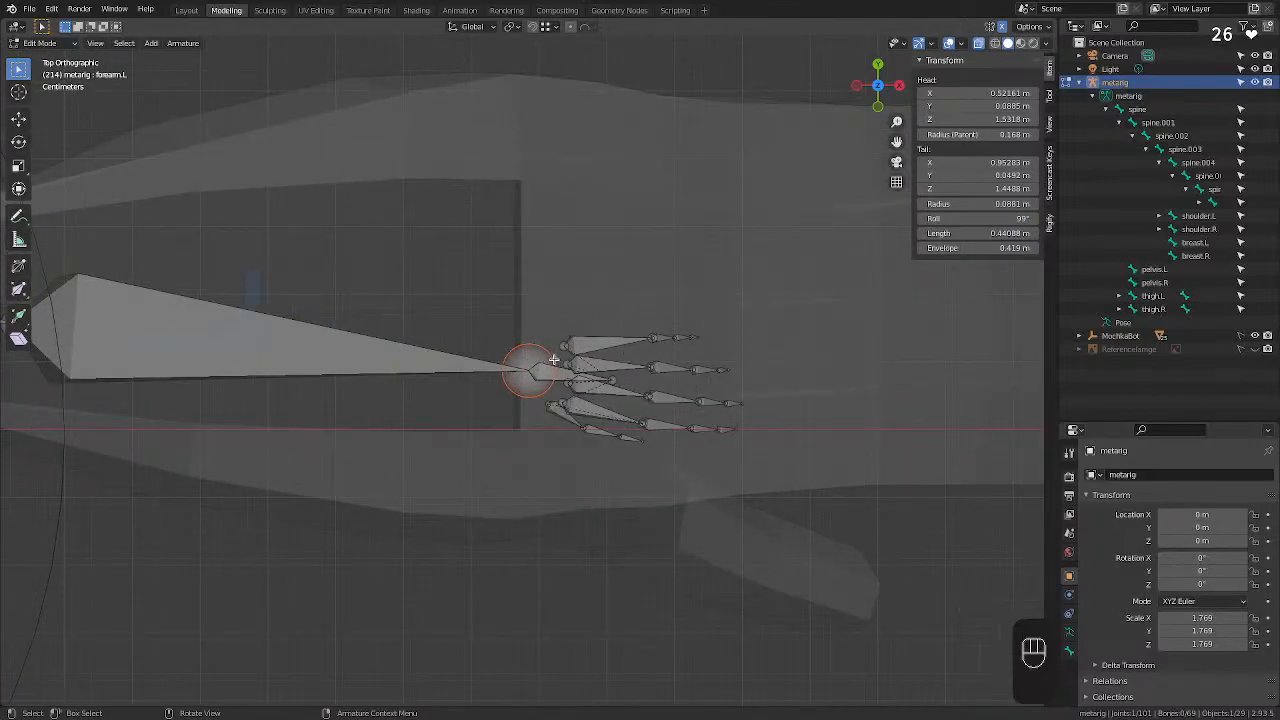
pyautogui.press('g')
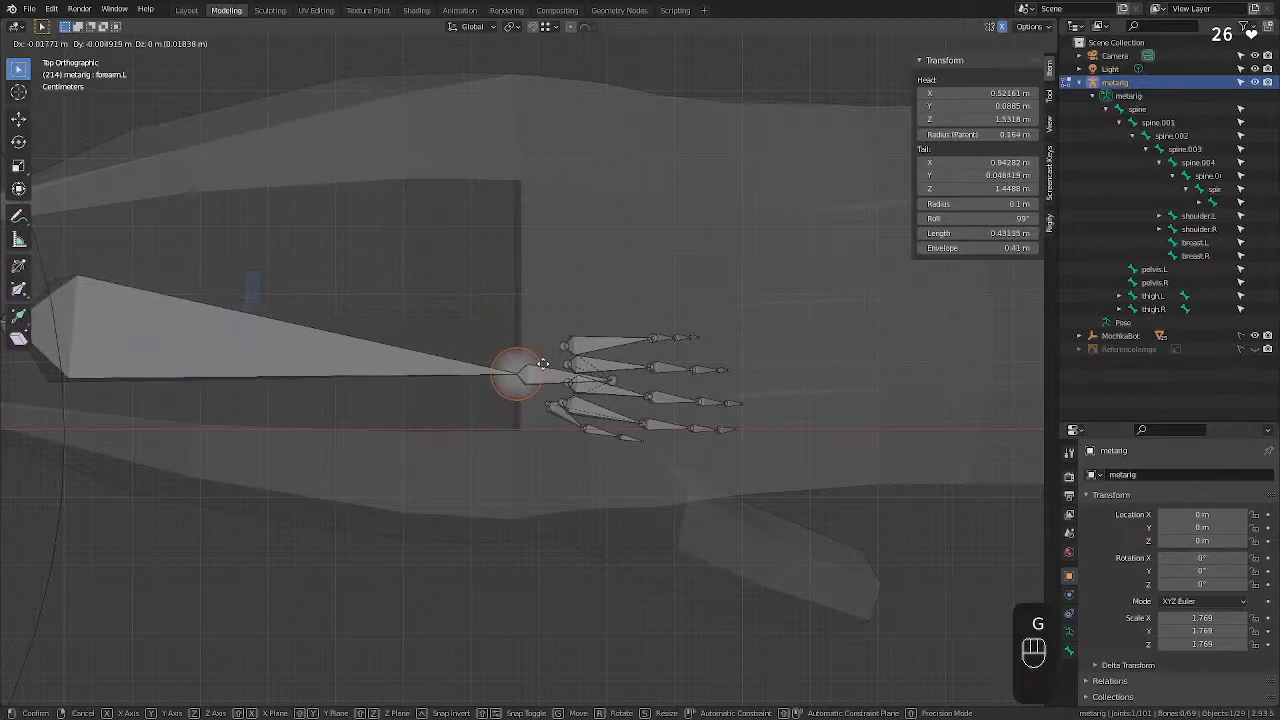
pyautogui.click(541, 363)
# Try moving the hand.L bone on its own toward the middle of the hand mesh, and undo the move.
pyautogui.click(547, 378)
pyautogui.press('g')
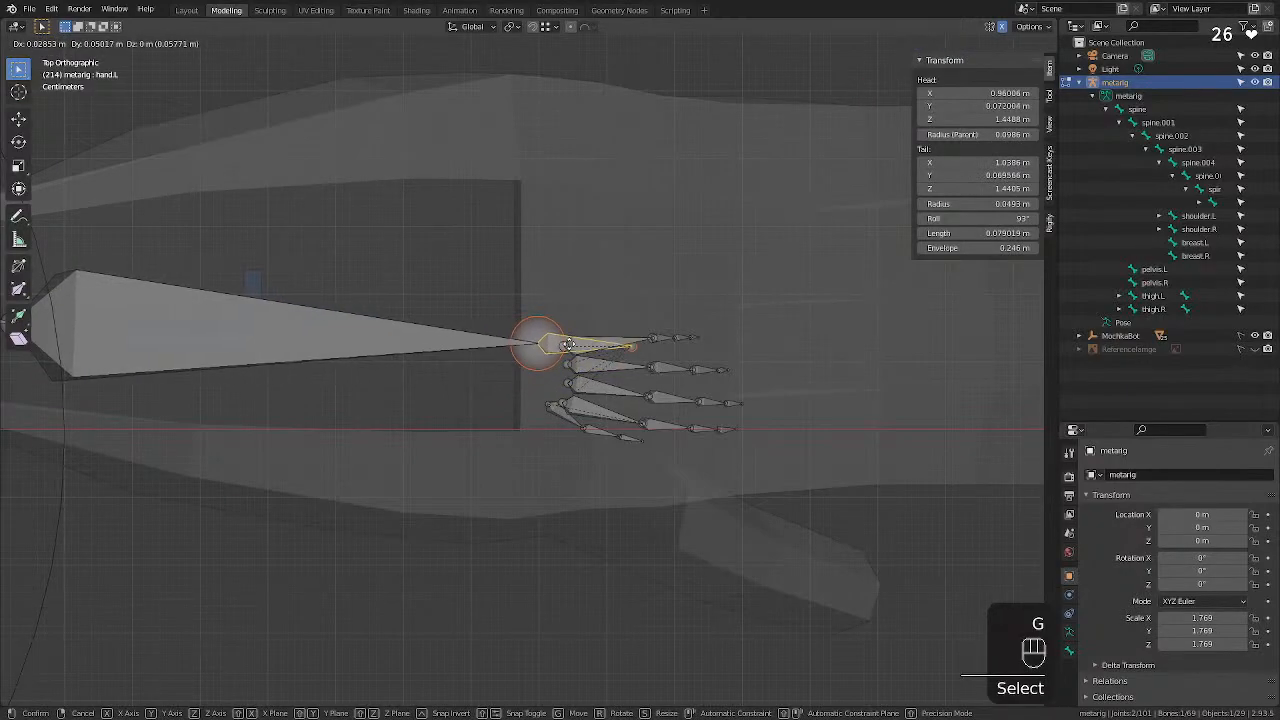
pyautogui.click(528, 366)
pyautogui.press('super+z')
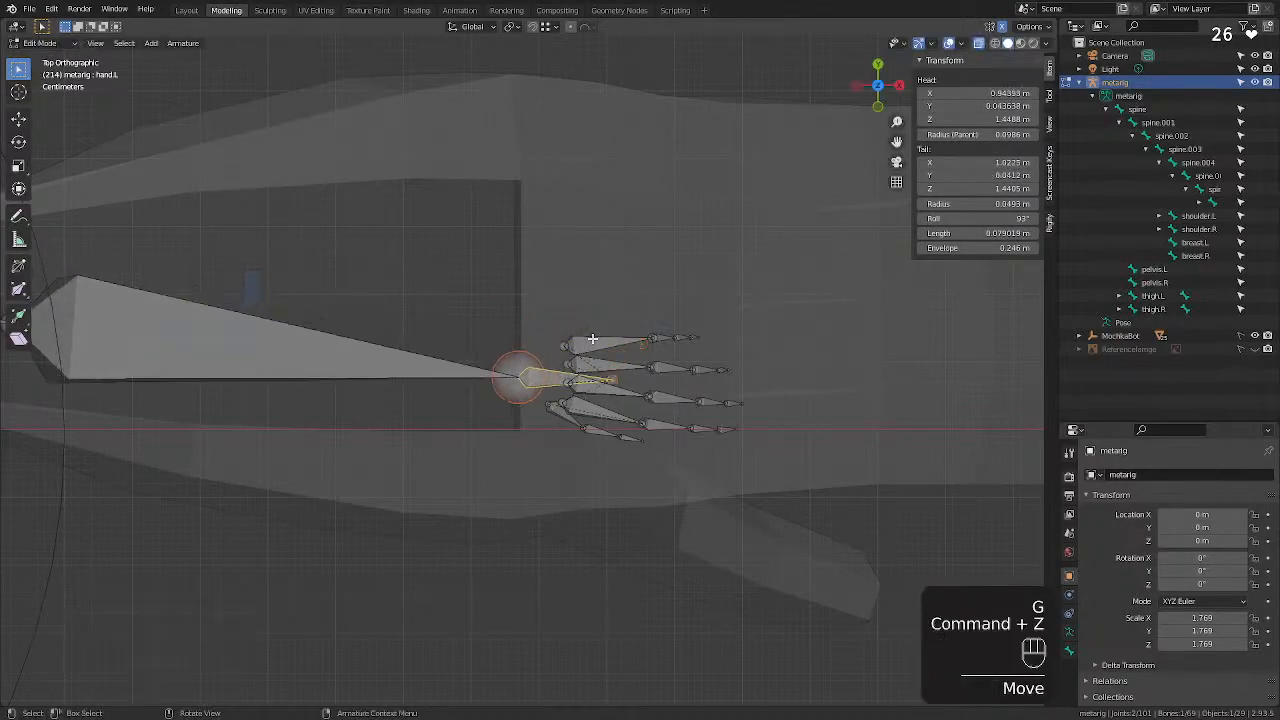
# Try moving palm.04.L and f_pinky.01.L separately toward the upper side of the hand mesh, undoing each move.
pyautogui.click(594, 342)
pyautogui.press('g')
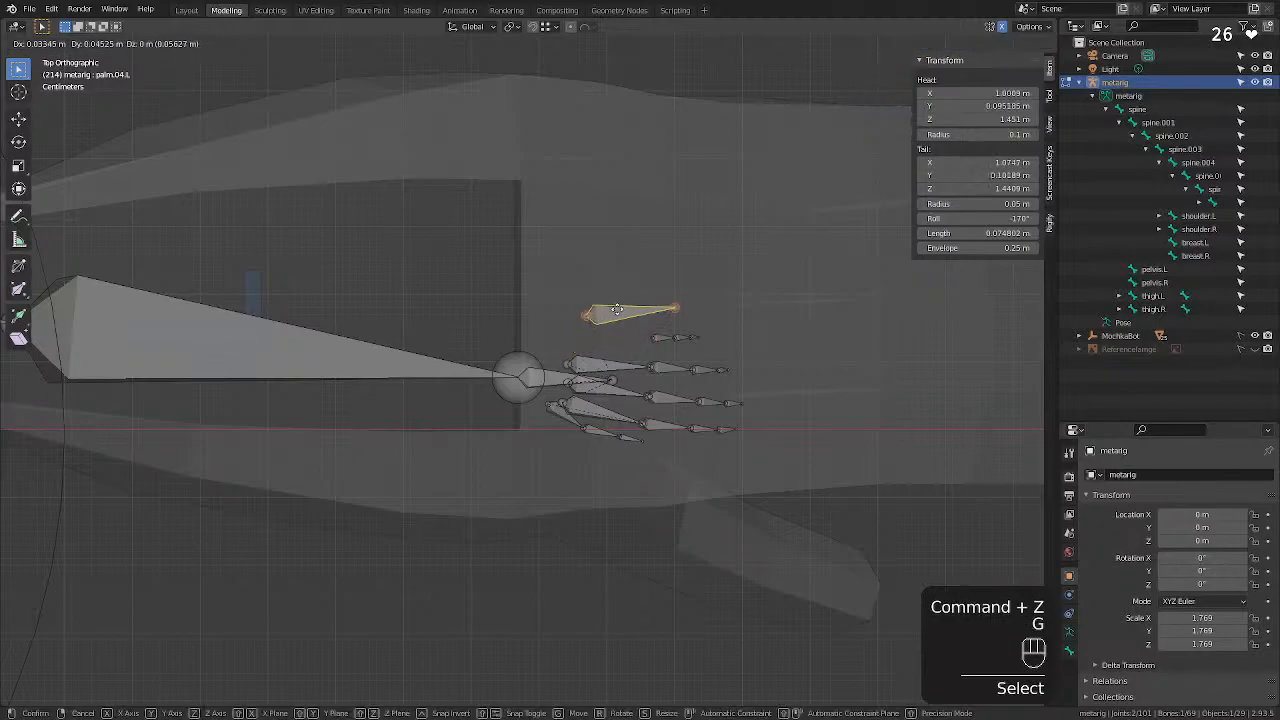
pyautogui.click(614, 310)
pyautogui.press('super+z')
pyautogui.click(657, 338)
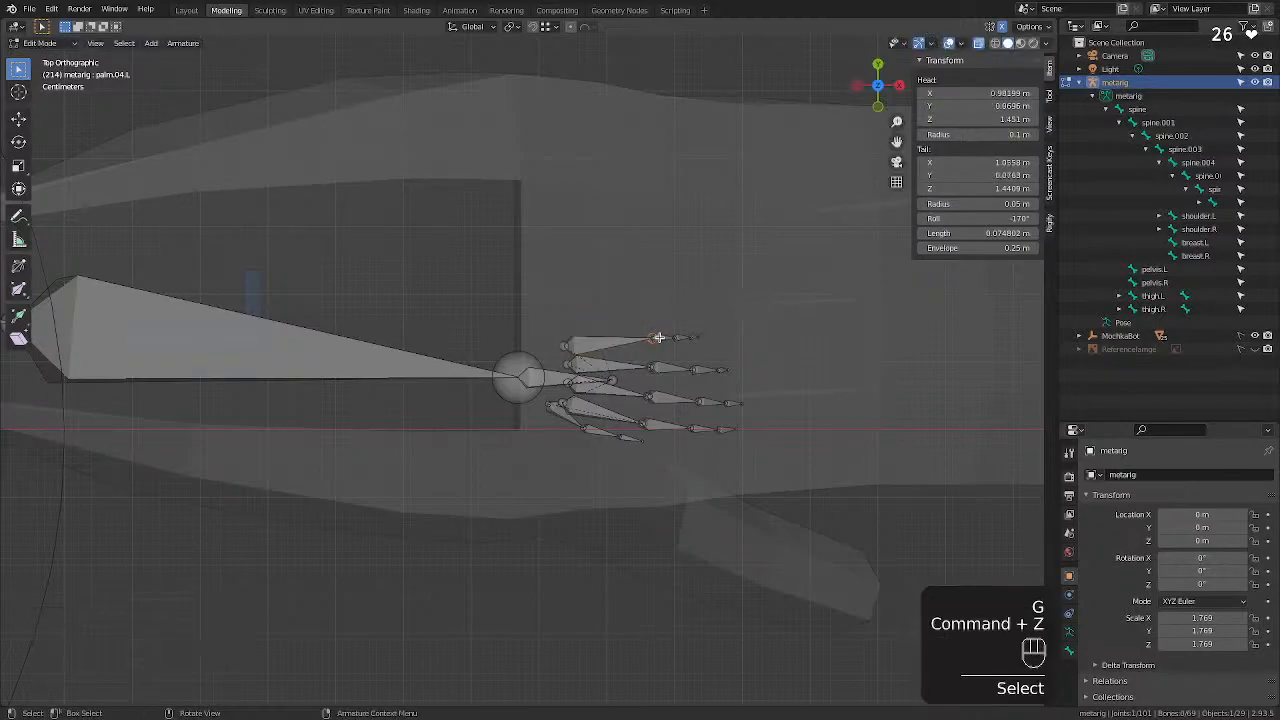
pyautogui.click(667, 336)
pyautogui.press('g')
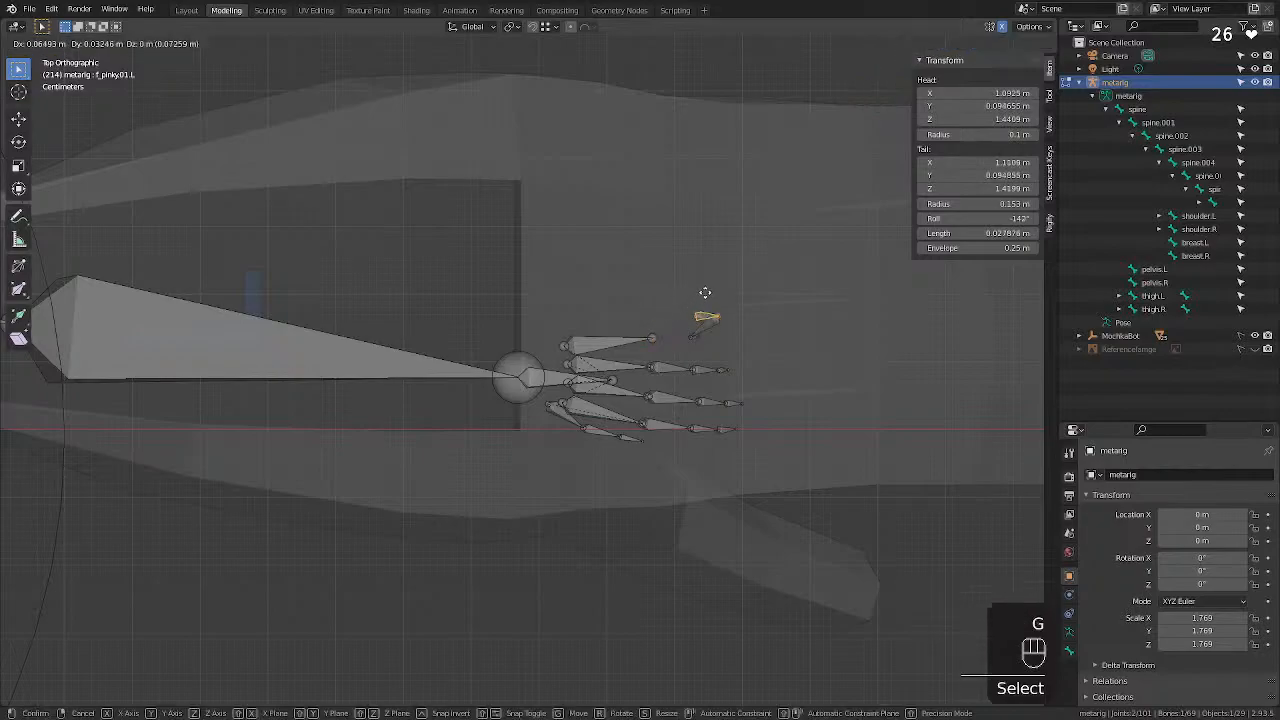
pyautogui.click(715, 280)
pyautogui.press('super+z')
# Move hand.L together with all palm, finger and thumb bones about 0.10 m in X and 0.08 m in Y into the hand mesh.
pyautogui.moveTo(808, 282); pyautogui.dragTo(545, 527)
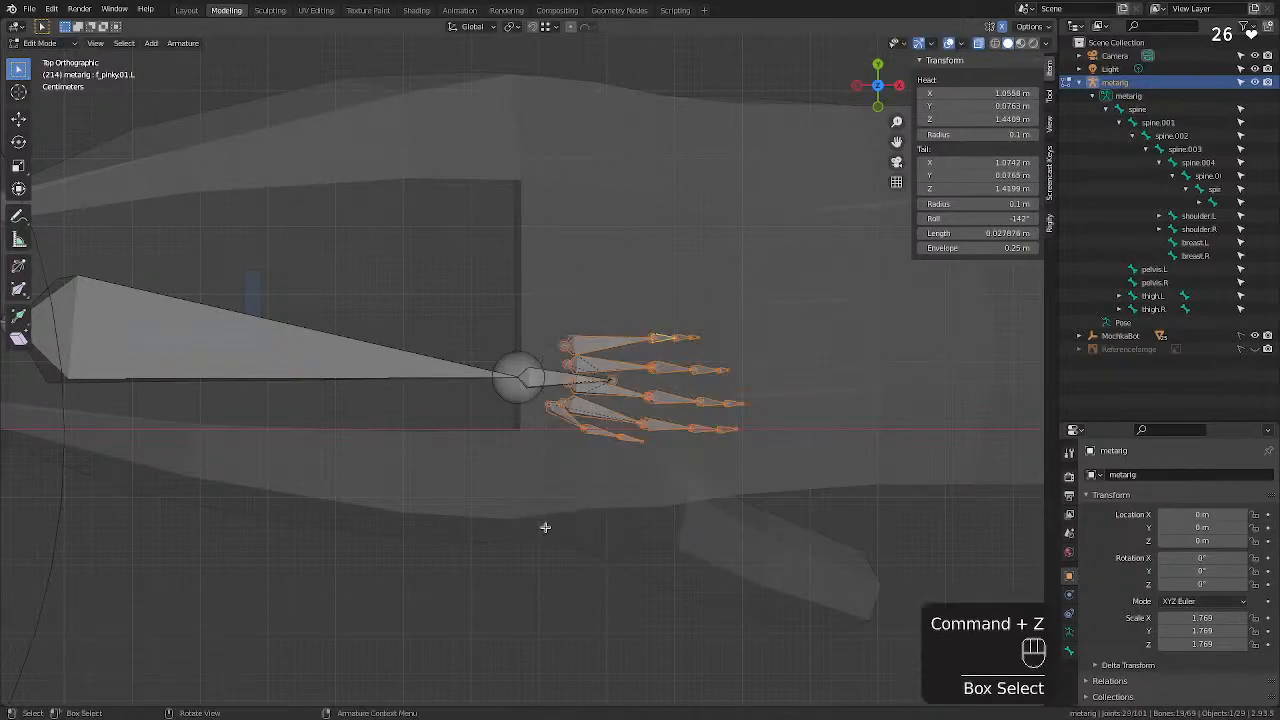
pyautogui.keyDown('shift'); pyautogui.click(530, 374); pyautogui.keyUp('shift')
pyautogui.press('g')
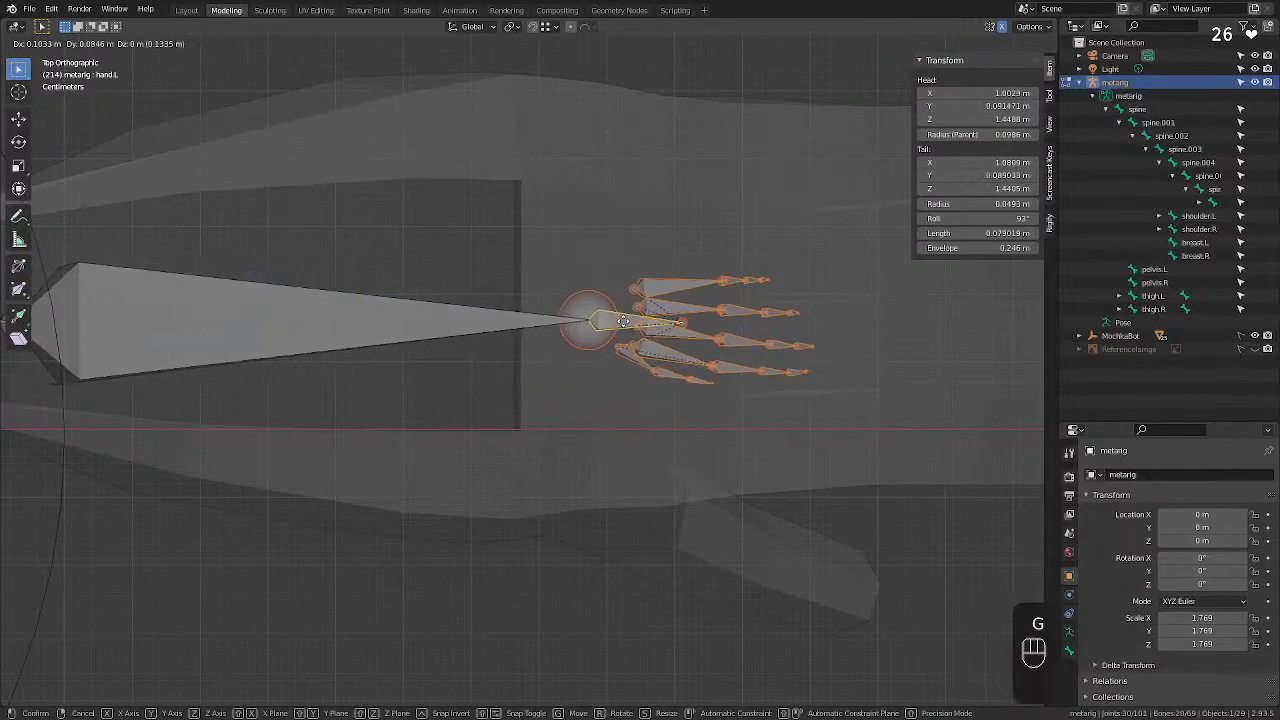
pyautogui.click(620, 323)
# Move the three left thumb bones together about −0.03 m in X and −0.20 m in Y toward the base of the thumb mesh.
pyautogui.click(612, 371)
pyautogui.click(620, 358)
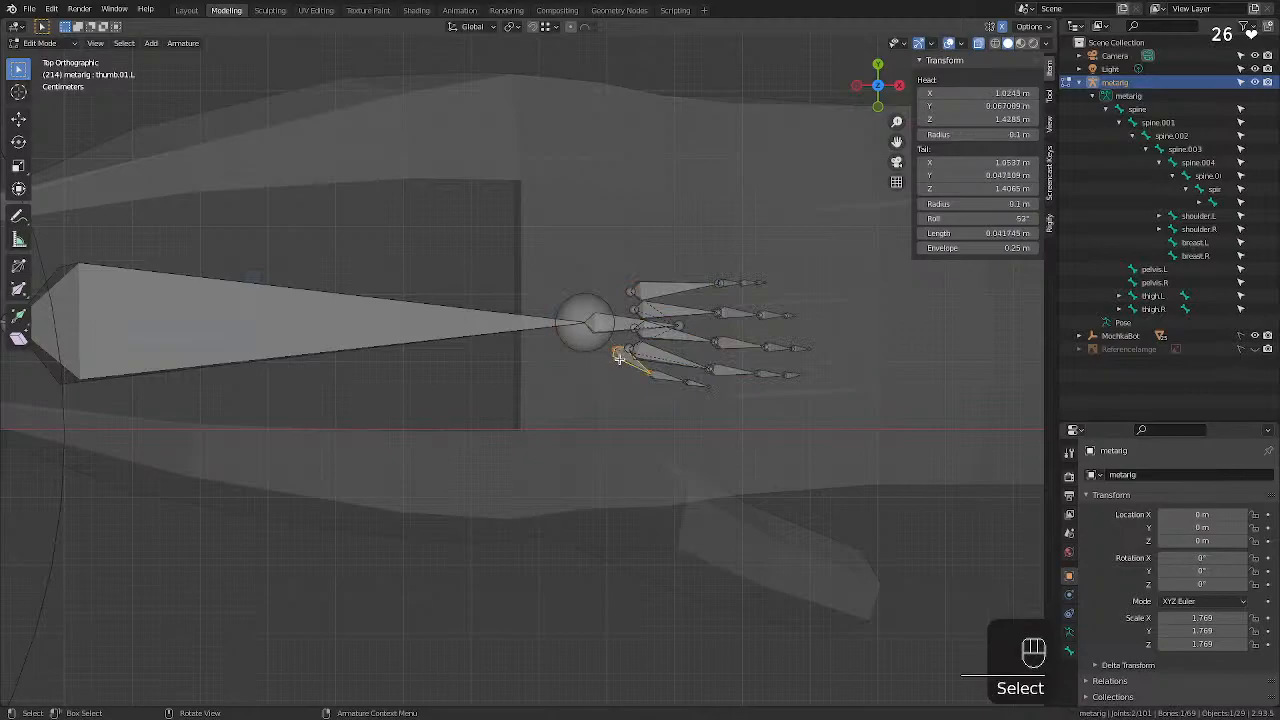
pyautogui.moveTo(612, 381); pyautogui.dragTo(696, 374)
pyautogui.click(630, 366)
pyautogui.keyDown('shift'); pyautogui.click(709, 389); pyautogui.keyUp('shift')
pyautogui.keyDown('shift'); pyautogui.click(701, 384); pyautogui.keyUp('shift')
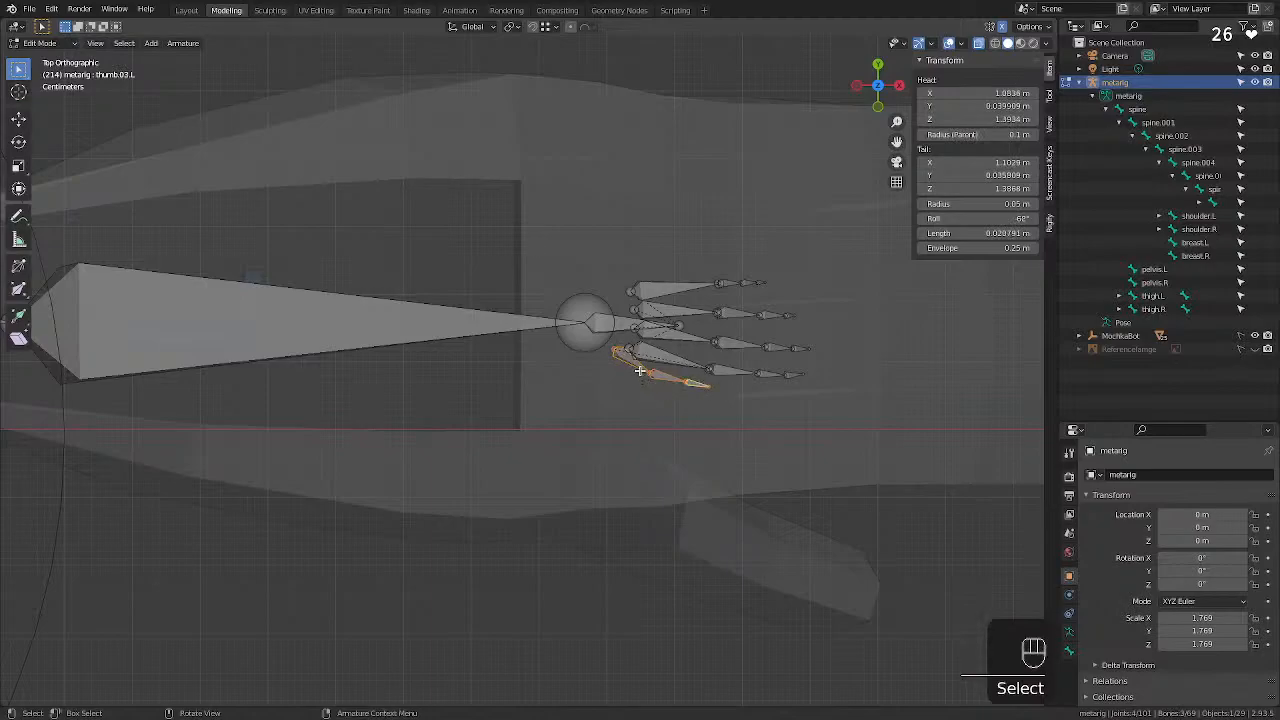
pyautogui.press('g')
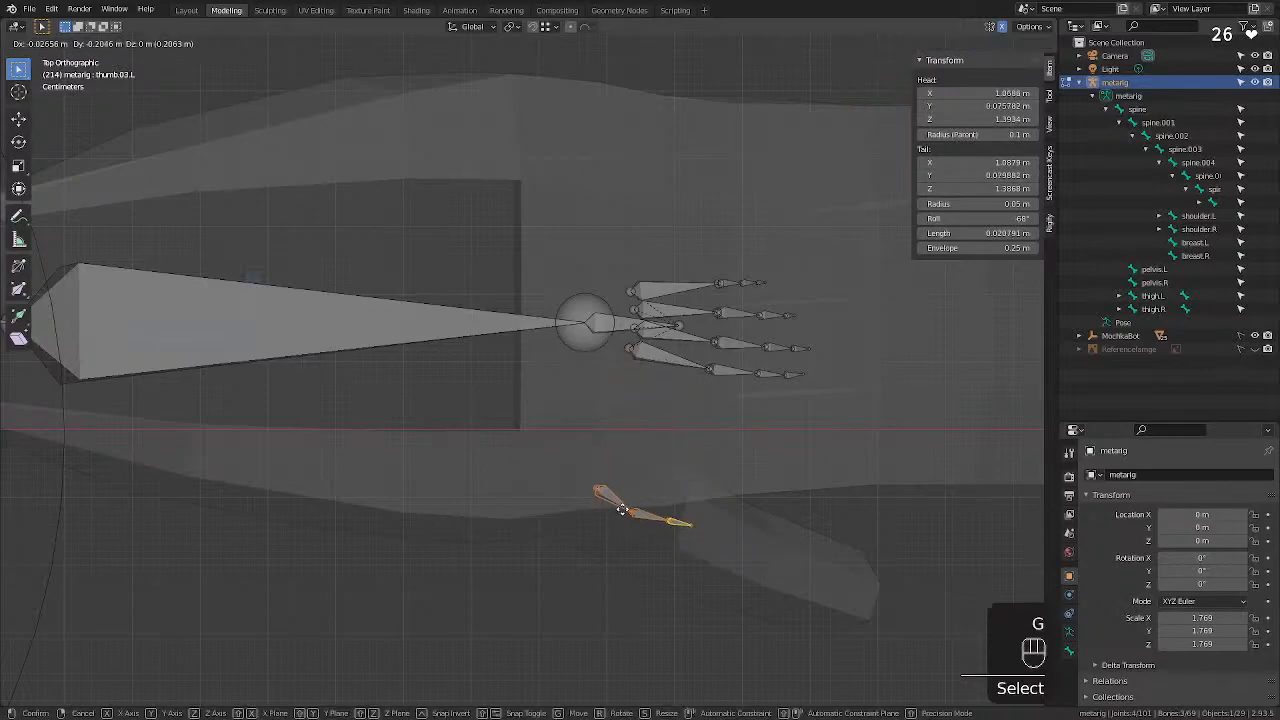
pyautogui.click(624, 511)
pyautogui.click(630, 514)
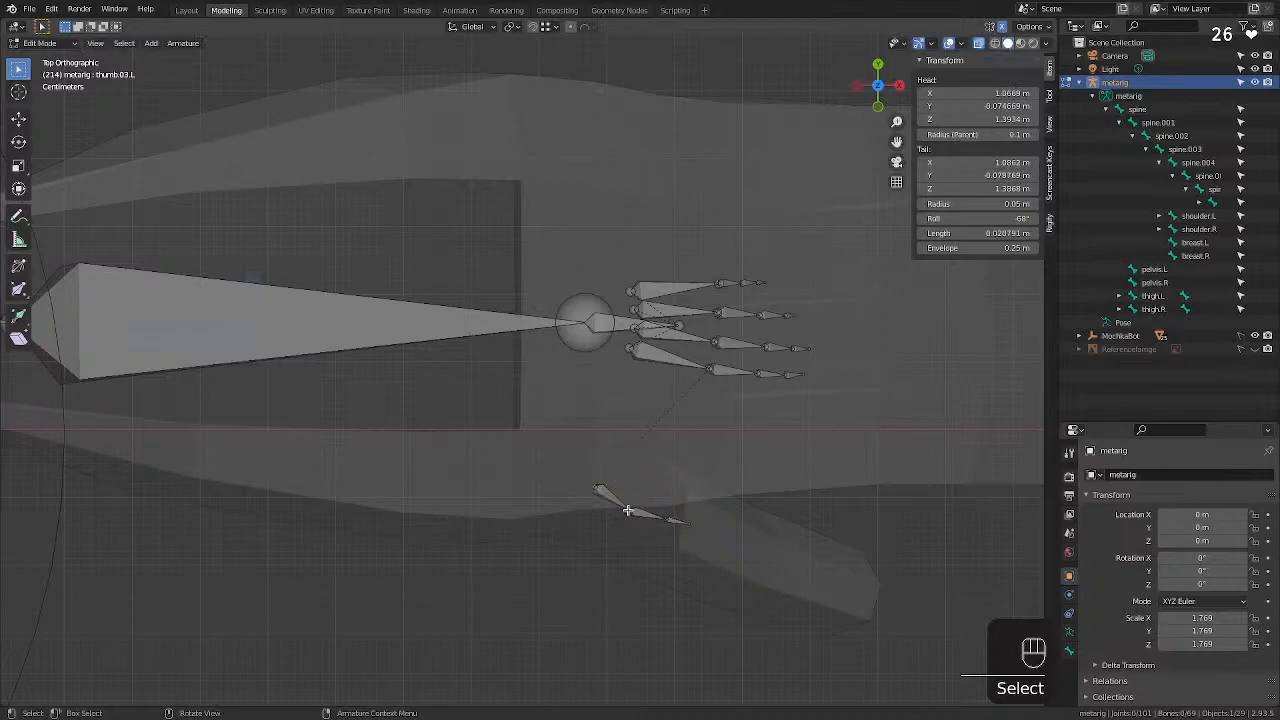
# Move the tip of thumb.03.L about 0.24 m in X and −0.13 m in Y to the end of the thumb mesh.
pyautogui.click(628, 512)
pyautogui.click(687, 523)
pyautogui.press('g')
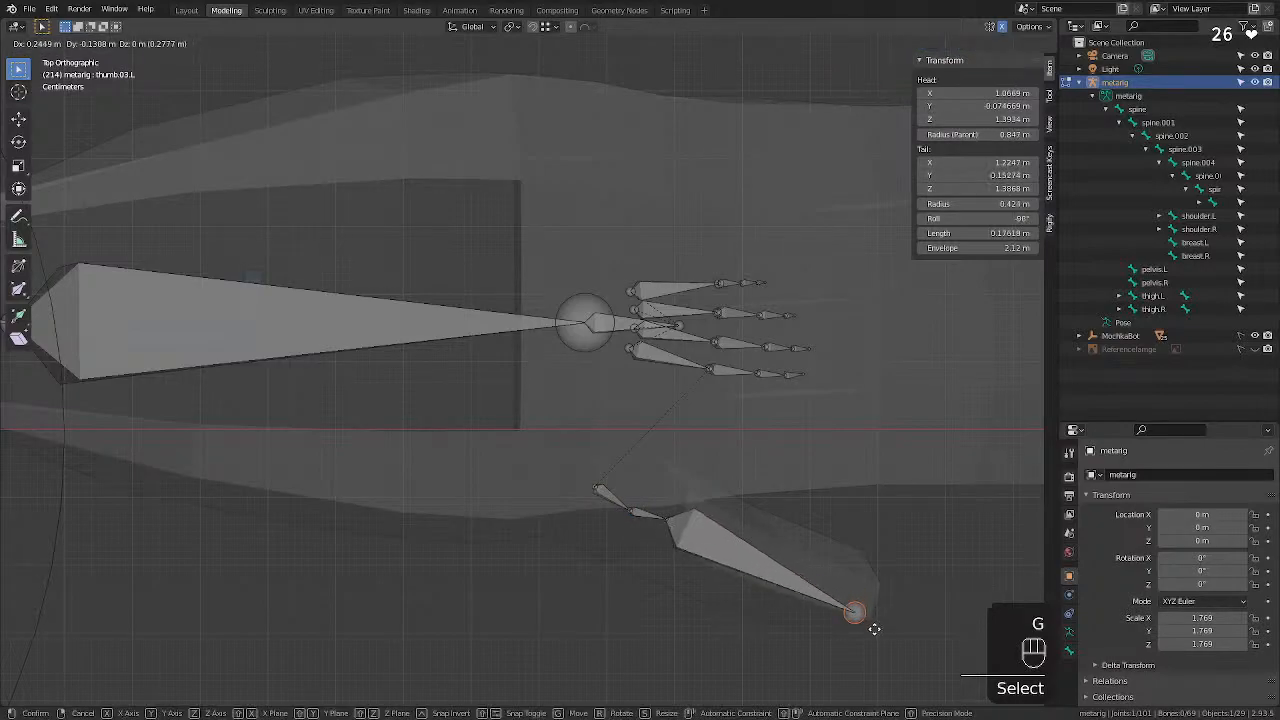
pyautogui.click(874, 629)
# Move the joint between thumb.02.L and thumb.03.L outward to about the middle of the thumb mesh.
pyautogui.click(669, 522)
pyautogui.press('g')
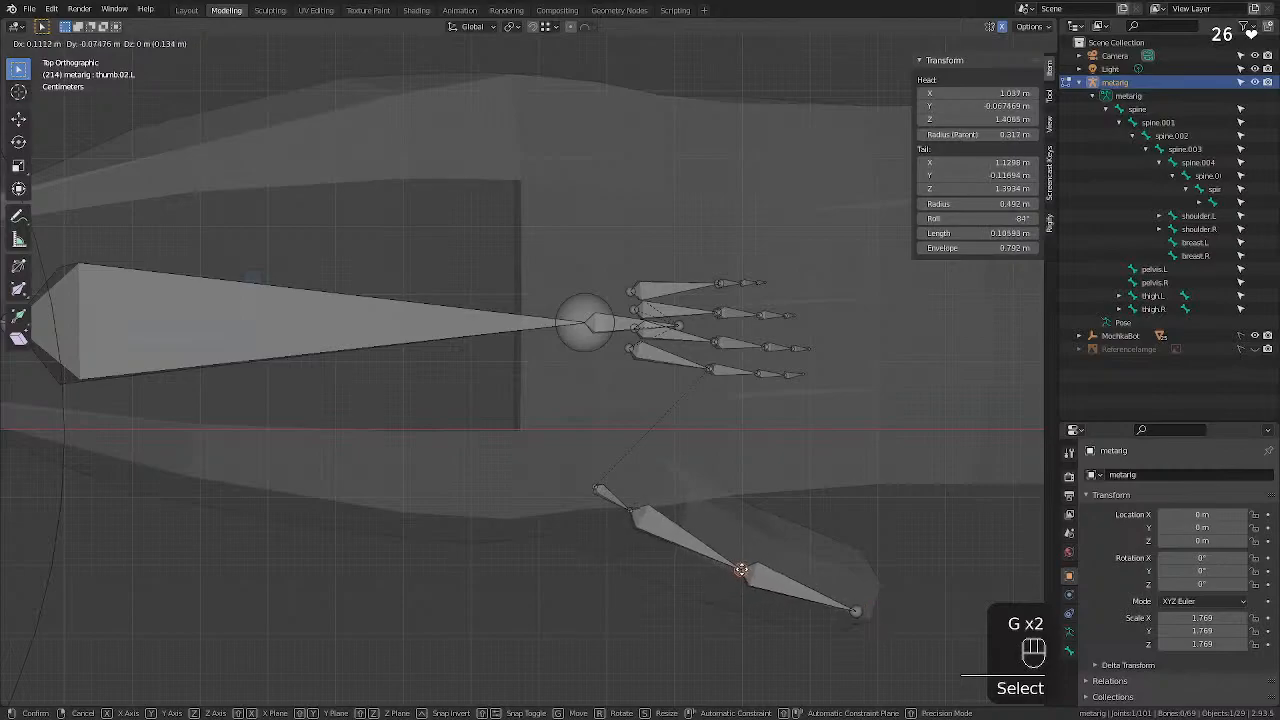
pyautogui.click(757, 574)
# Reposition the joint between thumb.01.L and thumb.02.L along the thumb mesh.
pyautogui.click(631, 513)
pyautogui.press('g')
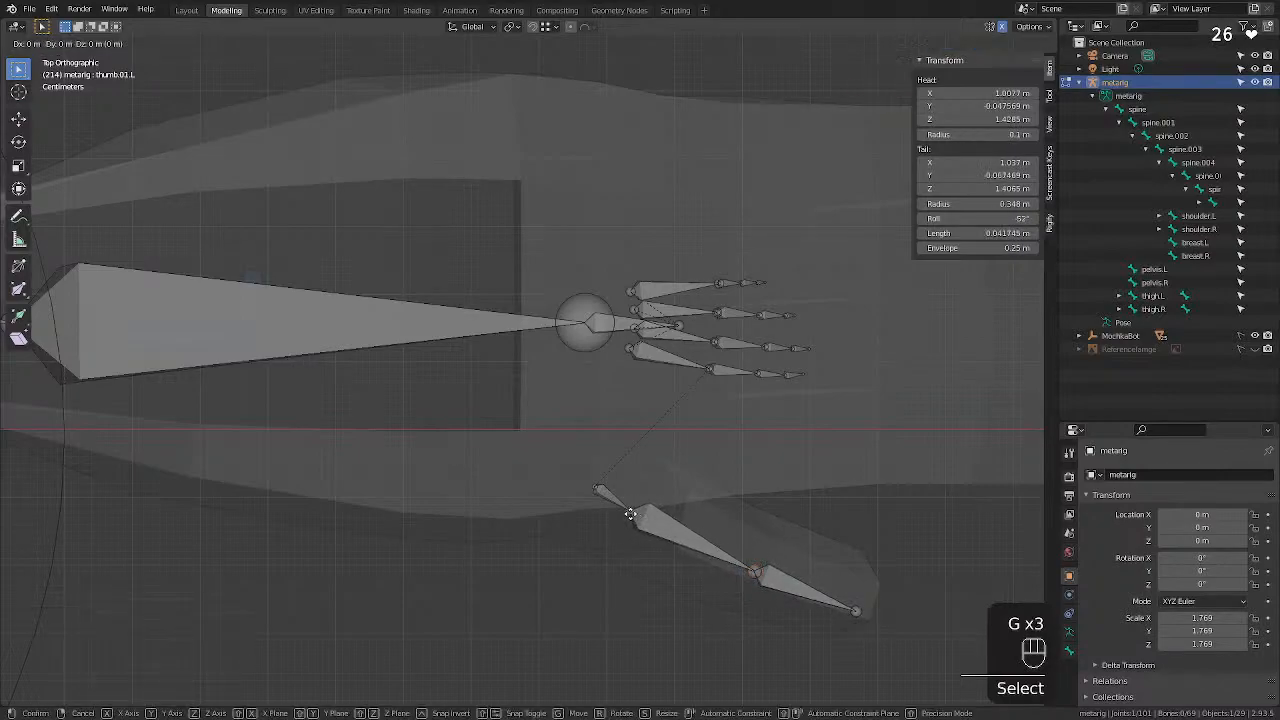
# Reshape thumb.01.L to about 0.10 m long by moving its head toward the wrist and its tail to the mesh thumb's base.
pyautogui.click(663, 537)
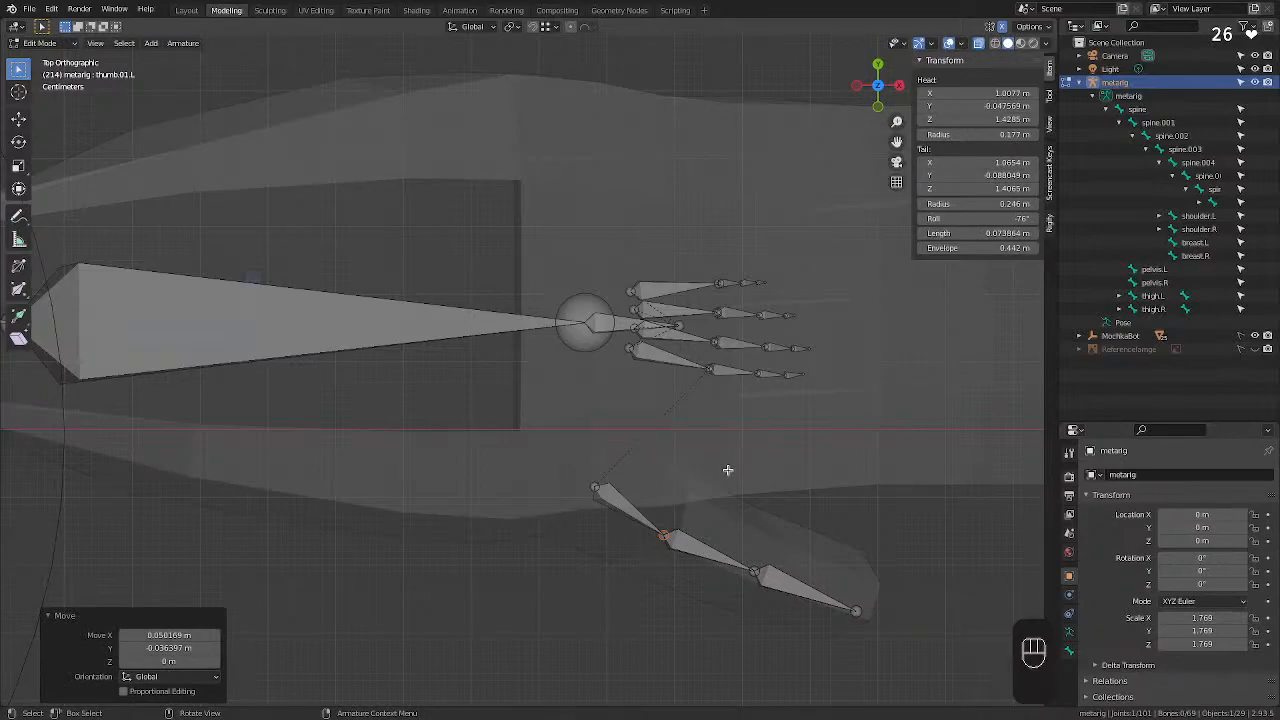
pyautogui.click(595, 489)
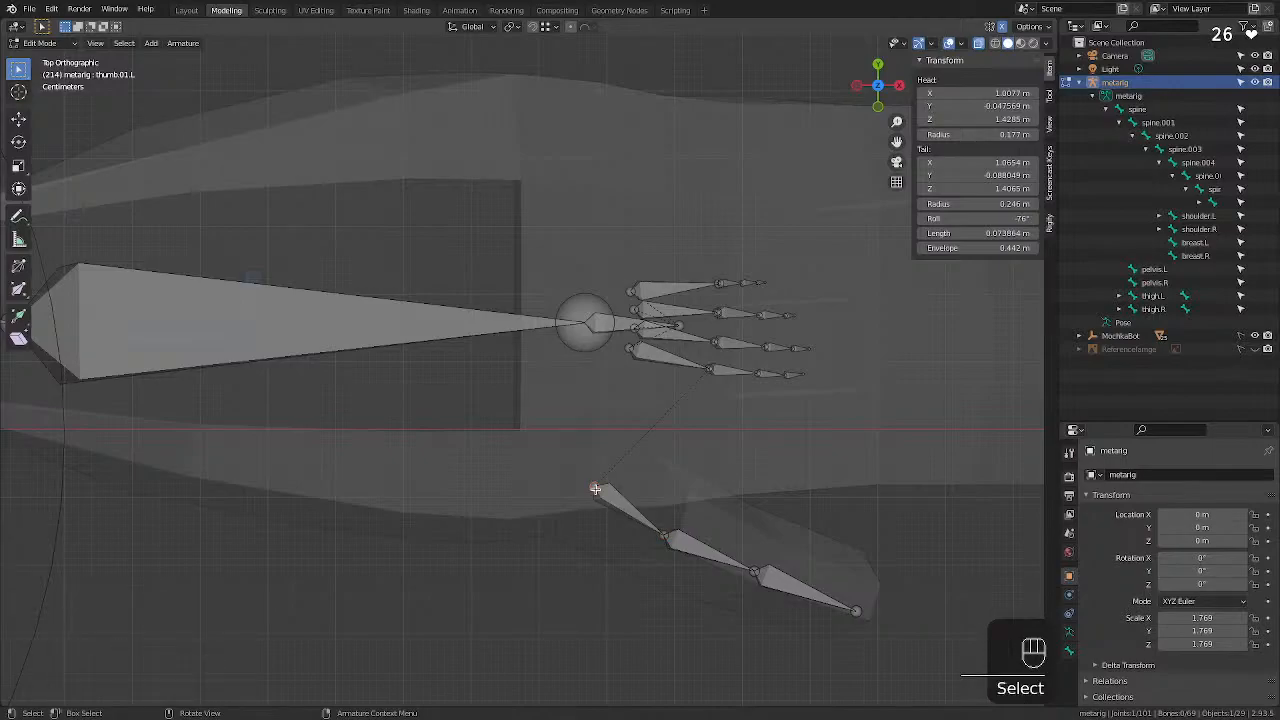
pyautogui.press('g')
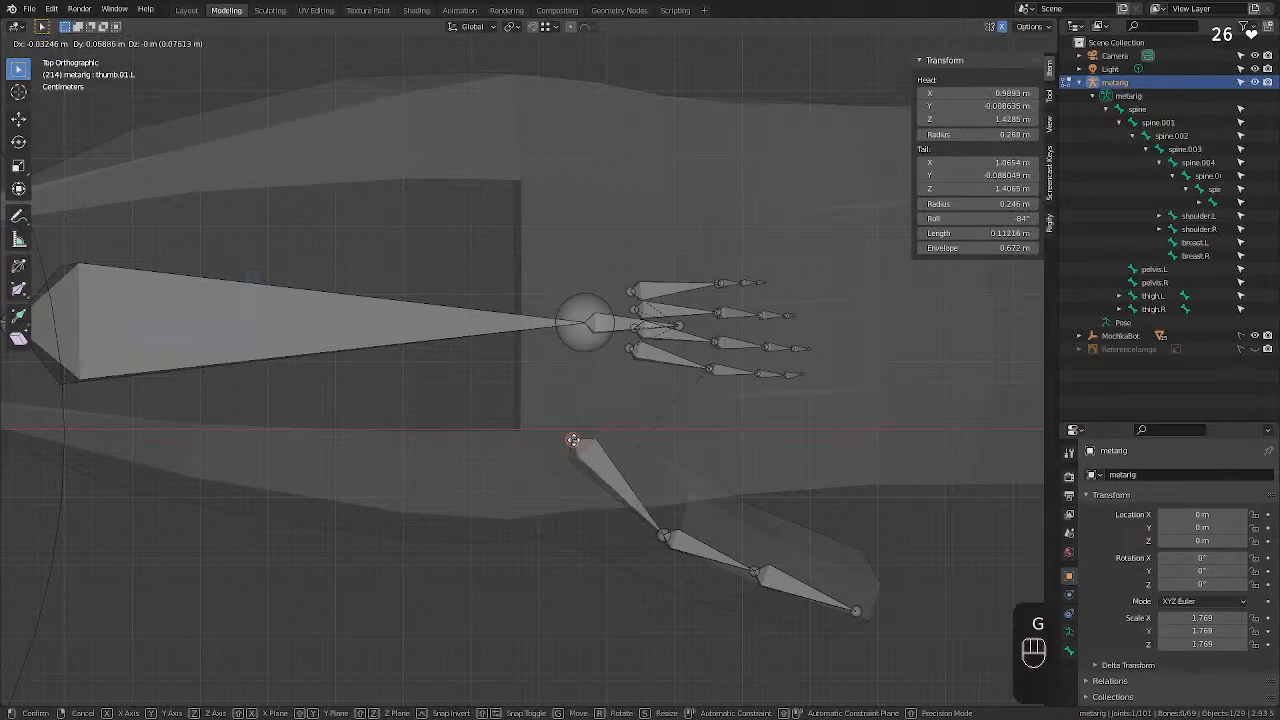
pyautogui.click(572, 432)
pyautogui.click(663, 537)
pyautogui.press('g')
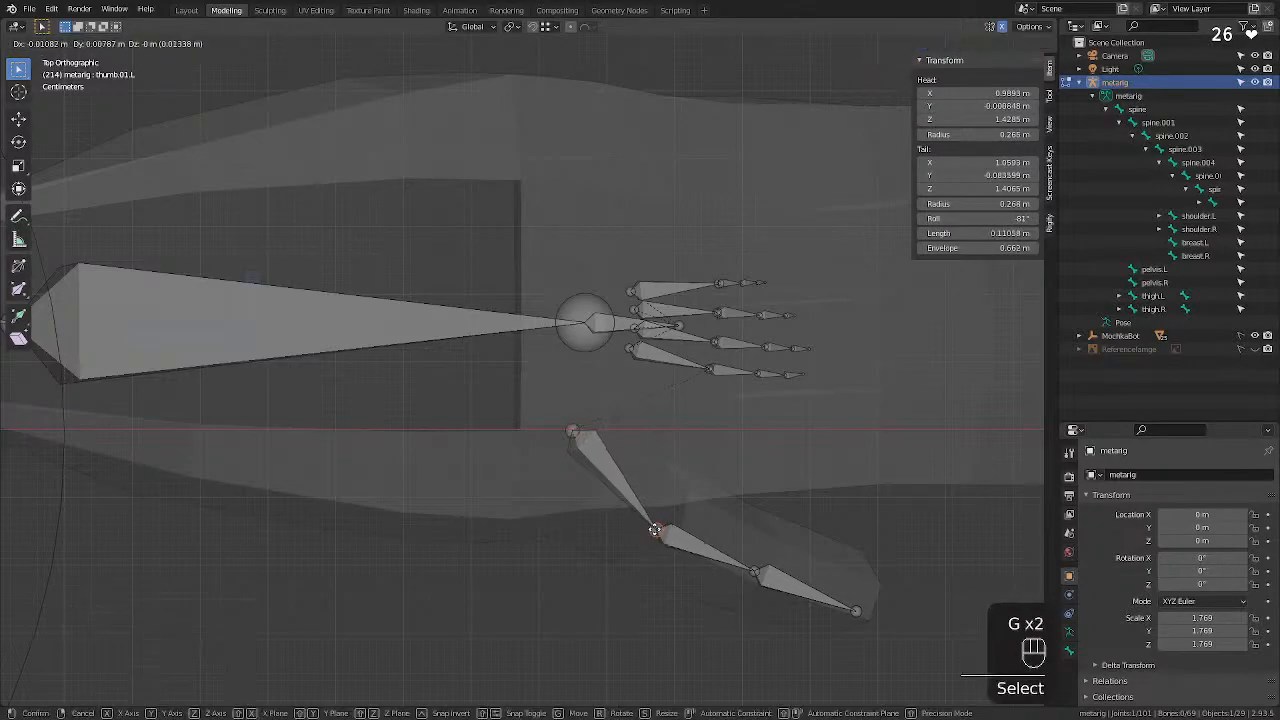
pyautogui.click(647, 521)
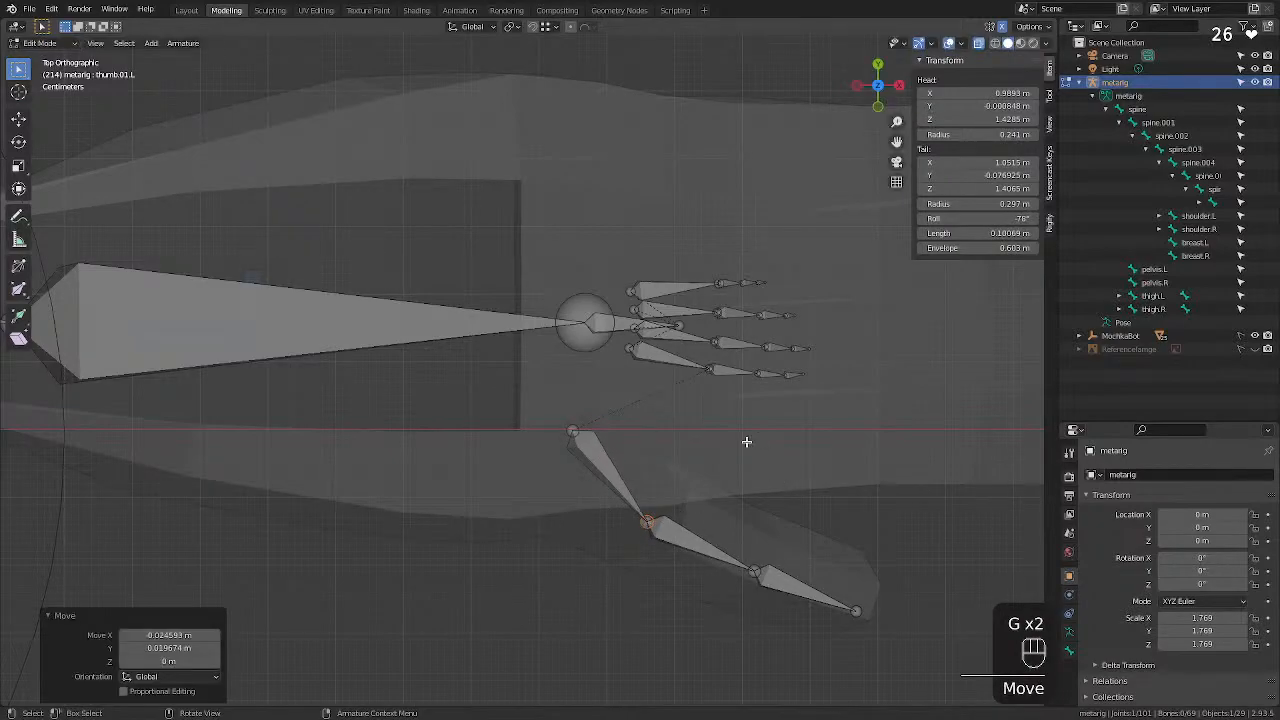
# Angle palm.01.L from near the wrist to the index knuckle and place the head of f_index.01.L on its tail.
pyautogui.click(629, 349)
pyautogui.press('g')
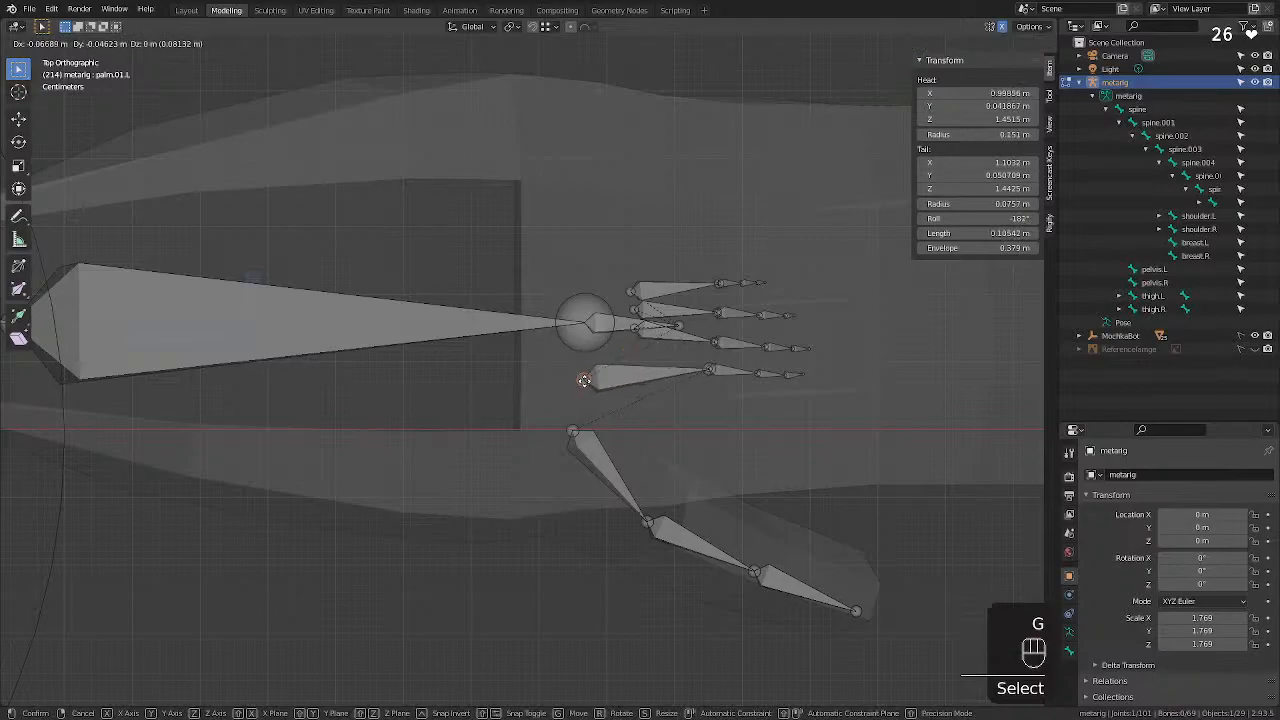
pyautogui.click(583, 382)
pyautogui.click(707, 367)
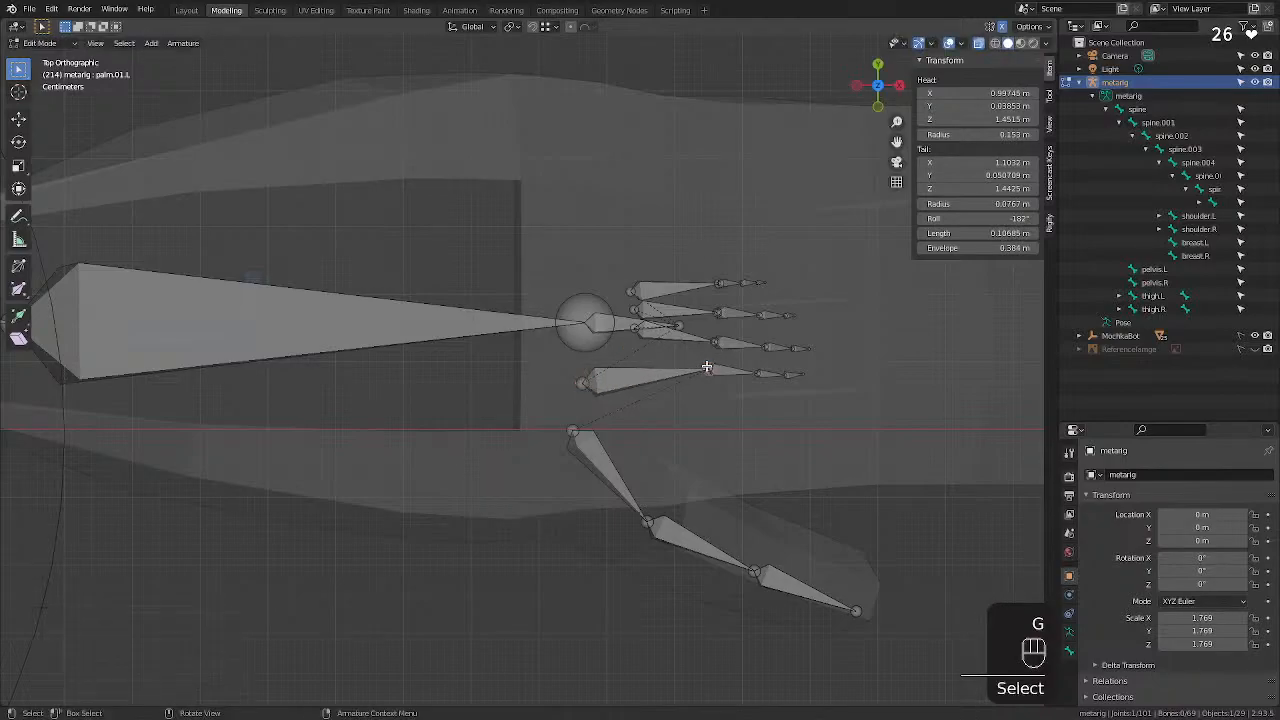
pyautogui.press('g')
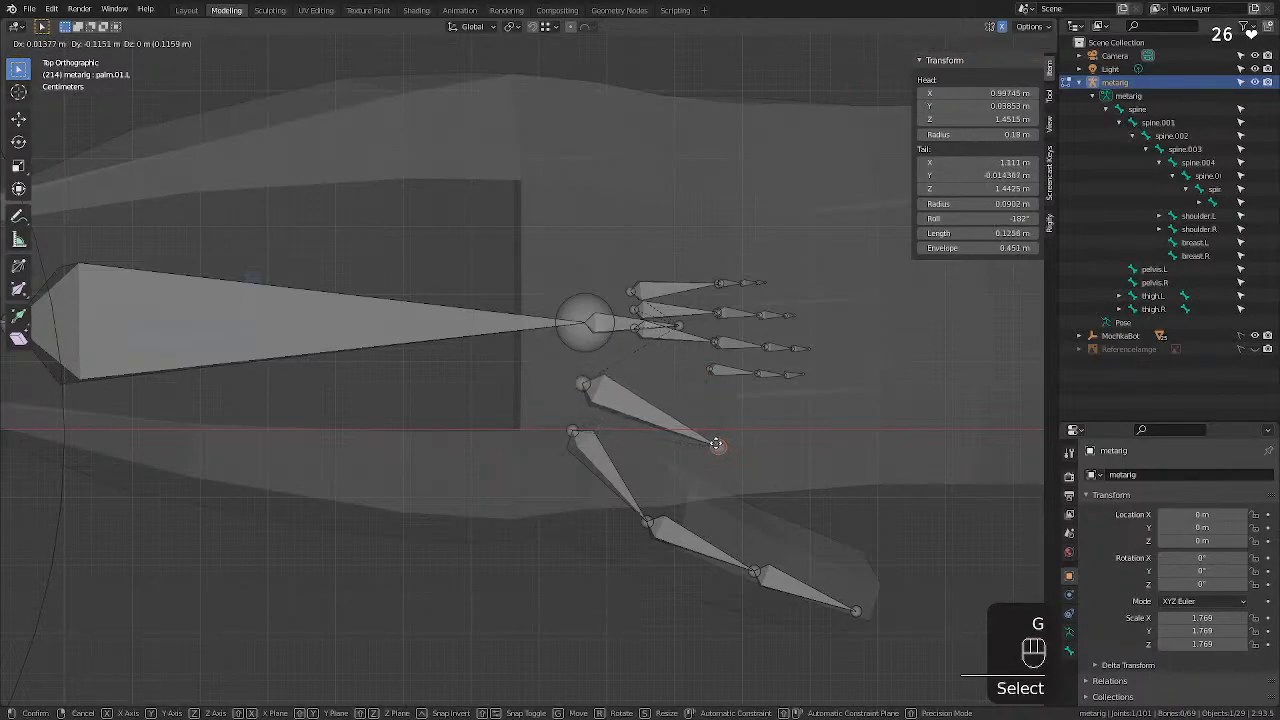
pyautogui.click(722, 445)
pyautogui.click(707, 367)
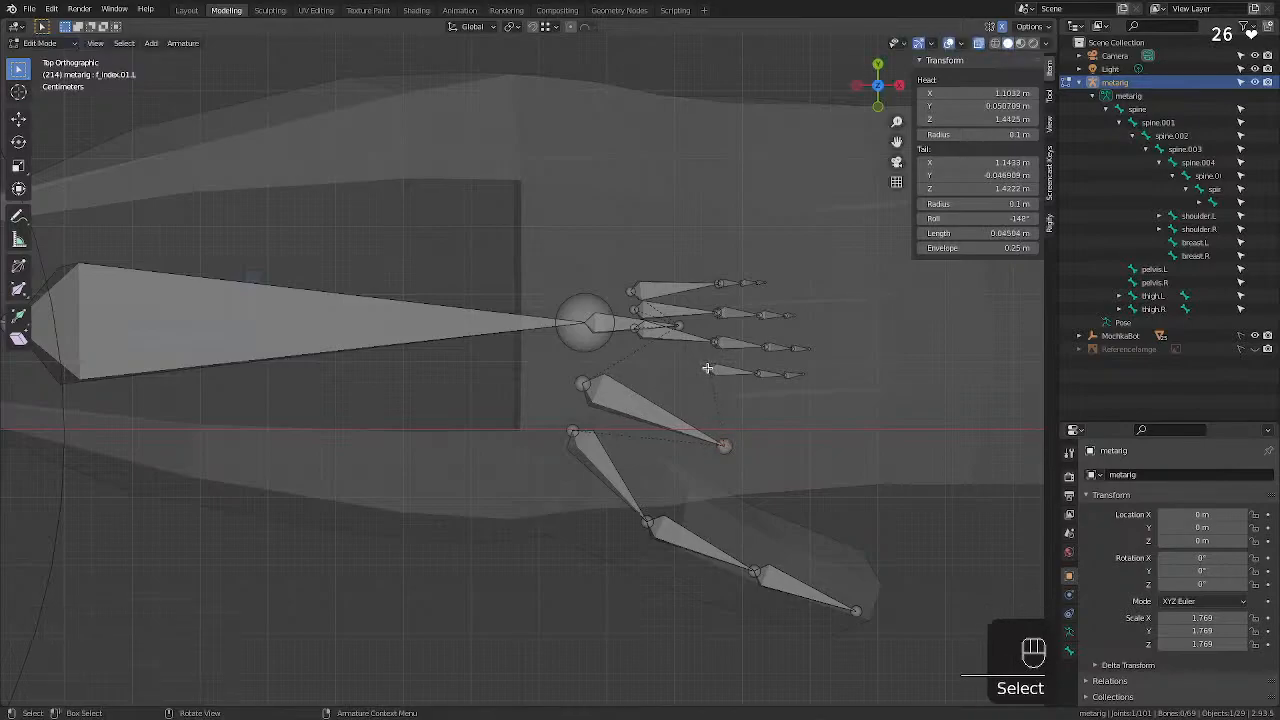
pyautogui.press('g')
pyautogui.click(726, 445)
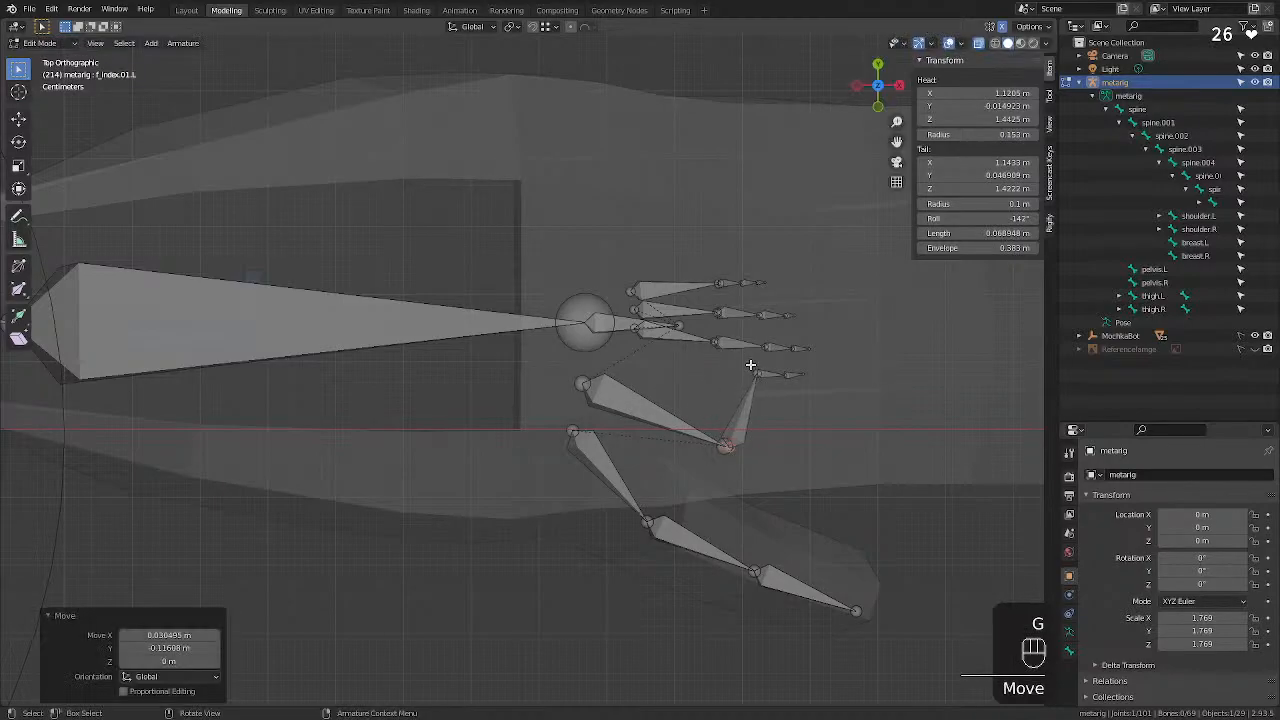
# In top view, move the tails of f_index.01.L and f_index.02.L along the mesh index finger to about X 1.22 m and 1.32 m.
pyautogui.moveTo(855, 384); pyautogui.dragTo(860, 340, button='middle')
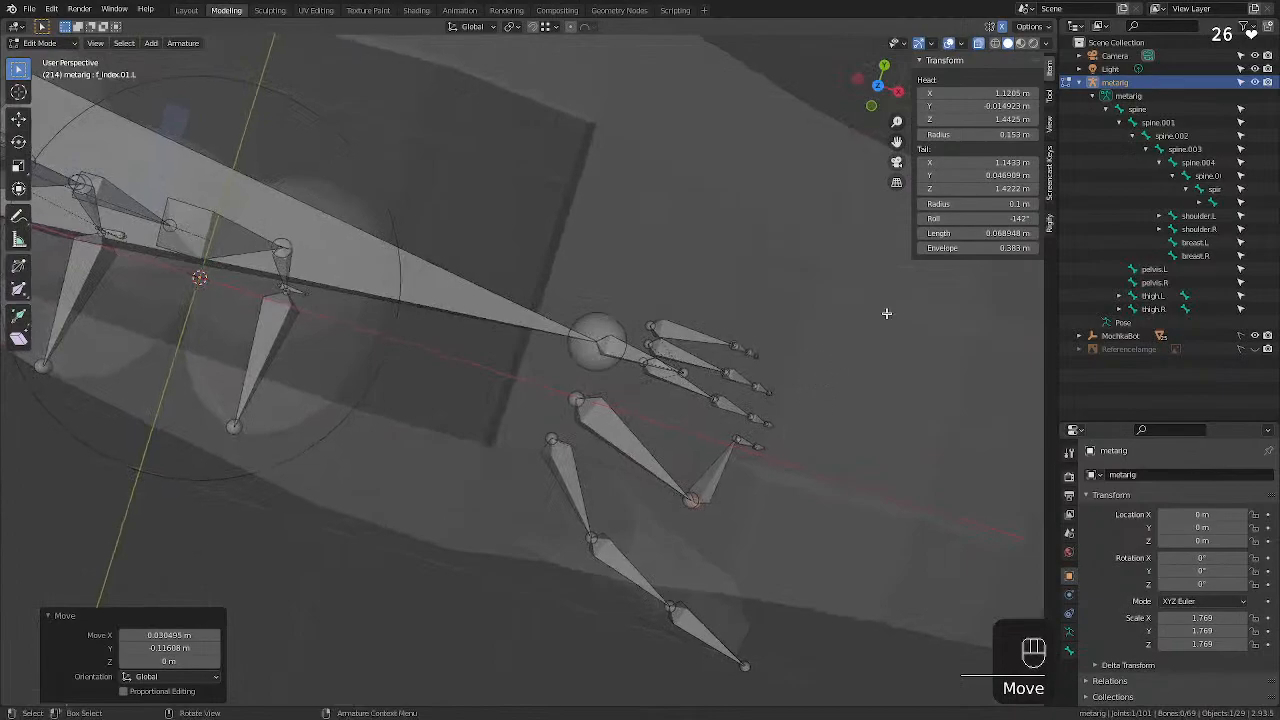
pyautogui.click(882, 91)
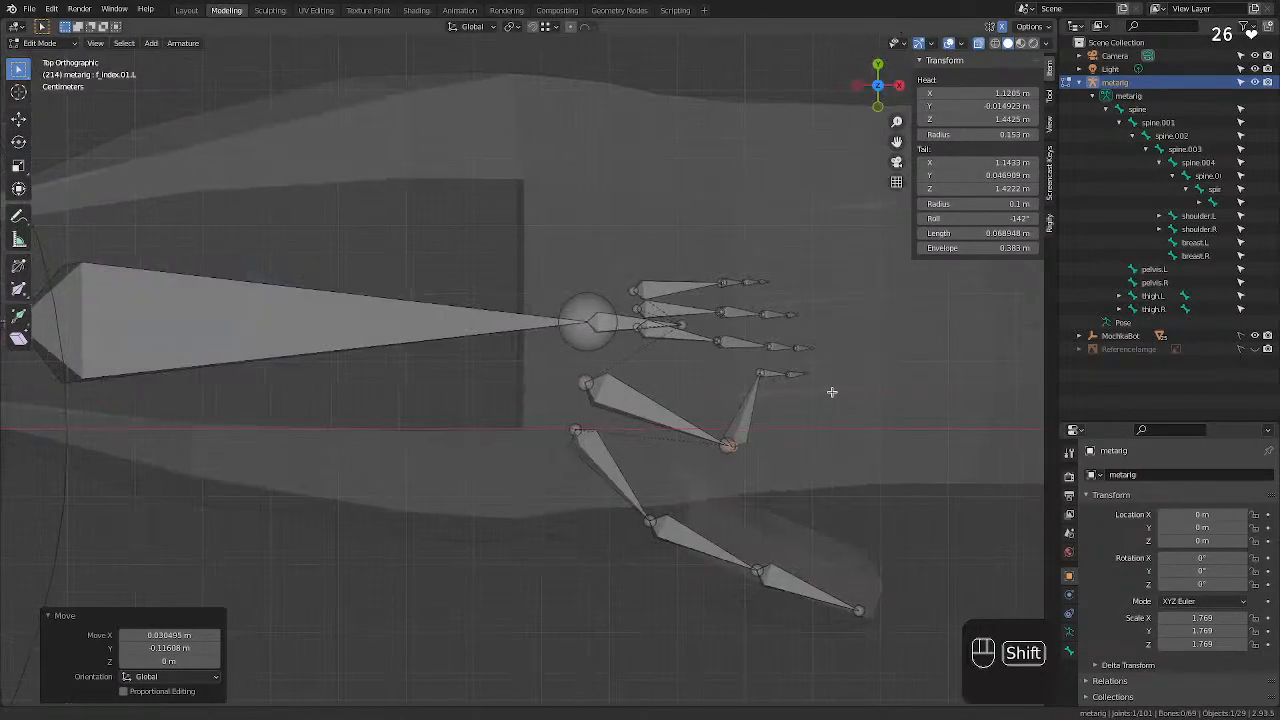
pyautogui.keyDown('shift'); pyautogui.moveTo(829, 389); pyautogui.dragTo(581, 389, button='middle'); pyautogui.keyUp('shift')
pyautogui.click(509, 371)
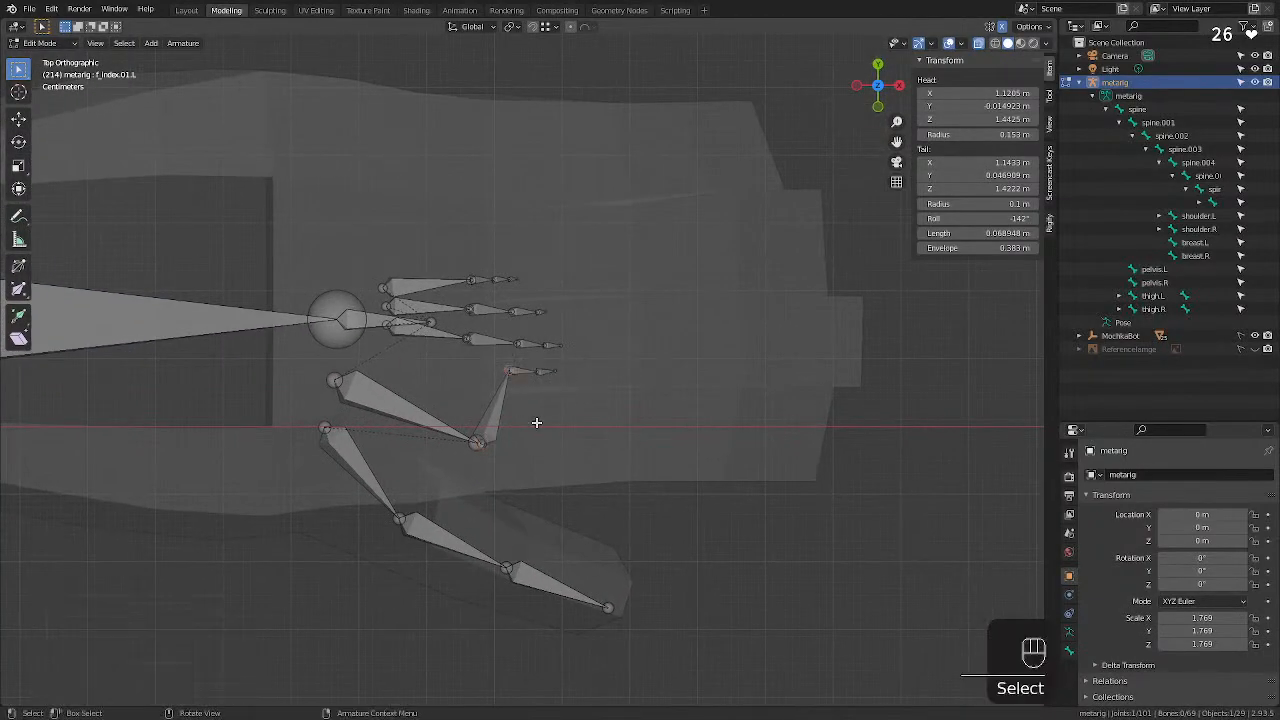
pyautogui.press('g')
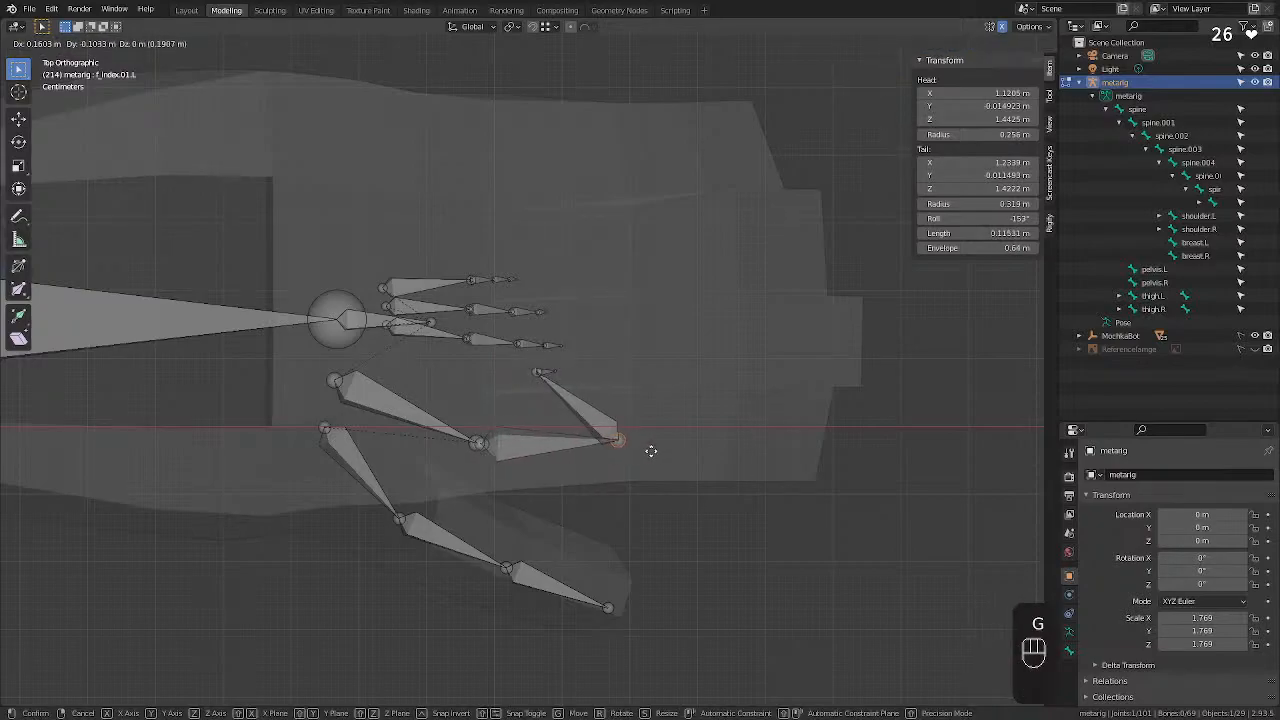
pyautogui.click(636, 452)
pyautogui.click(540, 371)
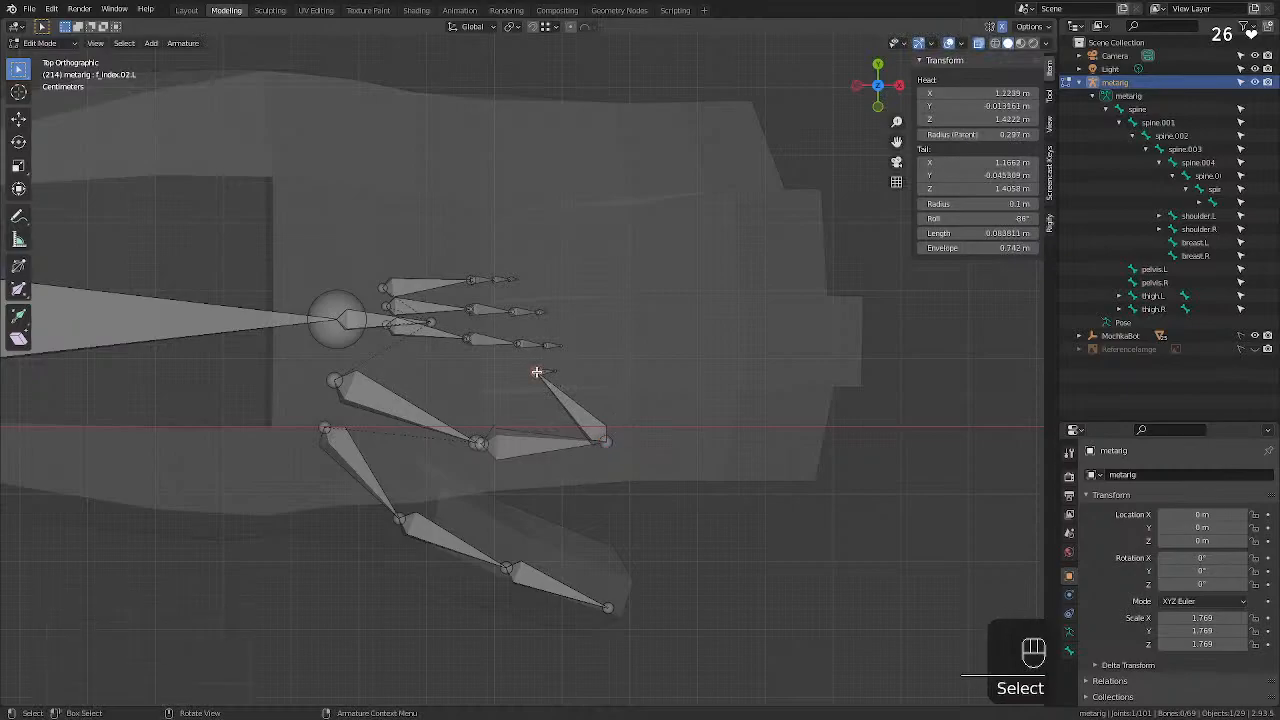
pyautogui.press('g')
pyautogui.click(731, 443)
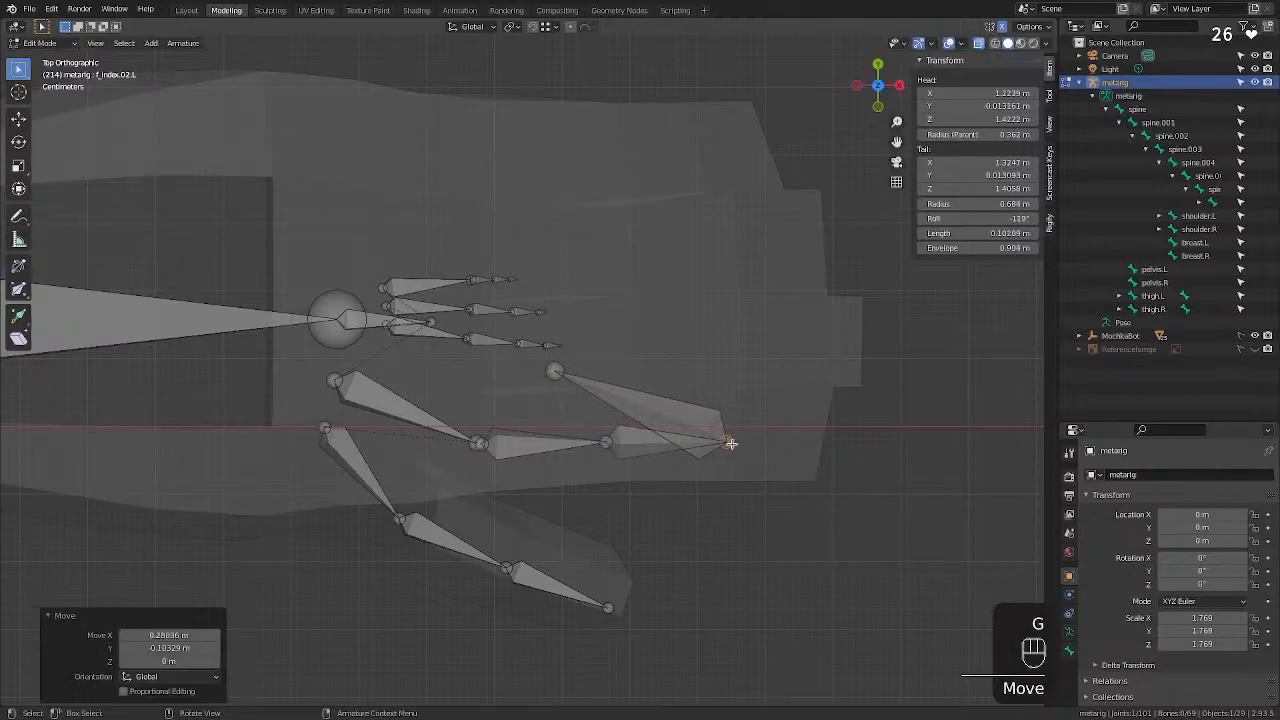
# Move the tail of f_index.03.L to the index fingertip and shift the finger's two middle joints slightly toward the wrist.
pyautogui.click(541, 367)
pyautogui.press('g')
pyautogui.press('g')
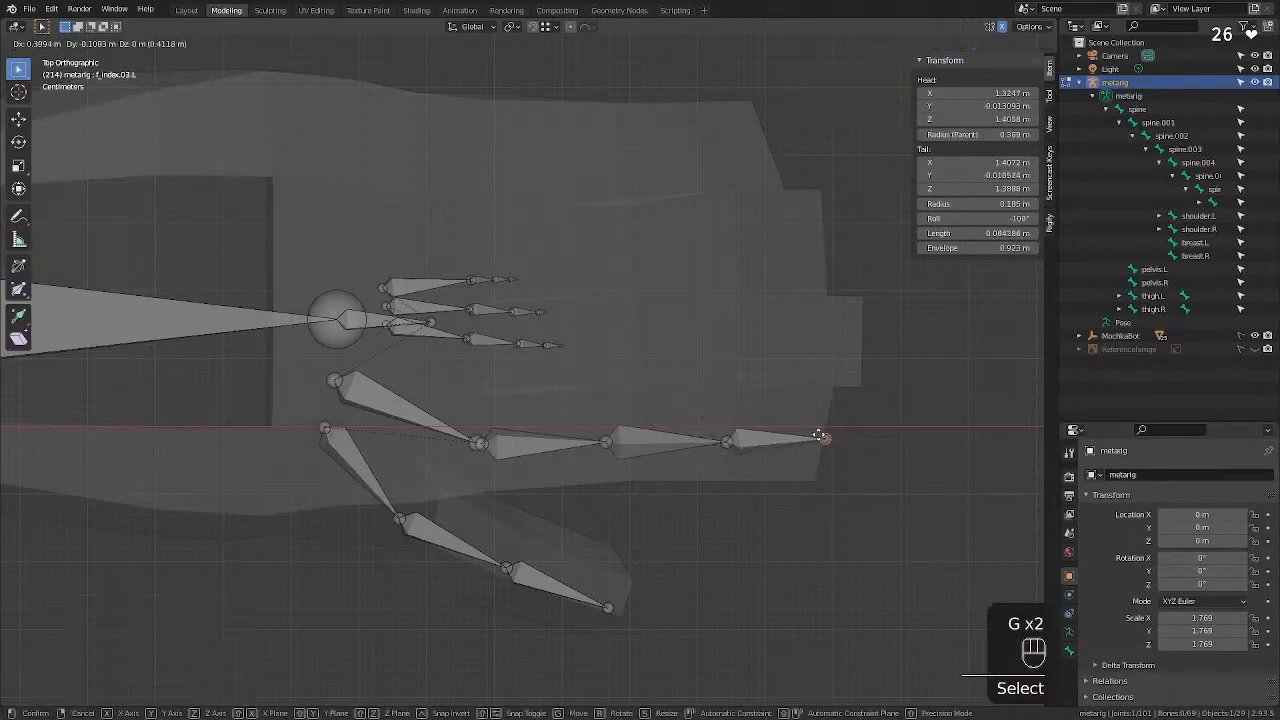
pyautogui.click(740, 430)
pyautogui.click(723, 438)
pyautogui.press('g')
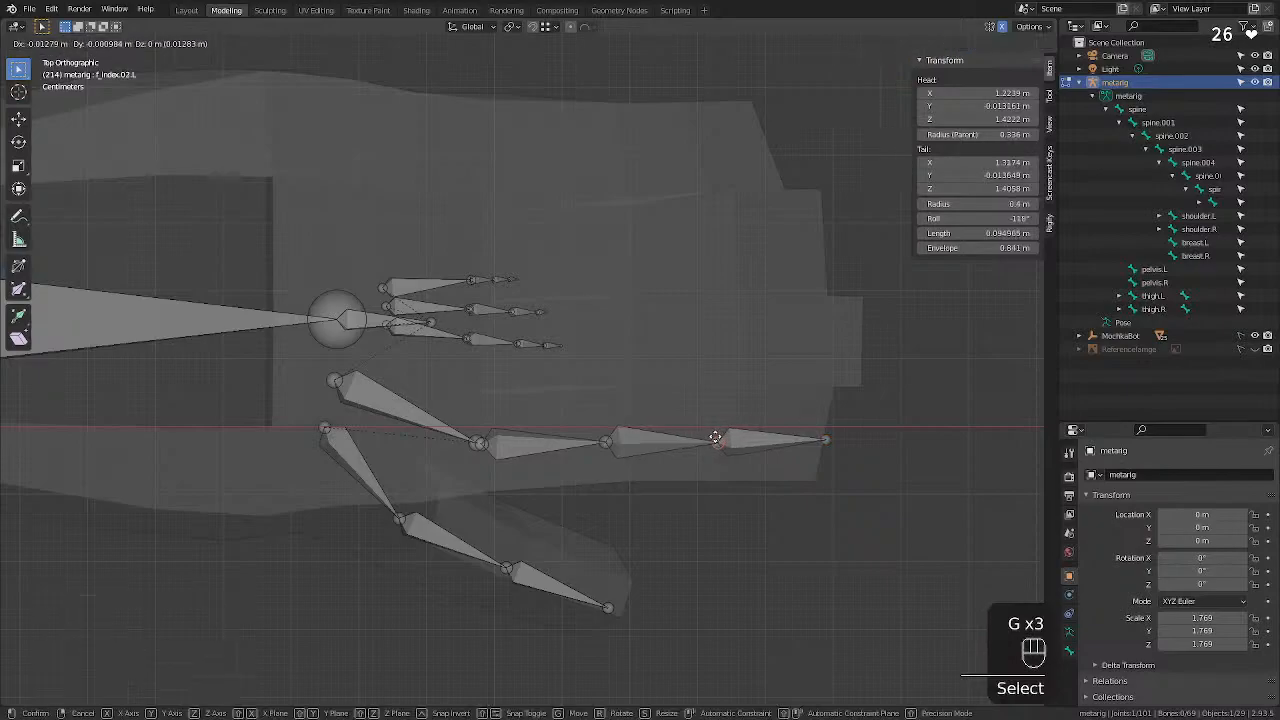
pyautogui.click(719, 439)
pyautogui.click(603, 440)
pyautogui.press('g')
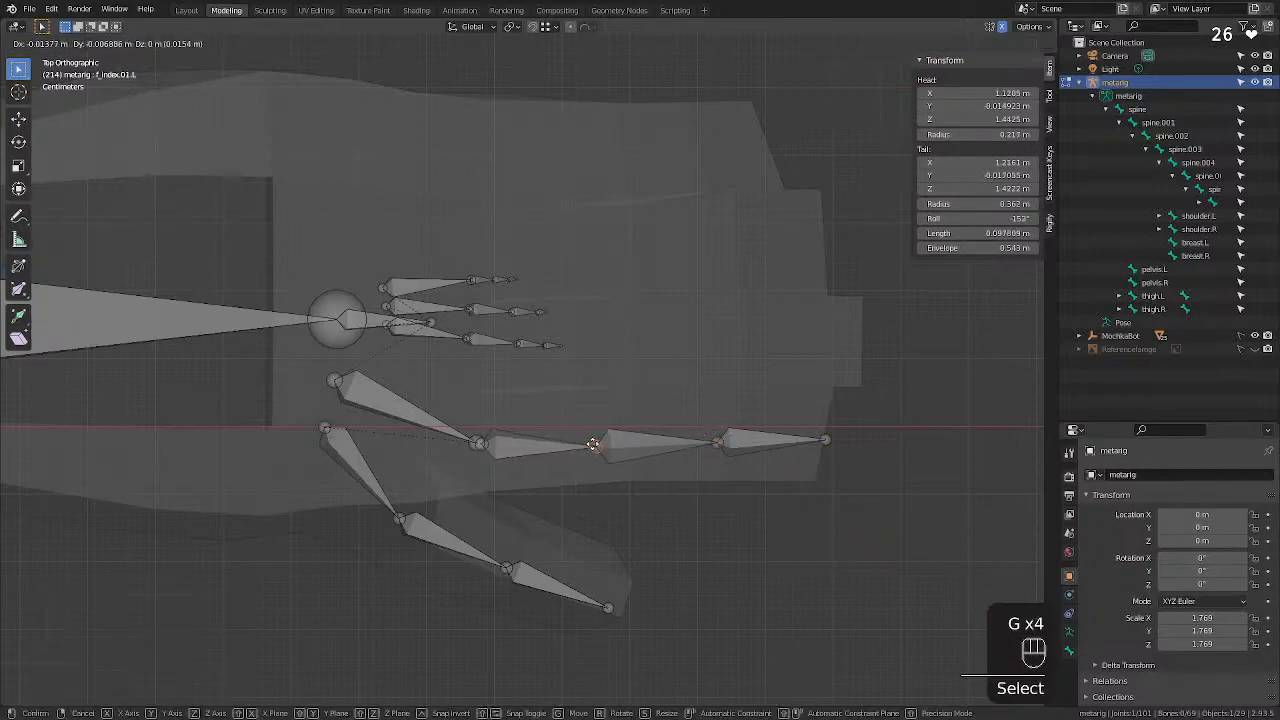
pyautogui.click(593, 443)
# Stretch the f_middle bones along the mesh middle finger, with tails at about X 1.44 m, 1.34 m and 1.24 m from tip to base.
pyautogui.click(560, 345)
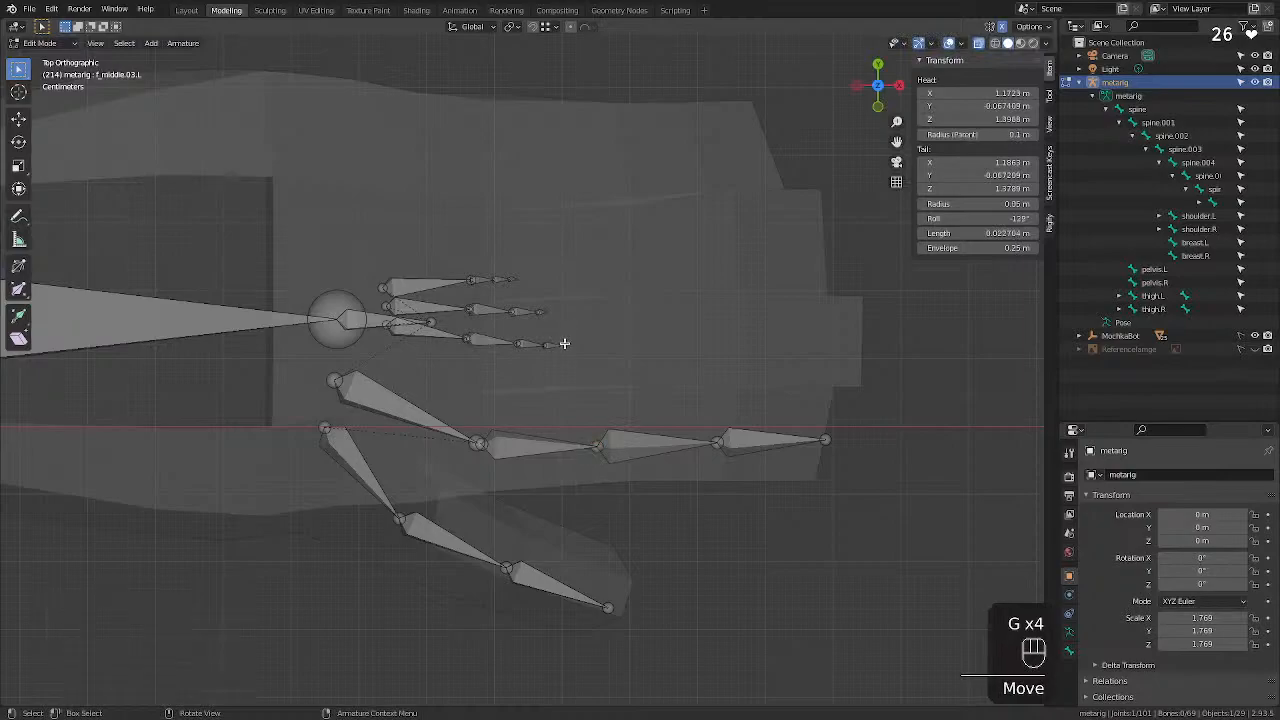
pyautogui.press('g')
pyautogui.click(864, 340)
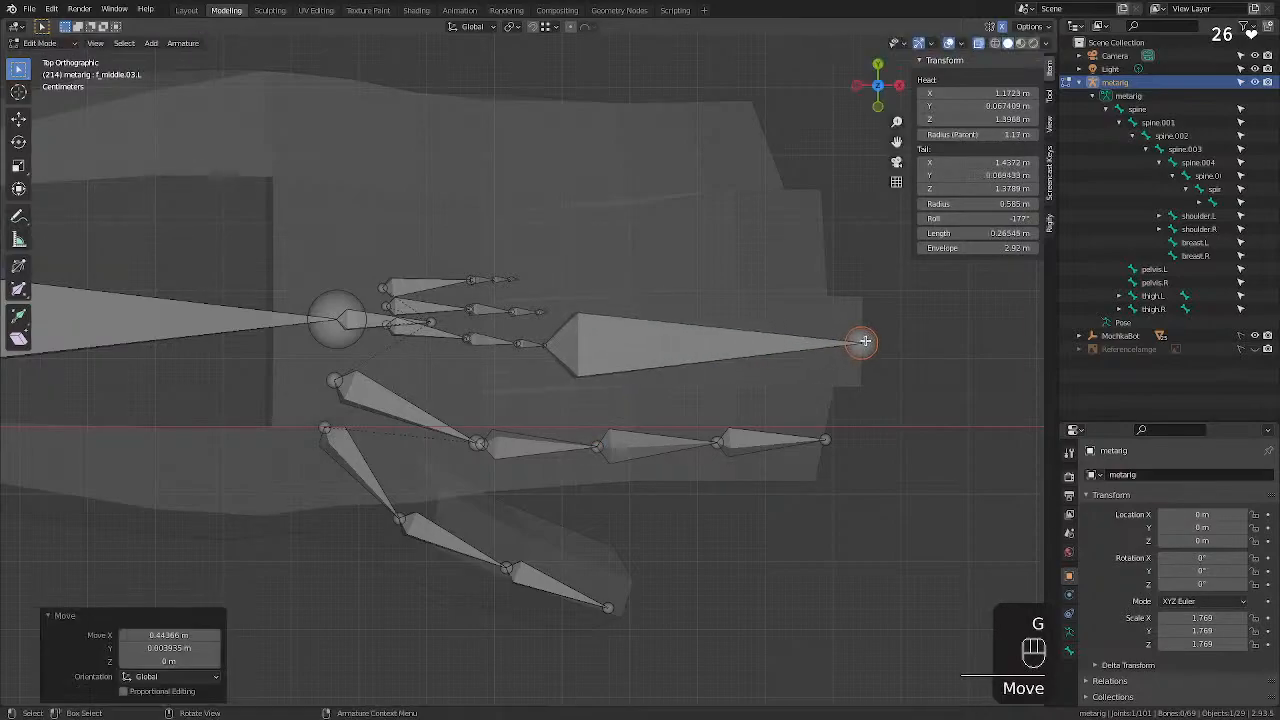
pyautogui.click(545, 348)
pyautogui.press('g')
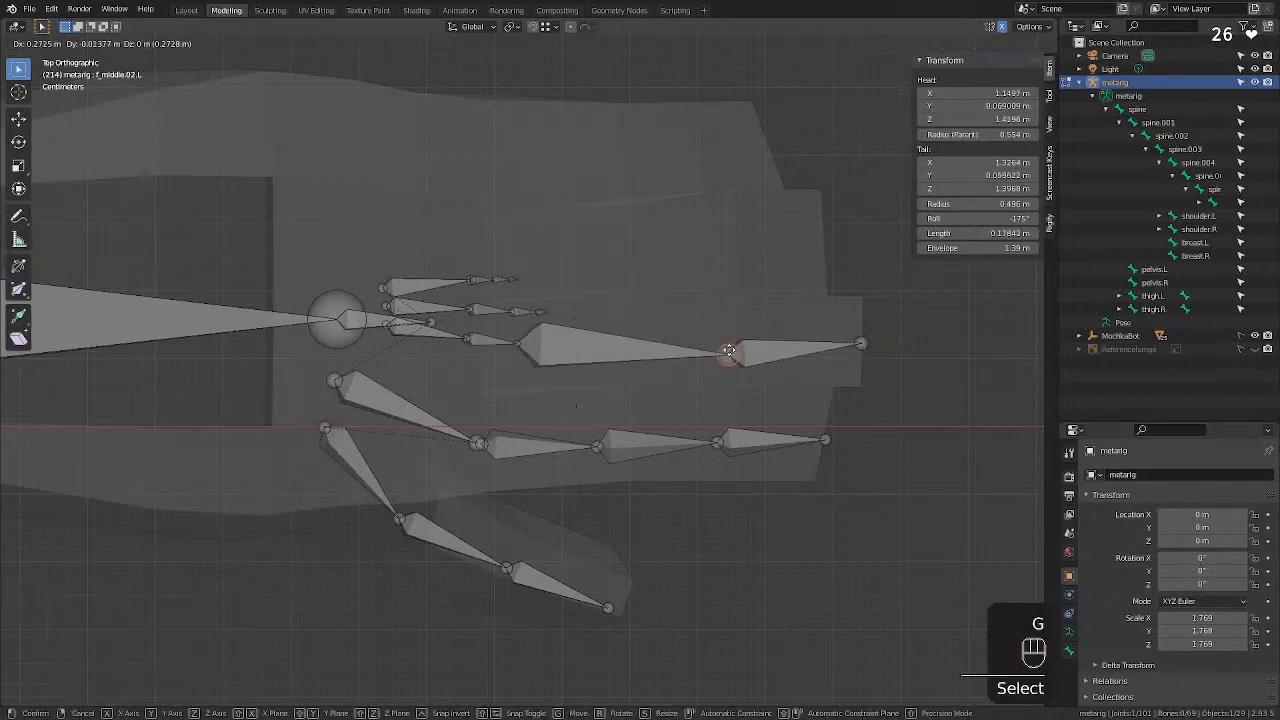
pyautogui.click(748, 344)
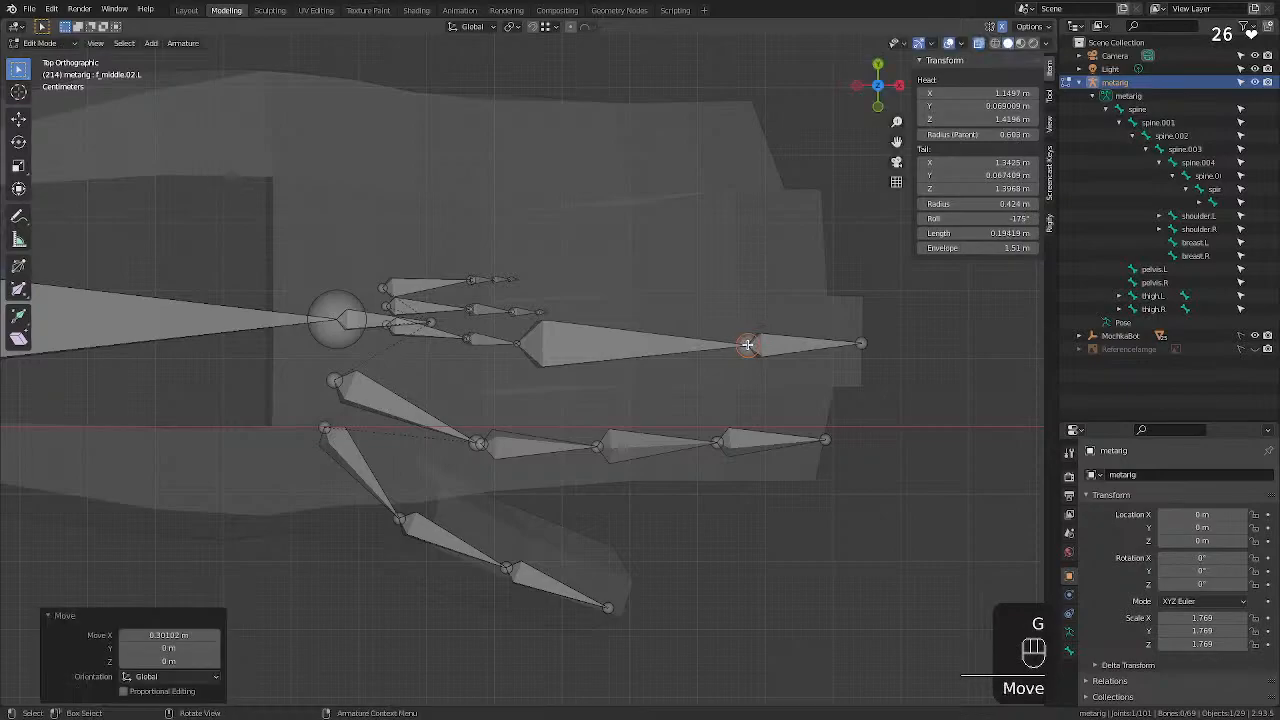
pyautogui.click(513, 343)
pyautogui.press('g')
pyautogui.press('g')
pyautogui.click(622, 347)
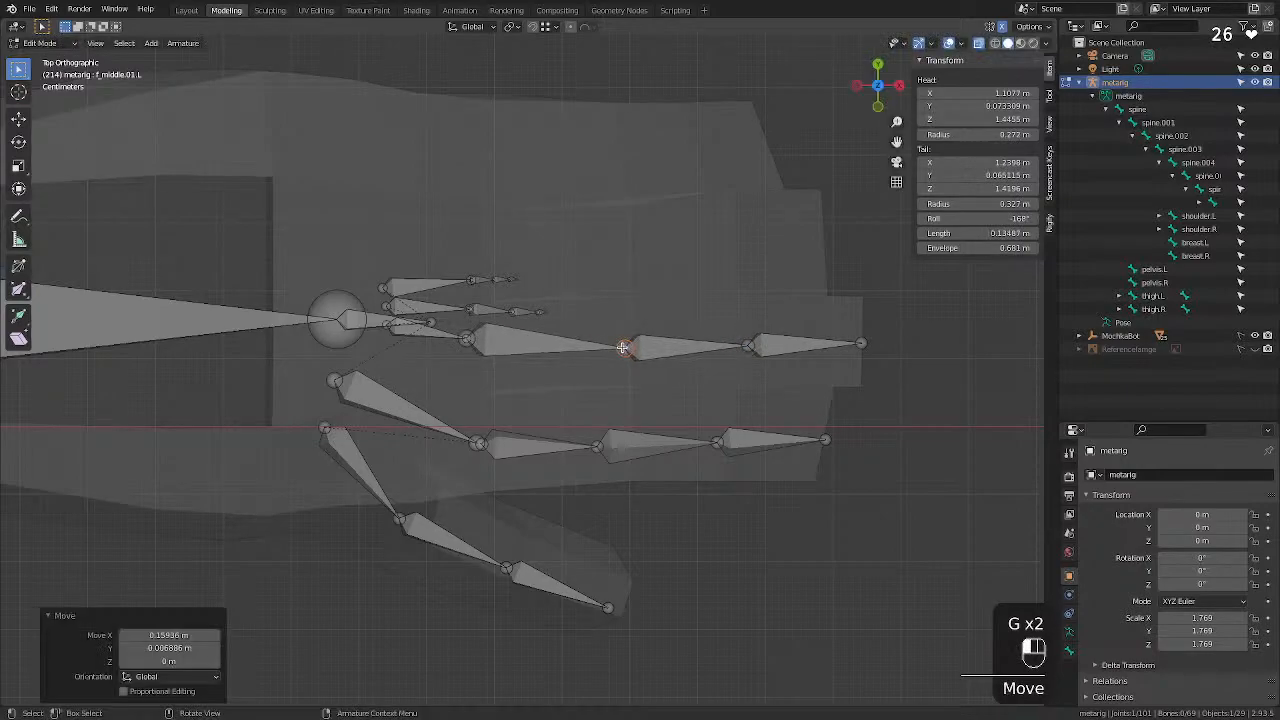
# Join the f_middle.01.L head and palm.02.L tail at the middle knuckle, and move the palm.02.L head toward the wrist.
pyautogui.click(622, 347)
pyautogui.press('g')
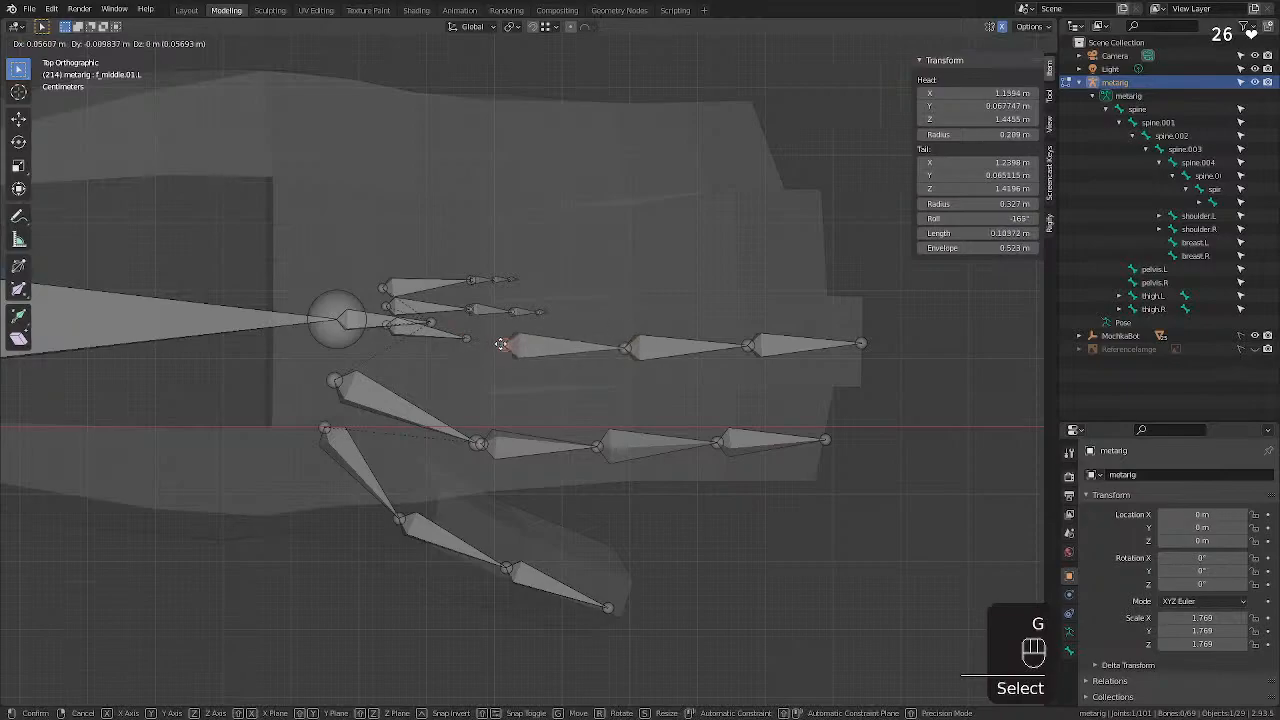
pyautogui.click(489, 348)
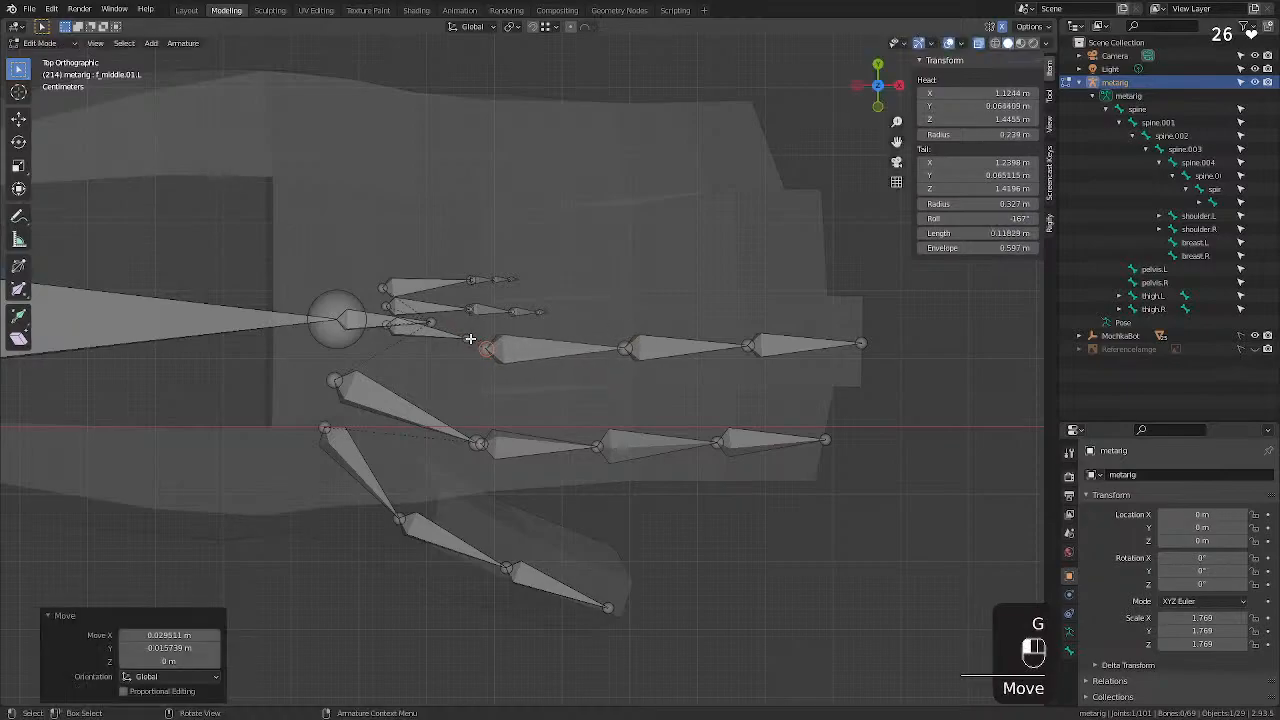
pyautogui.click(485, 348)
pyautogui.press('g')
pyautogui.click(487, 348)
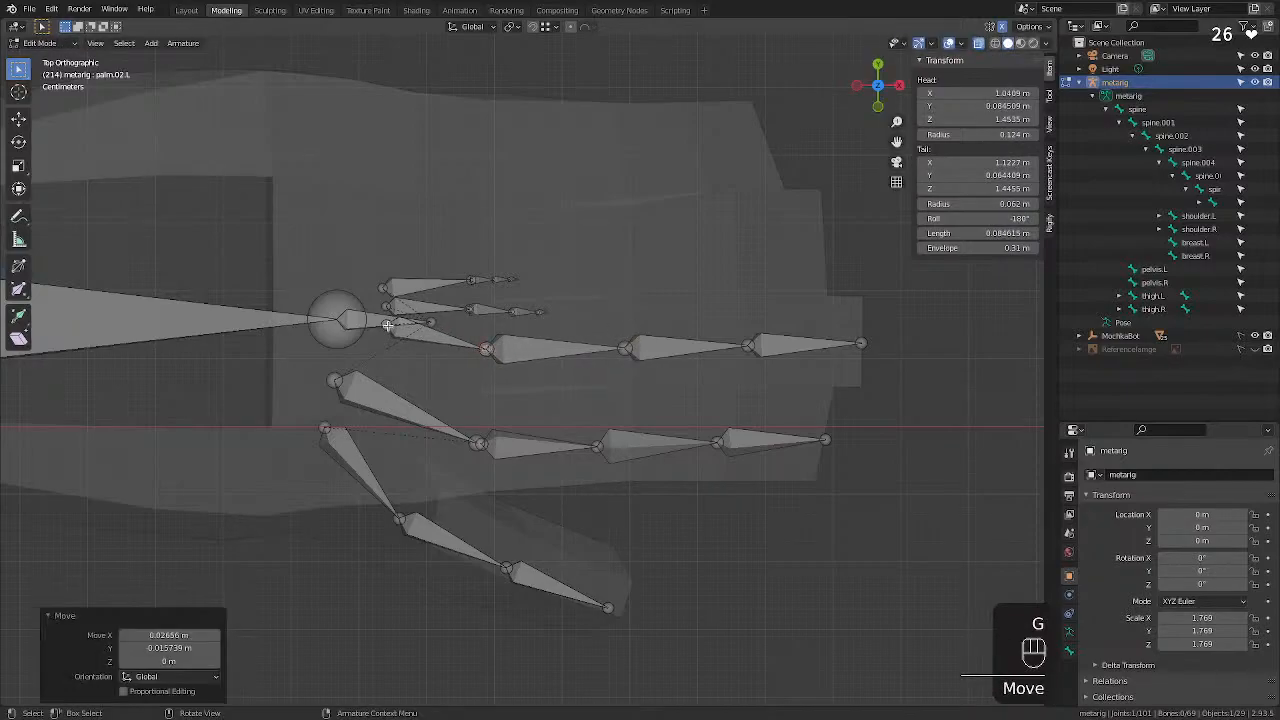
pyautogui.click(362, 333)
pyautogui.press('g')
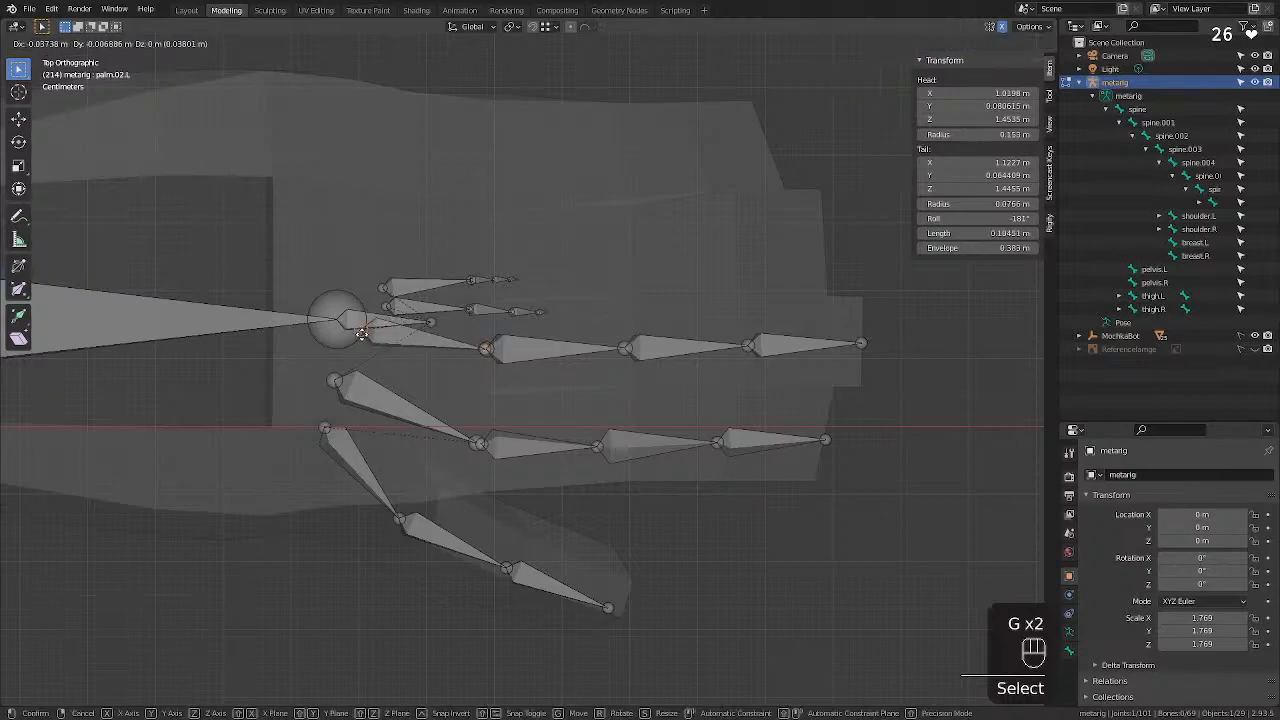
pyautogui.click(345, 342)
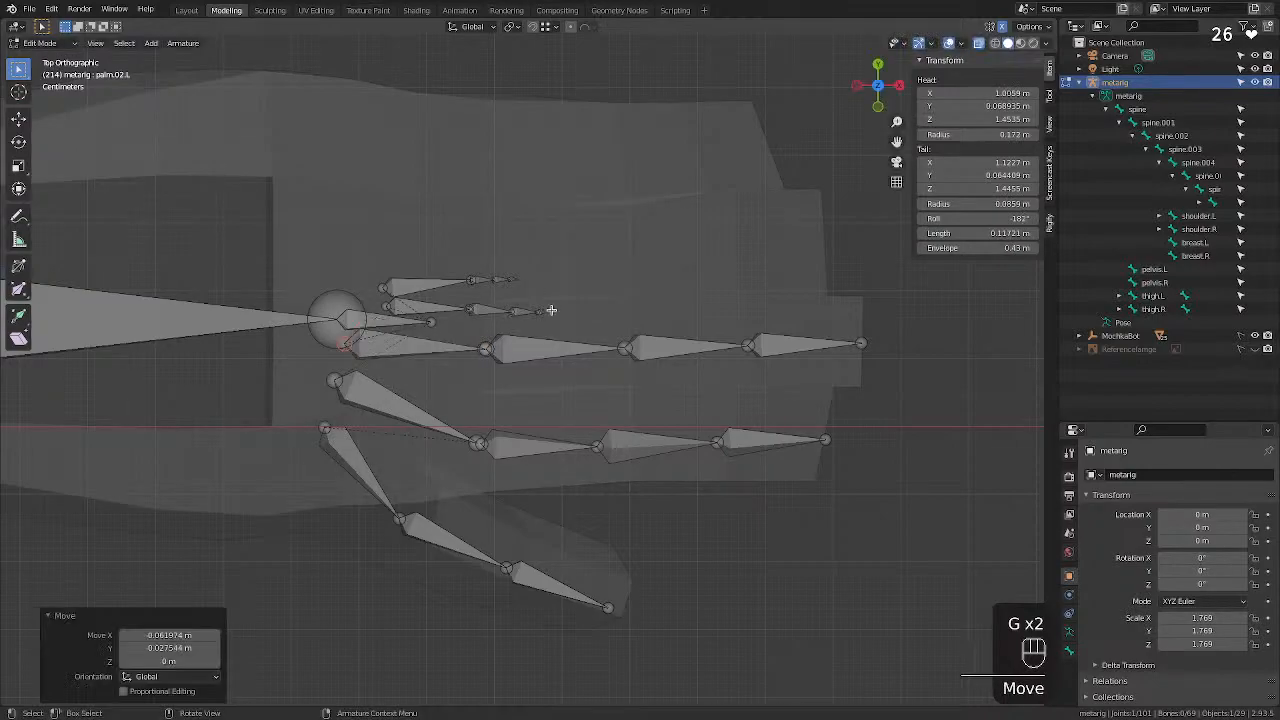
# Move the f_ring.03.L tail to the mesh ring fingertip and the f_ring.02.L tail to the outer finger joint.
pyautogui.click(551, 310)
pyautogui.press('g')
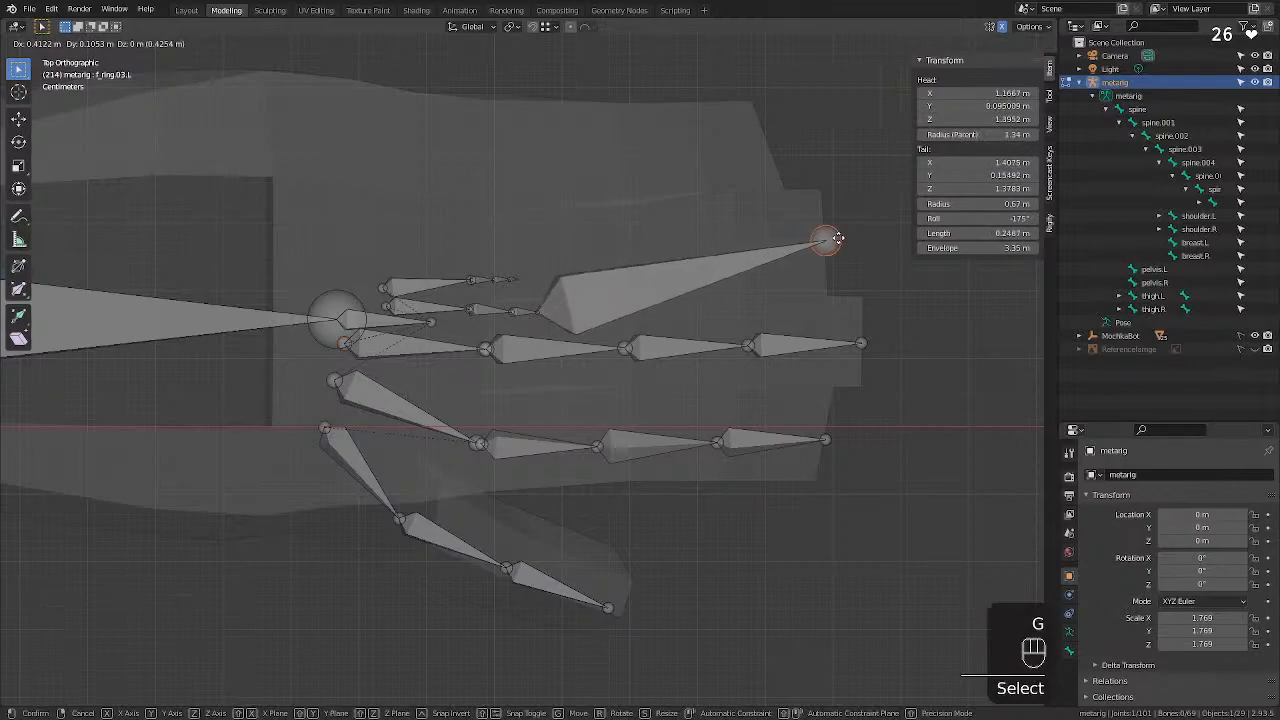
pyautogui.click(836, 245)
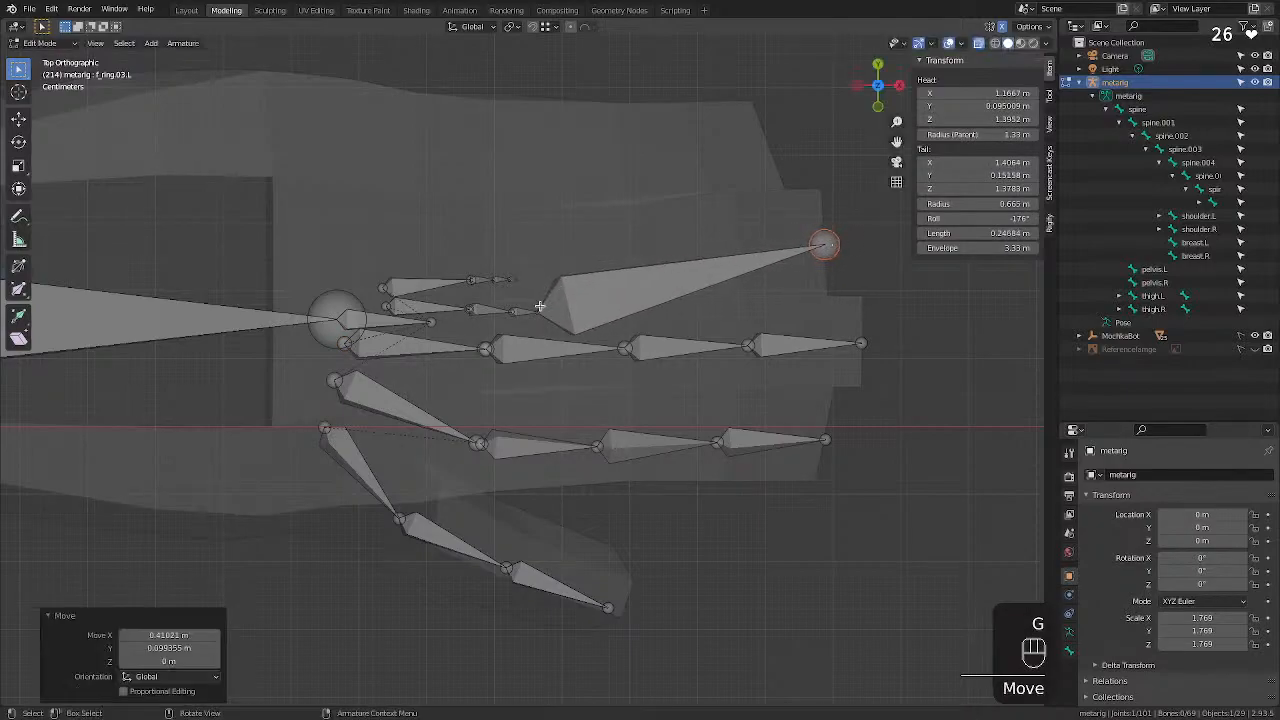
pyautogui.click(540, 305)
pyautogui.press('g')
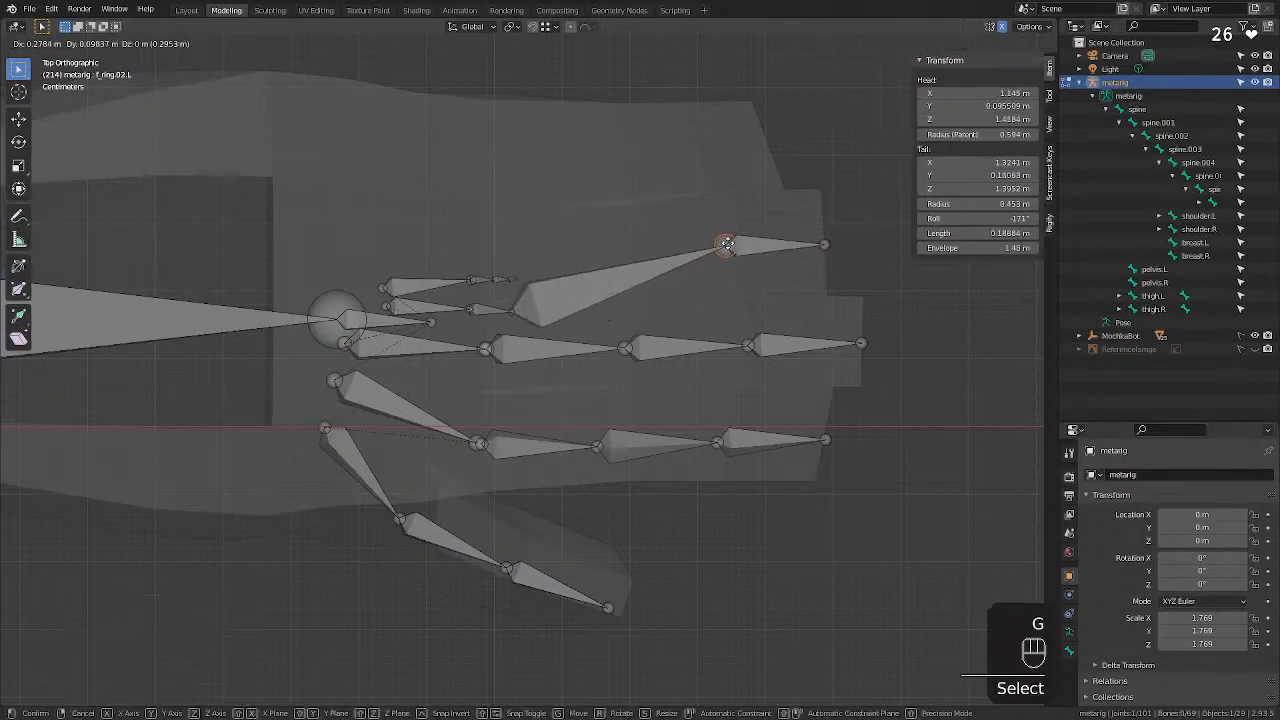
pyautogui.click(737, 250)
# Place the f_ring.01.L head at the ring knuckle, about X 1.13 m, and adjust the finger's two middle joints to about X 1.25 m and 1.33 m.
pyautogui.click(515, 298)
pyautogui.press('g')
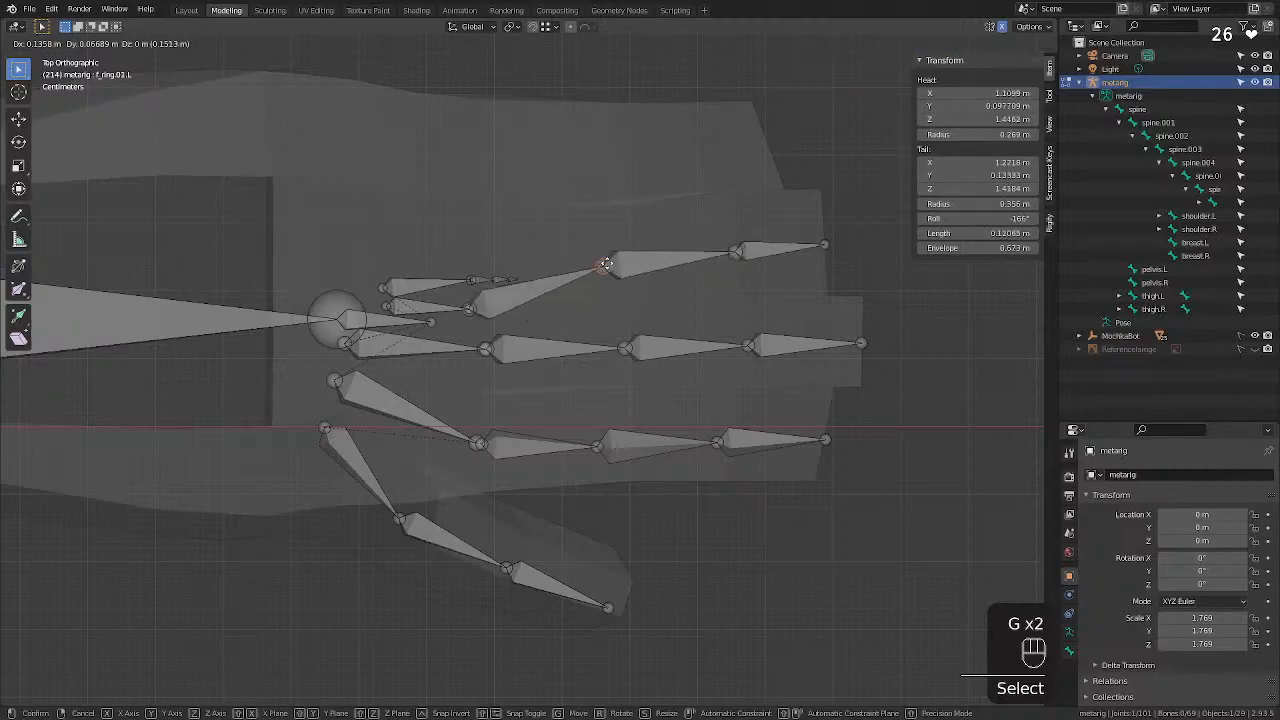
pyautogui.click(629, 253)
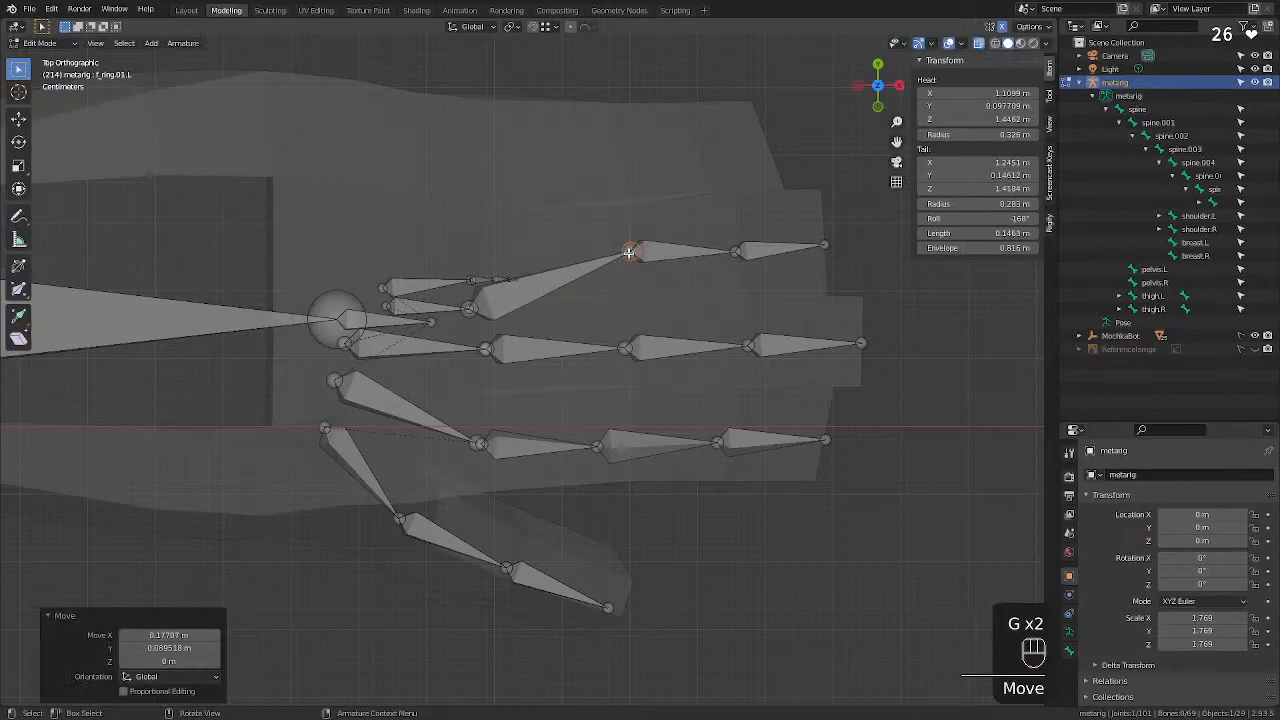
pyautogui.click(739, 253)
pyautogui.press('g')
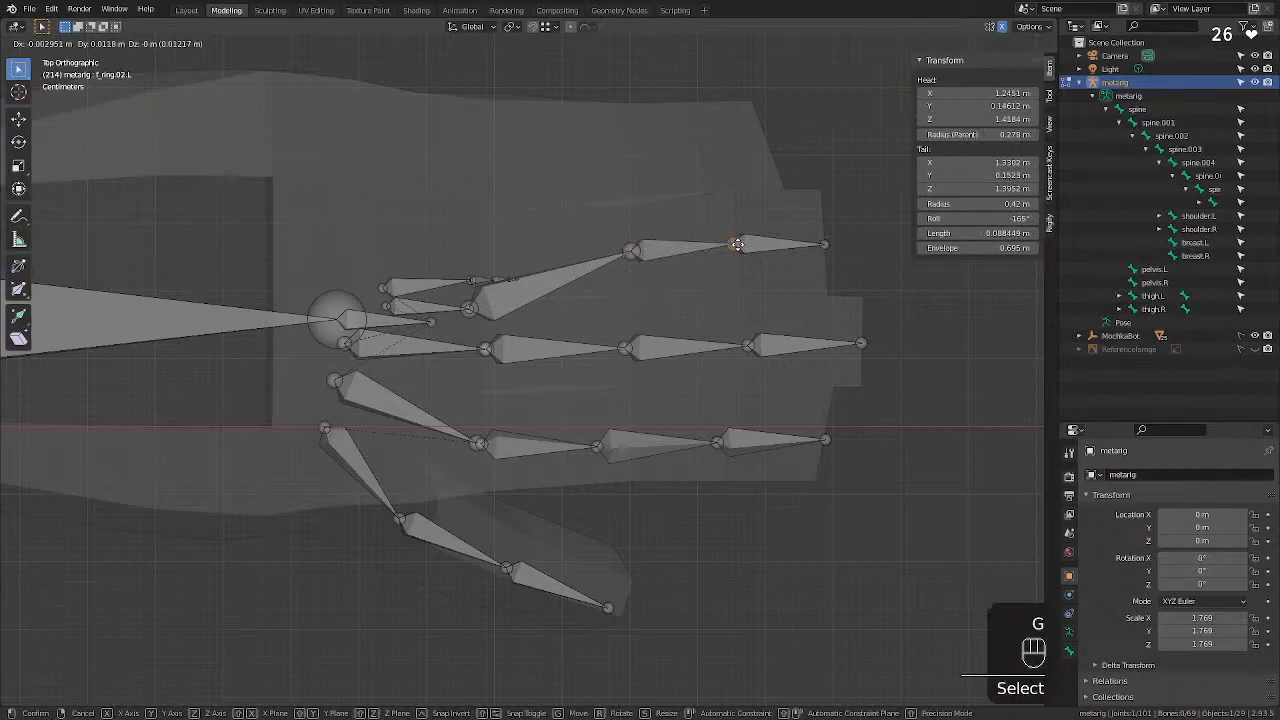
pyautogui.click(737, 245)
pyautogui.click(469, 308)
pyautogui.press('g')
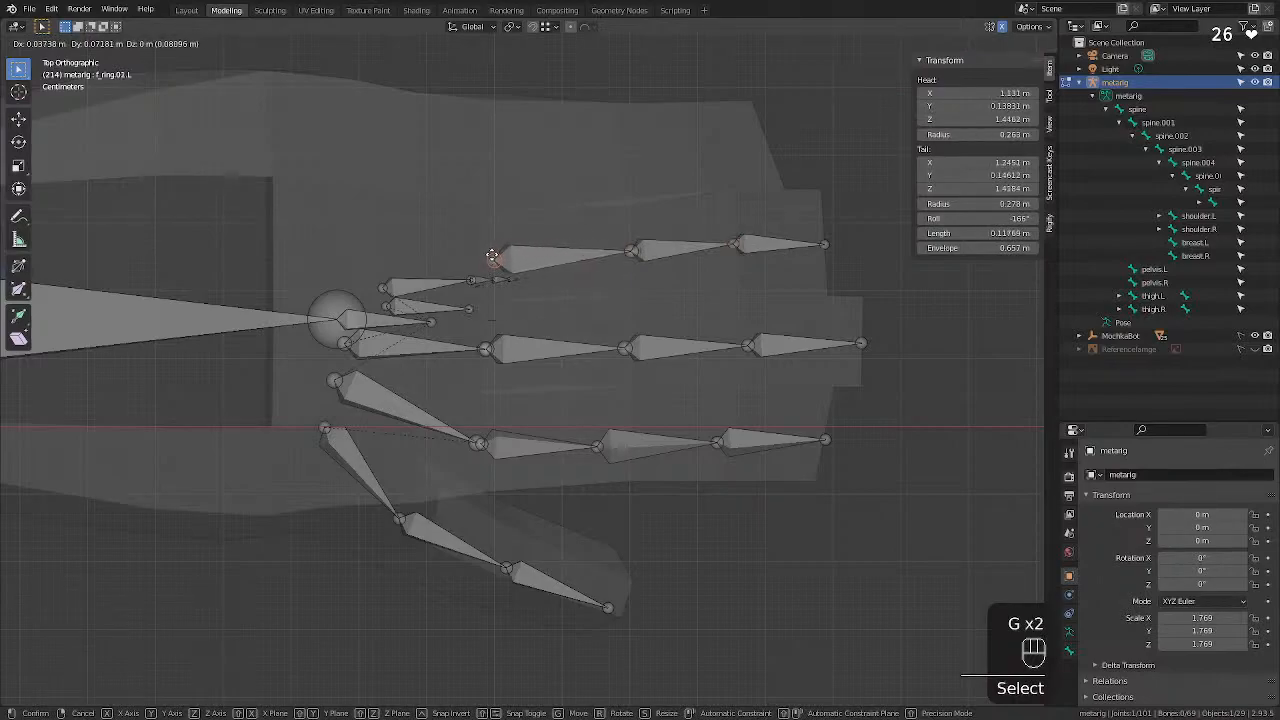
pyautogui.click(490, 252)
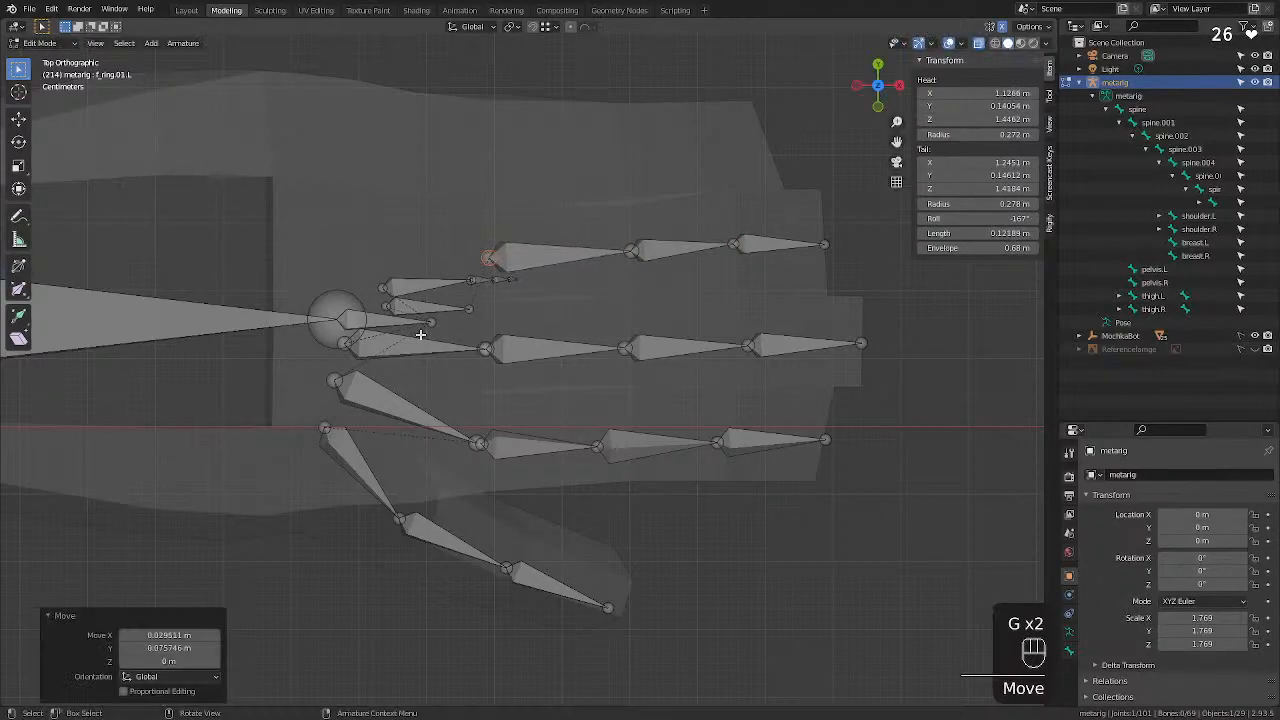
# Move palm.03.L so its tail meets the ring knuckle, and pull its head toward the wrist to about X 1.01 m, Y 0.12 m.
pyautogui.click(455, 308)
pyautogui.click(455, 308)
pyautogui.press('g')
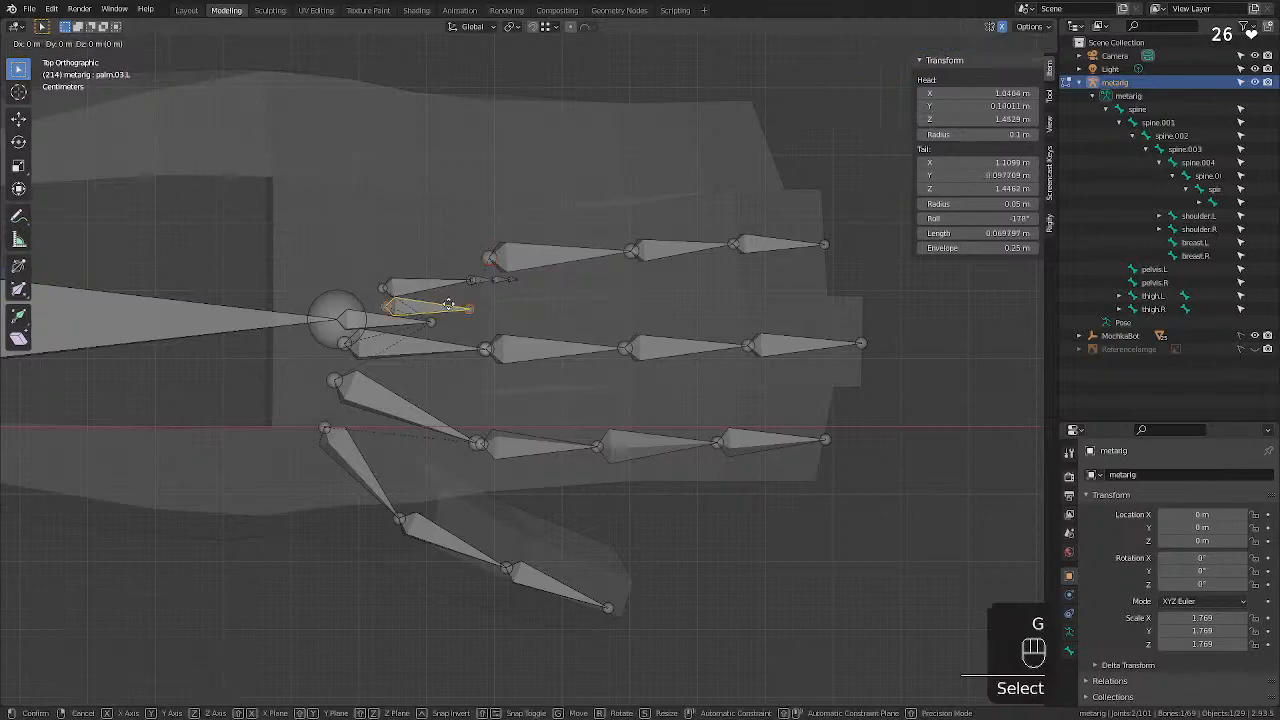
pyautogui.click(467, 251)
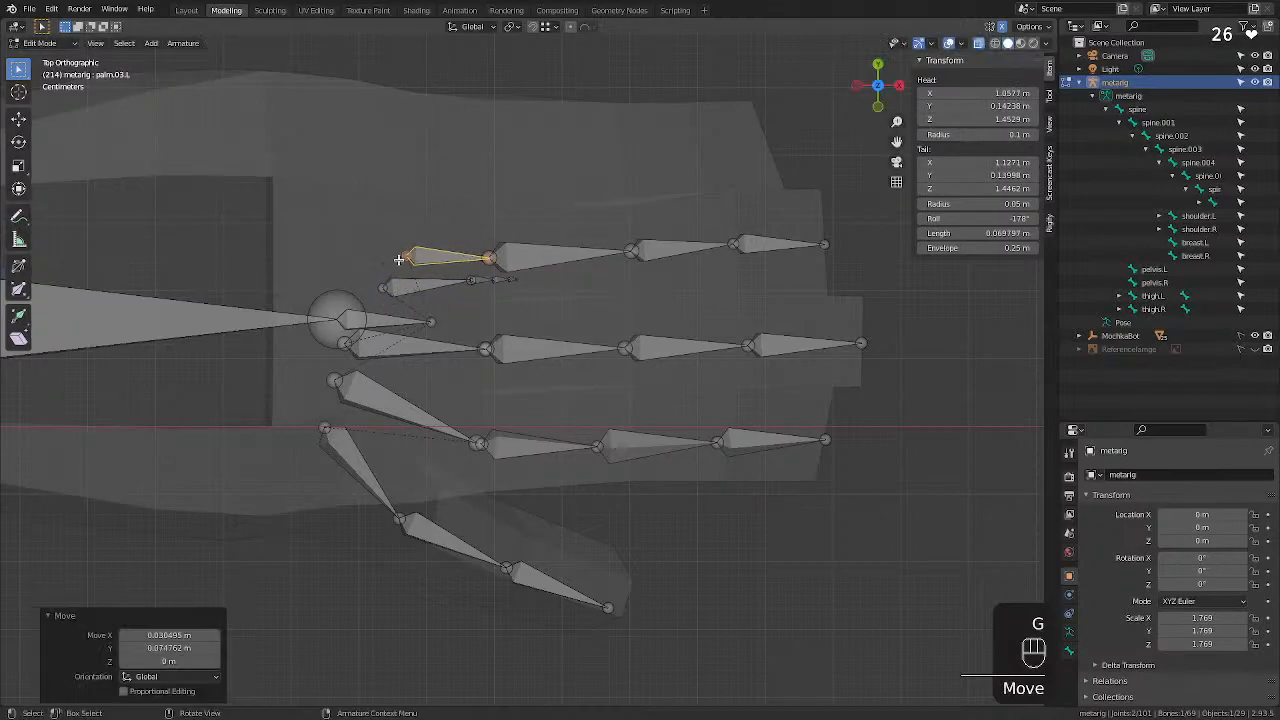
pyautogui.click(404, 252)
pyautogui.press('g')
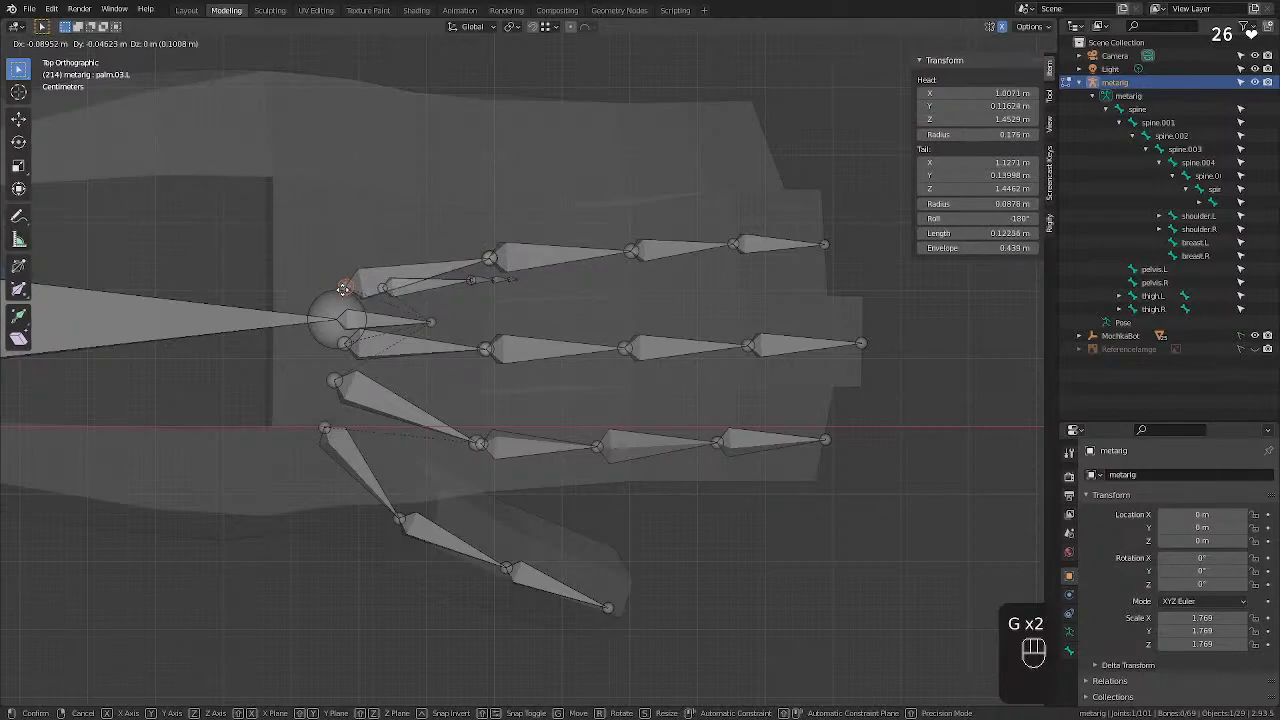
pyautogui.click(343, 289)
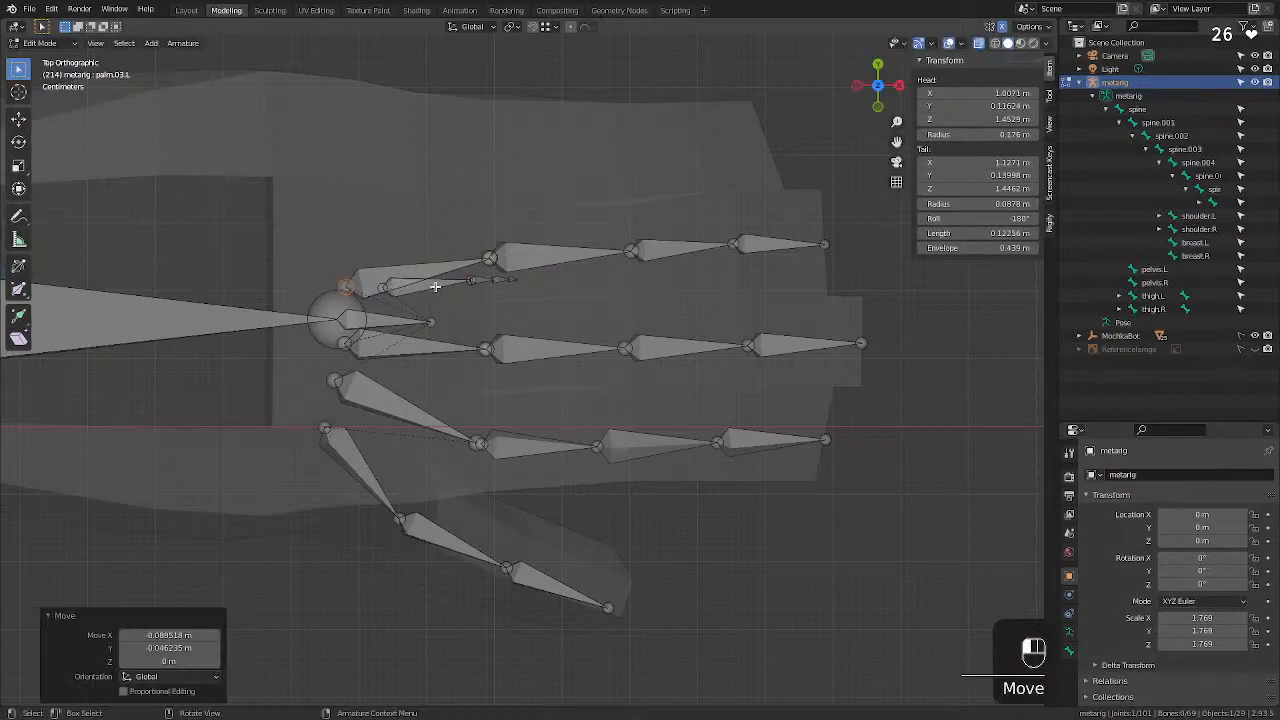
# Move the whole palm.04.L bone to the pinky side of the palm, with its head at about X 1.02 m, Y 0.18 m.
pyautogui.click(435, 287)
pyautogui.press('g')
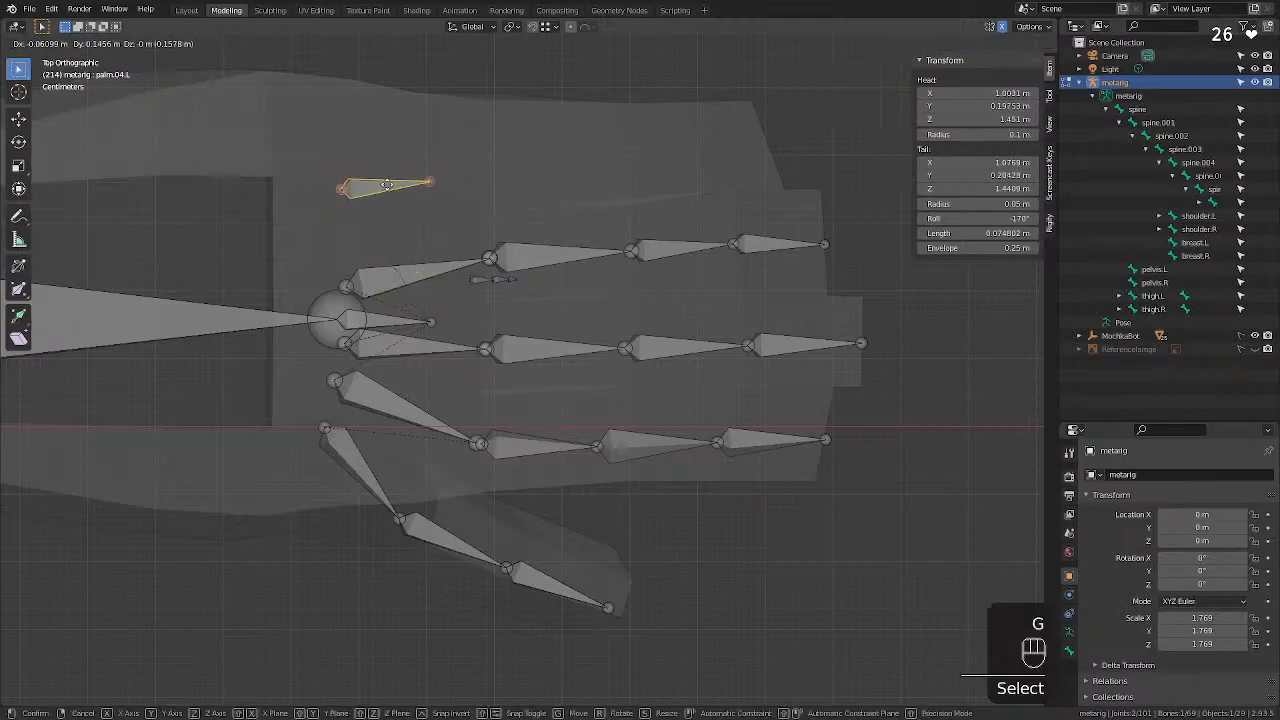
pyautogui.click(404, 207)
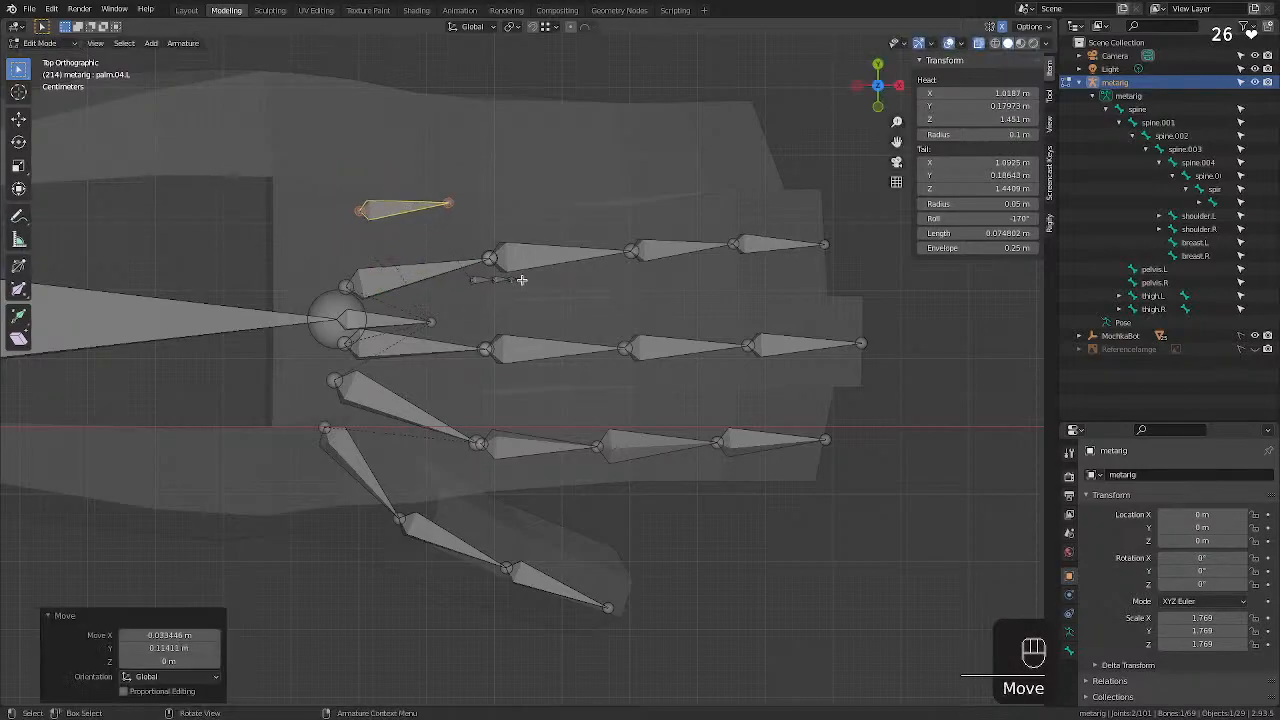
# Move the f_pinky.03.L tail to the mesh pinky fingertip, about X 1.36 m, and the f_pinky.02.L tail to the outer finger joint.
pyautogui.click(521, 280)
pyautogui.press('g')
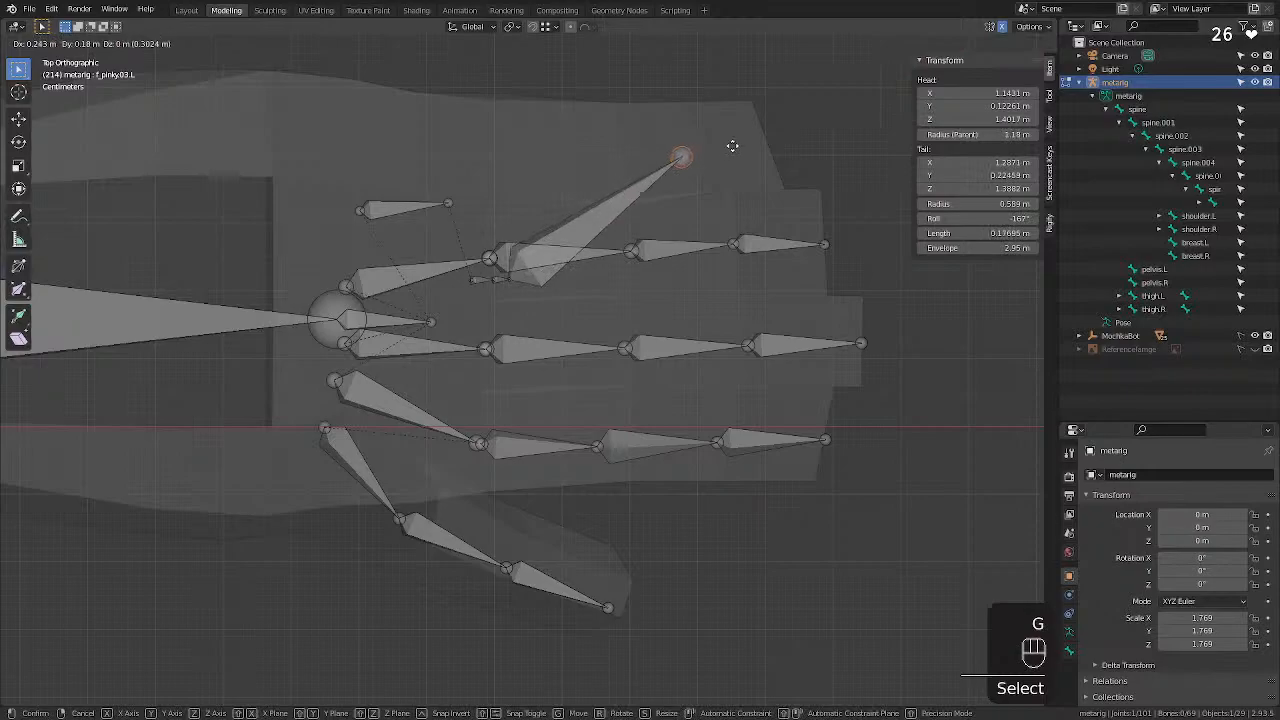
pyautogui.click(820, 130)
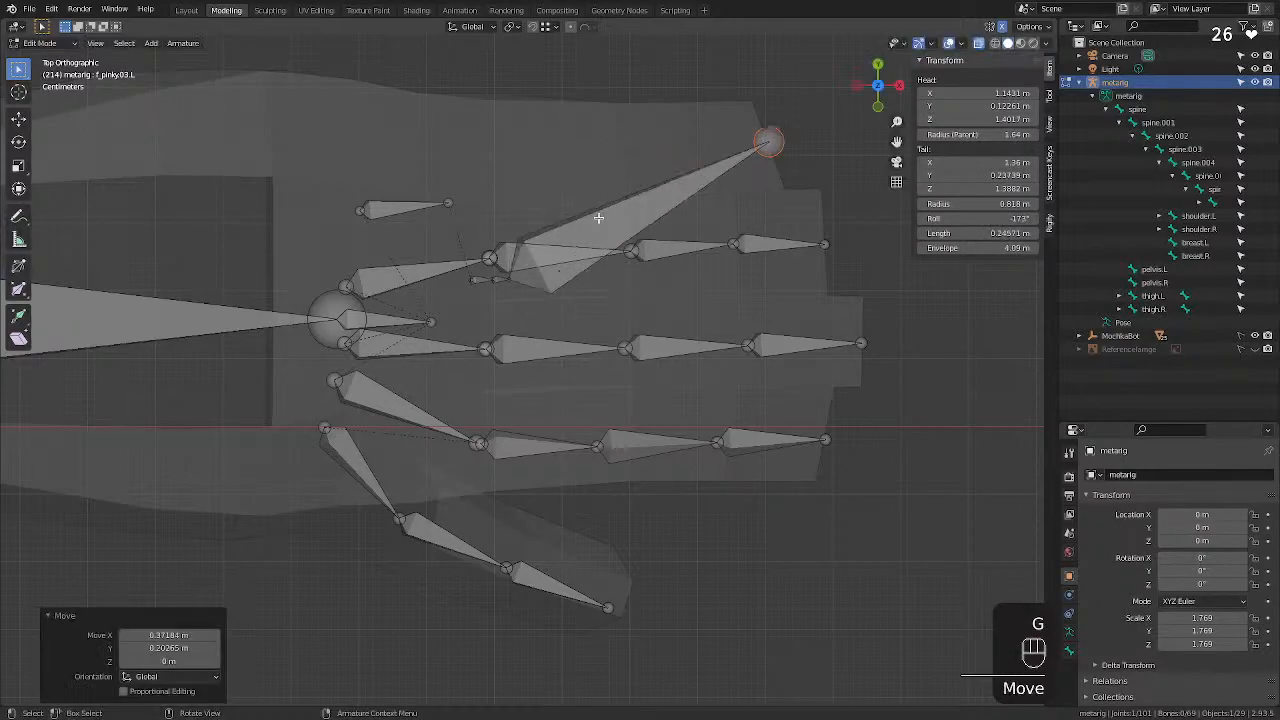
pyautogui.click(507, 276)
pyautogui.press('g')
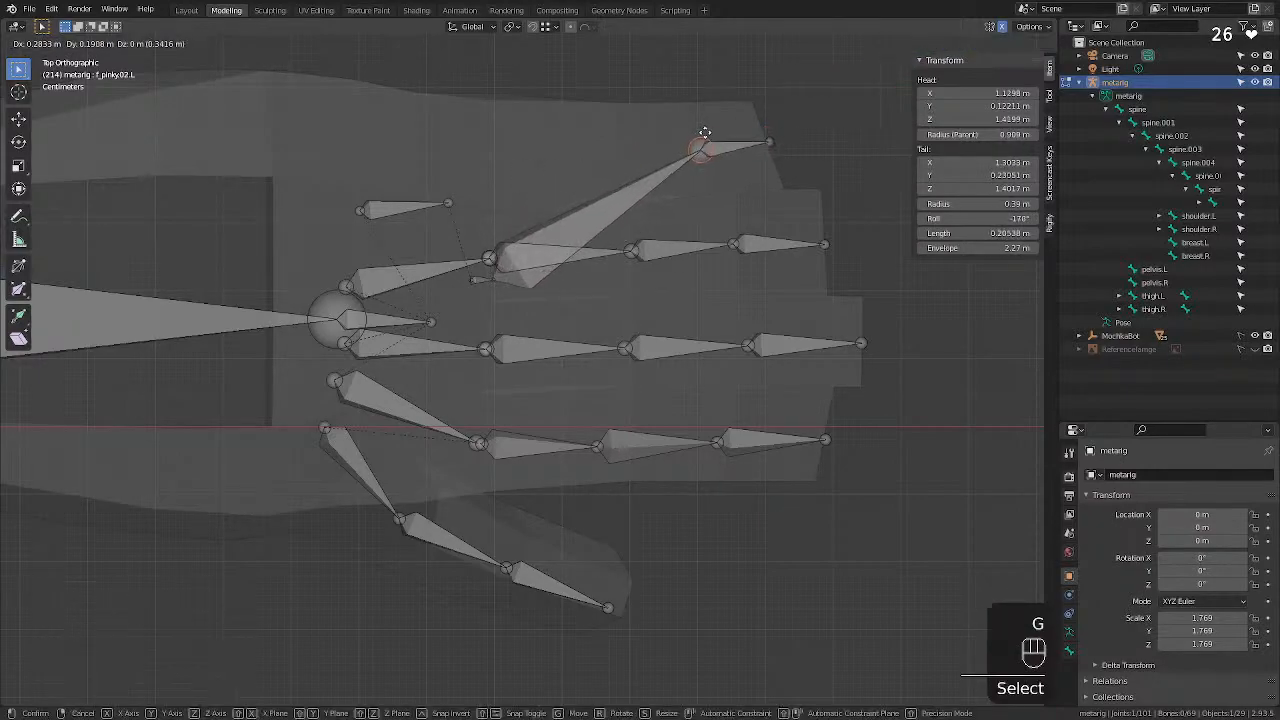
pyautogui.click(694, 133)
# Move the f_pinky.01.L tail to the pinky's inner finger joint and its head to the pinky knuckle at about X 1.13 m, Y 0.22 m.
pyautogui.click(487, 278)
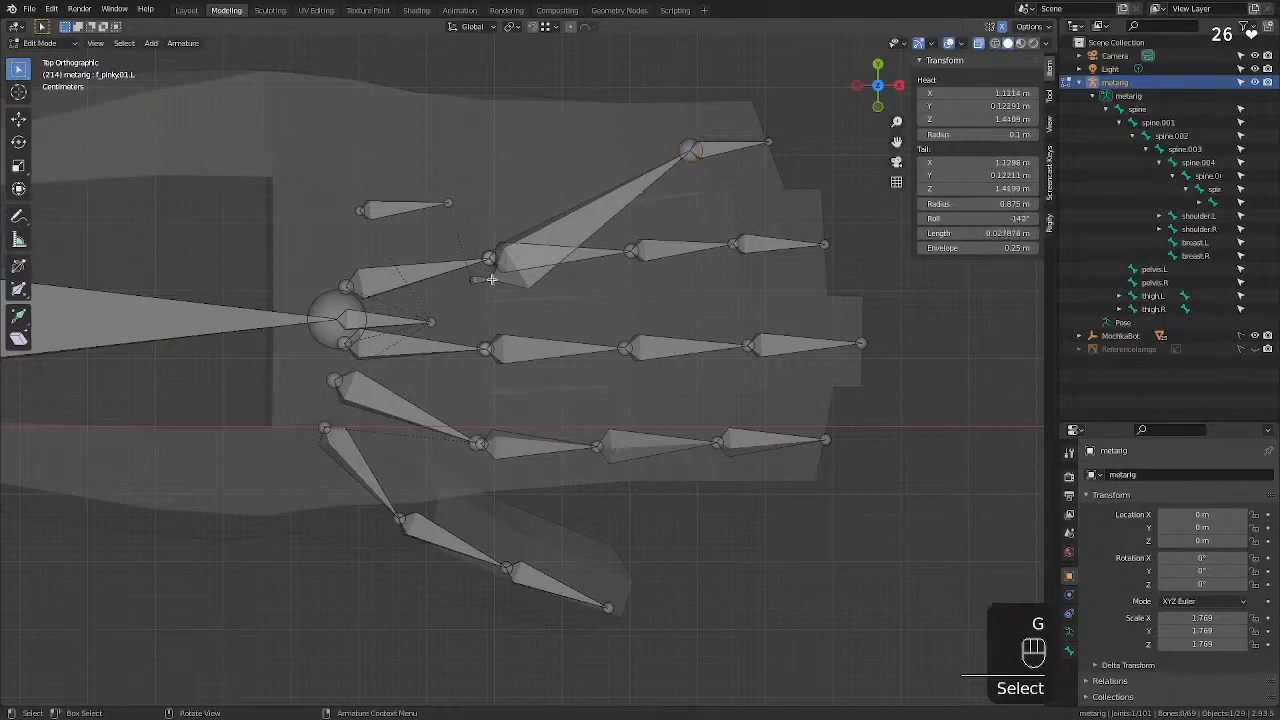
pyautogui.press('g')
pyautogui.click(622, 157)
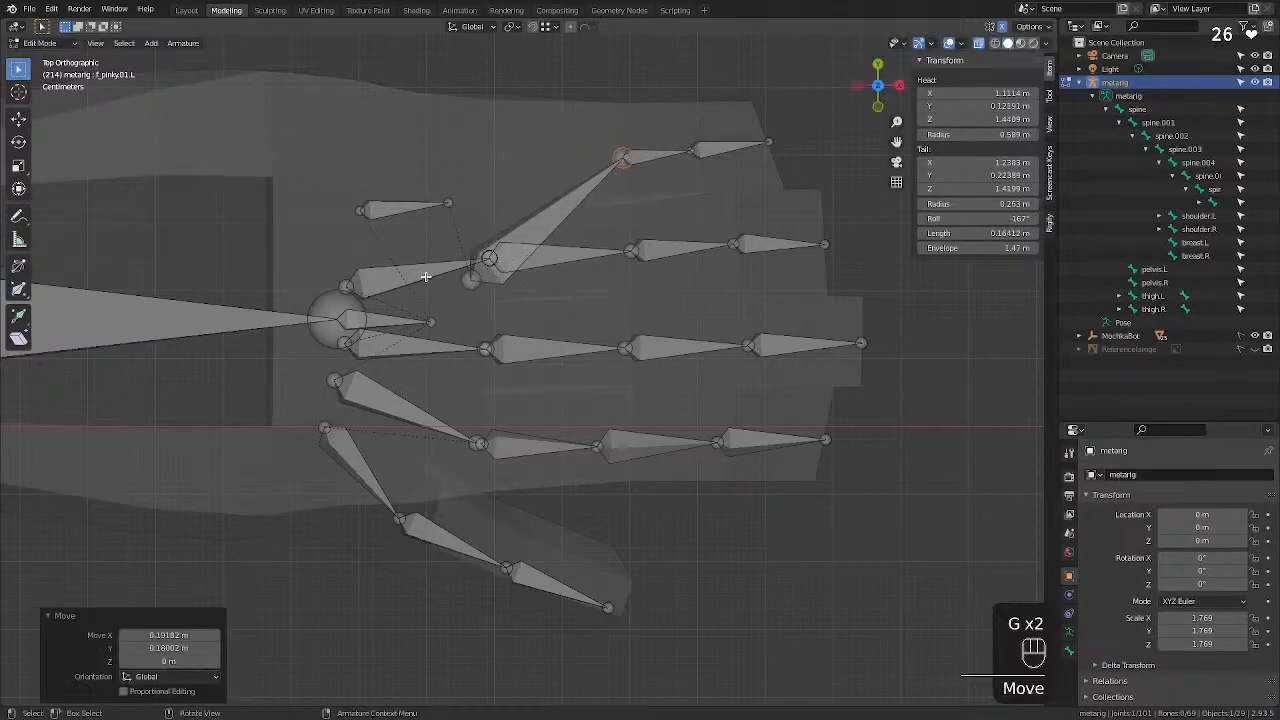
pyautogui.click(468, 279)
pyautogui.press('g')
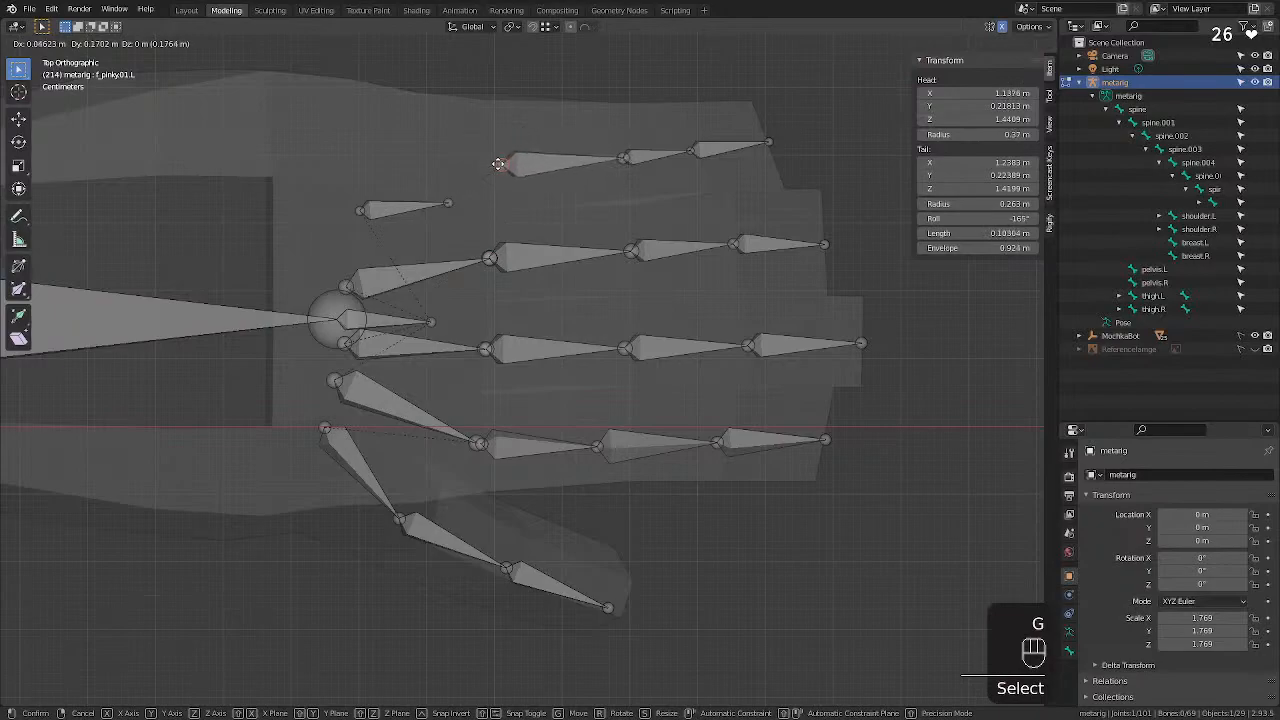
pyautogui.click(490, 163)
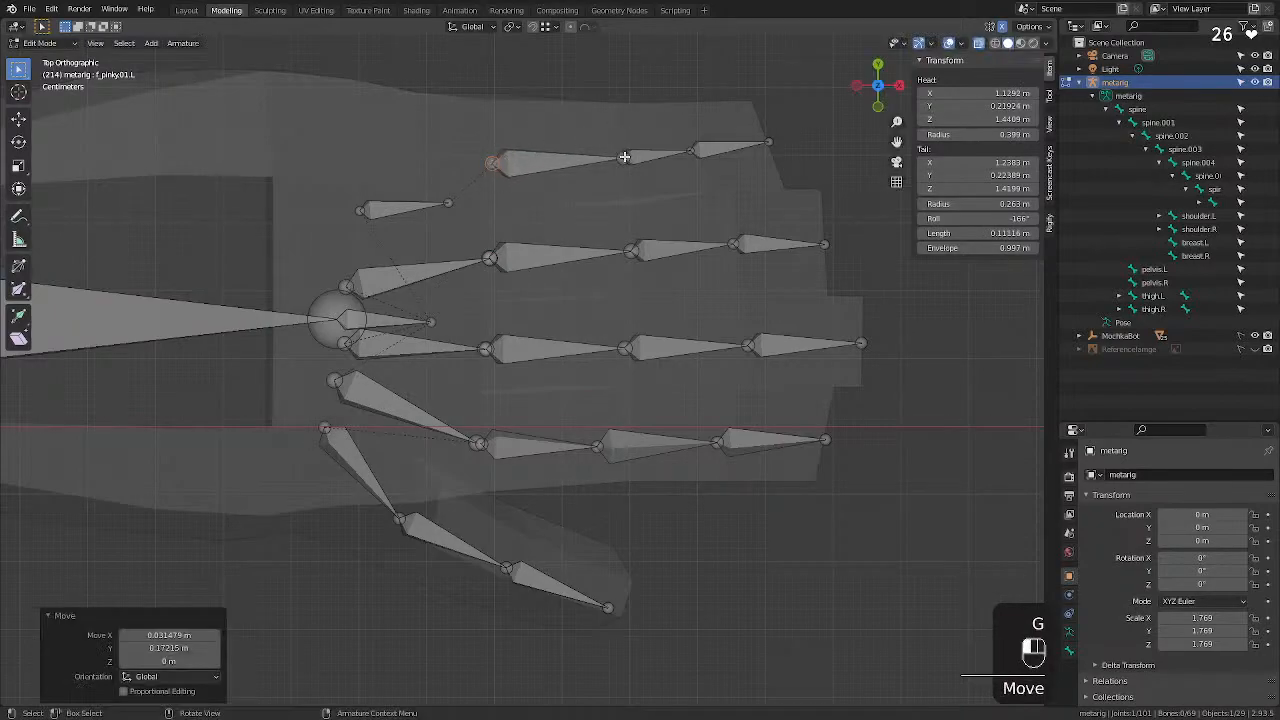
# Straighten the f_pinky chain by nudging its two middle joints and its fingertip to about Y 0.23 m.
pyautogui.click(622, 157)
pyautogui.press('g')
pyautogui.click(616, 152)
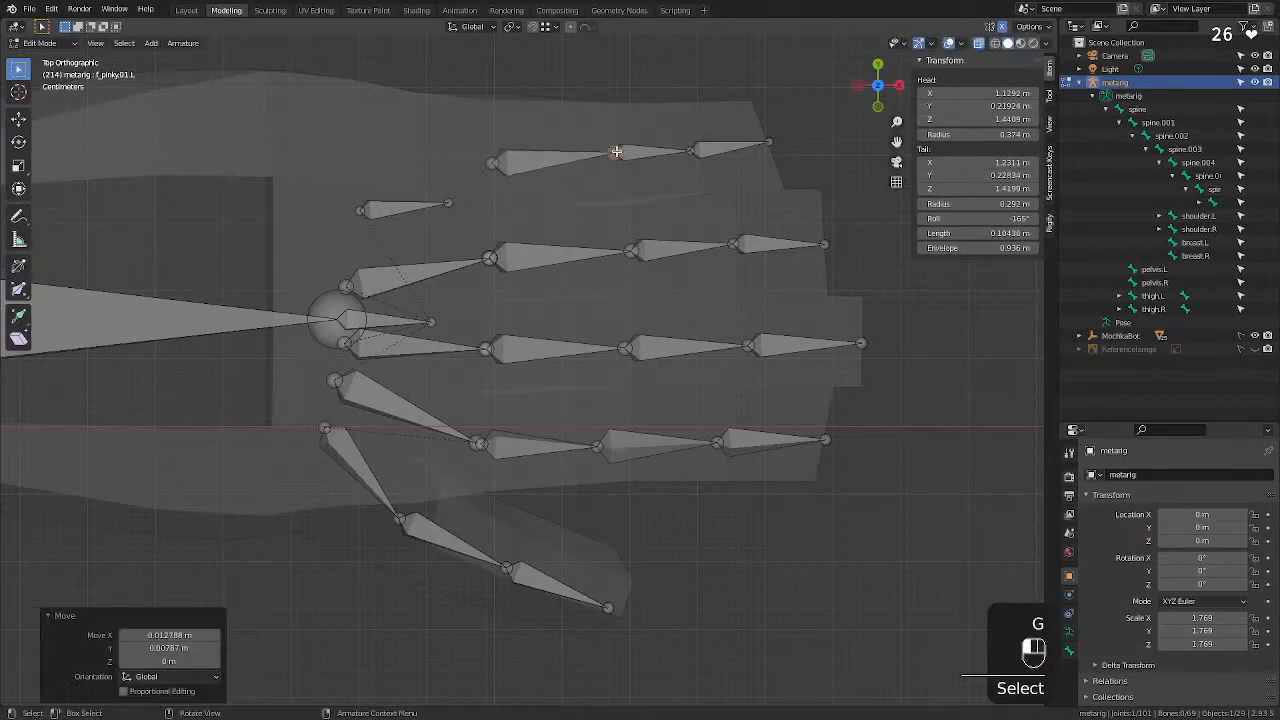
pyautogui.click(694, 148)
pyautogui.press('g')
pyautogui.click(690, 144)
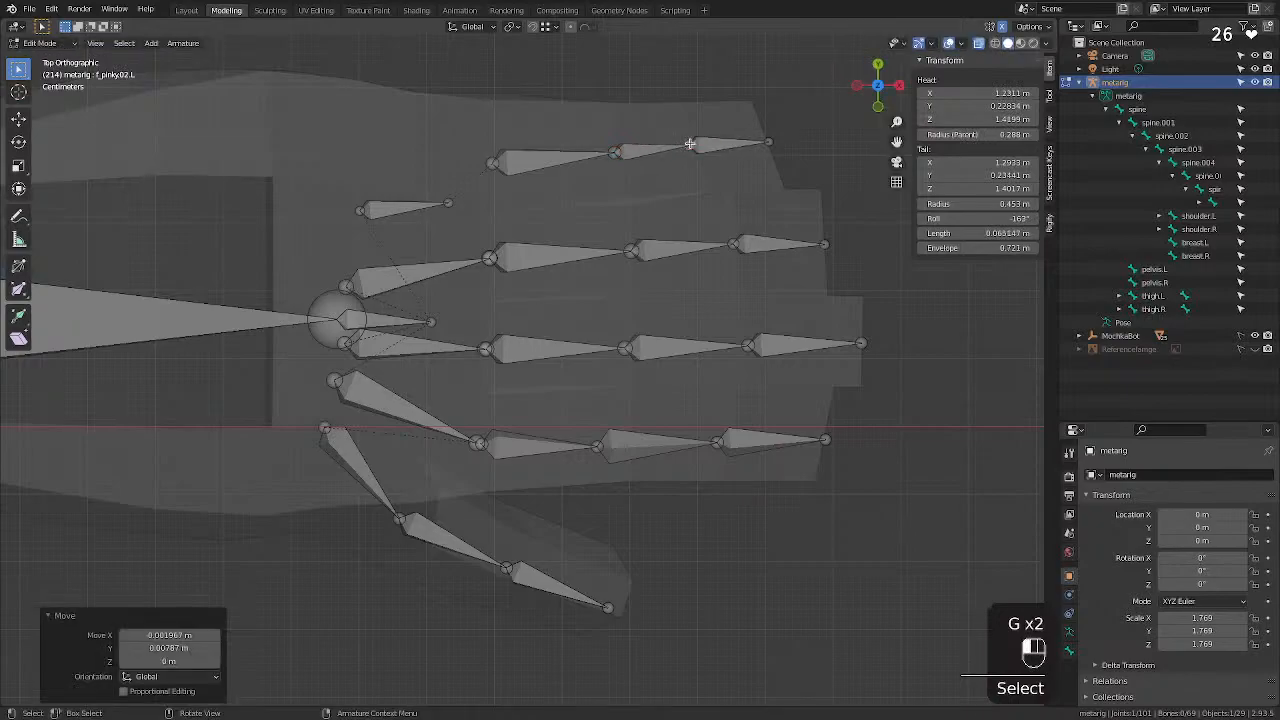
pyautogui.click(773, 139)
pyautogui.press('g')
pyautogui.click(773, 143)
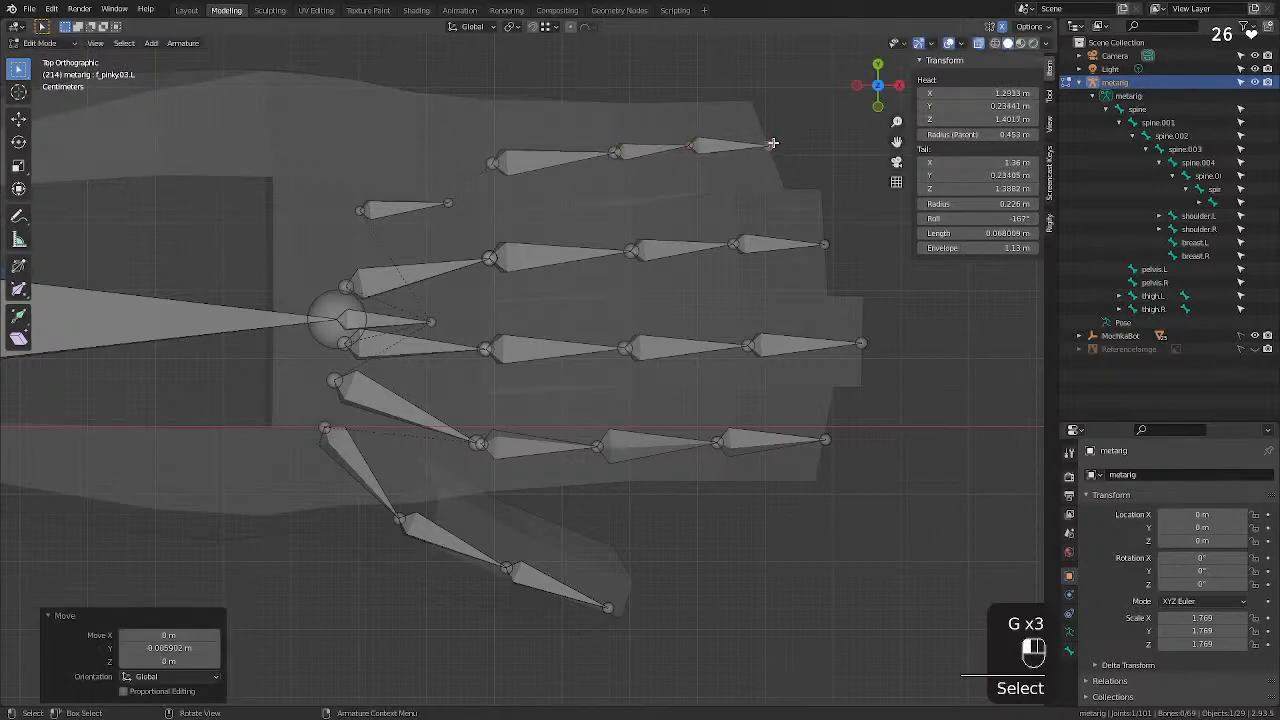
# Join the palm.04.L tail to the pinky knuckle and move its head toward the wrist to about X 1.00 m, Y 0.19 m.
pyautogui.click(447, 203)
pyautogui.press('g')
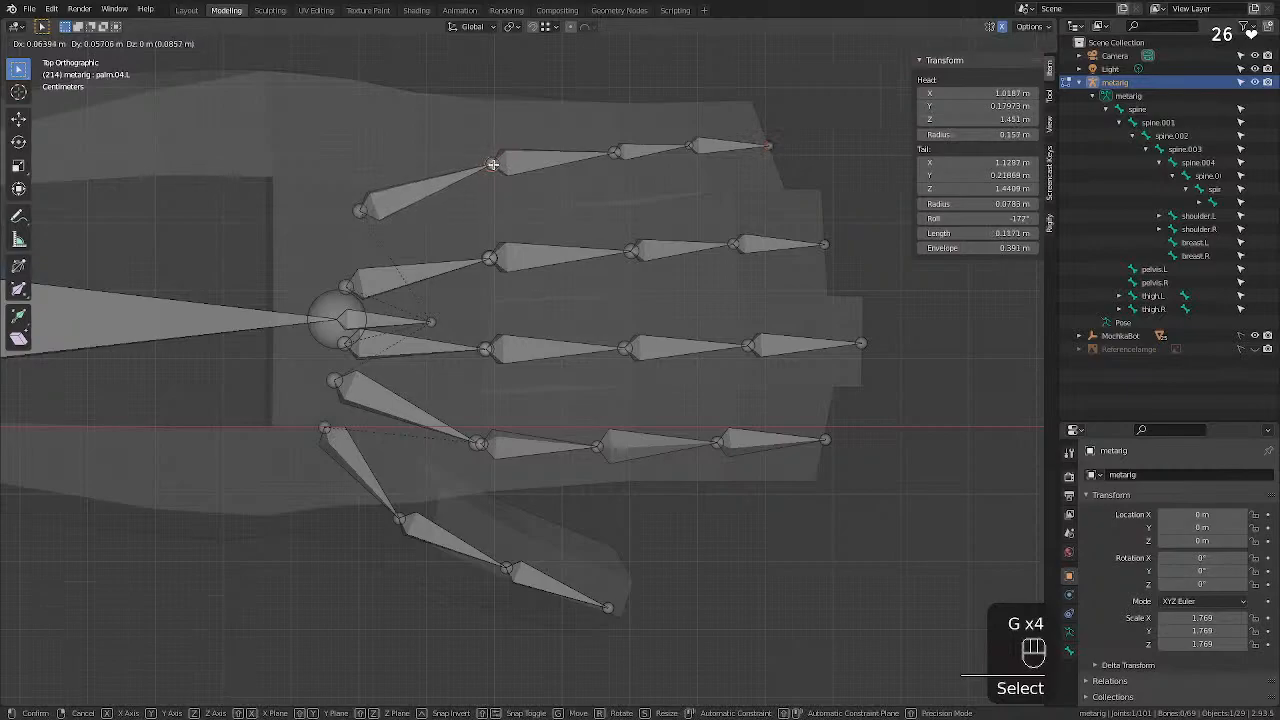
pyautogui.click(492, 164)
pyautogui.click(359, 210)
pyautogui.press('g')
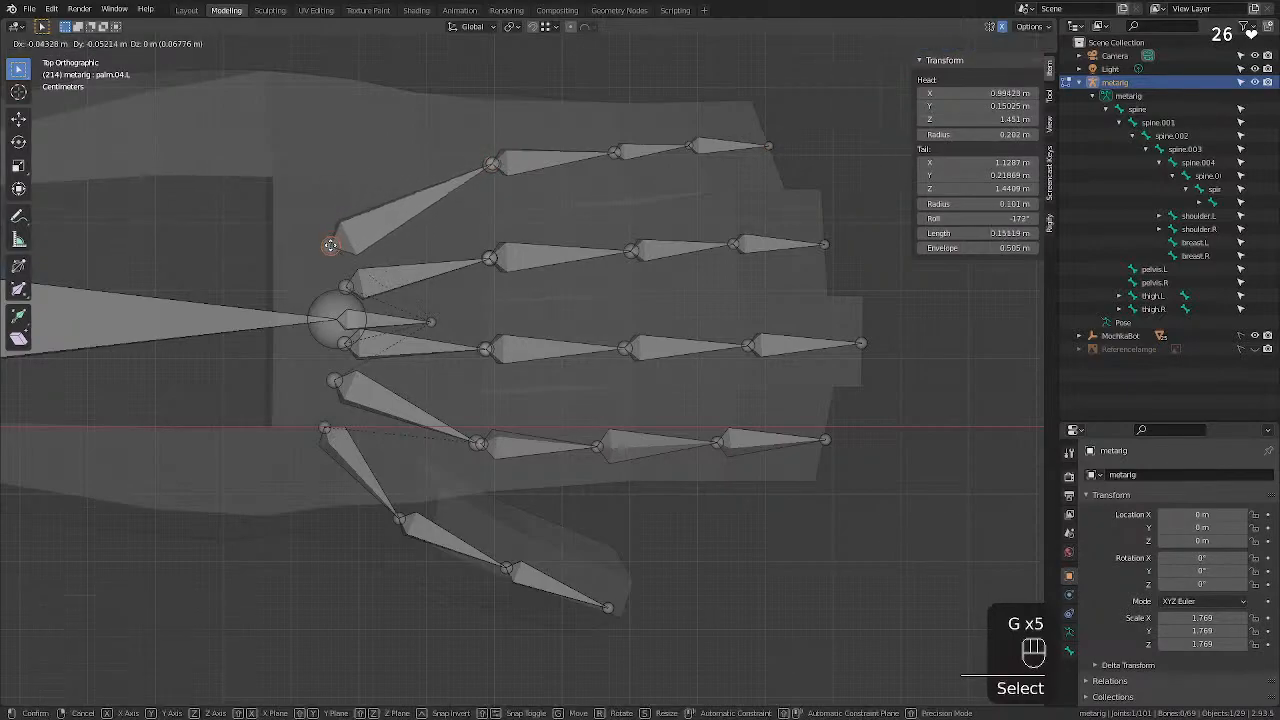
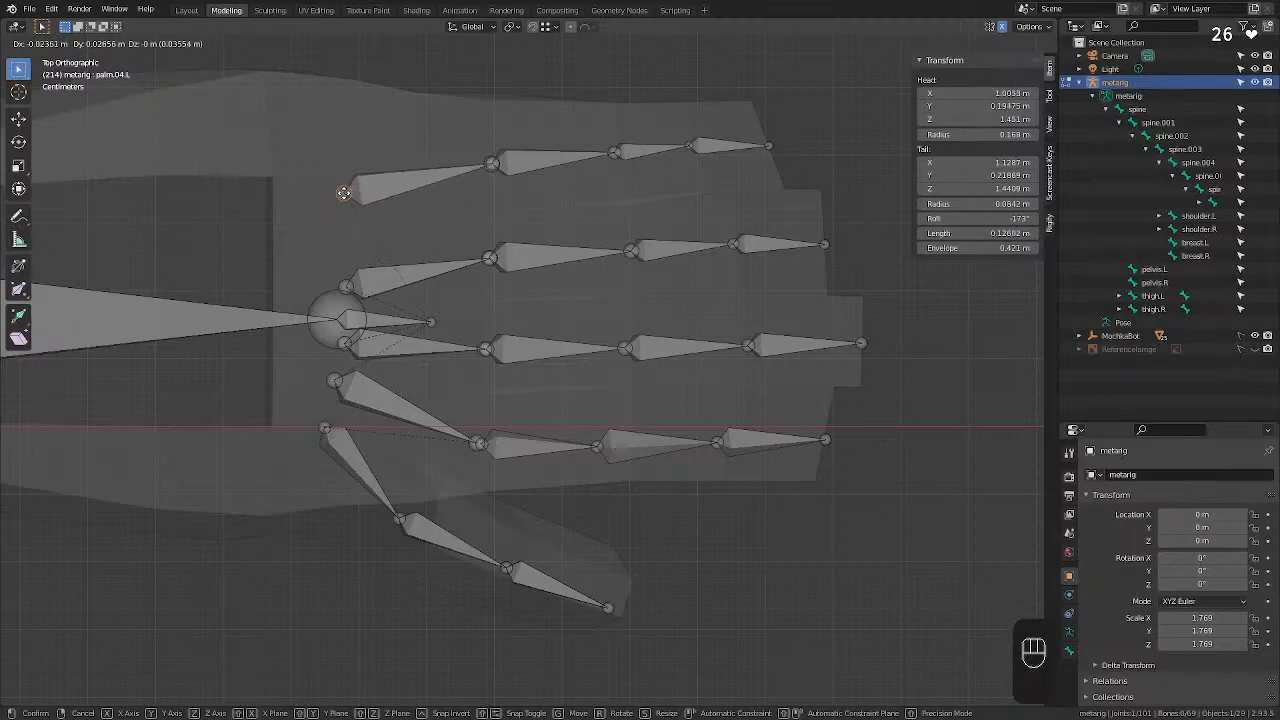
pyautogui.click(342, 198)
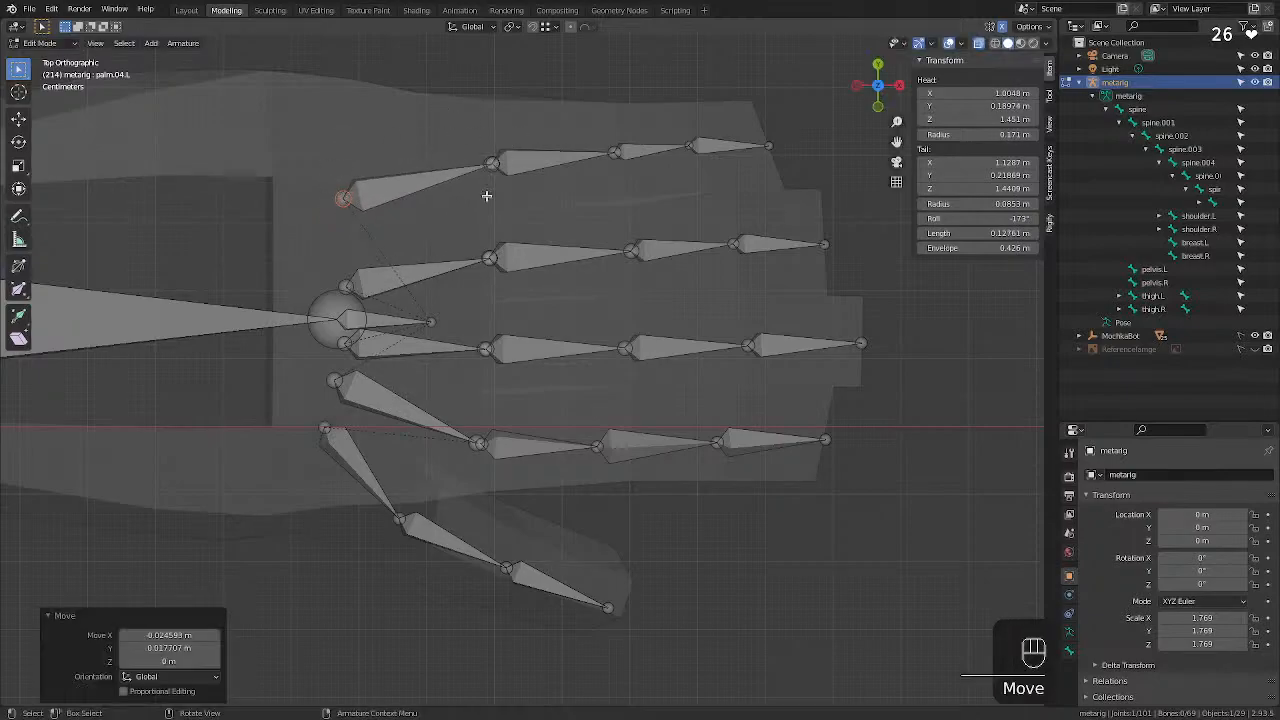
pyautogui.click(764, 554)
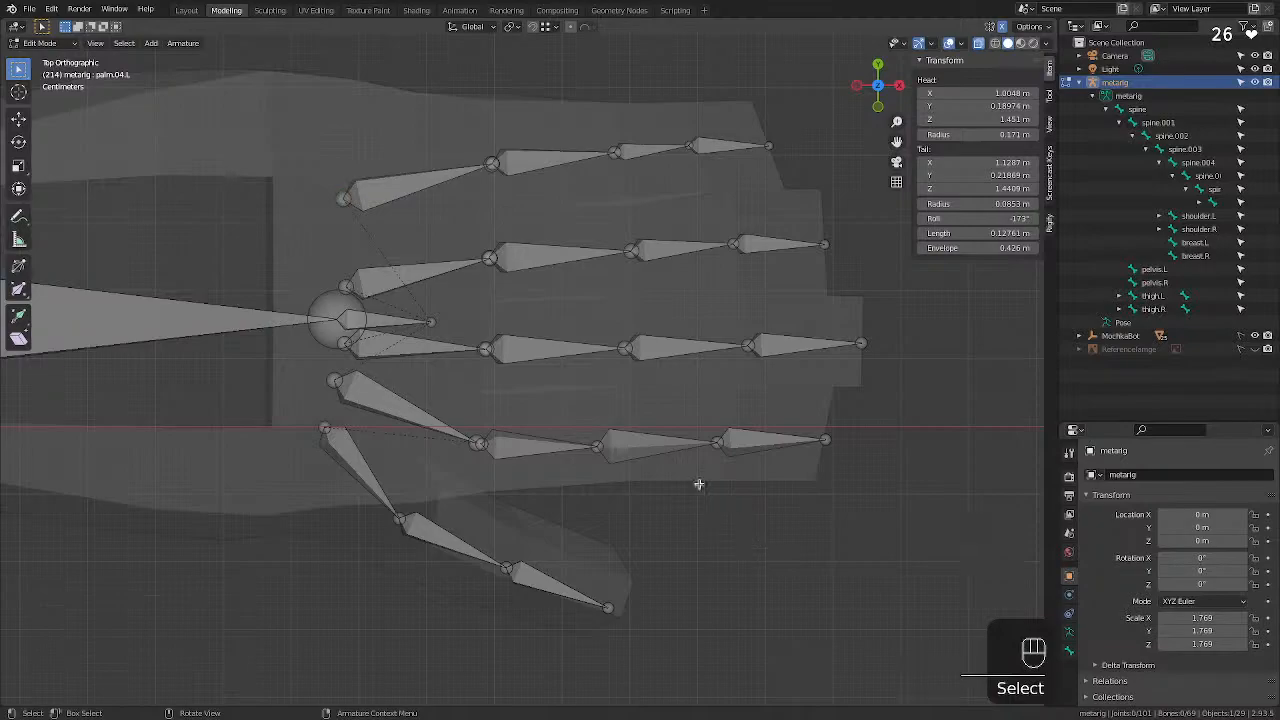
# Move the joint between forearm.L and hand.L back to the mesh wrist at about X 0.87 m, and align the hand.L tail at about X 1.08 m.
pyautogui.moveTo(699, 484); pyautogui.dragTo(682, 260, button='middle')
pyautogui.scroll(-5, 534, 290)
pyautogui.moveTo(438, 374); pyautogui.dragTo(454, 357, button='middle')
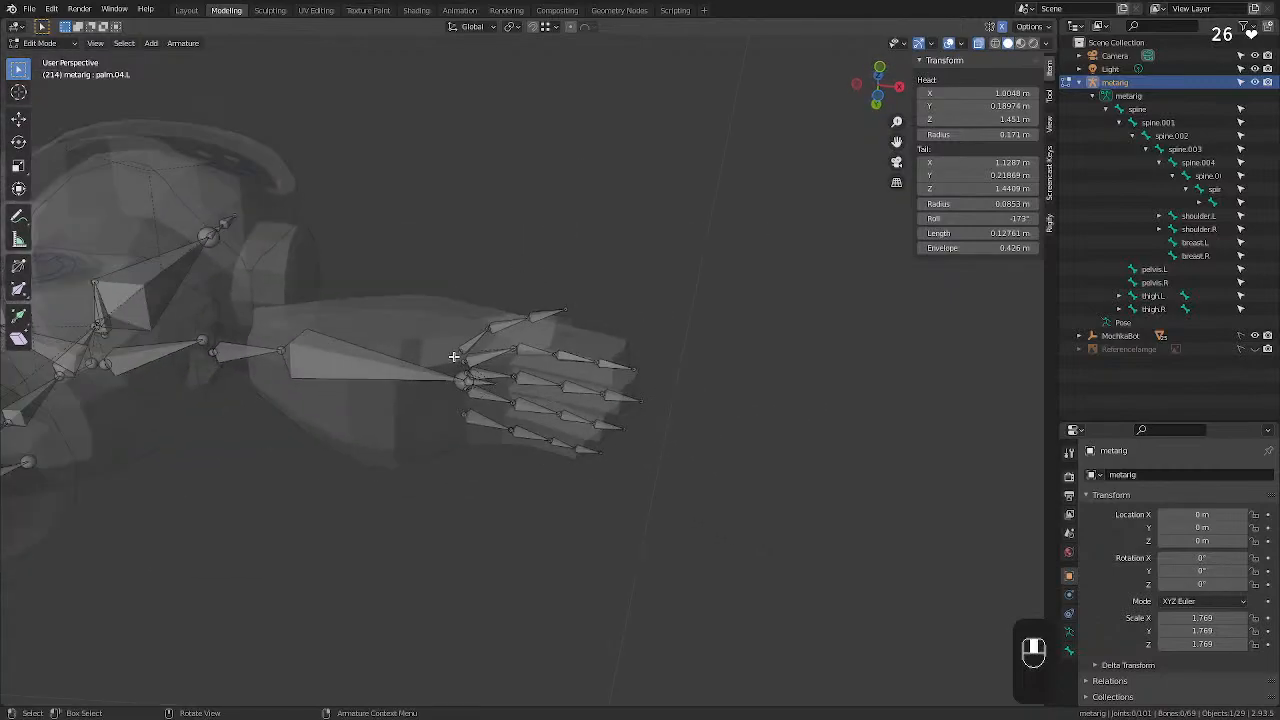
pyautogui.scroll(2, 420, 385)
pyautogui.click(414, 394)
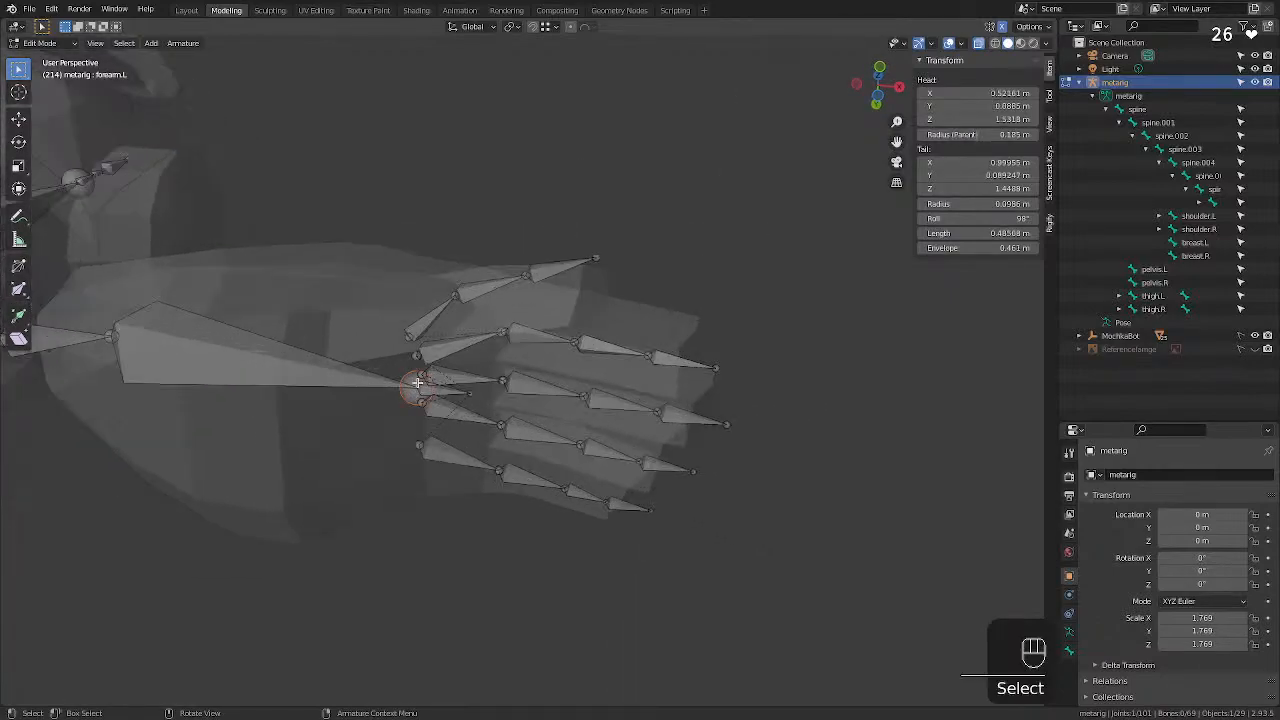
pyautogui.click(884, 94)
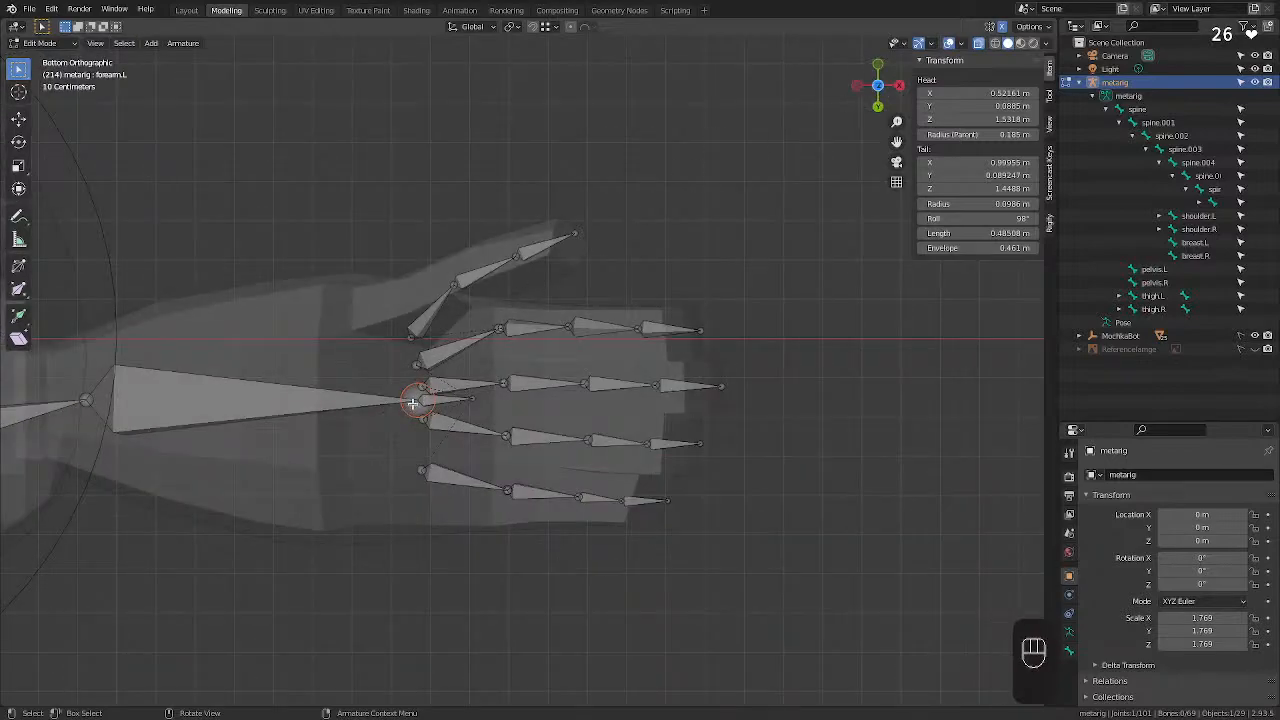
pyautogui.press('g')
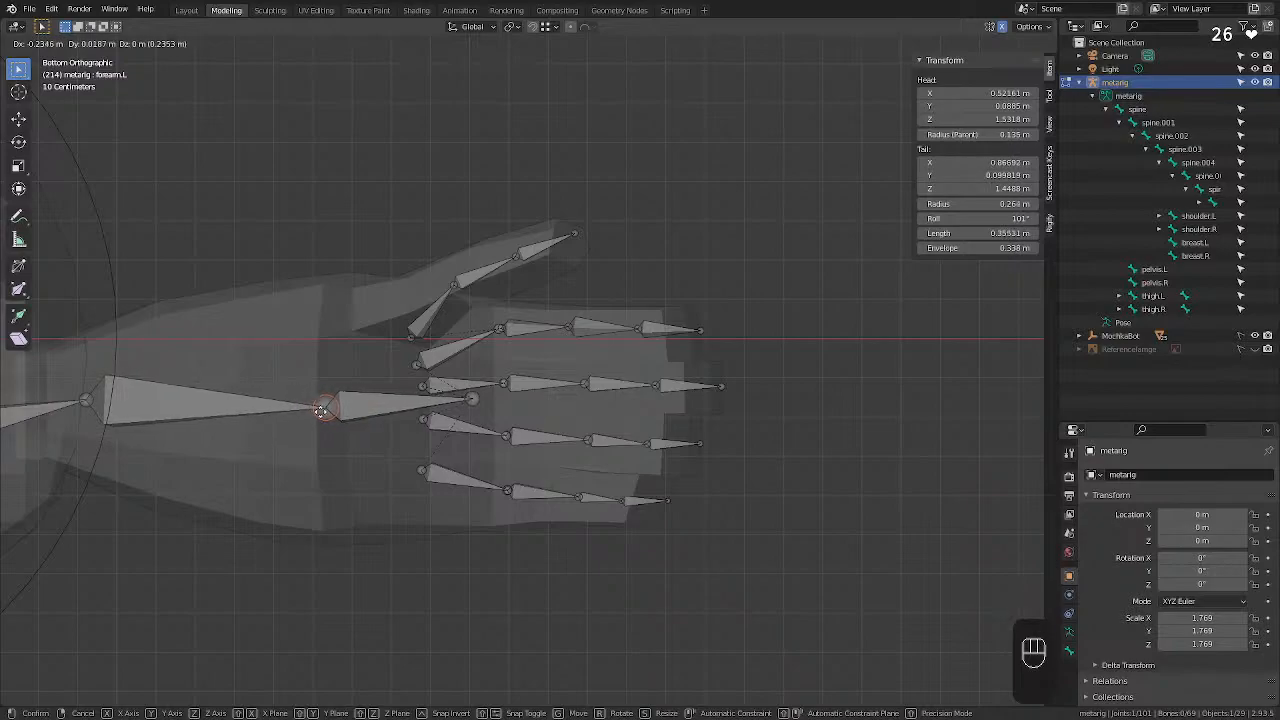
pyautogui.click(320, 409)
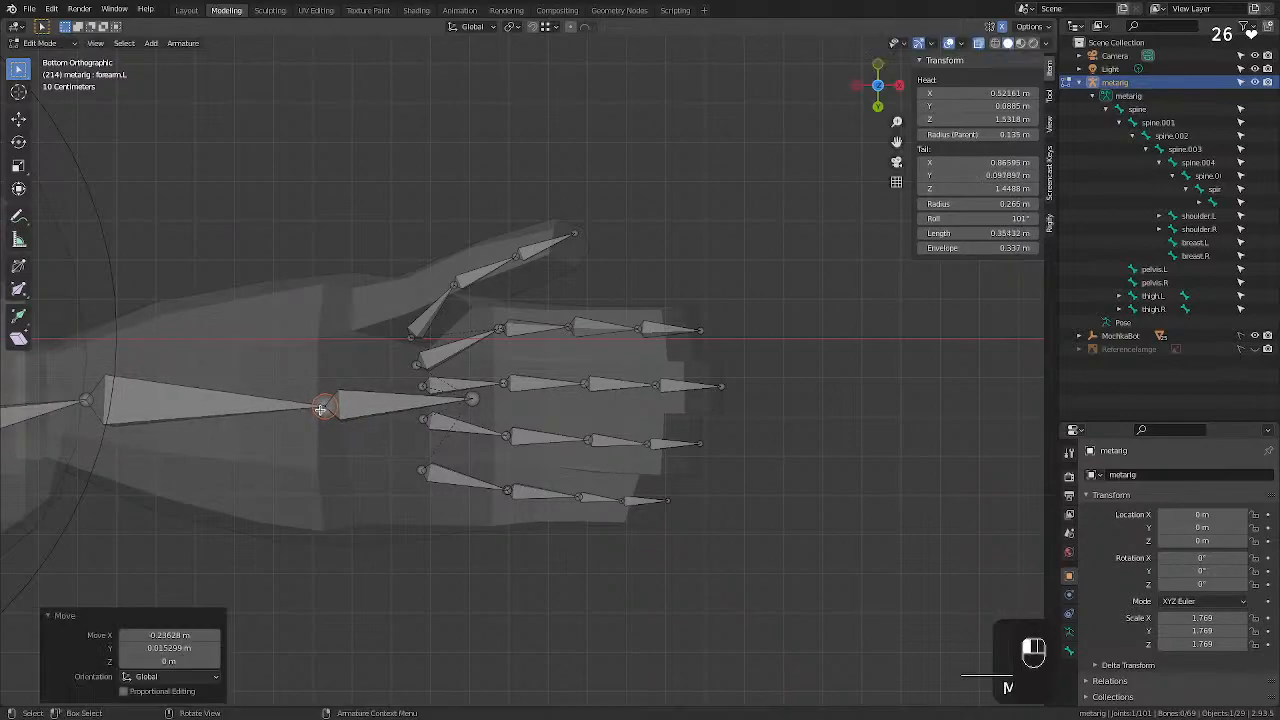
pyautogui.click(472, 397)
pyautogui.press('g')
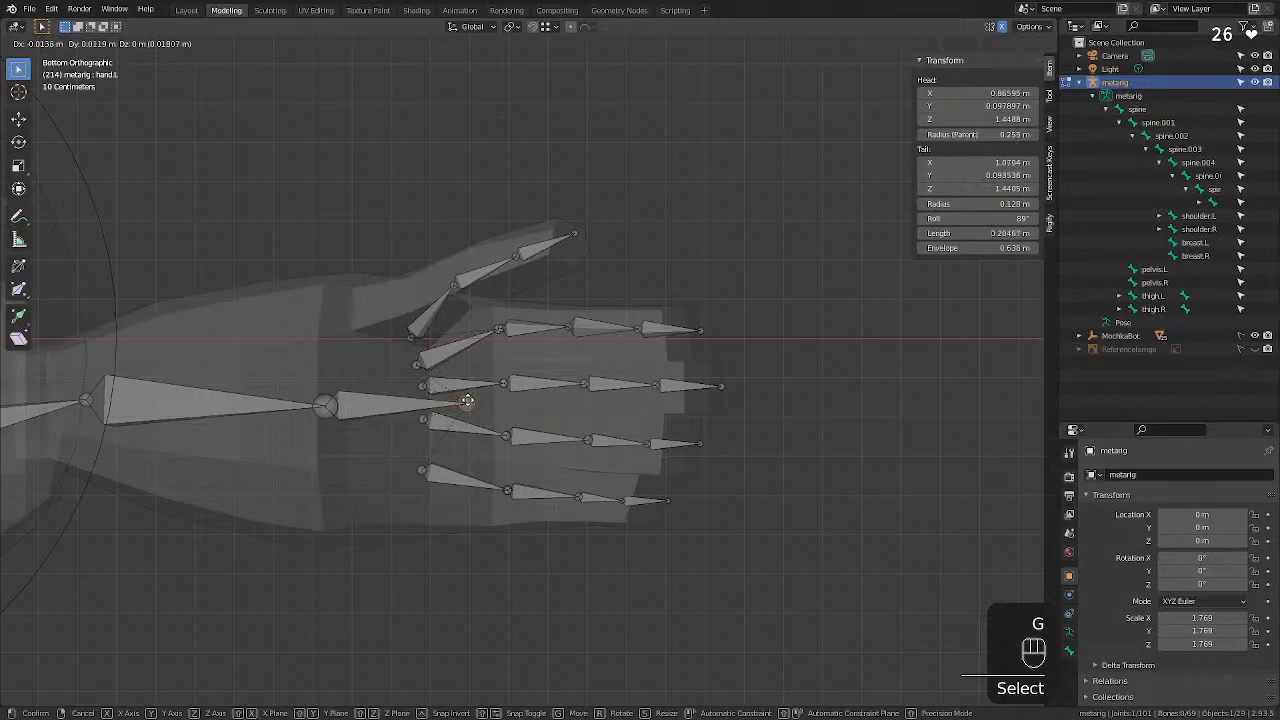
pyautogui.click(474, 403)
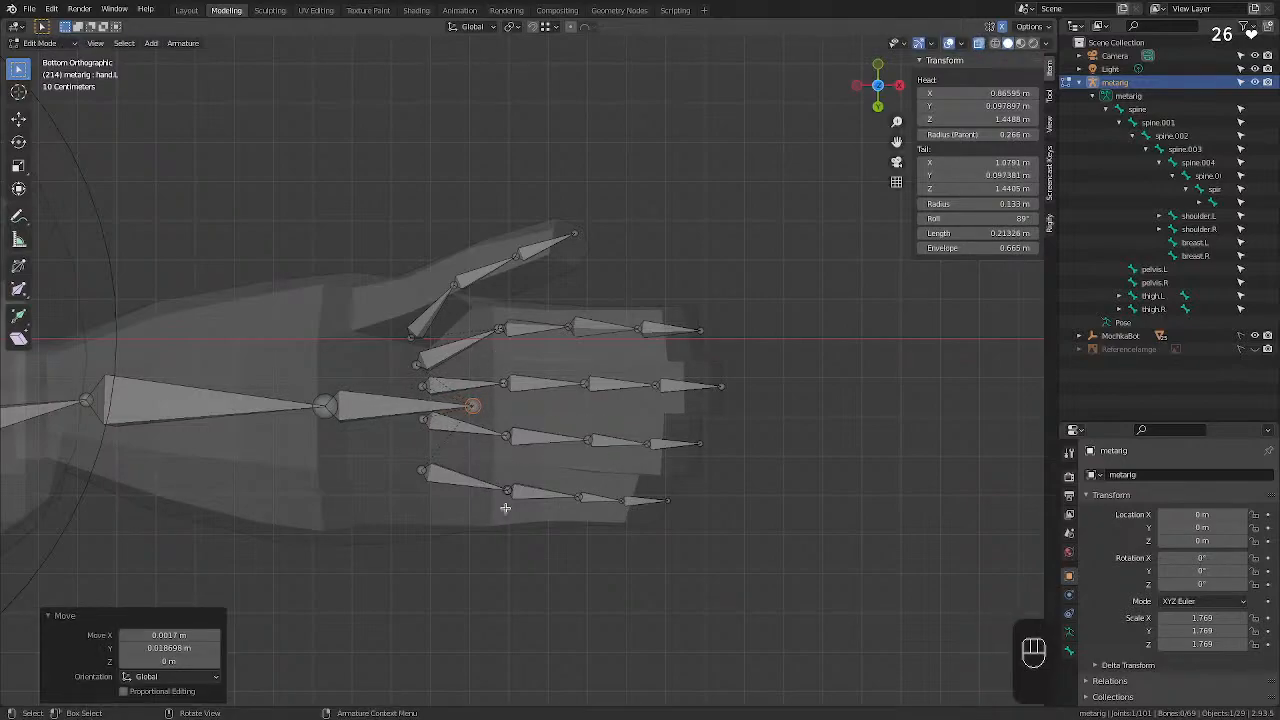
# In front view, move the thumb.01.L head to about X 0.96 m, Z 1.41 m and its tail to about X 1.03 m, Z 1.37 m.
pyautogui.moveTo(528, 269); pyautogui.dragTo(556, 392, button='middle')
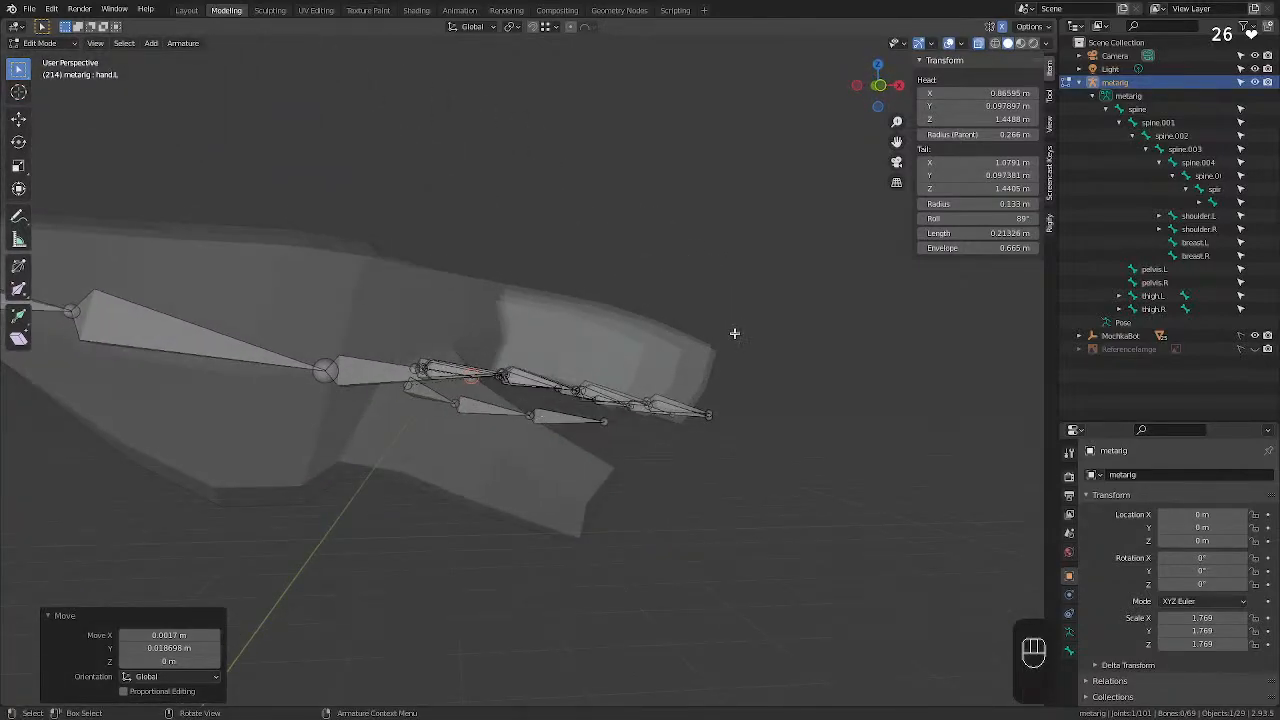
pyautogui.click(879, 87)
pyautogui.click(411, 383)
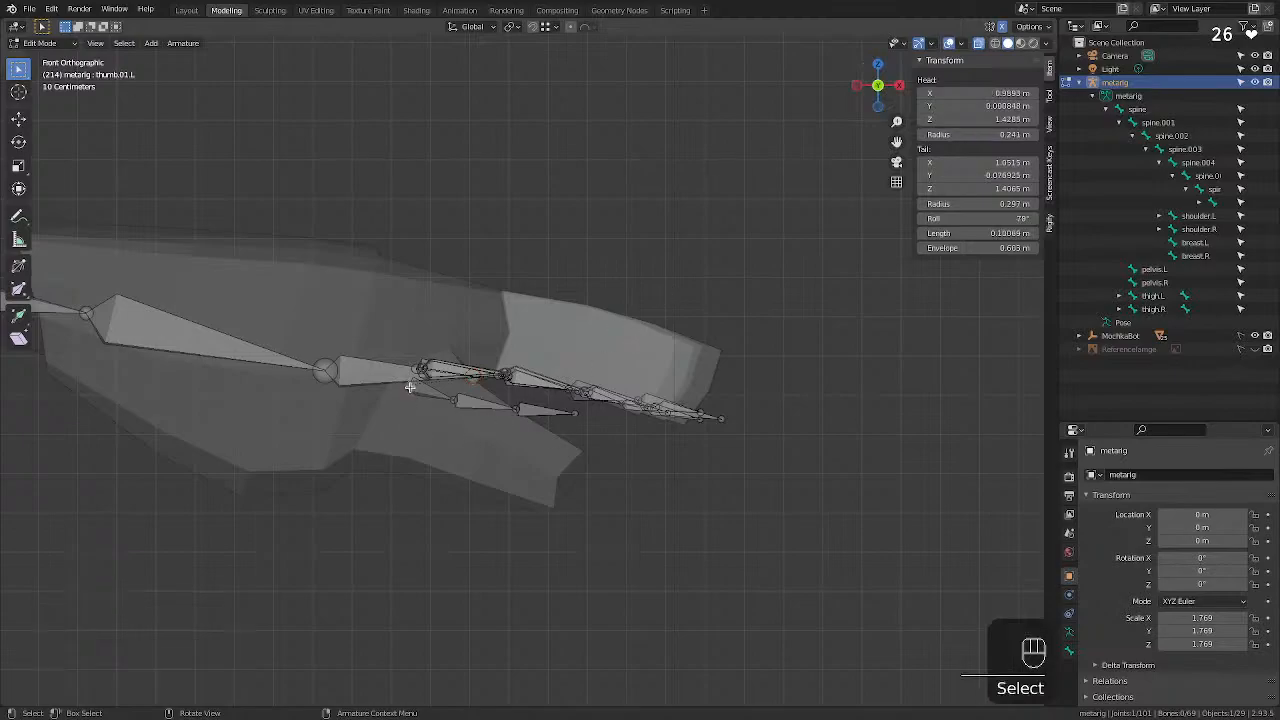
pyautogui.press('g')
pyautogui.click(392, 399)
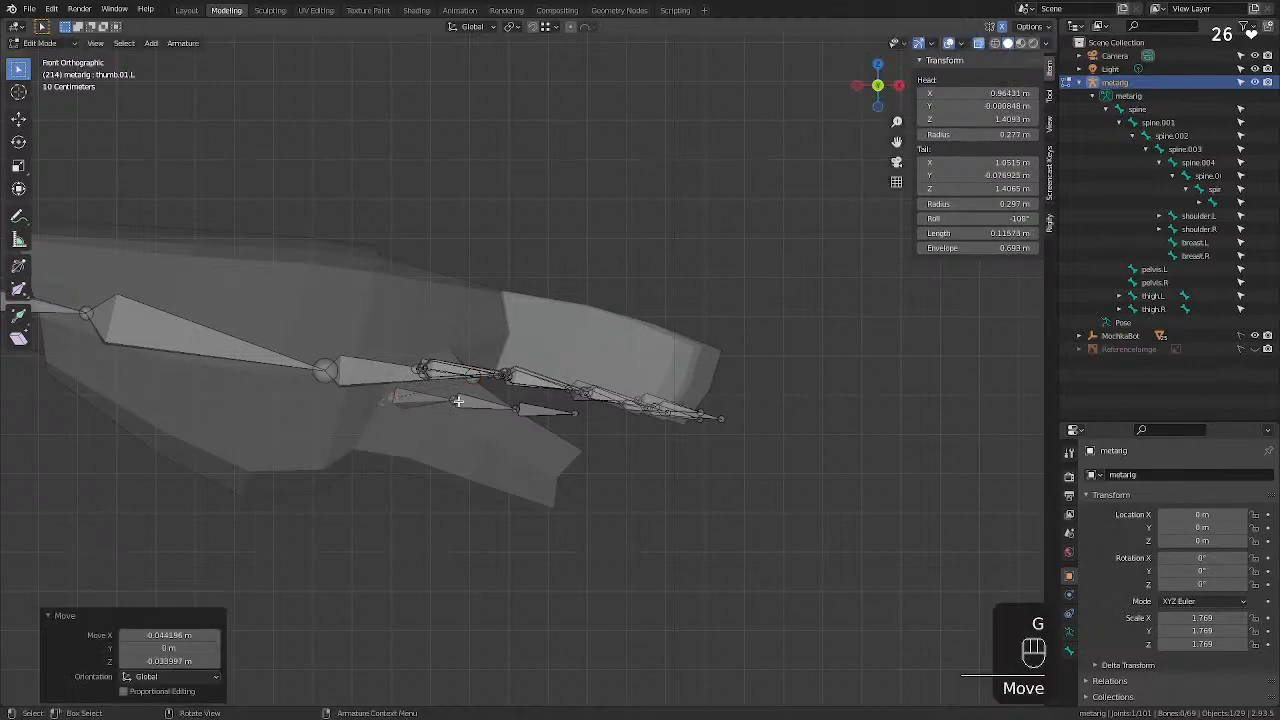
pyautogui.click(456, 400)
pyautogui.press('g')
pyautogui.click(517, 410)
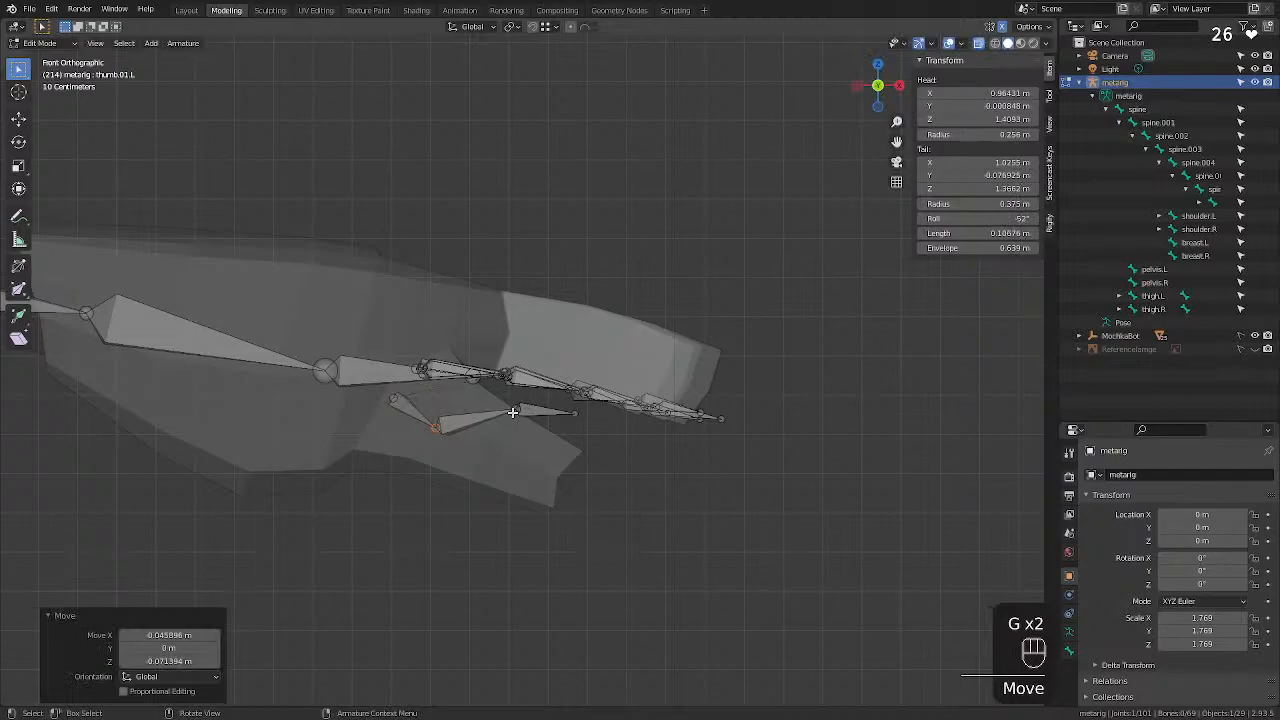
# Lower the thumb.02.L tail to about Z 1.35 m and move the thumb.03.L tail to the thumb tip at about X 1.22 m, Z 1.29 m.
pyautogui.click(512, 412)
pyautogui.press('g')
pyautogui.click(522, 440)
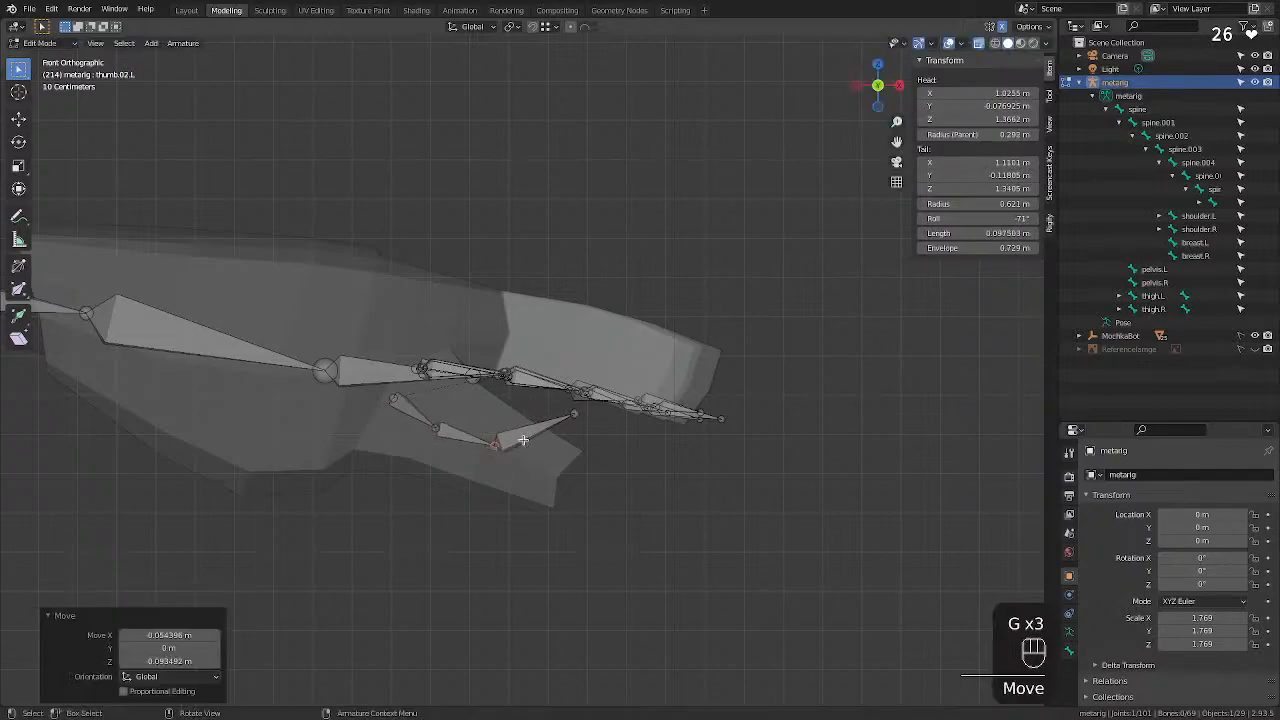
pyautogui.click(573, 416)
pyautogui.press('g')
pyautogui.click(570, 486)
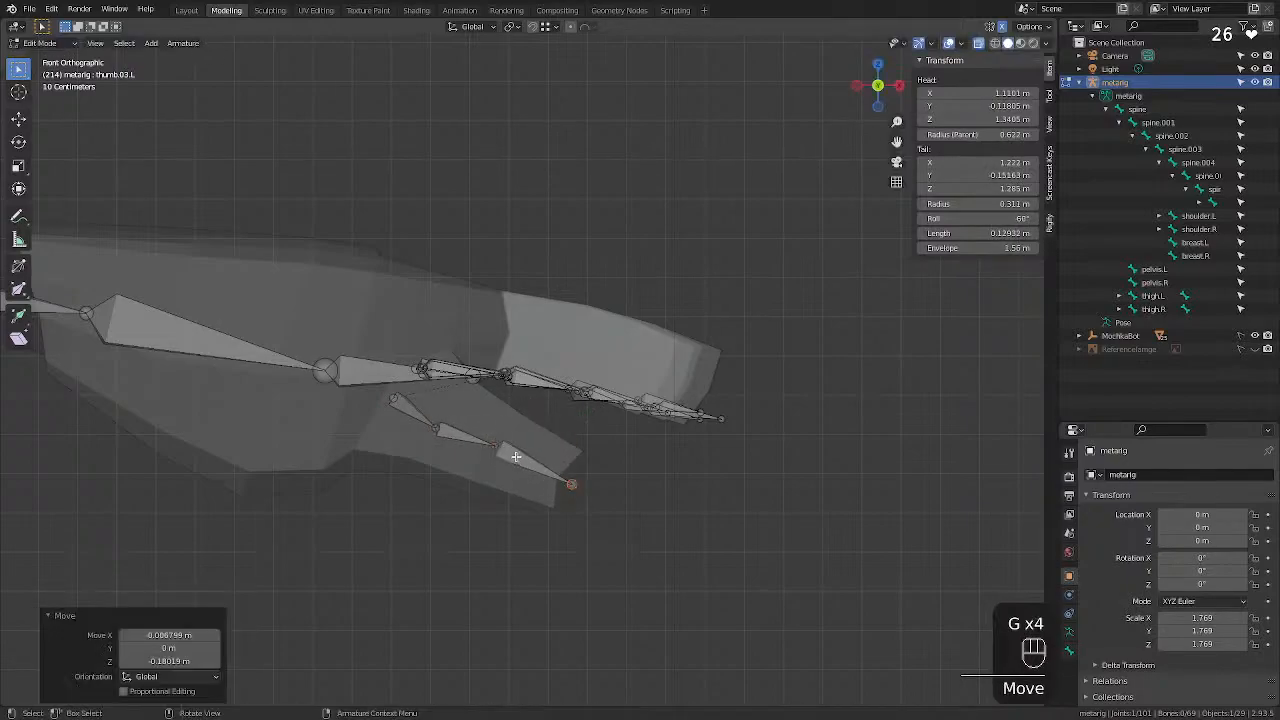
# Straighten the thumb chain by nudging the thumb.02.L tail to about Z 1.33 m and the thumb.01.L tail to about Z 1.37 m.
pyautogui.click(494, 447)
pyautogui.press('g')
pyautogui.click(489, 453)
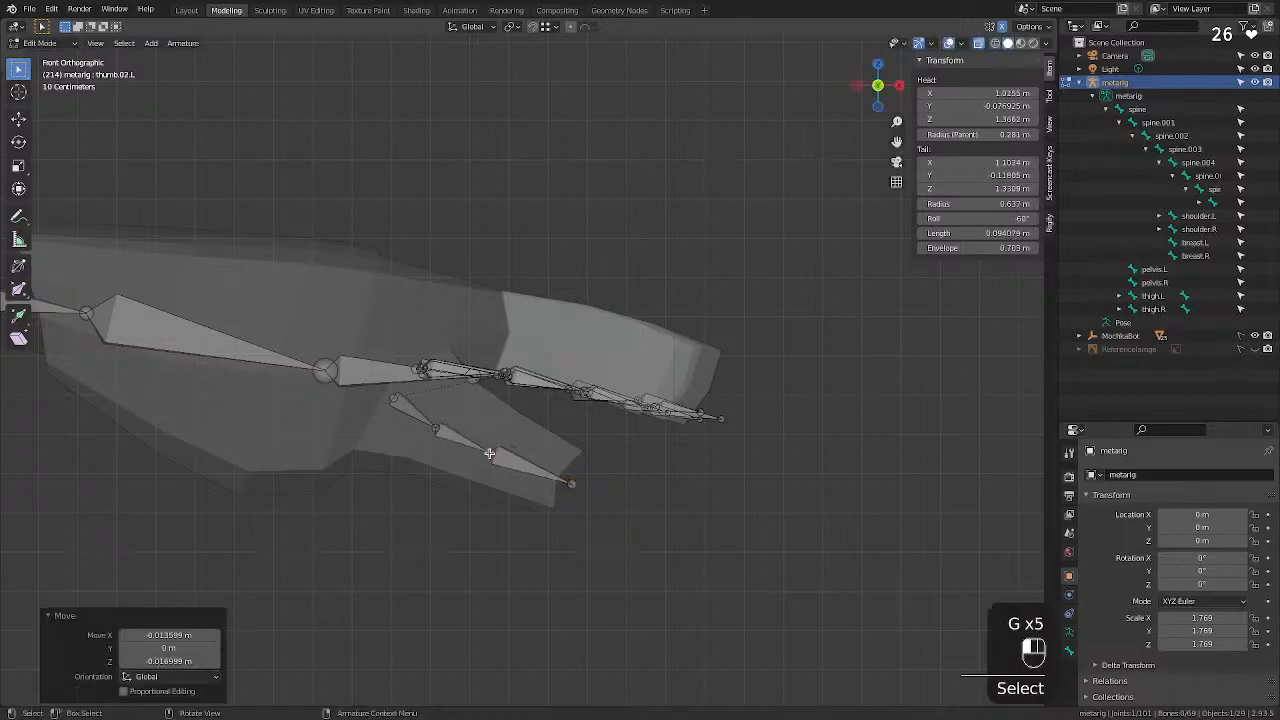
pyautogui.click(438, 428)
pyautogui.press('g')
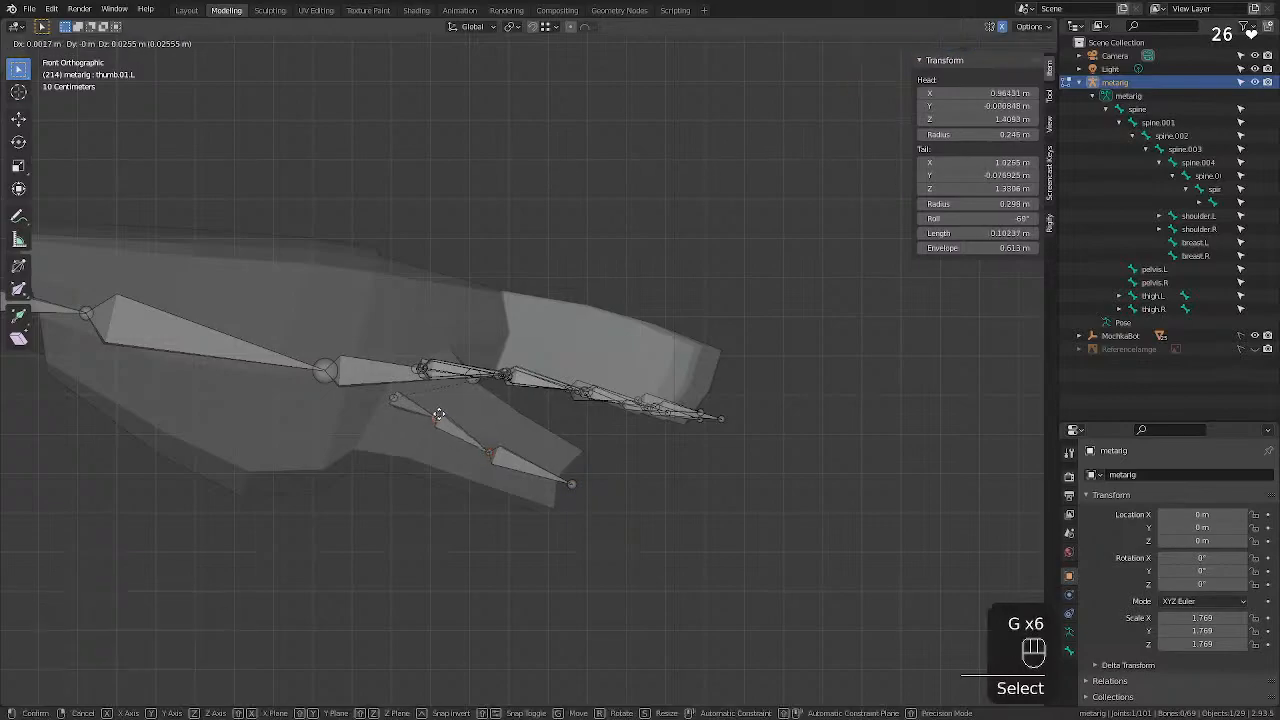
pyautogui.click(437, 419)
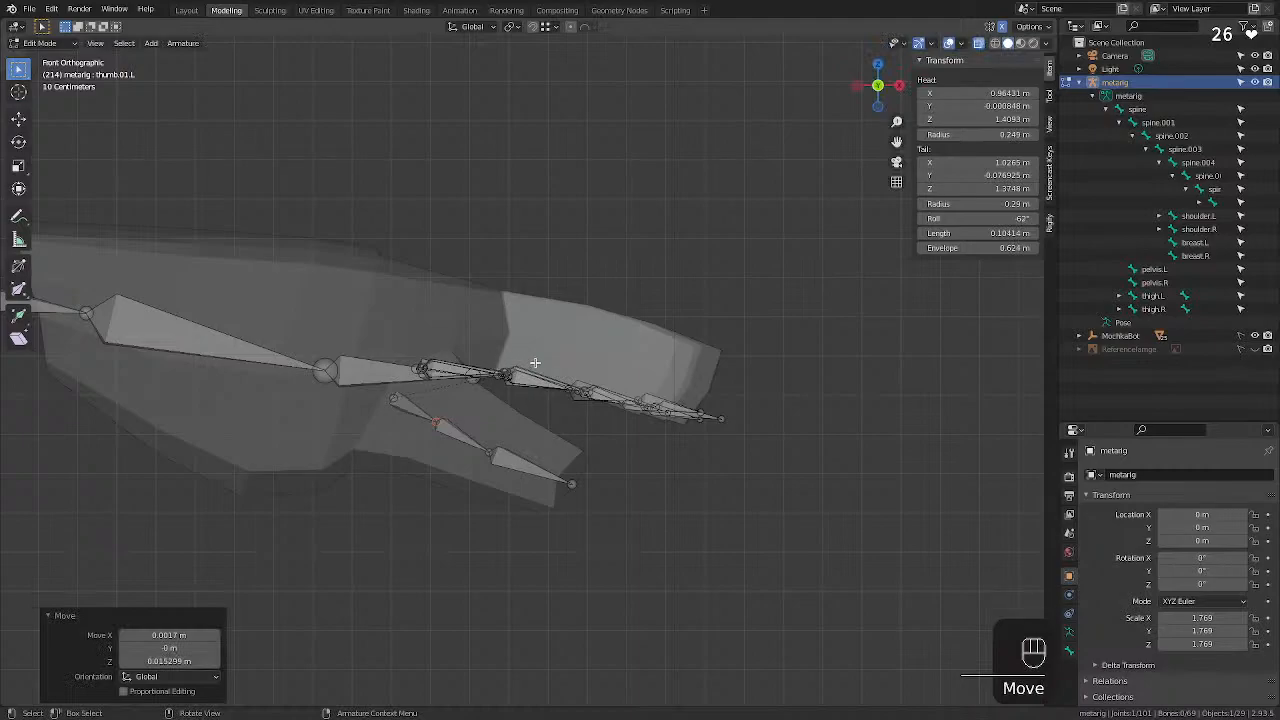
# Raise the four fingers' outer joints and tips, and their knuckle joints, by about 0.08 m into the finger mesh.
pyautogui.moveTo(748, 316); pyautogui.dragTo(520, 445)
pyautogui.moveTo(796, 339); pyautogui.dragTo(554, 446)
pyautogui.press('g')
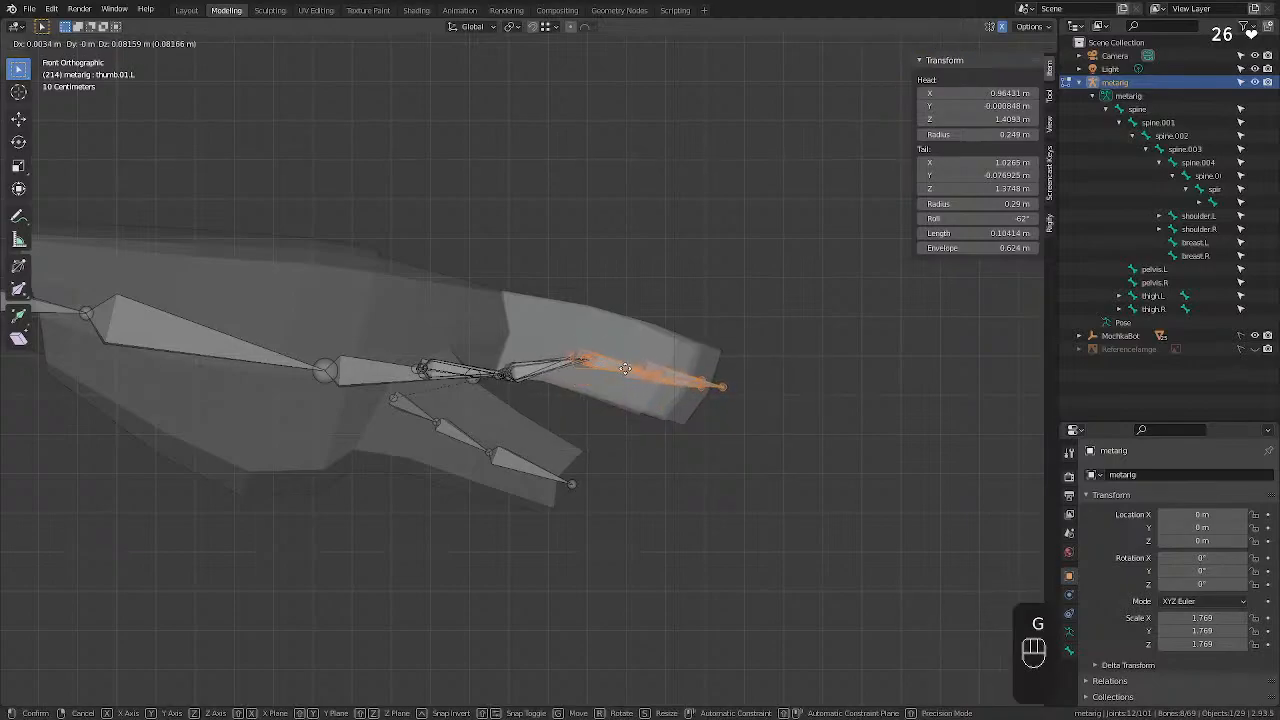
pyautogui.click(623, 372)
pyautogui.moveTo(522, 336); pyautogui.dragTo(490, 400)
pyautogui.press('g')
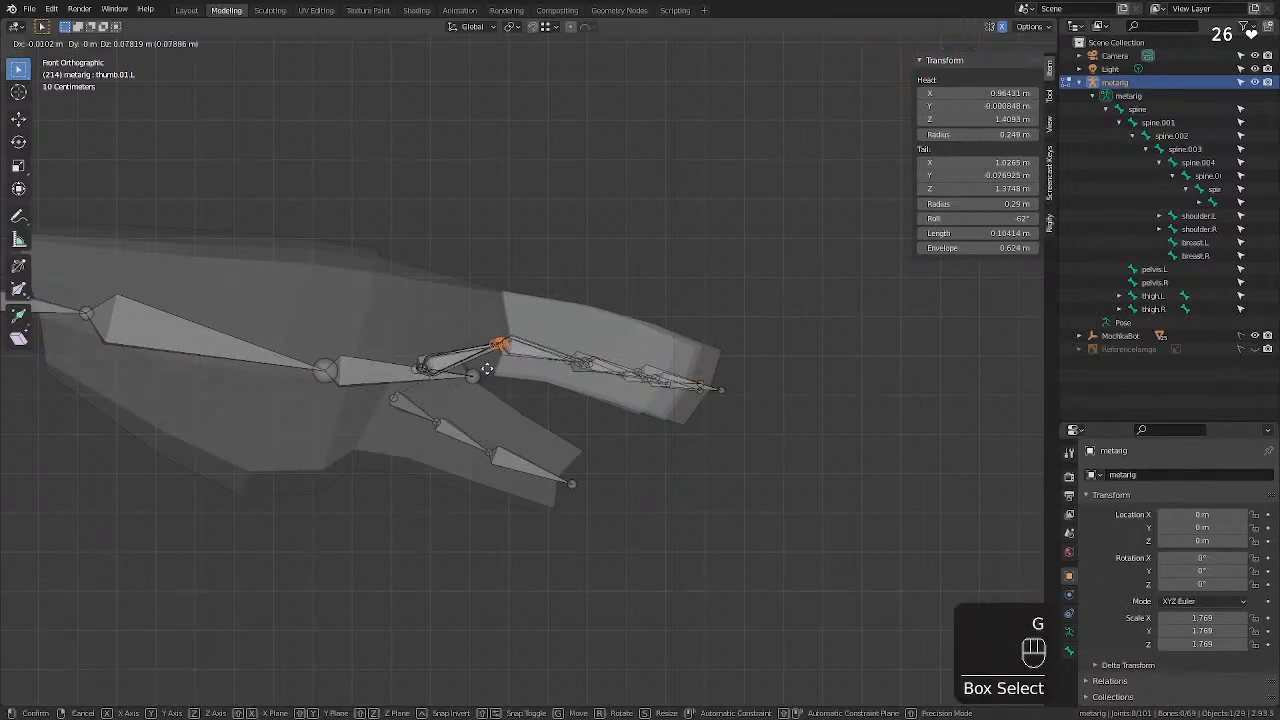
pyautogui.click(488, 370)
pyautogui.click(624, 417)
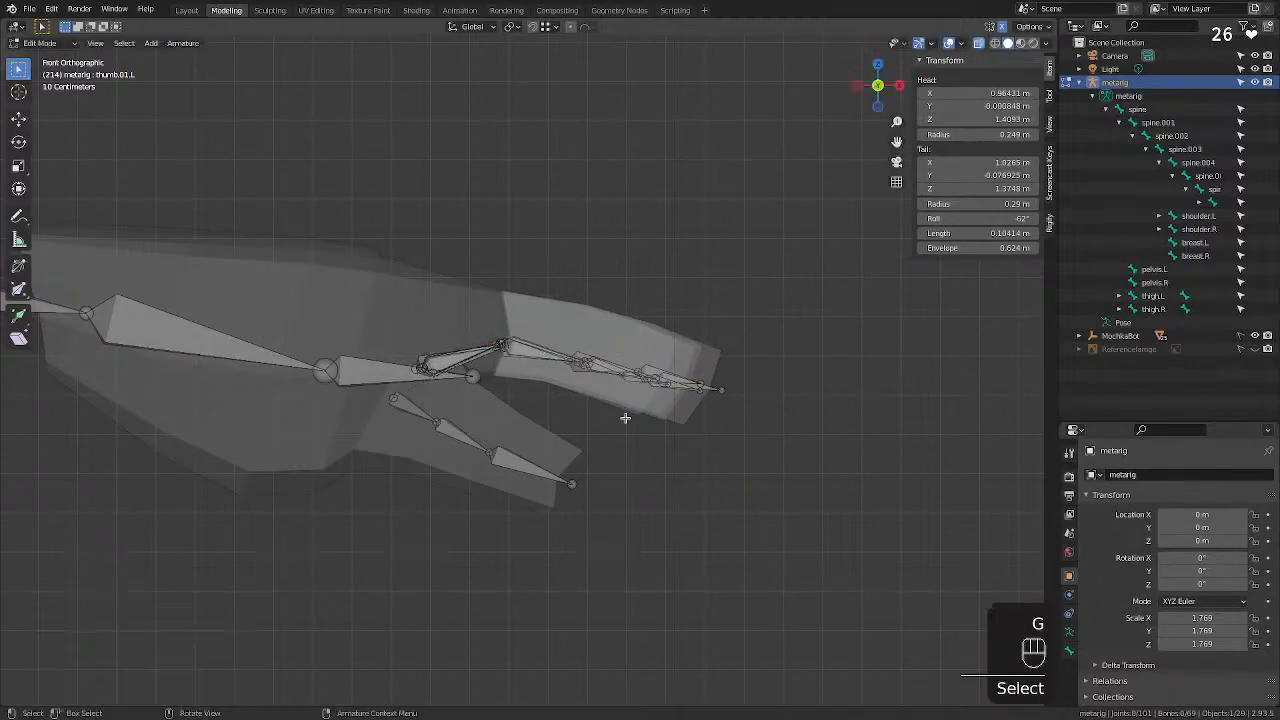
# Switch to wireframe shading and move the f_index.01.L tail to the index finger's inner joint at about X 1.21 m, Z 1.49 m.
pyautogui.moveTo(686, 311); pyautogui.dragTo(653, 359, button='middle')
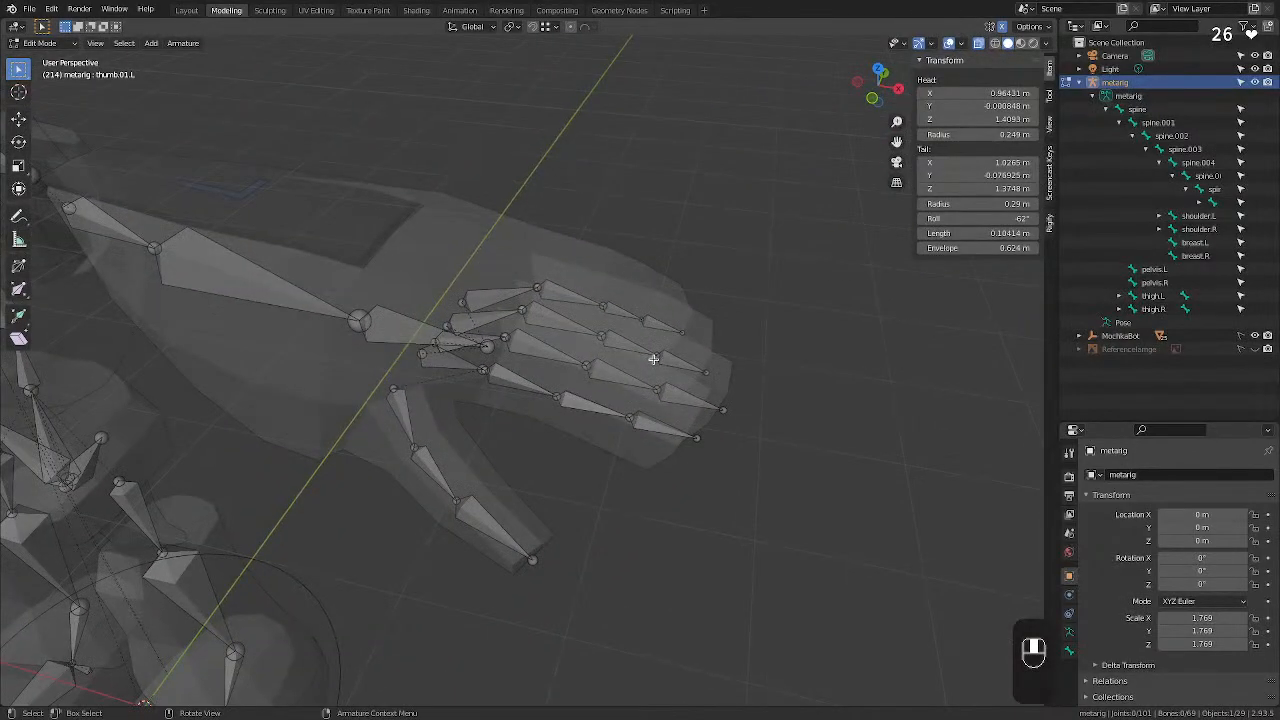
pyautogui.click(995, 43)
pyautogui.moveTo(760, 300)
pyautogui.mouseDown(button='middle')
pyautogui.moveTo(791, 266)
pyautogui.moveTo(722, 356)
pyautogui.moveTo(743, 336)
pyautogui.moveTo(591, 424)
pyautogui.mouseUp(button='middle')
pyautogui.scroll(2, 722, 356)
pyautogui.click(591, 399)
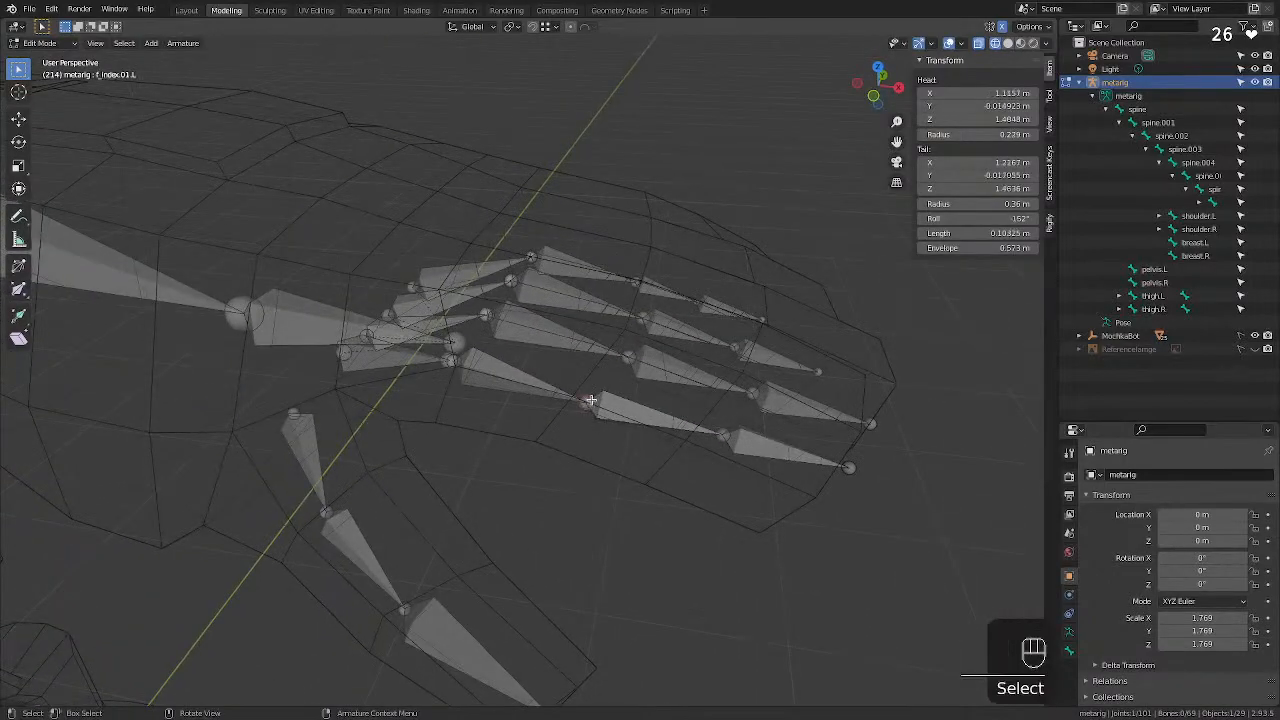
pyautogui.press('g')
pyautogui.click(578, 380)
pyautogui.moveTo(578, 380); pyautogui.dragTo(608, 344, button='middle')
pyautogui.press('g')
pyautogui.click(481, 318)
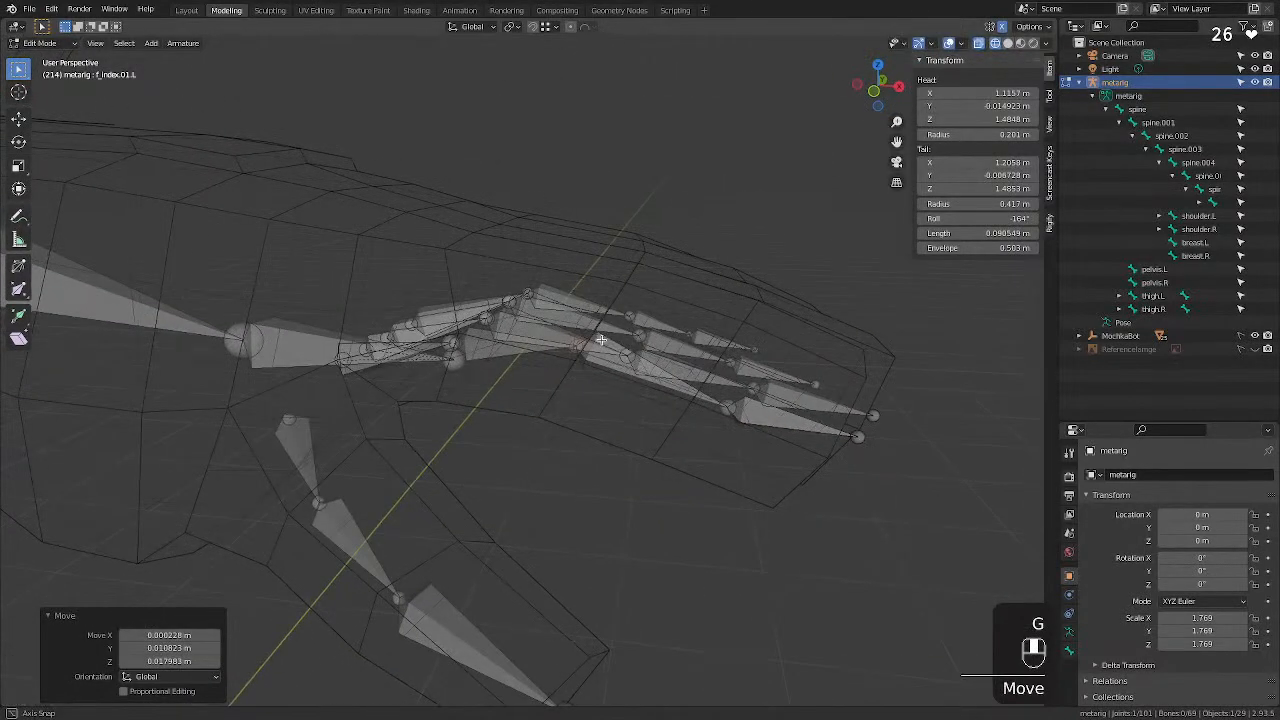
# Move the f_index.02.L tail to about X 1.30 m, Z 1.46 m and the f_index.03.L tail to about X 1.39 m, Z 1.41 m.
pyautogui.click(728, 405)
pyautogui.press('g')
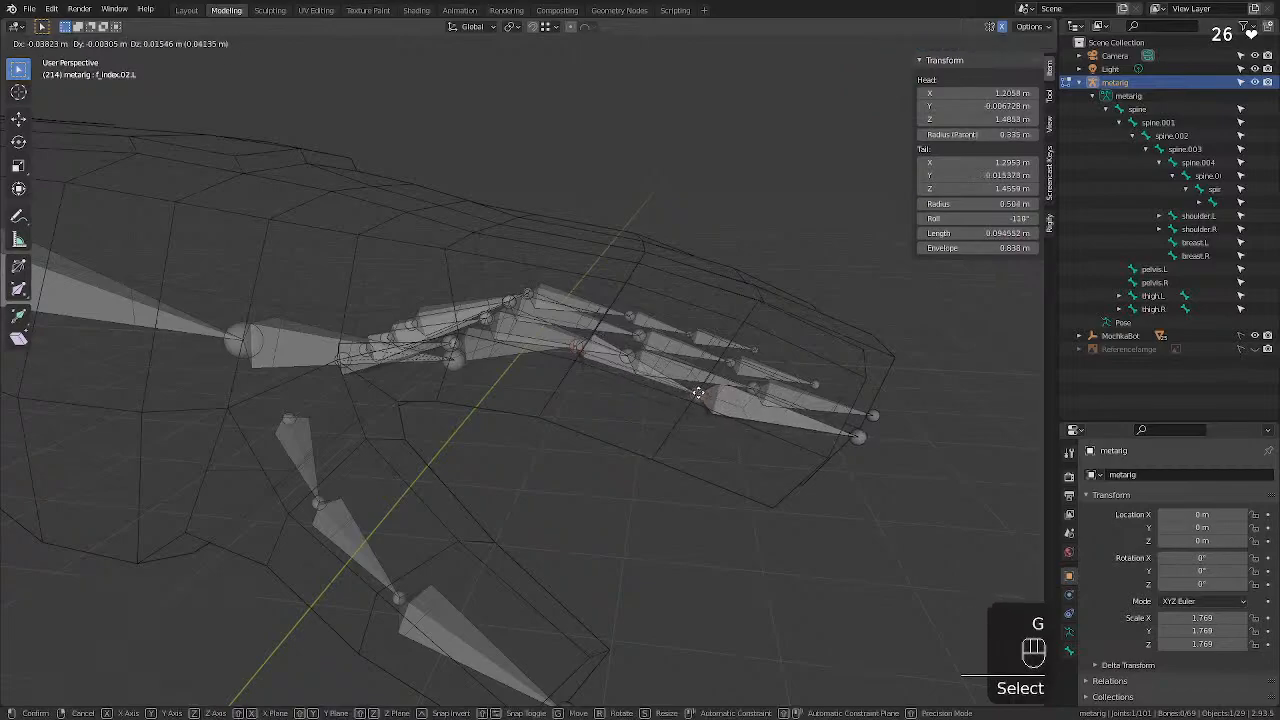
pyautogui.click(700, 394)
pyautogui.click(858, 437)
pyautogui.press('g')
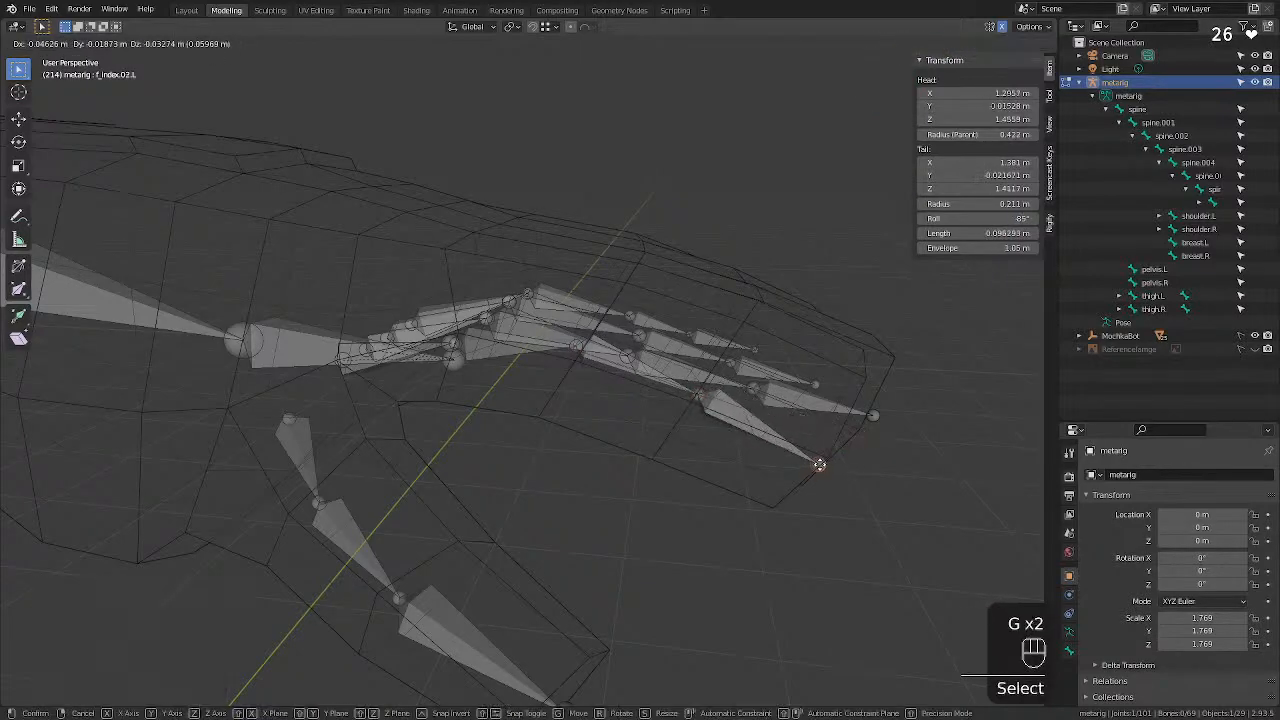
pyautogui.click(831, 460)
# Viewing the hand from the fingertips, center the index fingertip and the f_index.02.L tail within the index finger mesh.
pyautogui.moveTo(831, 460); pyautogui.dragTo(719, 438, button='middle')
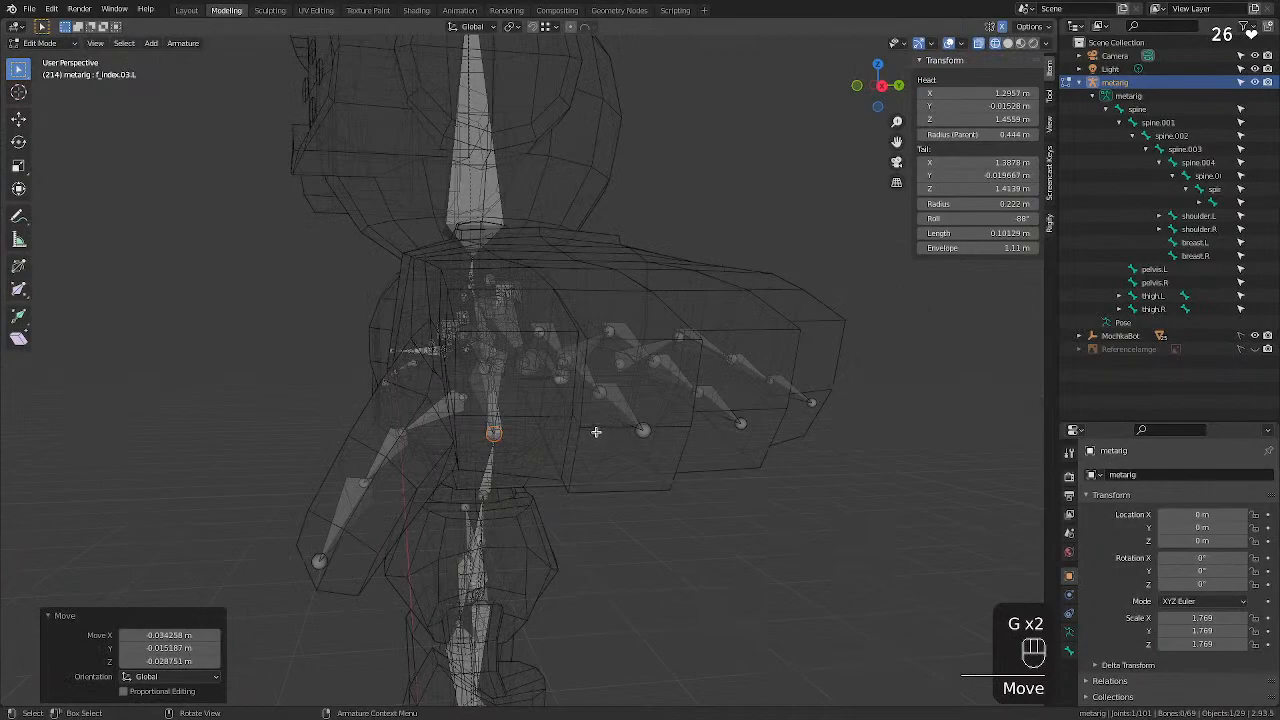
pyautogui.moveTo(596, 432); pyautogui.dragTo(455, 402, button='middle')
pyautogui.press('g')
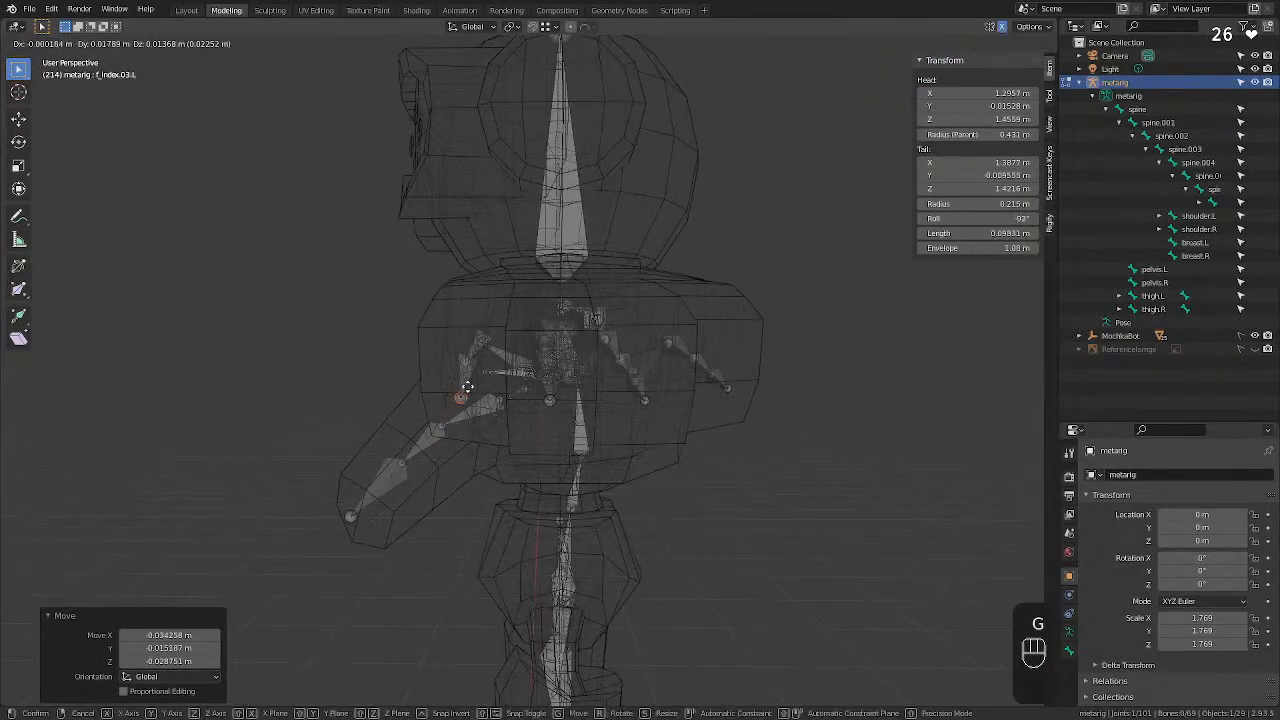
pyautogui.click(477, 357)
pyautogui.click(467, 357)
pyautogui.press('g')
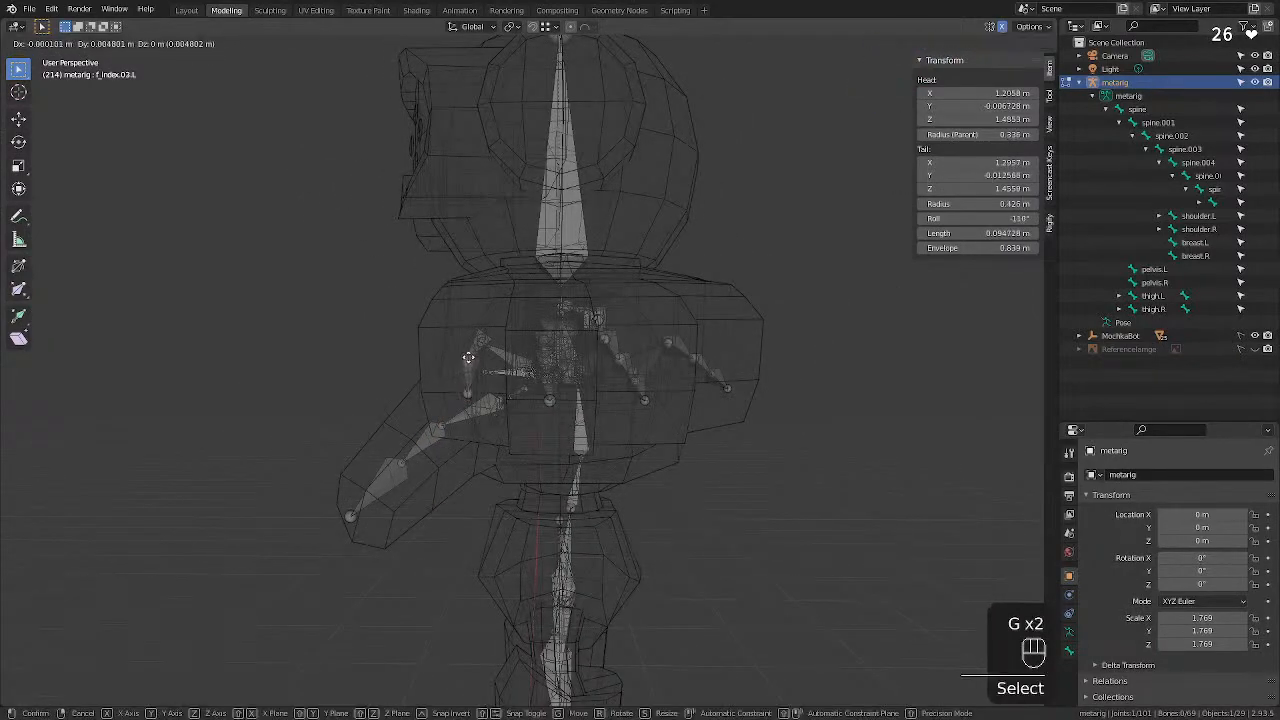
pyautogui.click(476, 357)
# Move the f_middle.02.L tail to the middle finger's outer joint at about X 1.31 m, Y 0.07 m, Z 1.46 m.
pyautogui.moveTo(476, 357); pyautogui.dragTo(585, 414, button='middle')
pyautogui.click(546, 518)
pyautogui.press('g')
pyautogui.click(548, 516)
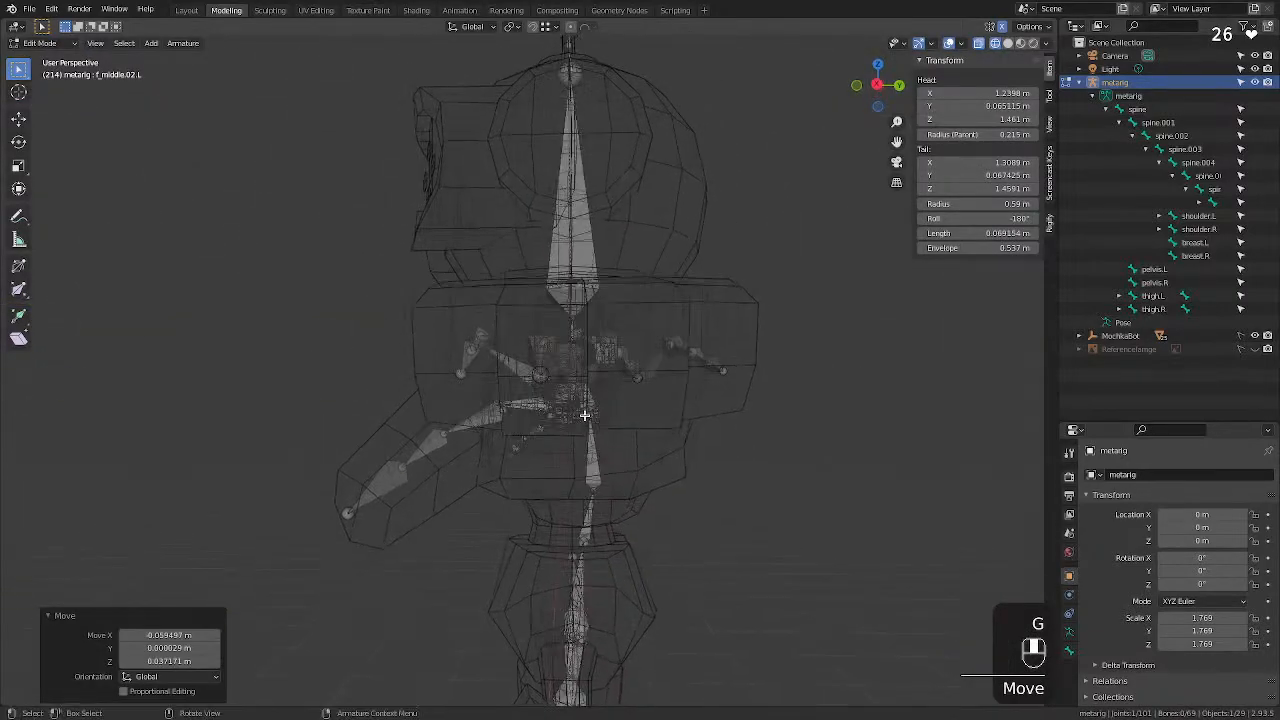
# Move the f_middle.03.L tail to the middle fingertip at about X 1.41 m, Y 0.07 m, Z 1.42 m, and save the file.
pyautogui.click(541, 377)
pyautogui.press('g')
pyautogui.click(544, 376)
pyautogui.moveTo(544, 376); pyautogui.dragTo(556, 410, button='middle')
pyautogui.press('g')
pyautogui.click(576, 544)
pyautogui.press('g')
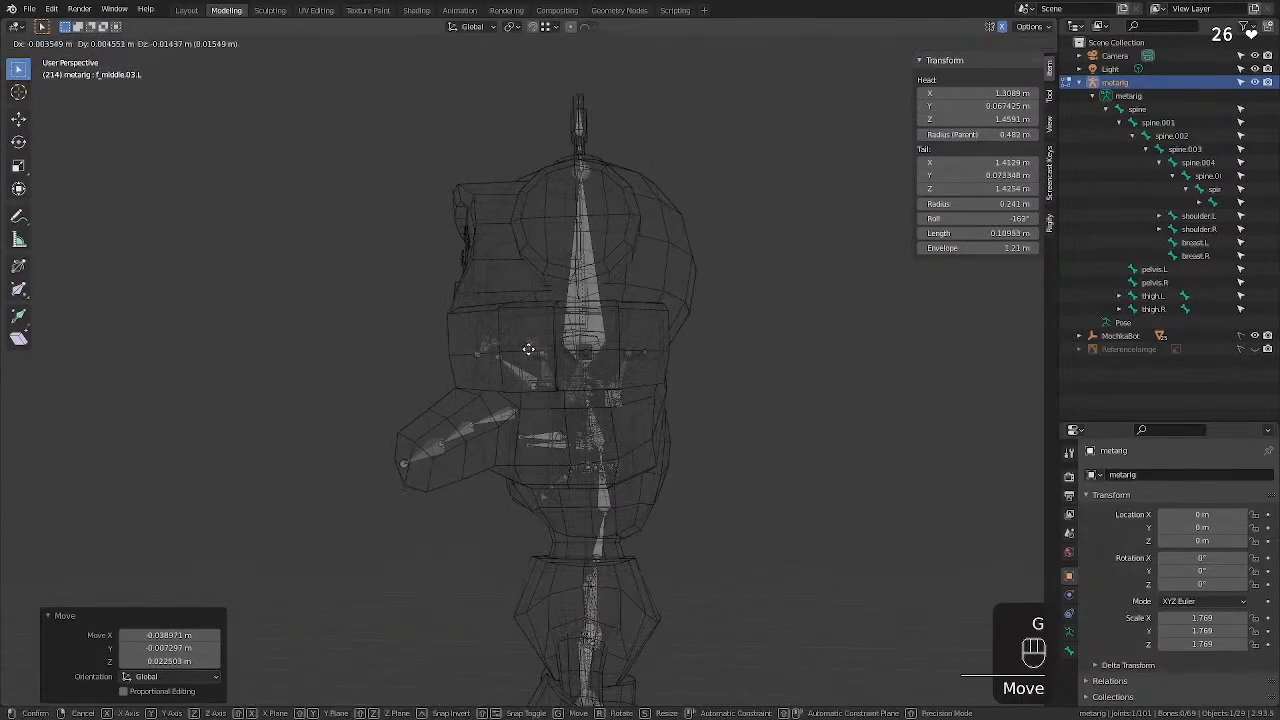
pyautogui.click(528, 349)
pyautogui.moveTo(528, 350); pyautogui.dragTo(555, 428, button='middle')
pyautogui.press('super+s')
# Pull the f_middle.01.L tail back to the middle finger's inner joint at about X 1.21 m, Y 0.07 m, Z 1.47 m.
pyautogui.scroll(4, 560, 405)
pyautogui.click(555, 428)
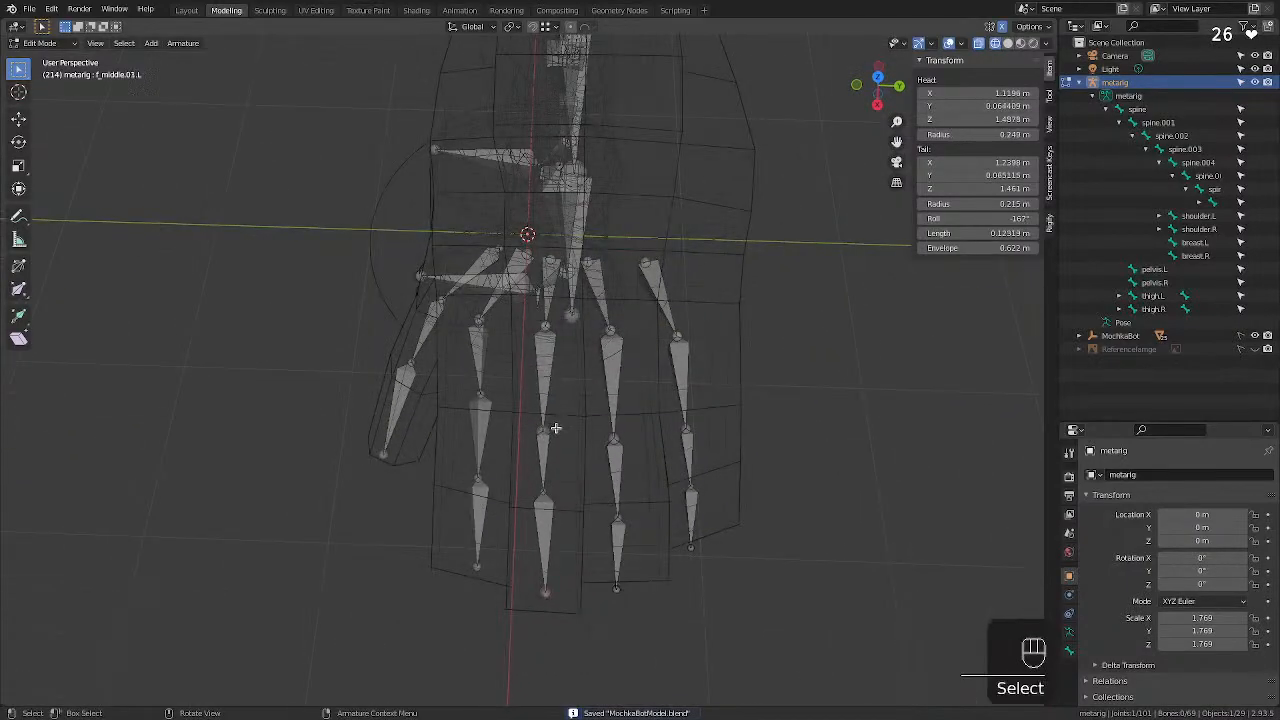
pyautogui.press('g')
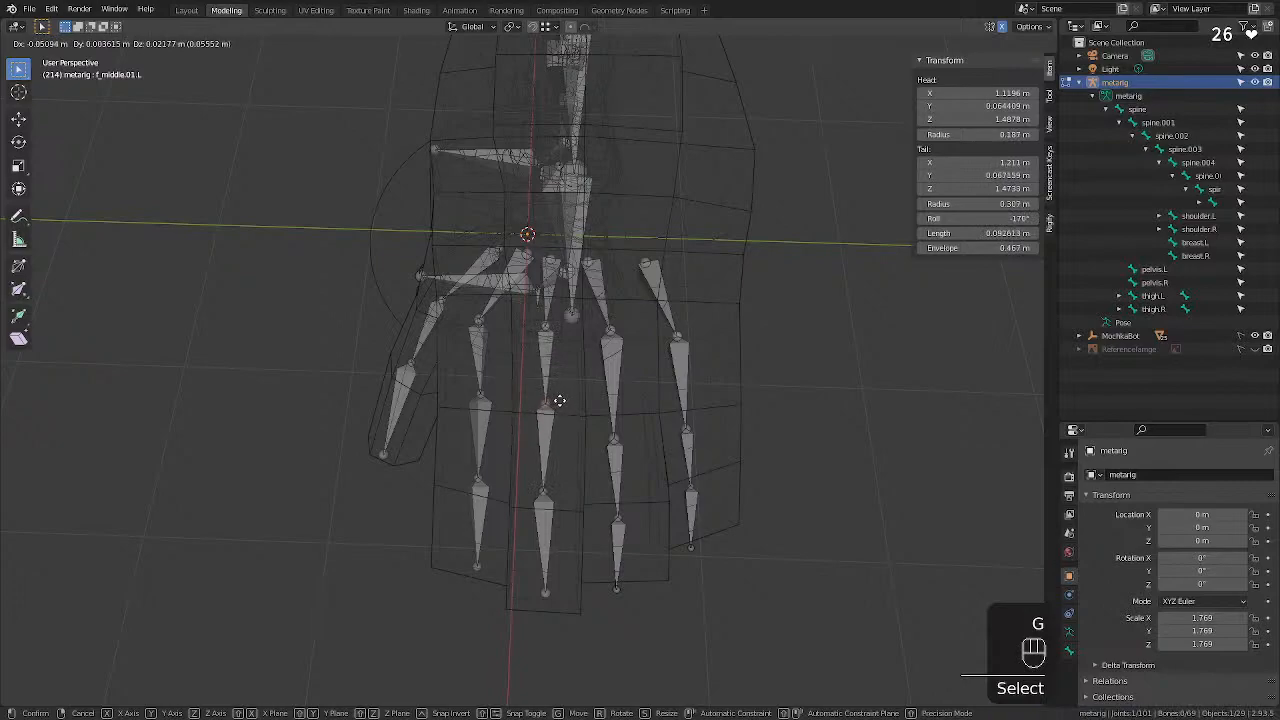
pyautogui.click(558, 400)
# Raise the f_index.01.L head and rejoin the palm.01.L tail to it at about X 1.12 m, Y -0.01 m, Z 1.50 m.
pyautogui.moveTo(551, 338); pyautogui.dragTo(518, 317, button='middle')
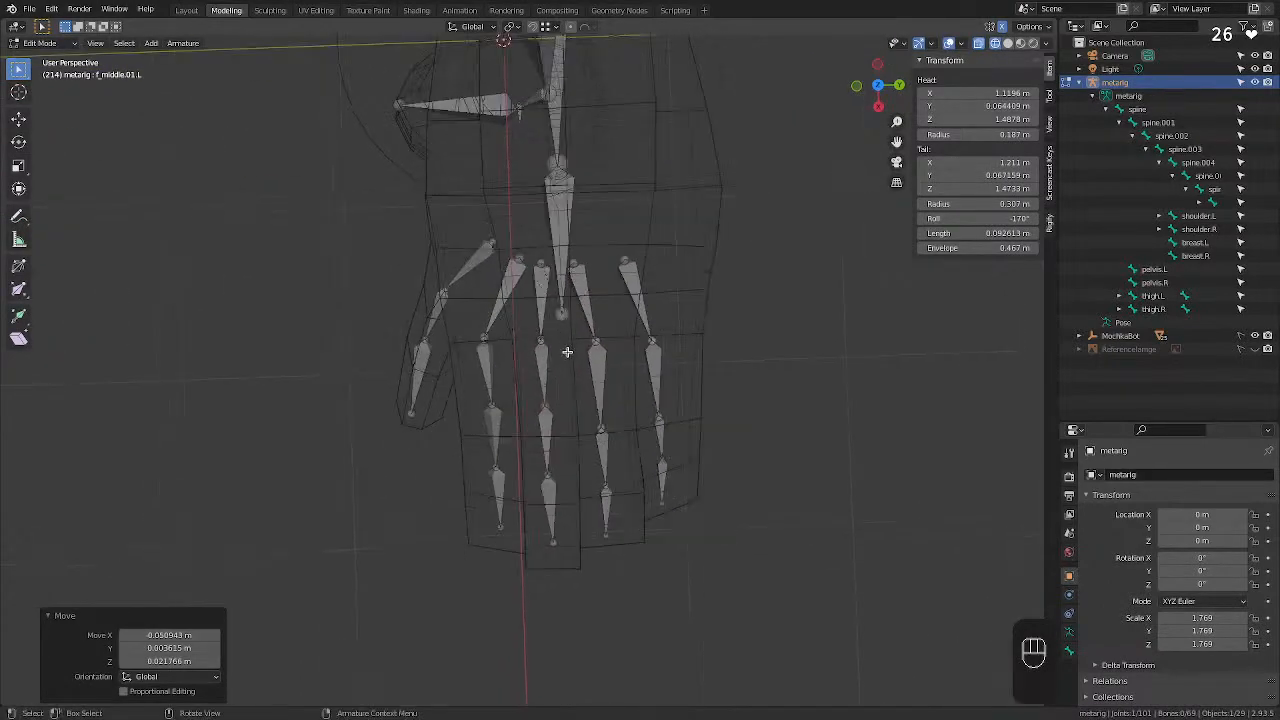
pyautogui.moveTo(567, 352); pyautogui.dragTo(604, 293, button='middle')
pyautogui.scroll(3, 519, 352)
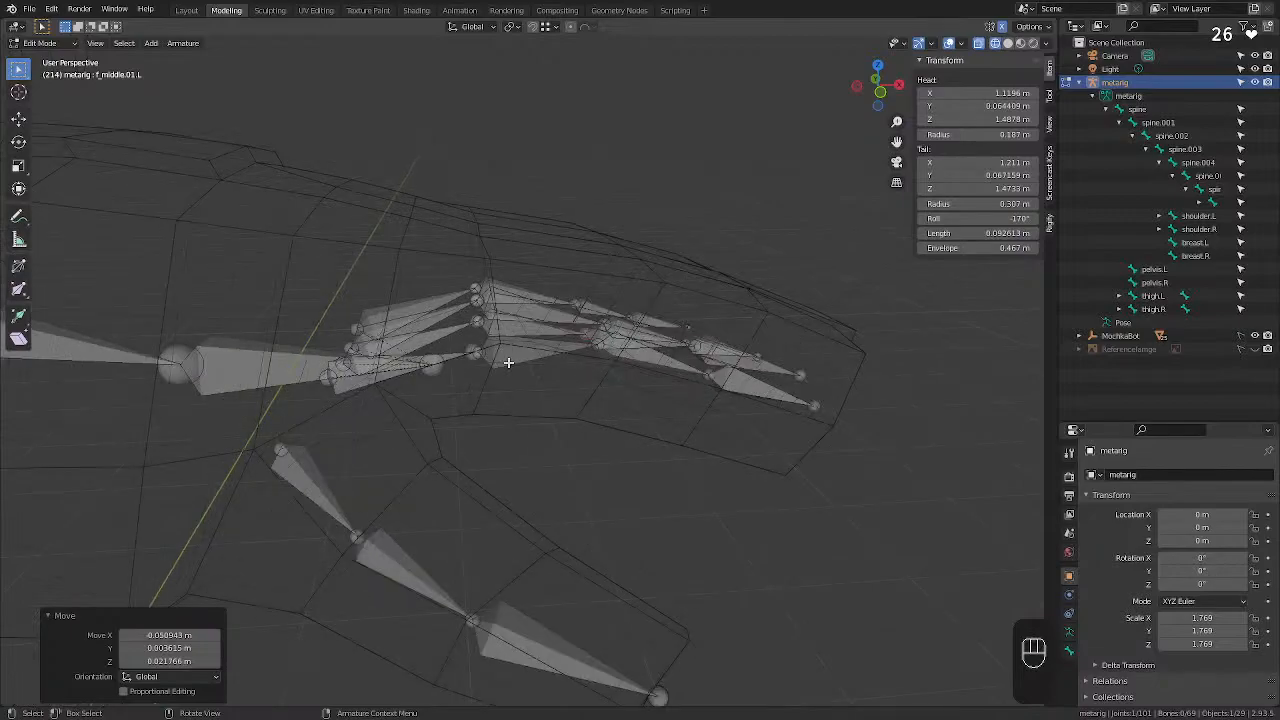
pyautogui.scroll(2, 508, 362)
pyautogui.click(461, 343)
pyautogui.press('g')
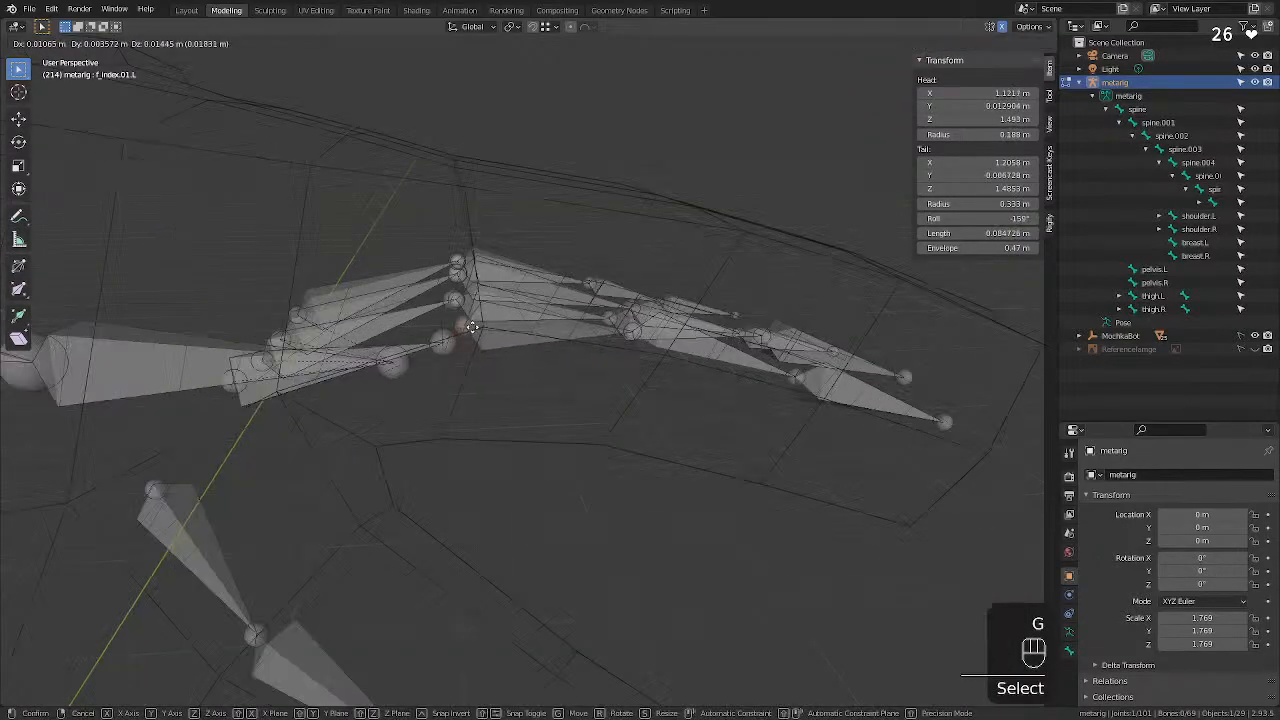
pyautogui.click(474, 318)
pyautogui.moveTo(474, 318)
pyautogui.mouseDown(button='middle')
pyautogui.moveTo(512, 372)
pyautogui.moveTo(472, 302)
pyautogui.mouseUp(button='middle')
pyautogui.click(434, 280)
pyautogui.press('g')
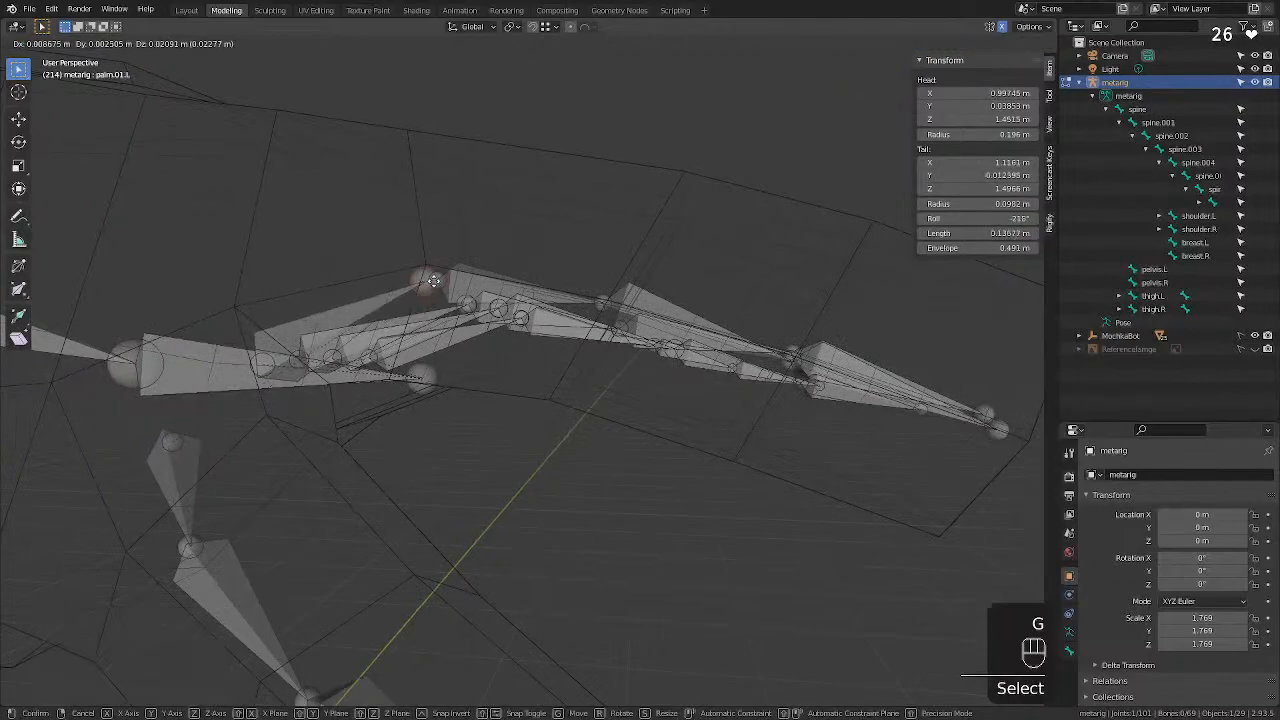
pyautogui.click(440, 279)
# Raise the palm.02.L tail and the f_middle.01.L head together to the middle knuckle at about X 1.12 m, Y 0.07 m, Z 1.50 m.
pyautogui.moveTo(440, 279); pyautogui.dragTo(434, 307, button='middle')
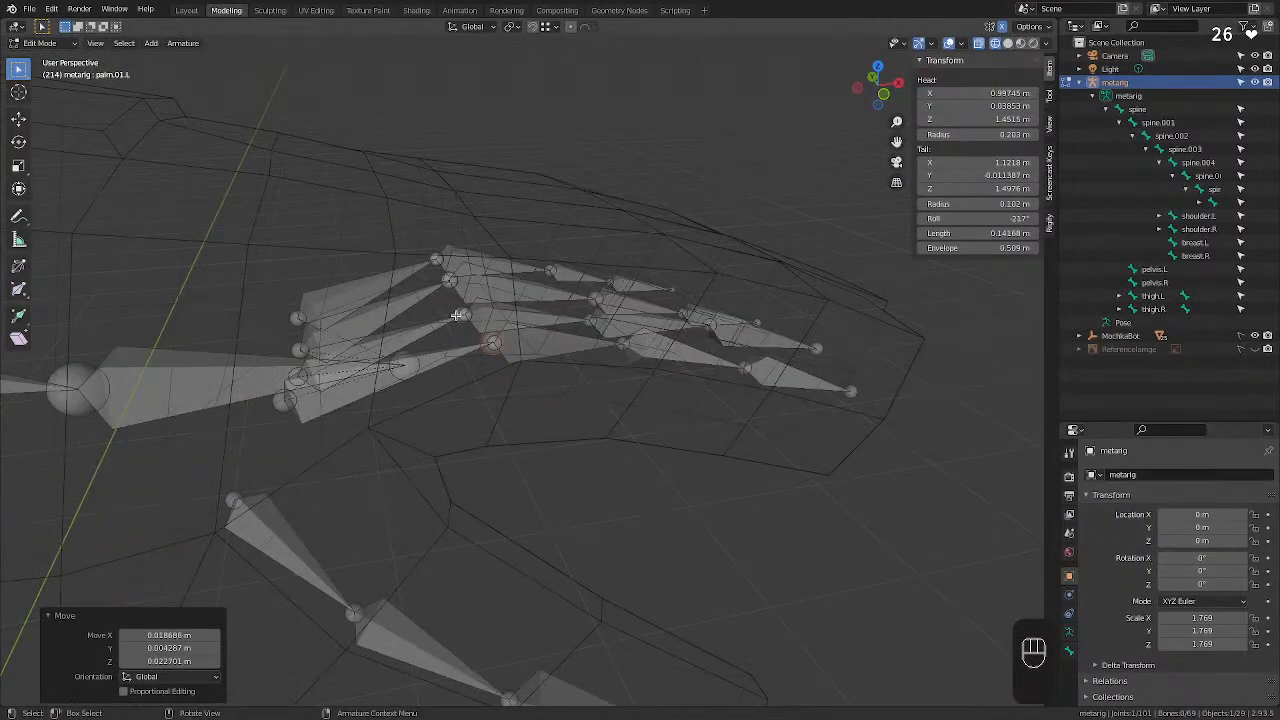
pyautogui.click(464, 315)
pyautogui.press('g')
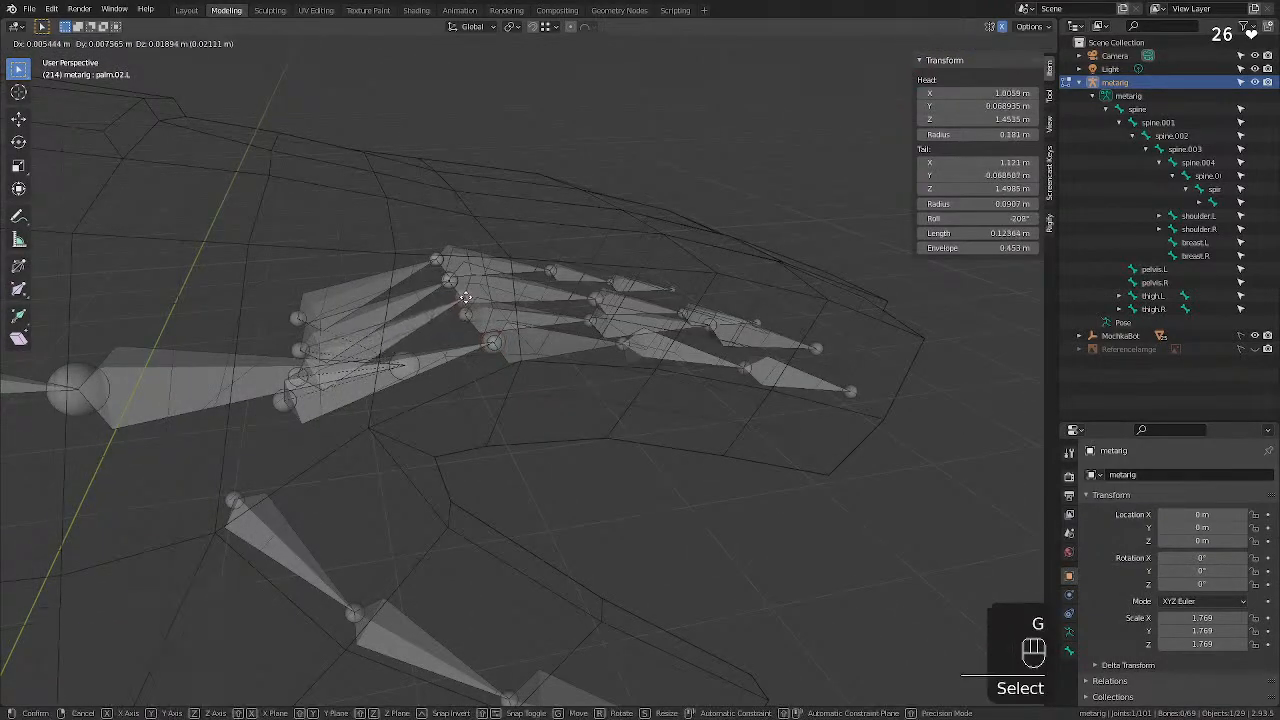
pyautogui.click(465, 297)
pyautogui.click(469, 296)
pyautogui.press('g')
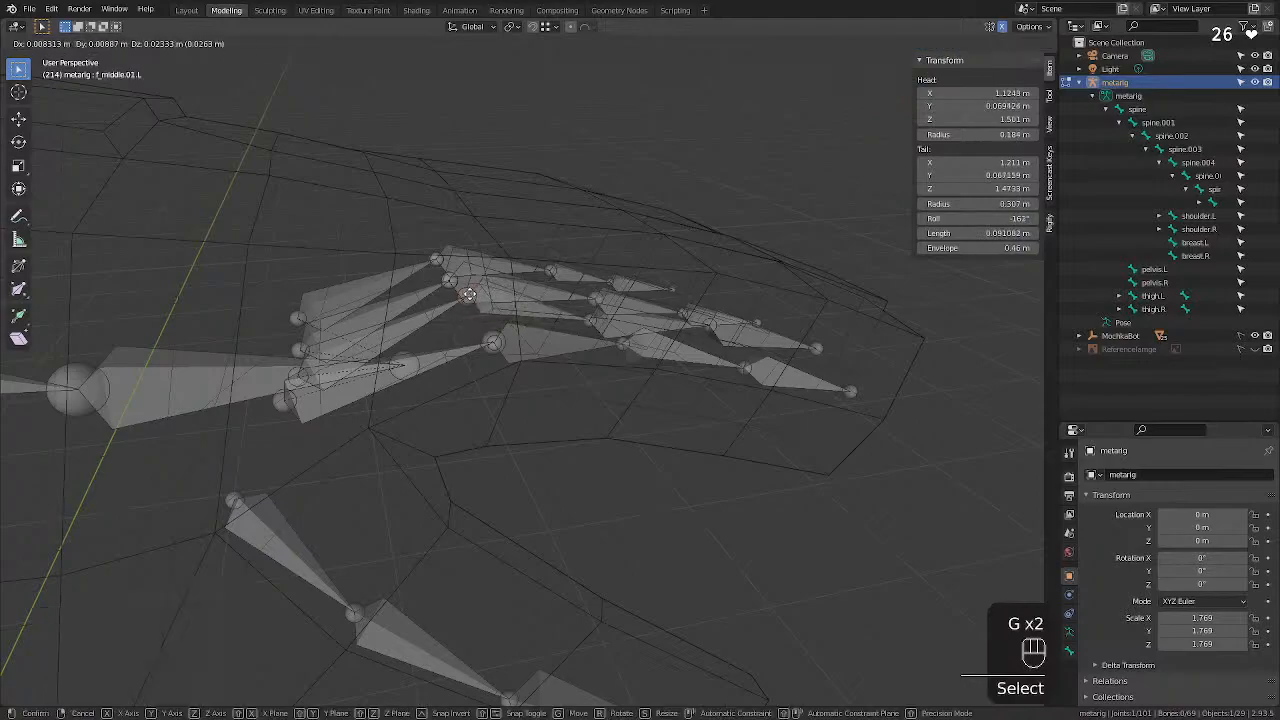
pyautogui.click(469, 296)
# Raise the f_middle.01.L tail to about X 1.21 m, Y 0.06 m, Z 1.49 m.
pyautogui.moveTo(469, 296); pyautogui.dragTo(467, 338, button='middle')
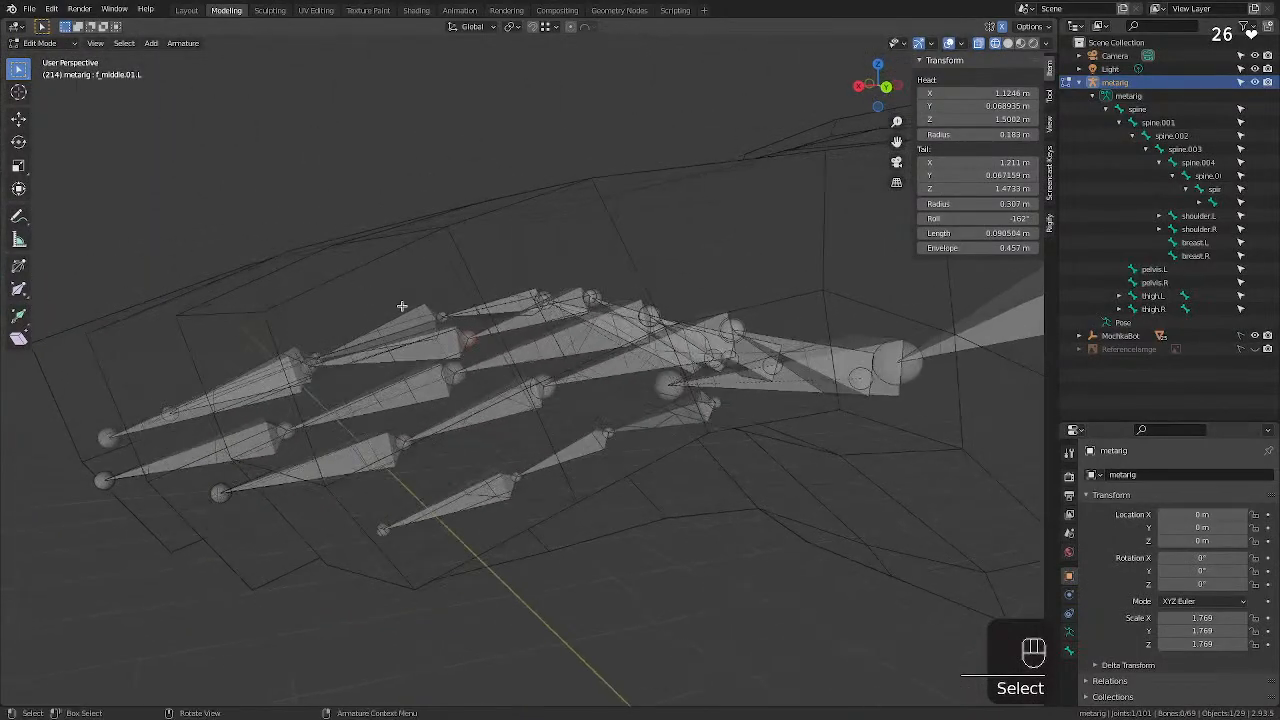
pyautogui.press('g')
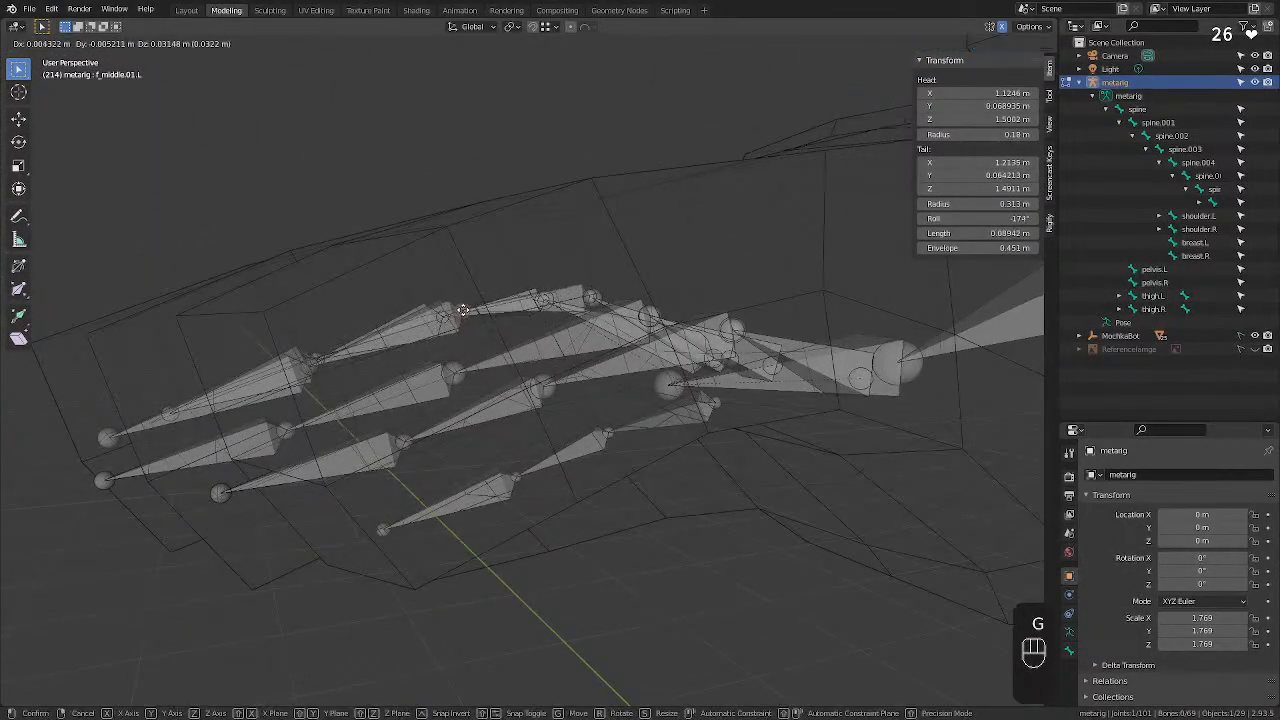
pyautogui.click(463, 310)
# Raise the f_ring.01.L head and rejoin the palm.03.L tail to it at about X 1.13 m, Y 0.14 m, Z 1.51 m.
pyautogui.moveTo(354, 286); pyautogui.dragTo(313, 298, button='middle')
pyautogui.moveTo(311, 308); pyautogui.dragTo(585, 319, button='middle')
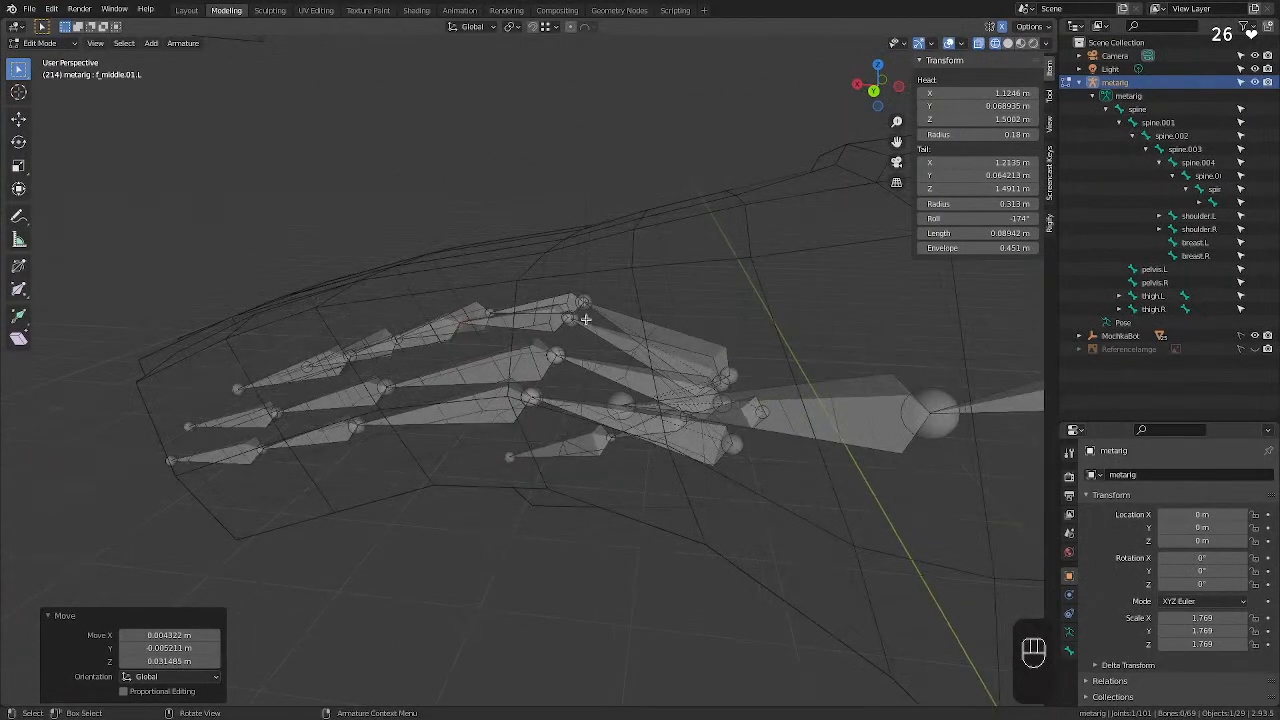
pyautogui.click(554, 353)
pyautogui.press('g')
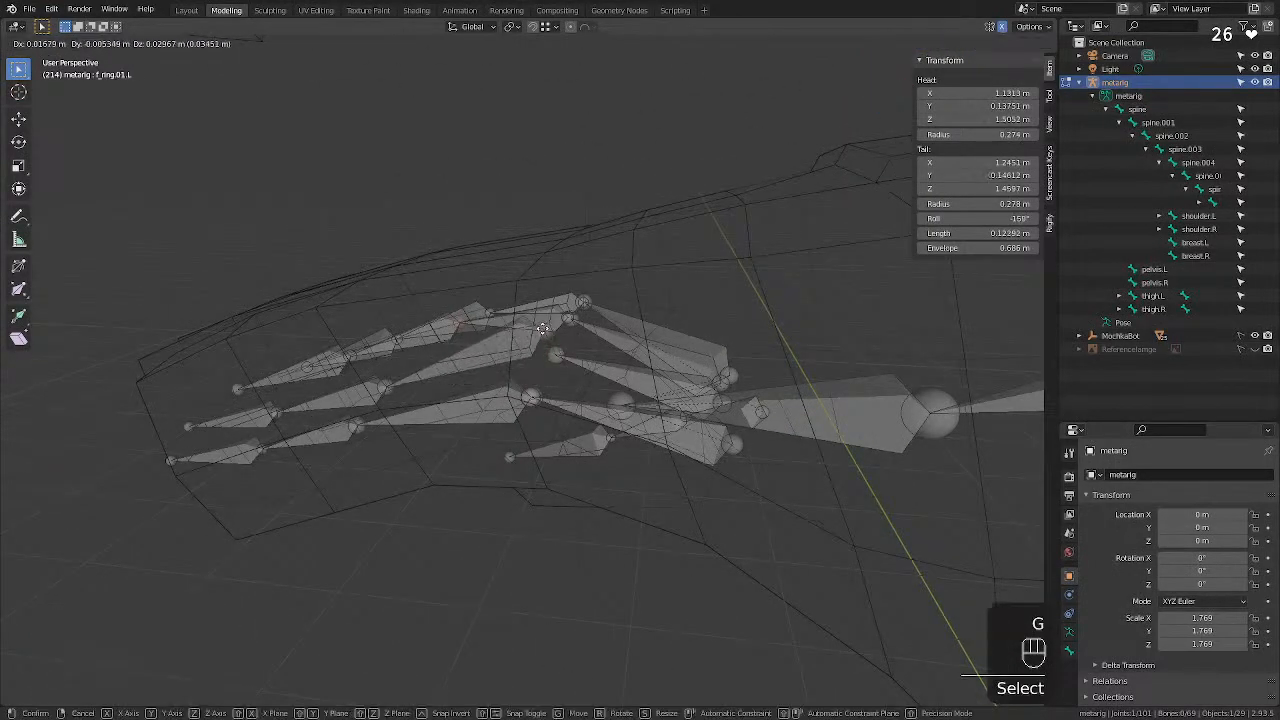
pyautogui.click(542, 328)
pyautogui.click(553, 353)
pyautogui.press('g')
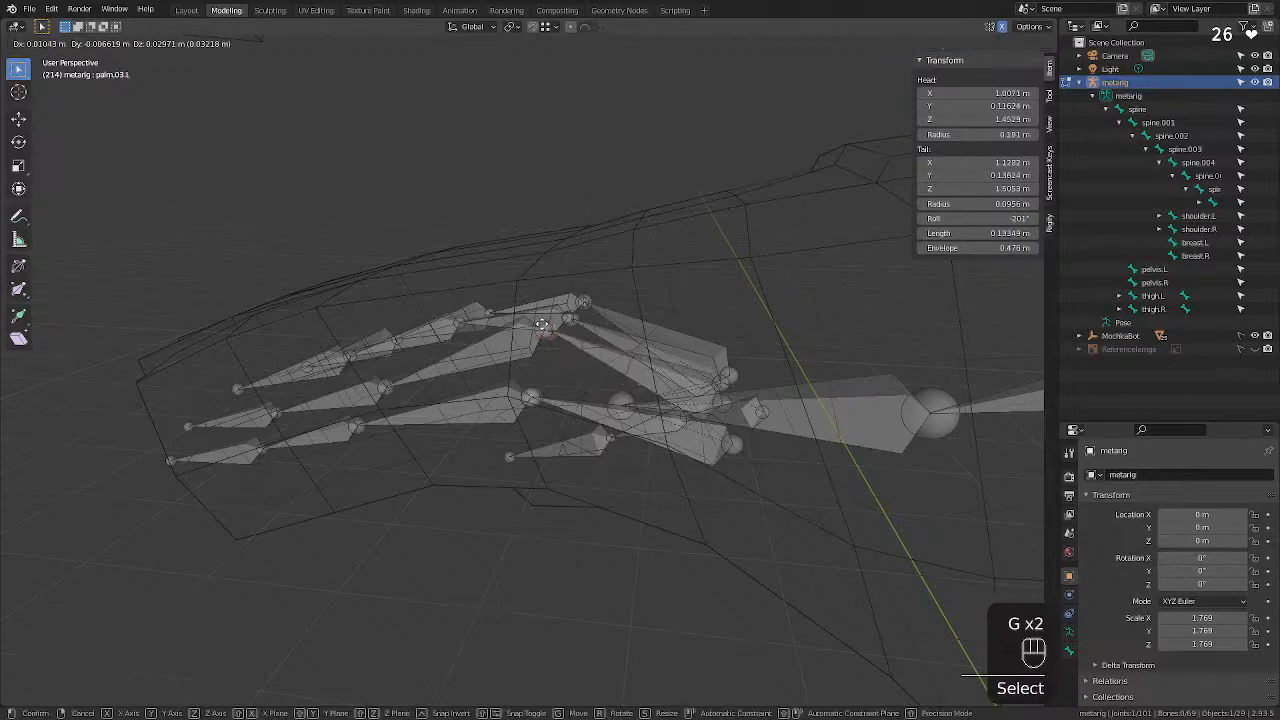
pyautogui.click(545, 324)
# Raise the hand.L tail to about X 1.02 m, Y 0.09 m, Z 1.52 m and lower the wrist joint to about X 0.85 m, Y 0.10 m, Z 1.41 m.
pyautogui.moveTo(563, 321); pyautogui.dragTo(709, 372, button='middle')
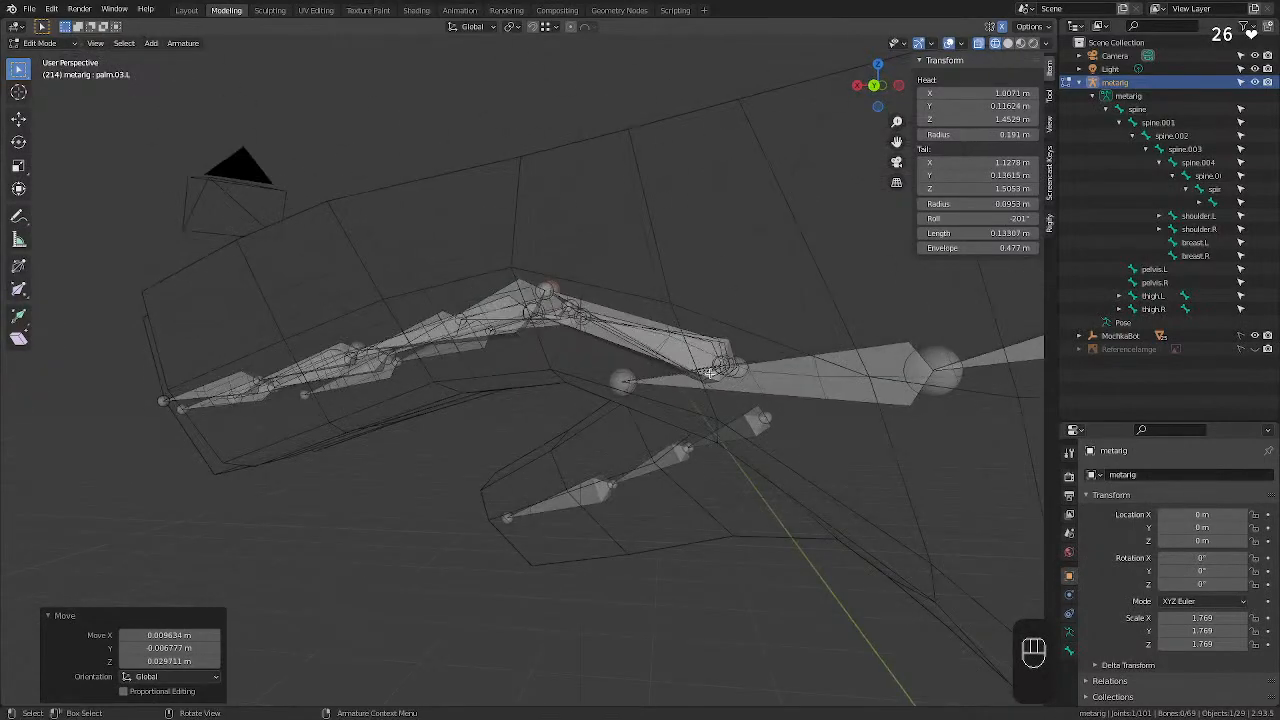
pyautogui.click(622, 378)
pyautogui.press('g')
pyautogui.click(686, 251)
pyautogui.moveTo(686, 251); pyautogui.dragTo(920, 349, button='middle')
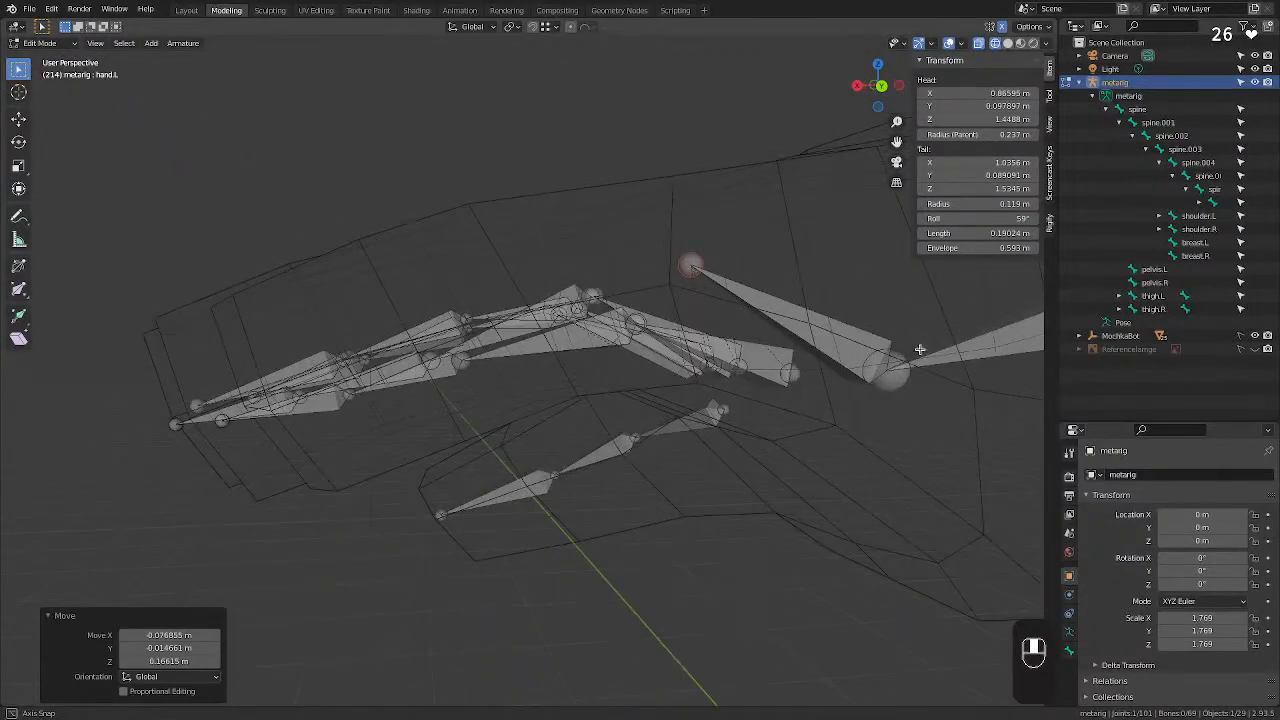
pyautogui.click(892, 368)
pyautogui.press('g')
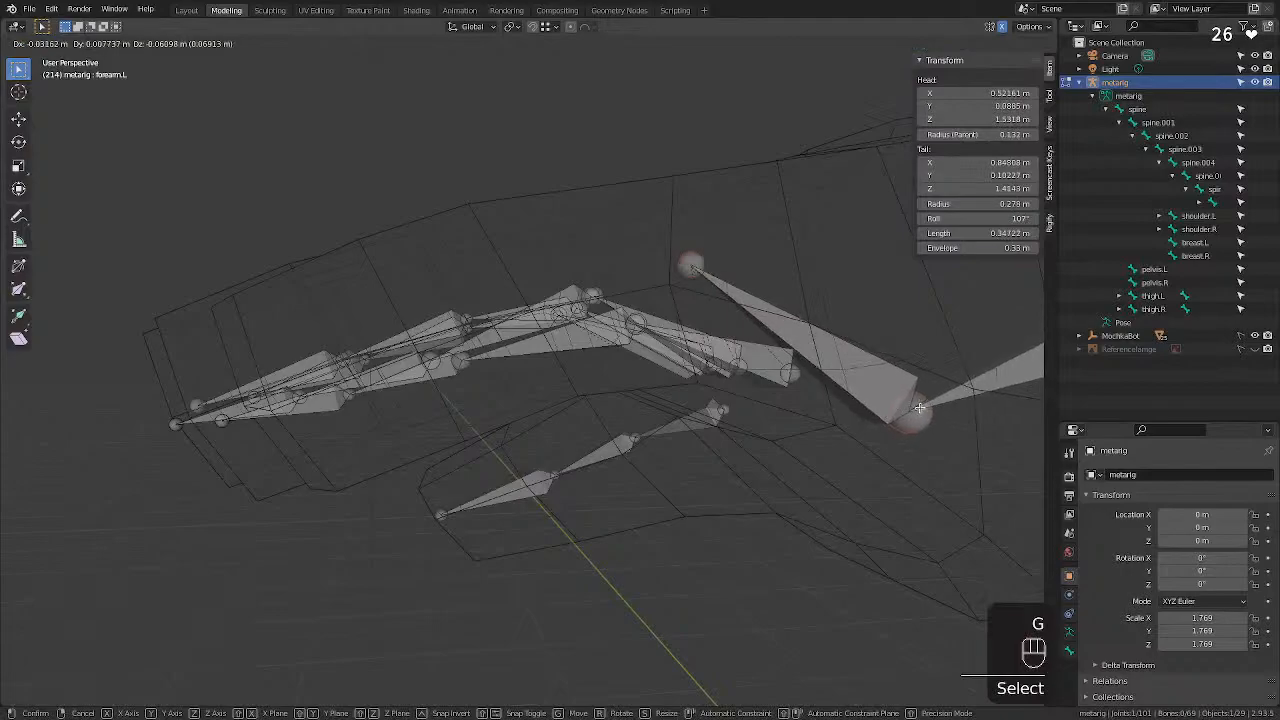
pyautogui.click(918, 408)
pyautogui.moveTo(918, 408); pyautogui.dragTo(744, 328, button='middle')
pyautogui.click(684, 258)
pyautogui.press('g')
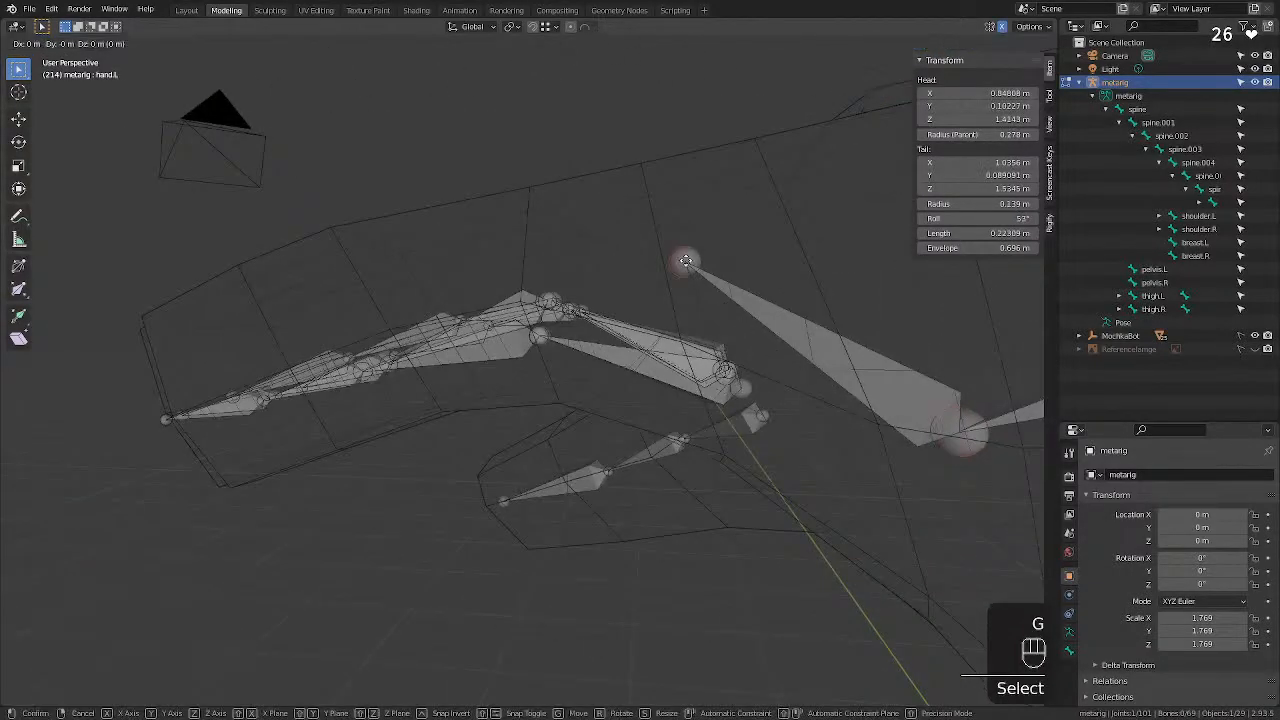
pyautogui.click(685, 260)
# Raise the palm.04.L tail and rejoin the f_pinky.01.L head to it at about X 1.12 m, Y 0.22 m, Z 1.50 m.
pyautogui.moveTo(685, 260); pyautogui.dragTo(342, 329, button='middle')
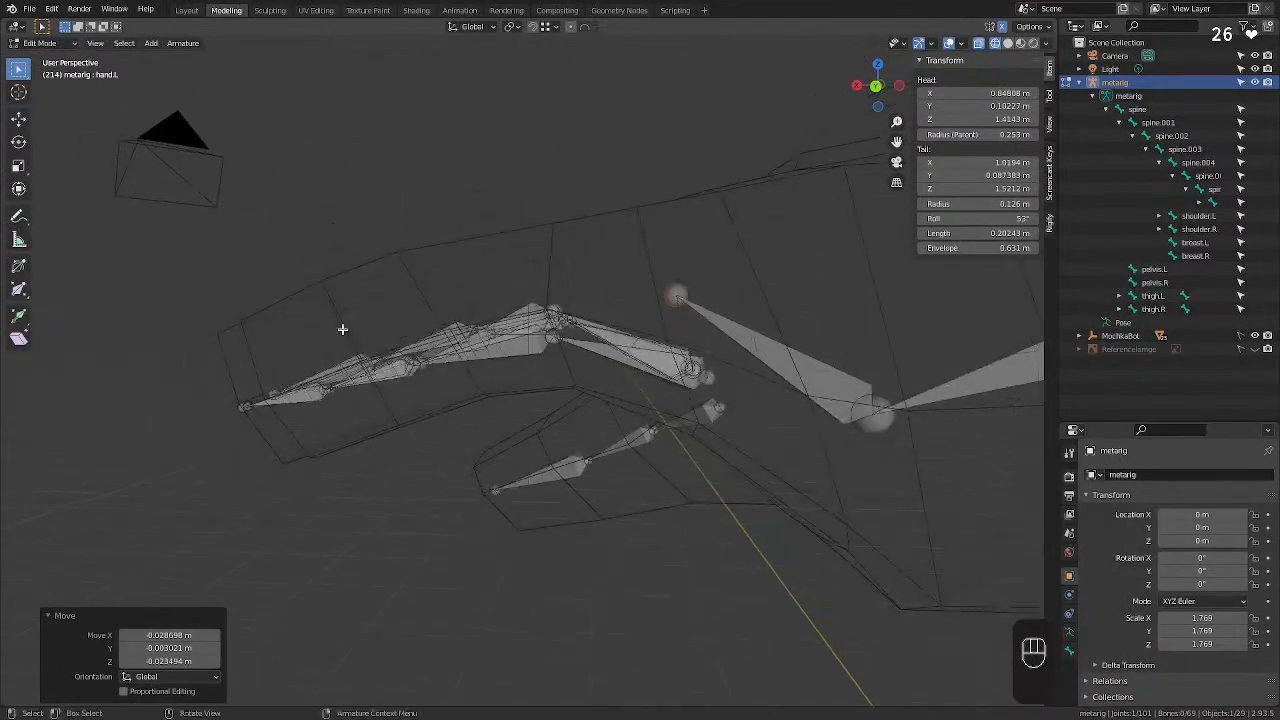
pyautogui.click(551, 327)
pyautogui.click(551, 340)
pyautogui.press('g')
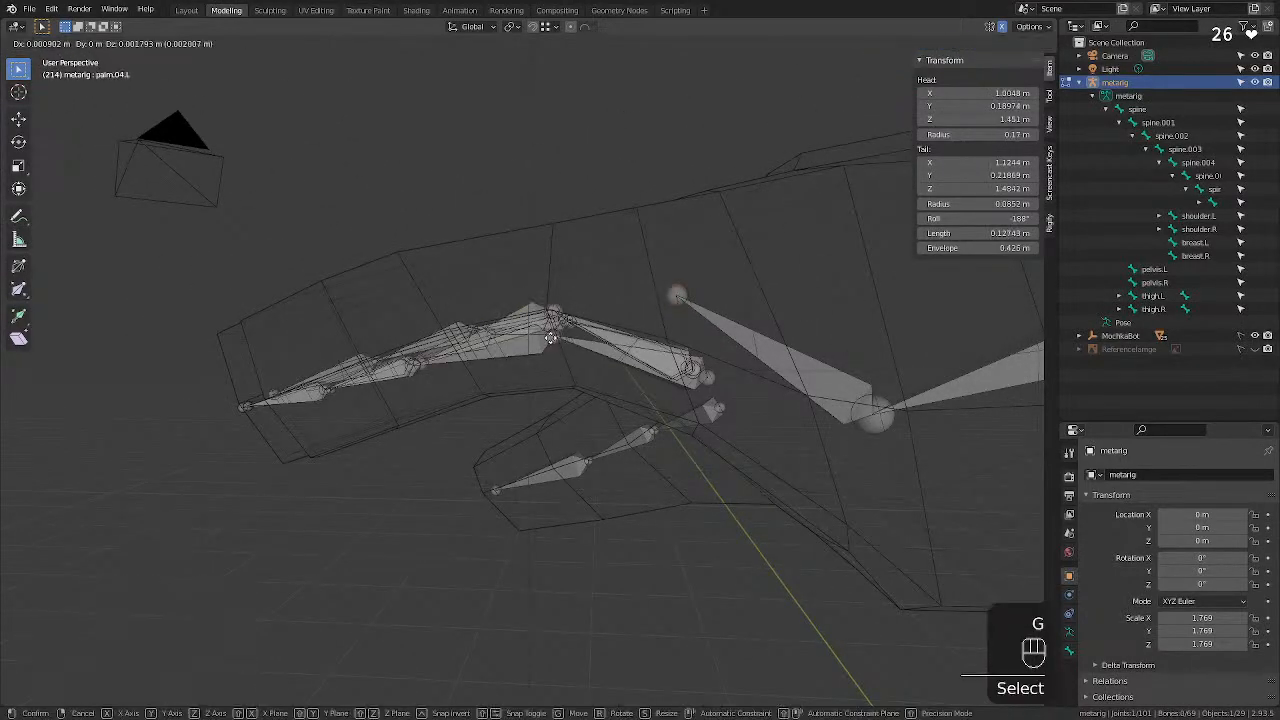
pyautogui.click(555, 330)
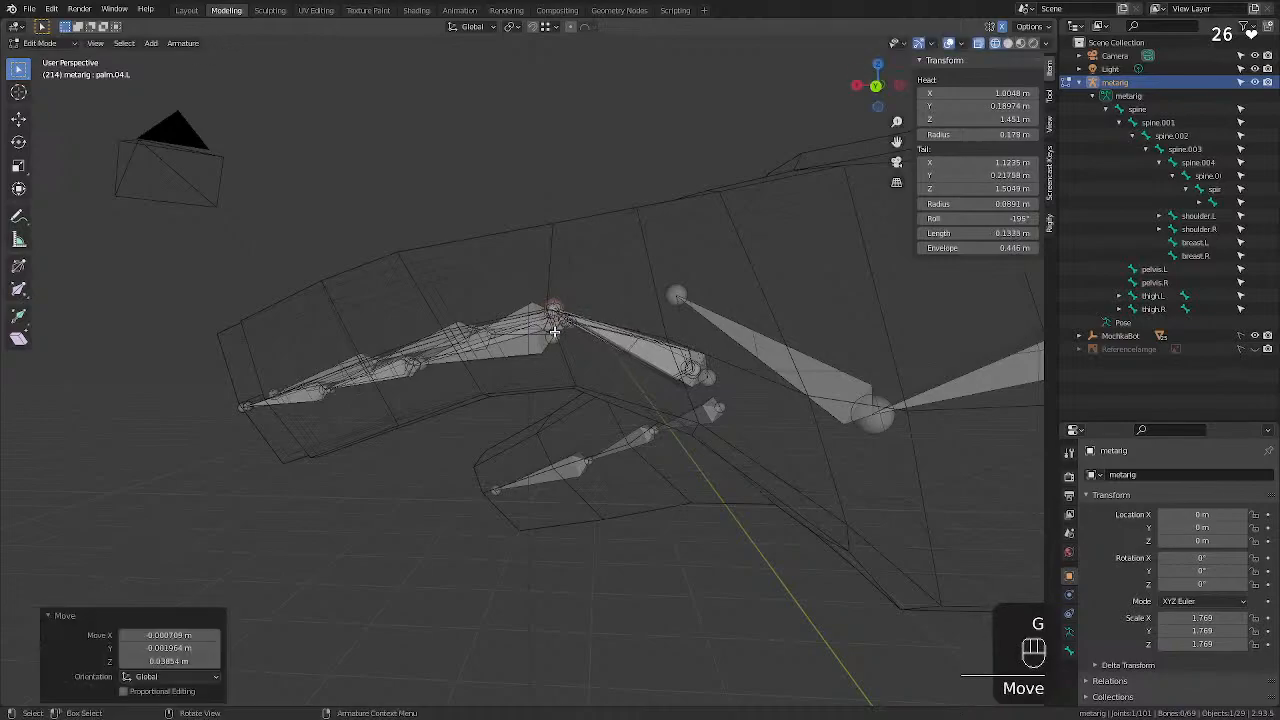
pyautogui.click(554, 333)
pyautogui.press('g')
pyautogui.click(556, 307)
# Pull the f_ring.01.L tail back to the ring finger's inner joint at about X 1.22 m, Y 0.15 m, Z 1.48 m.
pyautogui.moveTo(434, 361); pyautogui.dragTo(605, 439, button='middle')
pyautogui.scroll(3, 605, 439)
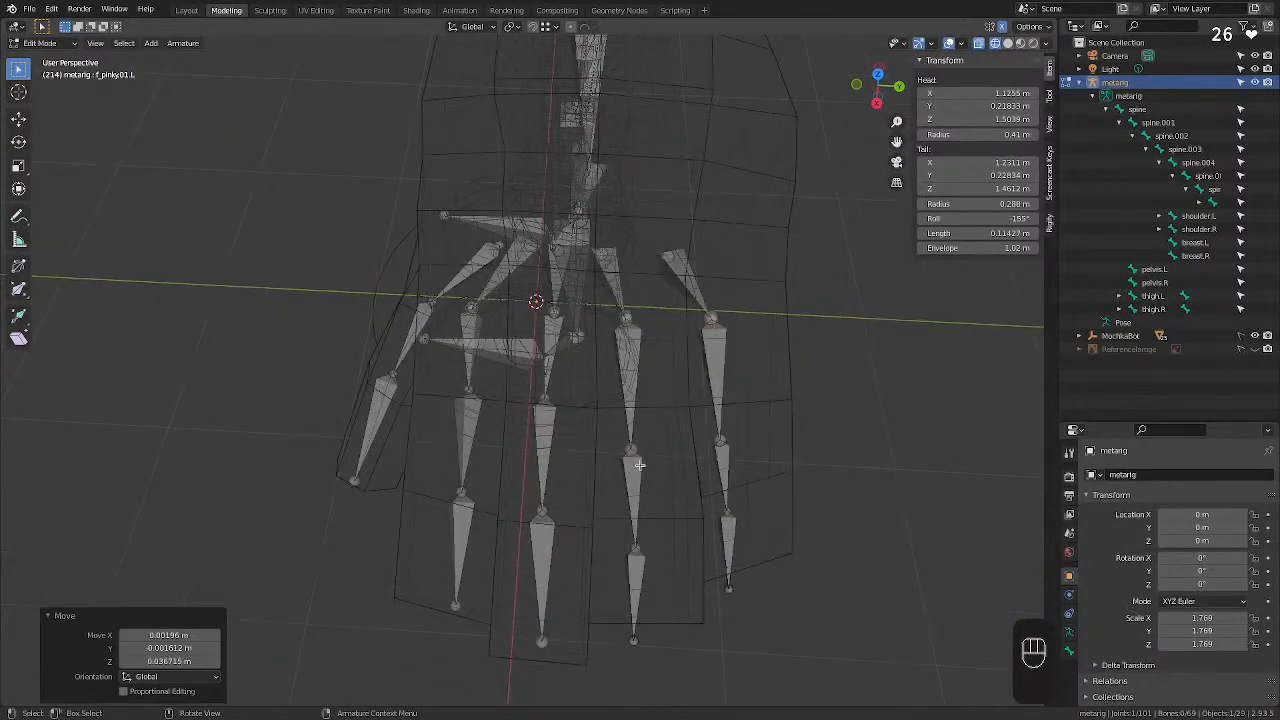
pyautogui.click(628, 449)
pyautogui.press('g')
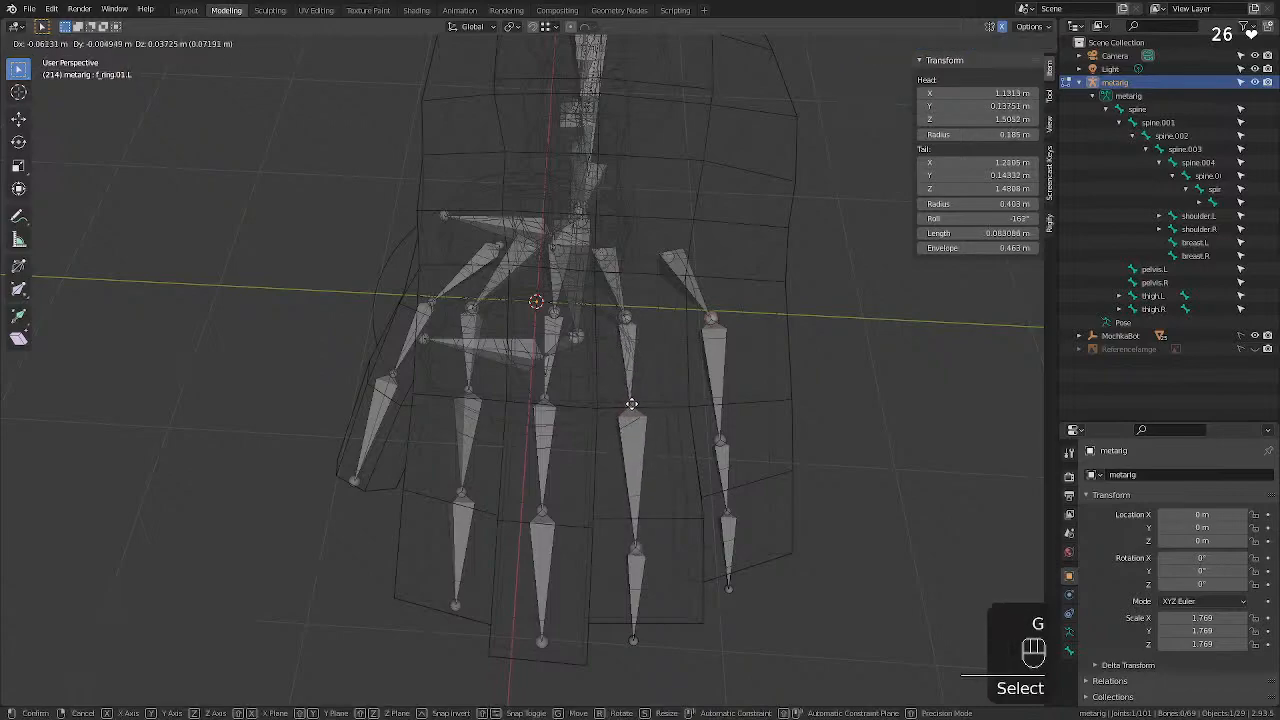
pyautogui.click(632, 405)
# Pull back the f_ring.02.L tail to about X 1.30 m, Z 1.46 m and the f_ring.03.L tail to about X 1.39 m, Z 1.43 m.
pyautogui.click(635, 551)
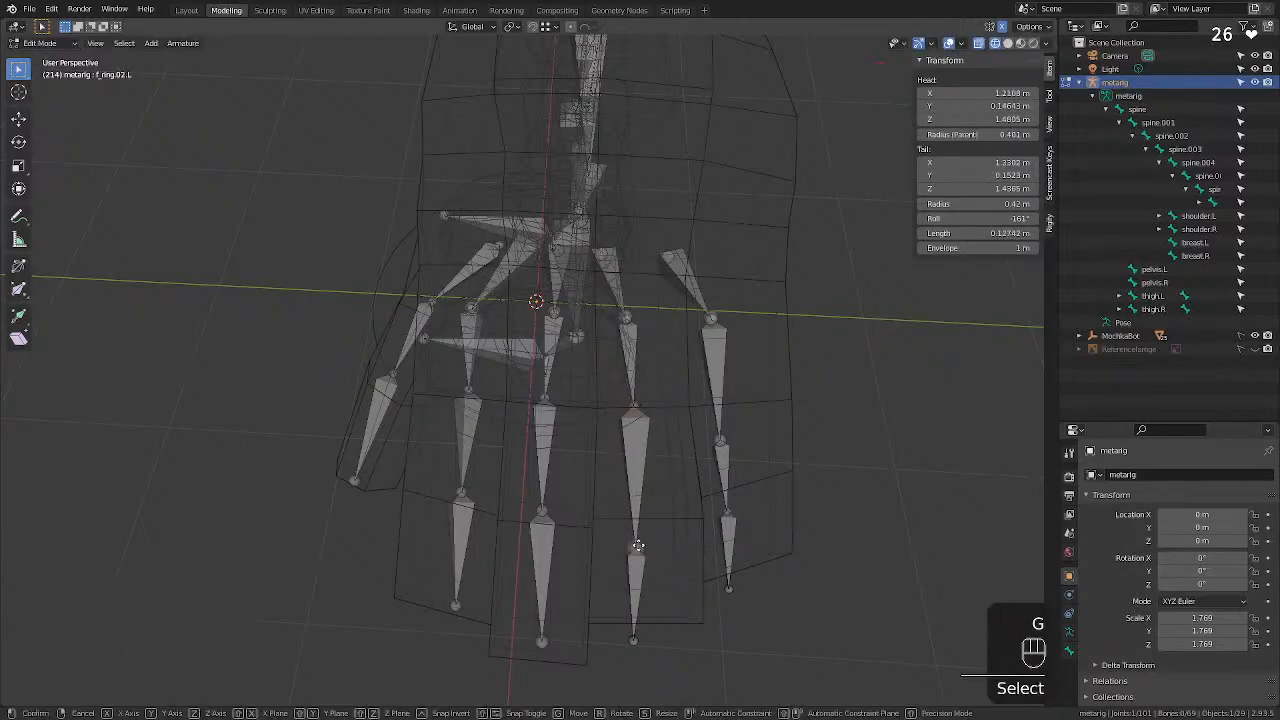
pyautogui.press('g')
pyautogui.click(637, 508)
pyautogui.click(636, 641)
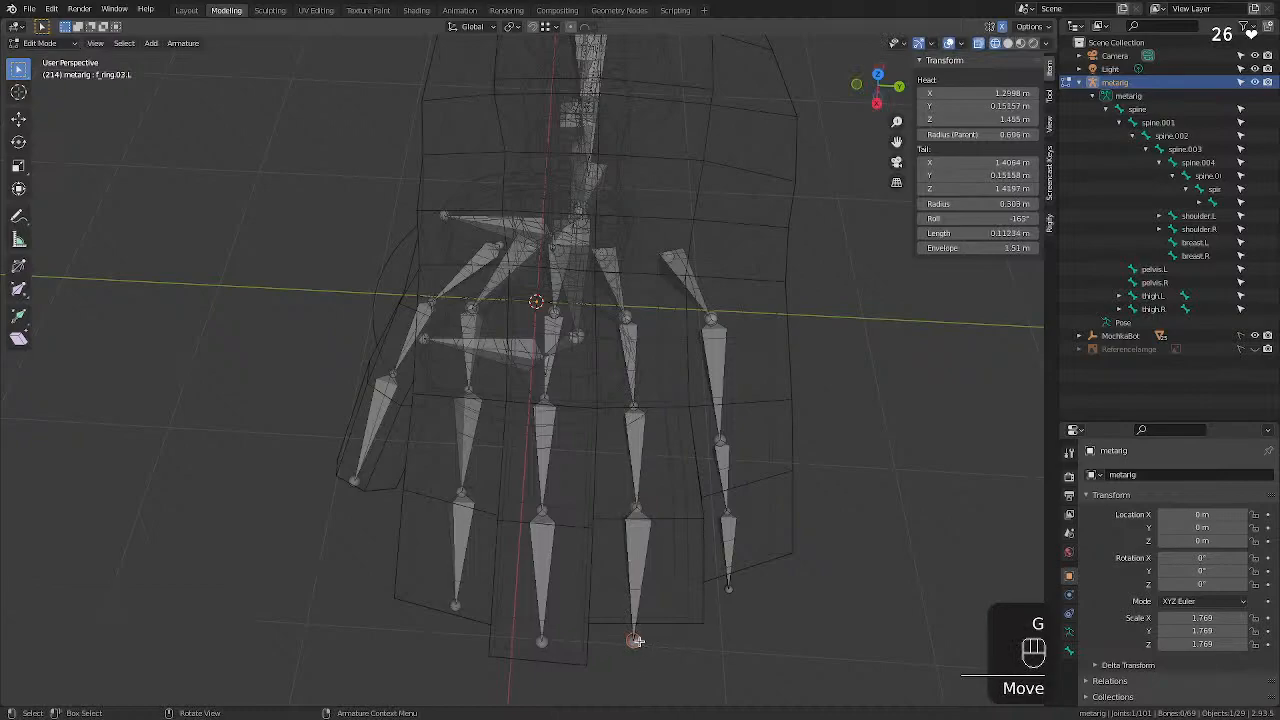
pyautogui.press('g')
pyautogui.click(641, 616)
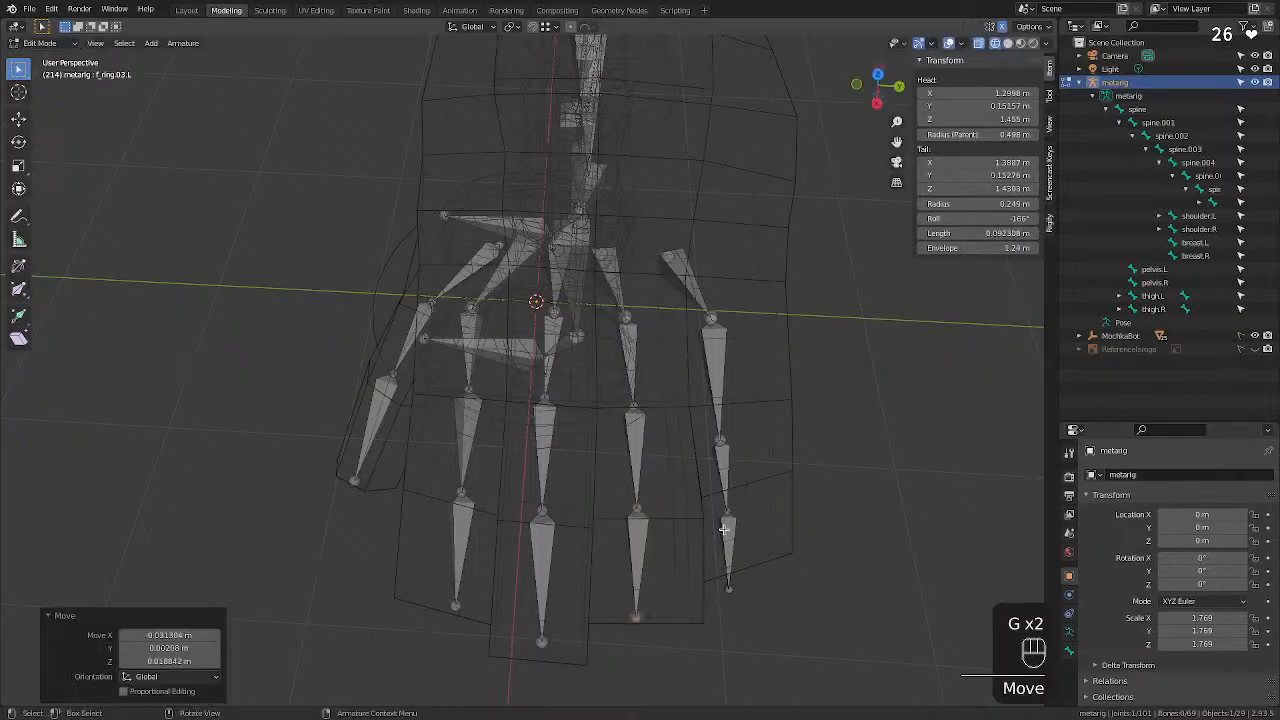
# Pull the f_pinky.01.L tail back to the pinky's inner joint at about X 1.20 m, Y 0.23 m, Z 1.48 m.
pyautogui.click(728, 437)
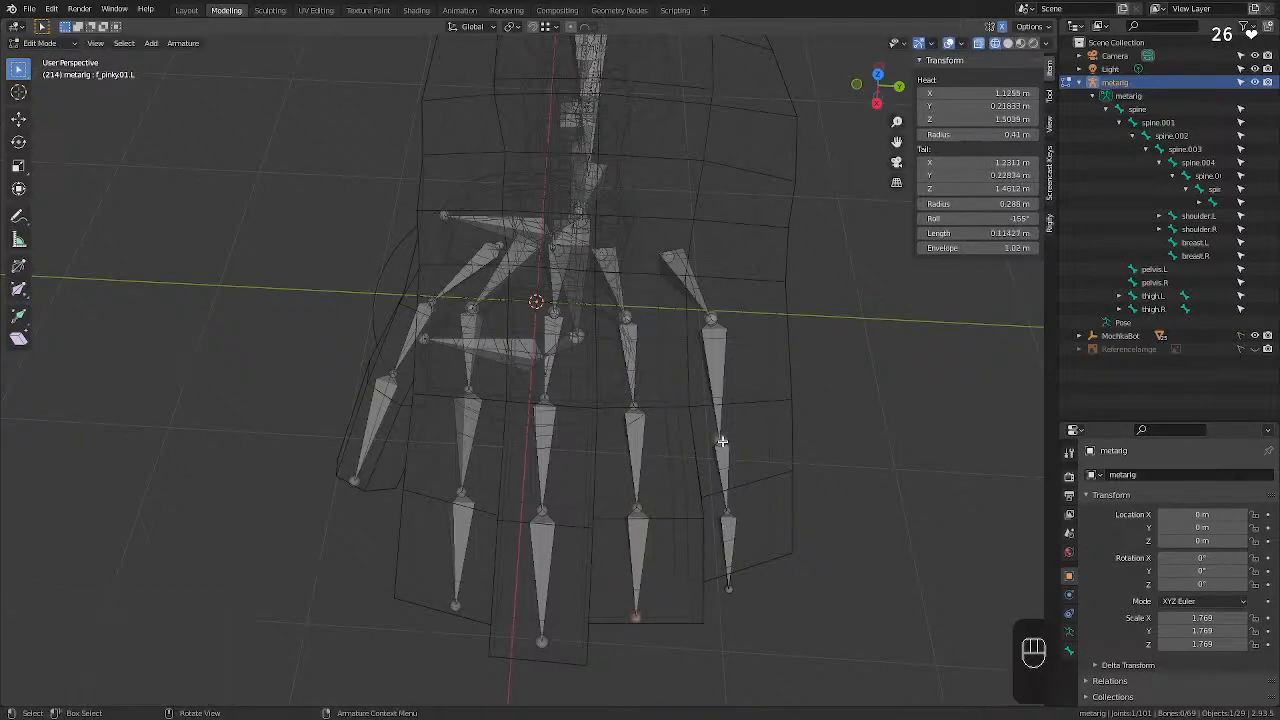
pyautogui.press('g')
pyautogui.click(721, 393)
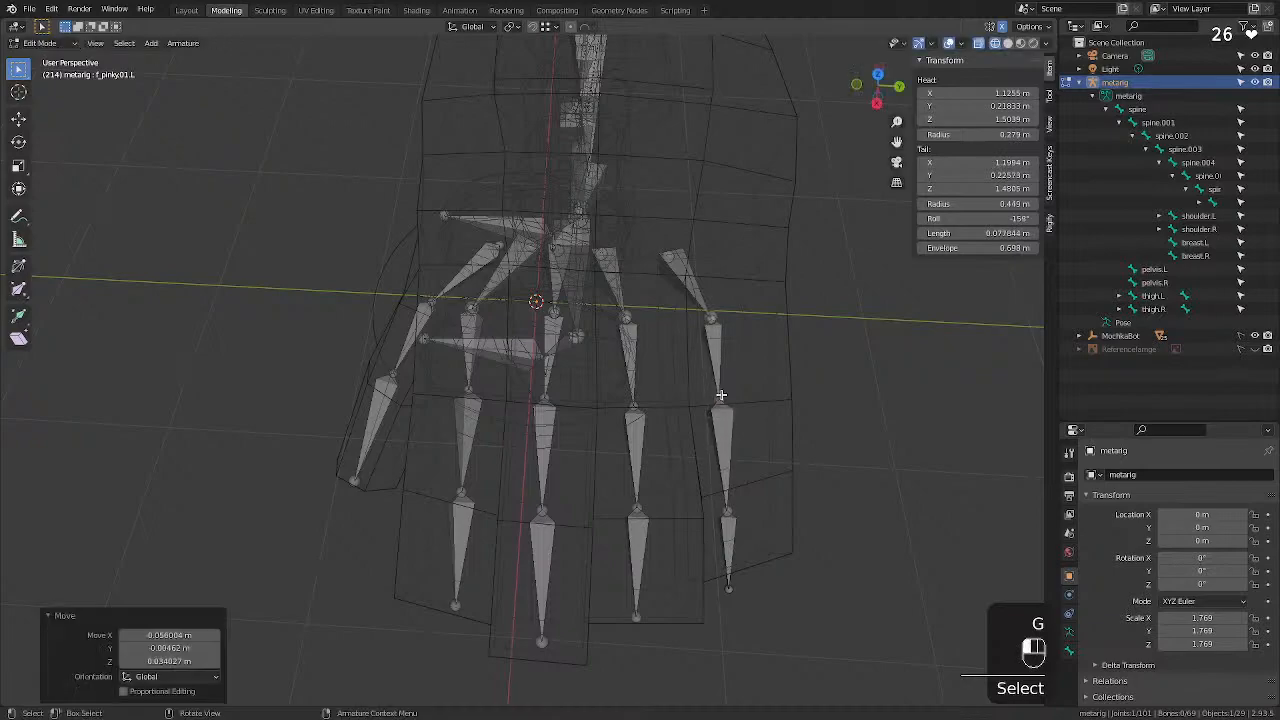
# Pull back the f_pinky.02.L tail to about X 1.27 m, Z 1.46 m and the f_pinky.03.L tail to about X 1.35 m, Z 1.44 m.
pyautogui.moveTo(730, 317)
pyautogui.mouseDown(button='middle')
pyautogui.moveTo(746, 334)
pyautogui.moveTo(714, 335)
pyautogui.moveTo(711, 318)
pyautogui.mouseUp(button='middle')
pyautogui.click(652, 523)
pyautogui.press('g')
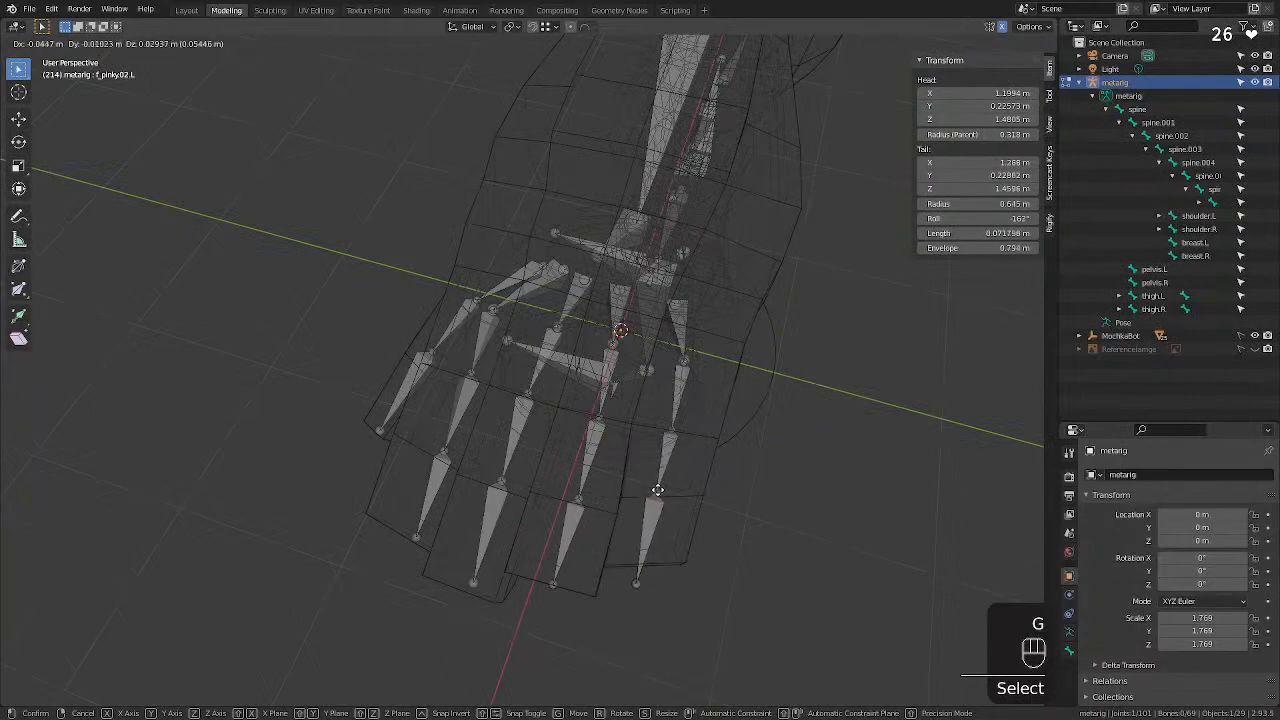
pyautogui.click(657, 493)
pyautogui.click(637, 586)
pyautogui.press('g')
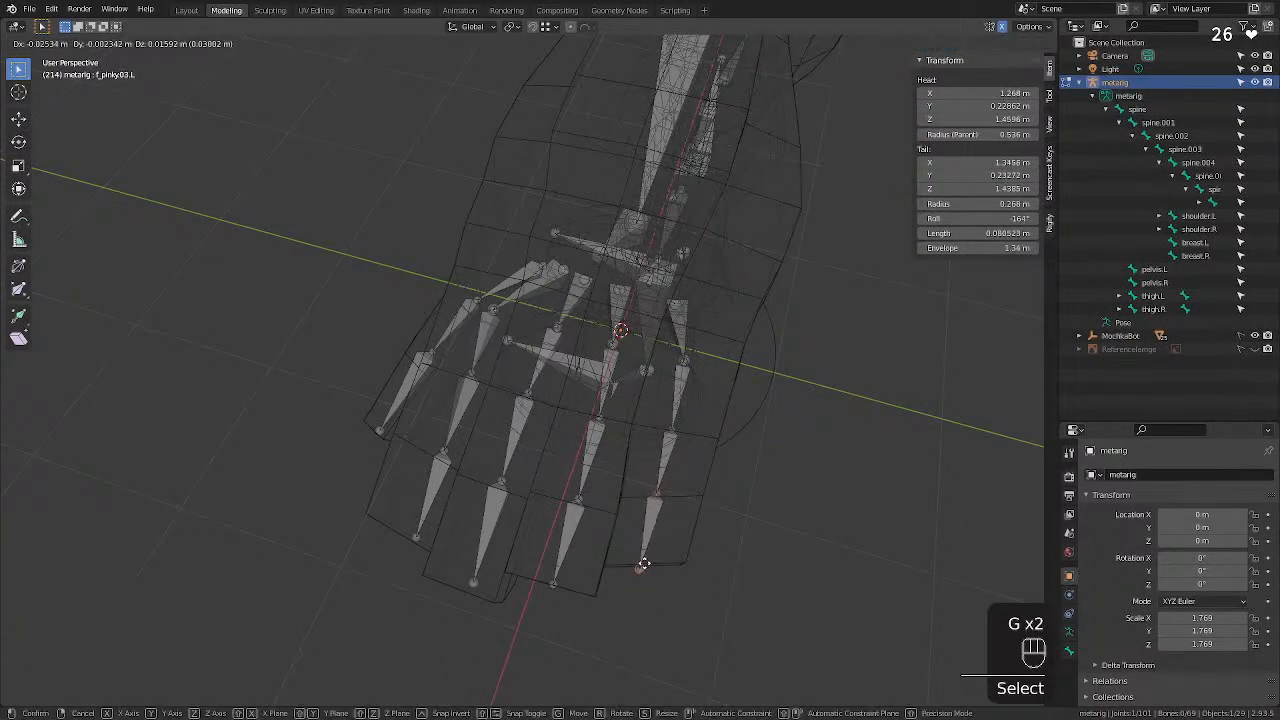
pyautogui.click(643, 564)
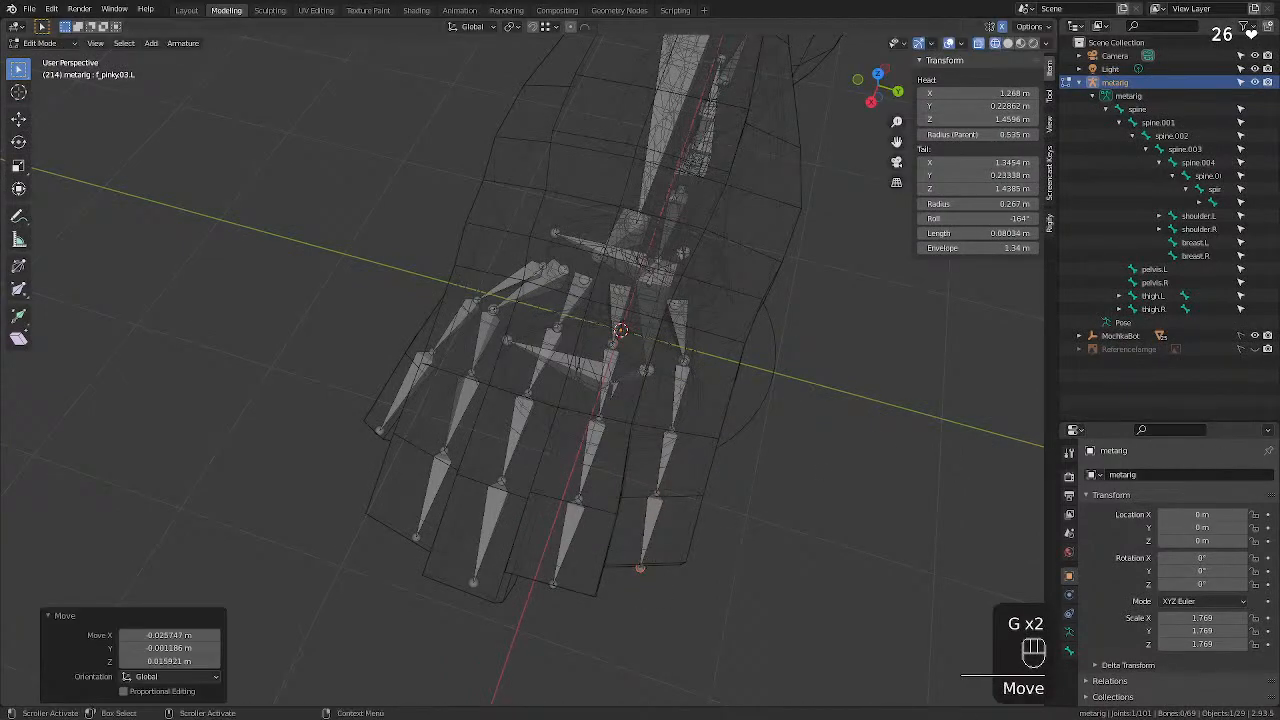
# Raise the f_pinky.02.L tail to about X 1.27 m, Z 1.47 m and the f_pinky.01.L tail to about X 1.20 m, Z 1.49 m.
pyautogui.moveTo(645, 345); pyautogui.dragTo(511, 372, button='middle')
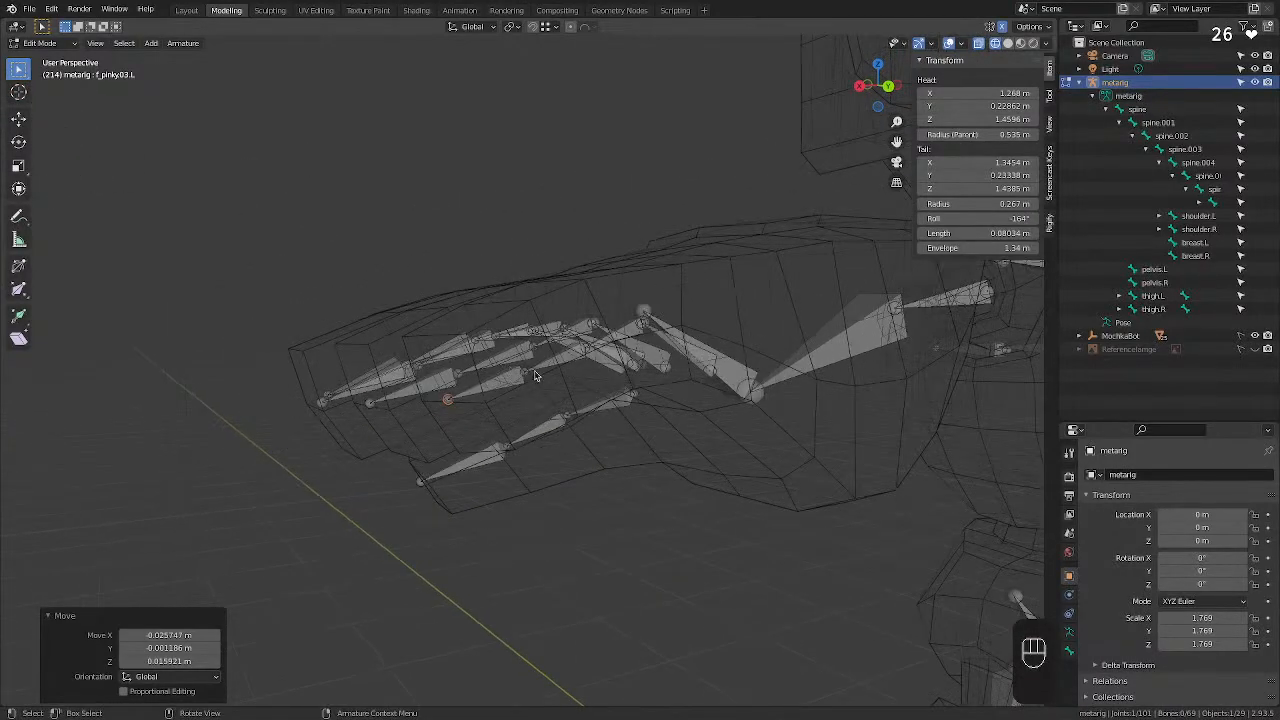
pyautogui.click(525, 372)
pyautogui.press('g')
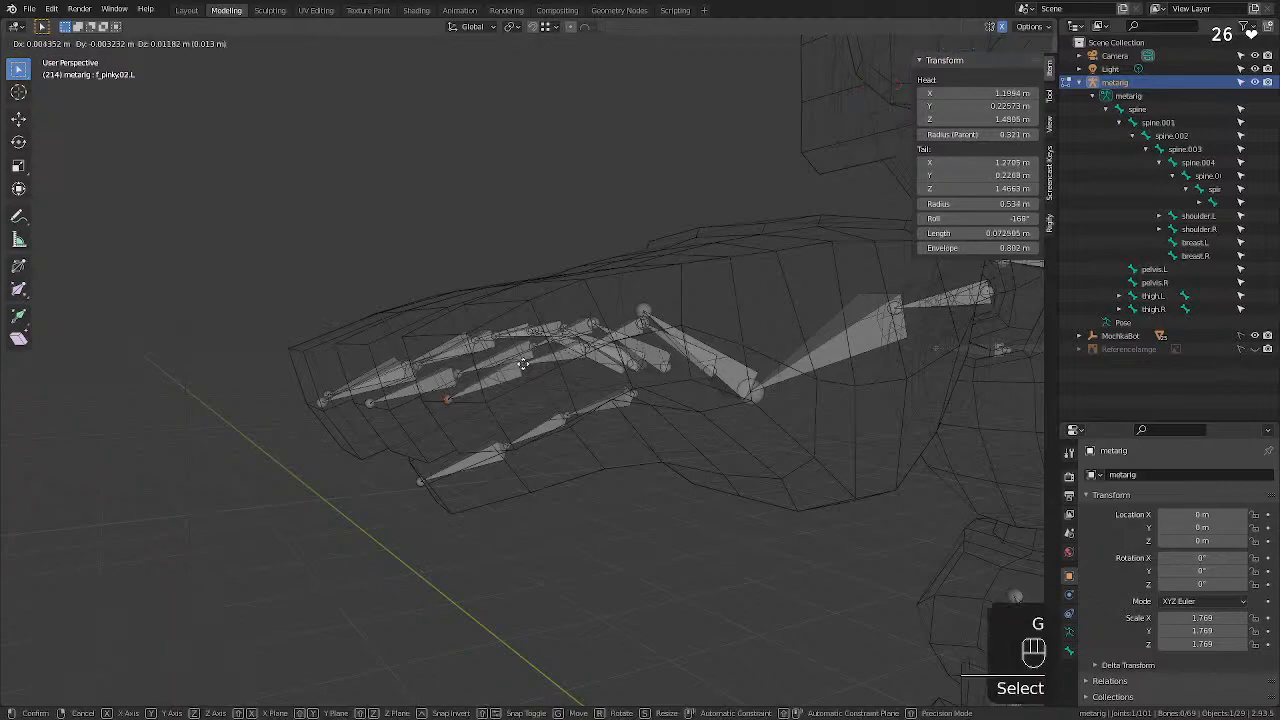
pyautogui.click(615, 363)
pyautogui.moveTo(615, 363); pyautogui.dragTo(580, 366, button='middle')
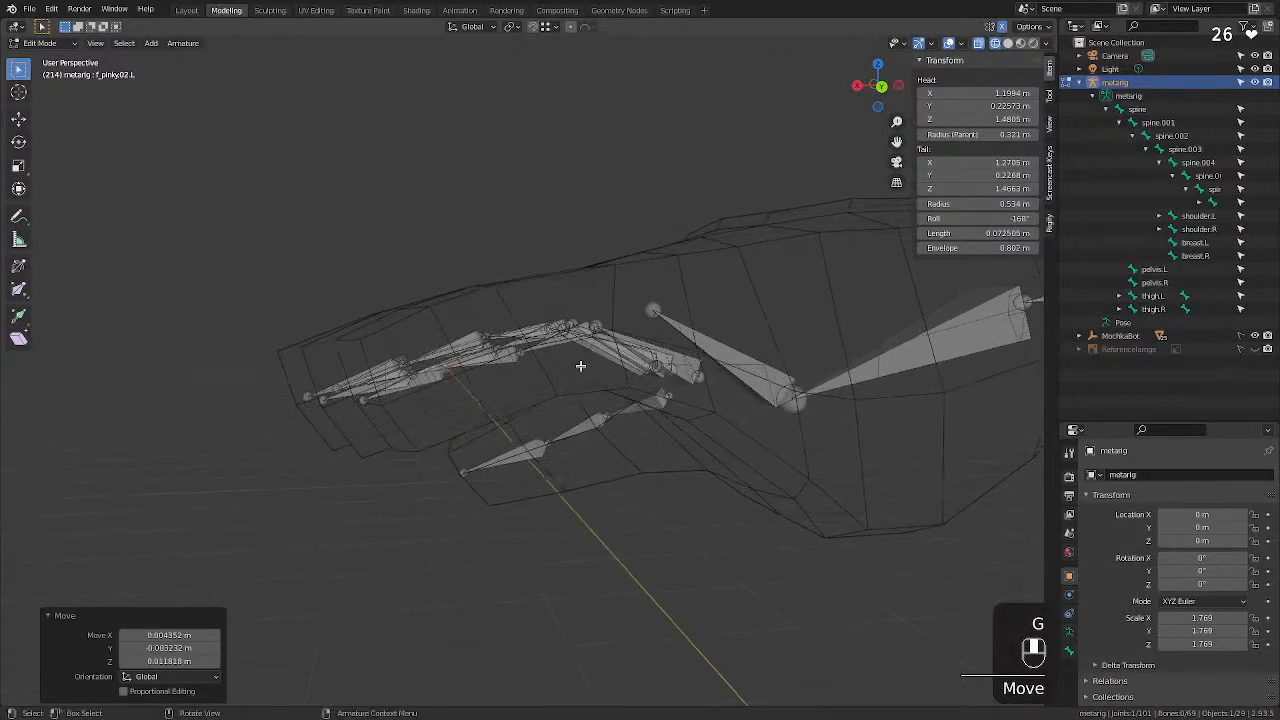
pyautogui.click(523, 340)
pyautogui.press('g')
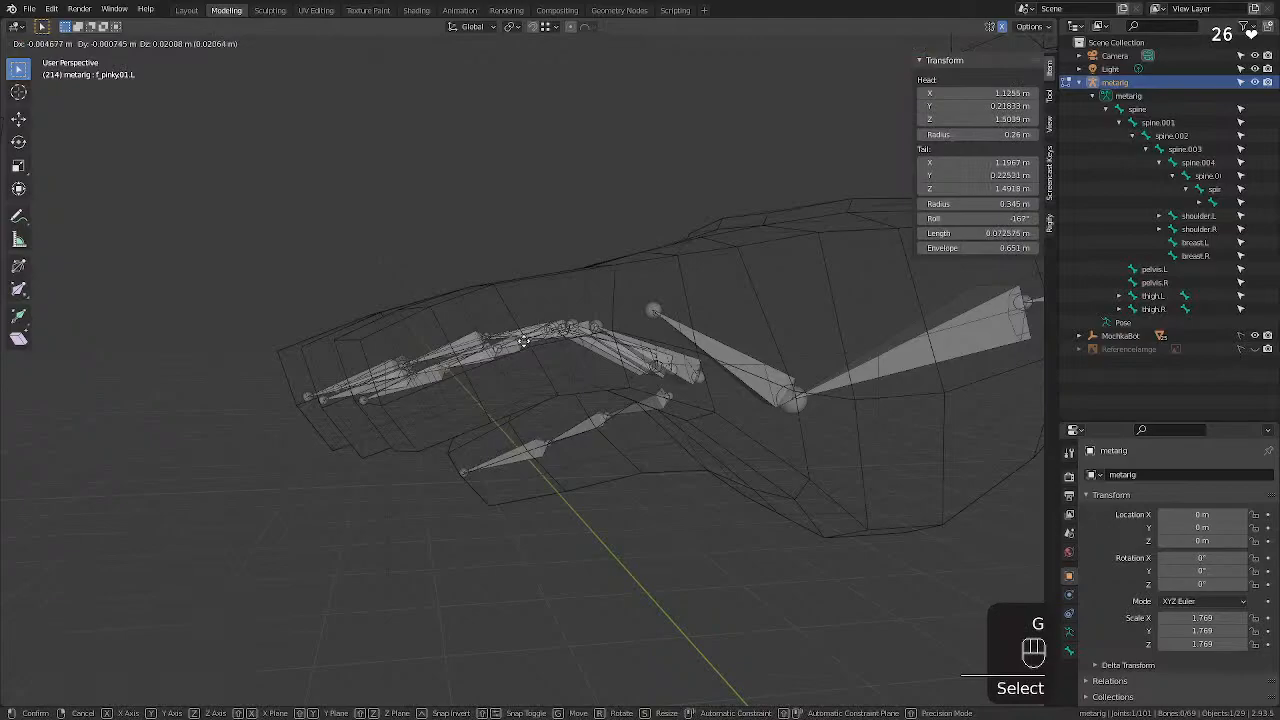
pyautogui.click(523, 340)
# Raise the heads of the four left palm bones together by about 0.12 m inside the hand mesh.
pyautogui.moveTo(523, 340); pyautogui.dragTo(885, 418, button='middle')
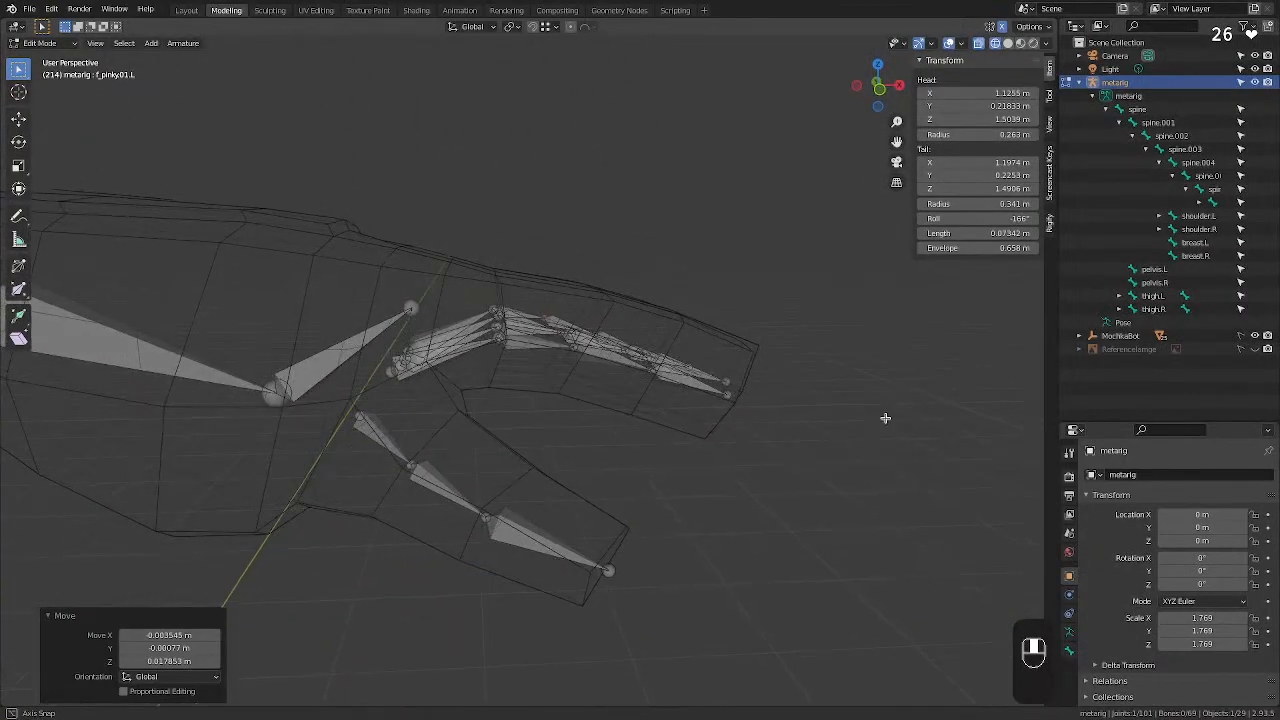
pyautogui.moveTo(463, 399); pyautogui.dragTo(381, 370, button='middle')
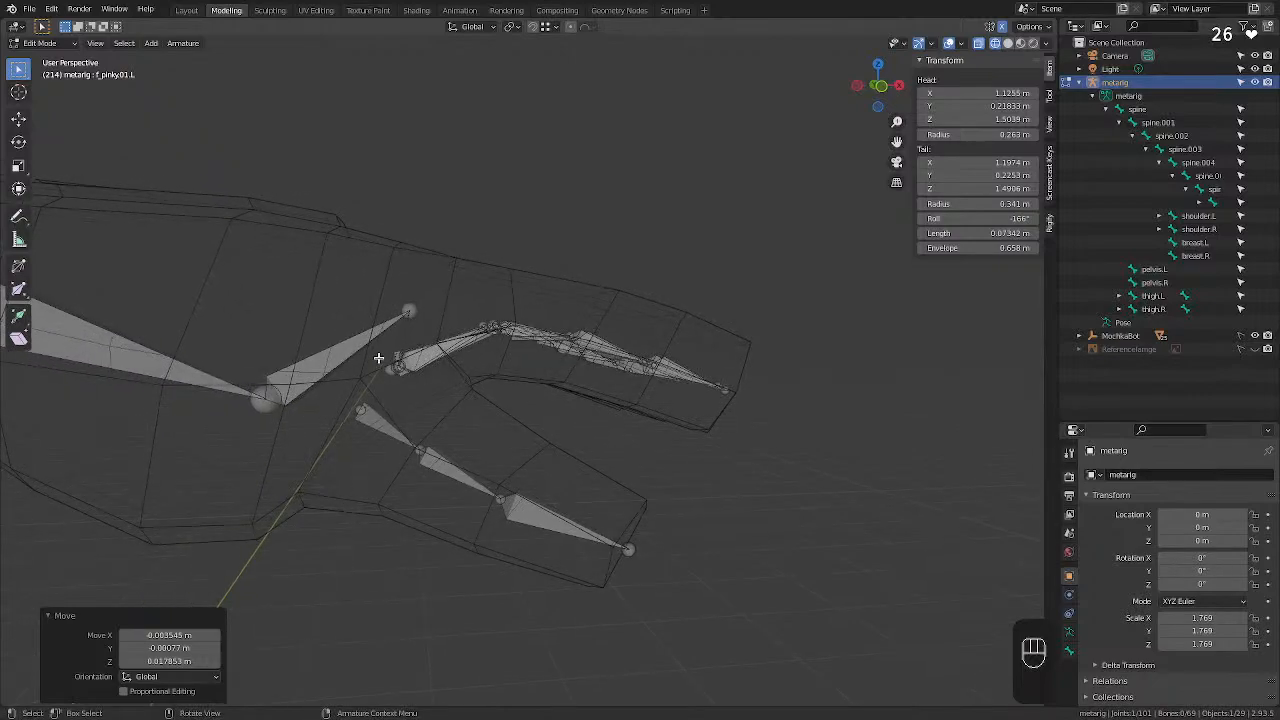
pyautogui.moveTo(378, 357); pyautogui.dragTo(390, 385)
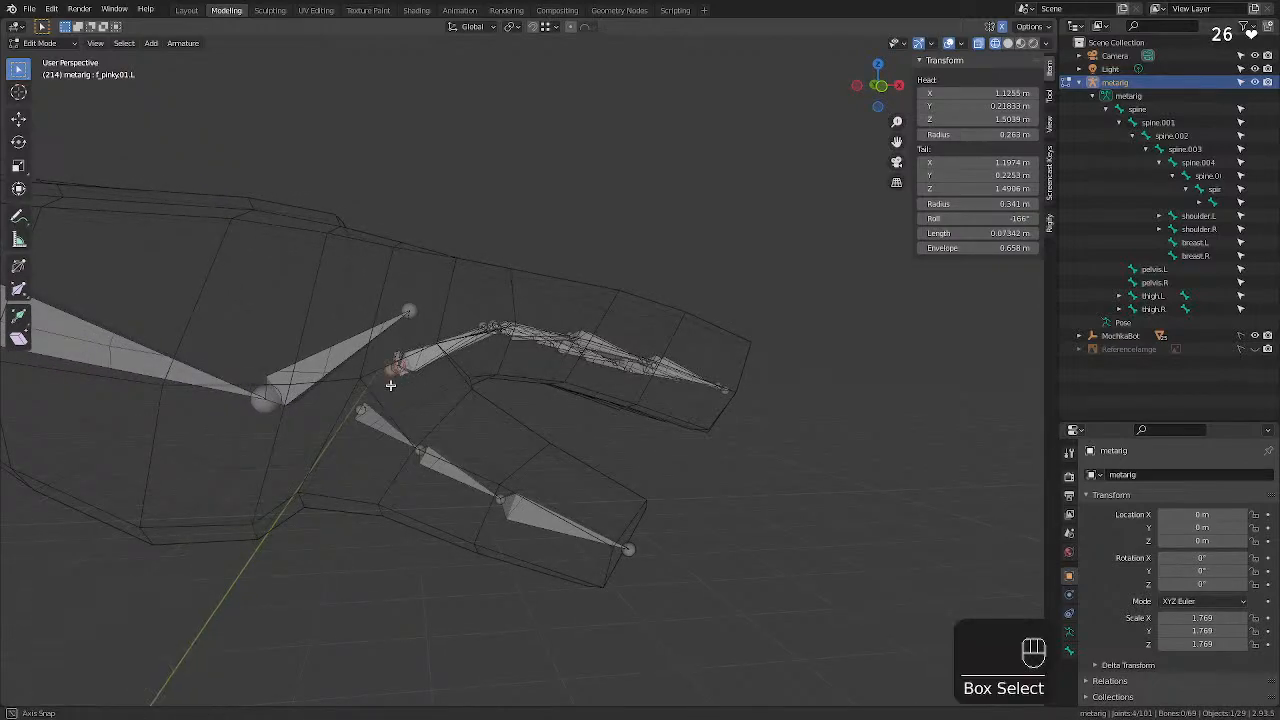
pyautogui.moveTo(390, 385); pyautogui.dragTo(396, 351, button='middle')
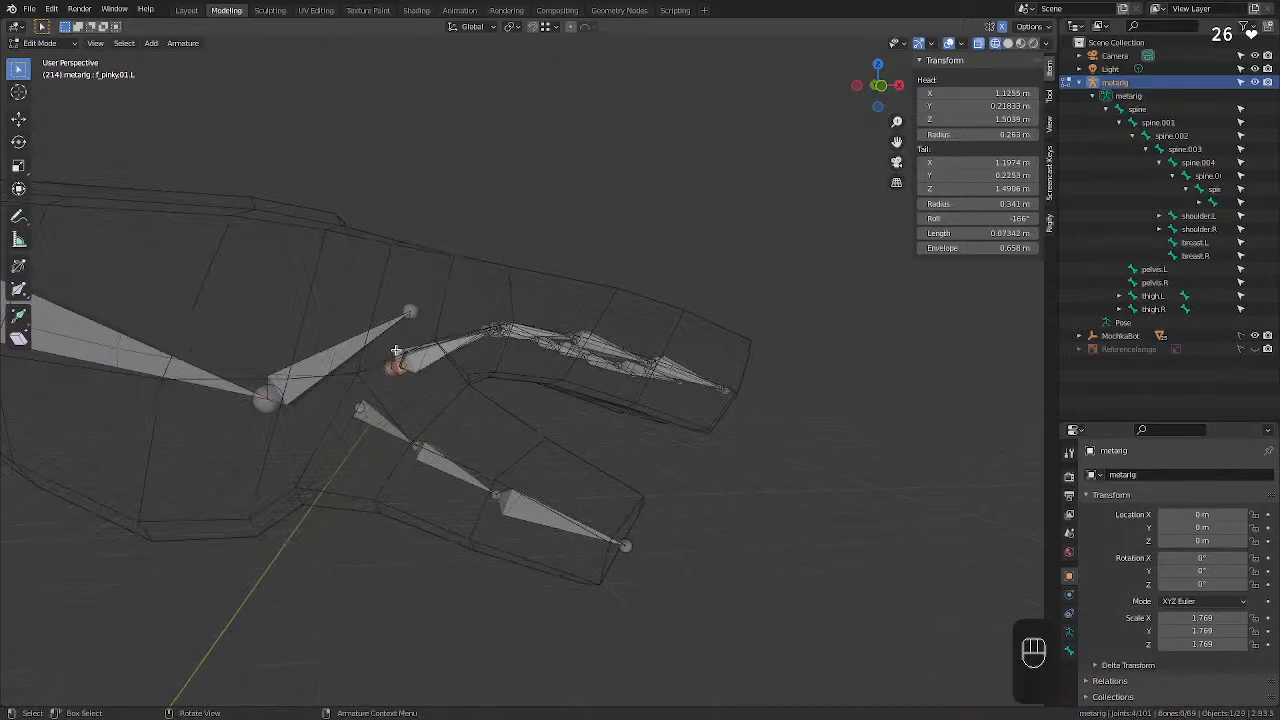
pyautogui.press('g')
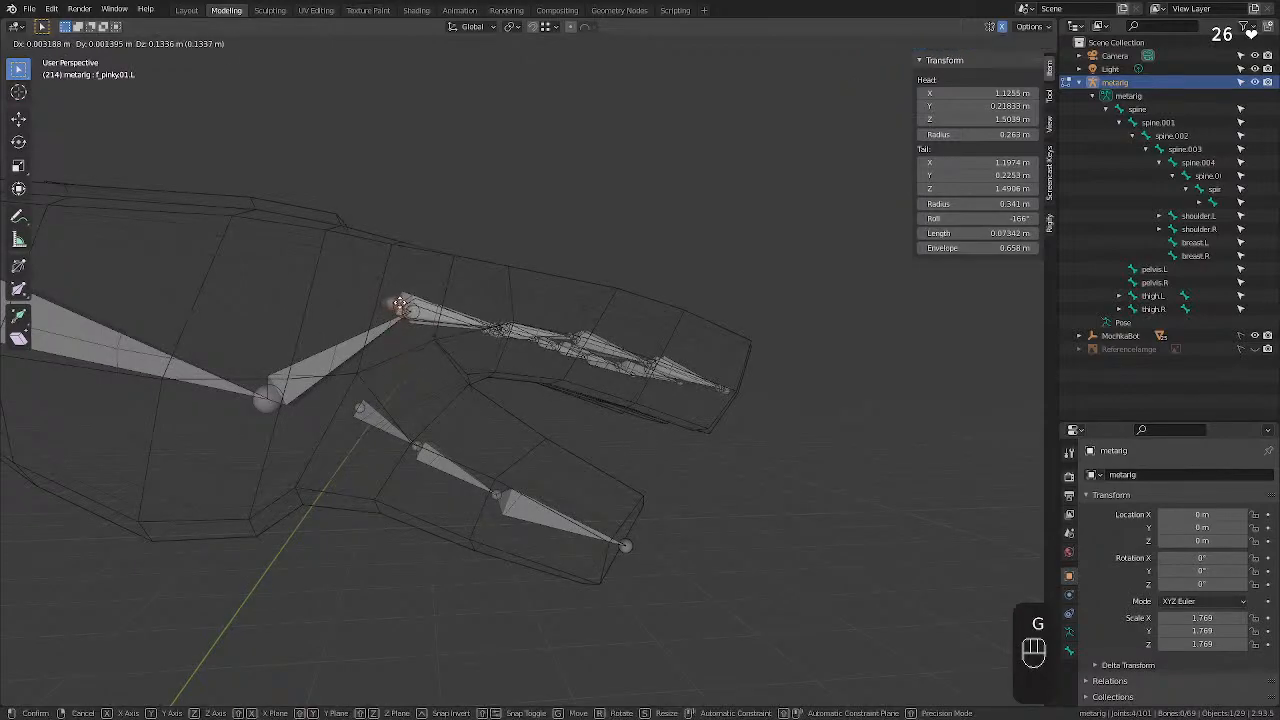
pyautogui.click(400, 312)
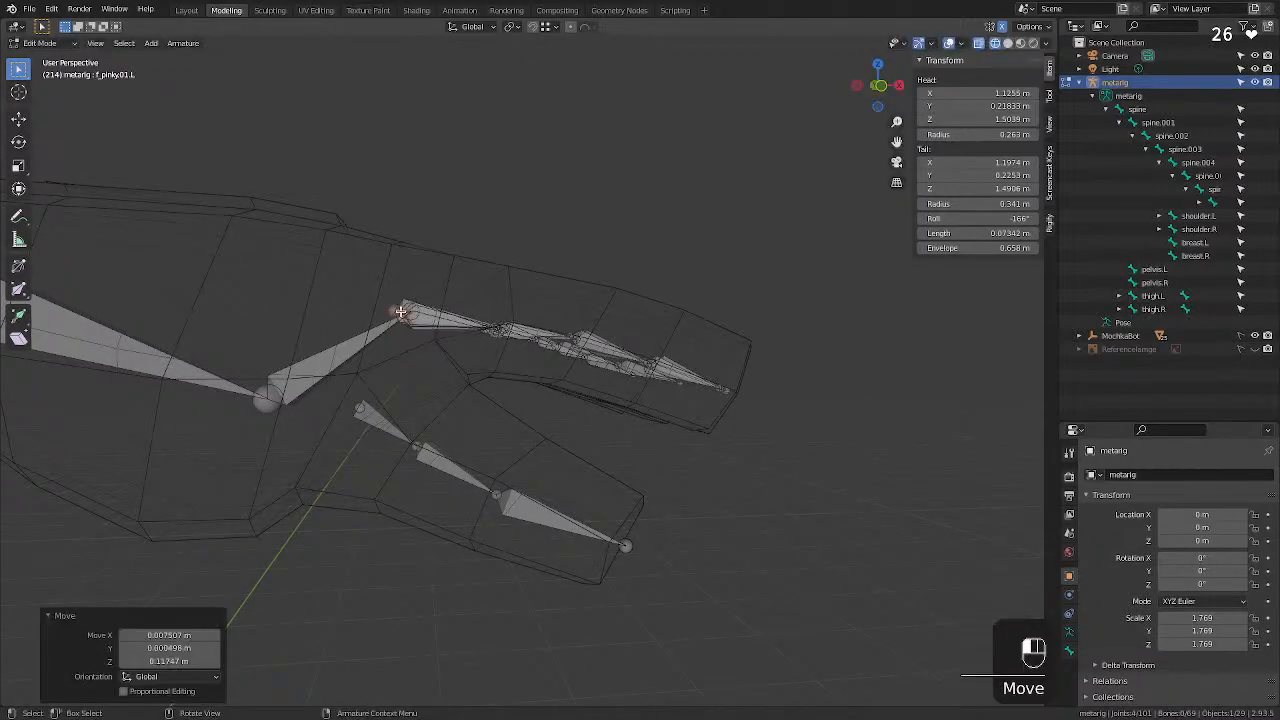
# Lower the hand.L tail to about X 1.01 m, Y 0.09 m, Z 1.45 m.
pyautogui.click(397, 318)
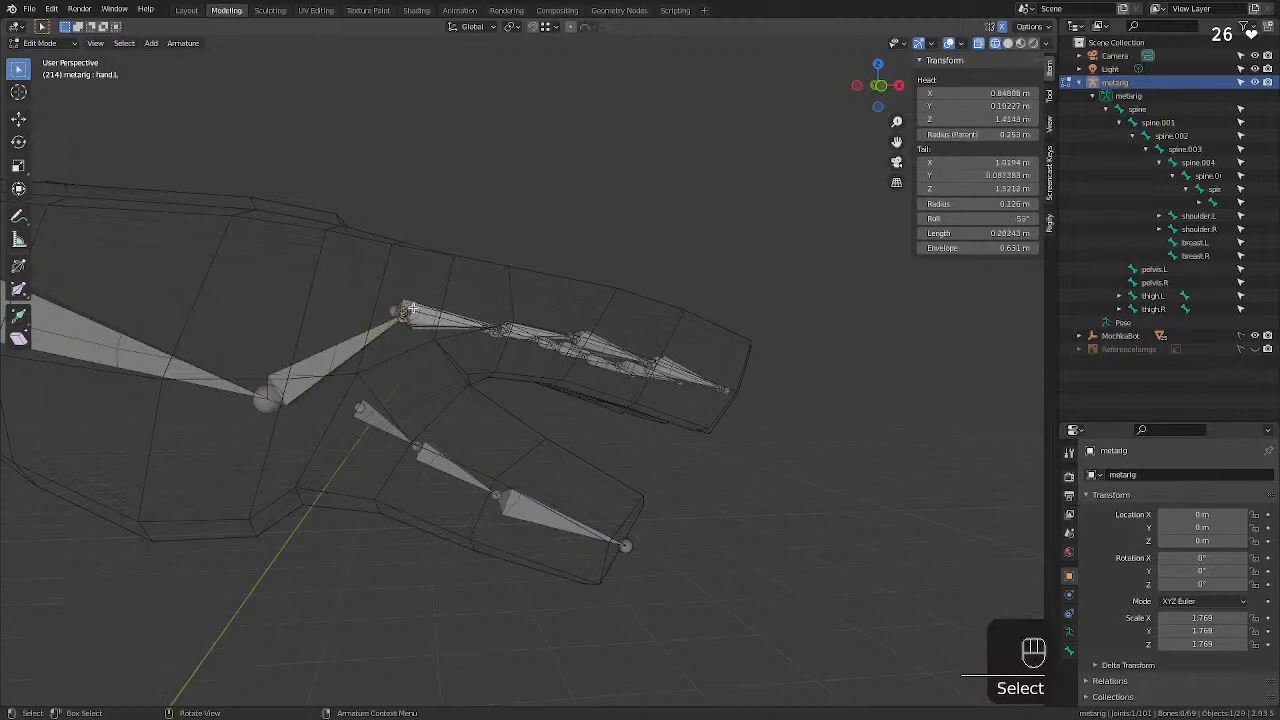
pyautogui.press('g')
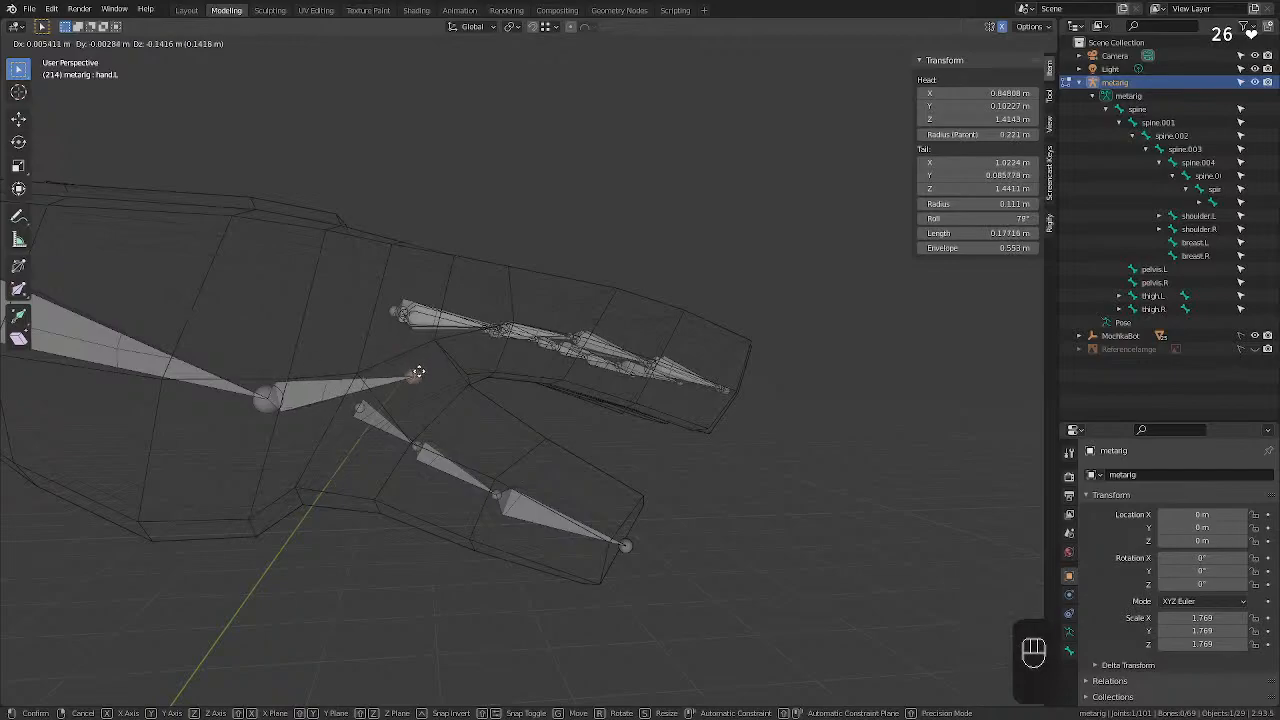
pyautogui.click(414, 369)
# Move the palm.01.L head about 0.04 m along negative Y toward the thumb.
pyautogui.moveTo(414, 369); pyautogui.dragTo(467, 477, button='middle')
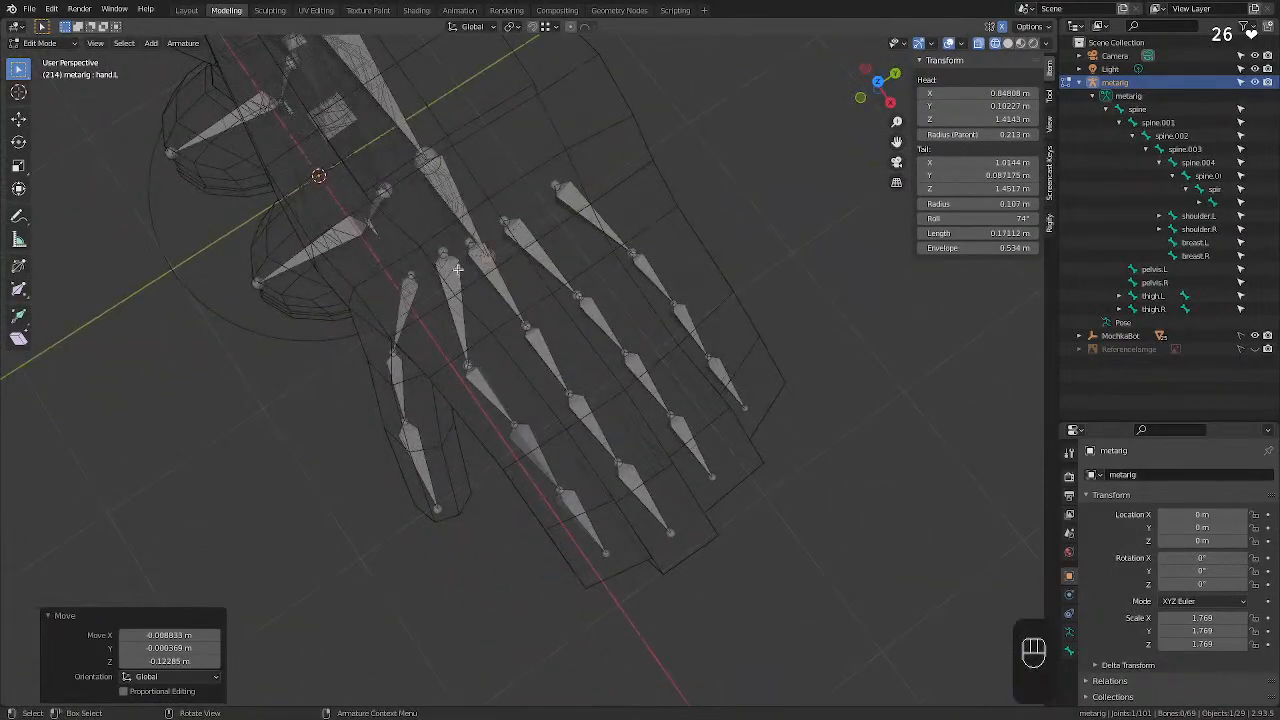
pyautogui.click(441, 252)
pyautogui.press('g')
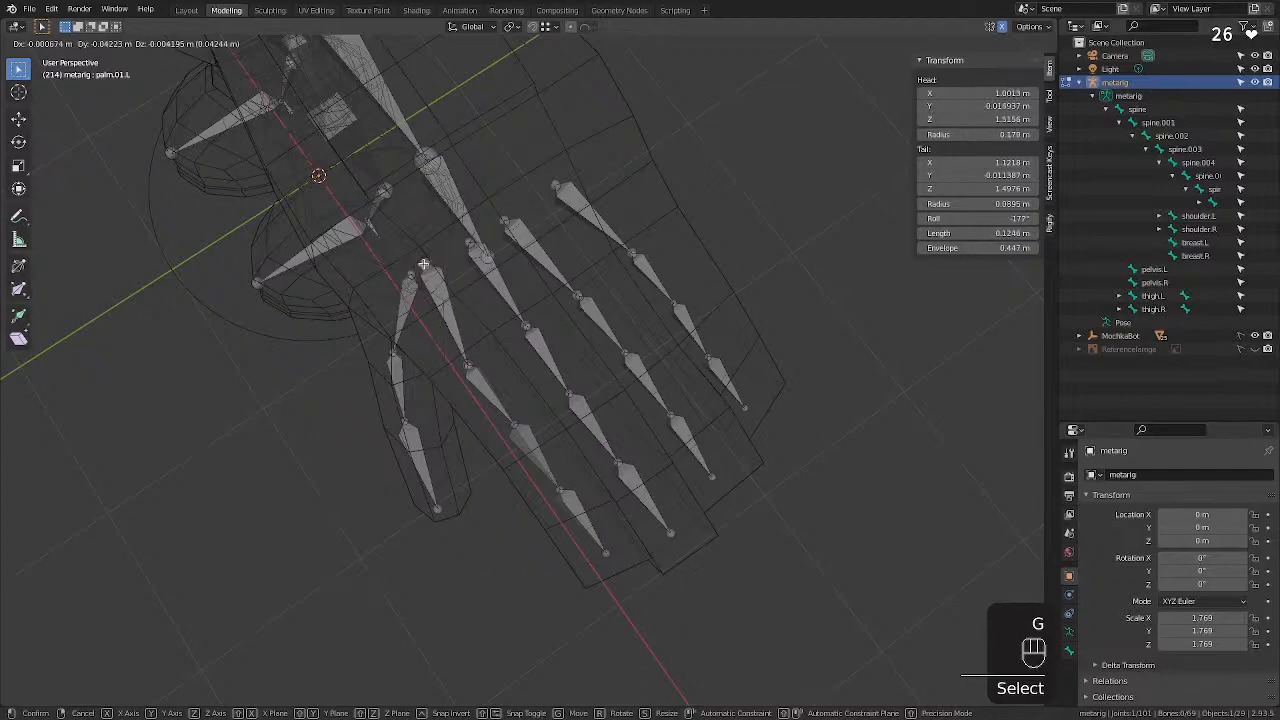
pyautogui.click(424, 266)
pyautogui.moveTo(471, 255); pyautogui.dragTo(562, 352, button='middle')
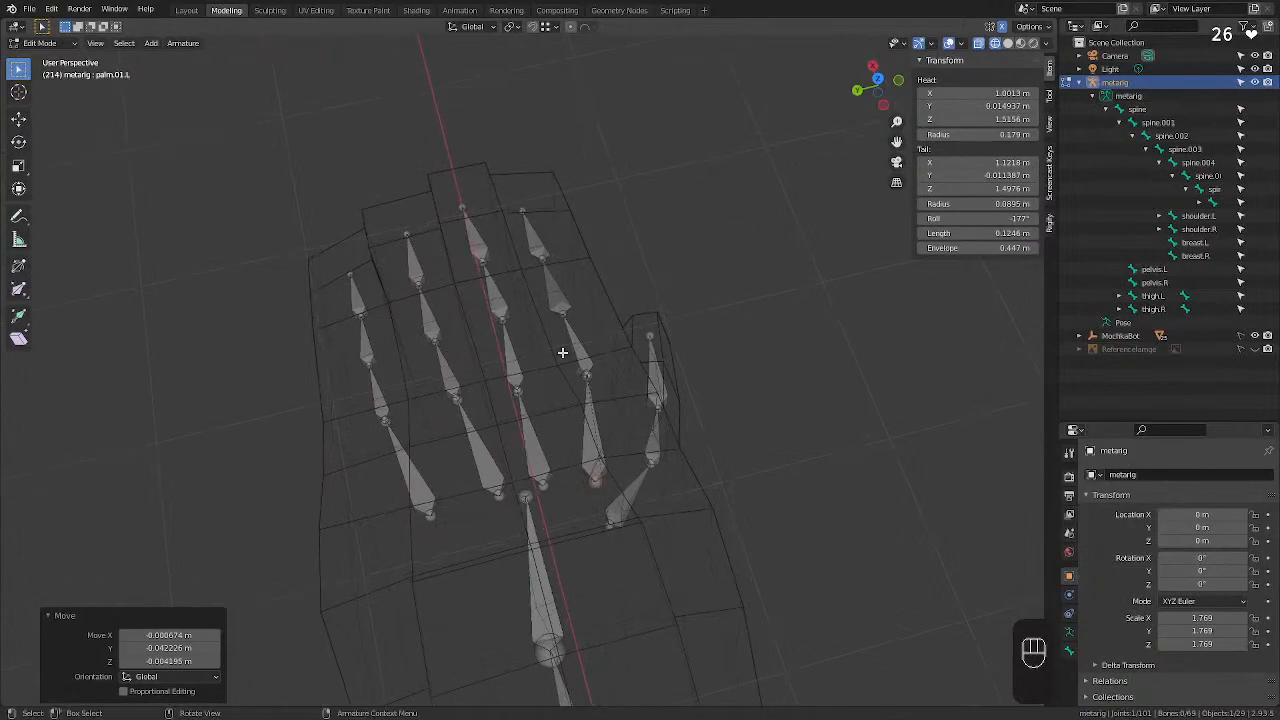
# Shift the palm.04.L head about 0.02 m and the palm.03.L head about 0.01 m along positive Y, away from the thumb.
pyautogui.click(436, 510)
pyautogui.press('g')
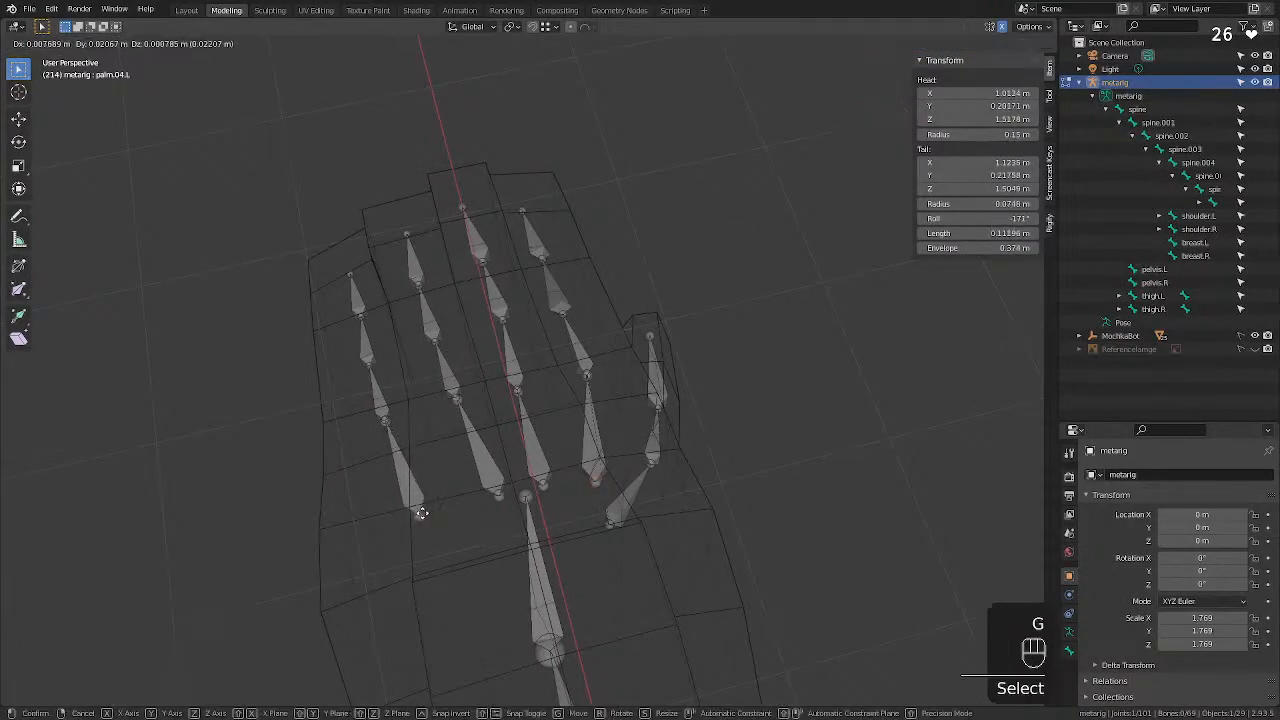
pyautogui.click(421, 513)
pyautogui.click(499, 498)
pyautogui.press('g')
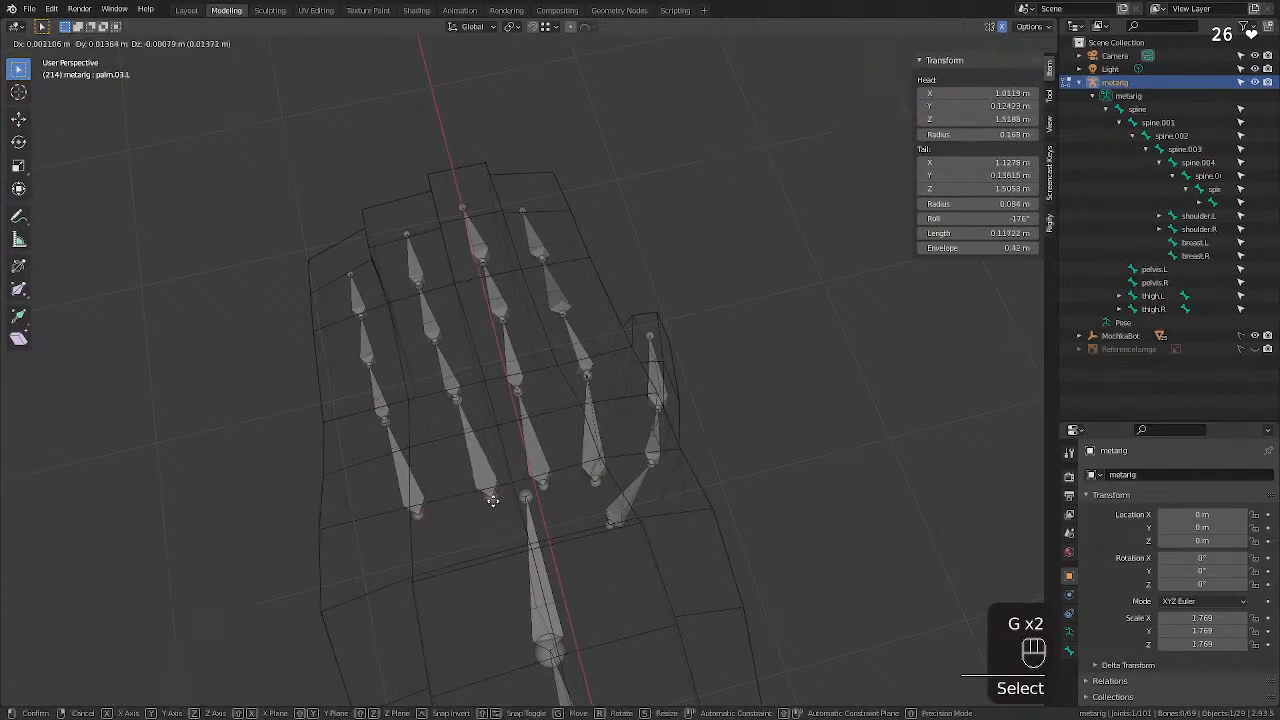
pyautogui.click(493, 501)
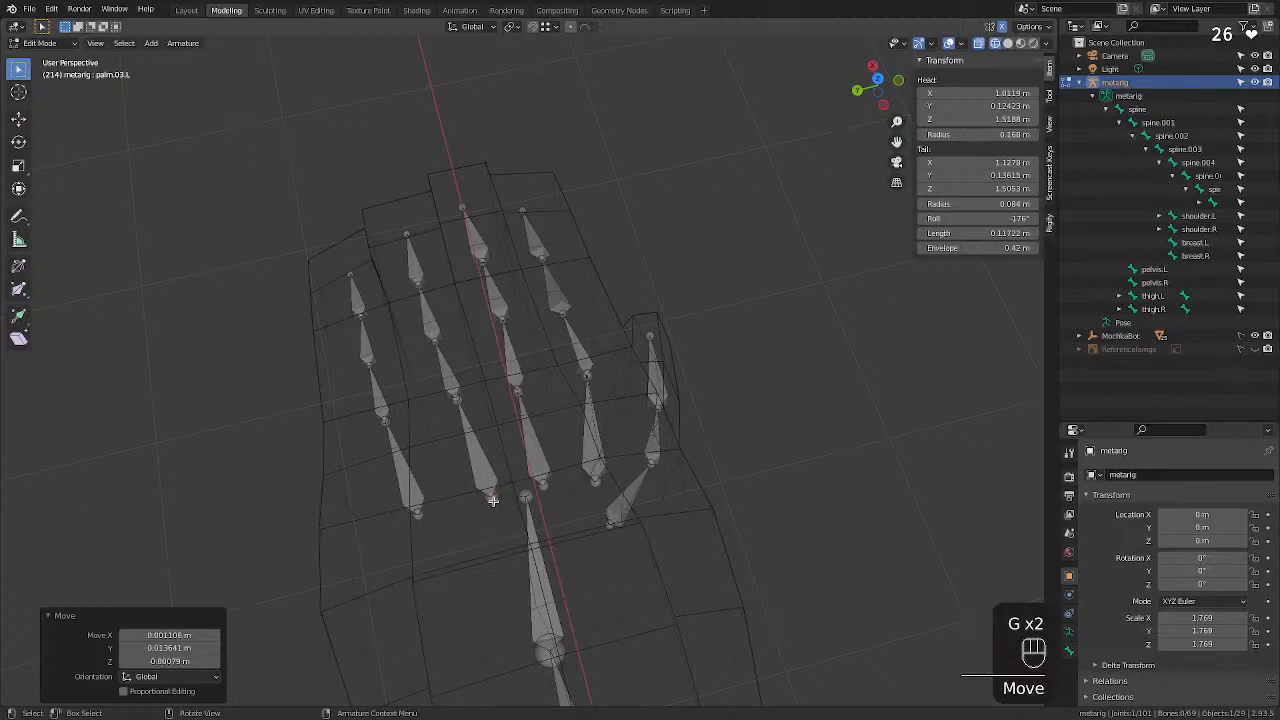
# Move the palm.04.L tail to about X 1.11 m, Y 0.22 m and the f_pinky.01.L head to about X 1.12 m, Y 0.23 m.
pyautogui.click(384, 420)
pyautogui.press('g')
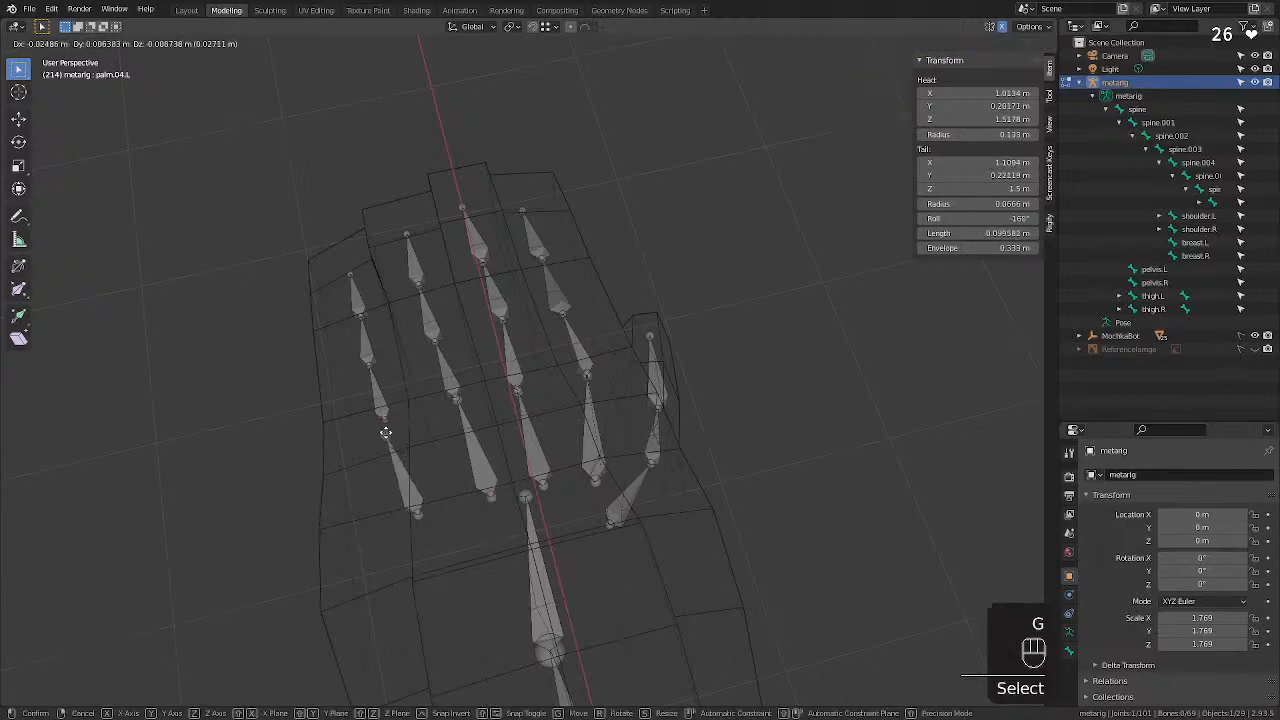
pyautogui.click(385, 432)
pyautogui.click(378, 420)
pyautogui.press('g')
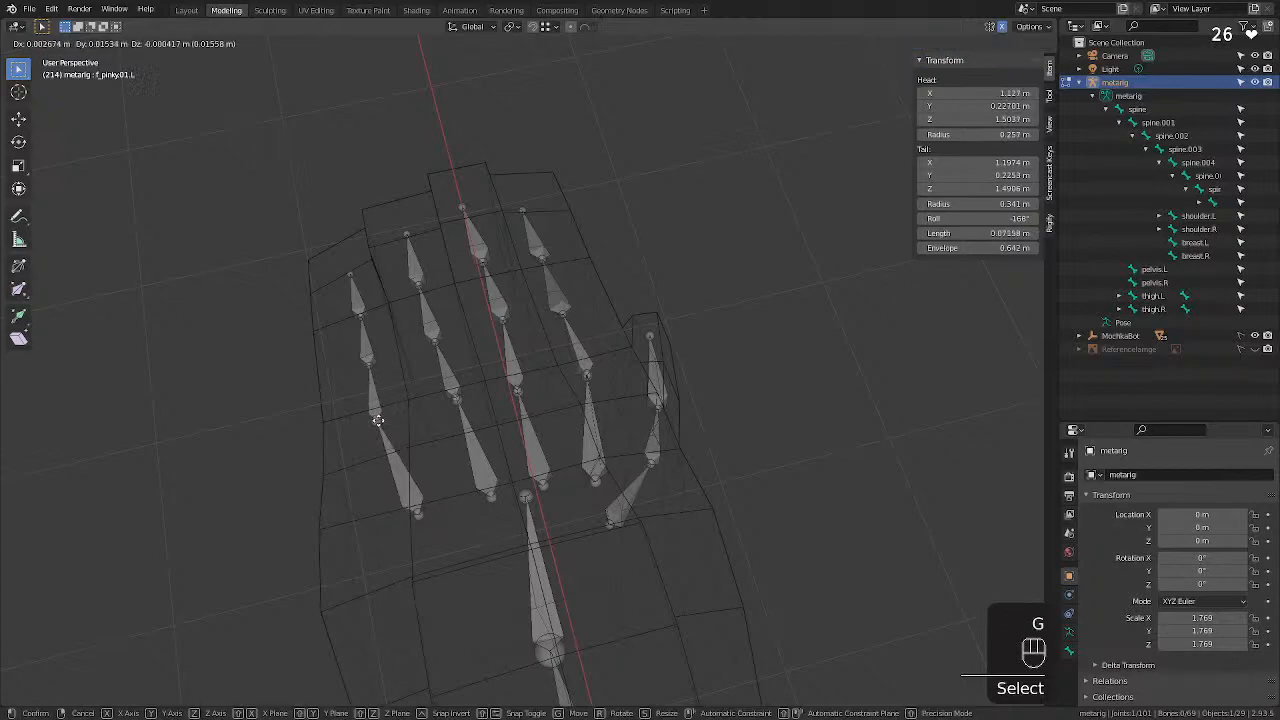
pyautogui.click(379, 420)
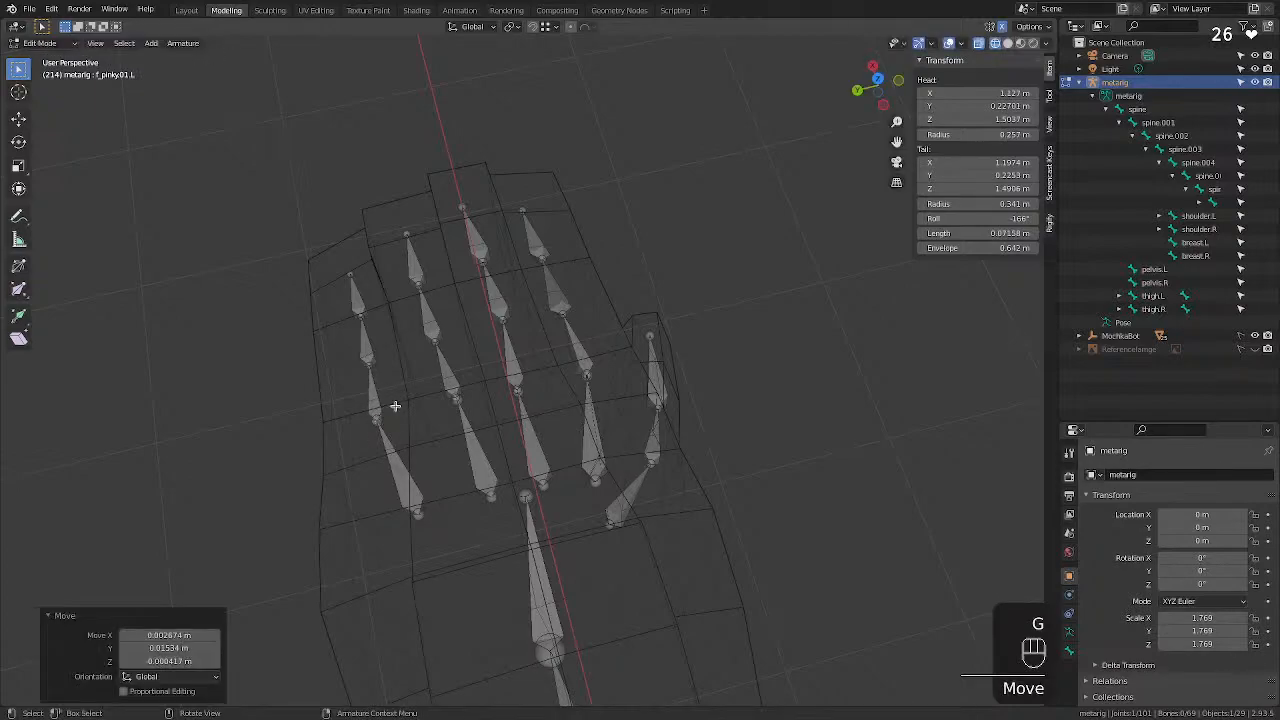
# Shift the tails of f_pinky.01.L, f_pinky.02.L and f_pinky.03.L each about 0.01 m along positive Y to centre them in the pinky mesh.
pyautogui.click(367, 364)
pyautogui.press('g')
pyautogui.click(361, 356)
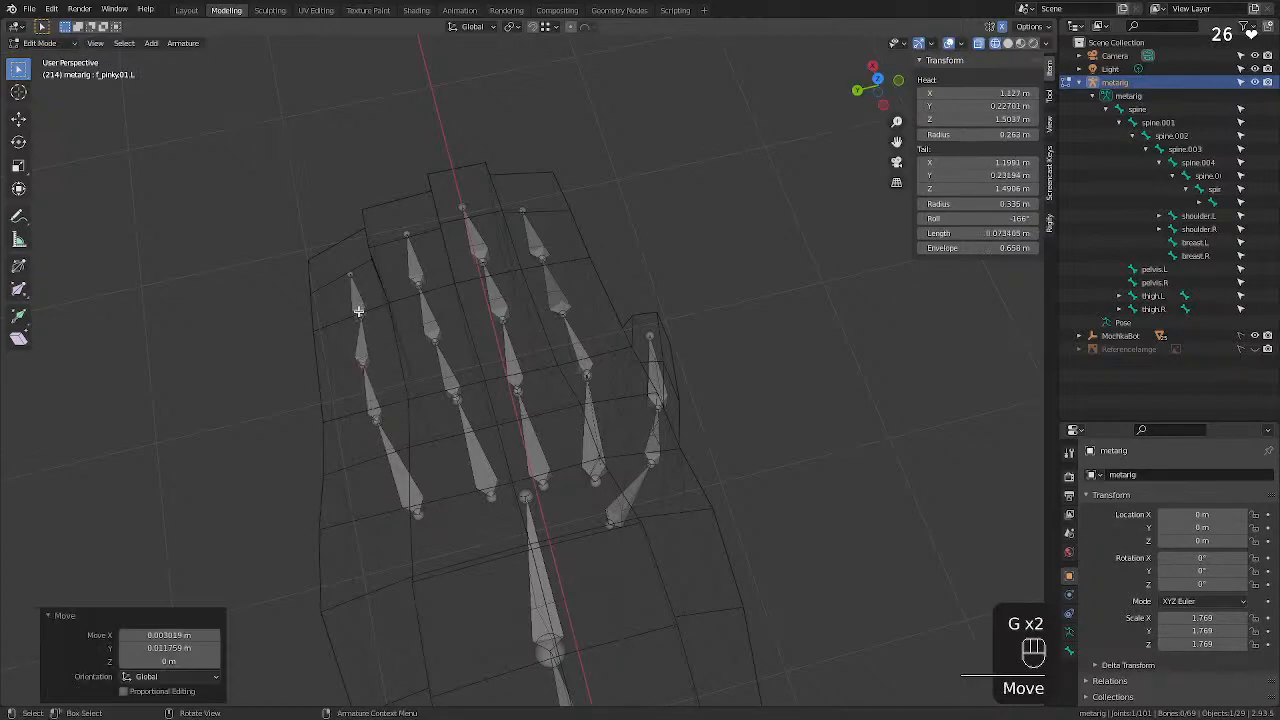
pyautogui.click(358, 311)
pyautogui.press('g')
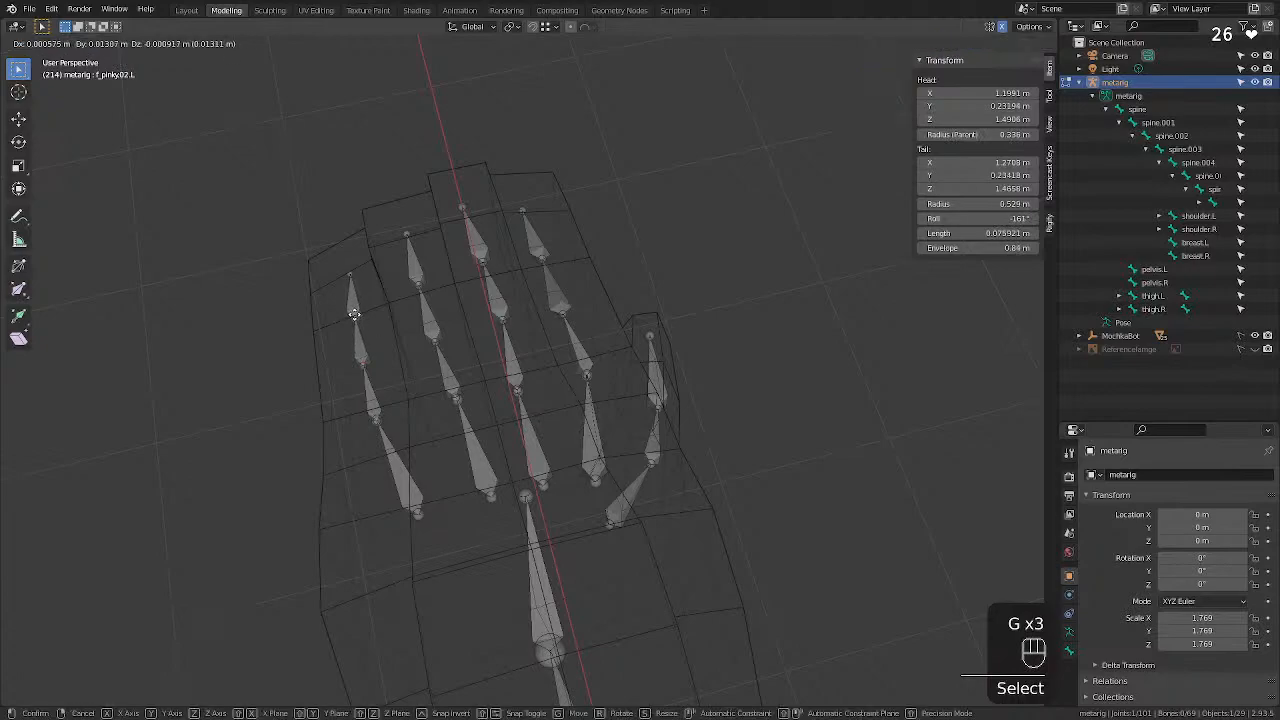
pyautogui.click(354, 314)
pyautogui.click(348, 268)
pyautogui.press('g')
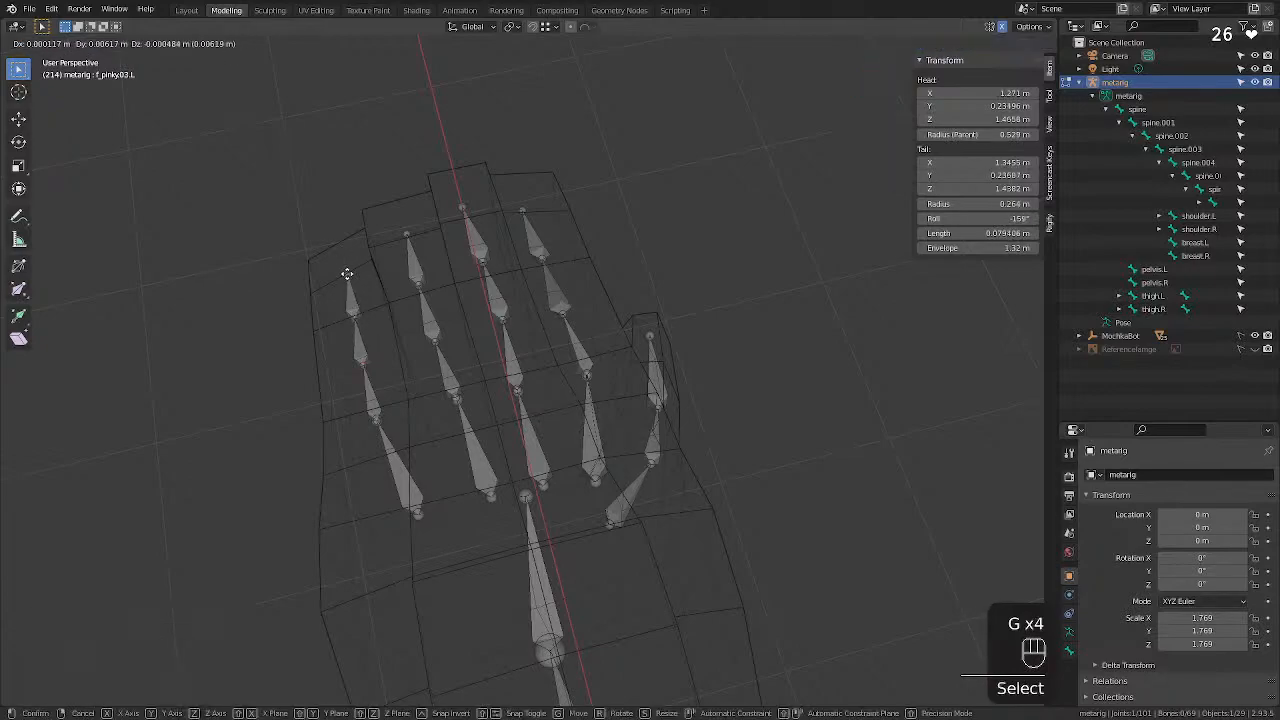
pyautogui.click(345, 274)
# Save the blend file and return the metarig from Edit Mode to Object Mode with the whole character in view.
pyautogui.moveTo(266, 323); pyautogui.dragTo(703, 277, button='middle')
pyautogui.scroll(-5, 378, 416)
pyautogui.scroll(-3, 378, 416)
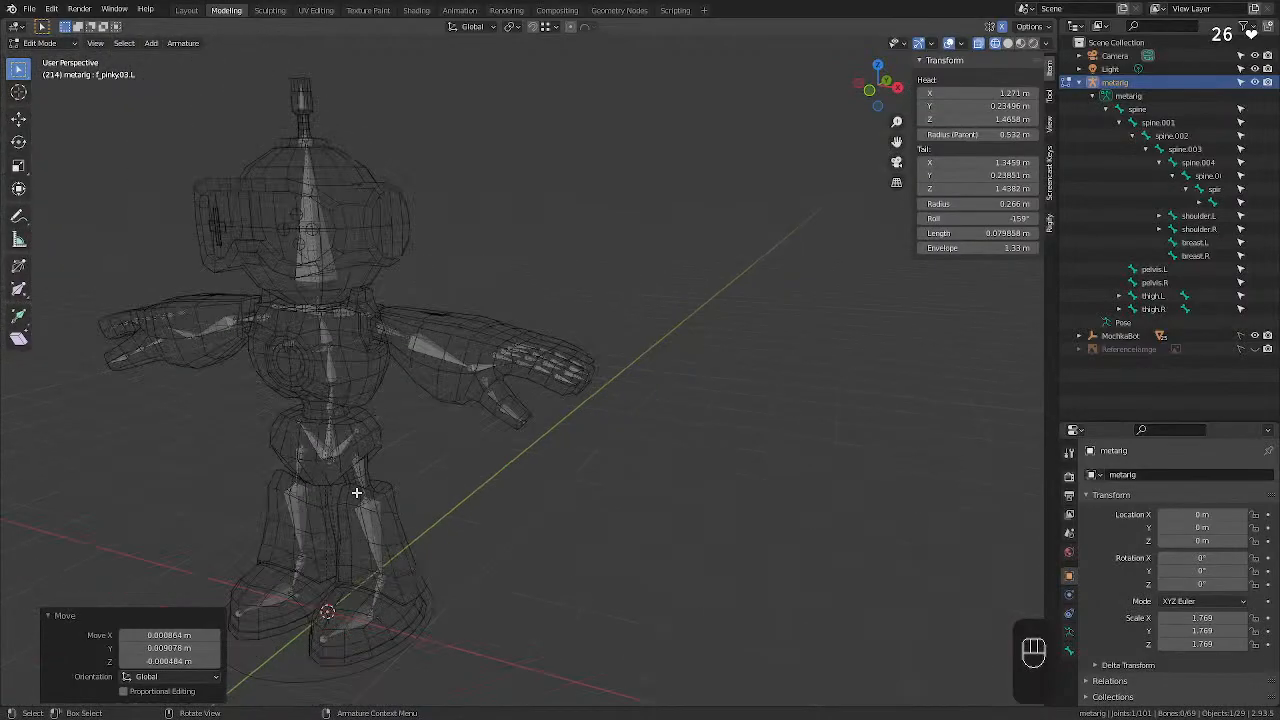
pyautogui.moveTo(356, 493)
pyautogui.mouseDown(button='middle')
pyautogui.moveTo(390, 455)
pyautogui.moveTo(272, 469)
pyautogui.moveTo(377, 466)
pyautogui.moveTo(378, 485)
pyautogui.mouseUp(button='middle')
pyautogui.press('super+s')
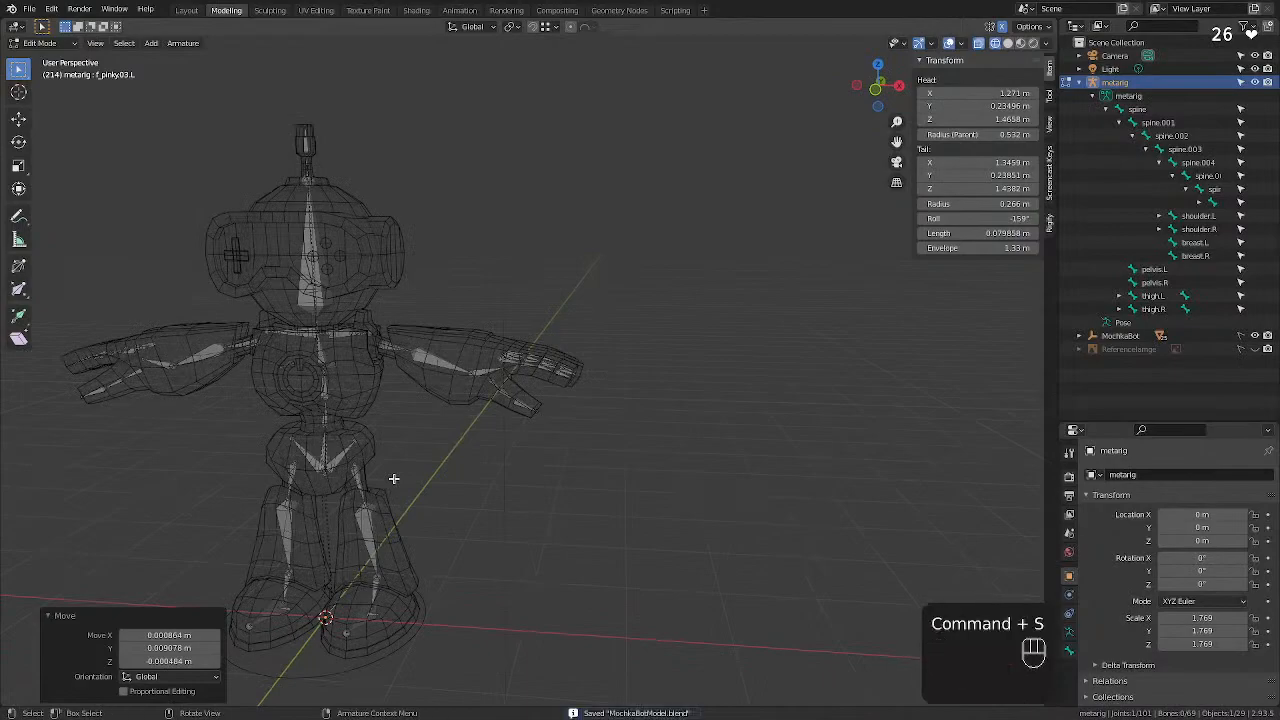
pyautogui.click(416, 457)
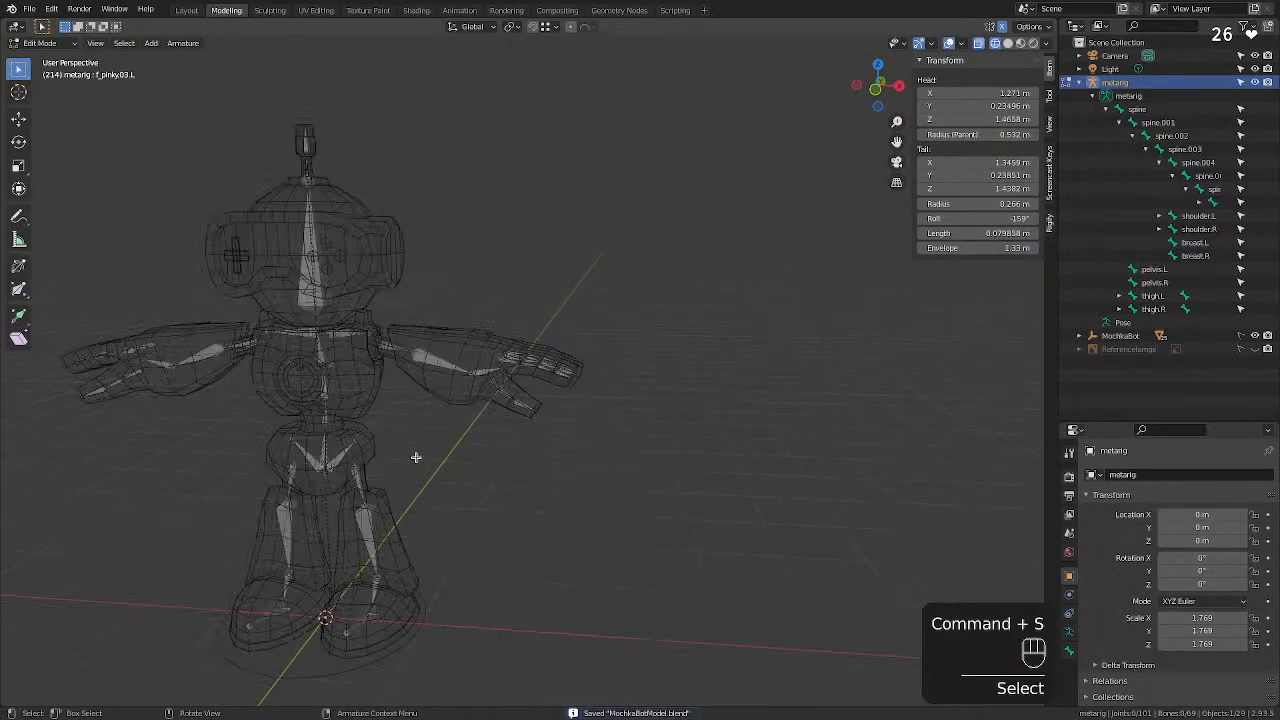
pyautogui.press('Tab')
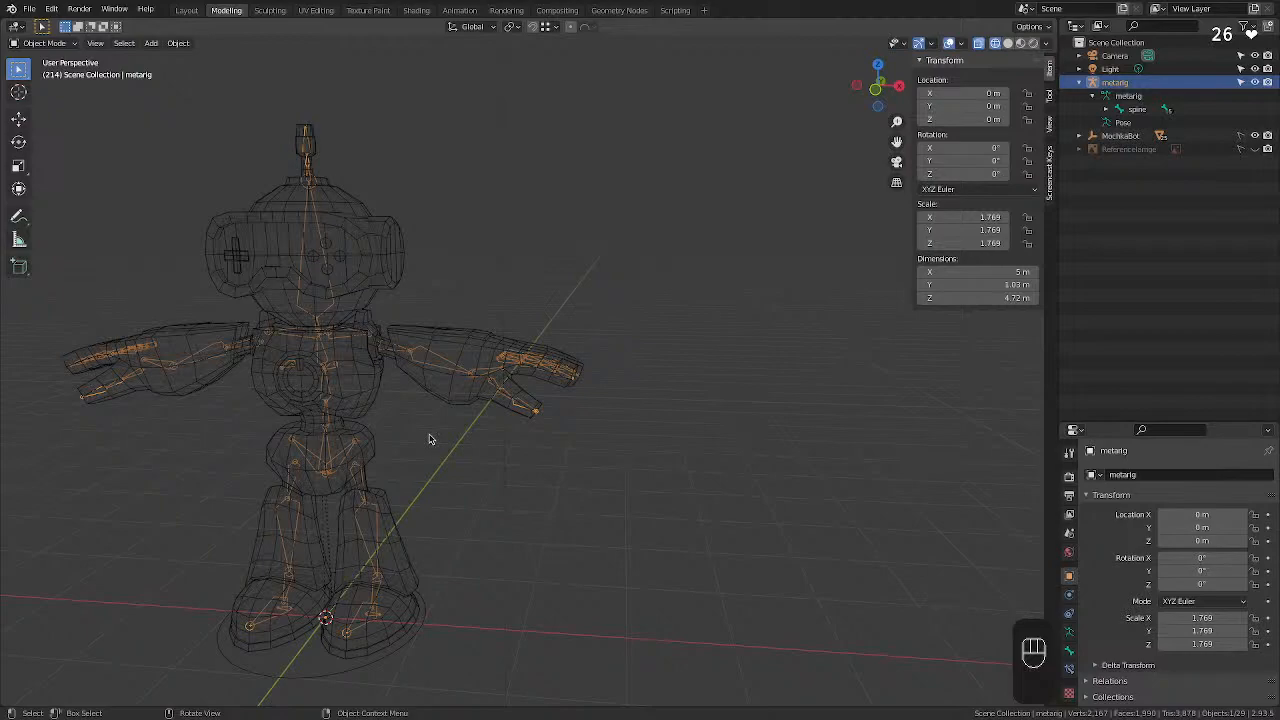
pyautogui.press('KP_Decimal')
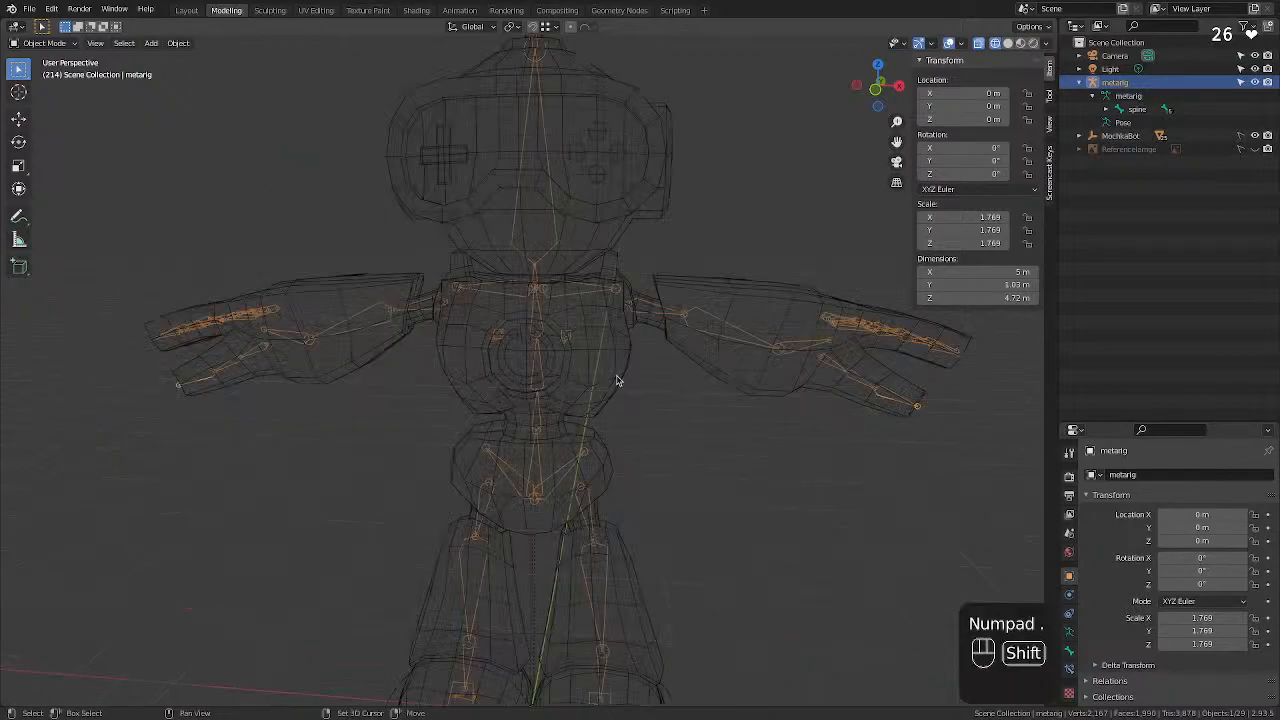
pyautogui.scroll(-2, 641, 462)
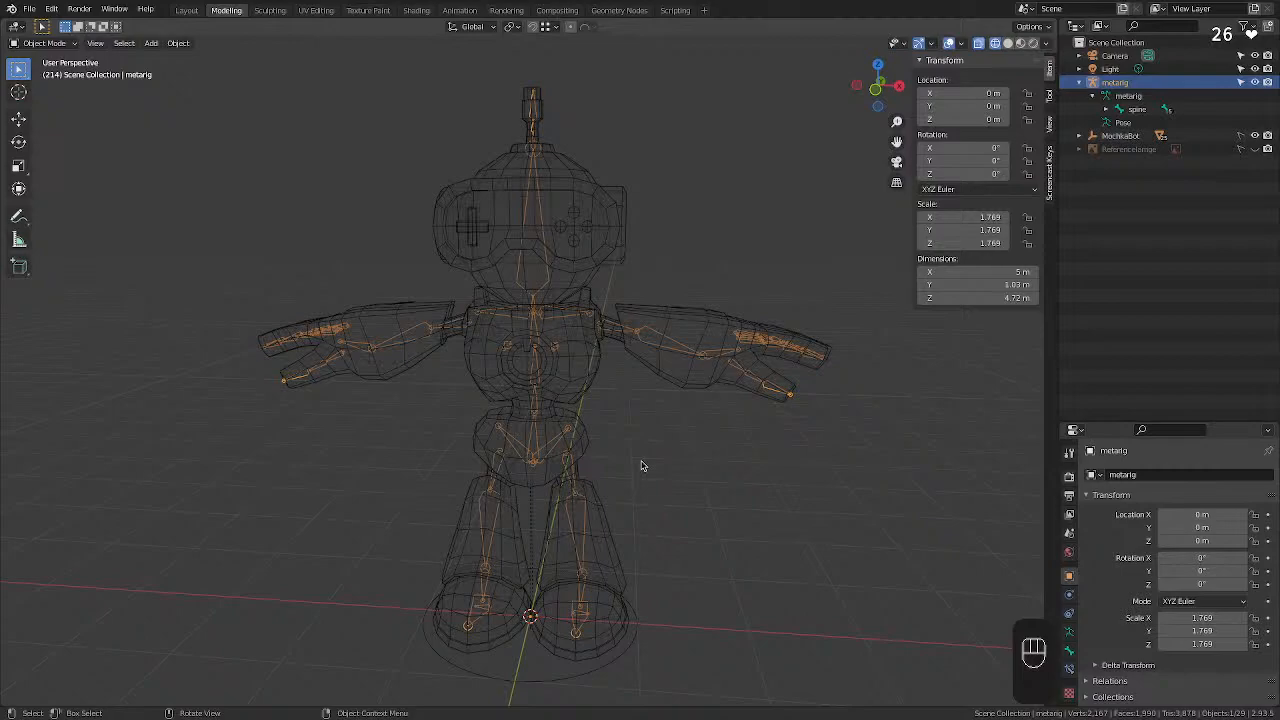
pyautogui.rightClick(574, 432)
pyautogui.click(605, 541)
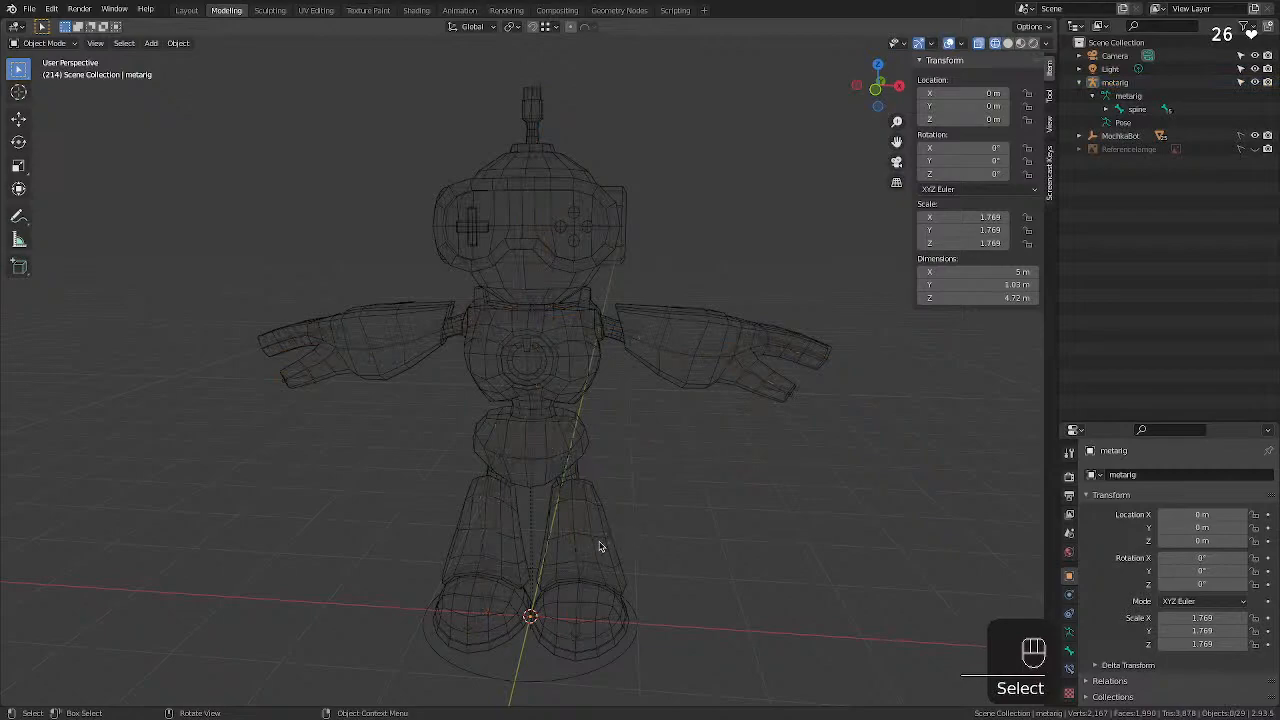
pyautogui.press('Tab')
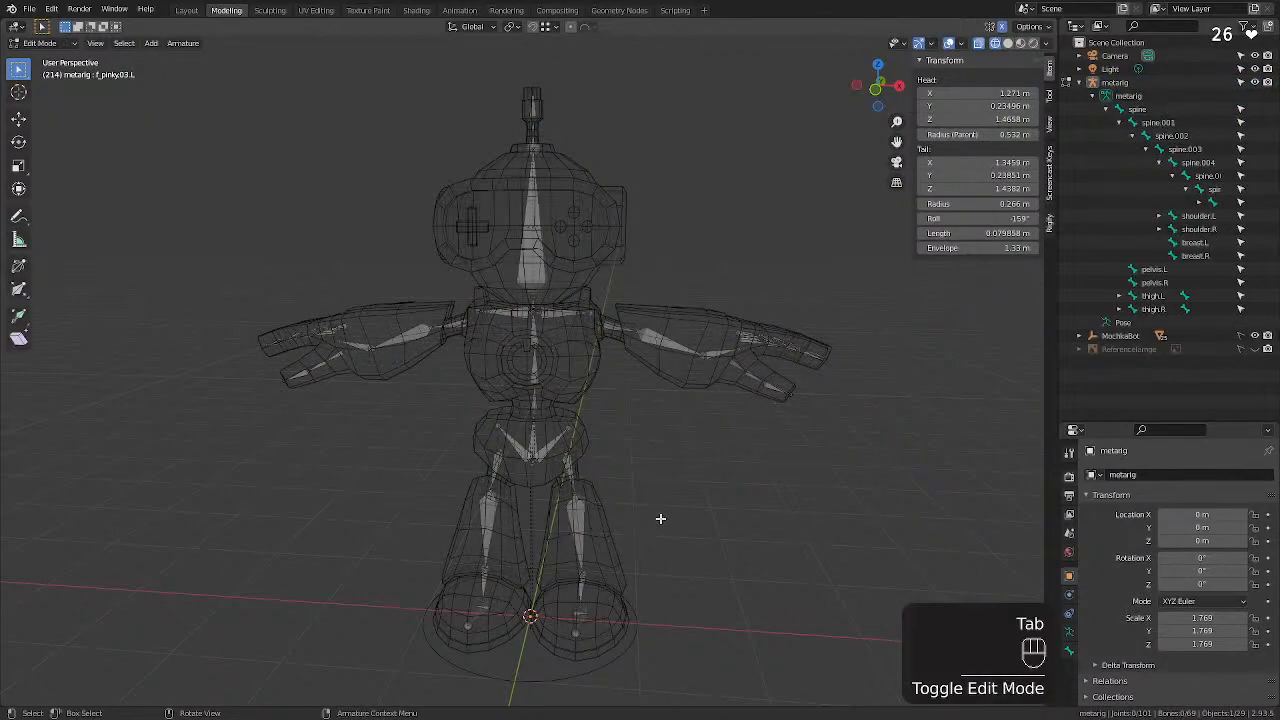
pyautogui.press('Tab')
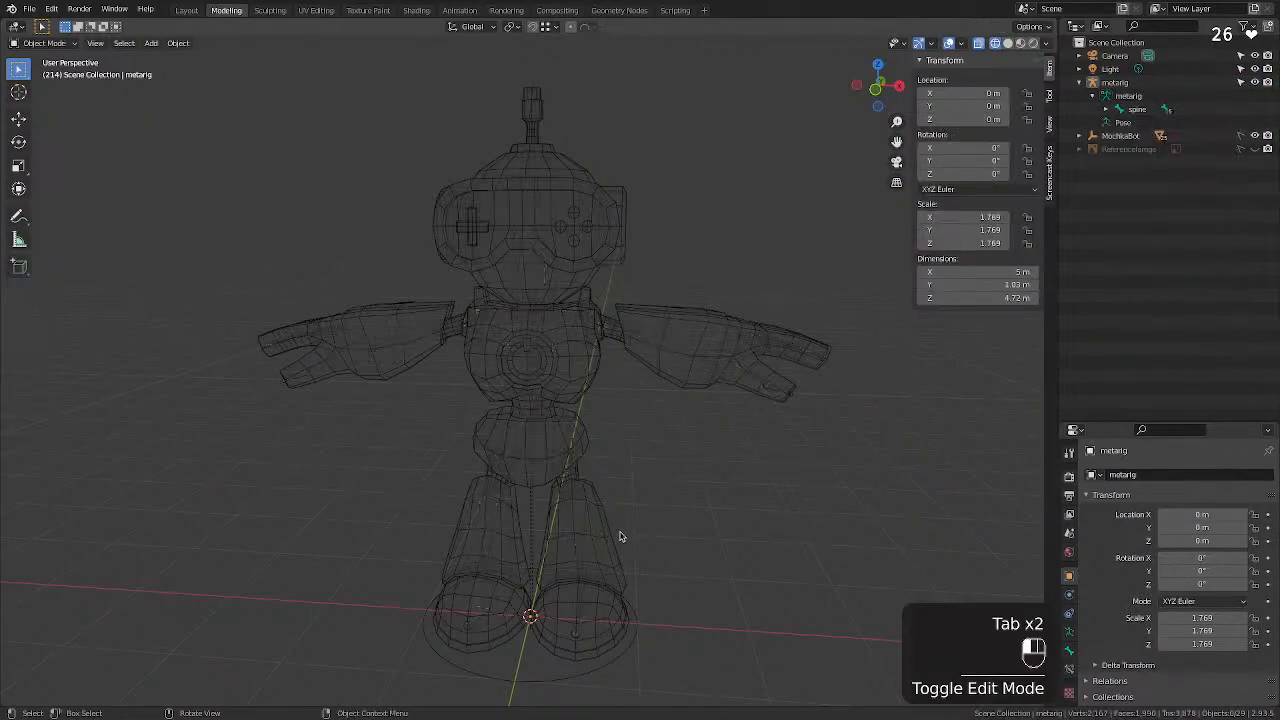
# Select the metarig and make the MochkaBot object with all its child meshes selectable in the viewport.
pyautogui.moveTo(606, 492); pyautogui.dragTo(540, 548)
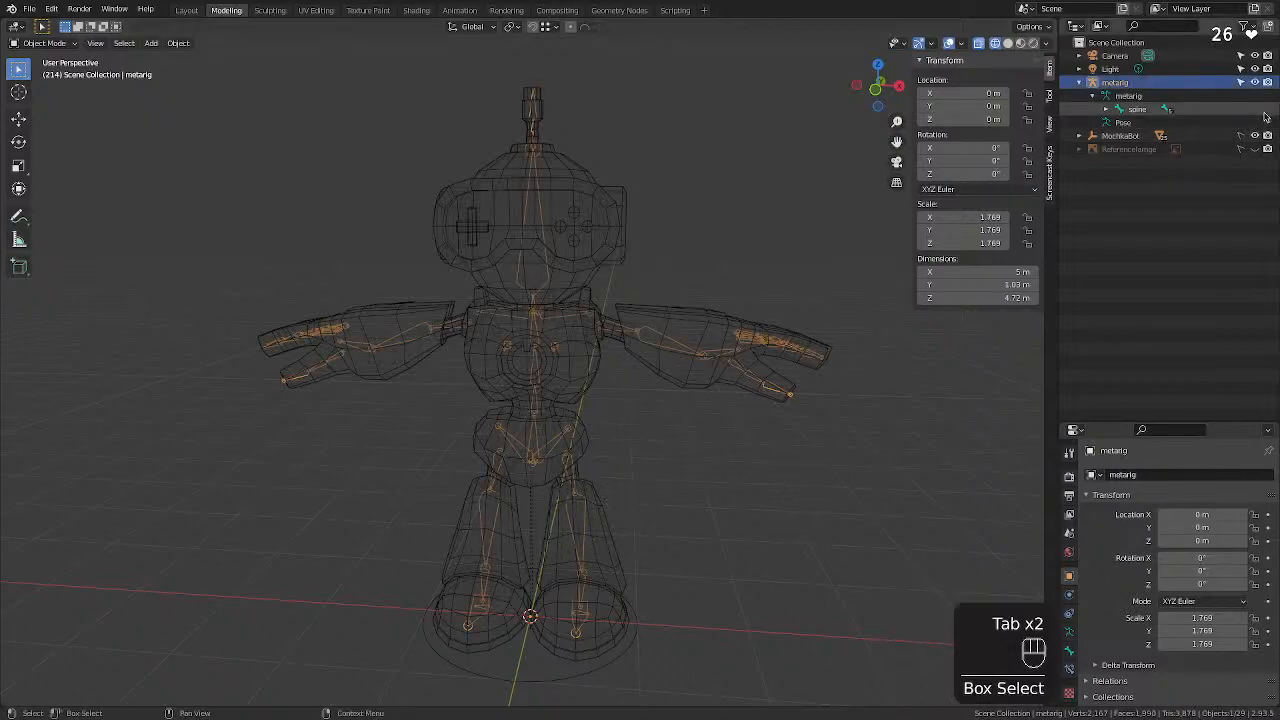
pyautogui.keyDown('shift'); pyautogui.click(1241, 136); pyautogui.keyUp('shift')
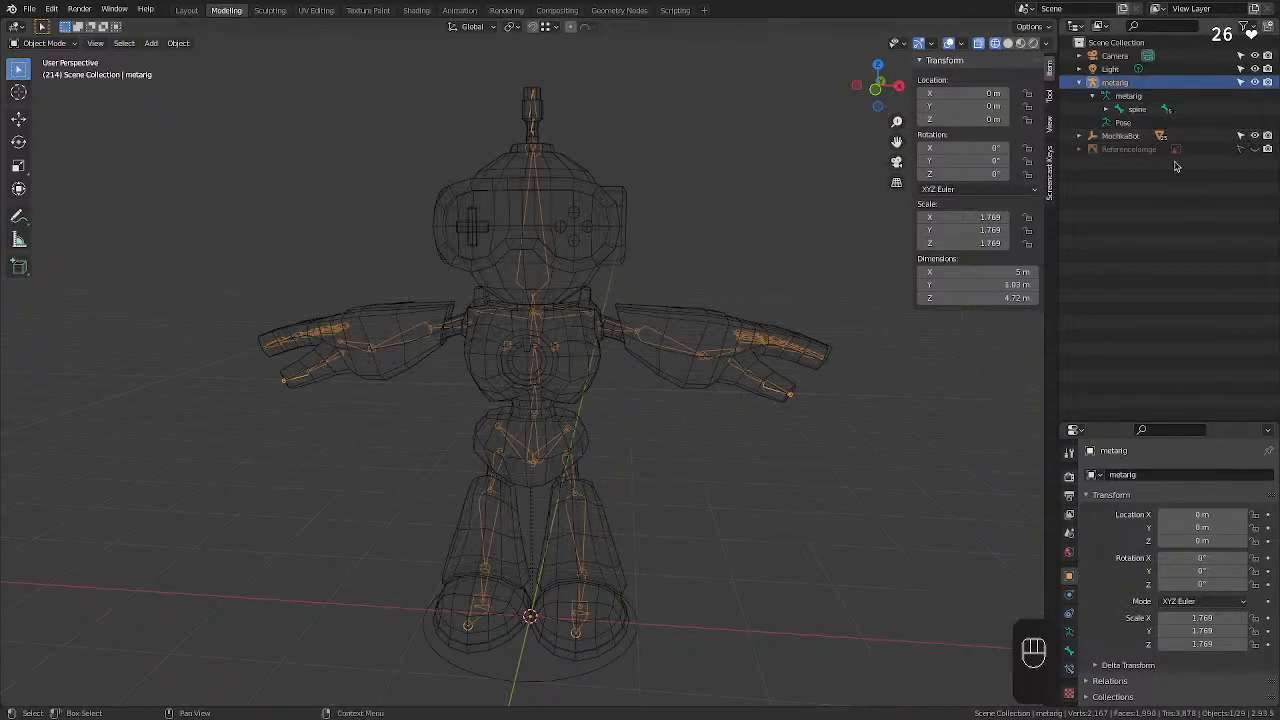
# Select the left leg mesh together with the metarig and examine the object operations available for them.
pyautogui.click(630, 480)
pyautogui.click(604, 535)
pyautogui.click(575, 532)
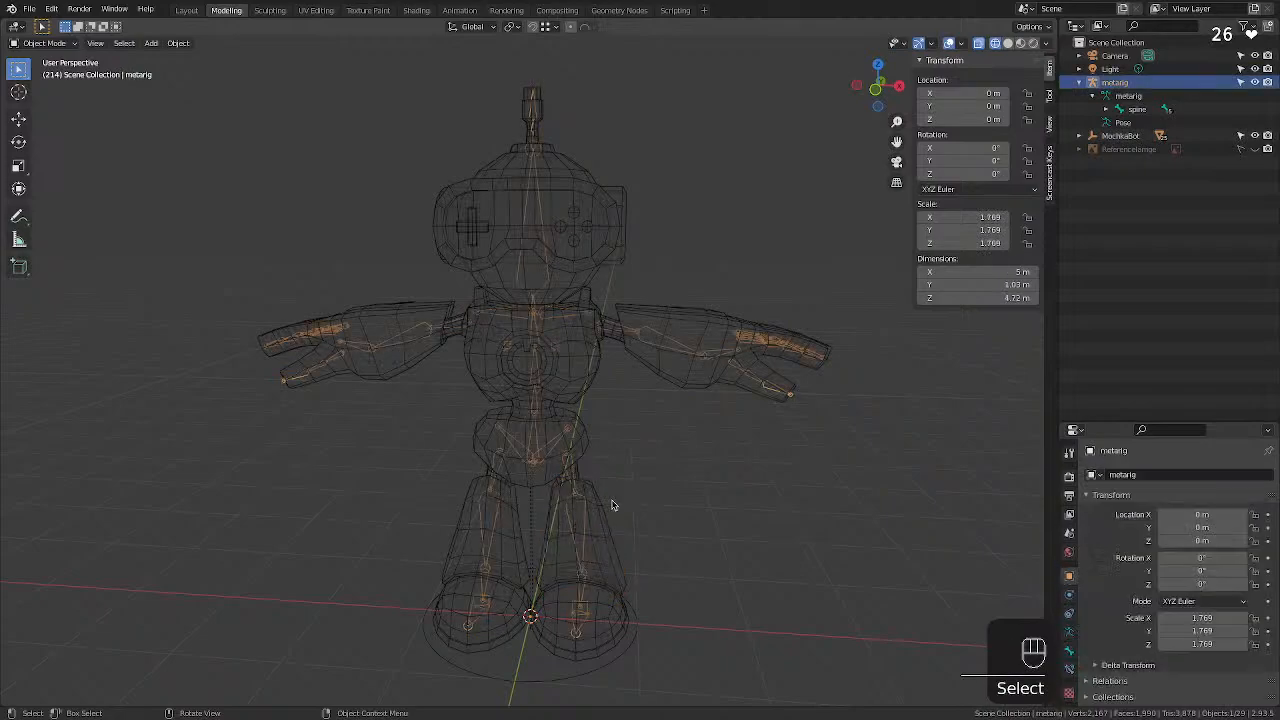
pyautogui.keyDown('shift'); pyautogui.click(608, 523); pyautogui.keyUp('shift')
pyautogui.rightClick(602, 527)
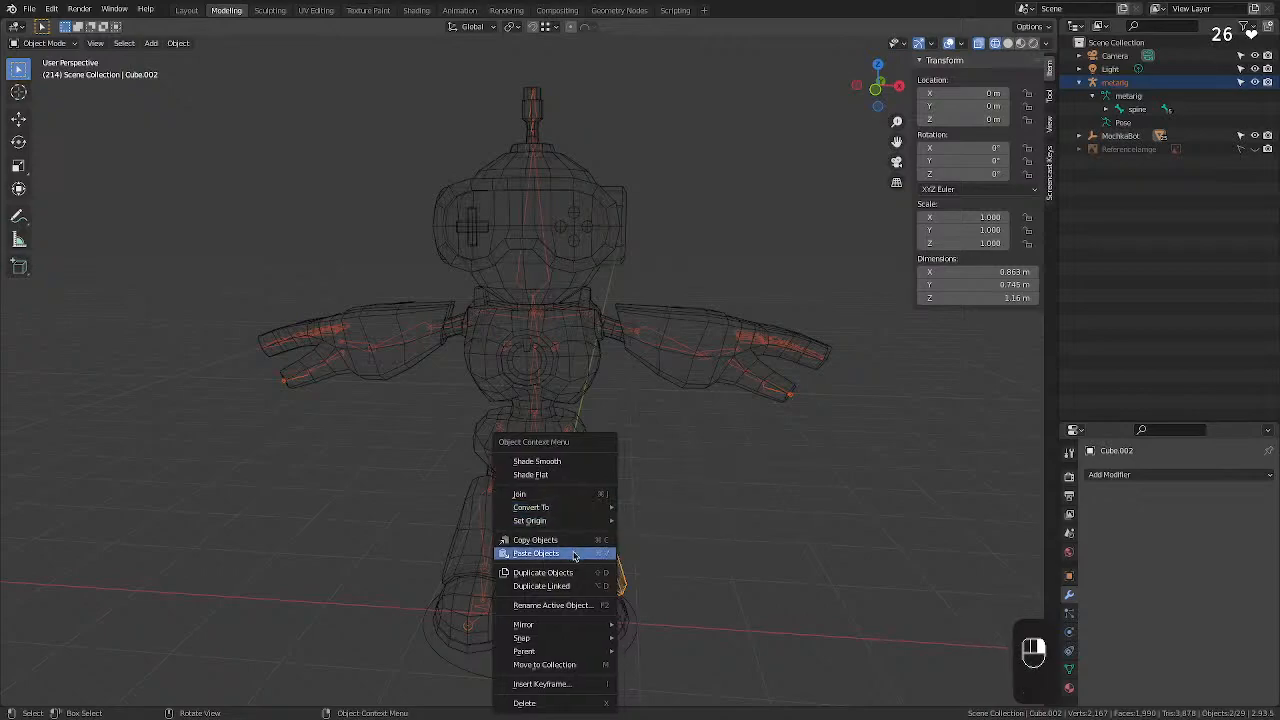
pyautogui.click(743, 518)
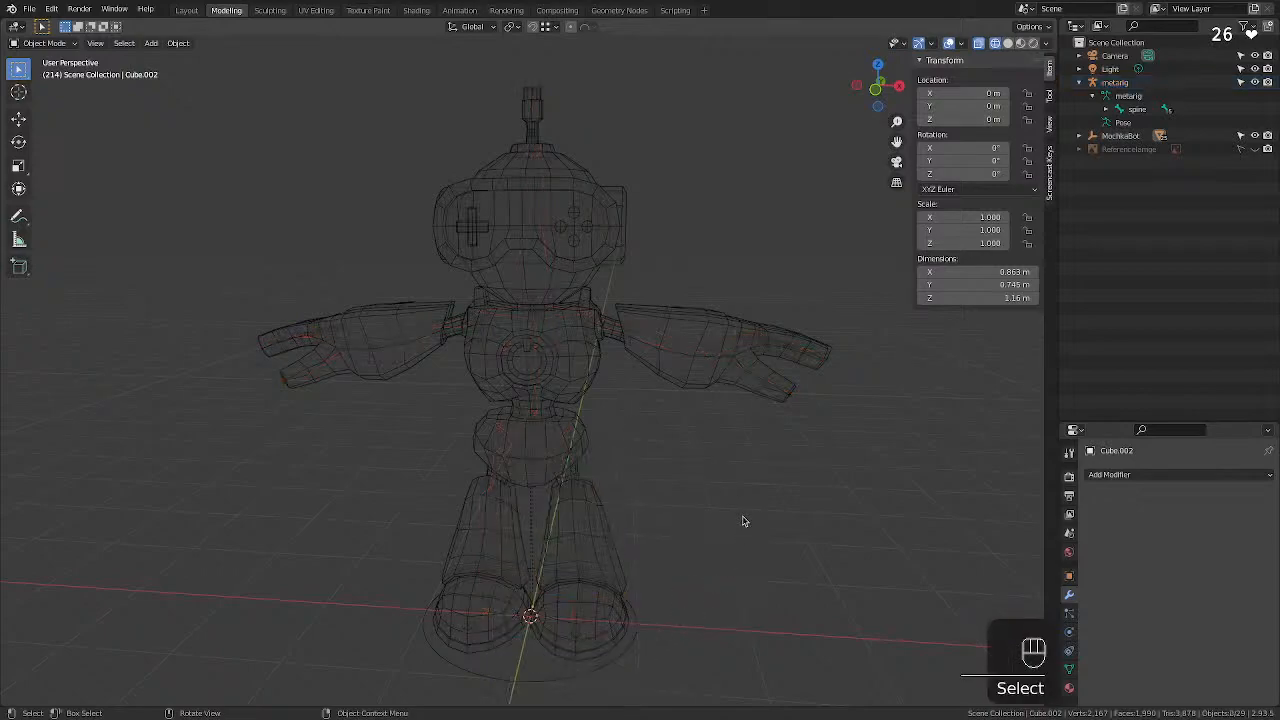
# Select the metarig and examine its tool, armature, bone and bone constraint properties for rig options.
pyautogui.click(1112, 83)
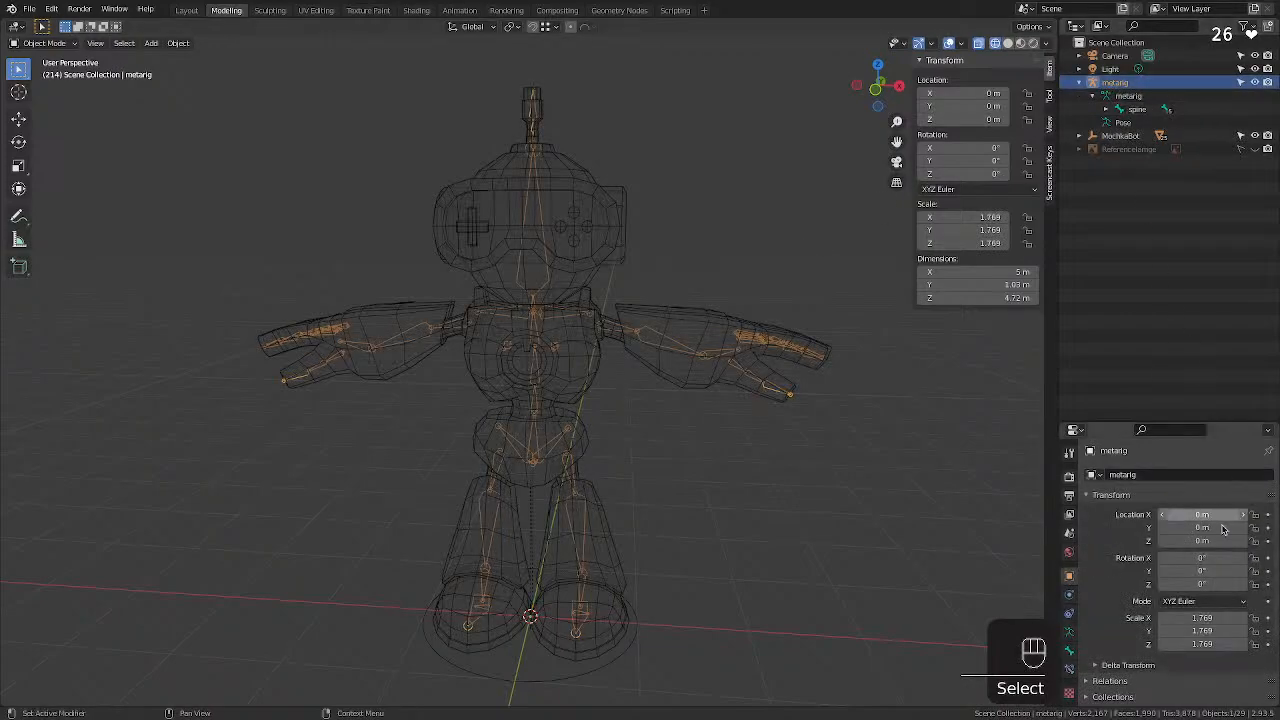
pyautogui.click(1070, 452)
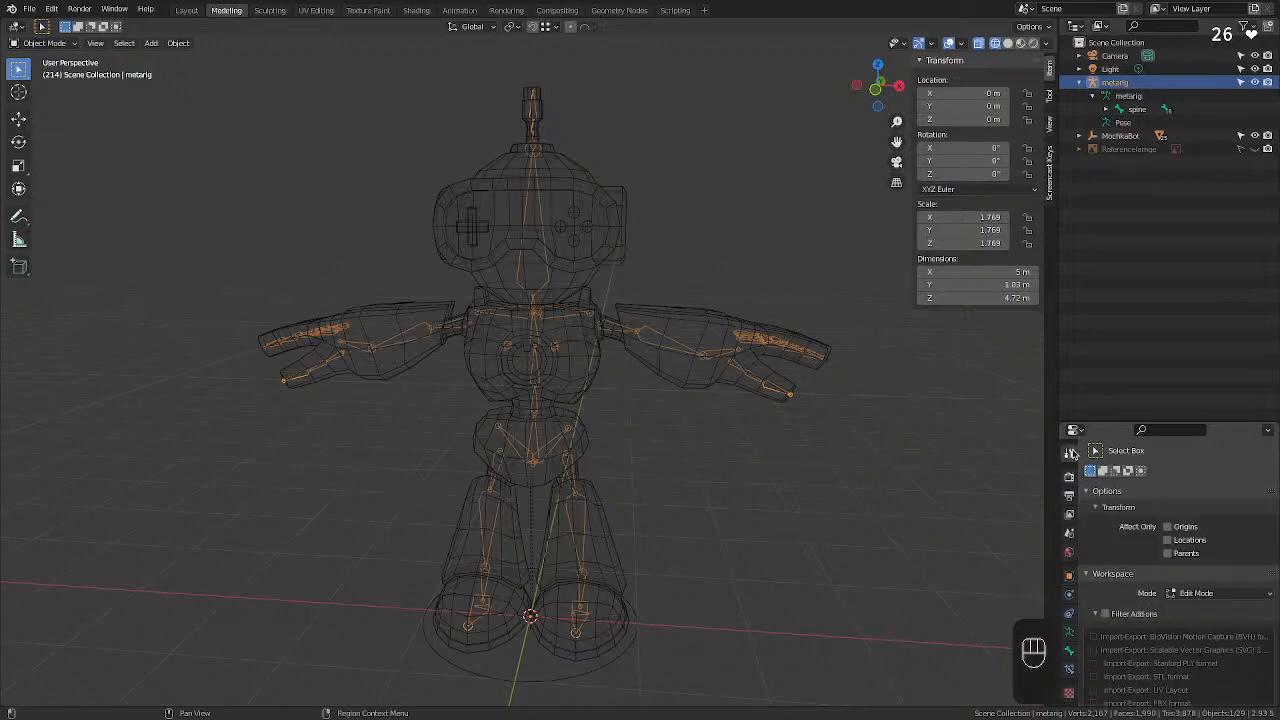
pyautogui.click(1069, 631)
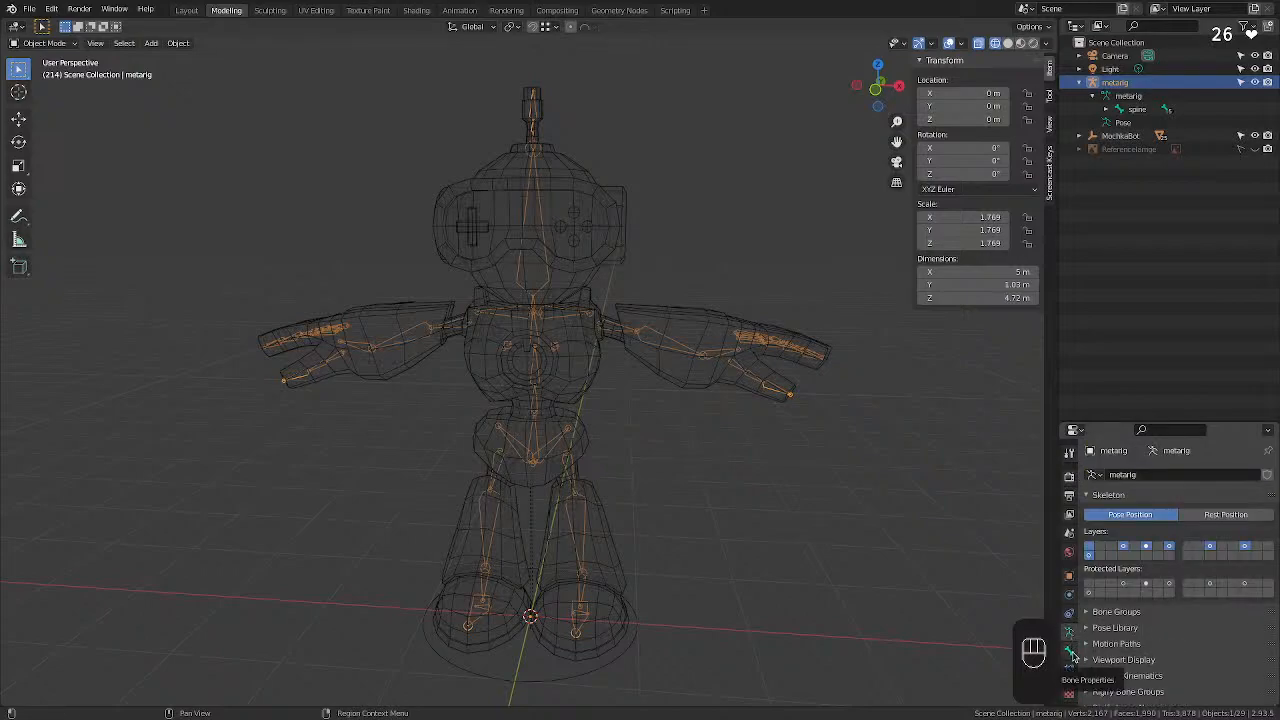
pyautogui.click(1071, 654)
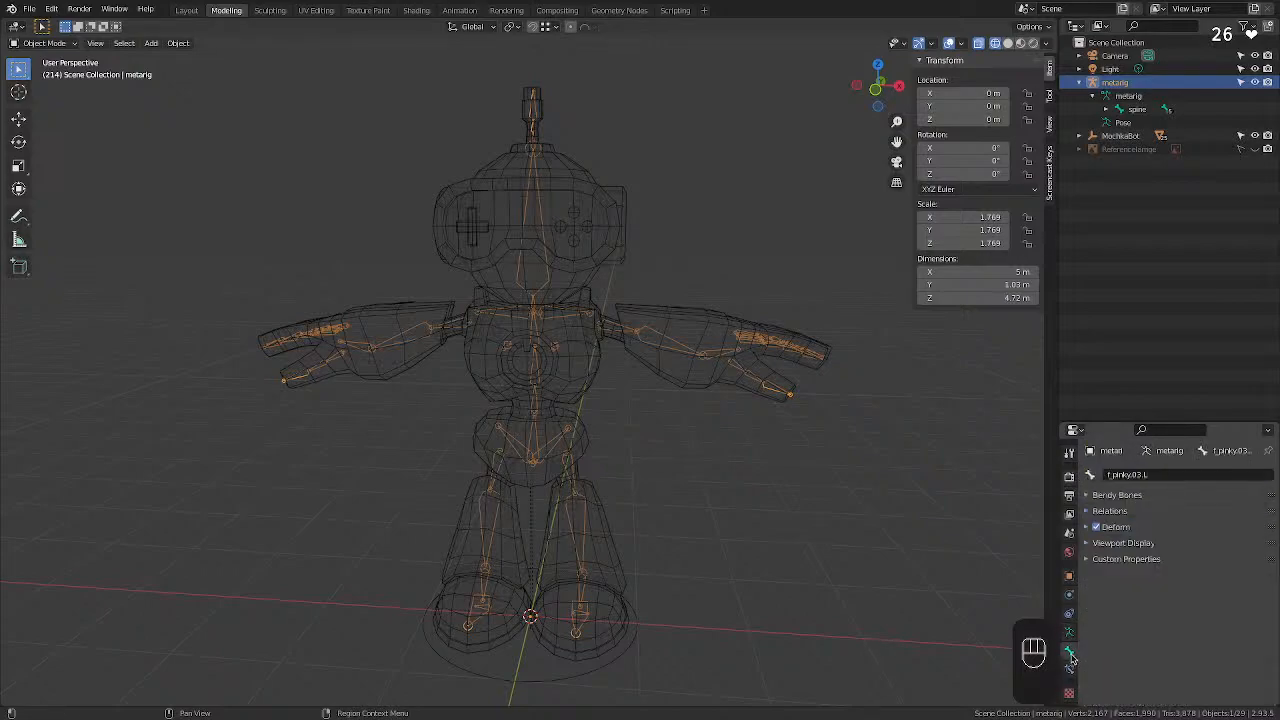
pyautogui.click(1070, 671)
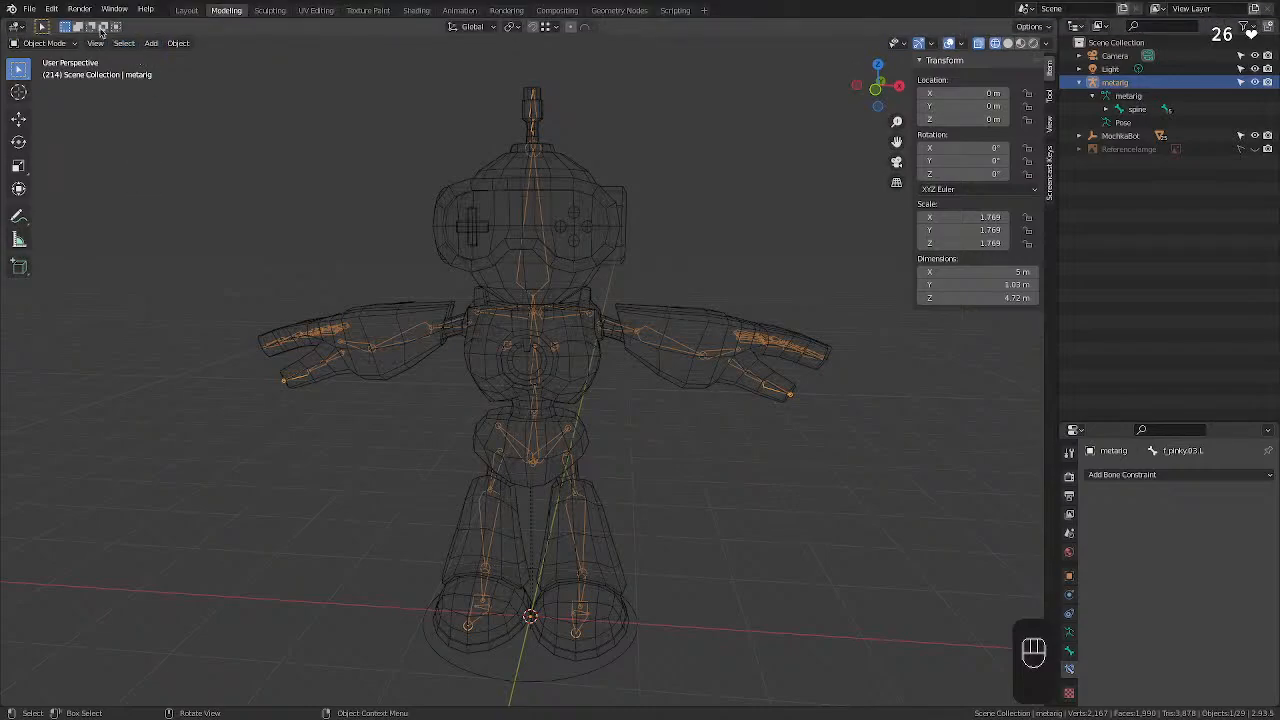
pyautogui.click(55, 11)
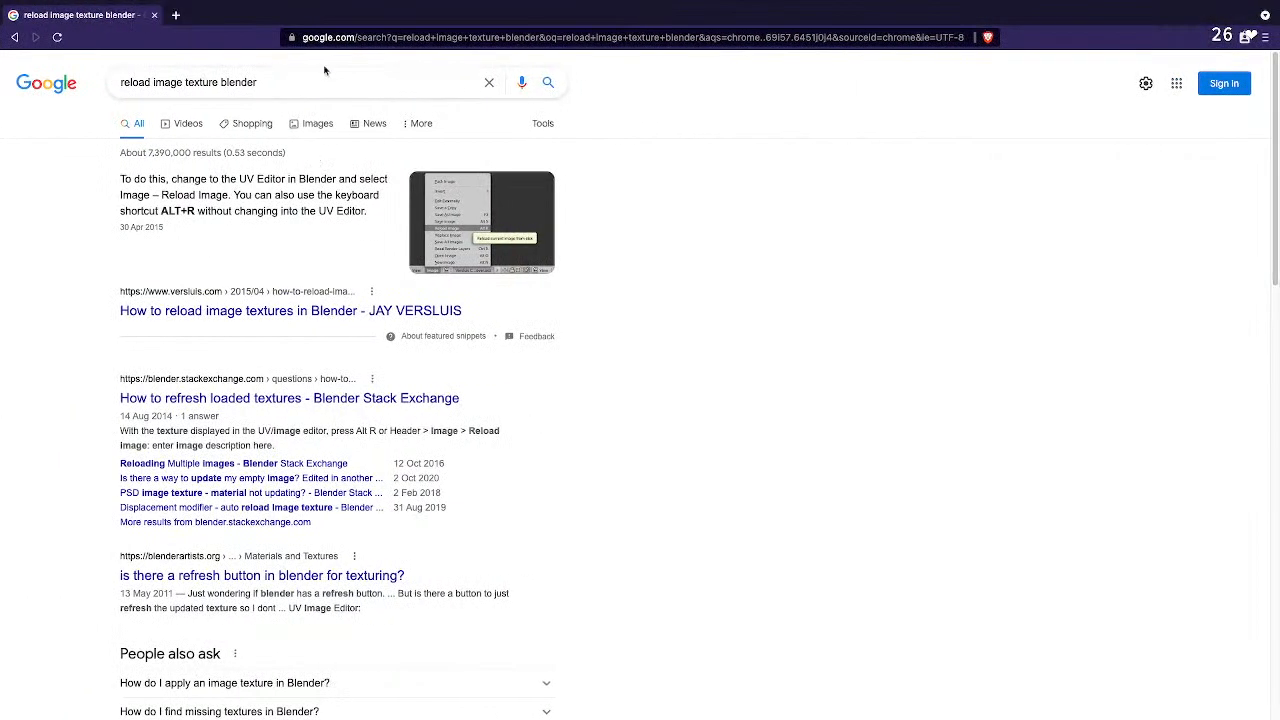
# In the web browser, search Google for "blender using rigify" and look through the tutorial results.
pyautogui.click(325, 77)
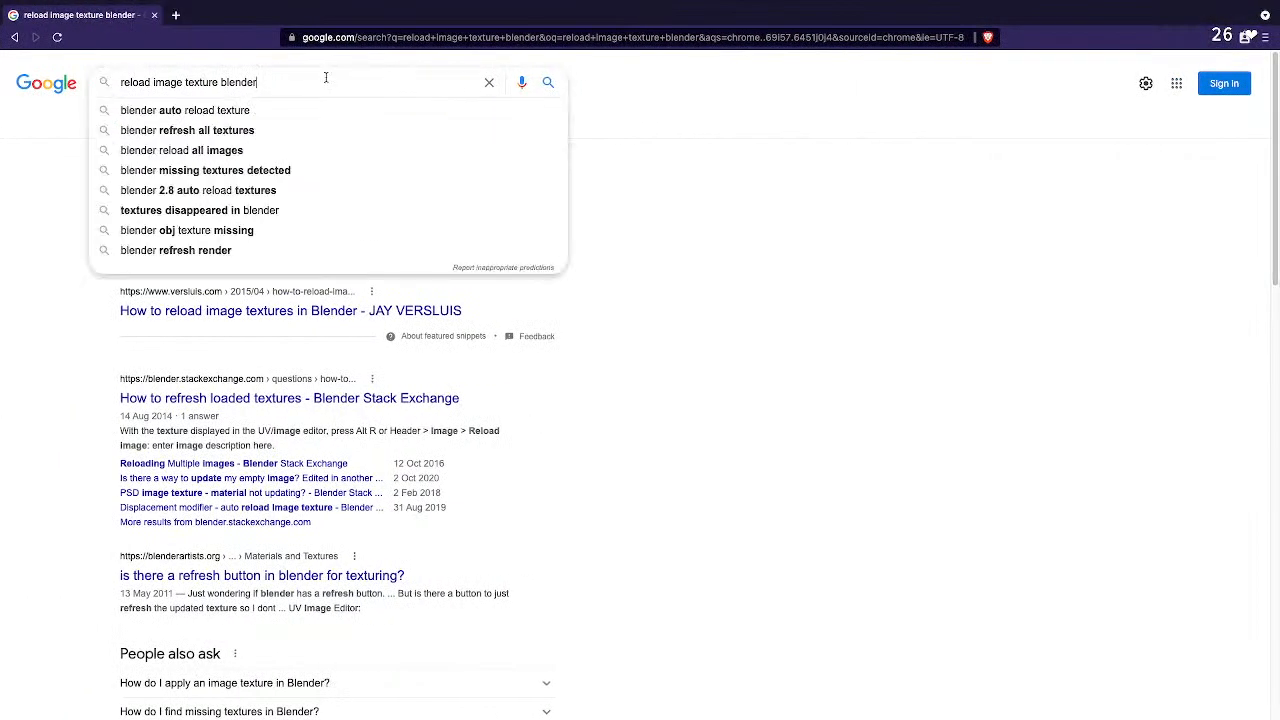
pyautogui.tripleClick(325, 77)
pyautogui.write('blender')
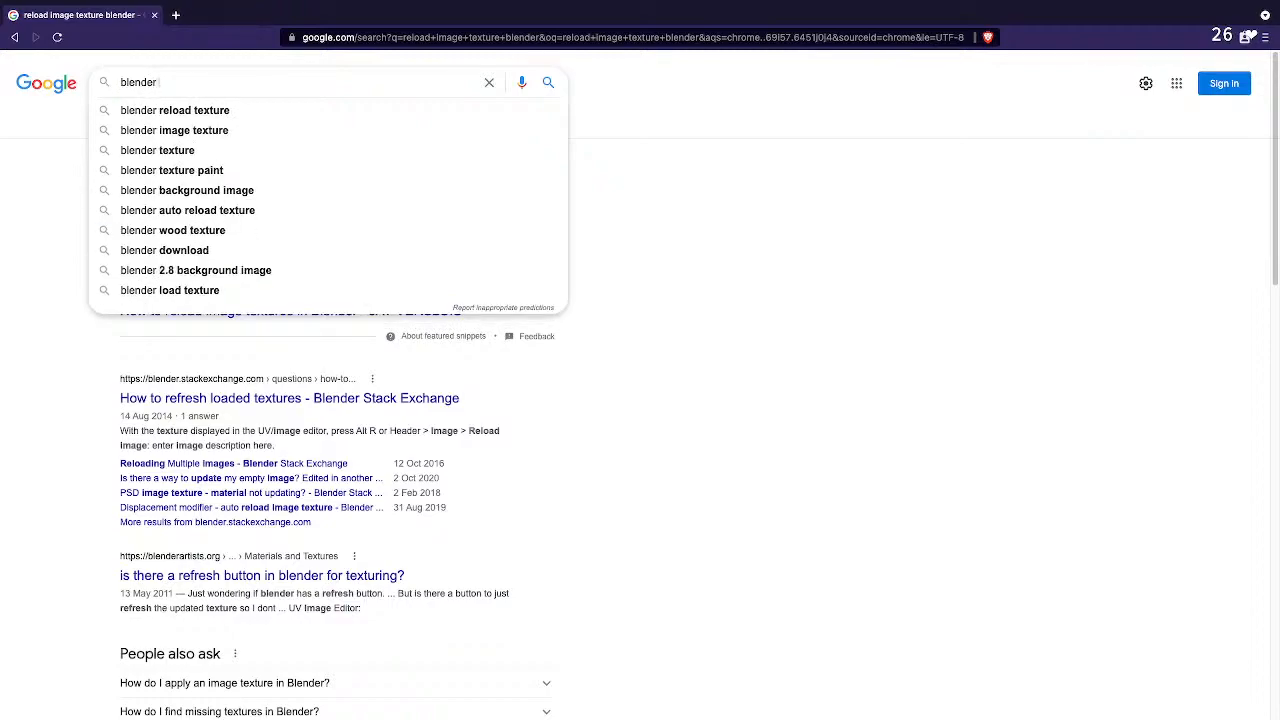
pyautogui.write(' usi')
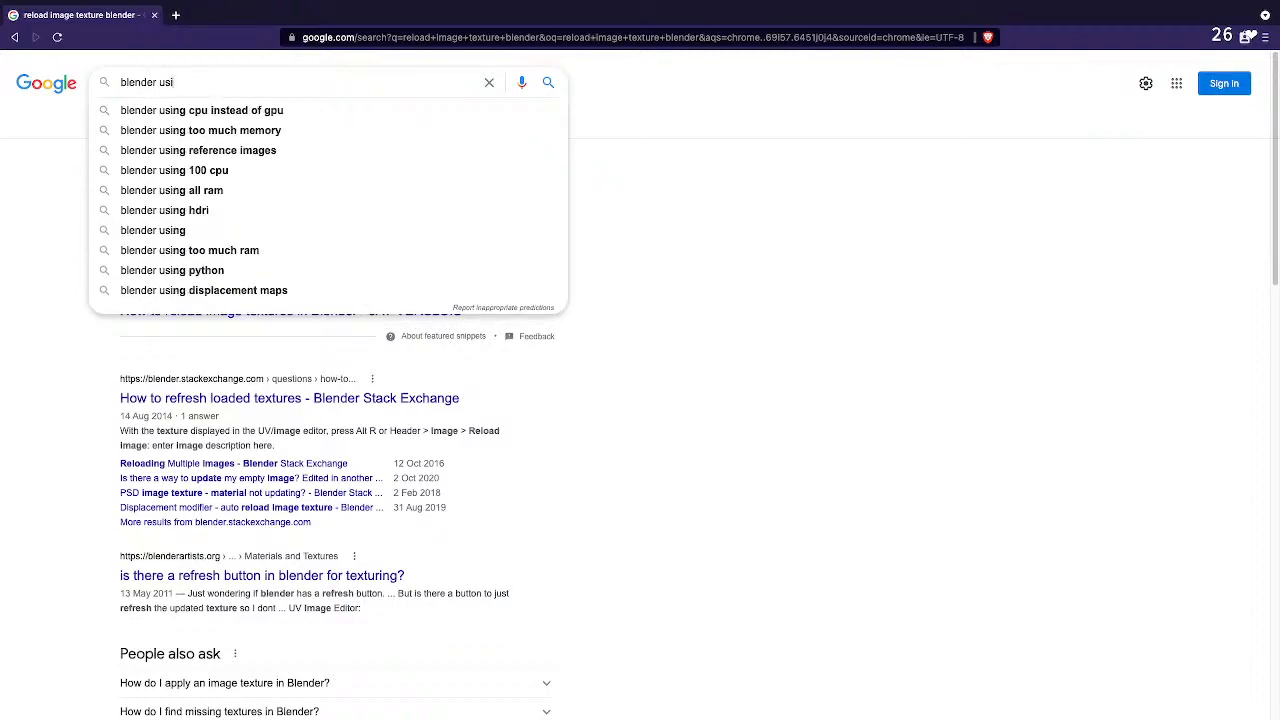
pyautogui.write('ng rigif')
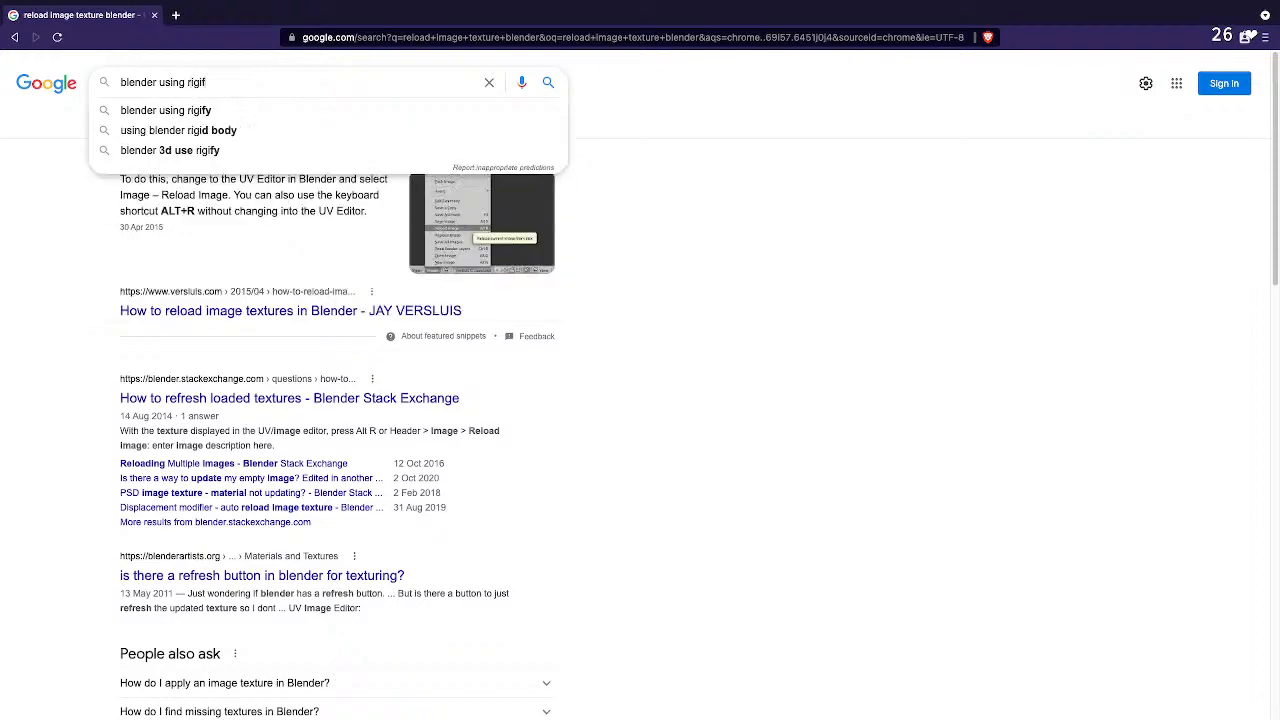
pyautogui.write('y')
pyautogui.press('Return')
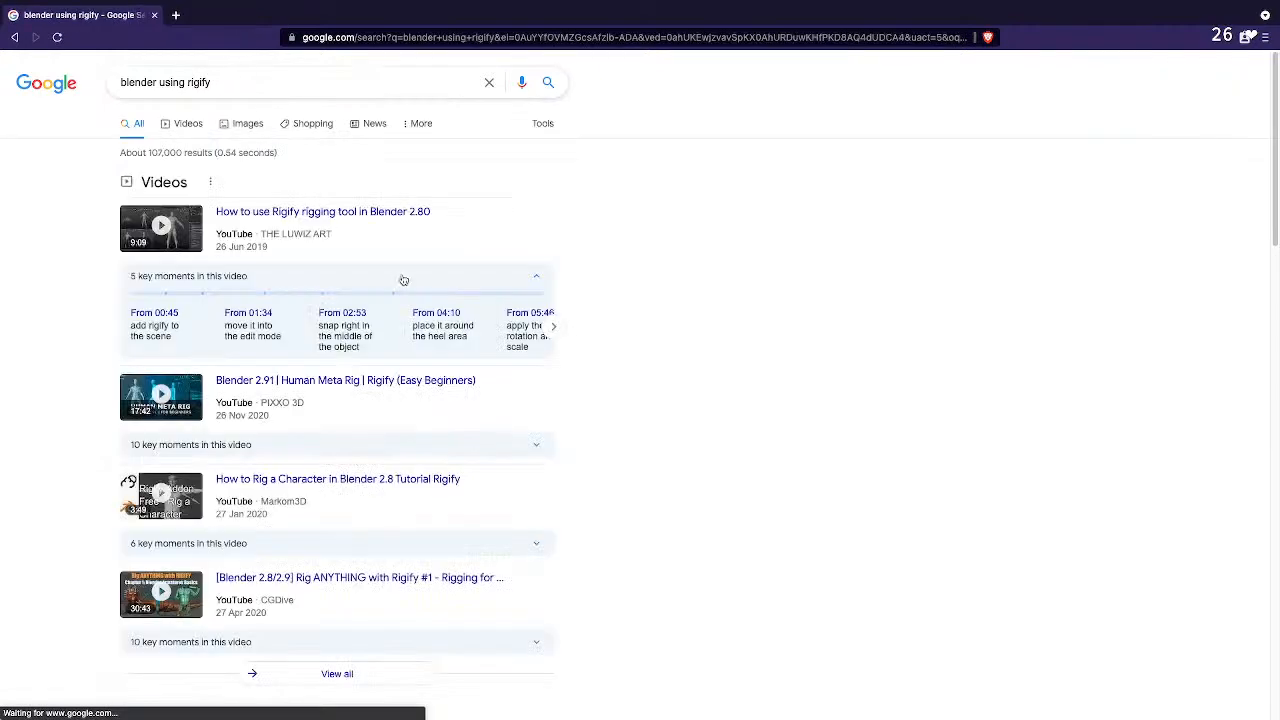
pyautogui.scroll(-3, 628, 390)
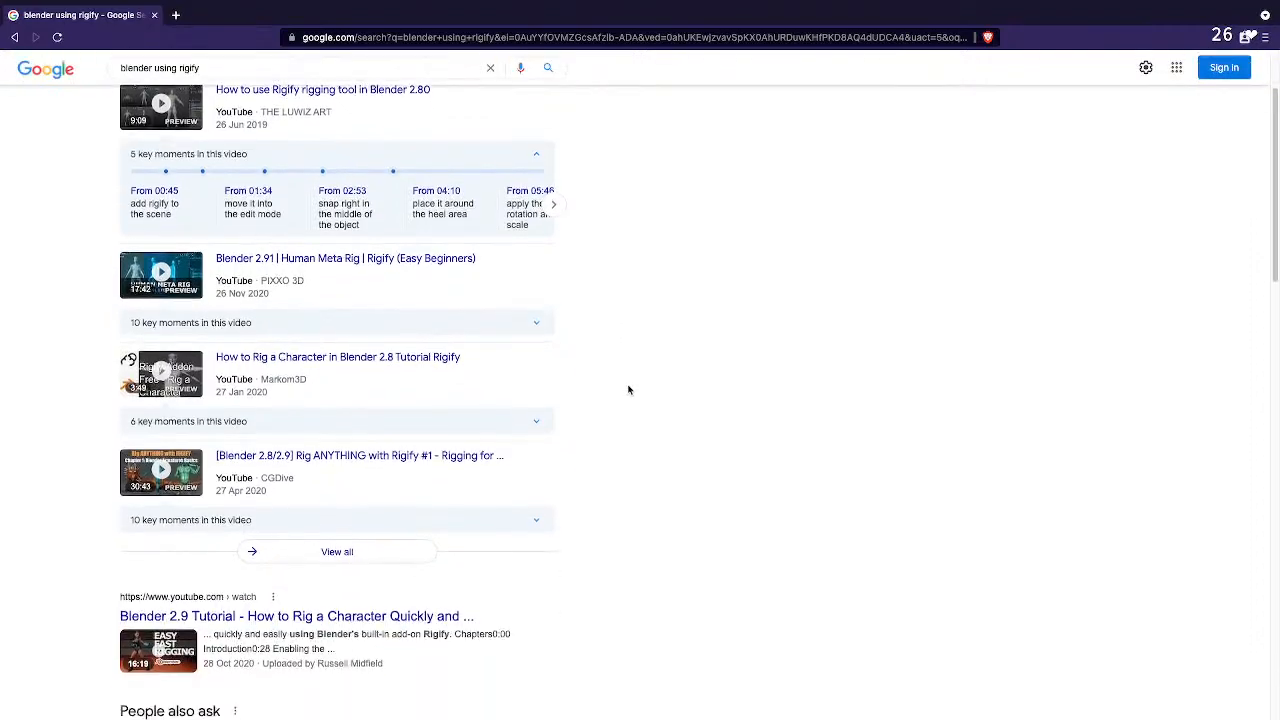
# Open the Rigify page of the Blender Manual from the search results and skim its main features.
pyautogui.scroll(-3, 628, 390)
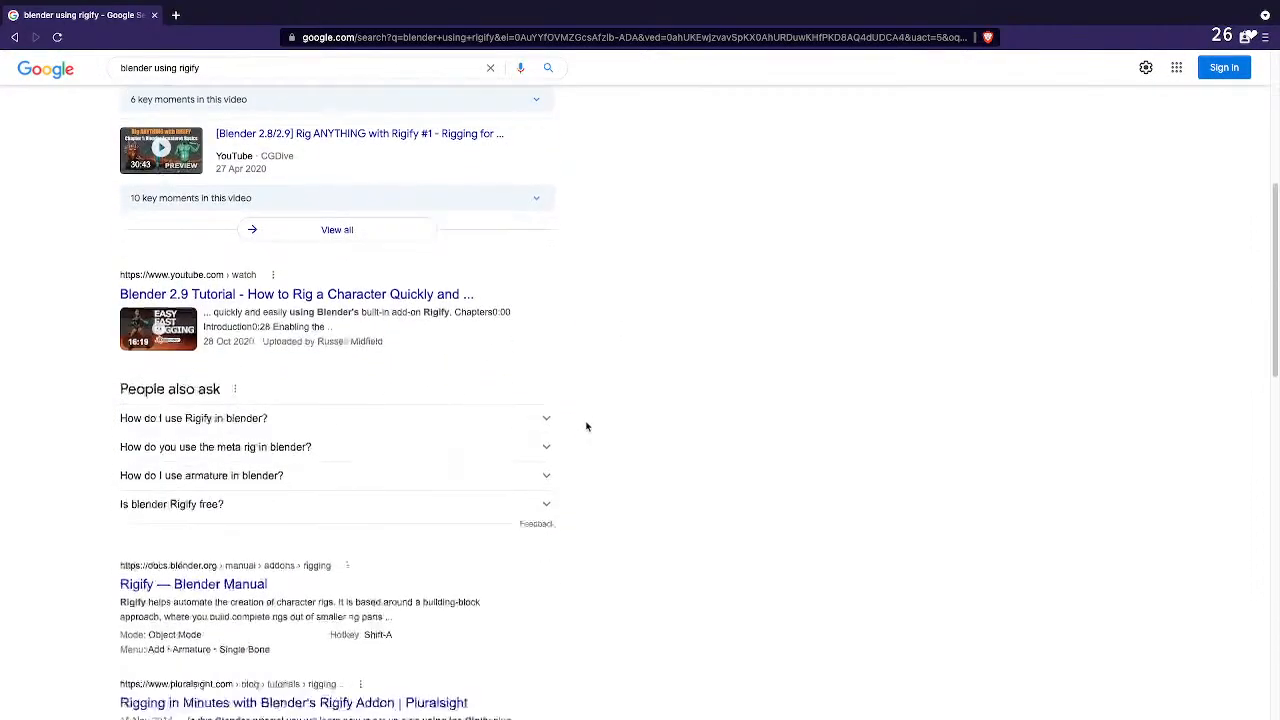
pyautogui.scroll(-3, 586, 426)
pyautogui.click(246, 346)
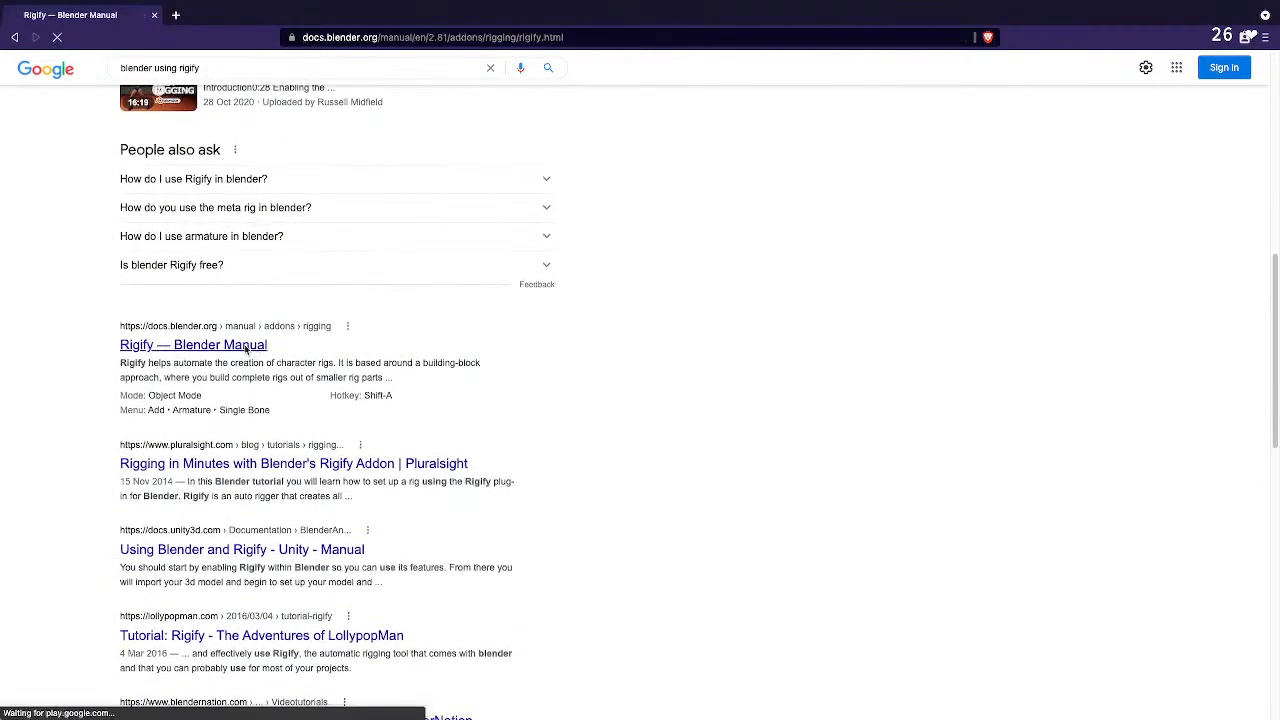
pyautogui.scroll(-1, 432, 364)
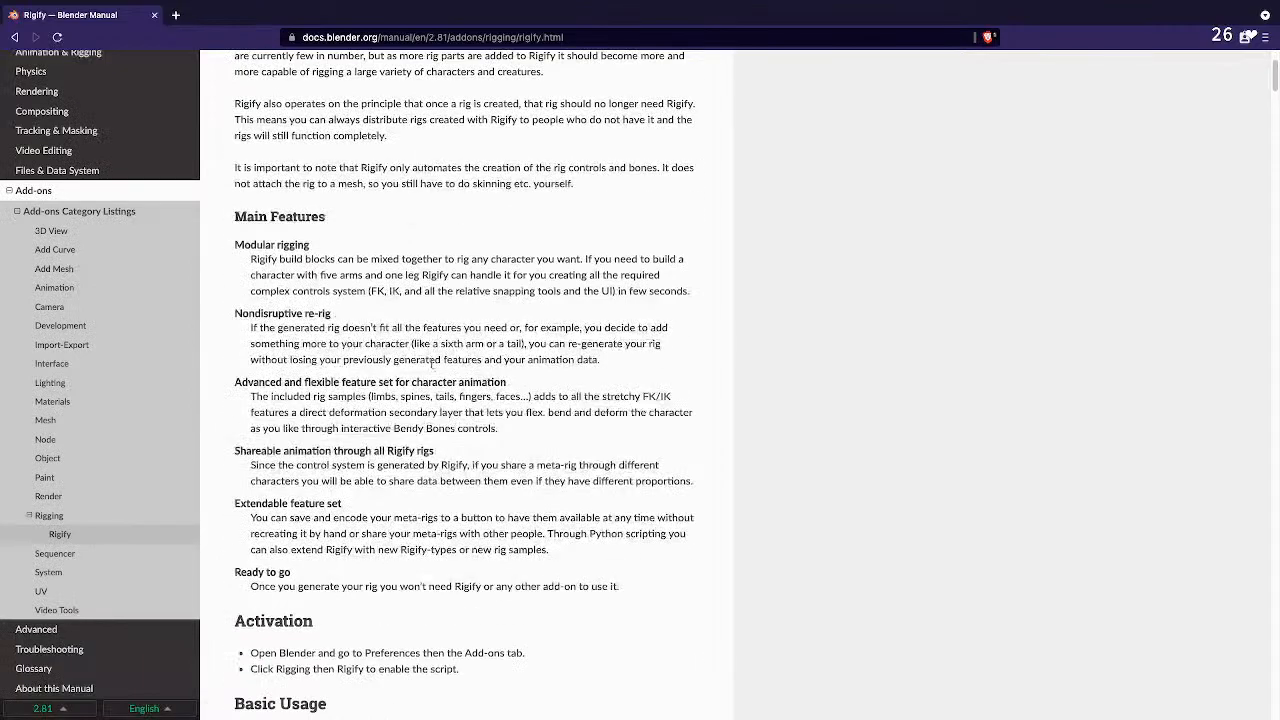
pyautogui.scroll(-3, 284, 353)
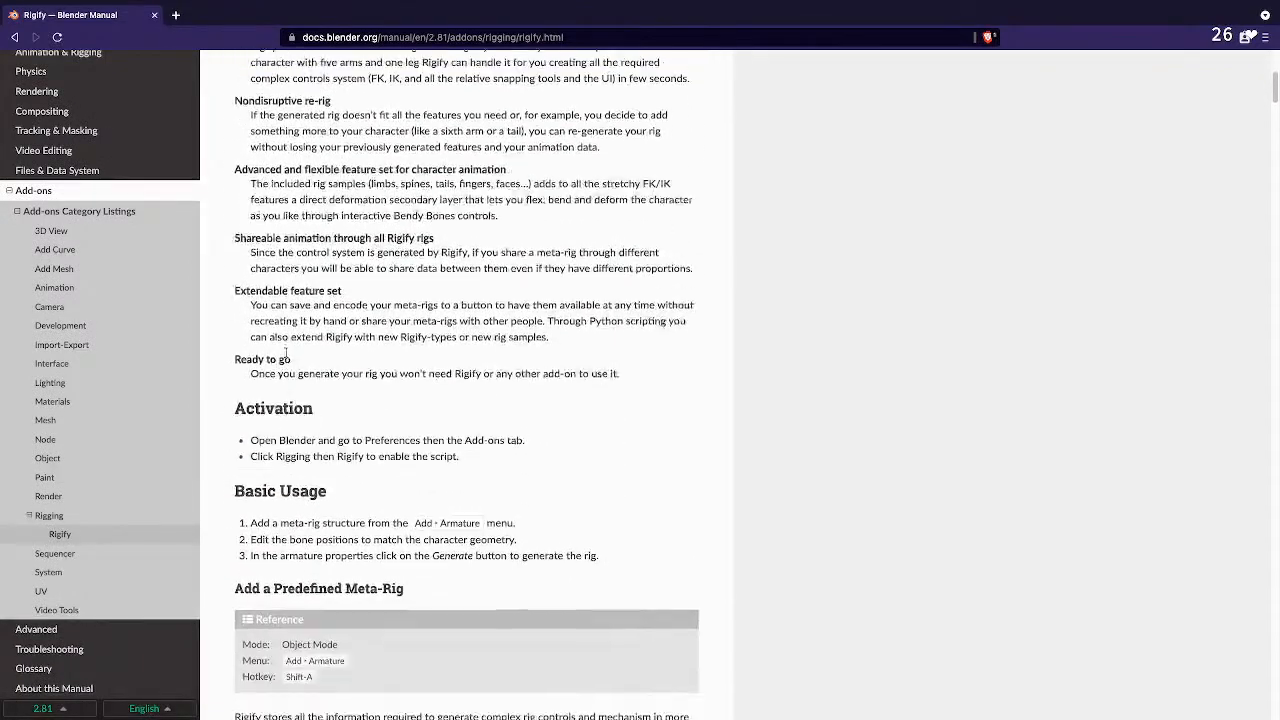
pyautogui.scroll(1, 284, 353)
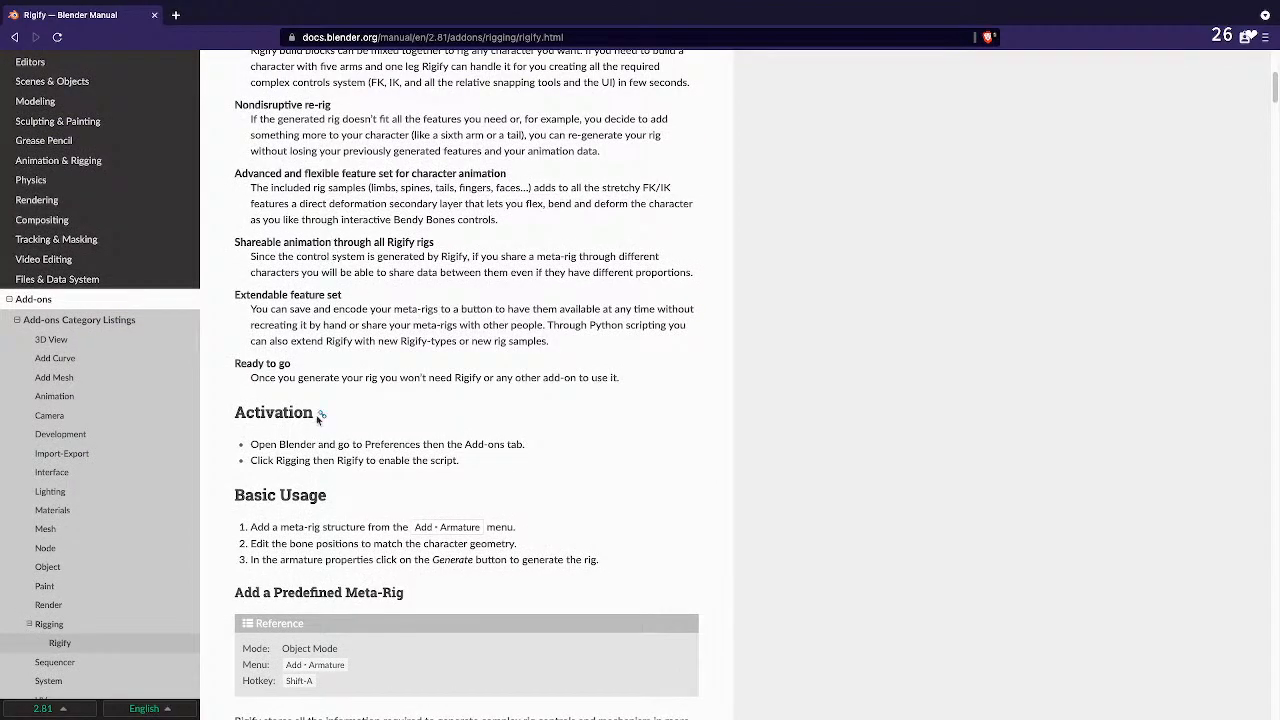
# Read the manual's Basic Usage, Add a Predefined Meta-Rig, Edit Bone Positions and Rigify Human Alignment Tips sections.
pyautogui.scroll(-2, 322, 415)
pyautogui.scroll(-2, 322, 406)
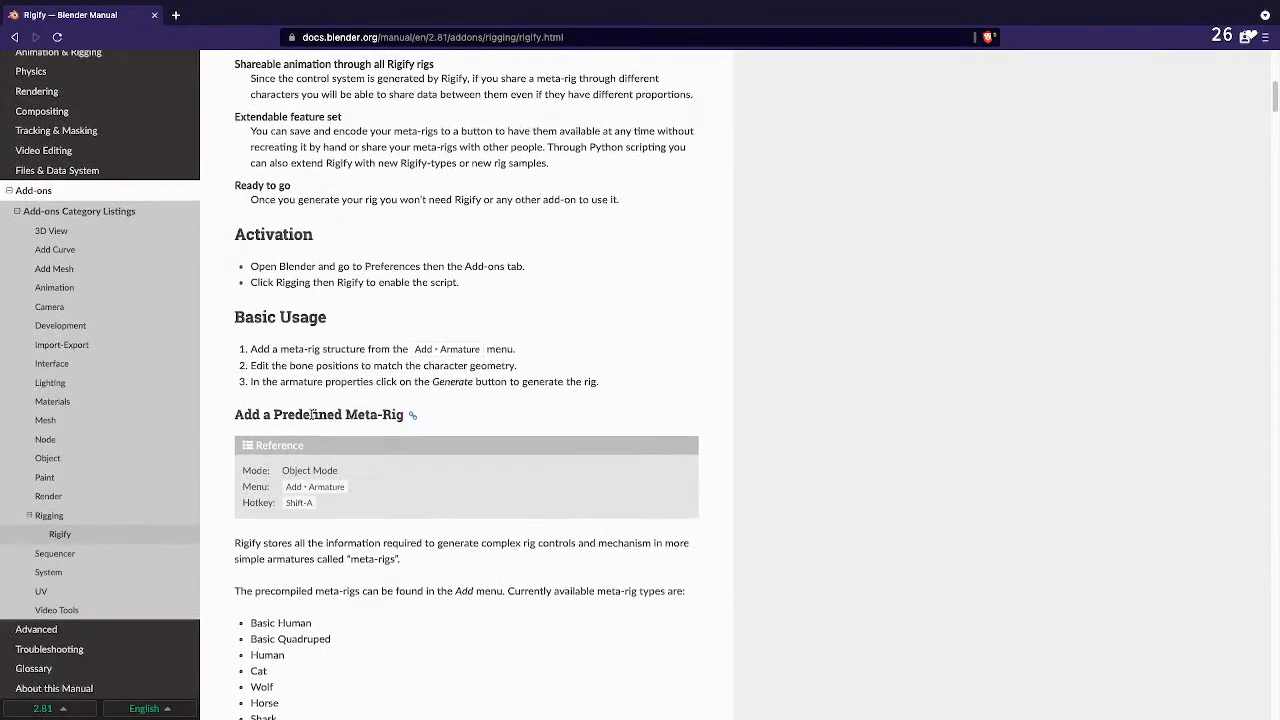
pyautogui.scroll(-1, 344, 392)
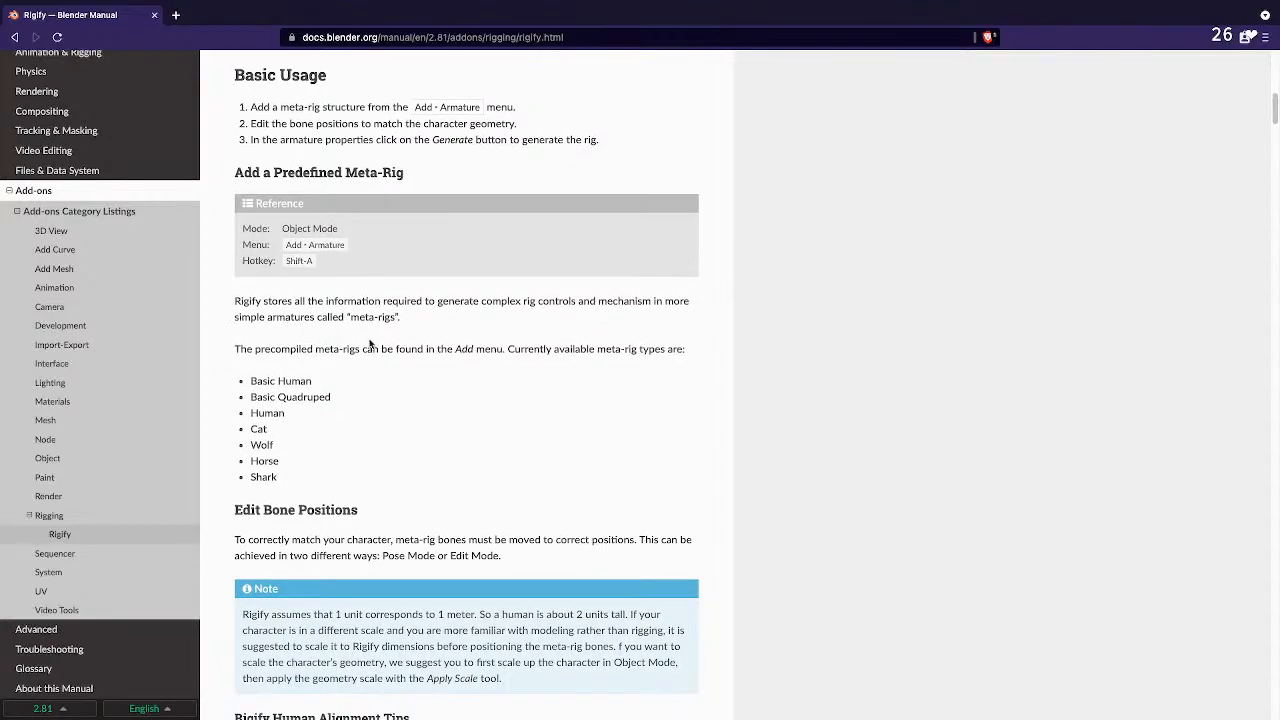
pyautogui.scroll(-1, 400, 335)
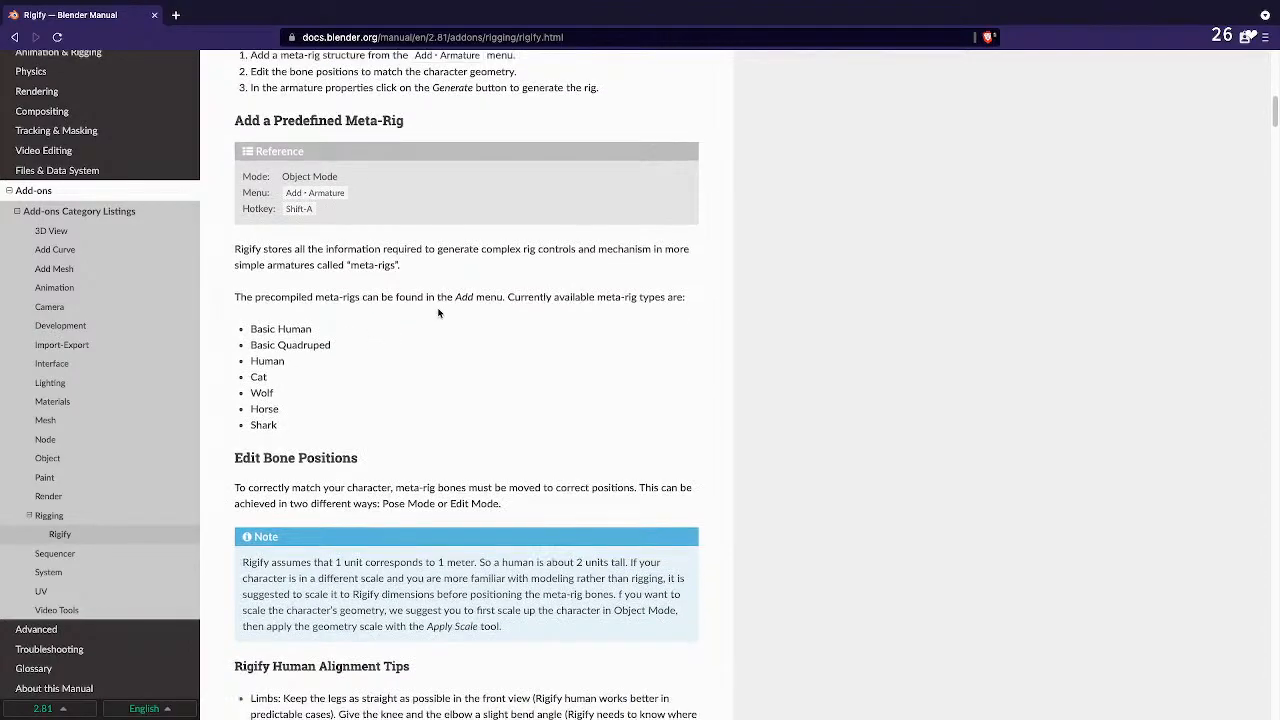
pyautogui.scroll(-1, 423, 365)
pyautogui.scroll(-1, 425, 367)
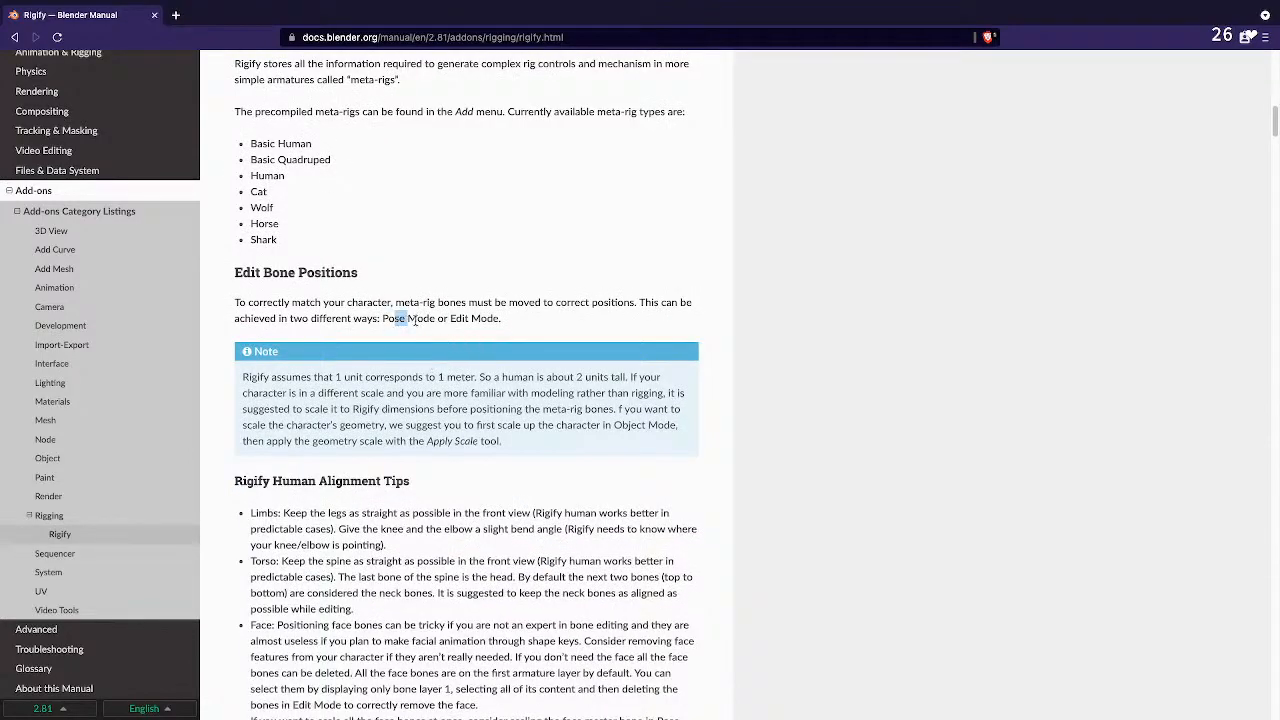
pyautogui.moveTo(393, 318); pyautogui.dragTo(540, 336)
pyautogui.scroll(-2, 493, 351)
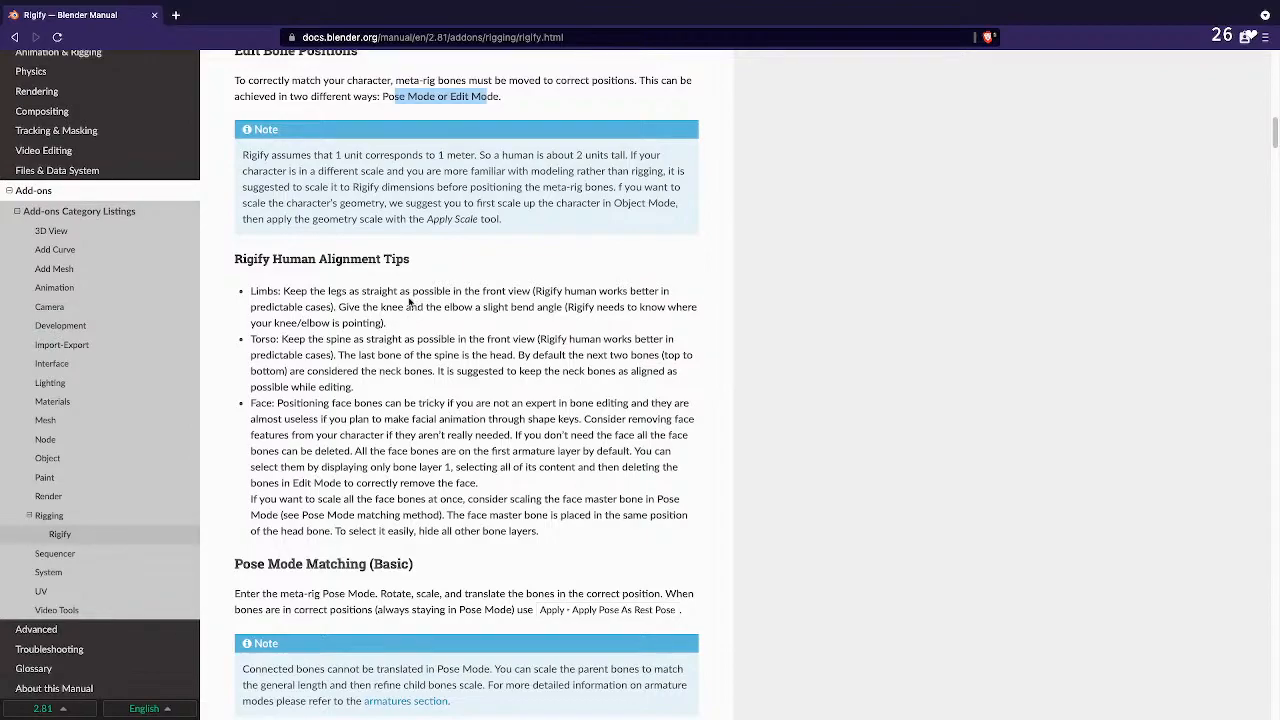
pyautogui.scroll(-1, 409, 302)
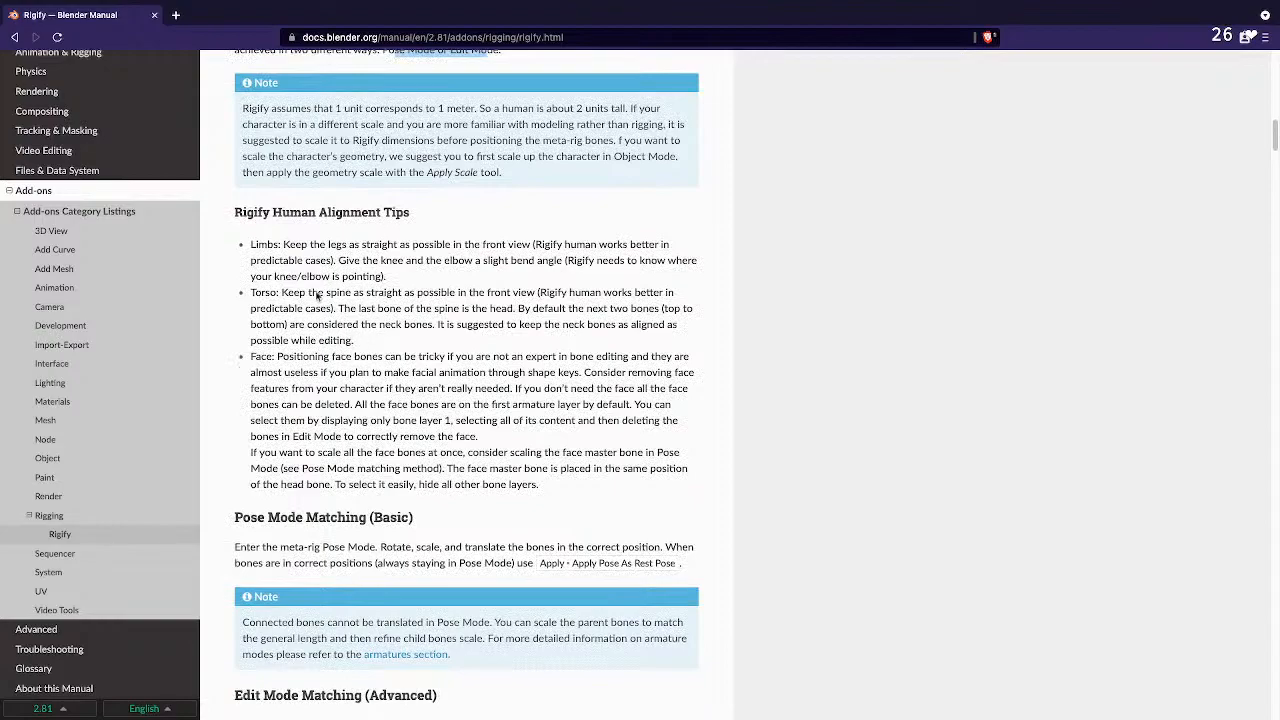
pyautogui.moveTo(291, 211); pyautogui.dragTo(390, 246)
pyautogui.click(364, 307)
pyautogui.scroll(-5, 356, 341)
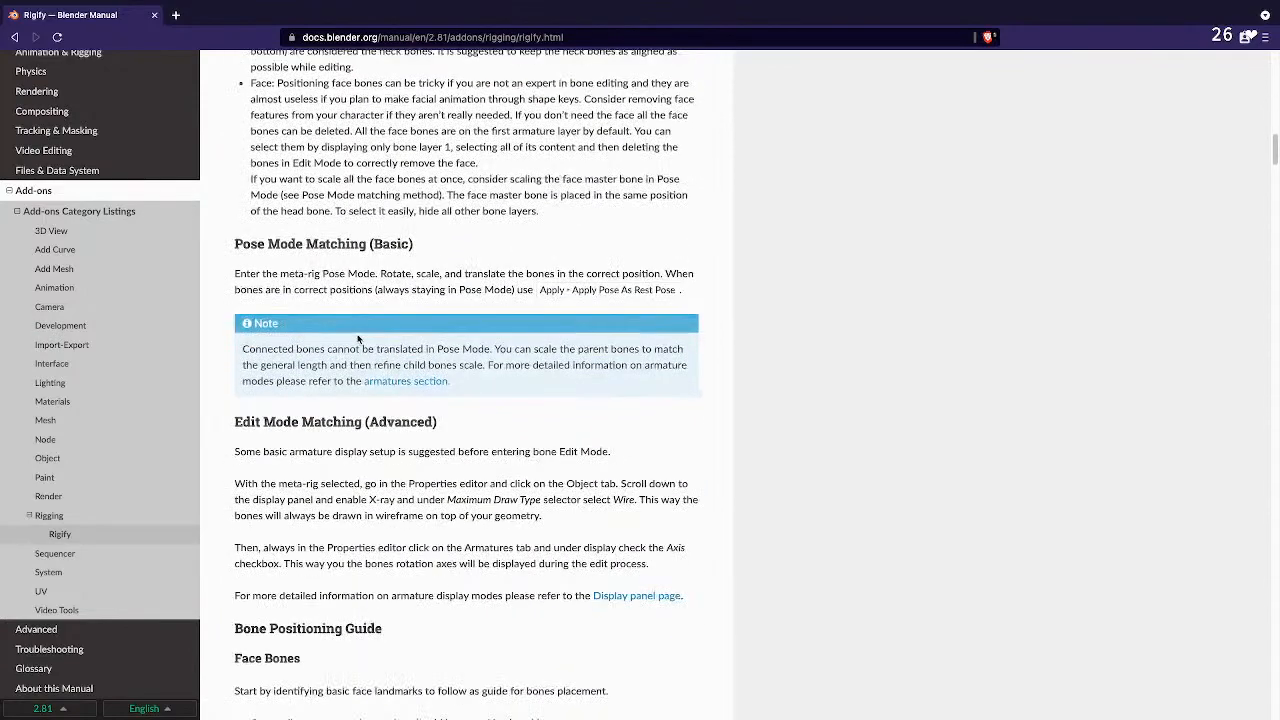
# Read the Pose Mode Matching (Basic) section on positioning the bones and applying the pose as rest pose.
pyautogui.scroll(-1, 358, 340)
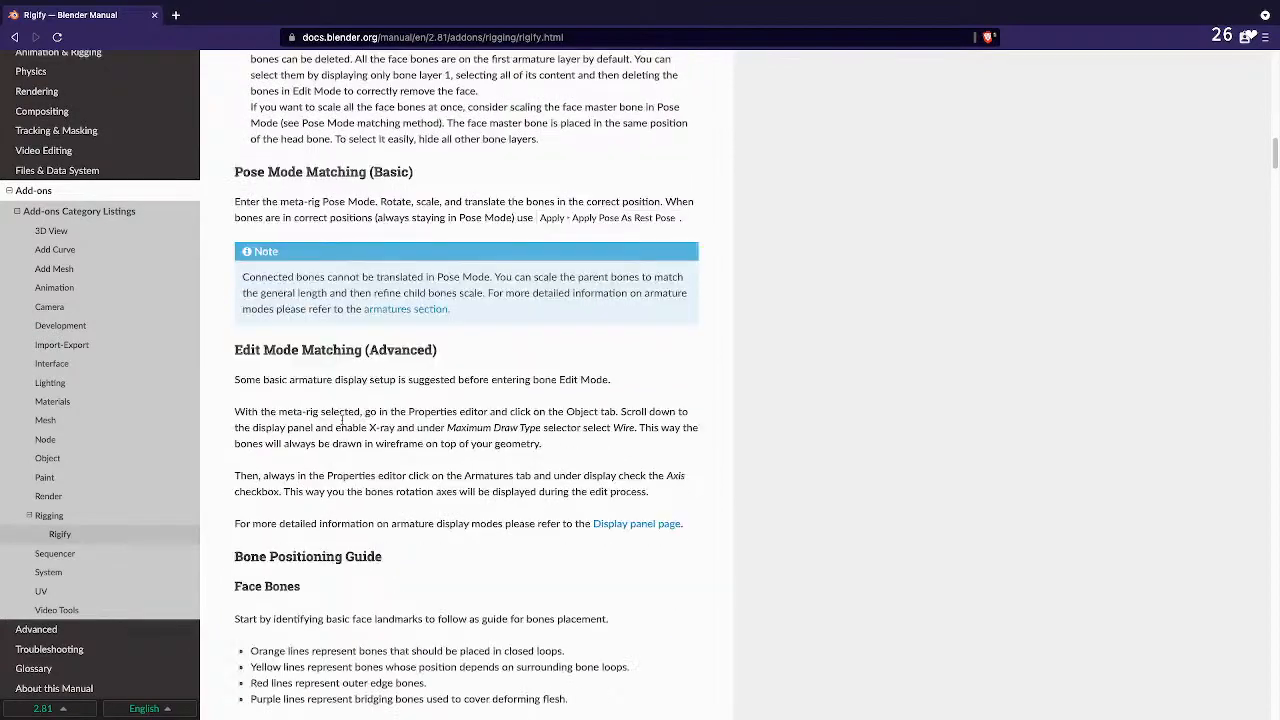
pyautogui.moveTo(247, 204); pyautogui.dragTo(474, 210)
pyautogui.click(404, 211)
pyautogui.moveTo(333, 202); pyautogui.dragTo(519, 203)
pyautogui.click(526, 204)
pyautogui.moveTo(406, 206); pyautogui.dragTo(704, 202)
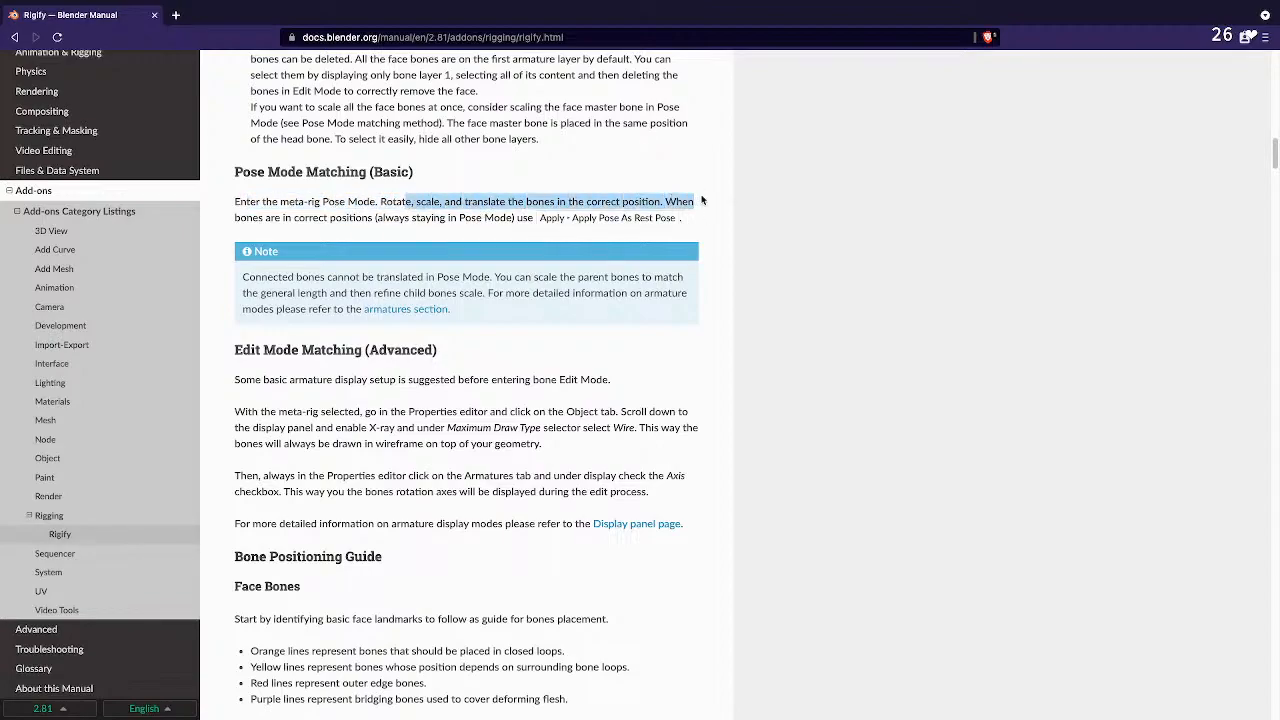
pyautogui.click(671, 203)
pyautogui.moveTo(250, 215); pyautogui.dragTo(462, 233)
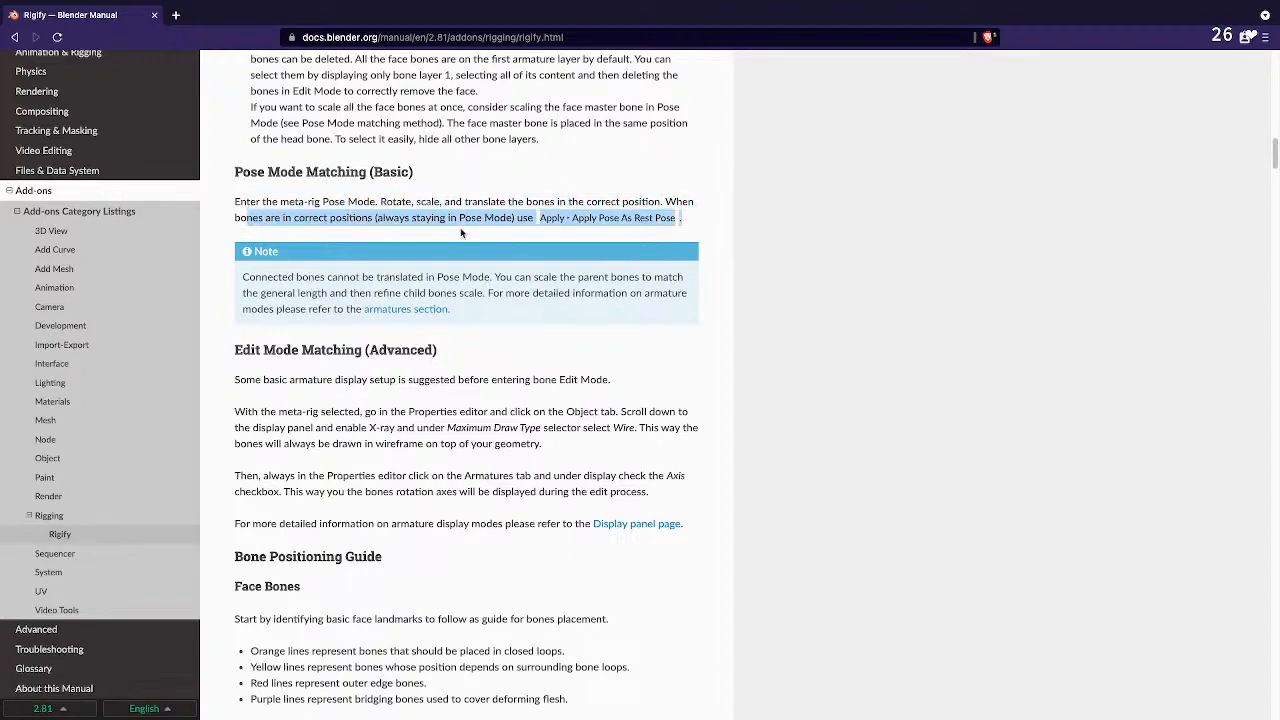
pyautogui.click(447, 232)
pyautogui.moveTo(389, 217); pyautogui.dragTo(522, 218)
pyautogui.click(497, 238)
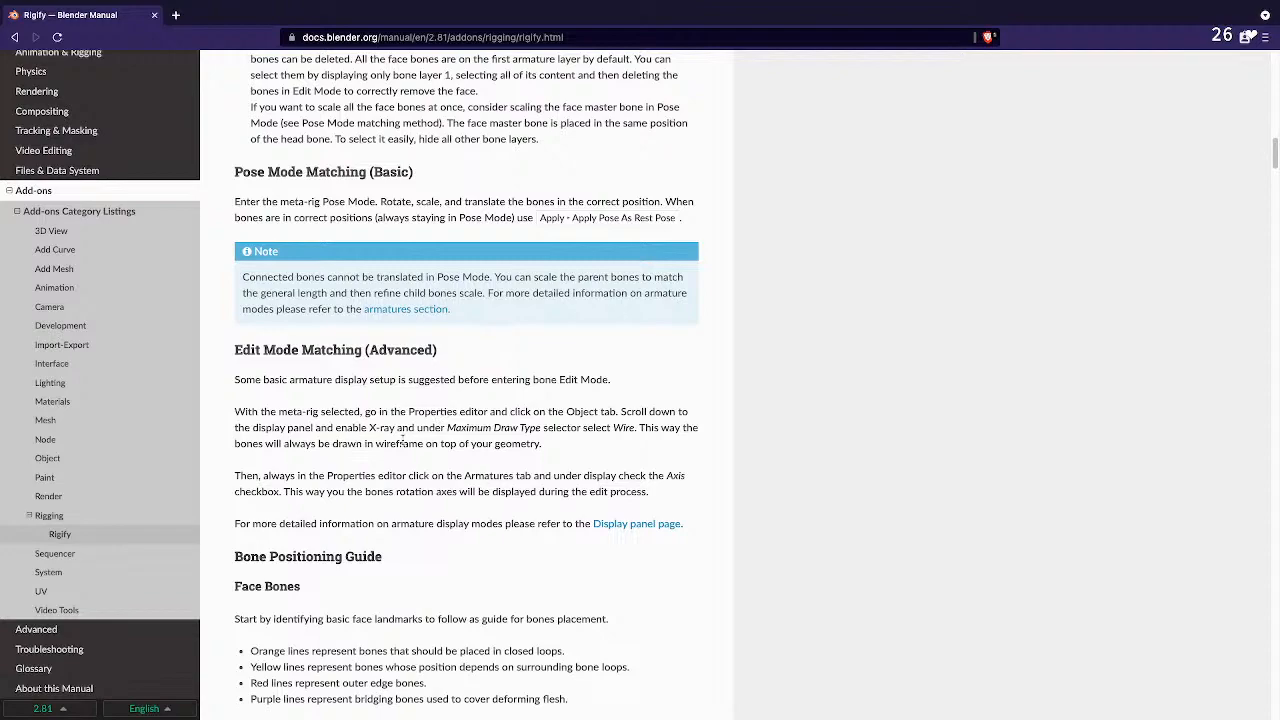
# Read the Edit Mode Matching (Advanced) section on the armature's suggested display settings.
pyautogui.moveTo(466, 428); pyautogui.dragTo(615, 428)
pyautogui.click(617, 428)
pyautogui.moveTo(266, 444); pyautogui.dragTo(481, 450)
pyautogui.click(481, 450)
pyautogui.moveTo(247, 479); pyautogui.dragTo(708, 488)
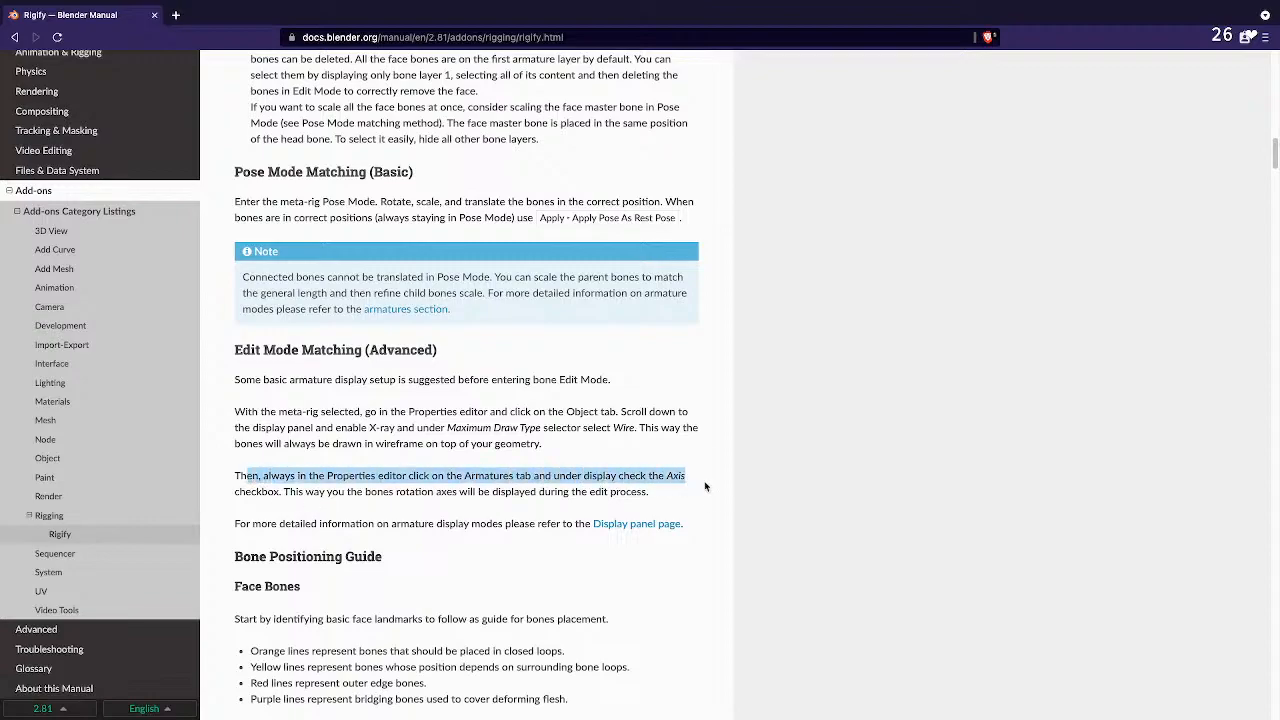
pyautogui.click(648, 493)
pyautogui.moveTo(462, 476); pyautogui.dragTo(671, 488)
pyautogui.click(671, 488)
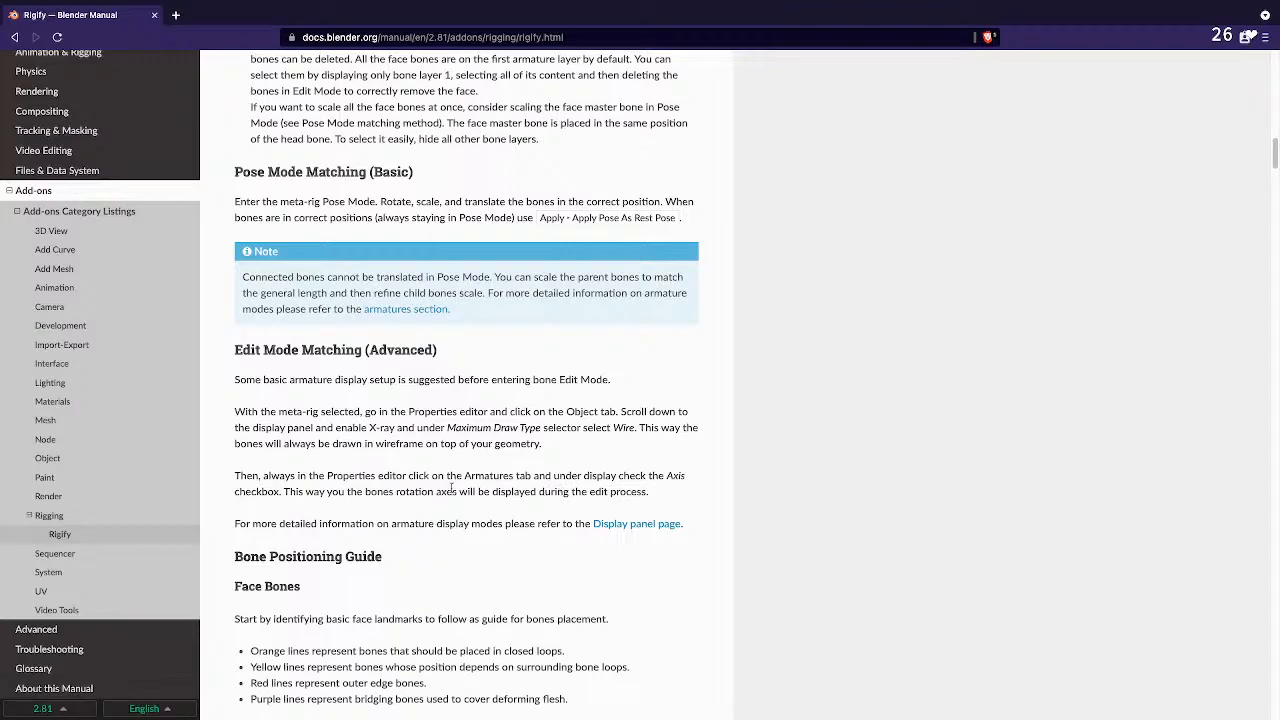
pyautogui.moveTo(277, 522); pyautogui.dragTo(486, 519)
pyautogui.click(486, 519)
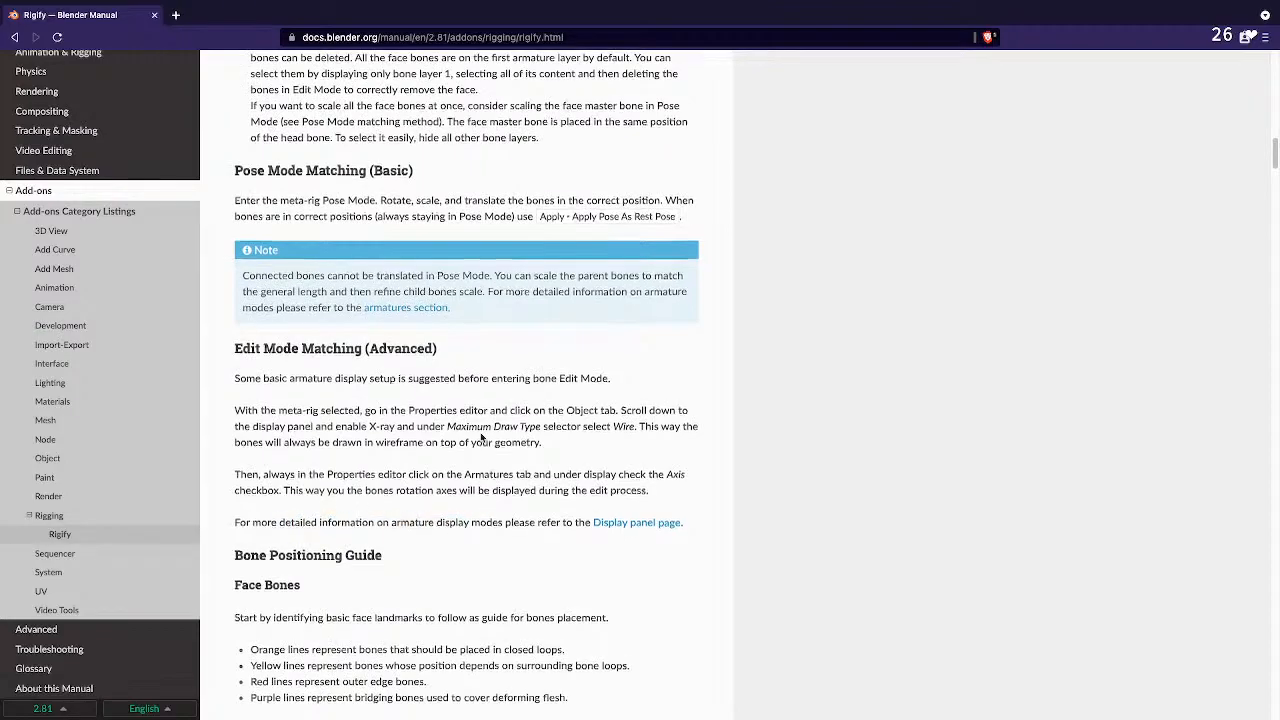
pyautogui.scroll(-1, 481, 437)
pyautogui.scroll(1, 480, 430)
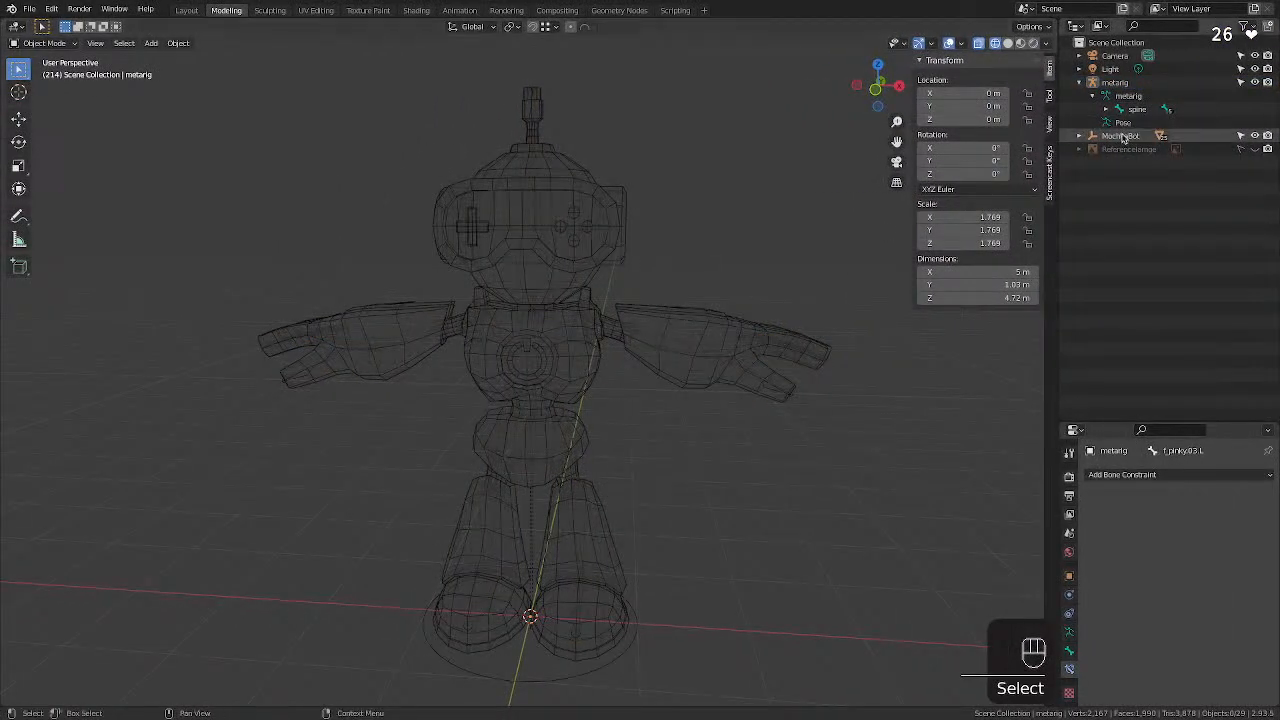
# Back in Blender, select the metarig and put it in Pose Mode, rechecking the manual's pose matching instructions.
pyautogui.click(1115, 82)
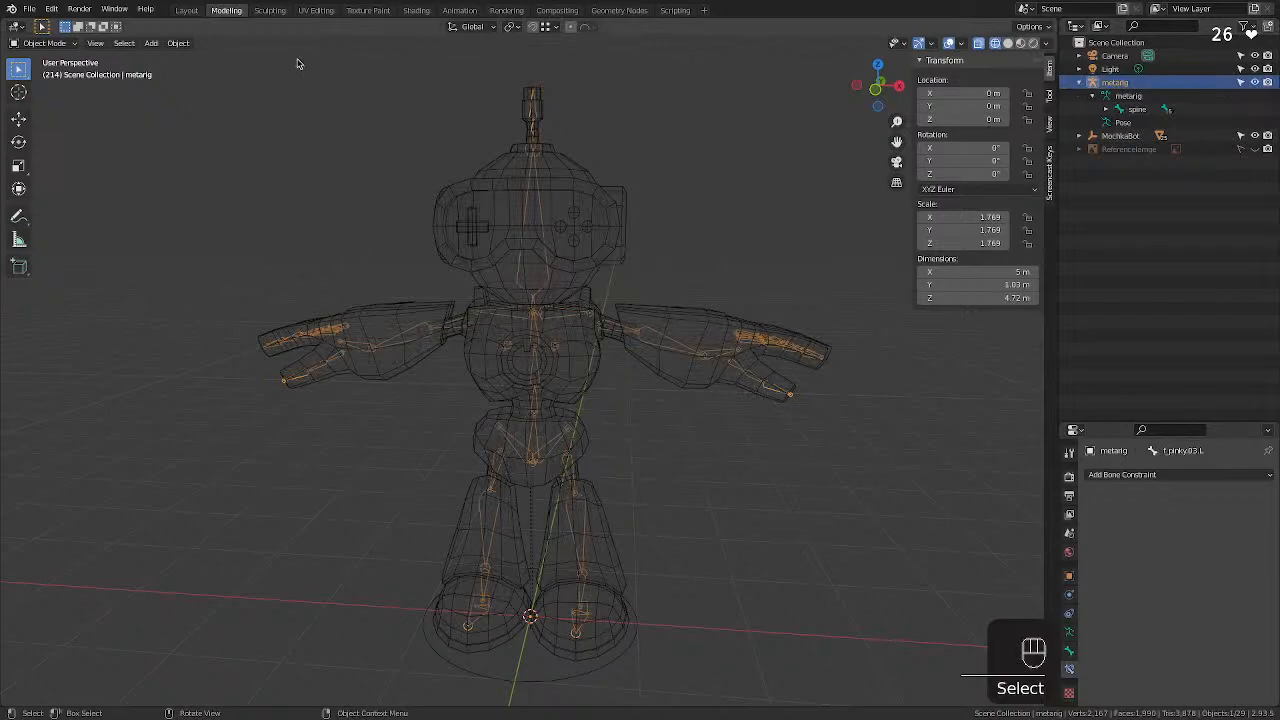
pyautogui.click(60, 44)
pyautogui.click(47, 88)
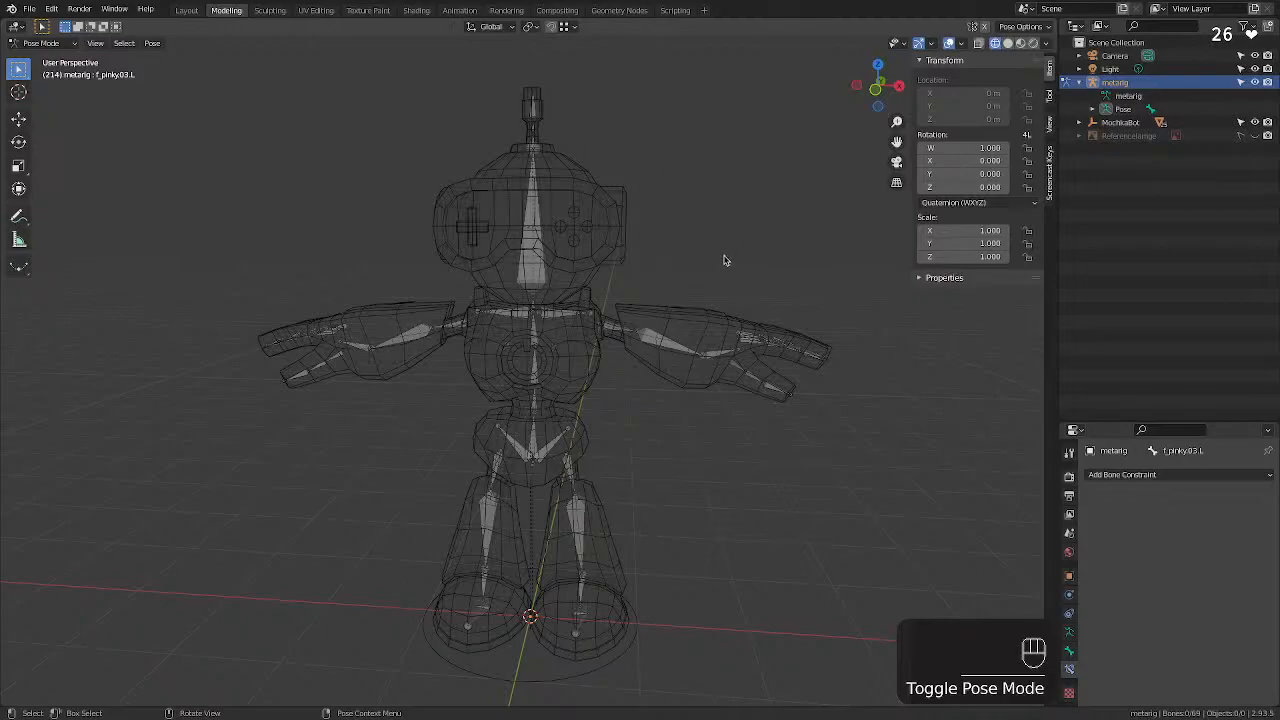
pyautogui.hotkey('ctrl', 'Left')
pyautogui.hotkey('ctrl', 'Right')
pyautogui.hotkey('ctrl', 'Right')
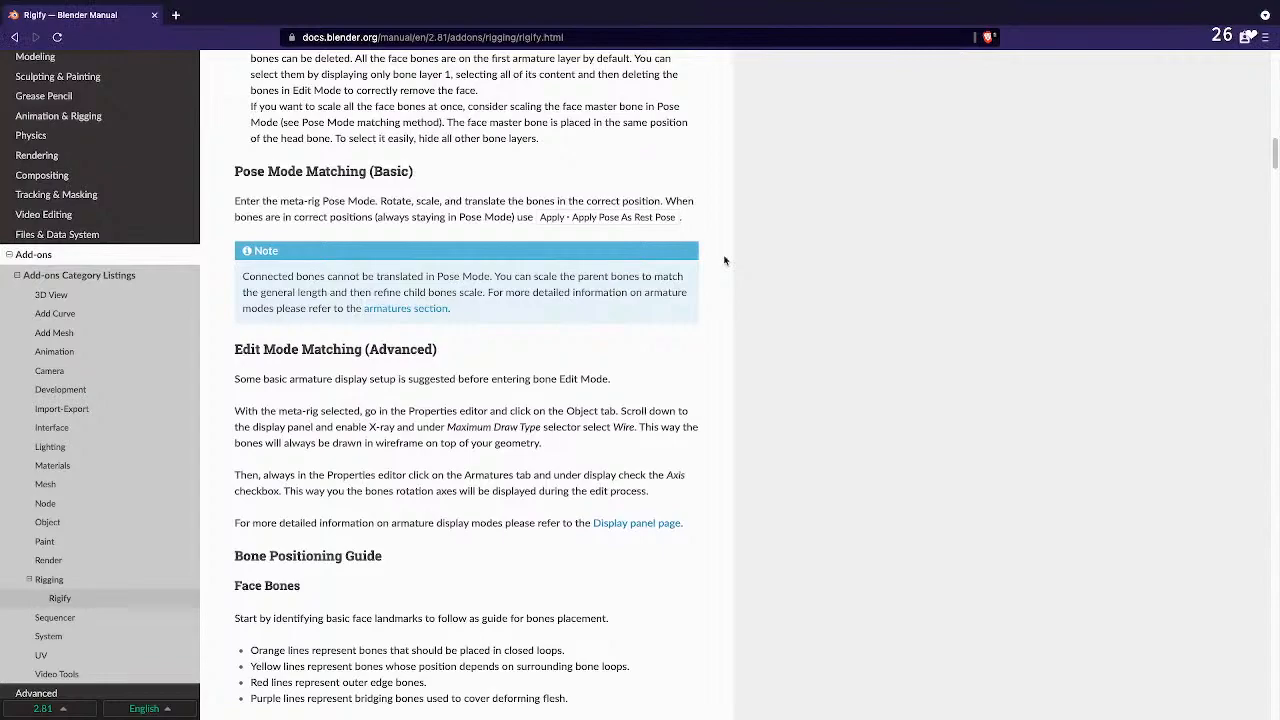
pyautogui.hotkey('ctrl', 'Left')
# Select all bones of the metarig and apply the current pose as the rest pose.
pyautogui.press('a')
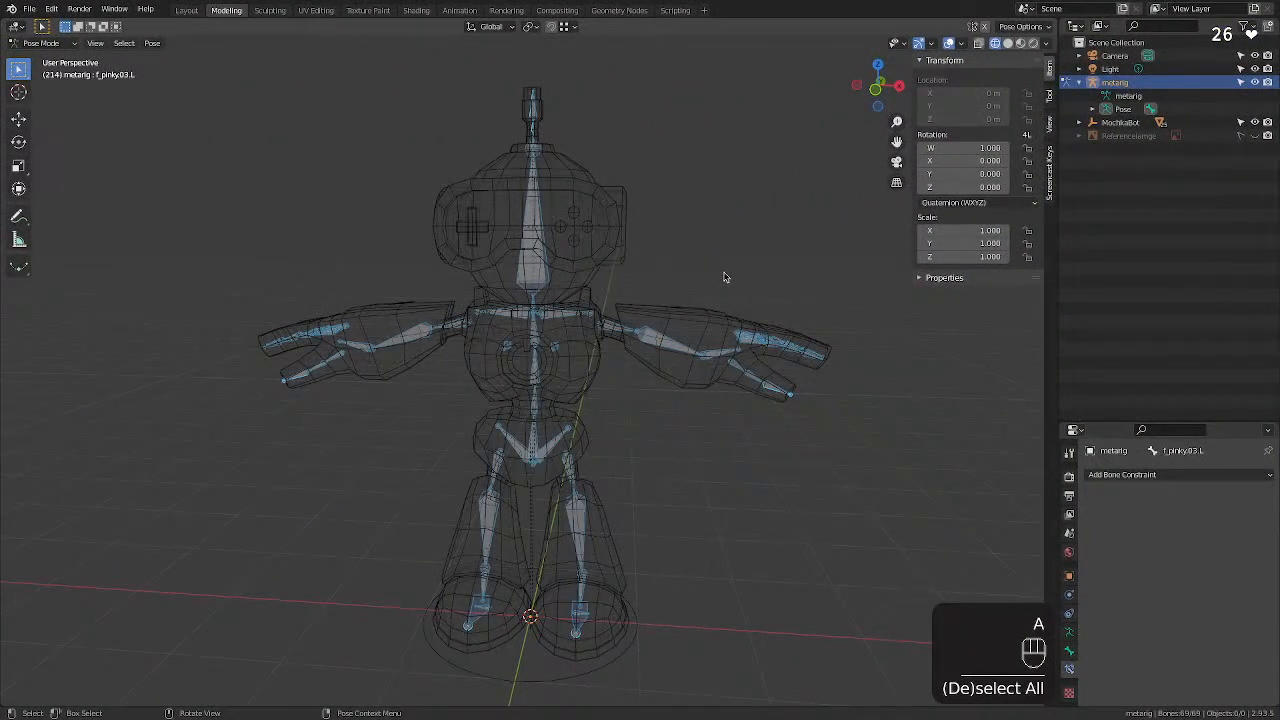
pyautogui.press('a')
pyautogui.hotkey('shift', 'a')
pyautogui.press('super+a')
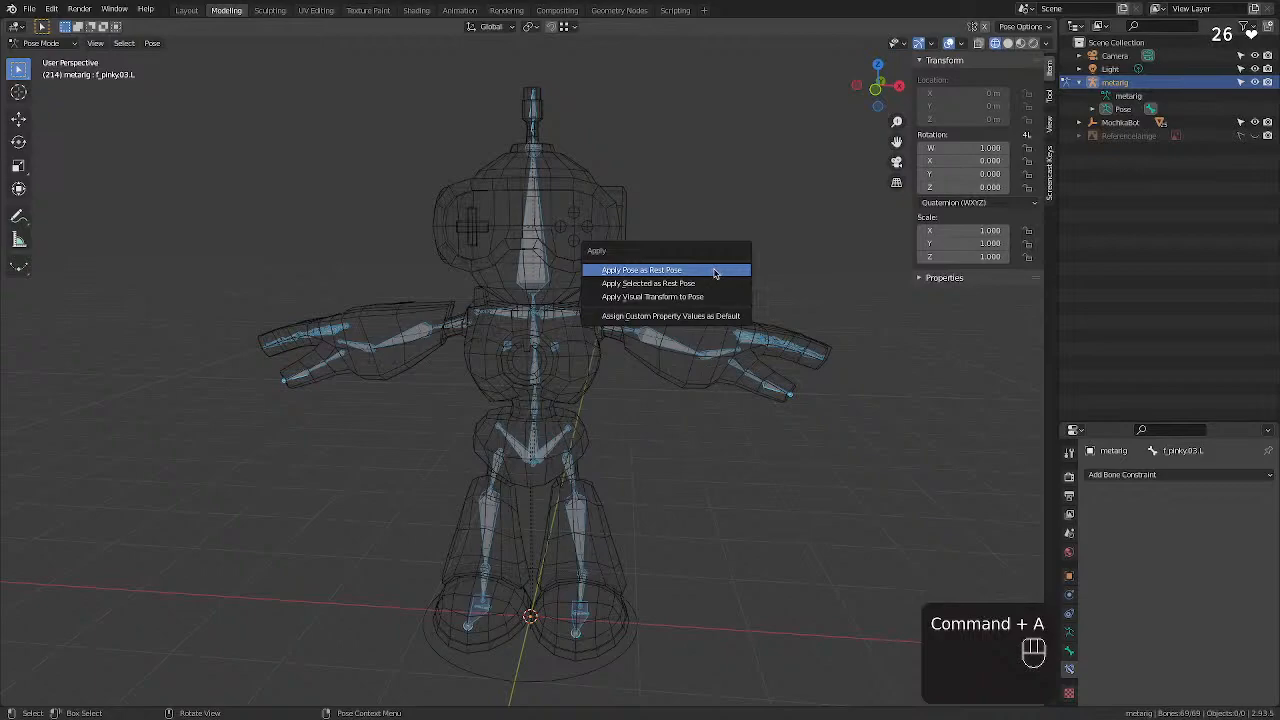
pyautogui.click(715, 273)
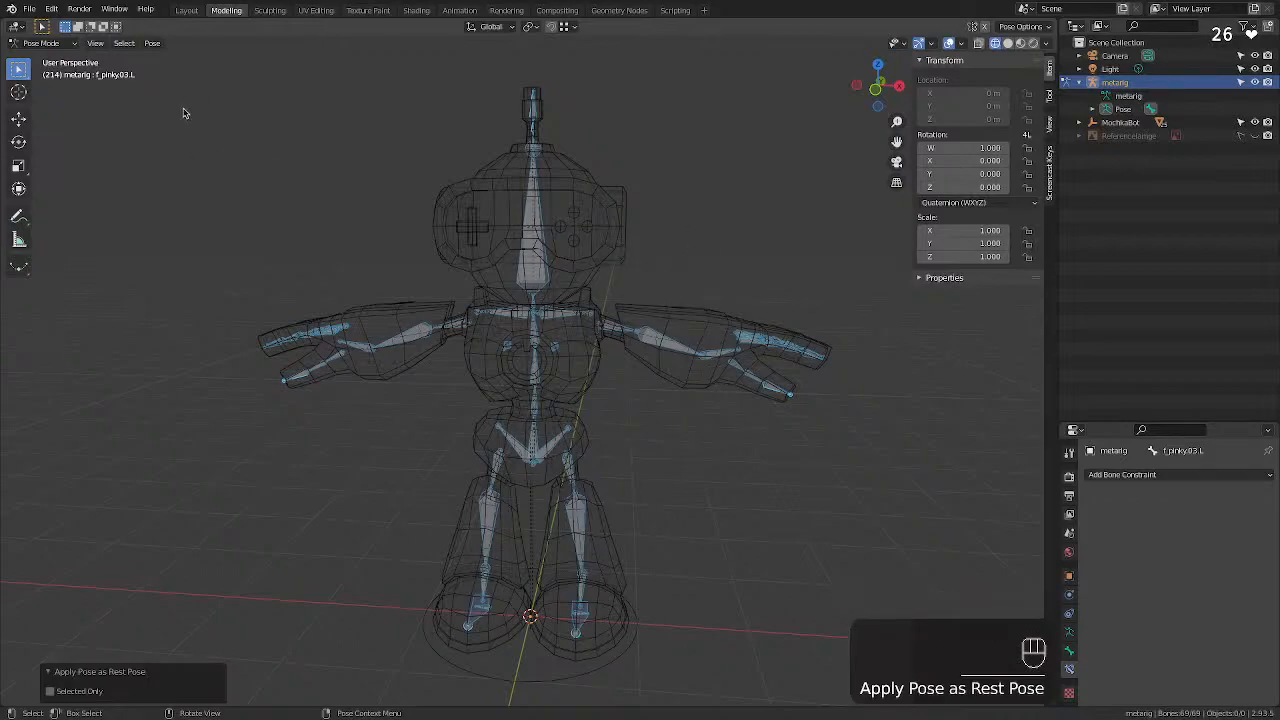
# Deselect the metarig's bones and return to Object Mode.
pyautogui.click(277, 164)
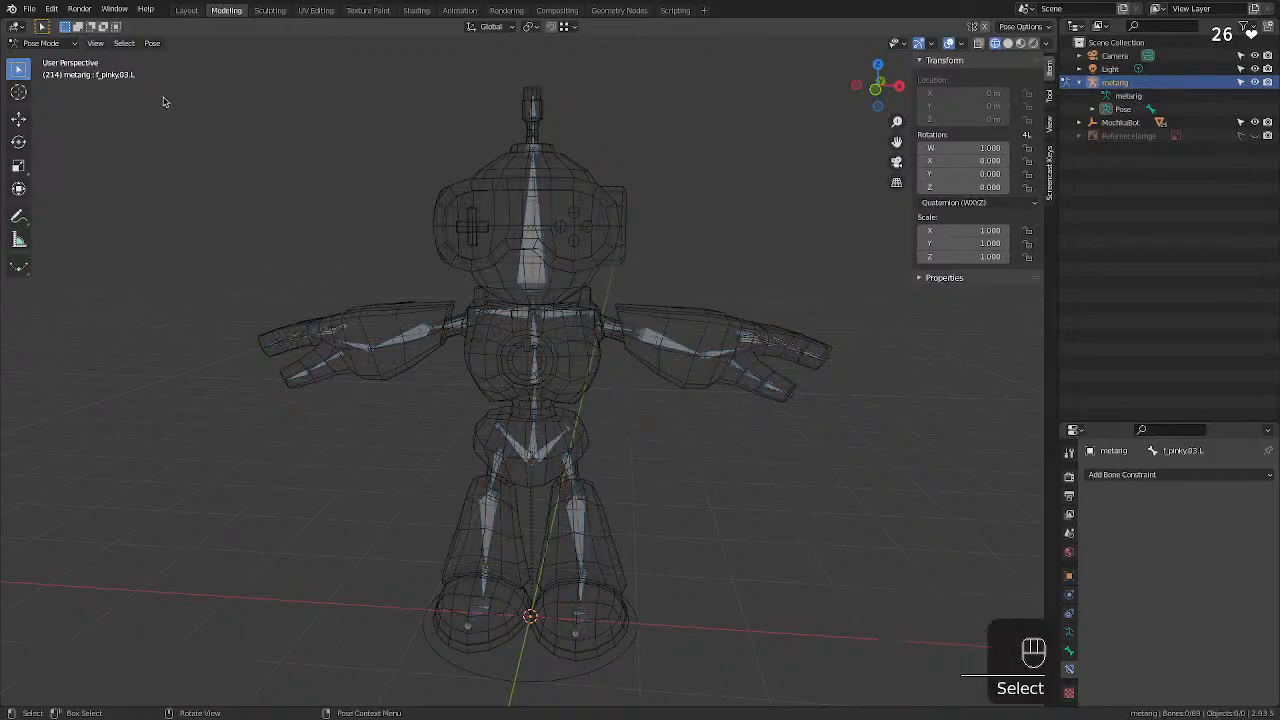
pyautogui.click(40, 43)
pyautogui.click(40, 52)
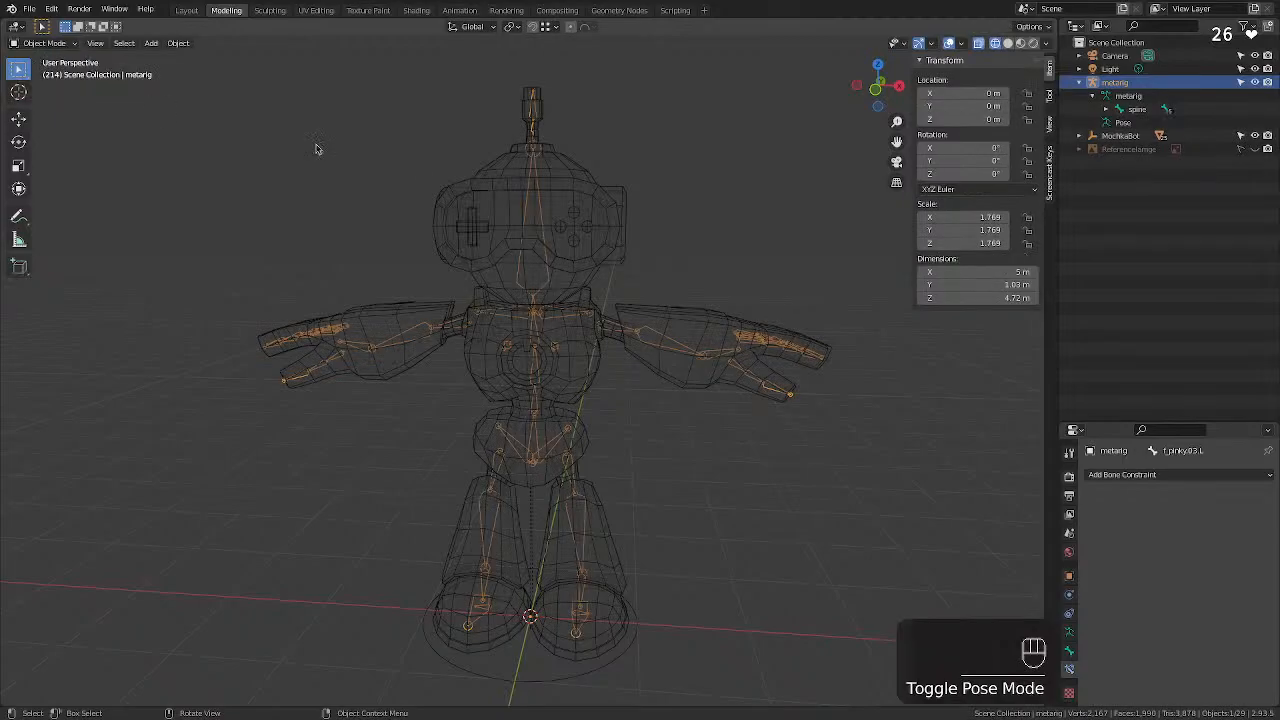
# In the browser's Rigify manual page, read through the Bone Positioning Guide for face, torso, limb and finger bones up to Generating the Rig.
pyautogui.hotkey('ctrl', 'Left')
pyautogui.hotkey('ctrl', 'Right')
pyautogui.hotkey('ctrl', 'Right')
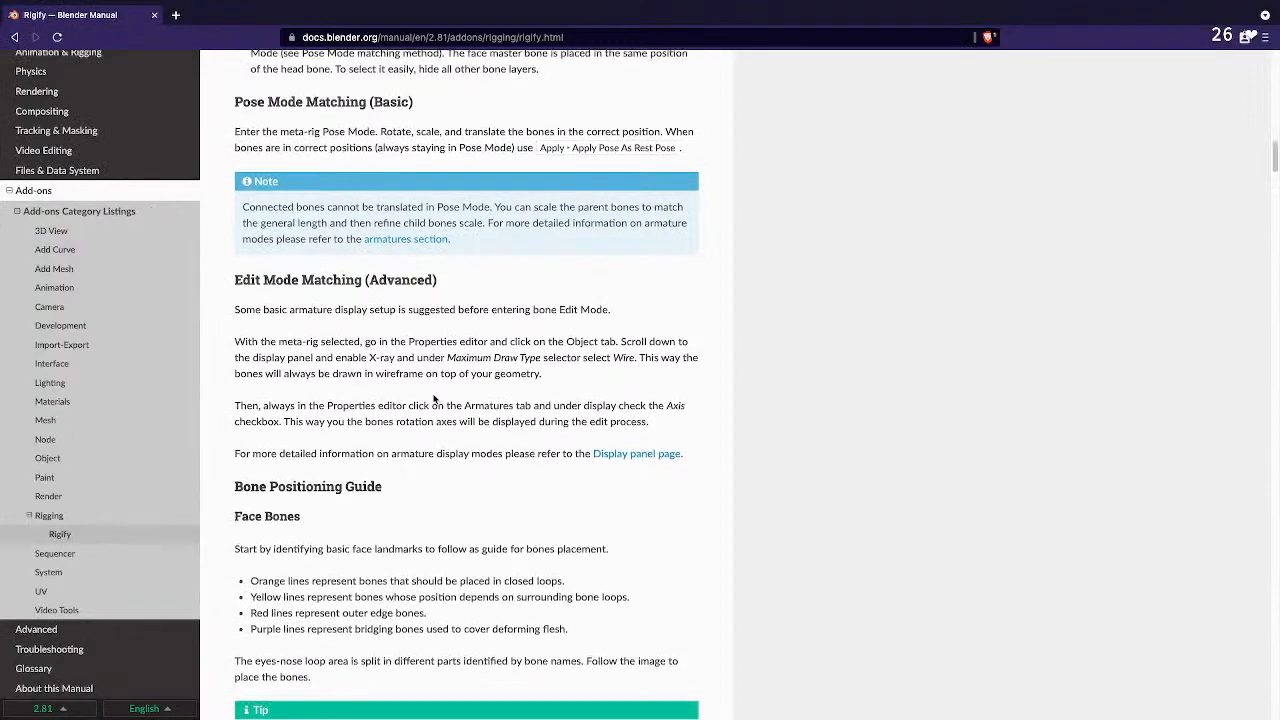
pyautogui.scroll(-4, 429, 374)
pyautogui.scroll(-7, 429, 374)
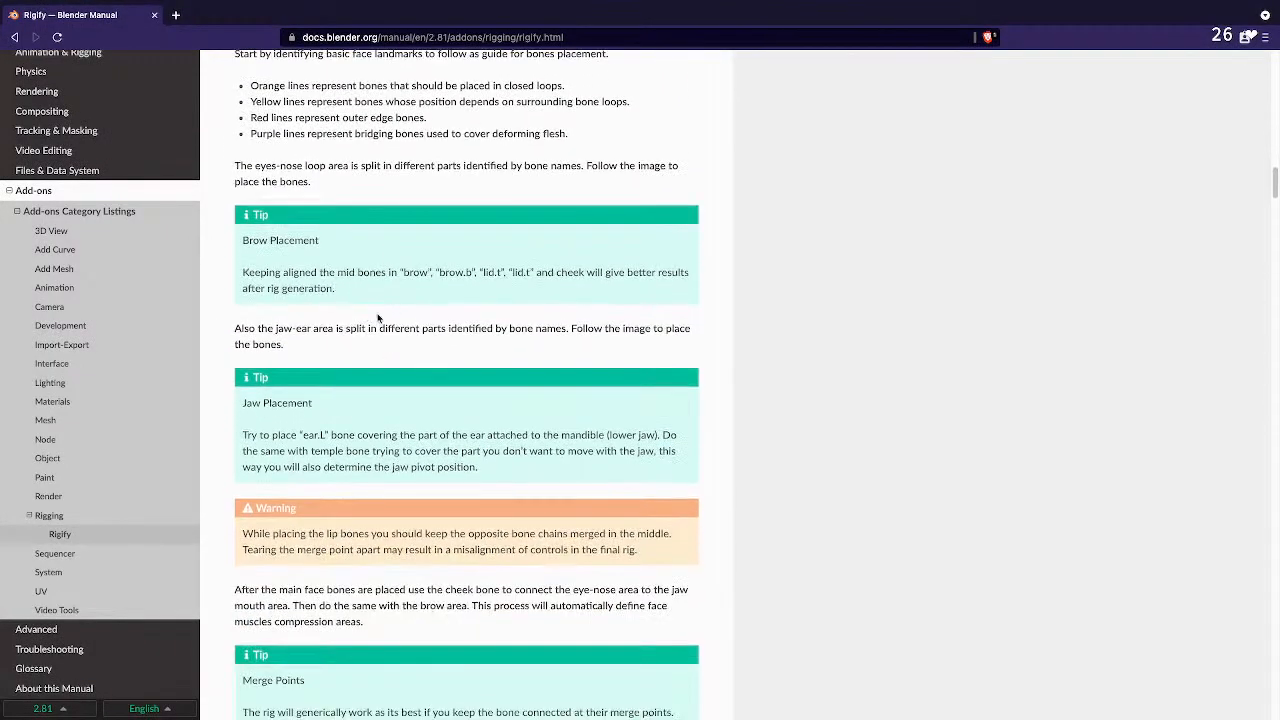
pyautogui.scroll(-17, 378, 318)
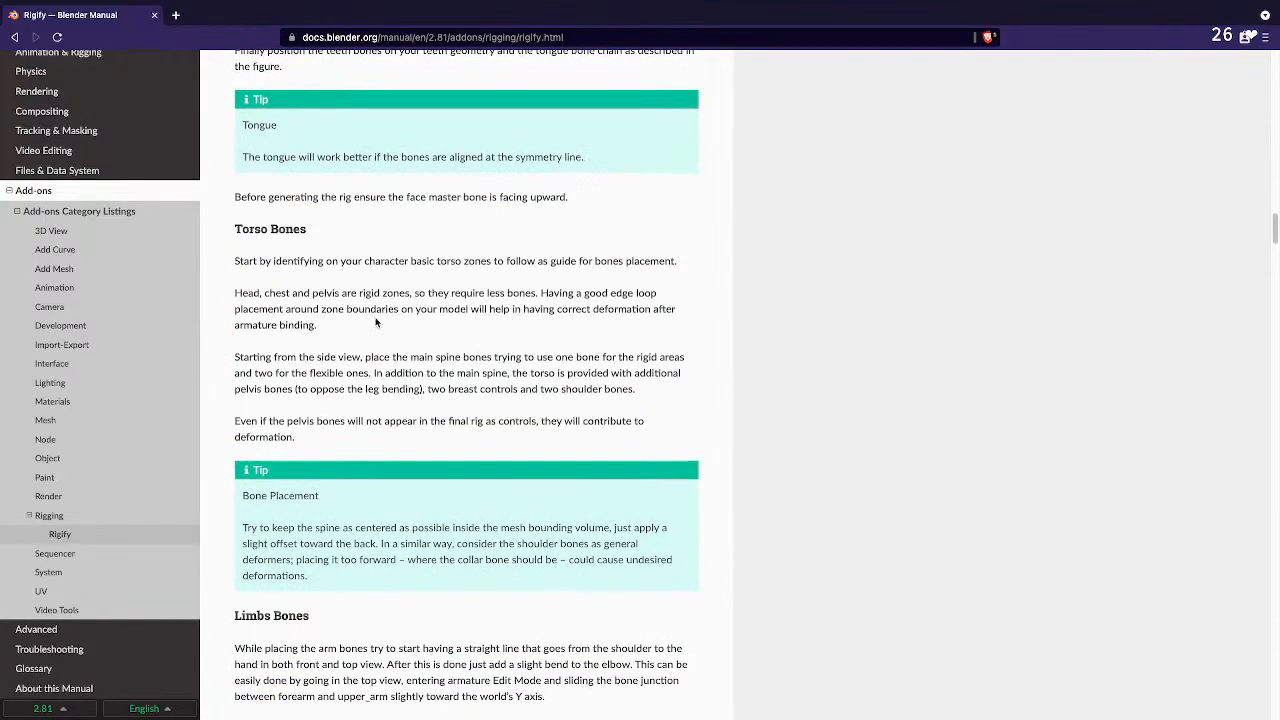
pyautogui.scroll(-7, 376, 322)
pyautogui.scroll(-5, 376, 322)
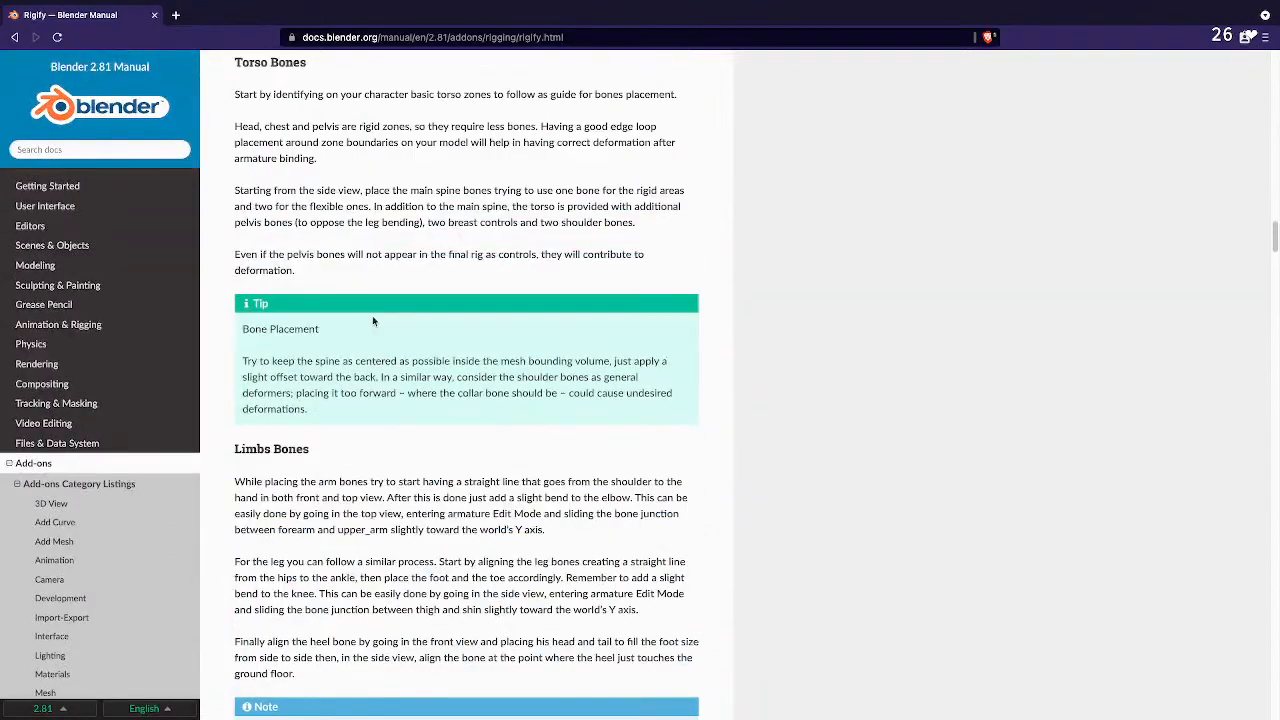
pyautogui.scroll(2, 372, 318)
pyautogui.moveTo(319, 198); pyautogui.dragTo(592, 198)
pyautogui.click(508, 205)
pyautogui.click(612, 209)
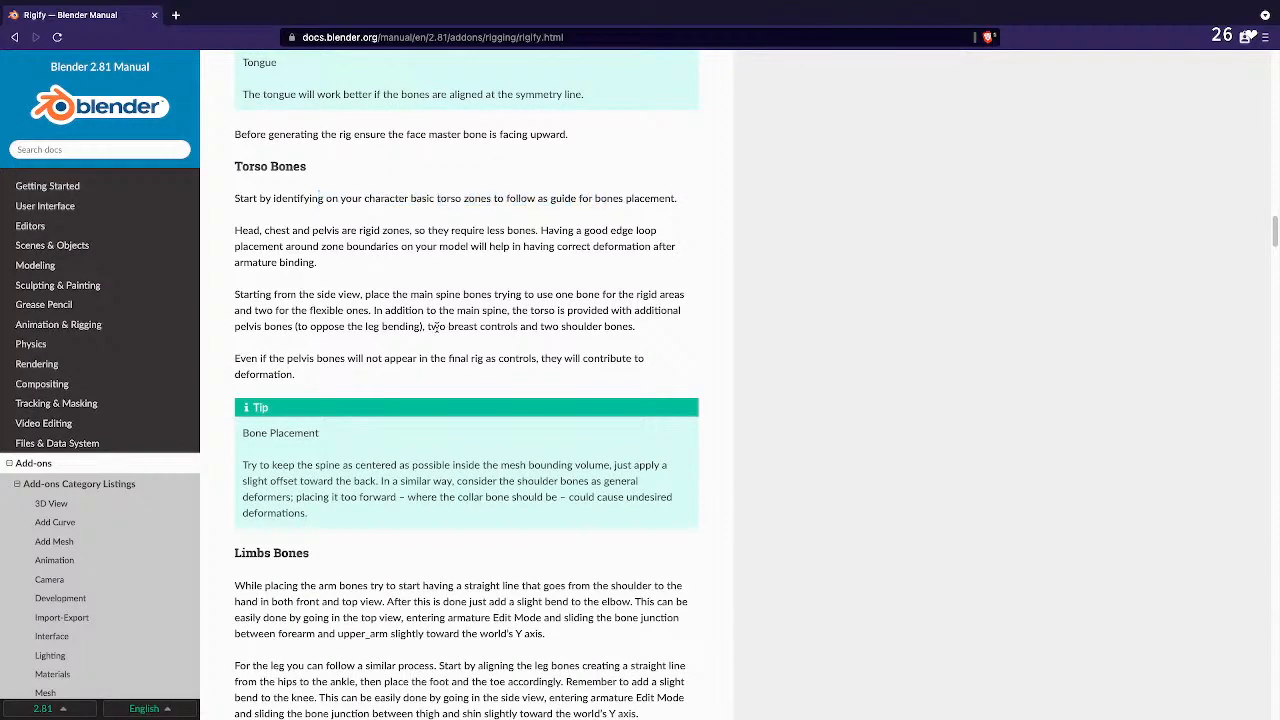
pyautogui.scroll(-6, 318, 334)
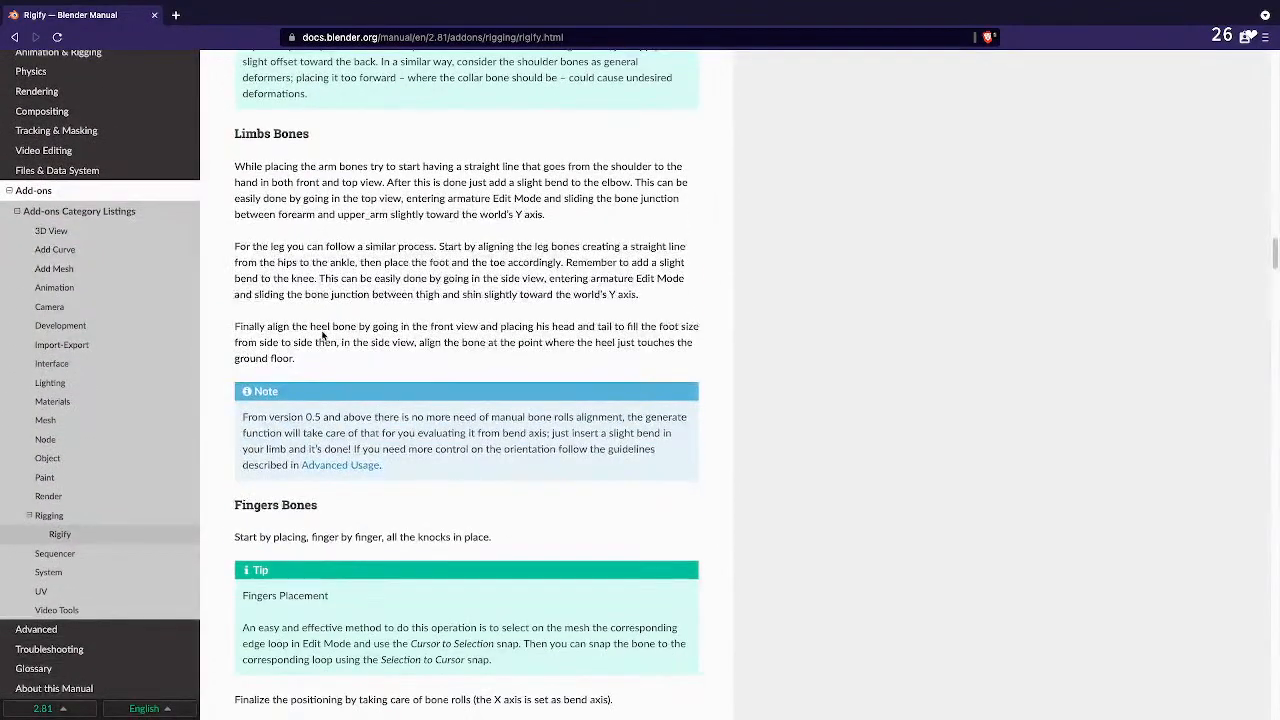
pyautogui.scroll(-4, 322, 335)
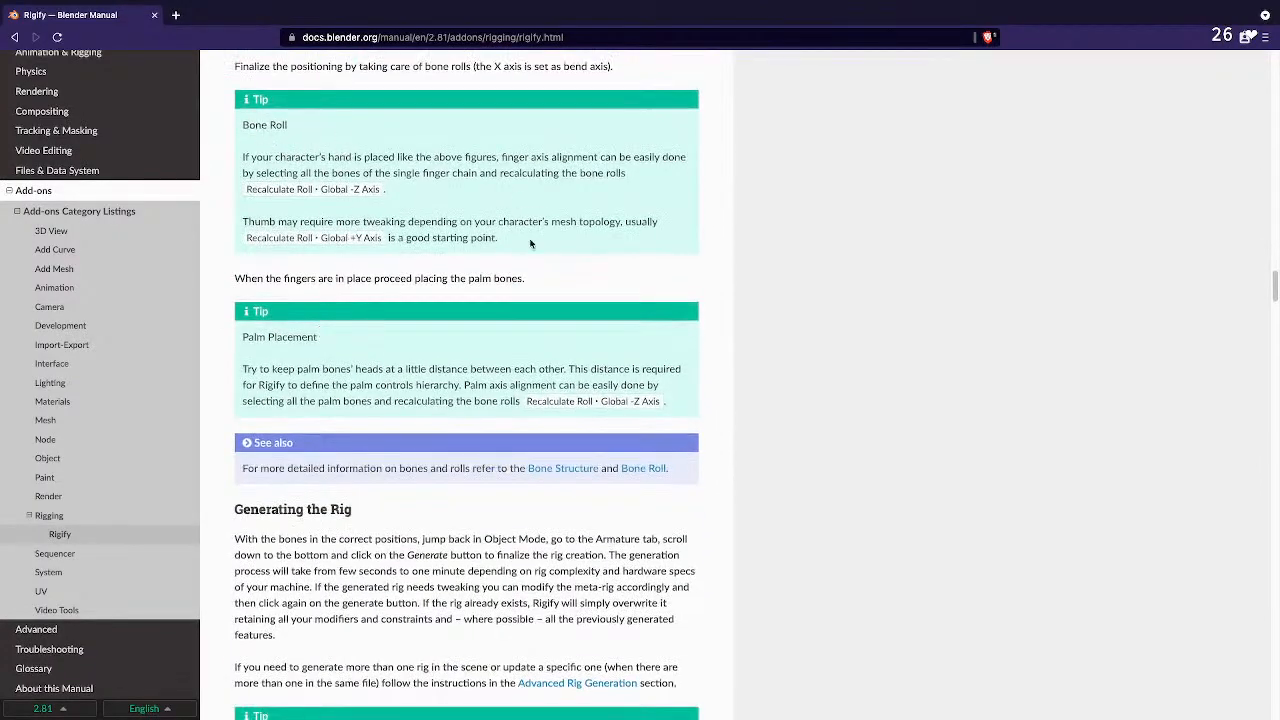
# Skim the Rigify manual's sections on rig generation, geometry binding and limb features, then return to Generating the Rig.
pyautogui.scroll(-3, 466, 347)
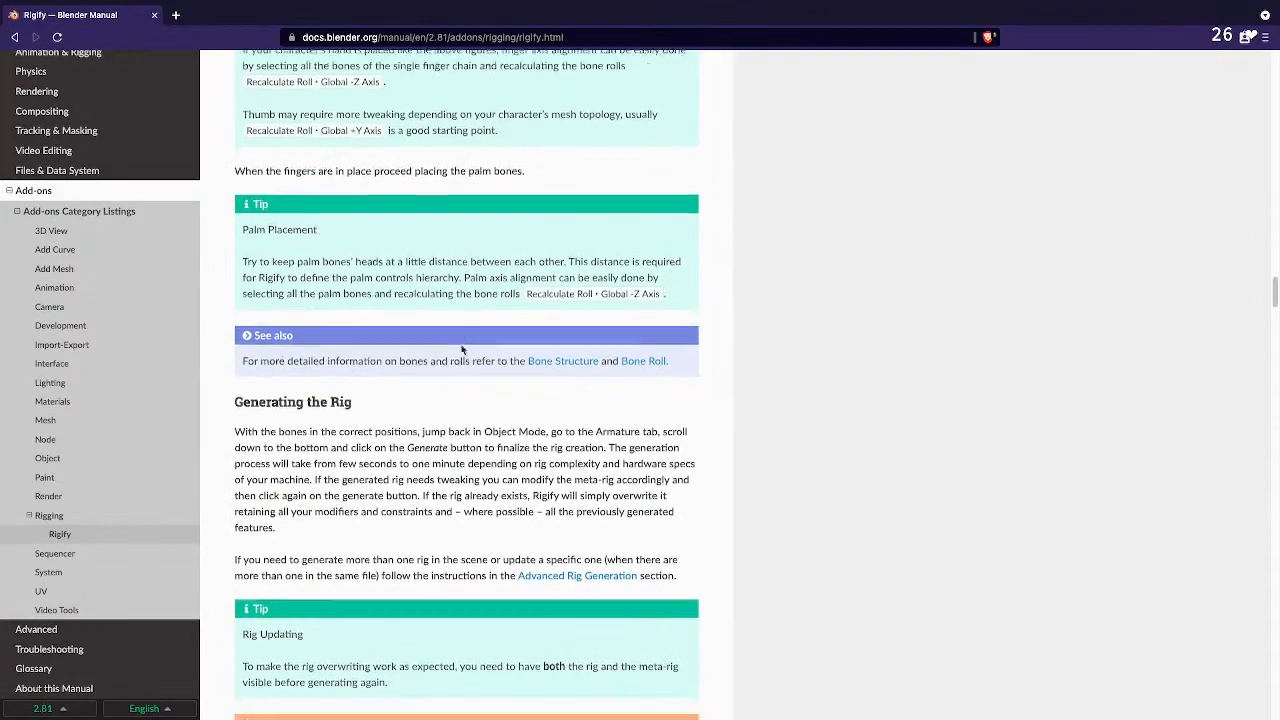
pyautogui.scroll(-2, 461, 349)
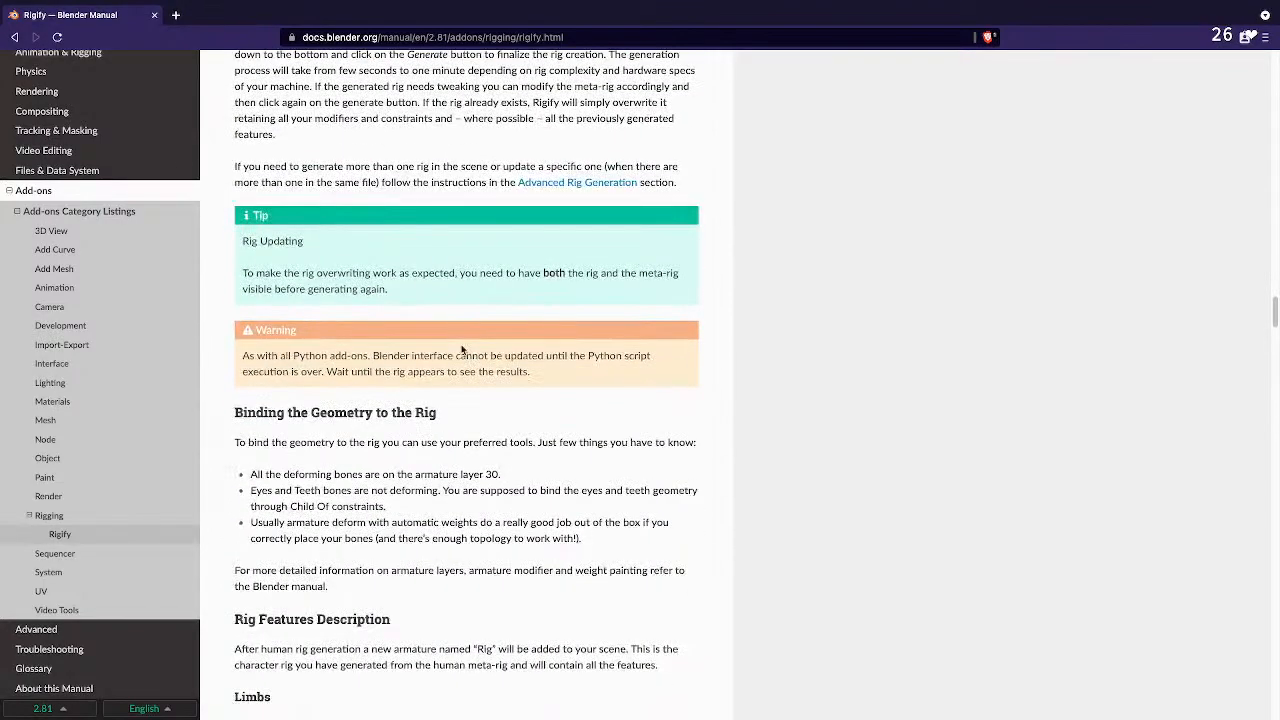
pyautogui.scroll(-1, 462, 349)
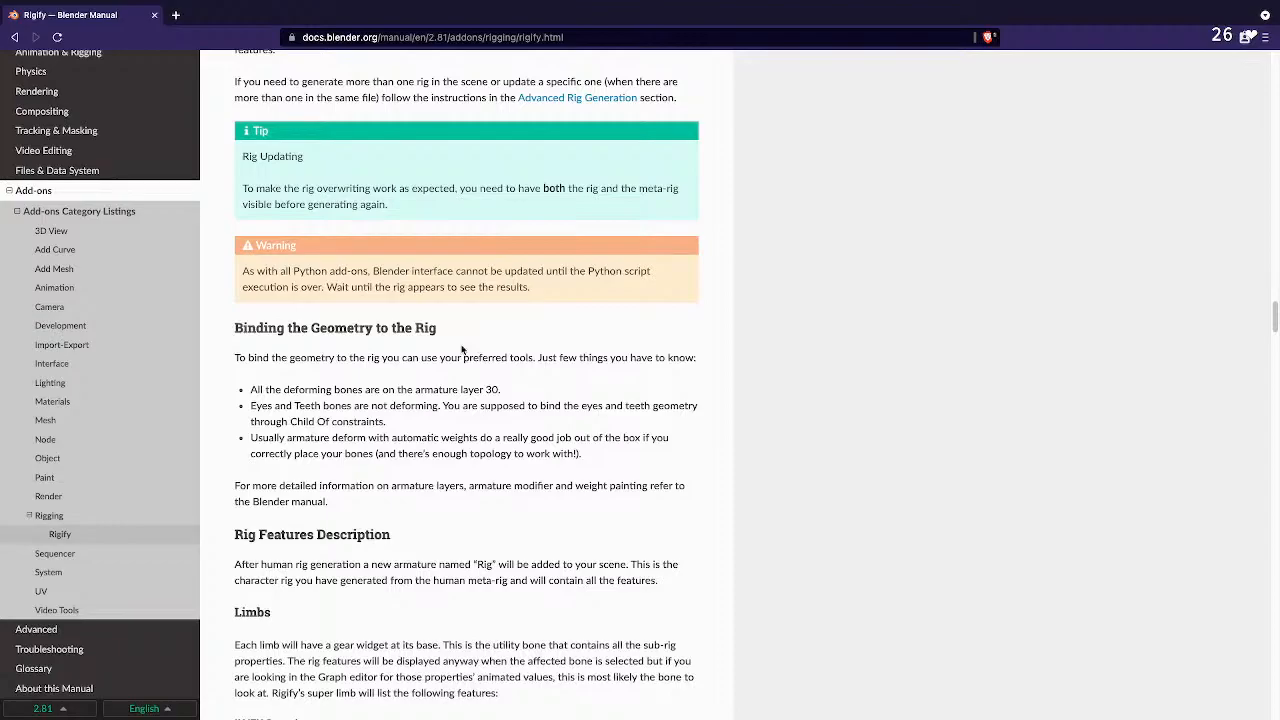
pyautogui.scroll(-3, 462, 349)
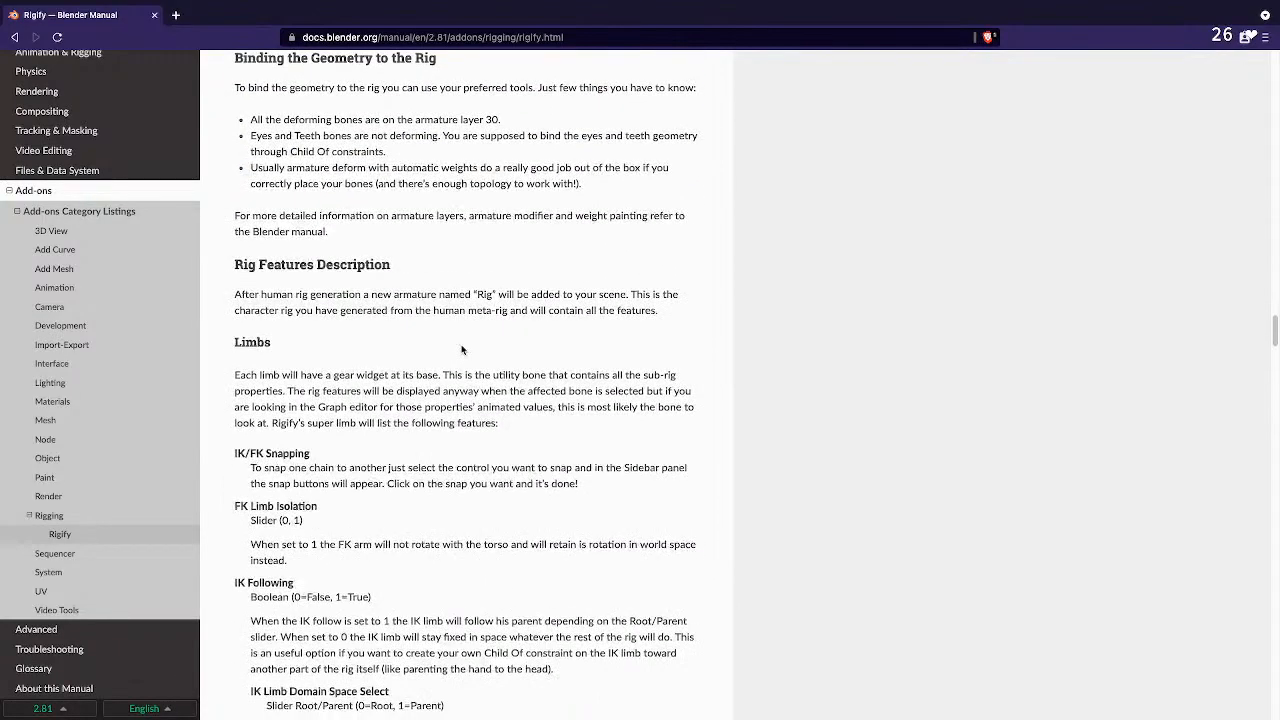
pyautogui.scroll(-2, 462, 349)
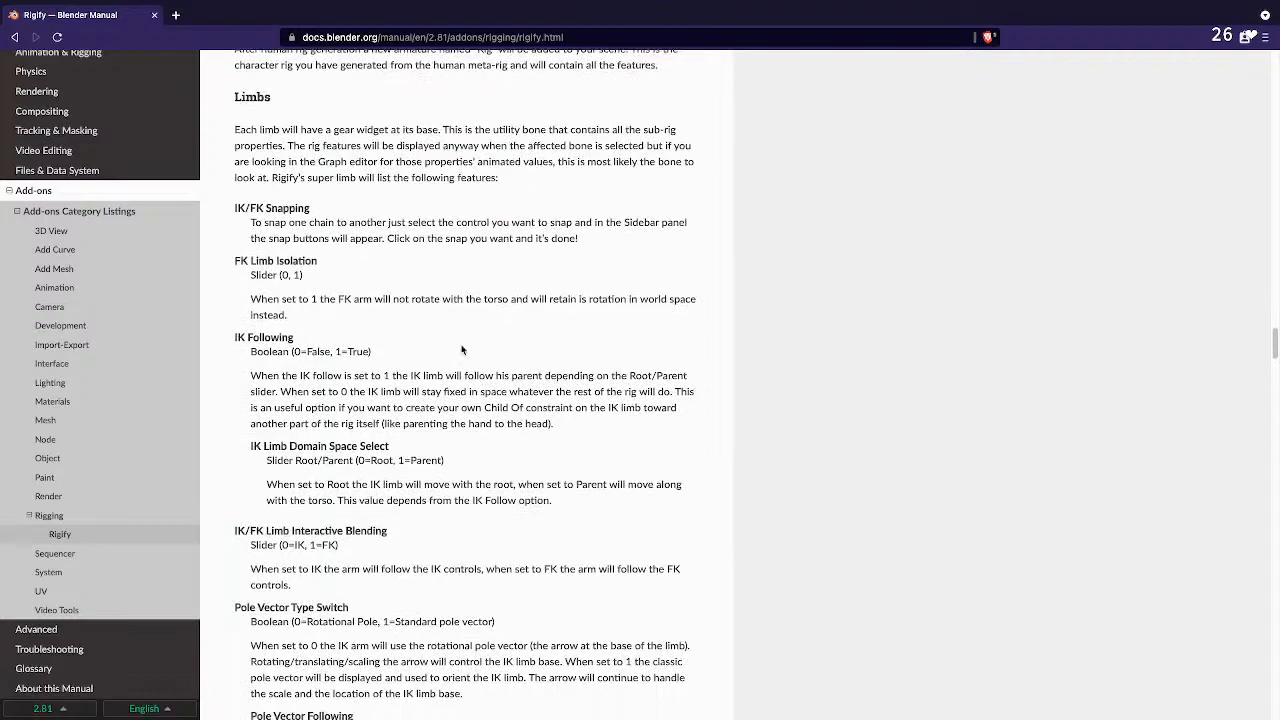
pyautogui.scroll(8, 462, 349)
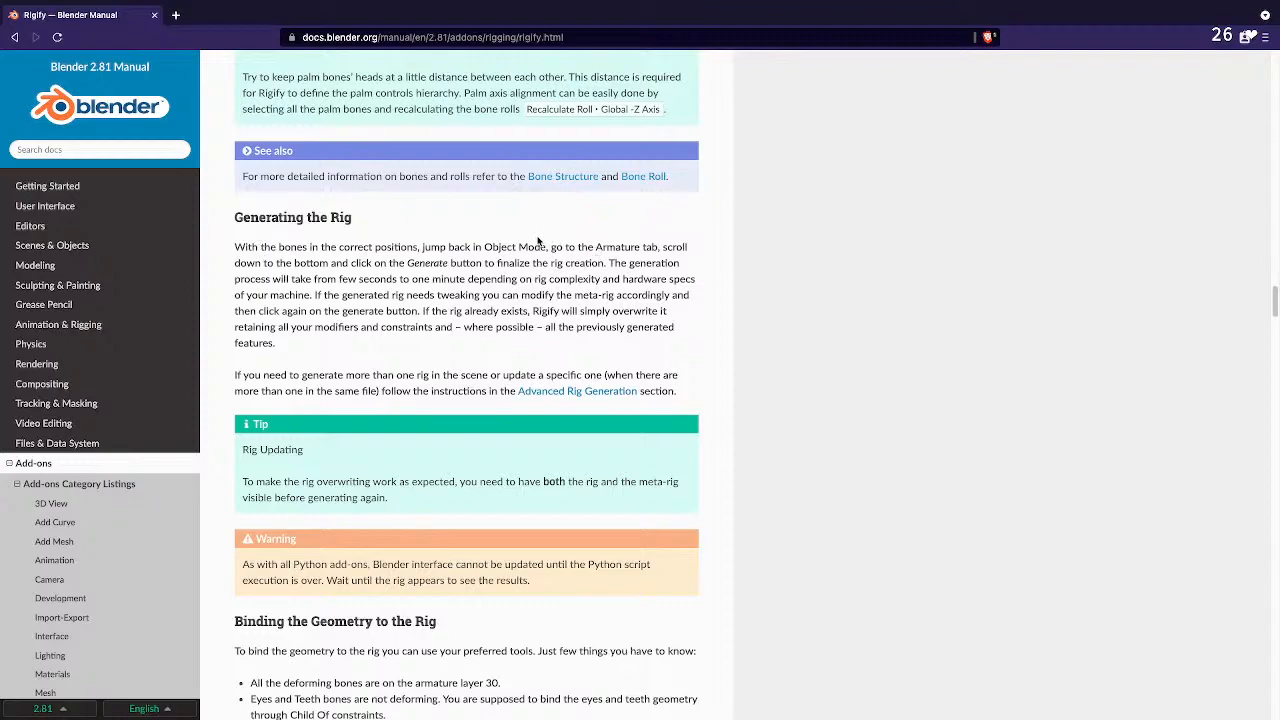
# Read the Generating the Rig instructions closely, including generating, tweaking and regenerating, followed by the rig updating tip.
pyautogui.moveTo(235, 247); pyautogui.dragTo(558, 250)
pyautogui.click(541, 290)
pyautogui.moveTo(472, 261); pyautogui.dragTo(606, 249)
pyautogui.click(606, 275)
pyautogui.moveTo(528, 248); pyautogui.dragTo(690, 249)
pyautogui.click(611, 282)
pyautogui.moveTo(259, 263); pyautogui.dragTo(564, 263)
pyautogui.click(548, 263)
pyautogui.moveTo(440, 263); pyautogui.dragTo(629, 263)
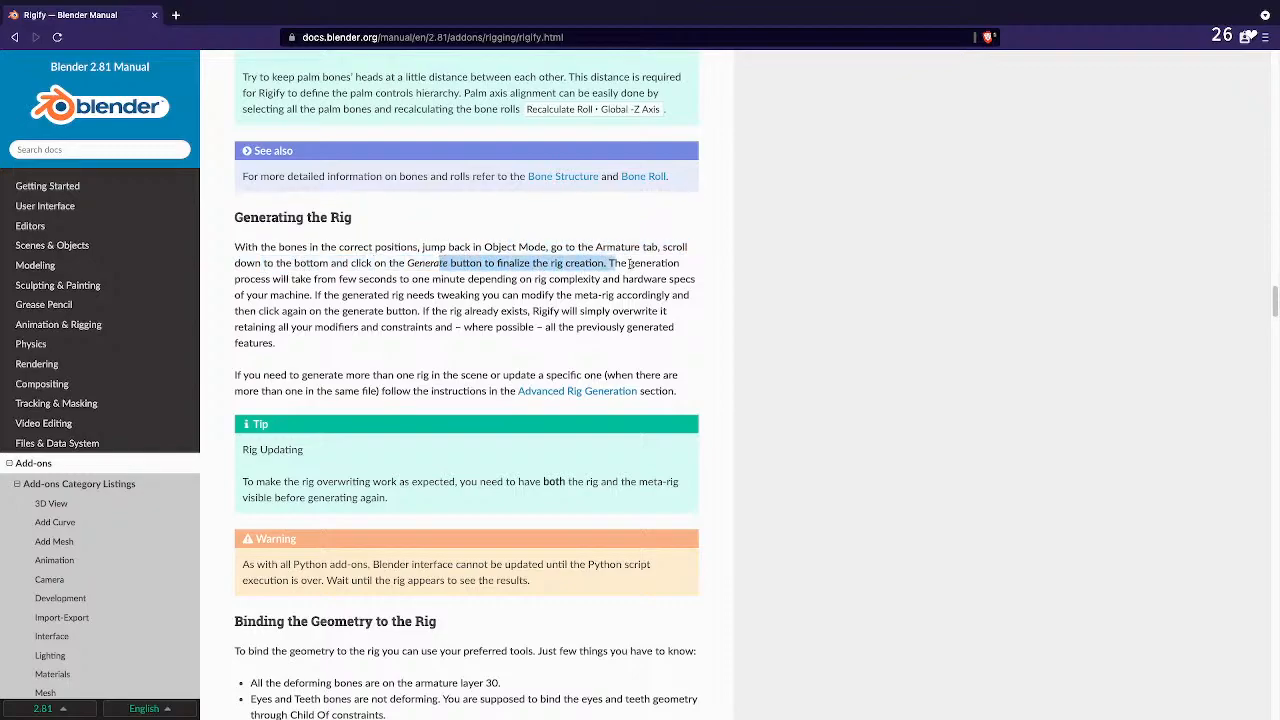
pyautogui.click(629, 263)
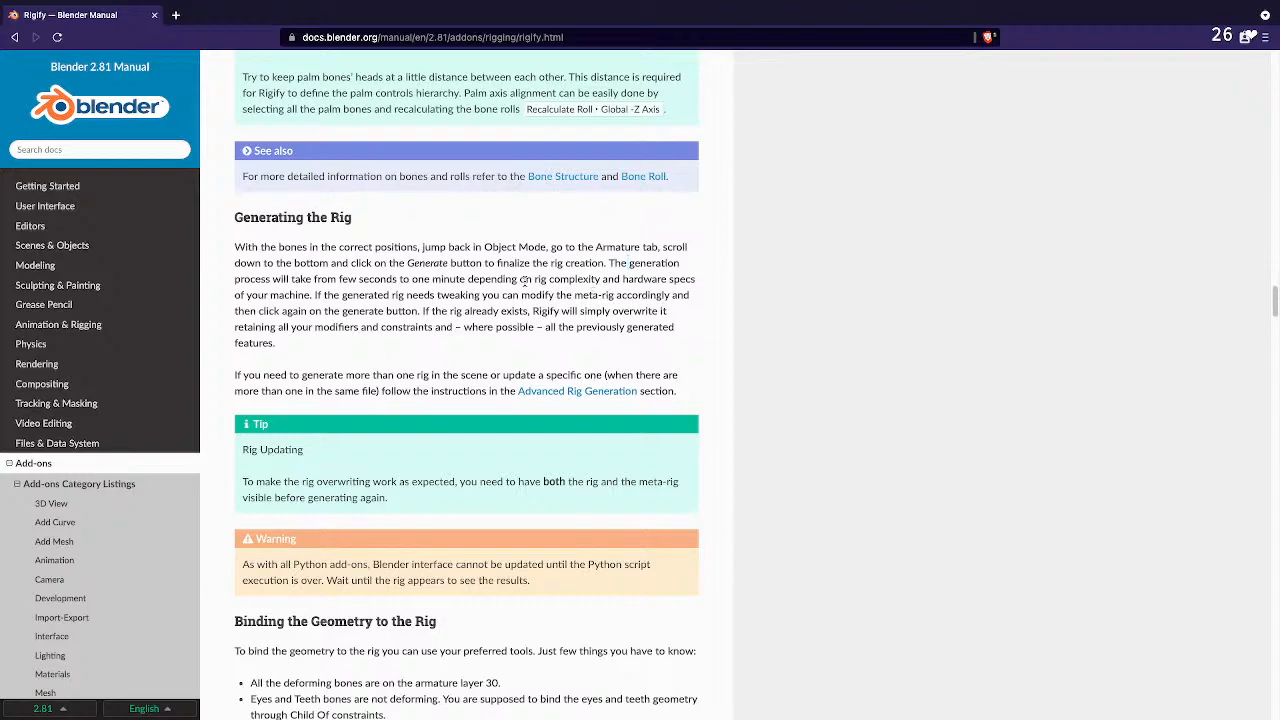
pyautogui.moveTo(276, 279); pyautogui.dragTo(695, 281)
pyautogui.click(525, 291)
pyautogui.moveTo(323, 277); pyautogui.dragTo(701, 283)
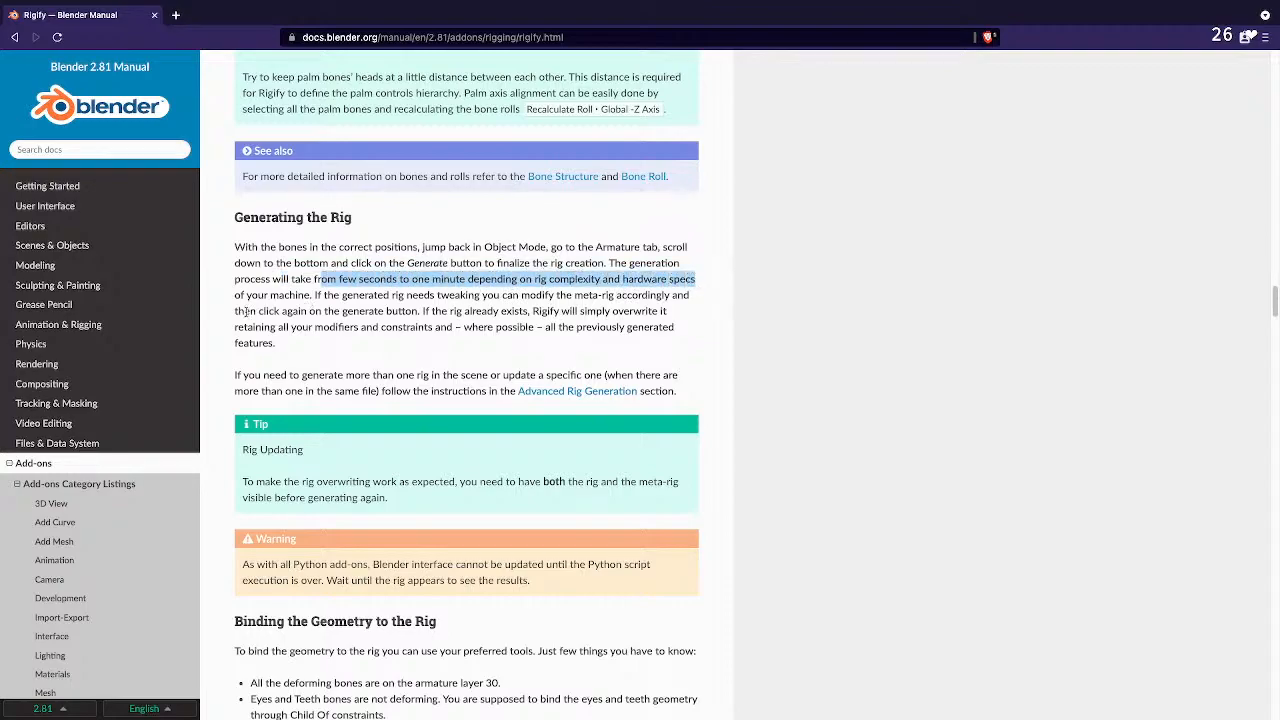
pyautogui.moveTo(235, 297); pyautogui.dragTo(555, 291)
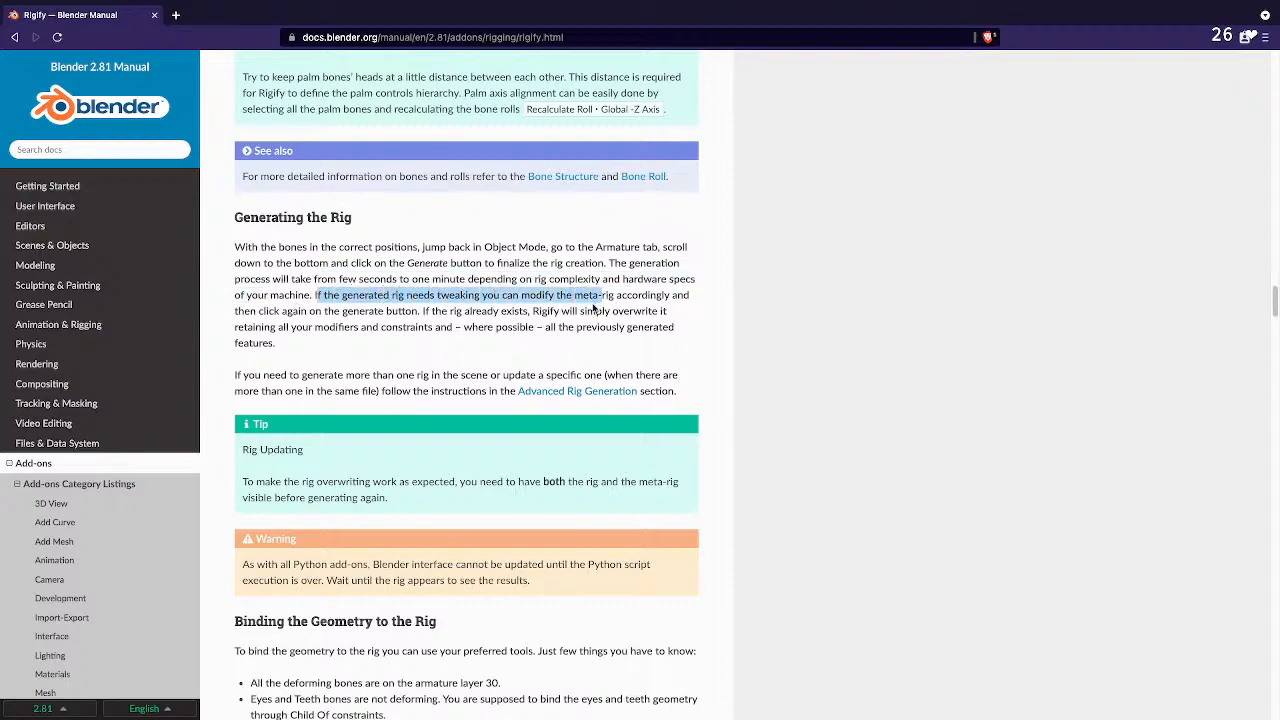
pyautogui.click(581, 311)
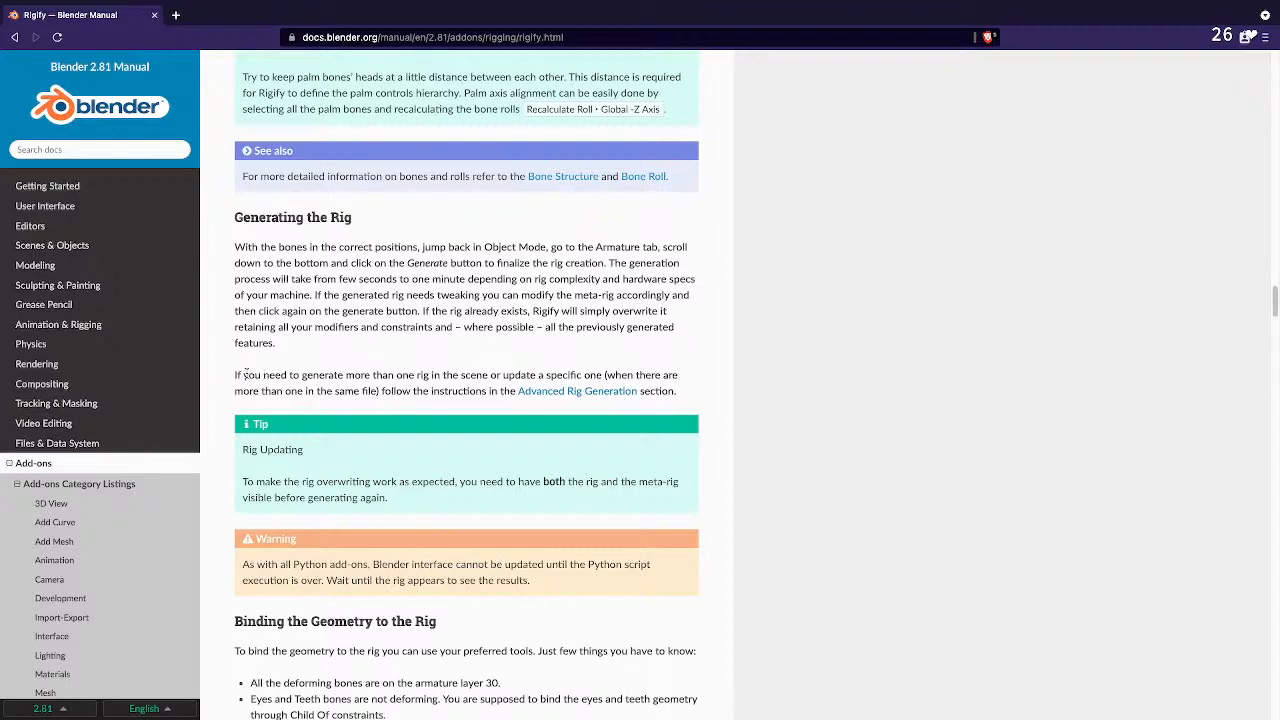
pyautogui.scroll(-1, 403, 484)
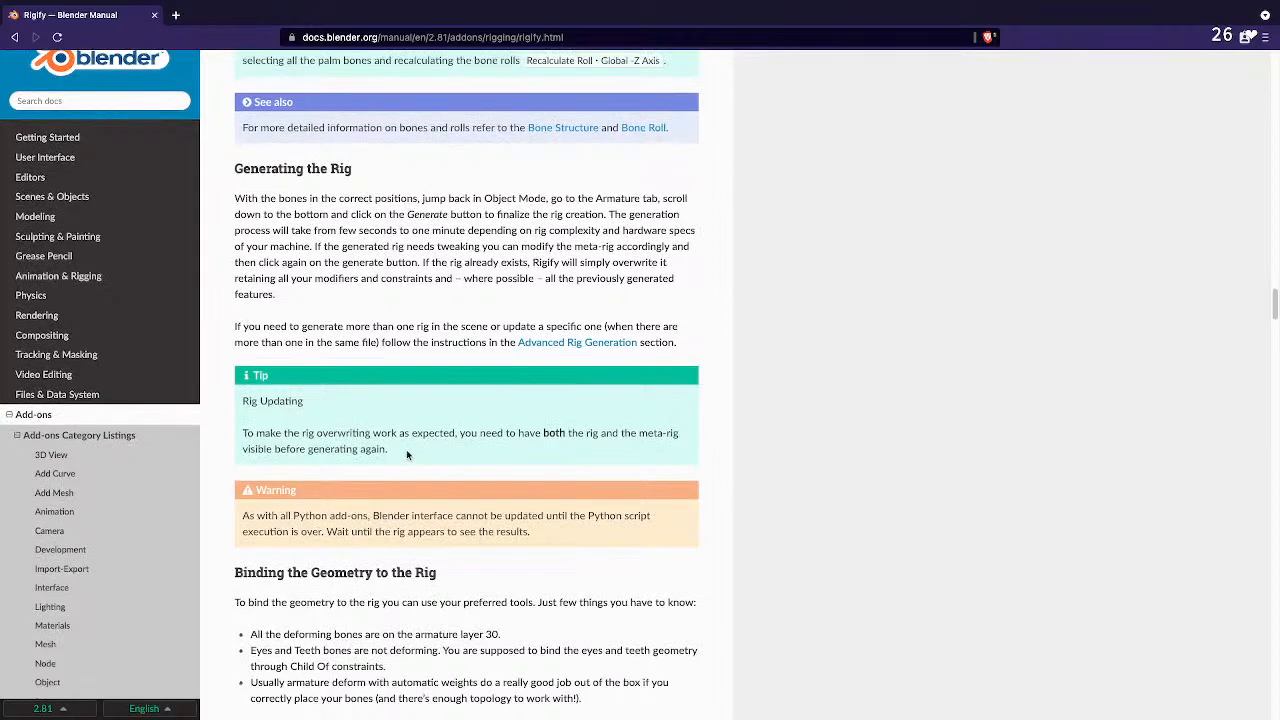
pyautogui.scroll(-5, 406, 455)
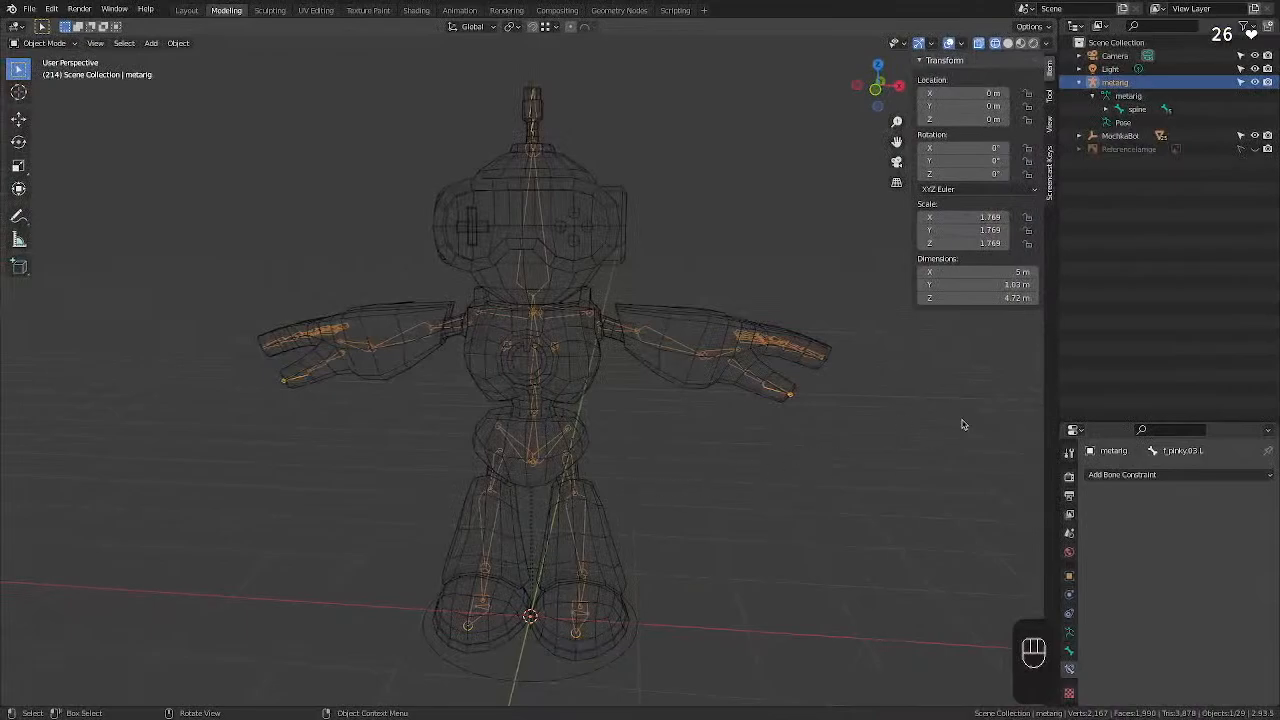
# Switch back to Blender, try to generate the Rigify rig from the metarig, and clear the selection.
pyautogui.click(1069, 631)
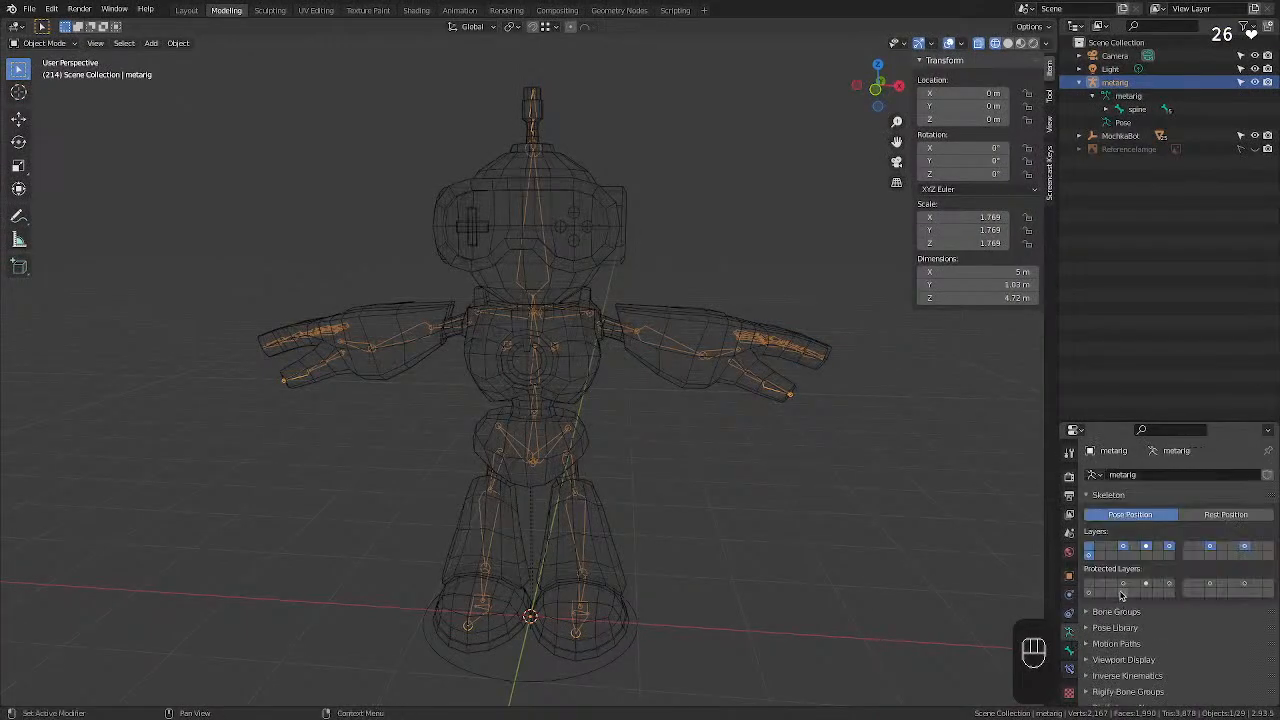
pyautogui.scroll(-5, 1121, 595)
pyautogui.click(1200, 662)
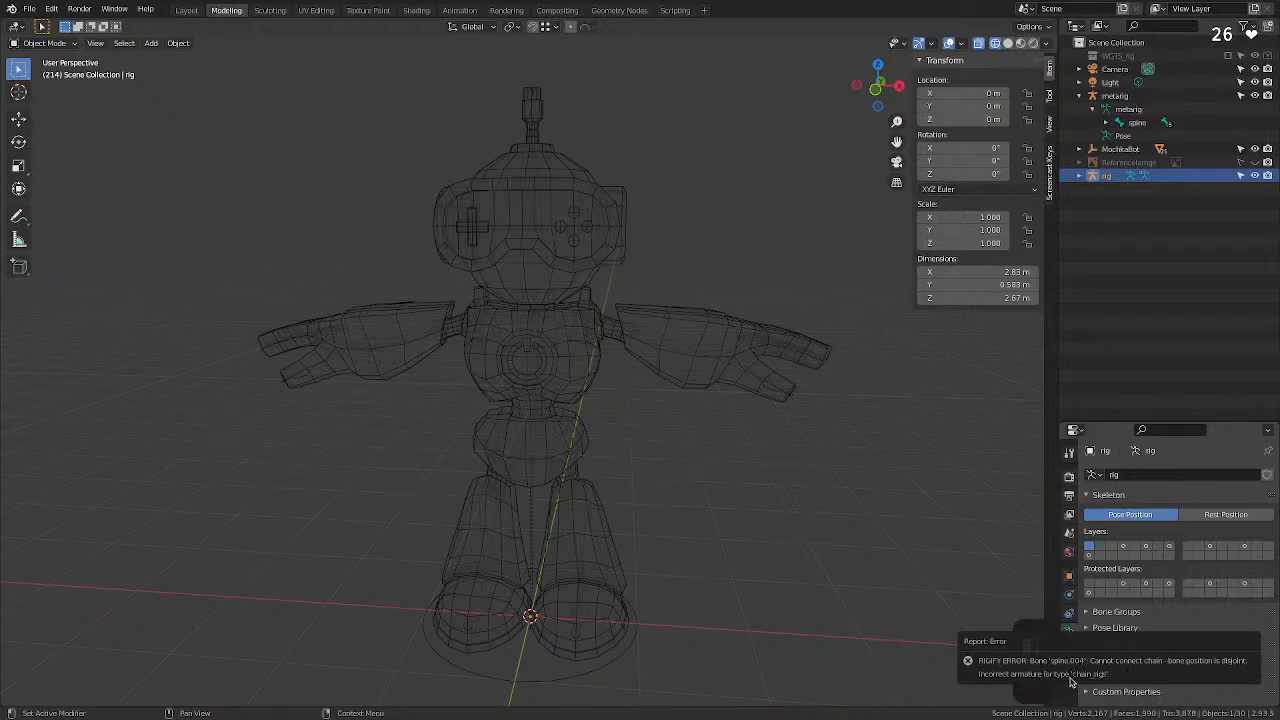
pyautogui.click(686, 394)
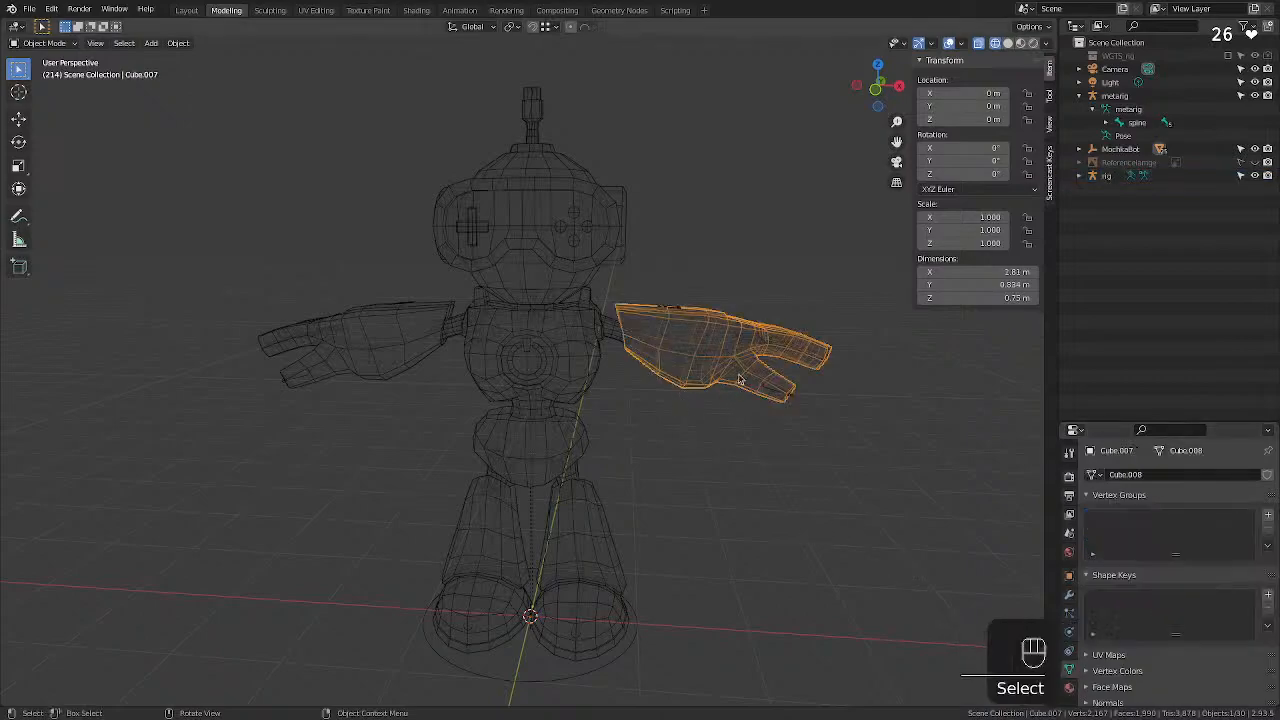
pyautogui.click(719, 262)
pyautogui.moveTo(719, 262); pyautogui.dragTo(668, 281, button='middle')
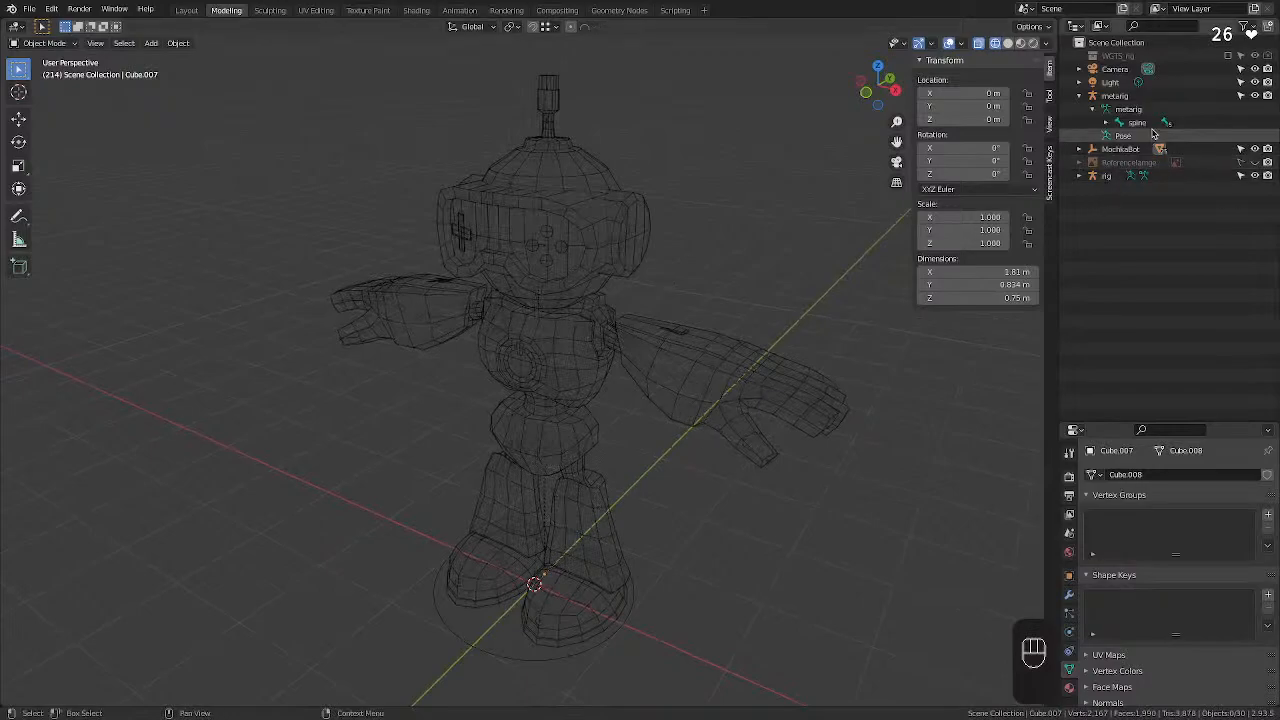
# Locate spine.004 in the metarig's bone hierarchy and select that bone in Edit Mode.
pyautogui.click(1112, 96)
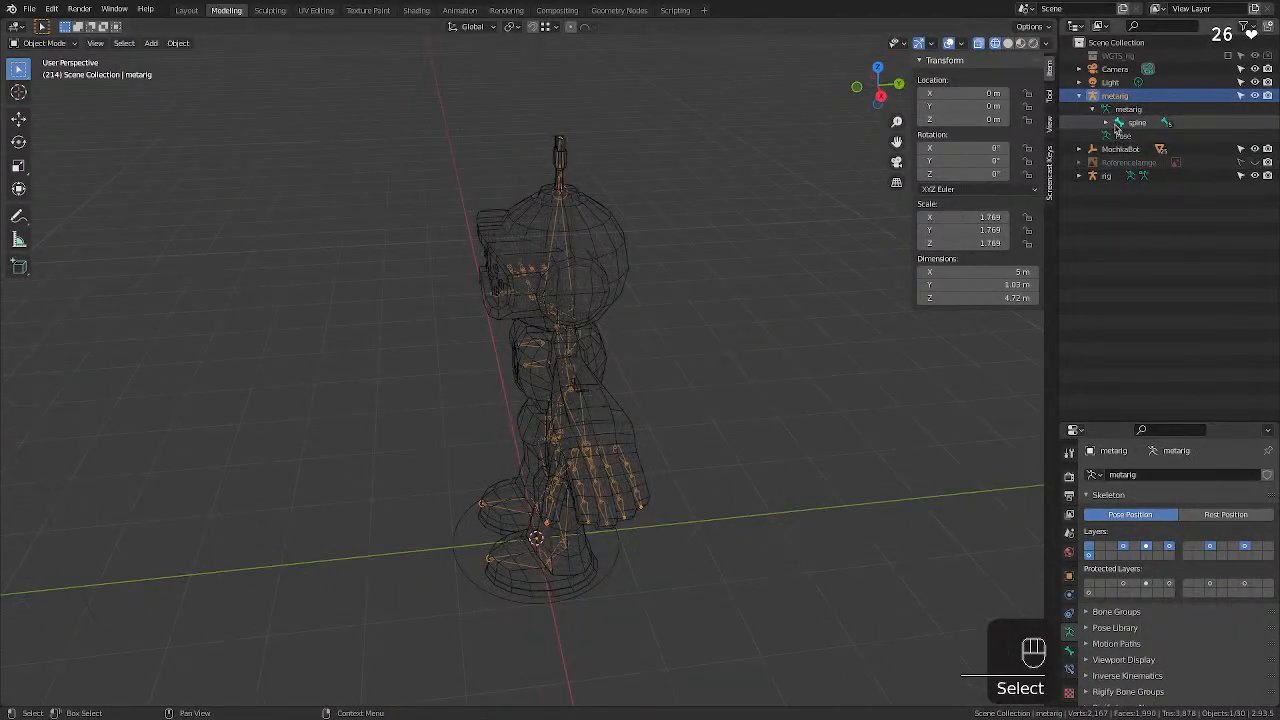
pyautogui.click(1106, 123)
pyautogui.click(1119, 136)
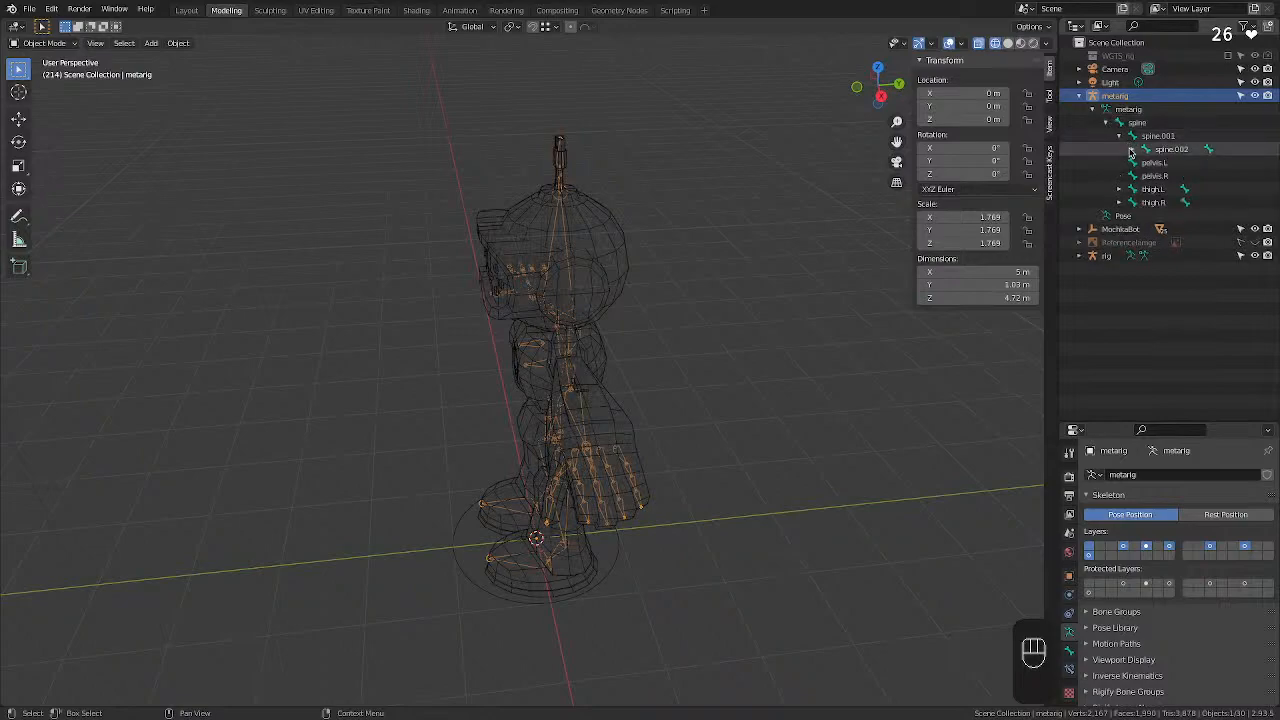
pyautogui.click(1132, 149)
pyautogui.click(1145, 162)
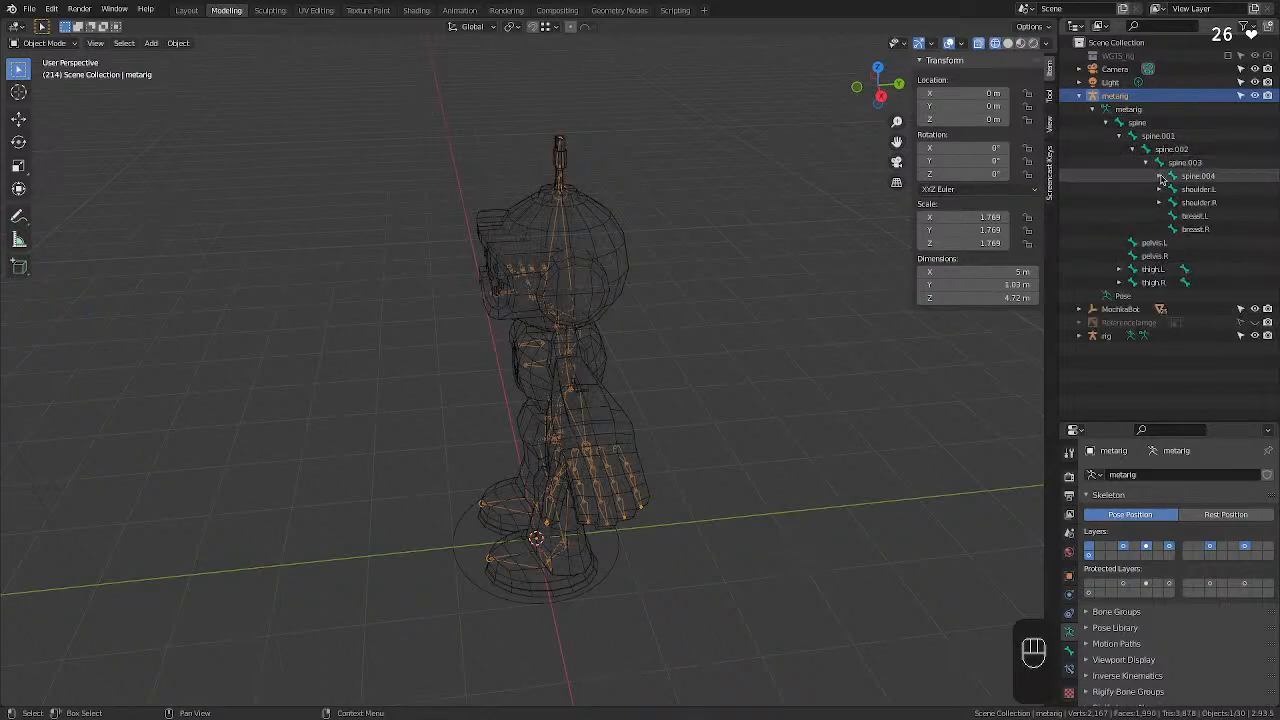
pyautogui.click(1159, 176)
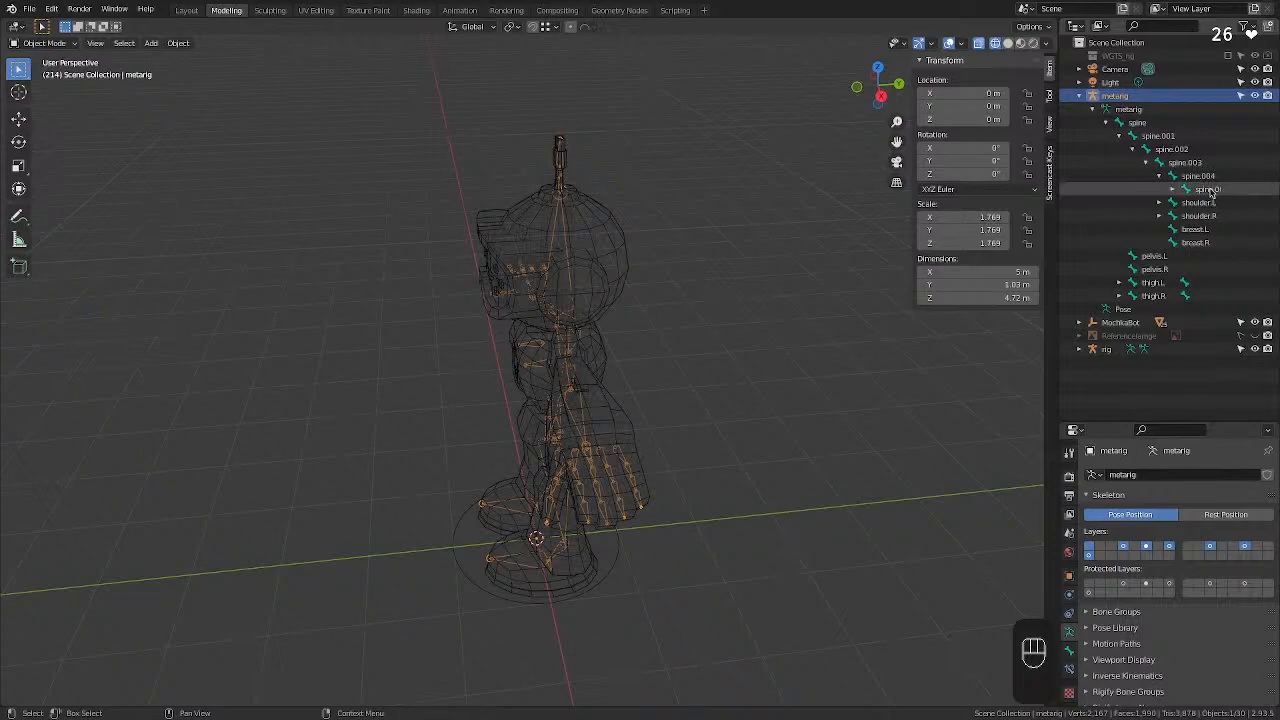
pyautogui.click(1204, 180)
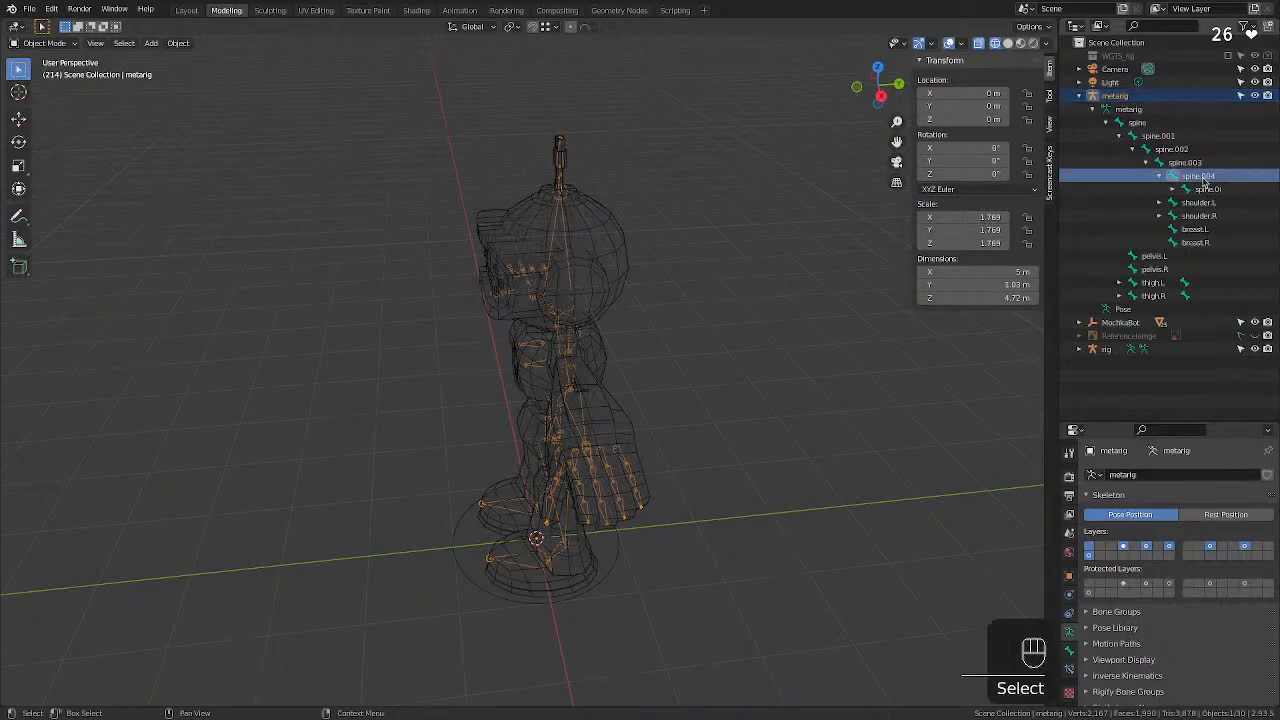
pyautogui.press('Tab')
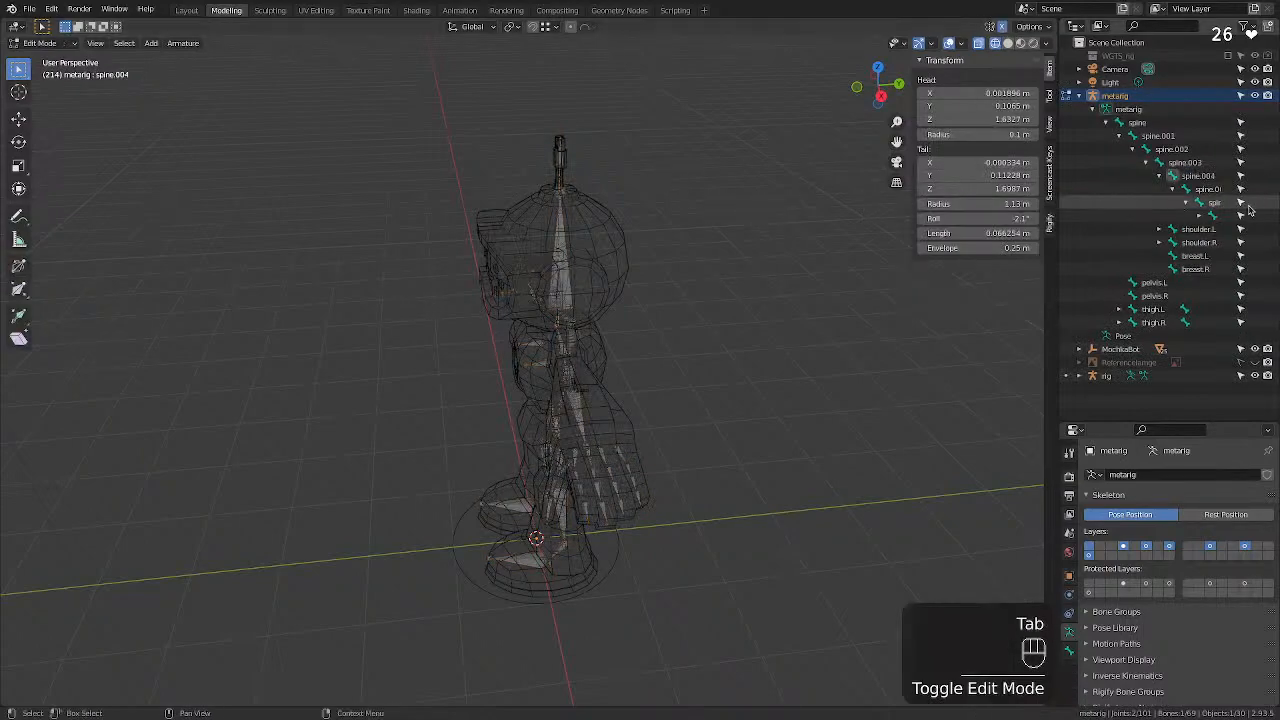
pyautogui.click(1202, 178)
# Move the head joint of spine.004 by about 0.016 m along Y, near the tip of the spine bone below it.
pyautogui.moveTo(680, 250); pyautogui.dragTo(596, 221, button='middle')
pyautogui.scroll(8, 511, 267)
pyautogui.scroll(3, 596, 221)
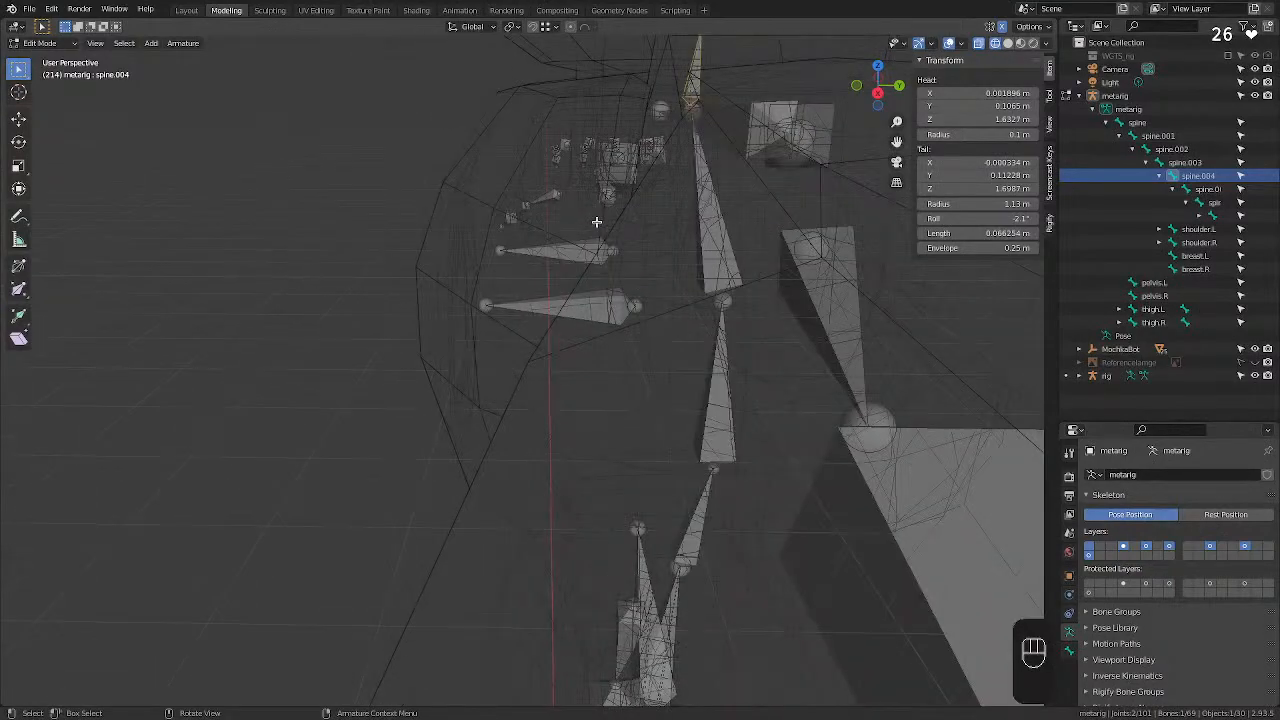
pyautogui.click(690, 106)
pyautogui.click(692, 102)
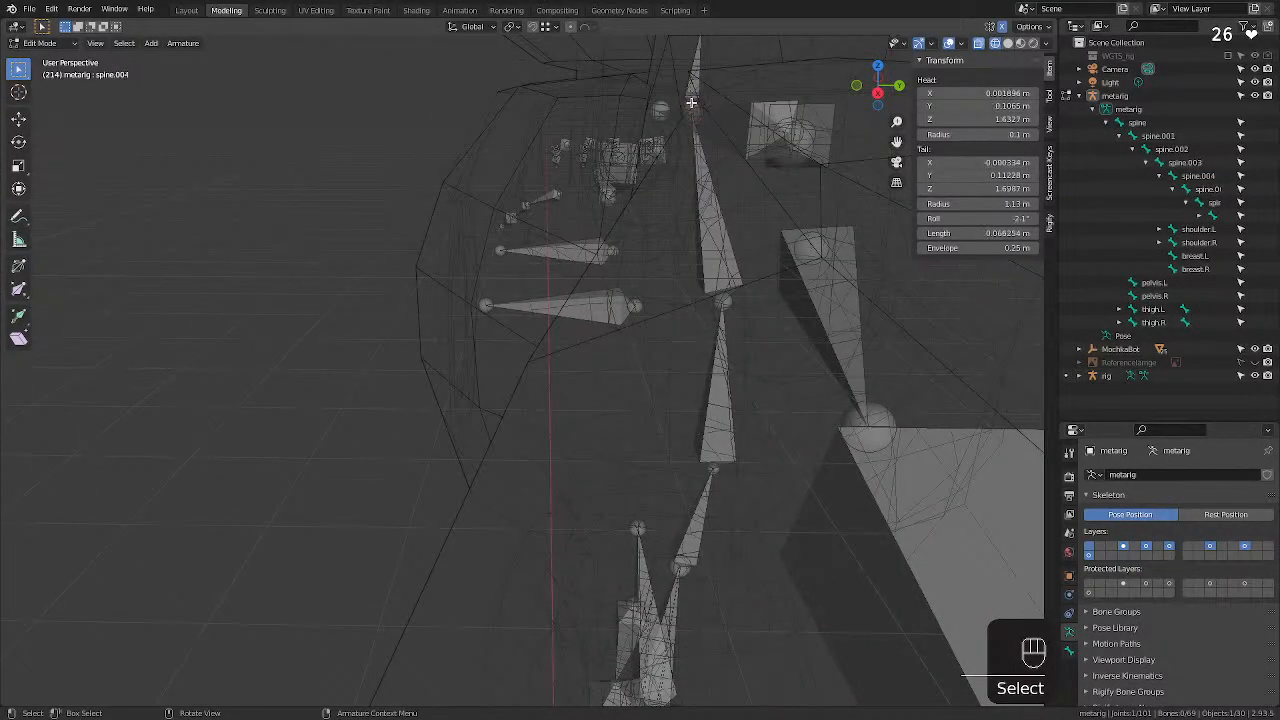
pyautogui.press('g')
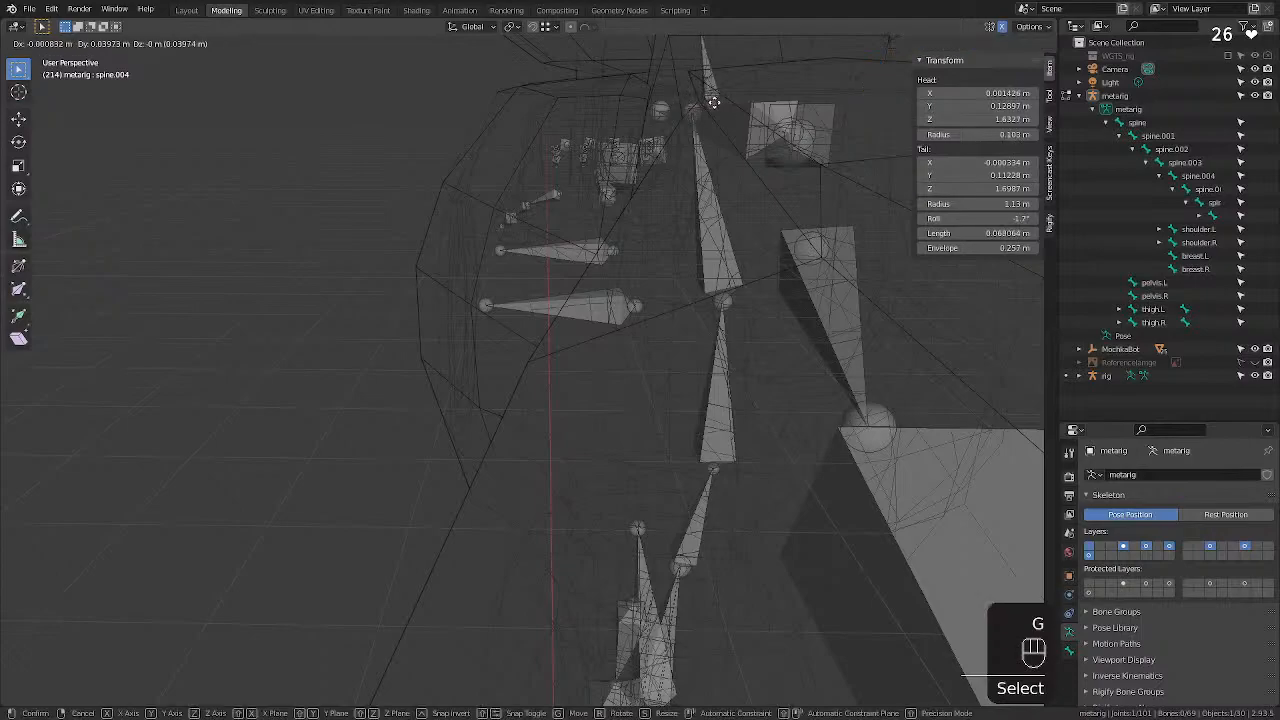
pyautogui.click(702, 102)
pyautogui.moveTo(589, 214); pyautogui.dragTo(771, 373, button='middle')
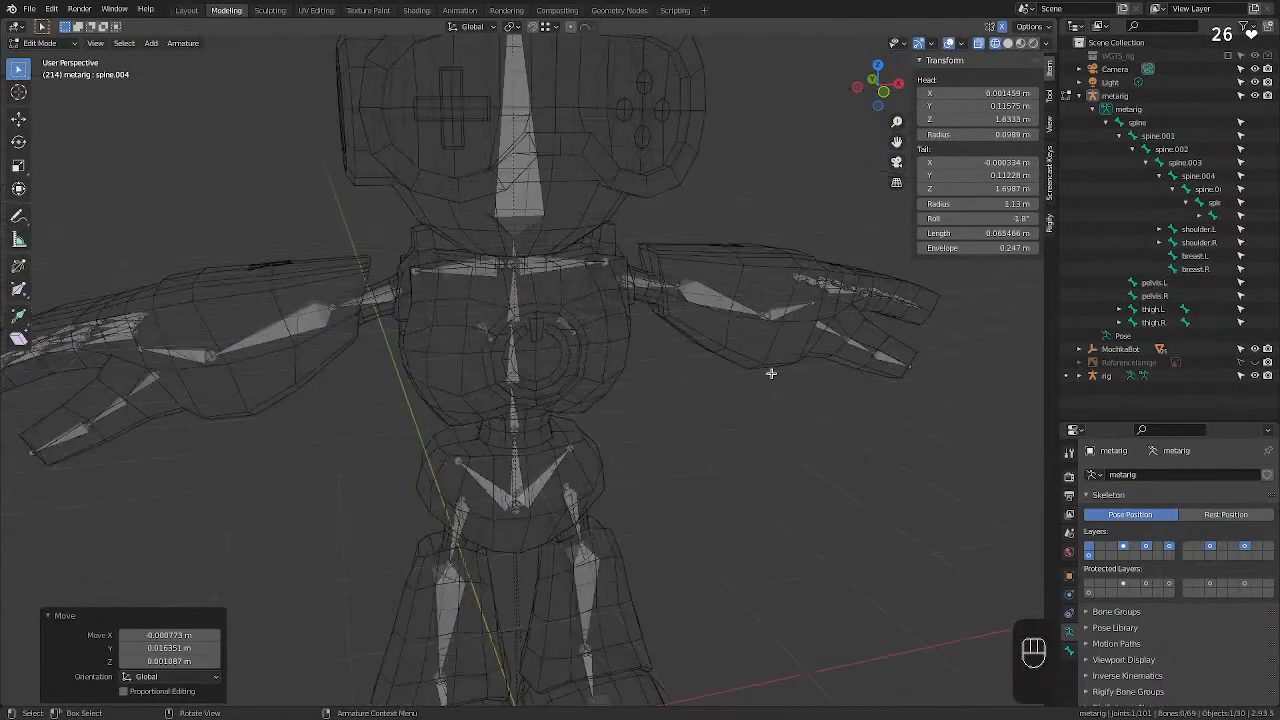
pyautogui.scroll(-6, 680, 394)
pyautogui.scroll(6, 632, 426)
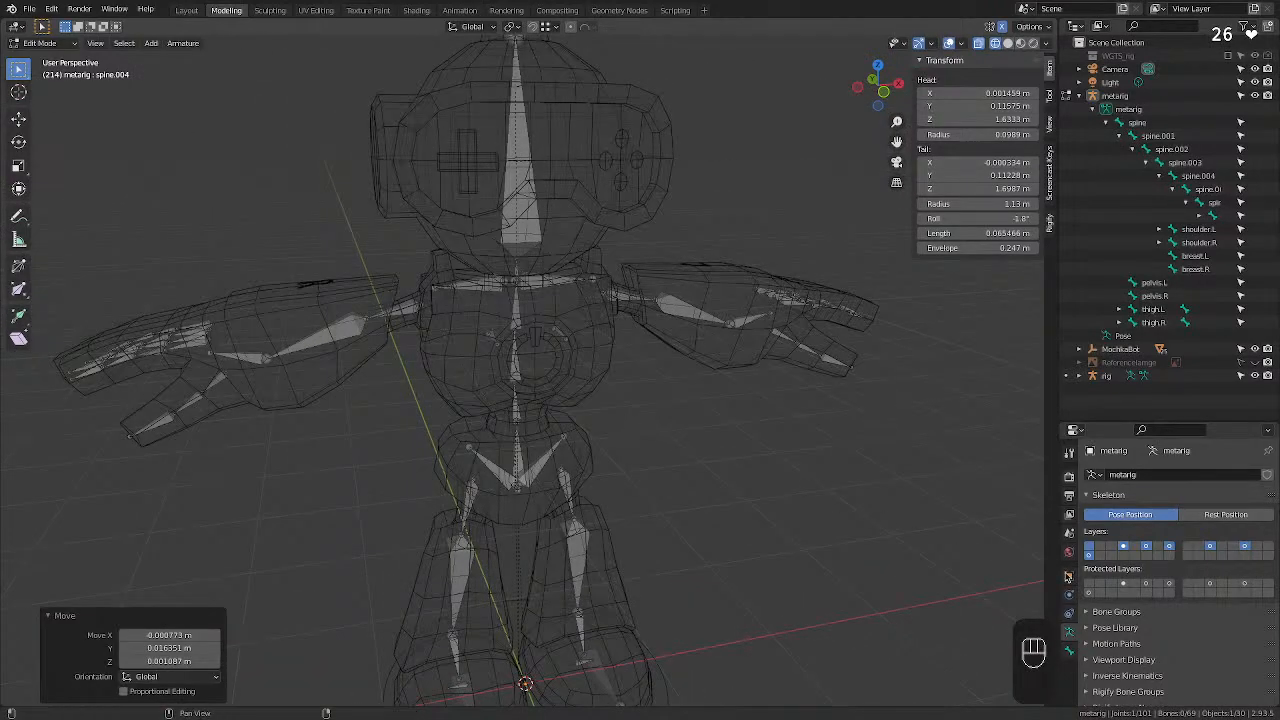
# Deselect the bones, return to Object Mode and try to generate the rig from the metarig again.
pyautogui.scroll(-3, 1150, 640)
pyautogui.scroll(-4, 1155, 657)
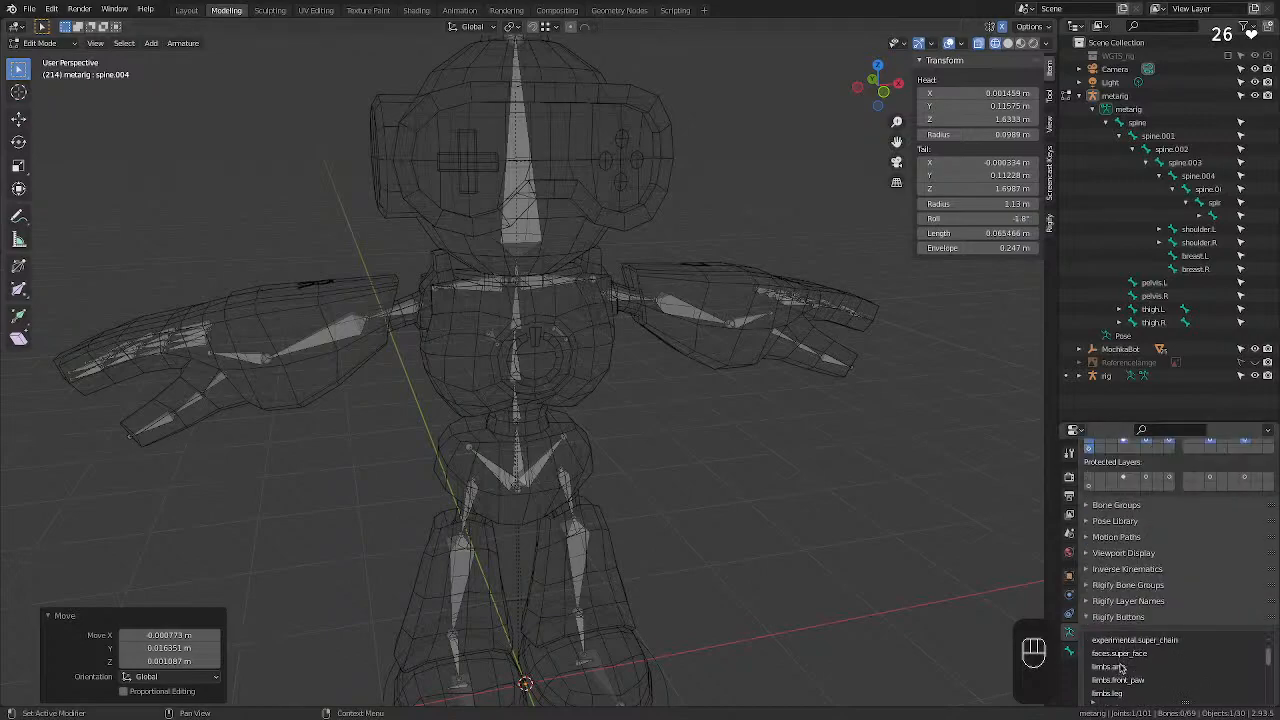
pyautogui.click(857, 478)
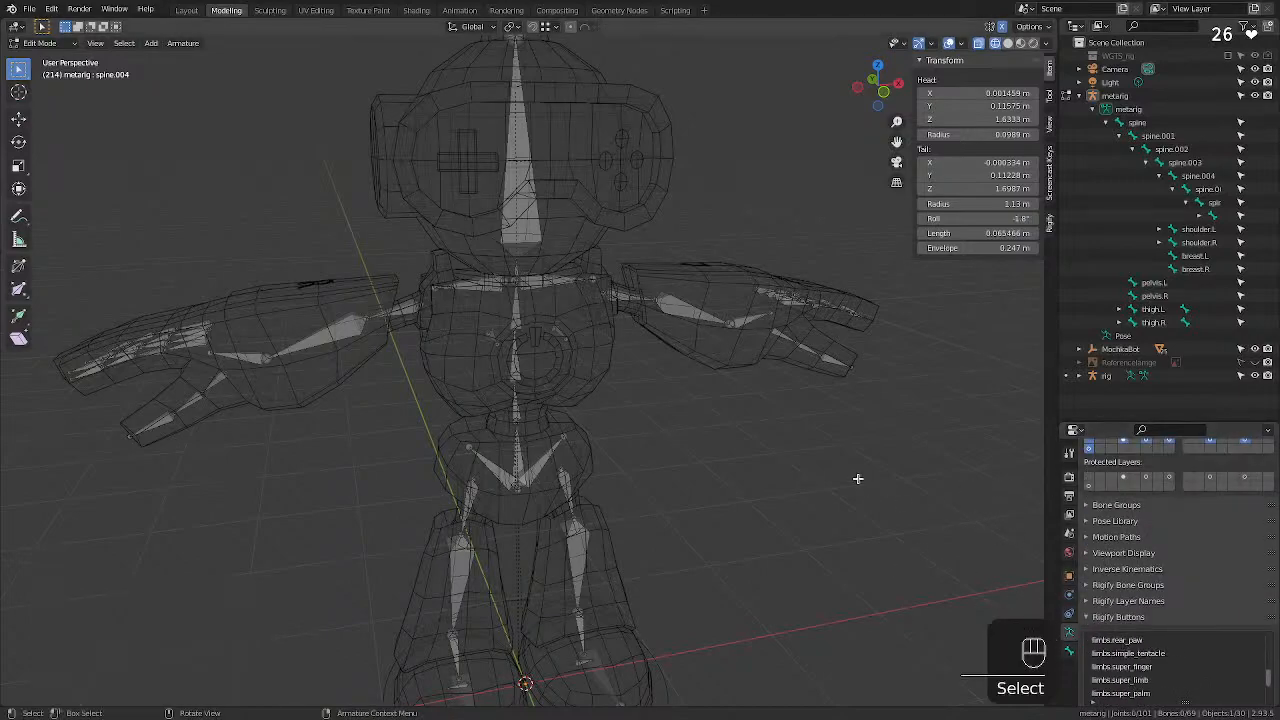
pyautogui.press('Tab')
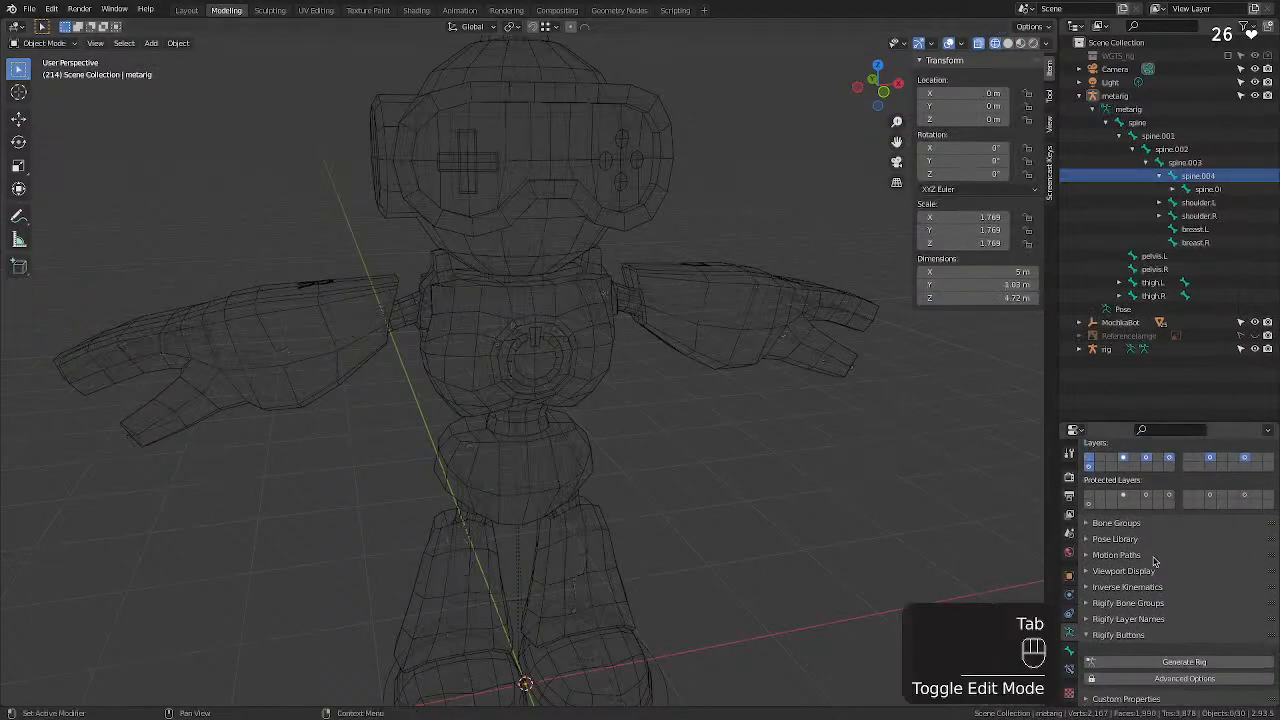
pyautogui.click(1180, 663)
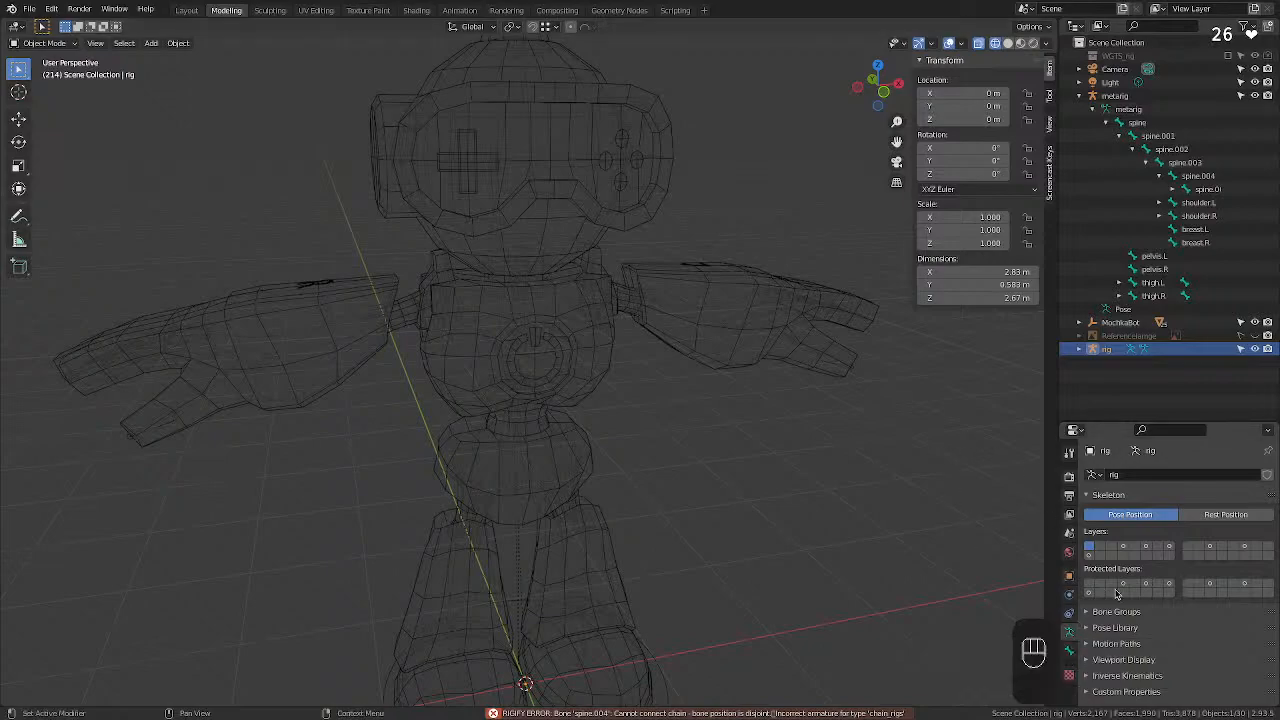
# Switch to the web browser, search for "rigify bone cannot connect to chain" and open the Blender Stack Exchange question on this Rigify error.
pyautogui.hotkey('alt', 'Tab')
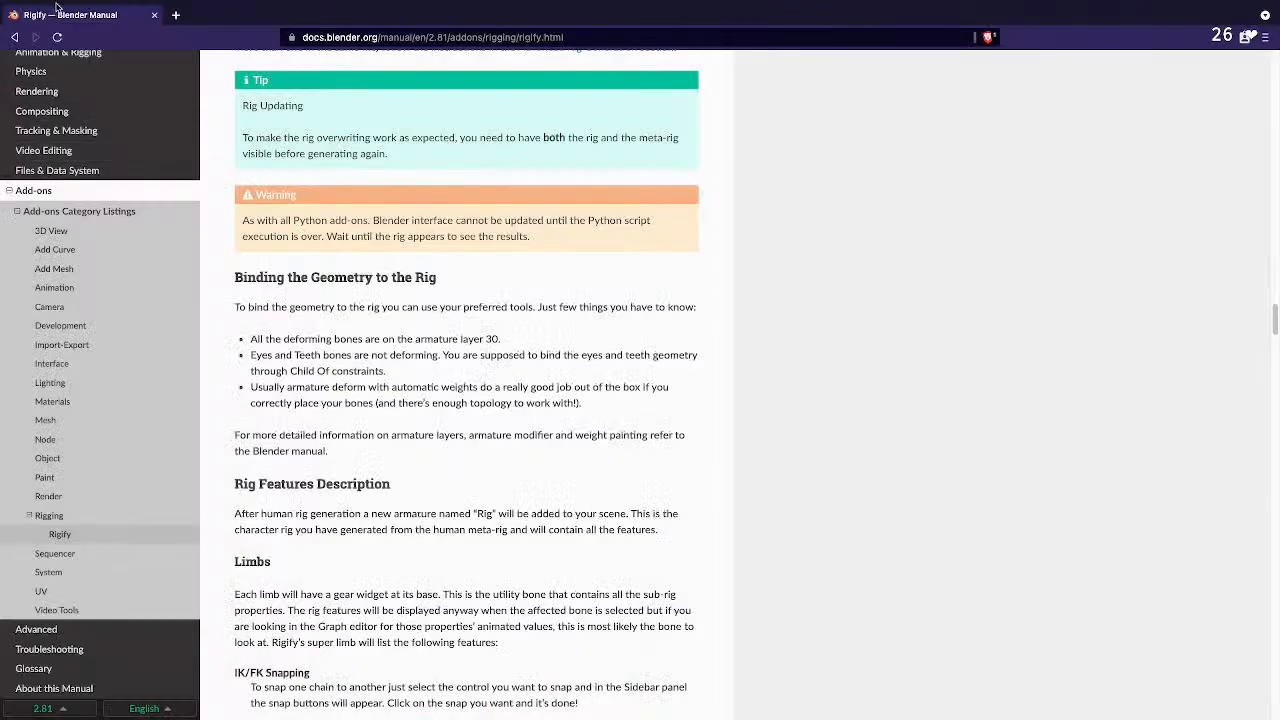
pyautogui.click(175, 16)
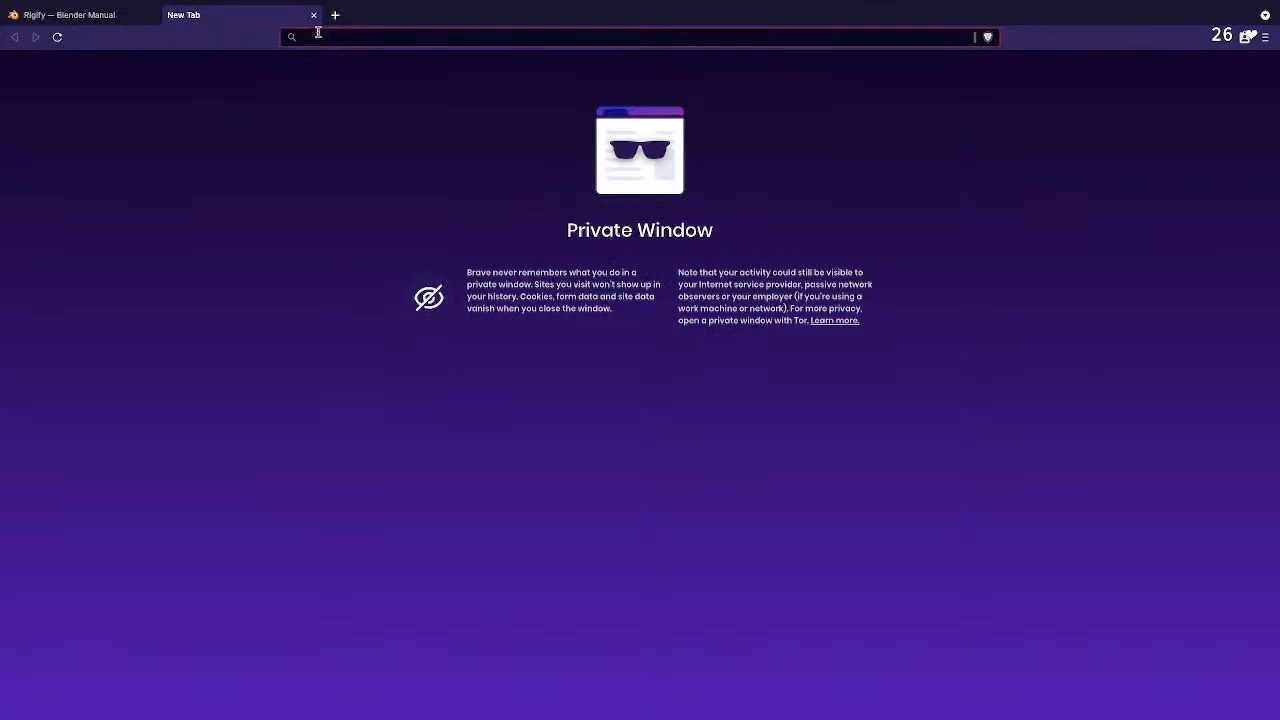
pyautogui.write('rigify ')
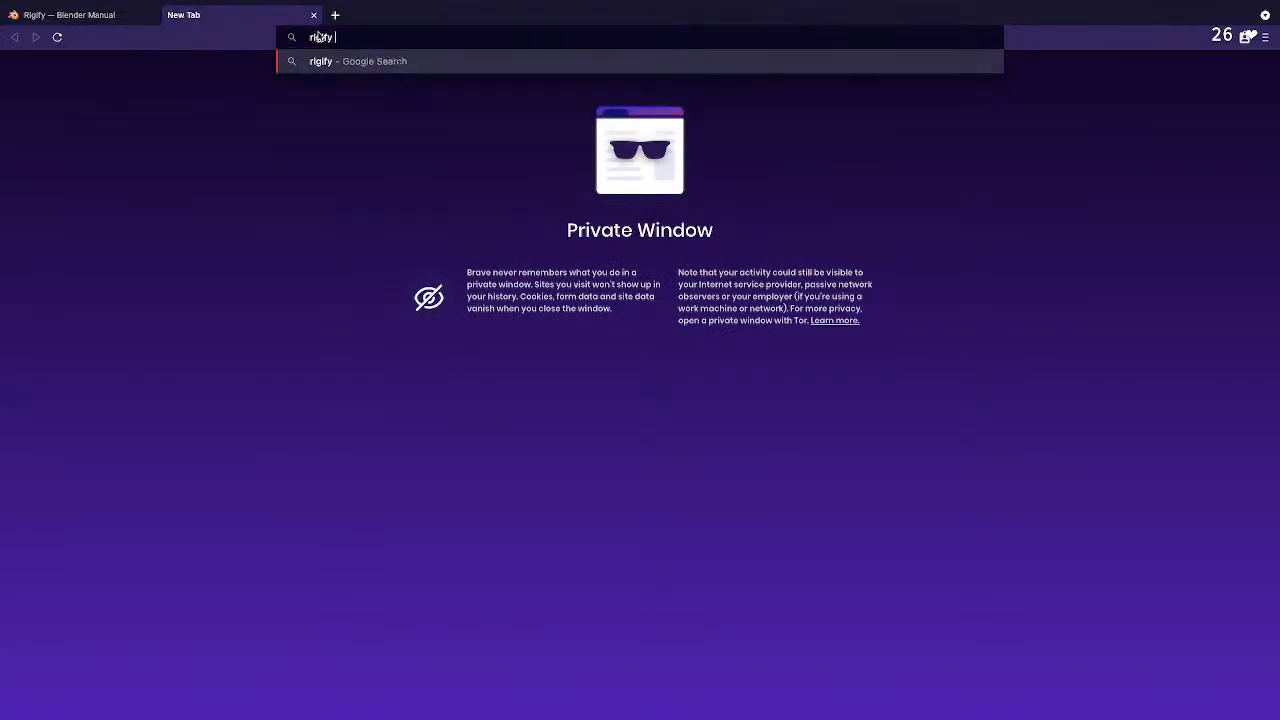
pyautogui.write('bone cannot ')
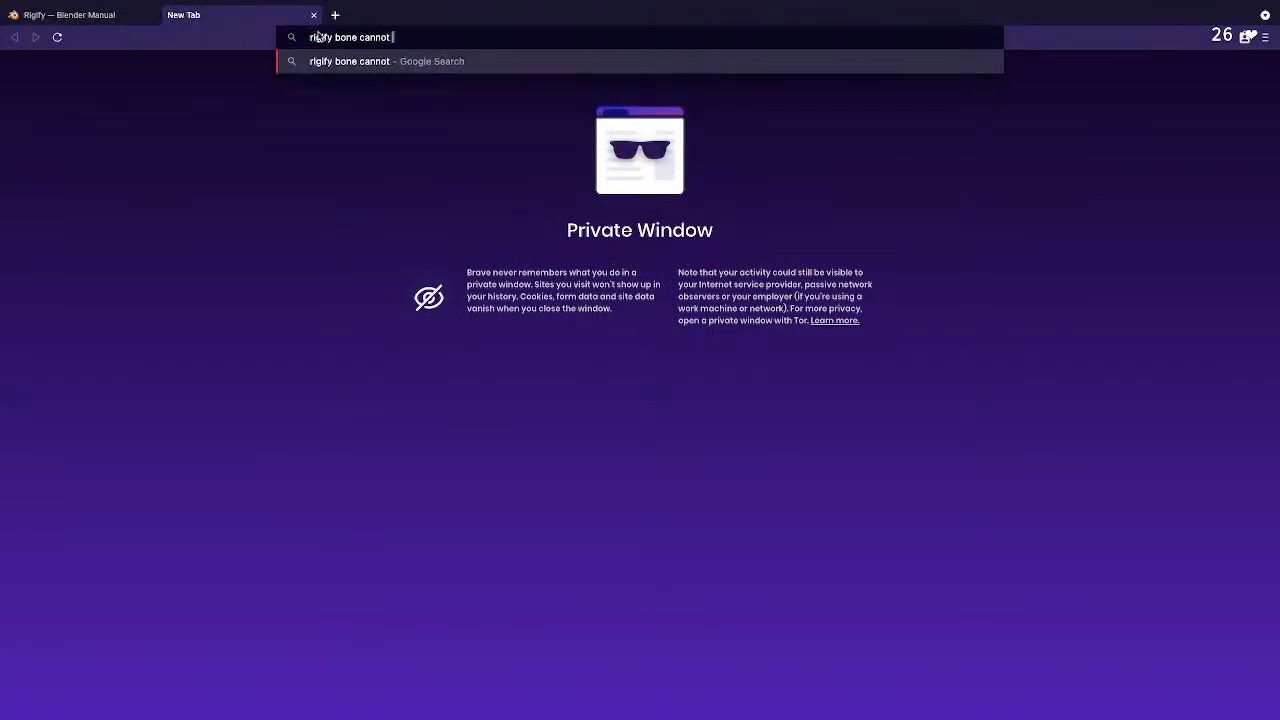
pyautogui.write('connect to ')
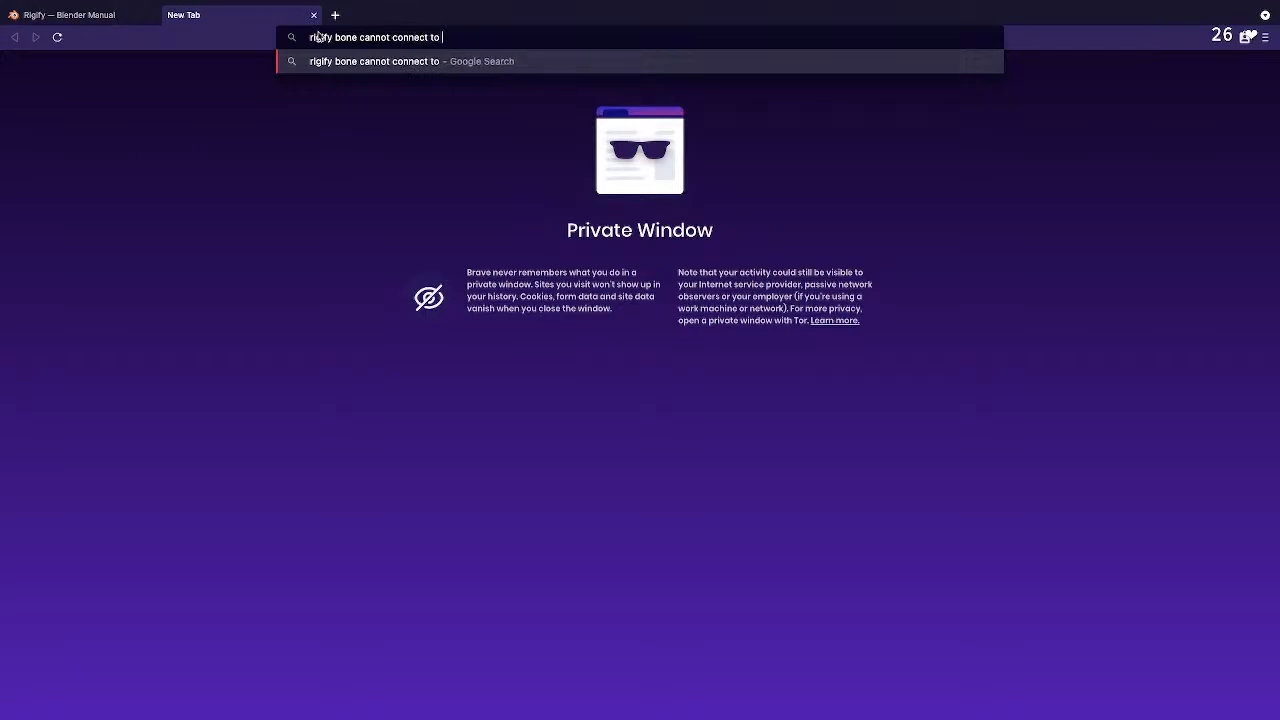
pyautogui.write('chain')
pyautogui.press('Return')
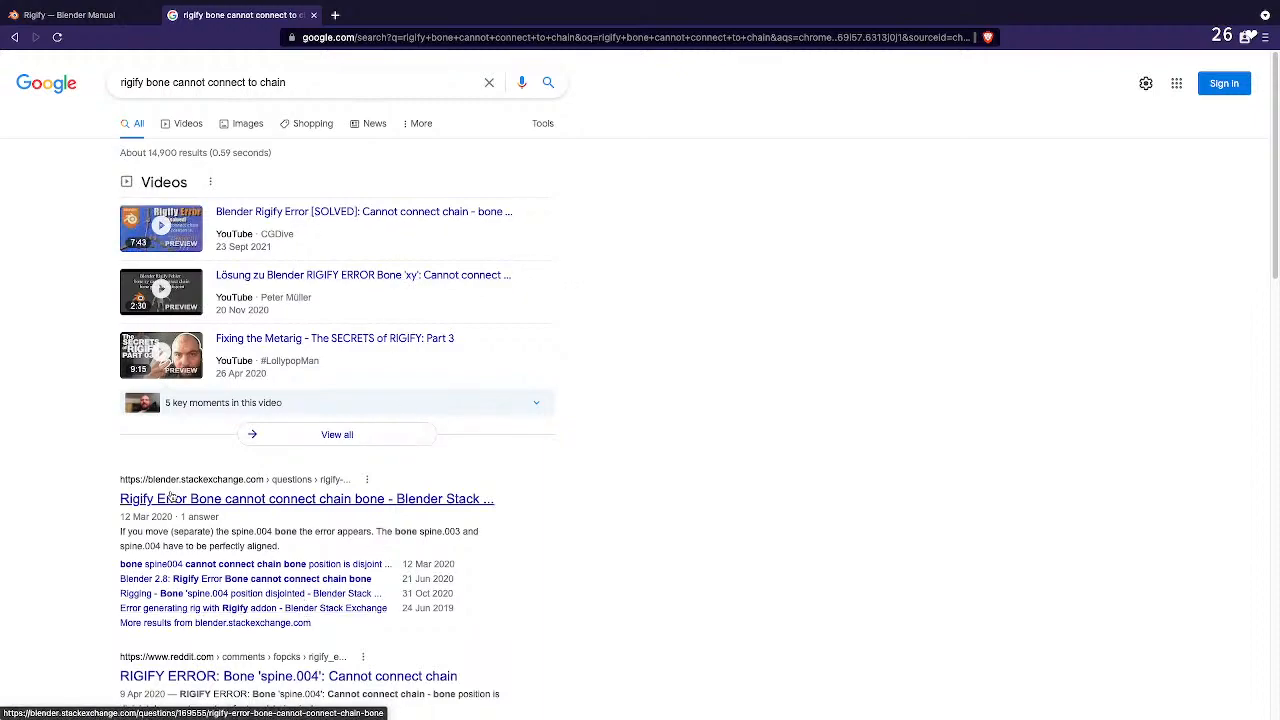
pyautogui.click(358, 498)
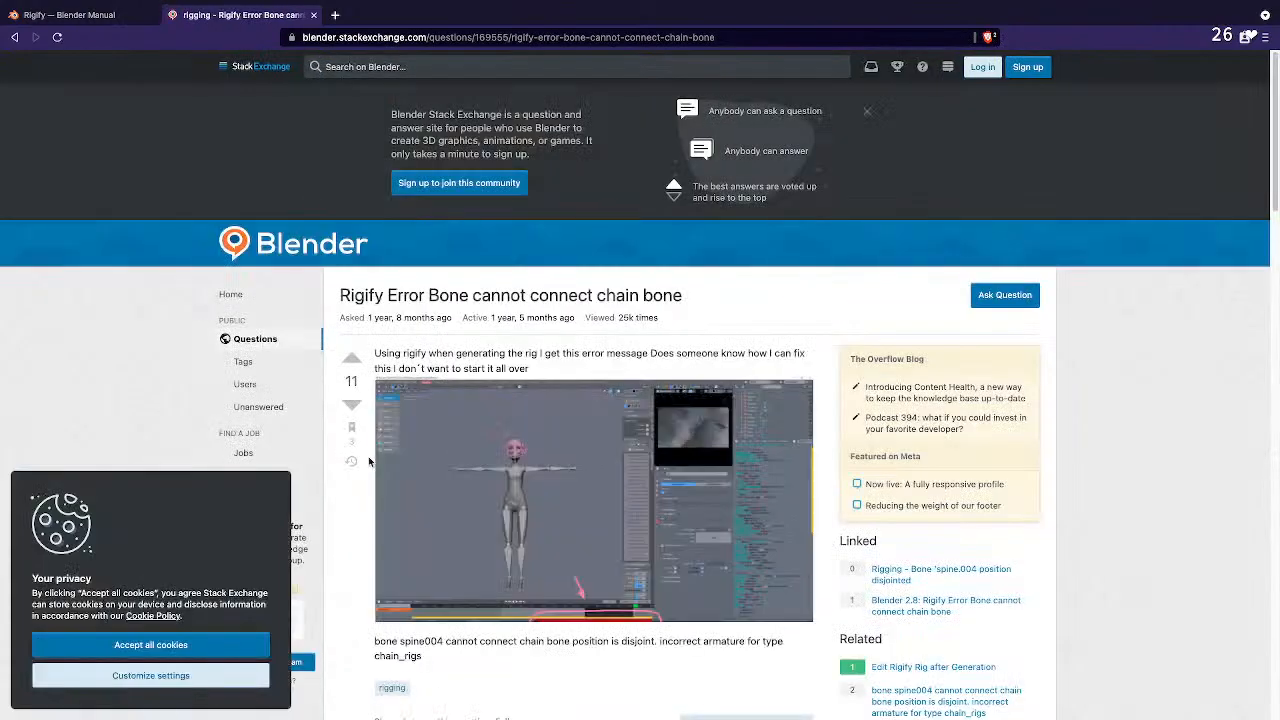
# Read the accepted answer's illustrated steps for aligning spine.003 and spine.004 with the snapping commands.
pyautogui.scroll(-3, 552, 542)
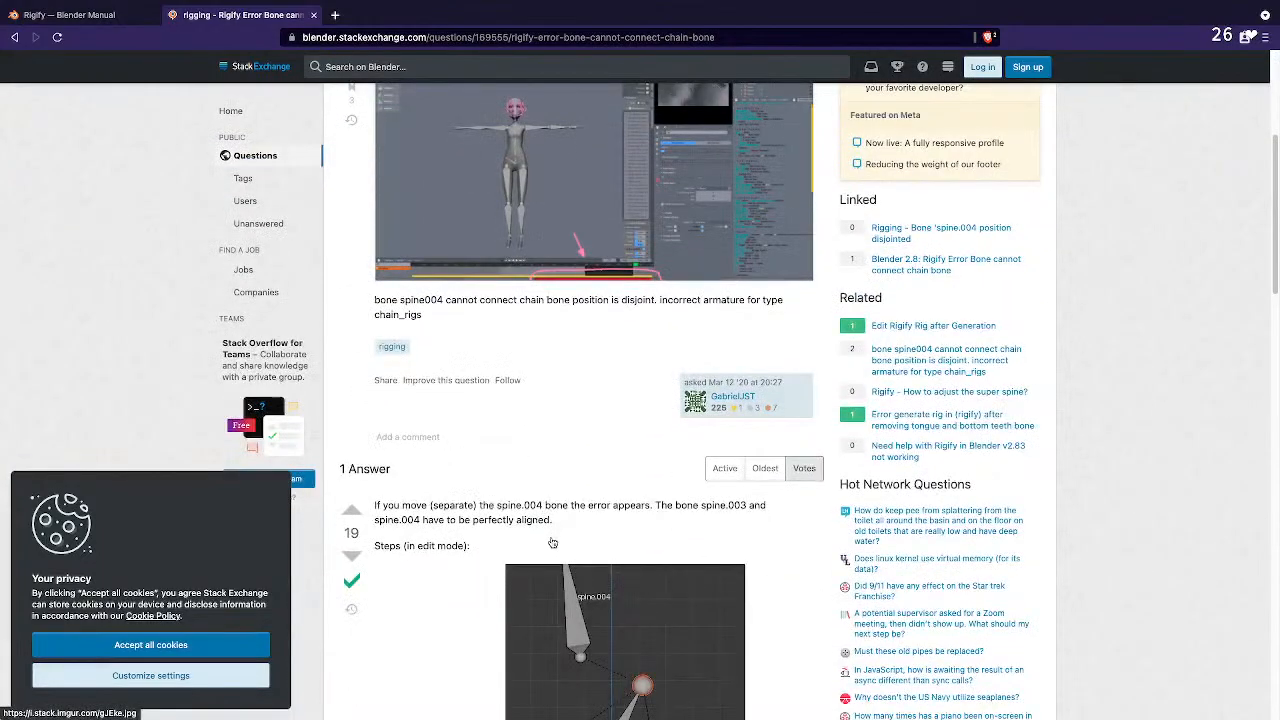
pyautogui.scroll(-4, 552, 542)
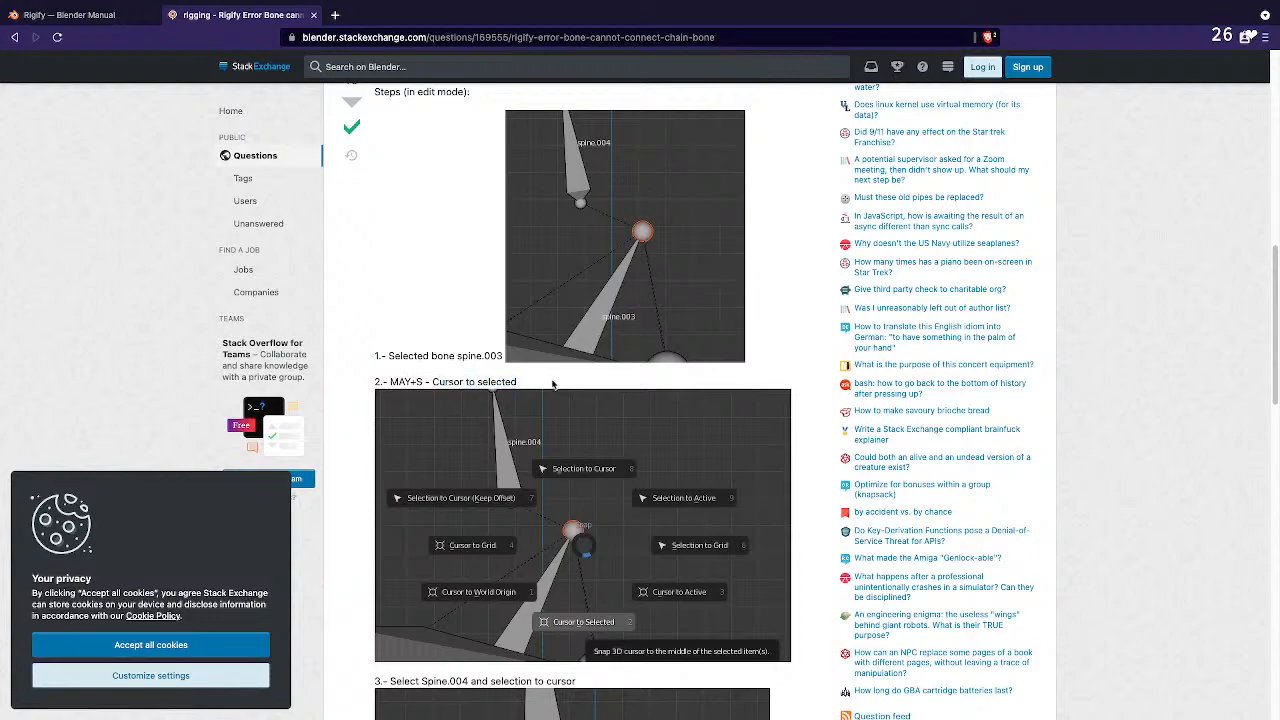
pyautogui.scroll(-1, 570, 464)
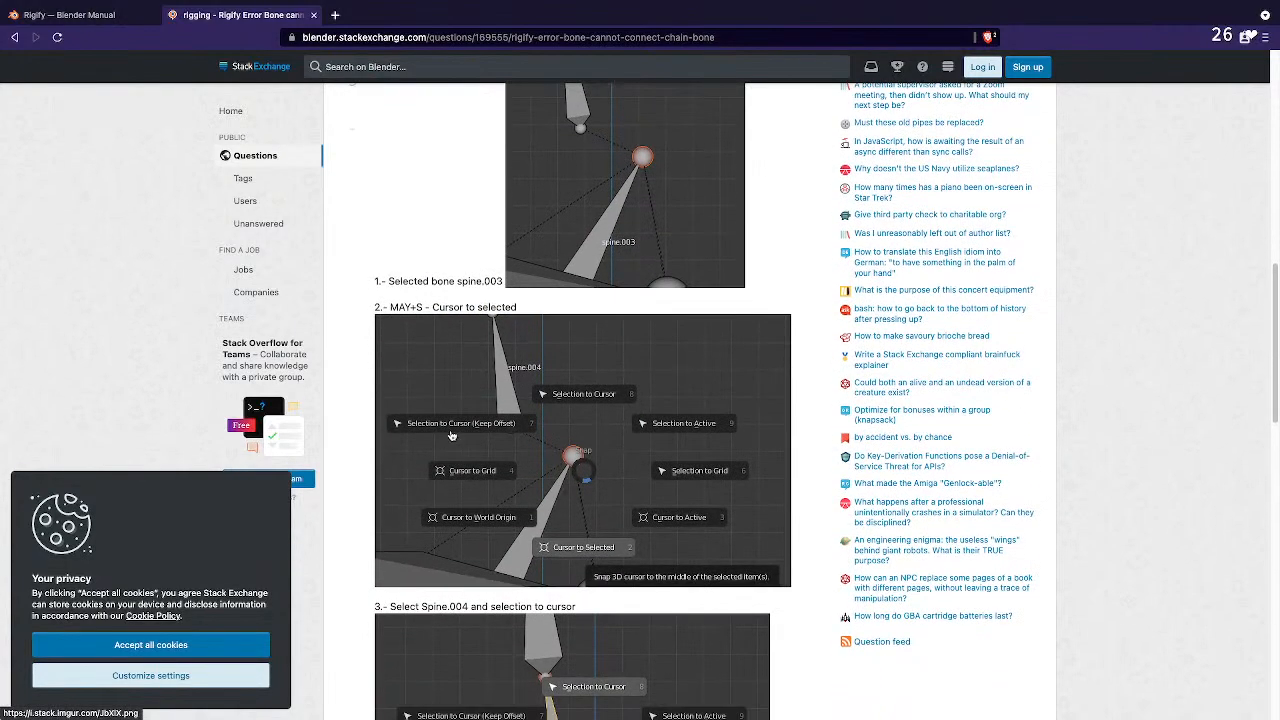
pyautogui.scroll(-1, 450, 444)
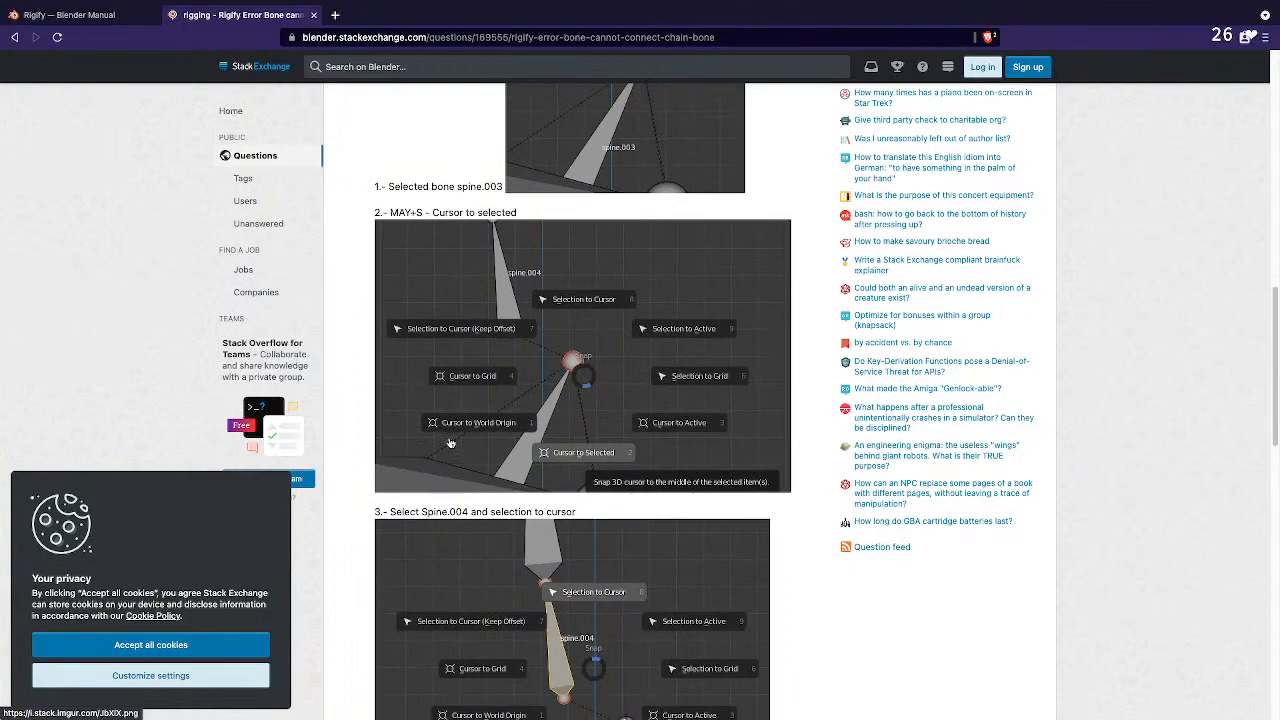
pyautogui.scroll(-3, 554, 397)
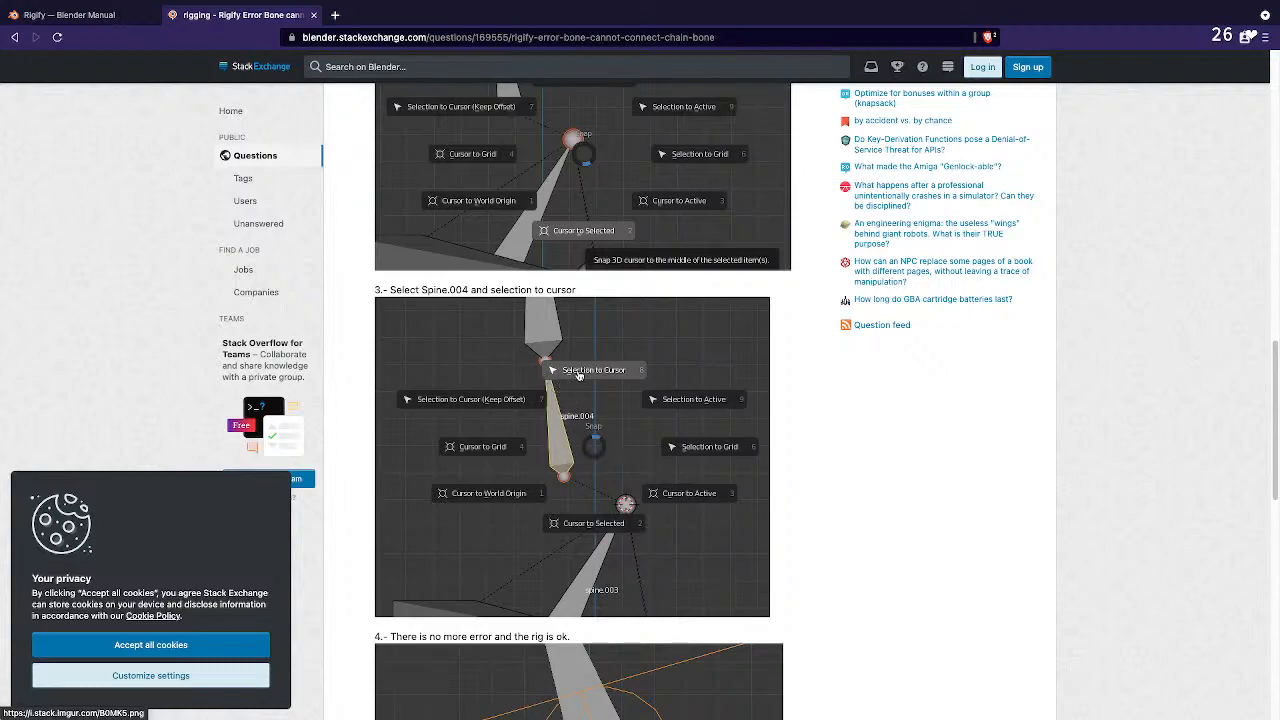
pyautogui.scroll(-1, 628, 540)
pyautogui.scroll(-3, 628, 540)
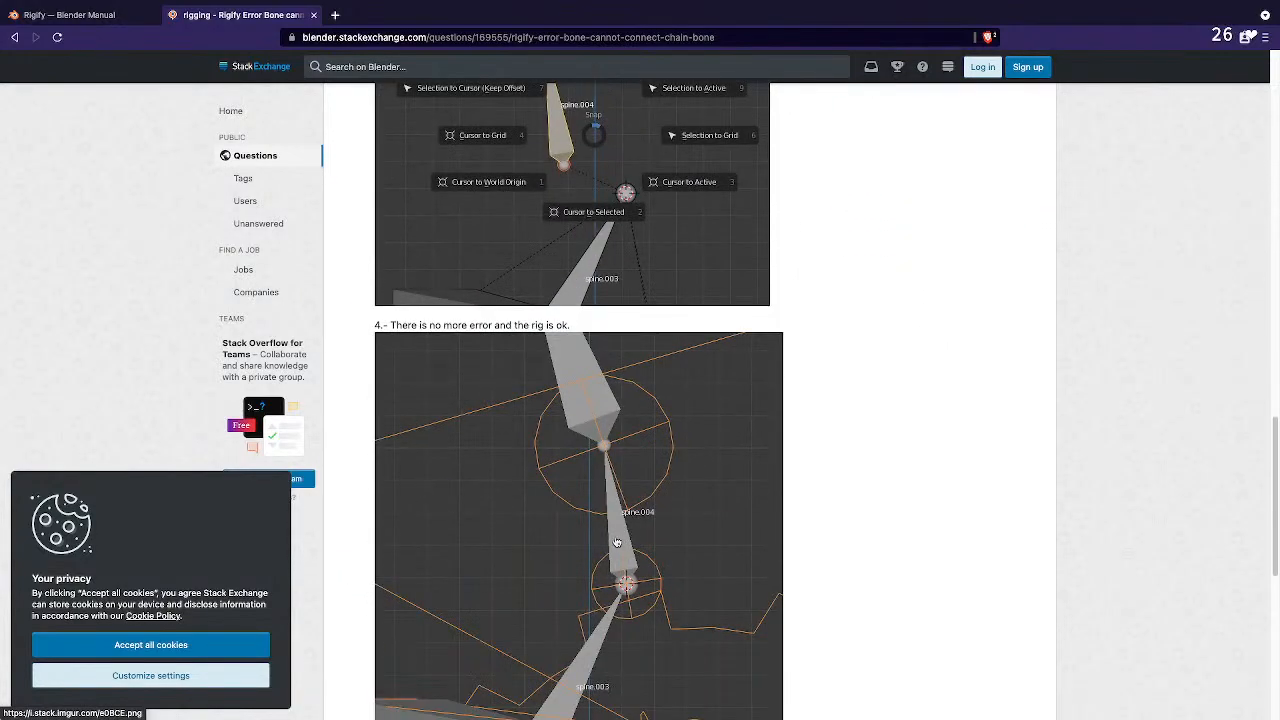
pyautogui.scroll(-3, 566, 489)
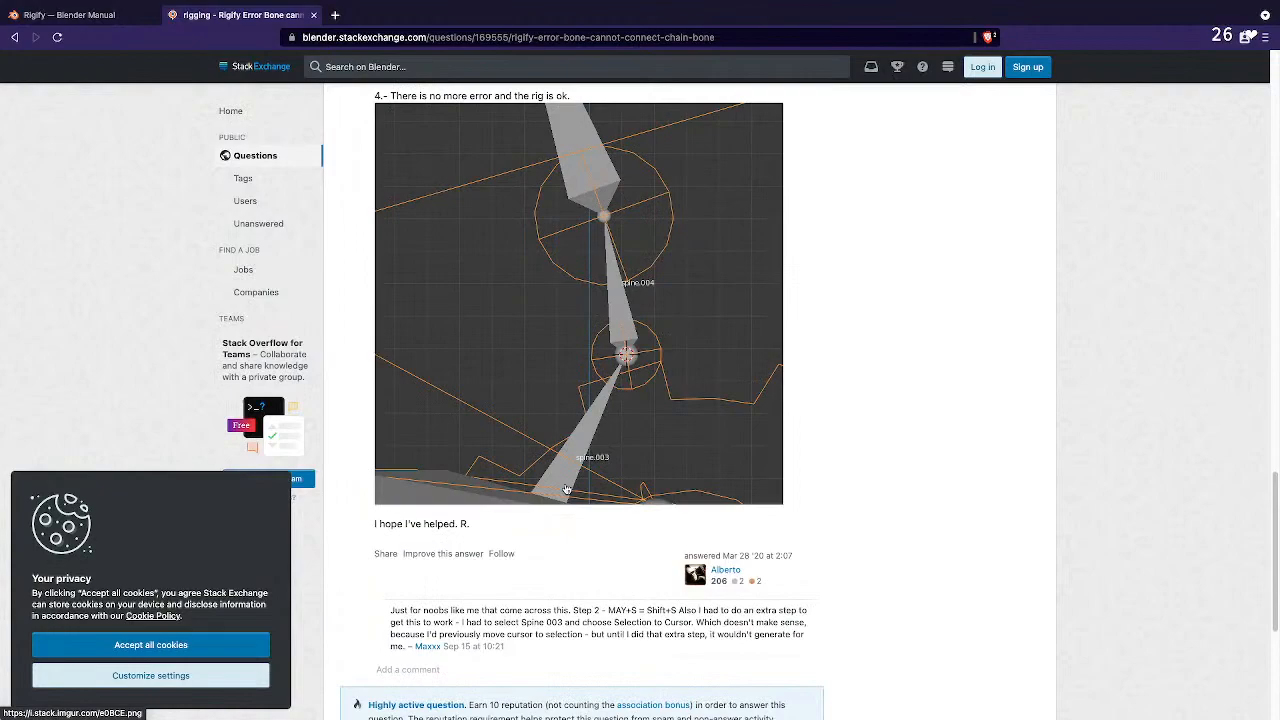
pyautogui.scroll(6, 566, 489)
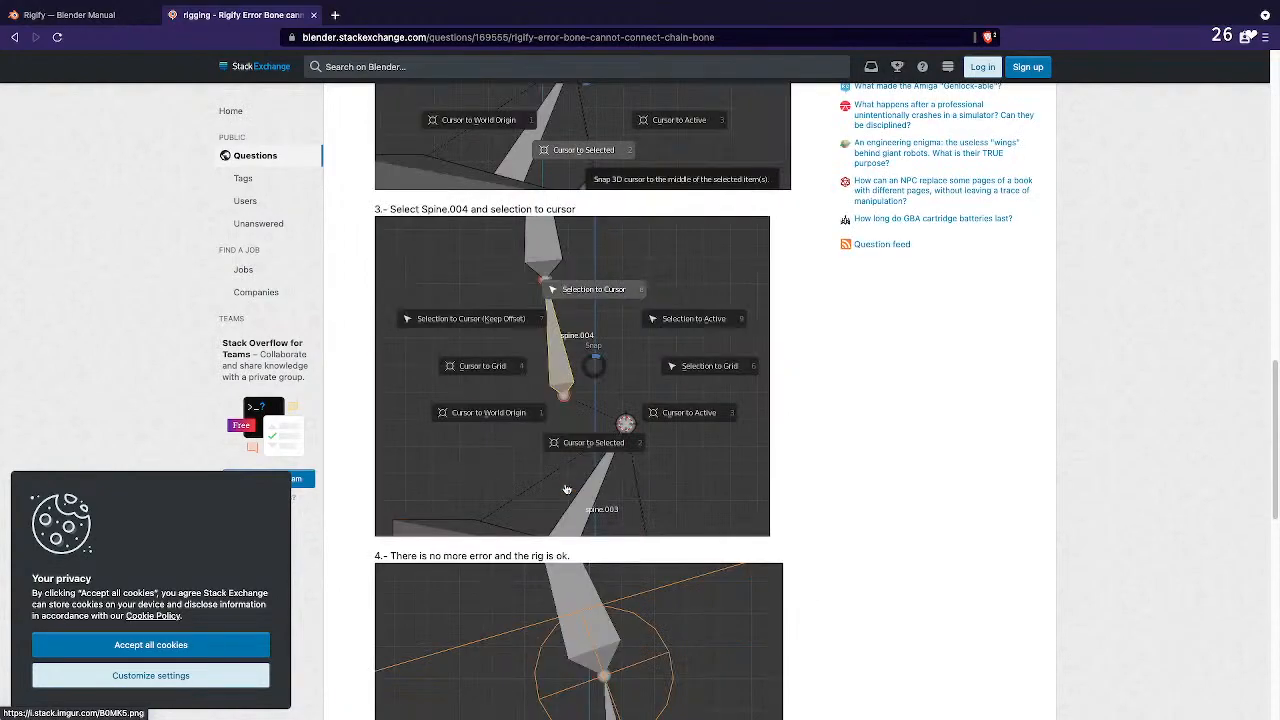
pyautogui.scroll(1, 556, 332)
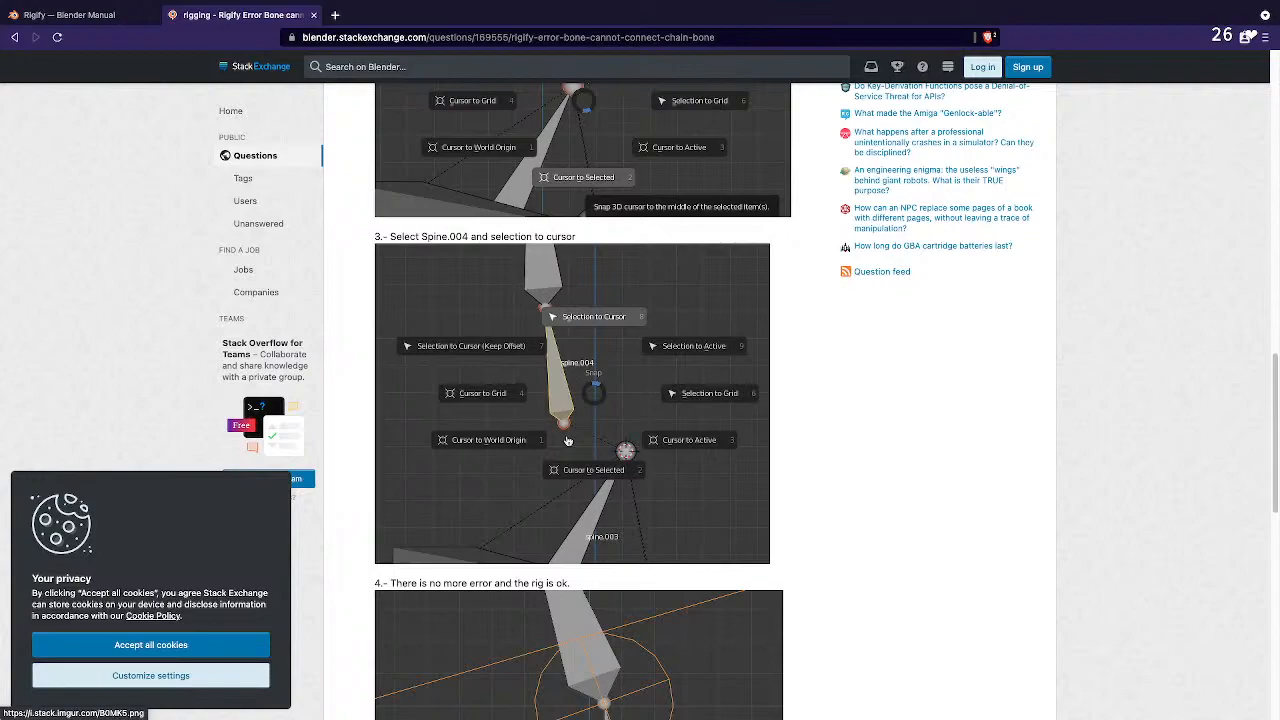
pyautogui.scroll(2, 566, 438)
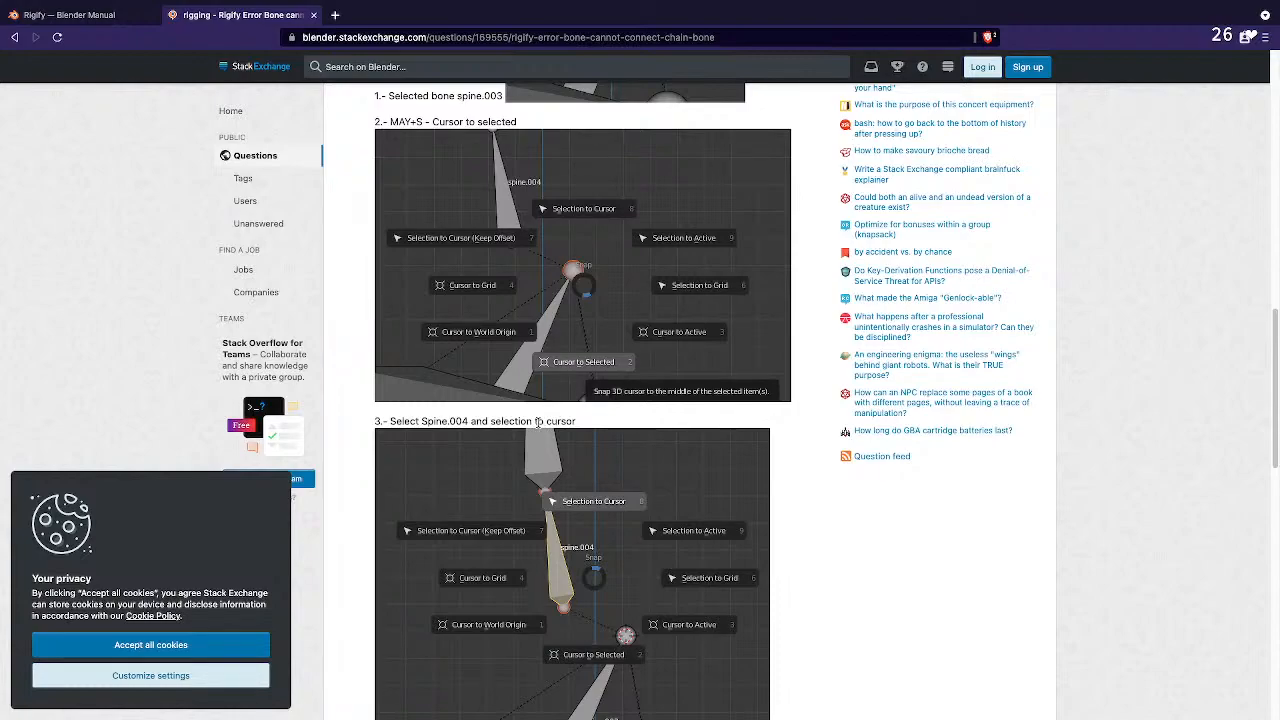
pyautogui.scroll(5, 538, 423)
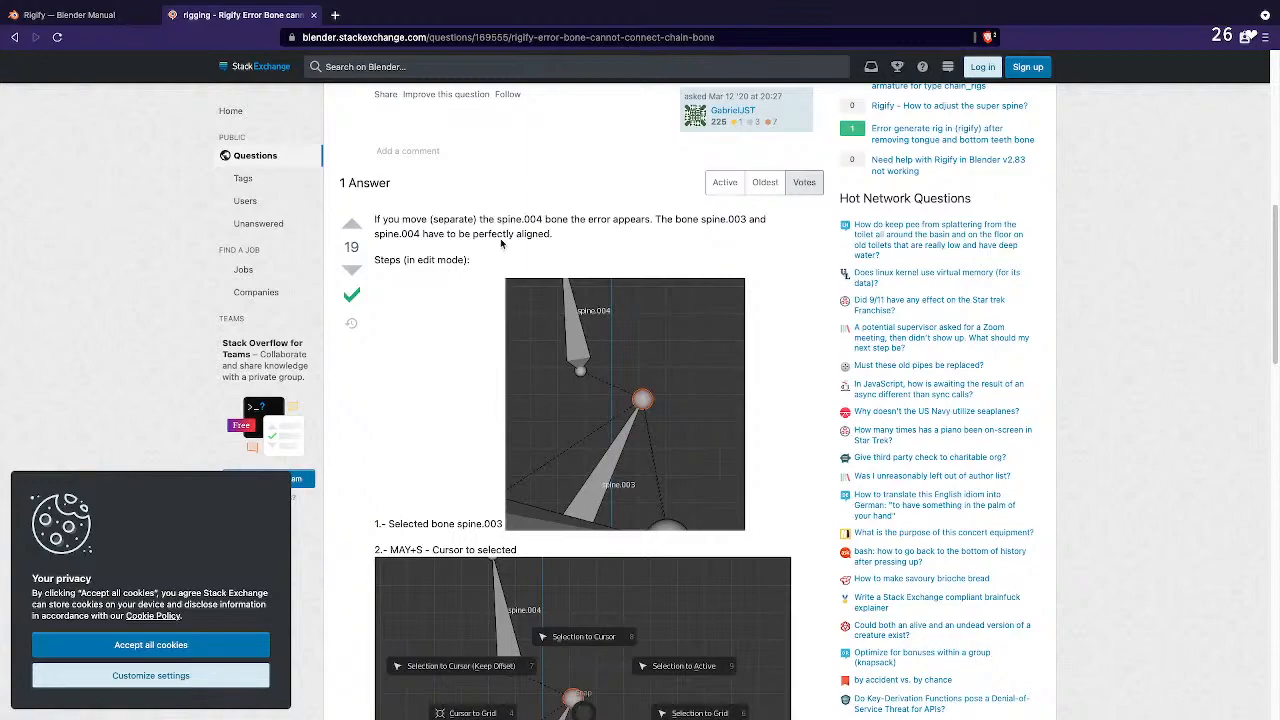
# Switch back to Blender, enter Edit Mode on the metarig and select the tail joint of spine.003.
pyautogui.hotkey('alt', 'Tab')
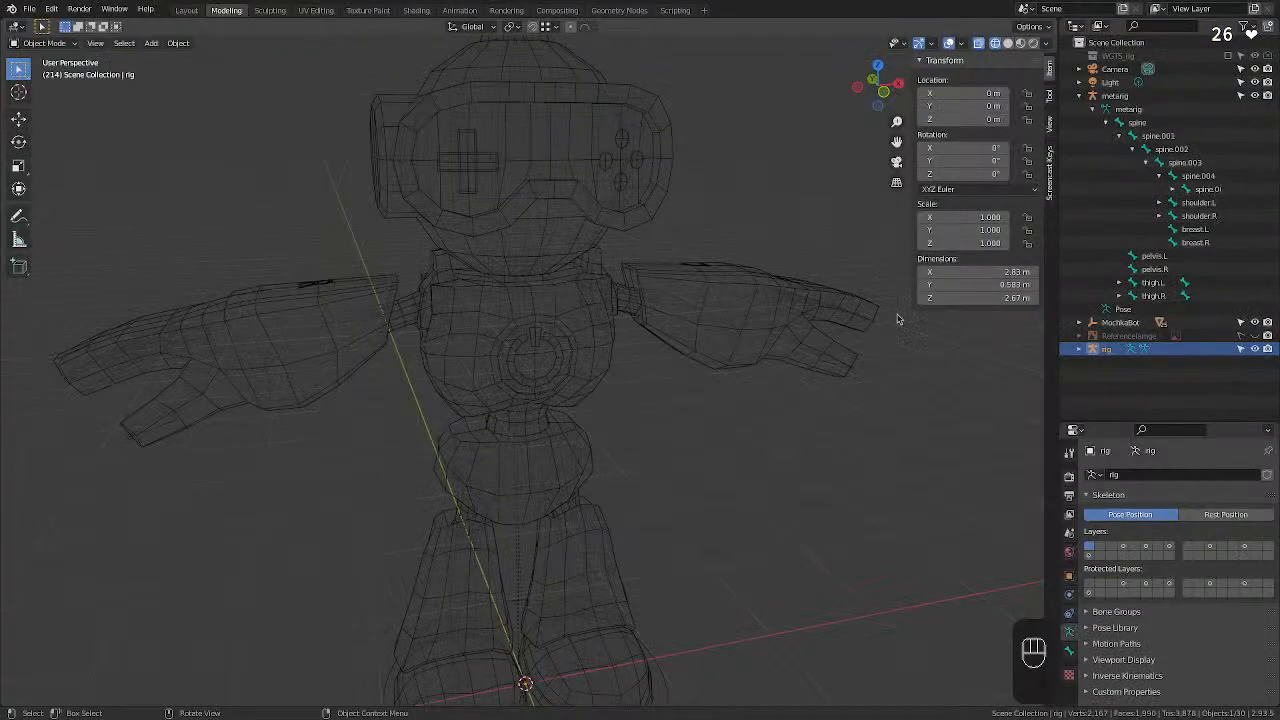
pyautogui.click(1196, 177)
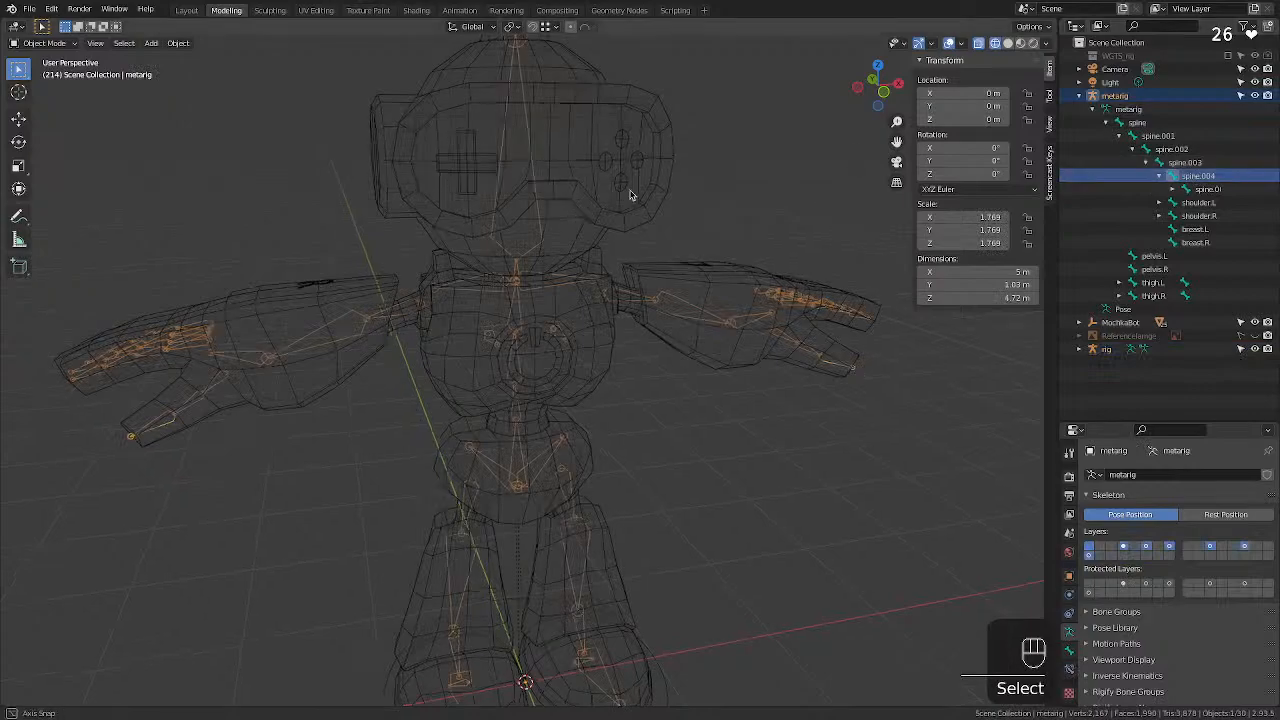
pyautogui.moveTo(629, 194); pyautogui.dragTo(737, 131, button='middle')
pyautogui.click(715, 124)
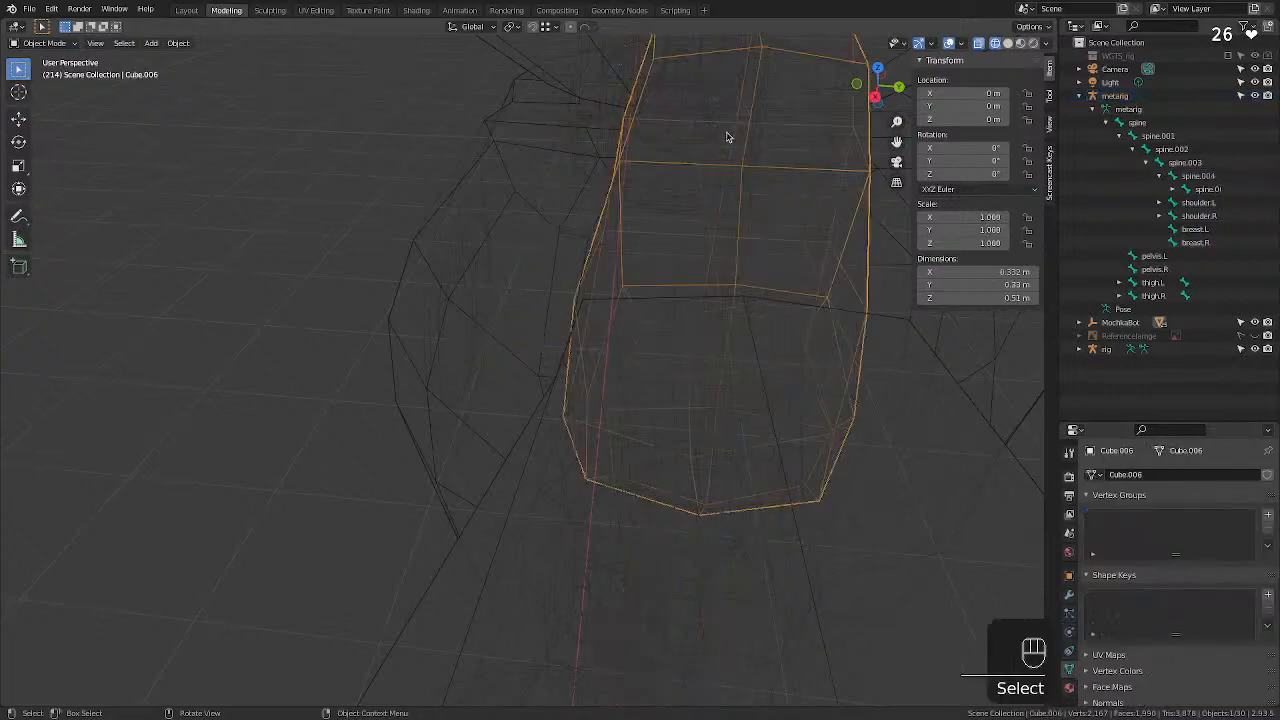
pyautogui.click(1113, 96)
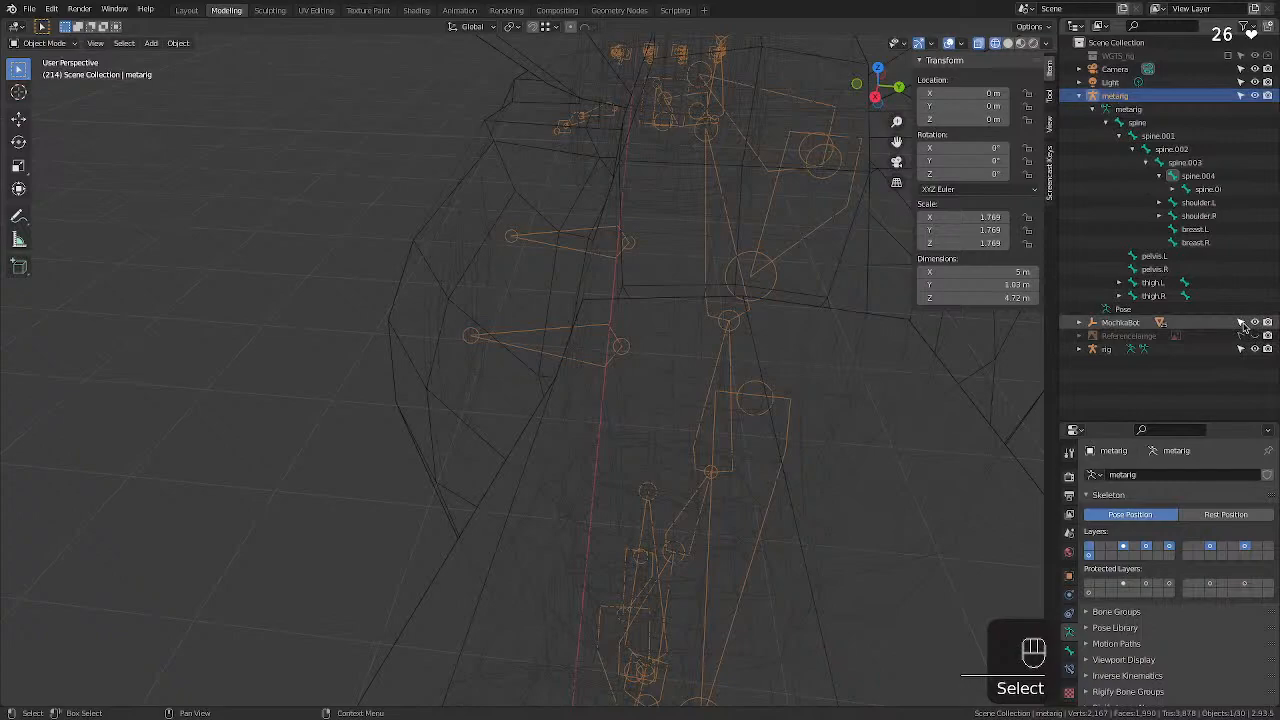
pyautogui.moveTo(665, 230); pyautogui.dragTo(804, 160, button='middle')
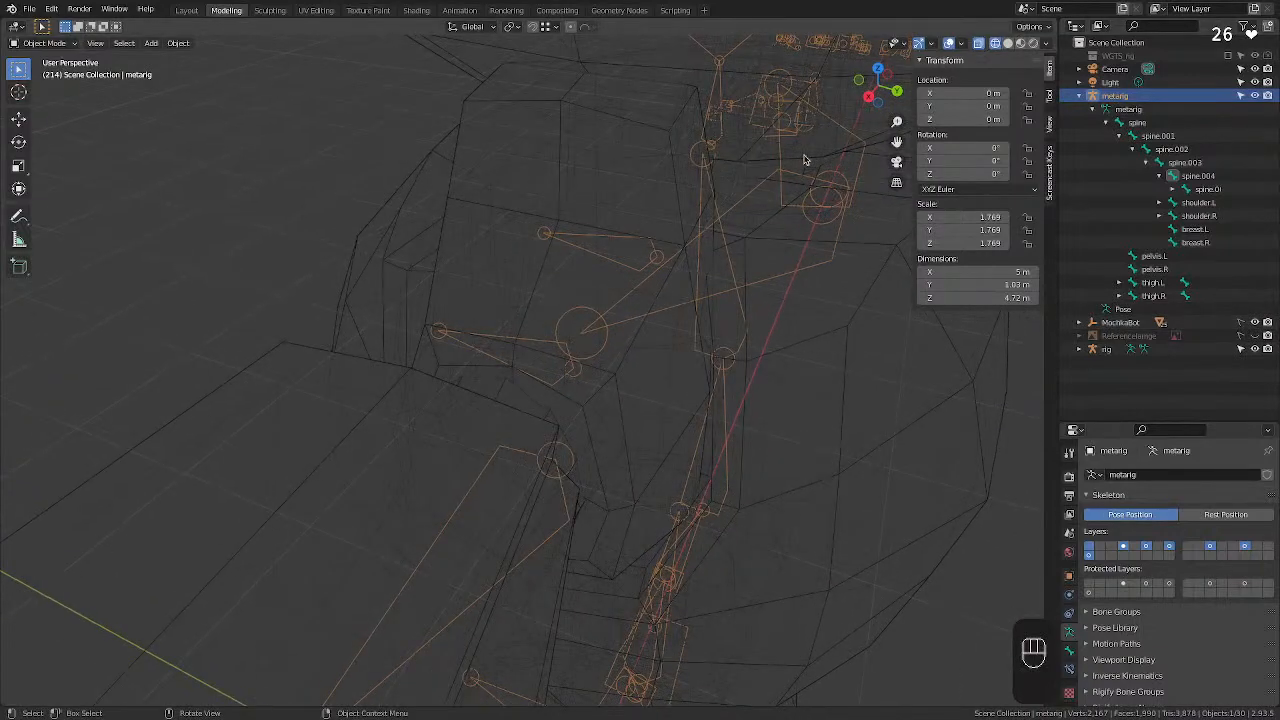
pyautogui.press('Tab')
pyautogui.click(698, 150)
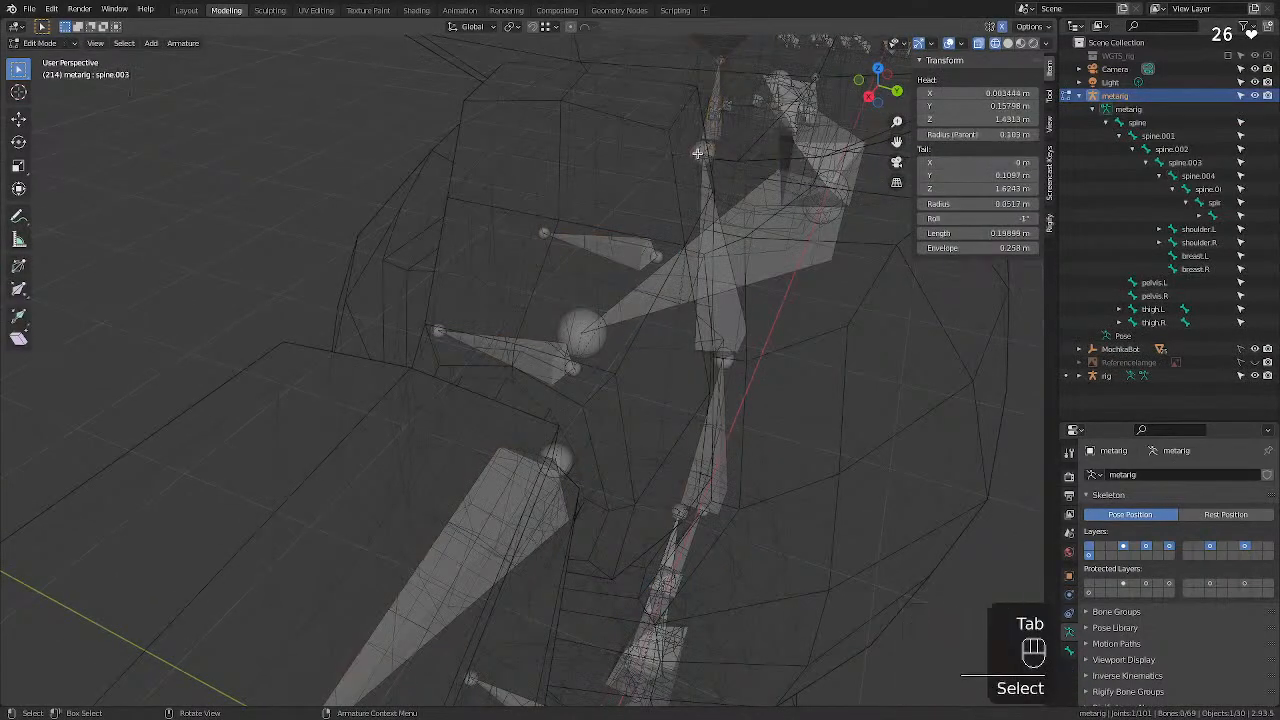
# Try snapping the selected spine.003 tail joint with Selection to Active, and undo the snap.
pyautogui.moveTo(698, 150); pyautogui.dragTo(713, 150, button='middle')
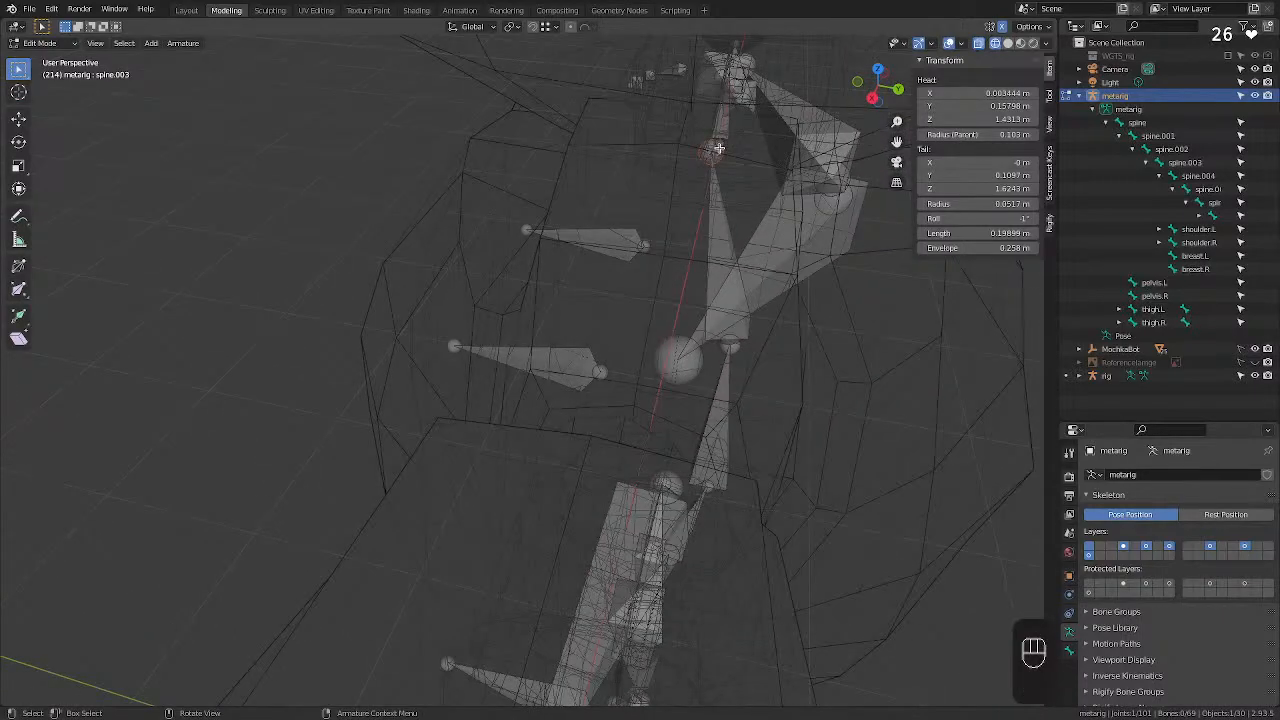
pyautogui.moveTo(772, 153)
pyautogui.mouseDown(button='middle')
pyautogui.moveTo(678, 166)
pyautogui.moveTo(758, 160)
pyautogui.mouseUp(button='middle')
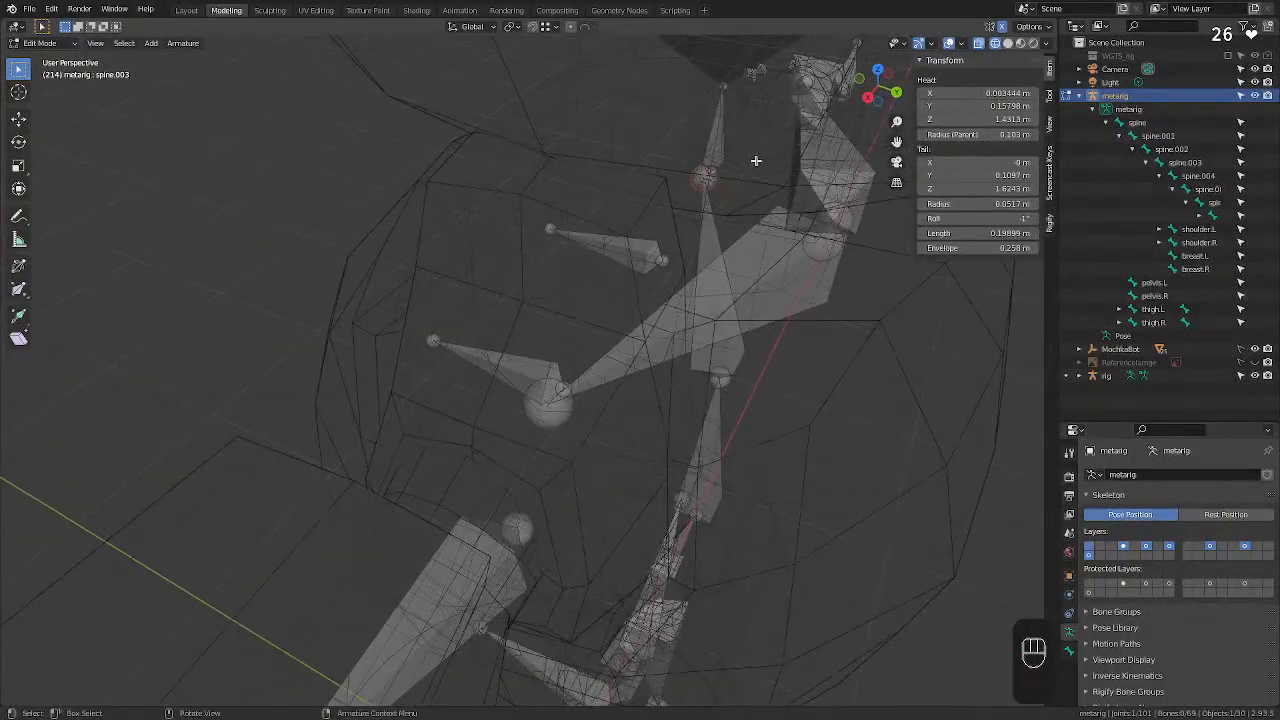
pyautogui.keyDown('shift'); pyautogui.click(712, 171); pyautogui.keyUp('shift')
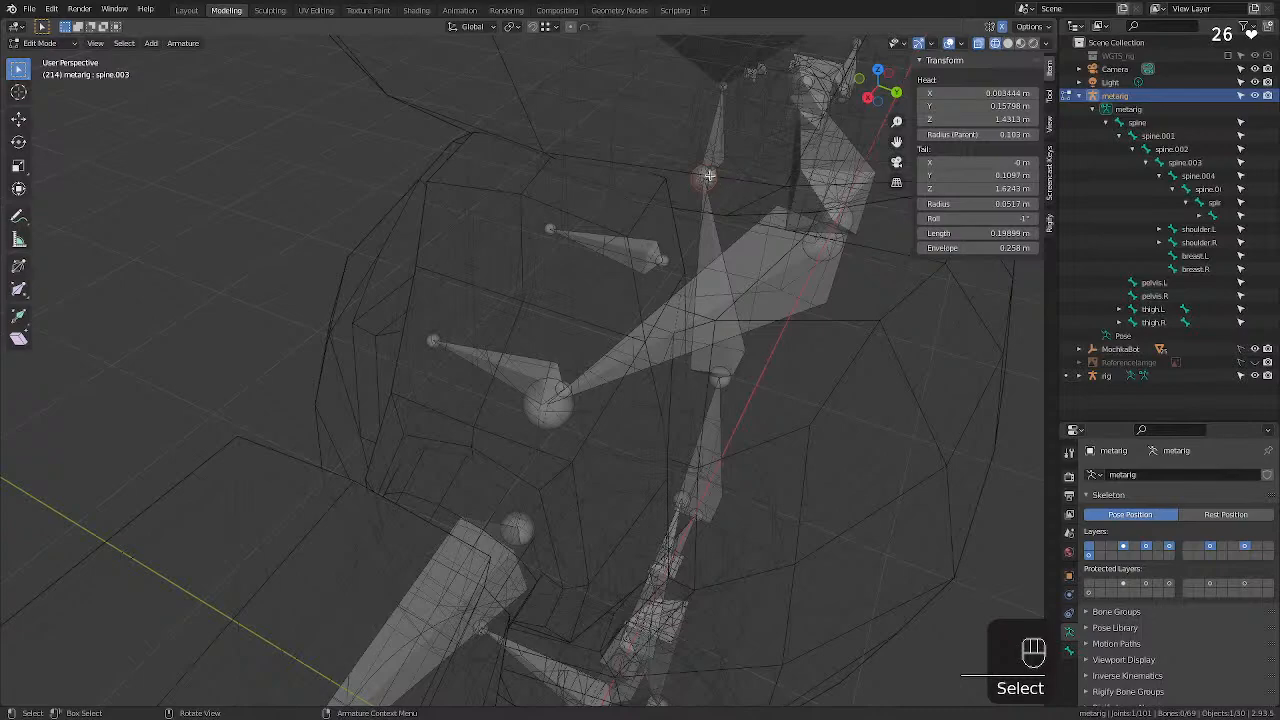
pyautogui.hotkey('shift', 's')
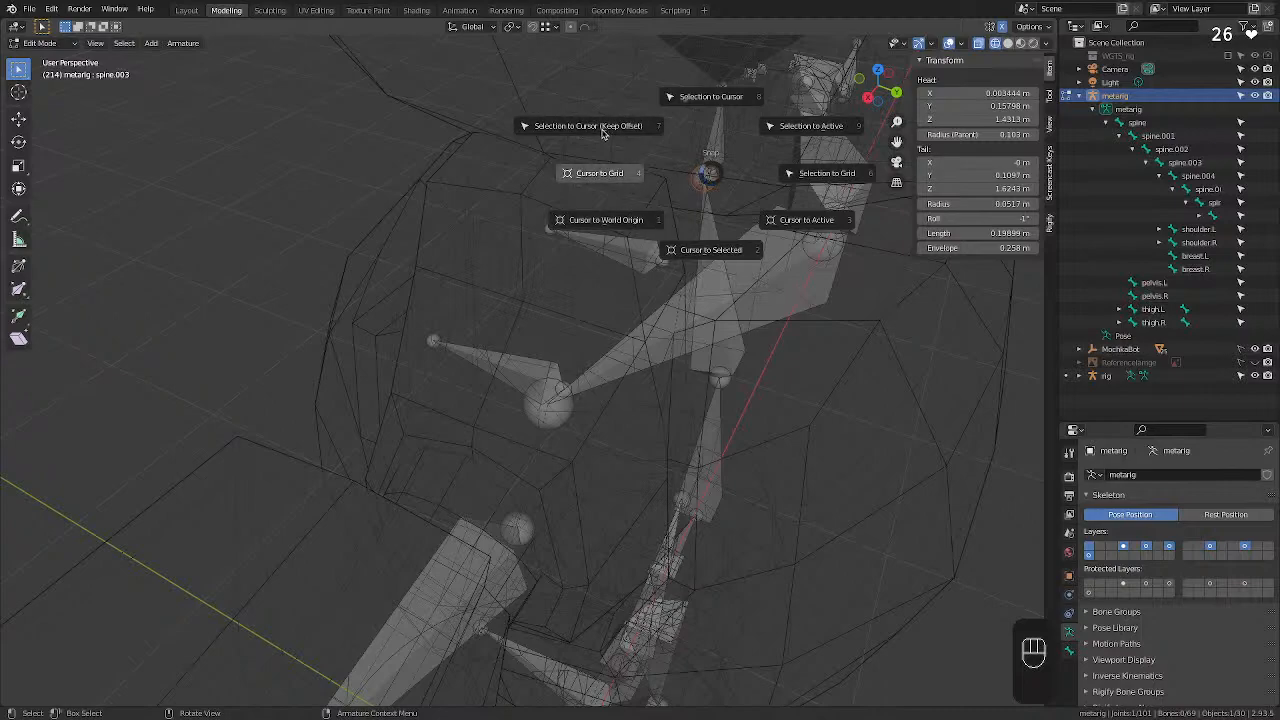
pyautogui.click(787, 128)
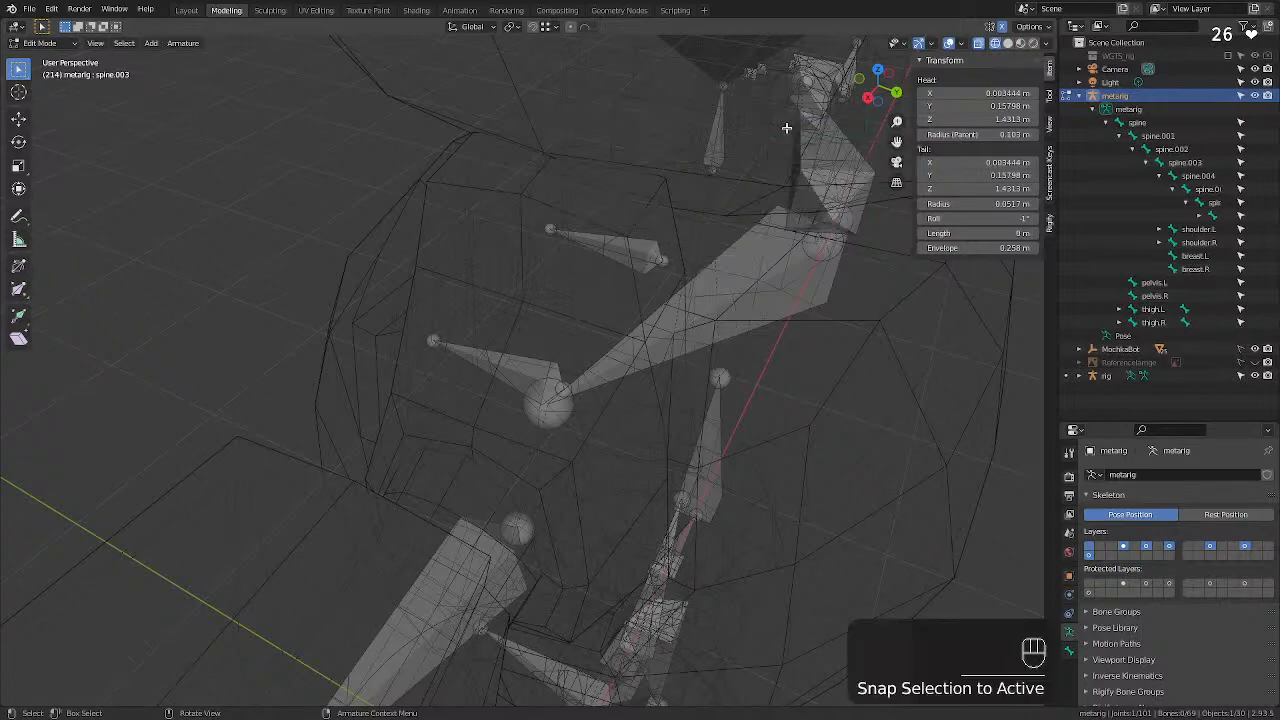
pyautogui.press('super+z')
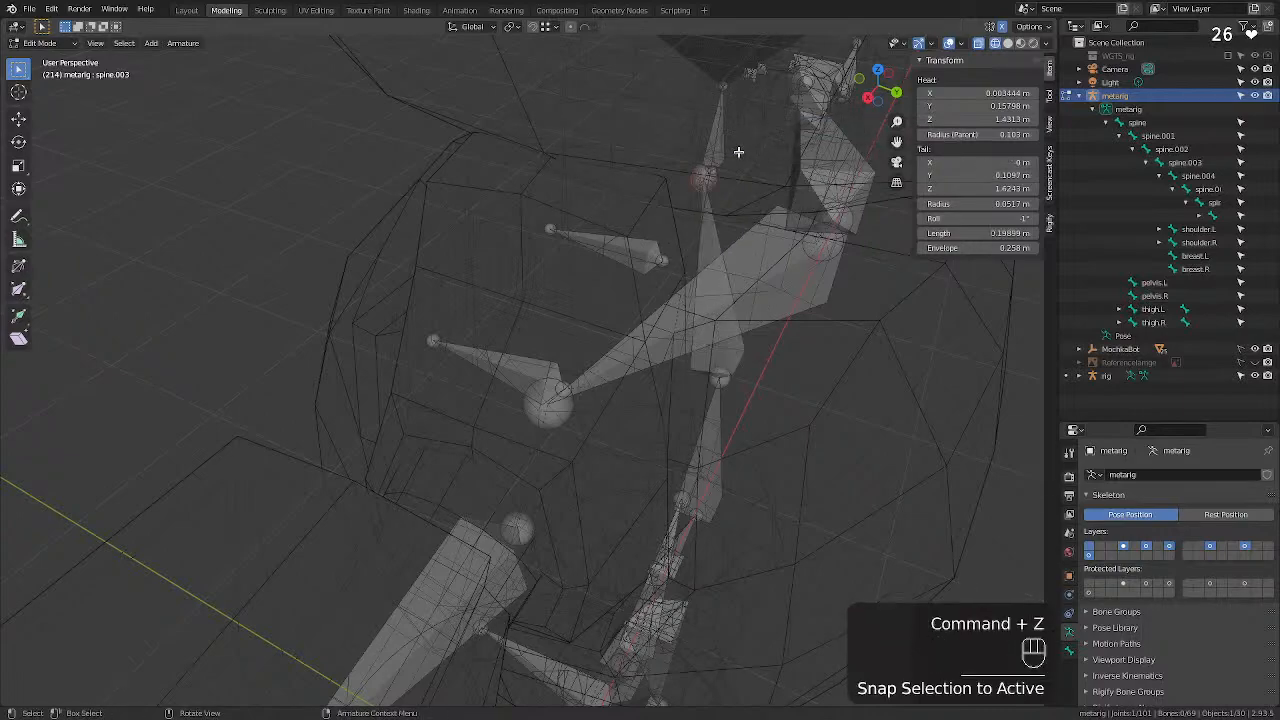
# Reselect the tail joint of spine.003 and snap the 3D cursor to it with Cursor to Selected.
pyautogui.click(812, 170)
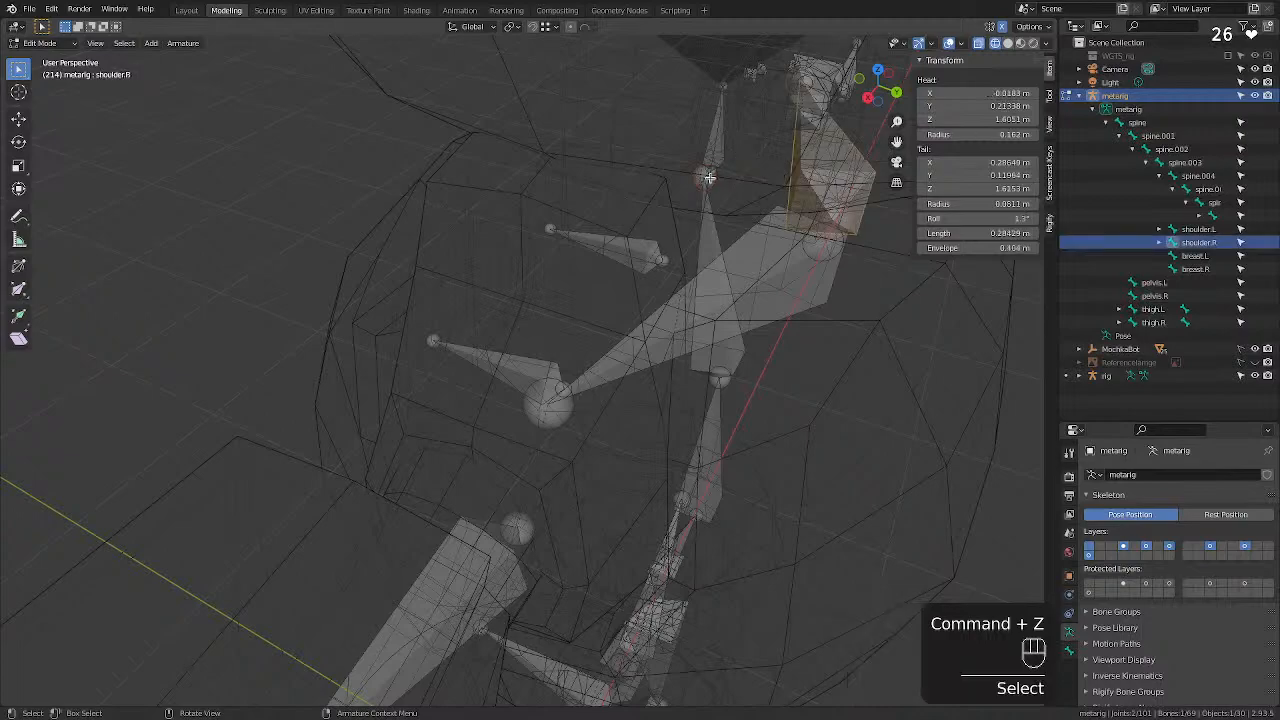
pyautogui.click(704, 178)
pyautogui.keyDown('shift'); pyautogui.click(701, 178); pyautogui.keyUp('shift')
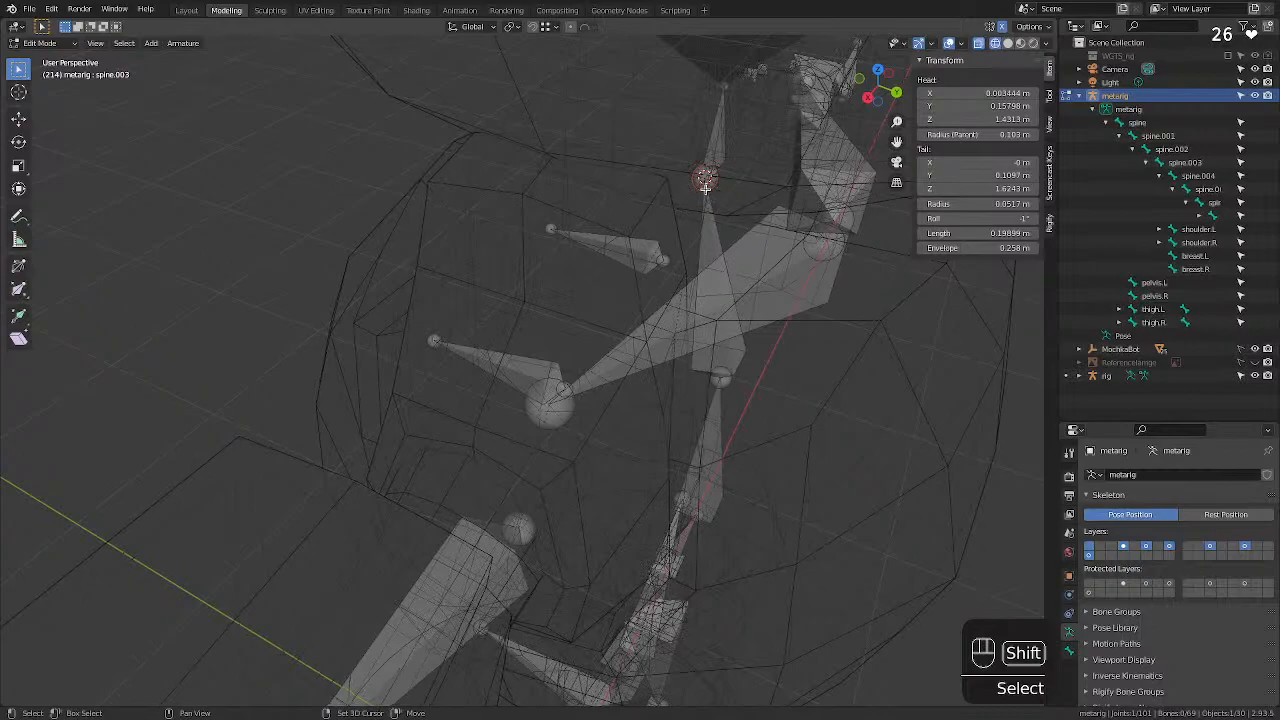
pyautogui.hotkey('shift', 's')
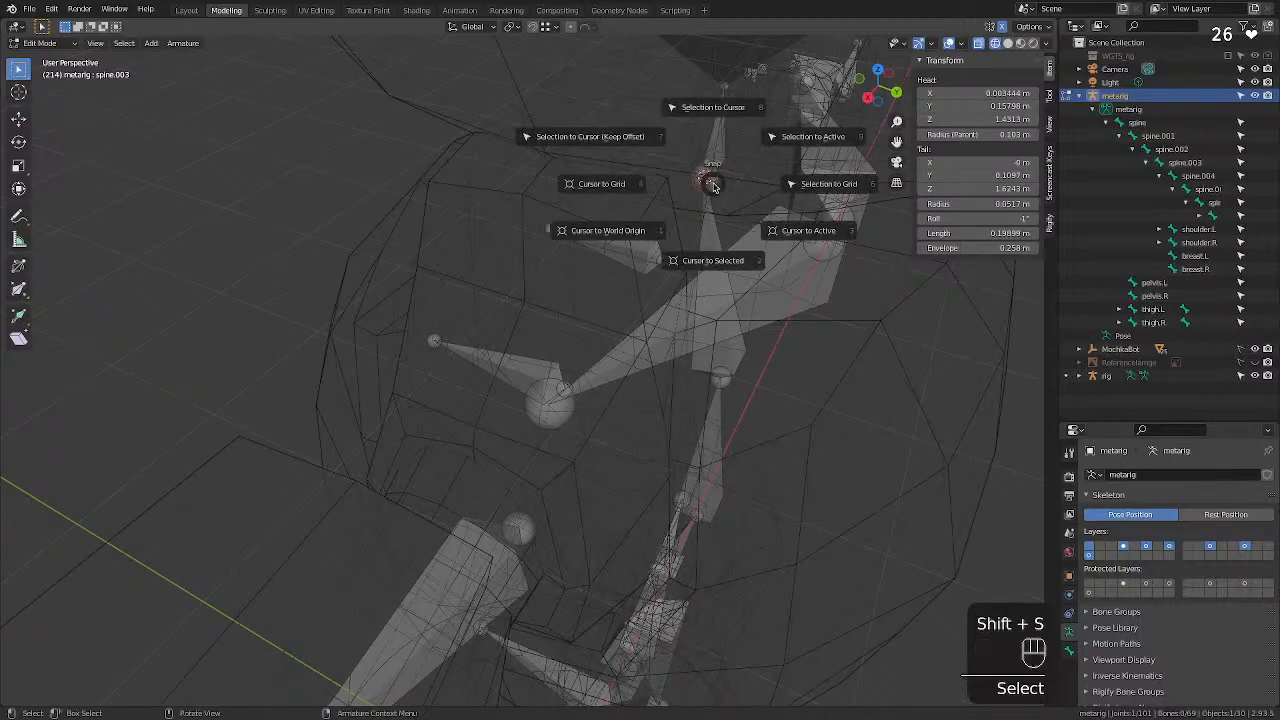
pyautogui.click(724, 262)
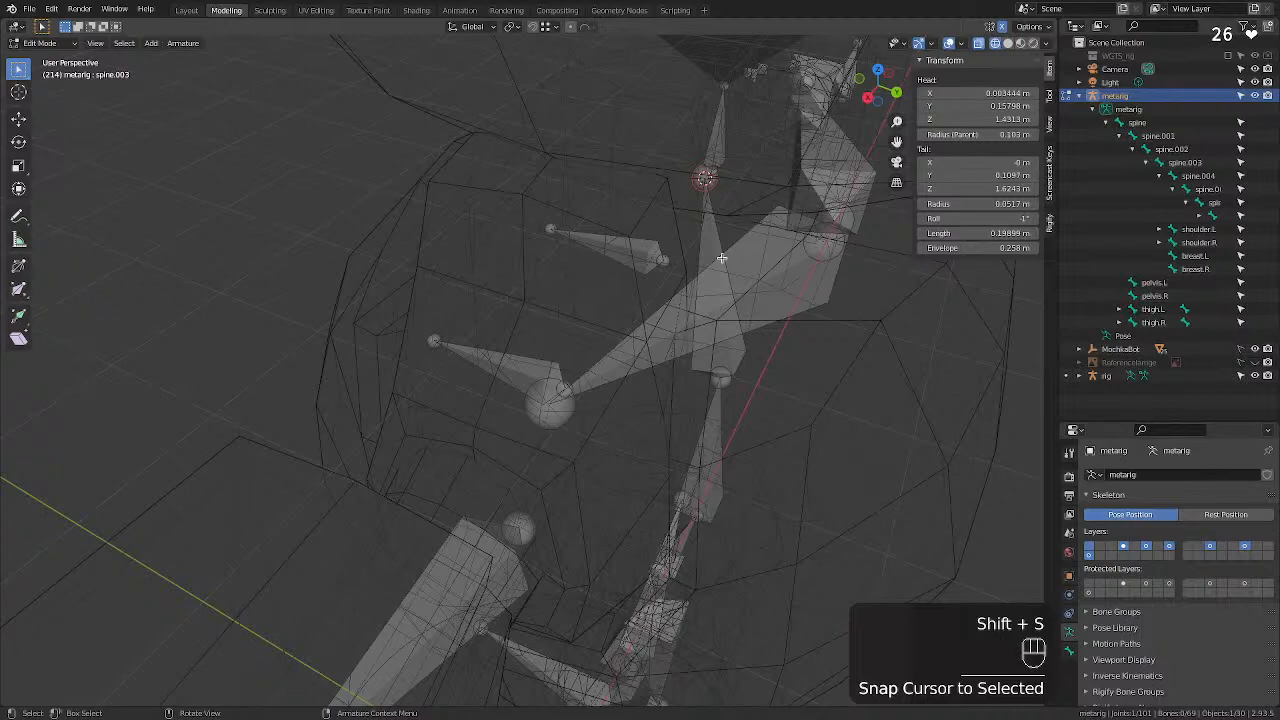
# Snap the 3D cursor to spine.004's head joint and snap spine.003's tail joint to it with Selection to Cursor.
pyautogui.click(708, 172)
pyautogui.hotkey('shift', 's')
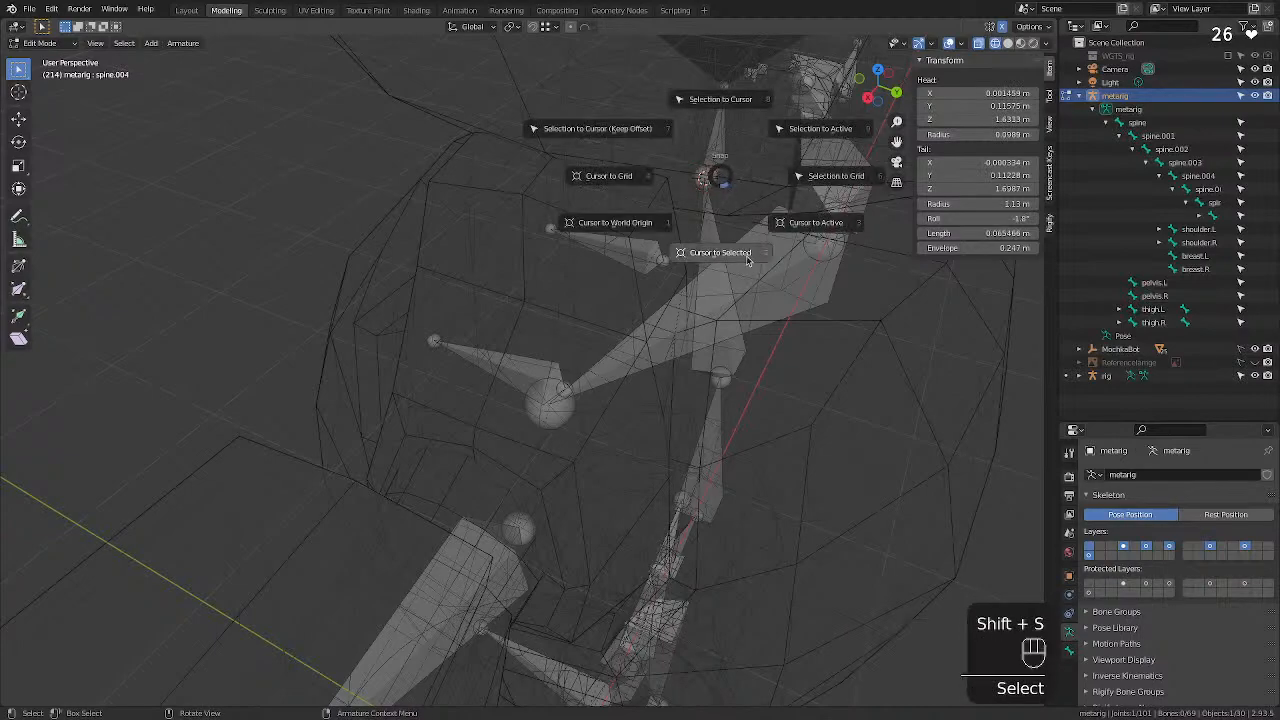
pyautogui.click(713, 212)
pyautogui.click(704, 178)
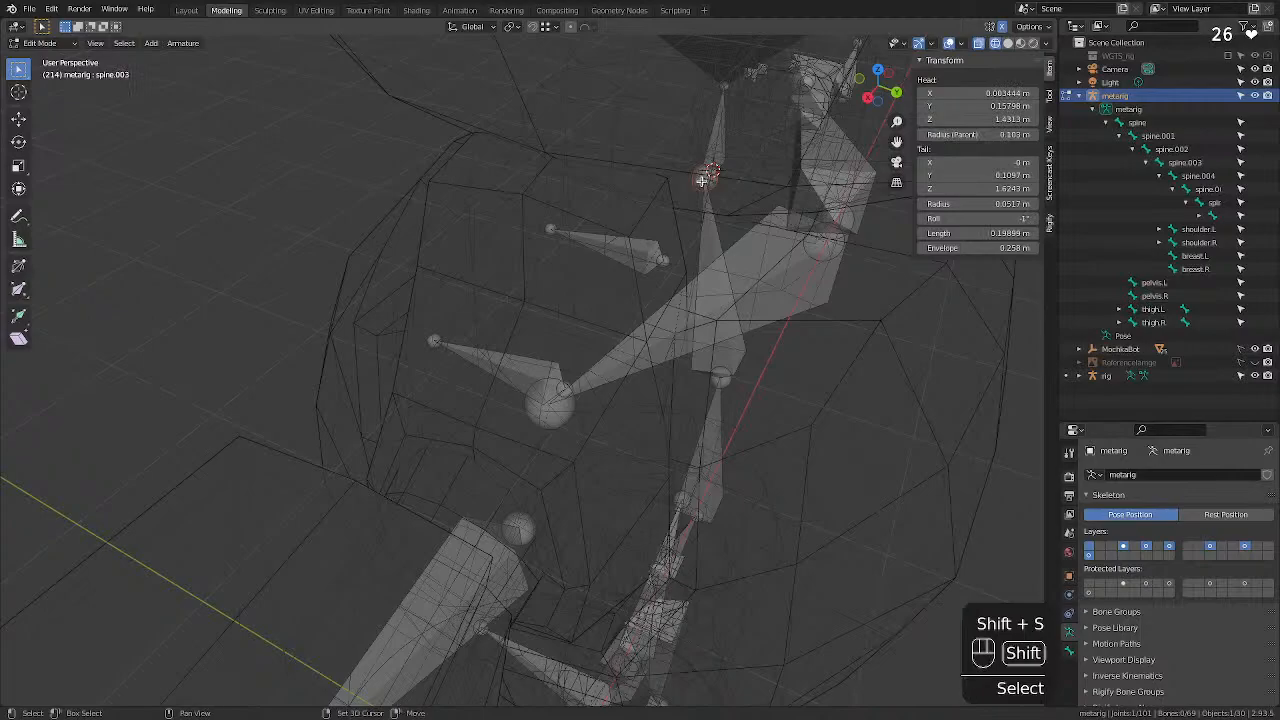
pyautogui.hotkey('shift', 's')
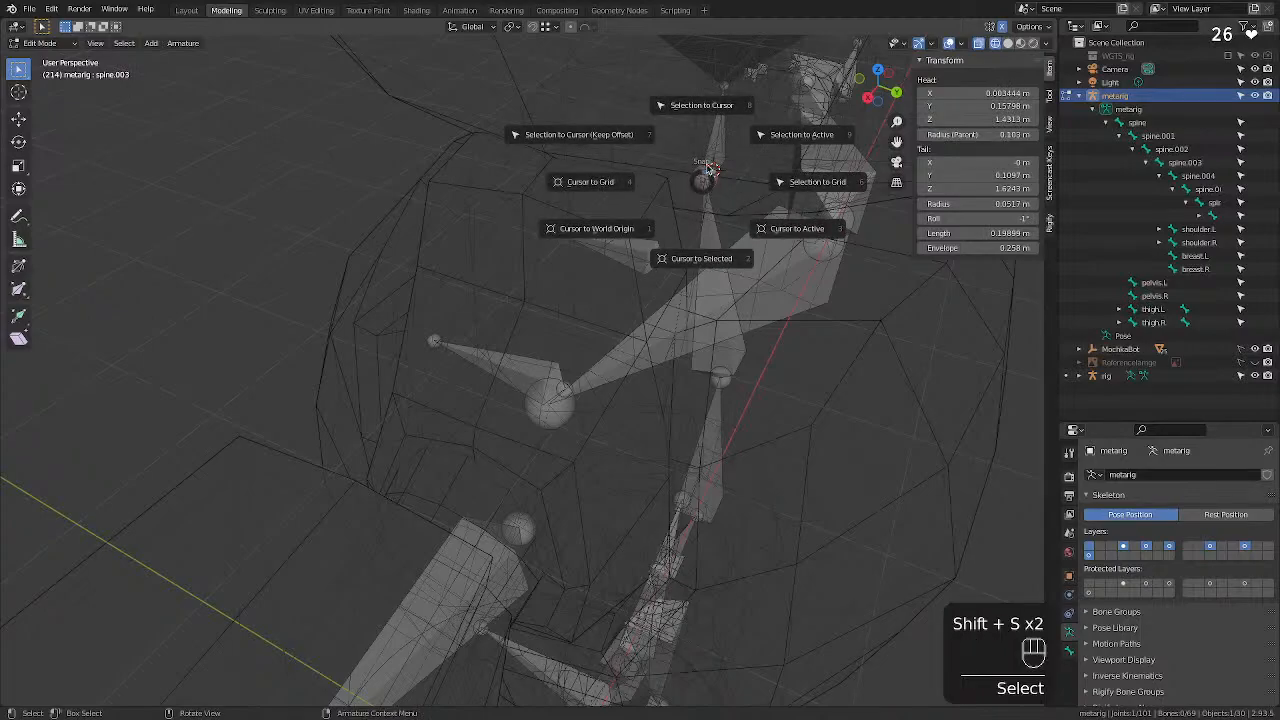
pyautogui.click(704, 108)
# Delete the breast.L and breast.R bones from the metarig.
pyautogui.moveTo(704, 108); pyautogui.dragTo(784, 162, button='middle')
pyautogui.click(659, 292)
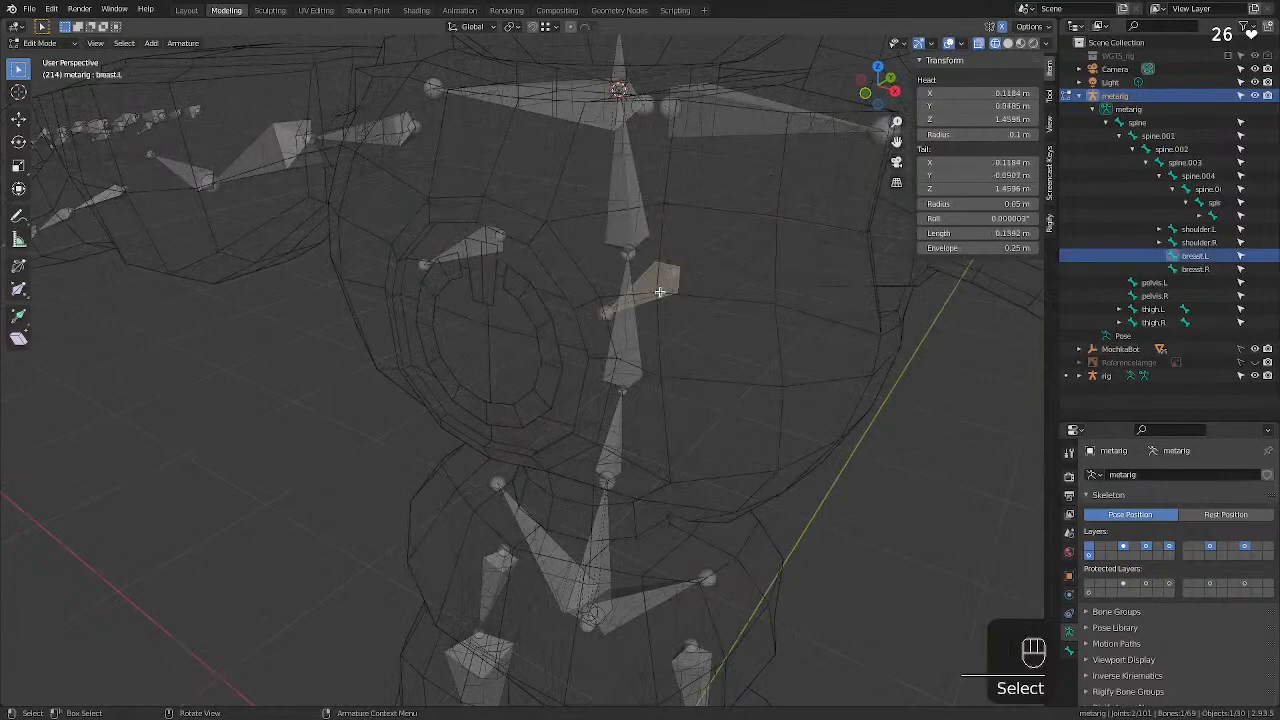
pyautogui.keyDown('shift'); pyautogui.click(478, 240); pyautogui.keyUp('shift')
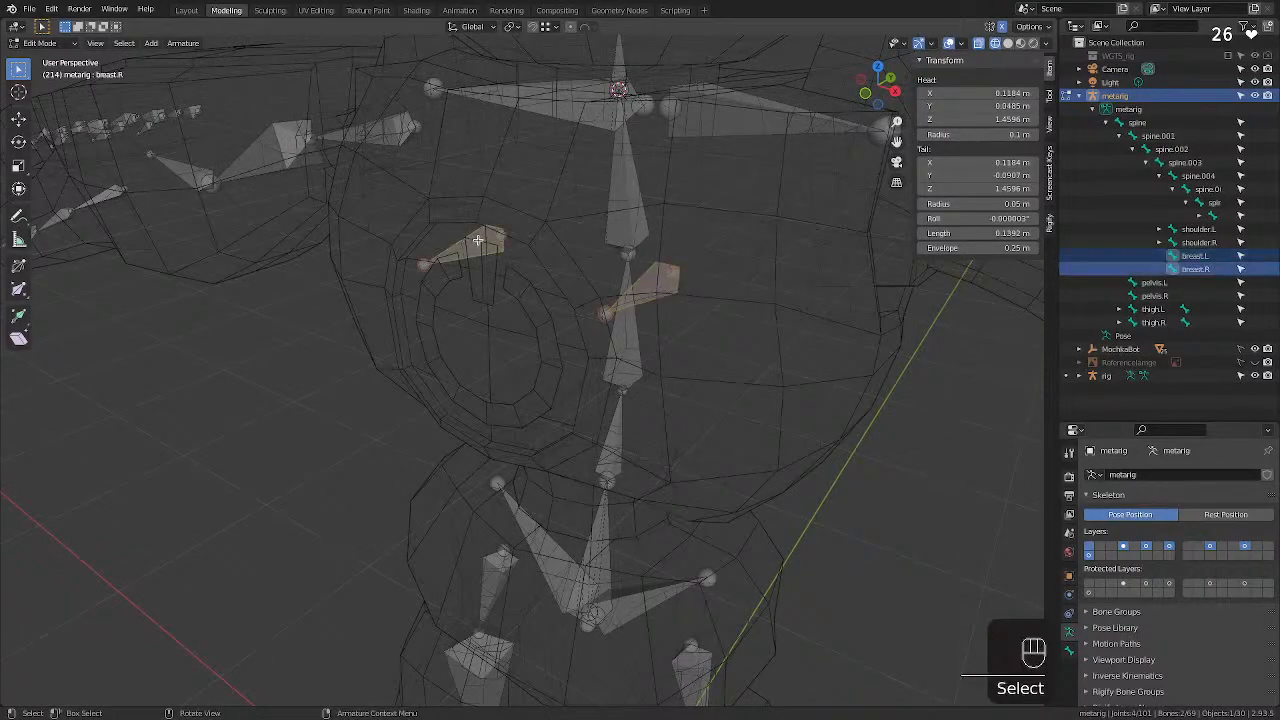
pyautogui.press('Delete')
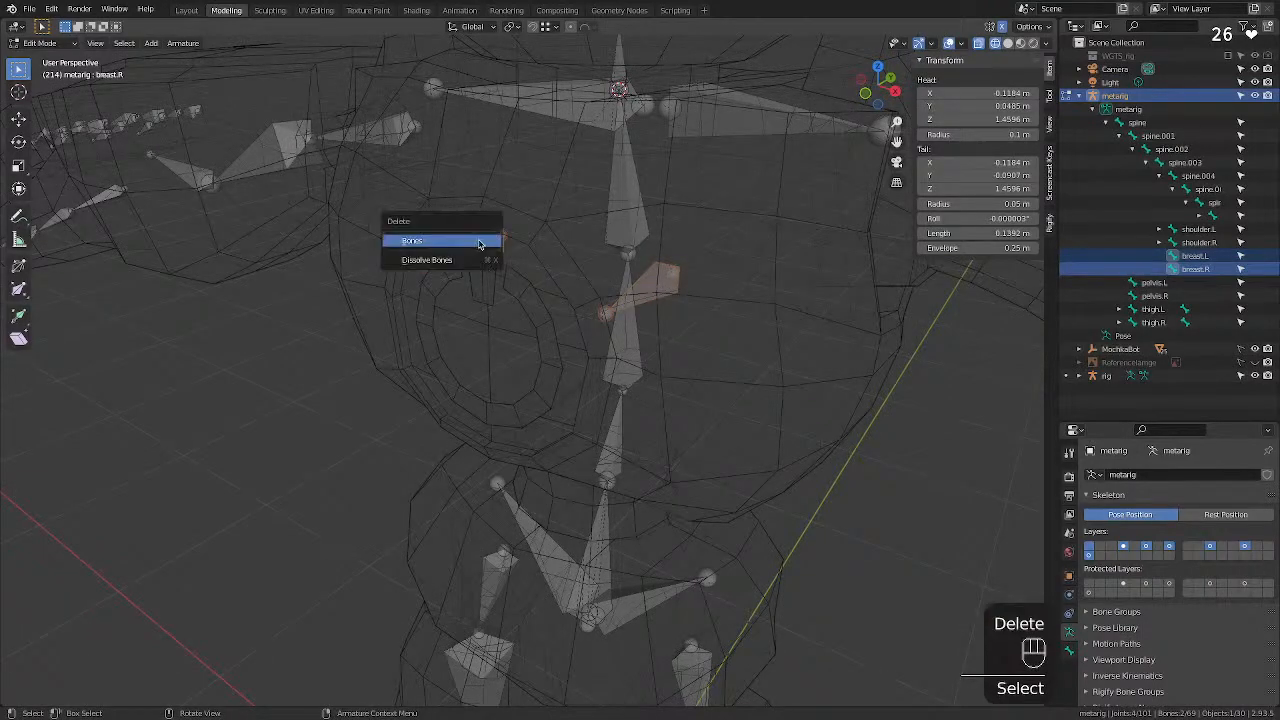
pyautogui.click(479, 243)
# Move shoulder.L's head joint about -0.164 m along the global Y axis and return to Object Mode.
pyautogui.scroll(-3, 507, 250)
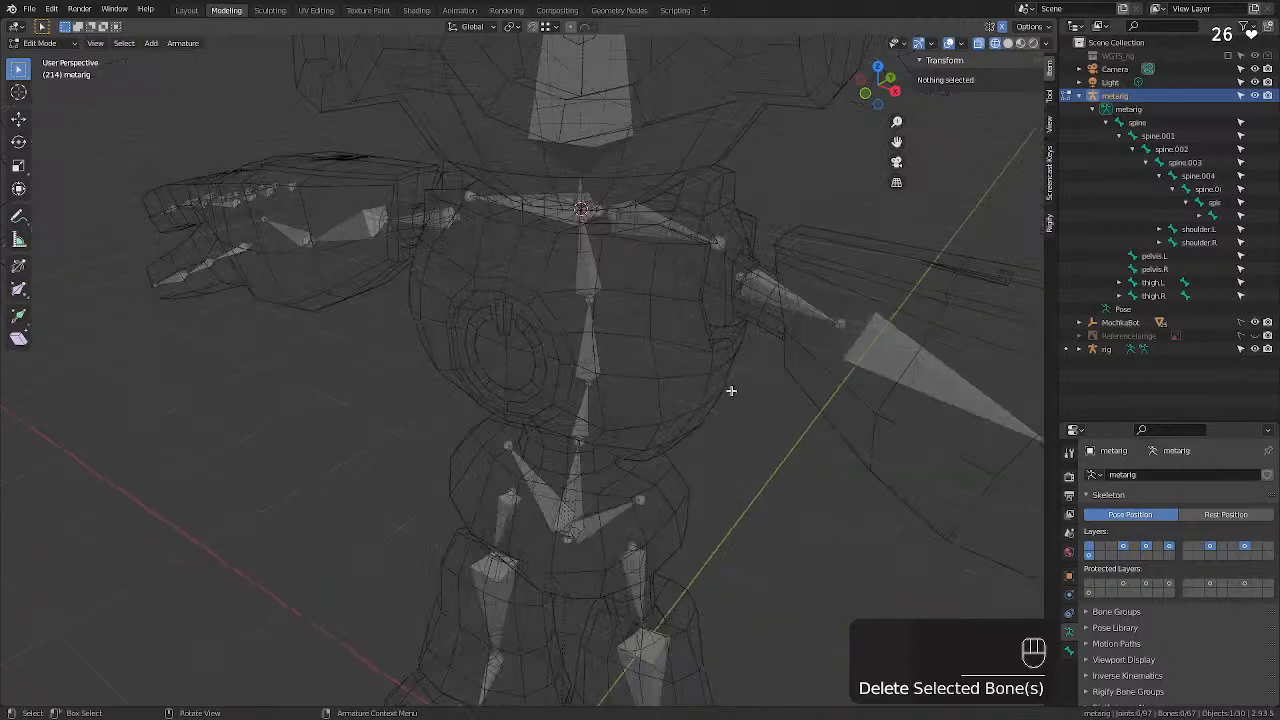
pyautogui.click(657, 229)
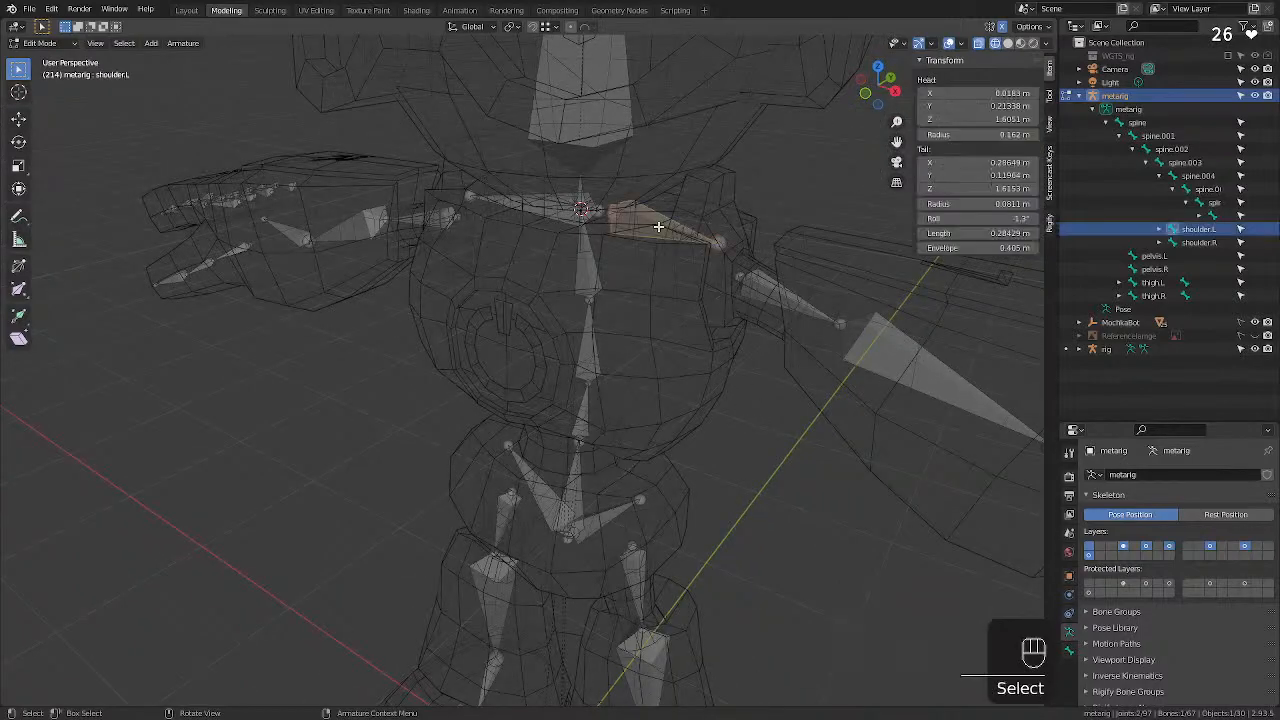
pyautogui.click(542, 207)
pyautogui.moveTo(540, 205); pyautogui.dragTo(442, 234, button='middle')
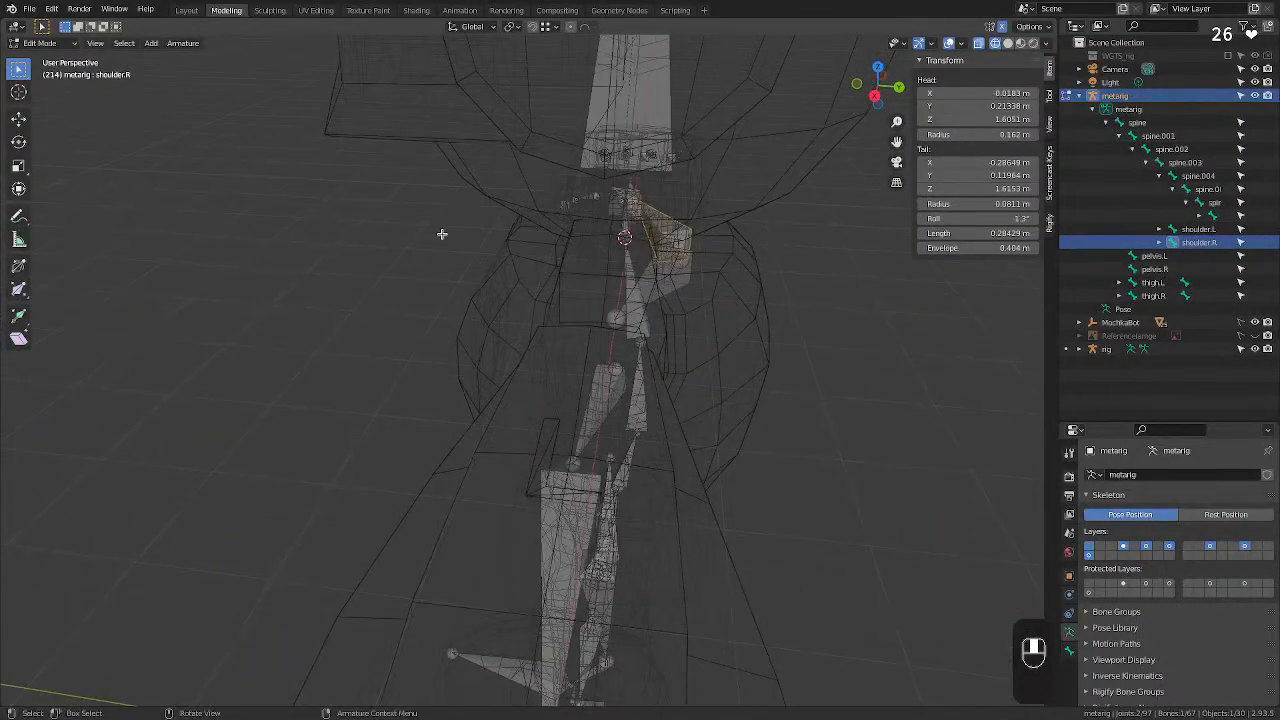
pyautogui.click(680, 265)
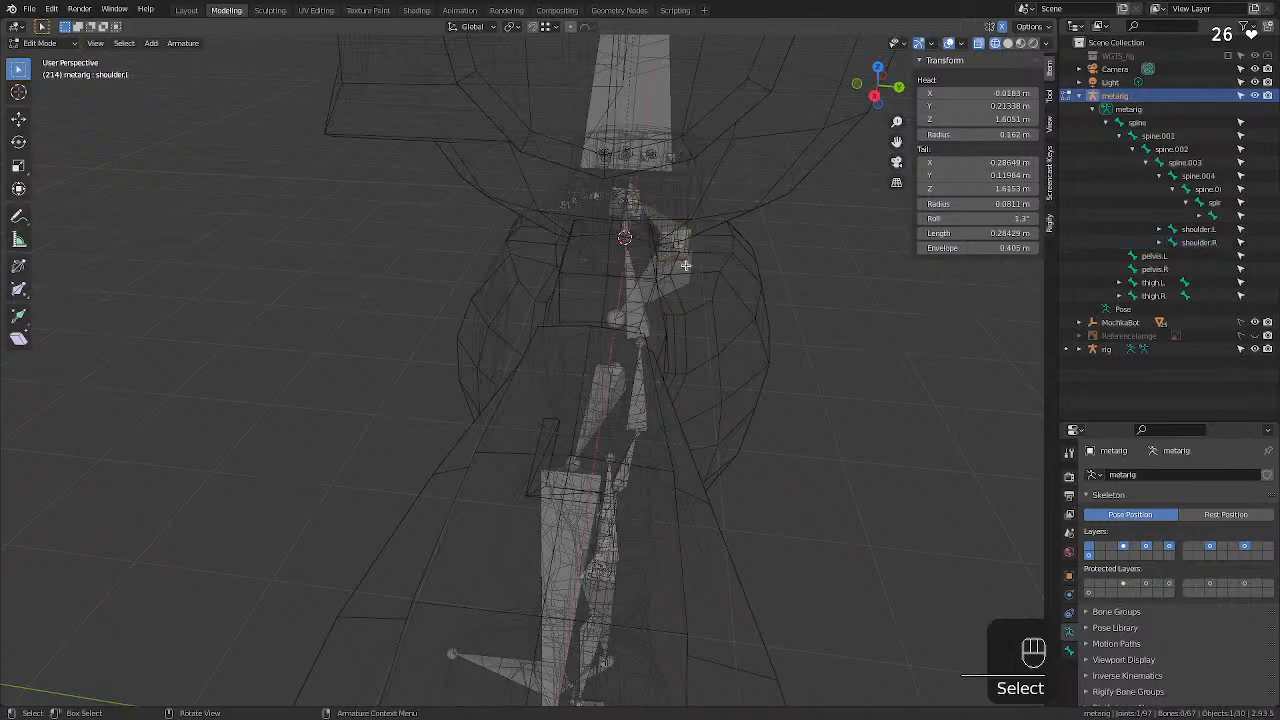
pyautogui.press('g')
pyautogui.press('y')
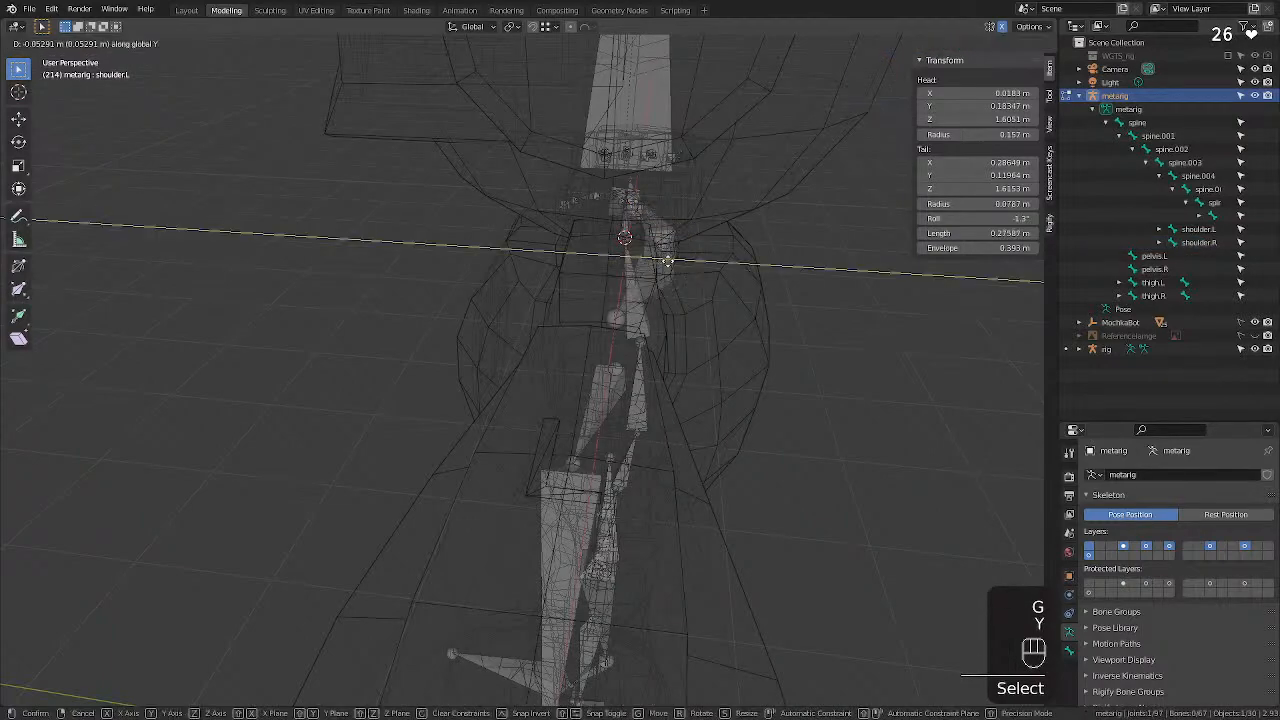
pyautogui.click(667, 262)
pyautogui.moveTo(667, 262); pyautogui.dragTo(637, 271, button='middle')
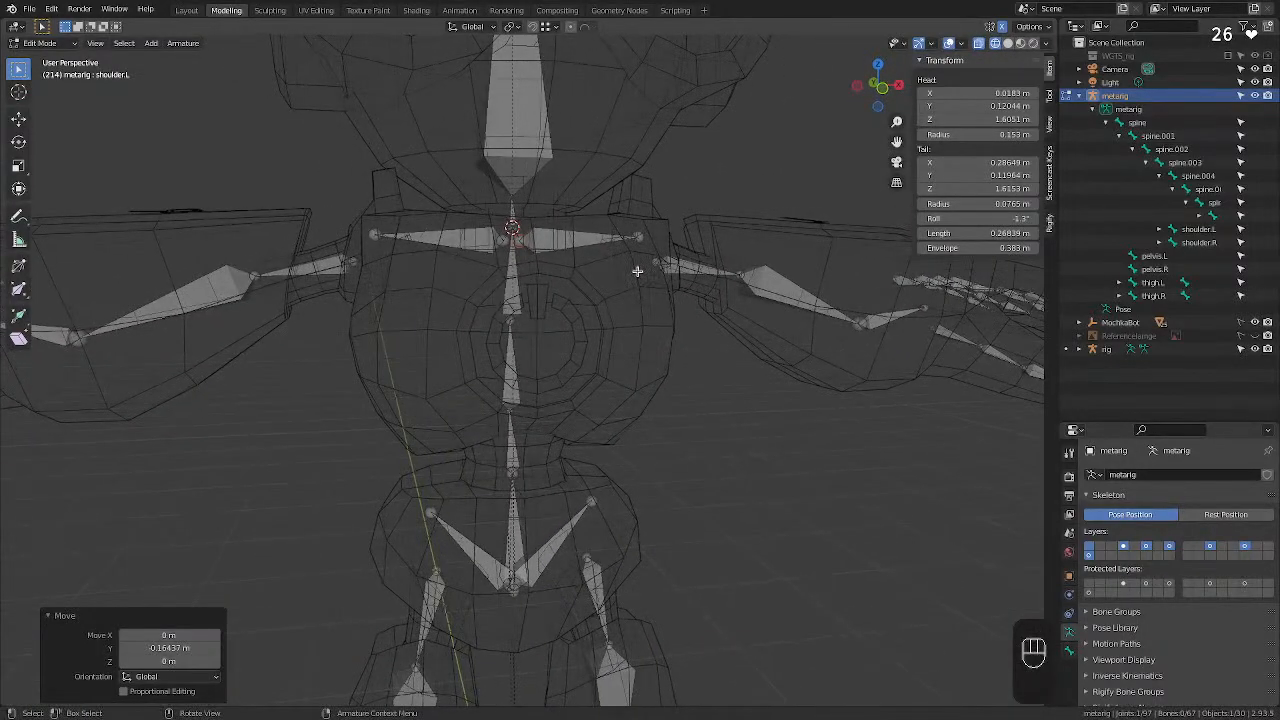
pyautogui.scroll(-3, 1170, 600)
pyautogui.press('Tab')
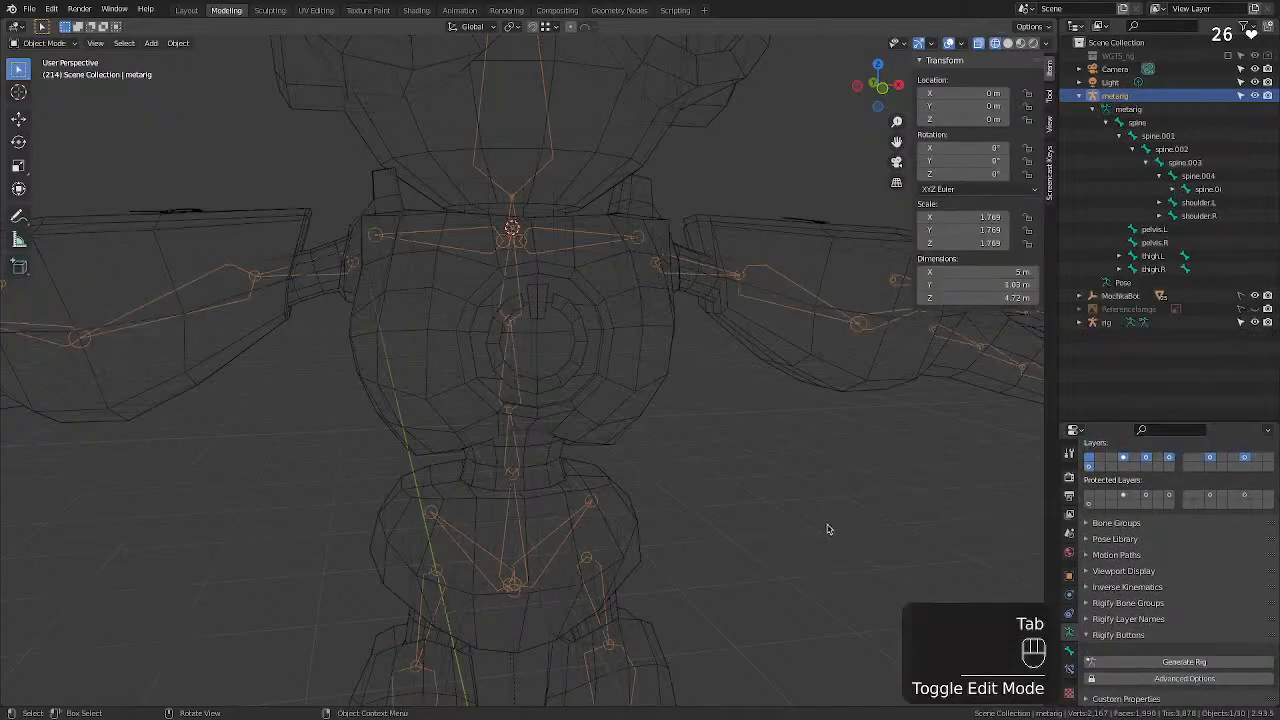
# Generate the Rigify rig from the metarig, compare it with the robot mesh, and undo the generation.
pyautogui.click(1178, 661)
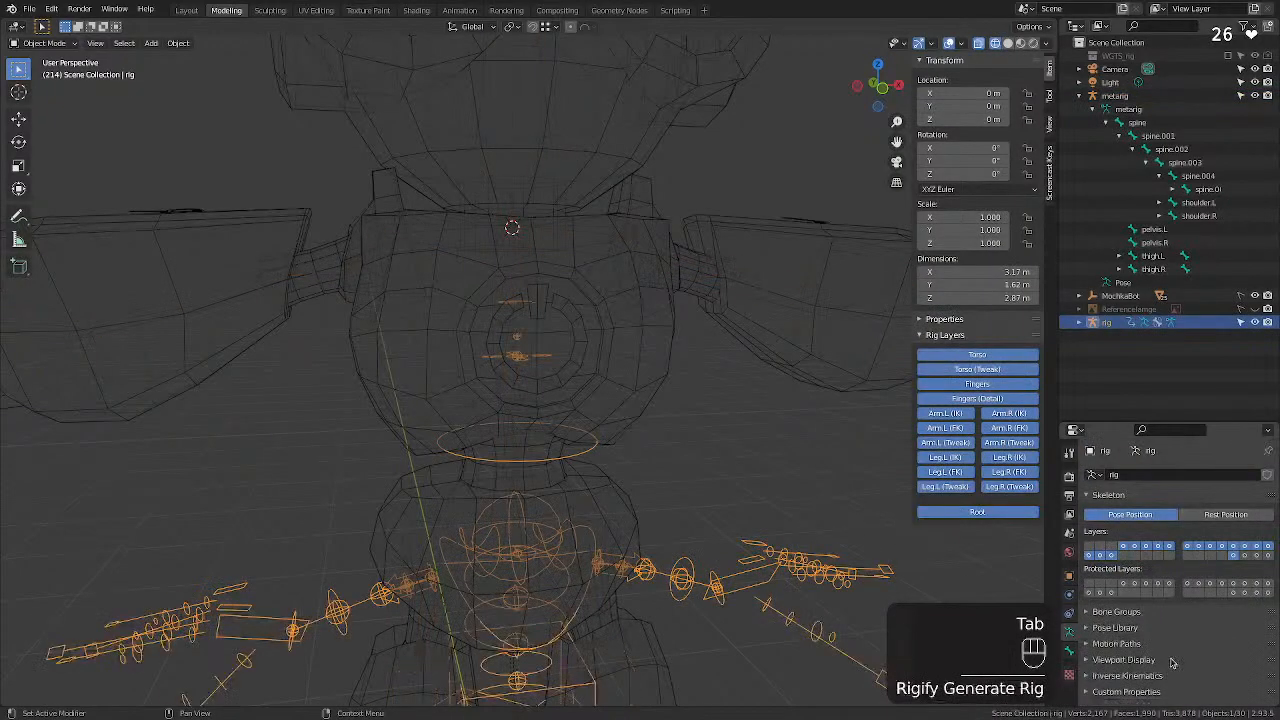
pyautogui.scroll(-6, 742, 410)
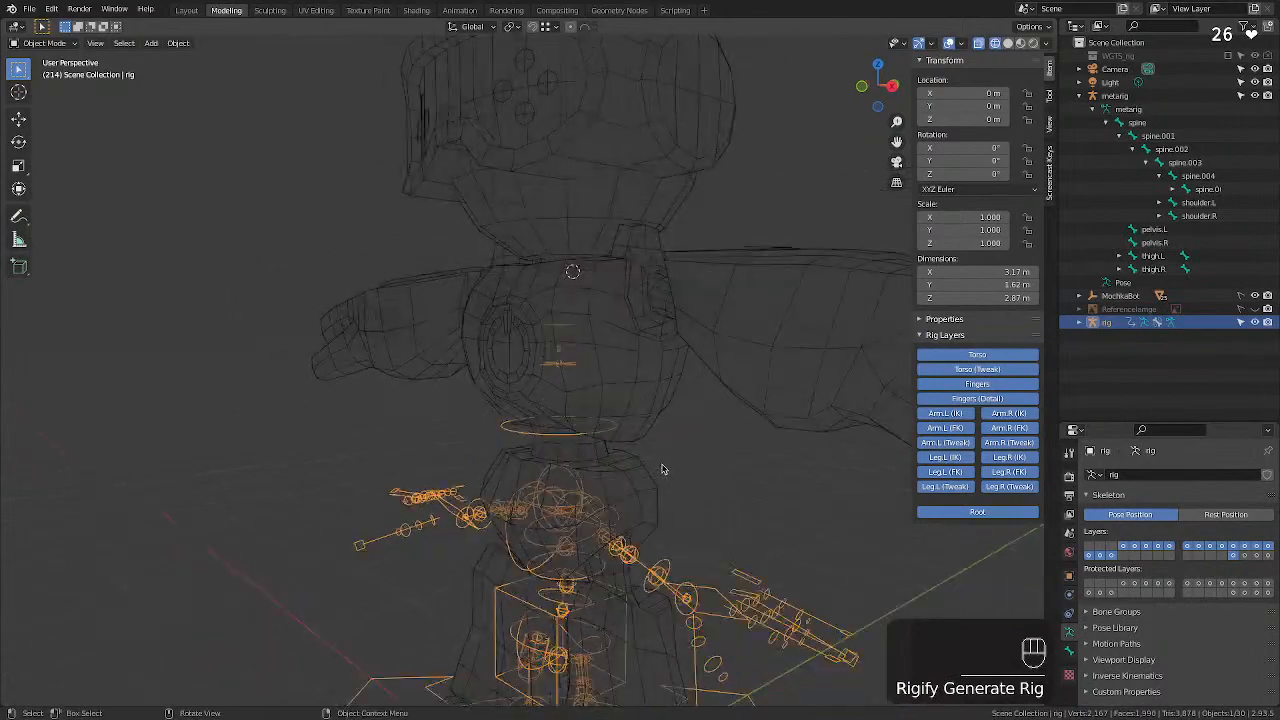
pyautogui.moveTo(668, 449); pyautogui.dragTo(816, 477, button='middle')
pyautogui.scroll(-1, 816, 477)
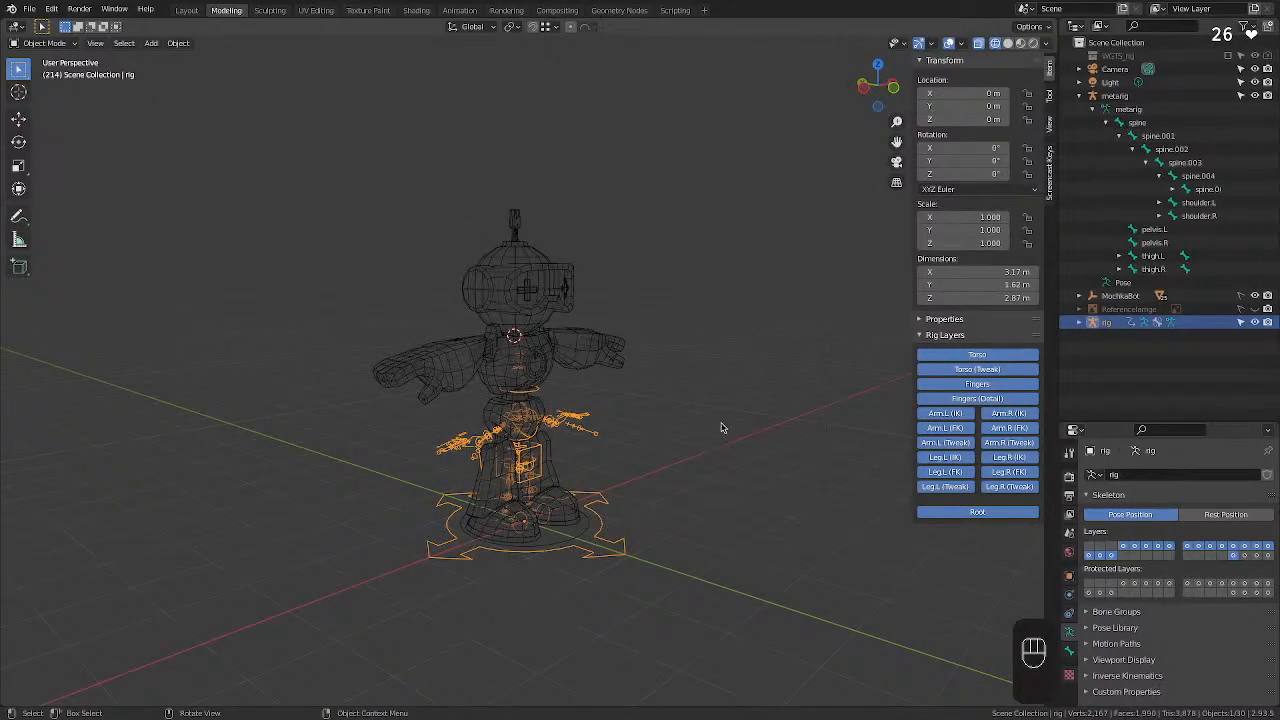
pyautogui.moveTo(722, 428); pyautogui.dragTo(575, 456, button='middle')
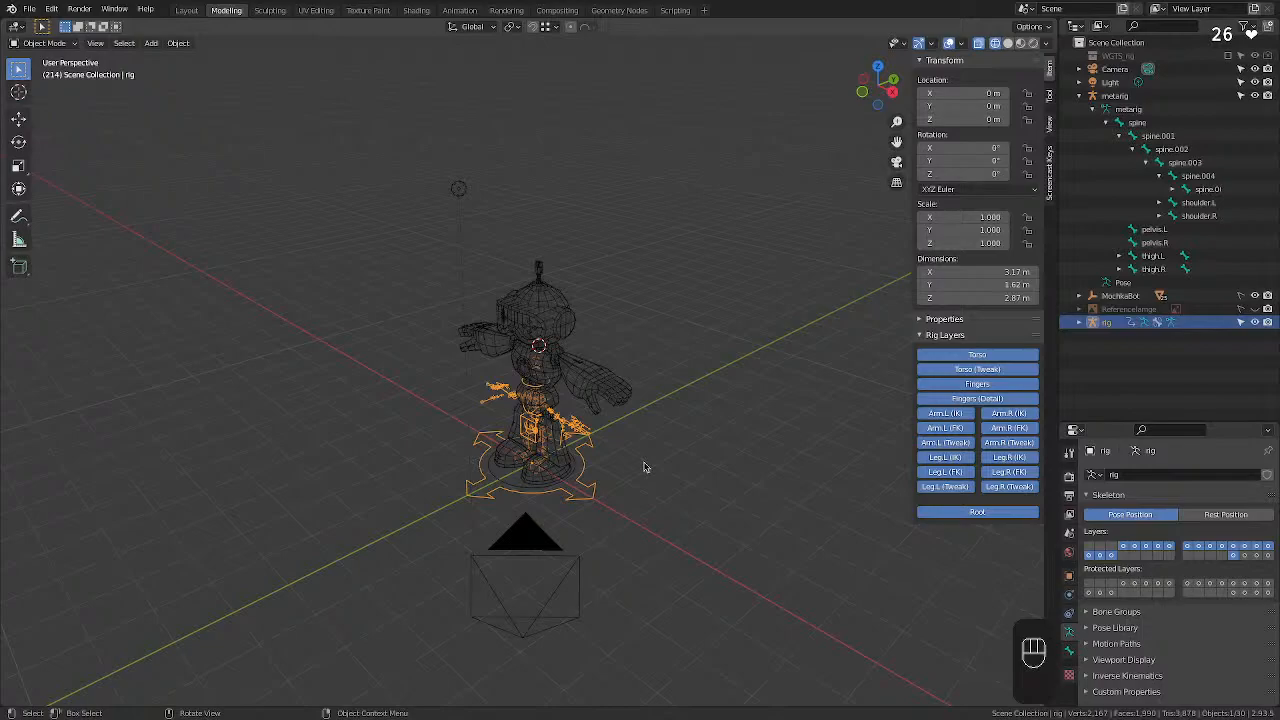
pyautogui.press('super+z')
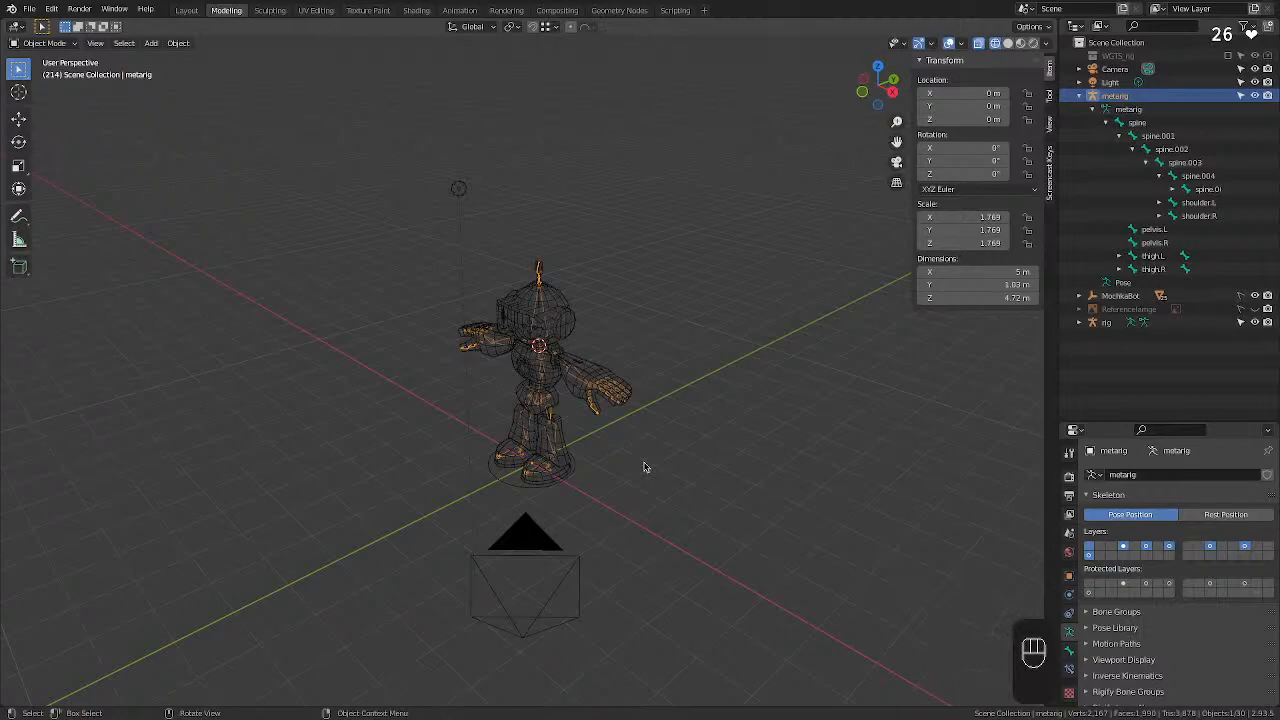
pyautogui.hotkey('shift', 'a')
pyautogui.moveTo(645, 461)
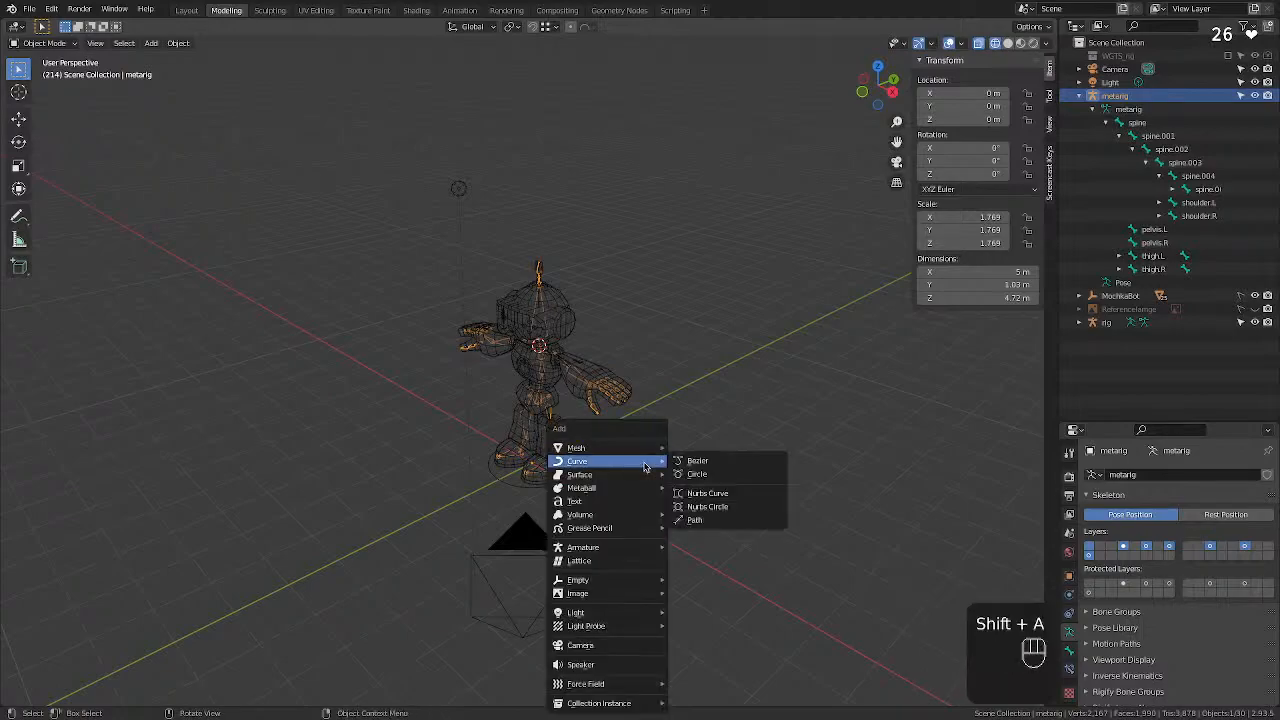
pyautogui.press('Escape')
# Apply all transforms to the metarig and generate the Rigify rig.
pyautogui.press('super+a')
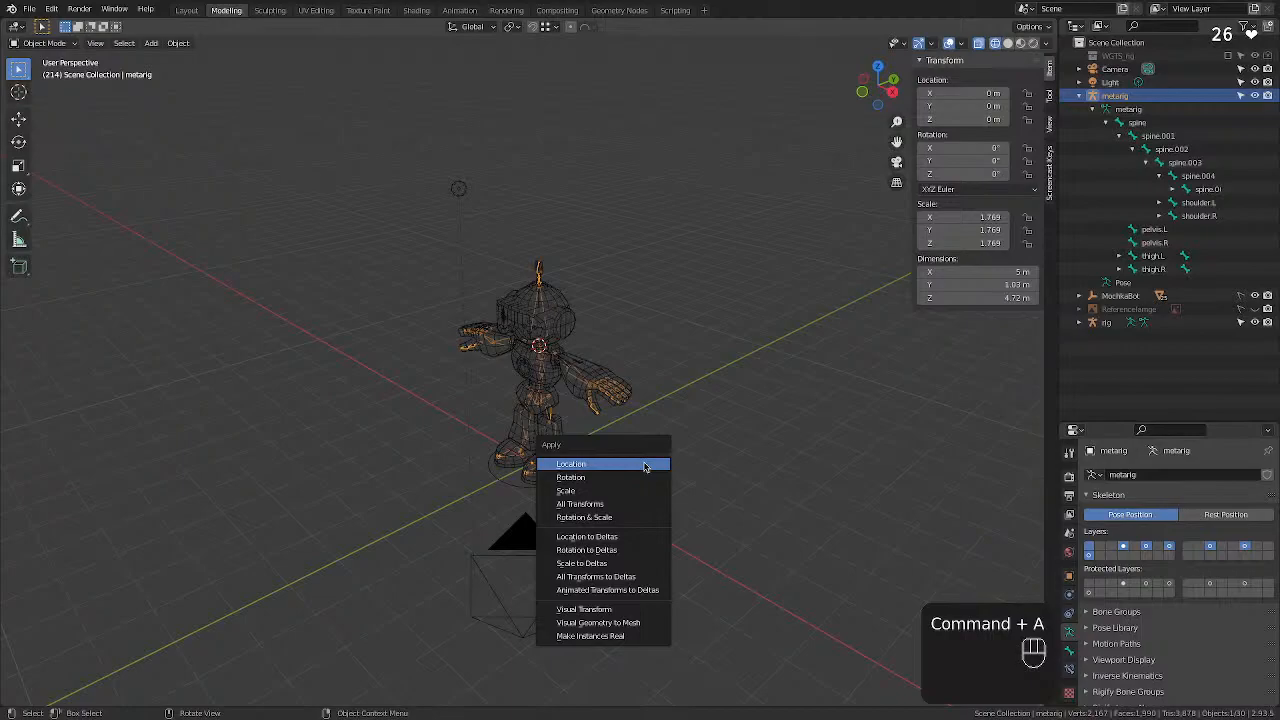
pyautogui.click(592, 504)
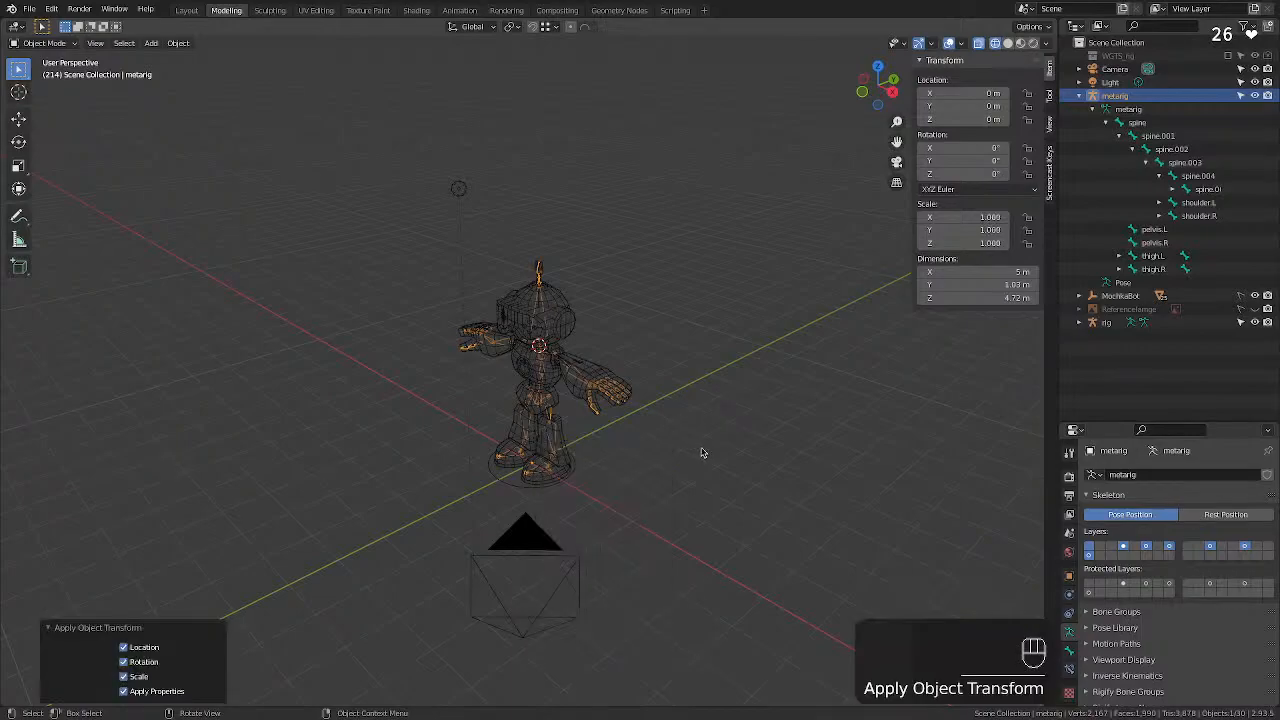
pyautogui.scroll(-3, 1148, 667)
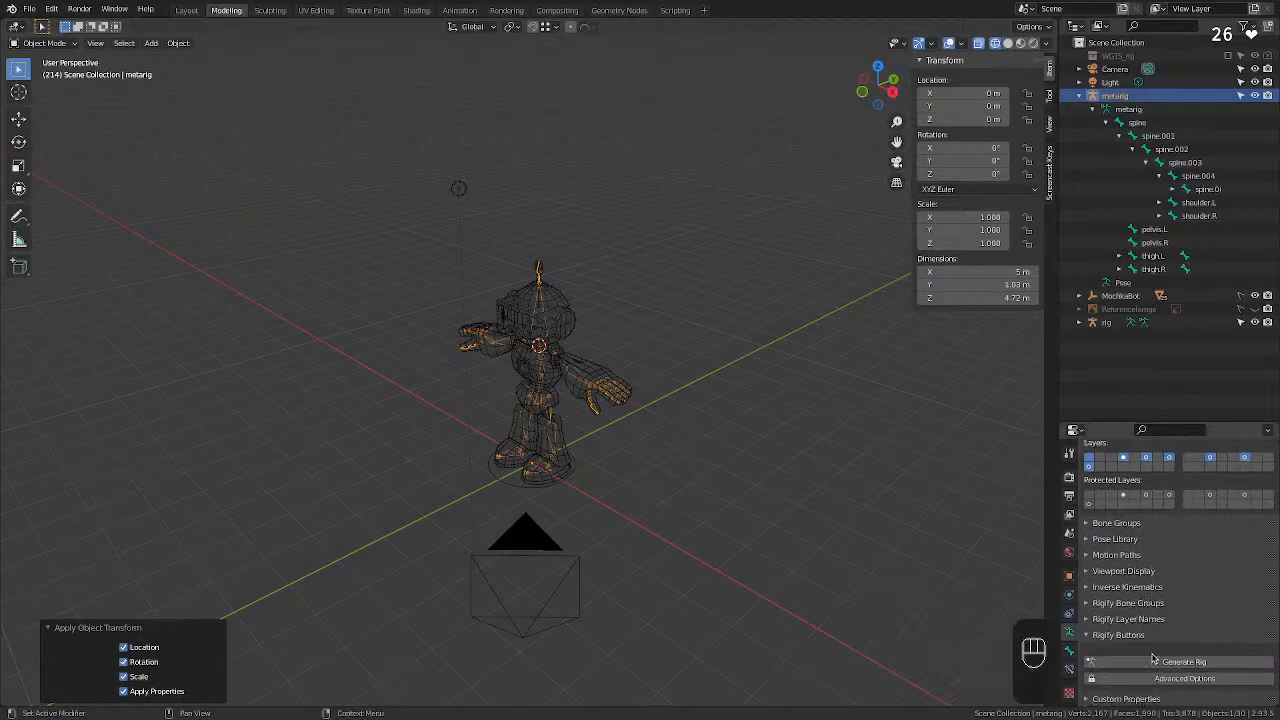
pyautogui.click(1165, 663)
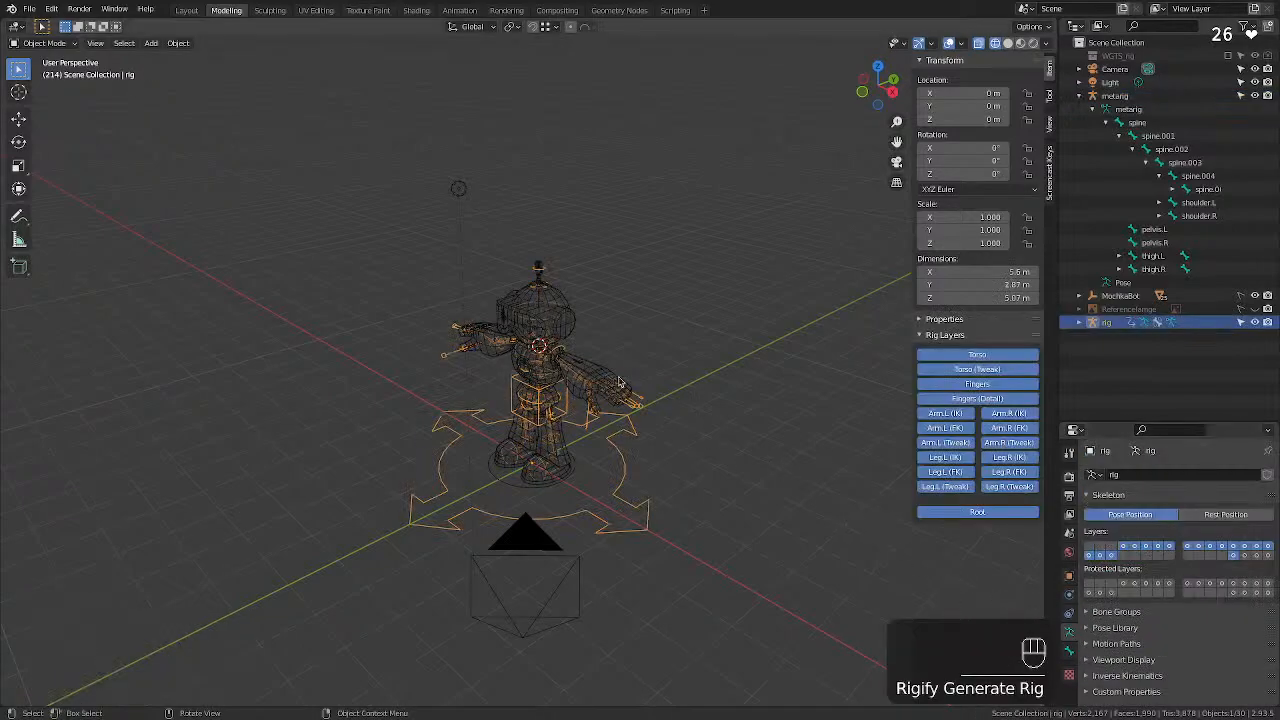
# Inspect from several angles how the generated rig's controls fit the robot's body, arms and legs.
pyautogui.moveTo(621, 382); pyautogui.dragTo(675, 367, button='middle')
pyautogui.scroll(6, 663, 373)
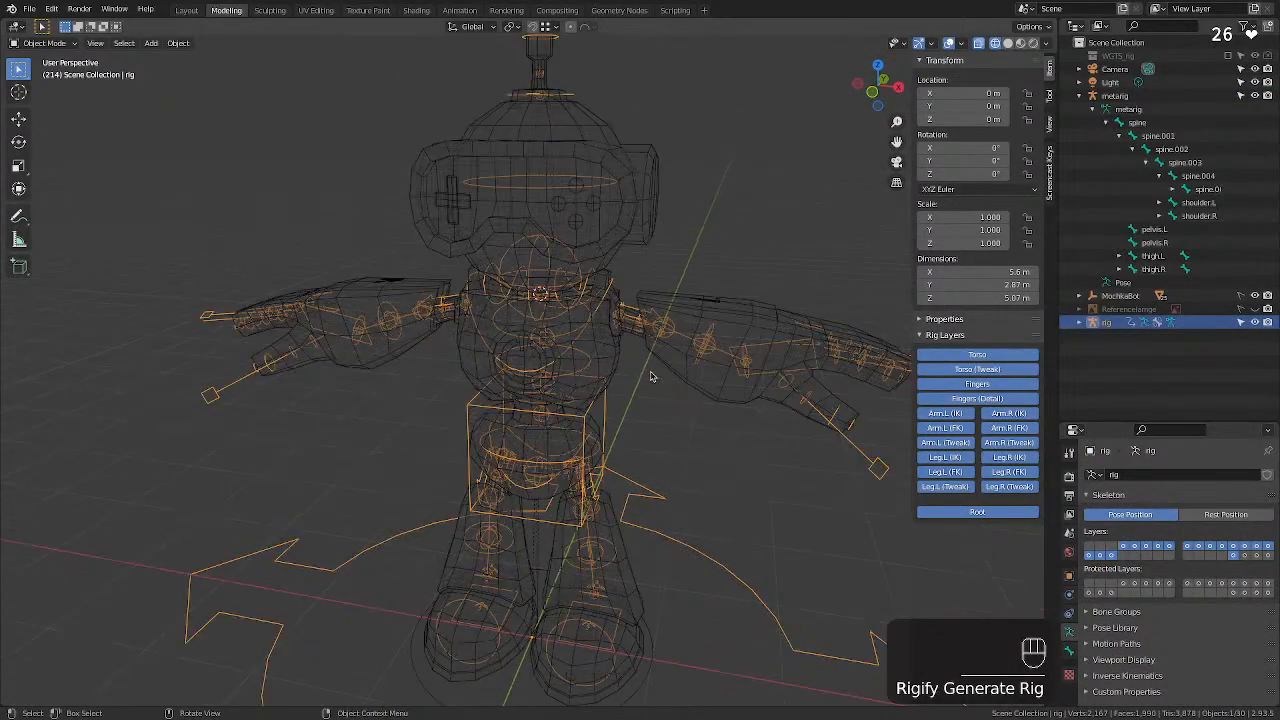
pyautogui.click(719, 452)
pyautogui.moveTo(749, 474)
pyautogui.mouseDown(button='middle')
pyautogui.moveTo(683, 460)
pyautogui.moveTo(766, 466)
pyautogui.moveTo(580, 466)
pyautogui.moveTo(753, 470)
pyautogui.mouseUp(button='middle')
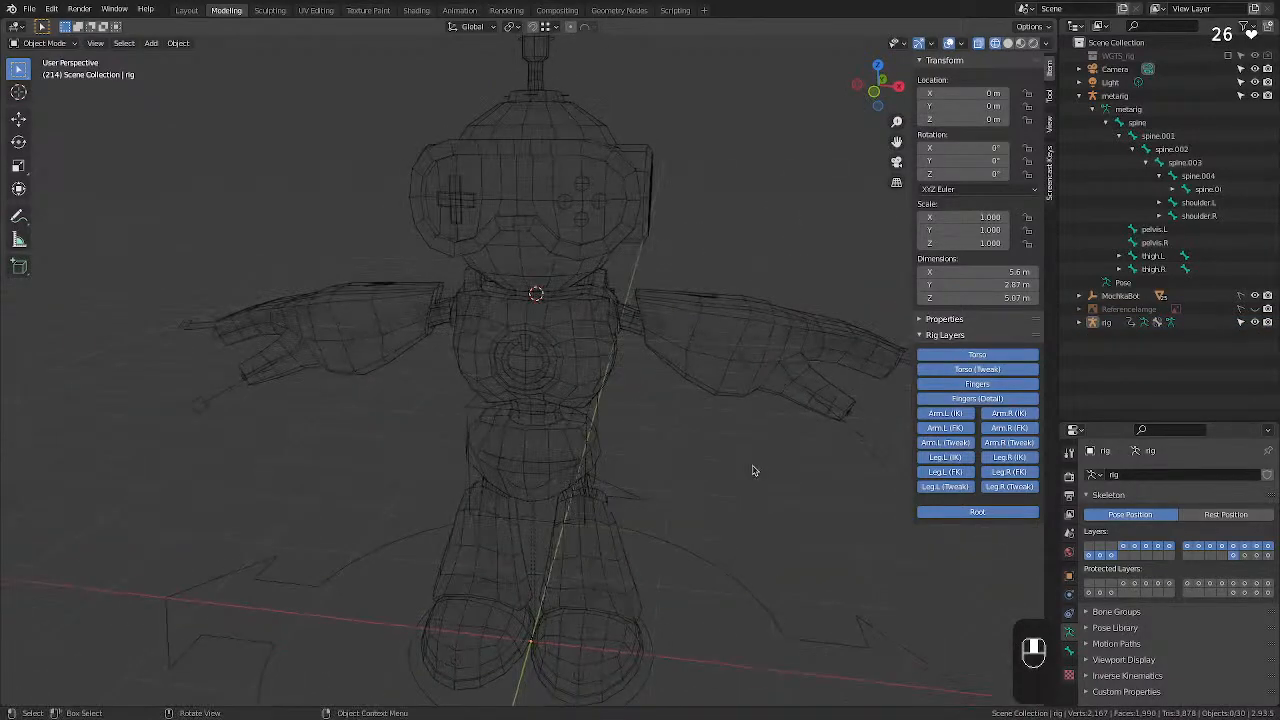
pyautogui.click(738, 584)
pyautogui.scroll(-3, 722, 490)
pyautogui.moveTo(731, 477); pyautogui.dragTo(700, 458, button='middle')
pyautogui.scroll(-1, 700, 458)
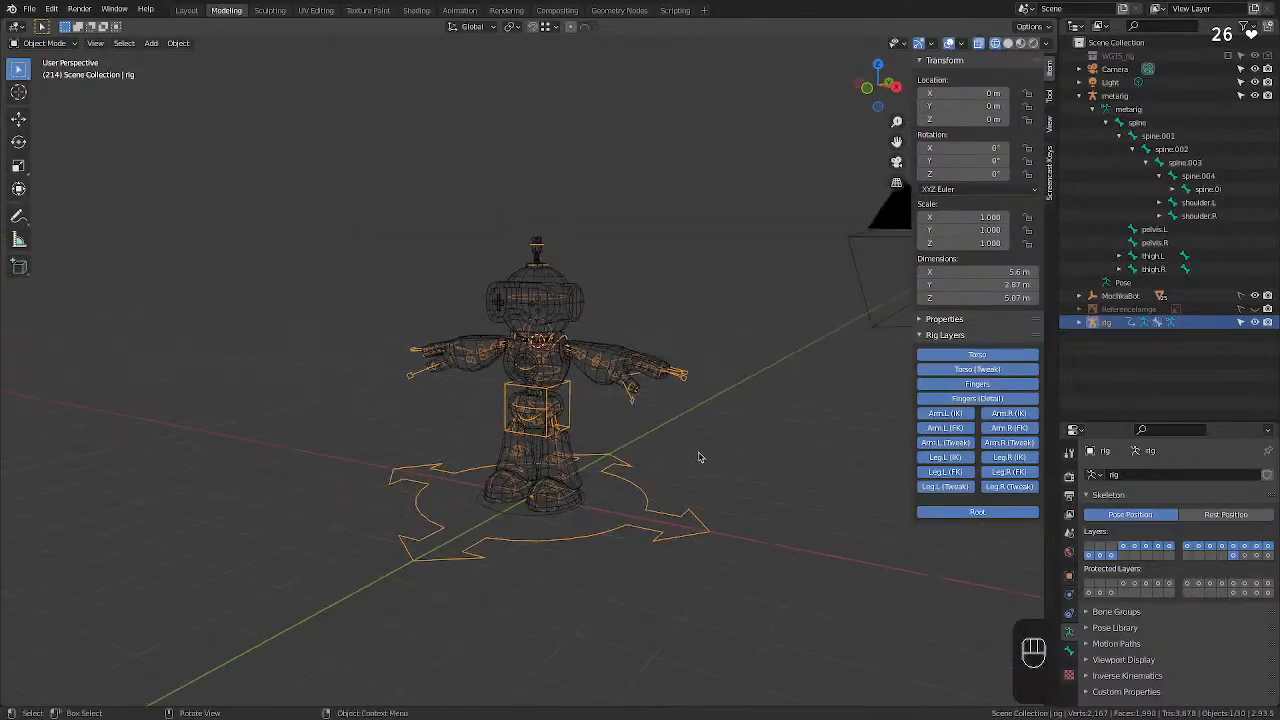
pyautogui.scroll(5, 692, 458)
pyautogui.scroll(-4, 685, 457)
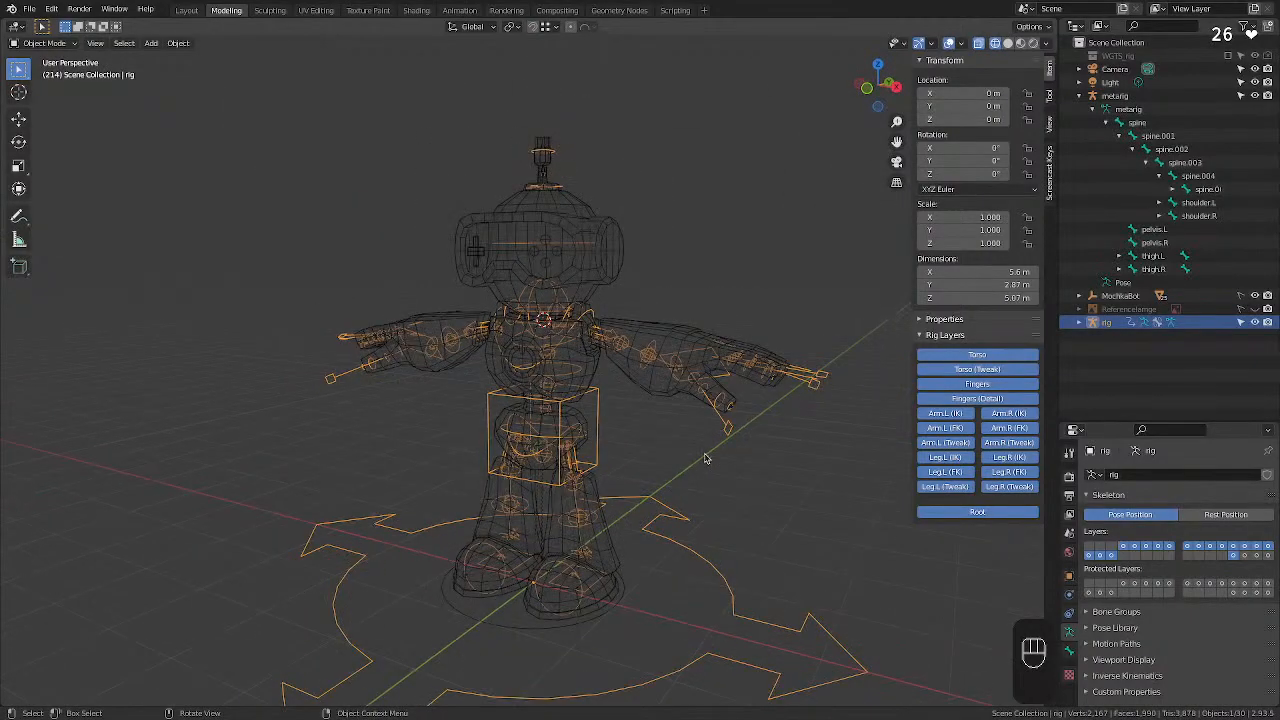
# Try moving the whole rig object away from the robot in Object Mode and undo the move.
pyautogui.click(705, 458)
pyautogui.press('g')
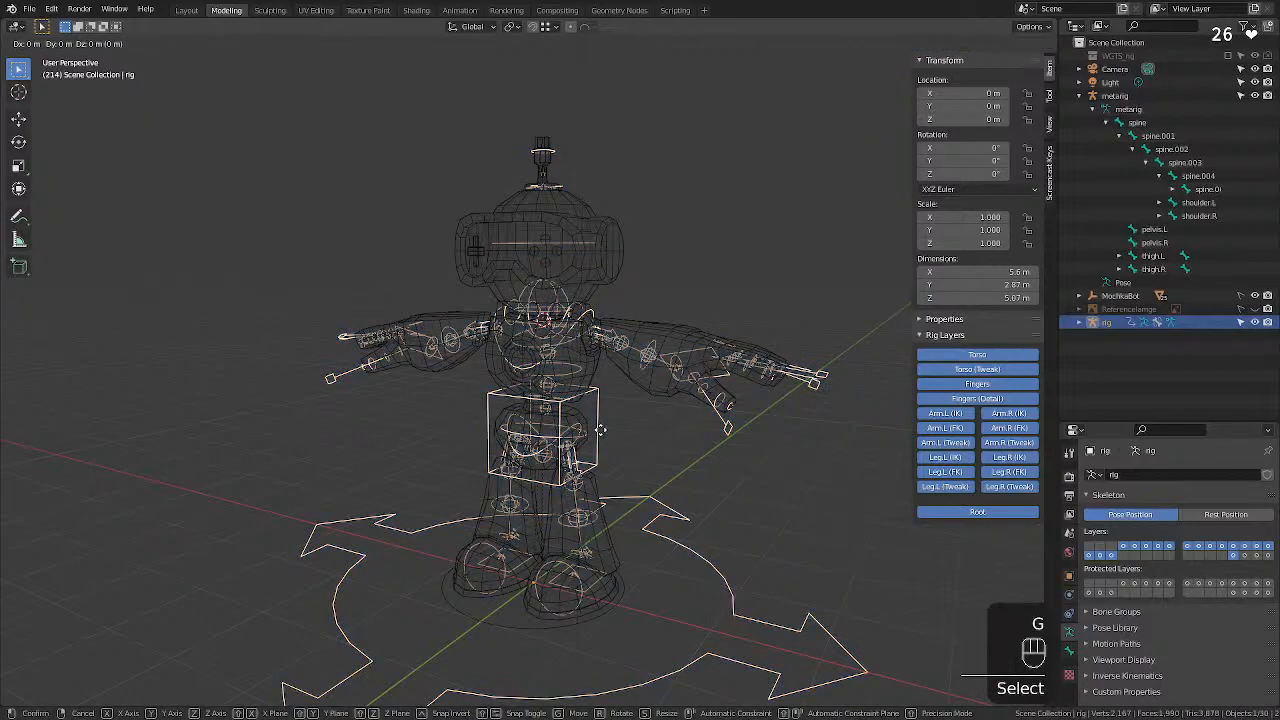
pyautogui.press('super+z')
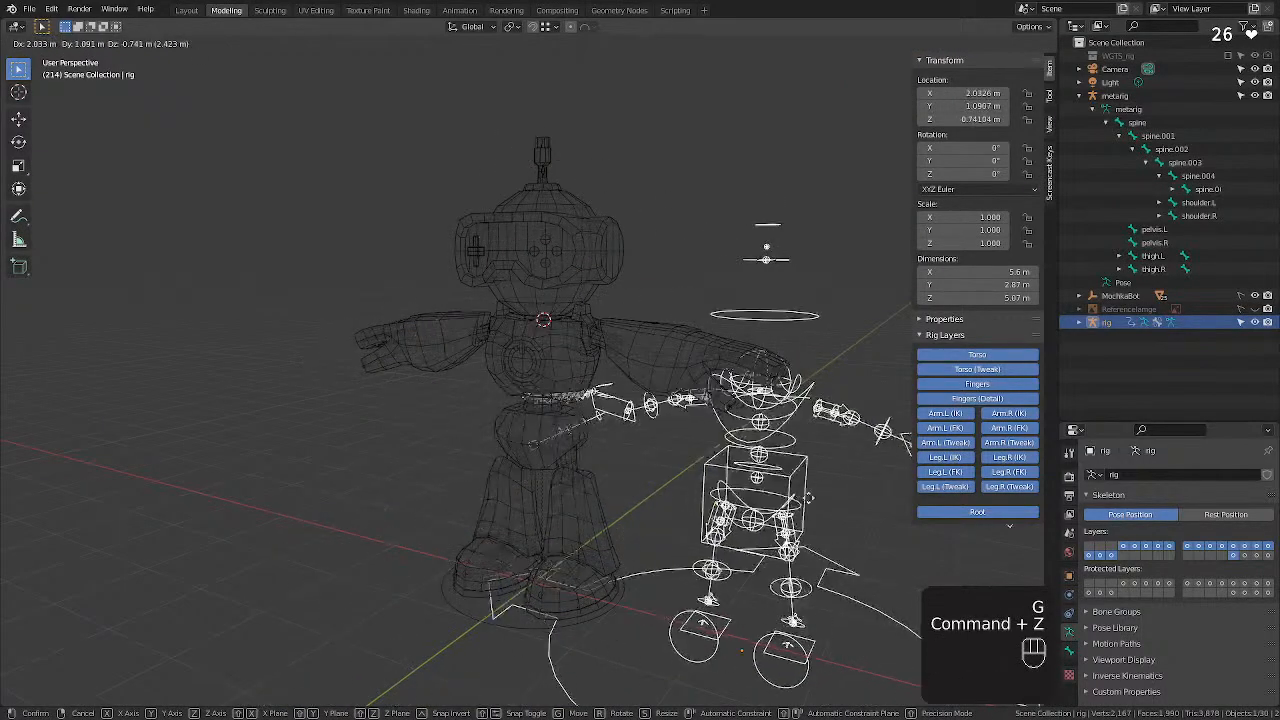
pyautogui.click(723, 494)
pyautogui.press('super+z')
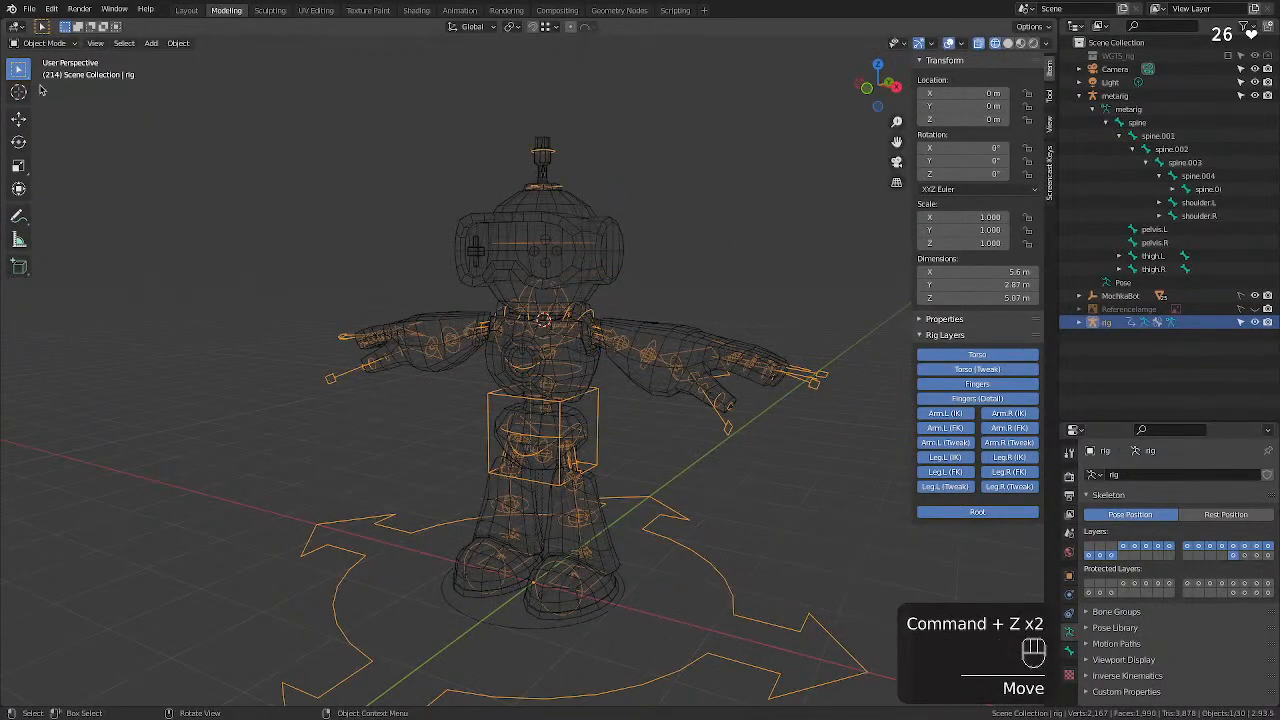
# Switch the rig to Pose Mode and select the box-shaped torso control around the hips.
pyautogui.click(48, 43)
pyautogui.click(40, 92)
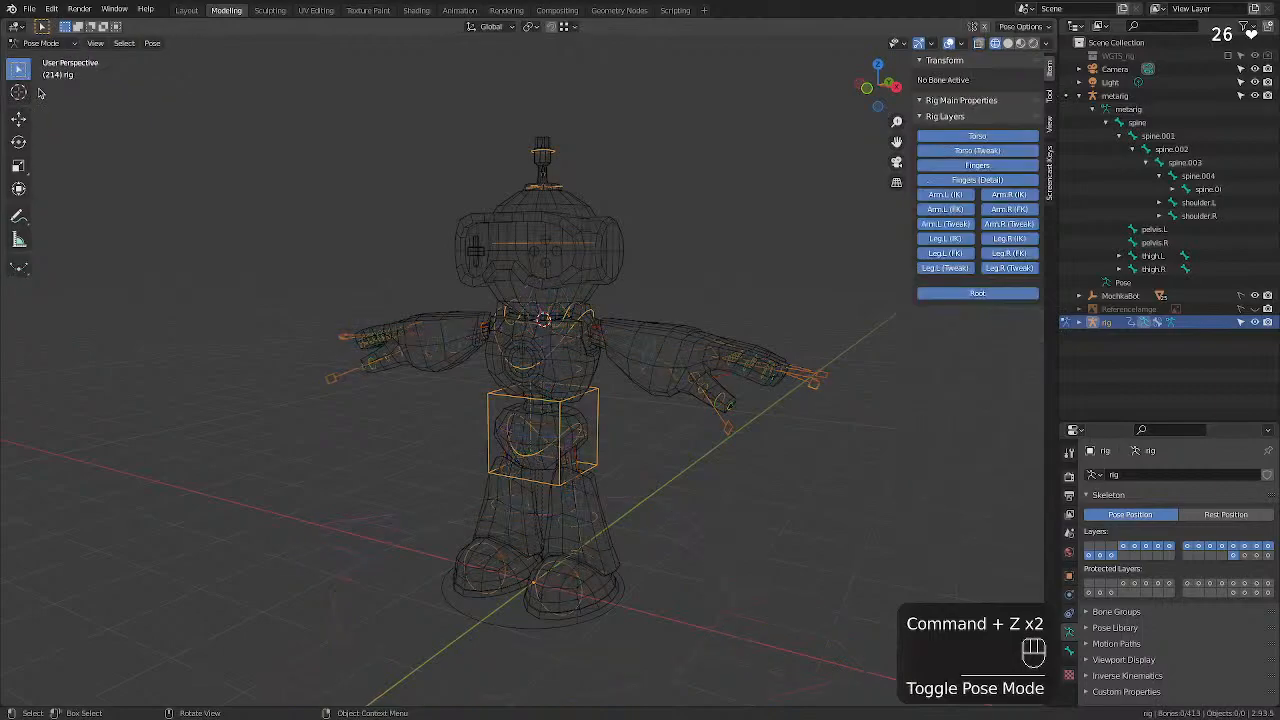
pyautogui.click(596, 412)
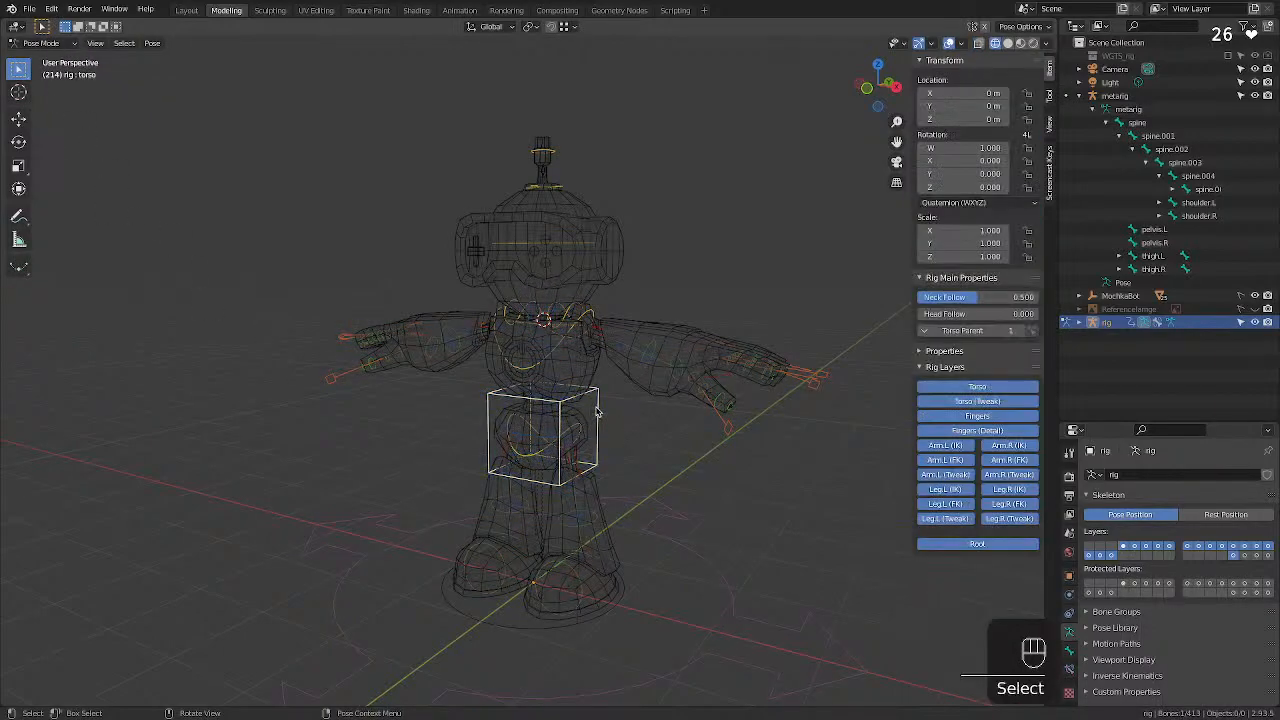
# Test-move the torso control by about -2.47 m in X, -1.57 m in Y and -0.37 m in Z, and undo it.
pyautogui.press('g')
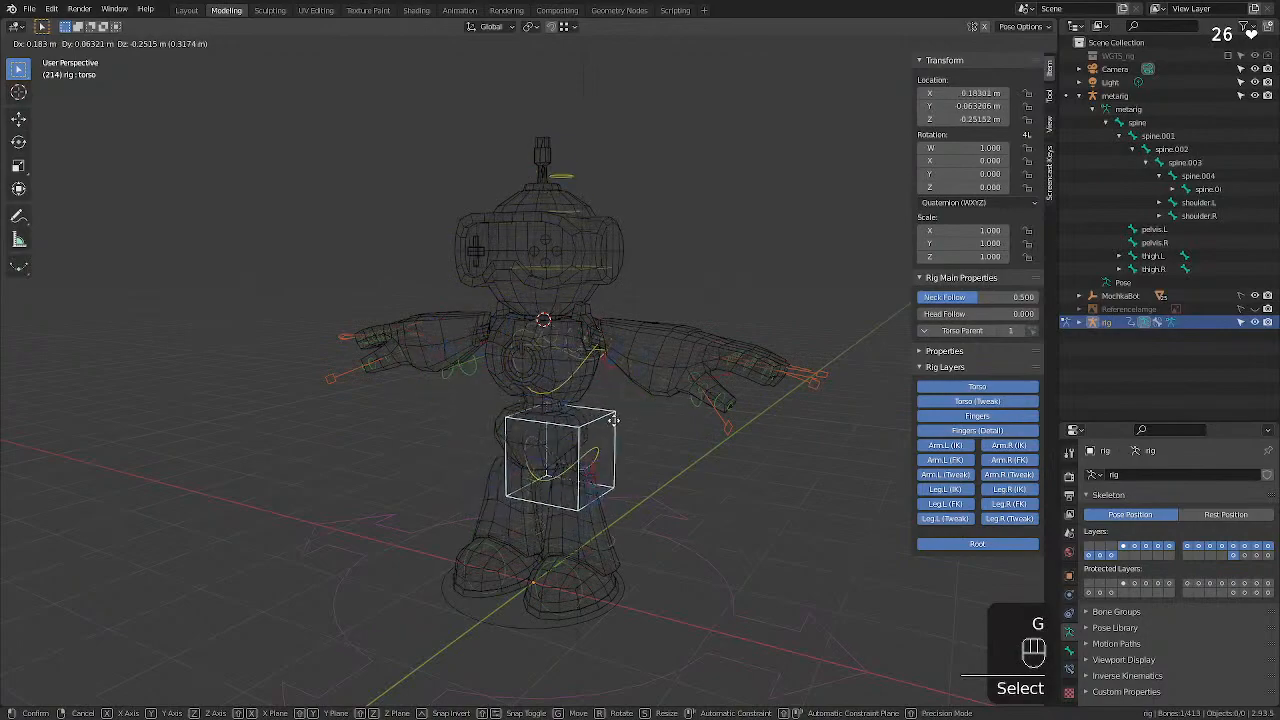
pyautogui.click(300, 440)
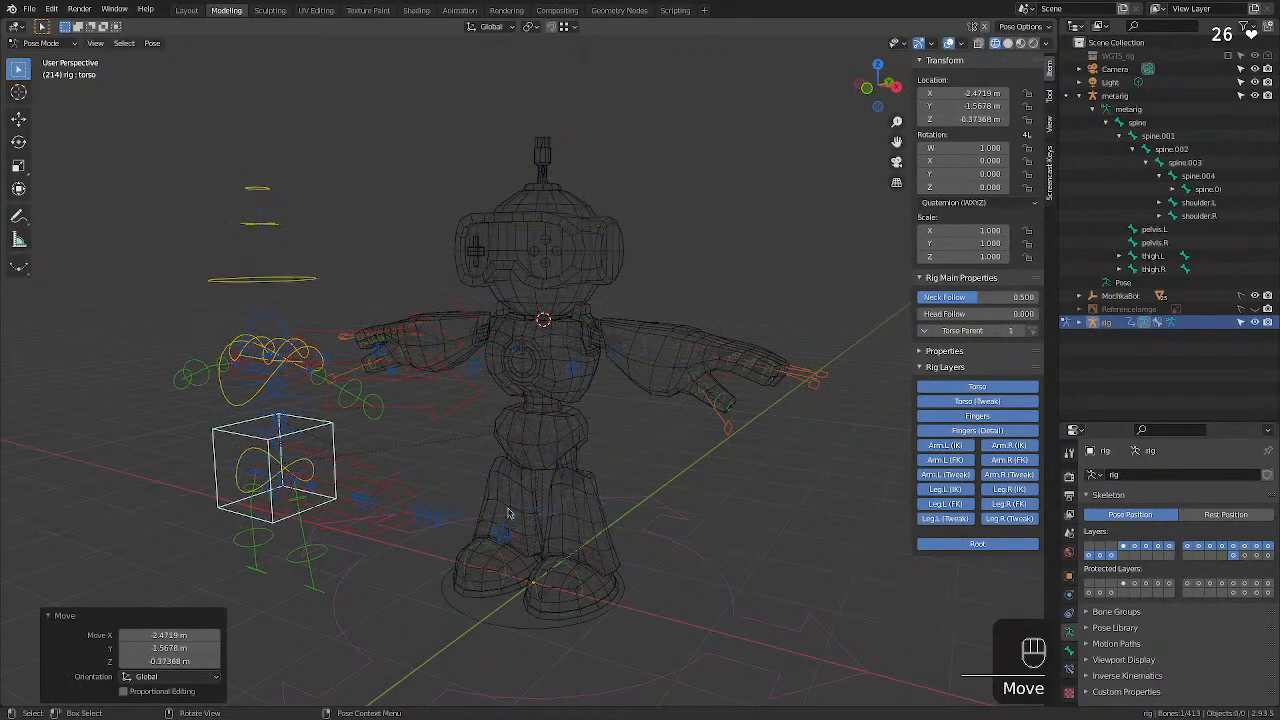
pyautogui.press('super+z')
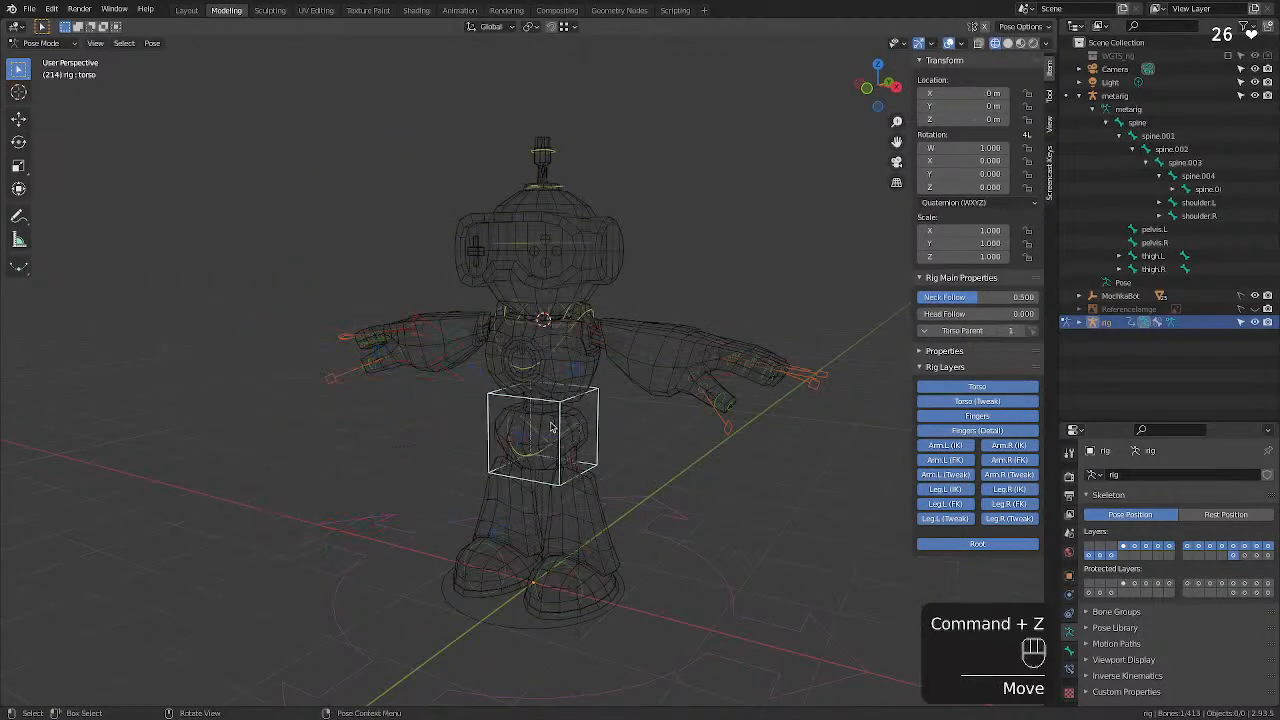
# Test-move the torso control by about 0.12 m in X, -0.16 m in Y and -1.23 m in Z, and undo it.
pyautogui.click(571, 437)
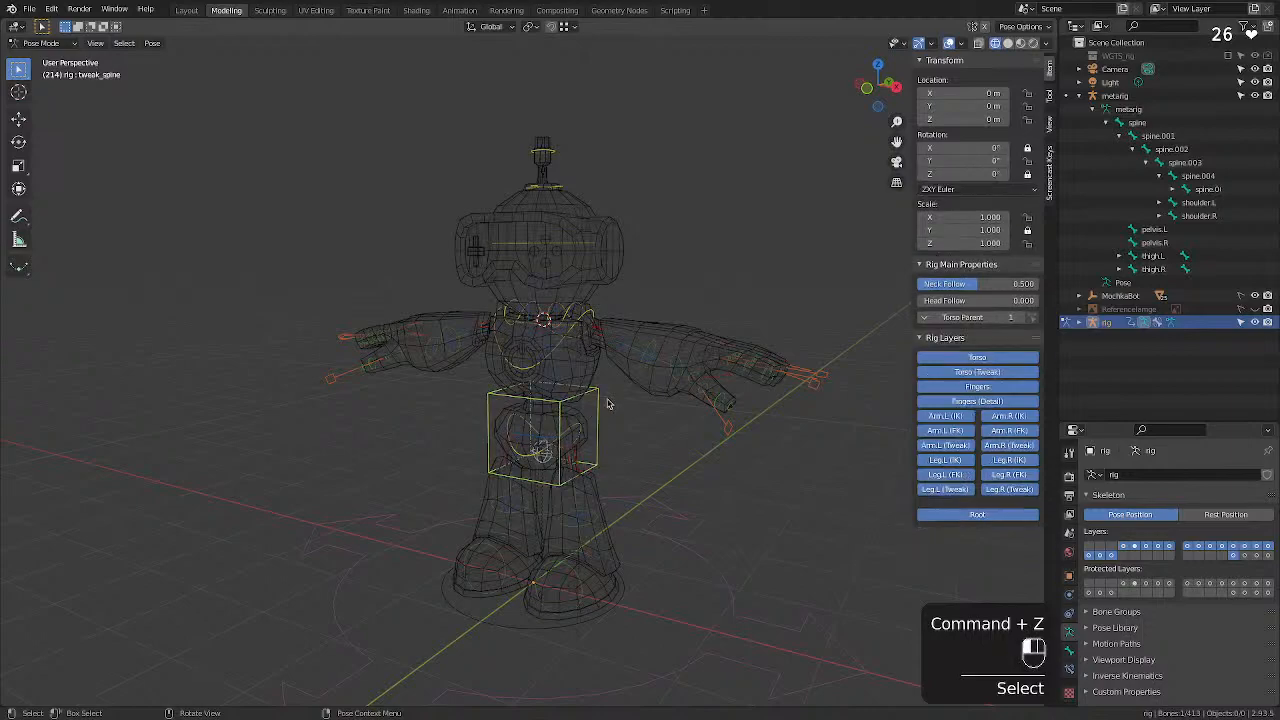
pyautogui.click(606, 403)
pyautogui.press('g')
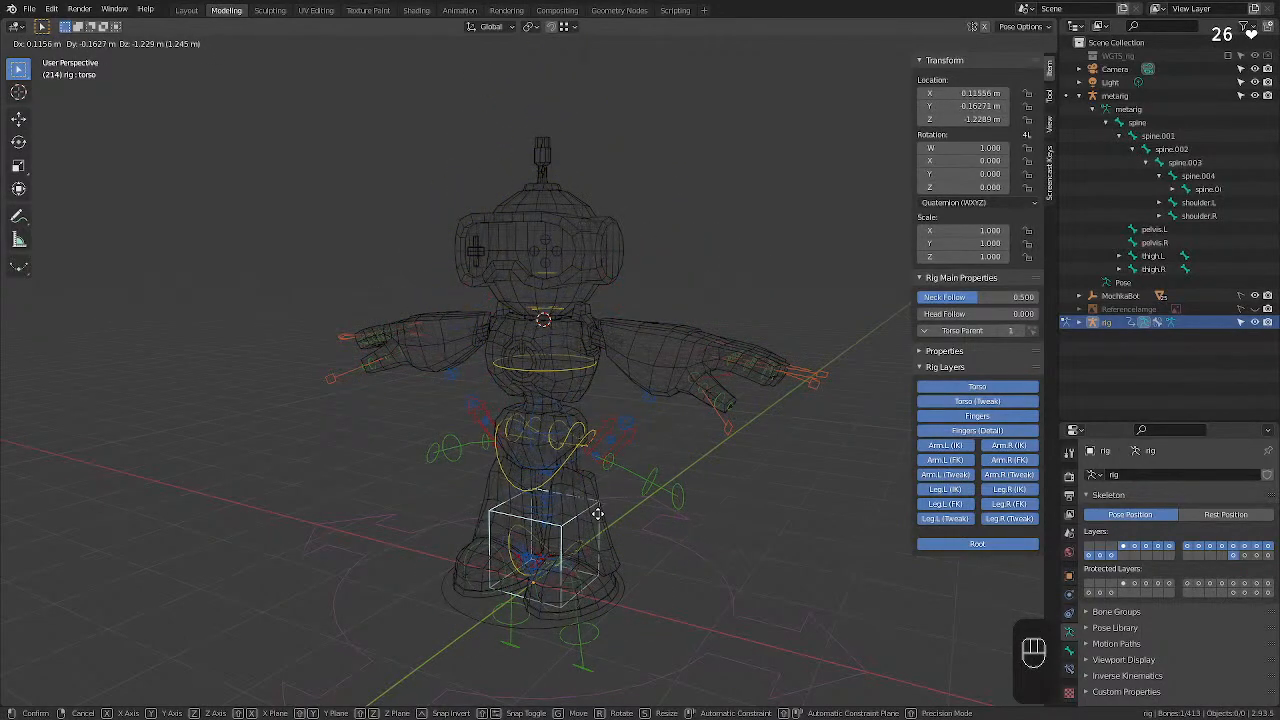
pyautogui.press('super+z')
pyautogui.click(596, 512)
pyautogui.press('super+z')
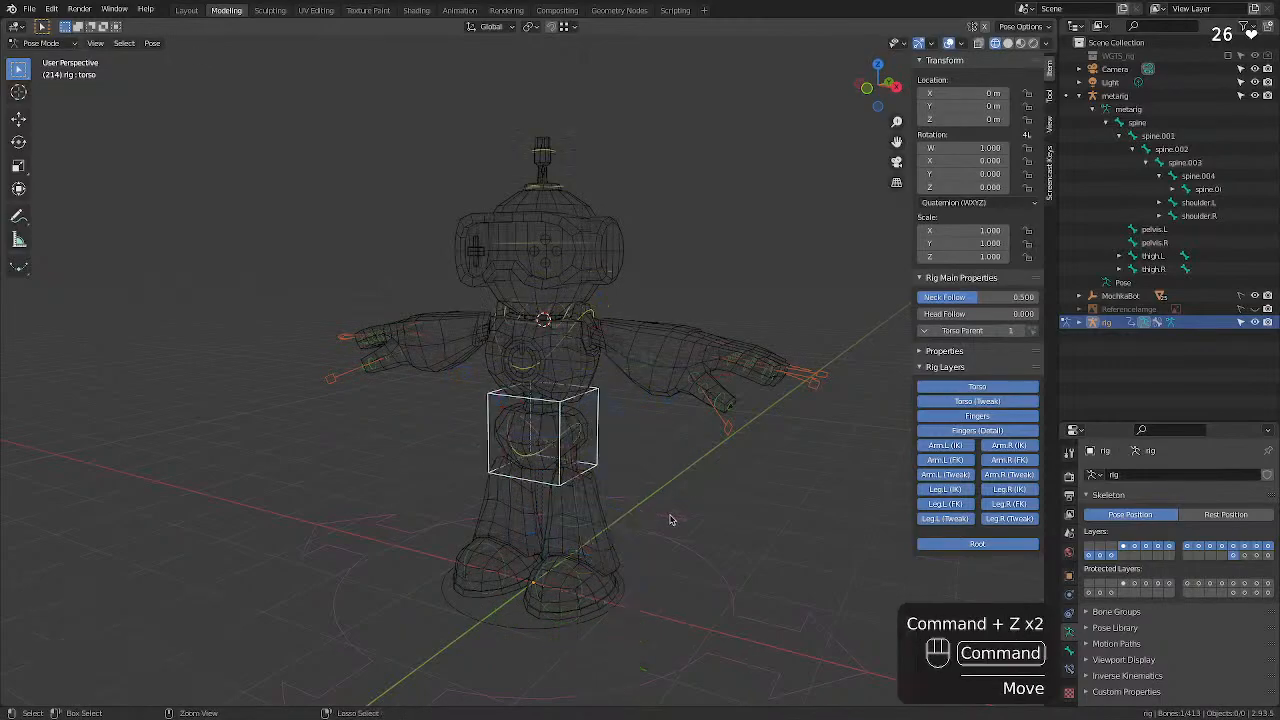
# Try moving the left thumb's master control away from the hand and undo the move.
pyautogui.moveTo(657, 491); pyautogui.dragTo(710, 468, button='middle')
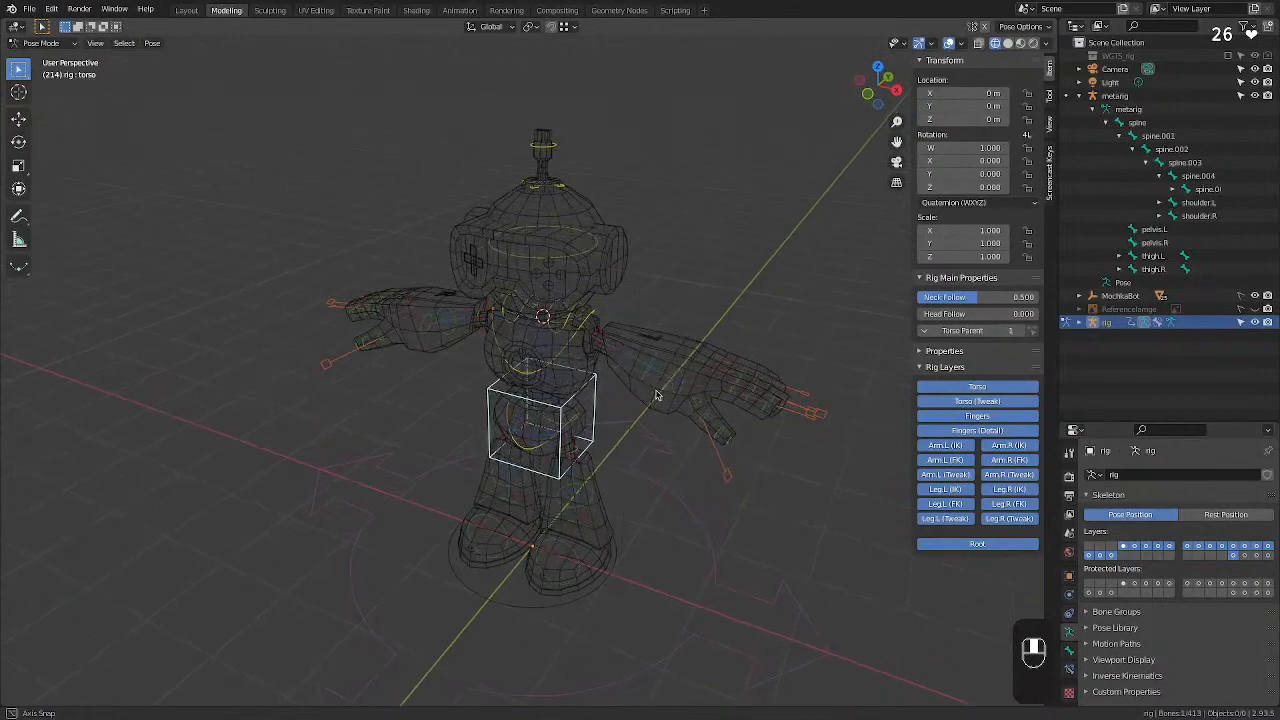
pyautogui.click(727, 479)
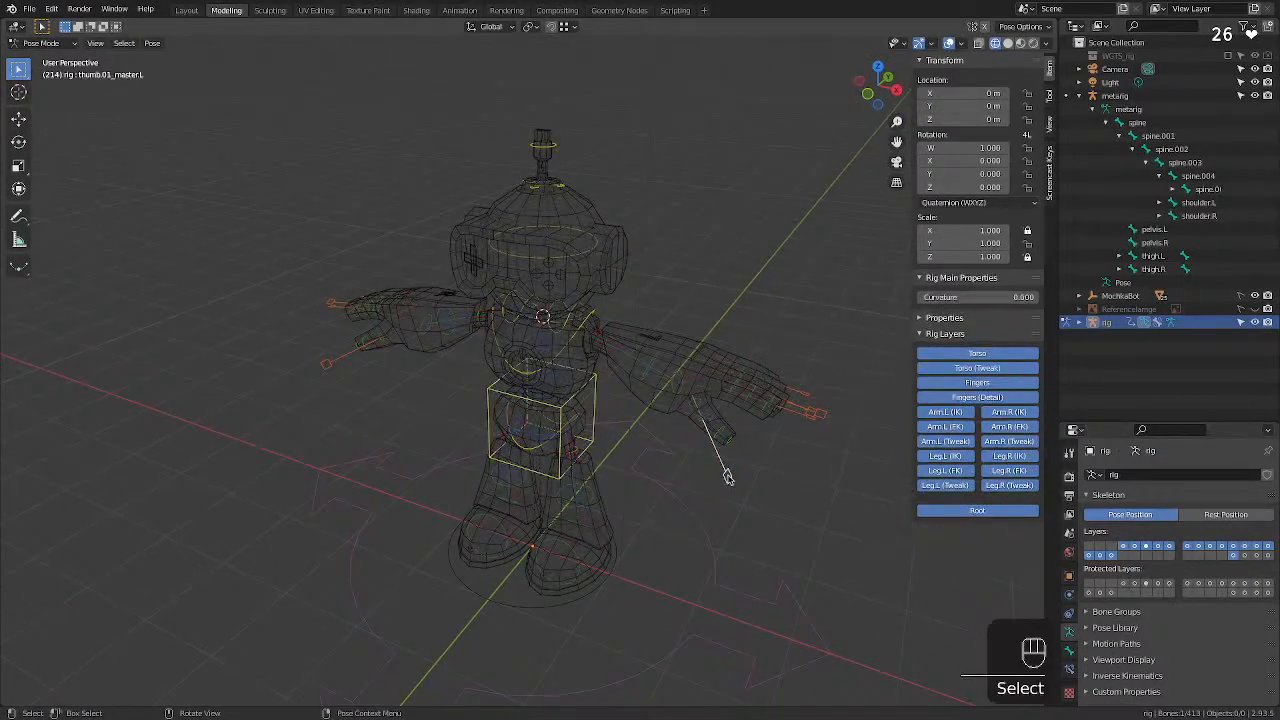
pyautogui.press('g')
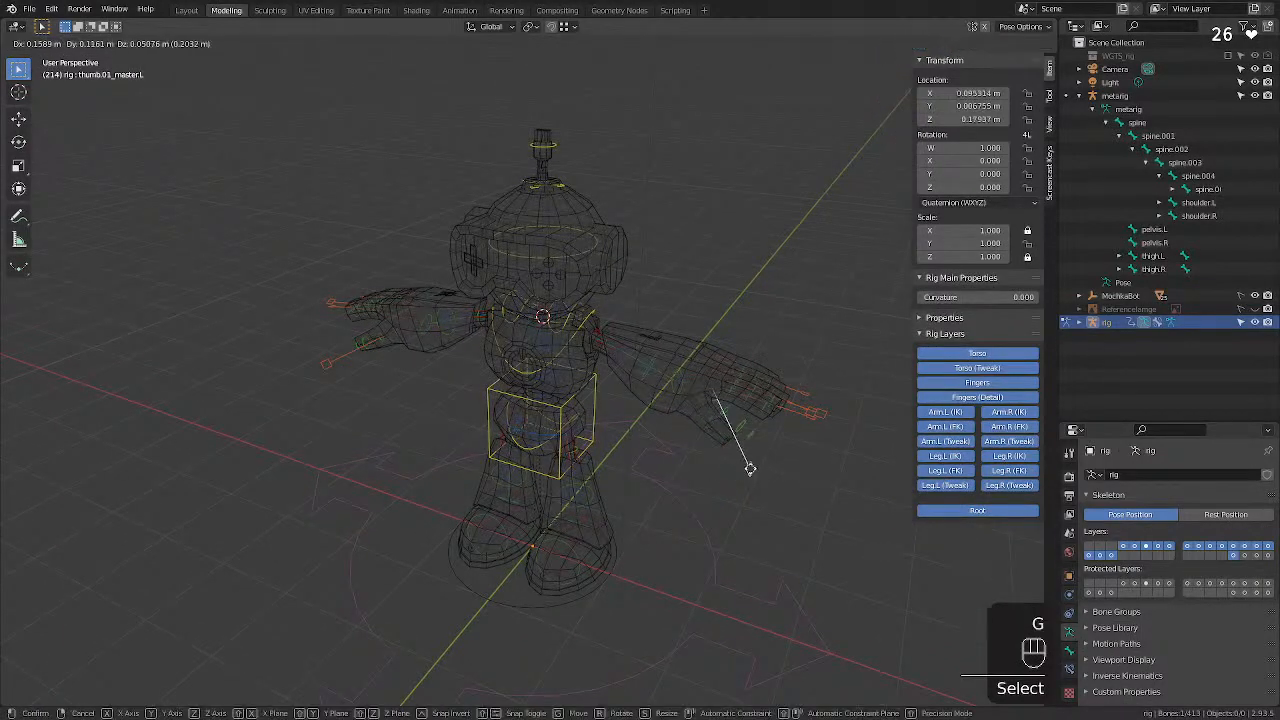
pyautogui.click(712, 514)
pyautogui.press('super+z')
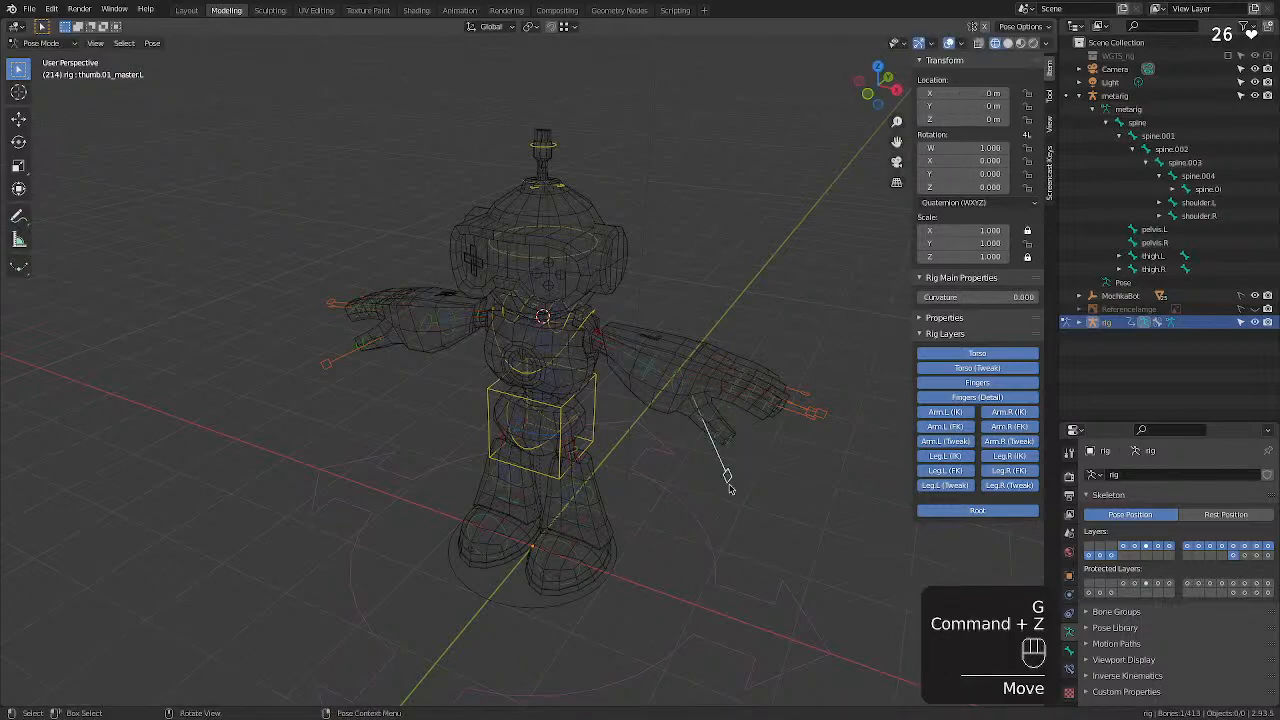
# Test-rotate the left thumb's master control by about -17.1° around the view axis and undo the rotation.
pyautogui.press('r')
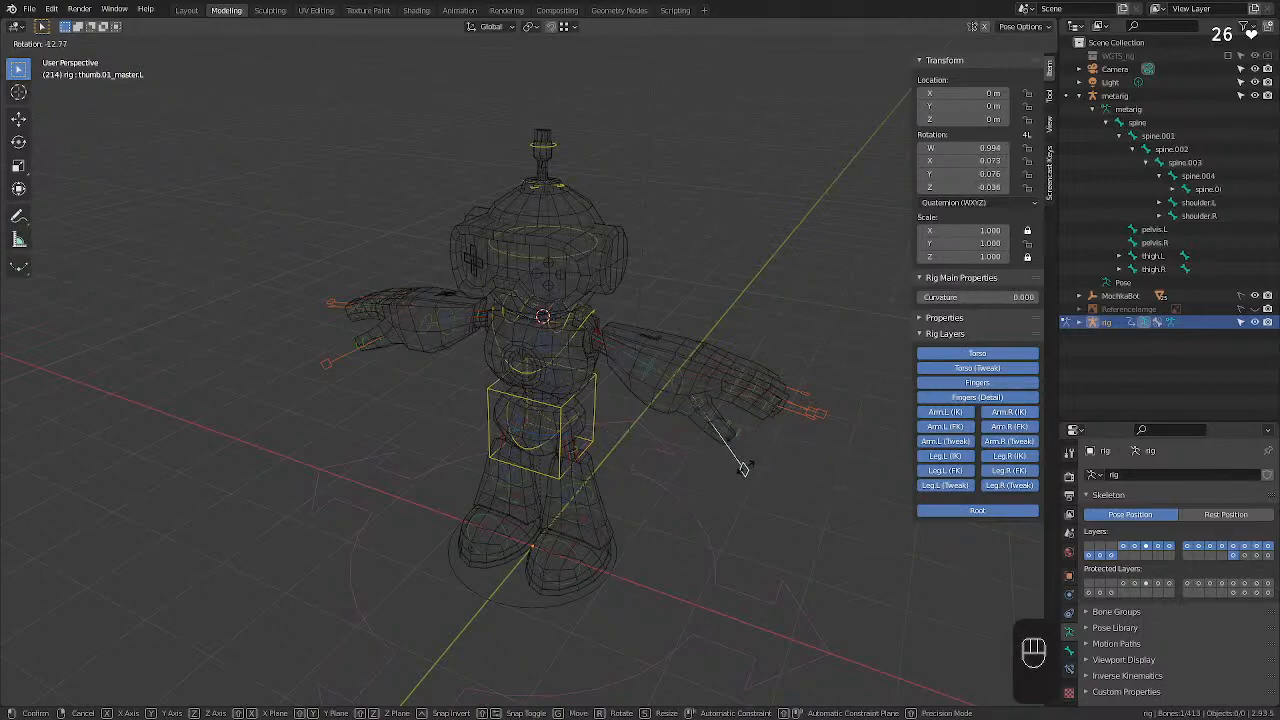
pyautogui.click(740, 465)
pyautogui.moveTo(740, 463)
pyautogui.mouseDown(button='middle')
pyautogui.moveTo(683, 455)
pyautogui.moveTo(686, 417)
pyautogui.moveTo(727, 447)
pyautogui.mouseUp(button='middle')
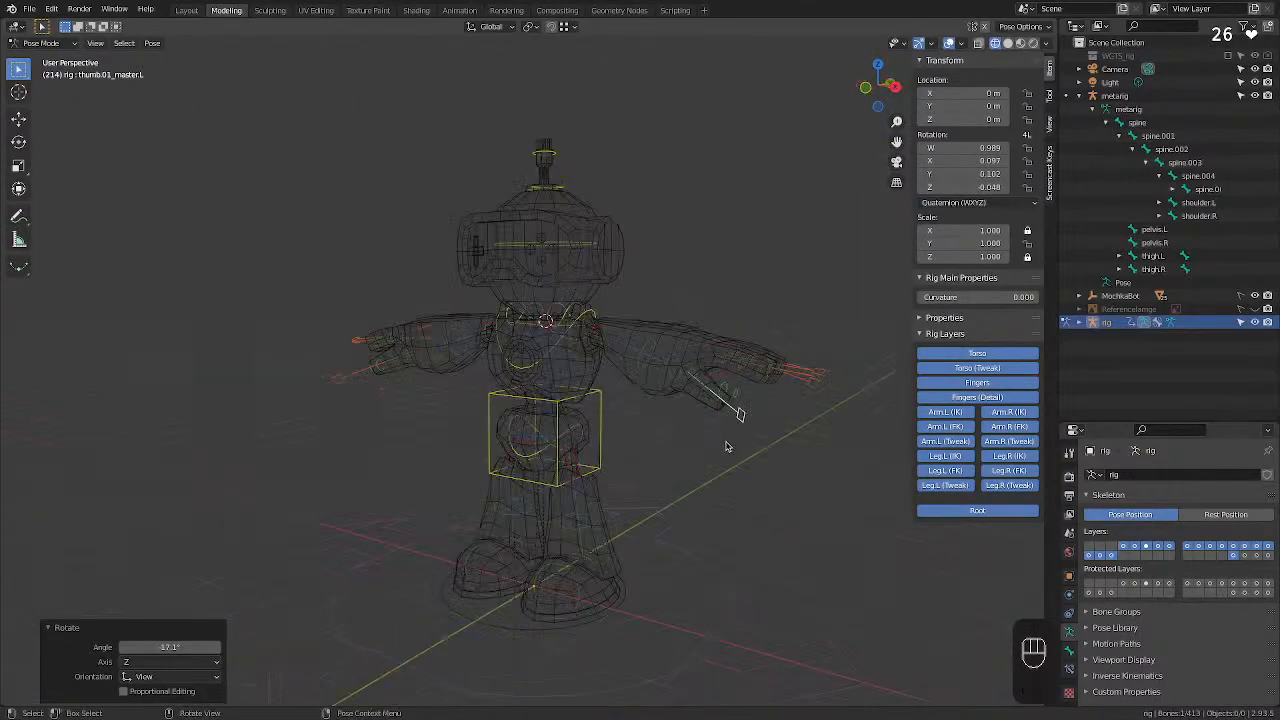
pyautogui.press('super+z')
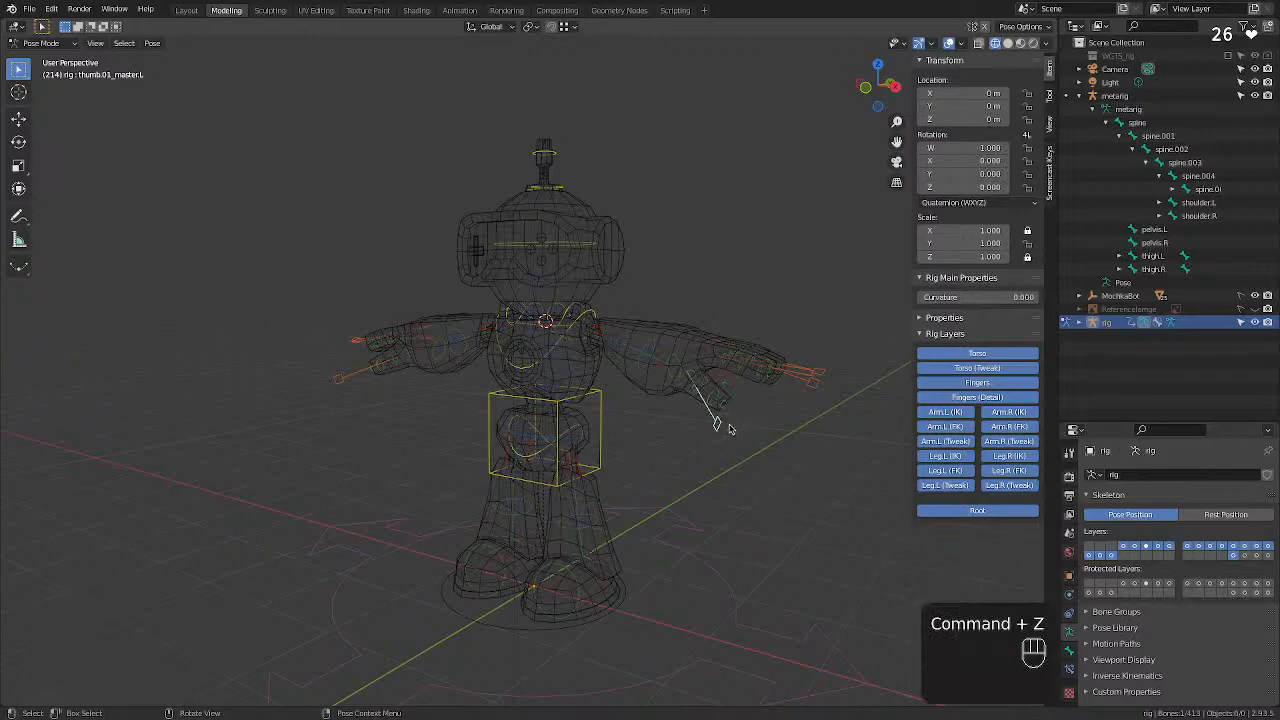
# Try moving the left thumb's master control toward the fingertips and undo the move.
pyautogui.press('g')
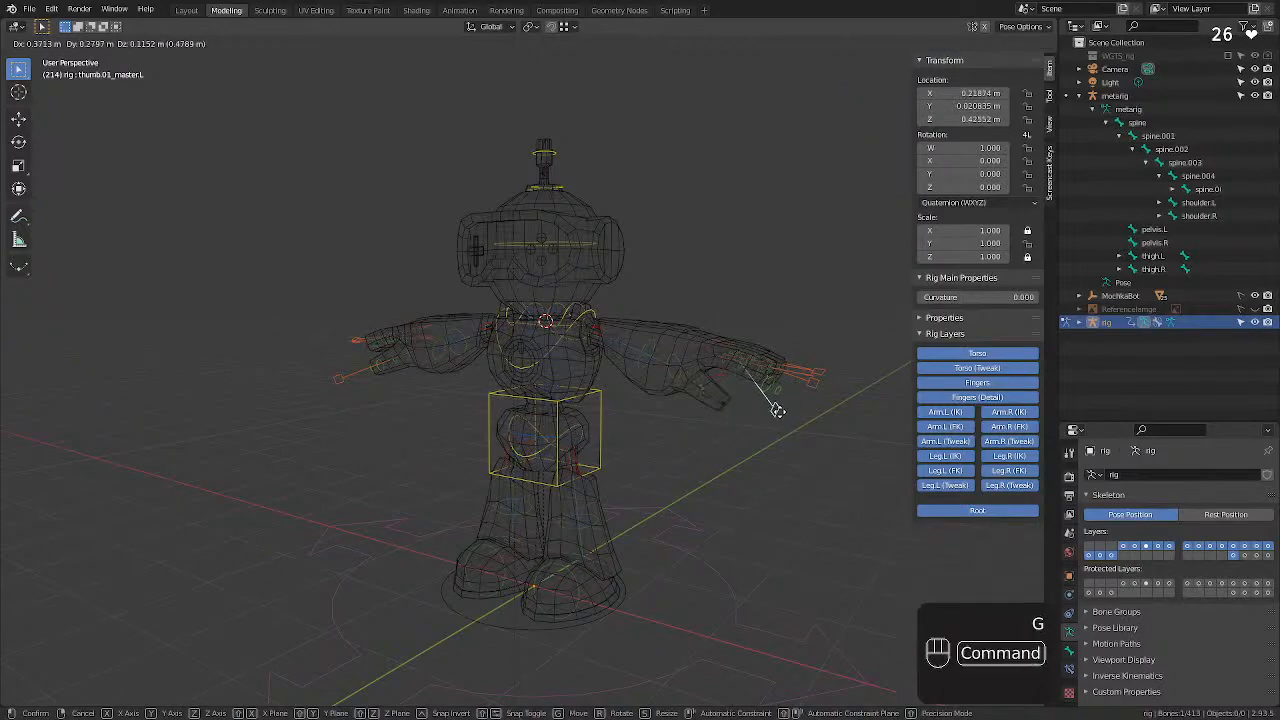
pyautogui.press('super+z')
pyautogui.click(766, 420)
pyautogui.press('super+z')
# Test-rotate the left thumb's master control as seen from the robot's side, swinging it past the hand, and undo the rotation.
pyautogui.moveTo(714, 408); pyautogui.dragTo(711, 463, button='middle')
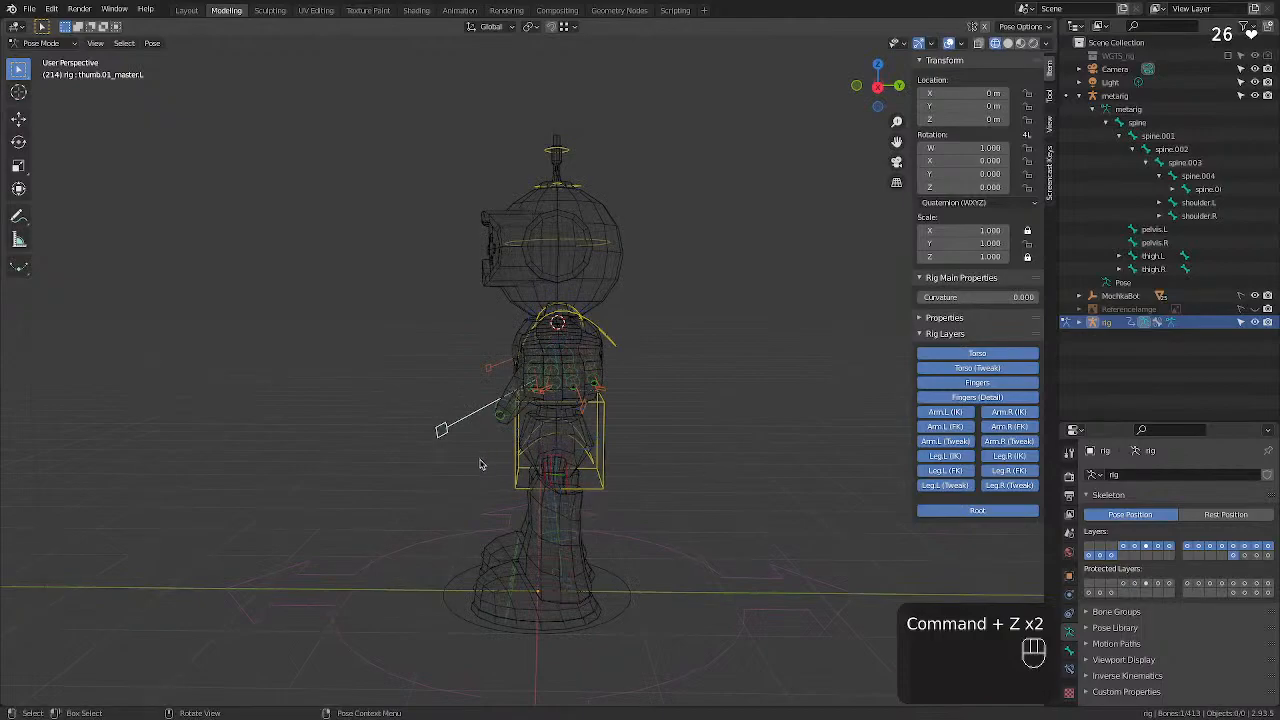
pyautogui.press('r')
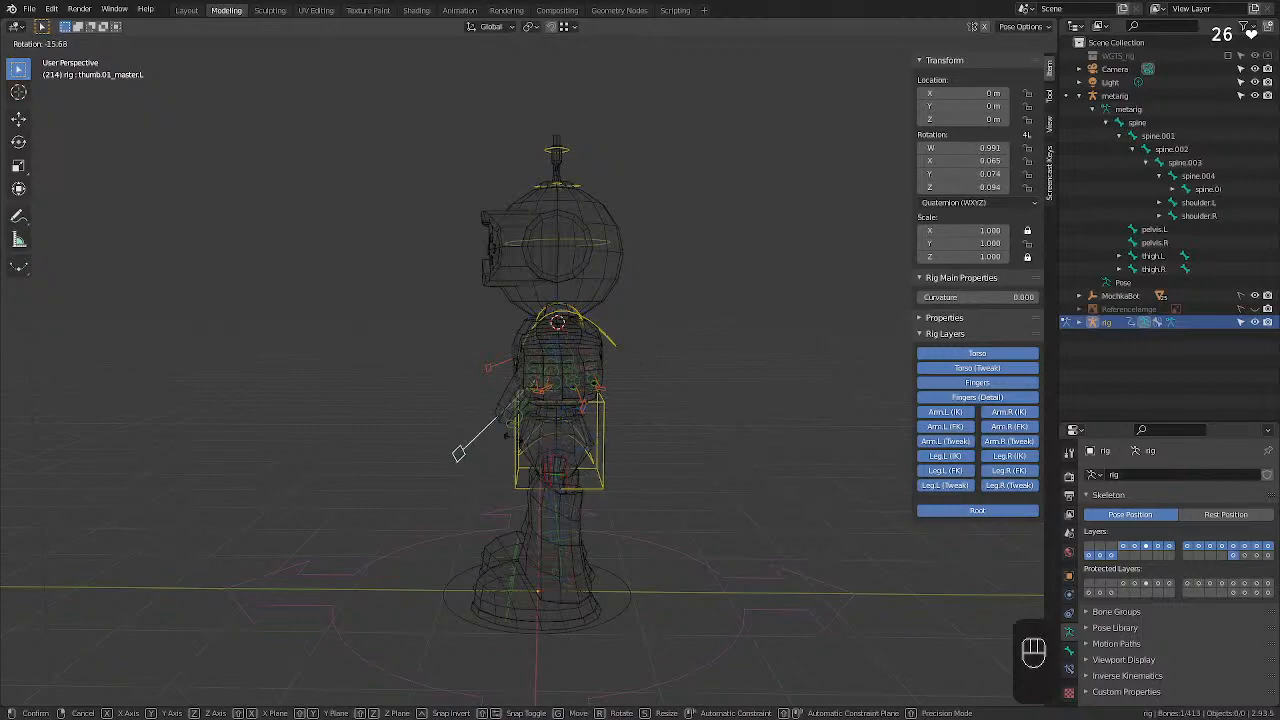
pyautogui.click(578, 479)
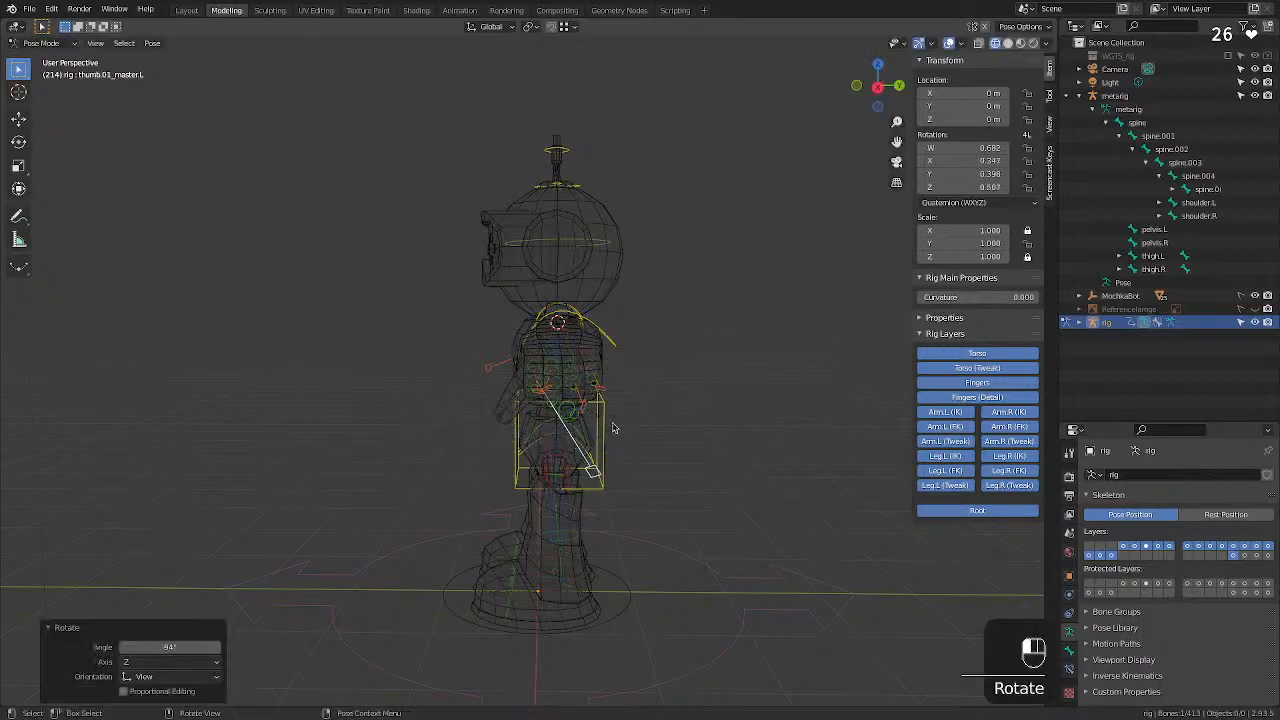
pyautogui.moveTo(520, 432); pyautogui.dragTo(586, 414, button='middle')
pyautogui.scroll(3, 584, 435)
pyautogui.press('super+z')
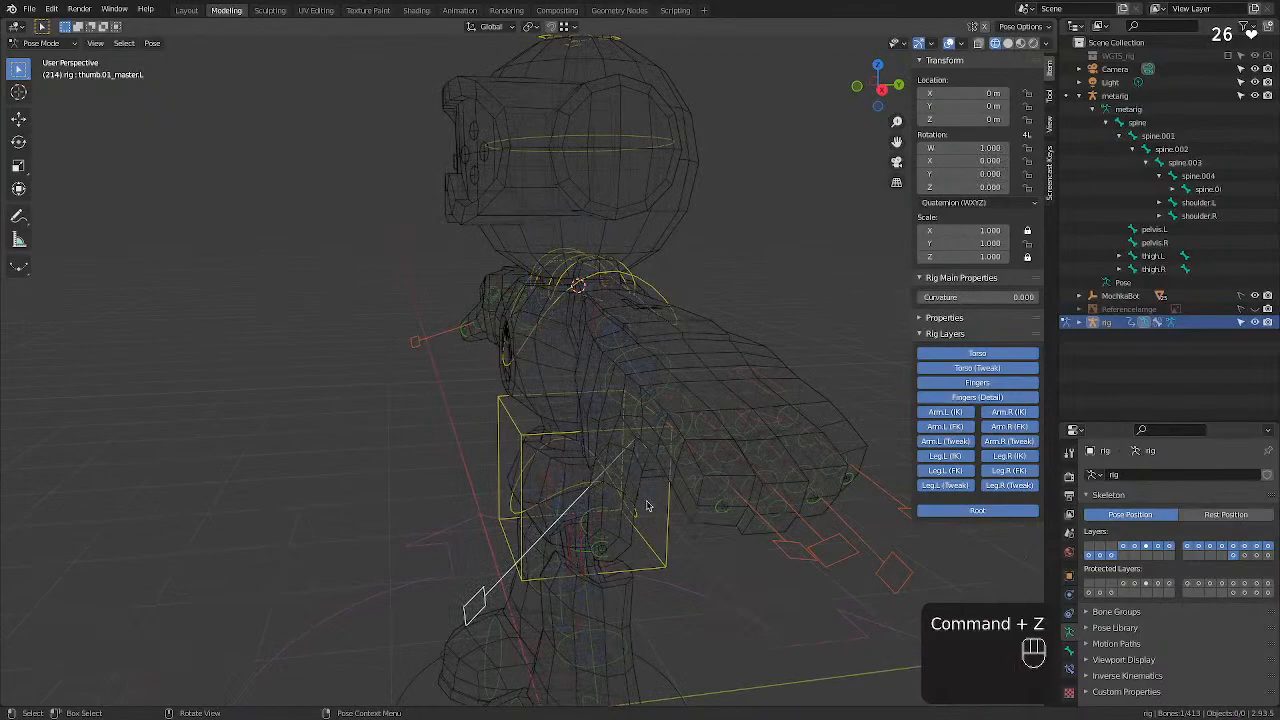
# Select the master controls of the left hand's four fingers, index through pinky, test-rotate them together, and undo the rotation.
pyautogui.scroll(-4, 646, 504)
pyautogui.click(620, 440)
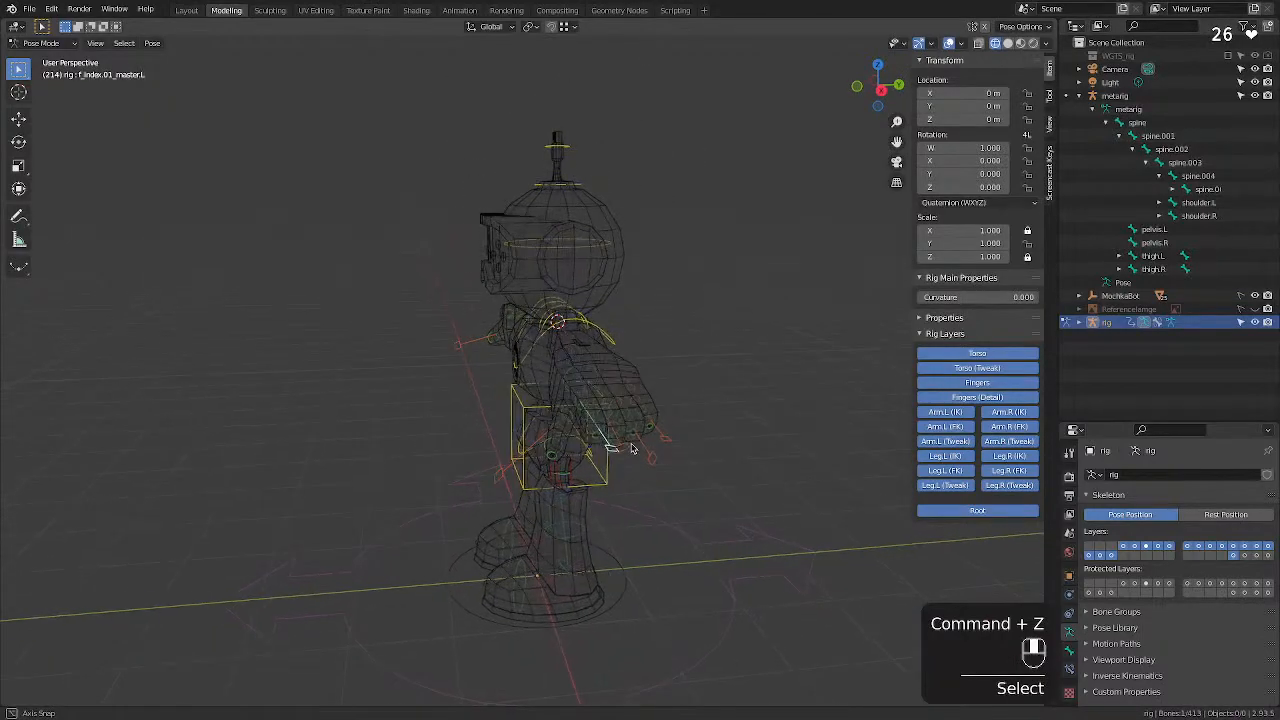
pyautogui.moveTo(620, 440); pyautogui.dragTo(580, 502, button='middle')
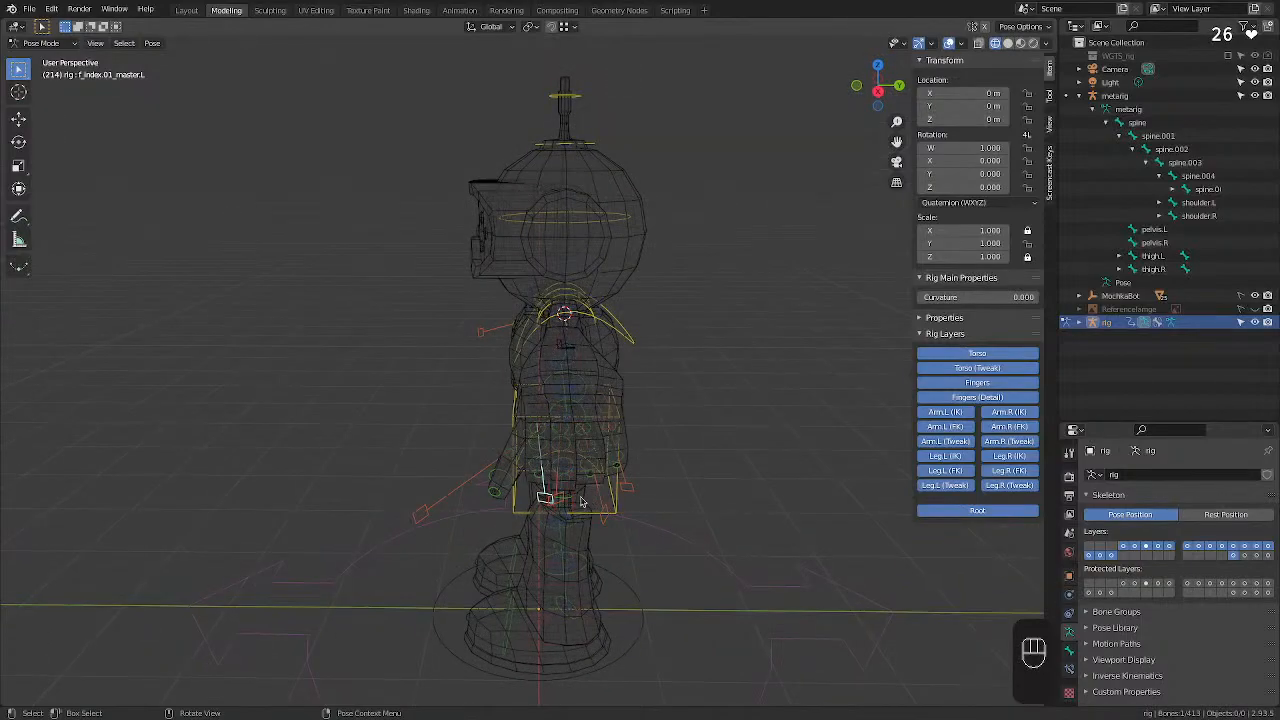
pyautogui.keyDown('shift'); pyautogui.click(565, 503); pyautogui.keyUp('shift')
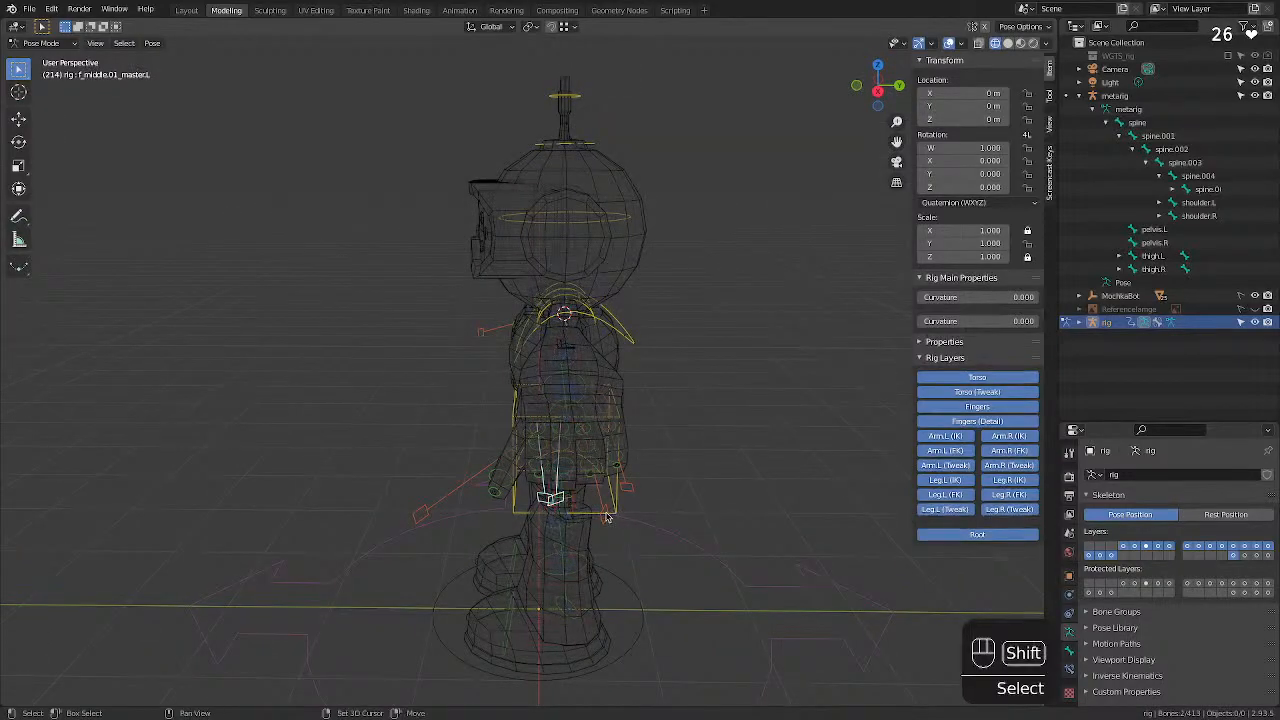
pyautogui.keyDown('shift'); pyautogui.click(606, 512); pyautogui.keyUp('shift')
pyautogui.keyDown('shift'); pyautogui.click(622, 492); pyautogui.keyUp('shift')
pyautogui.moveTo(622, 492); pyautogui.dragTo(637, 496, button='middle')
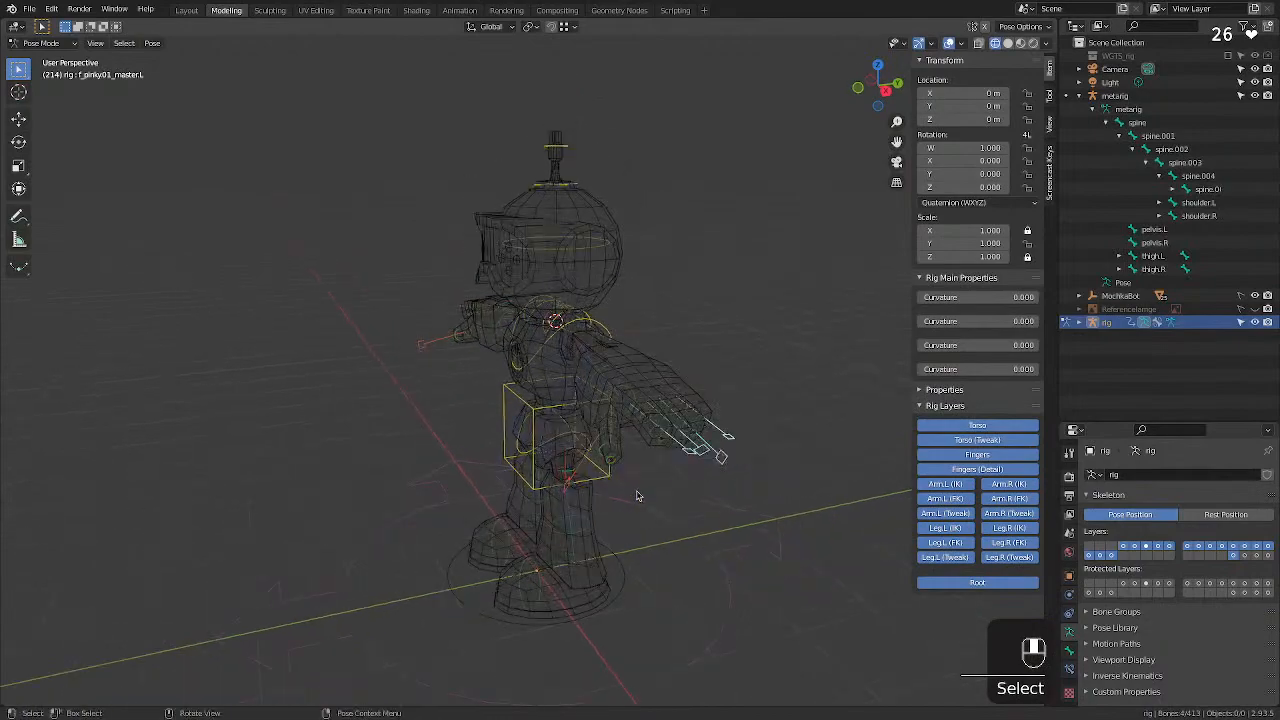
pyautogui.press('r')
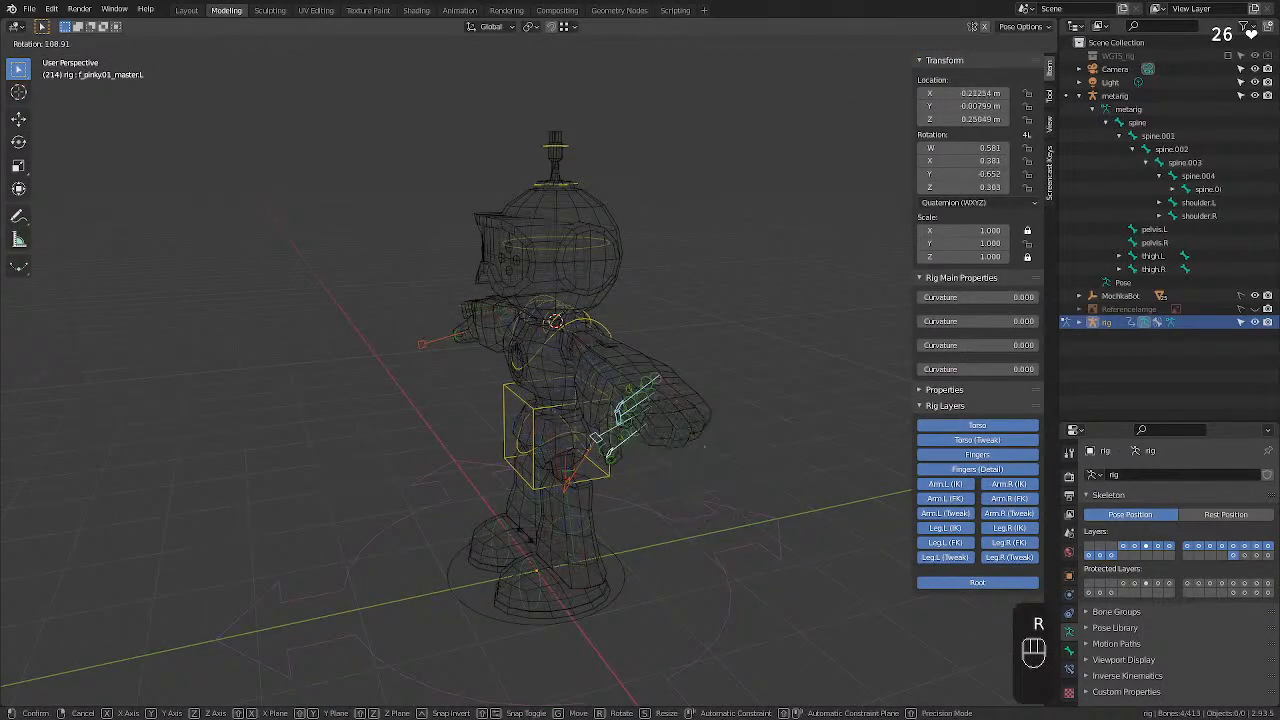
pyautogui.press('super+z')
pyautogui.click(715, 521)
pyautogui.press('super+z')
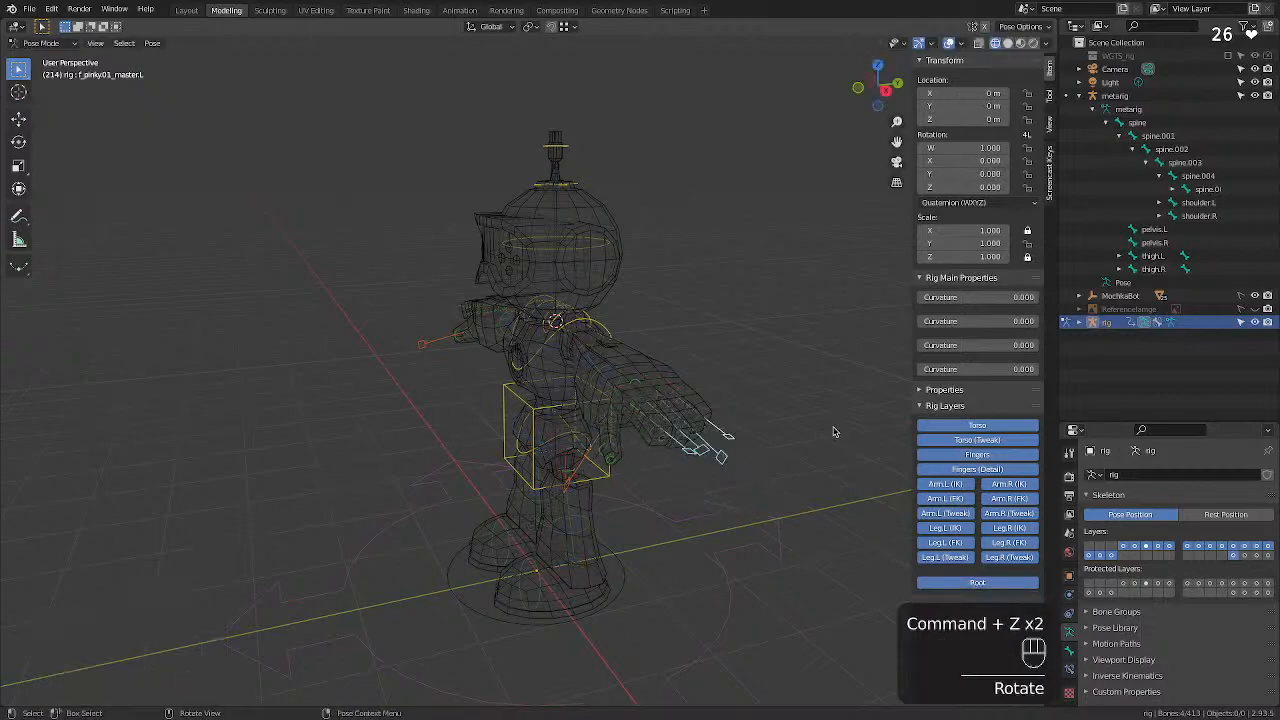
# Test-rotate only the left index finger's master control and undo the rotation.
pyautogui.click(731, 453)
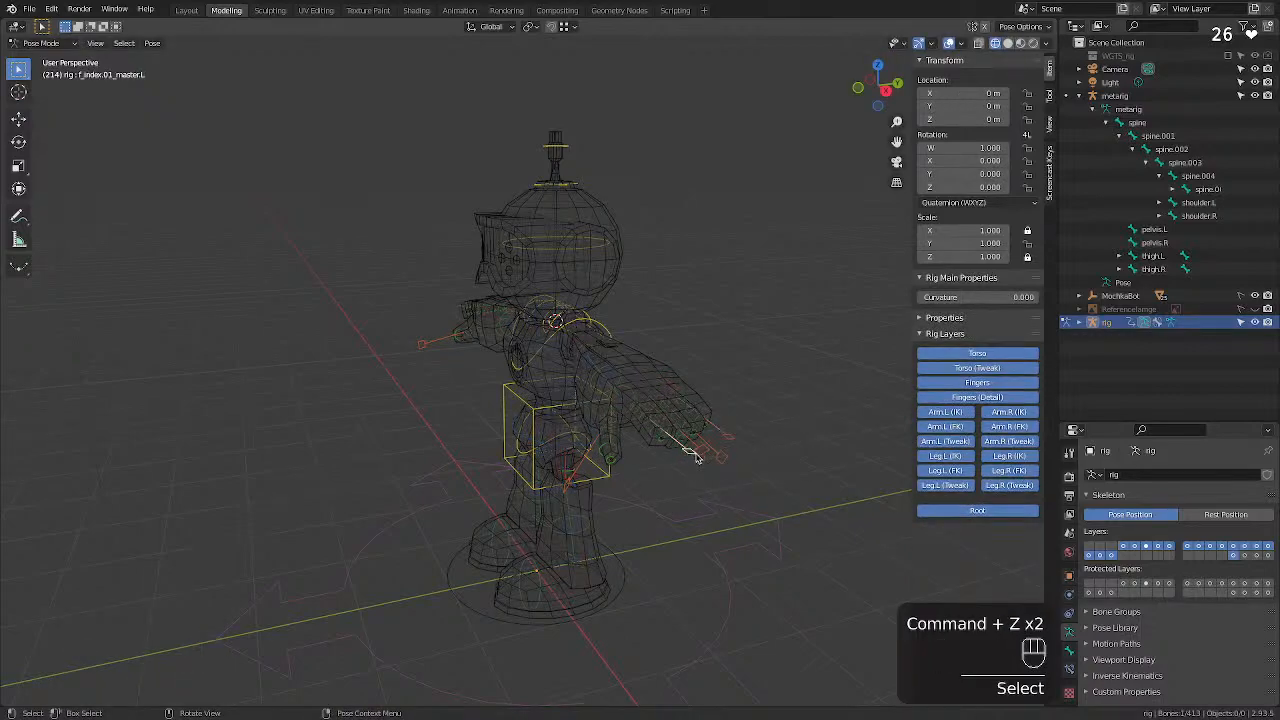
pyautogui.press('r')
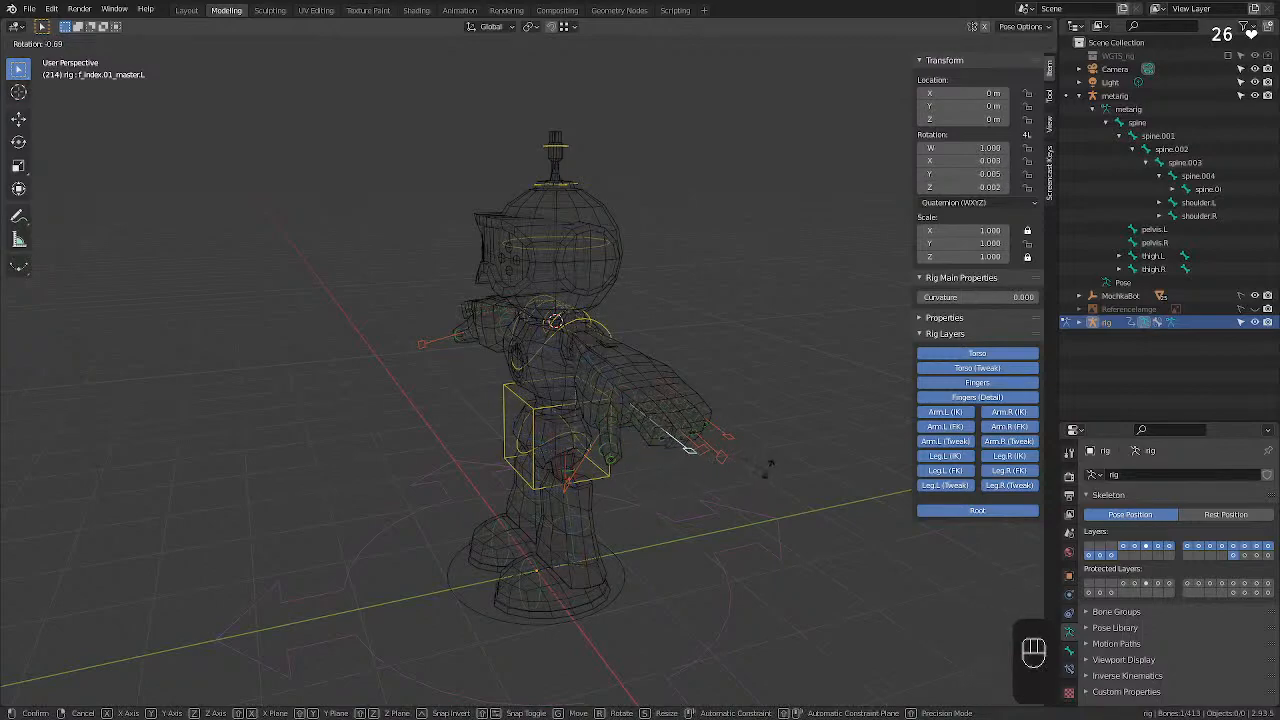
pyautogui.click(574, 470)
pyautogui.moveTo(574, 470); pyautogui.dragTo(659, 486, button='middle')
pyautogui.press('super+z')
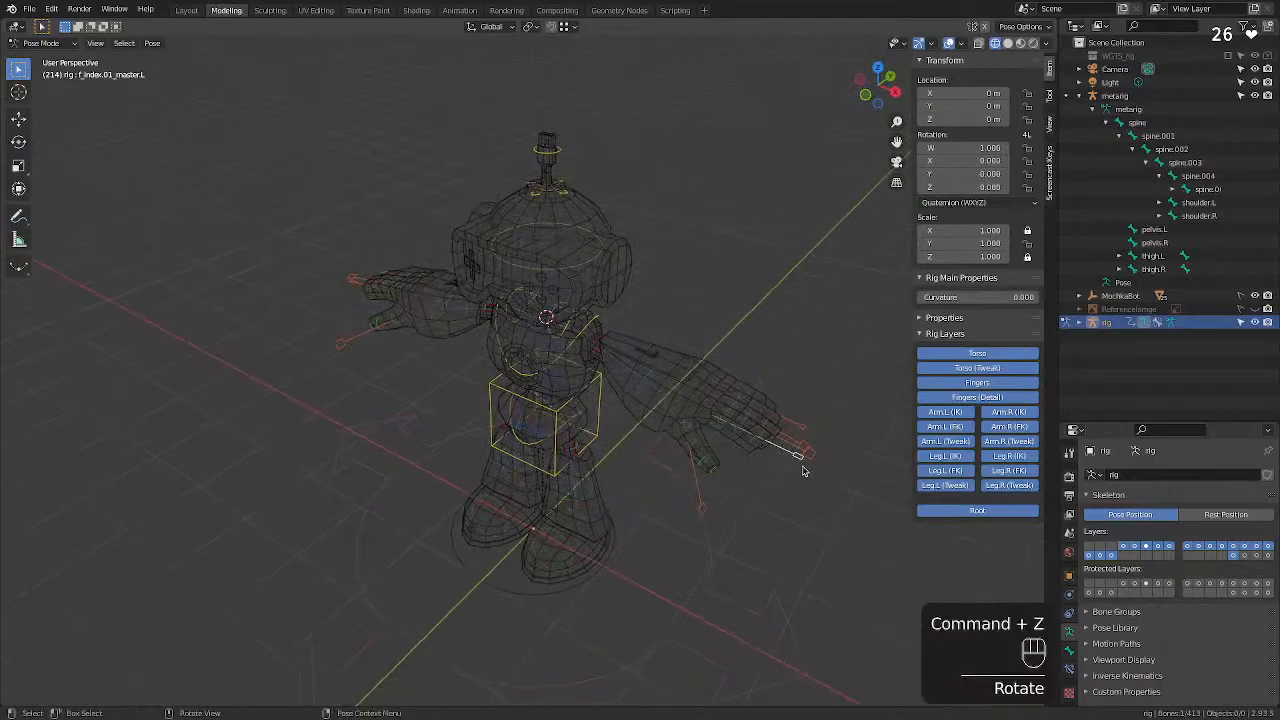
# Try rotating the left index fingertip control f_index.01.L.001 by 13.9°, test-move it off the finger, and undo the move.
pyautogui.scroll(4, 790, 462)
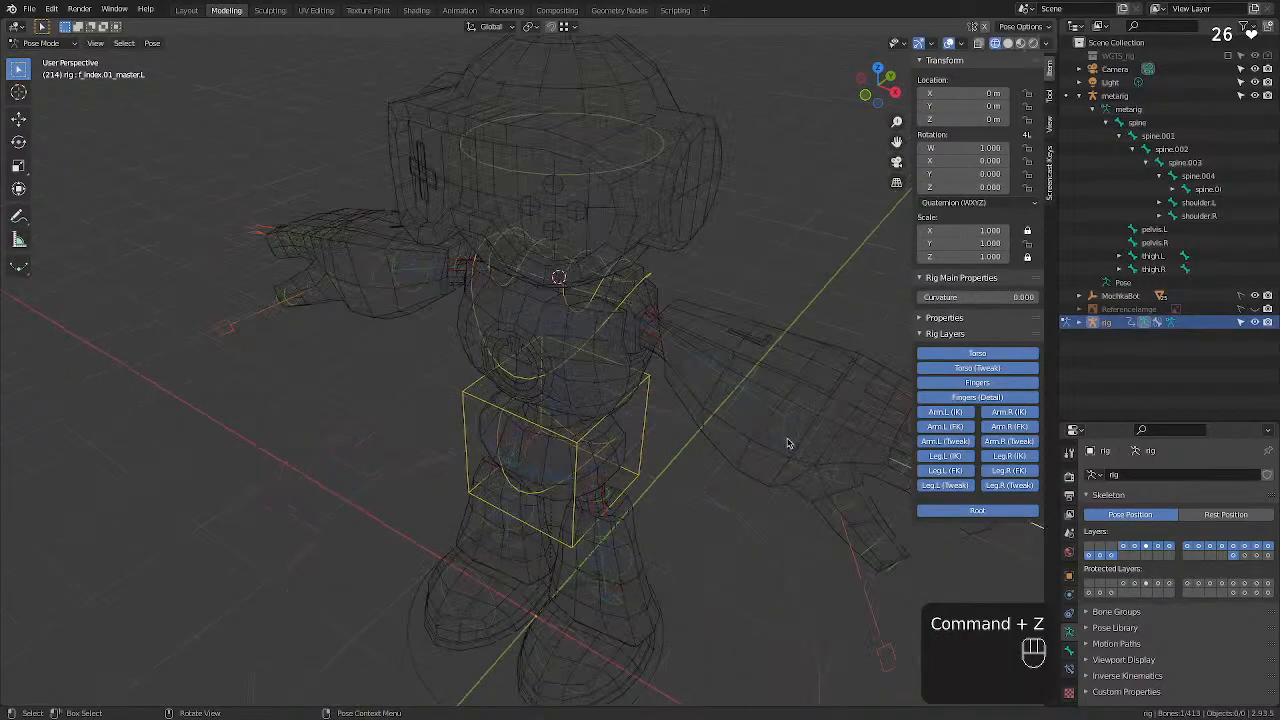
pyautogui.moveTo(787, 443); pyautogui.dragTo(873, 500, button='middle')
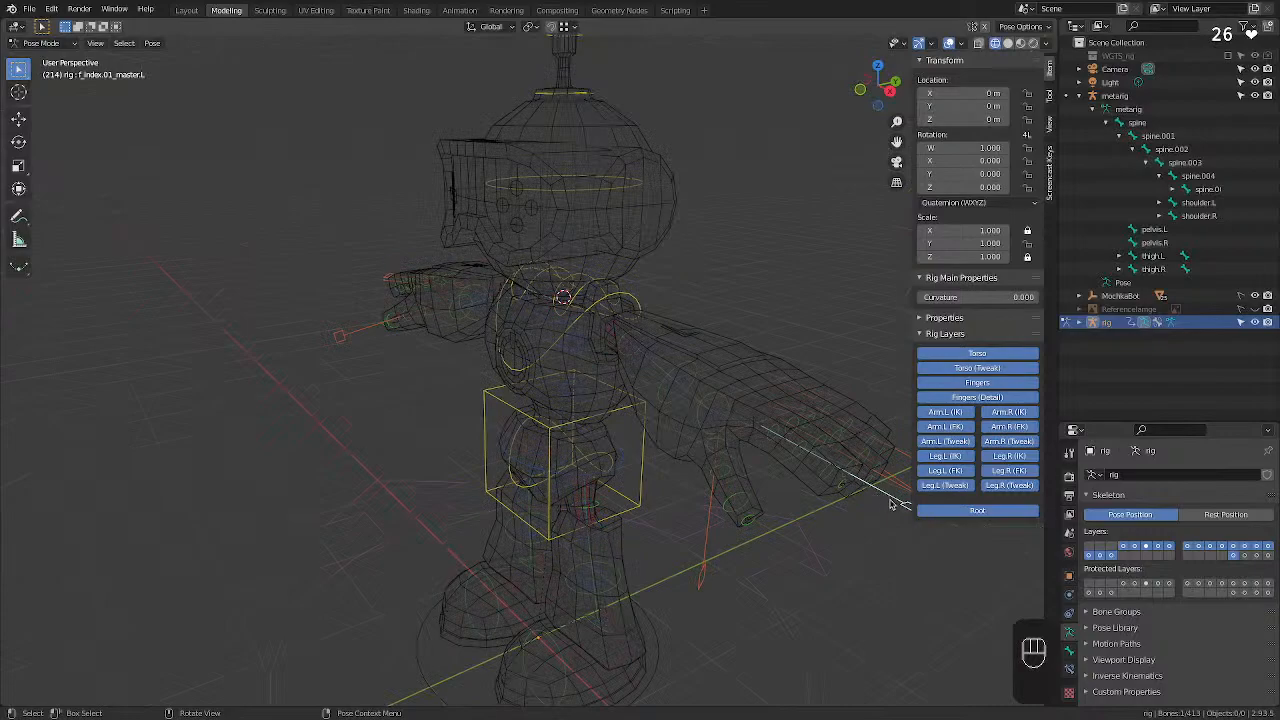
pyautogui.click(840, 490)
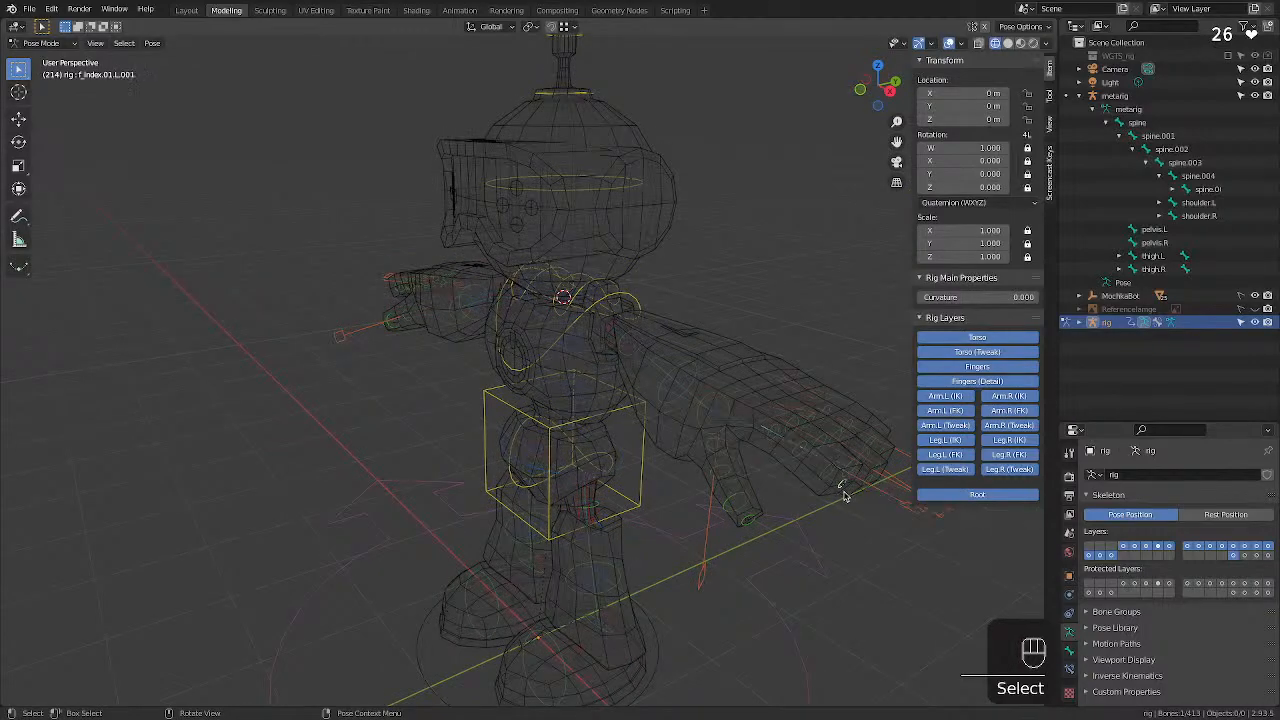
pyautogui.press('r')
pyautogui.click(843, 519)
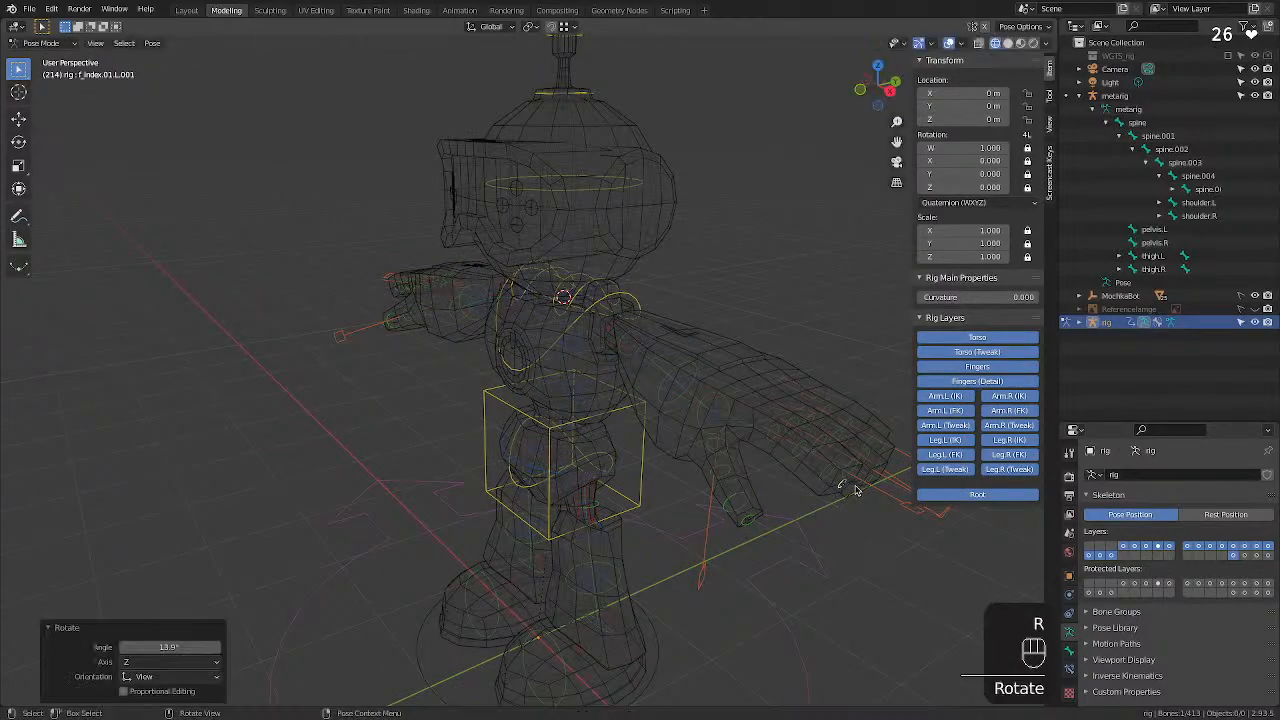
pyautogui.press('g')
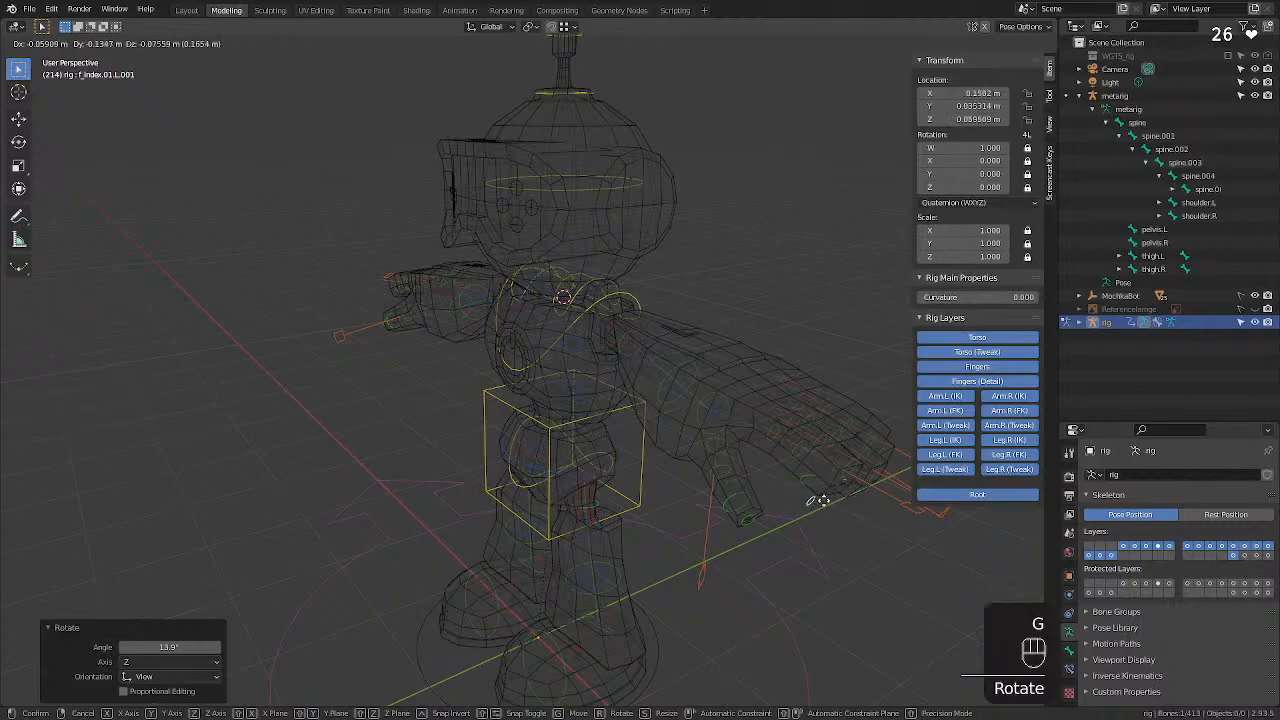
pyautogui.click(871, 545)
pyautogui.press('super+z')
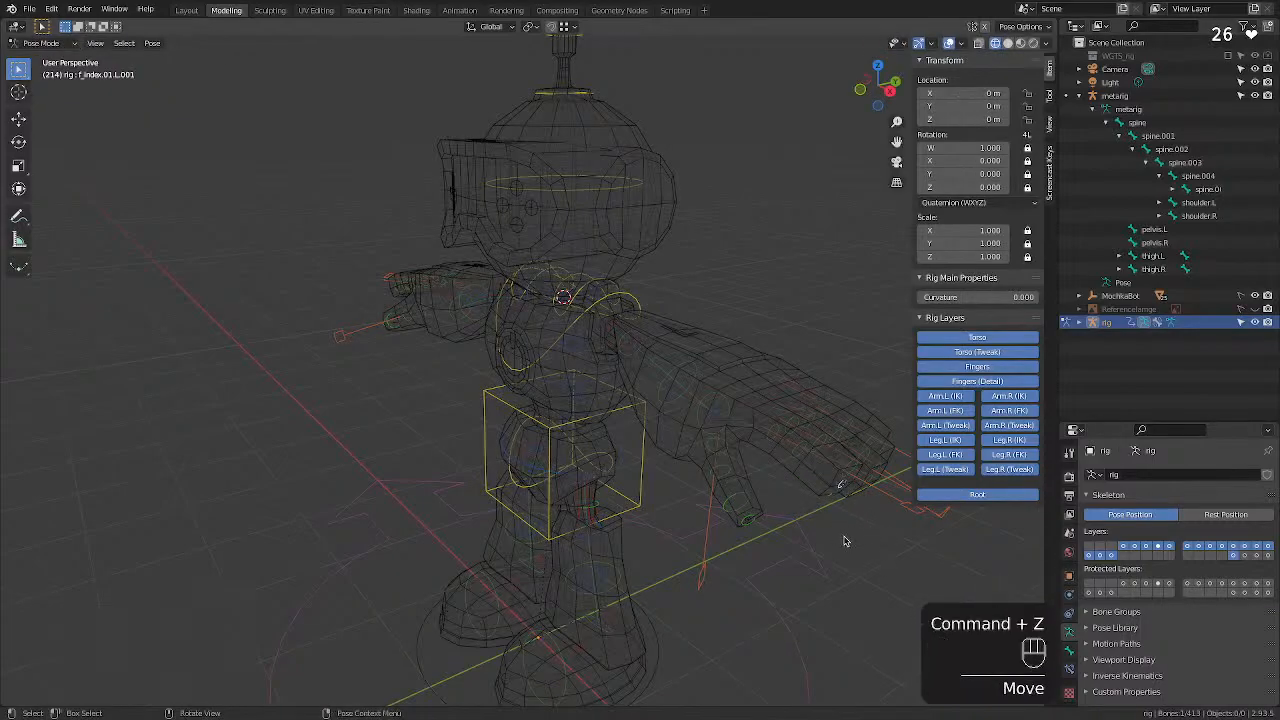
pyautogui.click(844, 537)
# Test-move the palm.L control on the left hand away from the robot and undo the move.
pyautogui.moveTo(831, 474); pyautogui.dragTo(782, 490, button='middle')
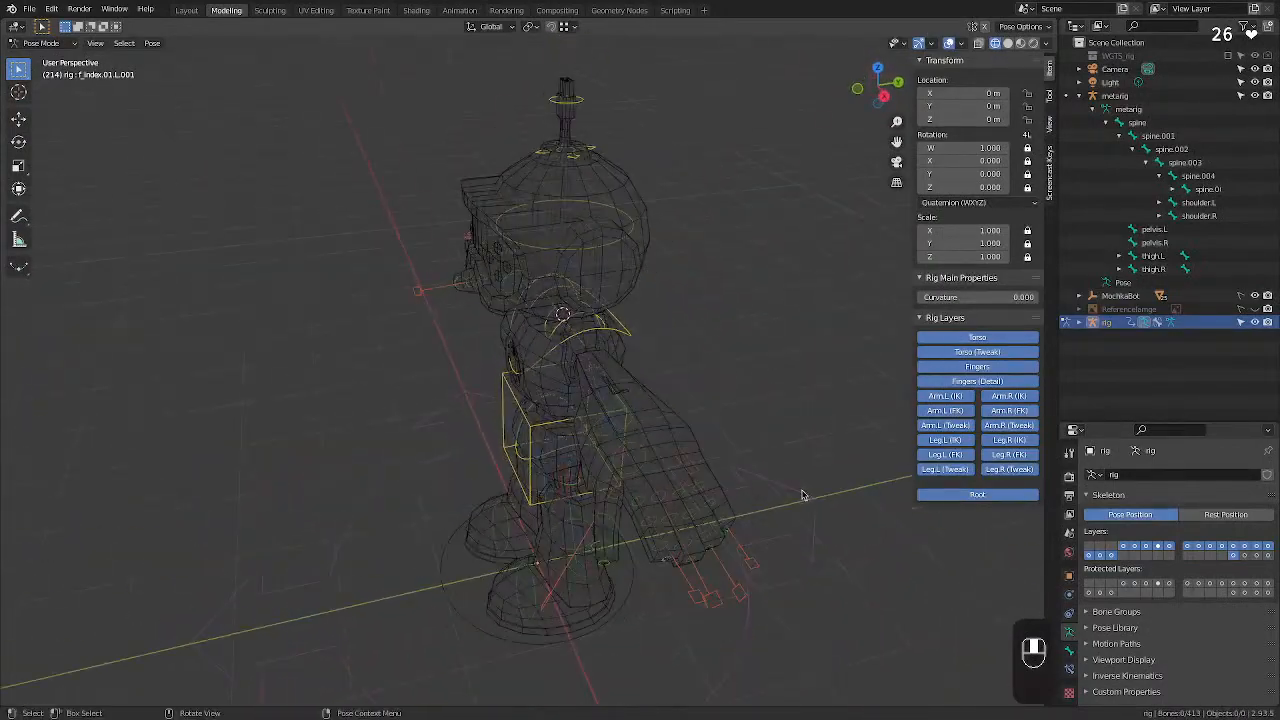
pyautogui.click(692, 471)
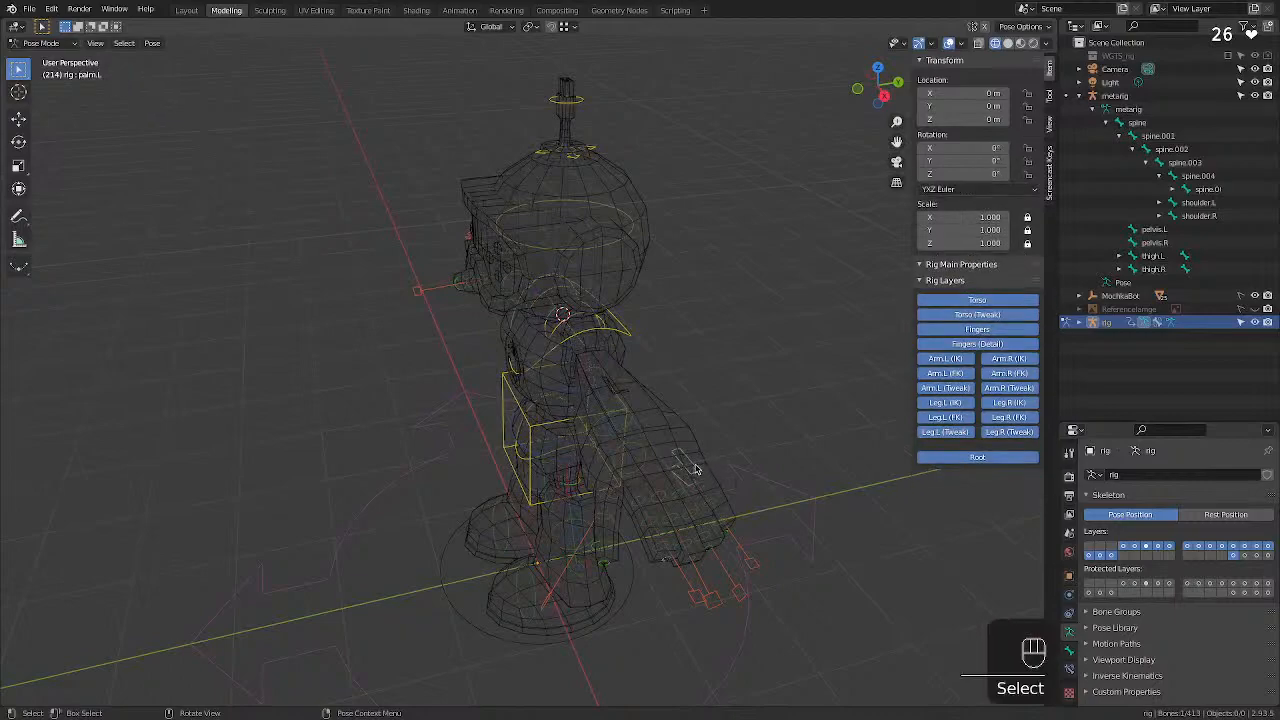
pyautogui.press('g')
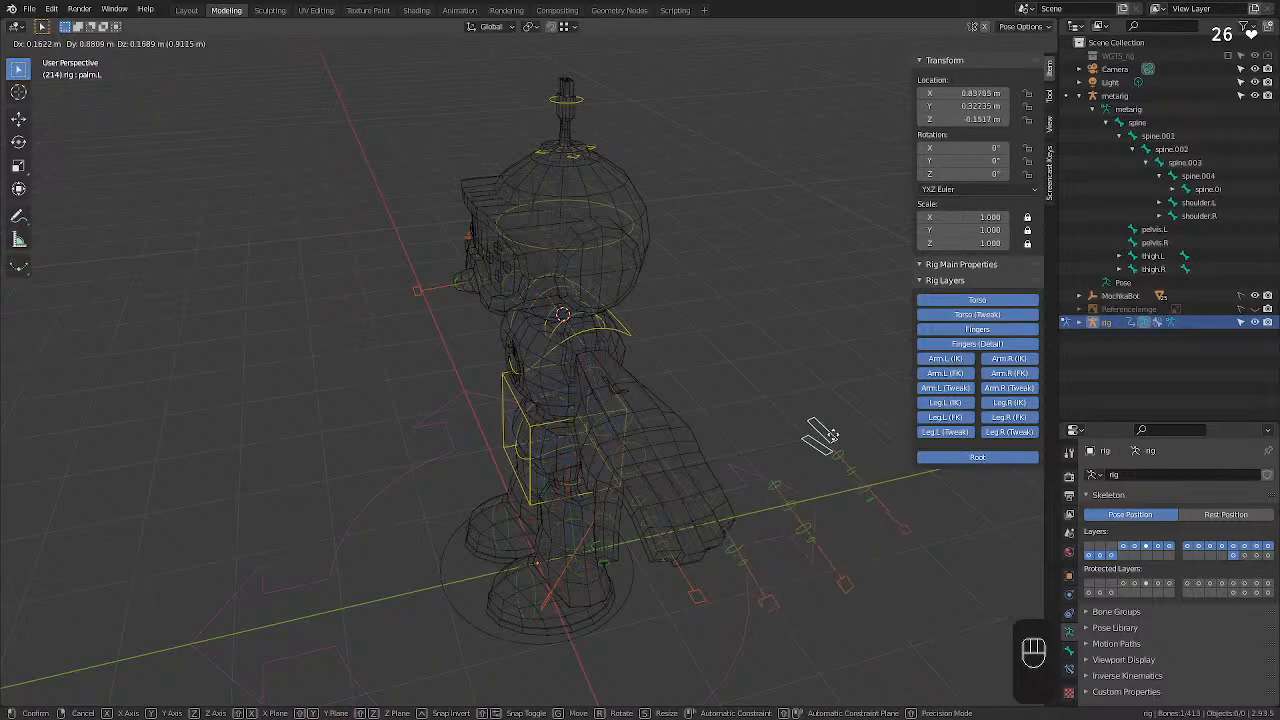
pyautogui.click(694, 463)
pyautogui.press('super+z')
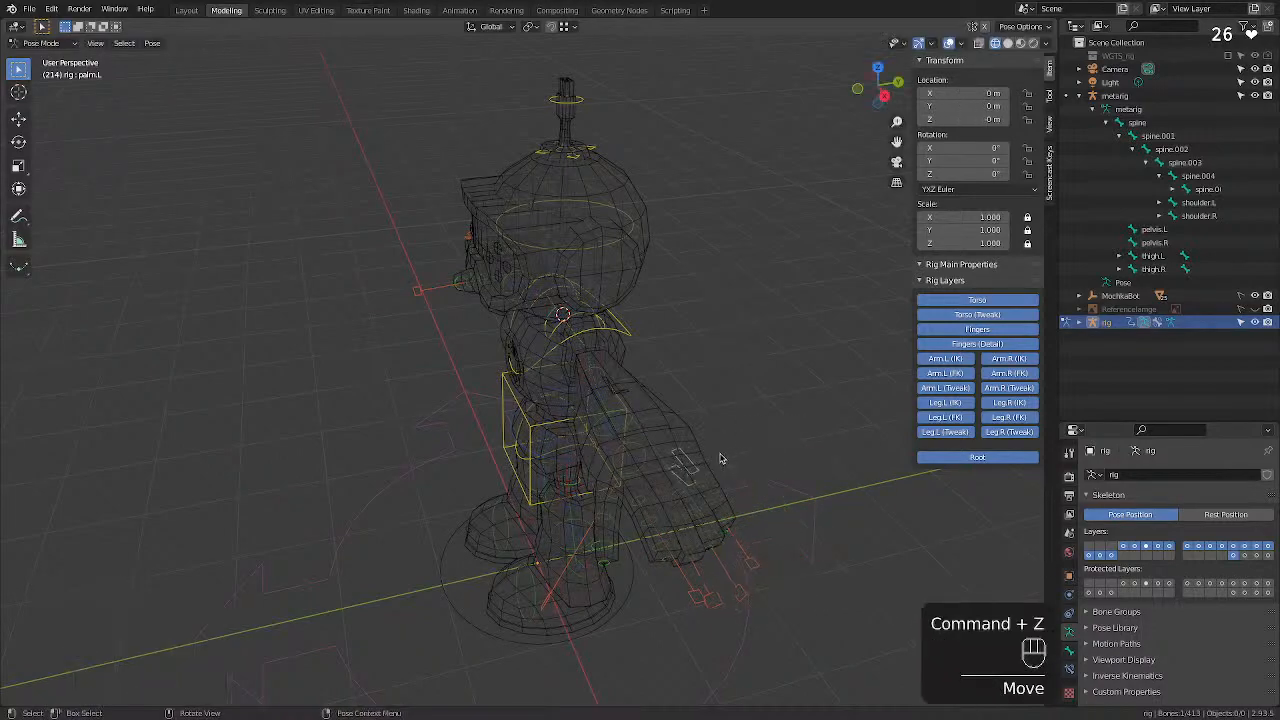
# Test-move the left hand IK control hand_ik.L away from the robot's hand and undo the move.
pyautogui.moveTo(721, 459); pyautogui.dragTo(800, 472, button='middle')
pyautogui.click(678, 390)
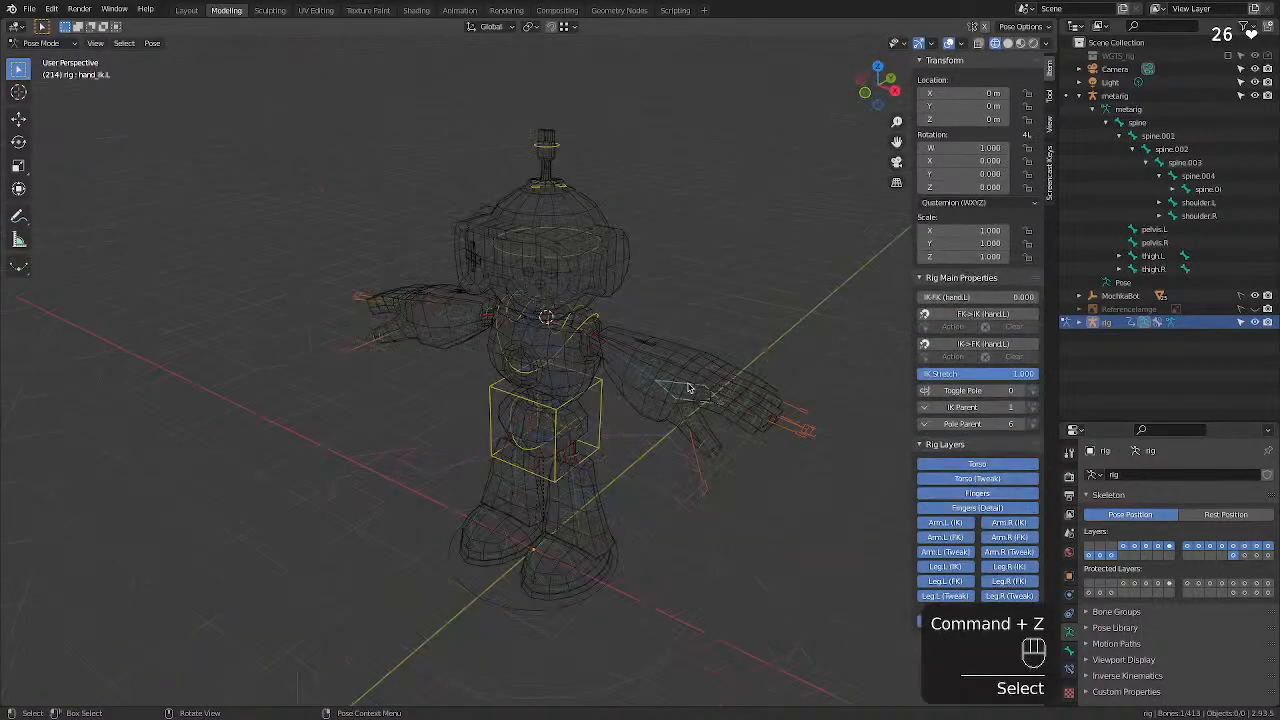
pyautogui.press('g')
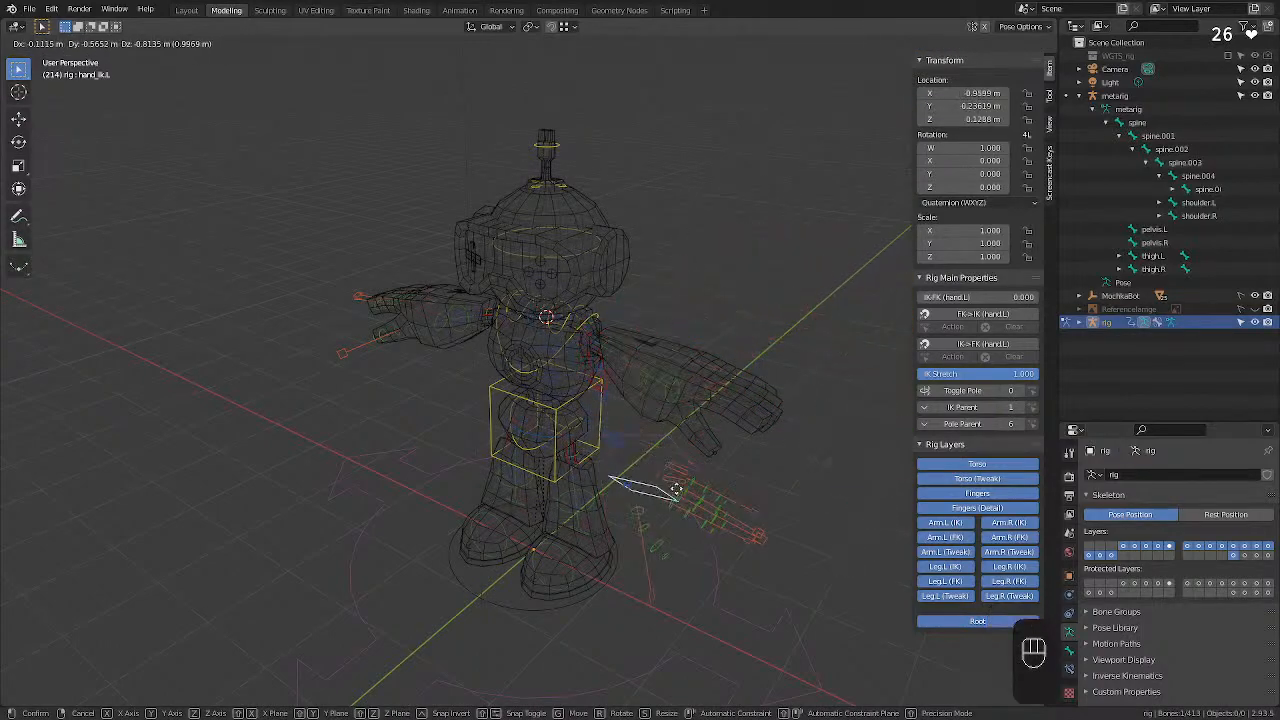
pyautogui.click(845, 312)
pyautogui.hotkey('ctrl', 'z')
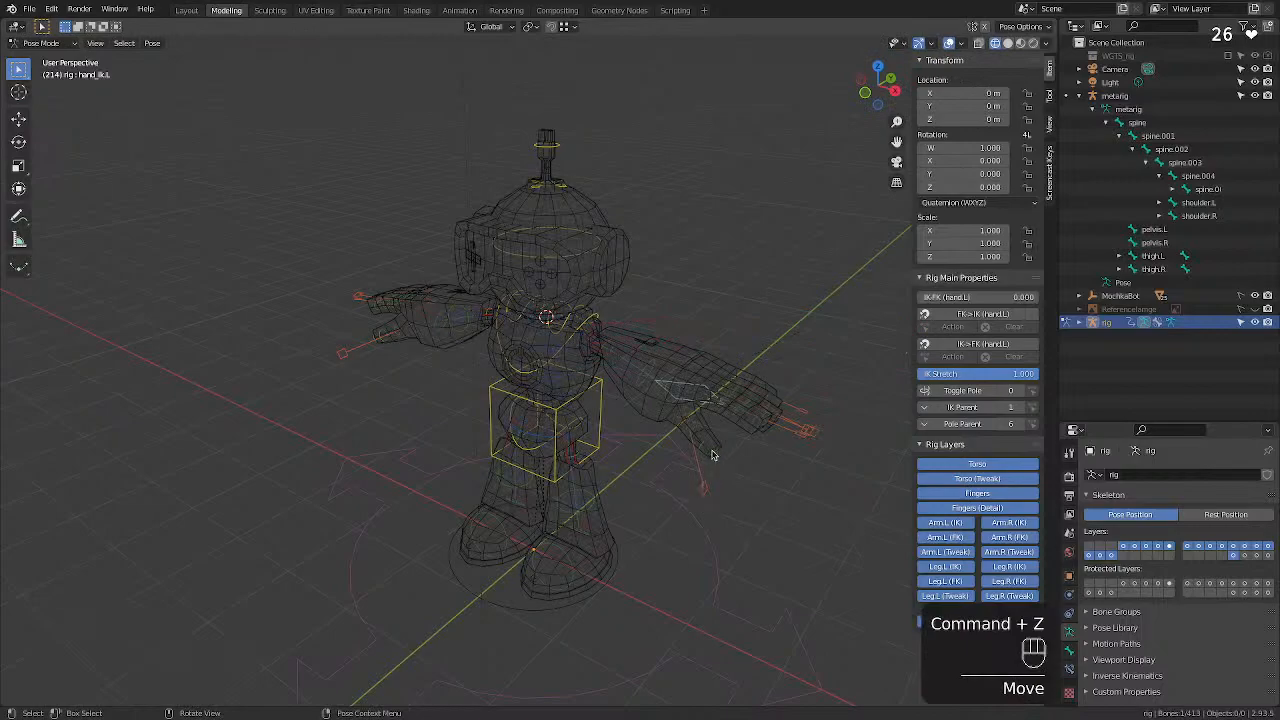
# Test-move the left thumb's base control thumb.01.L off the thumb and undo the move.
pyautogui.scroll(3, 708, 455)
pyautogui.moveTo(730, 452); pyautogui.dragTo(678, 442, button='middle')
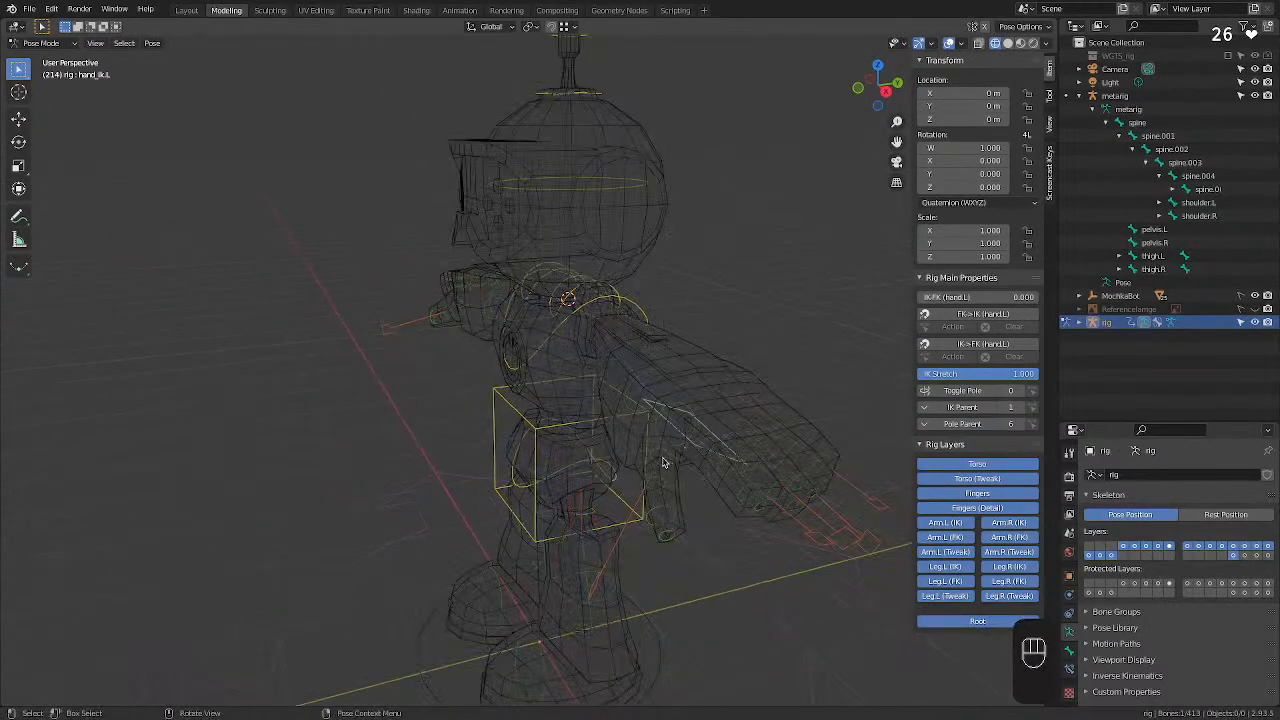
pyautogui.click(665, 463)
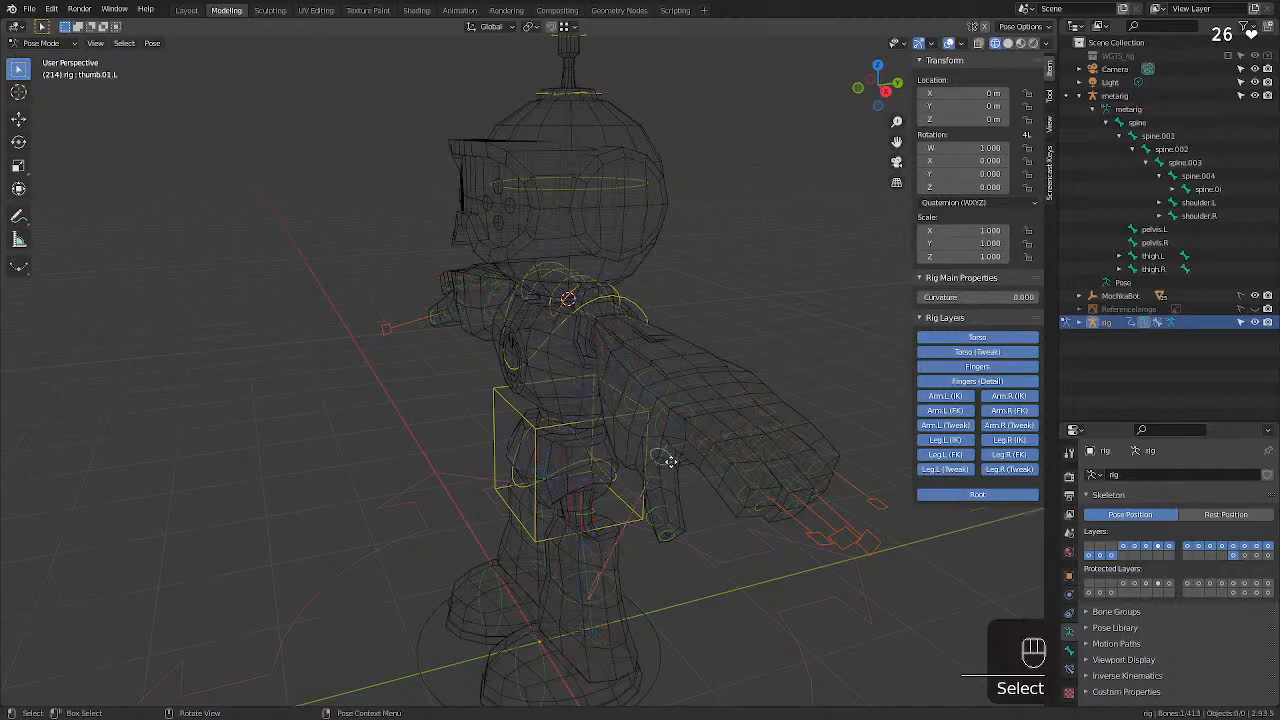
pyautogui.press('g')
pyautogui.press('super+z')
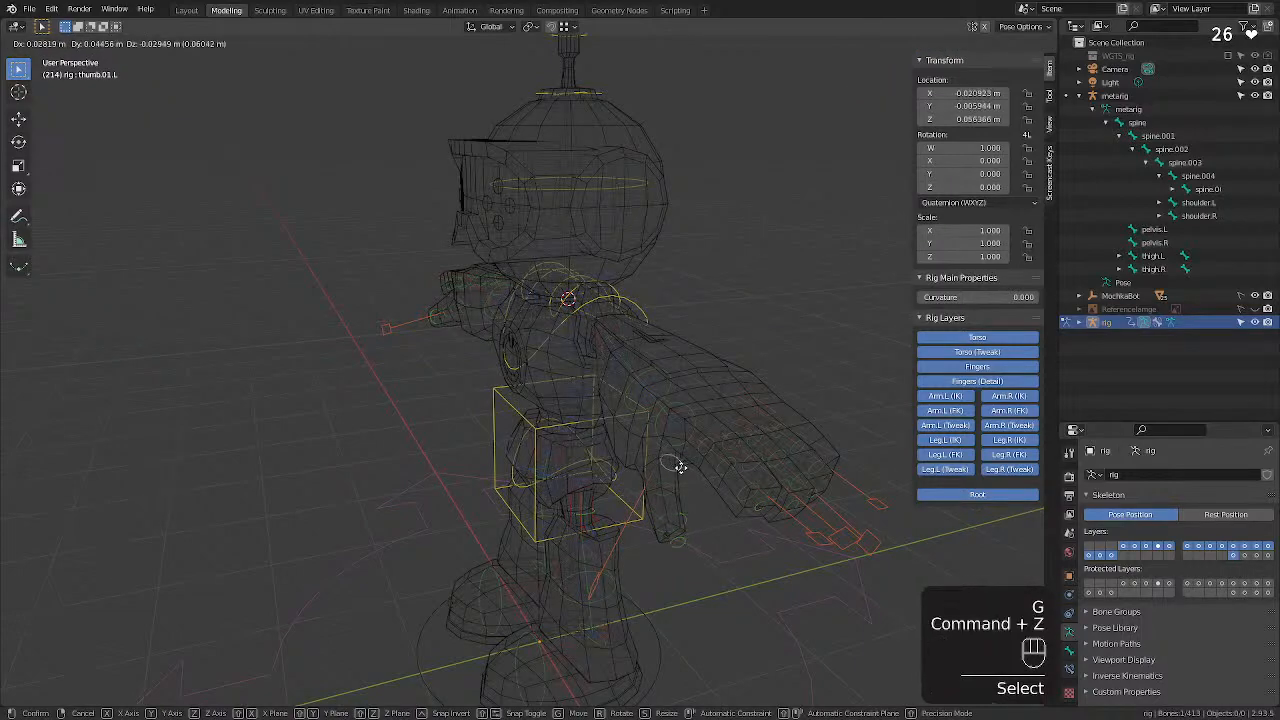
pyautogui.click(704, 503)
pyautogui.press('super+x')
pyautogui.press('super+z')
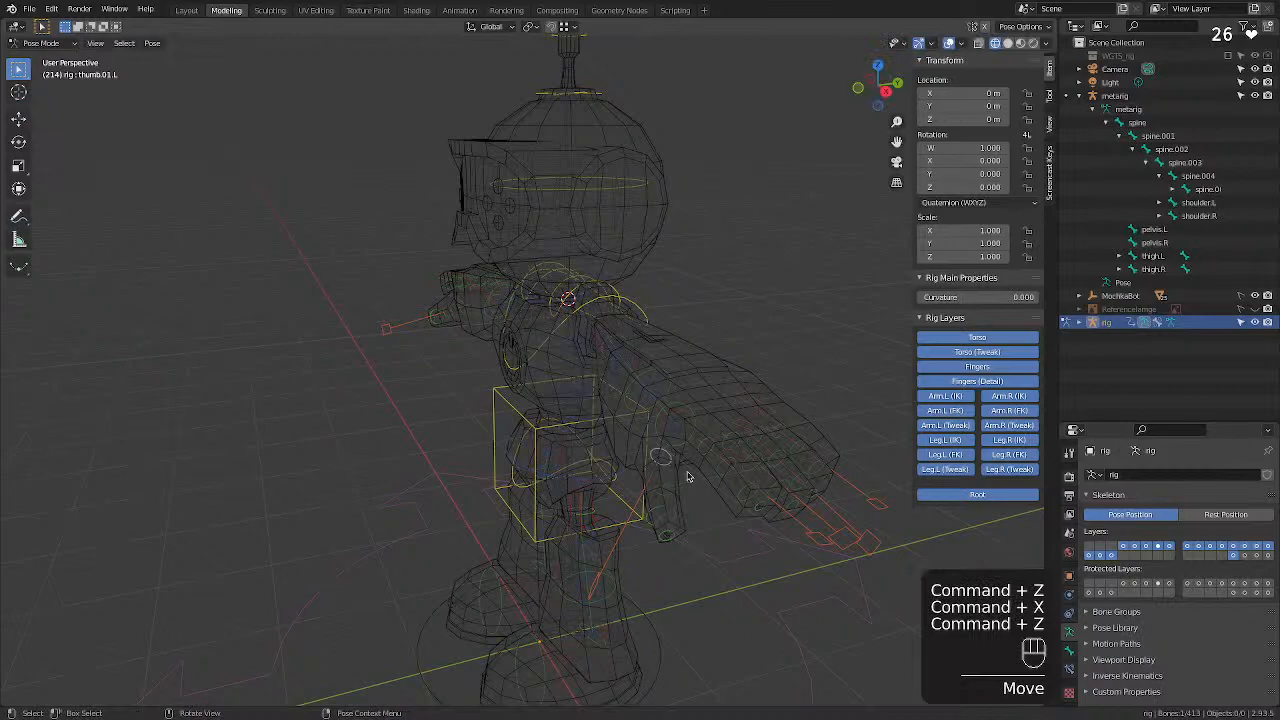
# Test-rotate the left thumb's base control thumb.01.L and undo the rotation.
pyautogui.press('r')
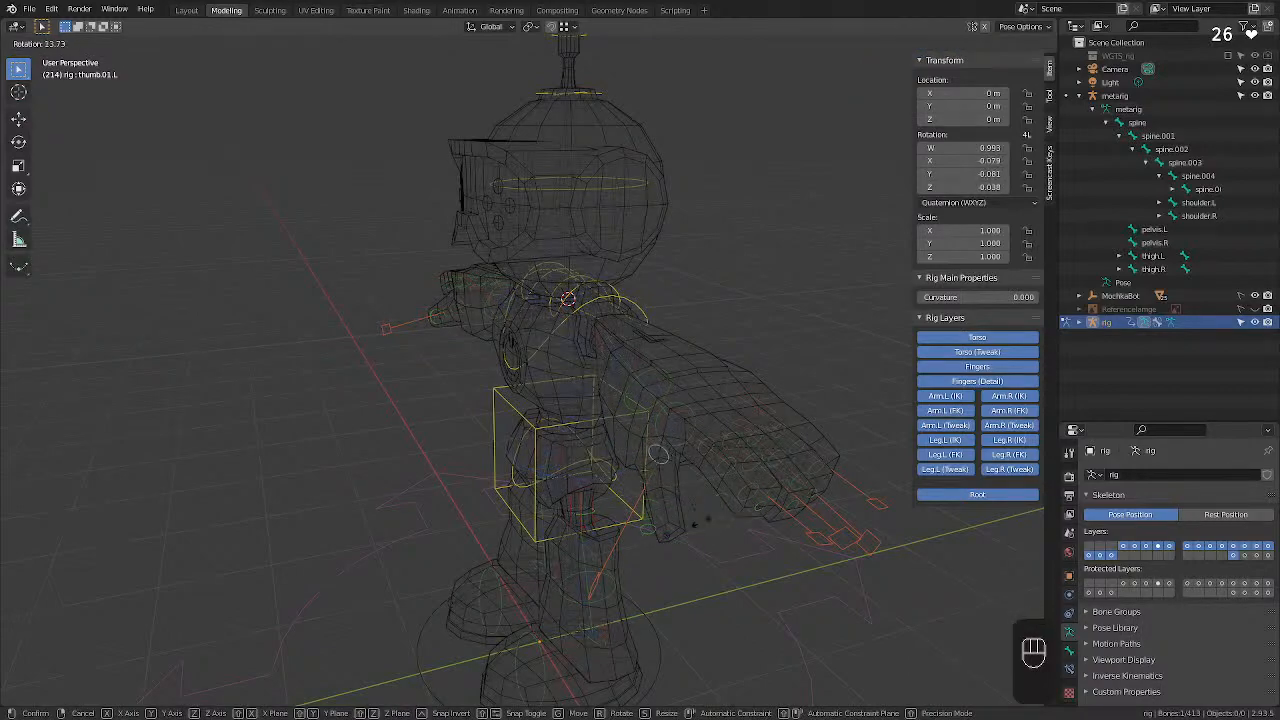
pyautogui.click(658, 453)
pyautogui.press('super+z')
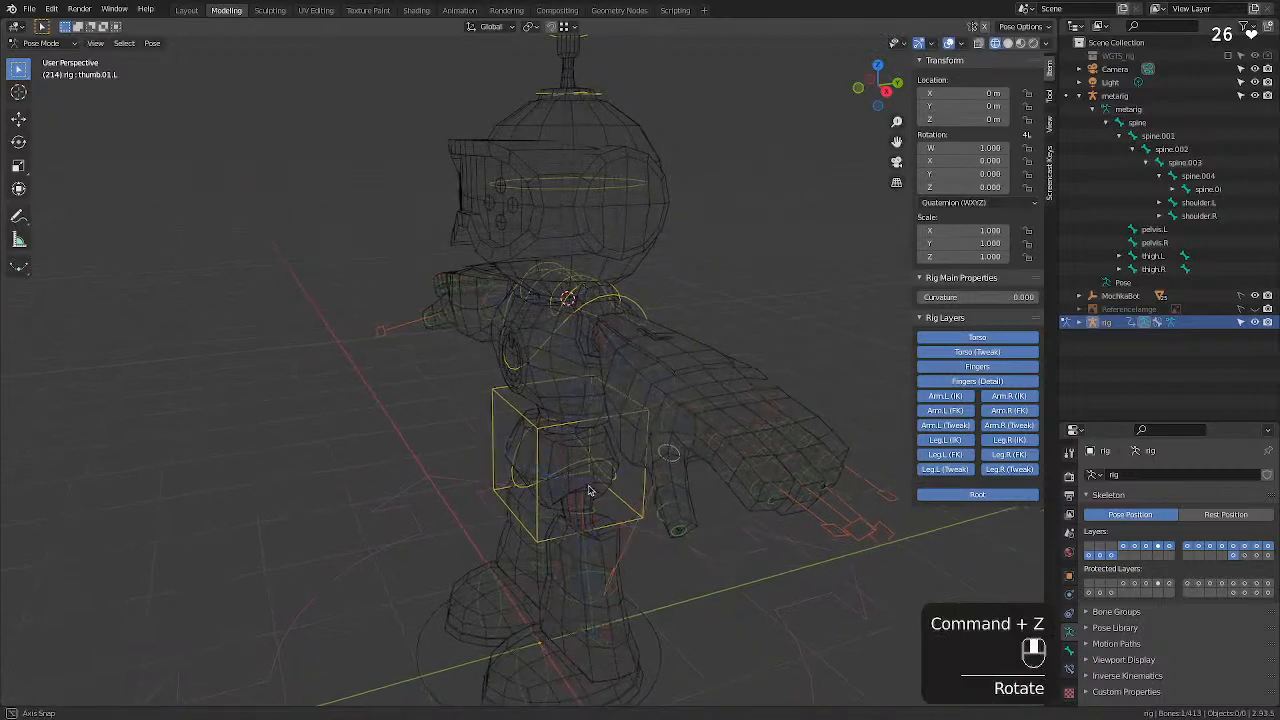
# Test-rotate the left hand FK control hand_fk.L three times, undoing each rotation.
pyautogui.moveTo(589, 490); pyautogui.dragTo(711, 421, button='middle')
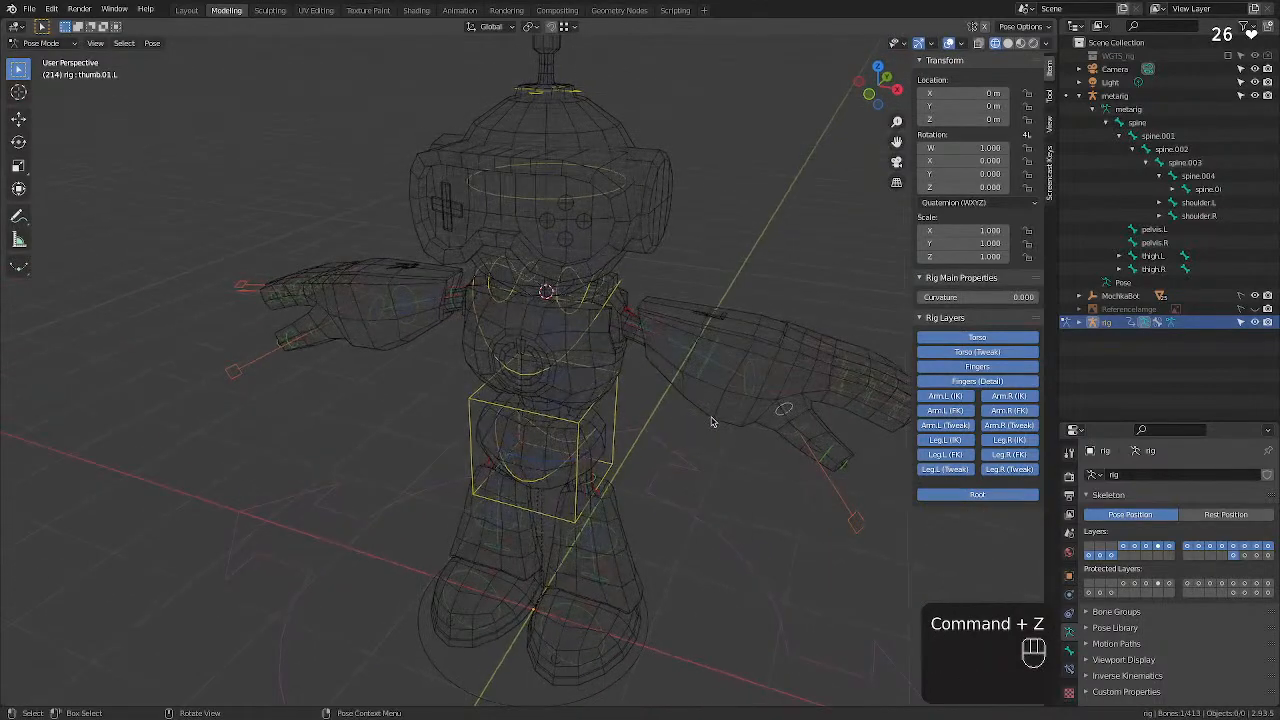
pyautogui.click(752, 380)
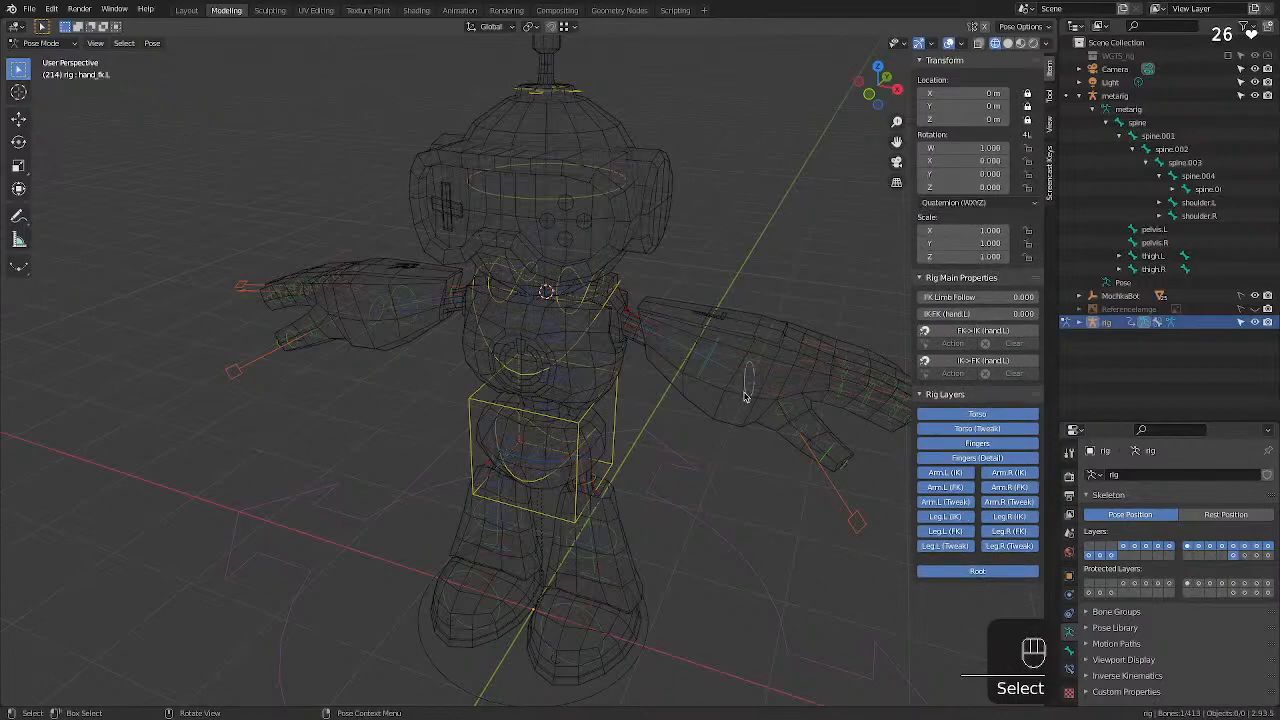
pyautogui.press('g')
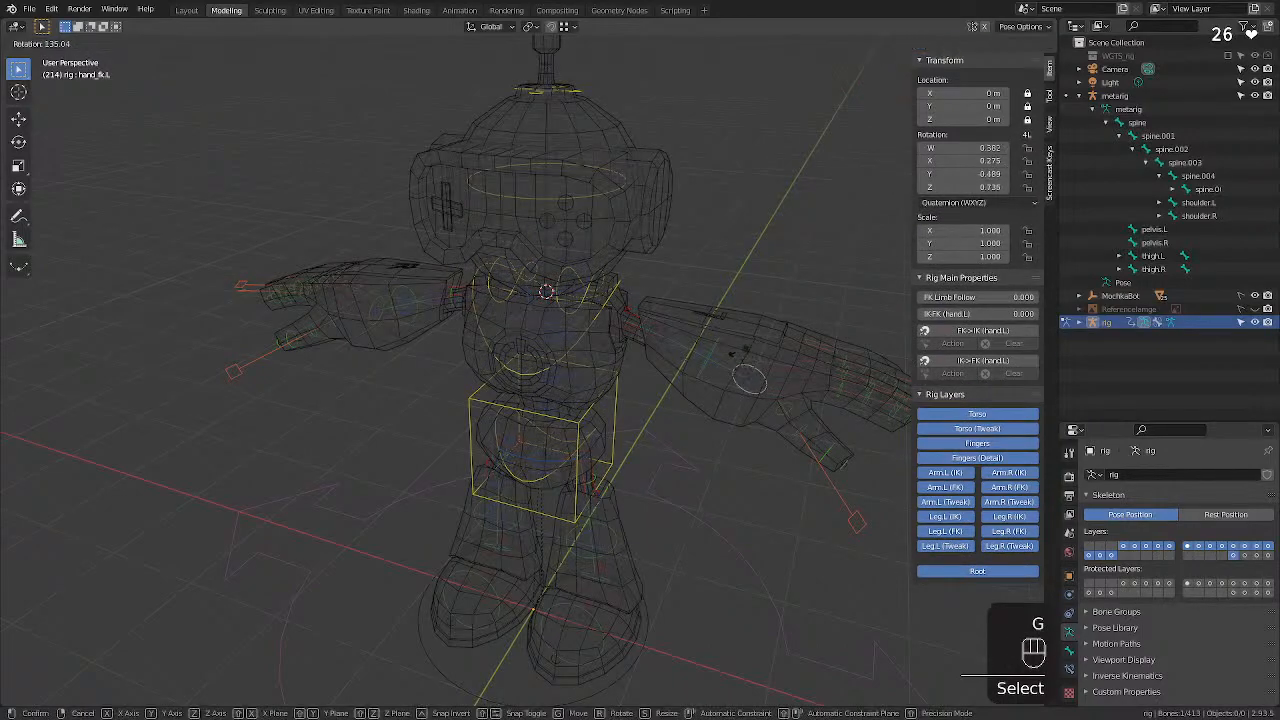
pyautogui.click(735, 430)
pyautogui.press('super+z')
pyautogui.press('g')
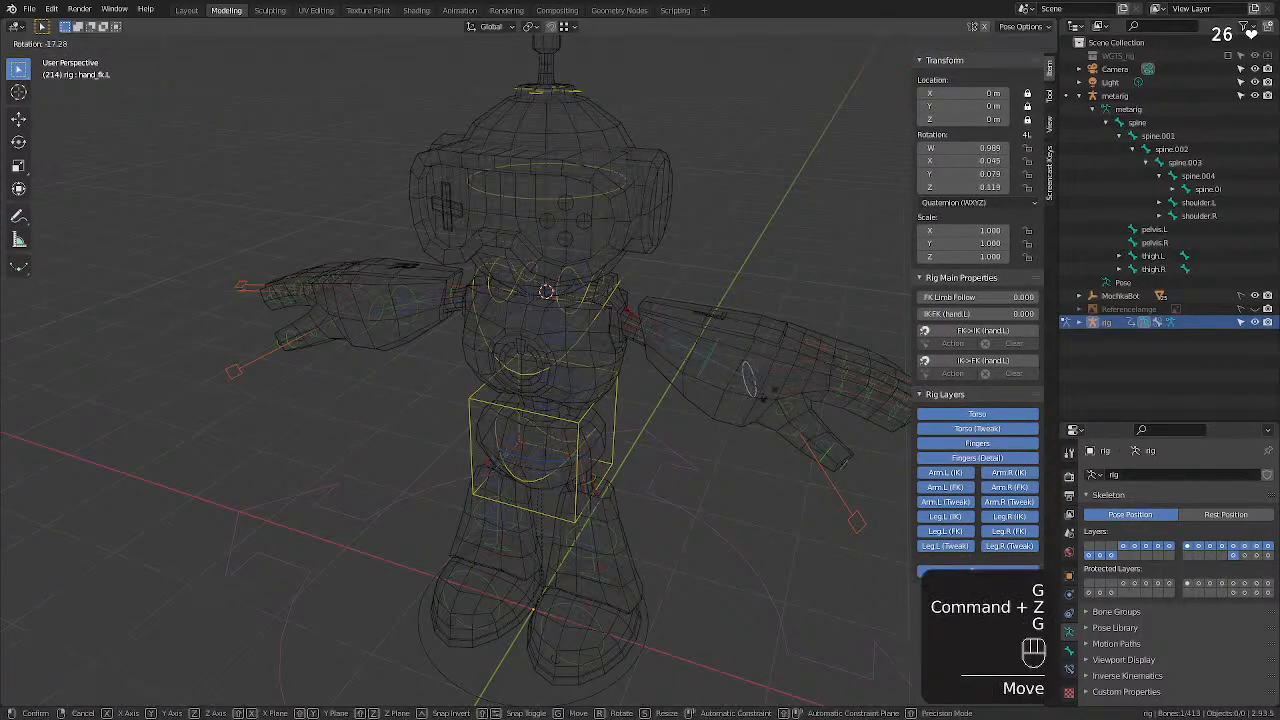
pyautogui.click(772, 405)
pyautogui.press('super+z')
pyautogui.press('g')
pyautogui.click(774, 414)
pyautogui.press('super+z')
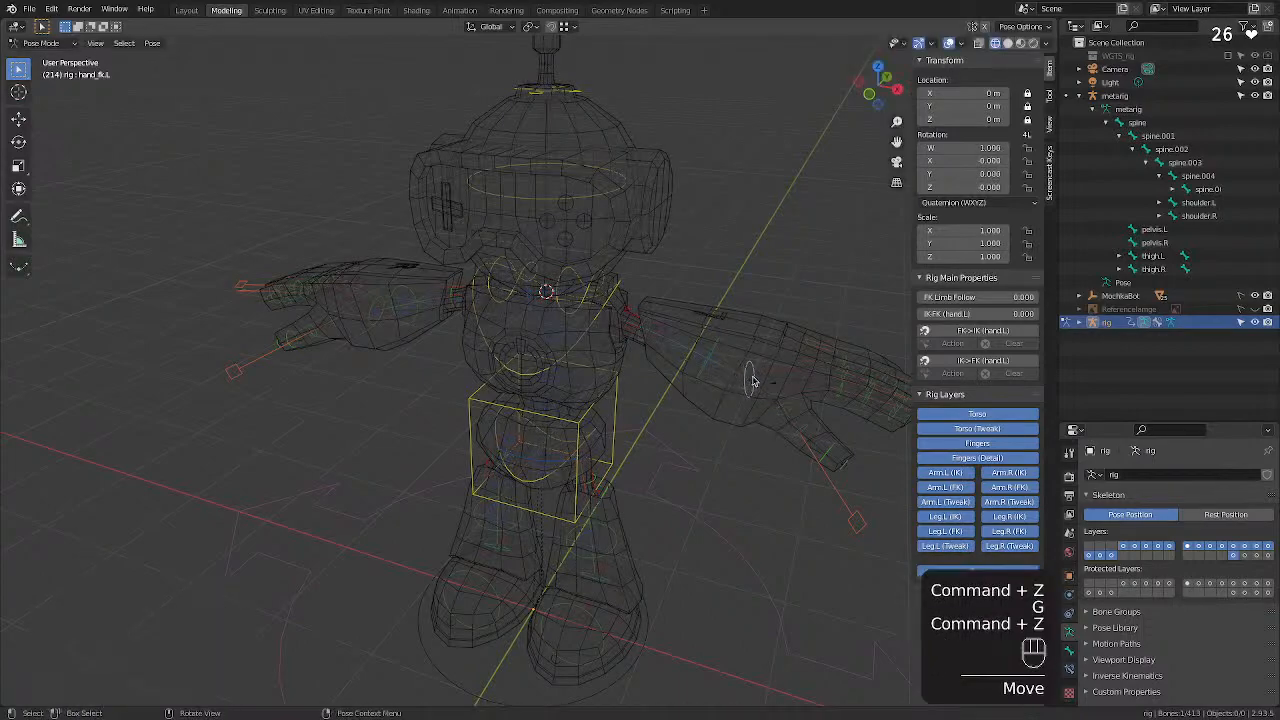
# Test-move the left wrist's tweak control hand_tweak.L toward the fingers and undo the move.
pyautogui.click(750, 378)
pyautogui.press('g')
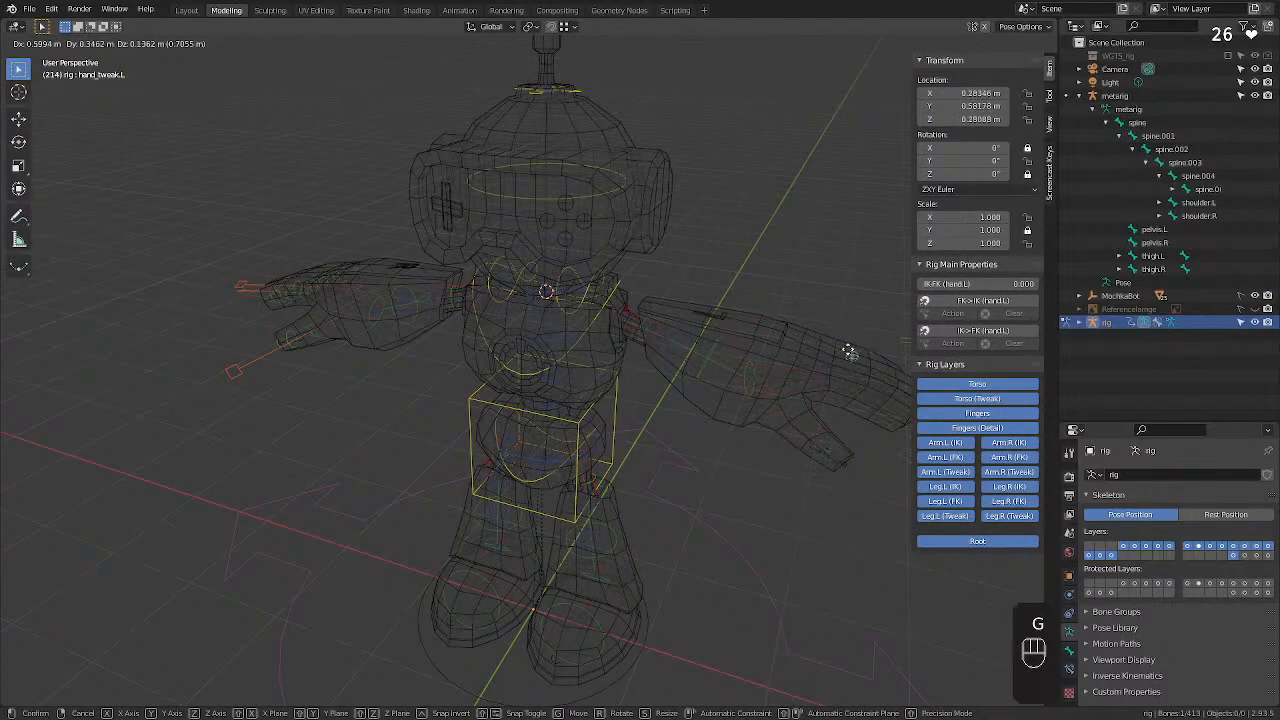
pyautogui.click(848, 352)
pyautogui.press('super+z')
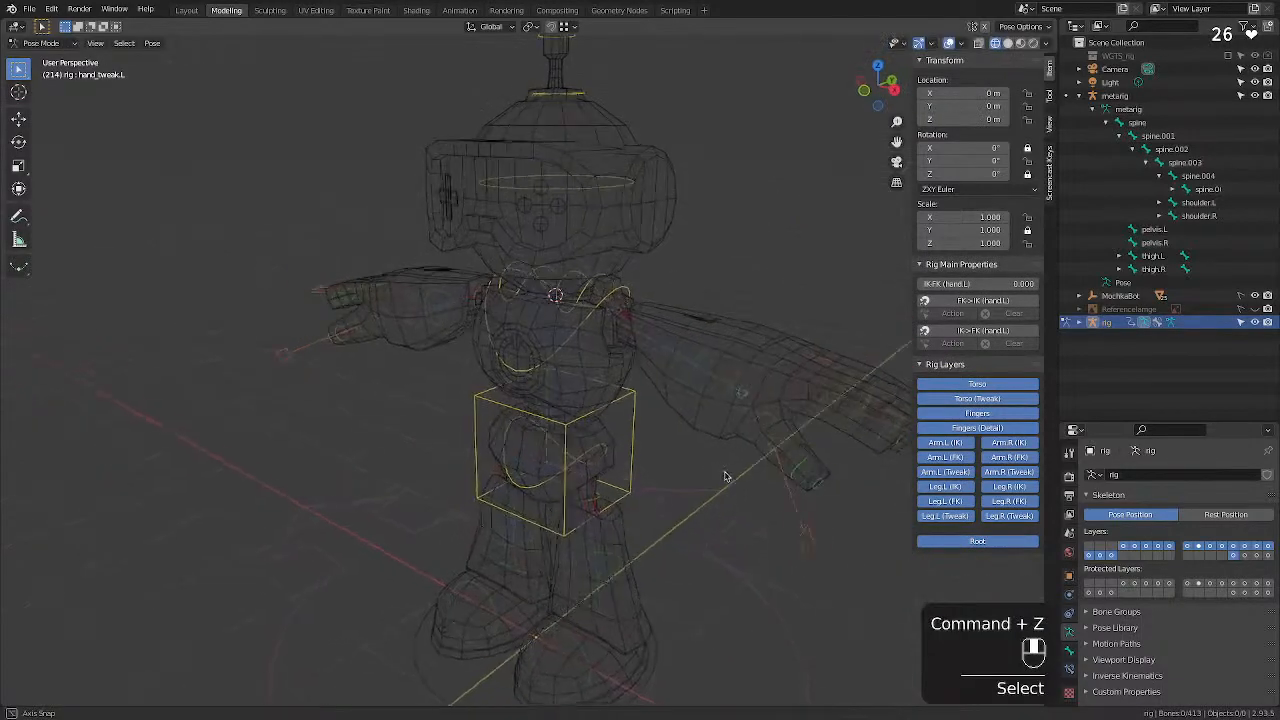
# Examine the rig's Pose Library and Inverse Kinematics settings, including the IK Solver.
pyautogui.click(1114, 628)
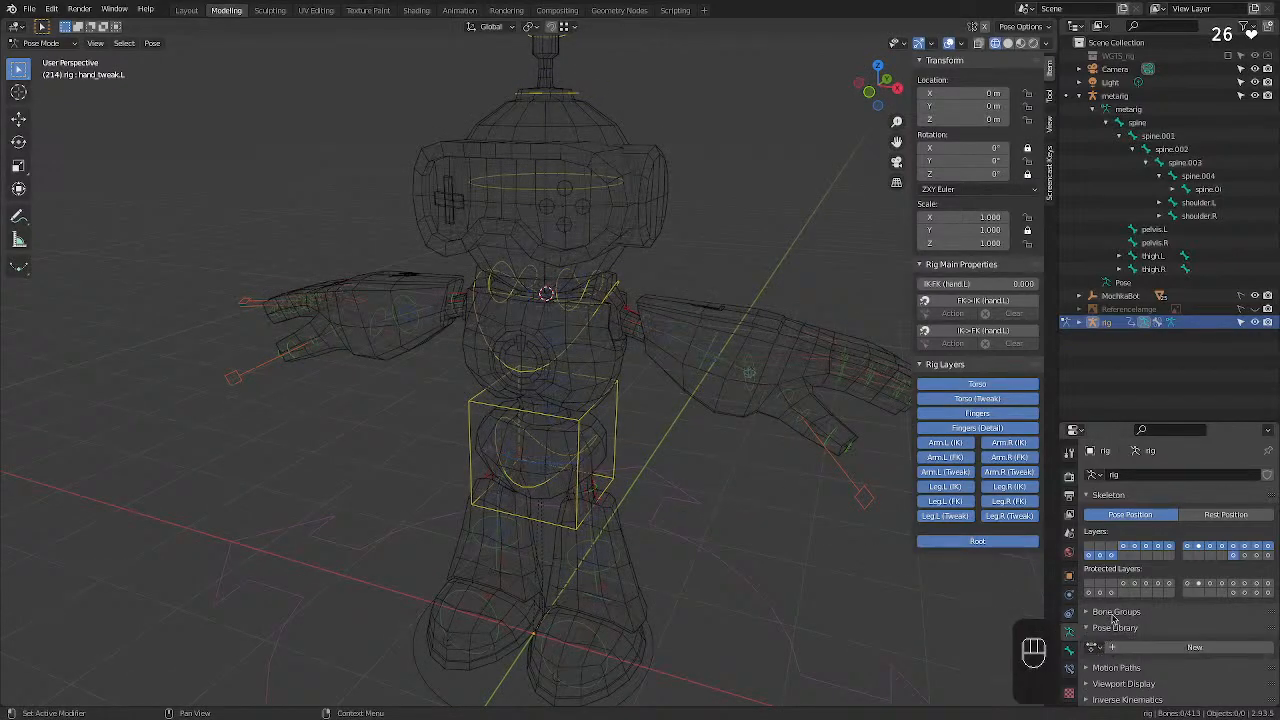
pyautogui.click(1090, 632)
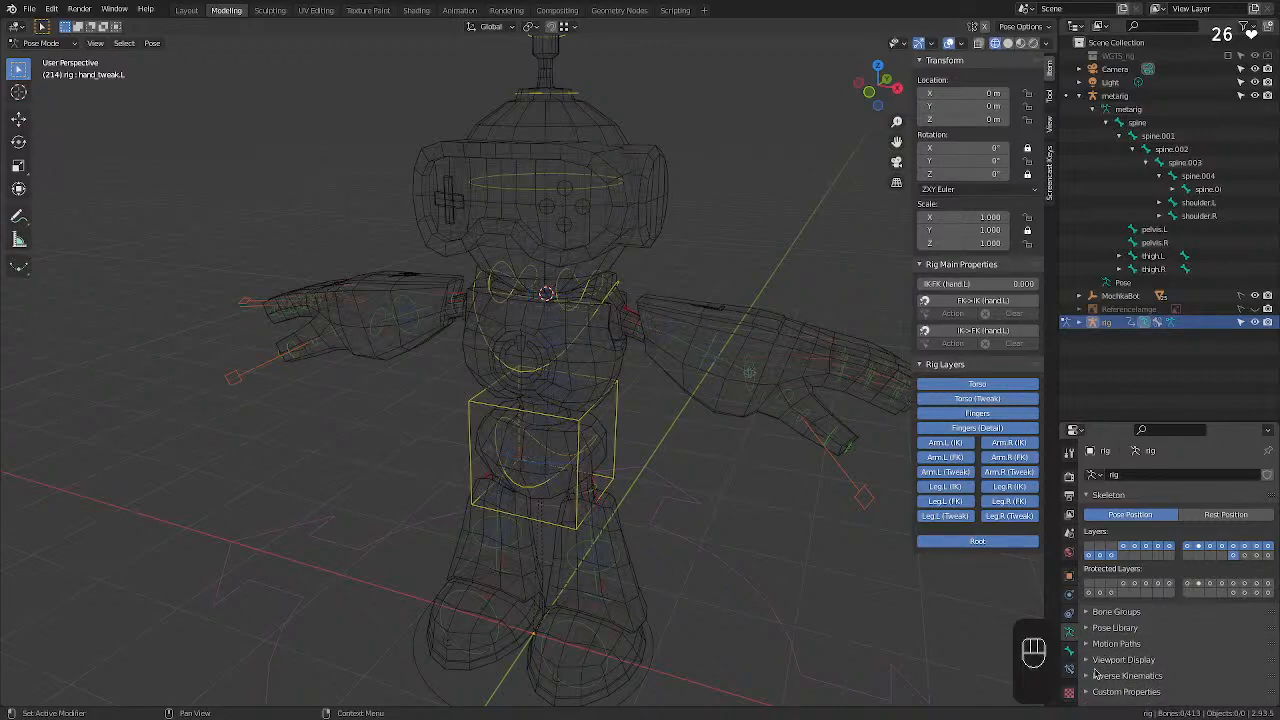
pyautogui.click(1097, 675)
pyautogui.scroll(-1, 1100, 665)
pyautogui.click(1209, 678)
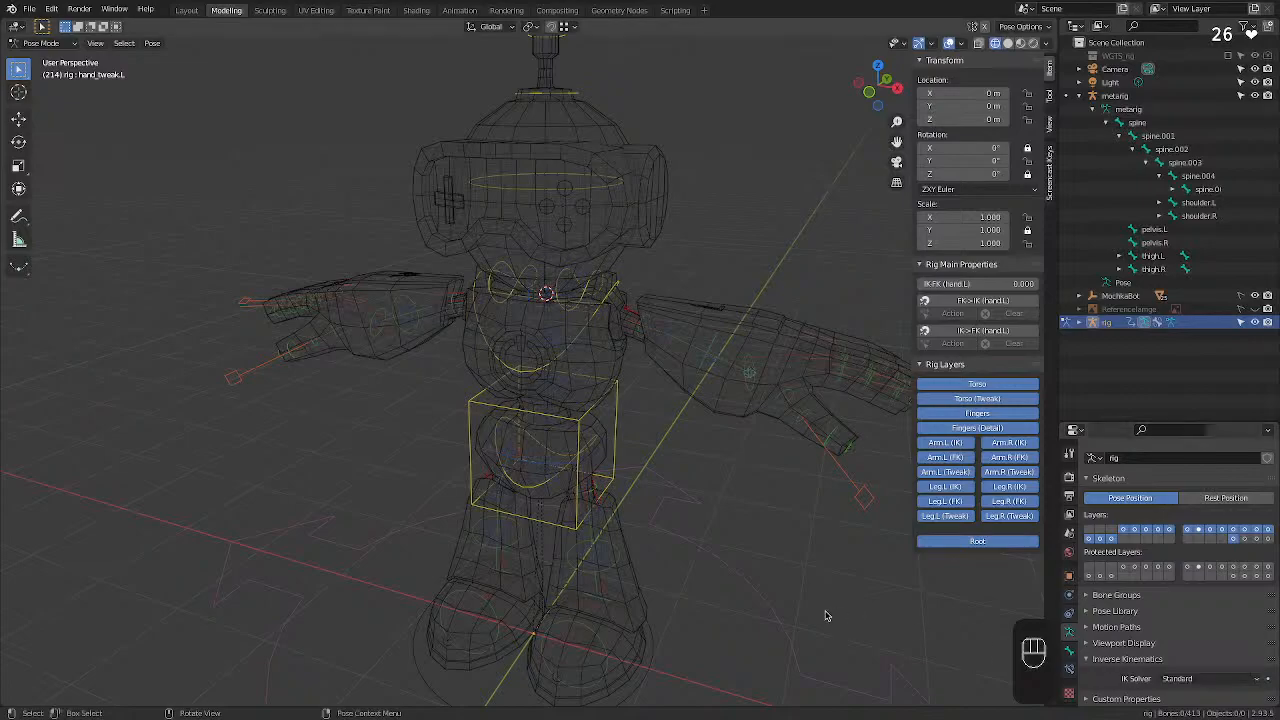
# Test-move the chest control downward twice, undoing each move.
pyautogui.moveTo(825, 612)
pyautogui.mouseDown(button='middle')
pyautogui.moveTo(480, 613)
pyautogui.moveTo(840, 617)
pyautogui.moveTo(829, 623)
pyautogui.mouseUp(button='middle')
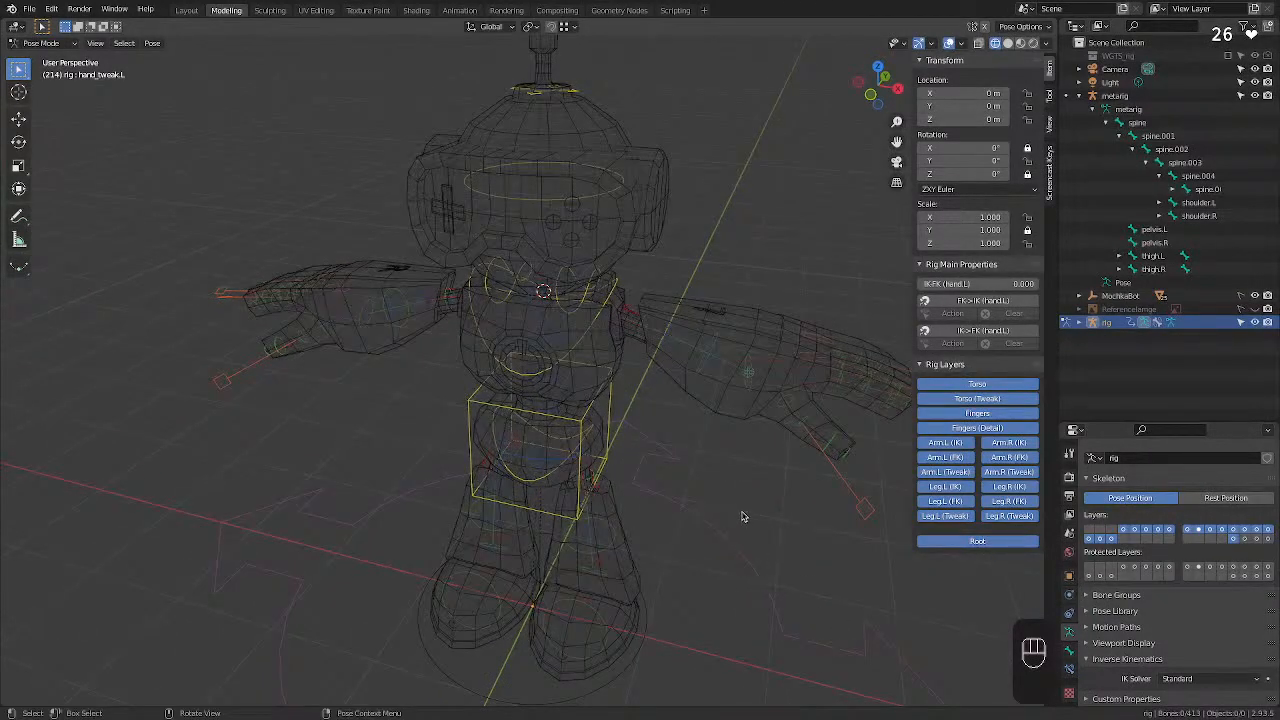
pyautogui.moveTo(738, 519); pyautogui.dragTo(592, 347, button='middle')
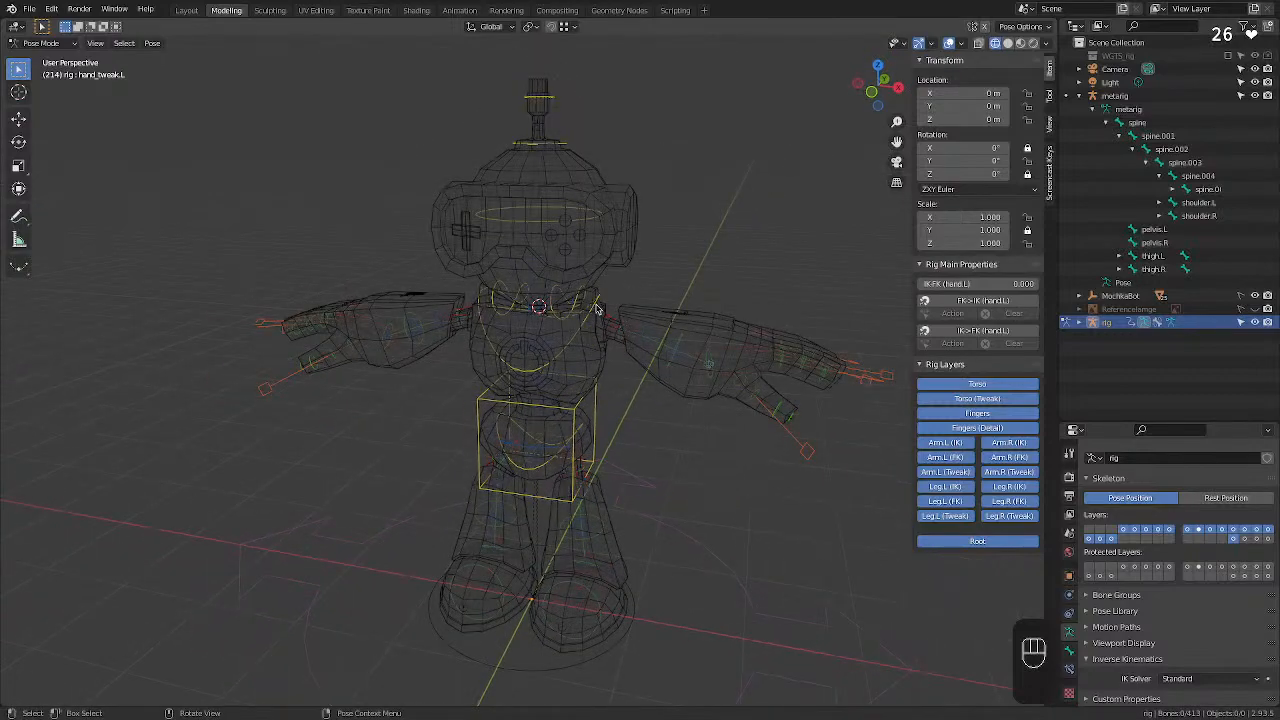
pyautogui.click(597, 308)
pyautogui.press('g')
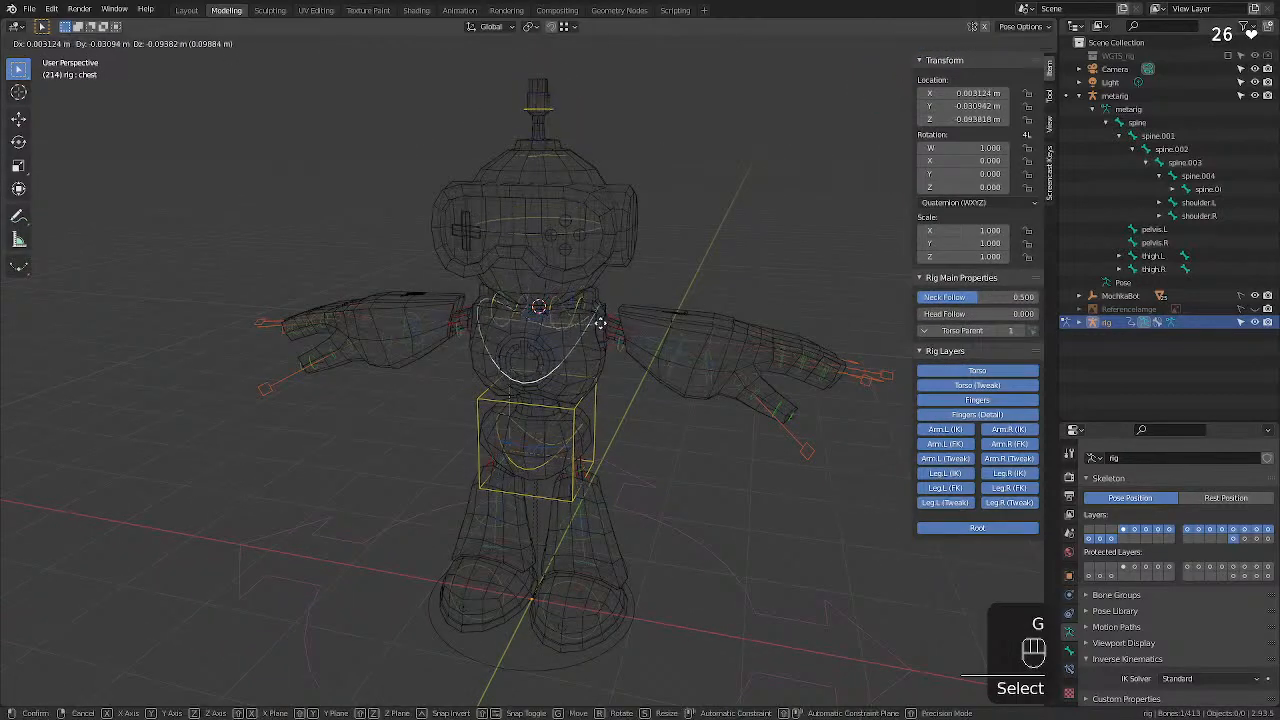
pyautogui.click(602, 355)
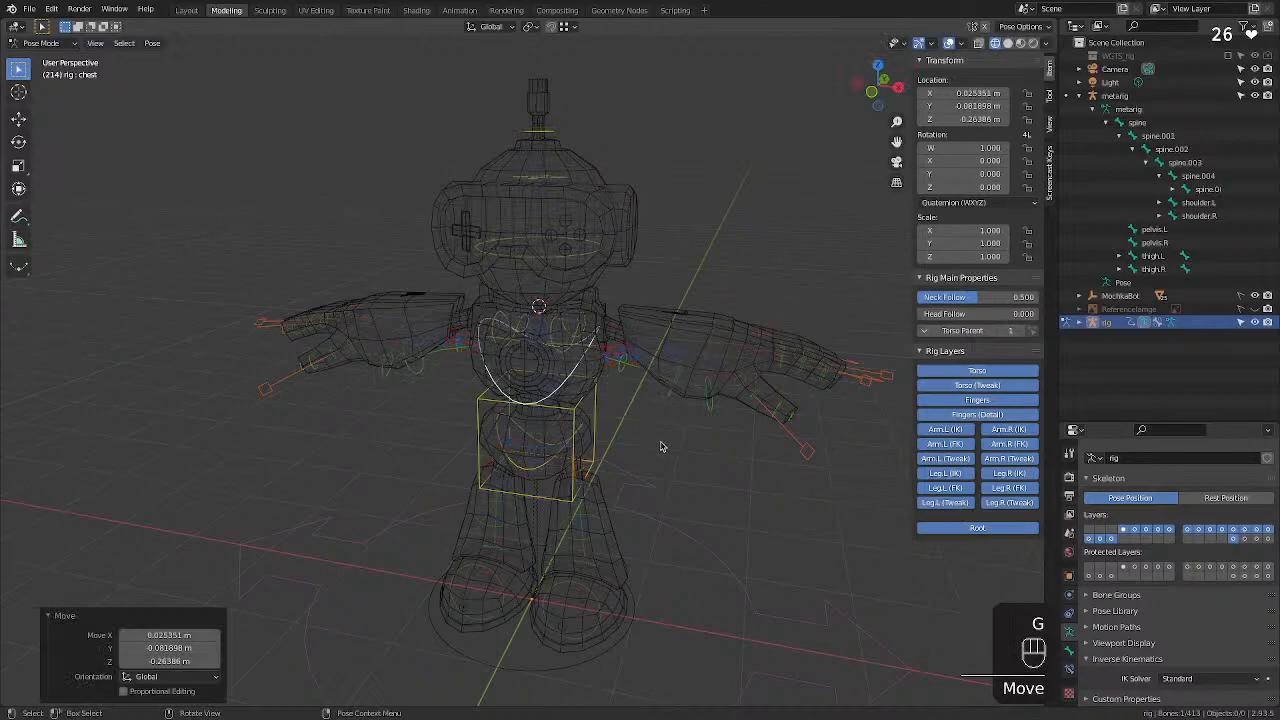
pyautogui.hotkey('ctrl', 'z')
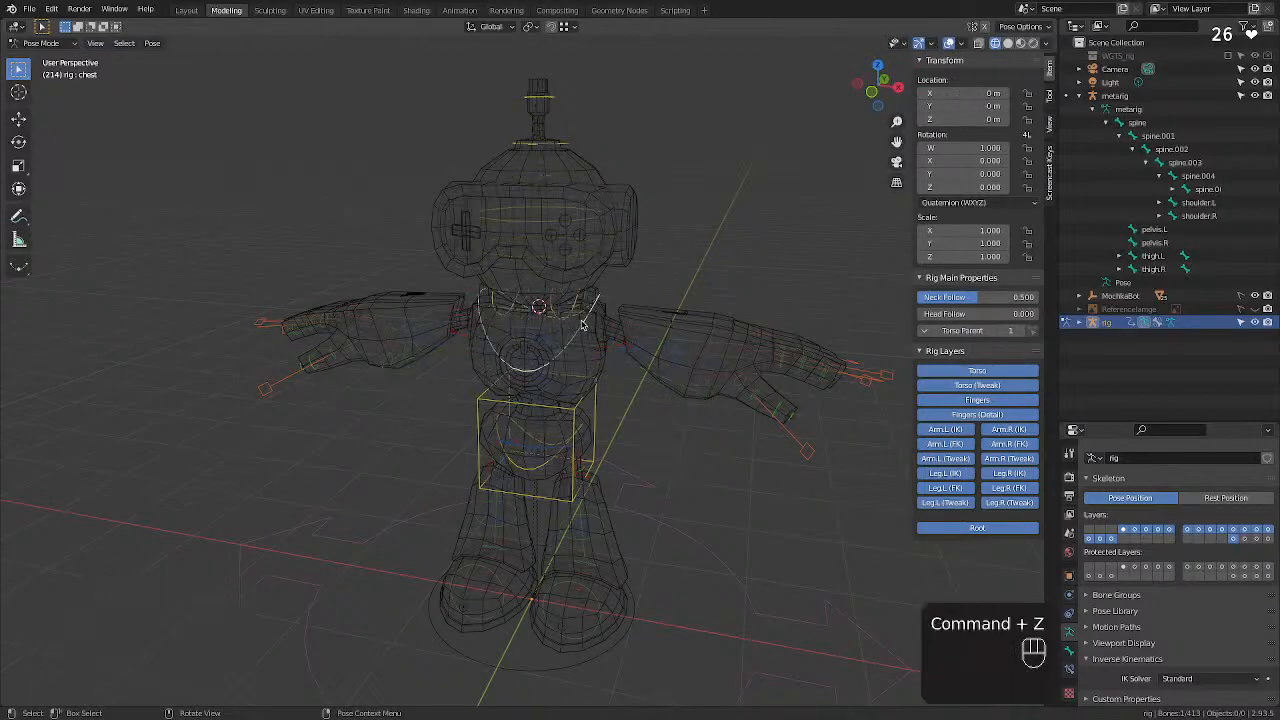
pyautogui.press('g')
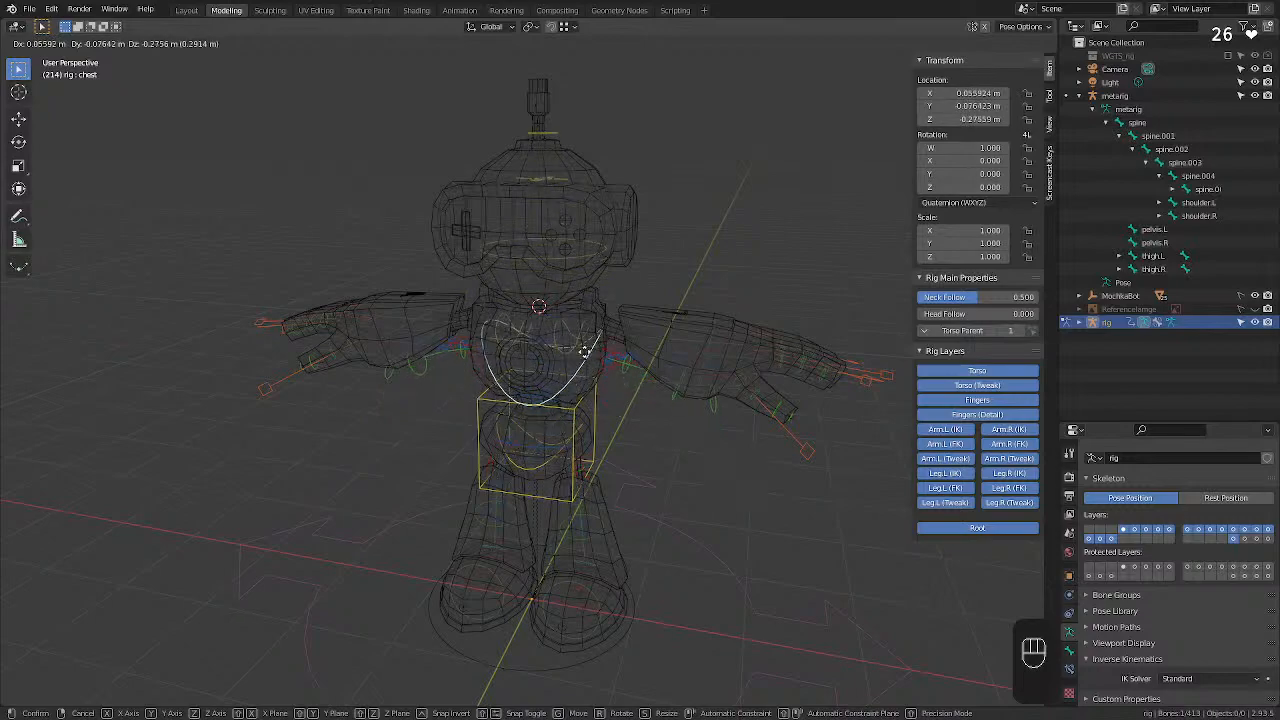
pyautogui.click(635, 360)
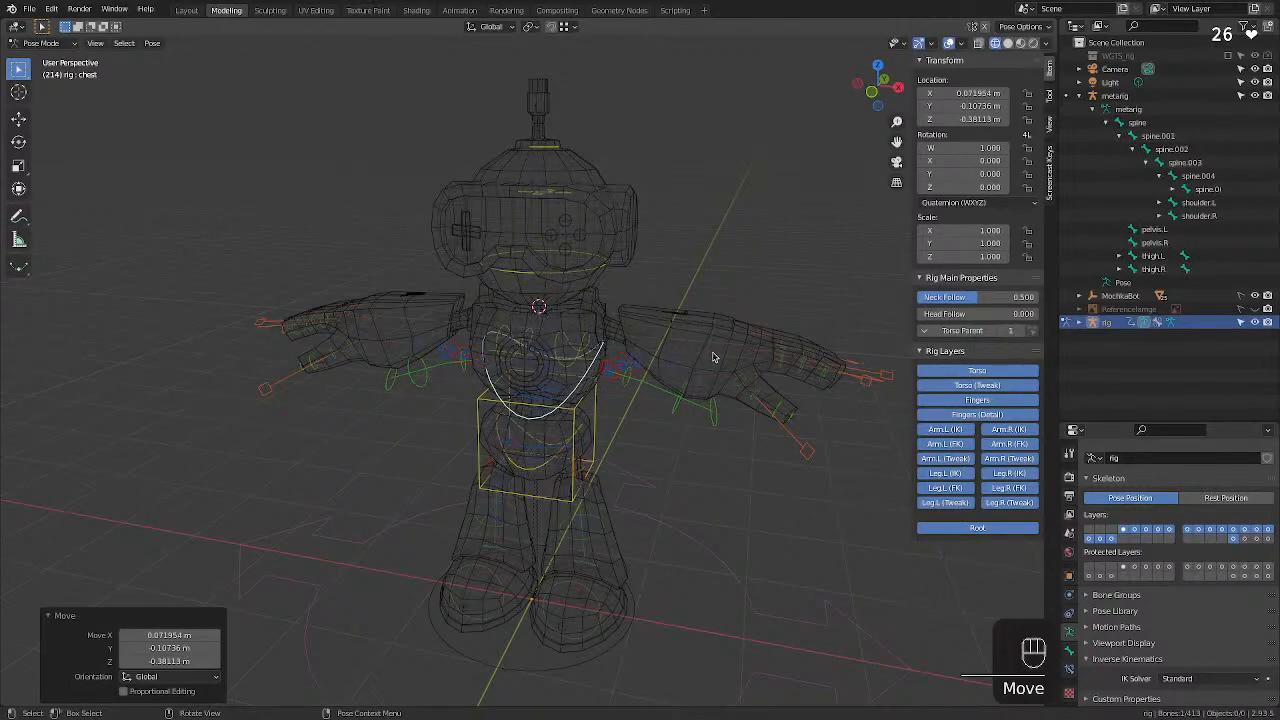
pyautogui.press('super+z')
# Add both hand IK controls to the chest selection, test-move all three together, and undo the move and selection.
pyautogui.keyDown('shift'); pyautogui.click(670, 345); pyautogui.keyUp('shift')
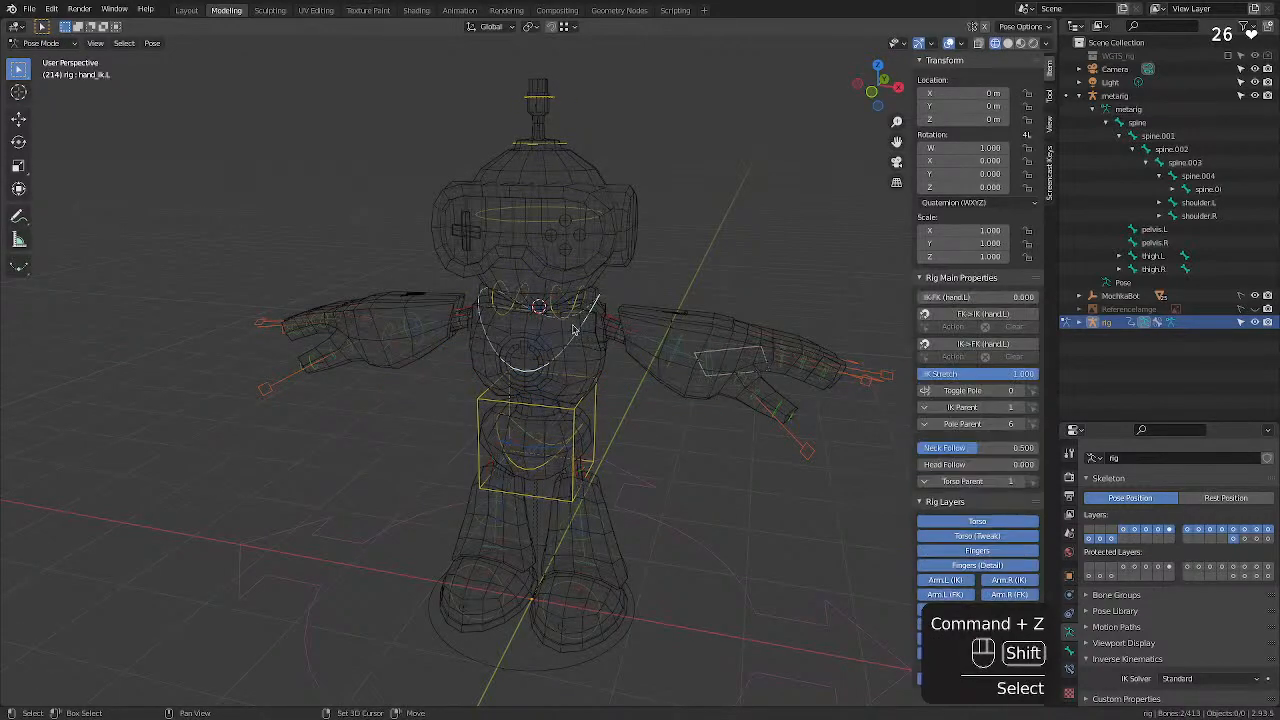
pyautogui.keyDown('shift'); pyautogui.click(375, 324); pyautogui.keyUp('shift')
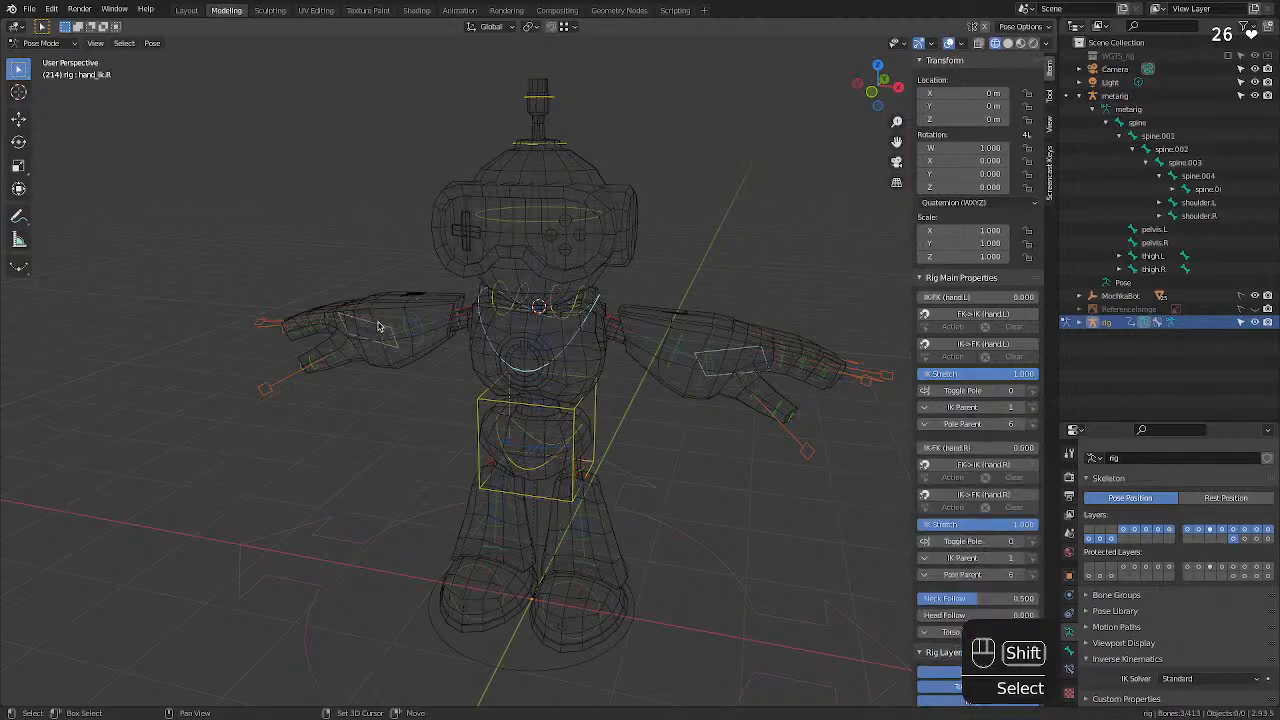
pyautogui.press('g')
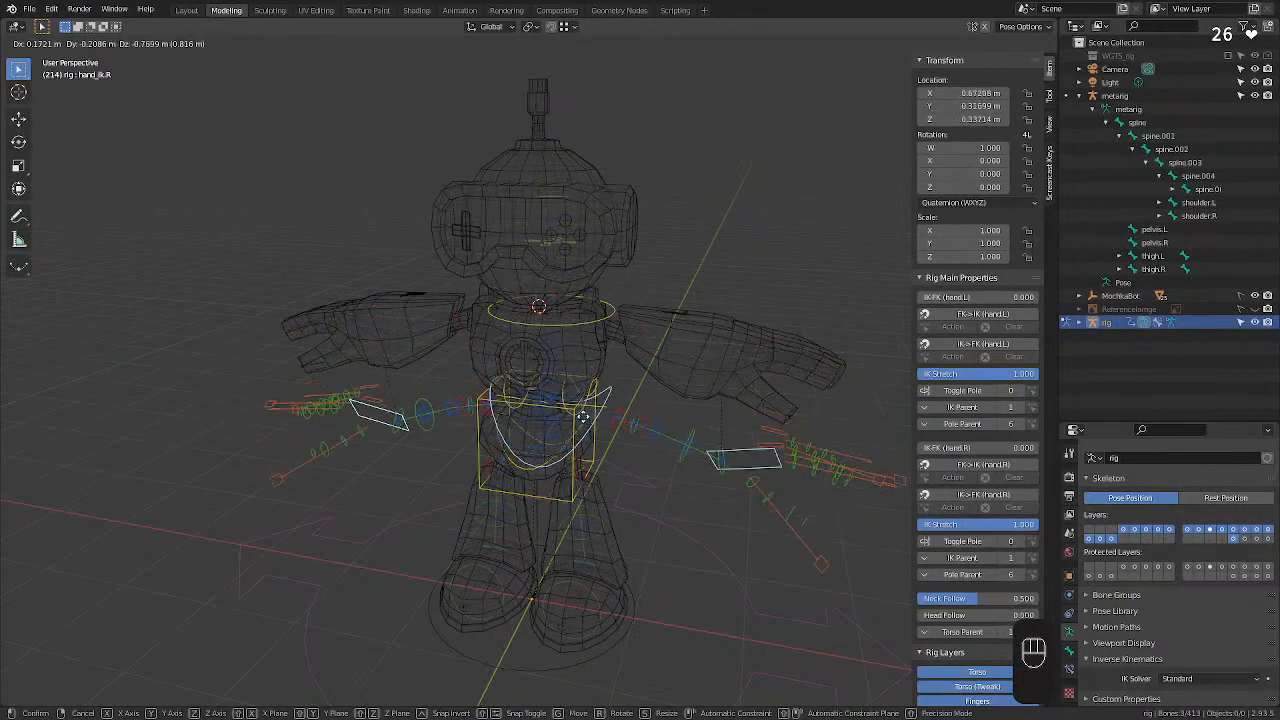
pyautogui.click(584, 312)
pyautogui.press('super+z')
pyautogui.press('super+z')
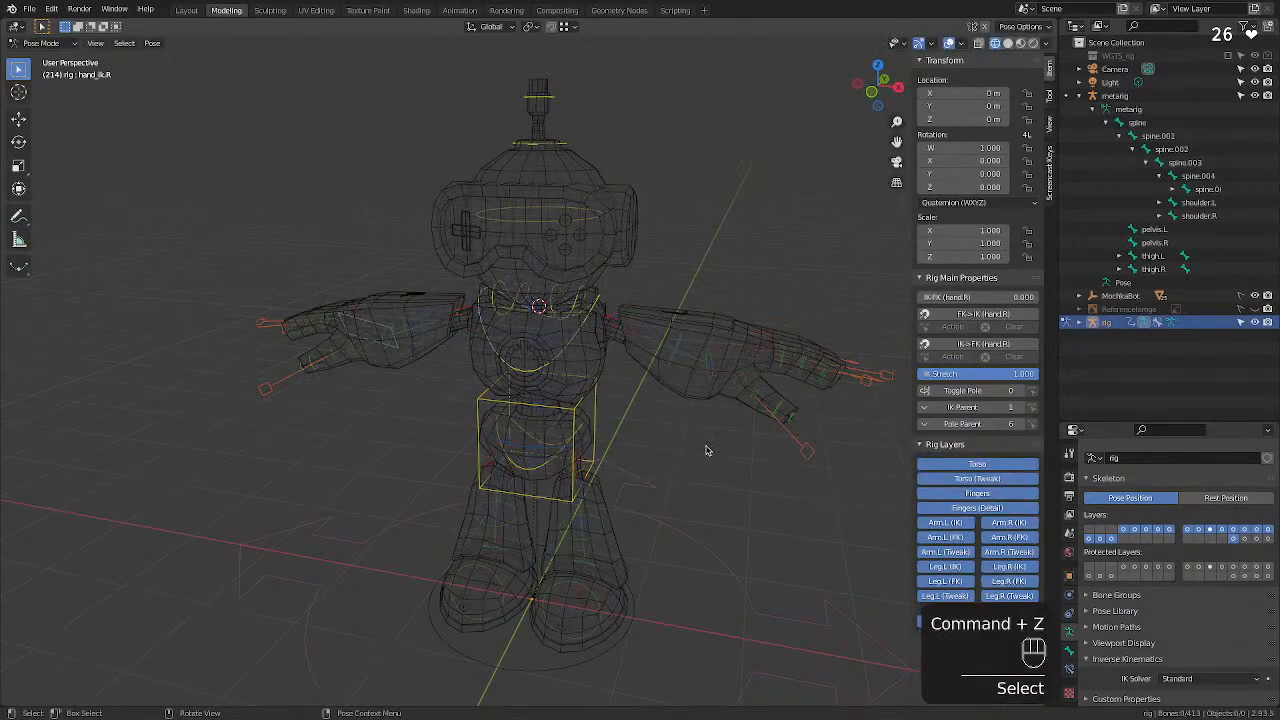
pyautogui.moveTo(711, 448); pyautogui.dragTo(671, 443, button='middle')
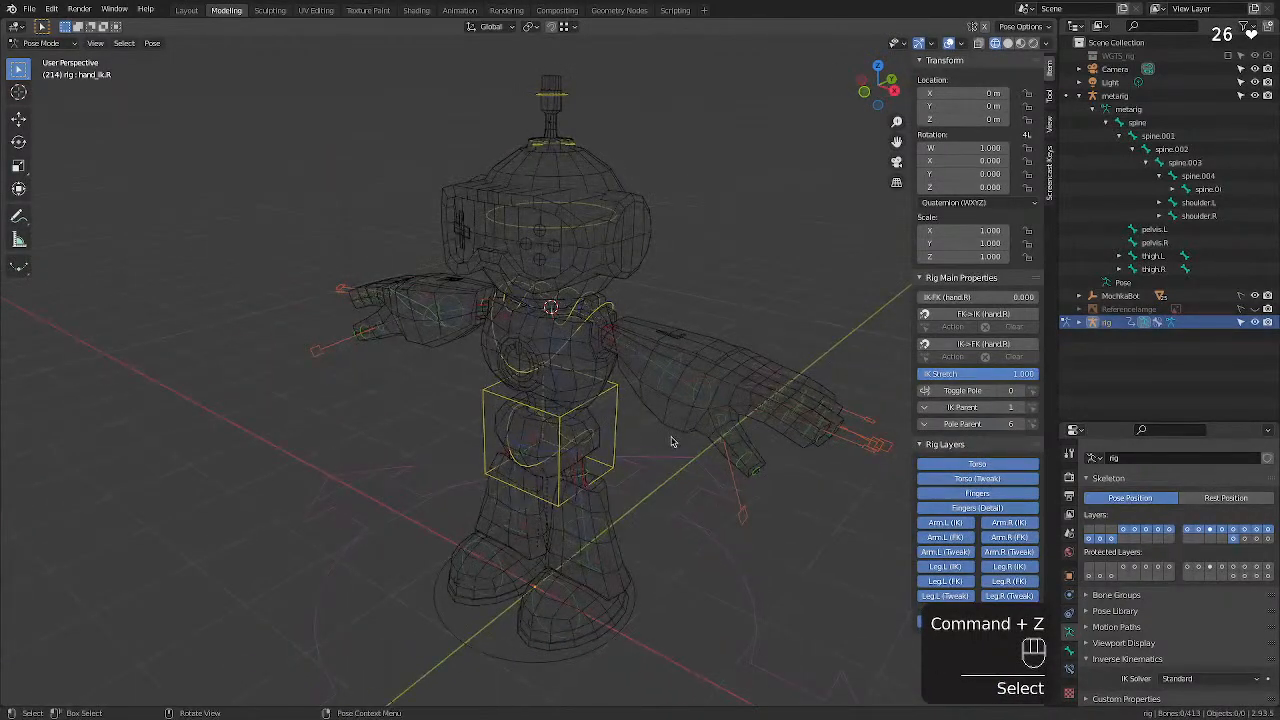
# Switch to the browser and read the Limbs section of the Rigify page in the Blender Manual.
pyautogui.hotkey('ctrl', 'Right')
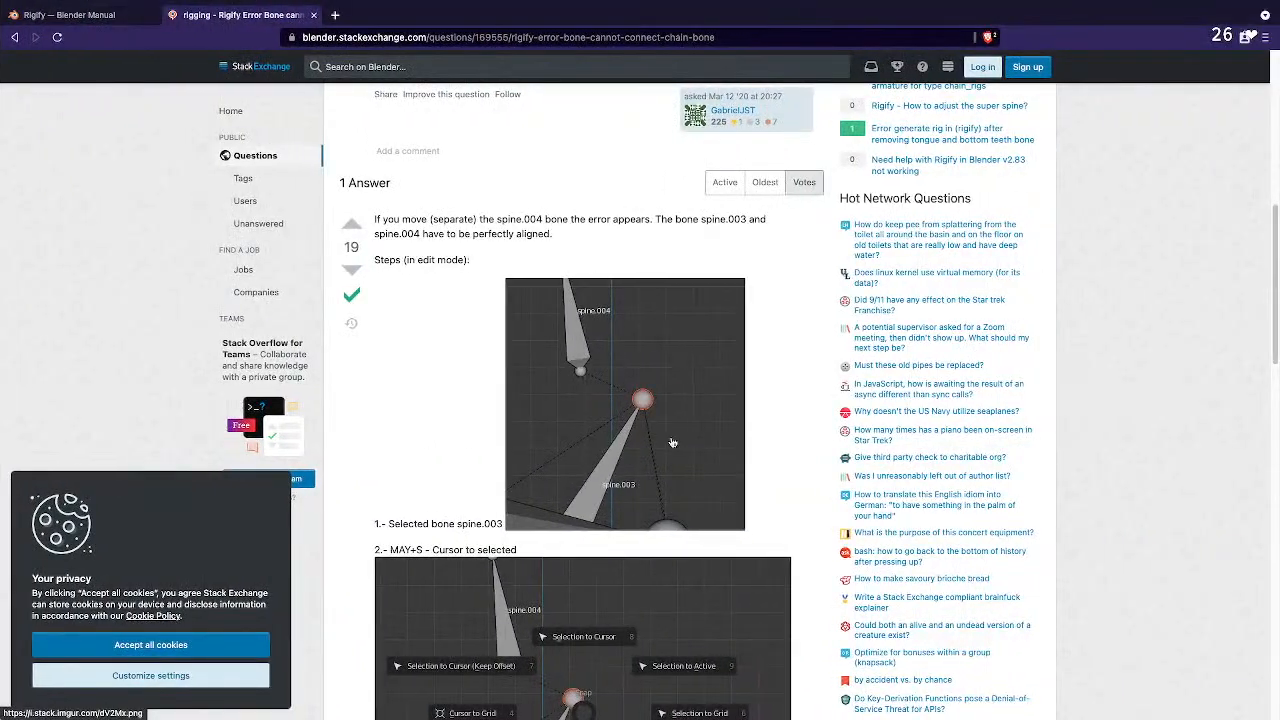
pyautogui.click(93, 18)
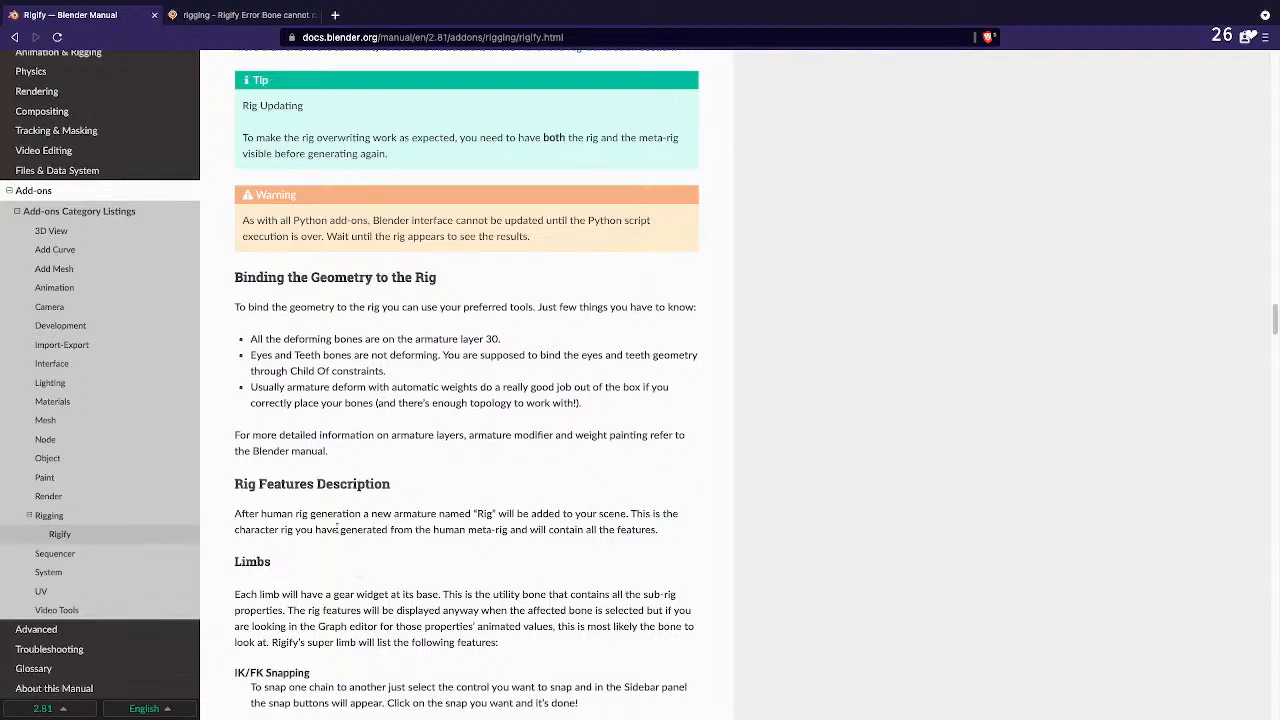
pyautogui.scroll(-3, 351, 540)
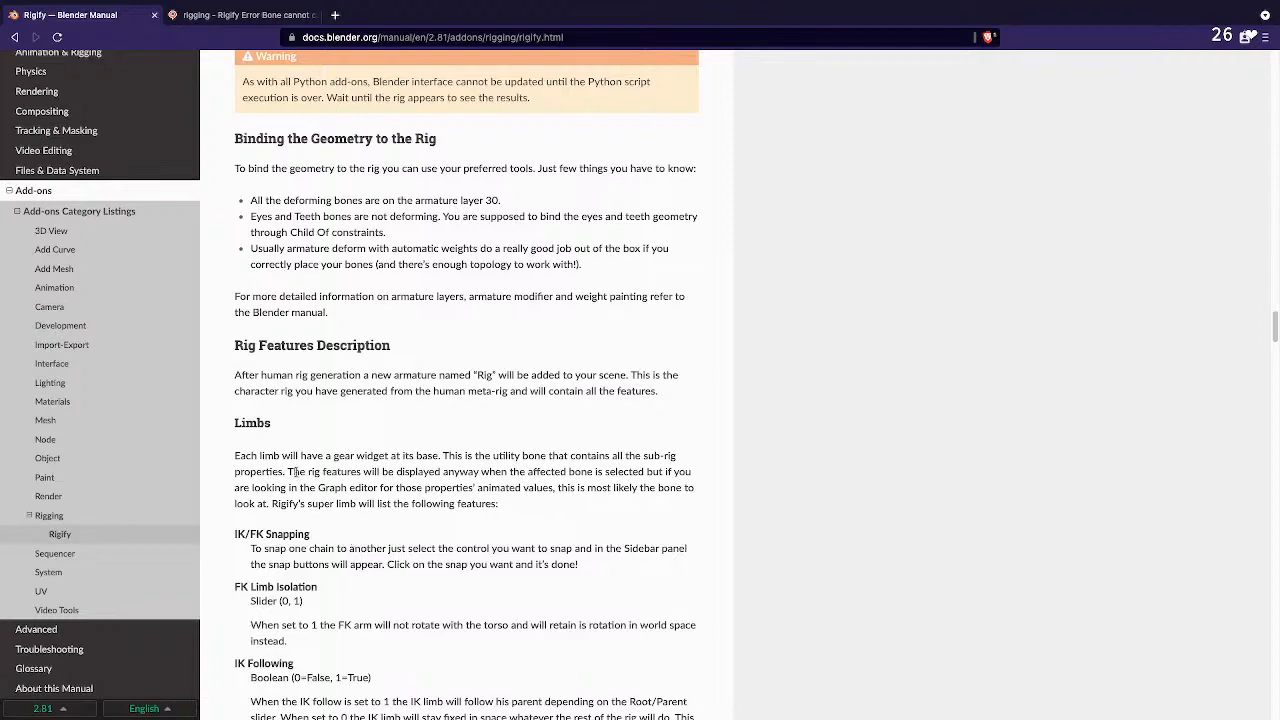
pyautogui.moveTo(279, 455); pyautogui.dragTo(555, 459)
pyautogui.click(553, 459)
pyautogui.press('super+Tab')
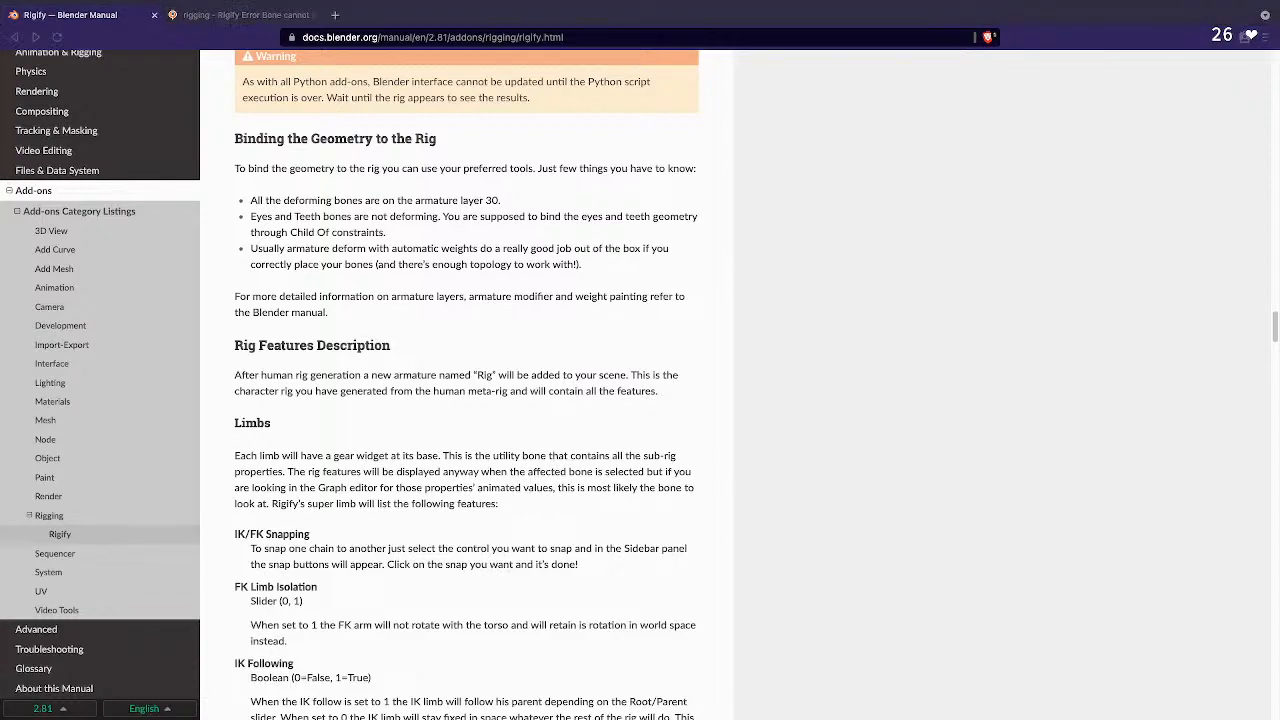
# Read the limb, torso and face feature descriptions on the Rigify manual page, down to Advanced Usage.
pyautogui.click(901, 449)
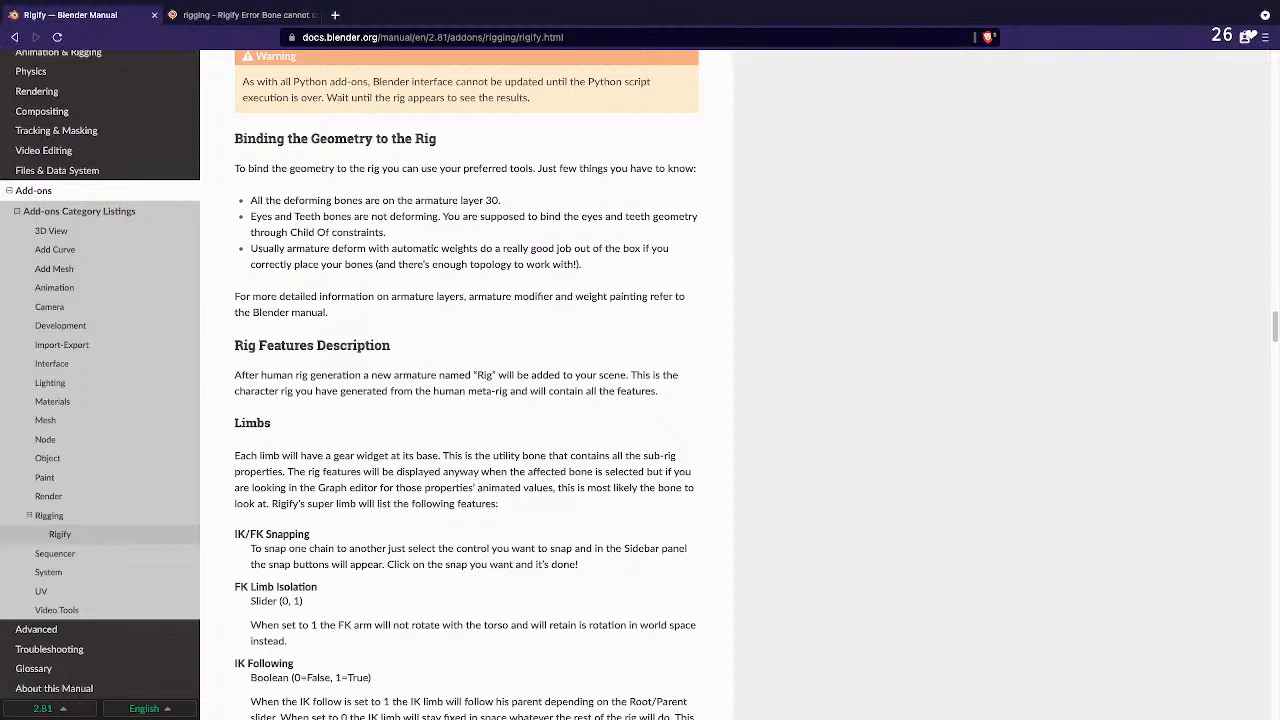
pyautogui.press('super+Tab')
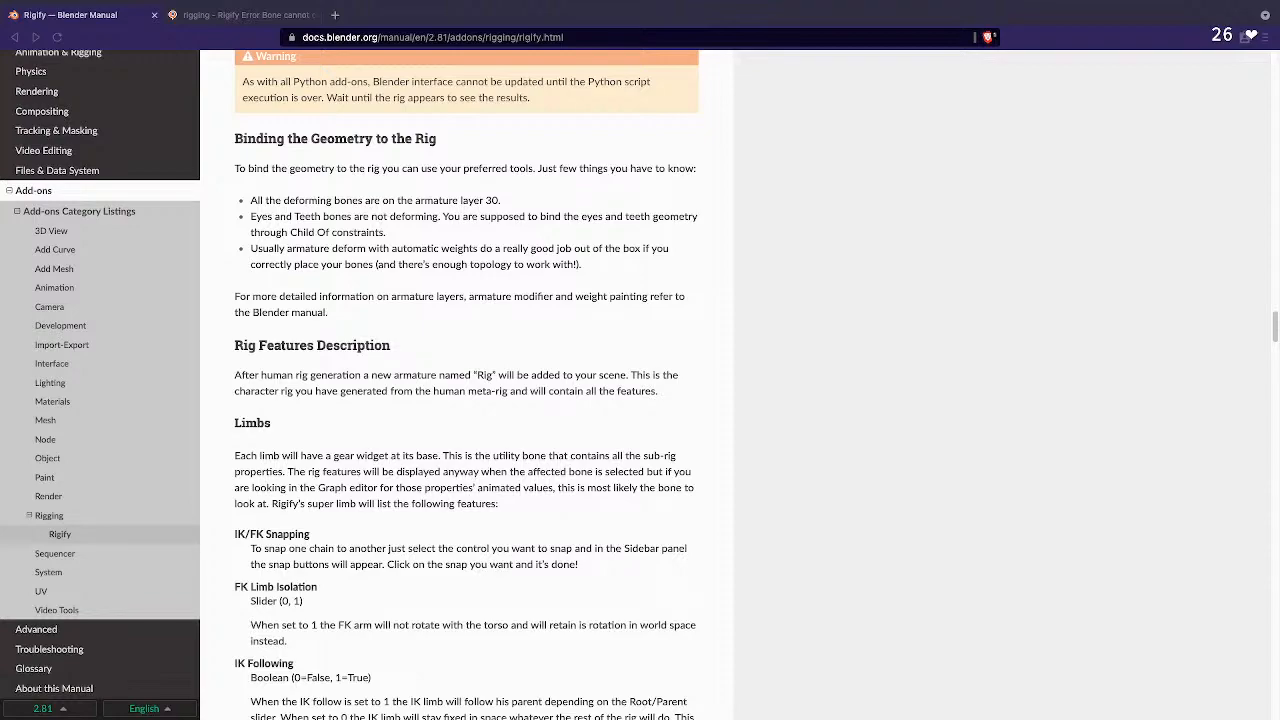
pyautogui.click(715, 280)
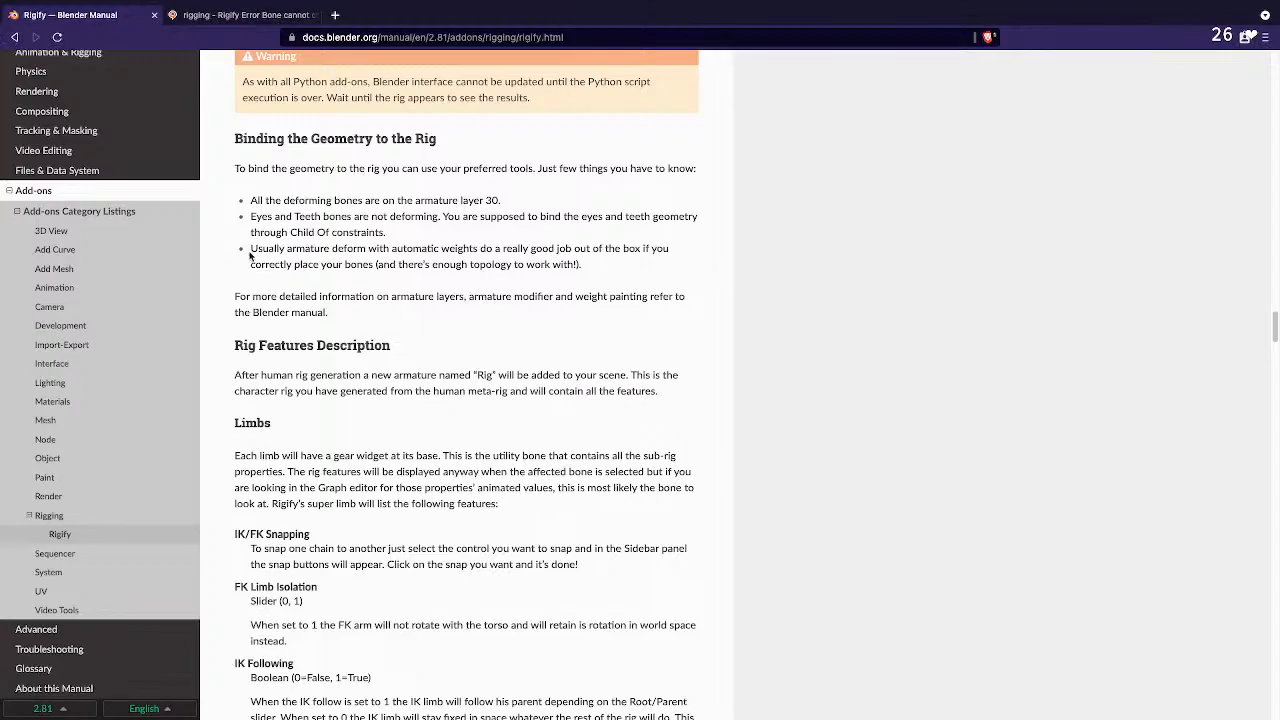
pyautogui.scroll(-5, 398, 532)
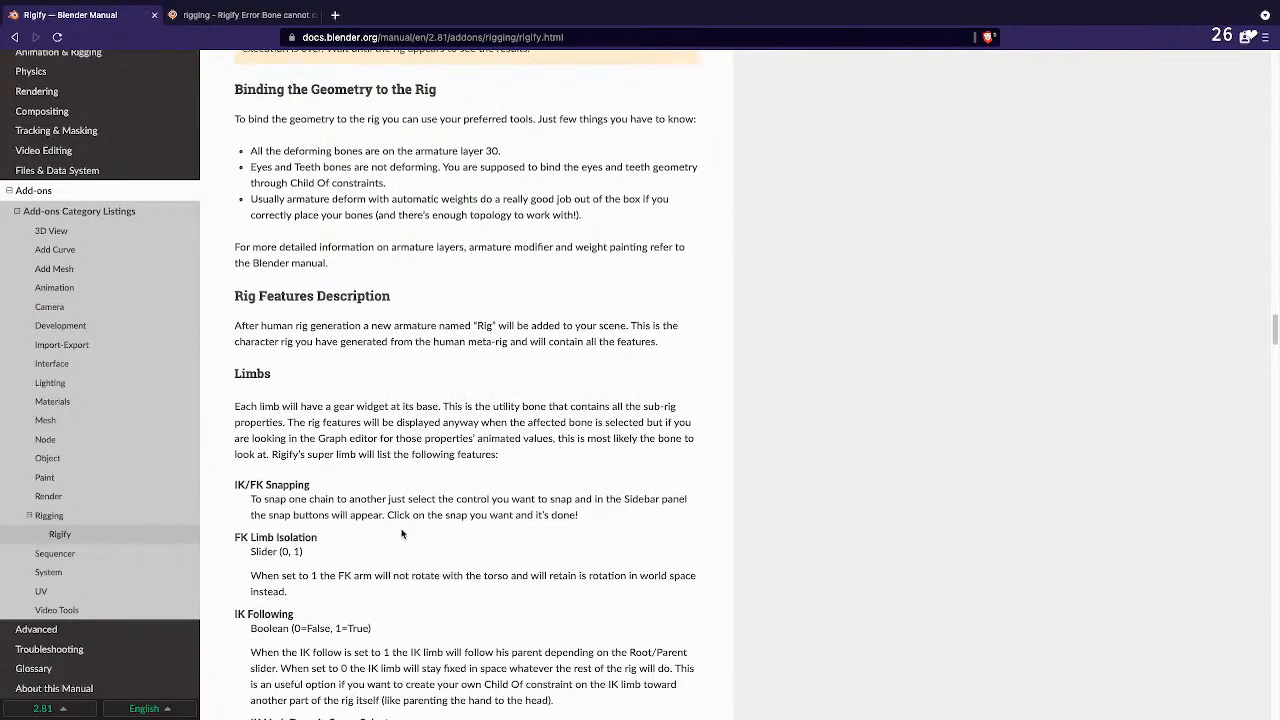
pyautogui.scroll(-9, 392, 542)
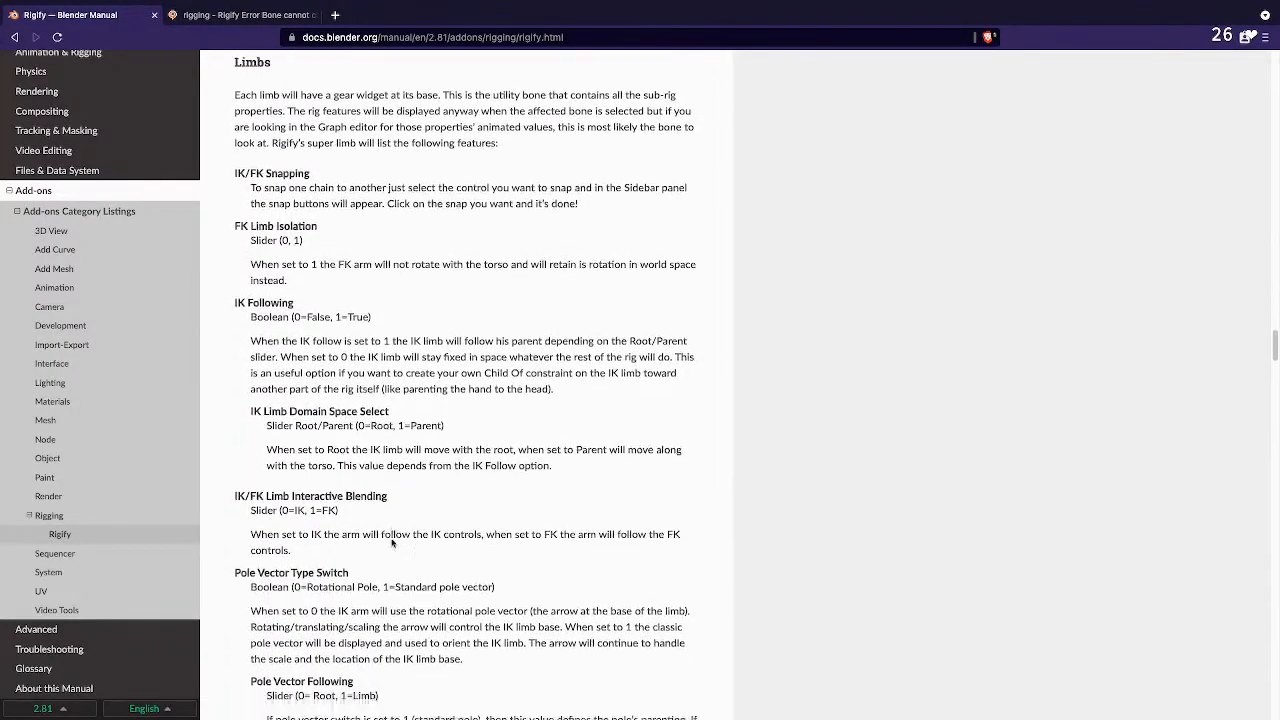
pyautogui.scroll(15, 392, 535)
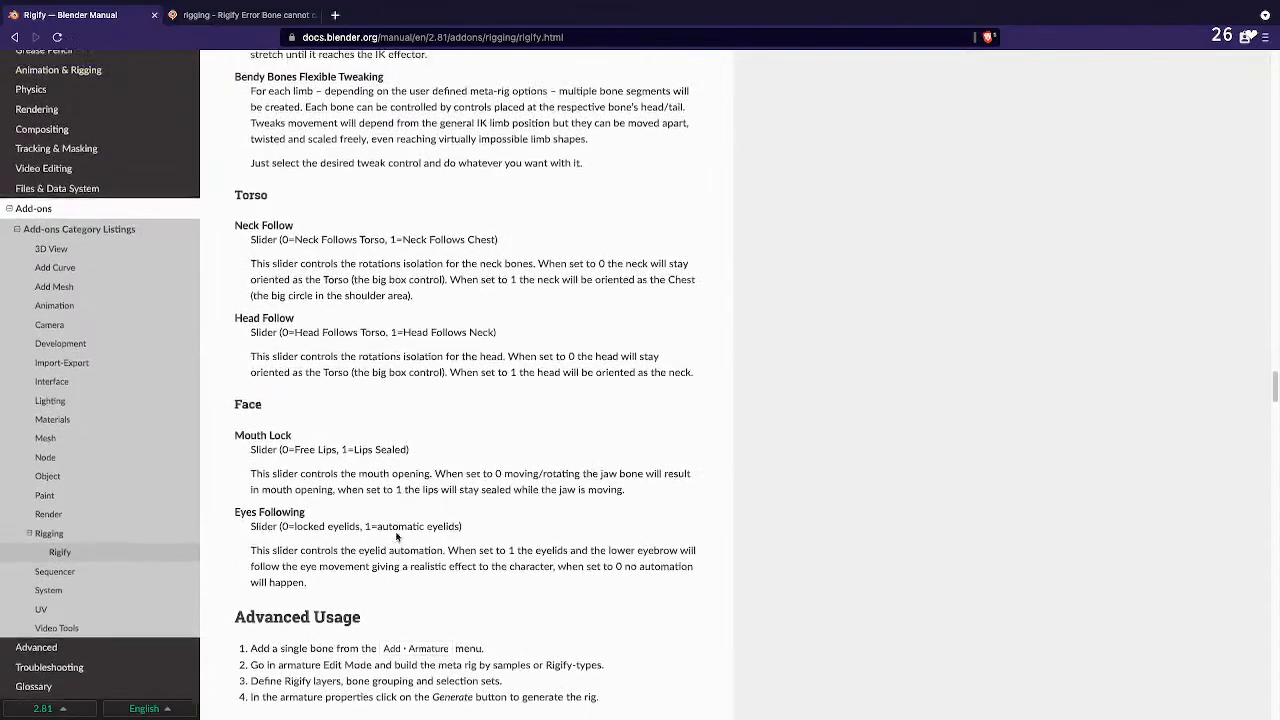
# Review the Rigify manual page from its Introduction through the Bone Positioning Guide to the IK/FK features under Limbs.
pyautogui.scroll(20, 365, 535)
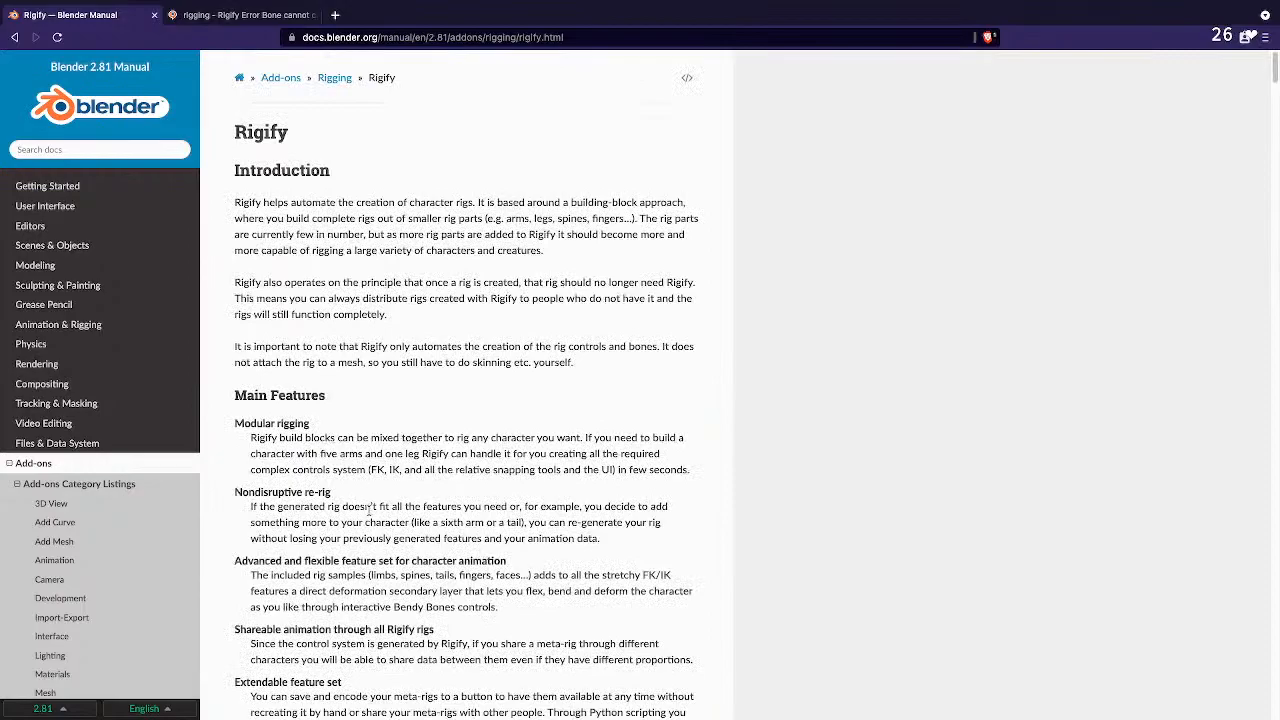
pyautogui.scroll(-5, 369, 510)
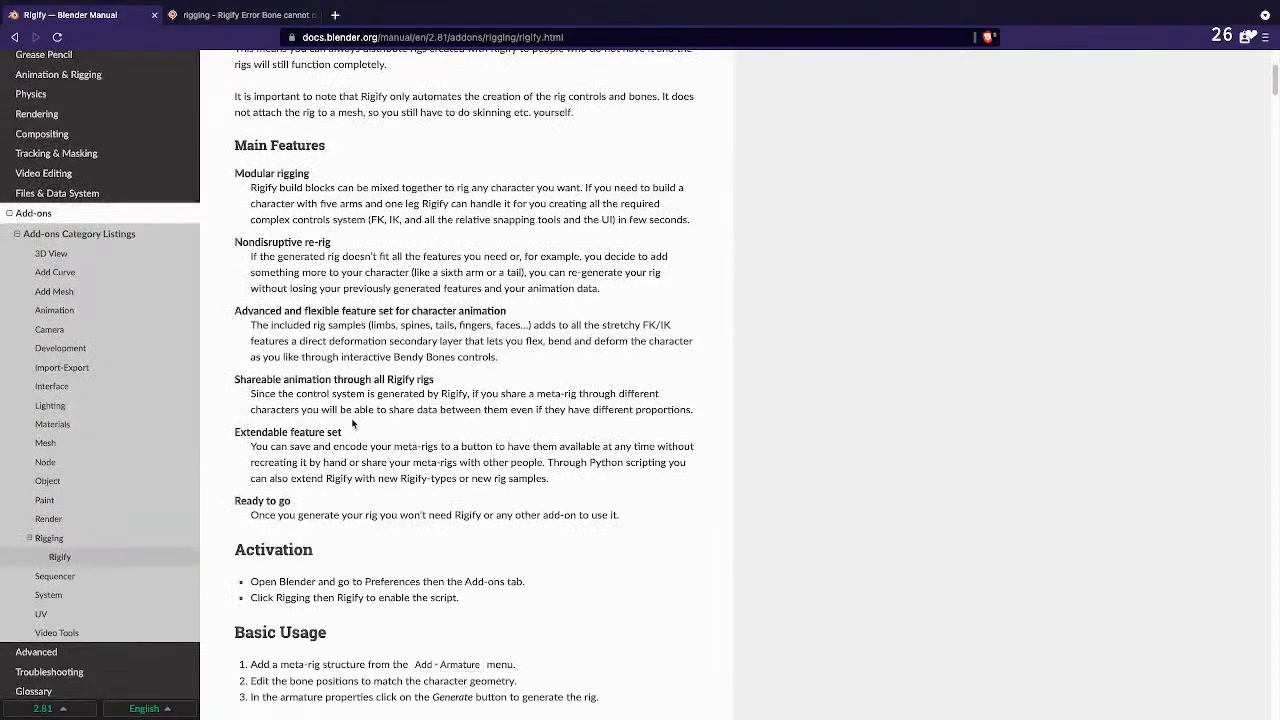
pyautogui.scroll(-14, 367, 381)
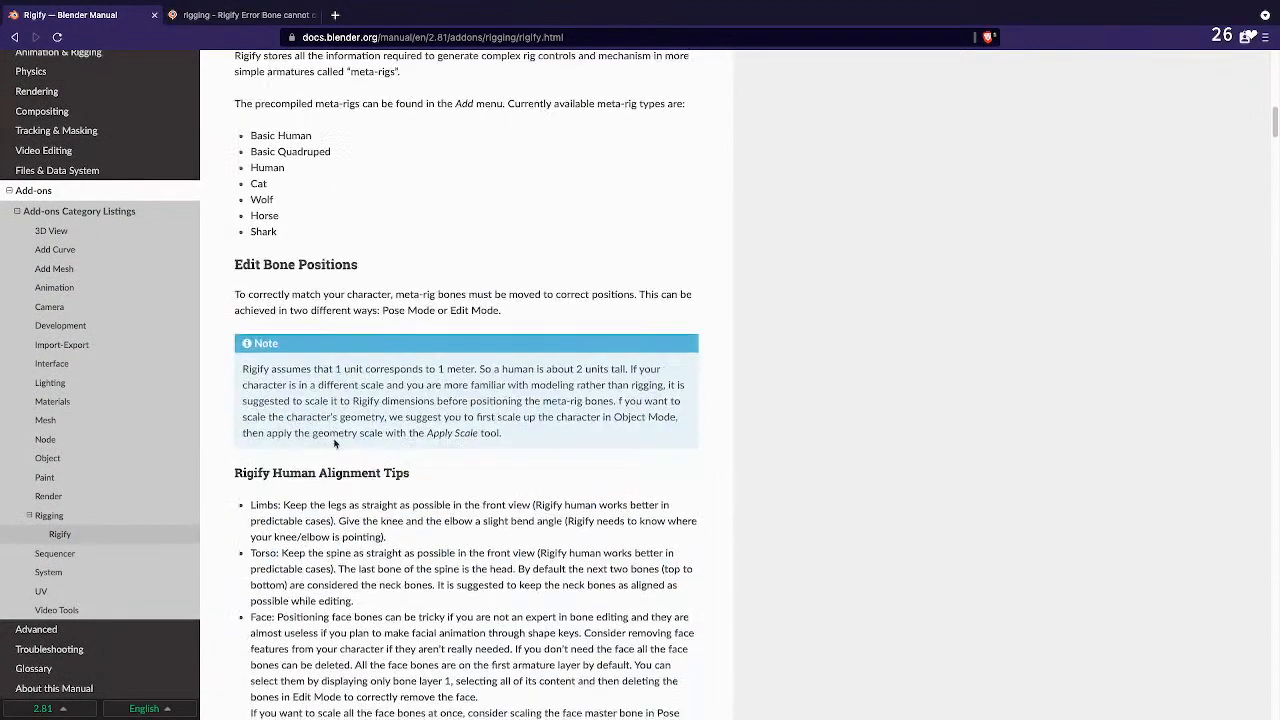
pyautogui.scroll(-20, 335, 437)
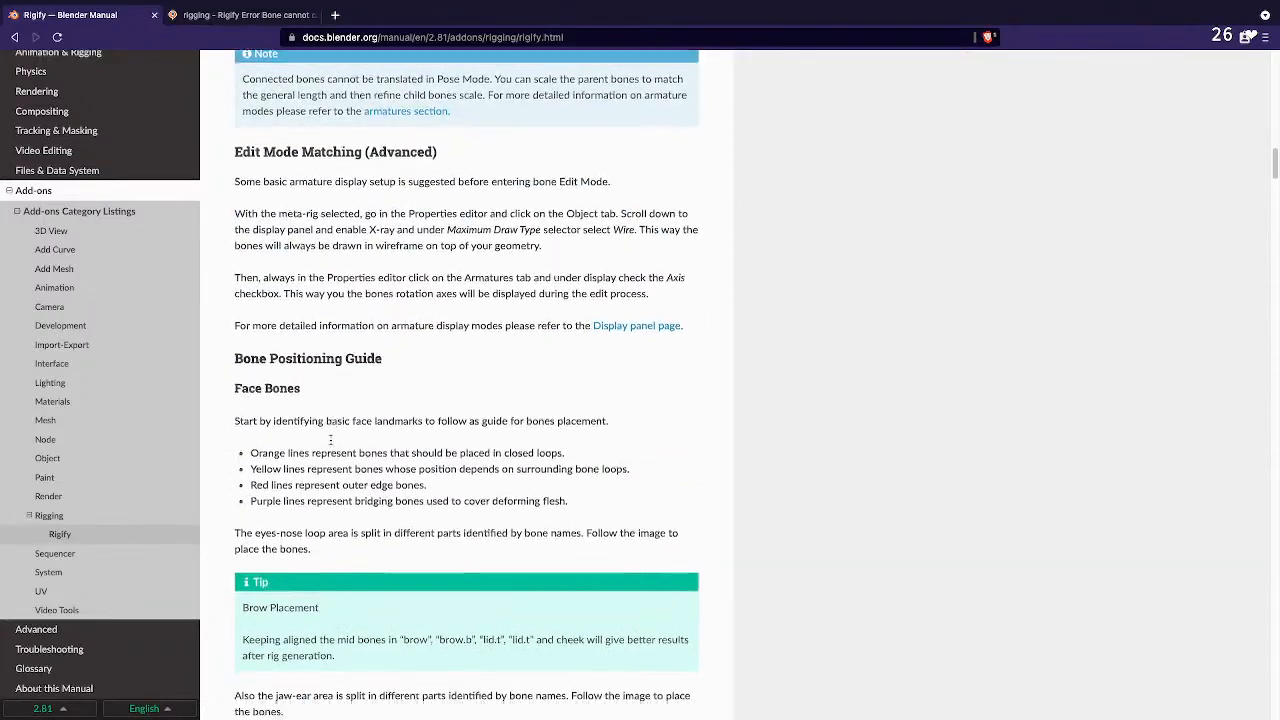
pyautogui.scroll(-20, 331, 444)
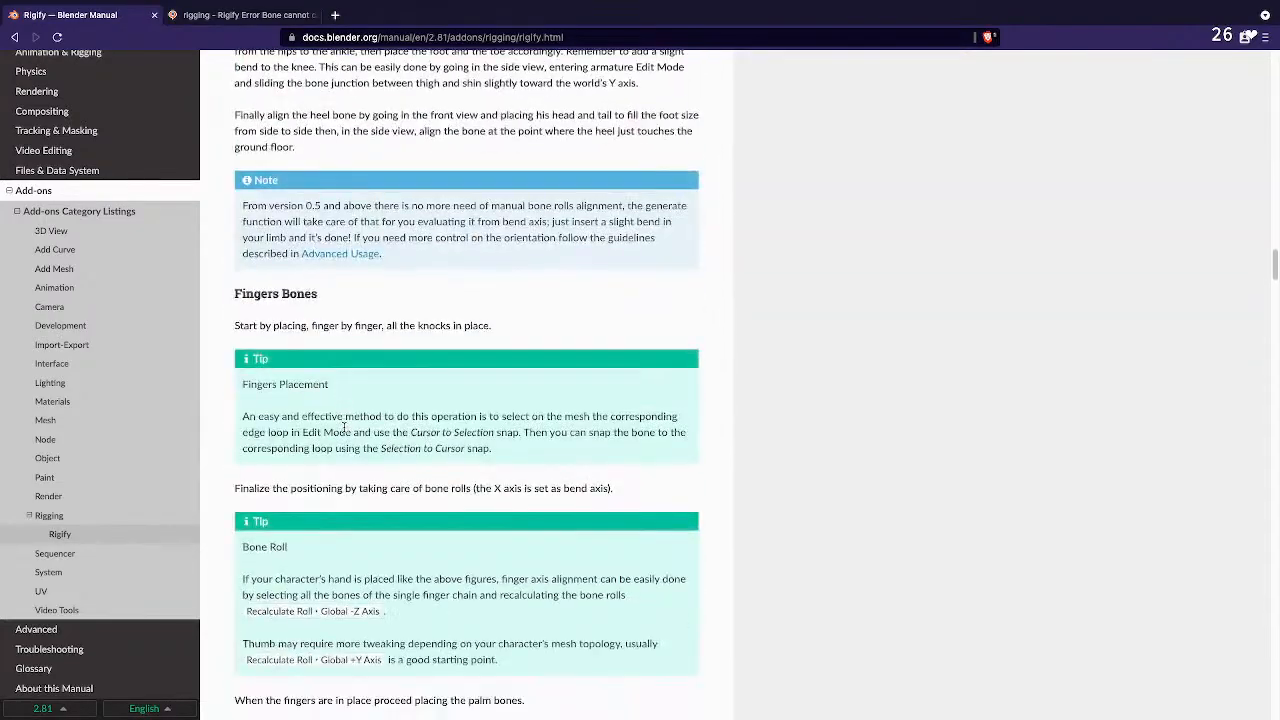
pyautogui.scroll(-7, 343, 427)
pyautogui.scroll(-4, 340, 424)
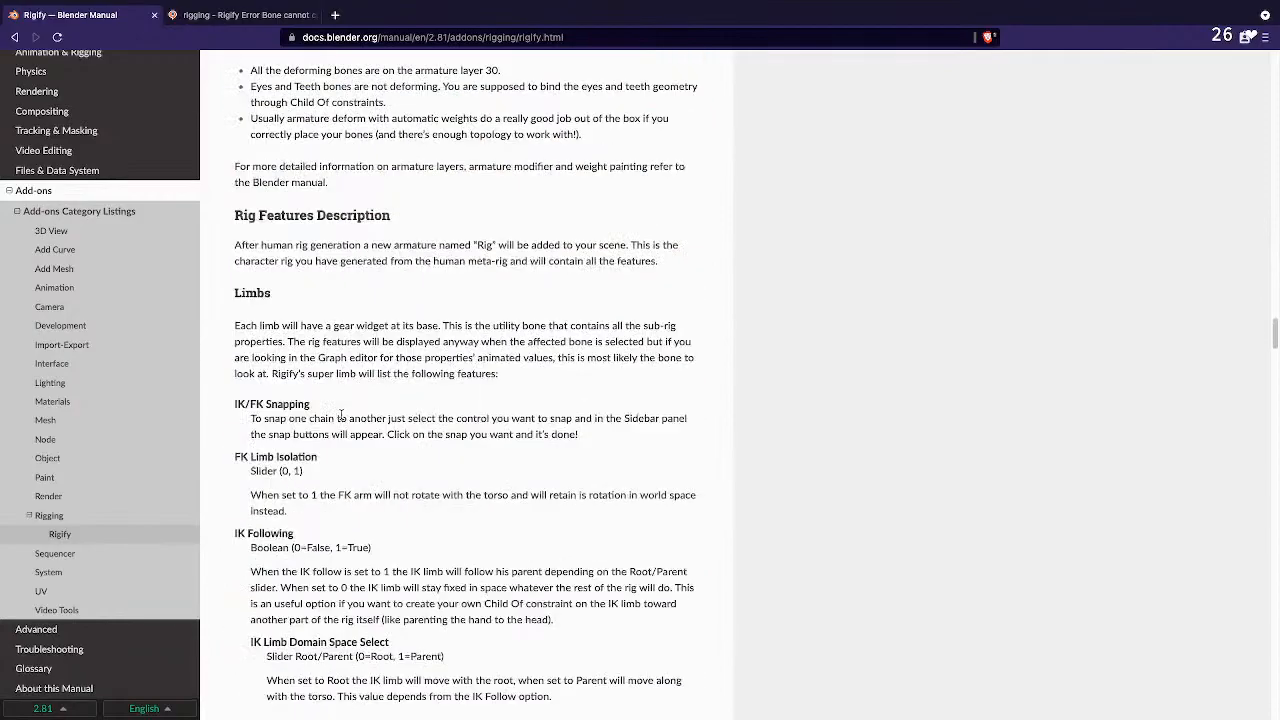
# Examine the Rigify manual's notes on binding geometry, covering the deforming bones and the eyes and teeth bones.
pyautogui.scroll(5, 338, 420)
pyautogui.scroll(2, 336, 418)
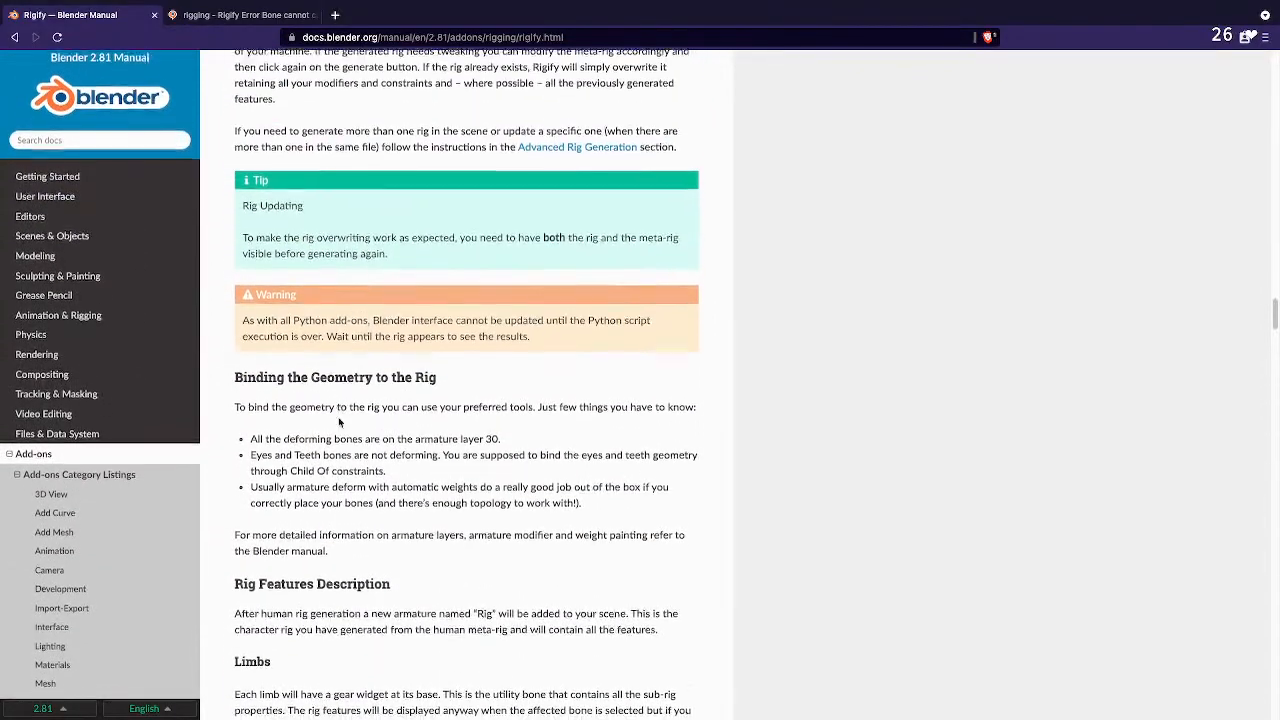
pyautogui.scroll(-1, 312, 409)
pyautogui.moveTo(305, 372); pyautogui.dragTo(500, 372)
pyautogui.click(450, 382)
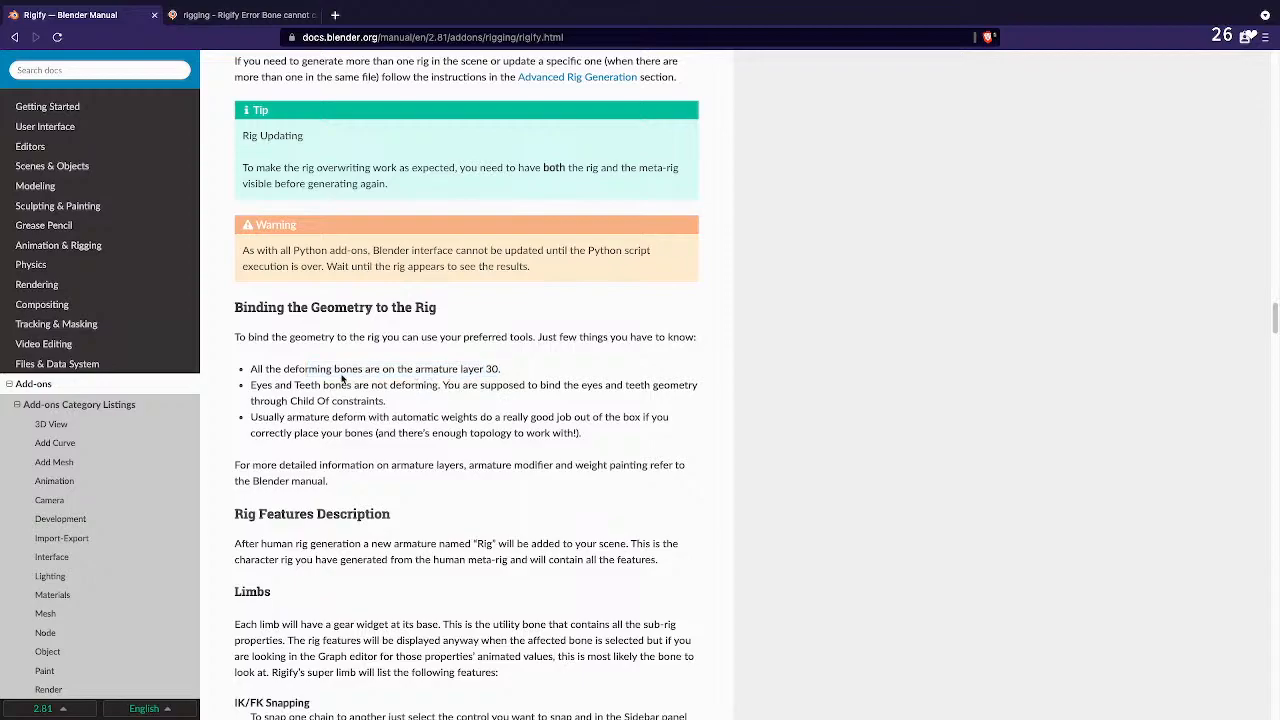
pyautogui.moveTo(254, 369); pyautogui.dragTo(476, 370)
pyautogui.click(413, 382)
pyautogui.moveTo(251, 386); pyautogui.dragTo(564, 388)
pyautogui.click(536, 390)
pyautogui.moveTo(447, 388); pyautogui.dragTo(616, 388)
pyautogui.click(597, 396)
pyautogui.moveTo(268, 400); pyautogui.dragTo(400, 405)
pyautogui.click(293, 433)
# Read the manual's remarks on automatic weights, bone placement and further reading on armature layers and weight painting.
pyautogui.moveTo(266, 416); pyautogui.dragTo(492, 420)
pyautogui.click(486, 429)
pyautogui.moveTo(366, 419); pyautogui.dragTo(622, 422)
pyautogui.moveTo(271, 418); pyautogui.dragTo(656, 418)
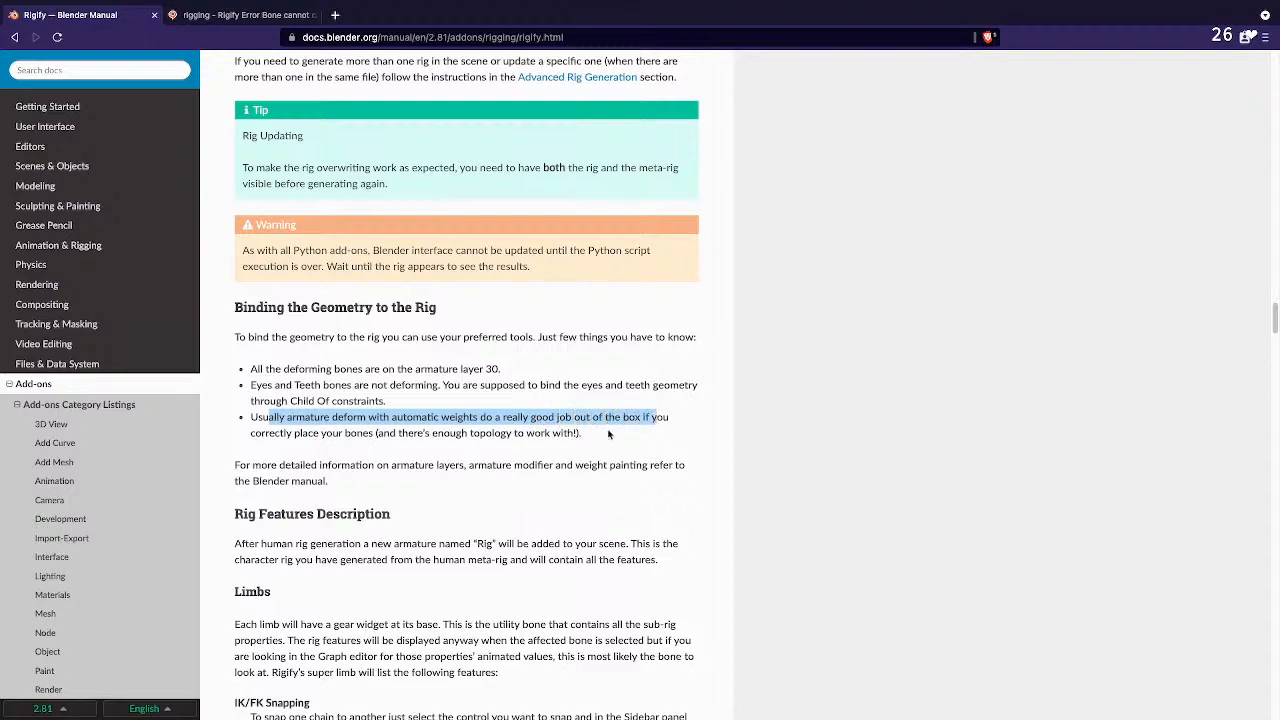
pyautogui.click(608, 435)
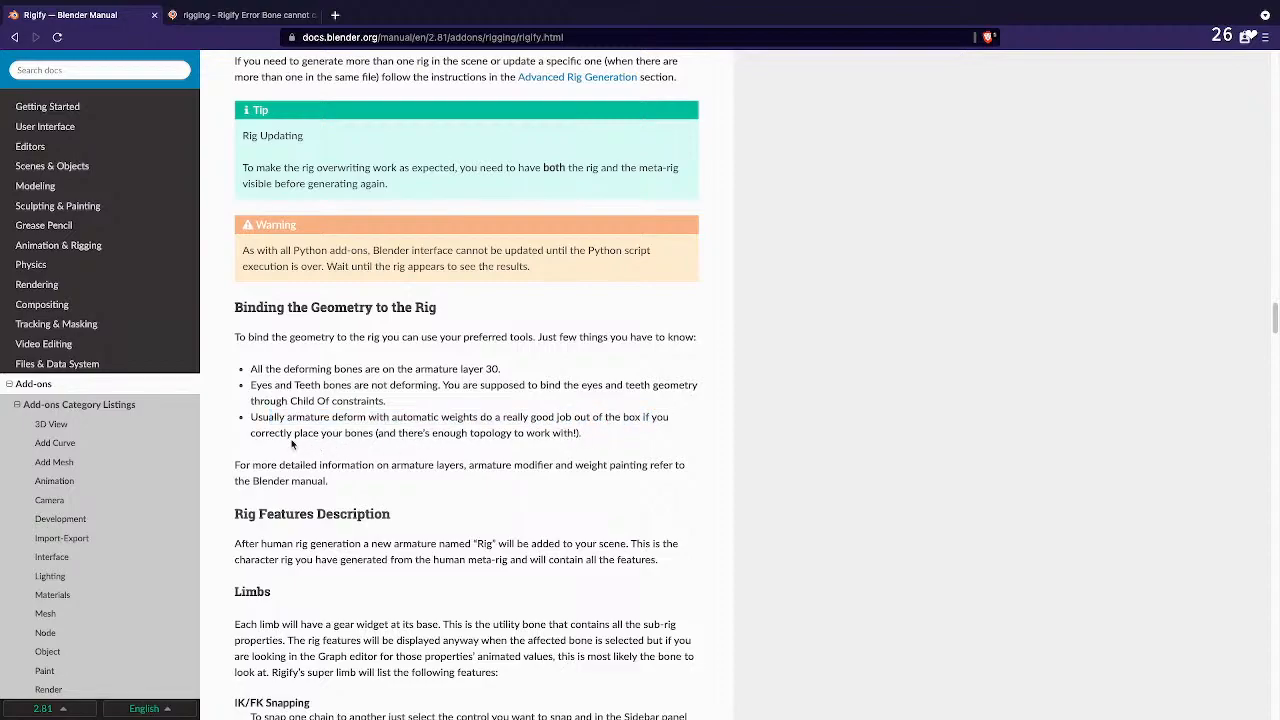
pyautogui.moveTo(252, 433); pyautogui.dragTo(564, 434)
pyautogui.click(520, 444)
pyautogui.click(564, 436)
pyautogui.moveTo(242, 466); pyautogui.dragTo(655, 466)
pyautogui.click(655, 466)
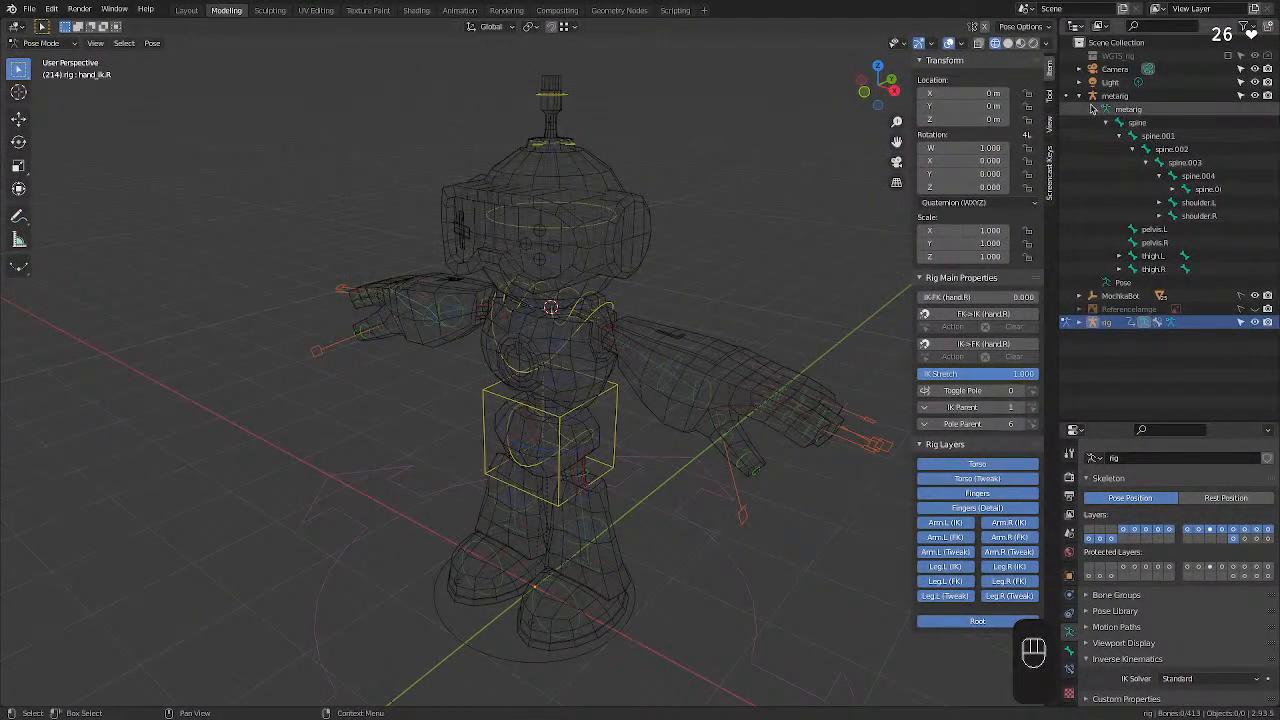
# Switch to Blender and select the metarig armature in the Outliner.
pyautogui.click(1105, 96)
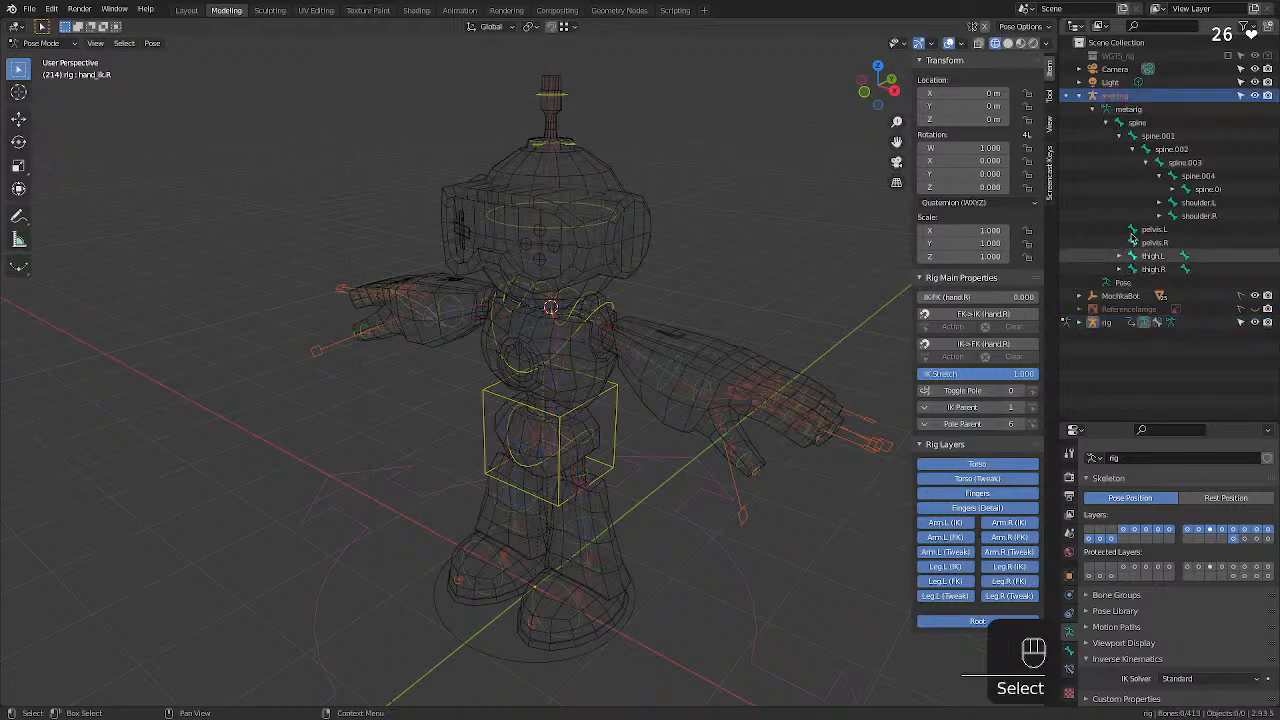
pyautogui.click(1104, 27)
pyautogui.click(1109, 29)
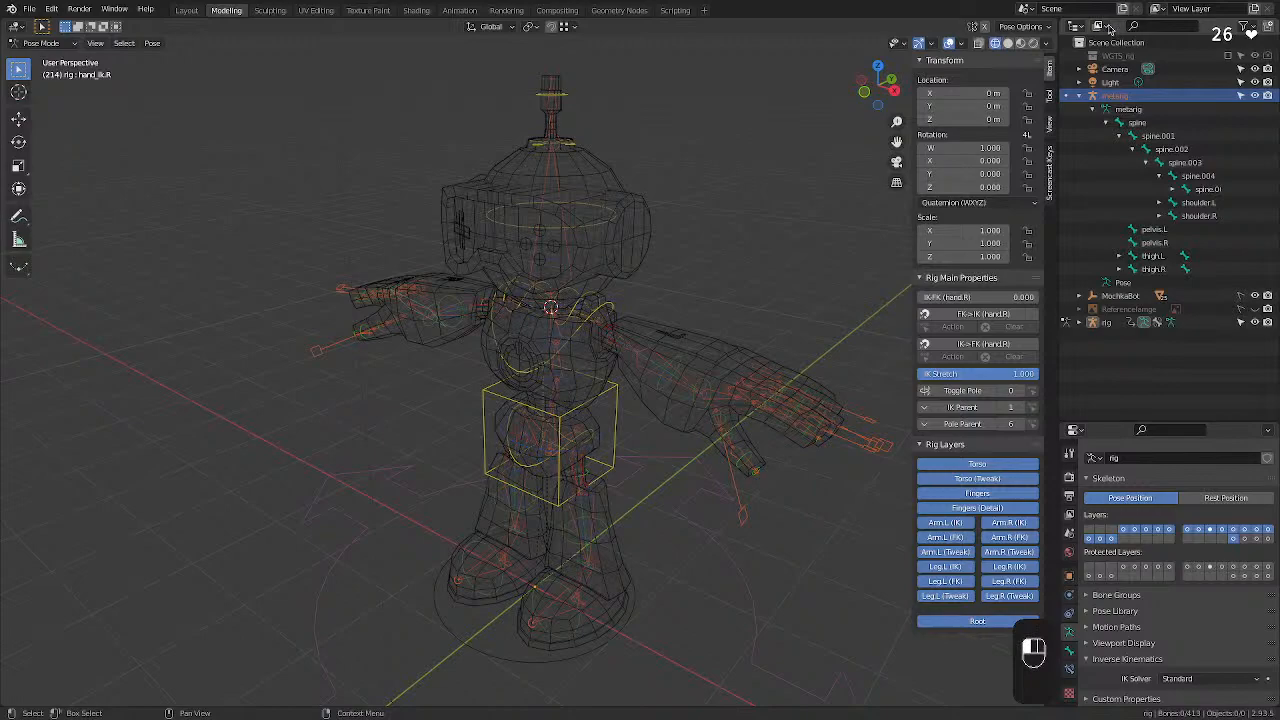
pyautogui.click(1075, 26)
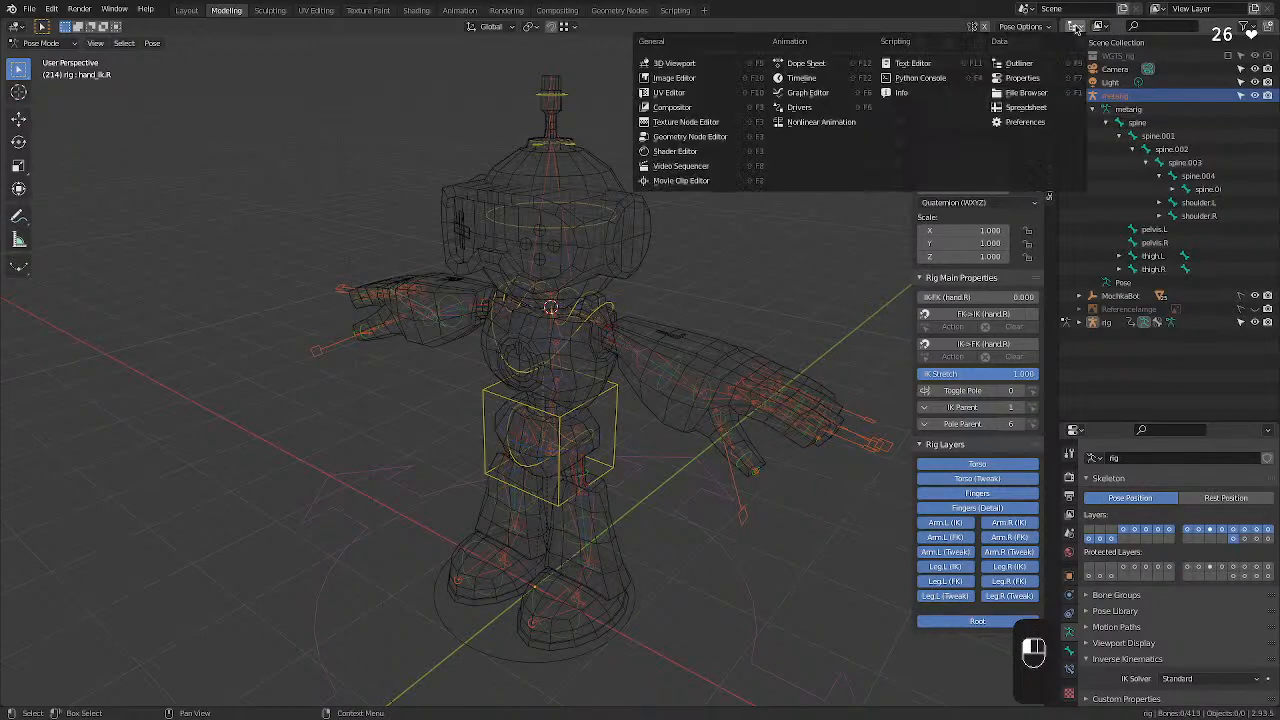
pyautogui.click(1075, 26)
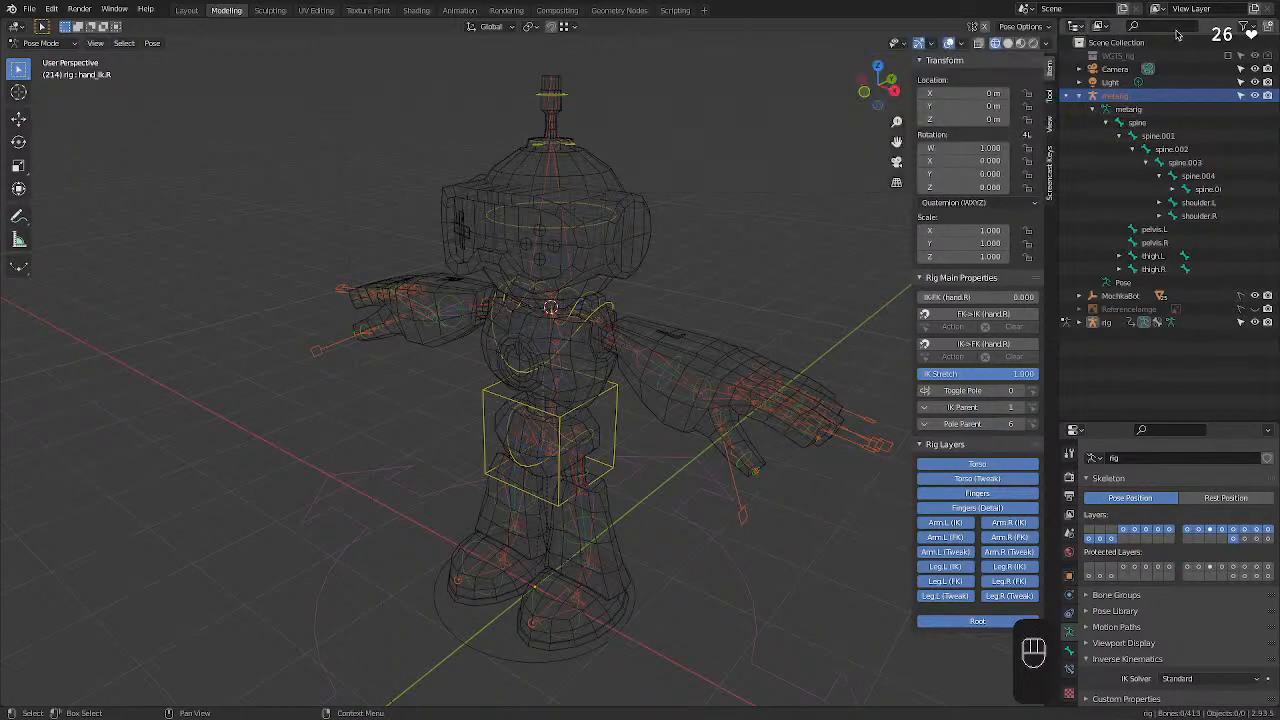
pyautogui.click(1245, 29)
pyautogui.click(1248, 30)
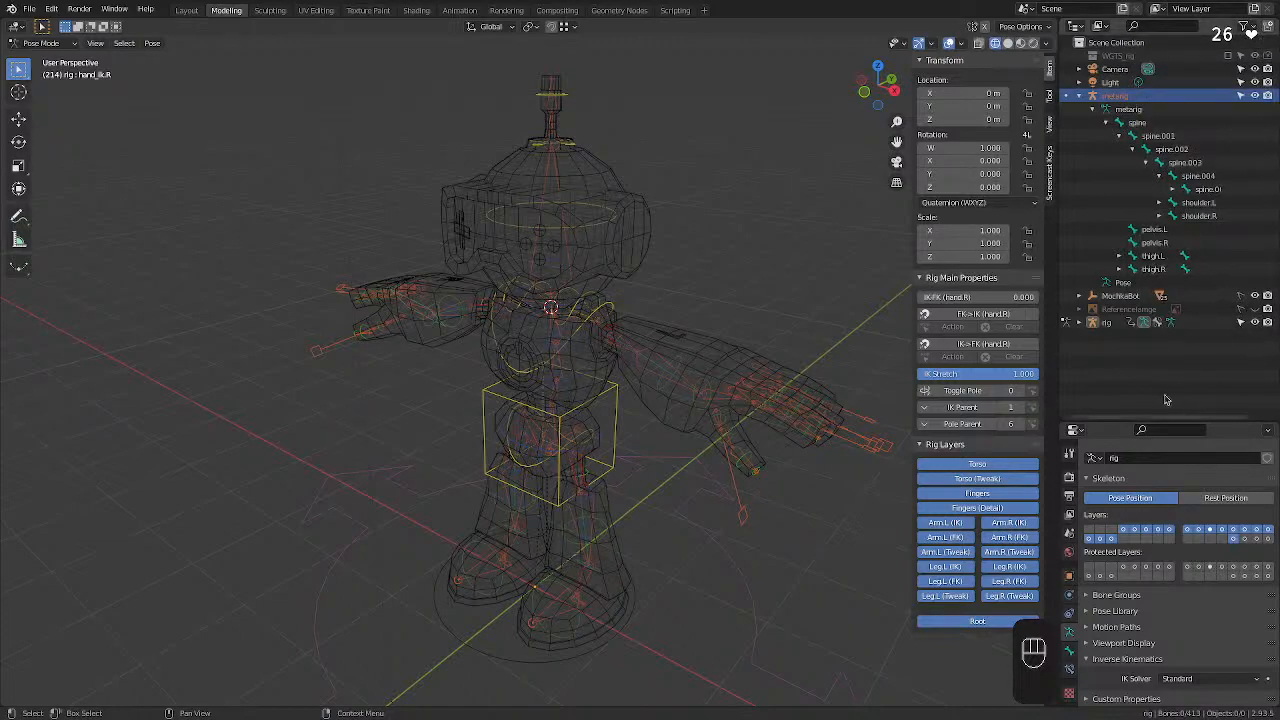
# Expand the generated rig's contents in the Outliner and select the rig armature.
pyautogui.click(1079, 323)
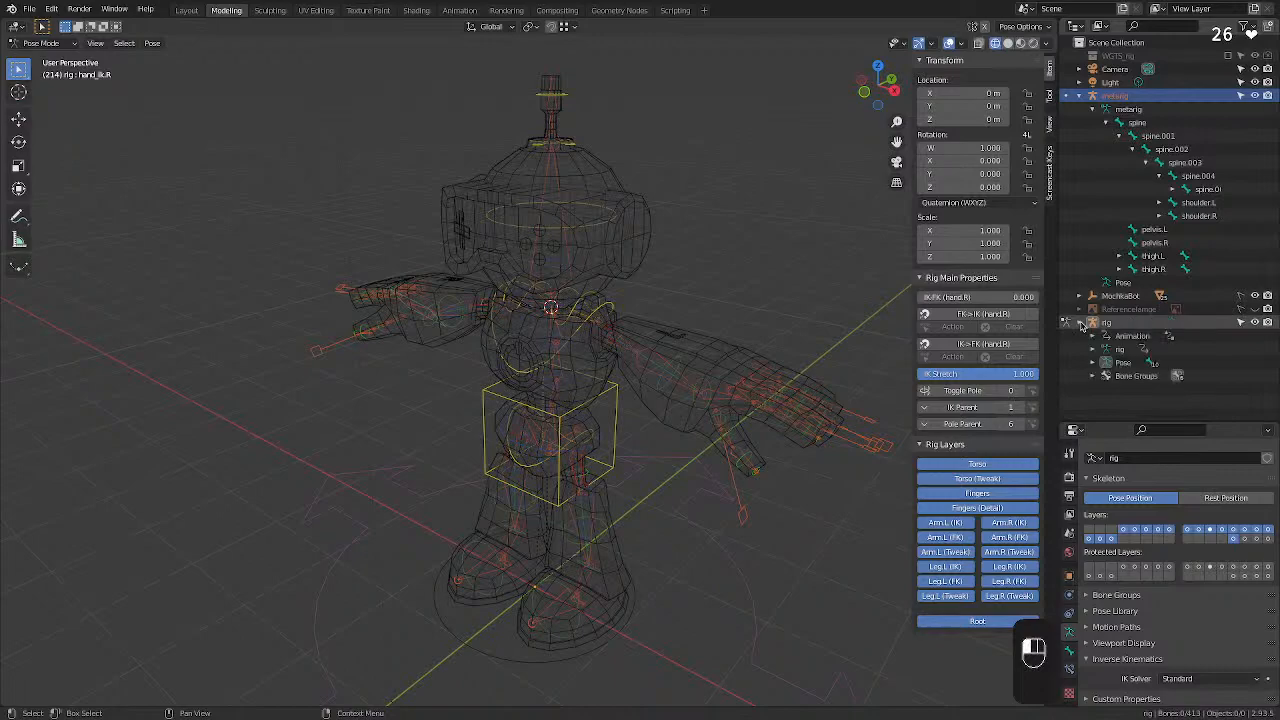
pyautogui.click(1133, 378)
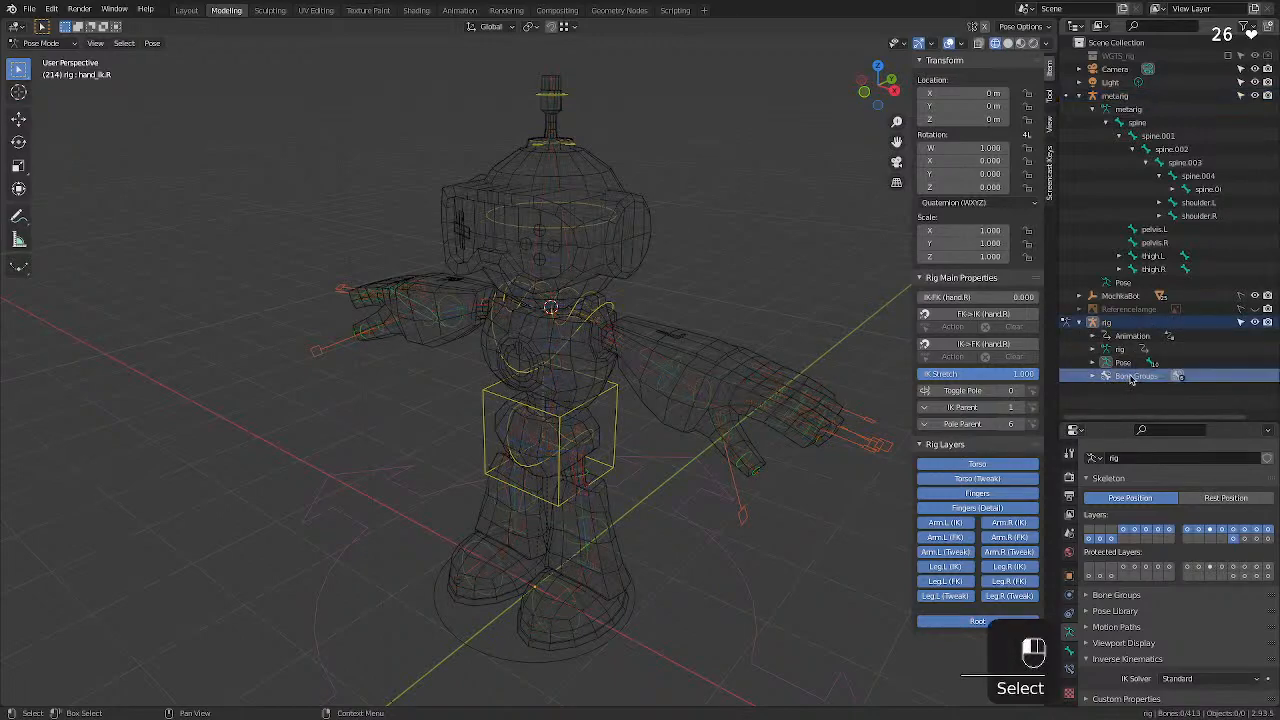
pyautogui.click(1117, 325)
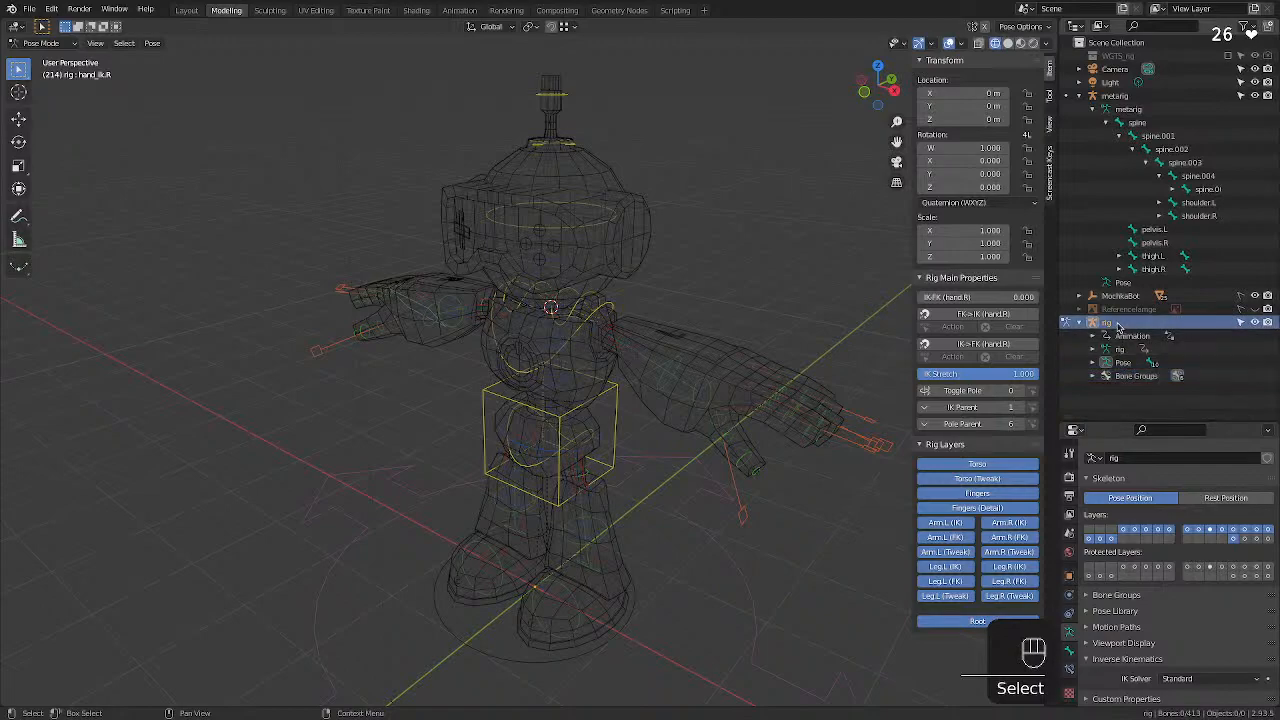
# Select the metarig, collapse its hierarchy and hide the generated rig in the viewport.
pyautogui.click(1119, 96)
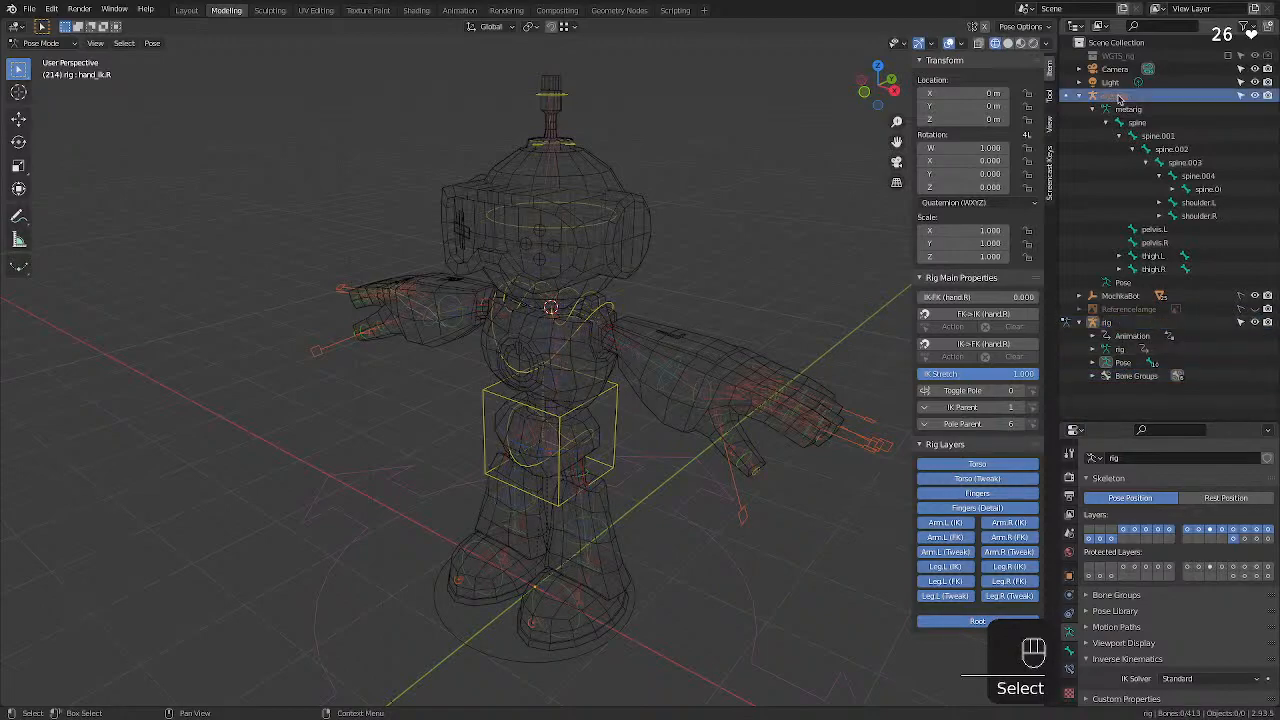
pyautogui.moveTo(691, 557); pyautogui.dragTo(737, 530, button='middle')
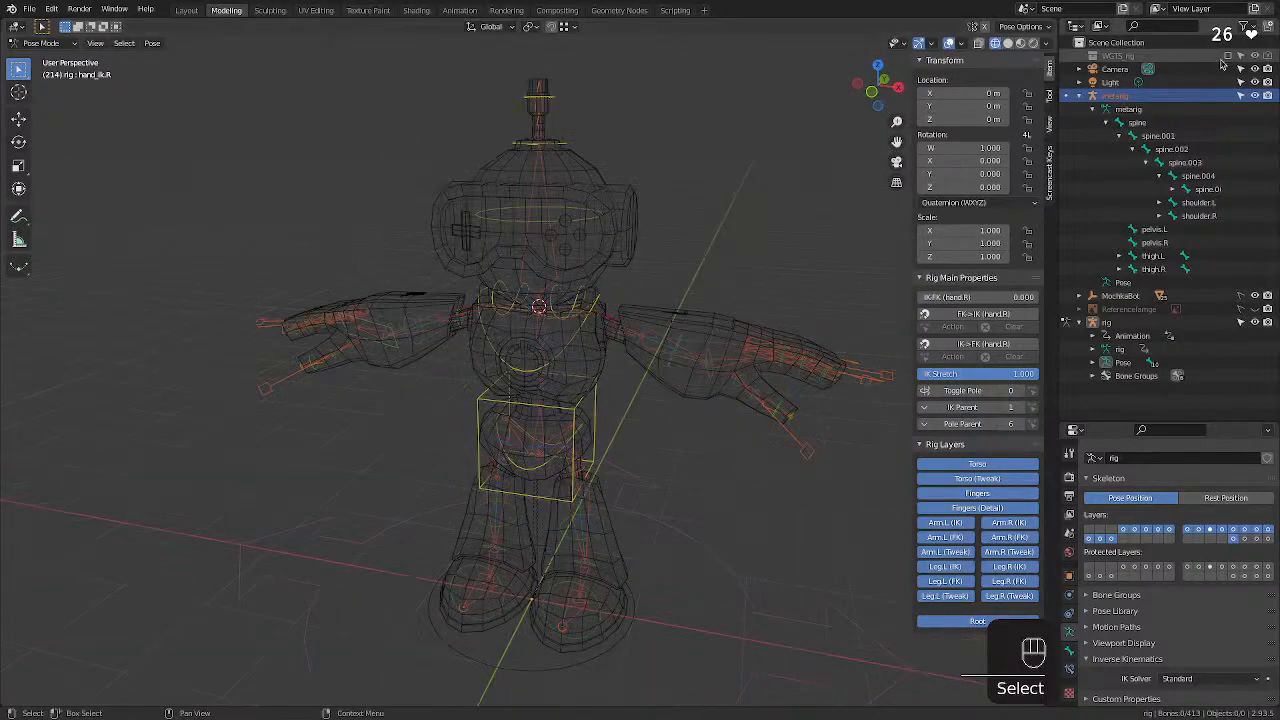
pyautogui.click(1079, 96)
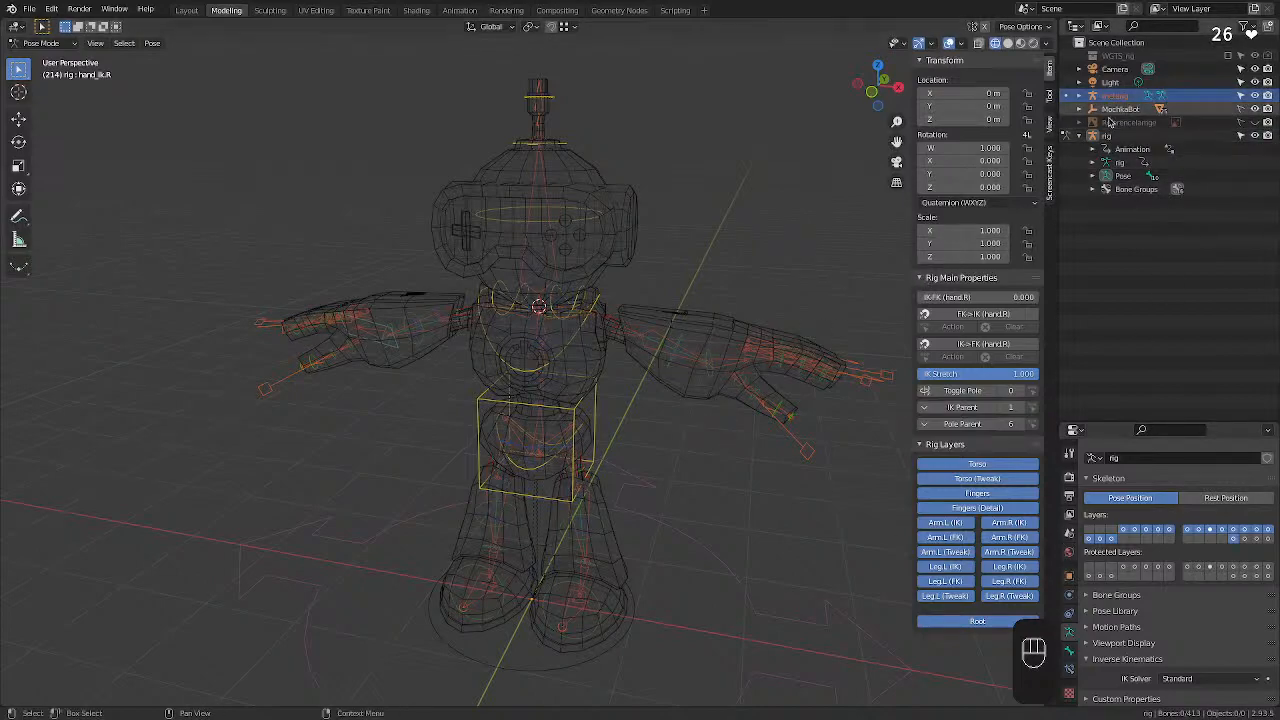
pyautogui.keyDown('shift'); pyautogui.click(1255, 136); pyautogui.keyUp('shift')
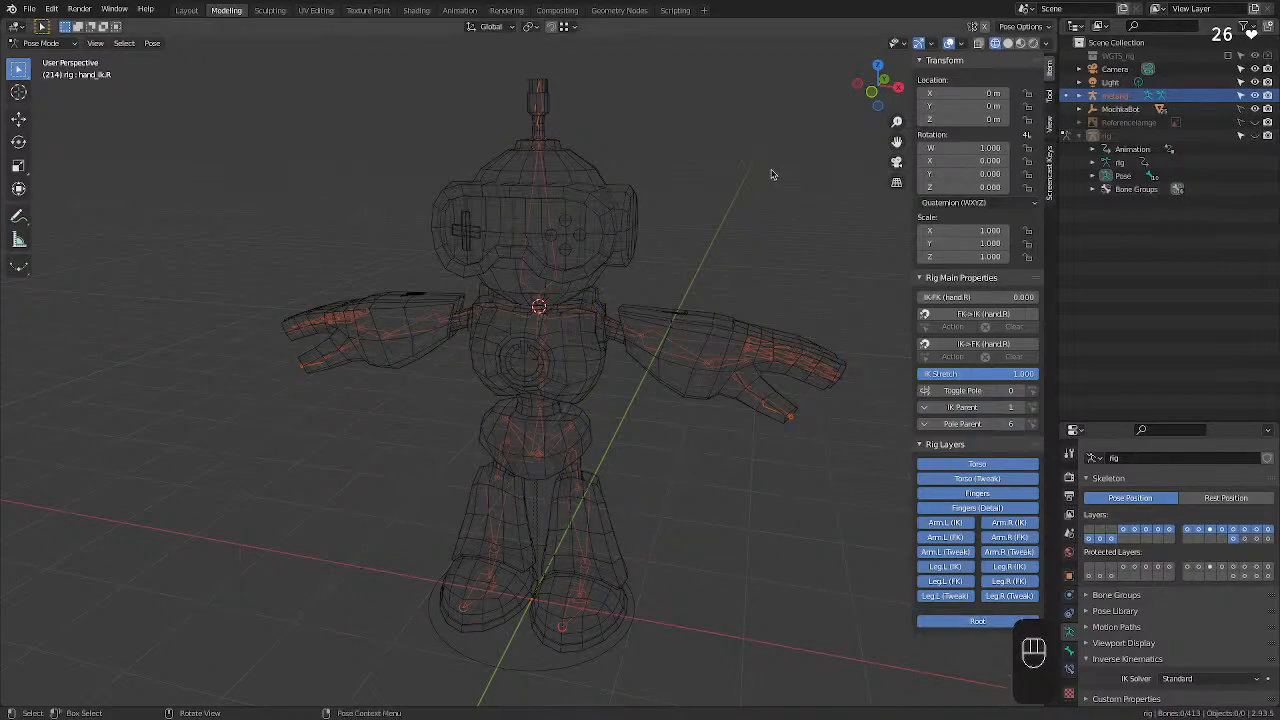
# Try to box-select the whole robot mesh together with the metarig while in Pose Mode.
pyautogui.moveTo(775, 74); pyautogui.dragTo(282, 694)
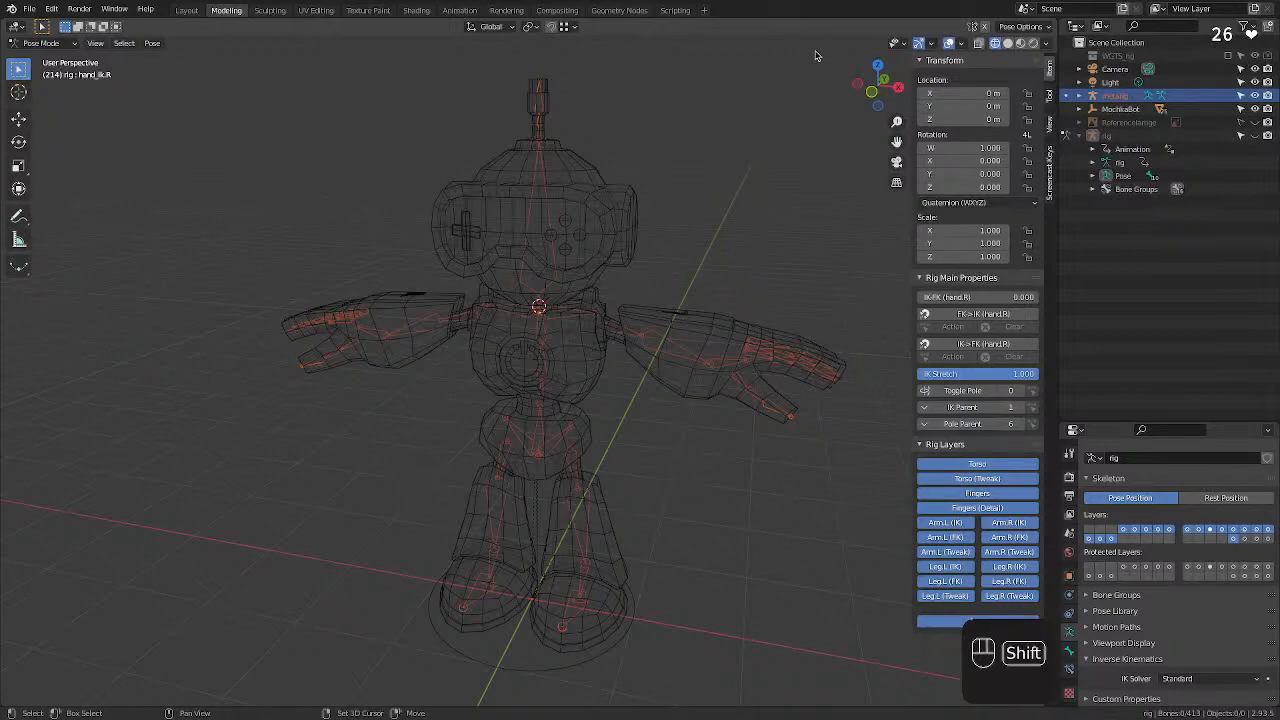
pyautogui.keyDown('shift'); pyautogui.moveTo(815, 56); pyautogui.dragTo(223, 688); pyautogui.keyUp('shift')
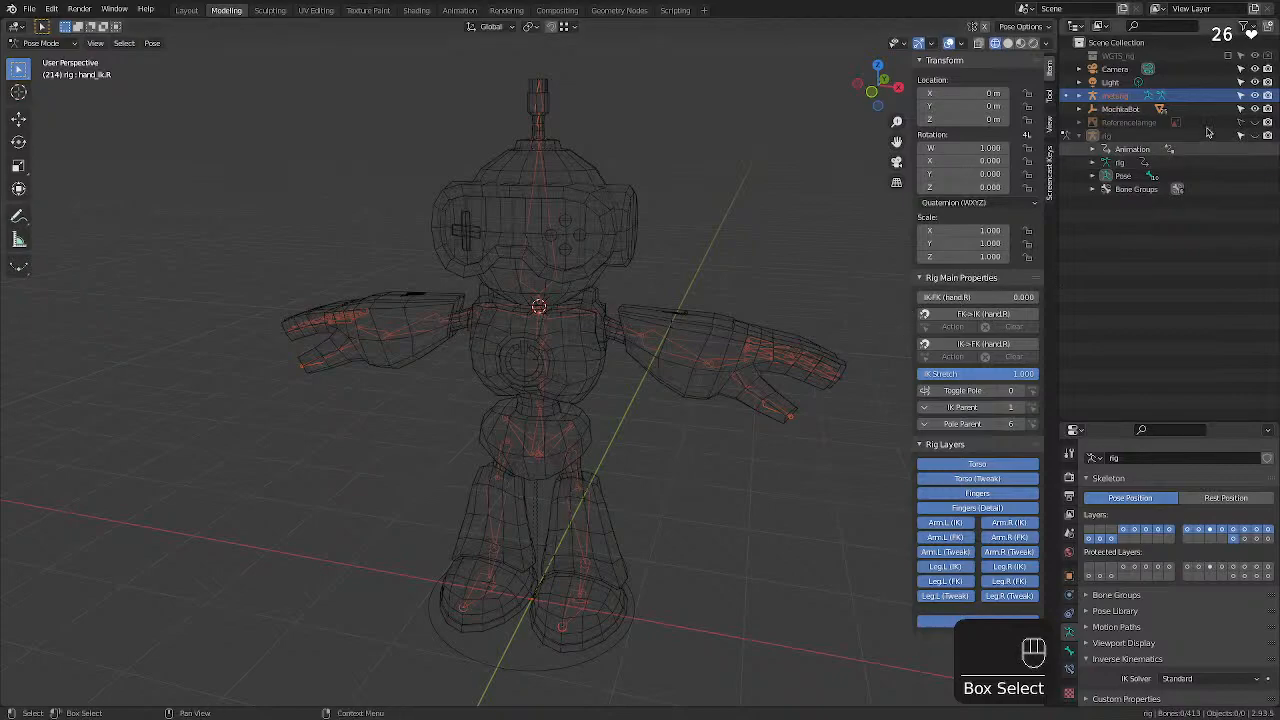
pyautogui.click(722, 391)
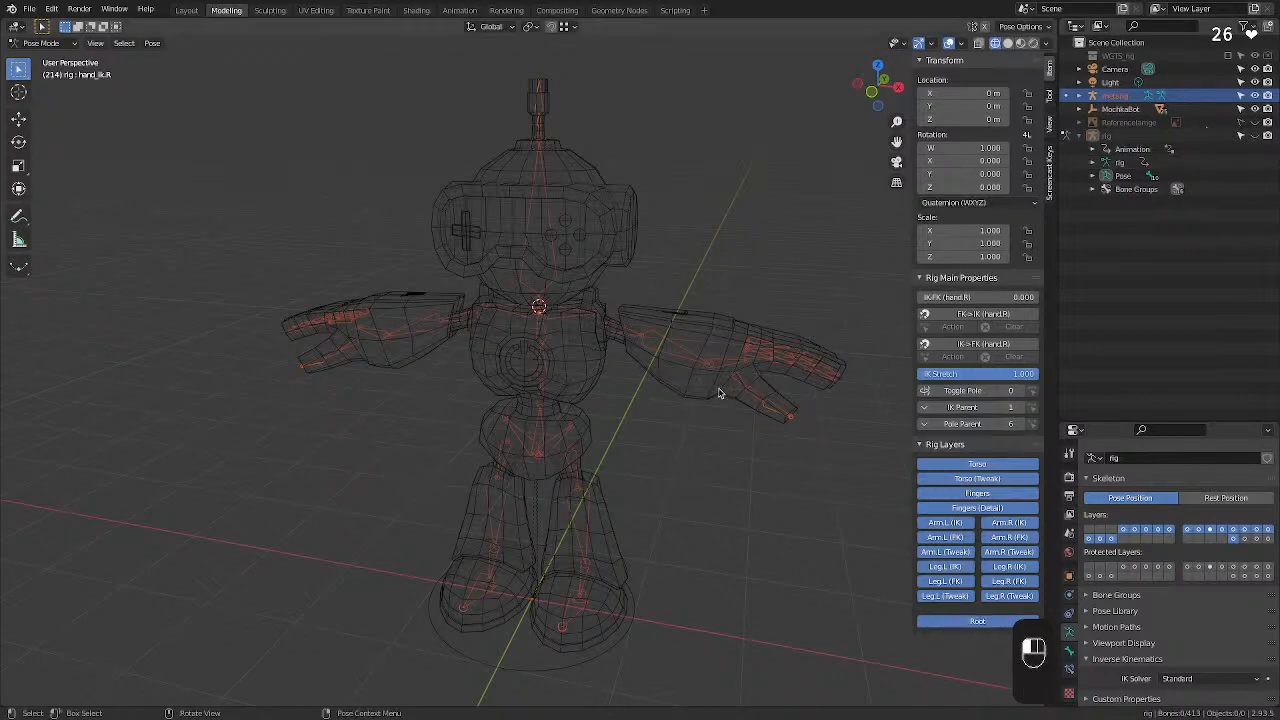
# Box-select the metarig's bones in Edit Mode and try to add the robot's arm mesh to the selection.
pyautogui.press('Tab')
pyautogui.click(734, 445)
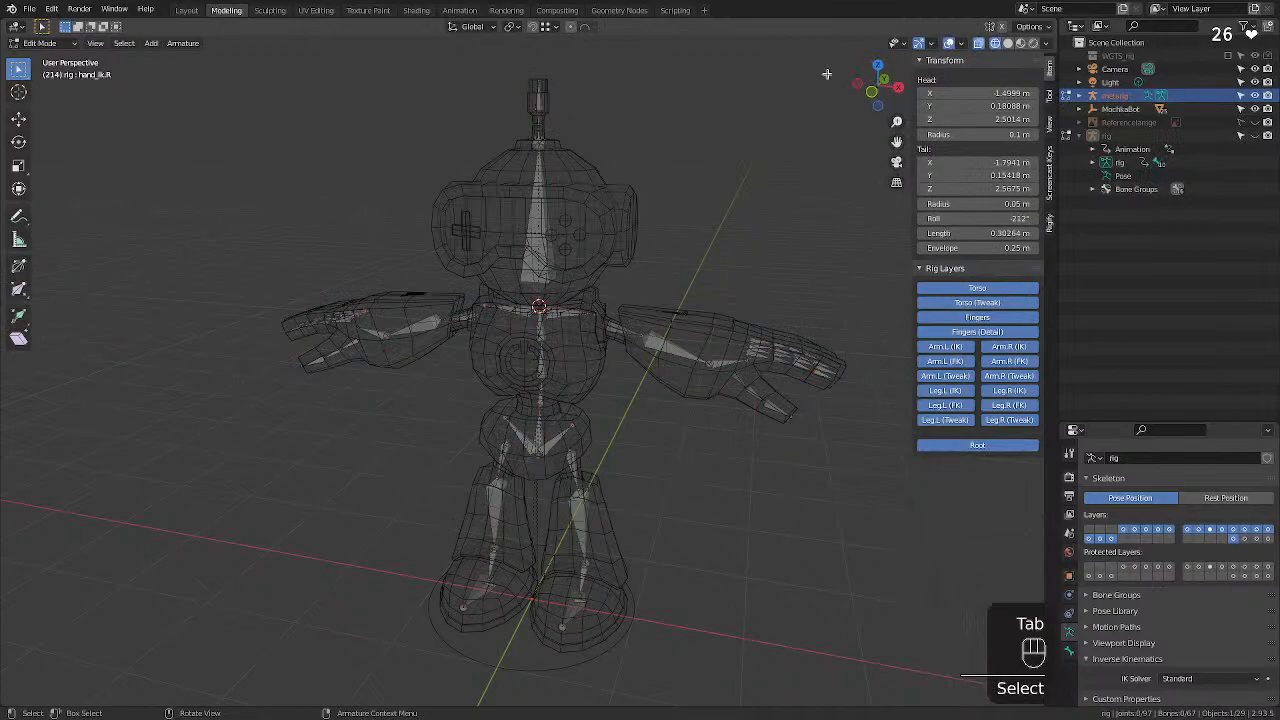
pyautogui.moveTo(825, 68); pyautogui.dragTo(246, 706)
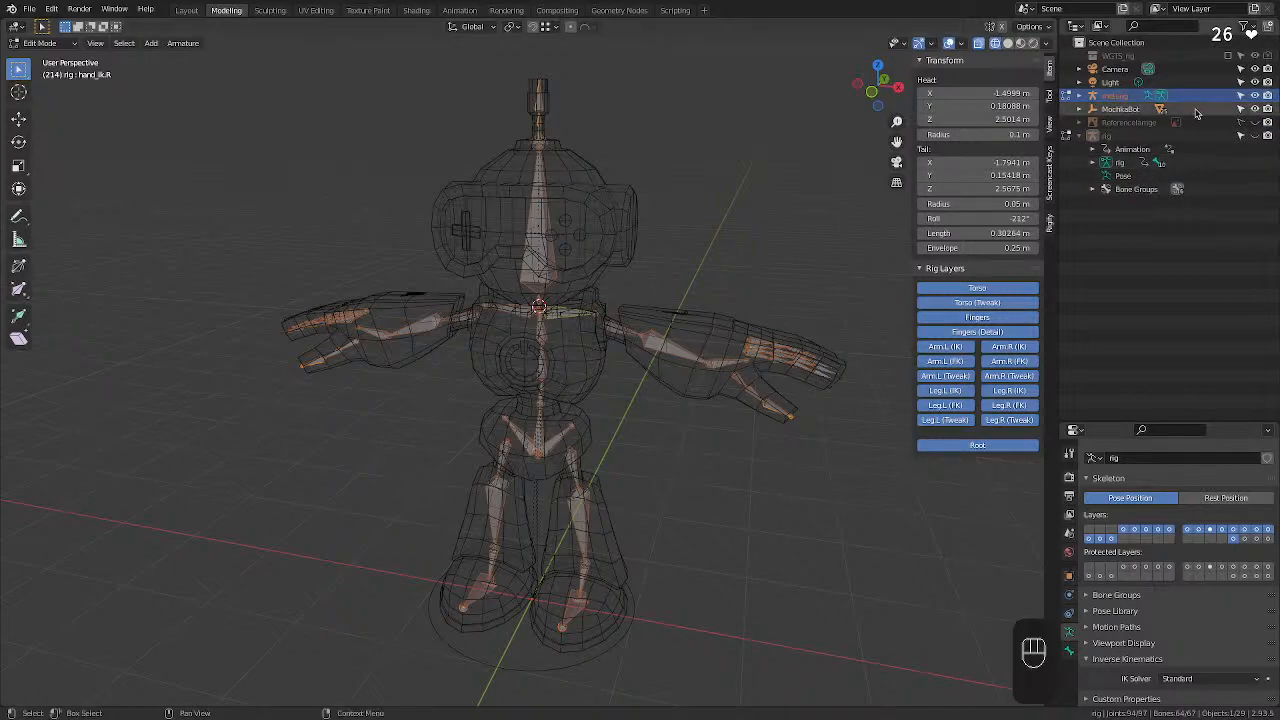
pyautogui.click(1081, 110)
pyautogui.click(1079, 110)
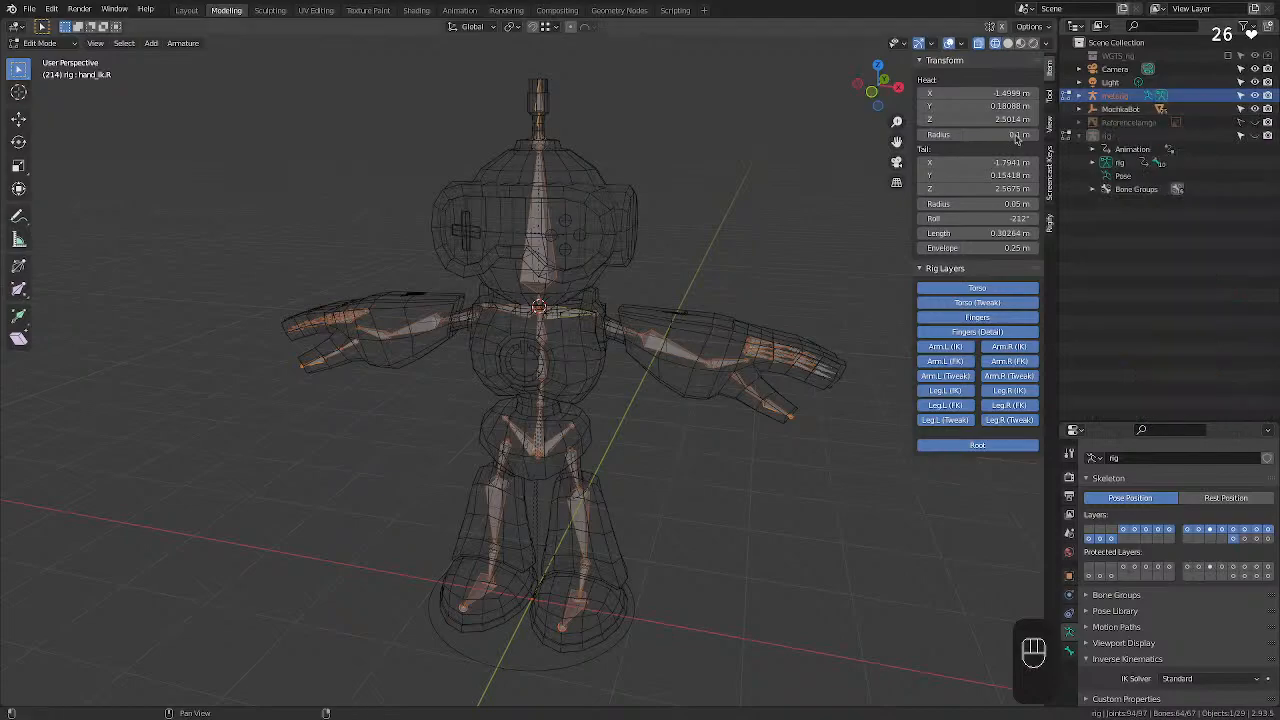
pyautogui.keyDown('shift'); pyautogui.click(741, 320); pyautogui.keyUp('shift')
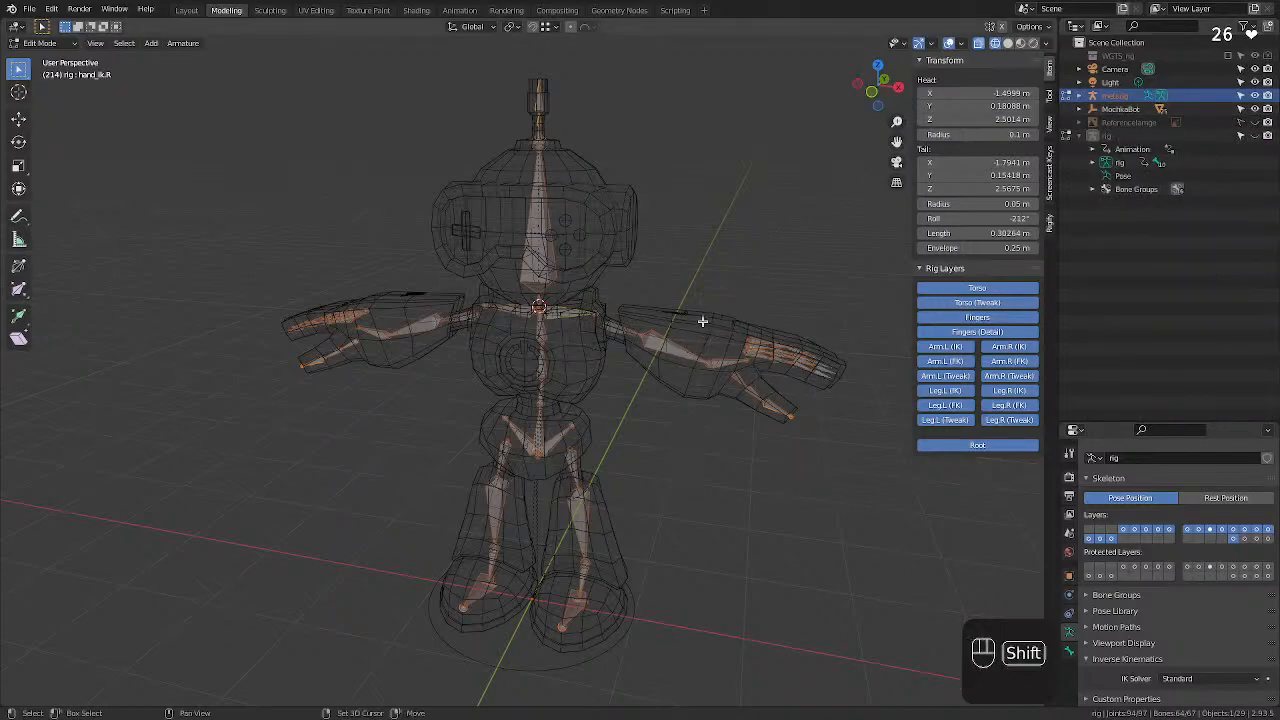
pyautogui.moveTo(700, 308)
pyautogui.keyDown('shift'); pyautogui.mouseDown()
pyautogui.moveTo(706, 324)
pyautogui.moveTo(709, 300)
pyautogui.mouseUp(); pyautogui.keyUp('shift')
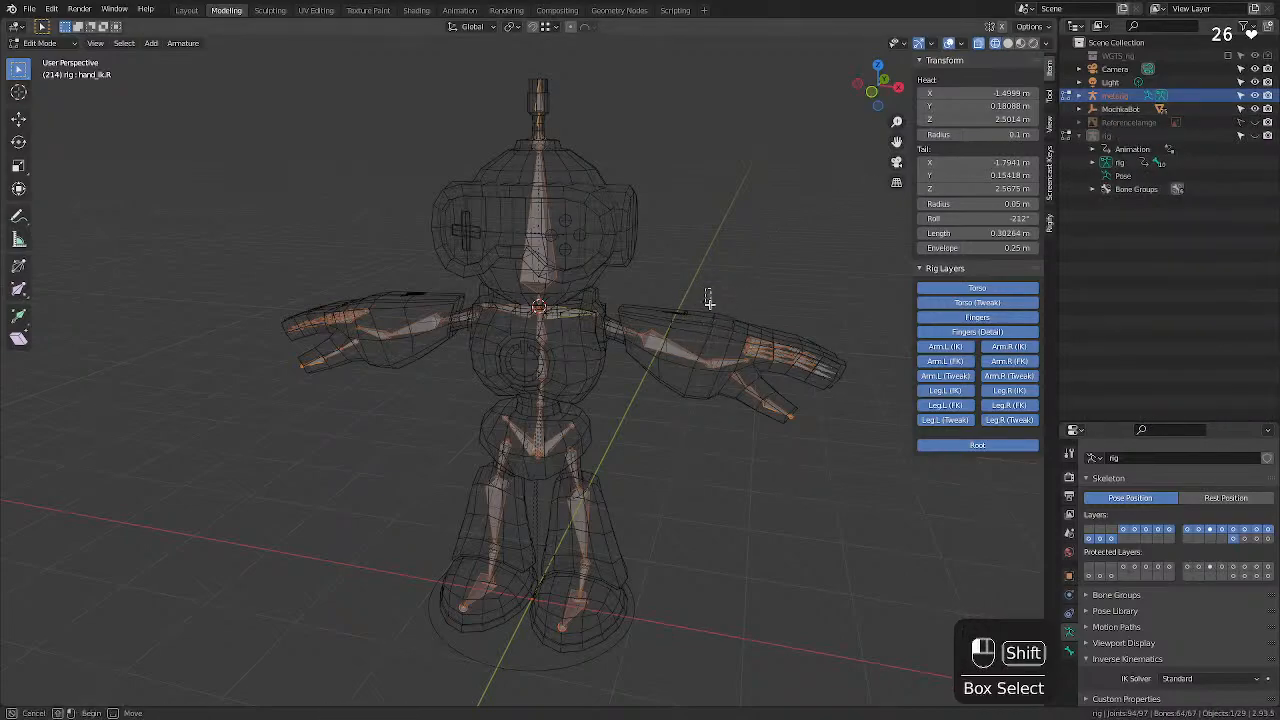
# Leave bone editing for Object Mode and deselect everything.
pyautogui.press('Tab')
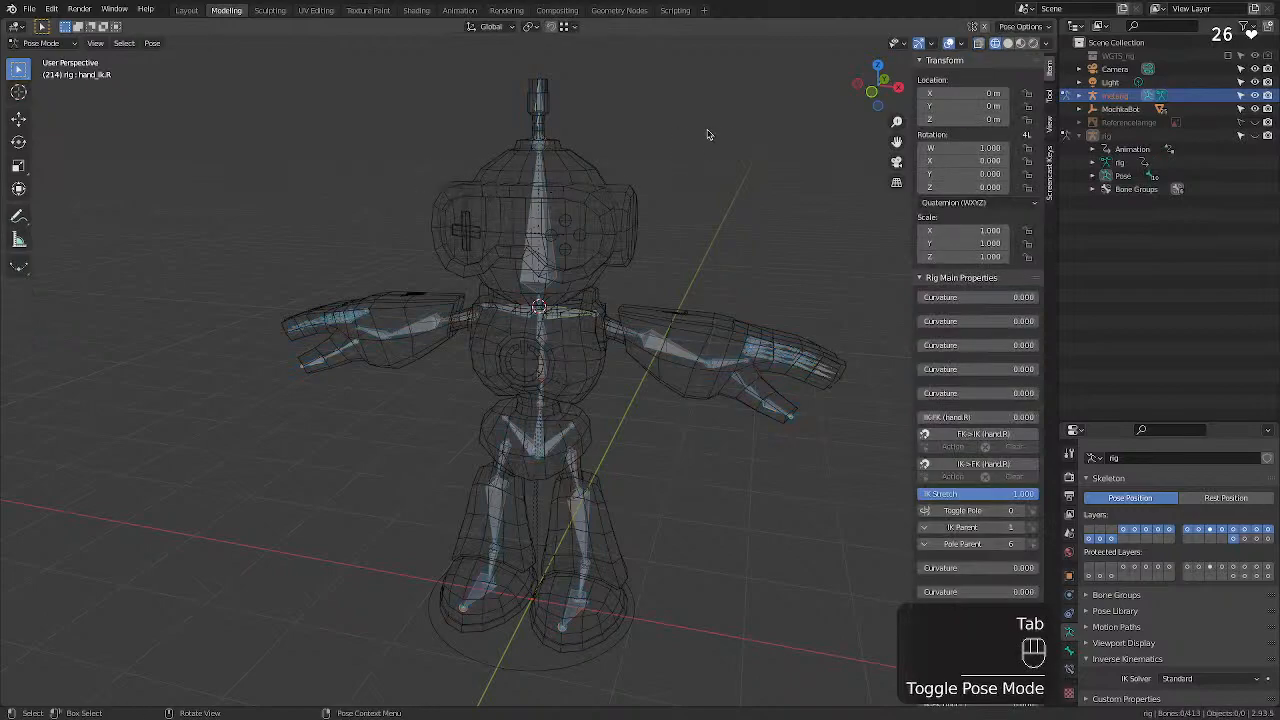
pyautogui.press('Tab')
pyautogui.press('Tab')
pyautogui.press('Tab')
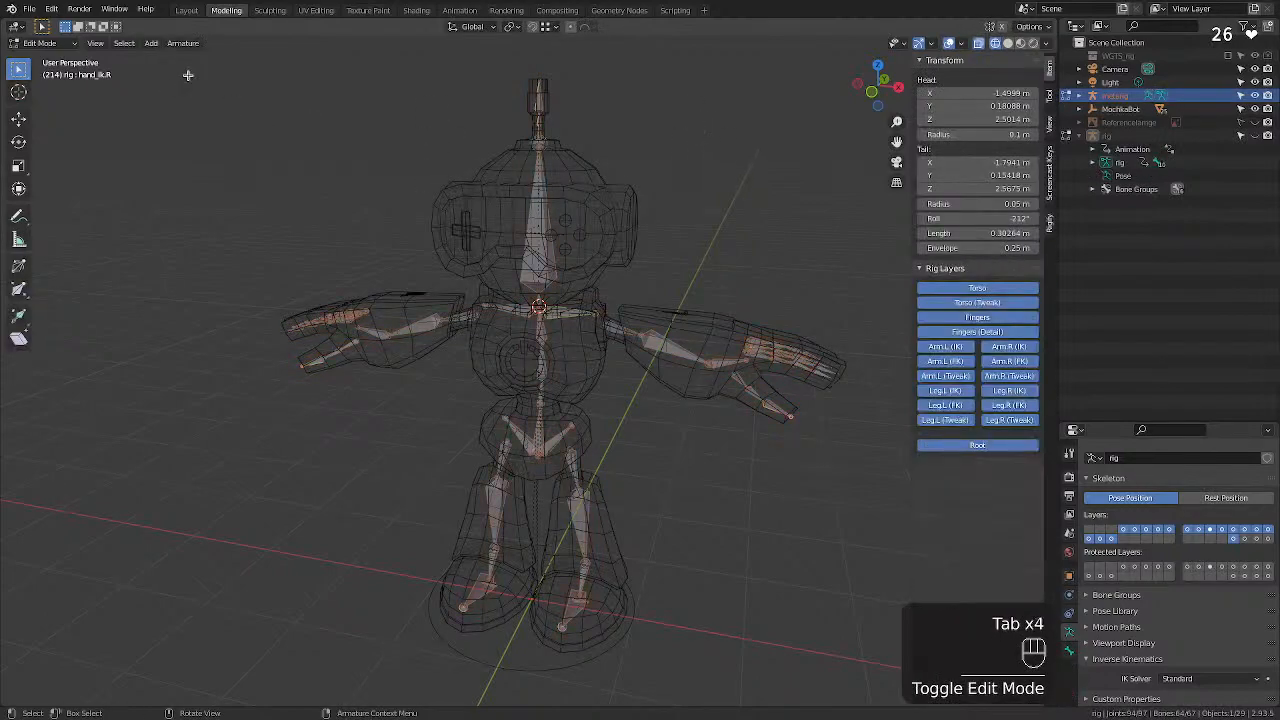
pyautogui.press('Tab')
pyautogui.click(188, 75)
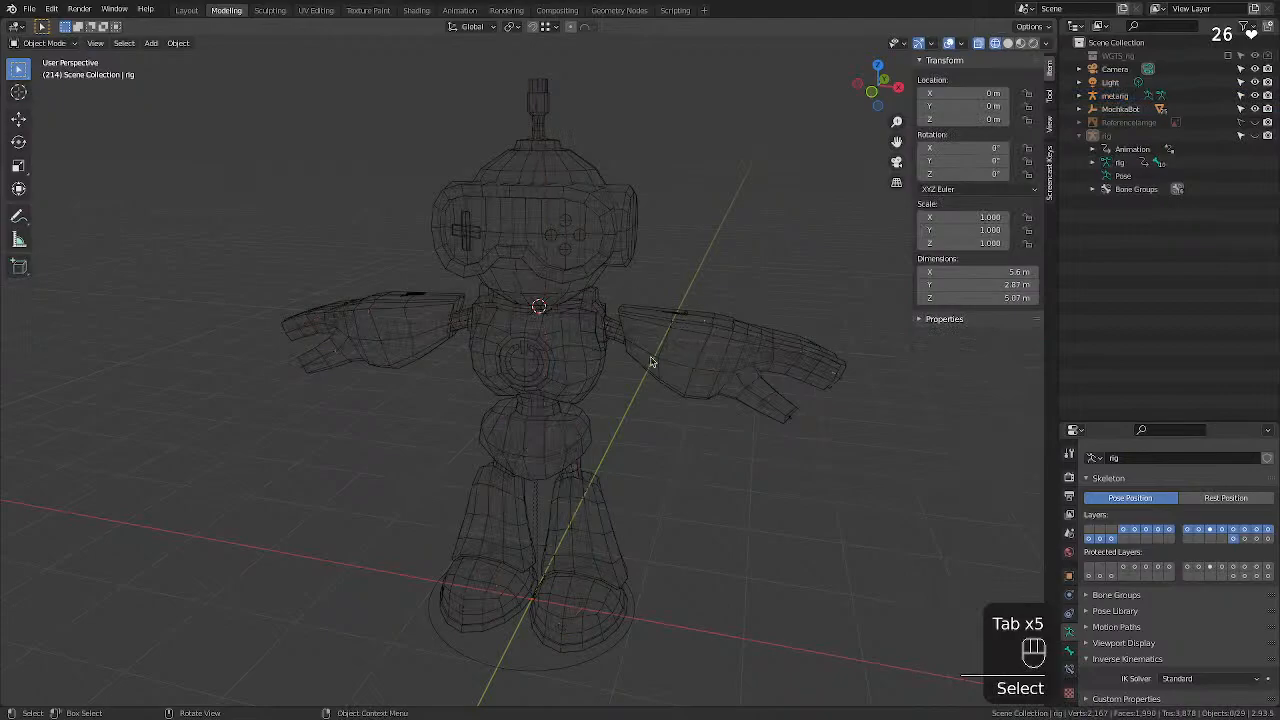
# Select the metarig and all robot meshes together, making the MochkaBot circle empty the active object.
pyautogui.click(656, 351)
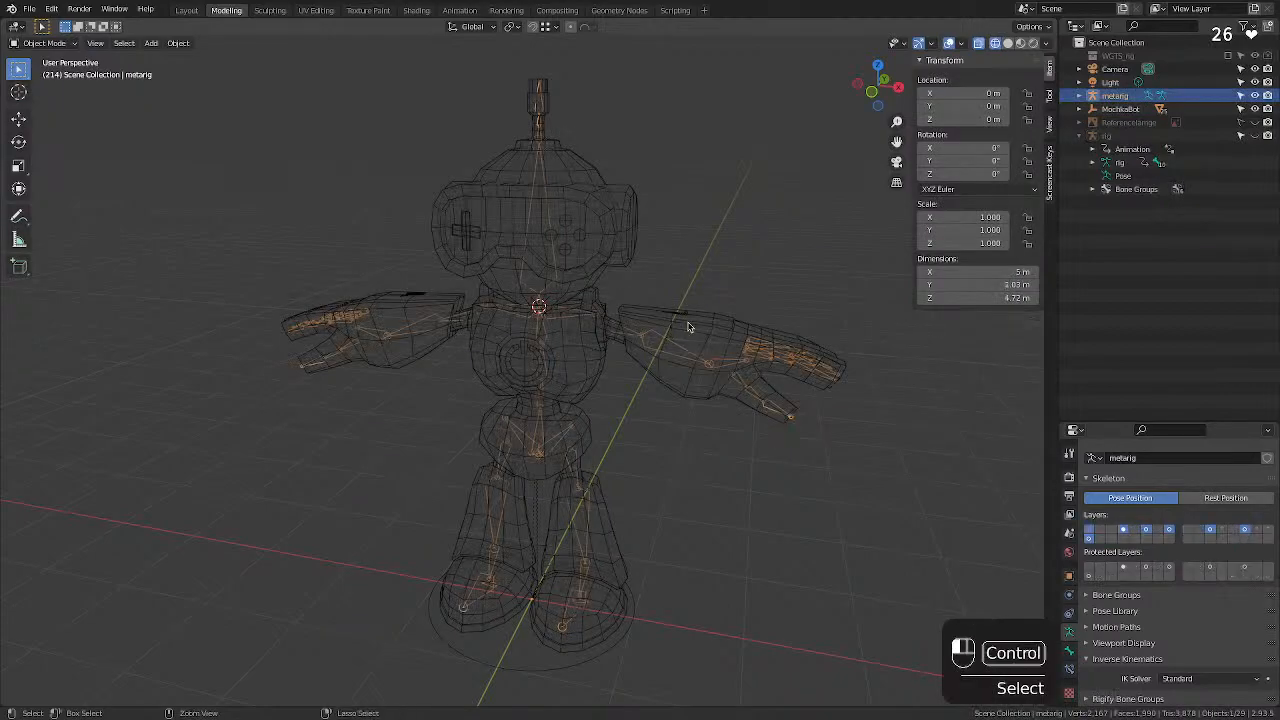
pyautogui.keyDown('shift'); pyautogui.click(693, 326); pyautogui.keyUp('shift')
pyautogui.click(693, 326)
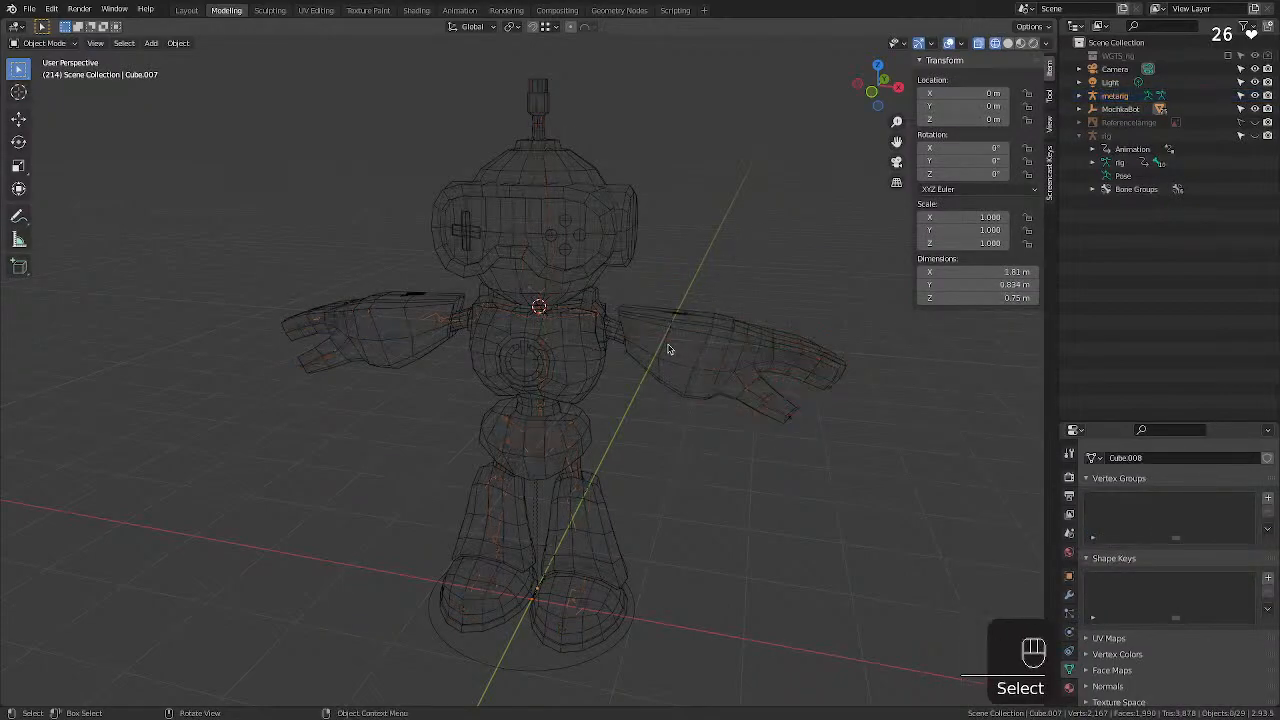
pyautogui.keyDown('shift'); pyautogui.moveTo(697, 106); pyautogui.dragTo(287, 667); pyautogui.keyUp('shift')
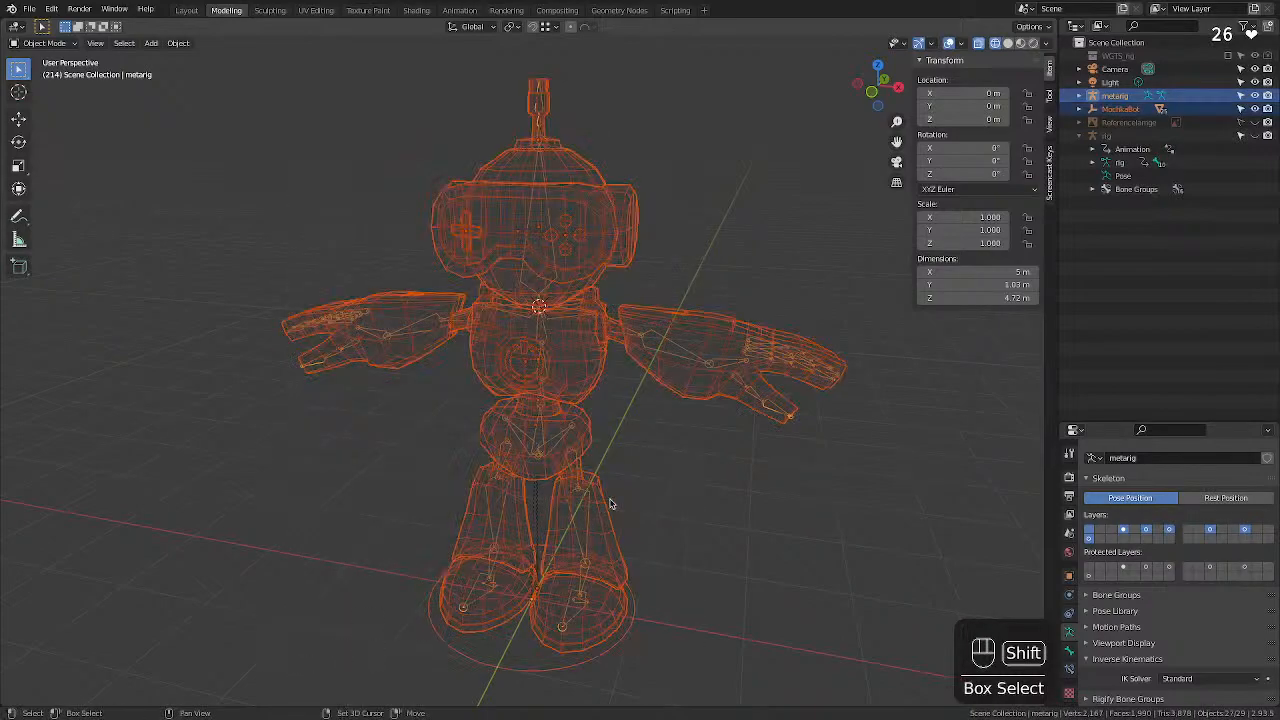
pyautogui.keyDown('shift'); pyautogui.click(538, 676); pyautogui.keyUp('shift')
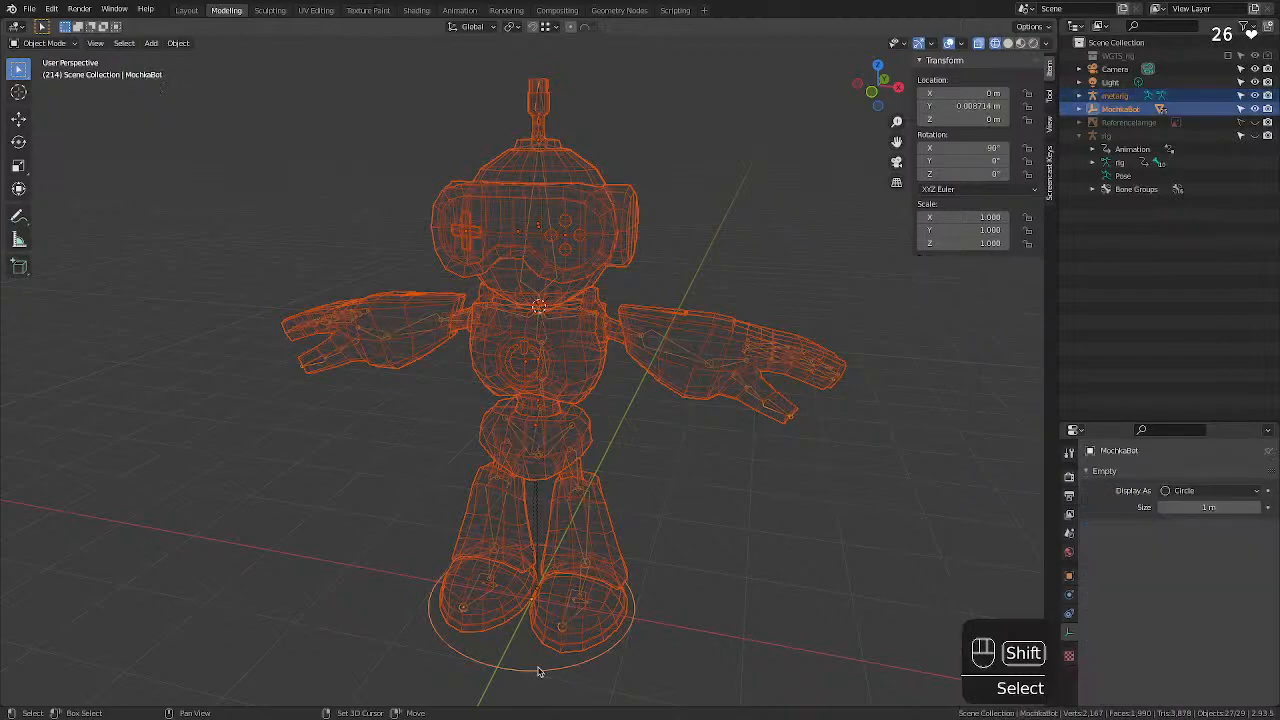
# Deselect all objects, select only the MochkaBot empty, and clear that selection too.
pyautogui.click(754, 562)
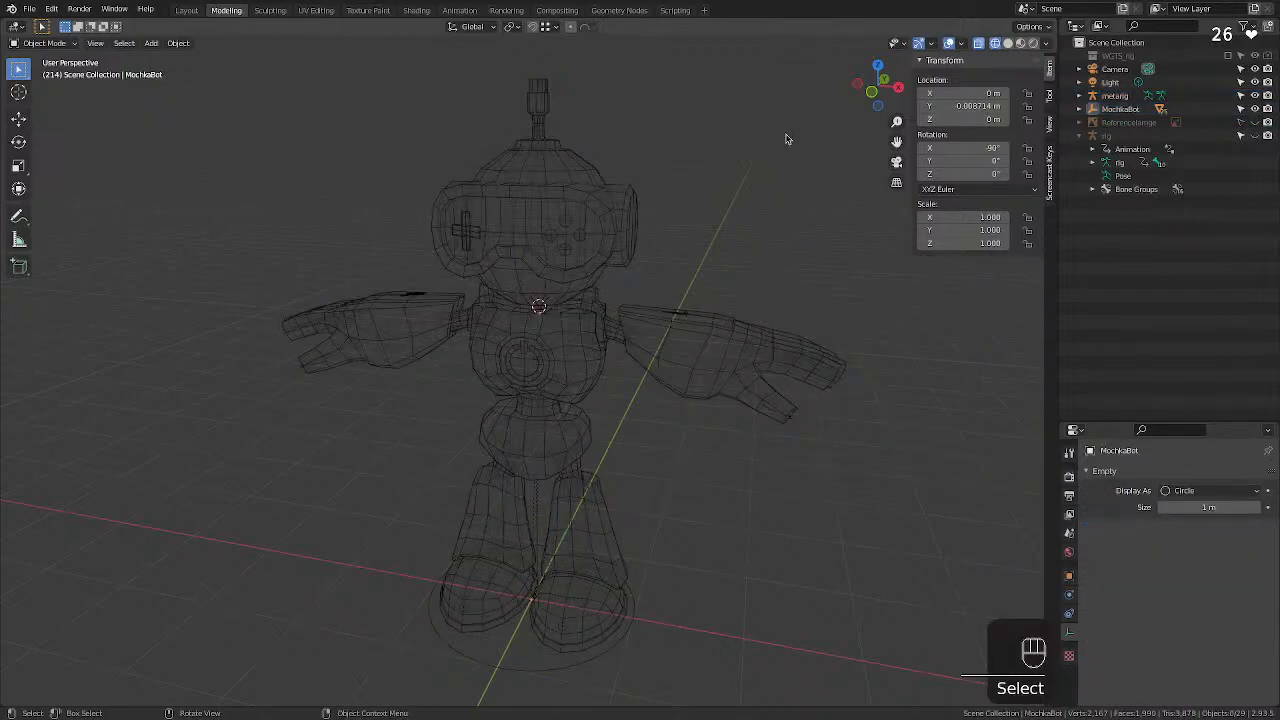
pyautogui.keyDown('shift'); pyautogui.click(778, 472); pyautogui.keyUp('shift')
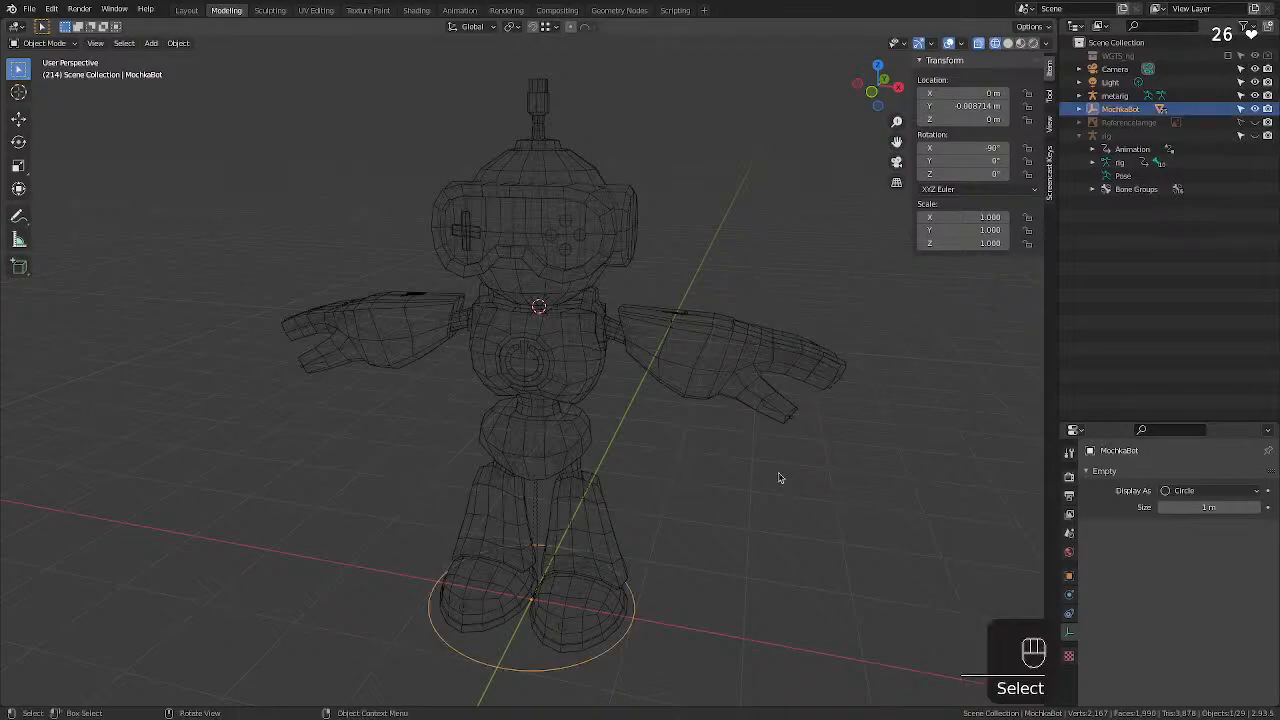
pyautogui.click(781, 478)
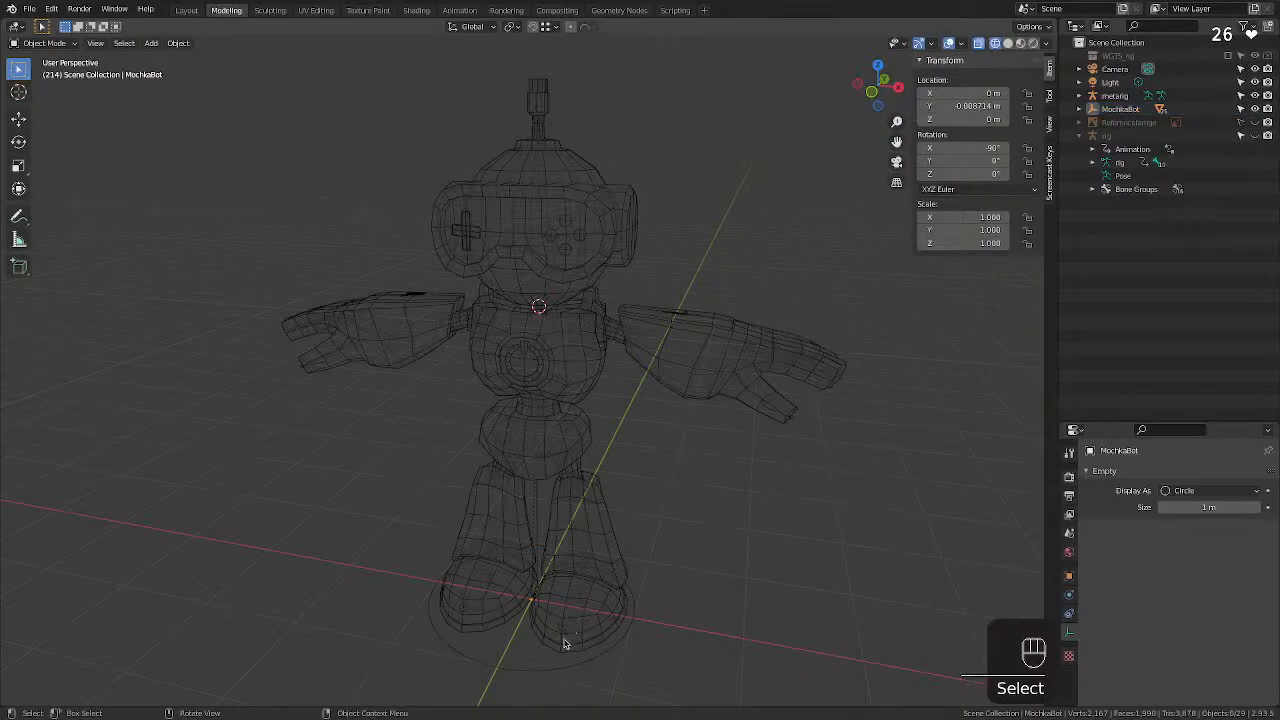
pyautogui.moveTo(744, 112); pyautogui.dragTo(326, 698)
pyautogui.keyDown('shift'); pyautogui.click(519, 668); pyautogui.keyUp('shift')
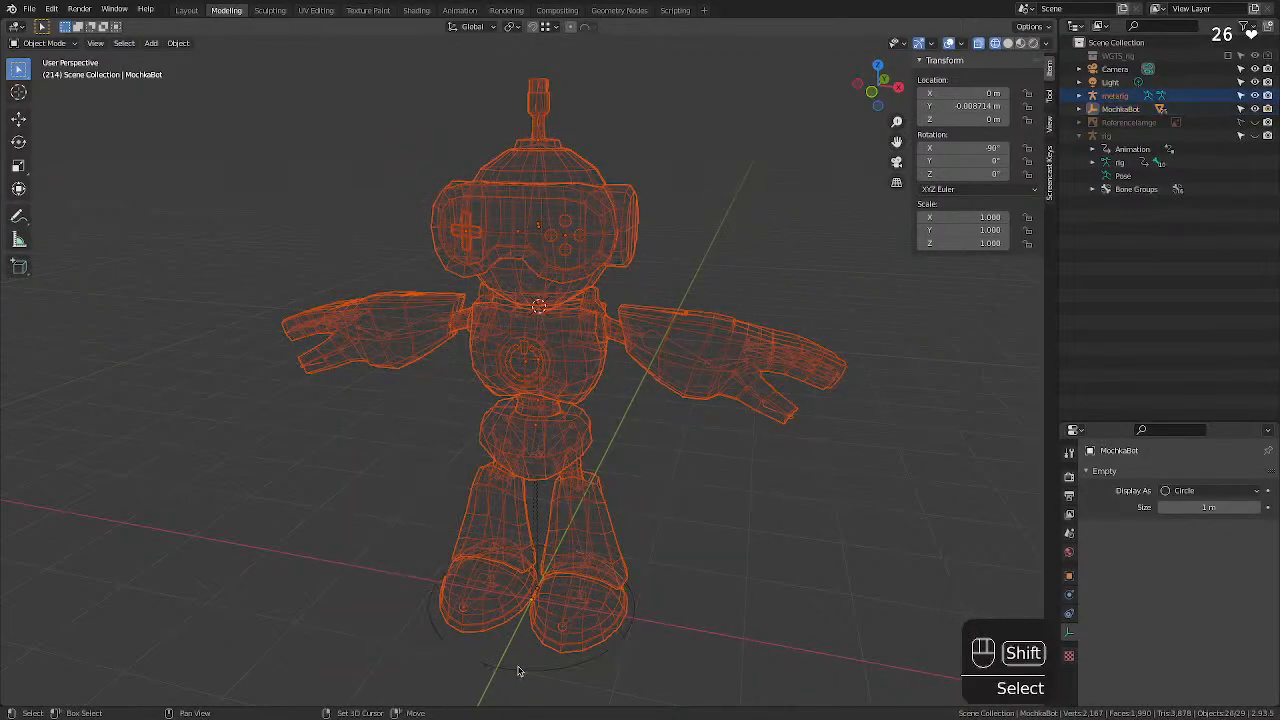
pyautogui.keyDown('shift'); pyautogui.click(486, 599); pyautogui.keyUp('shift')
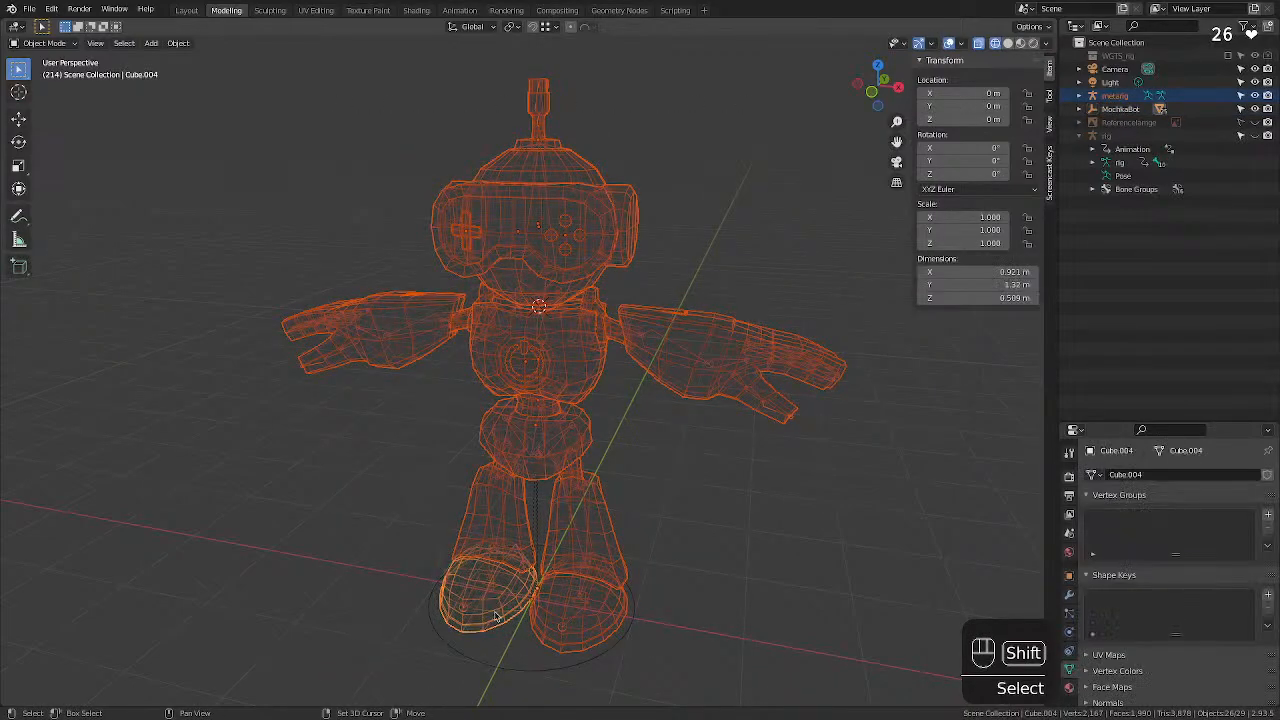
pyautogui.keyDown('shift'); pyautogui.click(492, 610); pyautogui.keyUp('shift')
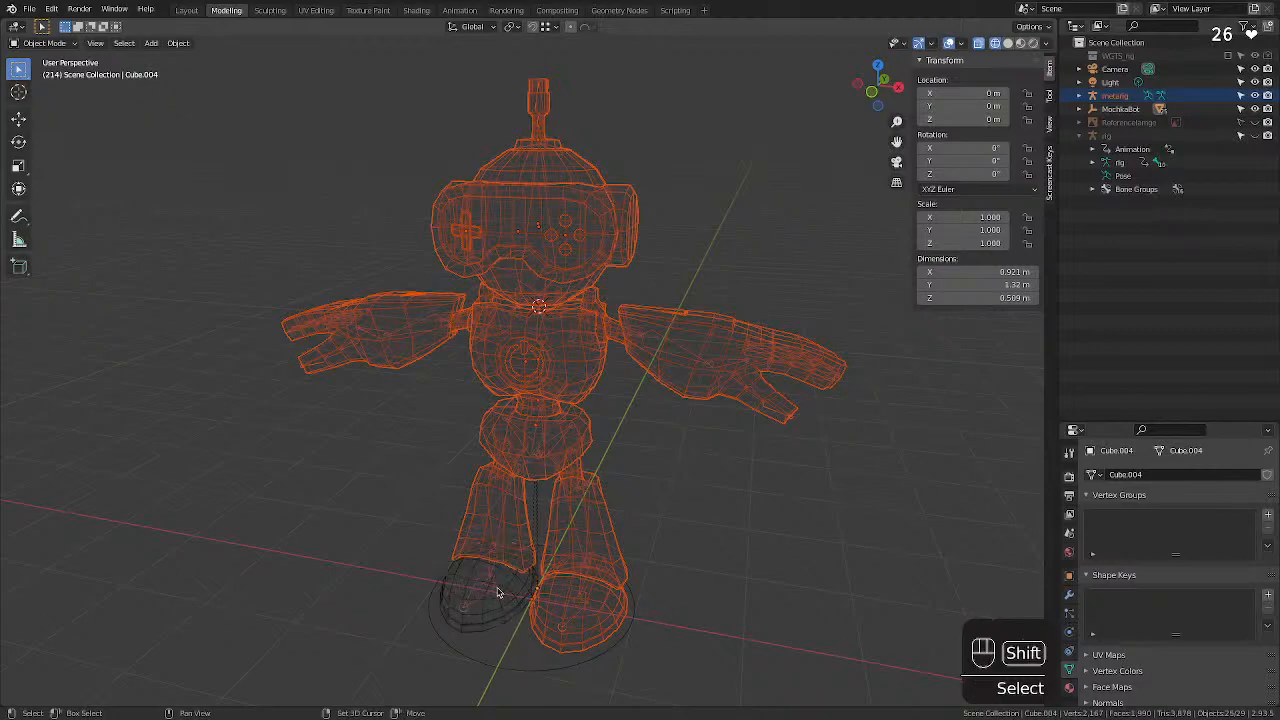
pyautogui.keyDown('shift'); pyautogui.click(497, 594); pyautogui.keyUp('shift')
pyautogui.keyDown('shift'); pyautogui.click(499, 604); pyautogui.keyUp('shift')
pyautogui.keyDown('shift'); pyautogui.click(495, 602); pyautogui.keyUp('shift')
pyautogui.keyDown('shift'); pyautogui.click(495, 602); pyautogui.keyUp('shift')
pyautogui.keyDown('shift'); pyautogui.click(693, 384); pyautogui.keyUp('shift')
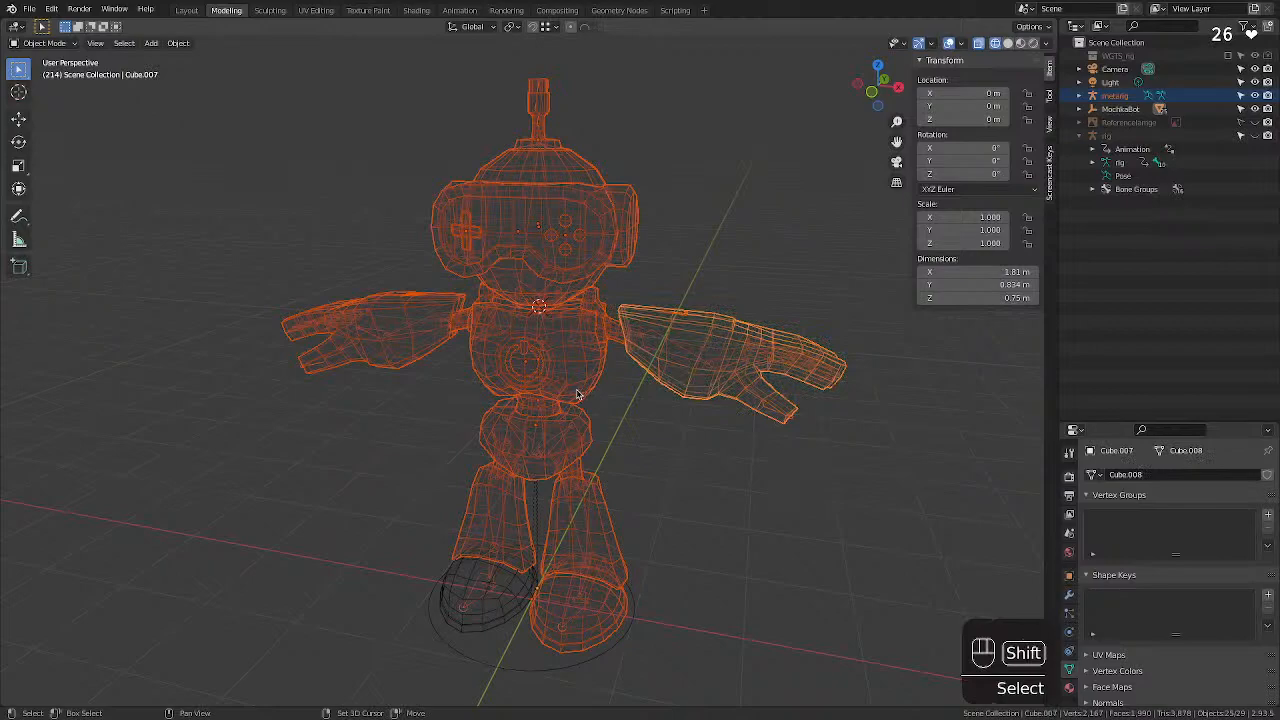
pyautogui.keyDown('shift'); pyautogui.click(417, 381); pyautogui.keyUp('shift')
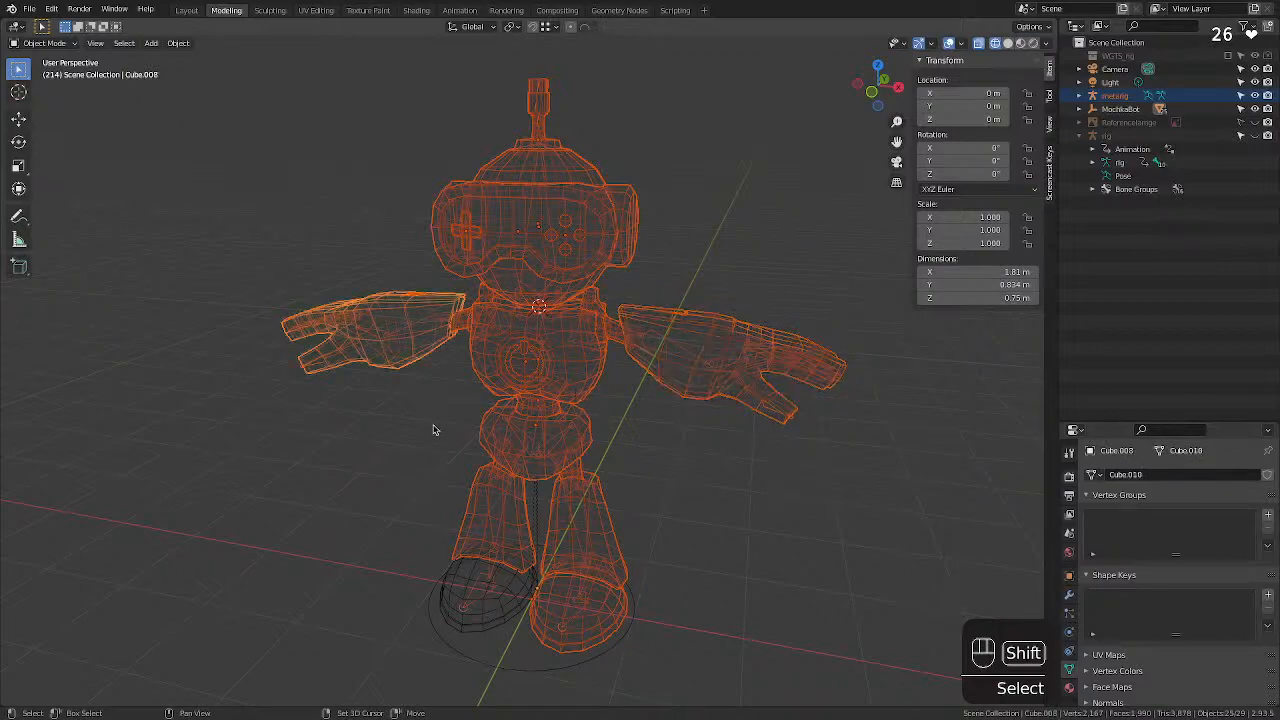
pyautogui.keyDown('shift'); pyautogui.click(514, 600); pyautogui.keyUp('shift')
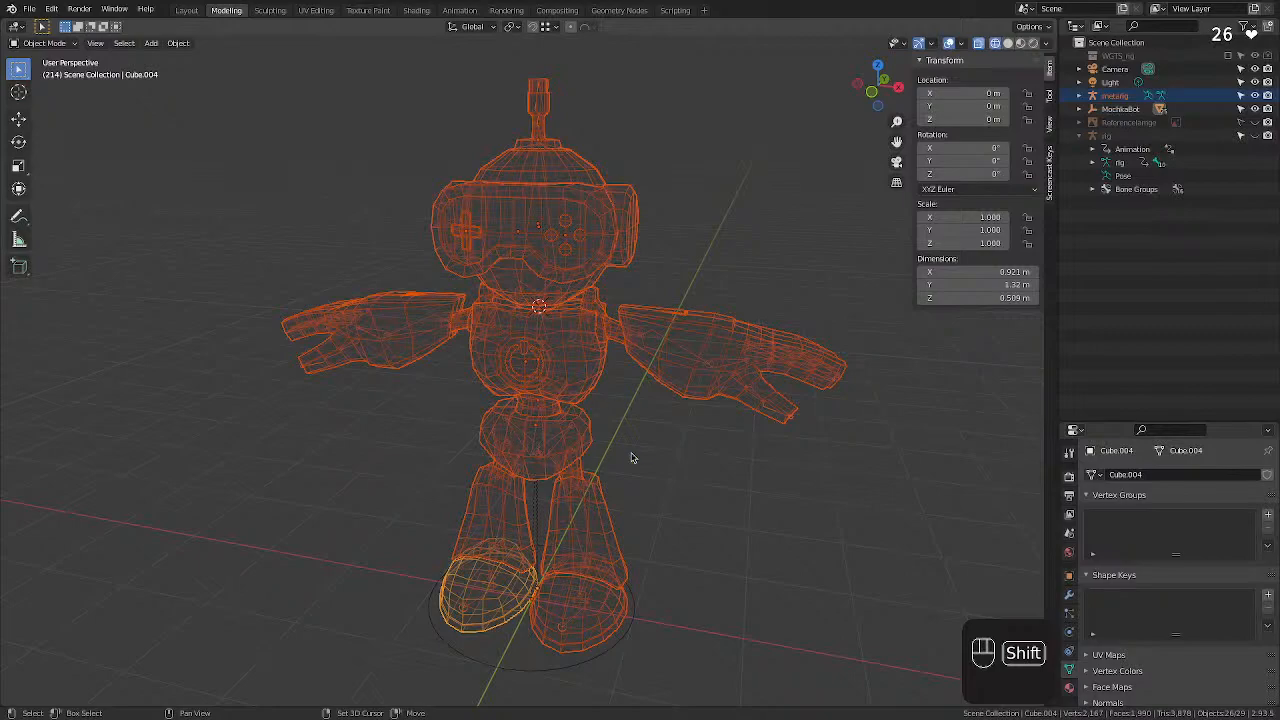
pyautogui.keyDown('shift'); pyautogui.click(573, 365); pyautogui.keyUp('shift')
pyautogui.rightClick(567, 358)
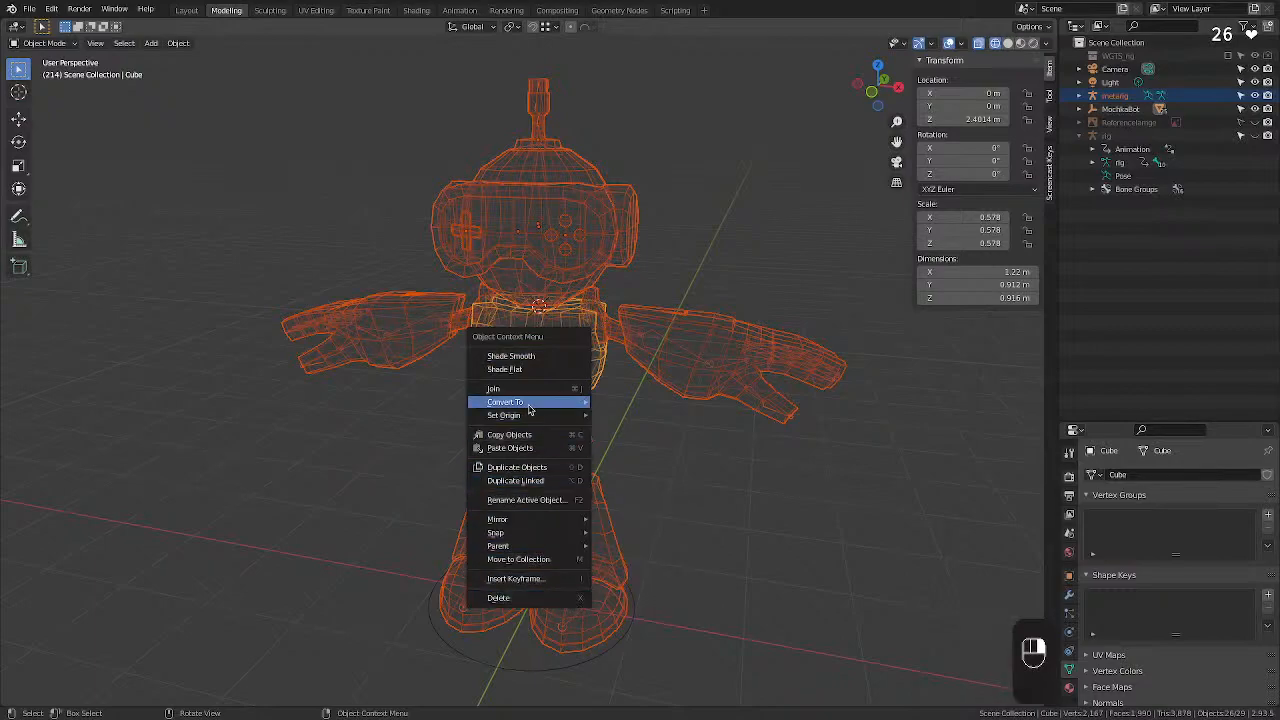
pyautogui.click(646, 497)
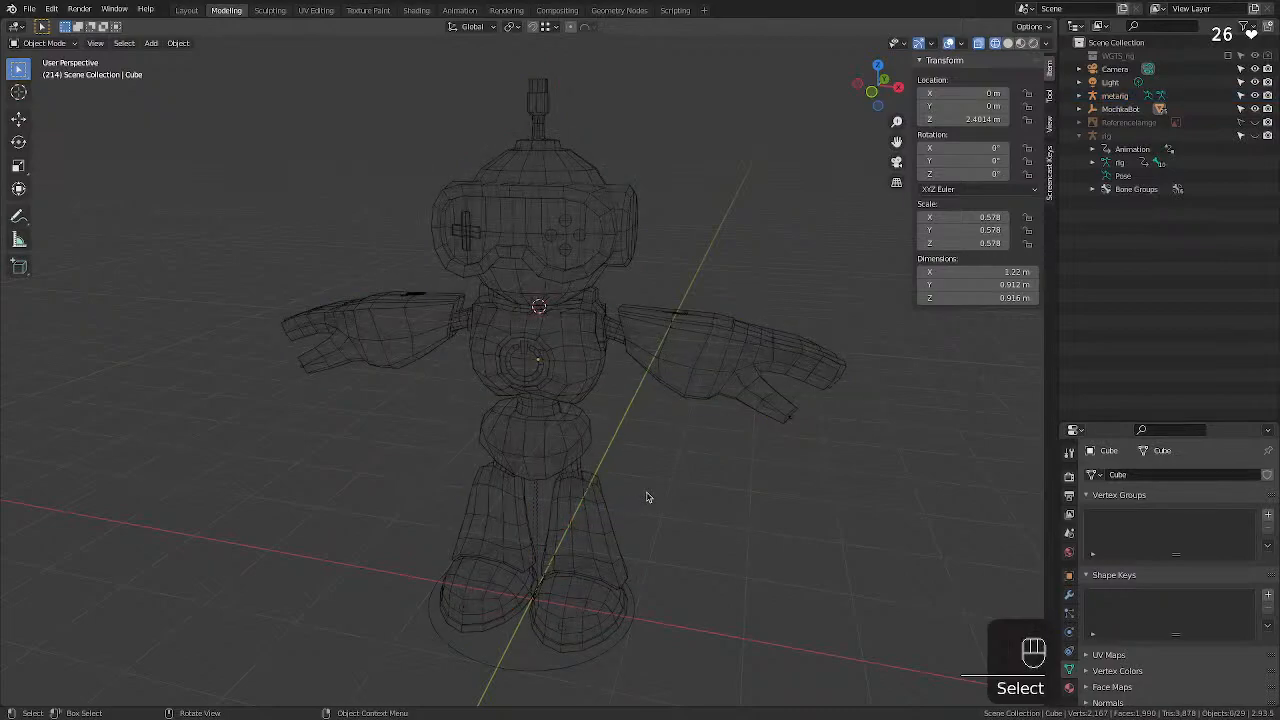
# Make the metarig the active object and select it together with all robot meshes and the MochkaBot empty.
pyautogui.click(1110, 96)
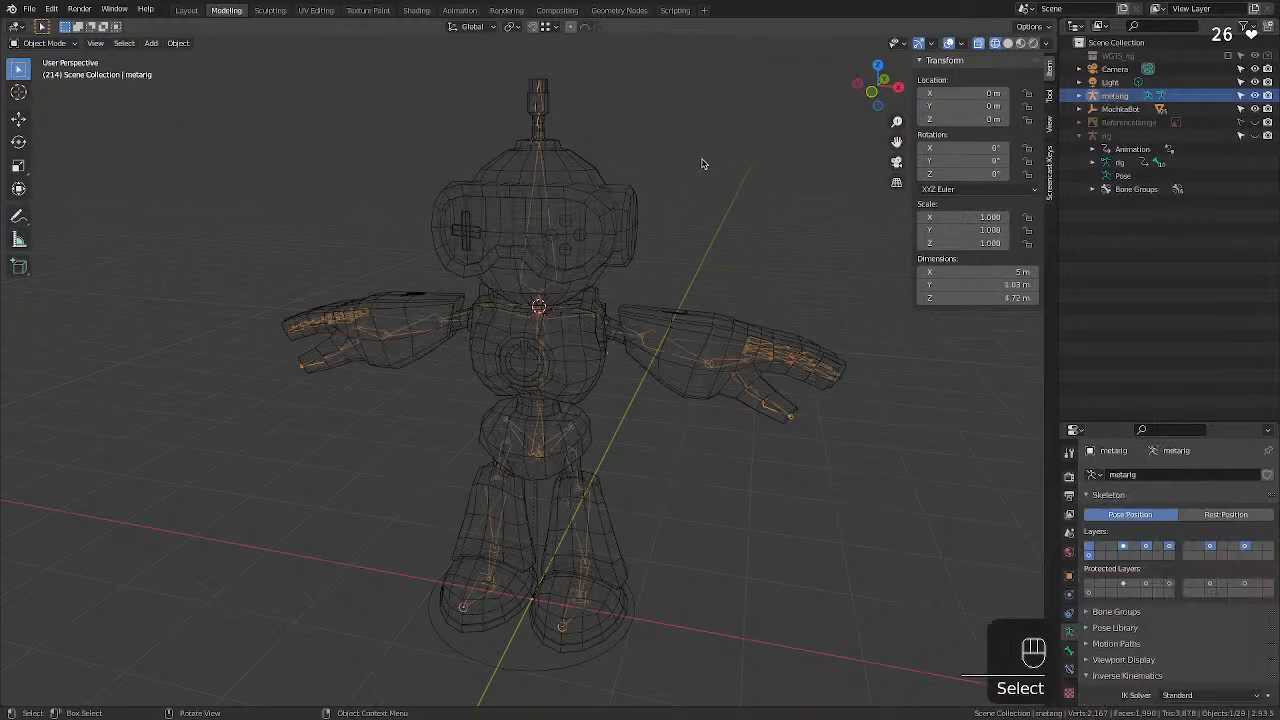
pyautogui.moveTo(765, 90); pyautogui.dragTo(369, 680)
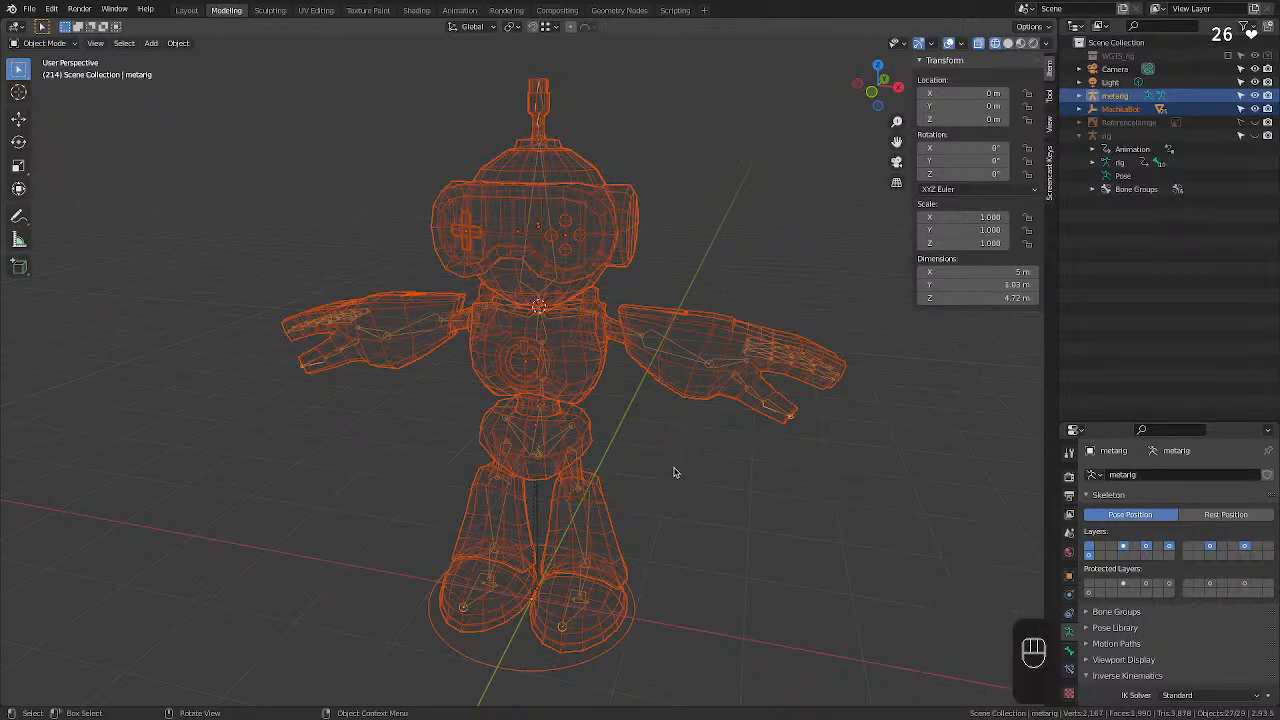
pyautogui.rightClick(670, 342)
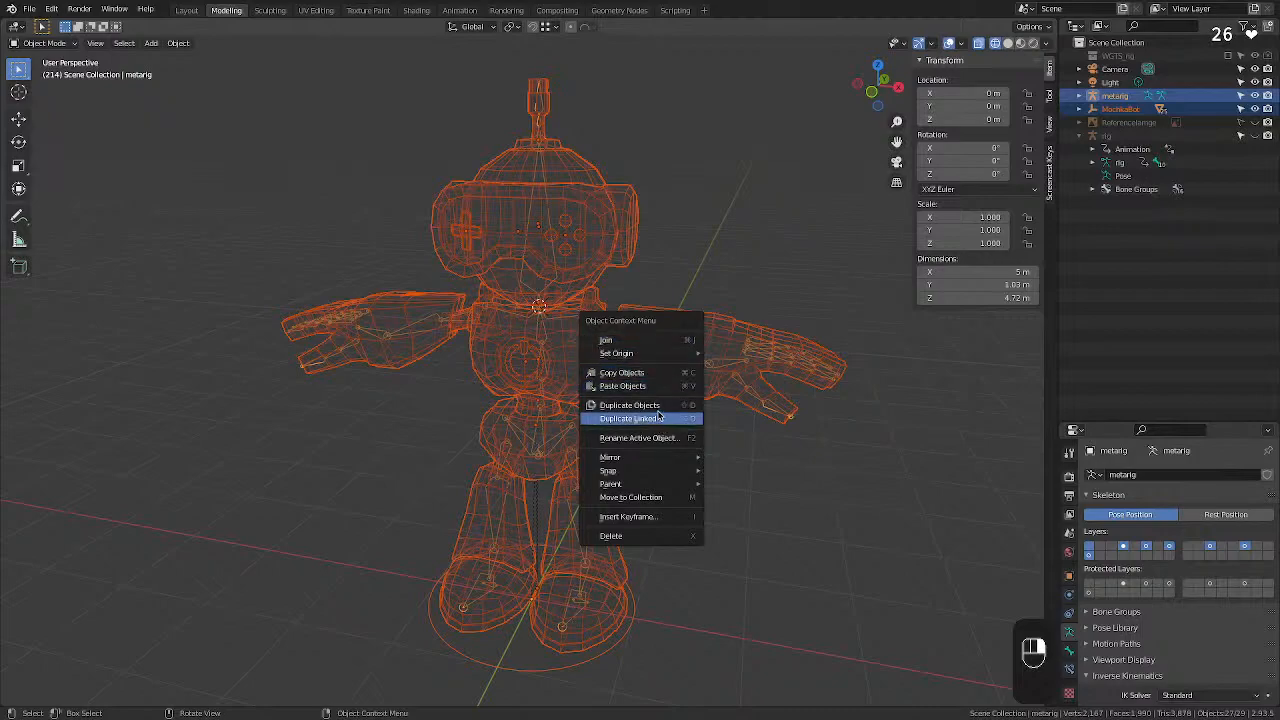
pyautogui.moveTo(646, 457)
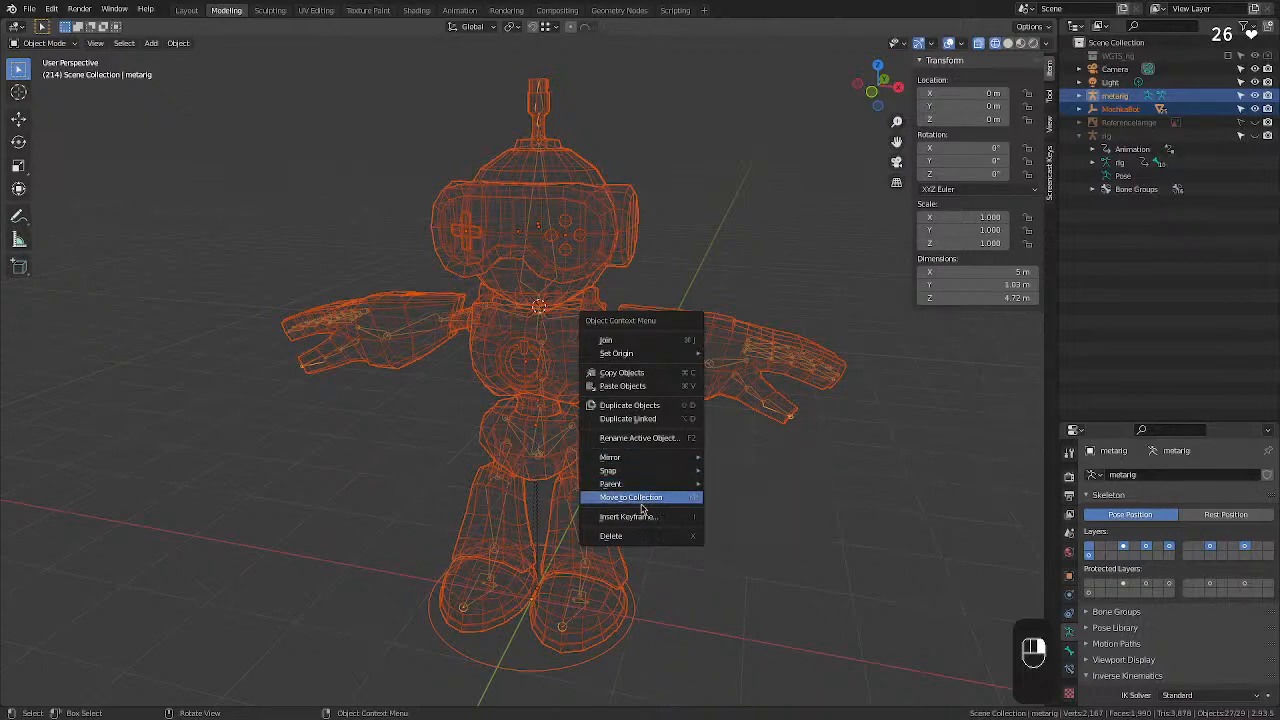
pyautogui.click(164, 23)
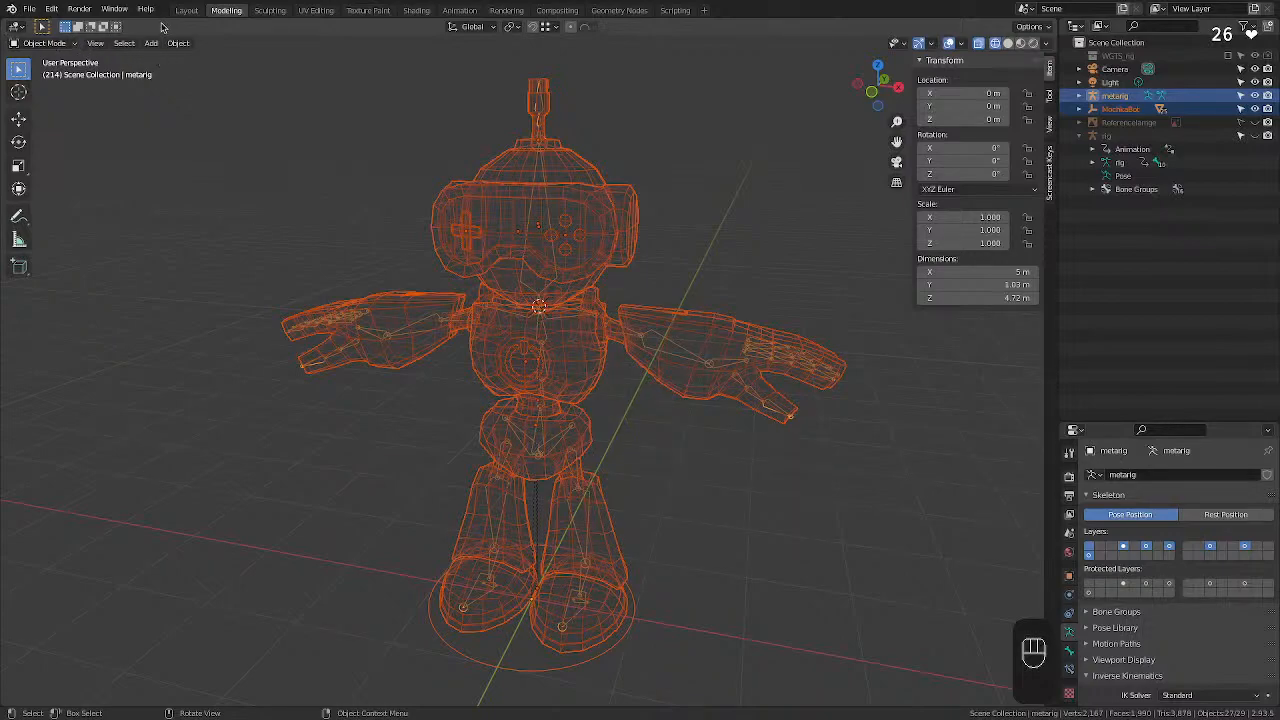
# Parent the selected robot objects to the metarig using Armature Deform With Automatic Weights, and clear the selection.
pyautogui.click(177, 43)
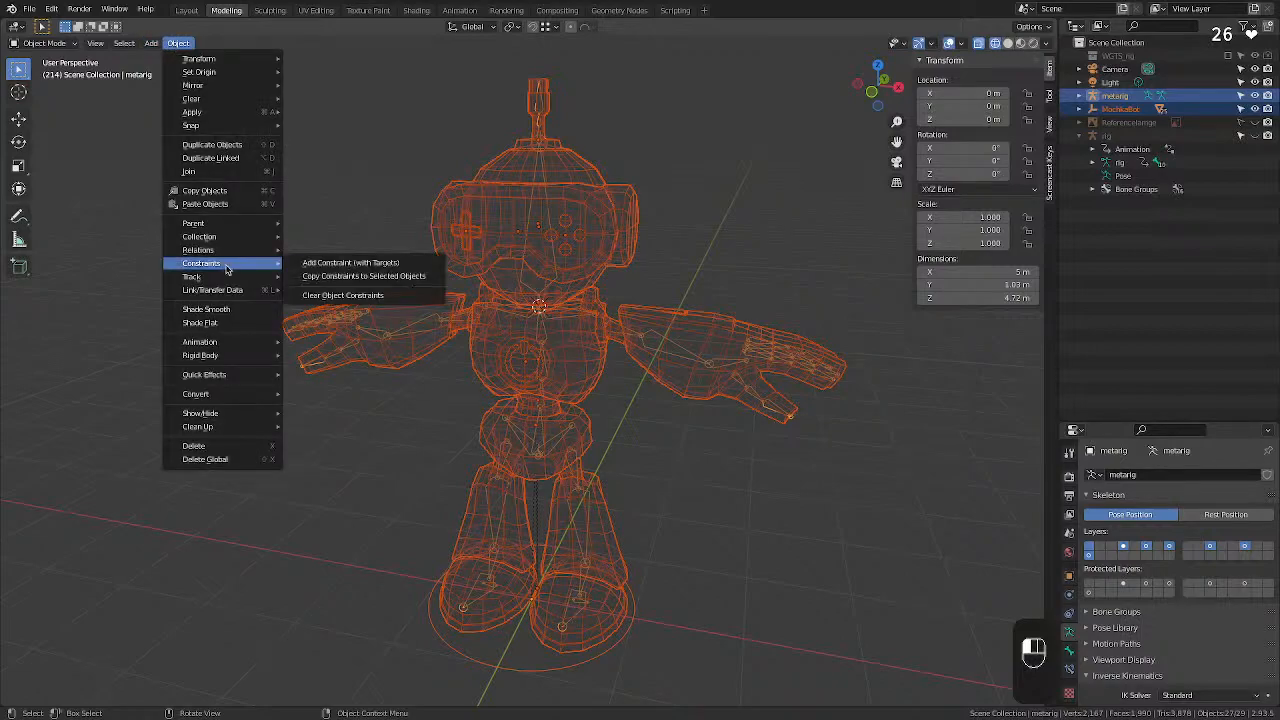
pyautogui.moveTo(221, 357)
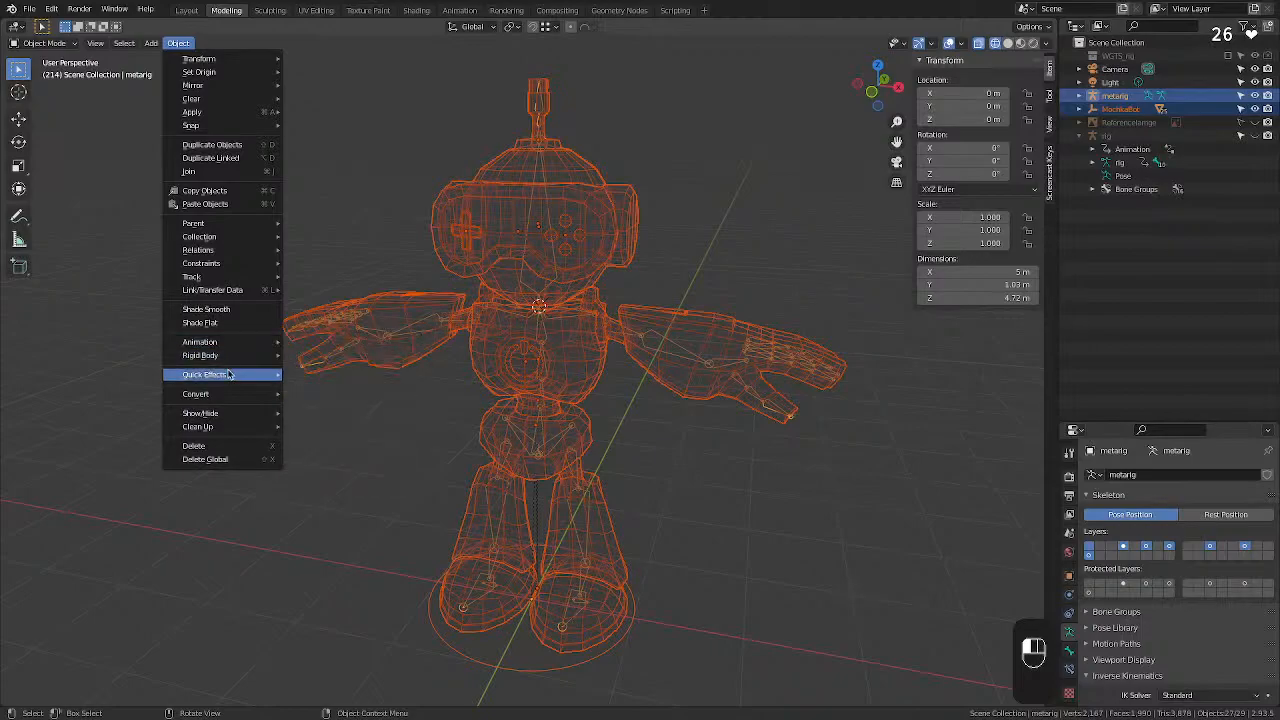
pyautogui.moveTo(230, 266)
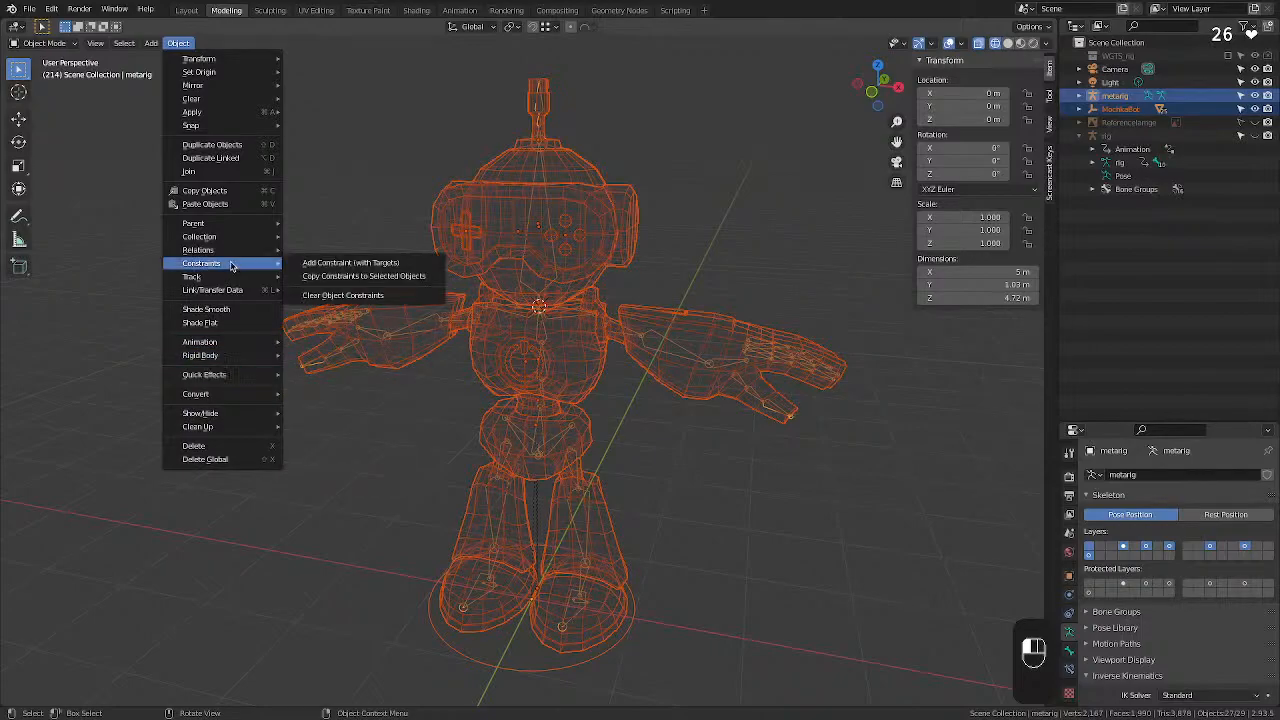
pyautogui.moveTo(238, 240)
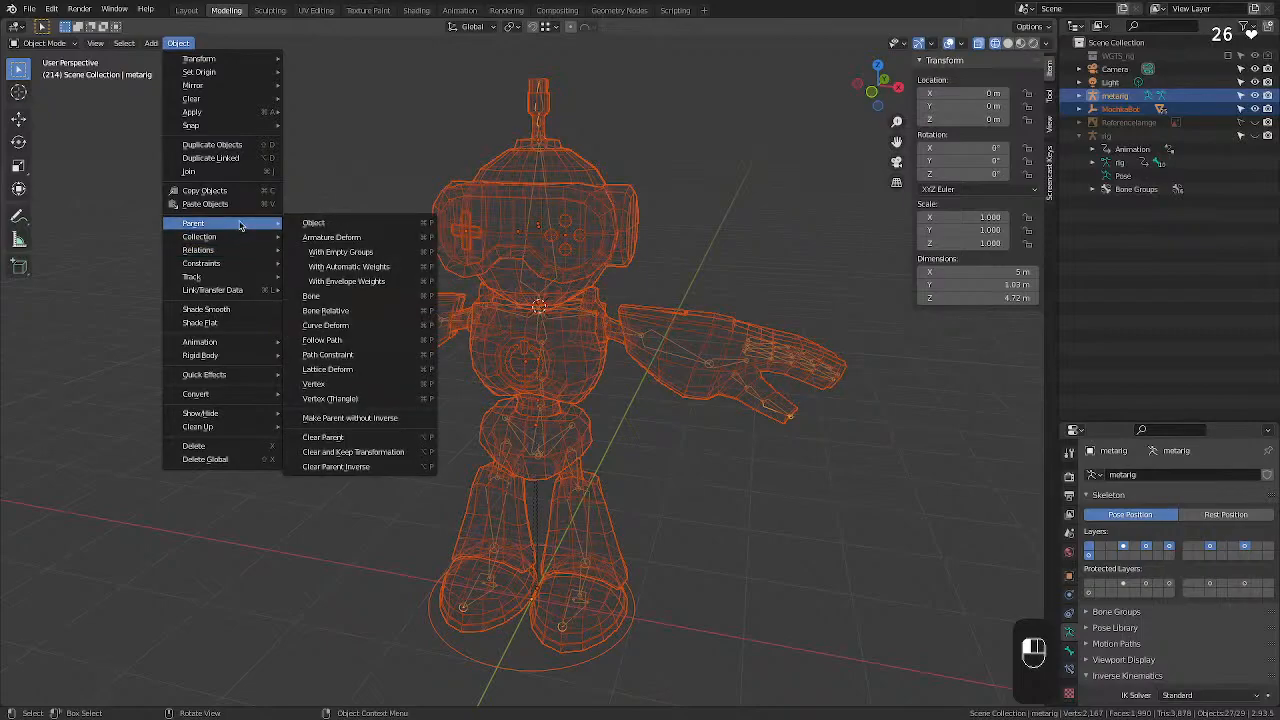
pyautogui.click(375, 270)
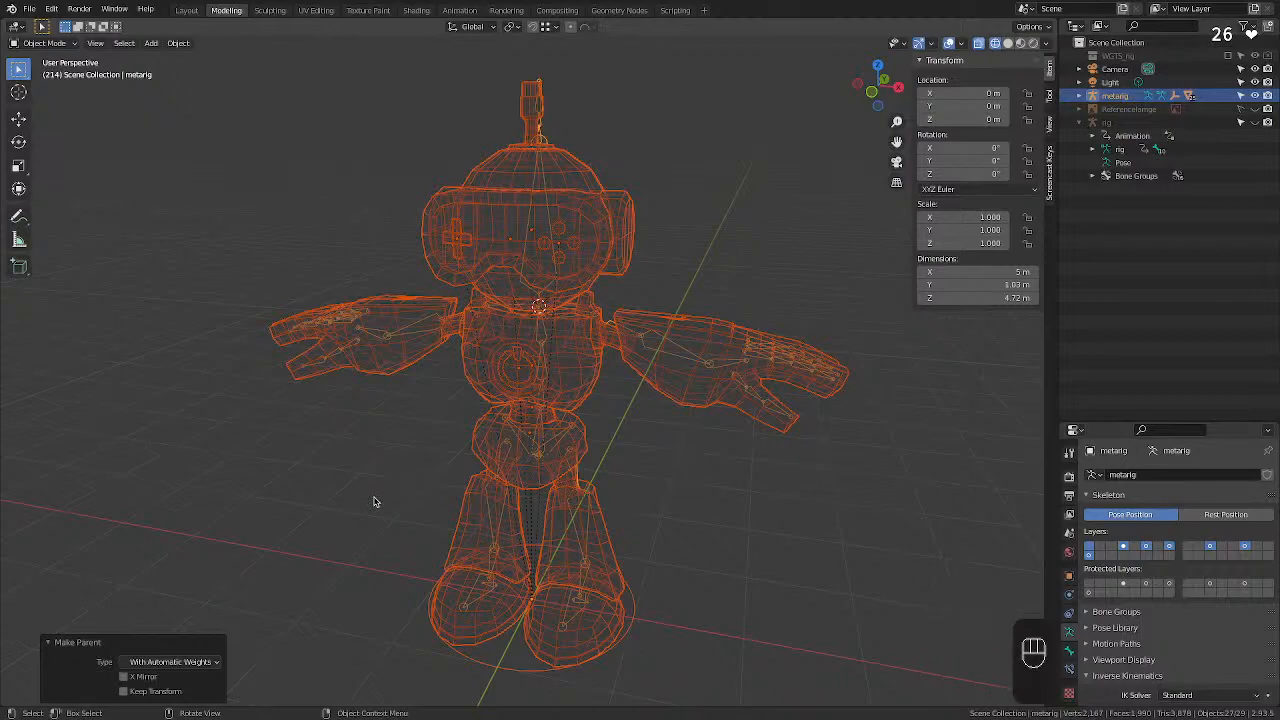
pyautogui.press('Return')
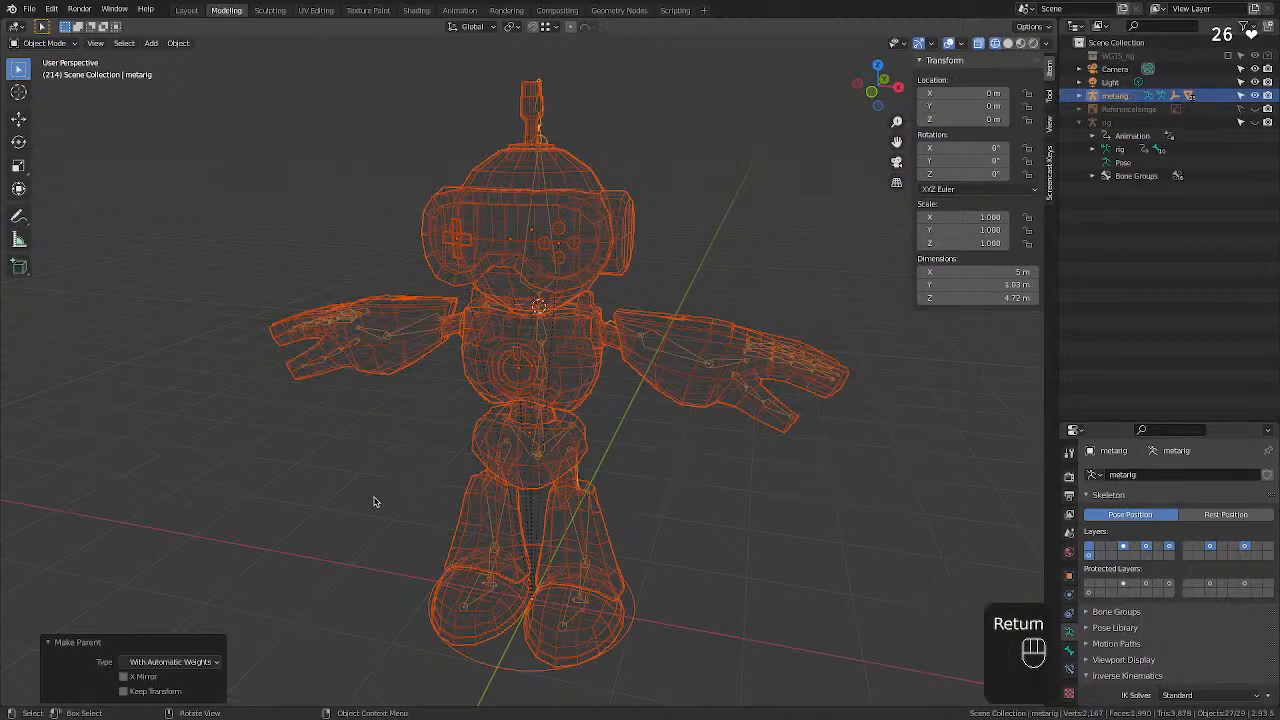
pyautogui.click(708, 492)
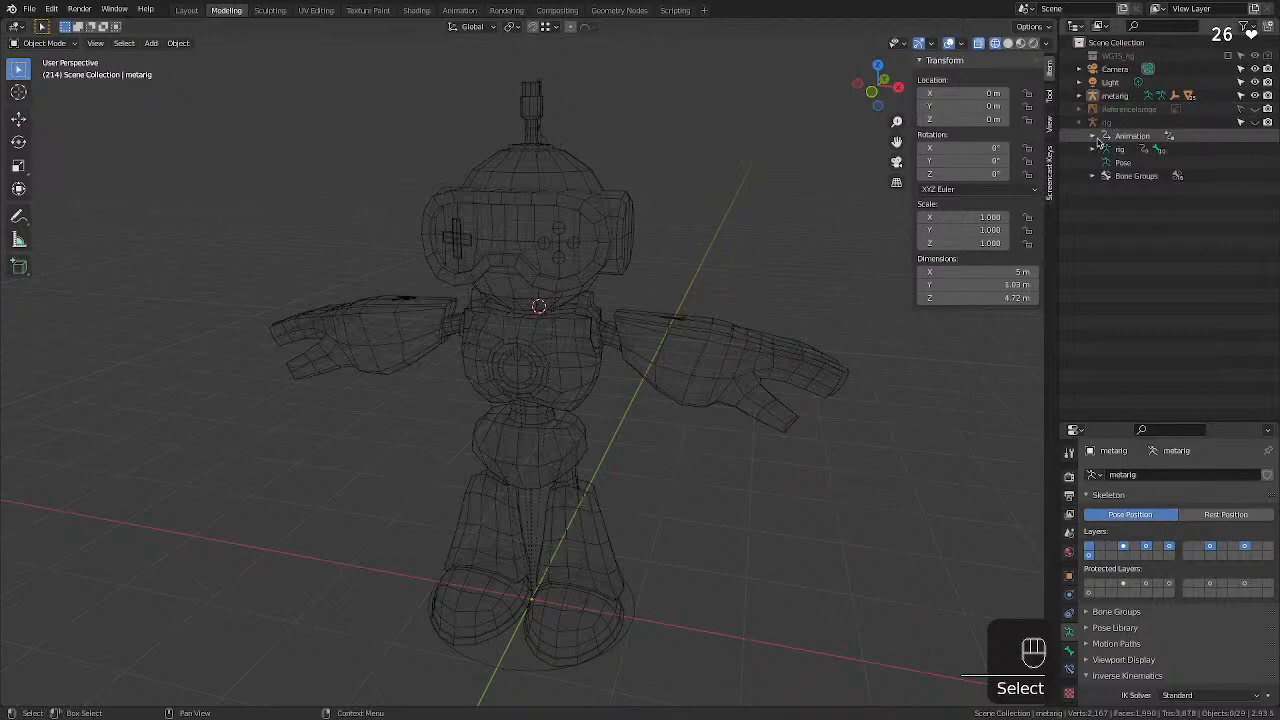
# Unhide the generated rig, select it, and switch it to Pose Mode.
pyautogui.click(1255, 122)
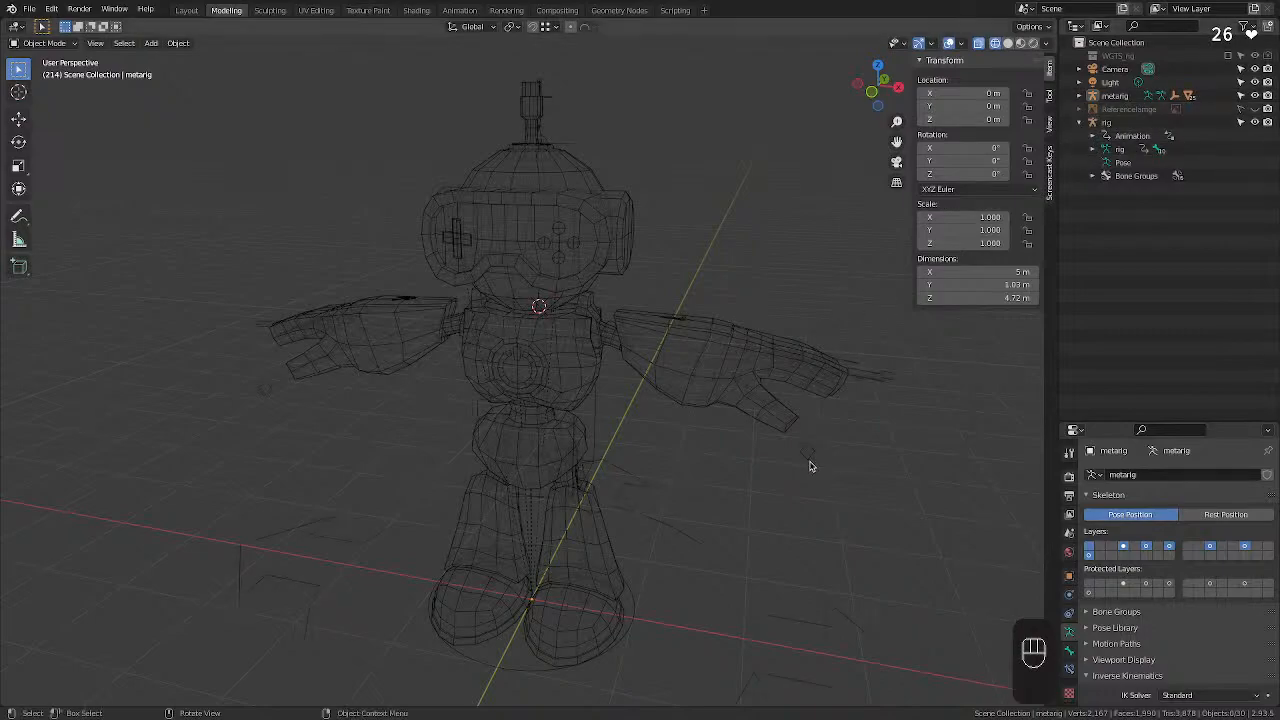
pyautogui.click(1108, 122)
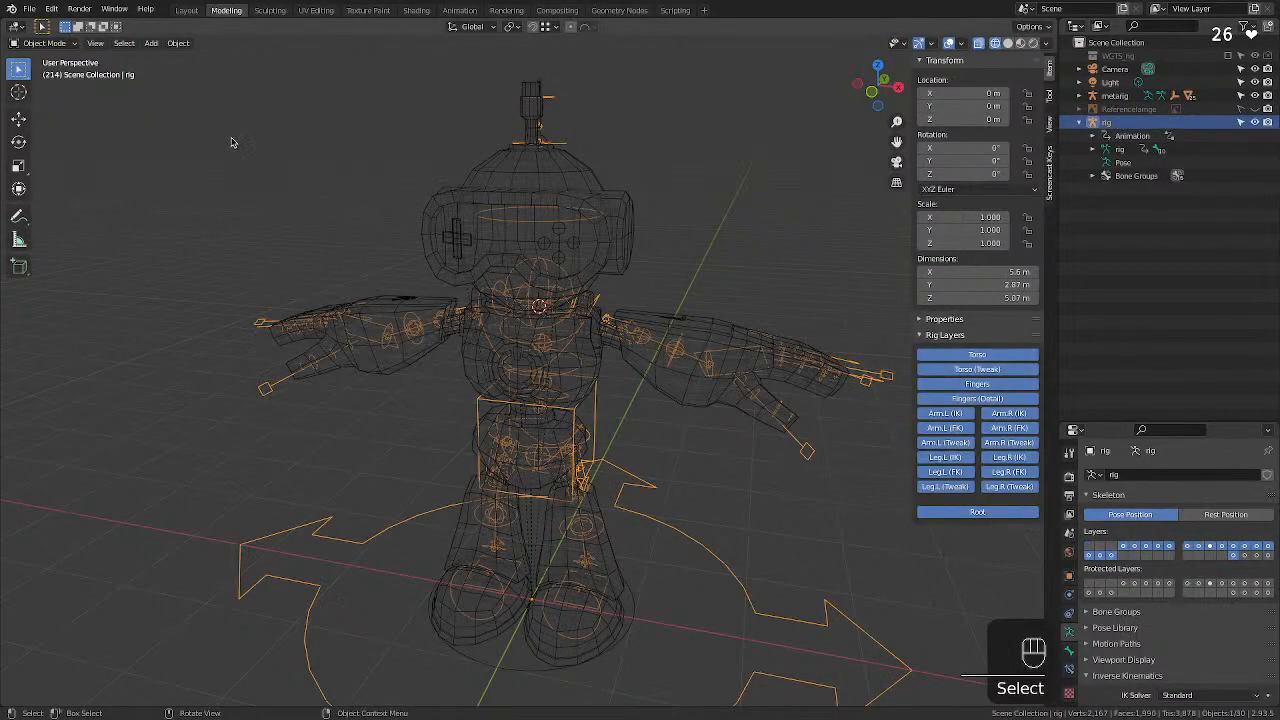
pyautogui.press('Tab')
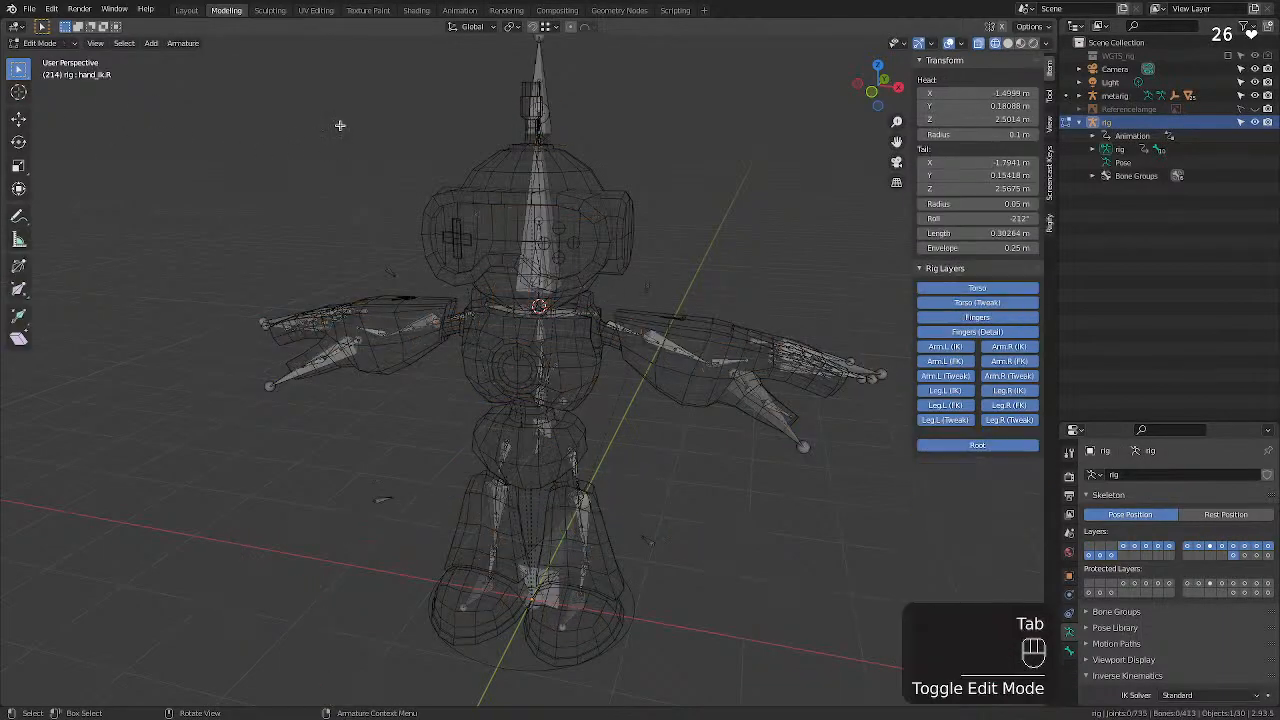
pyautogui.press('Tab')
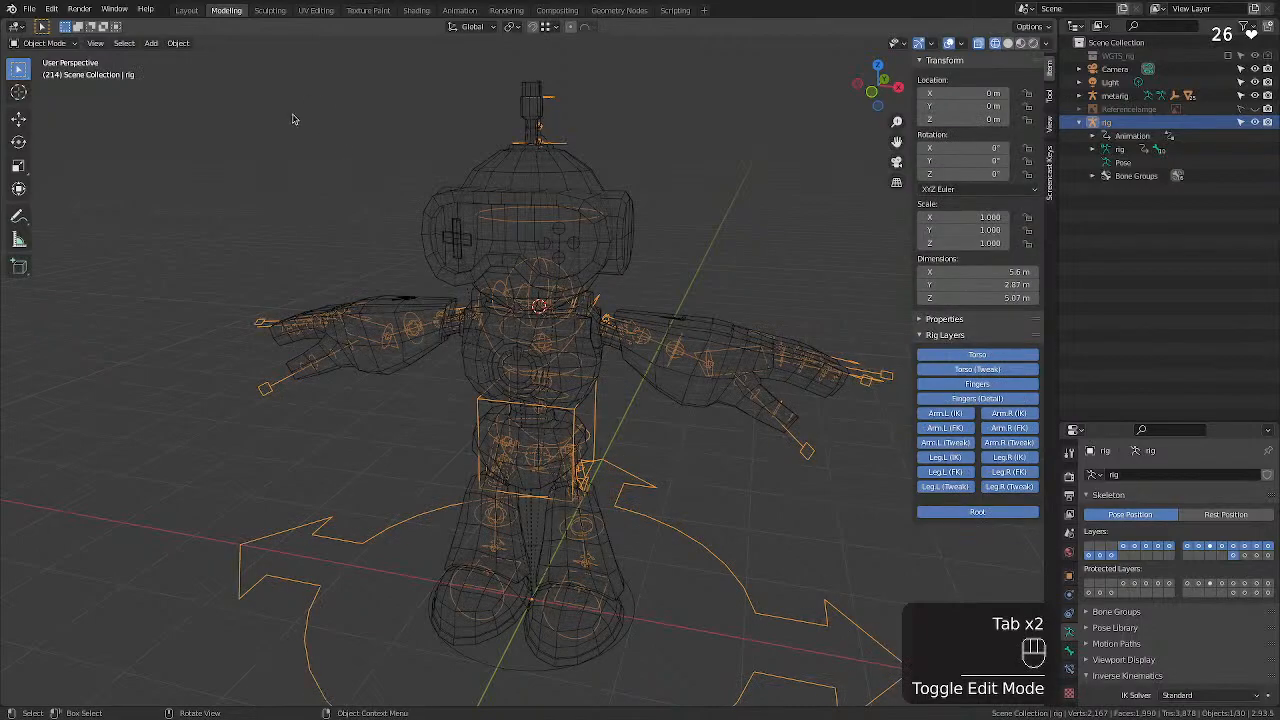
pyautogui.click(38, 42)
pyautogui.click(40, 86)
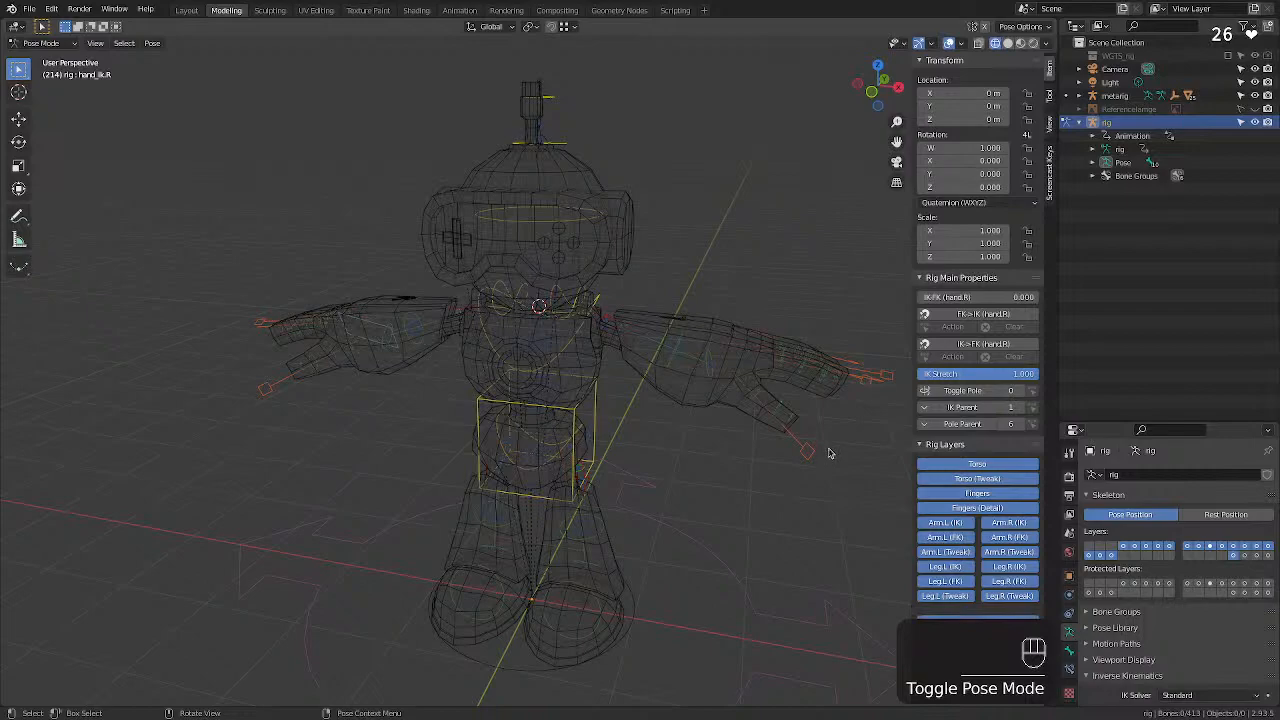
# Toggle the Fingers (Detail), Arm.L (IK) and Root rig layers off and on to examine which controls each one shows.
pyautogui.moveTo(828, 453); pyautogui.dragTo(900, 480, button='middle')
pyautogui.click(986, 508)
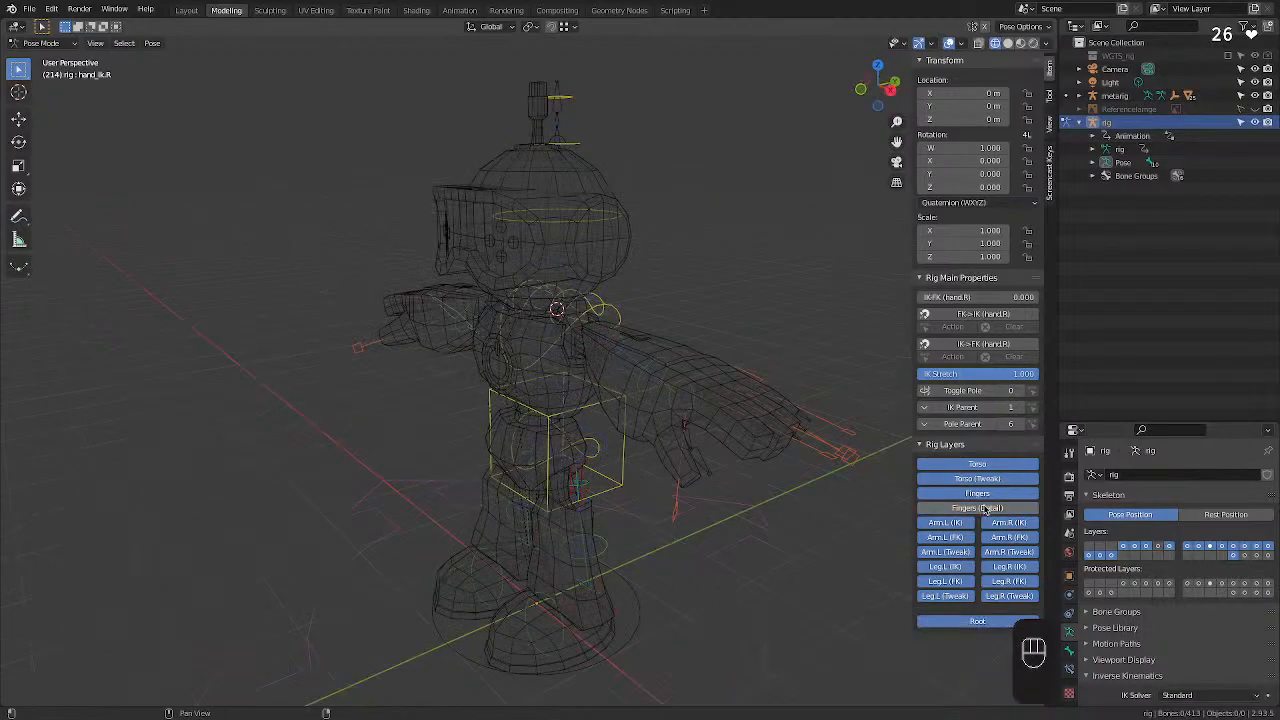
pyautogui.click(986, 508)
pyautogui.click(985, 509)
pyautogui.click(985, 509)
pyautogui.click(949, 523)
pyautogui.click(949, 523)
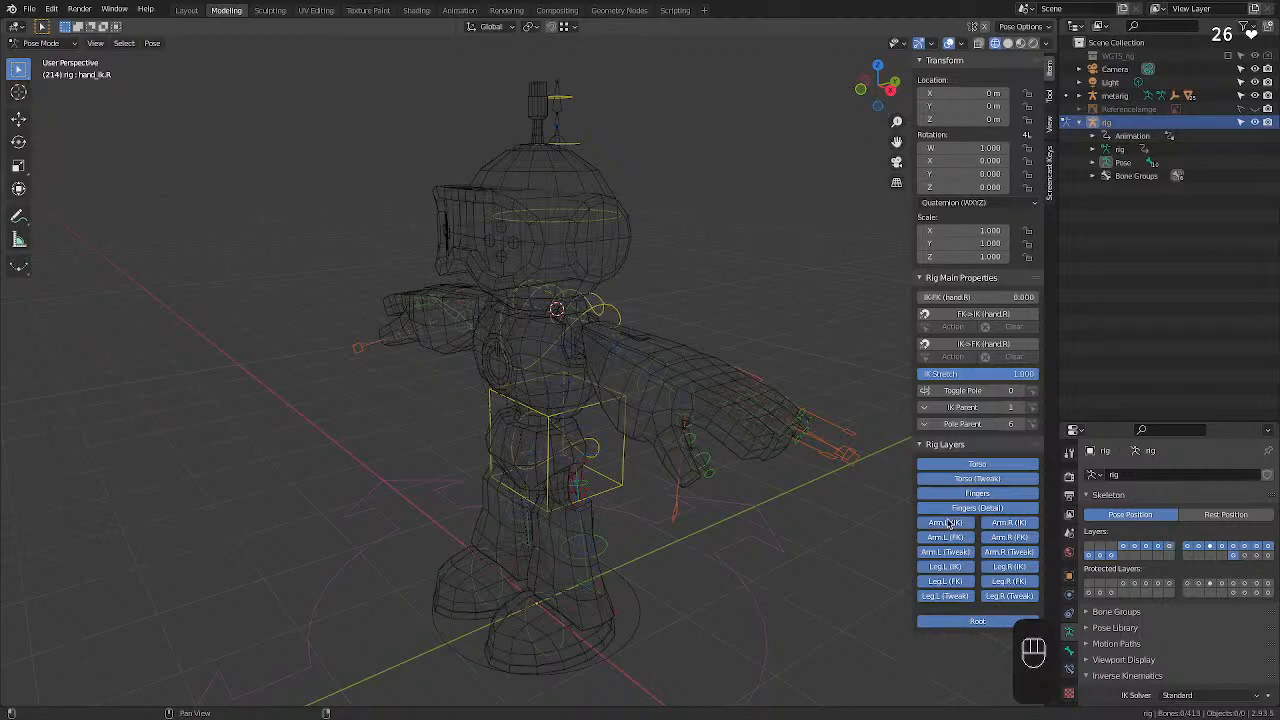
pyautogui.click(991, 626)
pyautogui.click(991, 626)
# Try moving the rig's root control away from the robot, undo the move, and deselect the control.
pyautogui.click(716, 556)
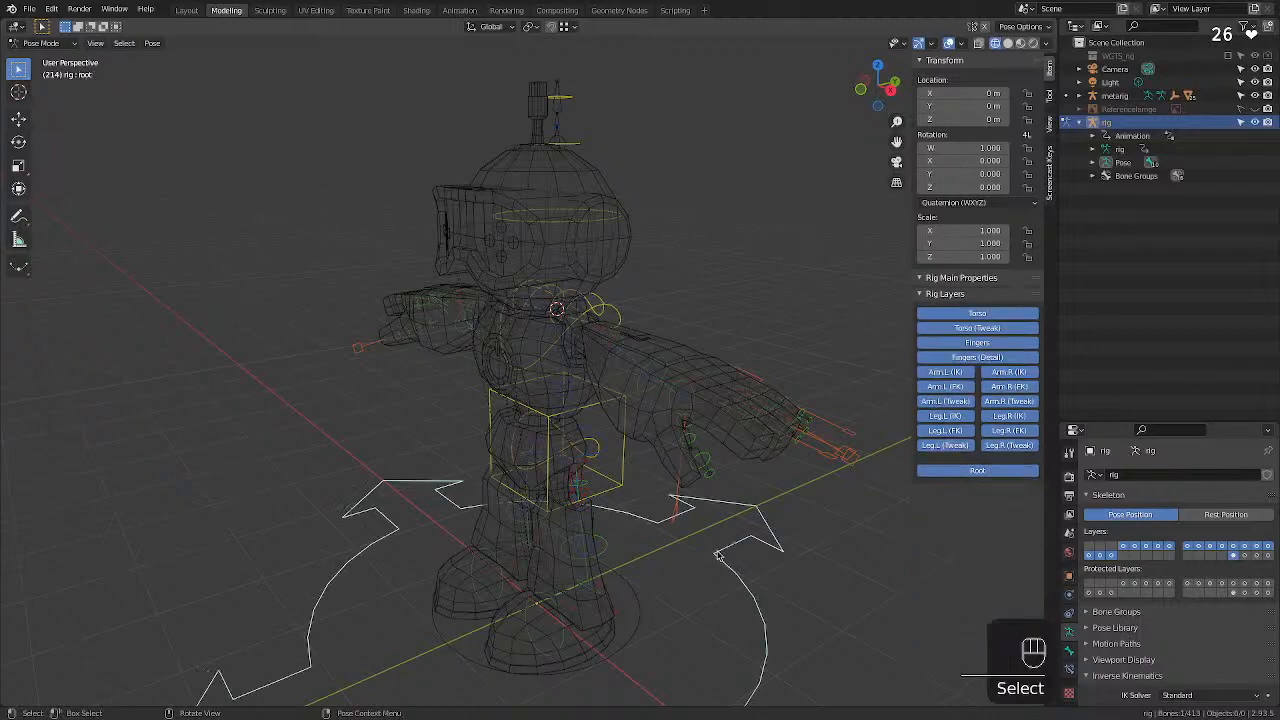
pyautogui.press('g')
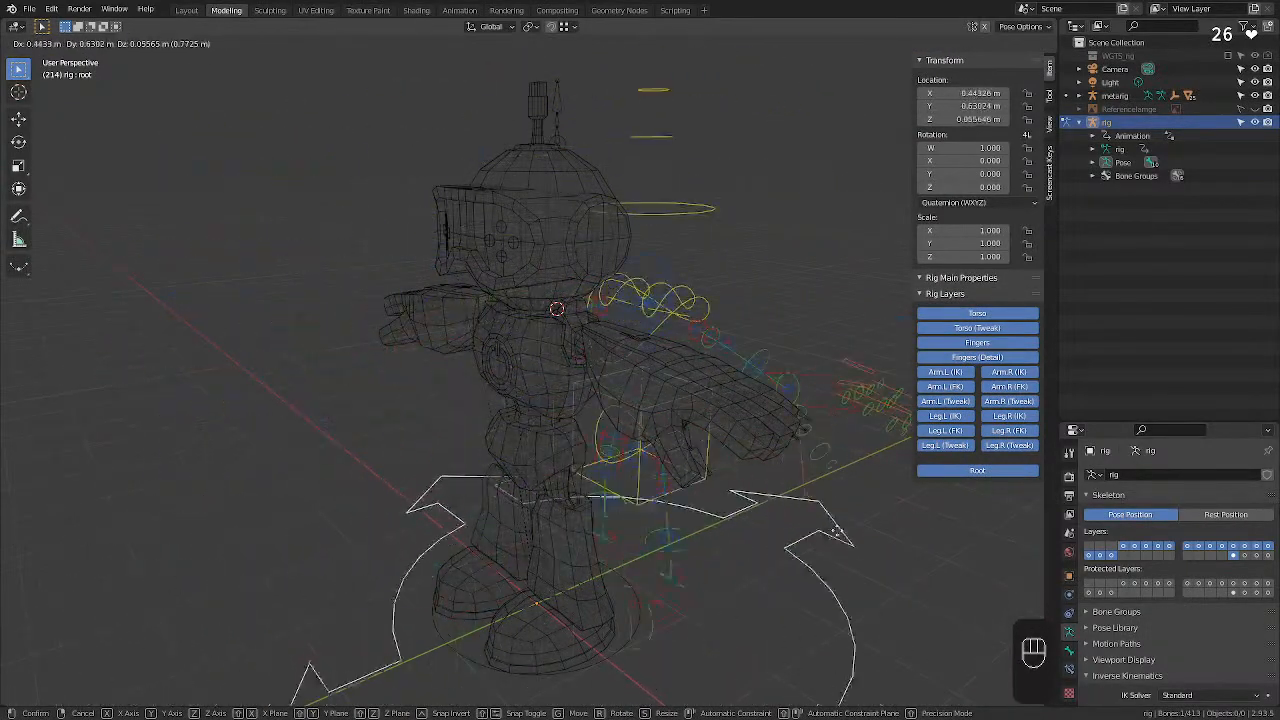
pyautogui.click(346, 586)
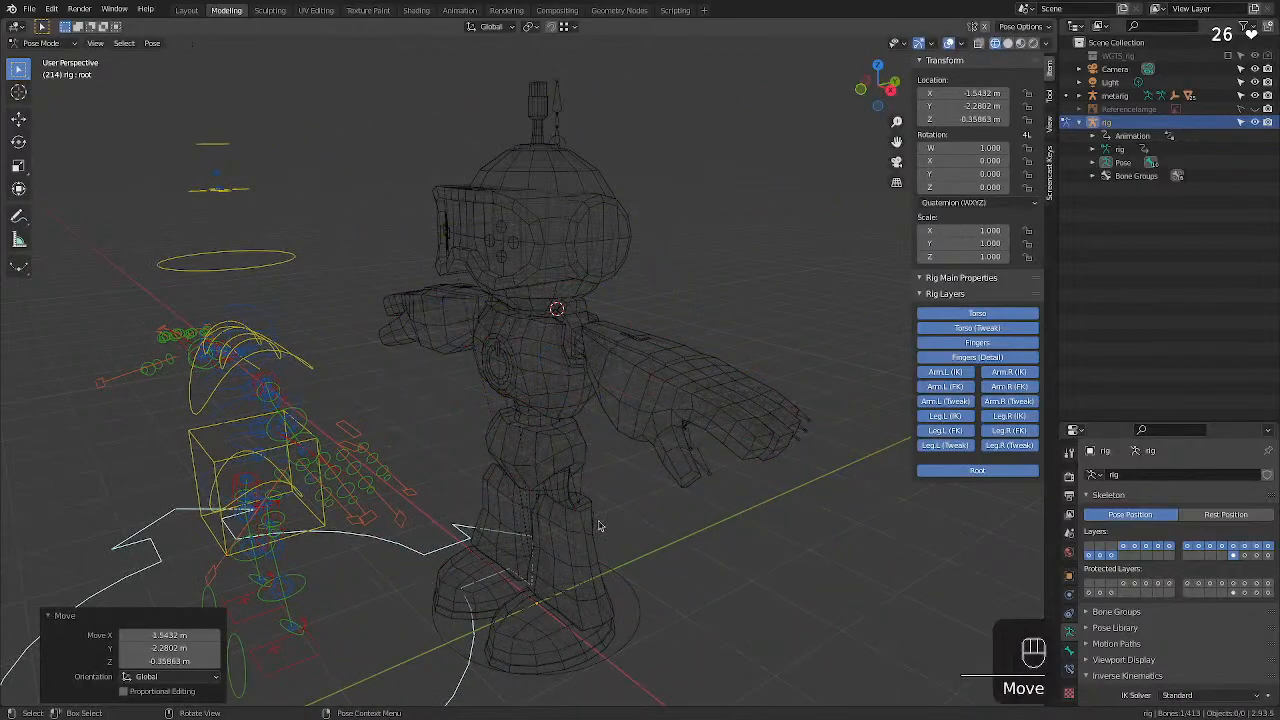
pyautogui.press('super+z')
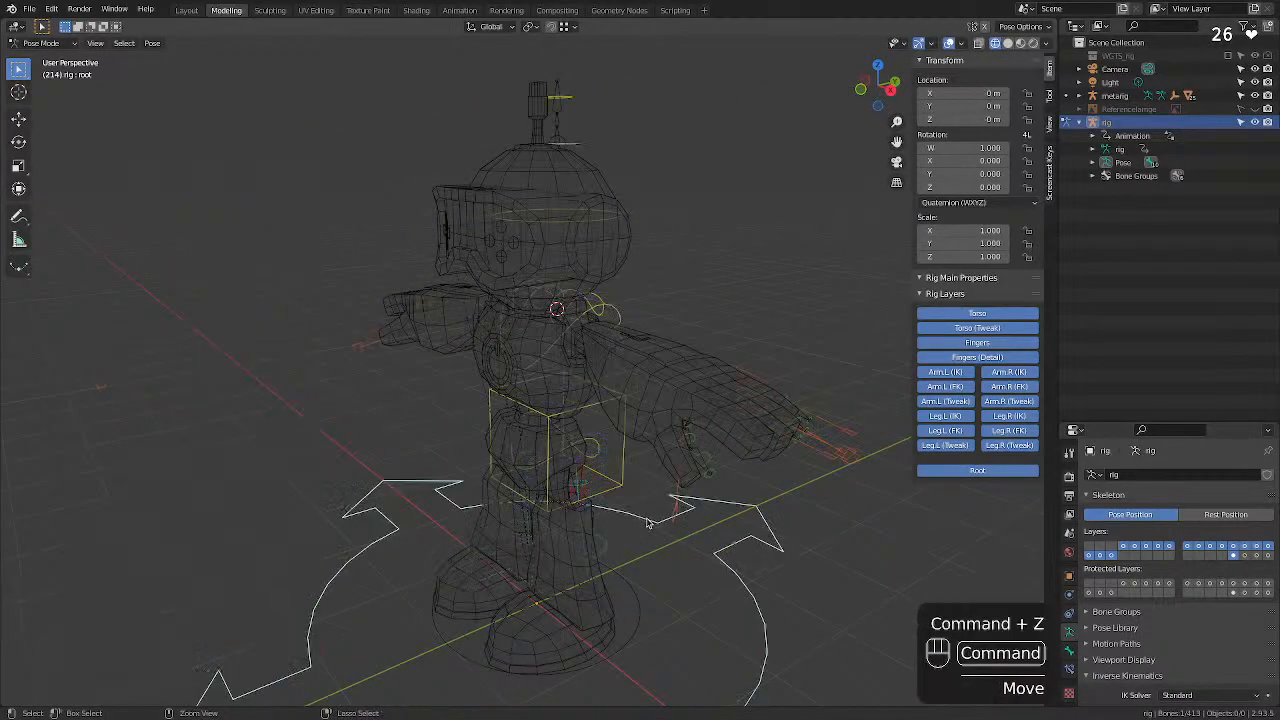
pyautogui.click(840, 608)
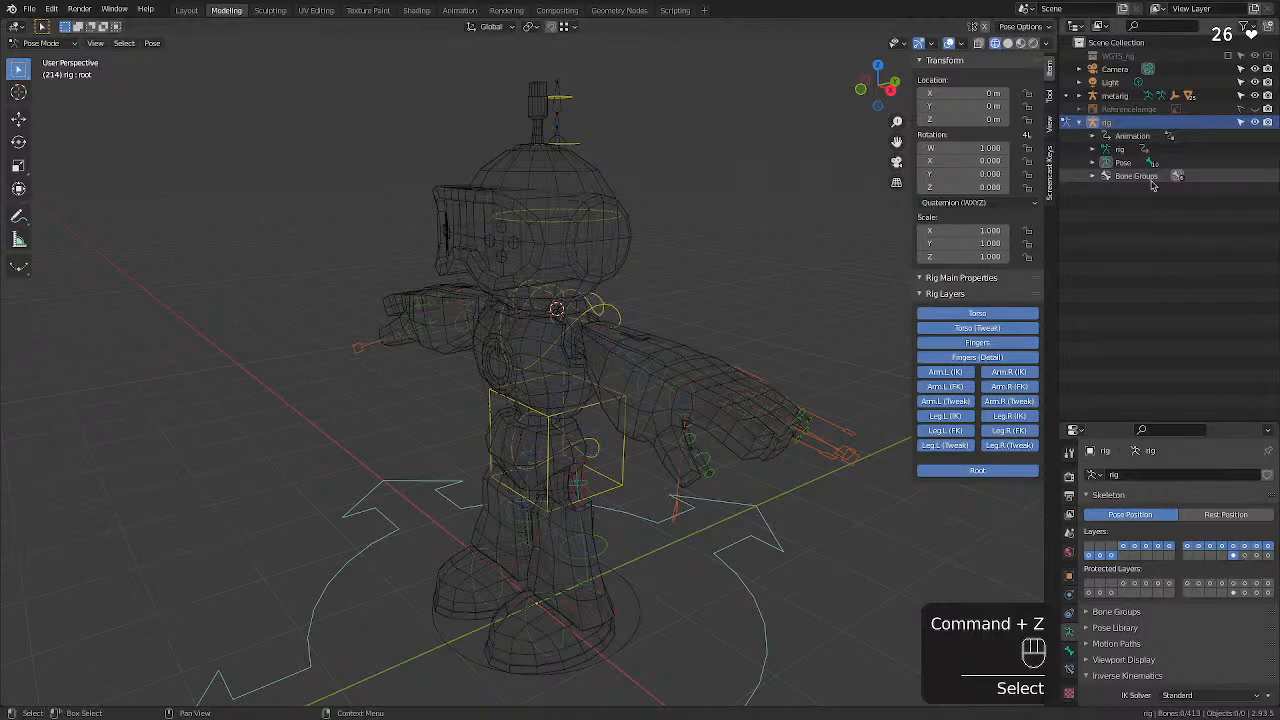
# Expand the rig's Bone Groups in the scene hierarchy and select the FK group for inspection.
pyautogui.click(1119, 149)
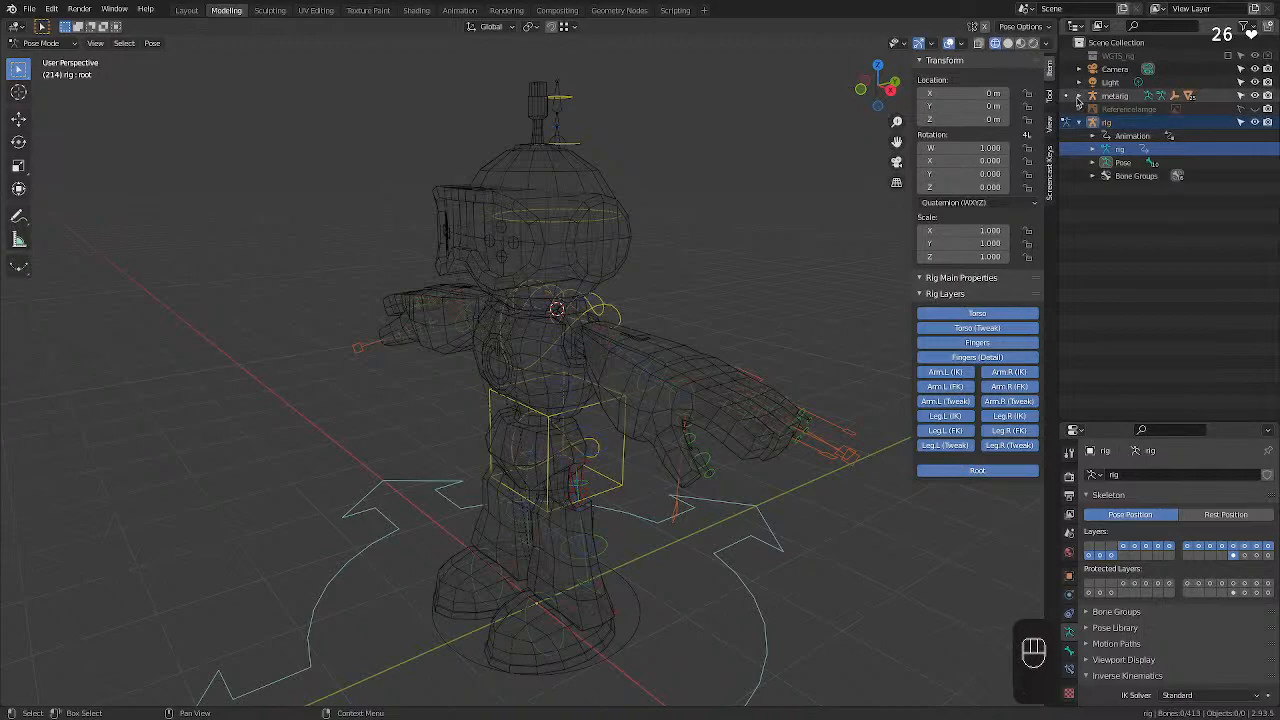
pyautogui.click(1130, 175)
pyautogui.click(1092, 175)
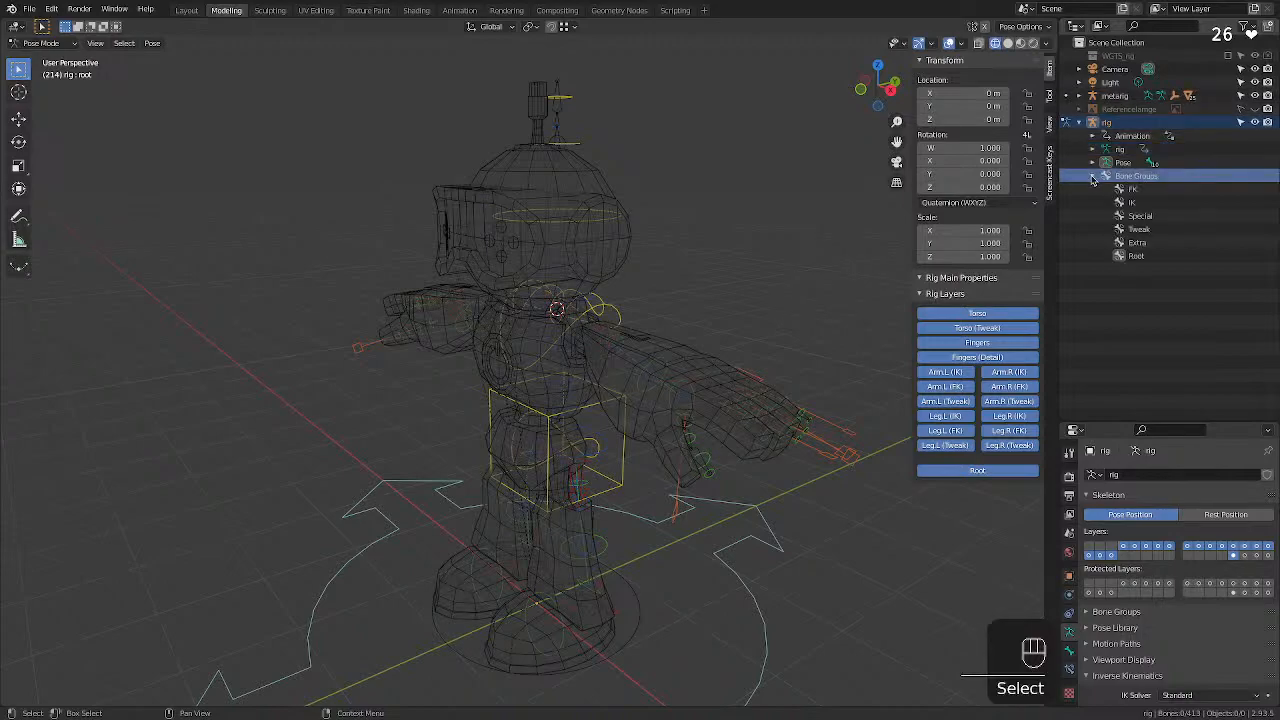
pyautogui.click(1133, 189)
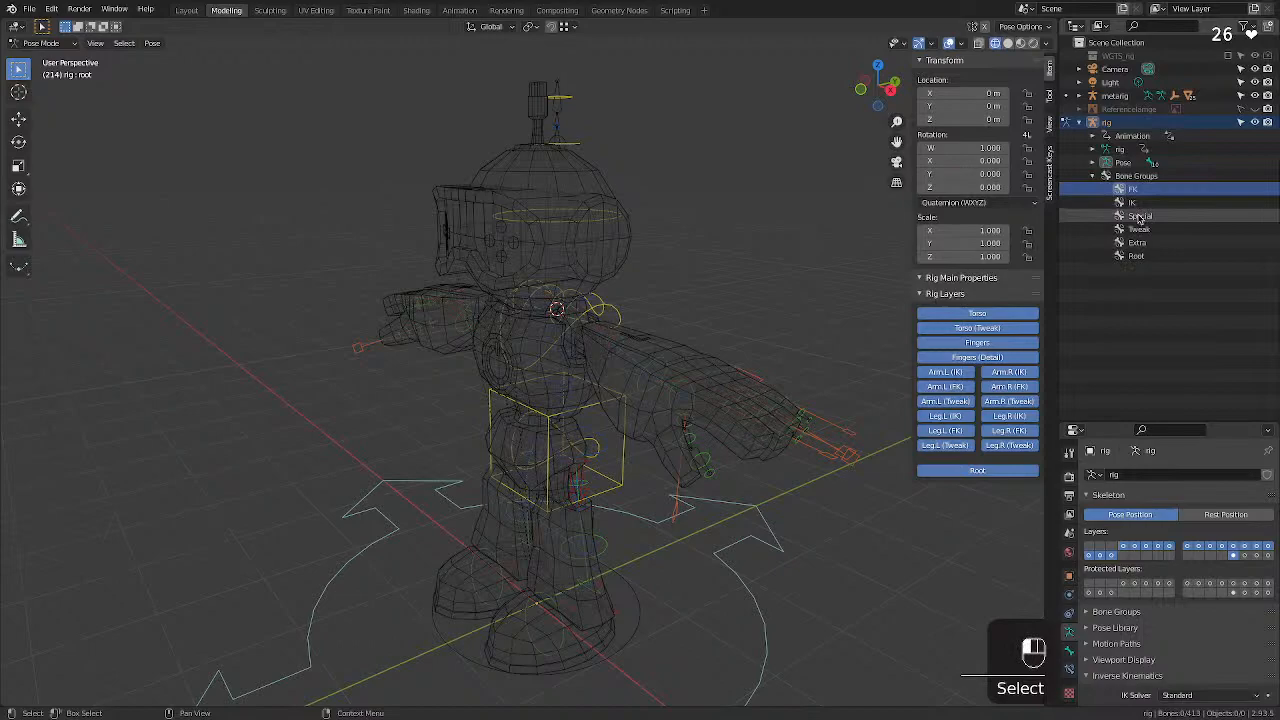
# Expand the rig's Pose hierarchy and select its MCH torso, arm, thigh and foot parent bones one by one for inspection.
pyautogui.click(1093, 162)
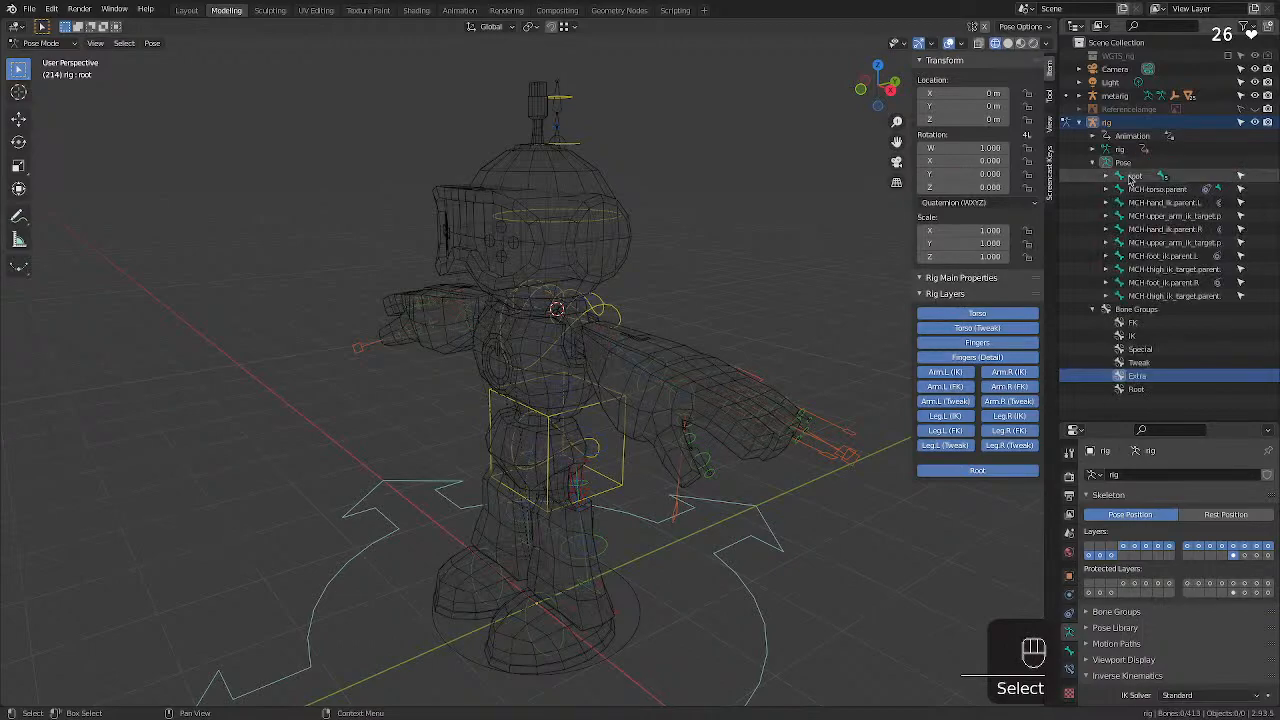
pyautogui.click(1146, 202)
pyautogui.click(1152, 216)
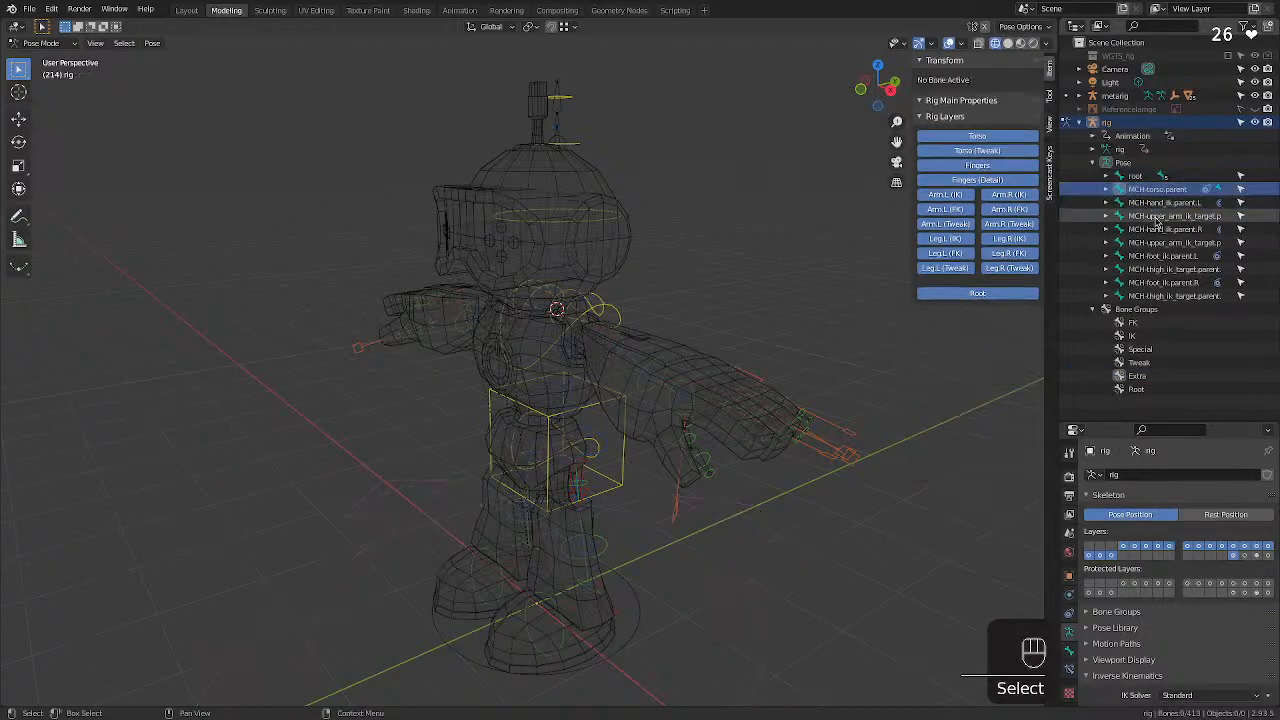
pyautogui.click(1158, 269)
pyautogui.click(1160, 296)
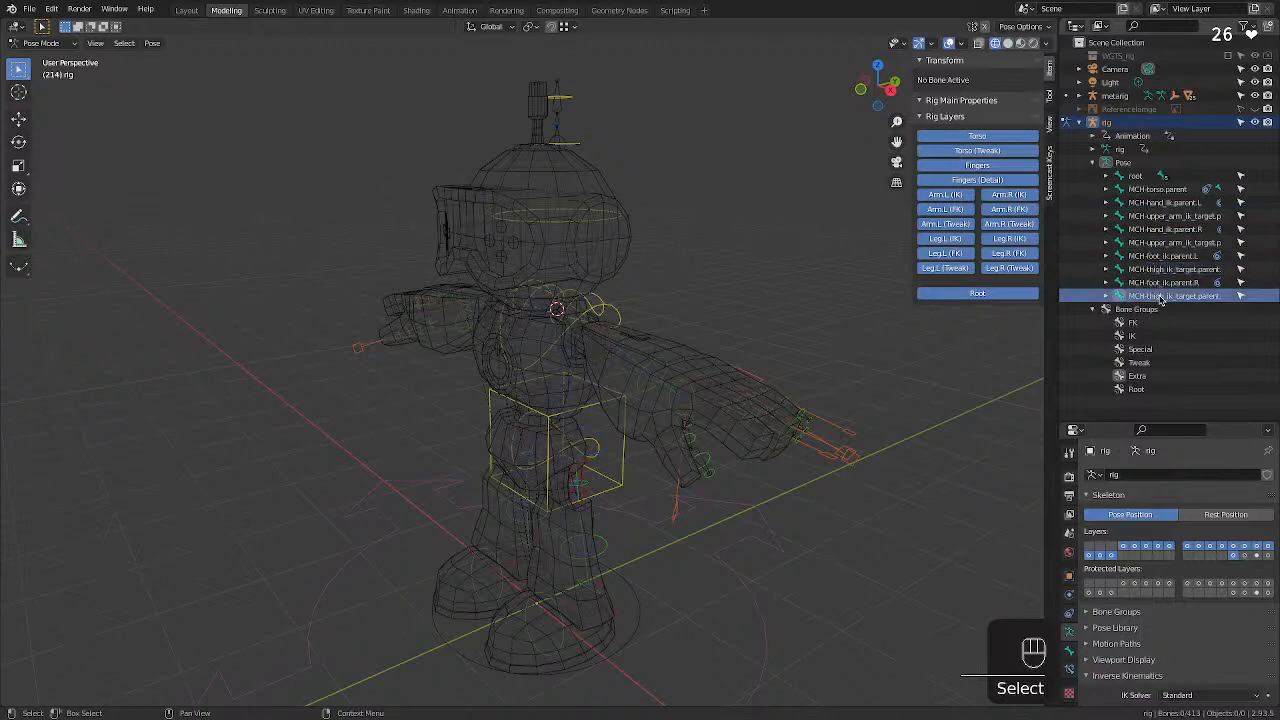
pyautogui.click(1160, 256)
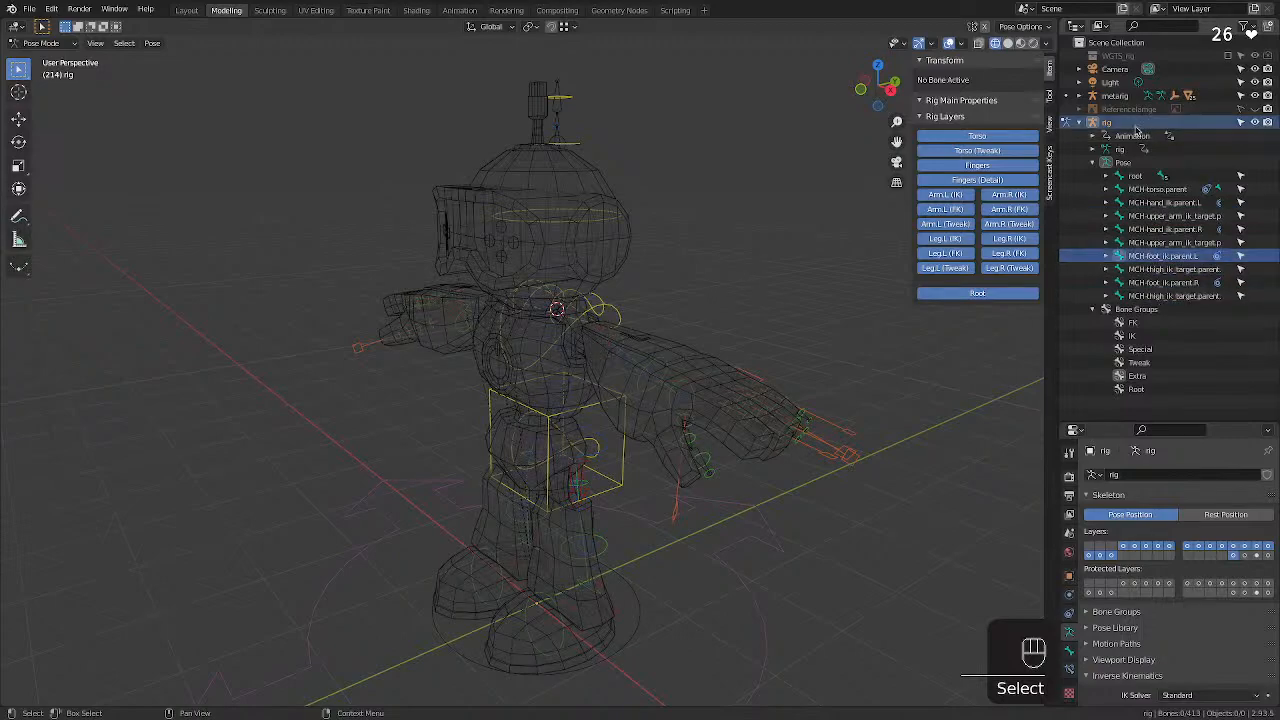
# Expand the metarig's hierarchy to examine its spine bone and child meshes, and collapse it again.
pyautogui.click(1079, 96)
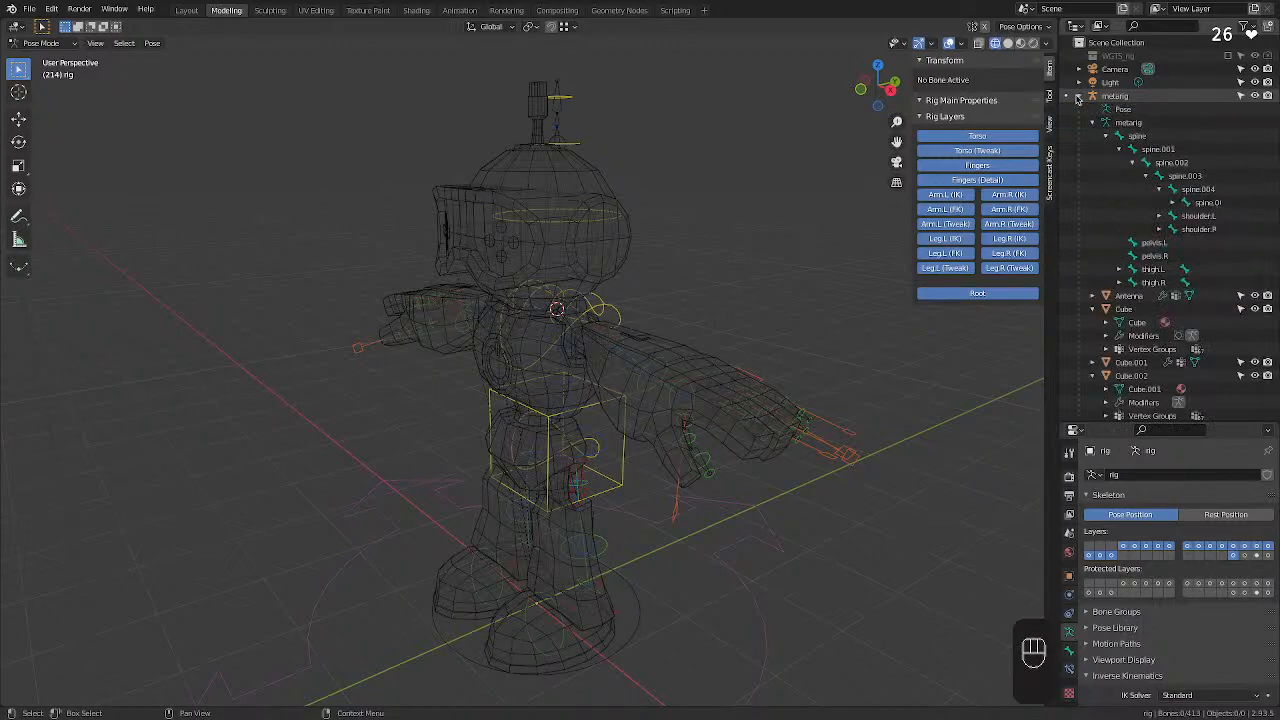
pyautogui.click(1155, 136)
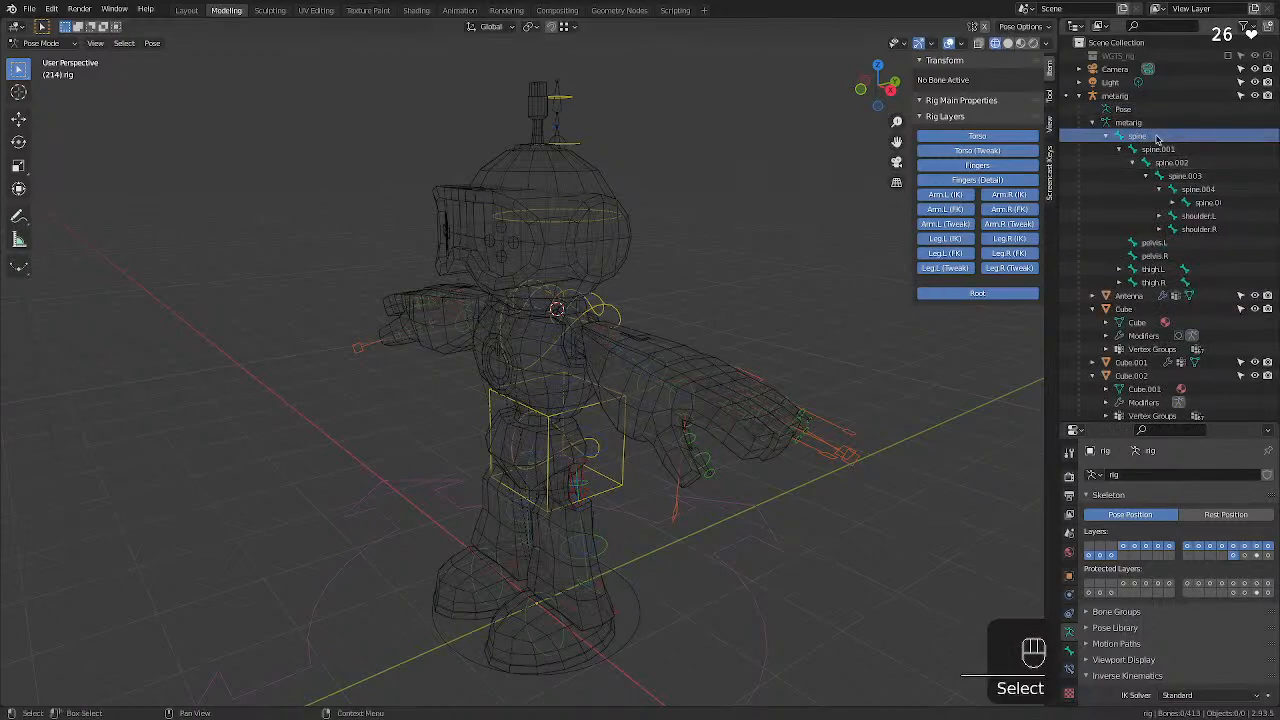
pyautogui.click(1092, 122)
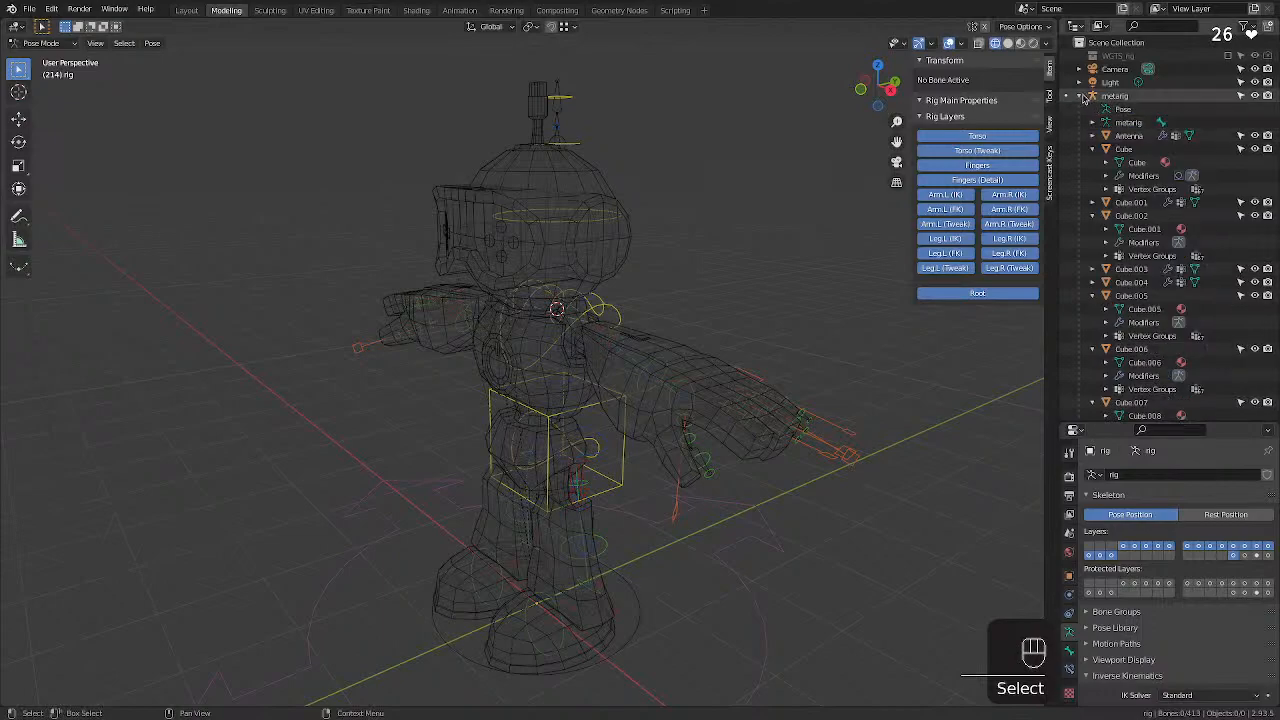
pyautogui.click(1092, 96)
pyautogui.click(1092, 122)
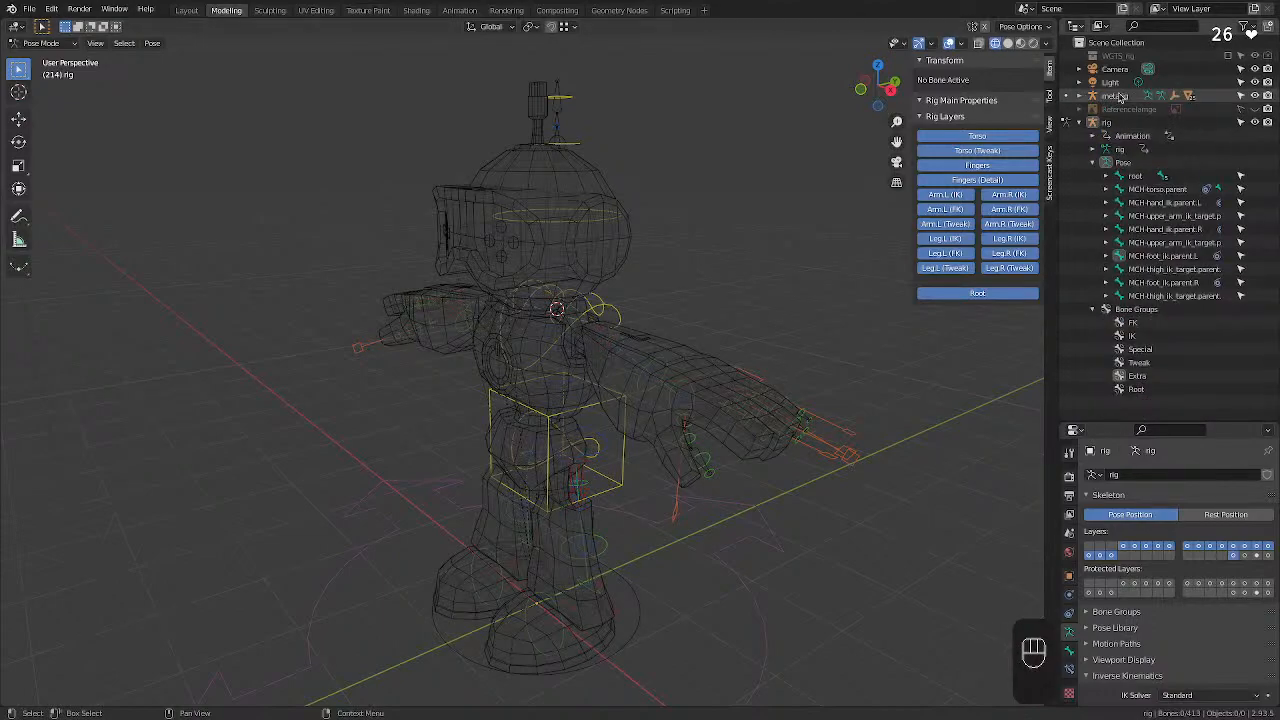
# Hide the generated rig, select the metarig, and put it in Pose Mode.
pyautogui.click(1255, 122)
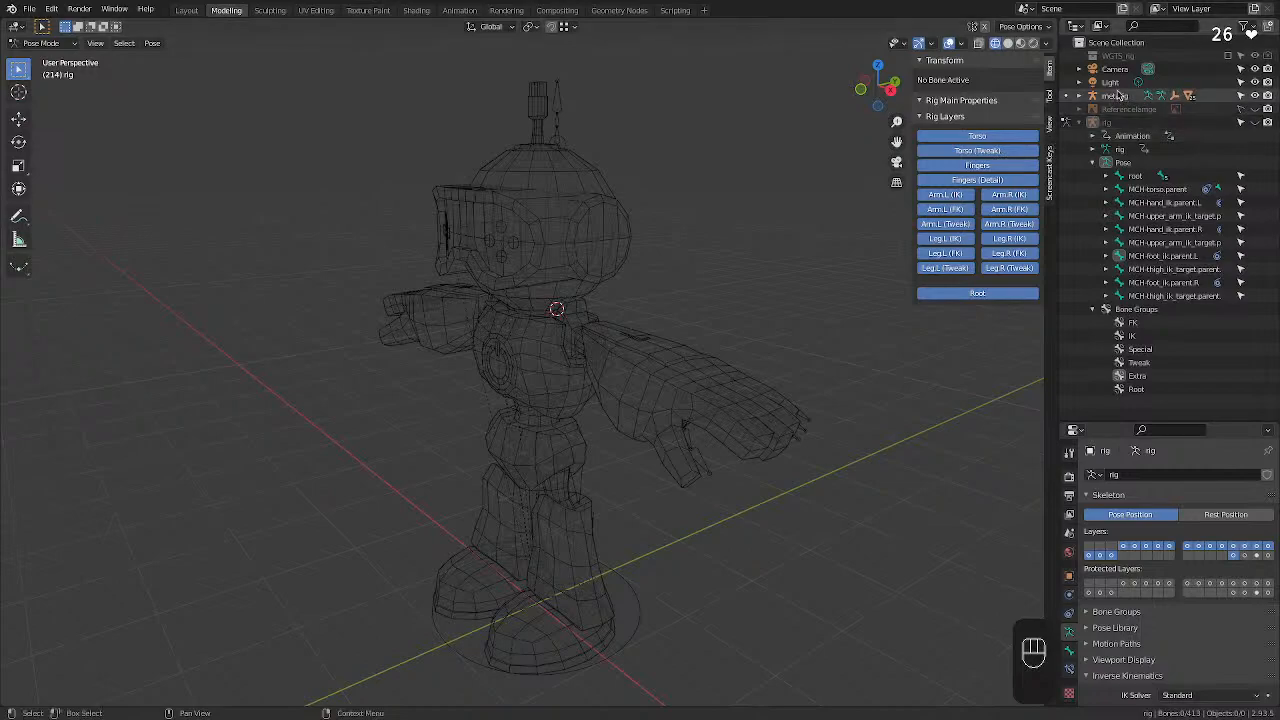
pyautogui.click(1116, 95)
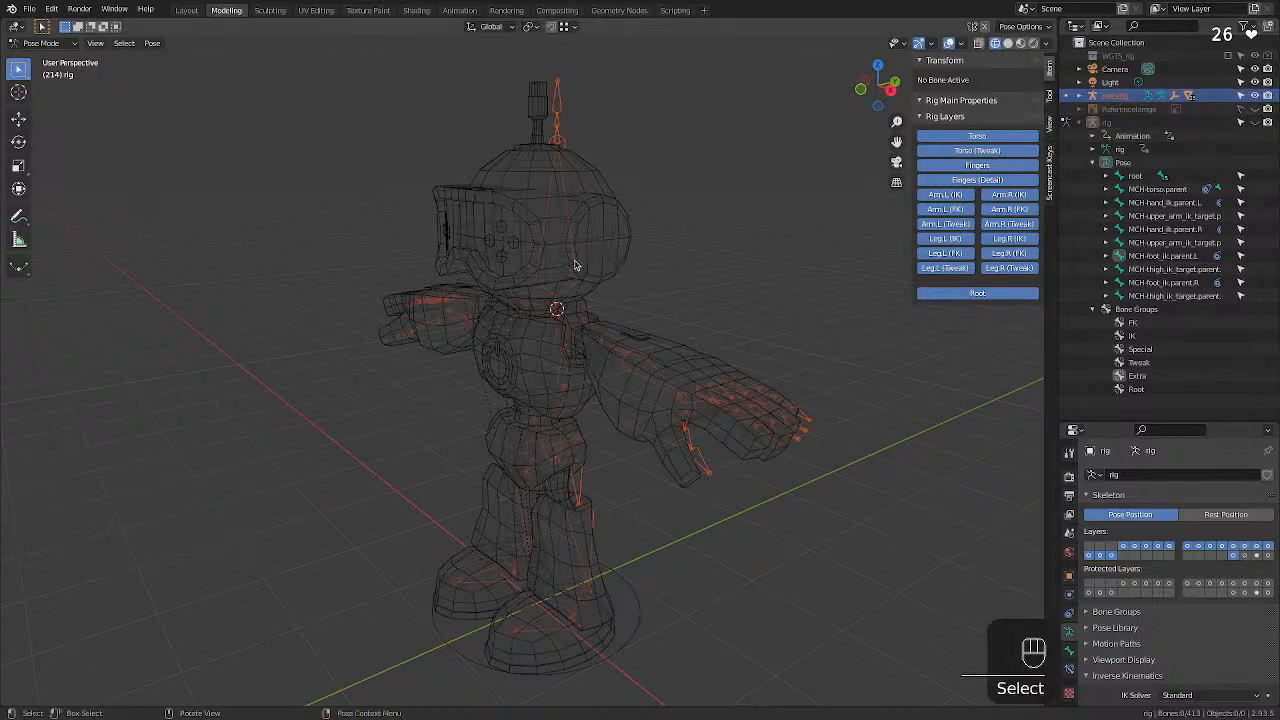
pyautogui.press('Tab')
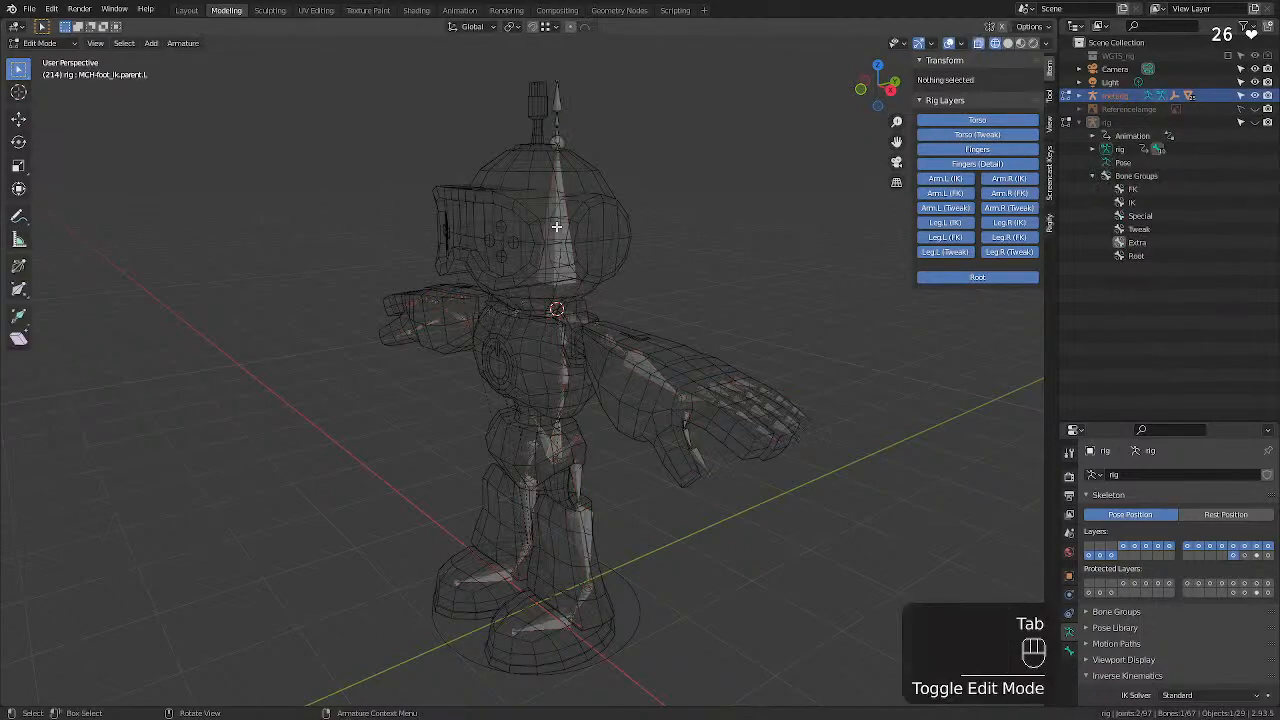
pyautogui.press('Tab')
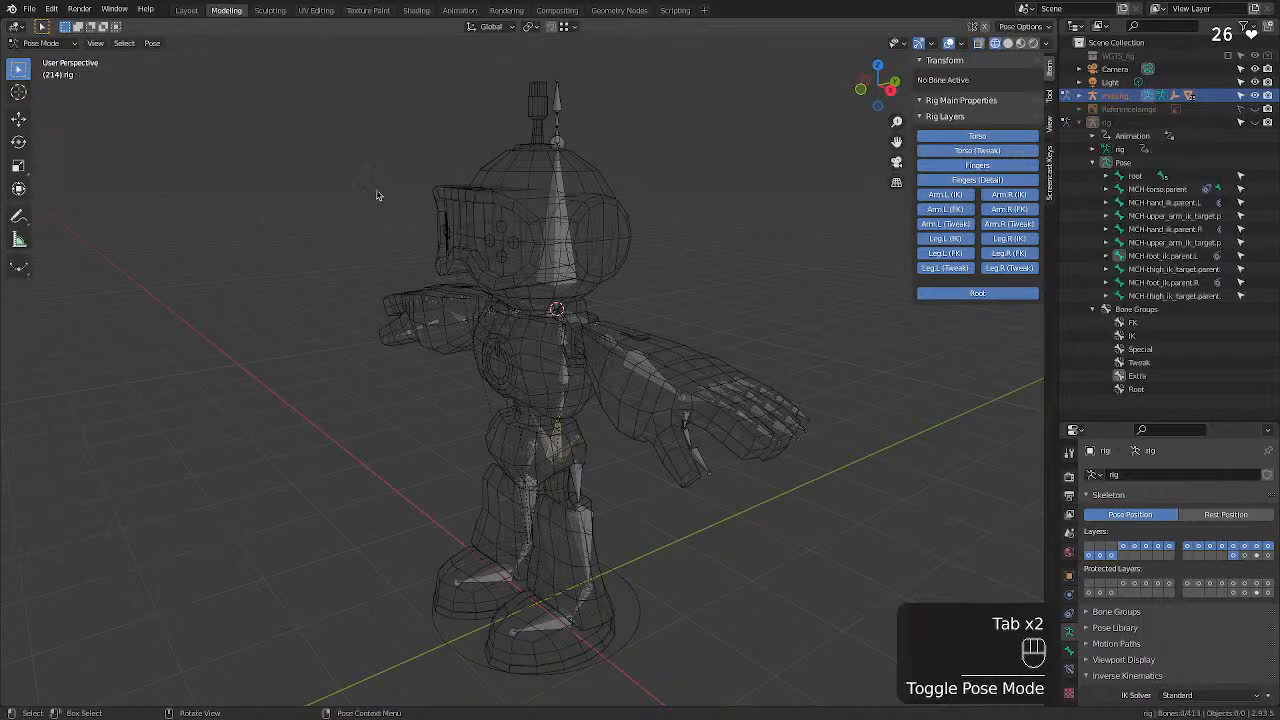
# Try rotating the metarig's head bone spine.005 by about 60° and undo the rotation.
pyautogui.click(565, 268)
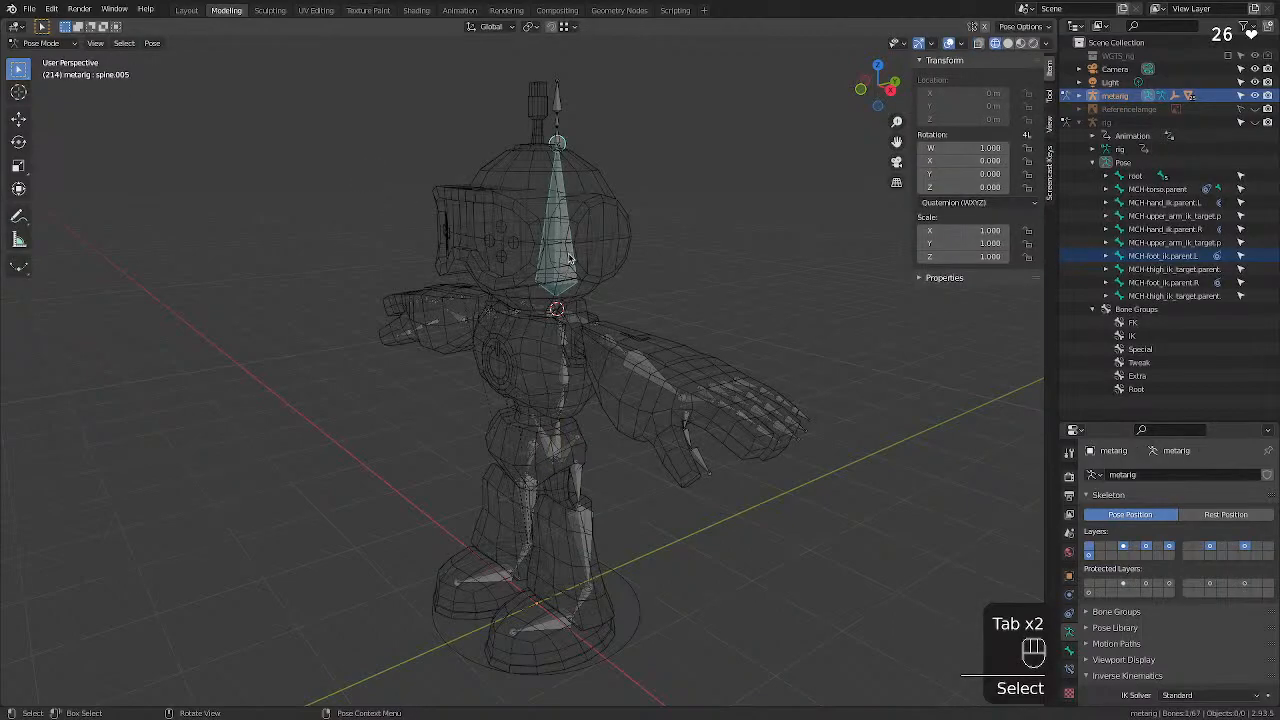
pyautogui.press('r')
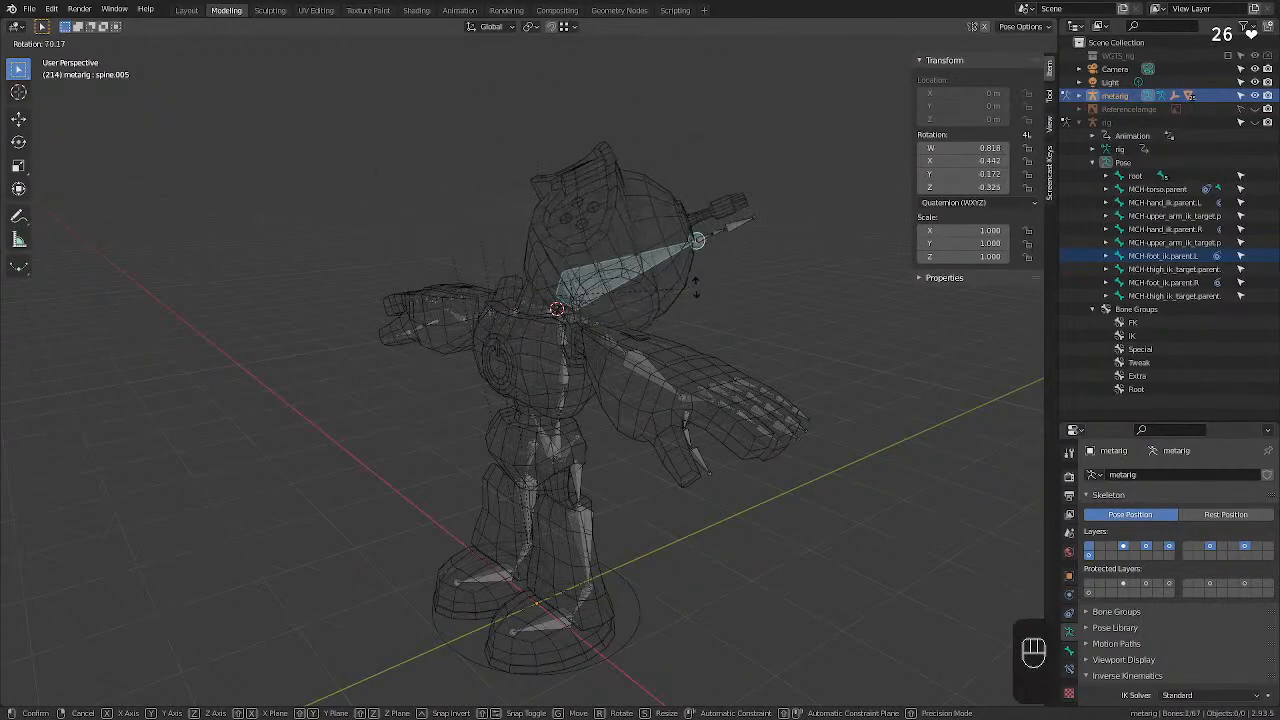
pyautogui.click(769, 296)
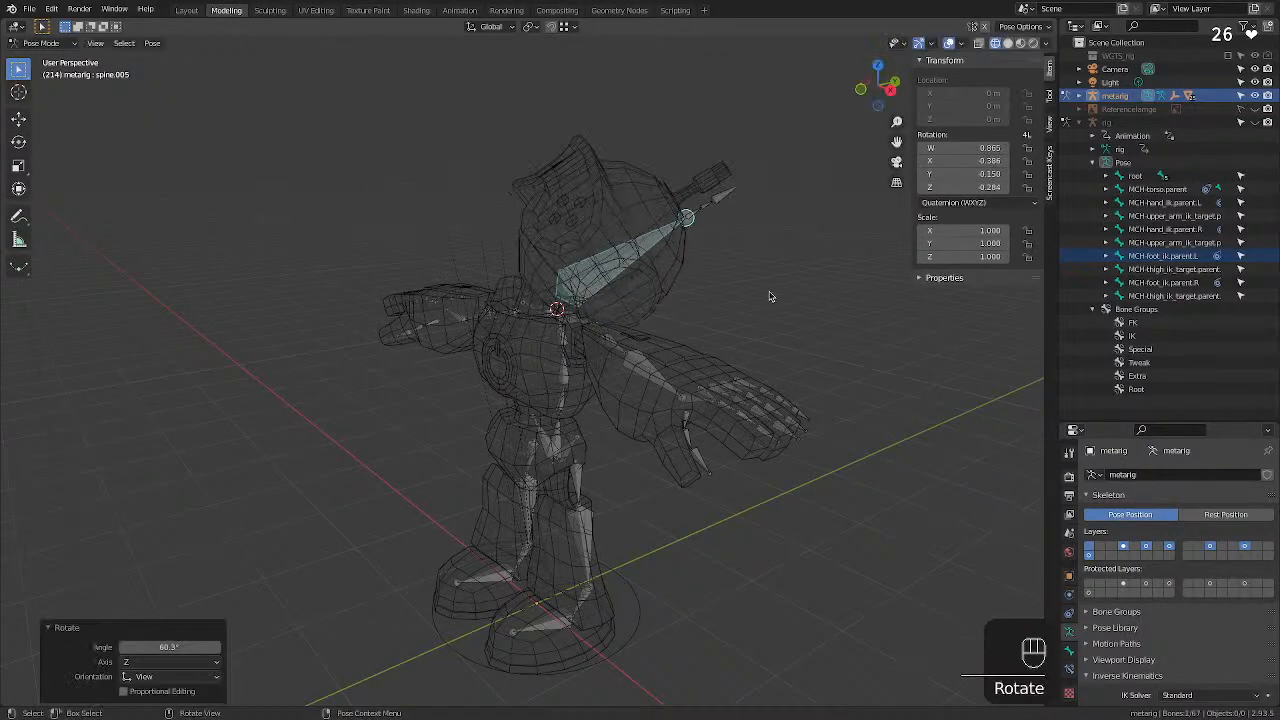
pyautogui.press('super+z')
# Try moving the metarig's base spine bone sideways to test the whole body, and undo the move.
pyautogui.moveTo(596, 464); pyautogui.dragTo(640, 483, button='middle')
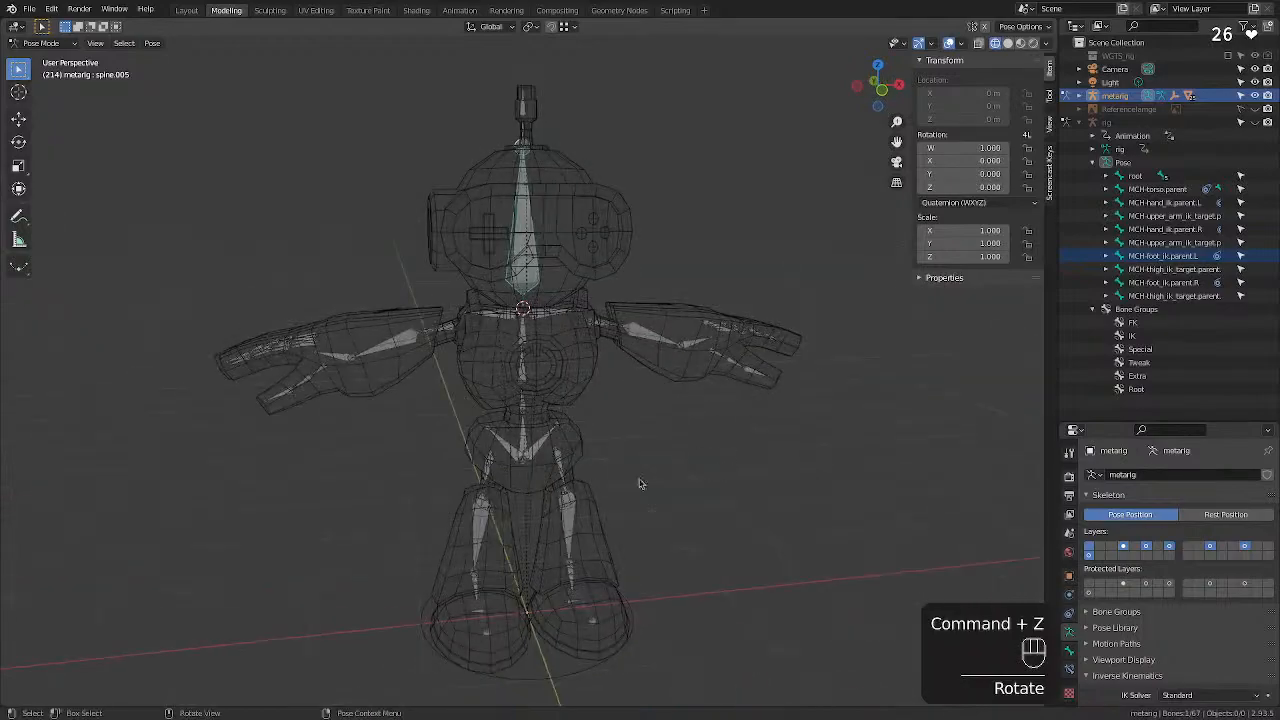
pyautogui.click(522, 441)
pyautogui.press('g')
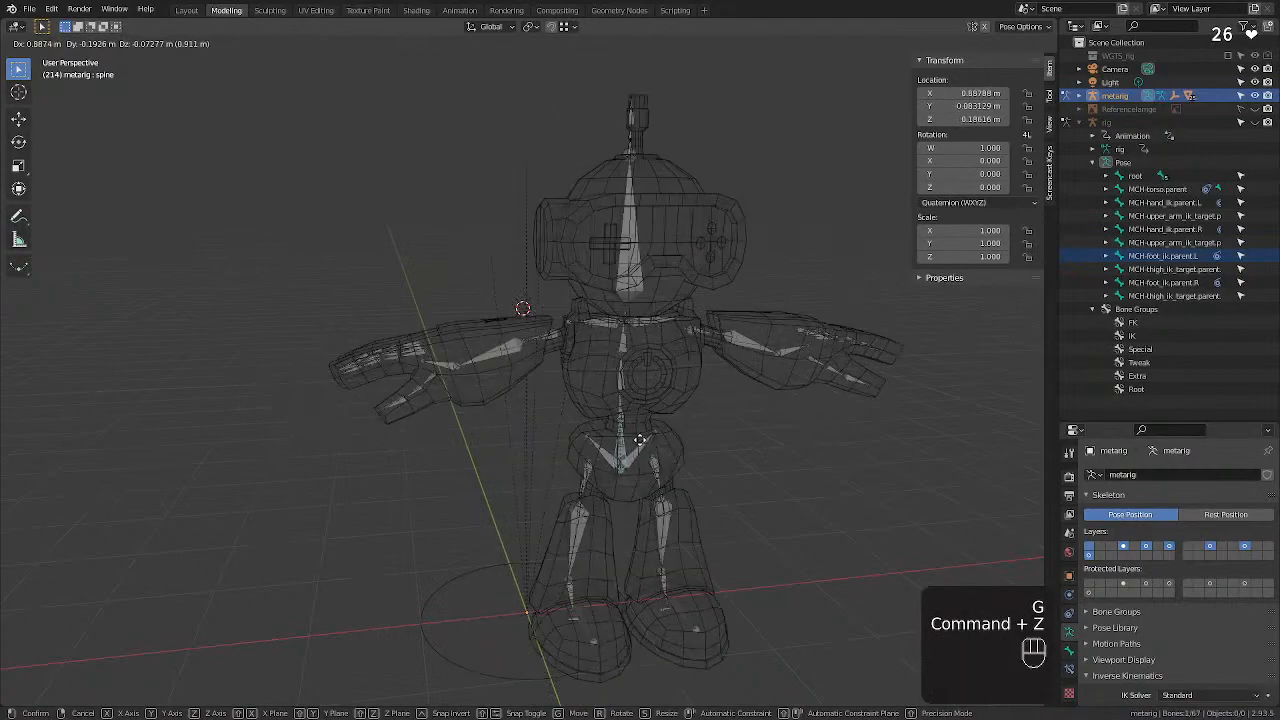
pyautogui.click(711, 466)
pyautogui.press('super+z')
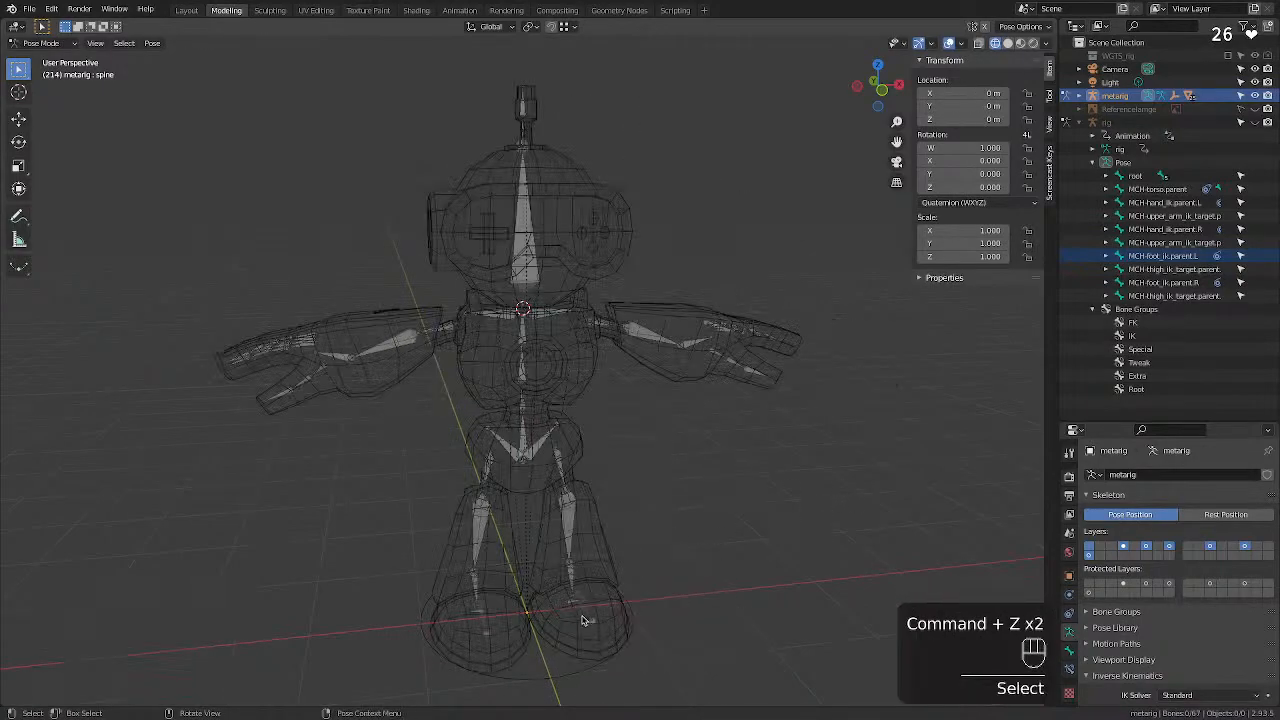
# Try moving the metarig's toe.L and shin.L bones to test the leg, undoing each change.
pyautogui.click(584, 616)
pyautogui.press('g')
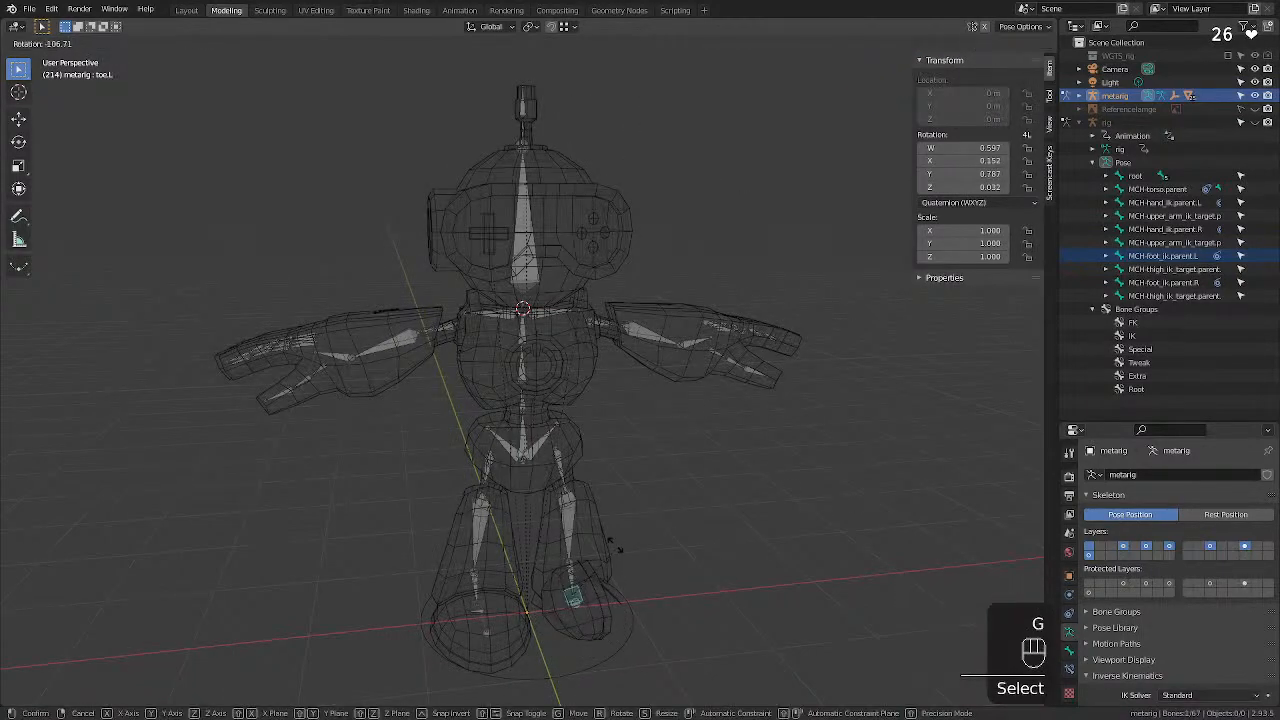
pyautogui.click(468, 628)
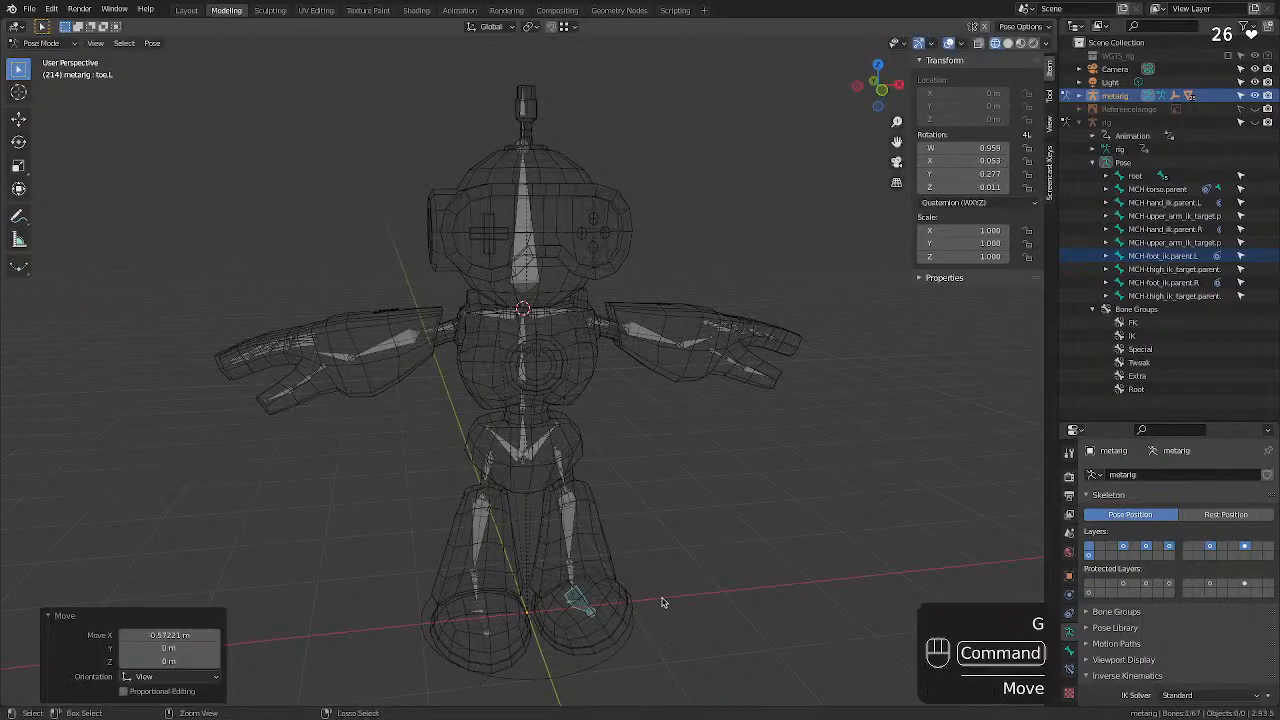
pyautogui.press('super+z')
pyautogui.click(569, 558)
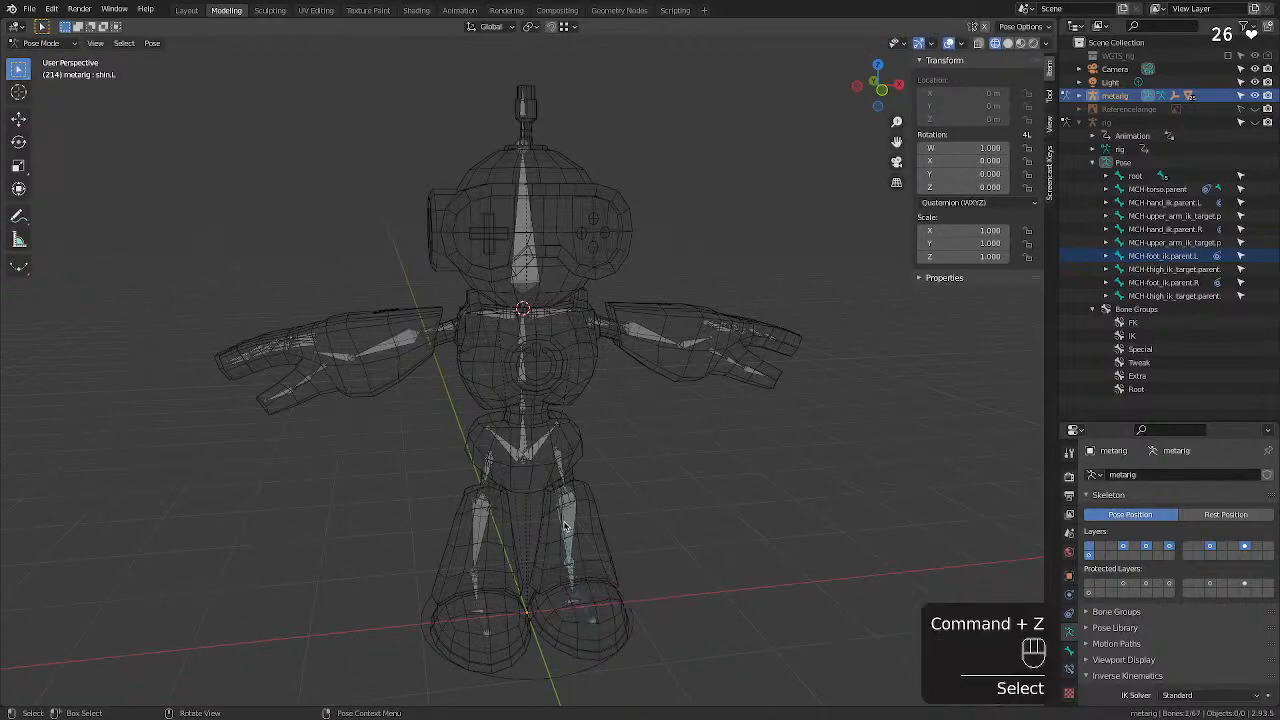
pyautogui.press('g')
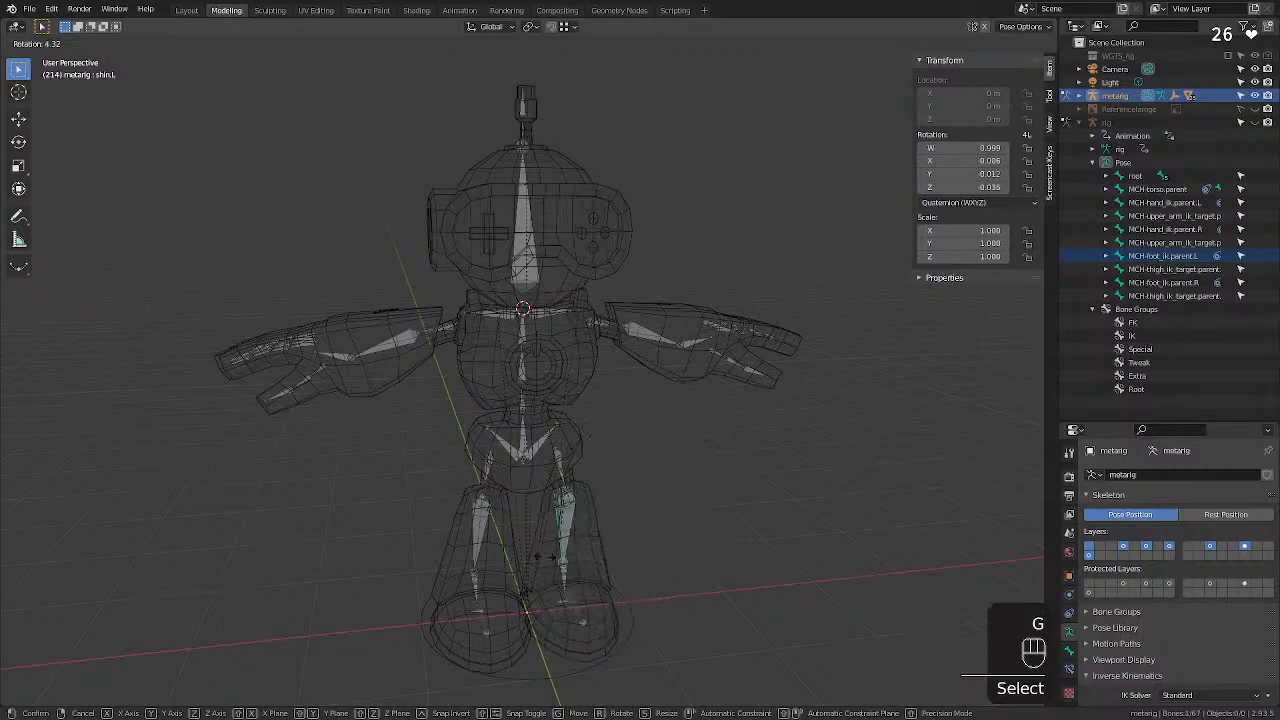
pyautogui.press('super+z')
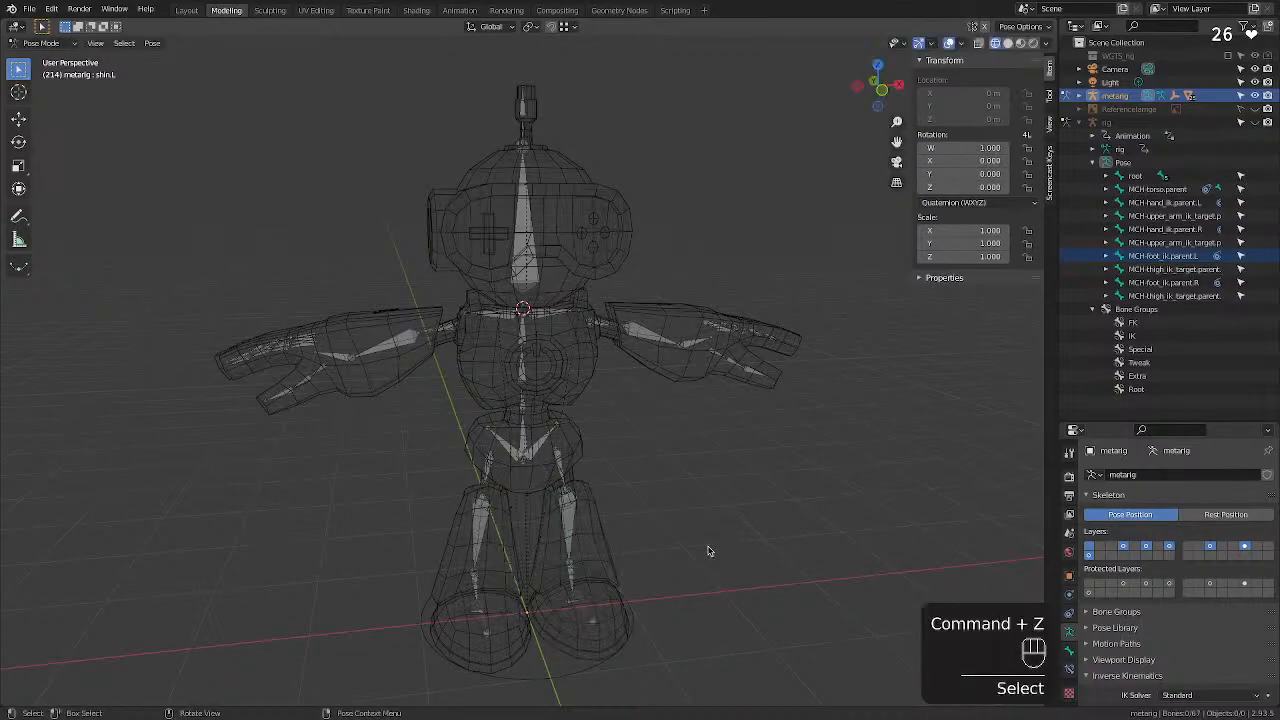
# Generate the Rigify rig again from the metarig and unhide the rig object.
pyautogui.moveTo(709, 549); pyautogui.dragTo(503, 500, button='middle')
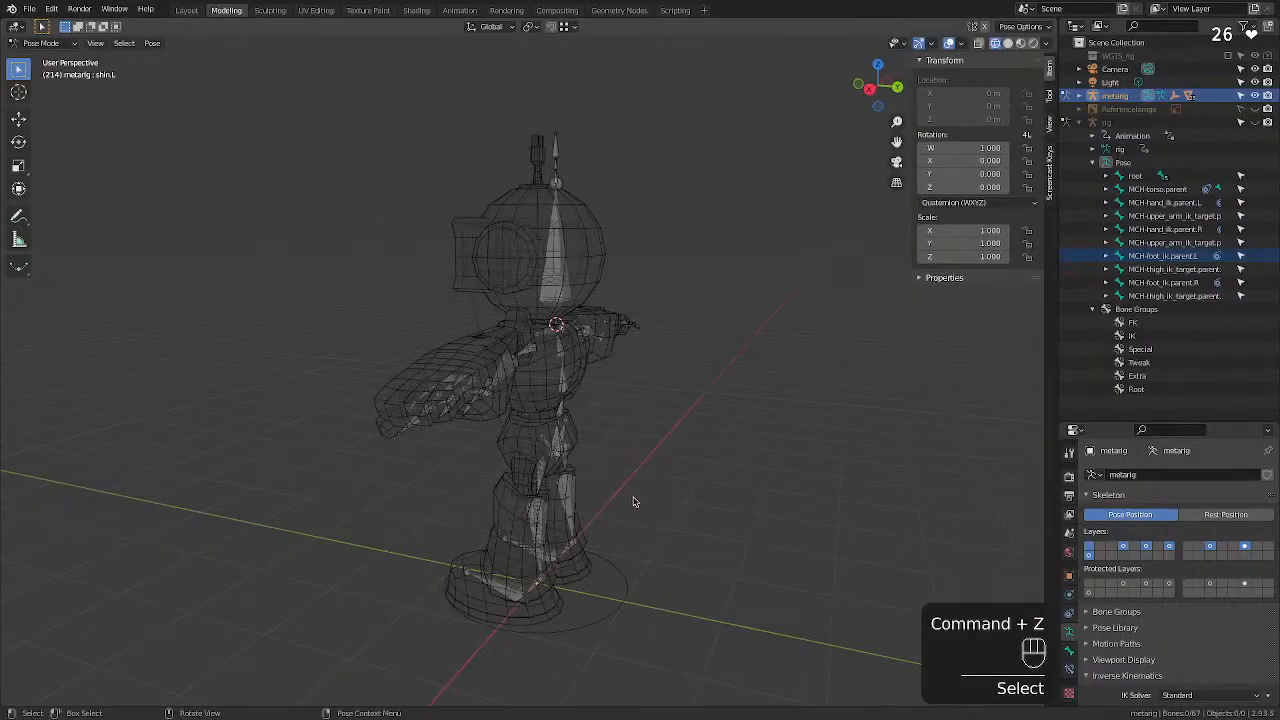
pyautogui.moveTo(633, 501); pyautogui.dragTo(700, 505, button='middle')
pyautogui.scroll(-5, 1145, 605)
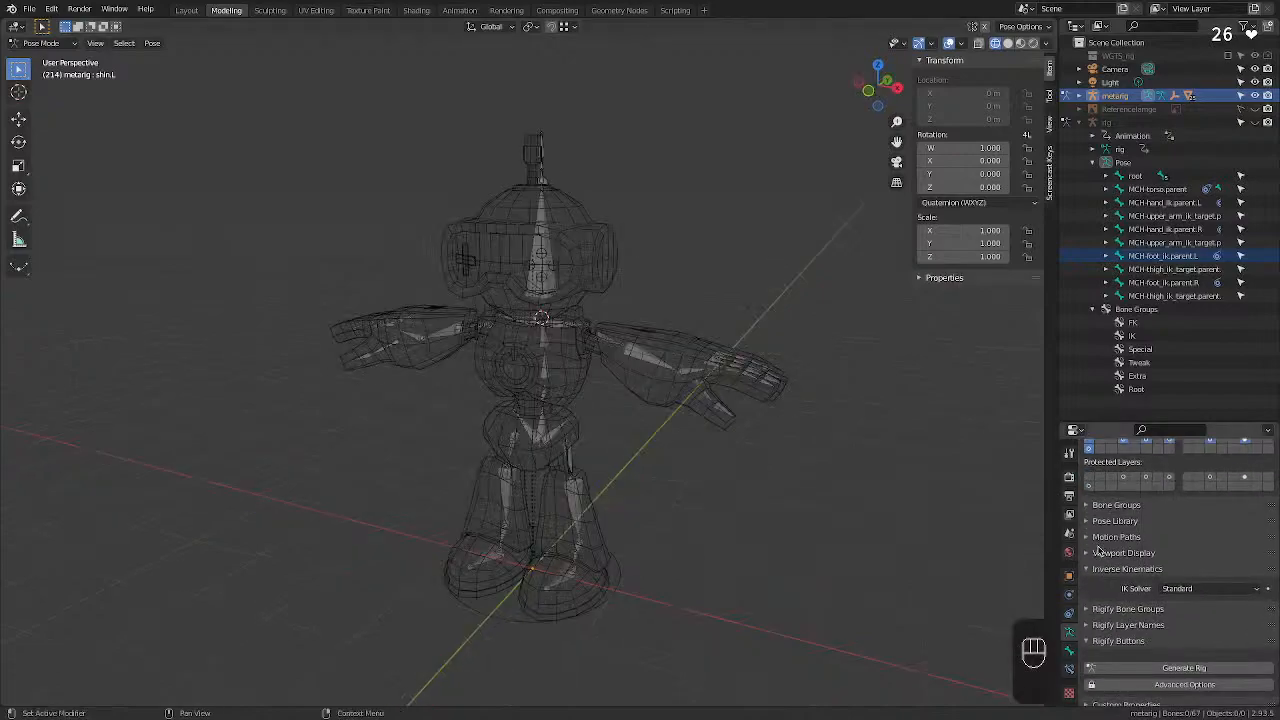
pyautogui.click(1155, 663)
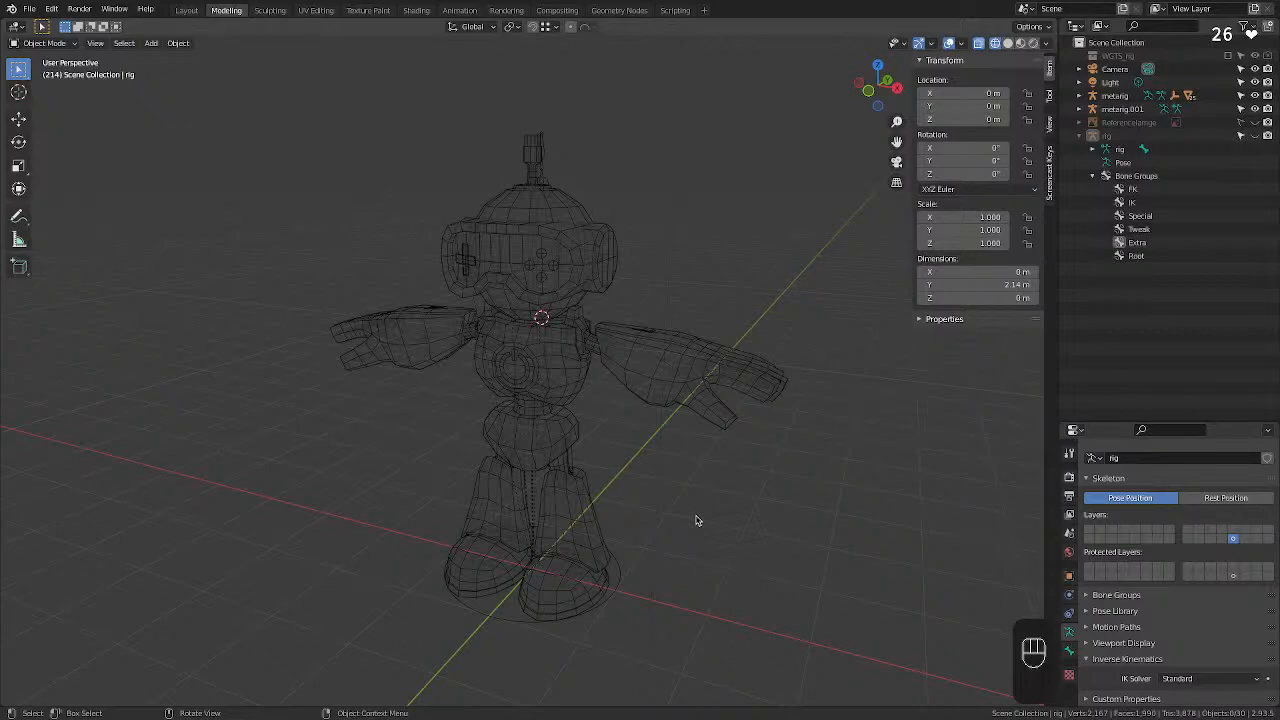
pyautogui.click(1255, 136)
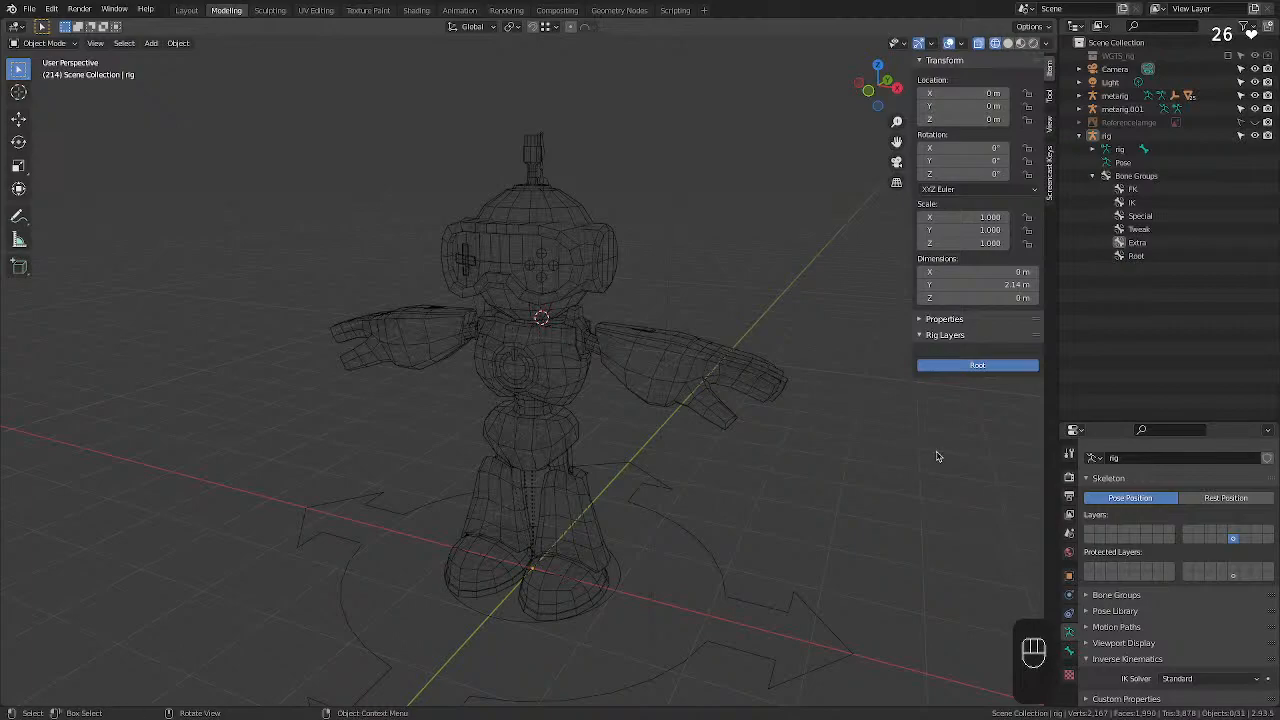
# Compare metarig and metarig.001 by selecting each and expanding their hierarchies to examine bones and child meshes, and clear the selection.
pyautogui.click(1124, 97)
pyautogui.click(1121, 109)
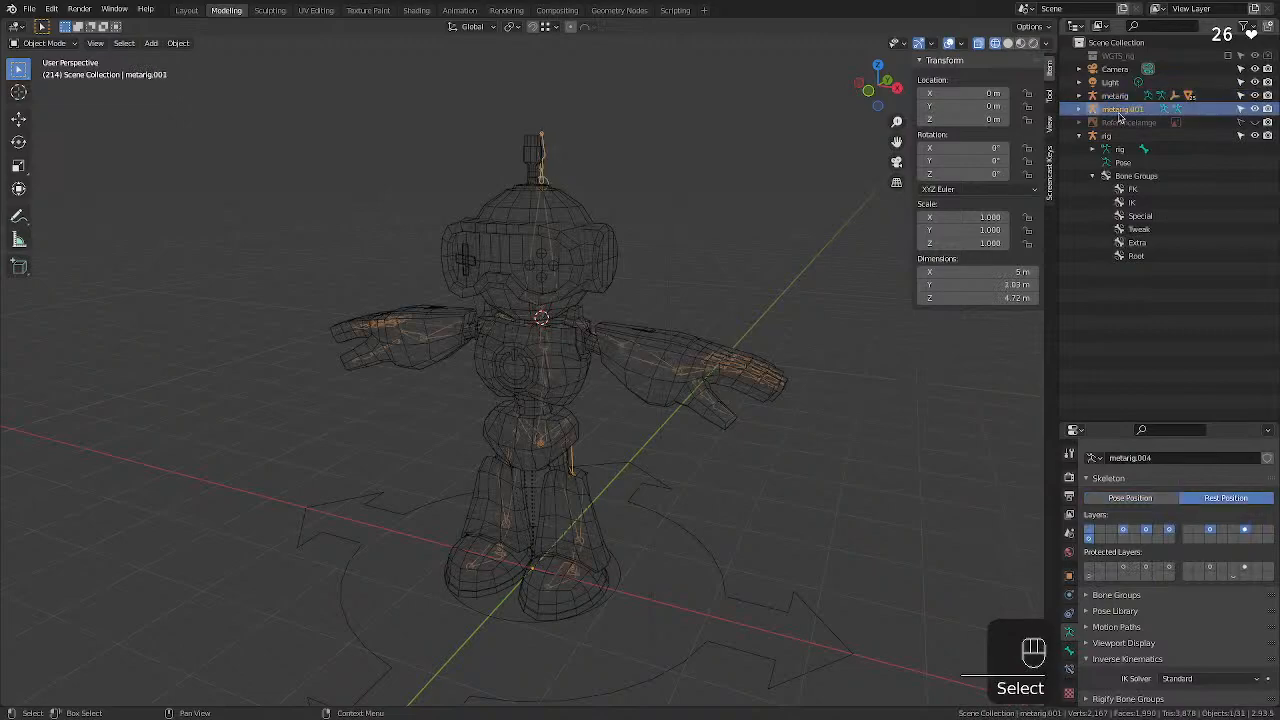
pyautogui.click(1105, 96)
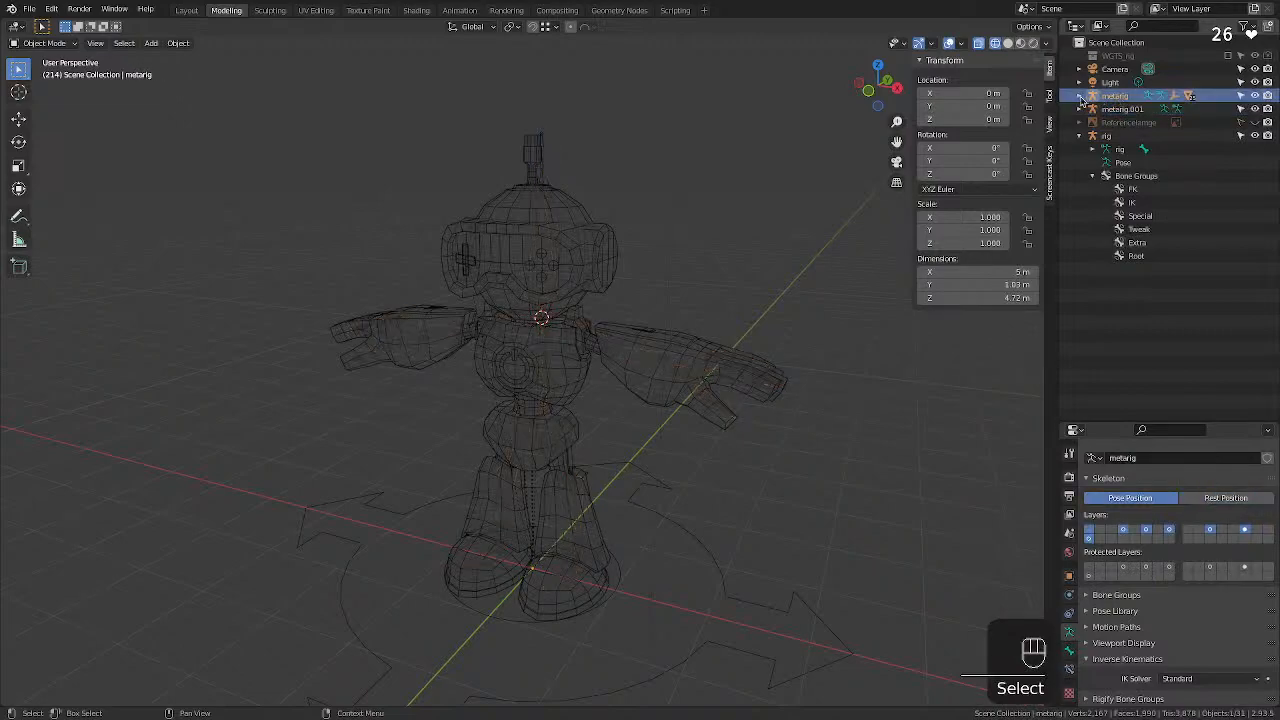
pyautogui.click(1080, 96)
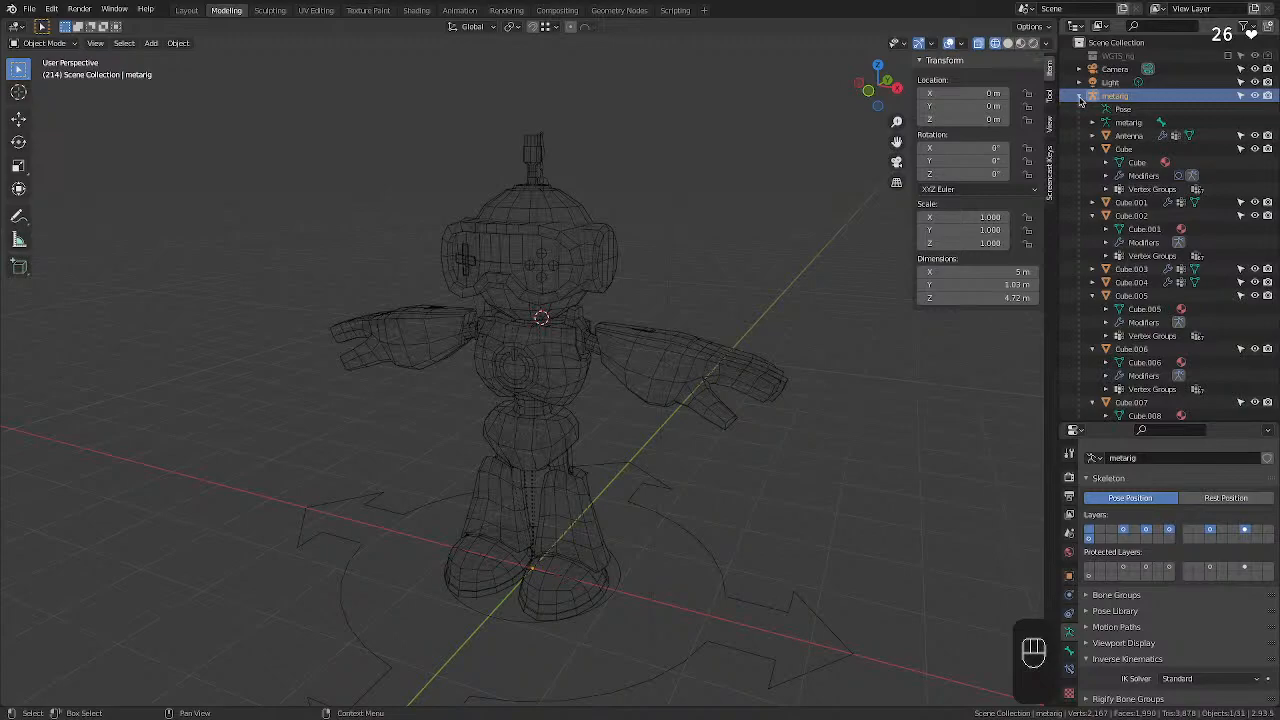
pyautogui.click(1080, 96)
pyautogui.click(1080, 109)
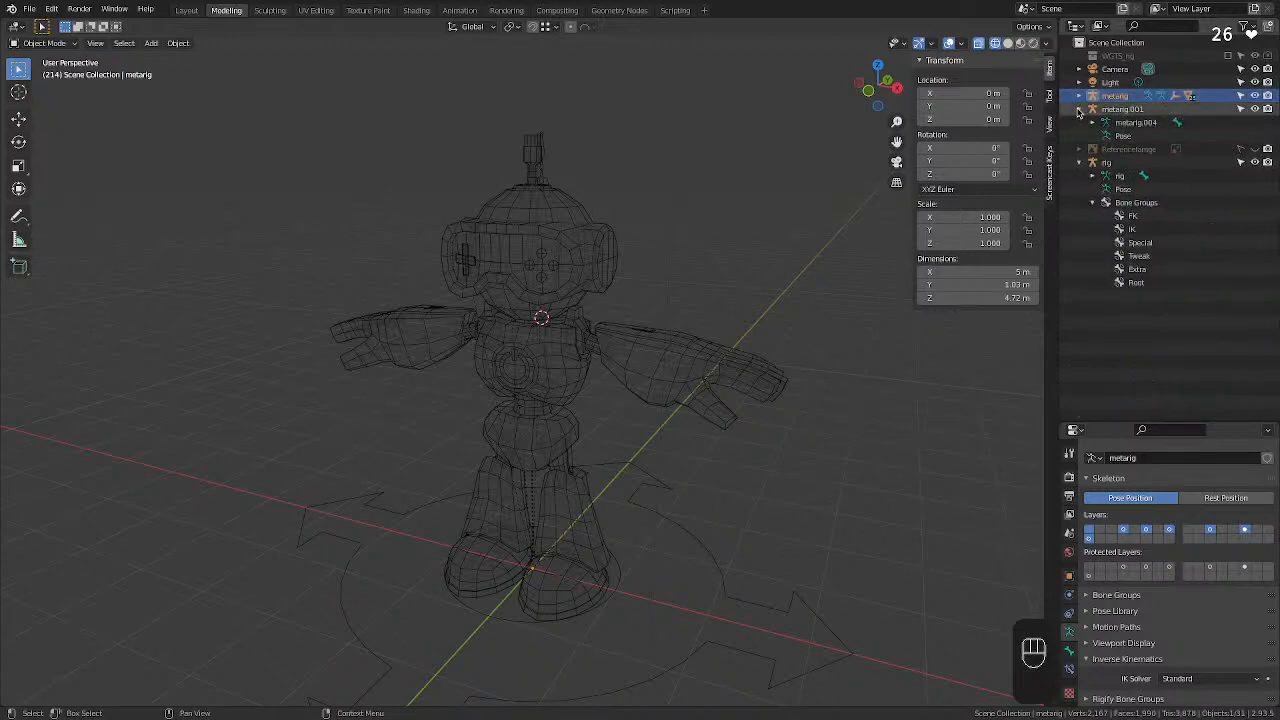
pyautogui.click(1094, 122)
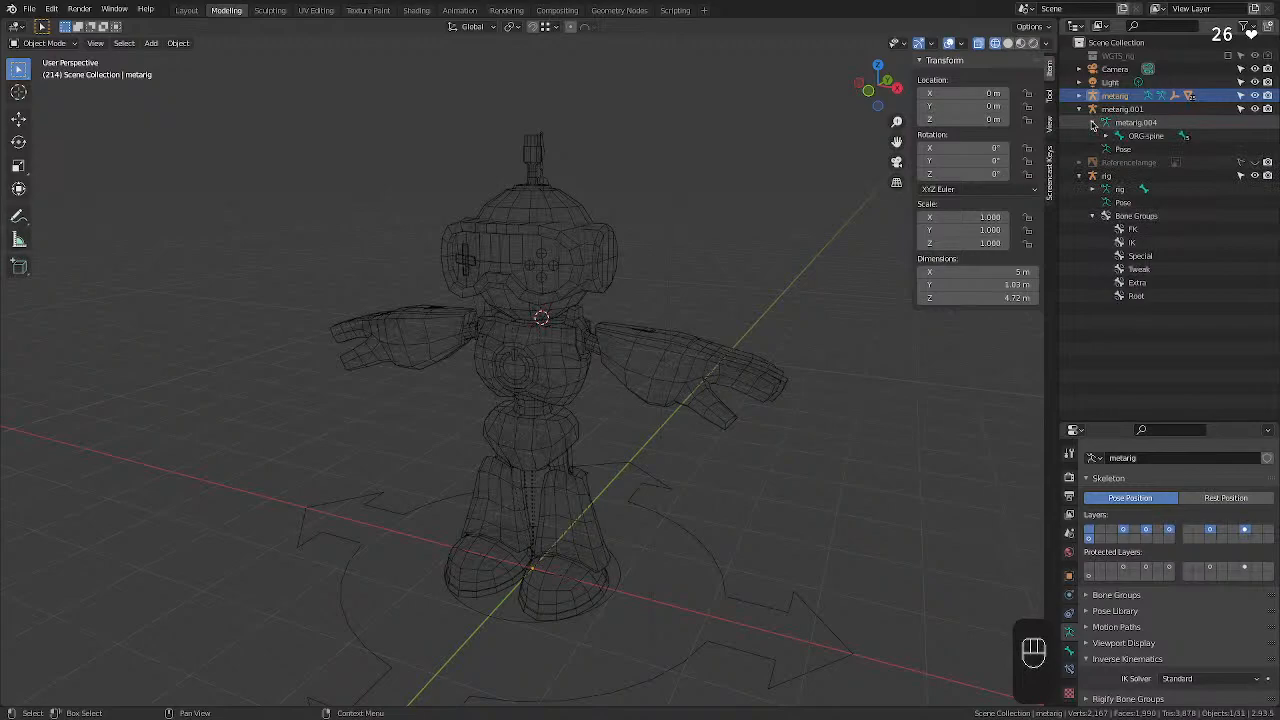
pyautogui.keyDown('shift'); pyautogui.click(1094, 122); pyautogui.keyUp('shift')
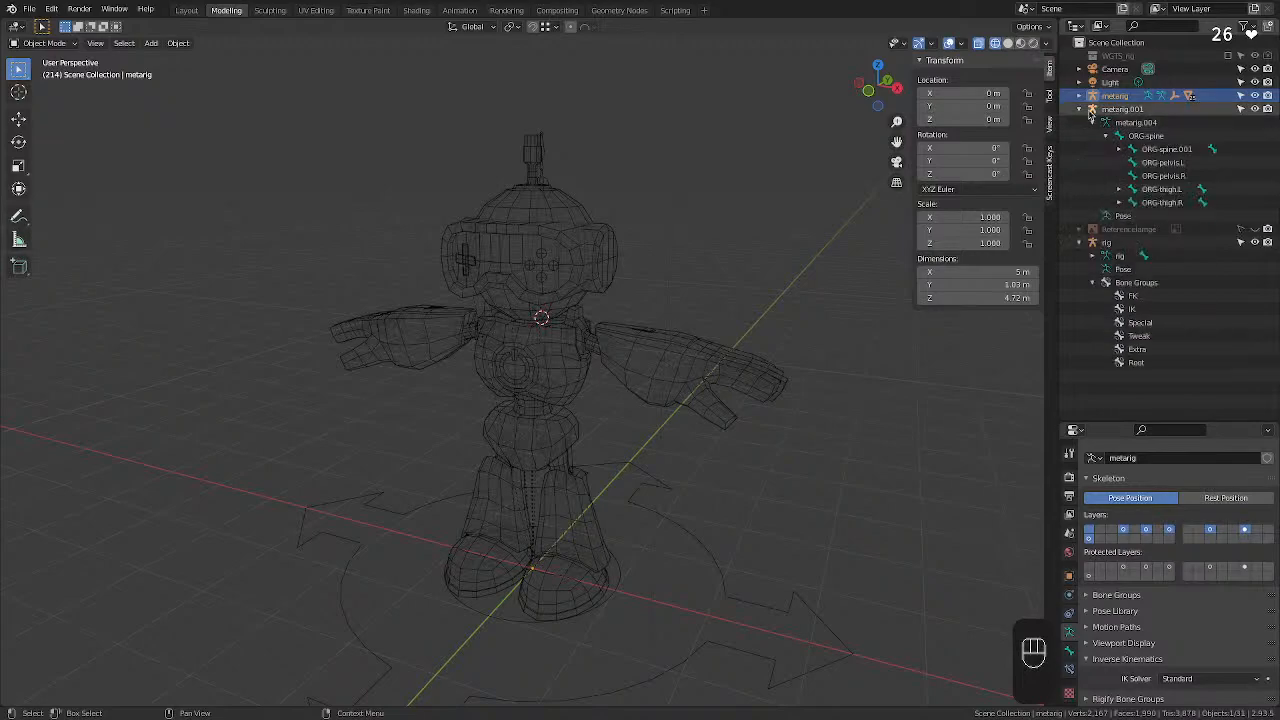
pyautogui.click(1080, 109)
pyautogui.click(1079, 96)
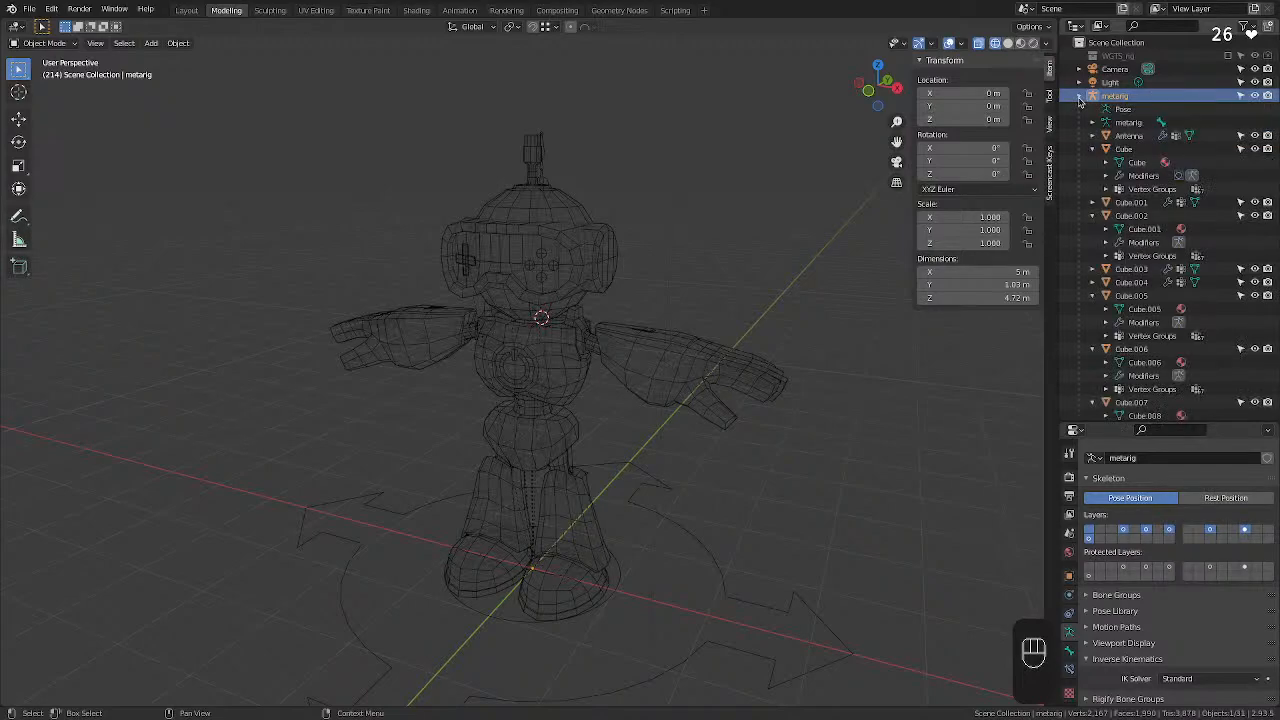
pyautogui.click(903, 507)
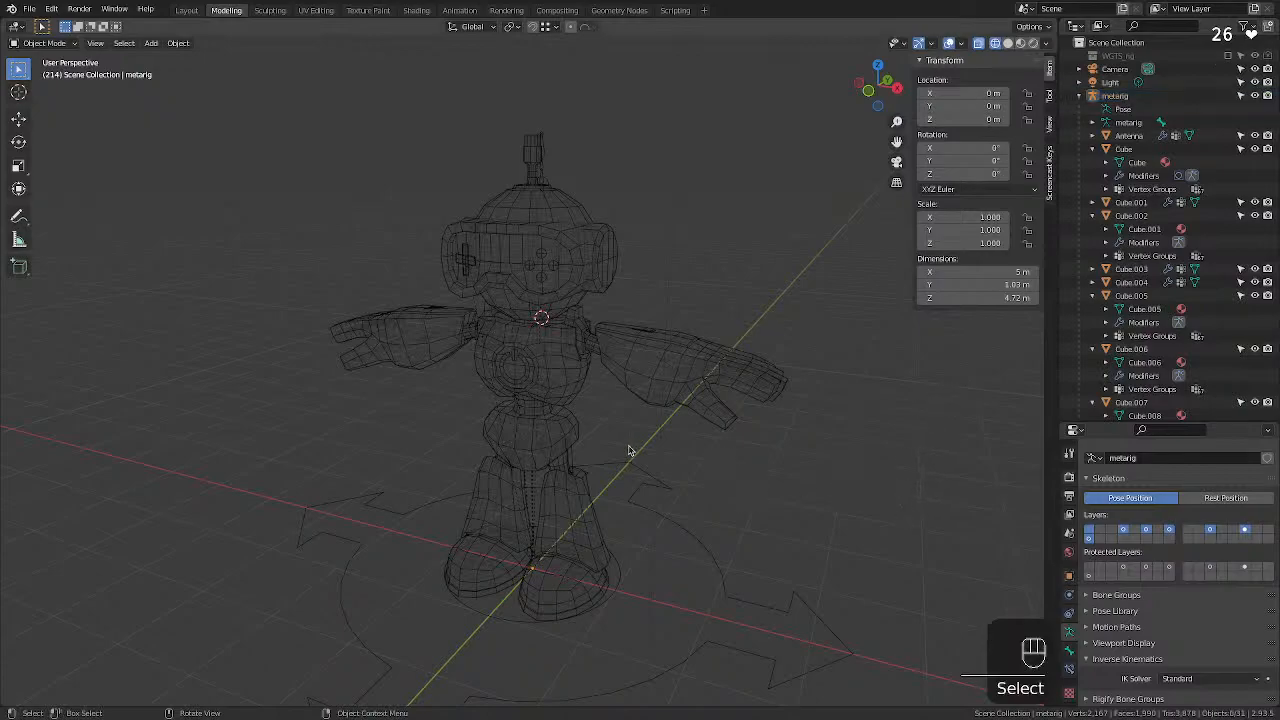
# Try moving the metarig.001 armature away from the robot in Object Mode, and undo the move.
pyautogui.click(541, 450)
pyautogui.press('g')
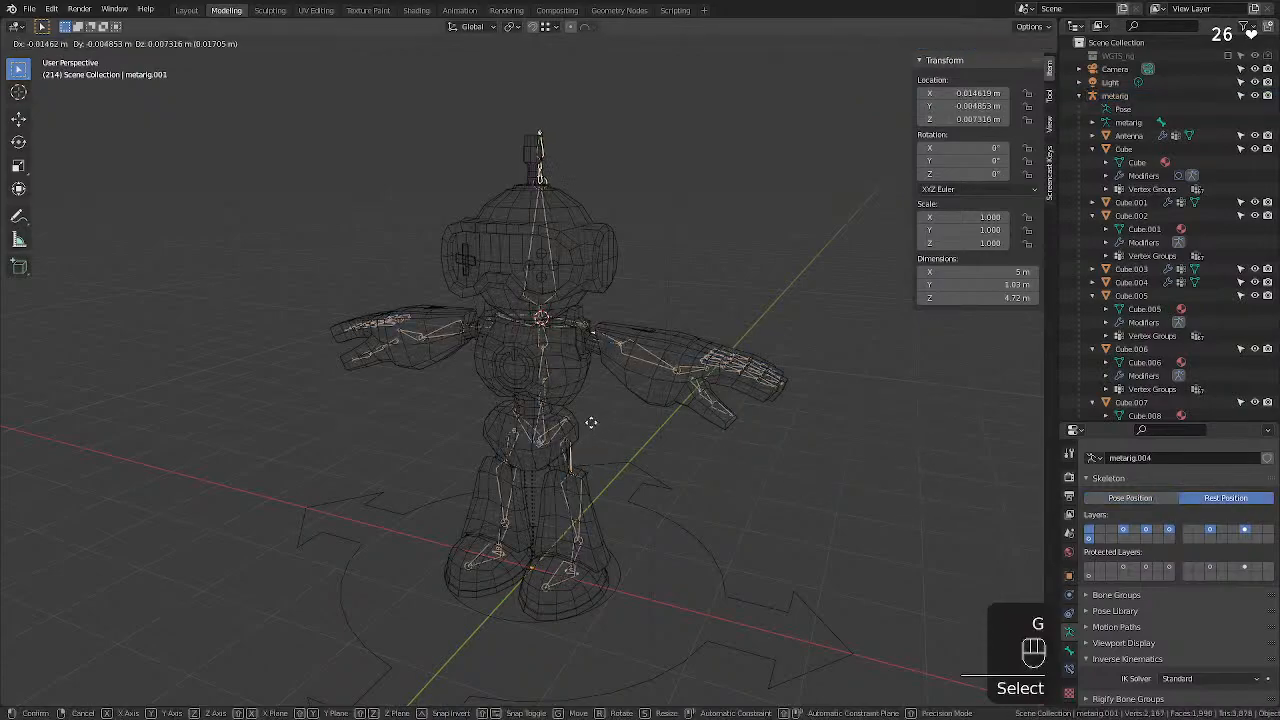
pyautogui.click(870, 397)
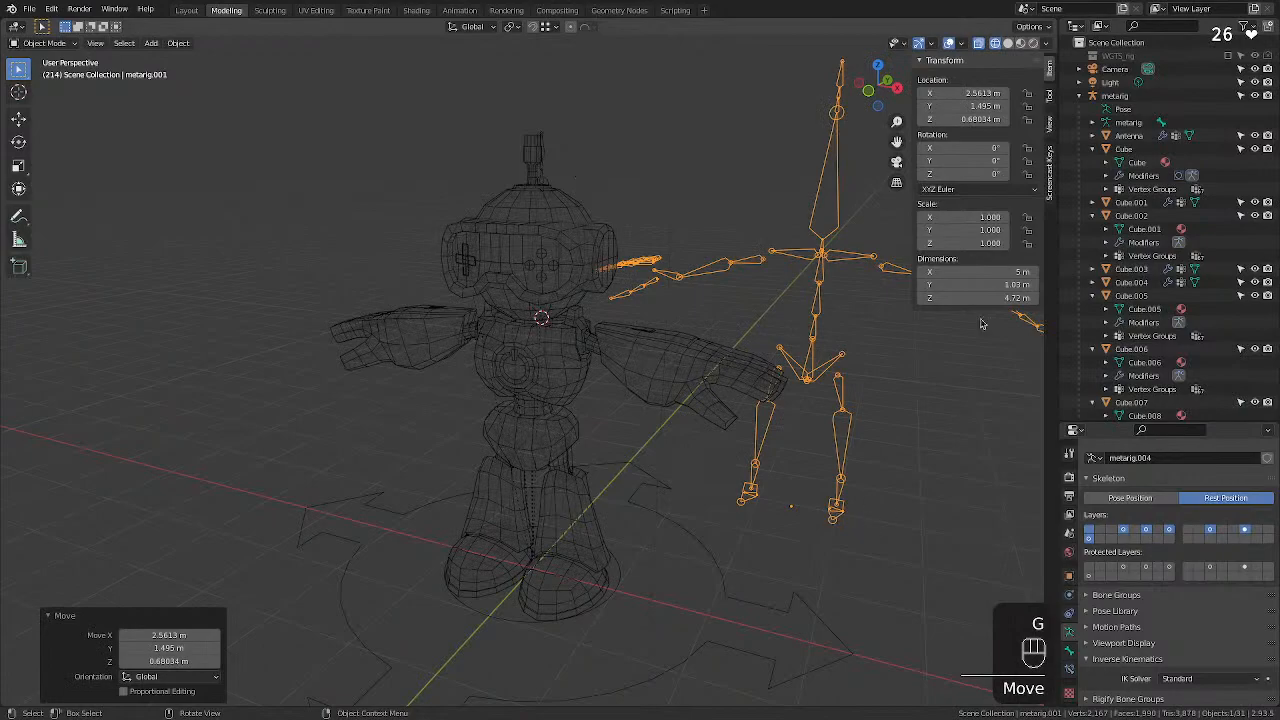
pyautogui.press('super+z')
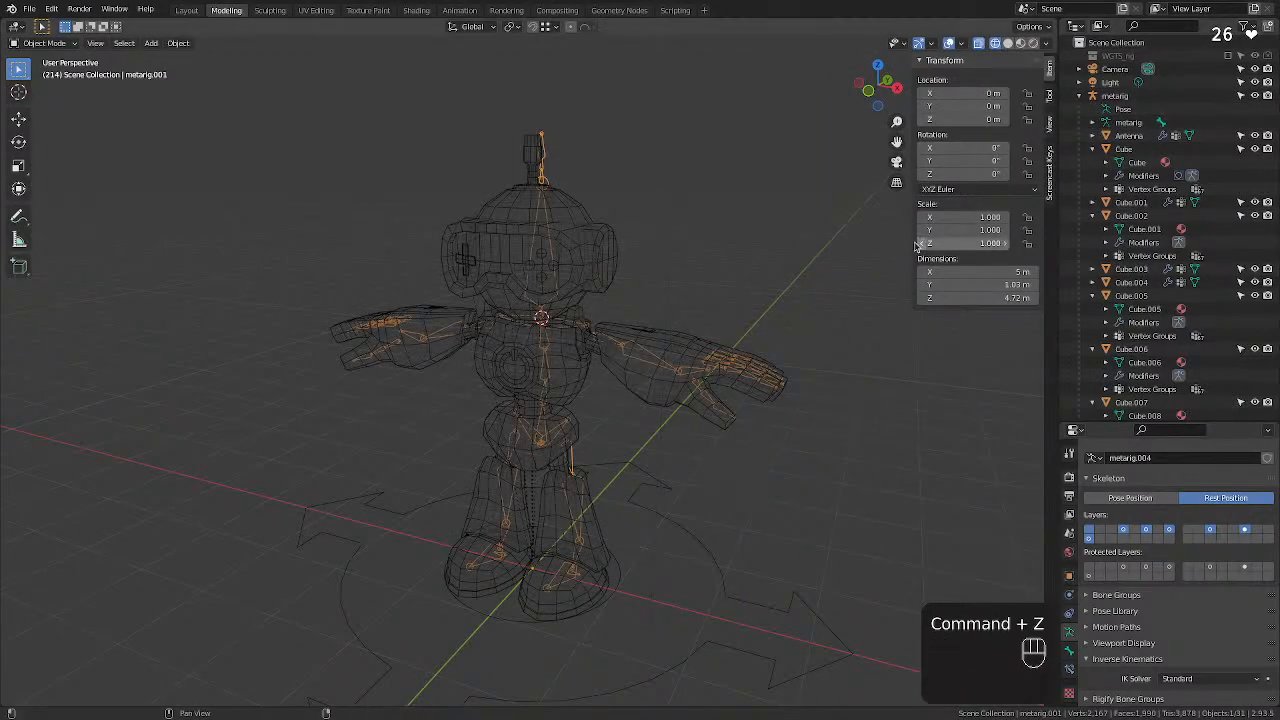
# Try moving metarig.001's head bone ORG-spine.005 in Edit Mode, and undo the move.
pyautogui.press('Tab')
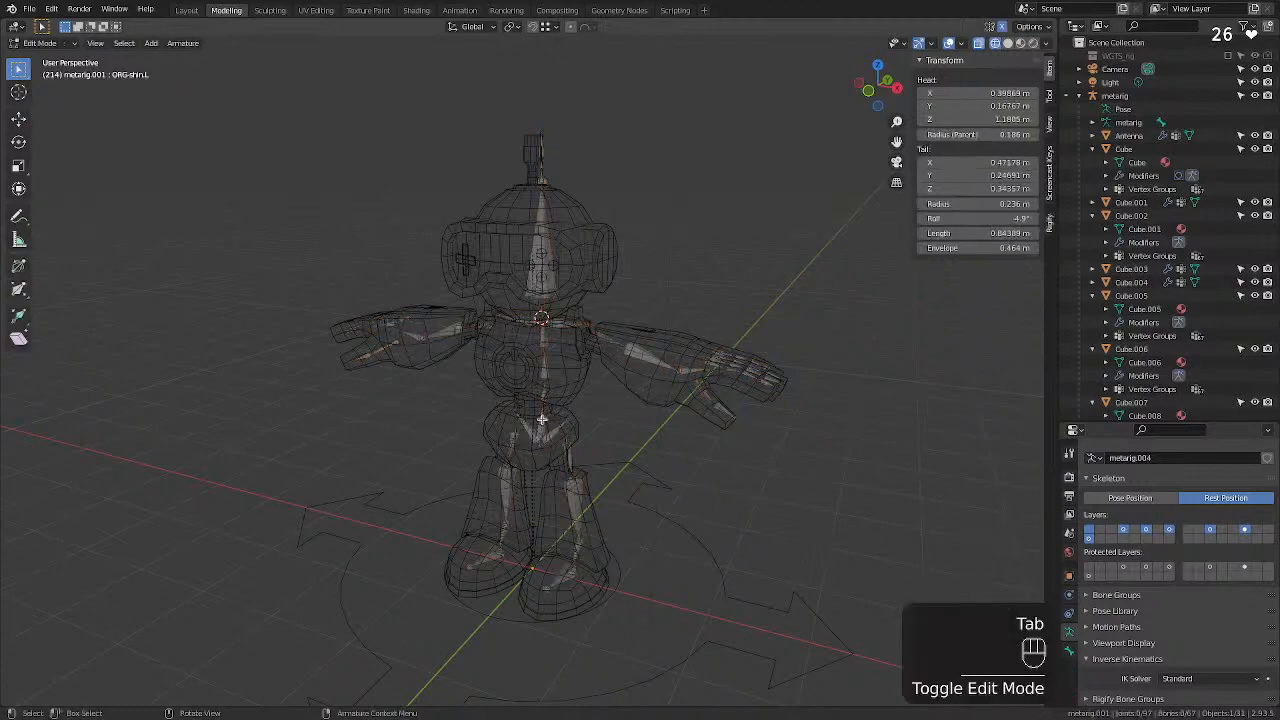
pyautogui.click(549, 285)
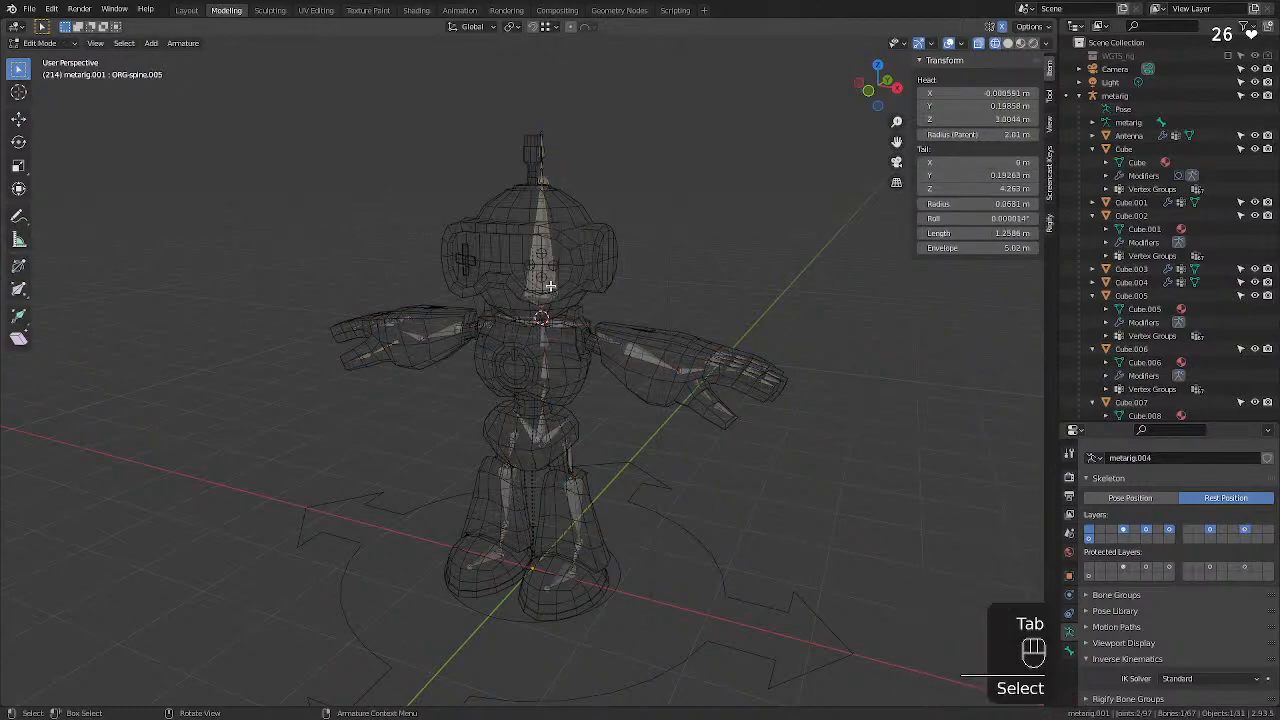
pyautogui.press('g')
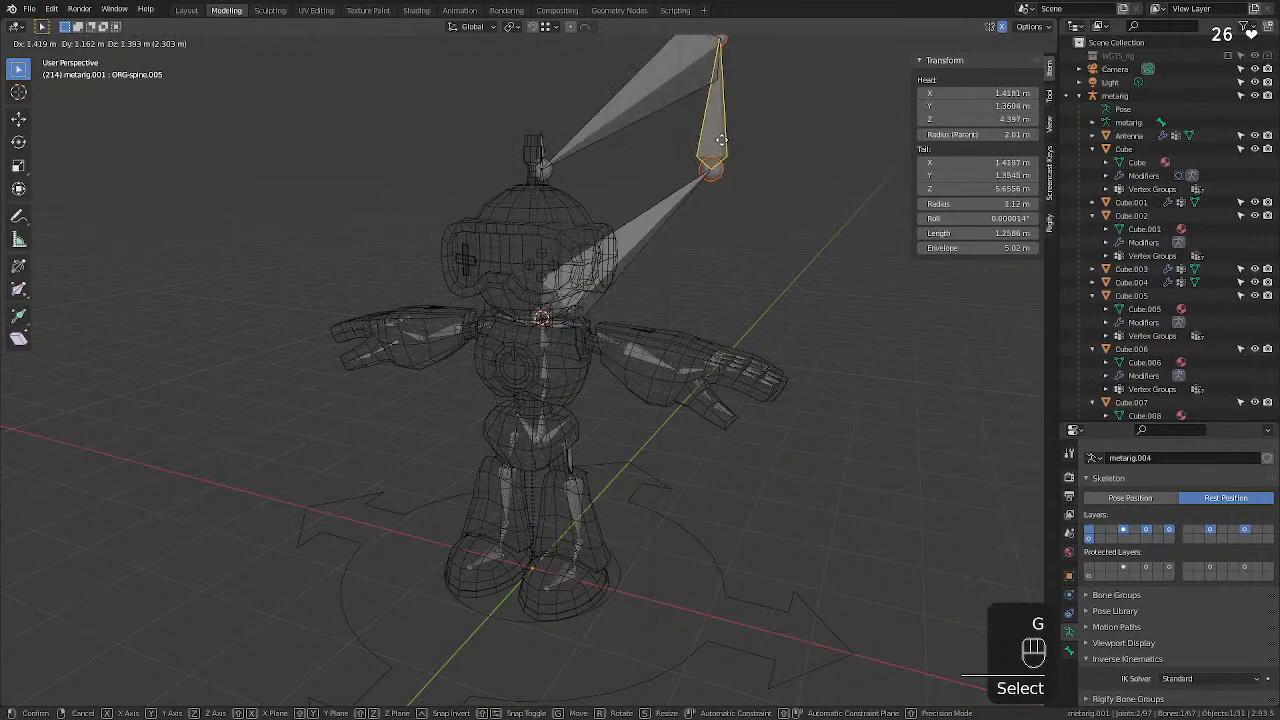
pyautogui.press('super+z')
# Try moving metarig.001's head bone ORG-spine.005 in Pose Mode, and clear the bone selection.
pyautogui.click(40, 43)
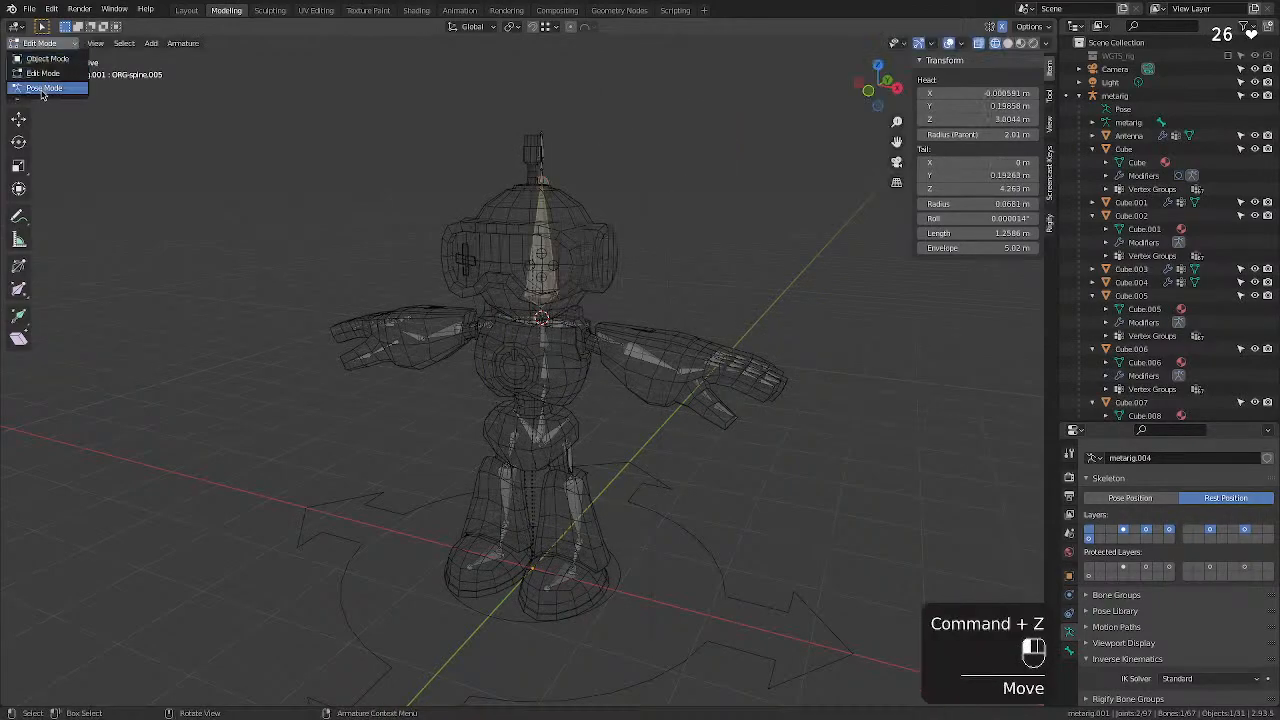
pyautogui.click(40, 88)
pyautogui.press('g')
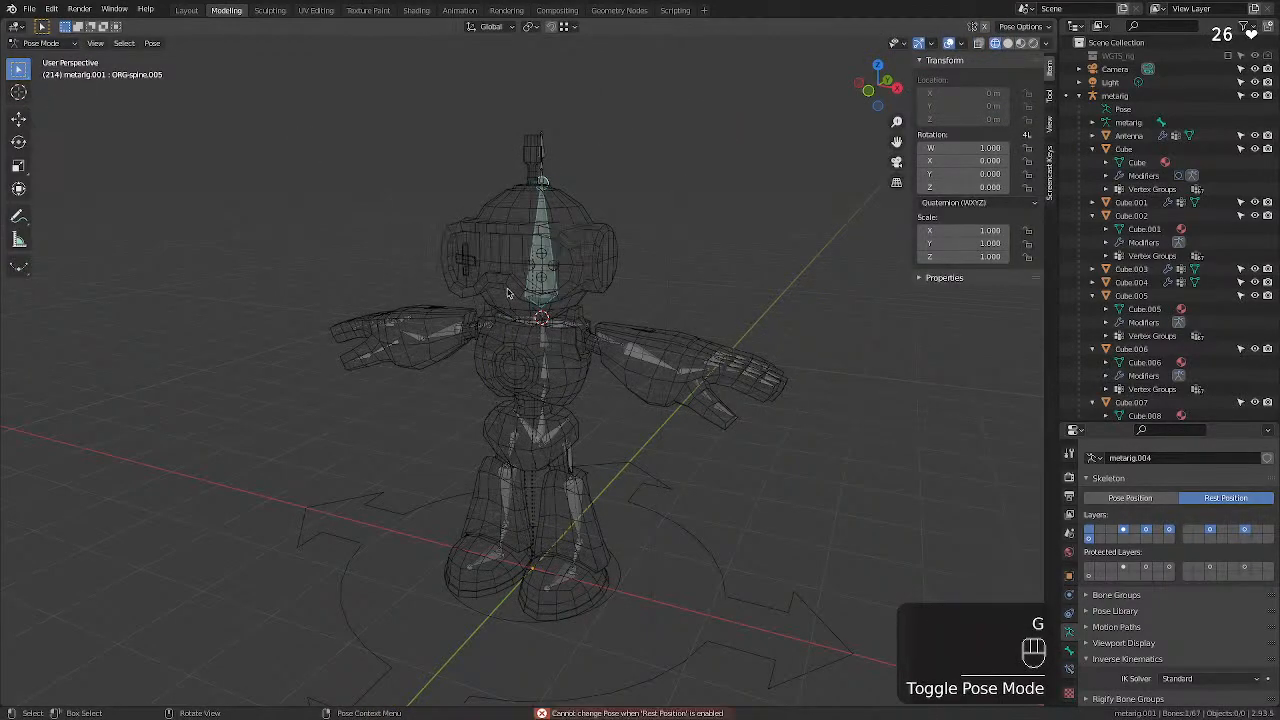
pyautogui.press('g')
pyautogui.click(703, 243)
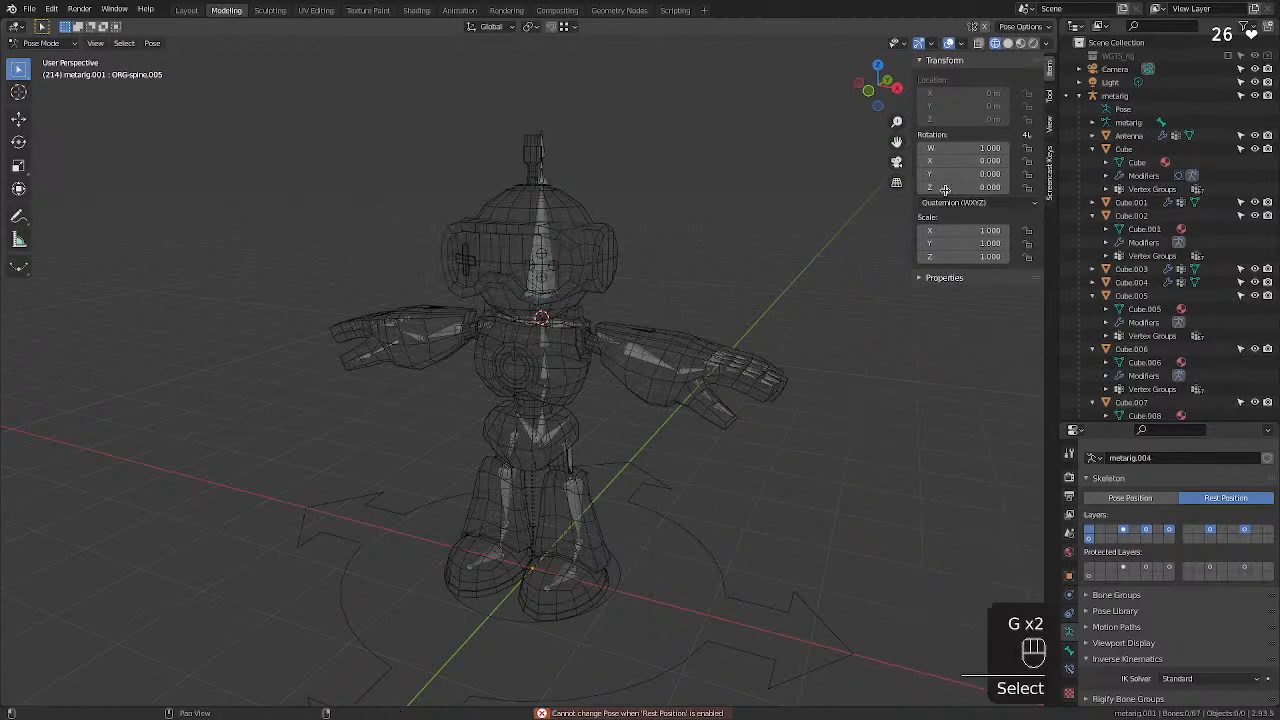
# Collapse metarig's hierarchy, expand metarig.001, and switch it between modes to examine its bone hierarchy.
pyautogui.click(1079, 95)
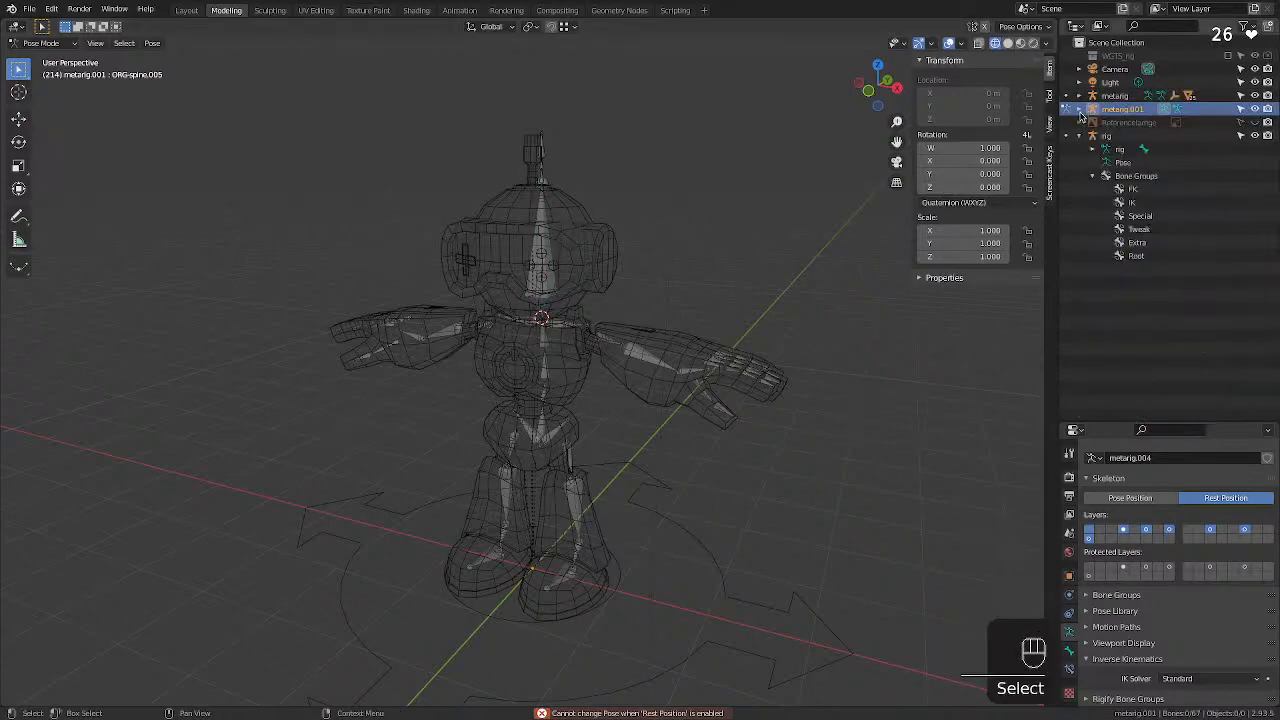
pyautogui.click(1079, 108)
pyautogui.click(1095, 109)
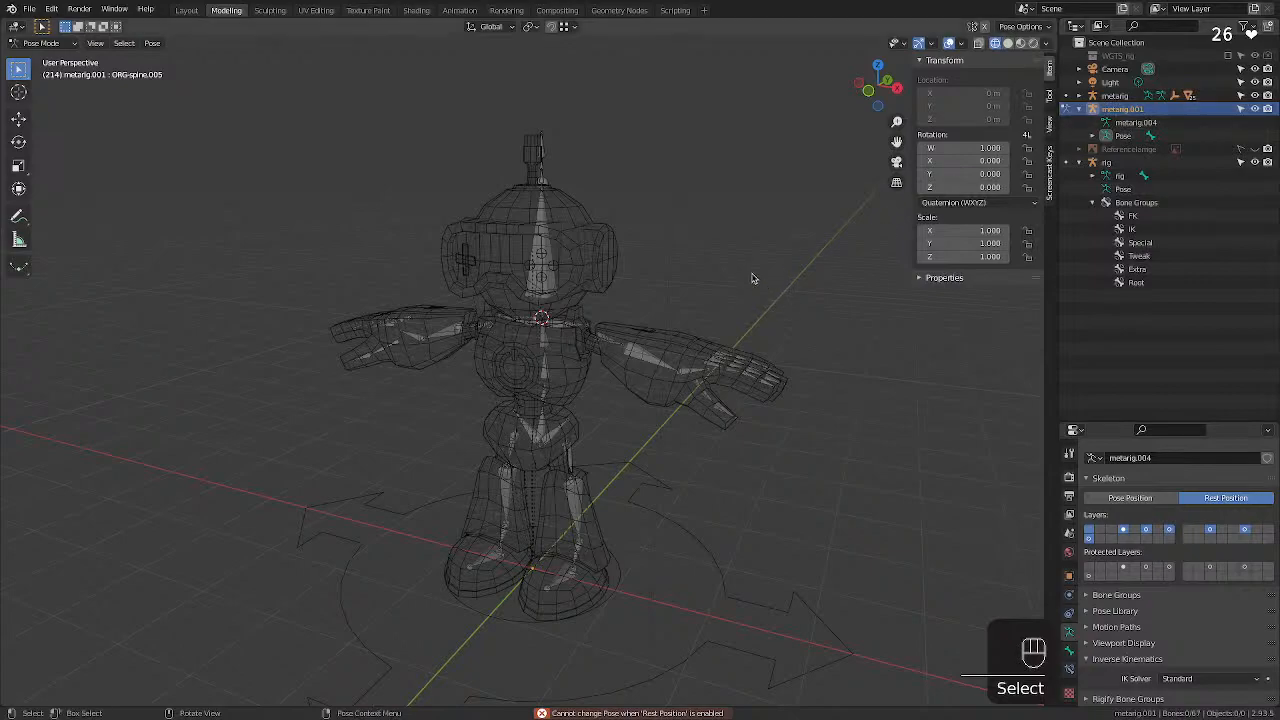
pyautogui.press('Tab')
pyautogui.press('Tab')
pyautogui.press('Tab')
pyautogui.press('Tab')
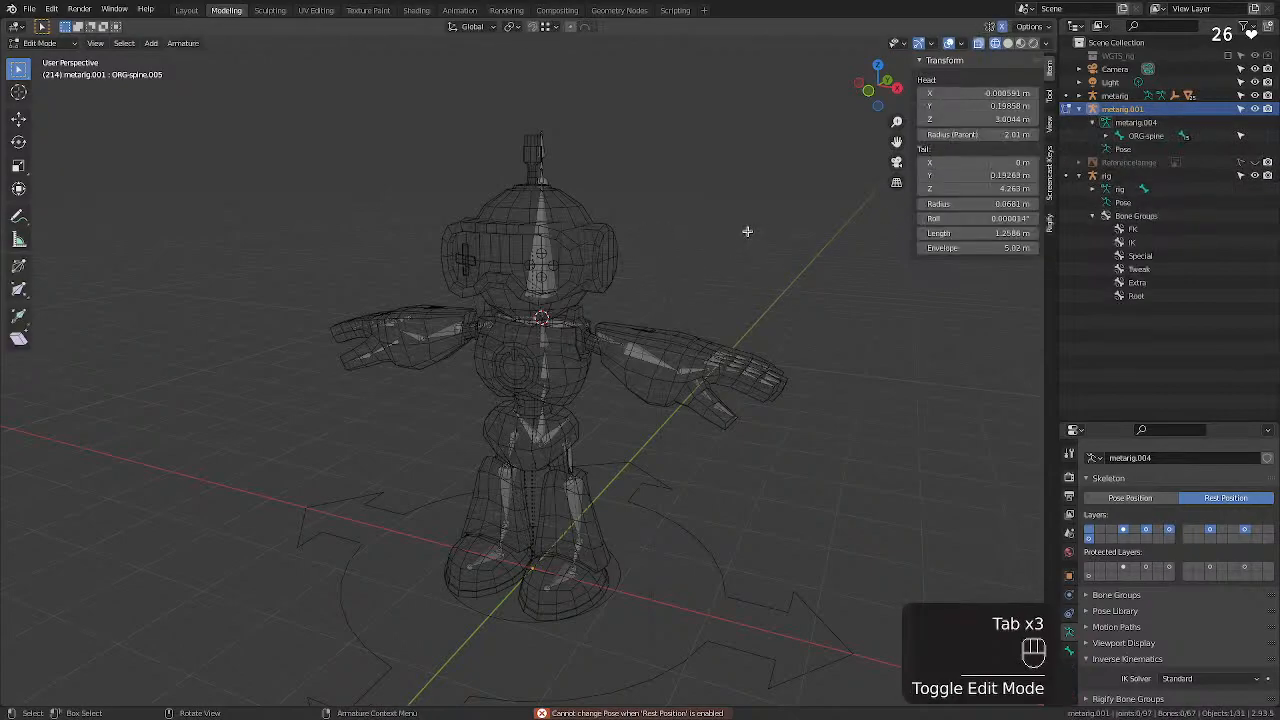
pyautogui.press('Tab')
pyautogui.press('Tab')
pyautogui.press('Tab')
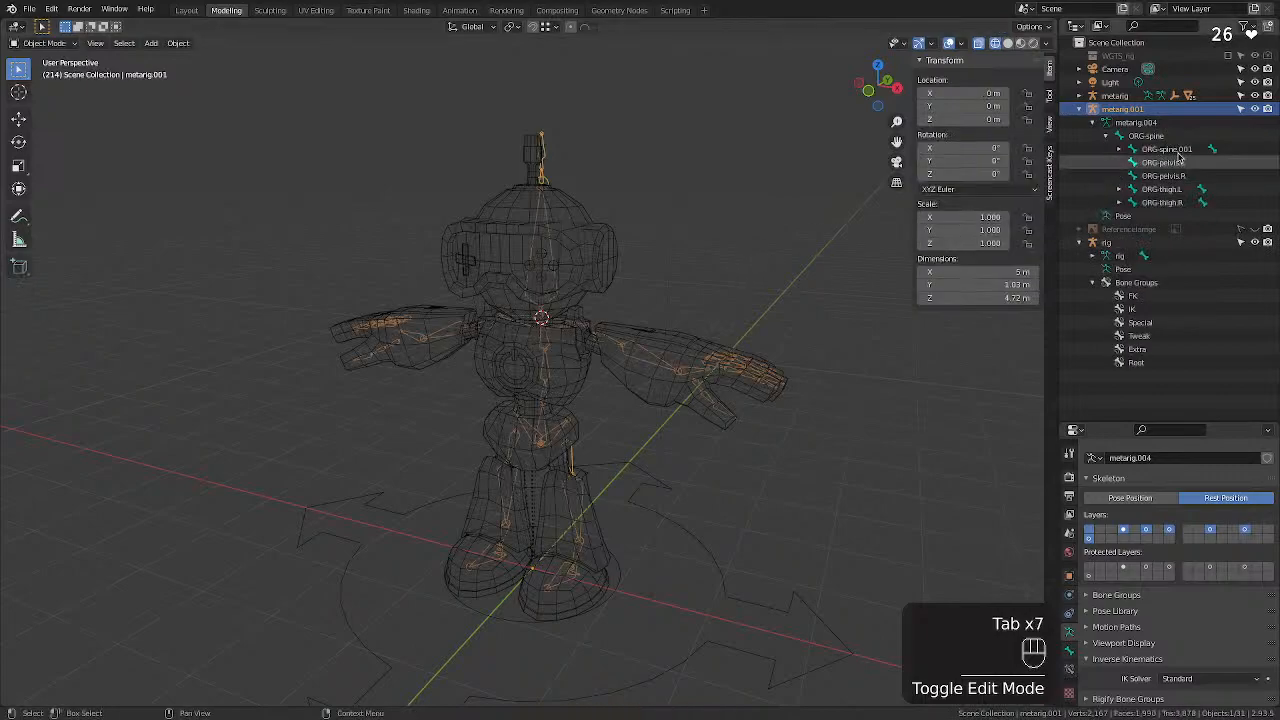
# Compare metarig and metarig.001 by selecting them alternately and checking which bones each one highlights.
pyautogui.click(1116, 97)
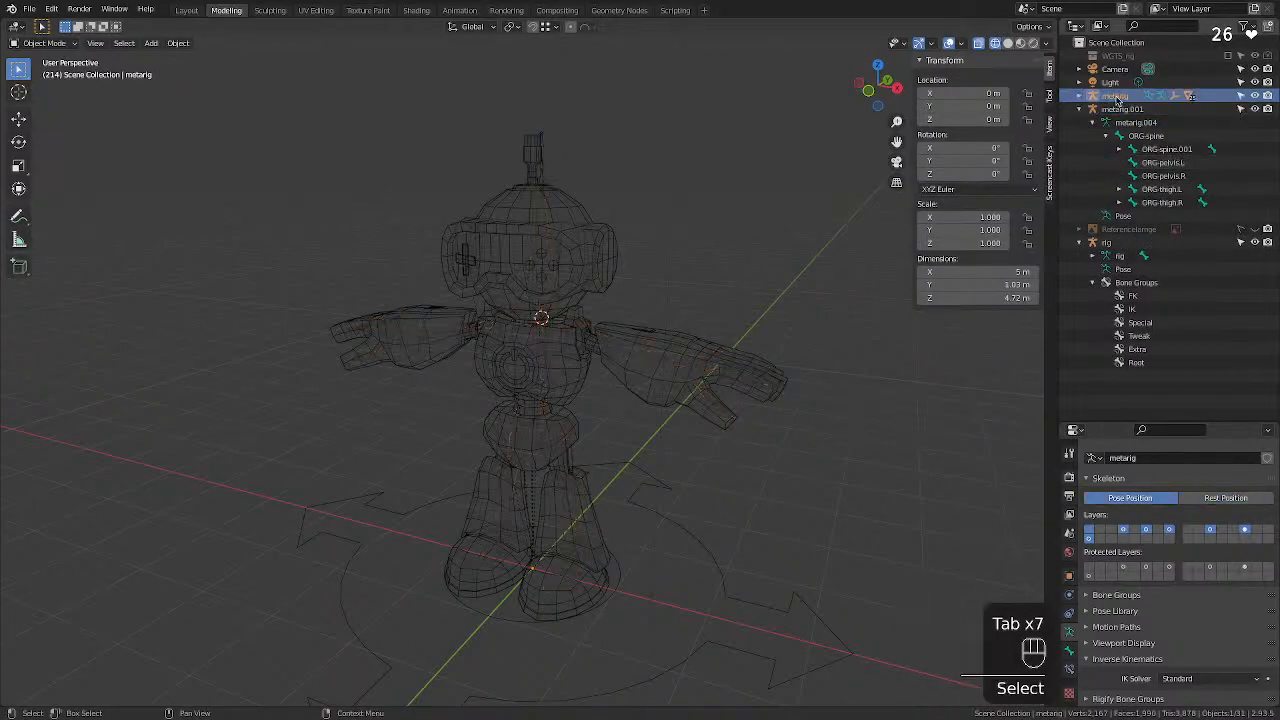
pyautogui.click(1115, 107)
pyautogui.click(1116, 95)
pyautogui.click(1116, 108)
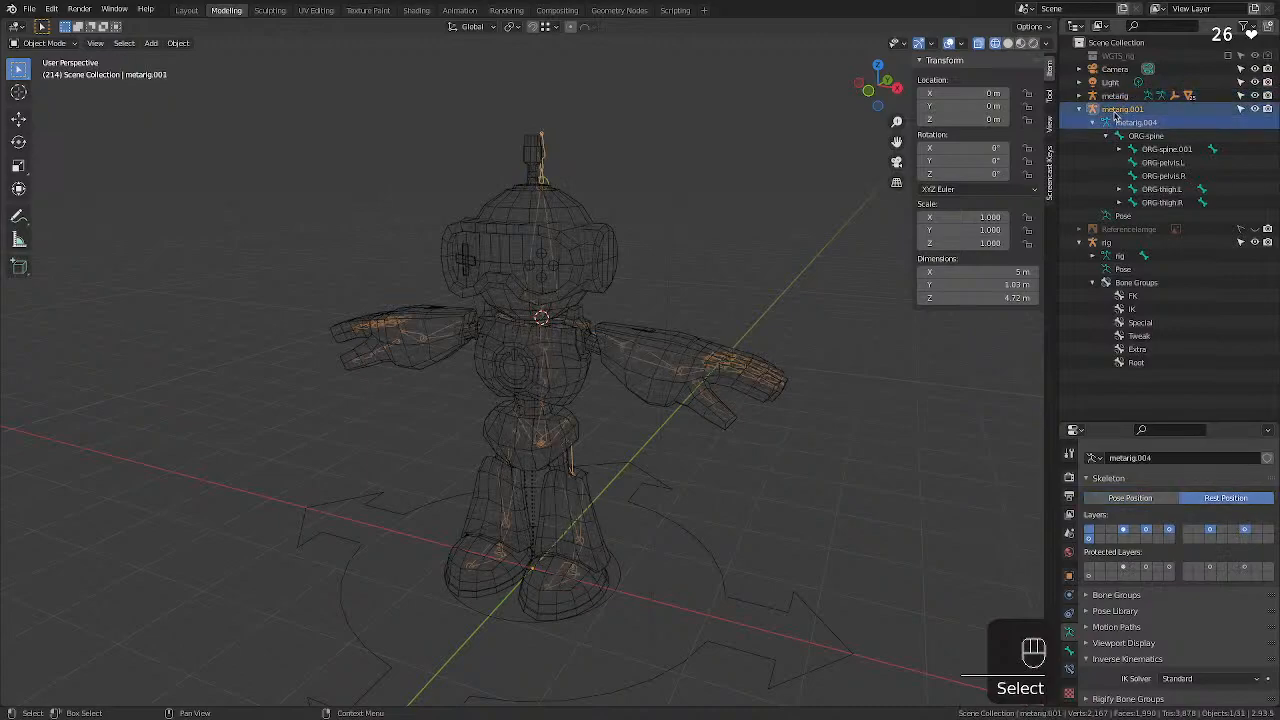
pyautogui.click(1116, 96)
pyautogui.click(1115, 109)
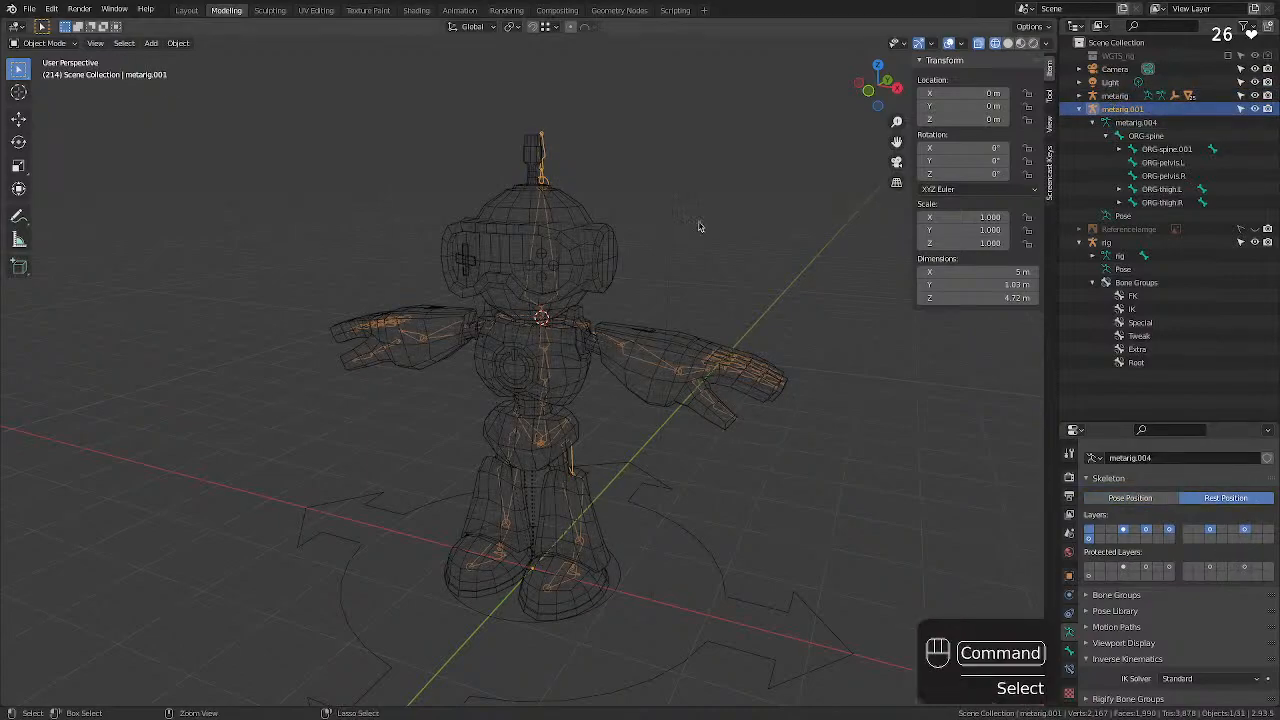
# Undo the recent changes back past the latest rig generation, to the metarig in Pose Mode with toe.L selected.
pyautogui.press('super+z')
pyautogui.press('super+z')
pyautogui.press('super+z')
pyautogui.press('super+z')
pyautogui.press('super+z')
pyautogui.press('super+z')
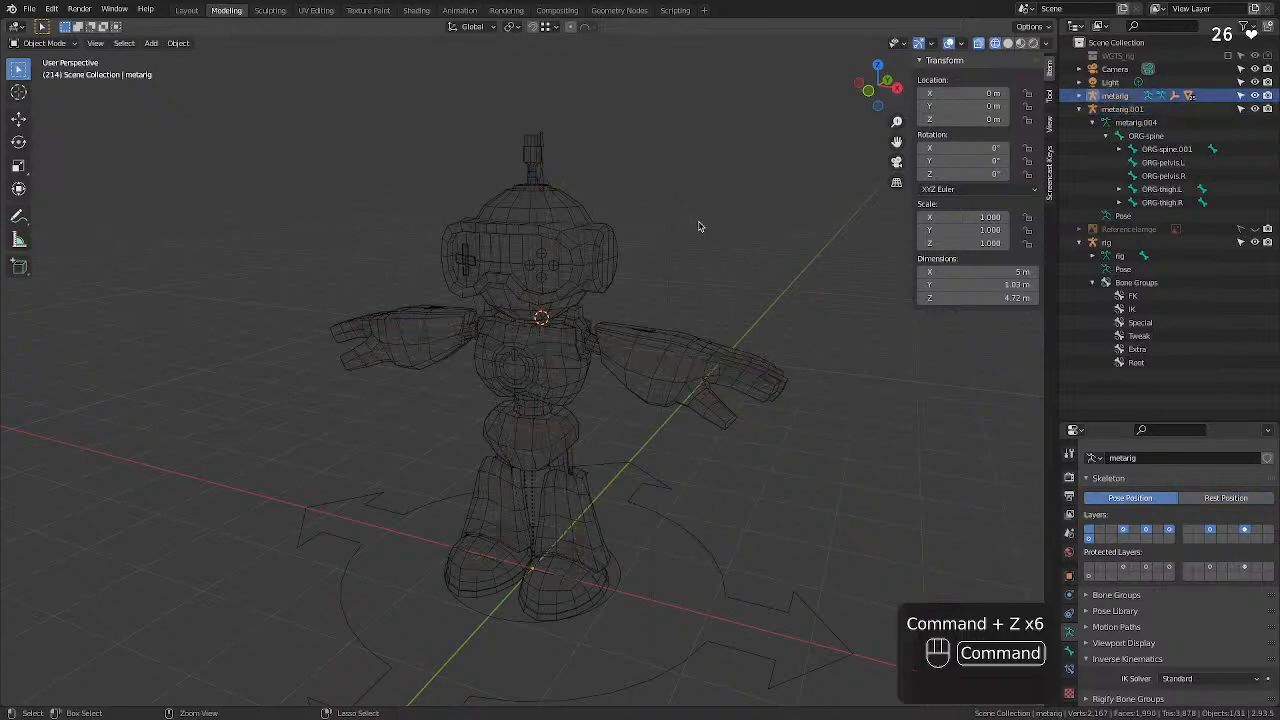
pyautogui.press('super+z')
pyautogui.press('super+z')
pyautogui.press('super+z')
pyautogui.press('super+z')
pyautogui.press('super+z')
pyautogui.press('super+z')
pyautogui.press('super+z')
pyautogui.press('super+z')
pyautogui.press('super+z')
pyautogui.press('super+z')
pyautogui.press('super+z')
pyautogui.press('super+z')
pyautogui.press('super+z')
pyautogui.press('super+z')
pyautogui.press('super+z')
pyautogui.press('super+z')
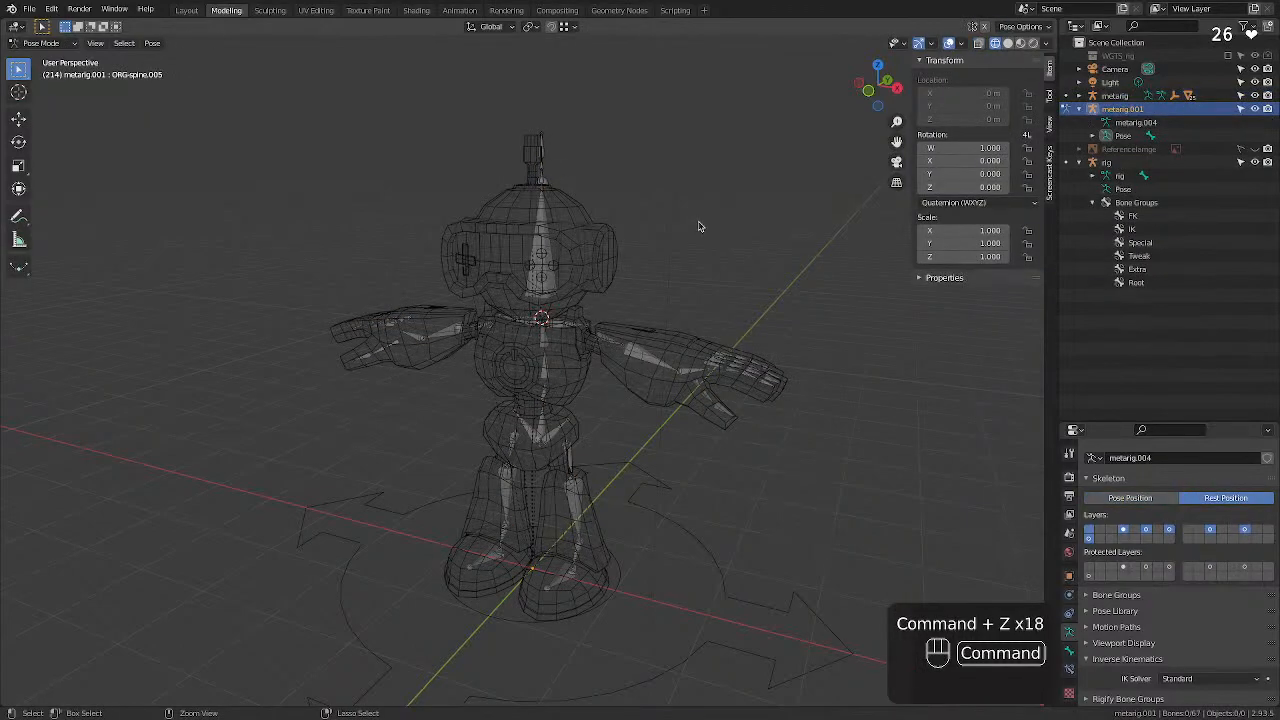
pyautogui.press('super+z')
pyautogui.press('super+z')
pyautogui.press('super+z')
pyautogui.press('super+z')
pyautogui.press('super+z')
pyautogui.press('super+z')
pyautogui.press('super+z')
pyautogui.press('super+z')
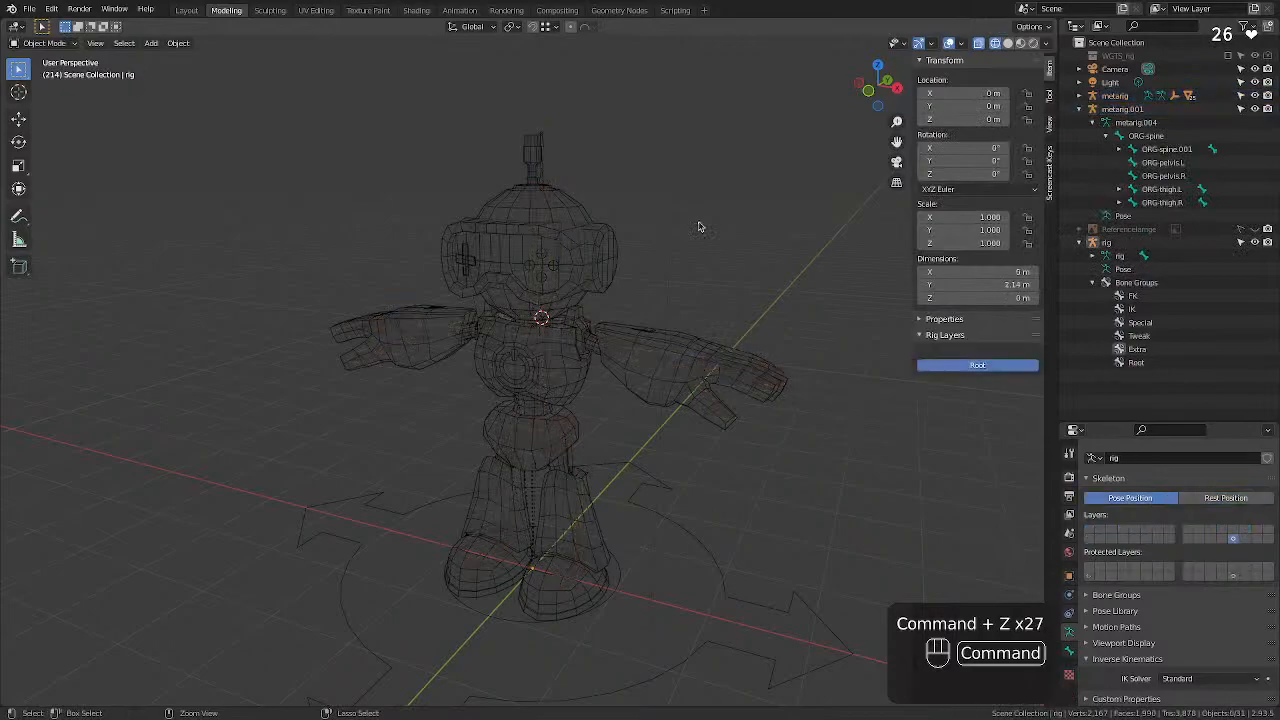
pyautogui.press('super+z')
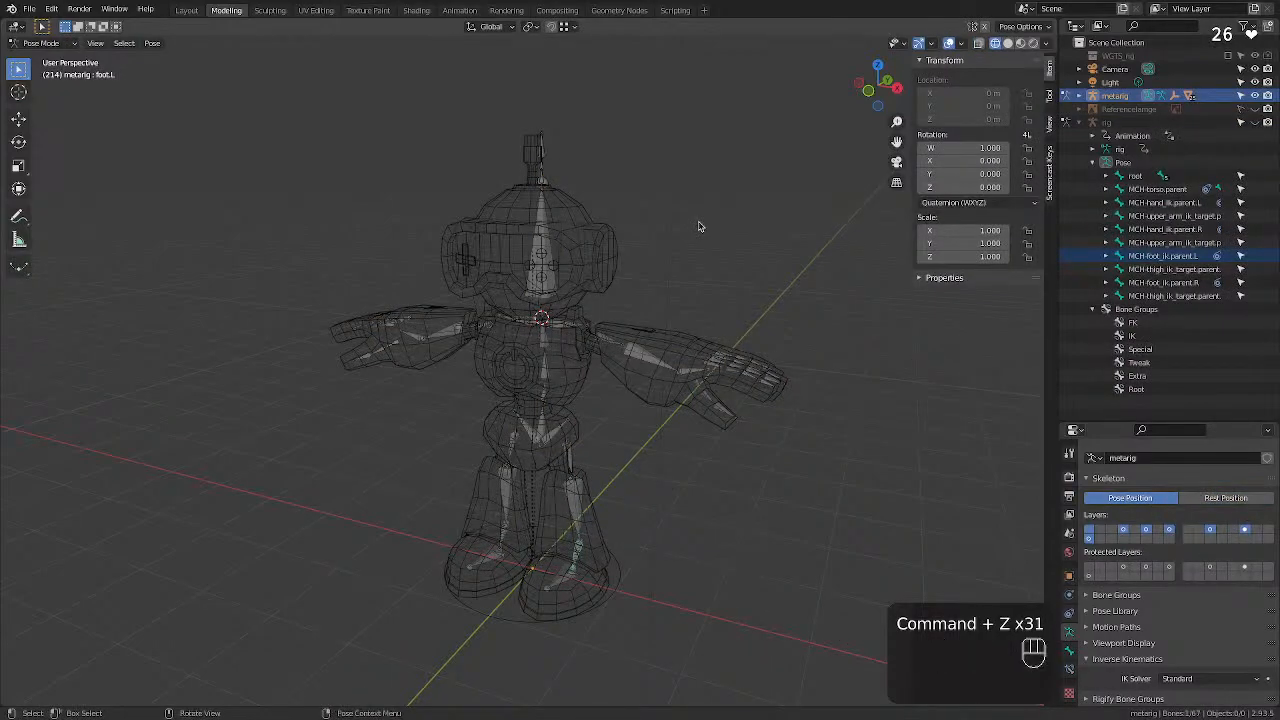
pyautogui.press('super+z')
pyautogui.press('super+z')
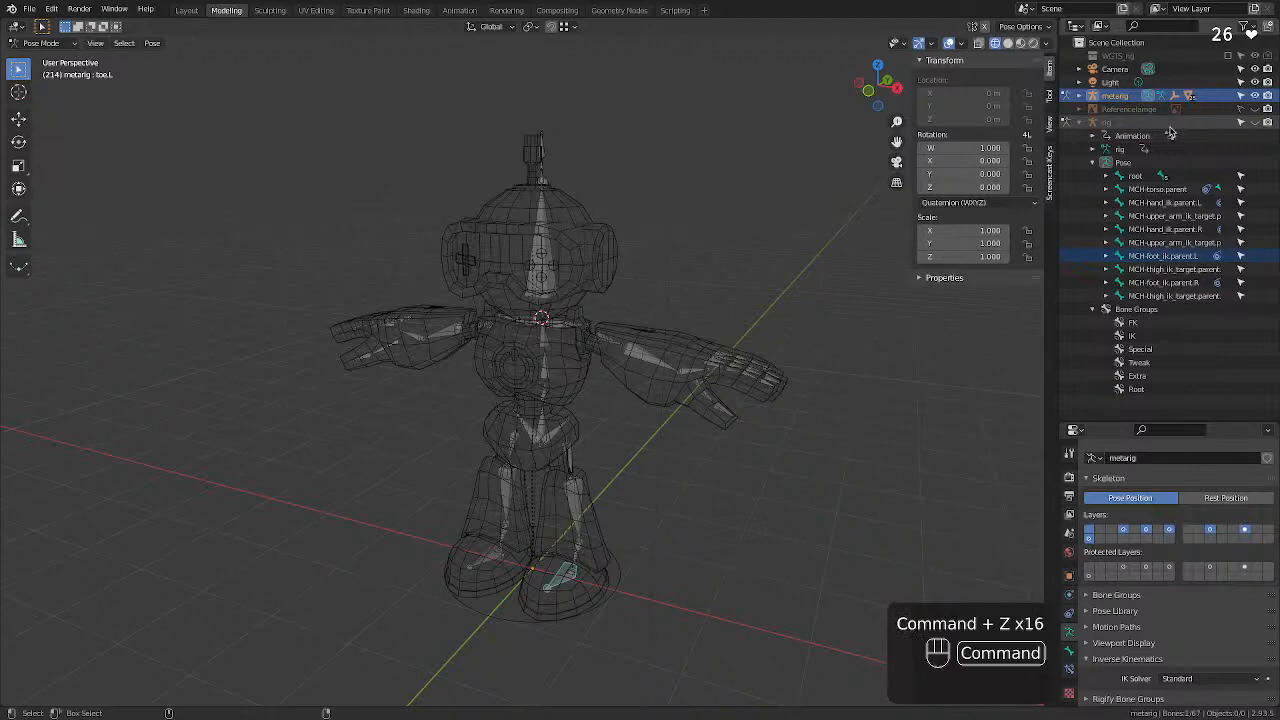
pyautogui.press('super+z')
pyautogui.press('super+z')
pyautogui.press('super+z')
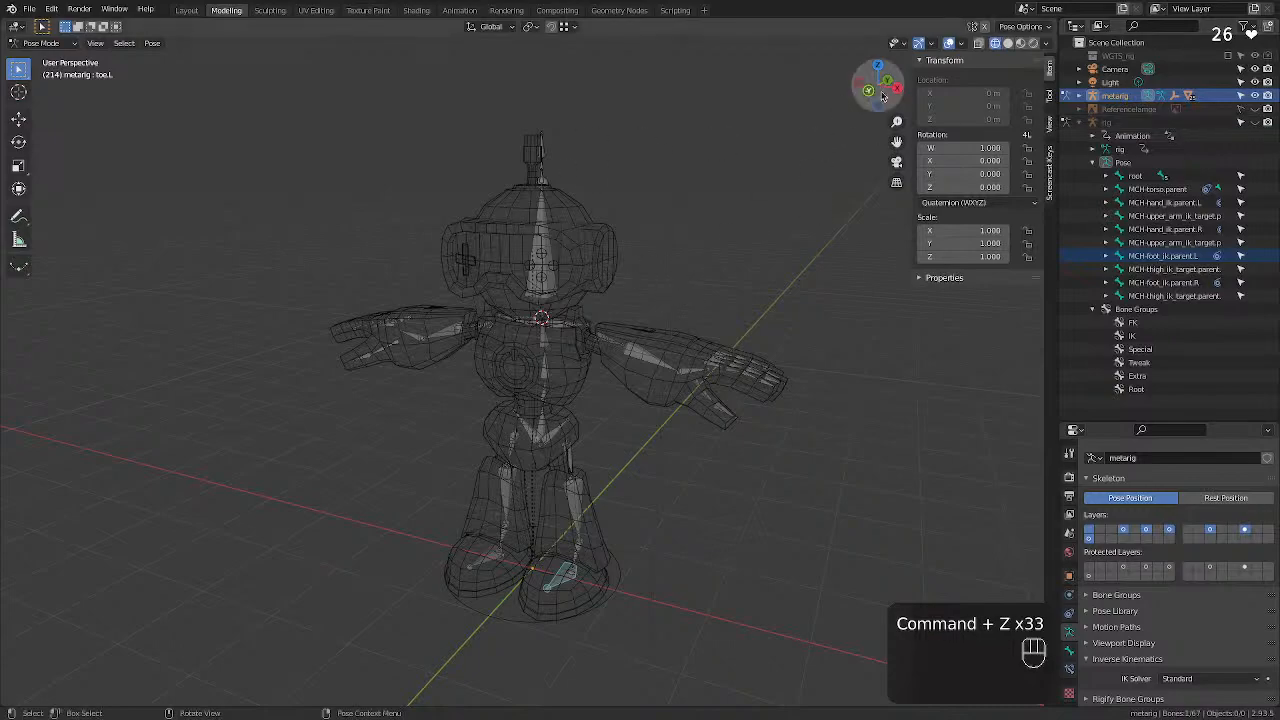
# Select the metarig armature and switch it from Pose Mode to Object Mode.
pyautogui.click(1116, 96)
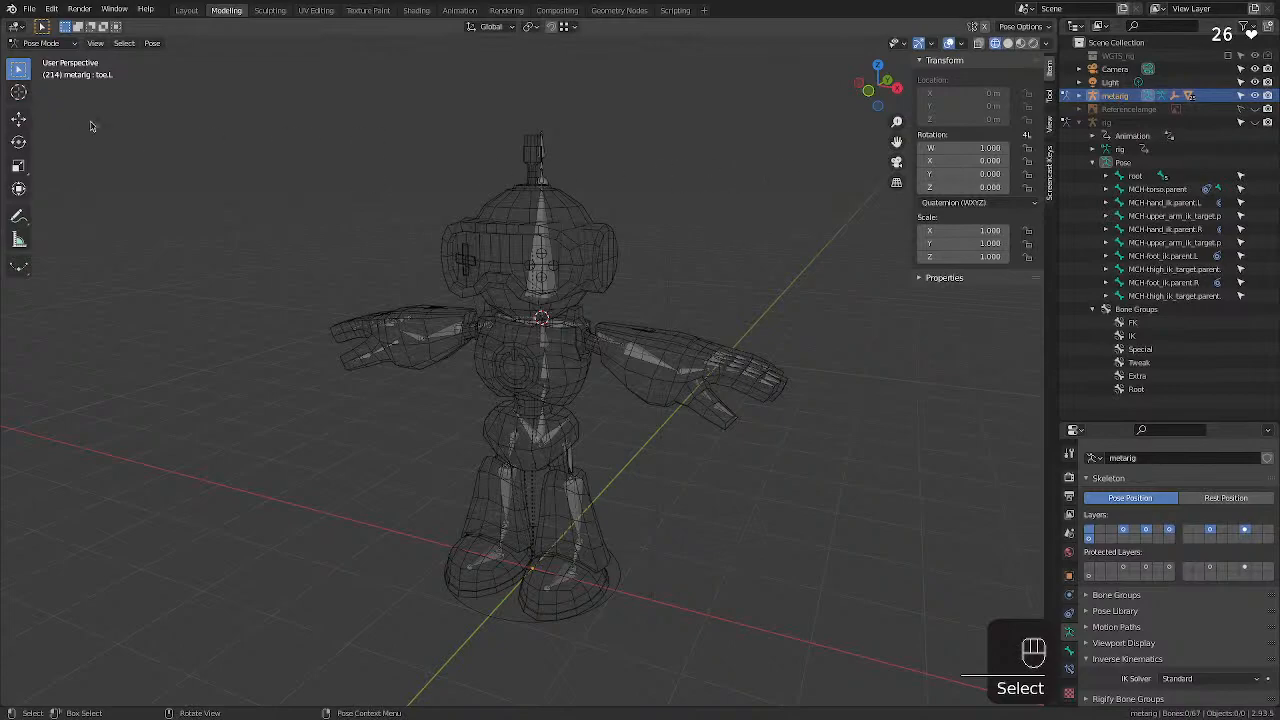
pyautogui.click(40, 42)
pyautogui.click(45, 57)
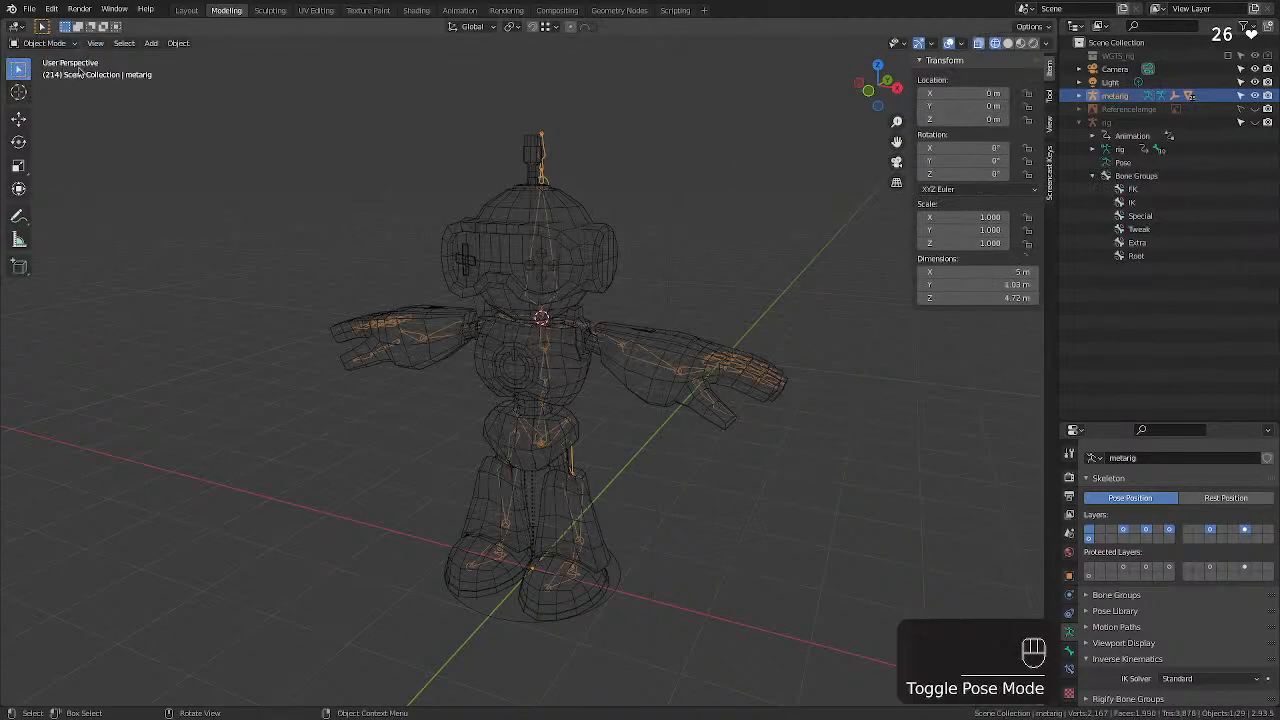
pyautogui.rightClick(549, 240)
pyautogui.moveTo(549, 240)
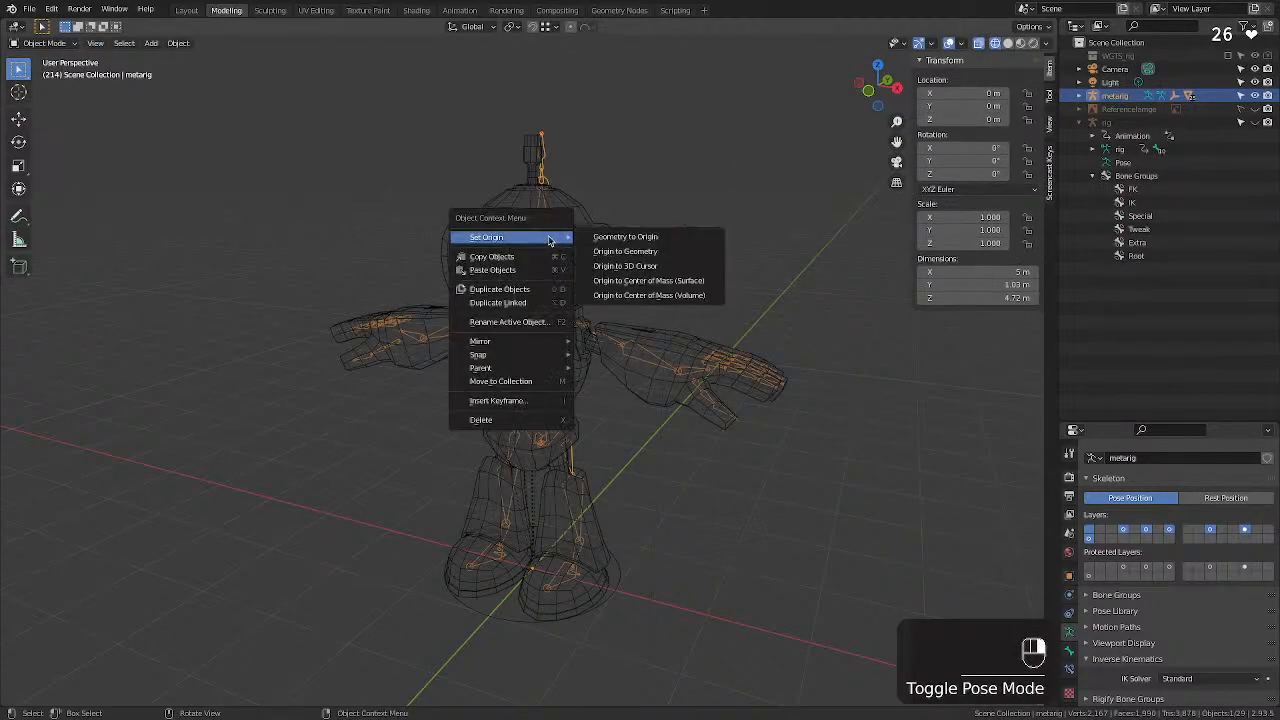
pyautogui.click(186, 10)
pyautogui.click(226, 10)
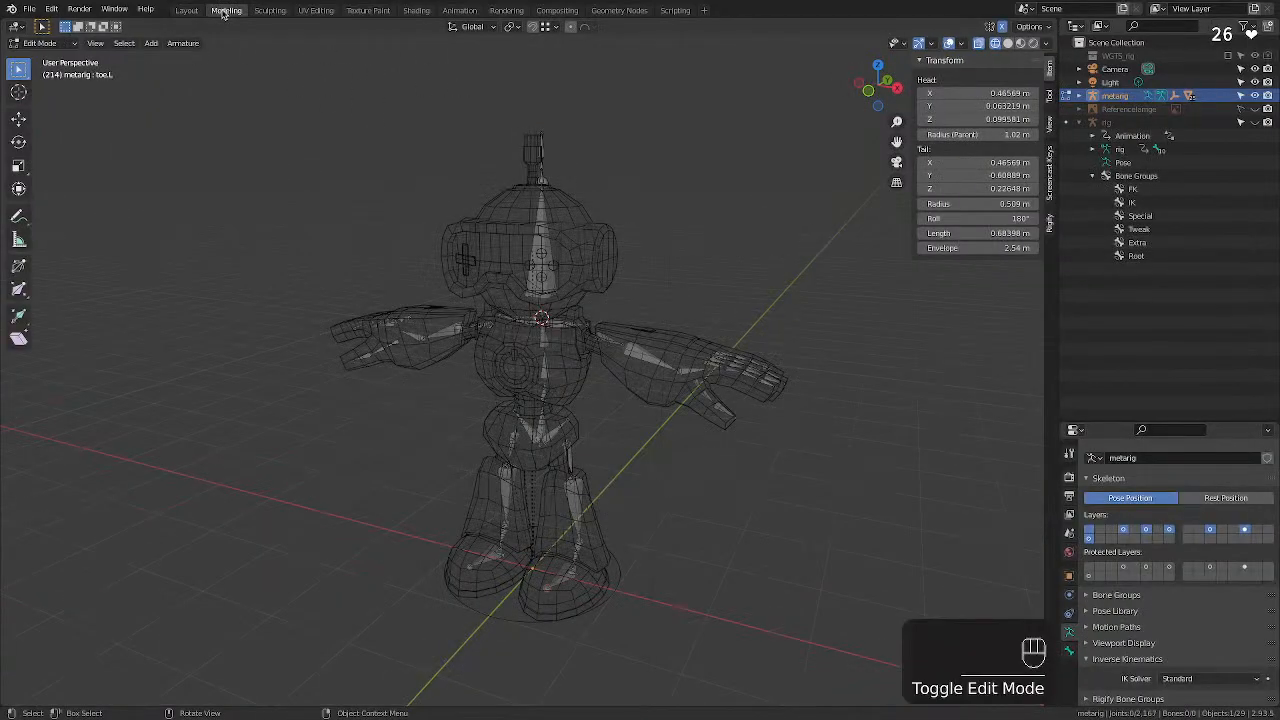
pyautogui.click(200, 10)
pyautogui.click(226, 10)
pyautogui.click(175, 43)
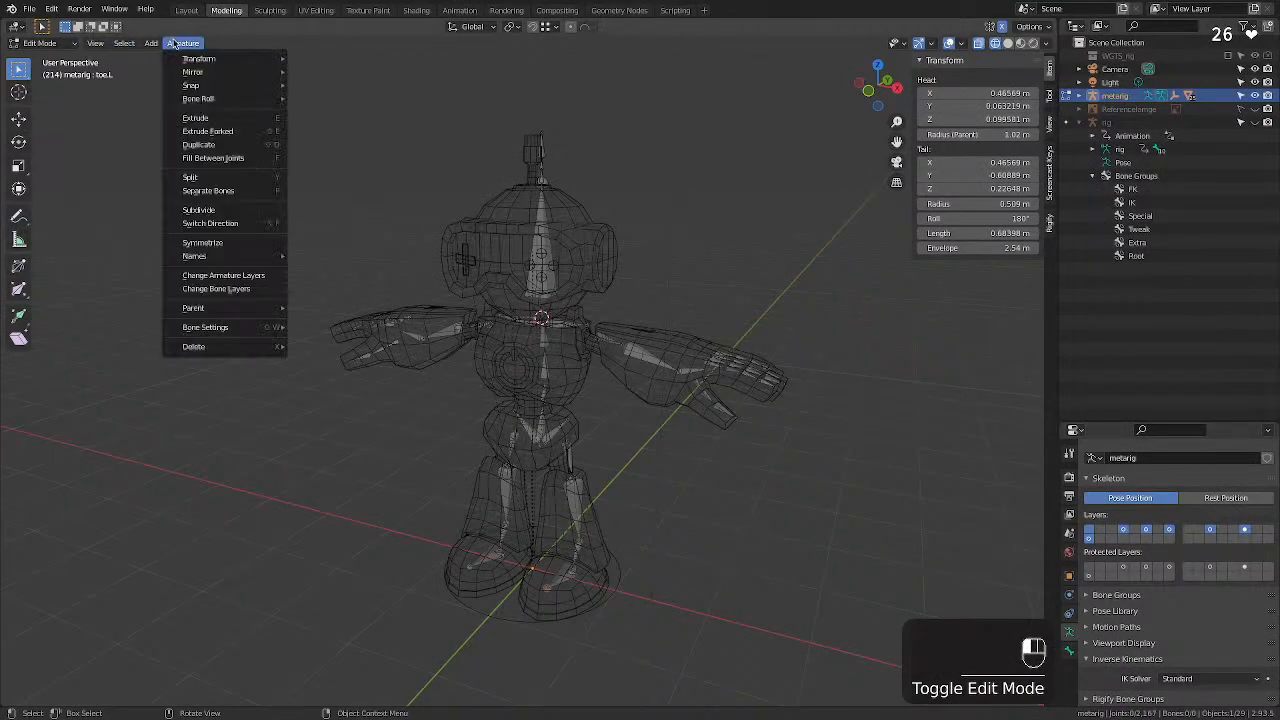
pyautogui.moveTo(249, 59)
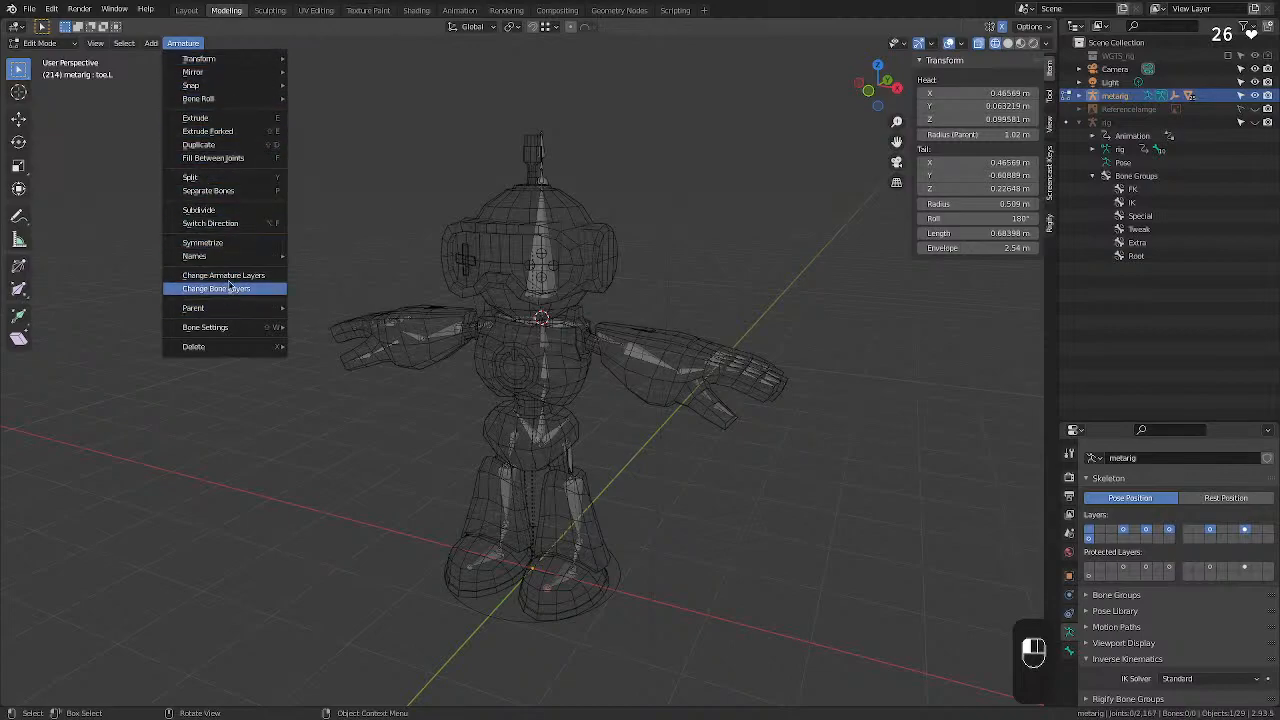
pyautogui.moveTo(227, 313)
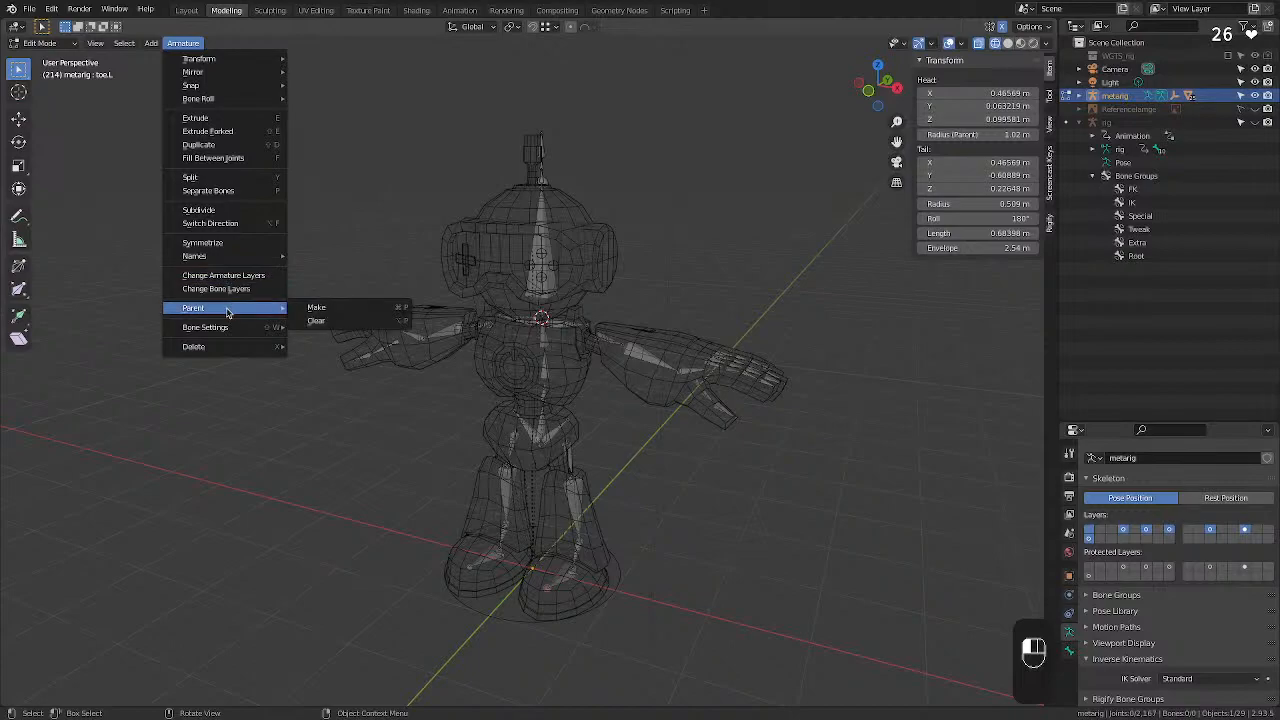
pyautogui.moveTo(214, 355)
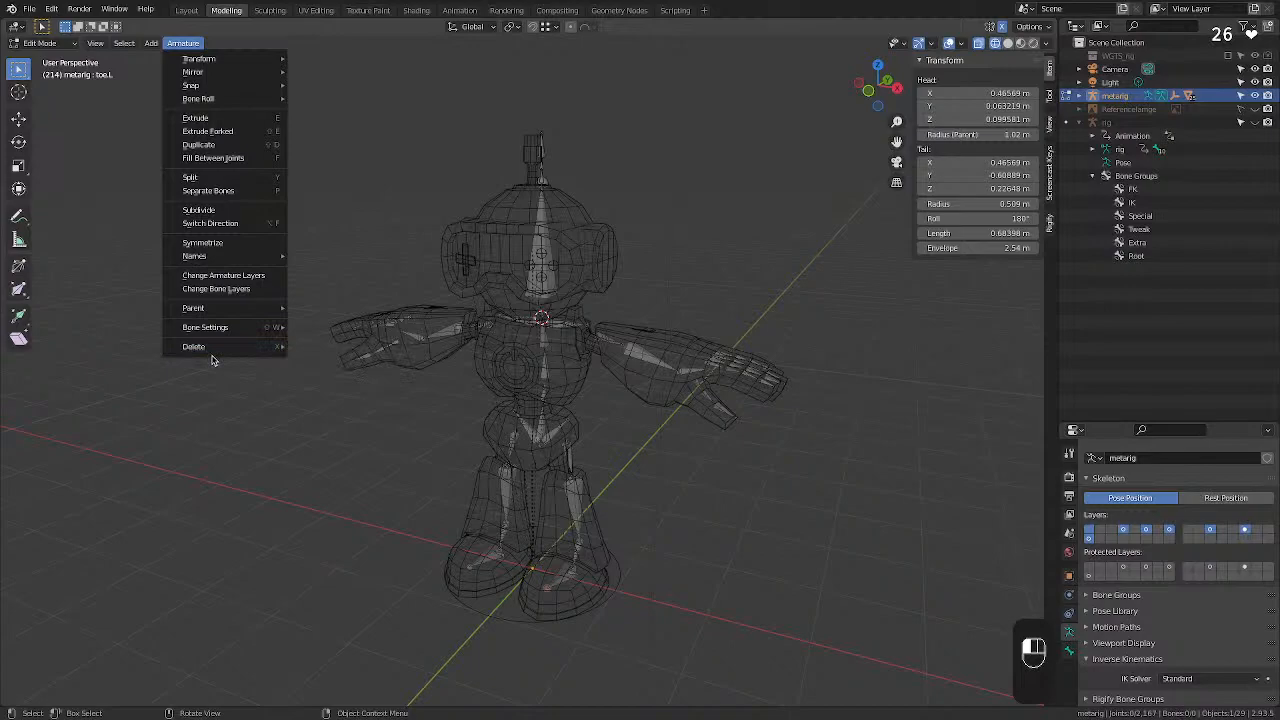
pyautogui.click(318, 343)
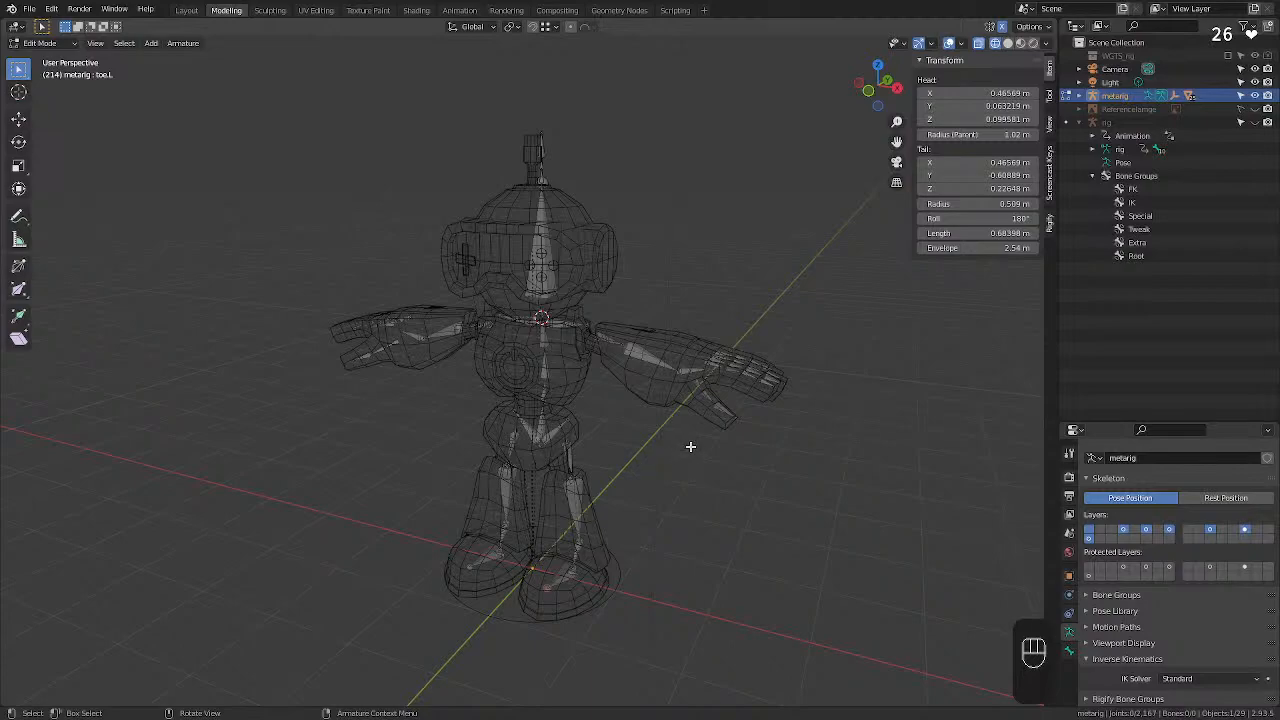
# Undo the switch to Edit Mode and select the metarig armature in Object Mode.
pyautogui.click(745, 498)
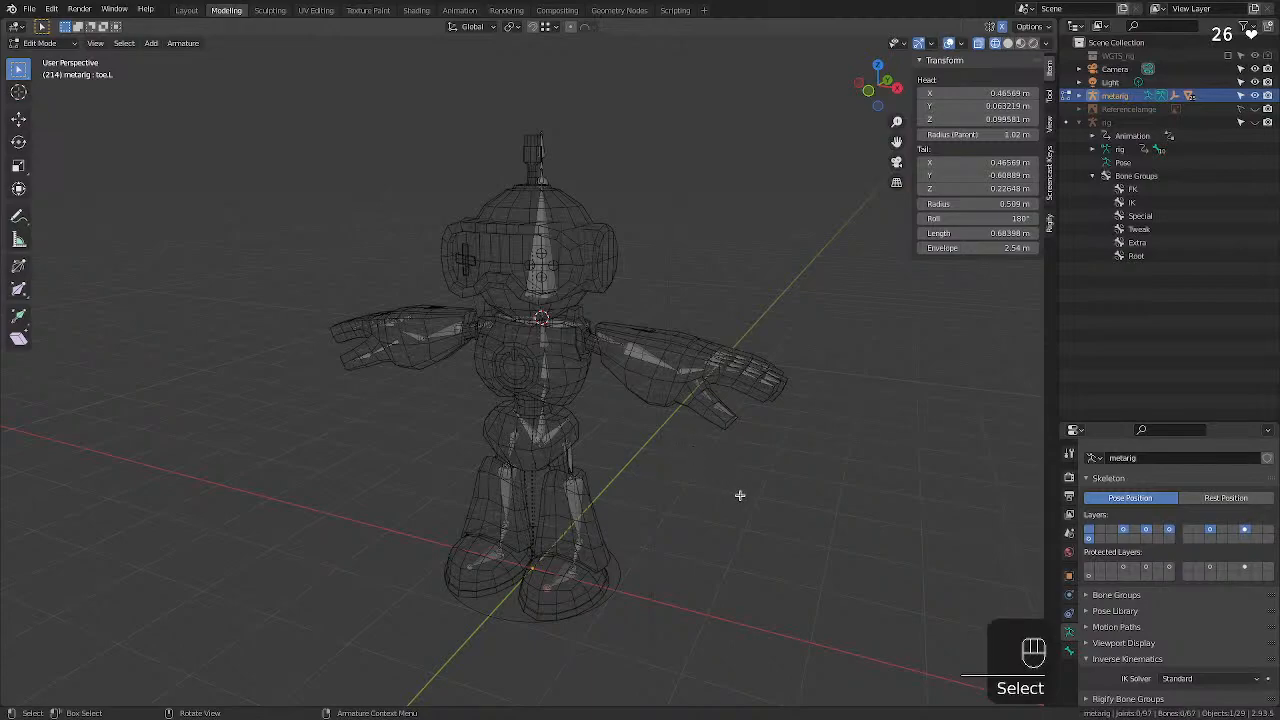
pyautogui.press('Escape')
pyautogui.press('super+z')
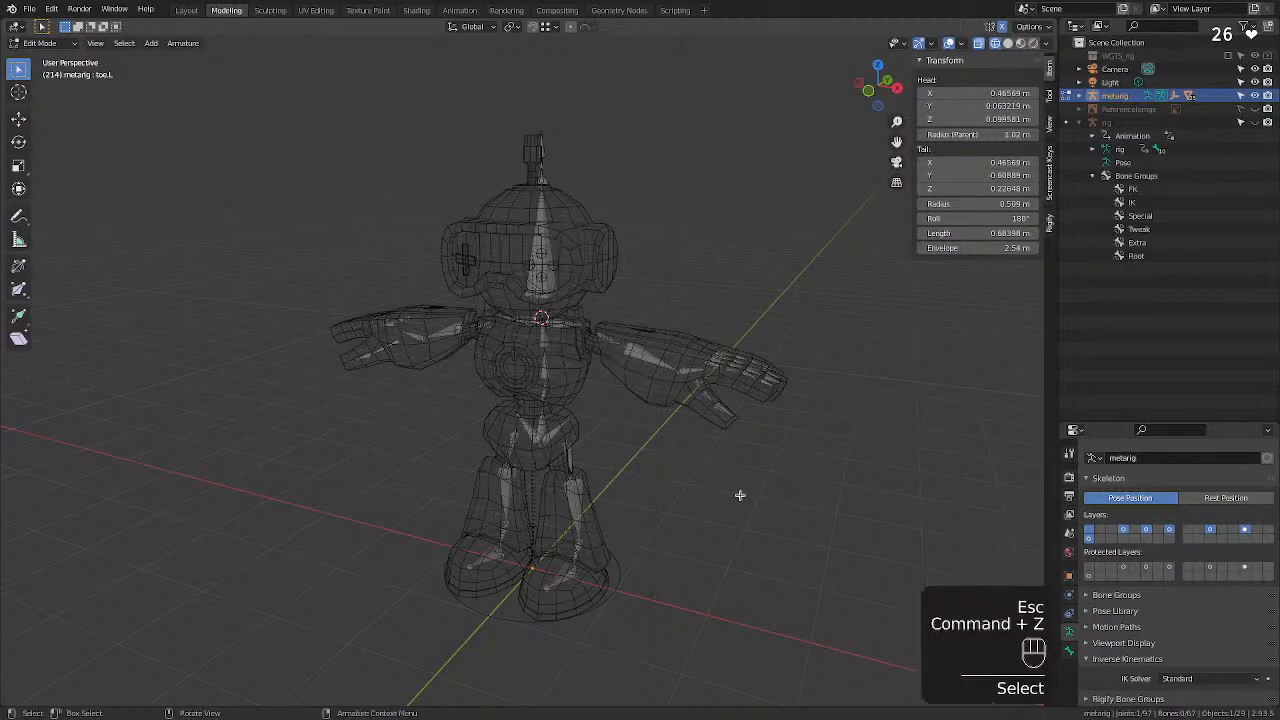
pyautogui.press('super+z')
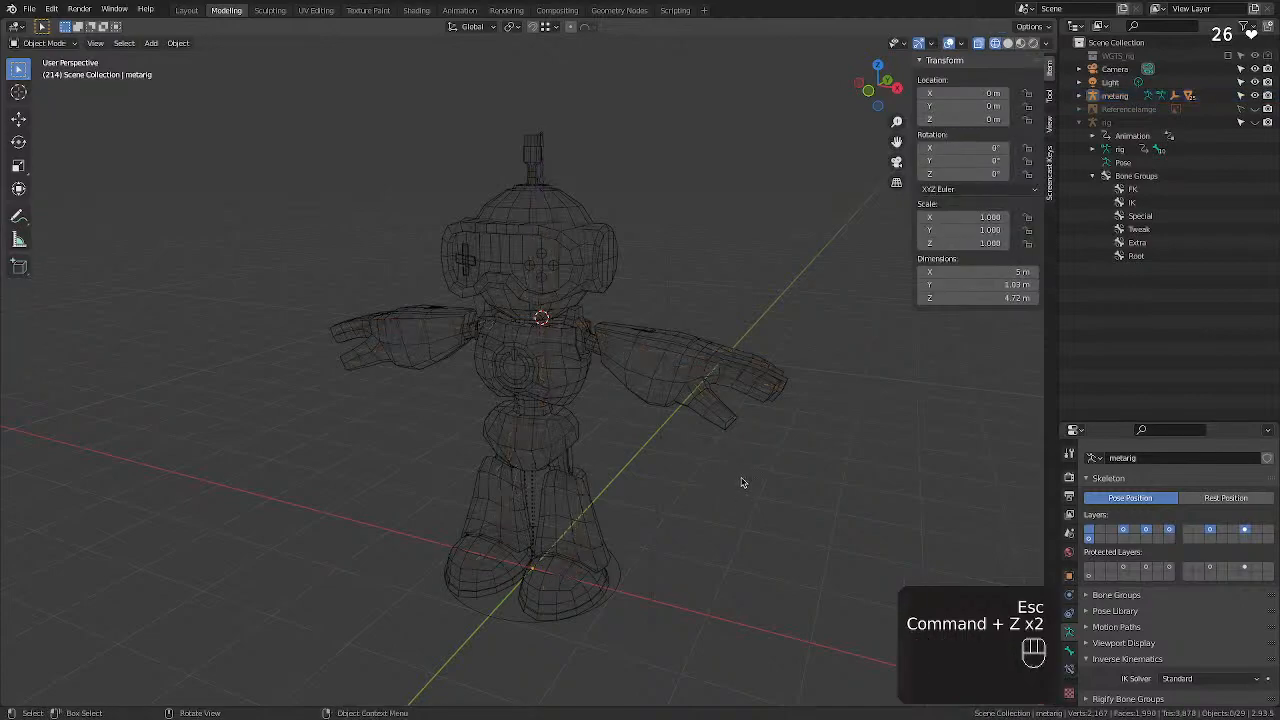
pyautogui.click(690, 380)
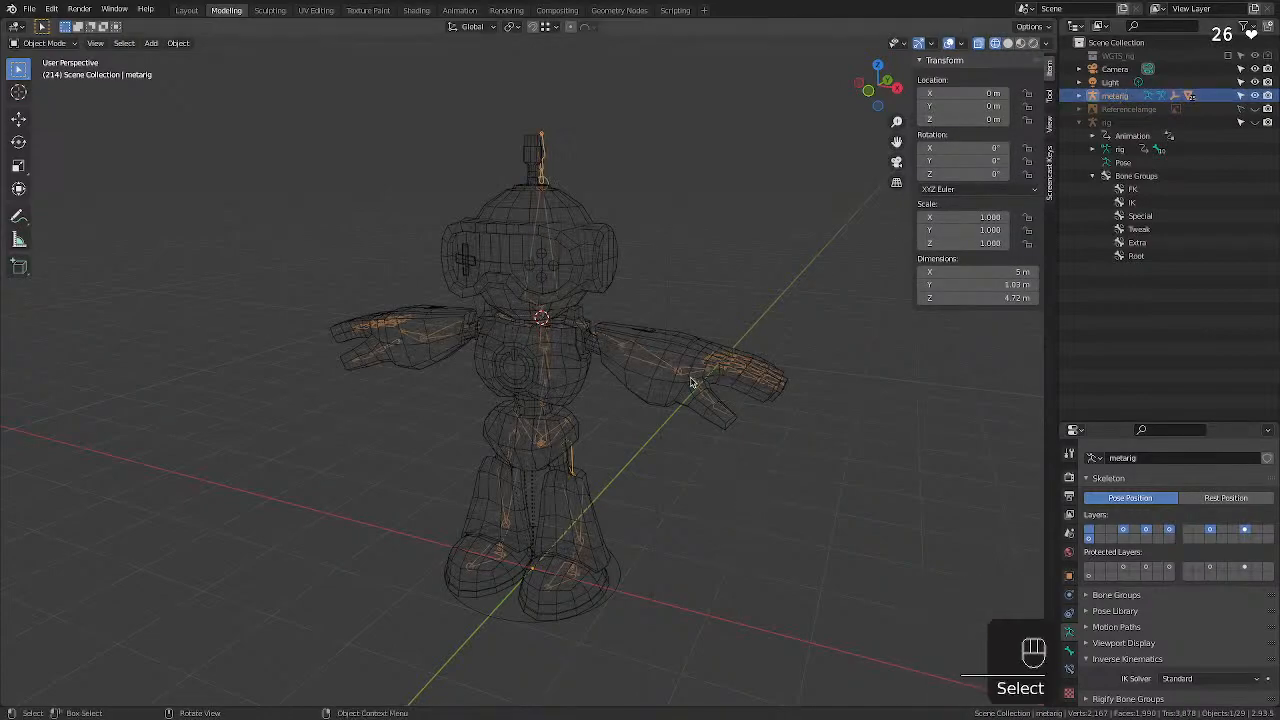
# Try deleting the metarig armature and check the freed Cube mesh, and undo the deletion.
pyautogui.press('Delete')
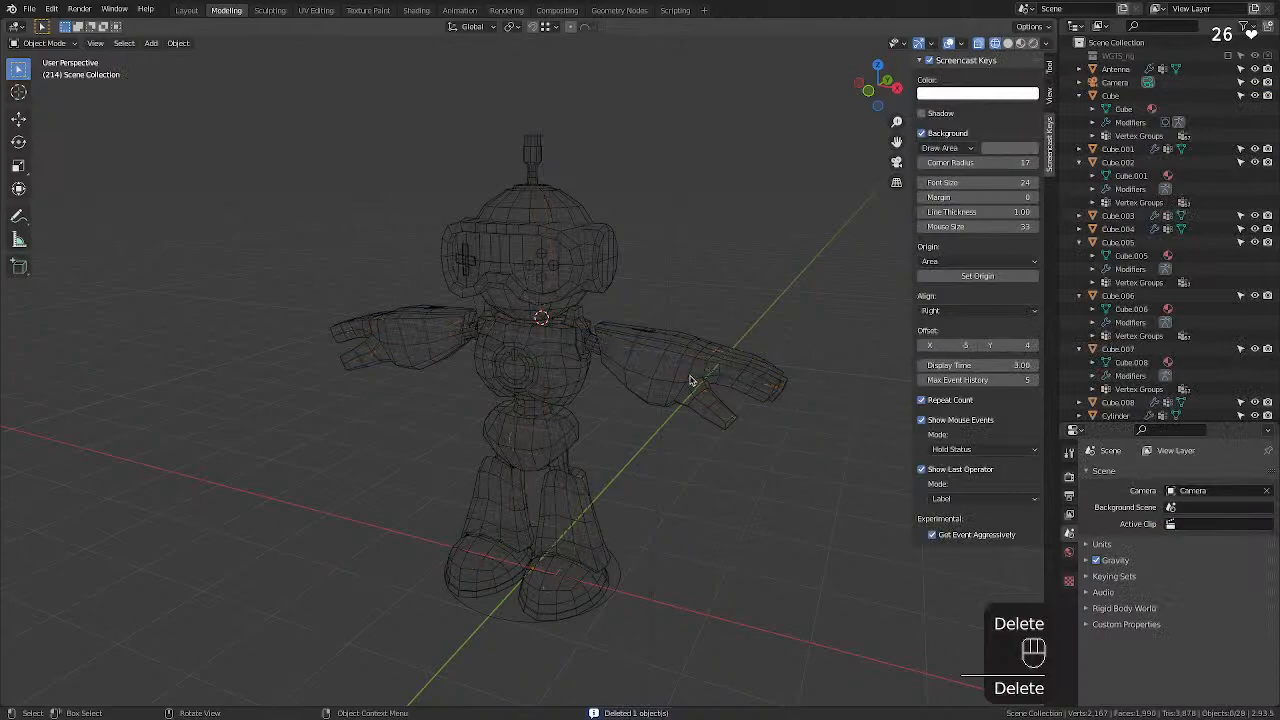
pyautogui.click(1081, 96)
pyautogui.click(1106, 95)
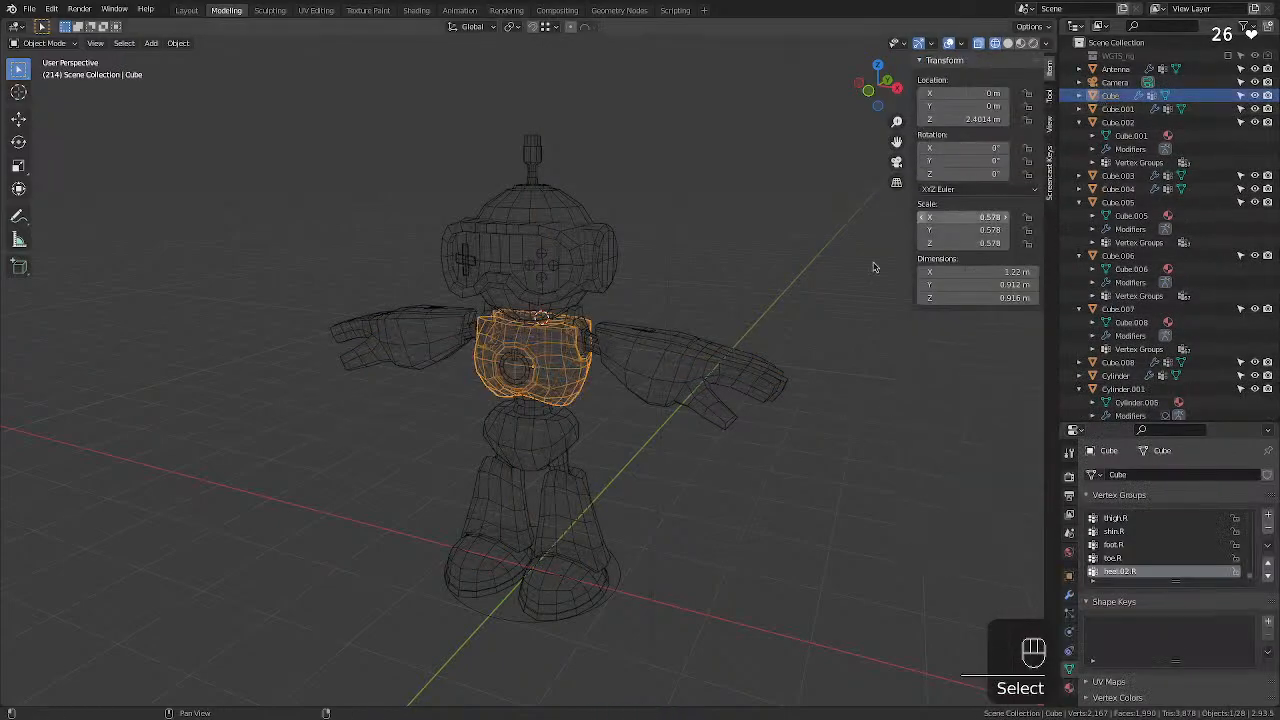
pyautogui.click(763, 505)
pyautogui.press('super+z')
pyautogui.press('super+z')
pyautogui.press('super+z')
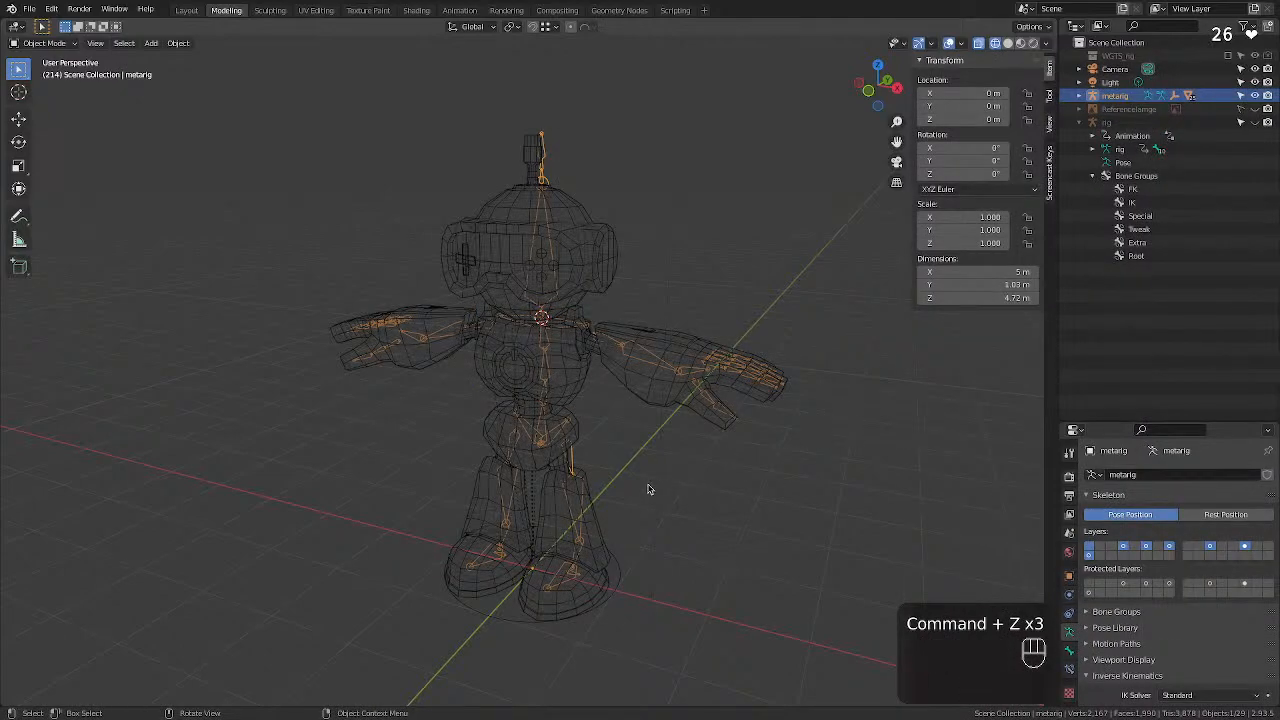
# Copy the metarig armature and paste a duplicate of it into the scene.
pyautogui.press('super+x')
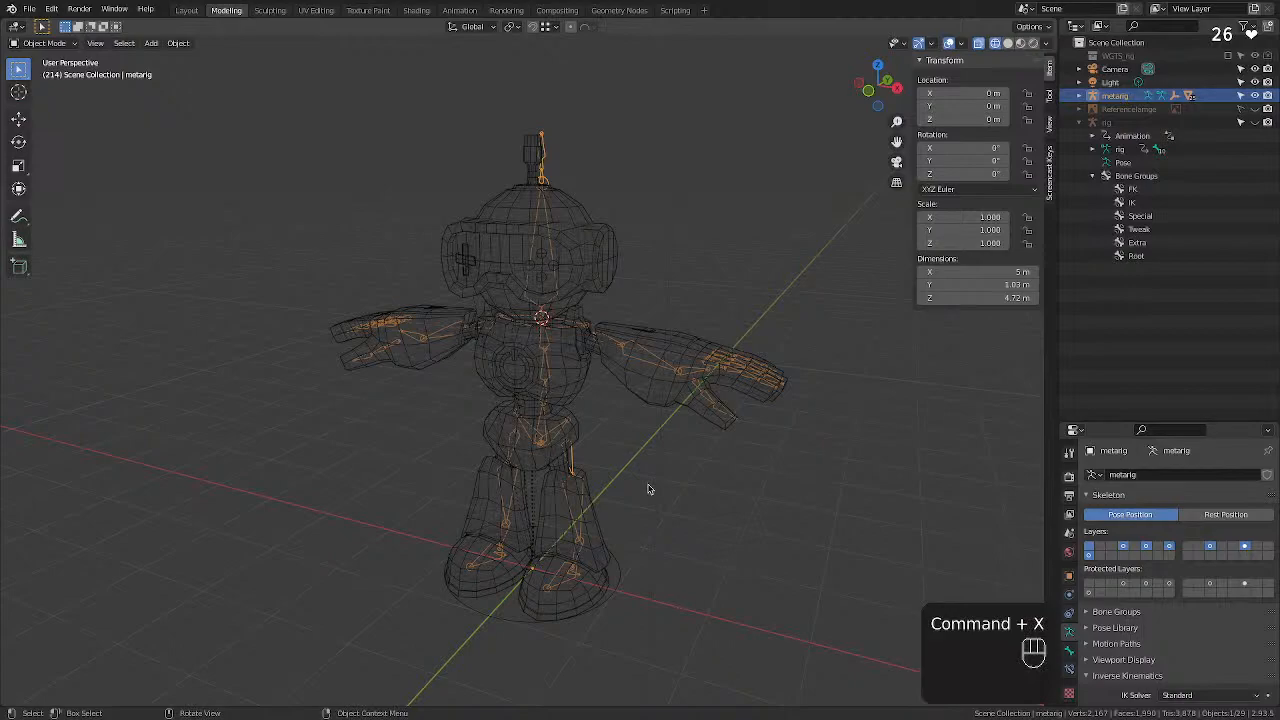
pyautogui.press('super+c')
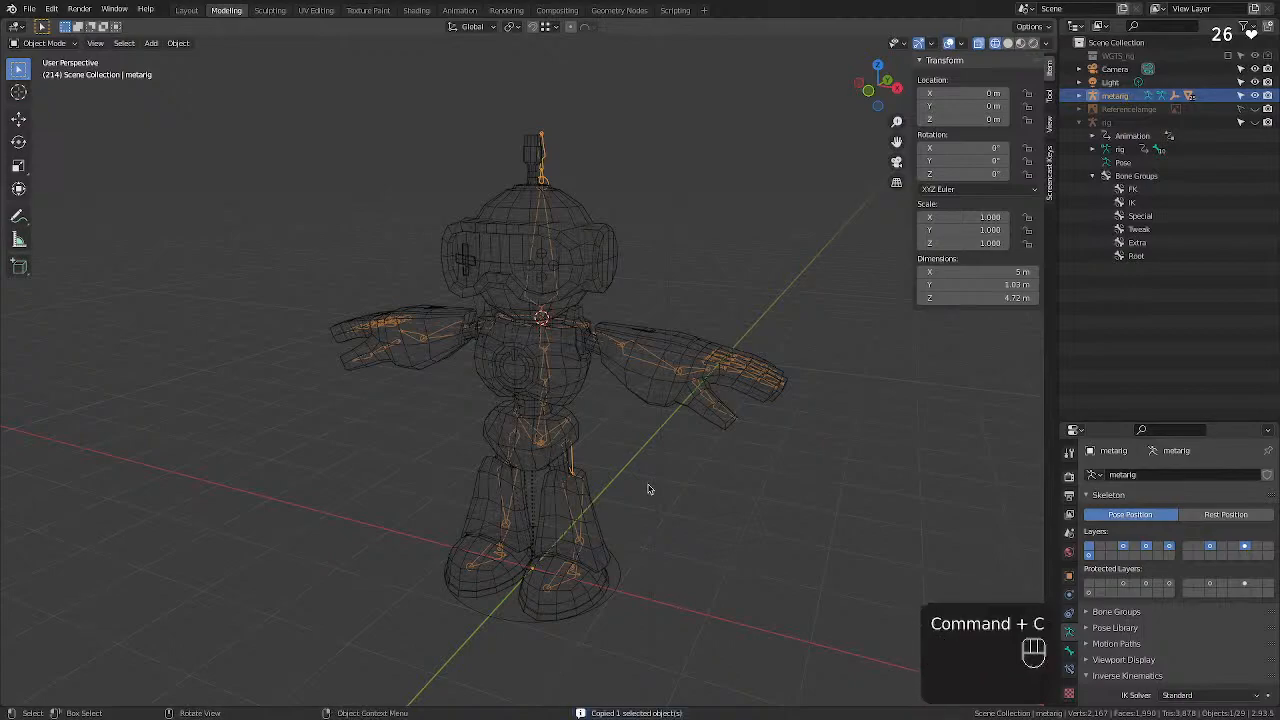
pyautogui.press('super+v')
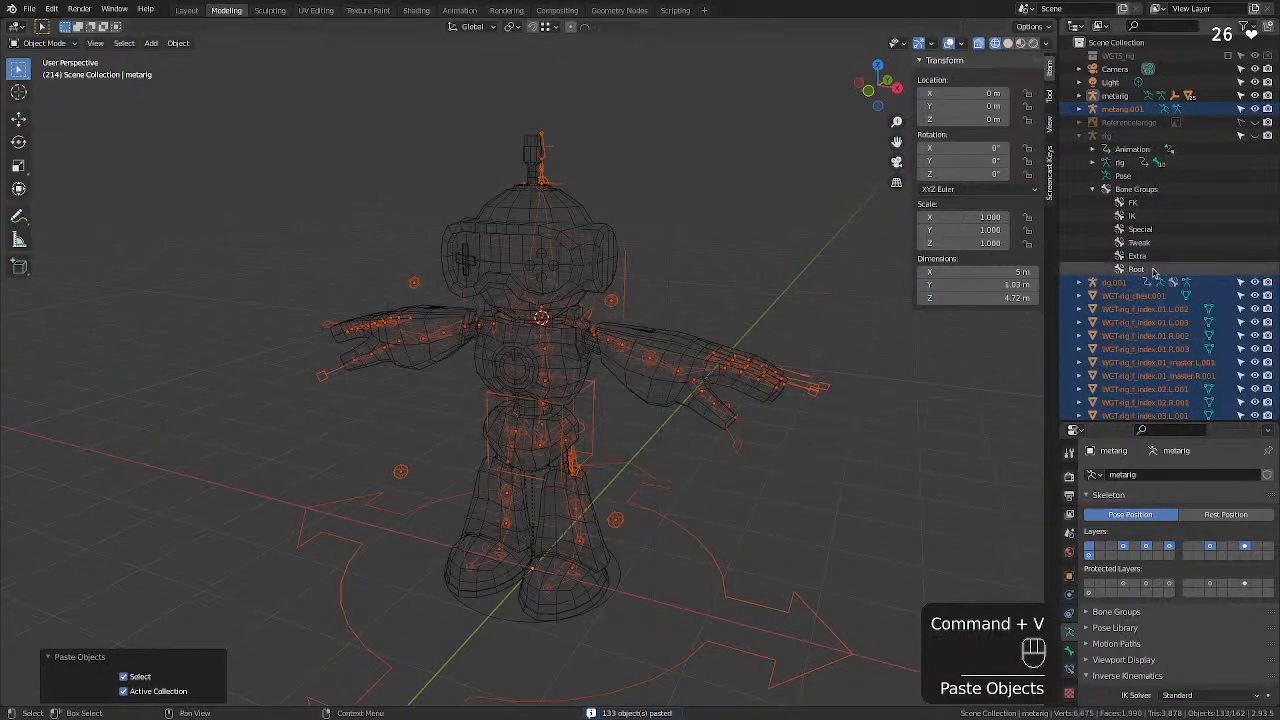
# Compare the original metarig with its pasted copy, metarig.001, by selecting them alternately.
pyautogui.click(1137, 110)
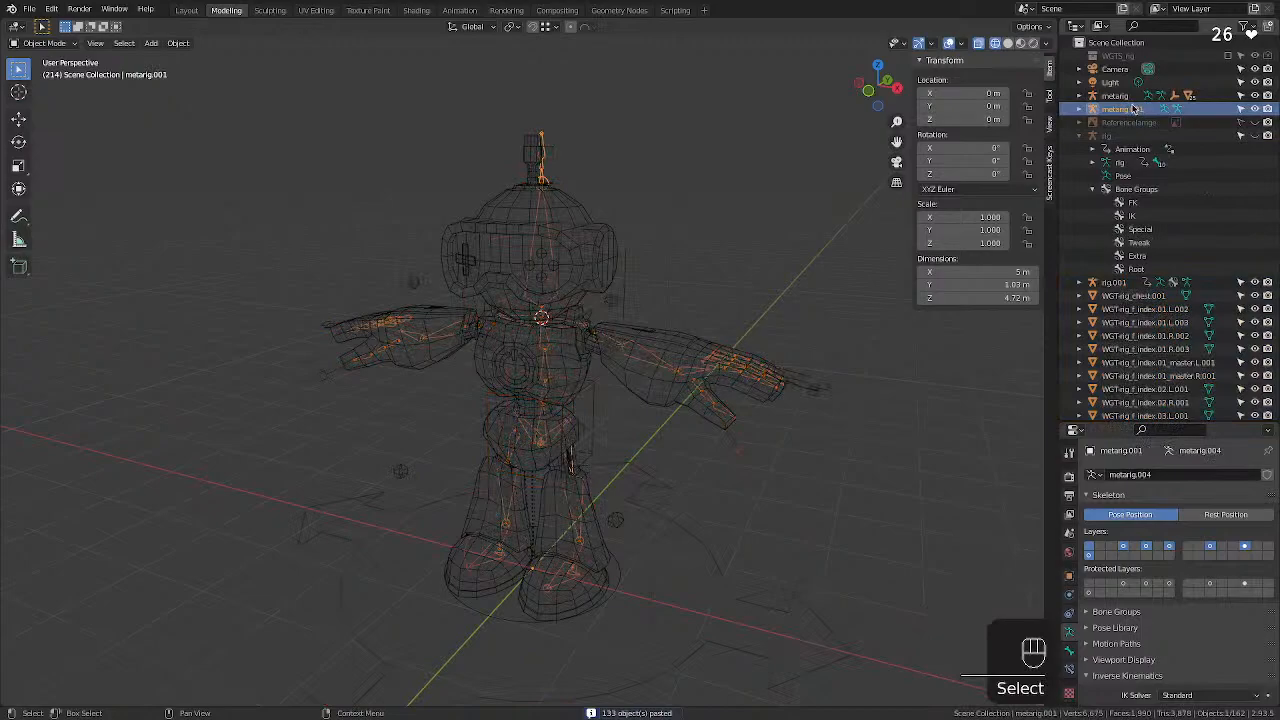
pyautogui.click(1129, 97)
pyautogui.click(1128, 108)
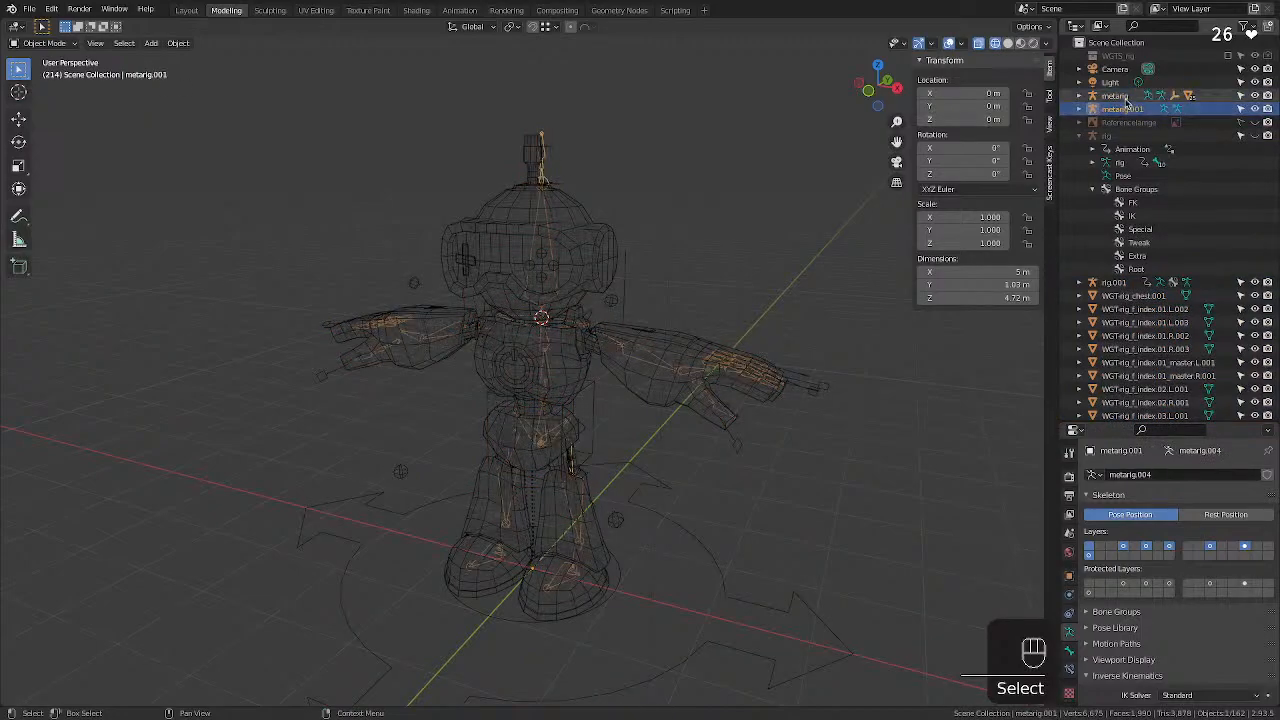
pyautogui.click(1124, 97)
pyautogui.click(1125, 109)
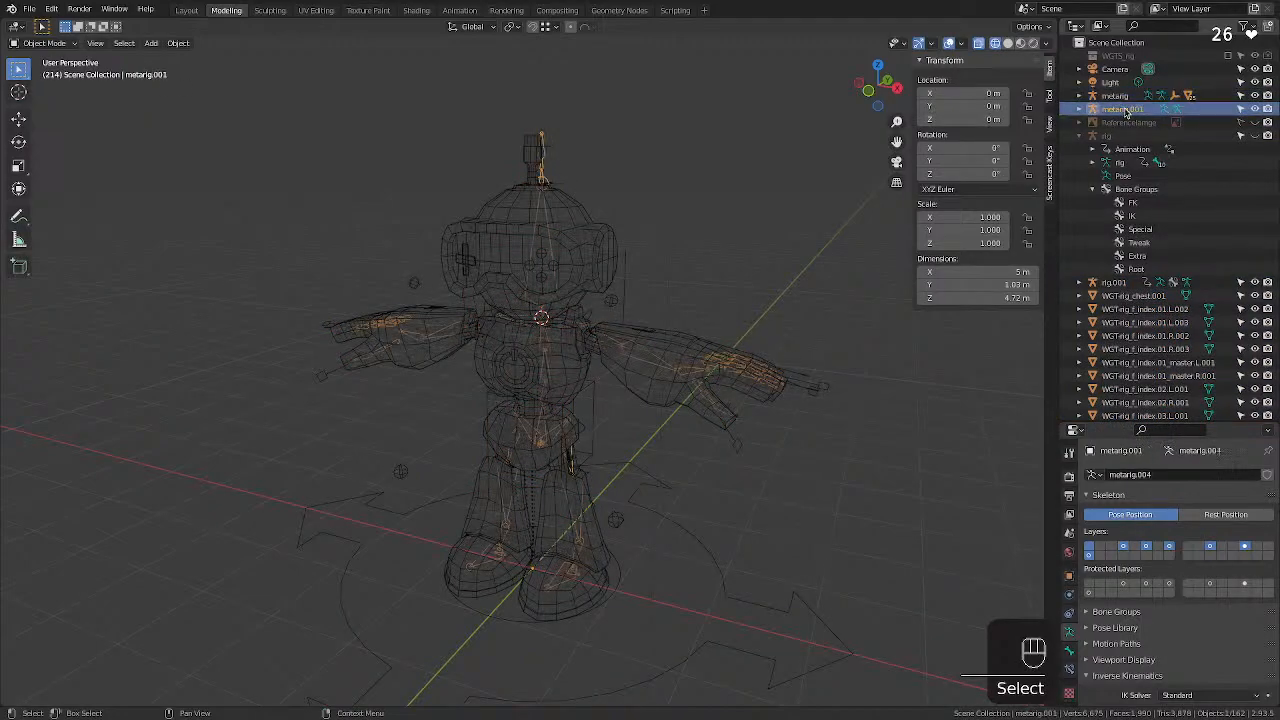
pyautogui.click(1122, 98)
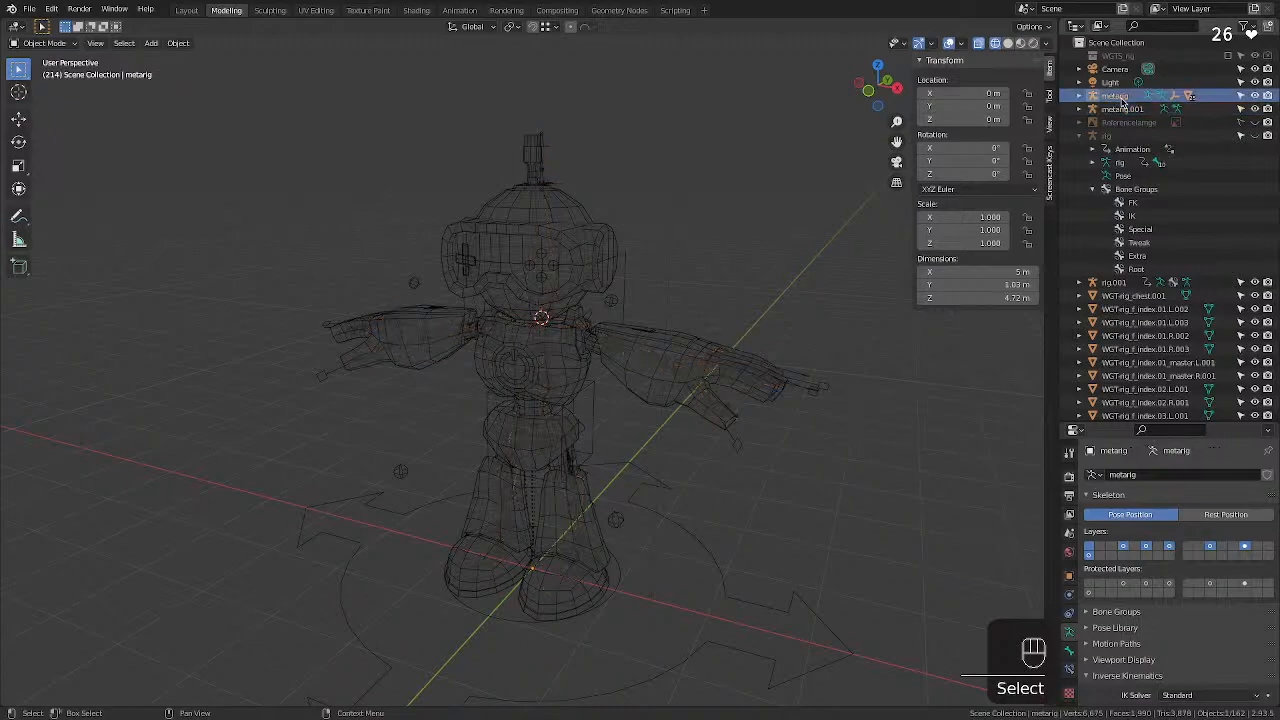
# Try deleting the original metarig and inspect the data, modifiers and vertex groups of Cube.001 in the scene hierarchy.
pyautogui.press('Delete')
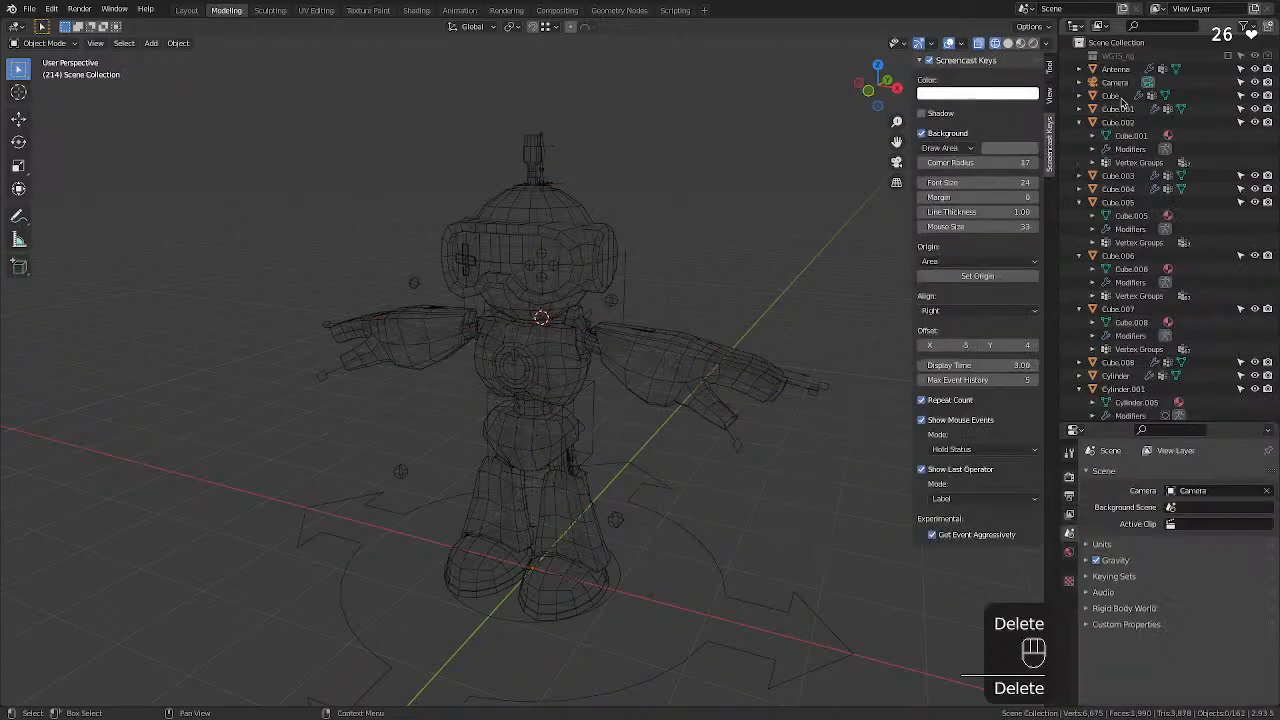
pyautogui.click(1112, 96)
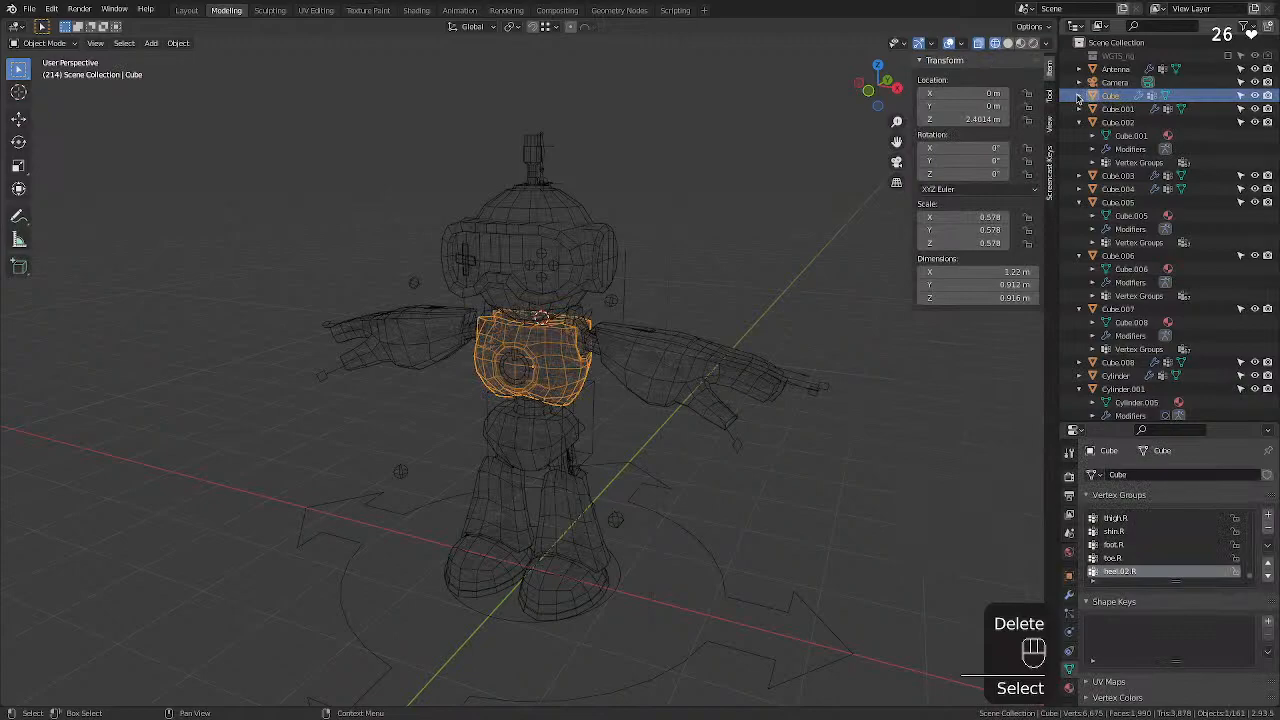
pyautogui.click(1079, 108)
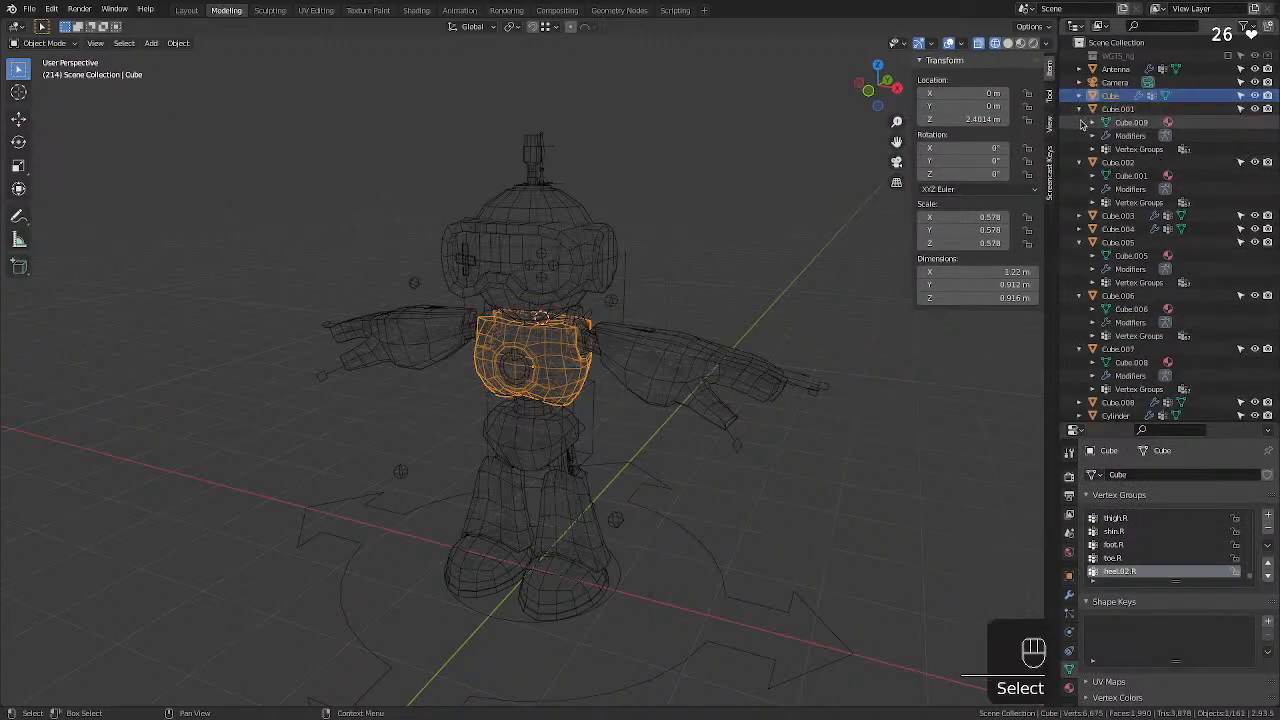
pyautogui.click(1081, 121)
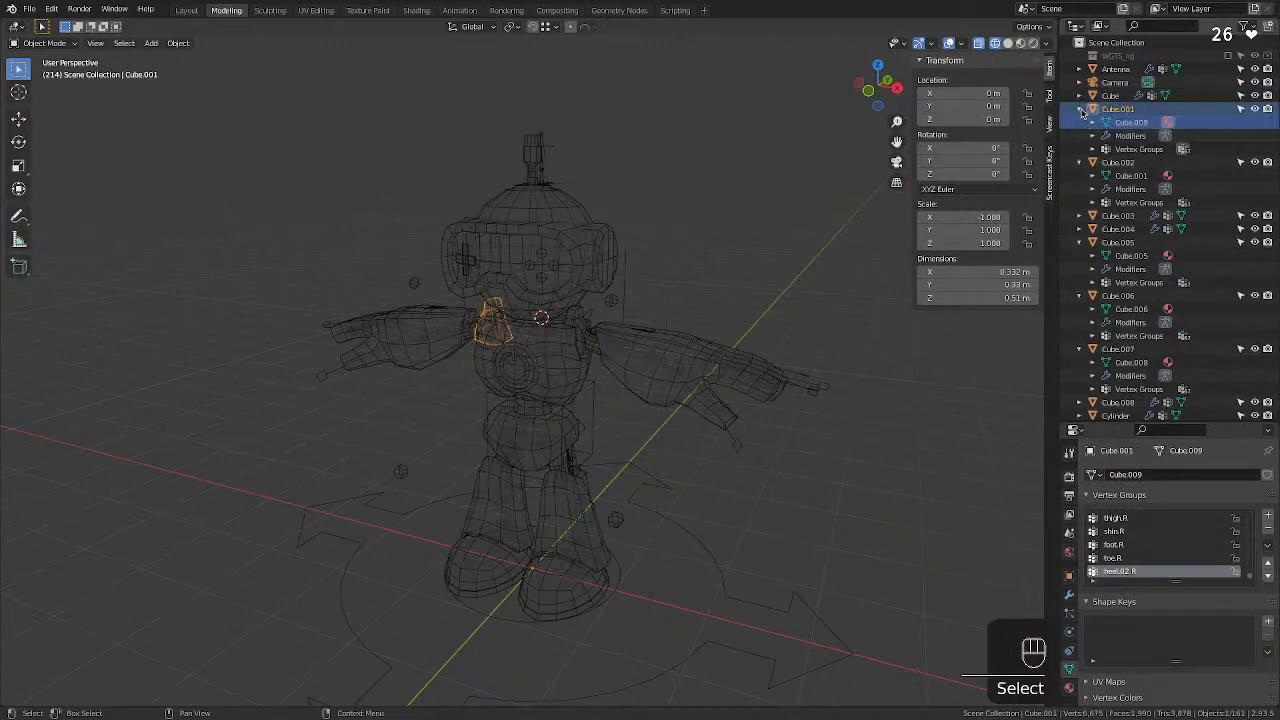
pyautogui.click(1079, 108)
pyautogui.click(1079, 121)
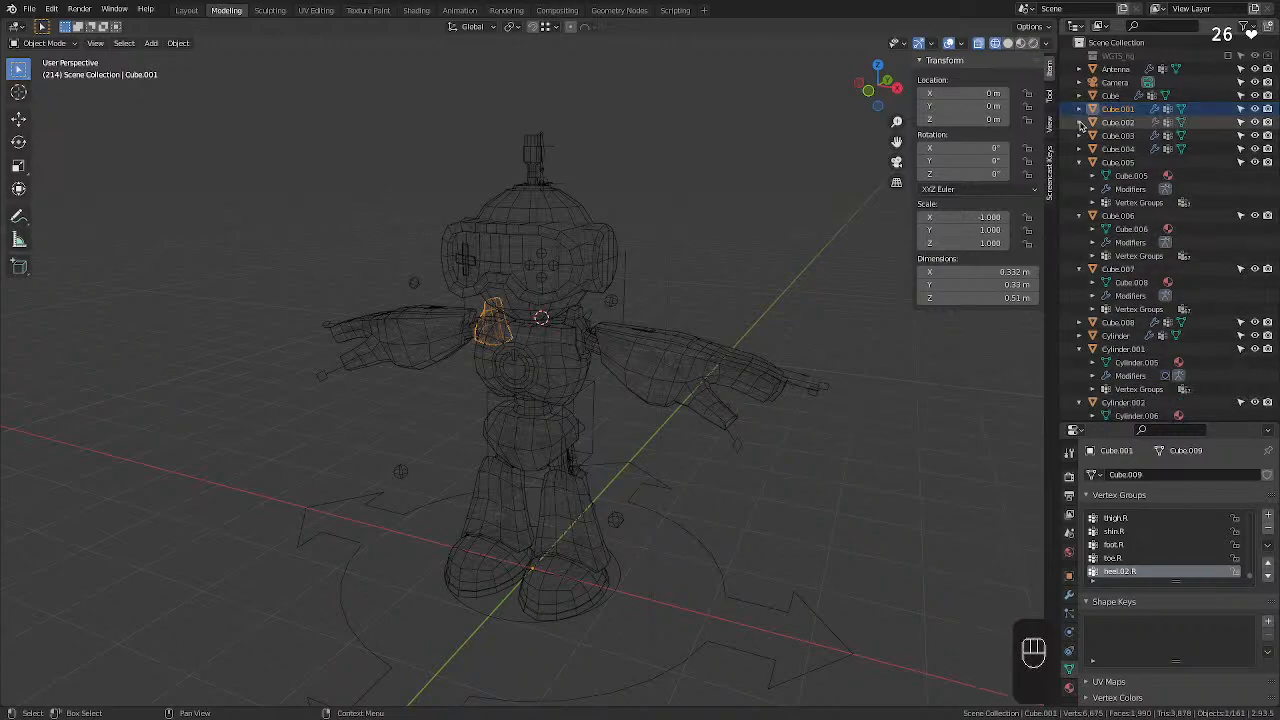
pyautogui.click(1079, 121)
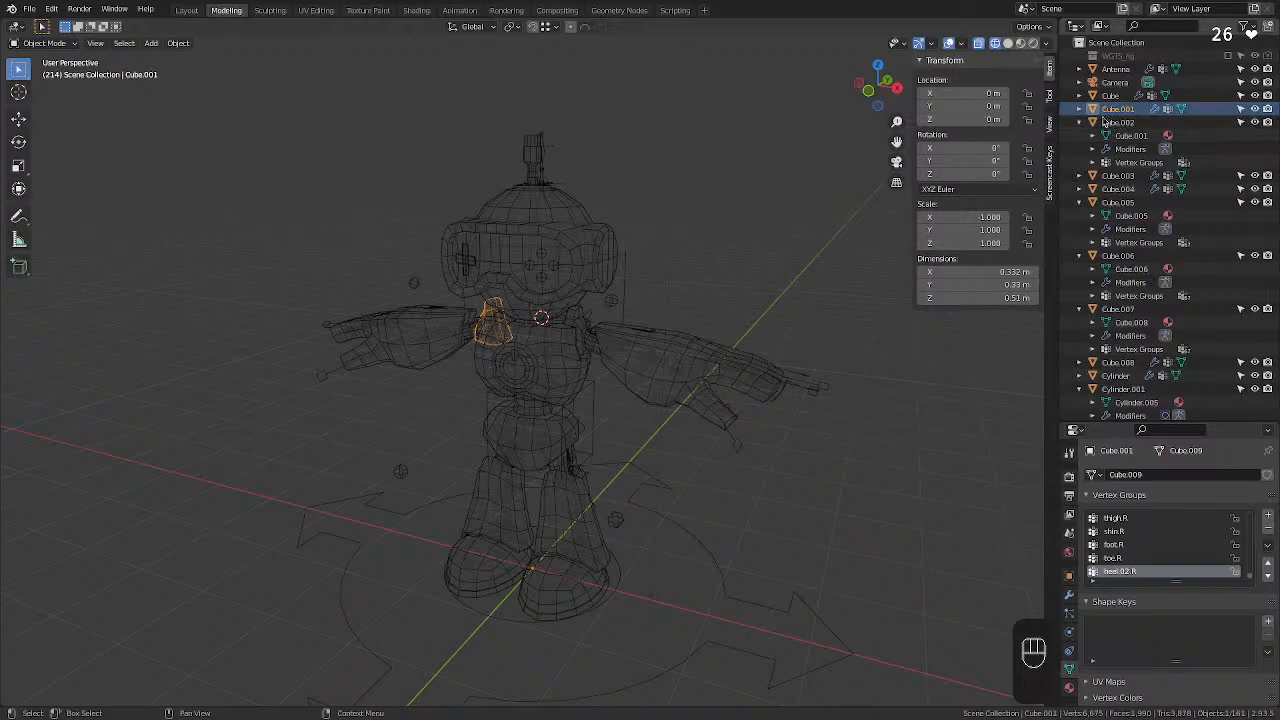
pyautogui.click(1080, 108)
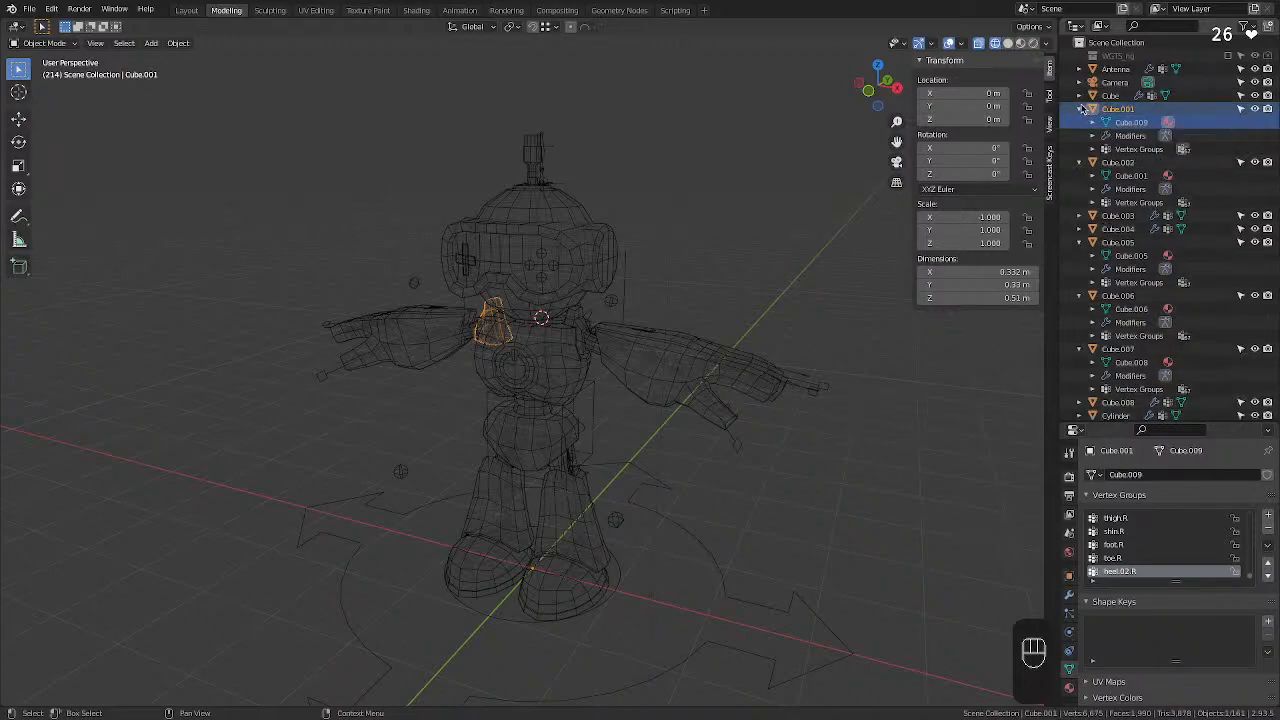
# Undo the metarig deletion and the pasting of its copy, and leave nothing selected.
pyautogui.press('super+z')
pyautogui.press('super+z')
pyautogui.press('super+z')
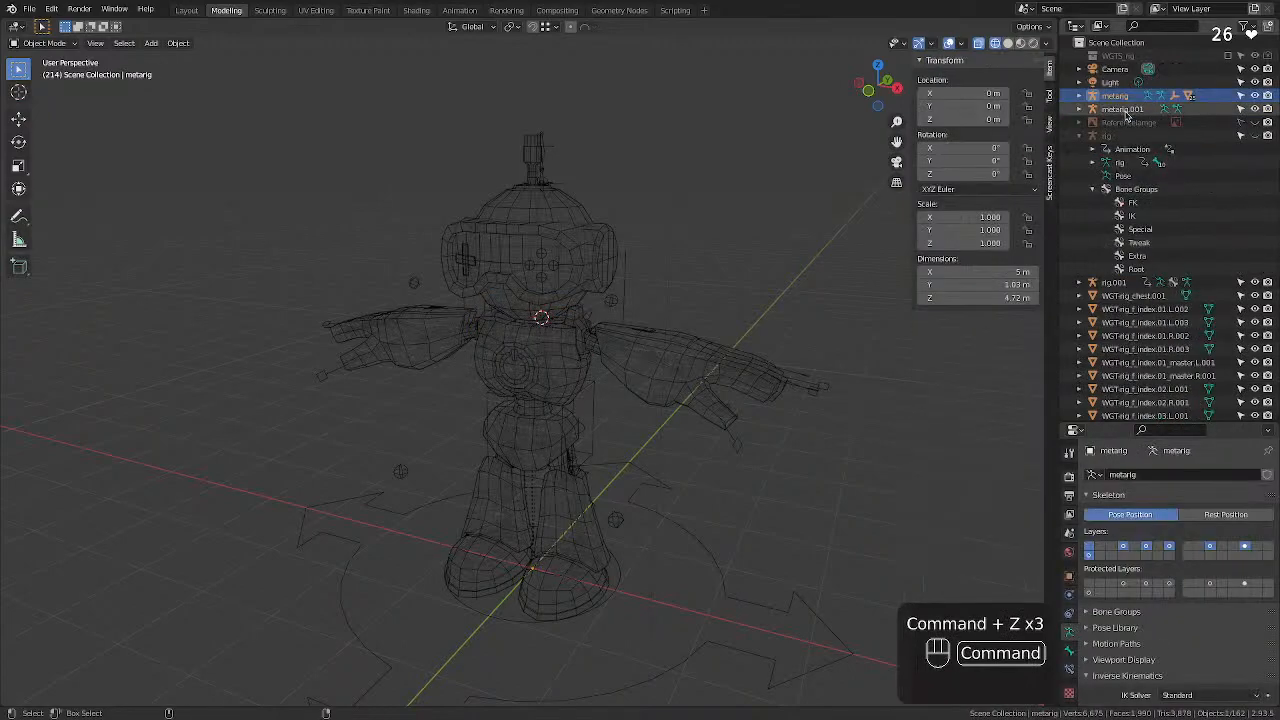
pyautogui.press('super+z')
pyautogui.press('super+z')
pyautogui.press('super+z')
pyautogui.press('super+z')
pyautogui.press('super+z')
pyautogui.press('super+z')
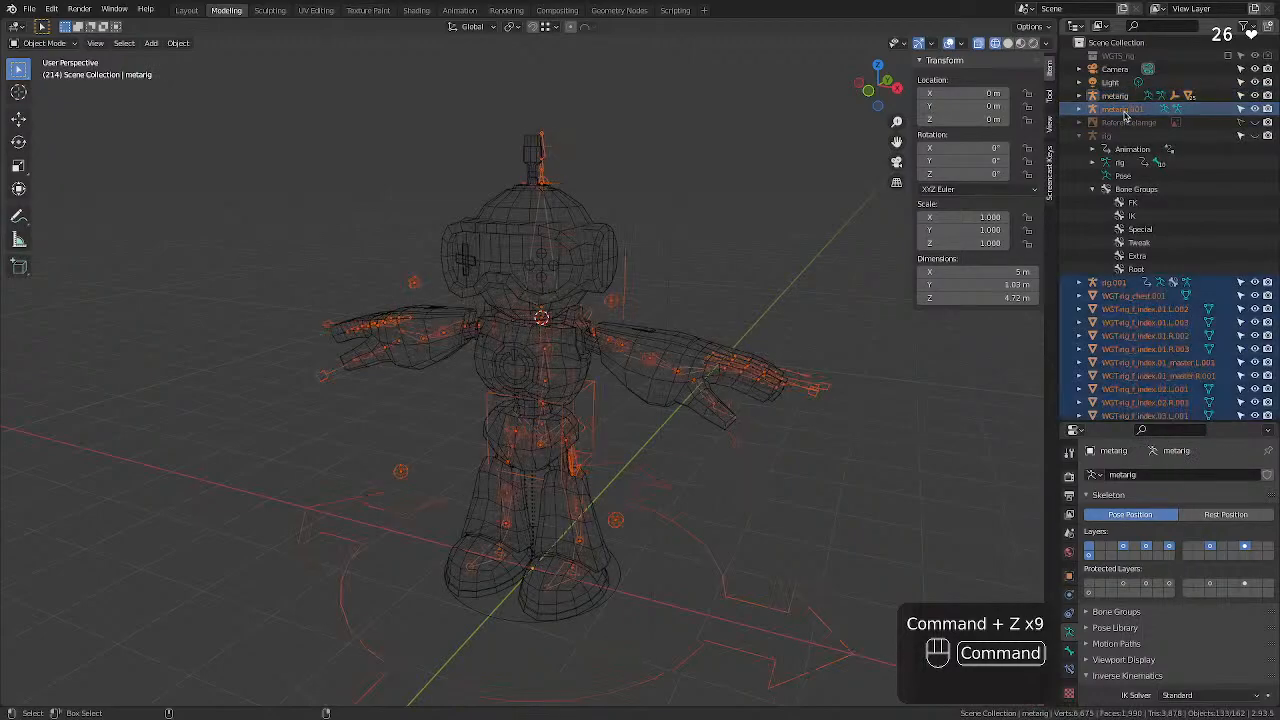
pyautogui.press('super+z')
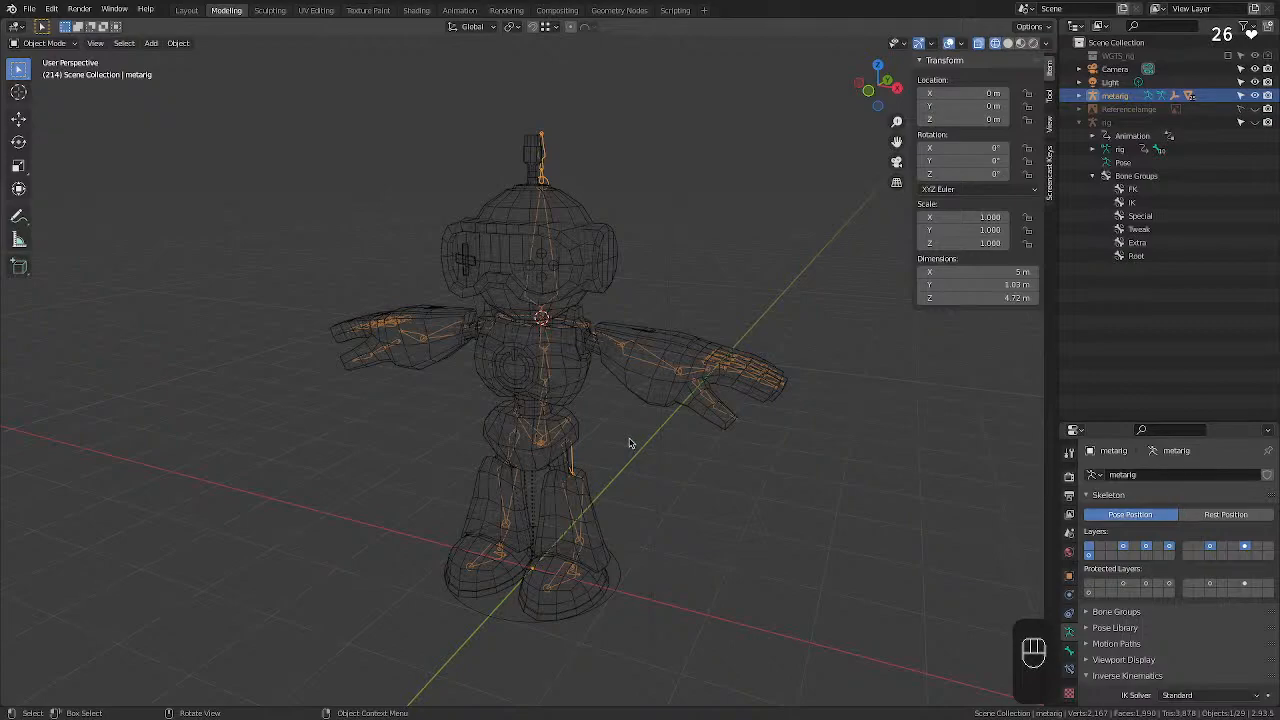
pyautogui.click(704, 473)
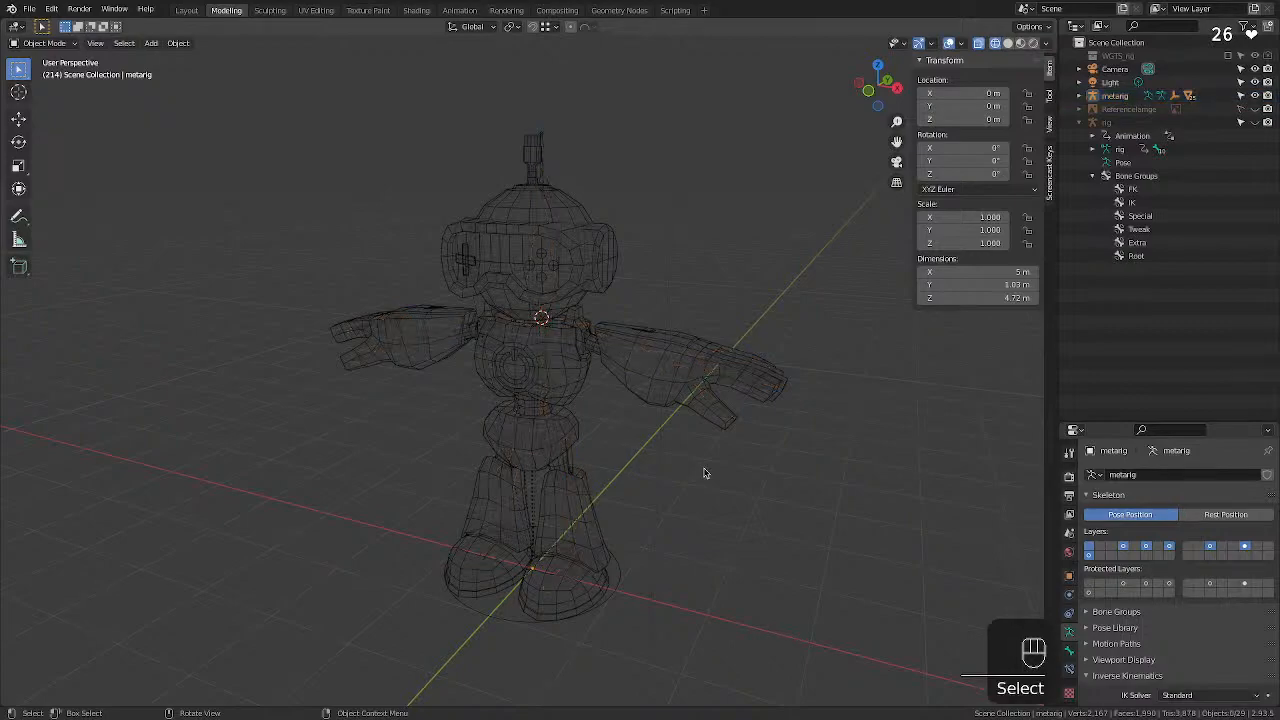
# Switch to the web browser and open the YouTube video "How to use Rigify rigging tool in Blender 2.80" from the Google results, agreeing to the cookies.
pyautogui.hotkey('ctrl', 'Right')
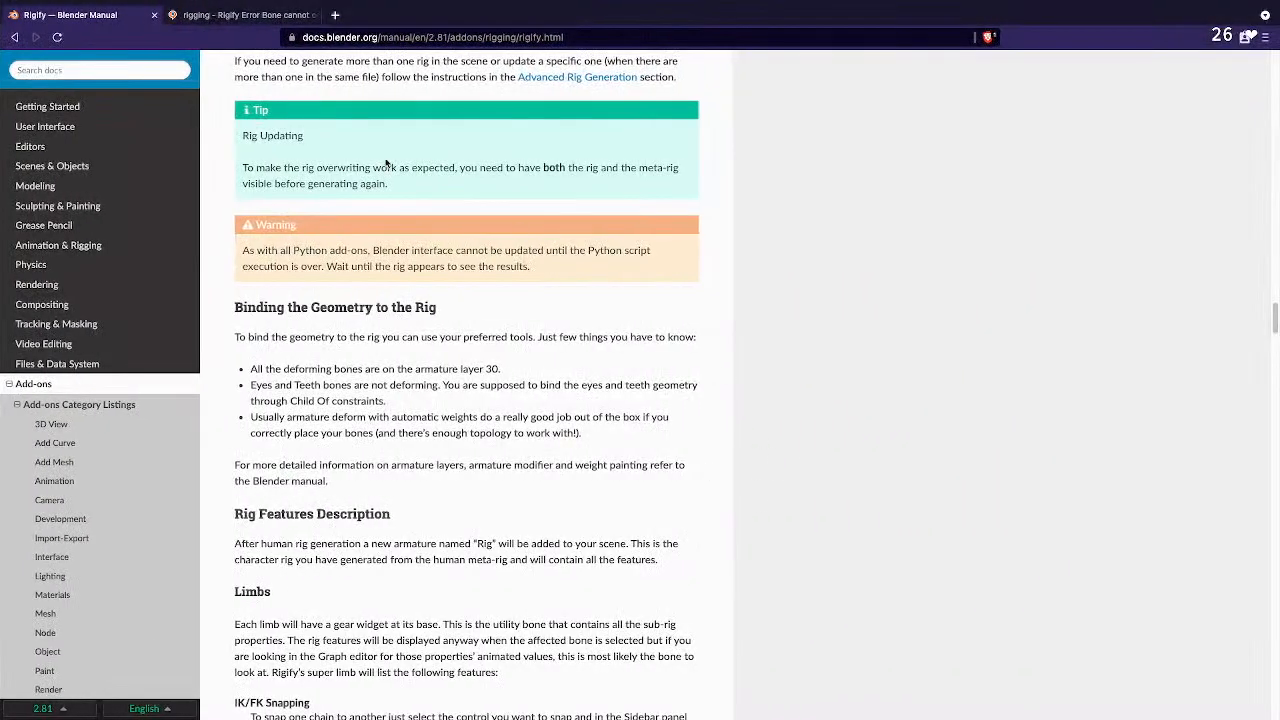
pyautogui.click(14, 37)
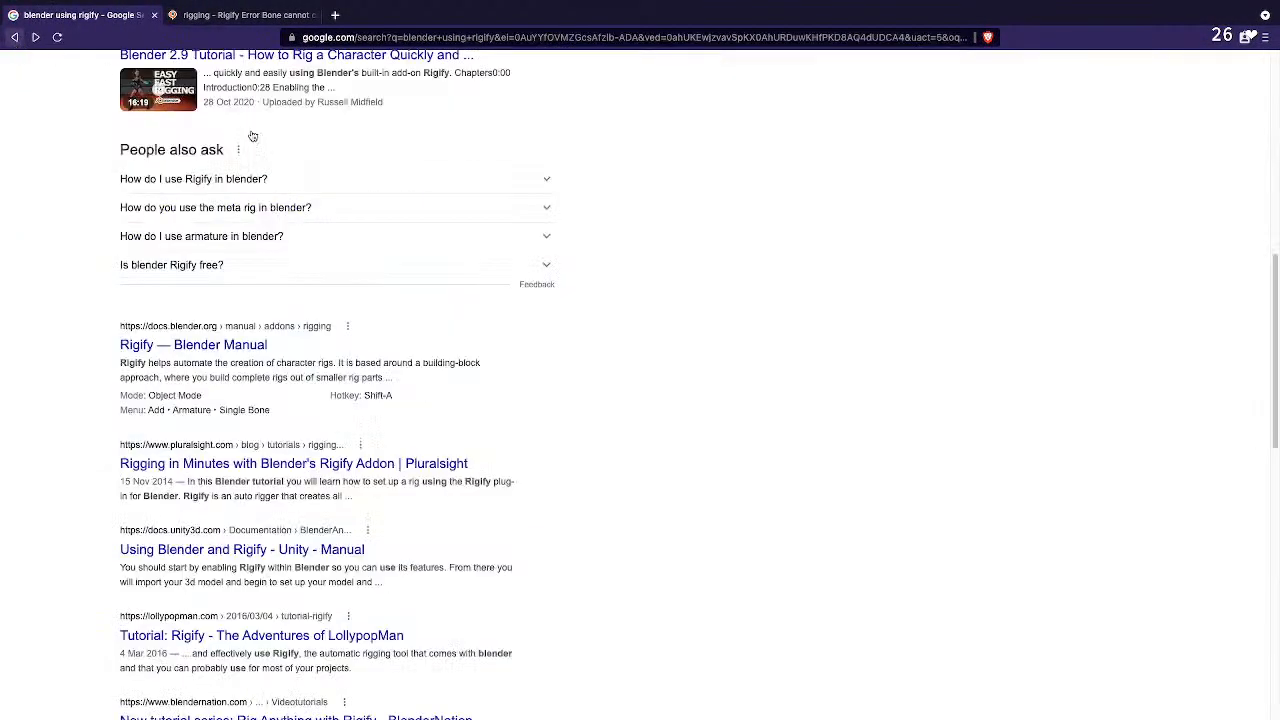
pyautogui.scroll(7, 414, 266)
pyautogui.click(278, 214)
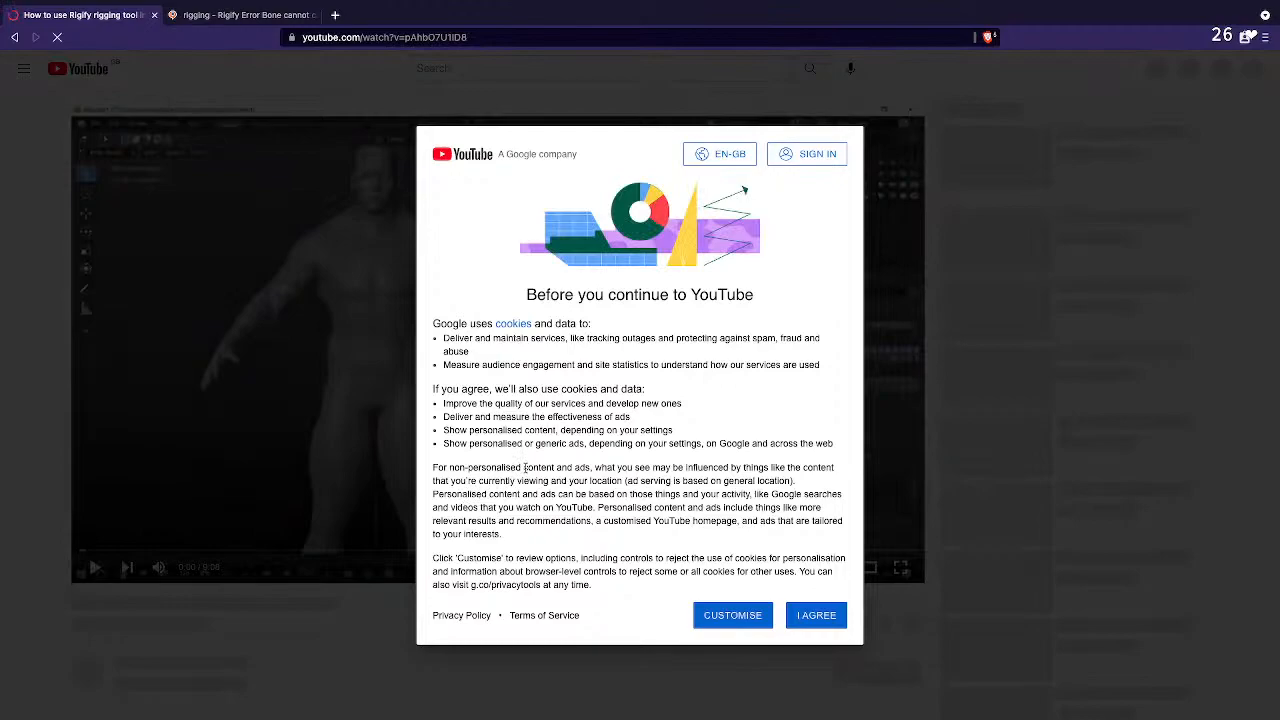
pyautogui.click(817, 613)
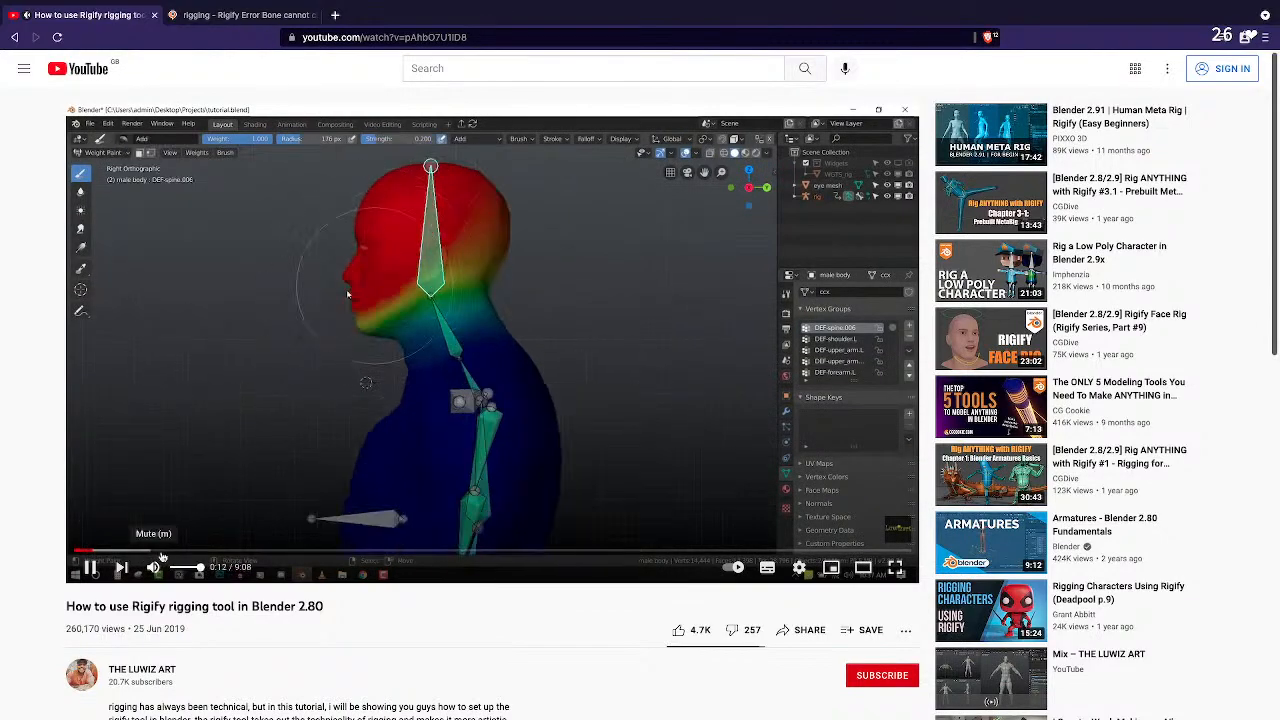
# Skim the Rigify video for how the metarig is fitted to the body, the rig is generated and the metarig is handled.
pyautogui.moveTo(147, 551); pyautogui.dragTo(237, 553)
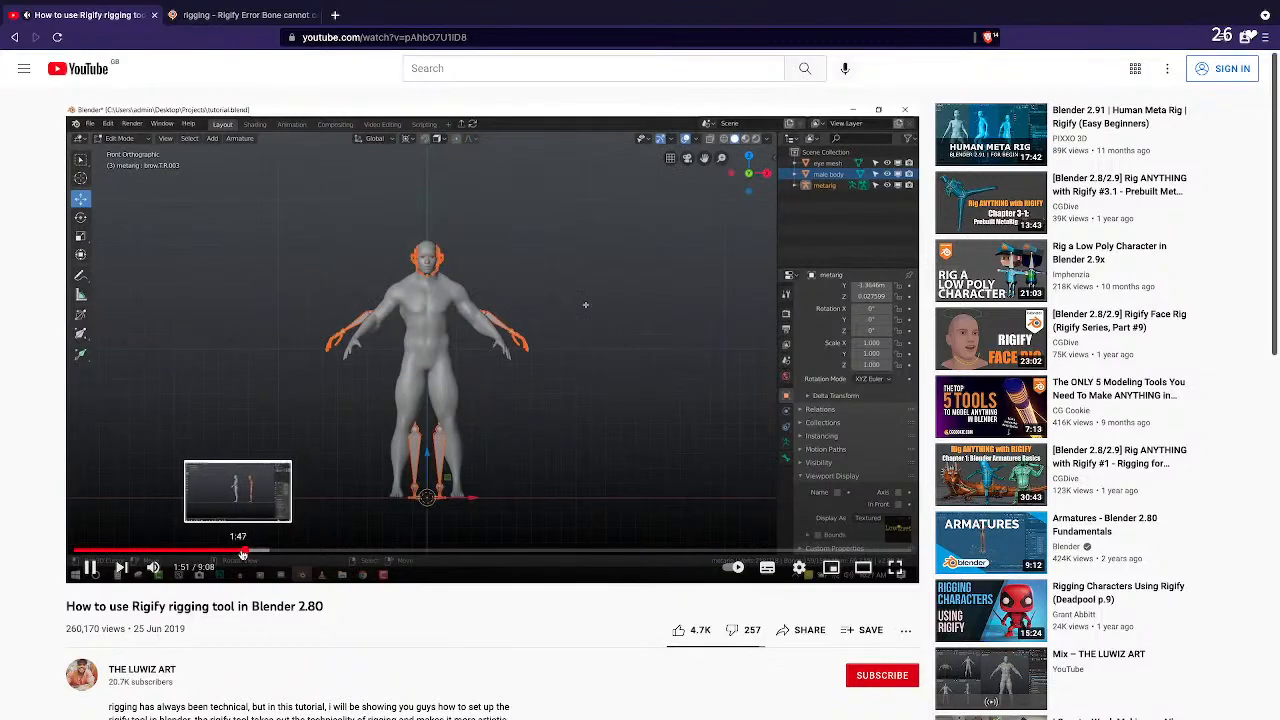
pyautogui.click(262, 553)
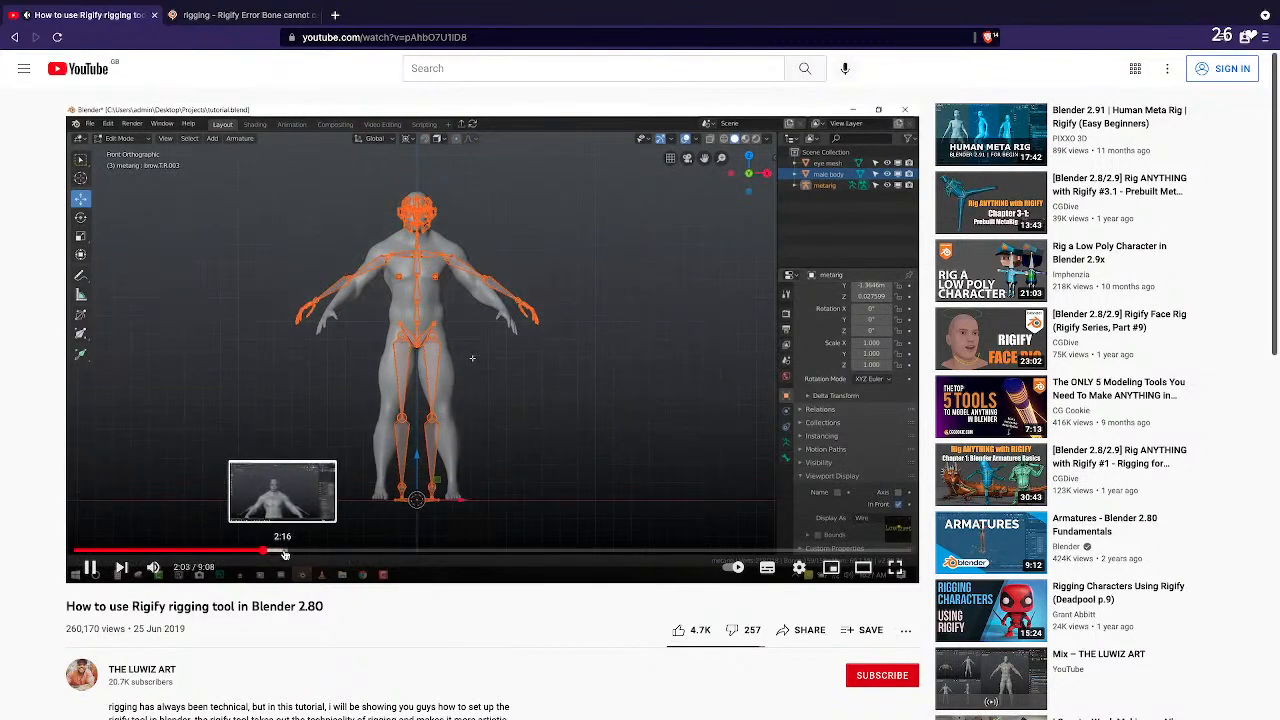
pyautogui.click(287, 553)
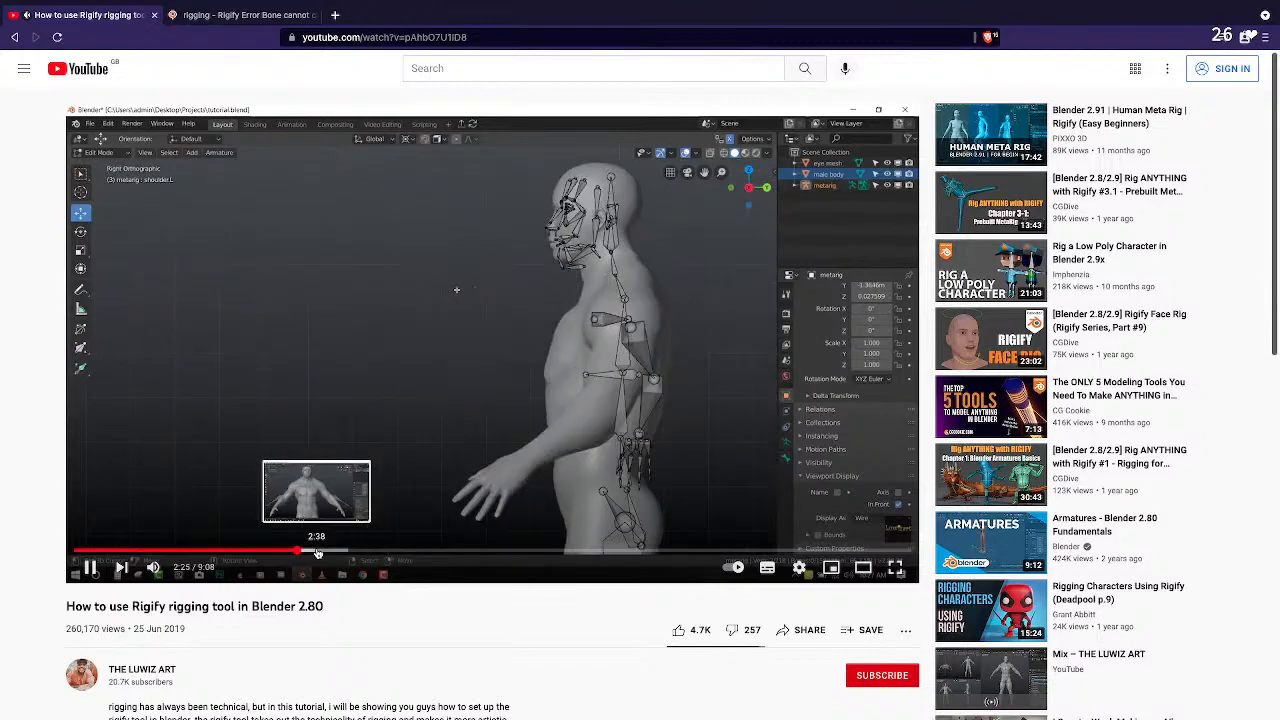
pyautogui.click(335, 553)
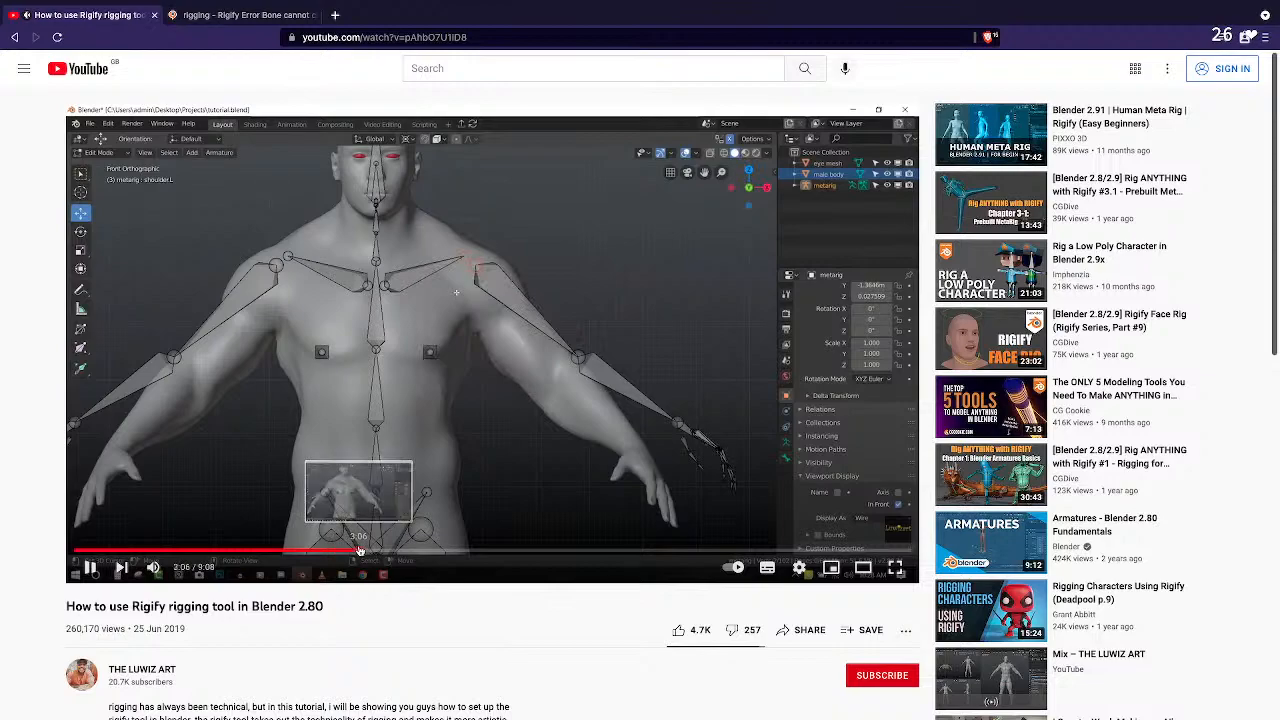
pyautogui.click(363, 552)
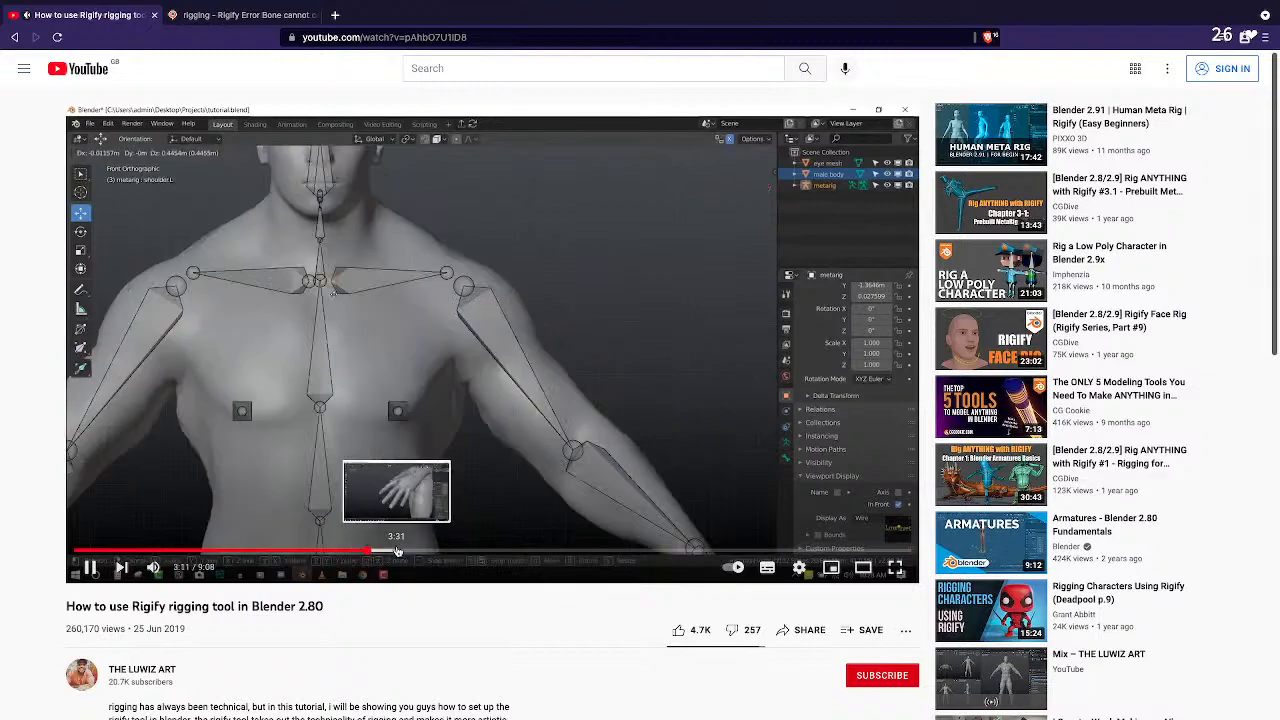
pyautogui.click(397, 551)
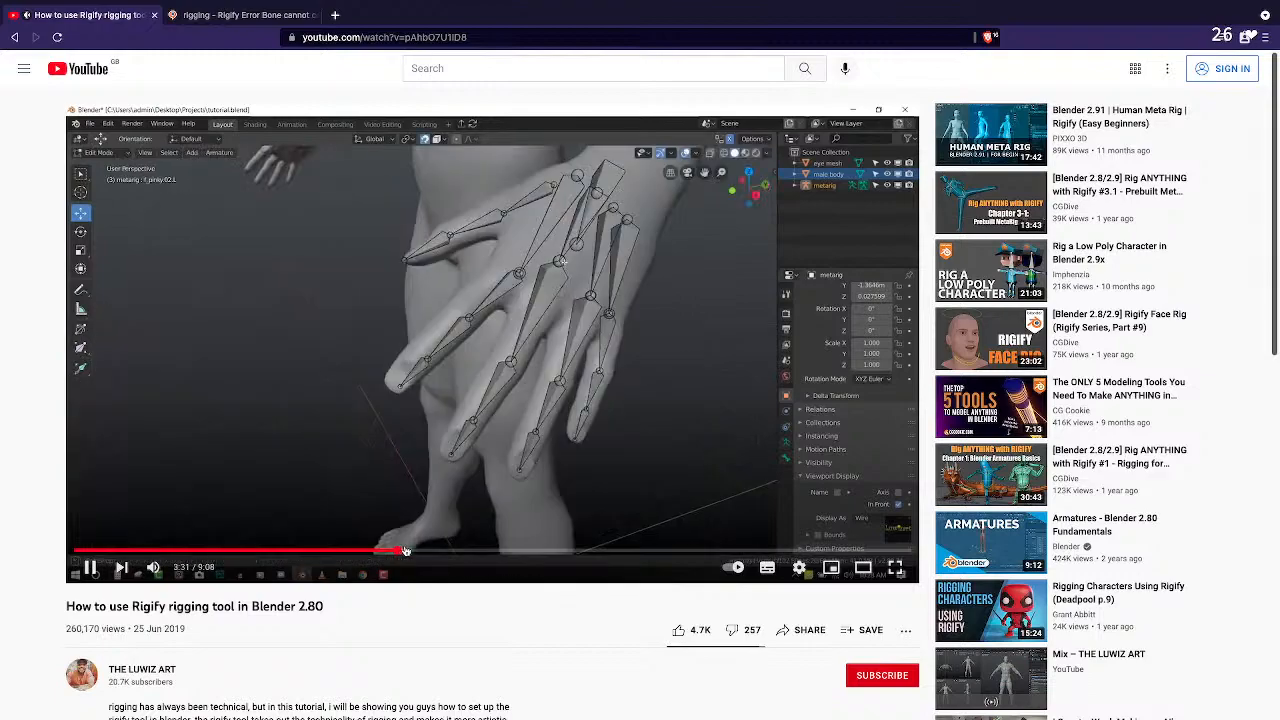
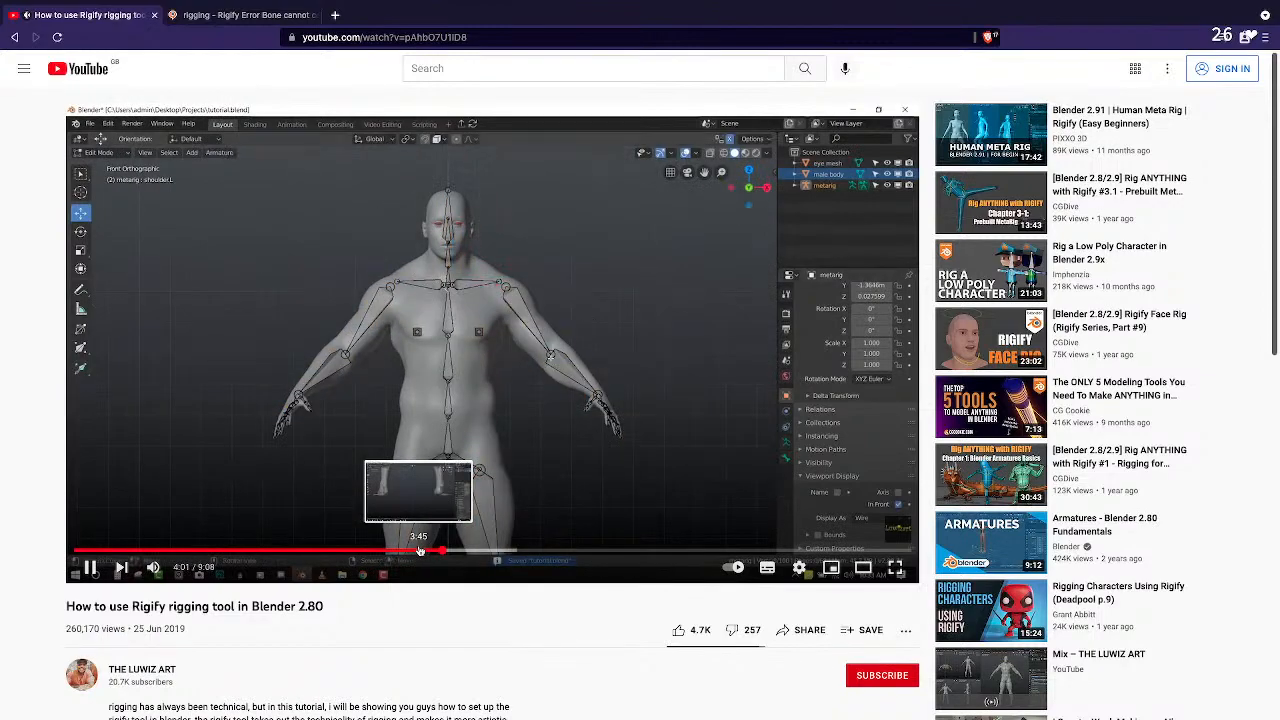
pyautogui.click(486, 552)
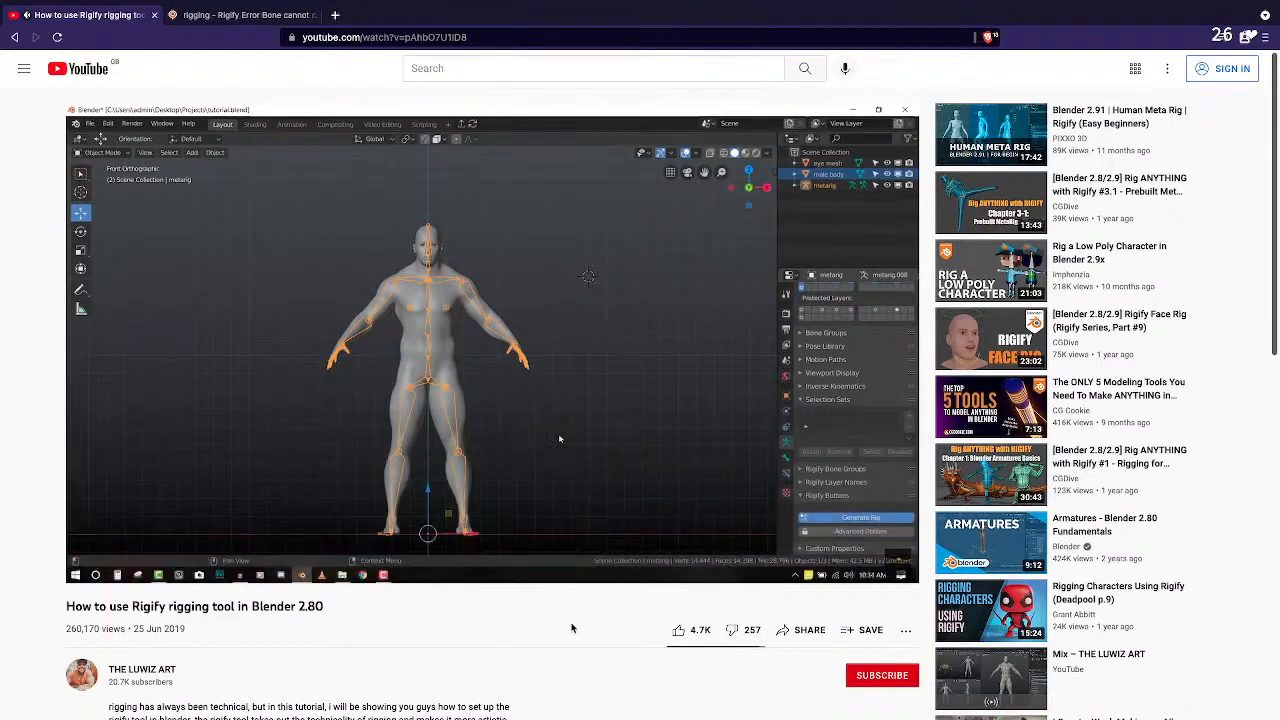
pyautogui.press('Right')
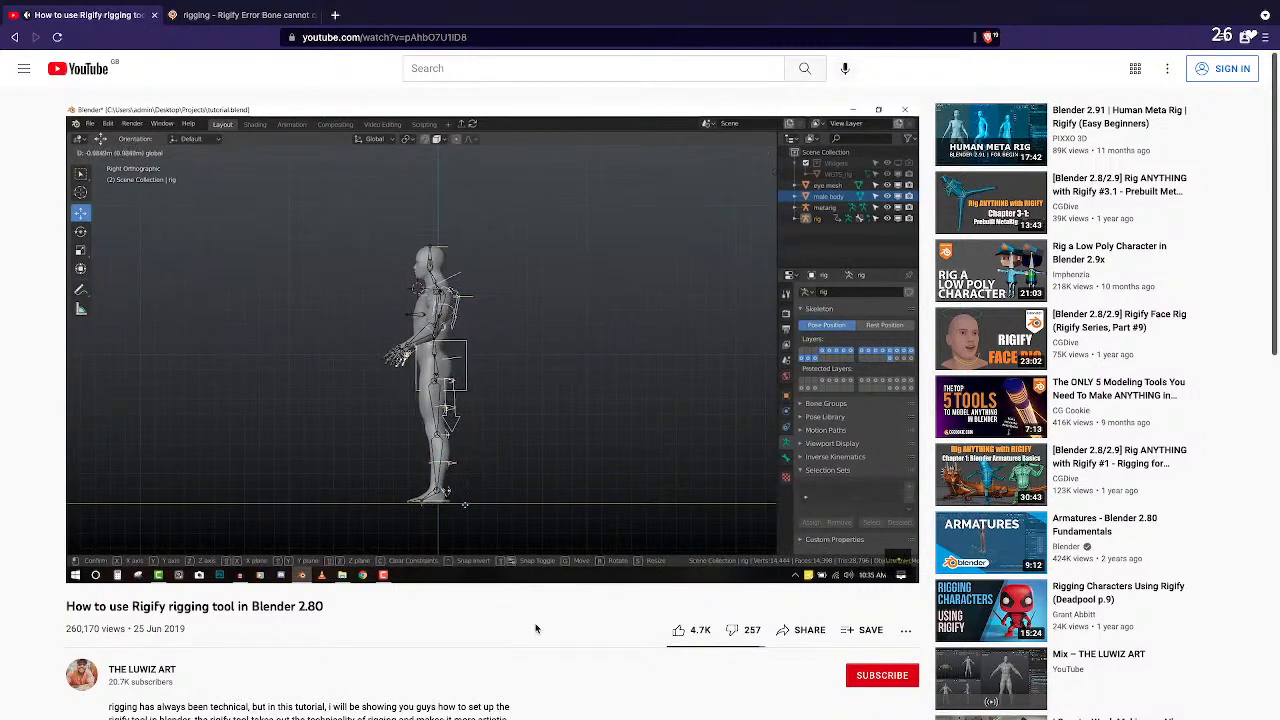
pyautogui.press('Right')
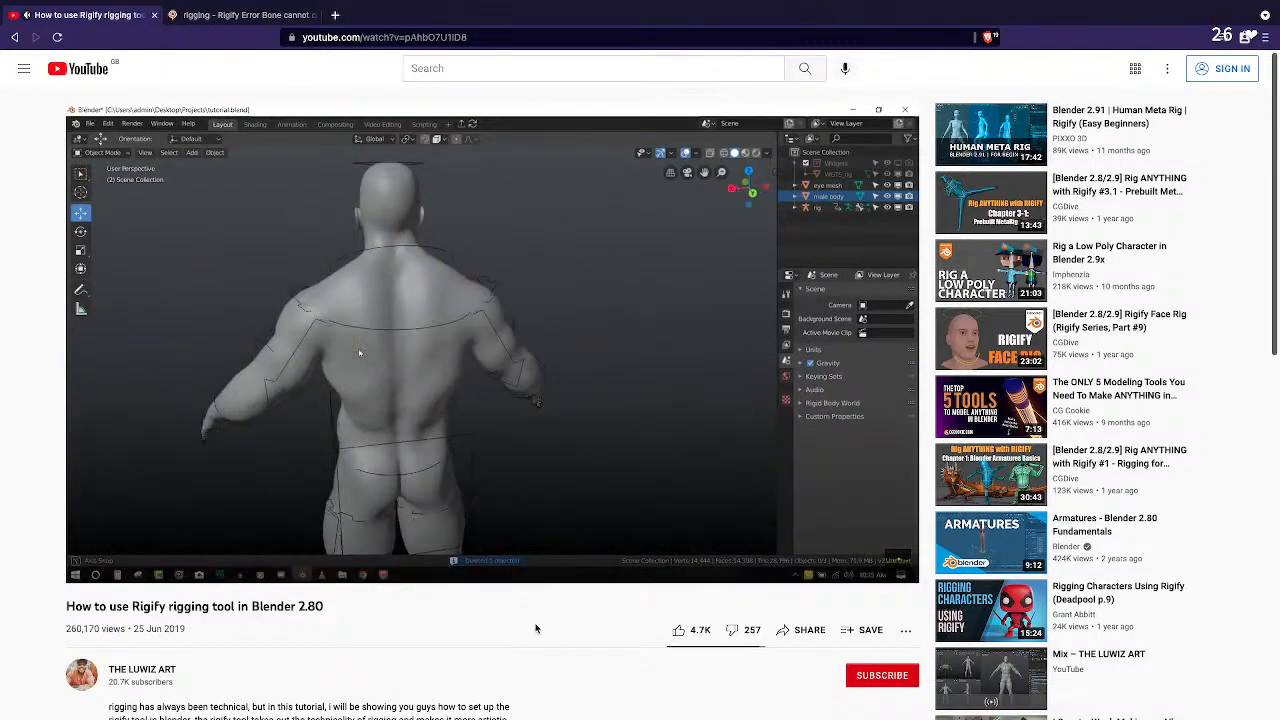
# Replay the Rigify video's section on editing the rig's breast bones and selecting the body together with the rig.
pyautogui.press('Left')
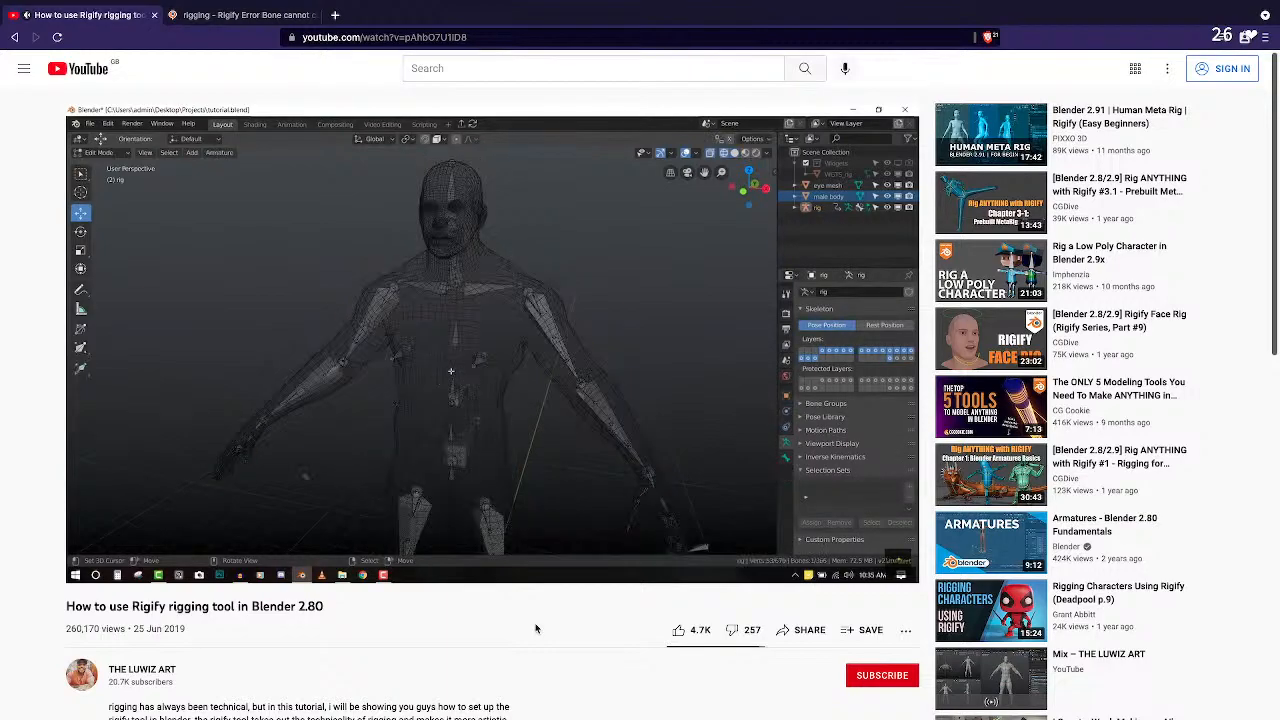
pyautogui.press('Left')
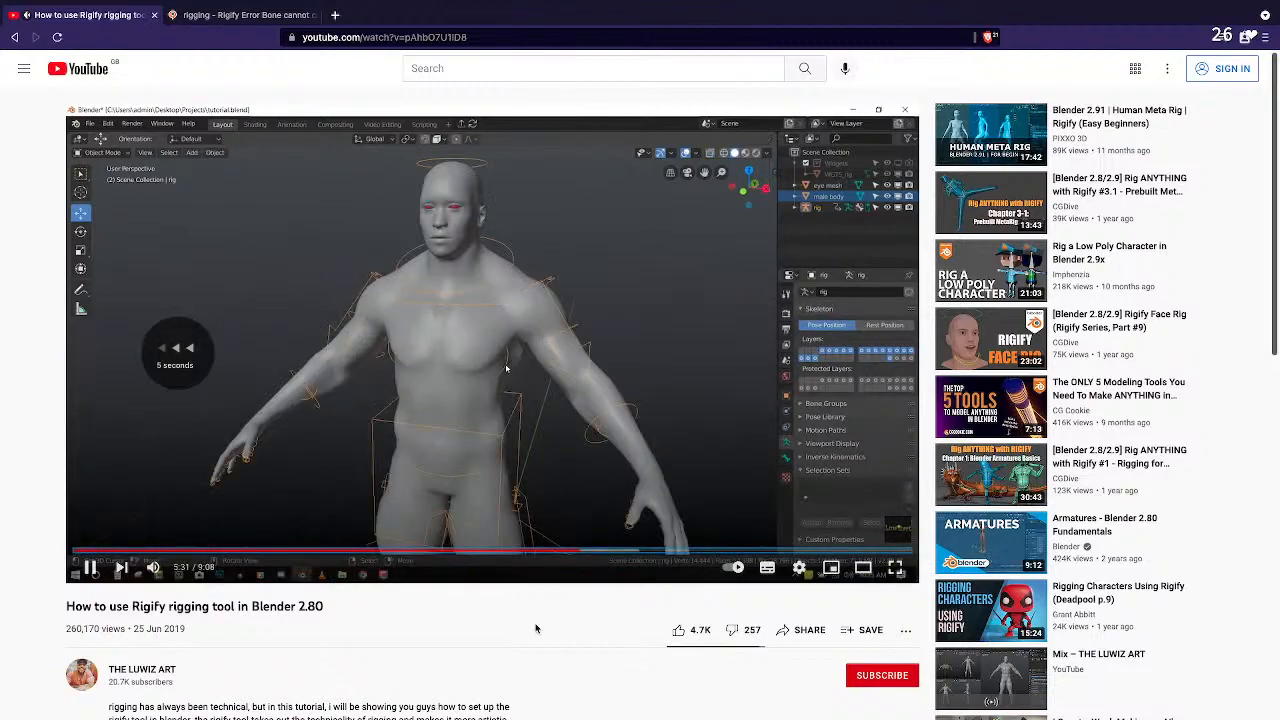
pyautogui.press('Left')
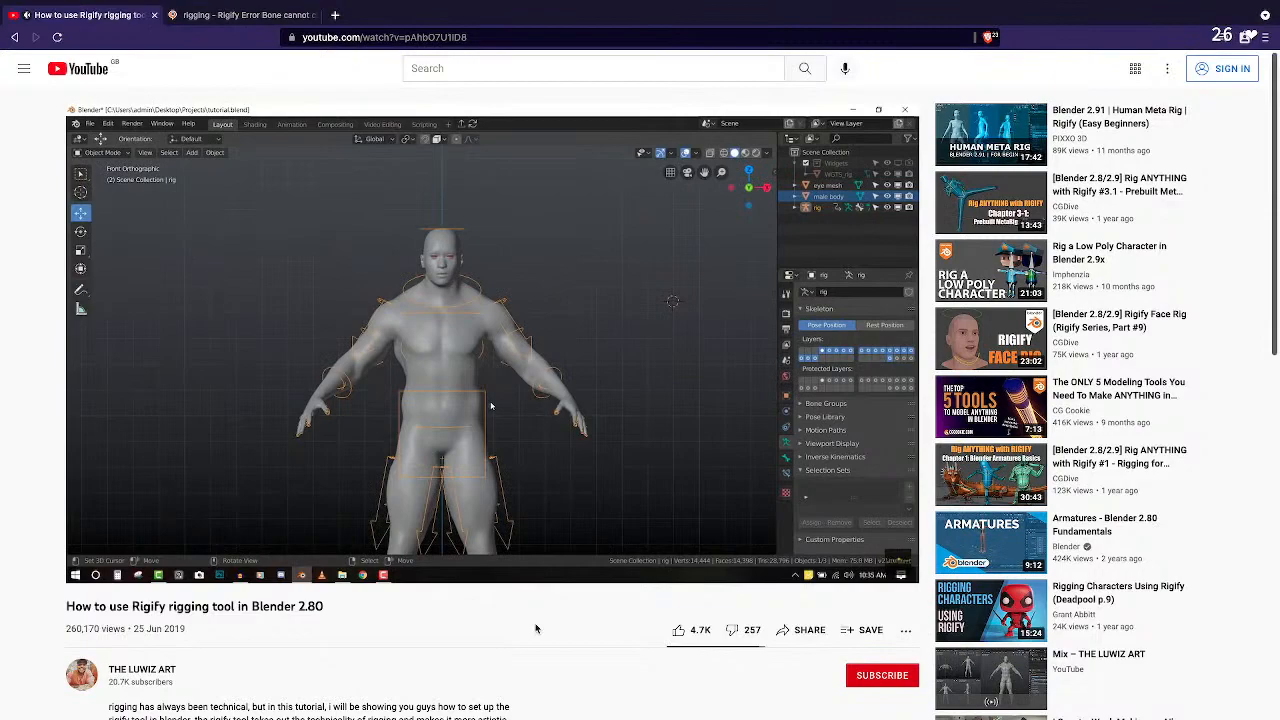
pyautogui.press('Left')
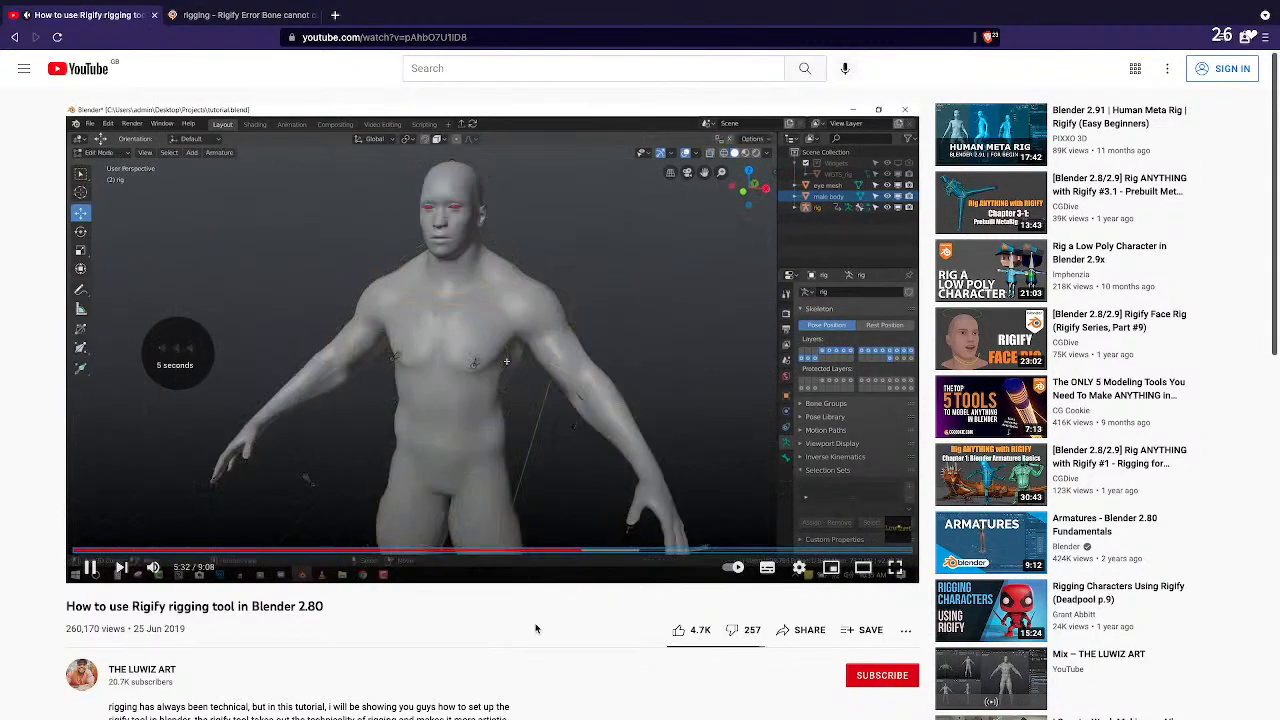
pyautogui.press('Left')
pyautogui.press('Left')
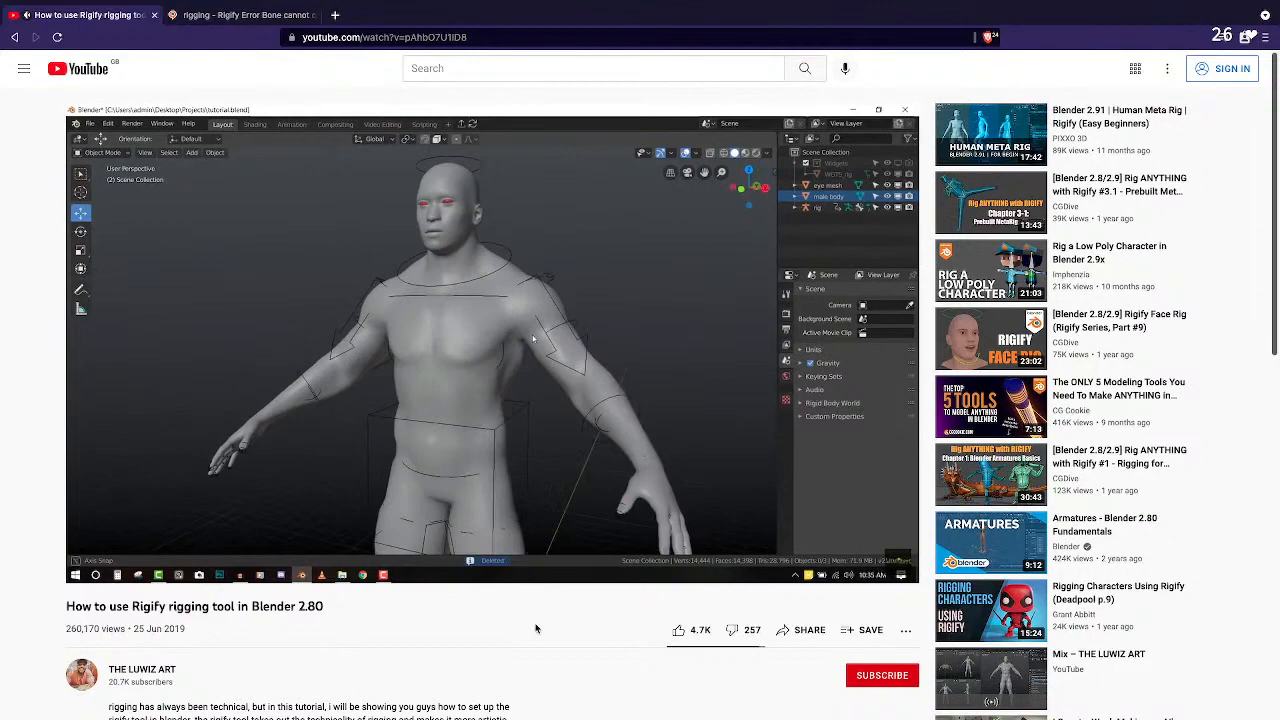
pyautogui.press('Right')
pyautogui.press('Right')
pyautogui.press('Right')
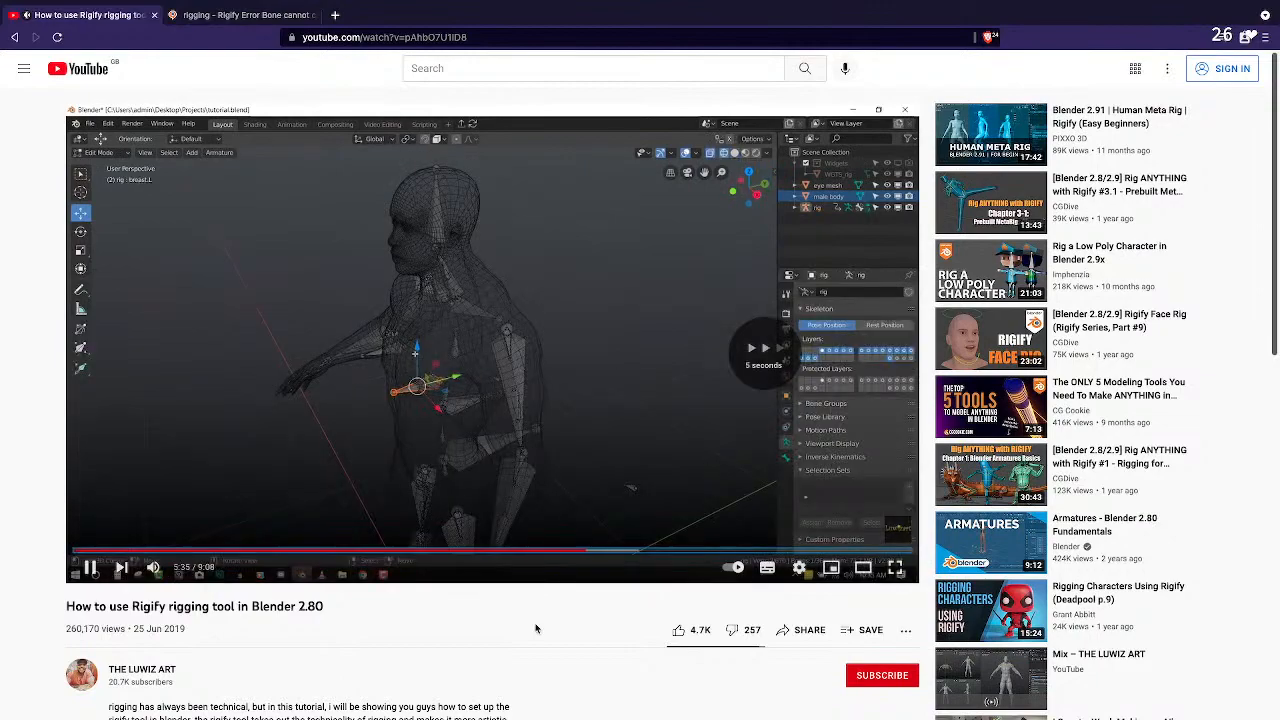
pyautogui.press('Right')
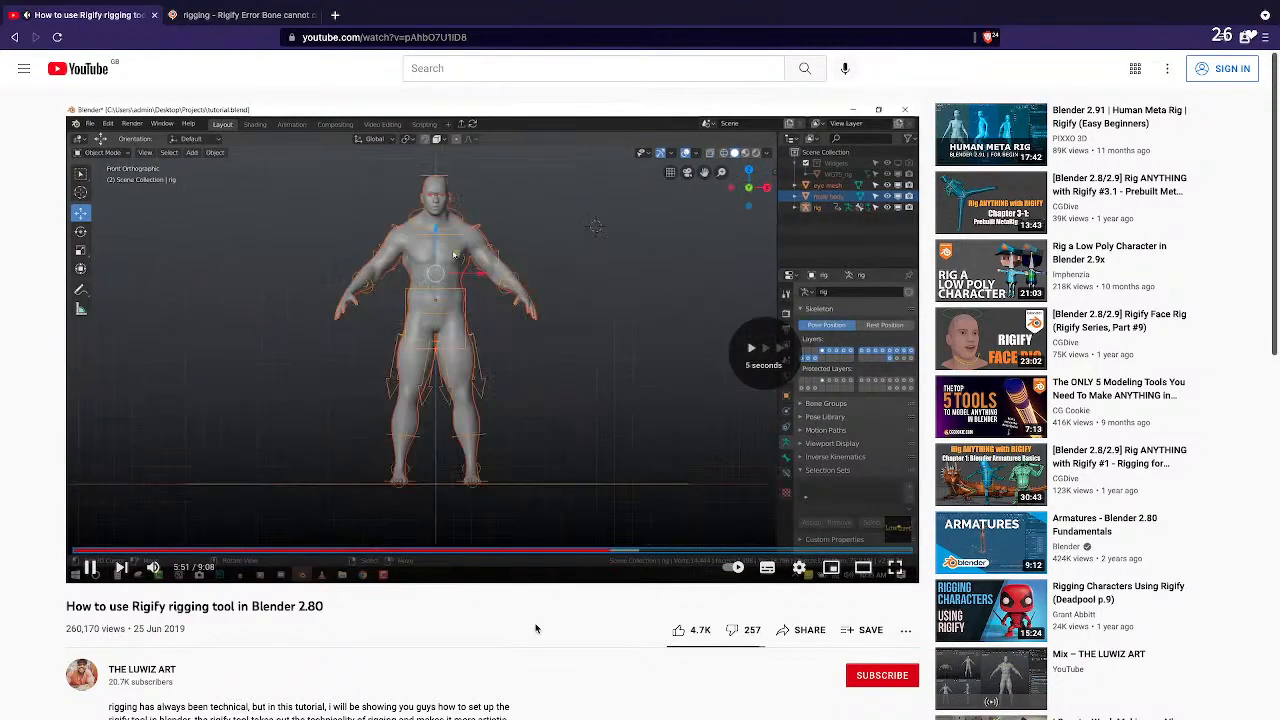
pyautogui.press('Right')
pyautogui.press('Right')
pyautogui.press('Right')
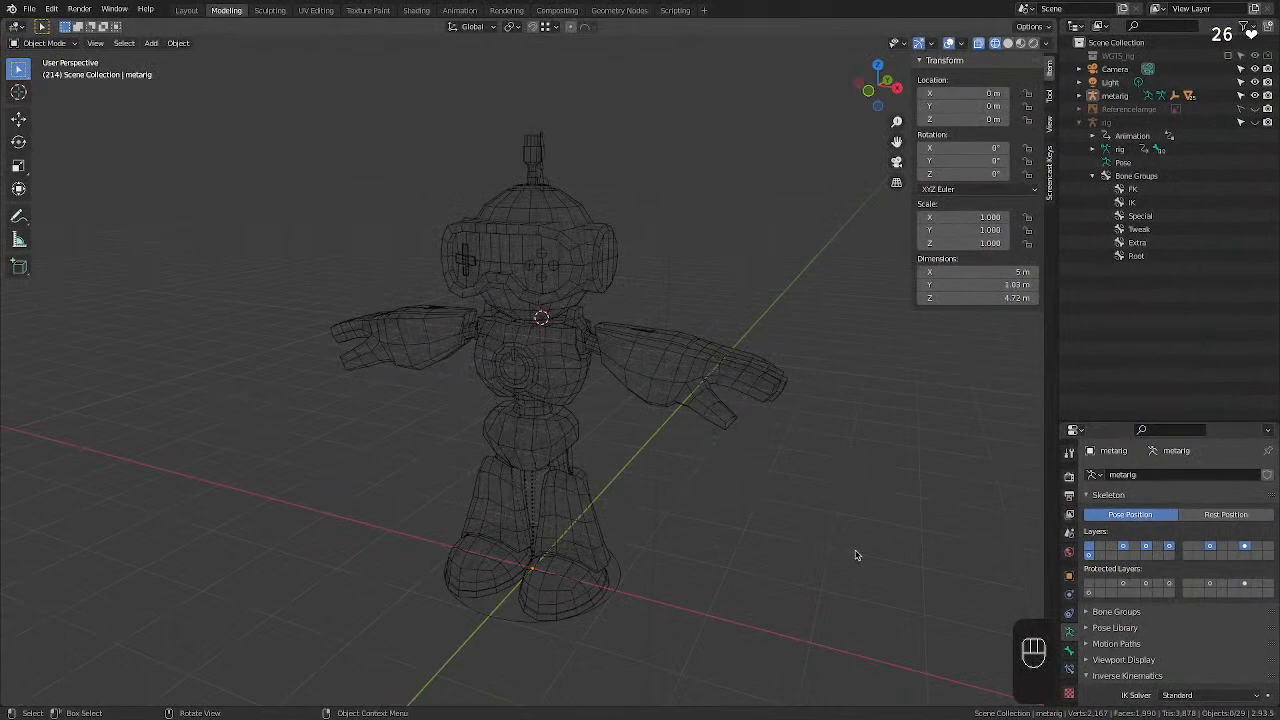
# Switch back to Blender and reopen the recent MochkaBotModel file, discarding the unsaved changes.
pyautogui.click(30, 9)
pyautogui.moveTo(65, 50)
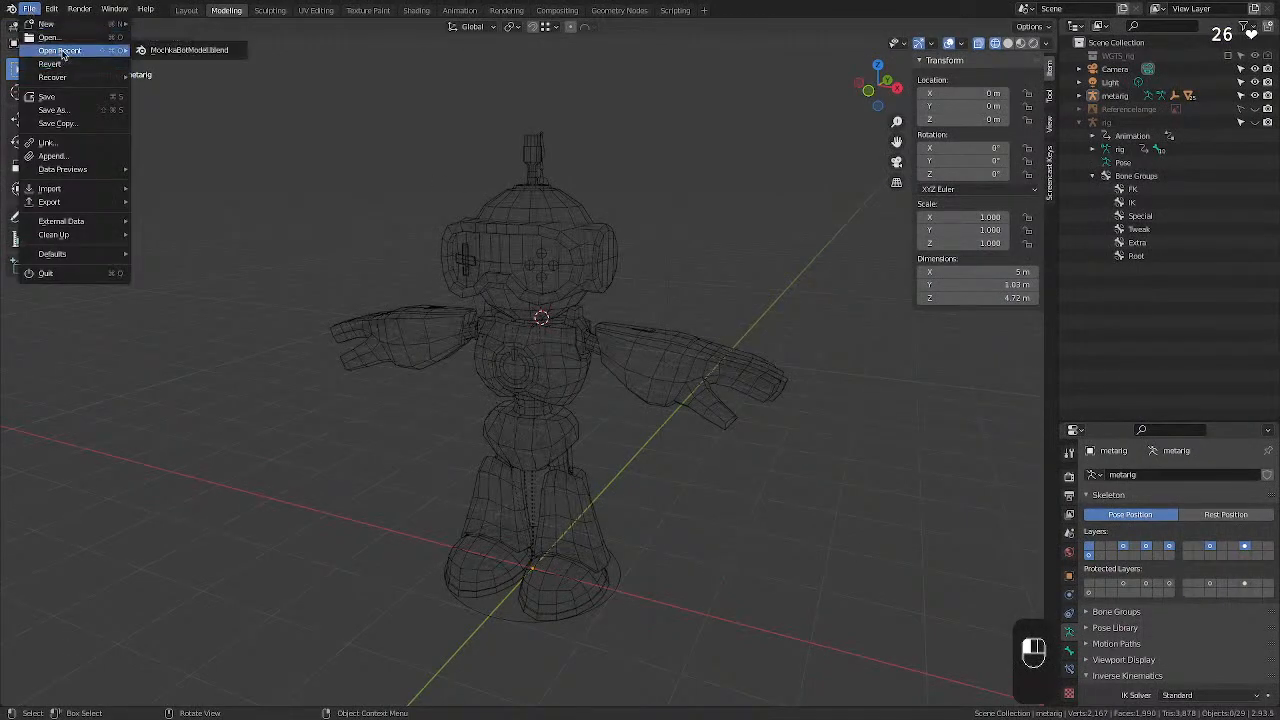
pyautogui.click(179, 52)
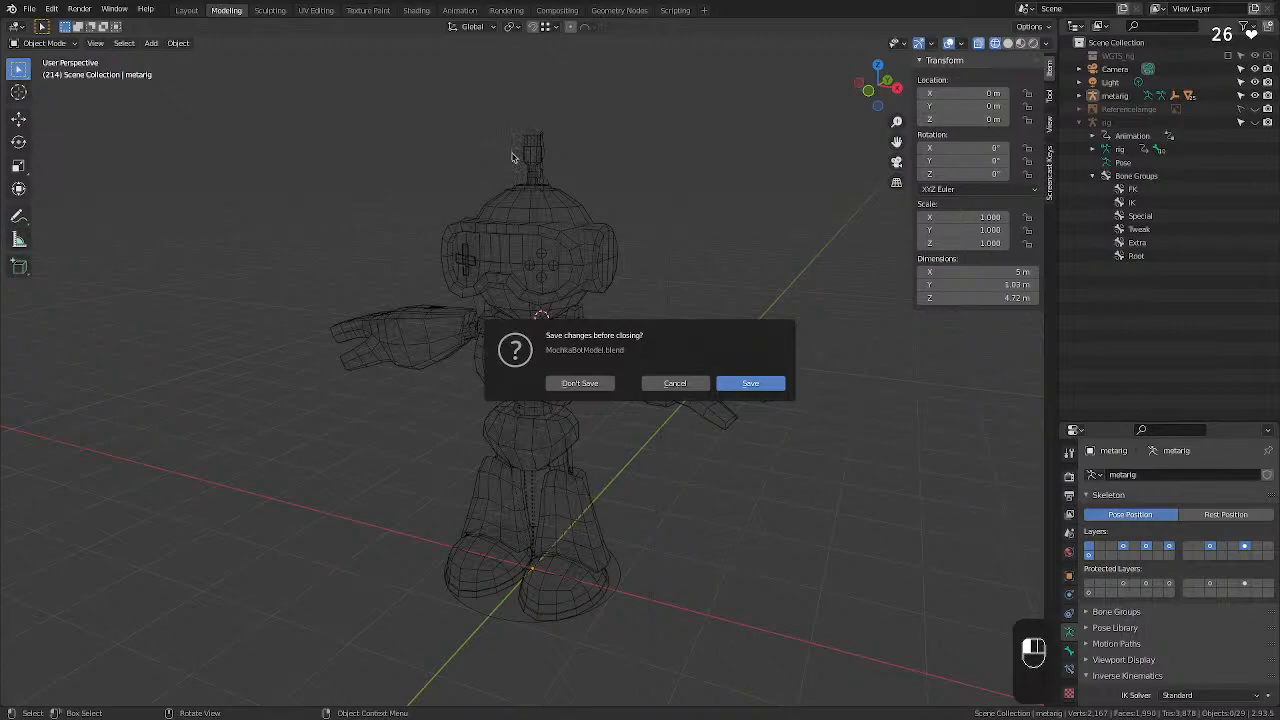
pyautogui.click(580, 384)
# Raise the left wrist joint at the end of forearm.L by about 0.19 m and shift it about 0.06 m along negative Y.
pyautogui.moveTo(570, 388); pyautogui.dragTo(494, 417, button='middle')
pyautogui.scroll(7, 485, 363)
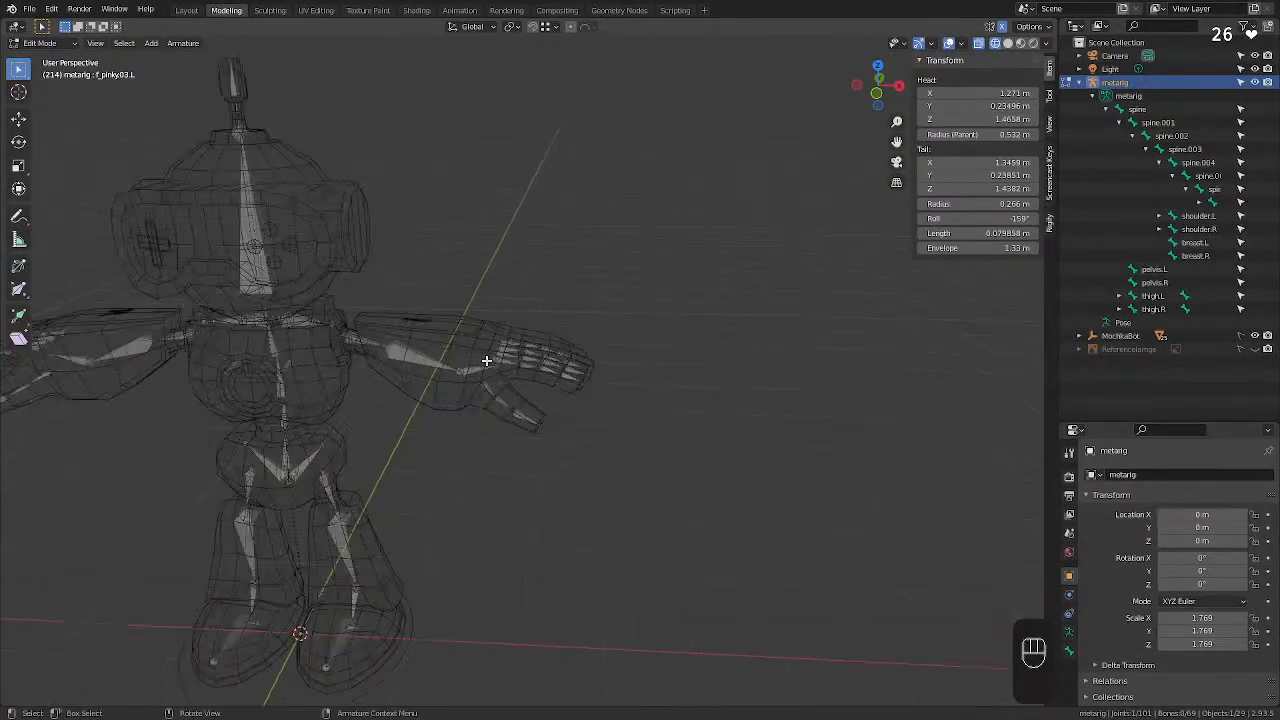
pyautogui.moveTo(376, 324); pyautogui.dragTo(363, 314, button='middle')
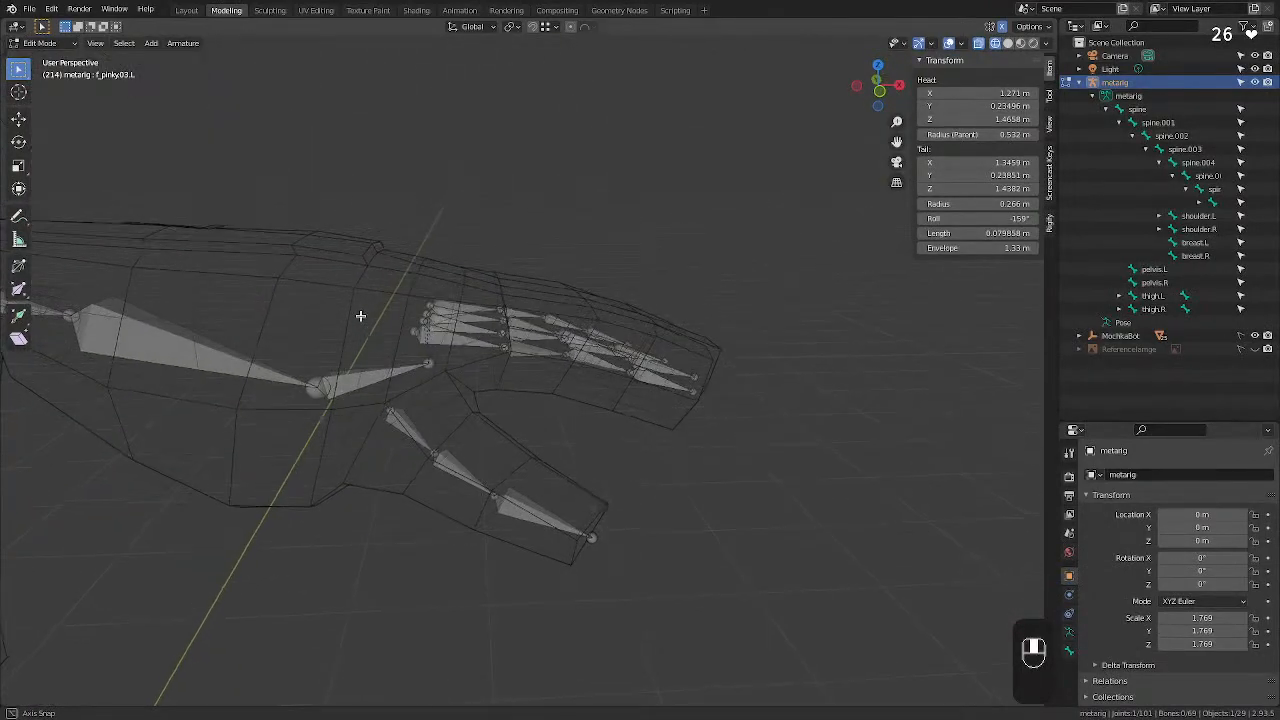
pyautogui.click(322, 394)
pyautogui.press('g')
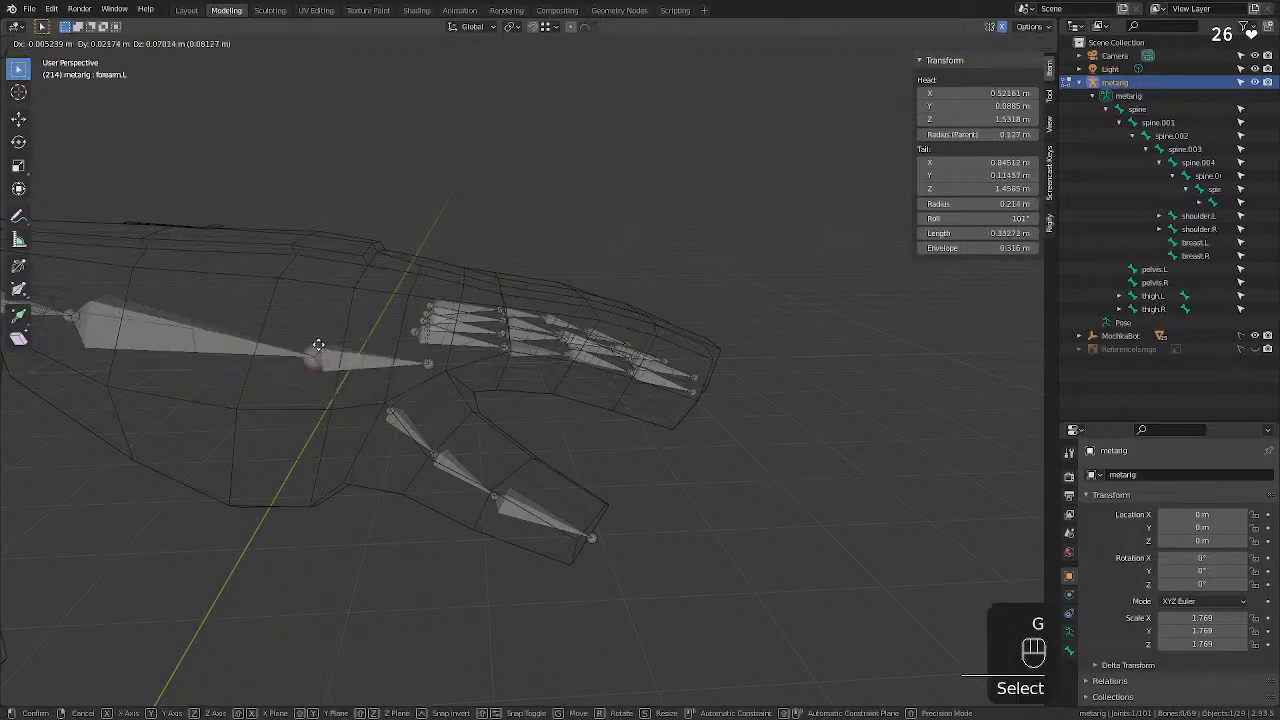
pyautogui.click(310, 308)
pyautogui.moveTo(310, 308); pyautogui.dragTo(175, 371, button='middle')
pyautogui.press('g')
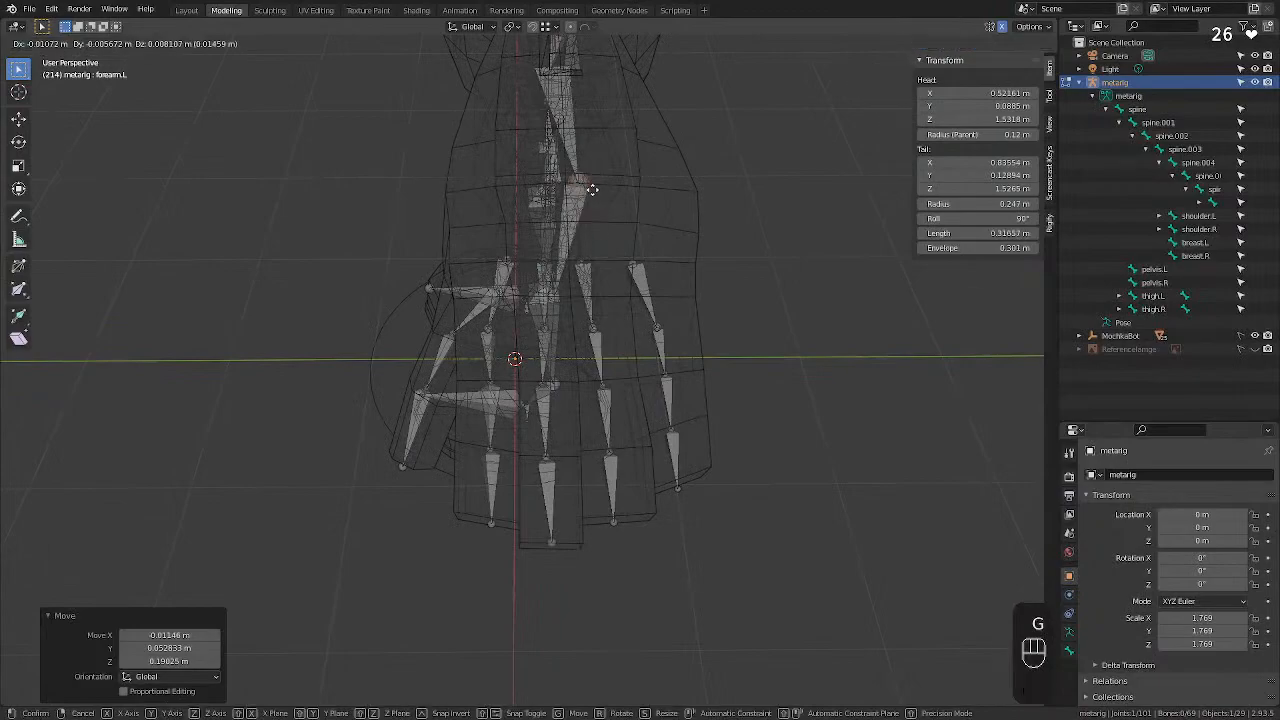
pyautogui.click(574, 191)
# Raise the tip of hand.L by about 0.13 m and pull it back about 0.11 m along X.
pyautogui.moveTo(574, 191); pyautogui.dragTo(490, 386, button='middle')
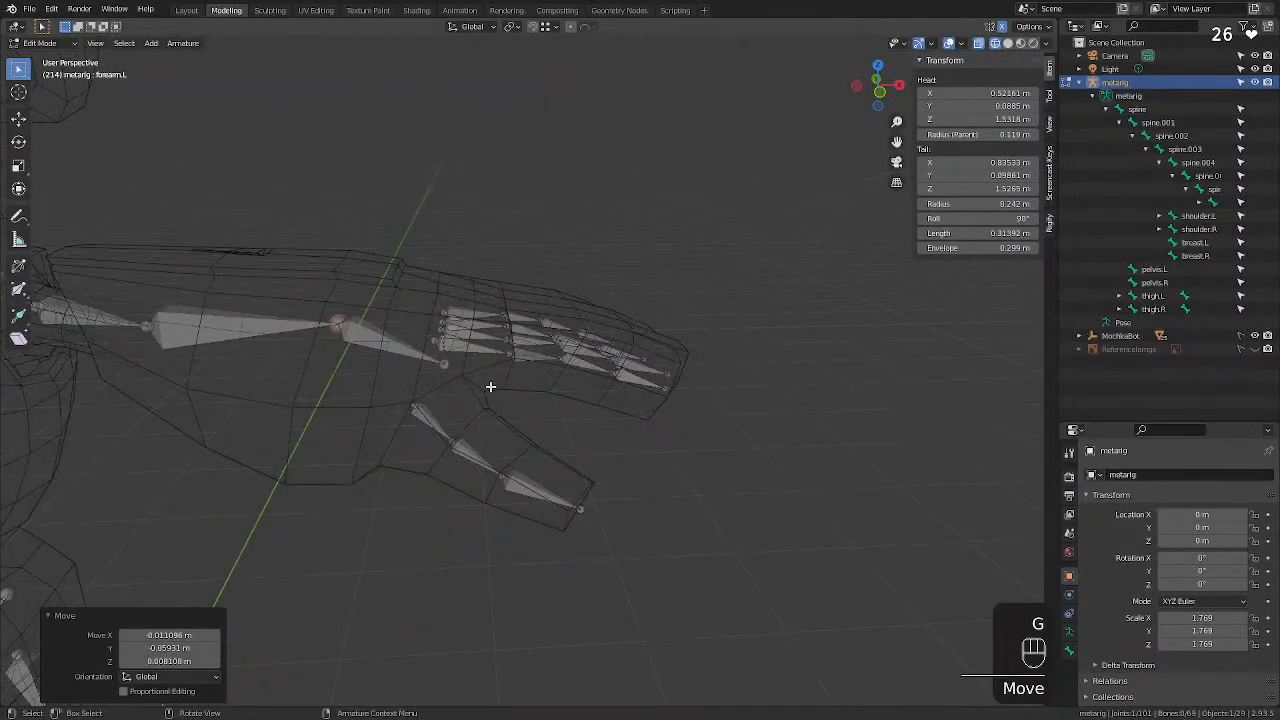
pyautogui.click(451, 367)
pyautogui.press('g')
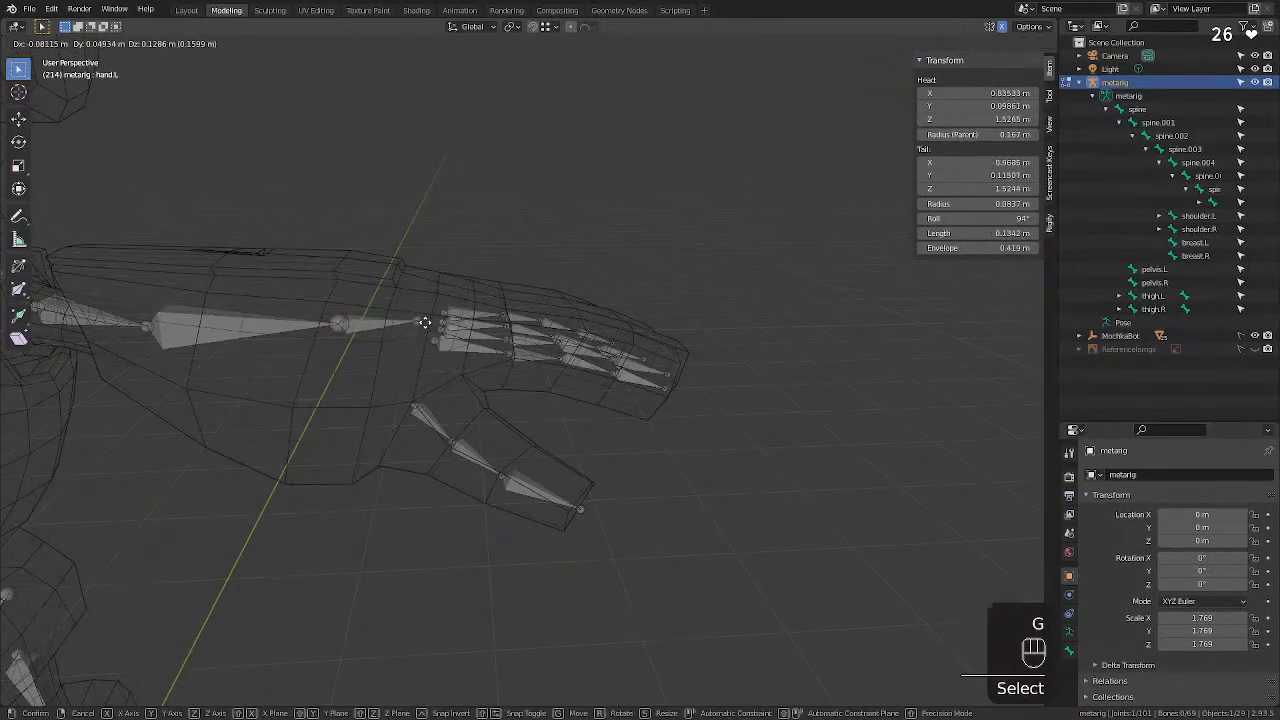
pyautogui.click(424, 322)
# Lower the left wrist joint by about 0.1 m and the tip of hand.L by about 0.12 m within the hand mesh.
pyautogui.moveTo(424, 322); pyautogui.dragTo(342, 329, button='middle')
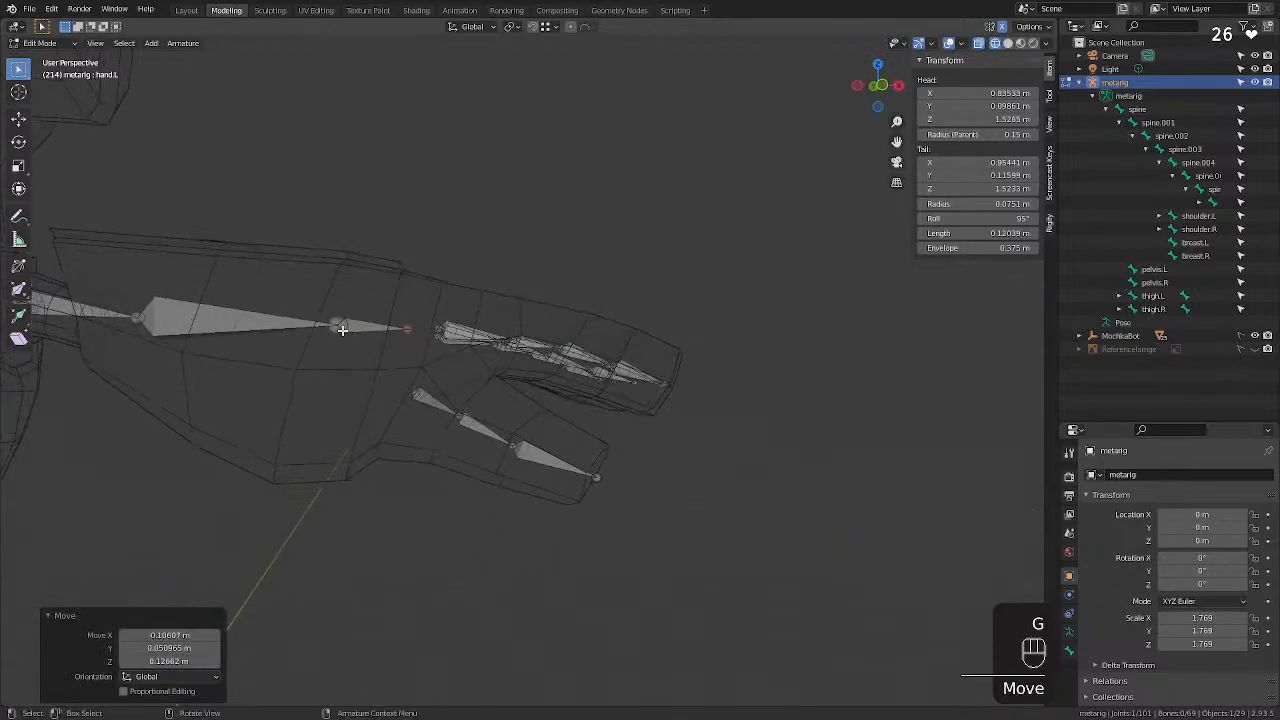
pyautogui.click(342, 329)
pyautogui.press('g')
pyautogui.click(355, 354)
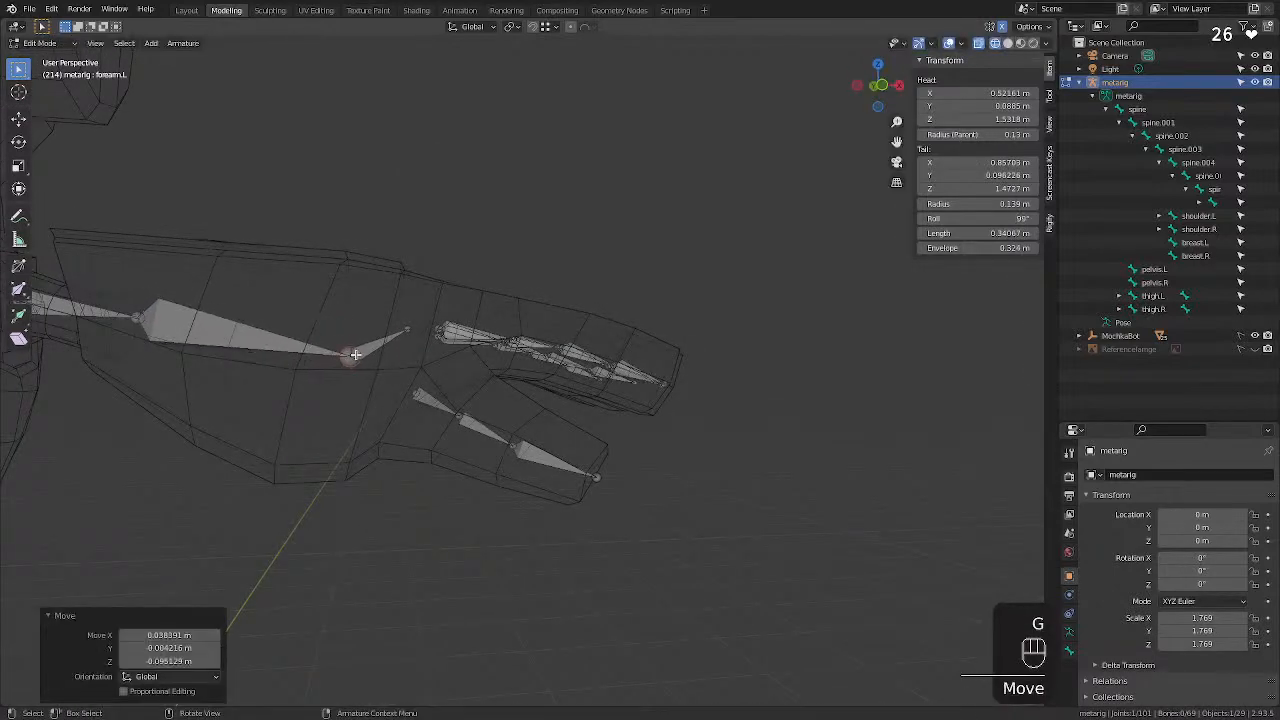
pyautogui.click(416, 329)
pyautogui.press('g')
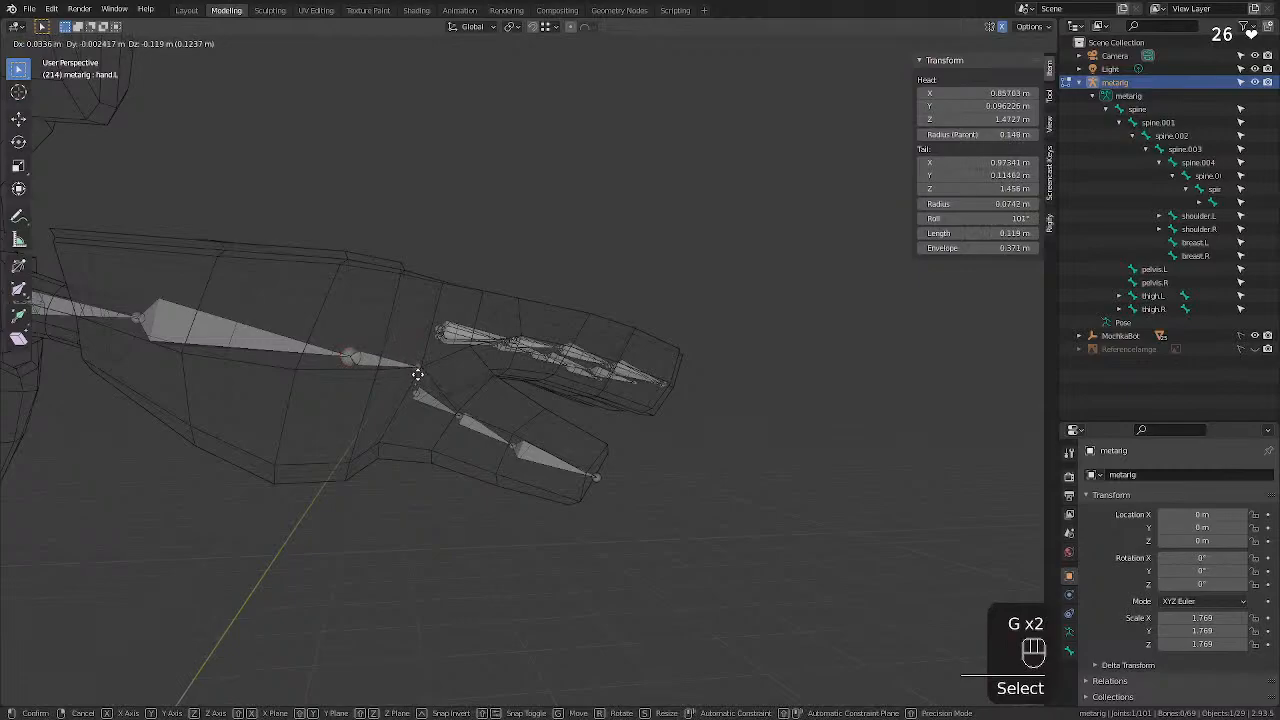
pyautogui.click(417, 374)
# Raise the tail of palm.01.L and the head of f_index.01.L by about 0.02 m each.
pyautogui.moveTo(417, 374); pyautogui.dragTo(522, 313, button='middle')
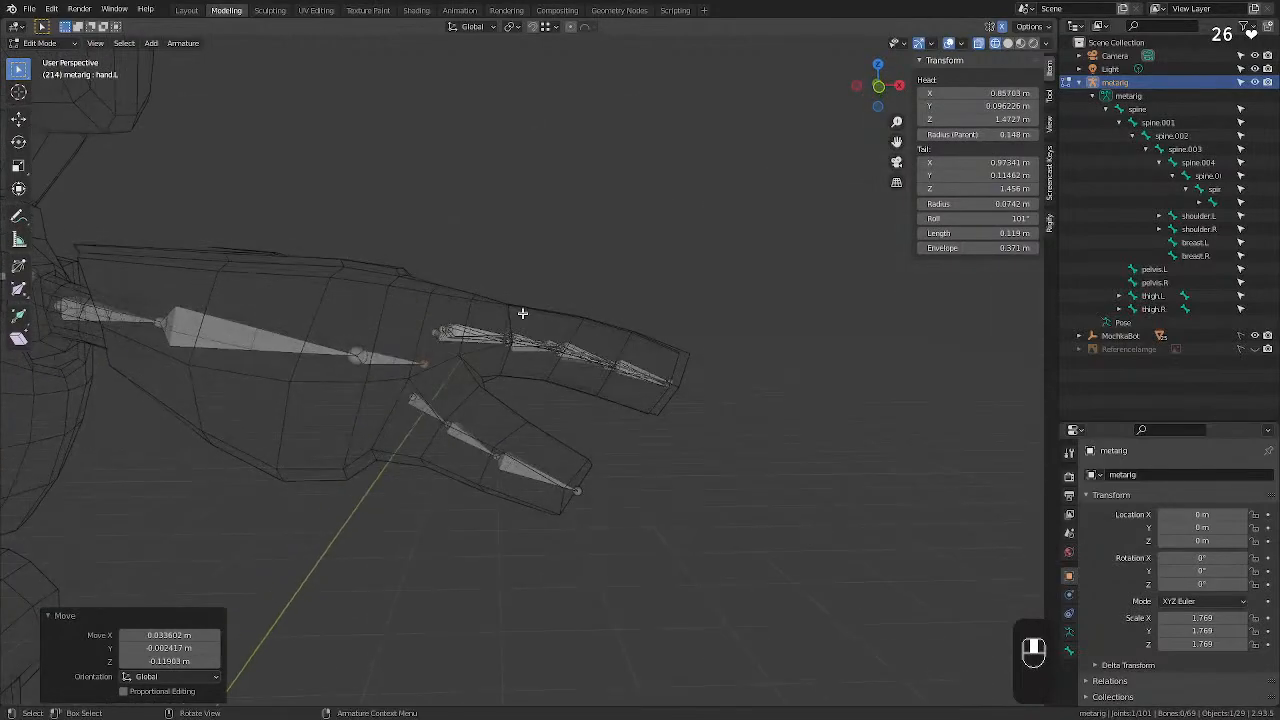
pyautogui.click(507, 343)
pyautogui.press('g')
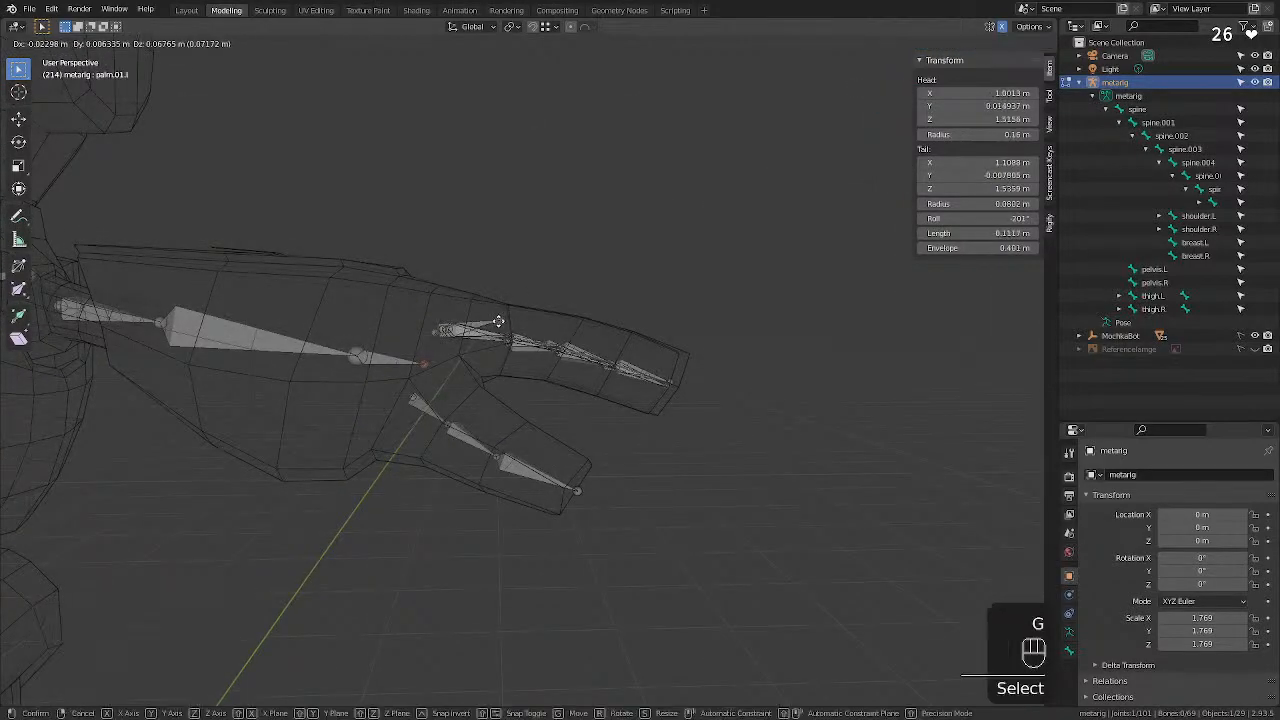
pyautogui.click(503, 335)
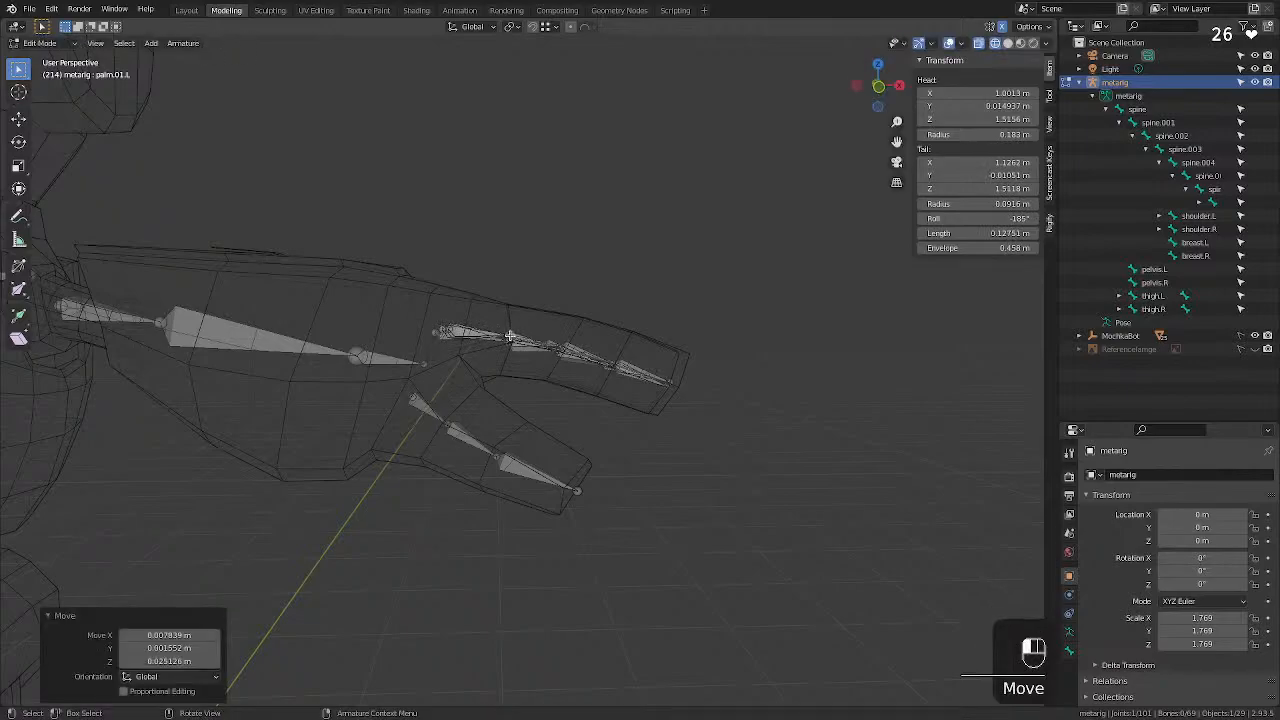
pyautogui.moveTo(503, 335); pyautogui.dragTo(410, 394, button='middle')
pyautogui.click(513, 342)
pyautogui.press('g')
pyautogui.click(516, 329)
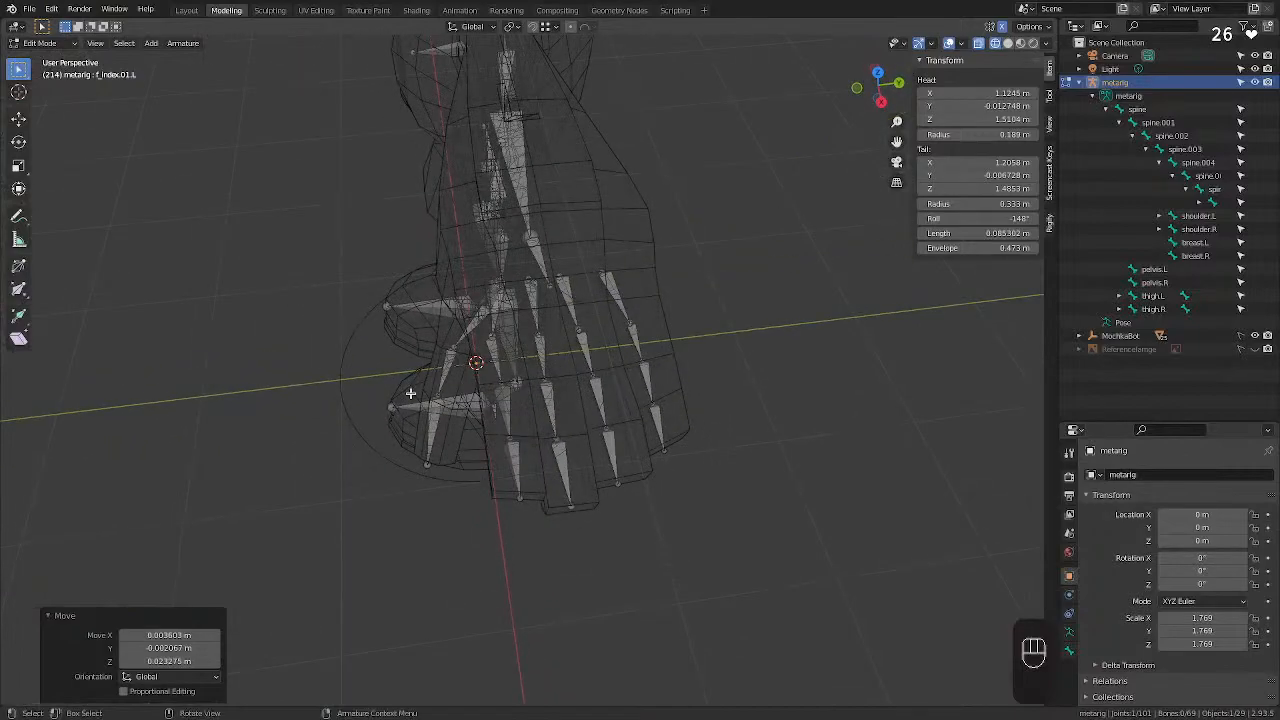
# Shift the tail of palm.01.L and the head of f_index.01.L about 0.016 m along Y.
pyautogui.click(490, 333)
pyautogui.press('g')
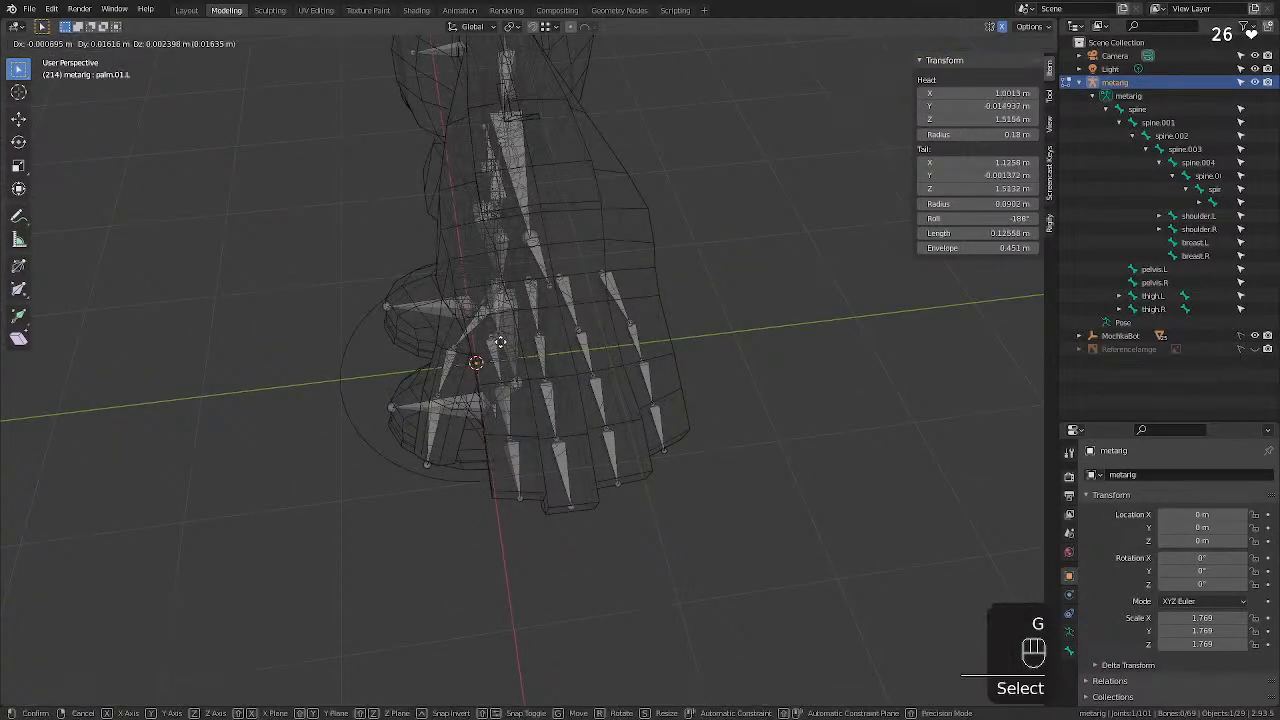
pyautogui.click(500, 342)
pyautogui.click(490, 335)
pyautogui.press('g')
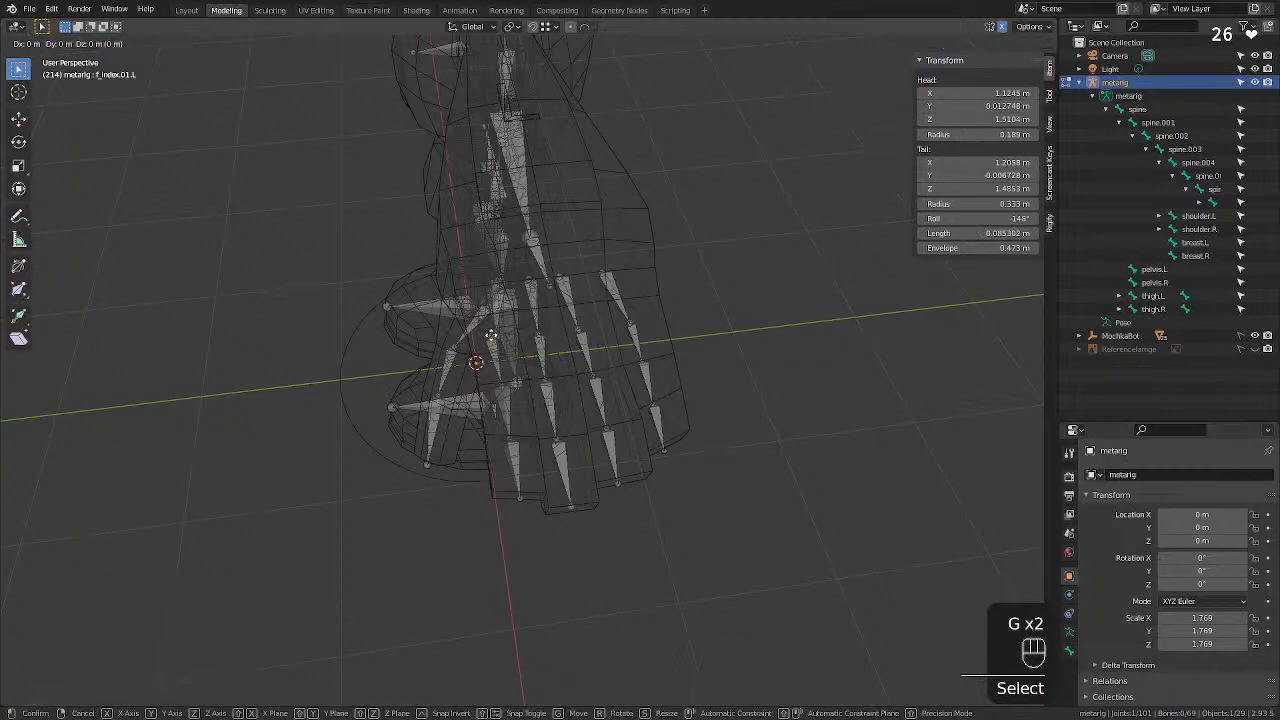
pyautogui.click(491, 334)
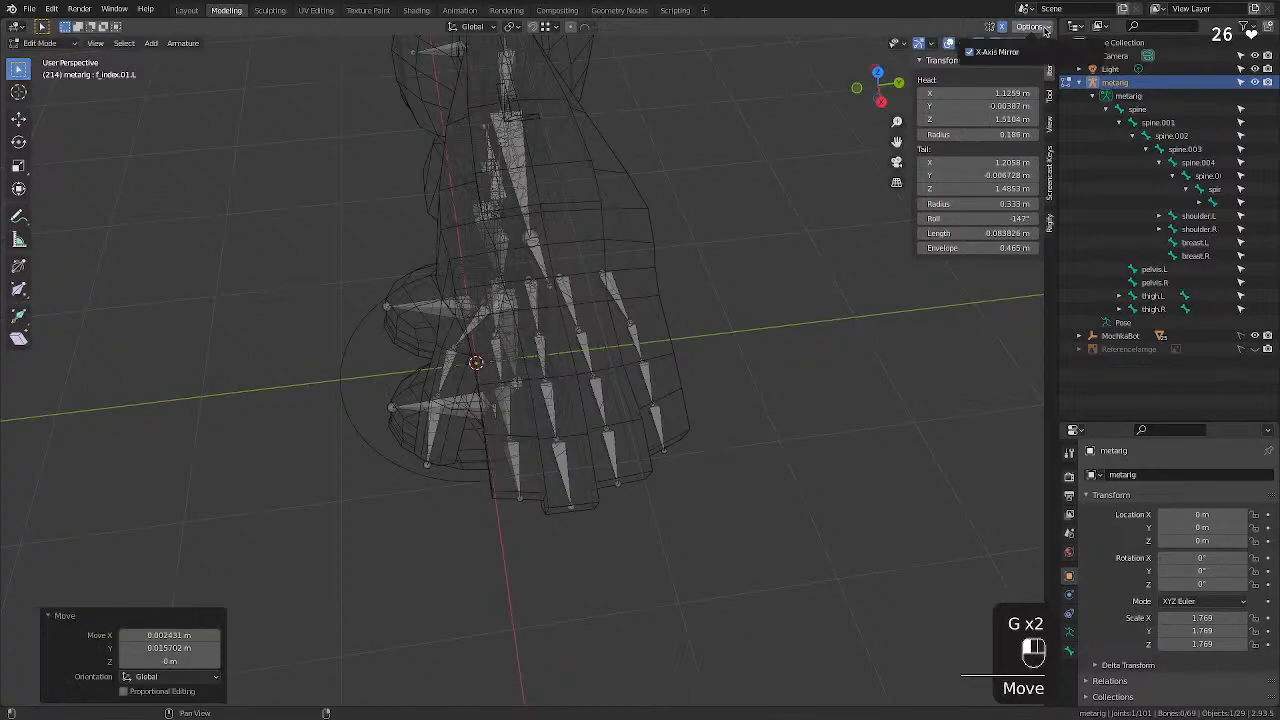
# Look for the gizmo settings among the viewport display options and enable the Move object gizmo.
pyautogui.click(1047, 43)
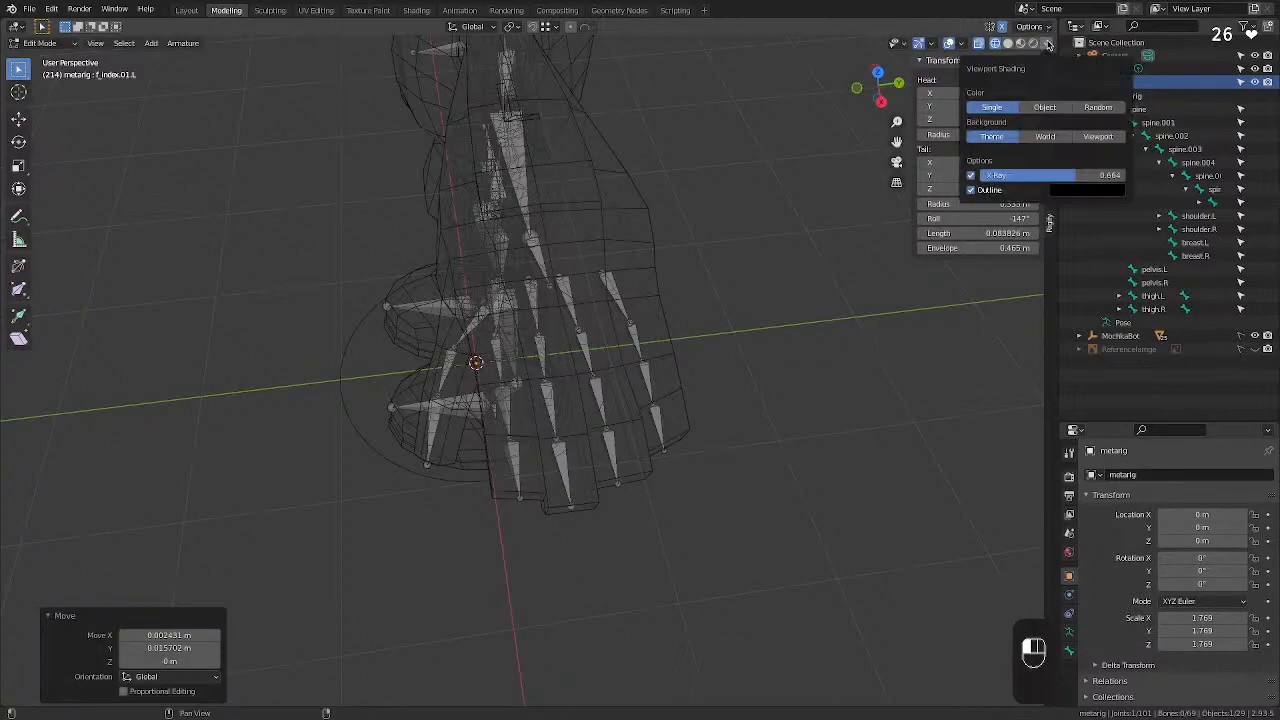
pyautogui.click(1047, 43)
pyautogui.click(930, 44)
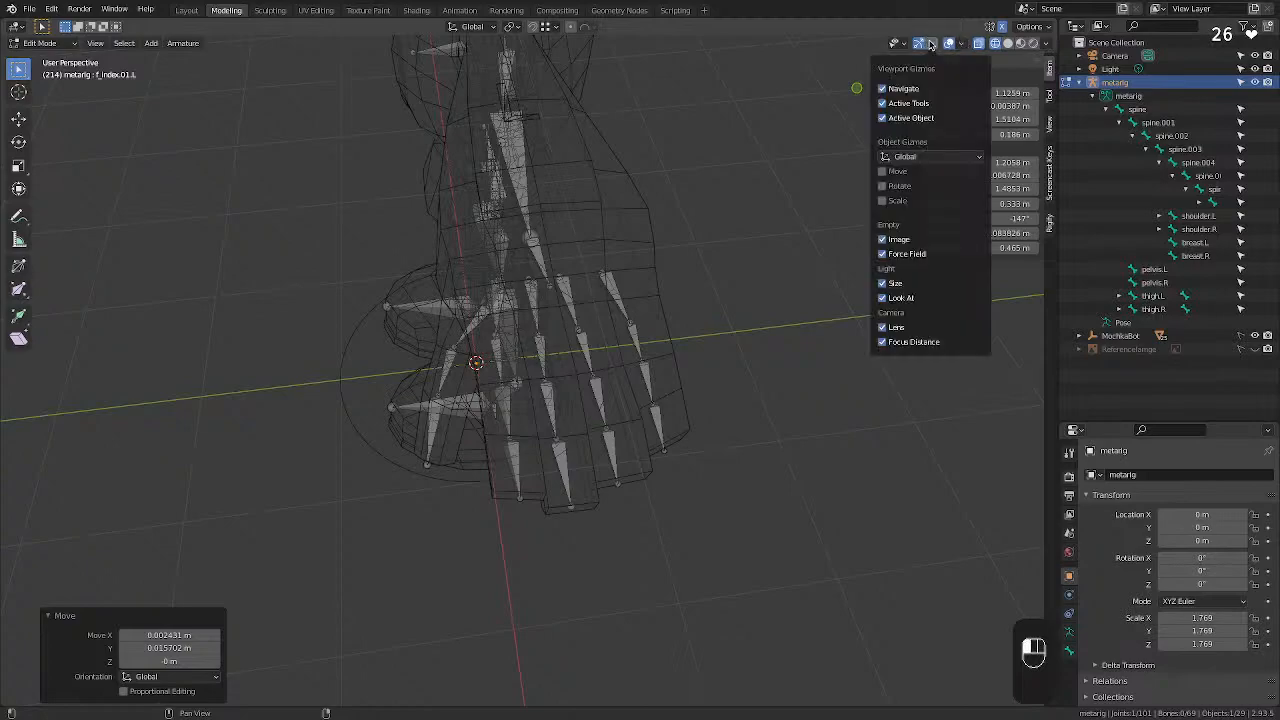
pyautogui.click(883, 172)
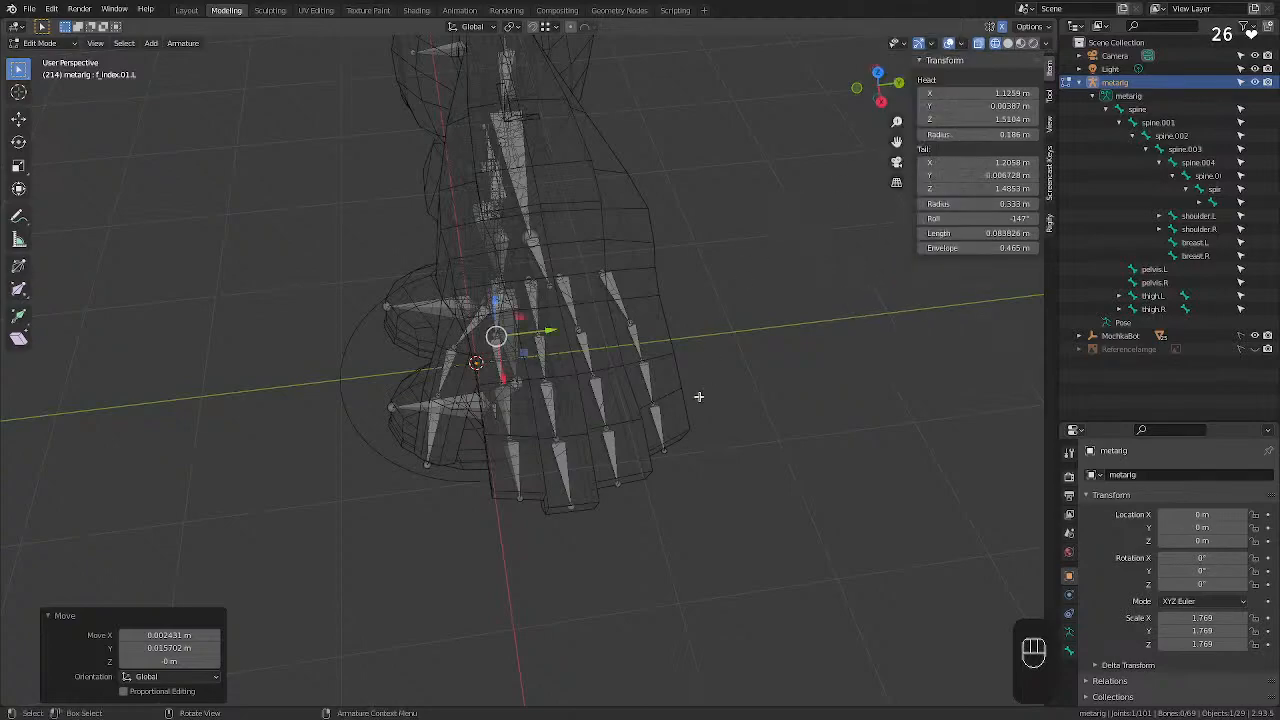
# Adjust the height of the left index finger's base knuckle at palm.01.L and nudge it about 0.002 m along Y.
pyautogui.click(612, 382)
pyautogui.scroll(3, 520, 336)
pyautogui.moveTo(520, 336); pyautogui.dragTo(674, 285, button='middle')
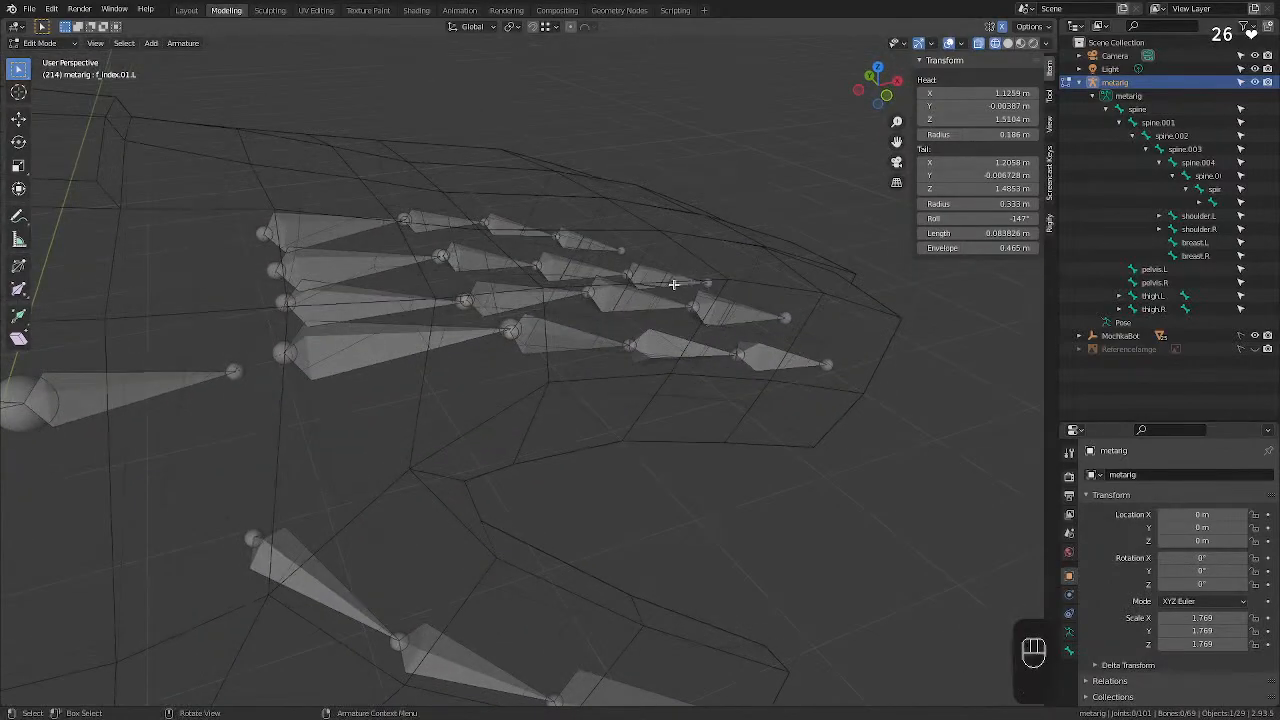
pyautogui.click(511, 331)
pyautogui.moveTo(509, 281); pyautogui.dragTo(526, 289)
pyautogui.moveTo(526, 289); pyautogui.dragTo(397, 334, button='middle')
pyautogui.moveTo(480, 303); pyautogui.dragTo(489, 297)
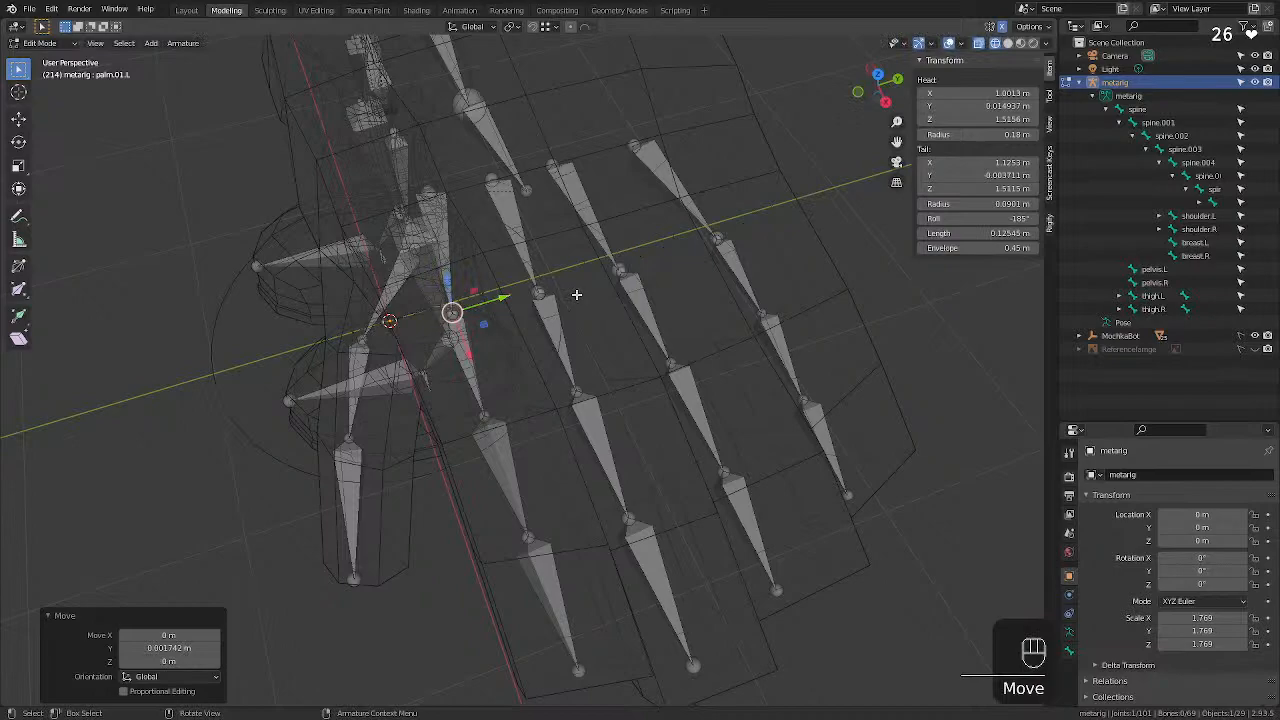
# Adjust the height of the left middle finger's base knuckle and a neighbouring finger joint to follow the hand mesh.
pyautogui.moveTo(576, 294); pyautogui.dragTo(464, 311, button='middle')
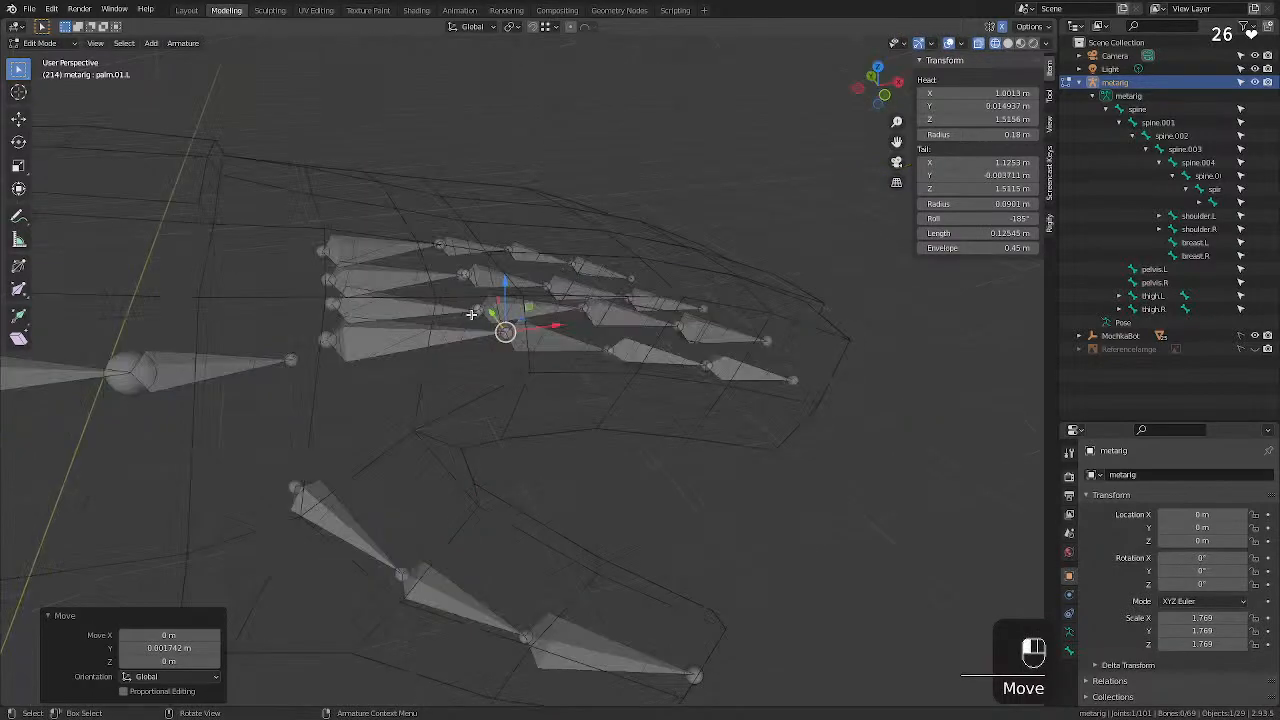
pyautogui.click(480, 306)
pyautogui.moveTo(477, 276); pyautogui.dragTo(505, 287)
pyautogui.click(479, 311)
pyautogui.moveTo(505, 287); pyautogui.dragTo(494, 364, button='middle')
pyautogui.click(541, 394)
pyautogui.moveTo(494, 345); pyautogui.dragTo(488, 328)
# Raise the tail joint of f_ring.02.L about 0.019 m along Z.
pyautogui.click(427, 393)
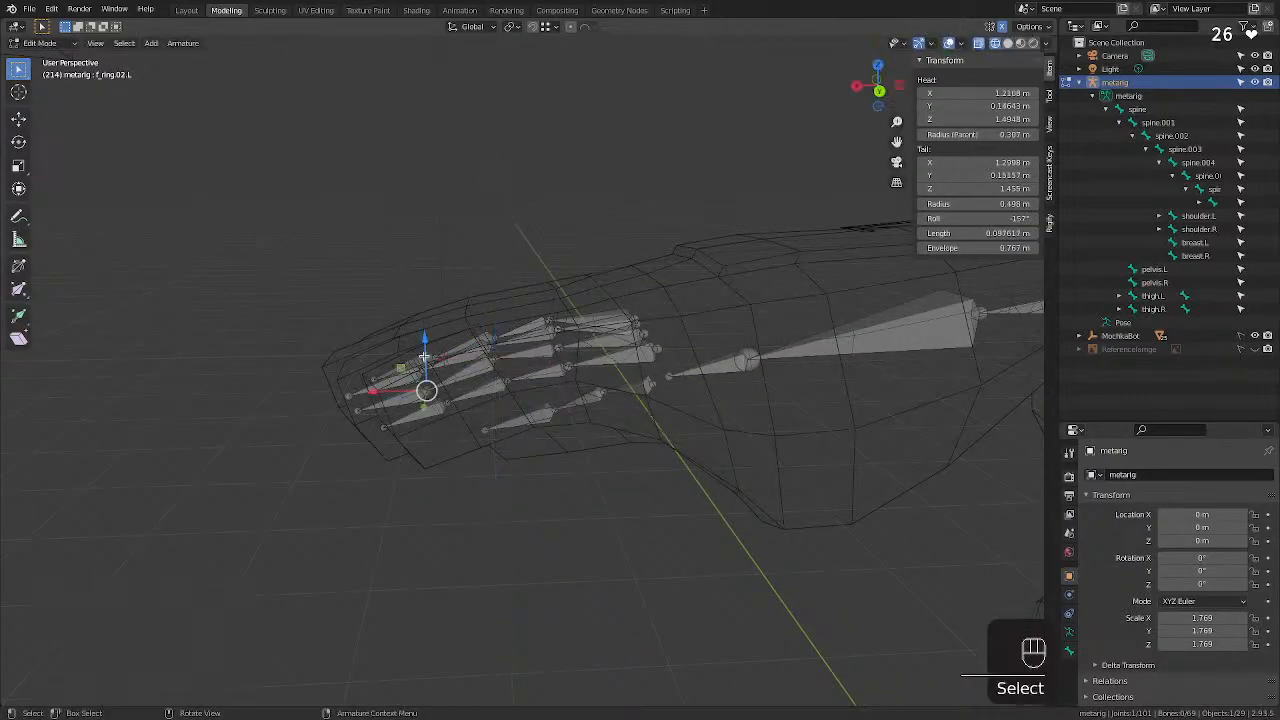
pyautogui.moveTo(424, 352); pyautogui.dragTo(426, 372)
pyautogui.moveTo(426, 372); pyautogui.dragTo(549, 362, button='middle')
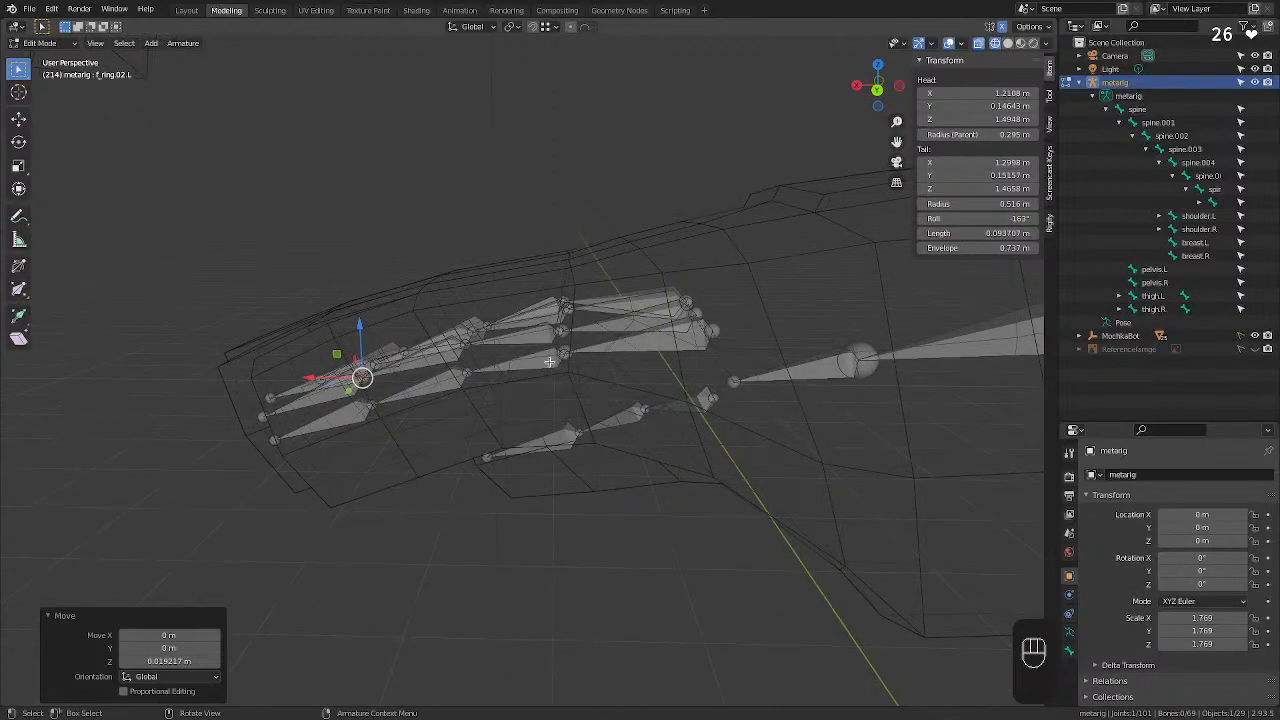
# Raise the left ring finger's base knuckle about 0.011 m along Z and adjust its position along X.
pyautogui.moveTo(562, 331); pyautogui.dragTo(556, 343)
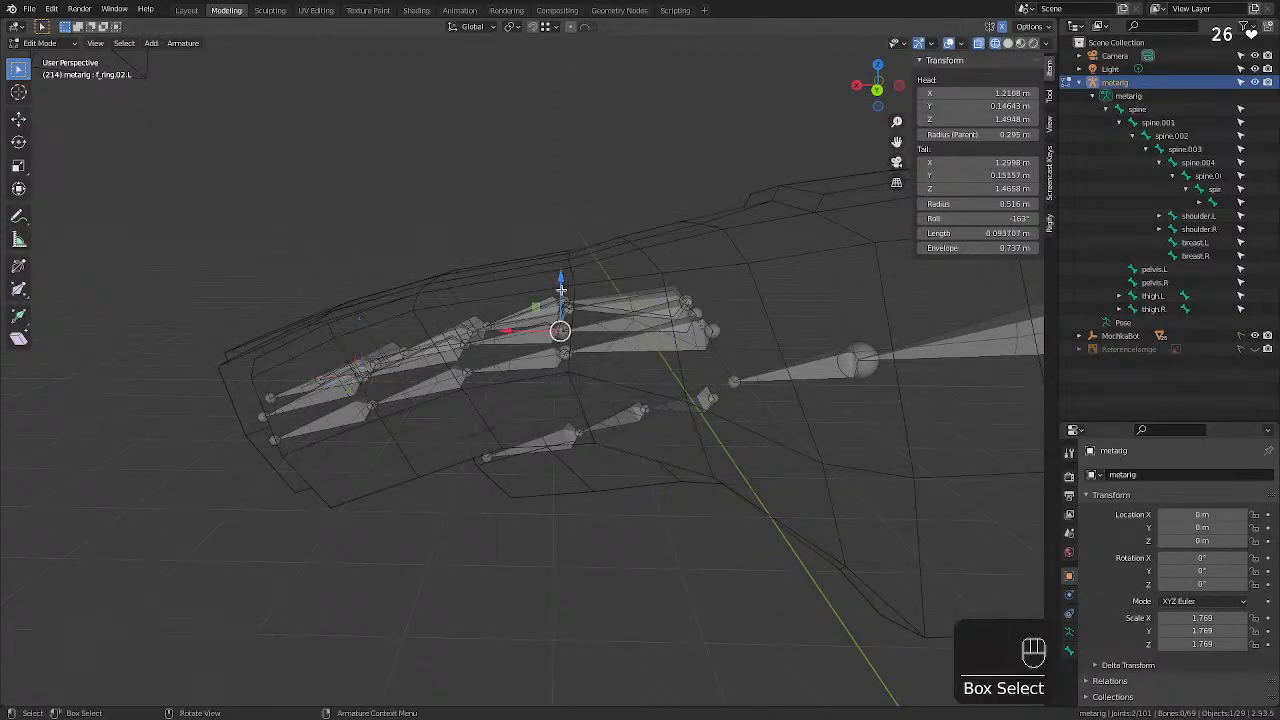
pyautogui.moveTo(561, 290); pyautogui.dragTo(560, 283)
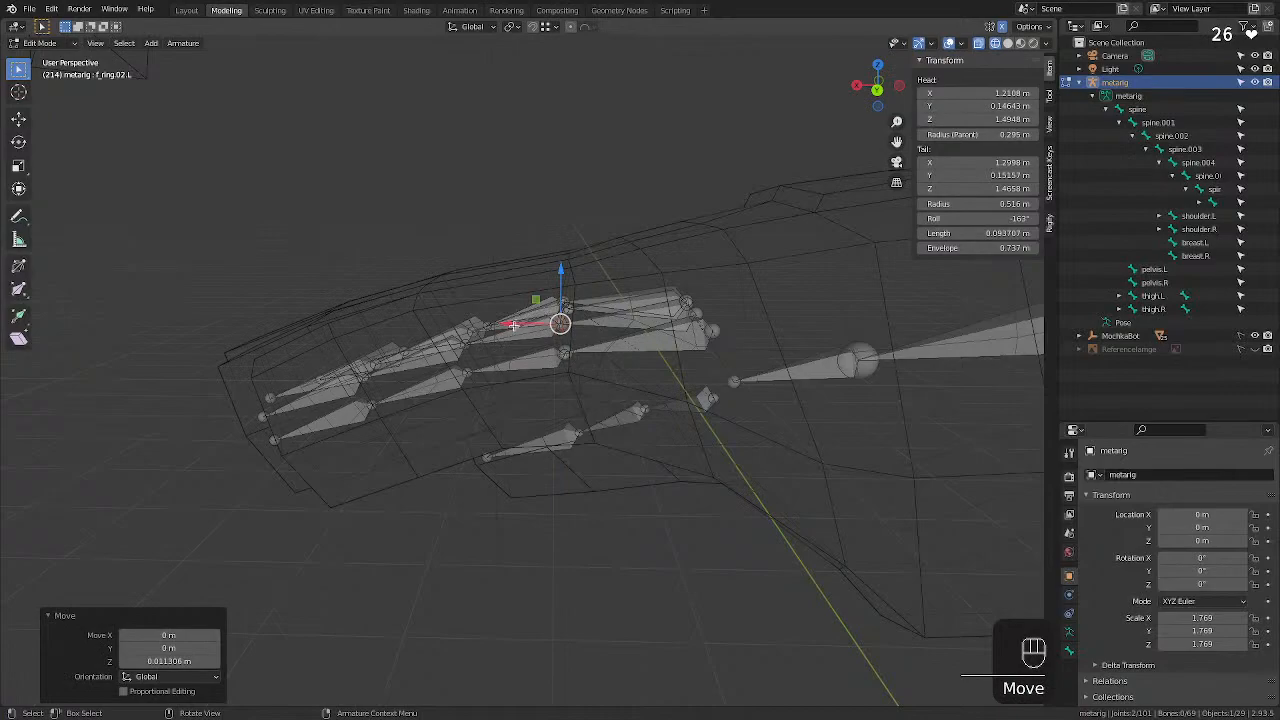
pyautogui.moveTo(513, 325); pyautogui.dragTo(534, 347)
pyautogui.click(563, 355)
pyautogui.click(570, 374)
# Snap the tail of palm.04.L onto the head of f_pinky.01.L using the 3D cursor.
pyautogui.moveTo(570, 374); pyautogui.dragTo(550, 373, button='middle')
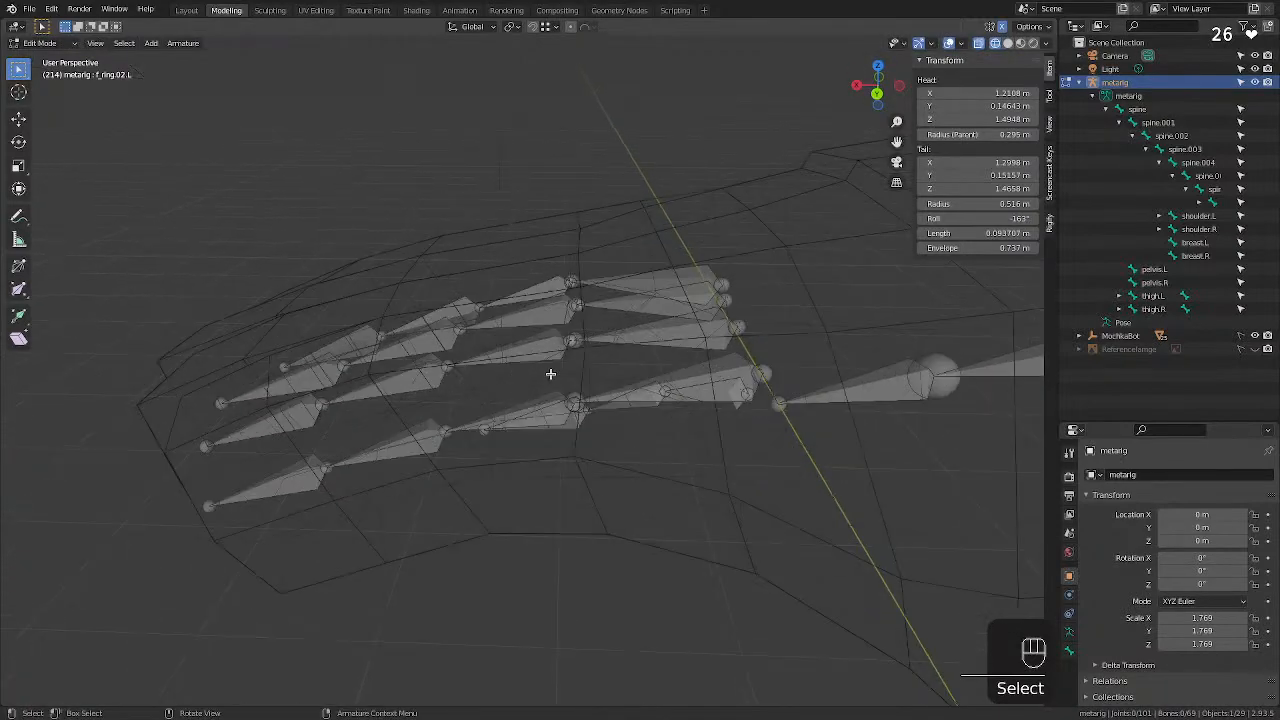
pyautogui.scroll(3, 564, 397)
pyautogui.click(662, 436)
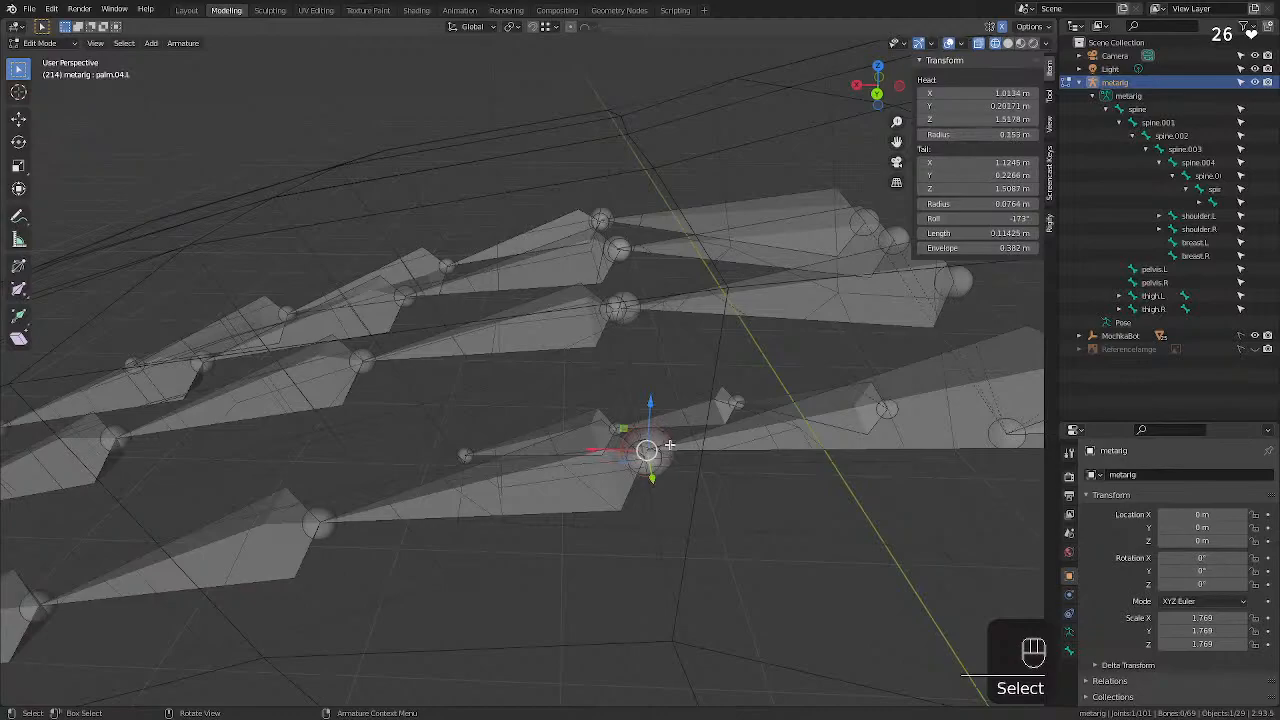
pyautogui.hotkey('shift', 's')
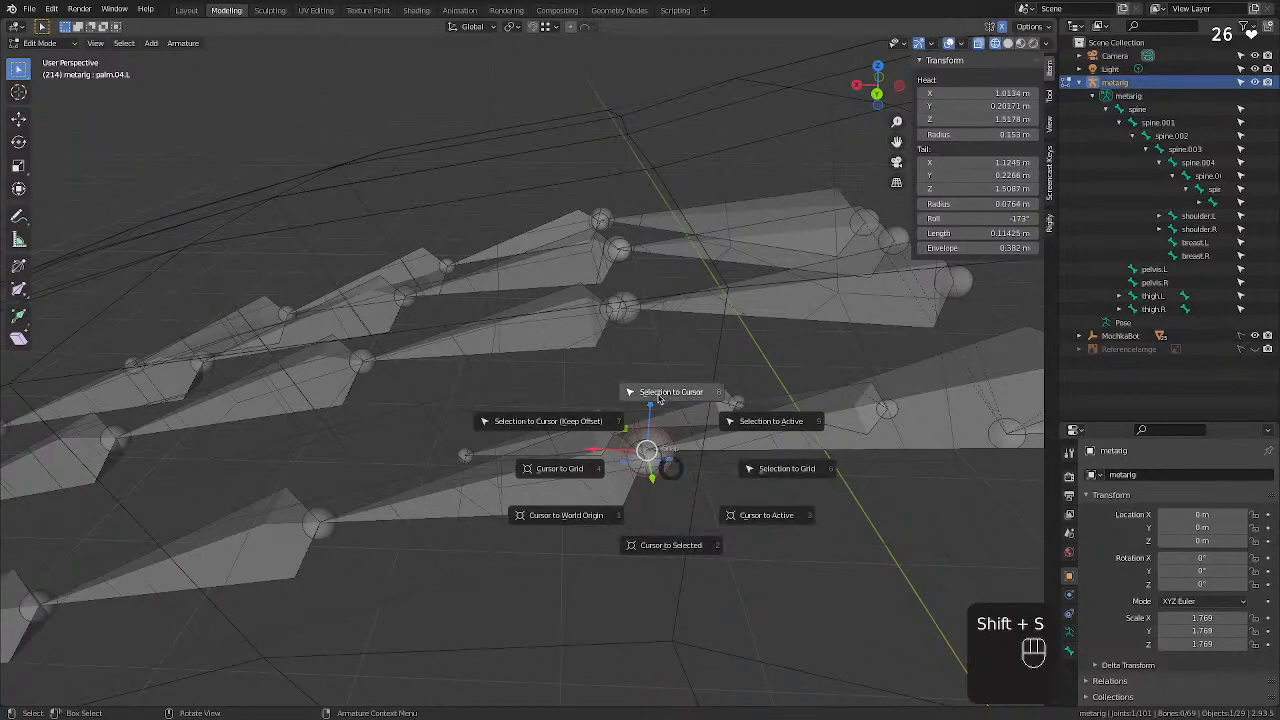
pyautogui.click(774, 650)
pyautogui.click(639, 466)
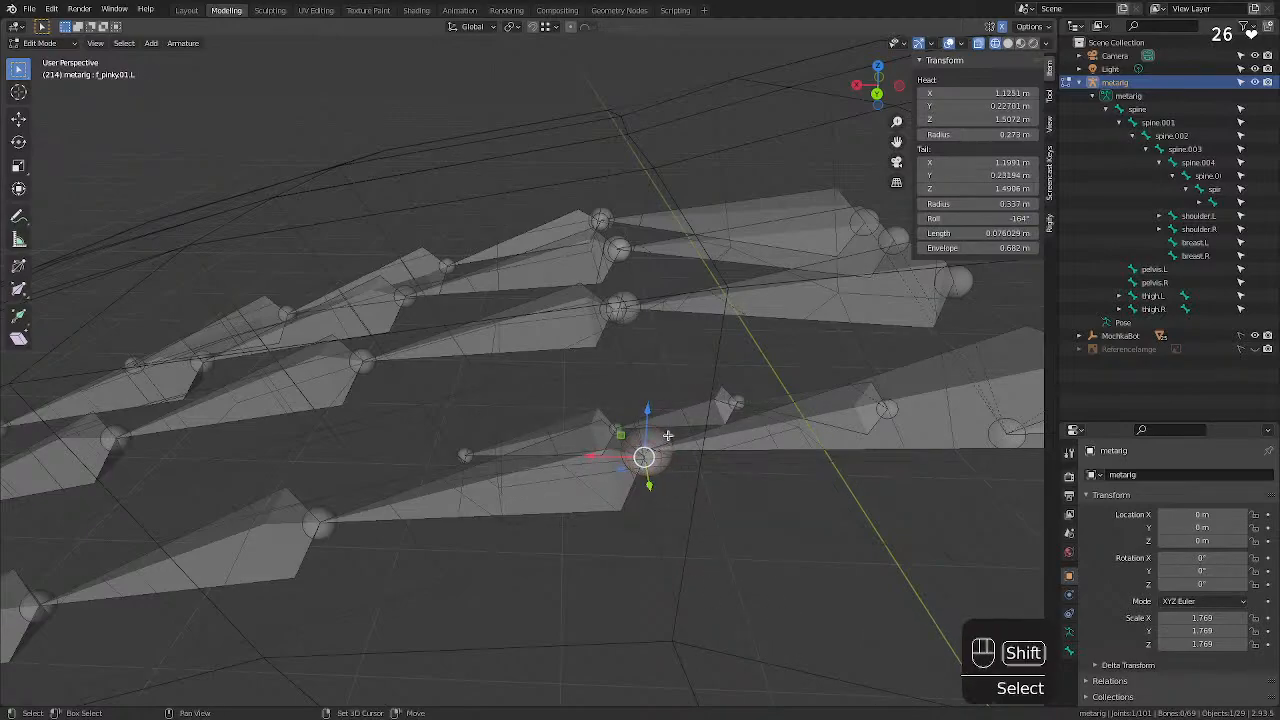
pyautogui.hotkey('shift', 's')
pyautogui.click(683, 510)
pyautogui.click(655, 448)
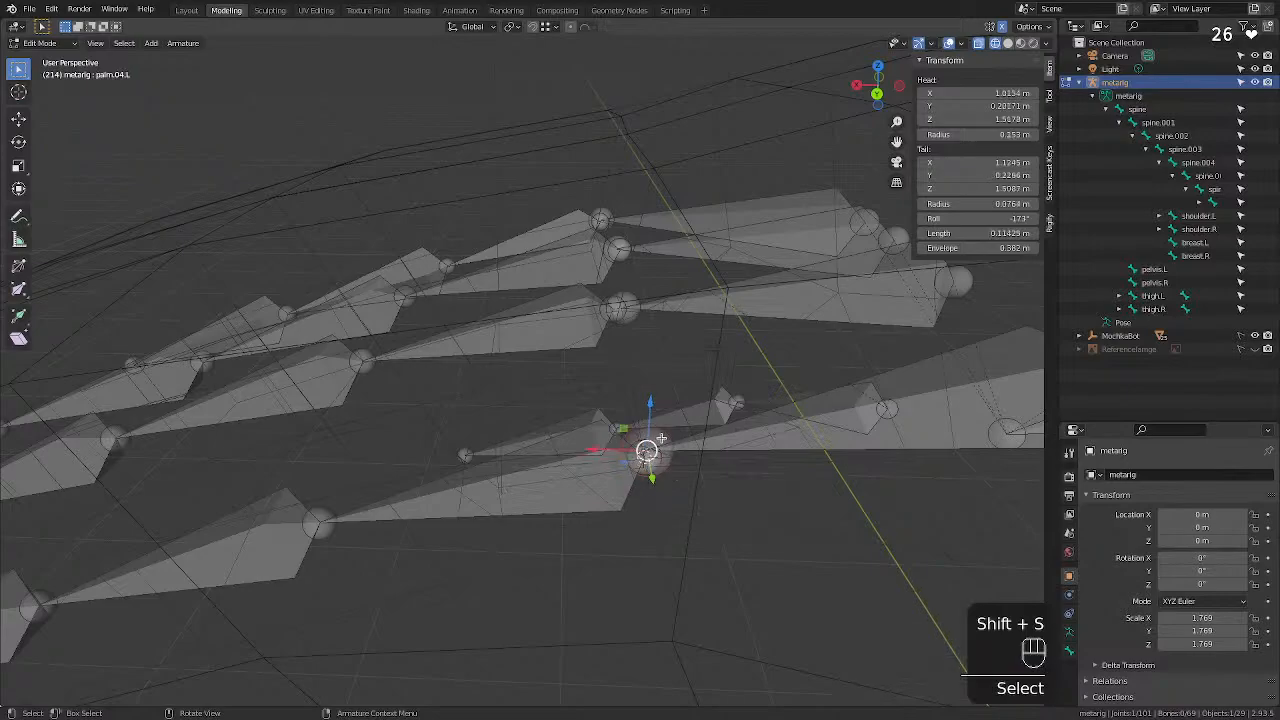
pyautogui.hotkey('shift', 's')
pyautogui.click(660, 357)
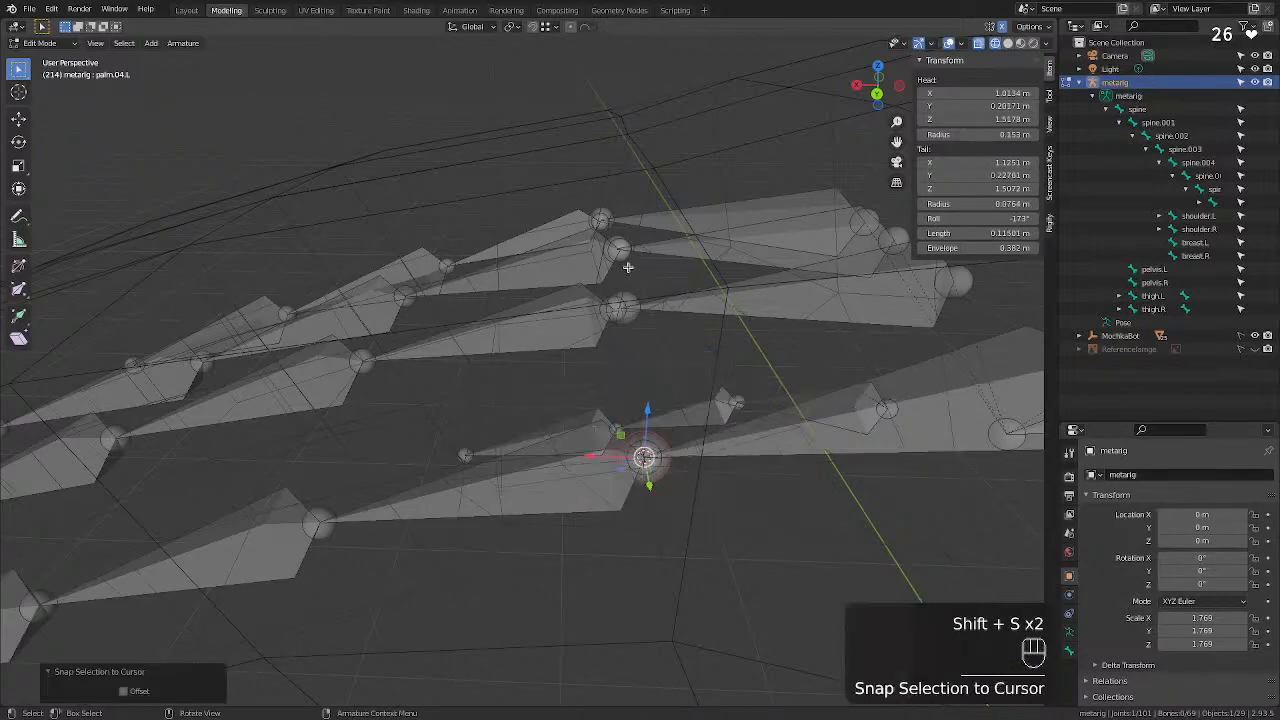
# Snap the tail of palm.03.L onto the head of f_ring.01.L using the 3D cursor.
pyautogui.click(607, 309)
pyautogui.hotkey('shift', 's')
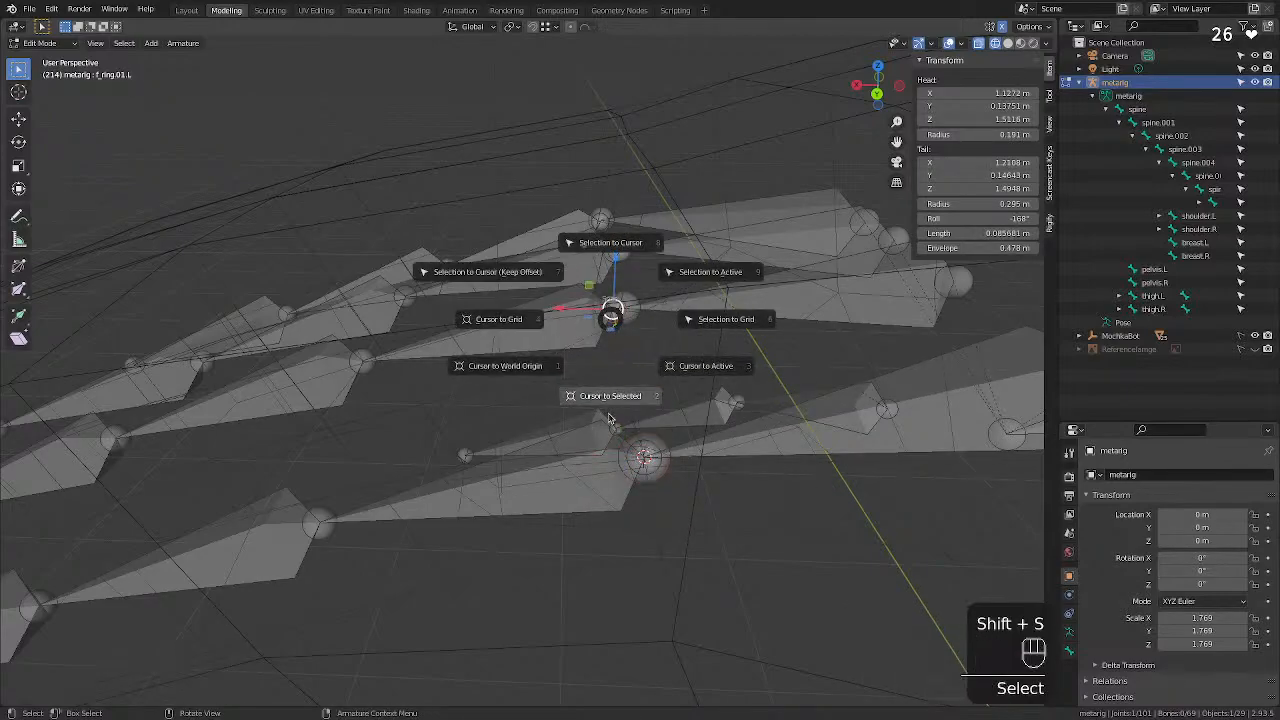
pyautogui.click(612, 396)
pyautogui.click(628, 302)
pyautogui.hotkey('shift', 's')
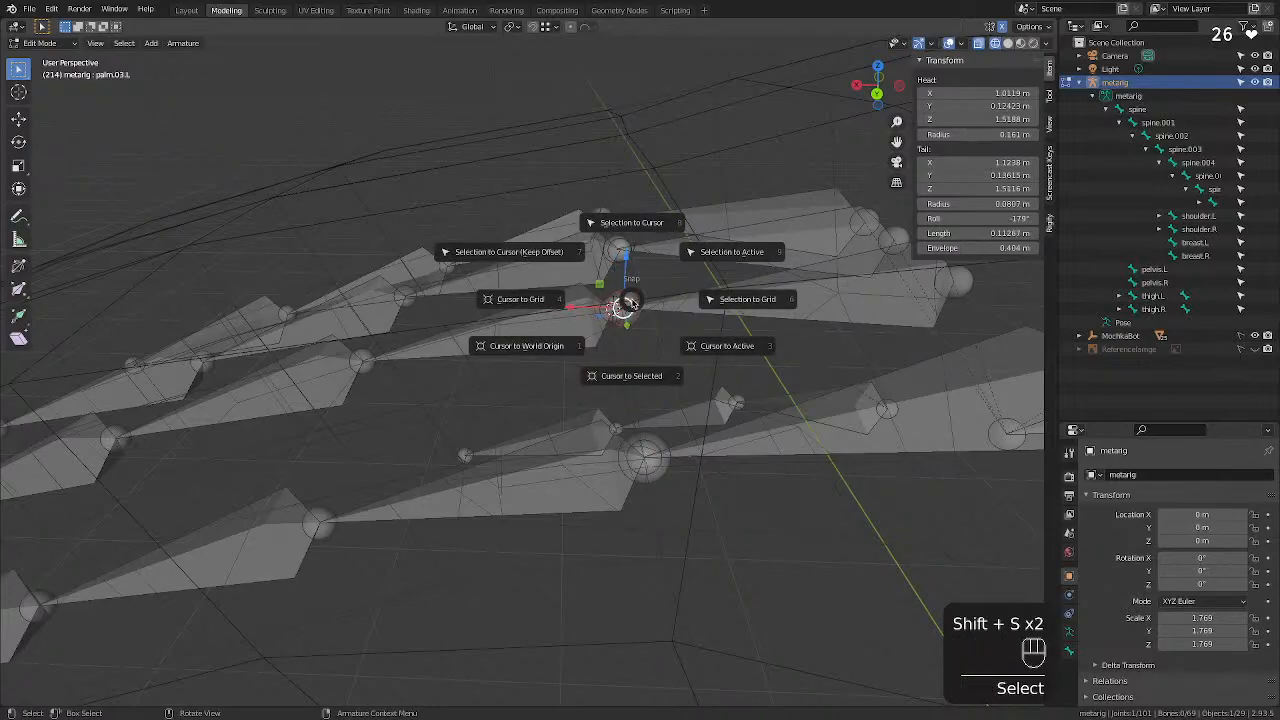
pyautogui.click(627, 240)
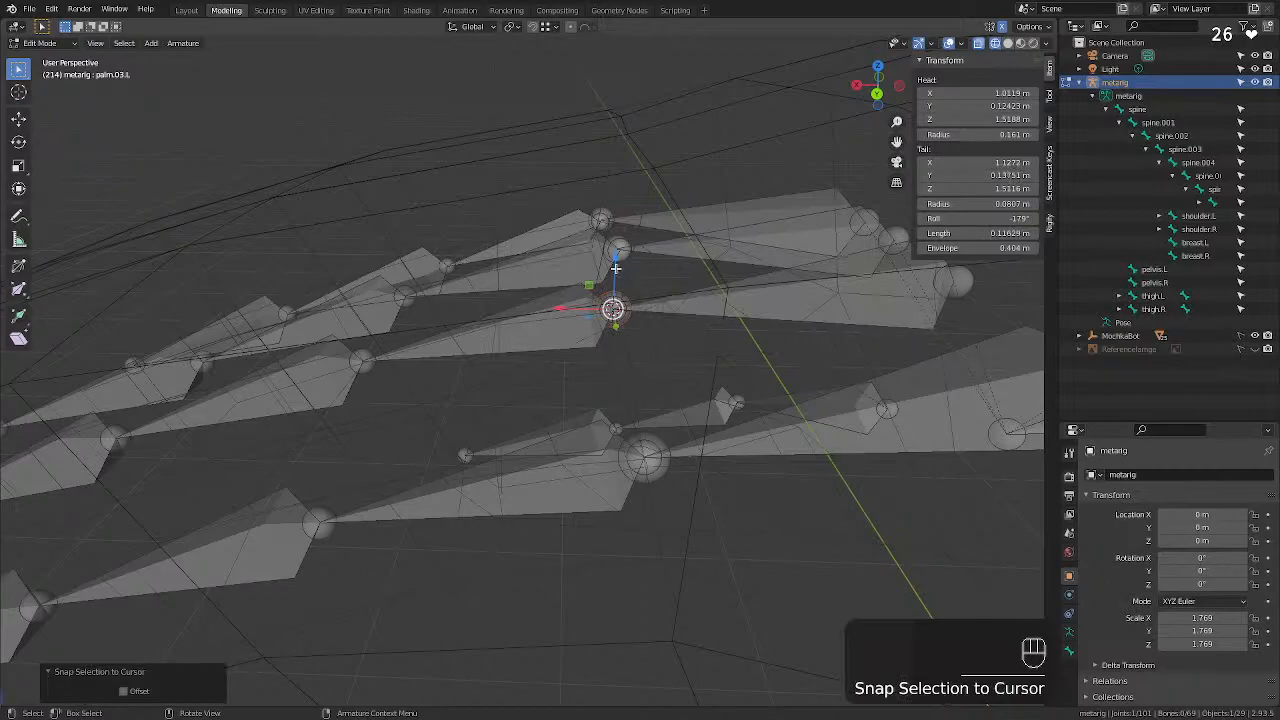
# Snap the head of f_middle.01.L onto the tail of palm.02.L using the 3D cursor.
pyautogui.click(614, 247)
pyautogui.hotkey('shift', 's')
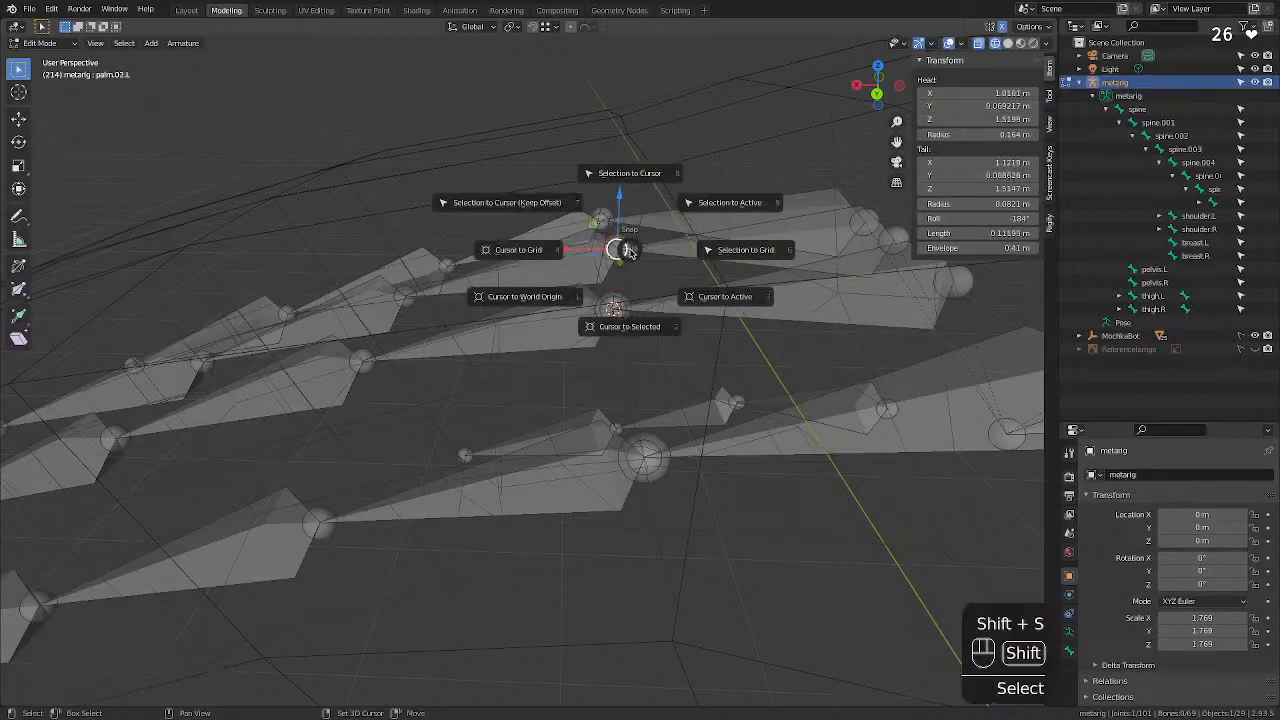
pyautogui.click(621, 270)
pyautogui.hotkey('shift', 's')
pyautogui.click(616, 221)
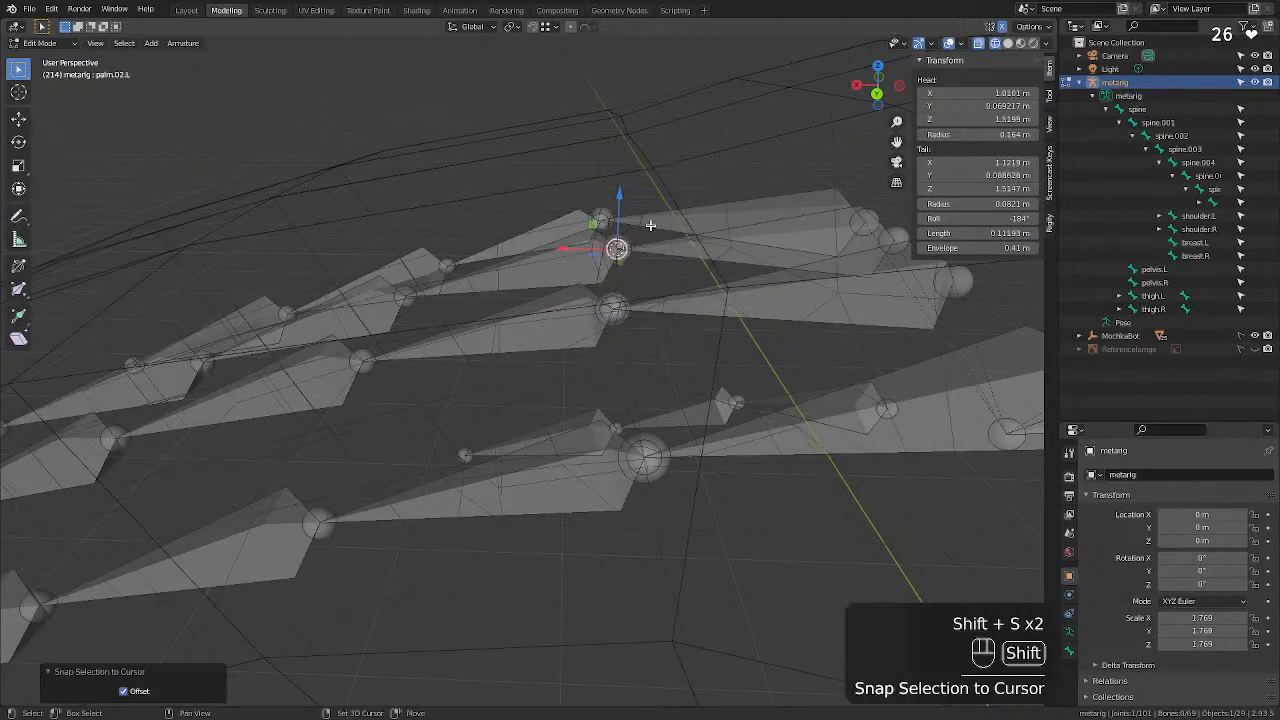
pyautogui.click(617, 250)
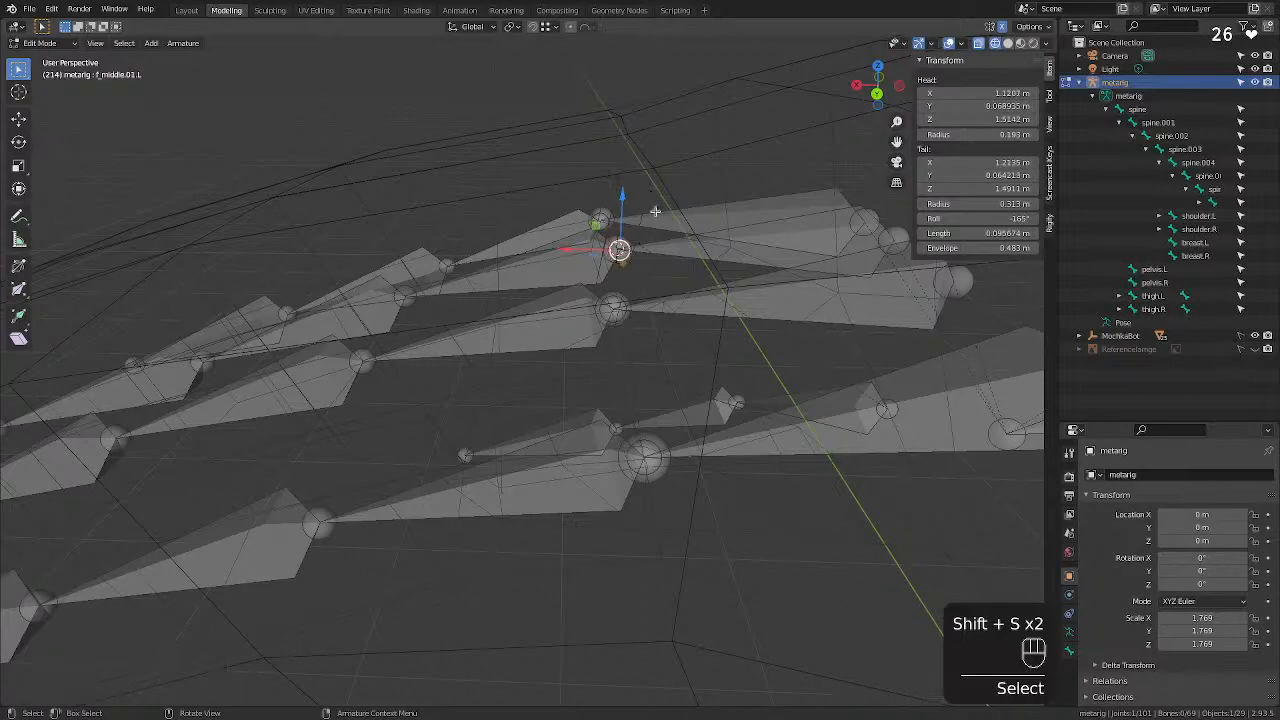
pyautogui.hotkey('shift', 's')
pyautogui.click(649, 165)
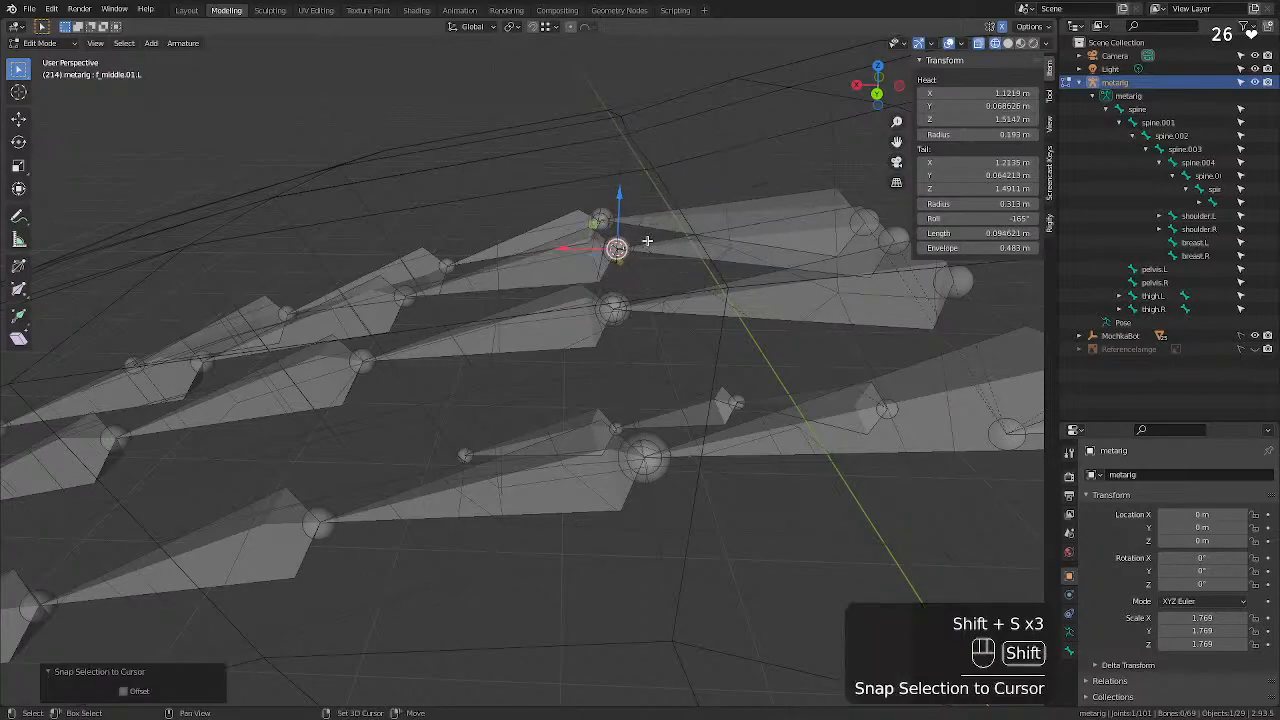
pyautogui.hotkey('shift', 's')
# Snap the tail of palm.01.L onto the head of f_index.01.L using the 3D cursor.
pyautogui.moveTo(661, 257); pyautogui.dragTo(633, 299, button='middle')
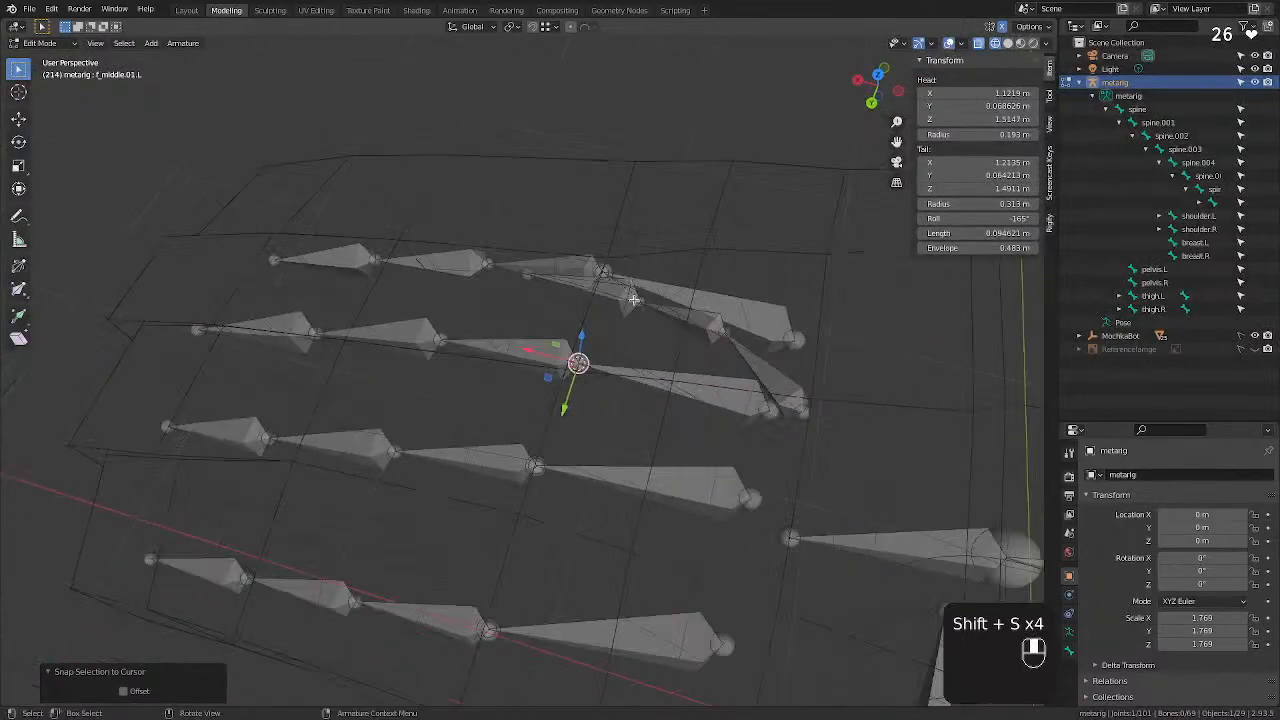
pyautogui.click(606, 274)
pyautogui.scroll(5, 606, 274)
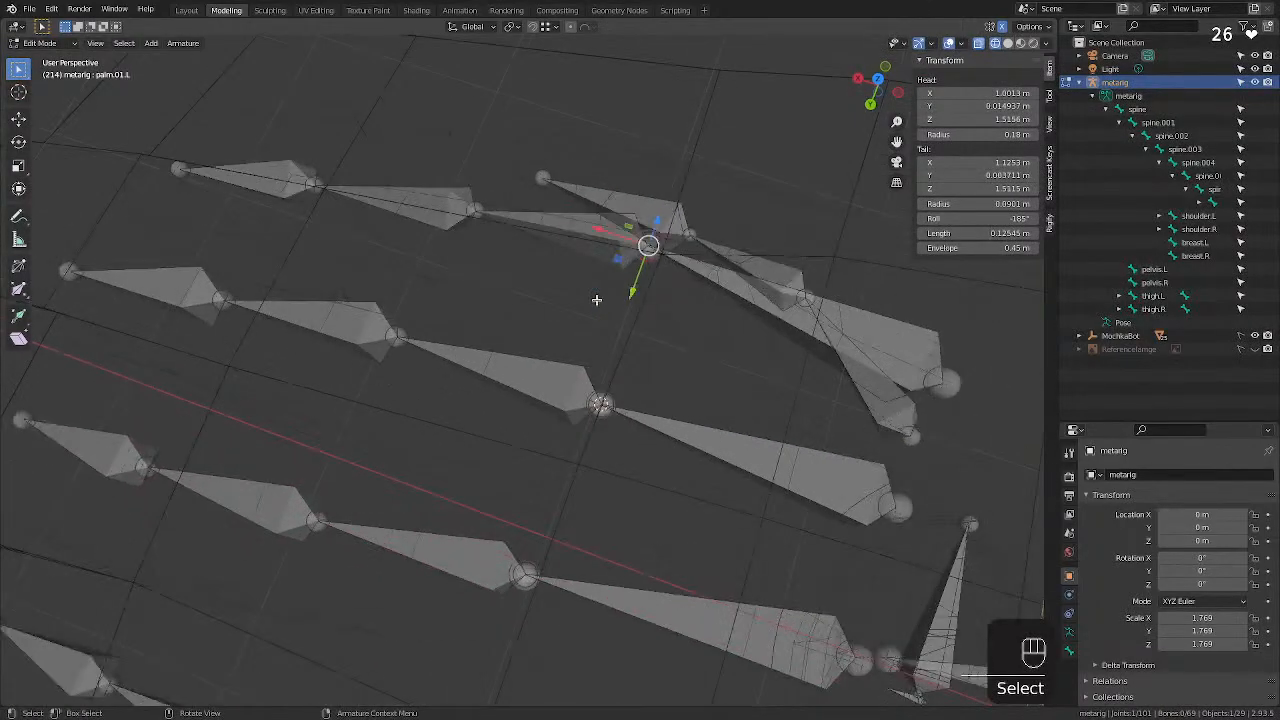
pyautogui.click(712, 178)
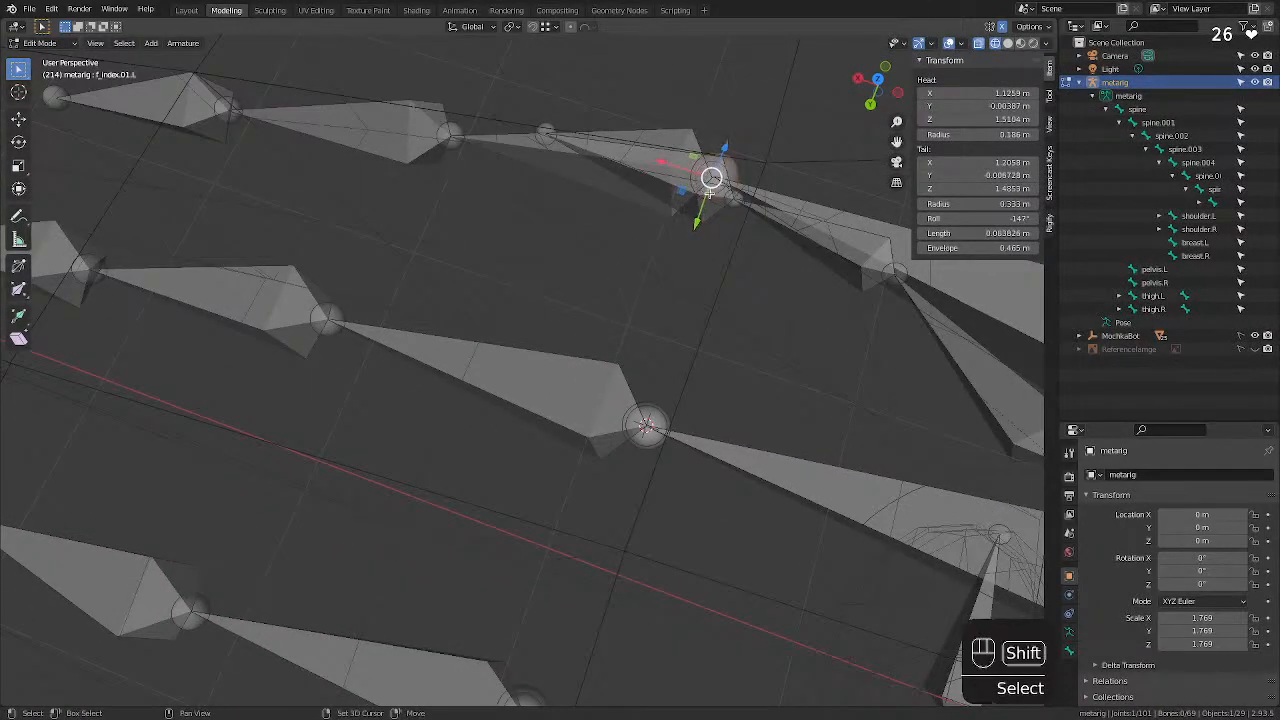
pyautogui.hotkey('shift', 's')
pyautogui.click(712, 256)
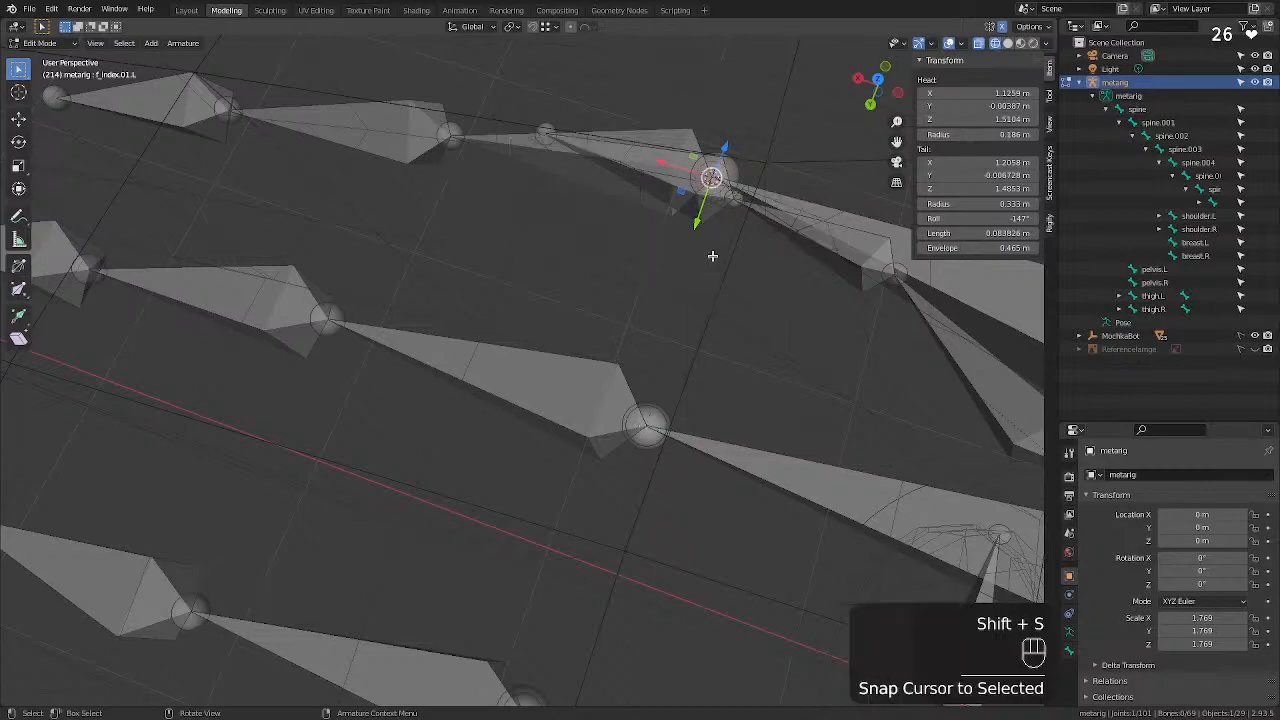
pyautogui.click(731, 186)
pyautogui.hotkey('shift', 's')
pyautogui.hotkey('shift', 's')
pyautogui.click(738, 165)
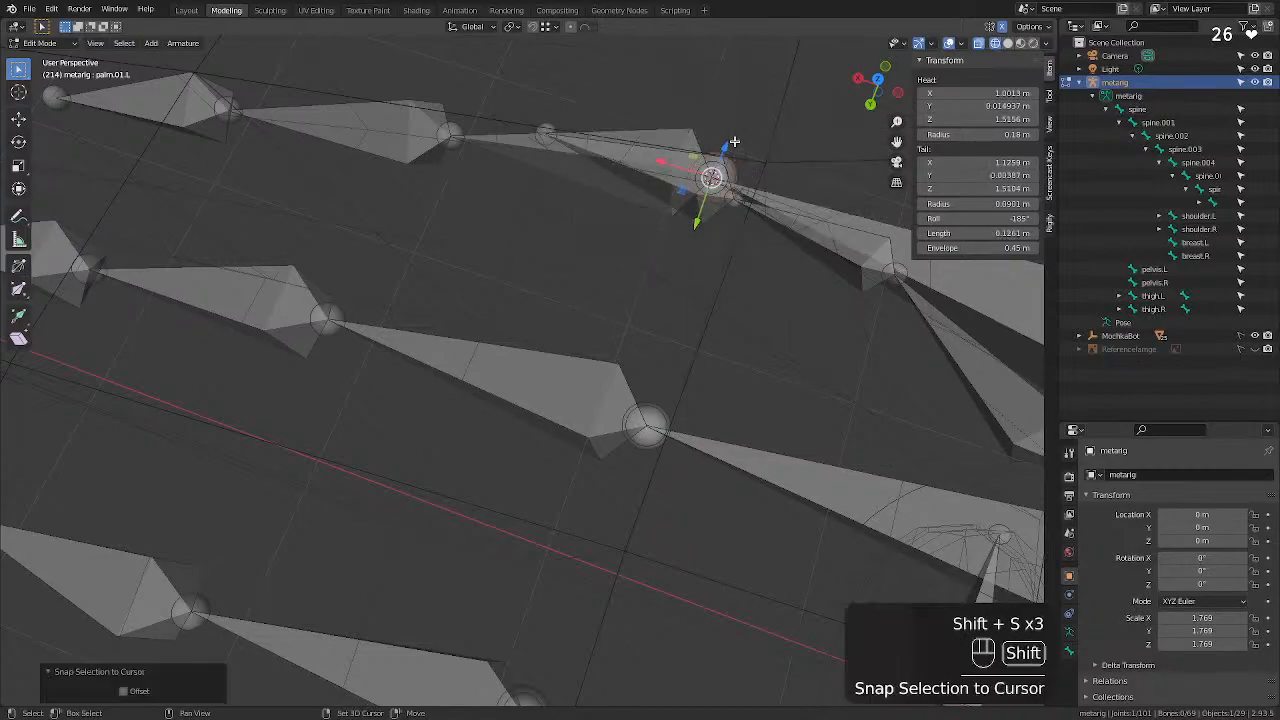
pyautogui.click(725, 271)
# Shift the tail of thumb.03.L about -0.018 m along X to fit the thumb mesh.
pyautogui.moveTo(657, 342); pyautogui.dragTo(740, 277, button='middle')
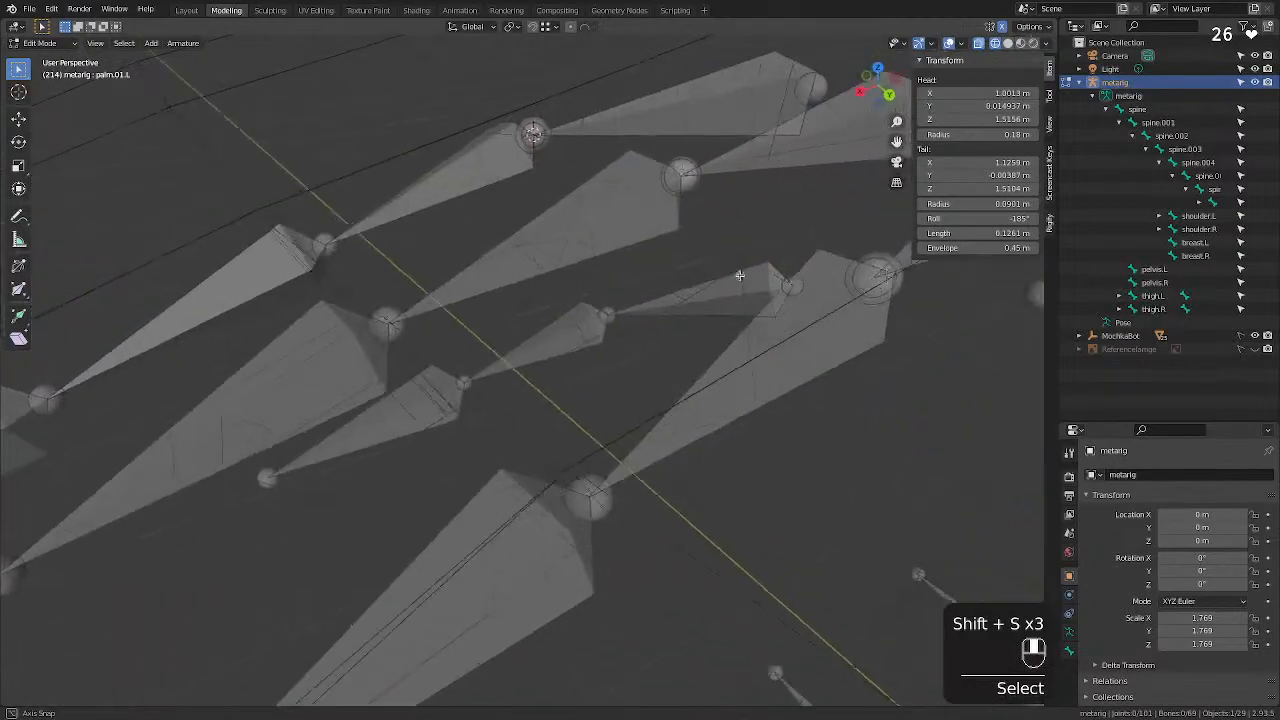
pyautogui.scroll(-7, 647, 323)
pyautogui.scroll(-2, 641, 368)
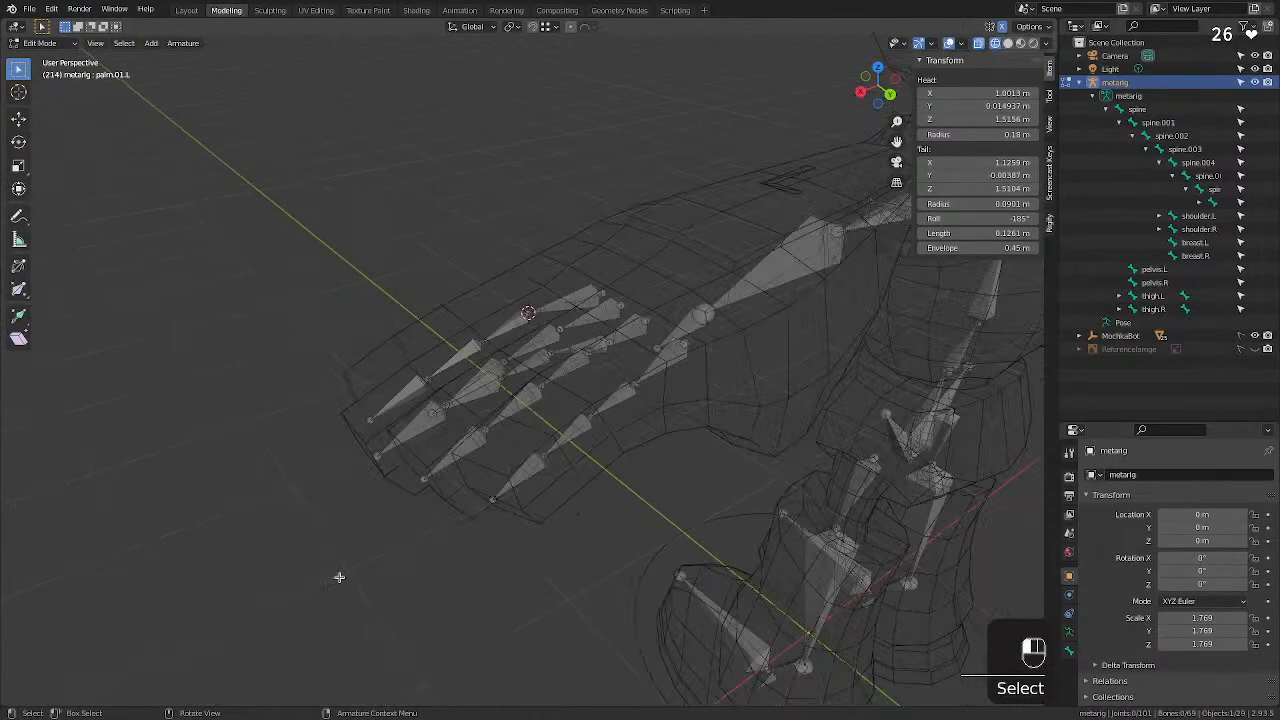
pyautogui.moveTo(339, 577); pyautogui.dragTo(586, 463, button='middle')
pyautogui.click(589, 543)
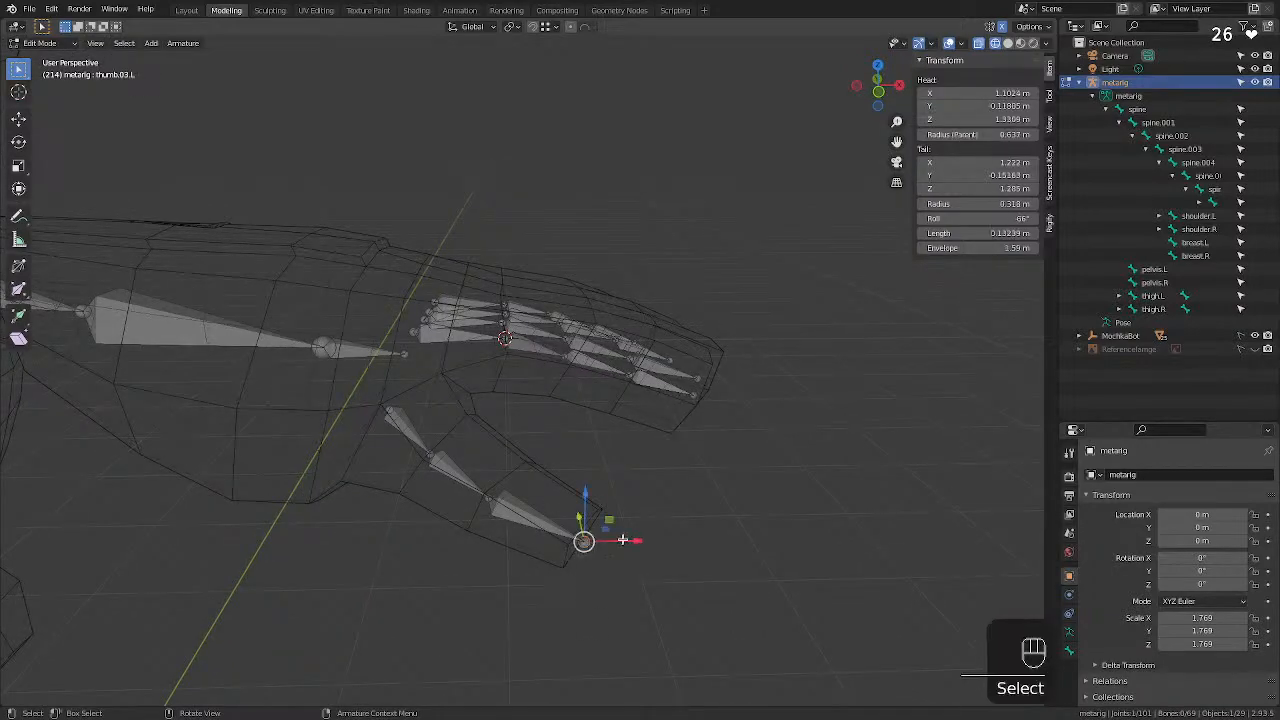
pyautogui.moveTo(622, 540); pyautogui.dragTo(612, 540)
# Delete the breast.L and breast.R bones from the metarig.
pyautogui.moveTo(670, 392); pyautogui.dragTo(552, 421, button='middle')
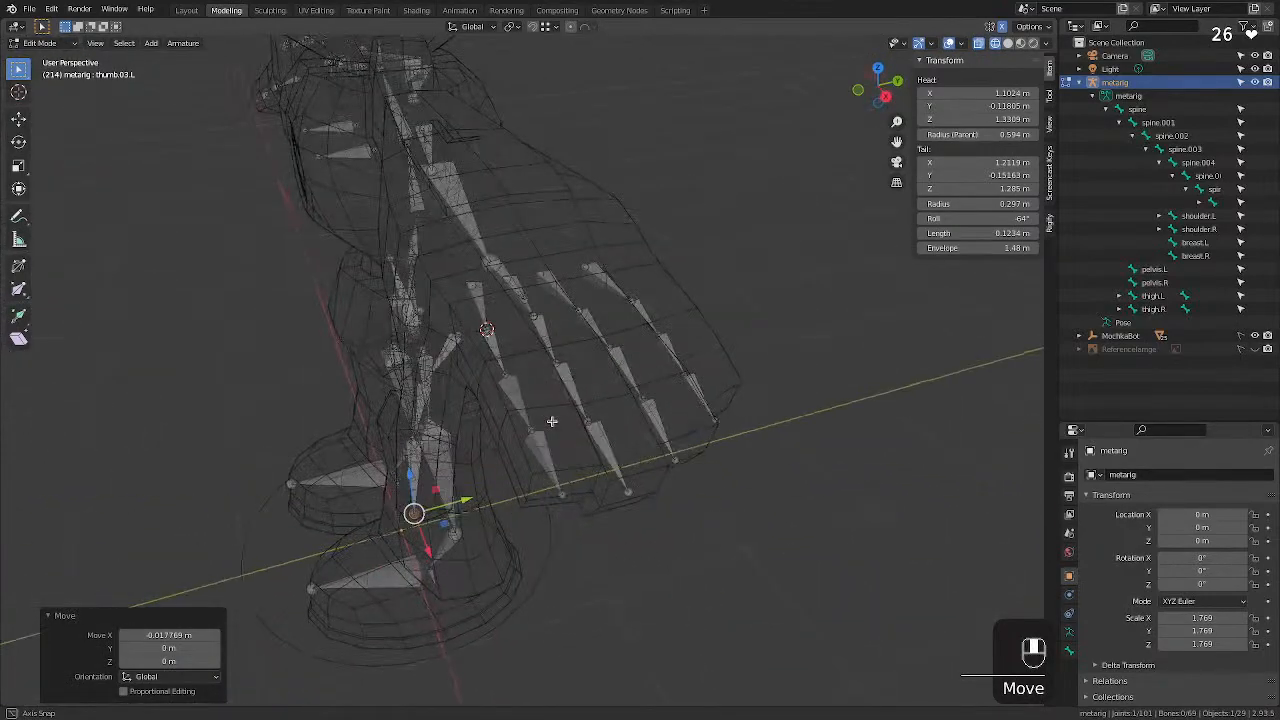
pyautogui.click(345, 156)
pyautogui.press('x')
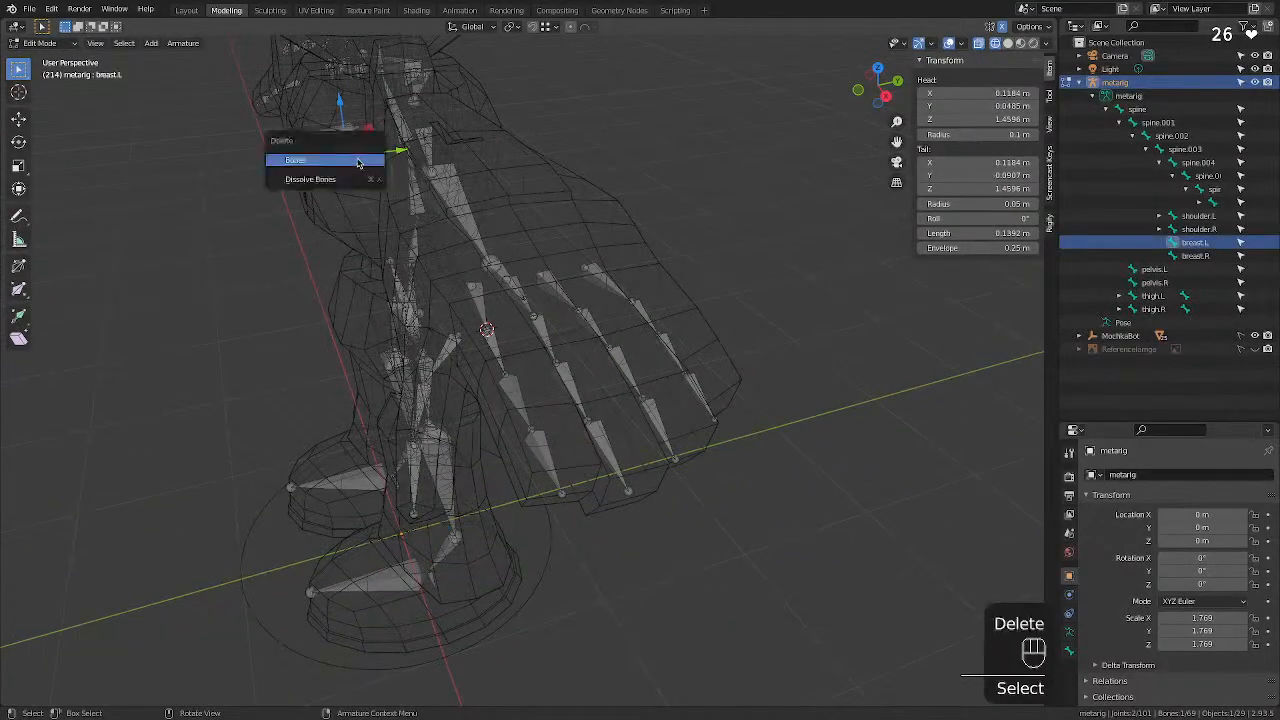
pyautogui.click(330, 165)
# Move heel.02.L freely towards the back of the foot, about -0.147 m in X, 0.422 m in Y and -0.224 m in Z.
pyautogui.moveTo(242, 425); pyautogui.dragTo(668, 577, button='middle')
pyautogui.click(682, 552)
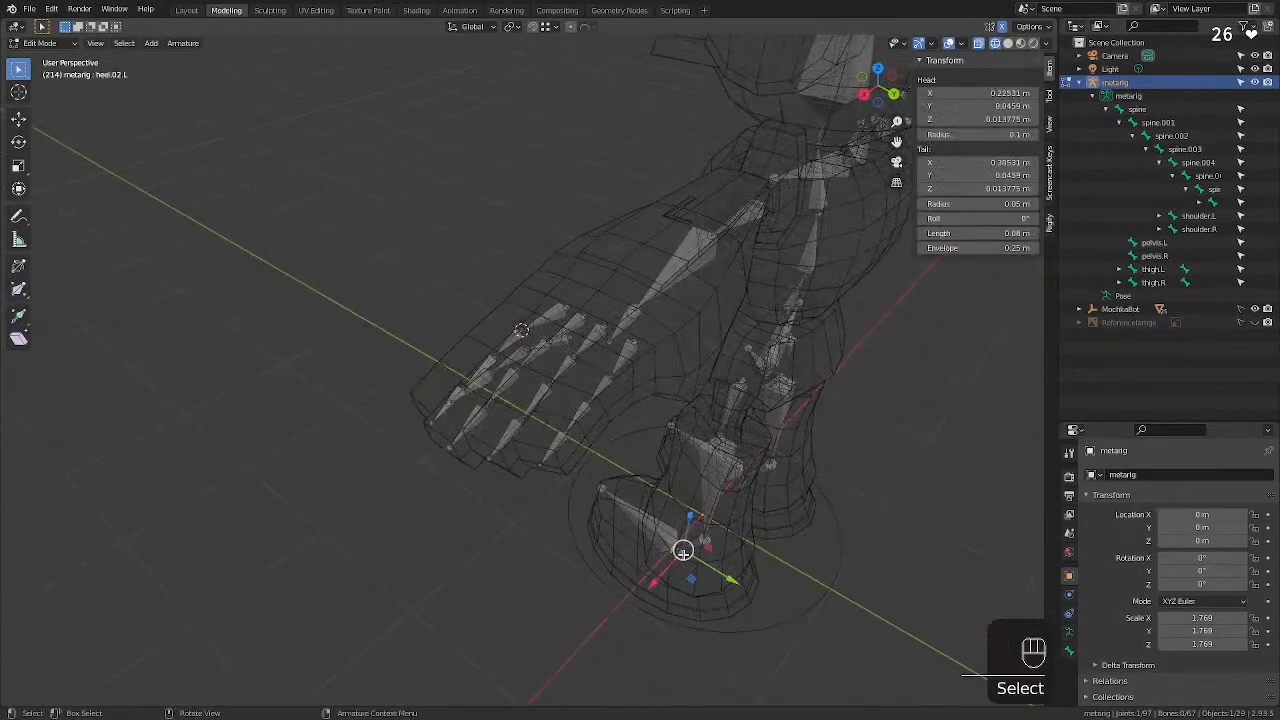
pyautogui.click(683, 554)
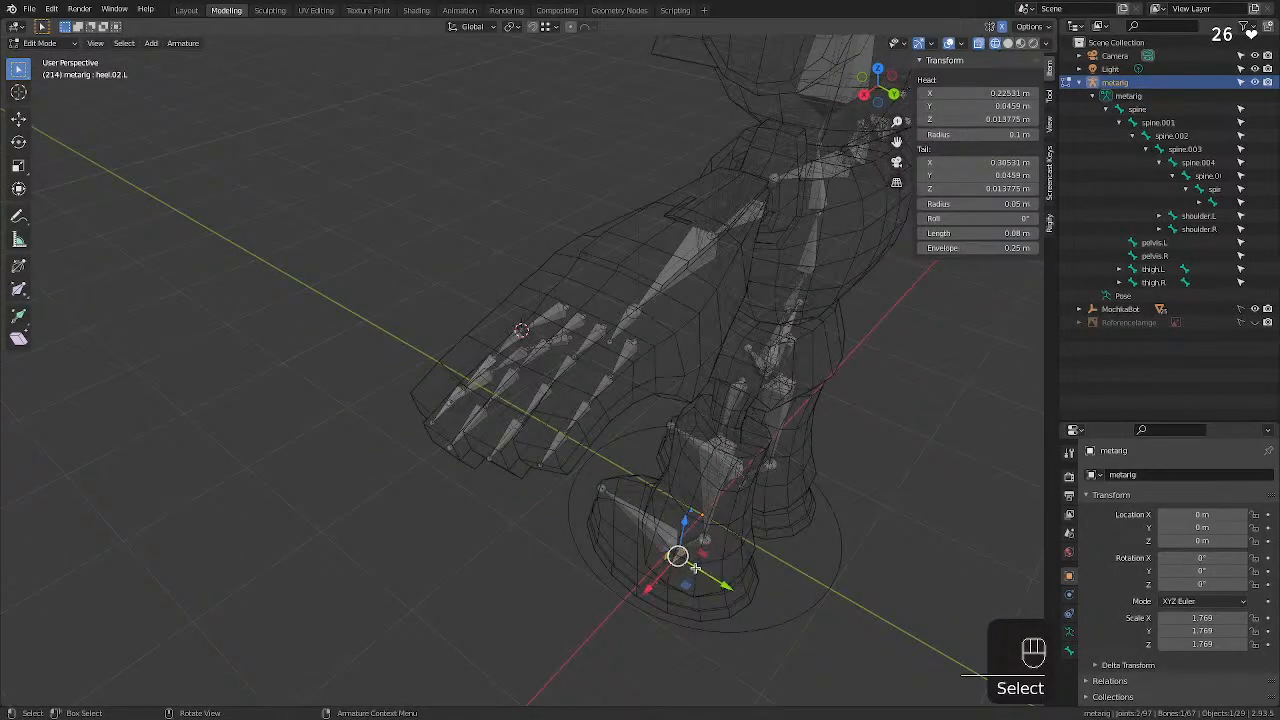
pyautogui.moveTo(678, 557); pyautogui.dragTo(737, 597)
pyautogui.moveTo(743, 602); pyautogui.dragTo(760, 576, button='middle')
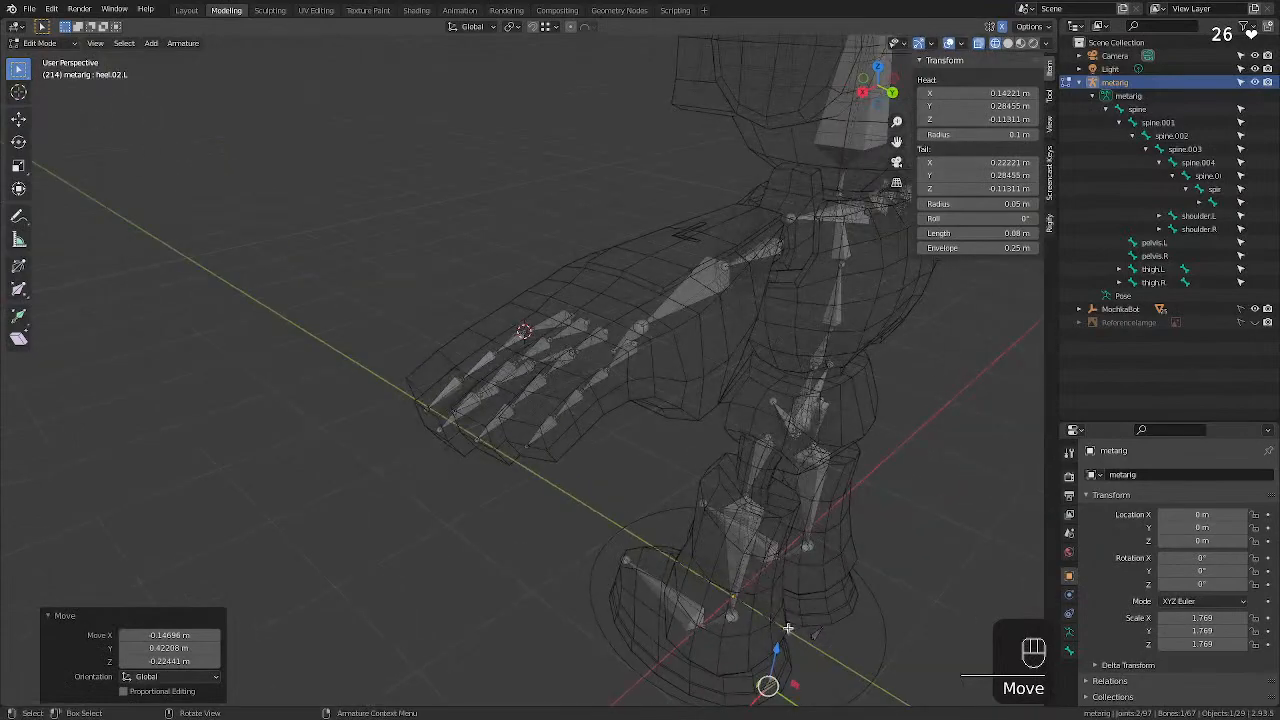
# Raise heel.02.L about 0.217 m along Z to the level of the foot's sole.
pyautogui.scroll(5, 789, 616)
pyautogui.scroll(-8, 789, 616)
pyautogui.press('KP_Decimal')
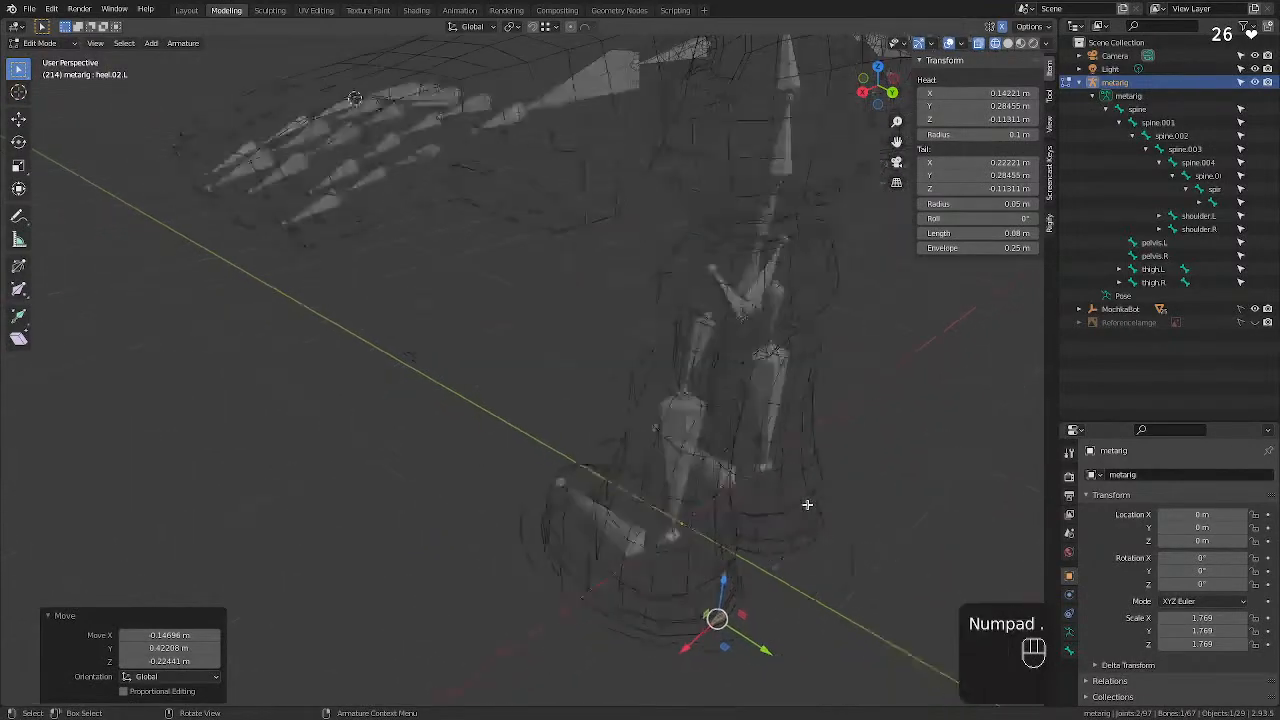
pyautogui.scroll(3, 657, 403)
pyautogui.scroll(-8, 657, 403)
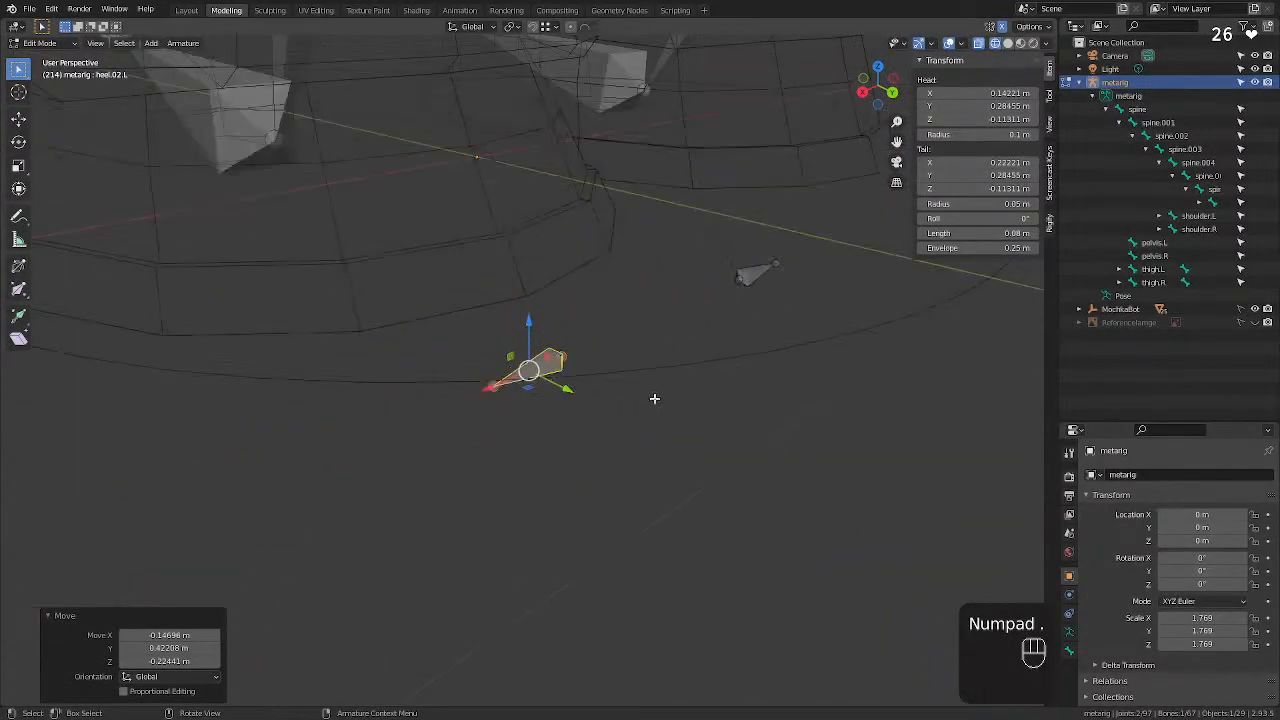
pyautogui.moveTo(530, 345); pyautogui.dragTo(532, 278)
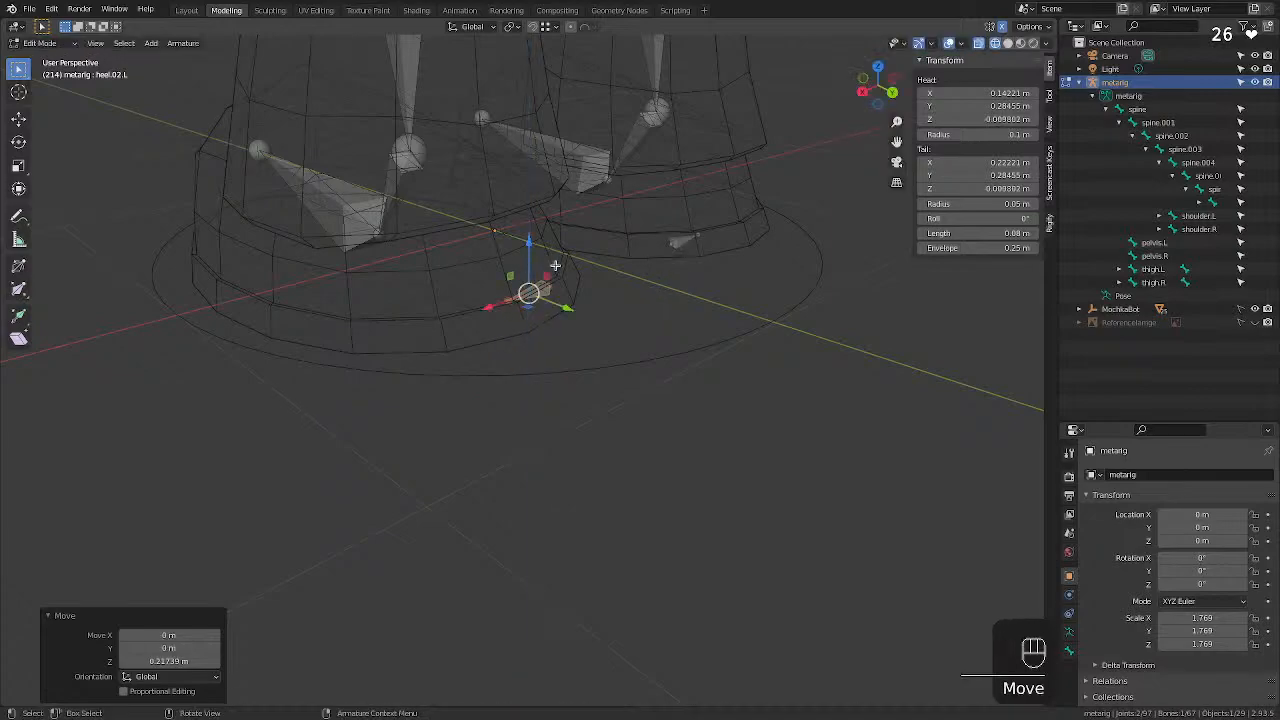
# Shift heel.02.L about 0.208 m along X towards the middle of the left heel.
pyautogui.moveTo(556, 266); pyautogui.dragTo(494, 288, button='middle')
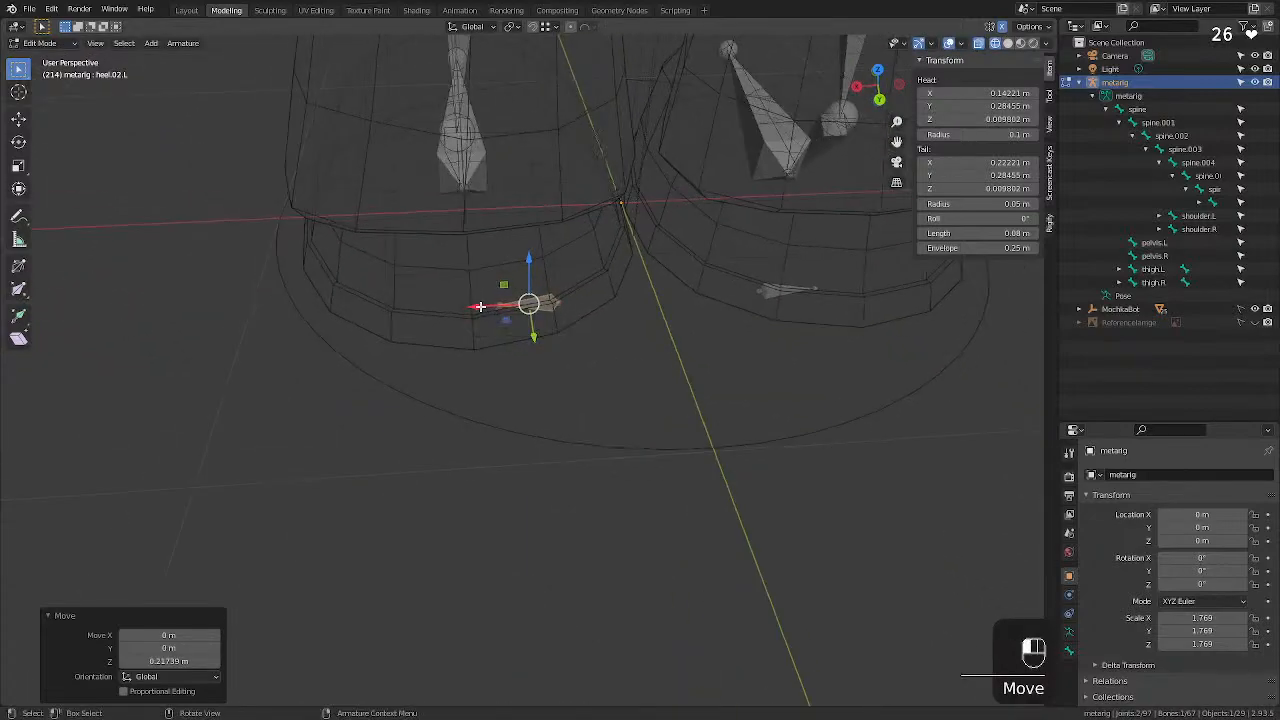
pyautogui.press('g')
pyautogui.press('x')
pyautogui.click(392, 302)
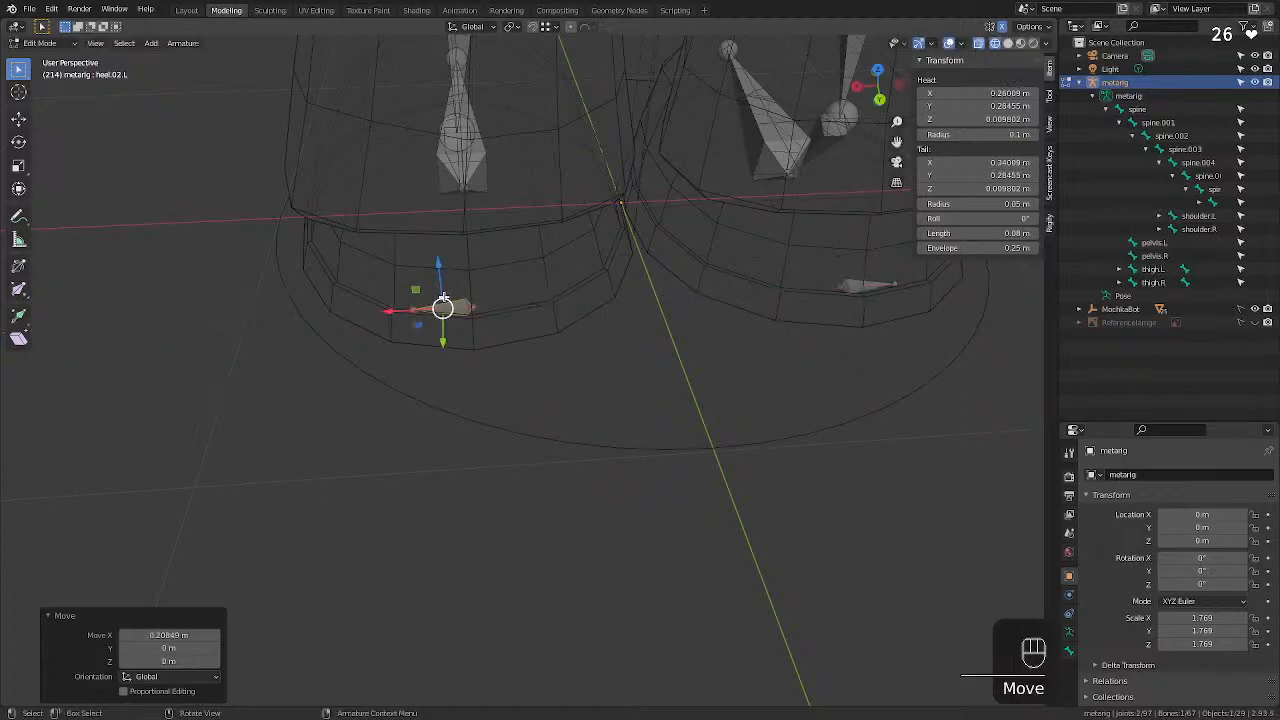
# Scale heel.02.L by about 2.175 and shift it about 0.097 m along X towards the outer side of the left heel.
pyautogui.press('s')
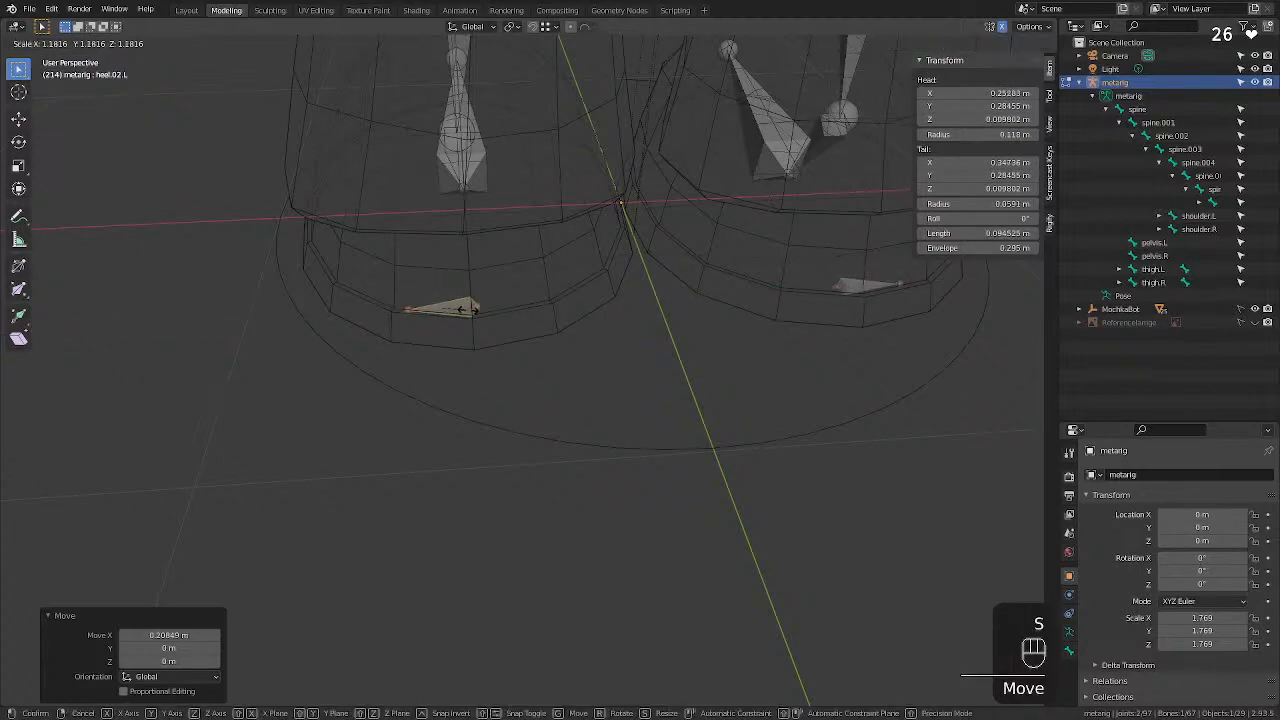
pyautogui.click(487, 304)
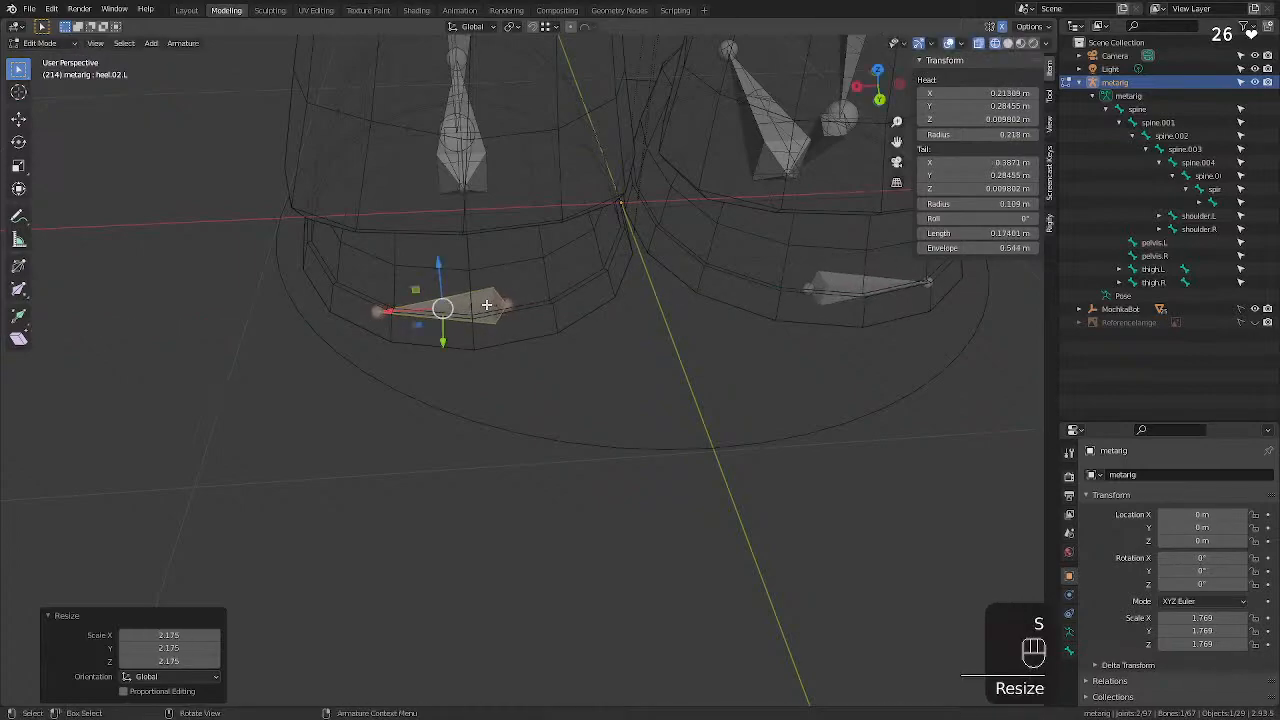
pyautogui.press('t')
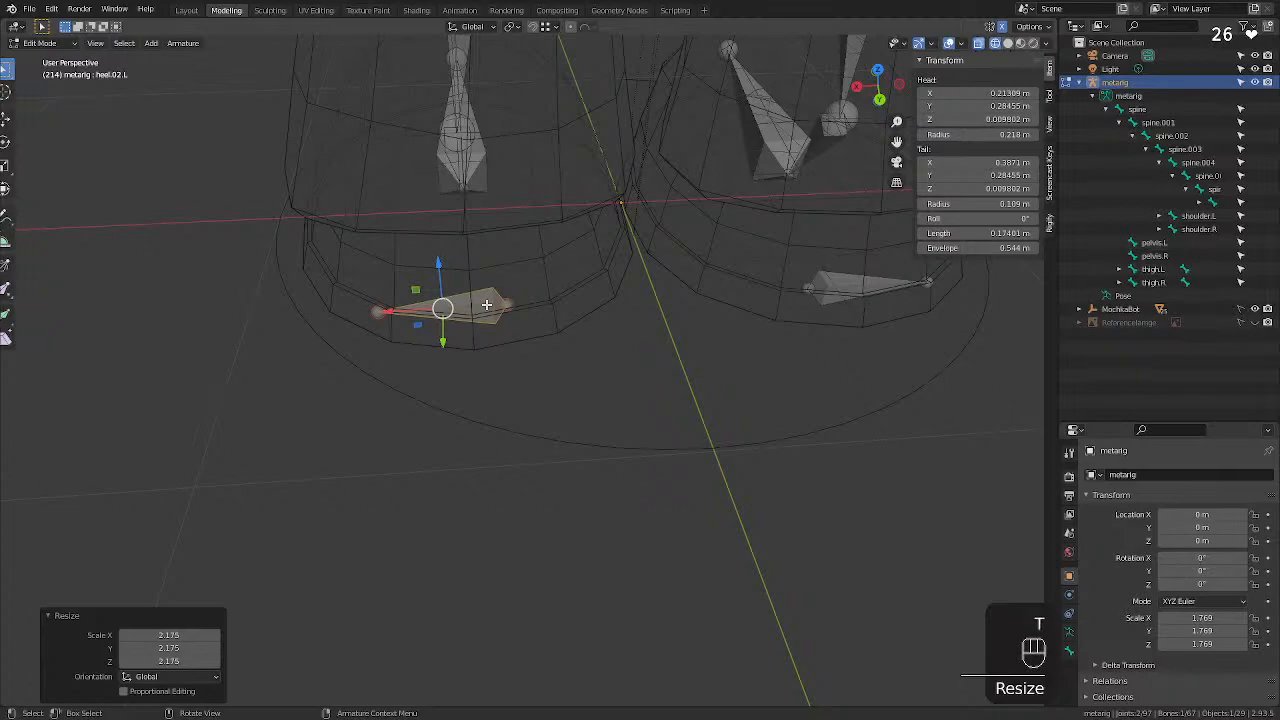
pyautogui.moveTo(407, 310); pyautogui.dragTo(368, 308)
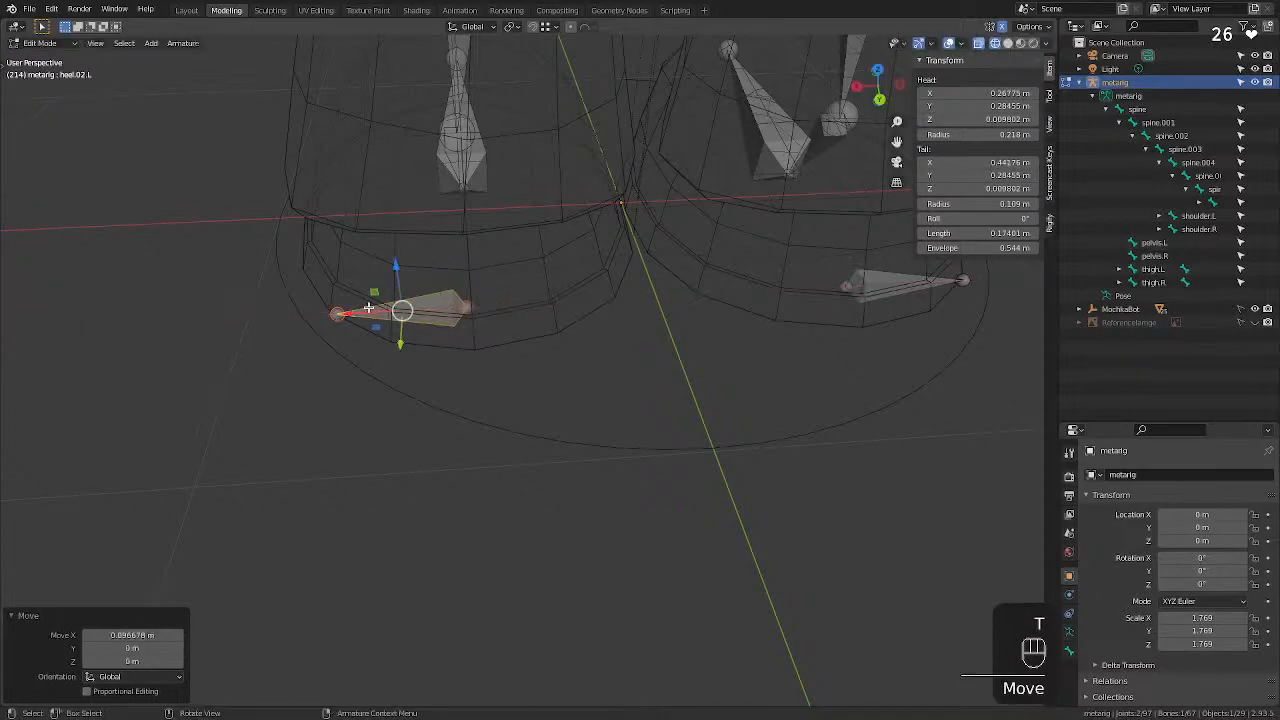
# Raise heel.02.L about 0.022 m along Z in the left foot.
pyautogui.moveTo(385, 297); pyautogui.dragTo(423, 281, button='middle')
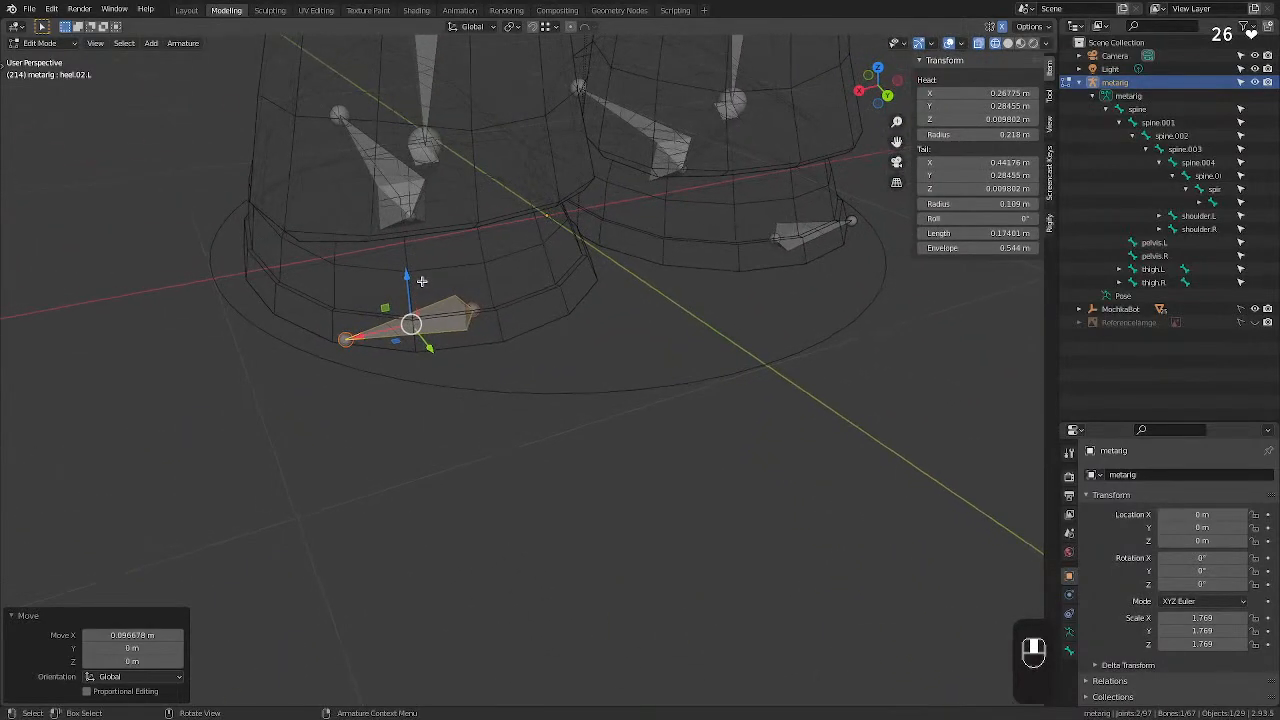
pyautogui.scroll(5, 425, 282)
pyautogui.scroll(-7, 430, 282)
pyautogui.scroll(-4, 430, 282)
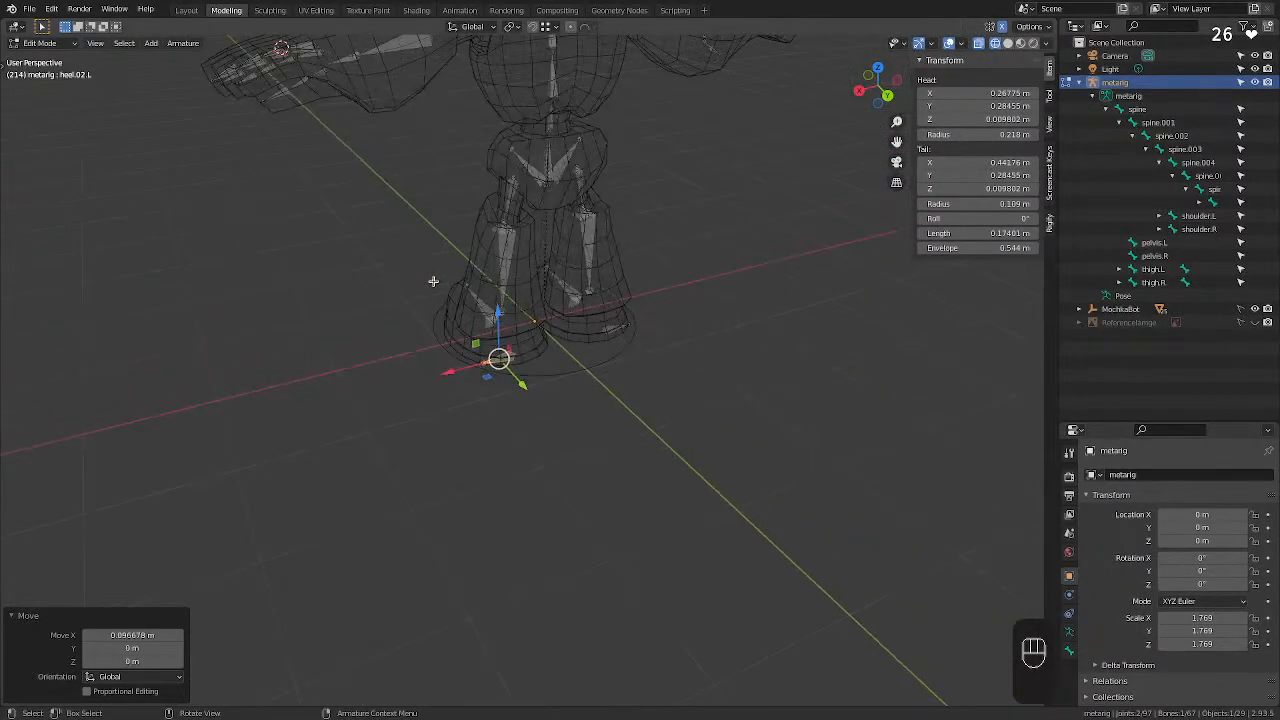
pyautogui.moveTo(433, 281); pyautogui.dragTo(500, 261, button='middle')
pyautogui.moveTo(529, 306); pyautogui.dragTo(528, 304)
# Flatten pelvis.L by lowering its tail to about 0.949 m in Z, raising its head about 0.29 m and shifting the head 0.046 m along X.
pyautogui.moveTo(528, 304); pyautogui.dragTo(475, 239, button='middle')
pyautogui.scroll(3, 478, 237)
pyautogui.moveTo(574, 188); pyautogui.dragTo(571, 139, button='middle')
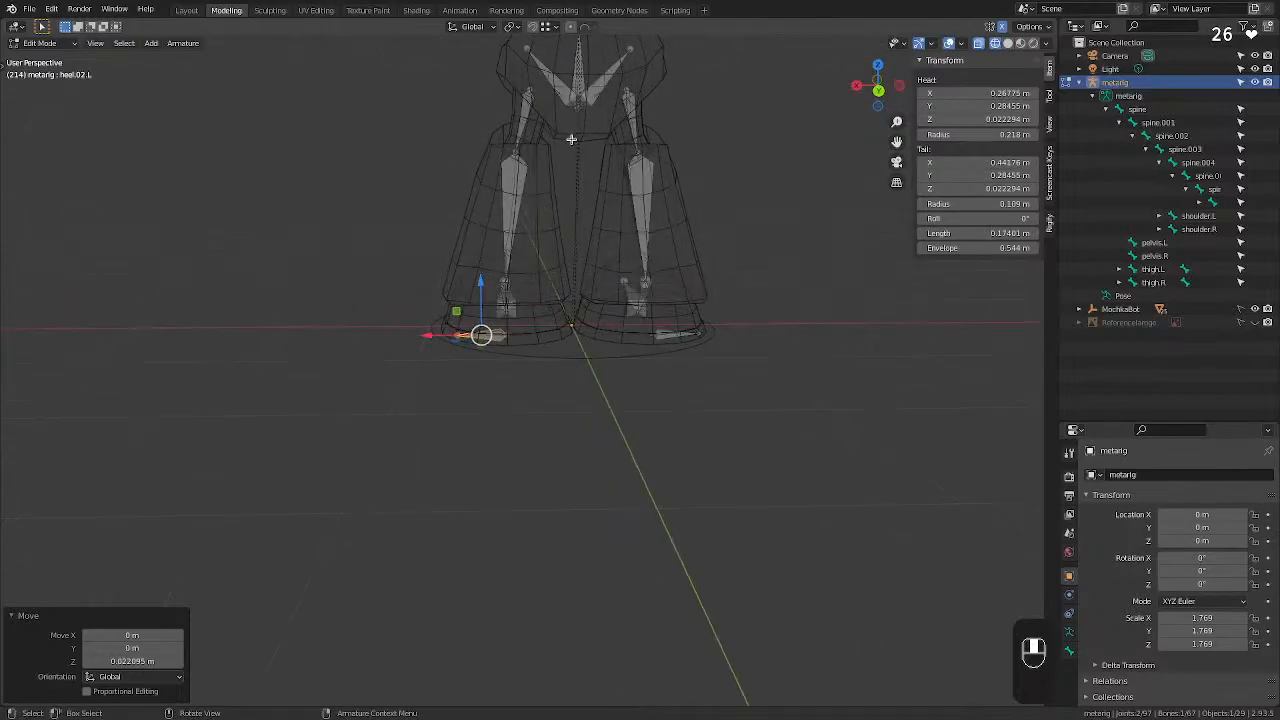
pyautogui.click(527, 49)
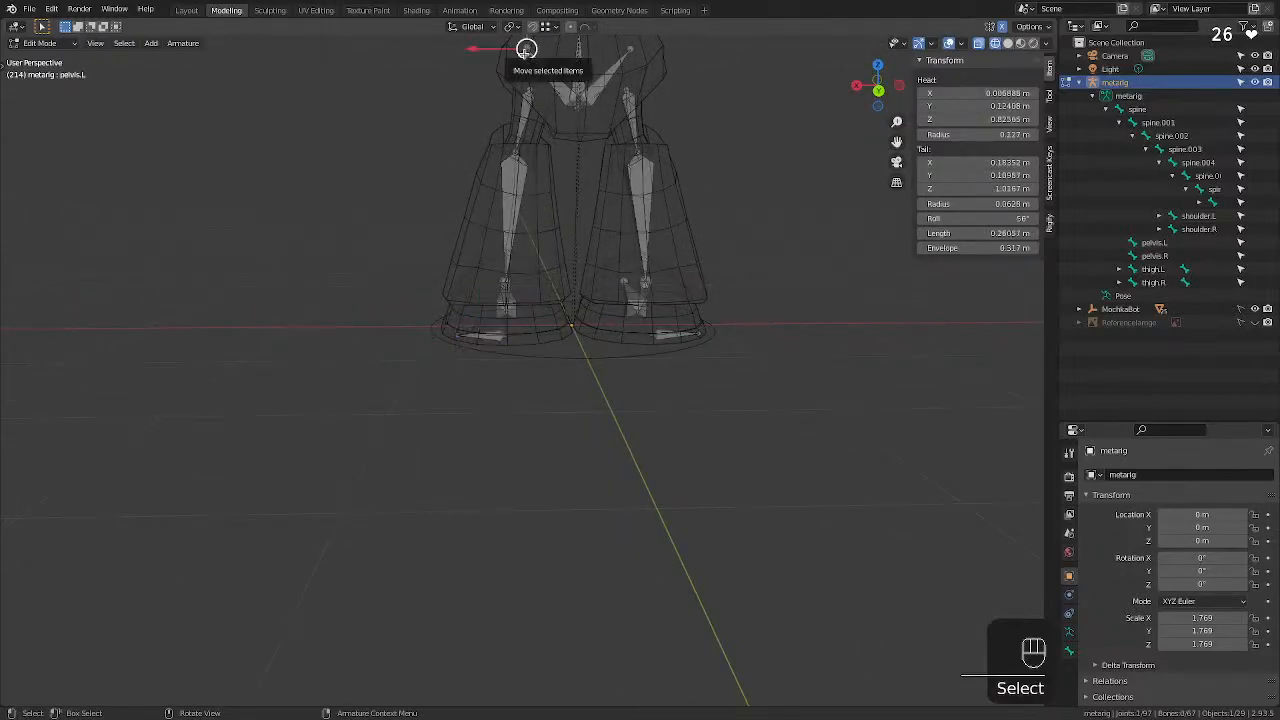
pyautogui.scroll(-1, 524, 54)
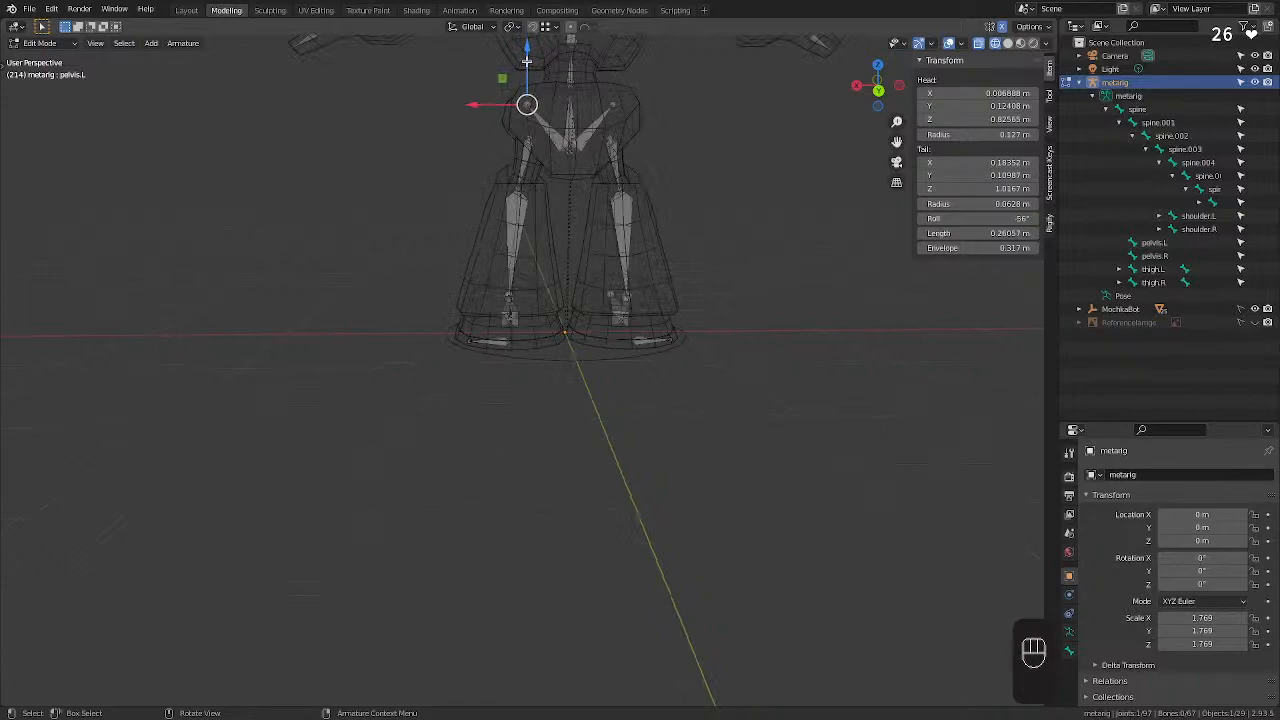
pyautogui.moveTo(528, 63); pyautogui.dragTo(575, 61)
pyautogui.click(572, 150)
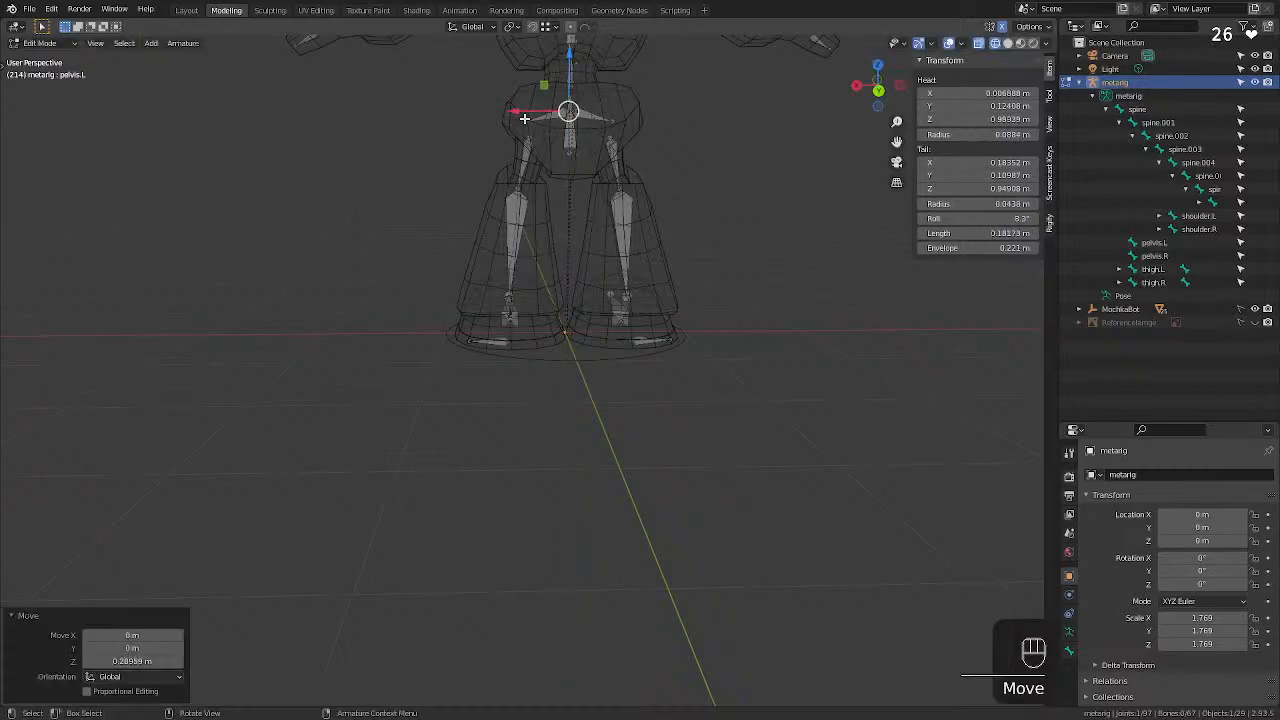
pyautogui.moveTo(513, 108); pyautogui.dragTo(510, 107)
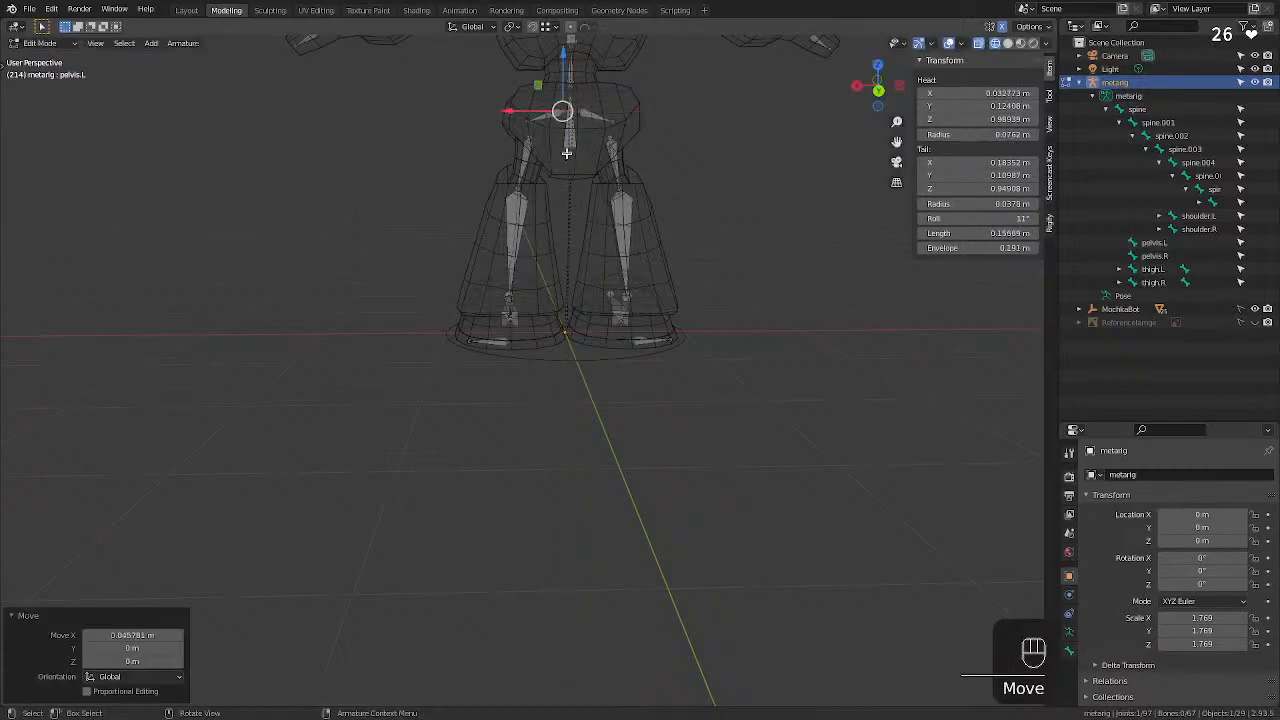
# Raise the head of the lowest spine bone about 0.301 m along Z, and adjust it freely to about 0.933 m in Z.
pyautogui.click(570, 152)
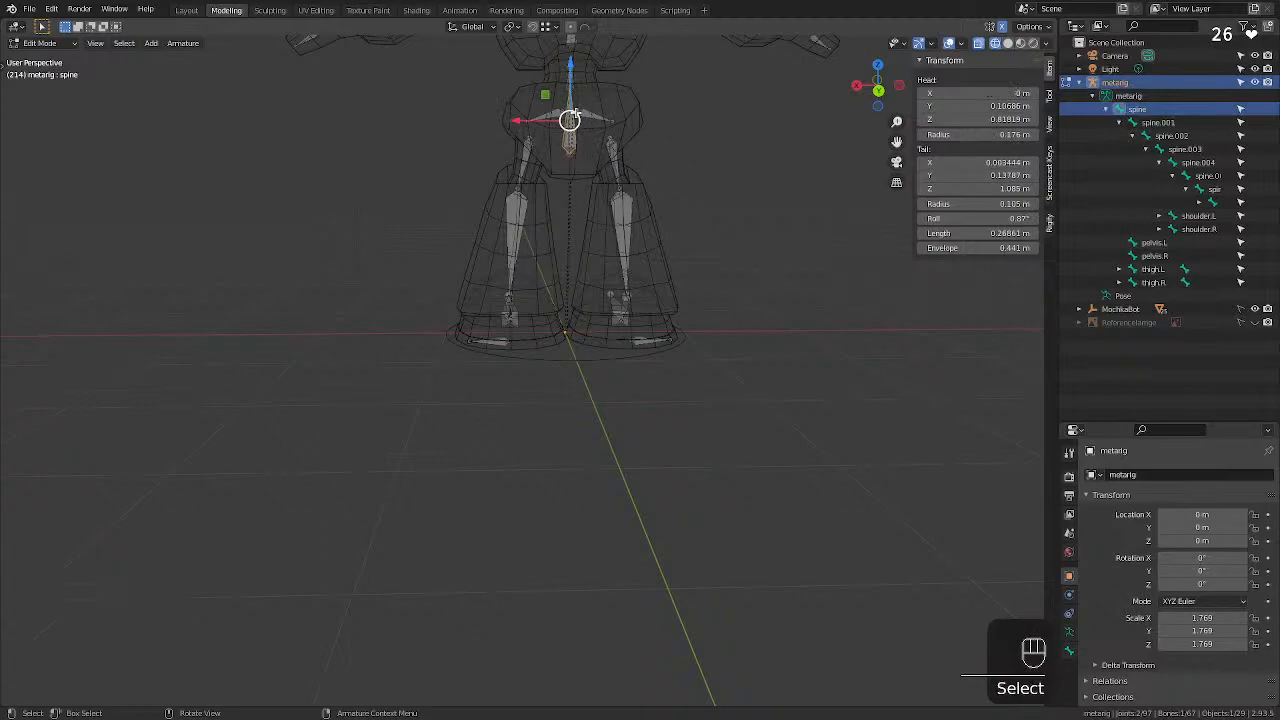
pyautogui.click(566, 153)
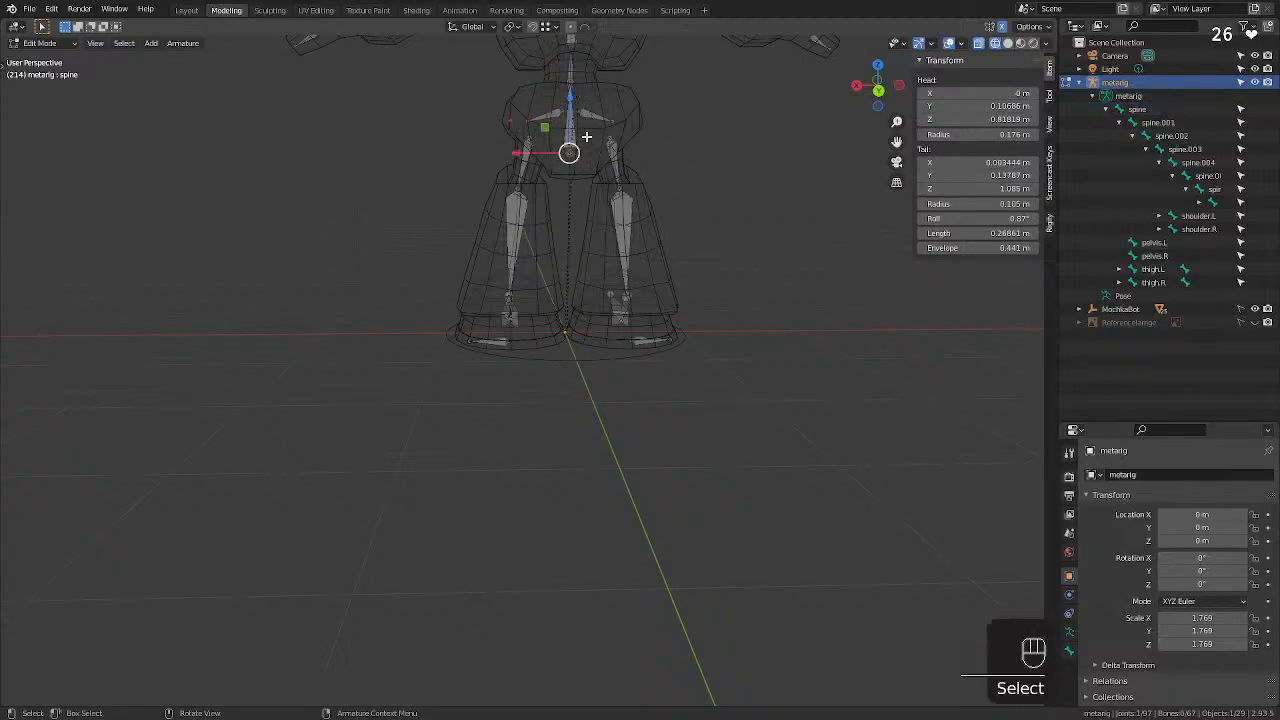
pyautogui.moveTo(576, 116); pyautogui.dragTo(568, 70)
pyautogui.moveTo(429, 91); pyautogui.dragTo(492, 100, button='middle')
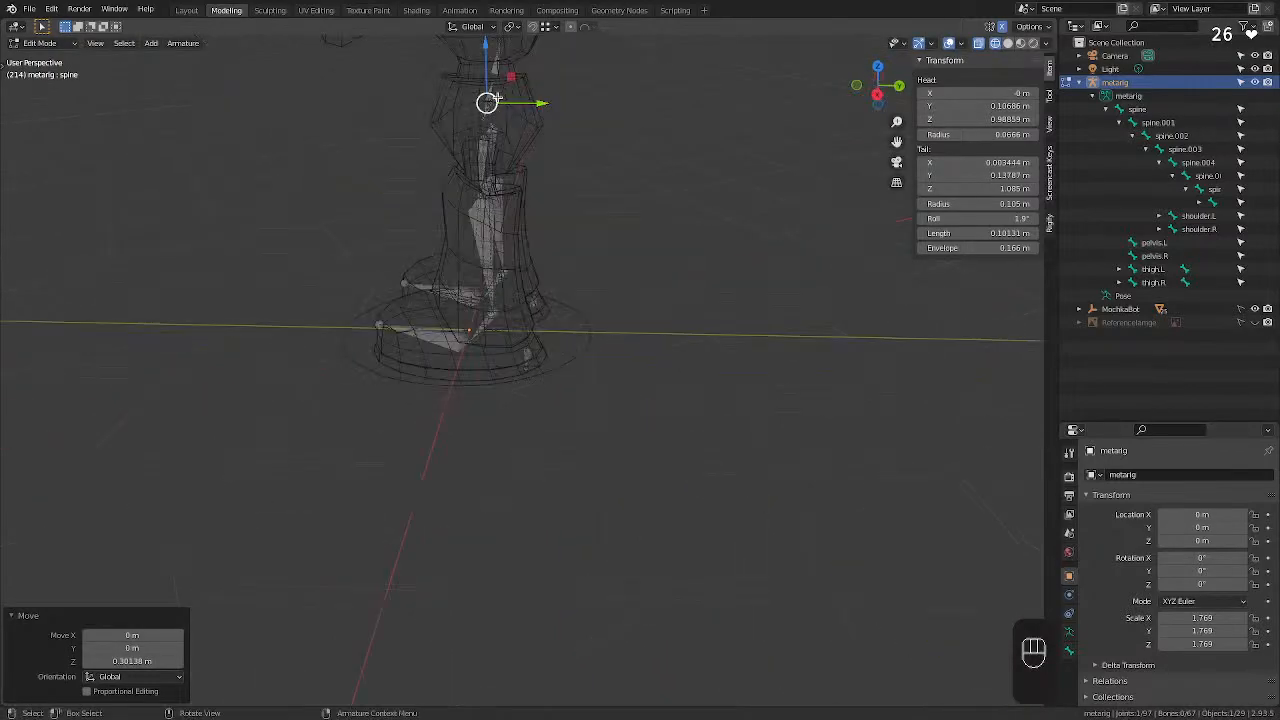
pyautogui.moveTo(492, 100); pyautogui.dragTo(513, 116)
pyautogui.moveTo(513, 116); pyautogui.dragTo(520, 75, button='middle')
# Shift the tail of spine.001 about -0.027 m and the head of the lowest spine bone about -0.033 m along Y.
pyautogui.click(495, 42)
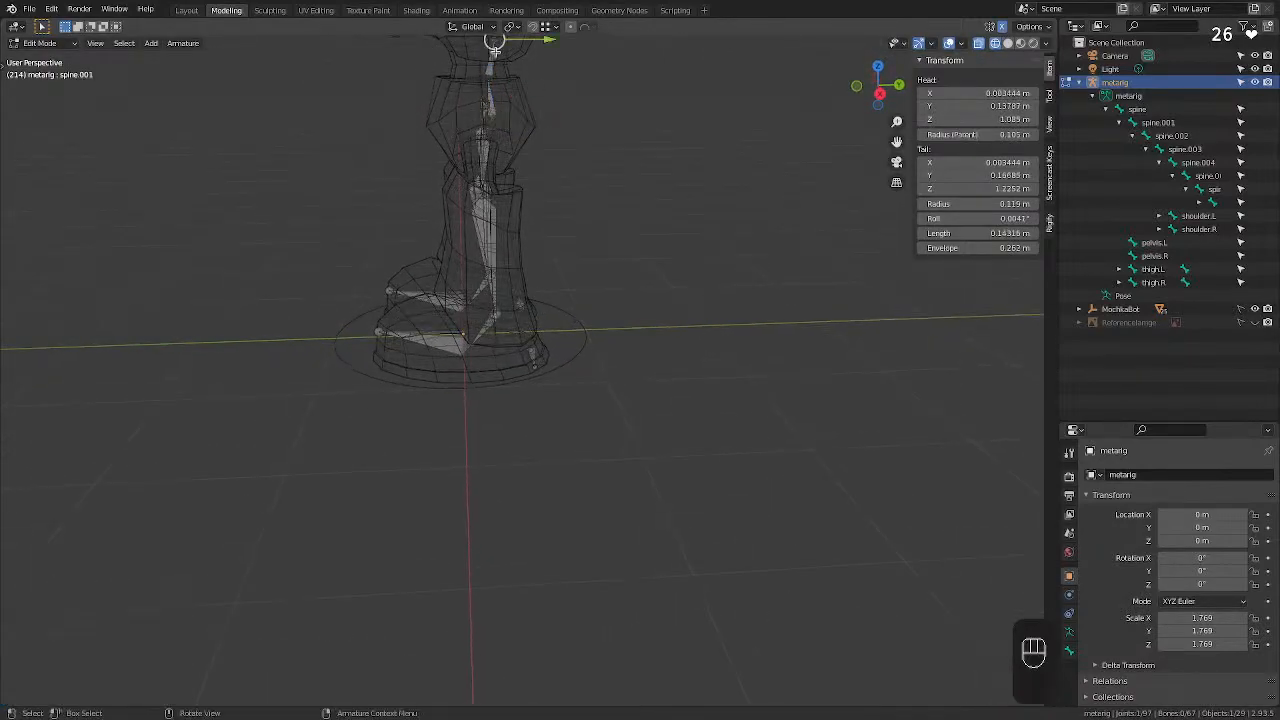
pyautogui.moveTo(517, 43); pyautogui.dragTo(524, 43)
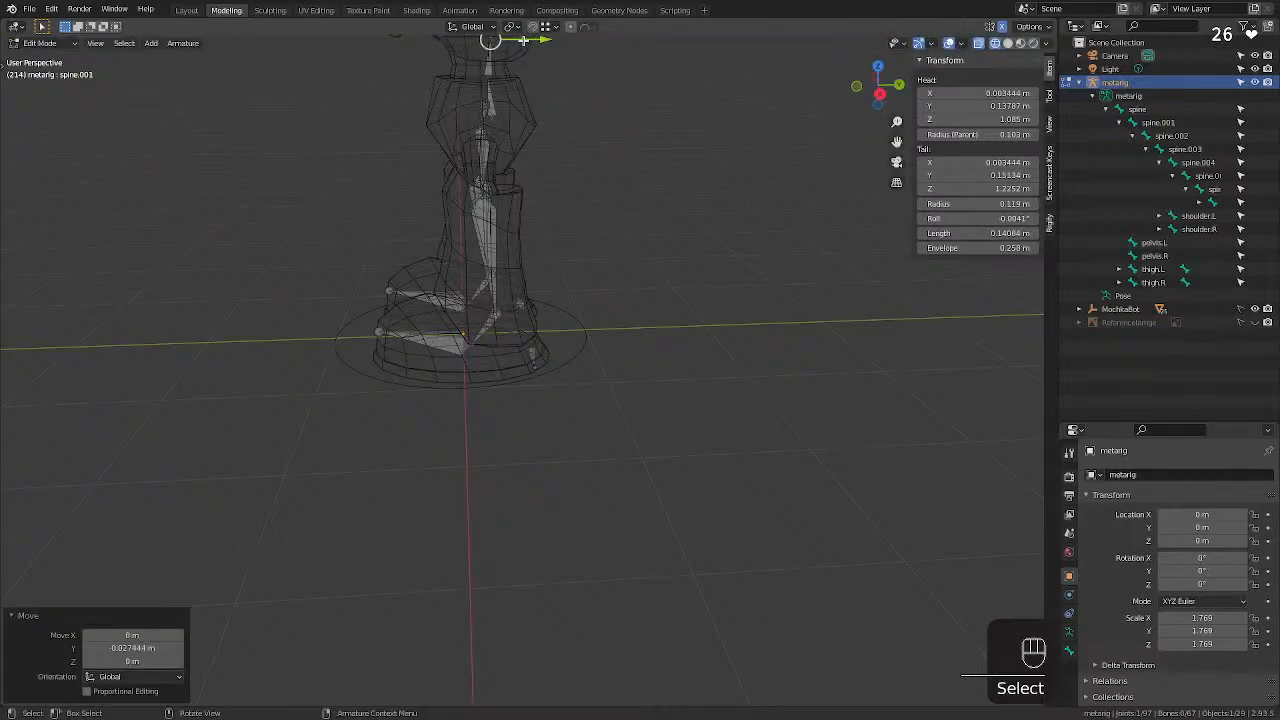
pyautogui.click(493, 118)
pyautogui.moveTo(538, 118); pyautogui.dragTo(527, 118)
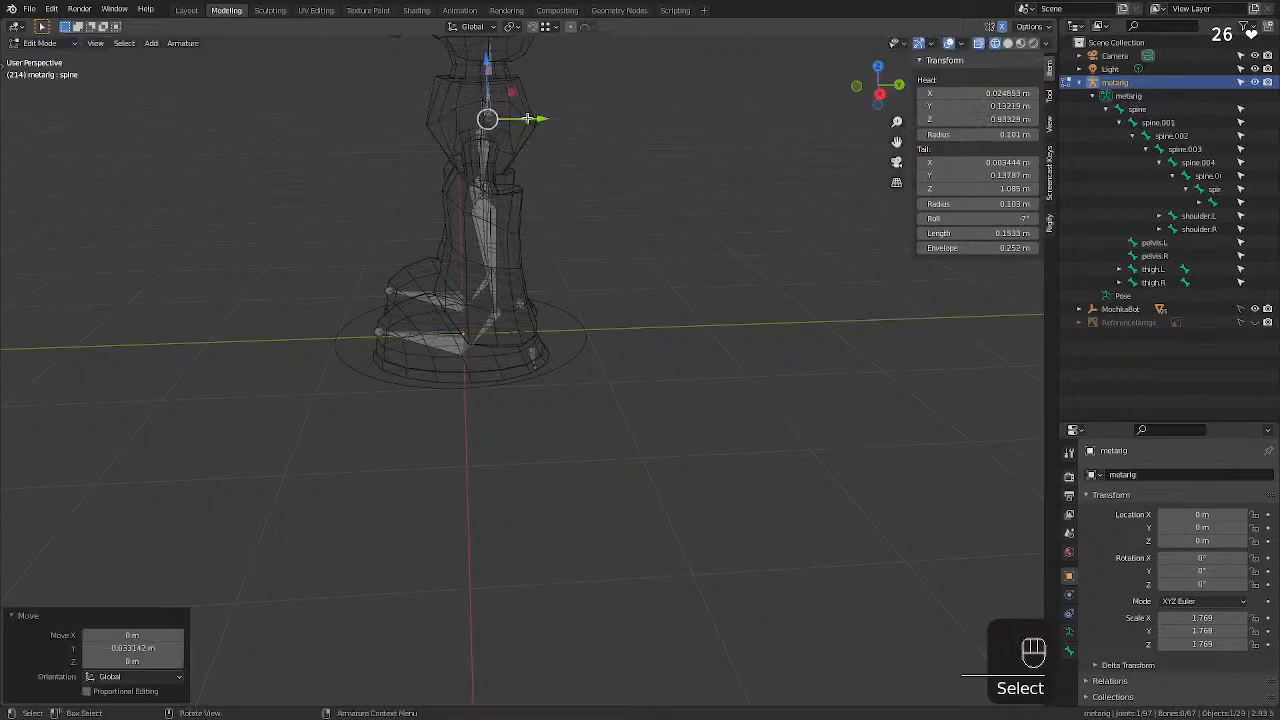
# Snap the 3D cursor to the head of thigh.L and snap the tail of pelvis.L to the cursor.
pyautogui.moveTo(527, 118); pyautogui.dragTo(605, 144, button='middle')
pyautogui.click(421, 170)
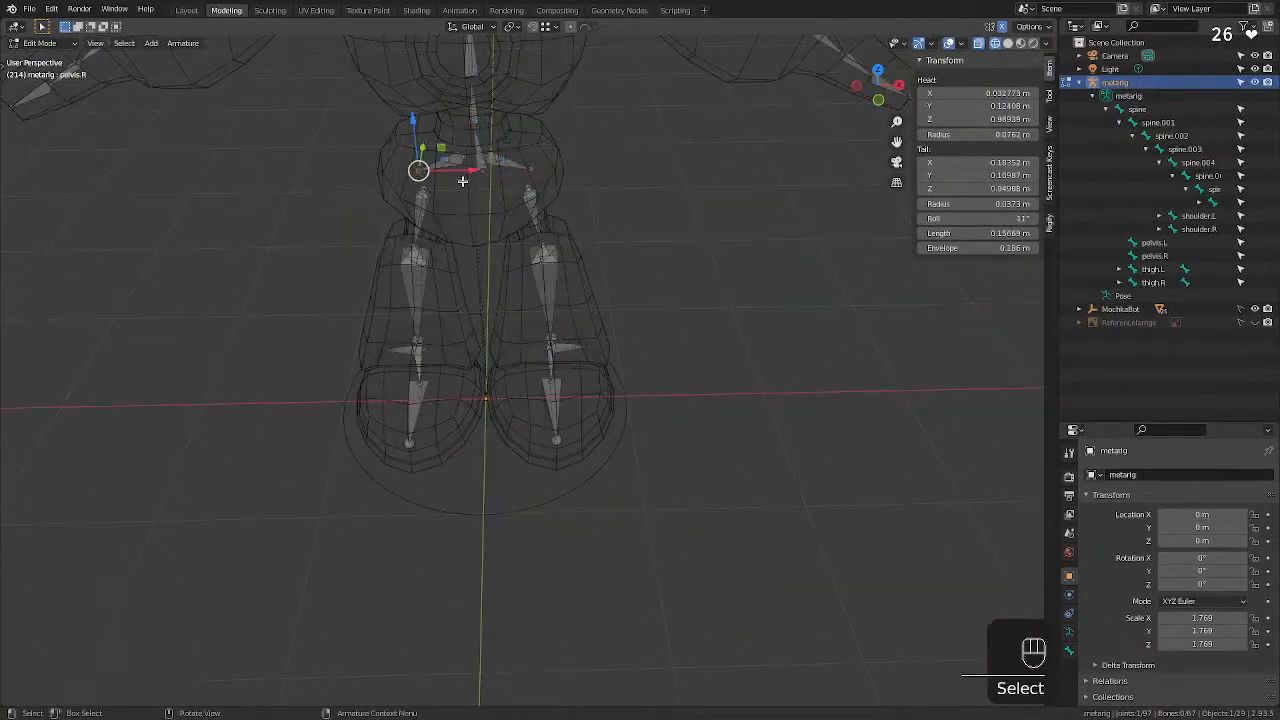
pyautogui.click(527, 187)
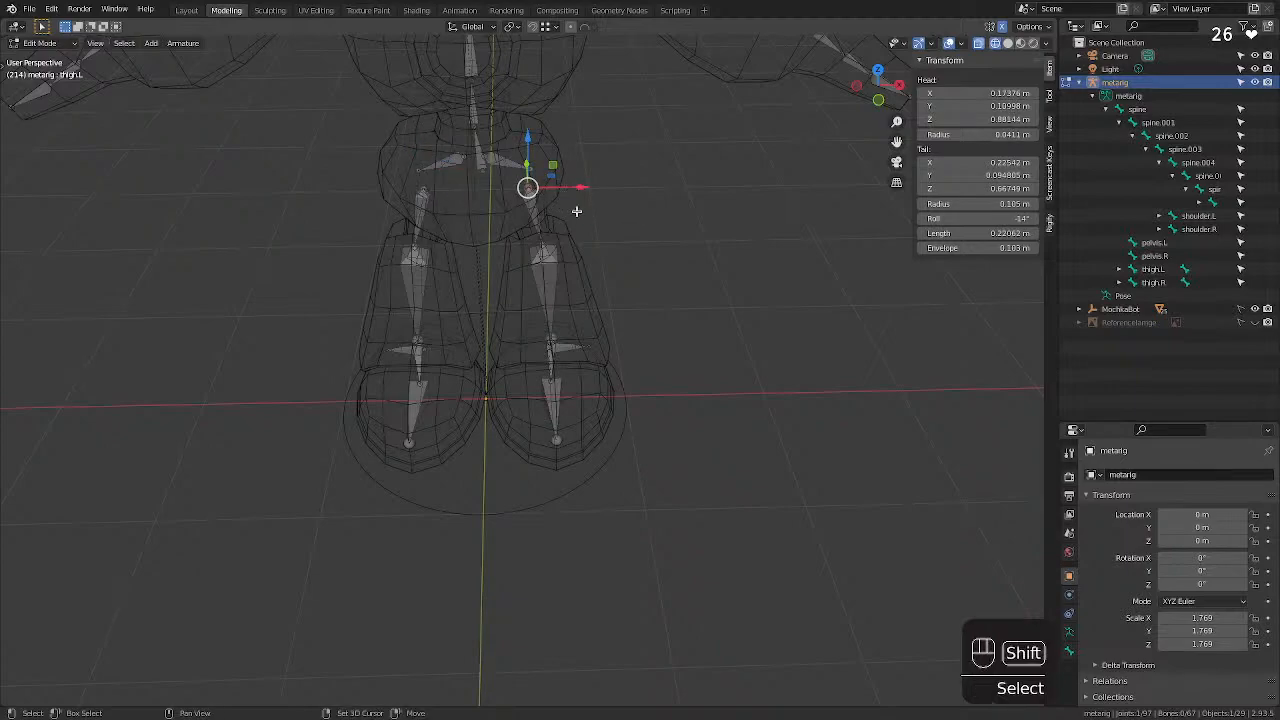
pyautogui.hotkey('shift', 's')
pyautogui.click(580, 286)
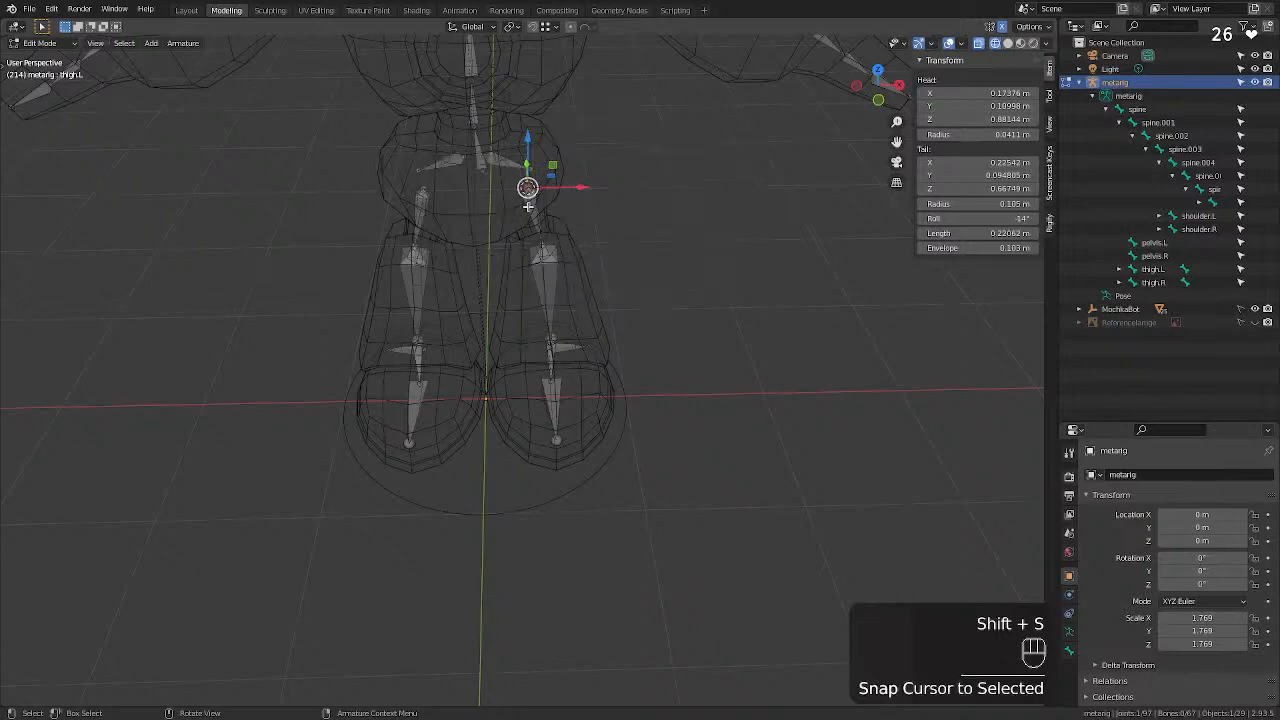
pyautogui.hotkey('shift', 's')
pyautogui.click(558, 134)
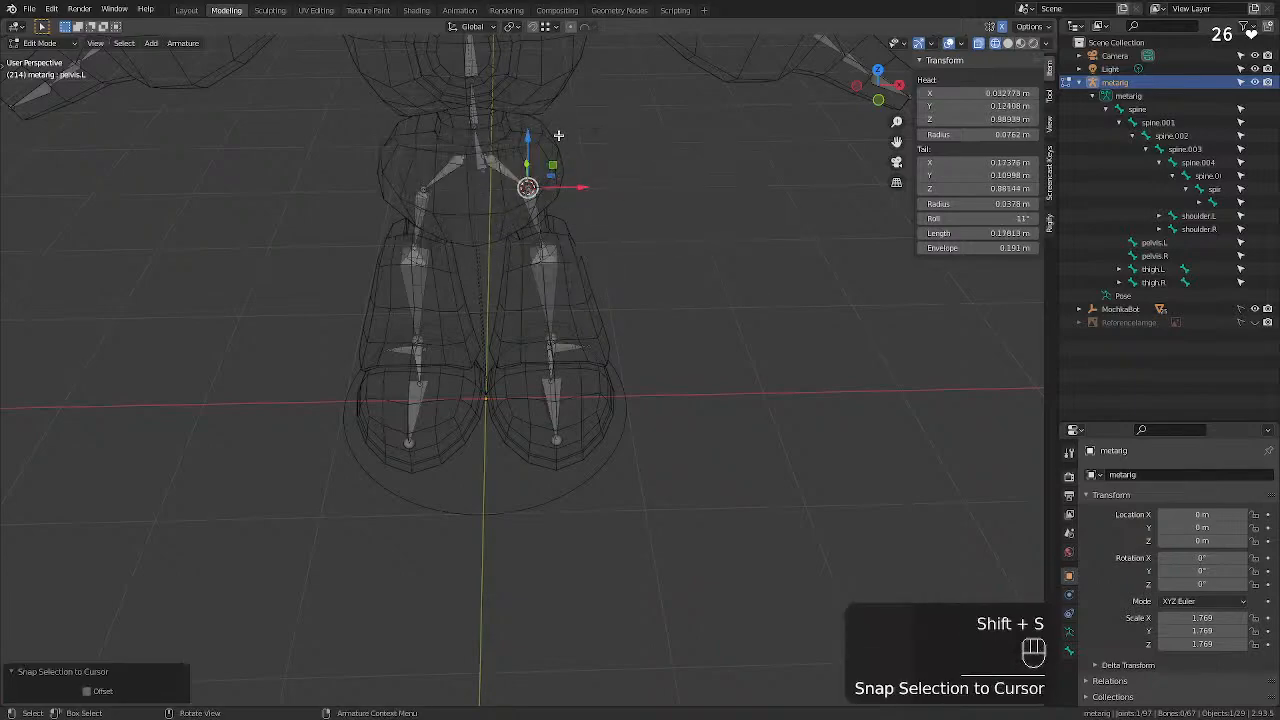
# Centre the head of the lowest spine bone by setting its X position to 0 m.
pyautogui.moveTo(649, 220); pyautogui.dragTo(694, 249, button='middle')
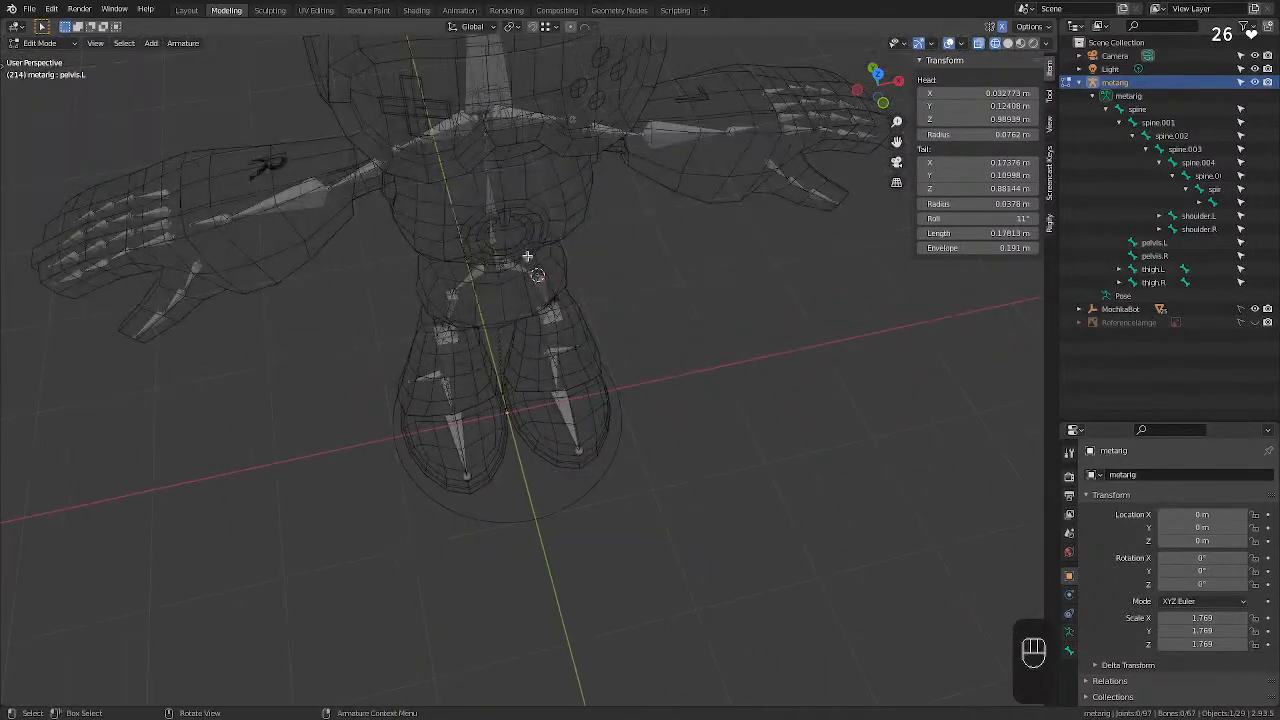
pyautogui.scroll(3, 492, 273)
pyautogui.scroll(1, 492, 273)
pyautogui.scroll(-2, 443, 171)
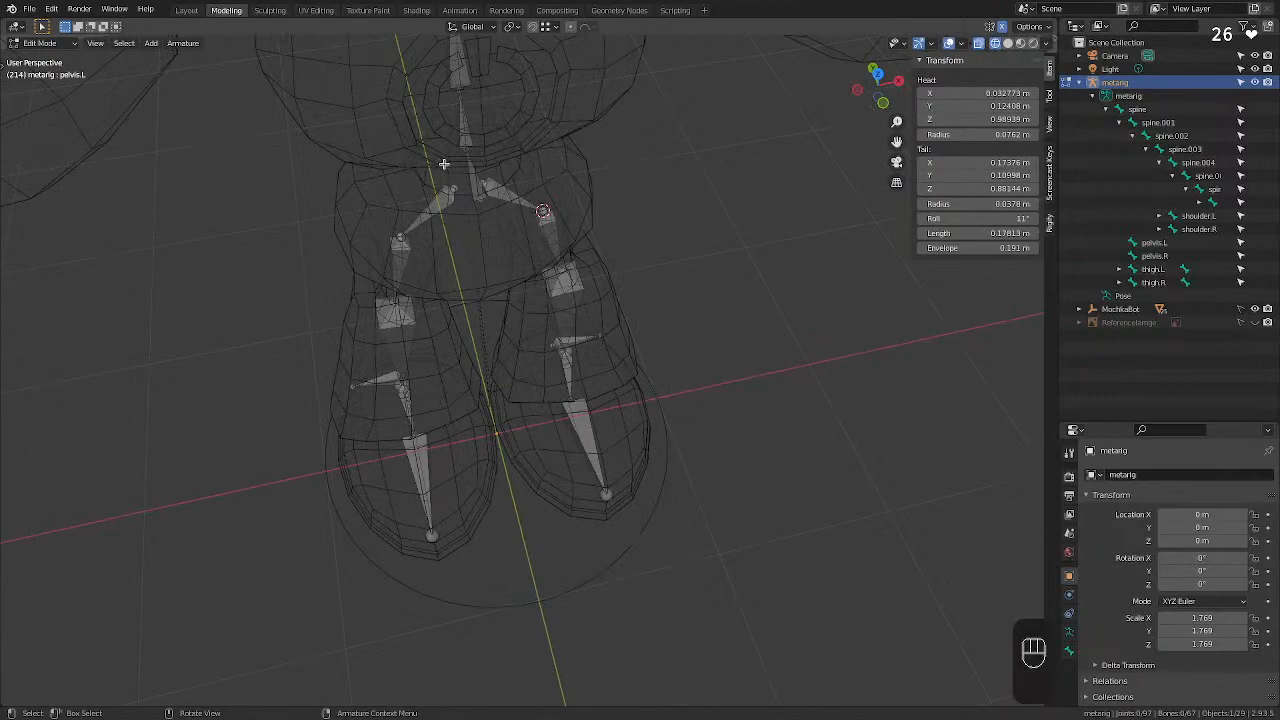
pyautogui.click(480, 197)
pyautogui.moveTo(532, 190); pyautogui.dragTo(522, 192)
pyautogui.press('KP_0')
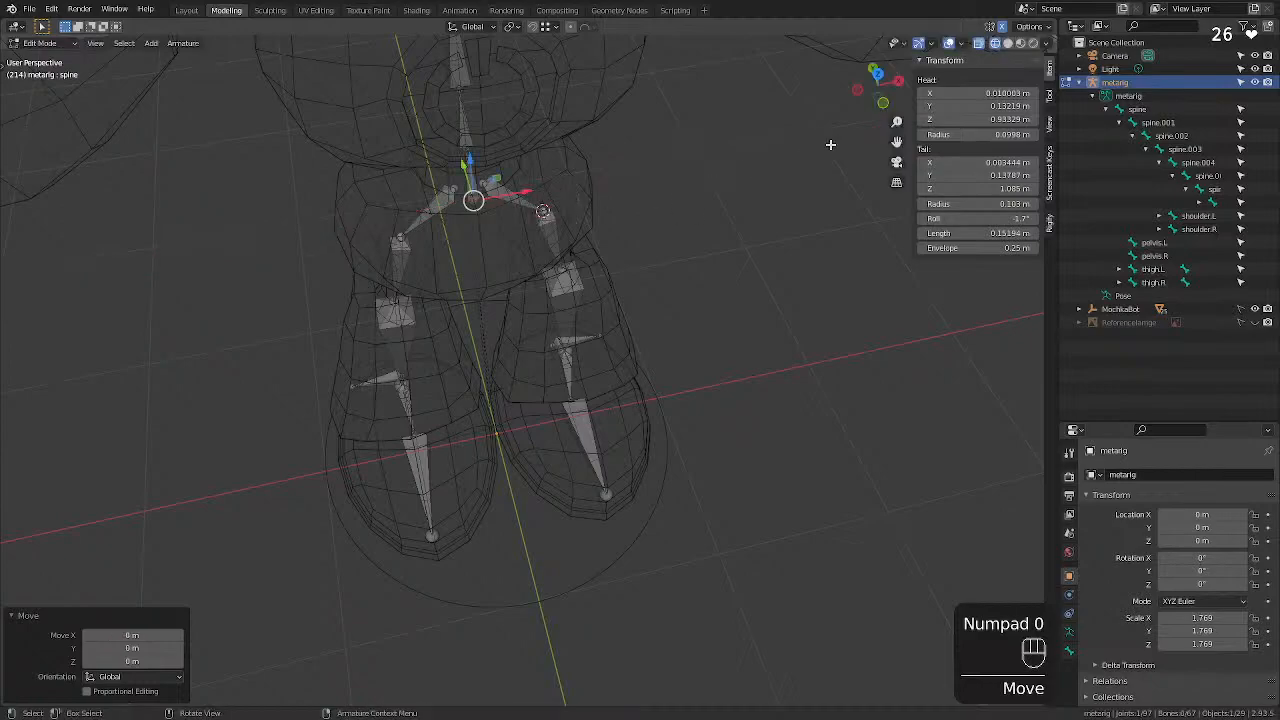
pyautogui.click(989, 93)
pyautogui.write('0')
pyautogui.press('Return')
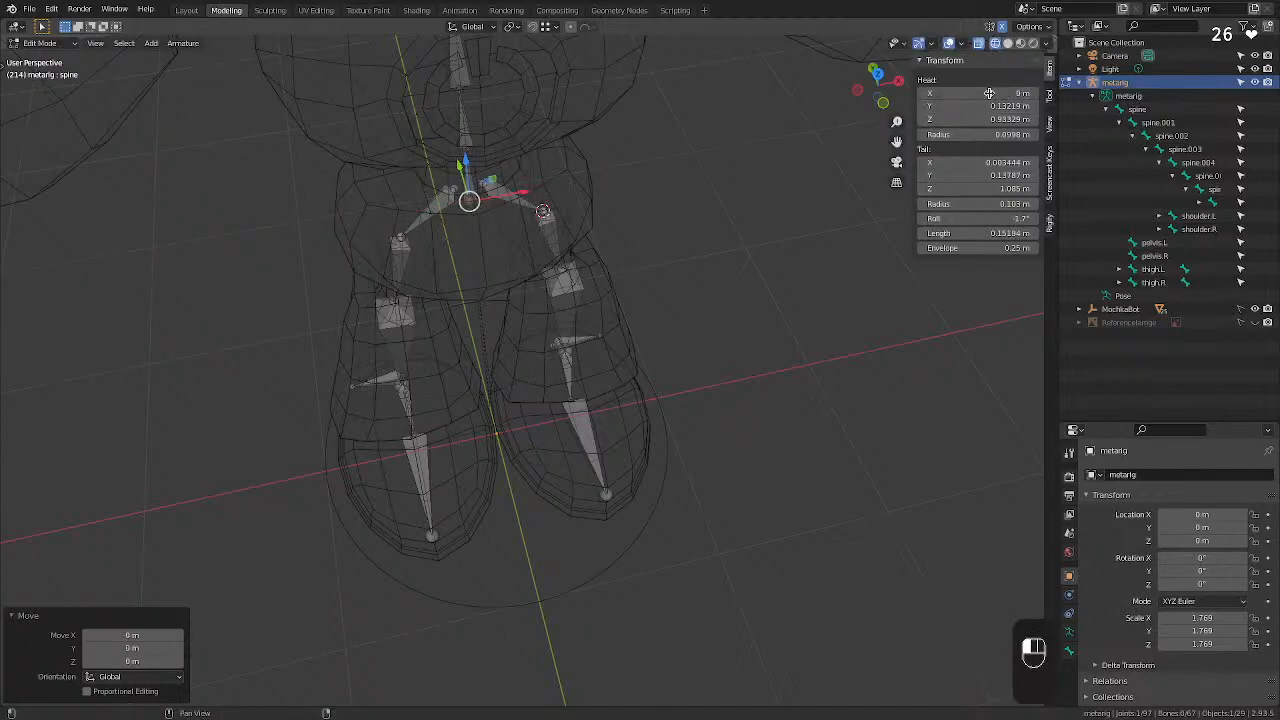
# Shift the tail of spine.003 along Y to about 0.129 m and the tail of spine.002 about -0.015 m along Y.
pyautogui.moveTo(668, 176); pyautogui.dragTo(480, 133, button='middle')
pyautogui.click(504, 80)
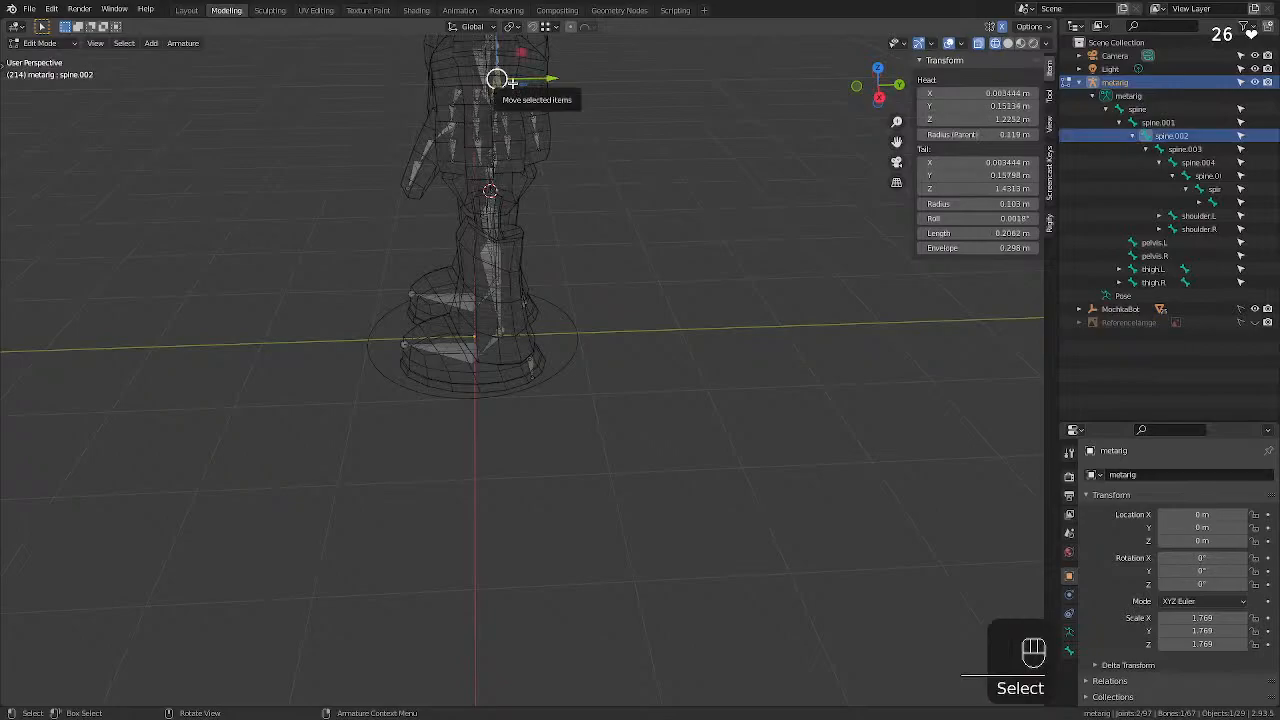
pyautogui.press('KP_Decimal')
pyautogui.scroll(-5, 403, 229)
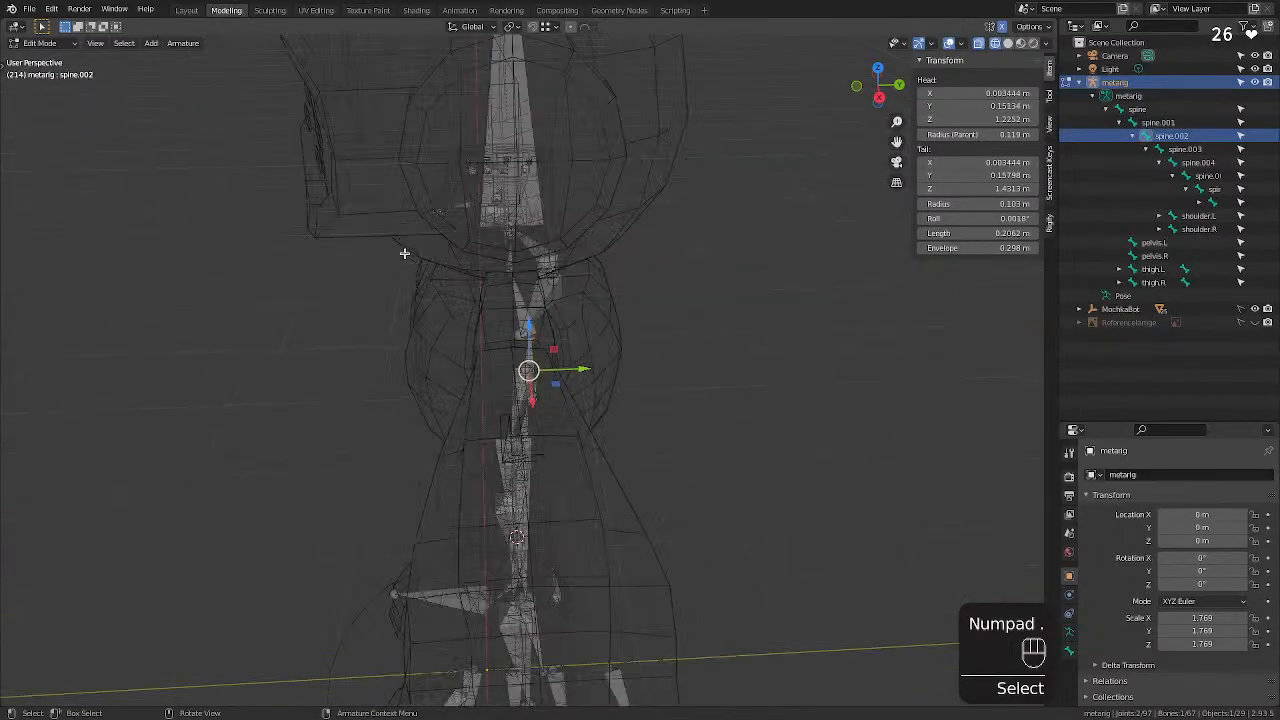
pyautogui.moveTo(398, 355); pyautogui.dragTo(507, 214, button='middle')
pyautogui.click(500, 217)
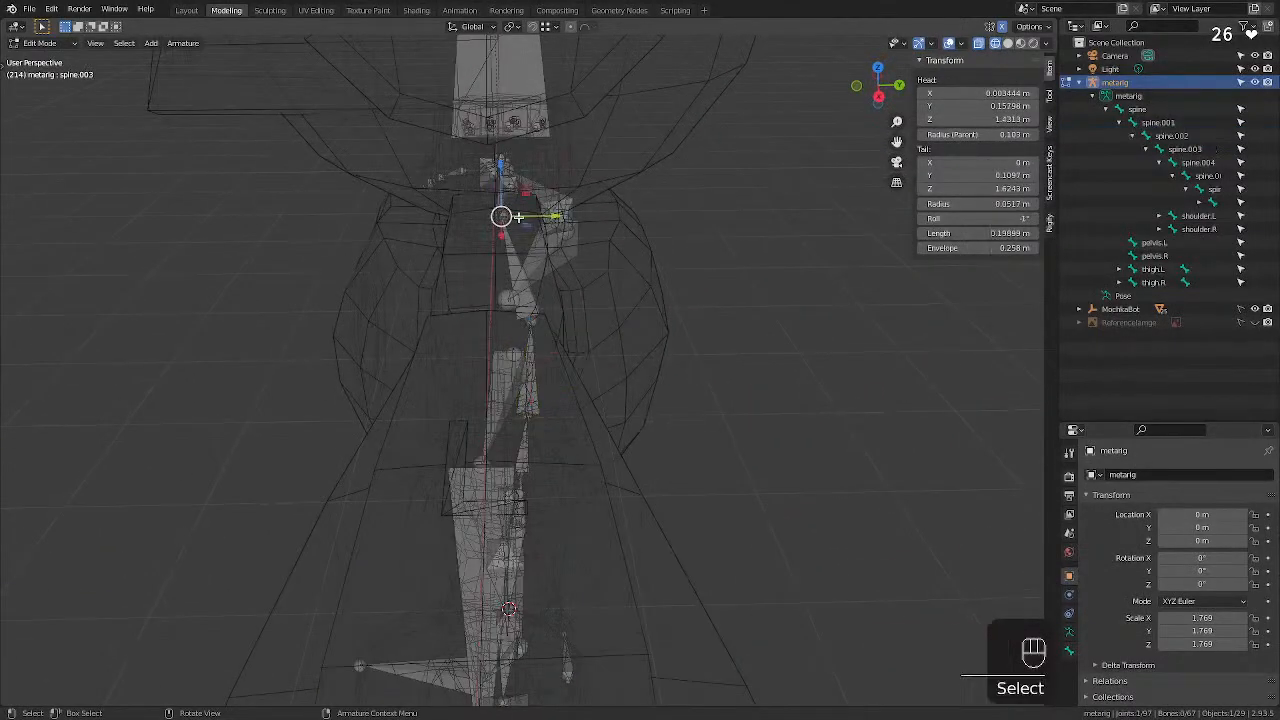
pyautogui.moveTo(553, 215); pyautogui.dragTo(570, 206)
pyautogui.moveTo(570, 206)
pyautogui.mouseDown(button='middle')
pyautogui.moveTo(480, 189)
pyautogui.moveTo(556, 197)
pyautogui.mouseUp(button='middle')
pyautogui.moveTo(570, 211); pyautogui.dragTo(566, 212)
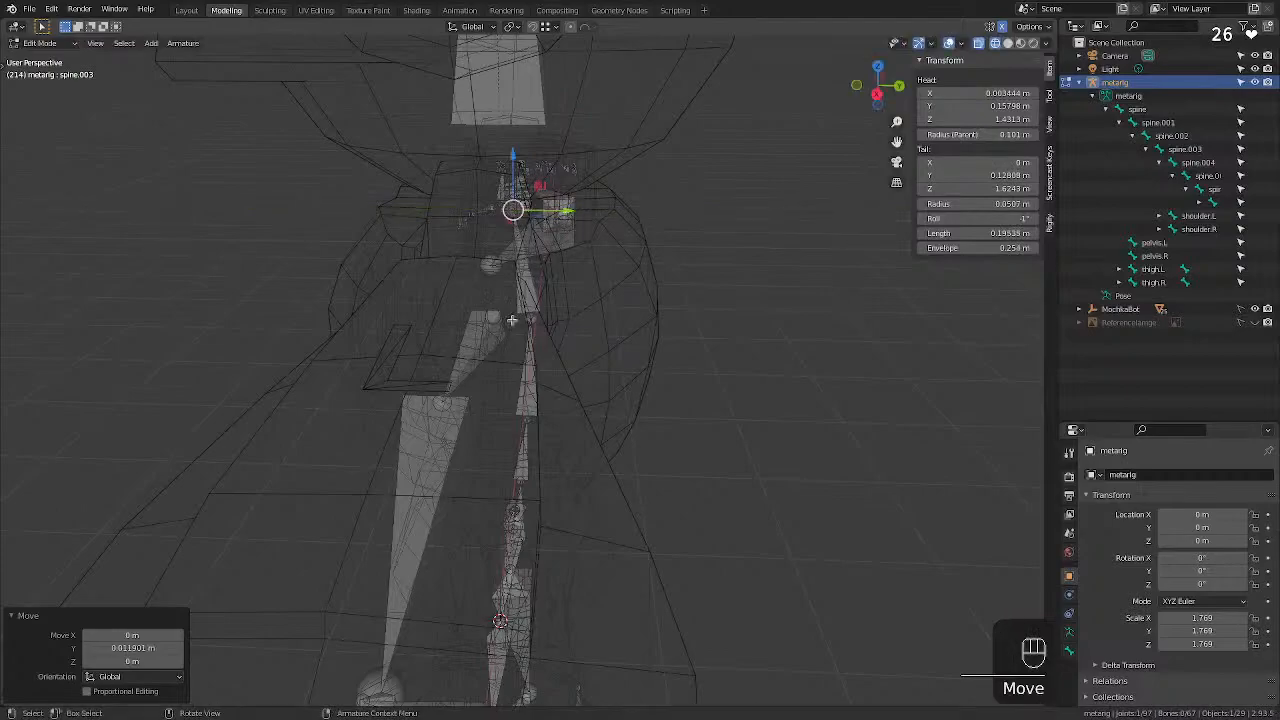
pyautogui.click(531, 319)
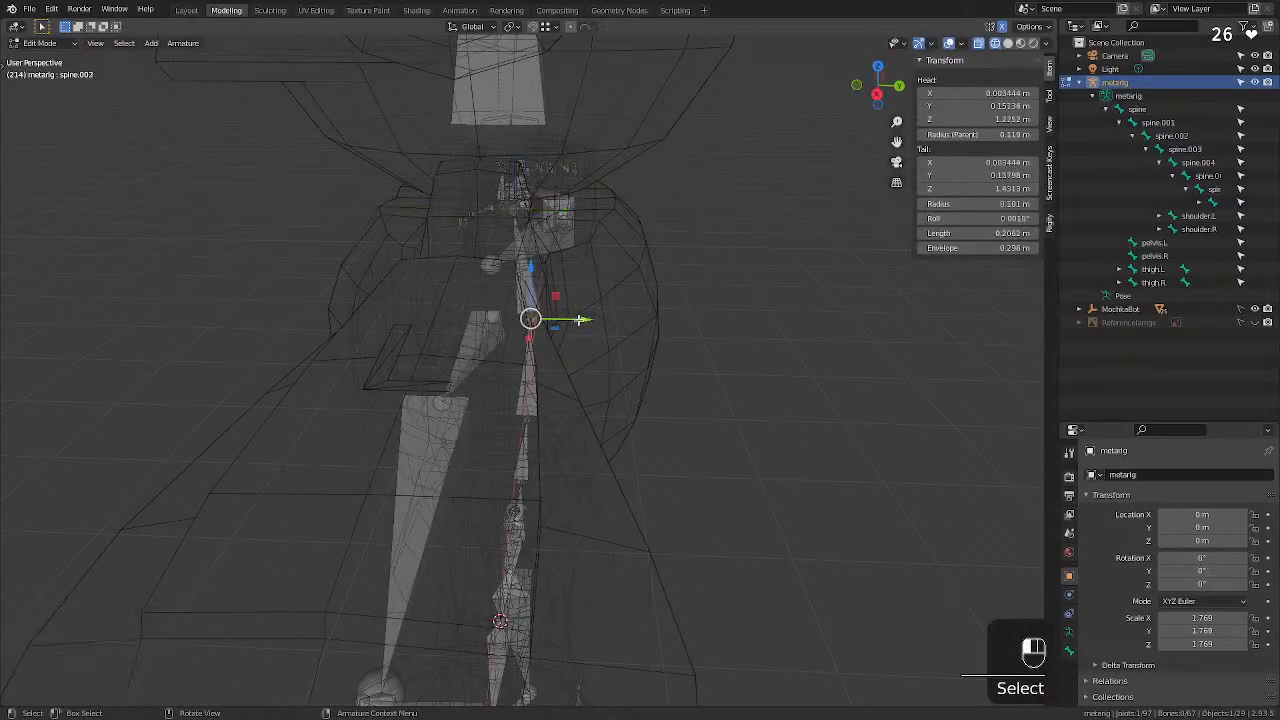
pyautogui.moveTo(580, 320); pyautogui.dragTo(570, 320)
# Move the head of shoulder.L along Y to about 0.179 m, closer to the spine.
pyautogui.moveTo(570, 320); pyautogui.dragTo(495, 256, button='middle')
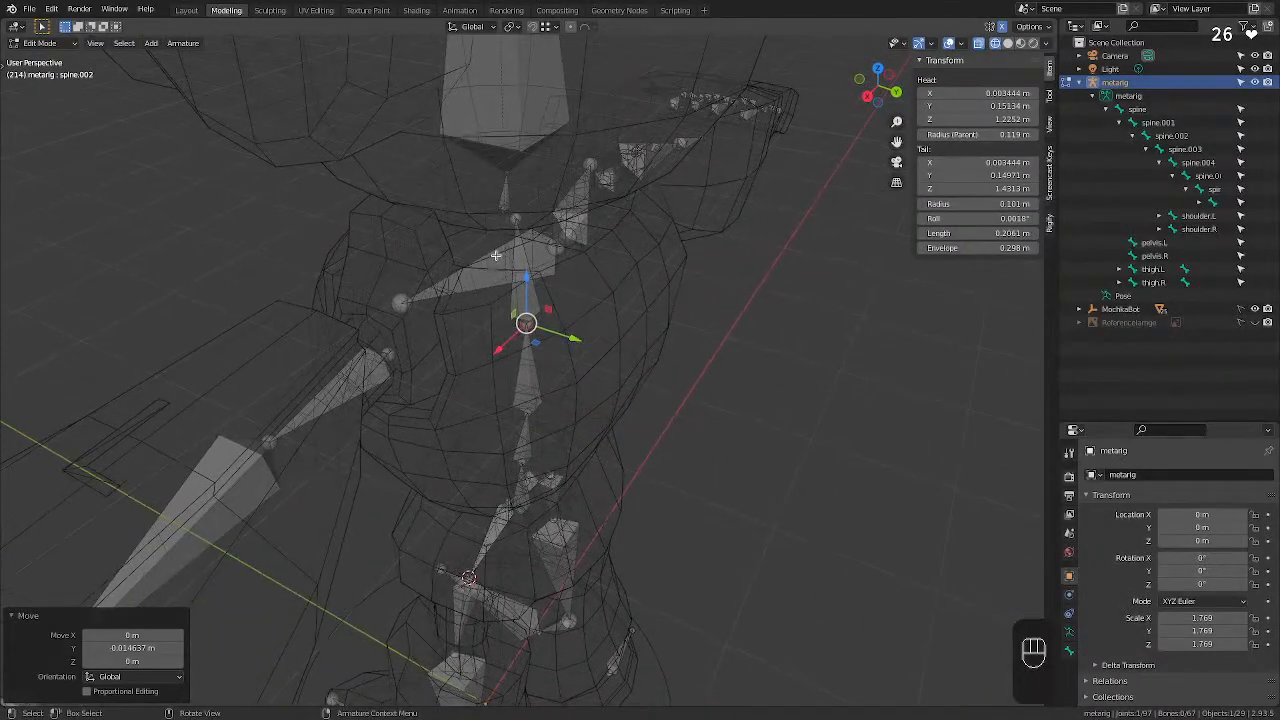
pyautogui.click(495, 256)
pyautogui.press('g')
pyautogui.press('y')
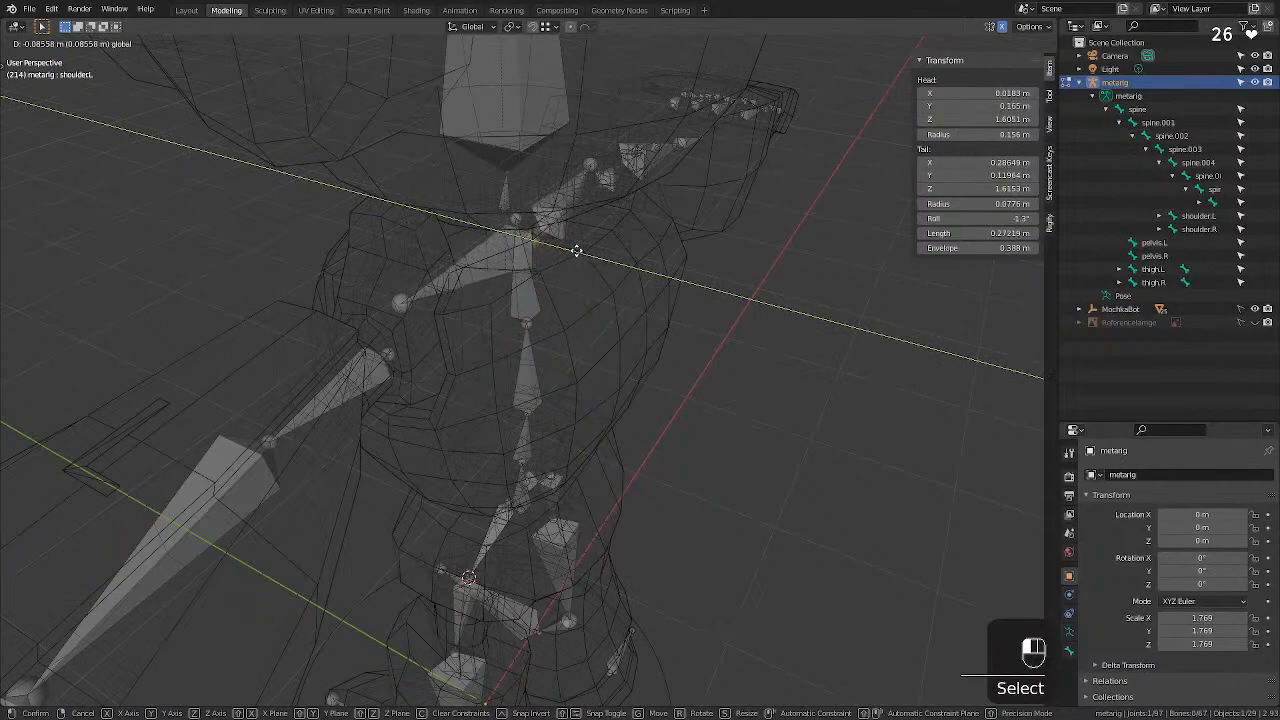
pyautogui.click(584, 252)
# Lower the tail of shoulder.L about 0.108 m along Z towards the start of the upper arm.
pyautogui.moveTo(584, 252); pyautogui.dragTo(391, 231, button='middle')
pyautogui.click(468, 301)
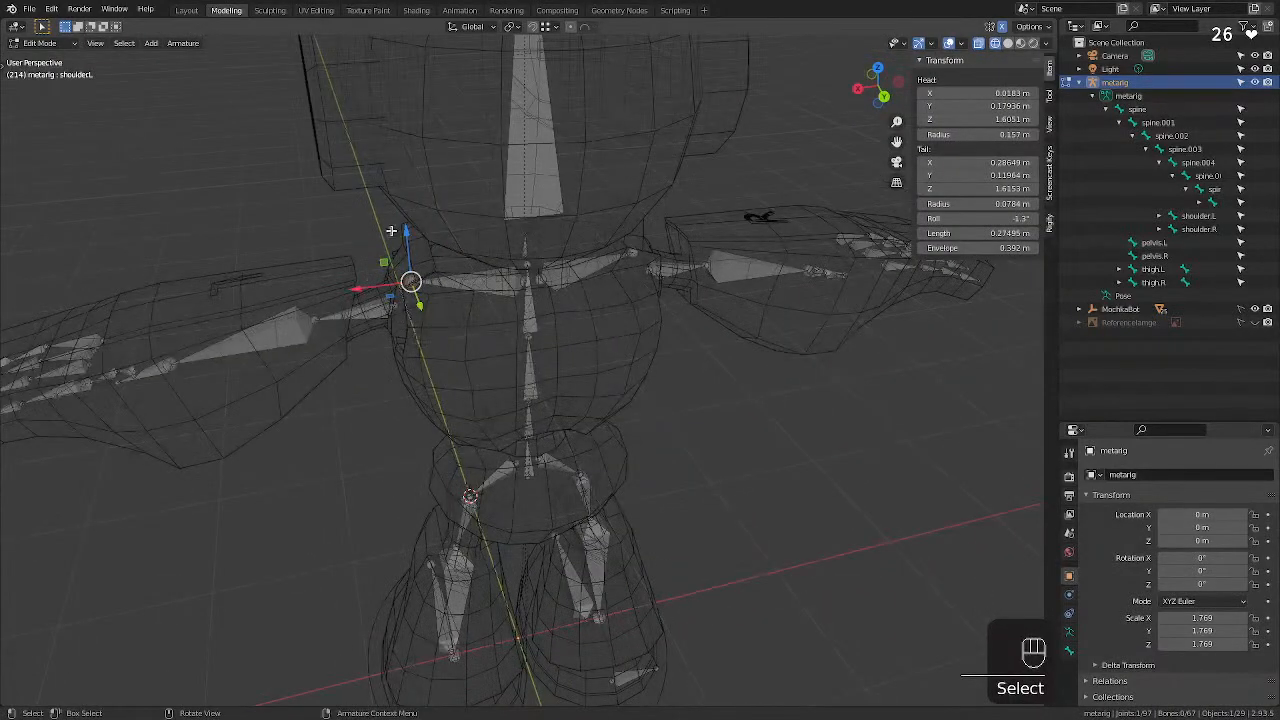
pyautogui.moveTo(405, 233); pyautogui.dragTo(408, 258)
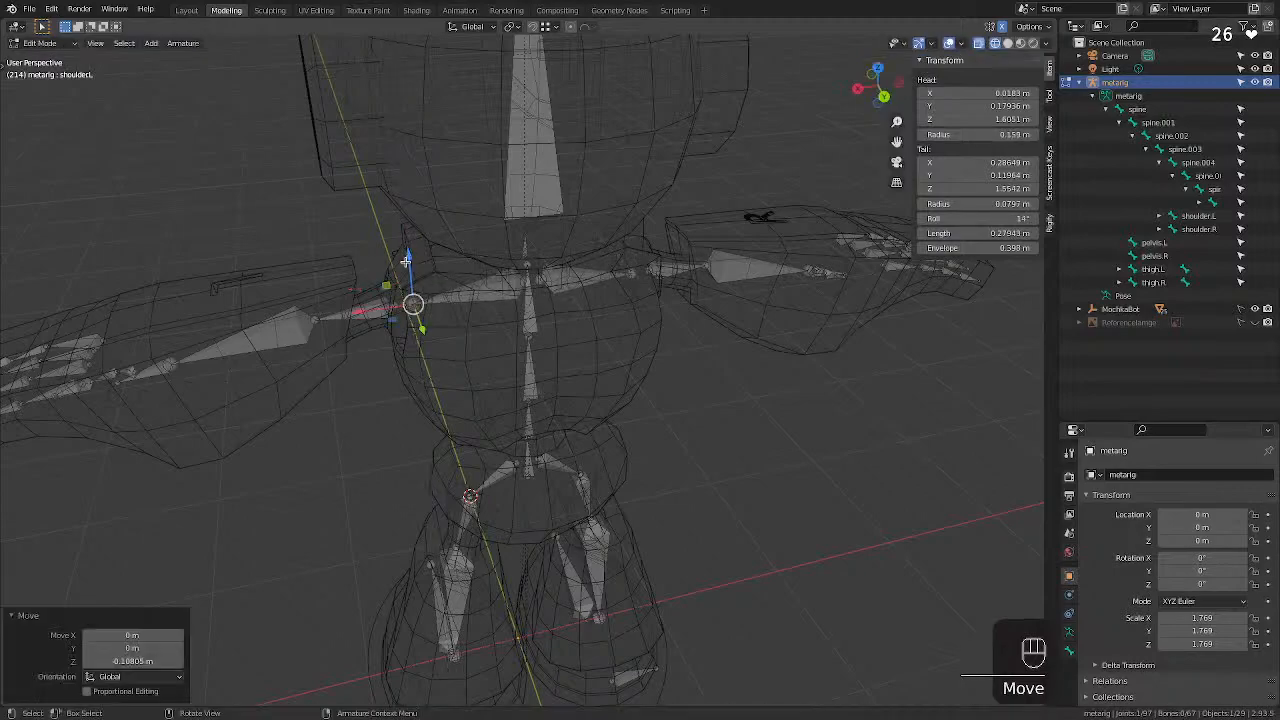
# Snap the tail of shoulder.L onto the head of upper_arm.L by way of the 3D cursor.
pyautogui.click(372, 309)
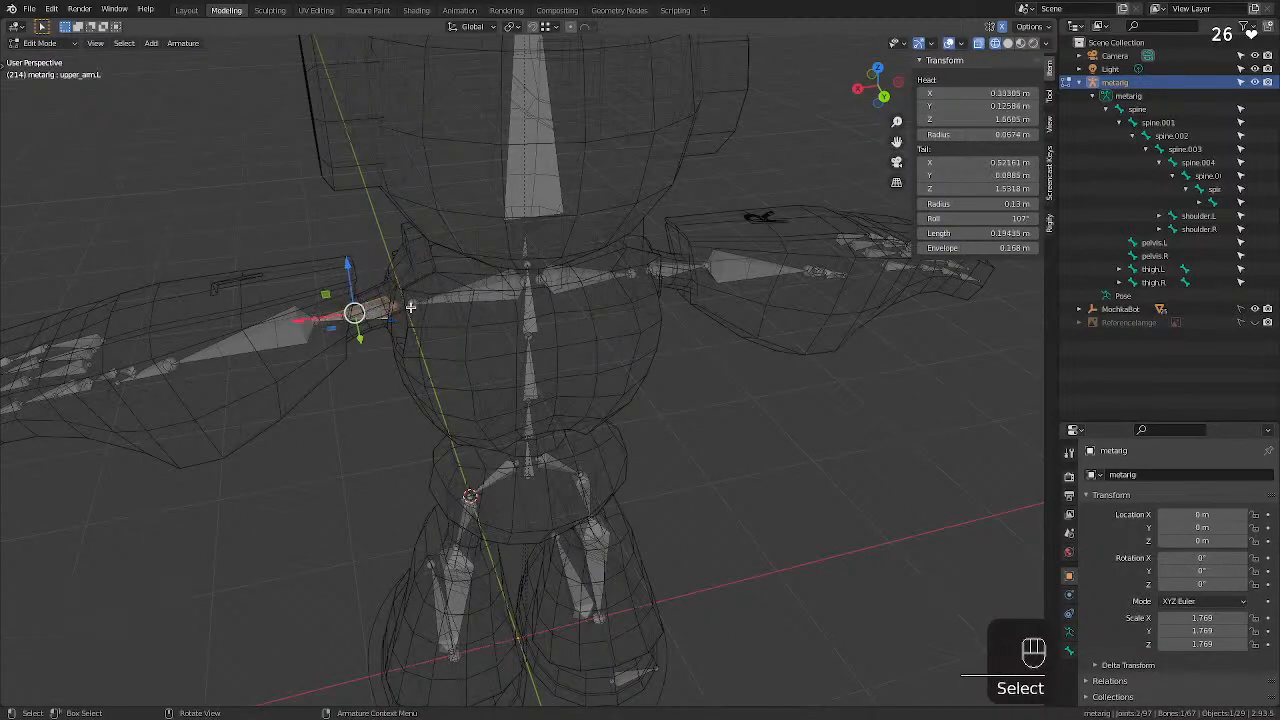
pyautogui.hotkey('shift', 's')
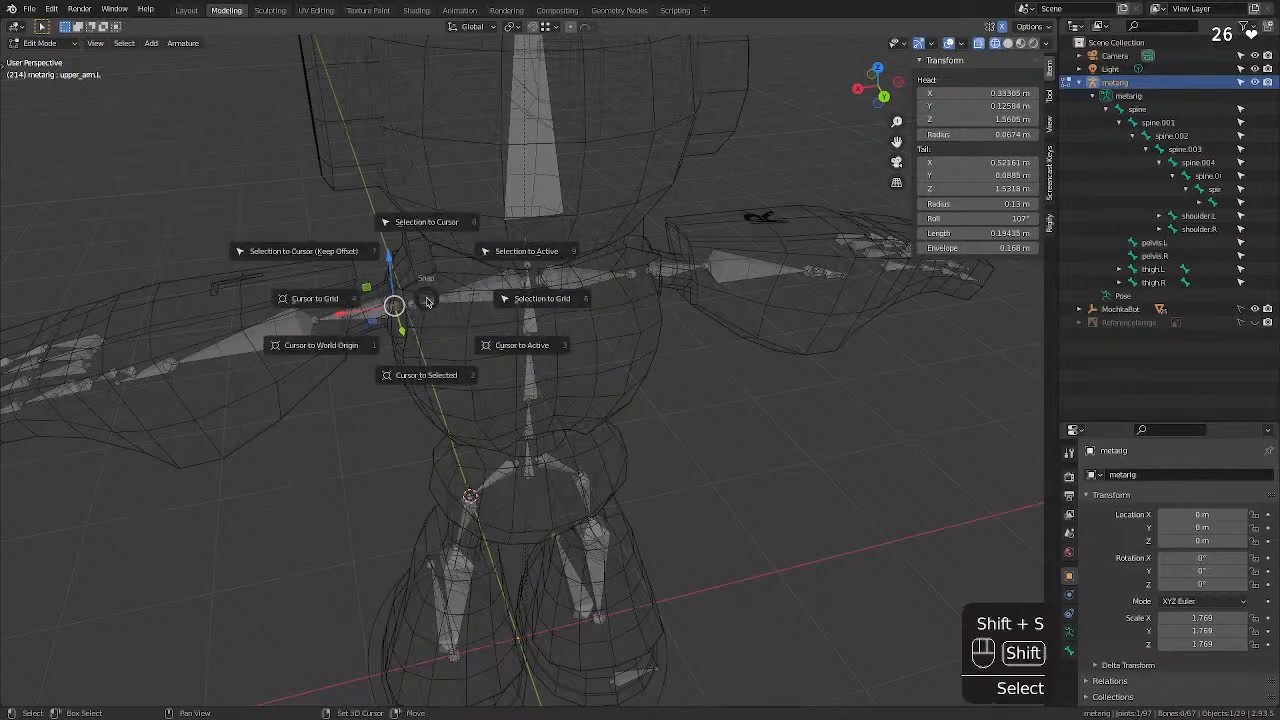
pyautogui.click(426, 374)
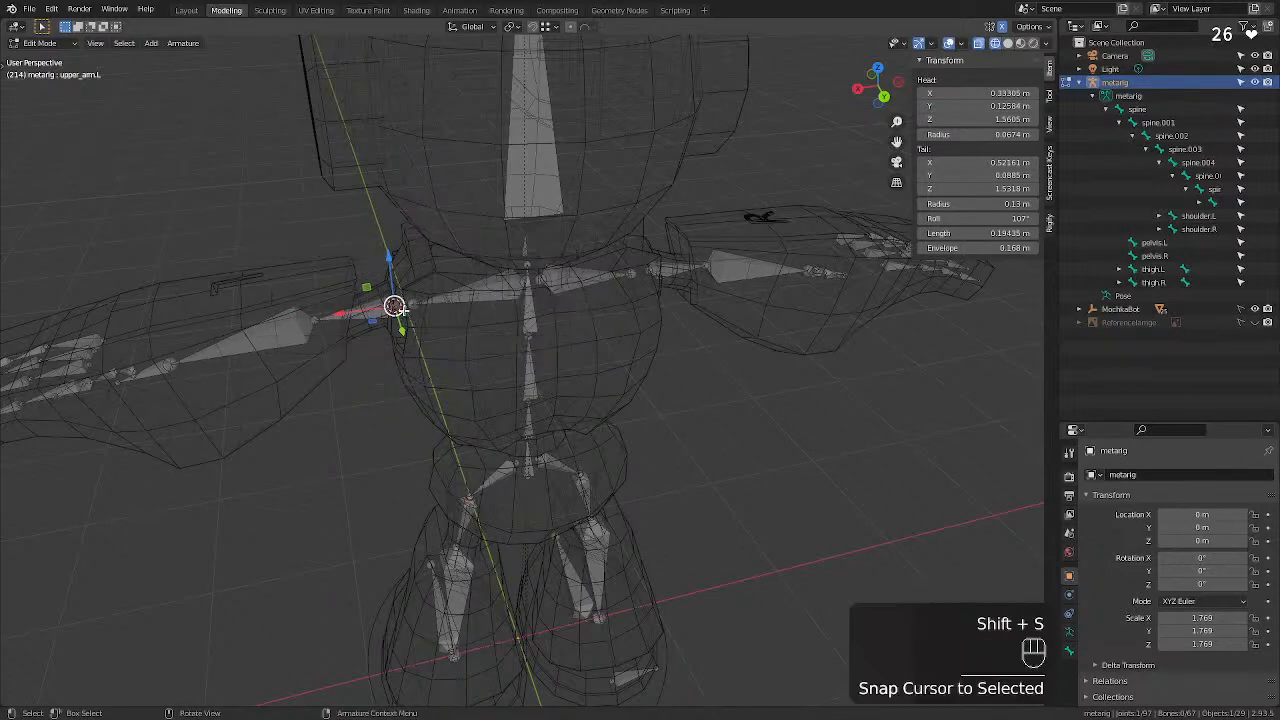
pyautogui.click(411, 304)
pyautogui.hotkey('shift', 's')
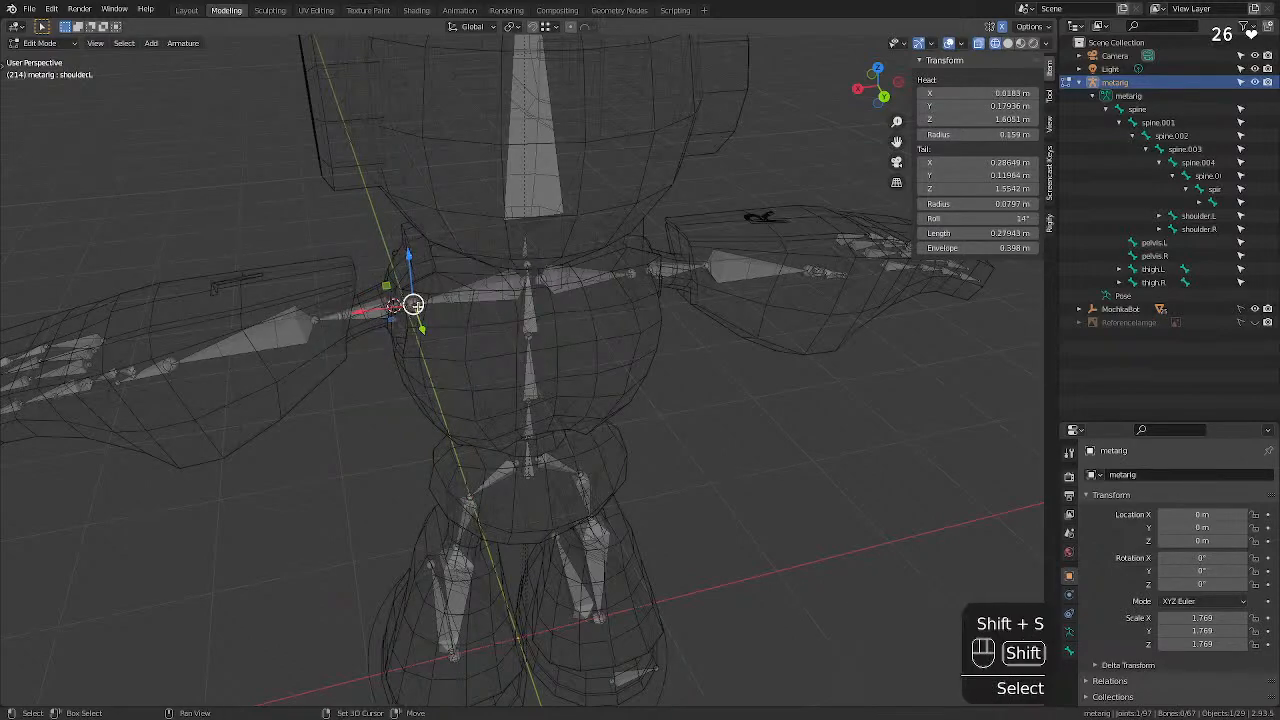
pyautogui.hotkey('shift', 's')
pyautogui.click(411, 228)
pyautogui.click(380, 414)
# Reposition the head of shoulder.L beside the spine at about X 0.076 m and Y 0.129 m.
pyautogui.moveTo(380, 414); pyautogui.dragTo(503, 276, button='middle')
pyautogui.click(522, 270)
pyautogui.moveTo(478, 271); pyautogui.dragTo(451, 272)
pyautogui.moveTo(451, 272); pyautogui.dragTo(591, 271, button='middle')
pyautogui.press('g')
pyautogui.press('x')
pyautogui.moveTo(578, 273); pyautogui.dragTo(575, 273)
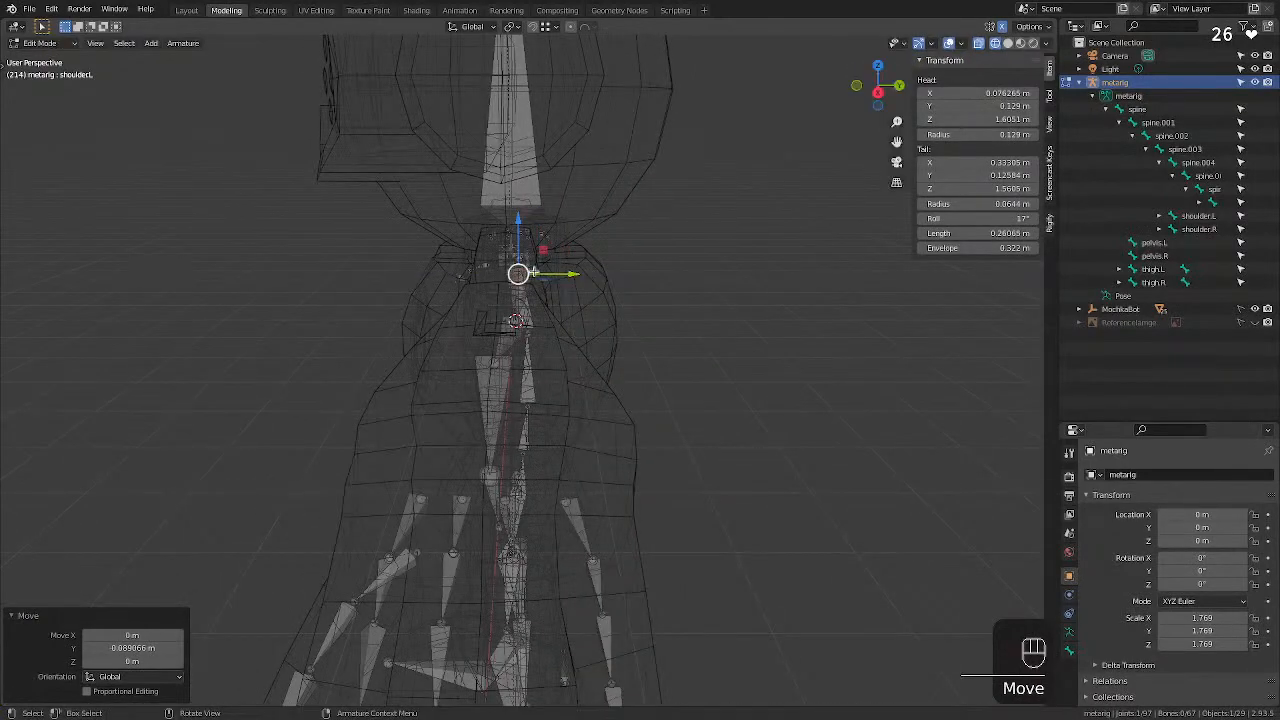
# Raise the tail of spine.004 about 0.026 m along Z towards the base of the head.
pyautogui.moveTo(575, 273); pyautogui.dragTo(744, 252, button='middle')
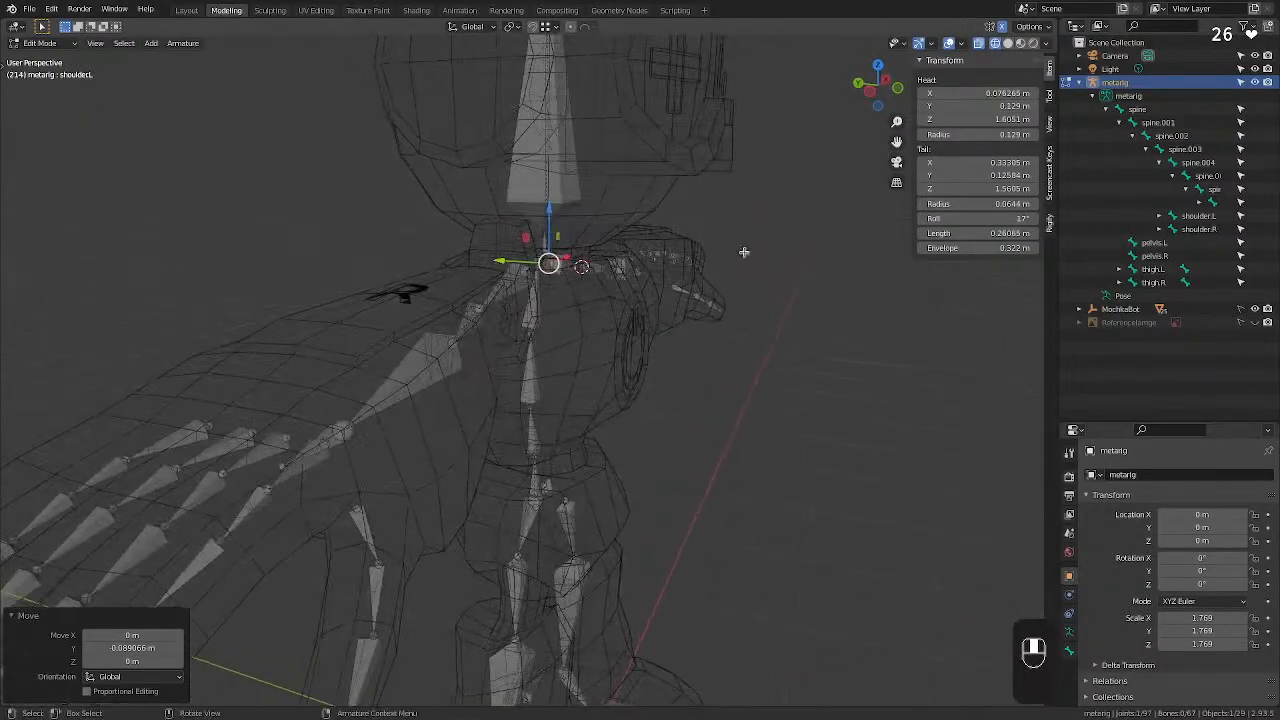
pyautogui.click(543, 231)
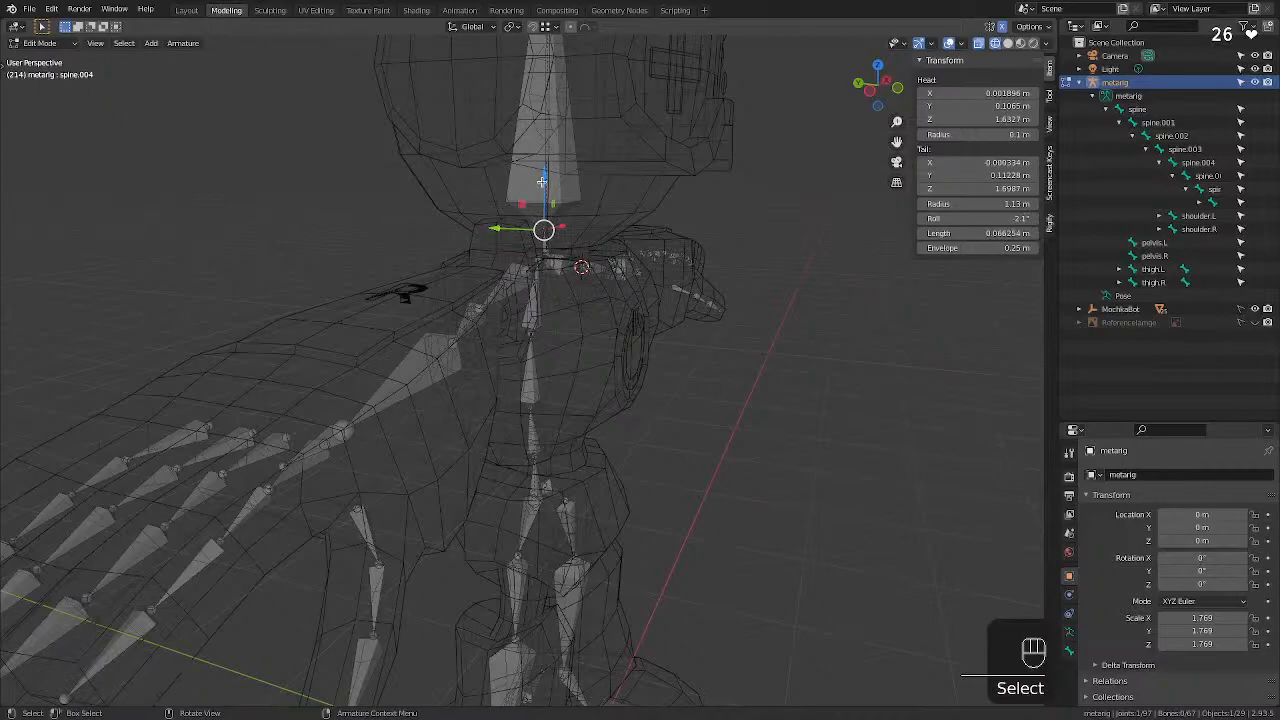
pyautogui.moveTo(541, 181); pyautogui.dragTo(548, 175)
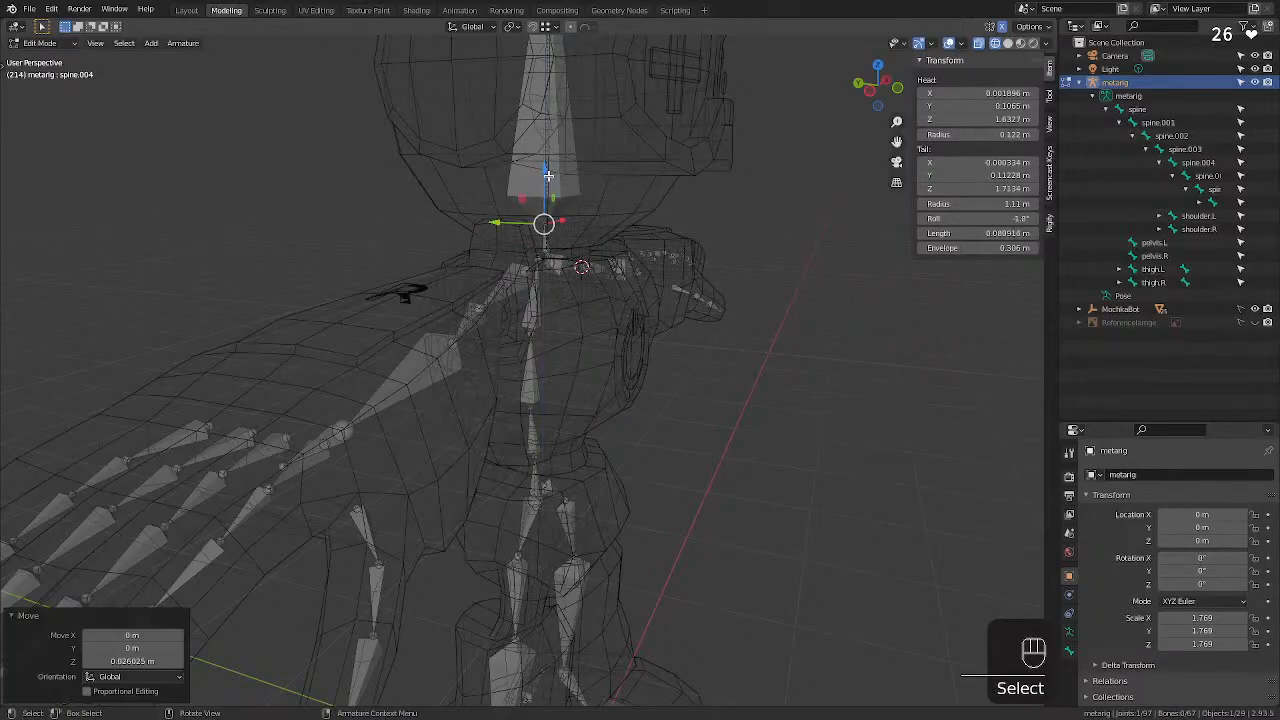
# Snap the head of spine.004 onto the tail of spine.003 by way of the 3D cursor.
pyautogui.moveTo(548, 175); pyautogui.dragTo(540, 265, button='middle')
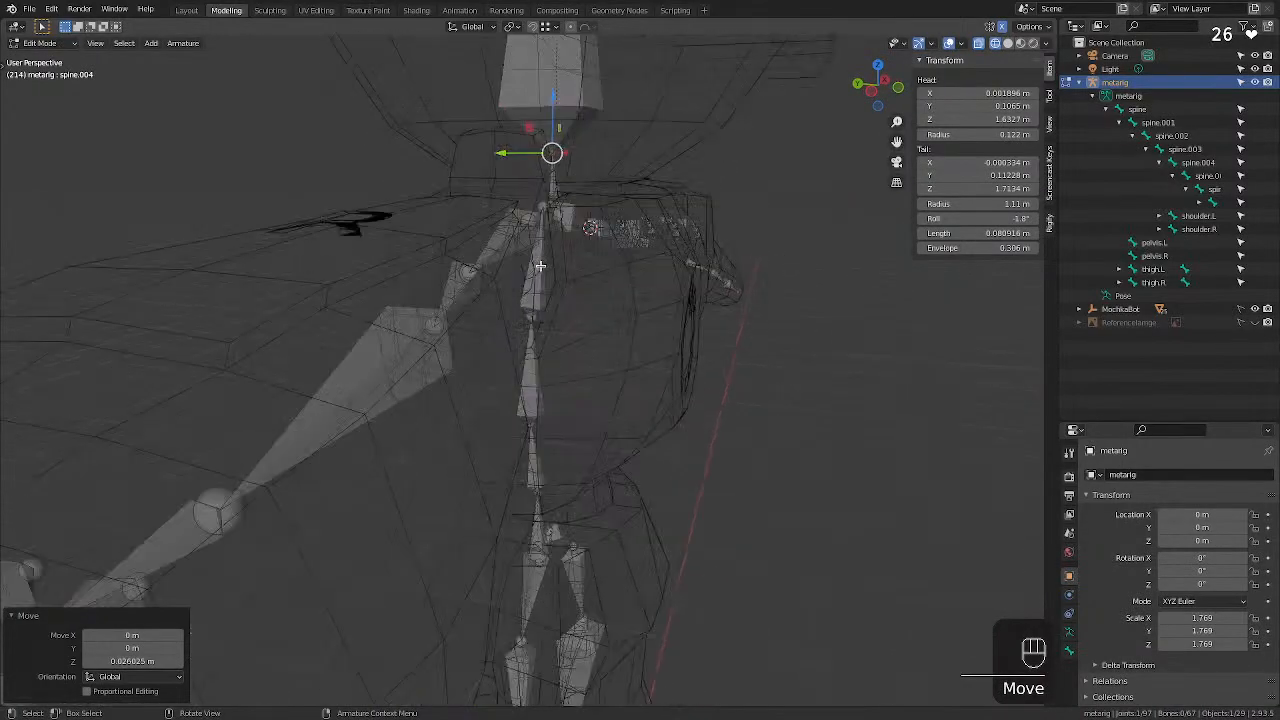
pyautogui.click(553, 204)
pyautogui.moveTo(557, 206); pyautogui.dragTo(582, 230, button='middle')
pyautogui.click(538, 246)
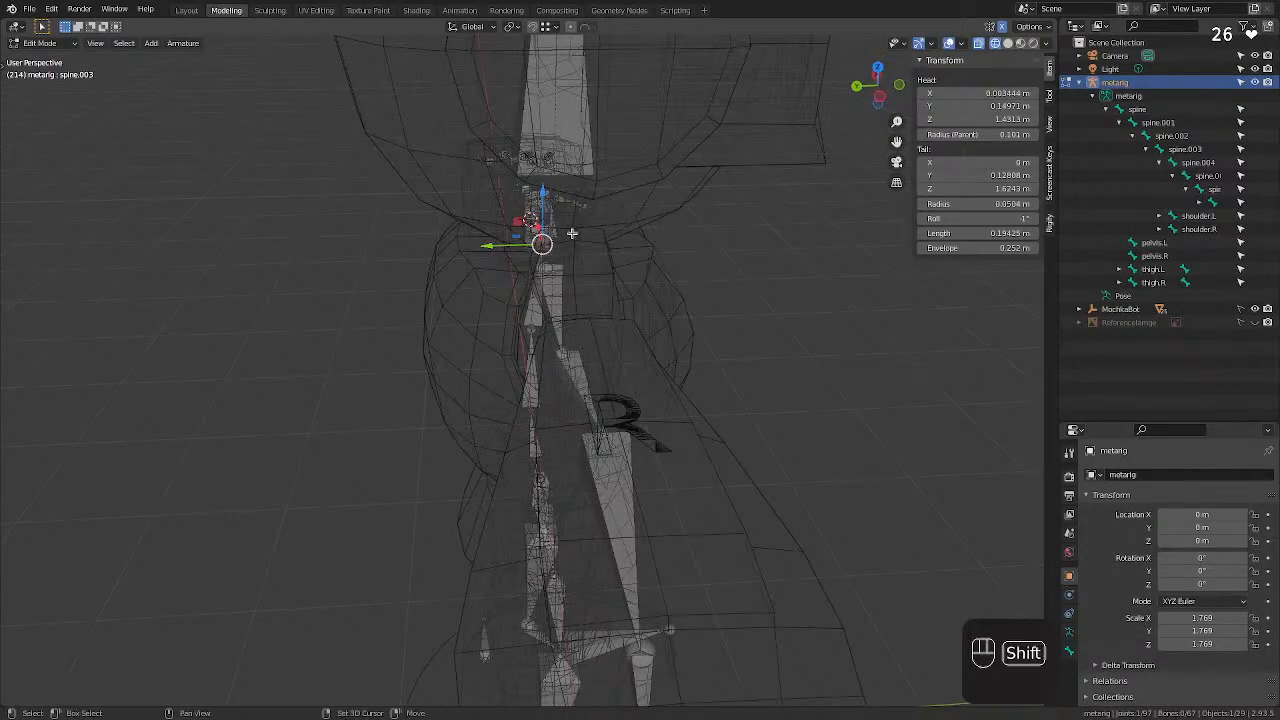
pyautogui.hotkey('shift', 's')
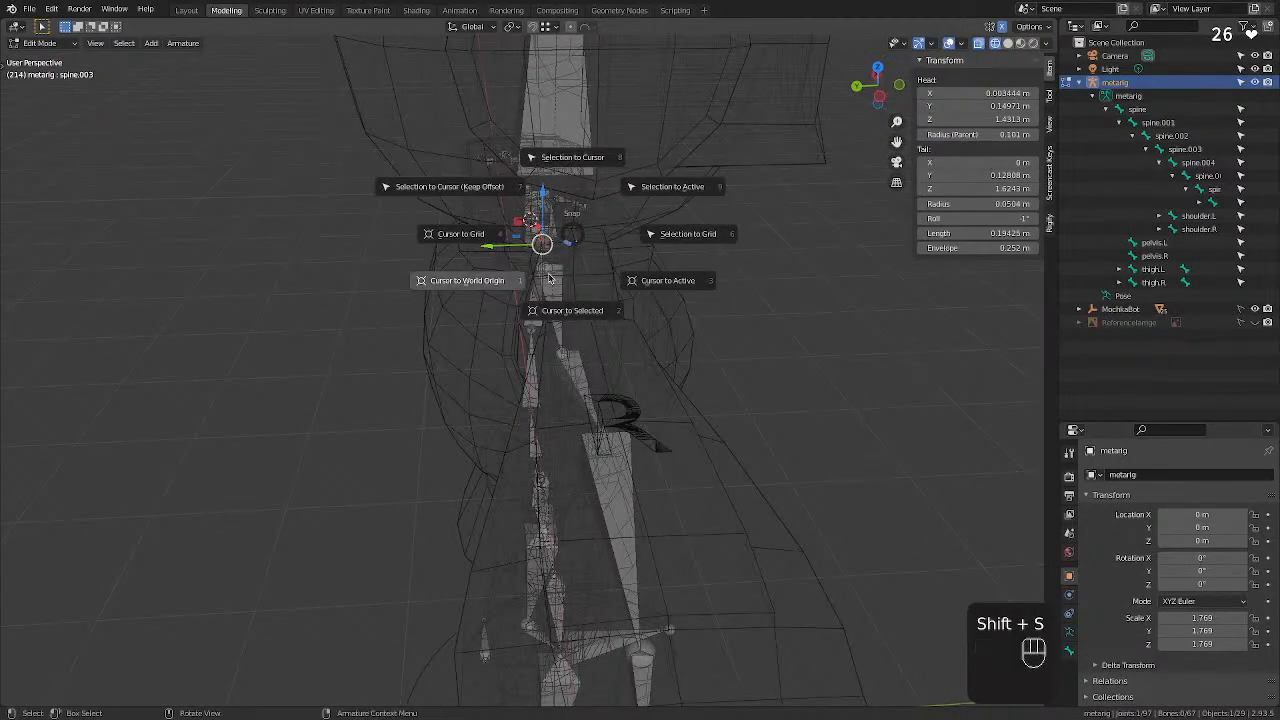
pyautogui.click(564, 299)
pyautogui.click(555, 242)
pyautogui.hotkey('shift', 's')
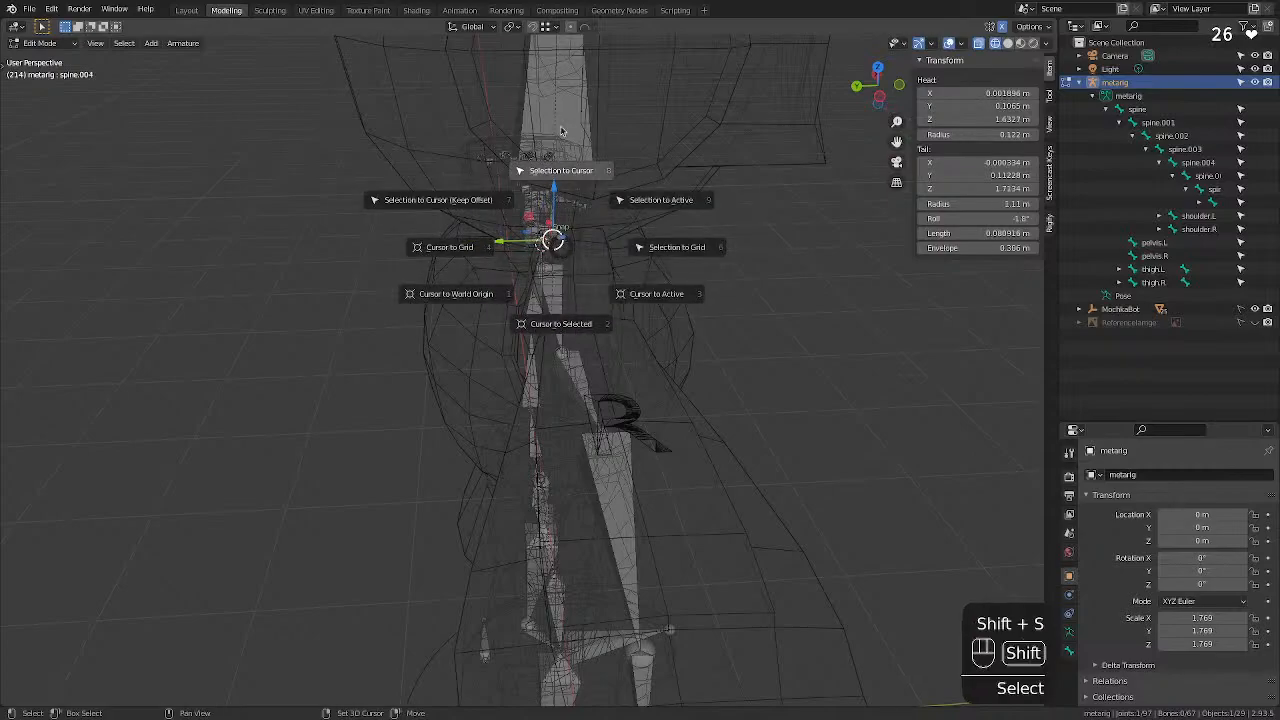
pyautogui.click(561, 129)
pyautogui.moveTo(560, 216); pyautogui.dragTo(751, 199, button='middle')
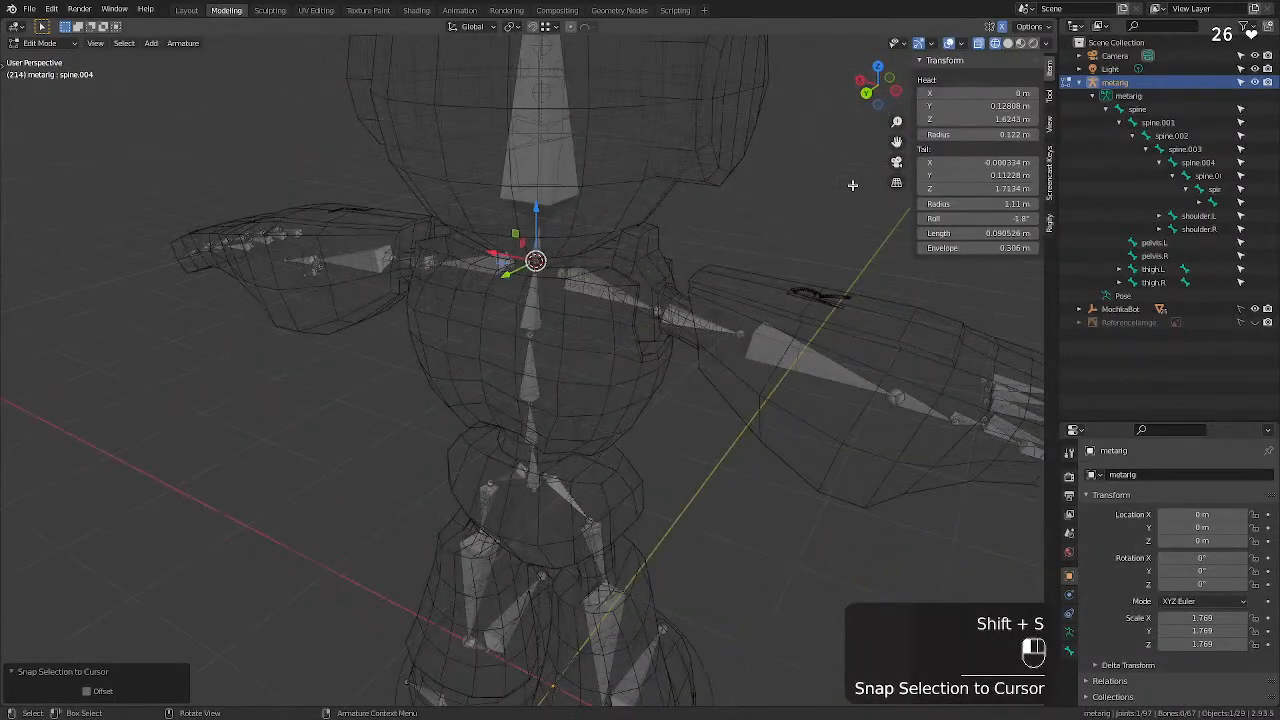
pyautogui.click(751, 199)
# Shift the tail of spine.004 about 0.033 m along Y and save the file.
pyautogui.moveTo(506, 214); pyautogui.dragTo(714, 189, button='middle')
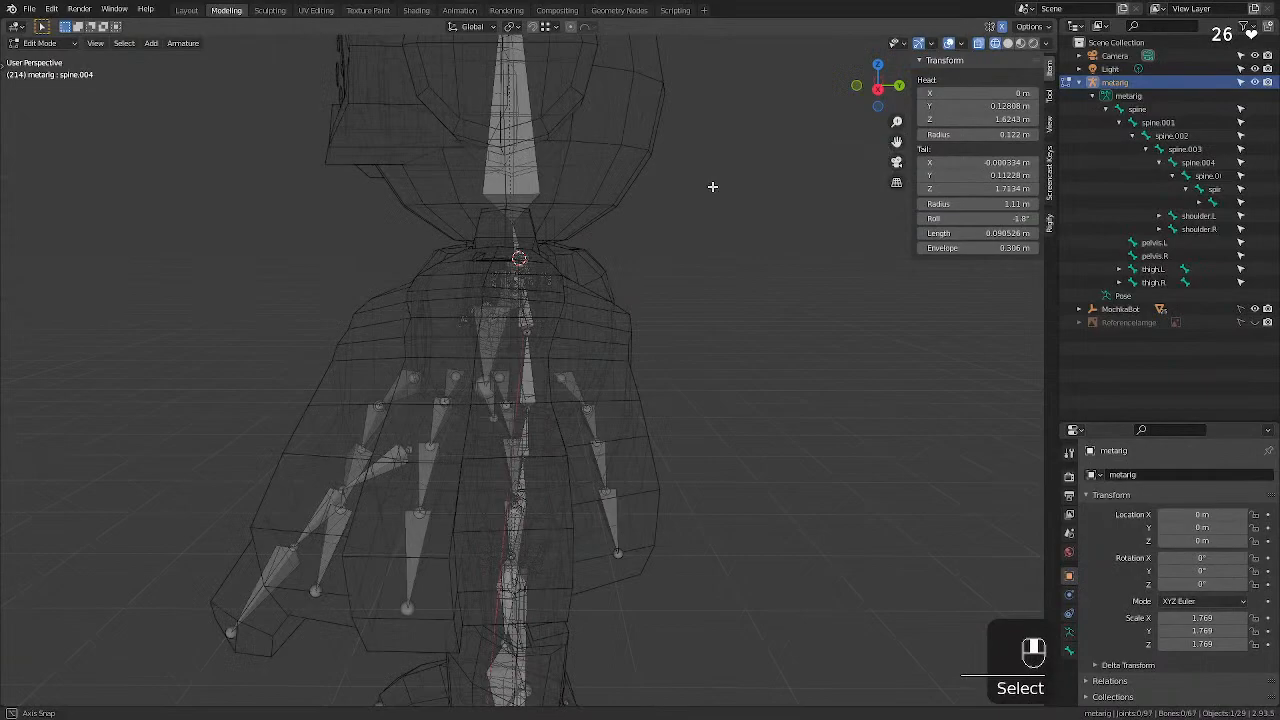
pyautogui.click(511, 221)
pyautogui.moveTo(557, 224); pyautogui.dragTo(565, 224)
pyautogui.scroll(-6, 483, 191)
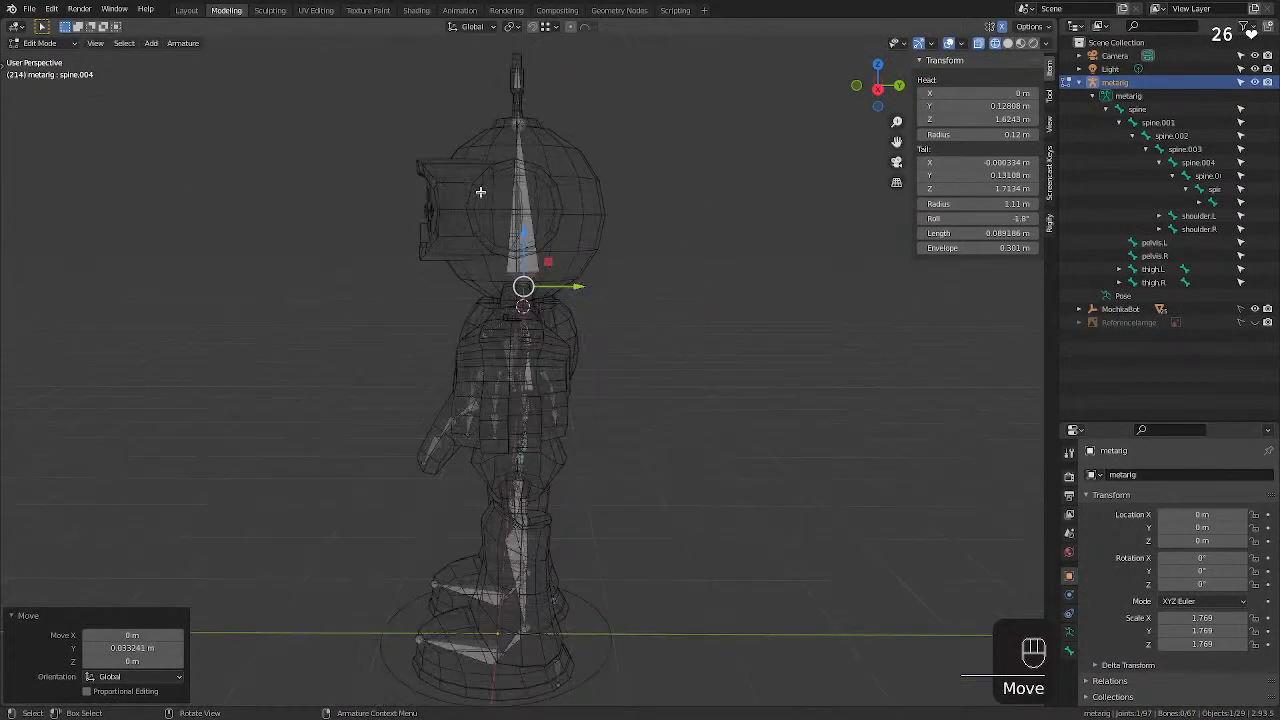
pyautogui.moveTo(475, 192); pyautogui.dragTo(521, 282, button='middle')
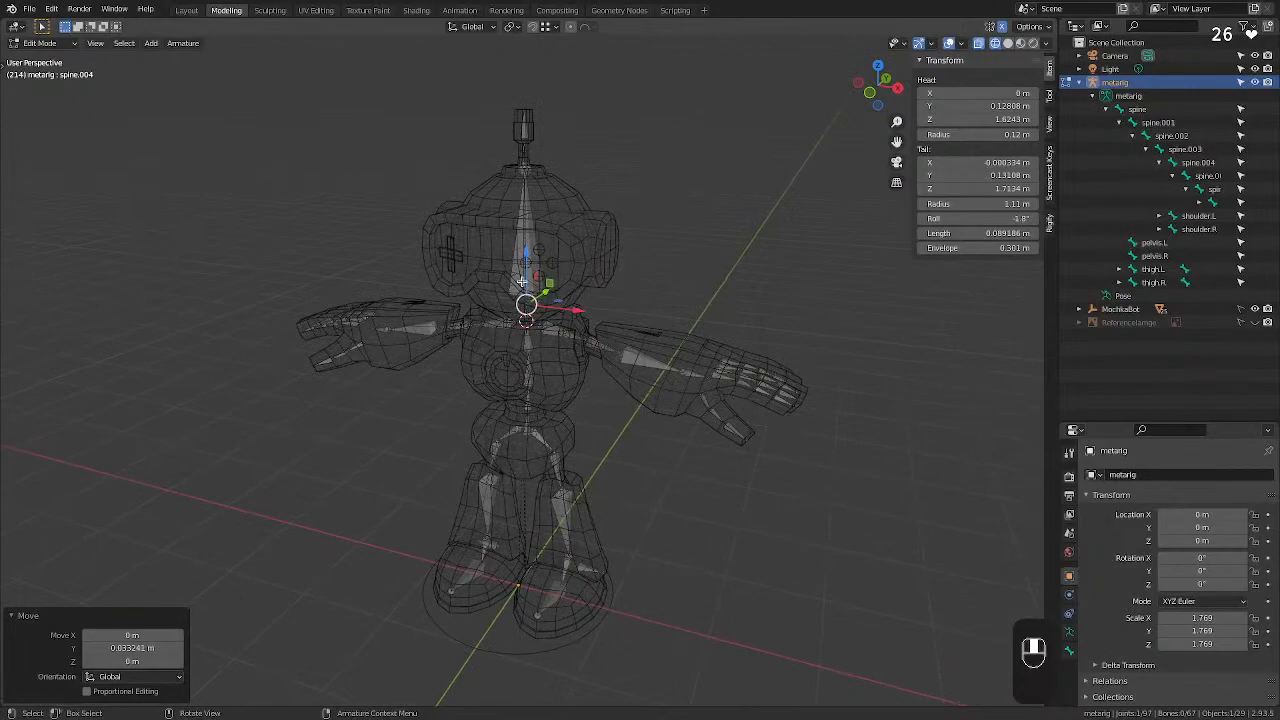
pyautogui.click(671, 475)
pyautogui.press('super+s')
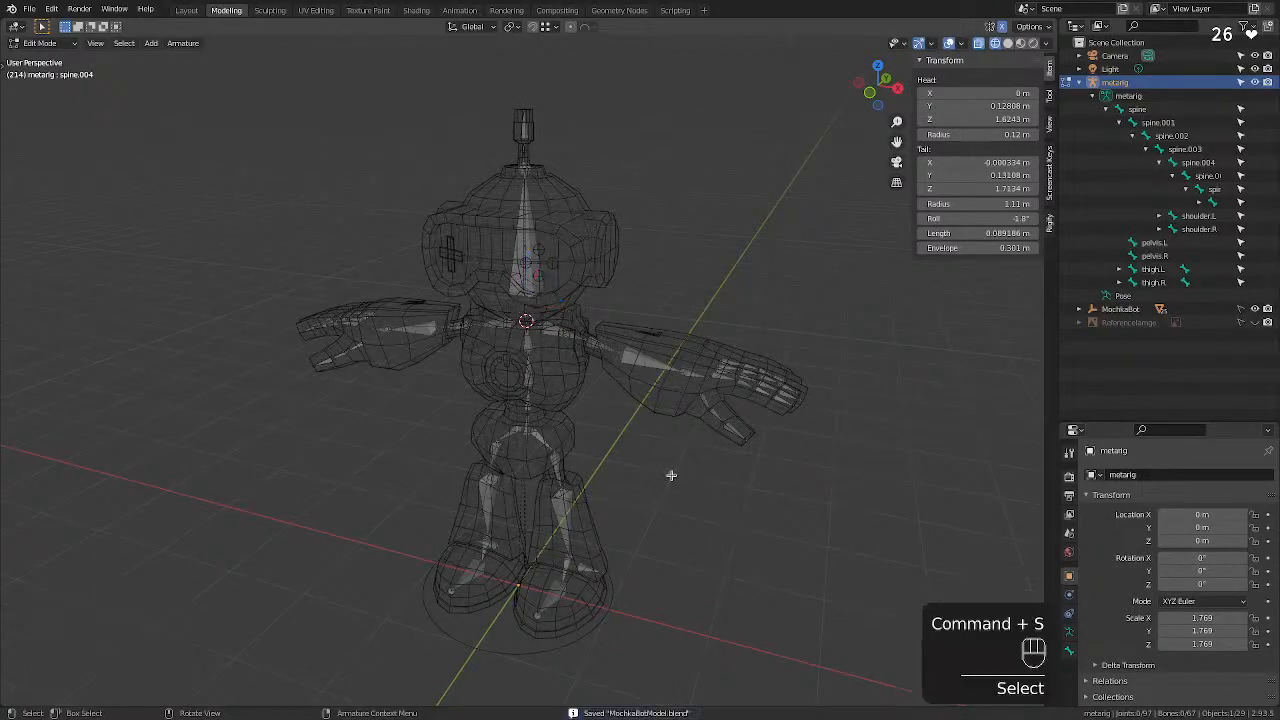
# Collapse the metarig's bone hierarchy in the Outliner and return to Object Mode.
pyautogui.click(1079, 82)
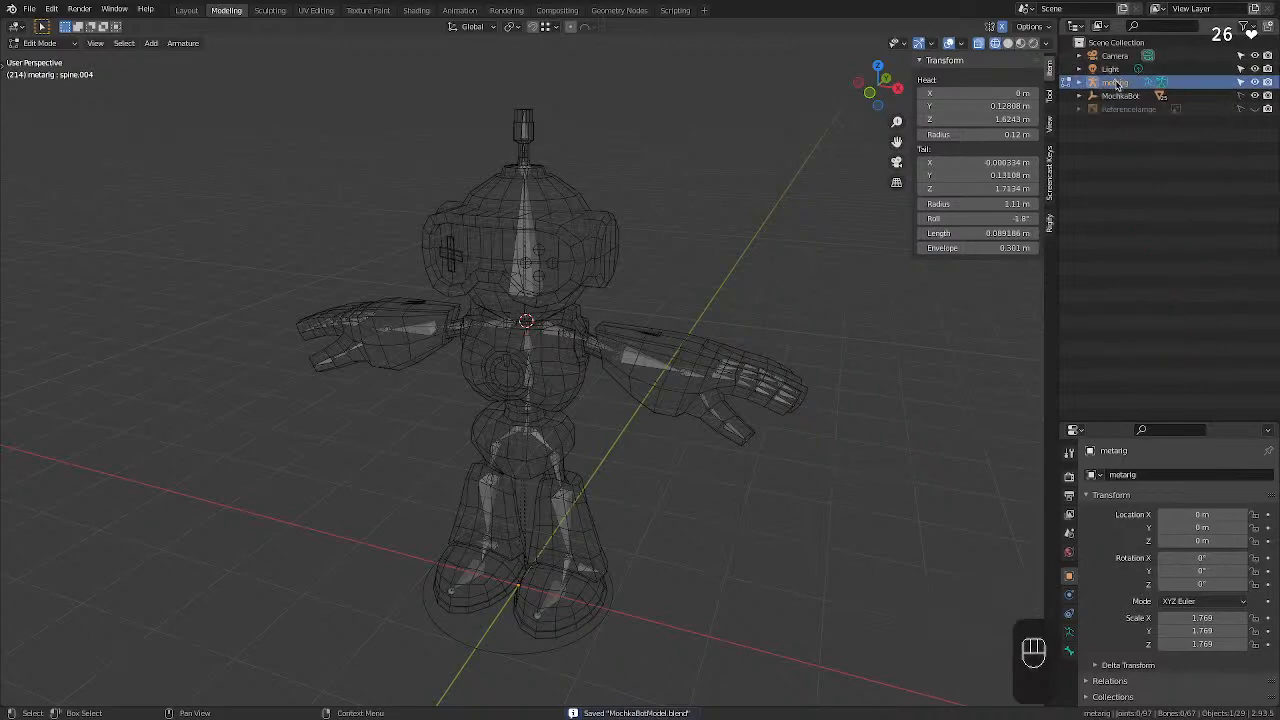
pyautogui.click(1115, 83)
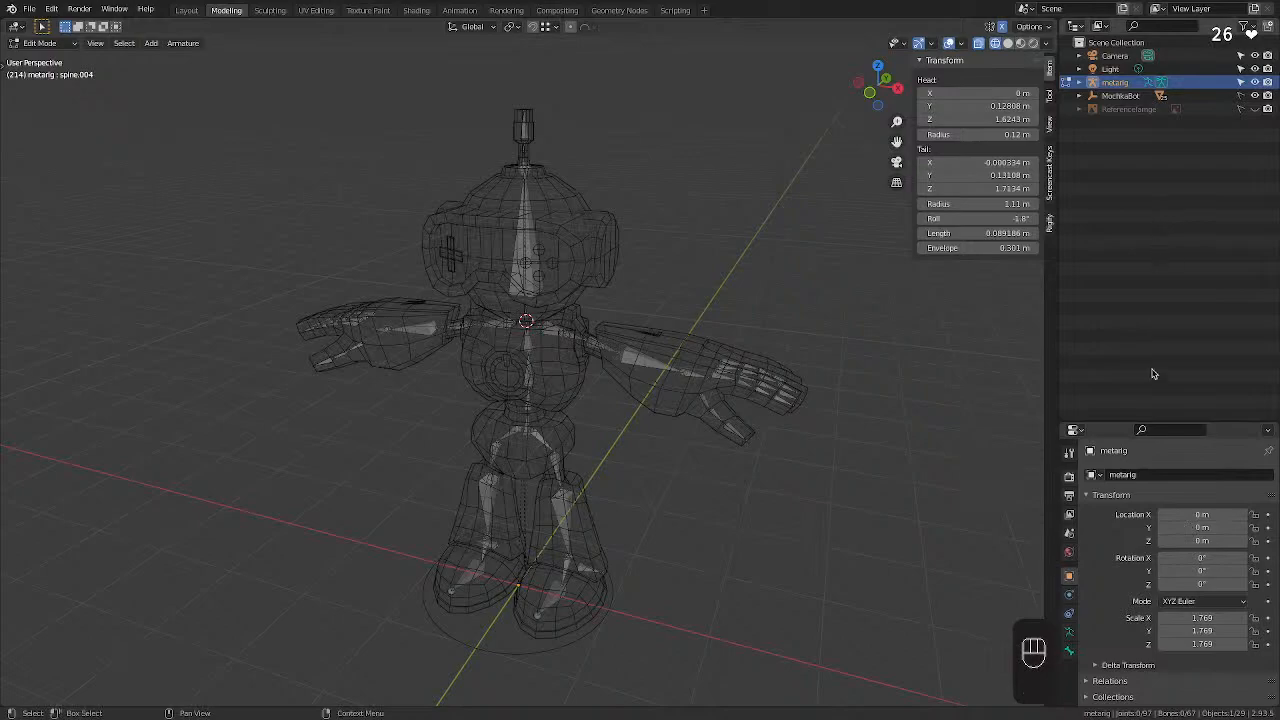
pyautogui.scroll(-3, 1130, 680)
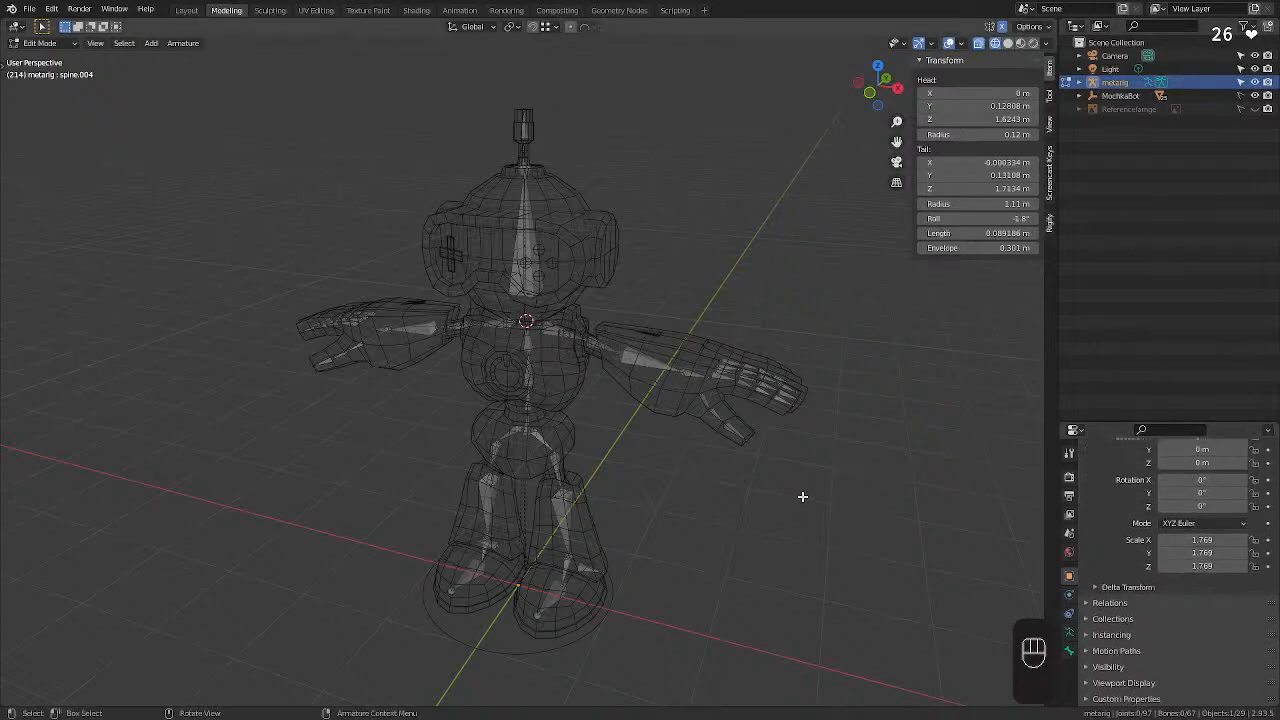
pyautogui.press('Tab')
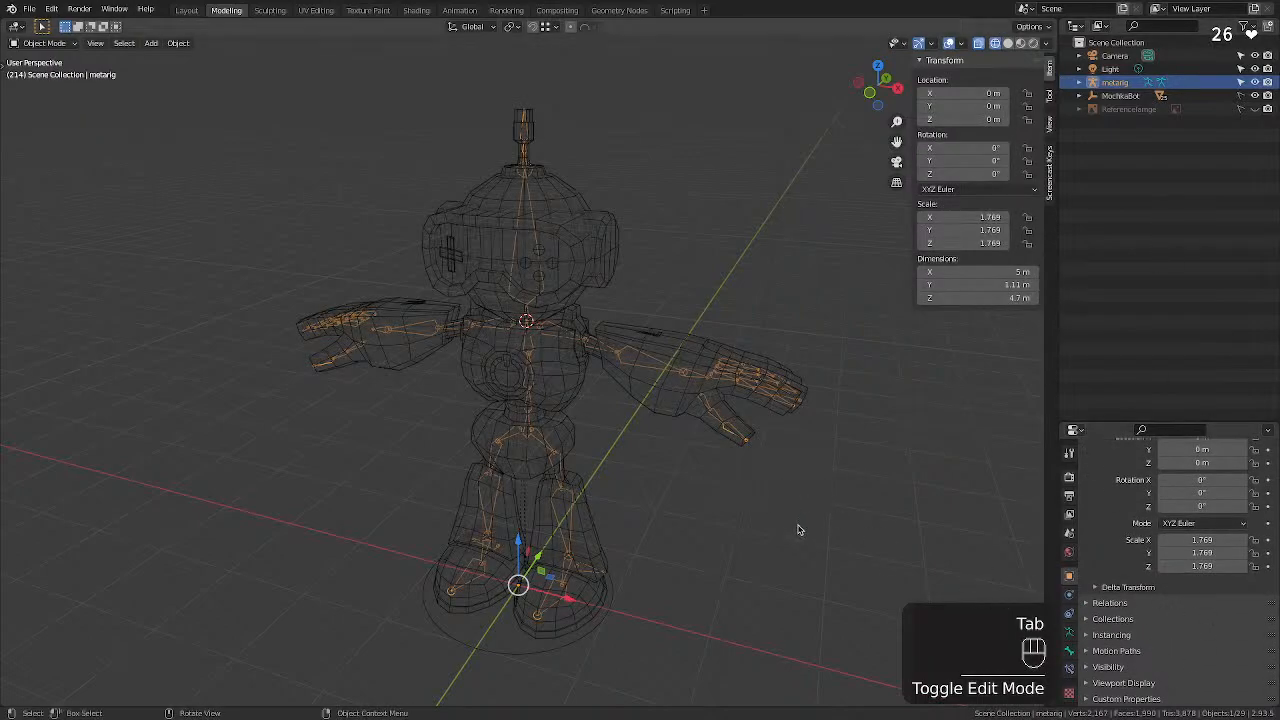
# Apply all transforms to the metarig object.
pyautogui.click(763, 479)
pyautogui.click(647, 363)
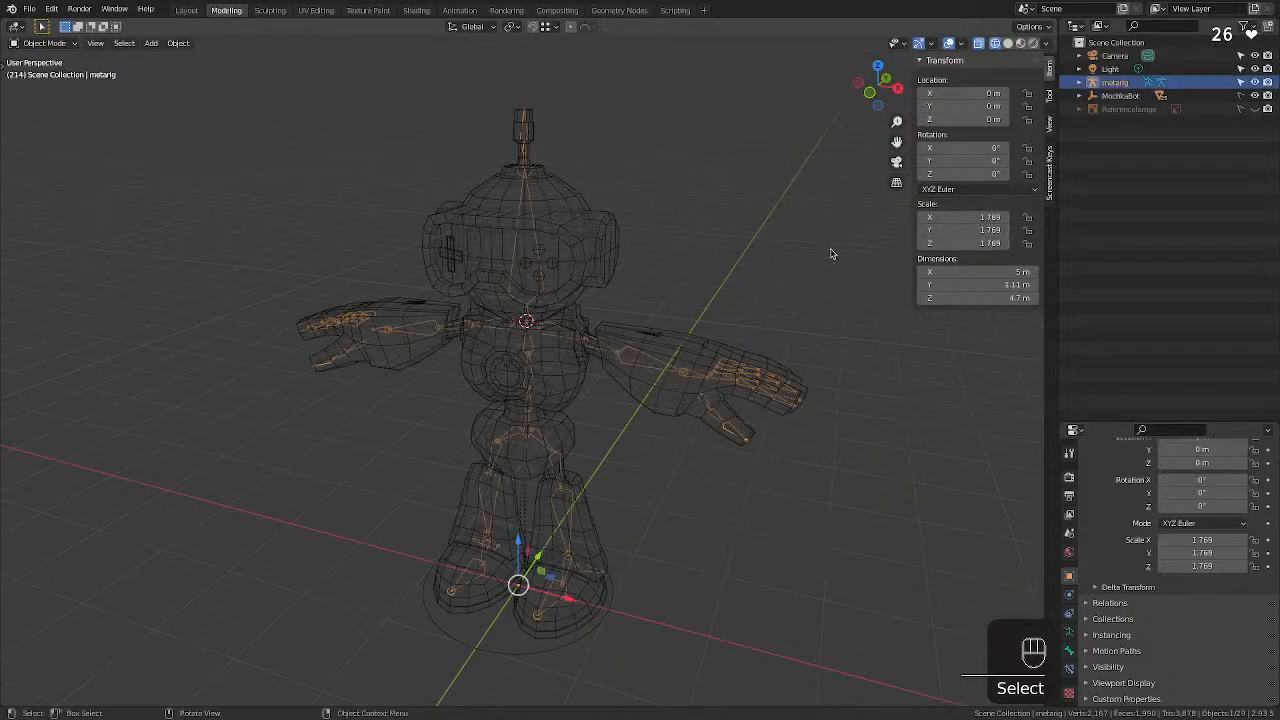
pyautogui.press('super+a')
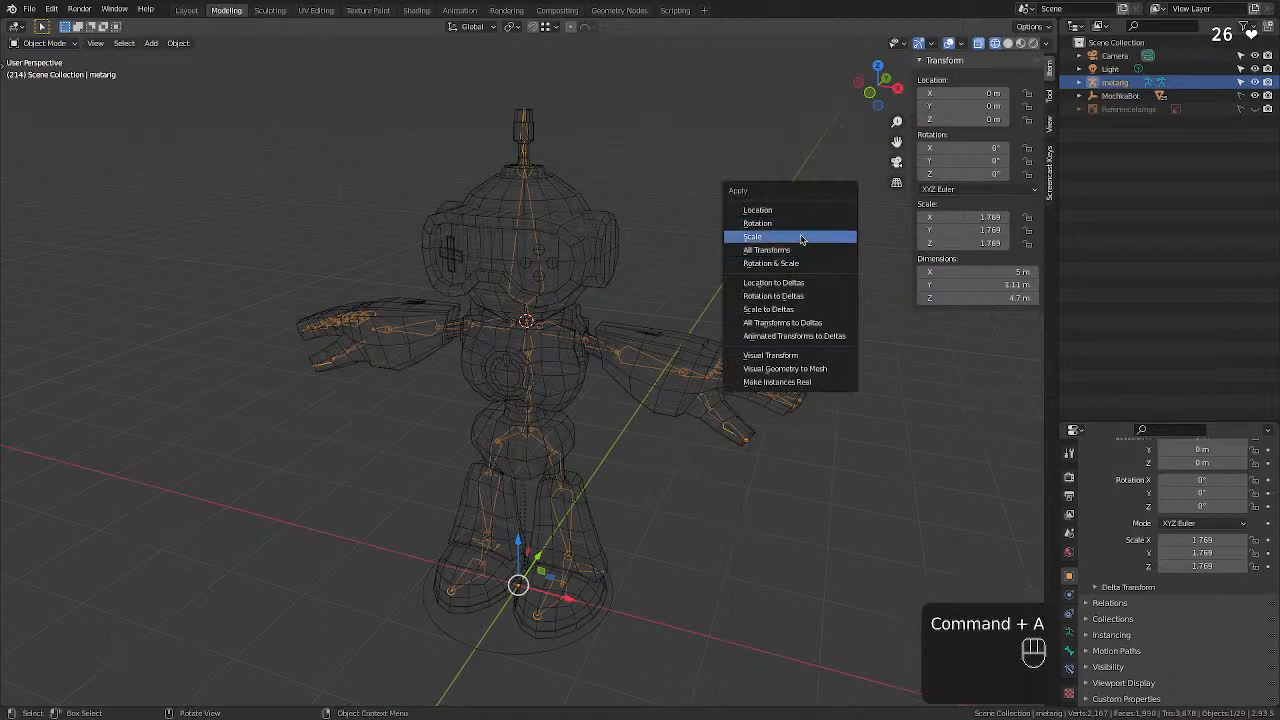
pyautogui.click(768, 249)
pyautogui.click(691, 215)
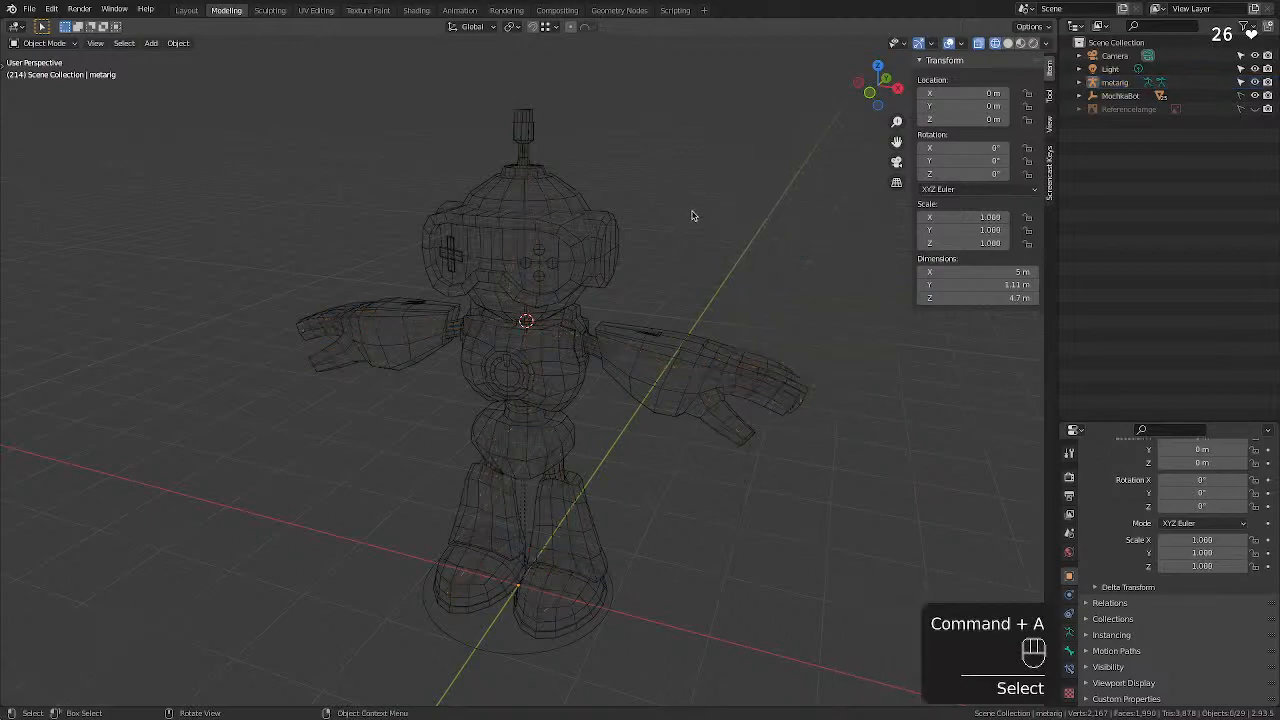
# Put the metarig into Pose Mode and apply its current pose as the rest pose.
pyautogui.click(636, 358)
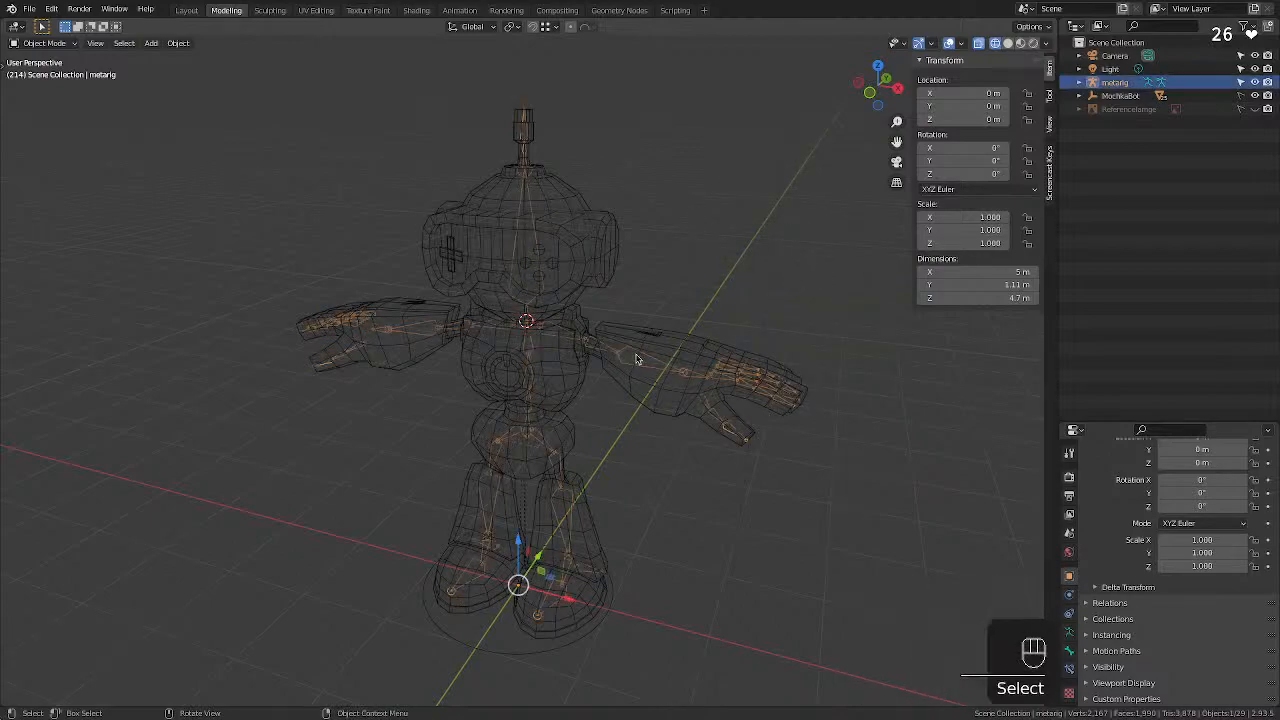
pyautogui.click(40, 43)
pyautogui.click(45, 88)
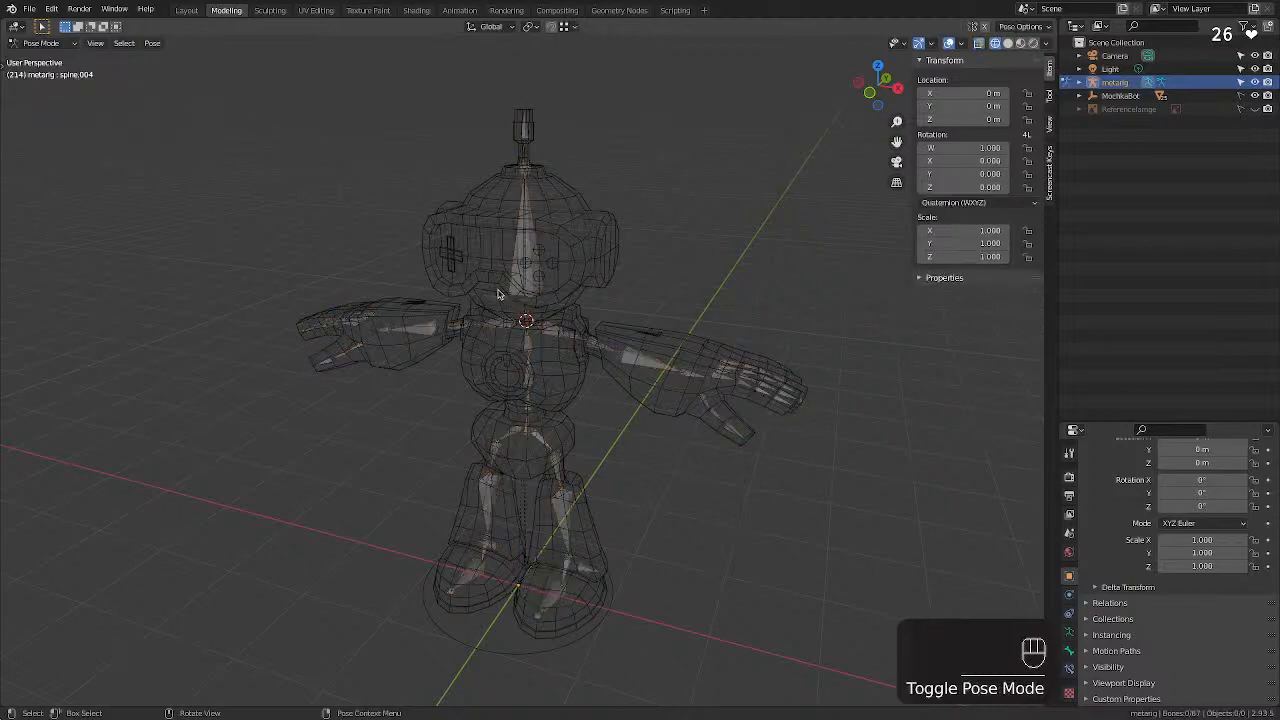
pyautogui.click(152, 43)
pyautogui.moveTo(228, 212)
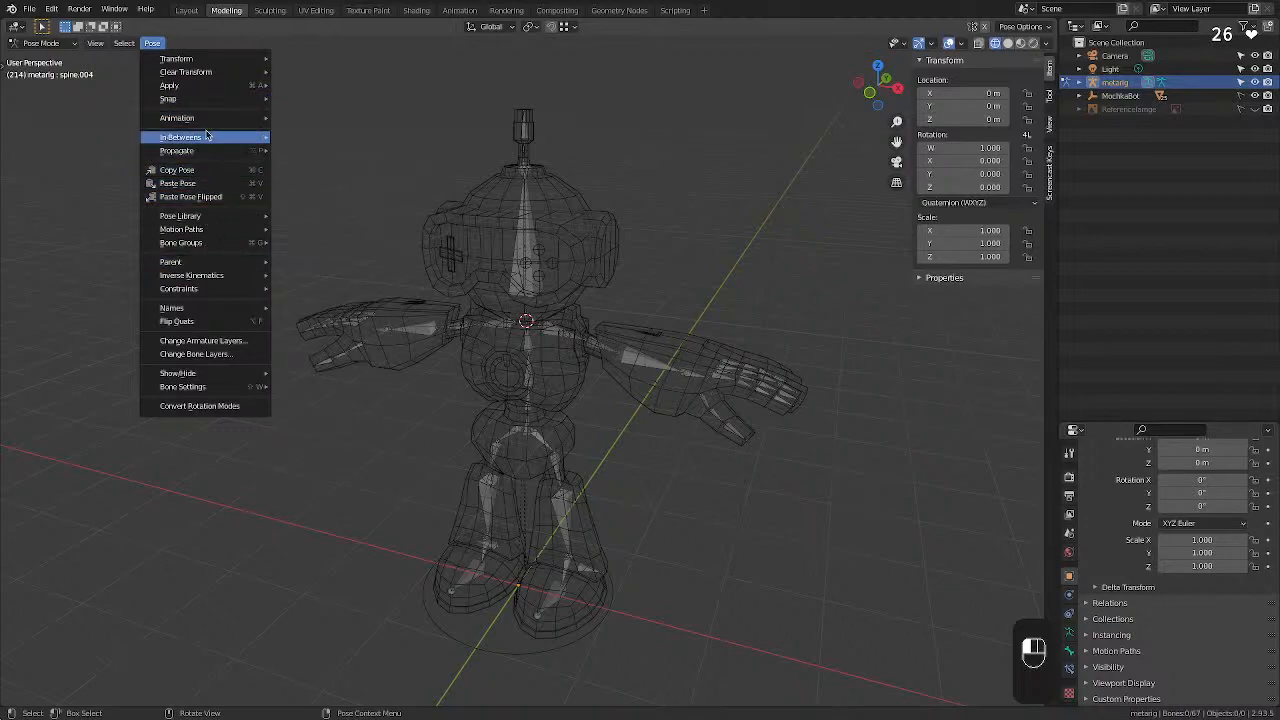
pyautogui.moveTo(201, 86)
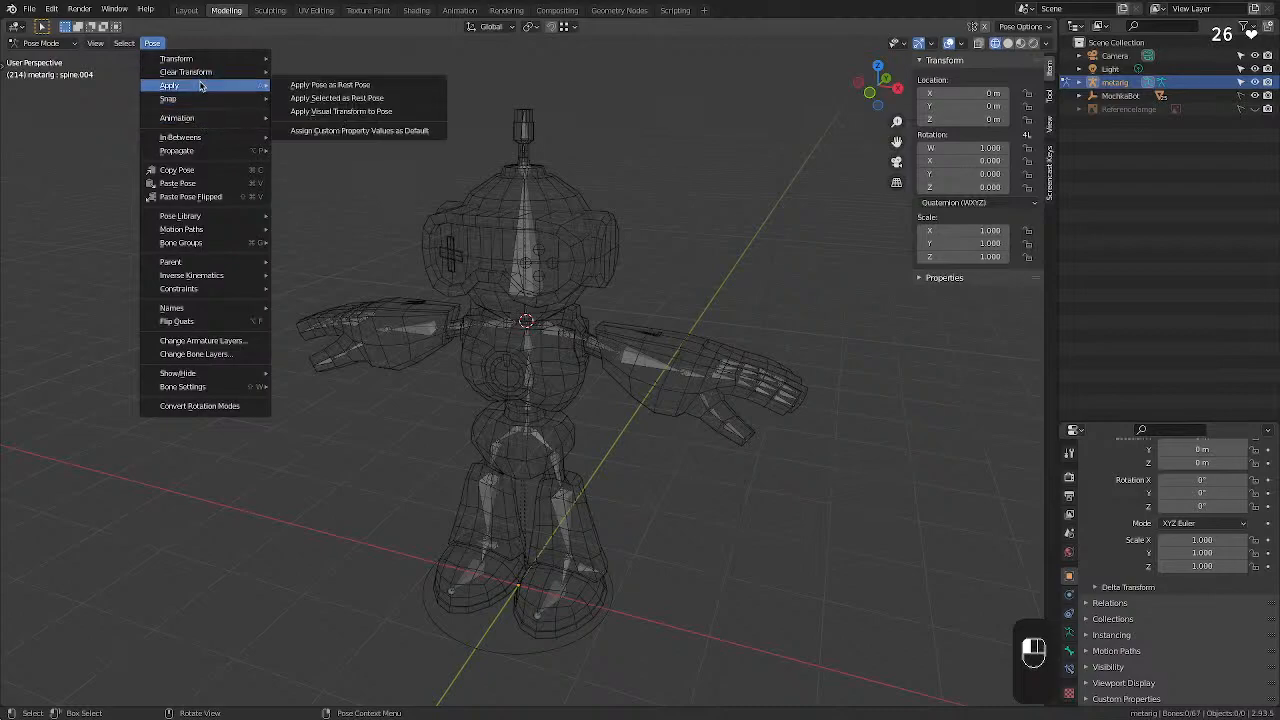
pyautogui.click(343, 86)
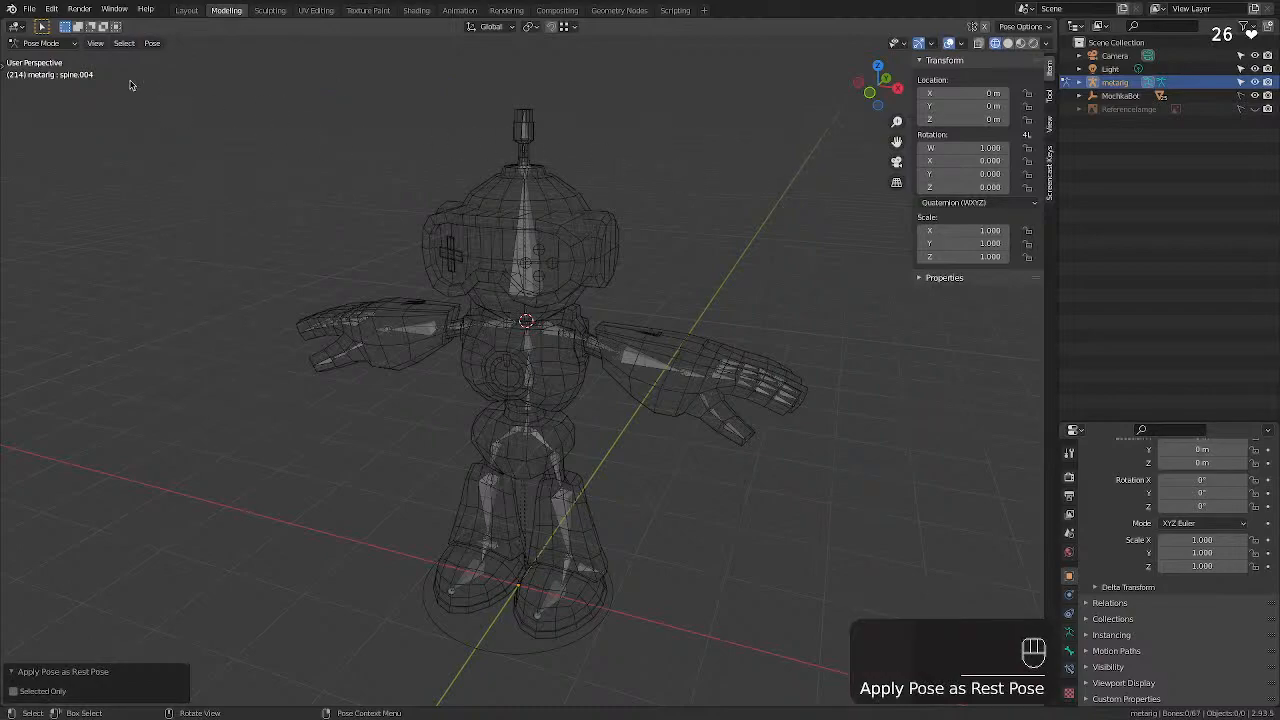
# Return to Object Mode, keep the metarig selected and save the file.
pyautogui.click(38, 45)
pyautogui.click(47, 58)
pyautogui.click(730, 263)
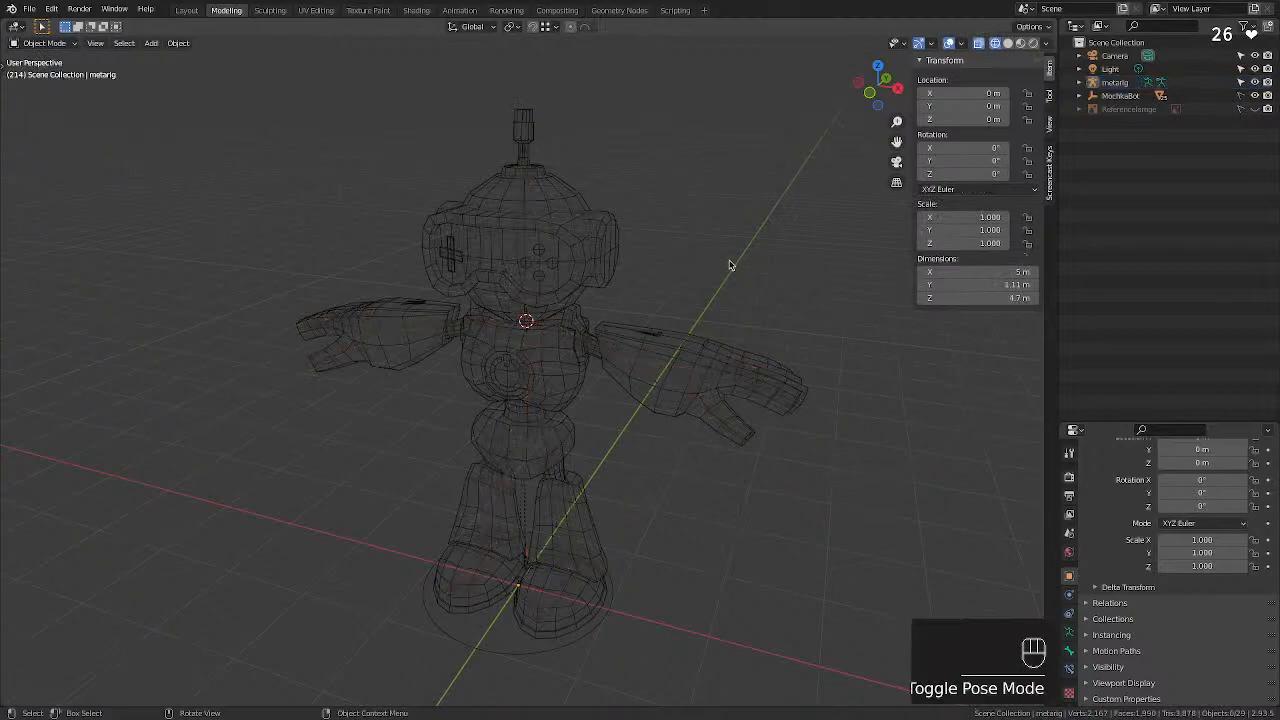
pyautogui.click(634, 364)
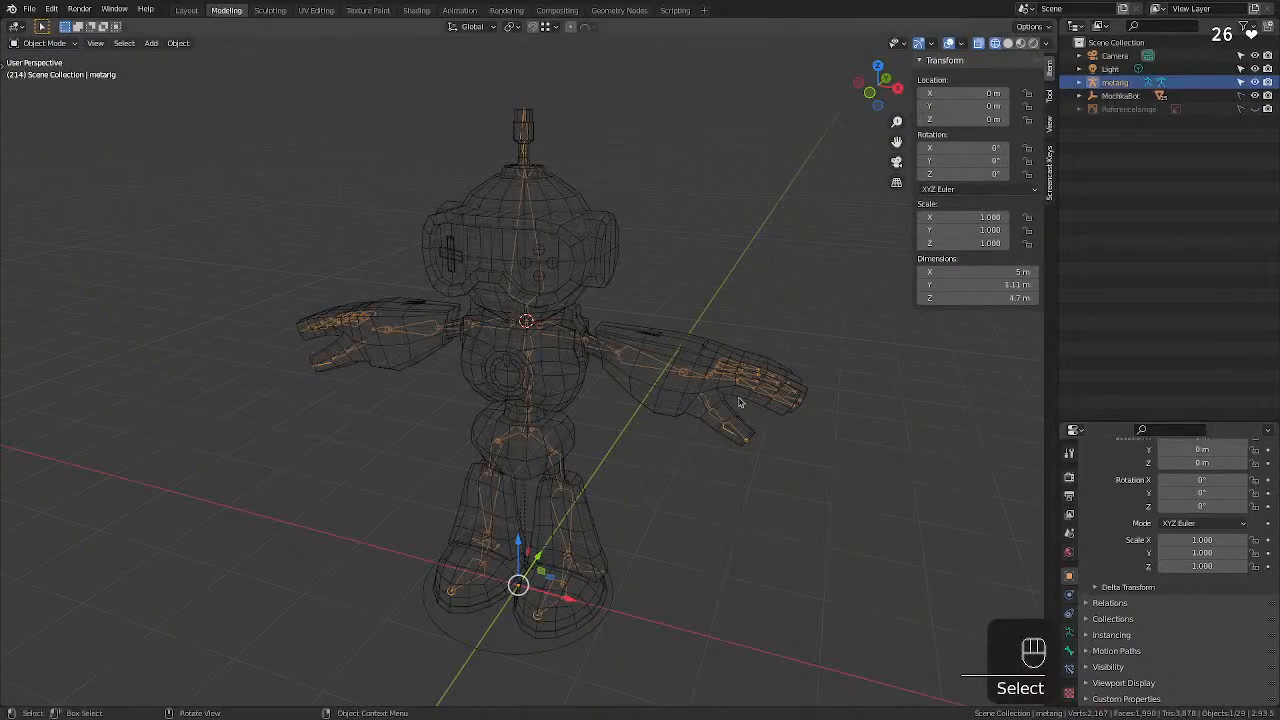
pyautogui.press('super+s')
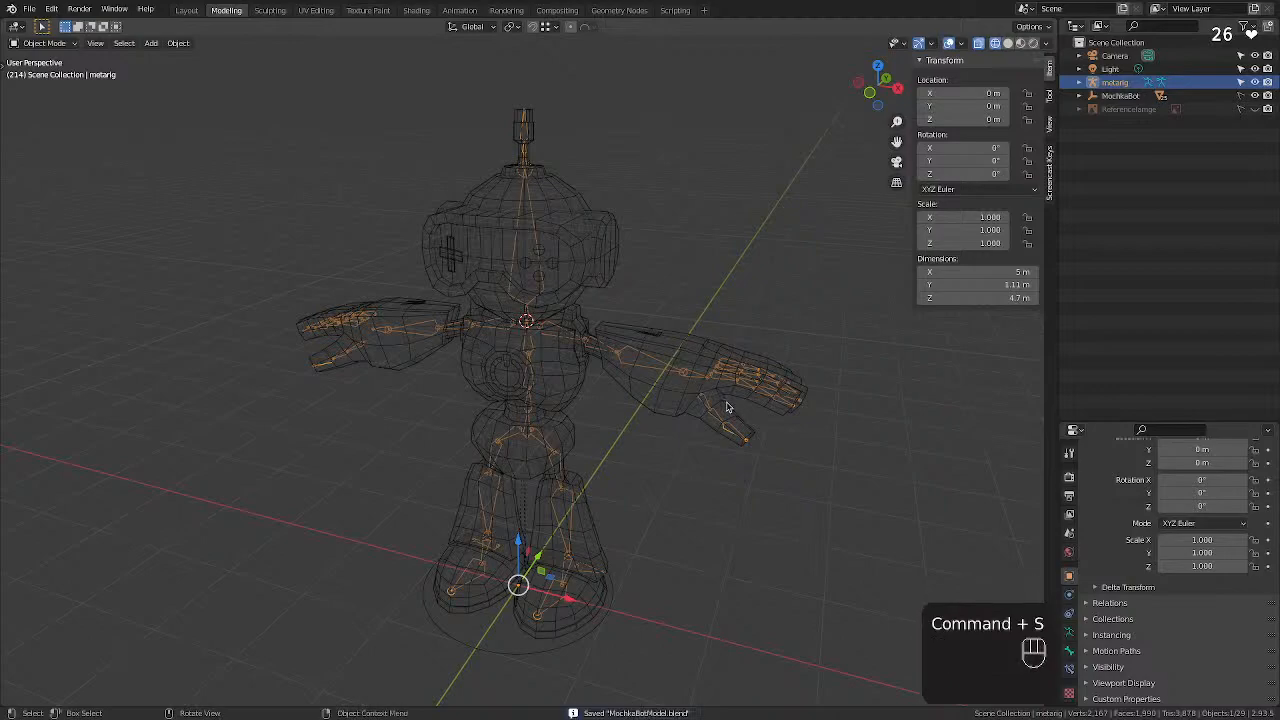
# Generate the Rigify control rig from the metarig's armature data.
pyautogui.click(1069, 668)
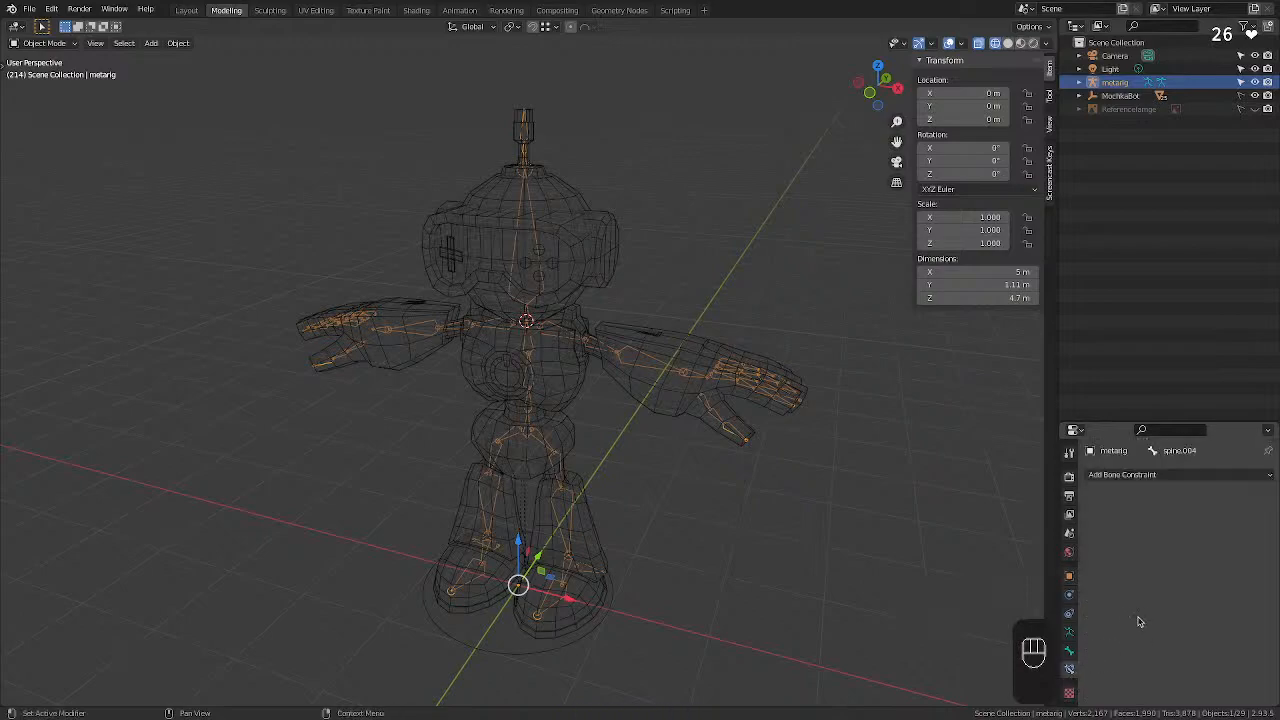
pyautogui.click(1069, 632)
pyautogui.scroll(-5, 1197, 546)
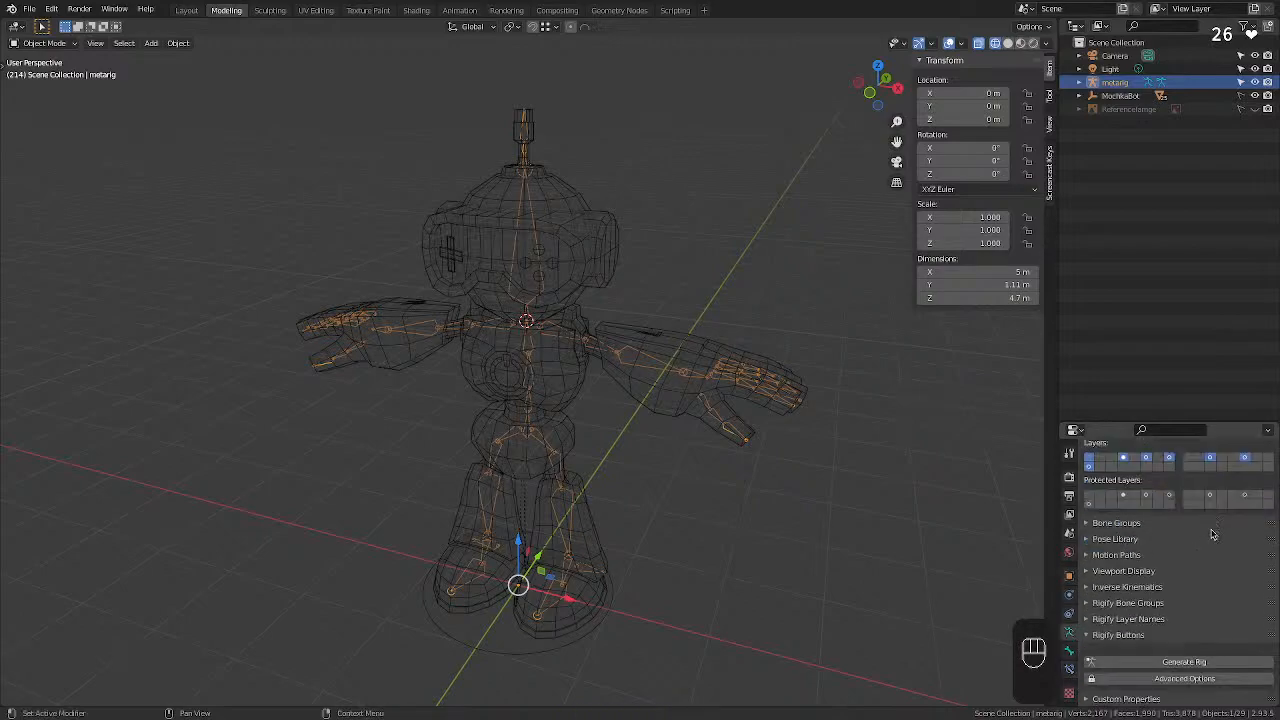
pyautogui.click(1184, 662)
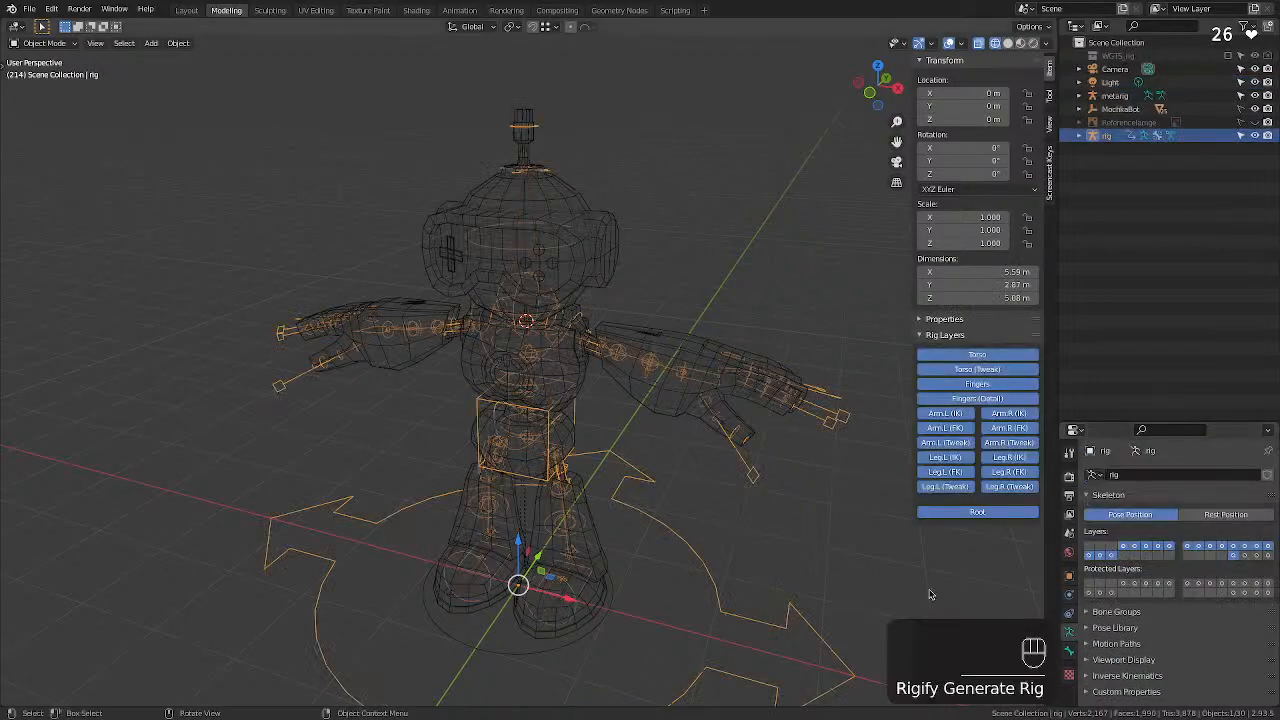
# Deselect everything and hide the metarig and its children from the viewport, keeping the generated rig shown.
pyautogui.click(682, 536)
pyautogui.moveTo(682, 500); pyautogui.dragTo(728, 486, button='middle')
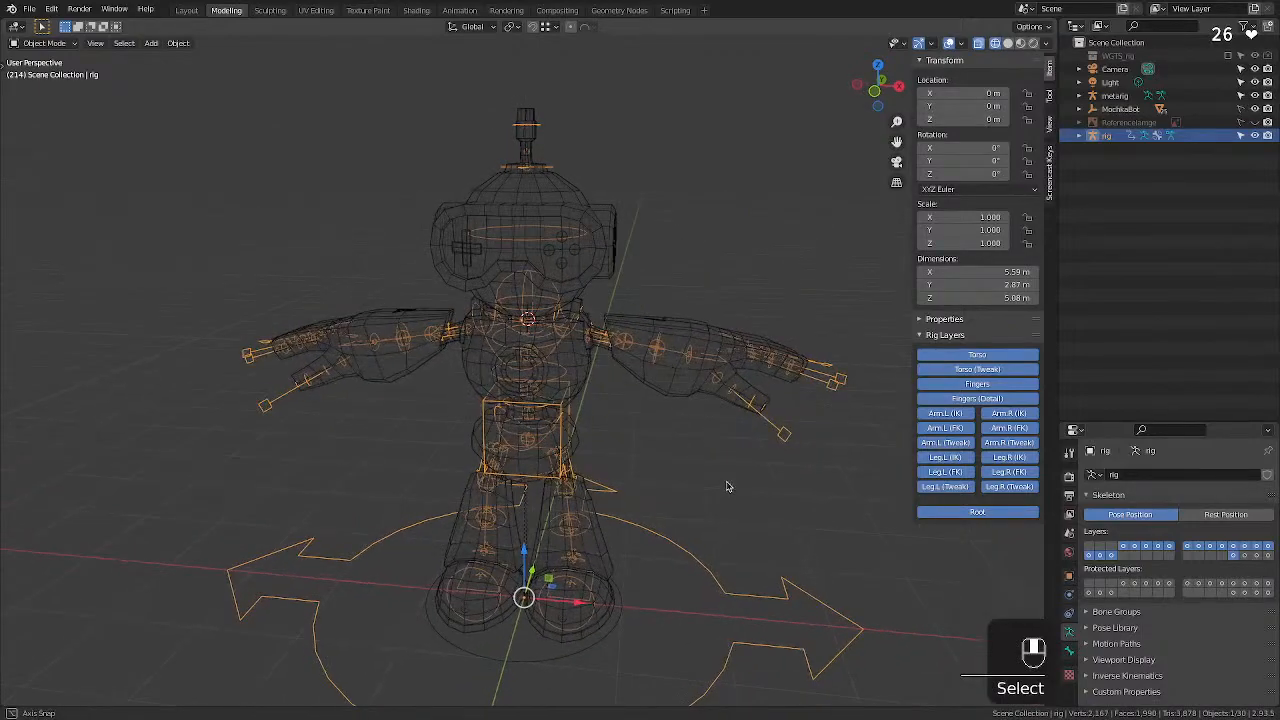
pyautogui.moveTo(722, 65); pyautogui.dragTo(290, 716)
pyautogui.click(714, 424)
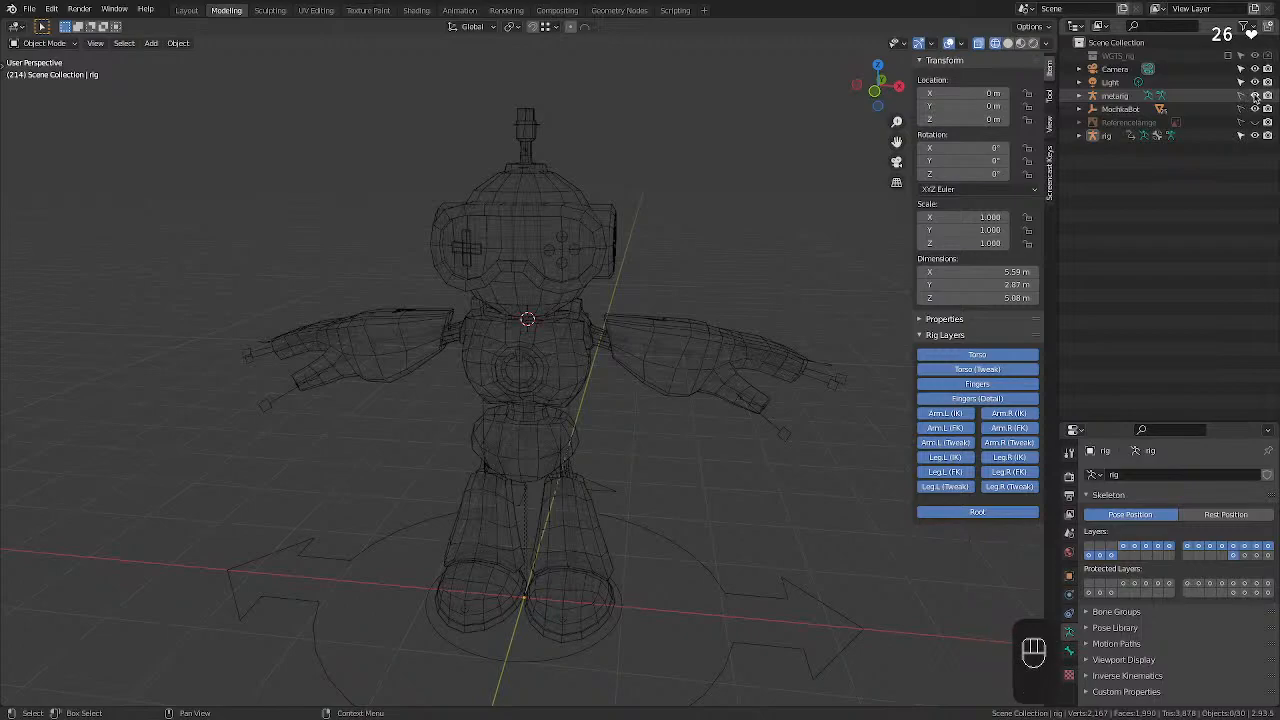
pyautogui.press('shift')
pyautogui.keyDown('shift'); pyautogui.click(1254, 95); pyautogui.keyUp('shift')
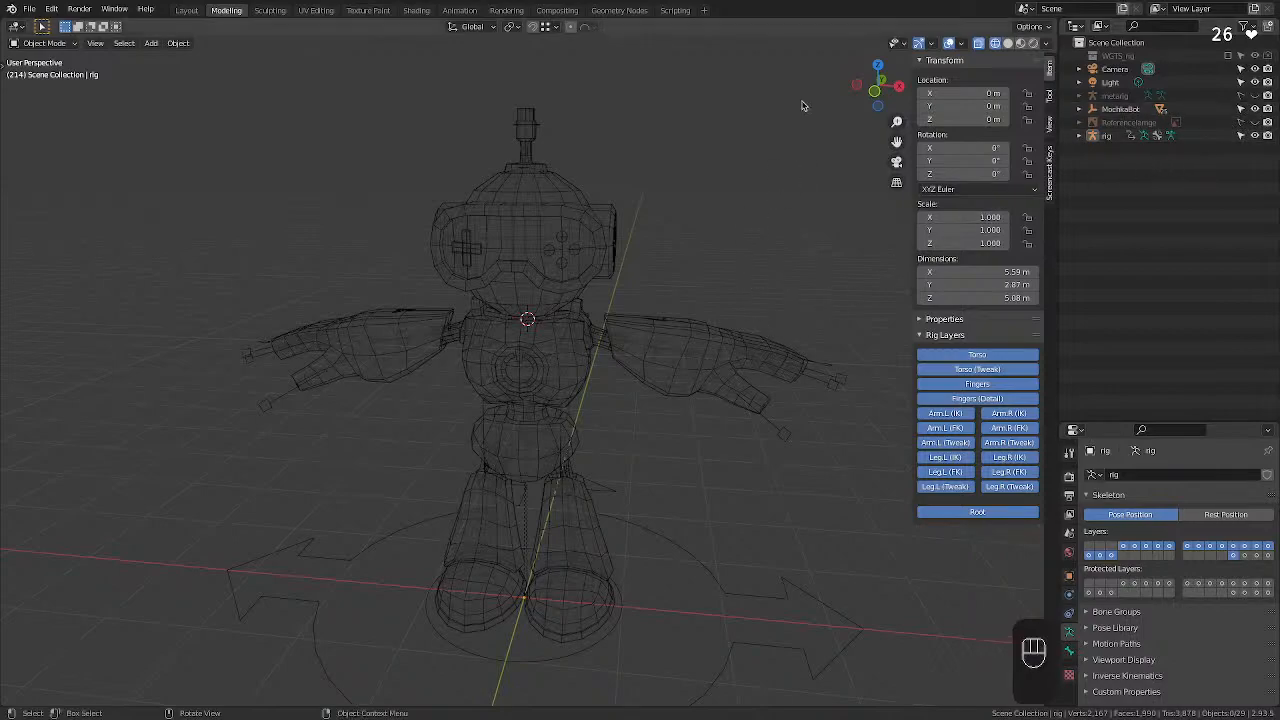
# Parent the MochkaBot meshes to the generated rig with automatic weights.
pyautogui.moveTo(801, 105); pyautogui.dragTo(647, 500)
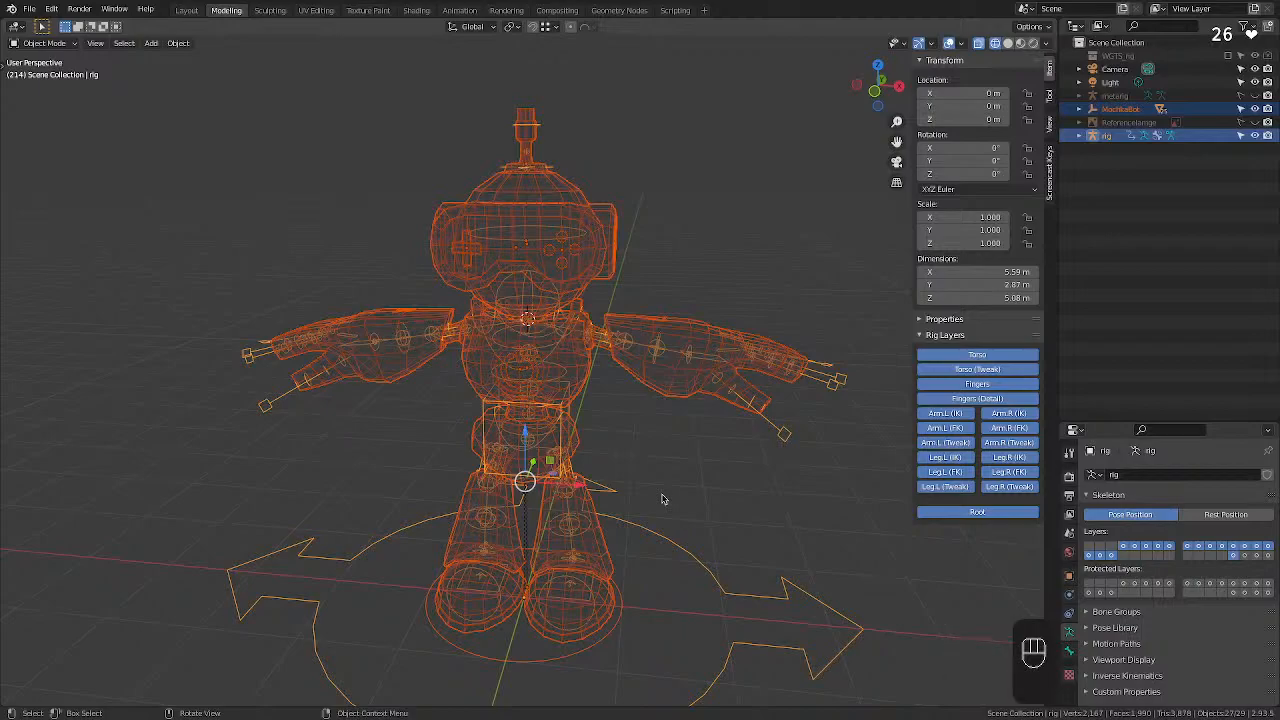
pyautogui.press('super+p')
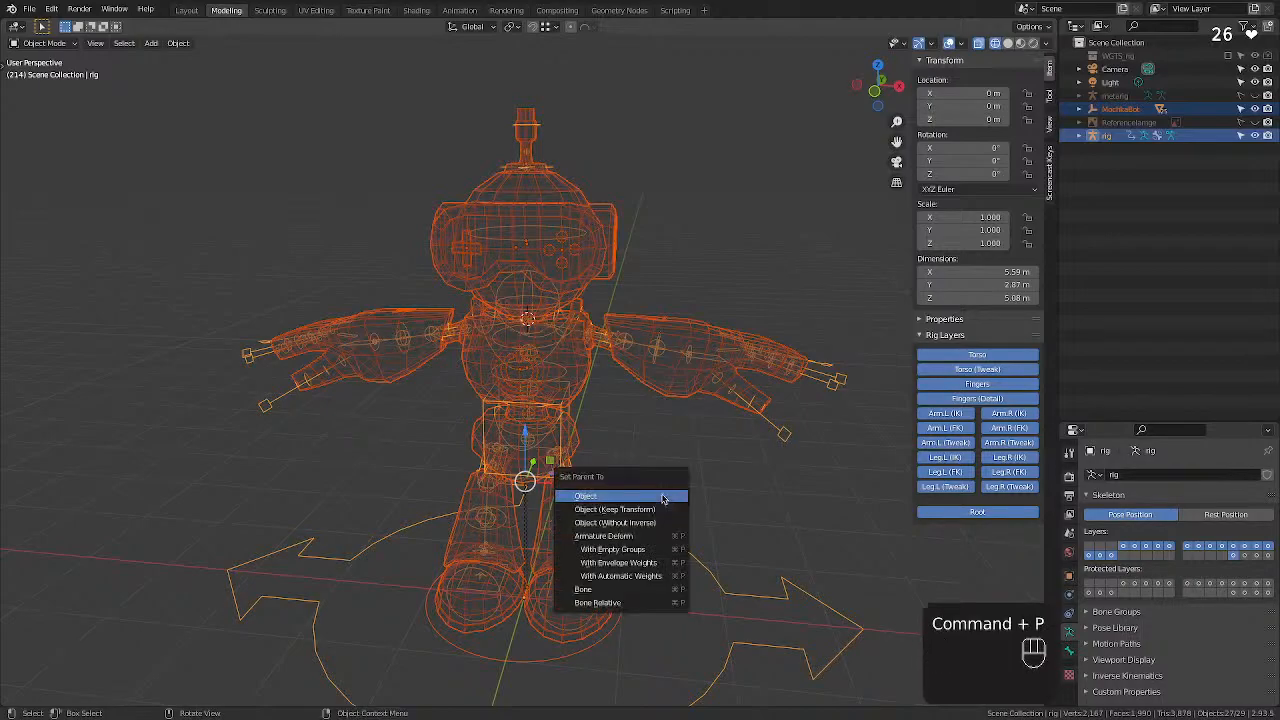
pyautogui.click(629, 577)
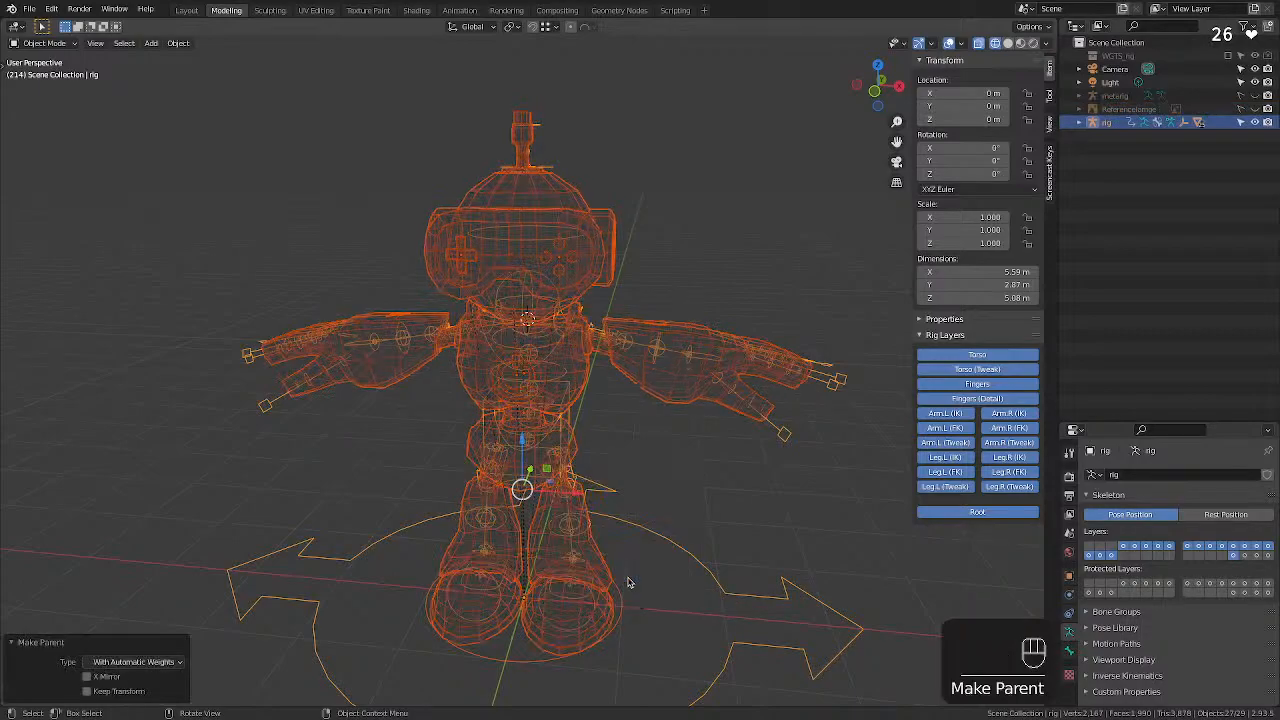
pyautogui.click(700, 490)
# Switch the viewport to solid shading, raise the X-ray opacity, and turn X-ray off.
pyautogui.moveTo(703, 488); pyautogui.dragTo(610, 484, button='middle')
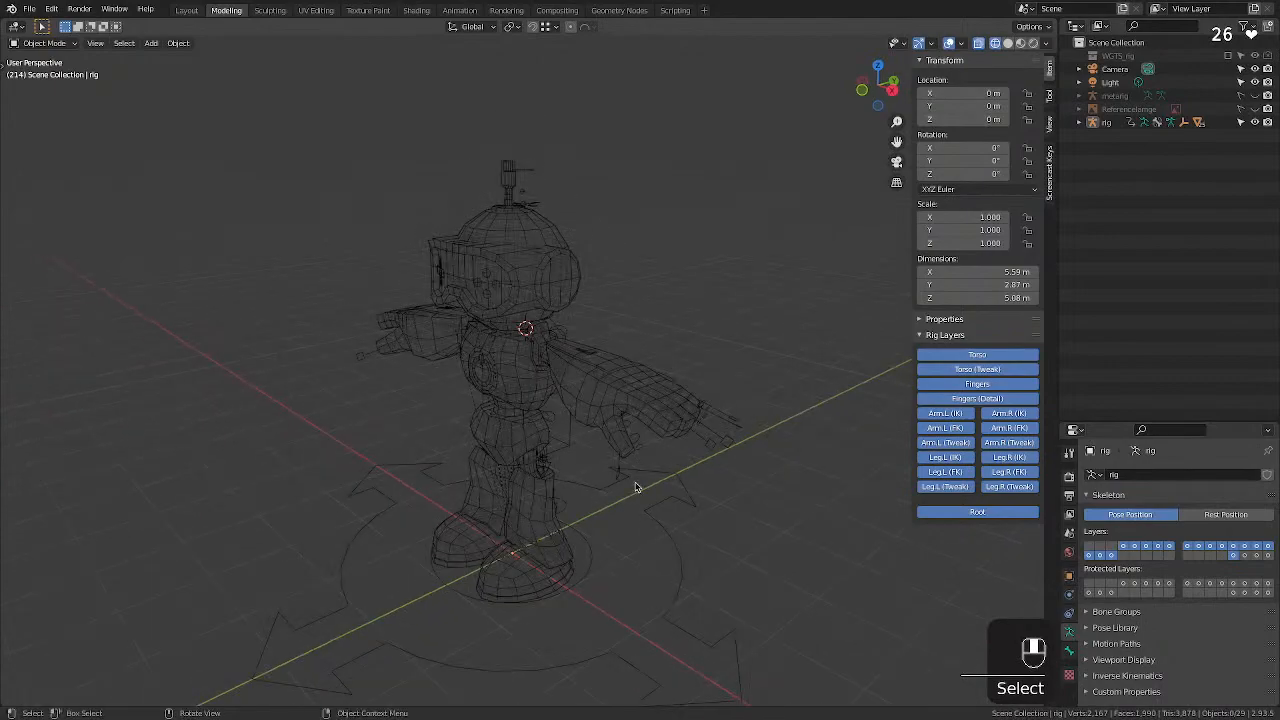
pyautogui.click(1008, 43)
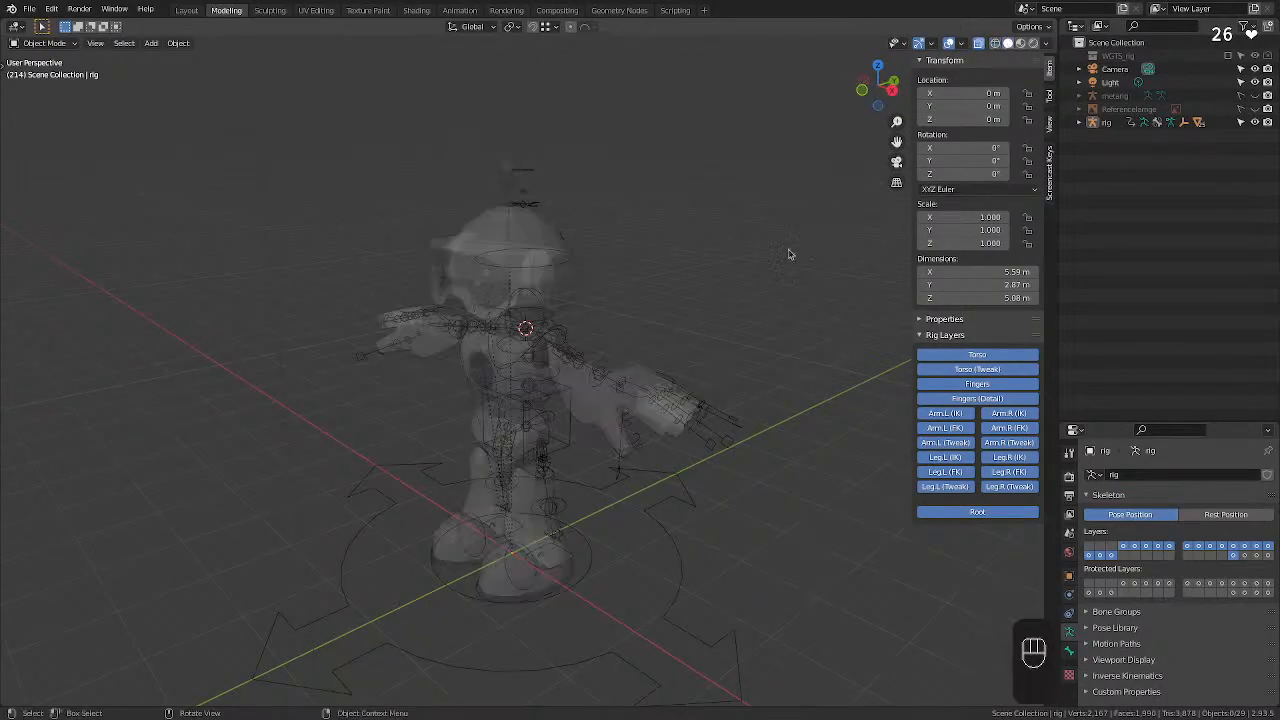
pyautogui.click(1046, 43)
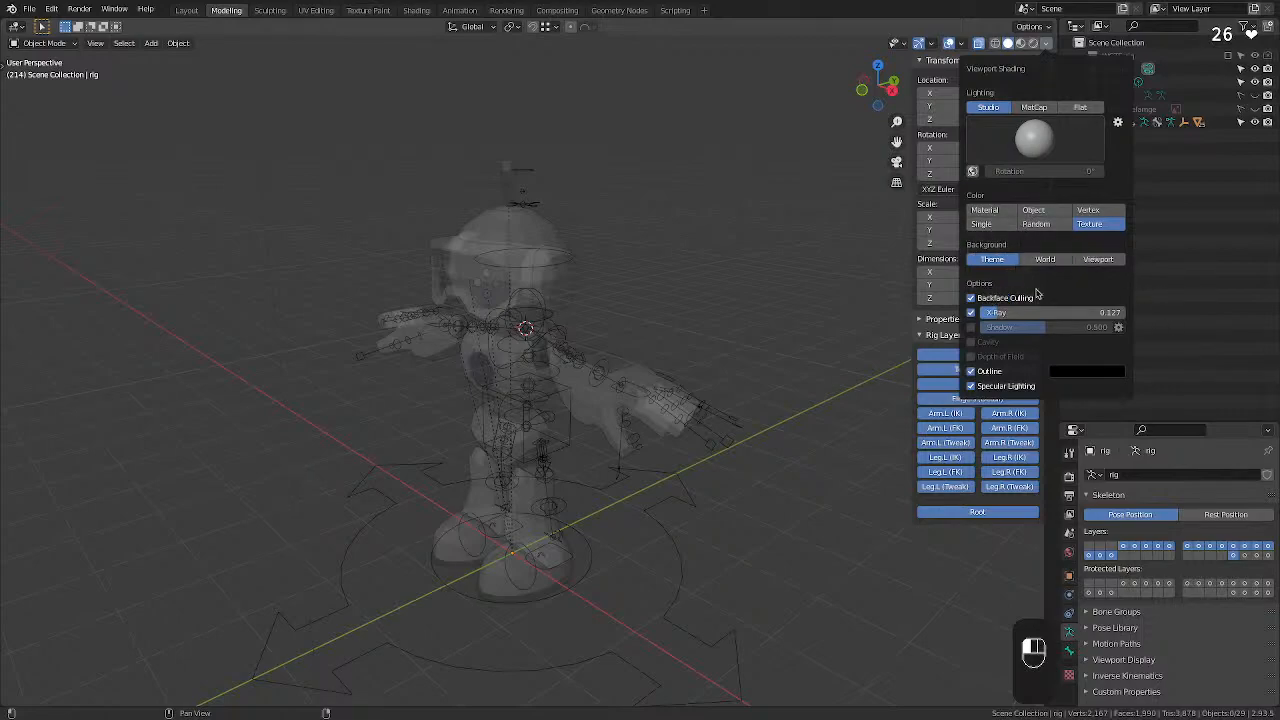
pyautogui.moveTo(1028, 312)
pyautogui.mouseDown()
pyautogui.moveTo(1068, 312)
pyautogui.moveTo(1046, 312)
pyautogui.mouseUp()
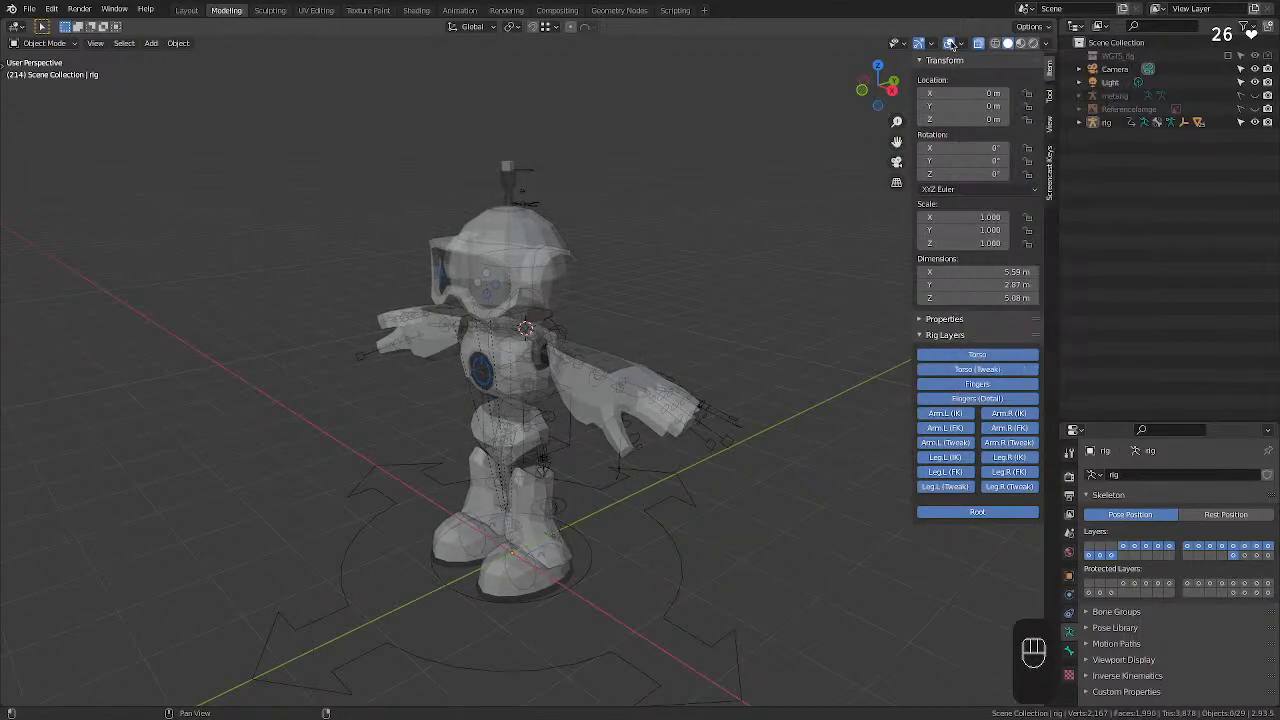
pyautogui.click(979, 43)
pyautogui.moveTo(757, 310)
pyautogui.mouseDown(button='middle')
pyautogui.moveTo(700, 306)
pyautogui.moveTo(779, 311)
pyautogui.mouseUp(button='middle')
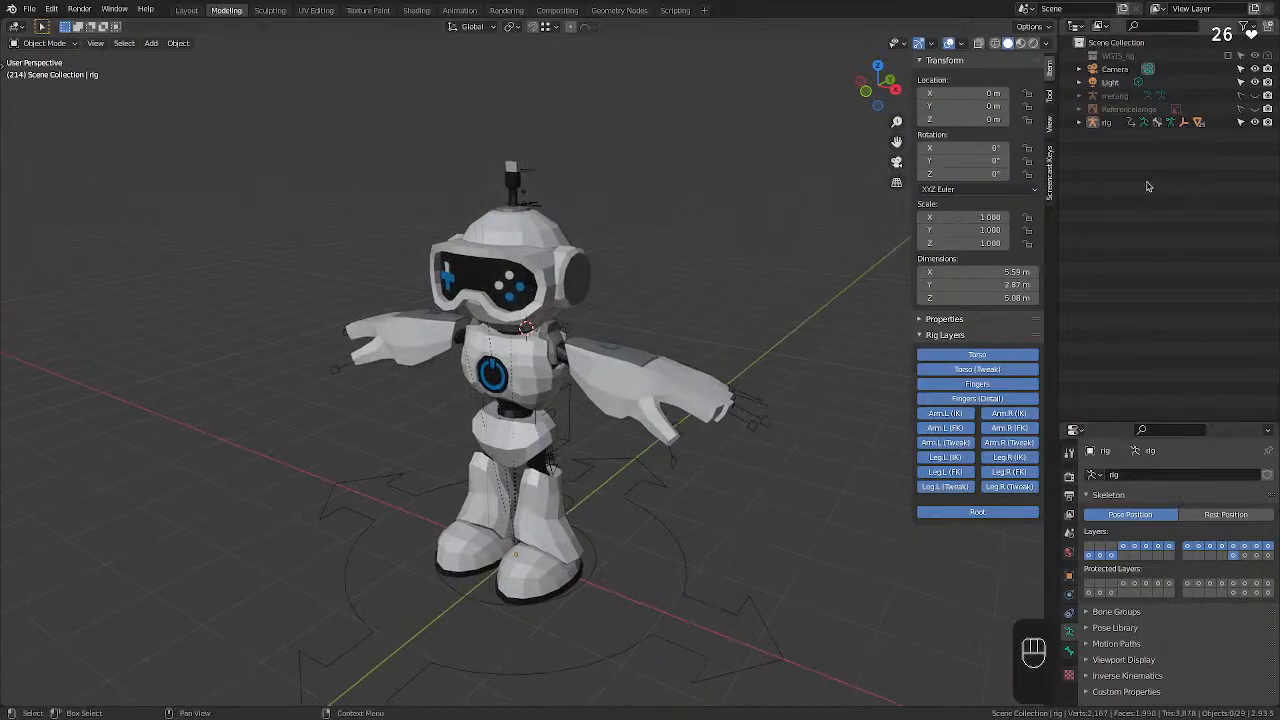
# Select the rig and look through the tool and render settings for an option that draws it over the meshes.
pyautogui.click(1106, 123)
pyautogui.rightClick(1108, 128)
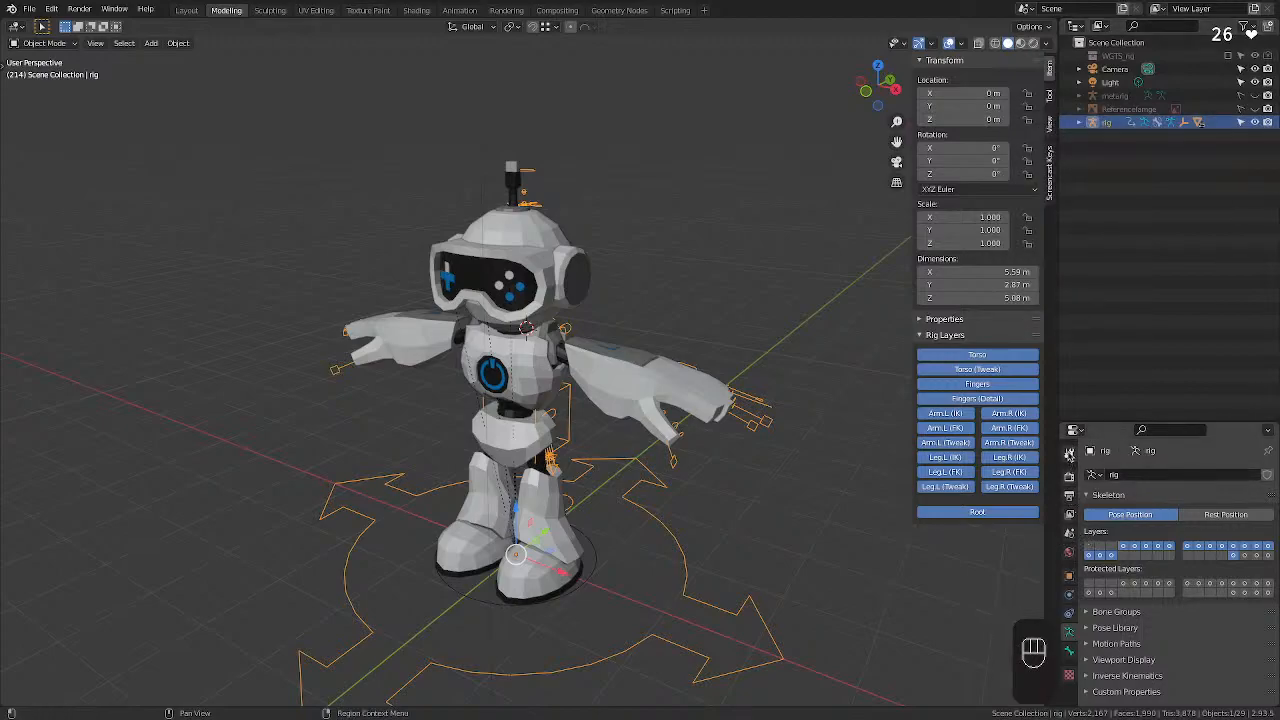
pyautogui.click(1069, 453)
pyautogui.scroll(-3, 1126, 586)
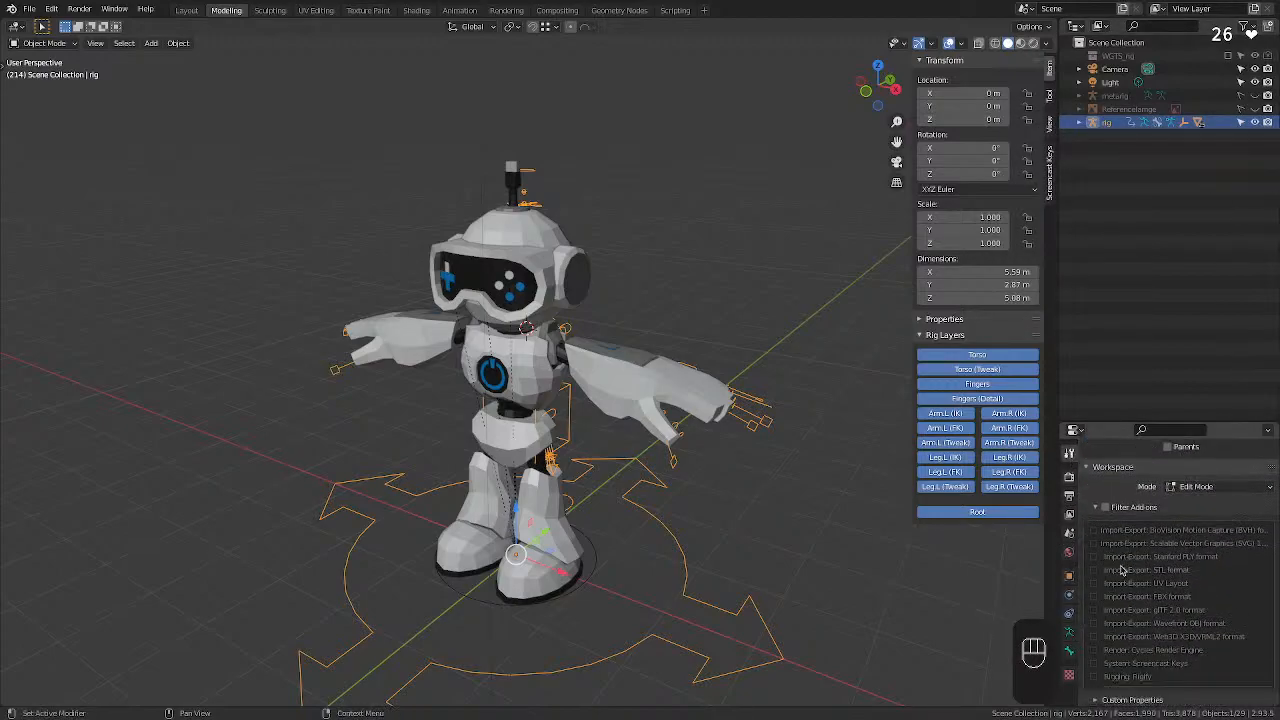
pyautogui.click(1134, 700)
pyautogui.scroll(4, 1140, 668)
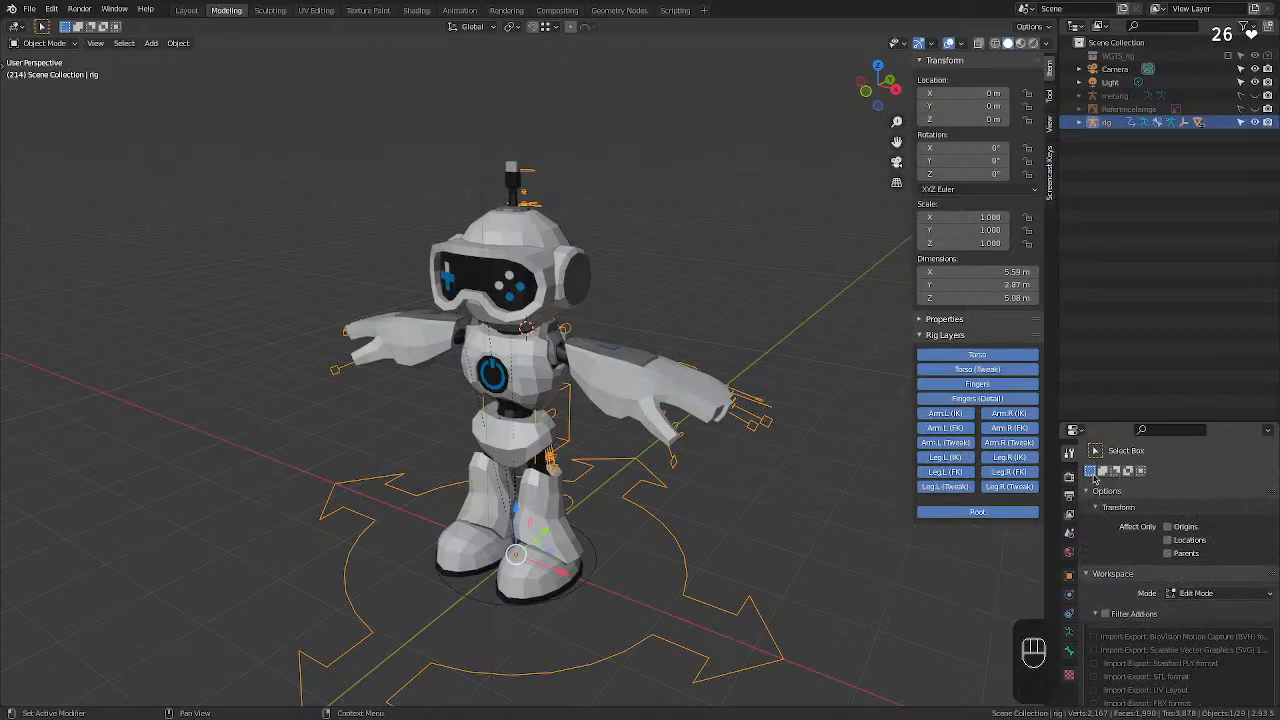
pyautogui.click(1069, 477)
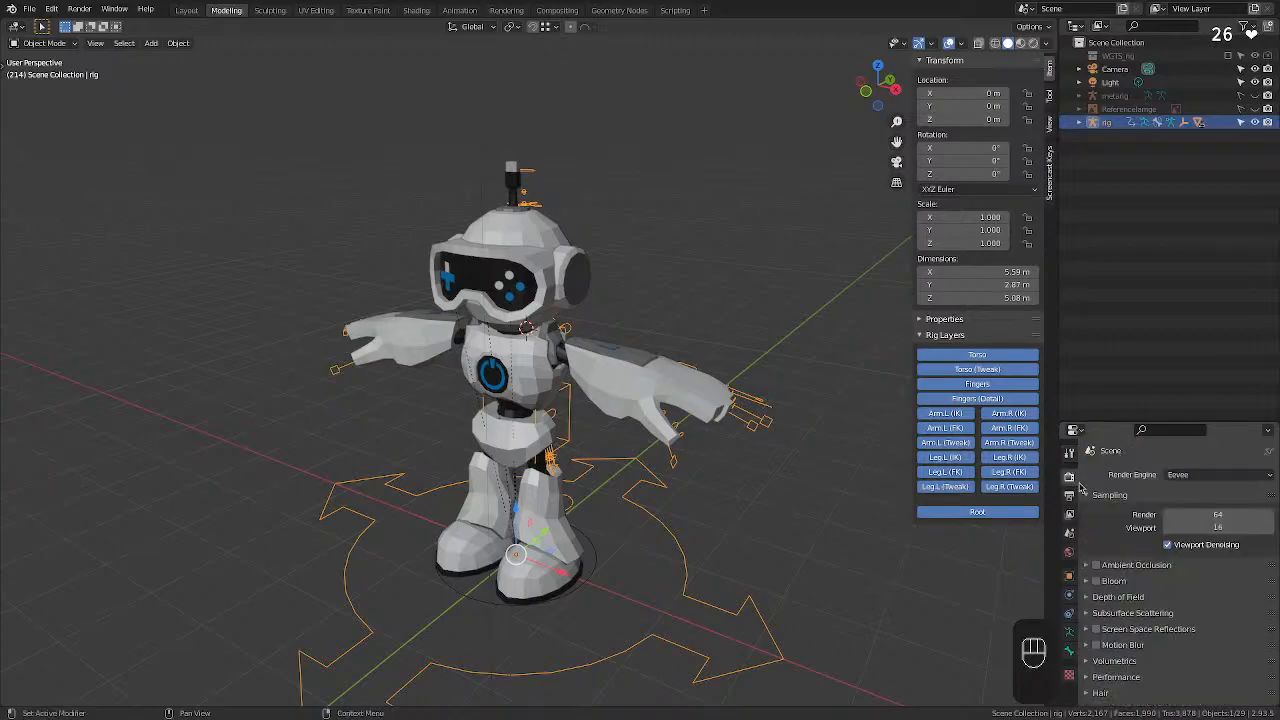
pyautogui.click(1088, 497)
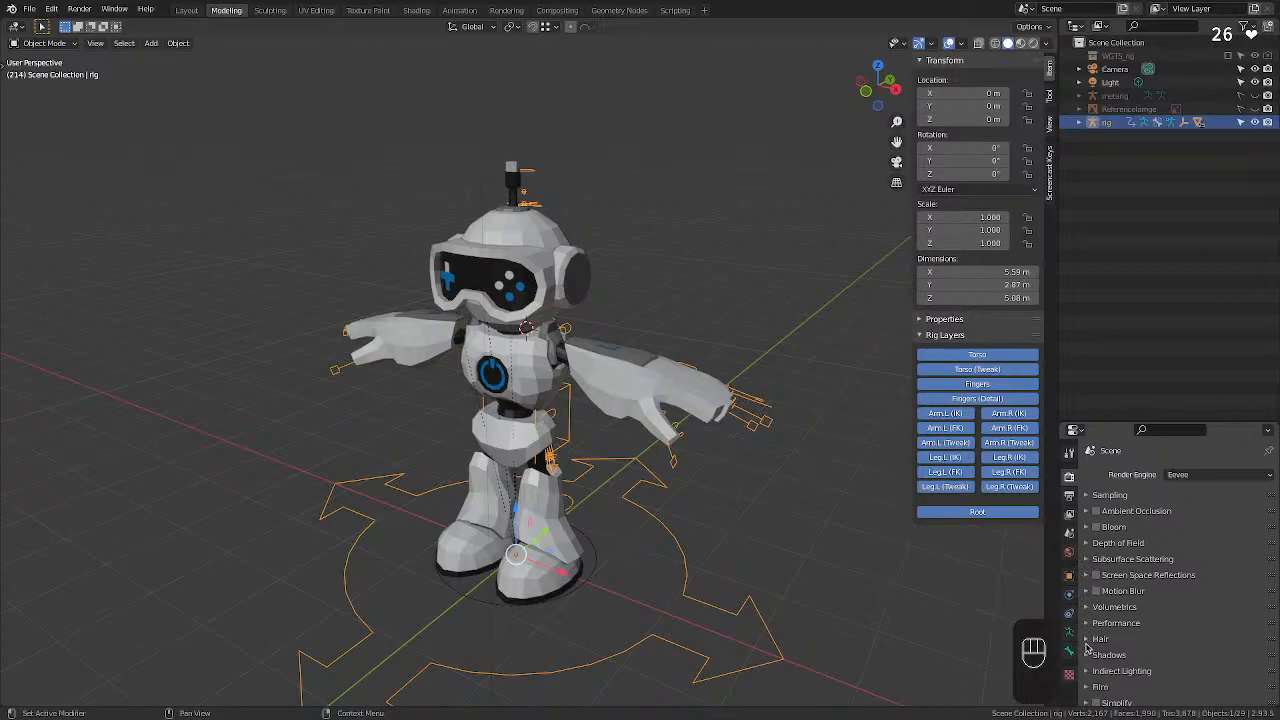
pyautogui.scroll(-2, 1104, 632)
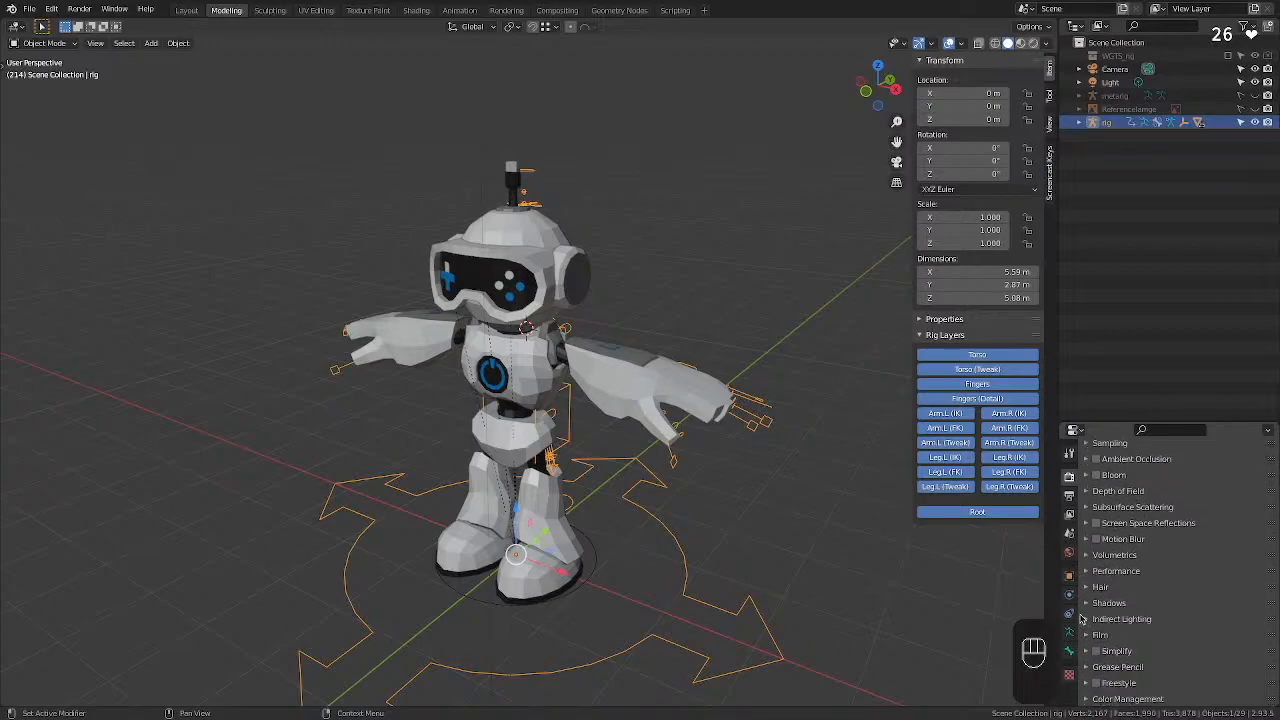
# Look through the scene, view layer, output, world and physics properties for the rig's display option.
pyautogui.click(1069, 534)
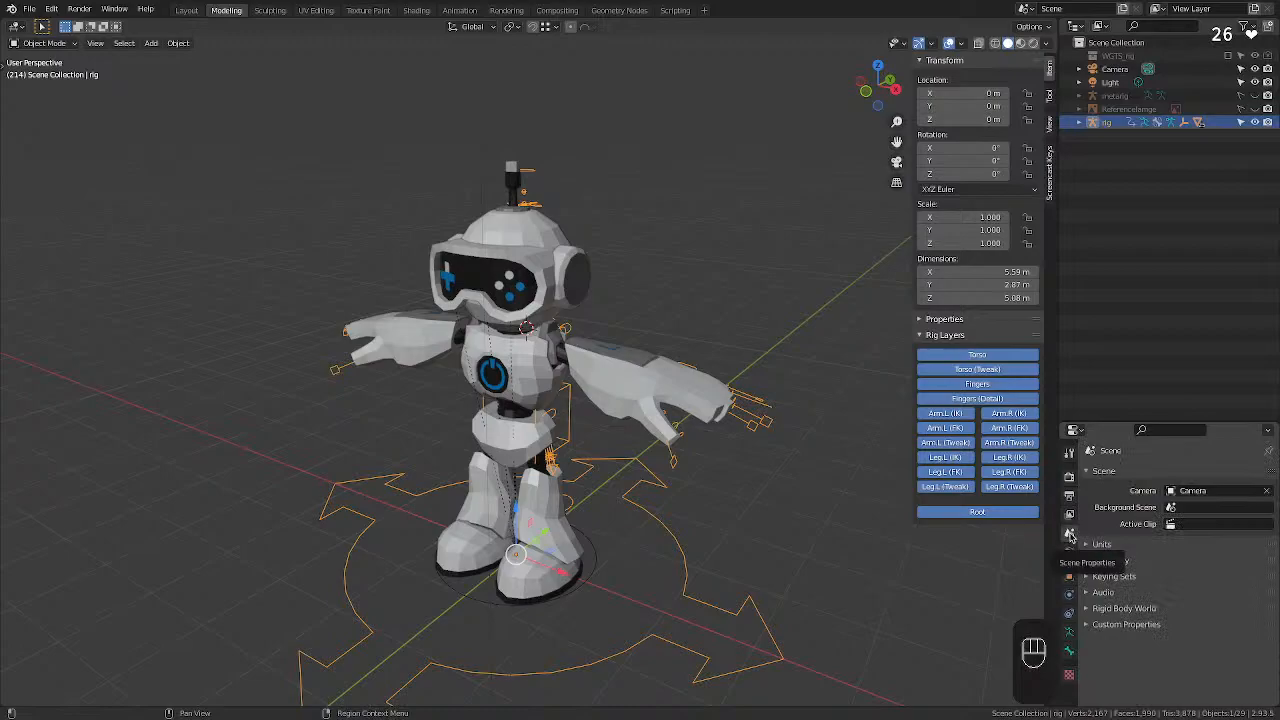
pyautogui.click(1086, 612)
pyautogui.click(1086, 612)
pyautogui.click(1086, 627)
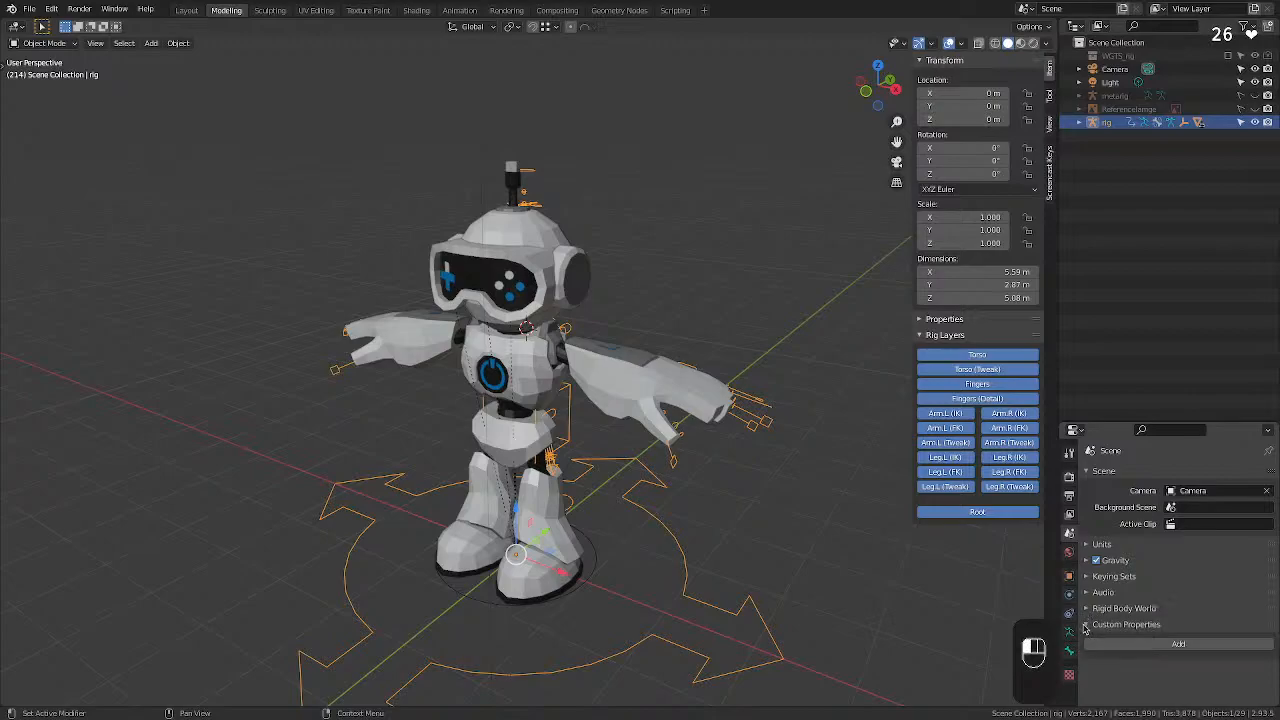
pyautogui.click(1087, 628)
pyautogui.click(1070, 496)
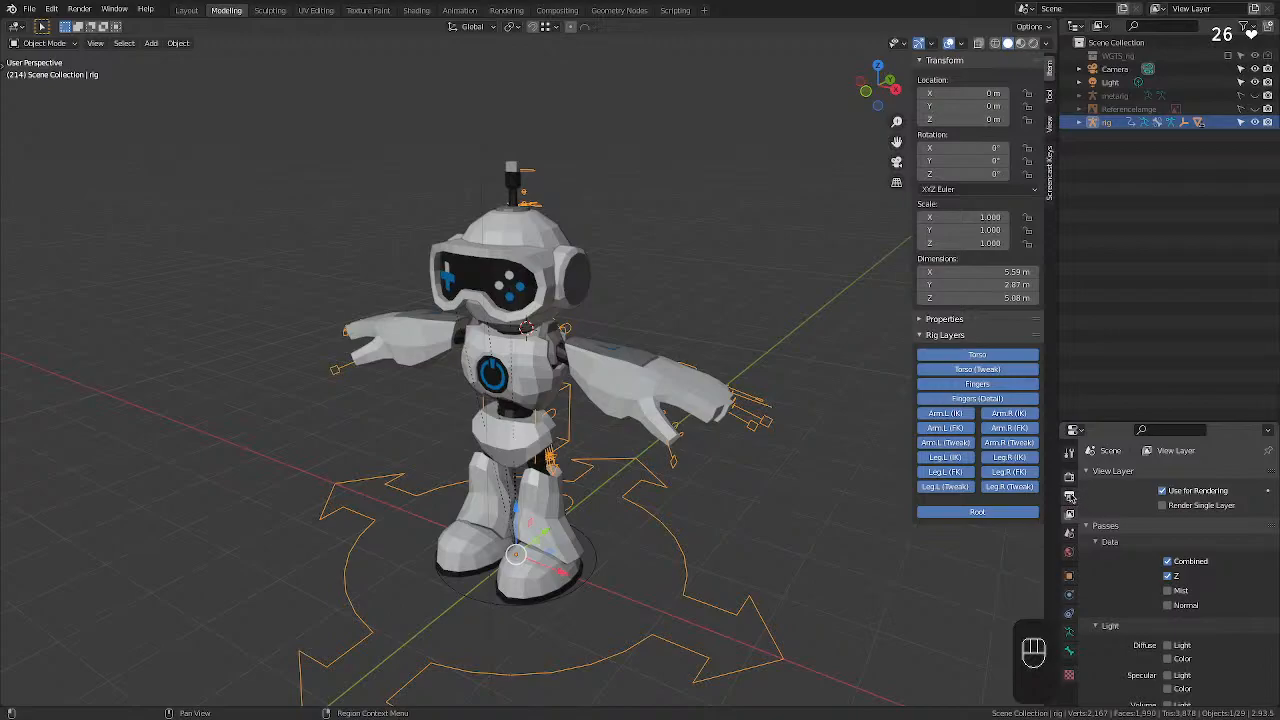
pyautogui.click(1070, 496)
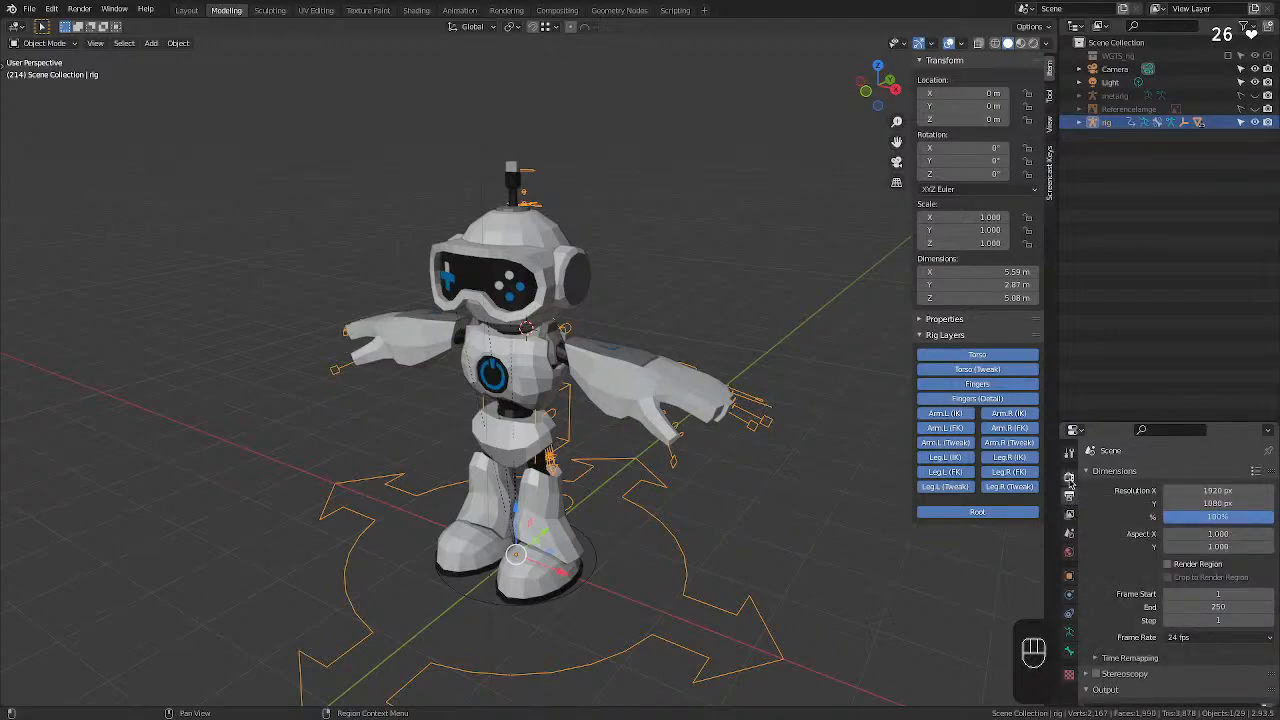
pyautogui.scroll(-3, 1104, 552)
pyautogui.scroll(-3, 1104, 552)
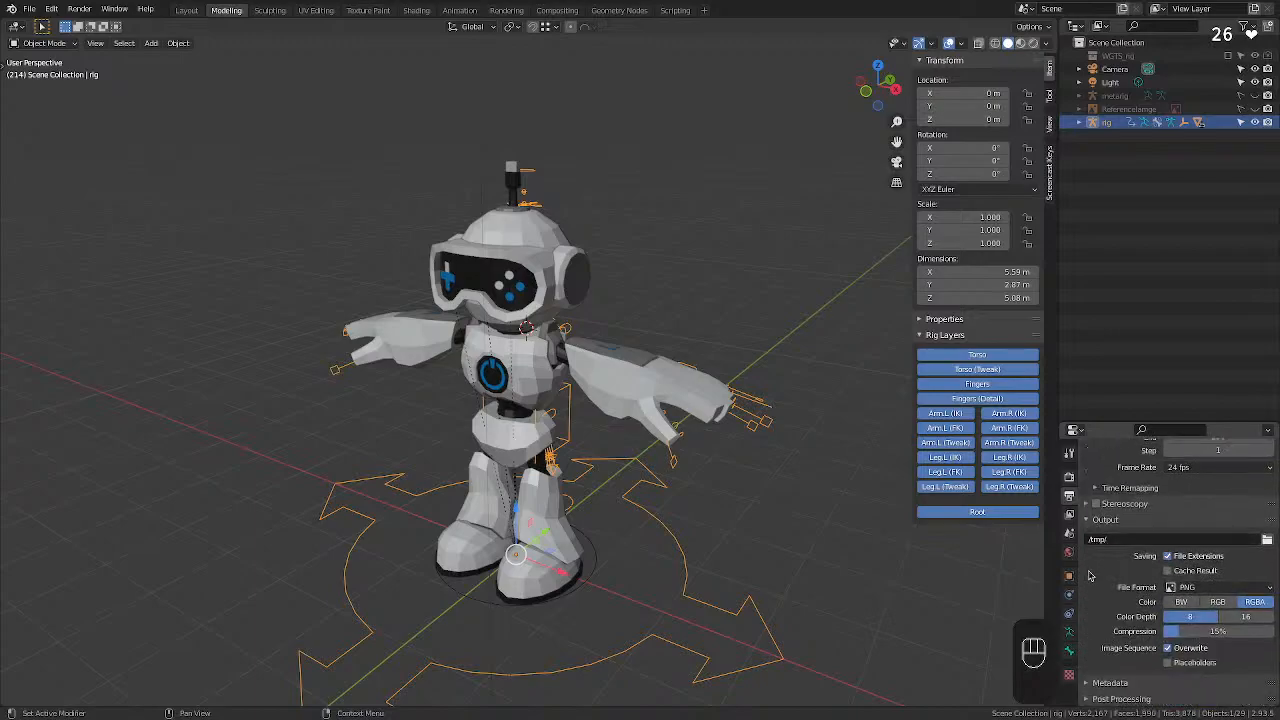
pyautogui.click(1068, 478)
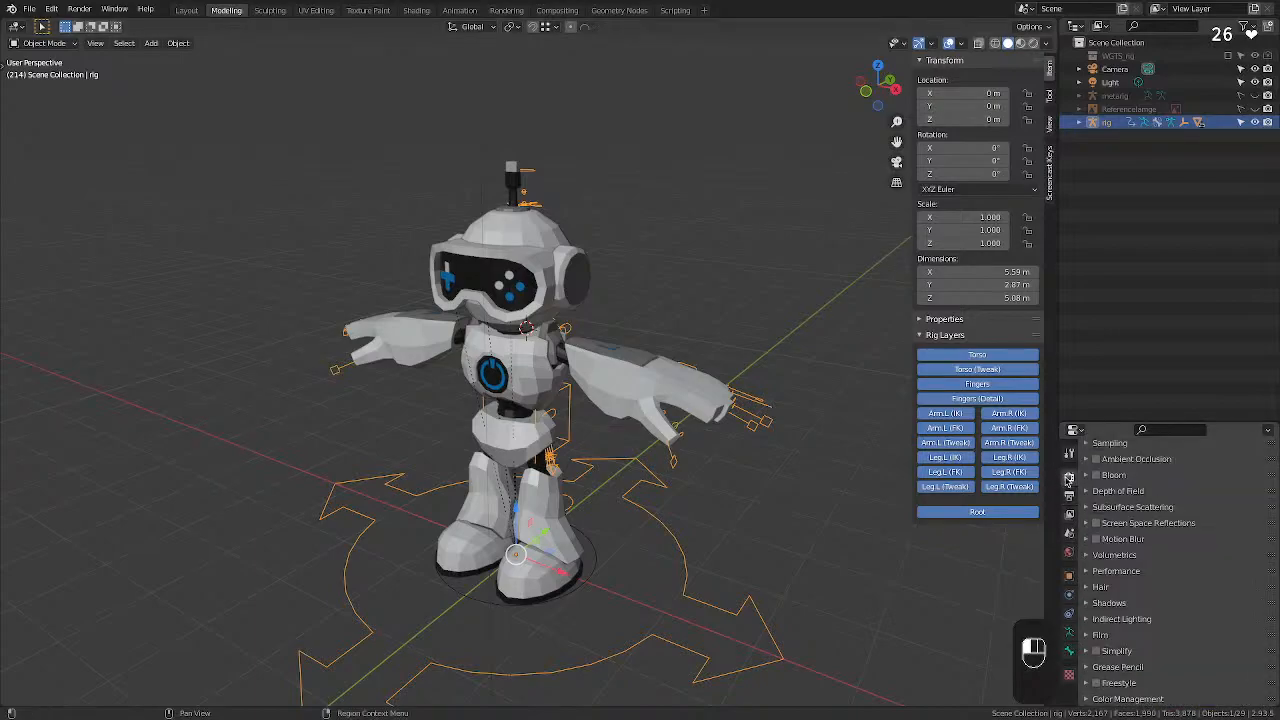
pyautogui.click(1069, 552)
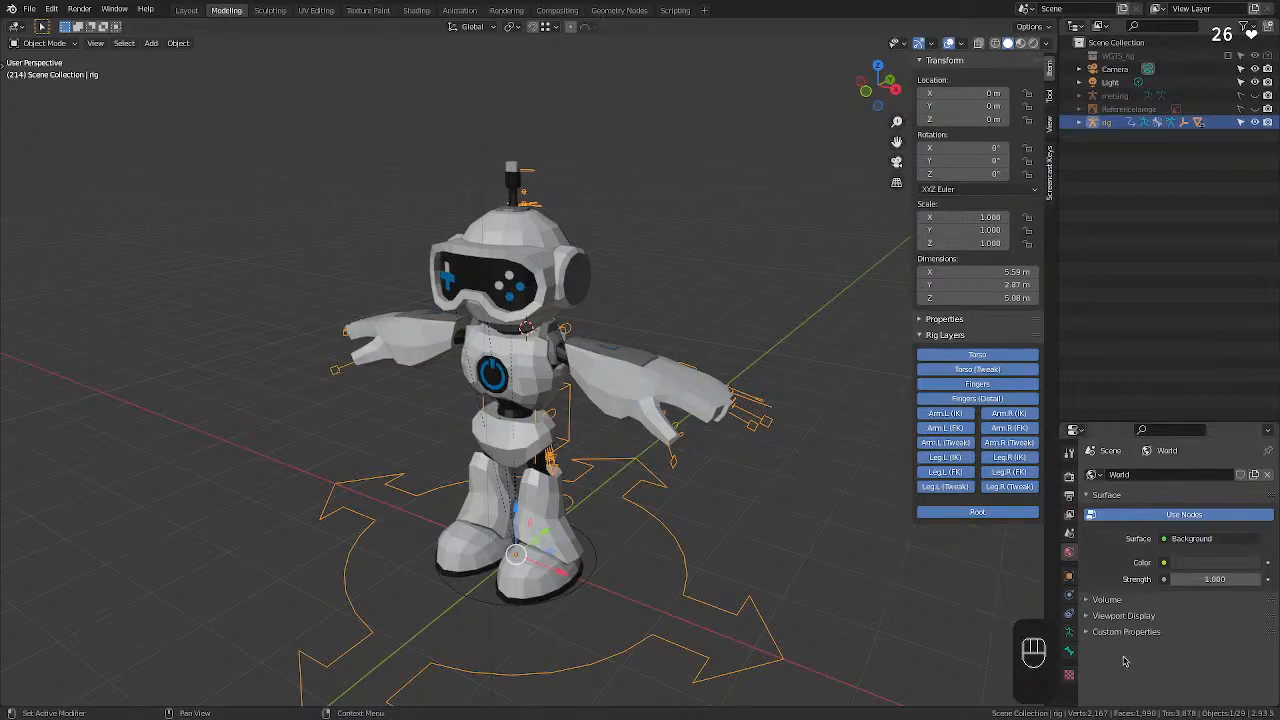
pyautogui.click(1164, 516)
pyautogui.click(1071, 611)
pyautogui.click(1070, 595)
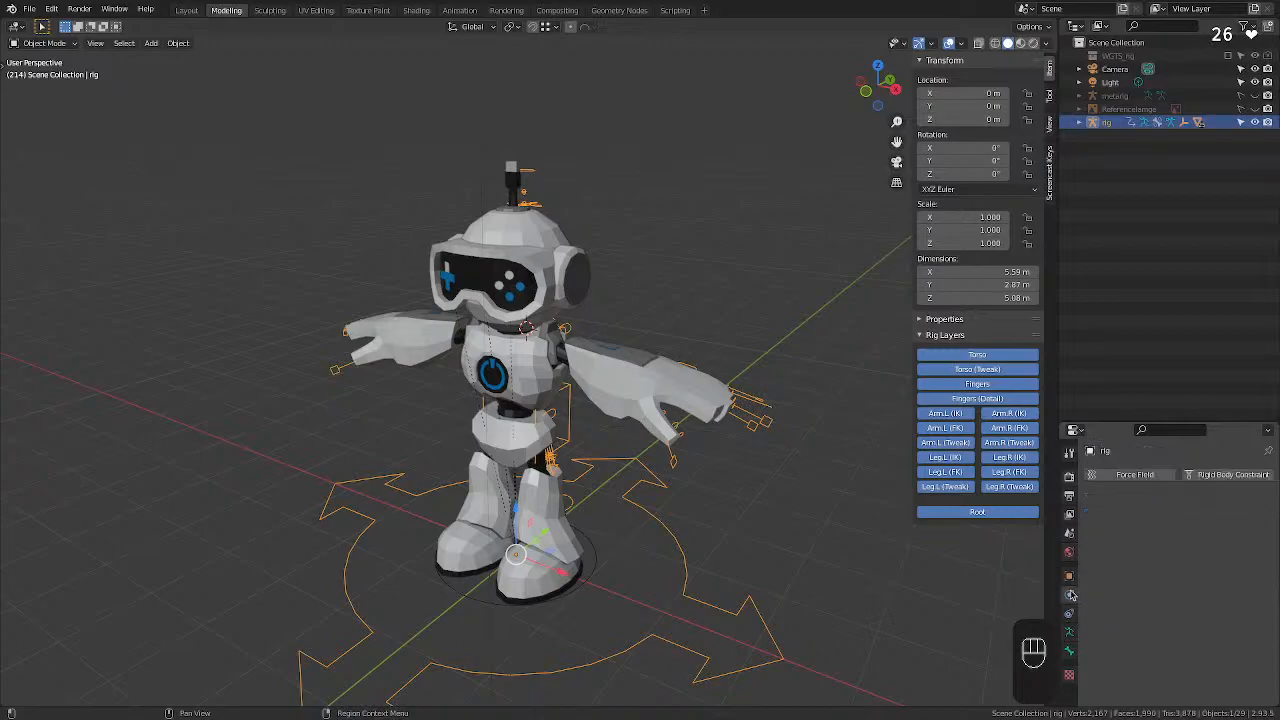
# Enable In Front in the rig's Viewport Display settings and deselect the rig.
pyautogui.click(1070, 577)
pyautogui.scroll(-3, 1080, 640)
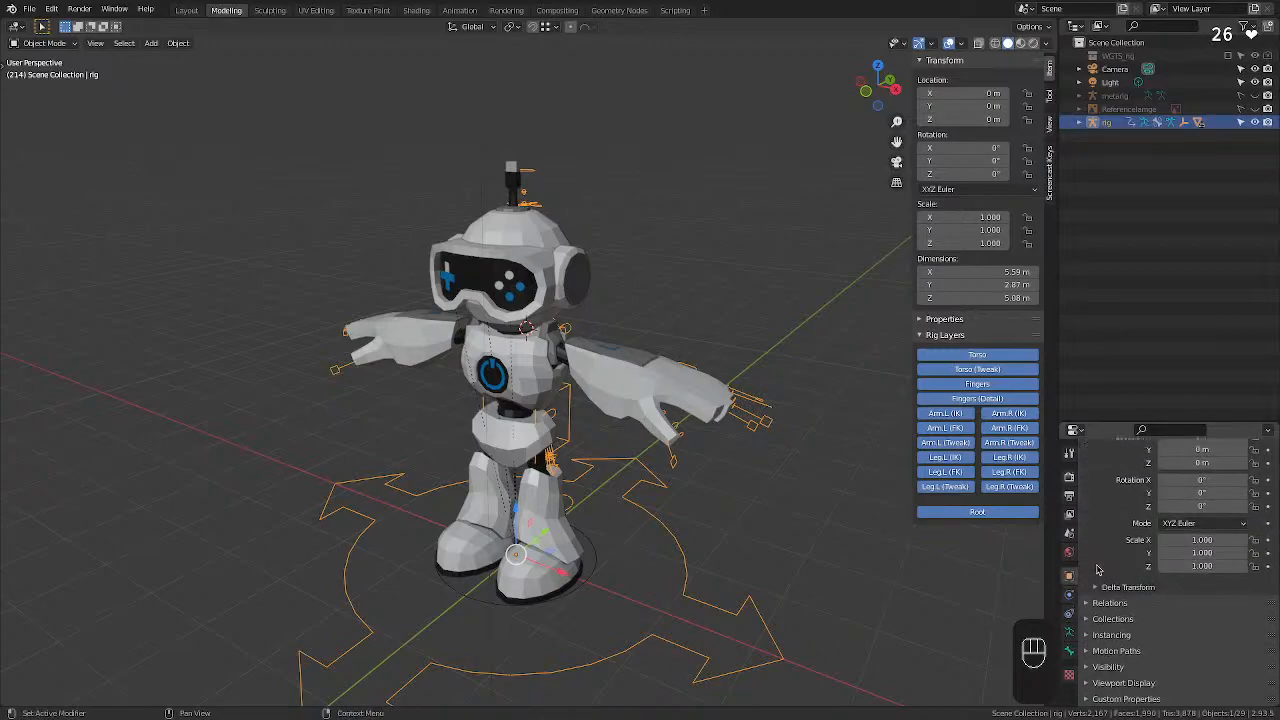
pyautogui.click(1092, 665)
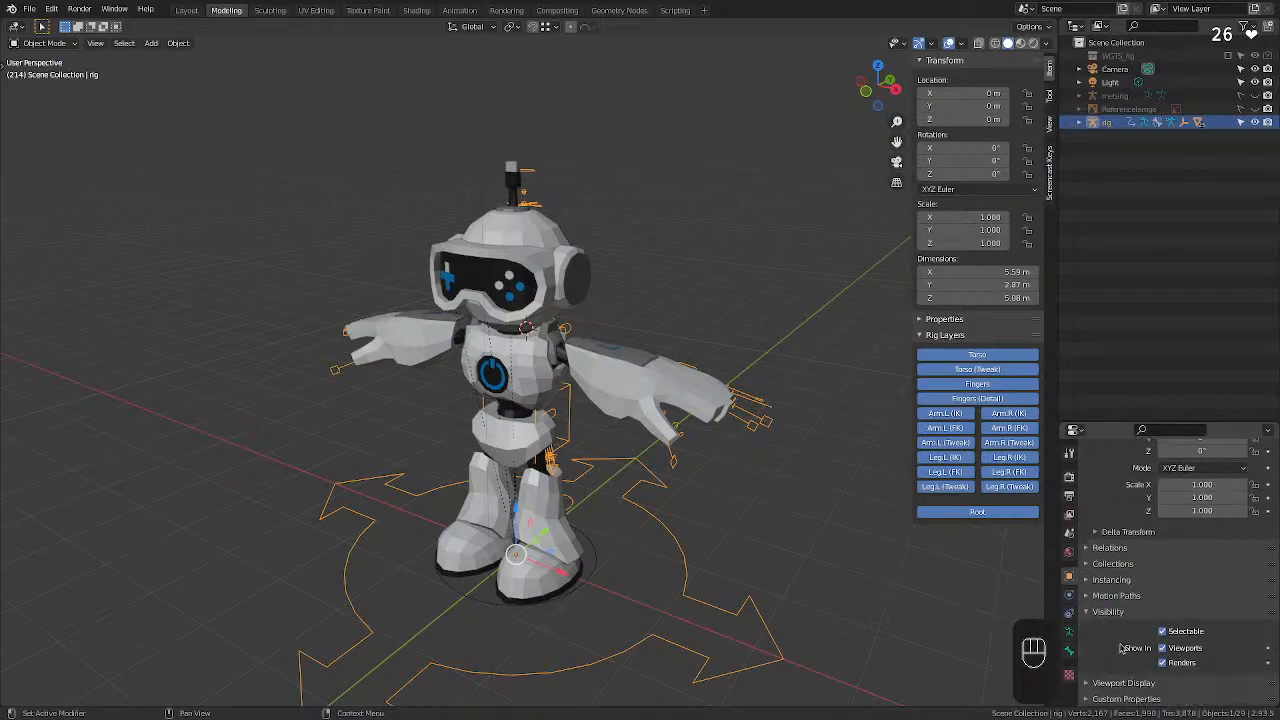
pyautogui.click(1090, 682)
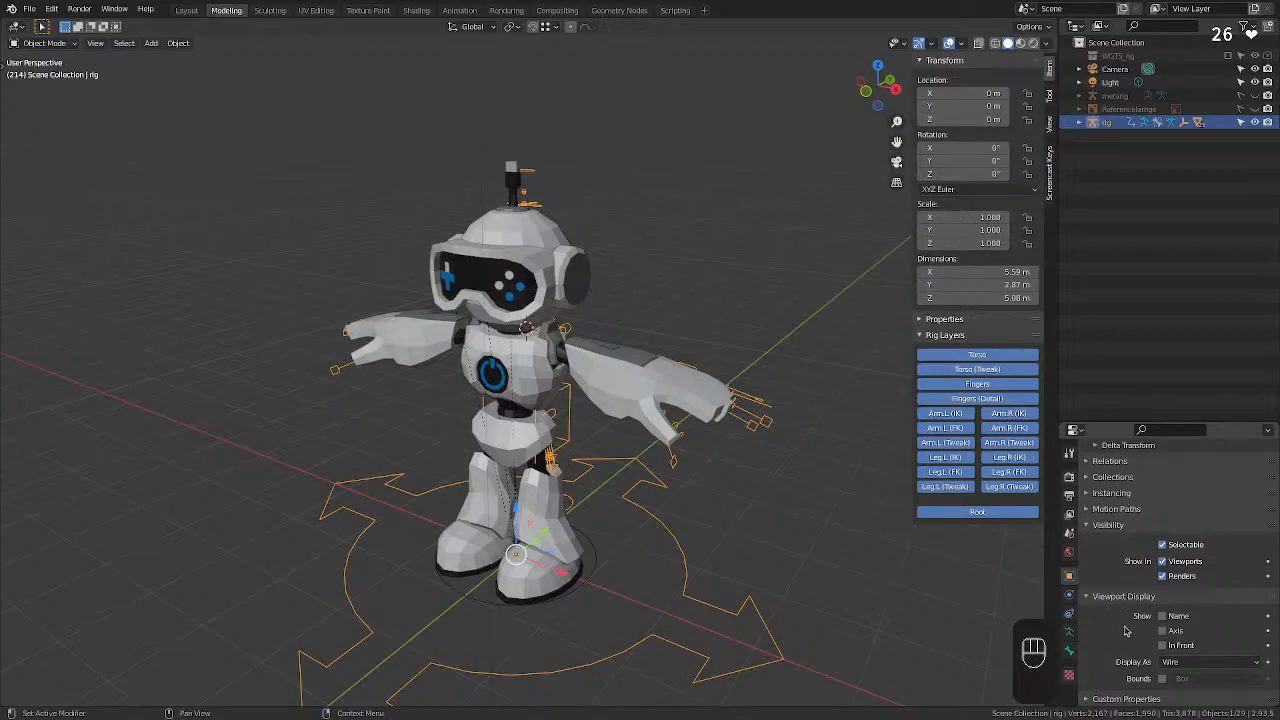
pyautogui.click(1162, 645)
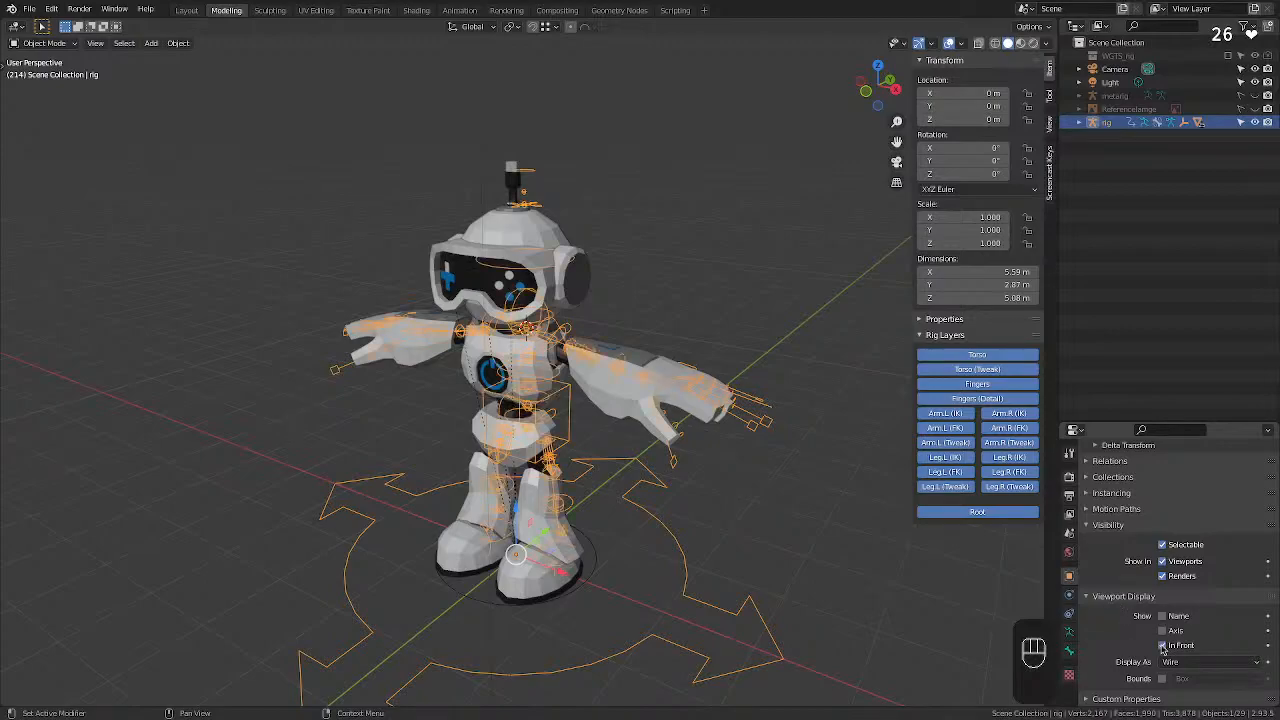
pyautogui.click(798, 554)
# Try moving the MochkaBot empty about 0.2 m along the Y axis and undo the move.
pyautogui.moveTo(762, 477)
pyautogui.mouseDown(button='middle')
pyautogui.moveTo(650, 470)
pyautogui.moveTo(677, 434)
pyautogui.moveTo(660, 446)
pyautogui.moveTo(771, 457)
pyautogui.moveTo(666, 471)
pyautogui.moveTo(603, 578)
pyautogui.mouseUp(button='middle')
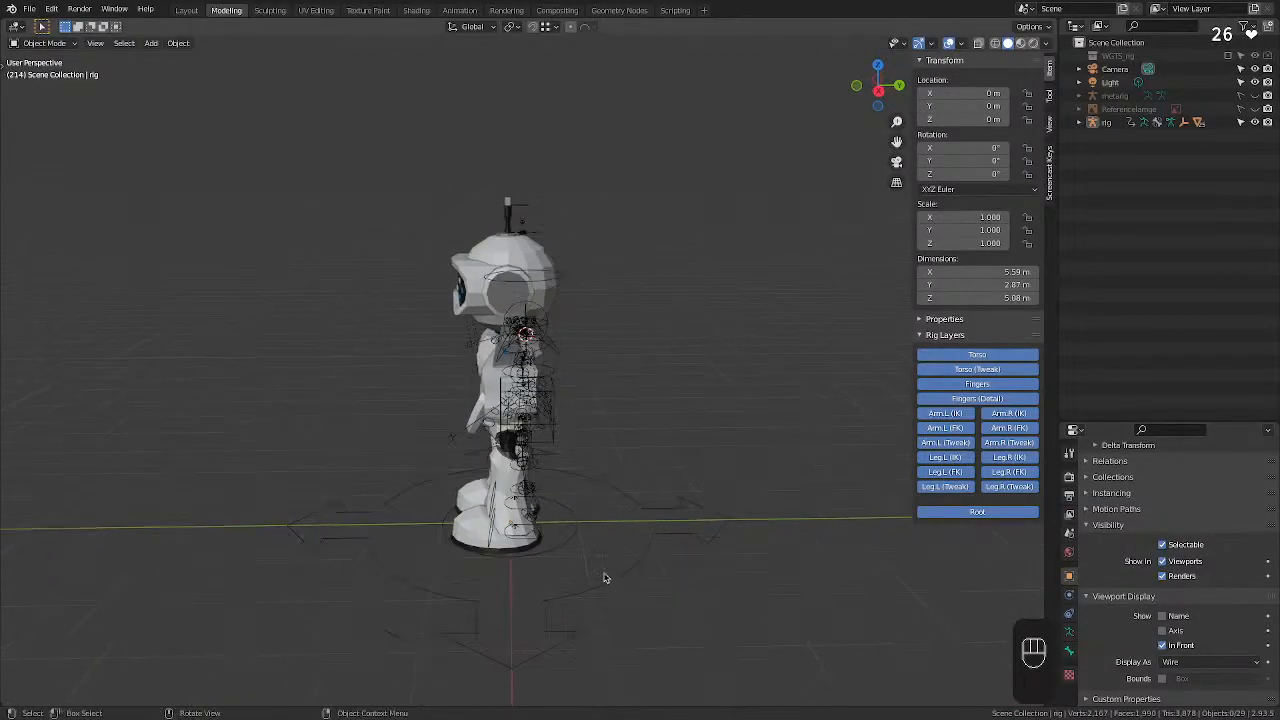
pyautogui.click(568, 541)
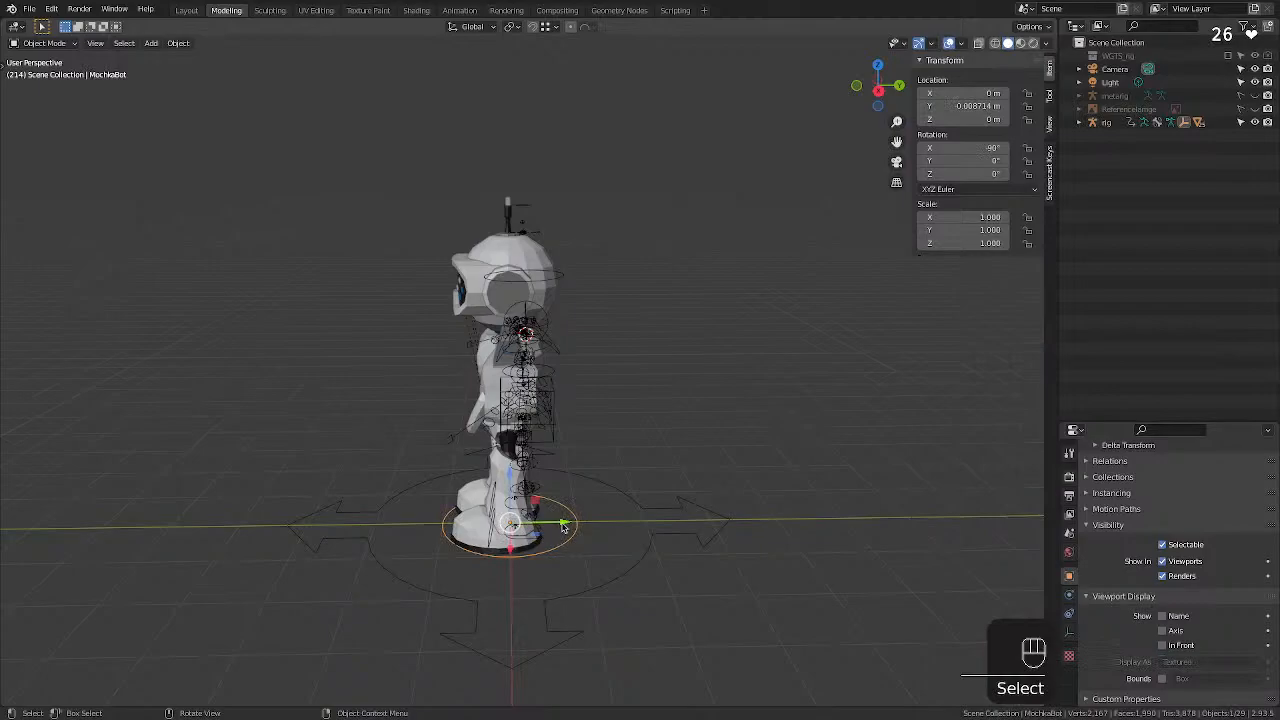
pyautogui.moveTo(563, 527); pyautogui.dragTo(580, 518)
pyautogui.click(467, 527)
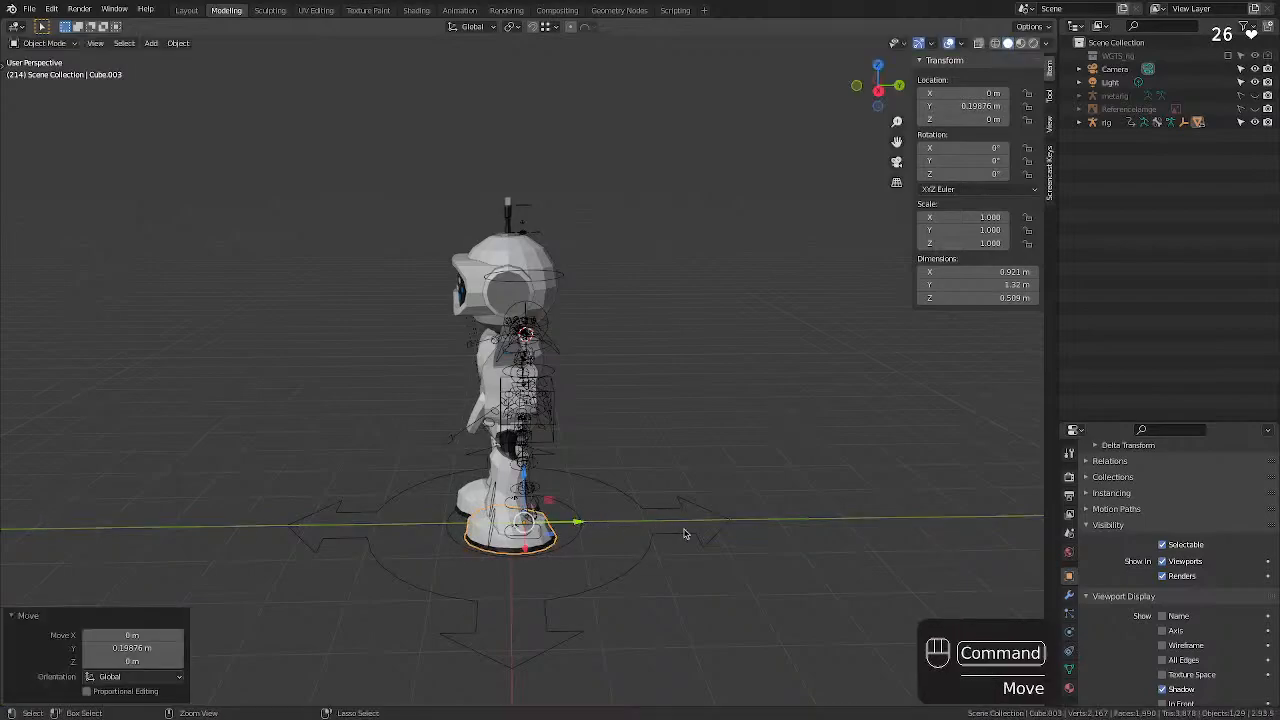
pyautogui.press('super+z')
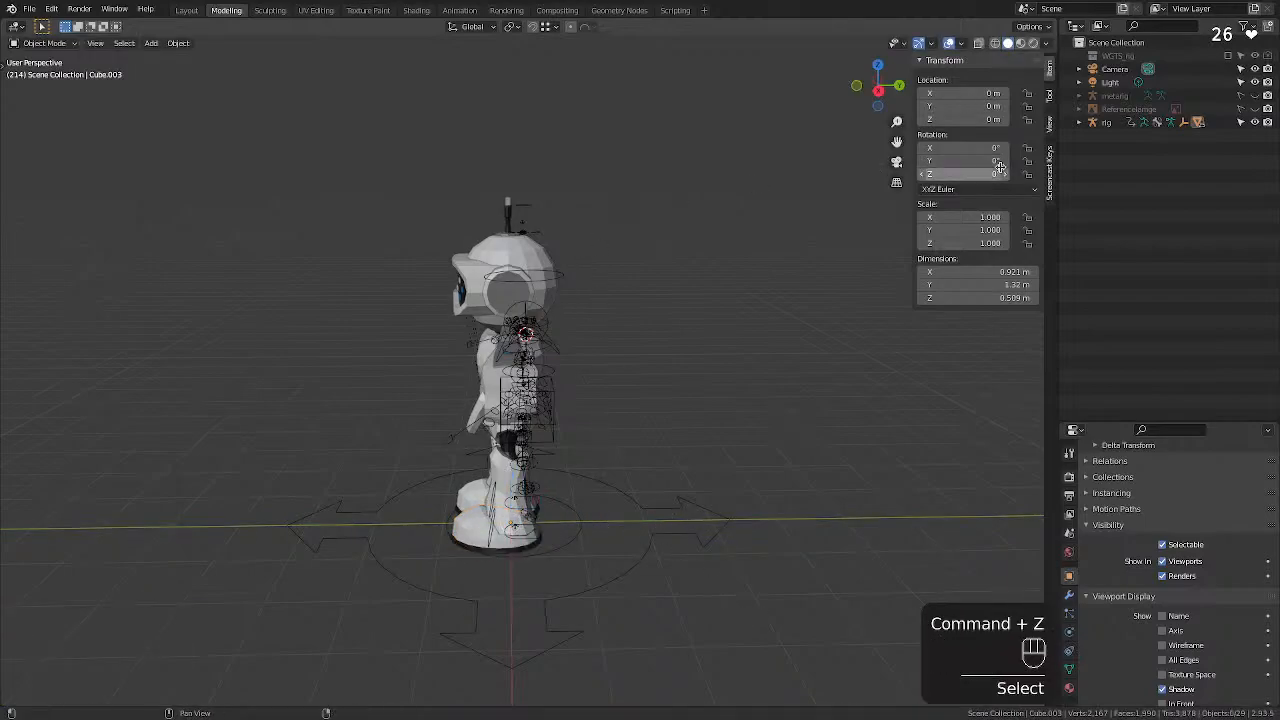
# Select all of the robot's parts without the rig and move them about 0.2 m along the Y axis onto the rig.
pyautogui.click(1106, 121)
pyautogui.click(740, 340)
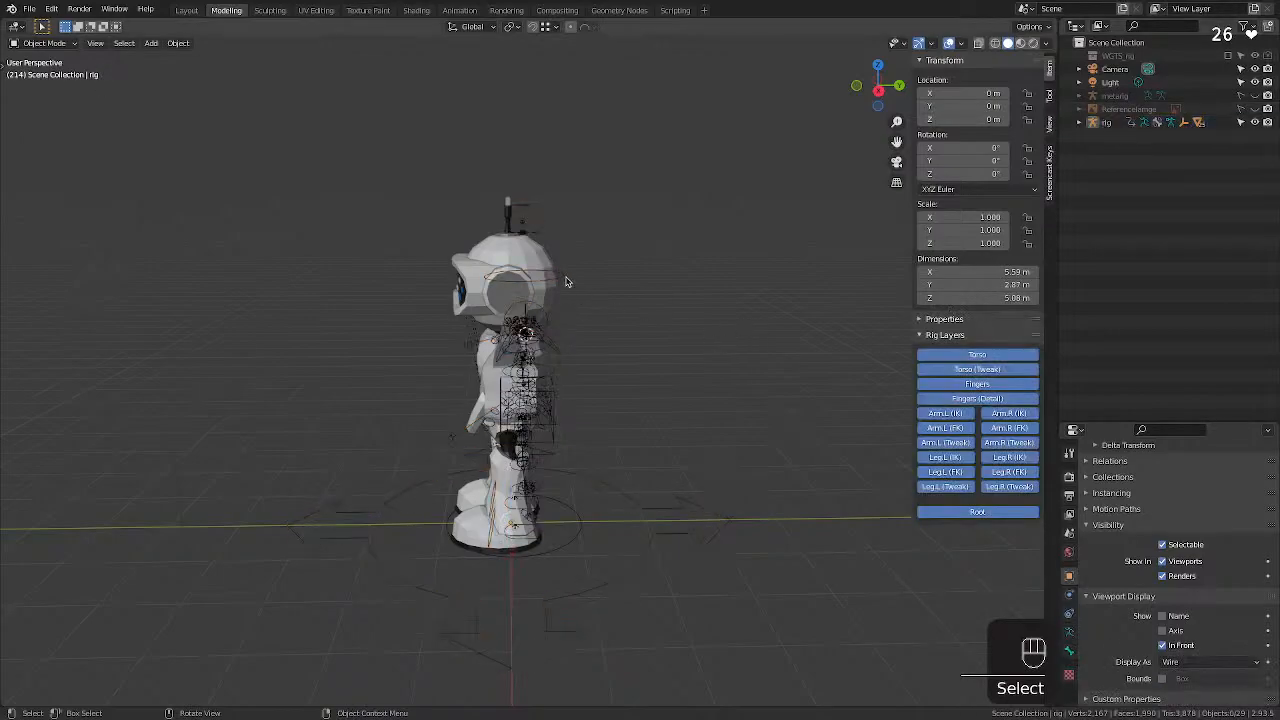
pyautogui.moveTo(670, 143); pyautogui.dragTo(378, 634)
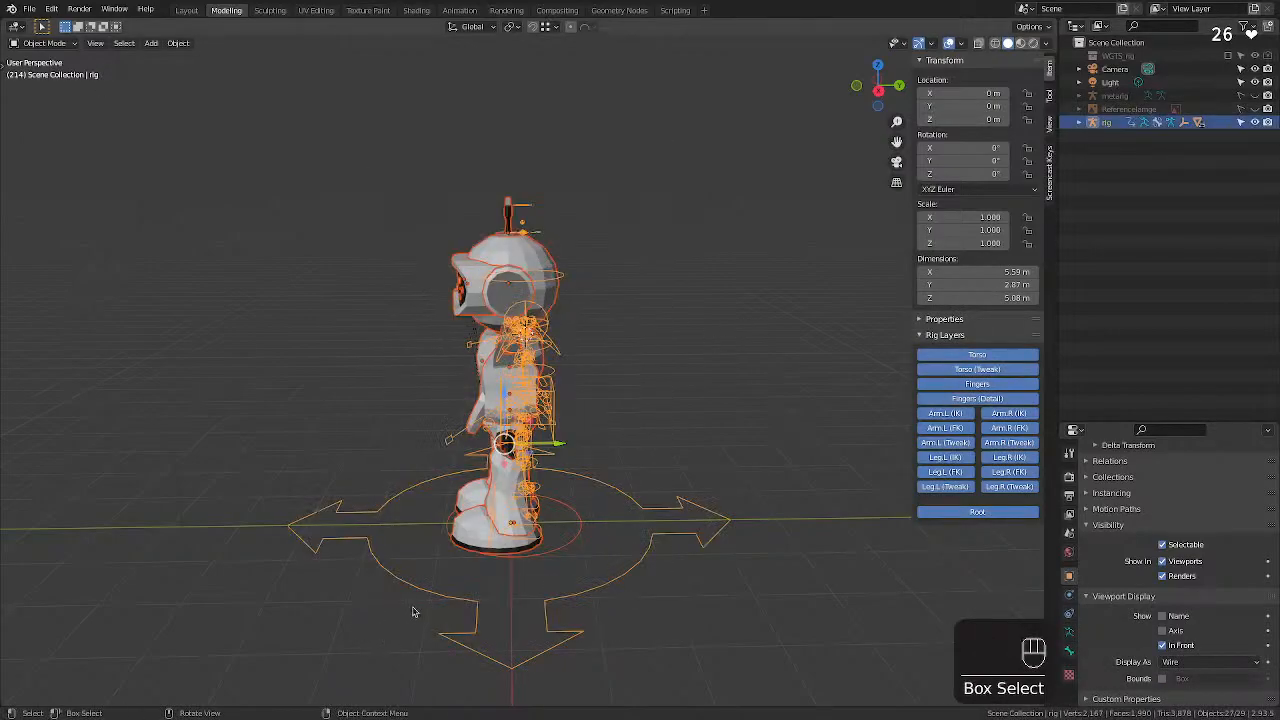
pyautogui.keyDown('shift'); pyautogui.click(615, 583); pyautogui.keyUp('shift')
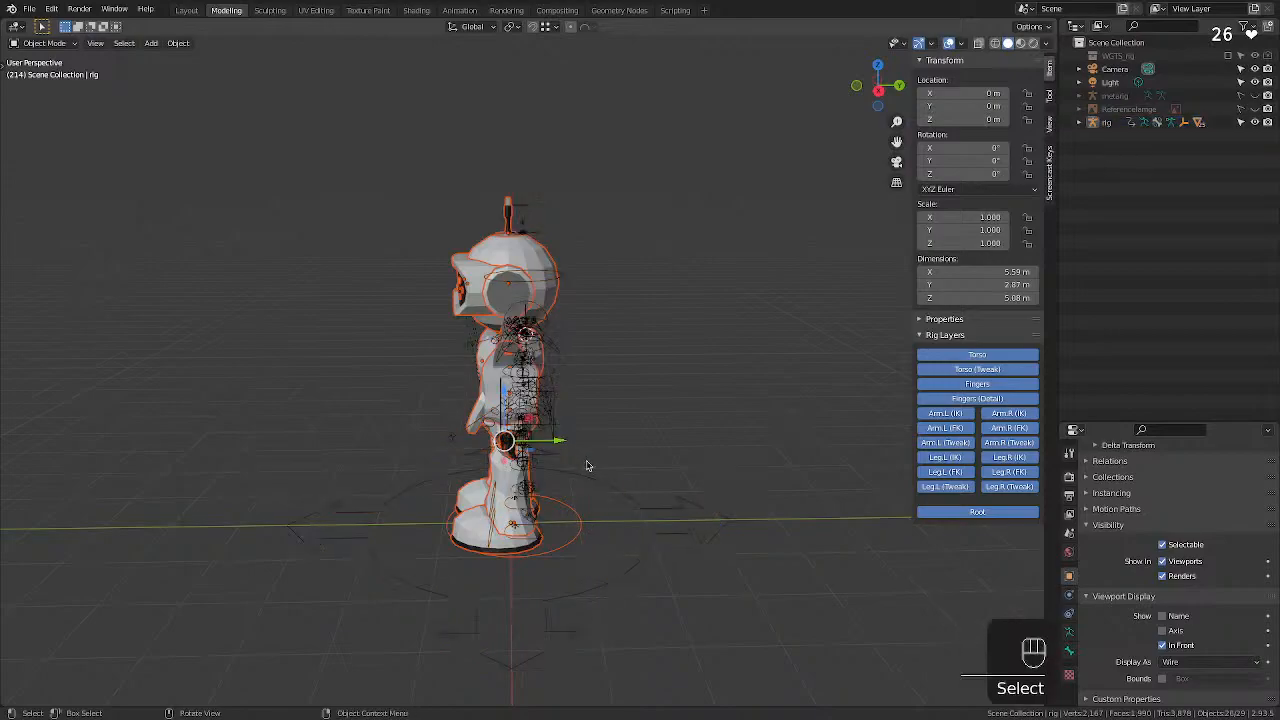
pyautogui.press('g')
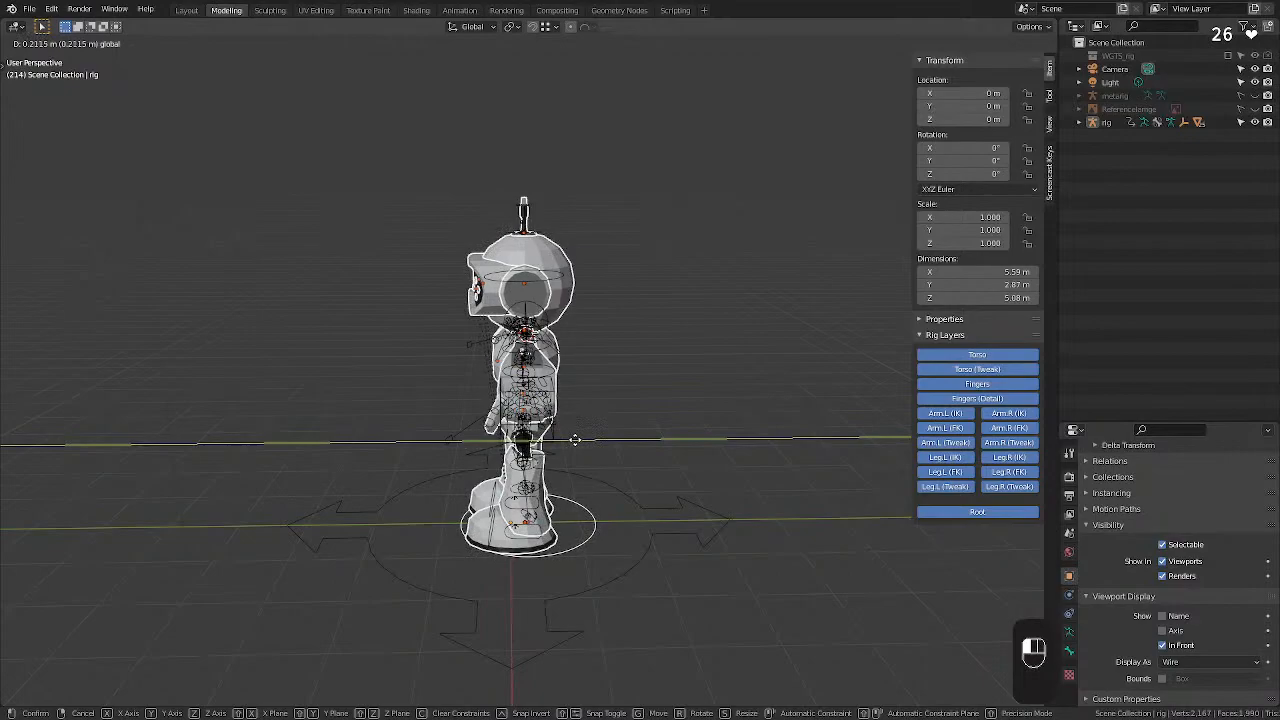
pyautogui.click(573, 440)
pyautogui.click(659, 362)
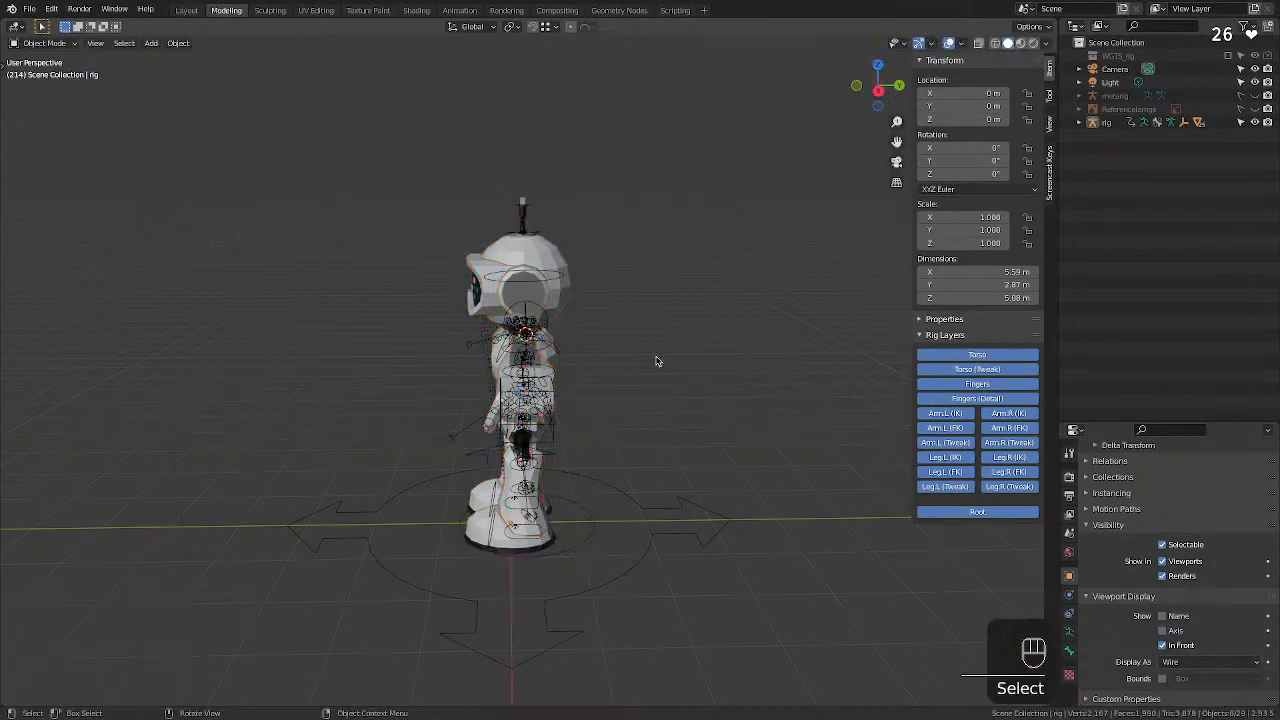
pyautogui.moveTo(614, 366); pyautogui.dragTo(662, 381, button='middle')
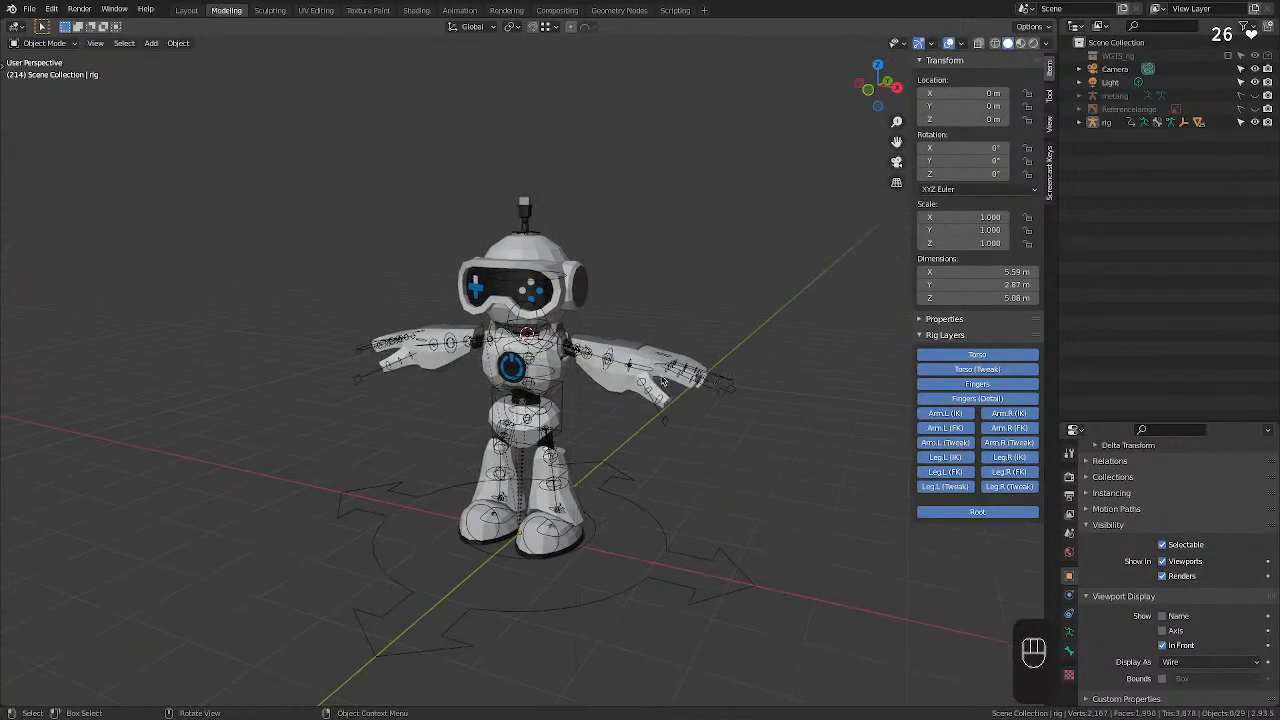
# Select the rig and switch it to Pose Mode.
pyautogui.click(647, 372)
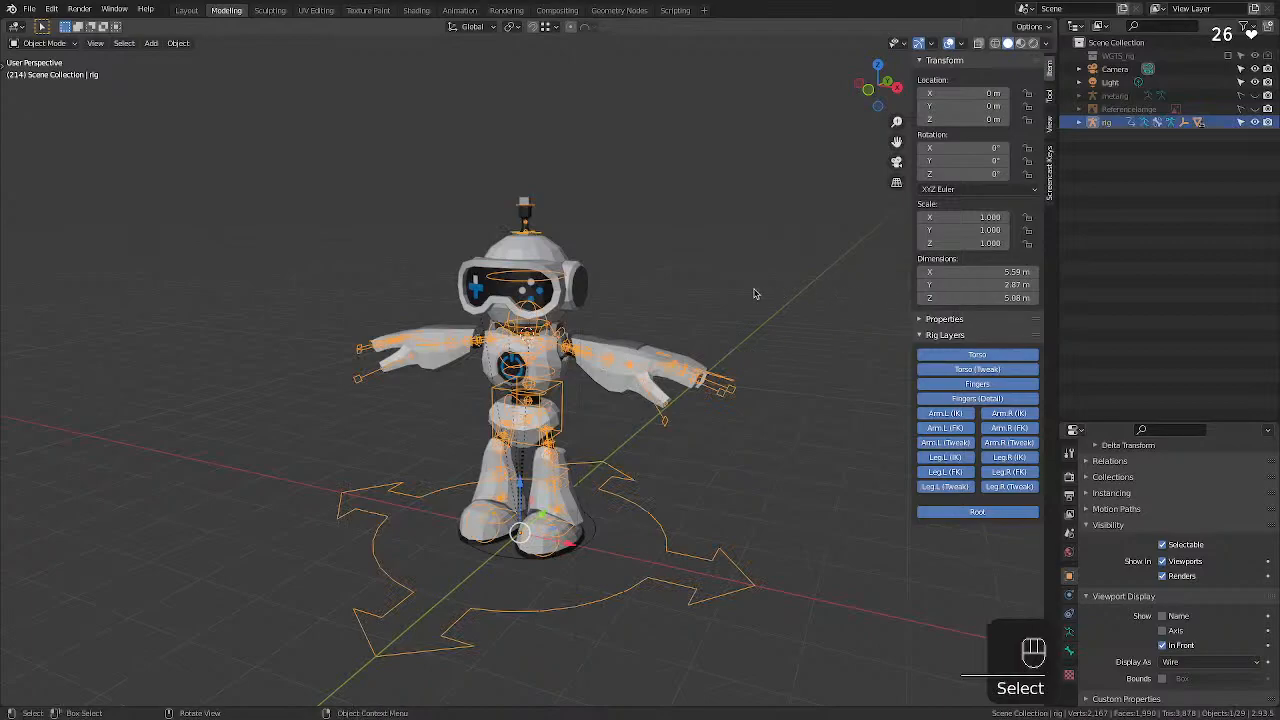
pyautogui.click(45, 43)
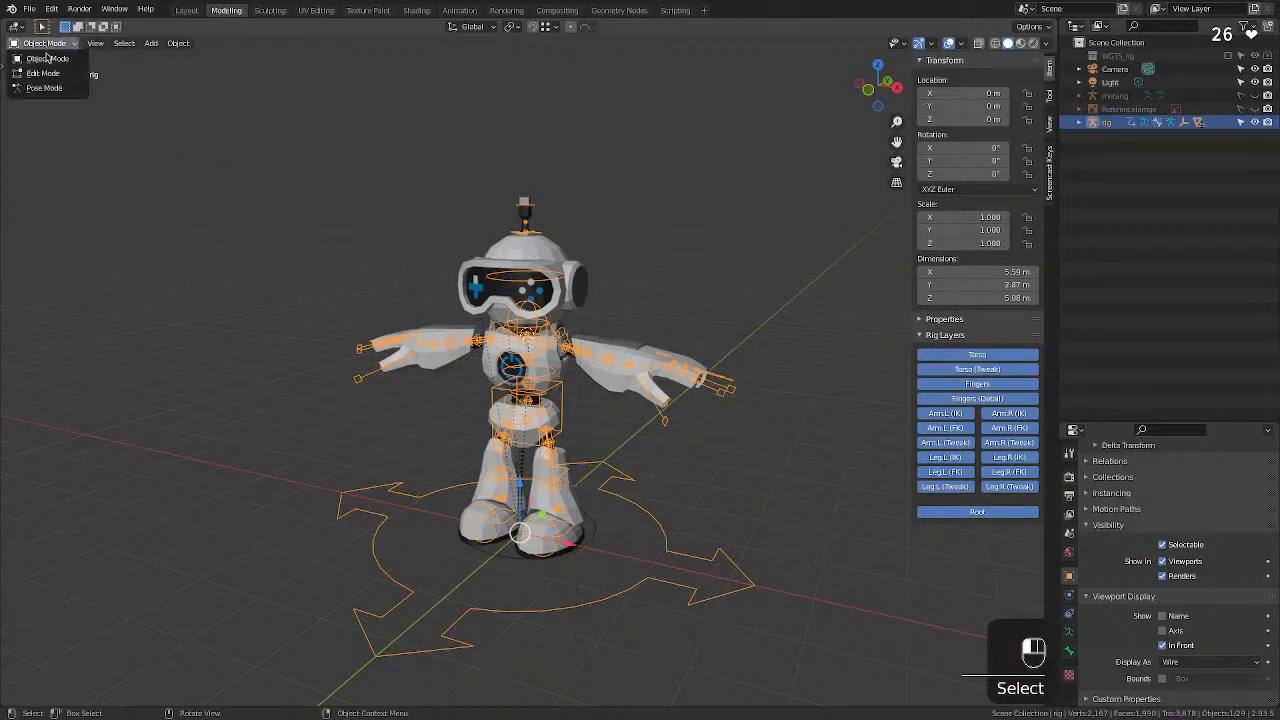
pyautogui.click(44, 88)
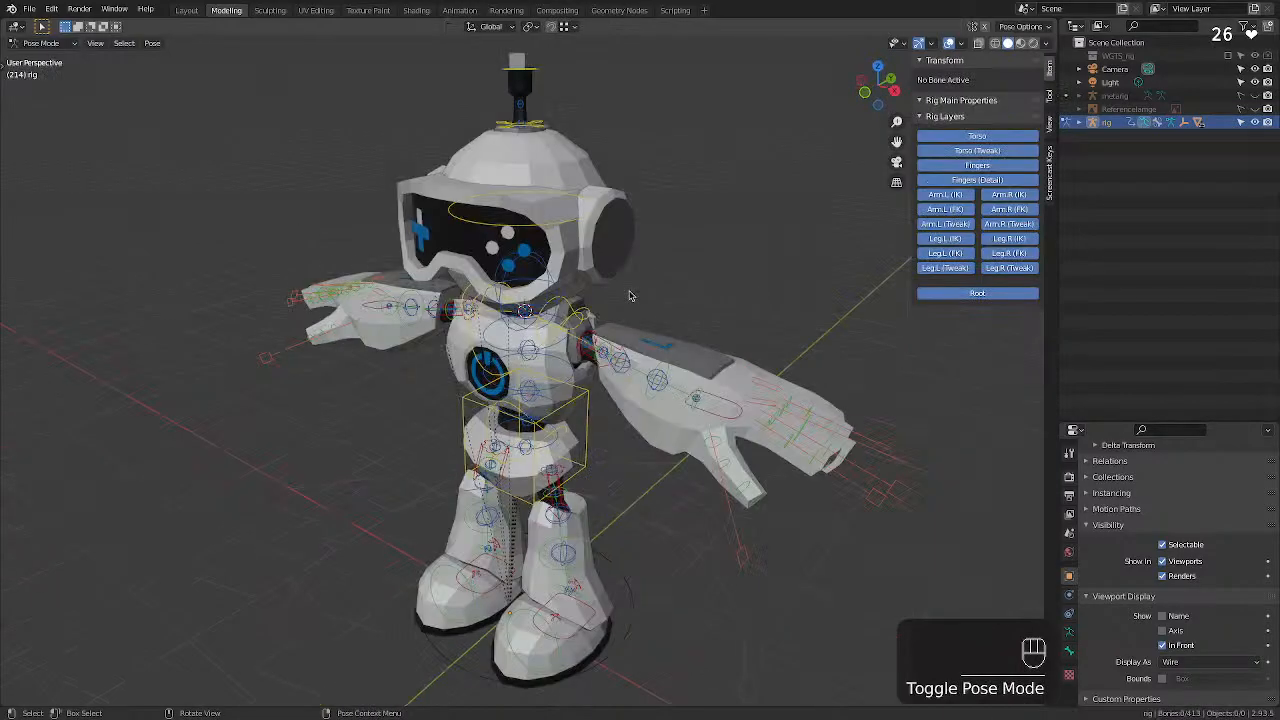
pyautogui.scroll(-1, 622, 283)
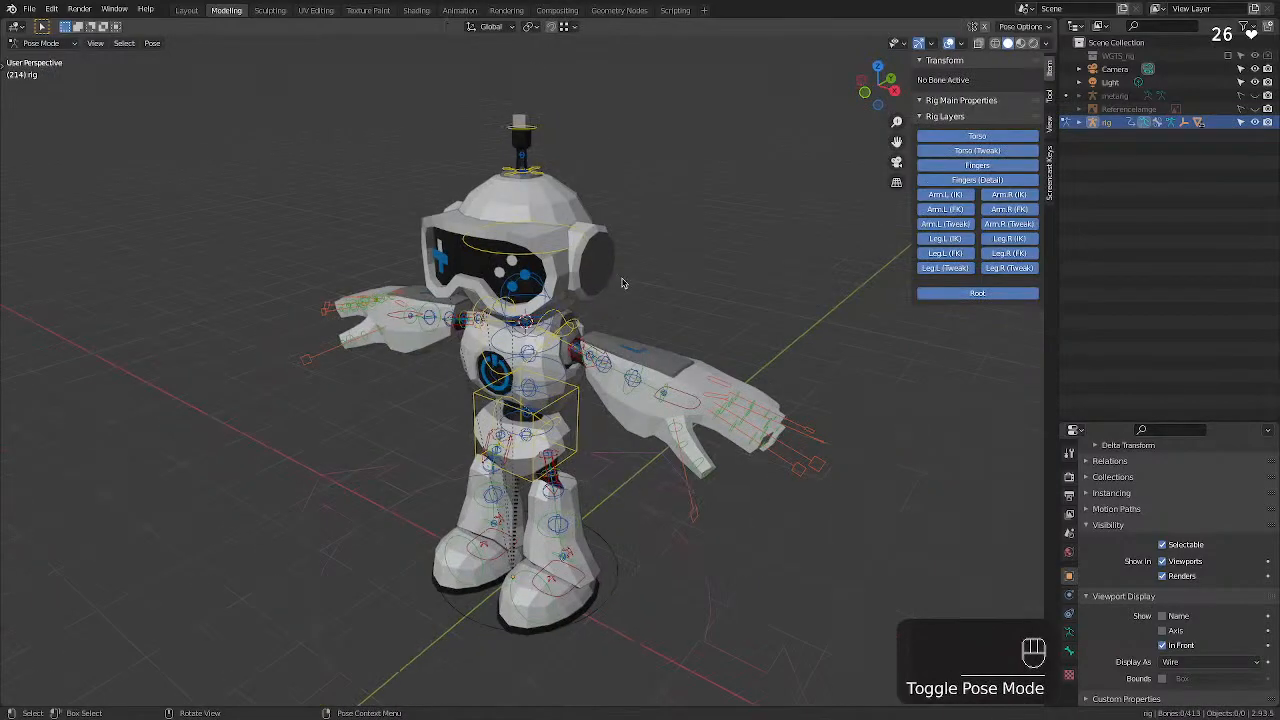
# Try lowering the neck control about 0.18 m along the Z axis and undo the move.
pyautogui.click(533, 254)
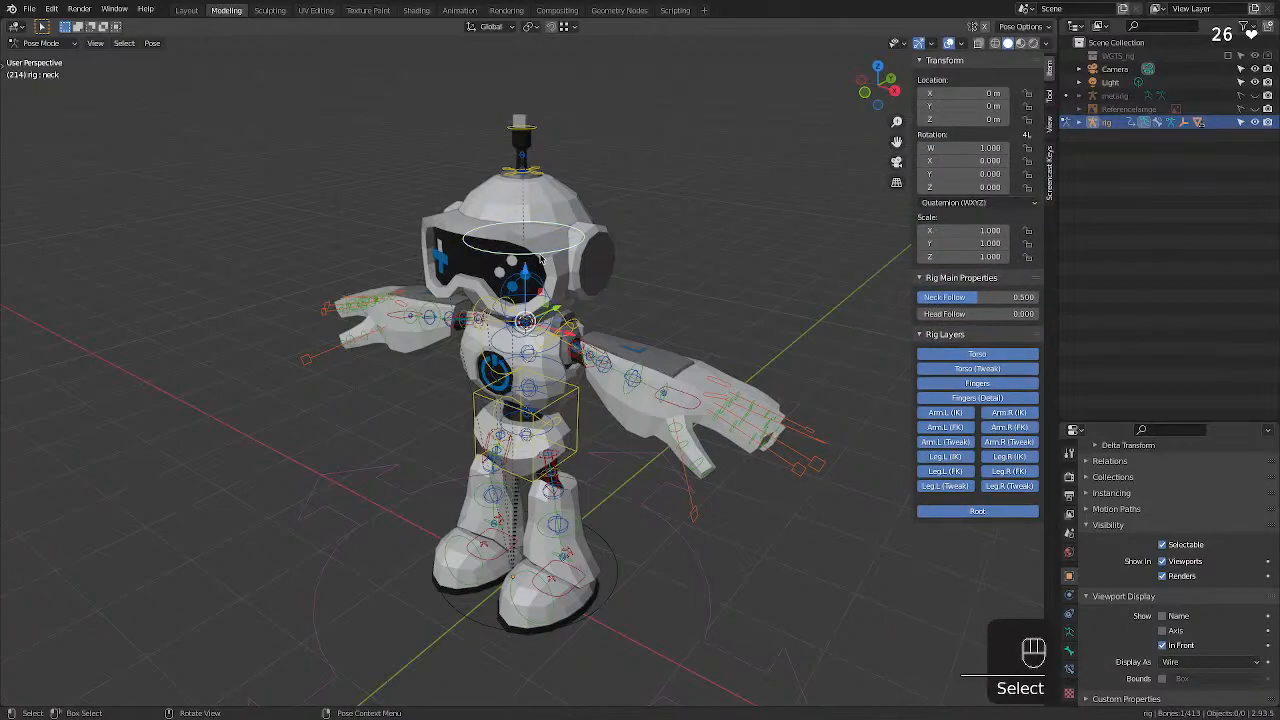
pyautogui.press('g')
pyautogui.press('z')
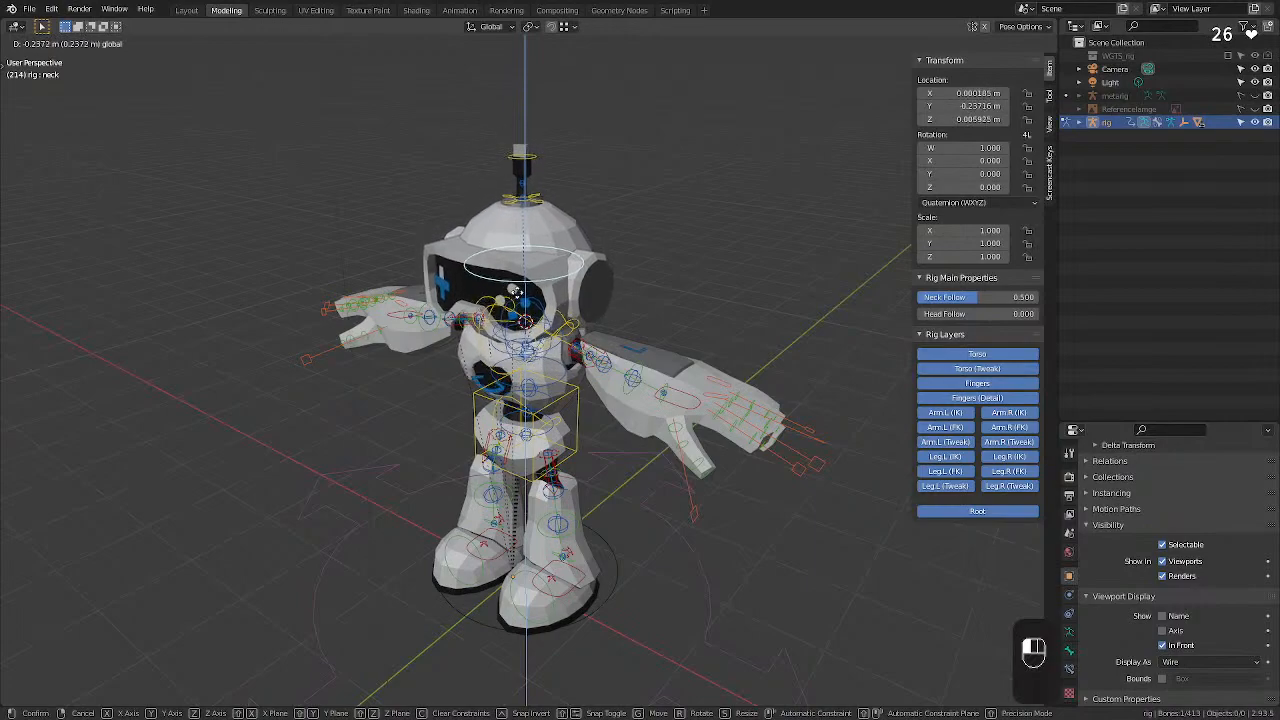
pyautogui.click(587, 213)
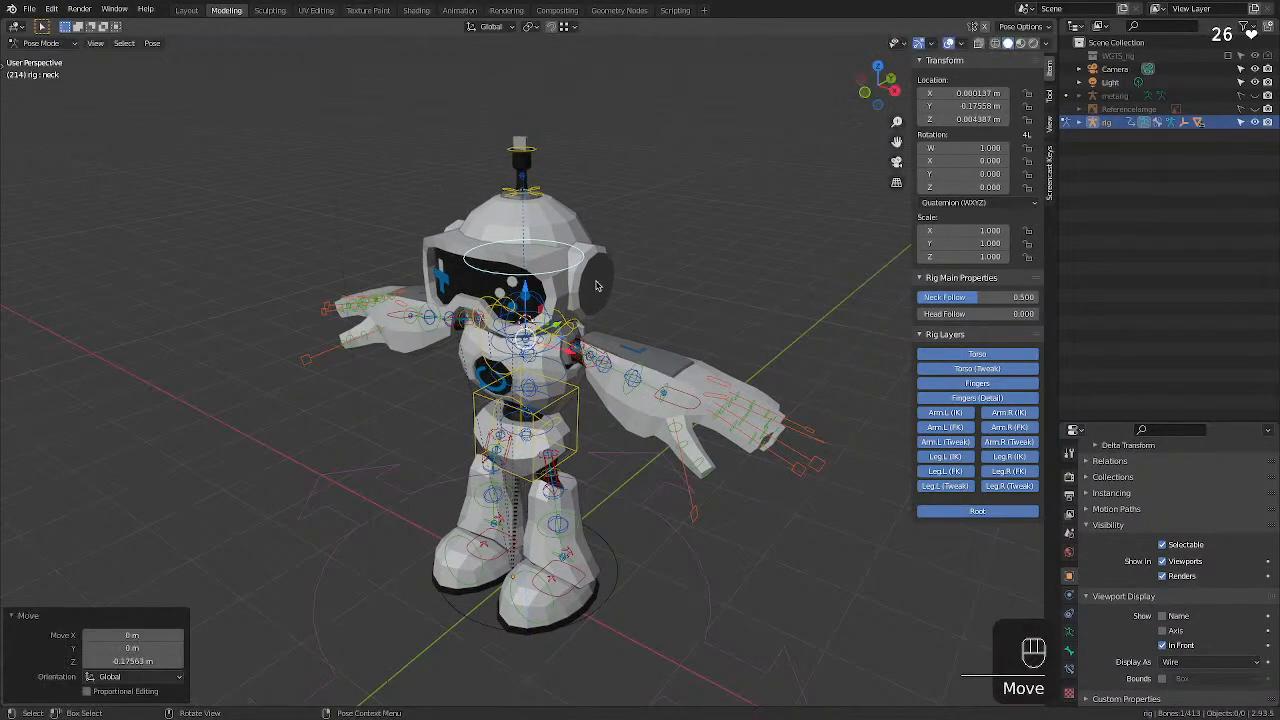
pyautogui.press('super+z')
# Try moving the neck_bend control and lowering the head control about 0.29 m along Z, undoing each move.
pyautogui.click(537, 173)
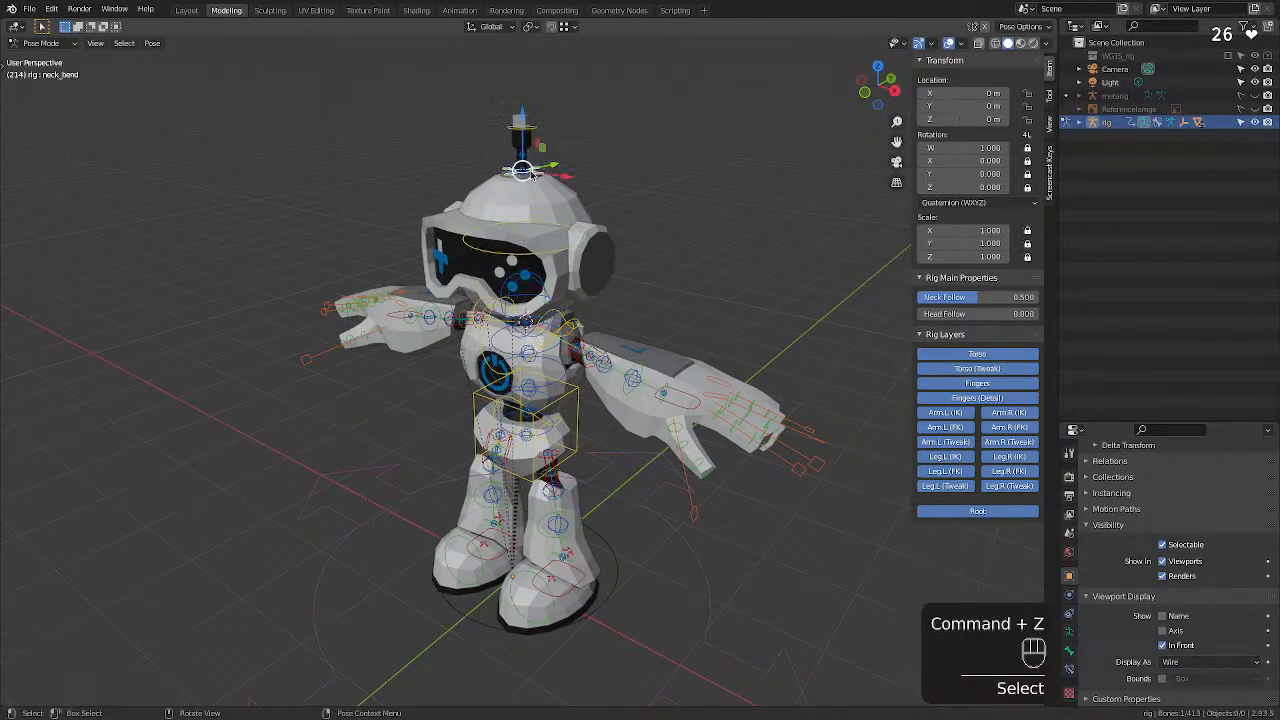
pyautogui.moveTo(535, 169)
pyautogui.mouseDown()
pyautogui.moveTo(525, 195)
pyautogui.moveTo(540, 147)
pyautogui.mouseUp()
pyautogui.press('super+z')
pyautogui.click(535, 130)
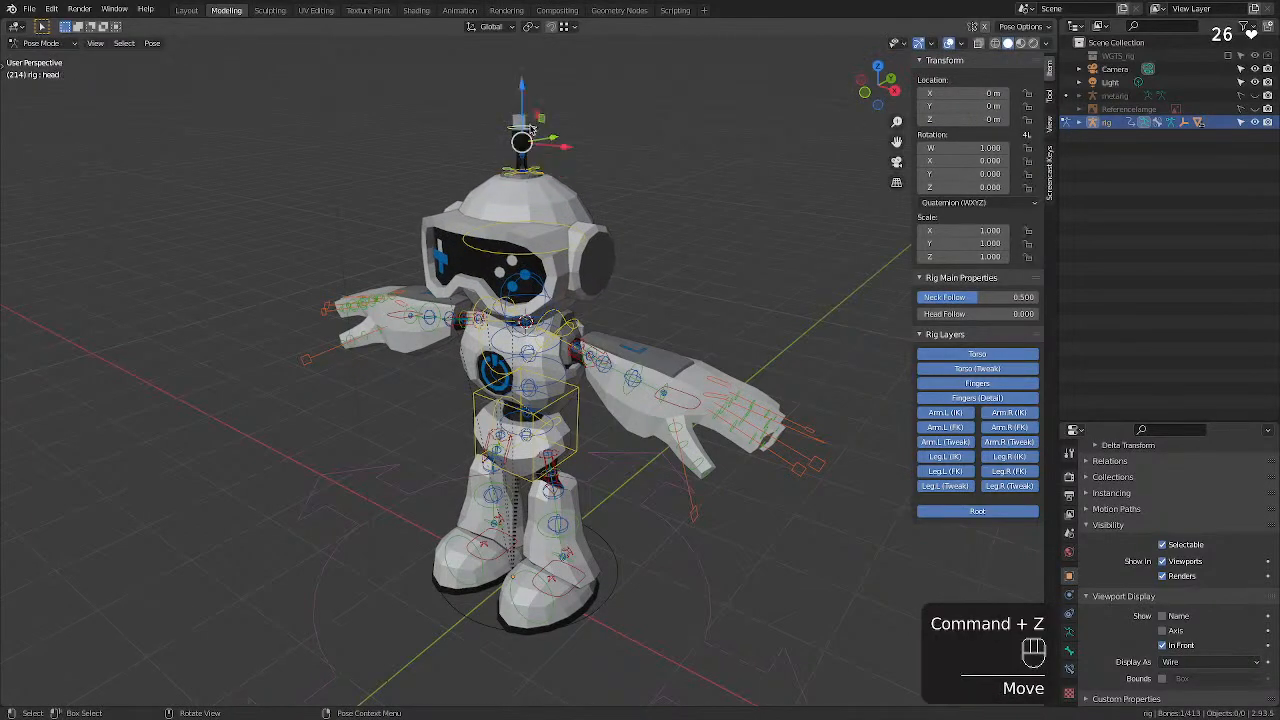
pyautogui.moveTo(523, 99); pyautogui.dragTo(546, 114)
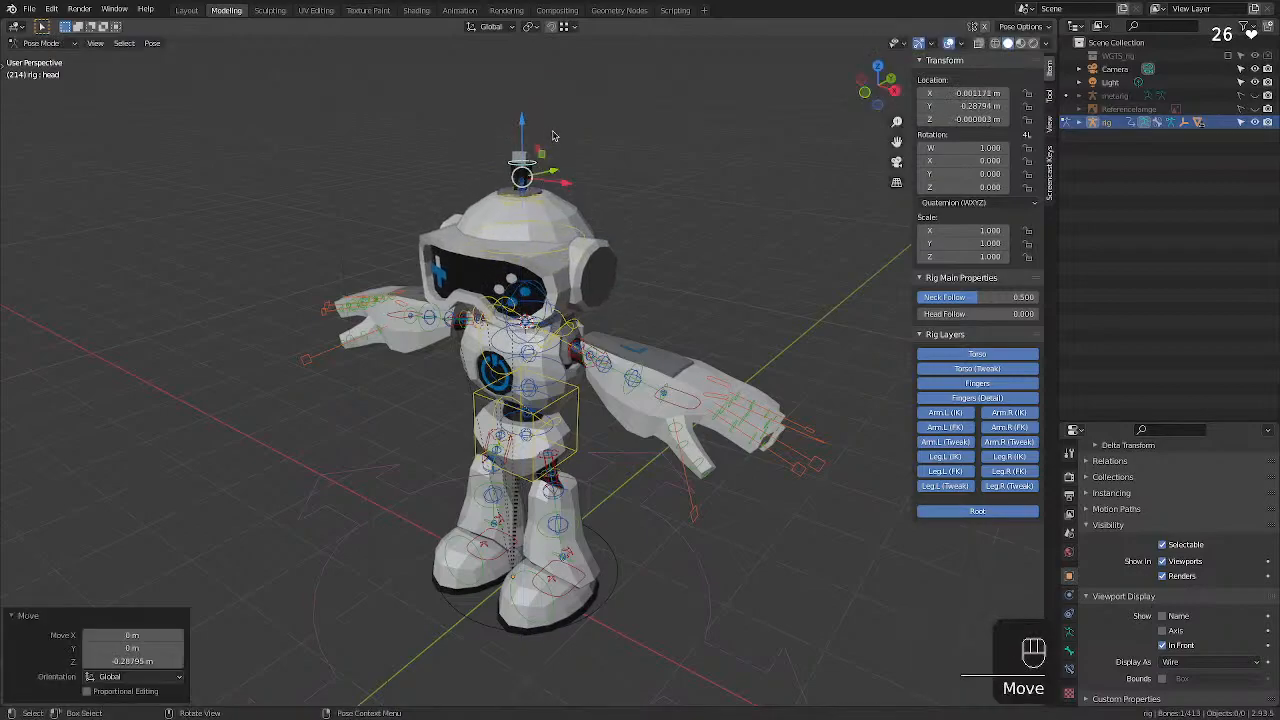
pyautogui.press('super+z')
# Try shifting the head control about 0.45 m along Y and 0.17 m down, then rotating it, undoing both changes.
pyautogui.moveTo(546, 114); pyautogui.dragTo(540, 141, button='middle')
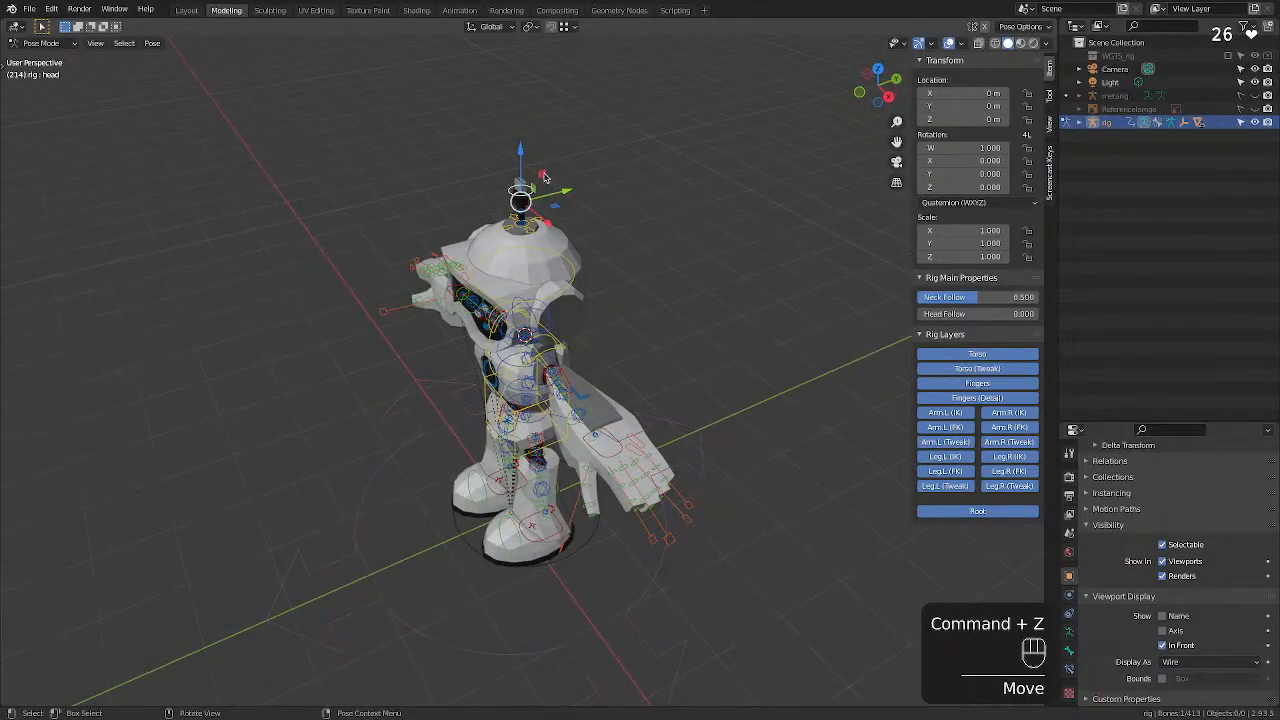
pyautogui.moveTo(545, 178); pyautogui.dragTo(590, 186)
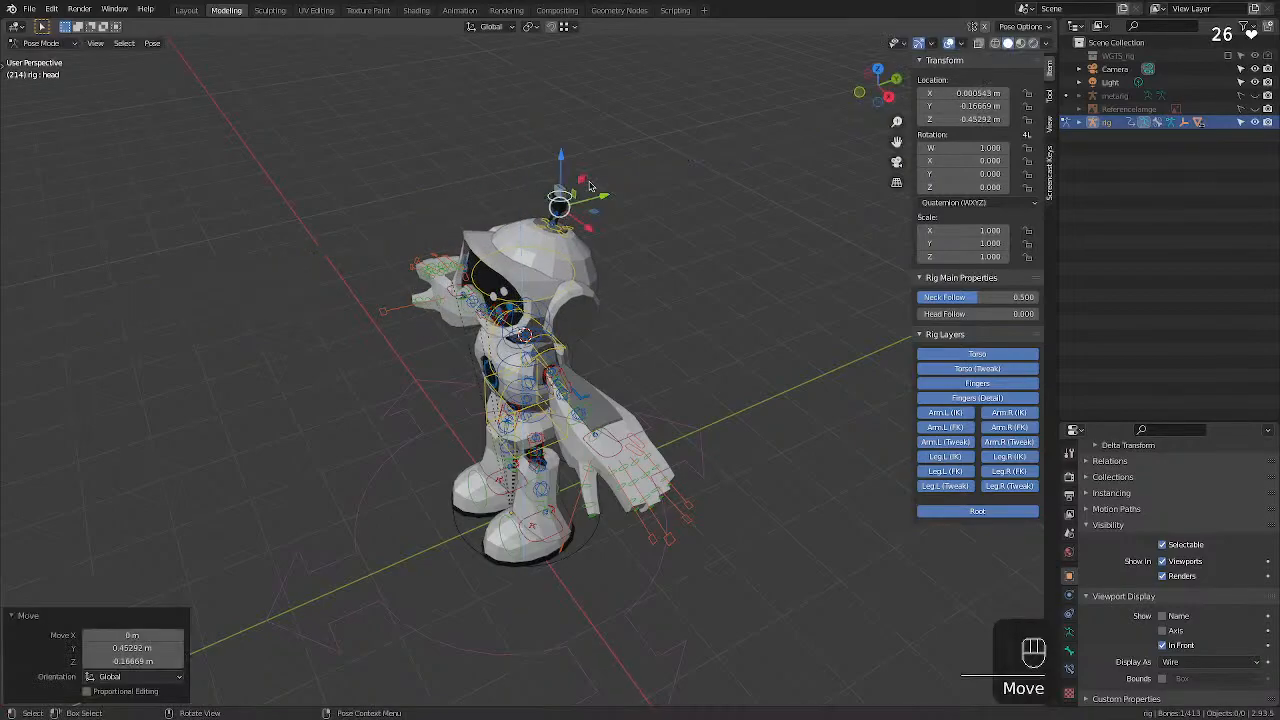
pyautogui.press('super+z')
pyautogui.press('r')
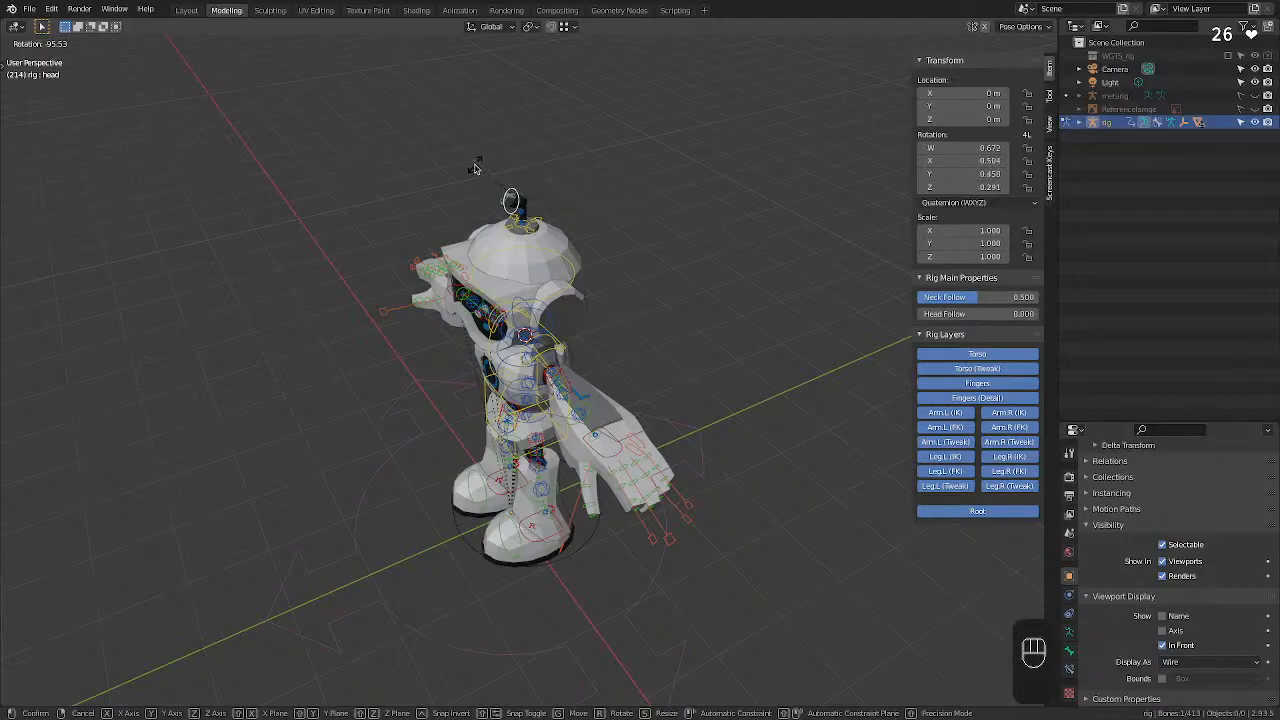
pyautogui.click(657, 305)
pyautogui.press('super+z')
pyautogui.moveTo(694, 465); pyautogui.dragTo(720, 402, button='middle')
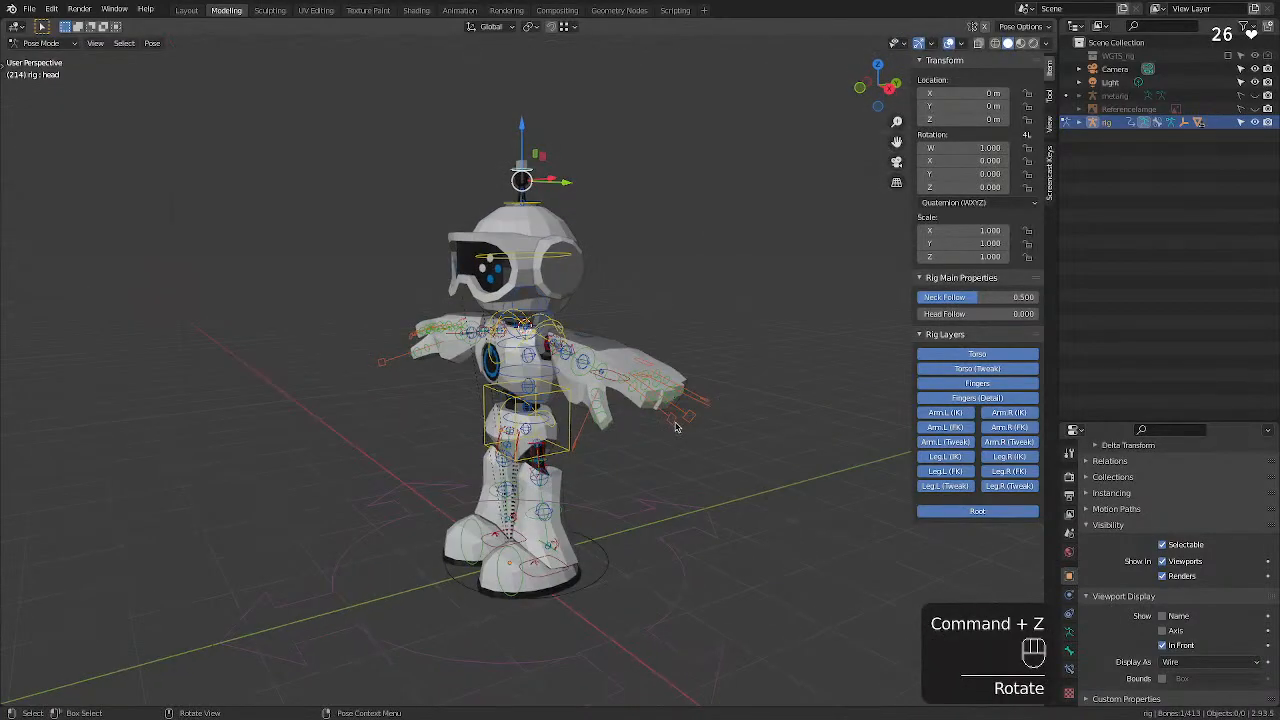
# Try rotating the left index finger's master control and undo the rotation.
pyautogui.click(687, 418)
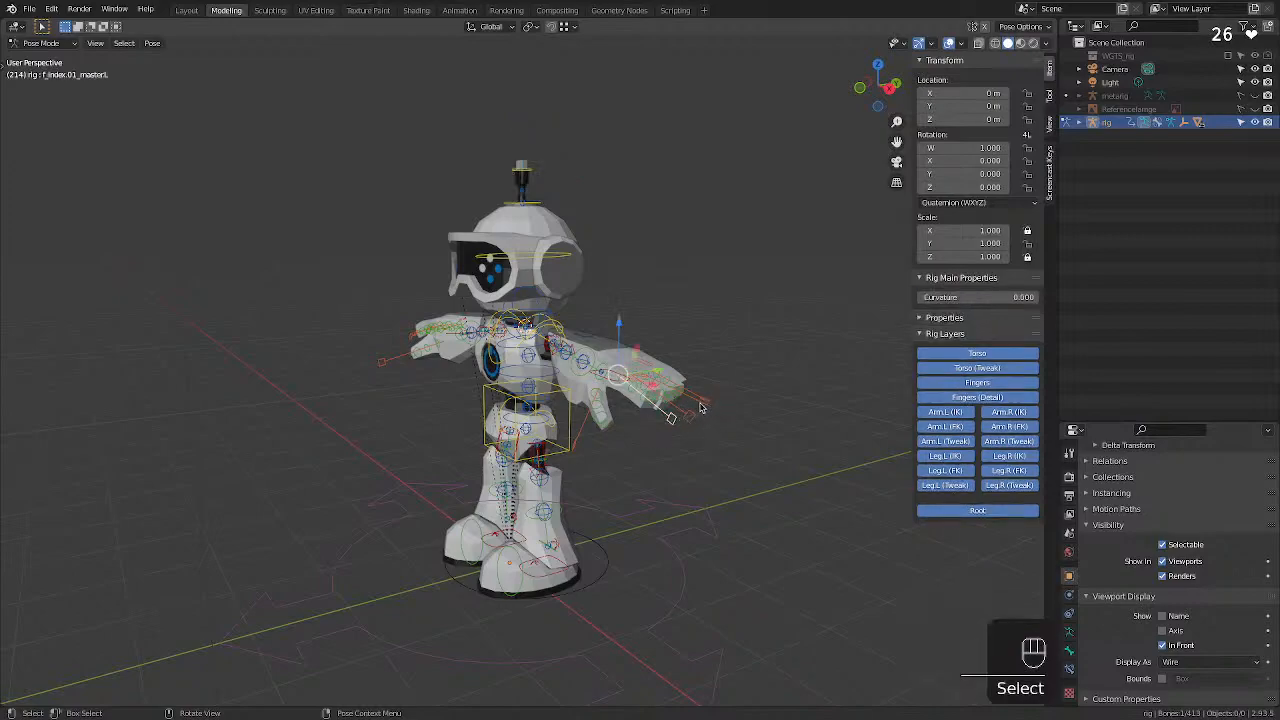
pyautogui.press('r')
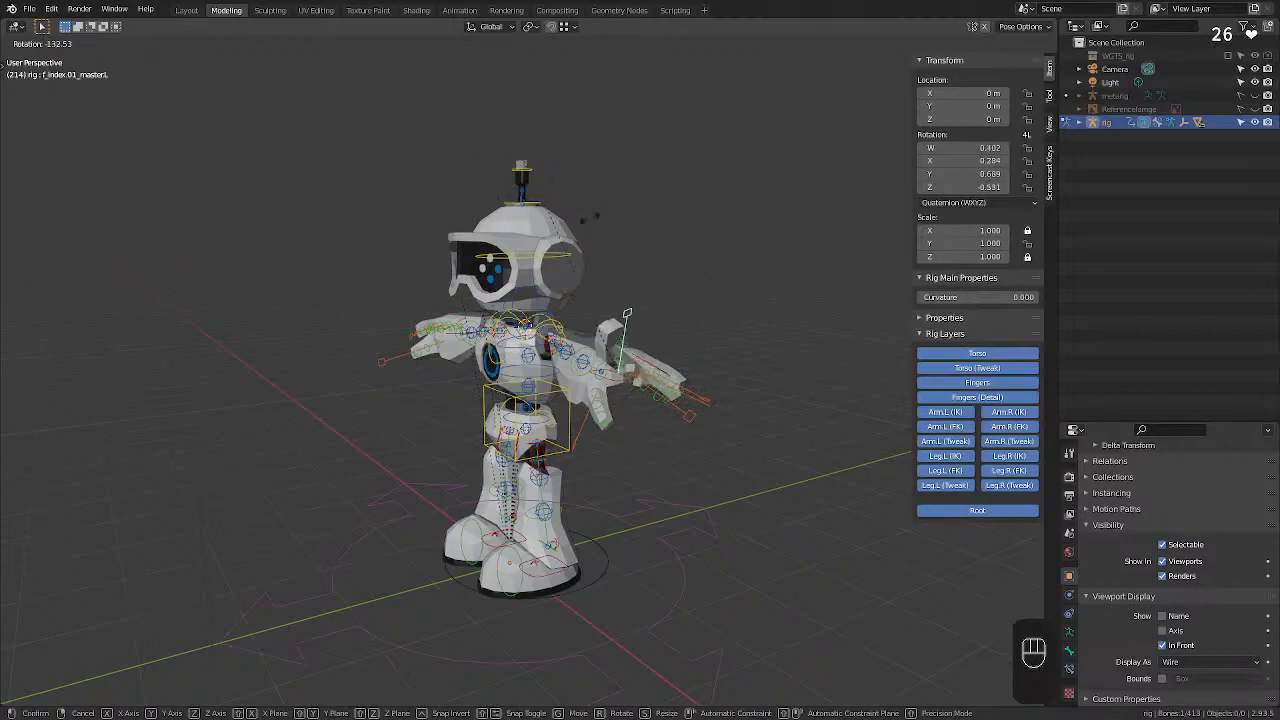
pyautogui.click(730, 405)
pyautogui.press('super+z')
# Try rotating the f_index.02.L control of the left index finger and undo the rotation.
pyautogui.moveTo(698, 436); pyautogui.dragTo(681, 456, button='middle')
pyautogui.scroll(-1, 681, 456)
pyautogui.scroll(3, 680, 454)
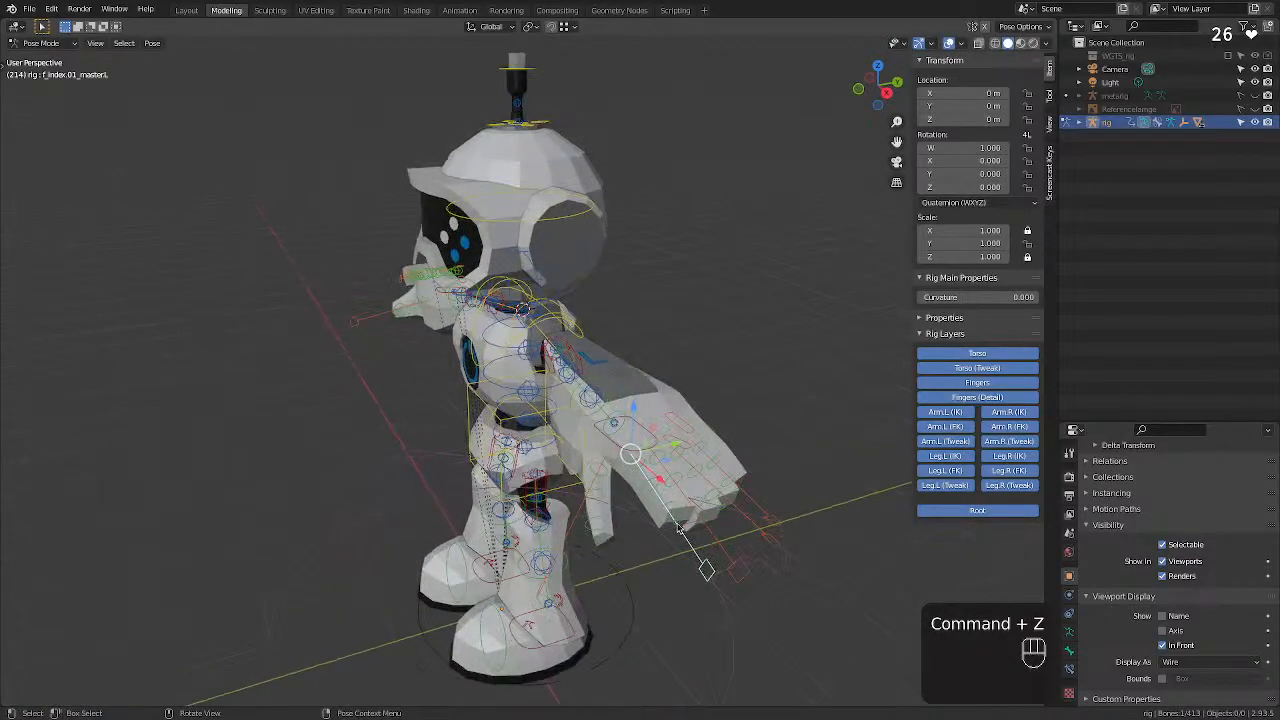
pyautogui.click(664, 498)
pyautogui.click(655, 483)
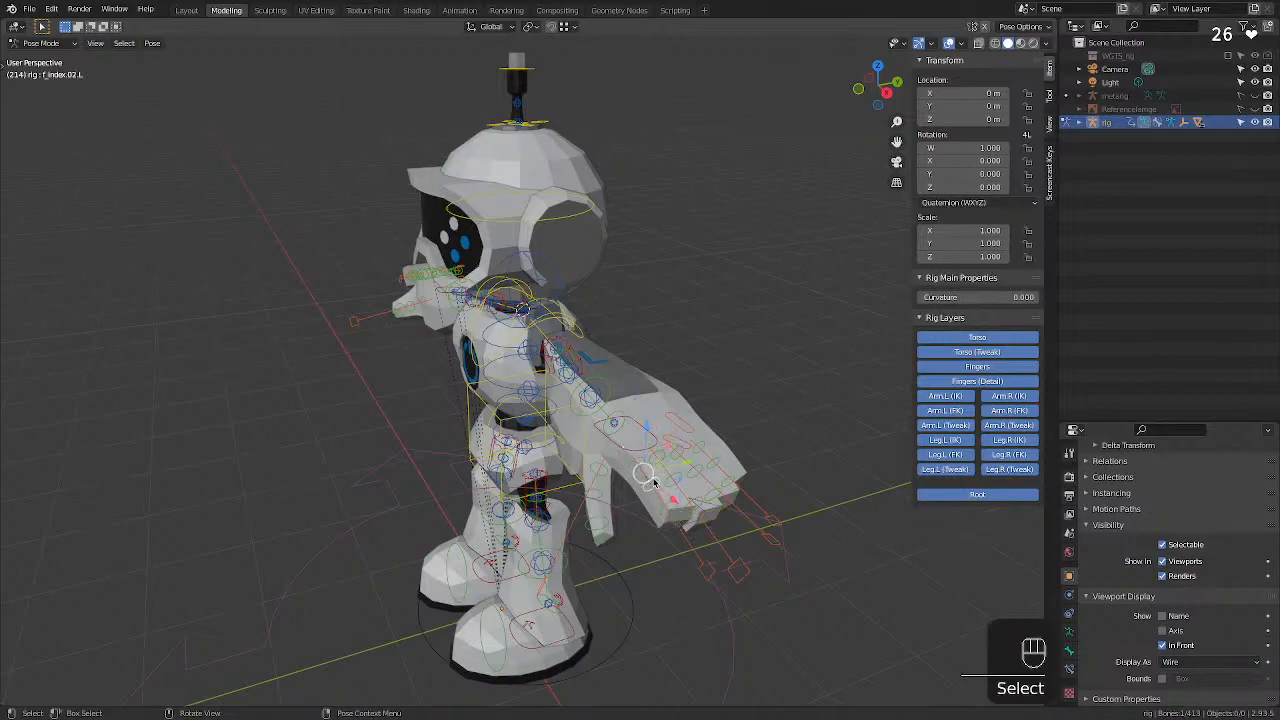
pyautogui.press('r')
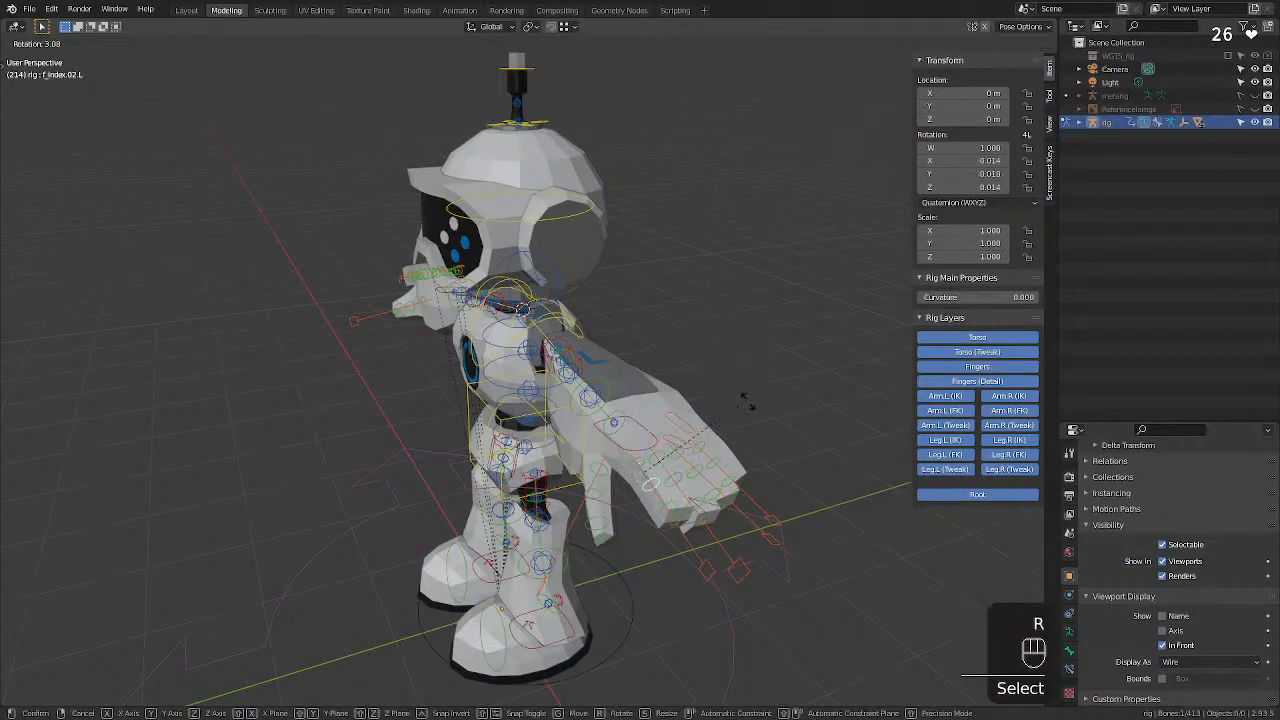
pyautogui.click(830, 351)
pyautogui.press('super+z')
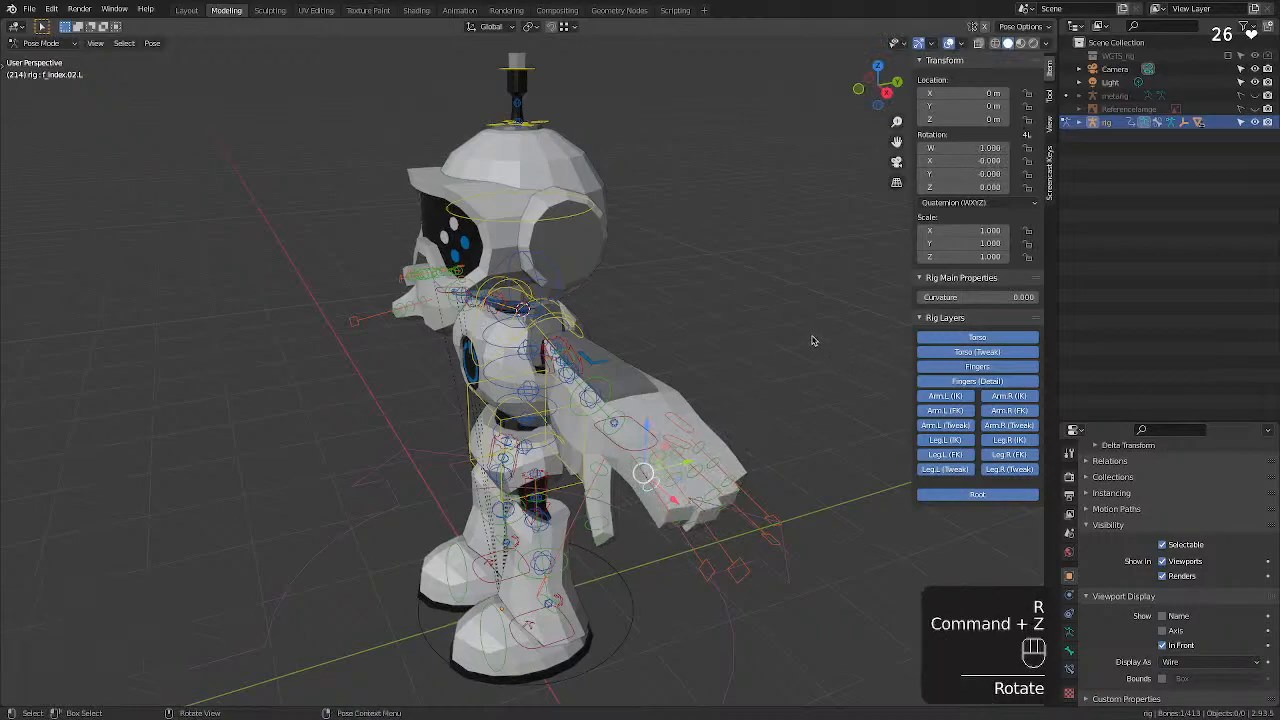
# Try moving and rotating the hand_ik.L control of the left arm, undoing the changes.
pyautogui.moveTo(800, 334)
pyautogui.mouseDown(button='middle')
pyautogui.moveTo(674, 328)
pyautogui.moveTo(778, 321)
pyautogui.mouseUp(button='middle')
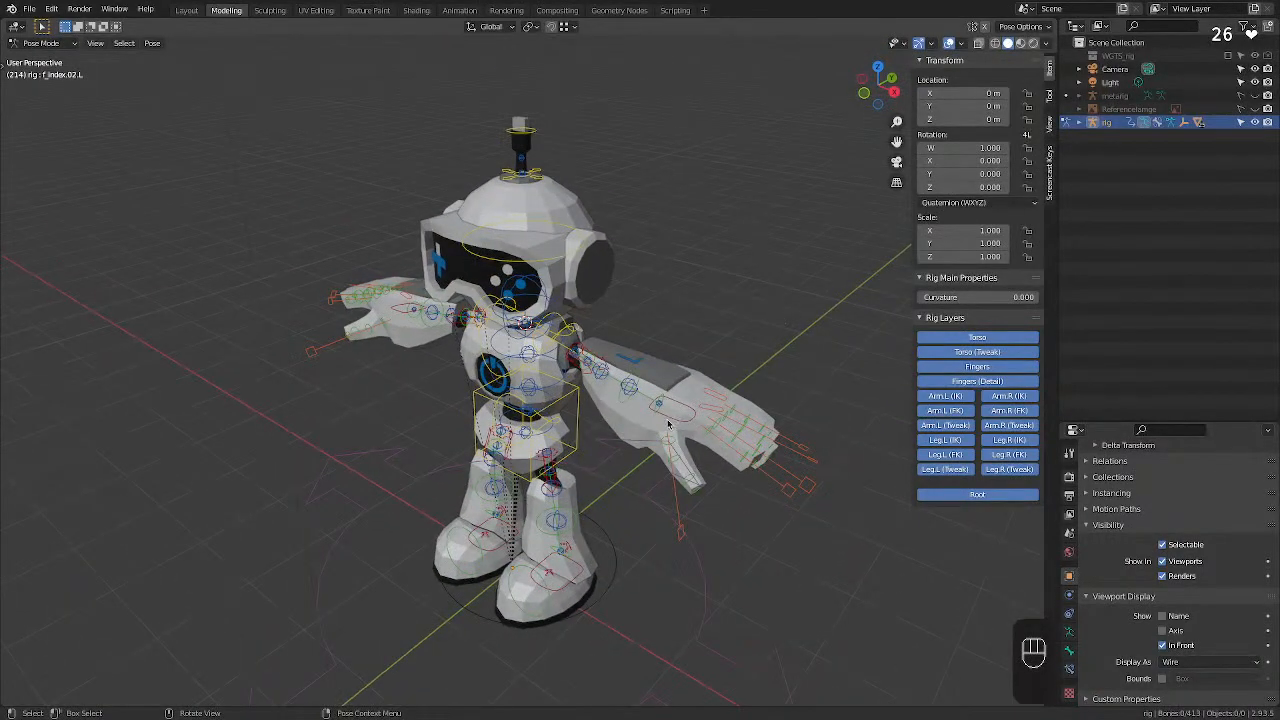
pyautogui.click(703, 392)
pyautogui.press('g')
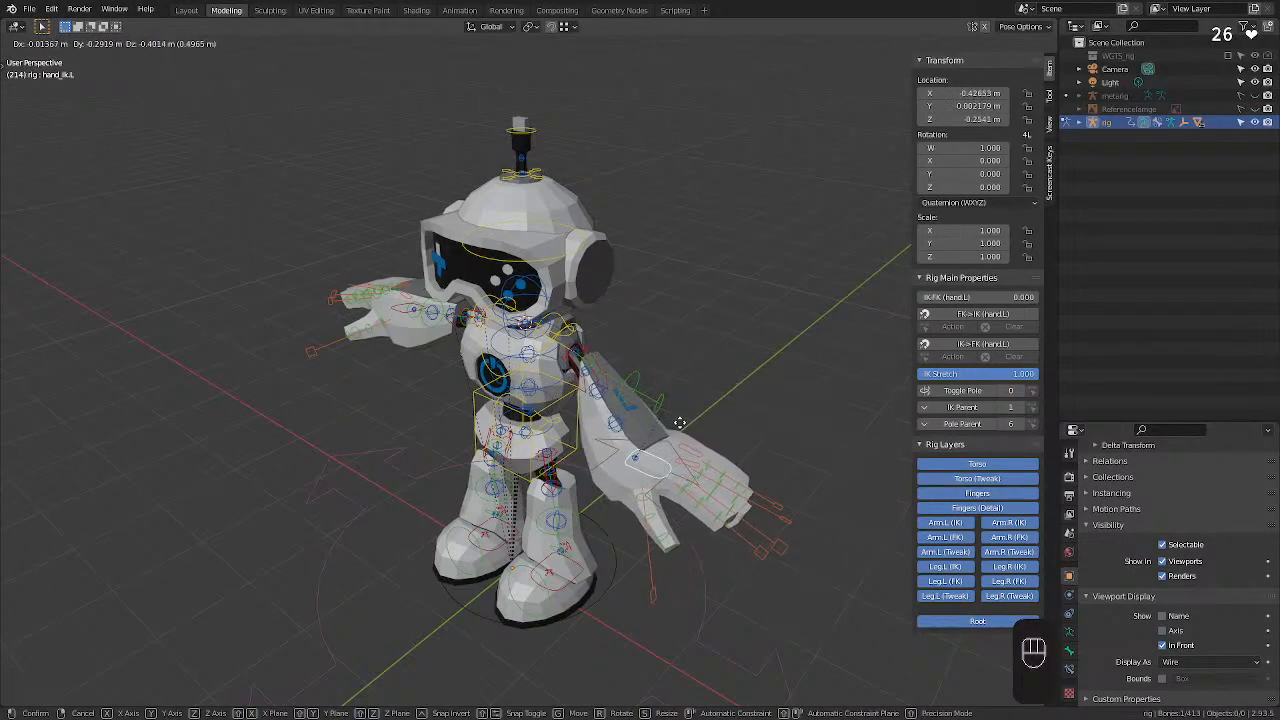
pyautogui.press('r')
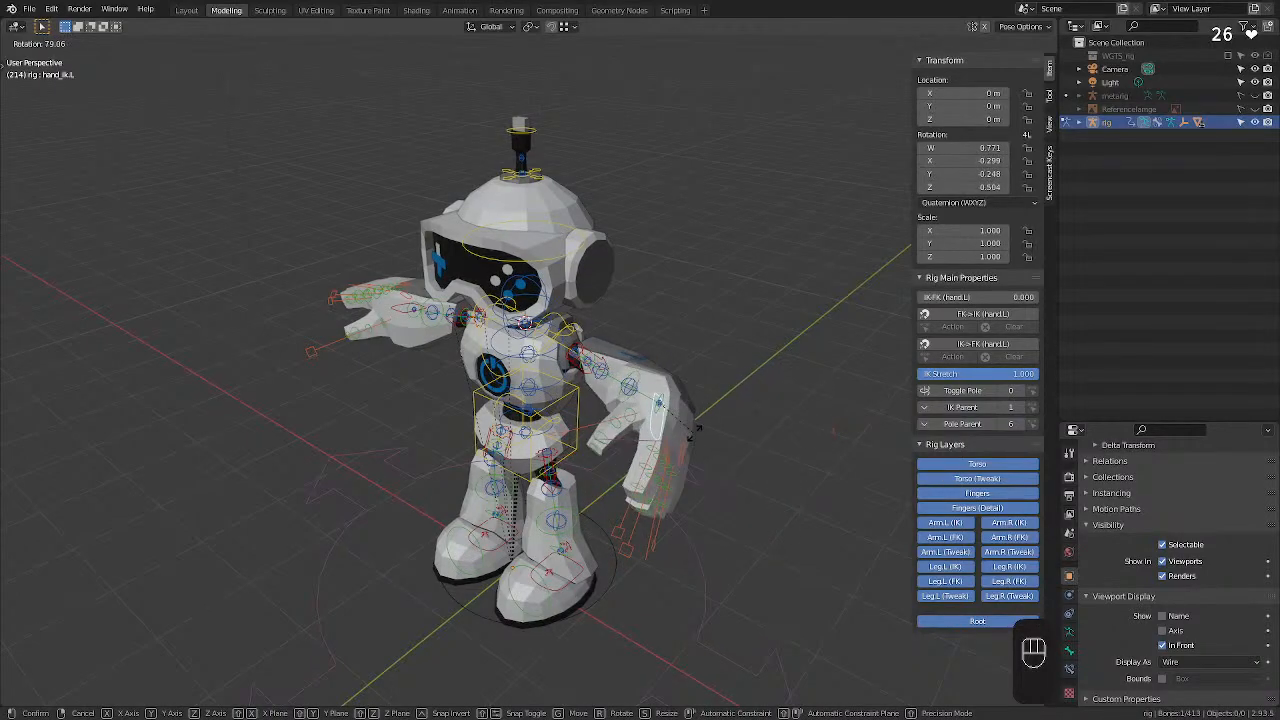
pyautogui.click(708, 331)
pyautogui.press('super+z')
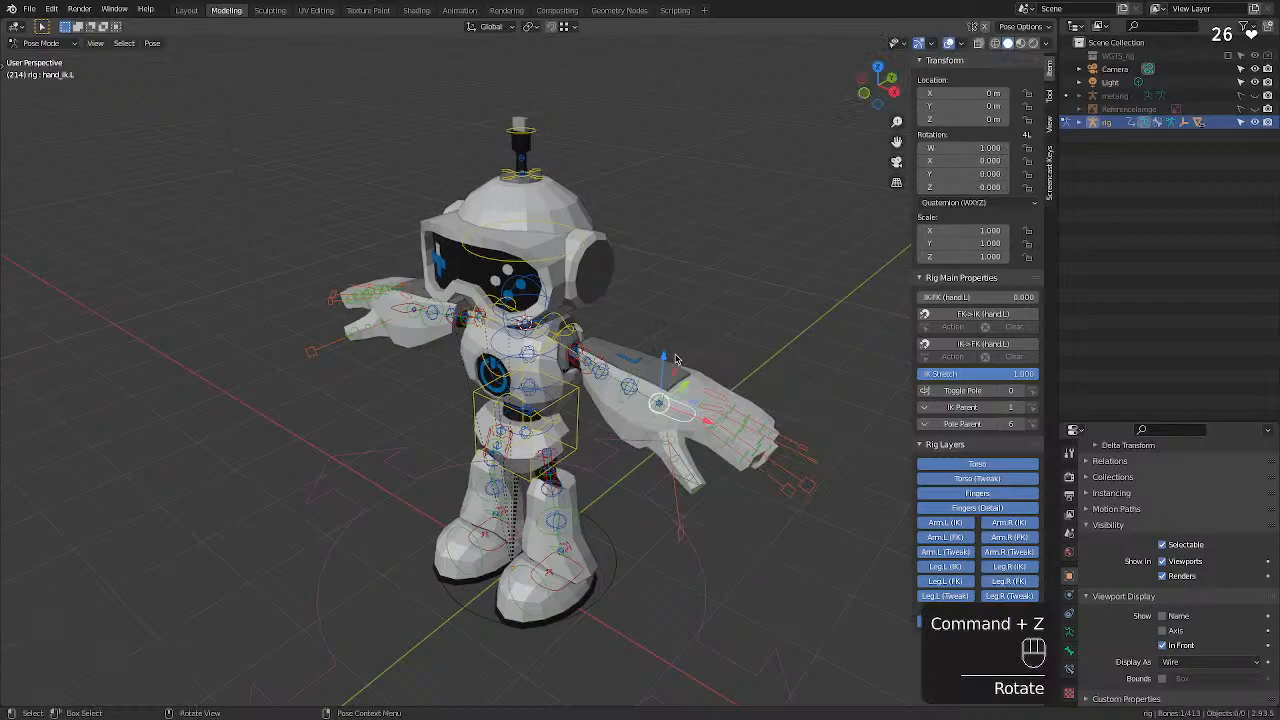
pyautogui.click(390, 396)
pyautogui.moveTo(390, 396); pyautogui.dragTo(641, 494, button='middle')
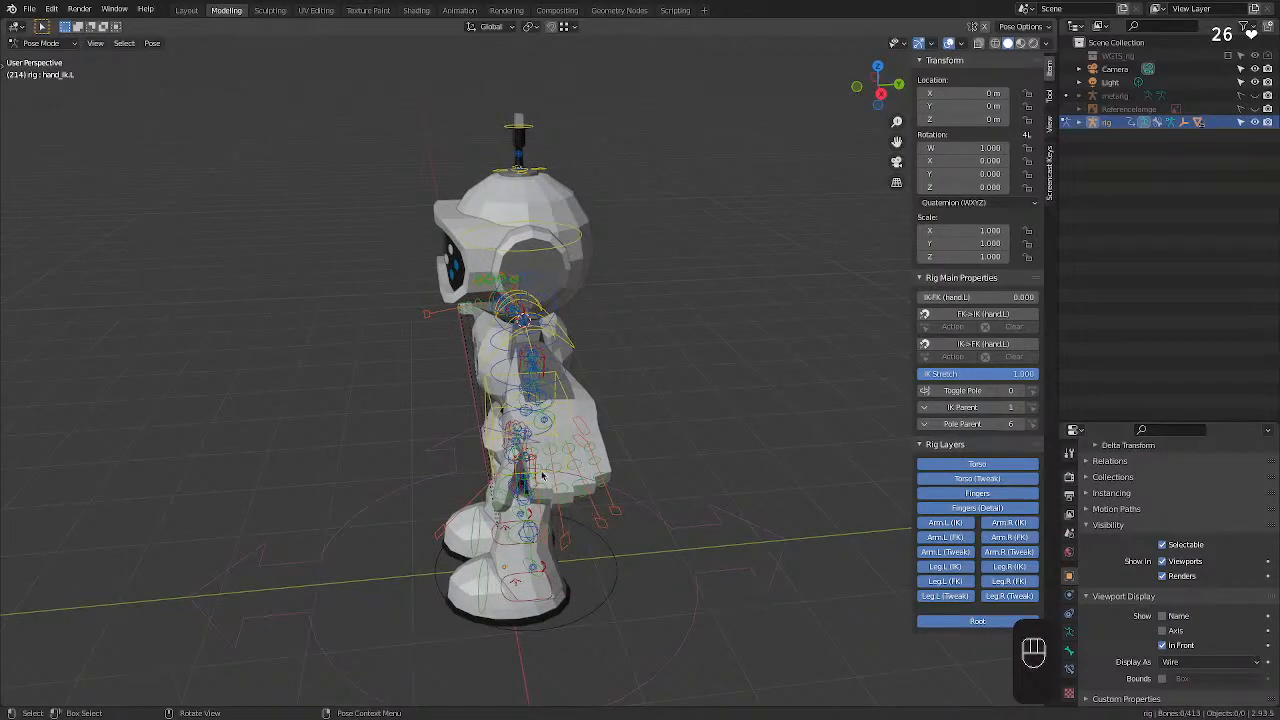
pyautogui.moveTo(544, 477); pyautogui.dragTo(680, 457, button='middle')
pyautogui.scroll(-2, 661, 449)
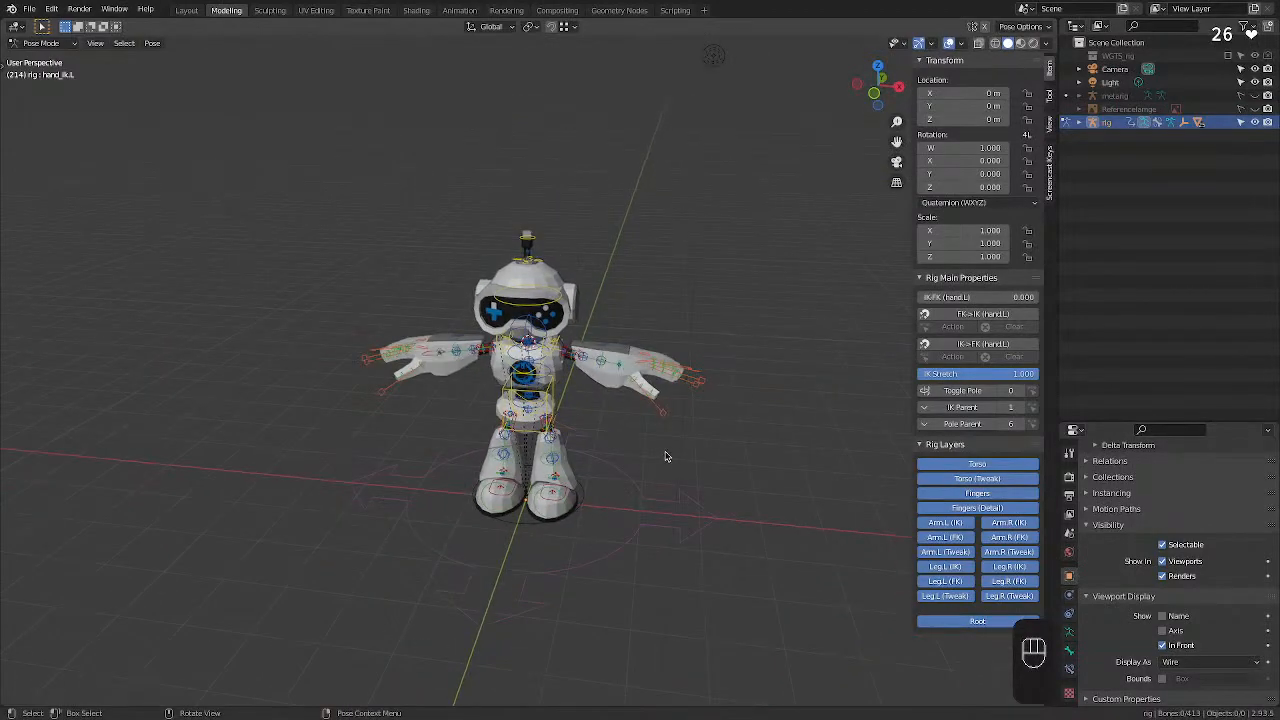
pyautogui.scroll(2, 663, 455)
pyautogui.click(659, 466)
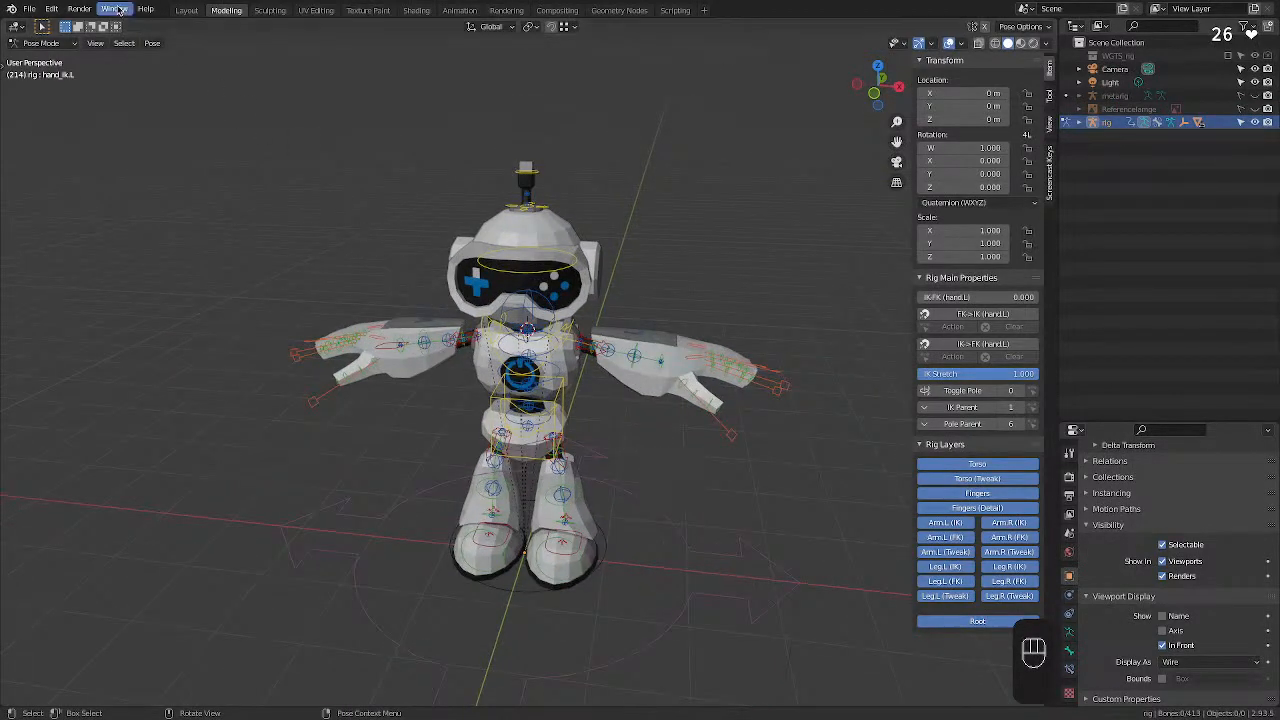
# Reopen the recent file MochkaBotModel.blend without saving the current changes.
pyautogui.click(30, 10)
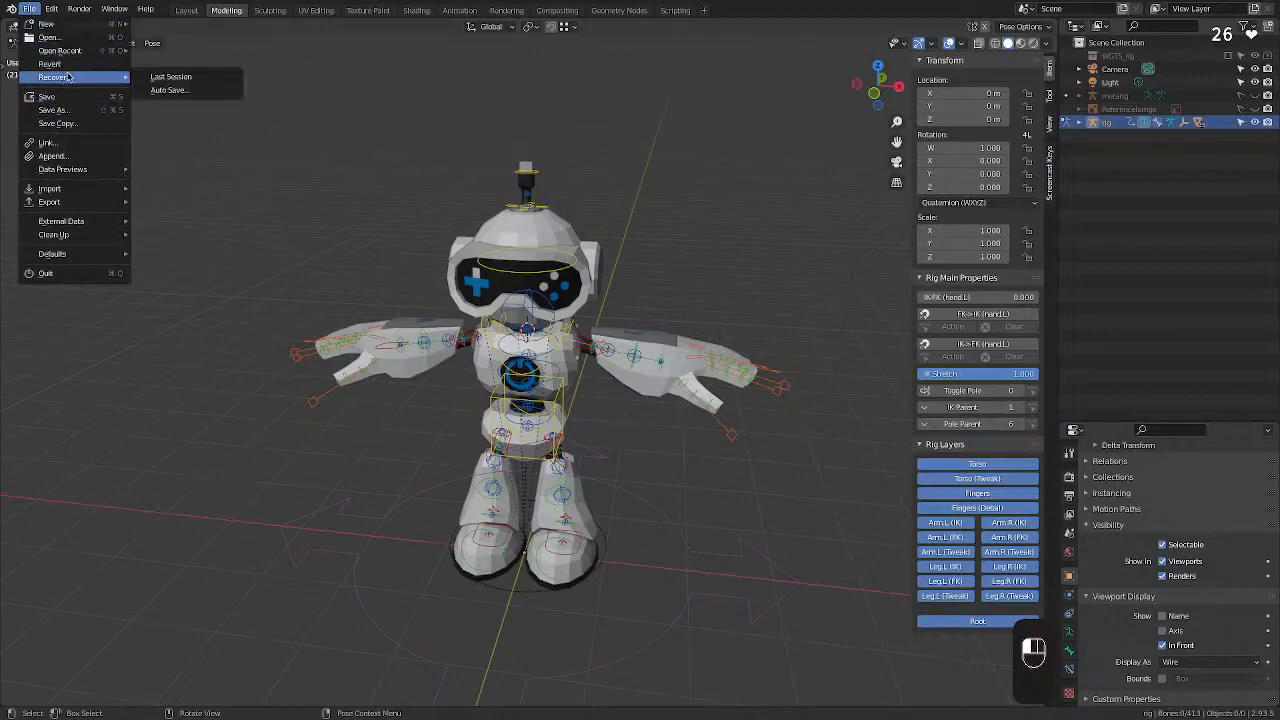
pyautogui.moveTo(62, 50)
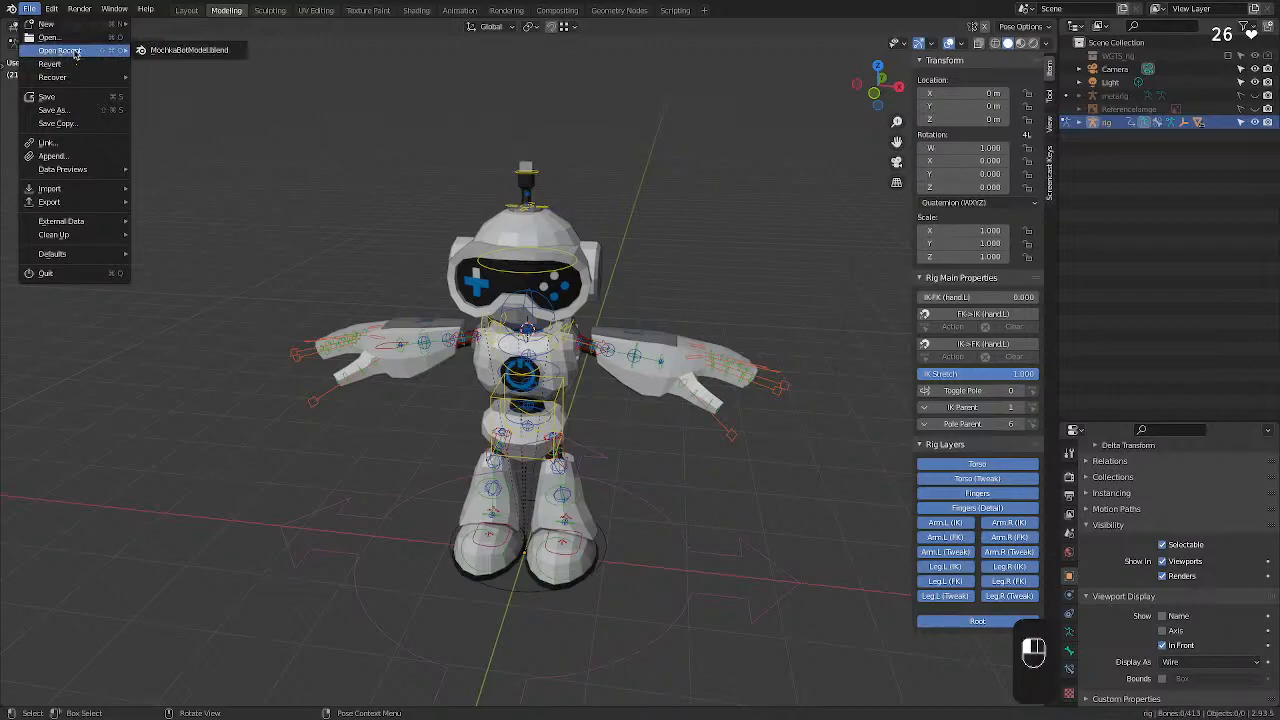
pyautogui.click(188, 52)
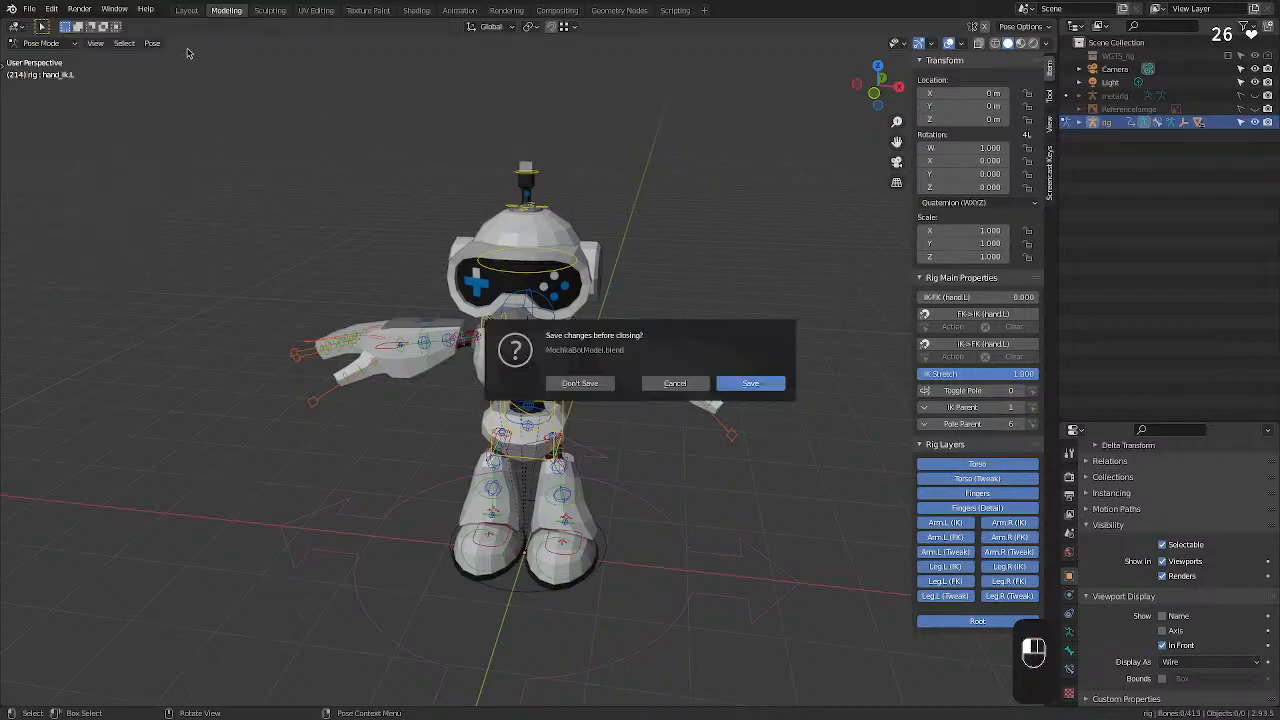
pyautogui.click(580, 383)
# Show the scene in solid shading with X-ray off and deselect the metarig.
pyautogui.moveTo(587, 421); pyautogui.dragTo(700, 425, button='middle')
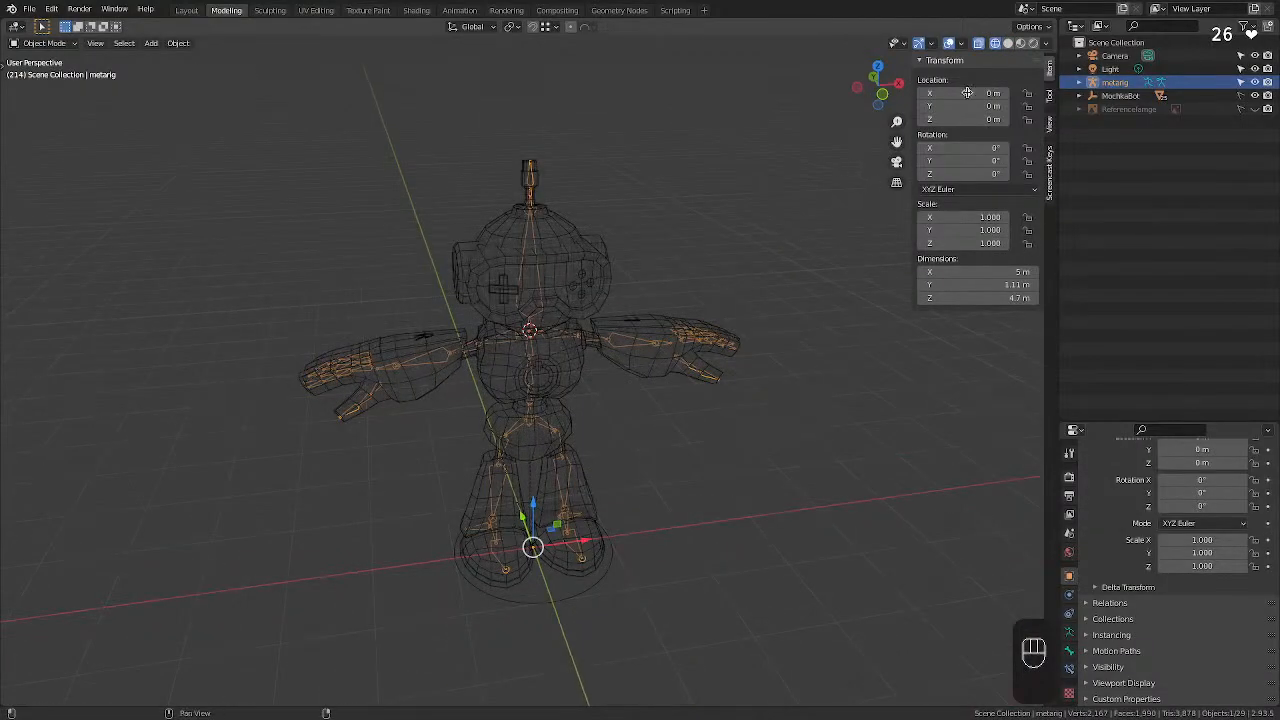
pyautogui.click(1008, 43)
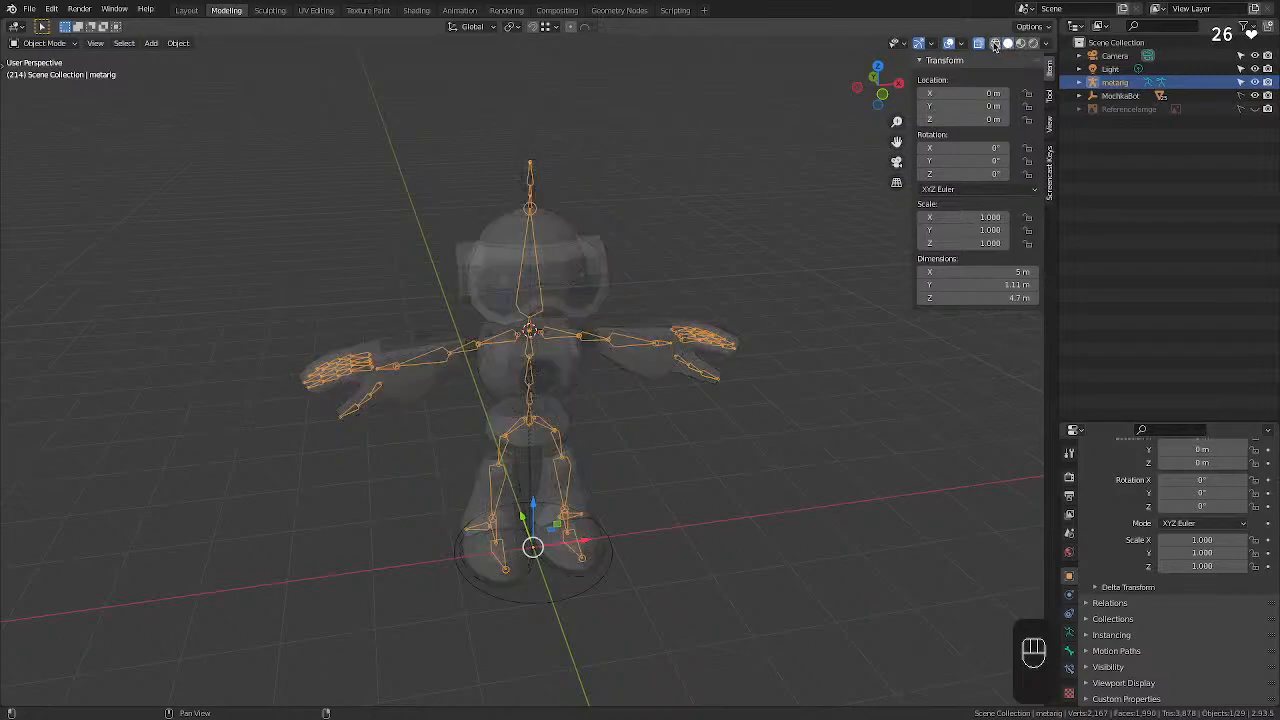
pyautogui.click(978, 43)
pyautogui.click(683, 277)
pyautogui.moveTo(683, 277); pyautogui.dragTo(723, 263, button='middle')
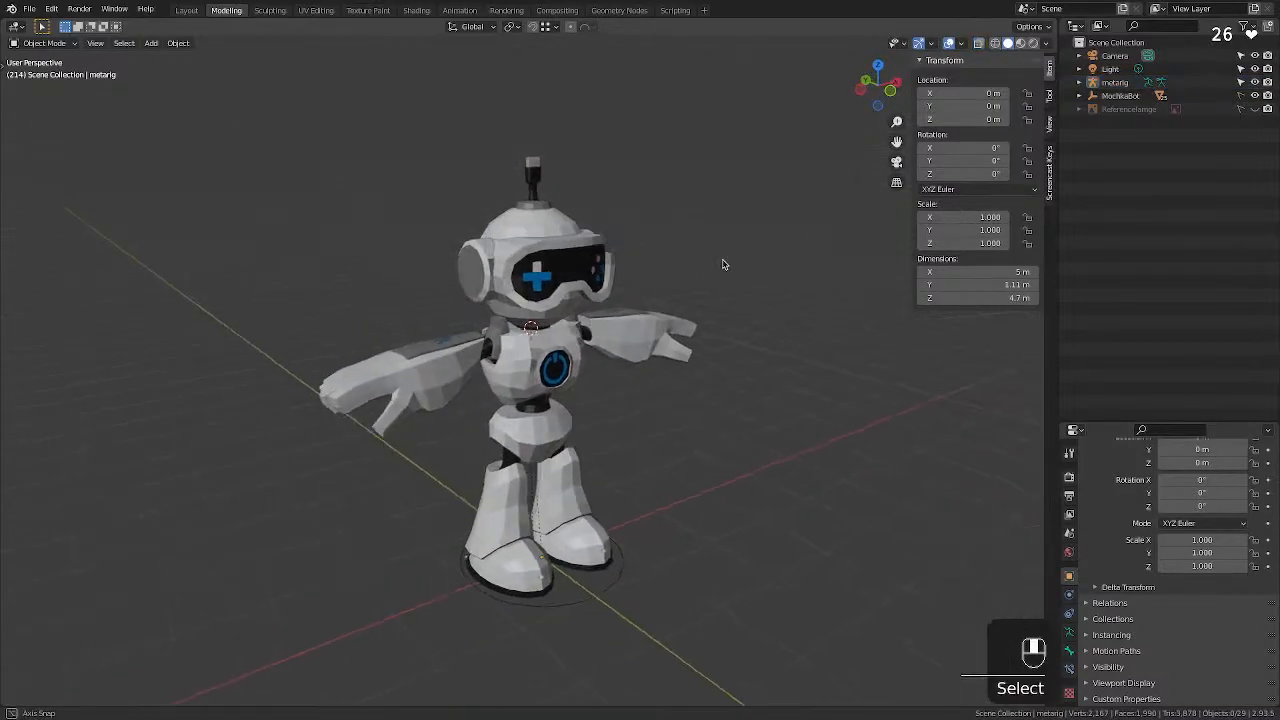
pyautogui.scroll(2, 695, 272)
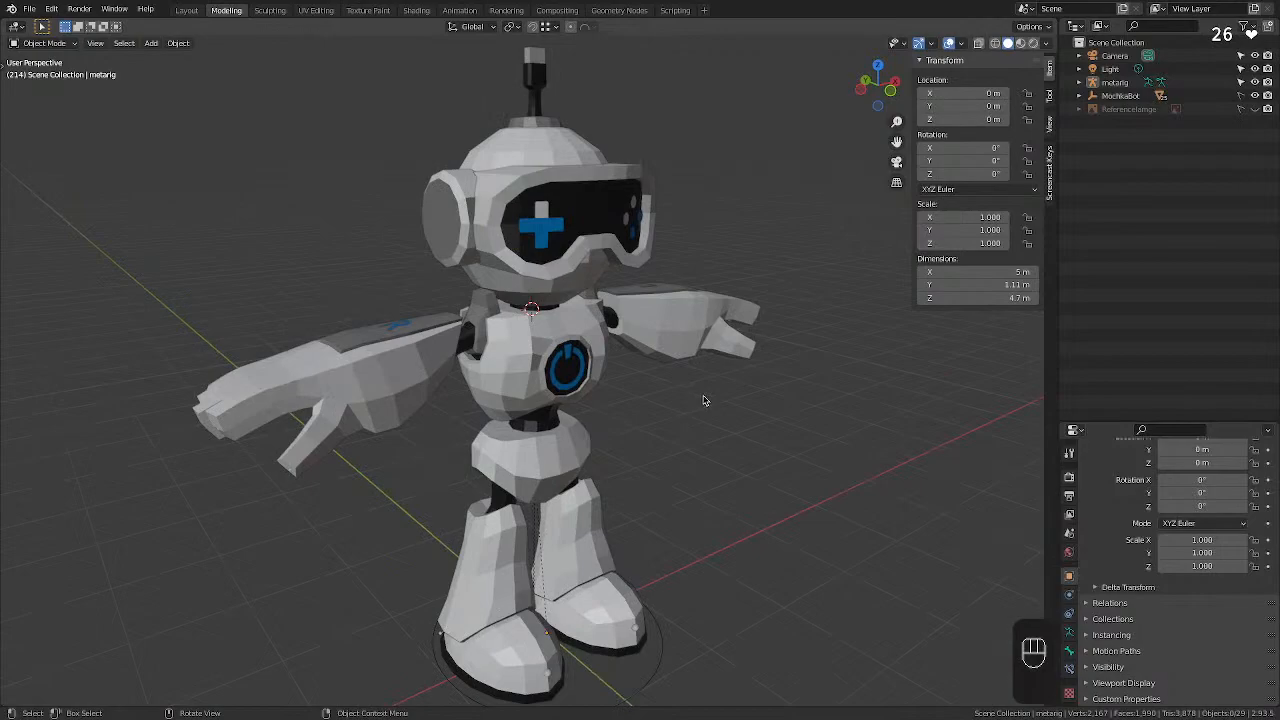